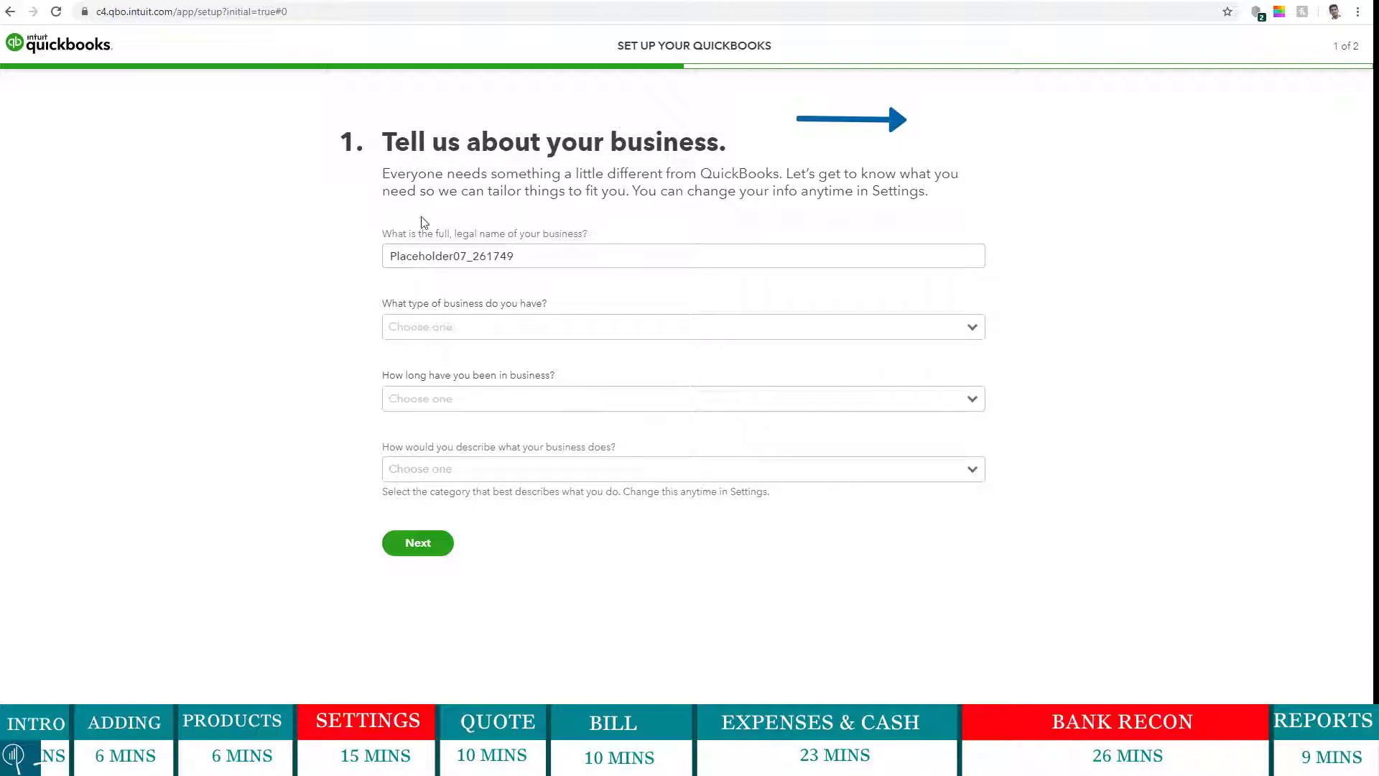
- Replace the placeholder business name with Big Computer Solutions
{"action": "left_click", "coordinate": [539, 256]}
{"action": "left_click_drag", "start_coordinate": [539, 257], "coordinate": [348, 256]}
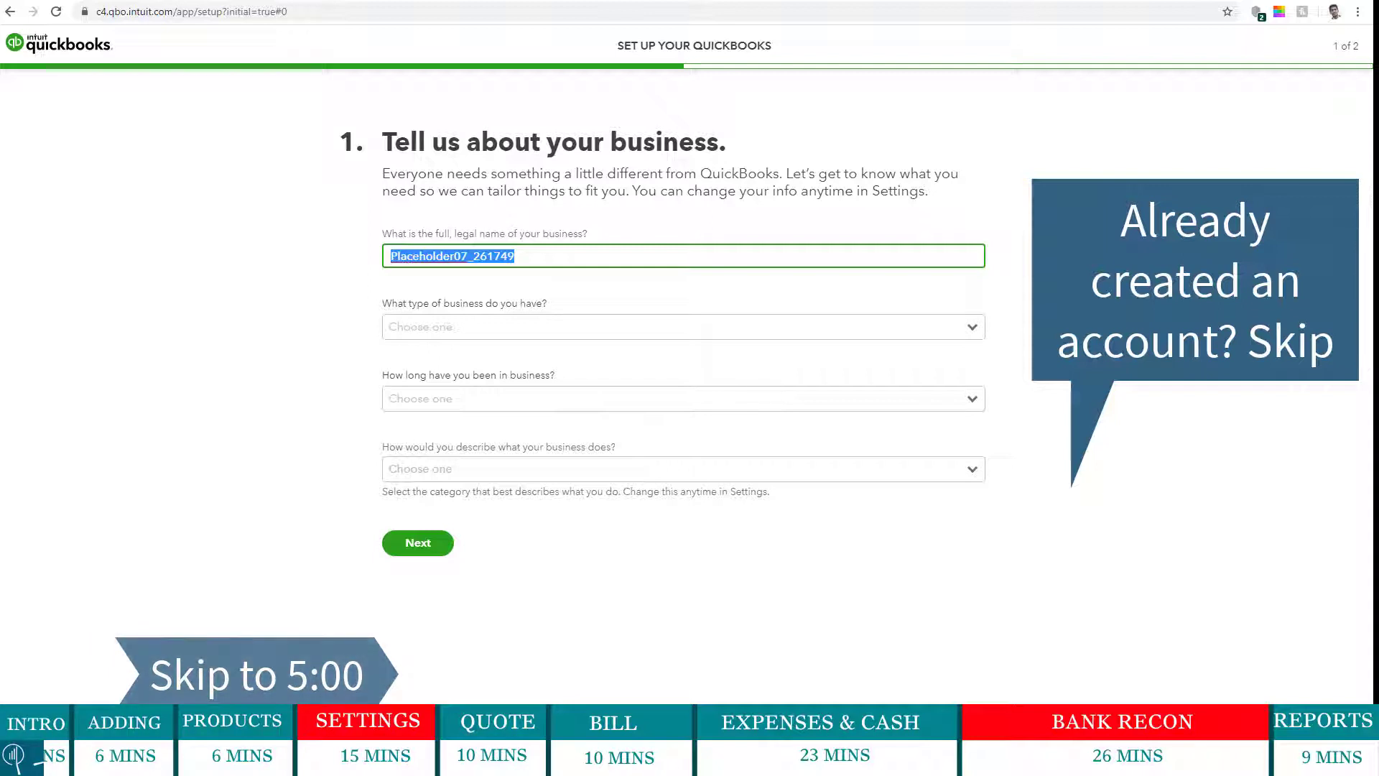
{"action": "type", "text": "B"}
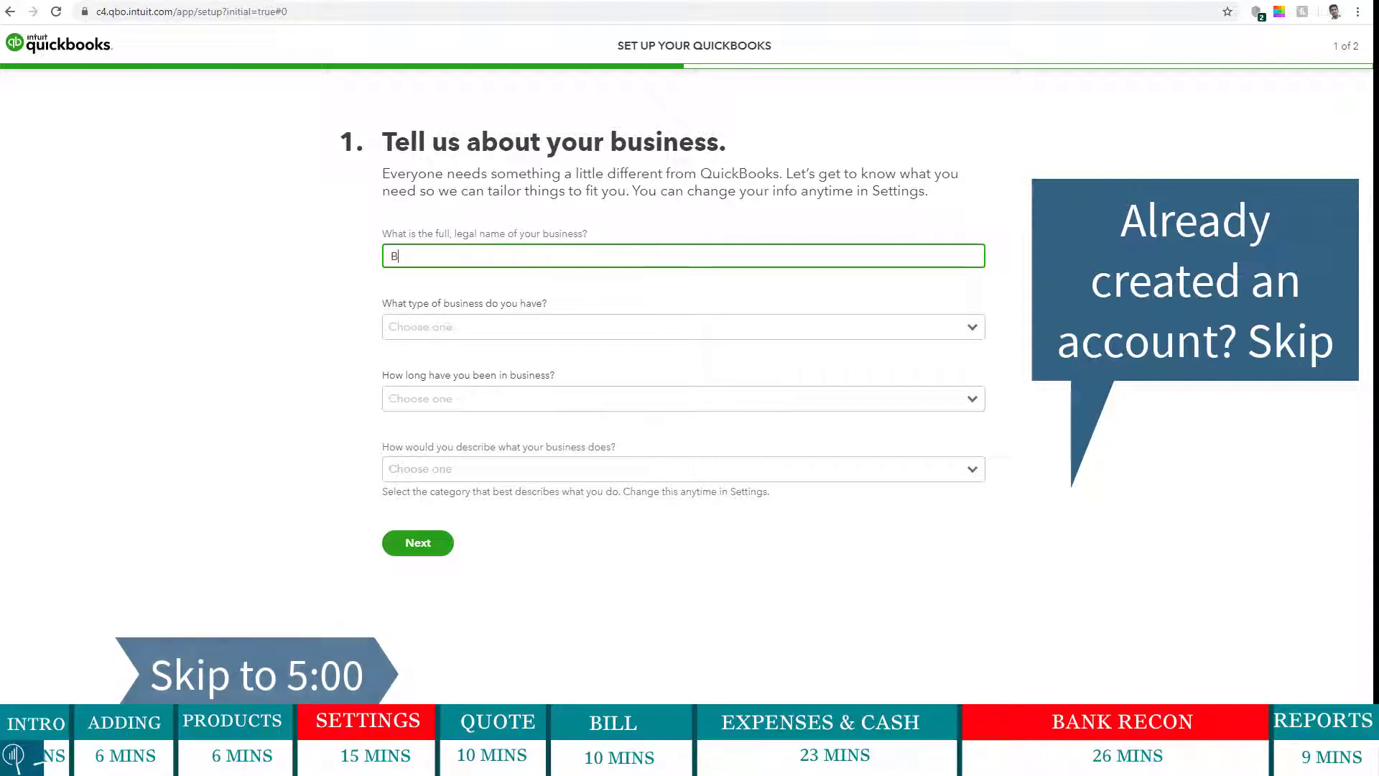
{"action": "type", "text": "ig Comp"}
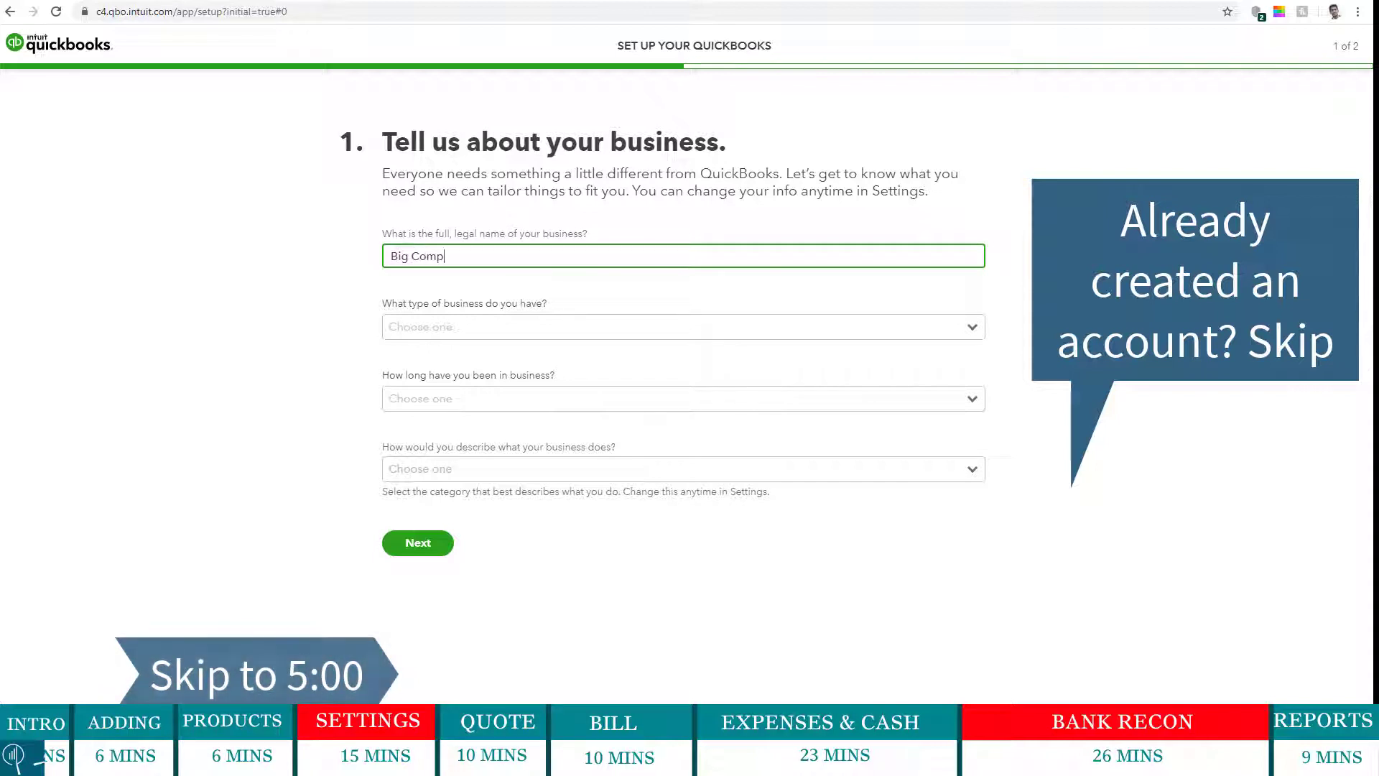
{"action": "type", "text": "uter Solutions"}
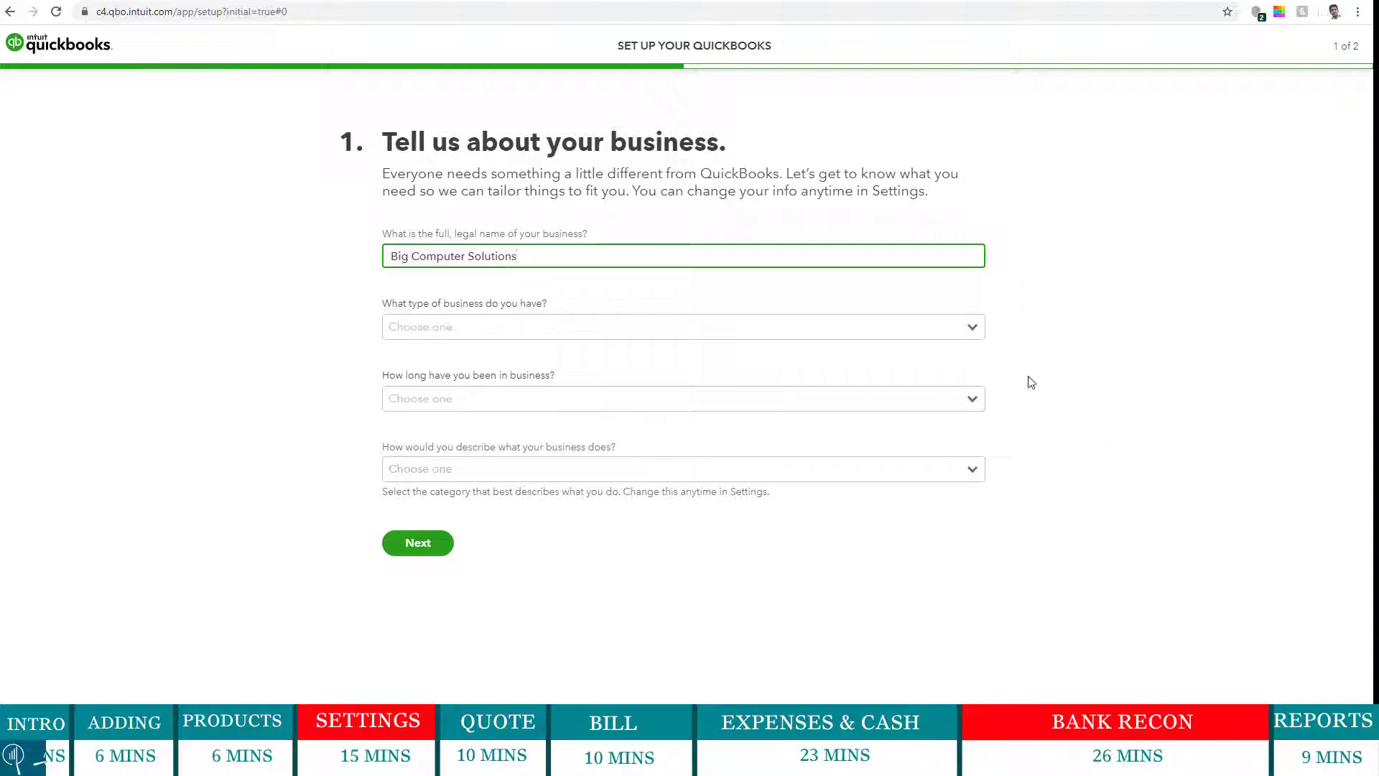
- Choose Company, Less than 1 year, and Retail Trade & Ecommerce (Non-Food), then submit the form
{"action": "left_click", "coordinate": [973, 333]}
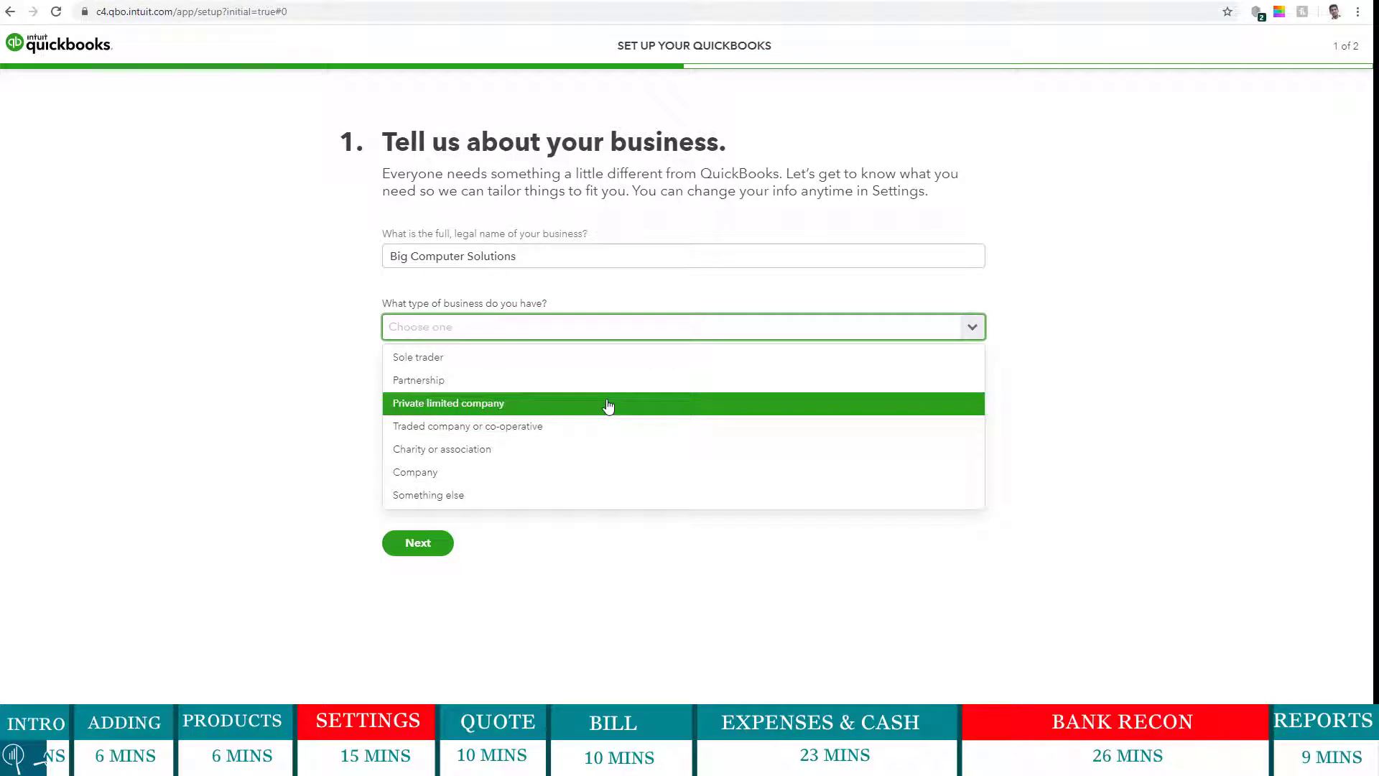
{"action": "left_click", "coordinate": [544, 471]}
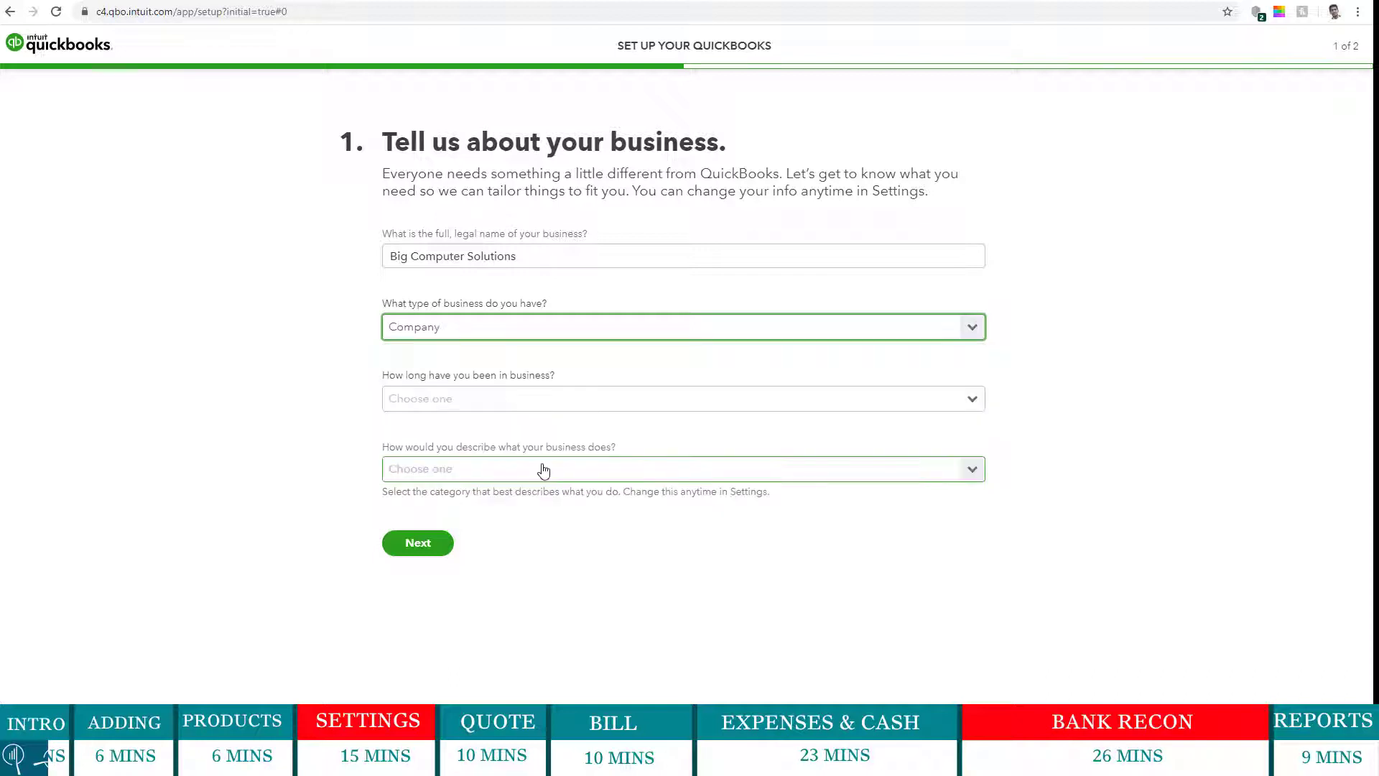
{"action": "left_click", "coordinate": [982, 400]}
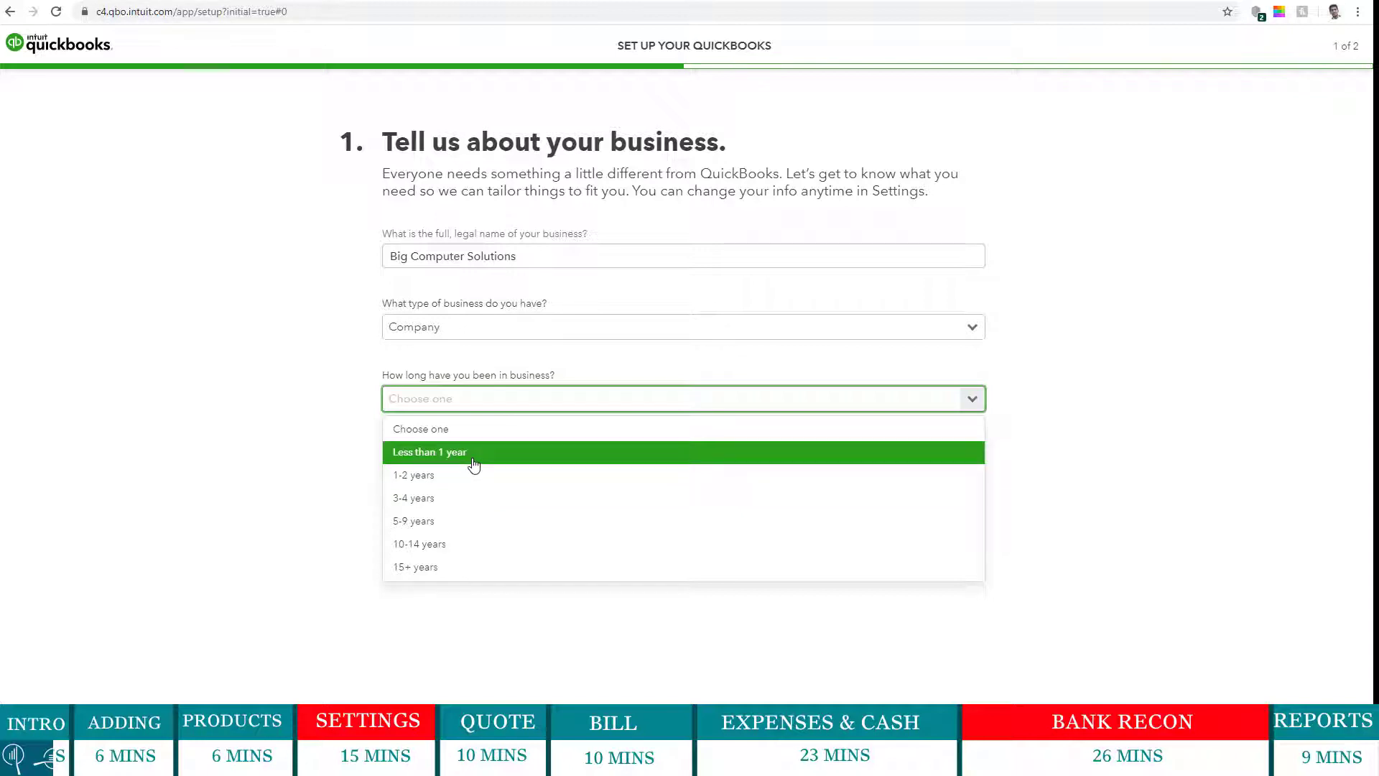
{"action": "left_click", "coordinate": [474, 465]}
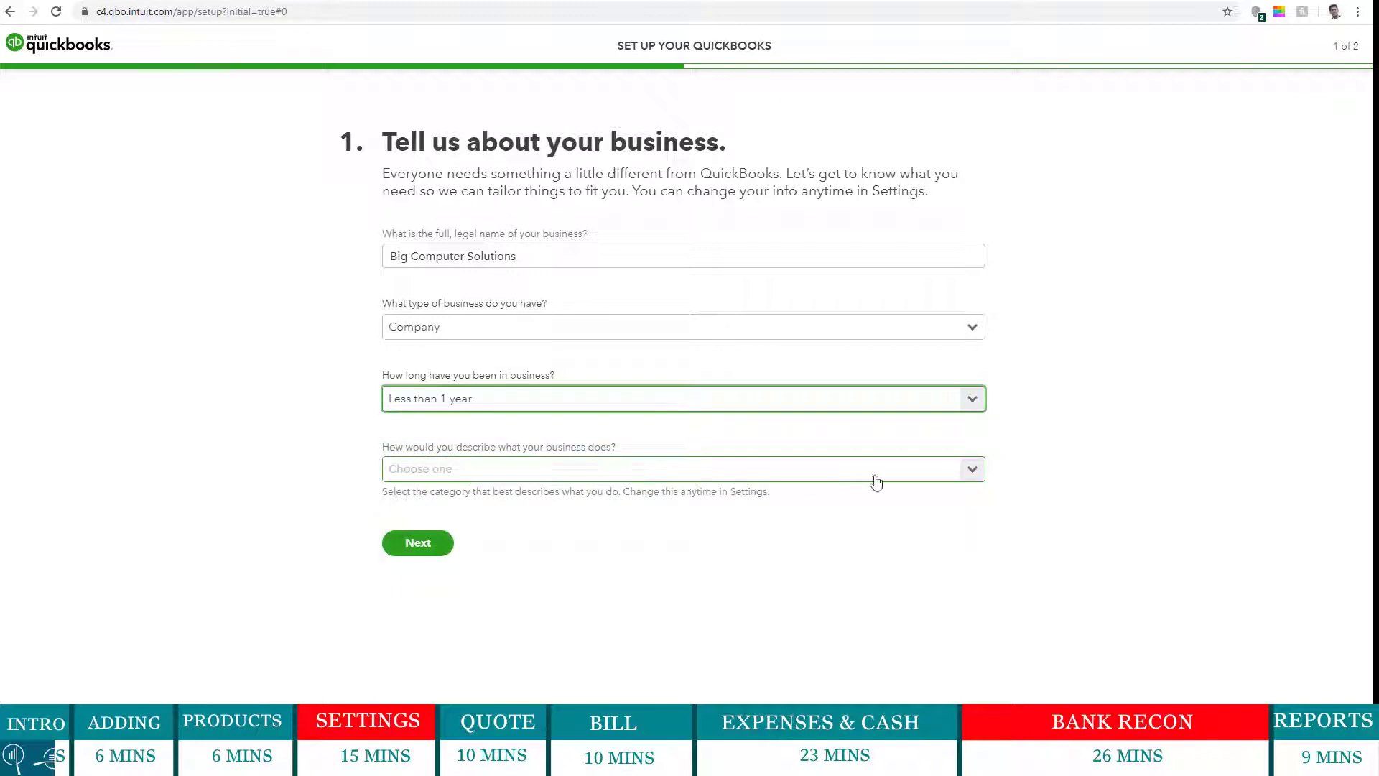
{"action": "left_click", "coordinate": [966, 475]}
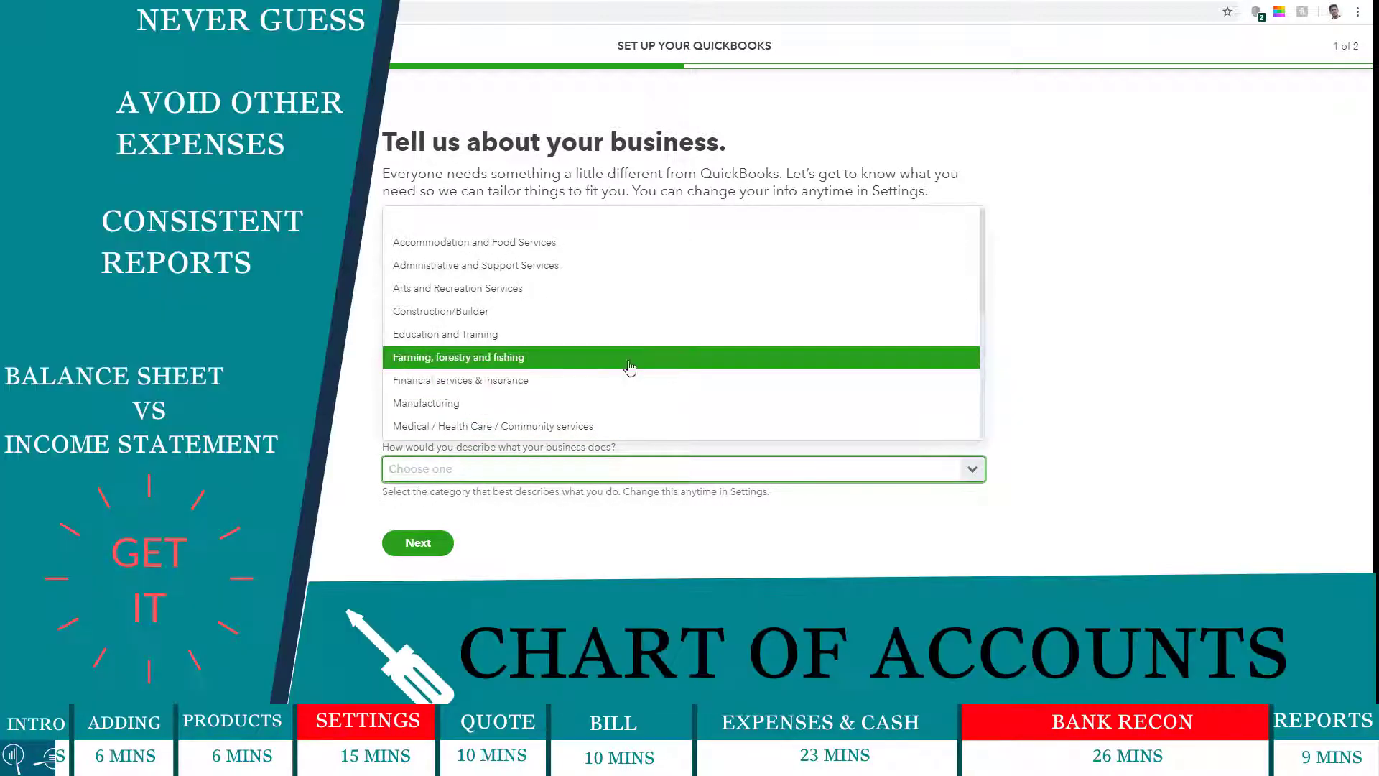
{"action": "scroll", "coordinate": [630, 367], "scroll_direction": "down", "scroll_amount": 5}
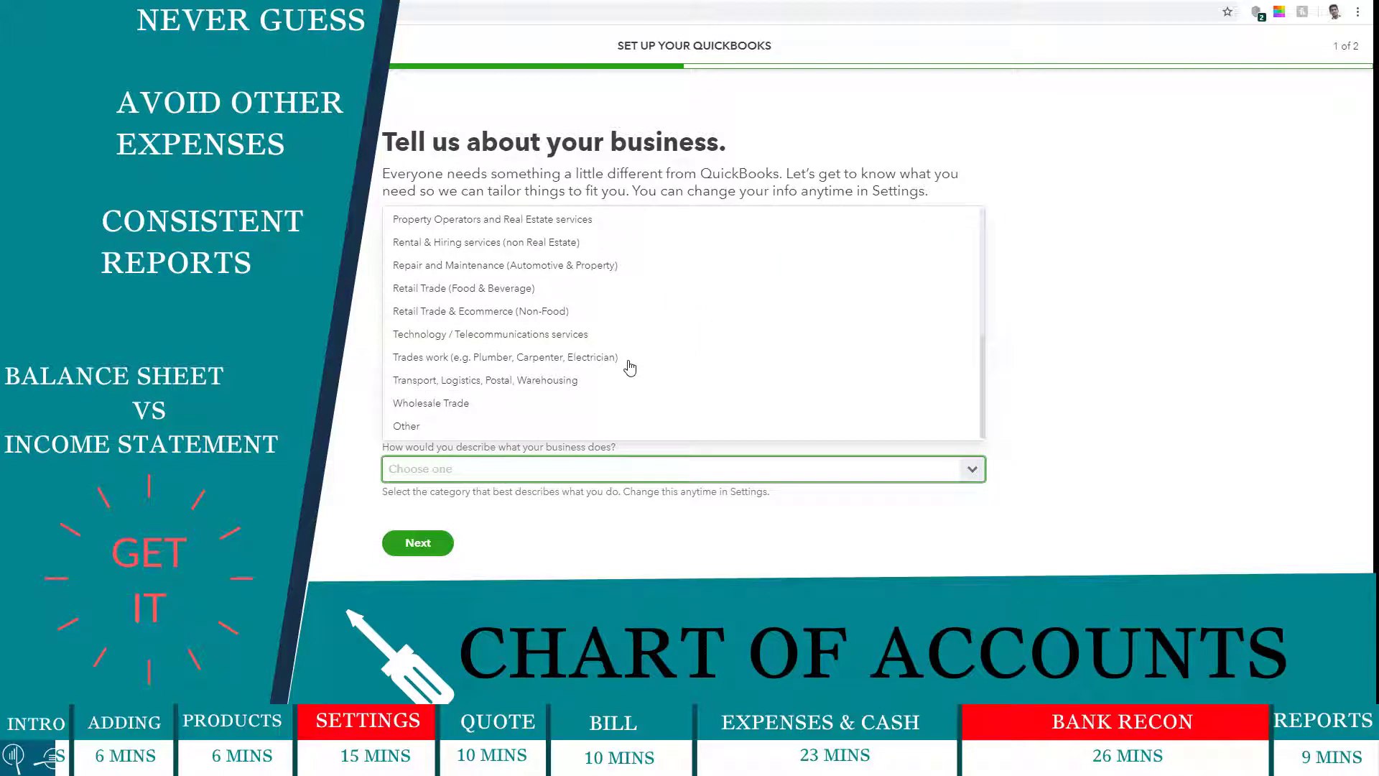
{"action": "left_click", "coordinate": [564, 321]}
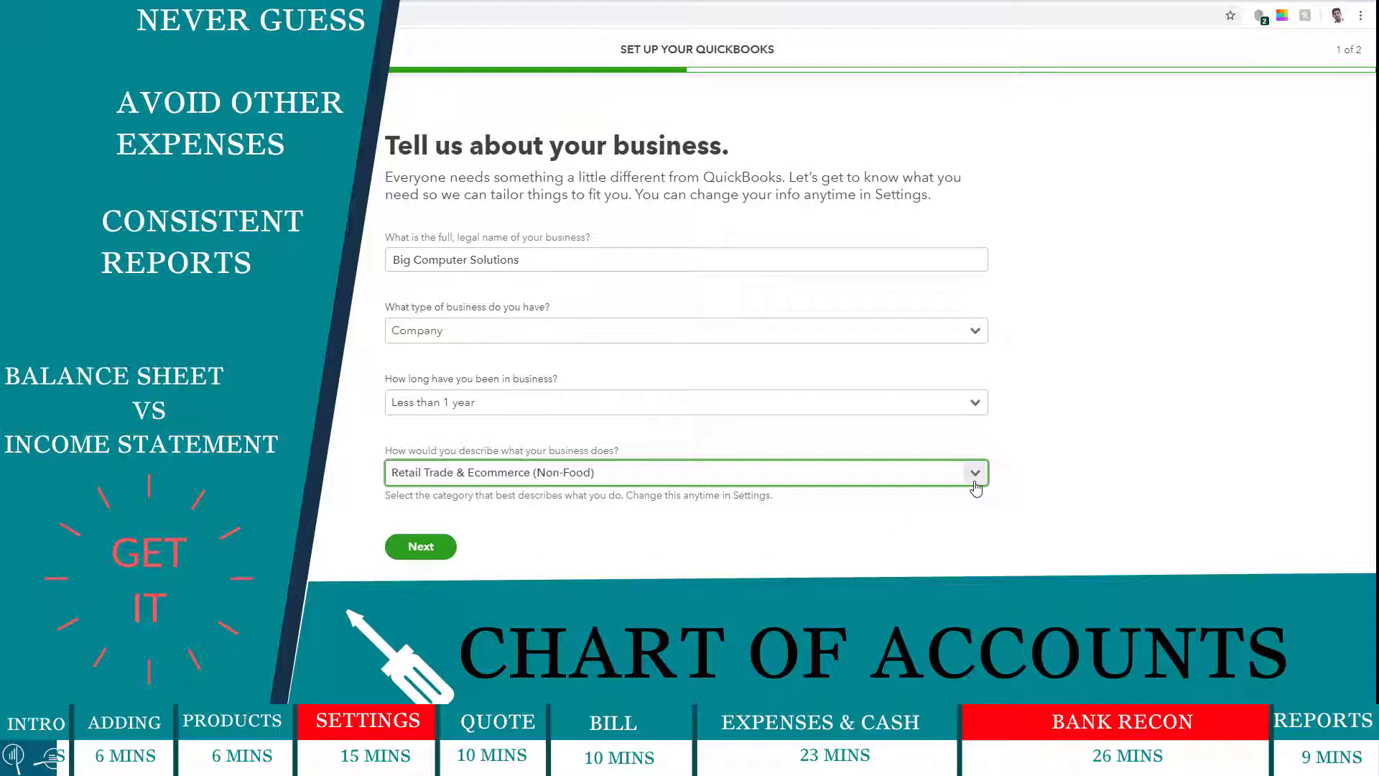
{"action": "left_click", "coordinate": [429, 552]}
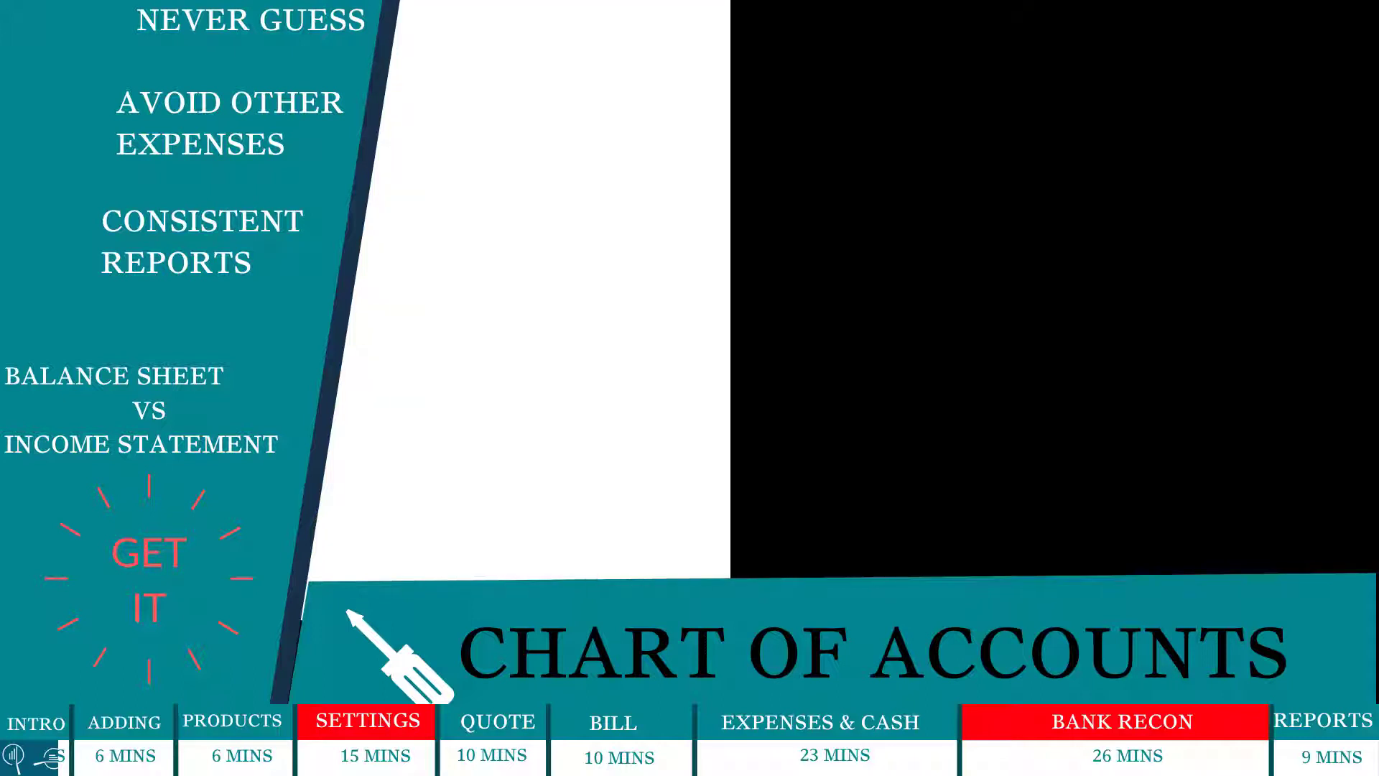
- Go through the welcome tour from the Get help tip to the final Get set up tip
{"action": "left_click_drag", "start_coordinate": [683, 47], "coordinate": [1182, 44]}
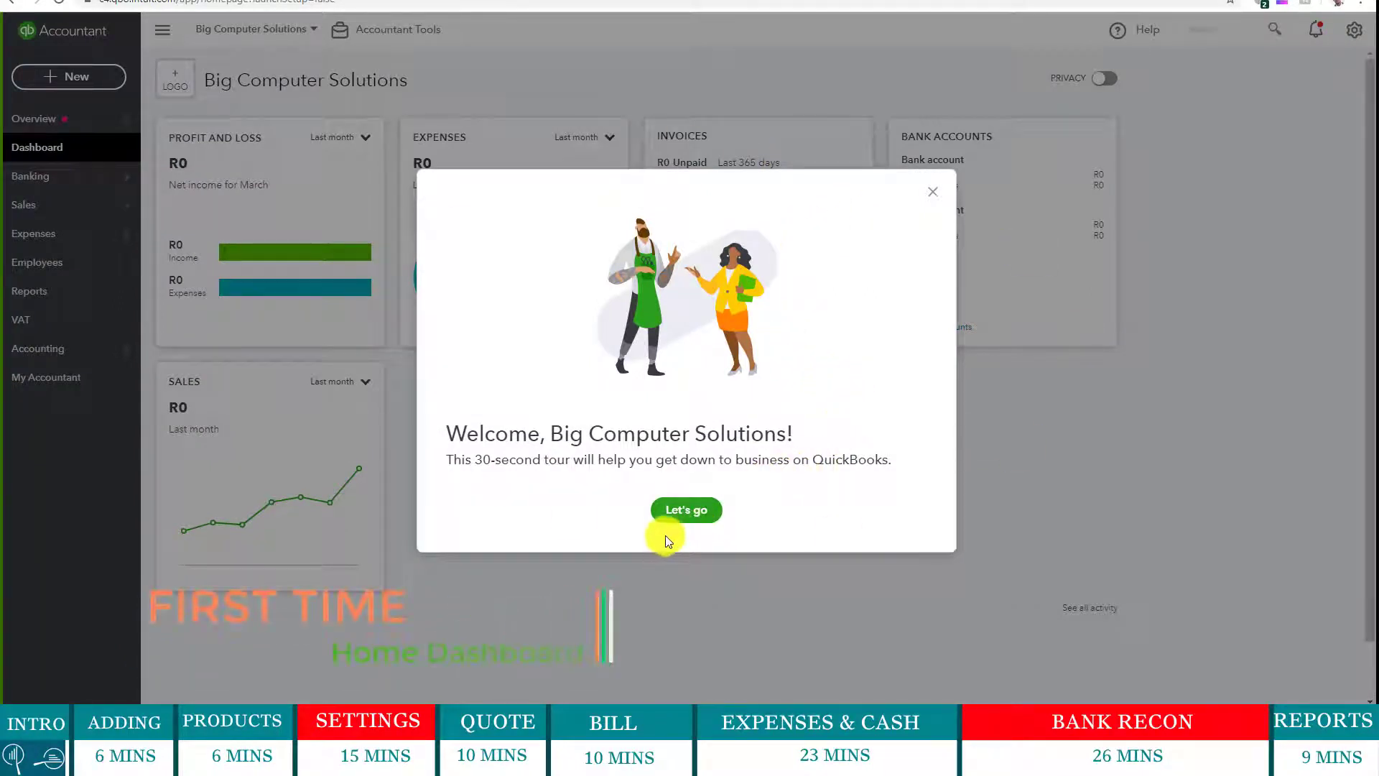
{"action": "left_click", "coordinate": [702, 511]}
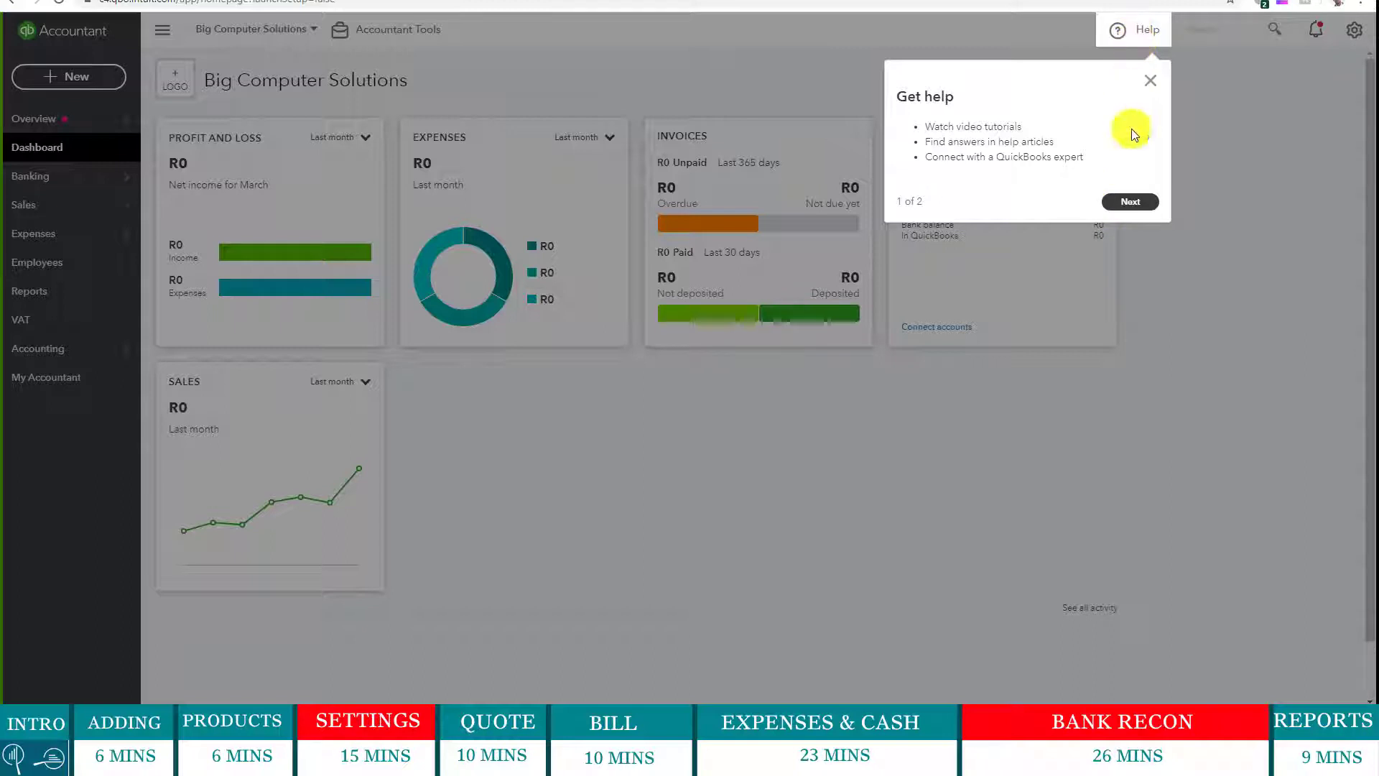
{"action": "left_click", "coordinate": [1129, 202]}
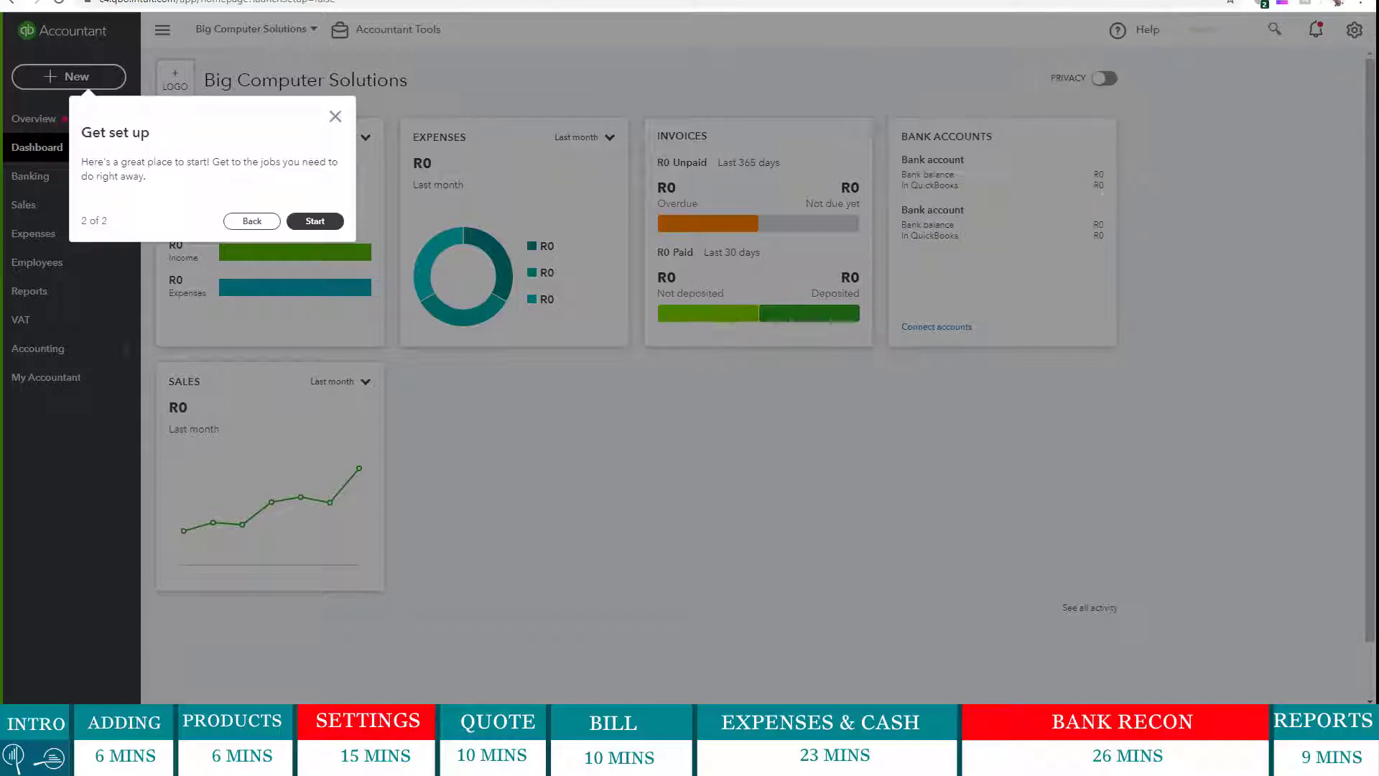
{"action": "left_click", "coordinate": [309, 209]}
- Dismiss the last tour tip, glance at the + New menu, then bring up the Excel Customers workbook
{"action": "left_click", "coordinate": [314, 222]}
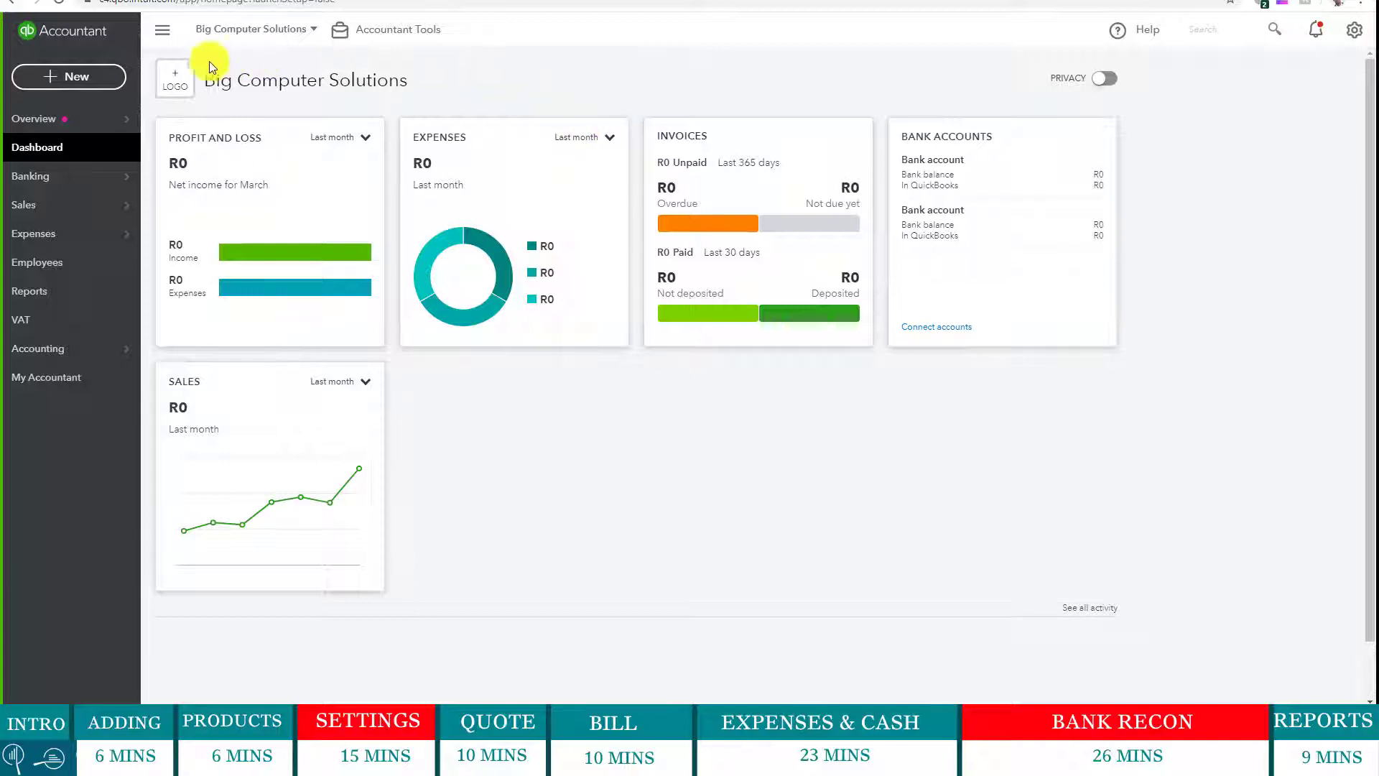
{"action": "left_click", "coordinate": [93, 80]}
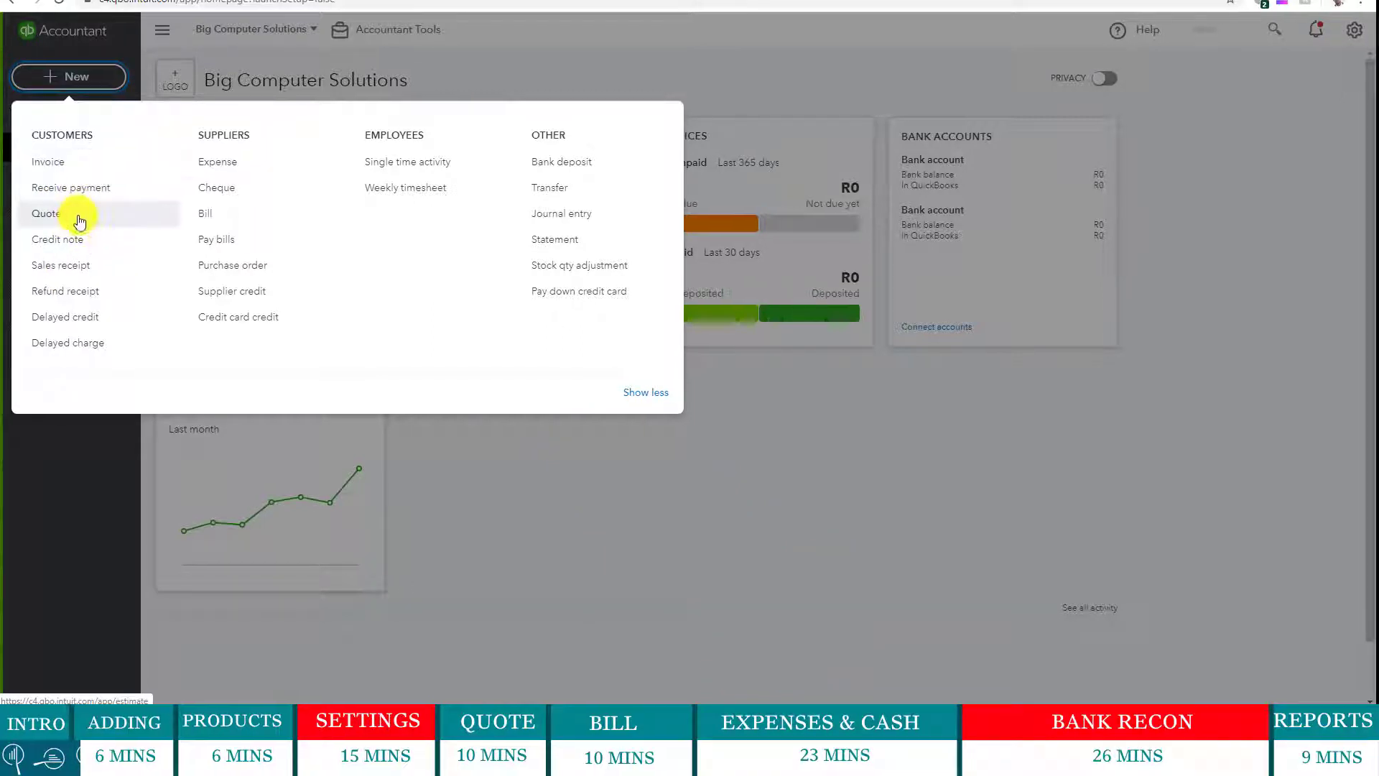
{"action": "left_click", "coordinate": [583, 78]}
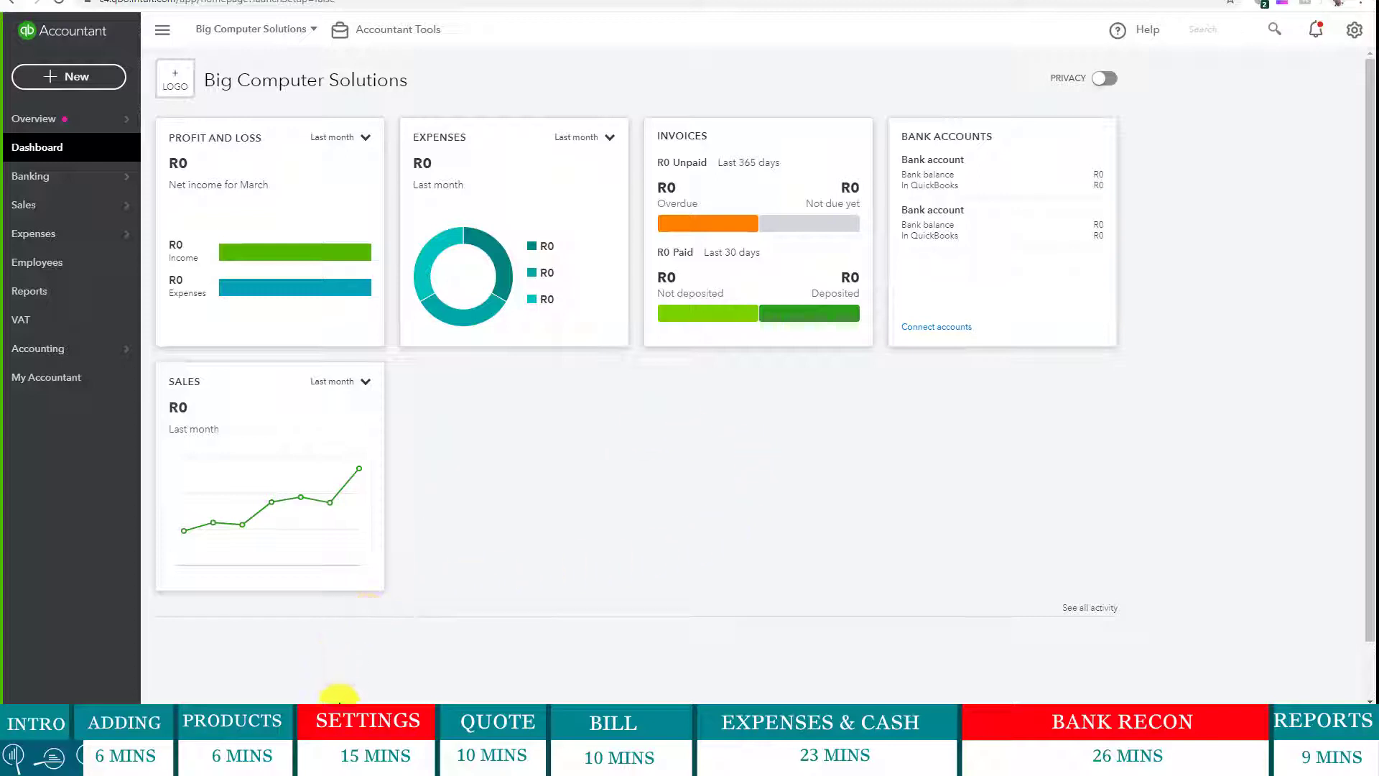
{"action": "mouse_move", "coordinate": [155, 761]}
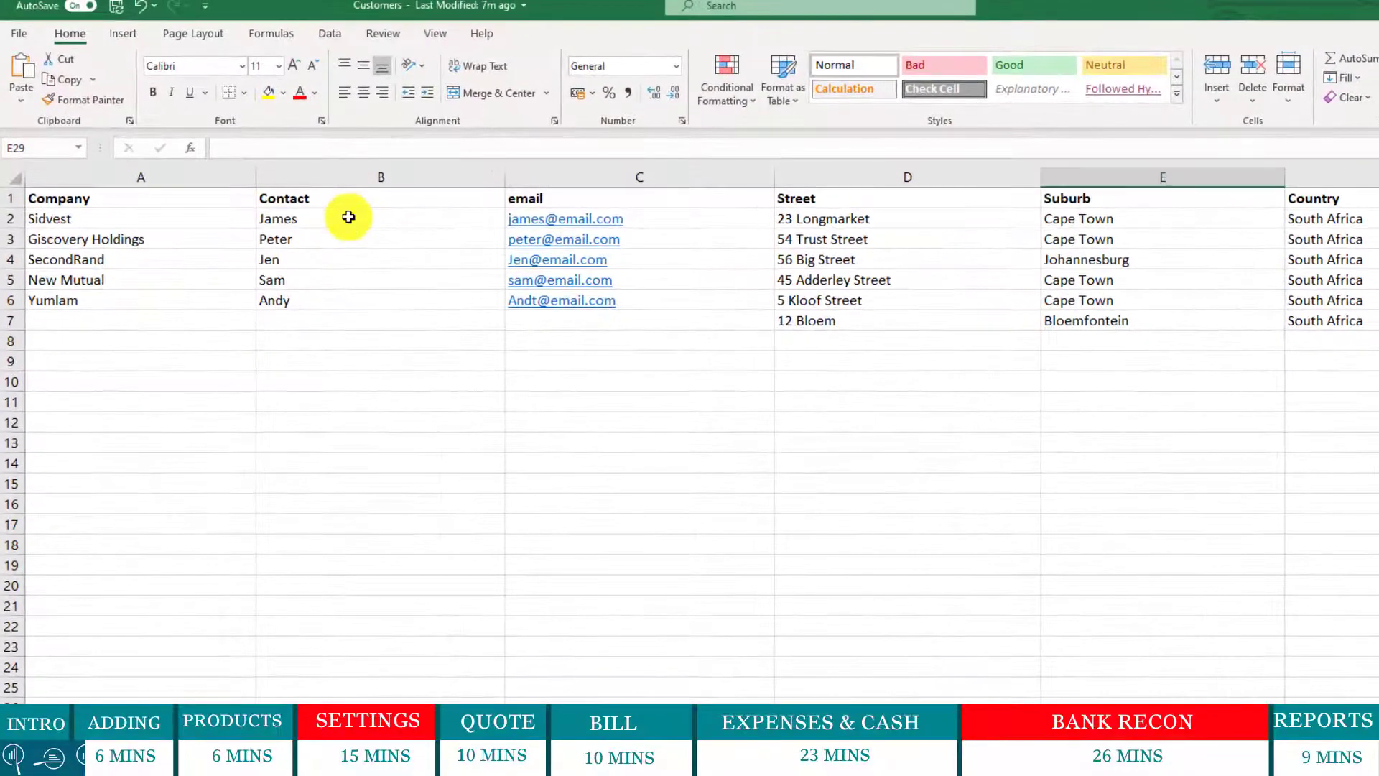
- Review the first customer, Sidvest, and its contact name in Excel, then return to QuickBooks
{"action": "left_click", "coordinate": [113, 221]}
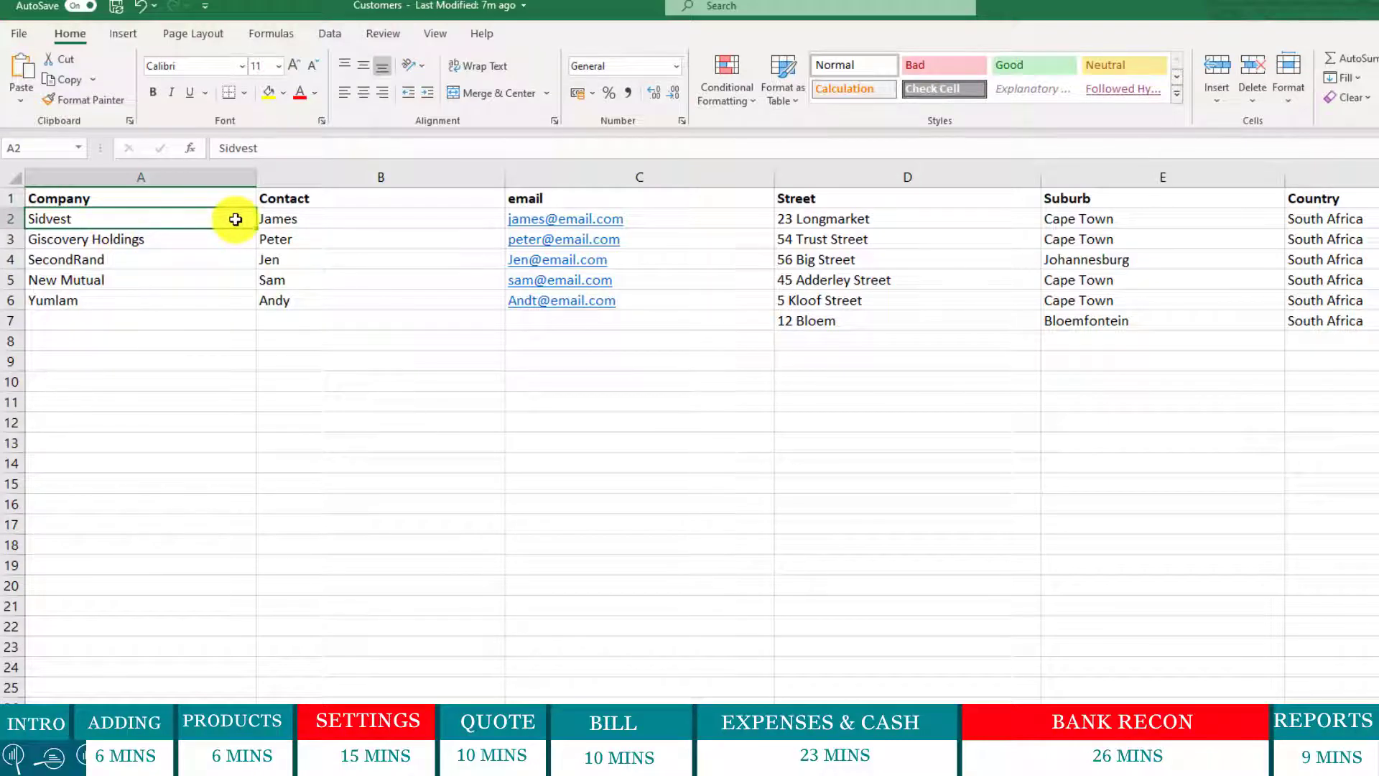
{"action": "left_click", "coordinate": [316, 217]}
{"action": "left_click", "coordinate": [213, 219]}
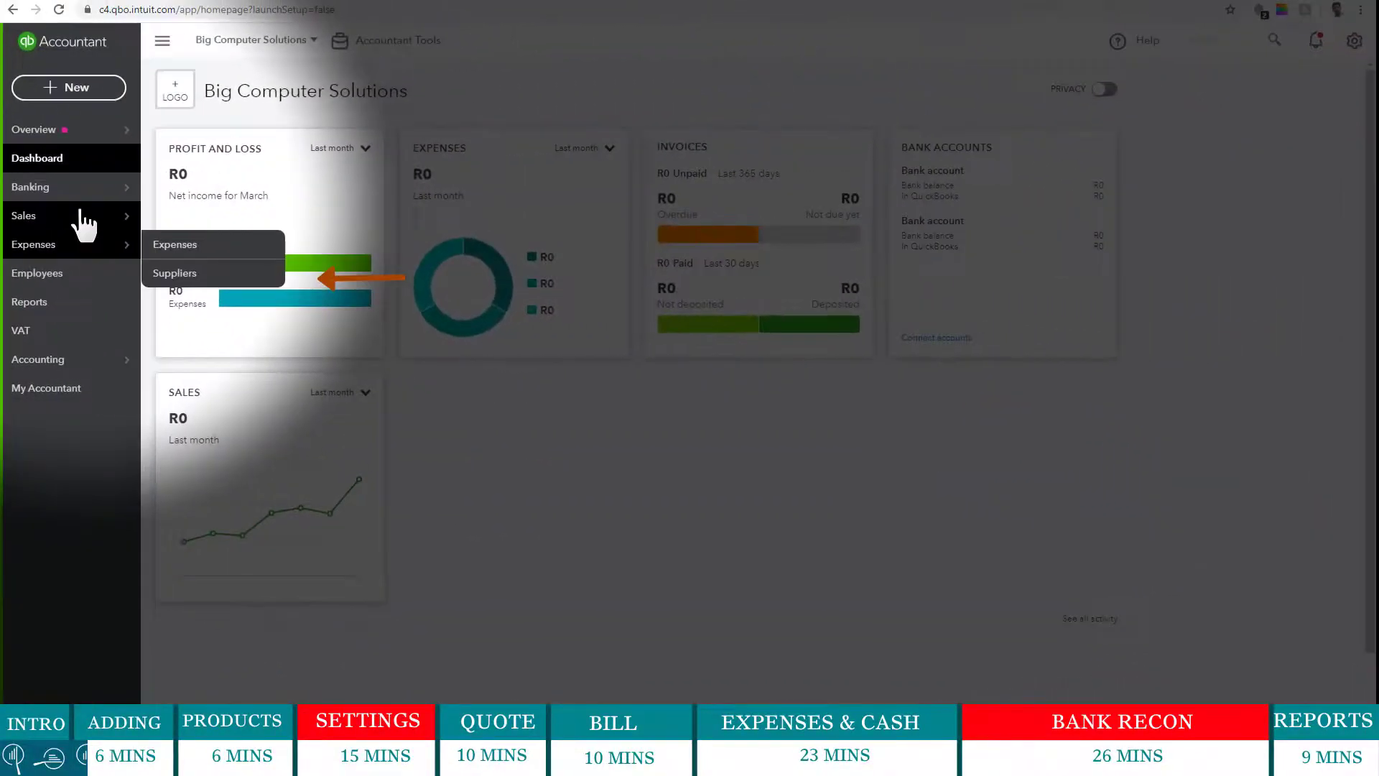
{"action": "mouse_move", "coordinate": [85, 219]}
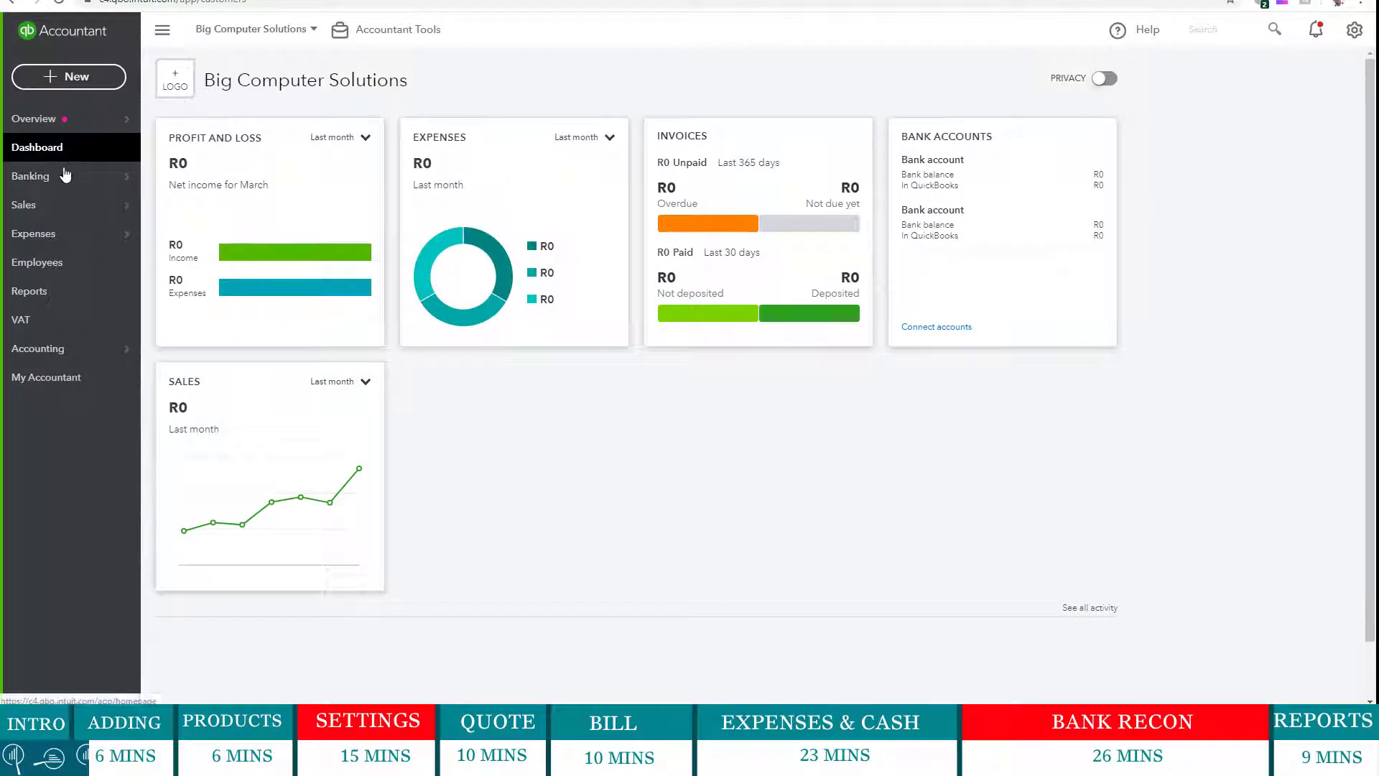
- Open the Customers page from the Sales menu
{"action": "mouse_move", "coordinate": [65, 204]}
{"action": "left_click", "coordinate": [178, 262]}
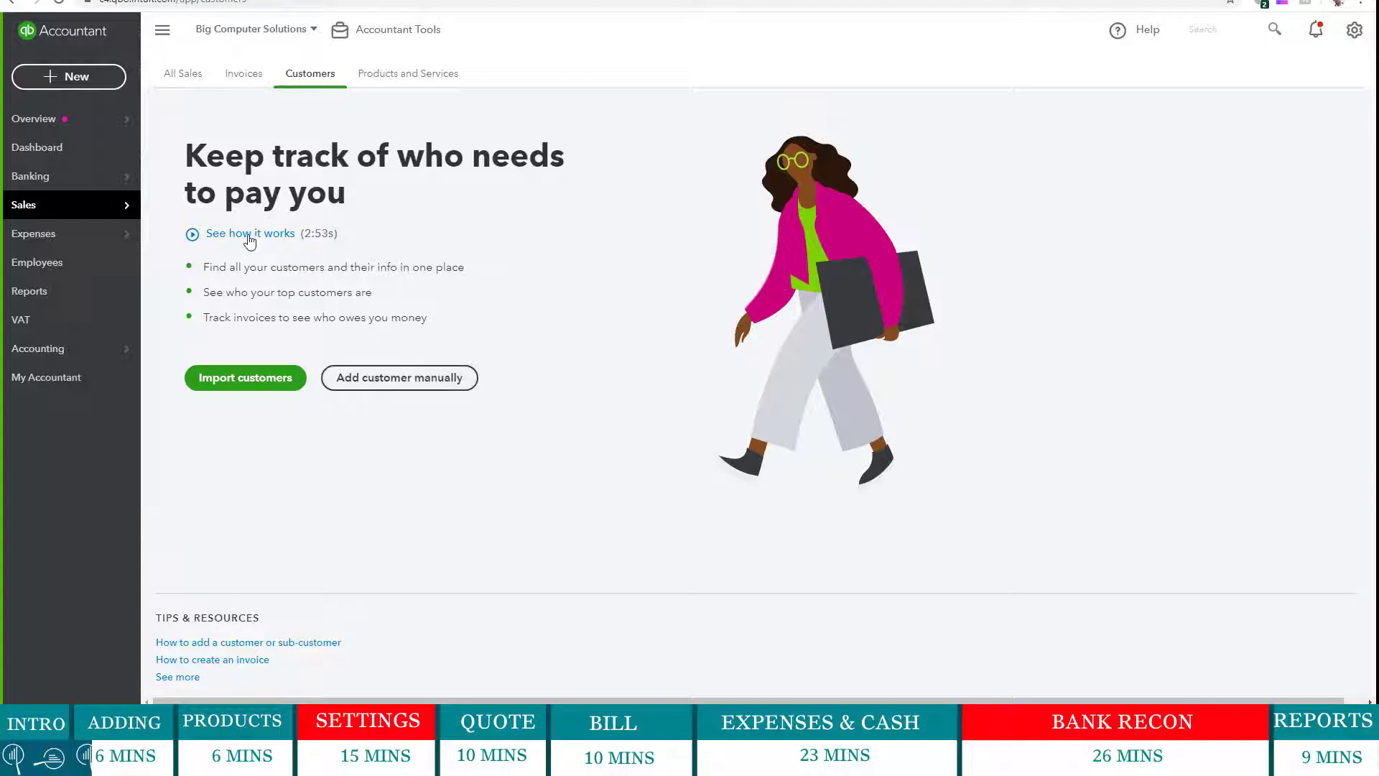
- Start a new customer and enter the contact's first name, last name and e-mail from the spreadsheet
{"action": "left_click", "coordinate": [391, 387]}
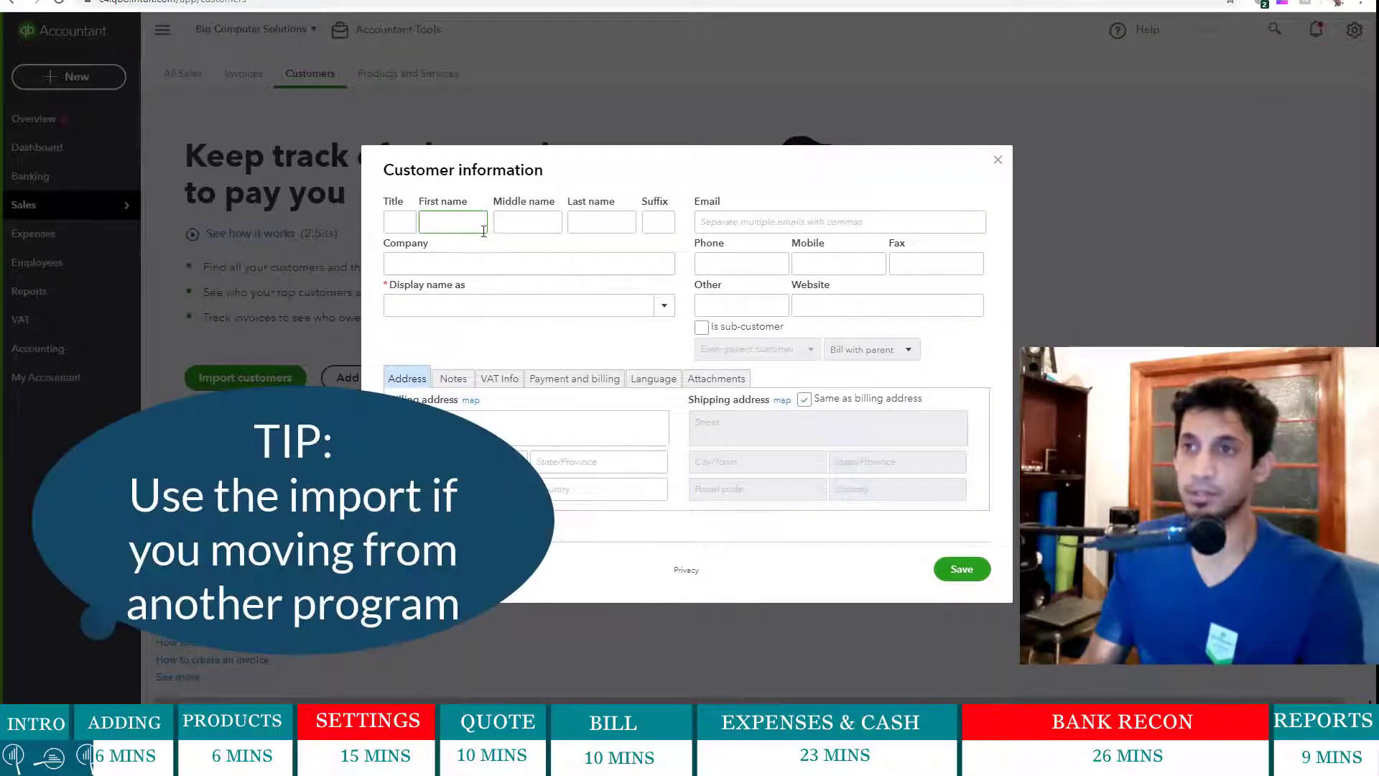
{"action": "key", "text": "alt+Tab"}
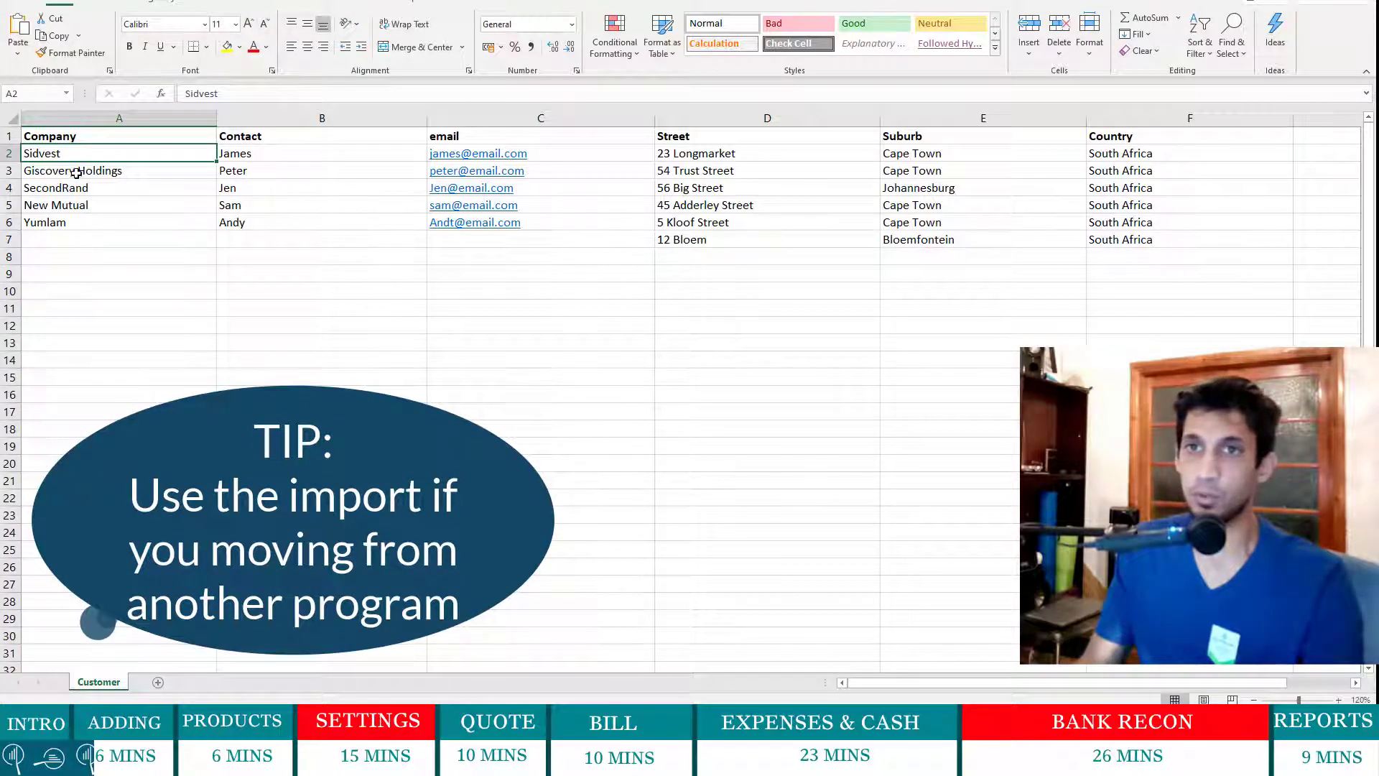
{"action": "key", "text": "alt+Tab"}
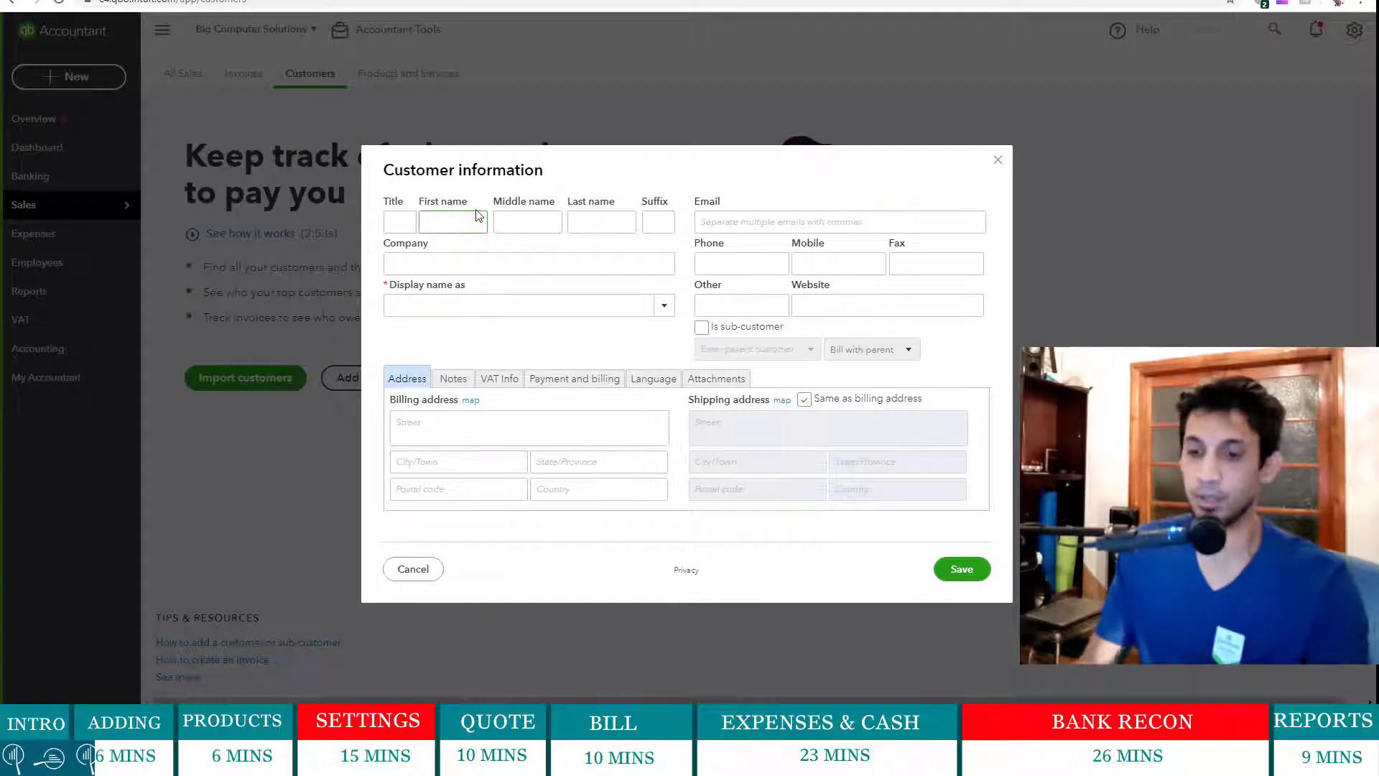
{"action": "type", "text": "ame"}
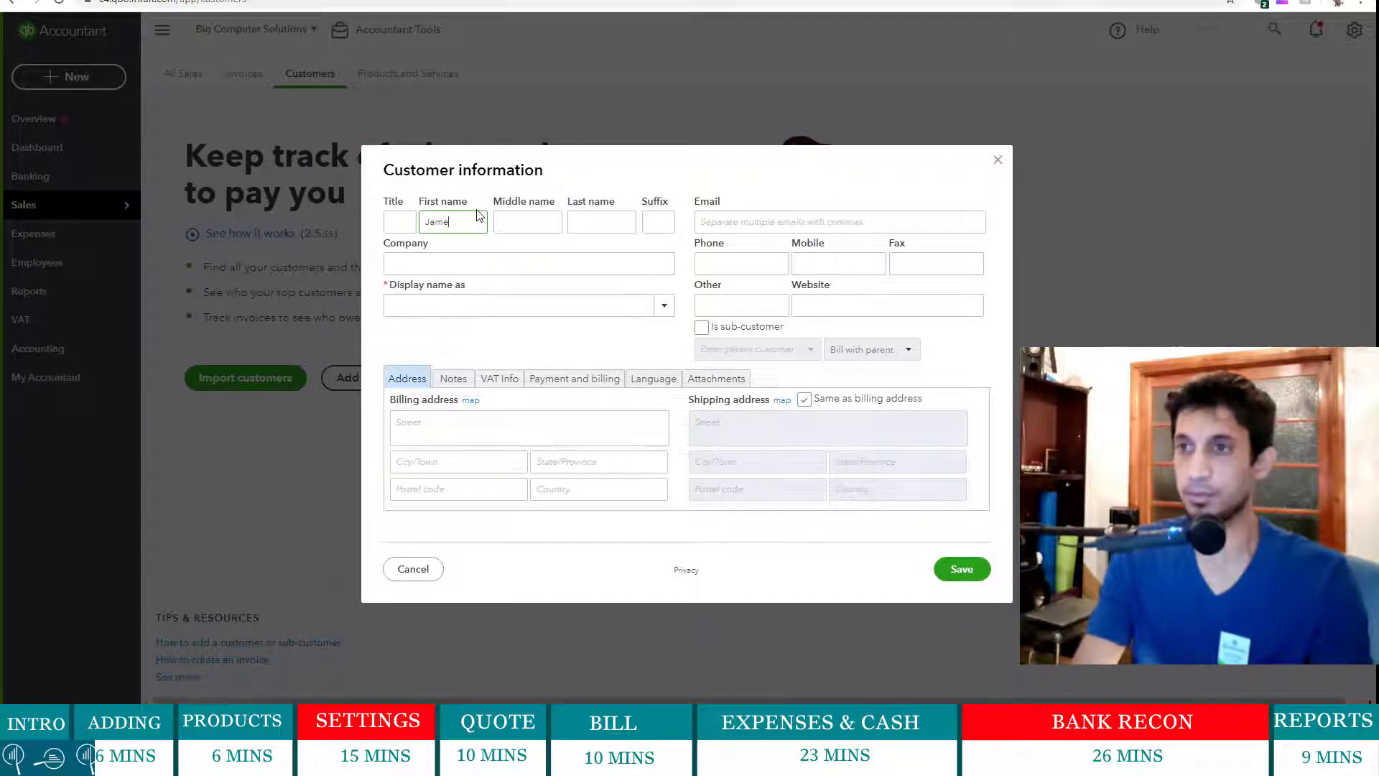
{"action": "type", "text": "s"}
{"action": "key", "text": "Tab"}
{"action": "key", "text": "Tab"}
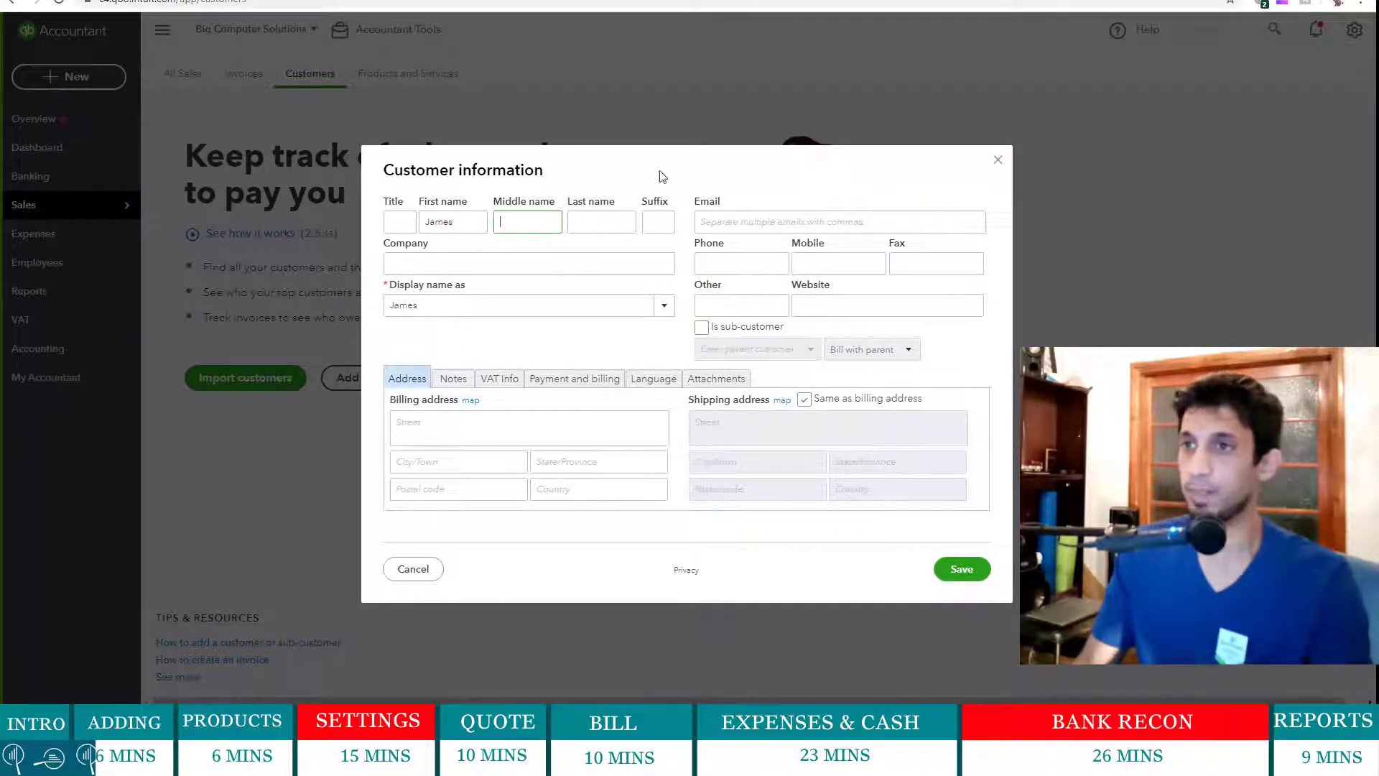
{"action": "type", "text": "Surname"}
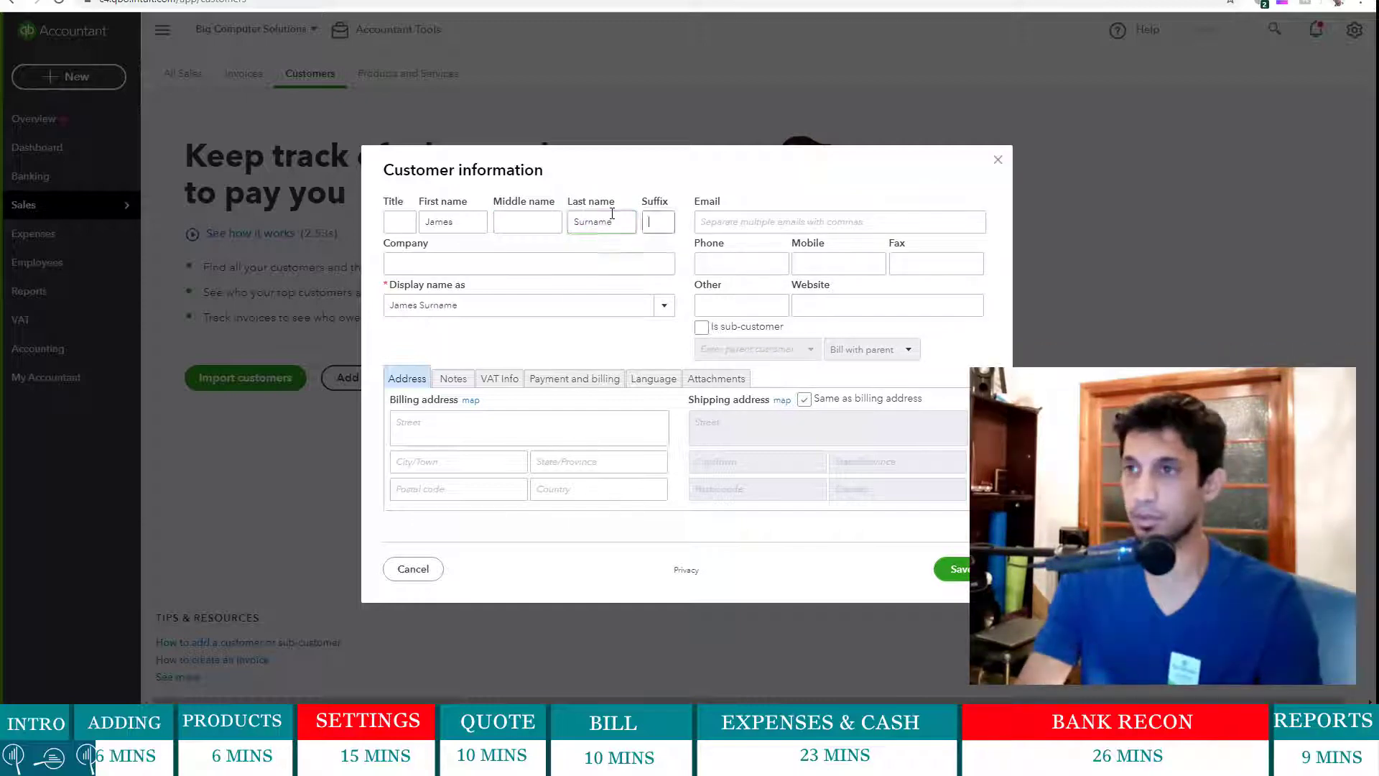
{"action": "key", "text": "Tab"}
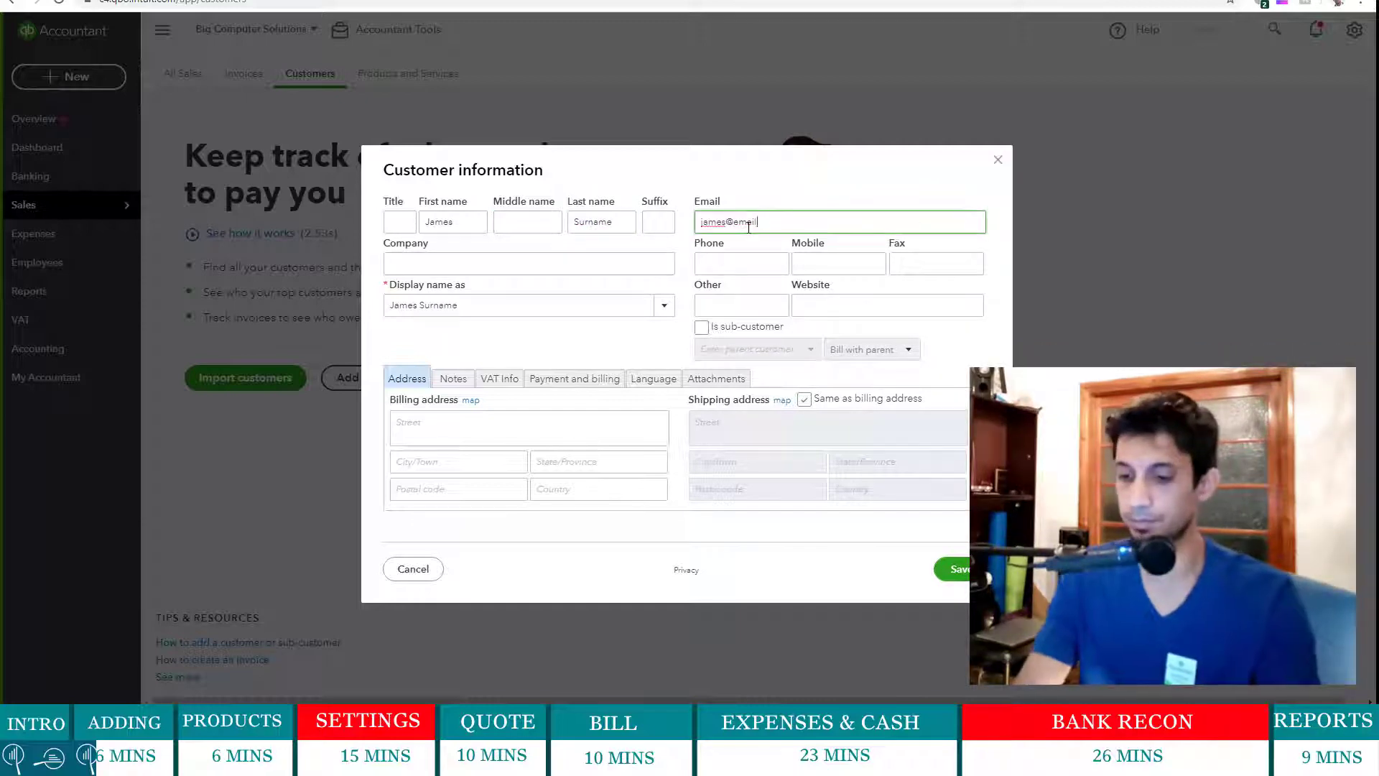
- Set both the company name and display name to Sidvest
{"action": "left_click", "coordinate": [530, 253]}
{"action": "type", "text": "Sidvest"}
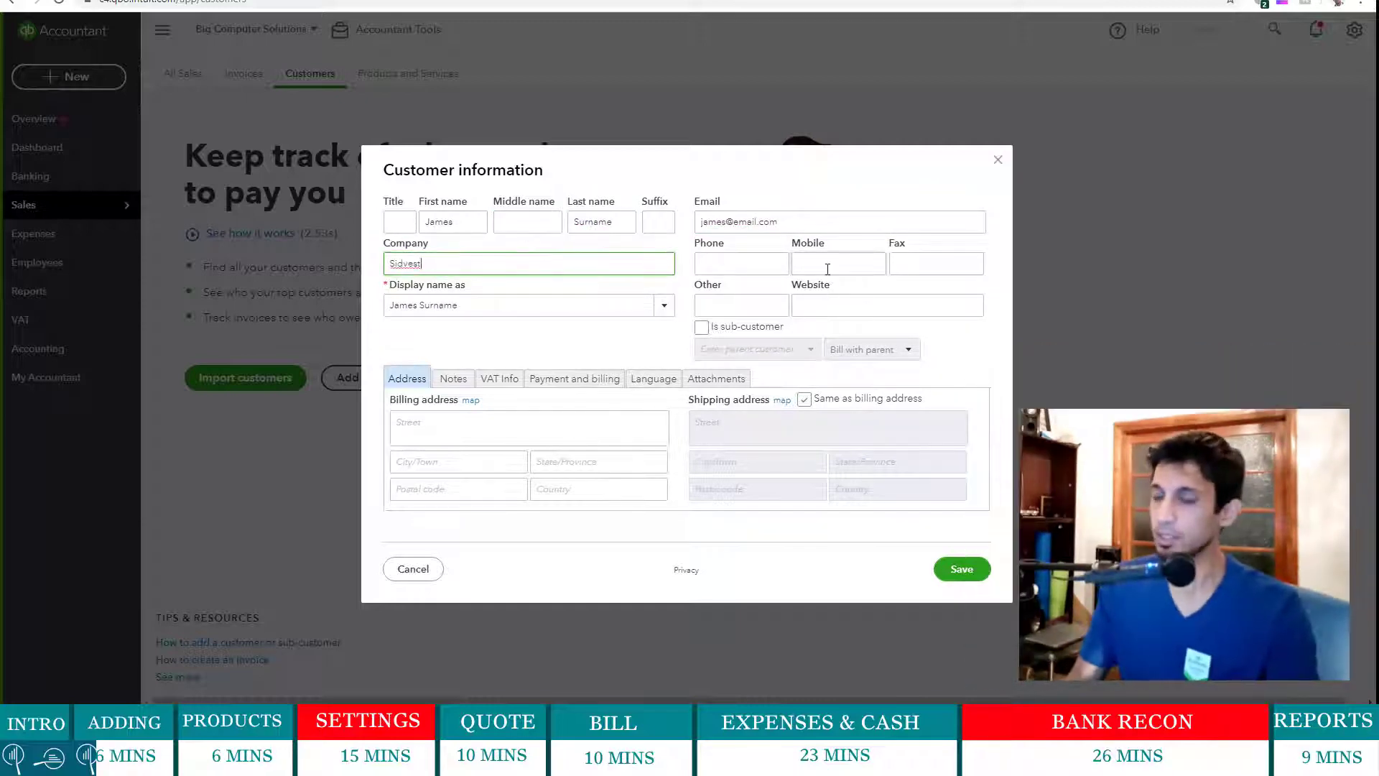
{"action": "left_click", "coordinate": [825, 267]}
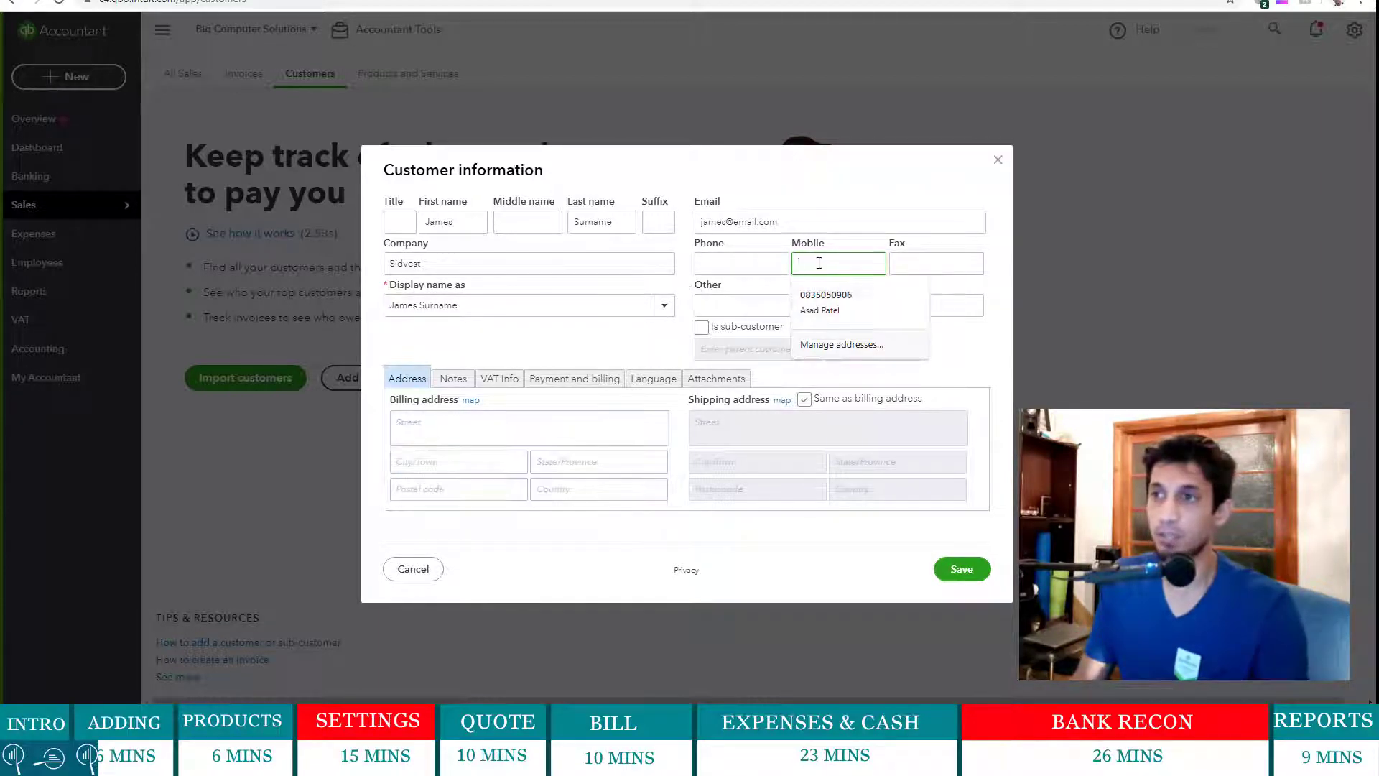
{"action": "left_click", "coordinate": [666, 314]}
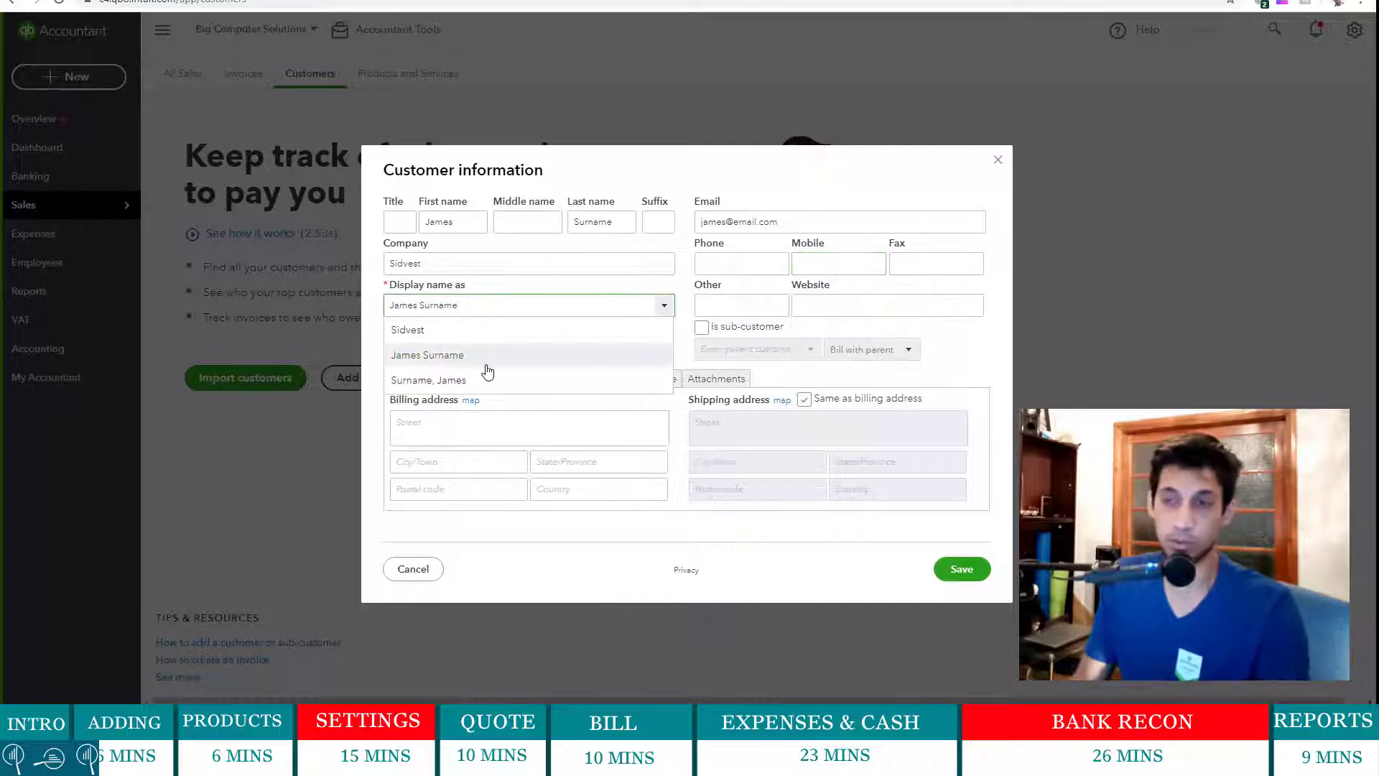
{"action": "left_click", "coordinate": [486, 338]}
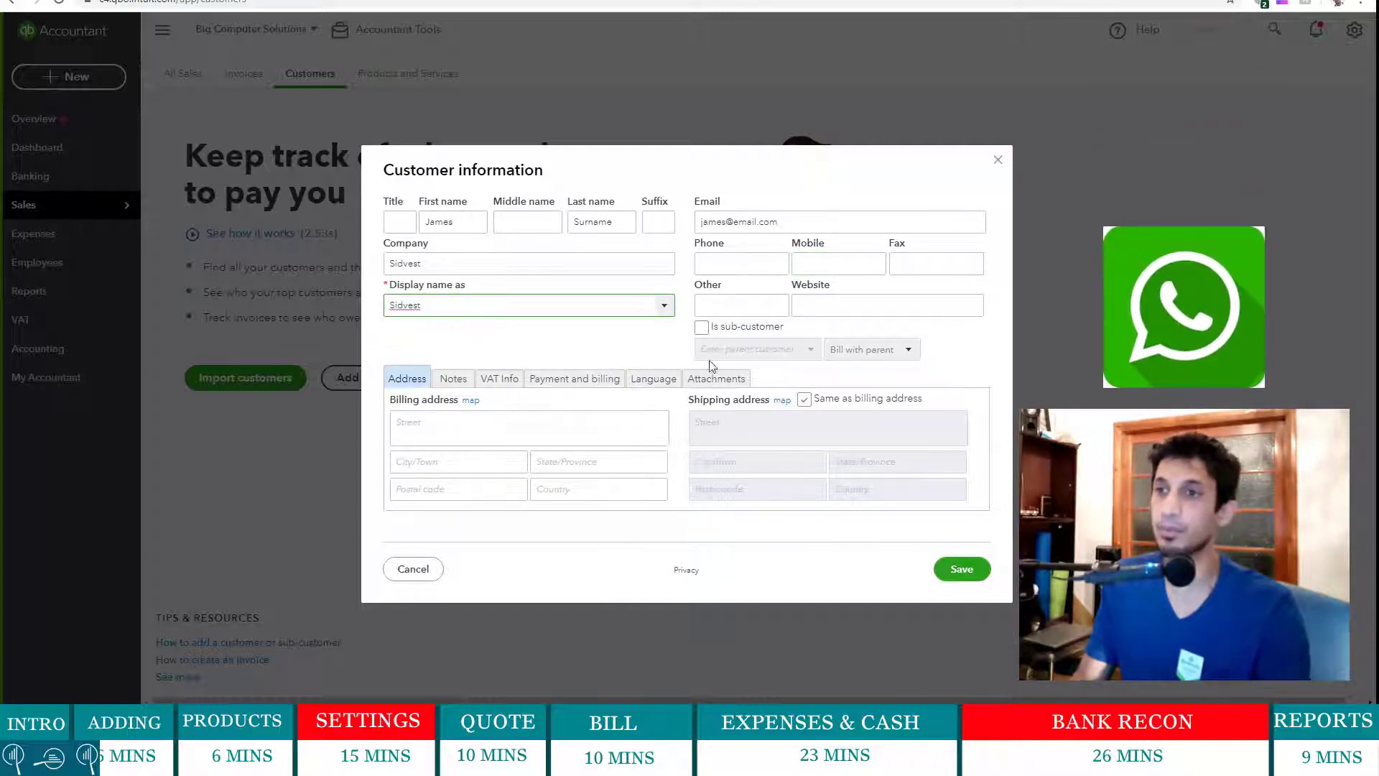
{"action": "left_click", "coordinate": [458, 420]}
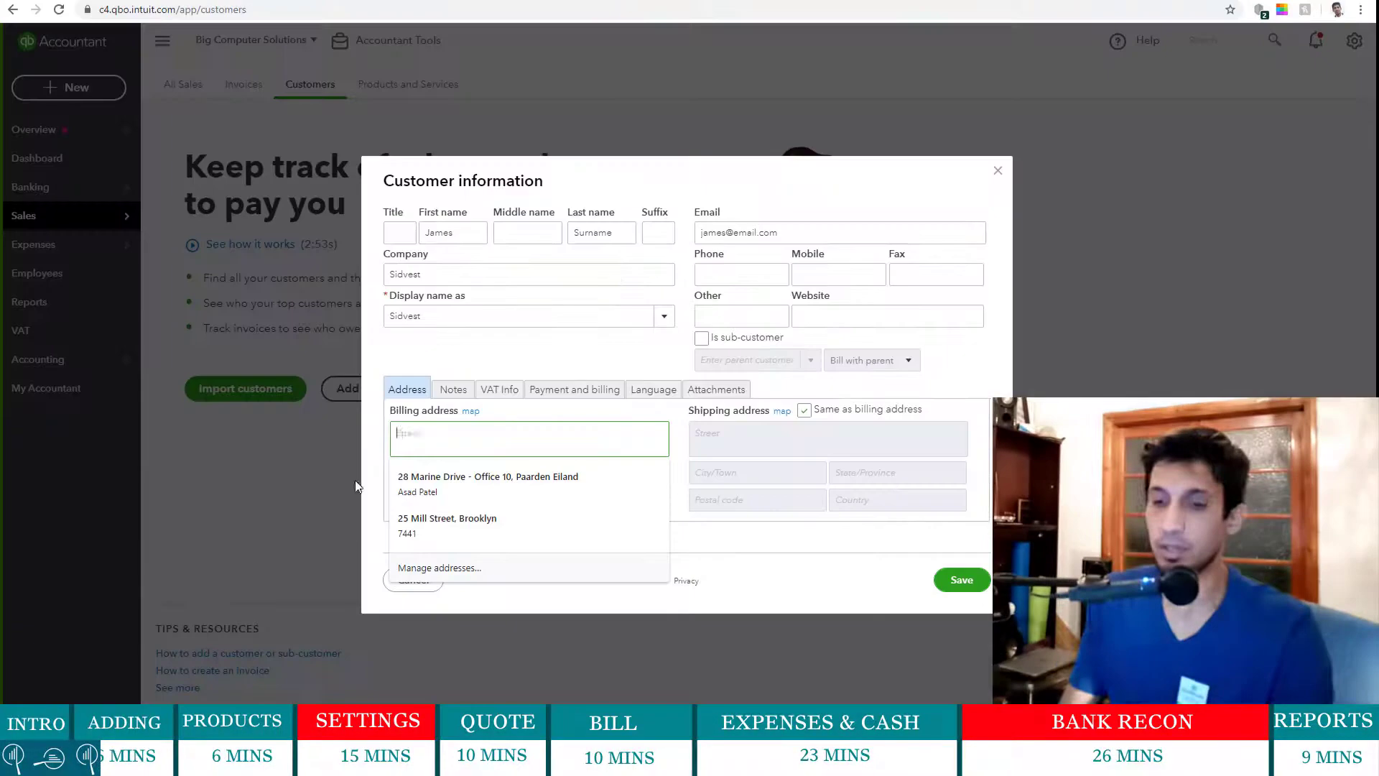
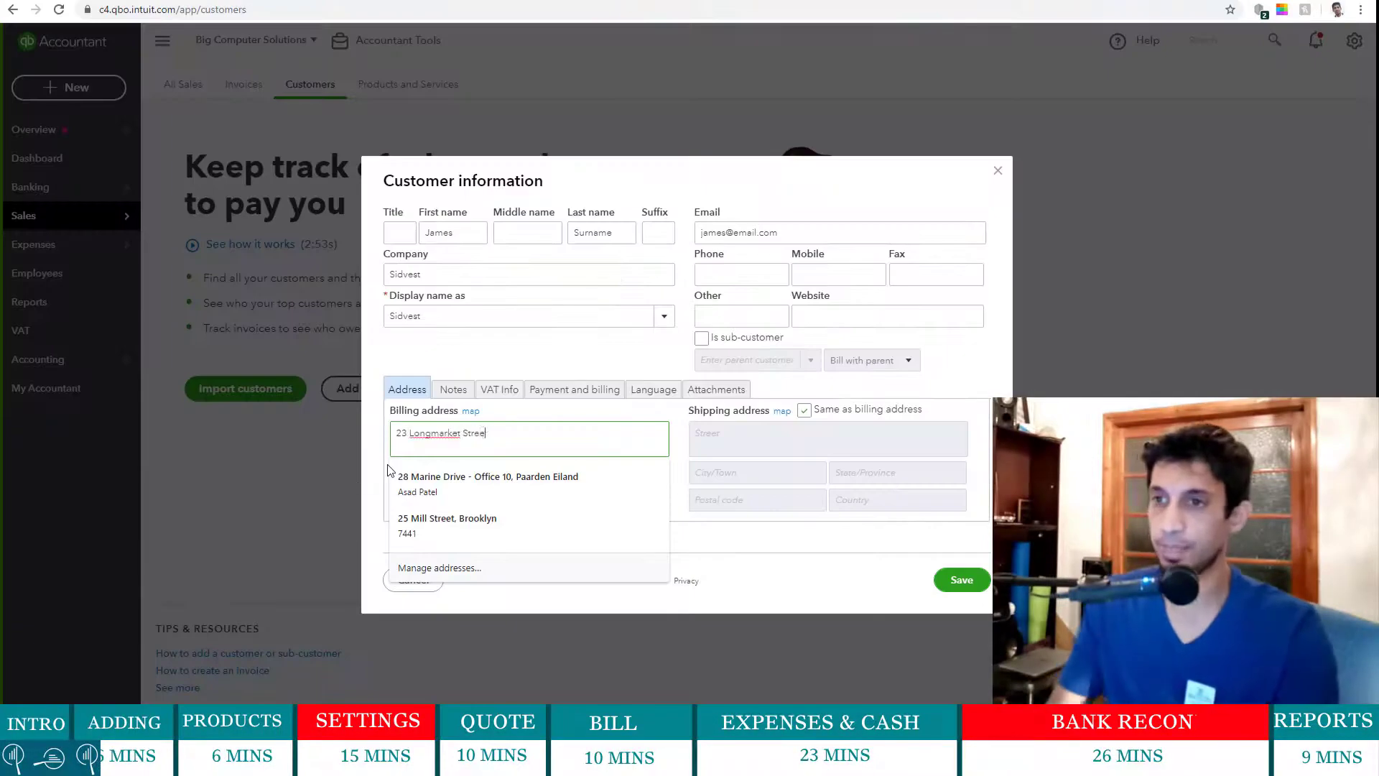
{"action": "key", "text": "Tab"}
{"action": "type", "text": "Cape Town"}
{"action": "left_click", "coordinate": [547, 496]}
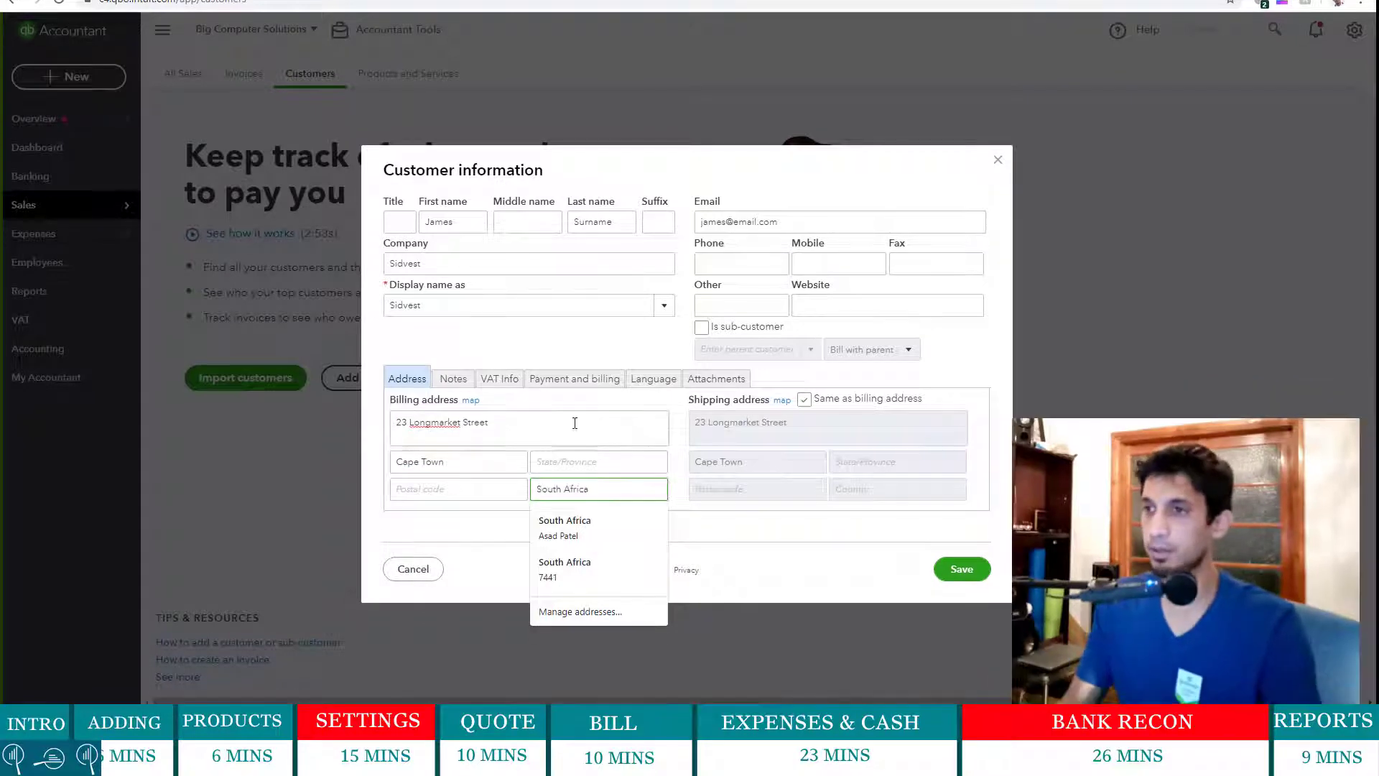
{"action": "left_click", "coordinate": [564, 535]}
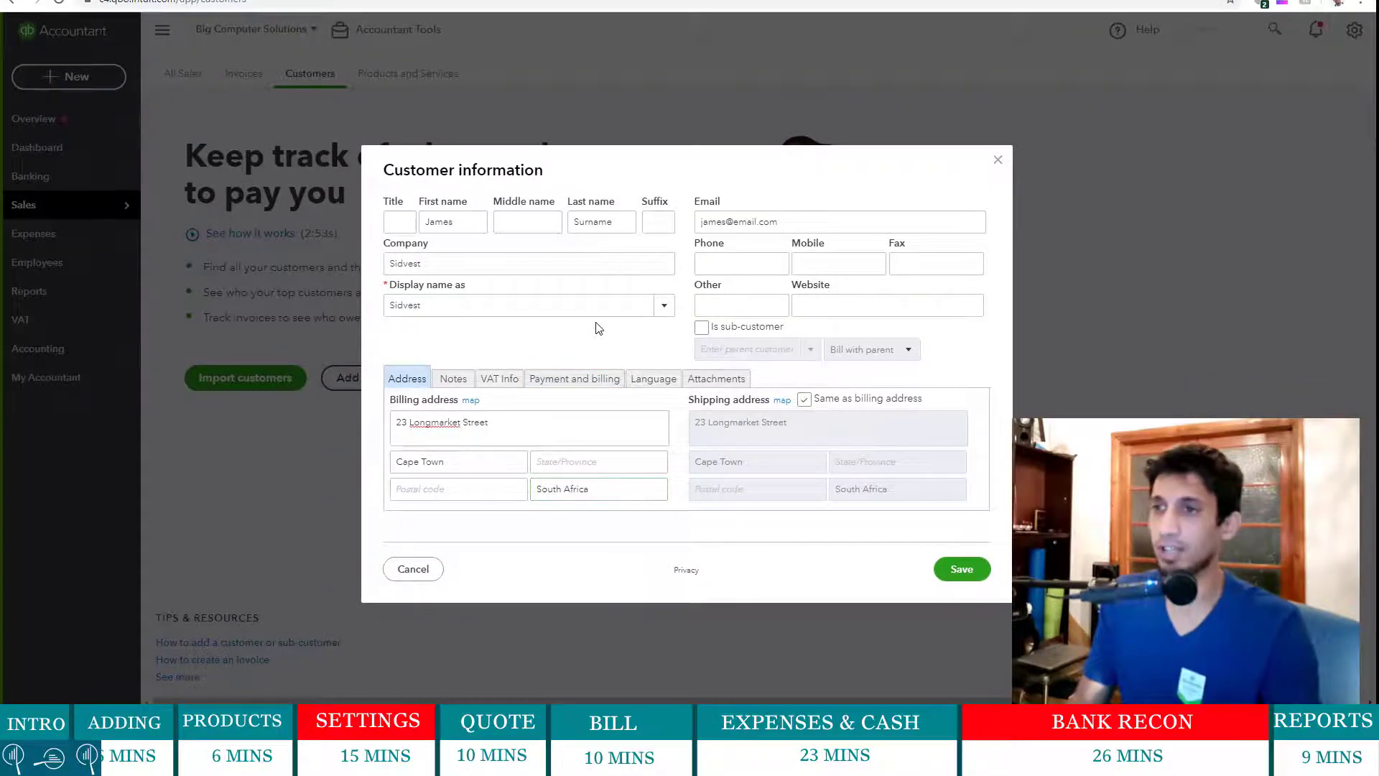
- Add a VAT # line with the customer's VAT number above the street, and save Sidvest
{"action": "left_click", "coordinate": [506, 377]}
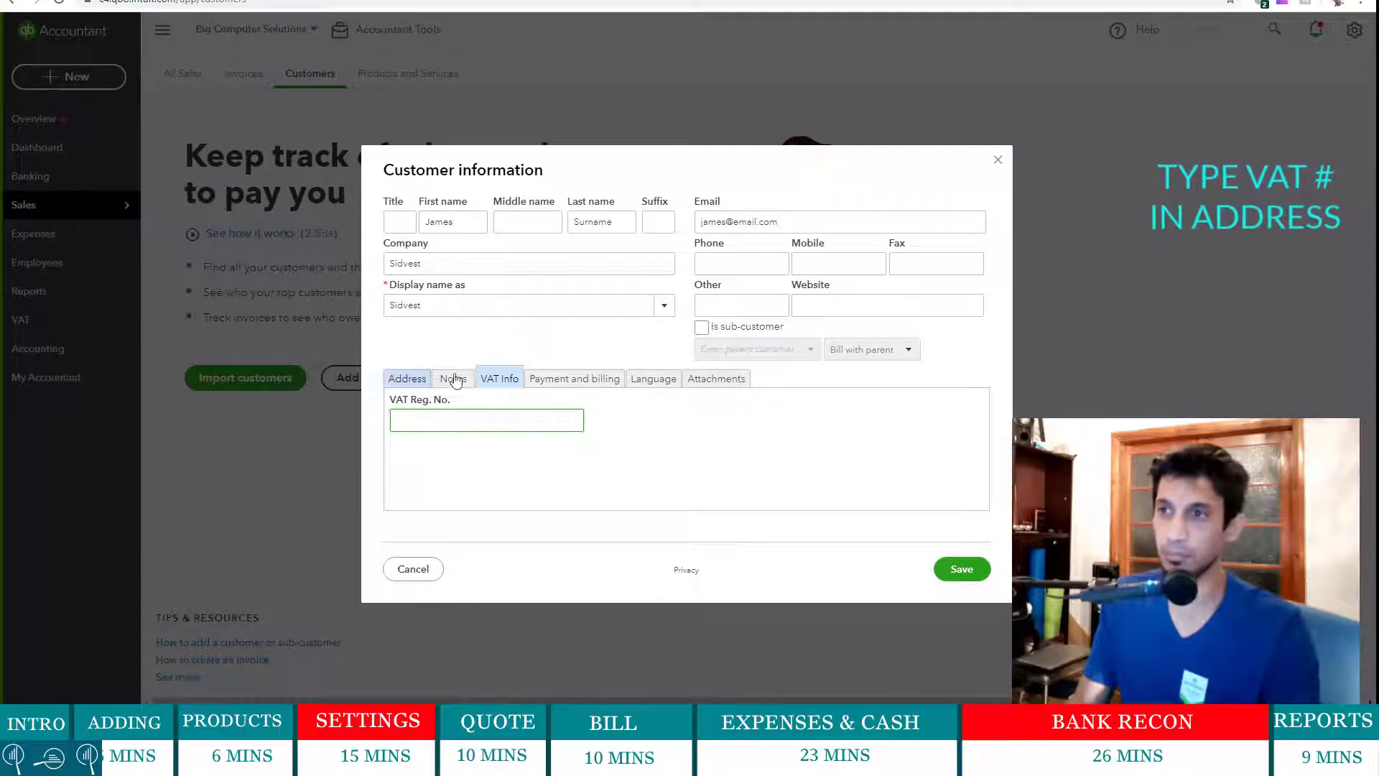
{"action": "left_click", "coordinate": [406, 379]}
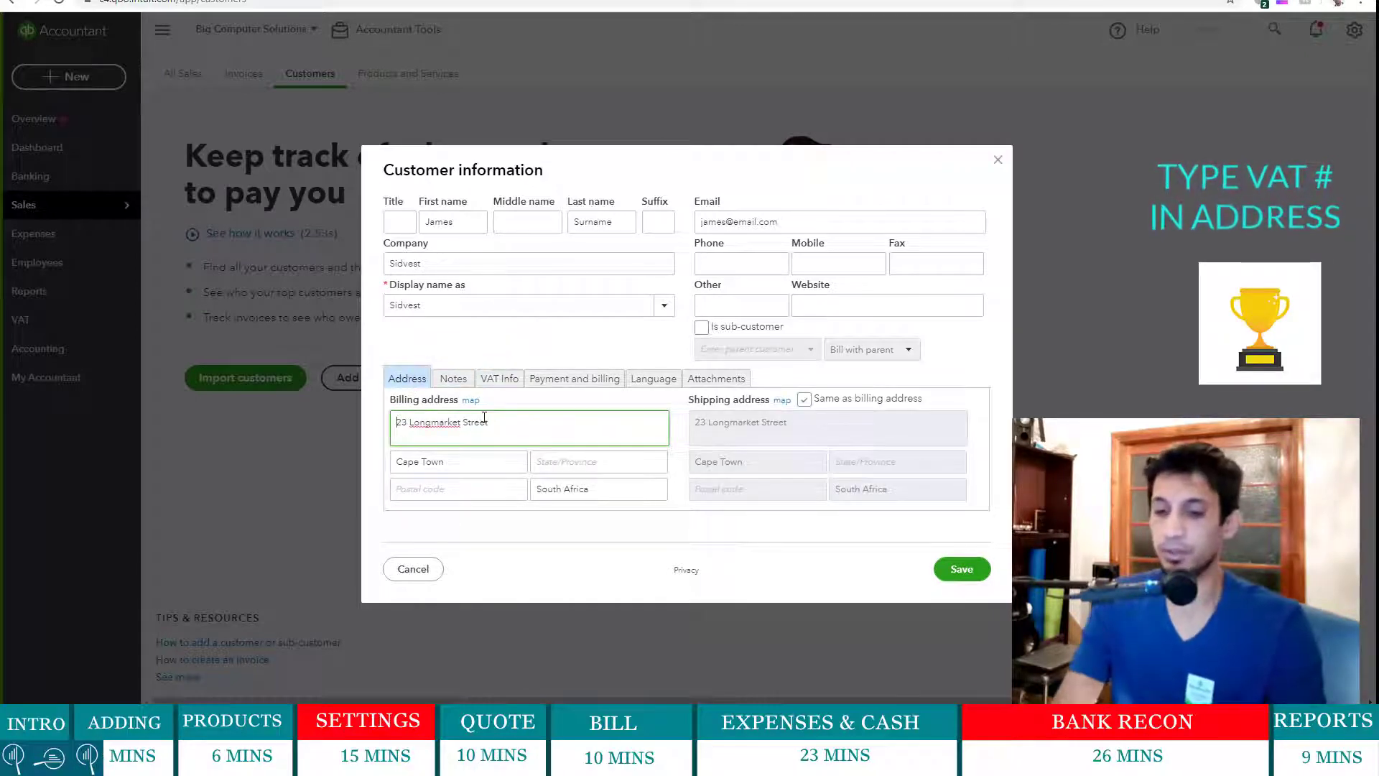
{"action": "key", "text": "Return"}
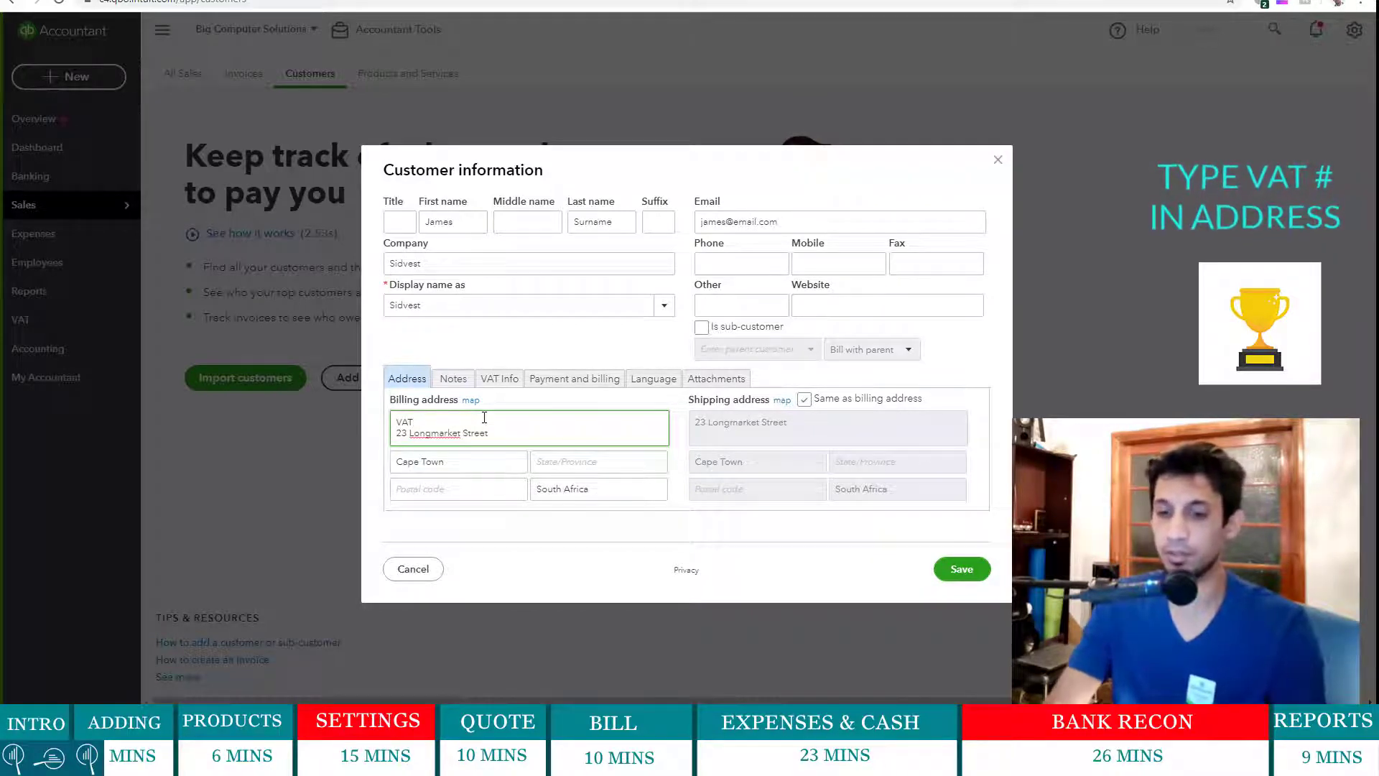
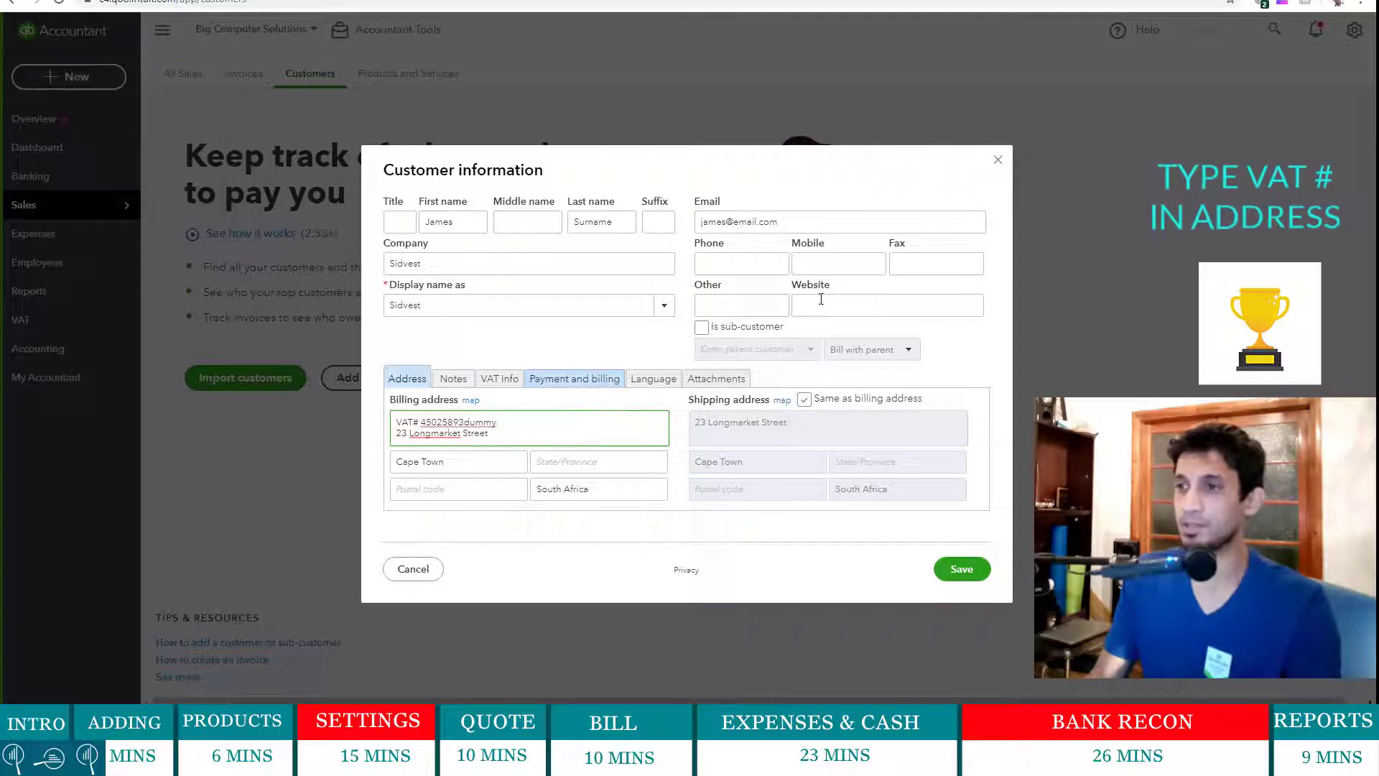
{"action": "left_click", "coordinate": [968, 567]}
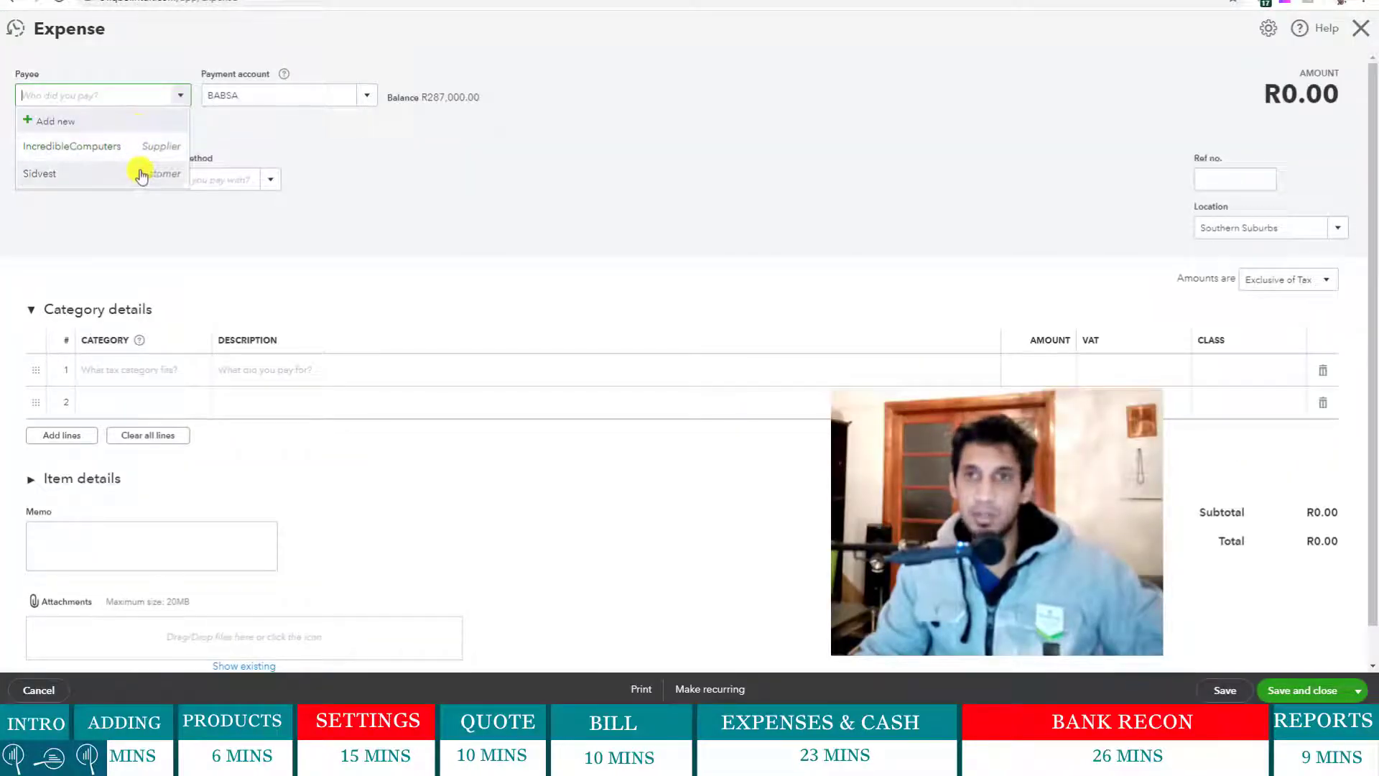
- Dismiss the payee list and close the Expense form without saving
{"action": "left_click", "coordinate": [627, 185]}
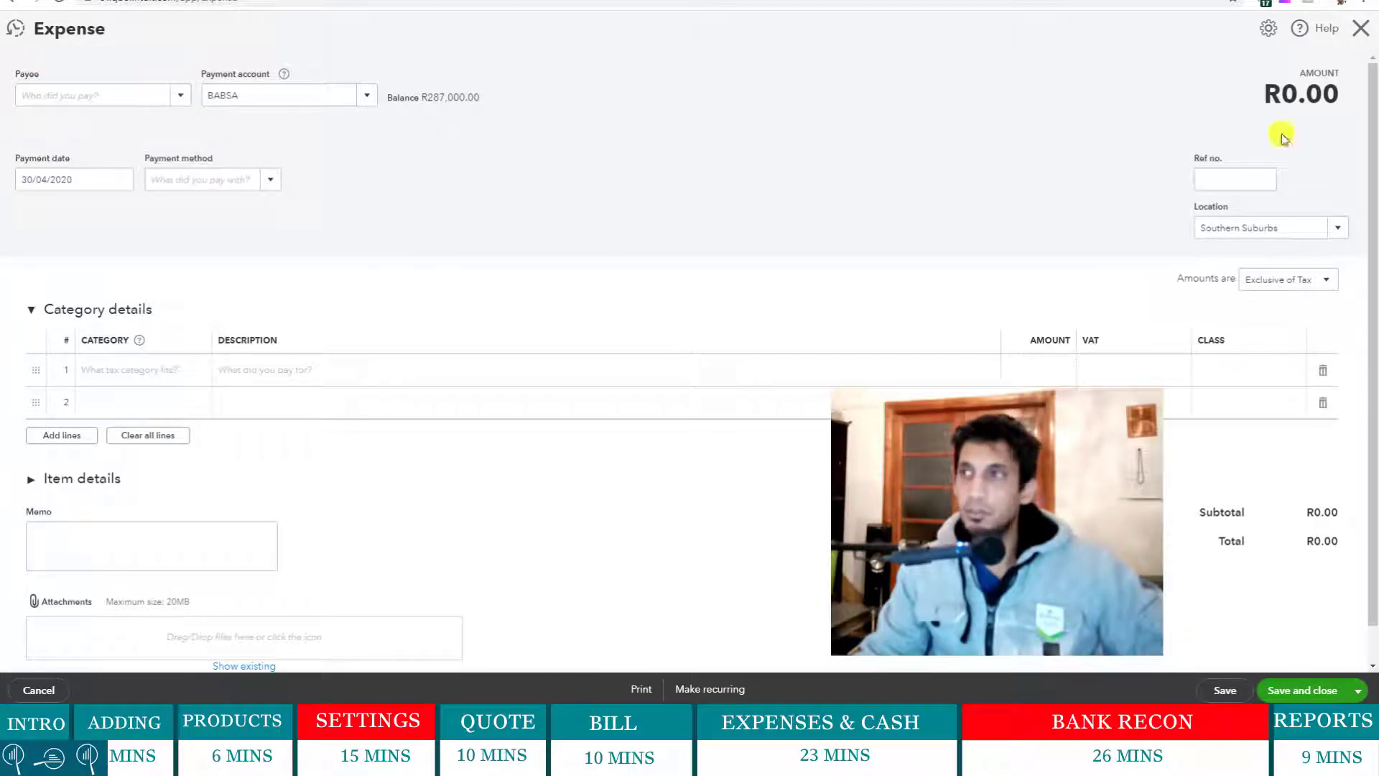
{"action": "left_click", "coordinate": [1360, 29]}
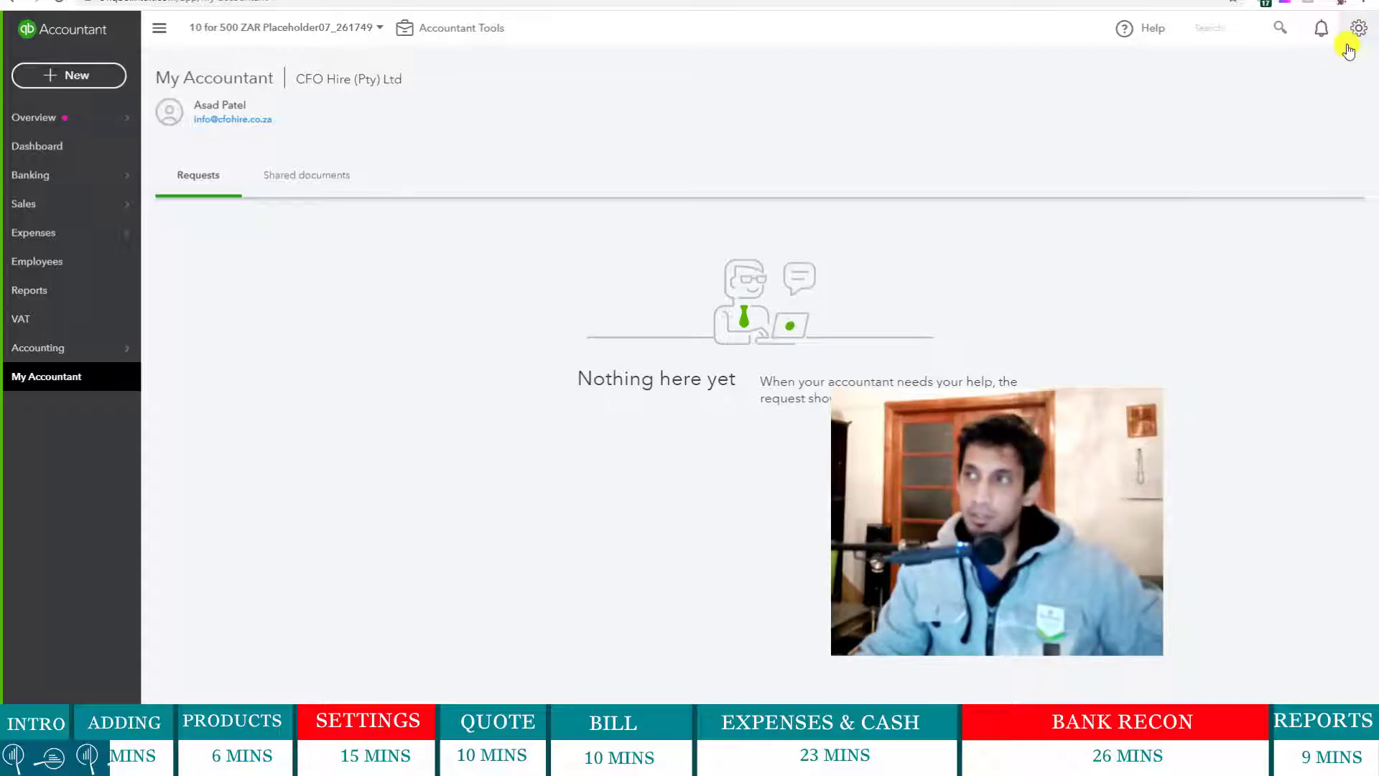
- Start a supplier import from Import Data and upload Suppliers.xlsx
{"action": "left_click", "coordinate": [1357, 31]}
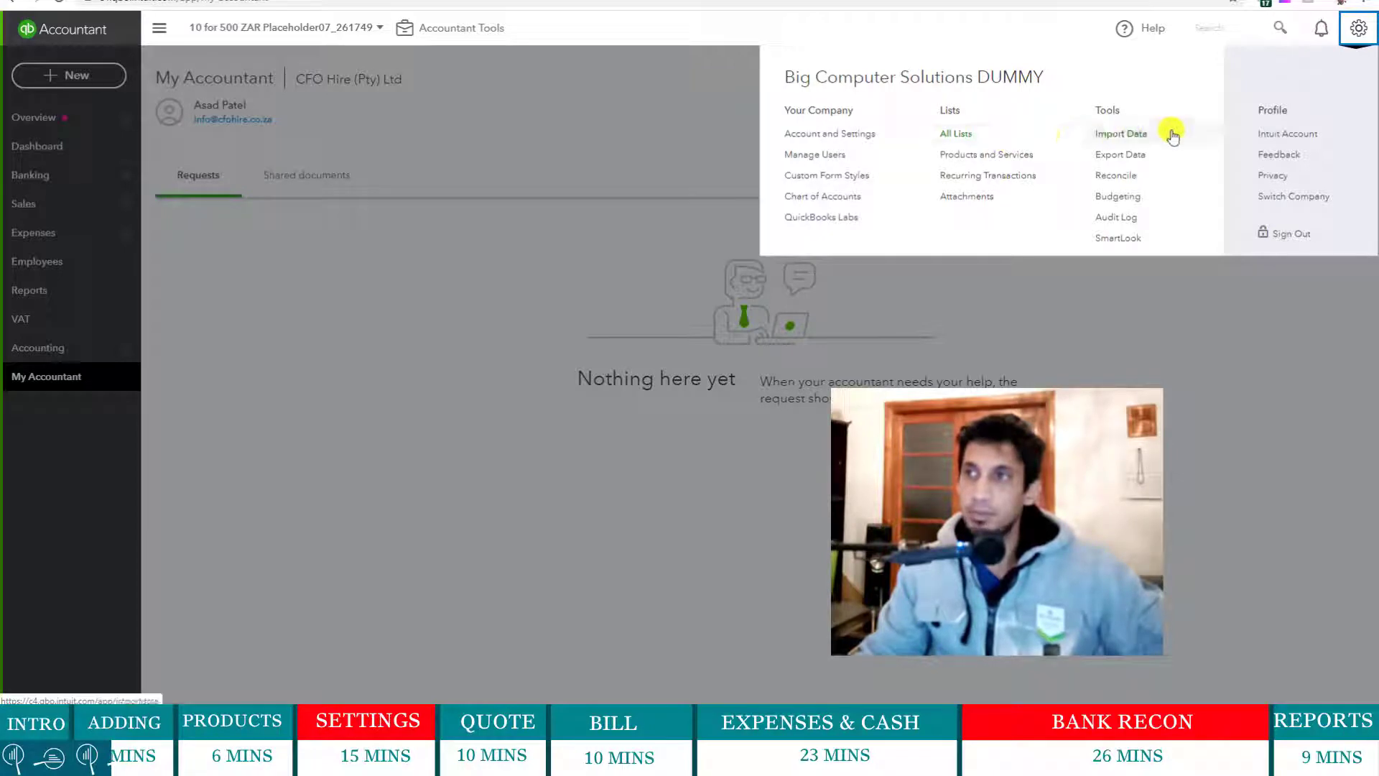
{"action": "left_click", "coordinate": [1137, 134]}
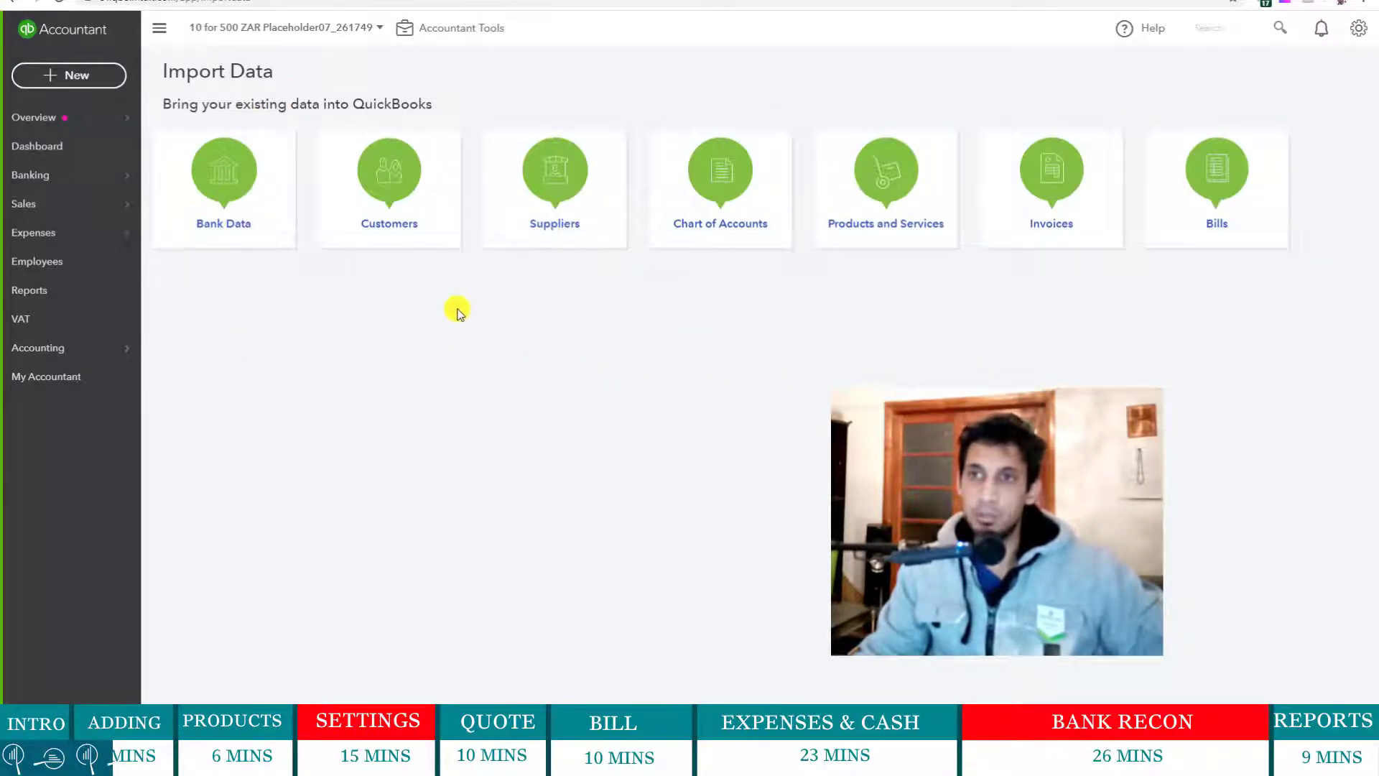
{"action": "left_click", "coordinate": [559, 199]}
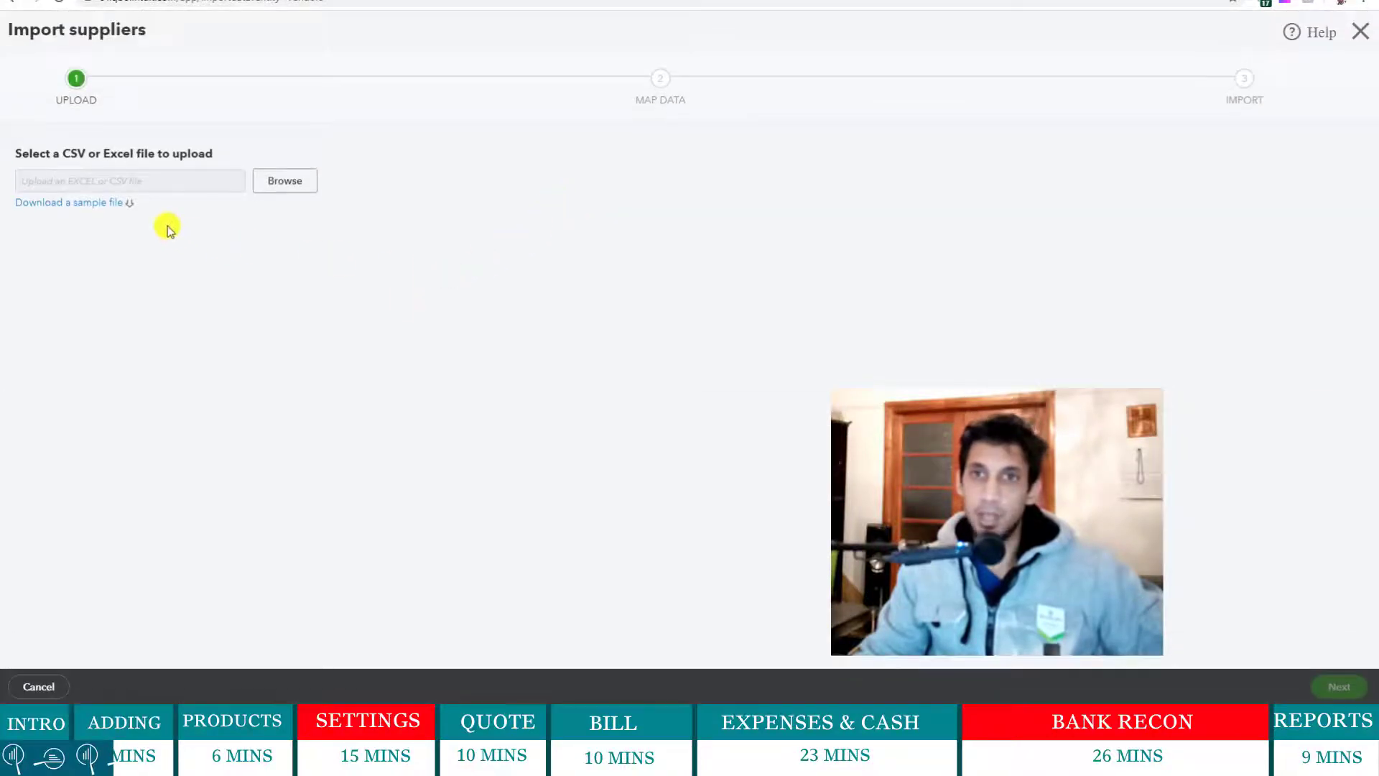
{"action": "left_click", "coordinate": [286, 182]}
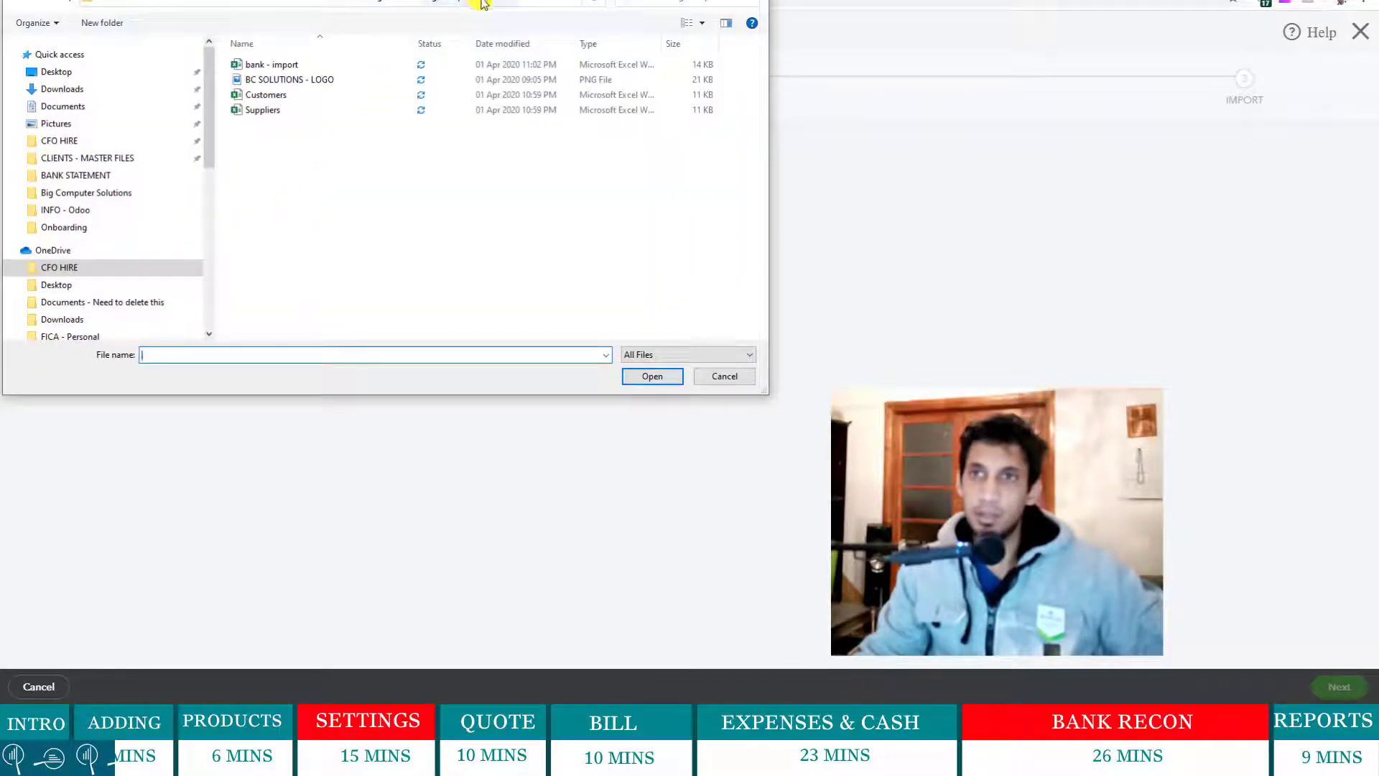
{"action": "double_click", "coordinate": [285, 111]}
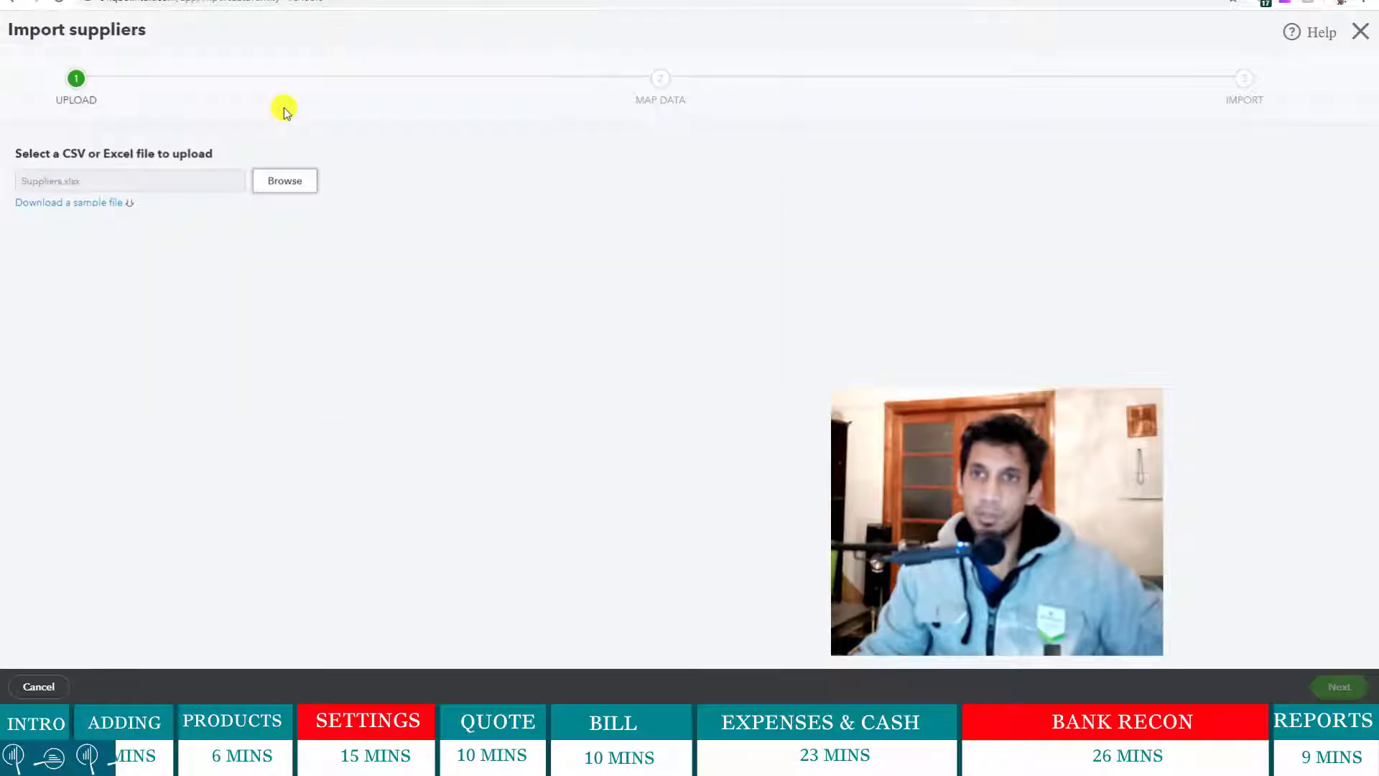
{"action": "left_click", "coordinate": [1336, 688]}
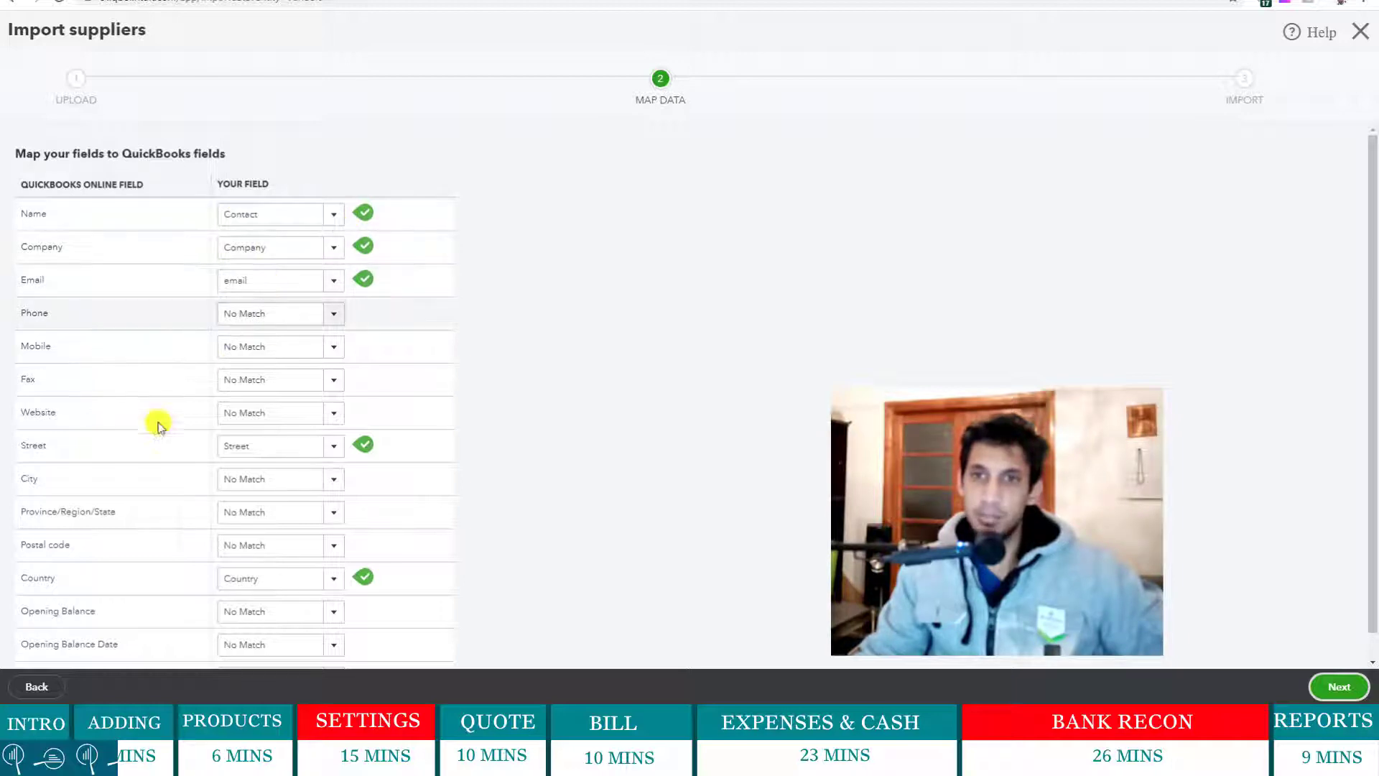
- Leave the Phone field unmapped and proceed to review the six suppliers
{"action": "scroll", "coordinate": [115, 448], "scroll_direction": "down", "scroll_amount": 1}
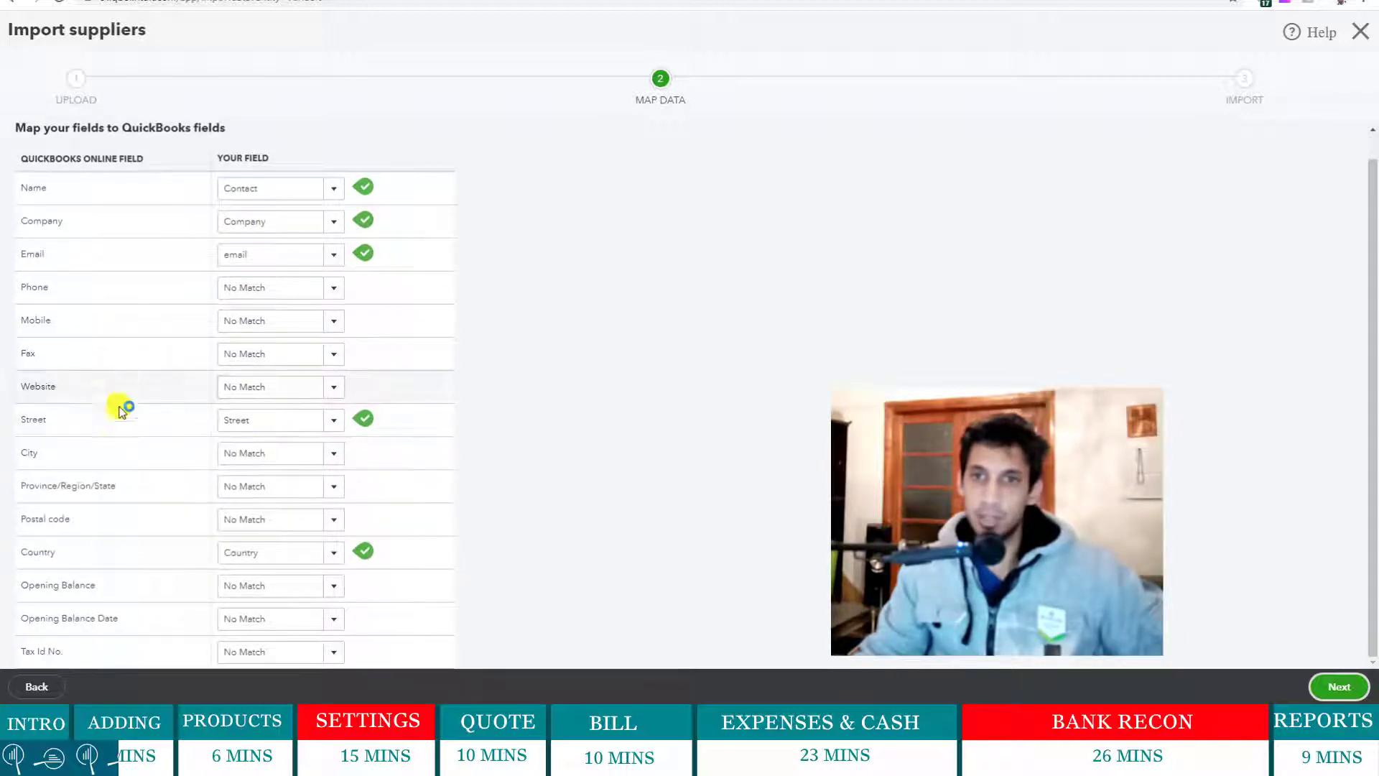
{"action": "left_click", "coordinate": [334, 288]}
{"action": "left_click", "coordinate": [675, 311]}
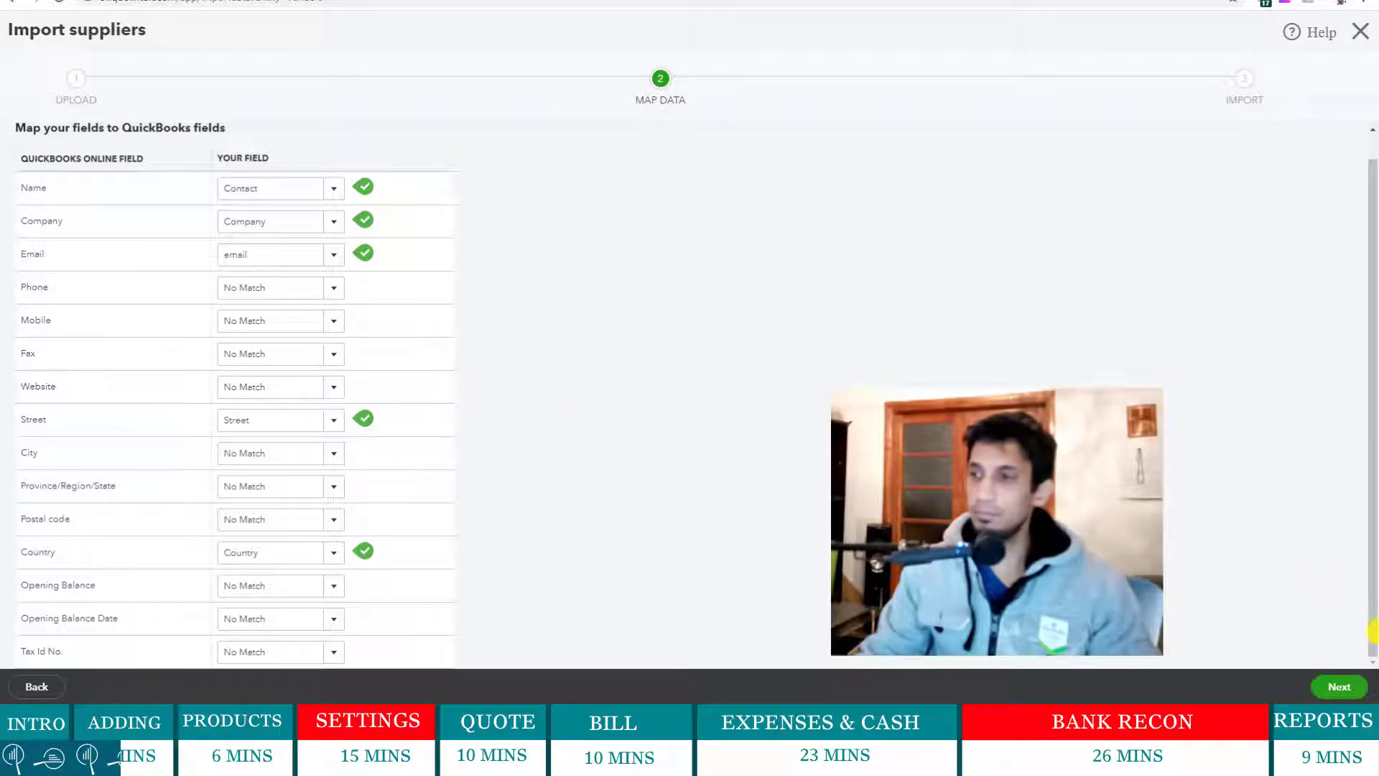
{"action": "left_click", "coordinate": [1337, 679]}
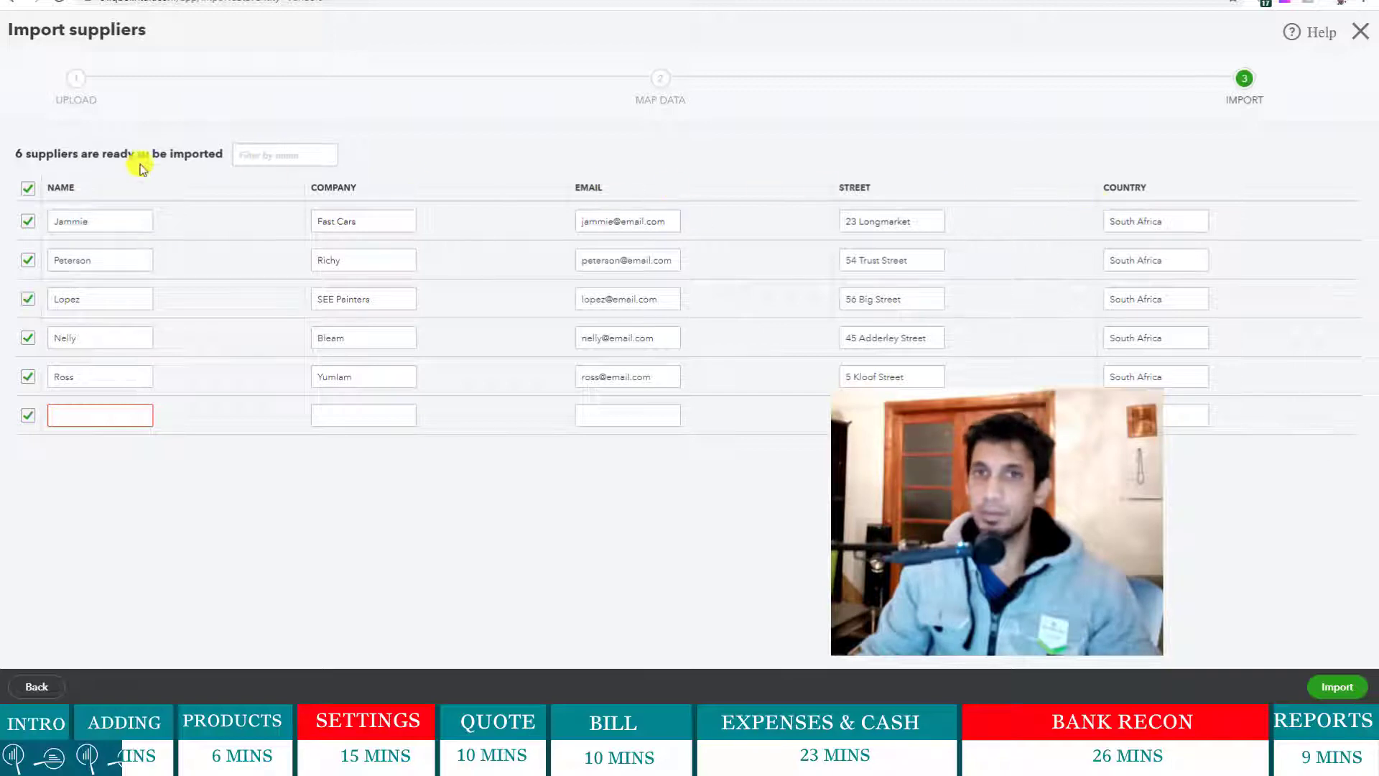
- Exclude the empty sixth row and import the five suppliers, confirming 5 of 5 succeeded
{"action": "left_click", "coordinate": [28, 416]}
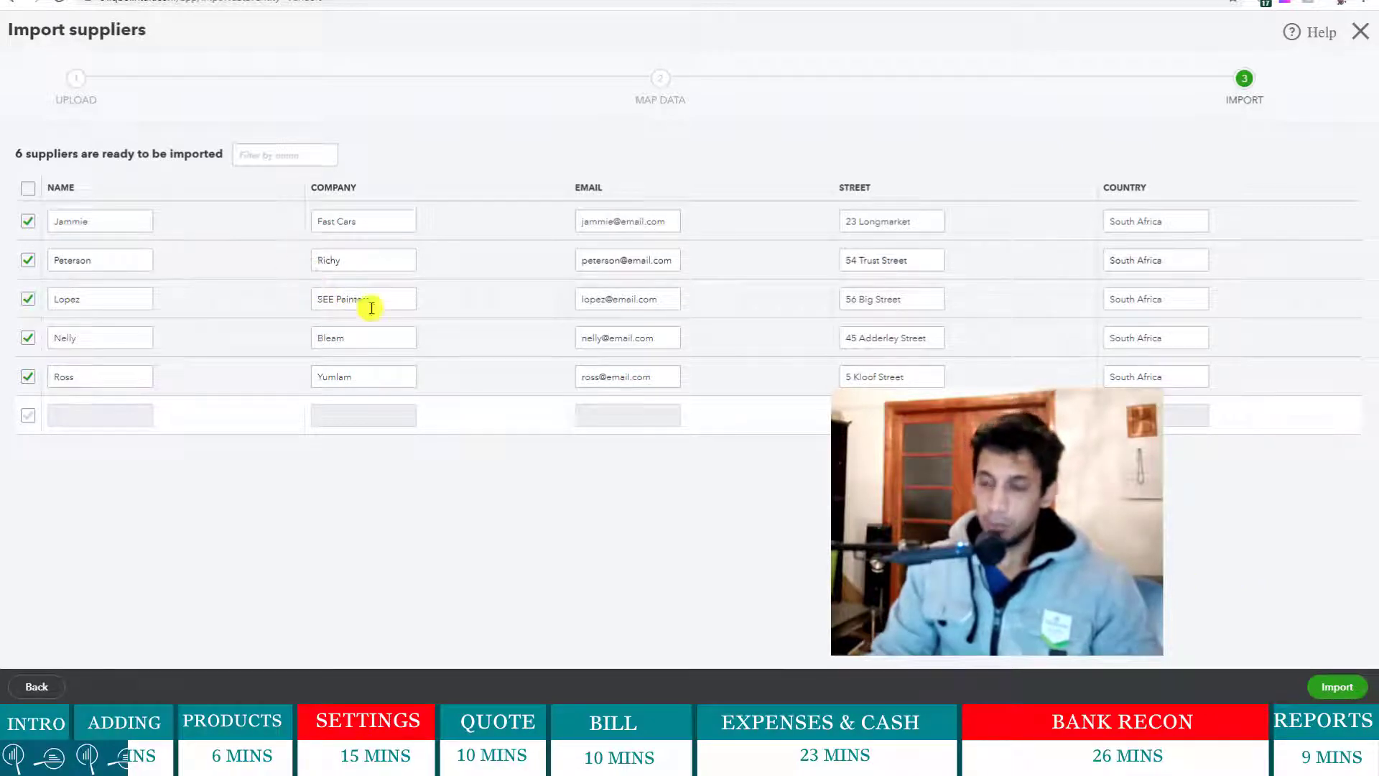
{"action": "left_click", "coordinate": [1337, 687]}
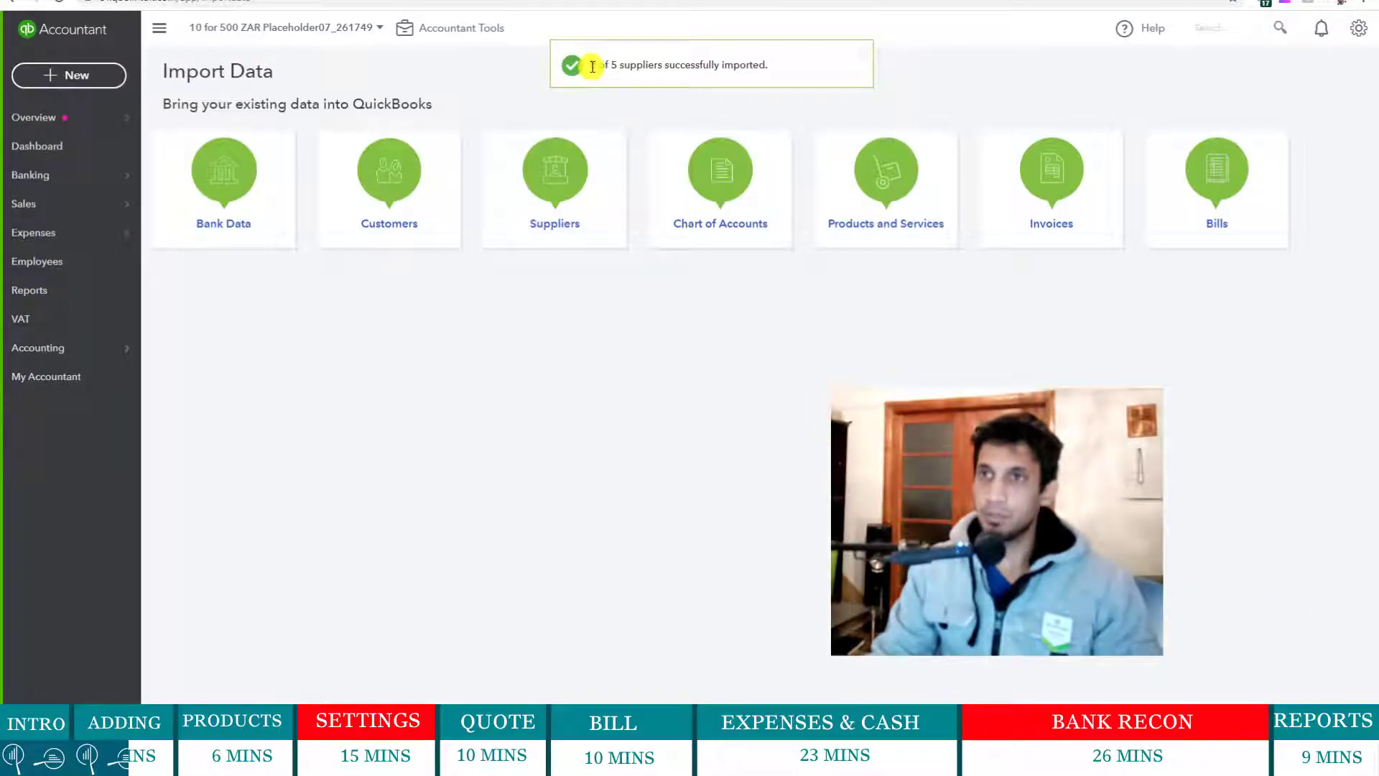
{"action": "left_click_drag", "start_coordinate": [590, 65], "coordinate": [768, 64]}
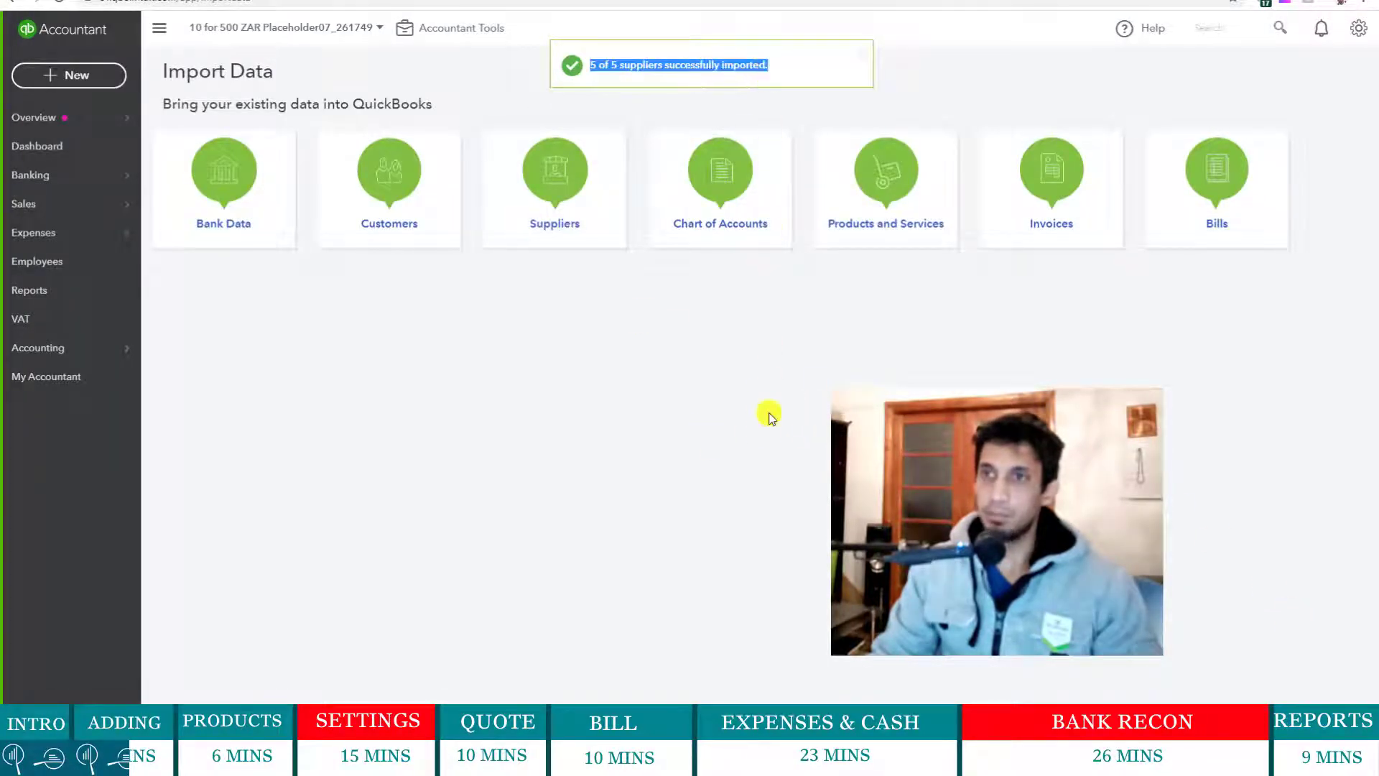
- Start a customer import and reopen the Customers spreadsheet in Excel from its recent files
{"action": "left_click", "coordinate": [402, 191]}
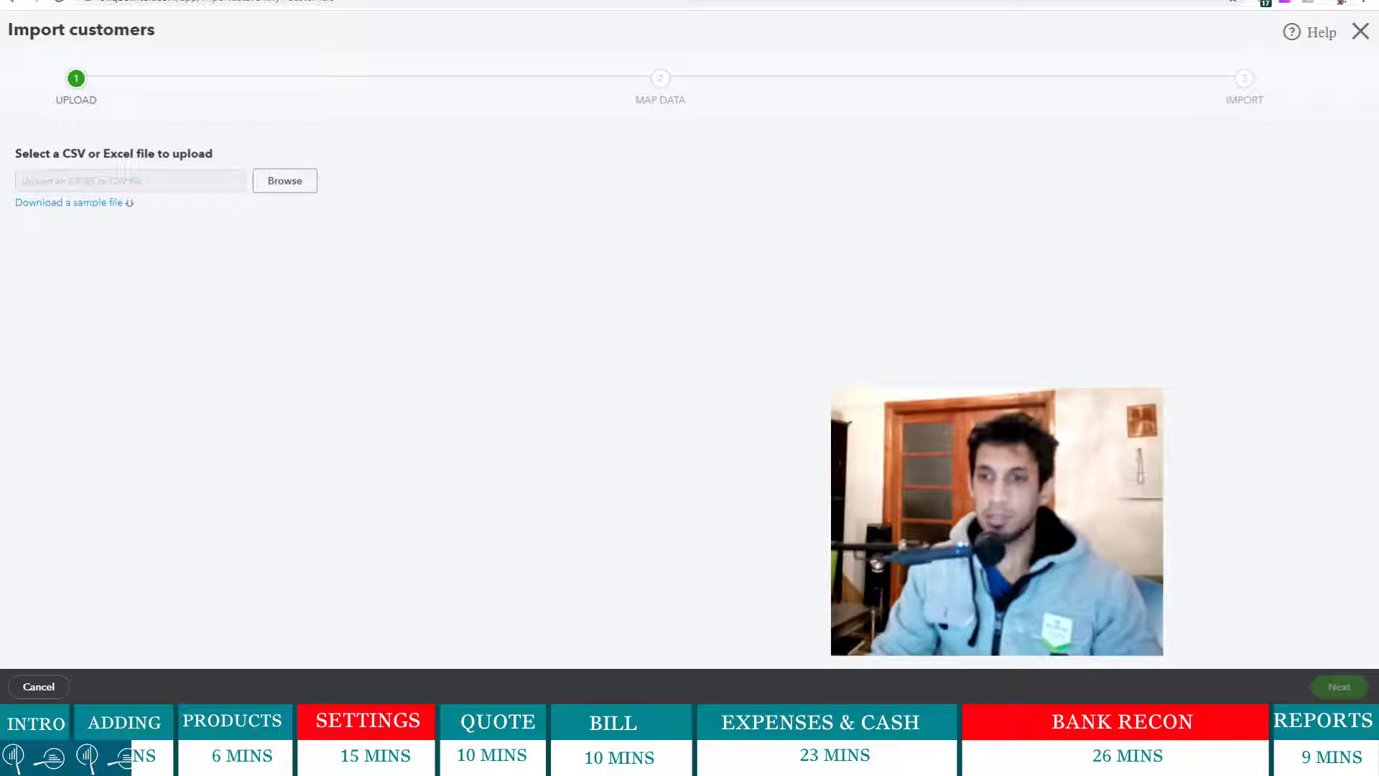
{"action": "right_click", "coordinate": [471, 726]}
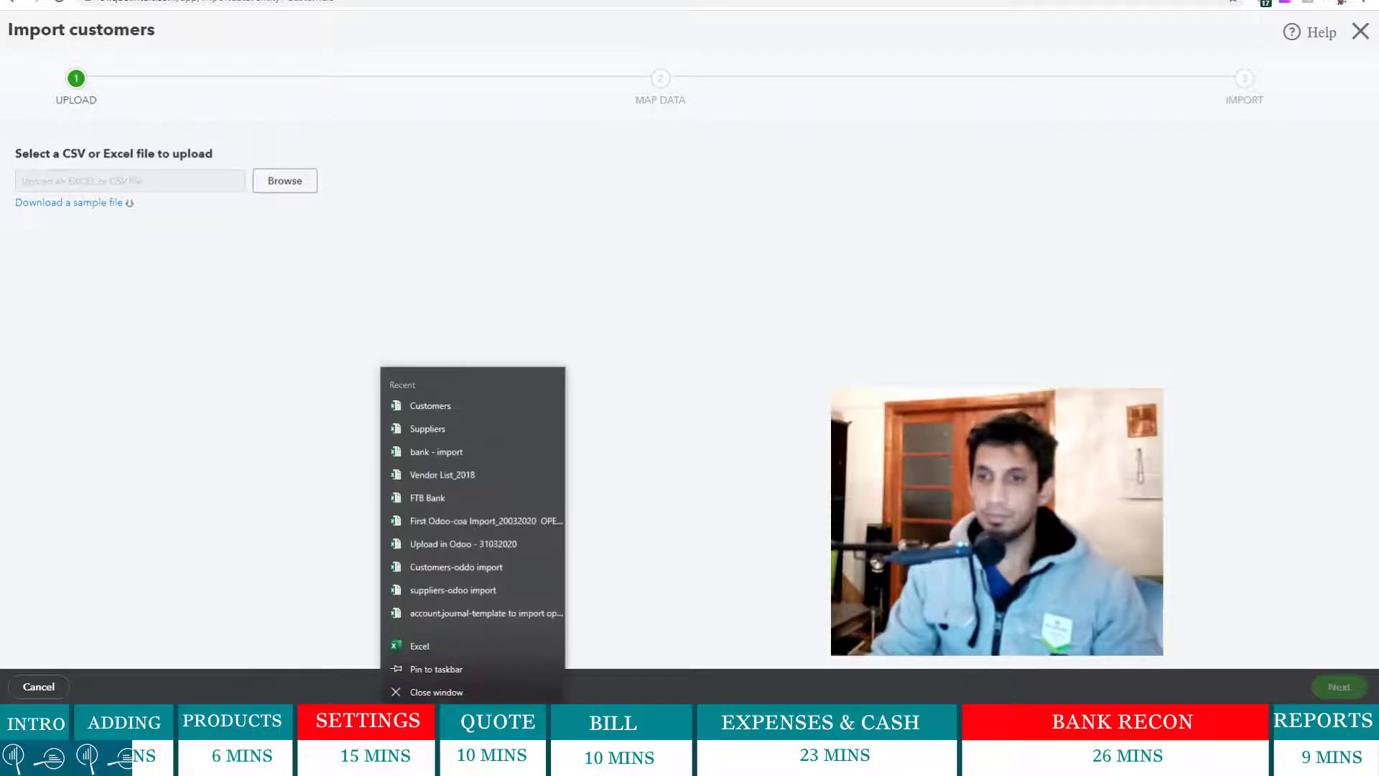
{"action": "left_click", "coordinate": [425, 406]}
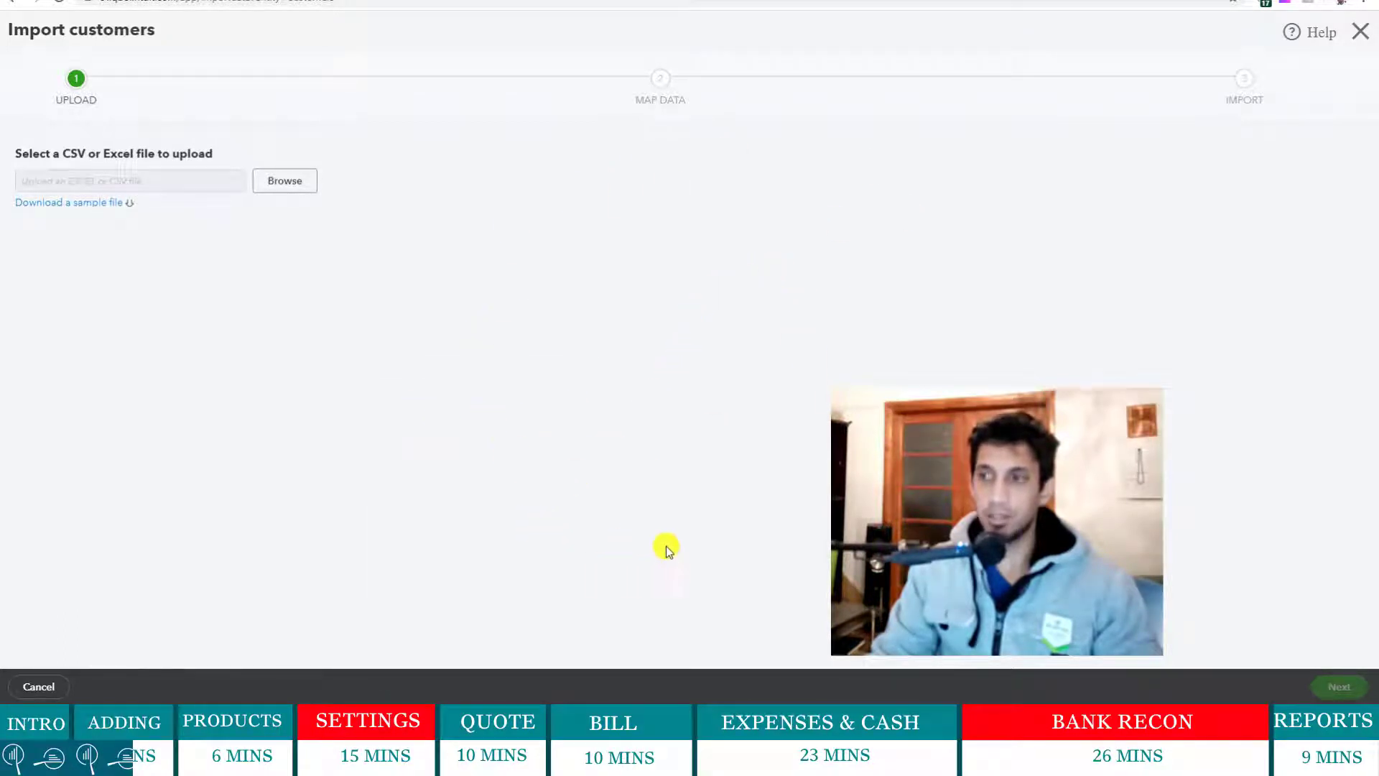
- Maximize Excel, review the Customer sheet's company, contact and street address columns, then close the workbook
{"action": "left_click_drag", "start_coordinate": [127, 169], "coordinate": [606, 146]}
{"action": "left_click", "coordinate": [660, 146]}
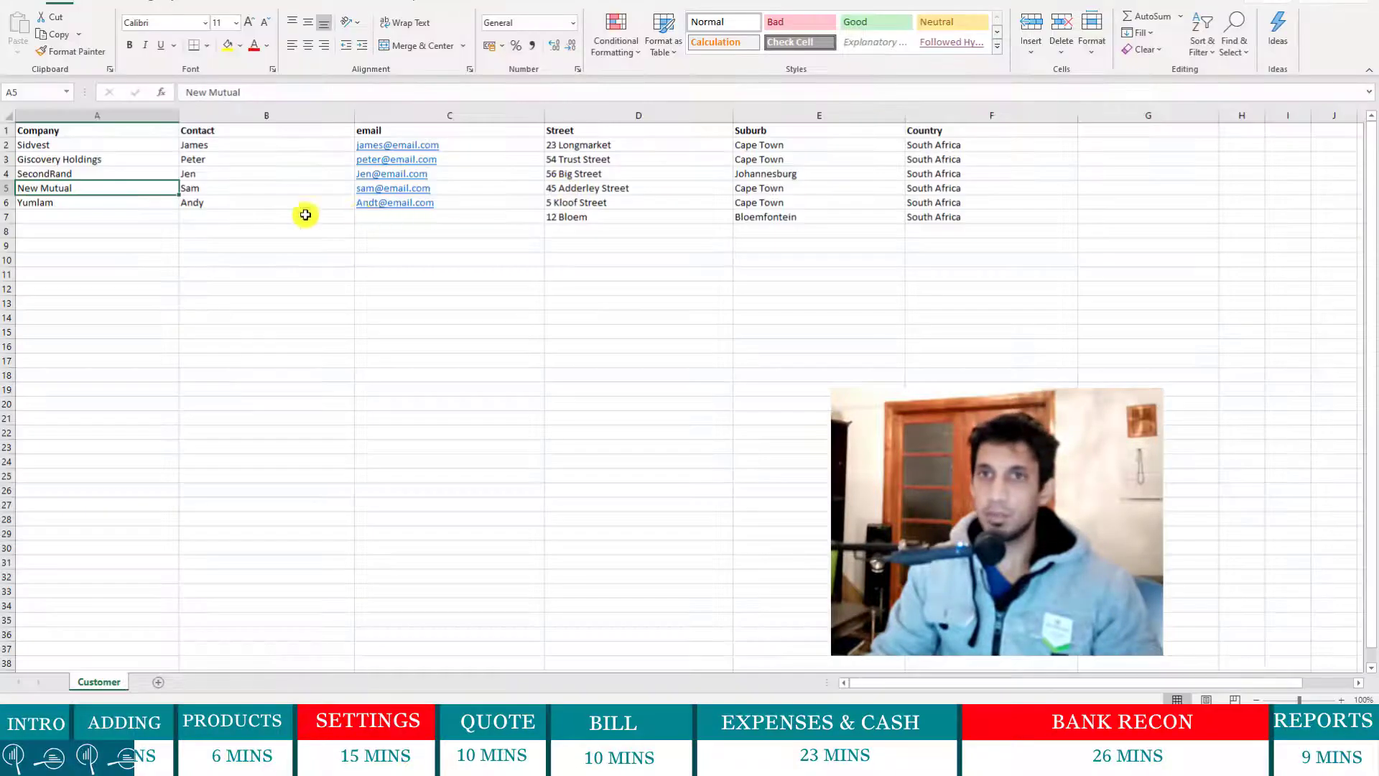
{"action": "left_click_drag", "start_coordinate": [74, 148], "coordinate": [74, 217]}
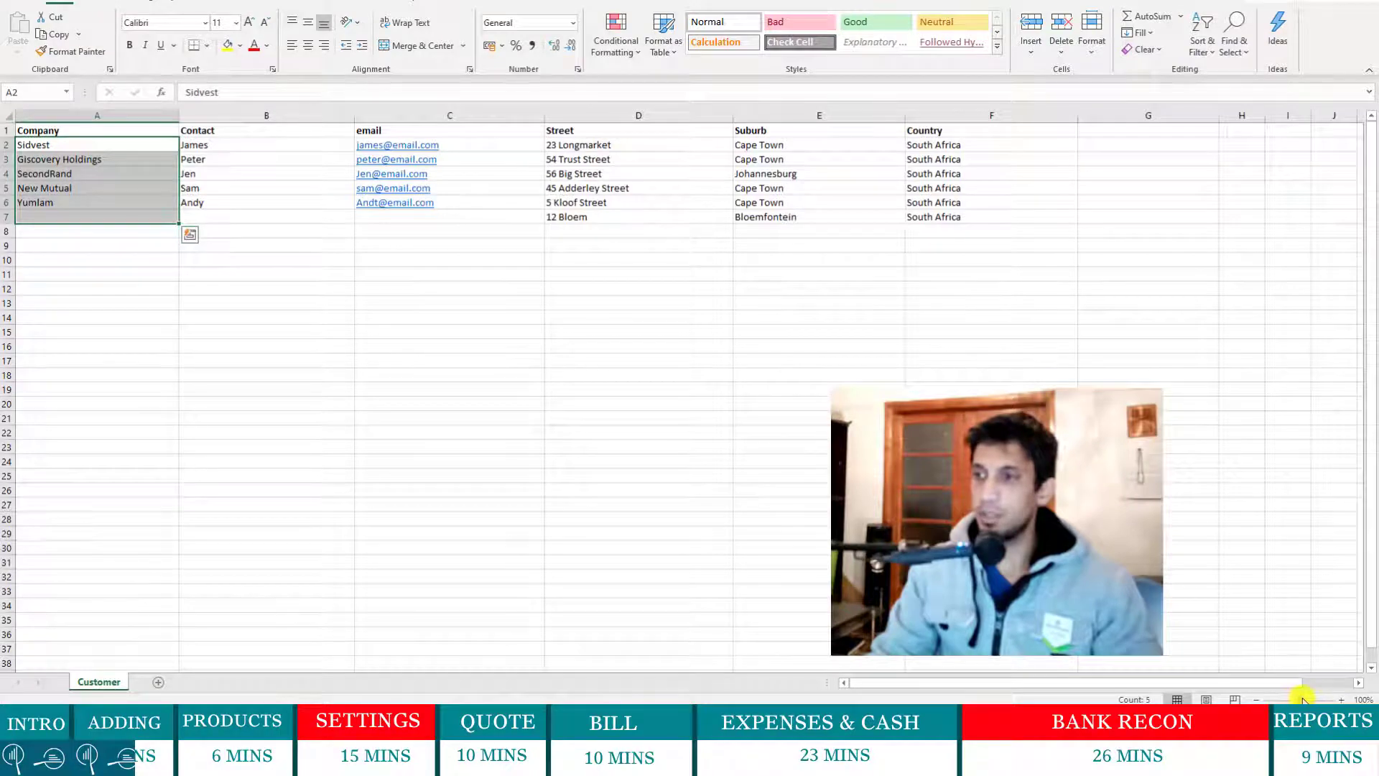
{"action": "left_click_drag", "start_coordinate": [1302, 698], "coordinate": [1311, 700]}
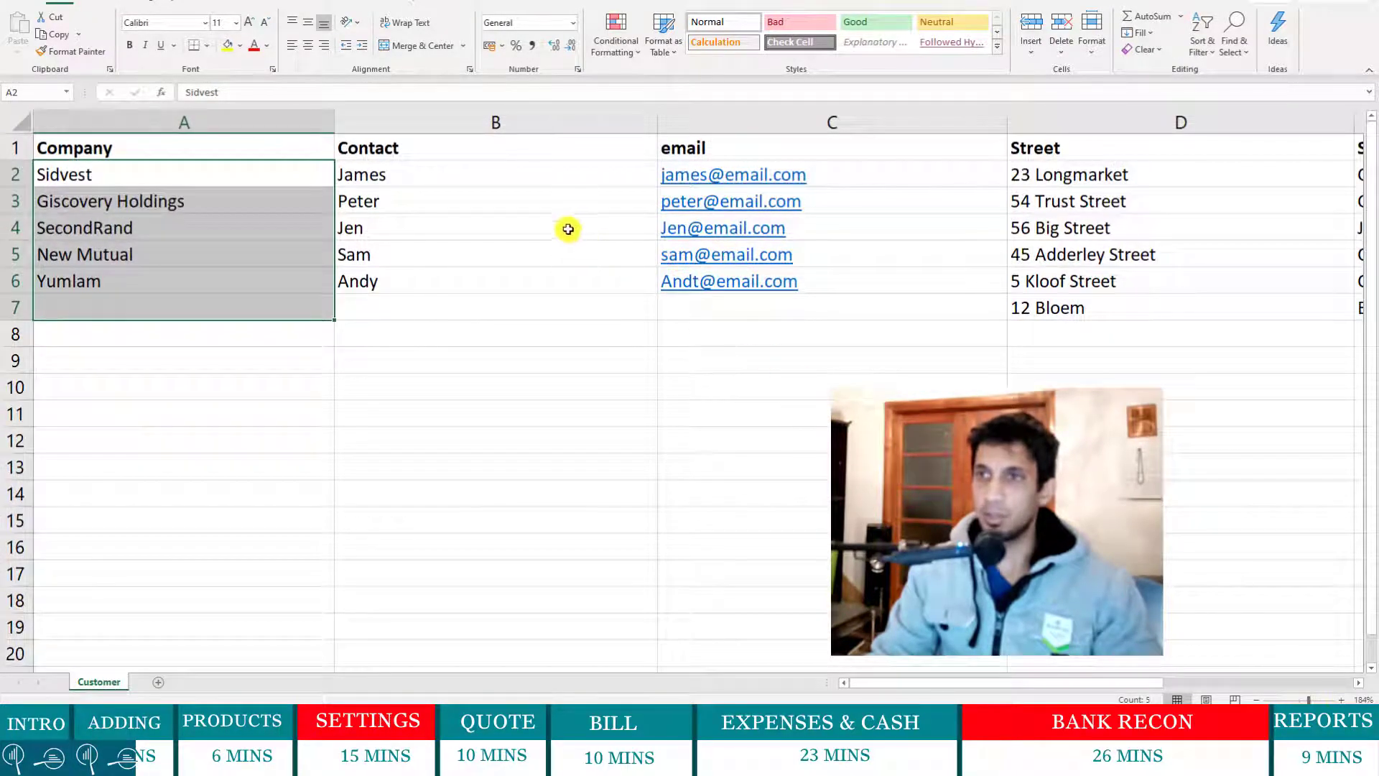
{"action": "left_click_drag", "start_coordinate": [529, 184], "coordinate": [611, 255]}
{"action": "left_click_drag", "start_coordinate": [1157, 185], "coordinate": [1062, 287]}
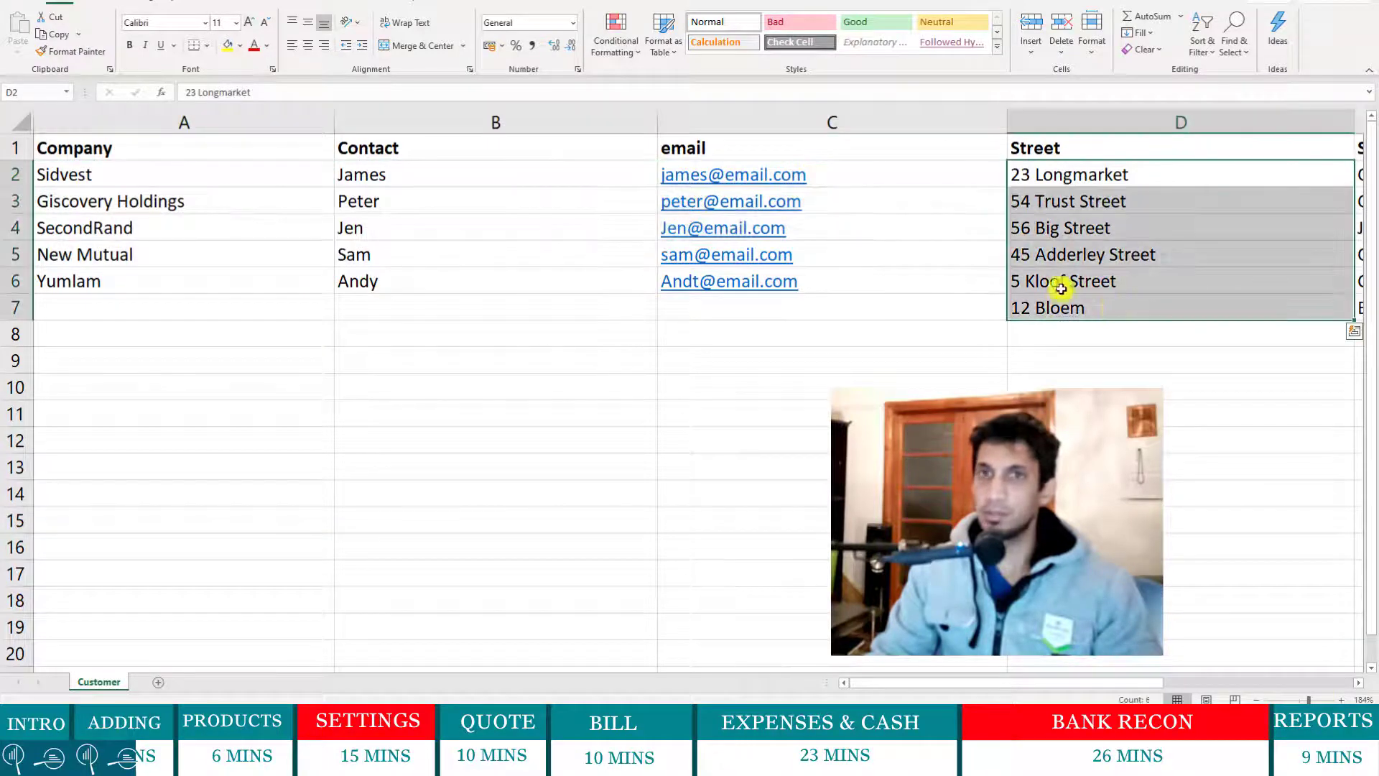
{"action": "left_click_drag", "start_coordinate": [222, 152], "coordinate": [599, 162]}
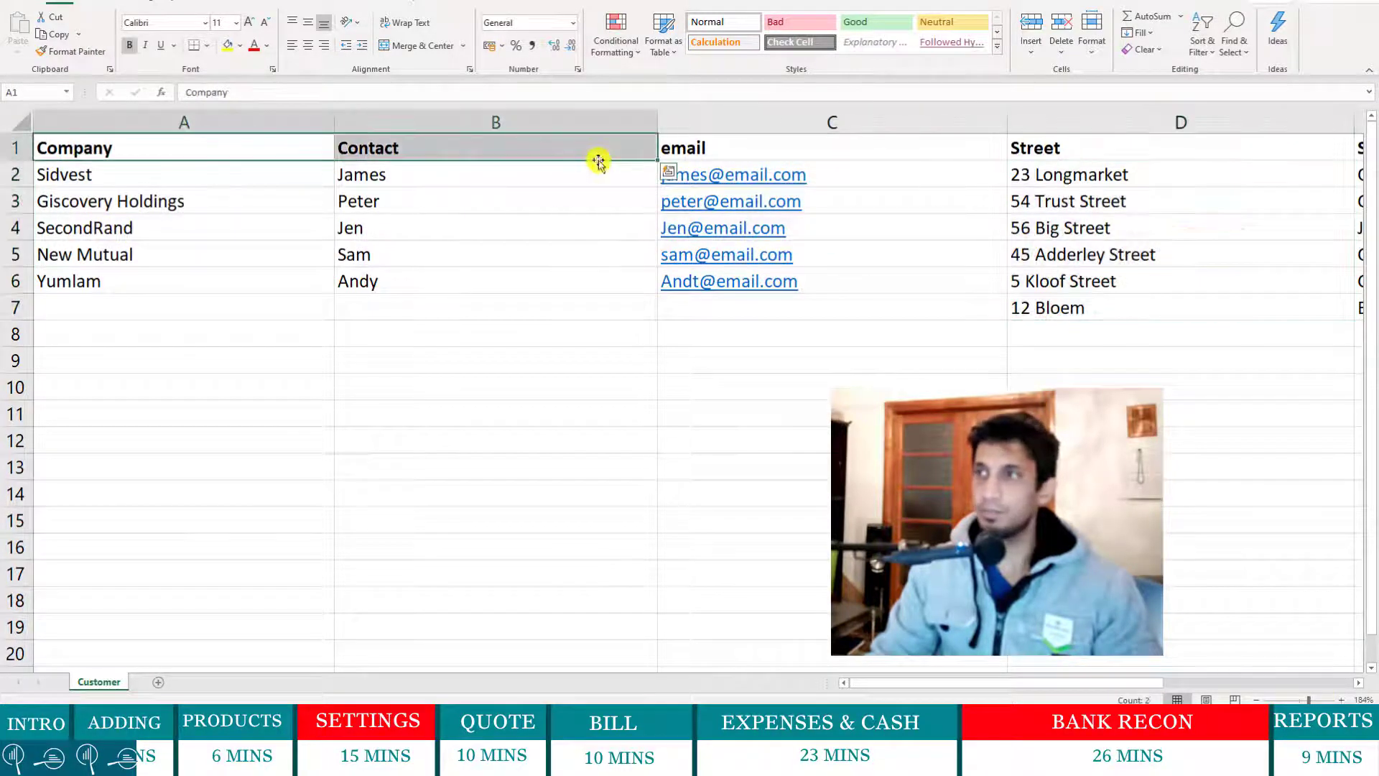
{"action": "left_click", "coordinate": [1363, 1]}
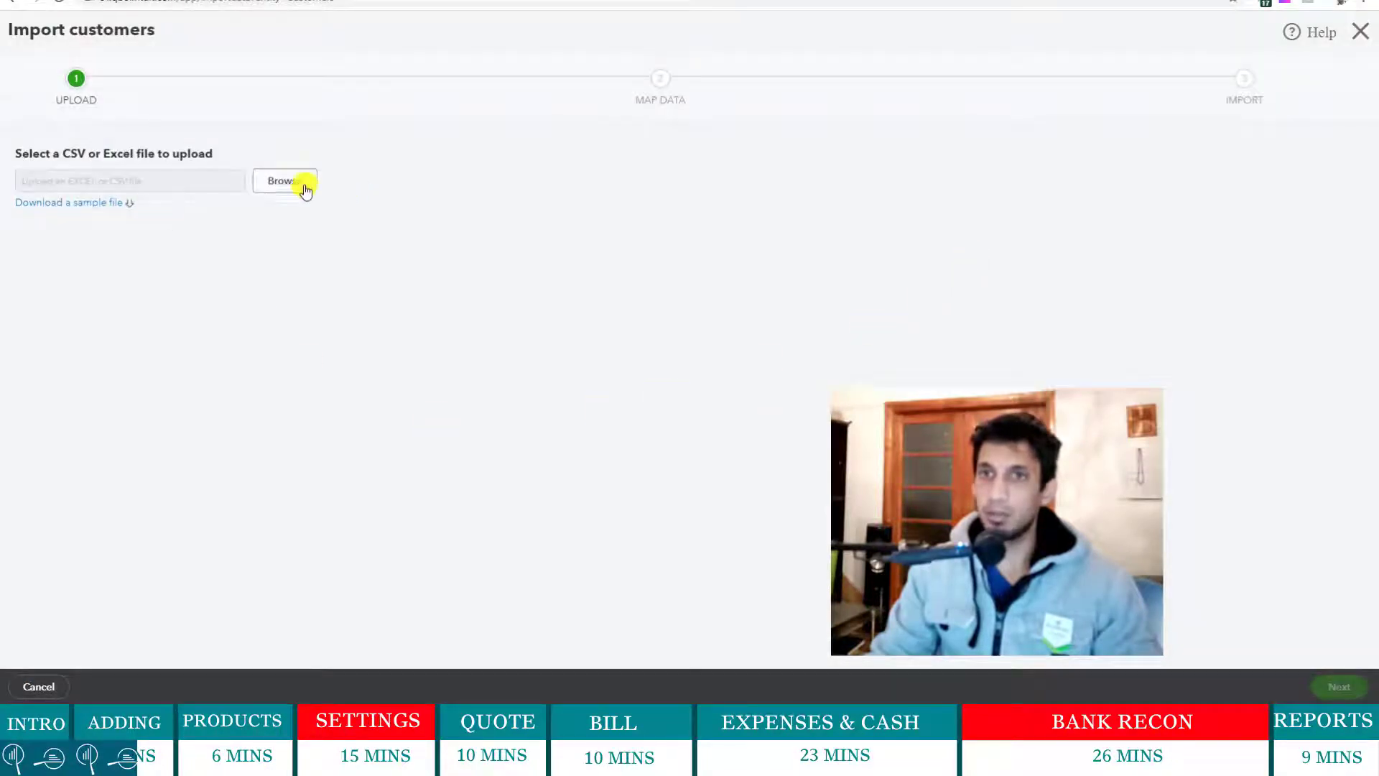
- Upload Customers.xlsx into the Import customers wizard
{"action": "left_click", "coordinate": [301, 184]}
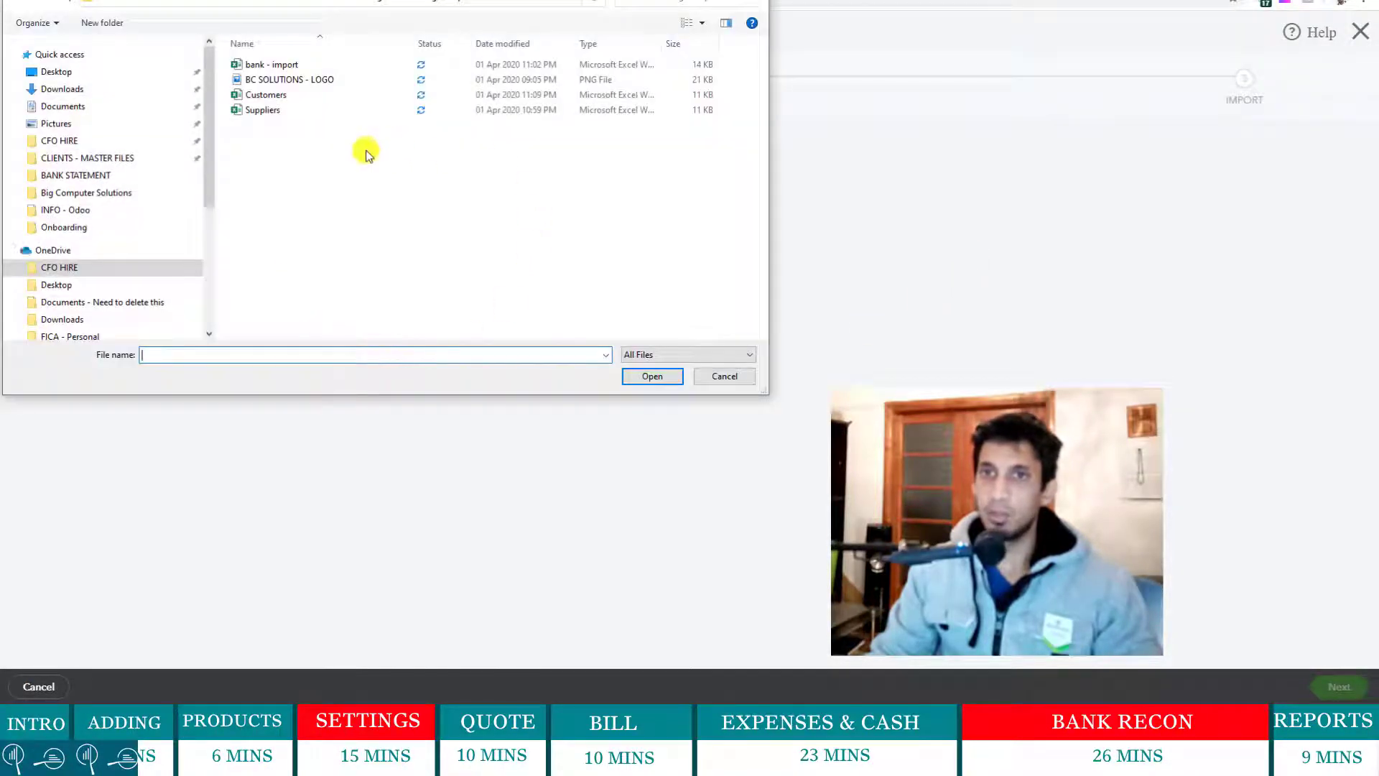
{"action": "left_click", "coordinate": [273, 96]}
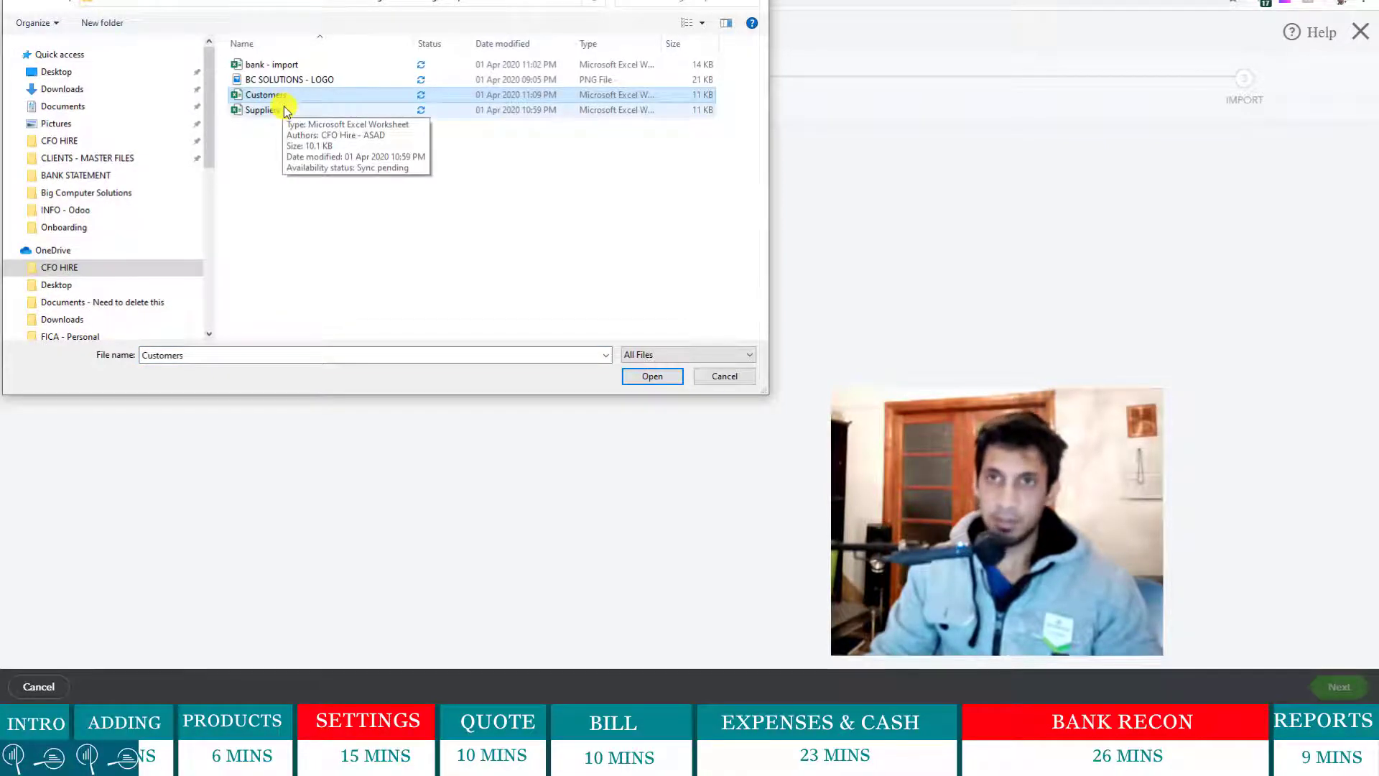
{"action": "double_click", "coordinate": [278, 96]}
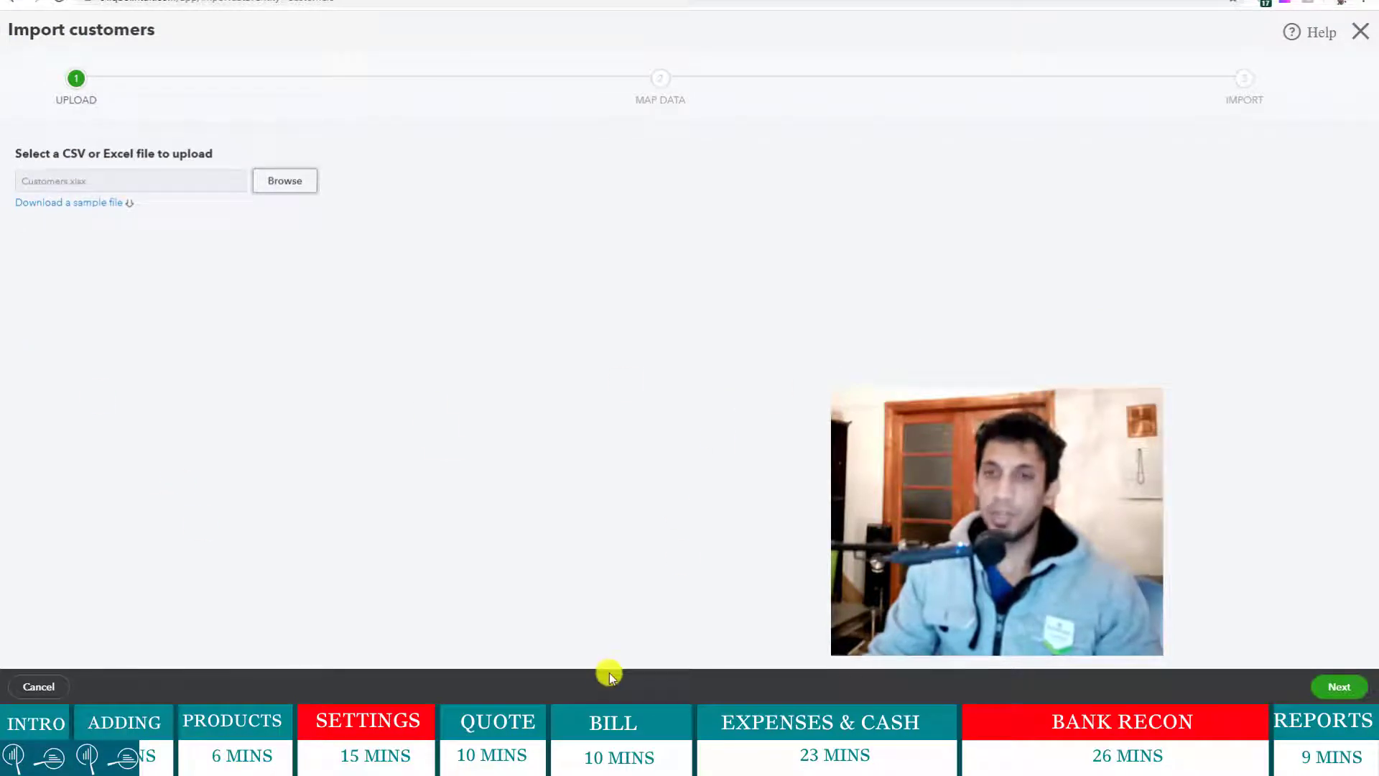
- Accept the field mapping, exclude the empty sixth row, and import the five customers
{"action": "left_click", "coordinate": [1343, 687]}
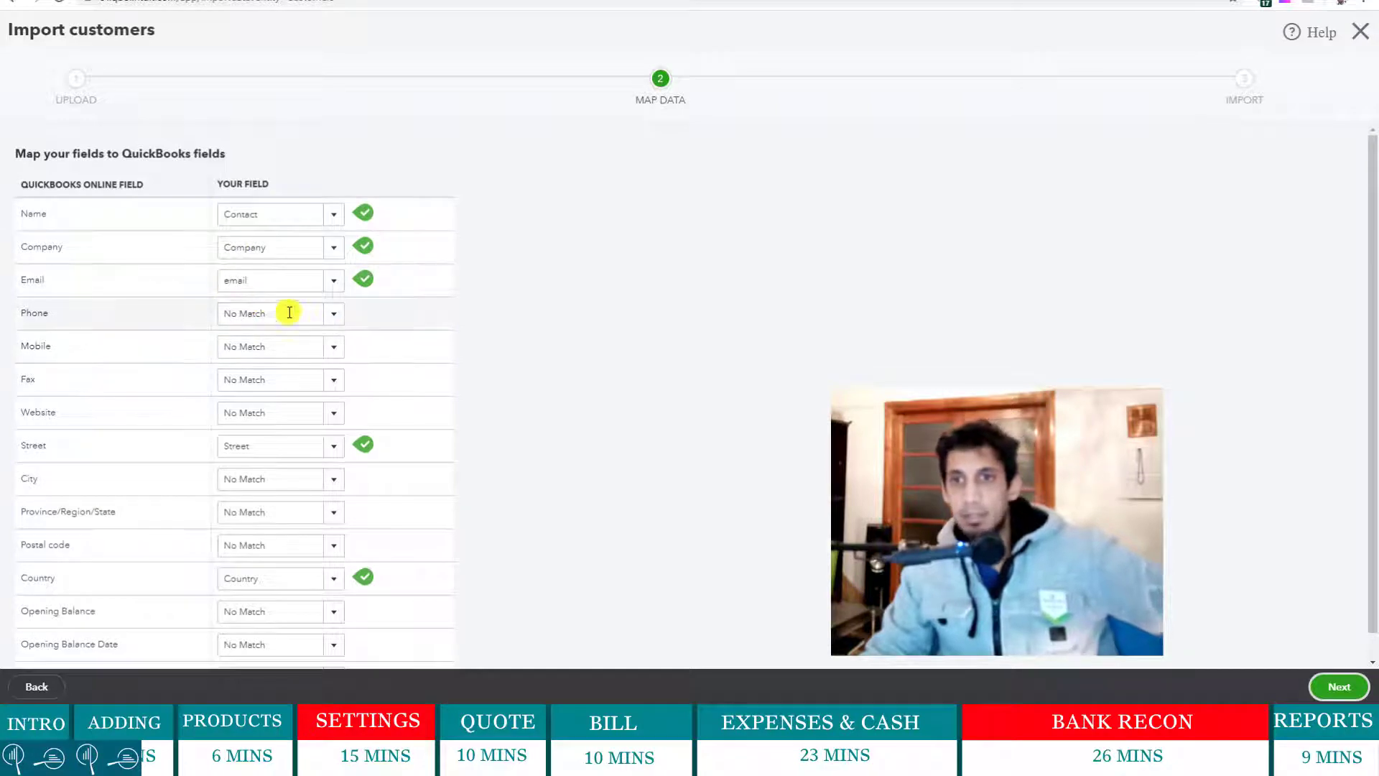
{"action": "scroll", "coordinate": [331, 465], "scroll_direction": "down", "scroll_amount": 1}
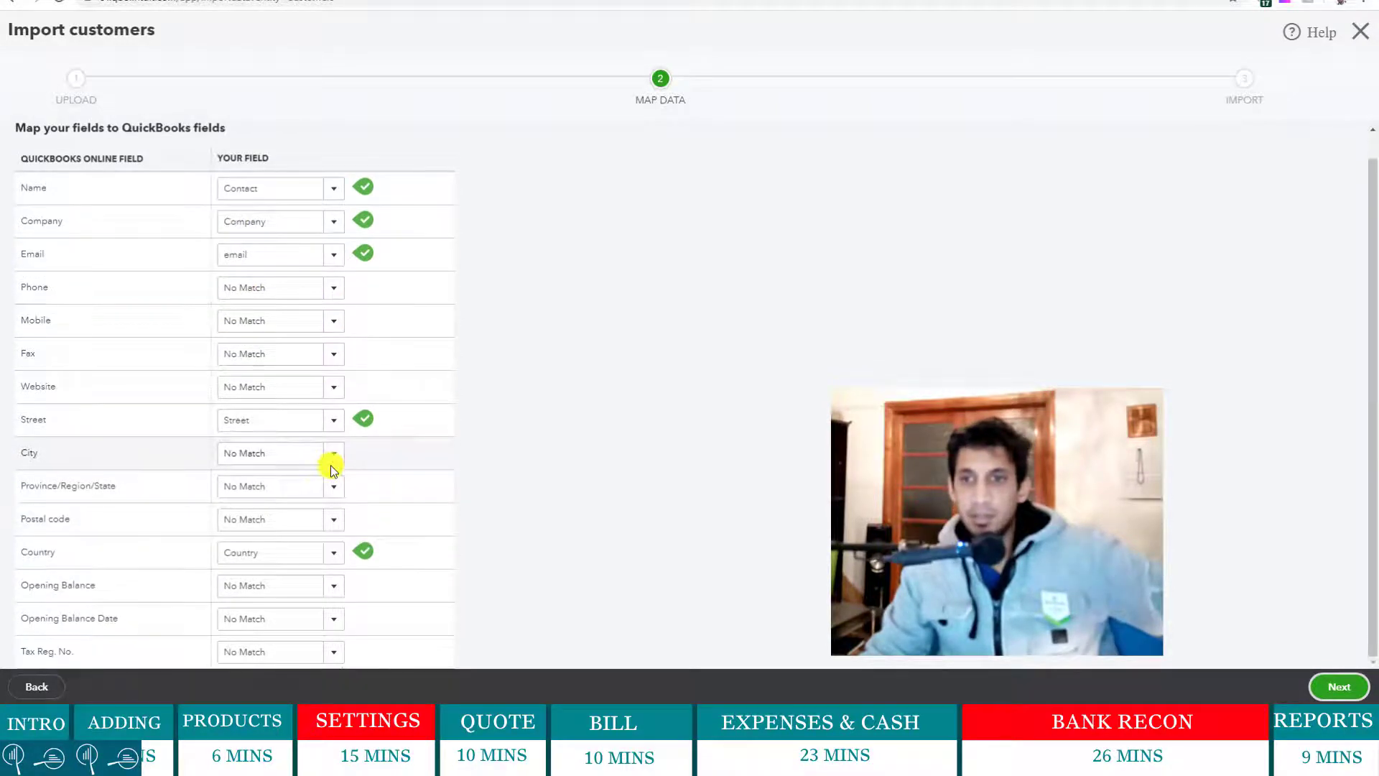
{"action": "left_click", "coordinate": [1338, 687]}
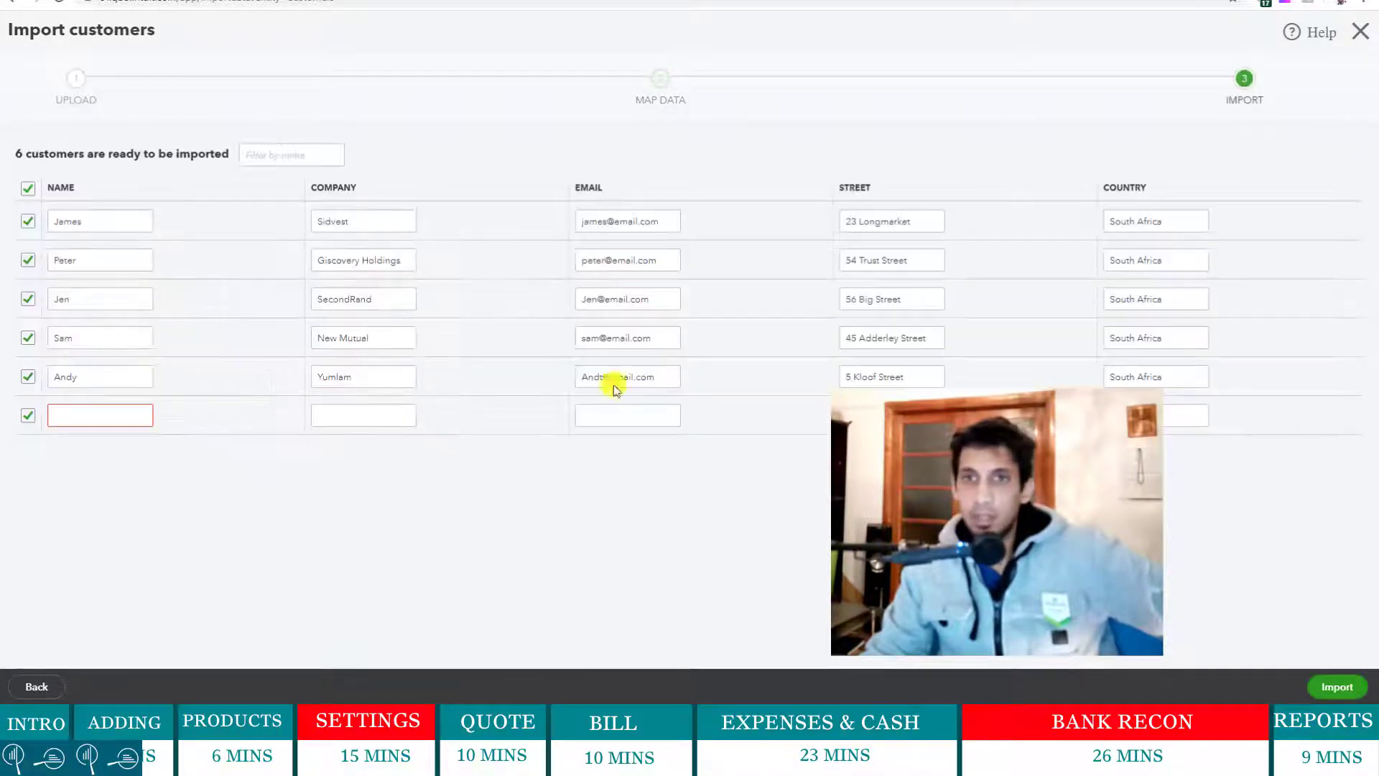
{"action": "left_click", "coordinate": [29, 414]}
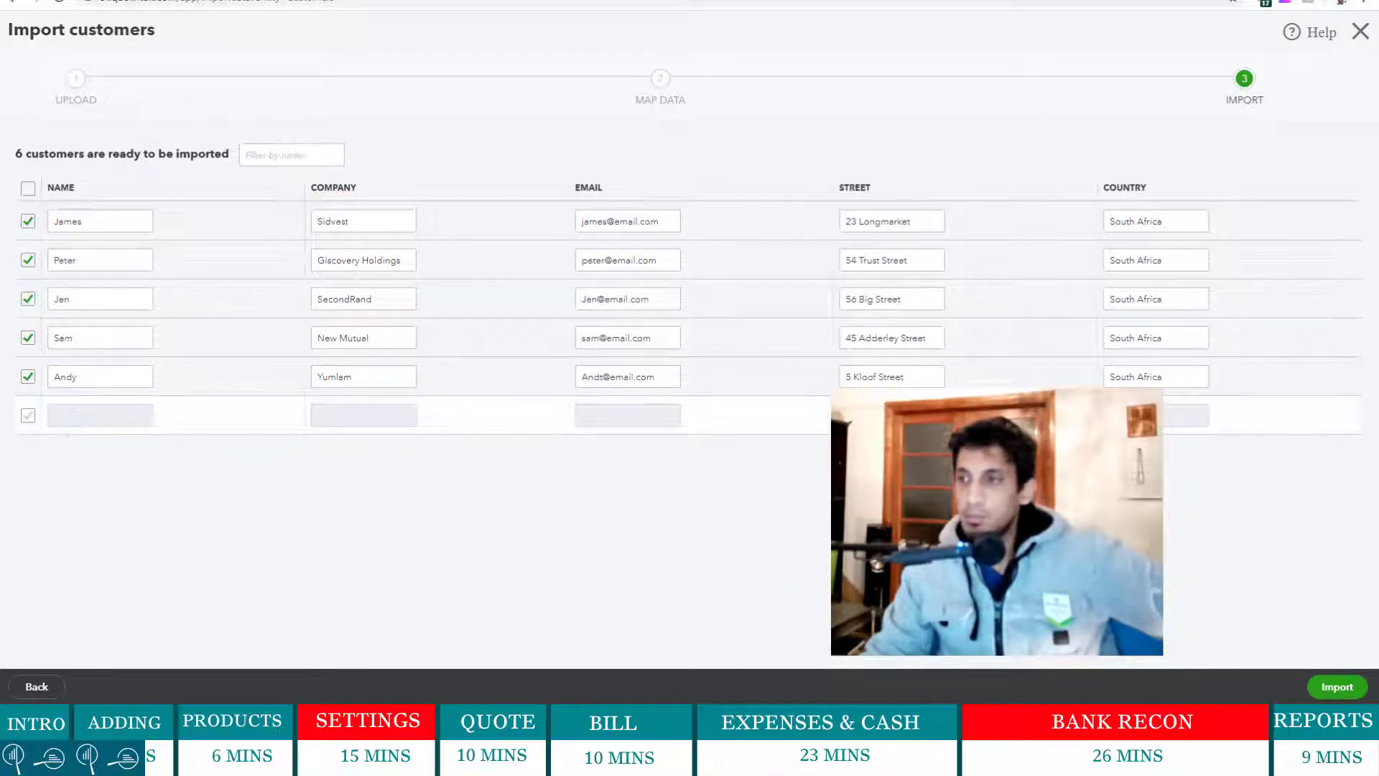
{"action": "left_click", "coordinate": [1335, 690]}
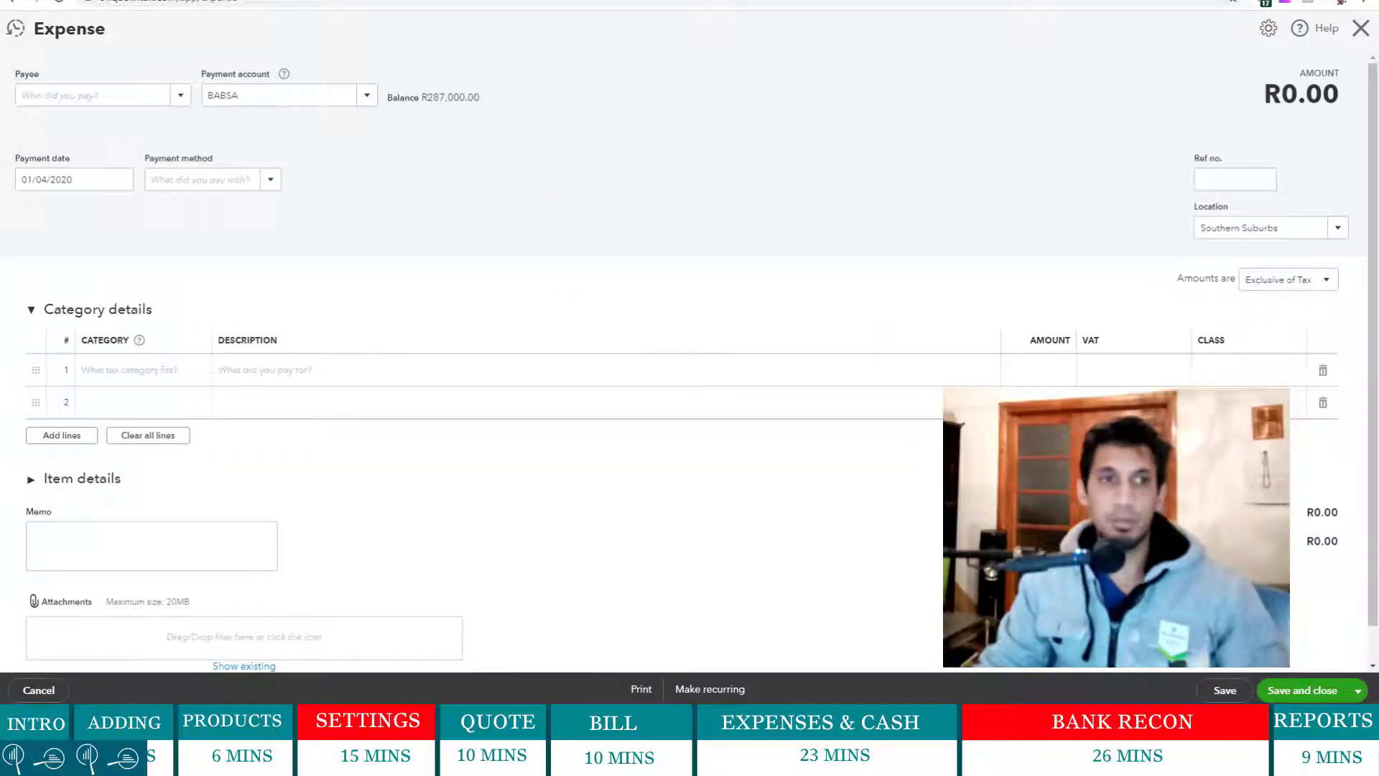
- Check that the imported customers appear in the Expense form's Payee list
{"action": "left_click", "coordinate": [181, 99]}
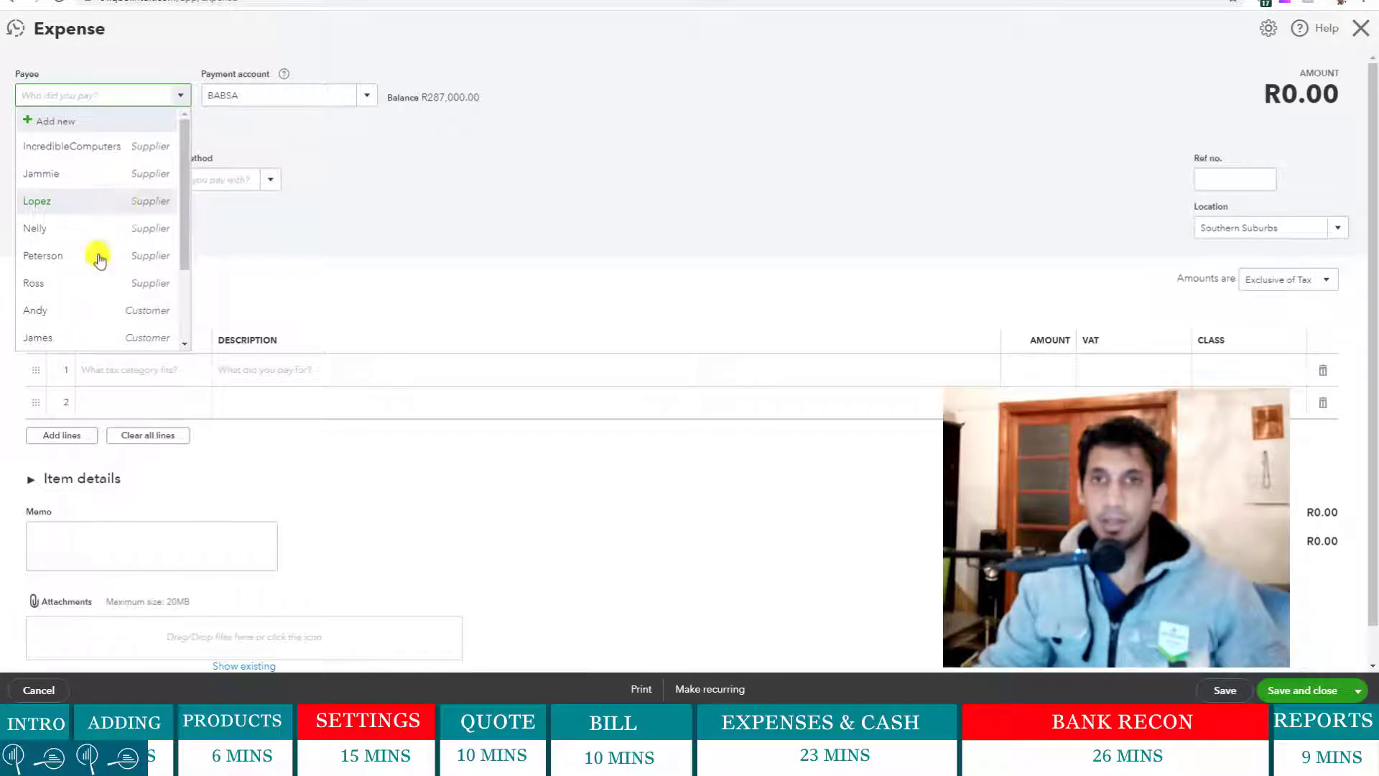
{"action": "scroll", "coordinate": [99, 256], "scroll_direction": "down", "scroll_amount": 2}
{"action": "scroll", "coordinate": [102, 257], "scroll_direction": "up", "scroll_amount": 2}
{"action": "scroll", "coordinate": [101, 257], "scroll_direction": "down", "scroll_amount": 2}
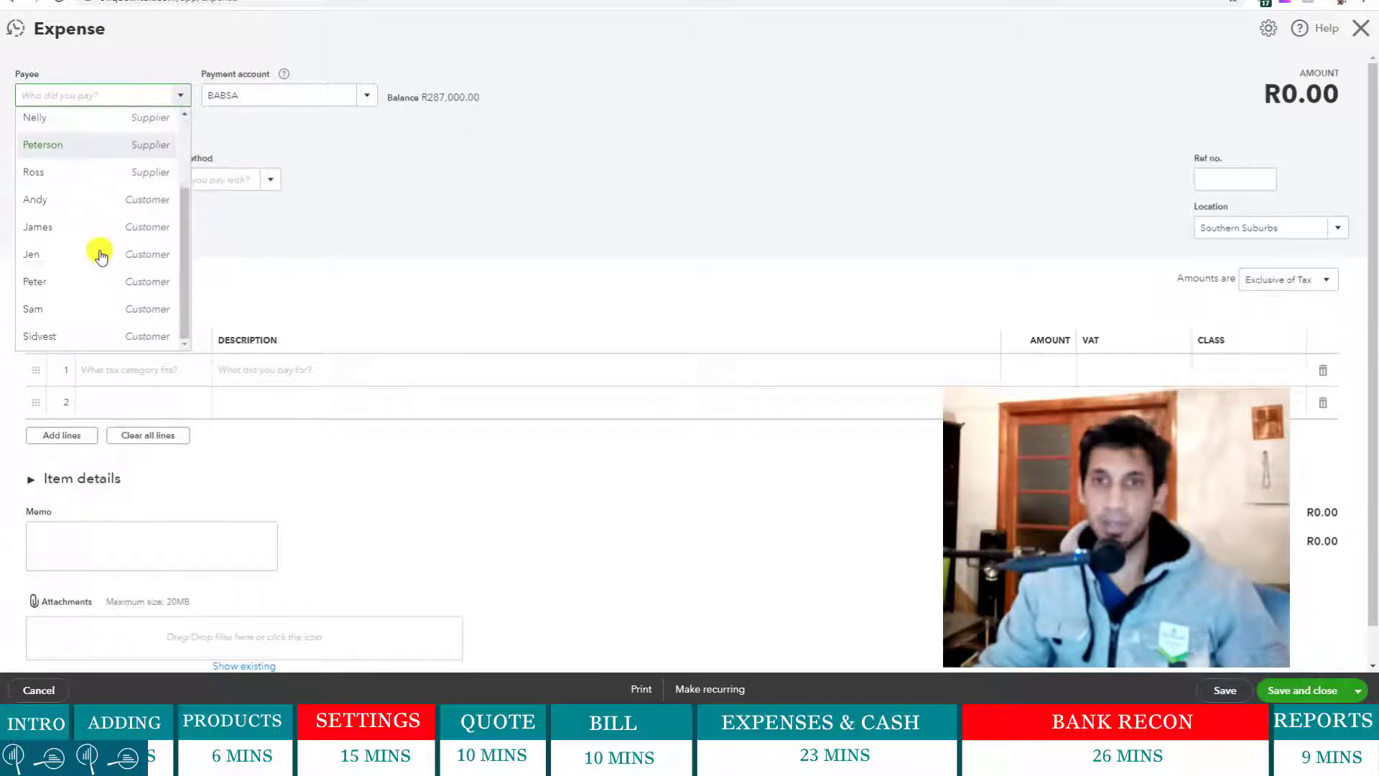
{"action": "scroll", "coordinate": [101, 257], "scroll_direction": "up", "scroll_amount": 2}
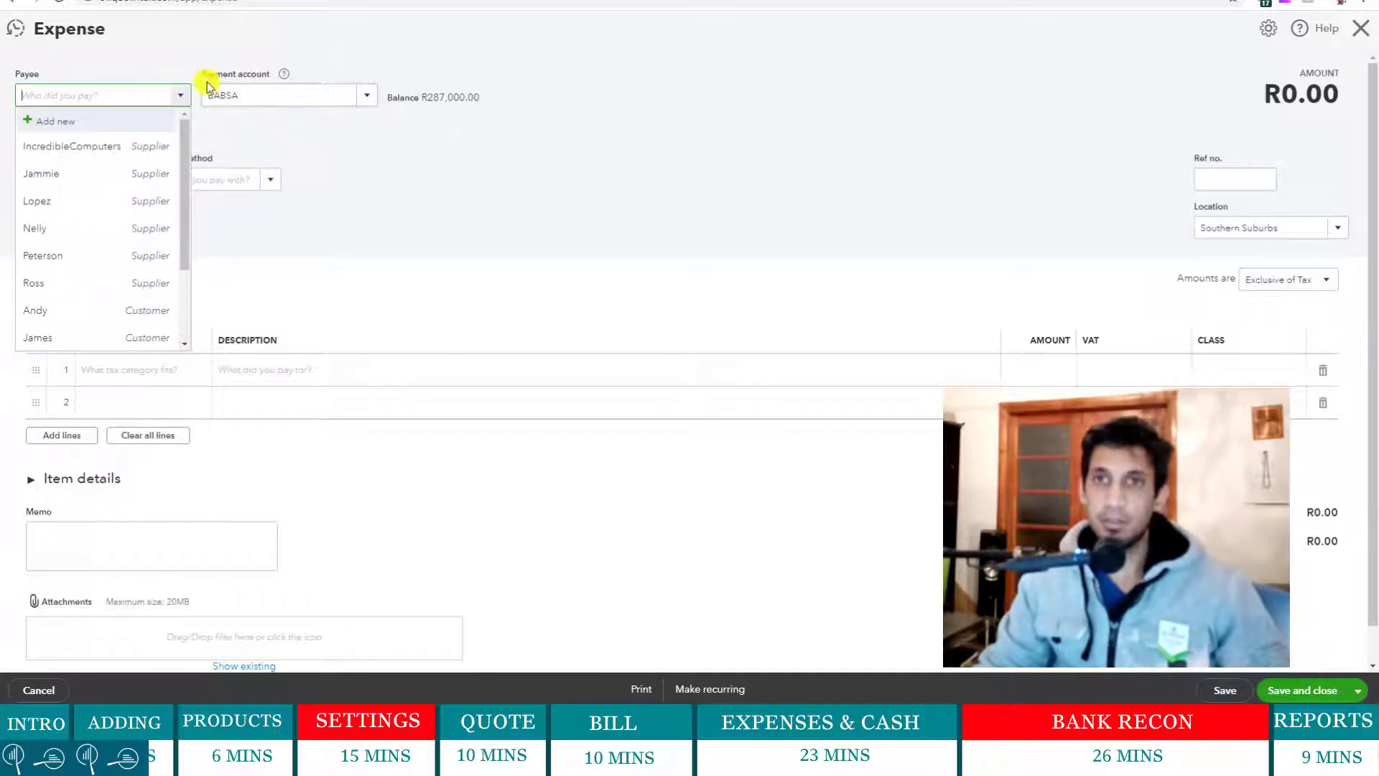
{"action": "left_click", "coordinate": [182, 94]}
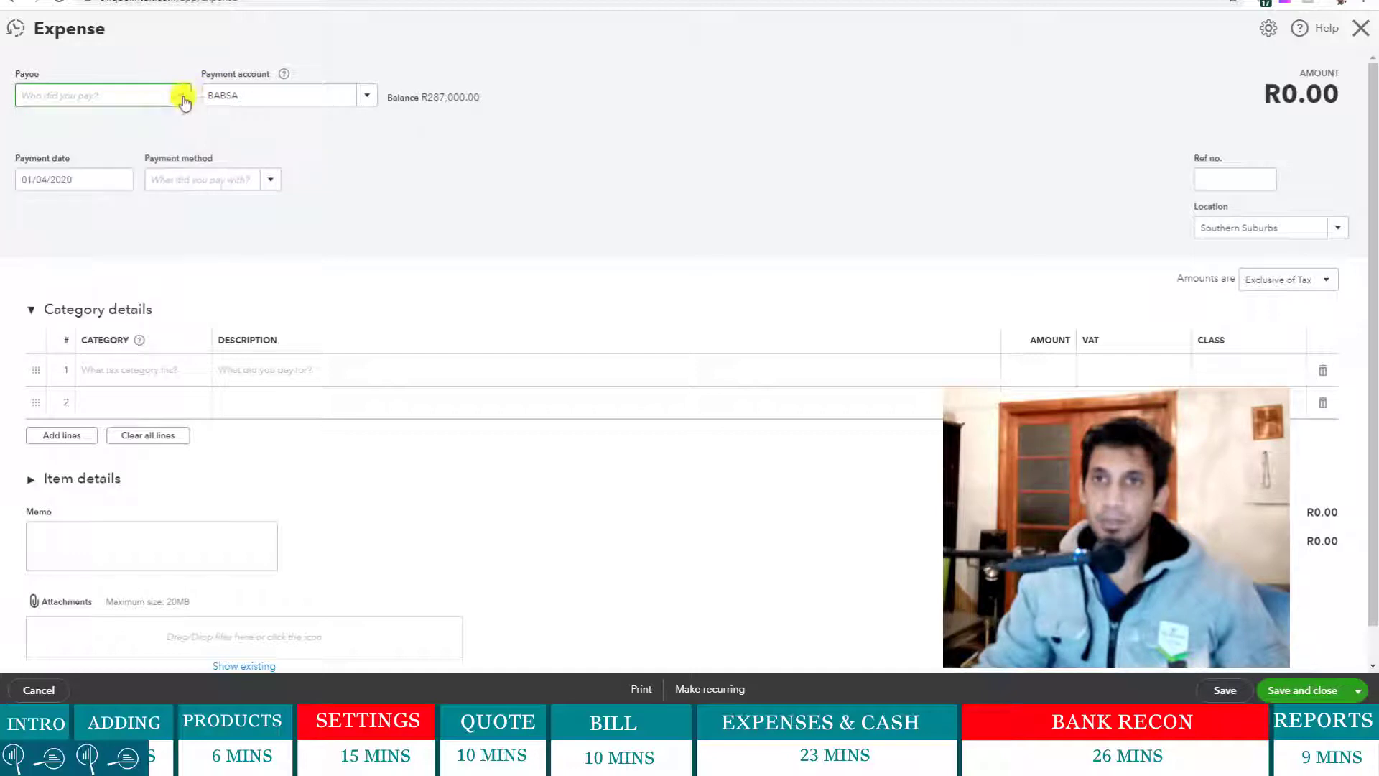
- Close the Expense form without saving and go to Expenses > Suppliers
{"action": "left_click", "coordinate": [1363, 33]}
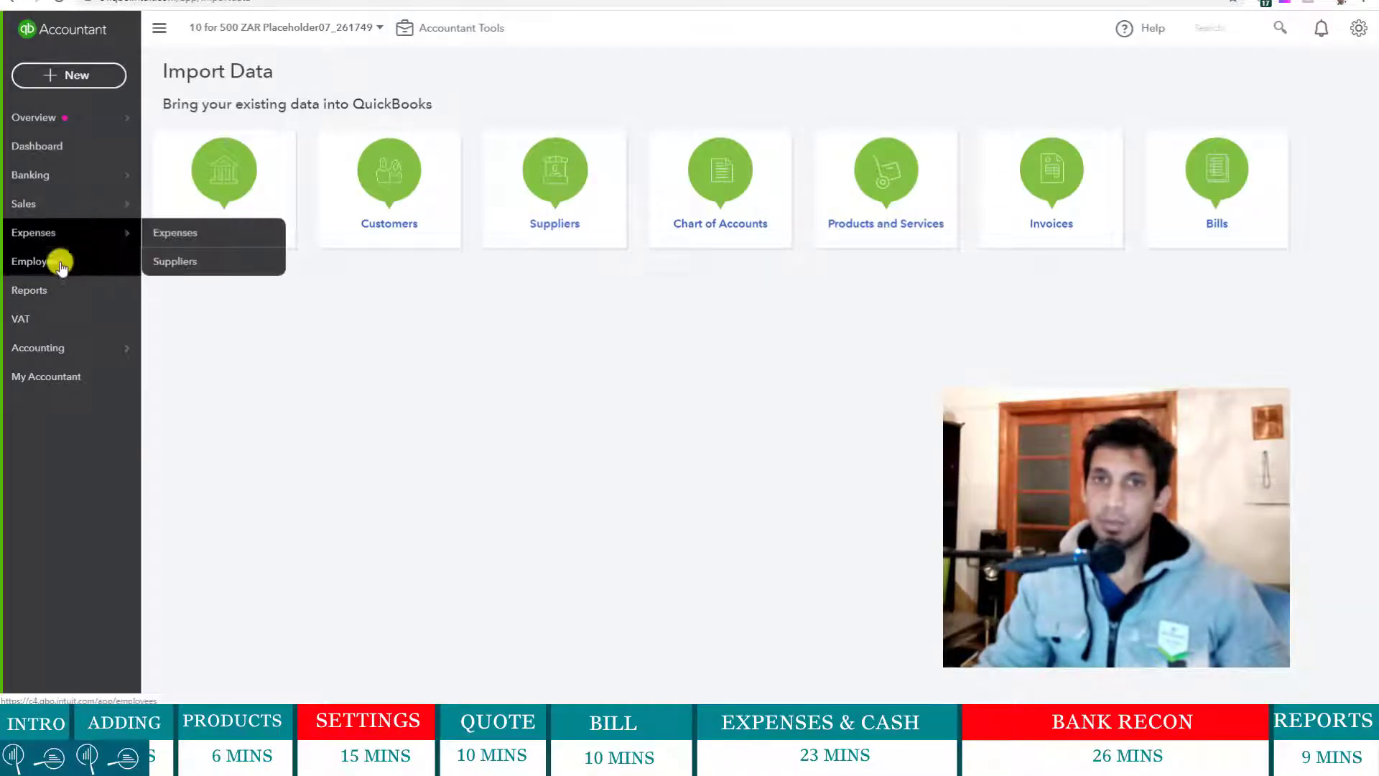
{"action": "mouse_move", "coordinate": [64, 228]}
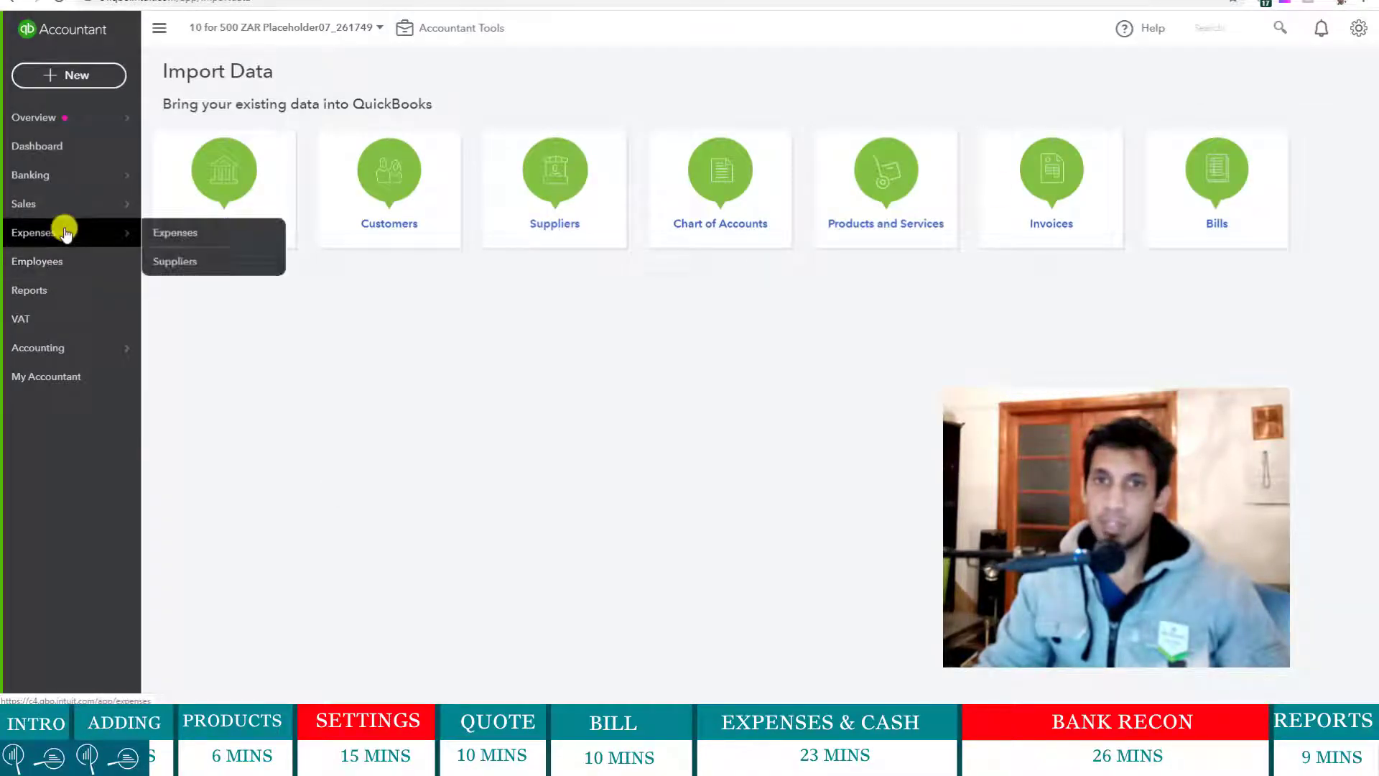
{"action": "left_click", "coordinate": [191, 260]}
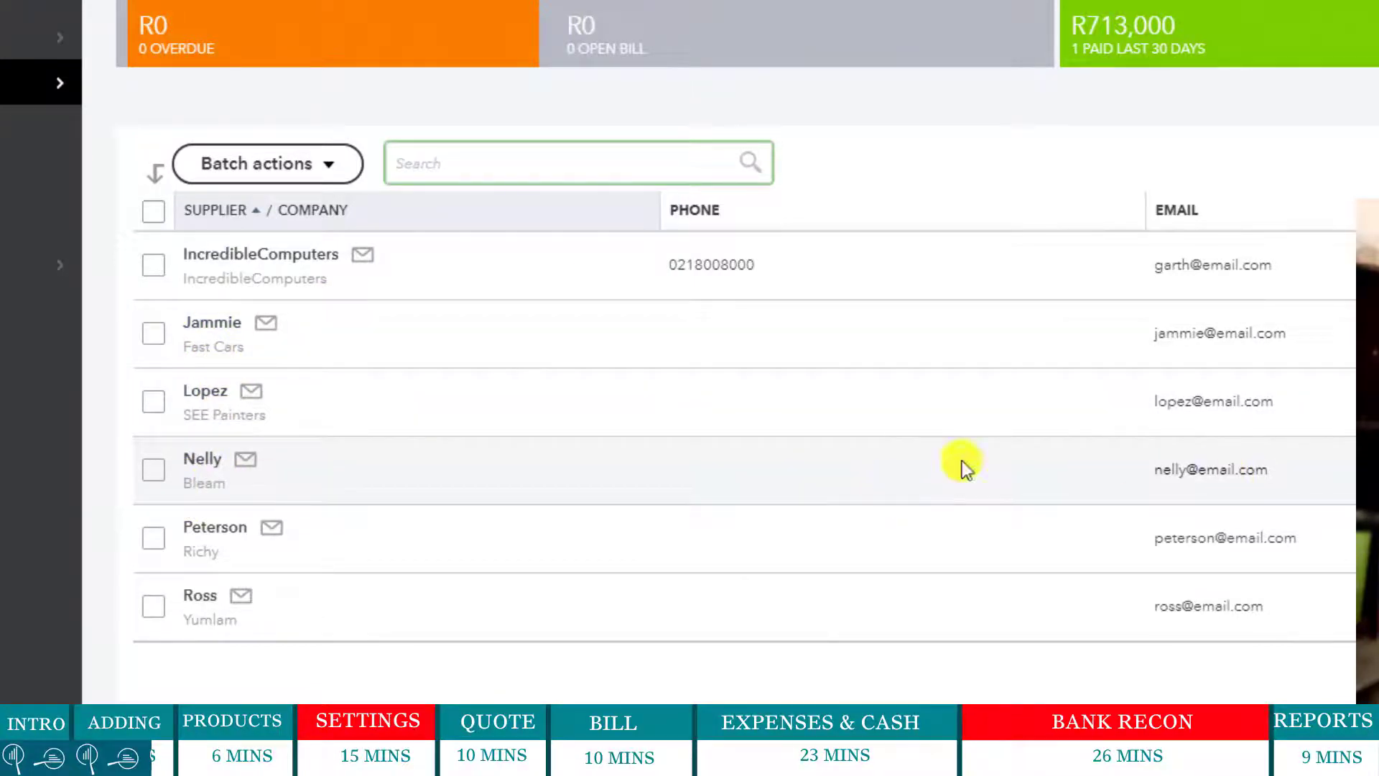
- Change two suppliers' display names to their companies, Bleam and Fast Cars
{"action": "left_click", "coordinate": [468, 467]}
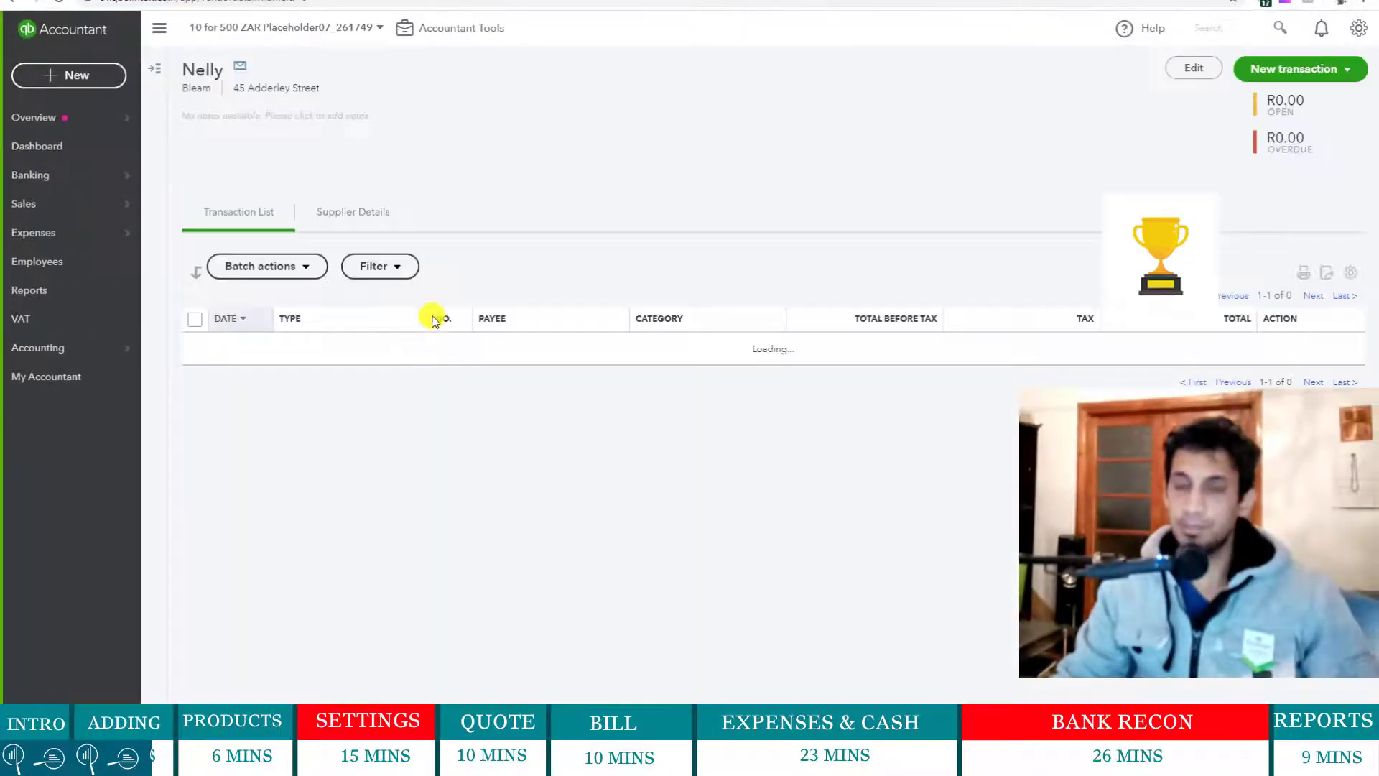
{"action": "left_click", "coordinate": [1196, 68]}
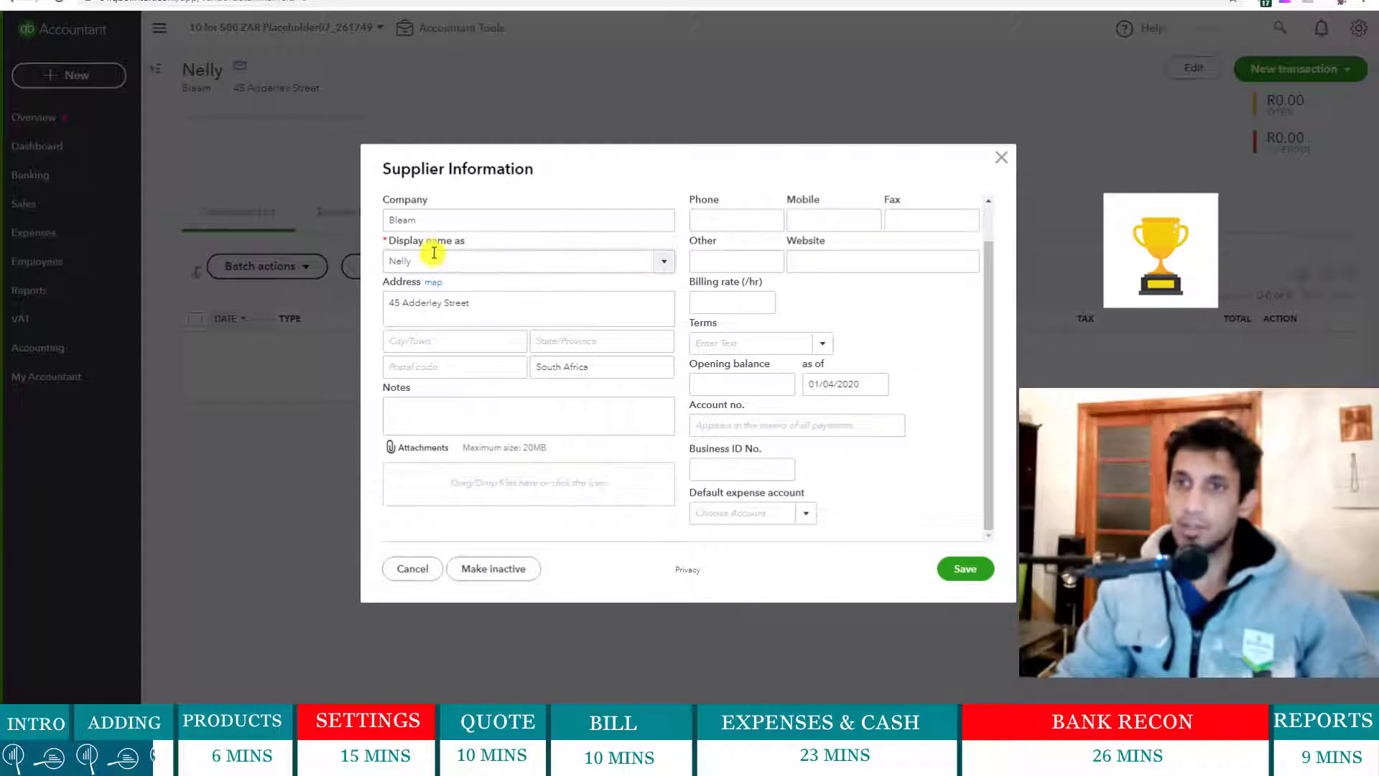
{"action": "left_click", "coordinate": [662, 264]}
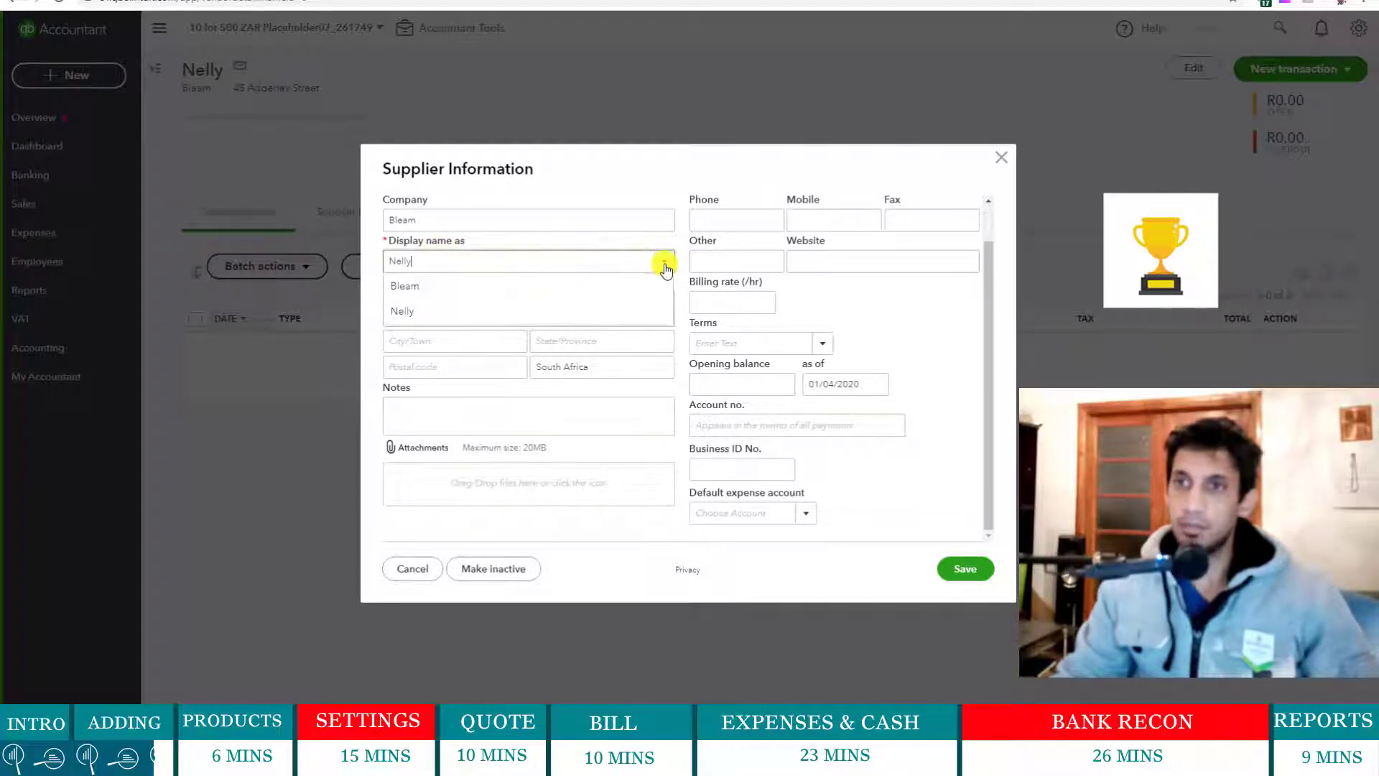
{"action": "left_click", "coordinate": [493, 286]}
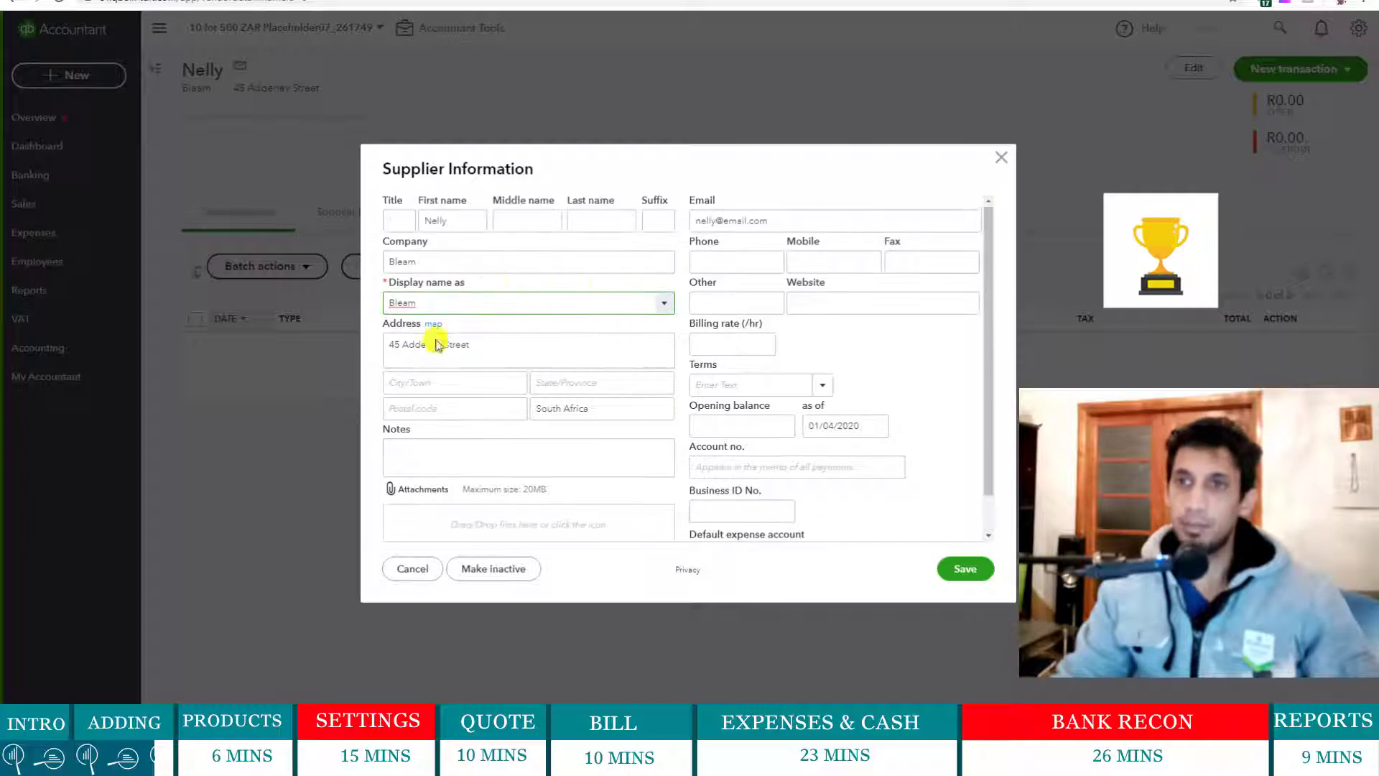
{"action": "left_click", "coordinate": [960, 568]}
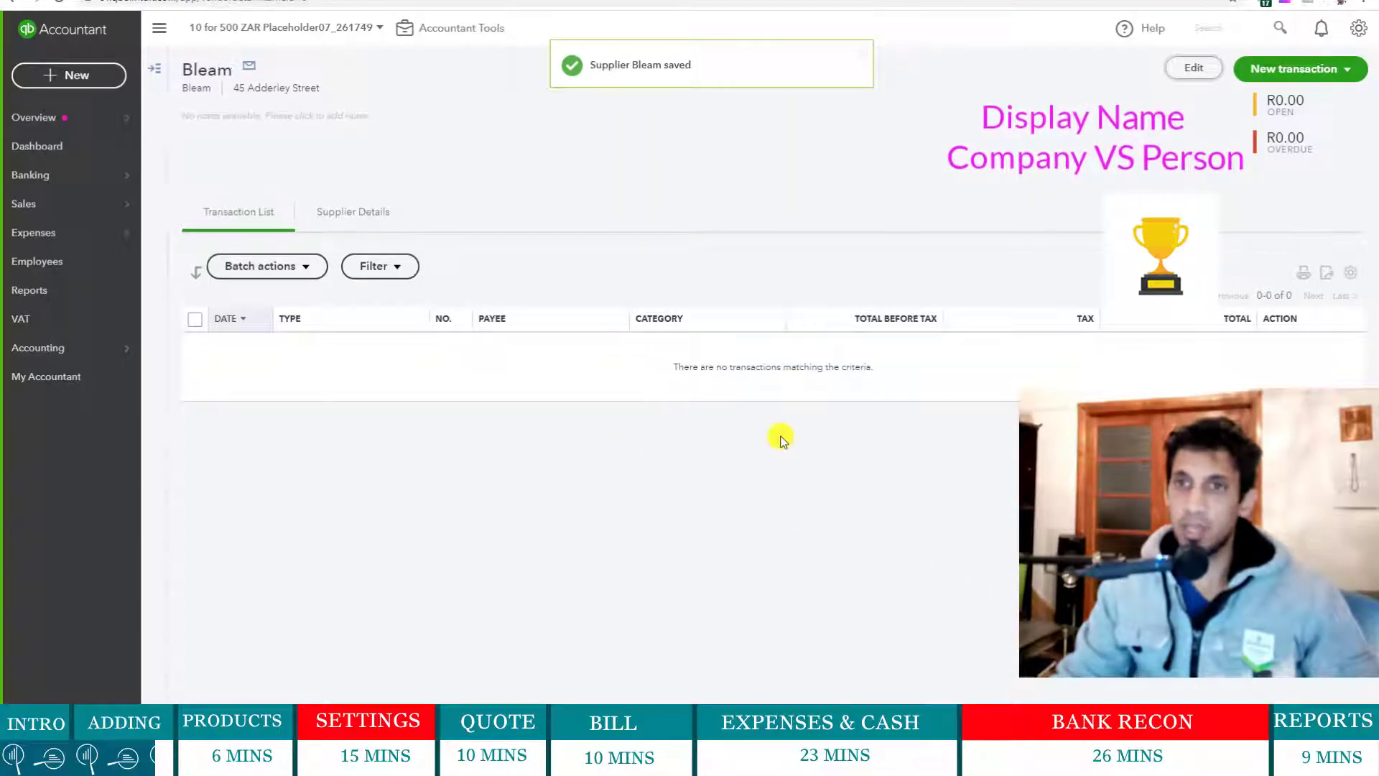
{"action": "left_click", "coordinate": [154, 68]}
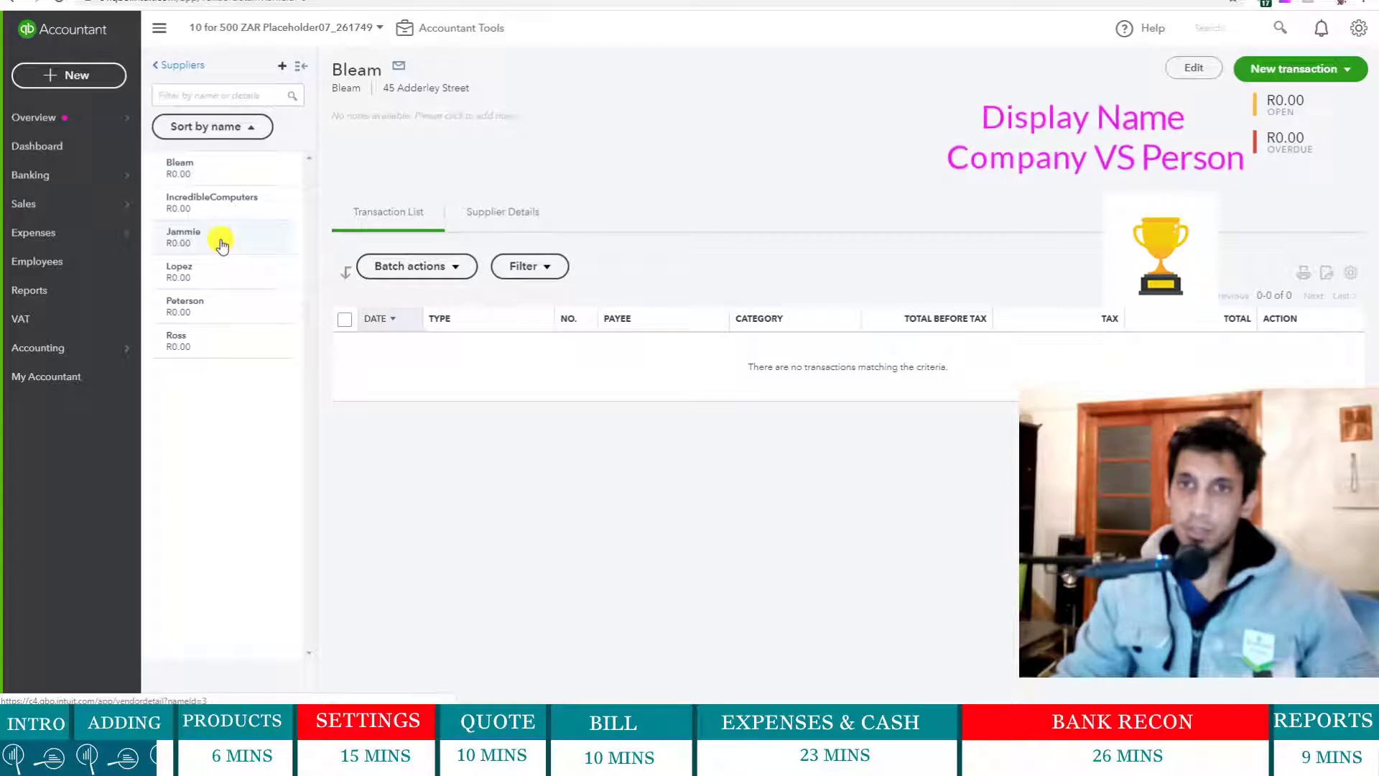
{"action": "left_click", "coordinate": [228, 248]}
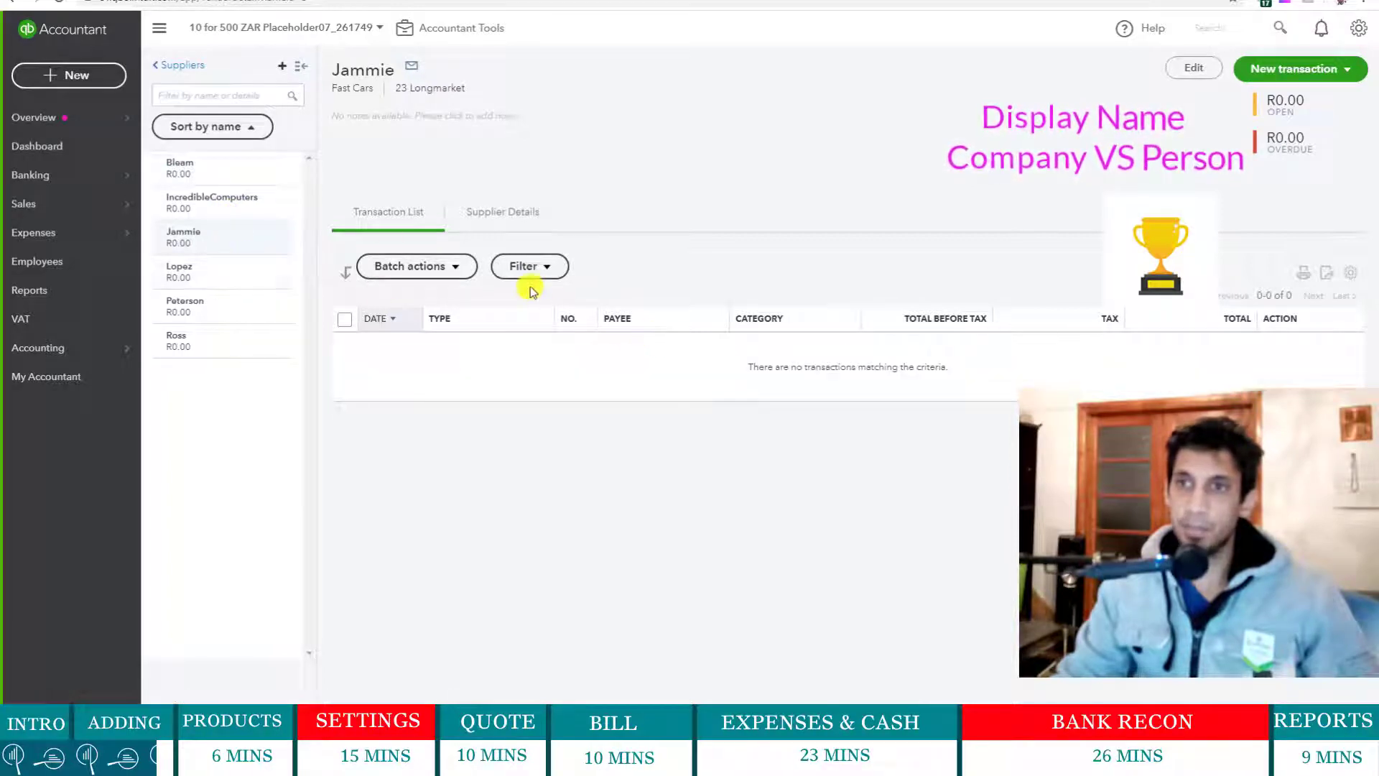
{"action": "left_click", "coordinate": [1186, 69]}
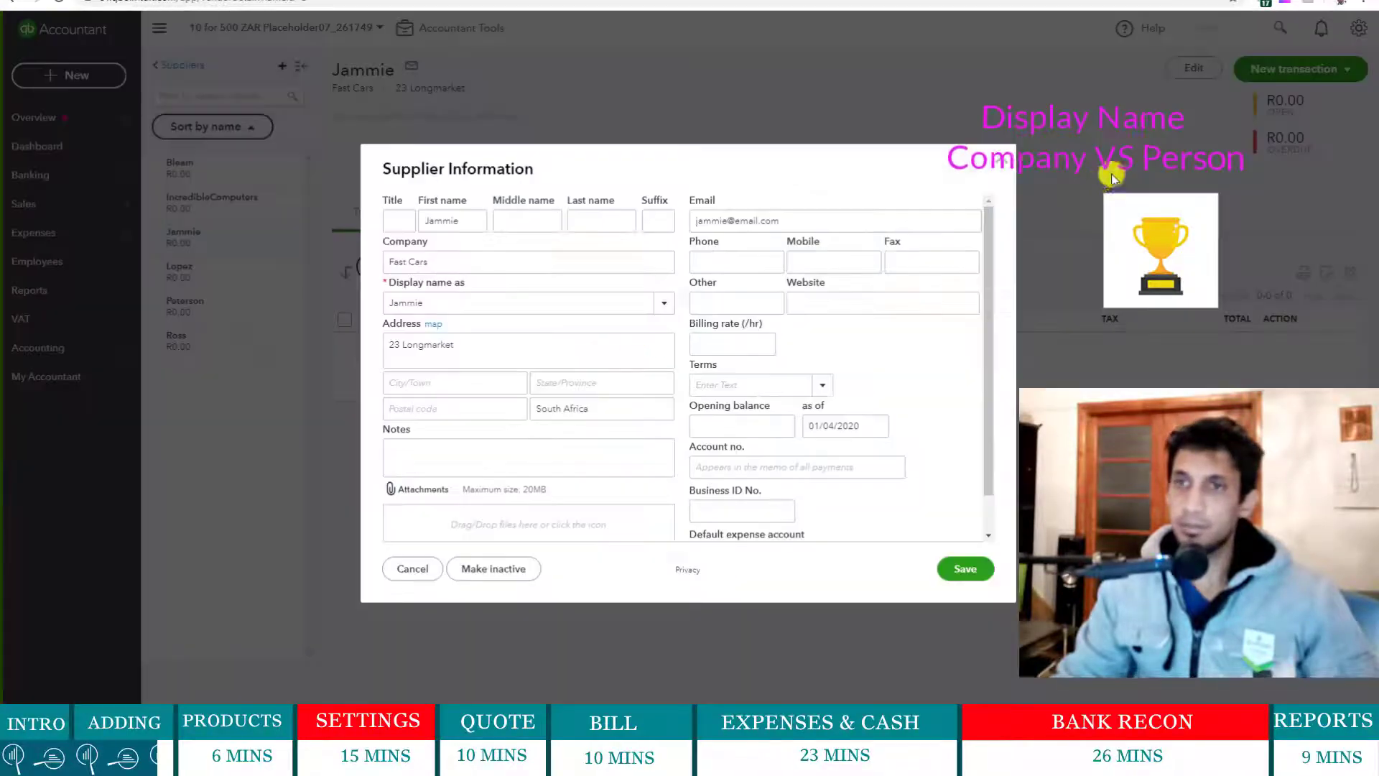
{"action": "left_click", "coordinate": [660, 310]}
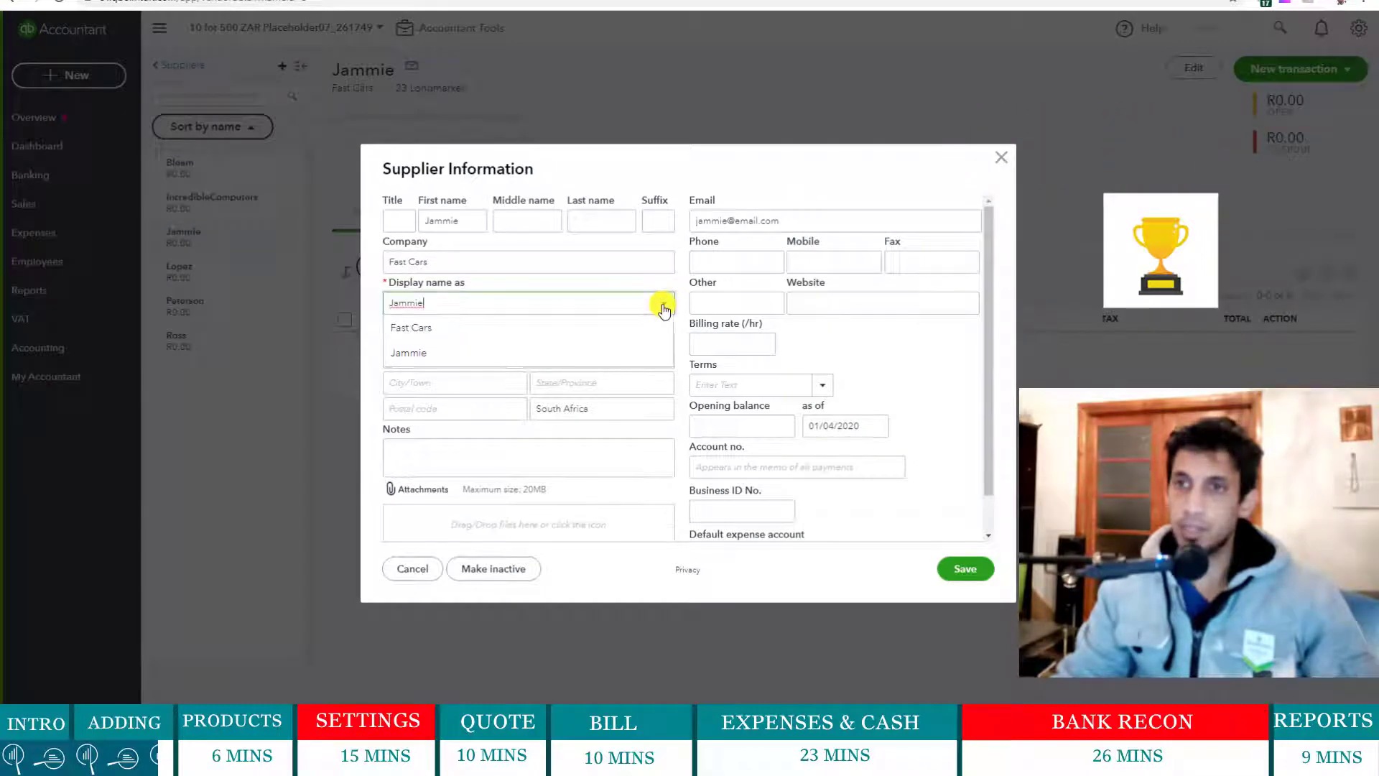
{"action": "left_click", "coordinate": [503, 332]}
{"action": "left_click", "coordinate": [973, 582]}
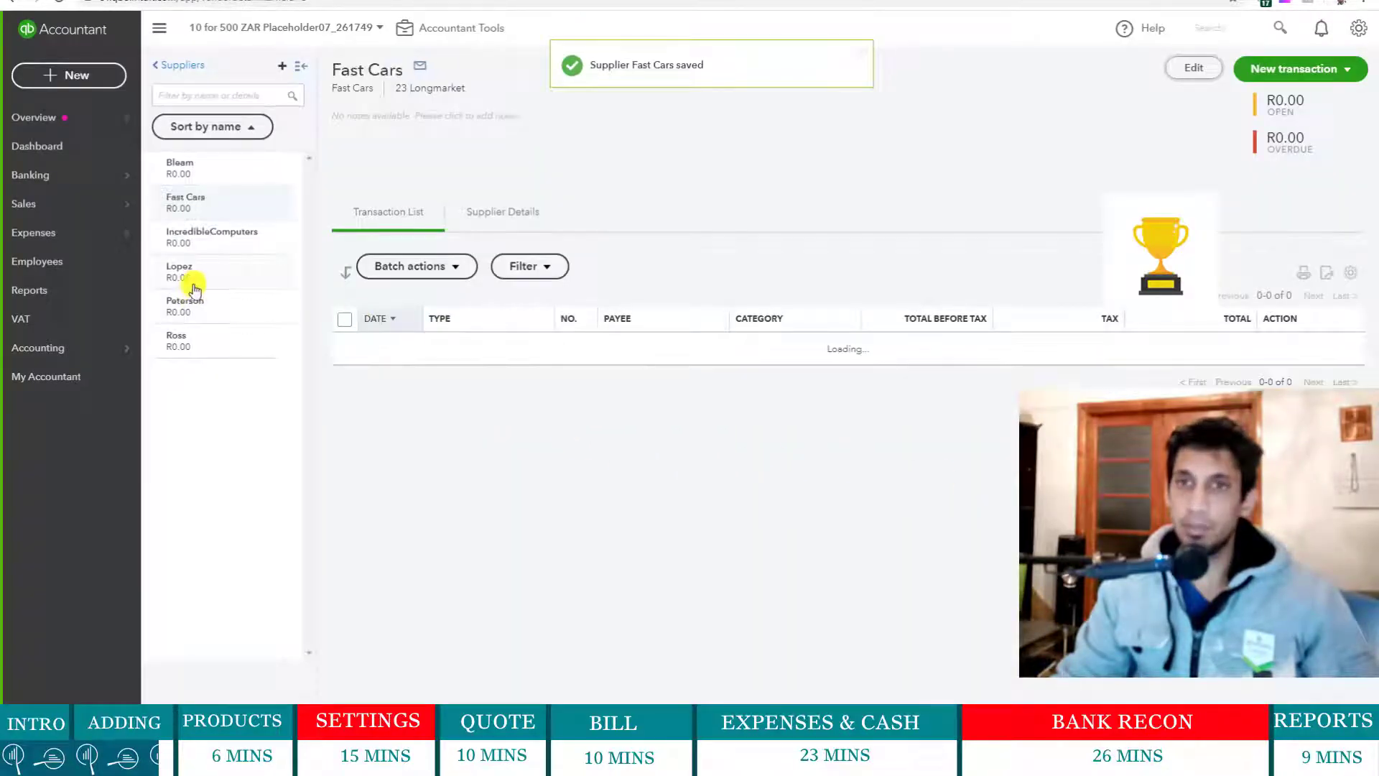
- Rename supplier Lopez to SEE Painters and Ross to Yumlam as display names
{"action": "left_click", "coordinate": [191, 276]}
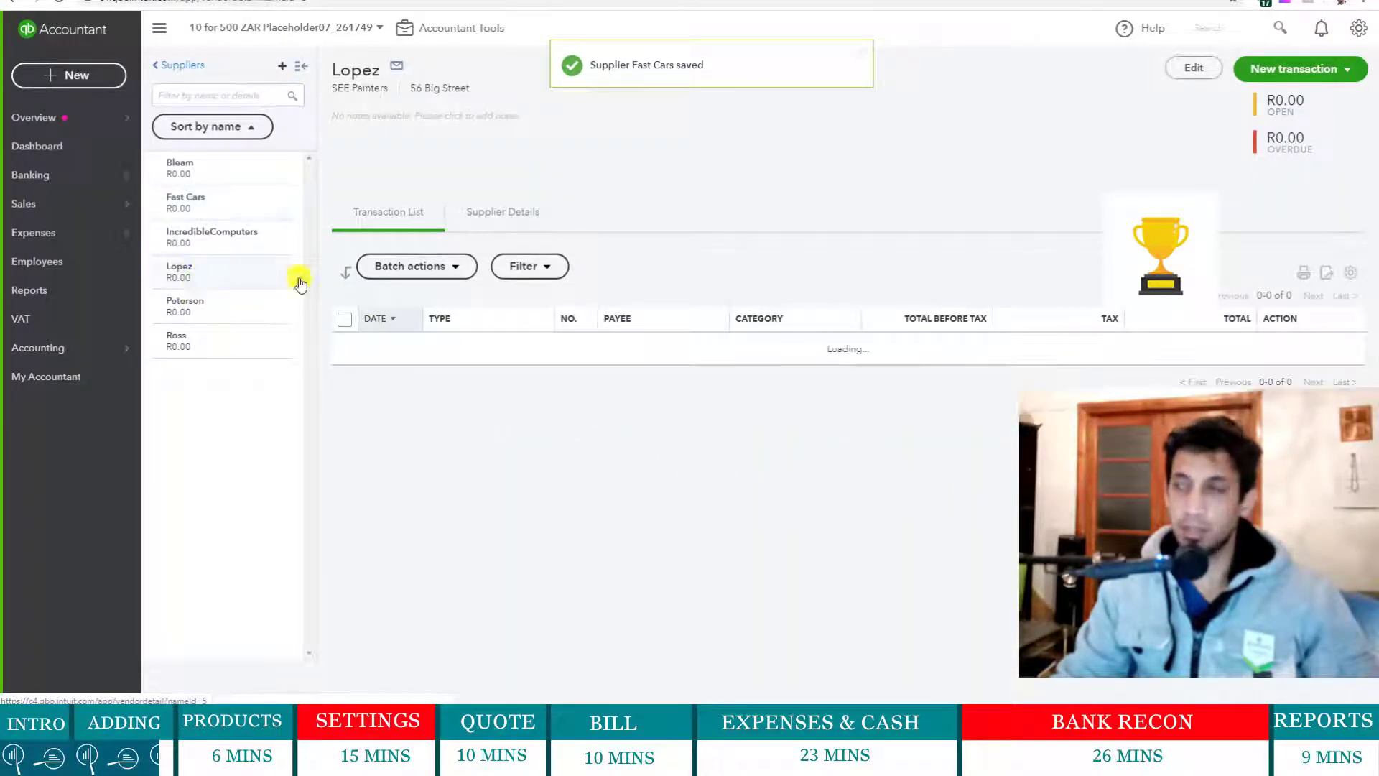
{"action": "left_click", "coordinate": [1192, 67]}
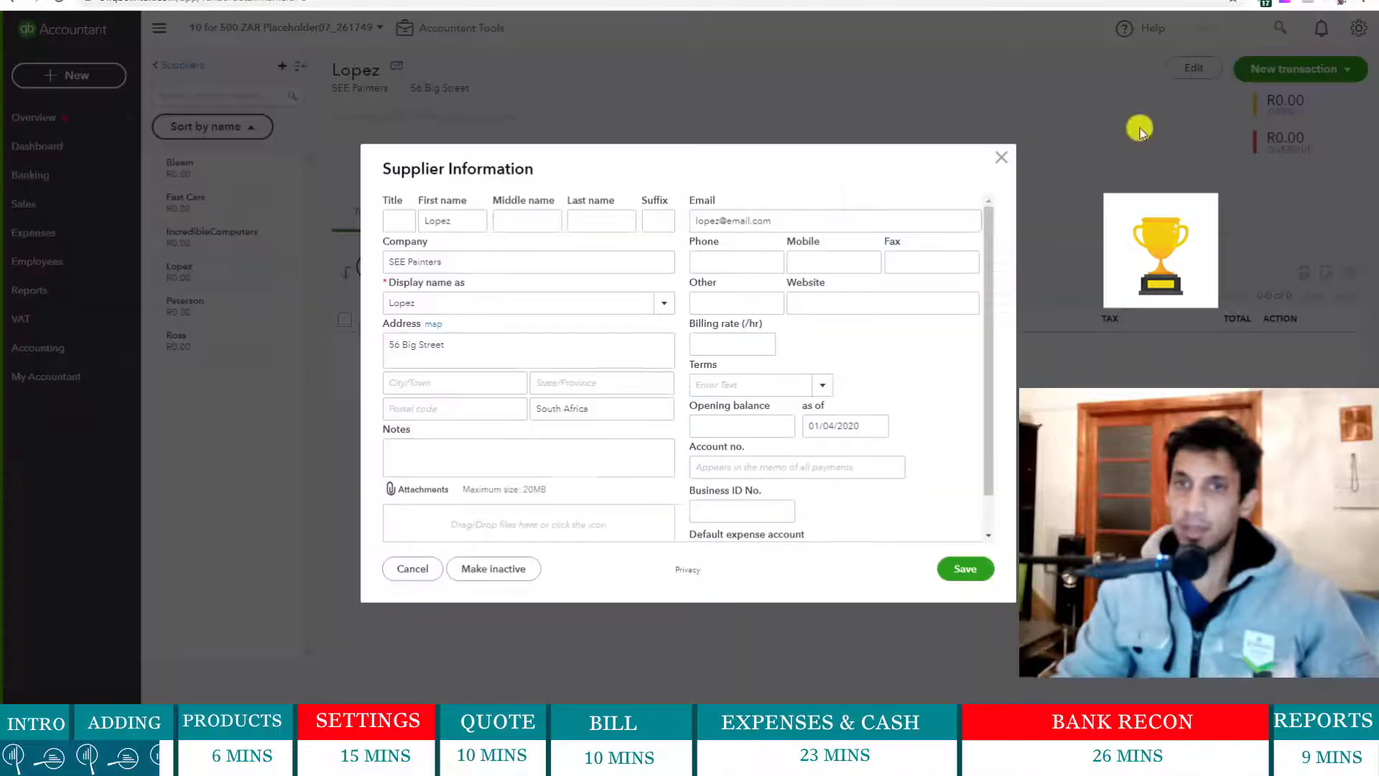
{"action": "left_click", "coordinate": [663, 303]}
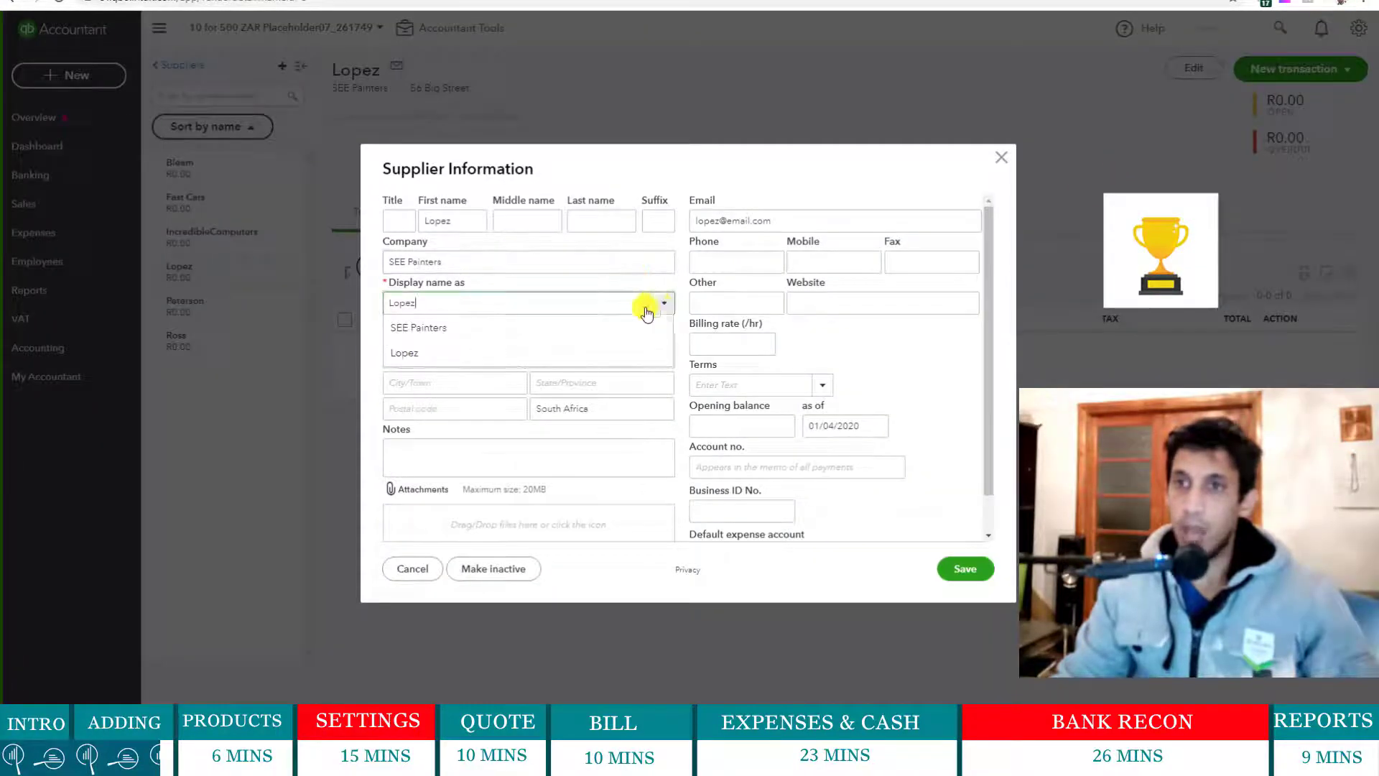
{"action": "left_click", "coordinate": [554, 330]}
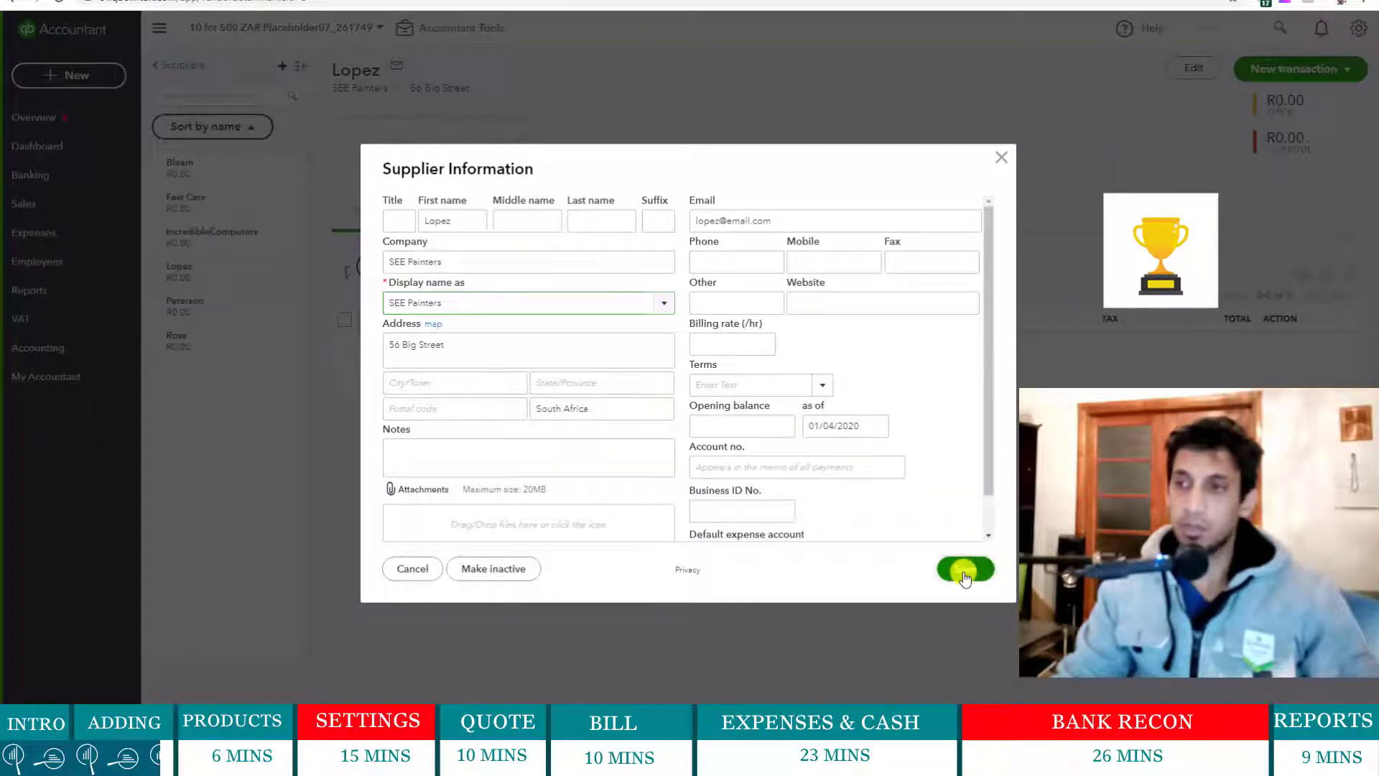
{"action": "left_click", "coordinate": [963, 572]}
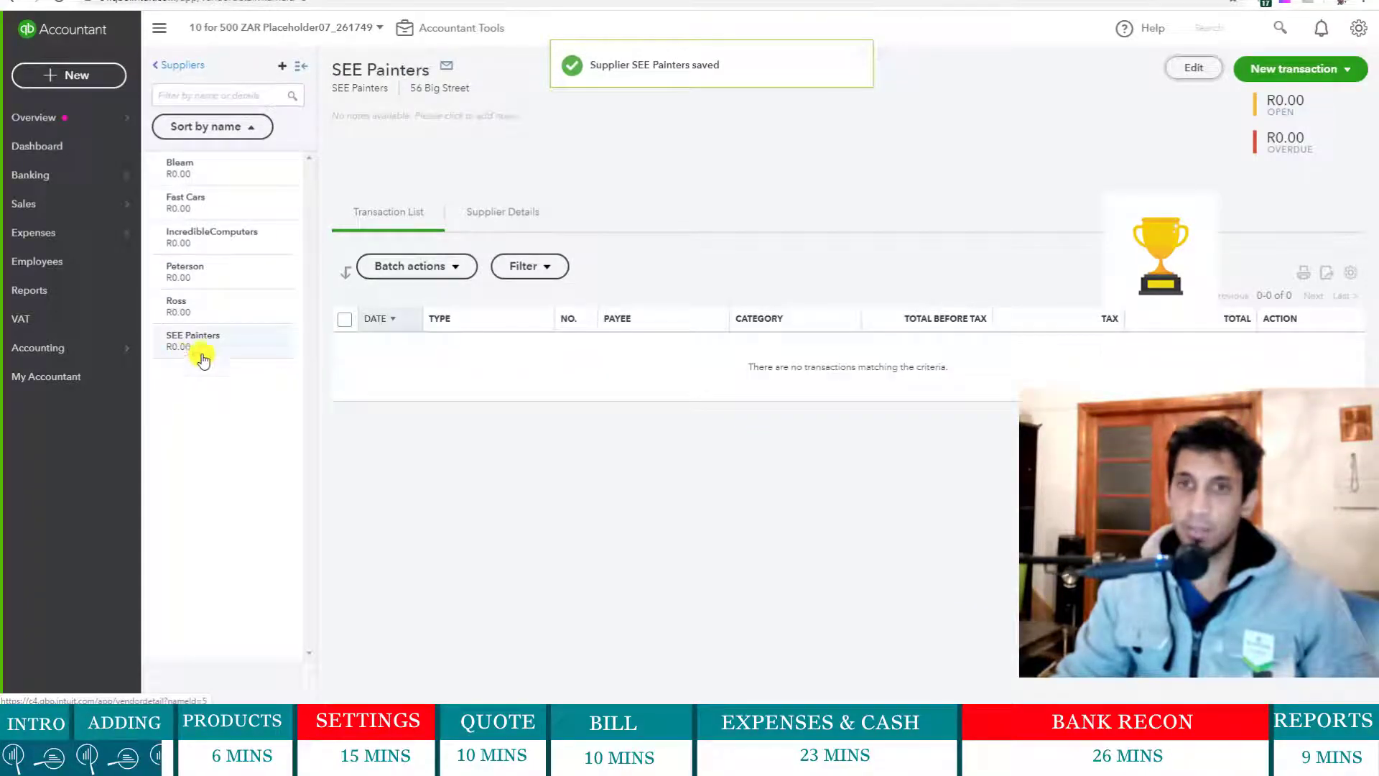
{"action": "left_click", "coordinate": [230, 309]}
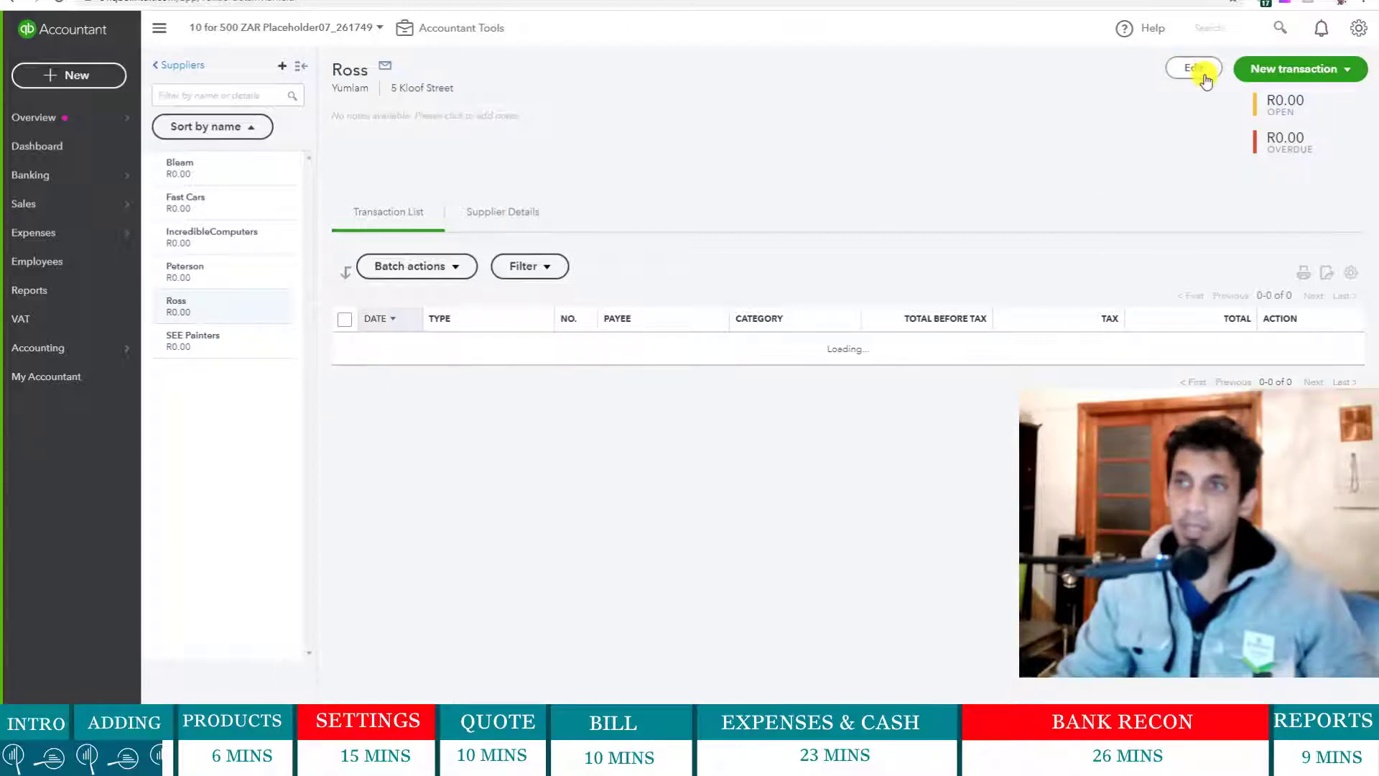
{"action": "left_click", "coordinate": [1204, 78]}
{"action": "left_click", "coordinate": [666, 303]}
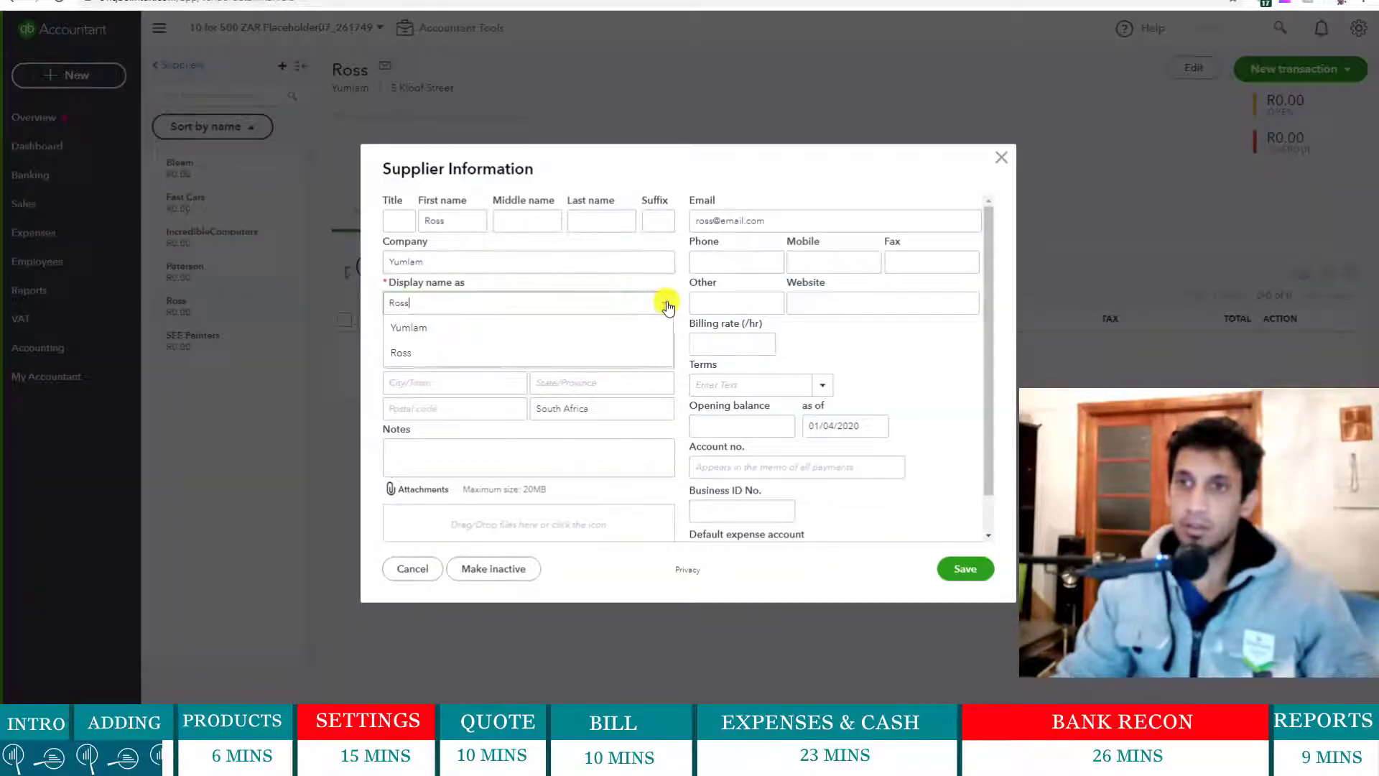
{"action": "left_click", "coordinate": [532, 330]}
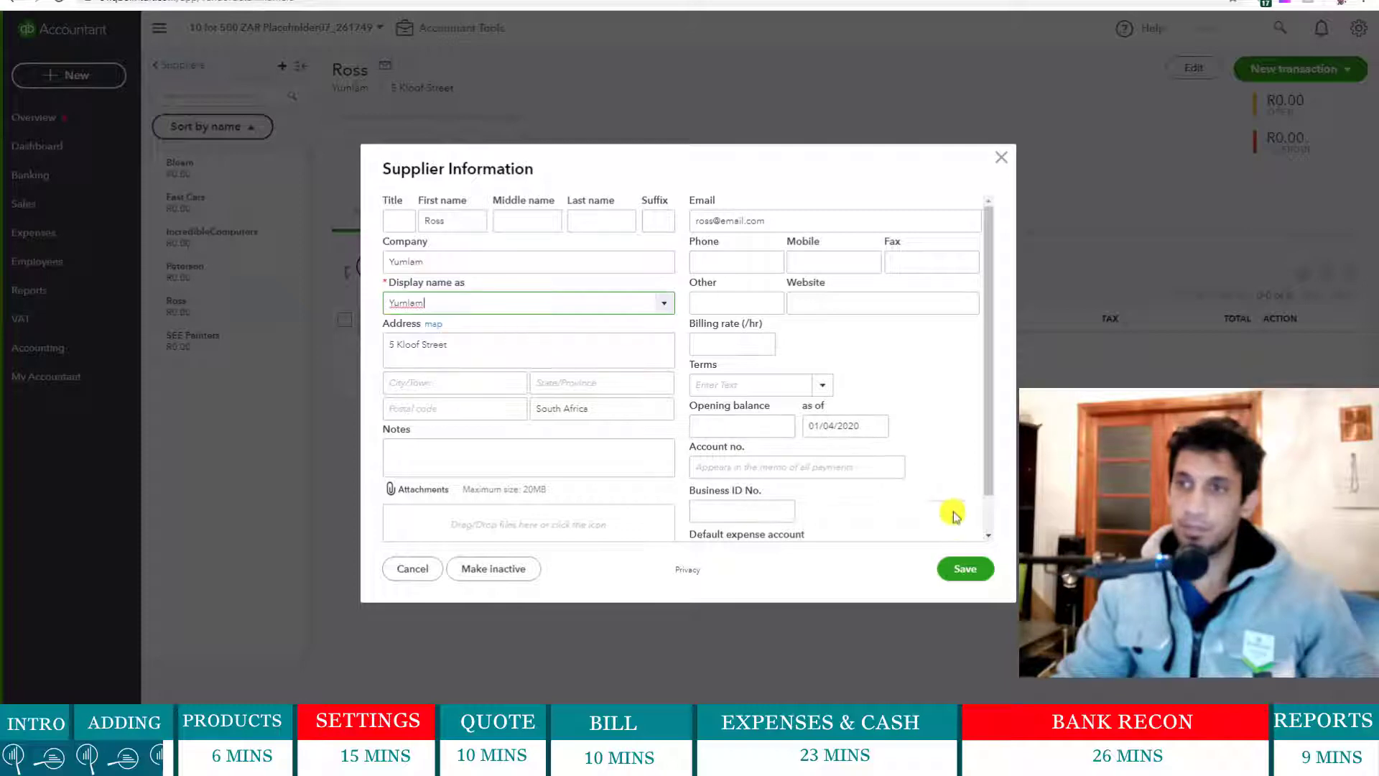
{"action": "left_click", "coordinate": [965, 569]}
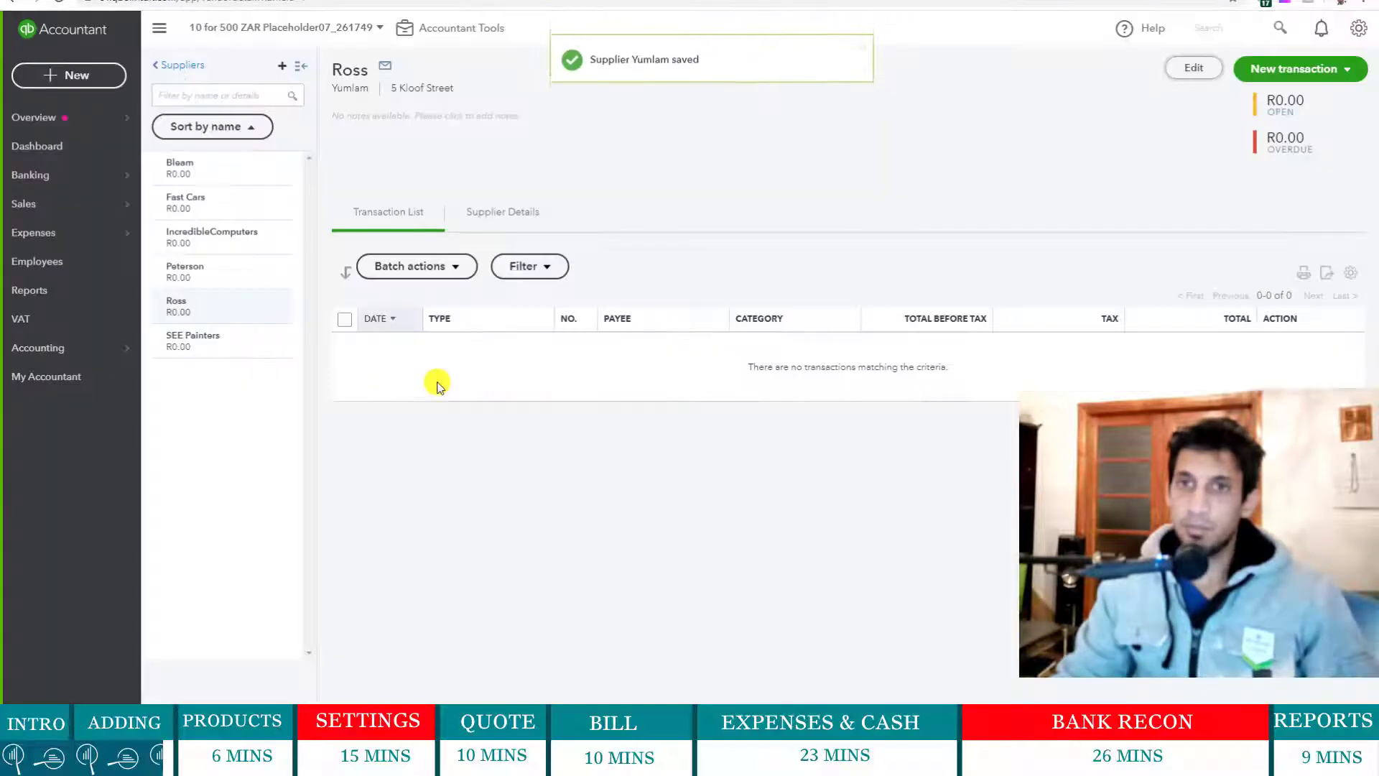
{"action": "left_click", "coordinate": [234, 278]}
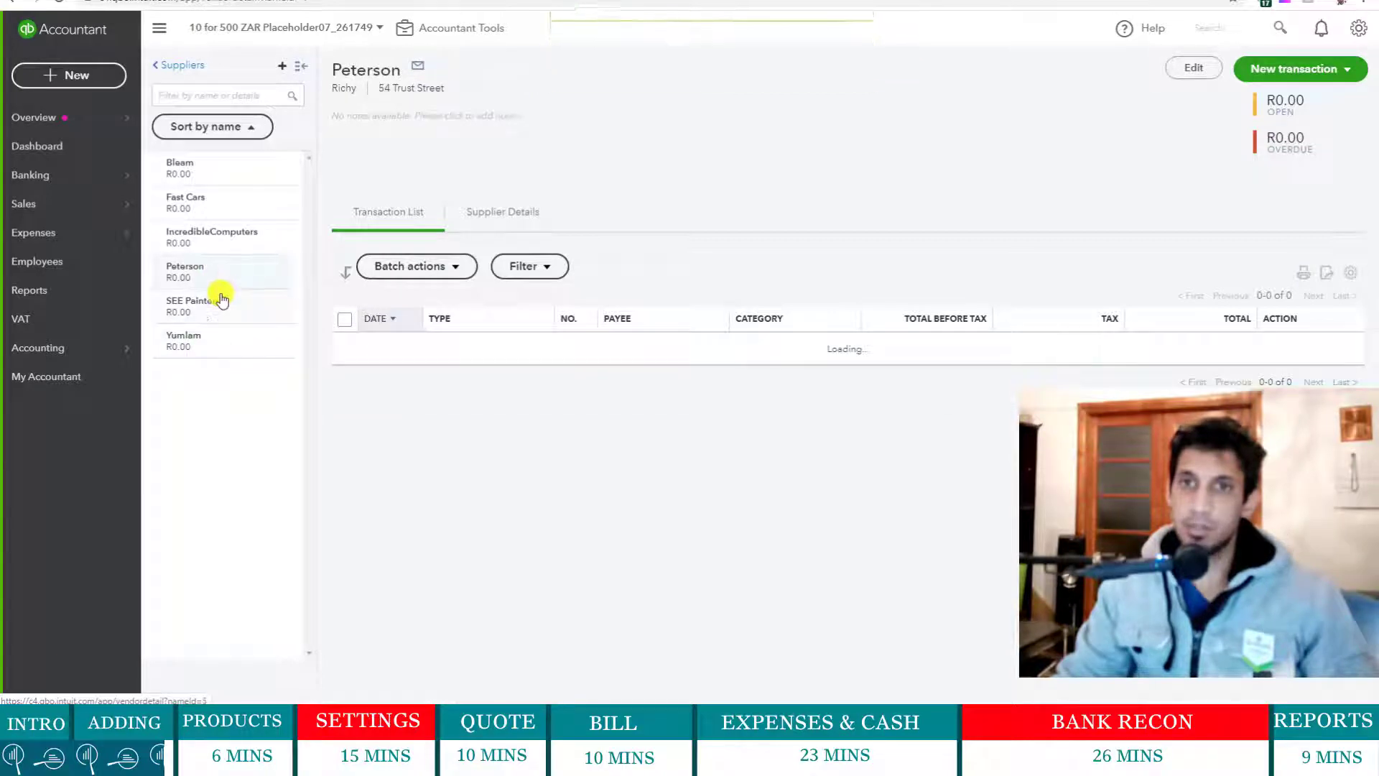
{"action": "left_click", "coordinate": [1200, 69]}
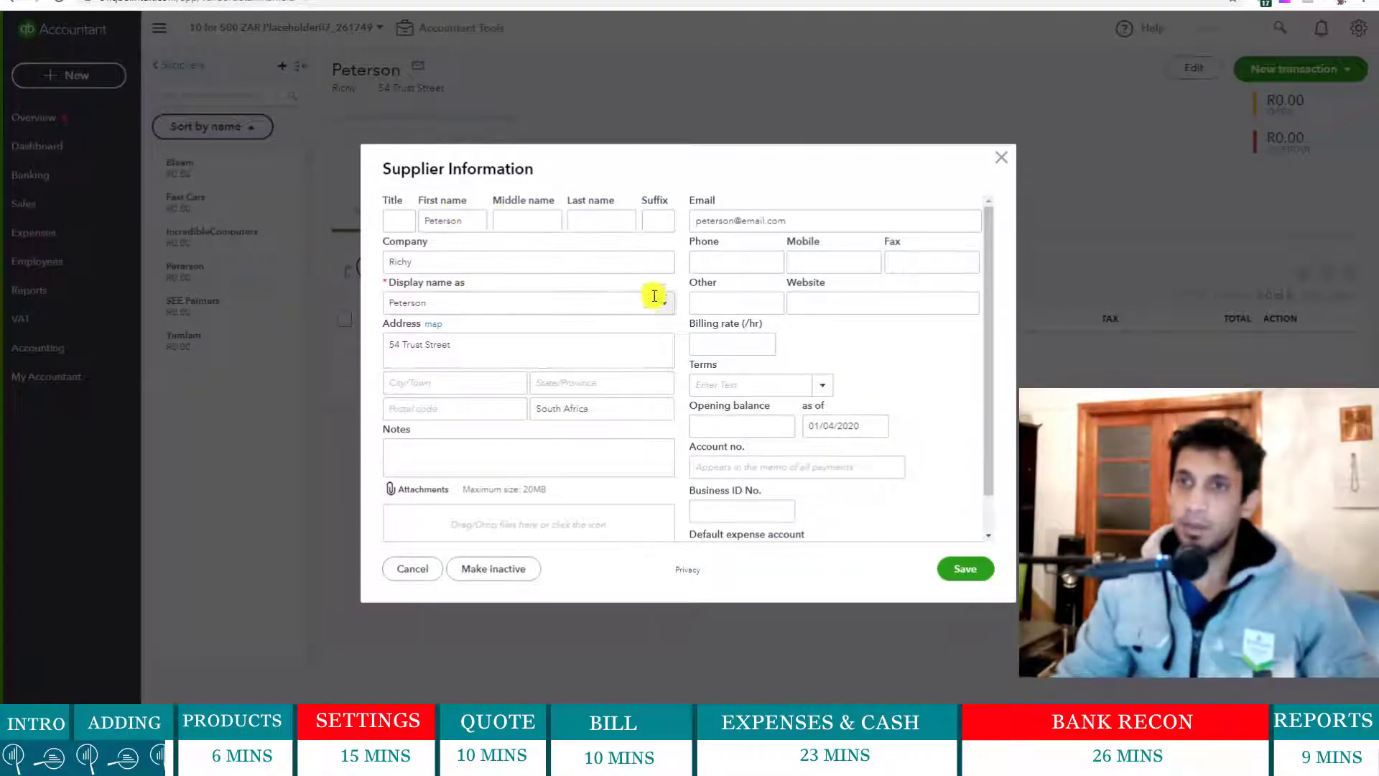
{"action": "left_click", "coordinate": [654, 296]}
{"action": "left_click", "coordinate": [506, 337]}
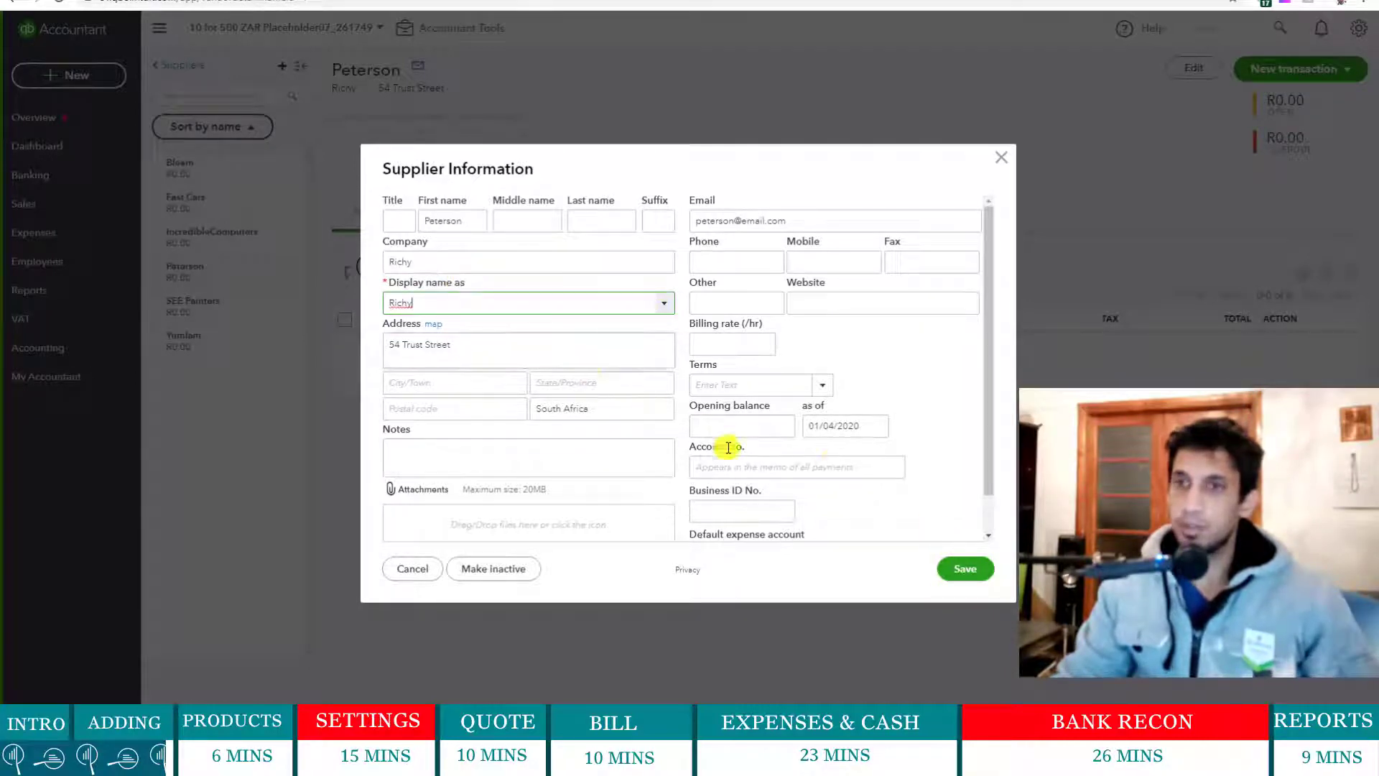
{"action": "left_click", "coordinate": [966, 568]}
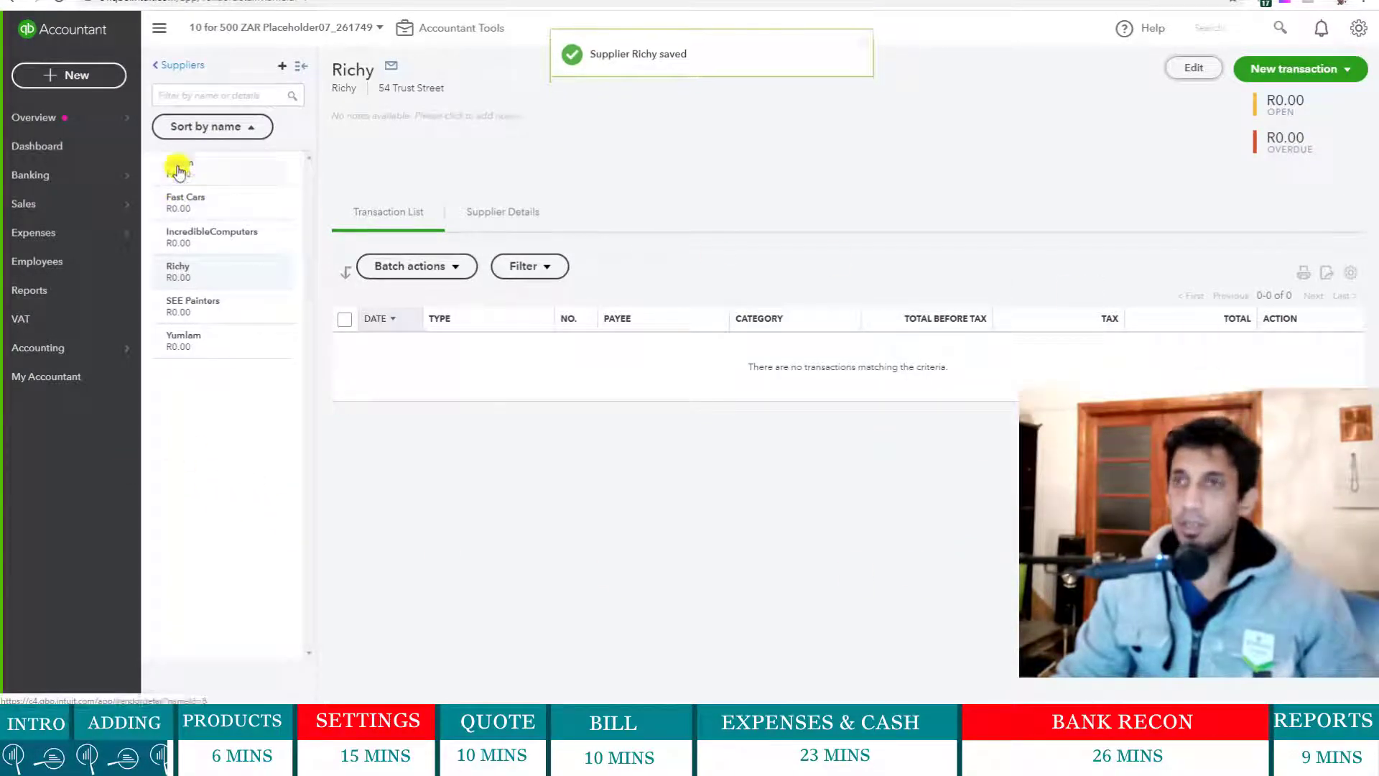
- Open customer Sam's record from Sales > Customers
{"action": "mouse_move", "coordinate": [94, 133]}
{"action": "mouse_move", "coordinate": [58, 209]}
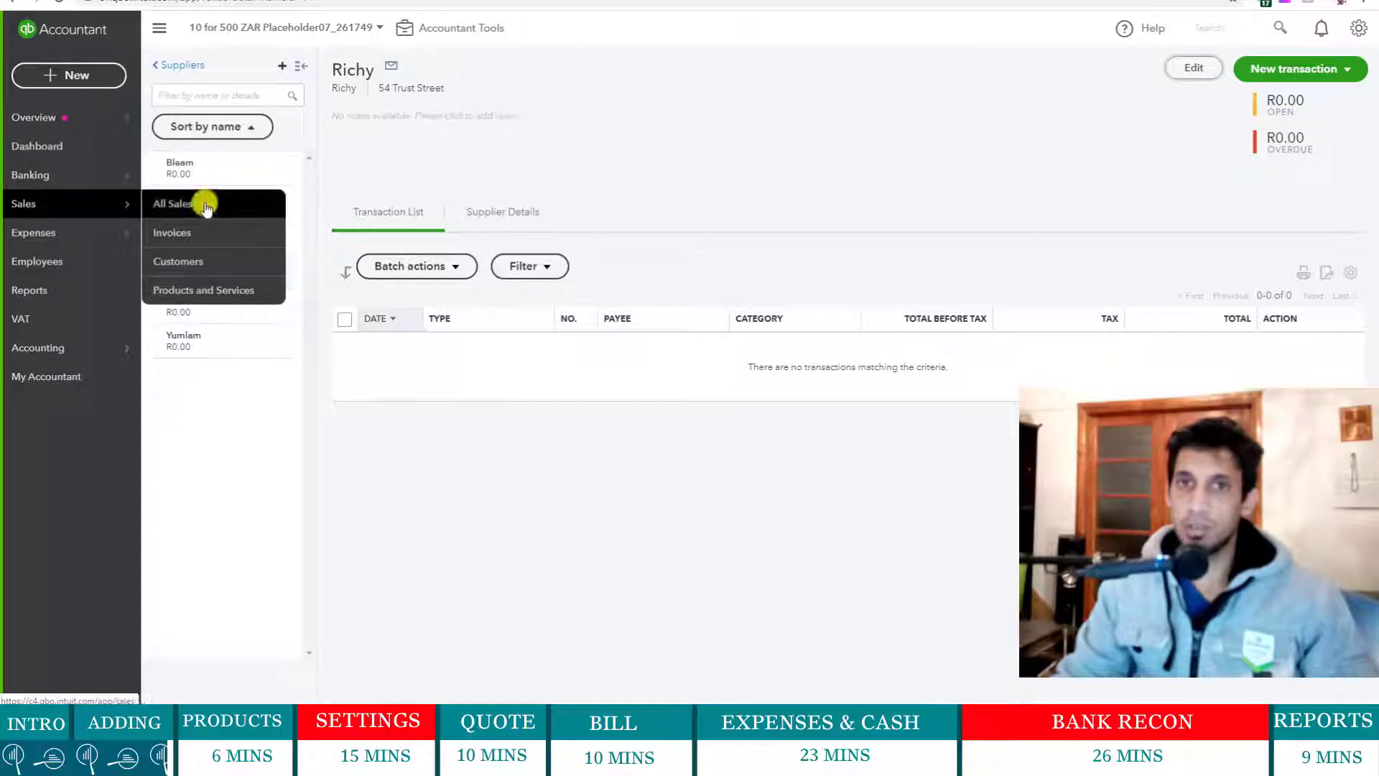
{"action": "left_click", "coordinate": [184, 260]}
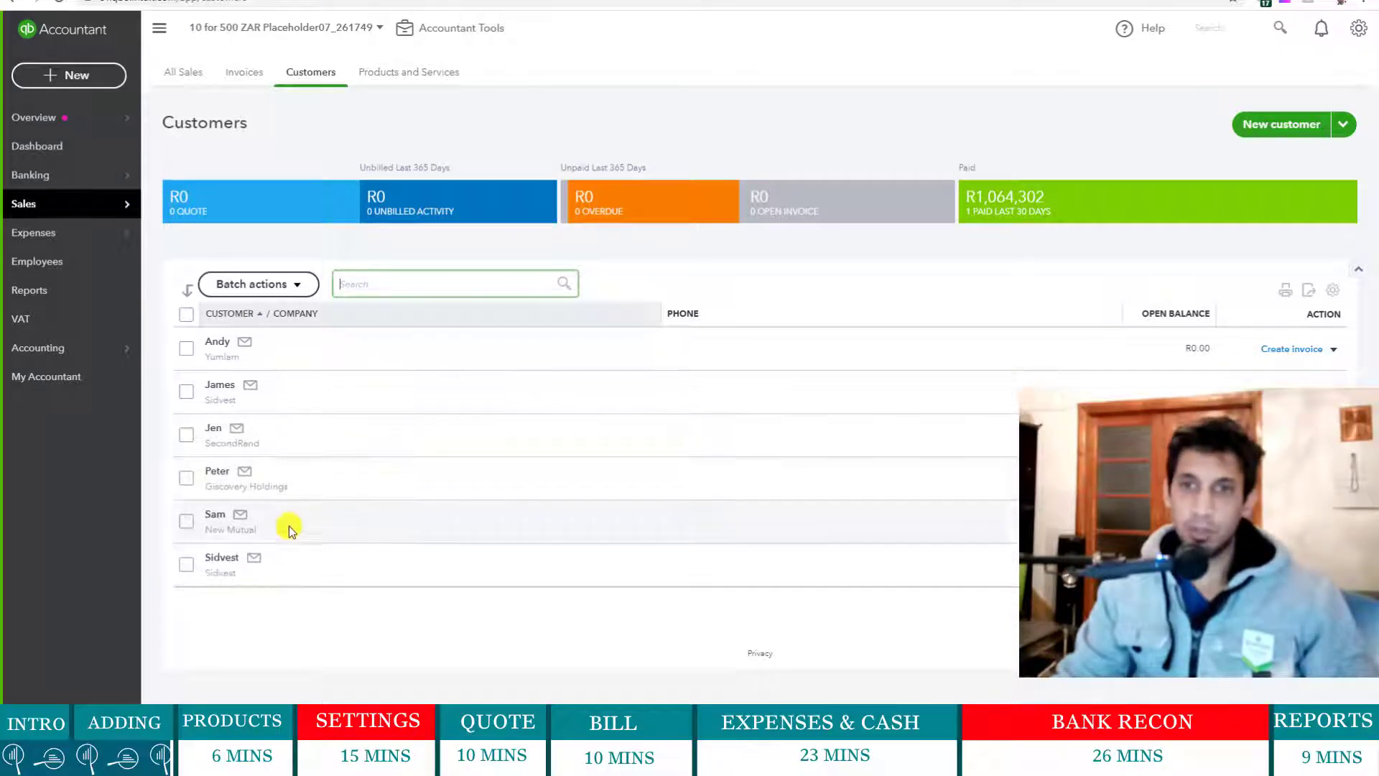
{"action": "left_click", "coordinate": [402, 529]}
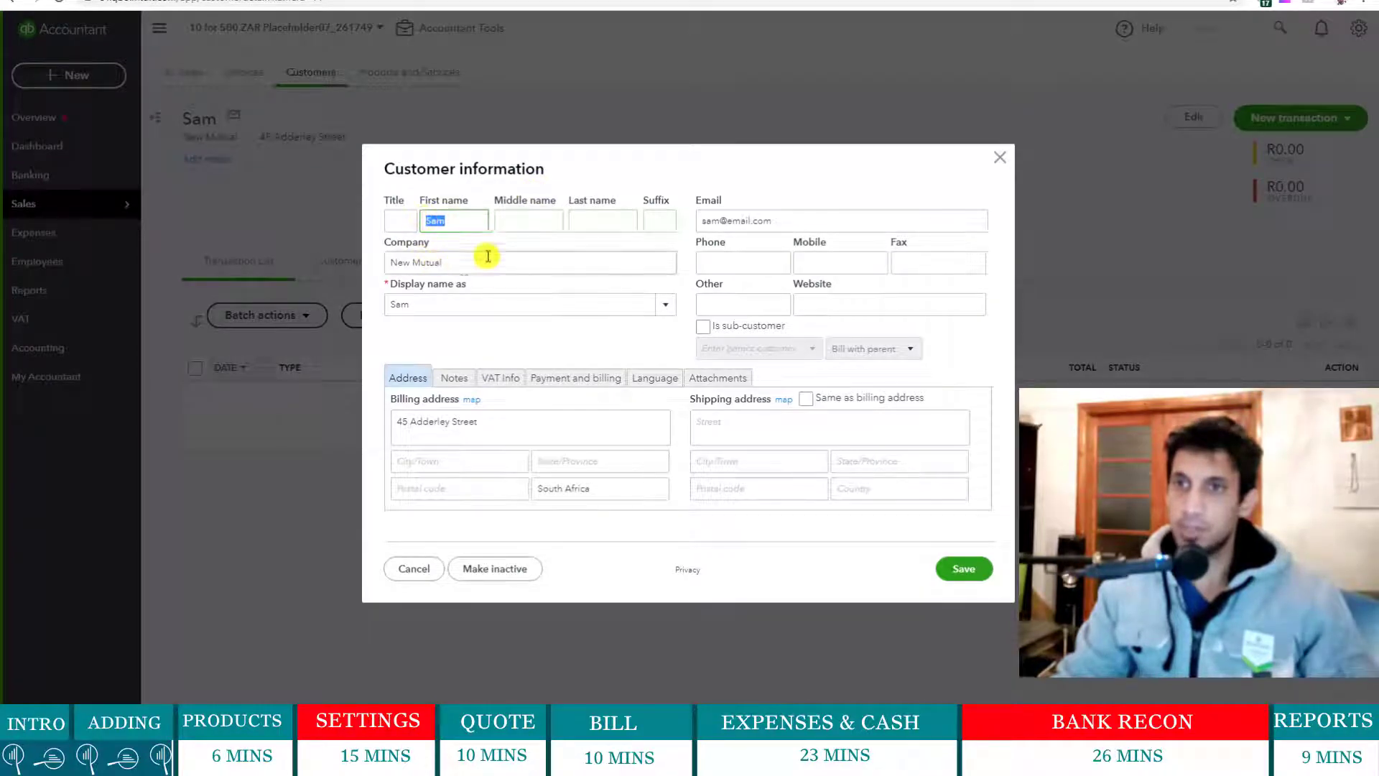
- Set Sam's display name to New Mutual and save the customer
{"action": "left_click_drag", "start_coordinate": [474, 262], "coordinate": [371, 262]}
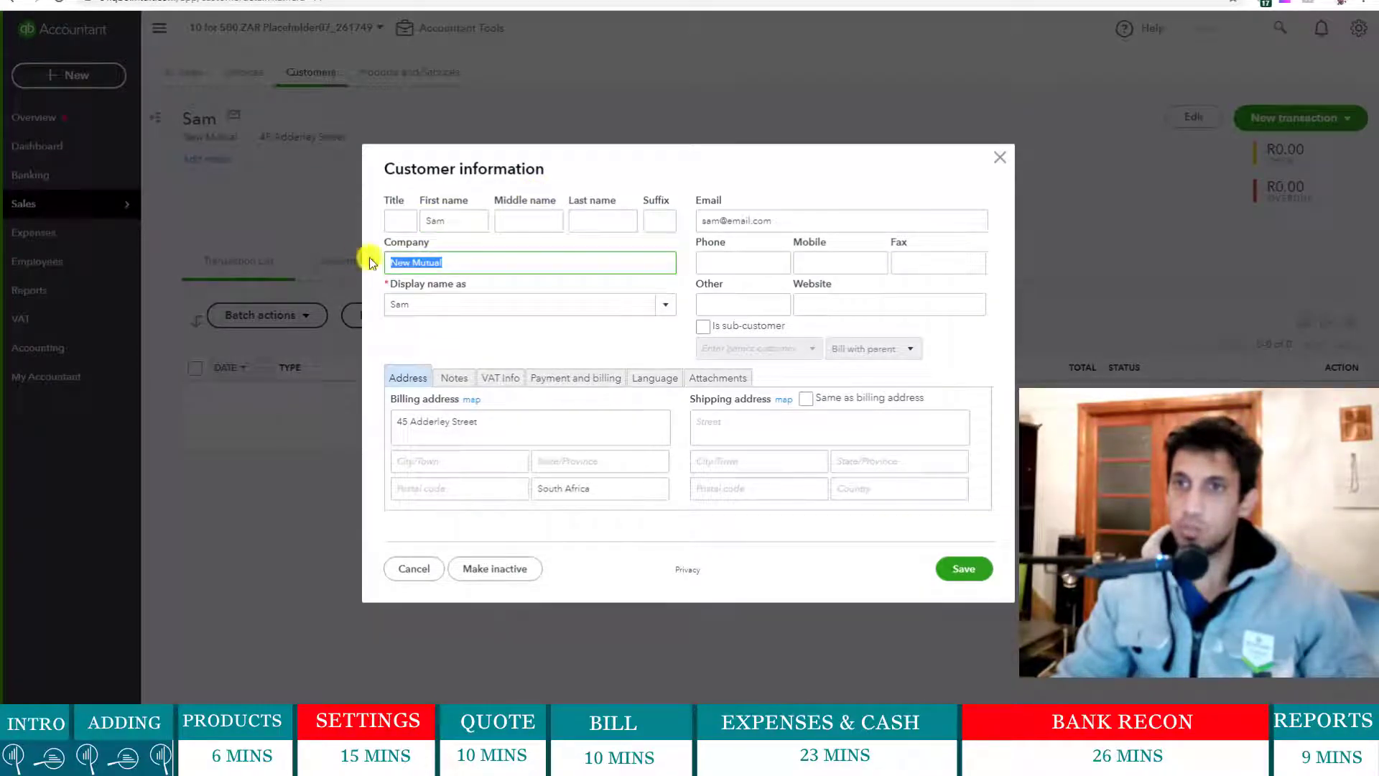
{"action": "left_click", "coordinate": [665, 304]}
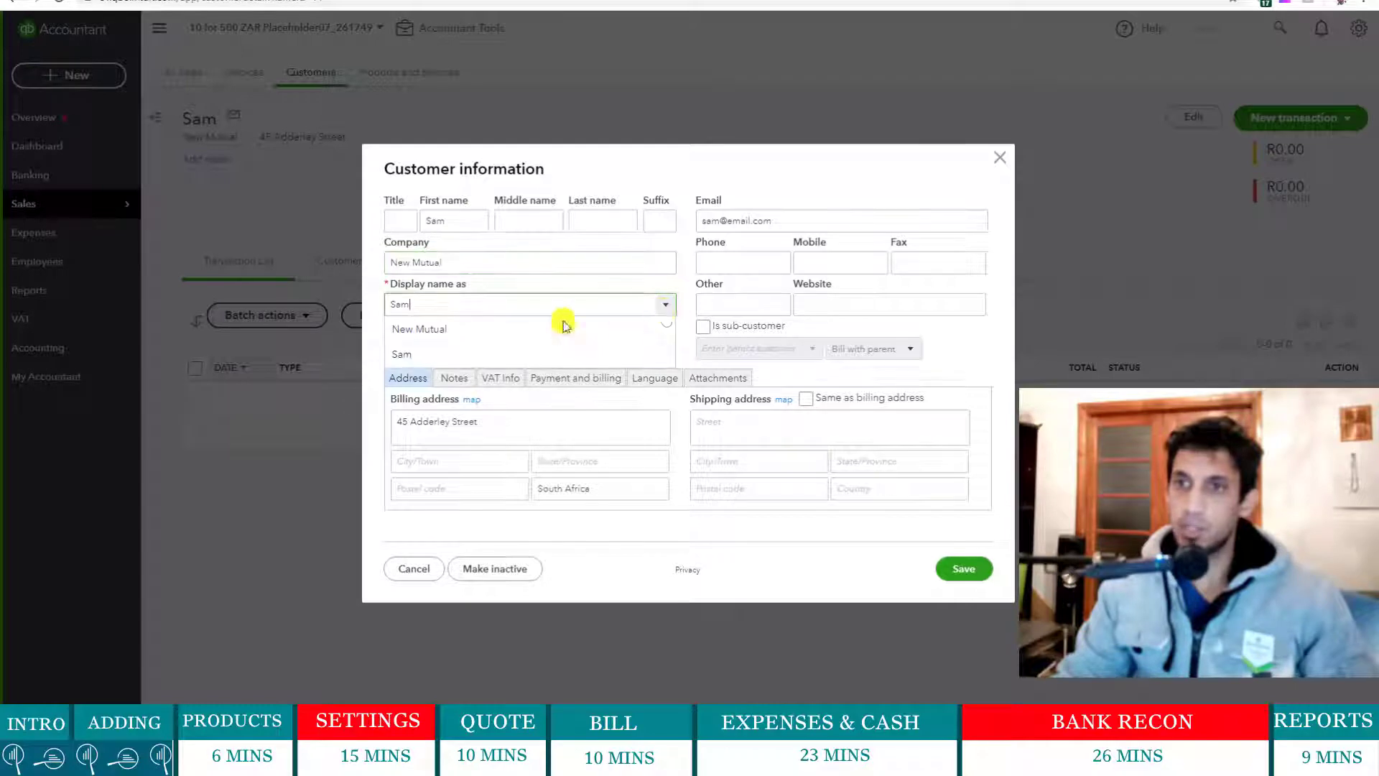
{"action": "left_click", "coordinate": [477, 332]}
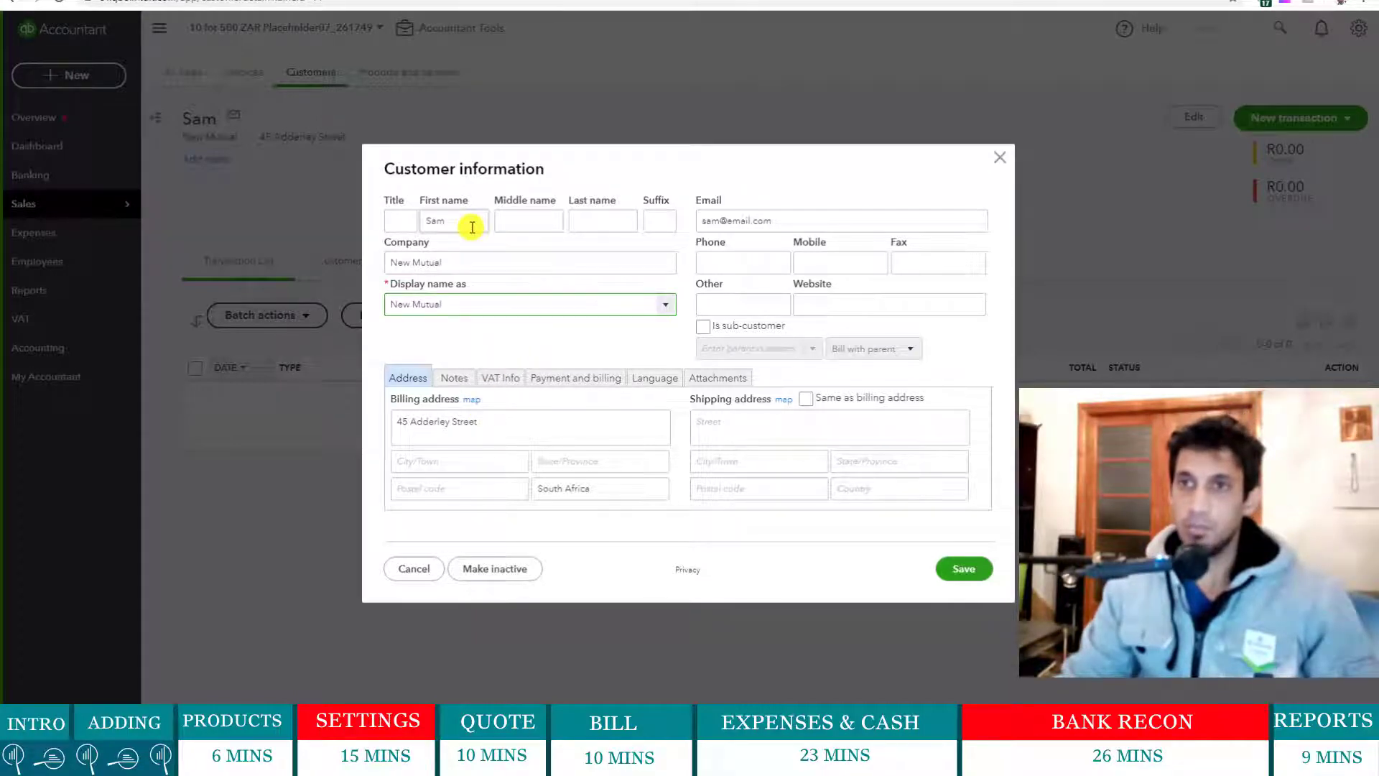
{"action": "left_click_drag", "start_coordinate": [470, 262], "coordinate": [399, 263]}
{"action": "left_click", "coordinate": [561, 339]}
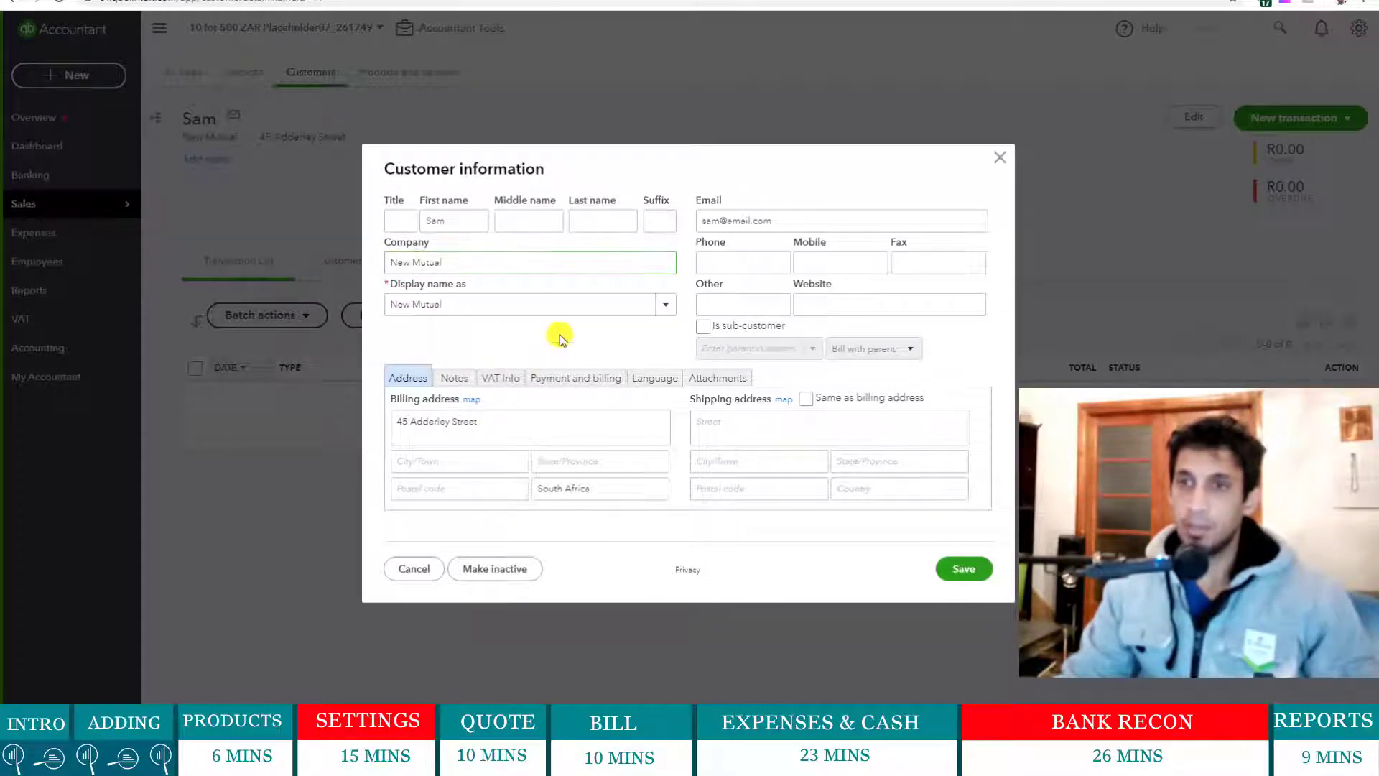
{"action": "left_click", "coordinate": [949, 575]}
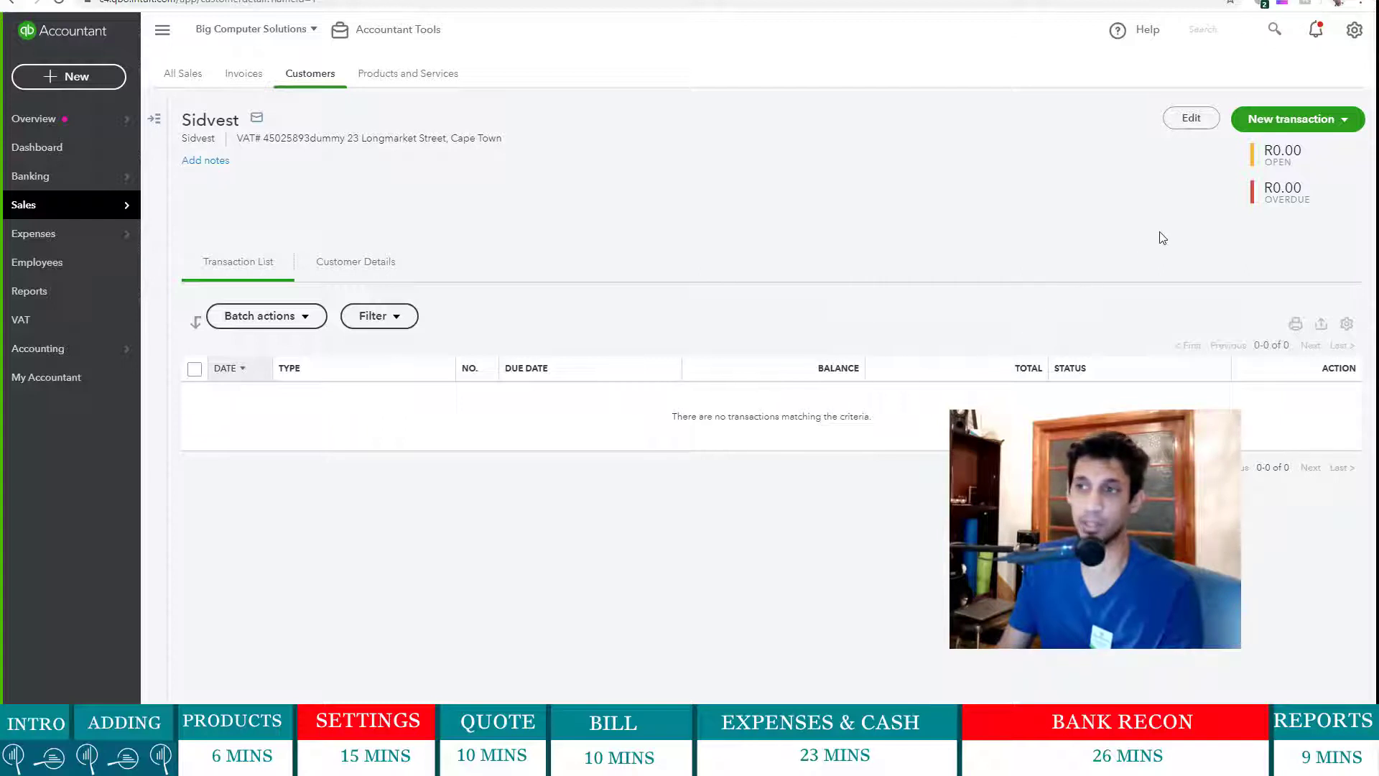
- Start a new quote for Sidvest with expiration date 30/04/2020
{"action": "left_click", "coordinate": [72, 77]}
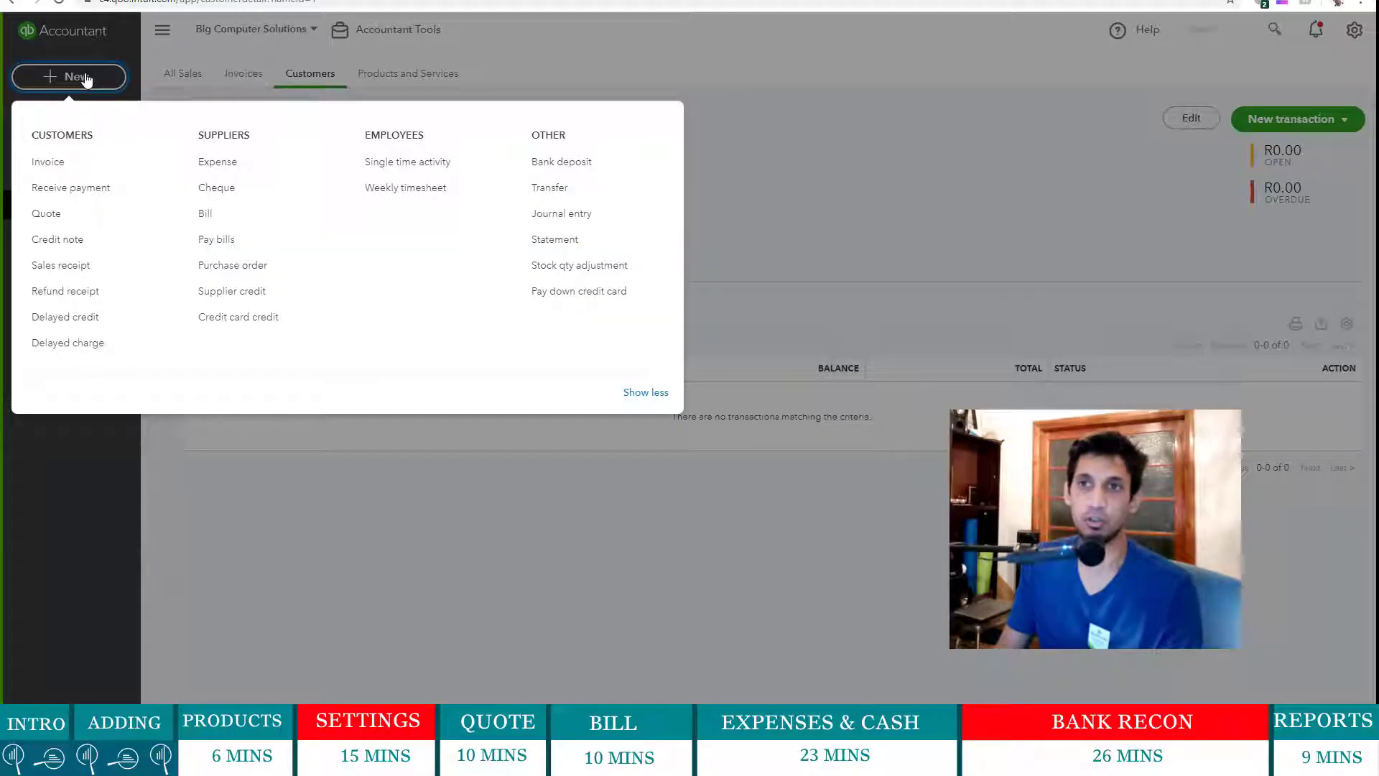
{"action": "left_click", "coordinate": [79, 215]}
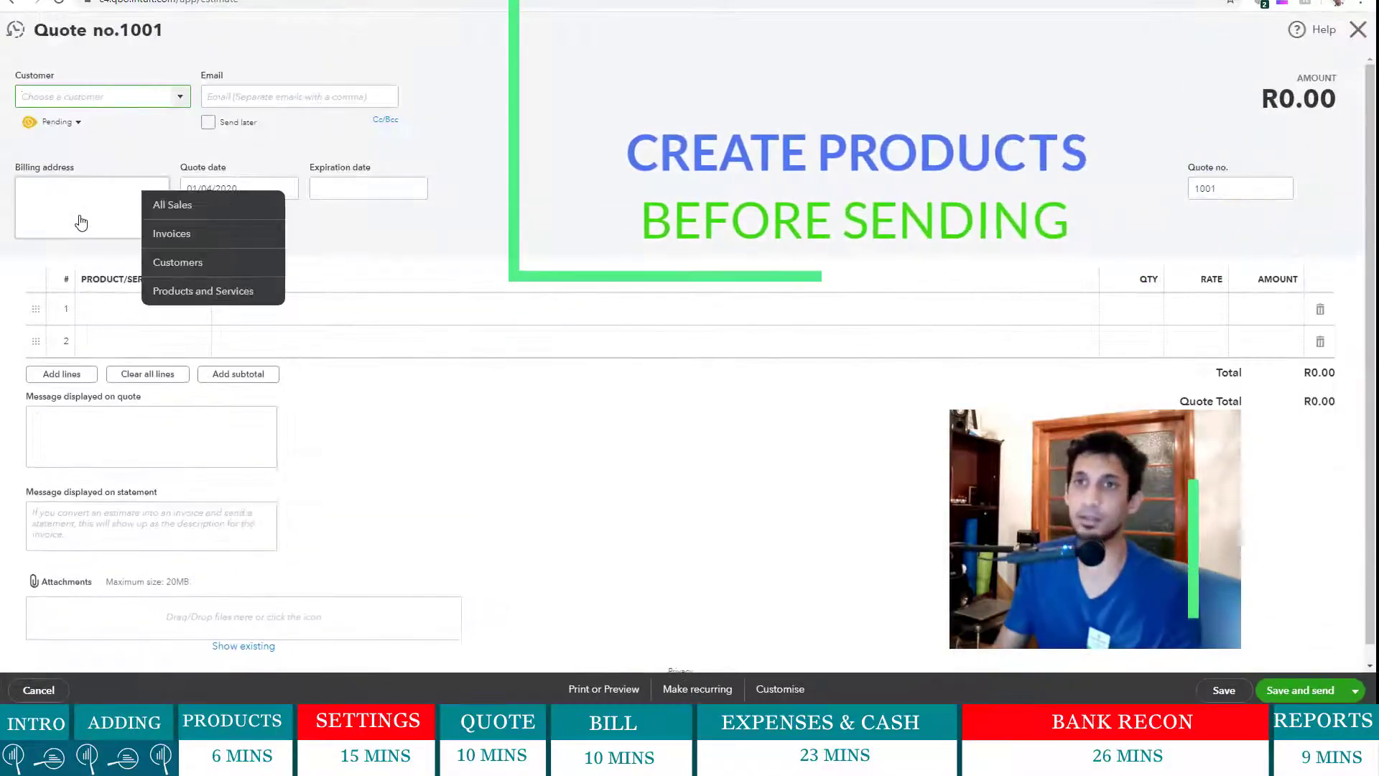
{"action": "left_click", "coordinate": [179, 108]}
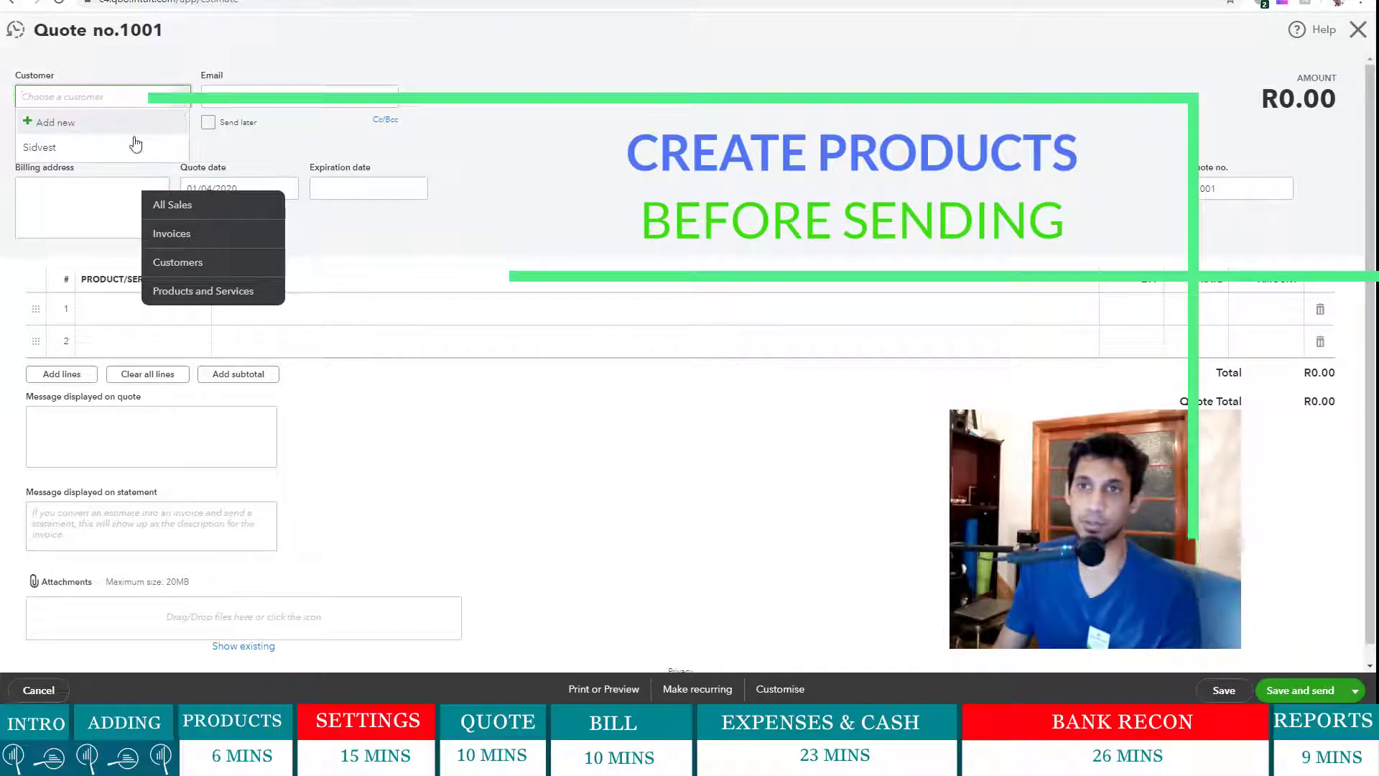
{"action": "left_click", "coordinate": [117, 147]}
{"action": "left_click", "coordinate": [724, 178]}
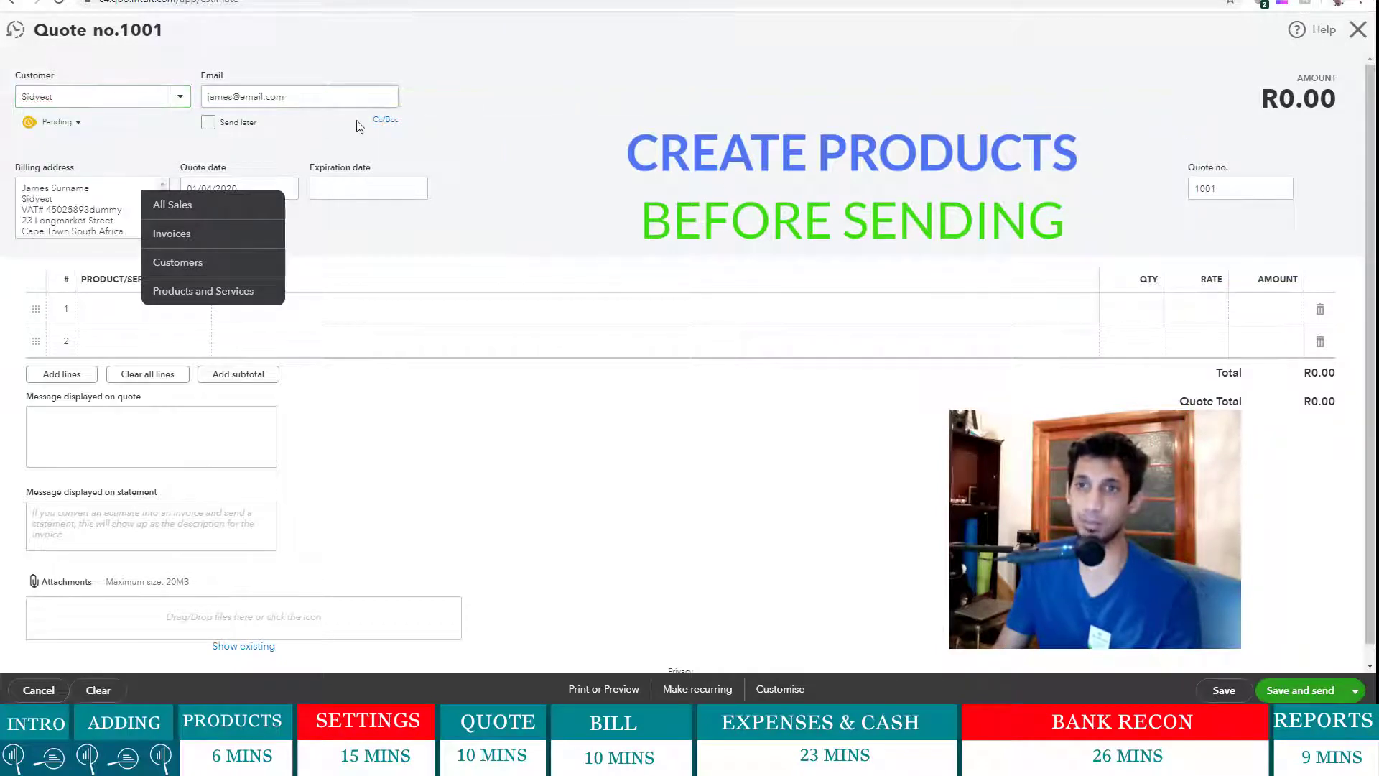
{"action": "left_click_drag", "start_coordinate": [35, 199], "coordinate": [72, 199]}
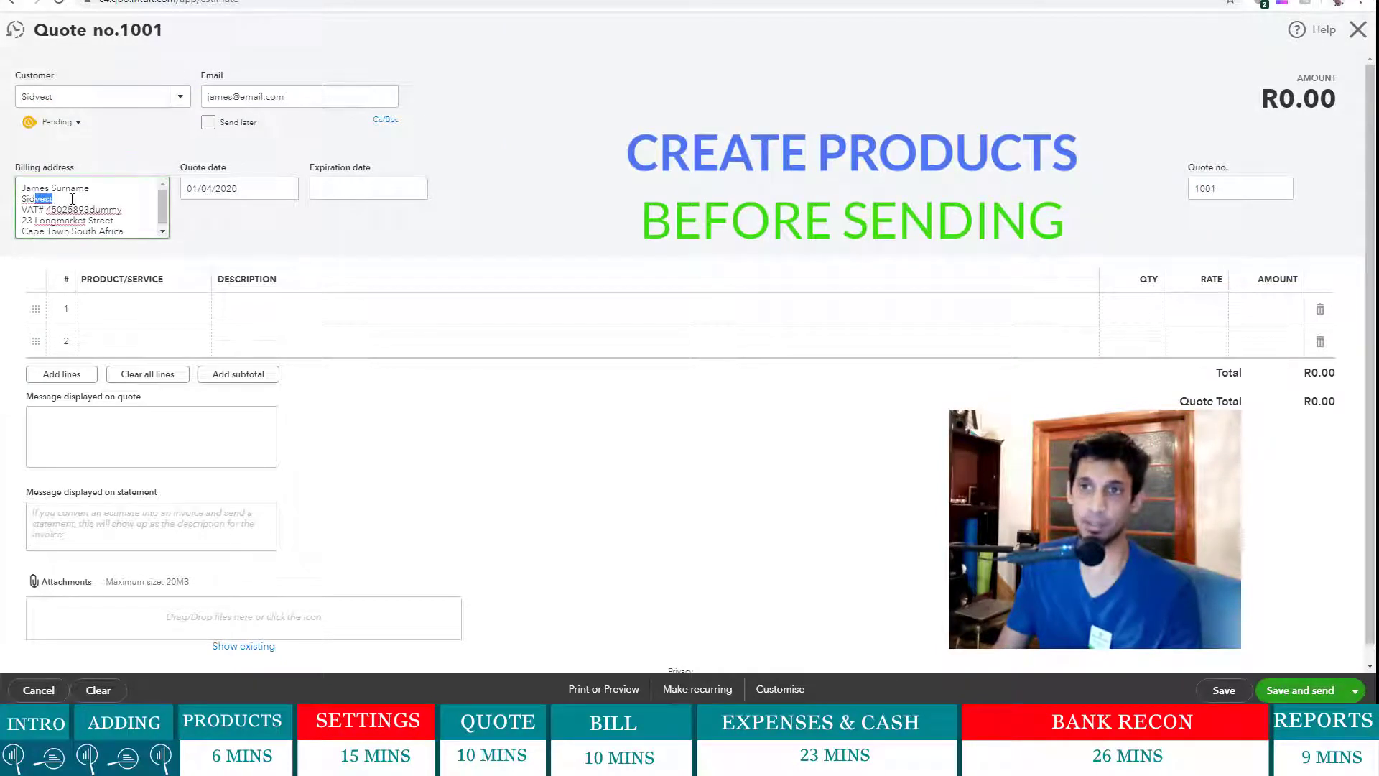
{"action": "key", "text": "Tab"}
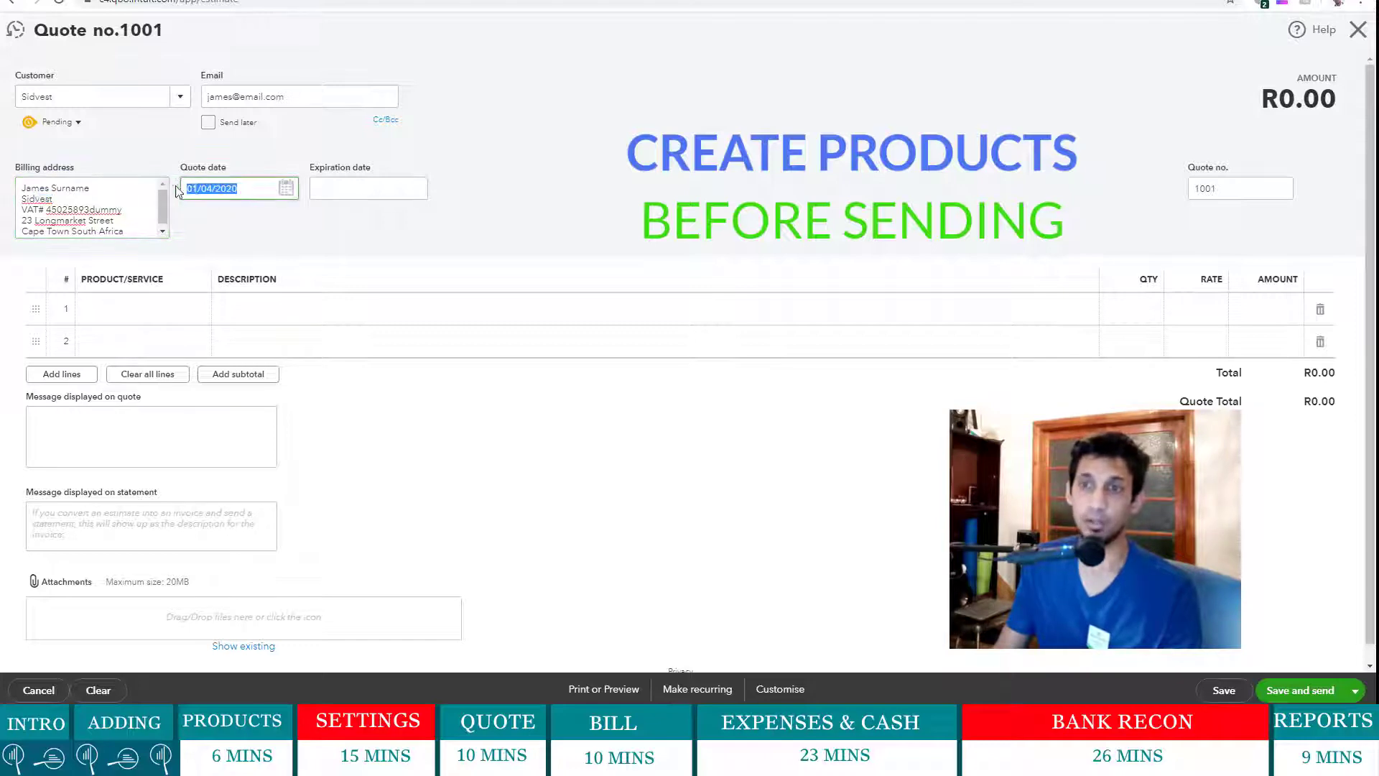
{"action": "left_click", "coordinate": [423, 188]}
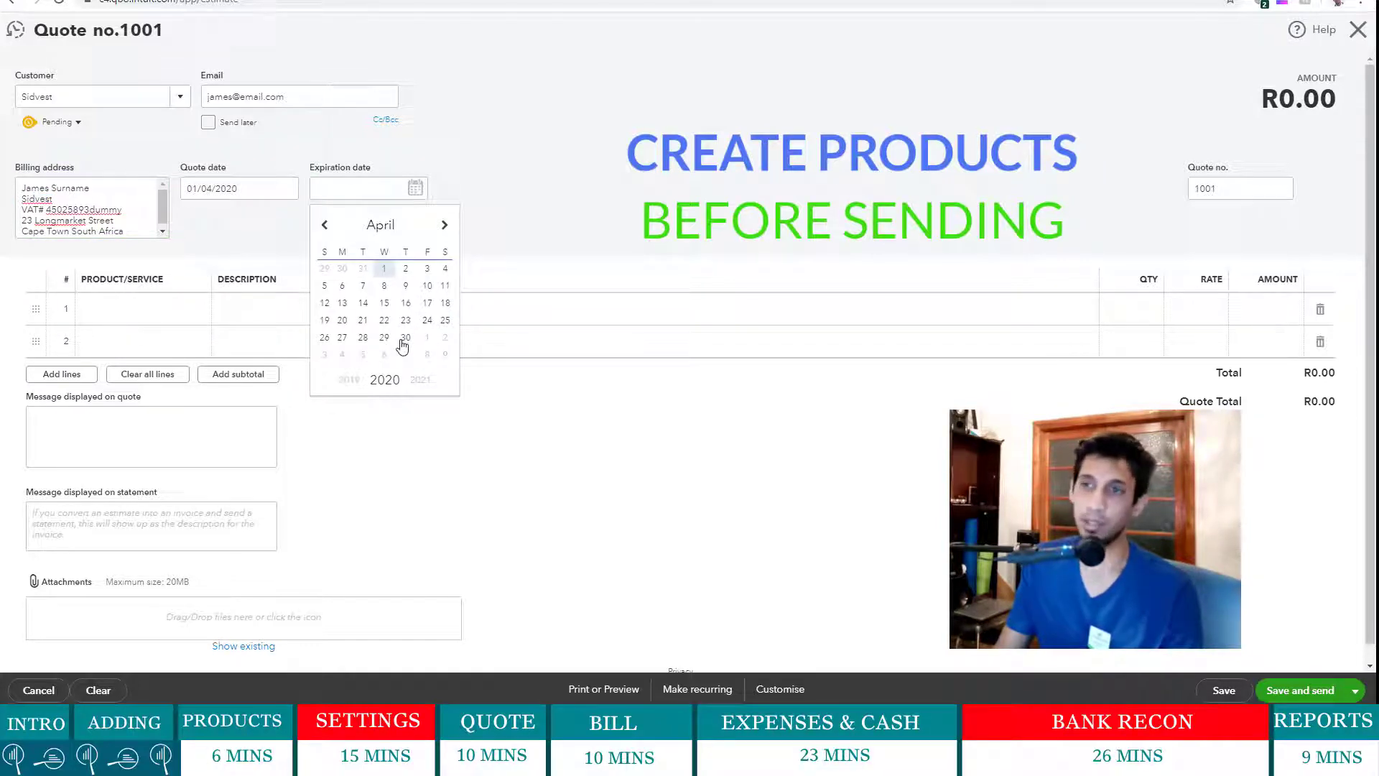
{"action": "left_click", "coordinate": [404, 339]}
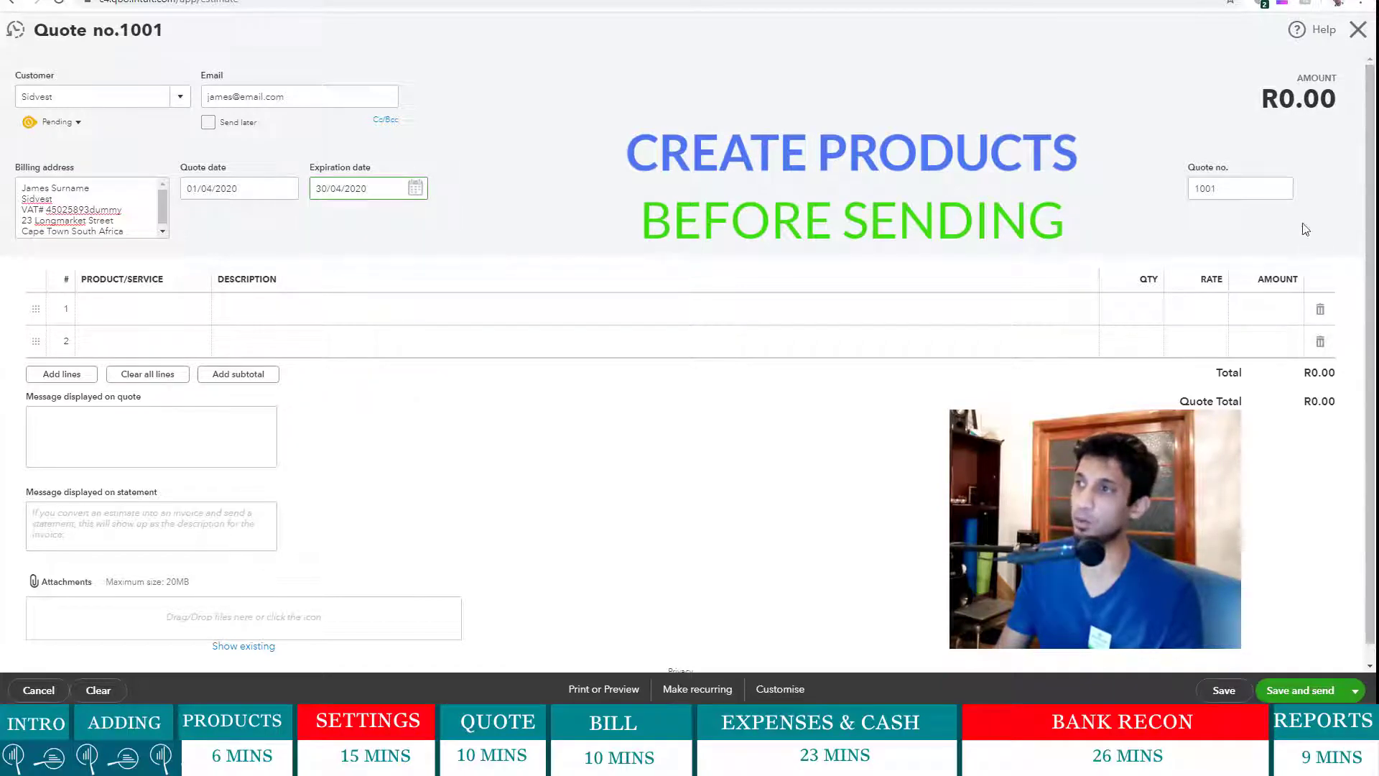
- On quote line 1, choose Add new from the Product/Service list
{"action": "left_click", "coordinate": [136, 322]}
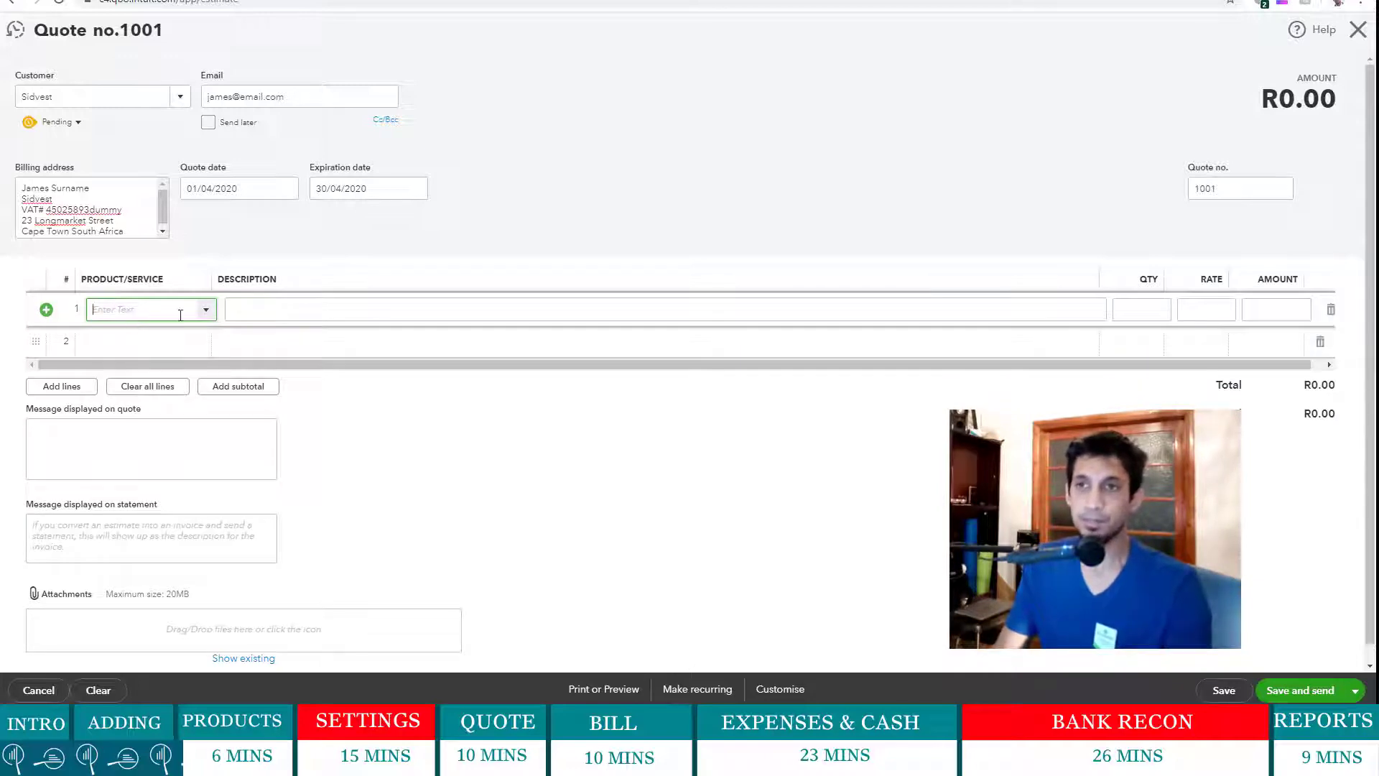
{"action": "left_click", "coordinate": [206, 315]}
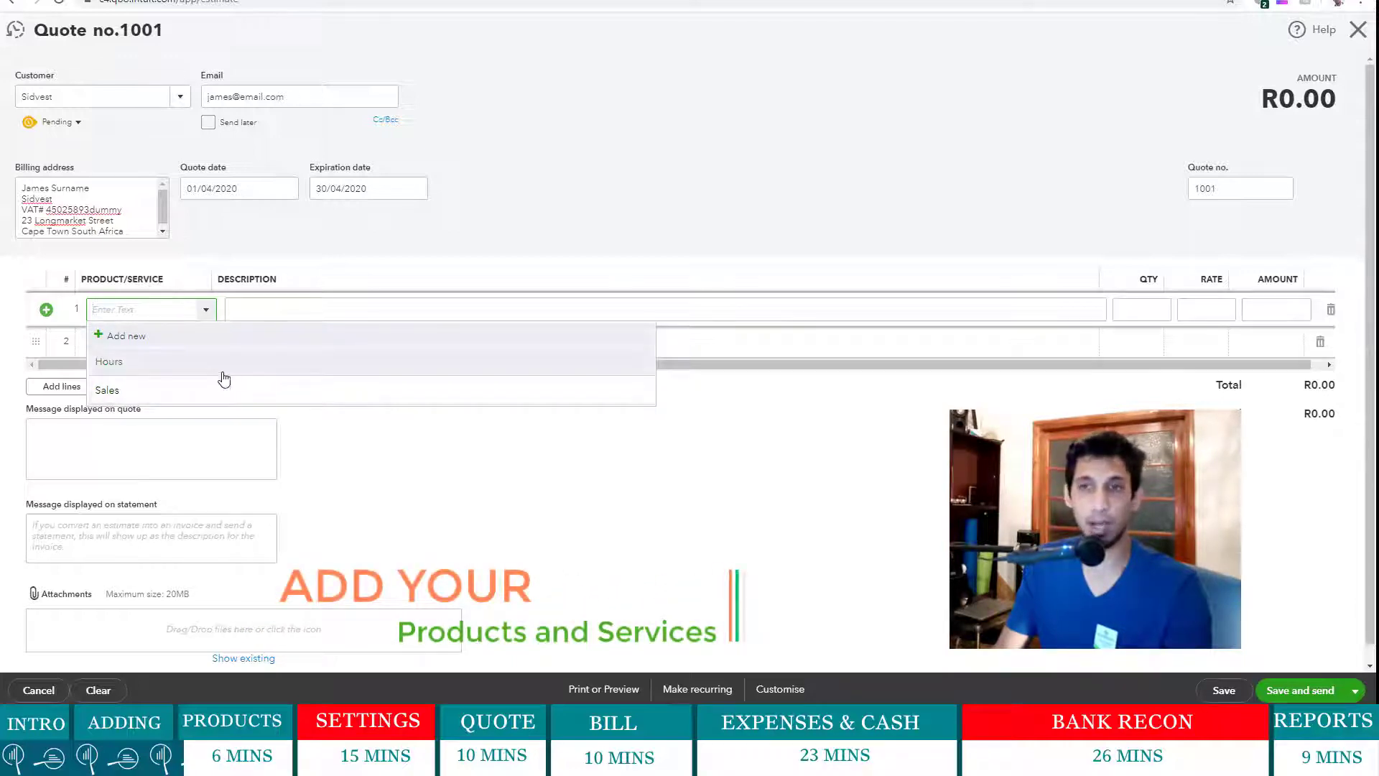
{"action": "left_click", "coordinate": [713, 185]}
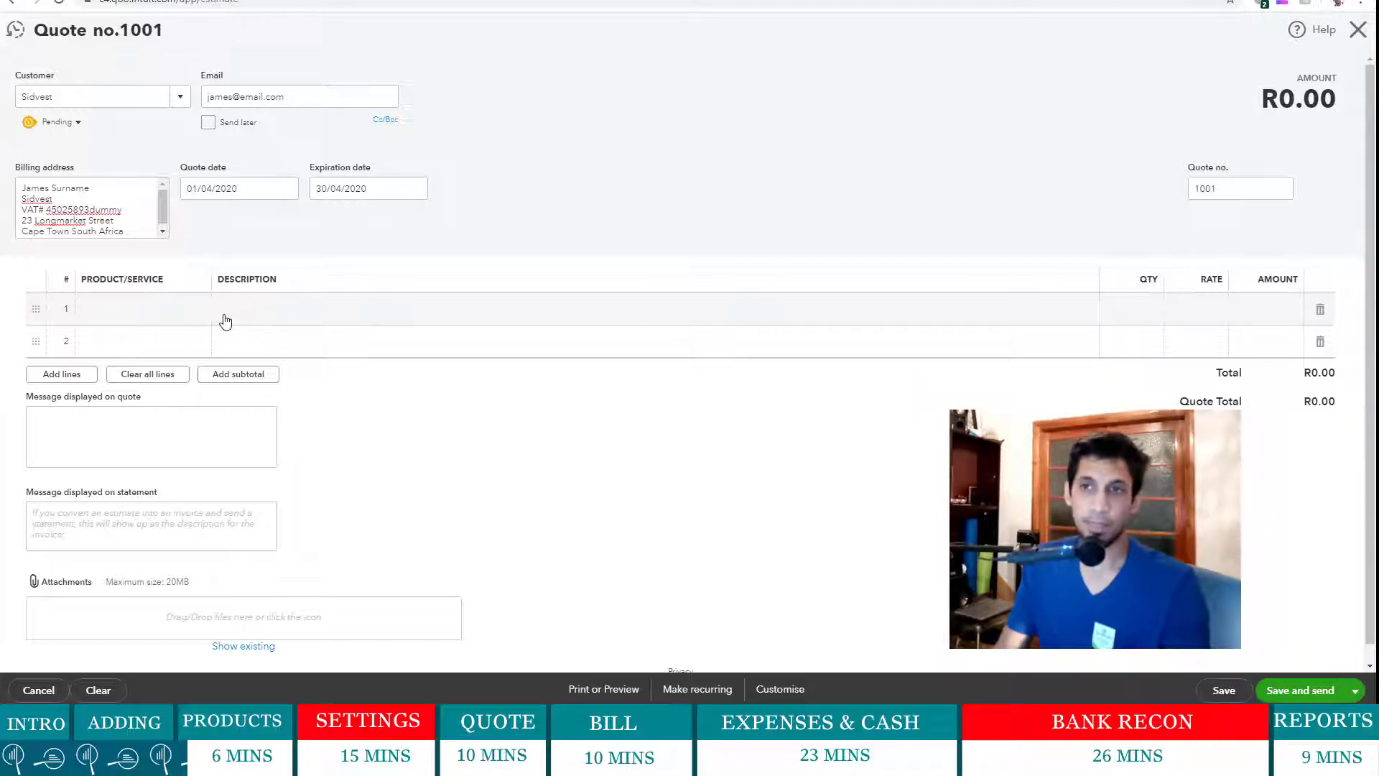
{"action": "left_click", "coordinate": [171, 323]}
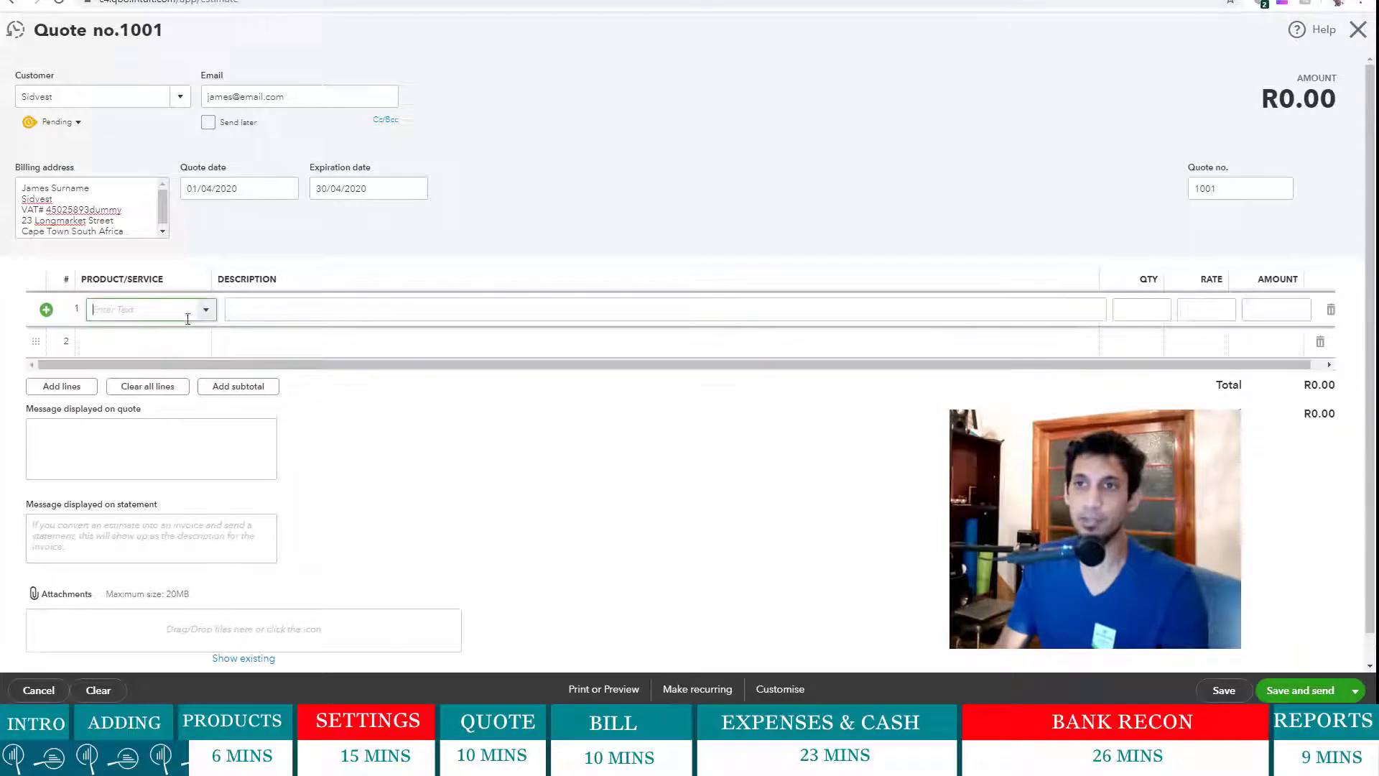
{"action": "left_click", "coordinate": [207, 313]}
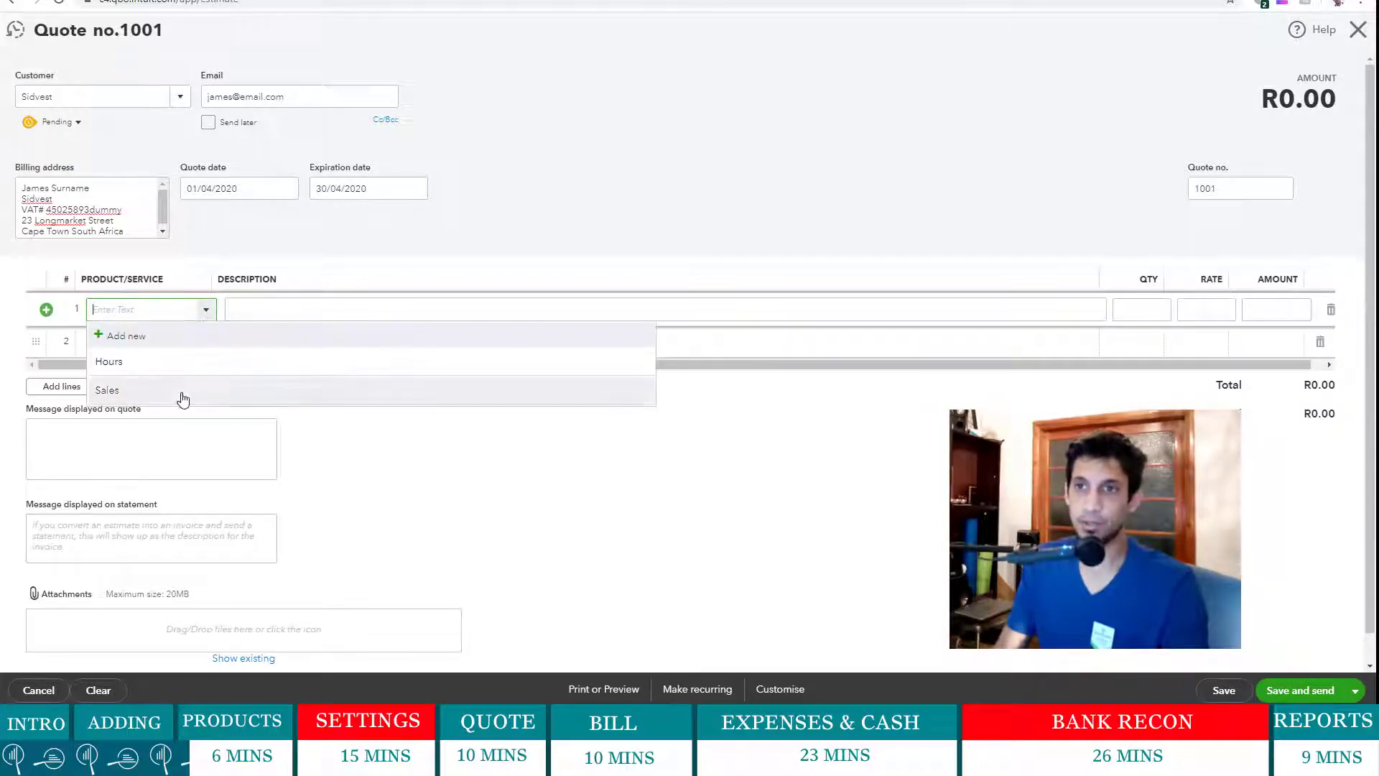
{"action": "left_click", "coordinate": [185, 338]}
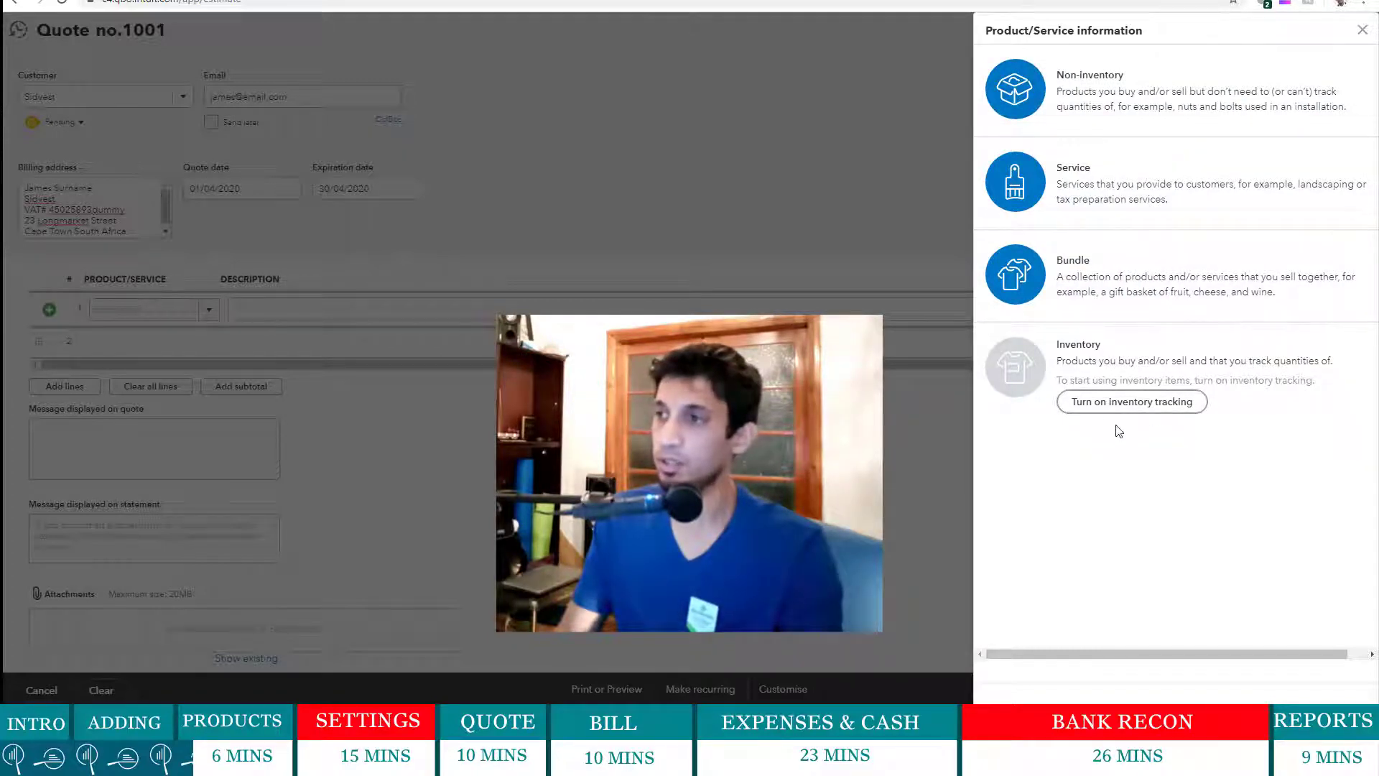
- Turn on inventory tracking and create an Inventory item named 'Desktop Computer i7 - Windows'
{"action": "left_click", "coordinate": [1129, 404]}
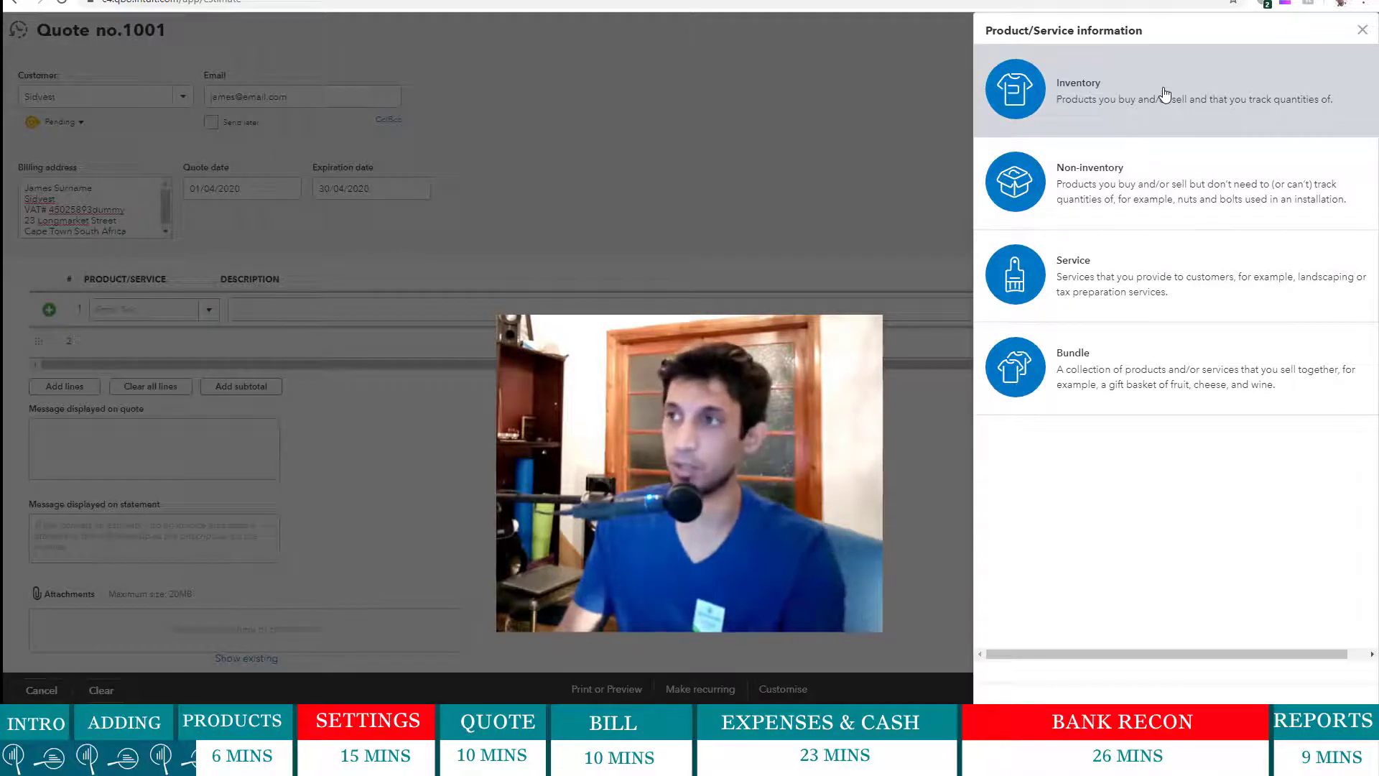
{"action": "left_click", "coordinate": [1232, 106]}
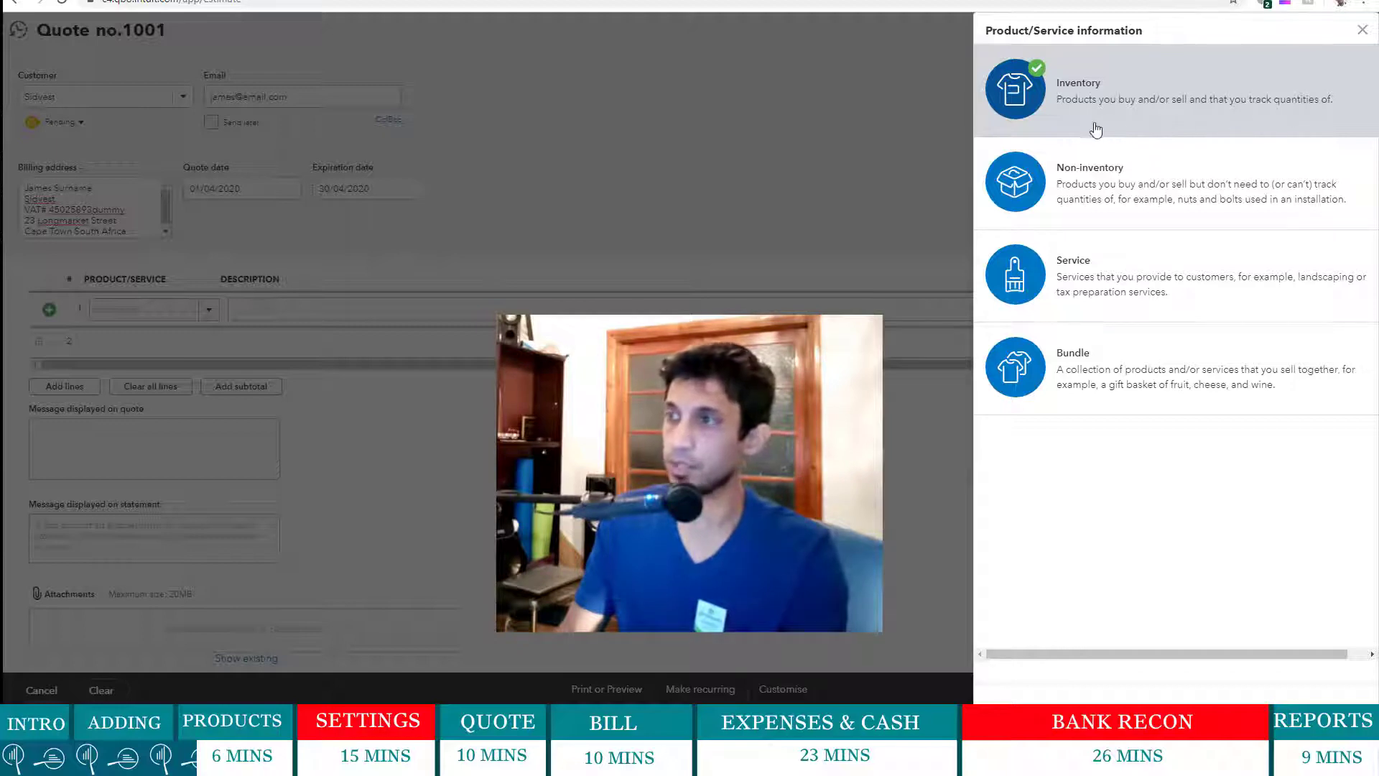
{"action": "left_click", "coordinate": [1225, 110]}
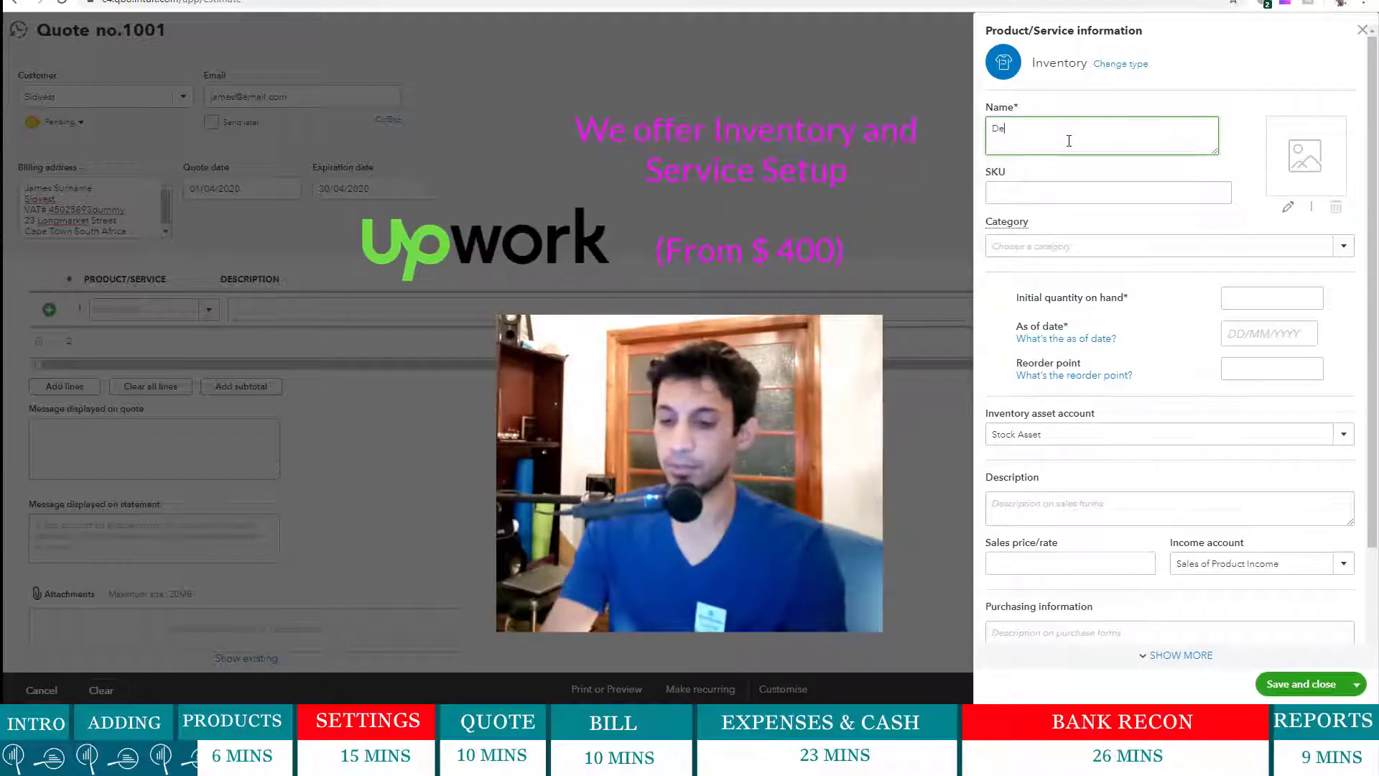
{"action": "type", "text": "Desktop Computer"}
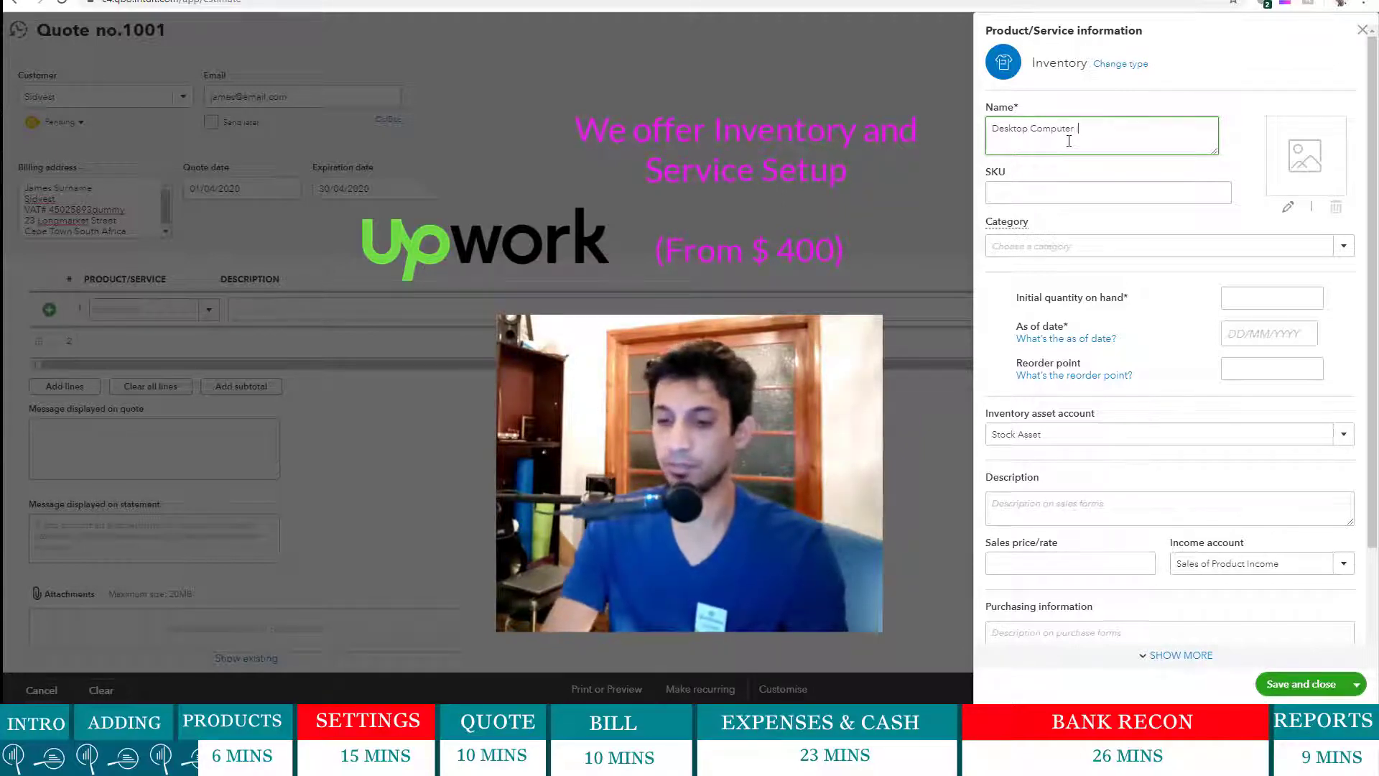
{"action": "type", "text": " i"}
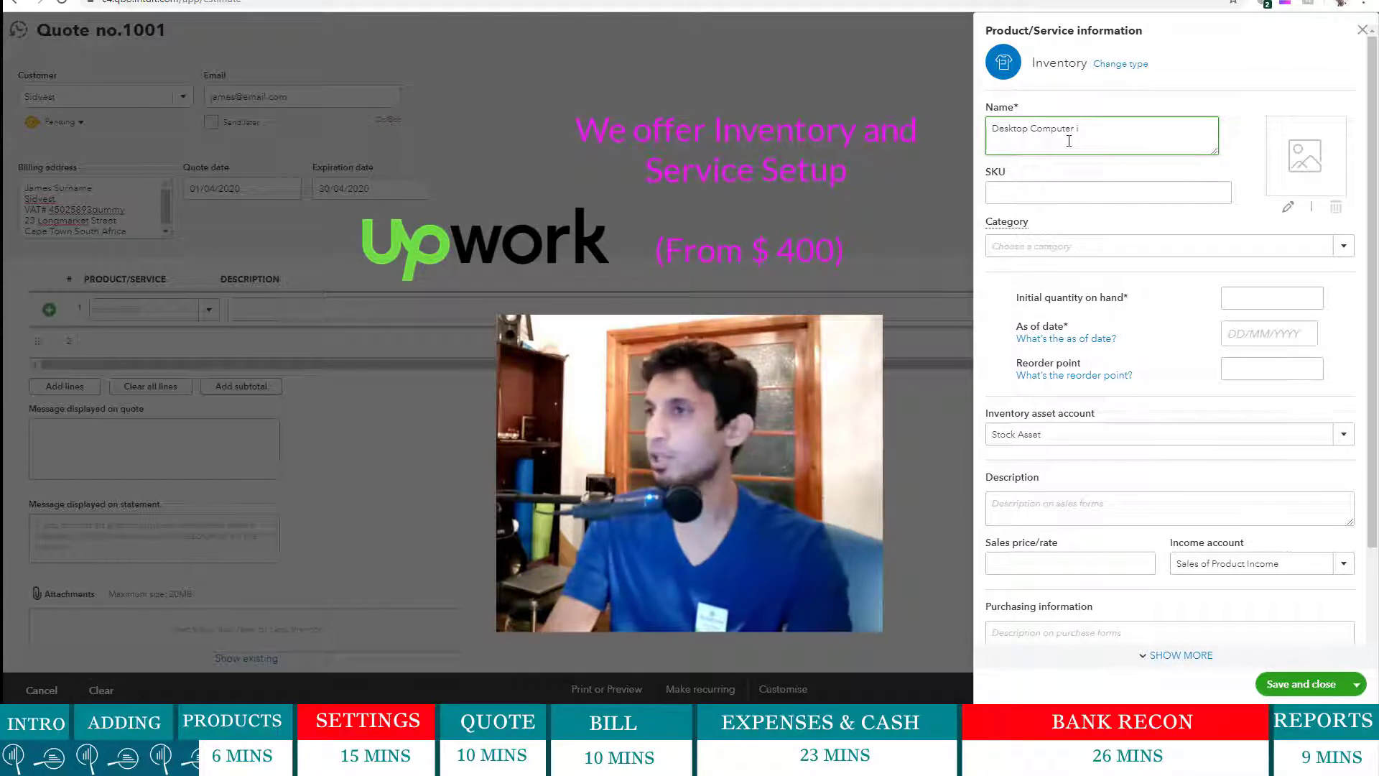
{"action": "type", "text": "7 - Wi"}
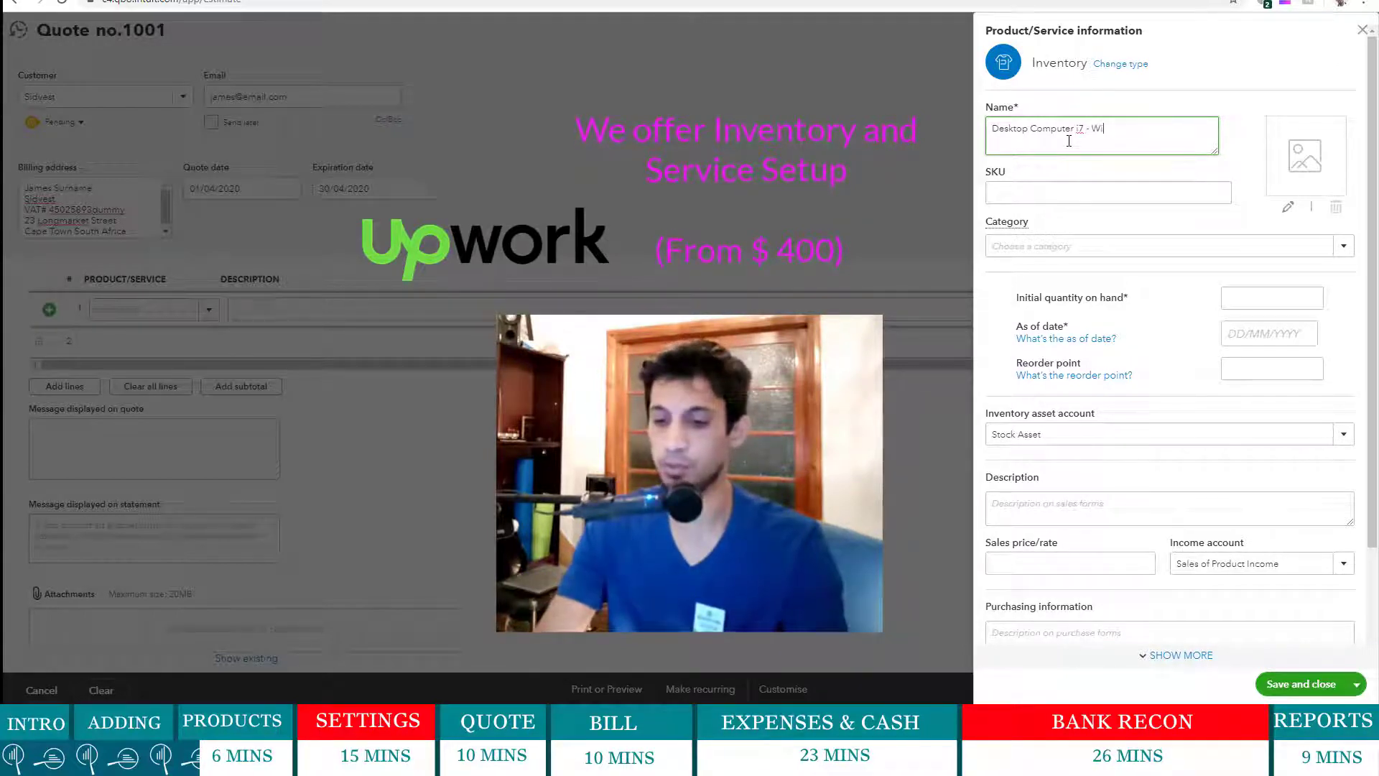
{"action": "type", "text": "ndows"}
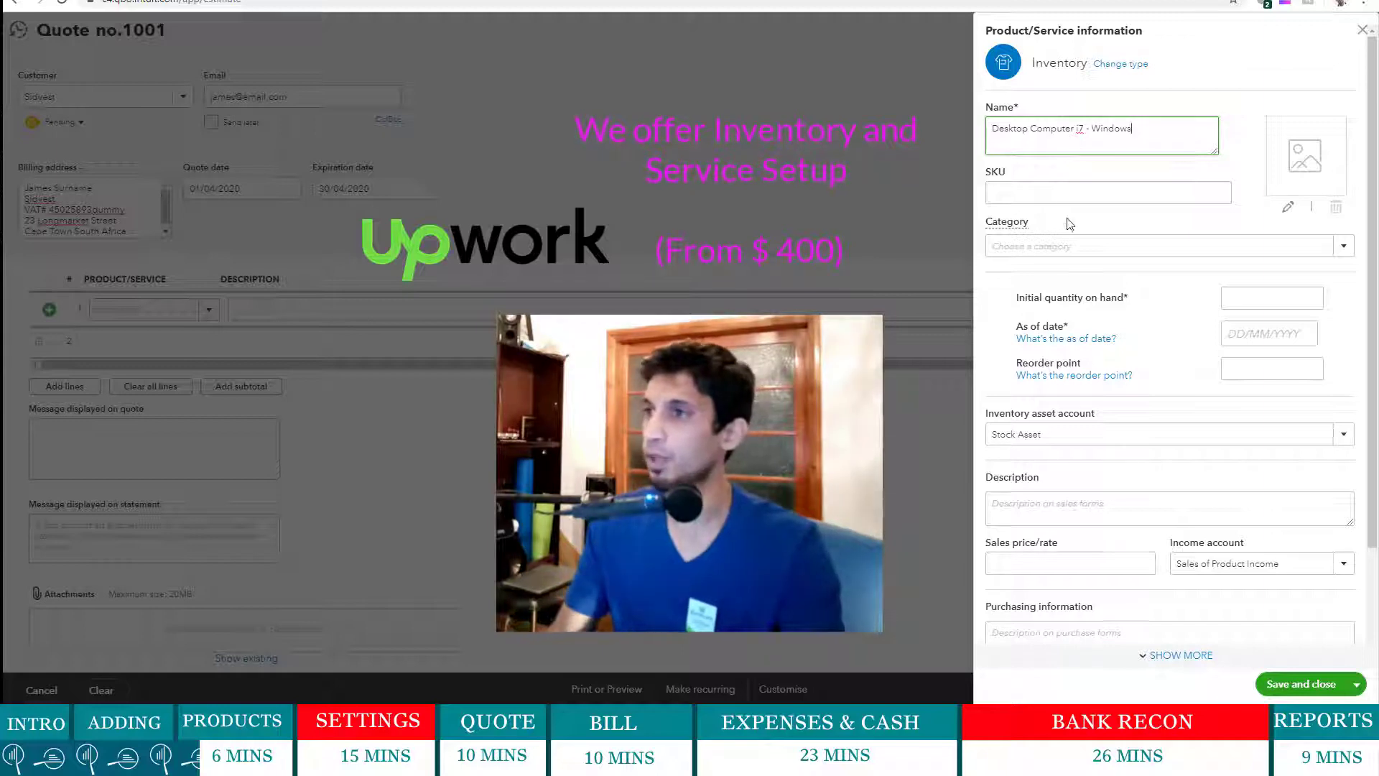
{"action": "left_click", "coordinate": [1060, 195]}
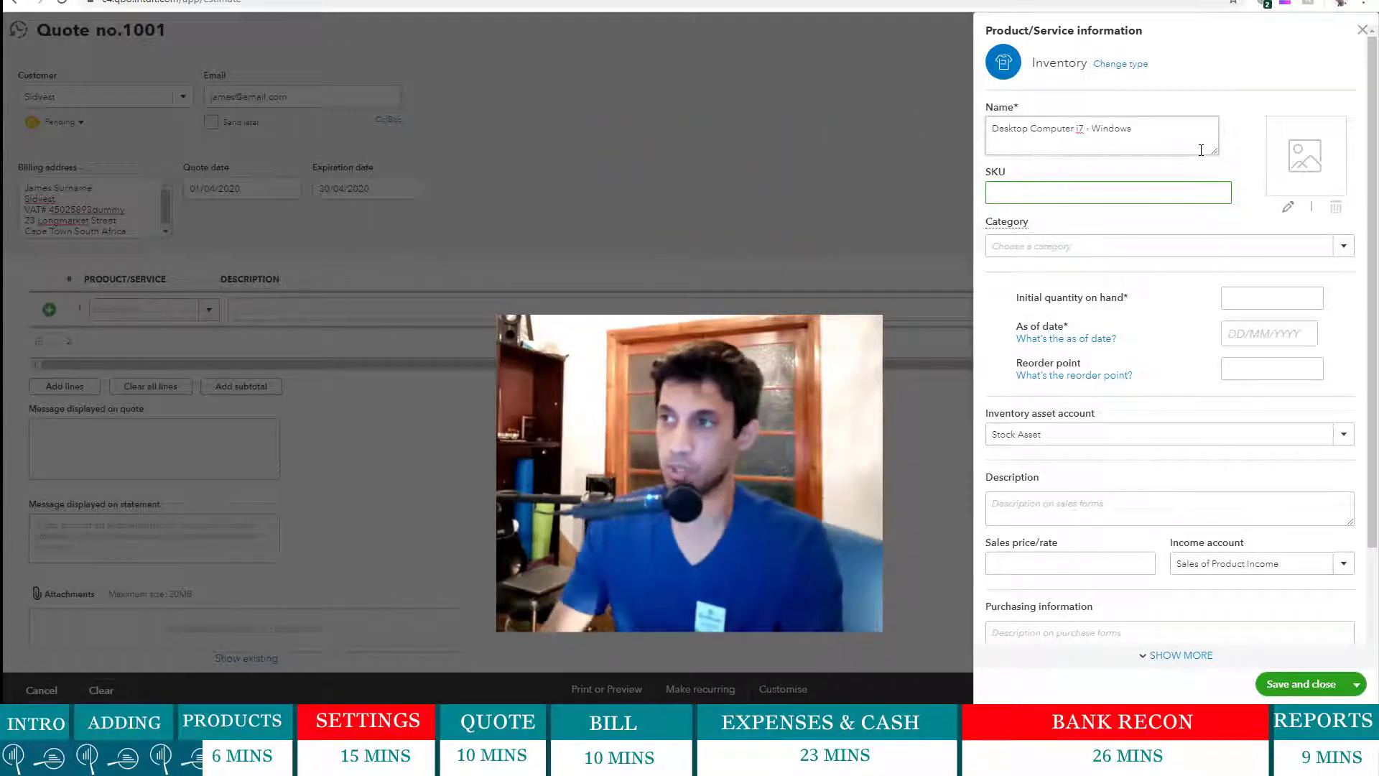
- Add new item categories Desktop and Laptop
{"action": "left_click", "coordinate": [1355, 246]}
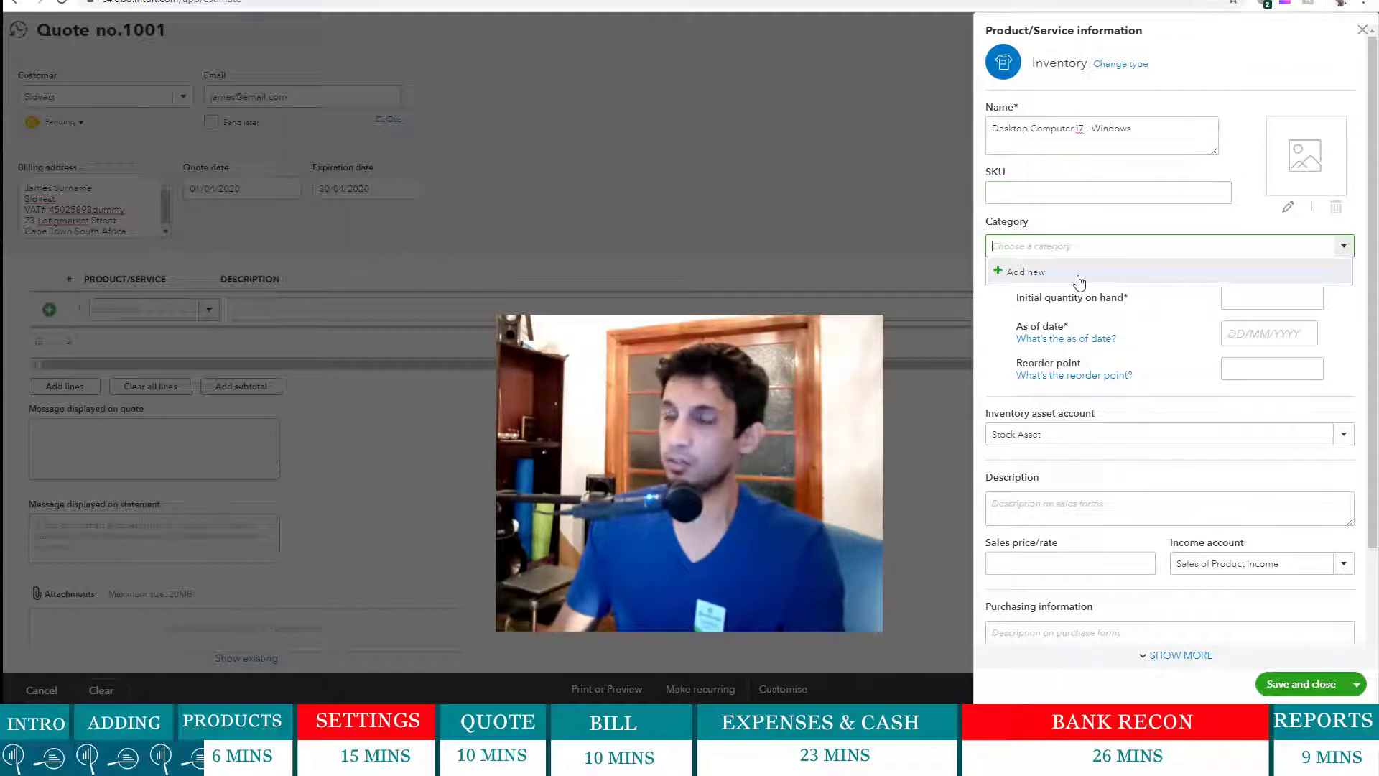
{"action": "left_click", "coordinate": [1080, 281]}
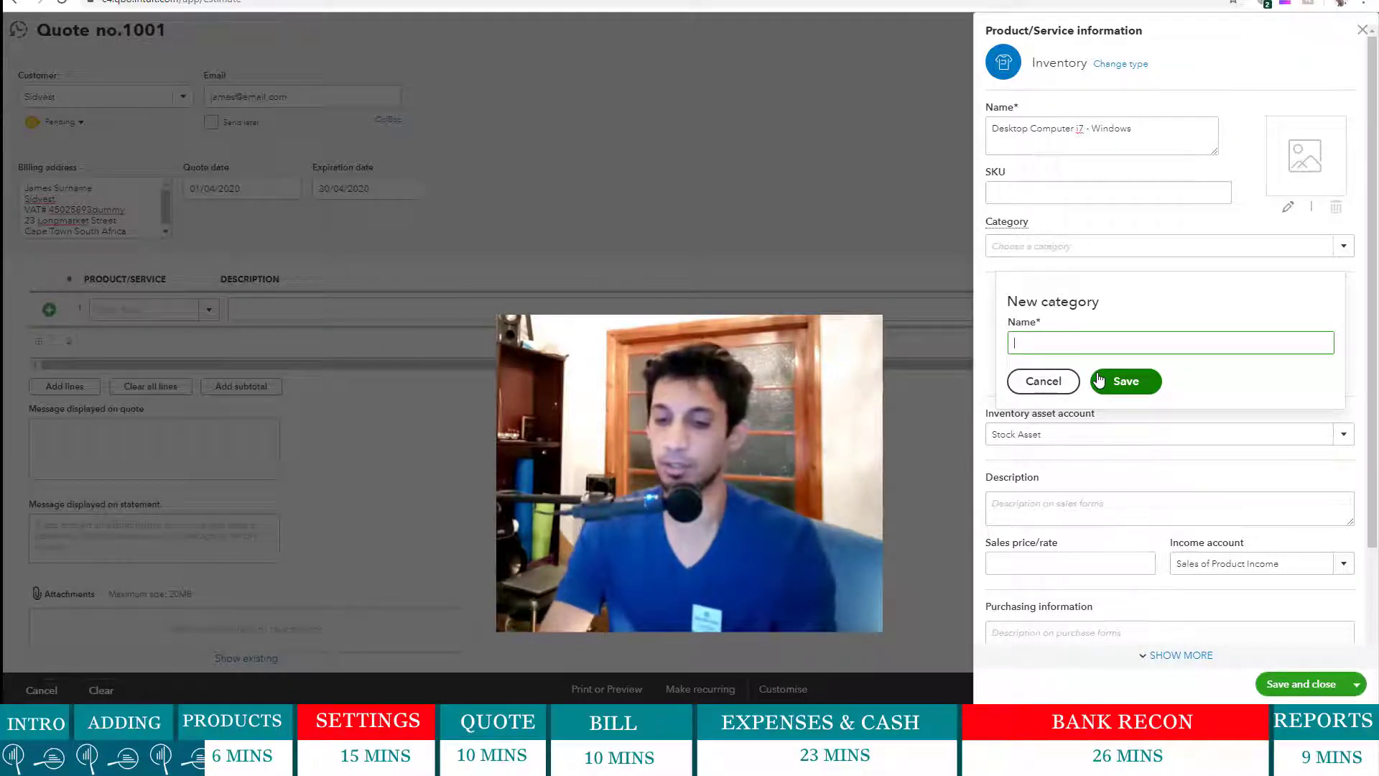
{"action": "type", "text": "esktop"}
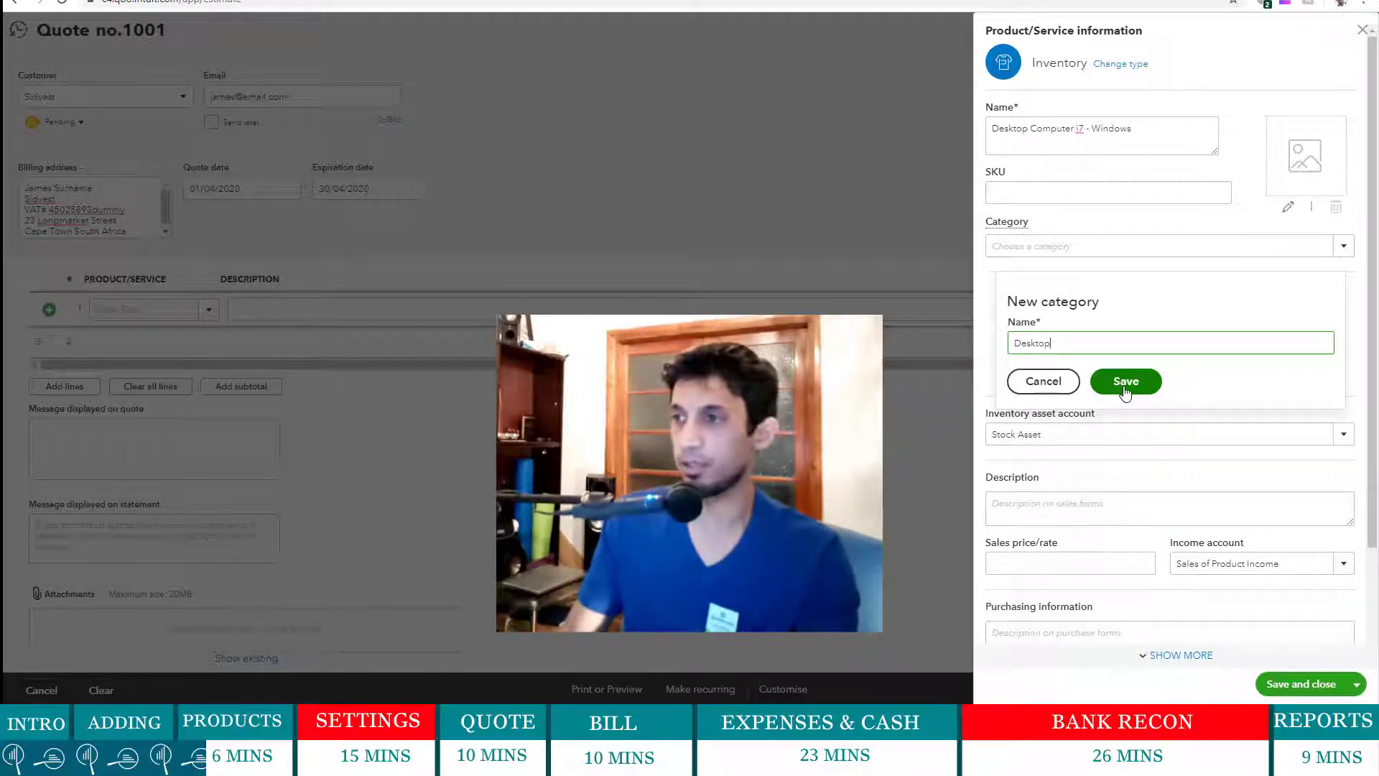
{"action": "left_click", "coordinate": [1126, 392]}
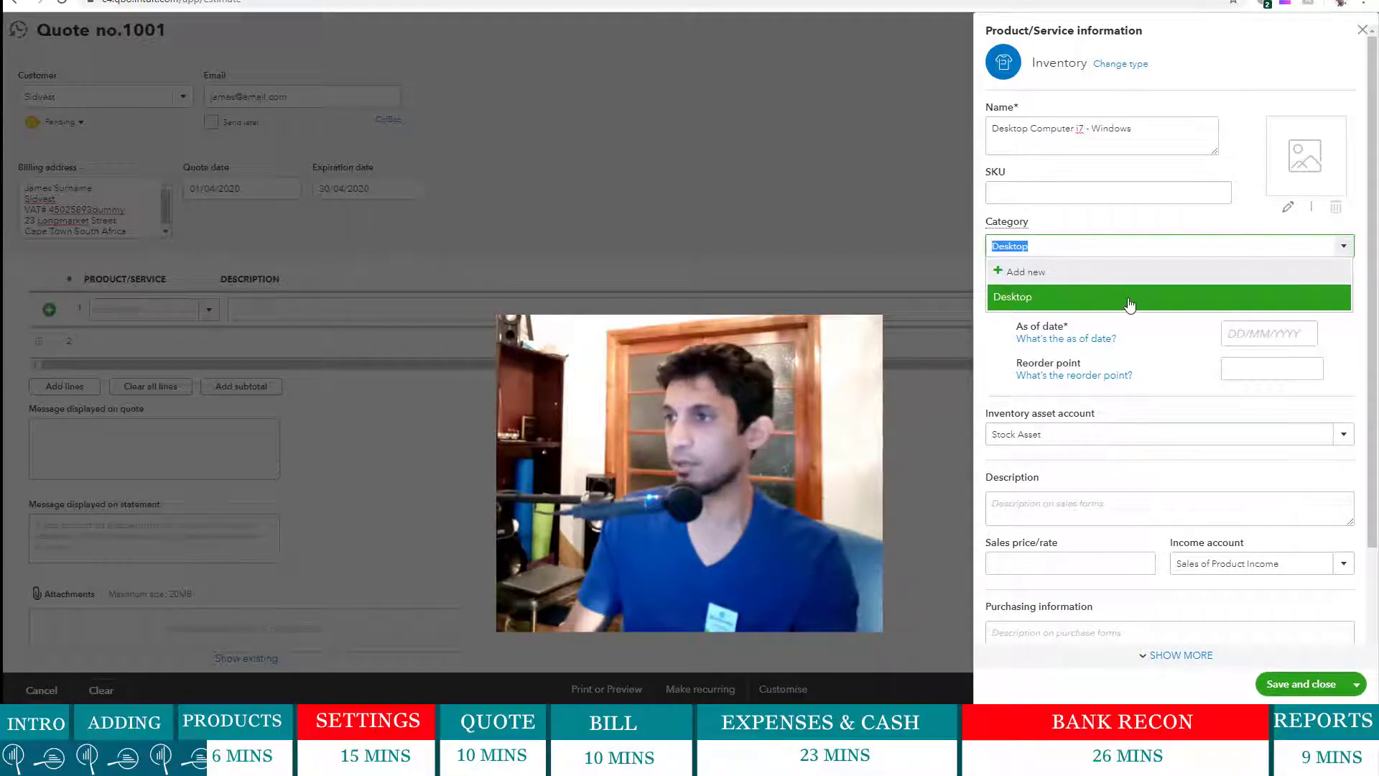
{"action": "left_click", "coordinate": [1054, 272]}
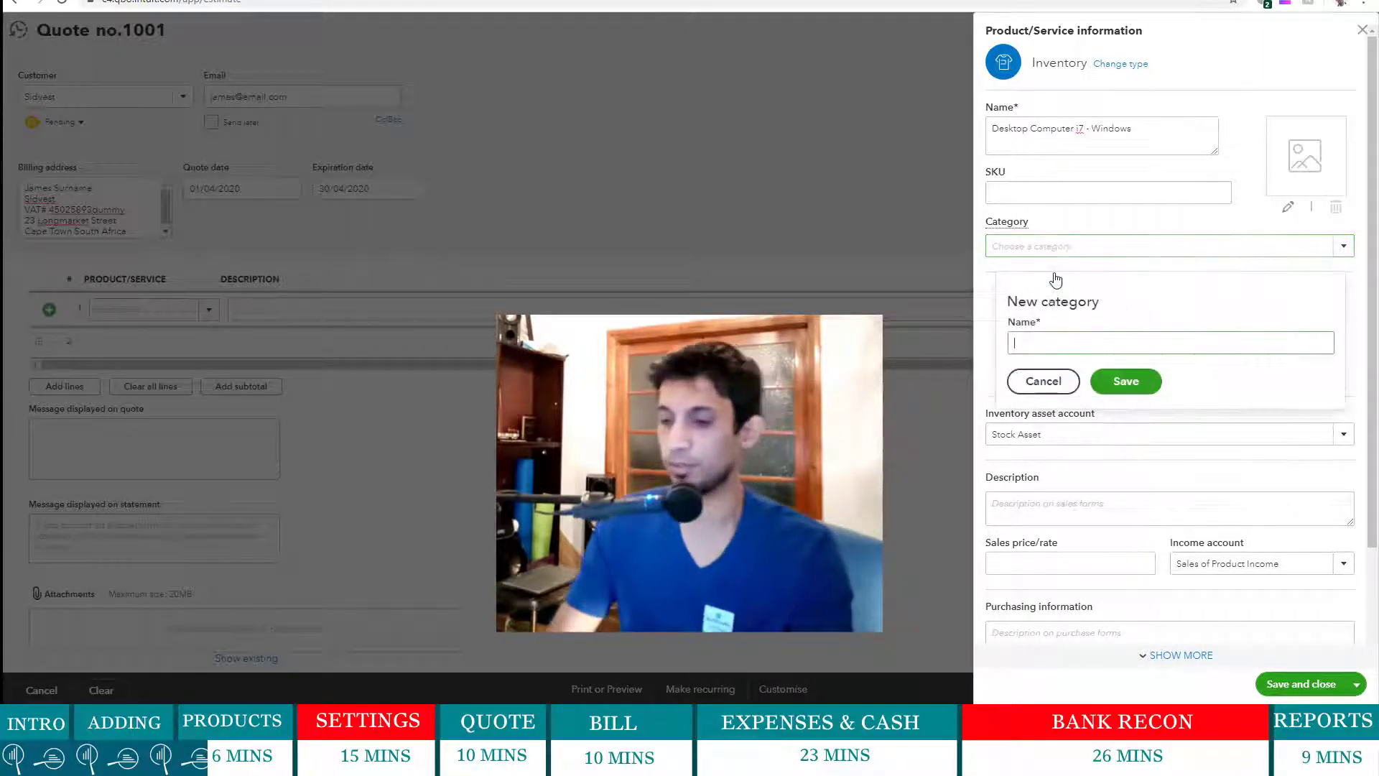
{"action": "type", "text": "Laptop"}
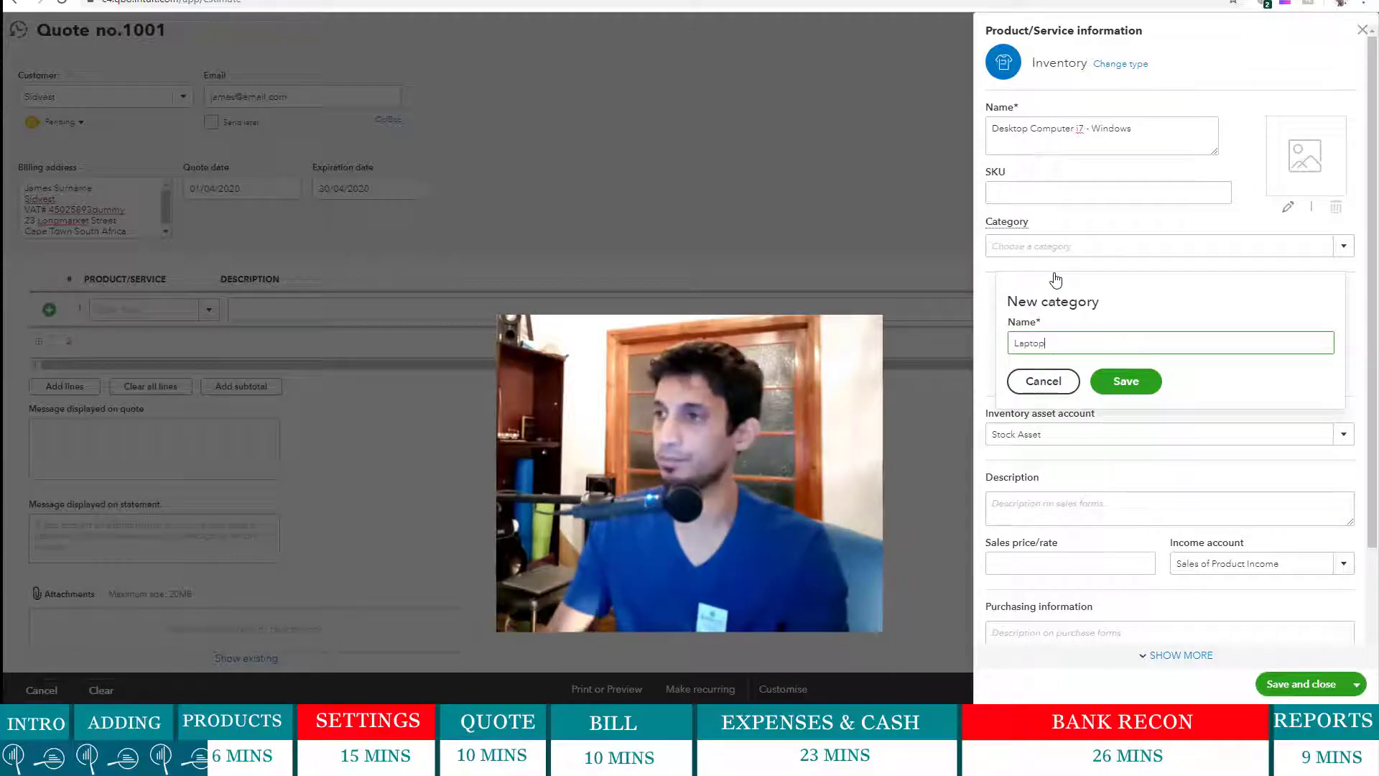
{"action": "left_click", "coordinate": [1126, 380]}
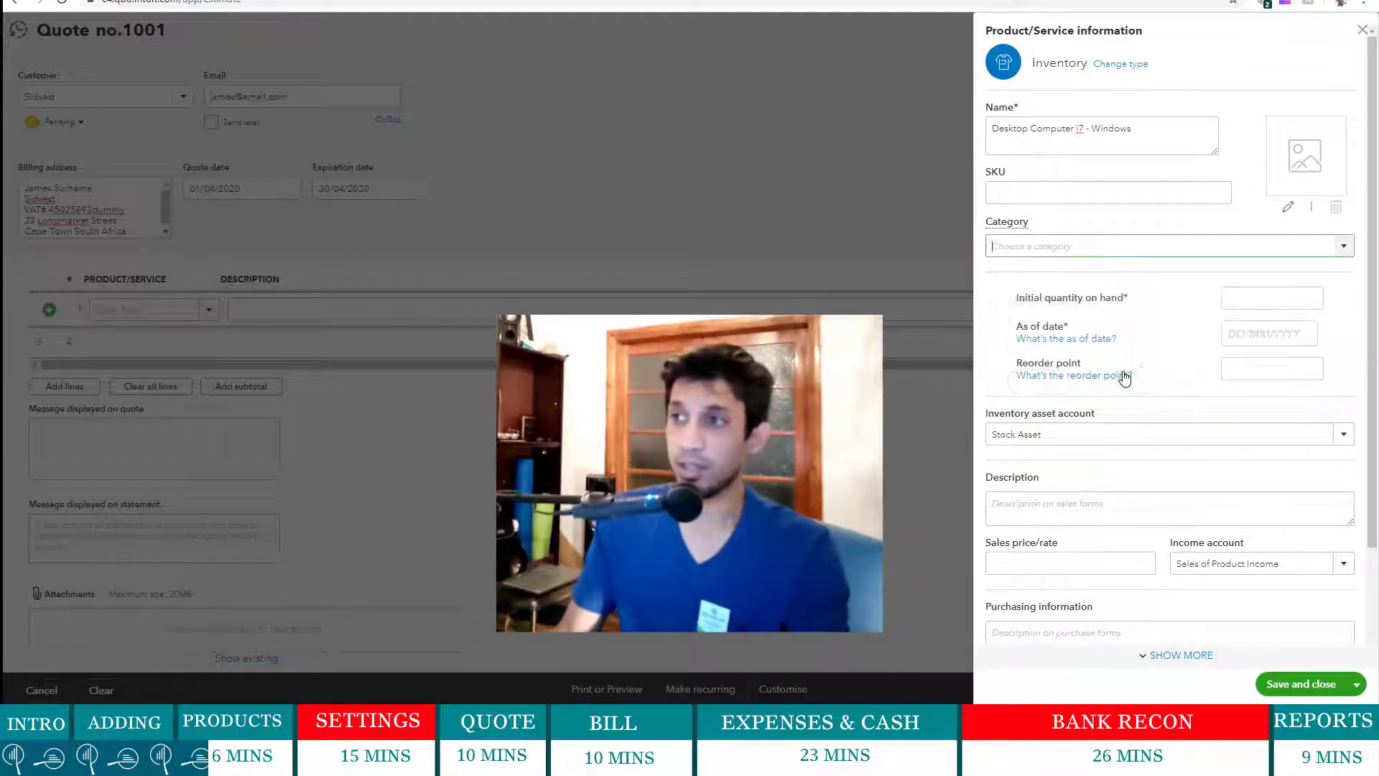
- Add new categories Service and Software, leaving Software assigned to the item
{"action": "left_click", "coordinate": [1343, 246]}
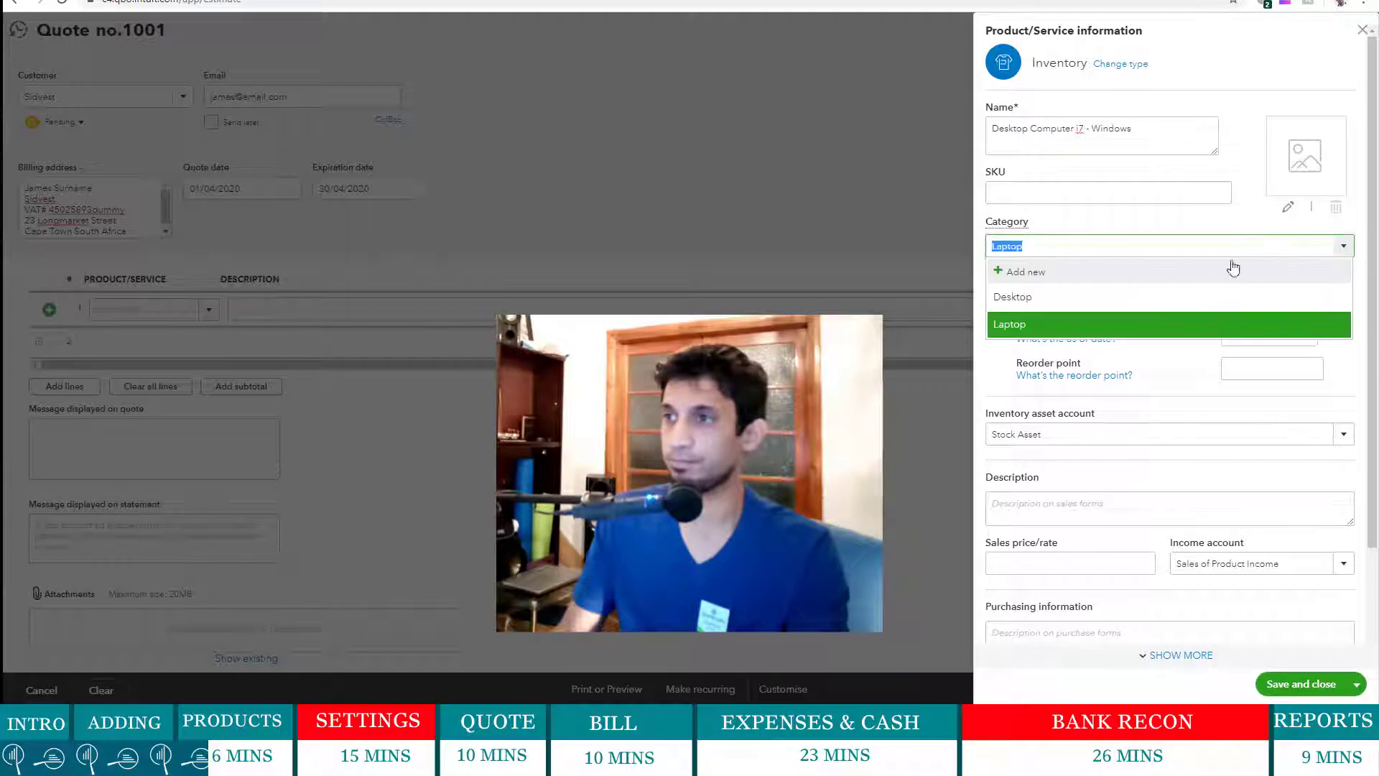
{"action": "left_click", "coordinate": [1078, 277]}
{"action": "type", "text": "Service"}
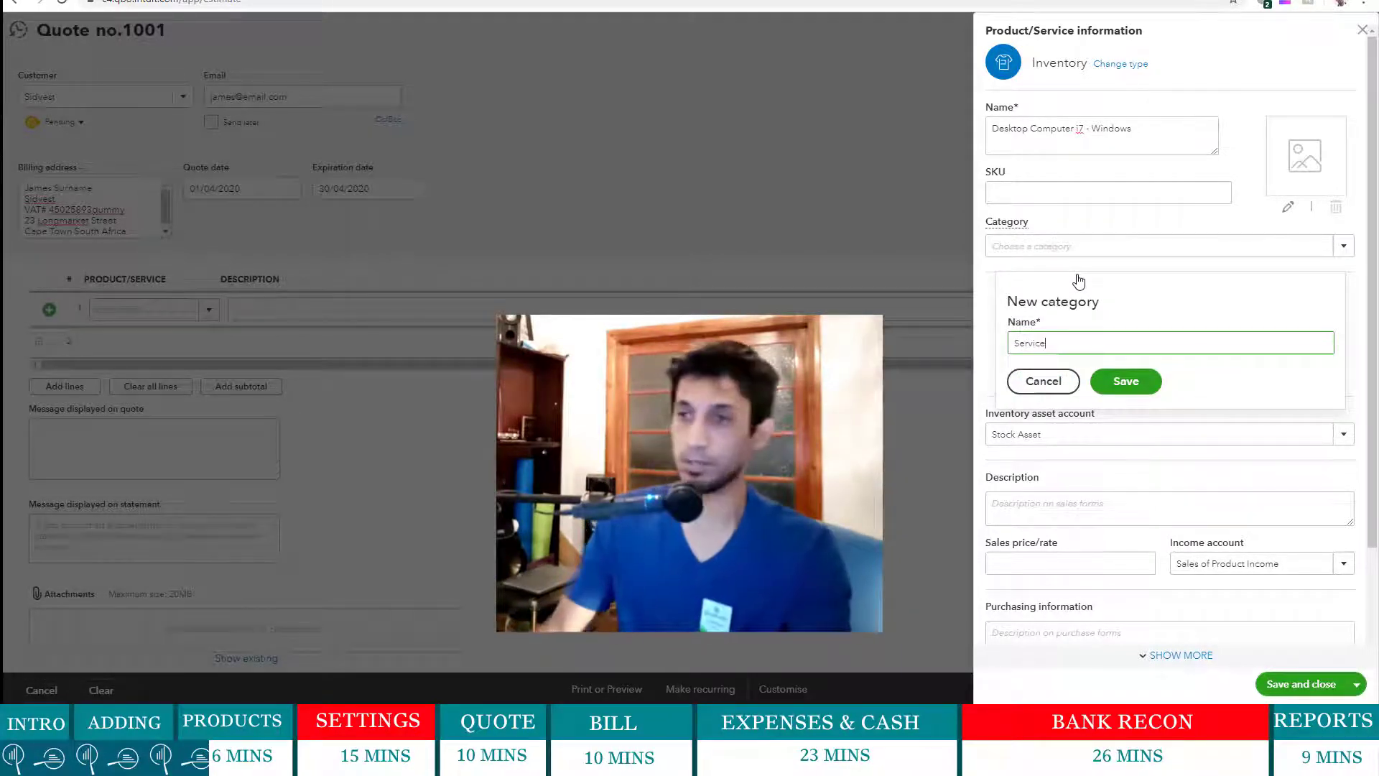
{"action": "left_click", "coordinate": [1126, 383]}
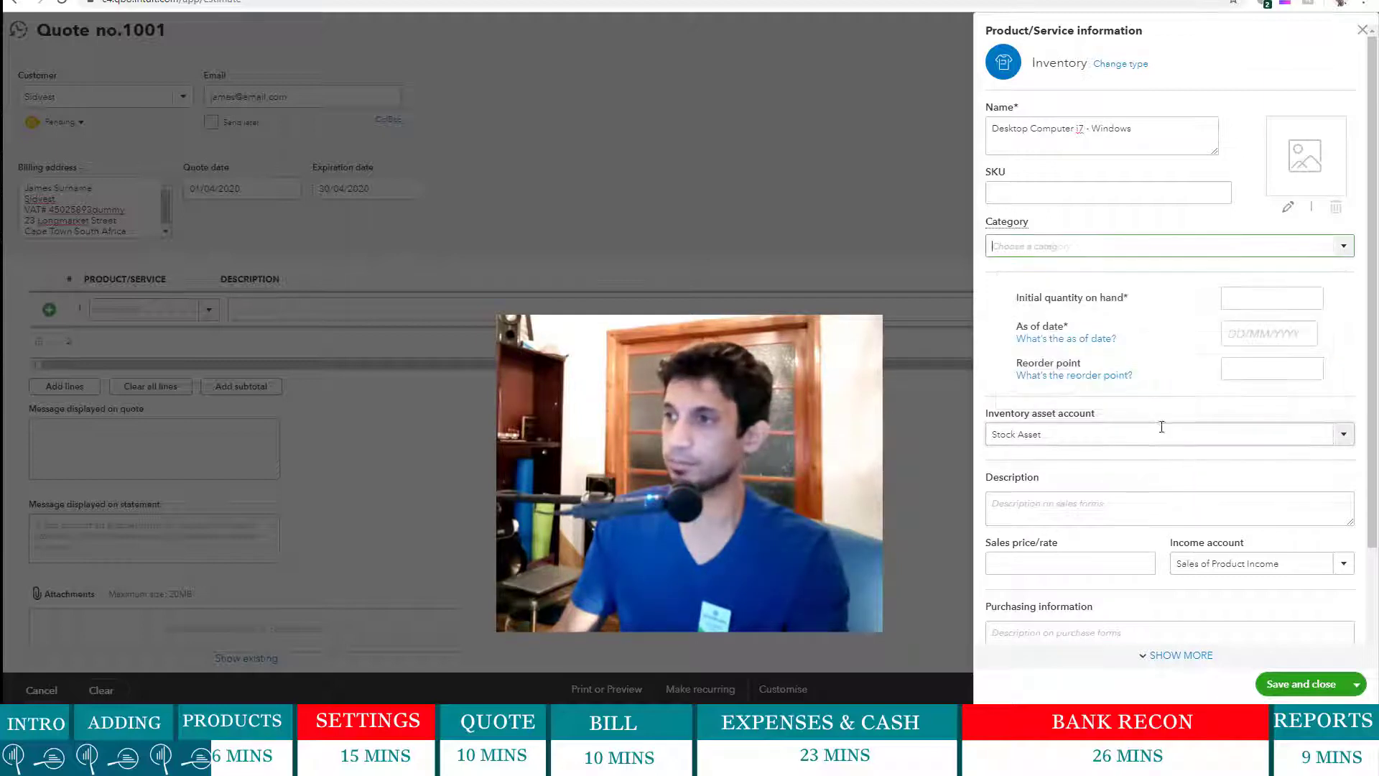
{"action": "left_click", "coordinate": [1342, 248]}
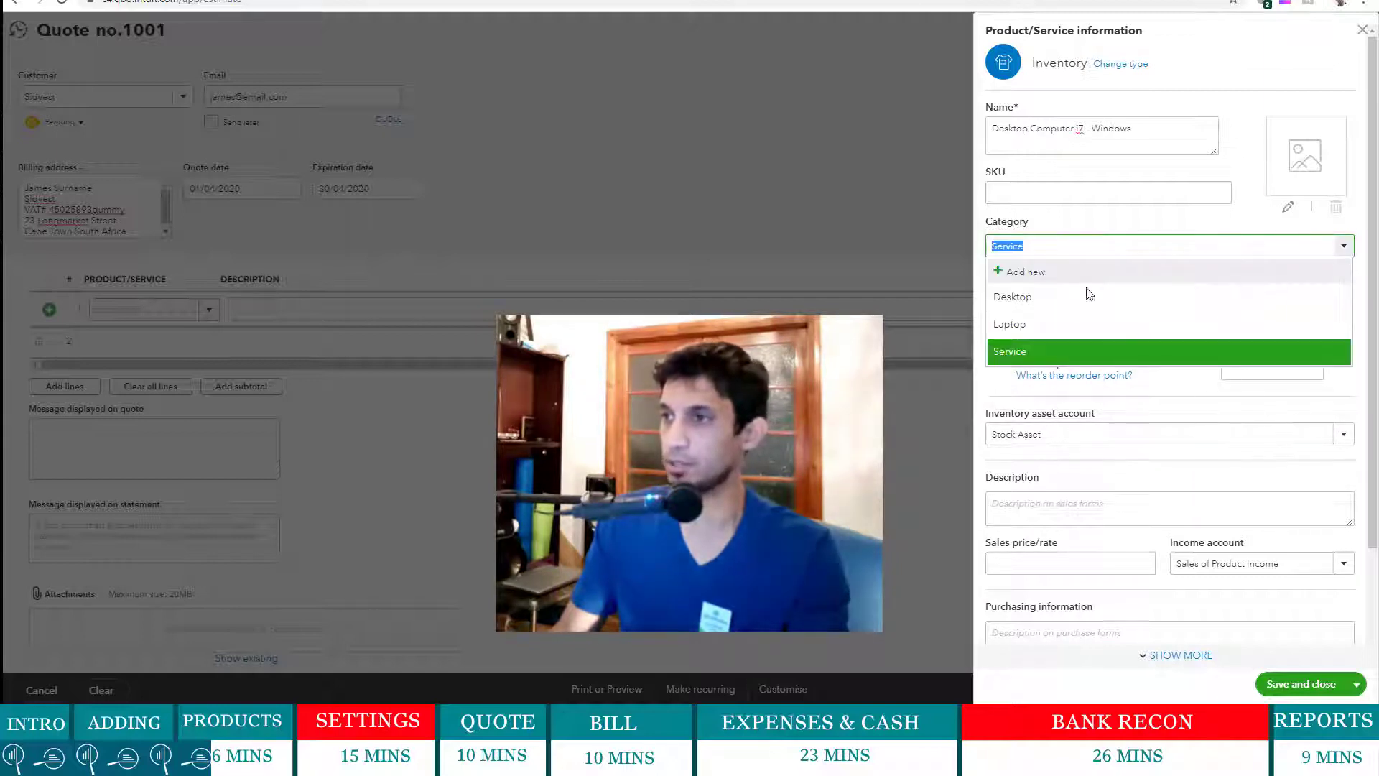
{"action": "left_click", "coordinate": [1073, 276]}
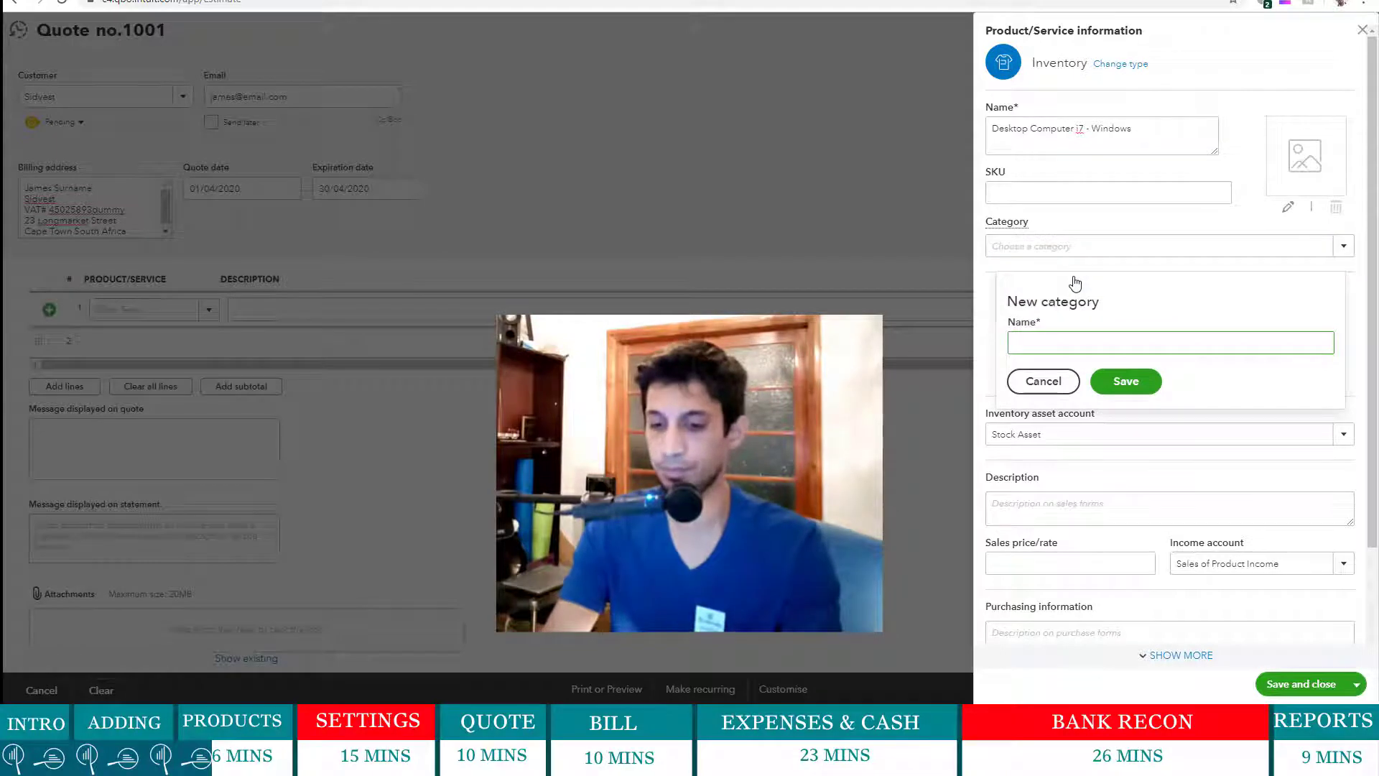
{"action": "type", "text": "Software"}
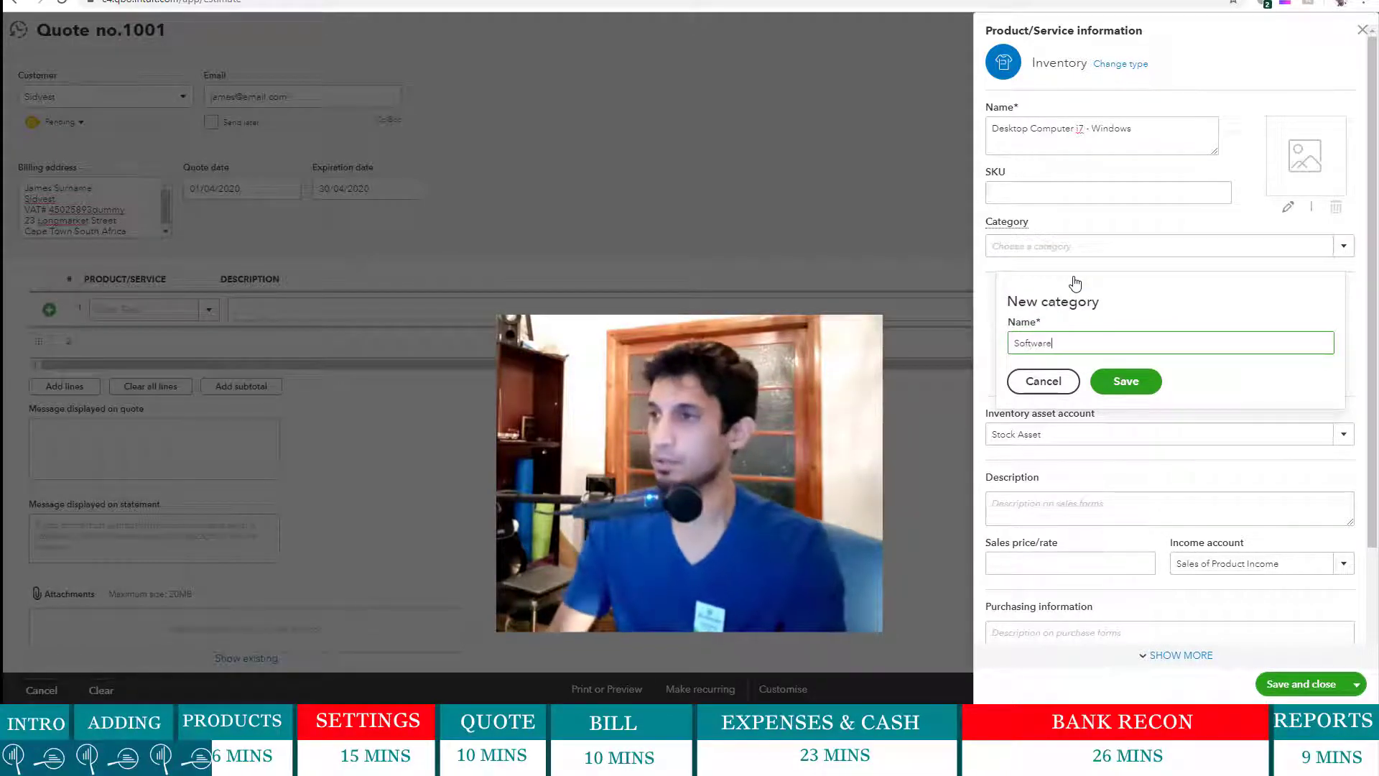
{"action": "left_click", "coordinate": [1106, 381]}
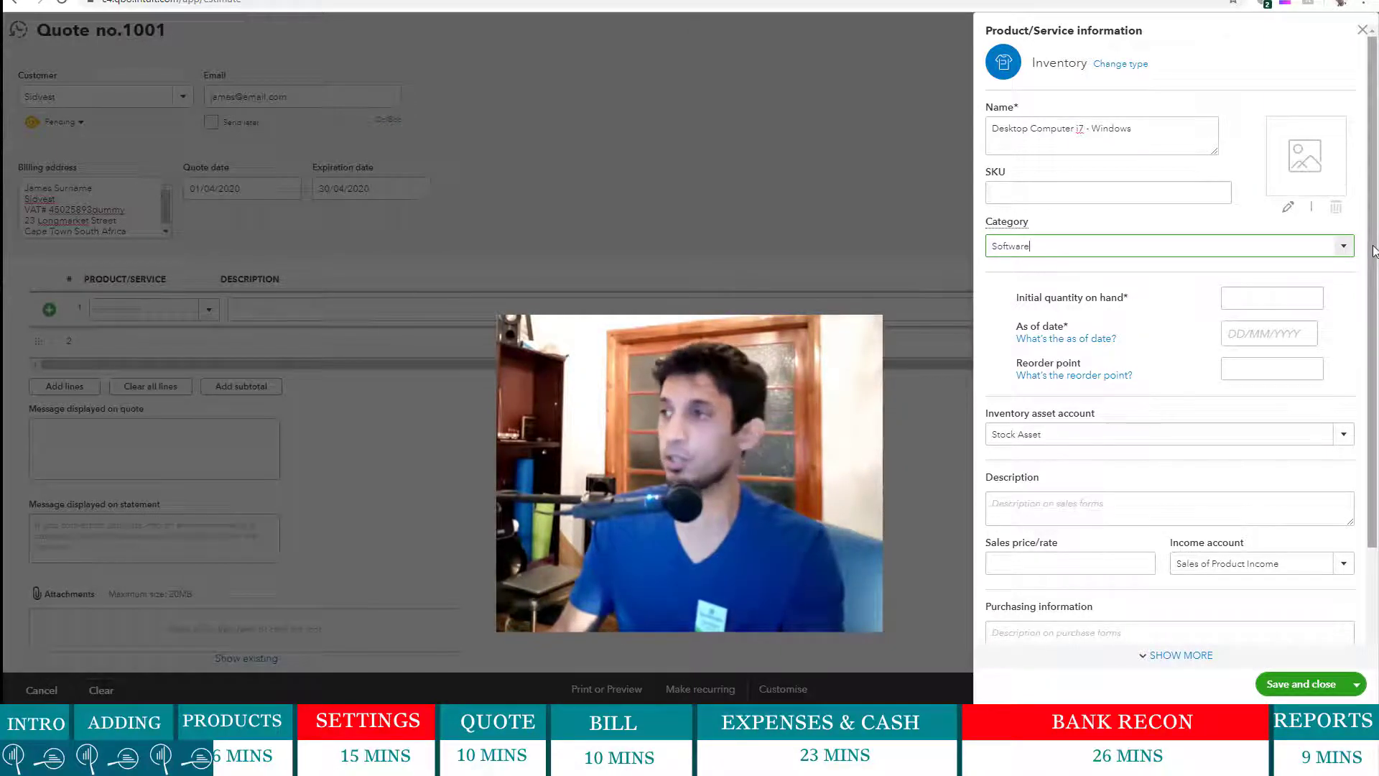
- Set the item's as-of date to 01/04/2020 and its reorder point to 10
{"action": "left_click", "coordinate": [1343, 245]}
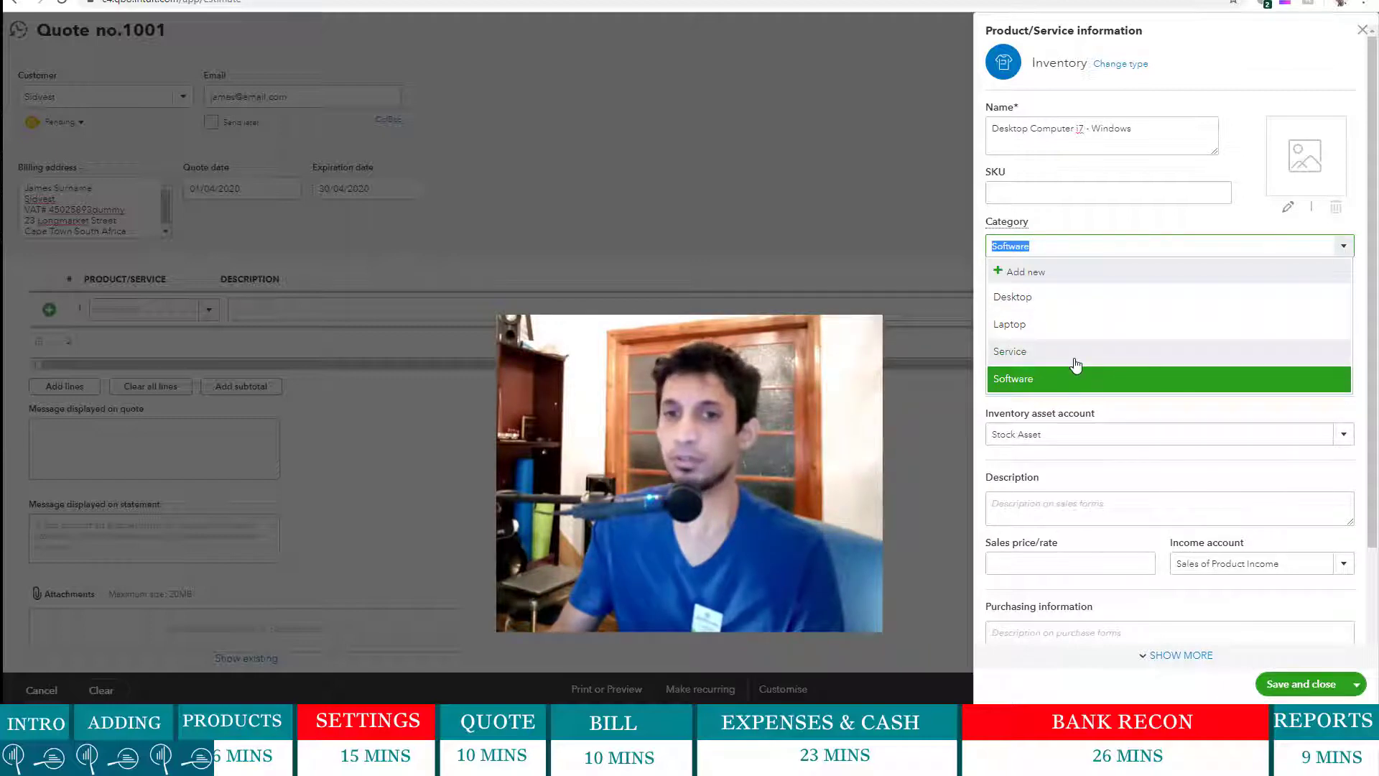
{"action": "left_click", "coordinate": [1090, 191]}
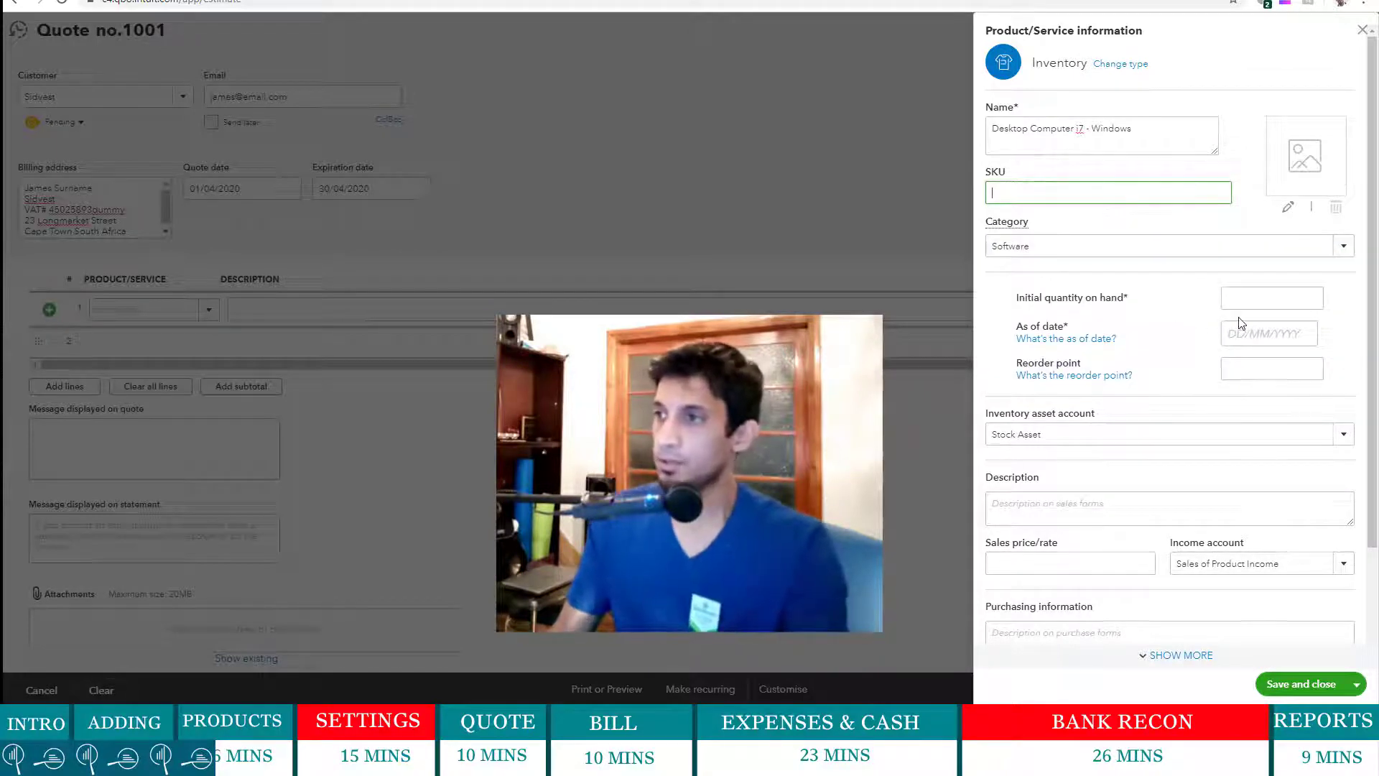
{"action": "left_click", "coordinate": [1279, 303]}
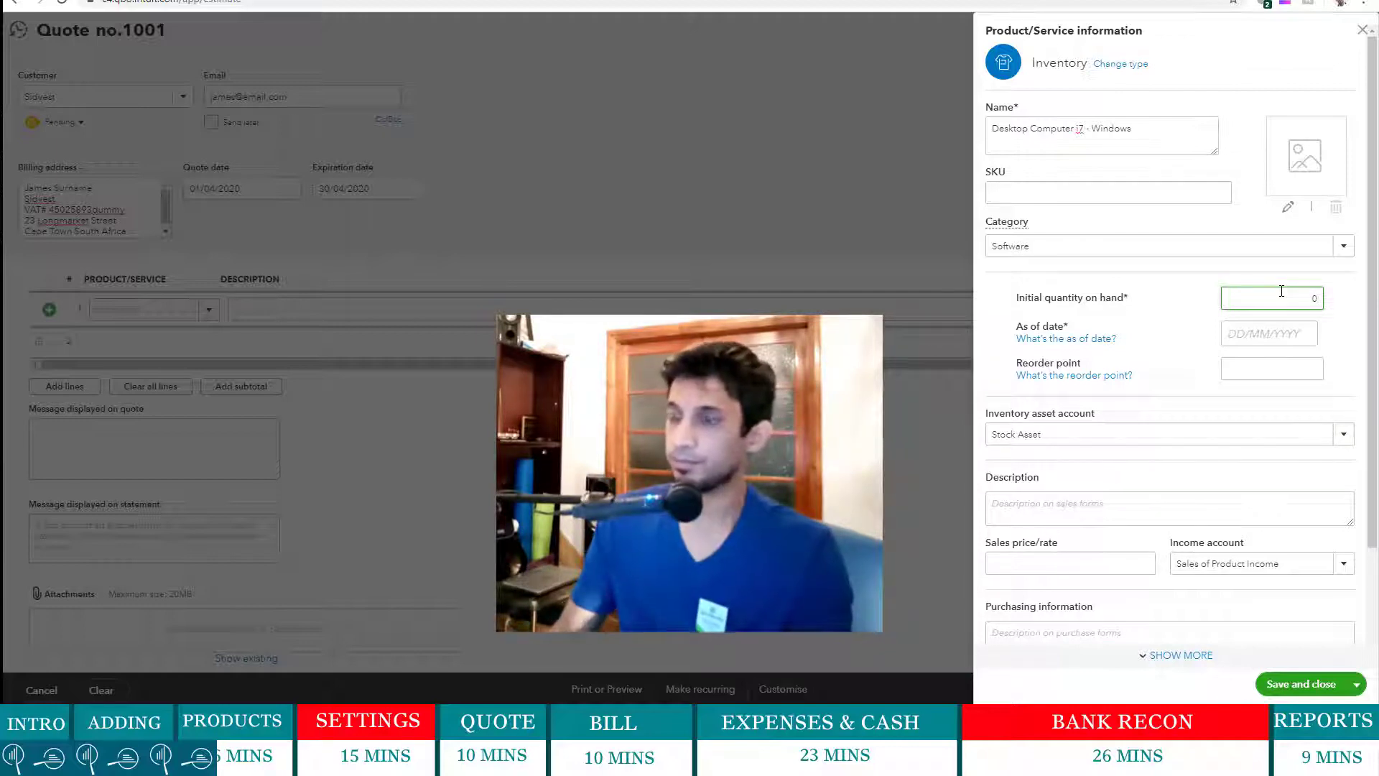
{"action": "left_click", "coordinate": [1235, 338]}
{"action": "left_click", "coordinate": [1268, 336]}
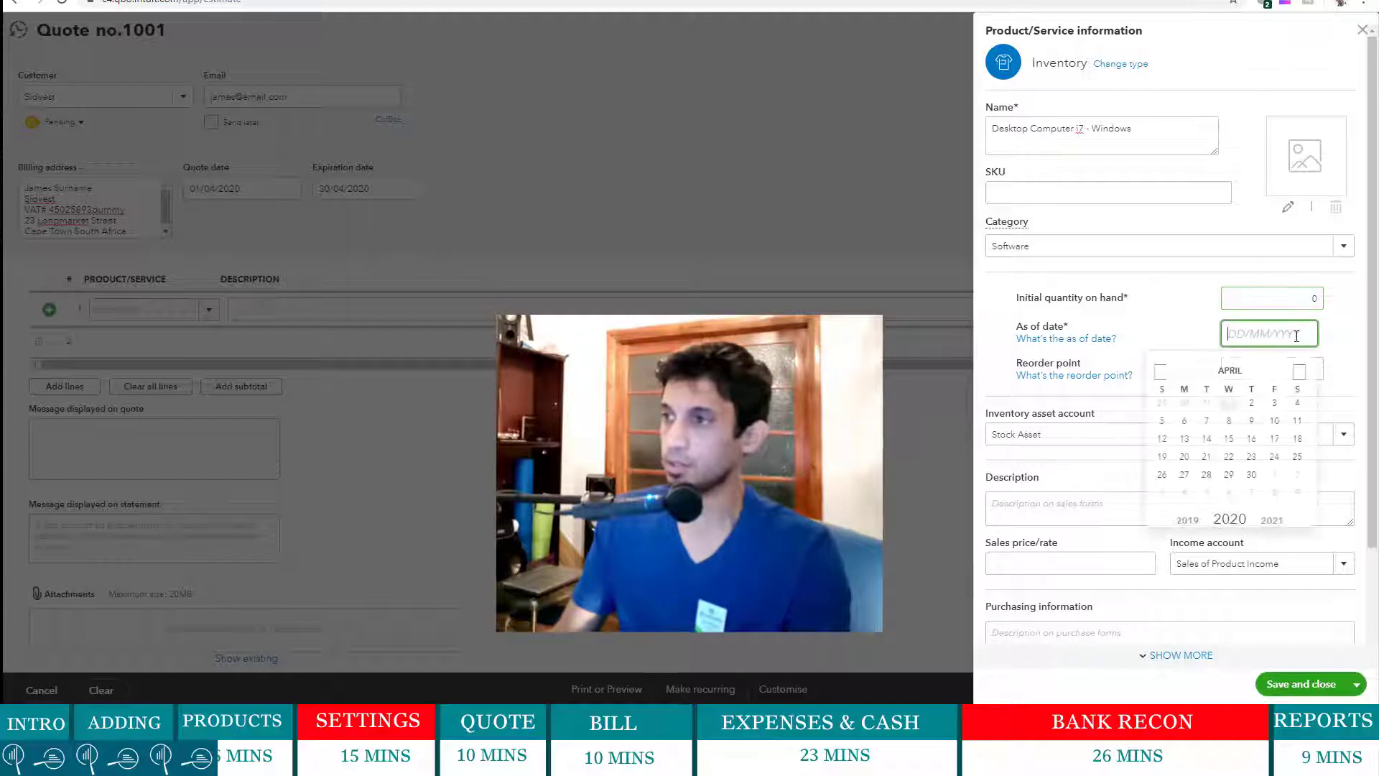
{"action": "left_click", "coordinate": [1229, 405]}
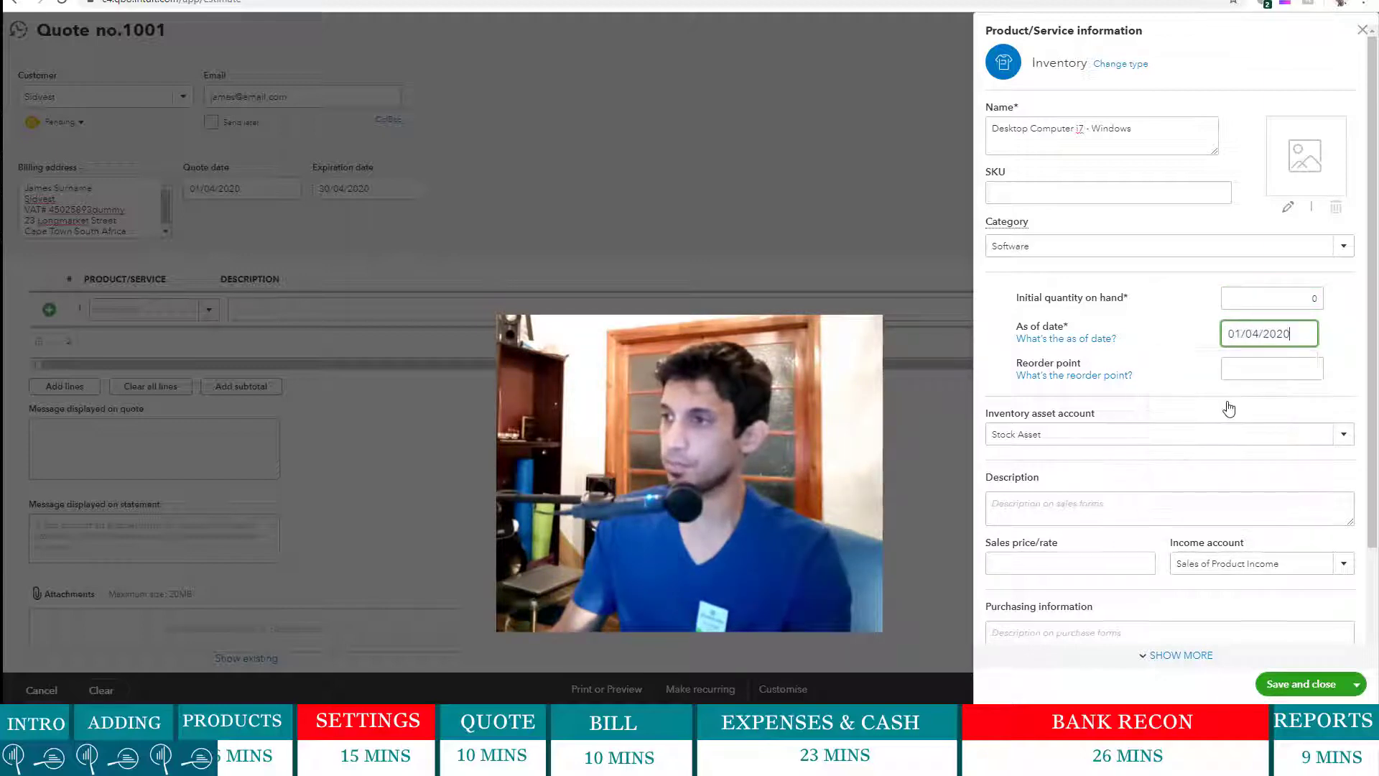
{"action": "left_click", "coordinate": [1259, 368]}
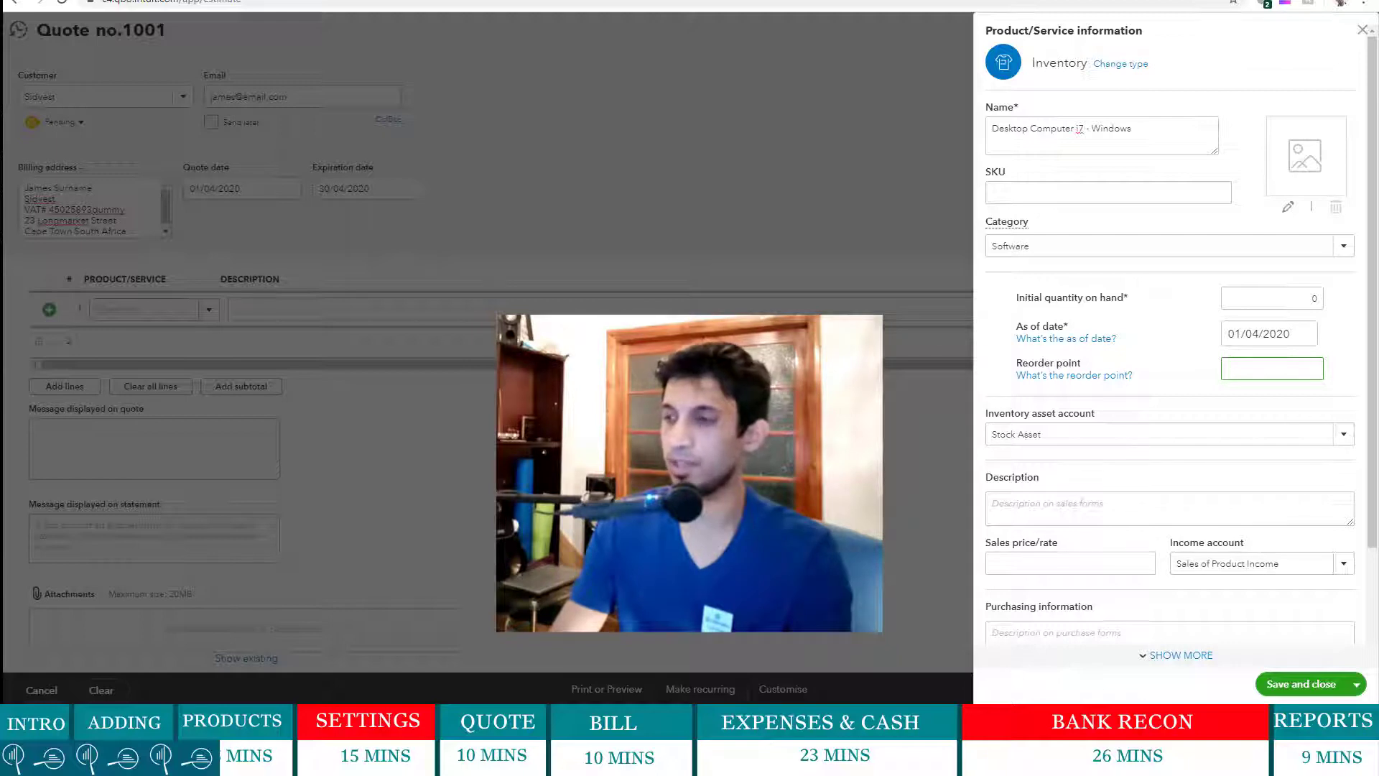
{"action": "type", "text": "10"}
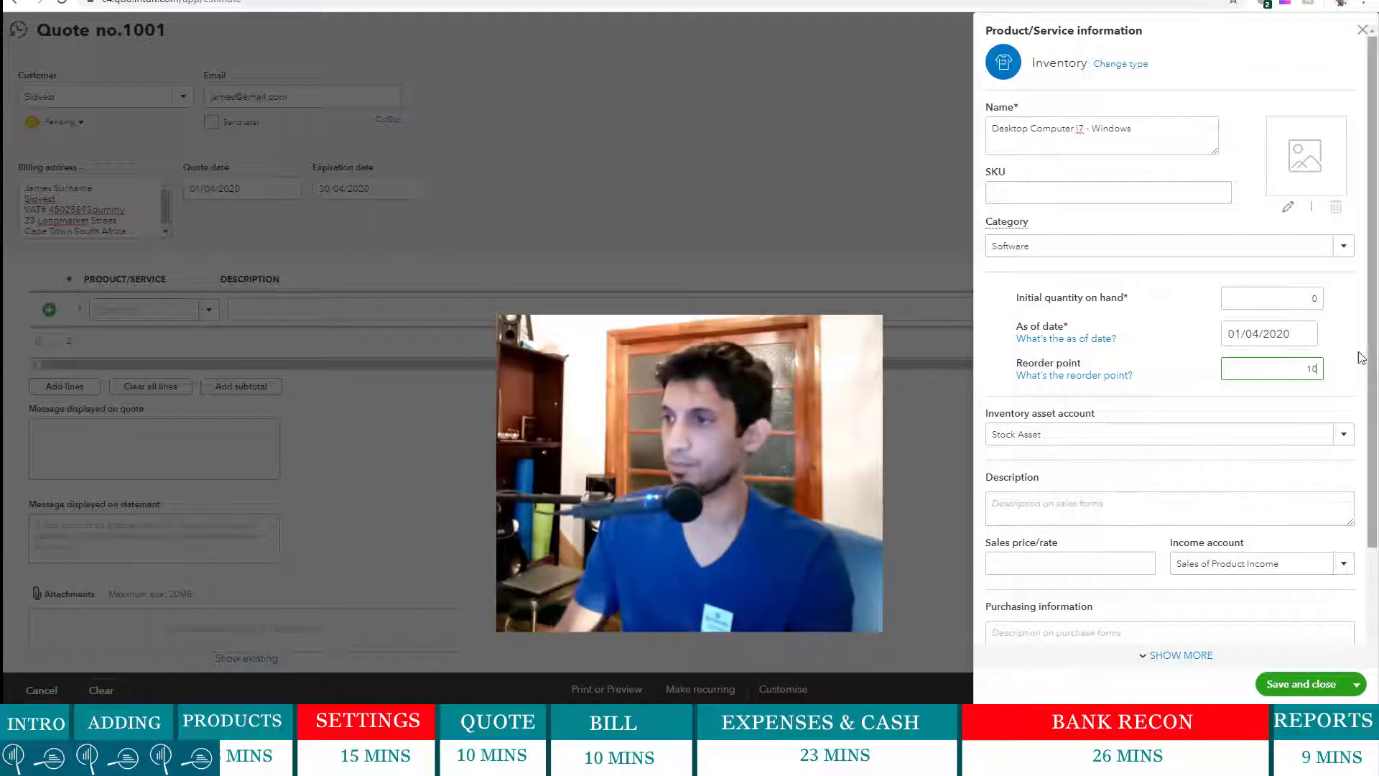
{"action": "left_click", "coordinate": [1308, 401]}
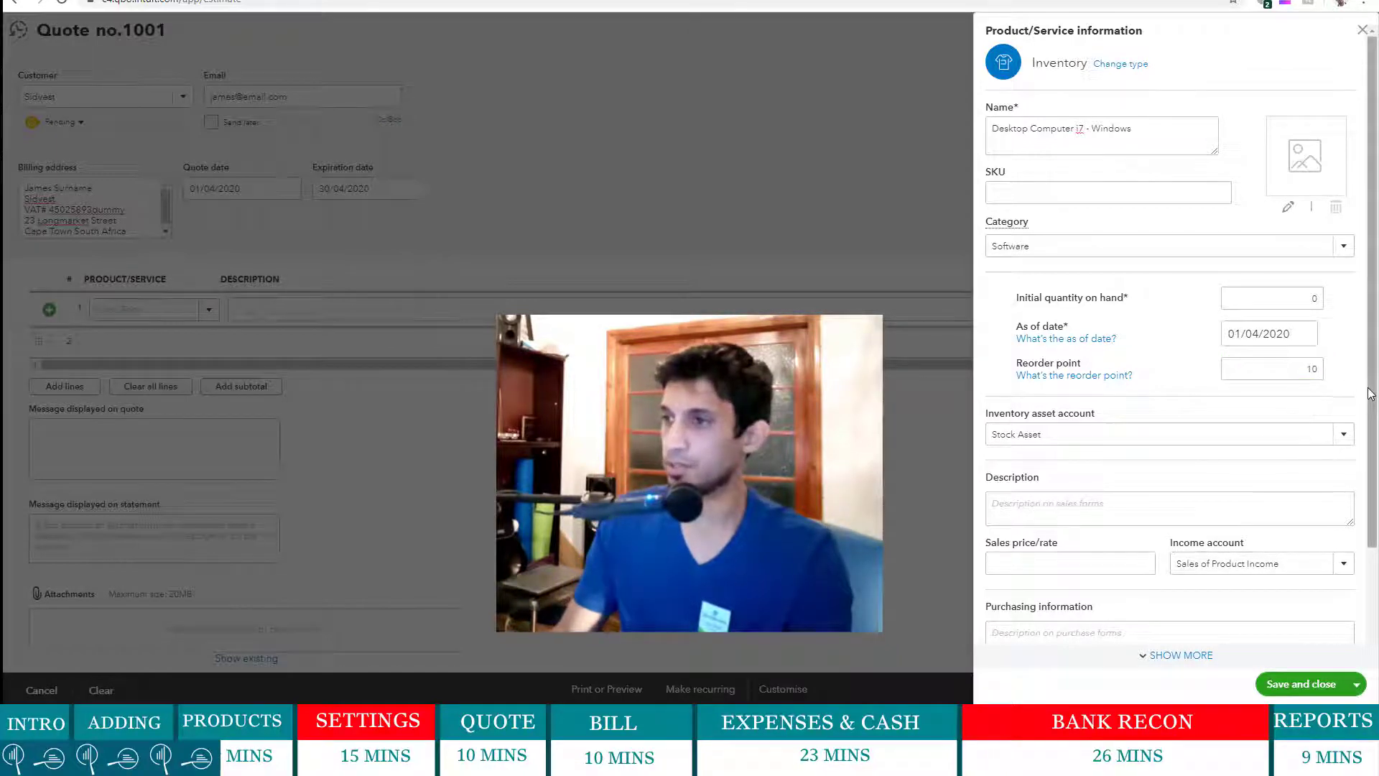
{"action": "scroll", "coordinate": [1371, 393], "scroll_direction": "down", "scroll_amount": 2}
{"action": "left_click", "coordinate": [1164, 309]}
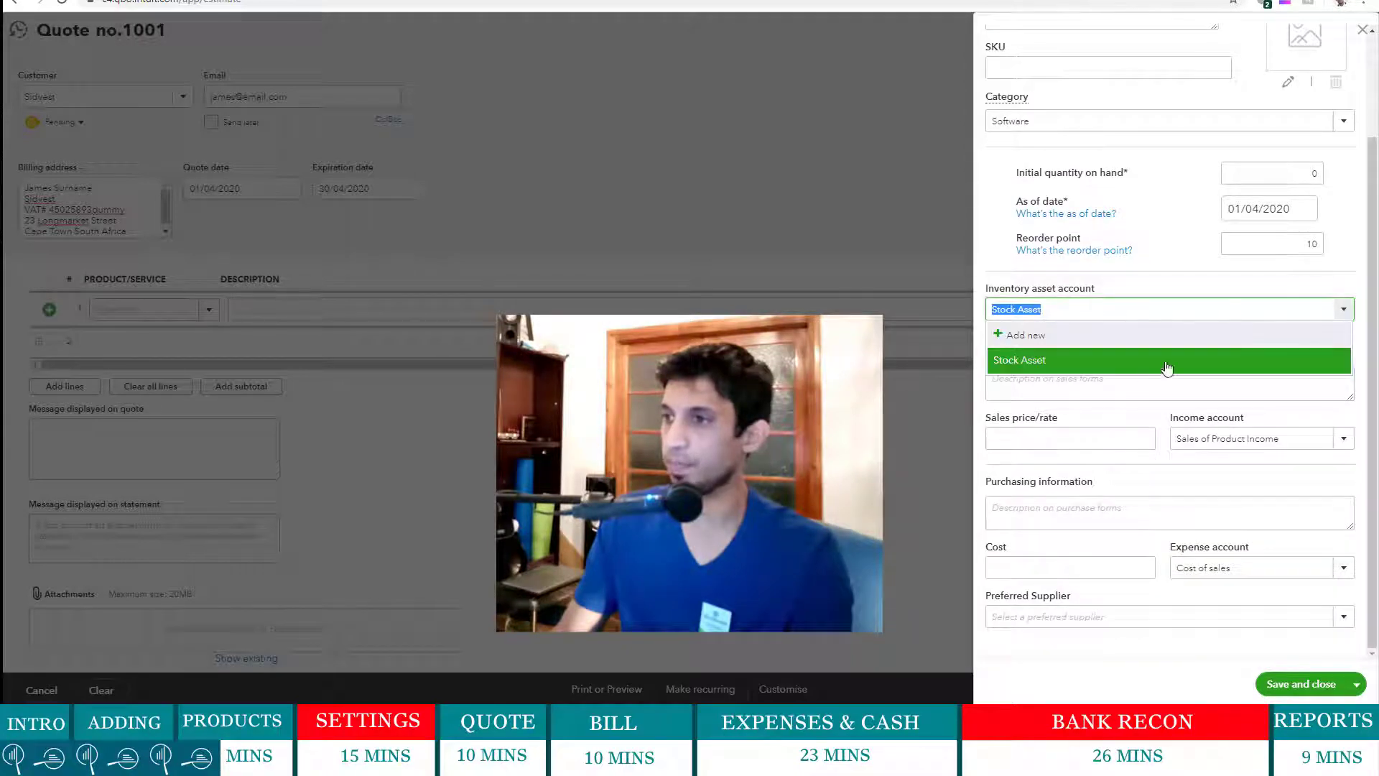
- Use Stock Asset, describe the item as 'Computer i7 Desktop', price 15,000 to Sales income
{"action": "left_click", "coordinate": [1061, 359]}
{"action": "left_click", "coordinate": [1037, 379]}
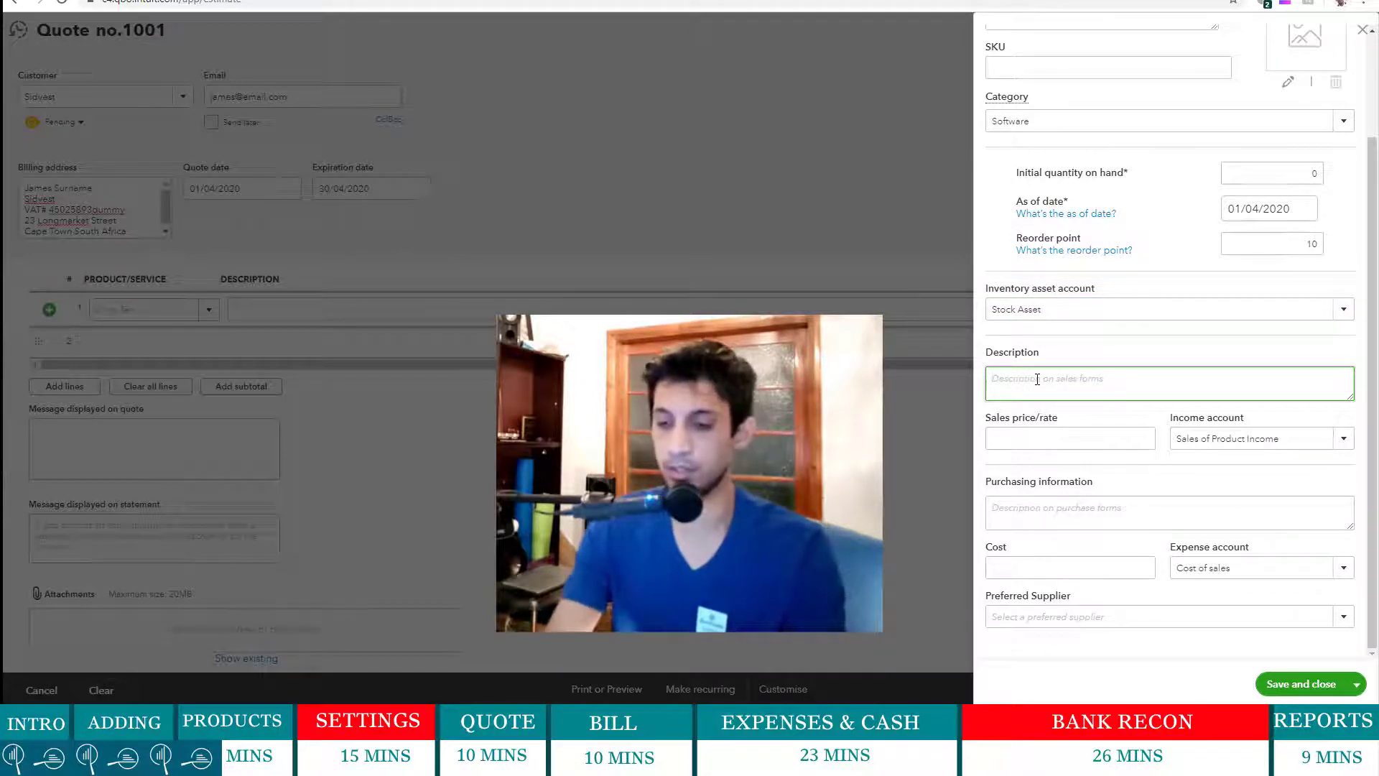
{"action": "type", "text": "Computer"}
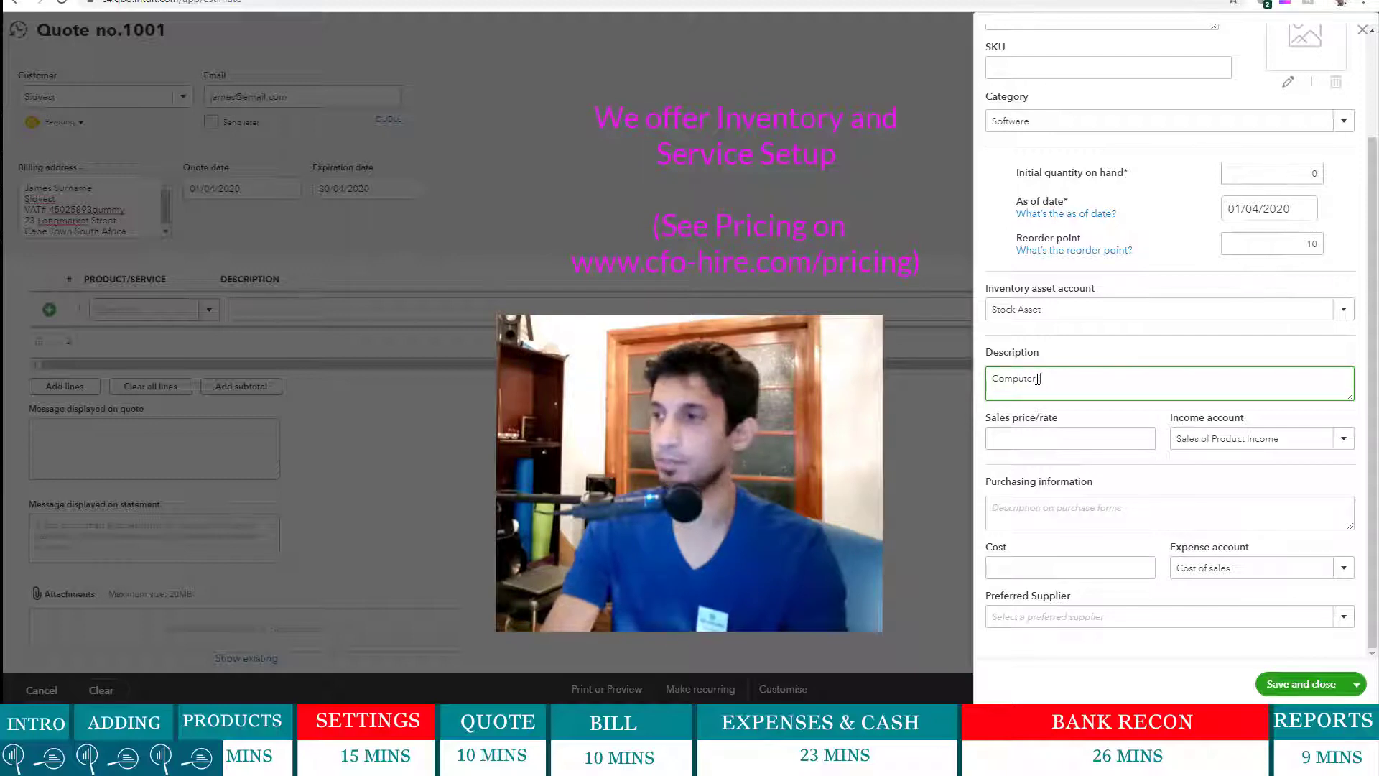
{"action": "type", "text": " i7 Des"}
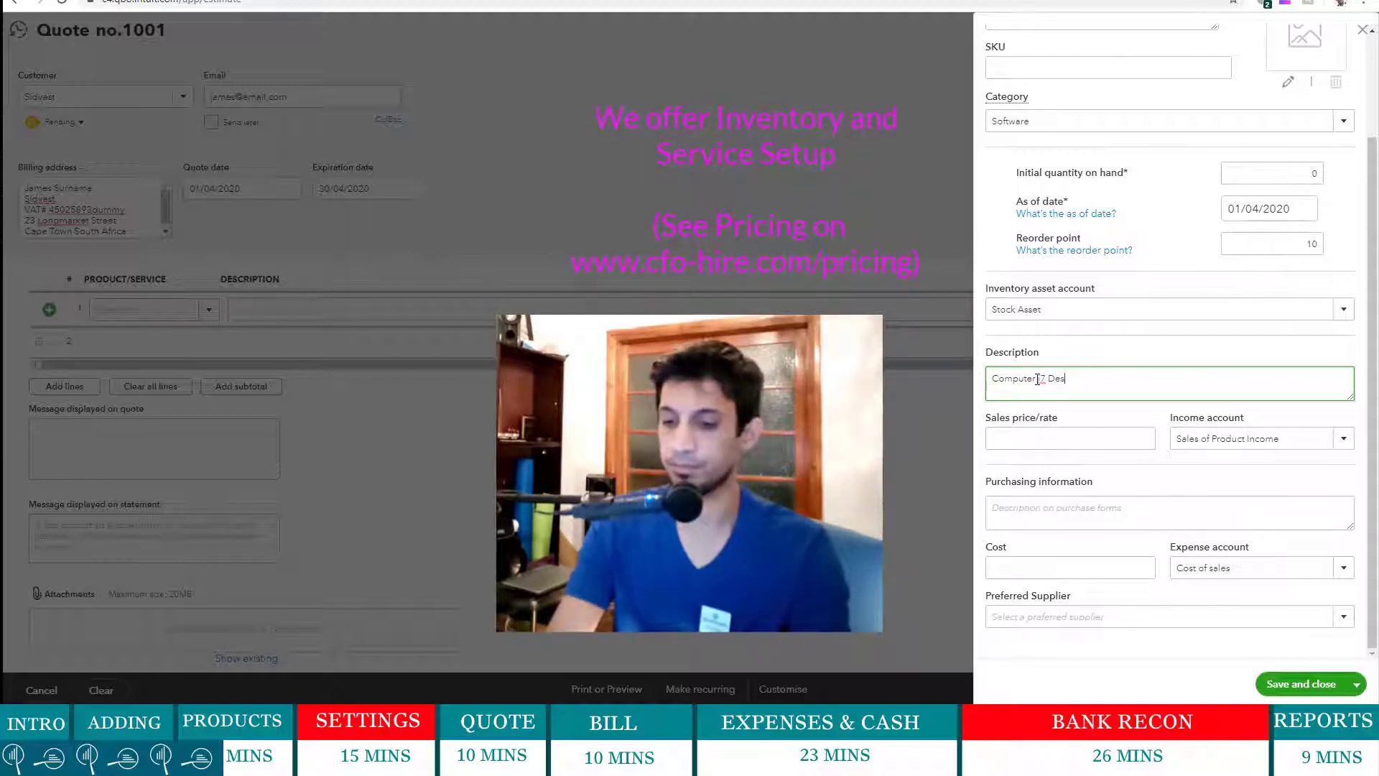
{"action": "type", "text": "ktop"}
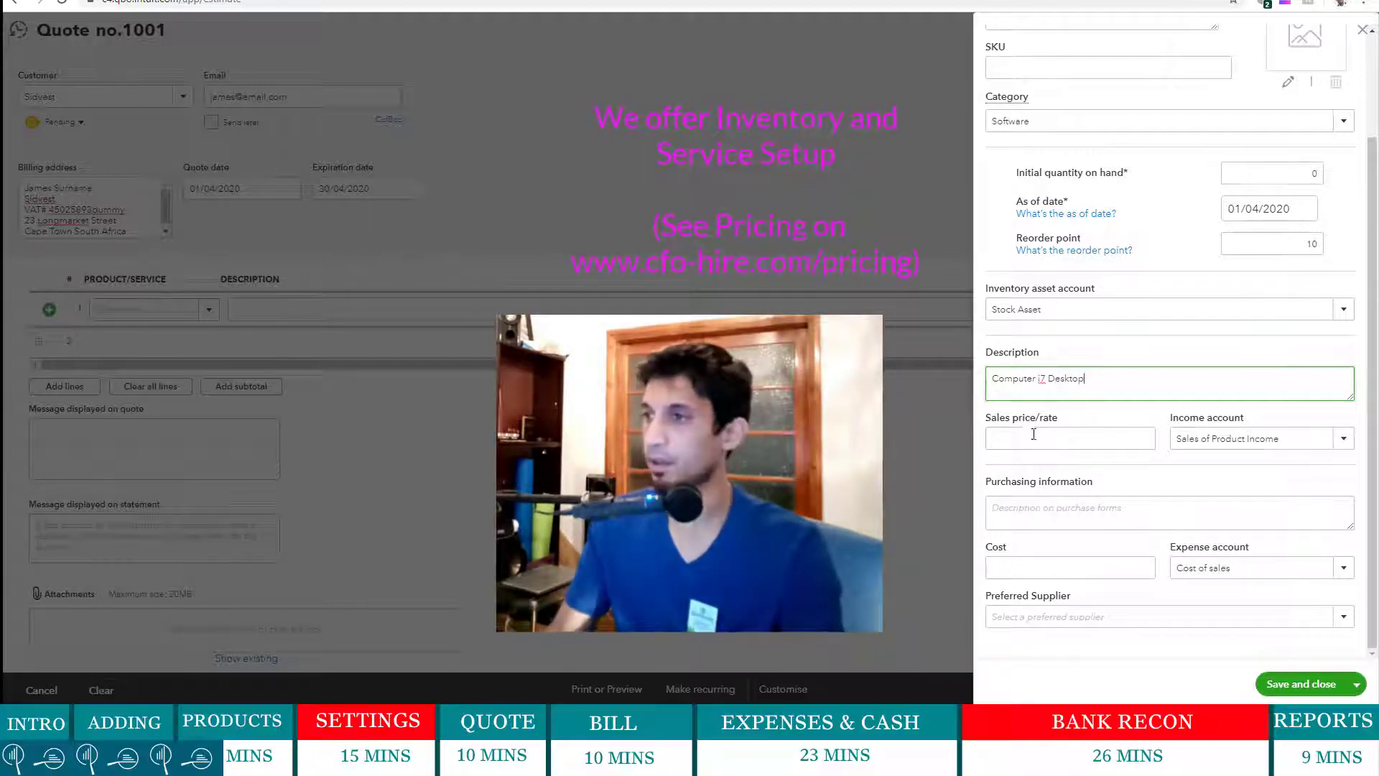
{"action": "left_click", "coordinate": [1060, 437]}
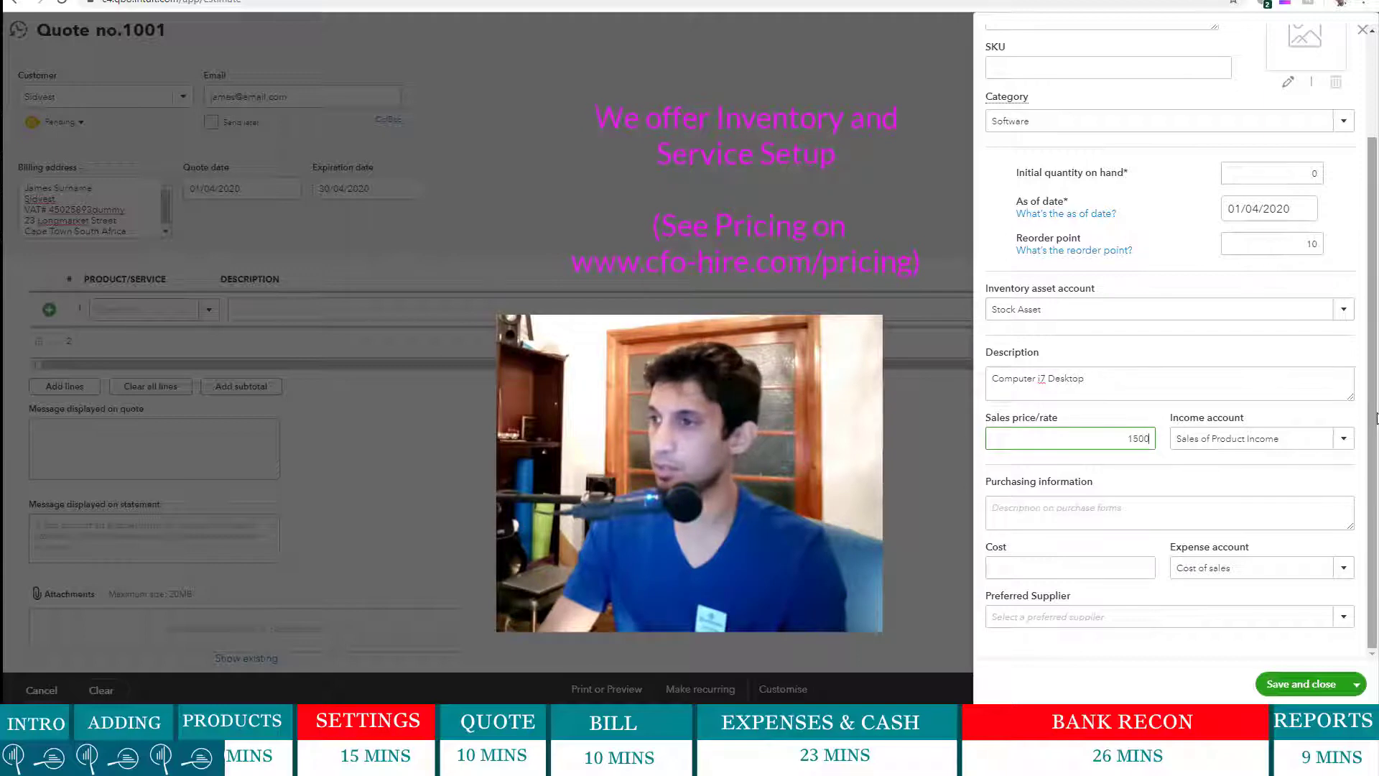
{"action": "type", "text": "15,000"}
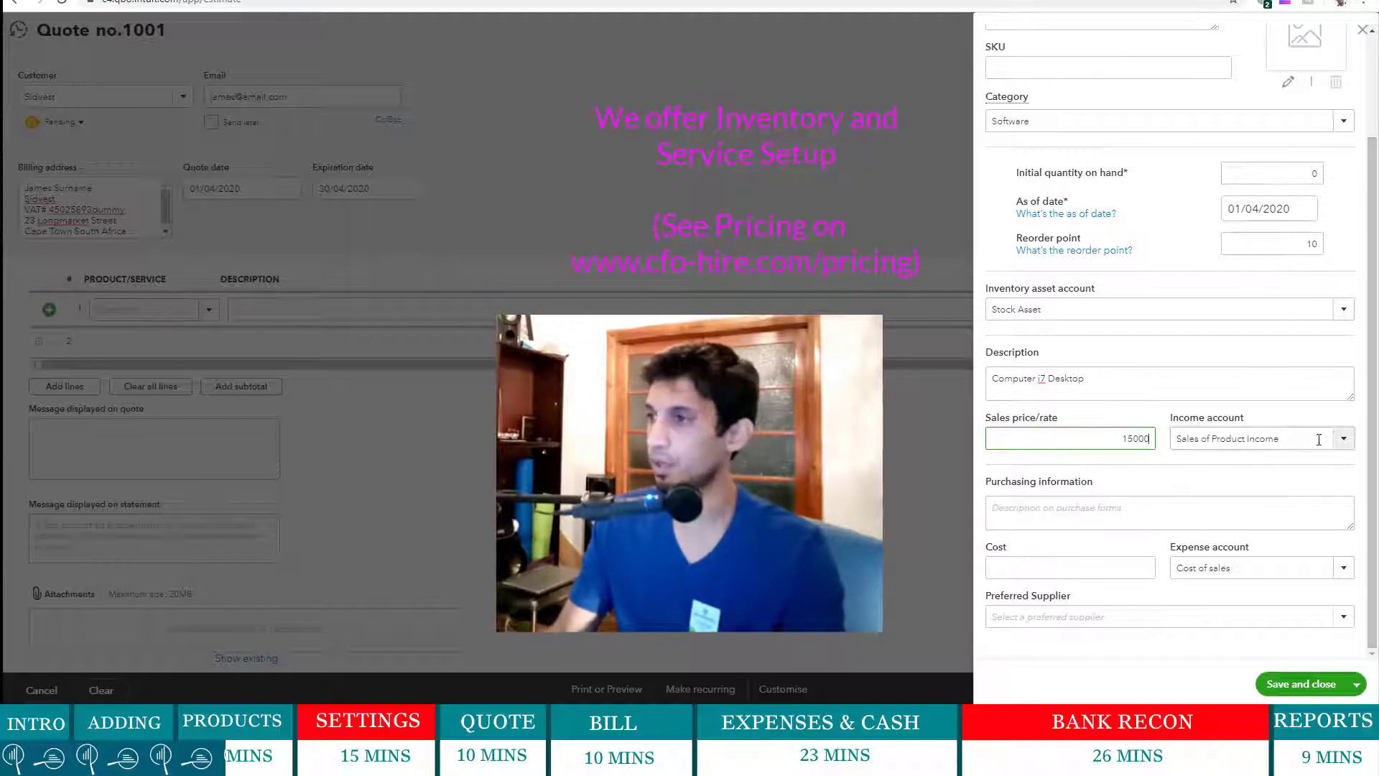
{"action": "left_click", "coordinate": [1344, 441]}
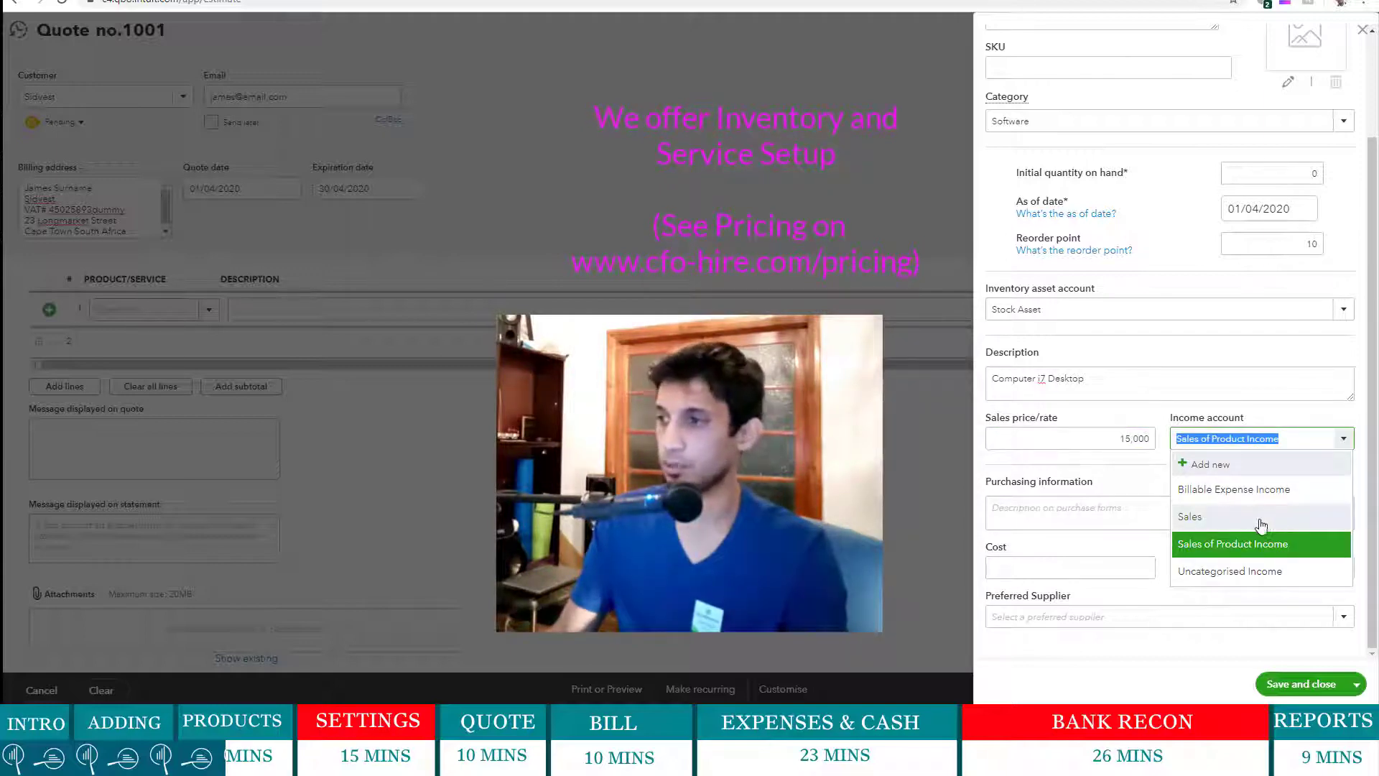
{"action": "left_click", "coordinate": [1253, 521]}
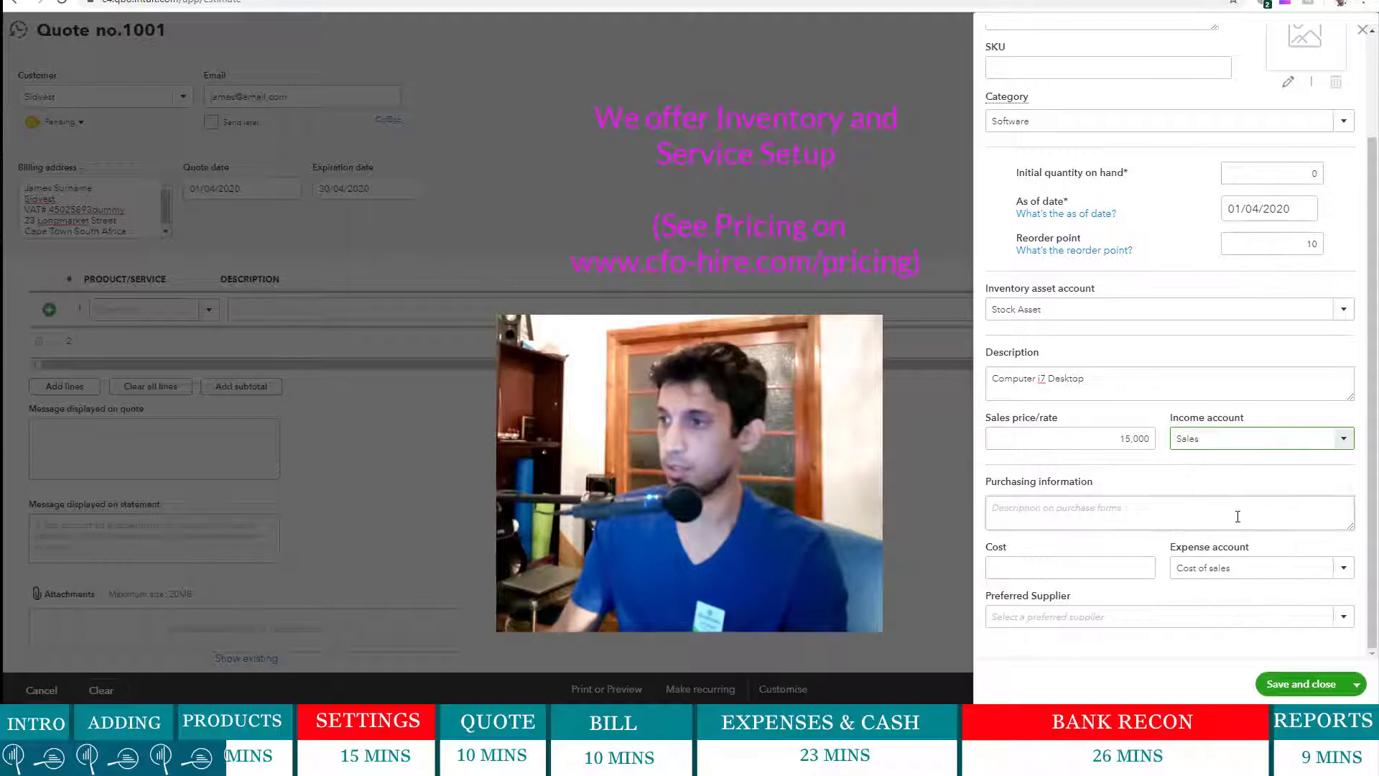
- Enter purchase description 'Desktop i7' and cost 11000, leaving Preferred Supplier empty
{"action": "left_click", "coordinate": [1238, 517]}
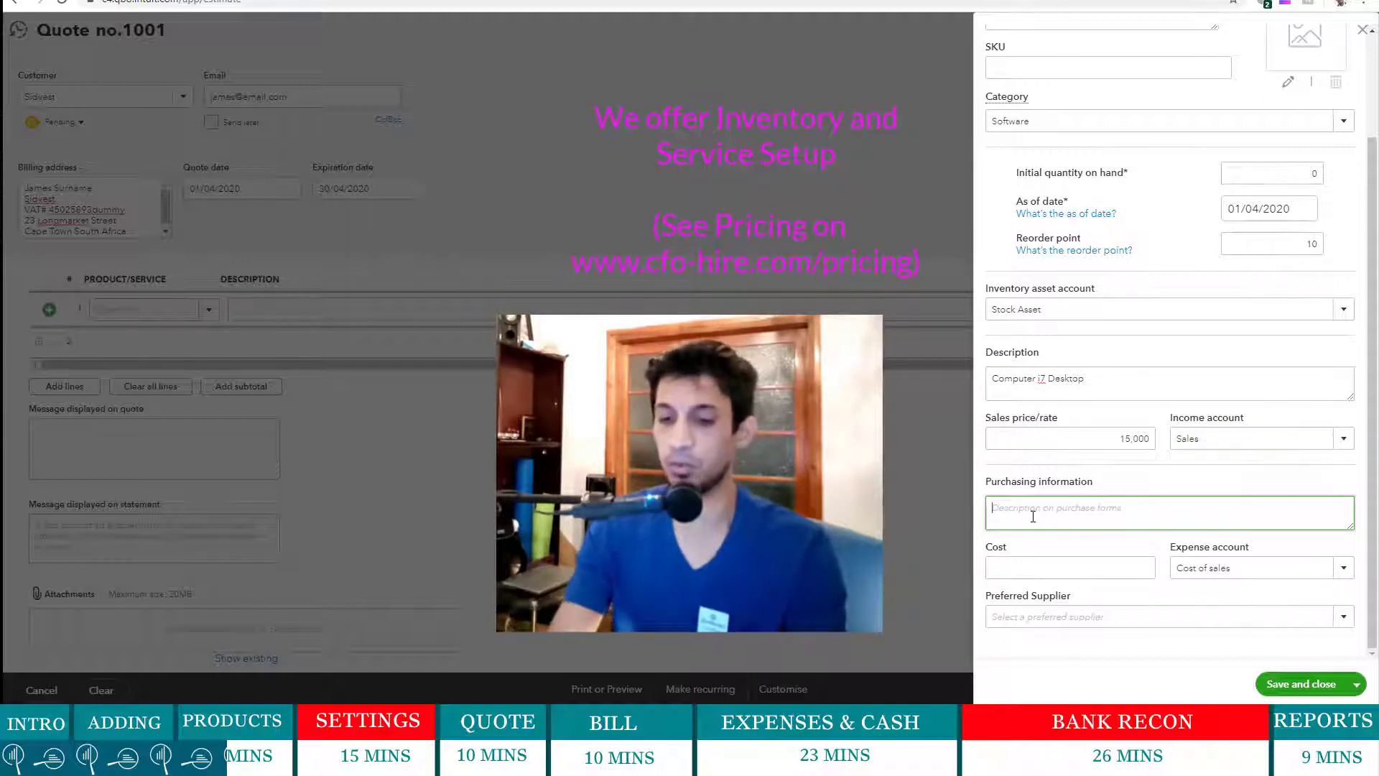
{"action": "type", "text": "Desktop"}
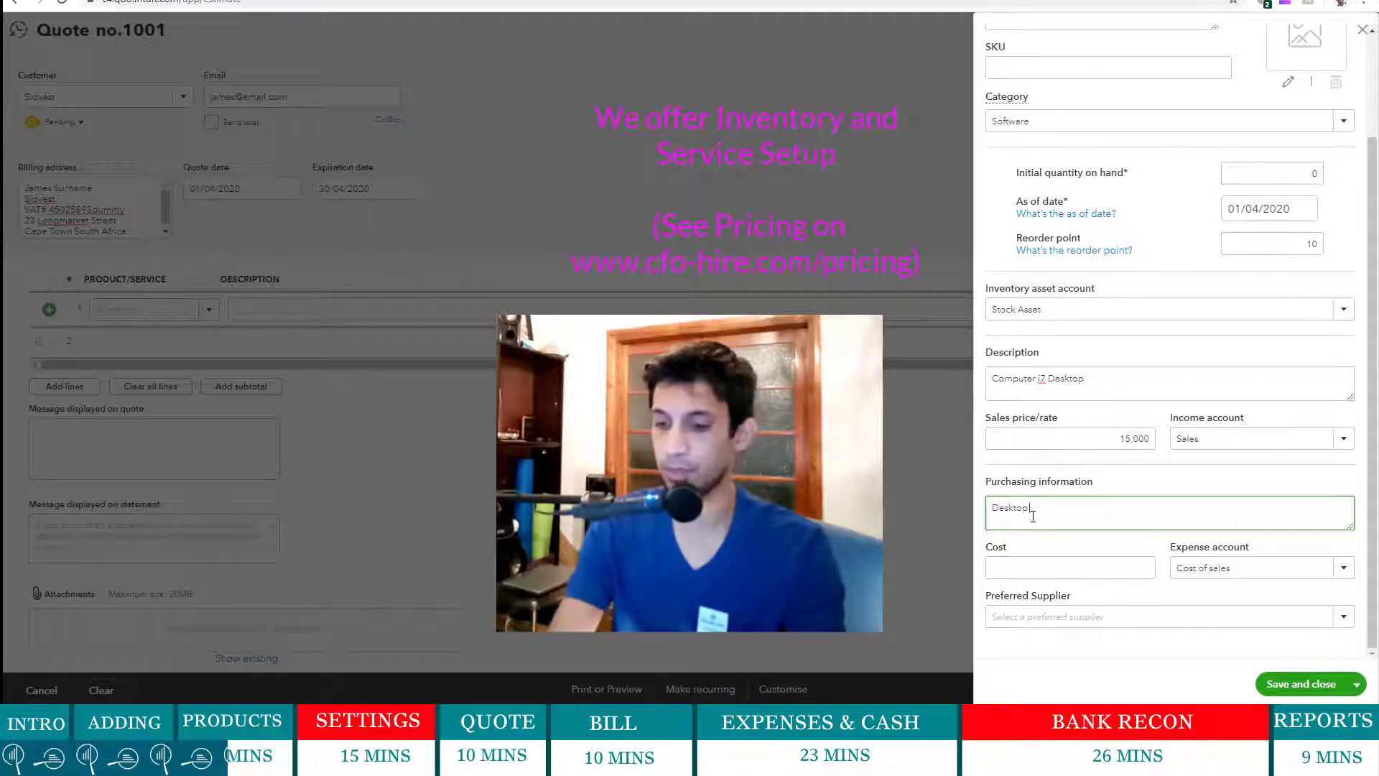
{"action": "type", "text": " i7"}
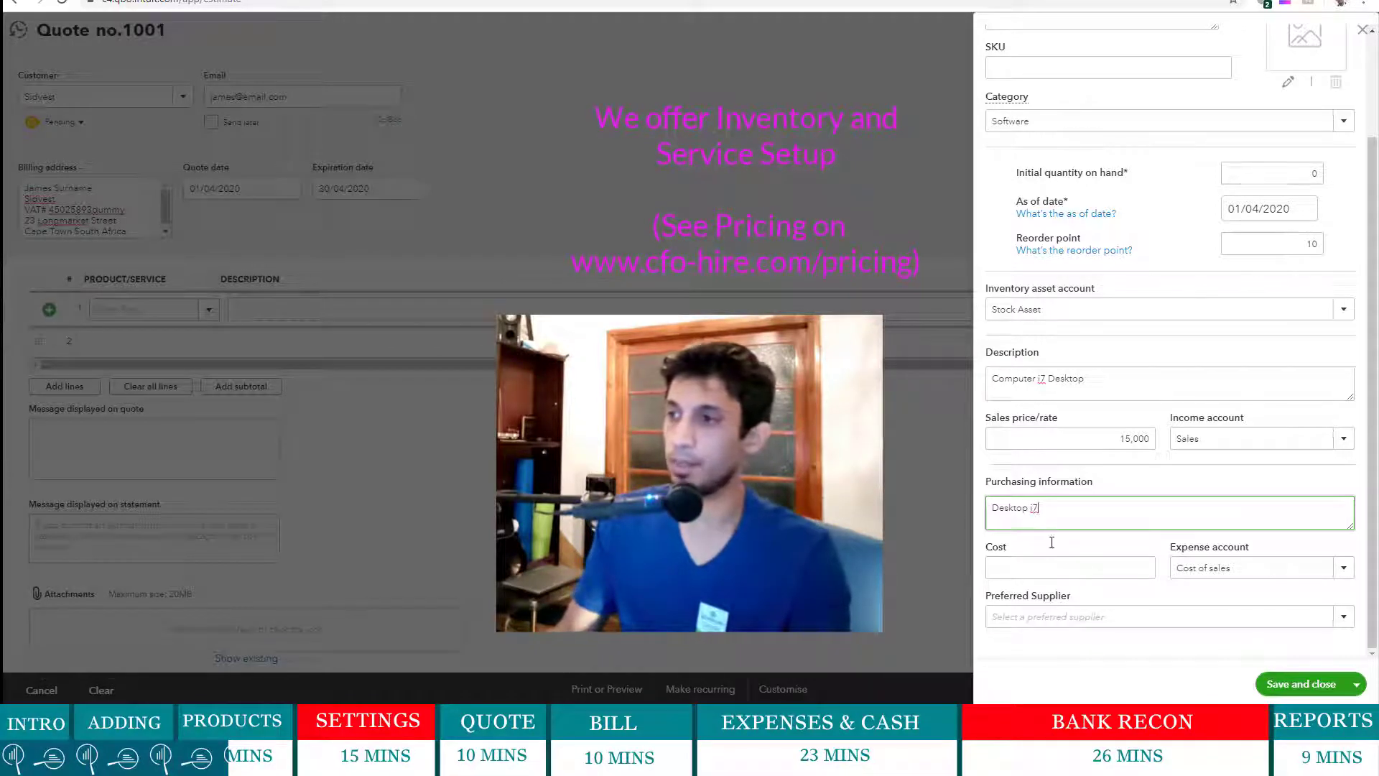
{"action": "left_click", "coordinate": [1056, 567]}
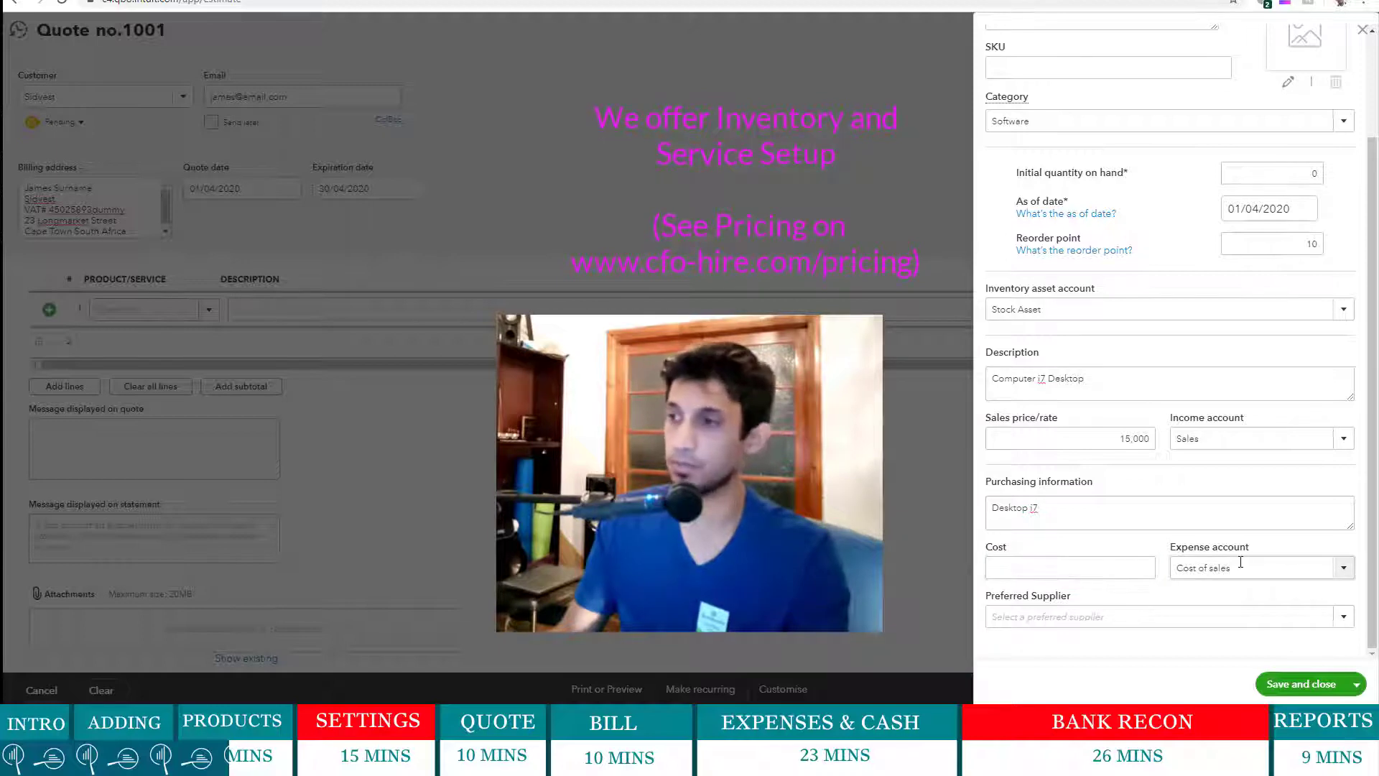
{"action": "left_click", "coordinate": [1099, 568]}
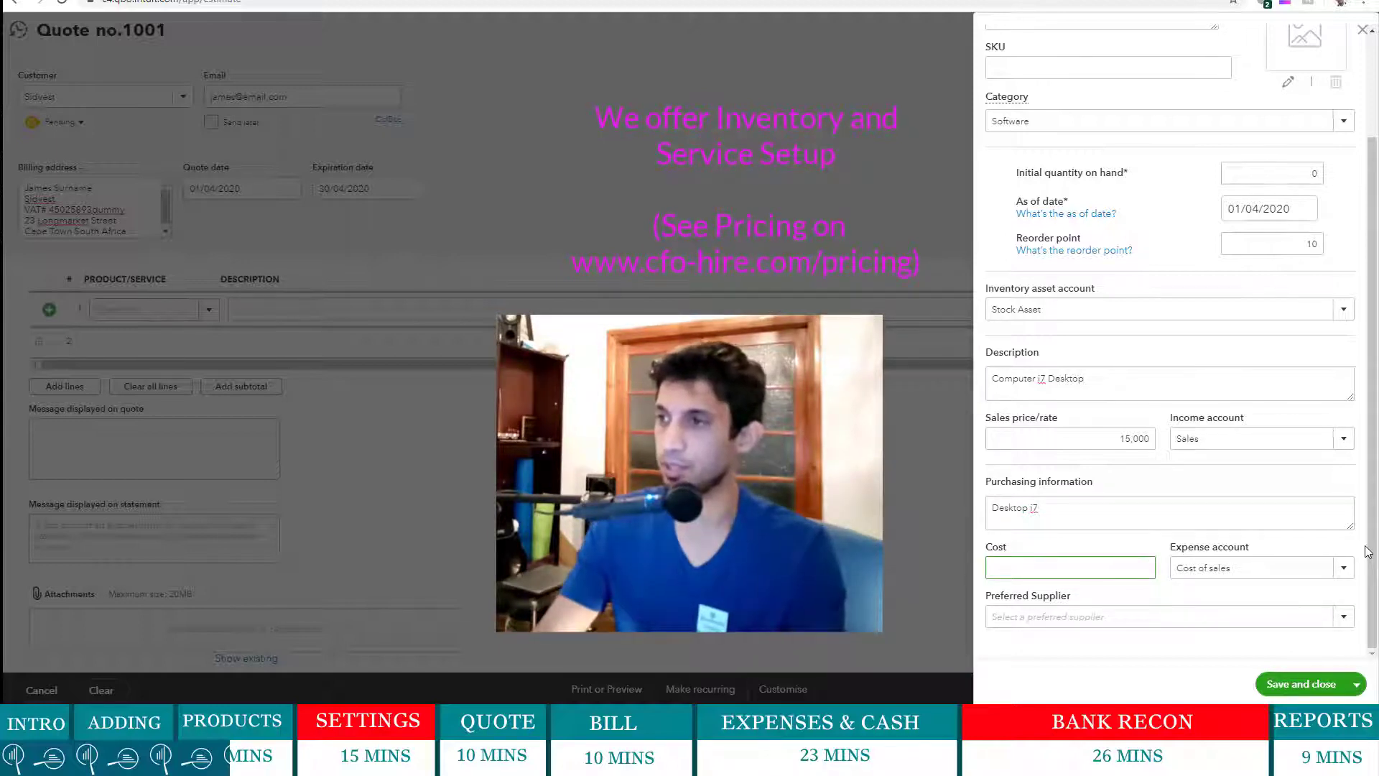
{"action": "type", "text": "11"}
{"action": "type", "text": "00"}
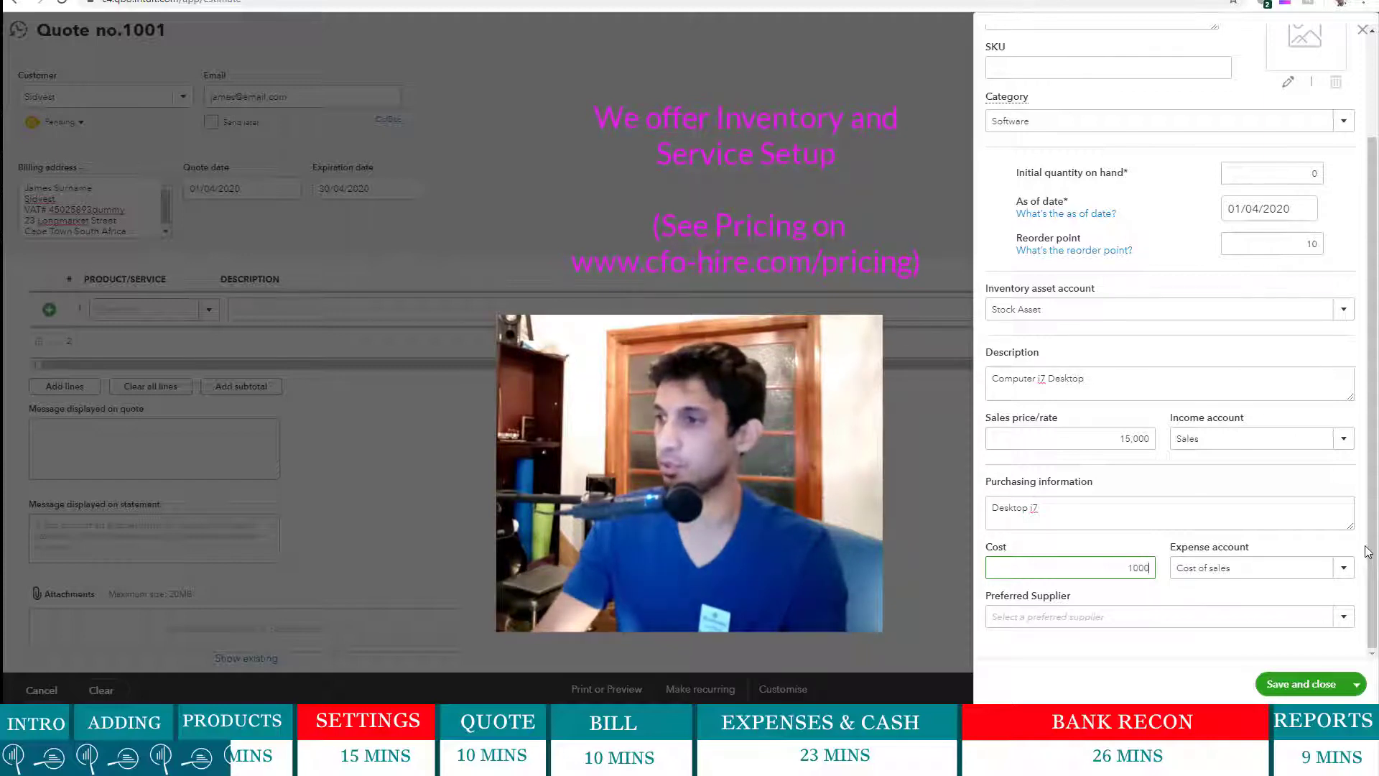
{"action": "type", "text": "0"}
{"action": "left_click", "coordinate": [1278, 518]}
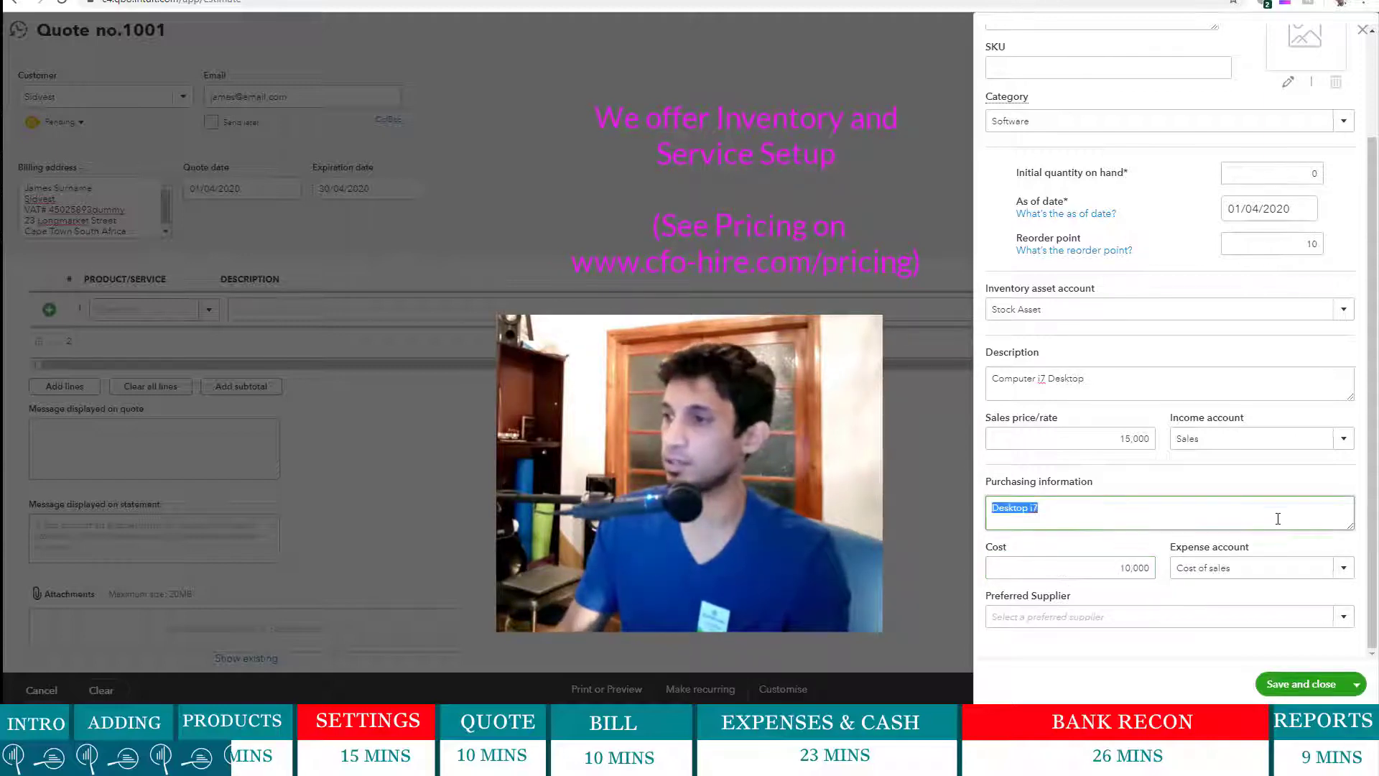
{"action": "left_click", "coordinate": [1372, 550]}
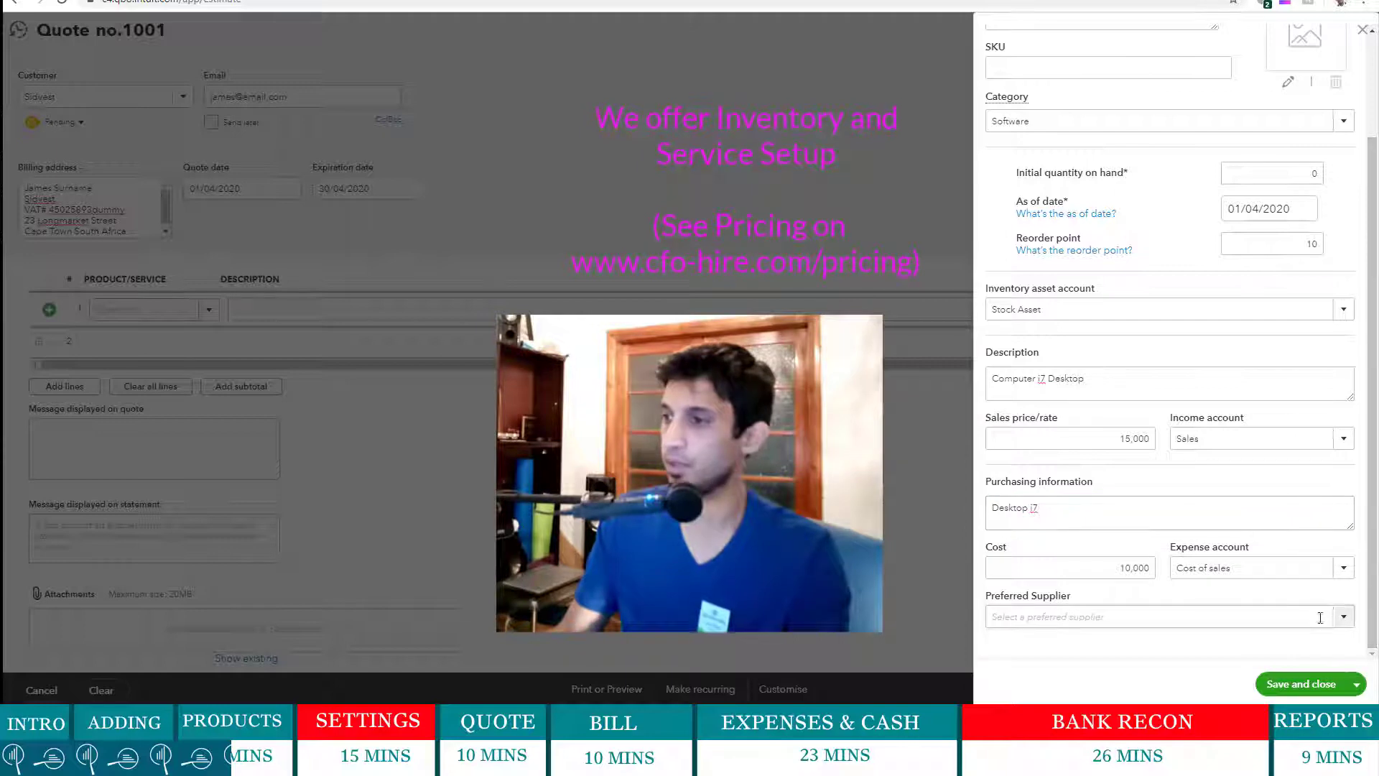
{"action": "left_click", "coordinate": [1344, 616]}
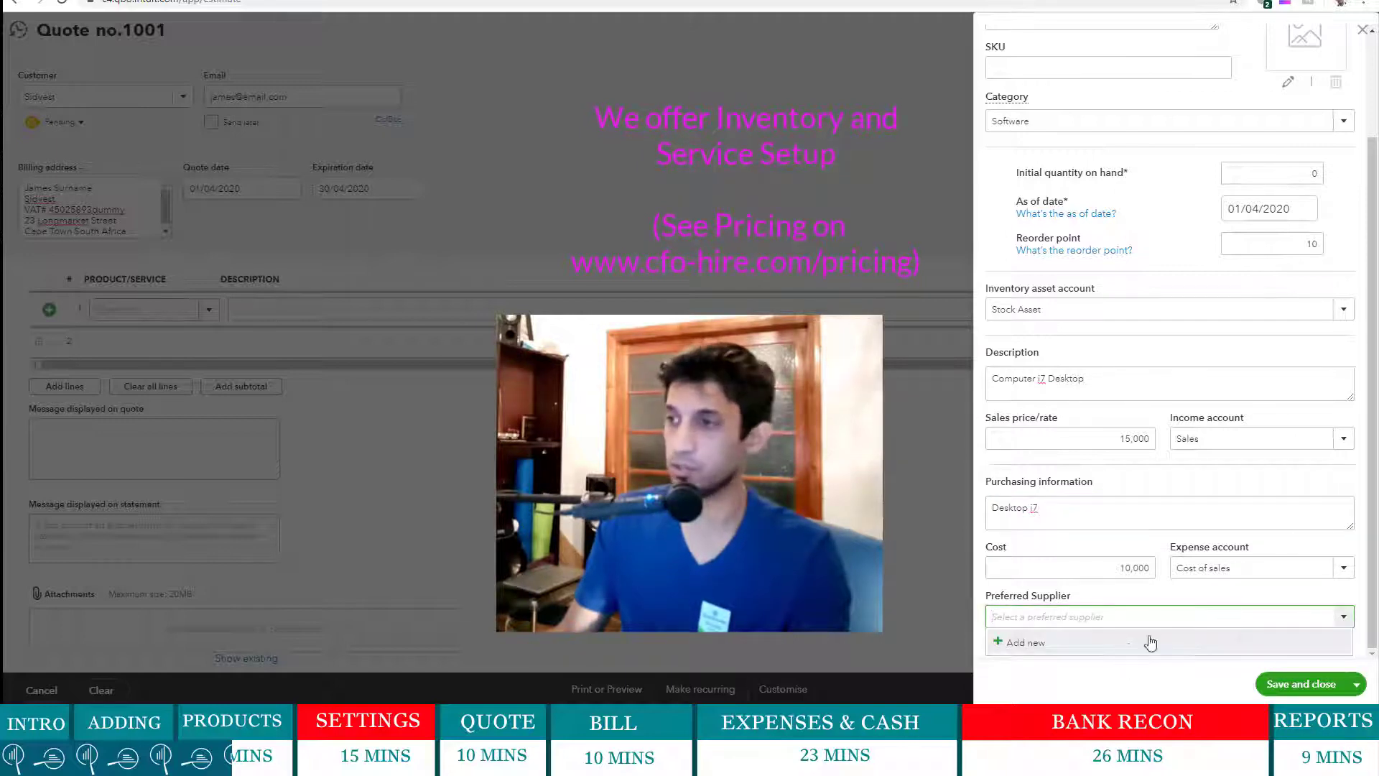
{"action": "left_click", "coordinate": [1259, 492]}
{"action": "scroll", "coordinate": [1259, 491], "scroll_direction": "up", "scroll_amount": 2}
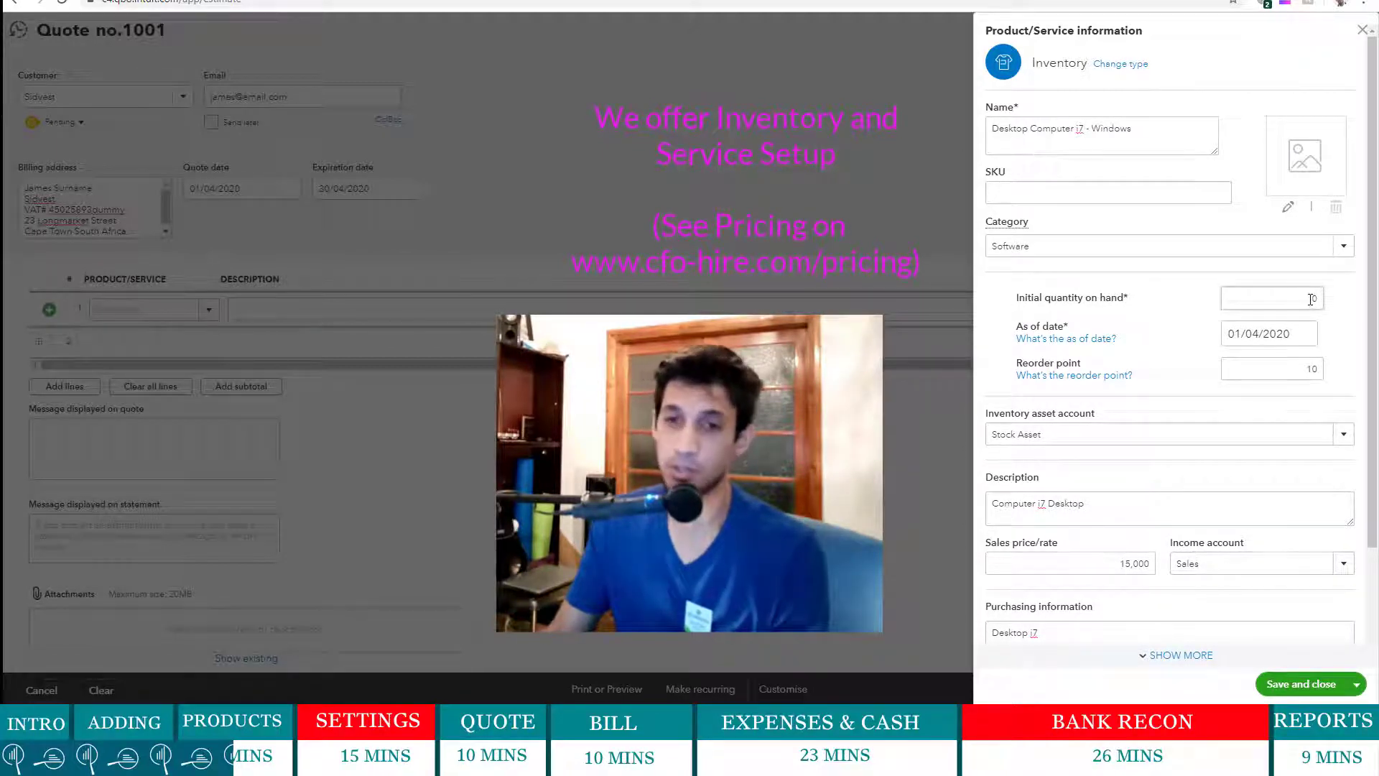
{"action": "double_click", "coordinate": [1312, 299]}
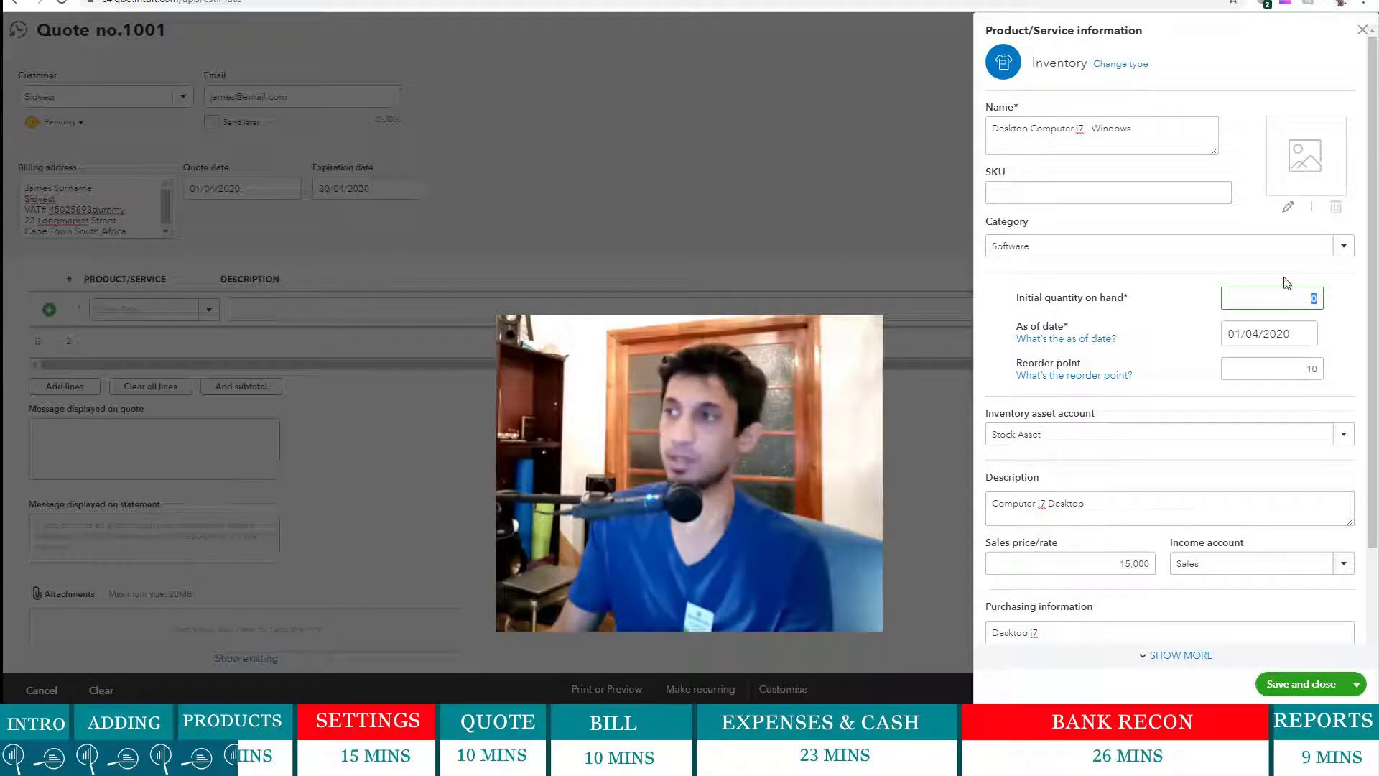
{"action": "scroll", "coordinate": [1336, 467], "scroll_direction": "down", "scroll_amount": 2}
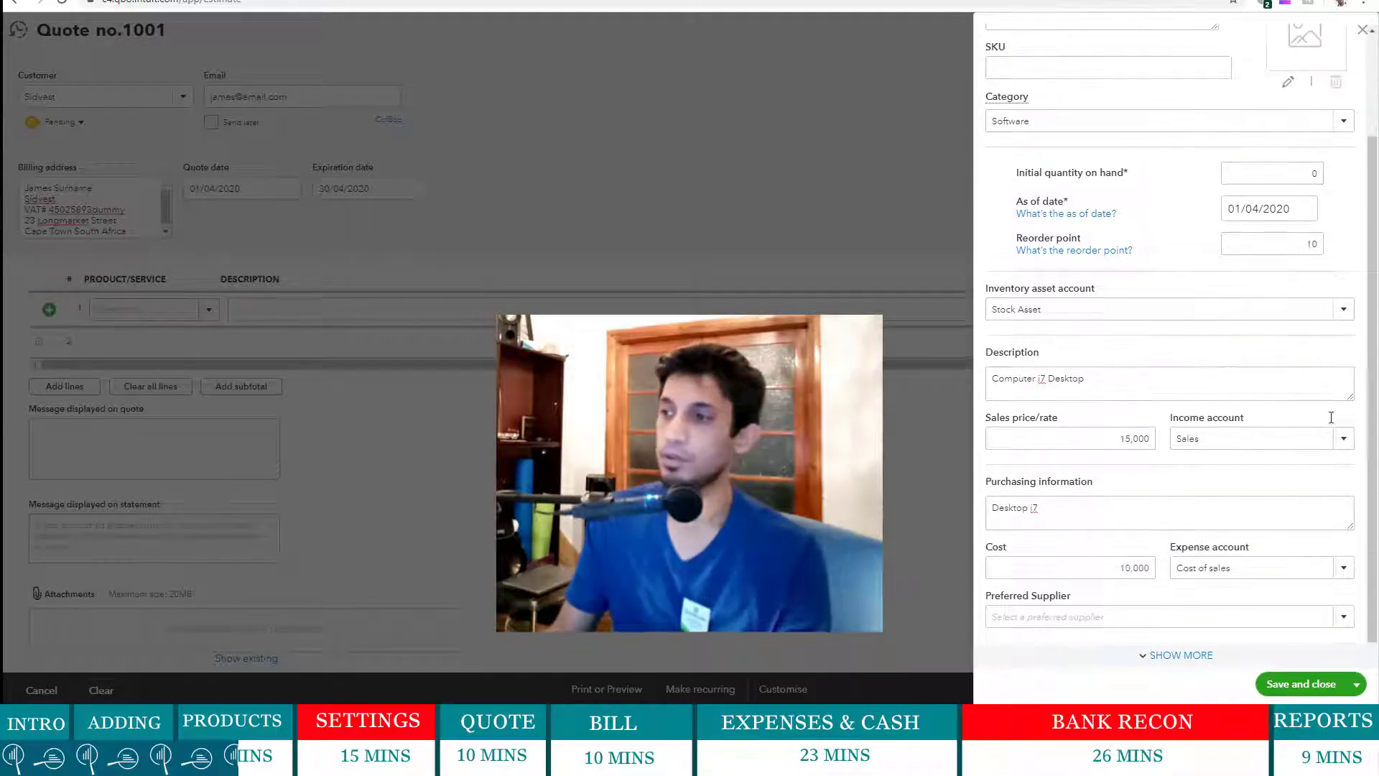
{"action": "left_click", "coordinate": [1147, 655]}
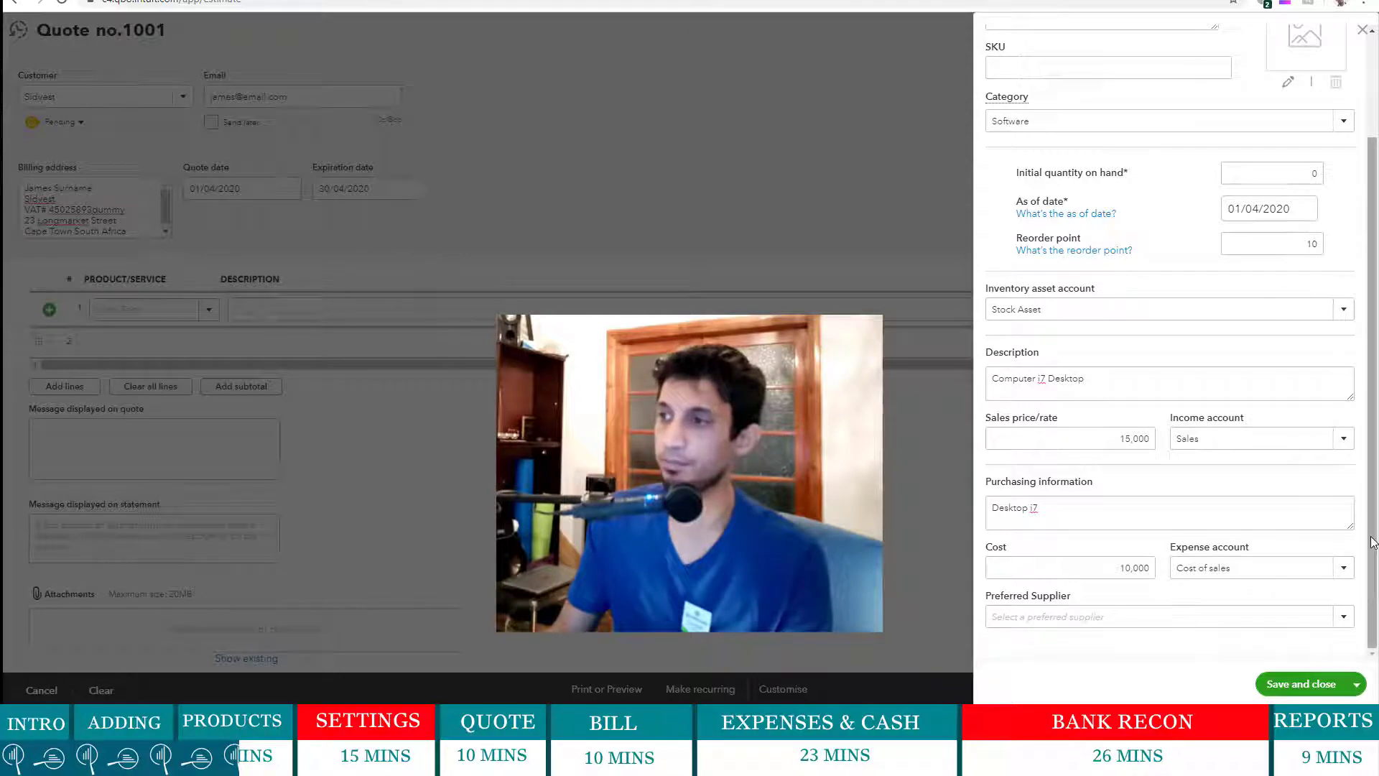
{"action": "scroll", "coordinate": [1308, 641], "scroll_direction": "up", "scroll_amount": 2}
- Save the Desktop Computer i7 item onto the quote, save Quote 1001 at R15,000, and close it
{"action": "left_click", "coordinate": [1301, 683]}
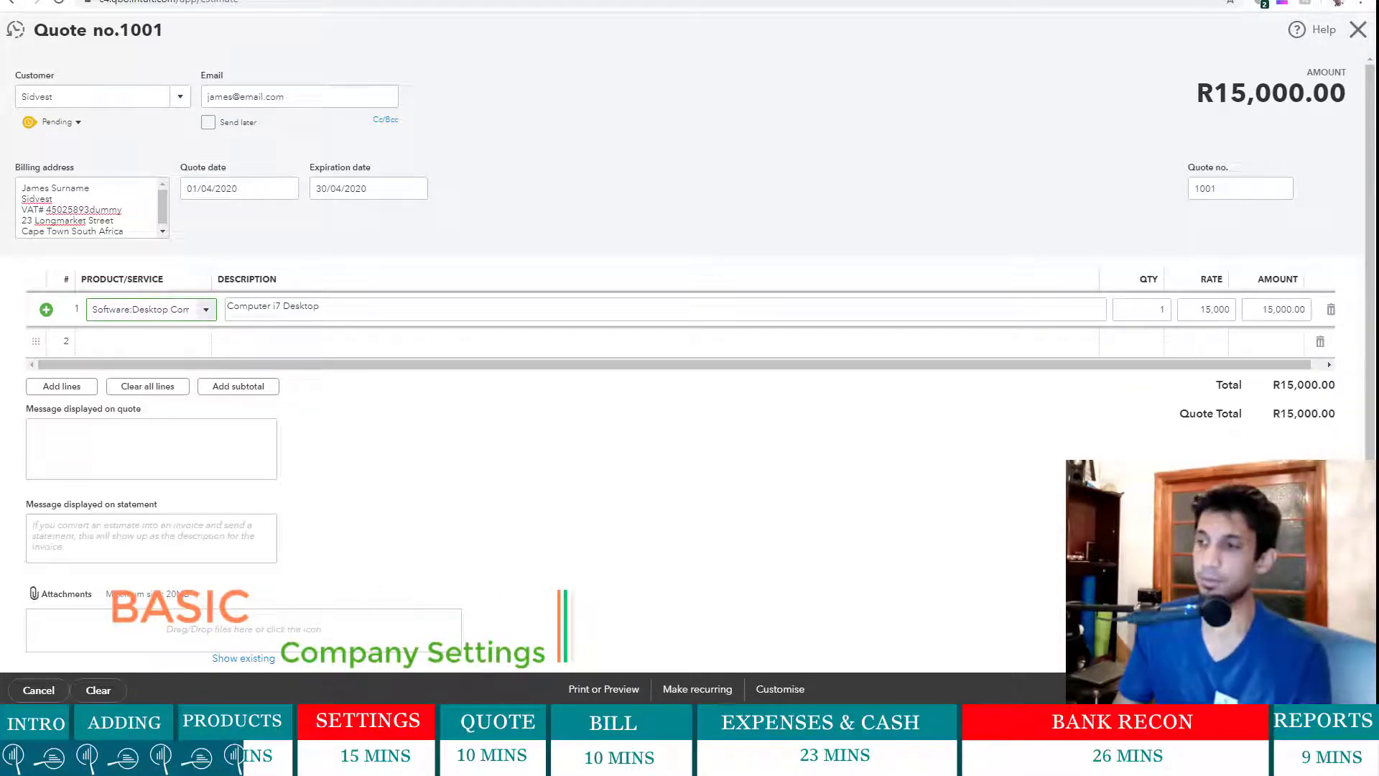
{"action": "left_click", "coordinate": [1293, 690]}
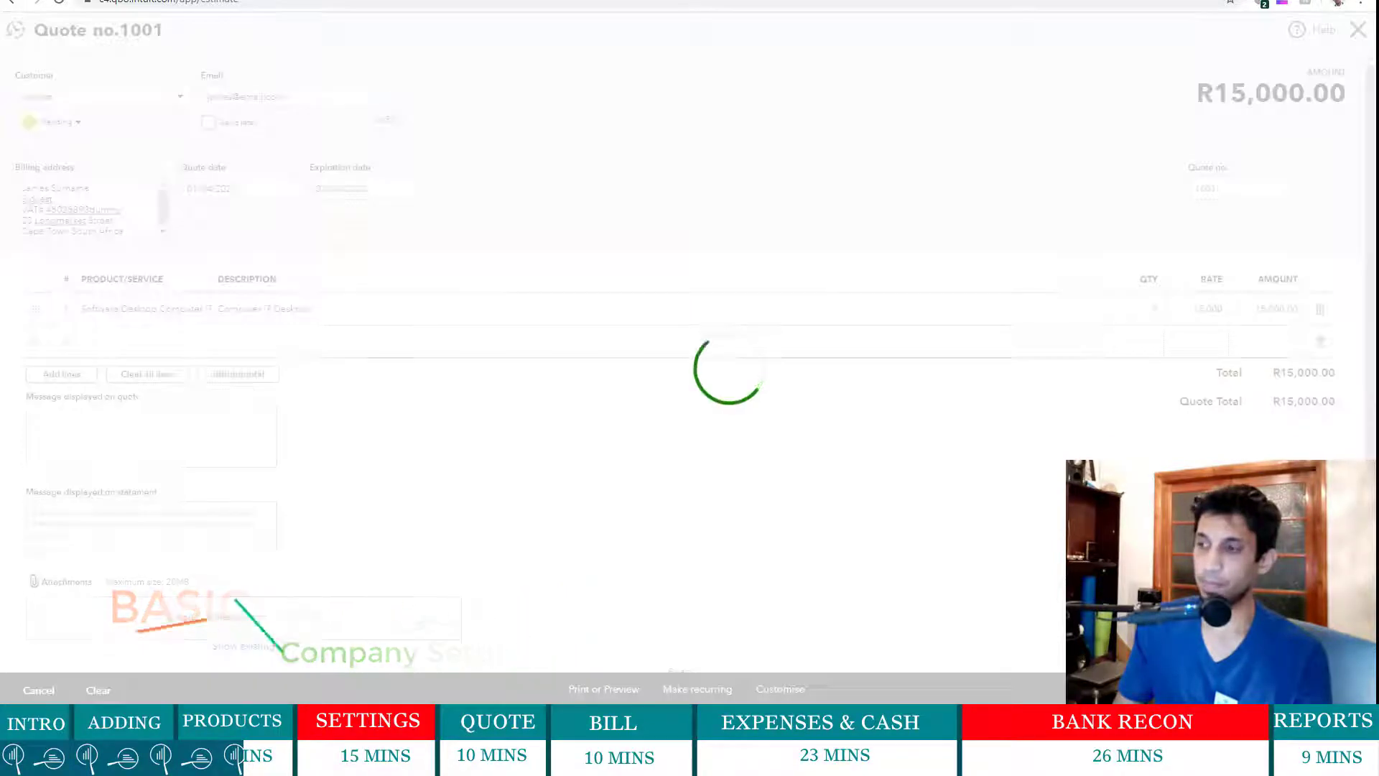
{"action": "left_click", "coordinate": [1358, 30]}
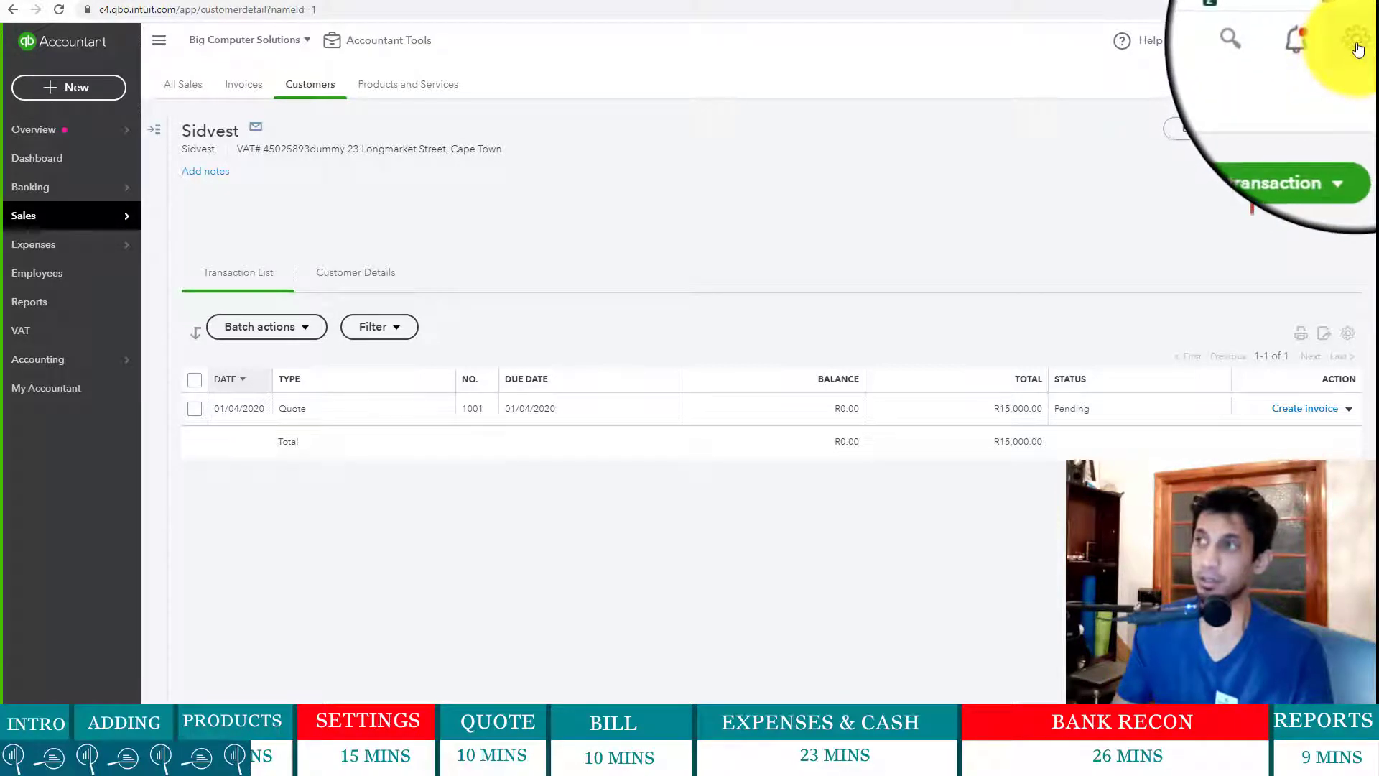
- Open the gear settings menu from the customer page
{"action": "left_click", "coordinate": [1355, 49]}
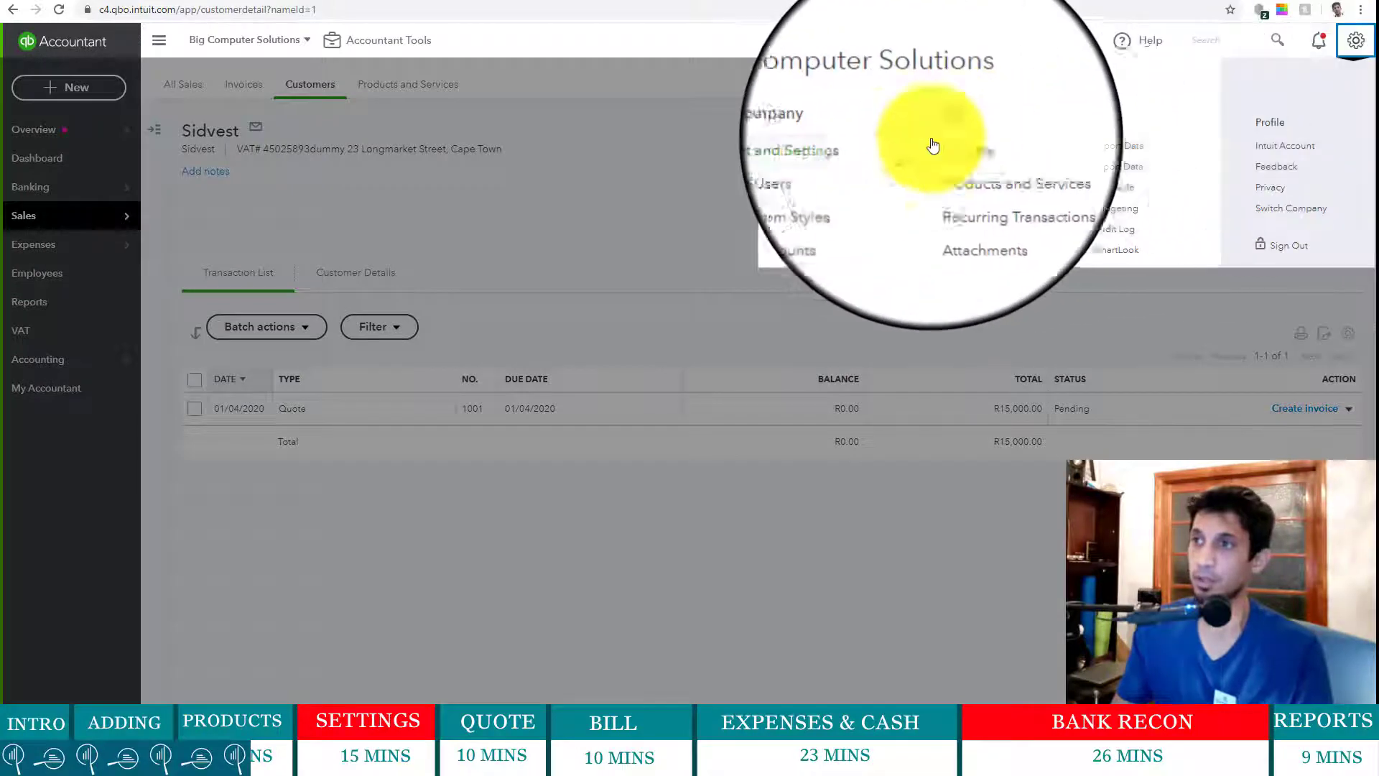
- Go to Account and Settings to view the company details
{"action": "left_click", "coordinate": [838, 147]}
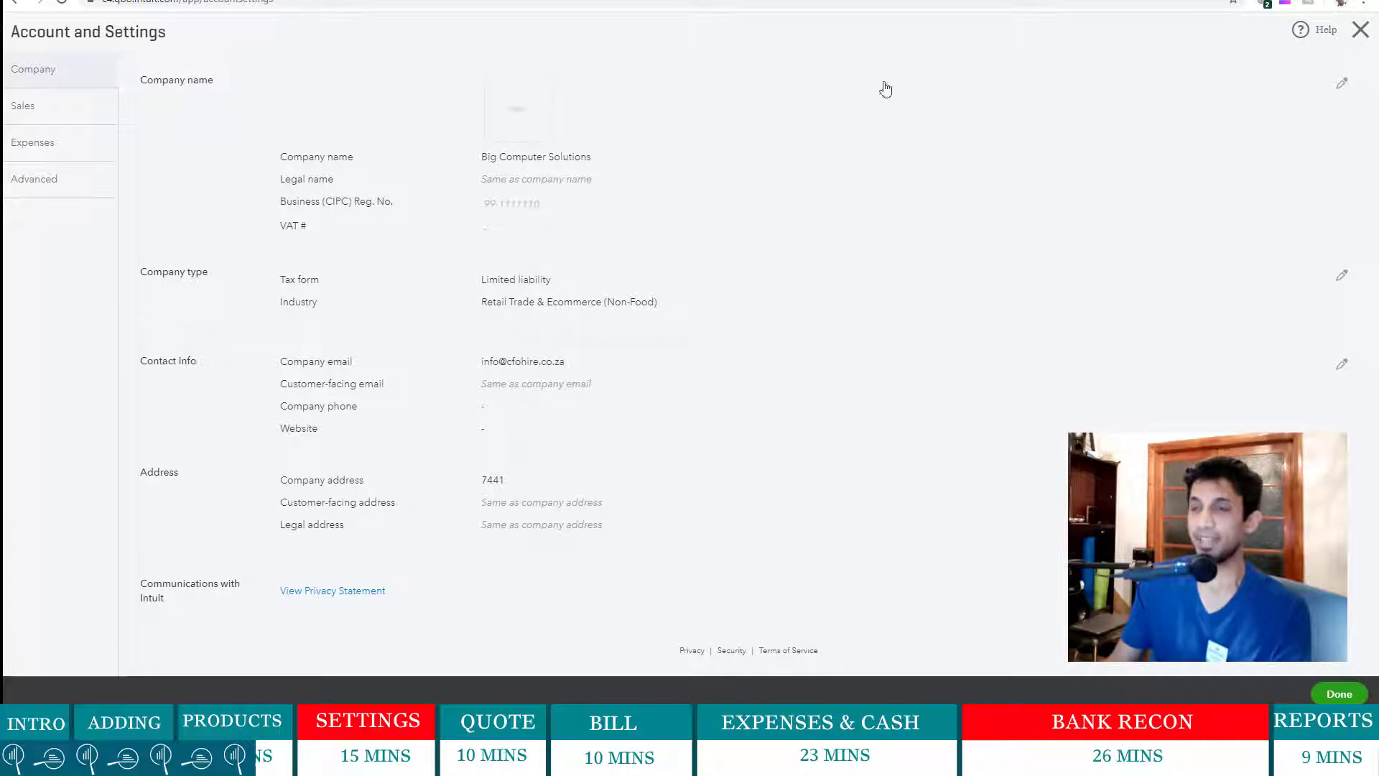
- Upload BC SOLUTIONS - LOGO from the Big Computer Solutions folder as a company logo
{"action": "left_click", "coordinate": [522, 117]}
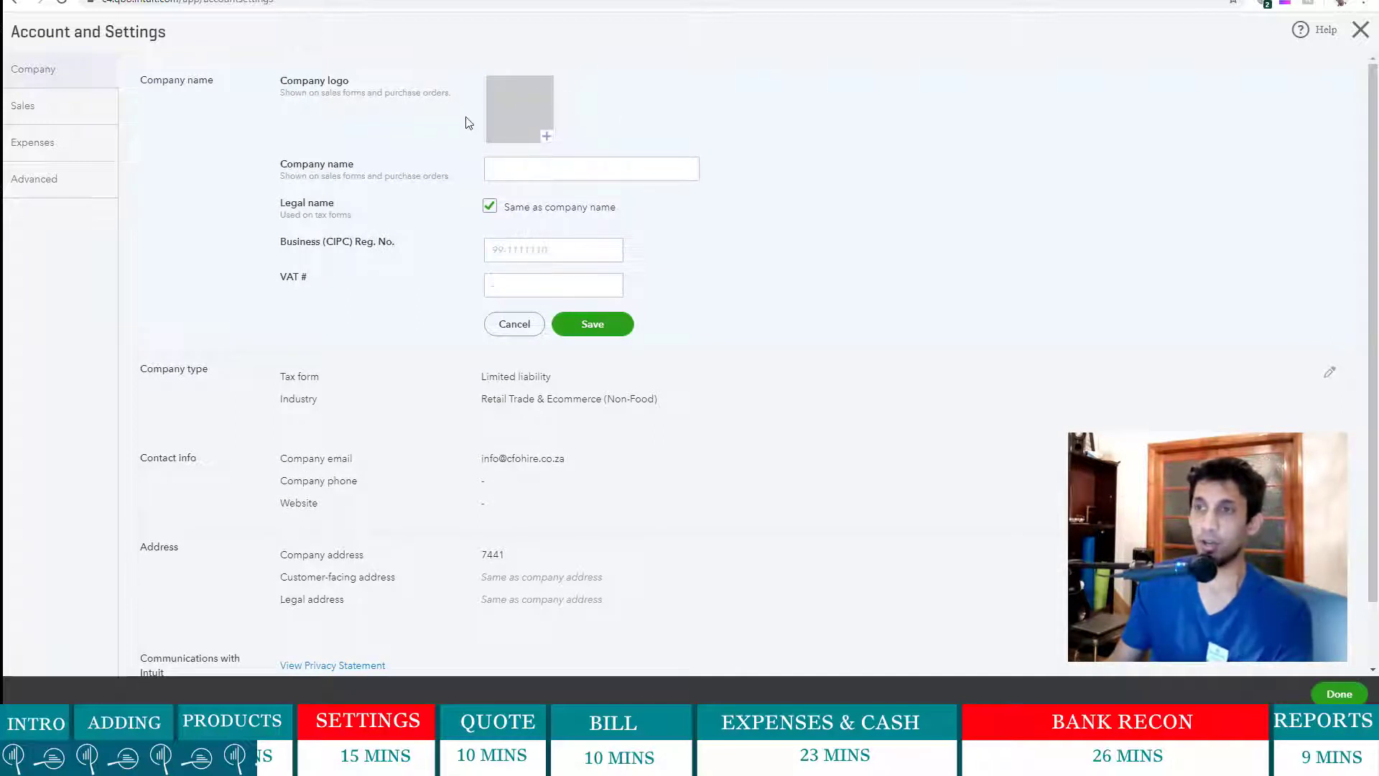
{"action": "left_click", "coordinate": [546, 137]}
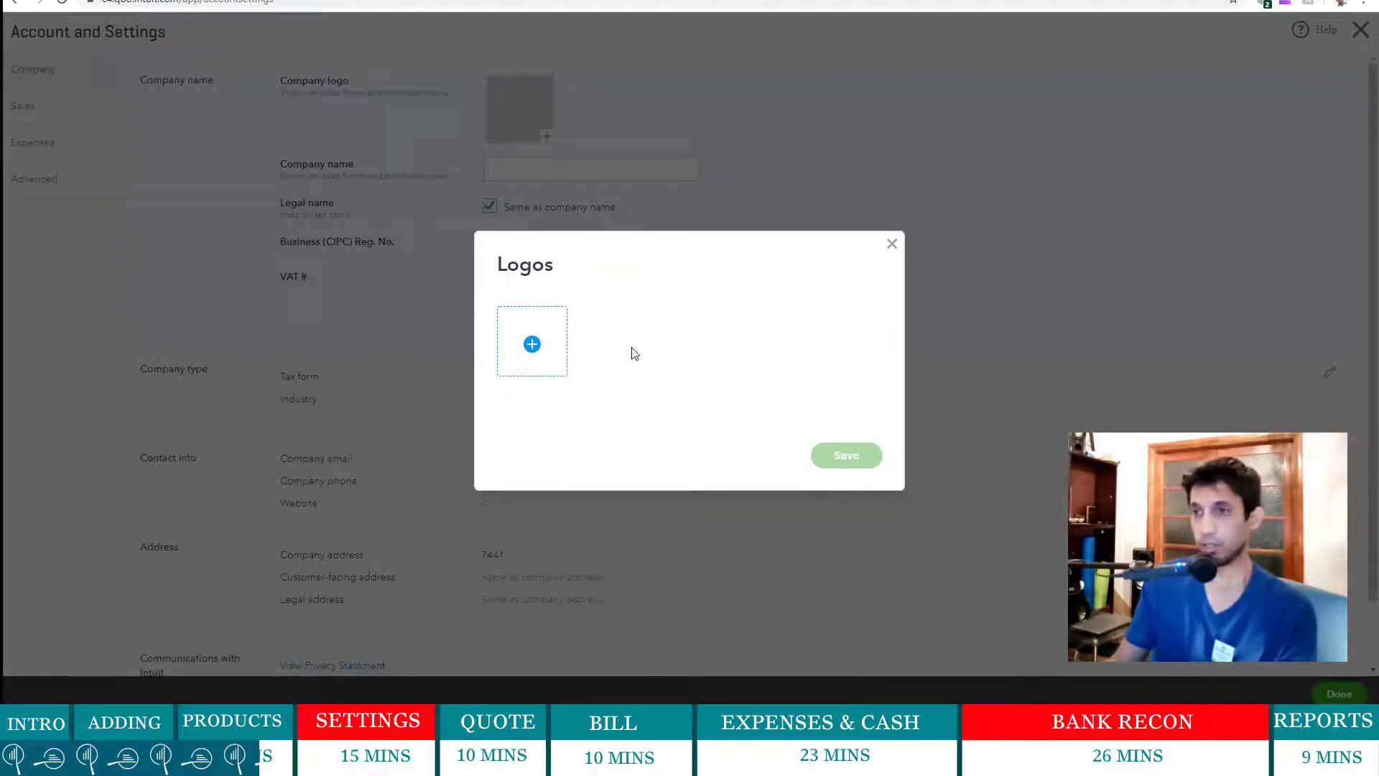
{"action": "left_click", "coordinate": [532, 346]}
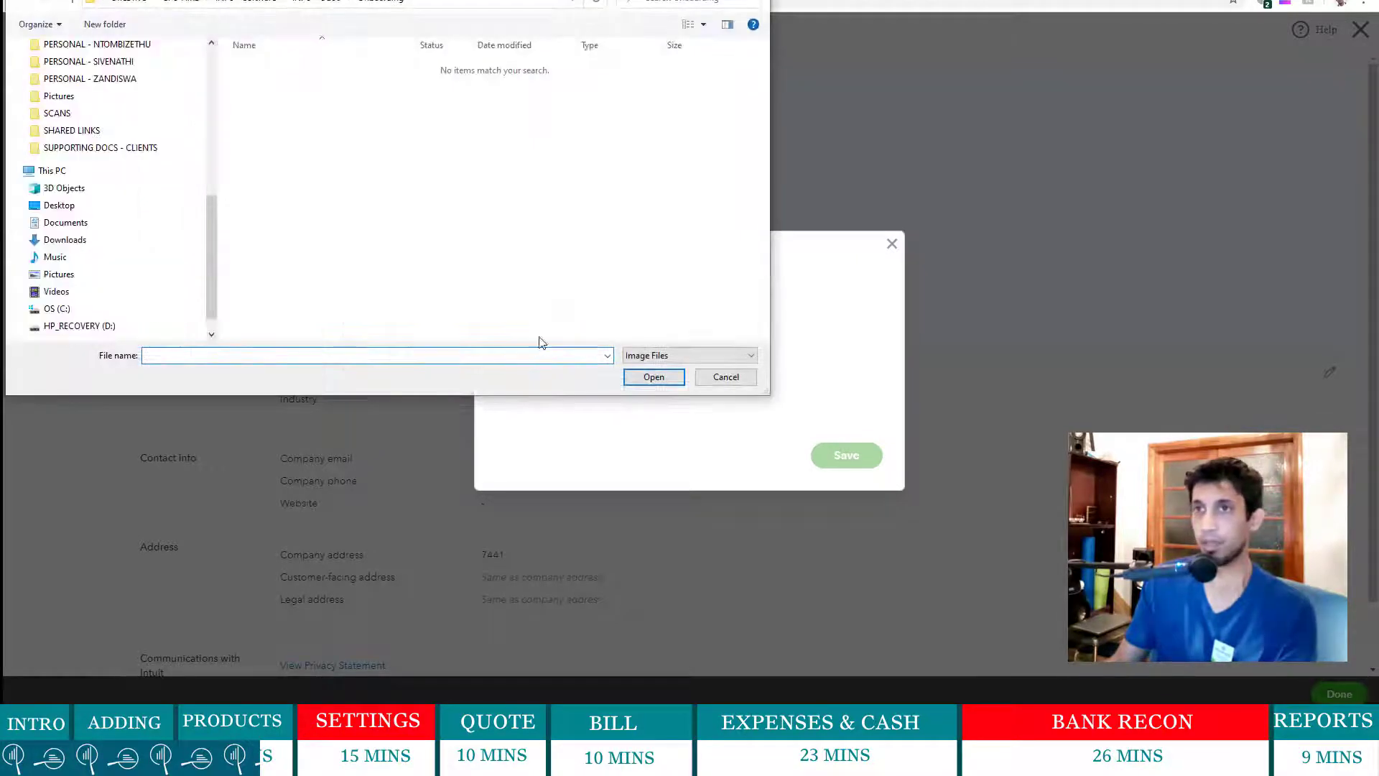
{"action": "left_click", "coordinate": [245, 3]}
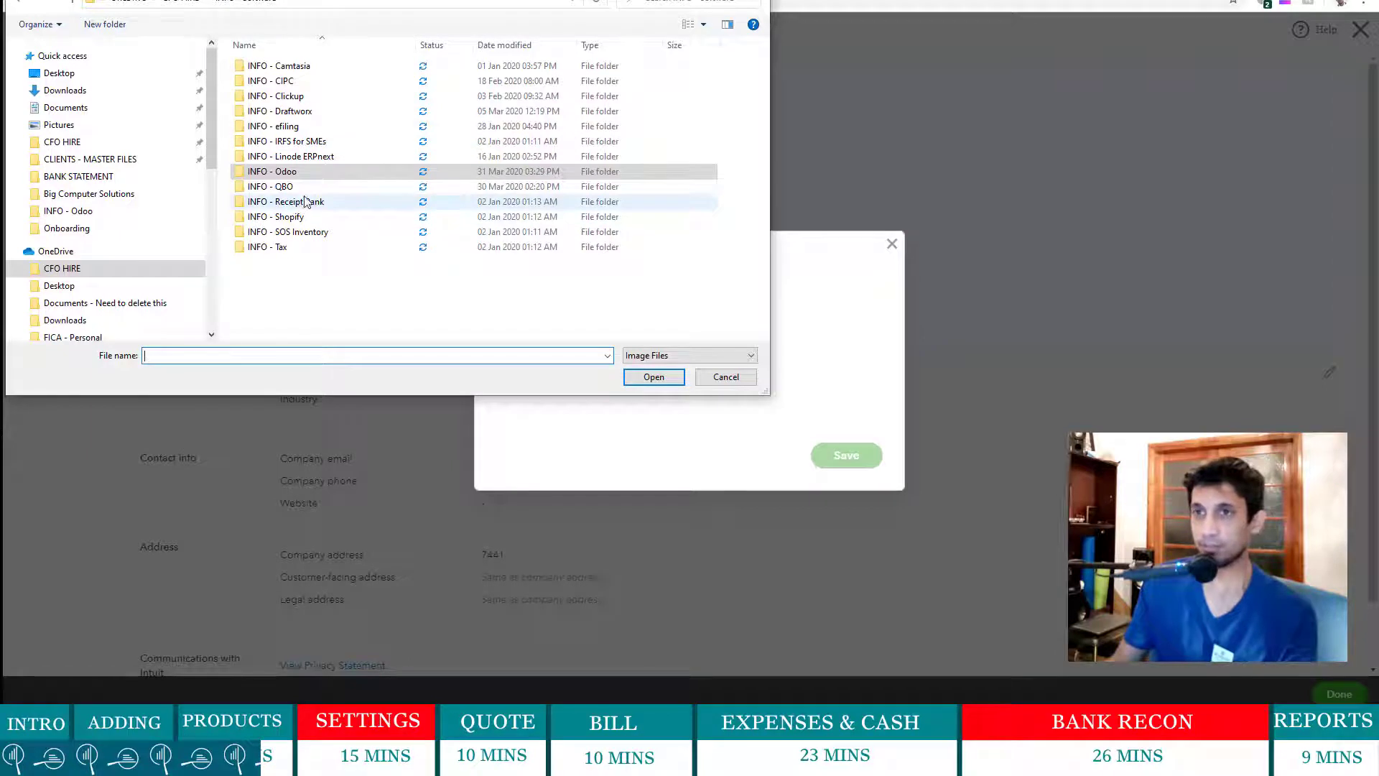
{"action": "double_click", "coordinate": [298, 188]}
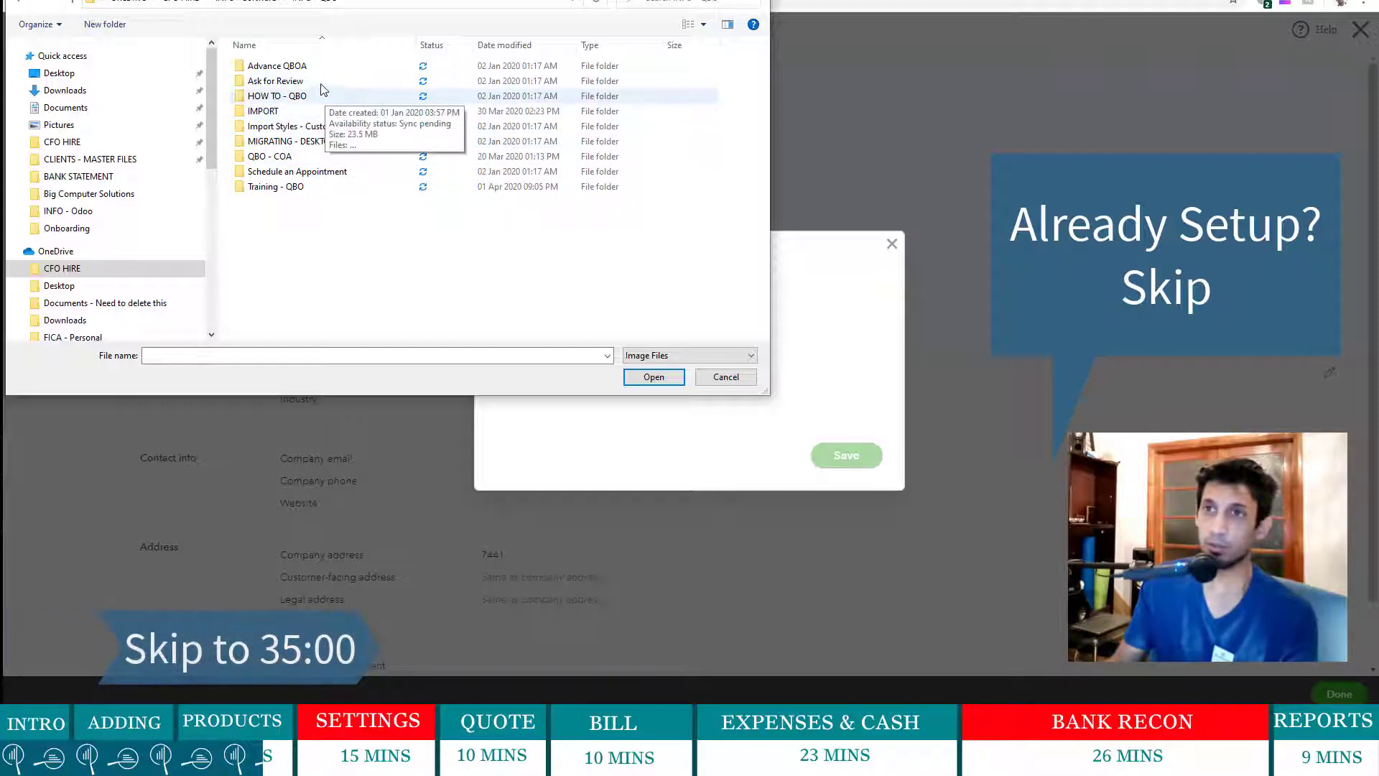
{"action": "double_click", "coordinate": [314, 191]}
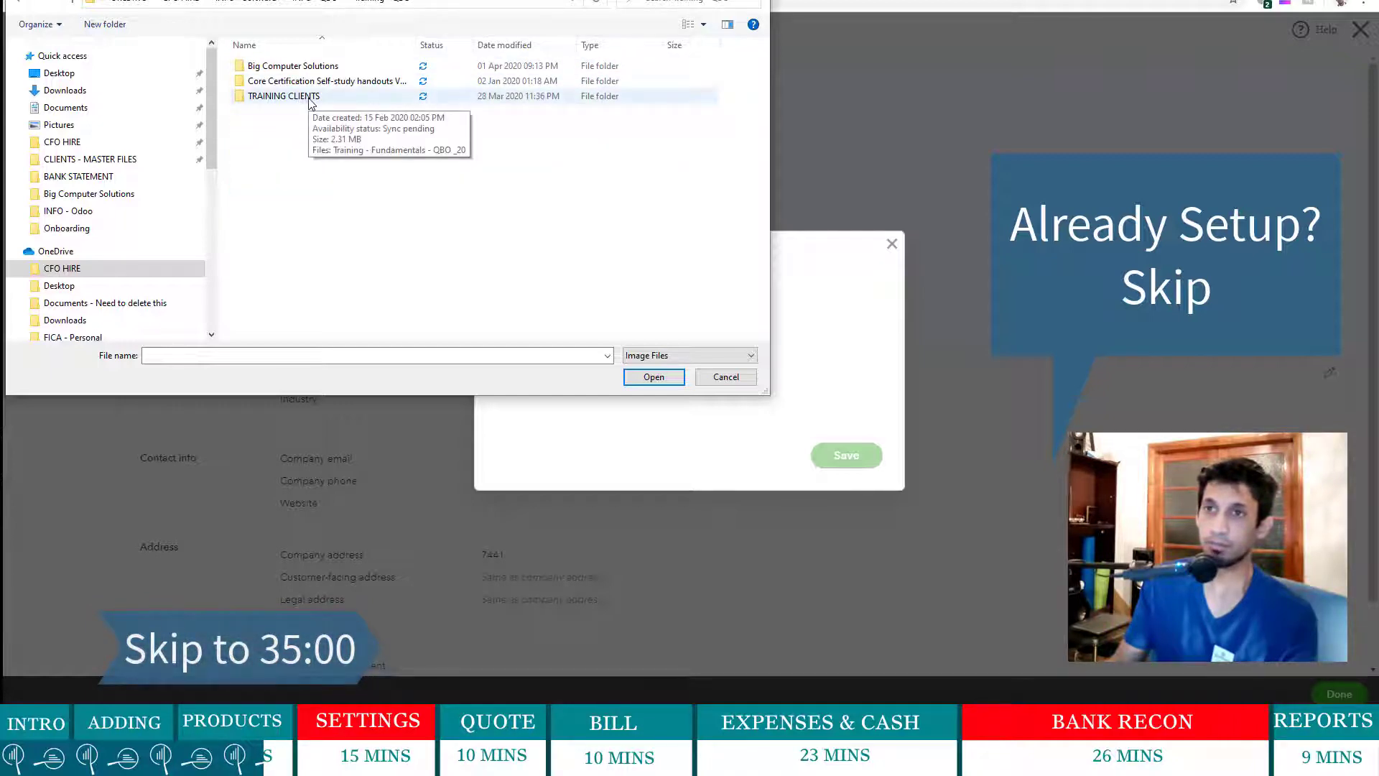
{"action": "double_click", "coordinate": [312, 67]}
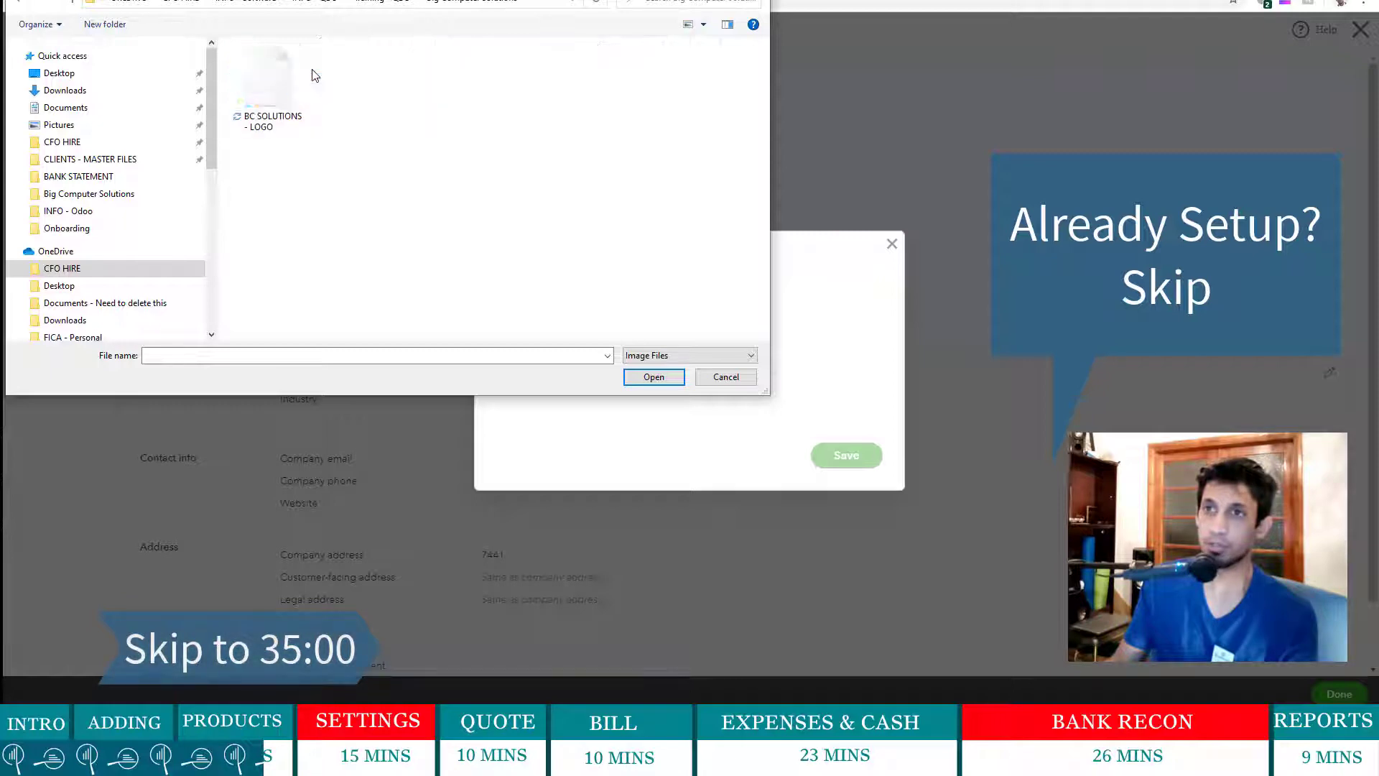
{"action": "left_click", "coordinate": [282, 108]}
{"action": "double_click", "coordinate": [281, 107]}
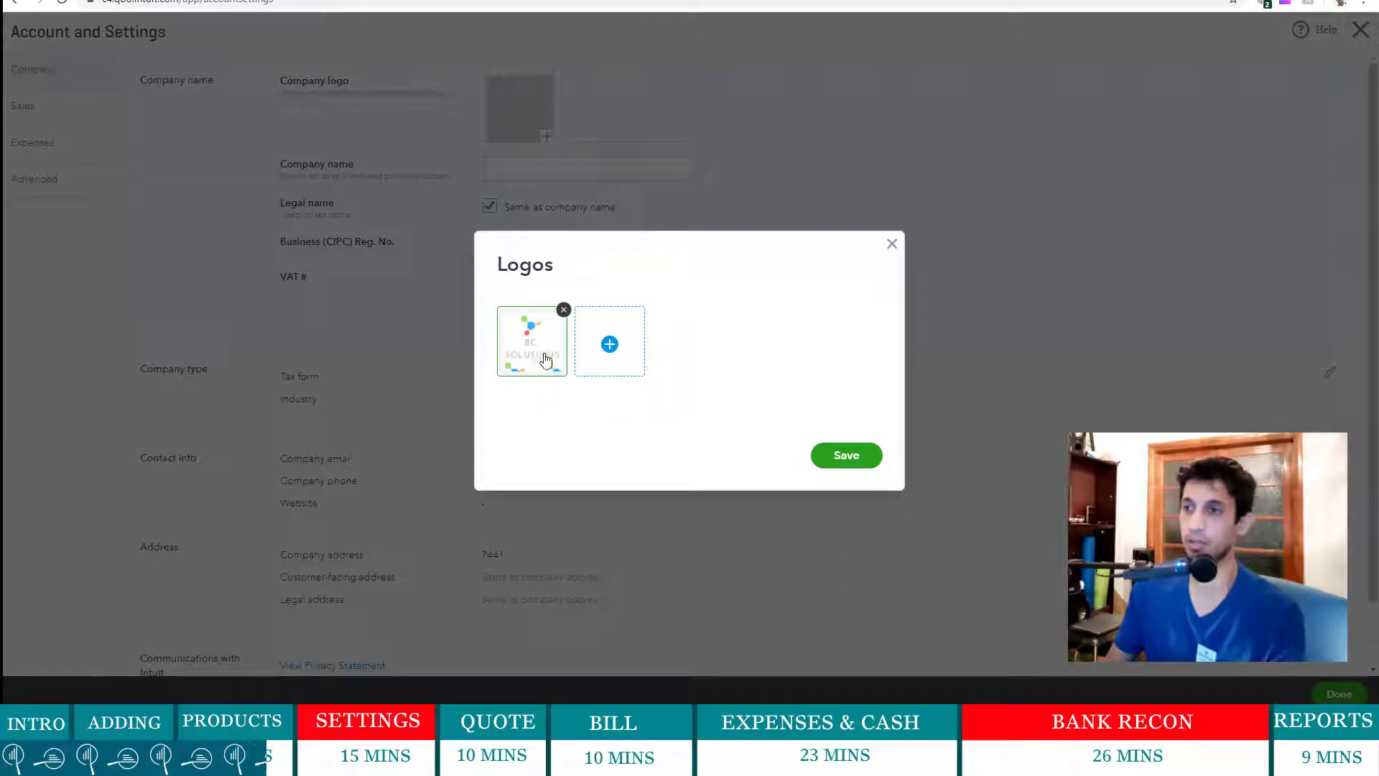
- Keep the uploaded logo, rename the company Big Computer Solutions DUMMY, and enter the CIPC registration number
{"action": "left_click", "coordinate": [844, 456]}
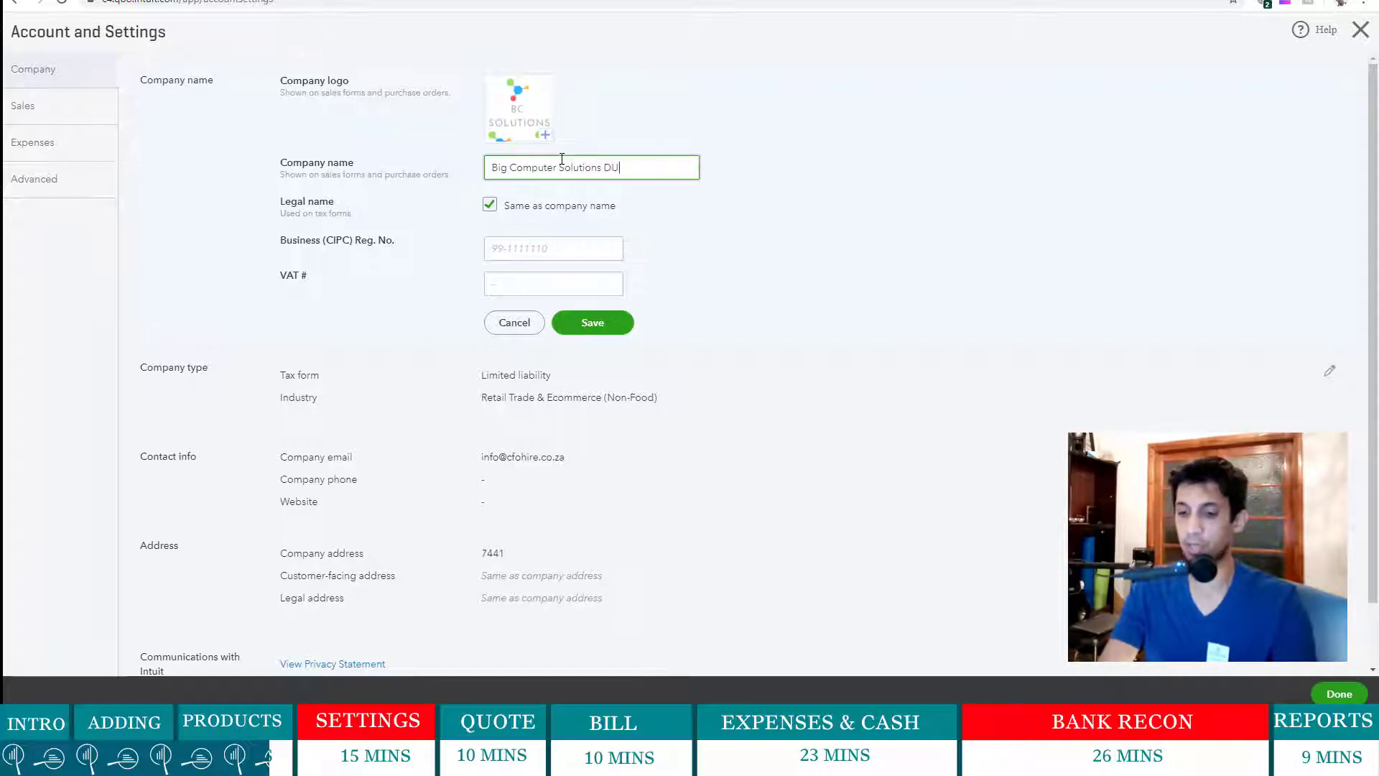
{"action": "type", "text": "MMY"}
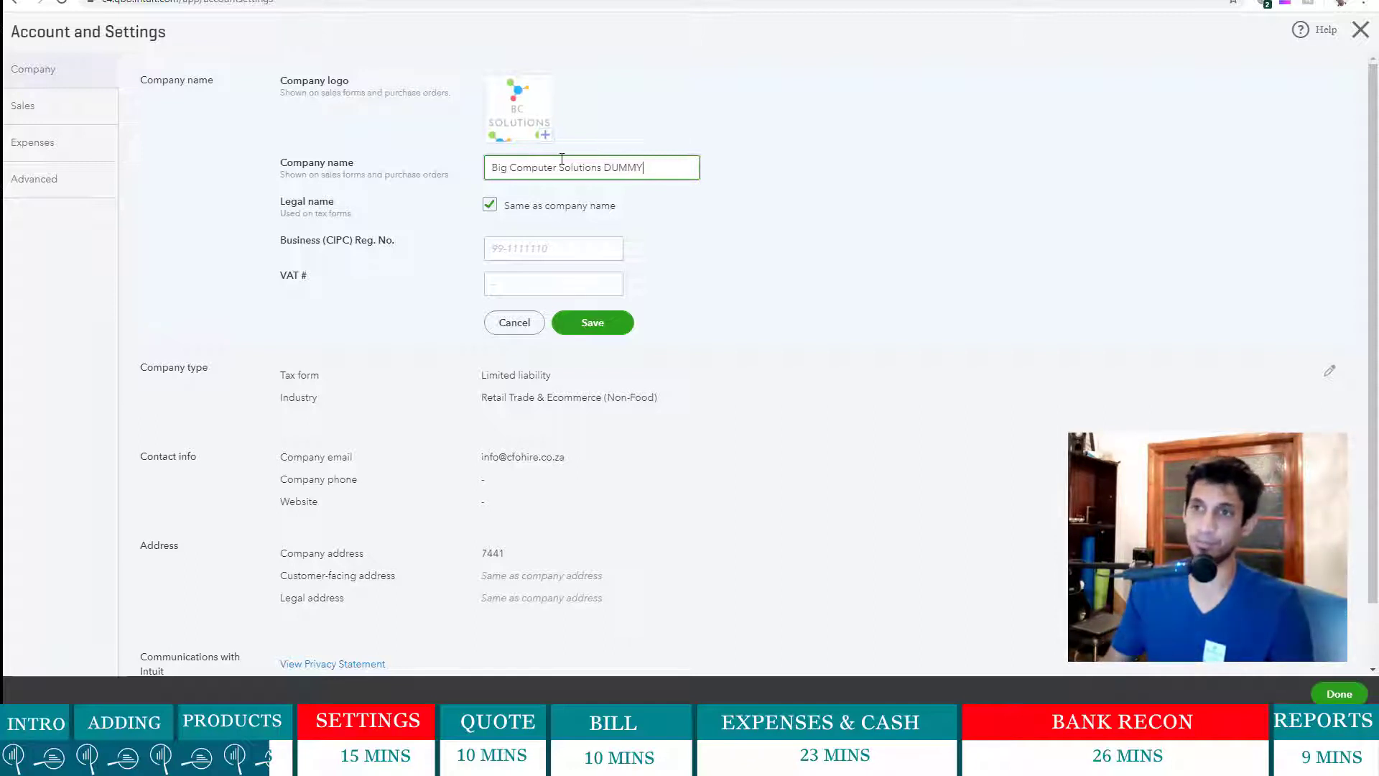
{"action": "left_click", "coordinate": [546, 248]}
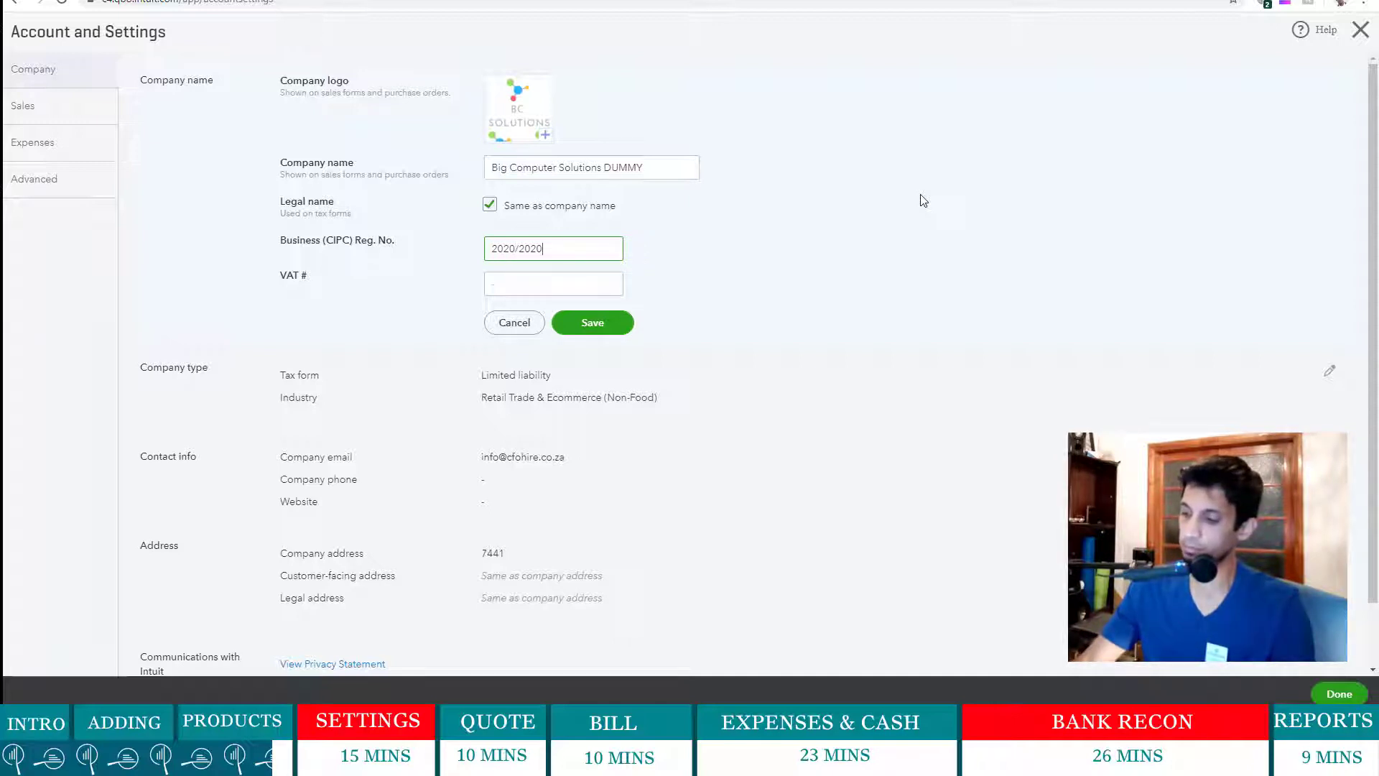
{"action": "type", "text": "7"}
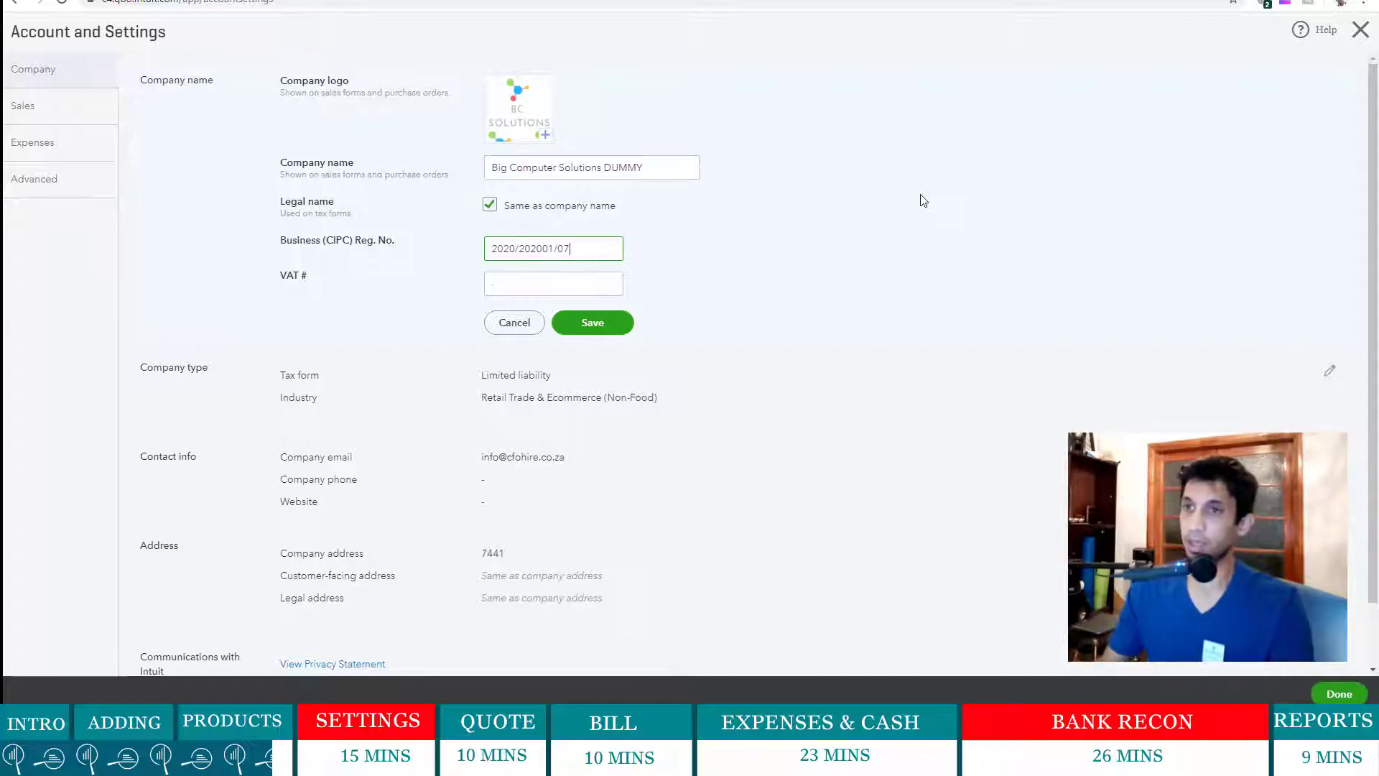
- Enter the company VAT number, correcting it after it is rejected on save
{"action": "left_click", "coordinate": [553, 284]}
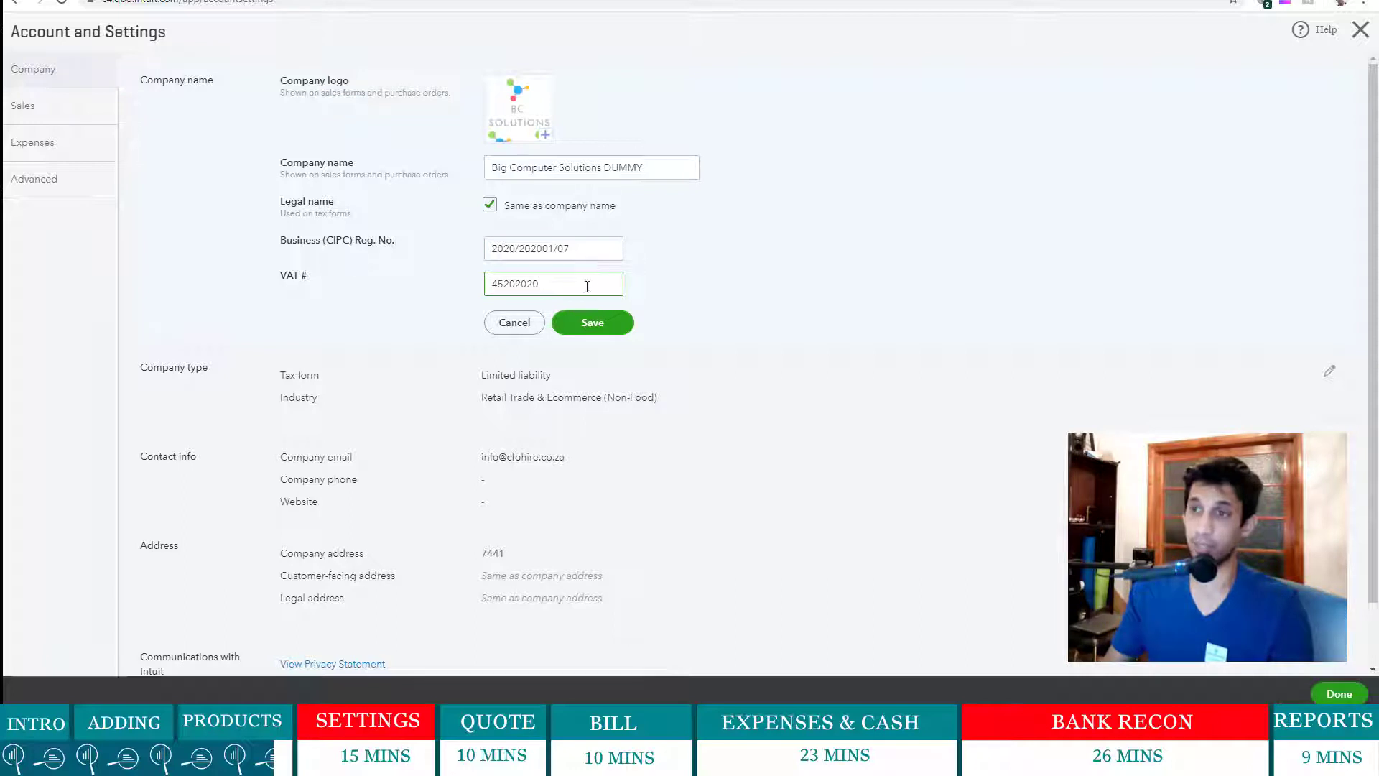
{"action": "left_click", "coordinate": [588, 323]}
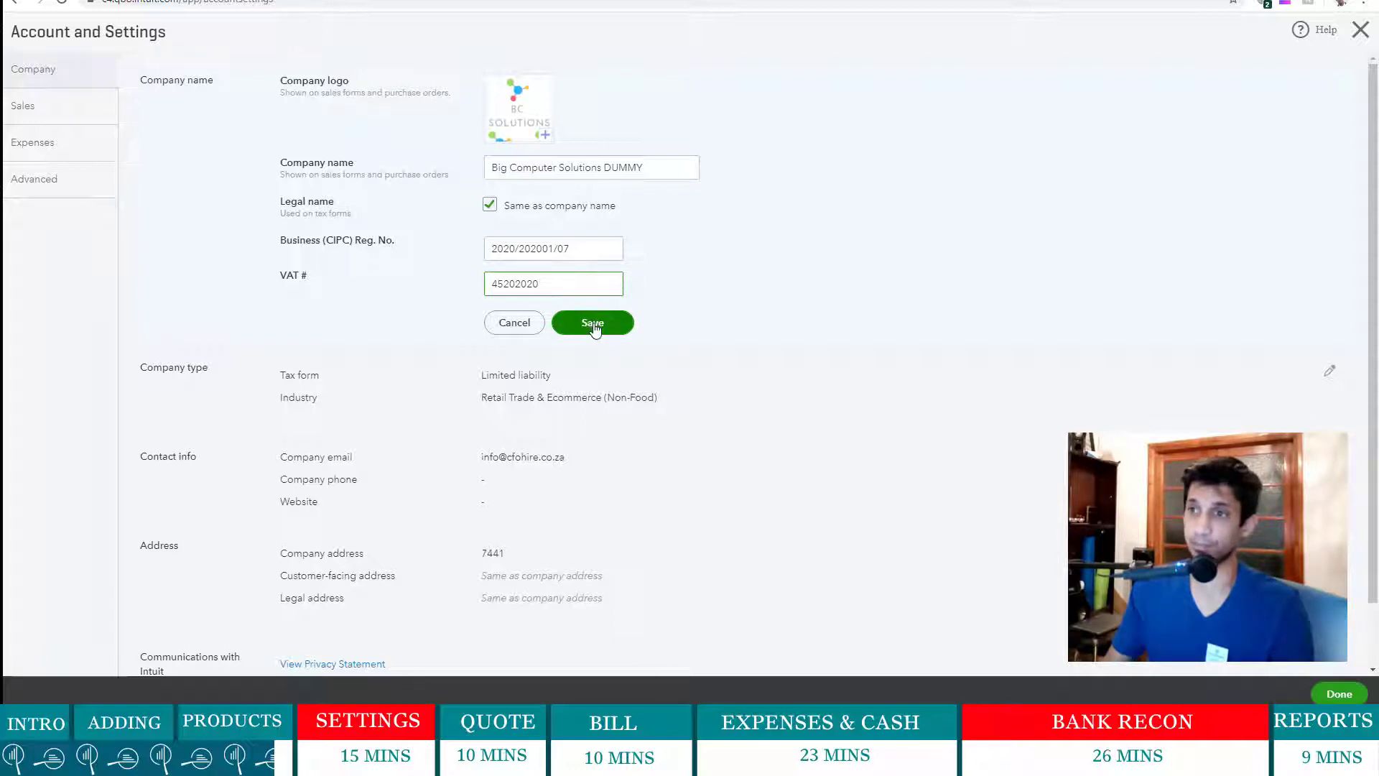
{"action": "left_click", "coordinate": [576, 288]}
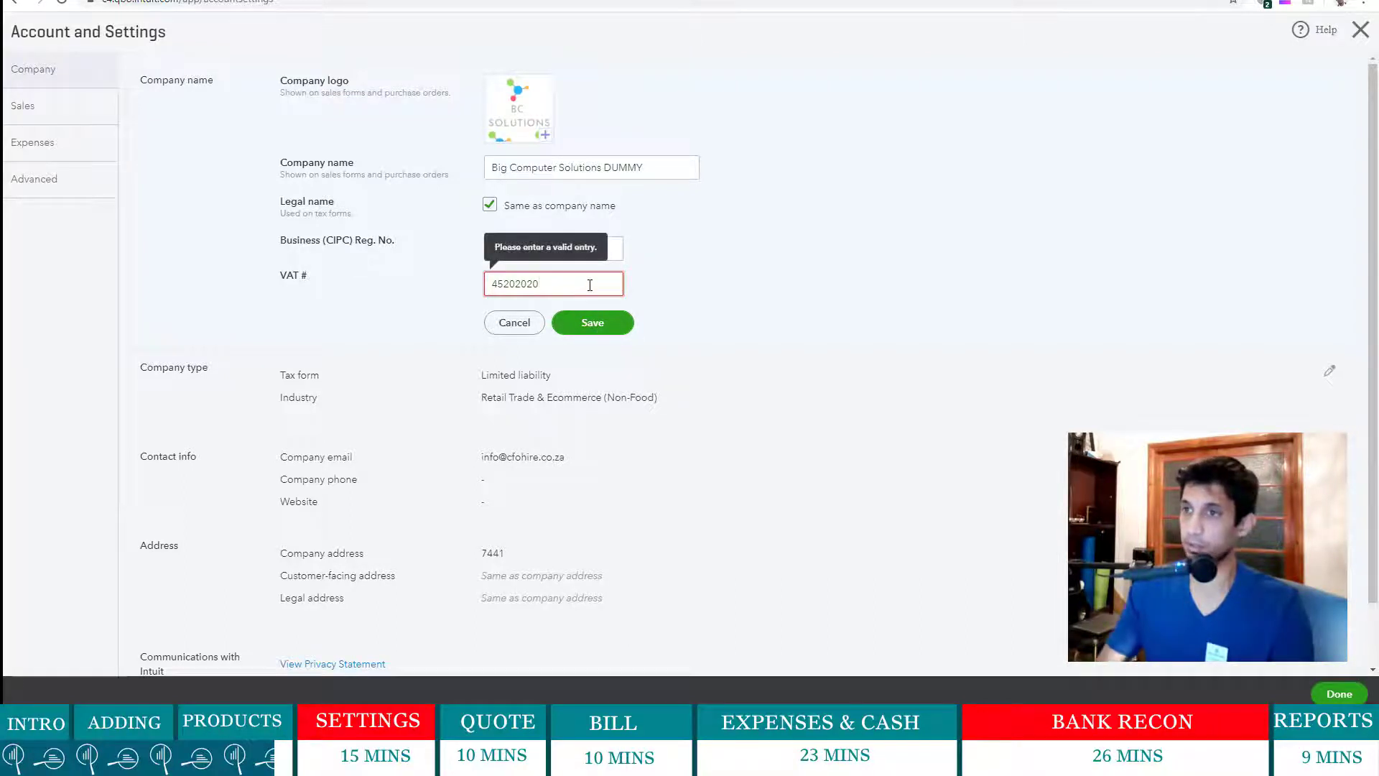
{"action": "left_click", "coordinate": [590, 322]}
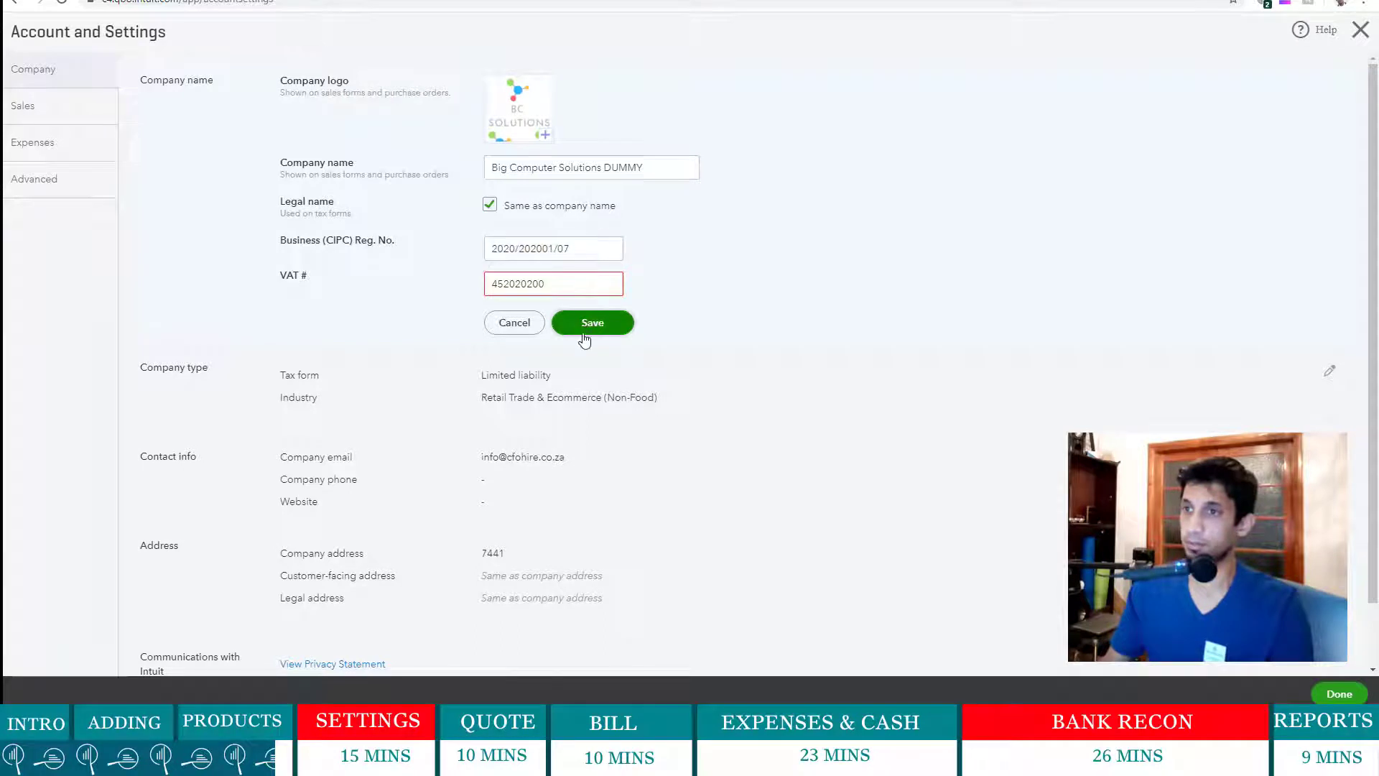
{"action": "left_click_drag", "start_coordinate": [557, 285], "coordinate": [483, 287]}
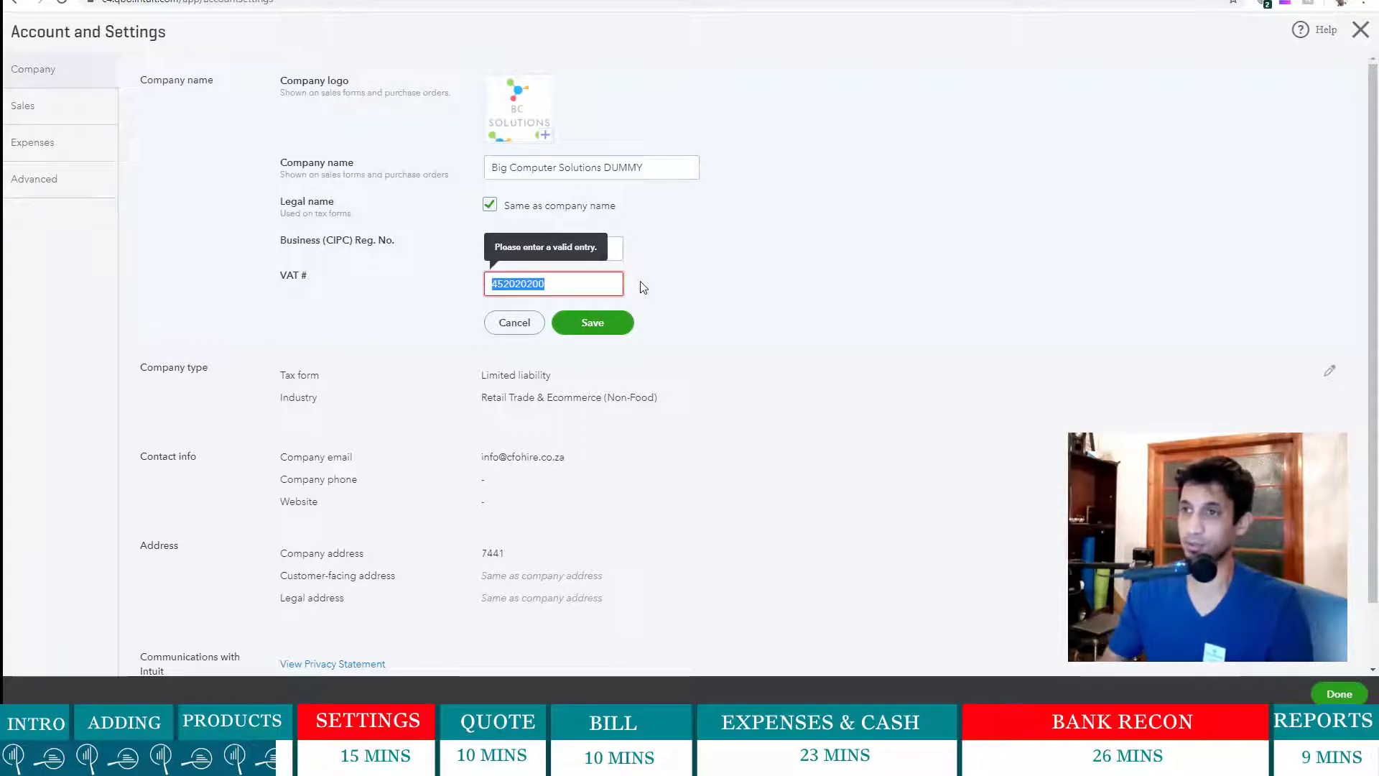
{"action": "left_click", "coordinate": [584, 281]}
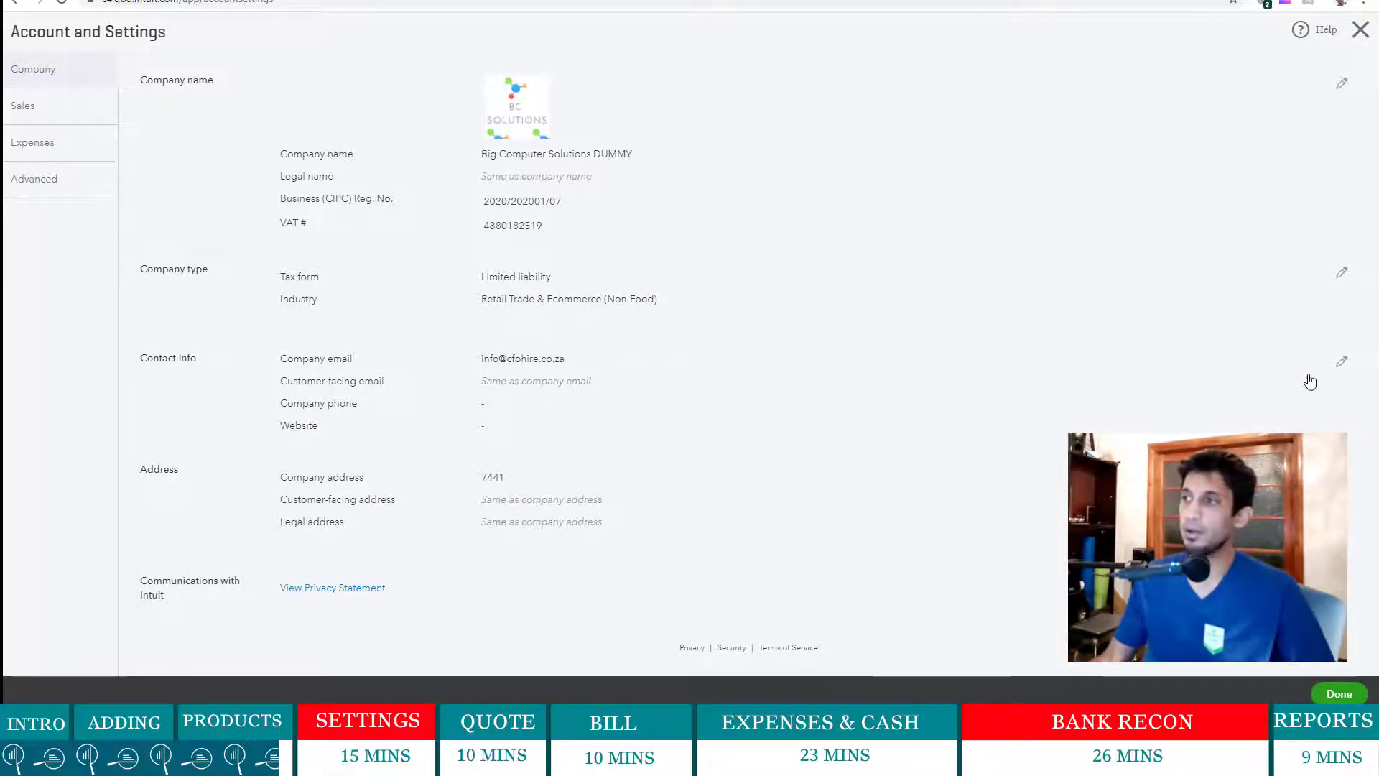
- Enter the company email and a separate customer-facing email in Contact info
{"action": "left_click", "coordinate": [1338, 364]}
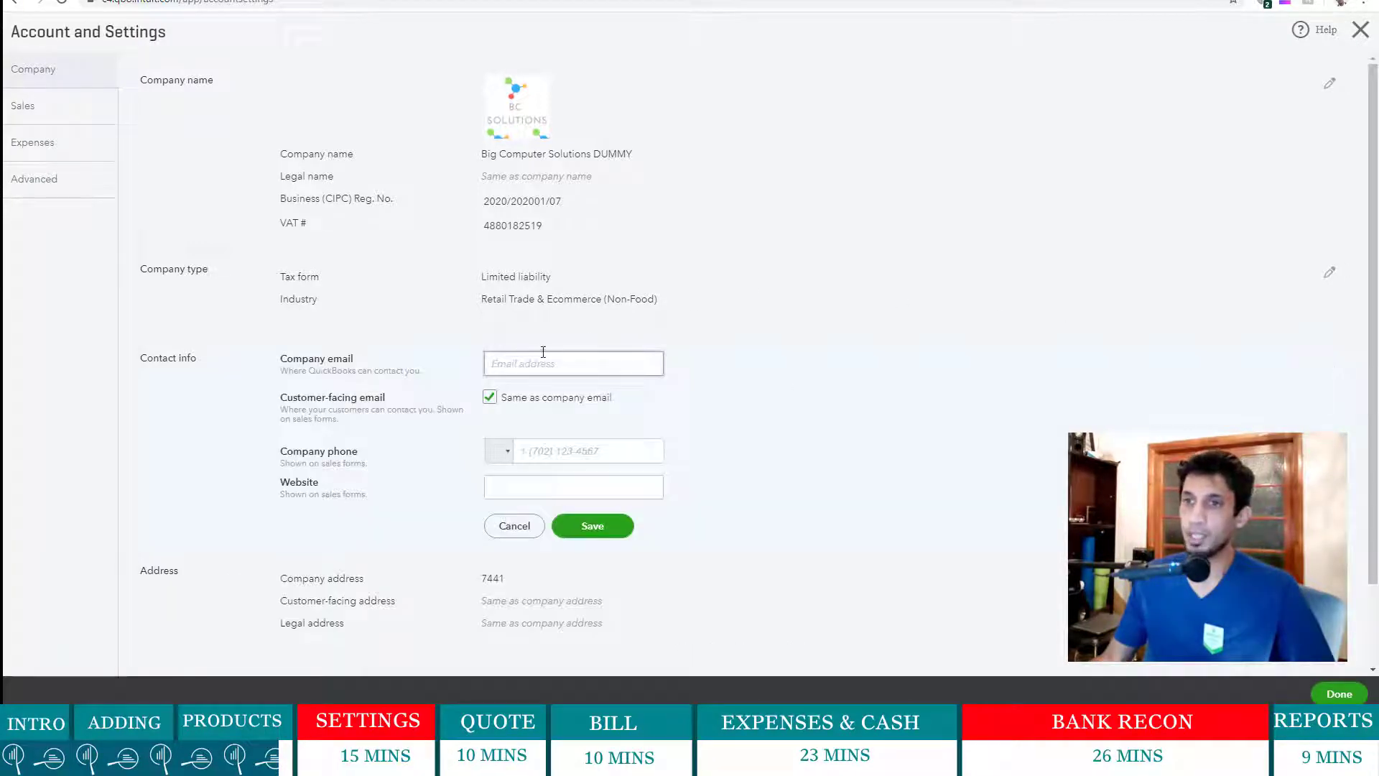
{"action": "left_click", "coordinate": [492, 403]}
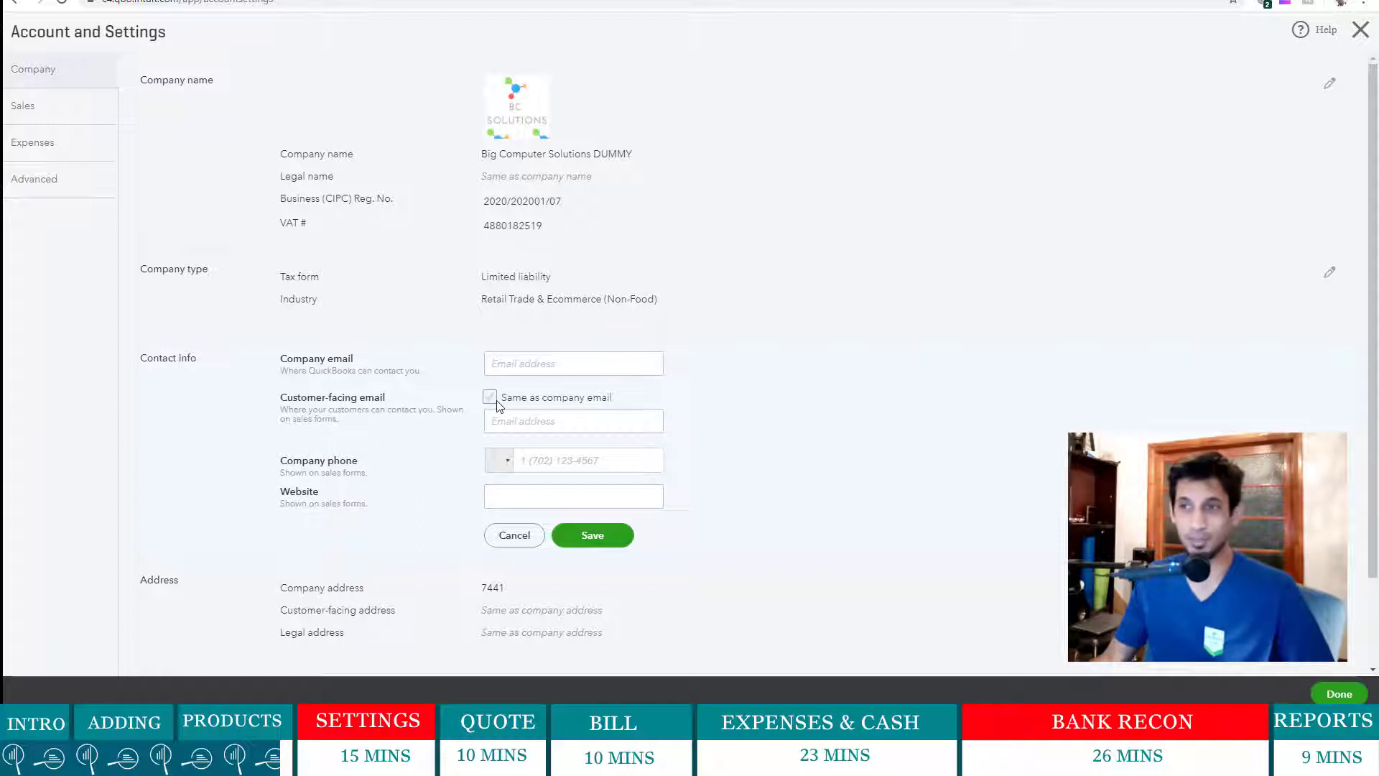
{"action": "left_click", "coordinate": [519, 365]}
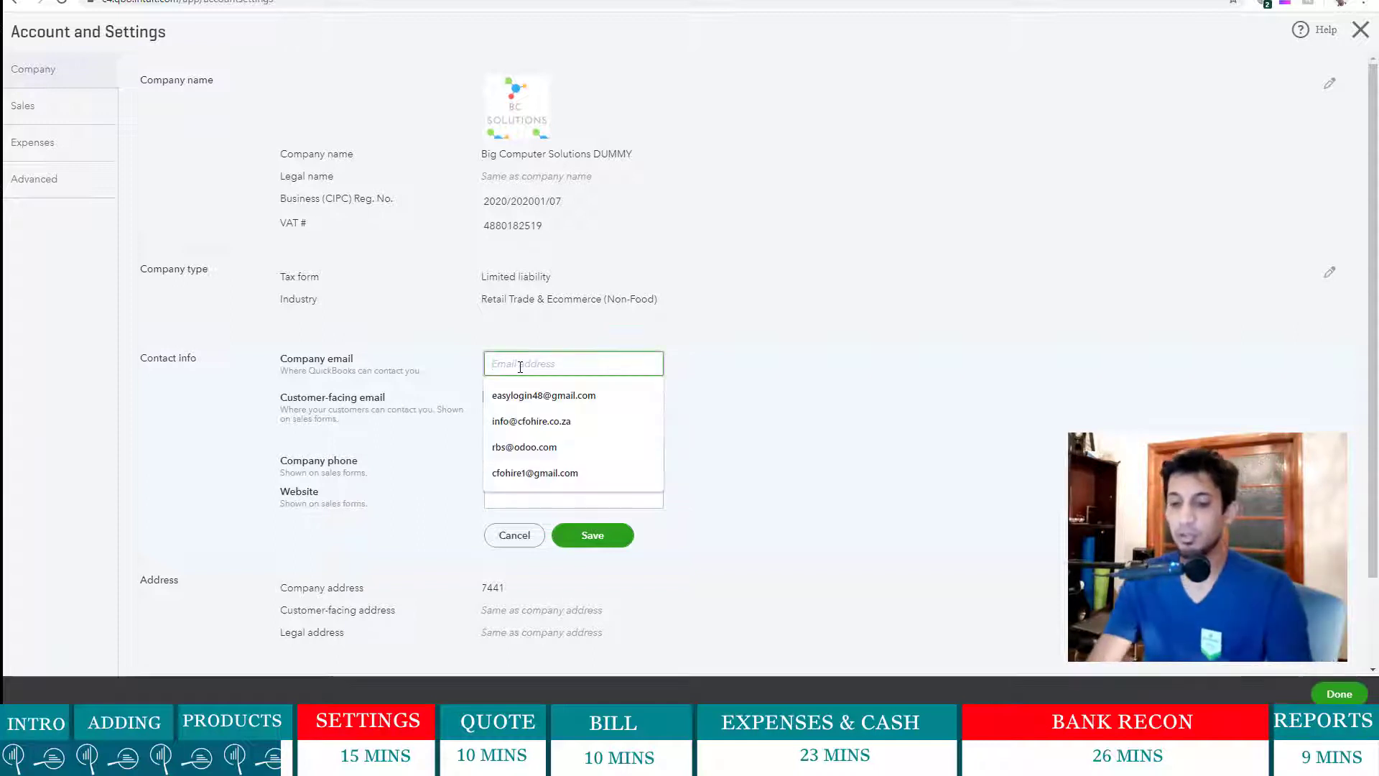
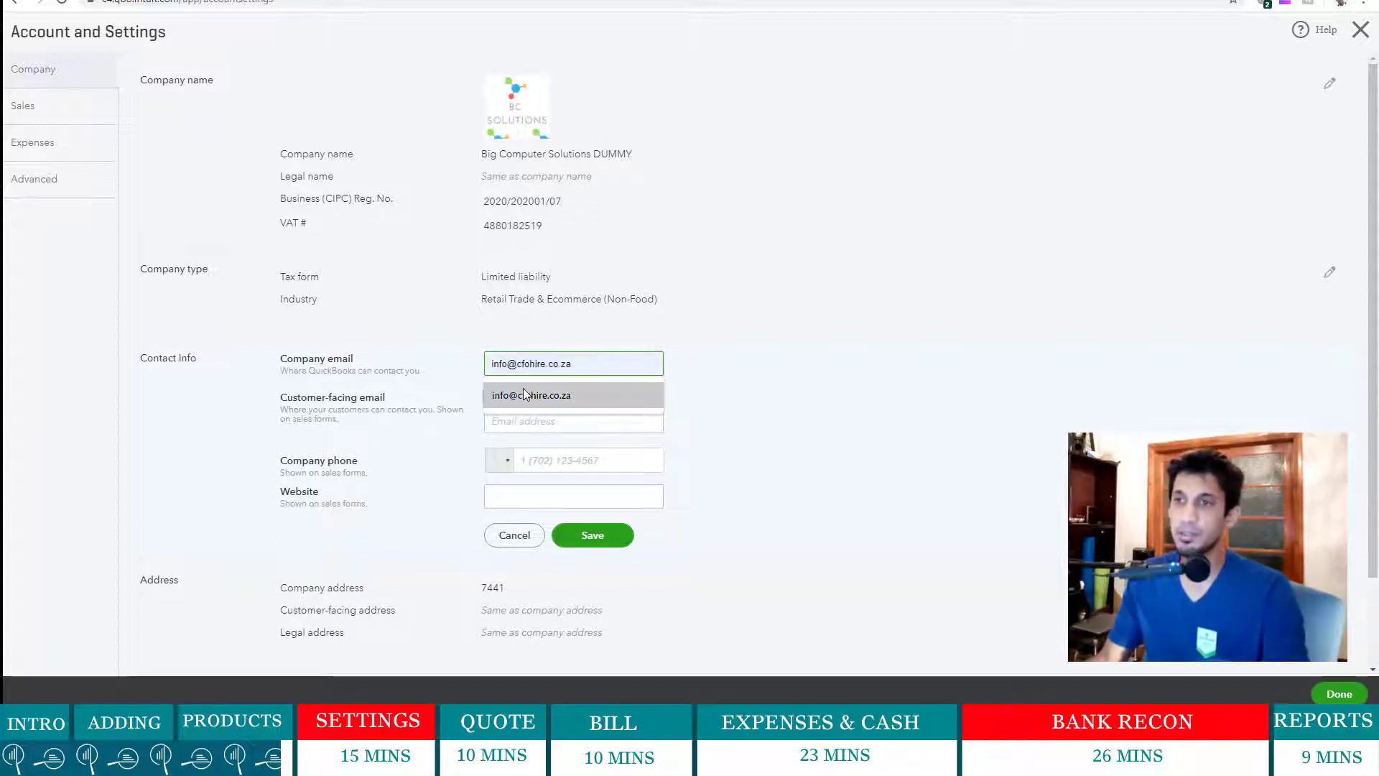
{"action": "left_click", "coordinate": [524, 394]}
{"action": "left_click", "coordinate": [525, 421]}
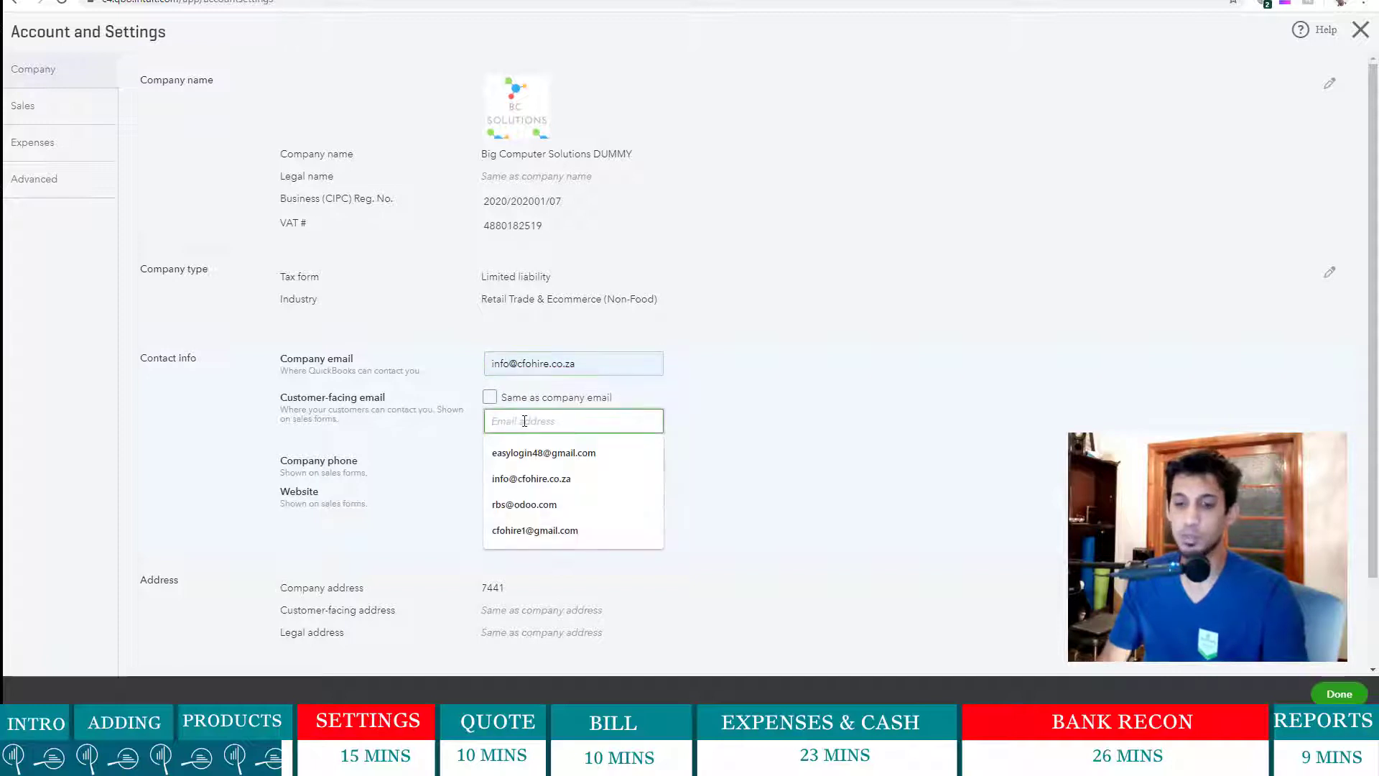
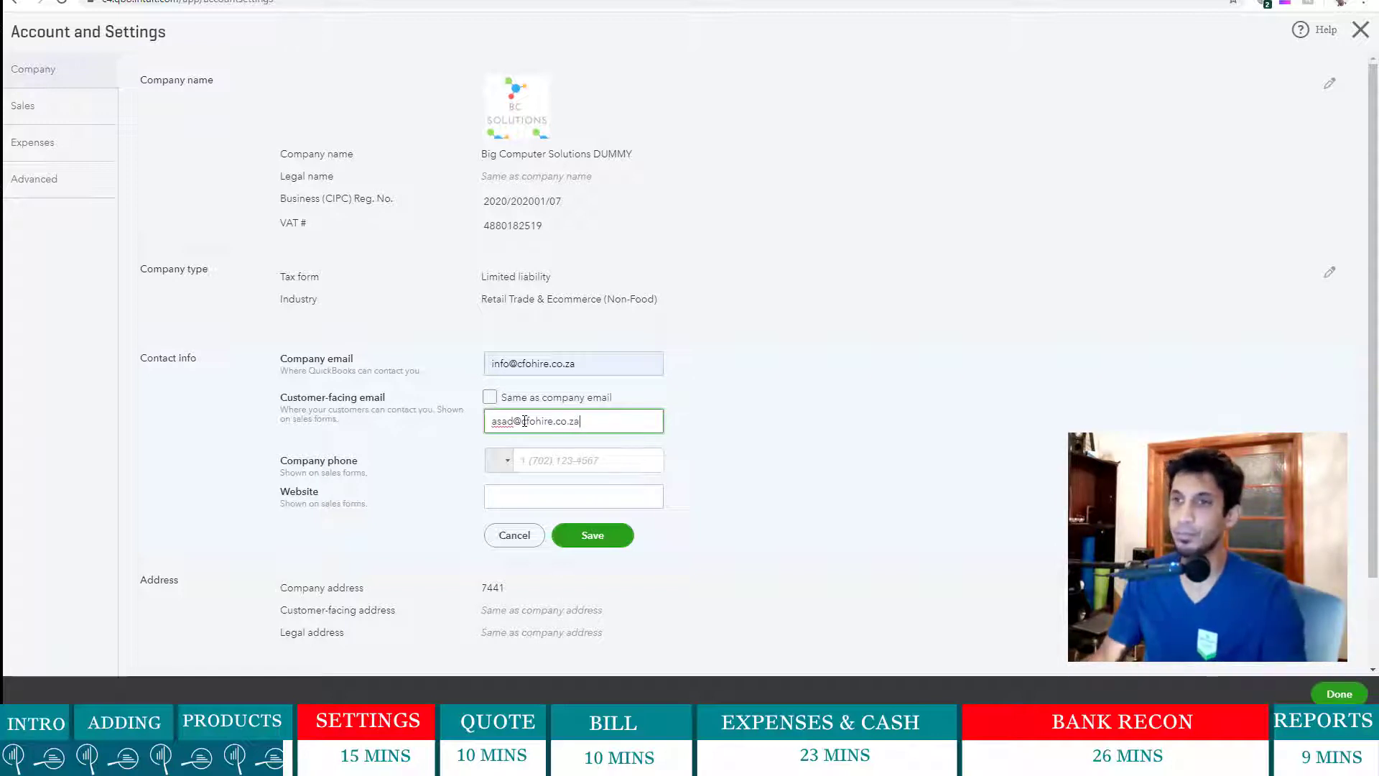
{"action": "left_click", "coordinate": [808, 460]}
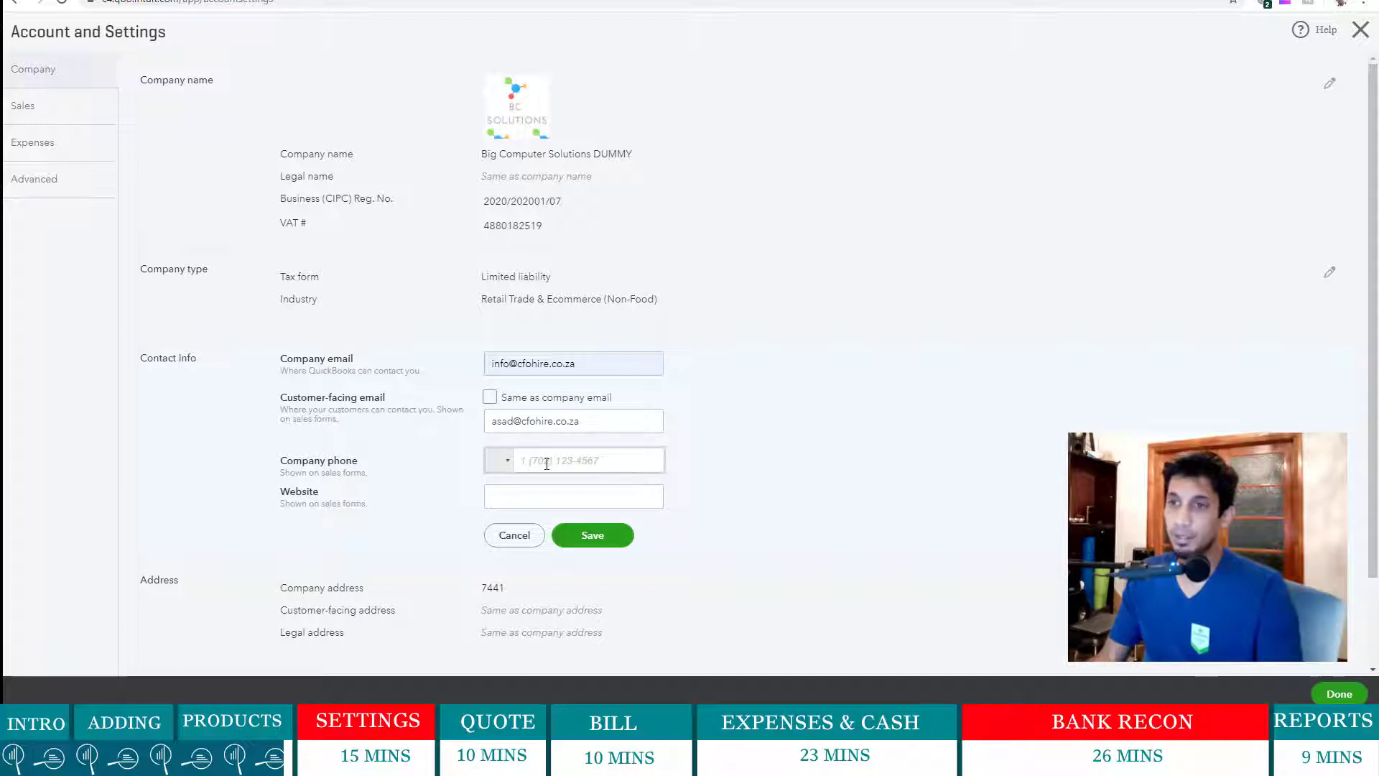
{"action": "left_click", "coordinate": [547, 499]}
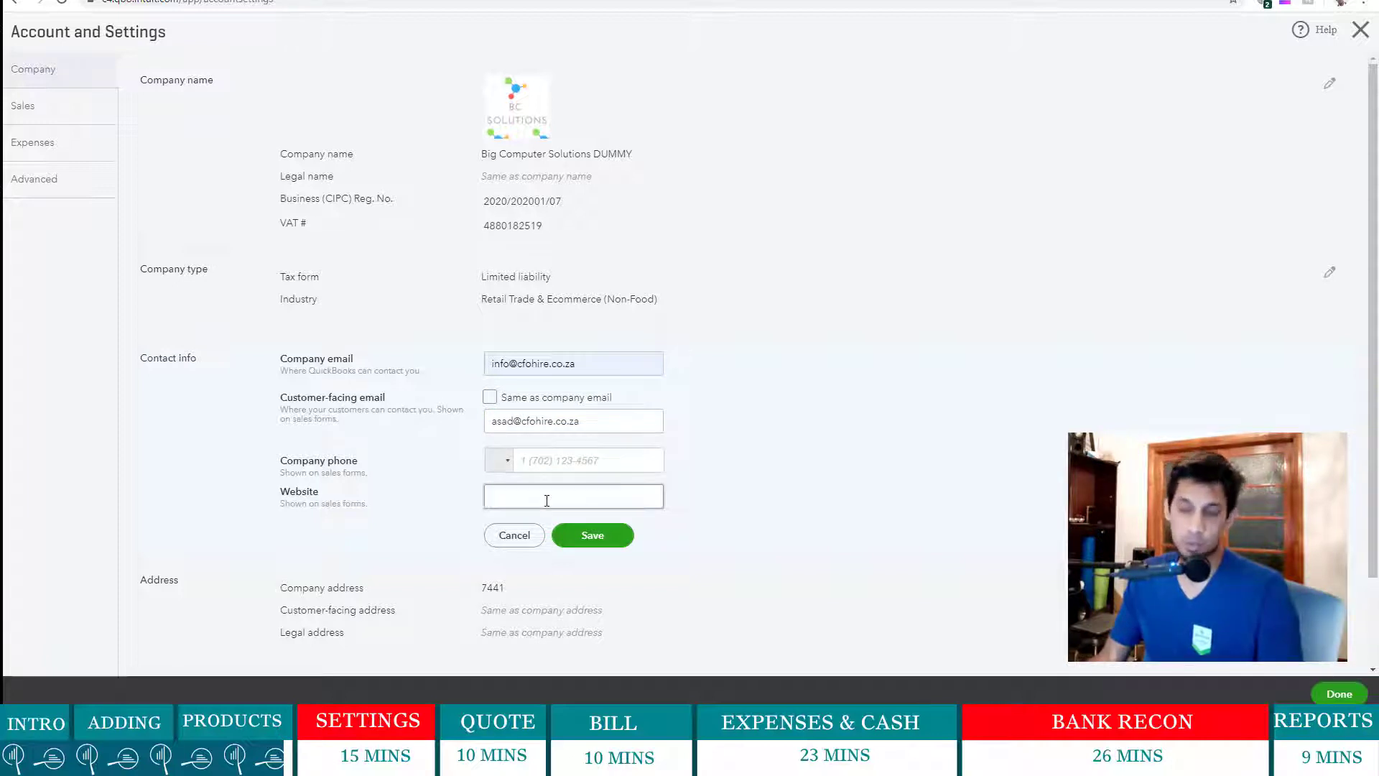
{"action": "left_click", "coordinate": [543, 461]}
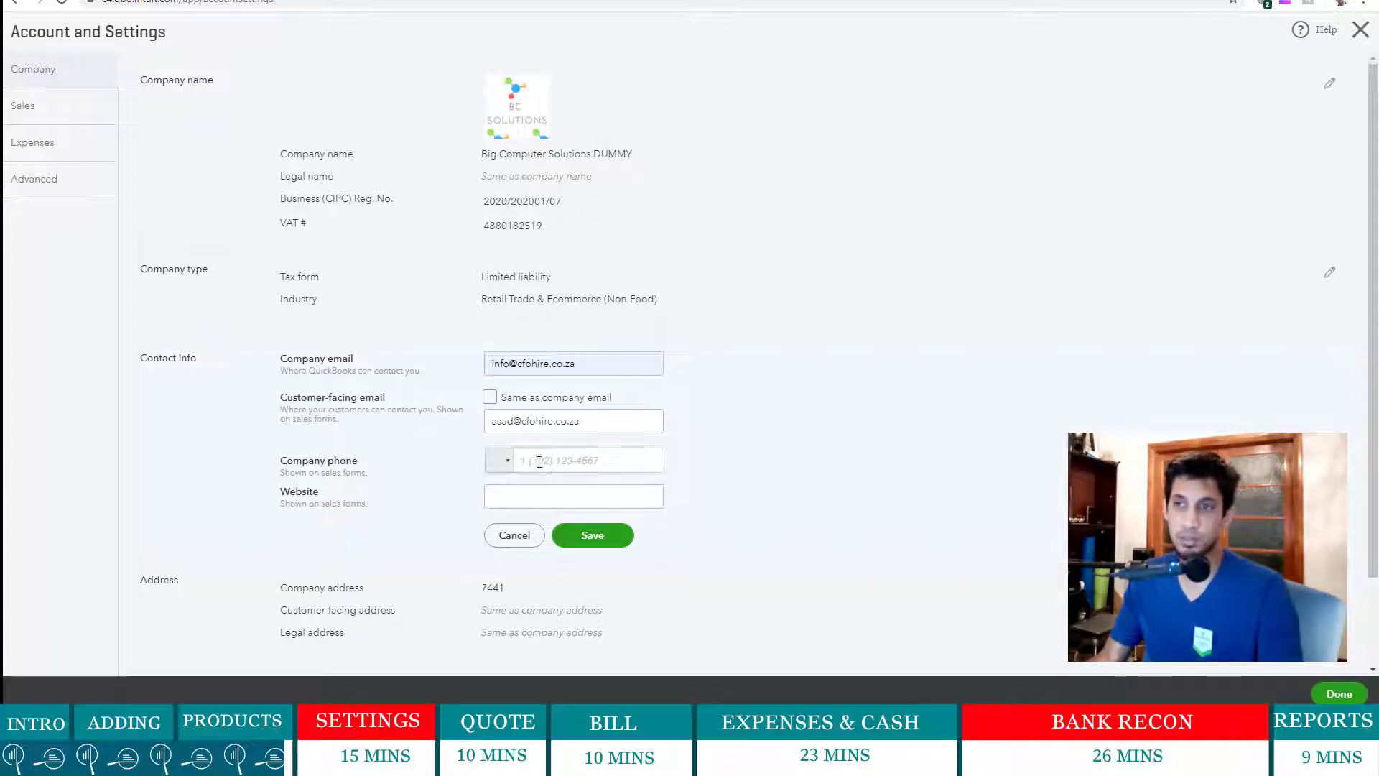
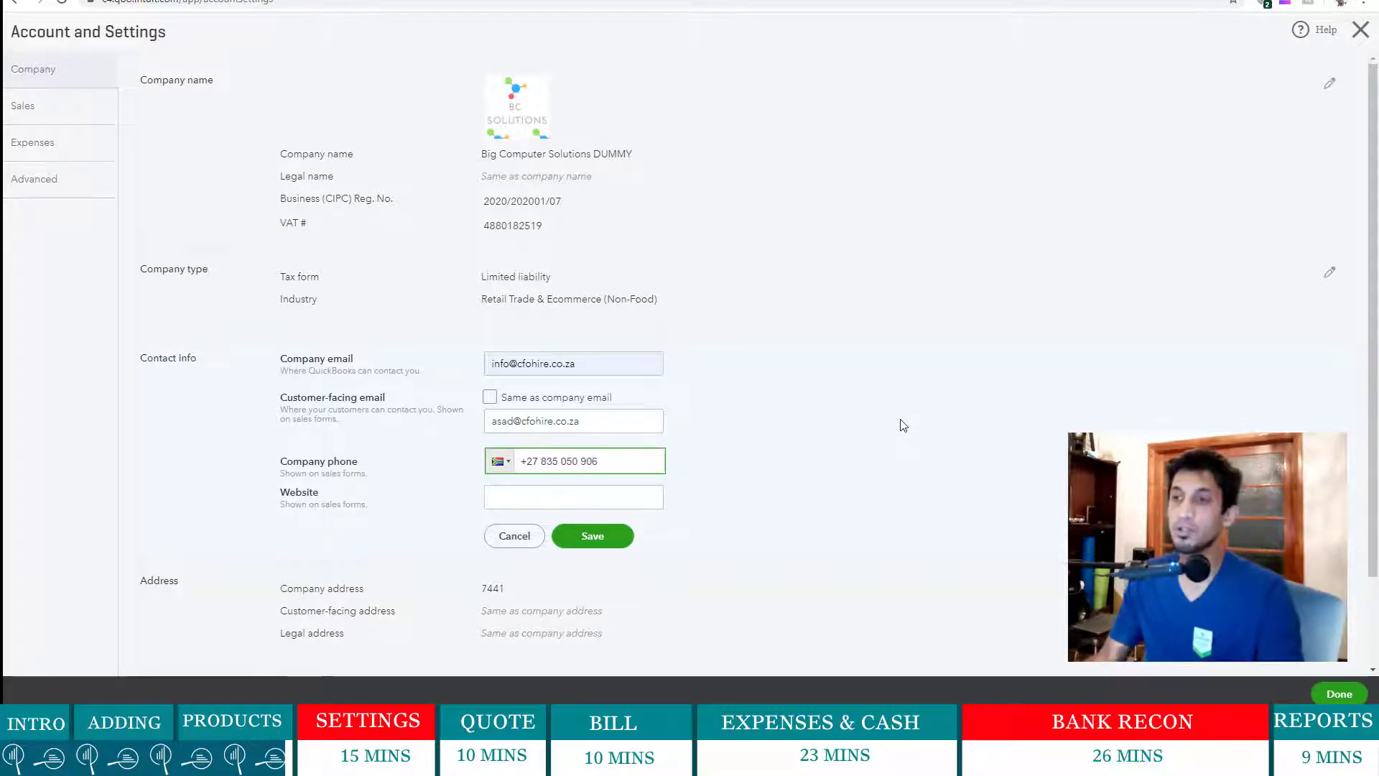
{"action": "left_click", "coordinate": [905, 457]}
{"action": "type", "text": "ww"}
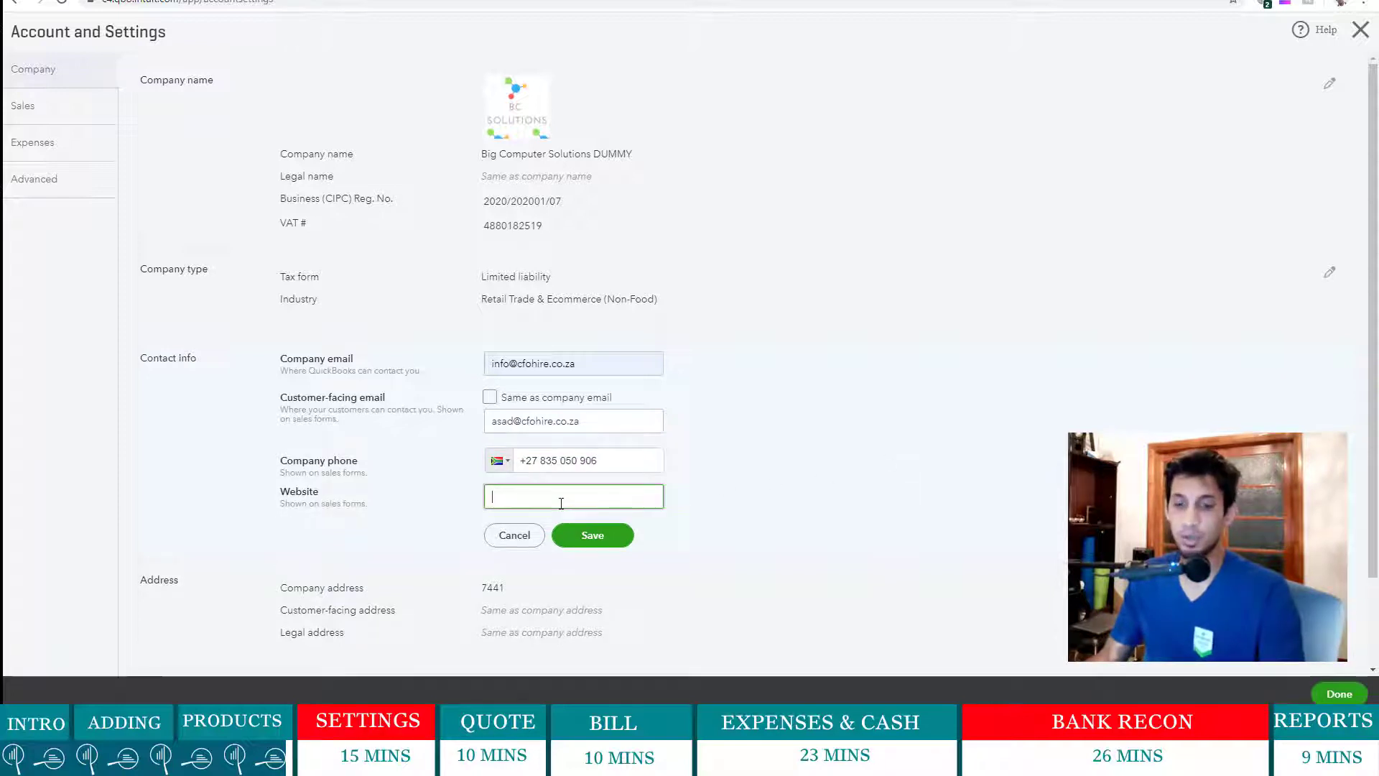
{"action": "type", "text": "w.c"}
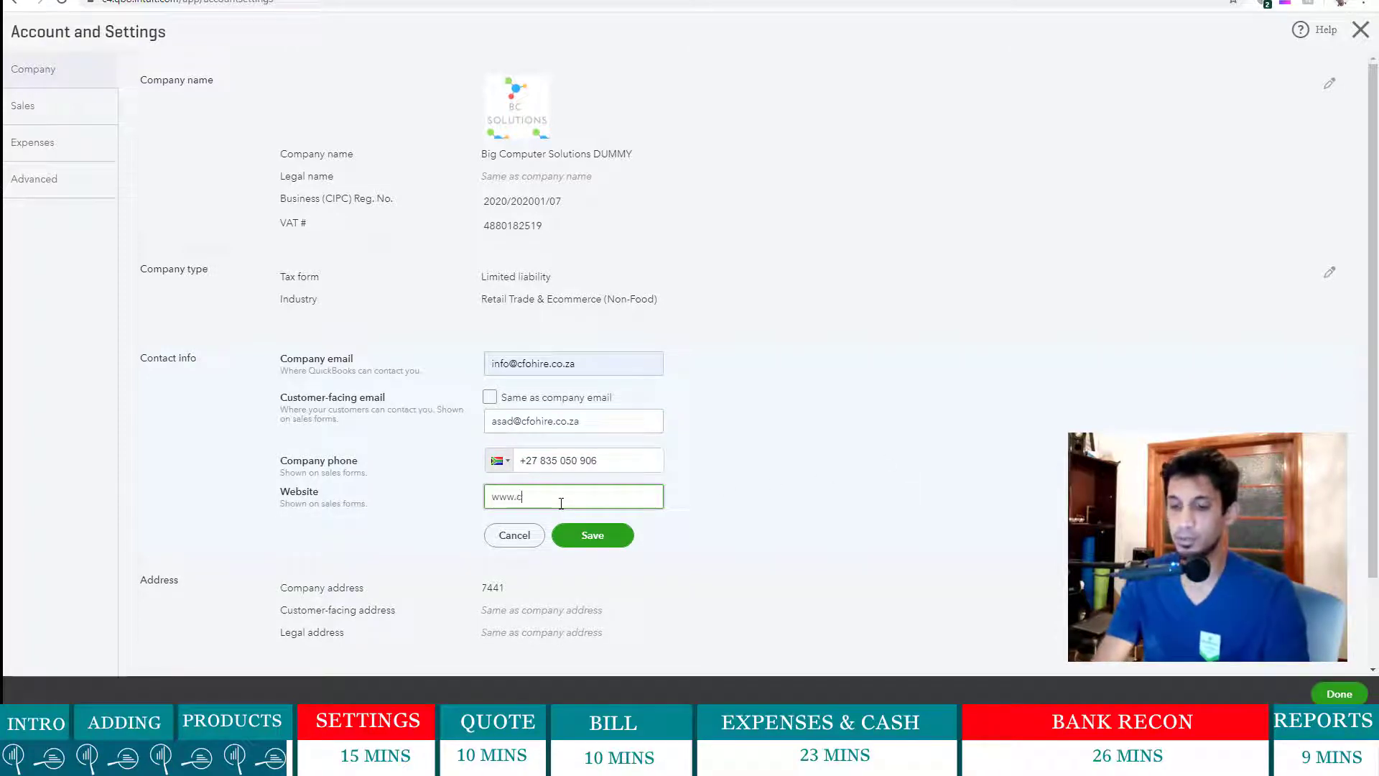
{"action": "type", "text": "fo-hire.com"}
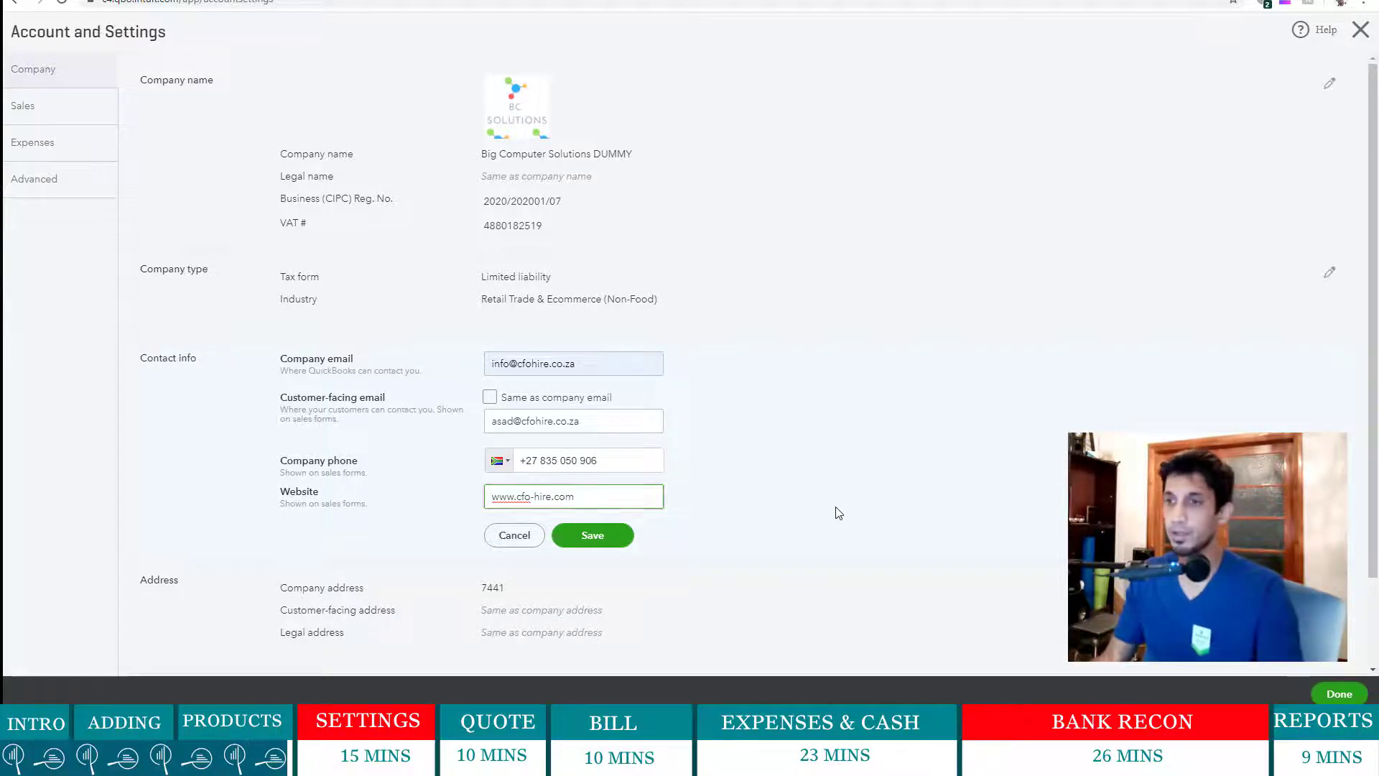
{"action": "left_click", "coordinate": [603, 537]}
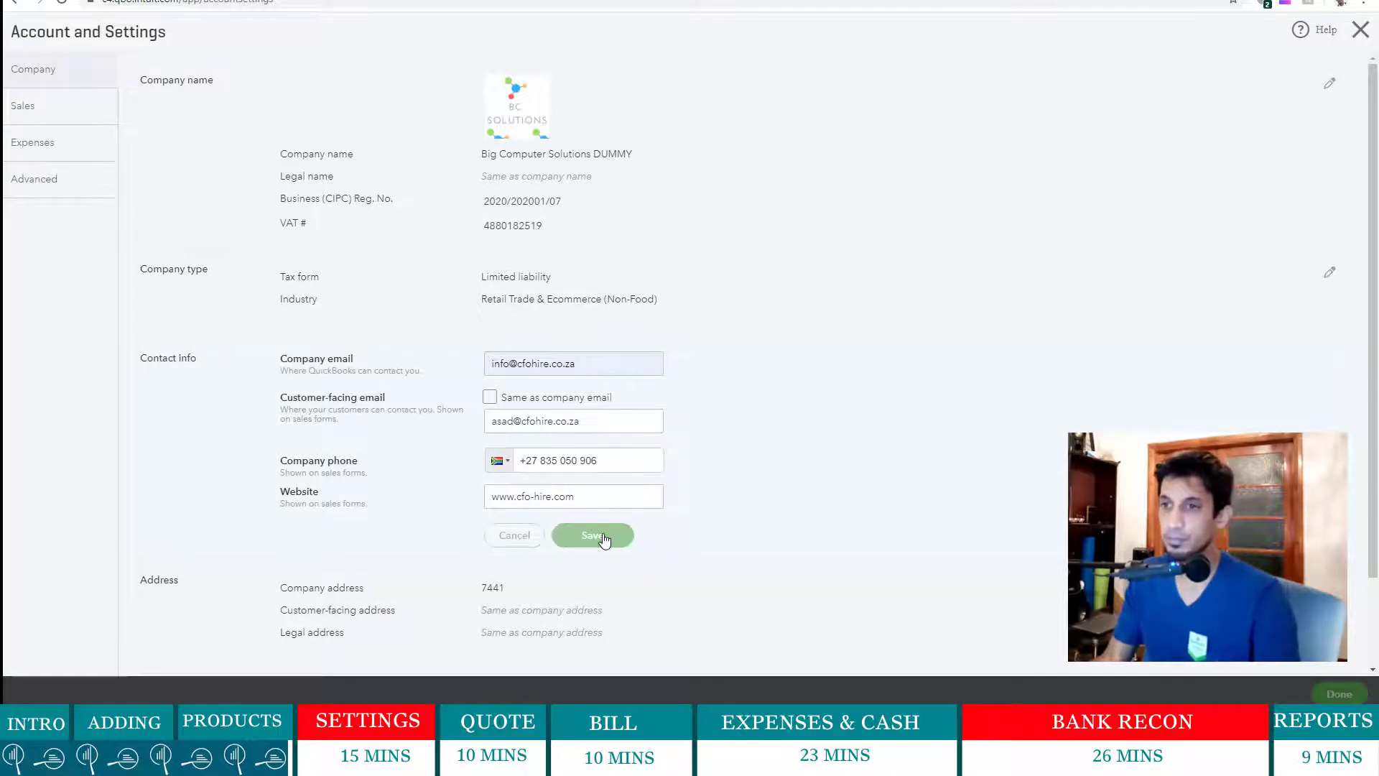
- Enter the company's street and suburb, change the postcode to 8001, and save the address
{"action": "left_click", "coordinate": [537, 501]}
{"action": "left_click", "coordinate": [517, 481]}
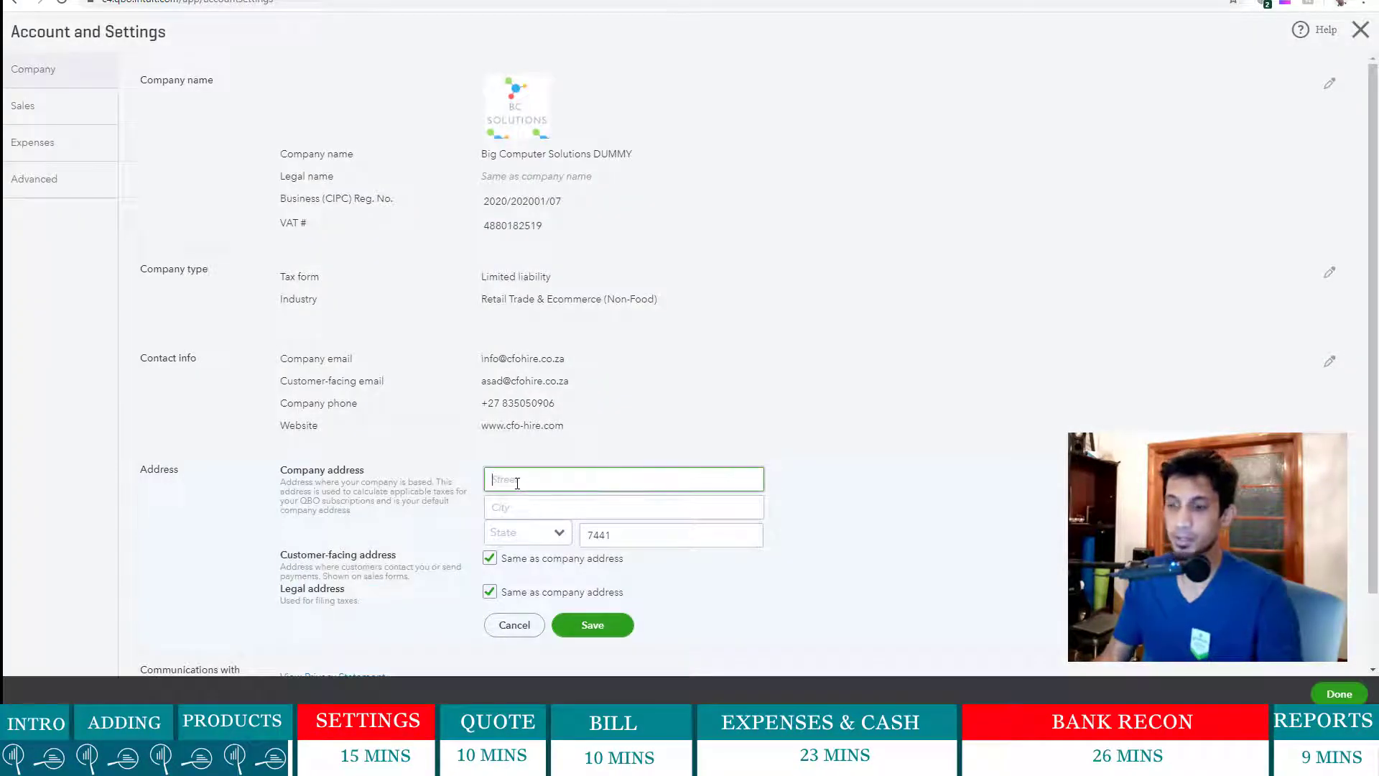
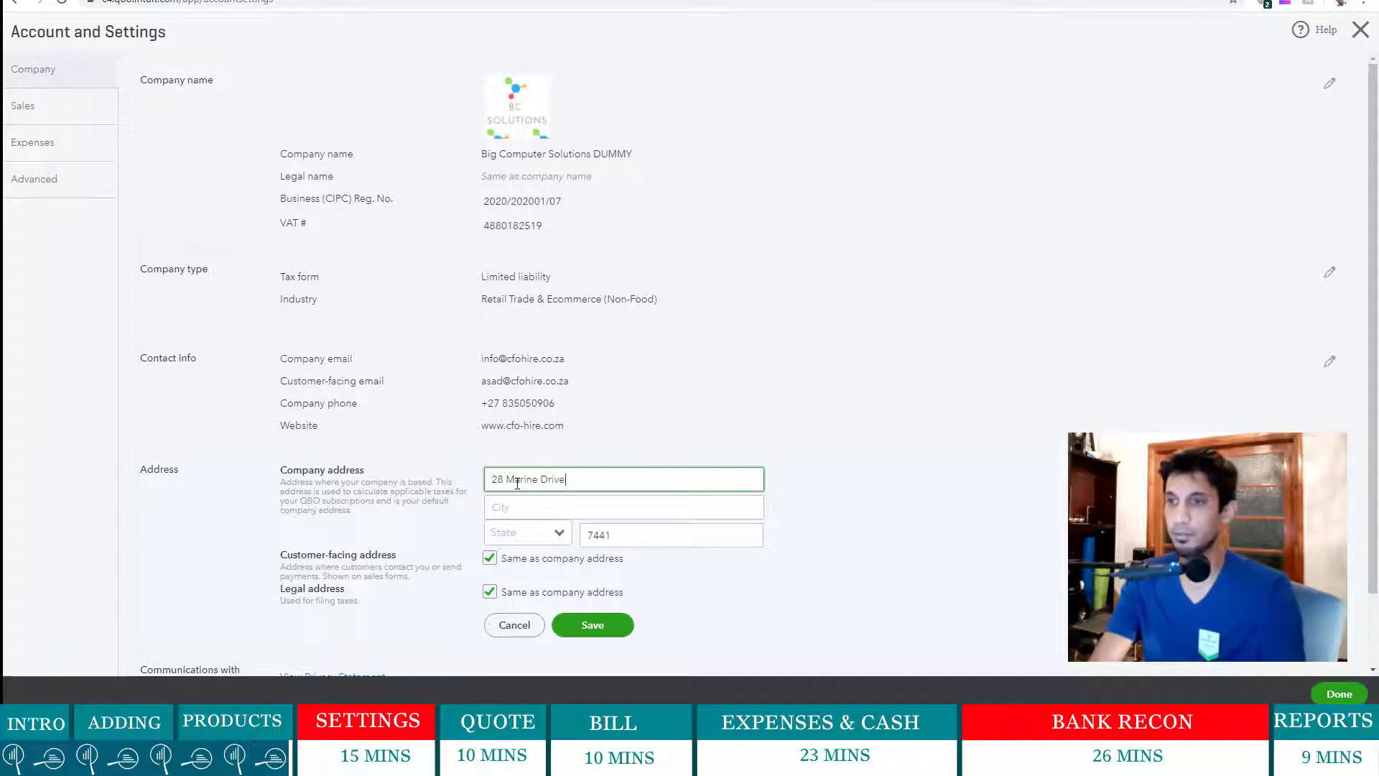
{"action": "key", "text": "Tab"}
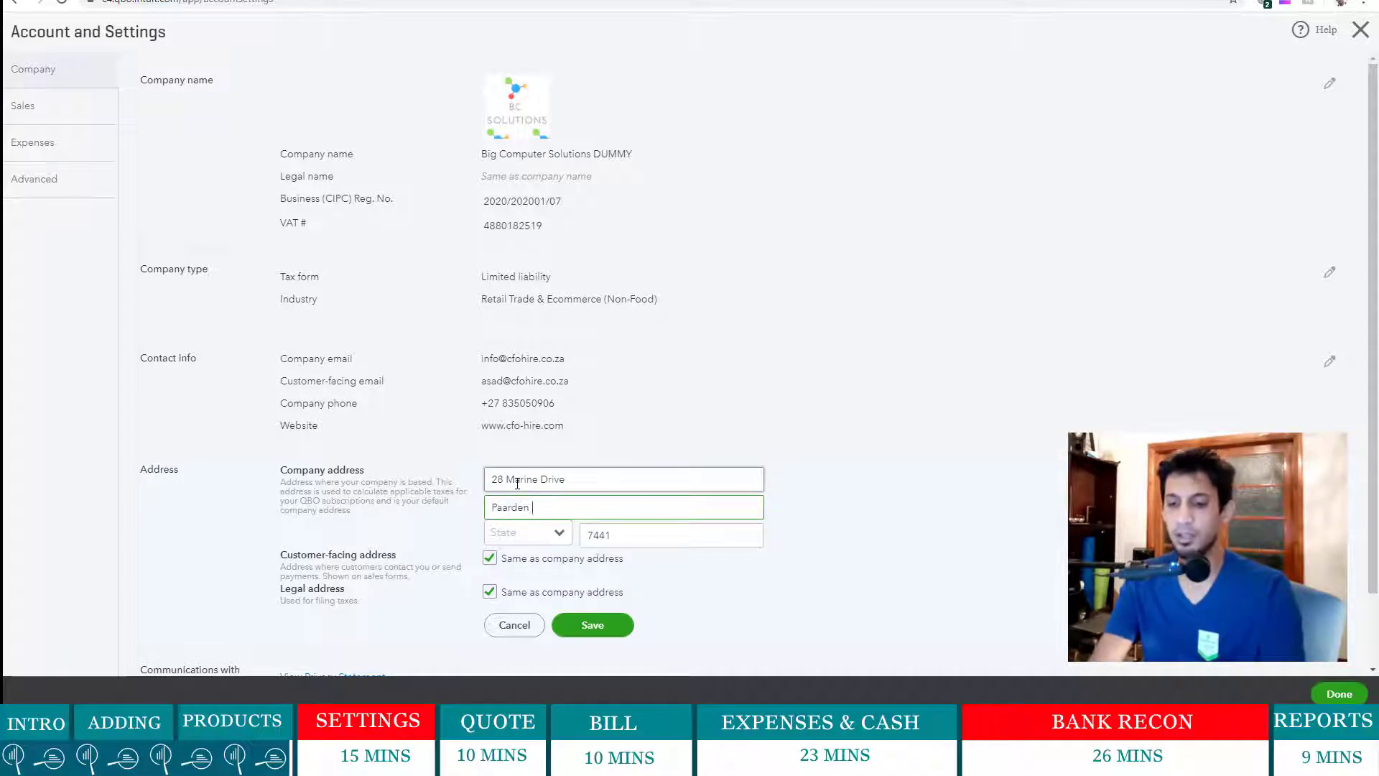
{"action": "type", "text": "Paarden Eiland"}
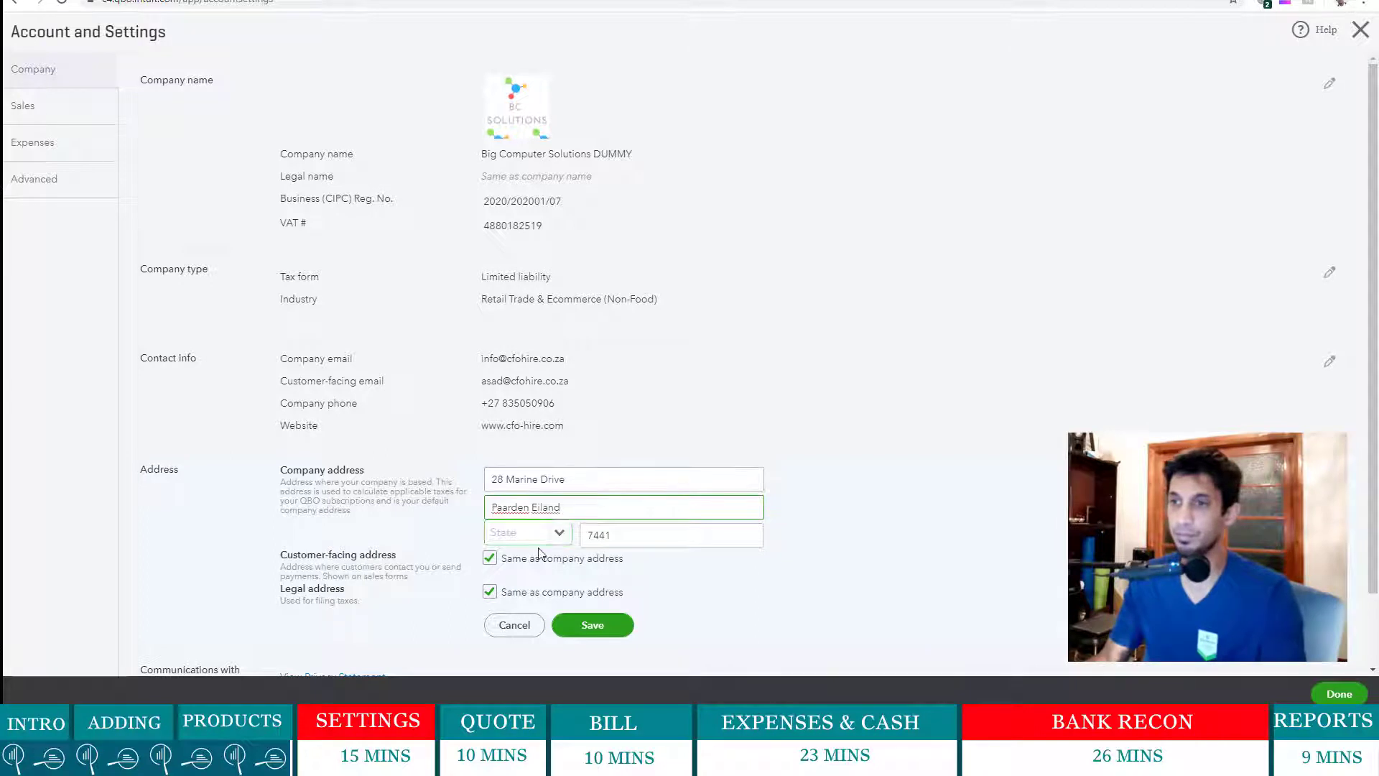
{"action": "double_click", "coordinate": [641, 533]}
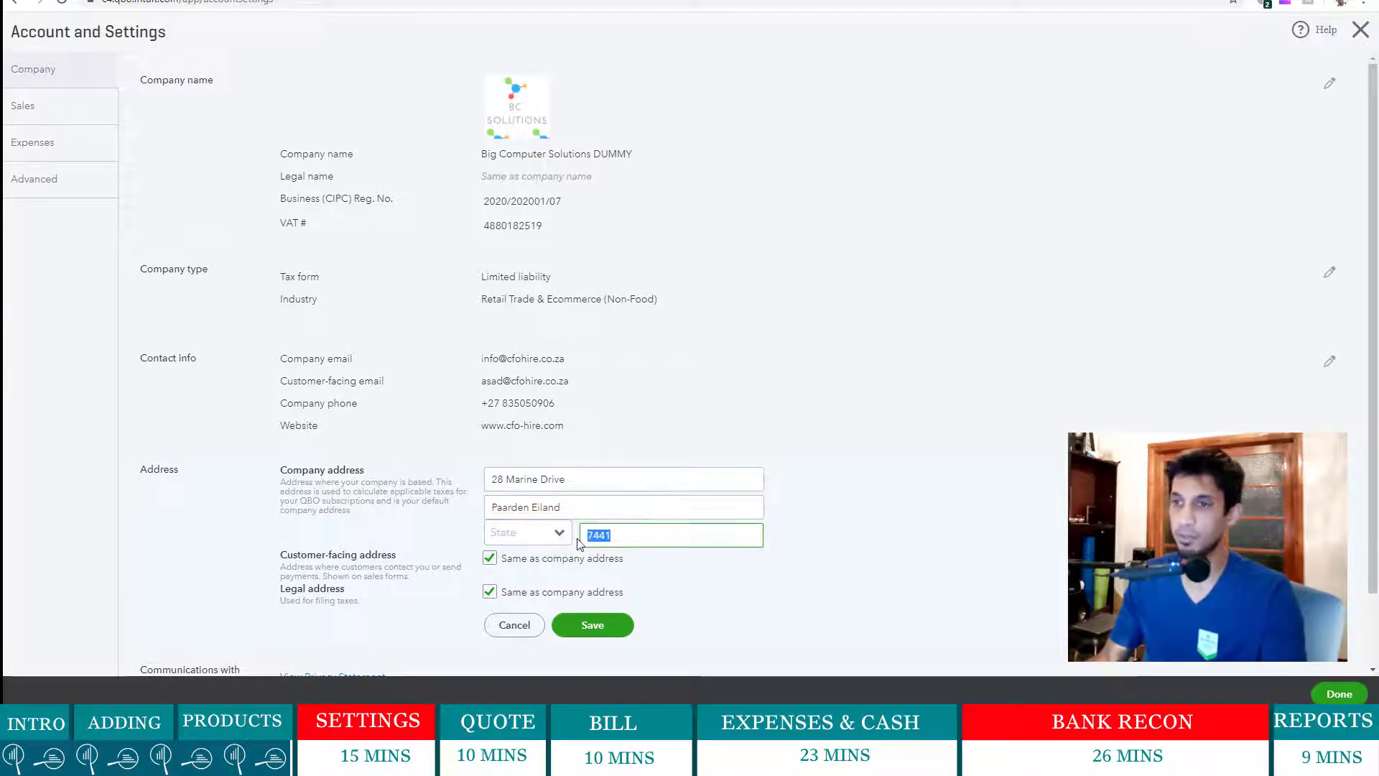
{"action": "type", "text": "800"}
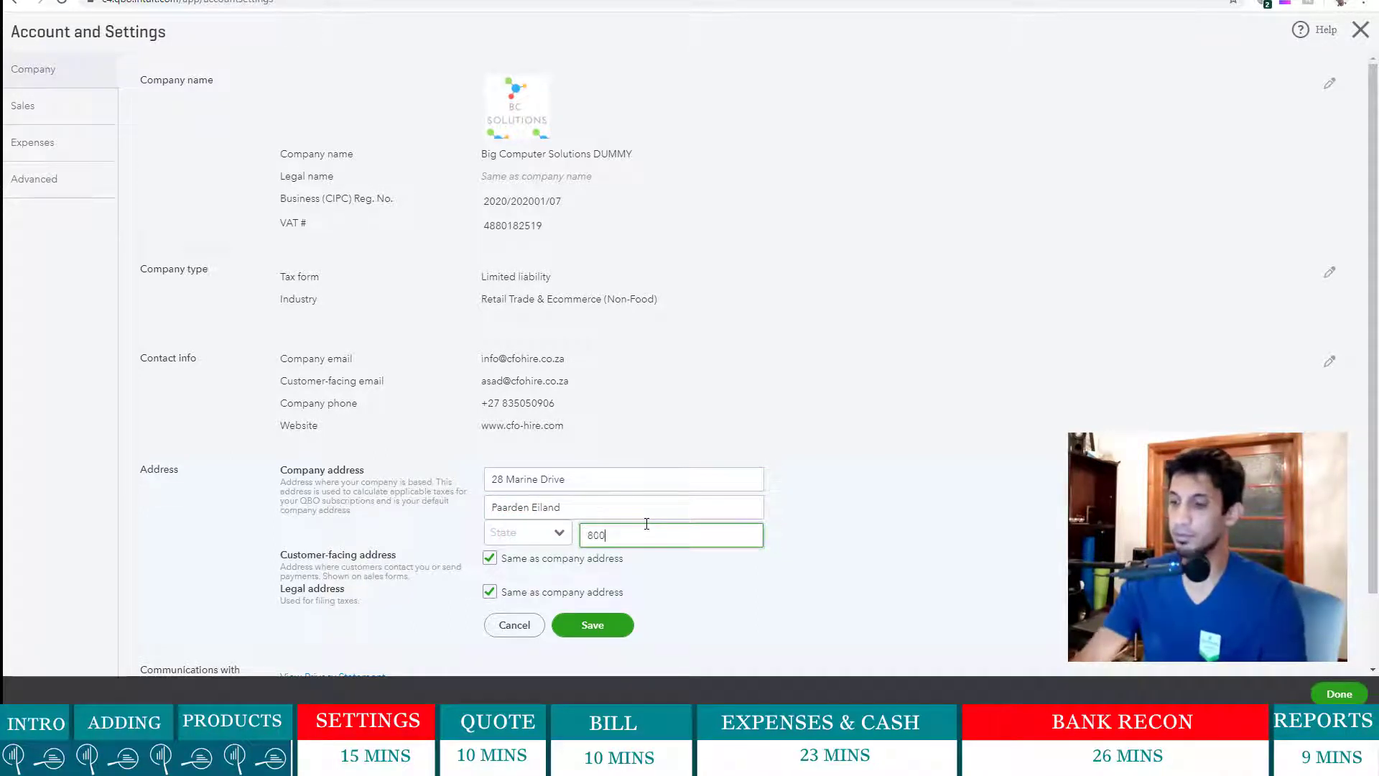
{"action": "key", "text": "BackSpace"}
{"action": "key", "text": "BackSpace"}
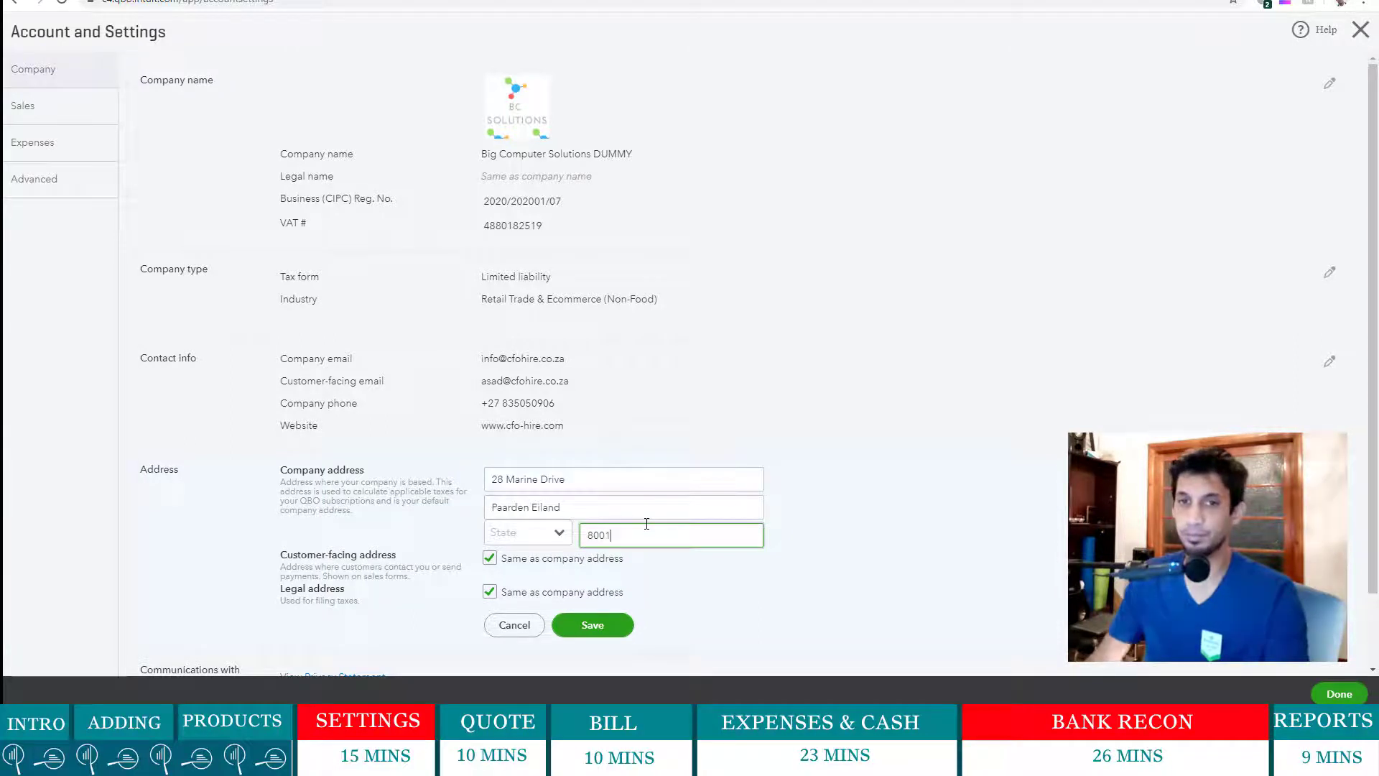
{"action": "left_click", "coordinate": [594, 625]}
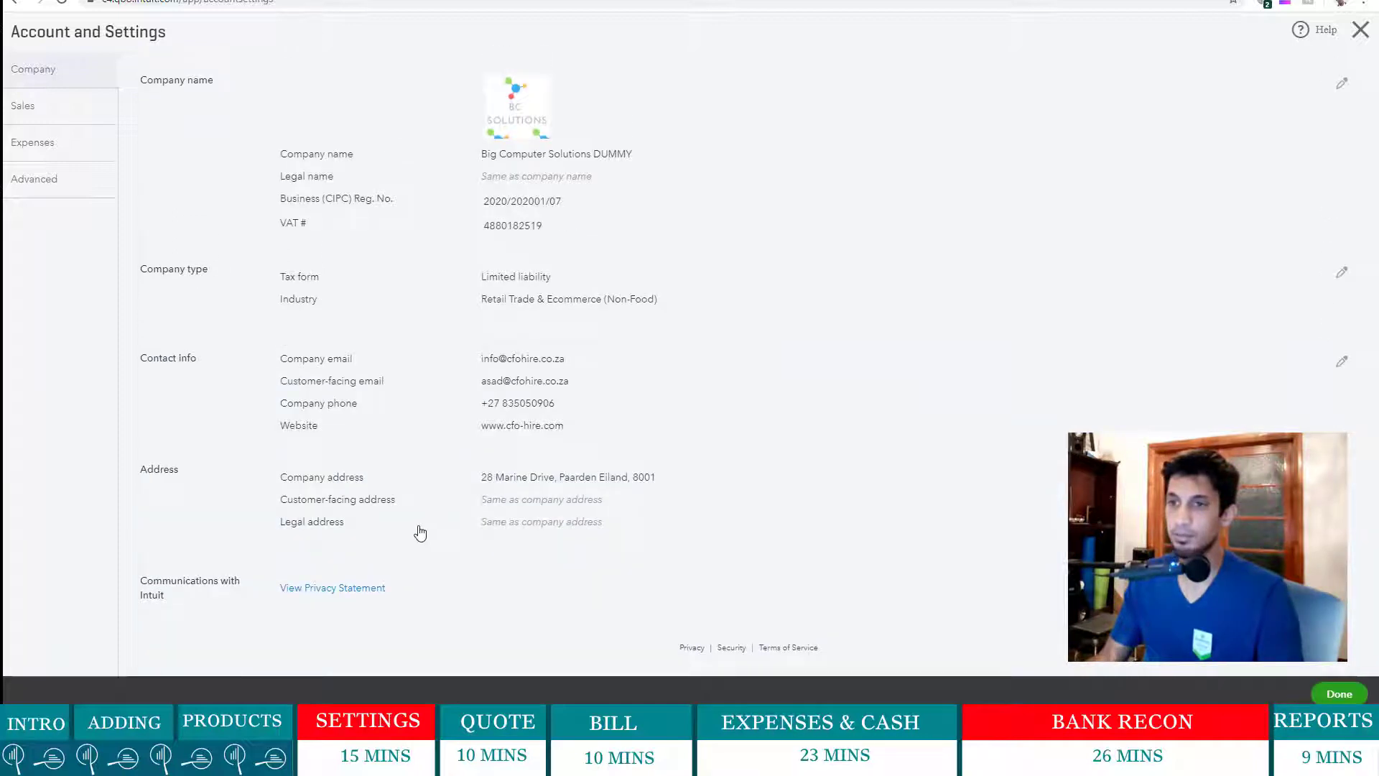
- From Sales settings, customise the look and feel and edit the Standard invoice style
{"action": "left_click", "coordinate": [44, 117]}
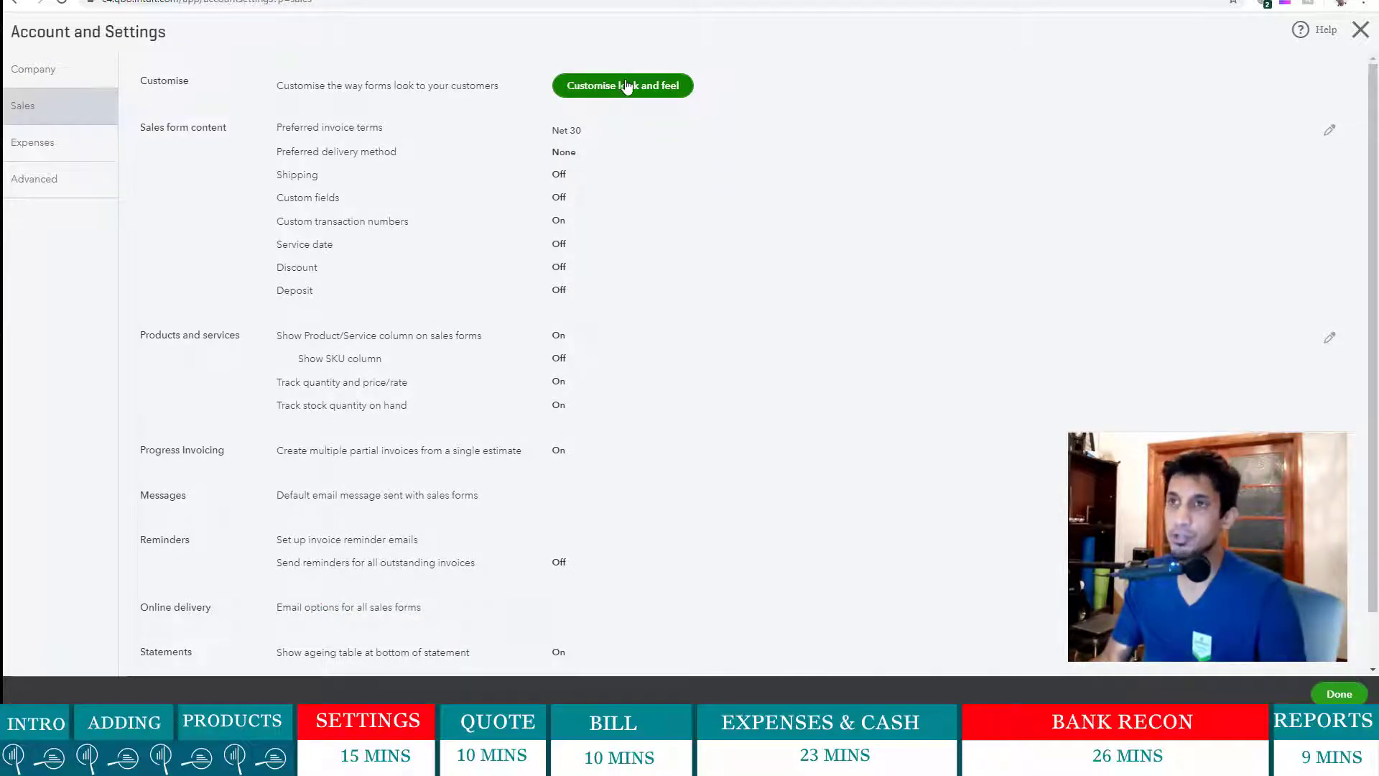
{"action": "left_click", "coordinate": [653, 90]}
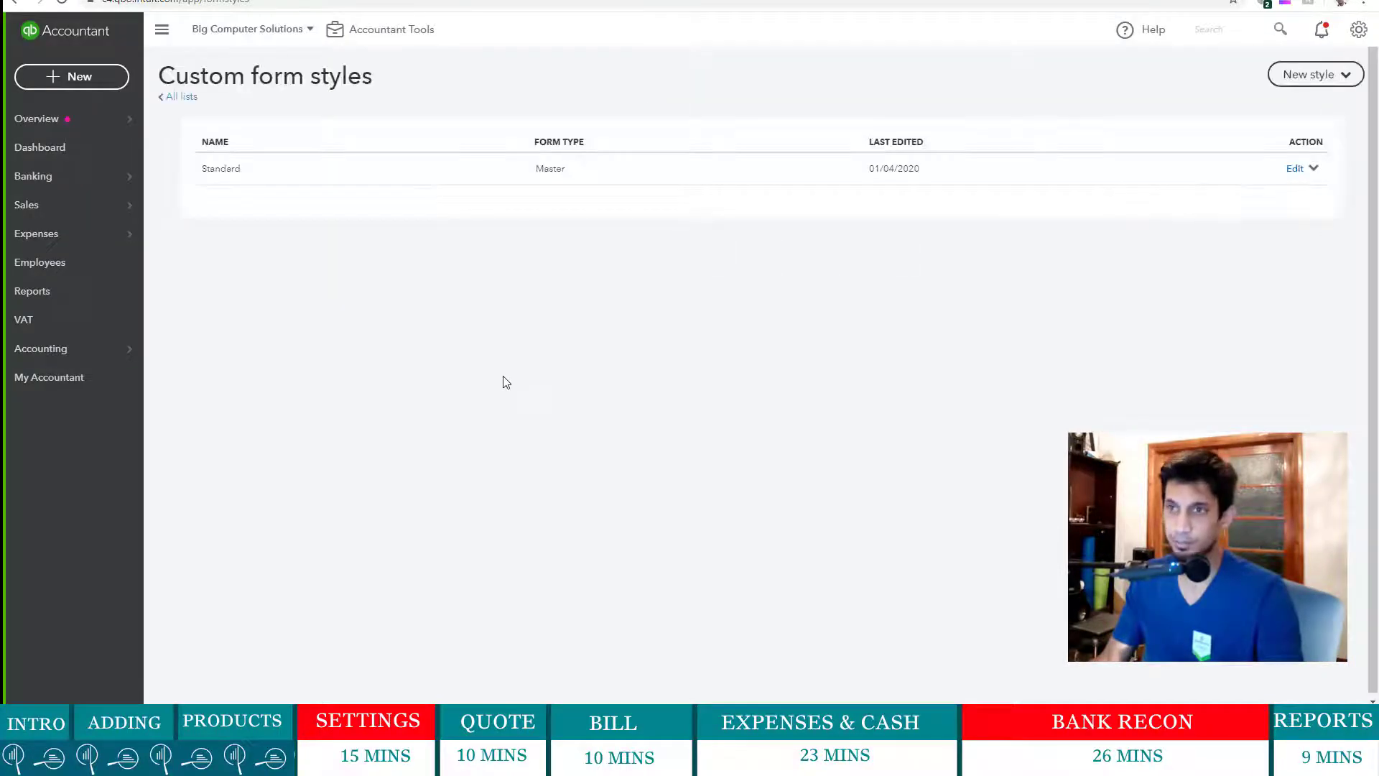
{"action": "left_click", "coordinate": [1298, 171]}
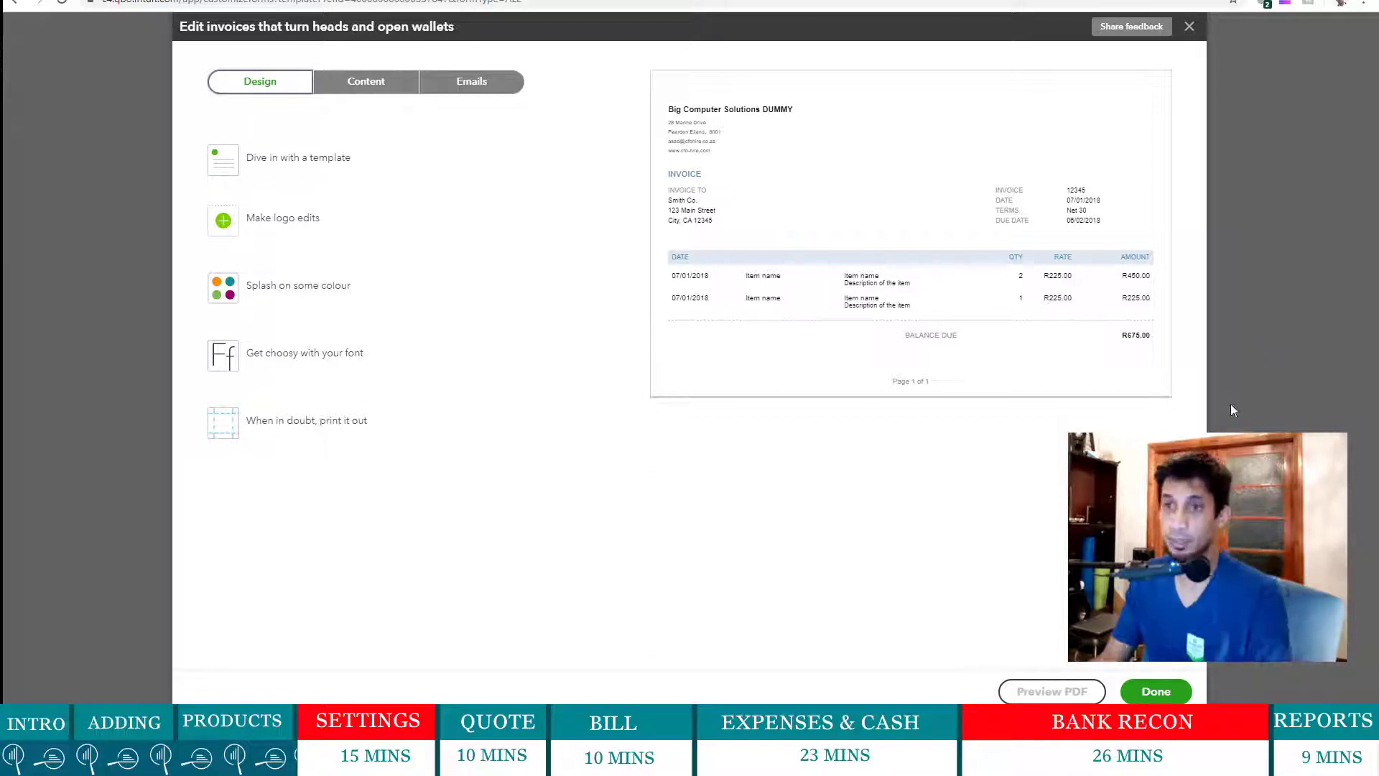
- In the header content settings, rename the Invoice form to Tax Invoice, leaving Quote unchanged
{"action": "left_click", "coordinate": [347, 84]}
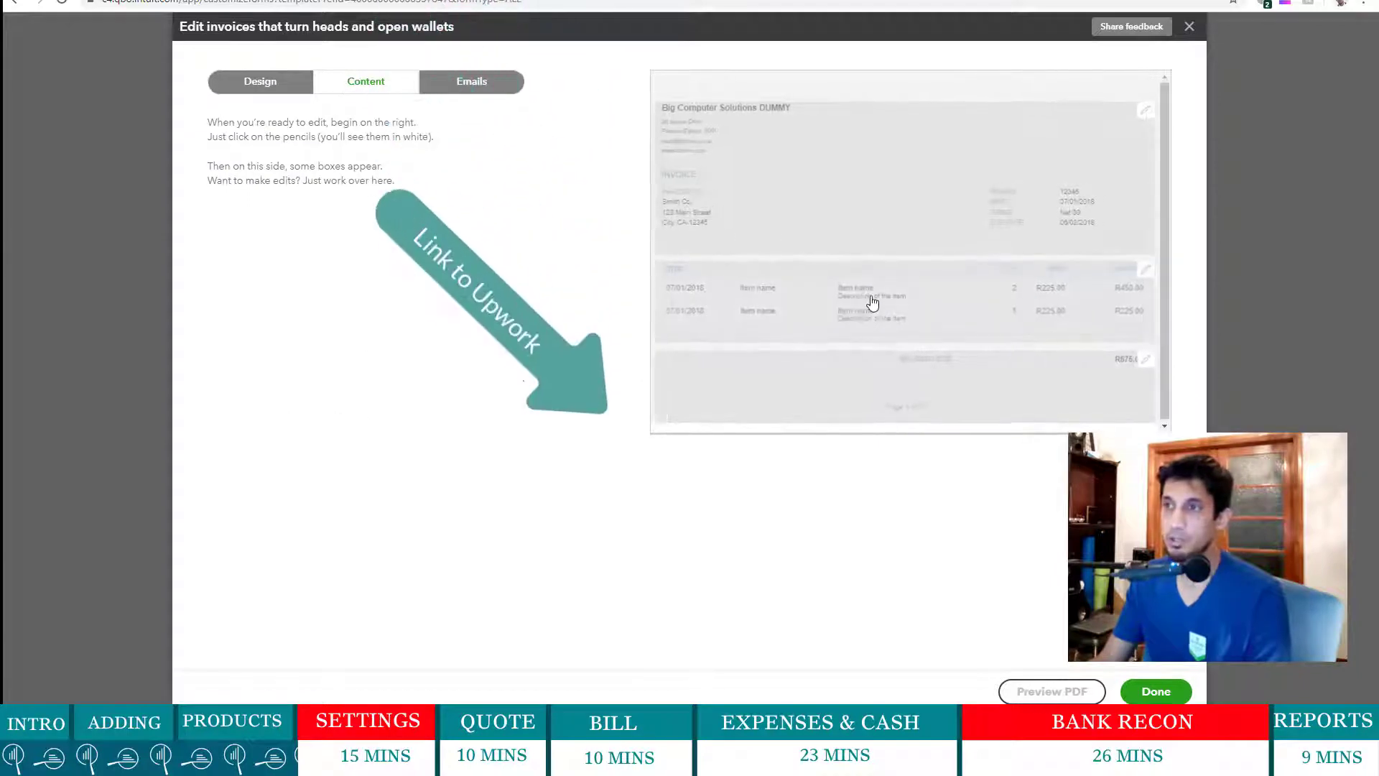
{"action": "left_click", "coordinate": [873, 303]}
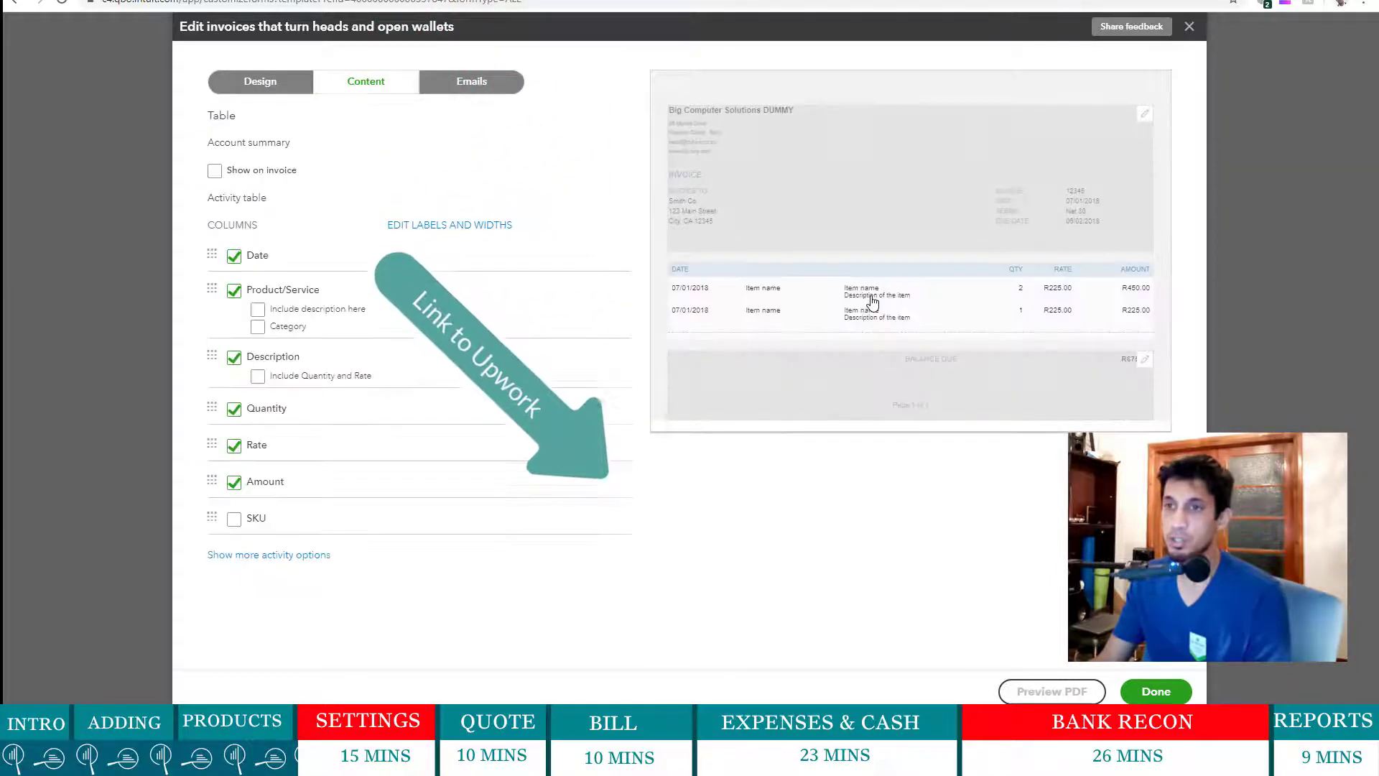
{"action": "left_click", "coordinate": [834, 217]}
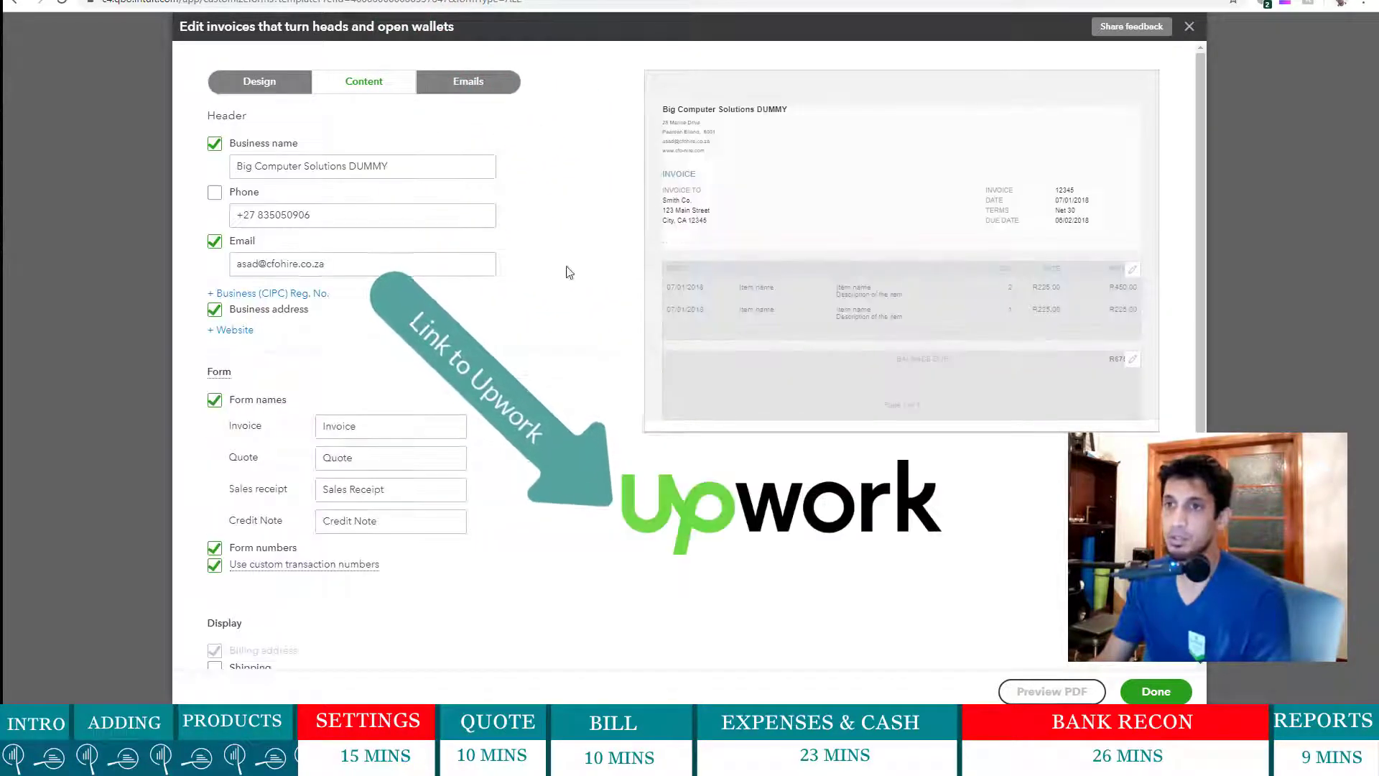
{"action": "left_click", "coordinate": [349, 433]}
{"action": "key", "text": "Home"}
{"action": "type", "text": "T"}
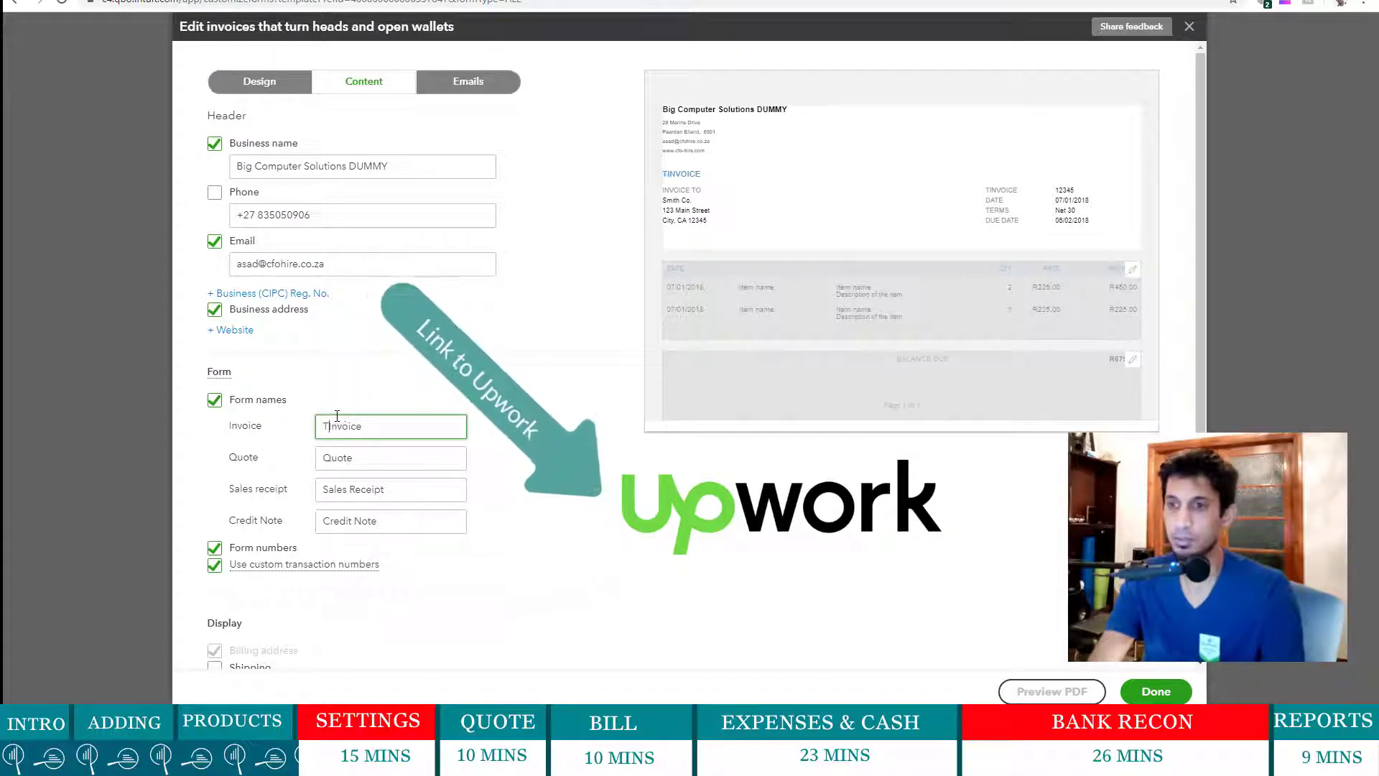
{"action": "type", "text": "ax"}
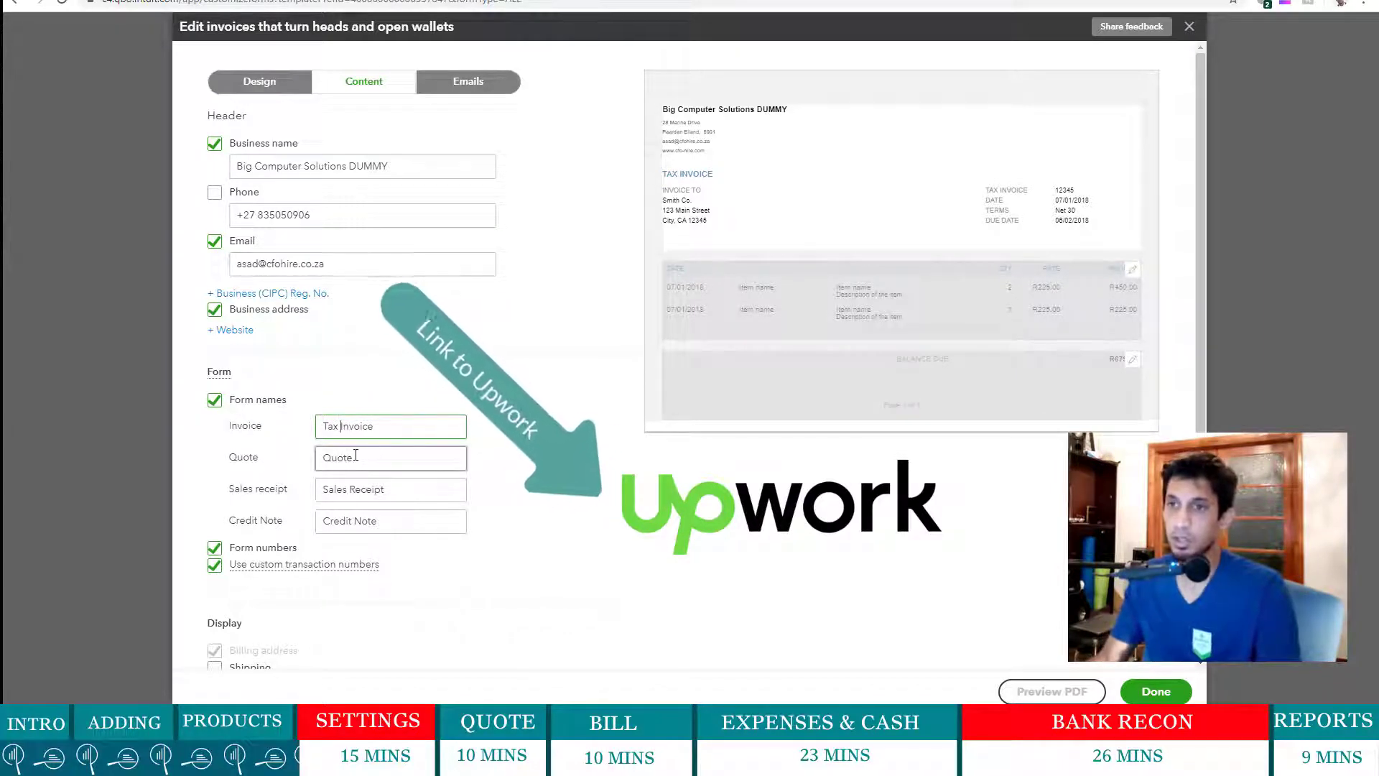
{"action": "left_click", "coordinate": [361, 457]}
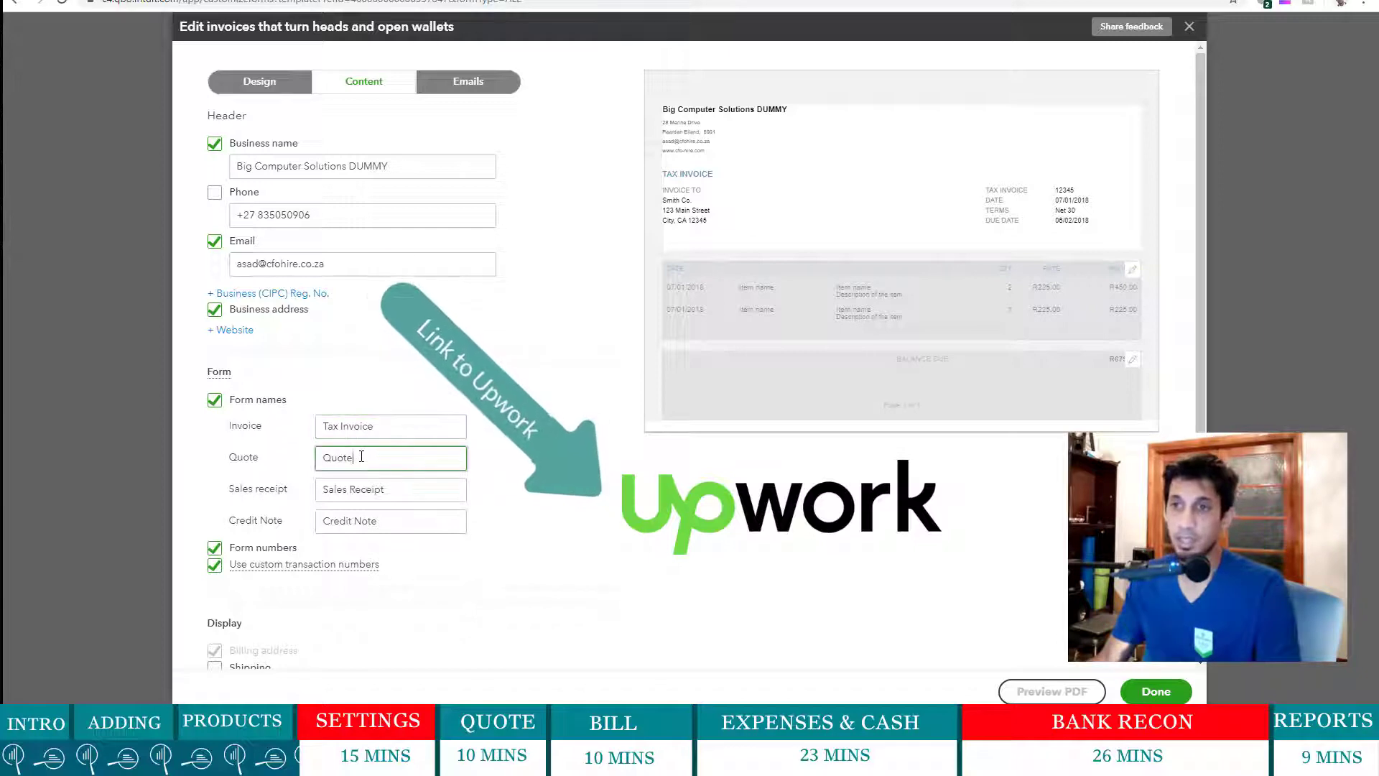
{"action": "double_click", "coordinate": [362, 457]}
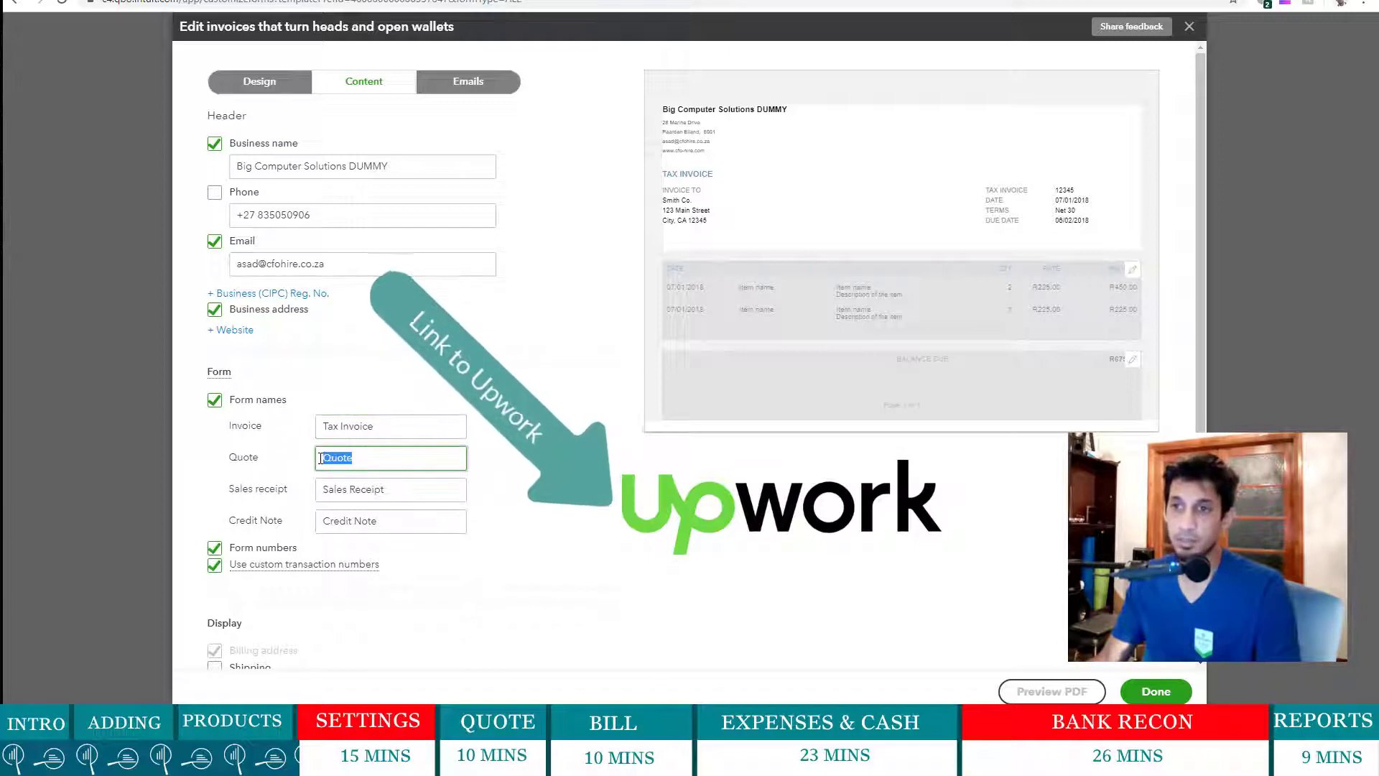
{"action": "left_click", "coordinate": [377, 457]}
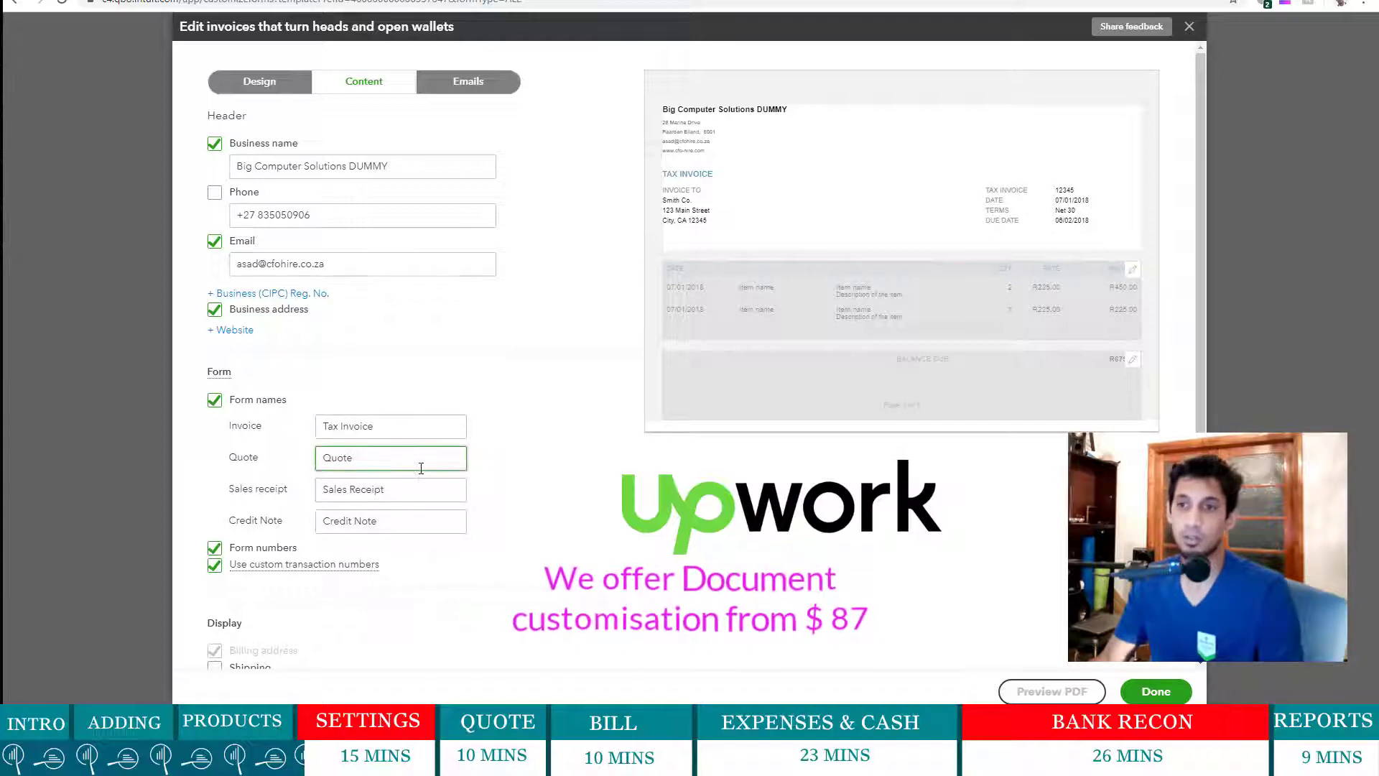
{"action": "scroll", "coordinate": [440, 468], "scroll_direction": "down", "scroll_amount": 2}
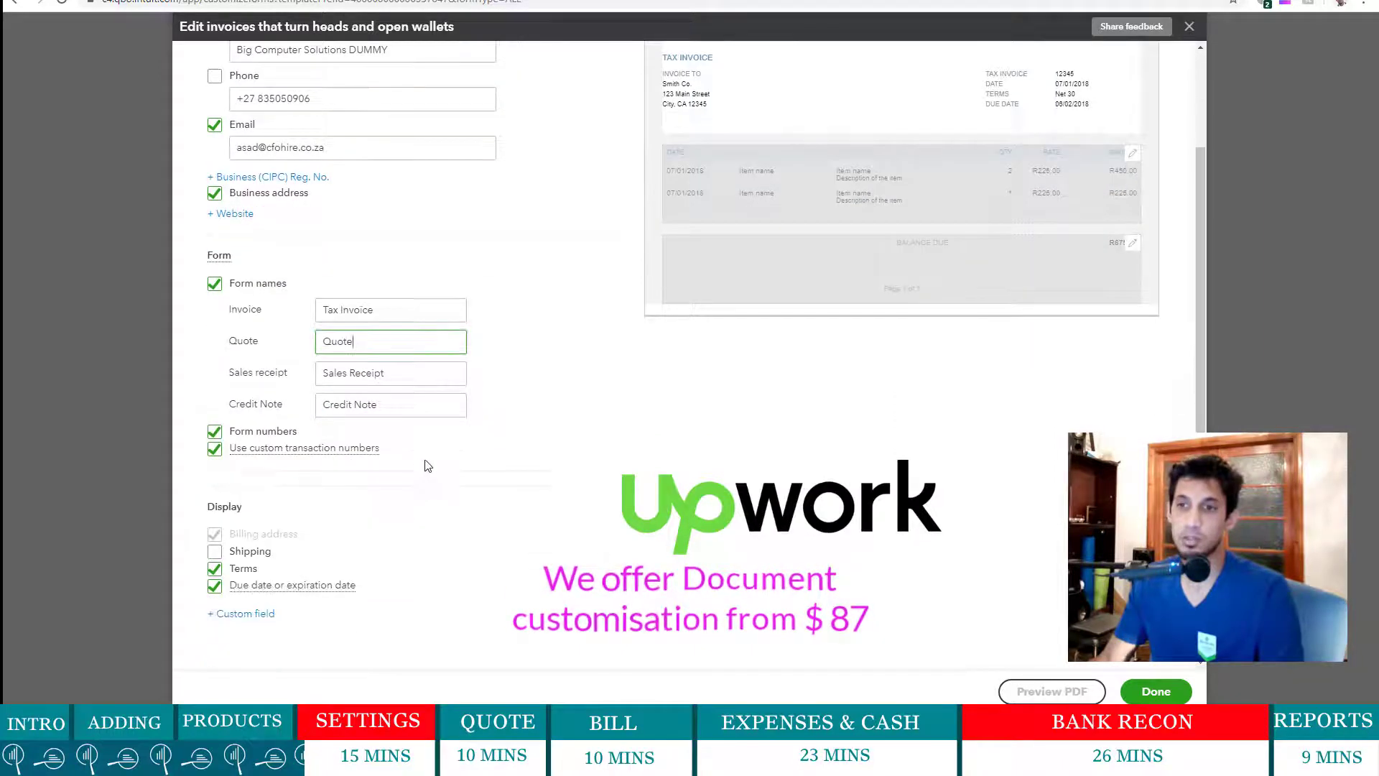
- Add a first custom field to the invoice named Sales Person
{"action": "left_click", "coordinate": [248, 616]}
{"action": "scroll", "coordinate": [367, 557], "scroll_direction": "down", "scroll_amount": 1}
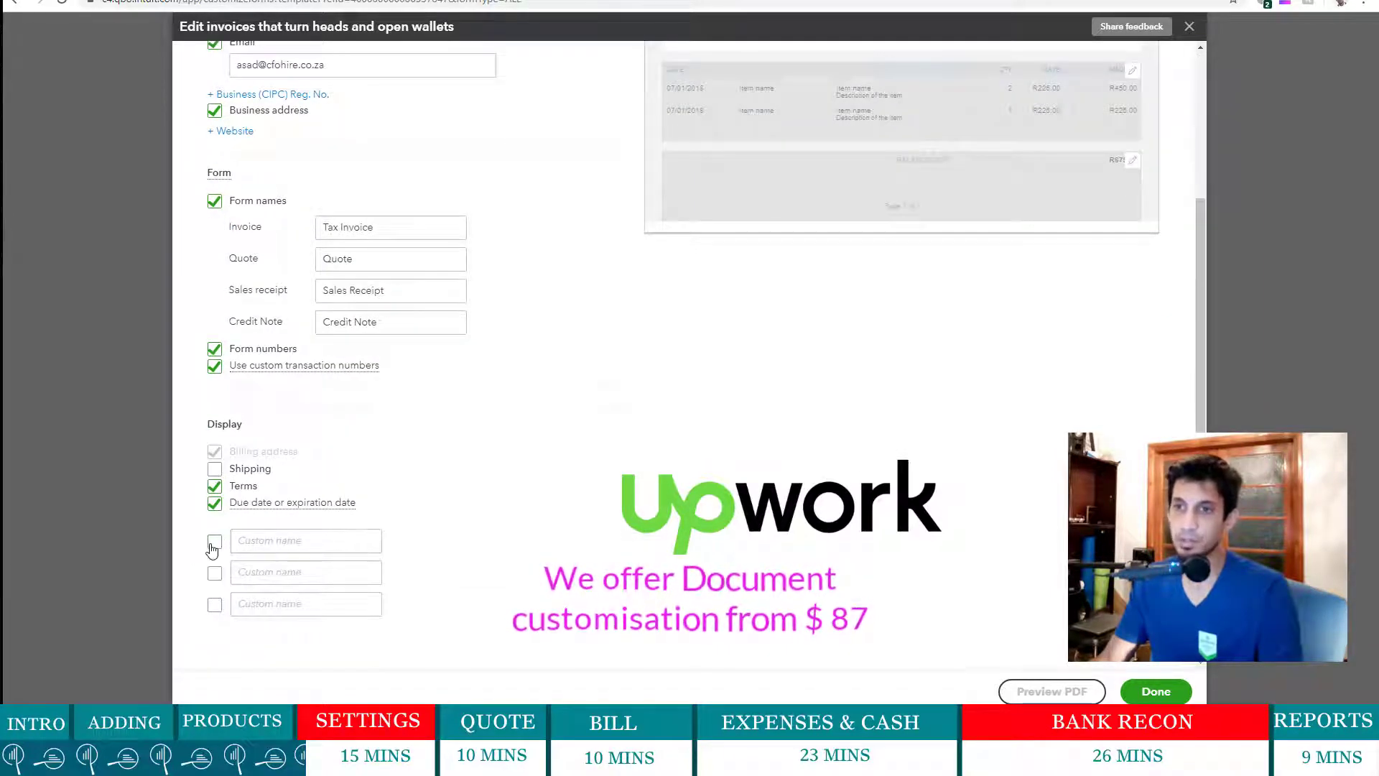
{"action": "left_click", "coordinate": [214, 542]}
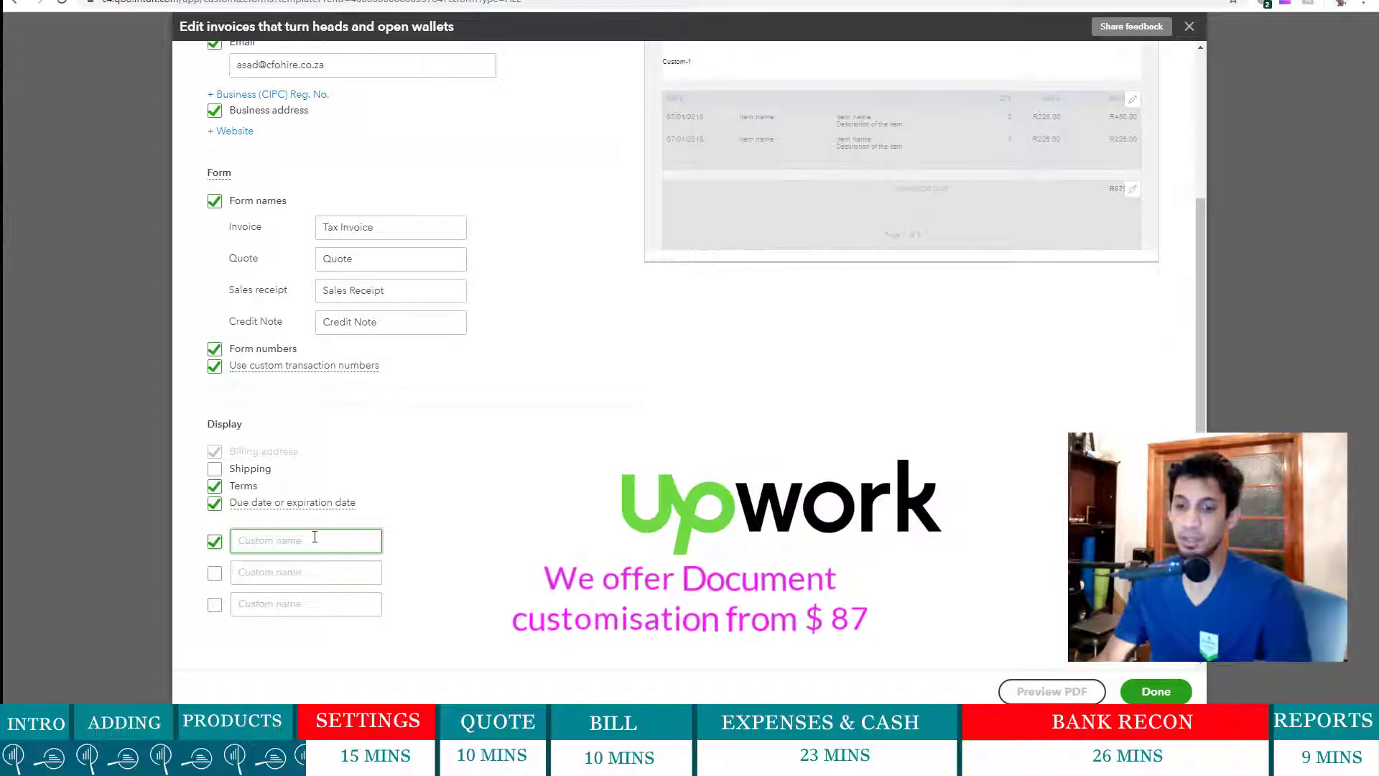
{"action": "type", "text": "Sales P"}
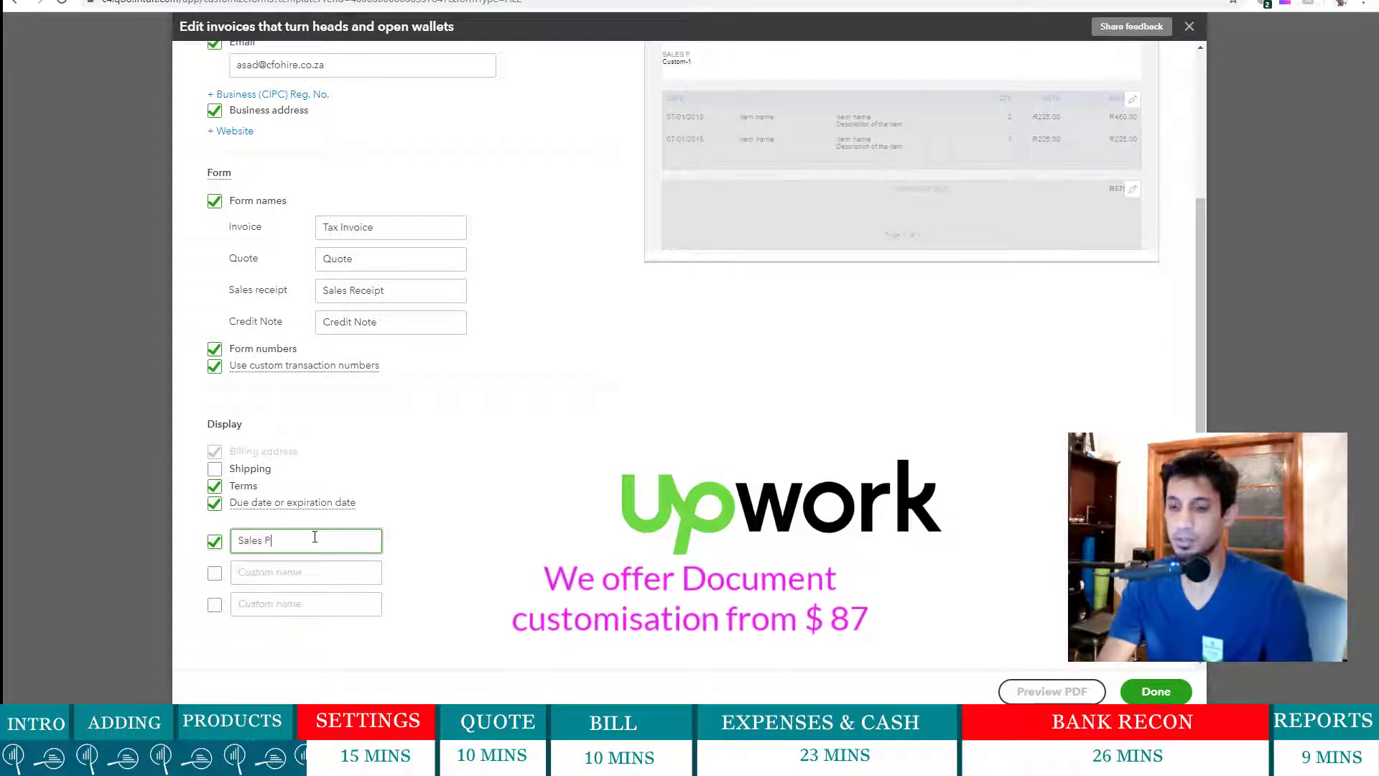
{"action": "type", "text": "erson"}
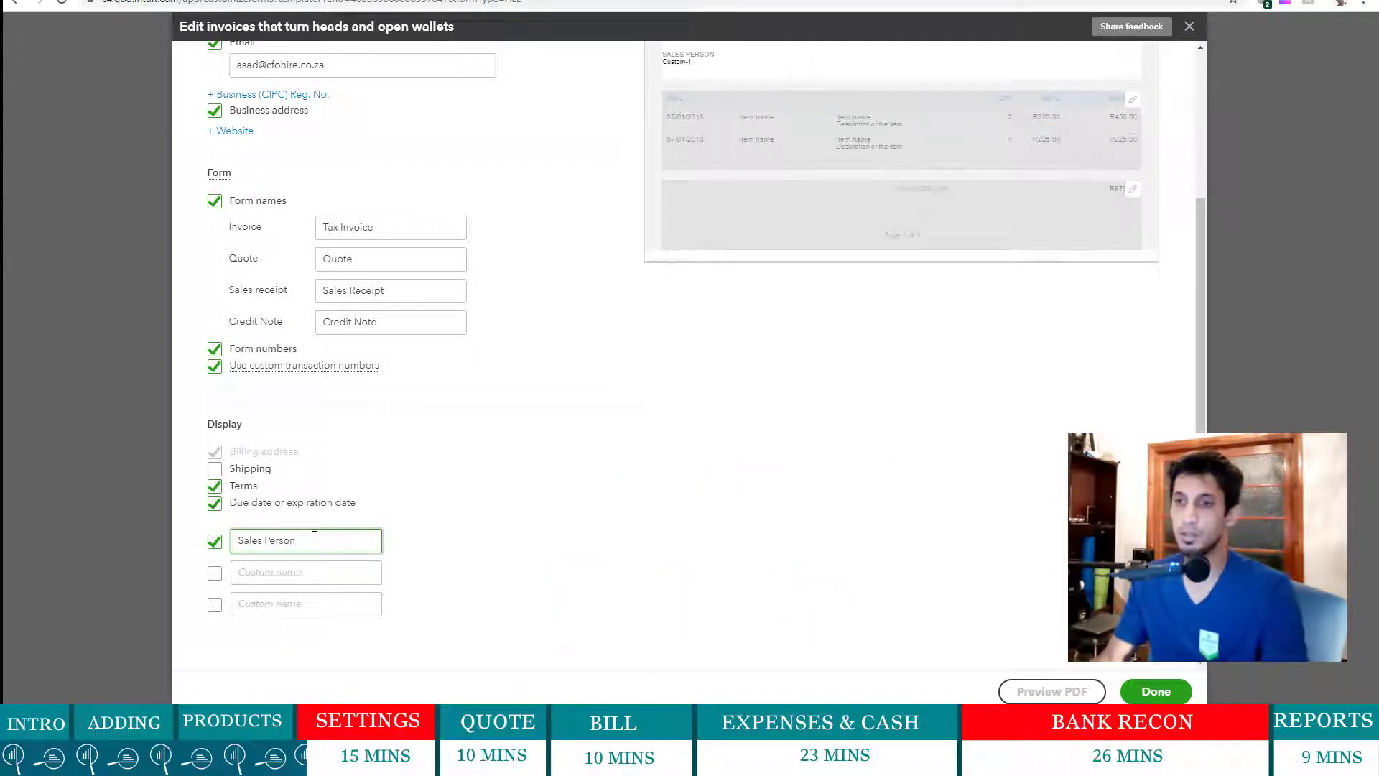
- Name the second custom field Loyalty Card and show it on the invoice
{"action": "left_click", "coordinate": [317, 563]}
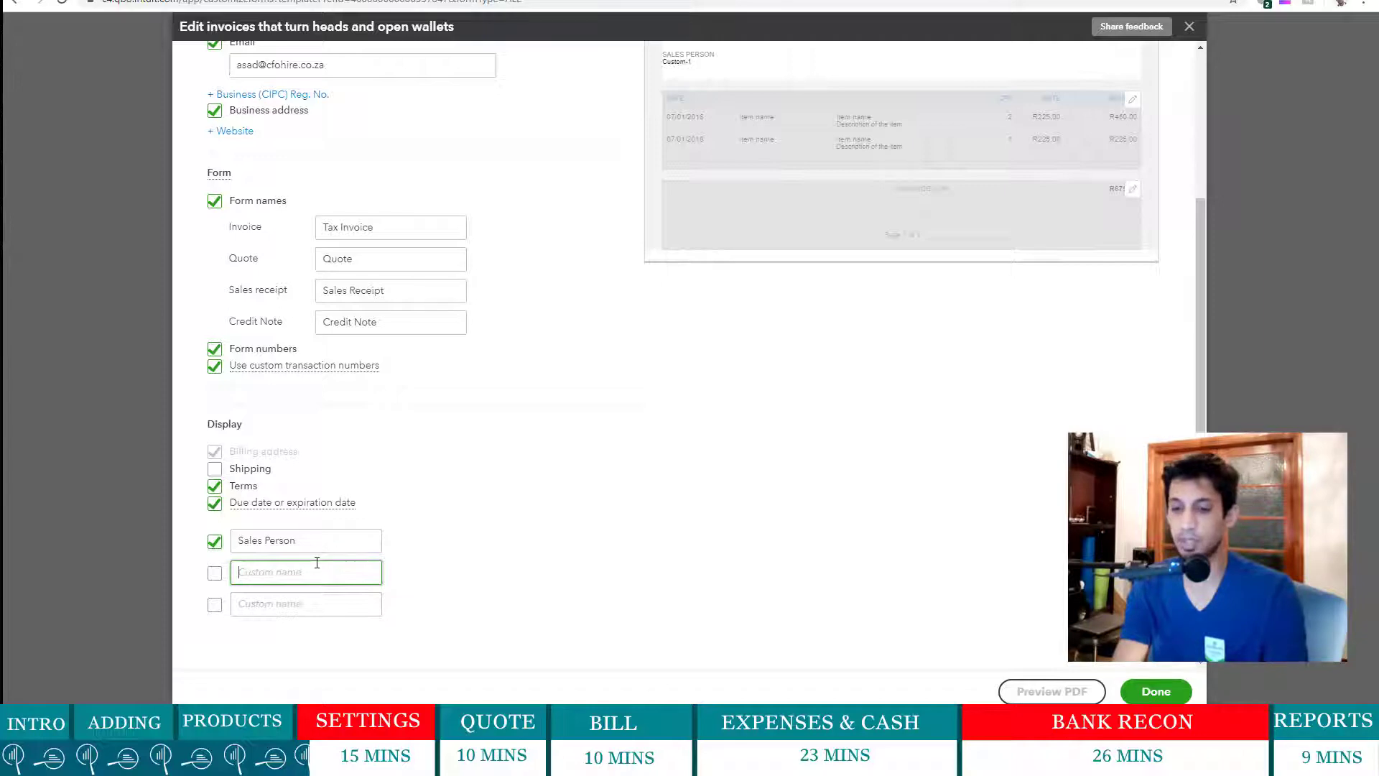
{"action": "type", "text": "Lo"}
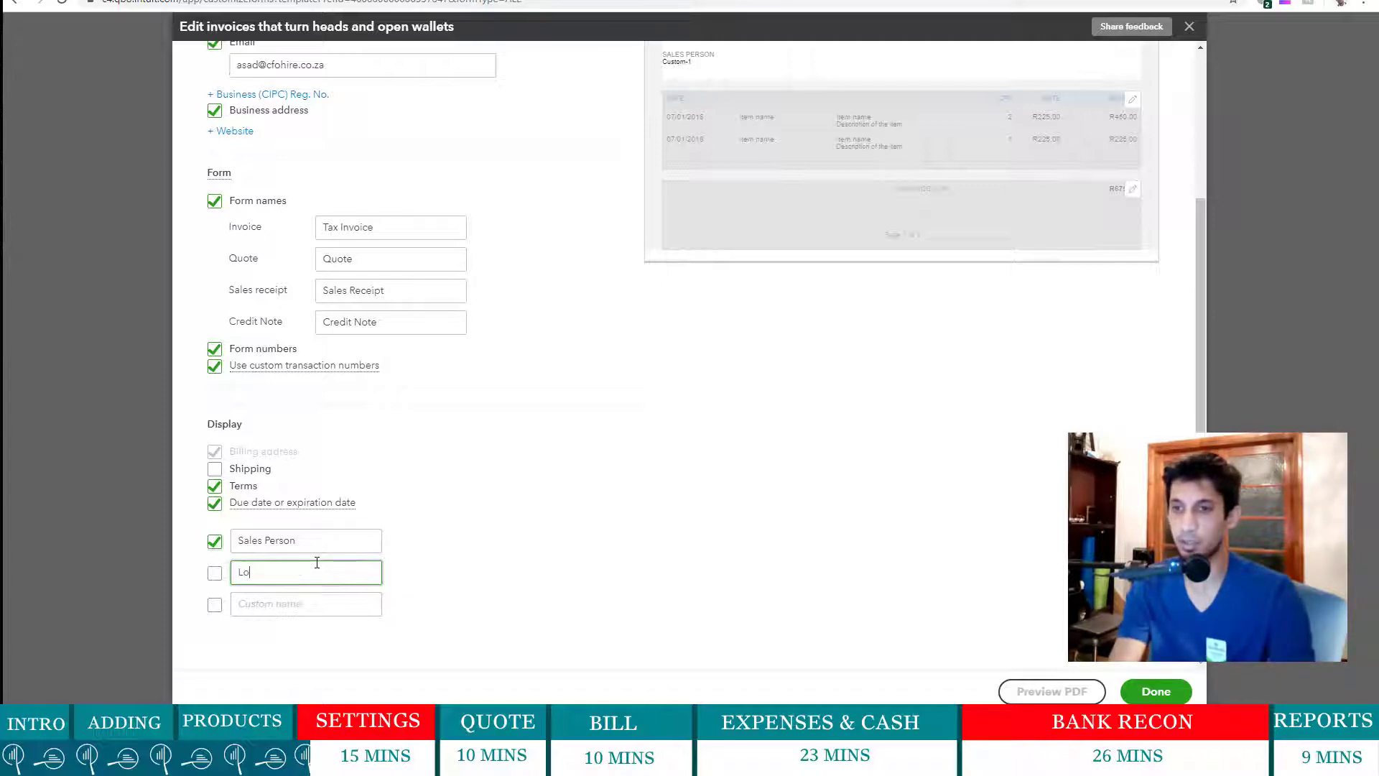
{"action": "type", "text": "yalt"}
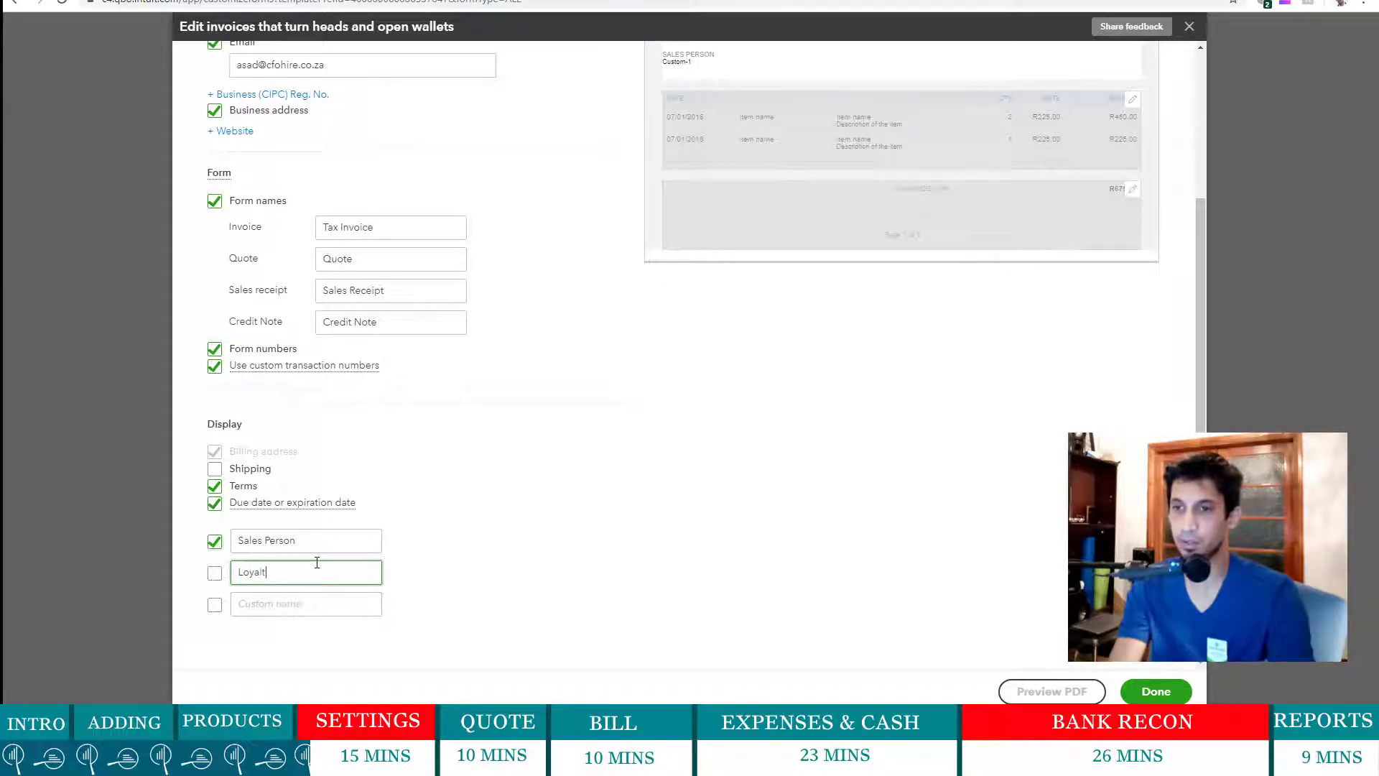
{"action": "type", "text": "y Card"}
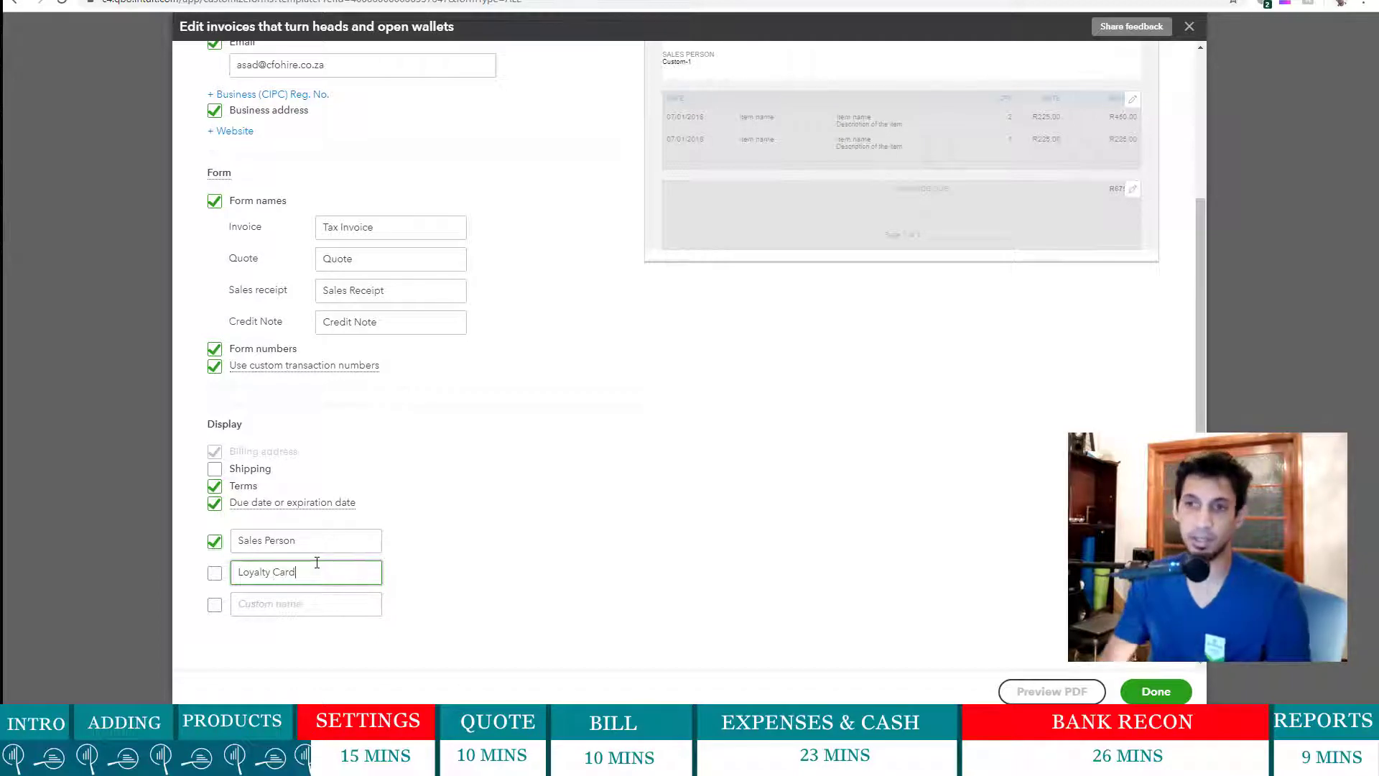
{"action": "left_click", "coordinate": [215, 573]}
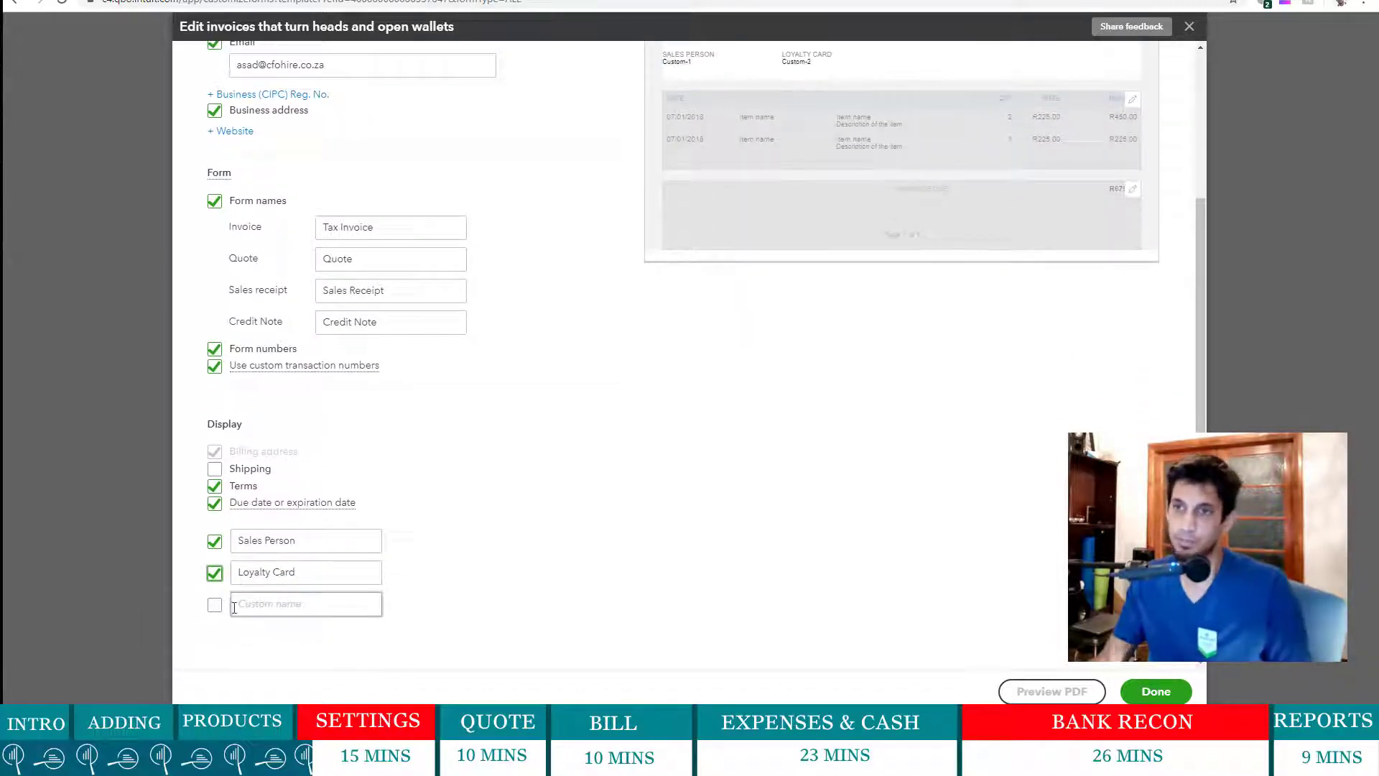
{"action": "scroll", "coordinate": [510, 539], "scroll_direction": "up", "scroll_amount": 1}
{"action": "scroll", "coordinate": [510, 539], "scroll_direction": "down", "scroll_amount": 1}
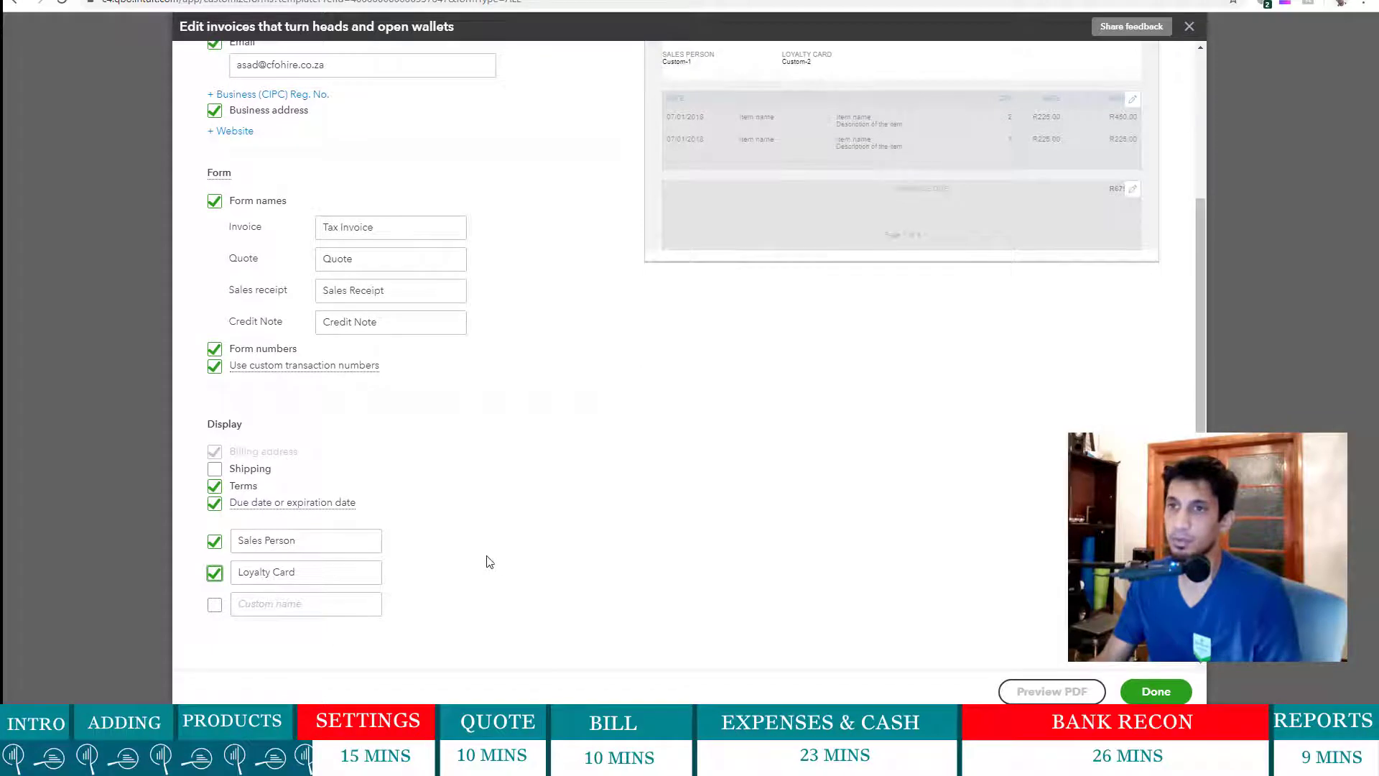
{"action": "scroll", "coordinate": [488, 562], "scroll_direction": "up", "scroll_amount": 3}
- Finish the invoice style and return to Account and Settings on the Sales tab
{"action": "left_click", "coordinate": [1154, 691]}
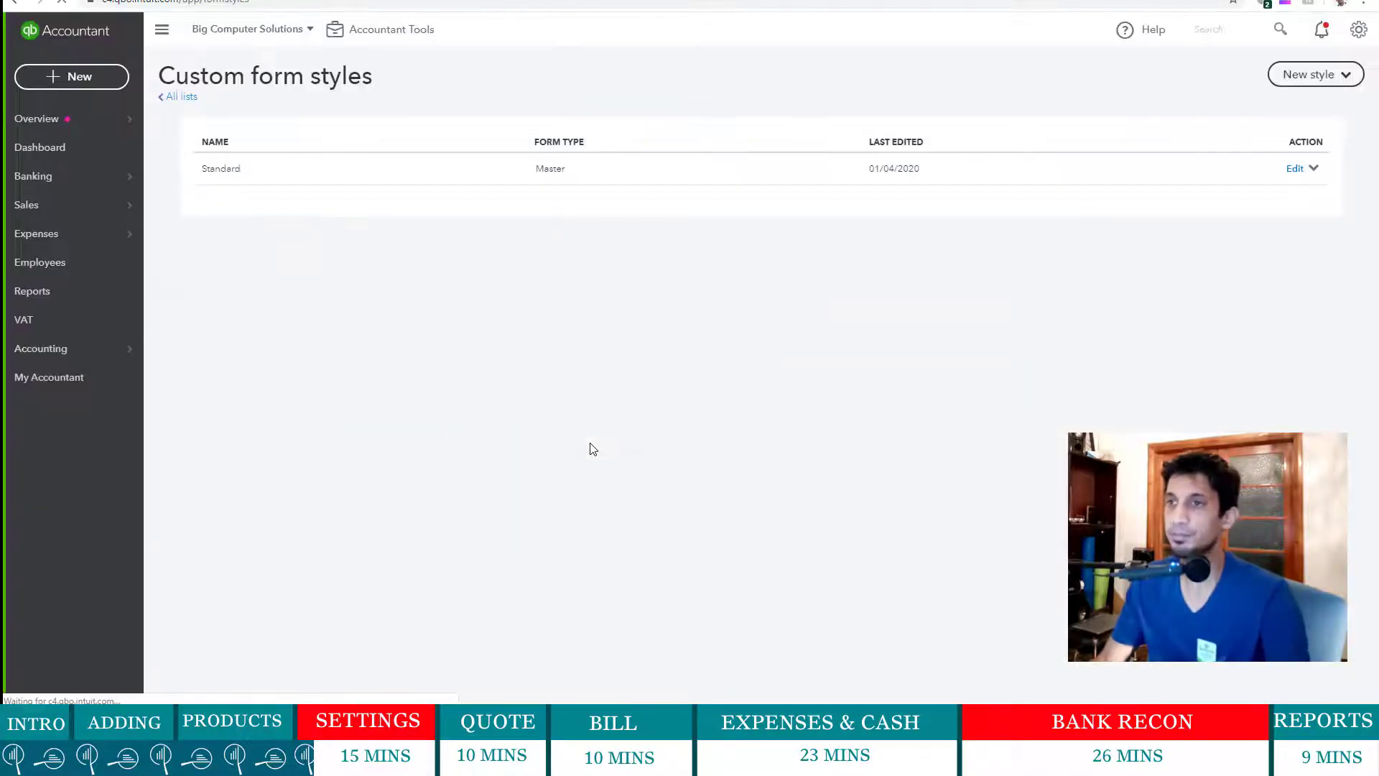
{"action": "left_click", "coordinate": [1360, 32]}
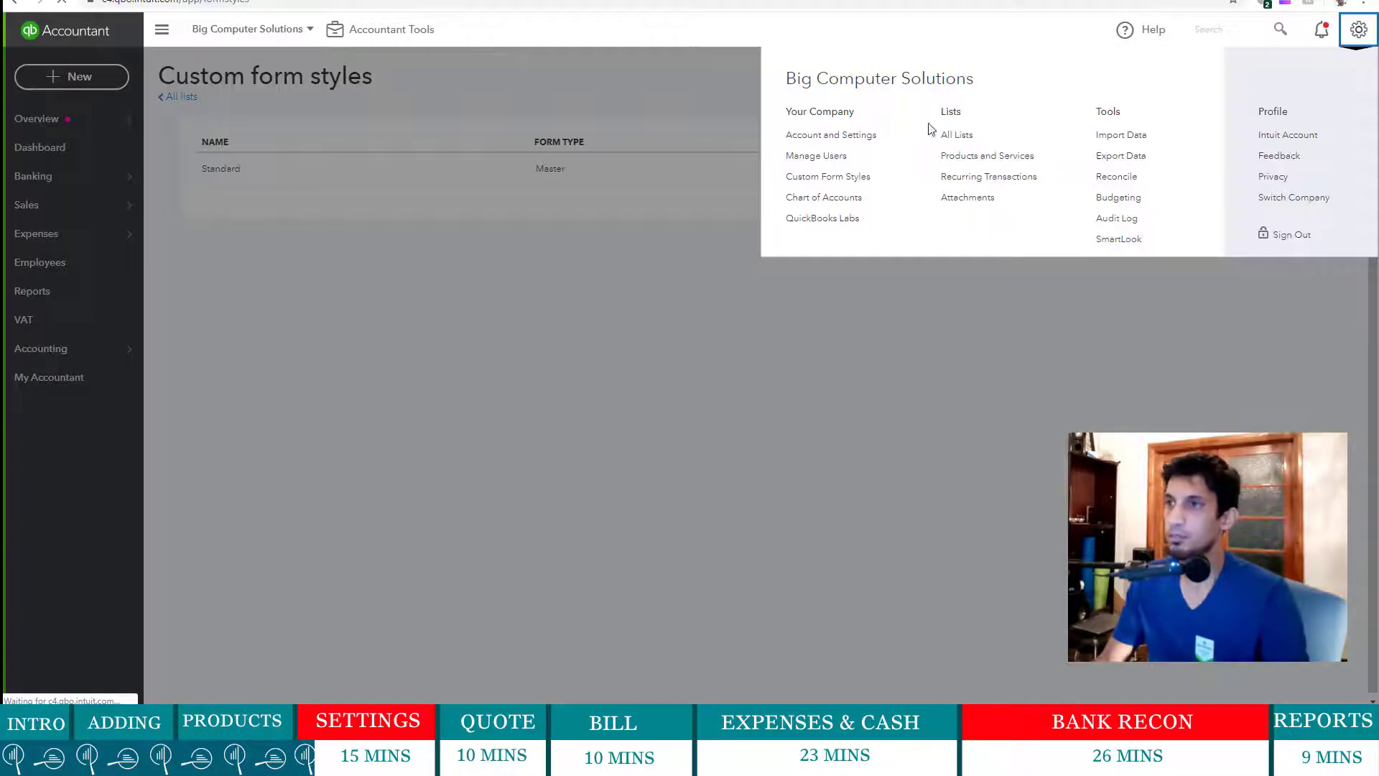
{"action": "left_click", "coordinate": [832, 135]}
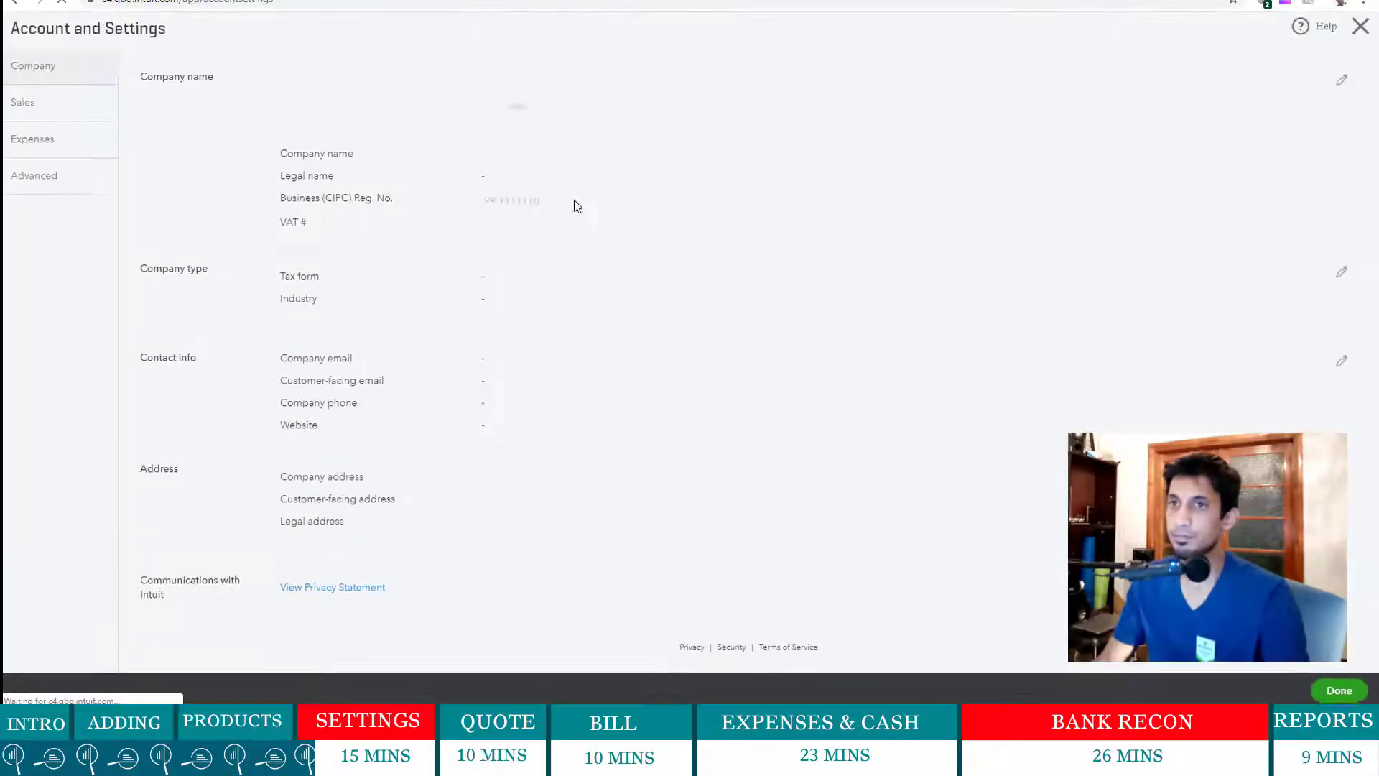
{"action": "left_click", "coordinate": [34, 109]}
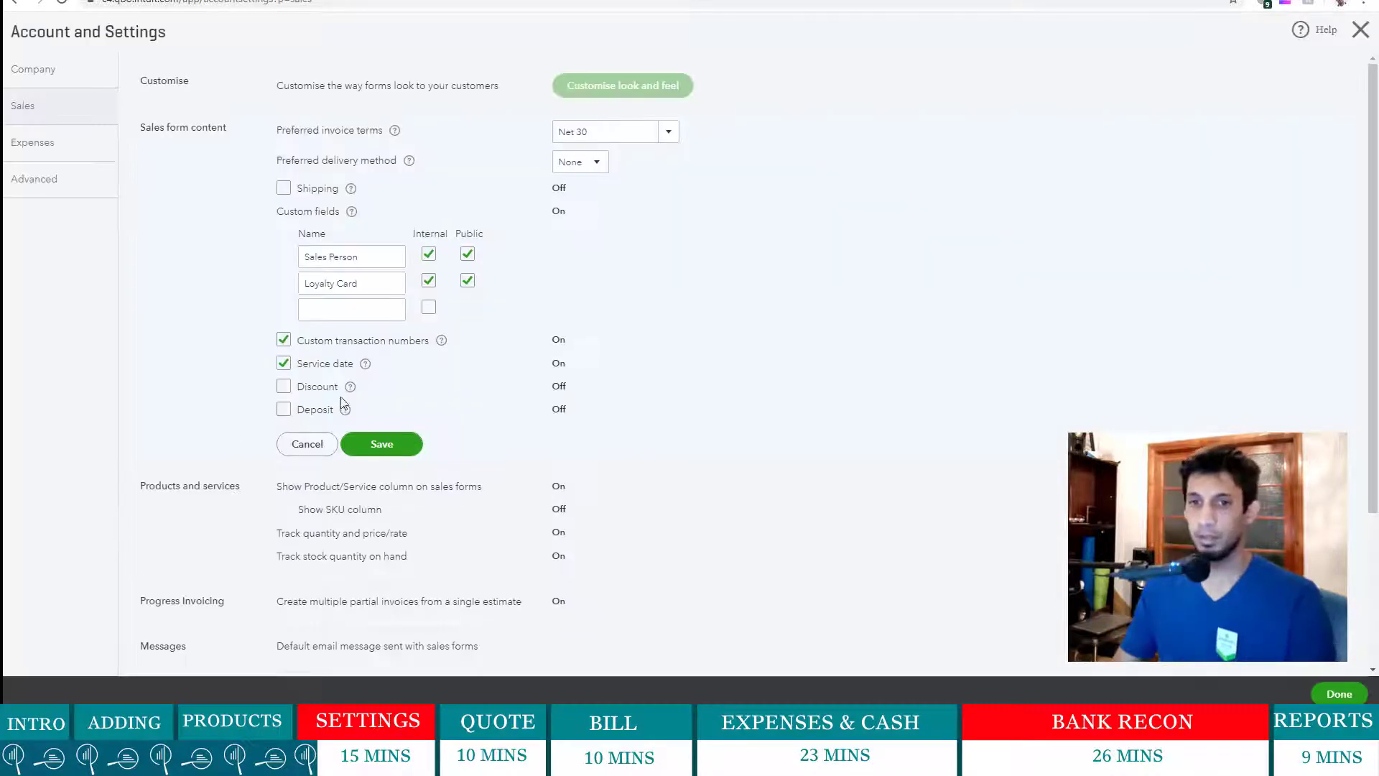
- Keep None as the preferred delivery method and Net 30 as the invoice terms
{"action": "left_click", "coordinate": [600, 163]}
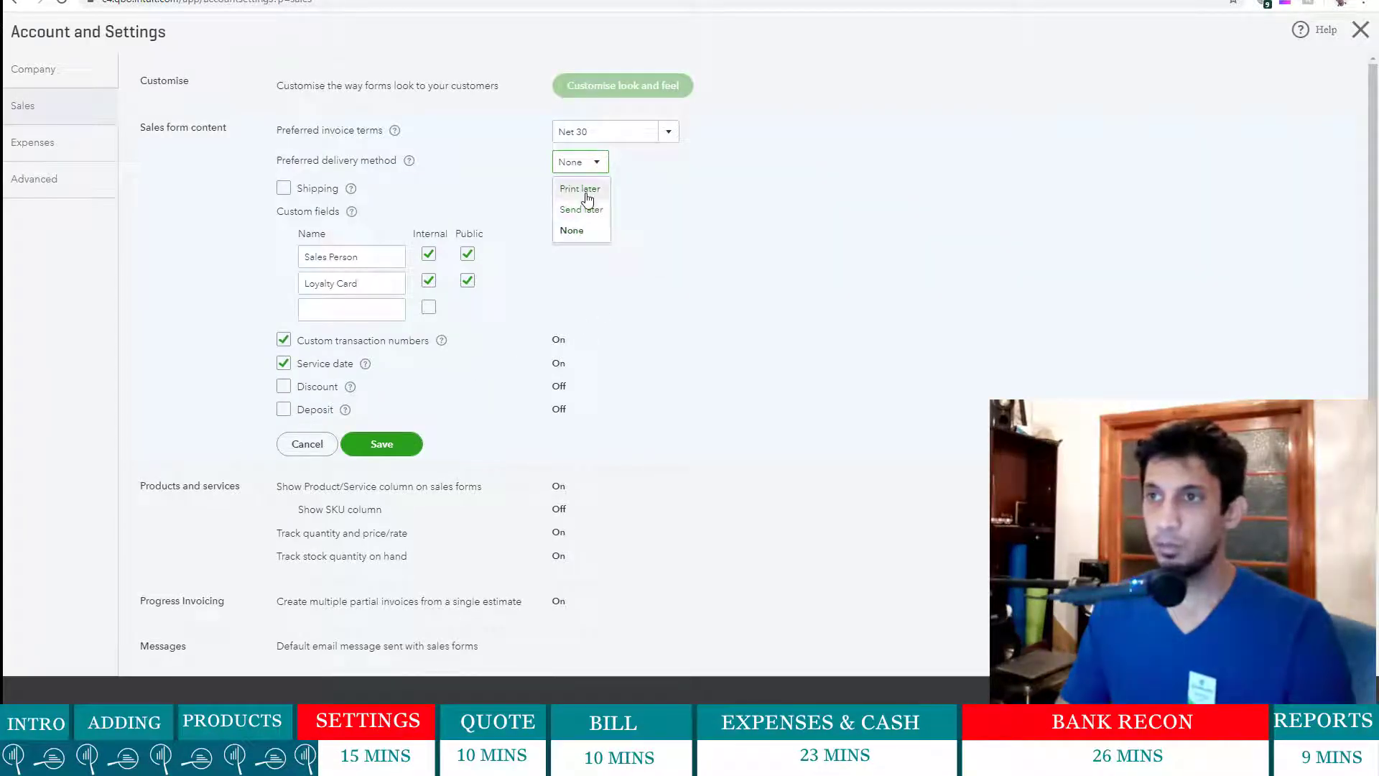
{"action": "left_click", "coordinate": [721, 232]}
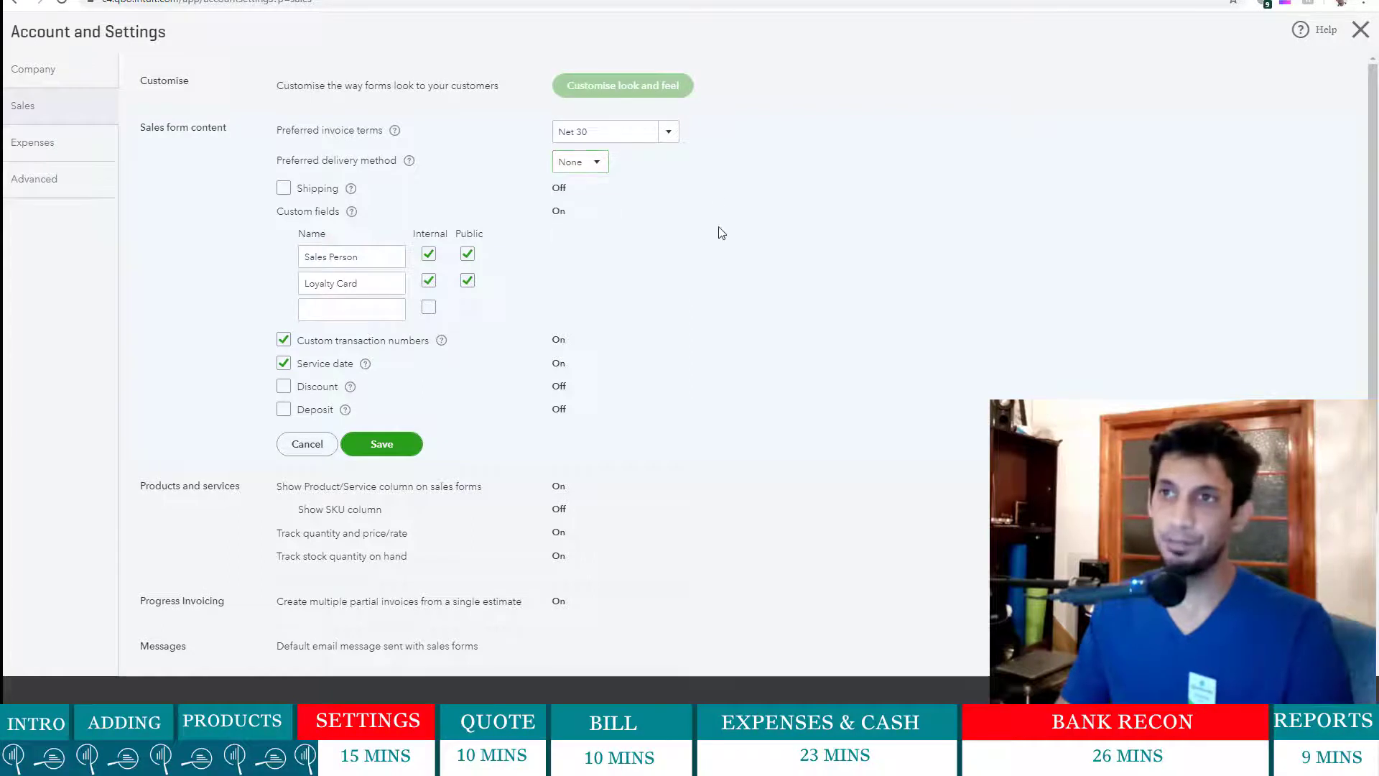
{"action": "left_click", "coordinate": [668, 136]}
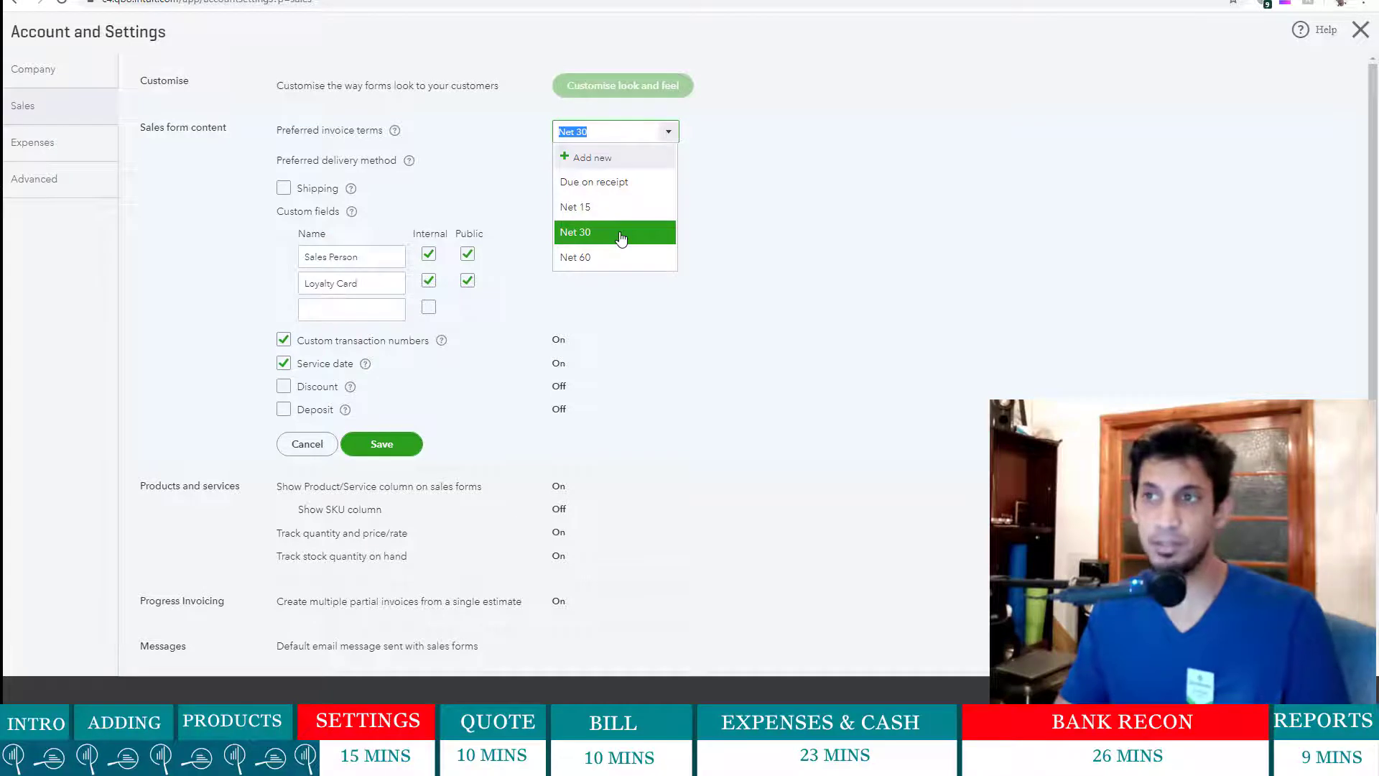
{"action": "left_click", "coordinate": [847, 254]}
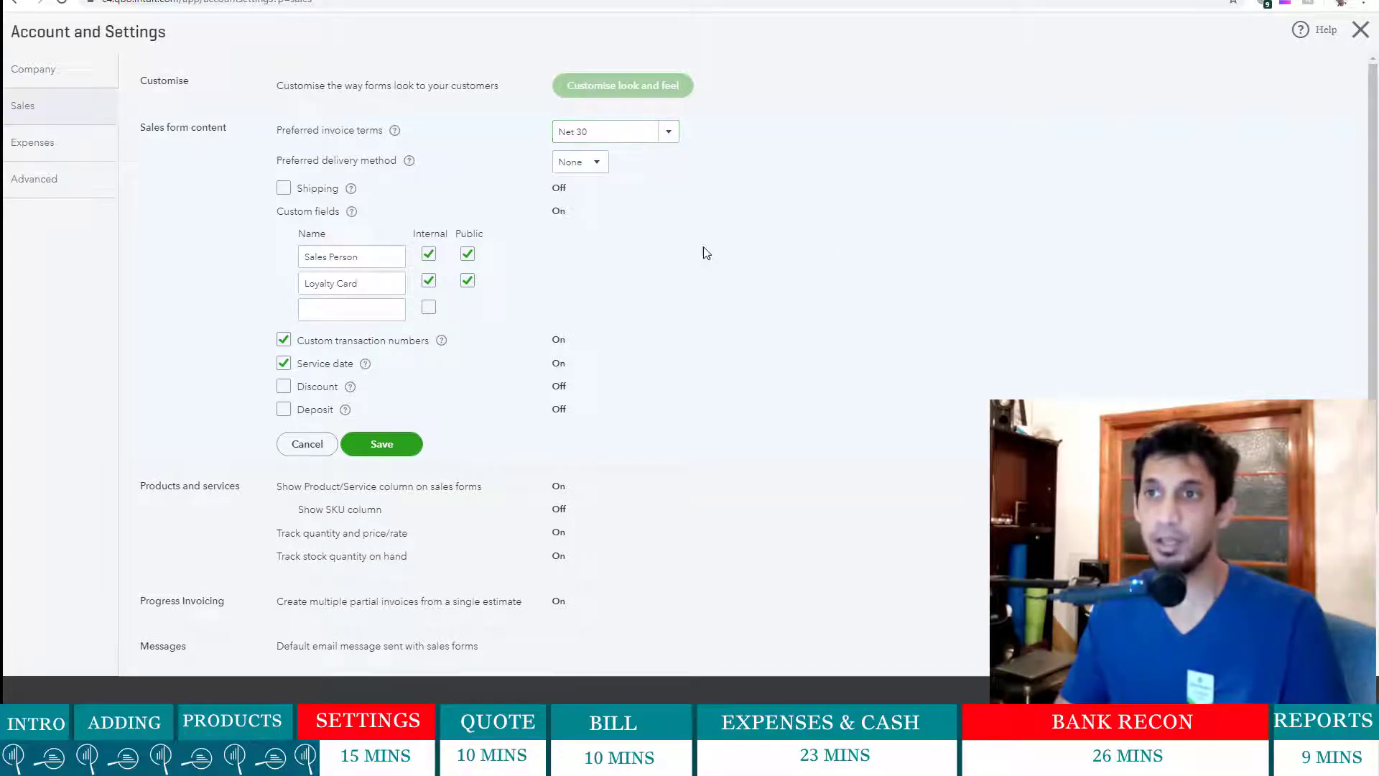
- Leave the Sales Person and Loyalty Card custom field names unchanged, with Sales Person public
{"action": "left_click", "coordinate": [326, 258]}
{"action": "triple_click", "coordinate": [327, 259]}
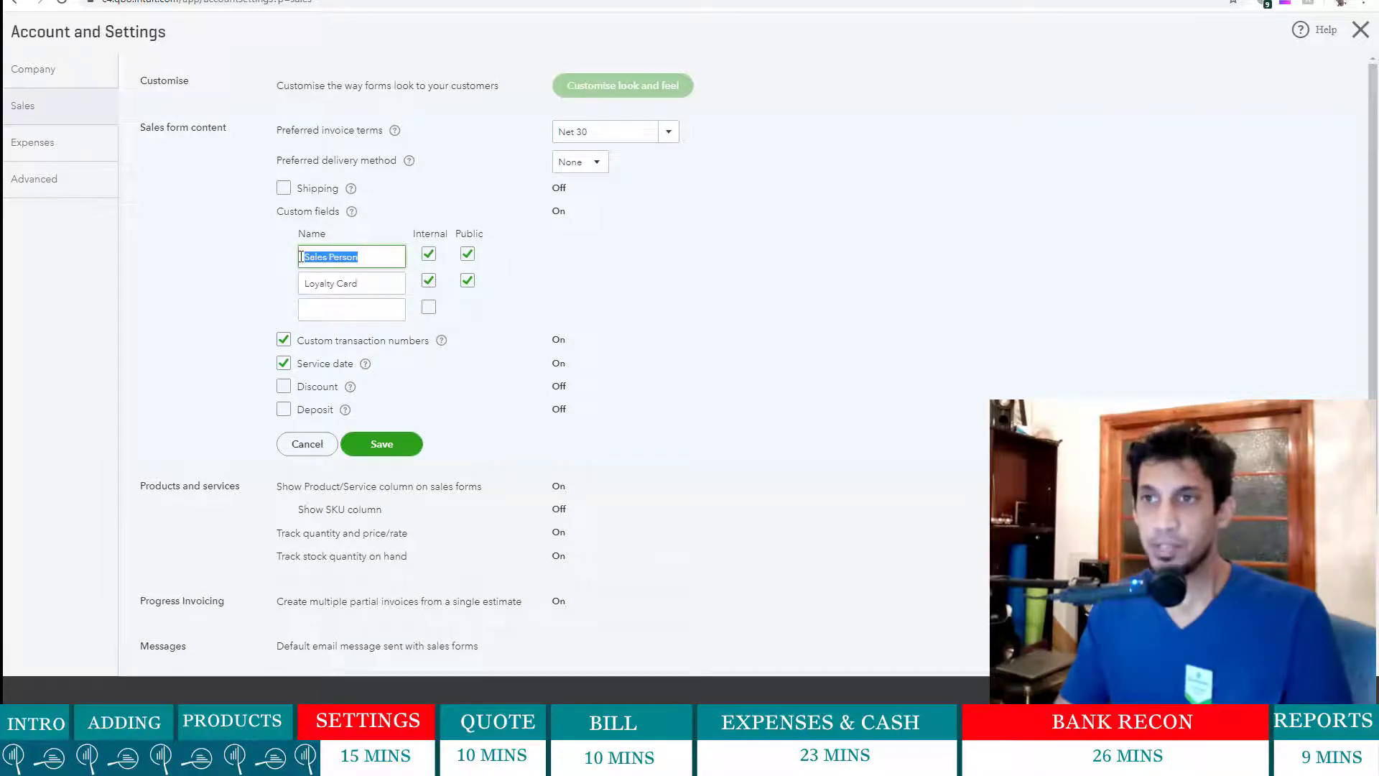
{"action": "triple_click", "coordinate": [307, 285]}
{"action": "left_click", "coordinate": [617, 279]}
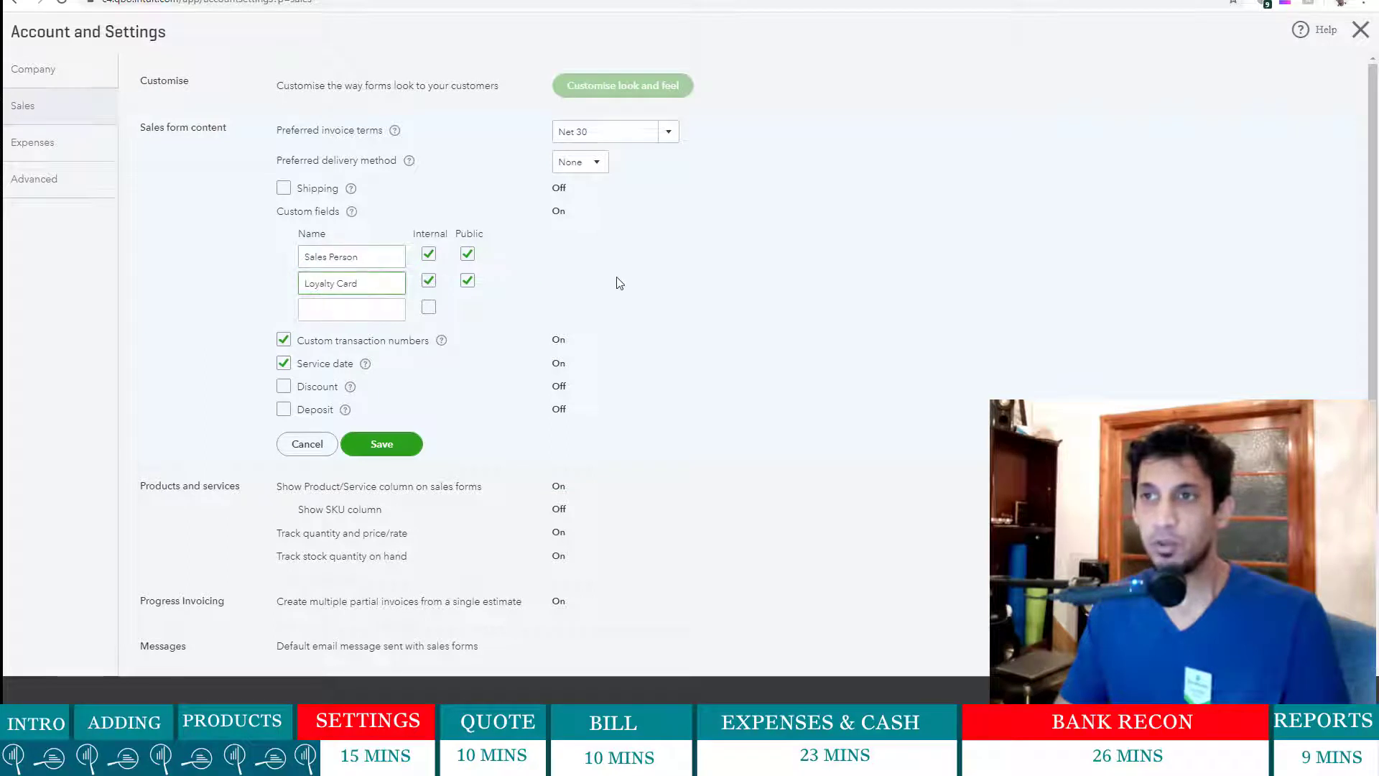
{"action": "left_click", "coordinate": [464, 254]}
{"action": "left_click", "coordinate": [464, 255]}
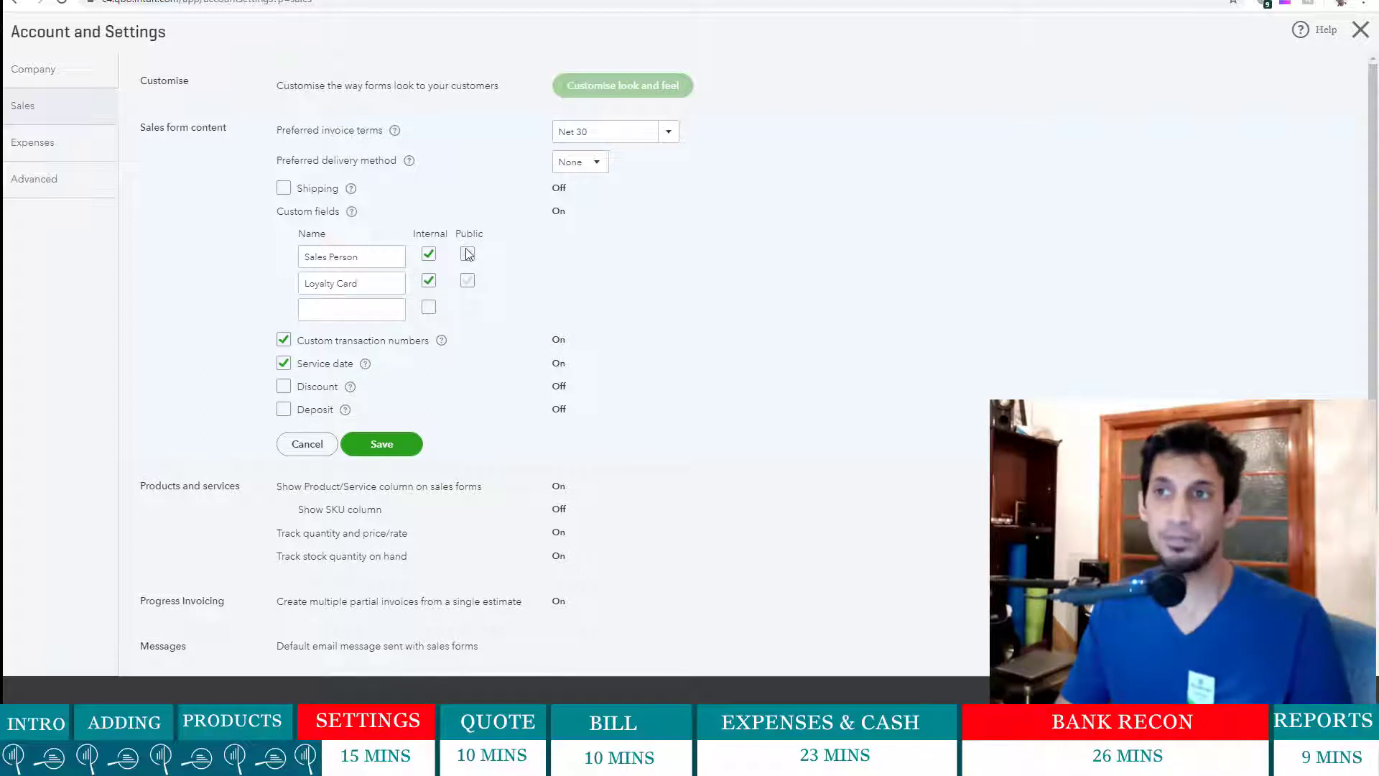
{"action": "left_click", "coordinate": [467, 253]}
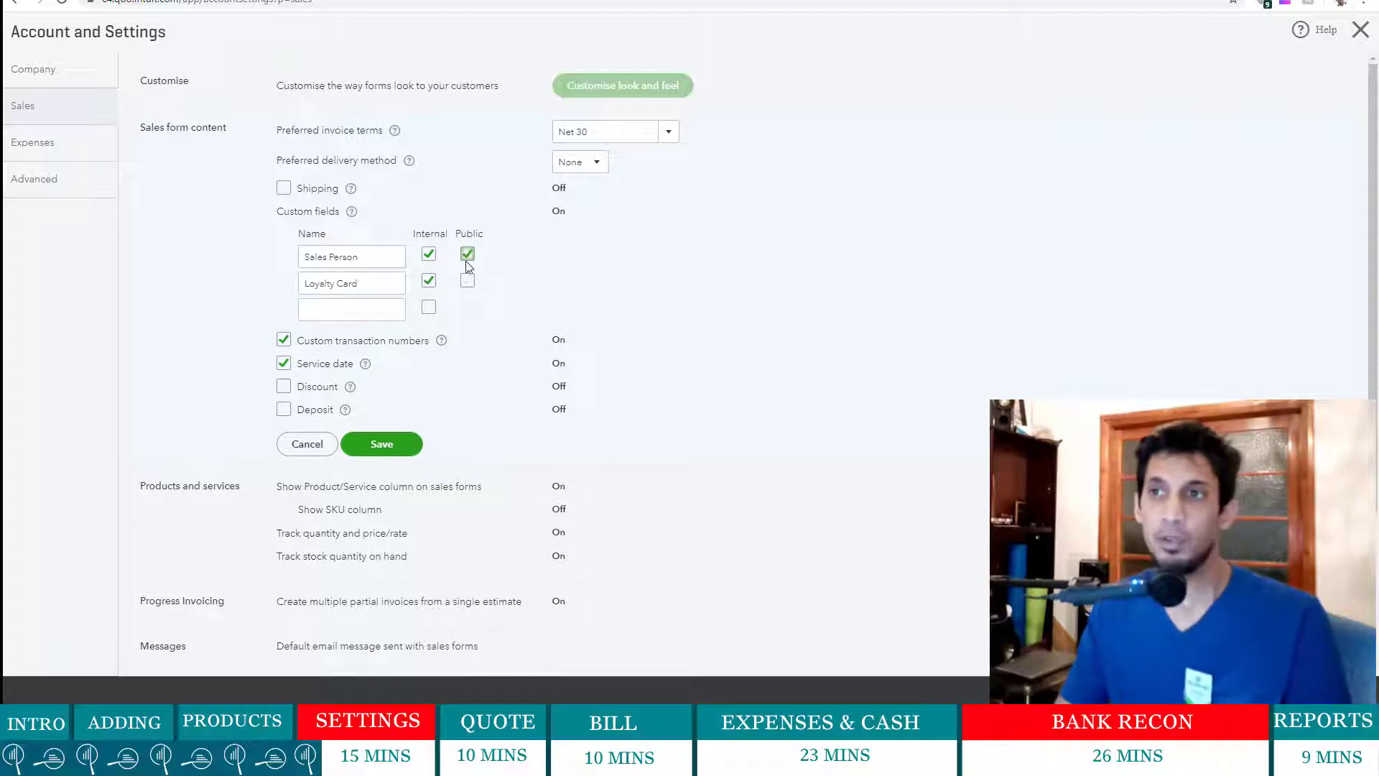
- Add a third custom field named Commission, ticked Internal and left non-public
{"action": "left_click", "coordinate": [363, 310]}
{"action": "type", "text": "Comm"}
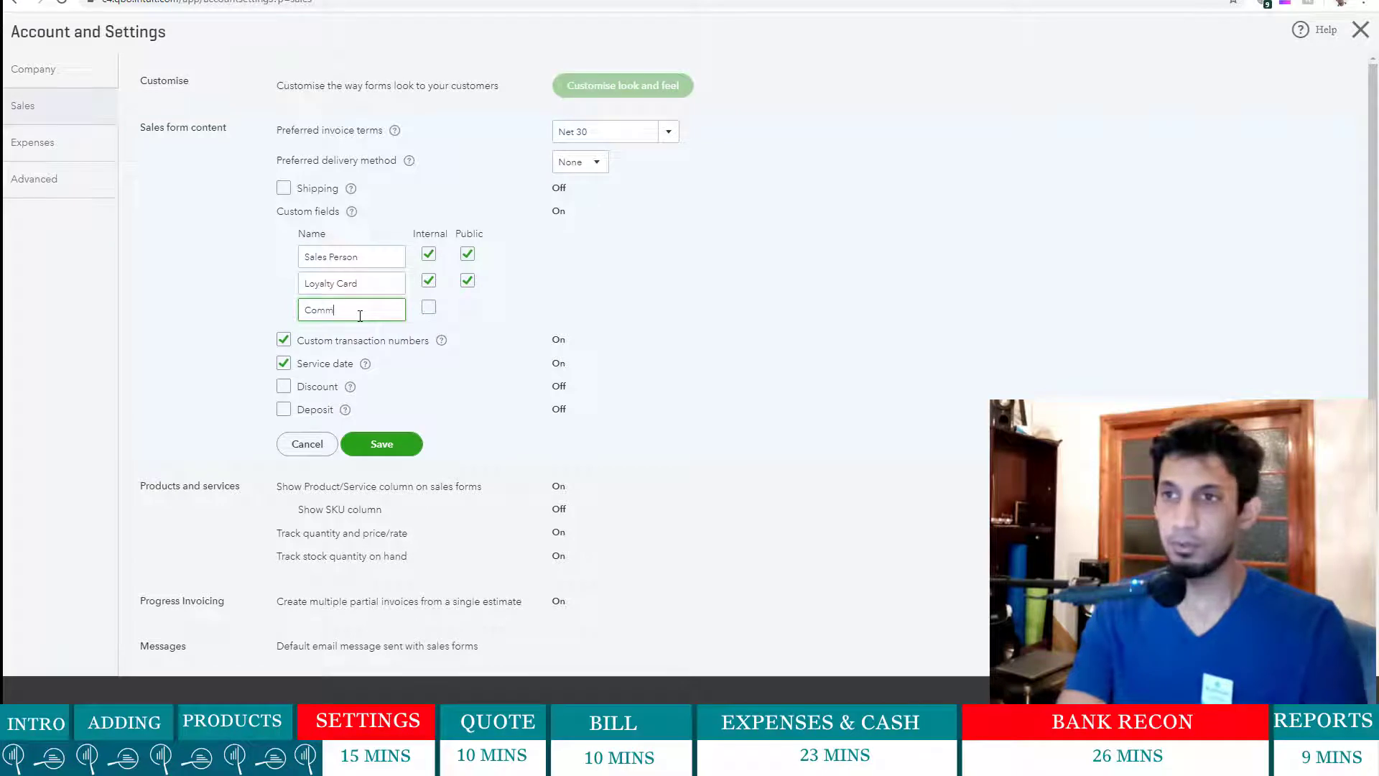
{"action": "type", "text": "ission"}
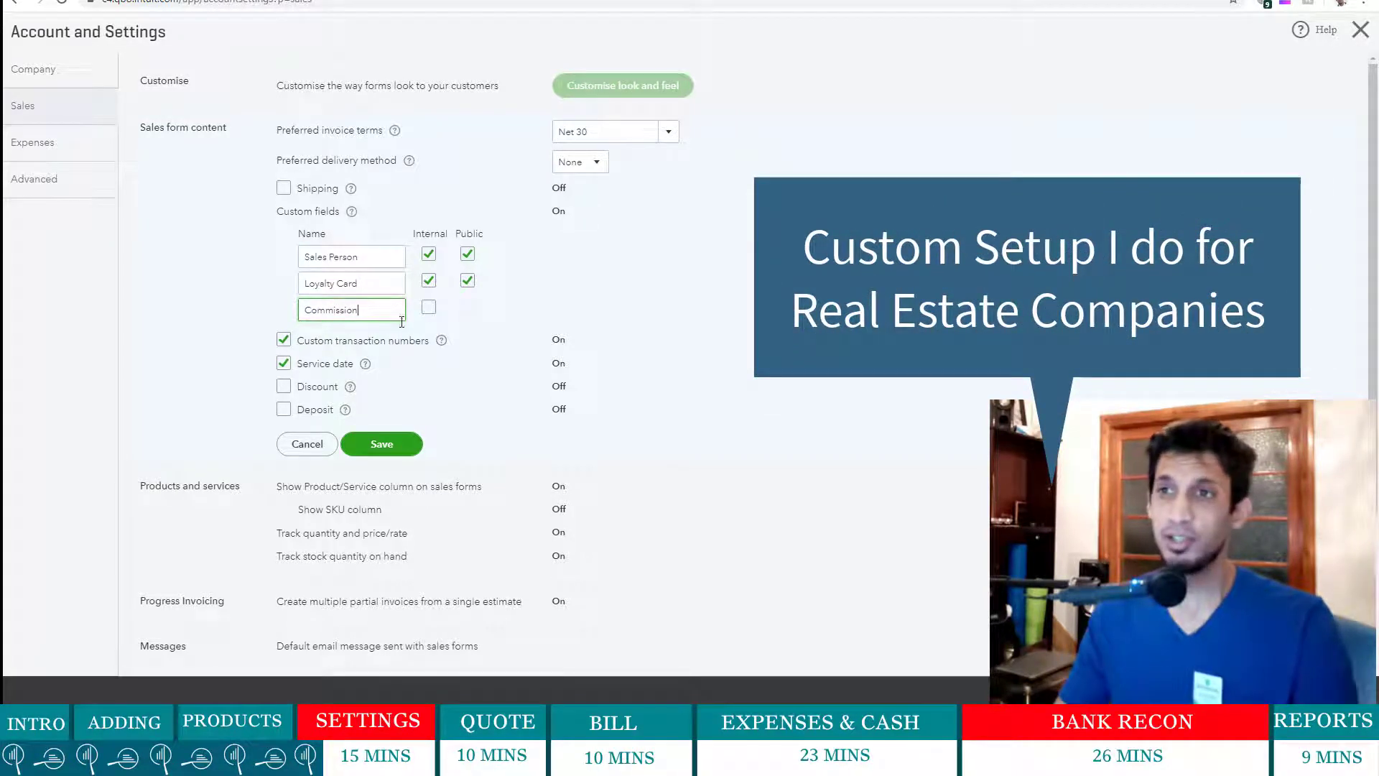
{"action": "left_click", "coordinate": [429, 307]}
{"action": "left_click", "coordinate": [468, 307]}
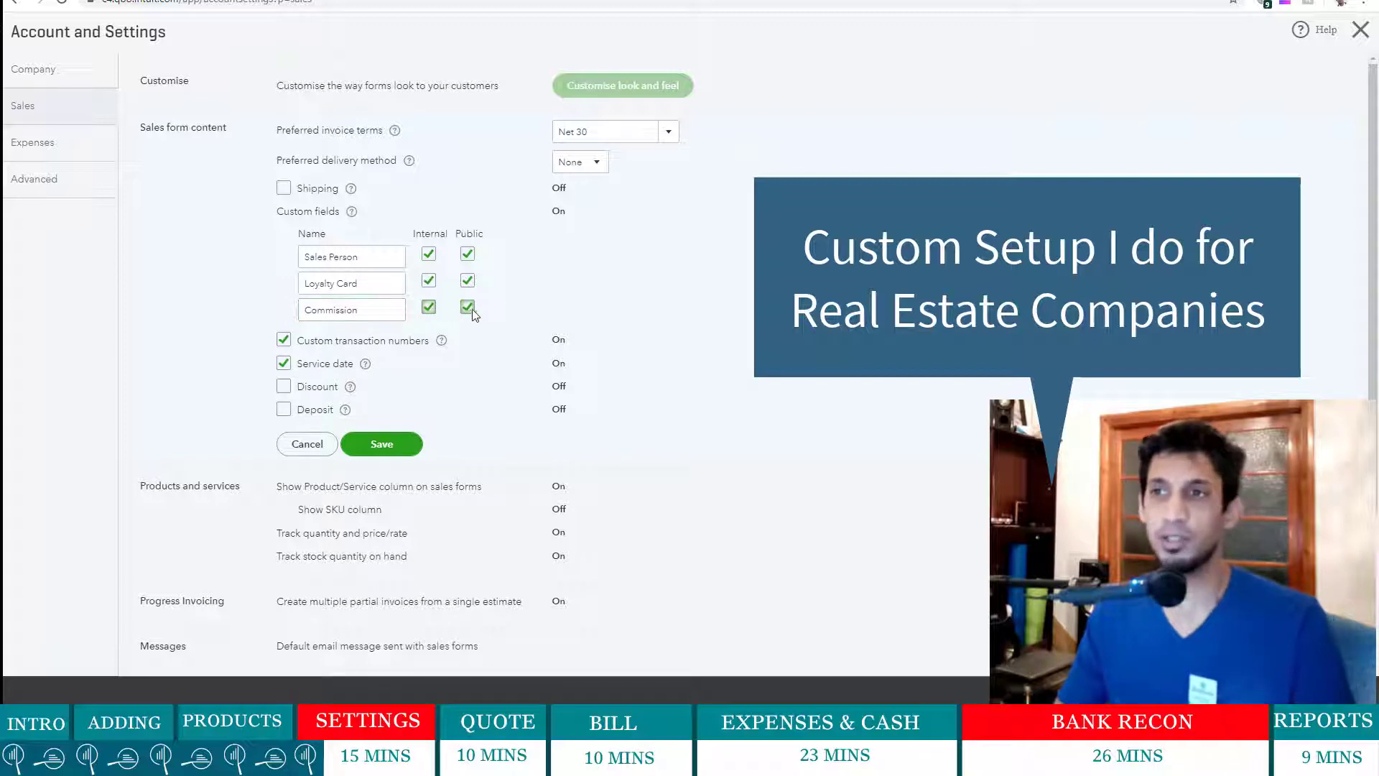
{"action": "left_click", "coordinate": [467, 307]}
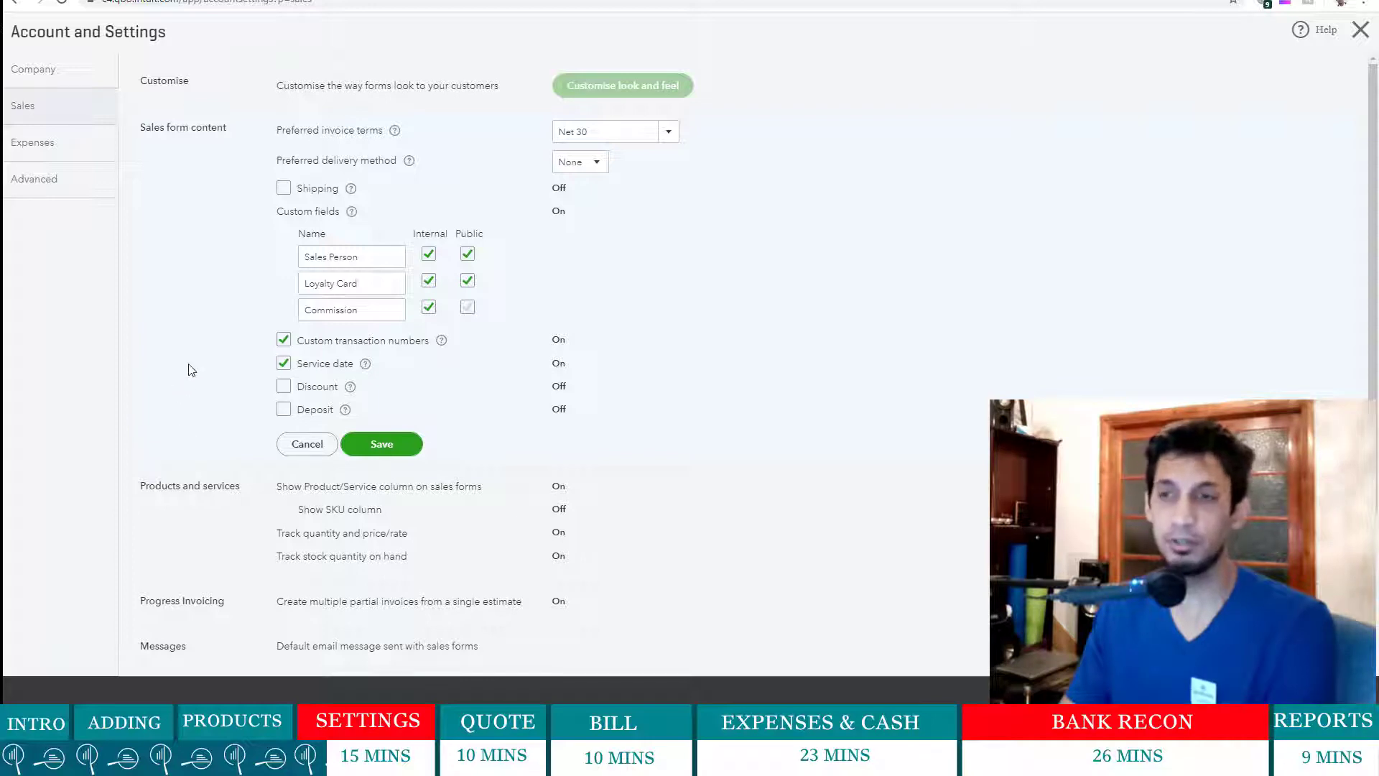
- Save the sales form content and Products and services settings, then tick progress invoicing on
{"action": "scroll", "coordinate": [192, 370], "scroll_direction": "down", "scroll_amount": 3}
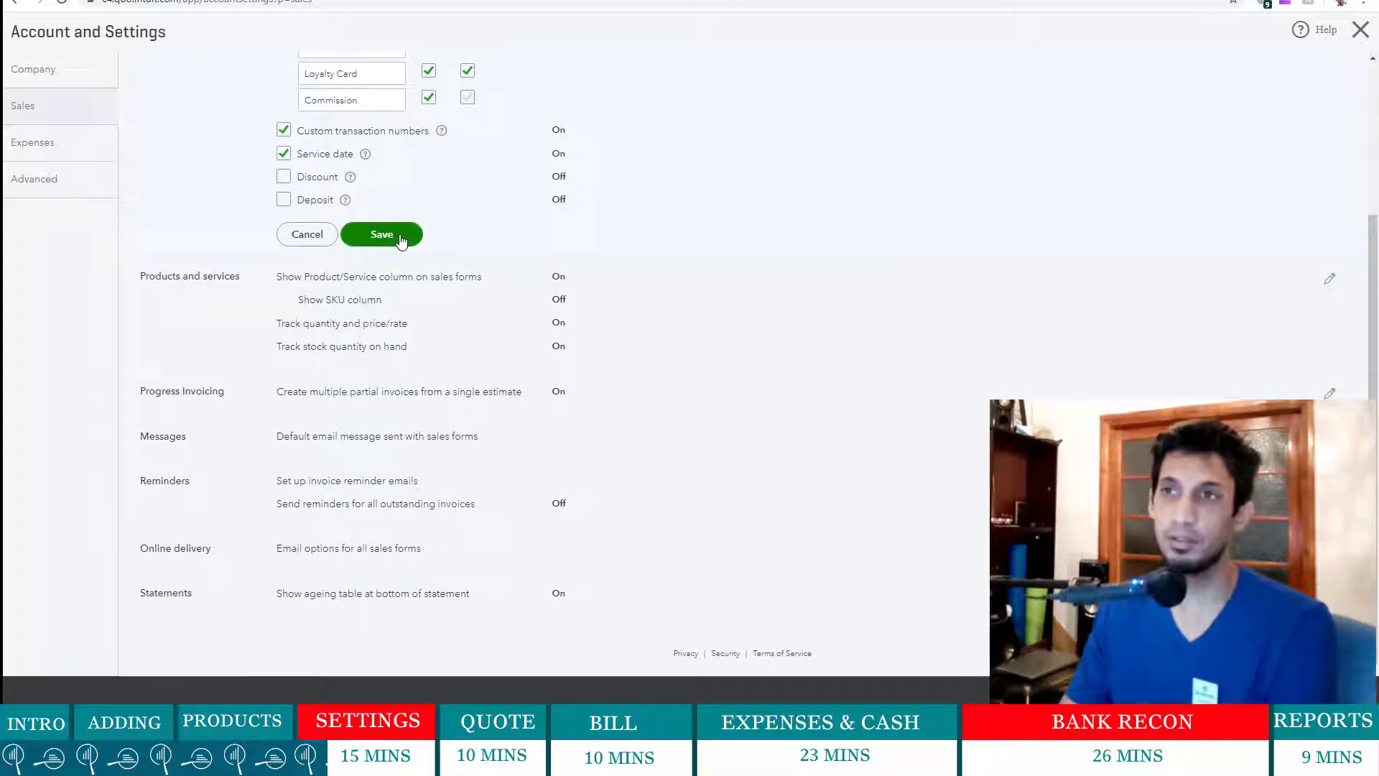
{"action": "left_click", "coordinate": [401, 239]}
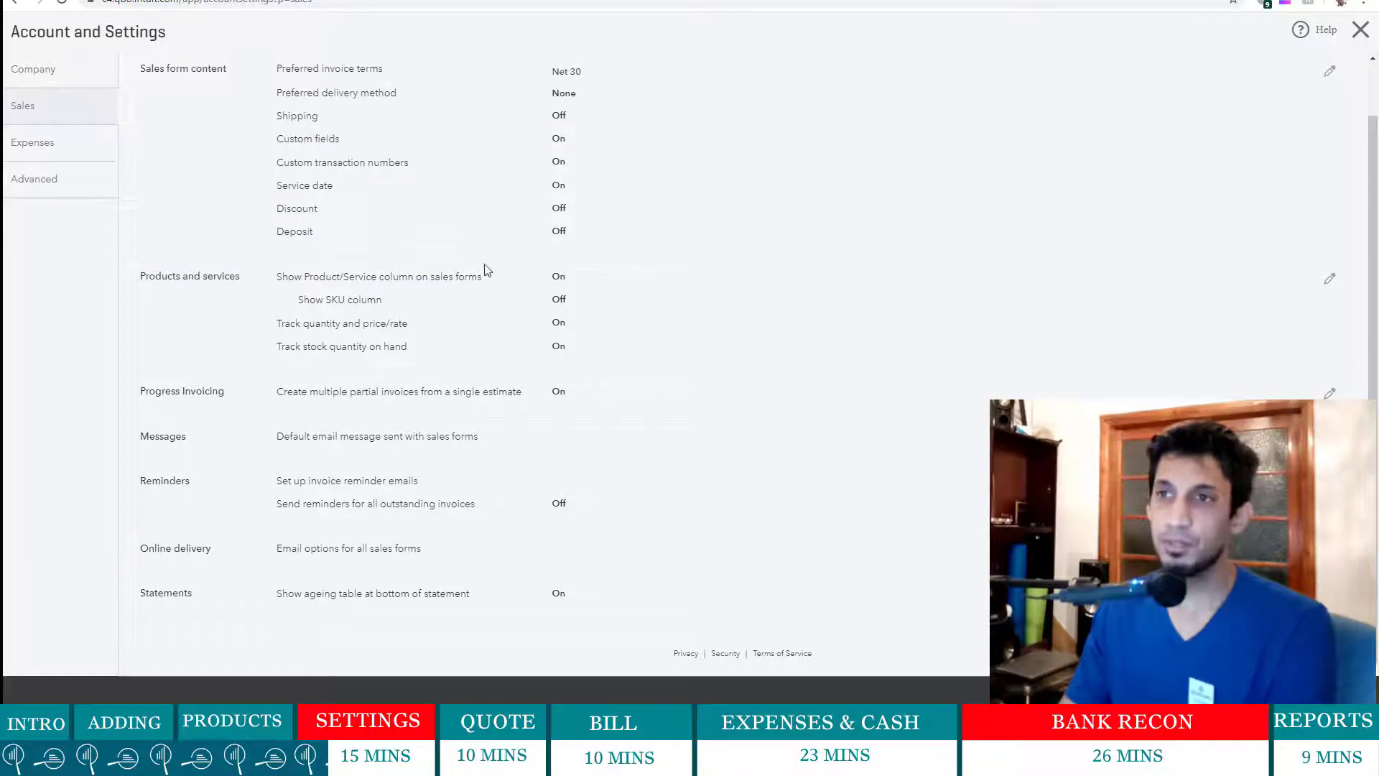
{"action": "left_click", "coordinate": [692, 328]}
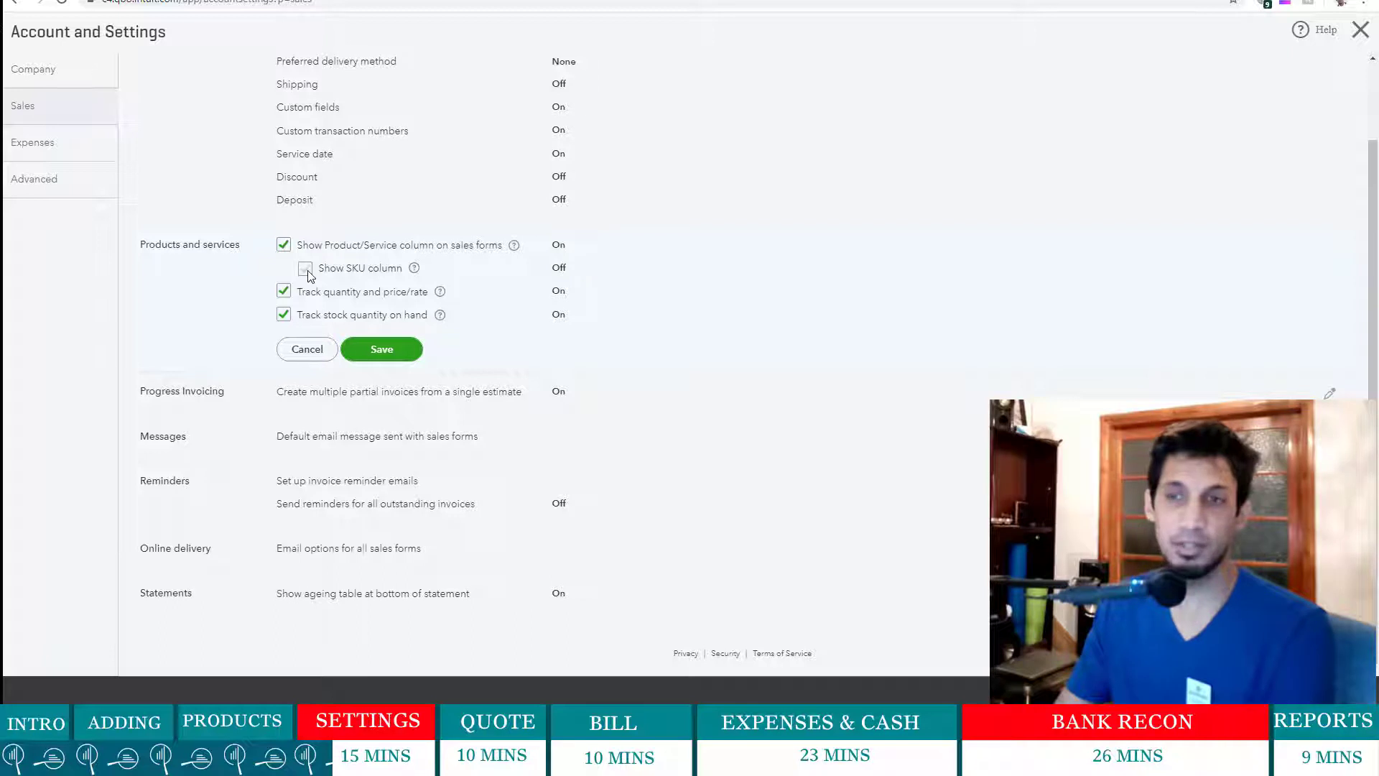
{"action": "left_click", "coordinate": [381, 350]}
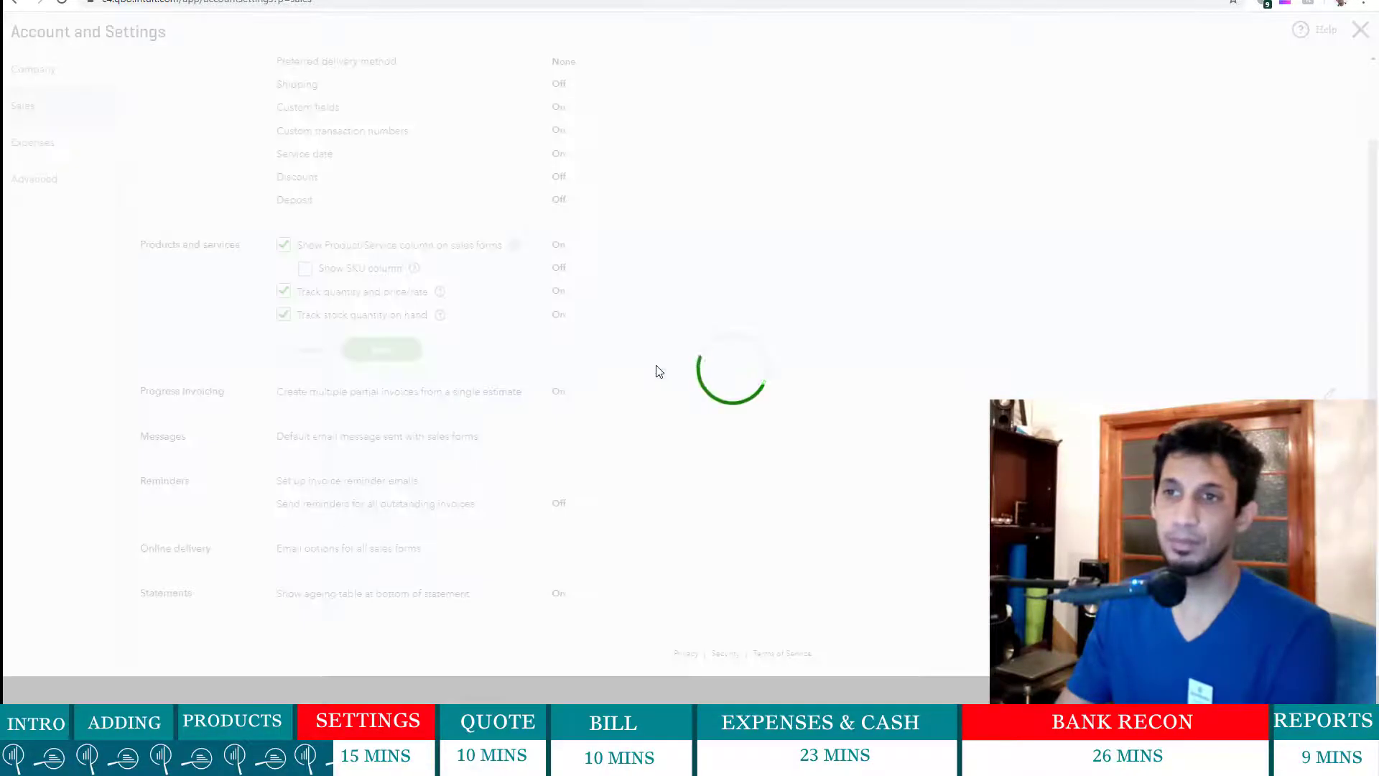
{"action": "left_click", "coordinate": [421, 393]}
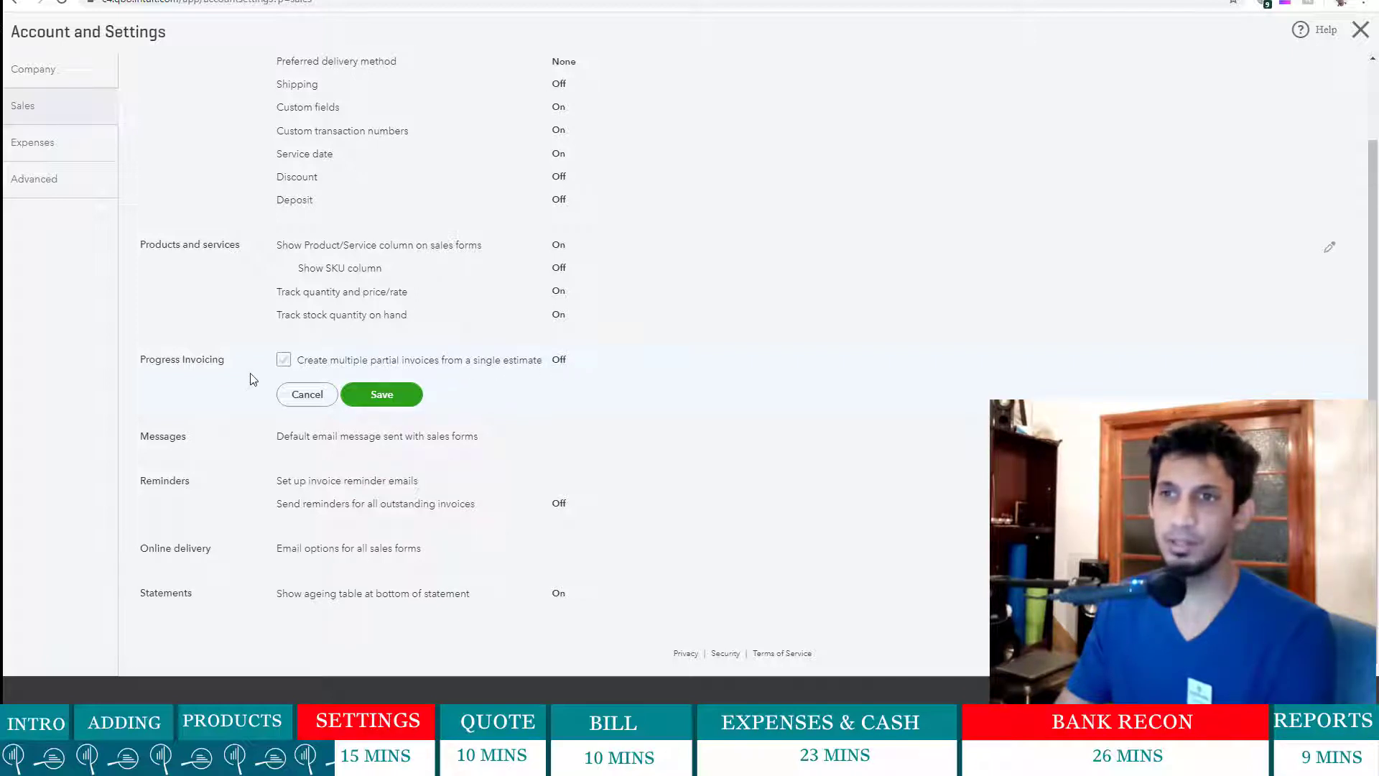
{"action": "left_click", "coordinate": [283, 360]}
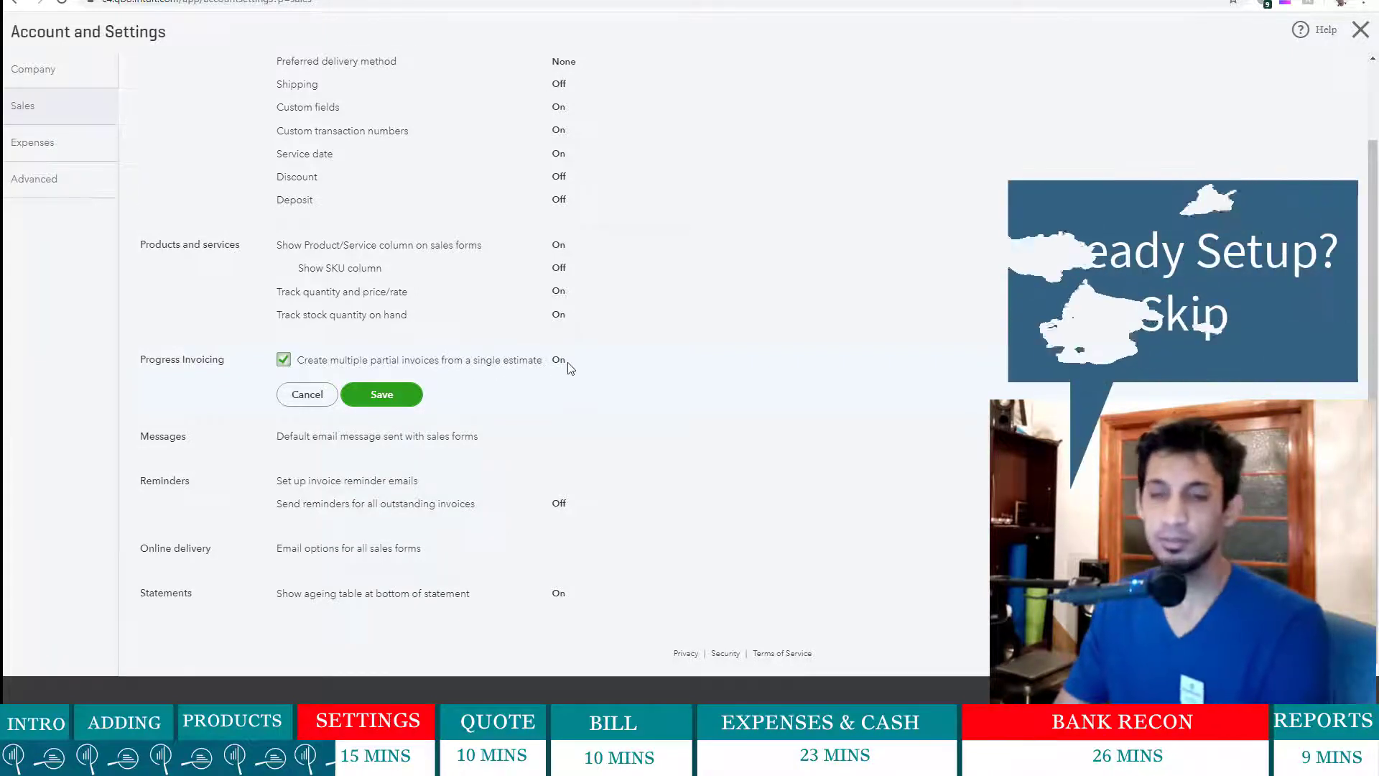
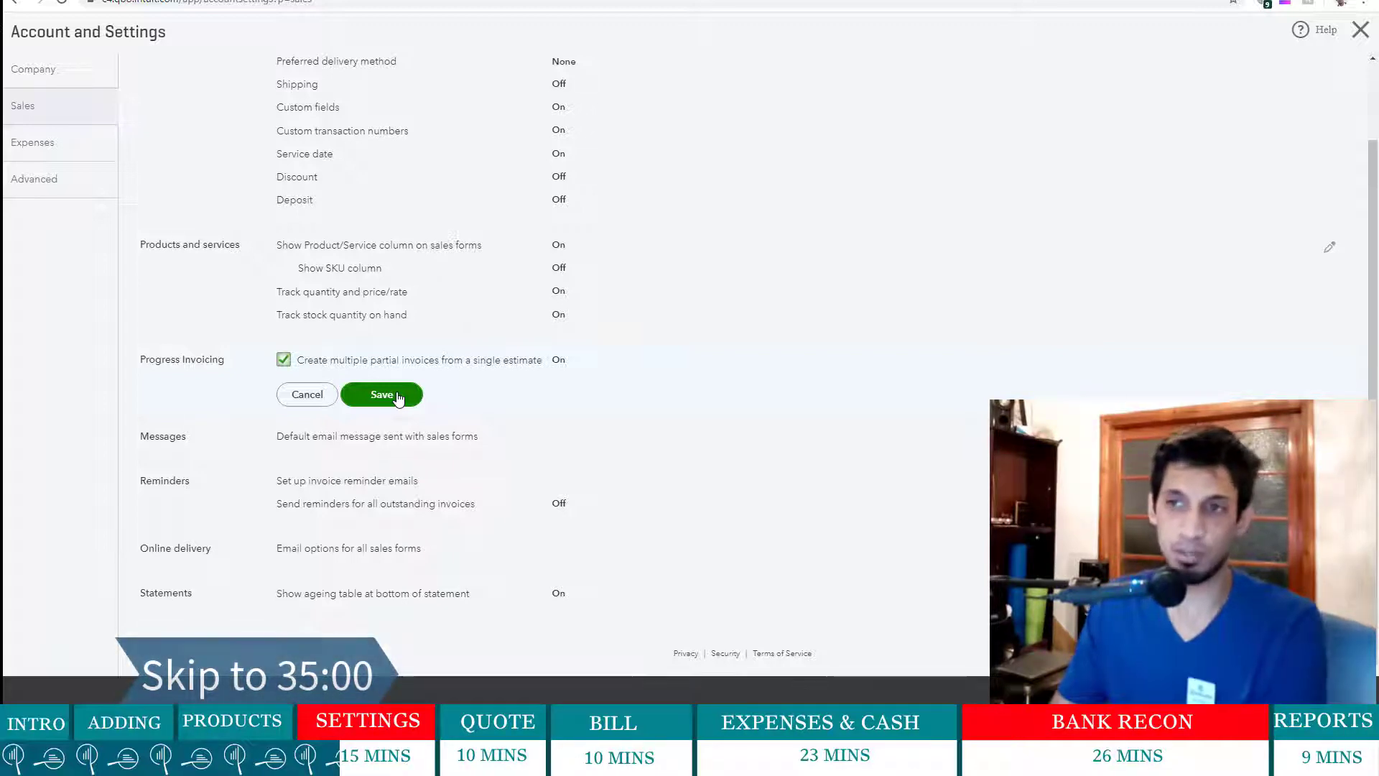
- Save progress invoicing as On and begin editing the sales form Messages settings
{"action": "left_click", "coordinate": [397, 397]}
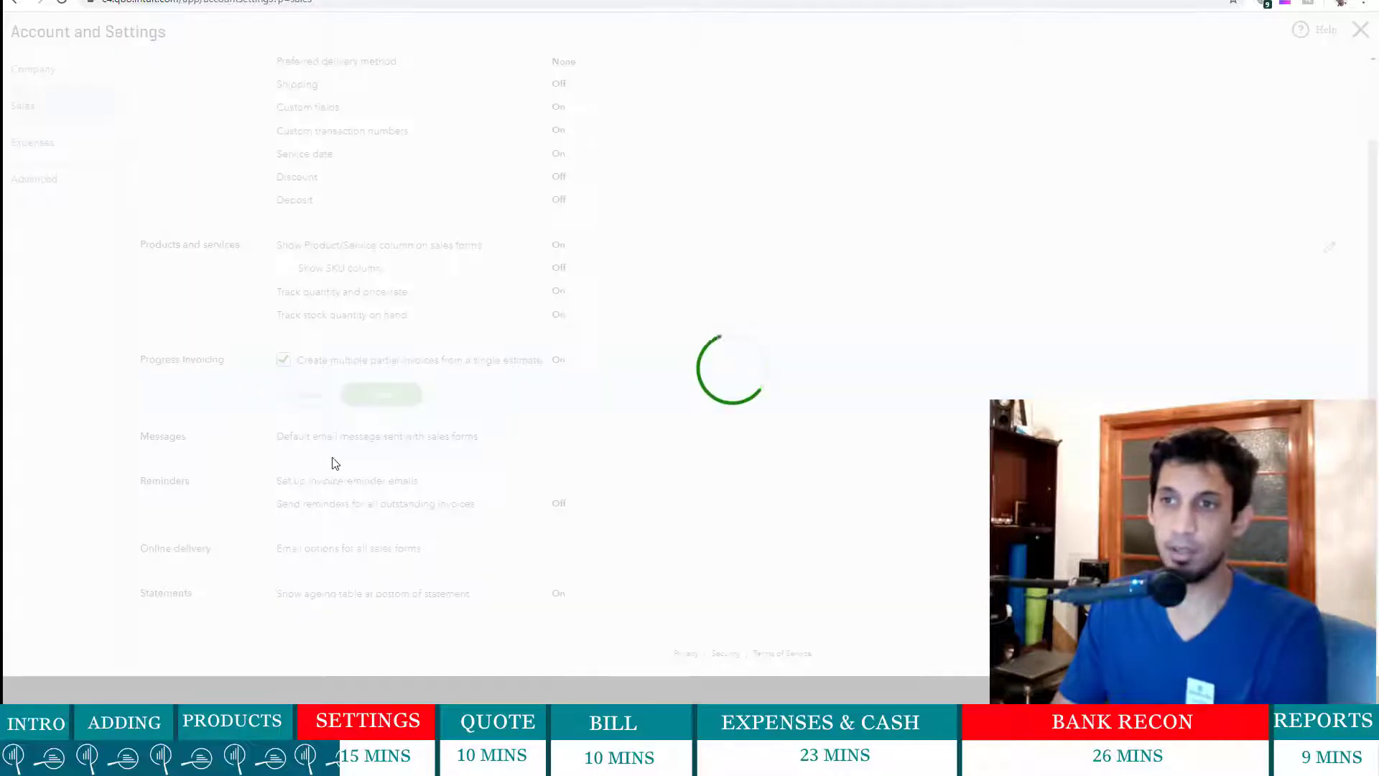
{"action": "left_click", "coordinate": [461, 444]}
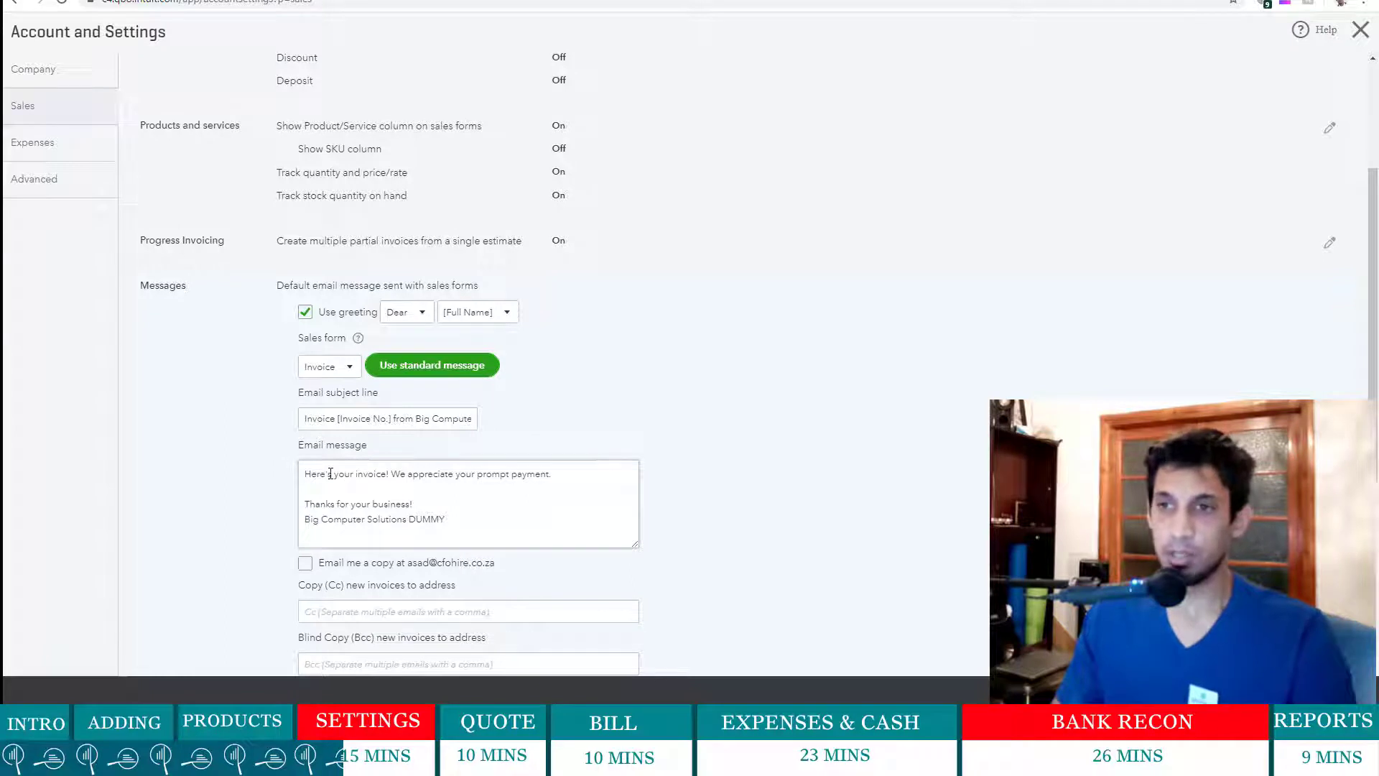
- Replace the email's opening sentence with 'Kindly find the invoice for the products delivered.'
{"action": "left_click_drag", "start_coordinate": [388, 475], "coordinate": [300, 476]}
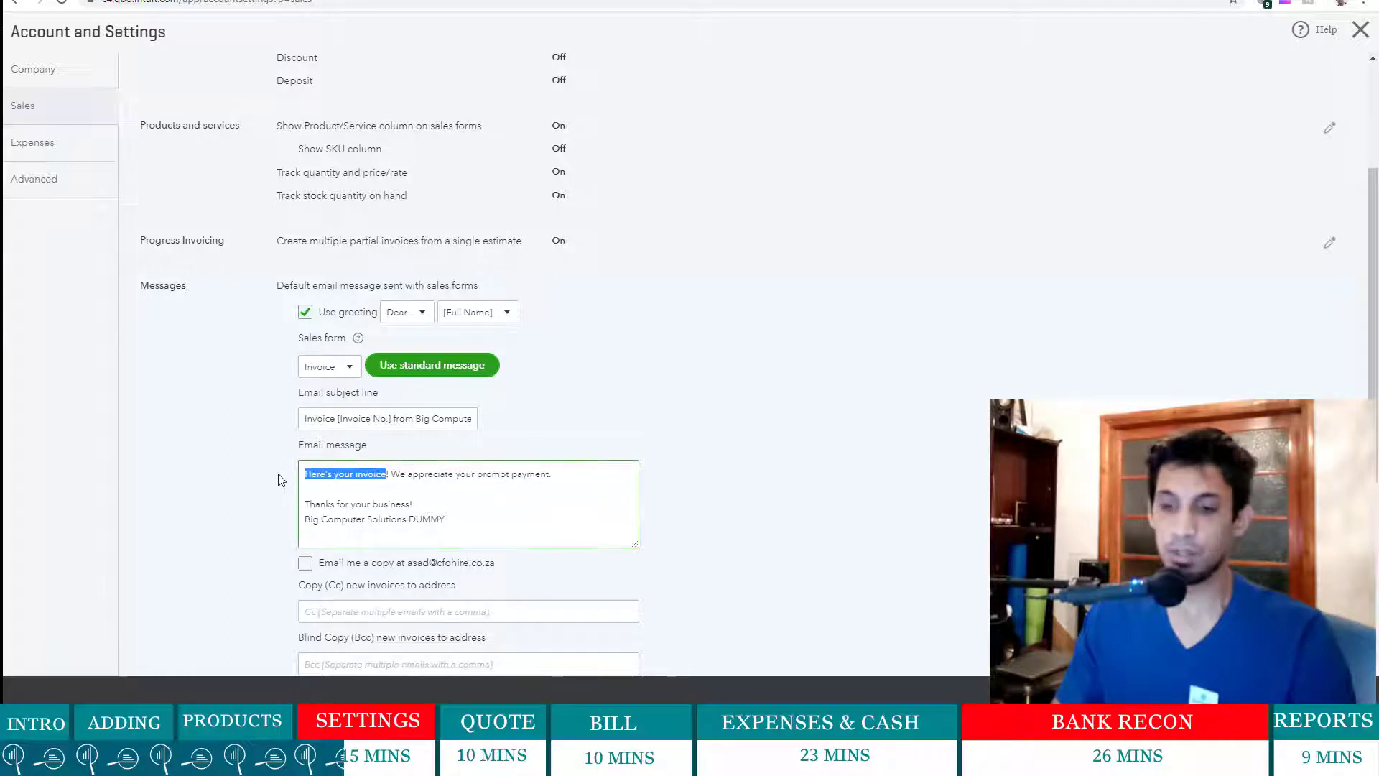
{"action": "type", "text": "Kindl"}
{"action": "type", "text": "y find th"}
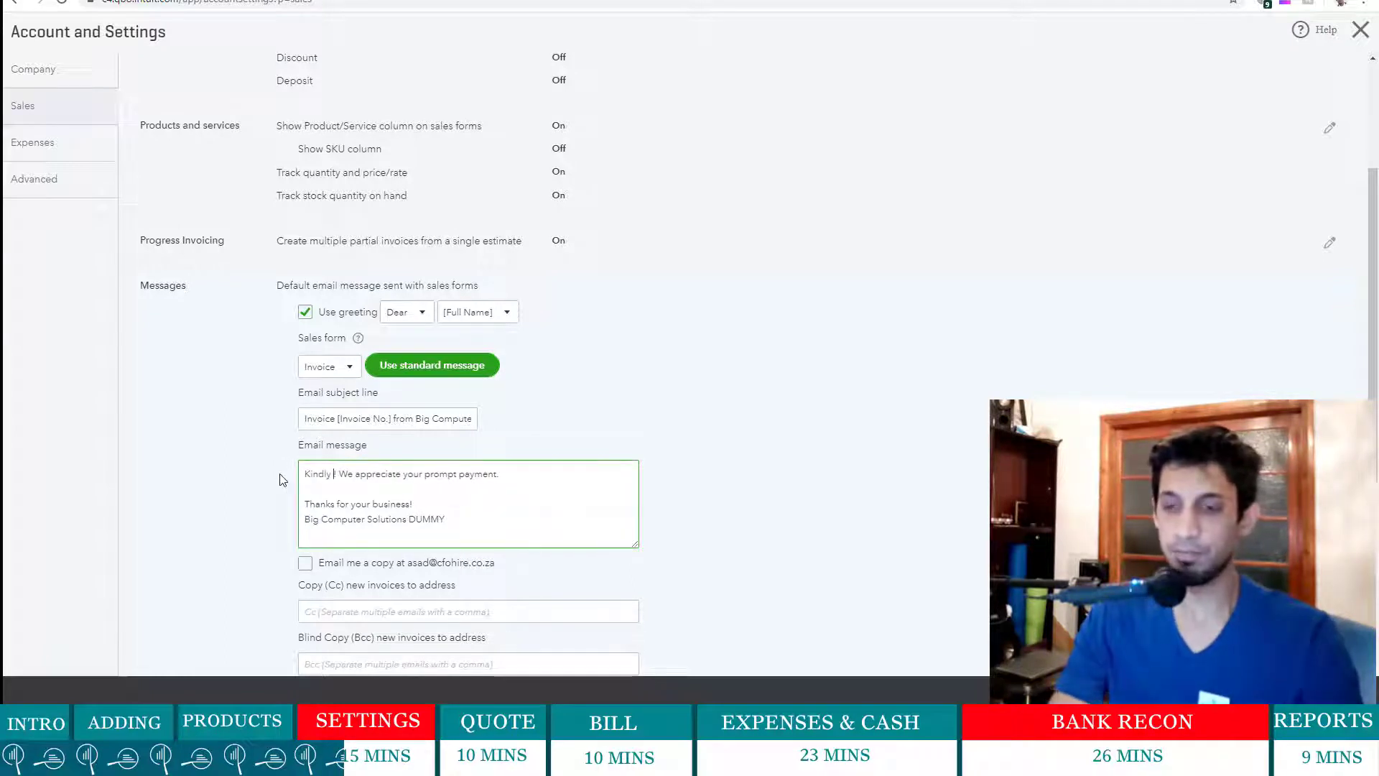
{"action": "type", "text": "e invoice !"}
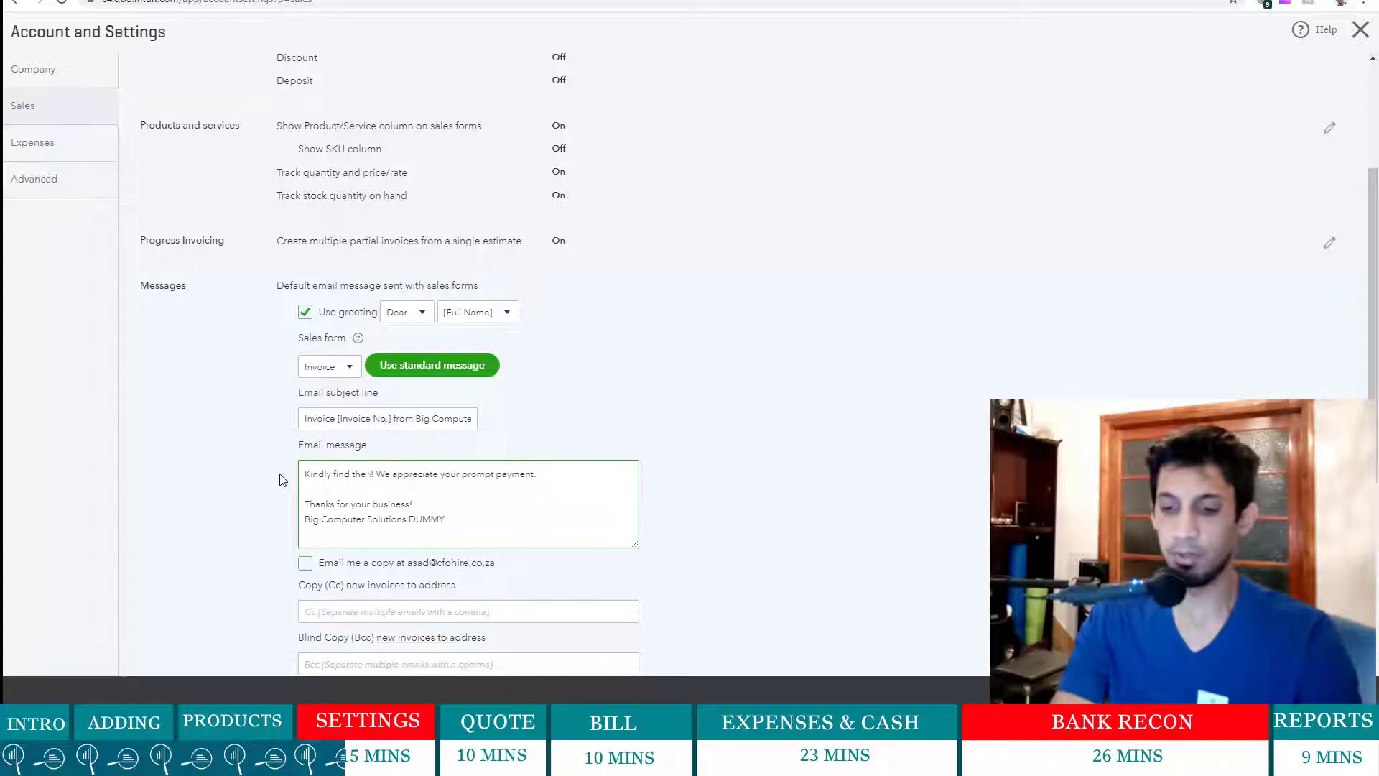
{"action": "key", "text": "BackSpace"}
{"action": "type", "text": "for the pro"}
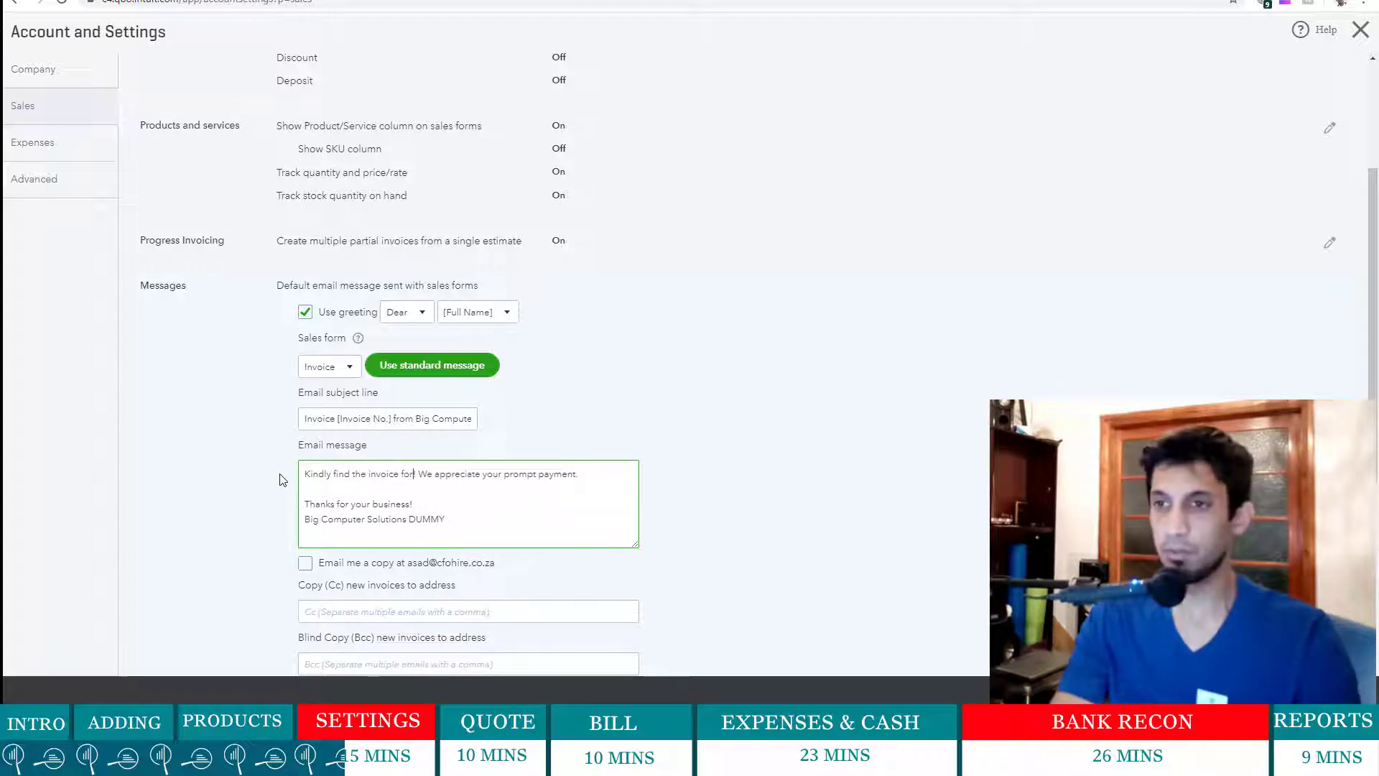
{"action": "type", "text": "d"}
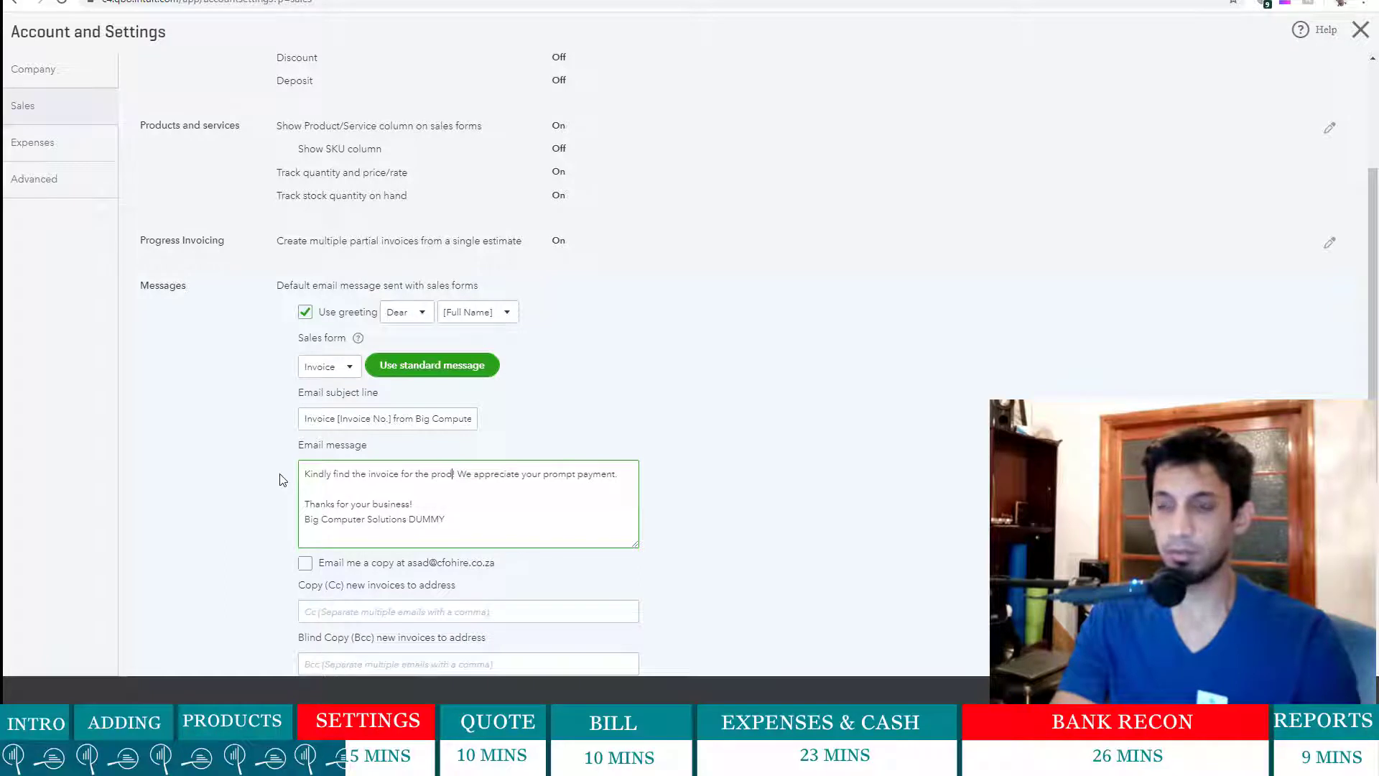
{"action": "type", "text": "ucts o"}
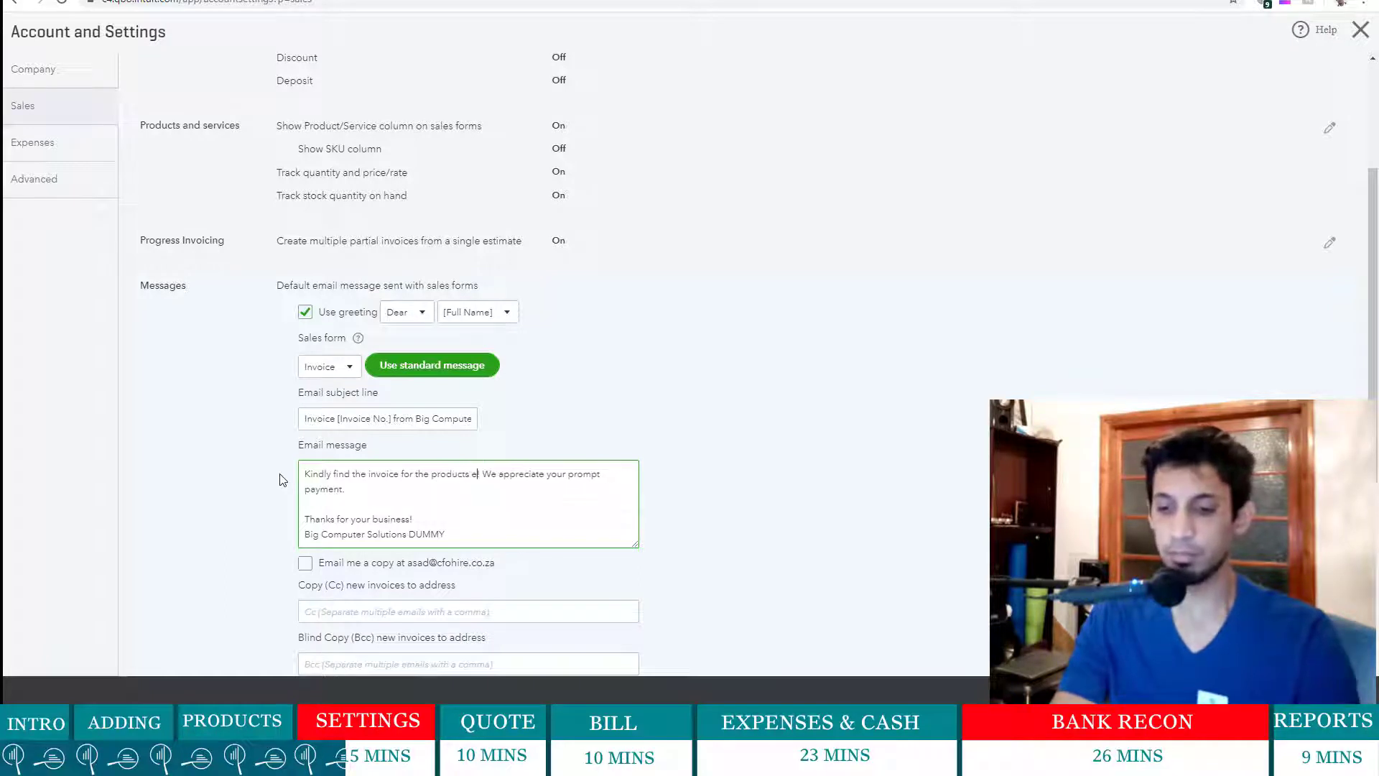
{"action": "type", "text": "elivered!"}
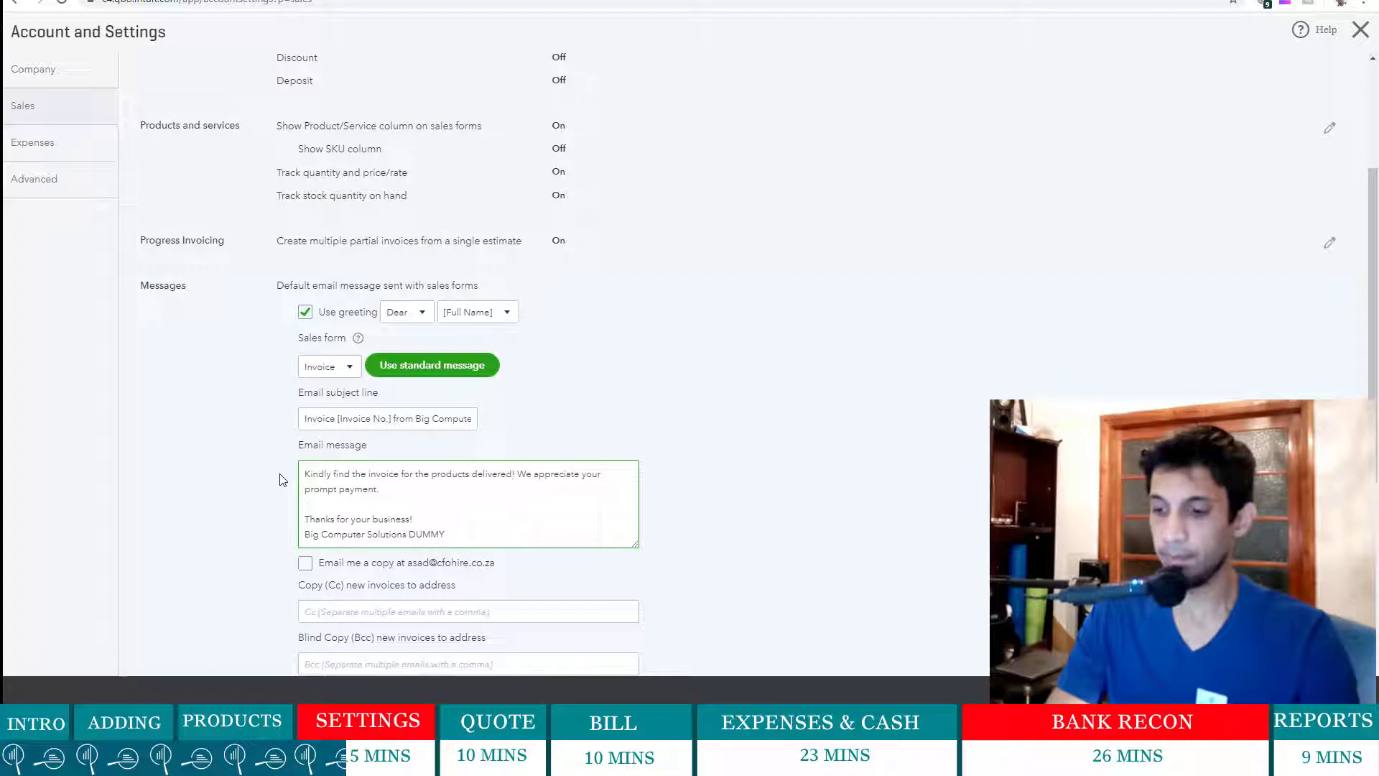
{"action": "key", "text": "BackSpace"}
{"action": "type", "text": "."}
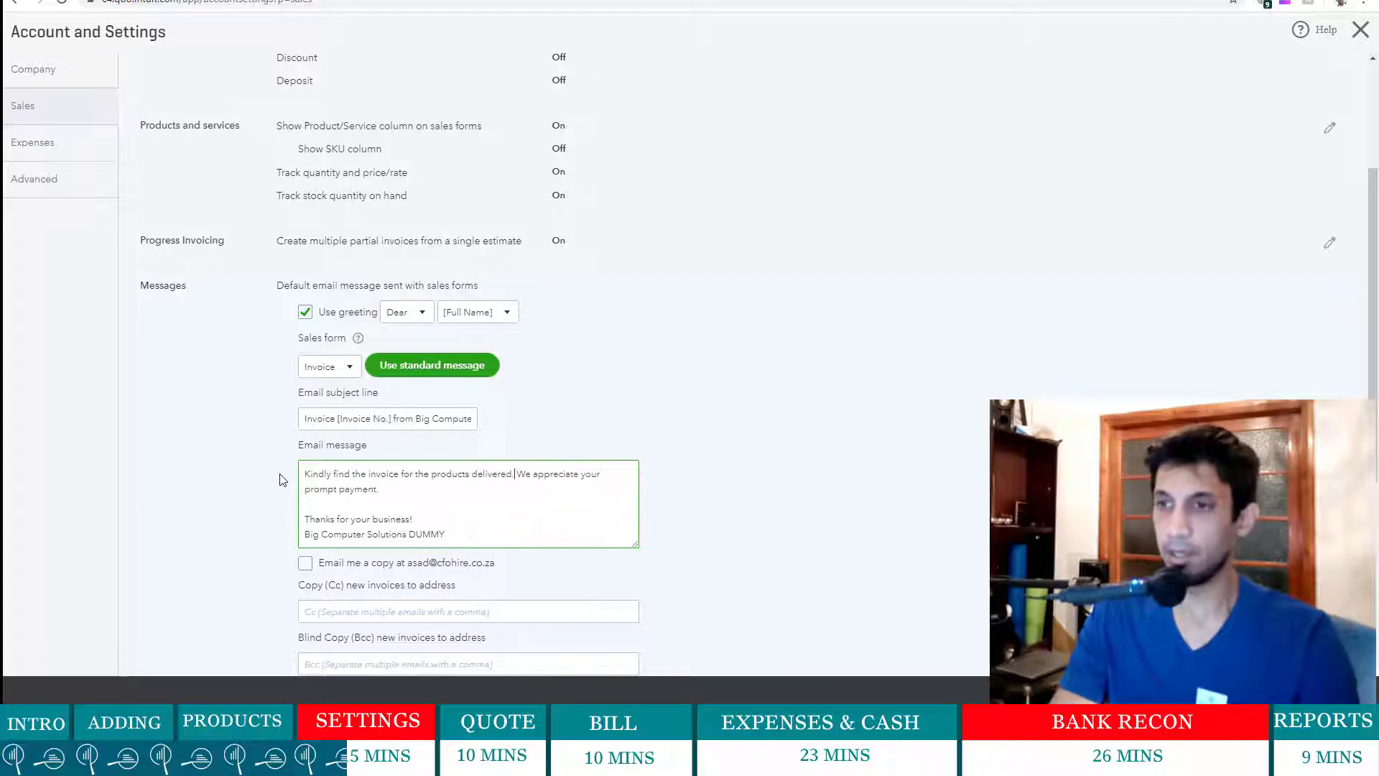
- Put the second sentence on its own line, reworded to 'We appreciate your support.'
{"action": "key", "text": "Return"}
{"action": "key", "text": "Delete"}
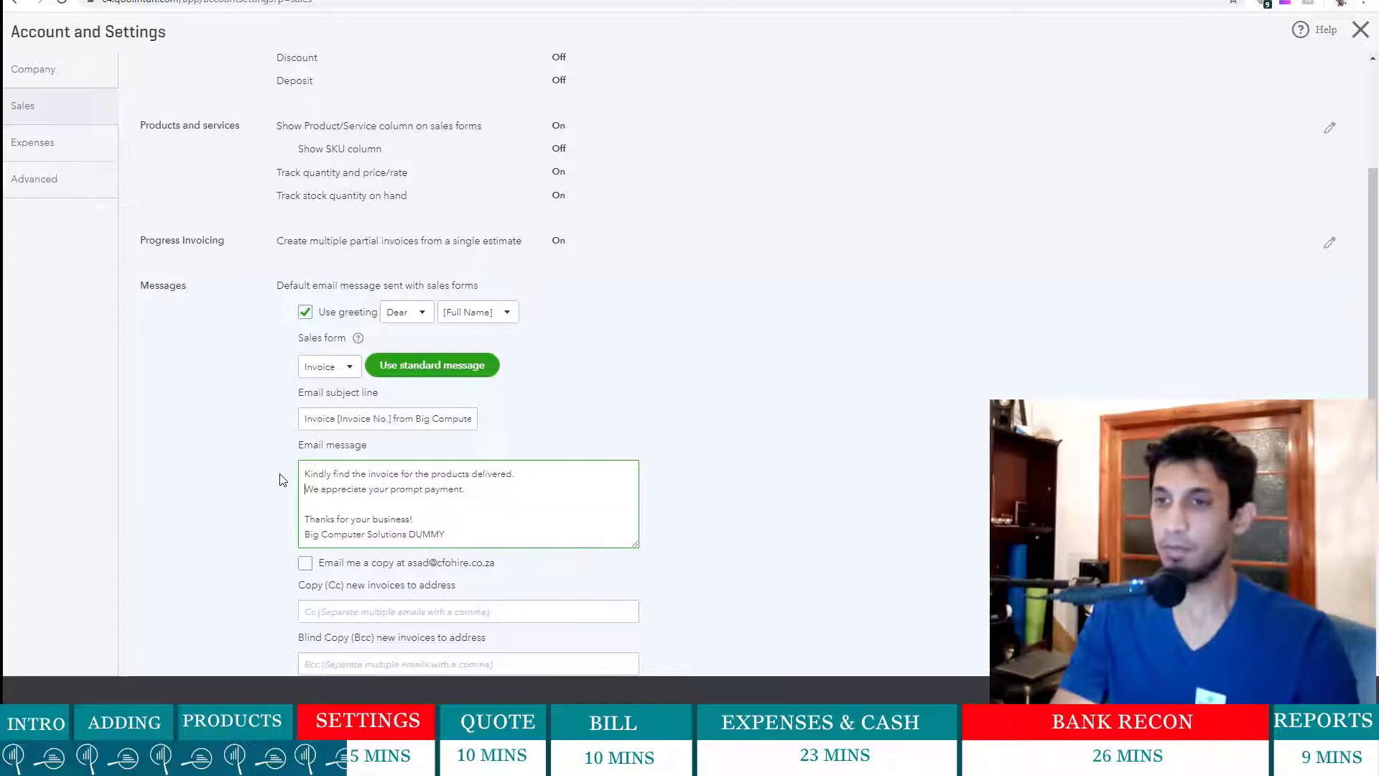
{"action": "key", "text": "Return"}
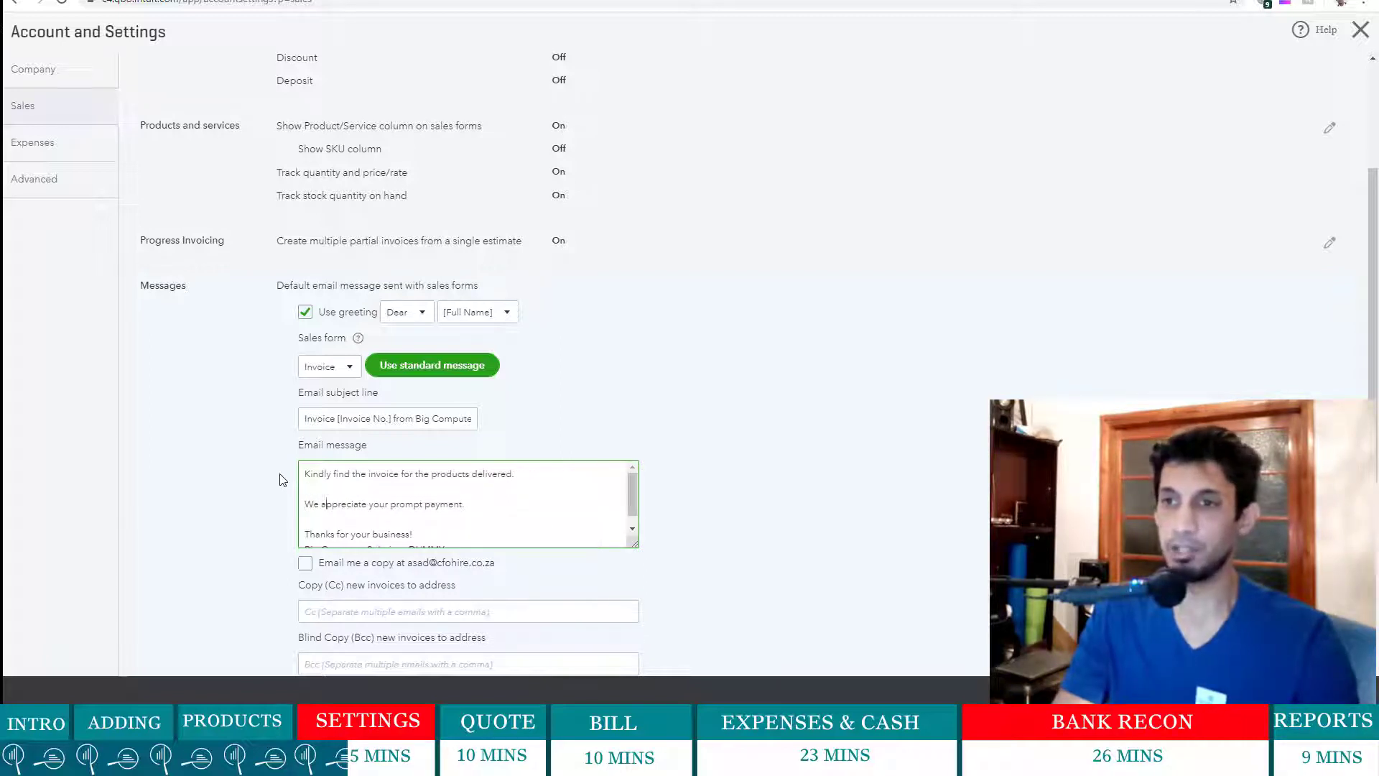
{"action": "type", "text": "support"}
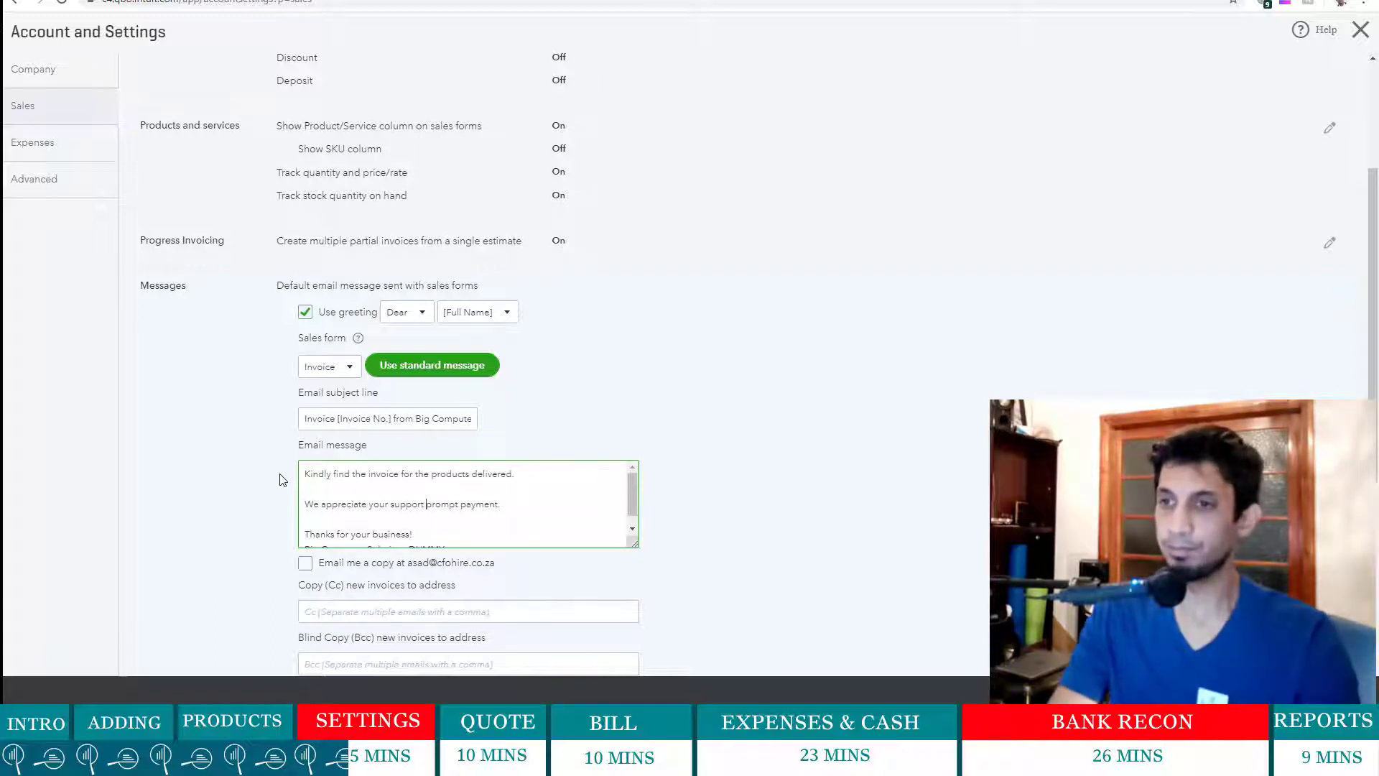
{"action": "key", "text": "Delete"}
{"action": "key", "text": "Delete"}
{"action": "key", "text": "Delete"}
{"action": "key", "text": "Delete"}
{"action": "key", "text": "Delete"}
{"action": "key", "text": "Delete"}
{"action": "key", "text": "Delete"}
{"action": "key", "text": "Delete"}
{"action": "key", "text": "Delete"}
{"action": "key", "text": "Delete"}
{"action": "key", "text": "Delete"}
{"action": "key", "text": "Delete"}
{"action": "key", "text": "Delete"}
{"action": "key", "text": "Delete"}
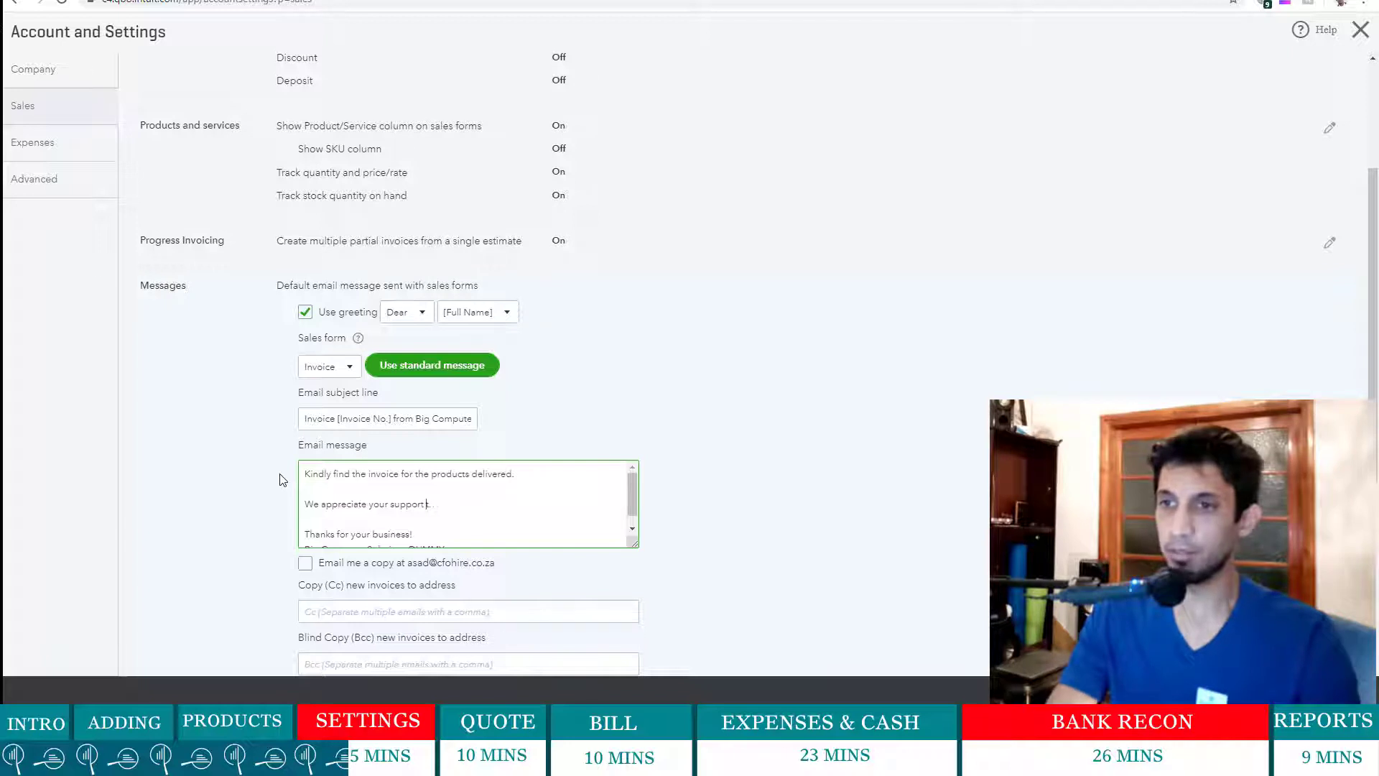
{"action": "key", "text": "BackSpace"}
{"action": "key", "text": "Down"}
{"action": "key", "text": "Down"}
{"action": "key", "text": "Down"}
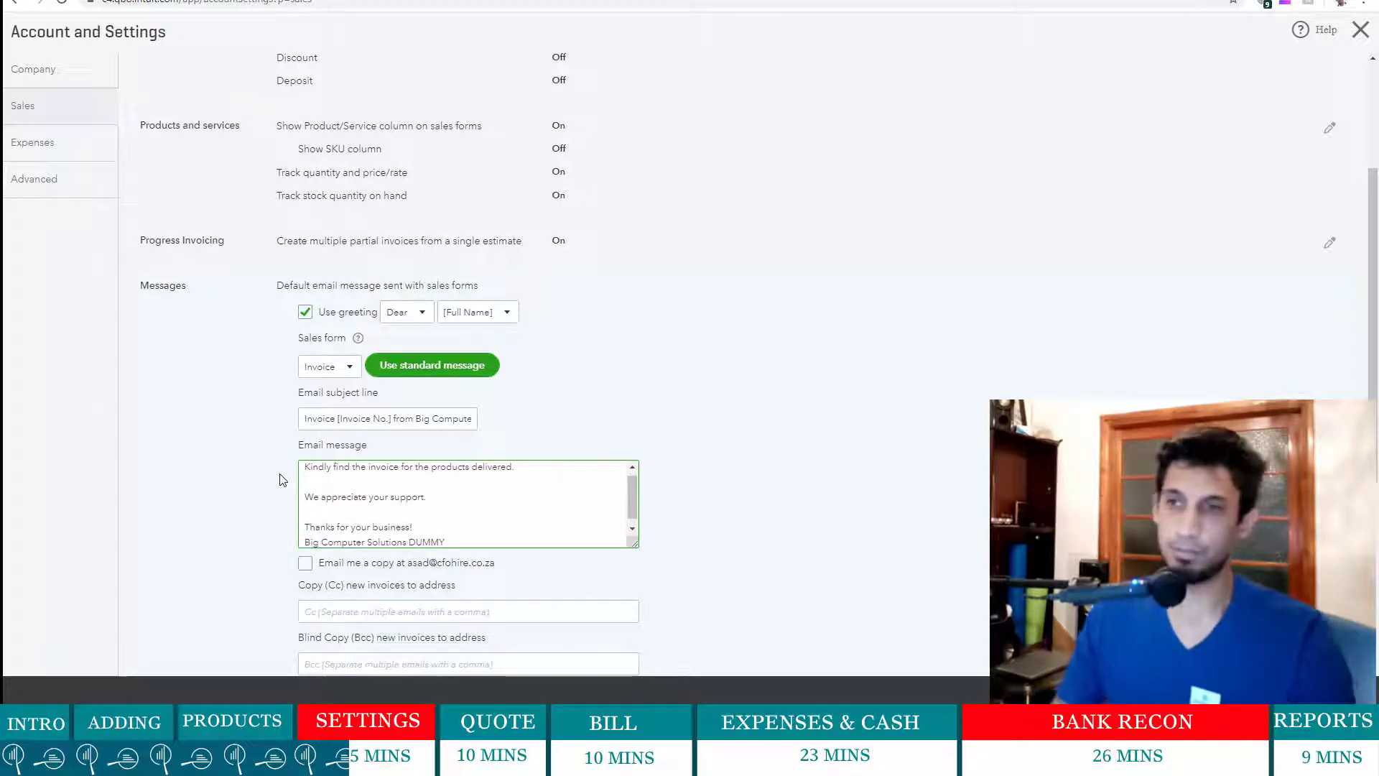
{"action": "scroll", "coordinate": [515, 446], "scroll_direction": "down", "scroll_amount": 1}
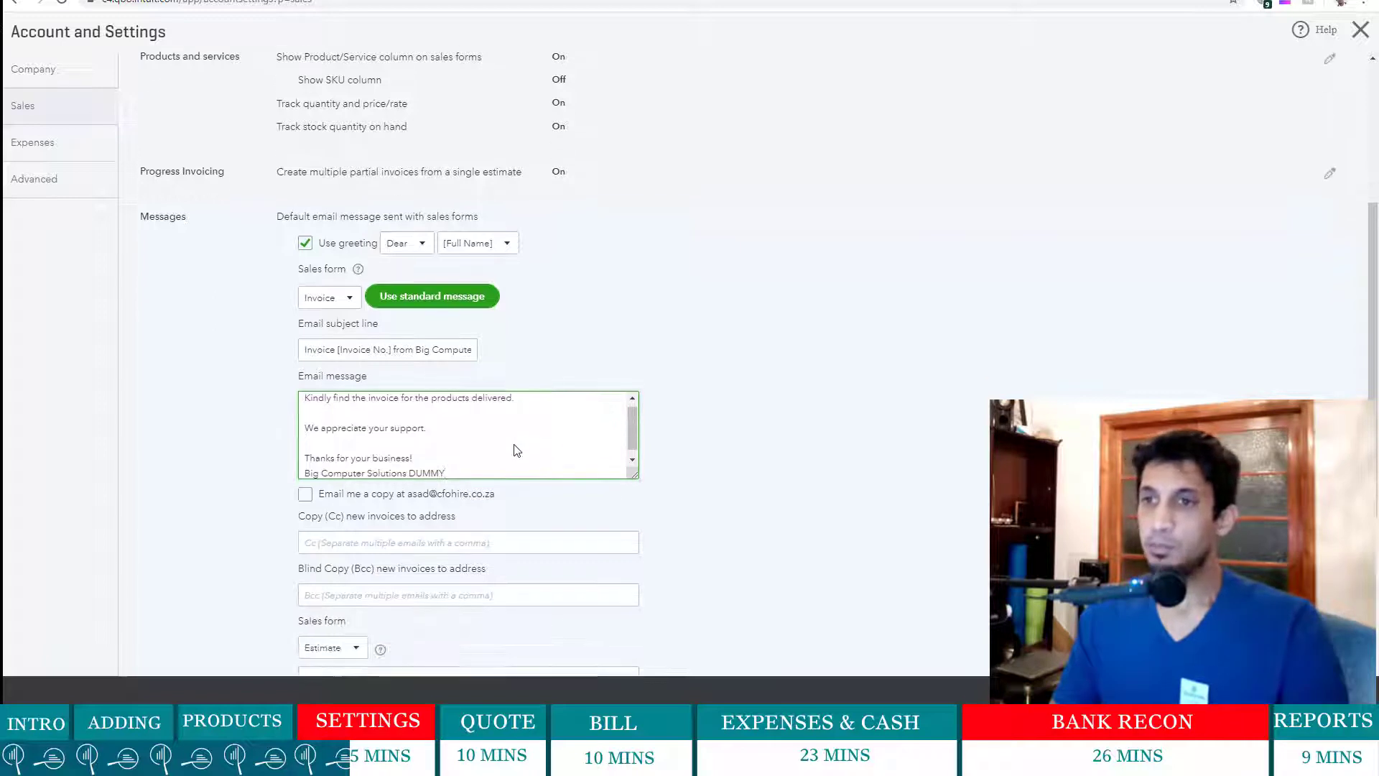
{"action": "scroll", "coordinate": [339, 530], "scroll_direction": "down", "scroll_amount": 2}
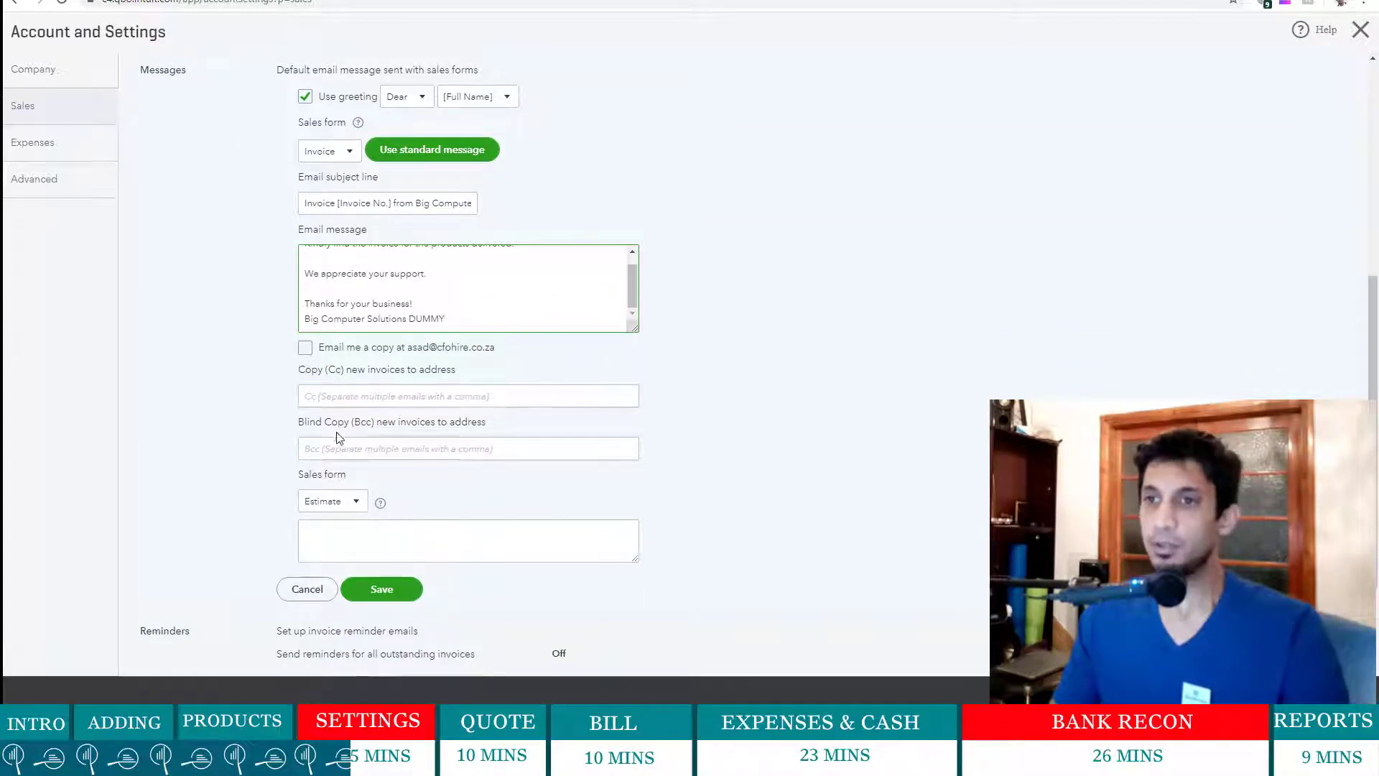
{"action": "left_click", "coordinate": [338, 447]}
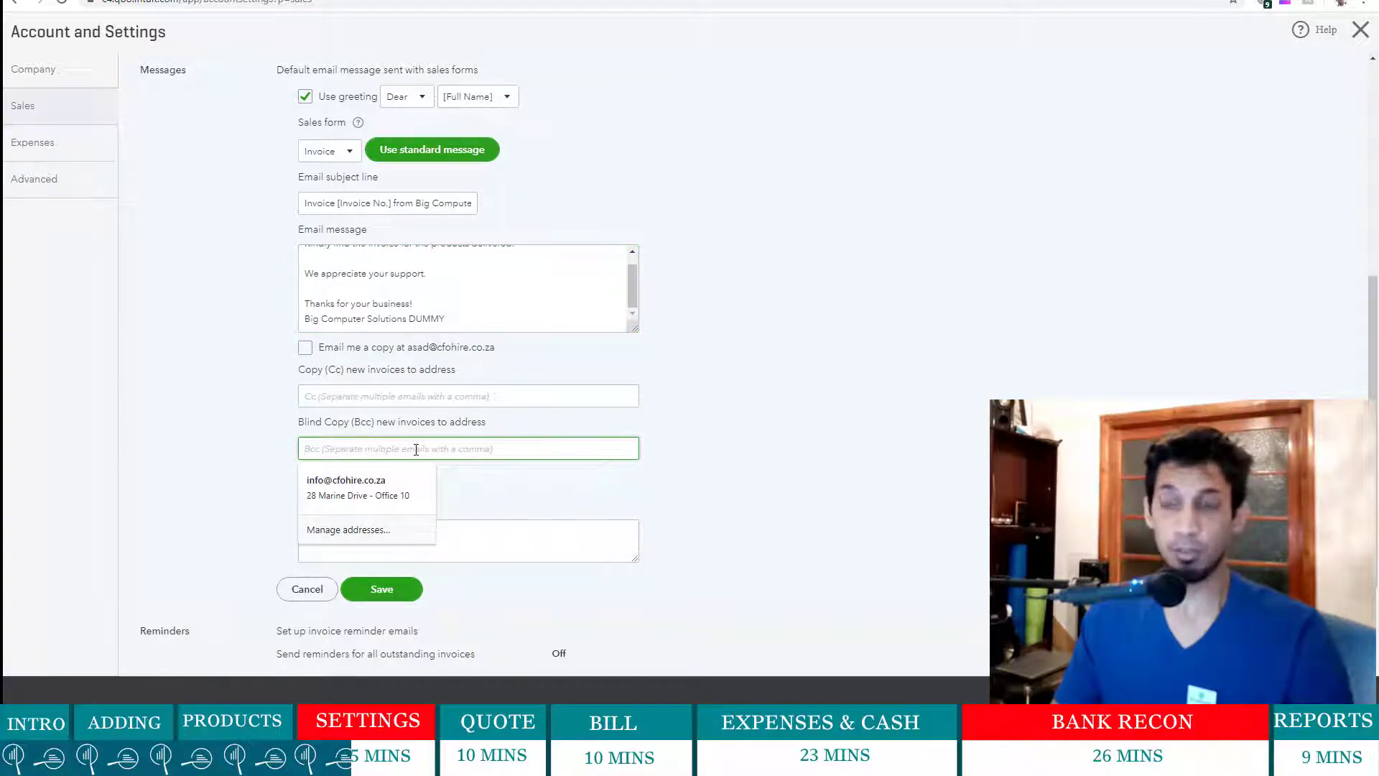
{"action": "left_click", "coordinate": [363, 398]}
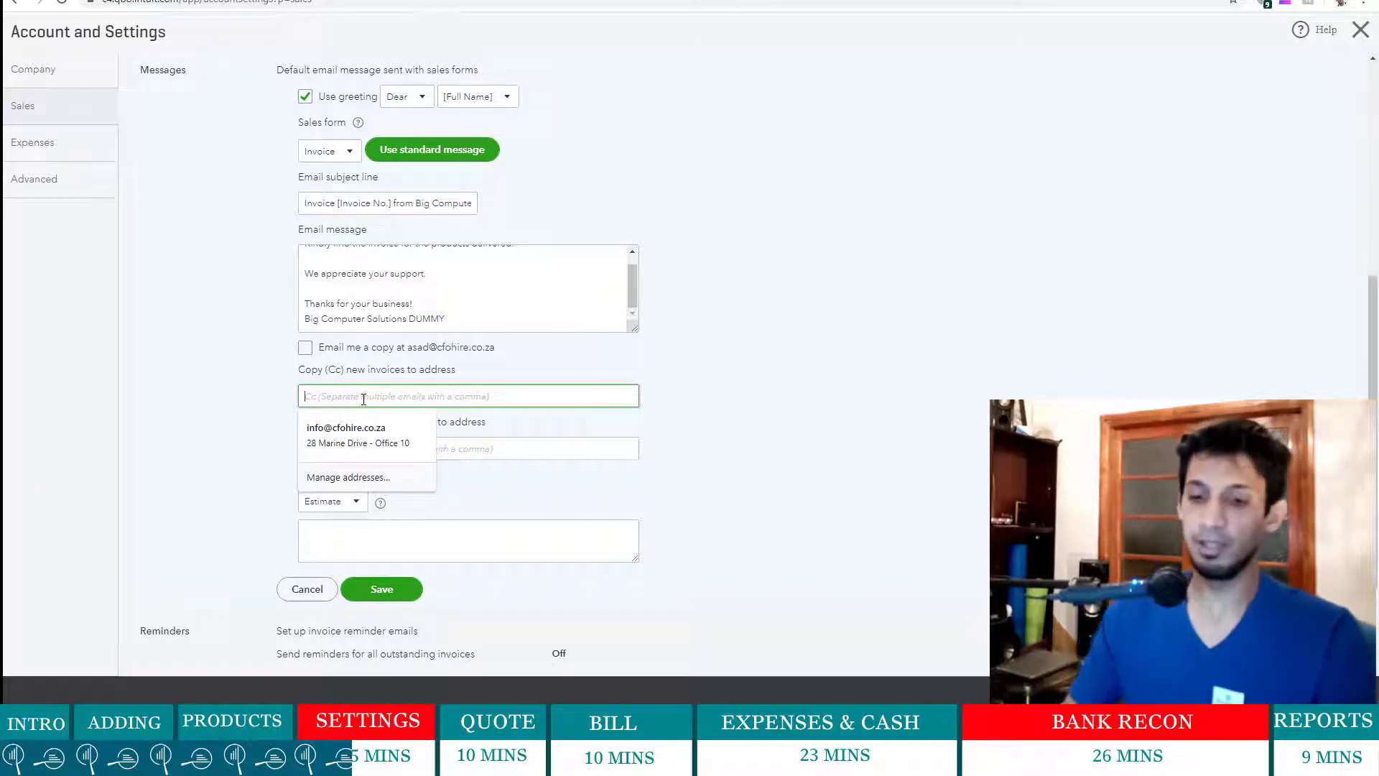
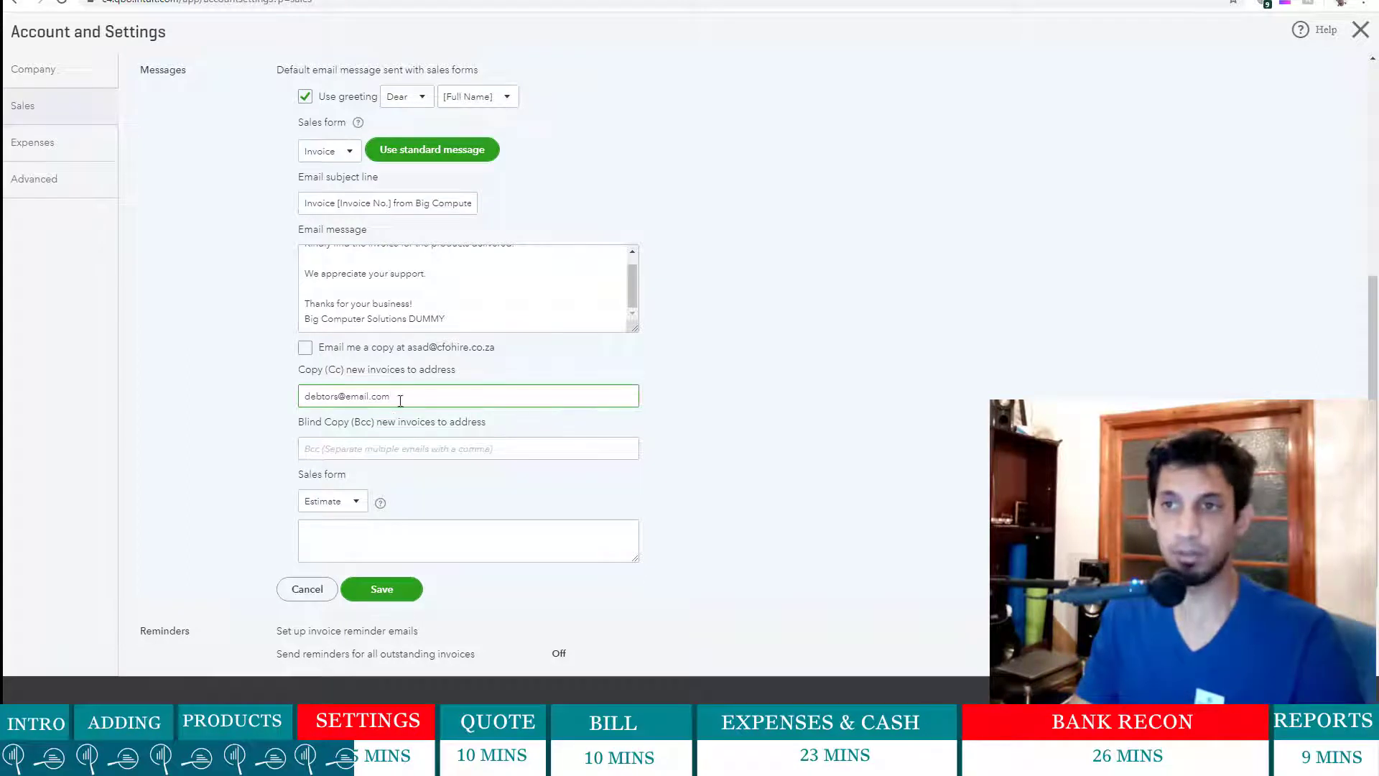
{"action": "left_click_drag", "start_coordinate": [392, 396], "coordinate": [291, 401]}
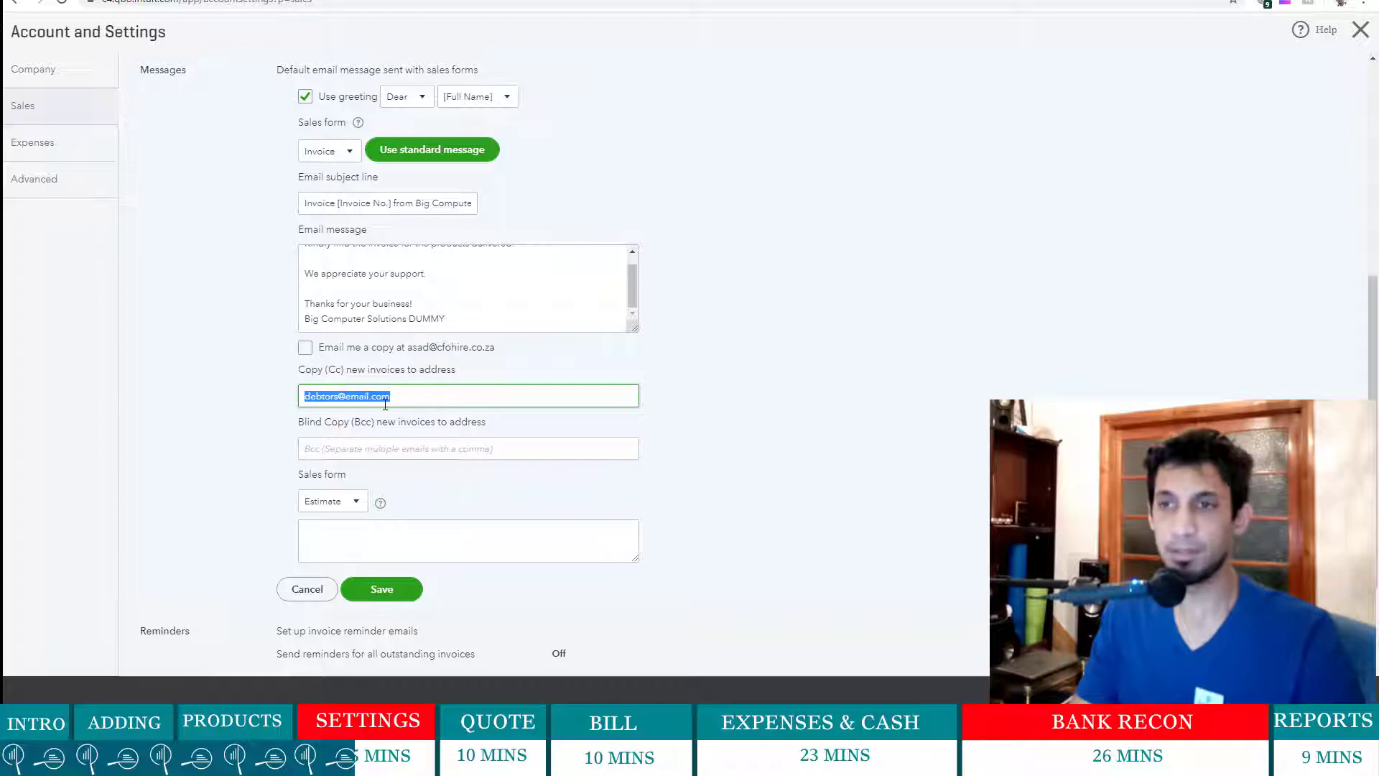
{"action": "left_click", "coordinate": [306, 348]}
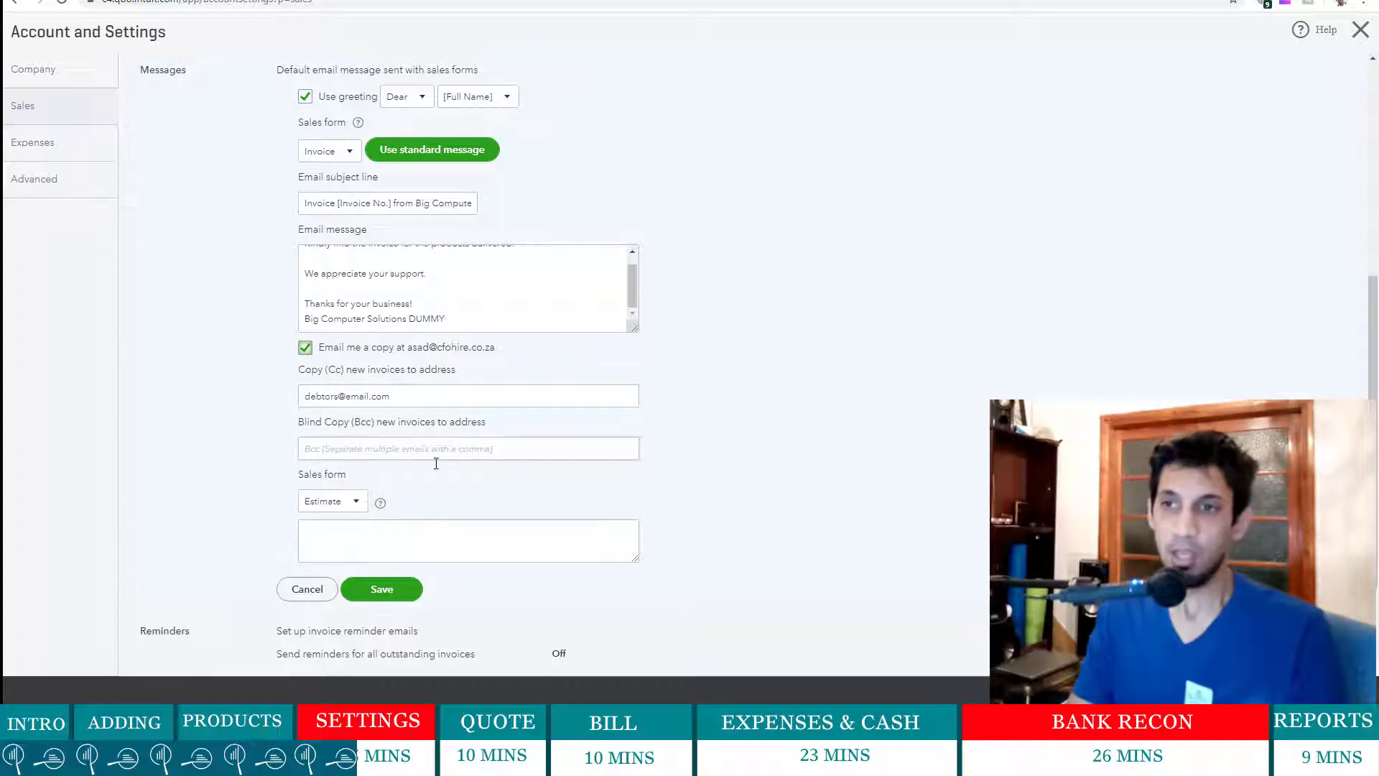
- Set the estimate email message to 'Kindly find attached the quote and proposal' and save
{"action": "left_click", "coordinate": [374, 529]}
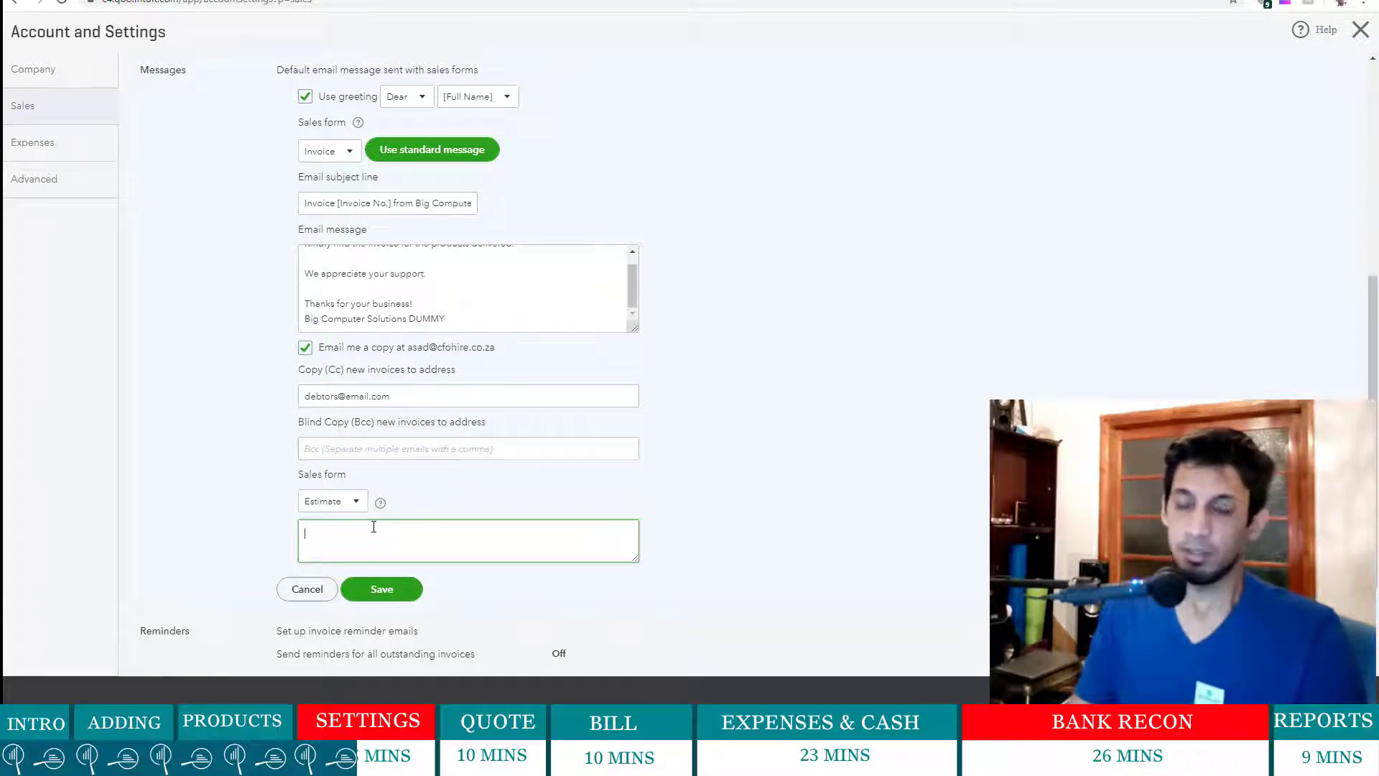
{"action": "scroll", "coordinate": [374, 529], "scroll_direction": "up", "scroll_amount": 2}
{"action": "scroll", "coordinate": [368, 495], "scroll_direction": "down", "scroll_amount": 4}
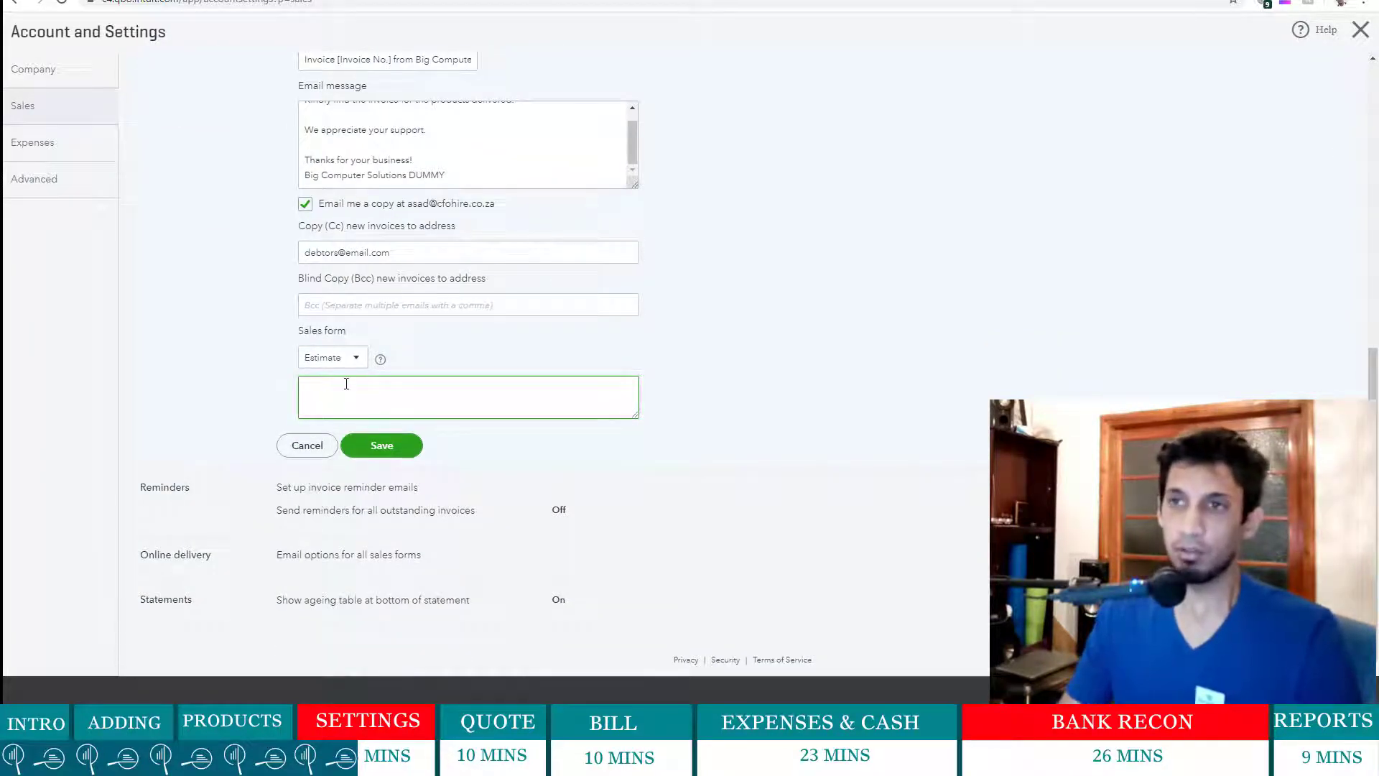
{"action": "scroll", "coordinate": [402, 330], "scroll_direction": "up", "scroll_amount": 1}
{"action": "type", "text": "Kin"}
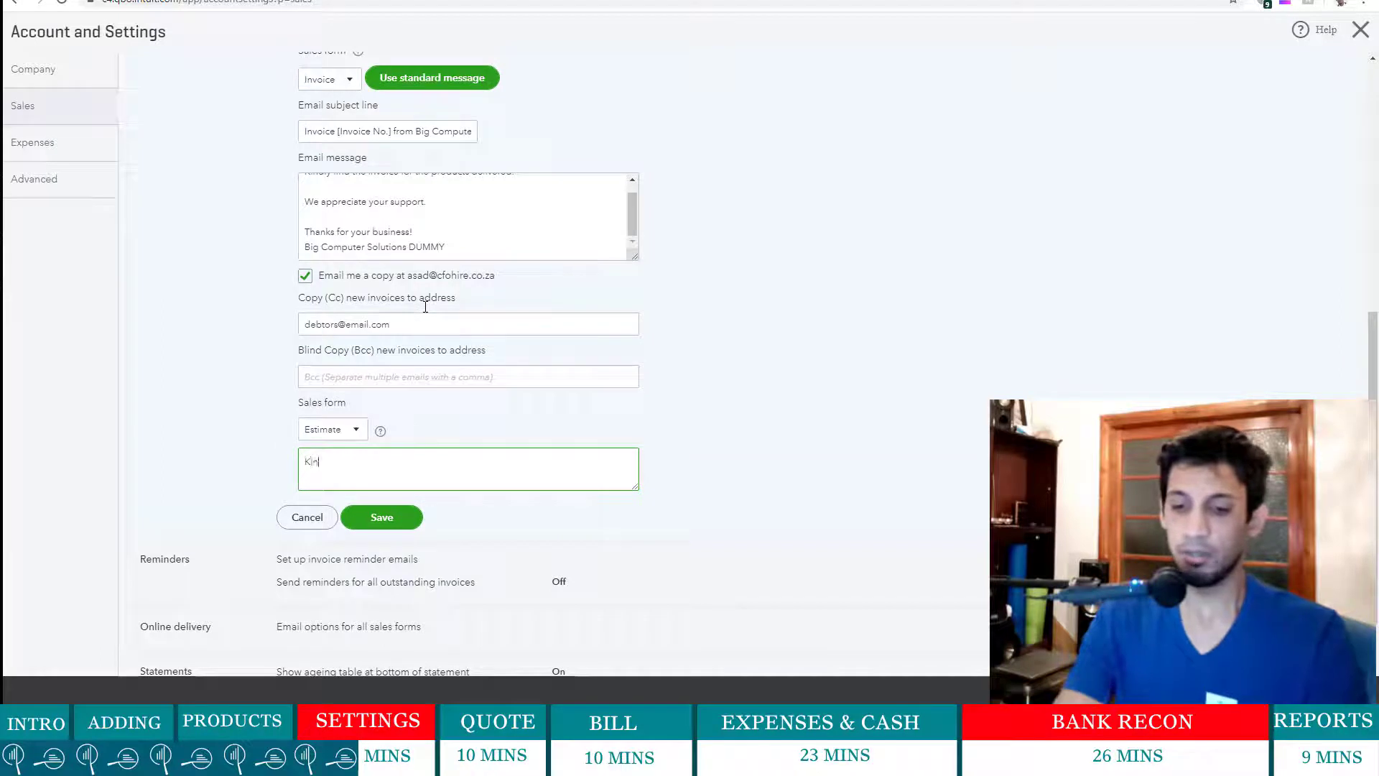
{"action": "type", "text": "dly find at"}
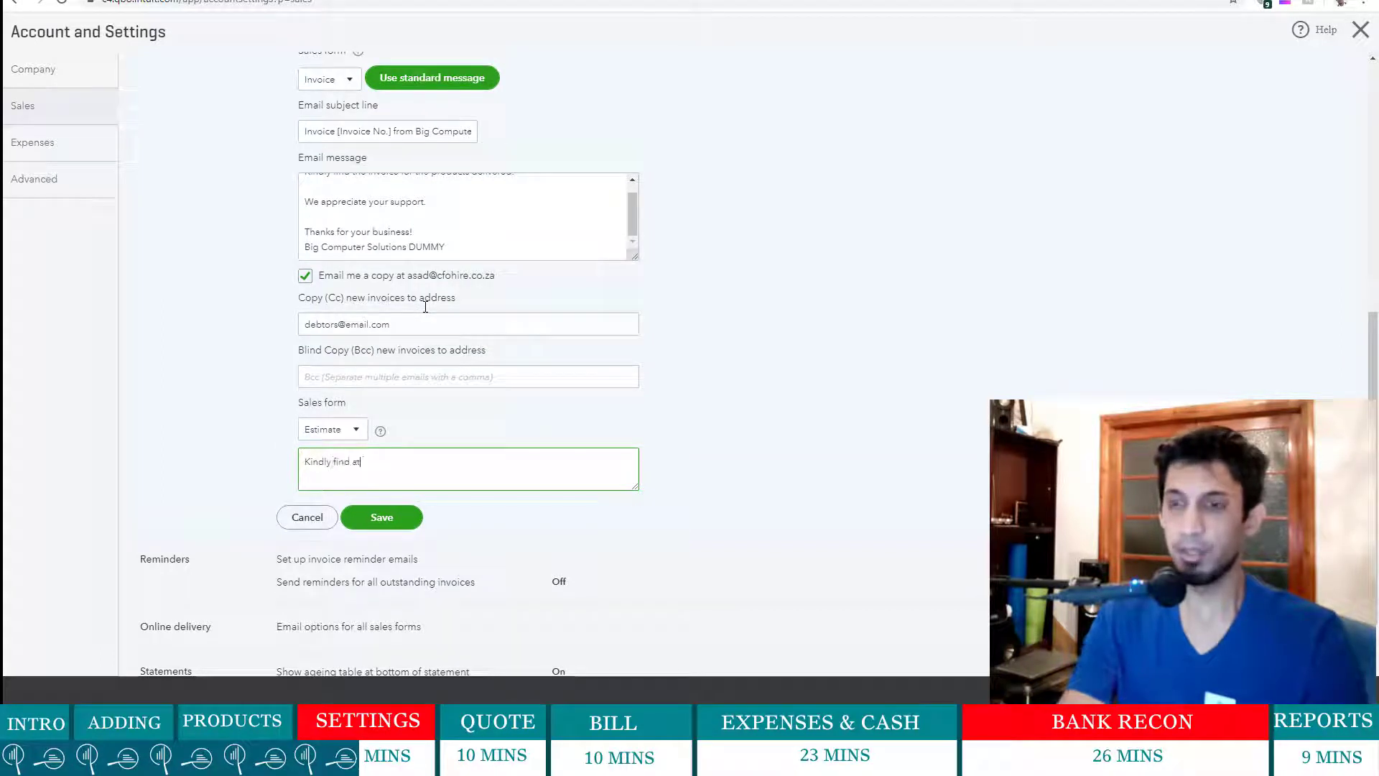
{"action": "type", "text": "tached the qu"}
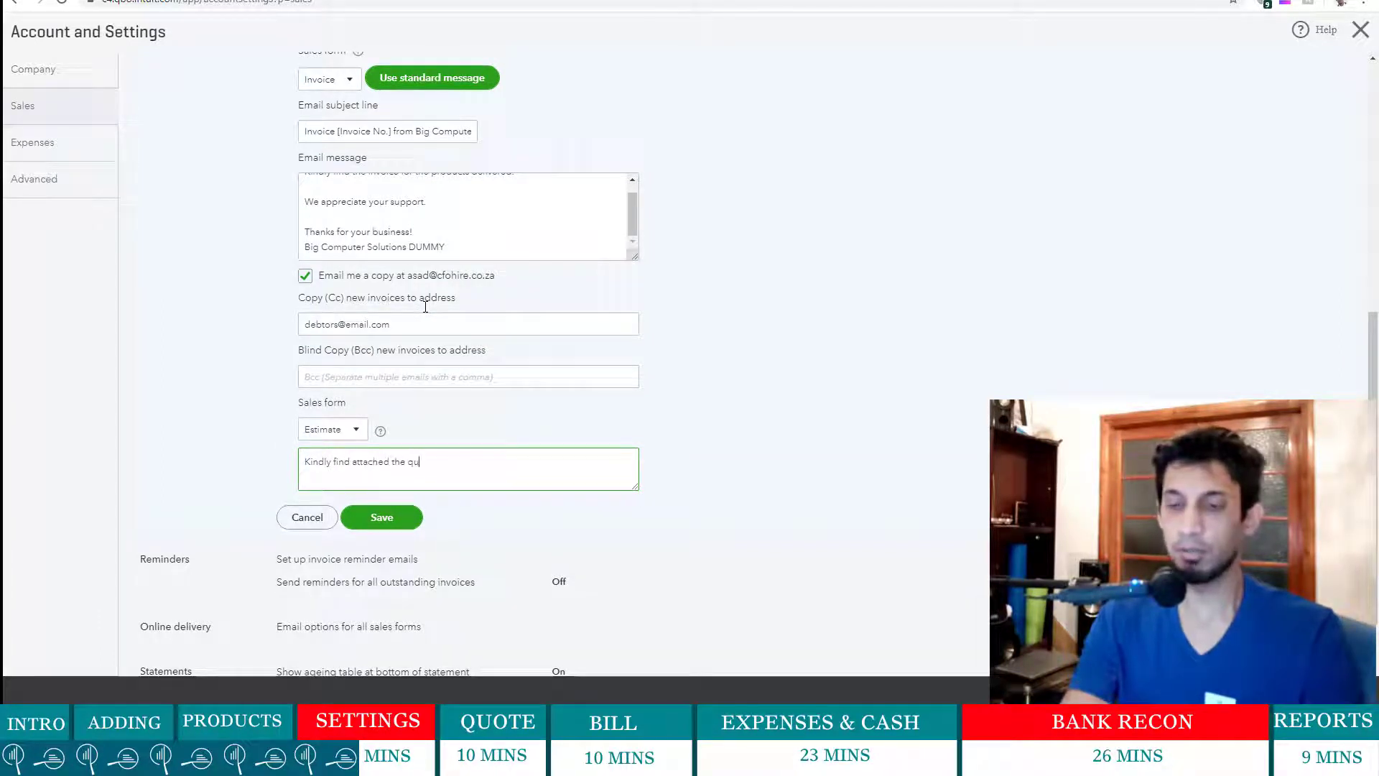
{"action": "type", "text": "ote and prop"}
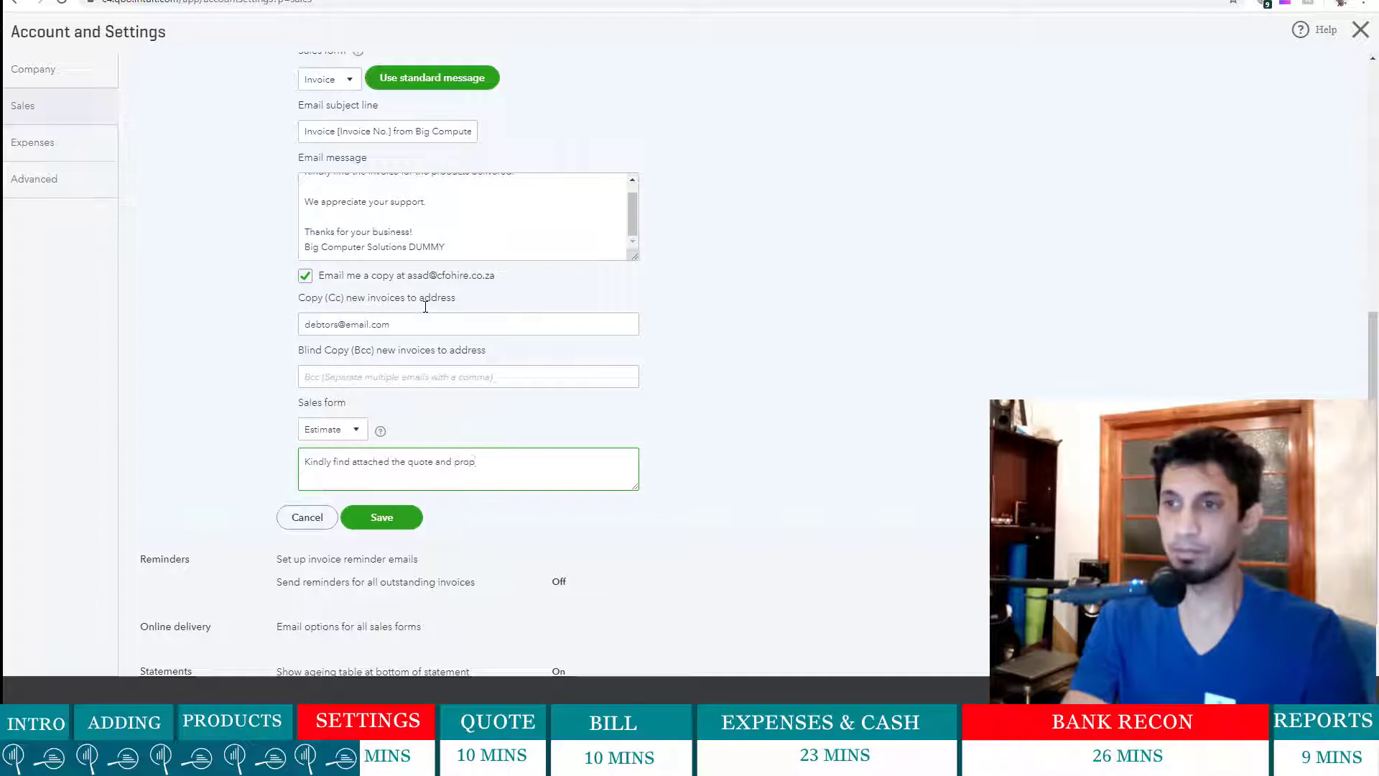
{"action": "type", "text": "osal"}
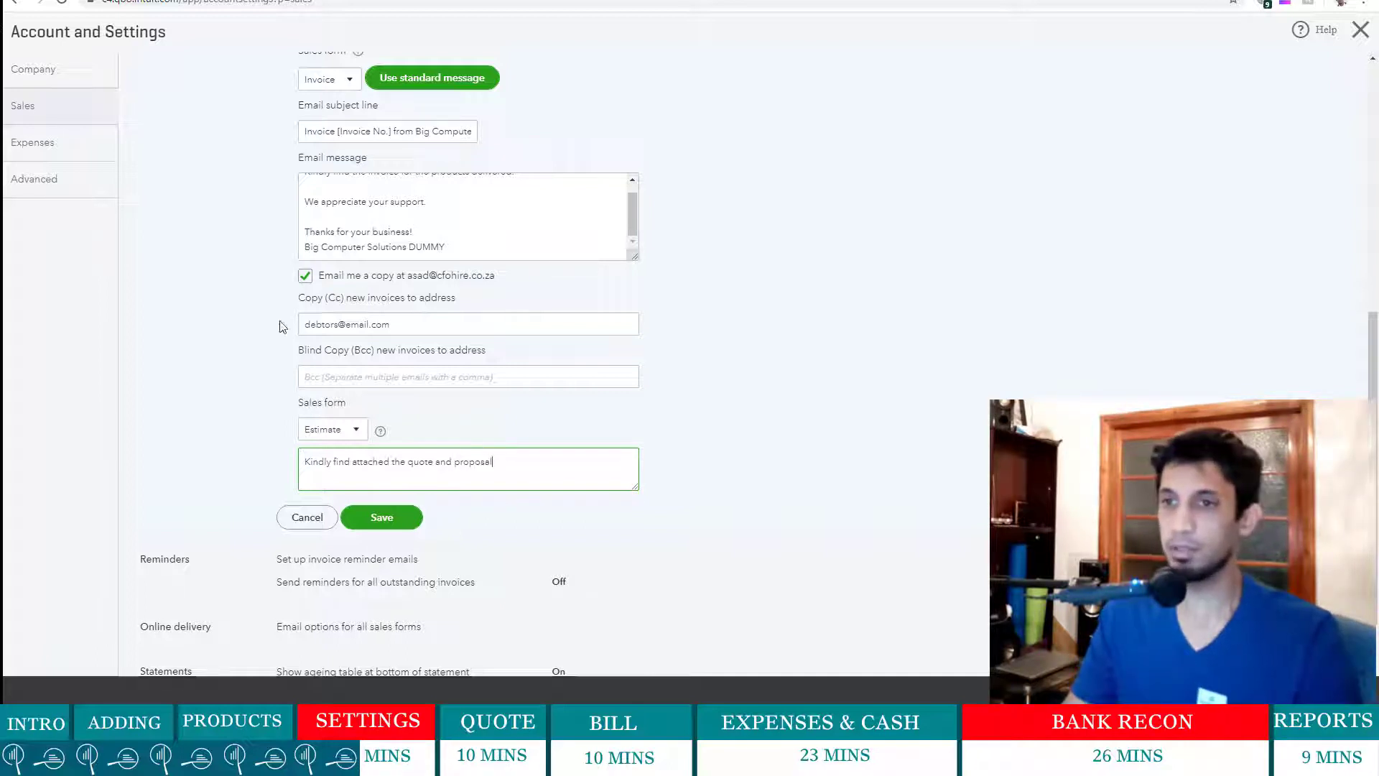
{"action": "left_click", "coordinate": [394, 521]}
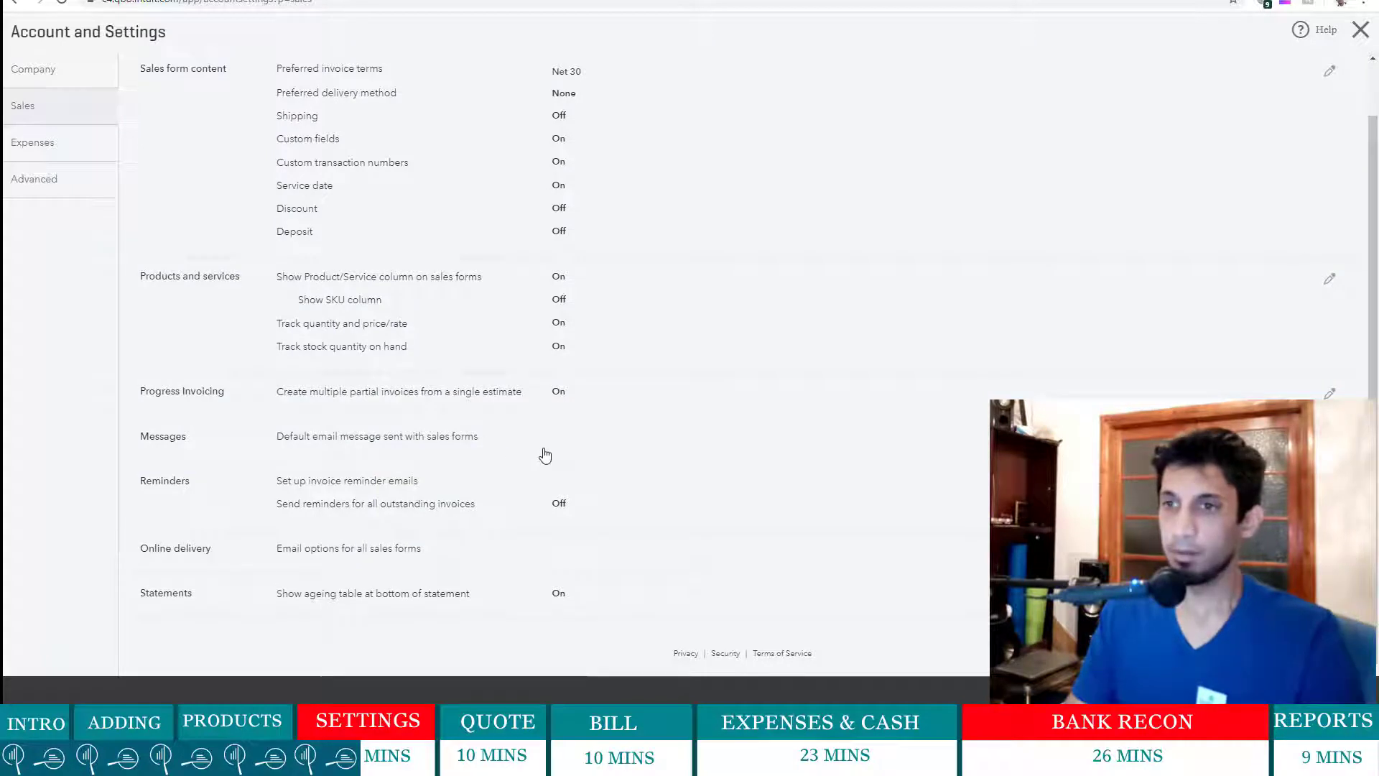
- Turn on reminders for all outstanding invoices, sent 2 days after the due date, and save
{"action": "left_click", "coordinate": [452, 483]}
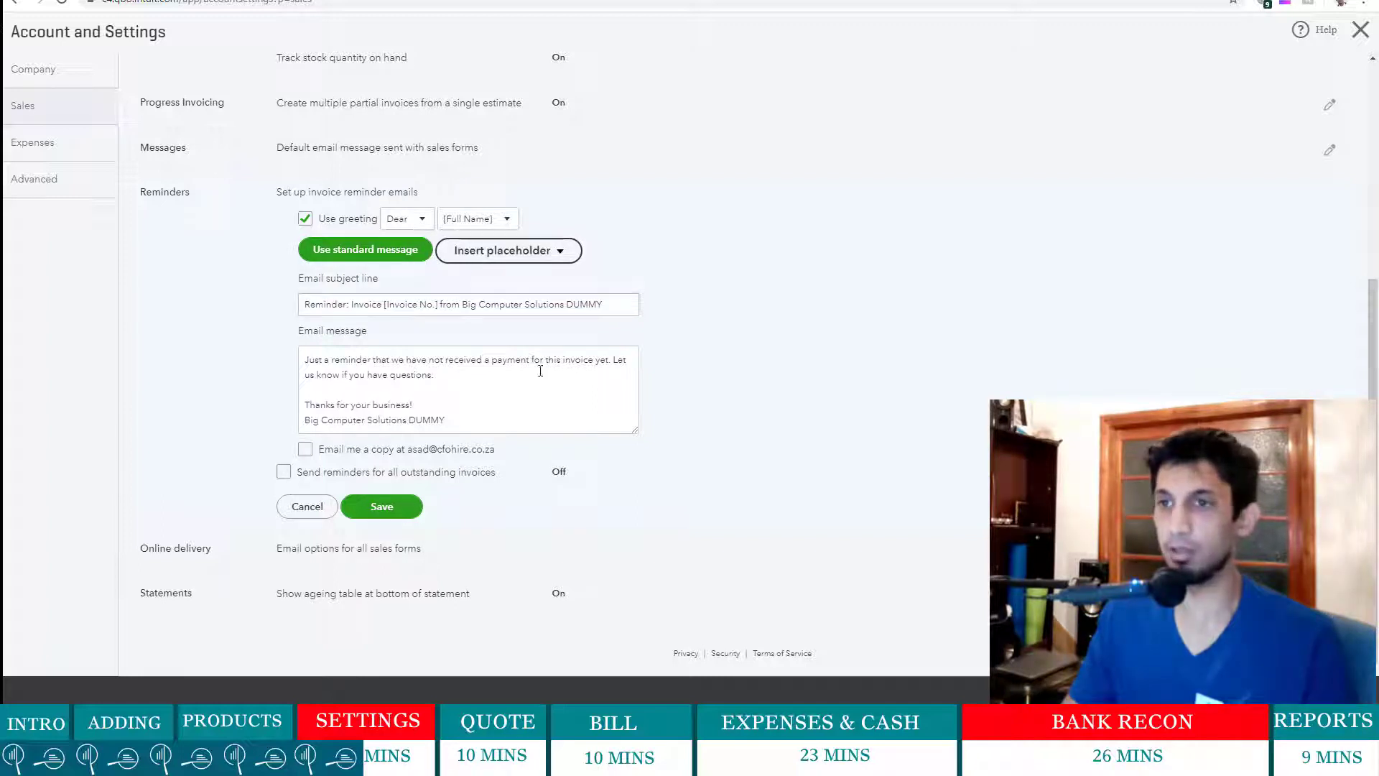
{"action": "left_click", "coordinate": [284, 472]}
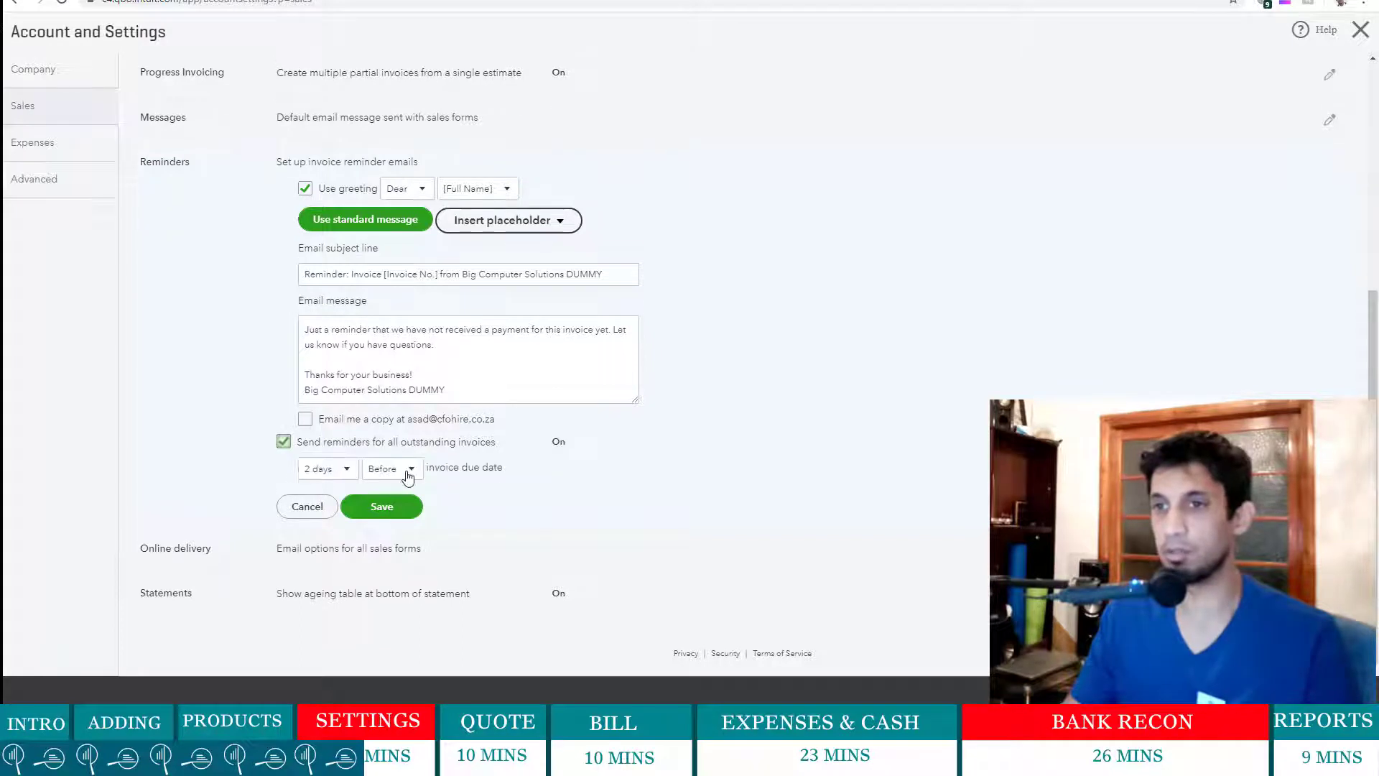
{"action": "left_click", "coordinate": [349, 471]}
{"action": "left_click", "coordinate": [348, 471]}
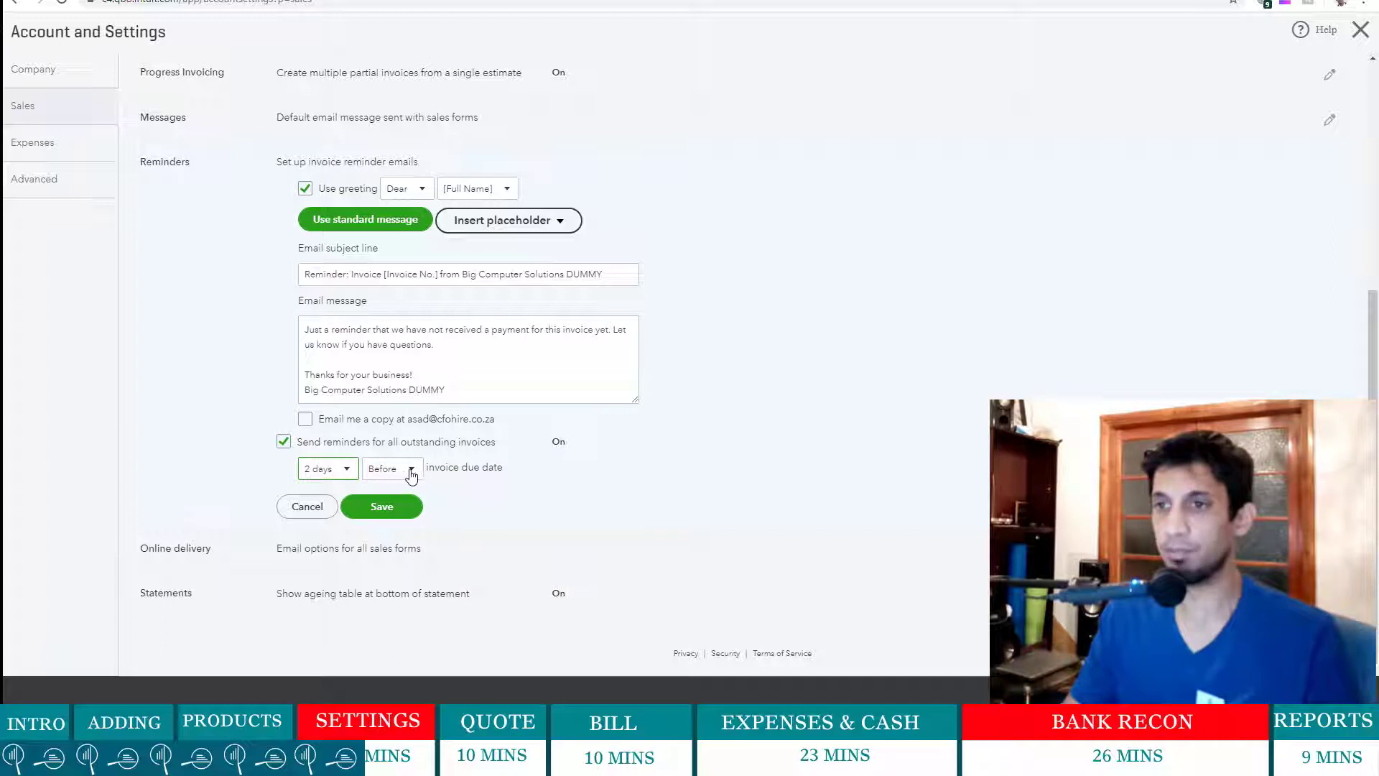
{"action": "left_click", "coordinate": [412, 471]}
{"action": "left_click", "coordinate": [411, 471]}
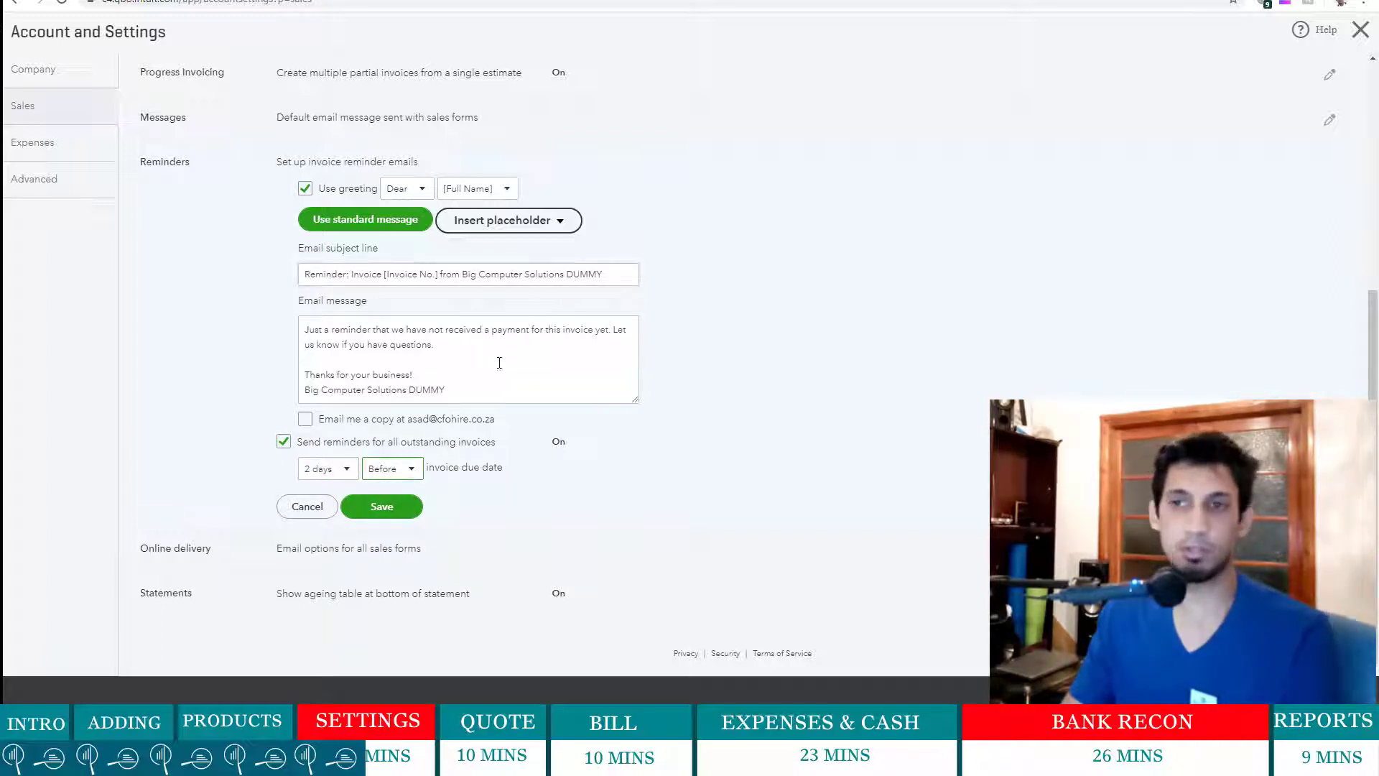
{"action": "left_click", "coordinate": [408, 469]}
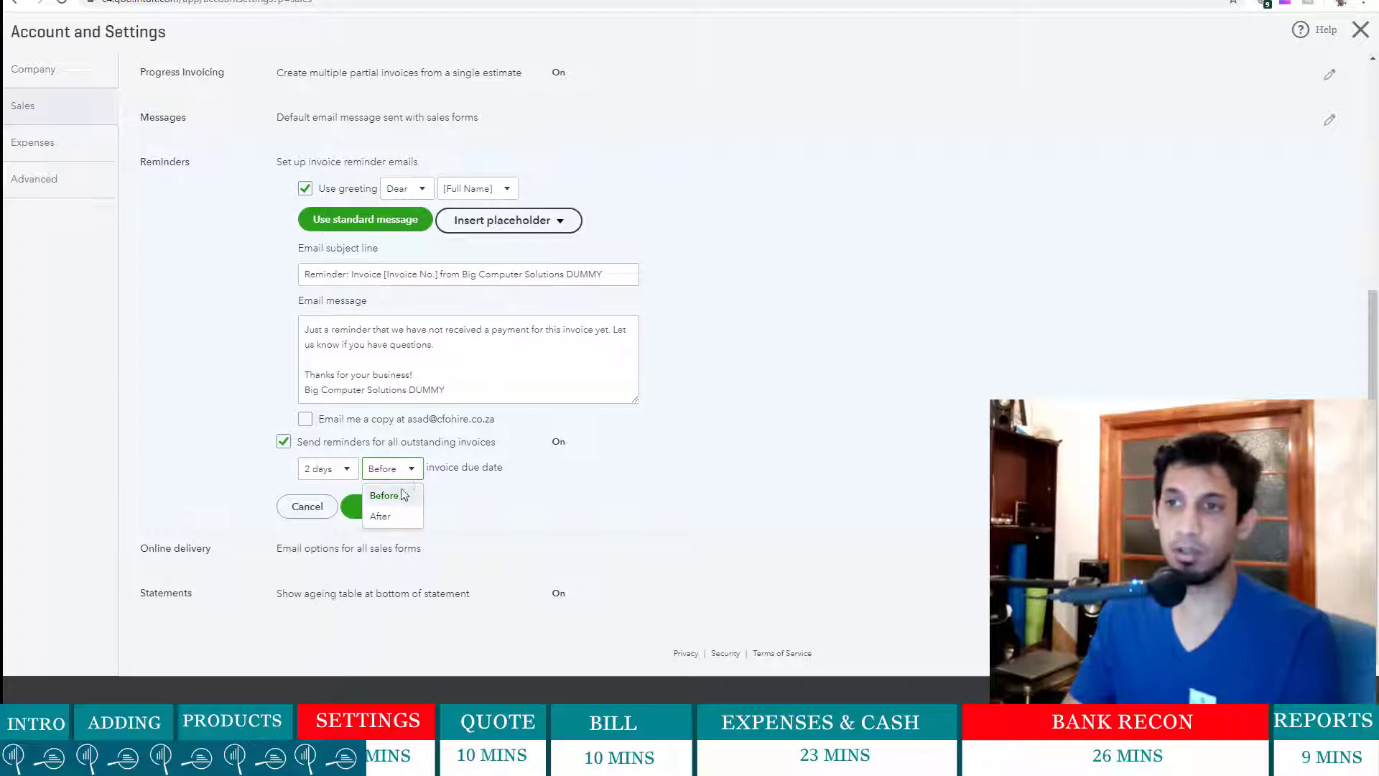
{"action": "left_click", "coordinate": [382, 517]}
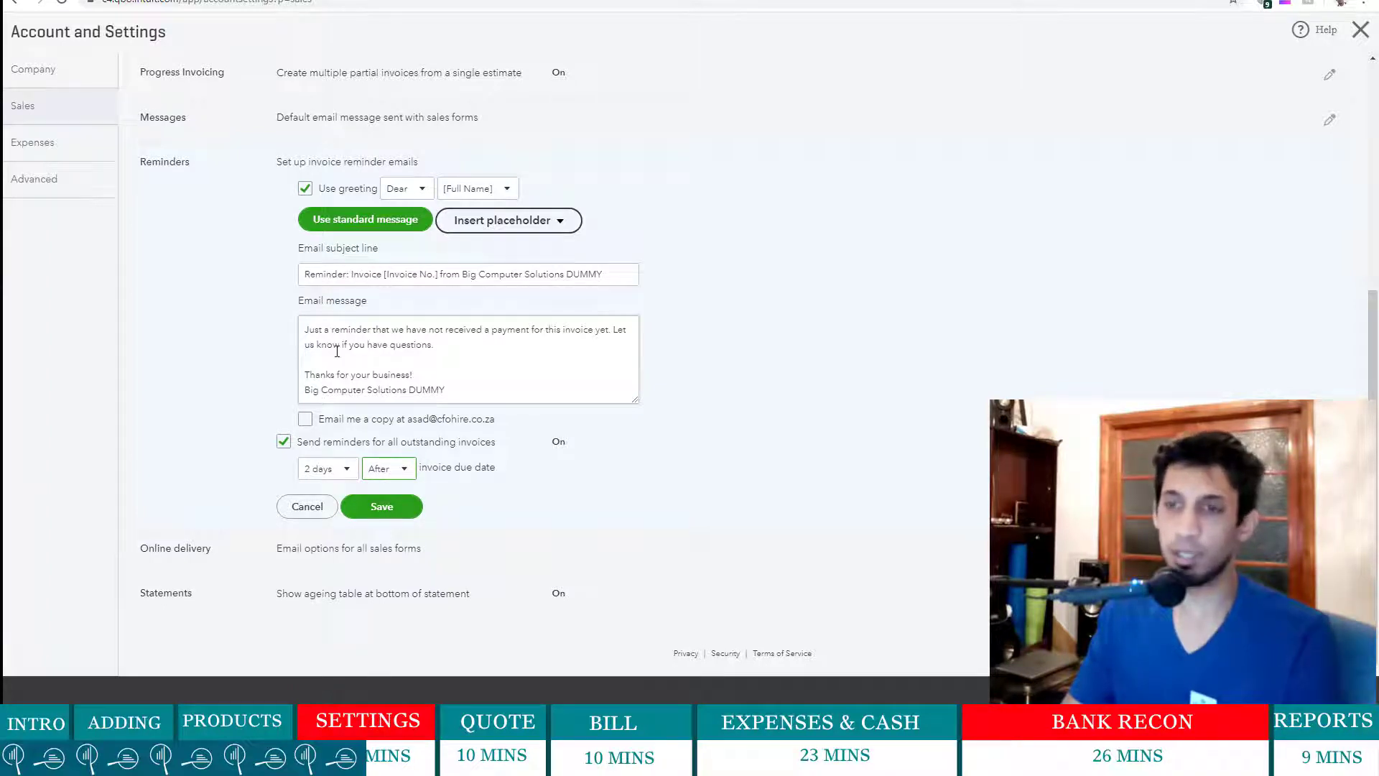
{"action": "left_click", "coordinate": [374, 508]}
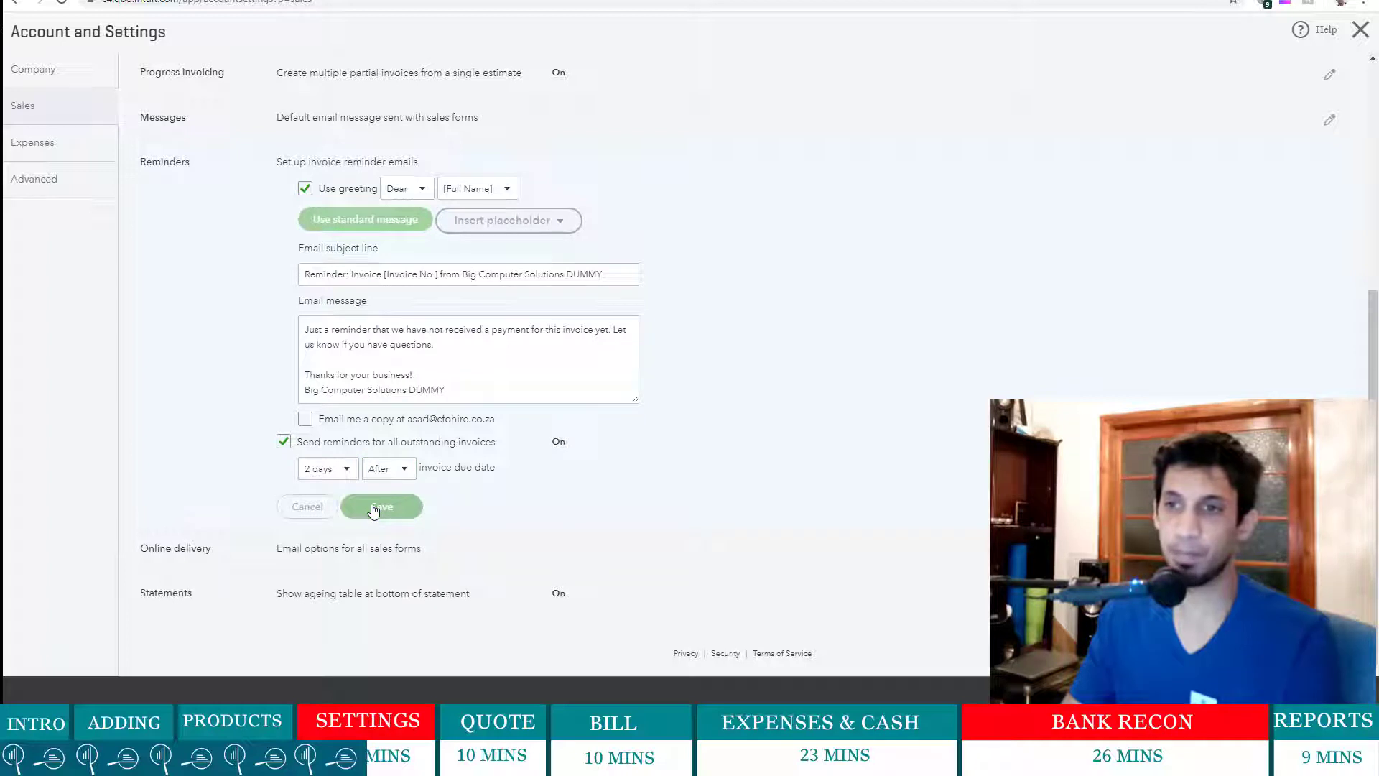
- Save Online delivery unchanged, then save Statements with single-line transactions and the ageing table
{"action": "left_click", "coordinate": [446, 563]}
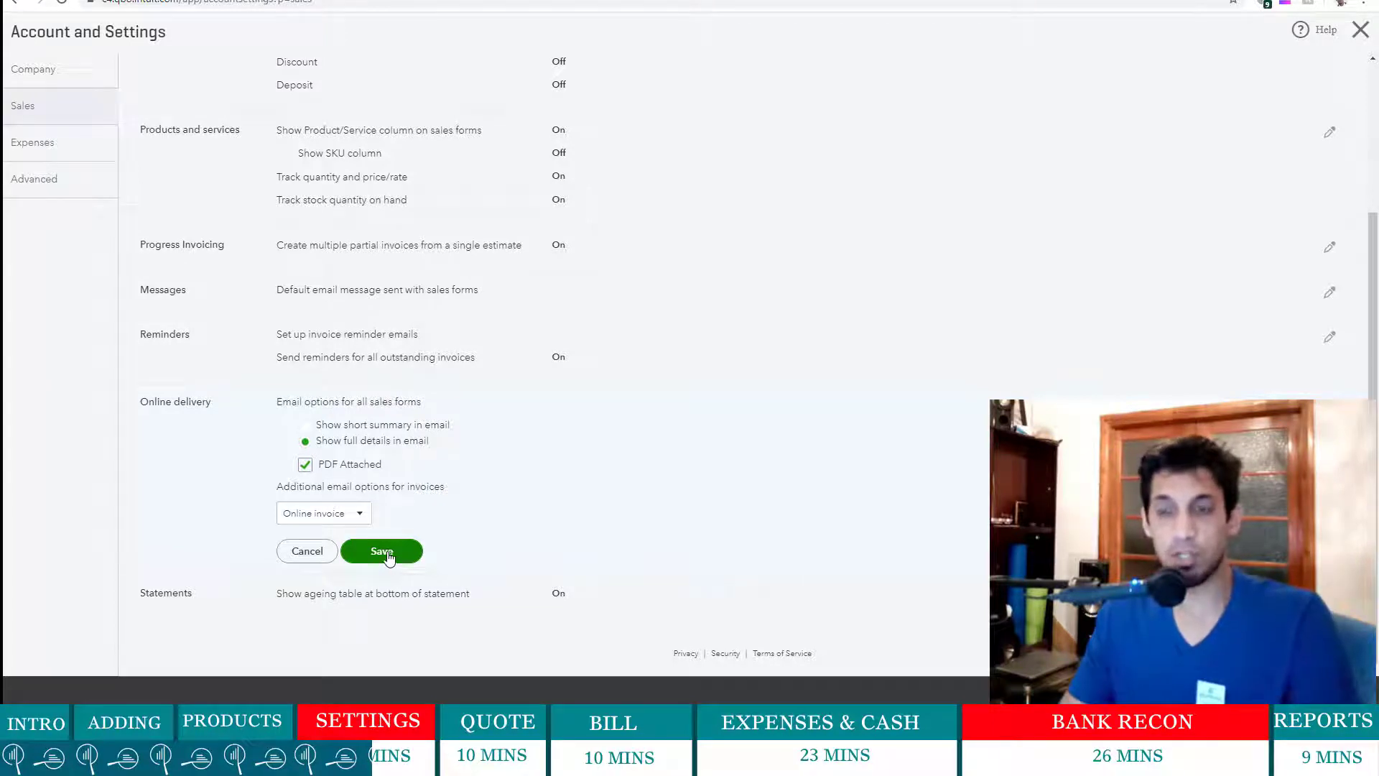
{"action": "left_click", "coordinate": [388, 554]}
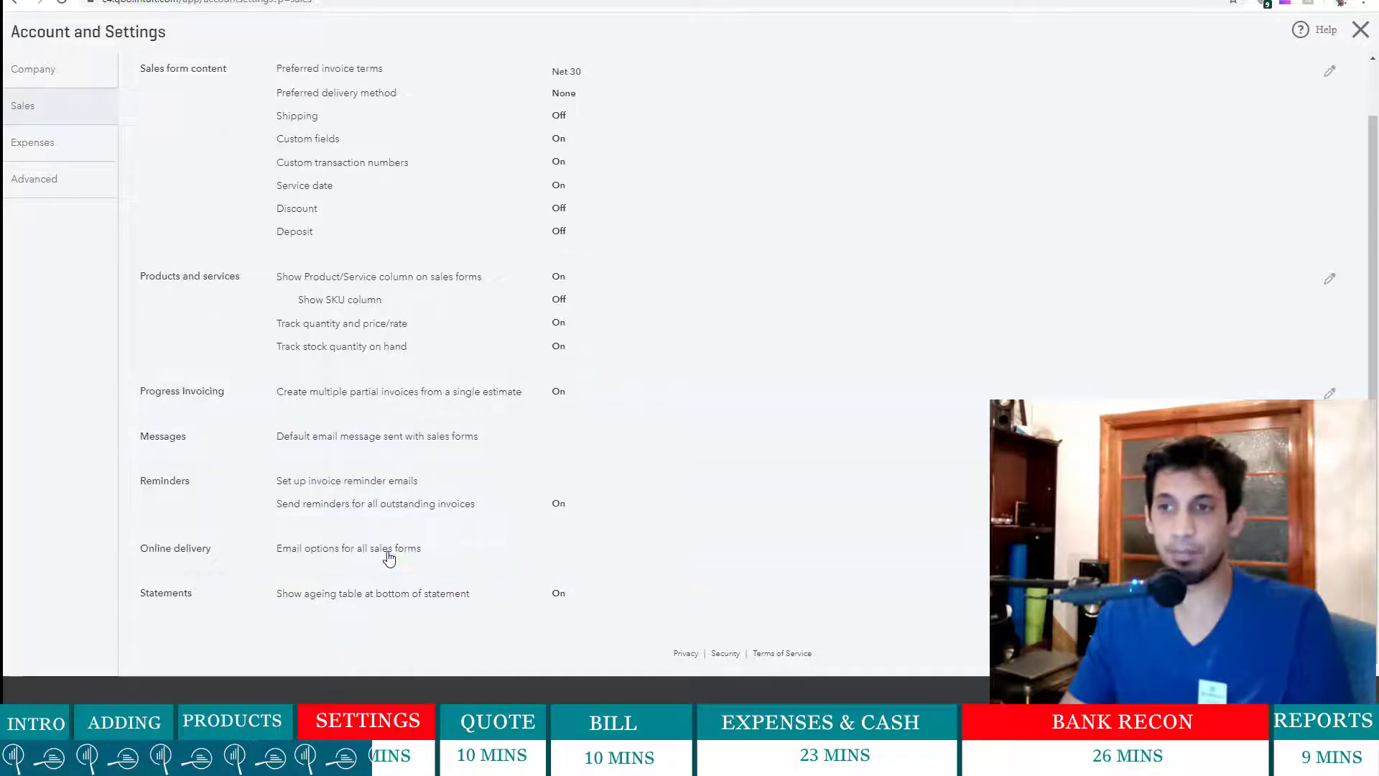
{"action": "left_click", "coordinate": [656, 606]}
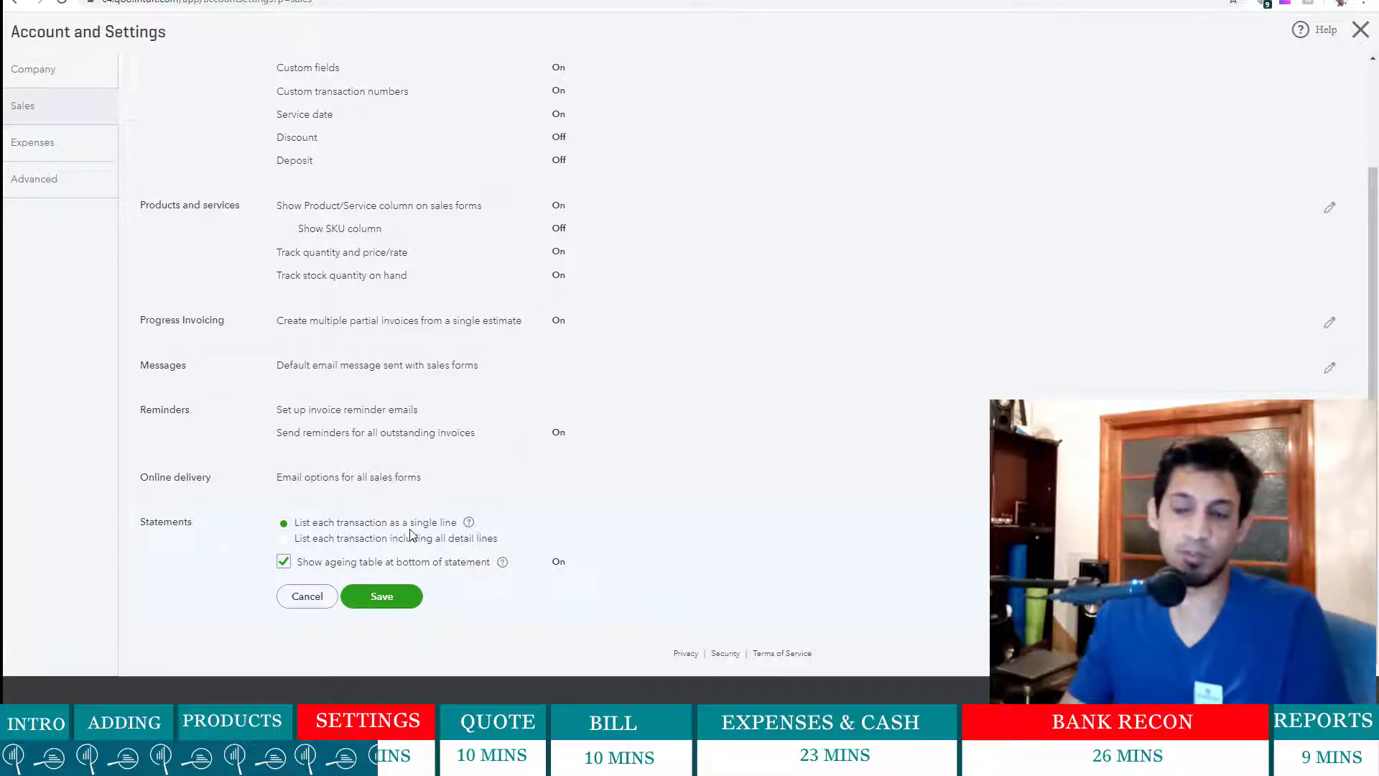
{"action": "left_click", "coordinate": [381, 597]}
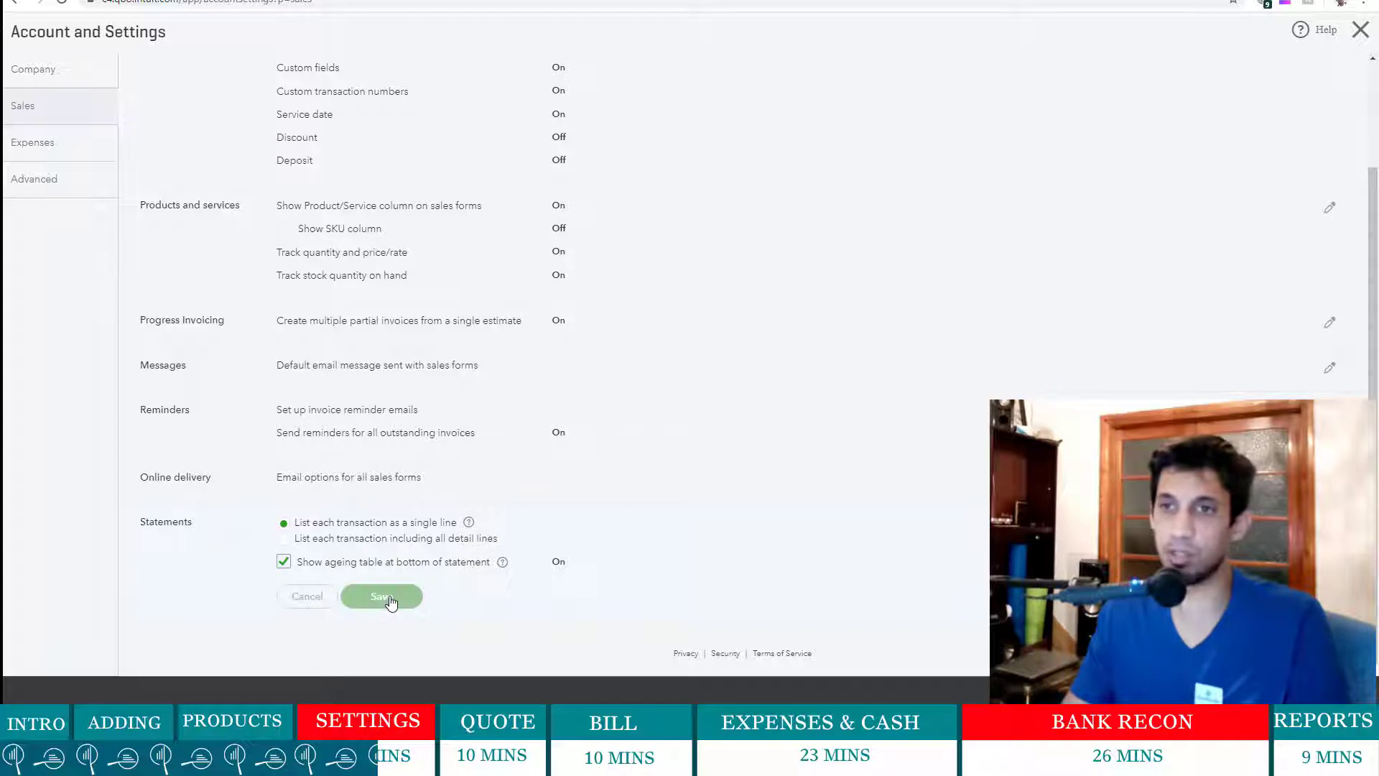
- In the Expenses settings, save the Bills and expenses section unchanged
{"action": "left_click", "coordinate": [40, 144]}
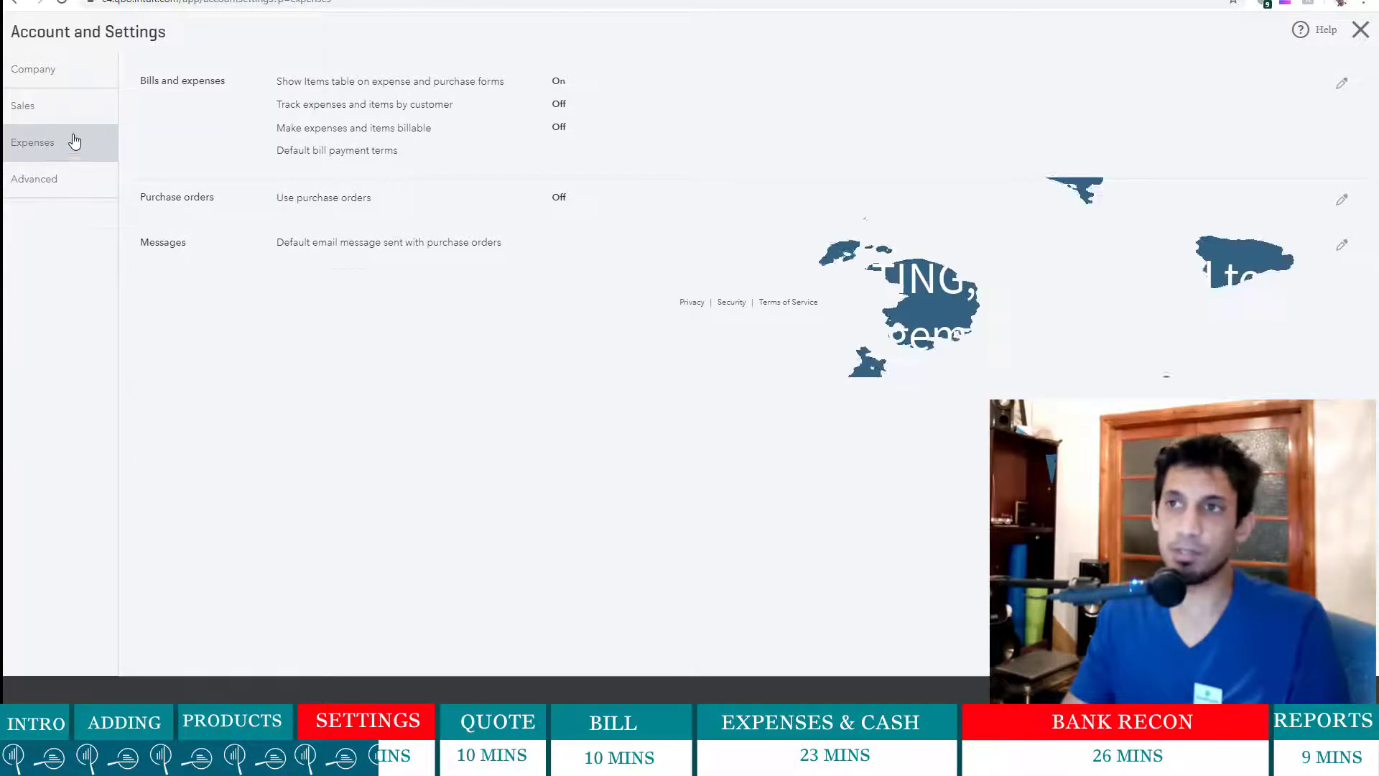
{"action": "left_click", "coordinate": [560, 131]}
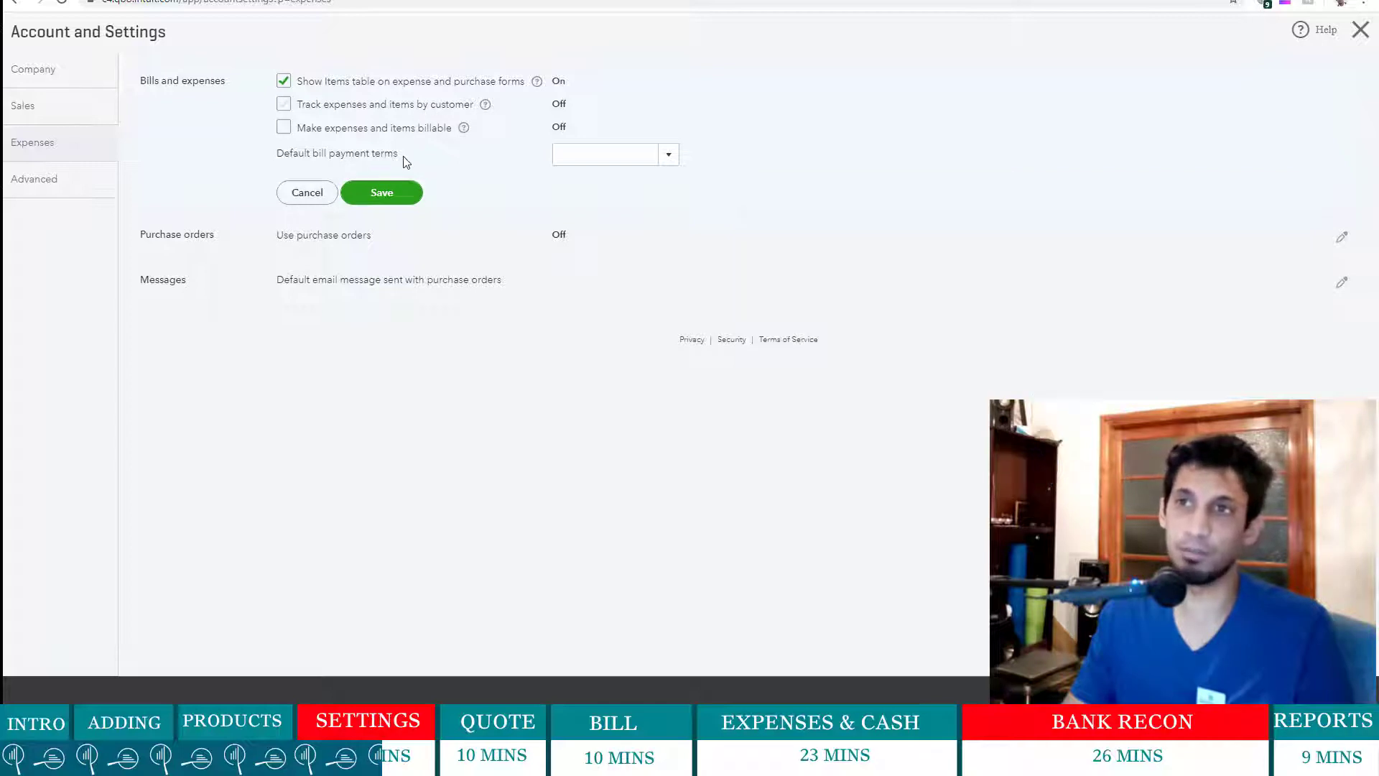
{"action": "left_click", "coordinate": [372, 201]}
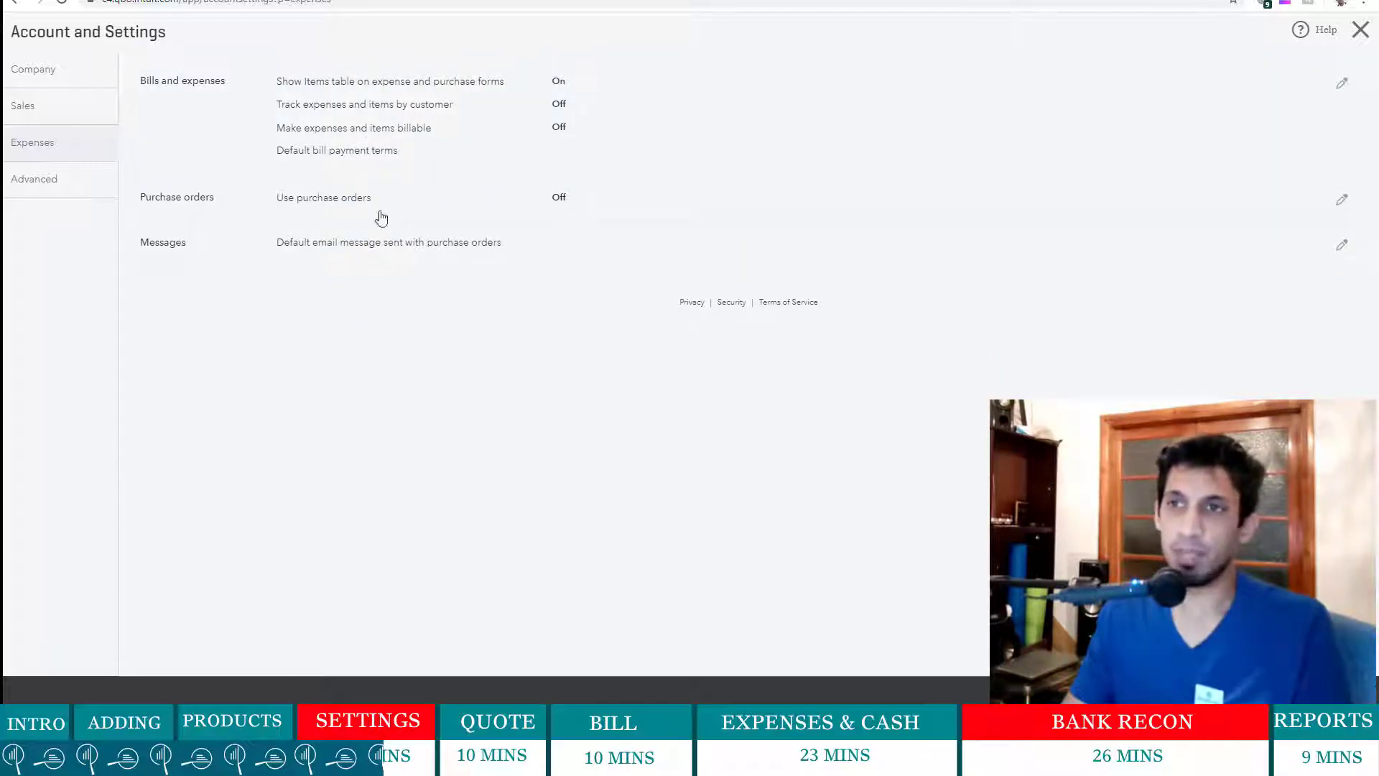
- Try enabling purchase orders, then cancel it and the purchase order message edits, leaving them Off
{"action": "left_click", "coordinate": [611, 206]}
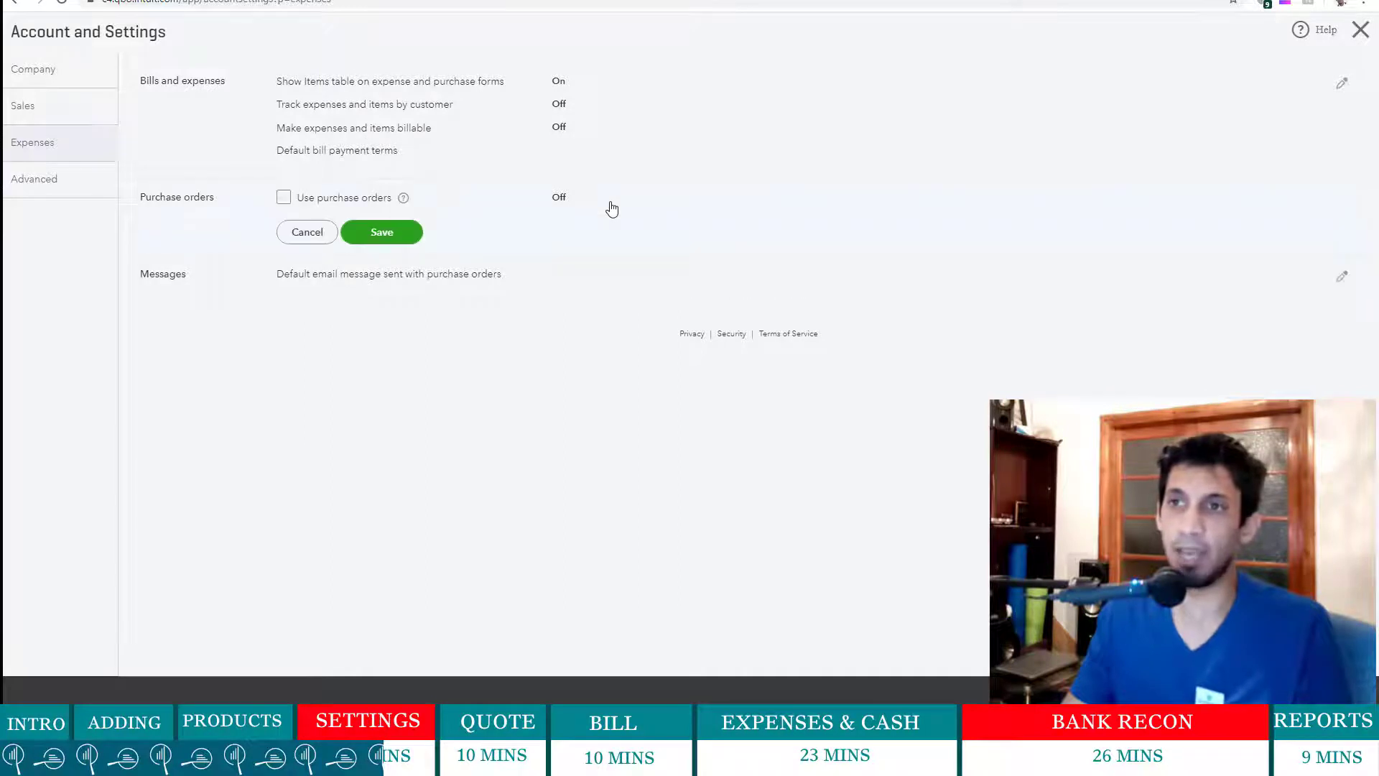
{"action": "left_click", "coordinate": [284, 197]}
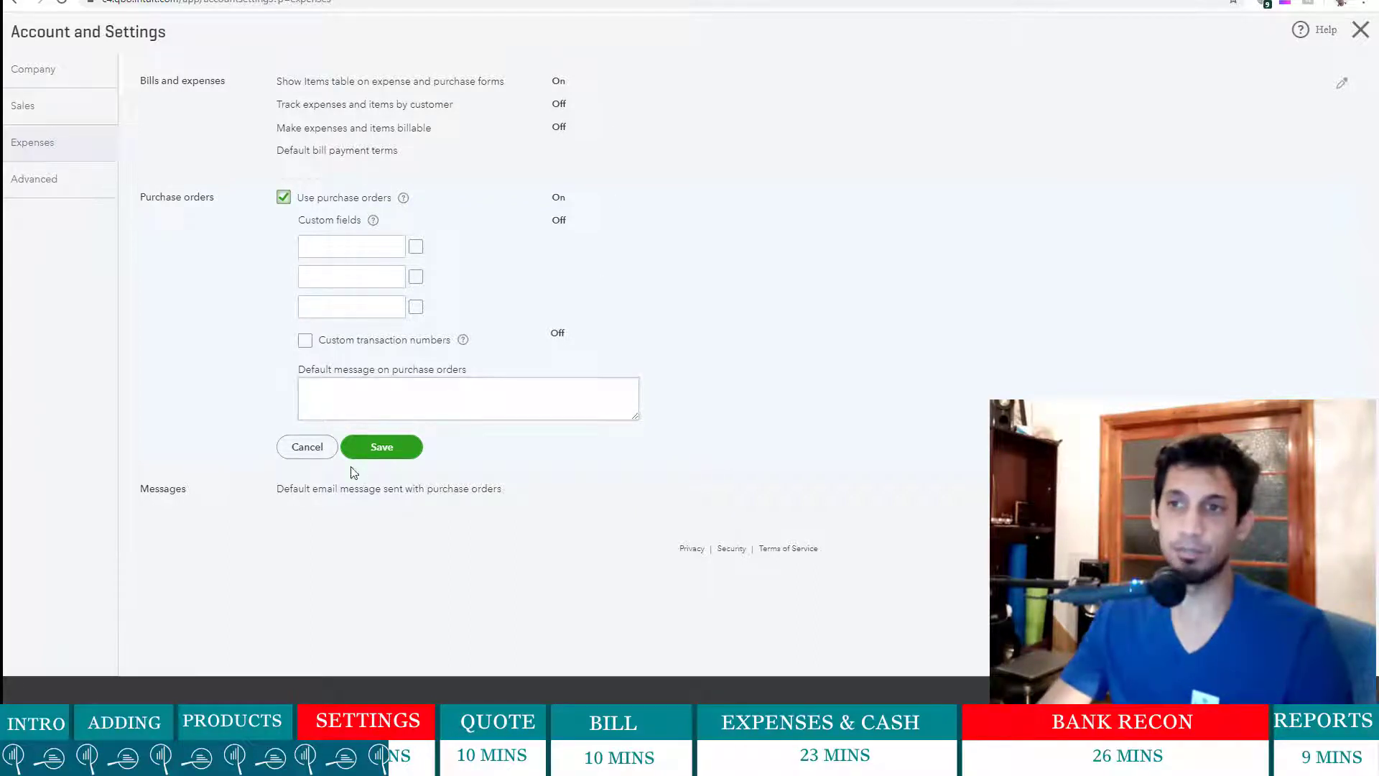
{"action": "left_click", "coordinate": [305, 457]}
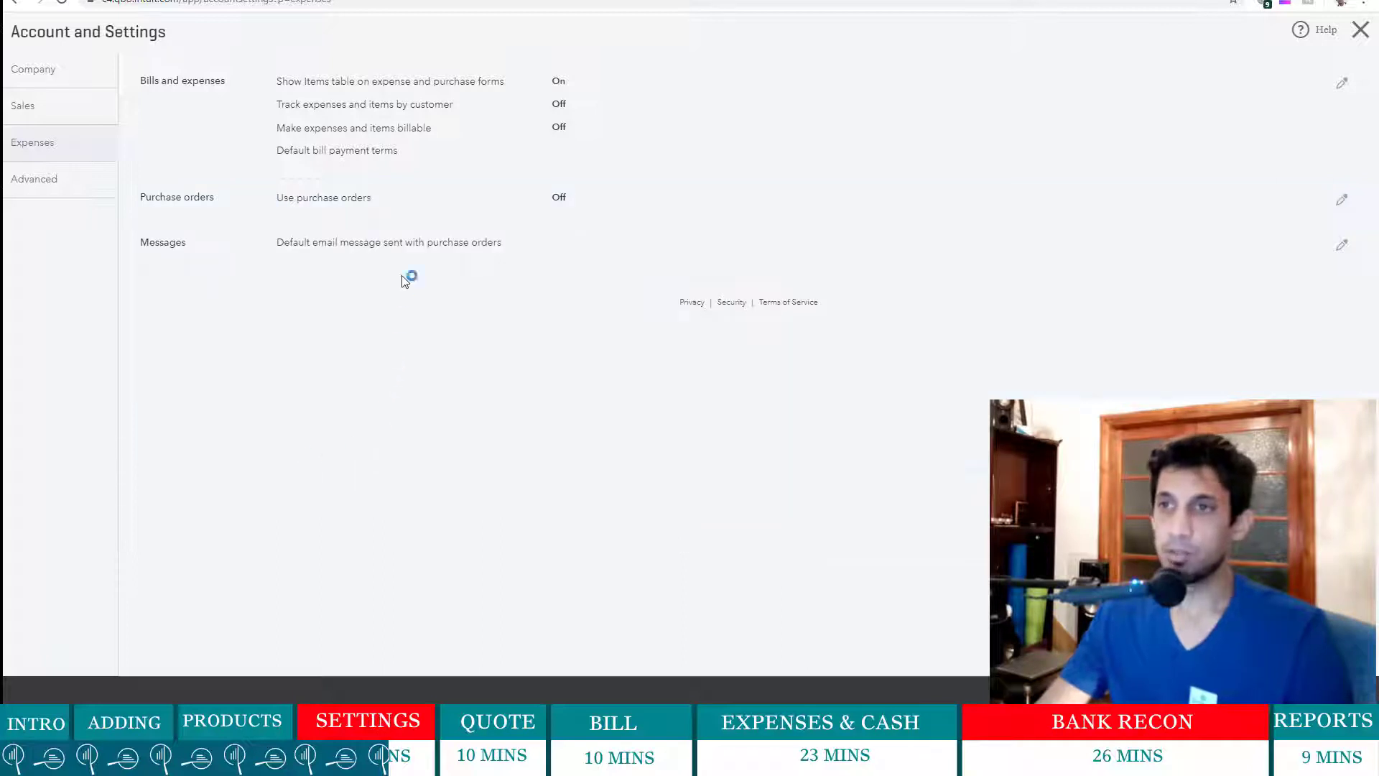
{"action": "left_click", "coordinate": [425, 247]}
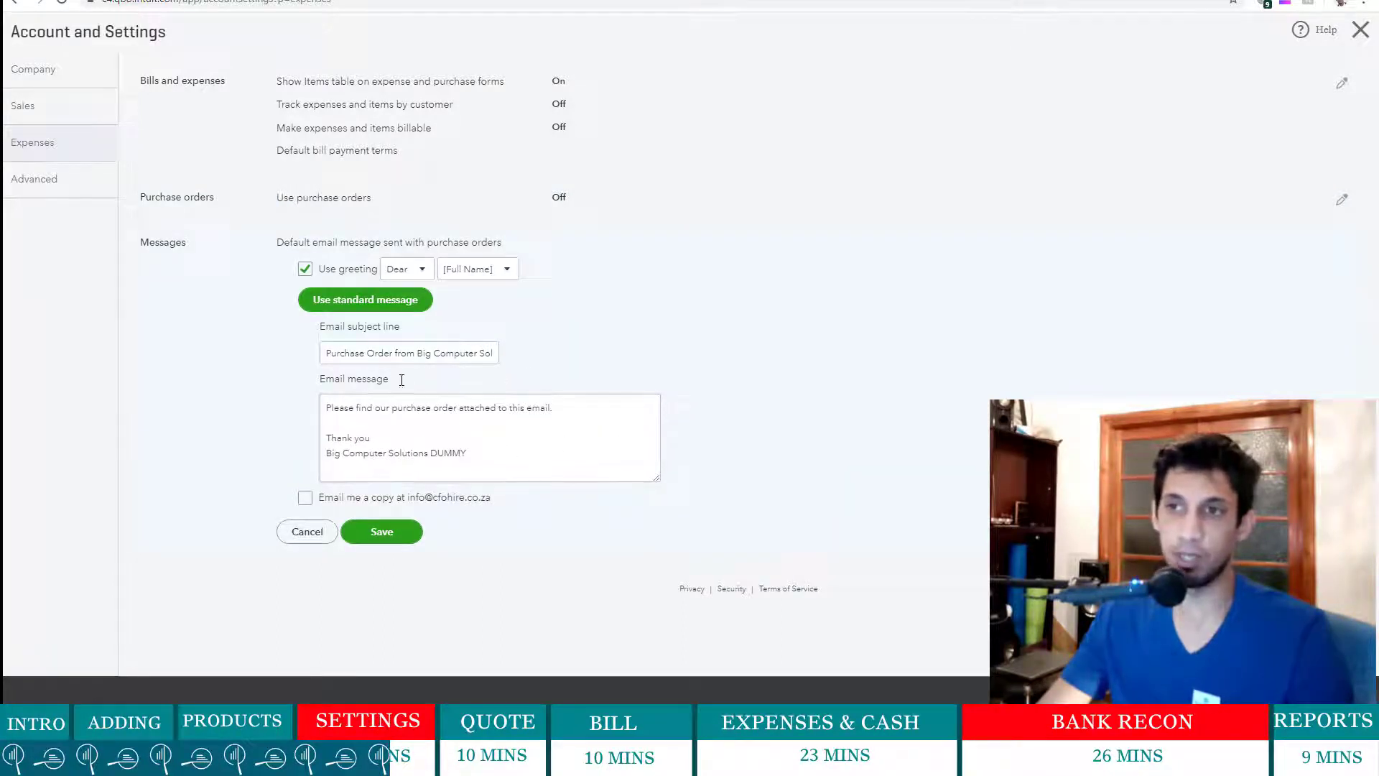
{"action": "left_click", "coordinate": [318, 539]}
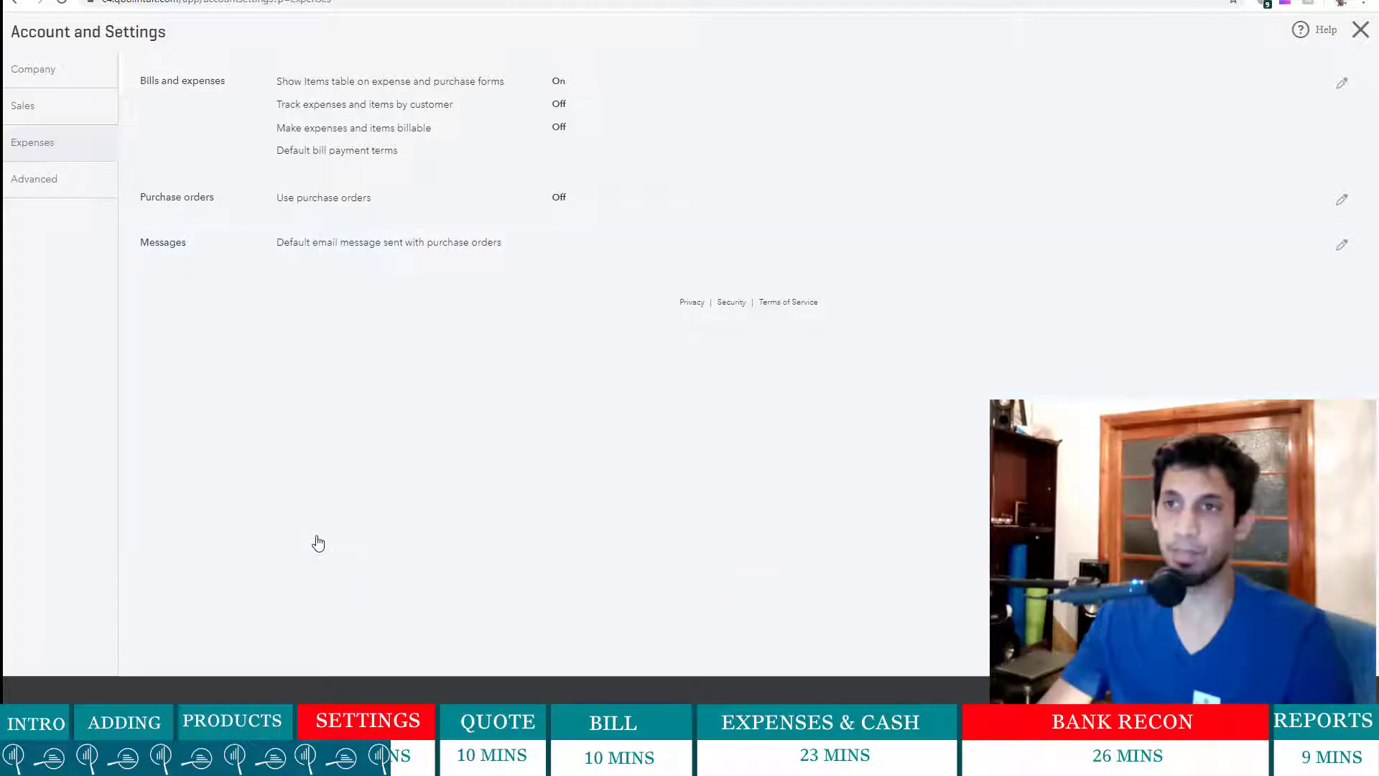
{"action": "left_click", "coordinate": [46, 185]}
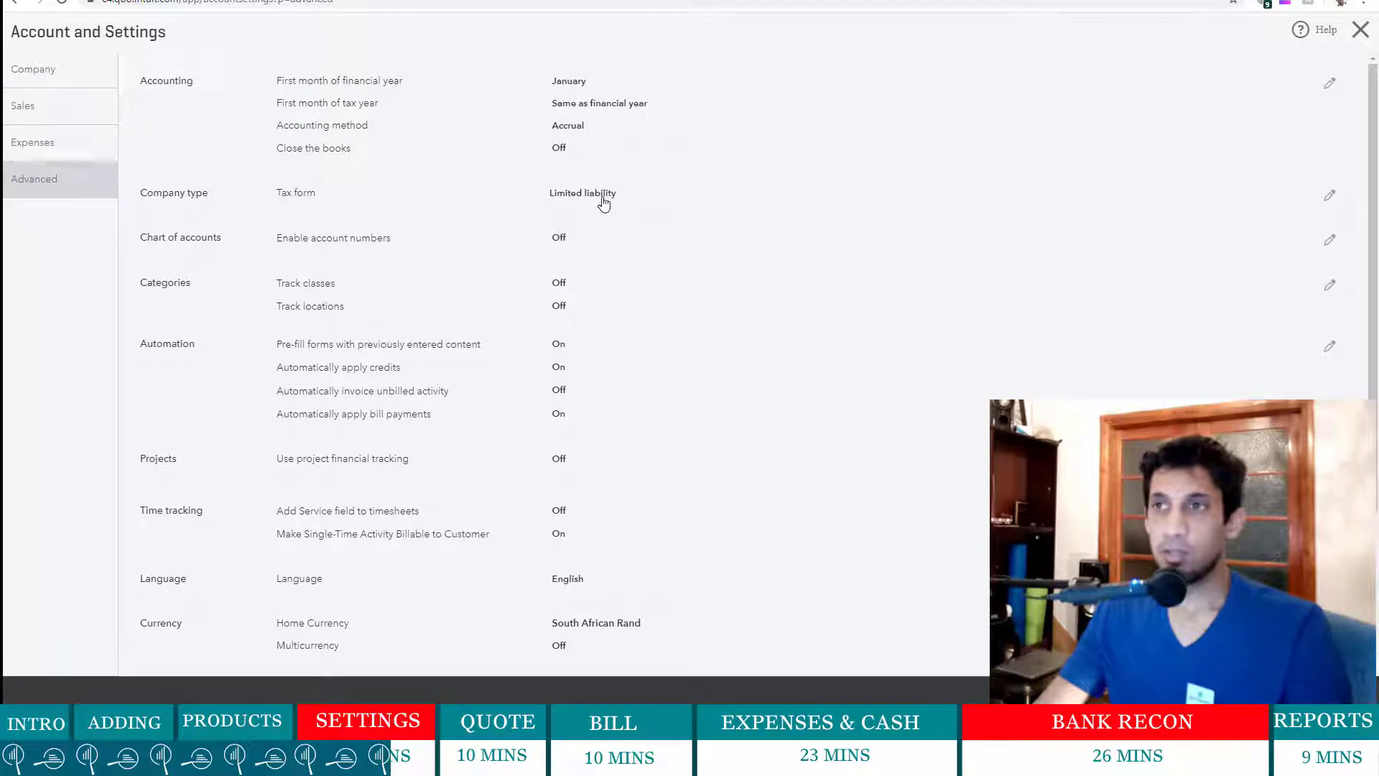
- Set the first month of the financial year to February and save the accounting settings
{"action": "left_click", "coordinate": [494, 131]}
{"action": "left_click", "coordinate": [609, 87]}
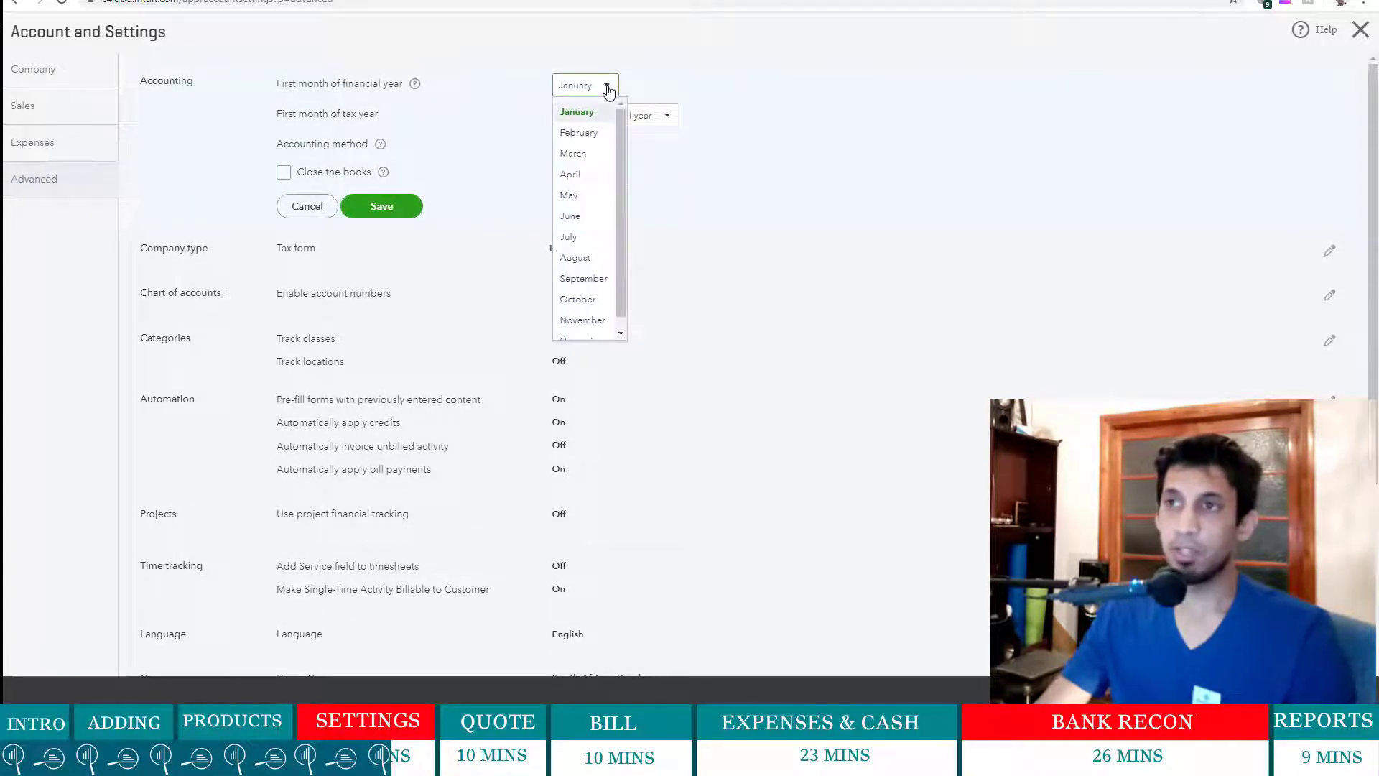
{"action": "left_click", "coordinate": [589, 135]}
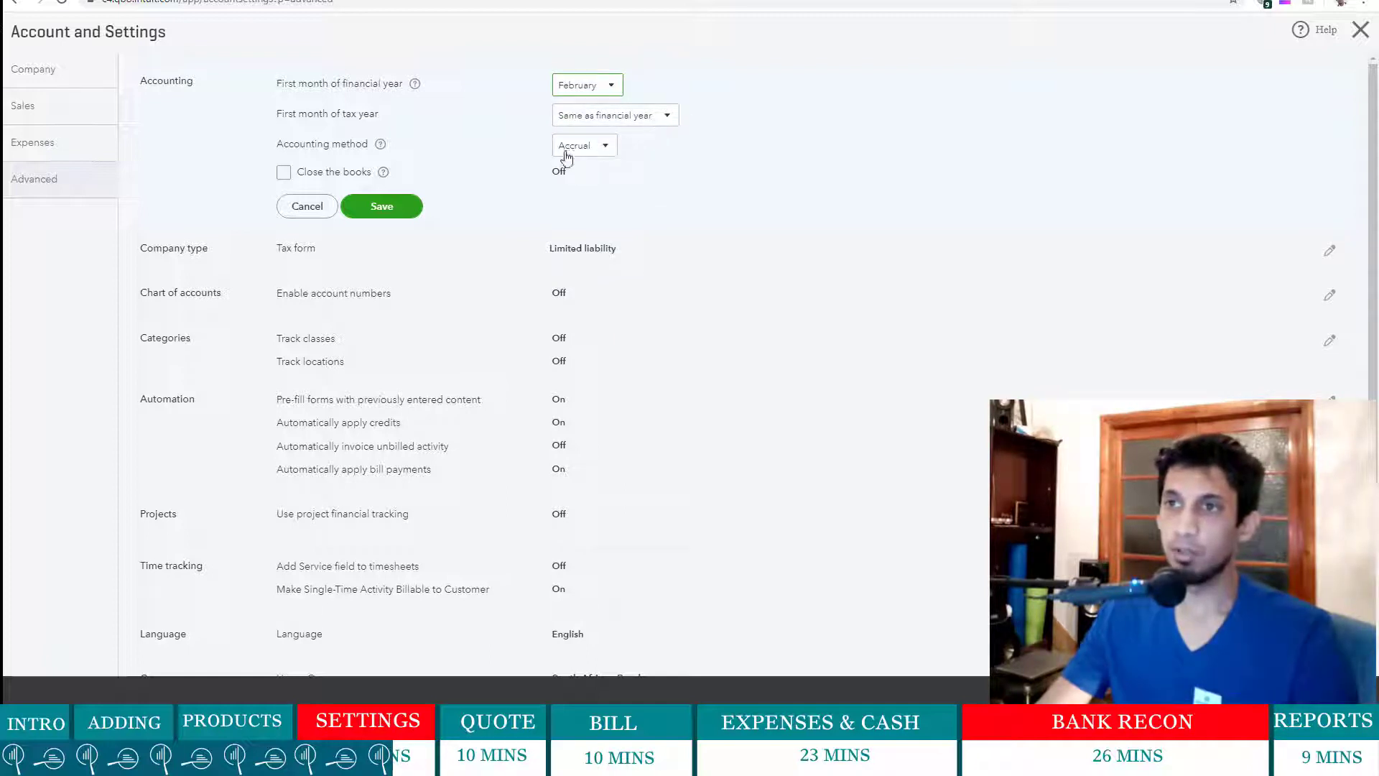
{"action": "left_click", "coordinate": [394, 206]}
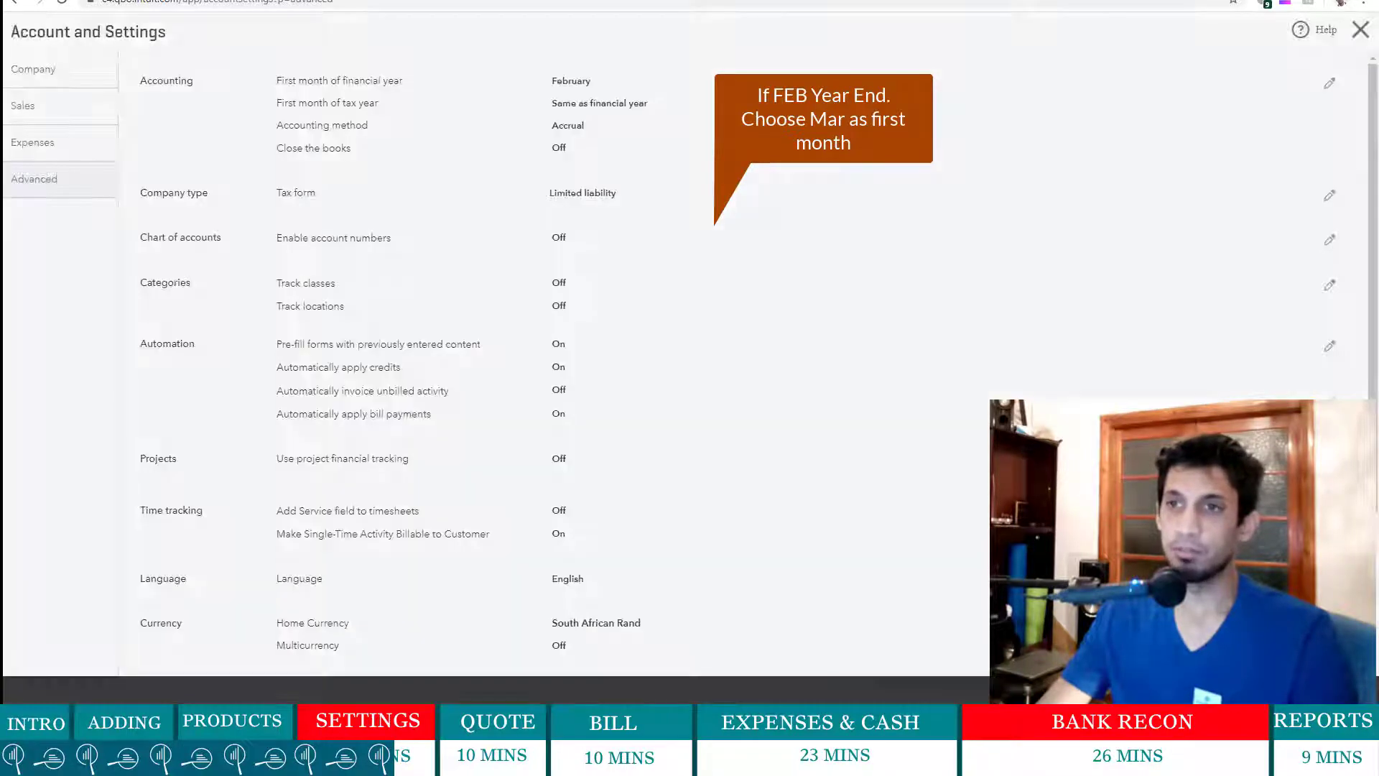
- Turn on class tracking and location tracking in Categories and save
{"action": "left_click", "coordinate": [628, 305]}
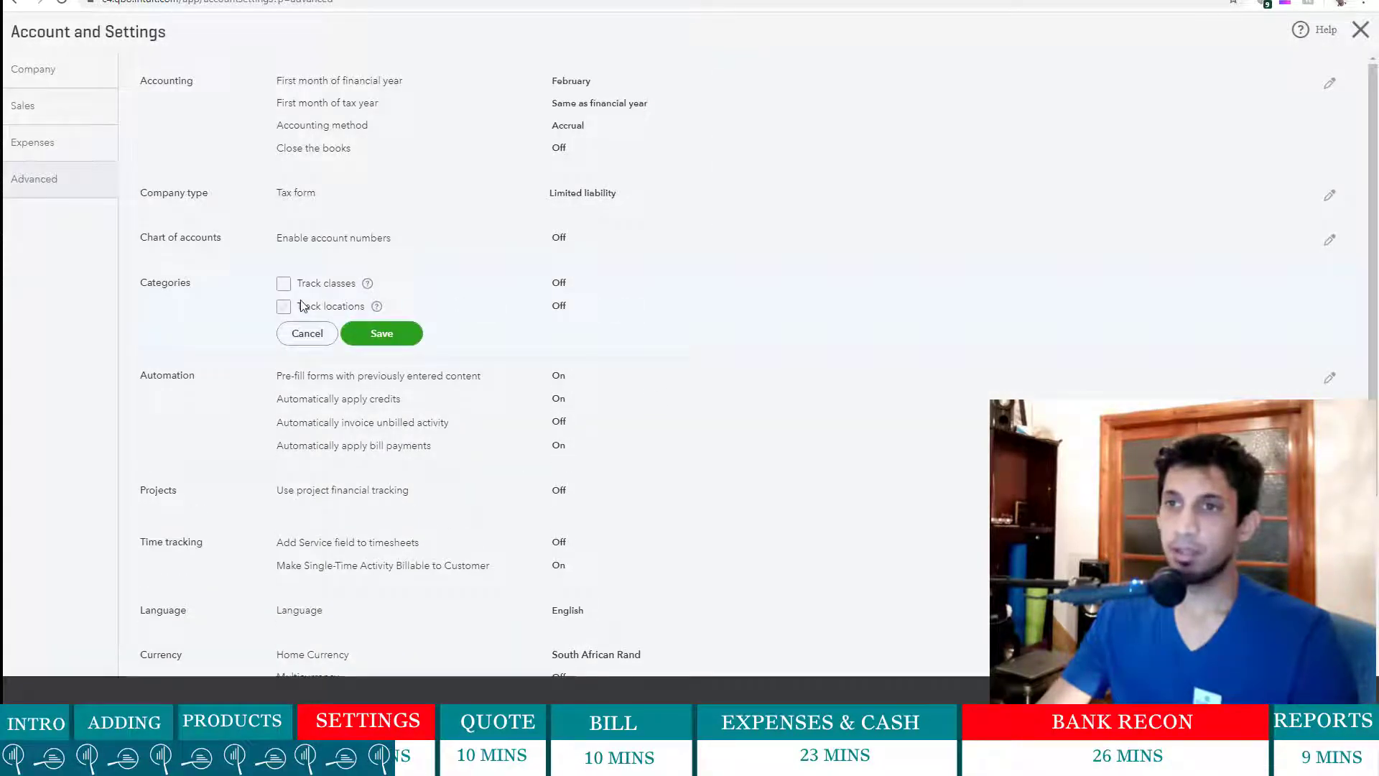
{"action": "left_click", "coordinate": [284, 284]}
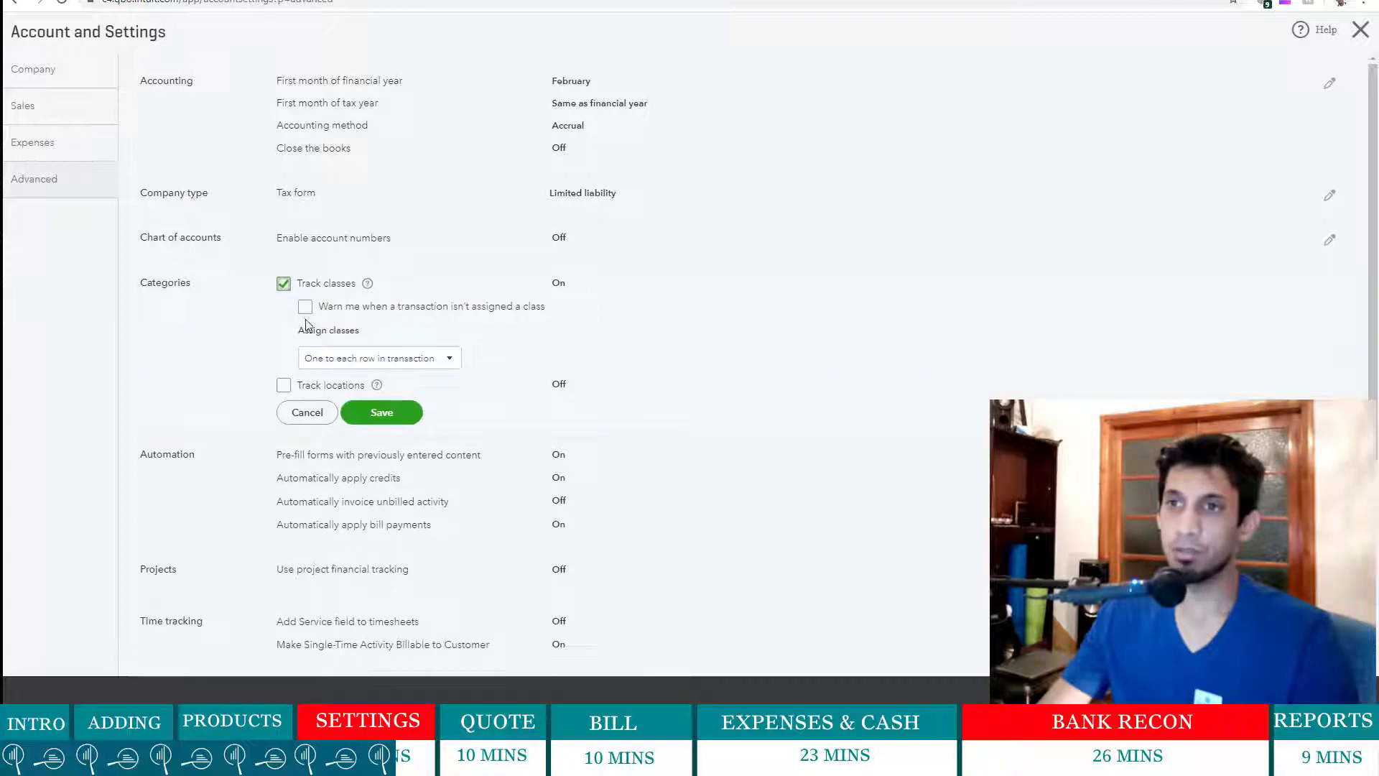
{"action": "left_click", "coordinate": [284, 385]}
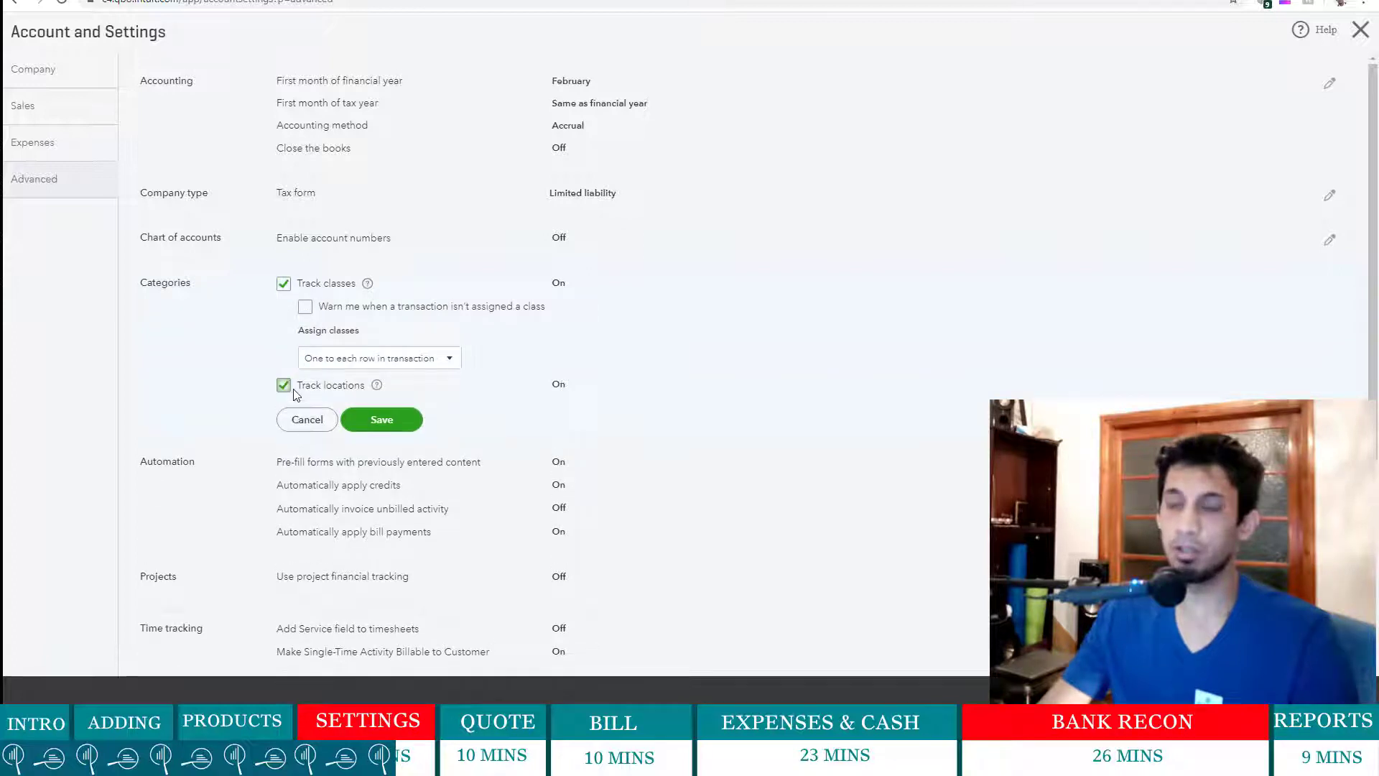
{"action": "left_click", "coordinate": [391, 435]}
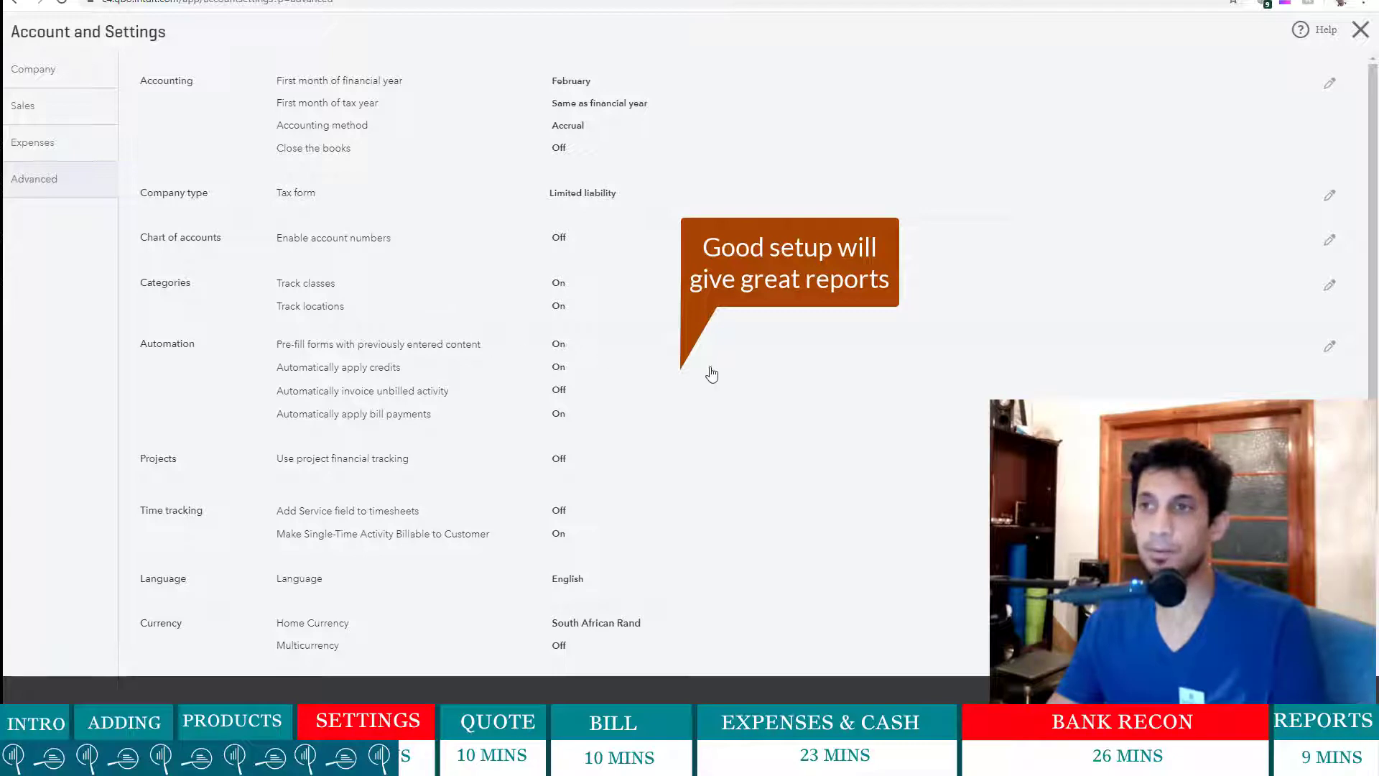
- Switch off automatically apply credits and automatically apply bill payments in Automation, then save
{"action": "scroll", "coordinate": [711, 374], "scroll_direction": "down", "scroll_amount": 3}
{"action": "scroll", "coordinate": [503, 169], "scroll_direction": "up", "scroll_amount": 1}
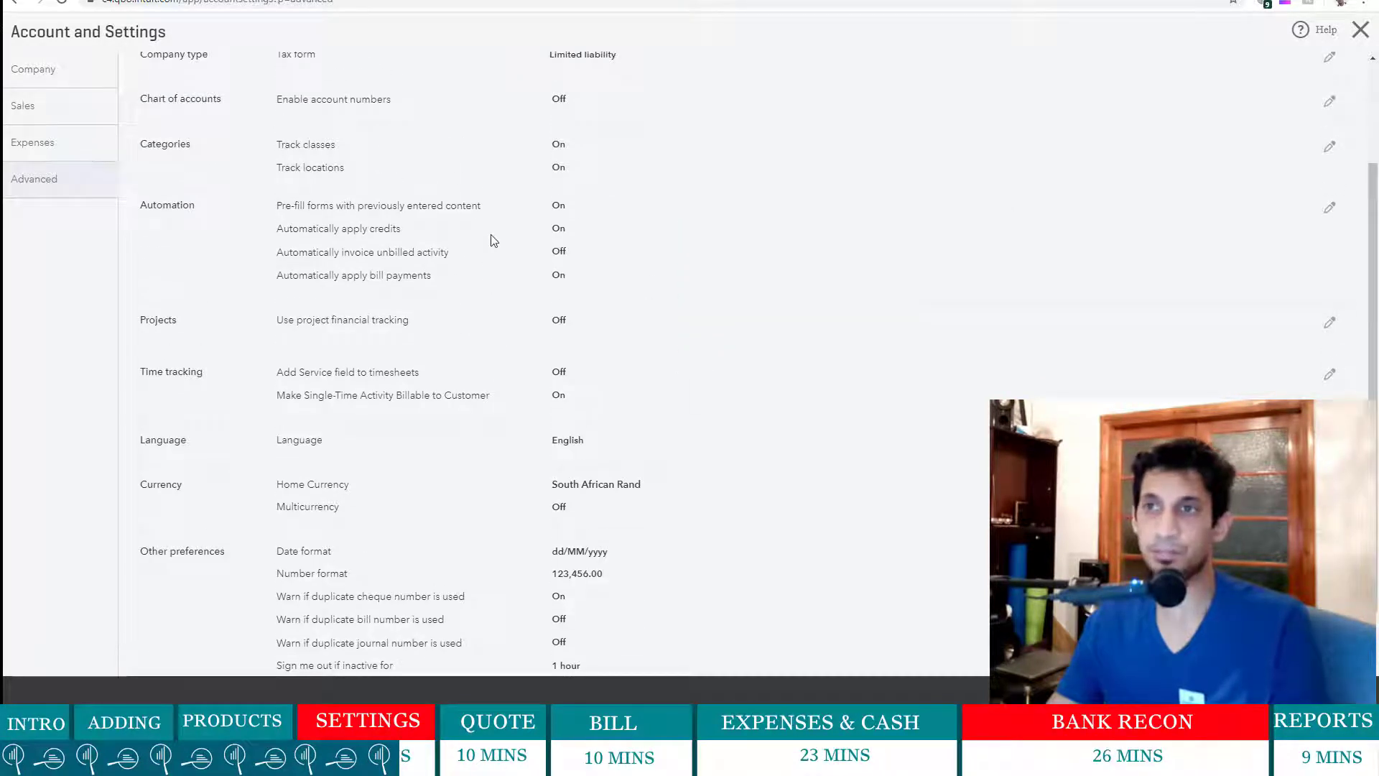
{"action": "left_click", "coordinate": [621, 242]}
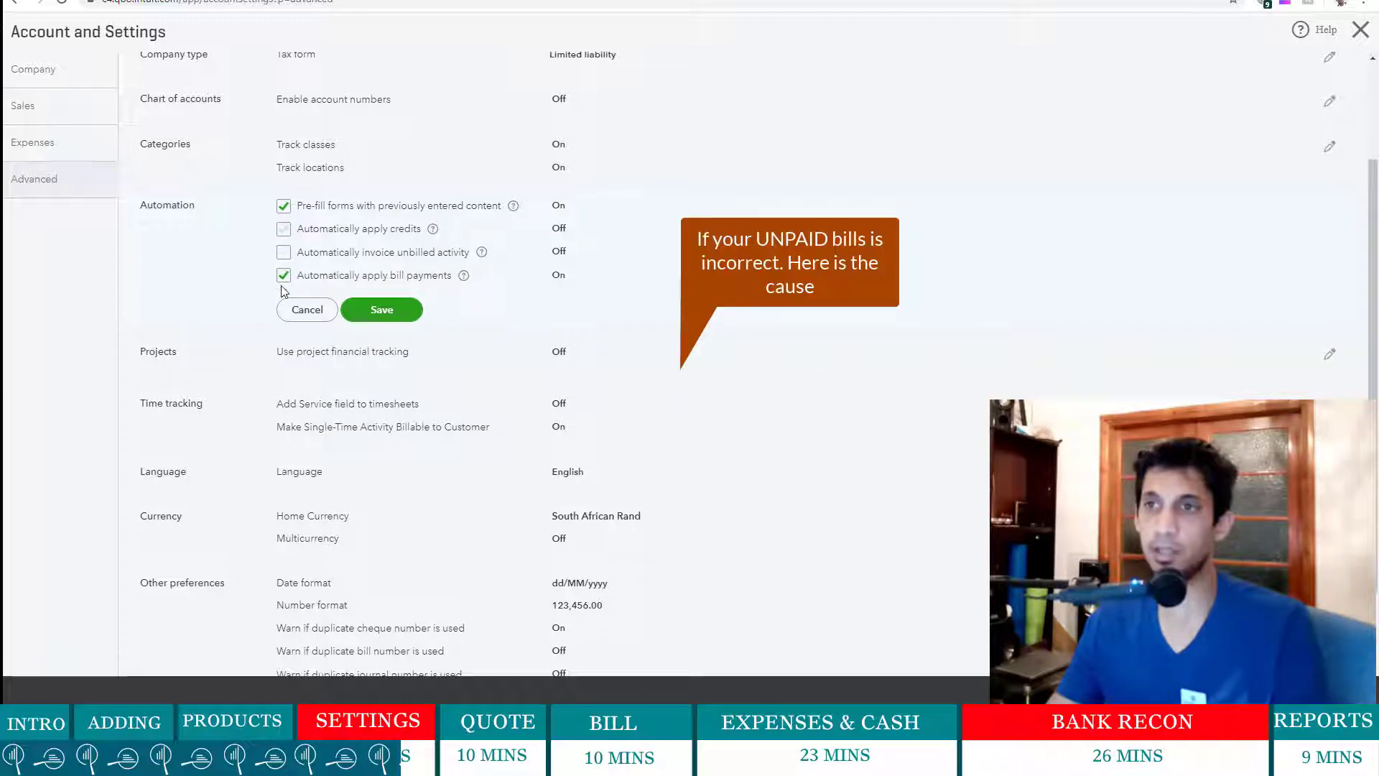
{"action": "left_click", "coordinate": [393, 317]}
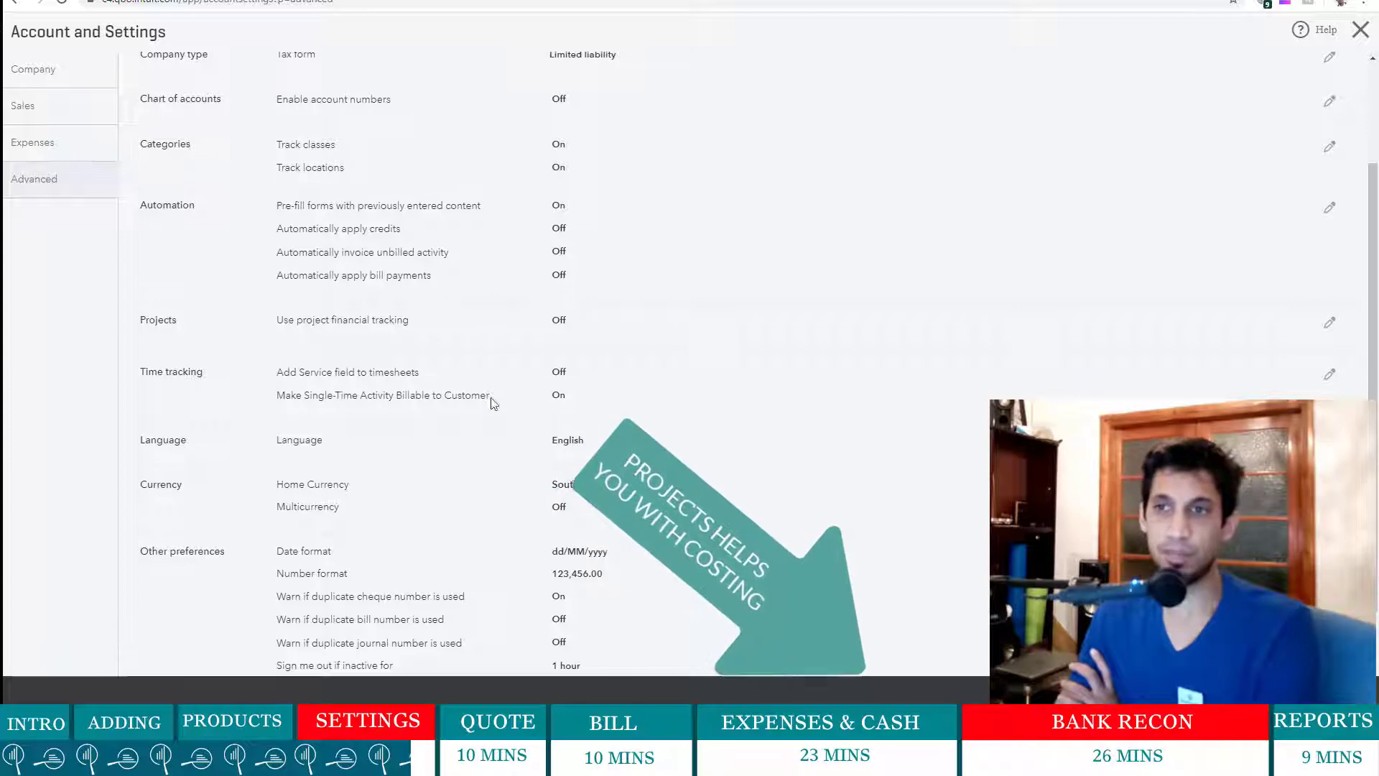
{"action": "scroll", "coordinate": [603, 294], "scroll_direction": "down", "scroll_amount": 1}
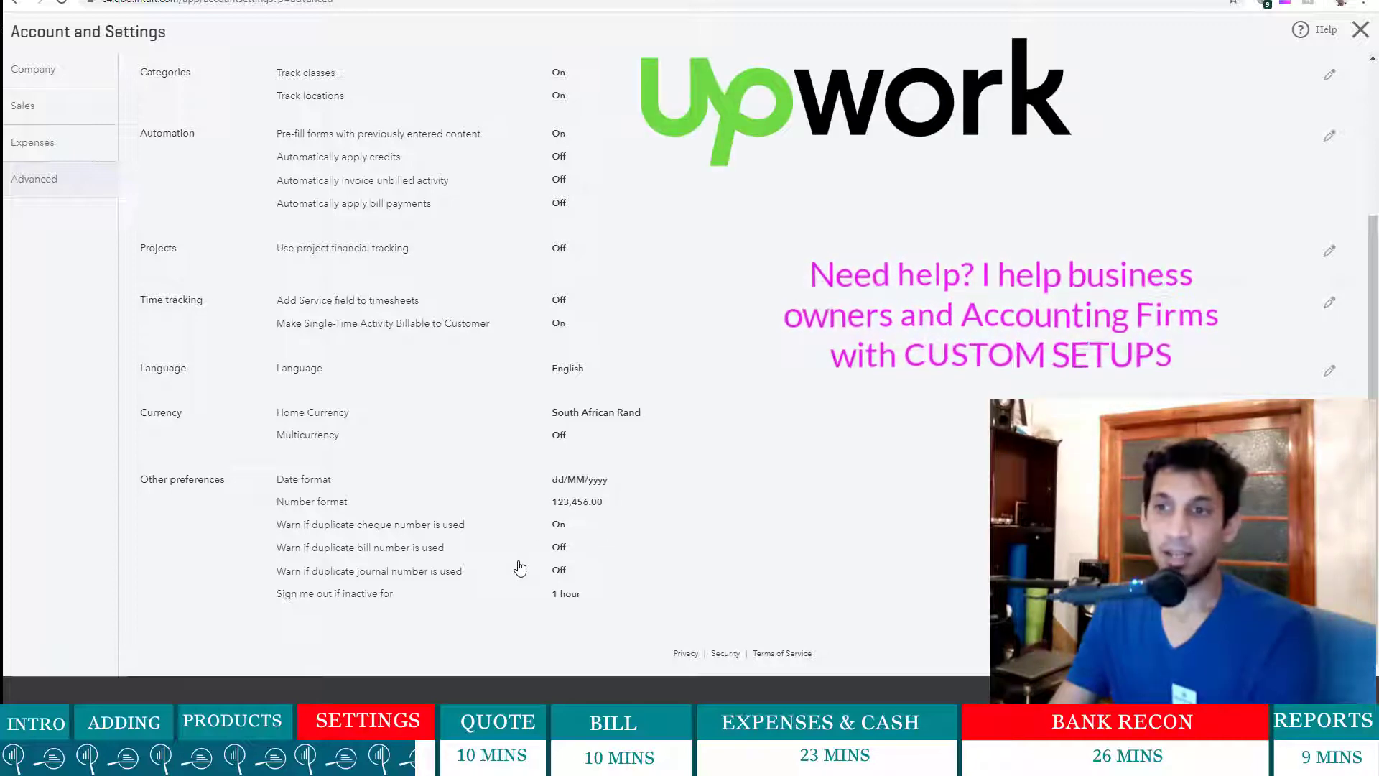
- Turn on the duplicate journal number warning in Other preferences and save
{"action": "left_click", "coordinate": [665, 563]}
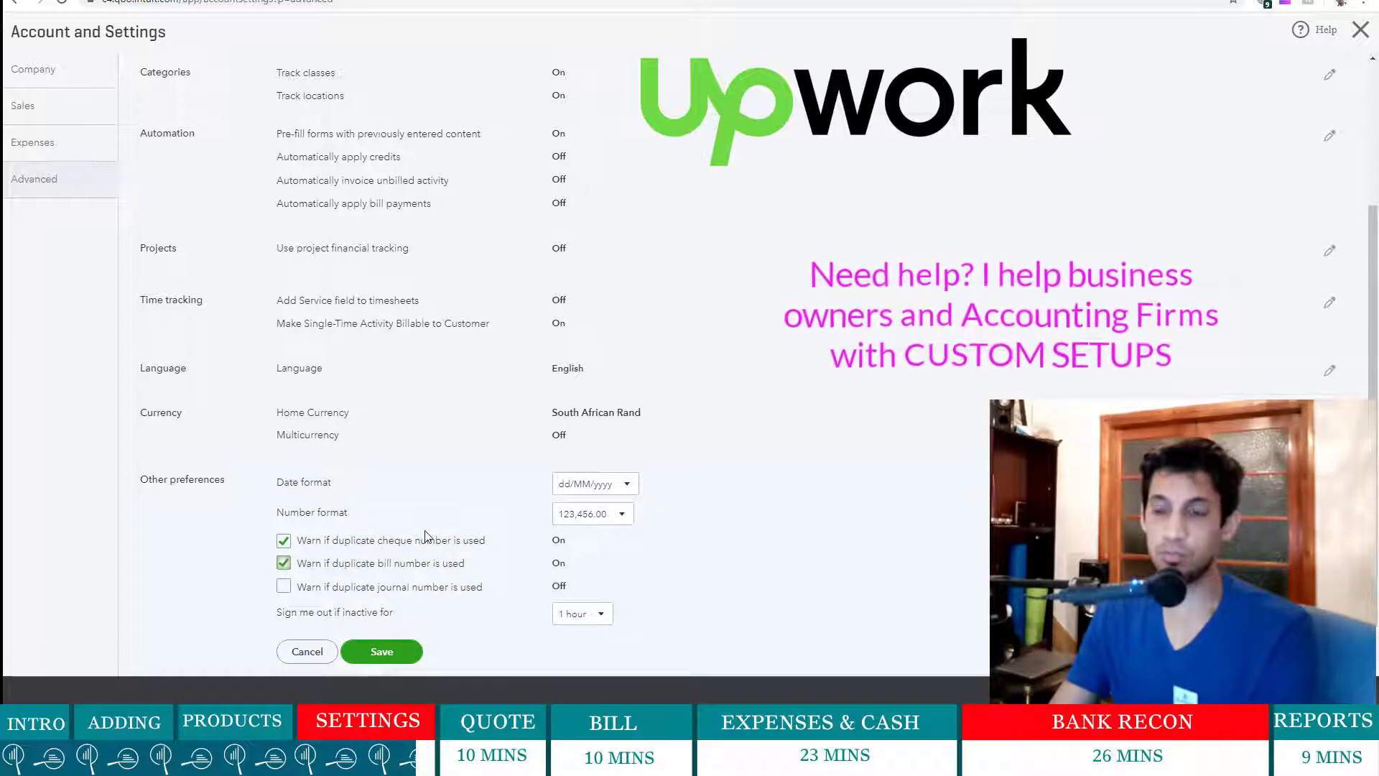
{"action": "scroll", "coordinate": [426, 535], "scroll_direction": "down", "scroll_amount": 1}
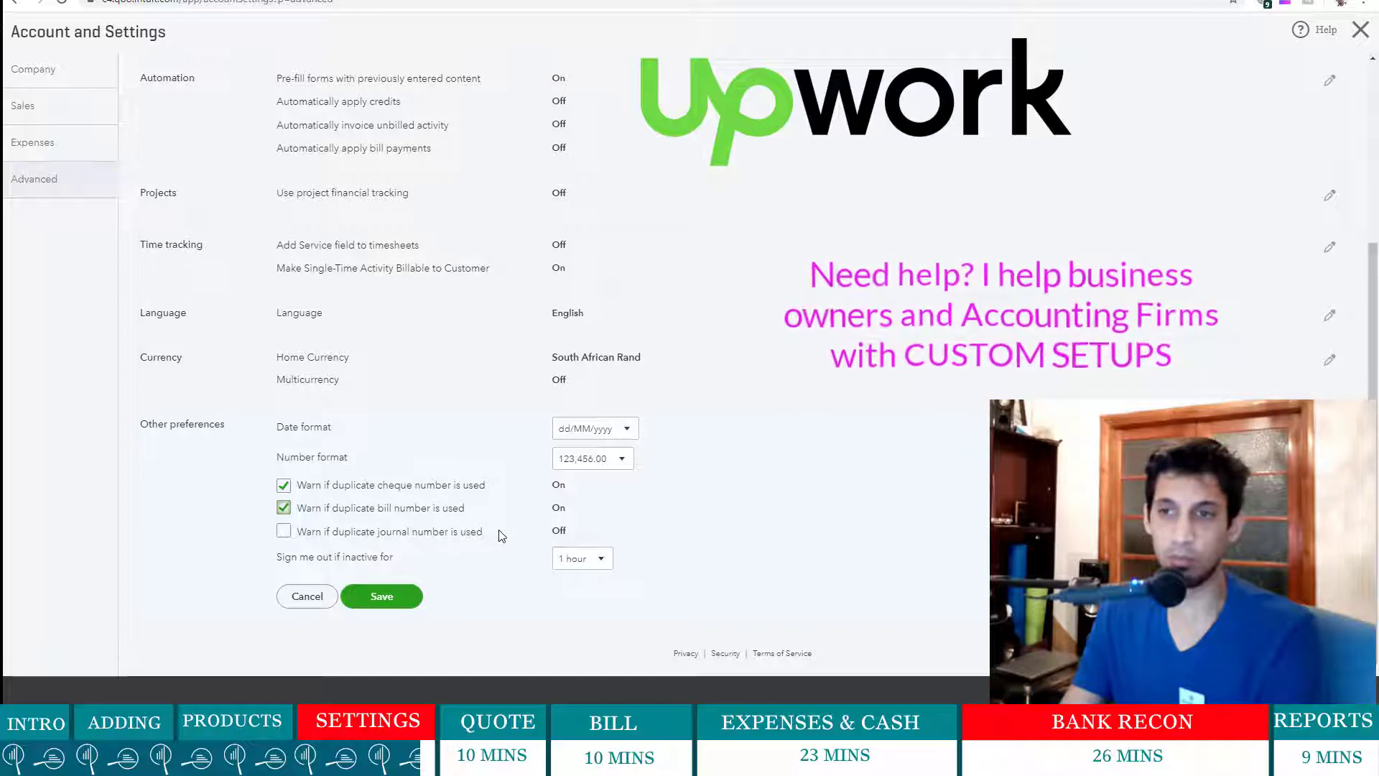
{"action": "left_click", "coordinate": [284, 532]}
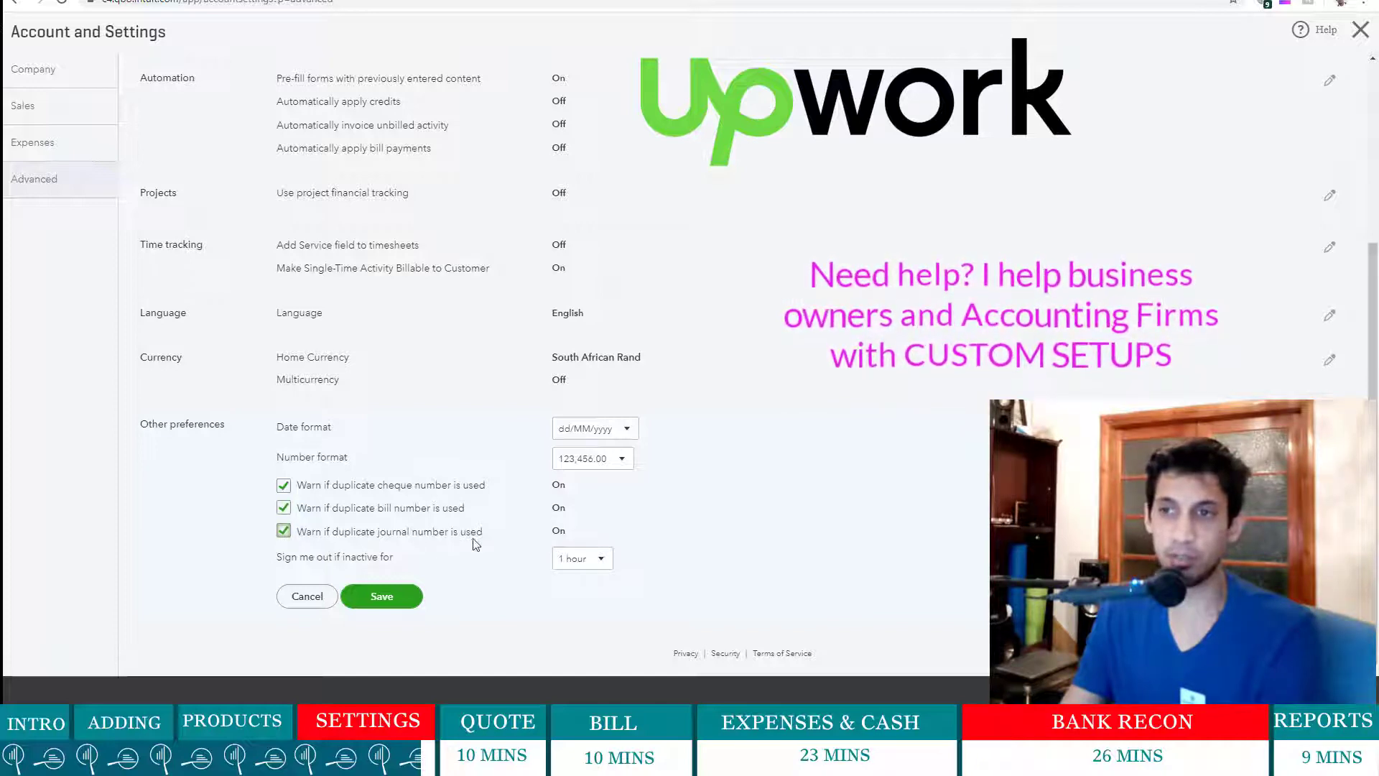
{"action": "left_click", "coordinate": [379, 596]}
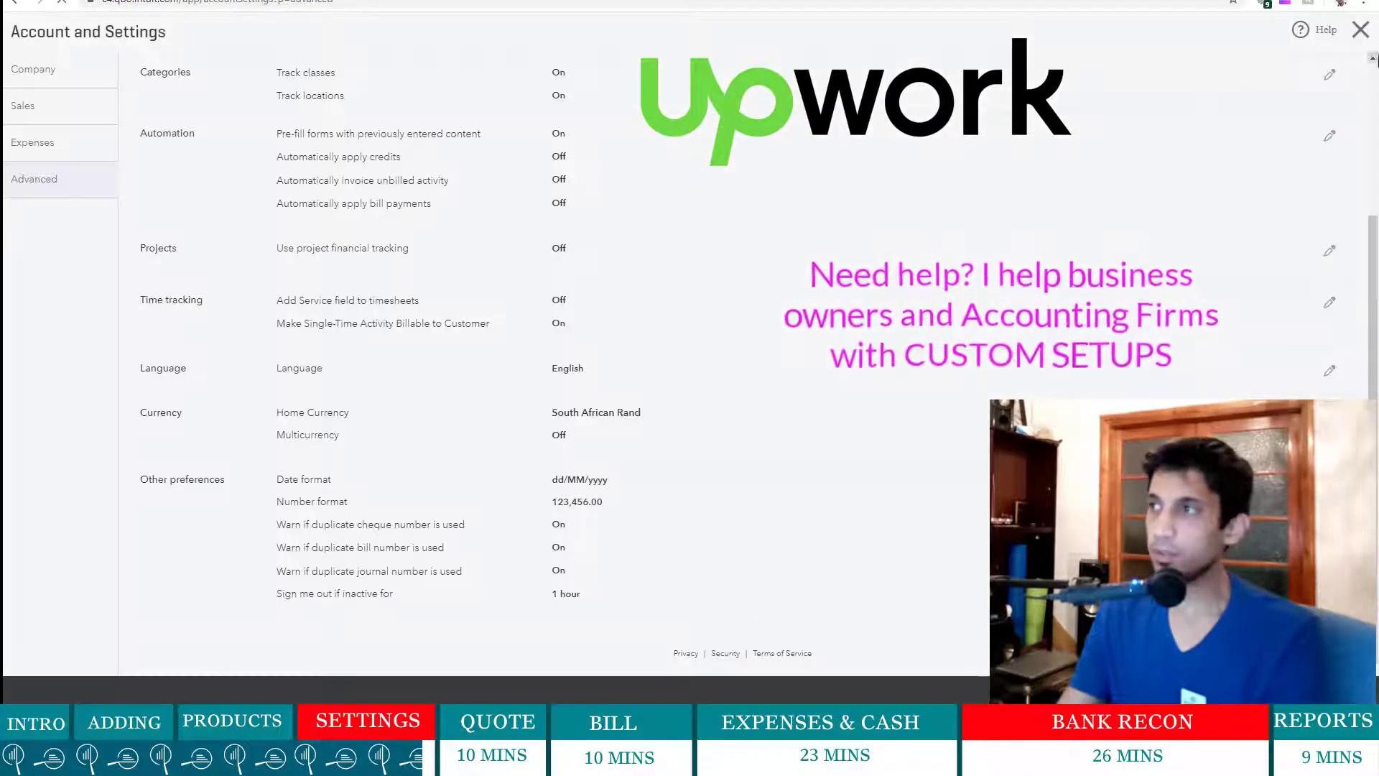
{"action": "scroll", "coordinate": [985, 424], "scroll_direction": "up", "scroll_amount": 3}
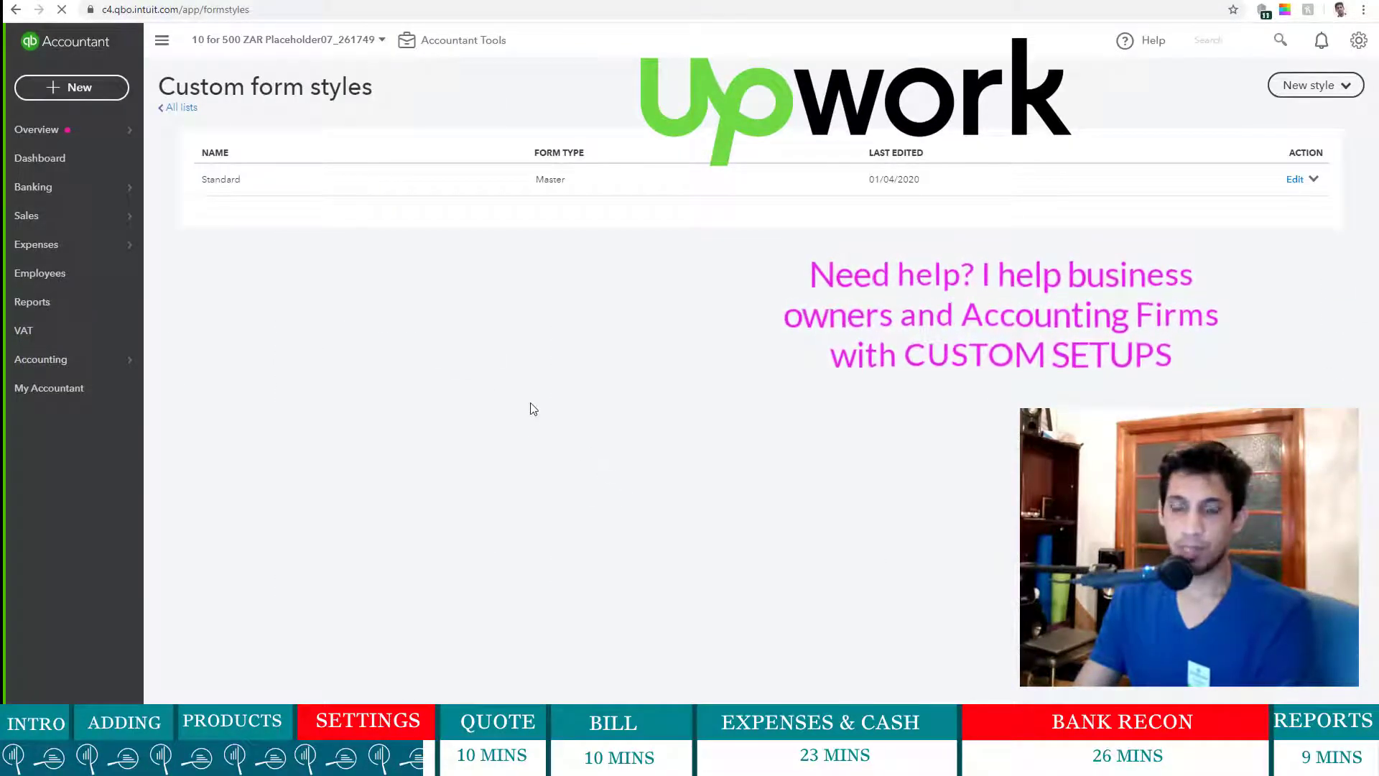
- Dismiss the notifications panel and New style list, then go to the VAT page
{"action": "left_click", "coordinate": [51, 342]}
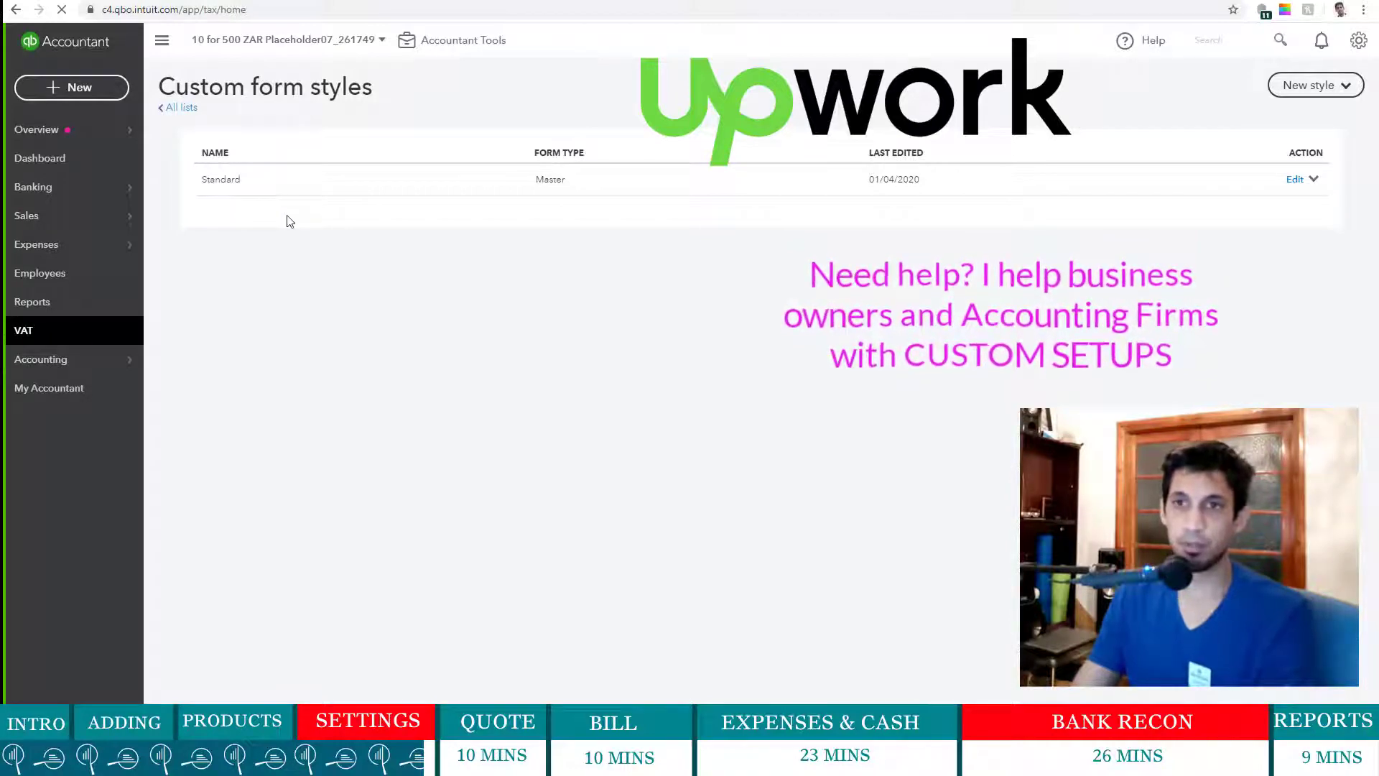
{"action": "mouse_move", "coordinate": [65, 352]}
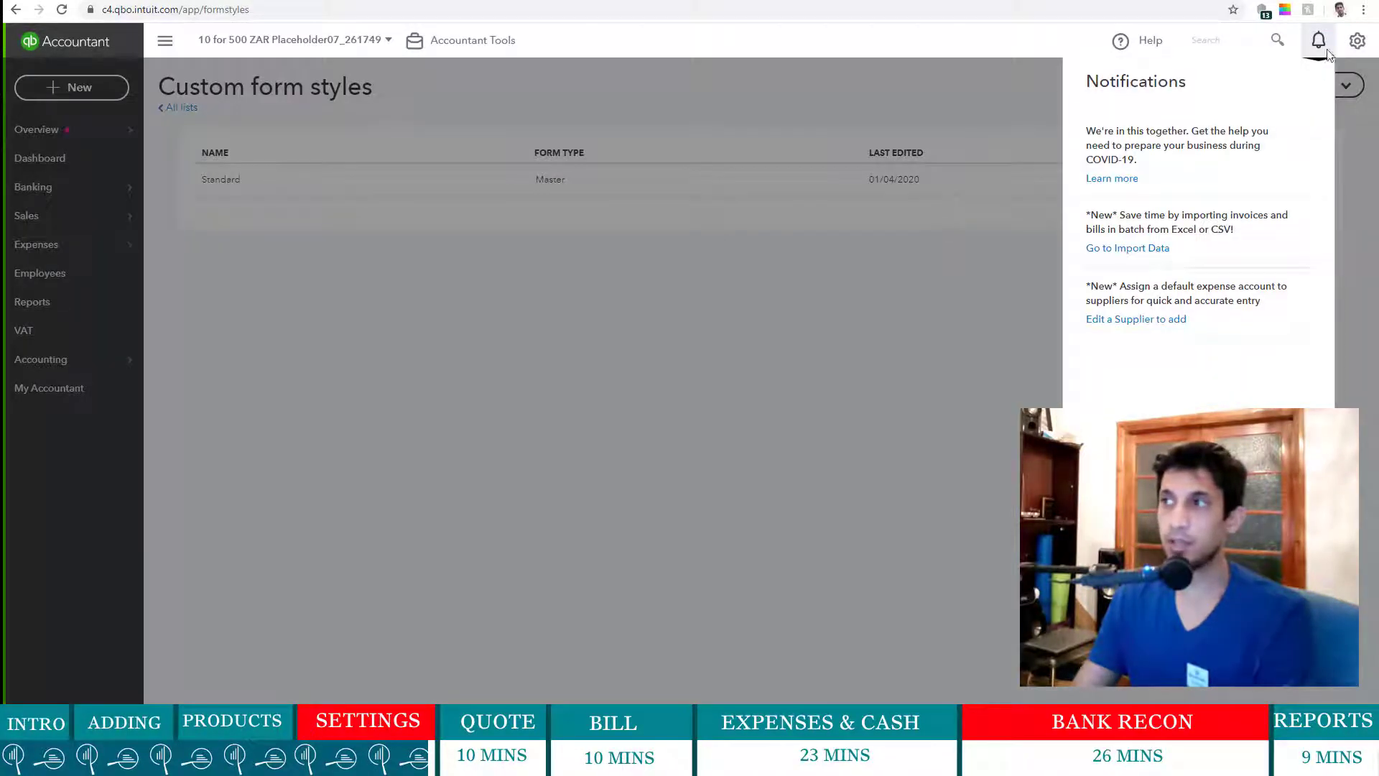
{"action": "left_click", "coordinate": [1319, 44]}
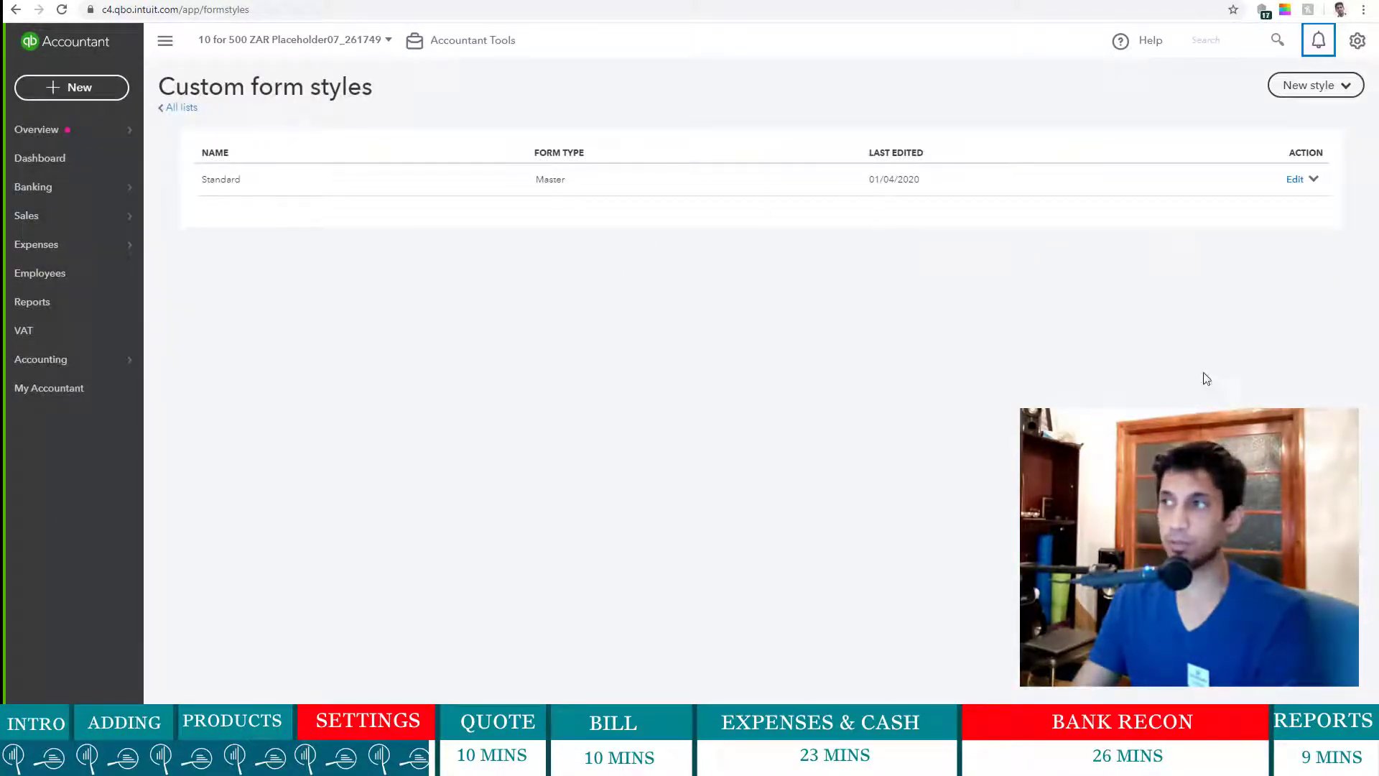
{"action": "left_click", "coordinate": [1340, 88]}
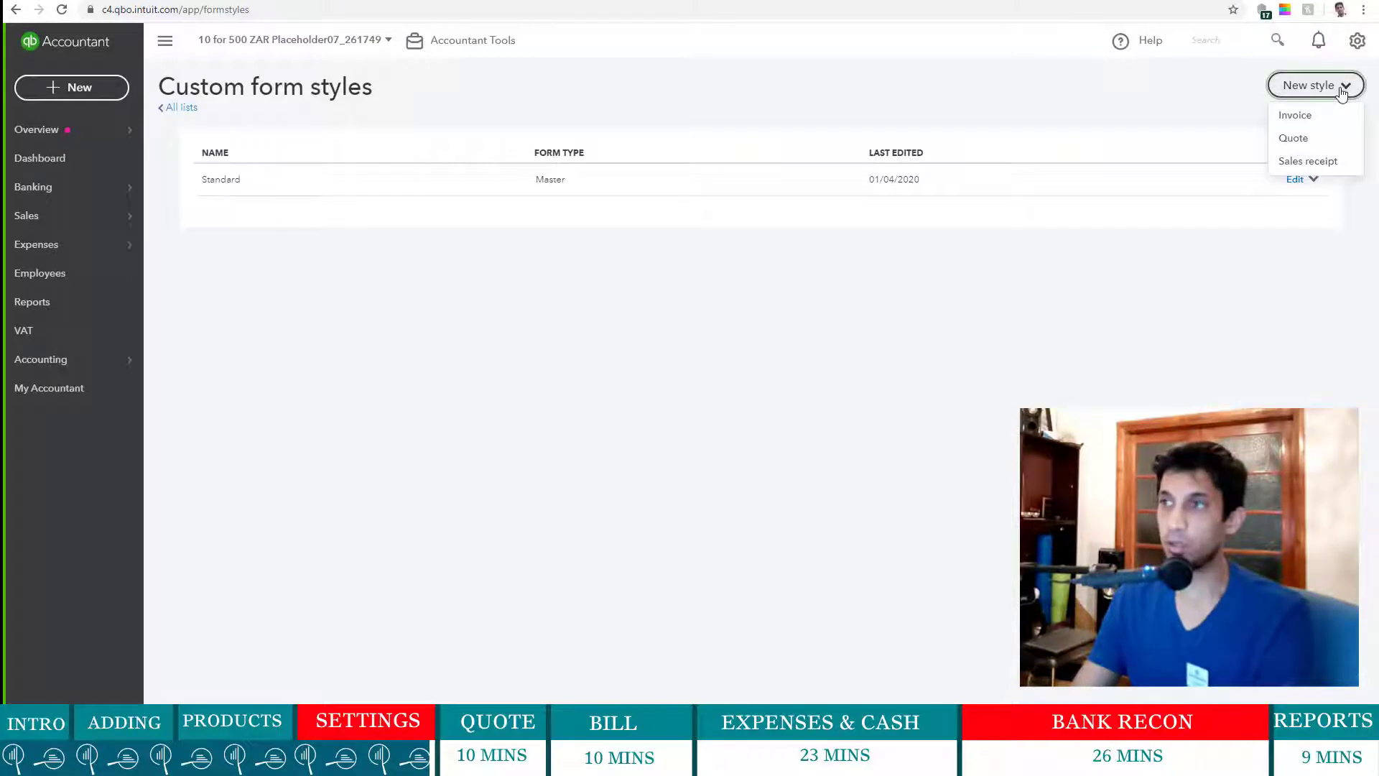
{"action": "left_click", "coordinate": [43, 330]}
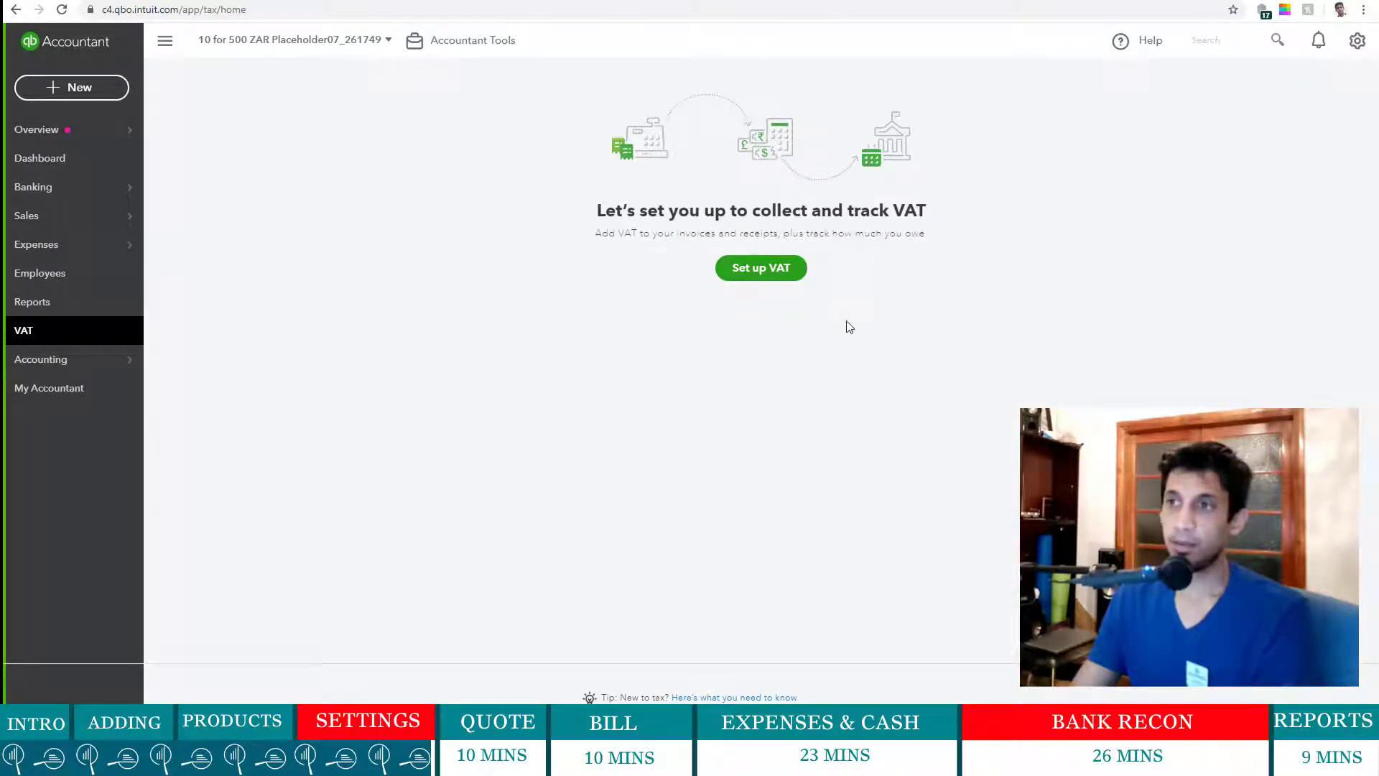
- Set up VAT with a February period start, Monthly filing and Accrual reporting
{"action": "left_click", "coordinate": [751, 276]}
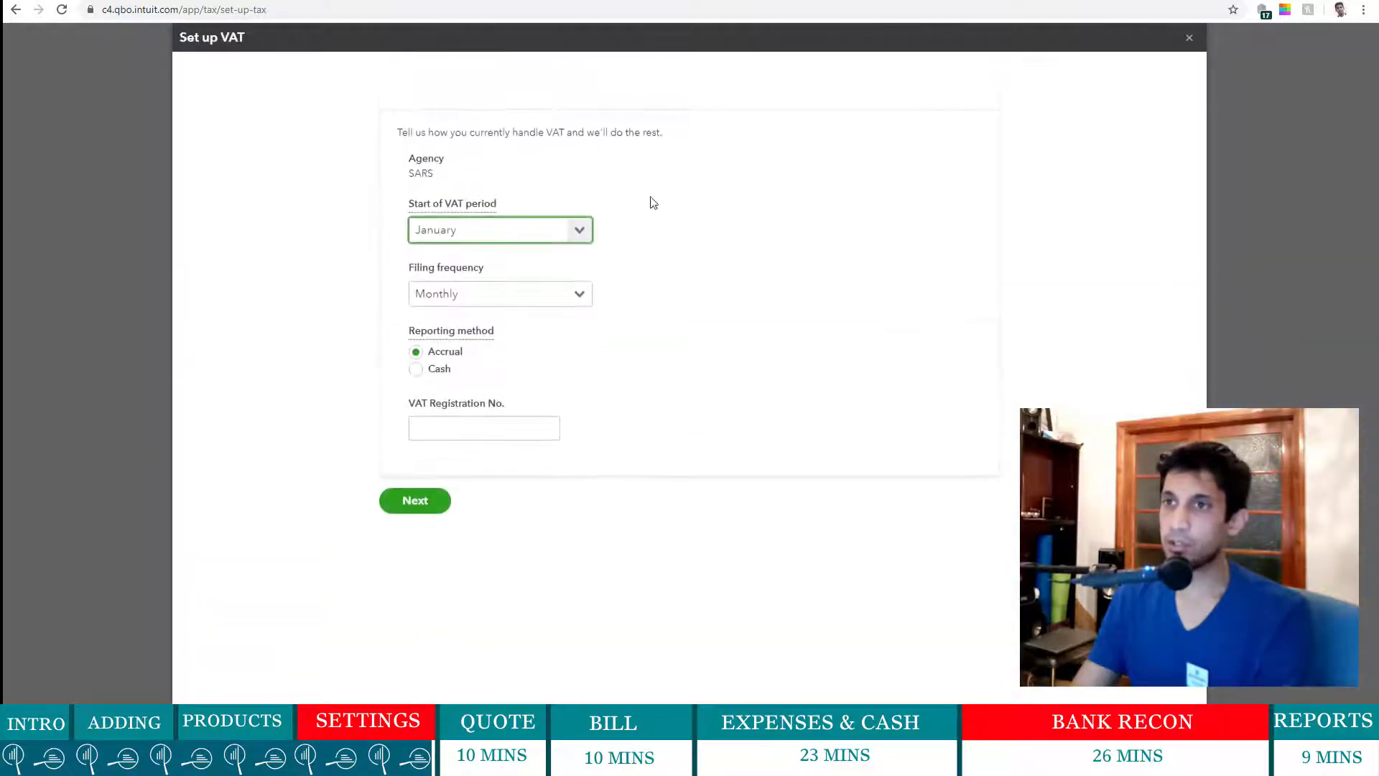
{"action": "left_click", "coordinate": [577, 239]}
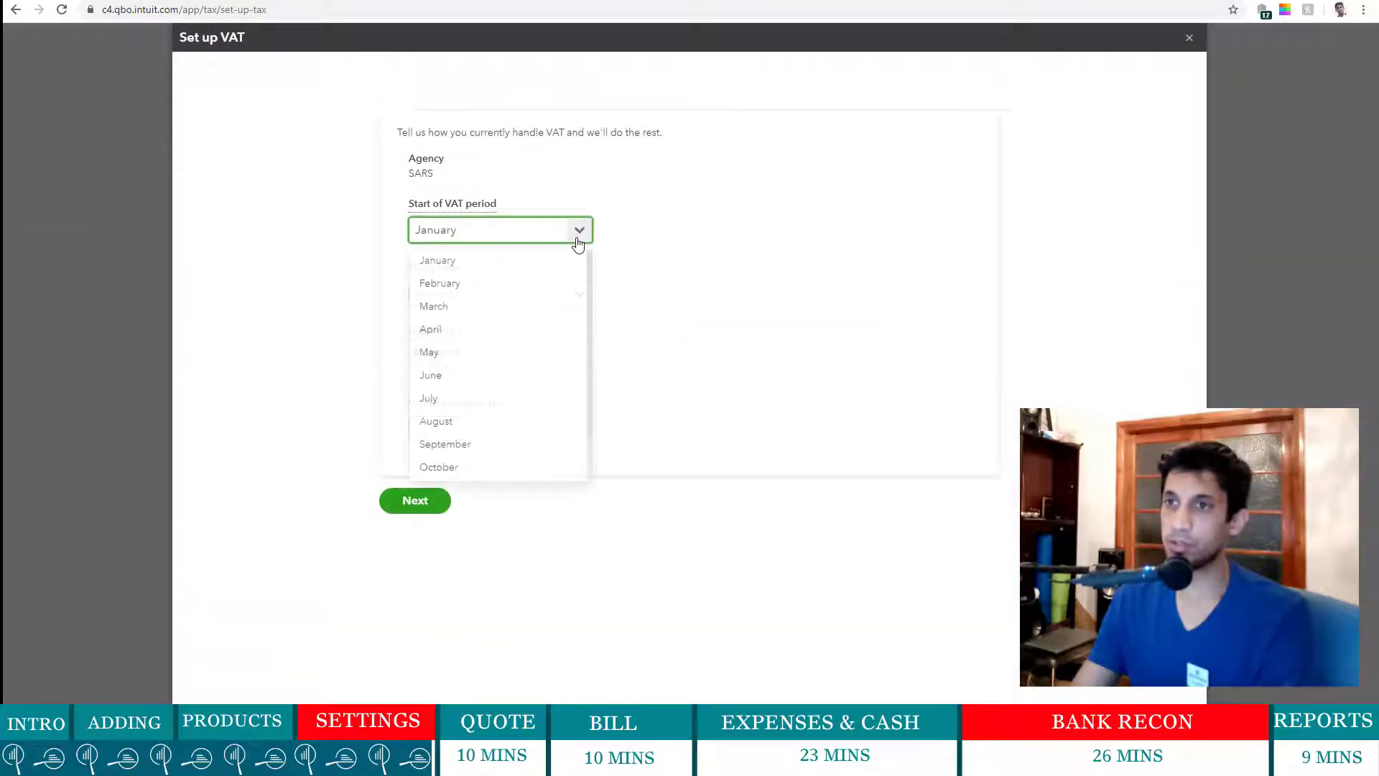
{"action": "left_click", "coordinate": [534, 286]}
{"action": "left_click", "coordinate": [592, 295]}
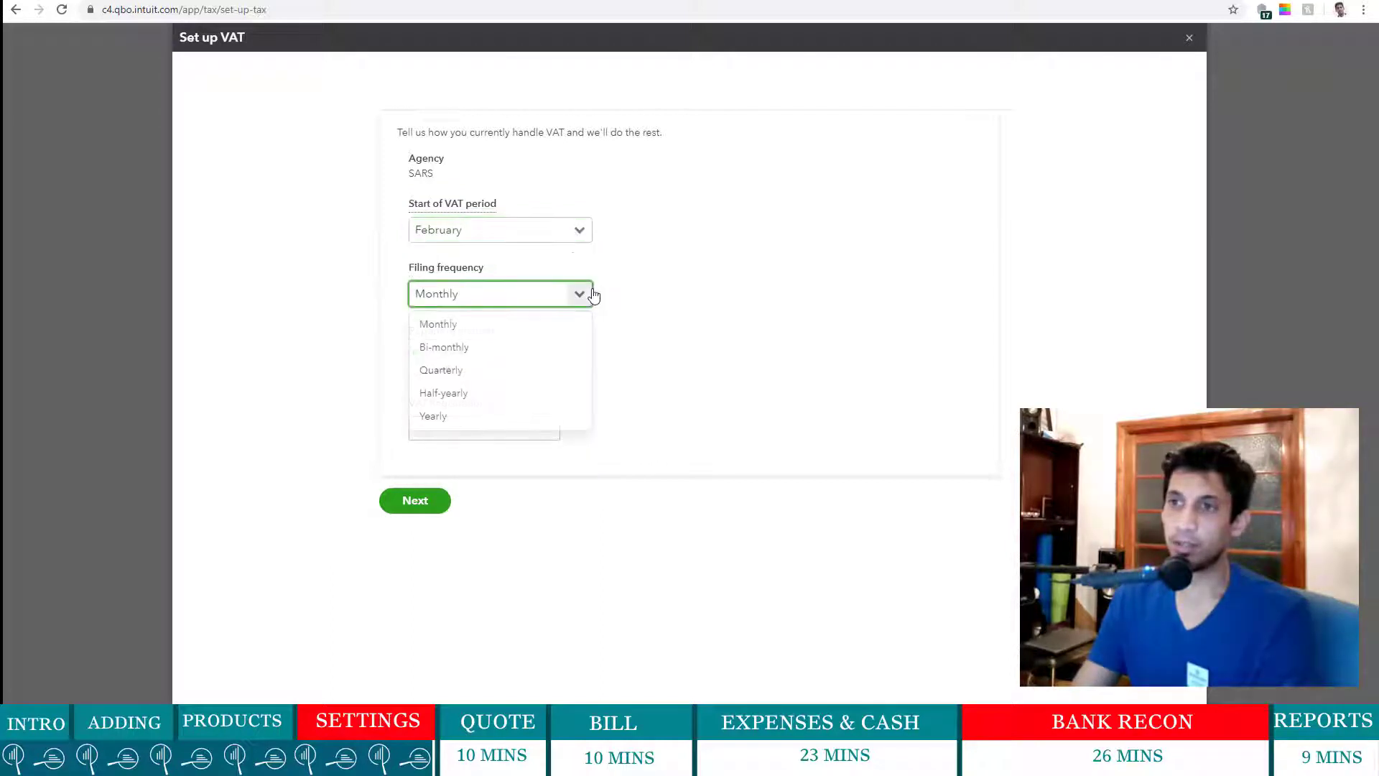
{"action": "left_click", "coordinate": [542, 335]}
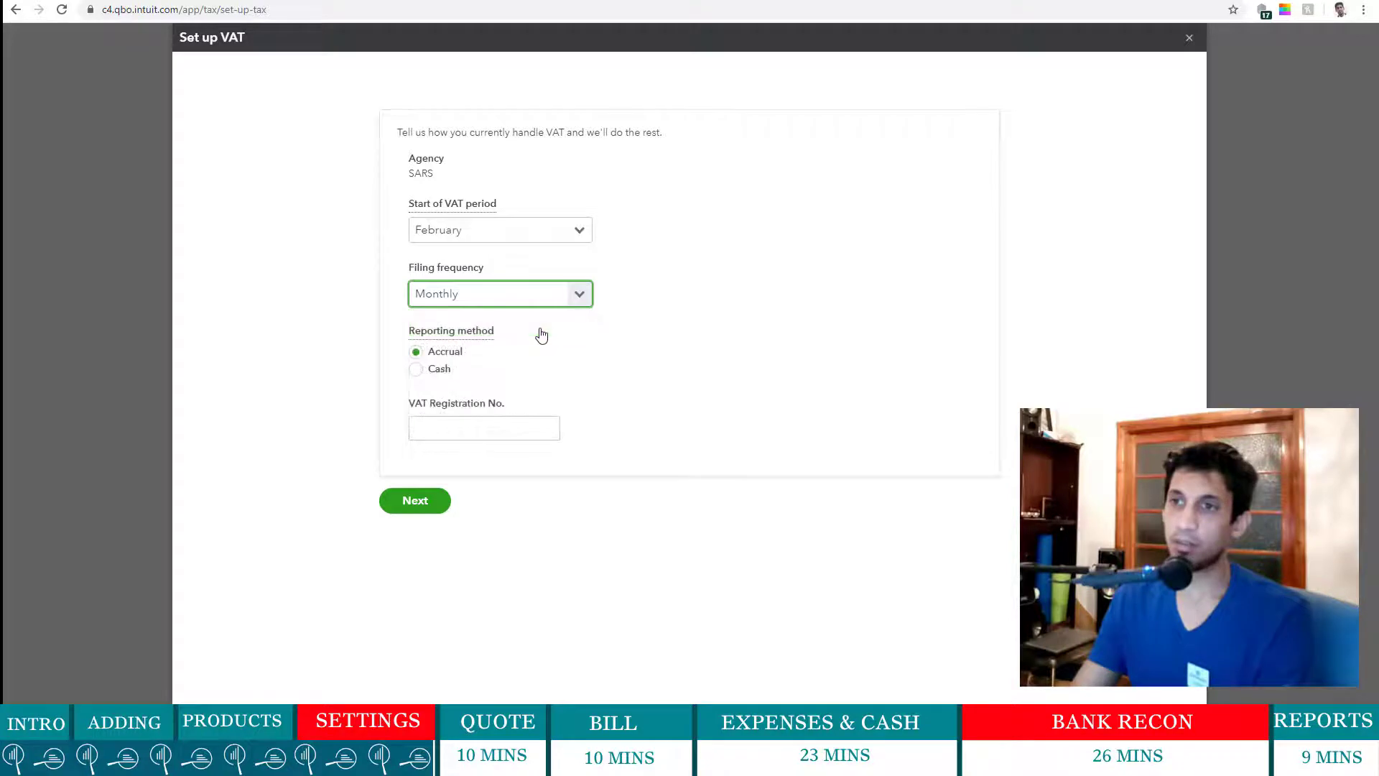
{"action": "left_click", "coordinate": [440, 427]}
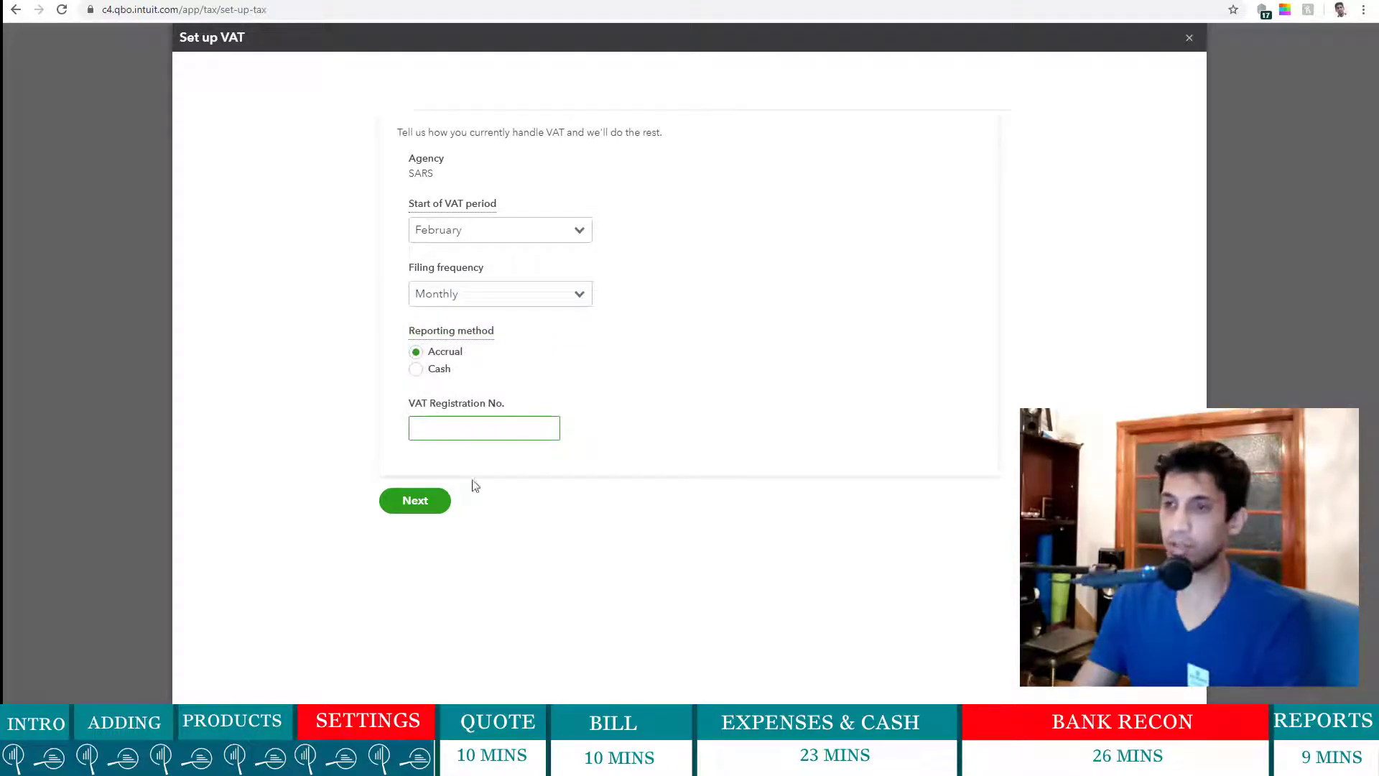
{"action": "left_click", "coordinate": [416, 502]}
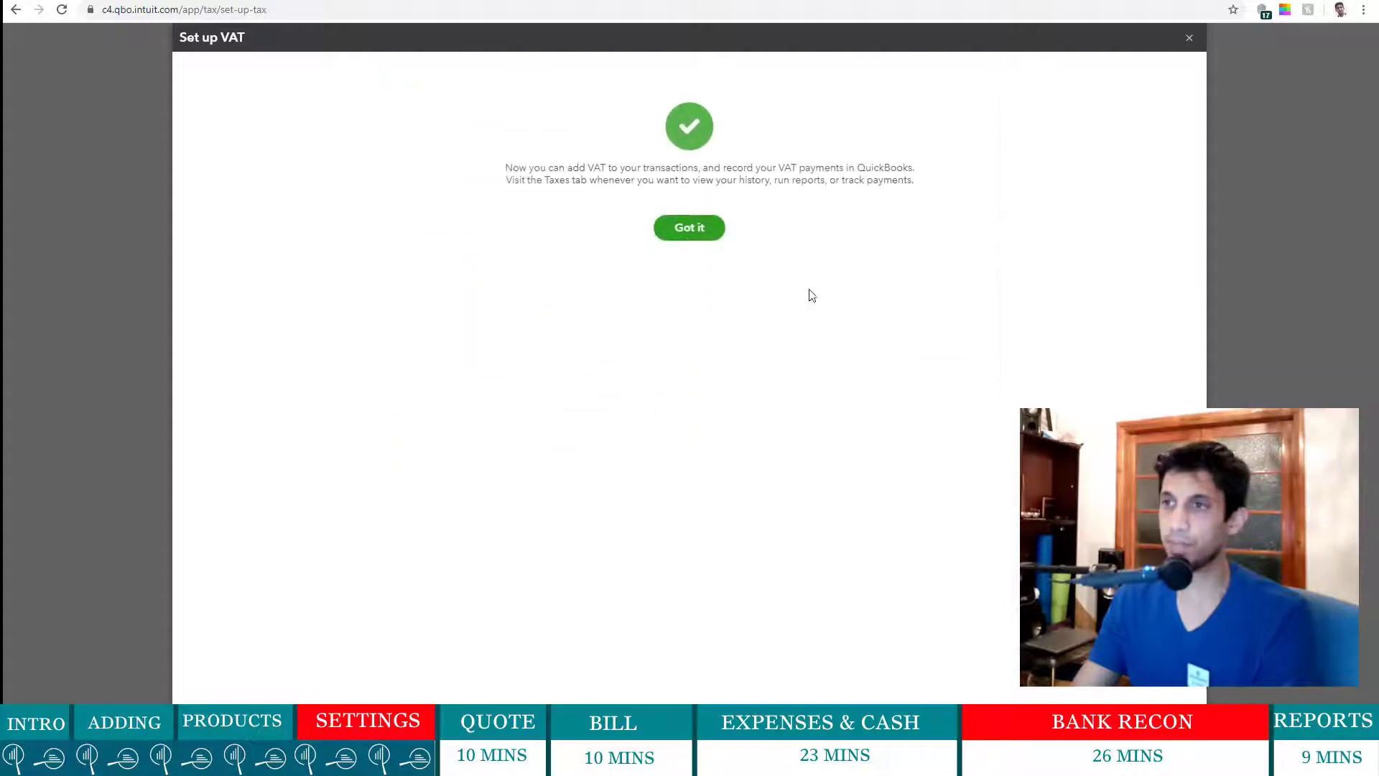
{"action": "left_click", "coordinate": [691, 228]}
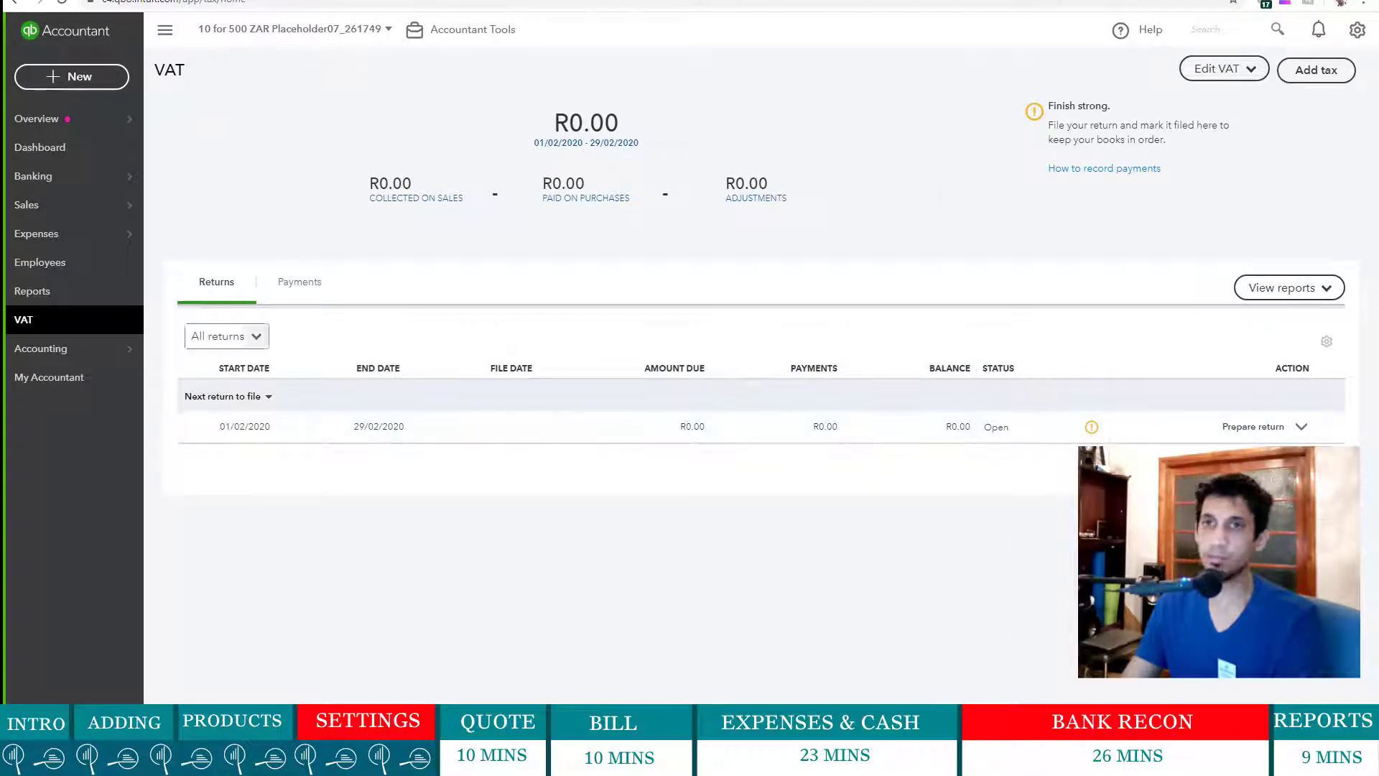
- Open existing quote No.1001 from the recent estimates list
{"action": "left_click", "coordinate": [79, 78]}
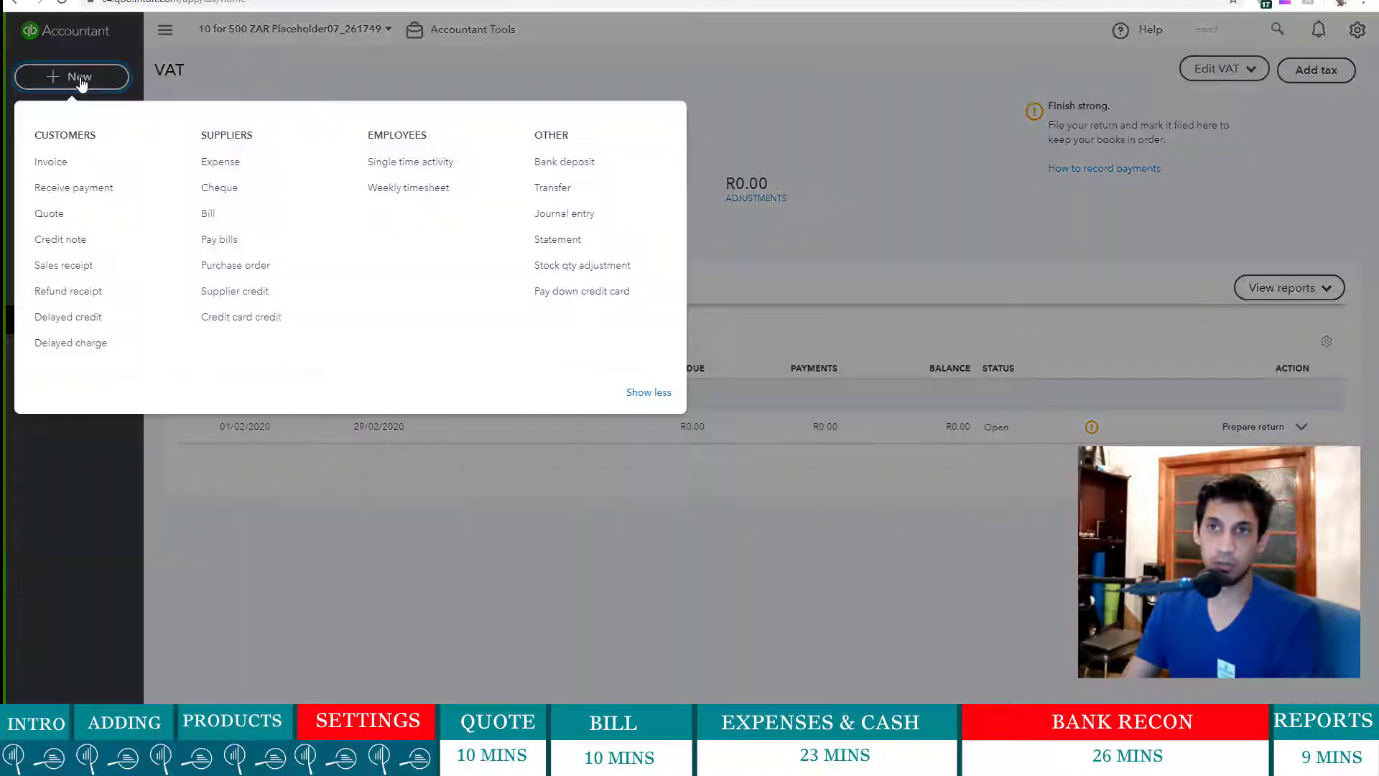
{"action": "left_click", "coordinate": [53, 216]}
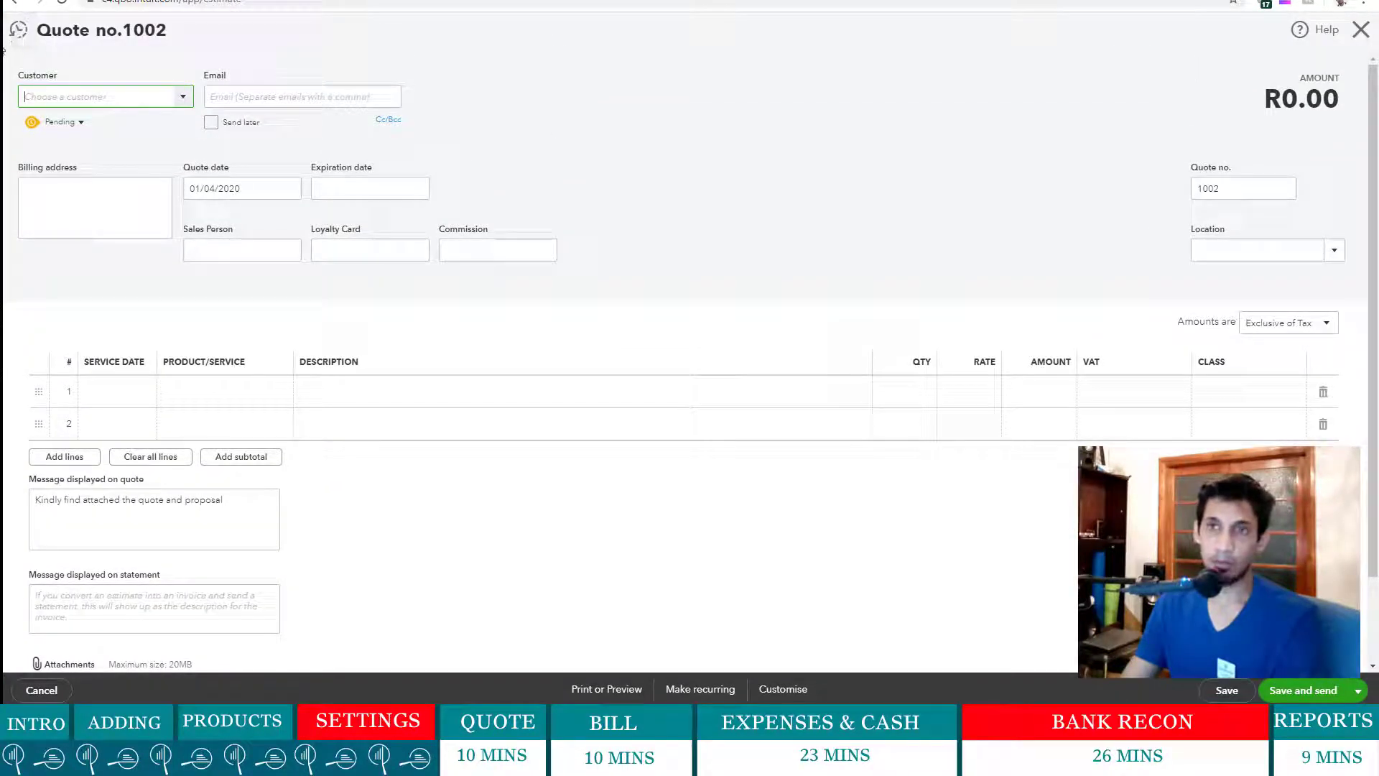
{"action": "left_click", "coordinate": [19, 32]}
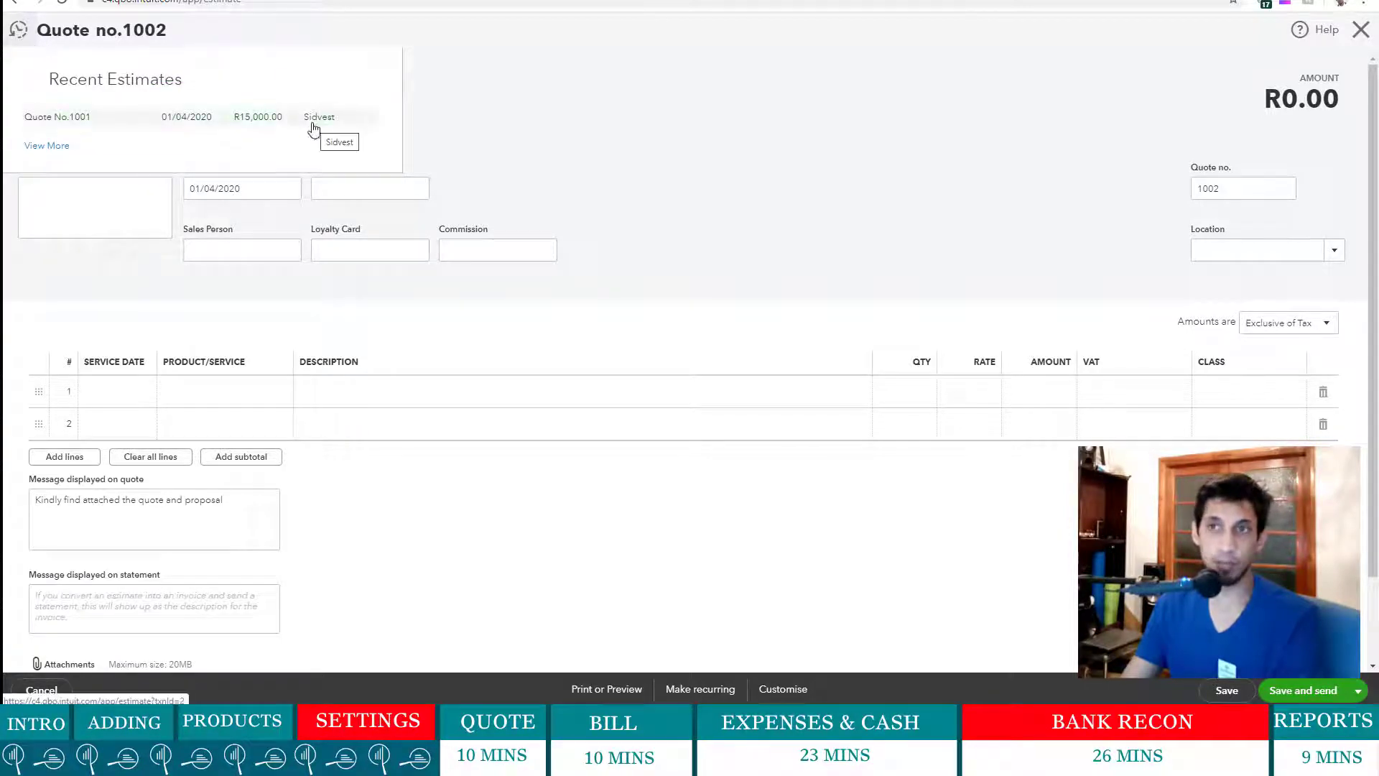
{"action": "left_click", "coordinate": [244, 122]}
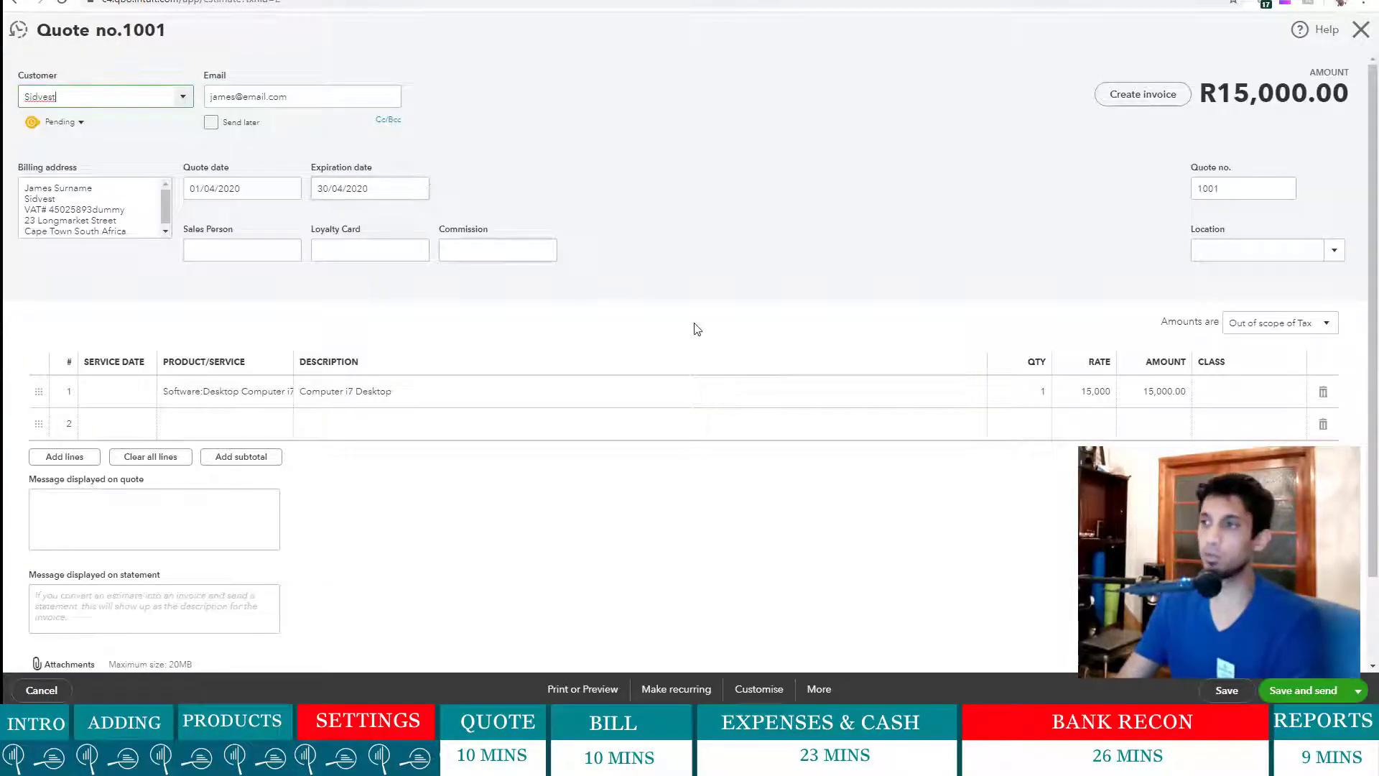
- Set the service date of quote lines 1 and 2 to 01/05/2020
{"action": "left_click", "coordinate": [117, 397]}
{"action": "left_click", "coordinate": [154, 398]}
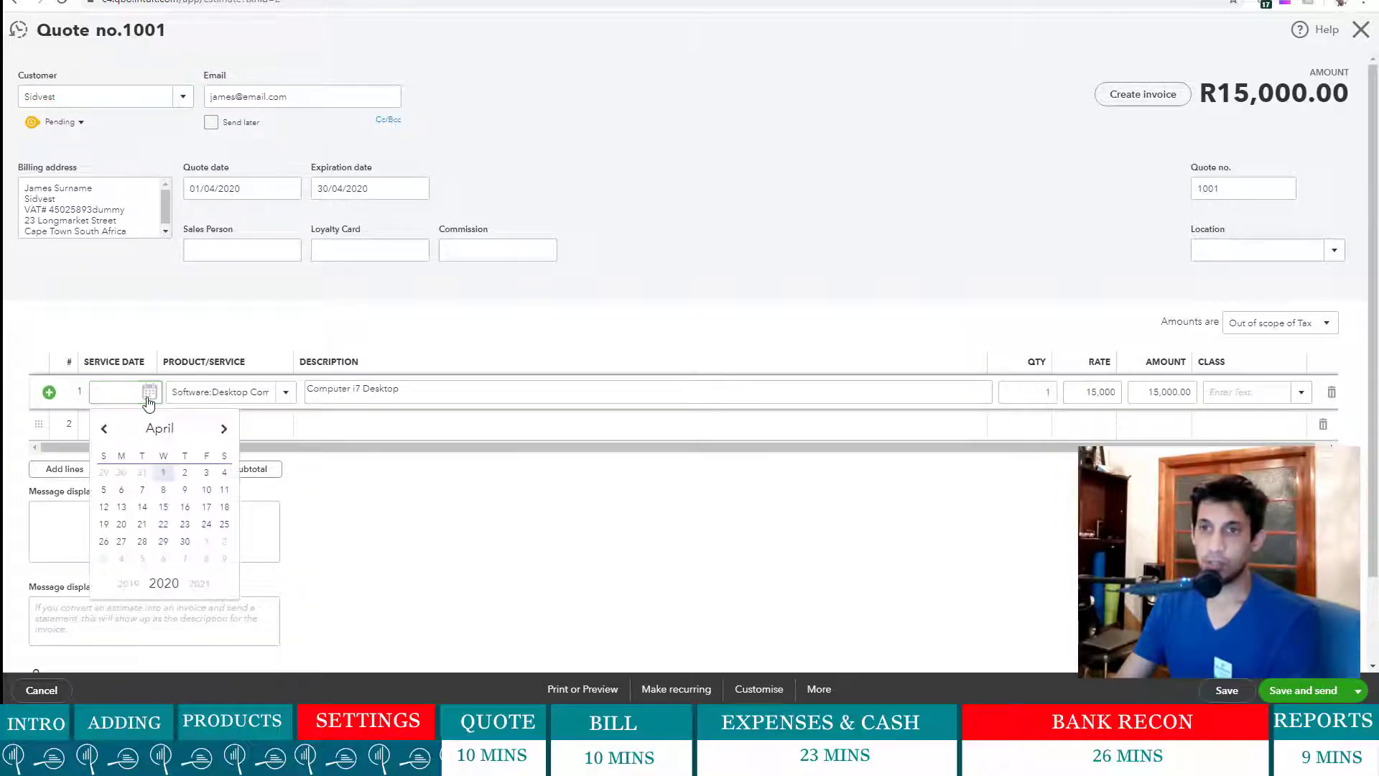
{"action": "left_click", "coordinate": [230, 429]}
{"action": "left_click", "coordinate": [206, 473]}
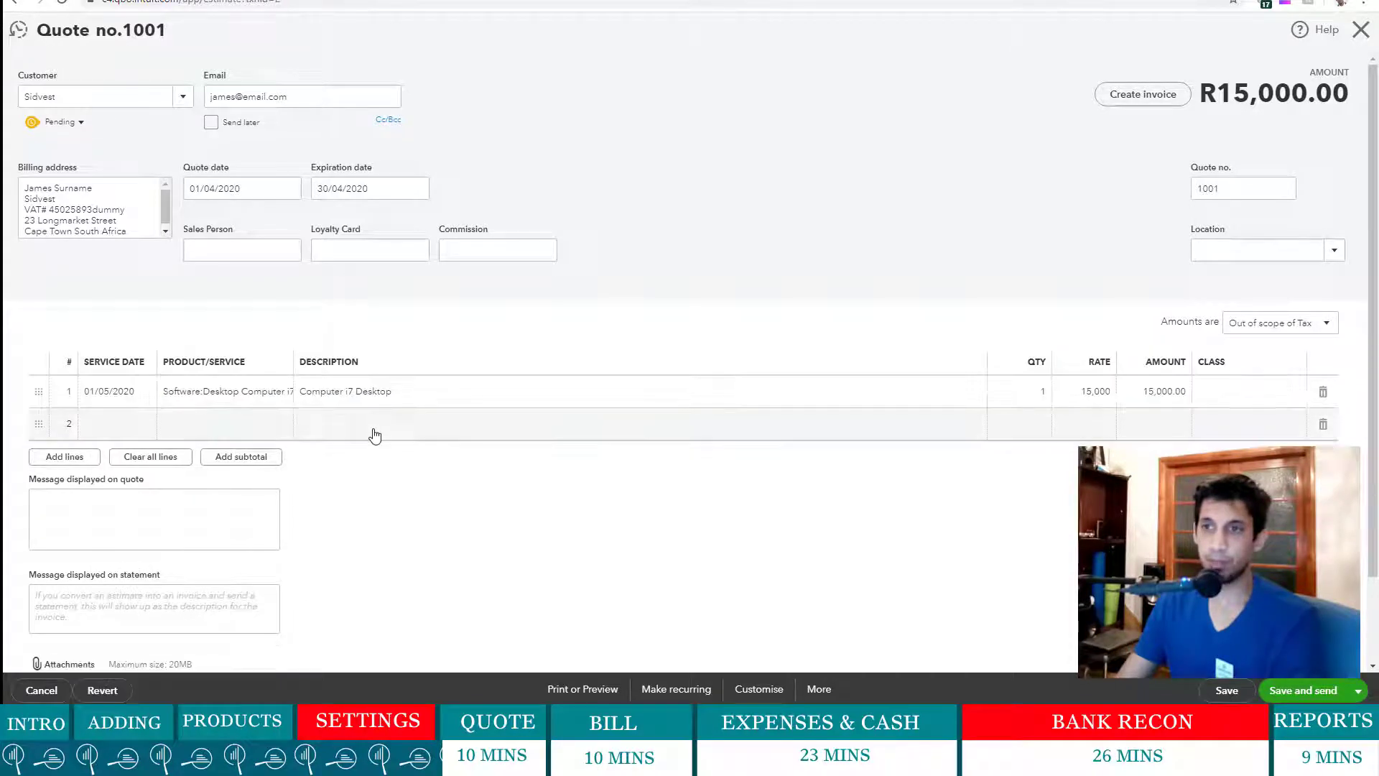
{"action": "left_click", "coordinate": [375, 431]}
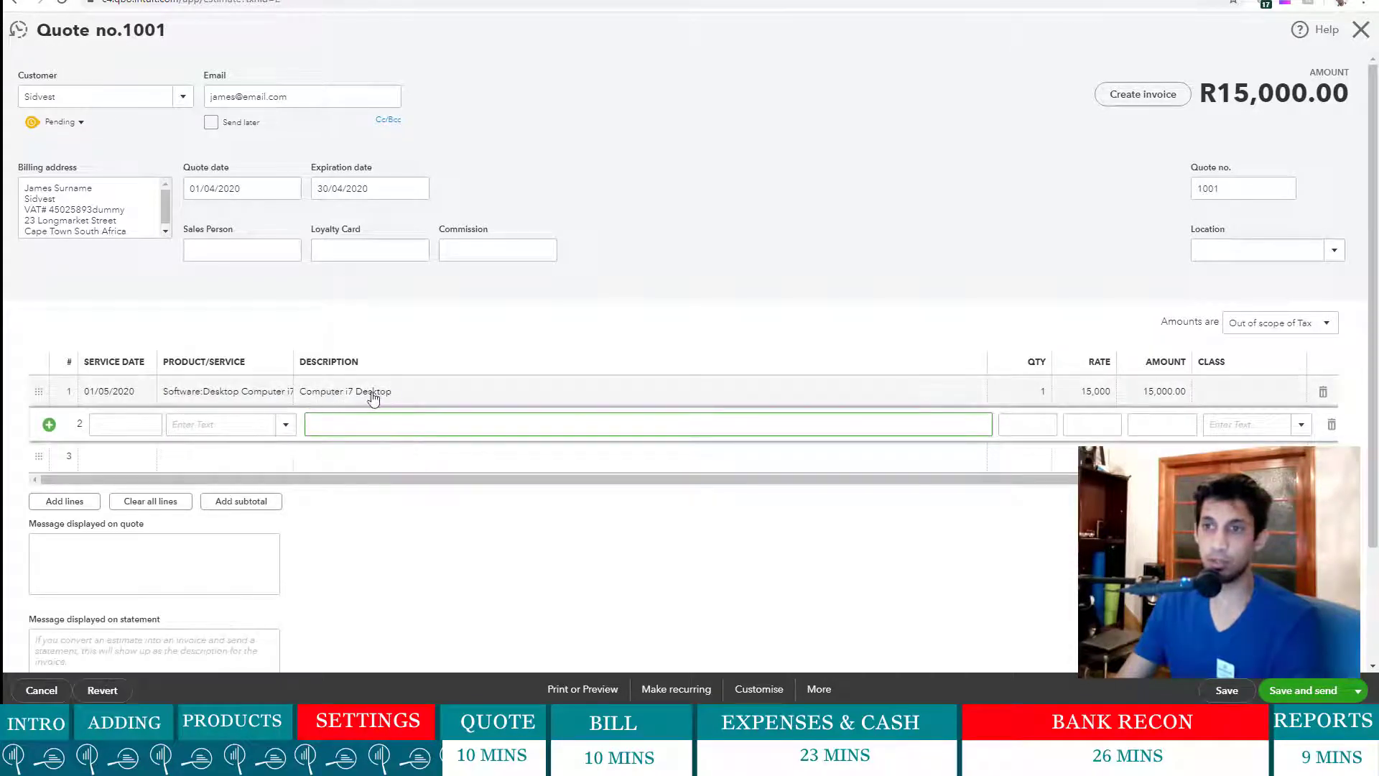
{"action": "left_click", "coordinate": [148, 424]}
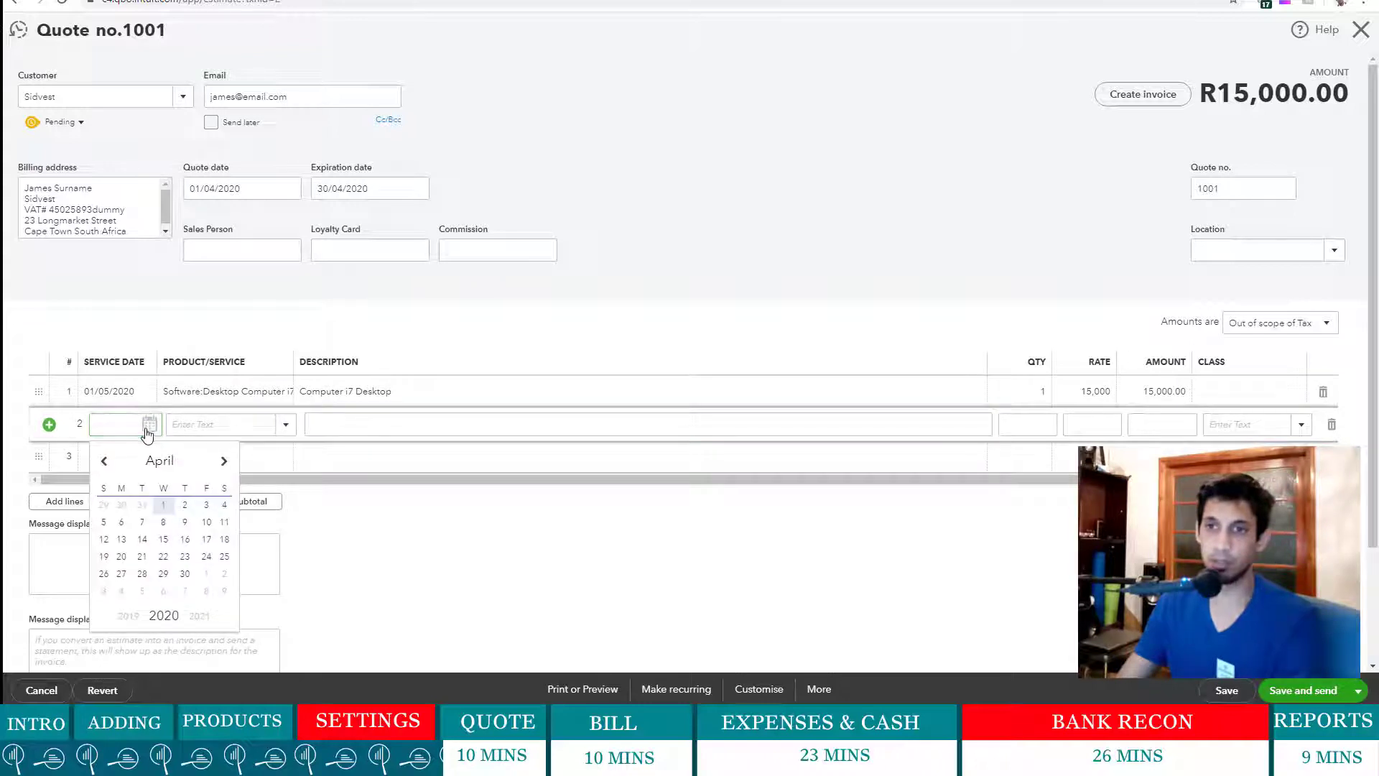
{"action": "left_click", "coordinate": [224, 461]}
{"action": "left_click", "coordinate": [206, 505]}
{"action": "left_click", "coordinate": [273, 424]}
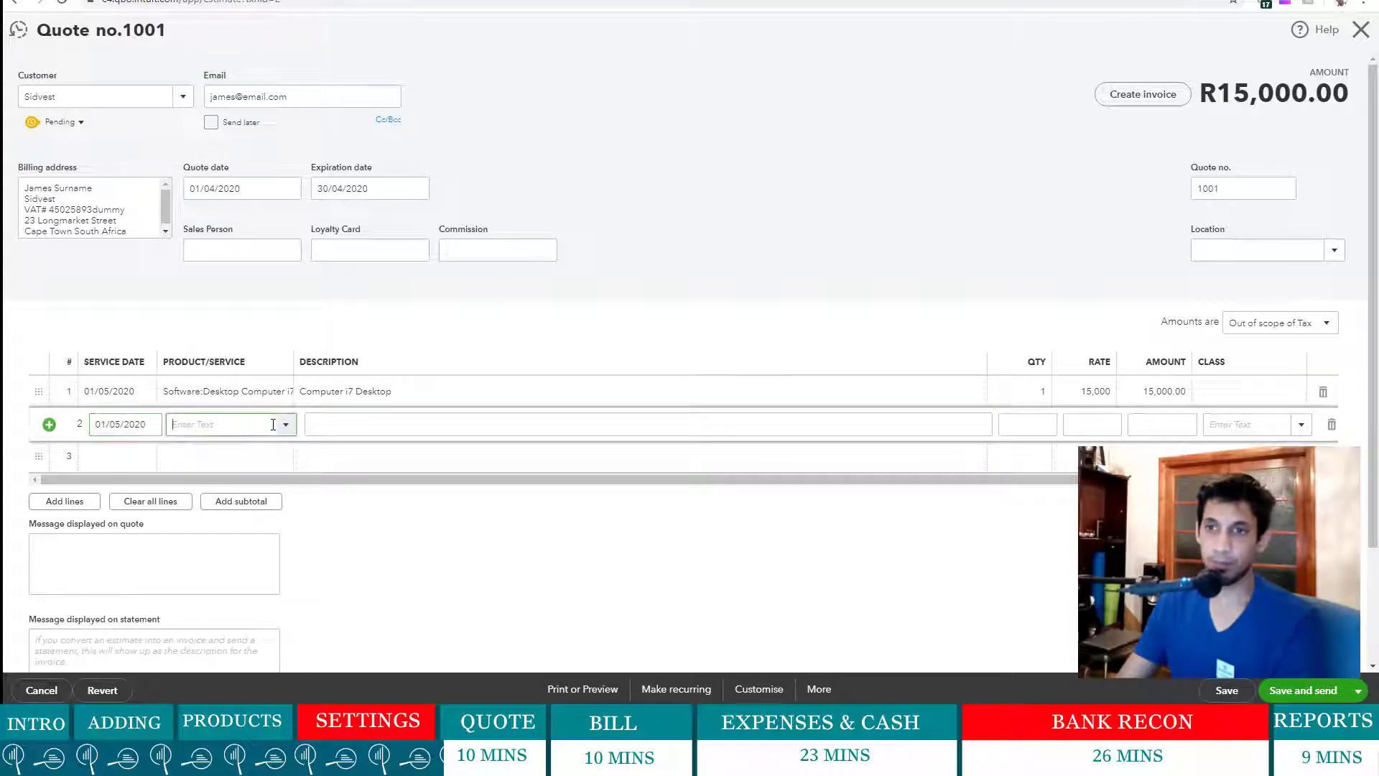
{"action": "left_click", "coordinate": [286, 426]}
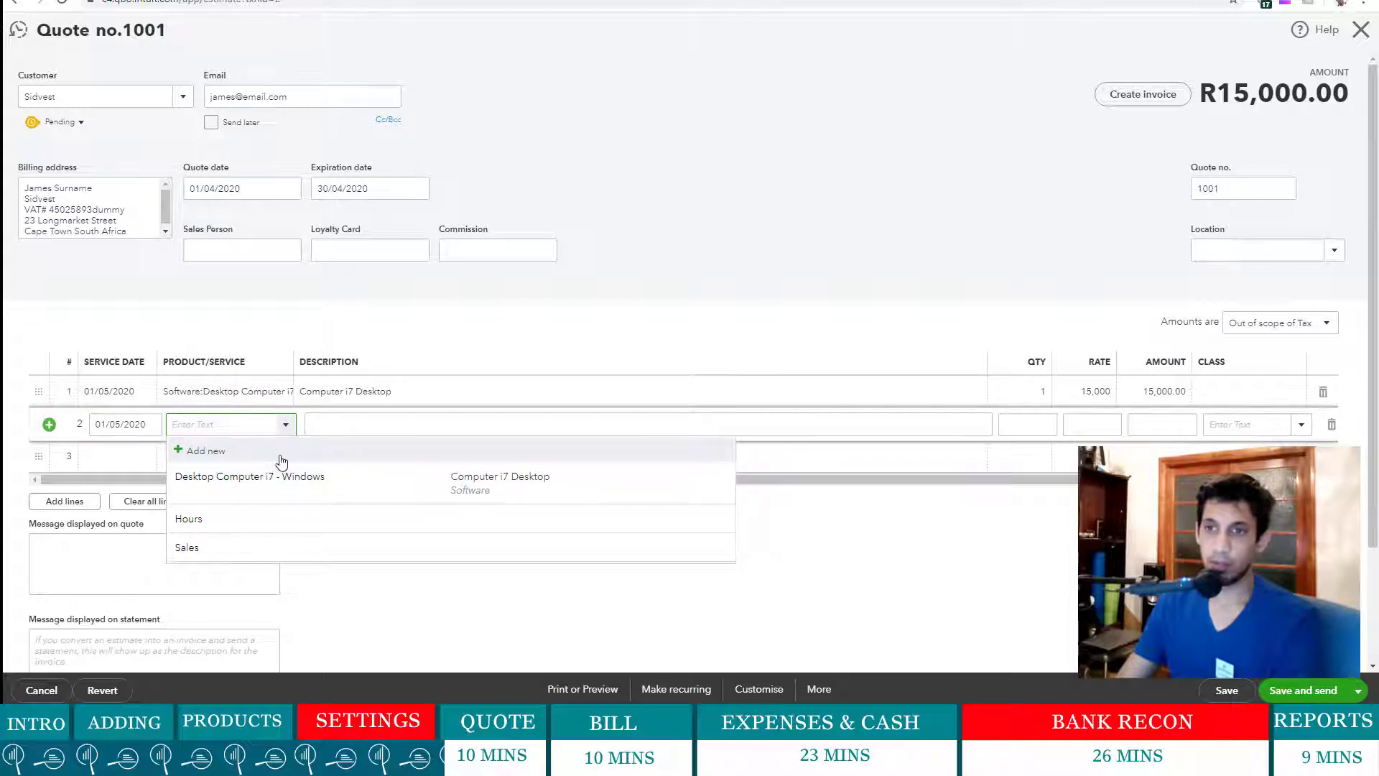
- Create inventory item Screen 24" Gell in category Desktop, as of 01/04/2020, reorder point 10
{"action": "left_click", "coordinate": [281, 460]}
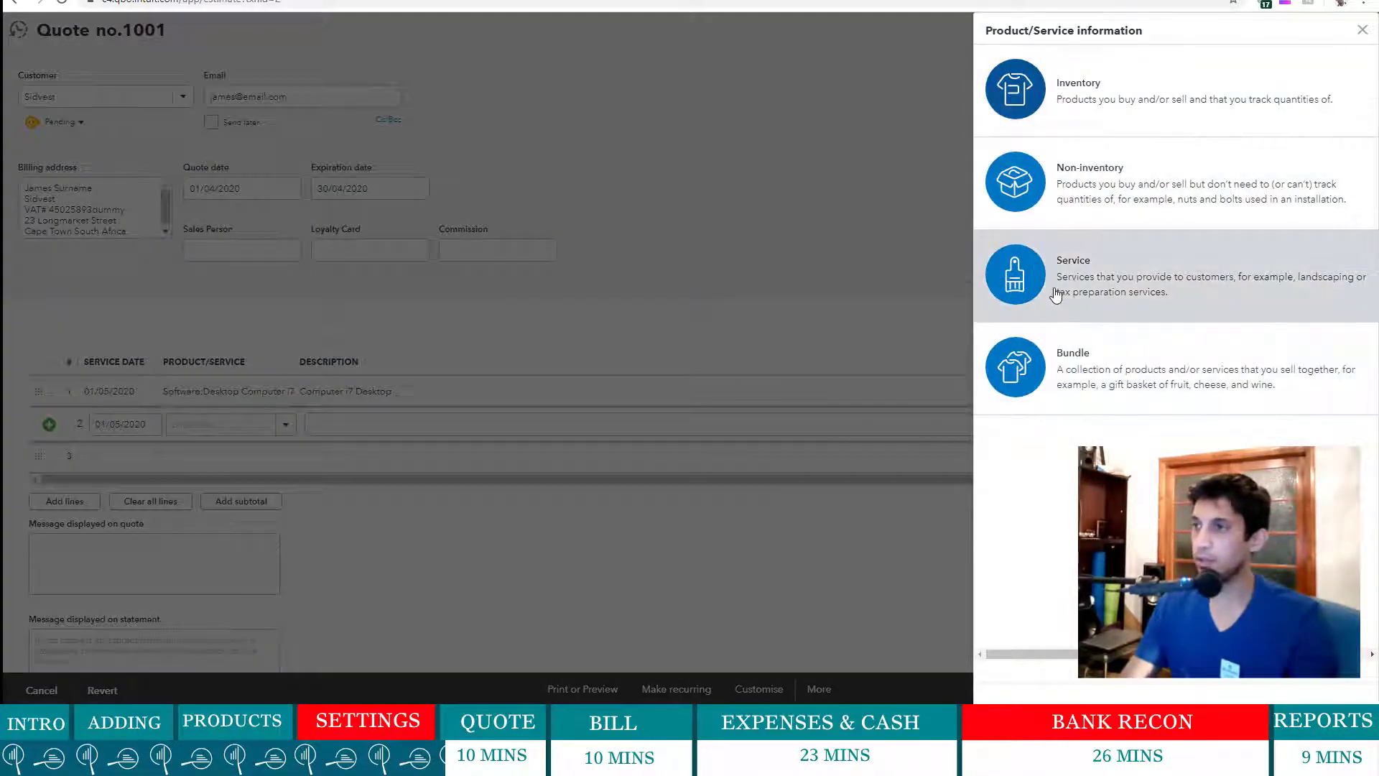
{"action": "left_click", "coordinate": [1117, 129]}
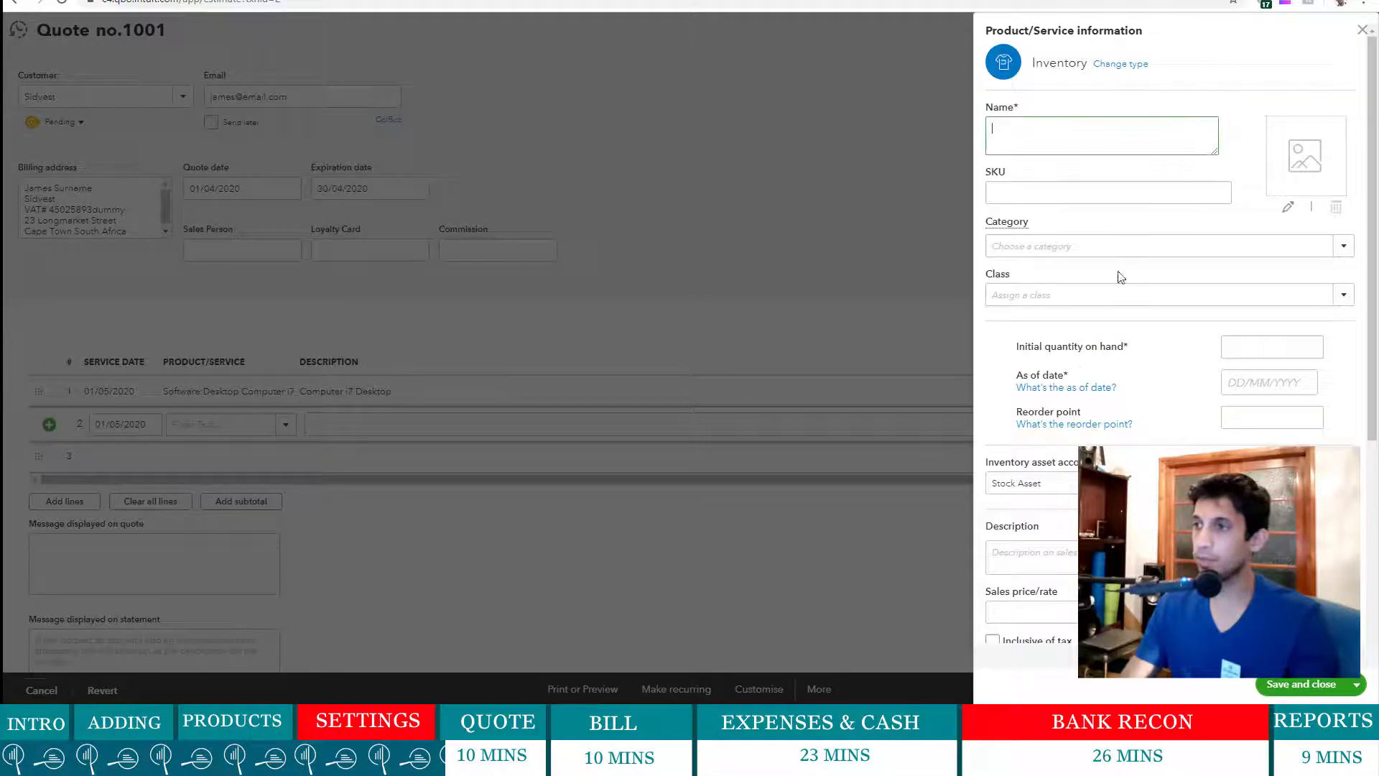
{"action": "type", "text": "Screen 2"}
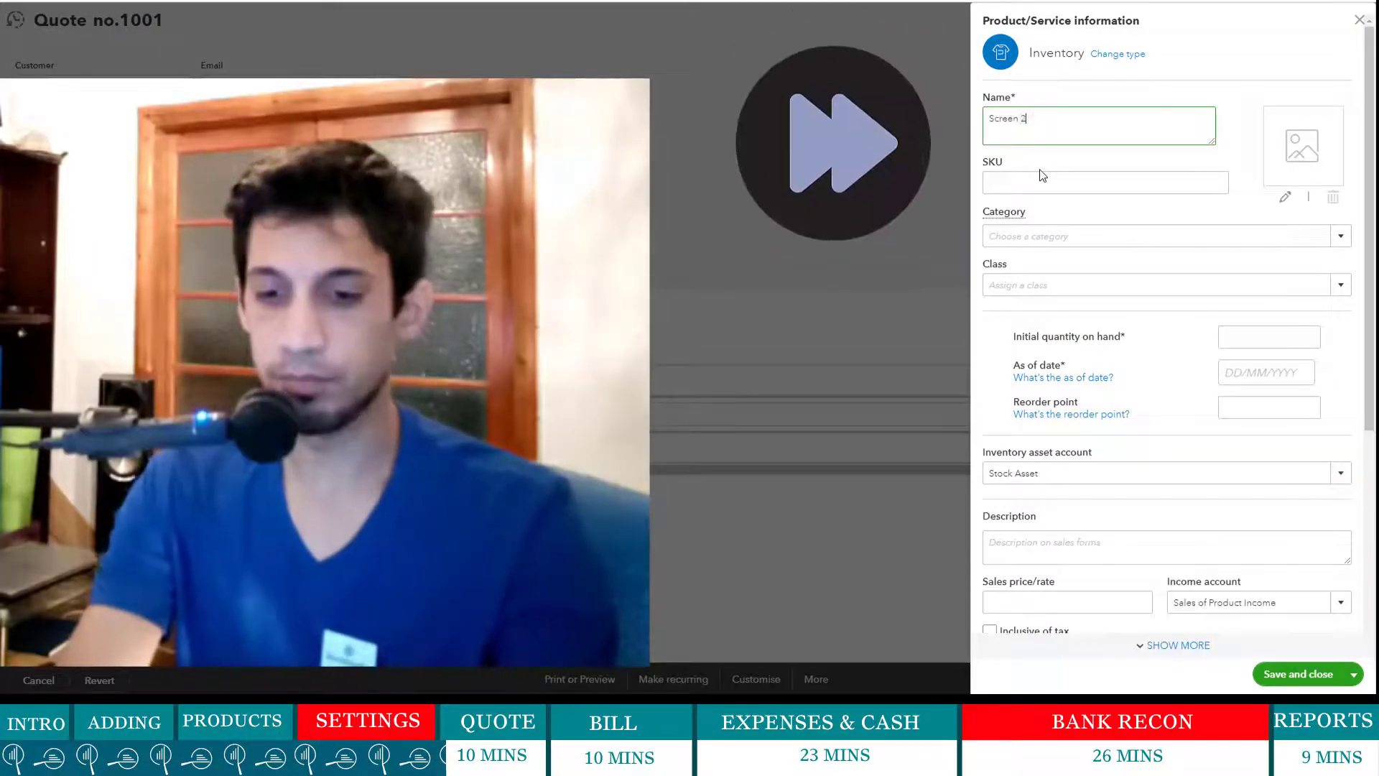
{"action": "type", "text": "4\""}
{"action": "type", "text": "Gell"}
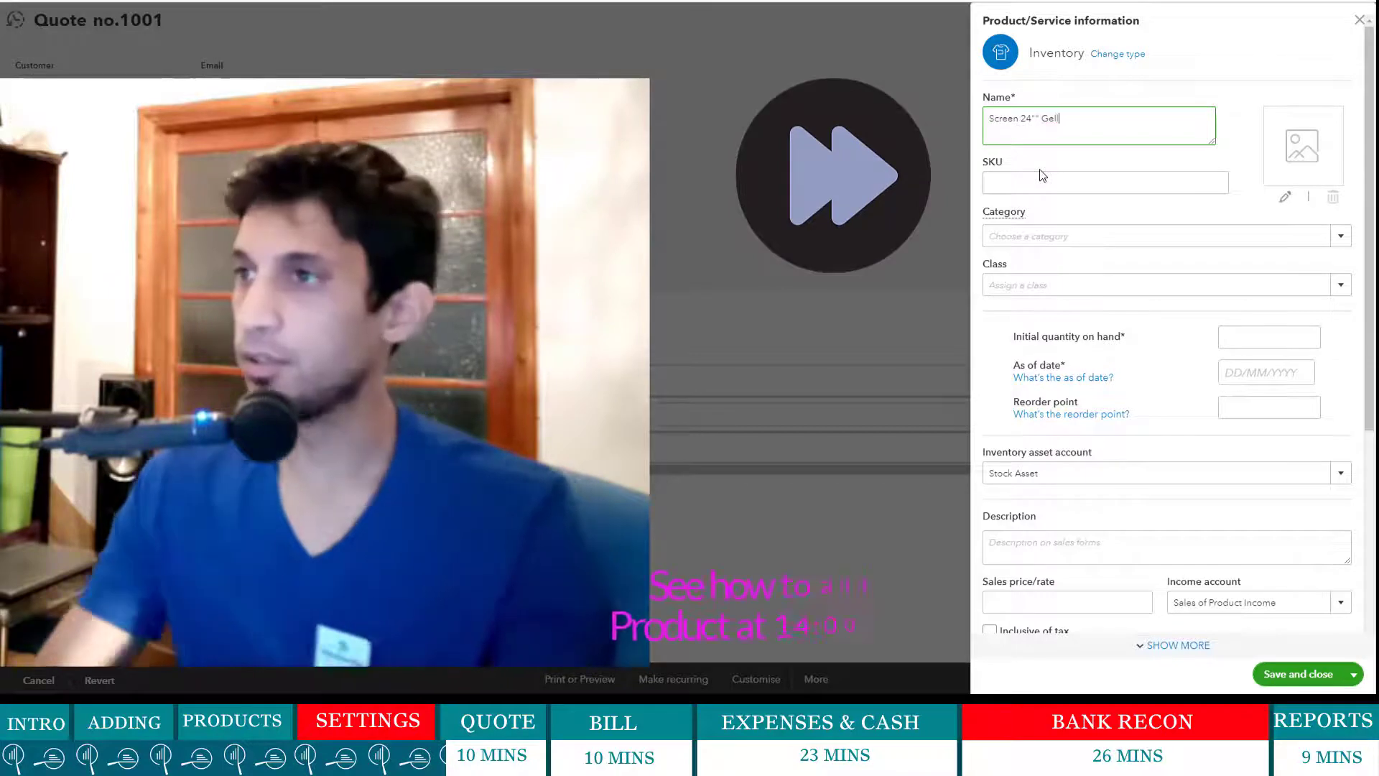
{"action": "left_click", "coordinate": [1127, 236]}
{"action": "type", "text": "Desktop"}
{"action": "left_click", "coordinate": [1148, 287]}
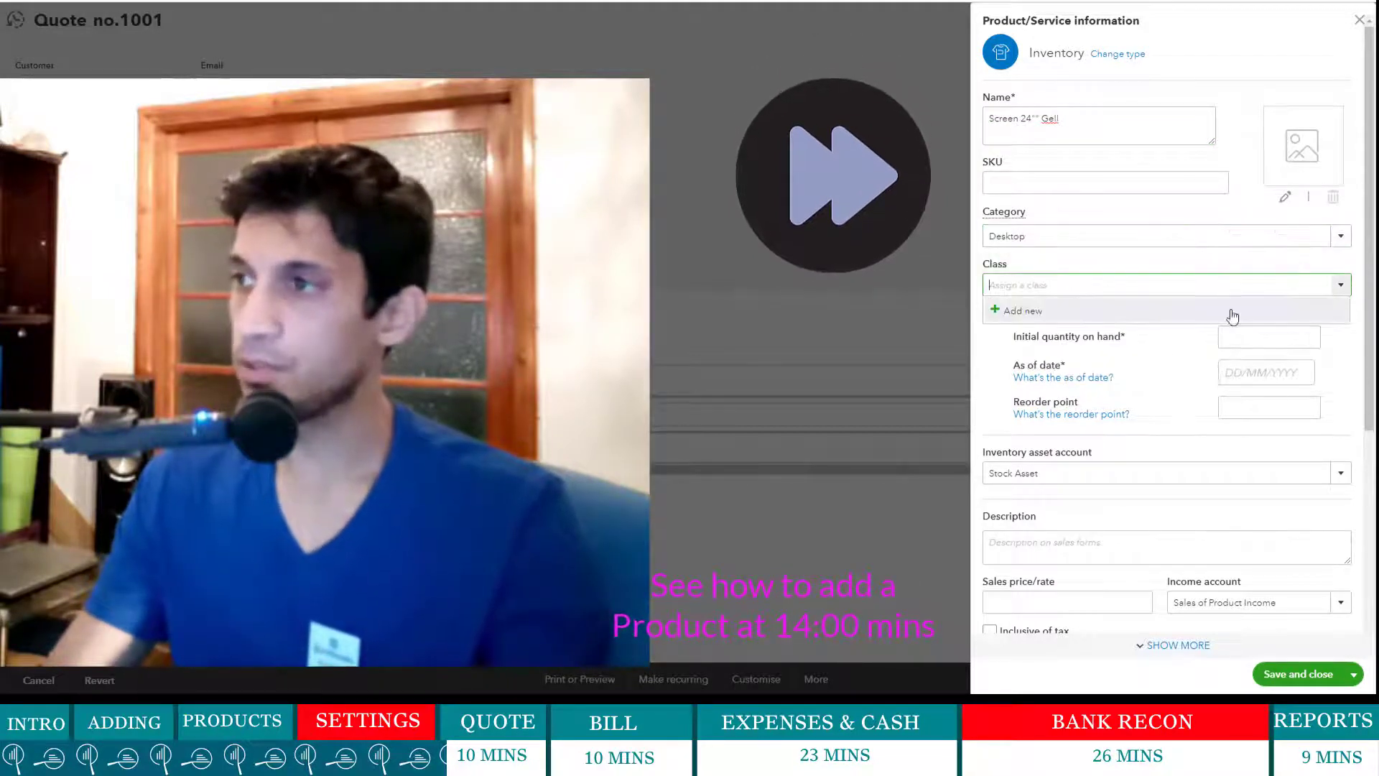
{"action": "left_click", "coordinate": [1314, 336]}
{"action": "left_click", "coordinate": [1302, 373]}
{"action": "left_click", "coordinate": [1226, 444]}
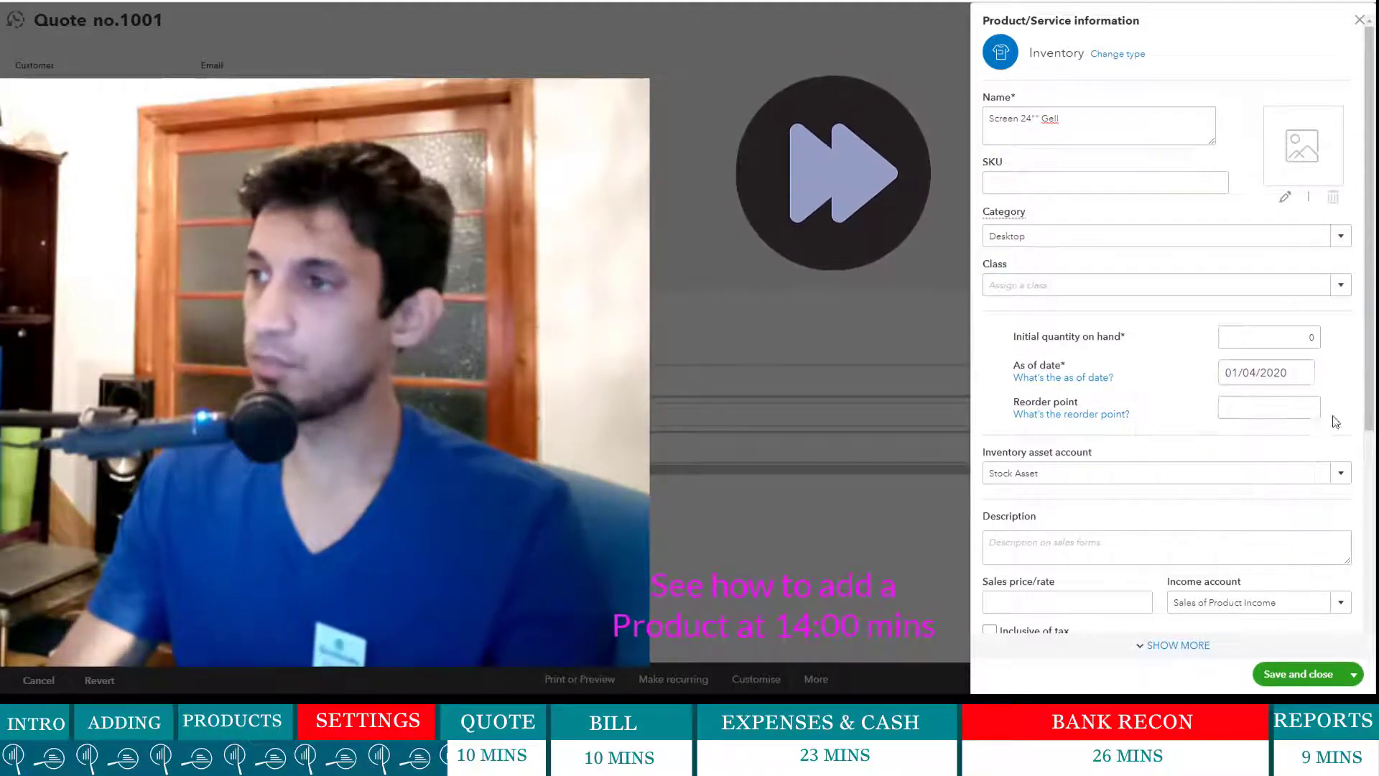
{"action": "left_click", "coordinate": [1286, 408]}
{"action": "type", "text": "10"}
- Give the item sales price 3500, Sales income account and Standard sales tax
{"action": "scroll", "coordinate": [1348, 367], "scroll_direction": "down", "scroll_amount": 1}
{"action": "left_click", "coordinate": [1036, 489]}
{"action": "type", "text": "Screen 24\"Gell"}
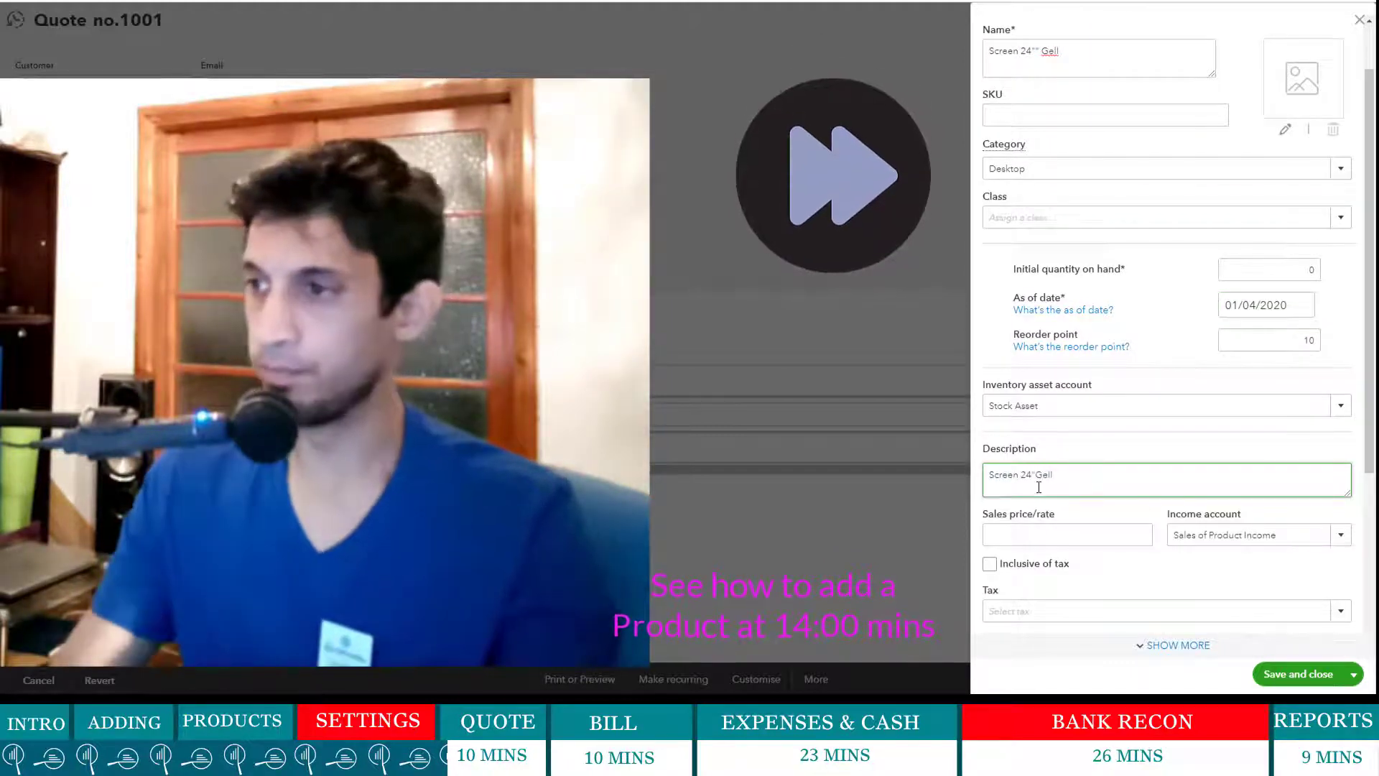
{"action": "left_click", "coordinate": [1149, 532]}
{"action": "type", "text": "3500"}
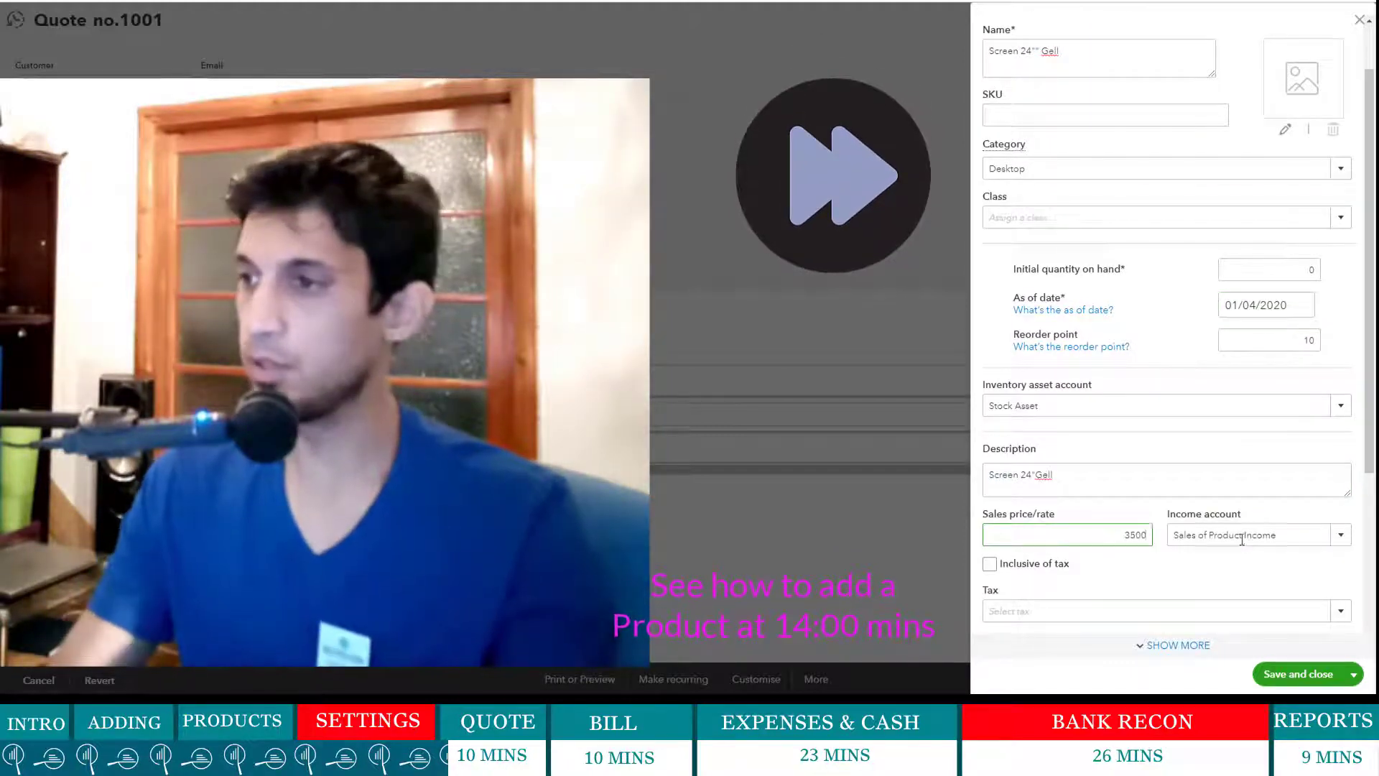
{"action": "left_click", "coordinate": [1240, 536]}
{"action": "left_click", "coordinate": [1263, 615]}
{"action": "left_click_drag", "start_coordinate": [1356, 553], "coordinate": [1368, 438]}
{"action": "left_click_drag", "start_coordinate": [1369, 431], "coordinate": [1369, 595]}
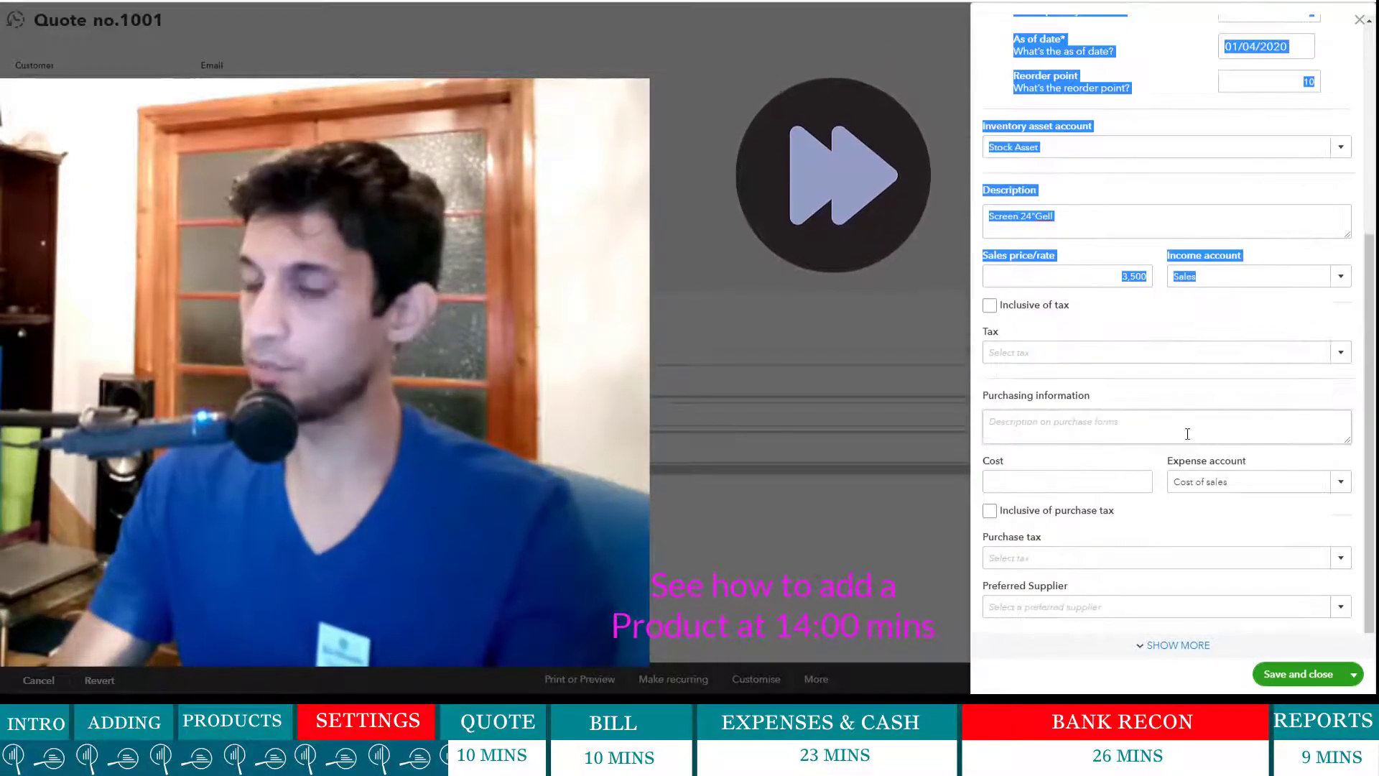
{"action": "left_click", "coordinate": [1341, 352]}
{"action": "left_click", "coordinate": [1164, 570]}
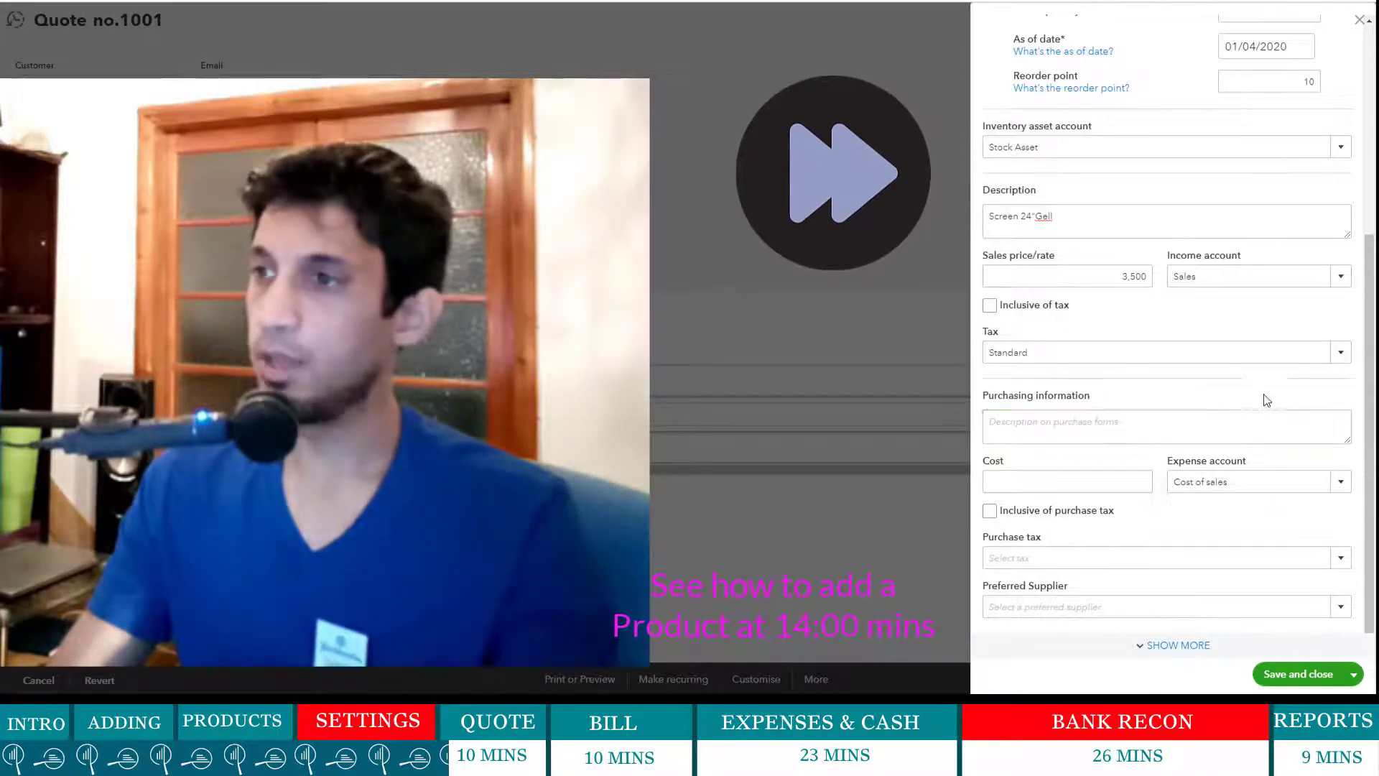
- Add purchase description Screen 24", cost 2000 with Standard purchase tax, and save the item
{"action": "left_click", "coordinate": [1068, 432]}
{"action": "type", "text": "Screen 24\""}
{"action": "left_click", "coordinate": [1117, 483]}
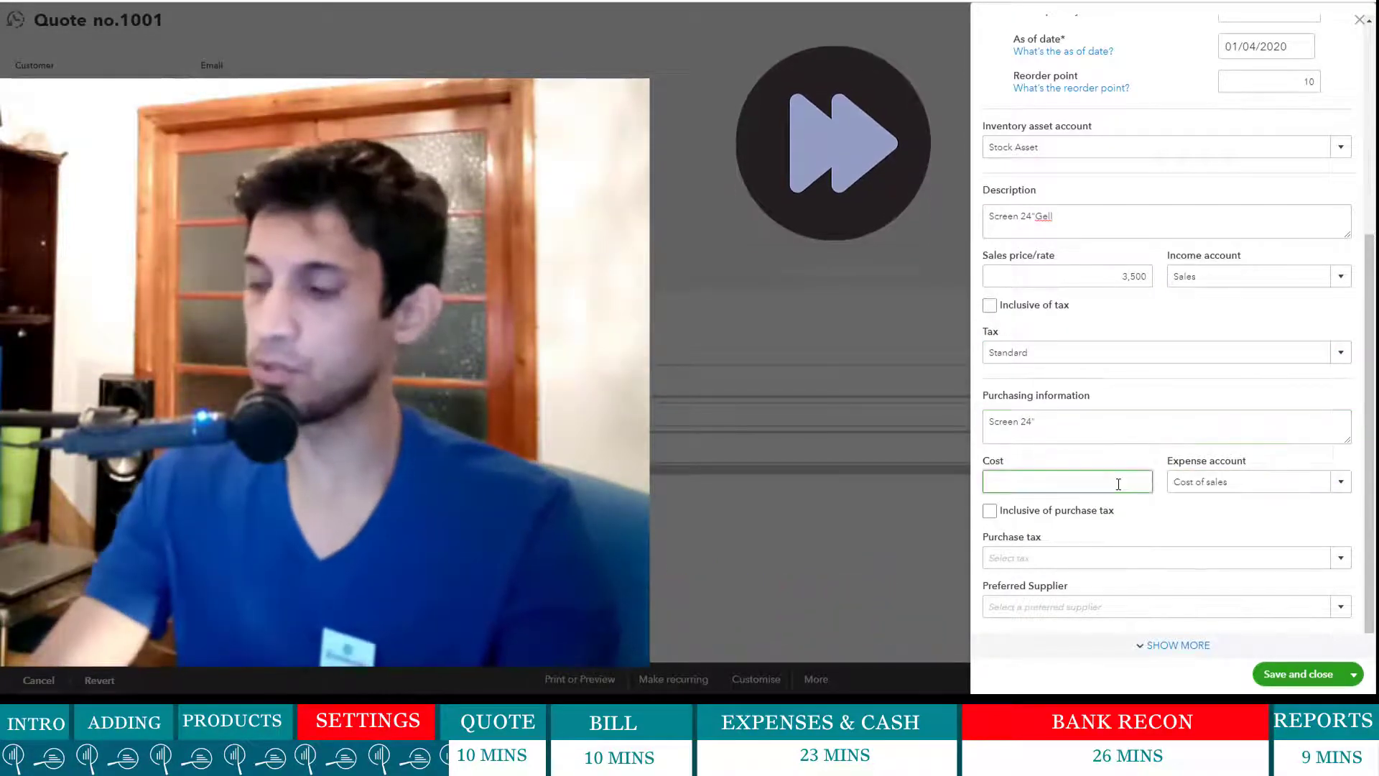
{"action": "type", "text": "2000"}
{"action": "left_click", "coordinate": [1222, 511]}
{"action": "left_click", "coordinate": [1341, 559]}
{"action": "left_click", "coordinate": [1153, 538]}
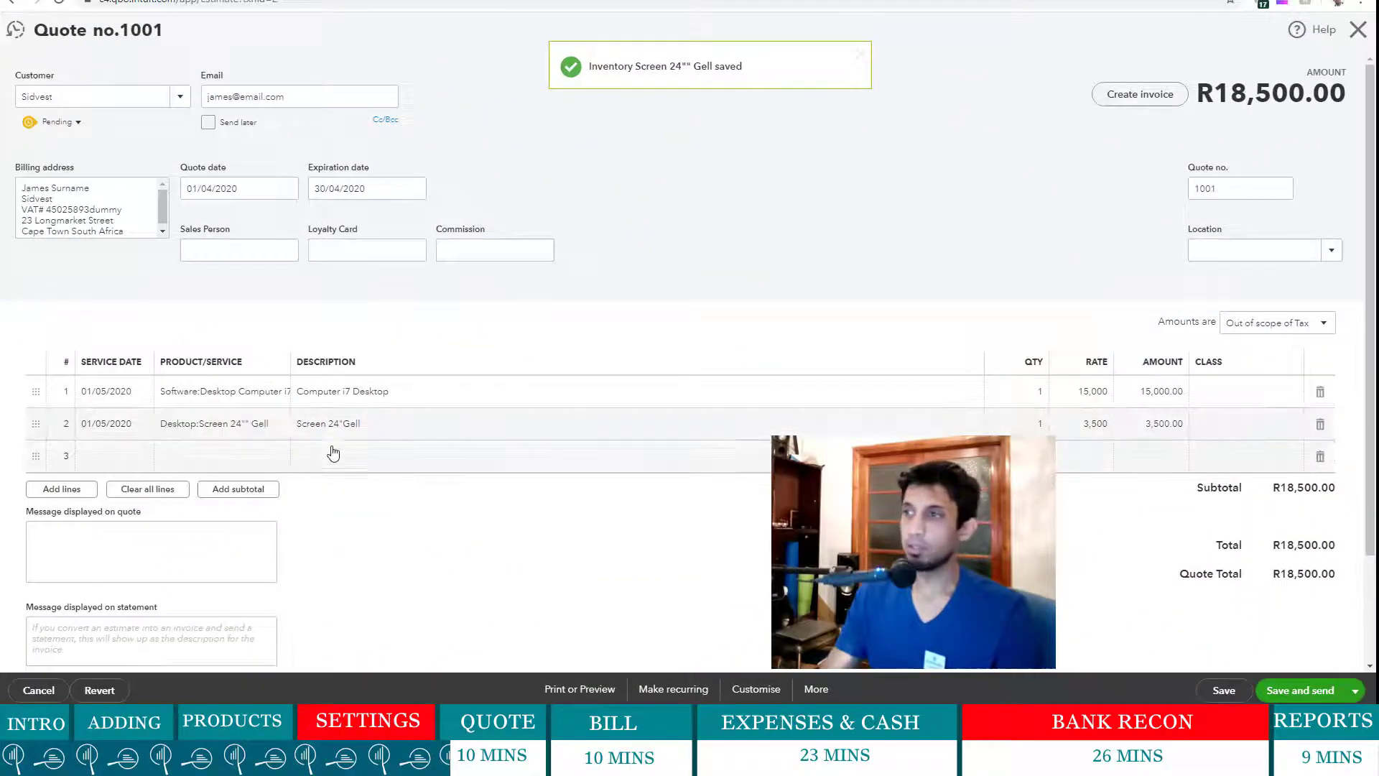
- Begin creating a new Delivery service item from quote line 3
{"action": "left_click", "coordinate": [196, 458]}
{"action": "left_click", "coordinate": [285, 460]}
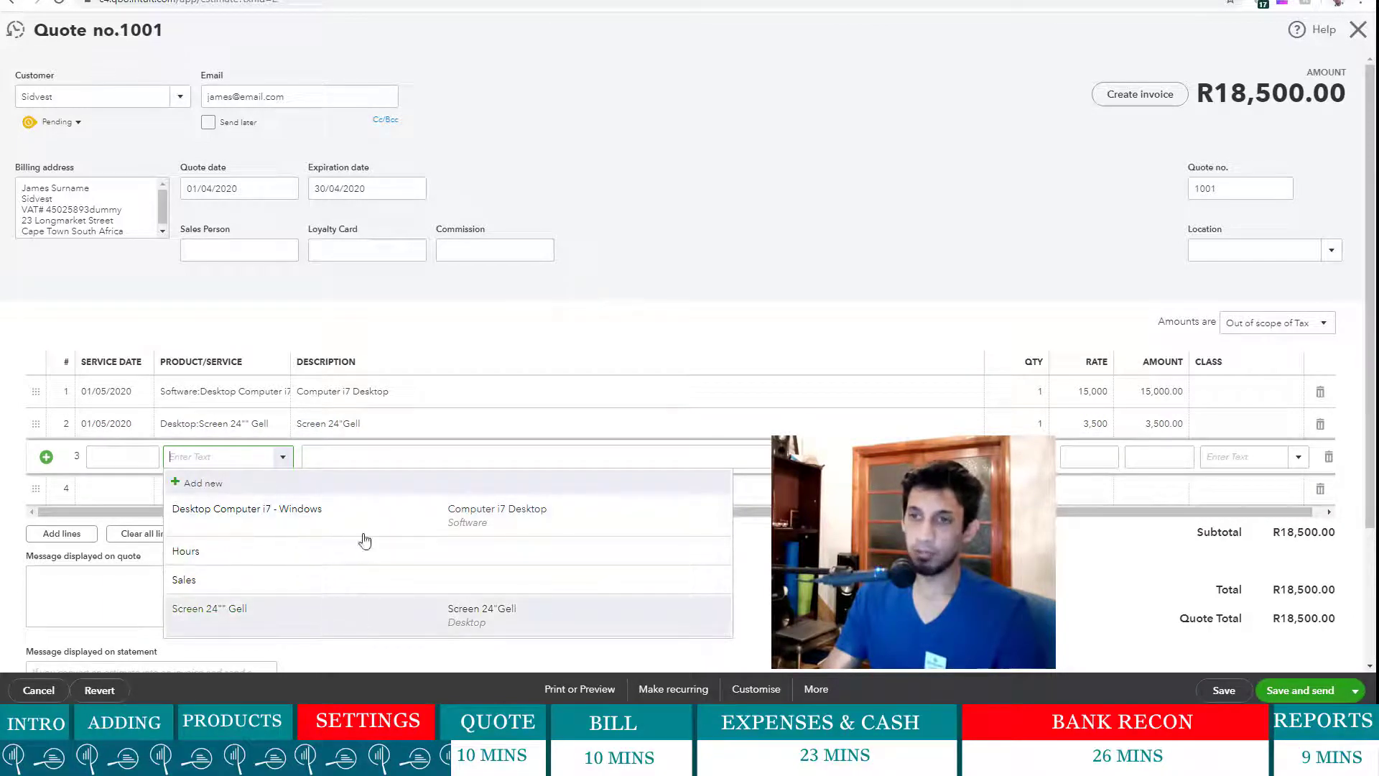
{"action": "left_click", "coordinate": [326, 491]}
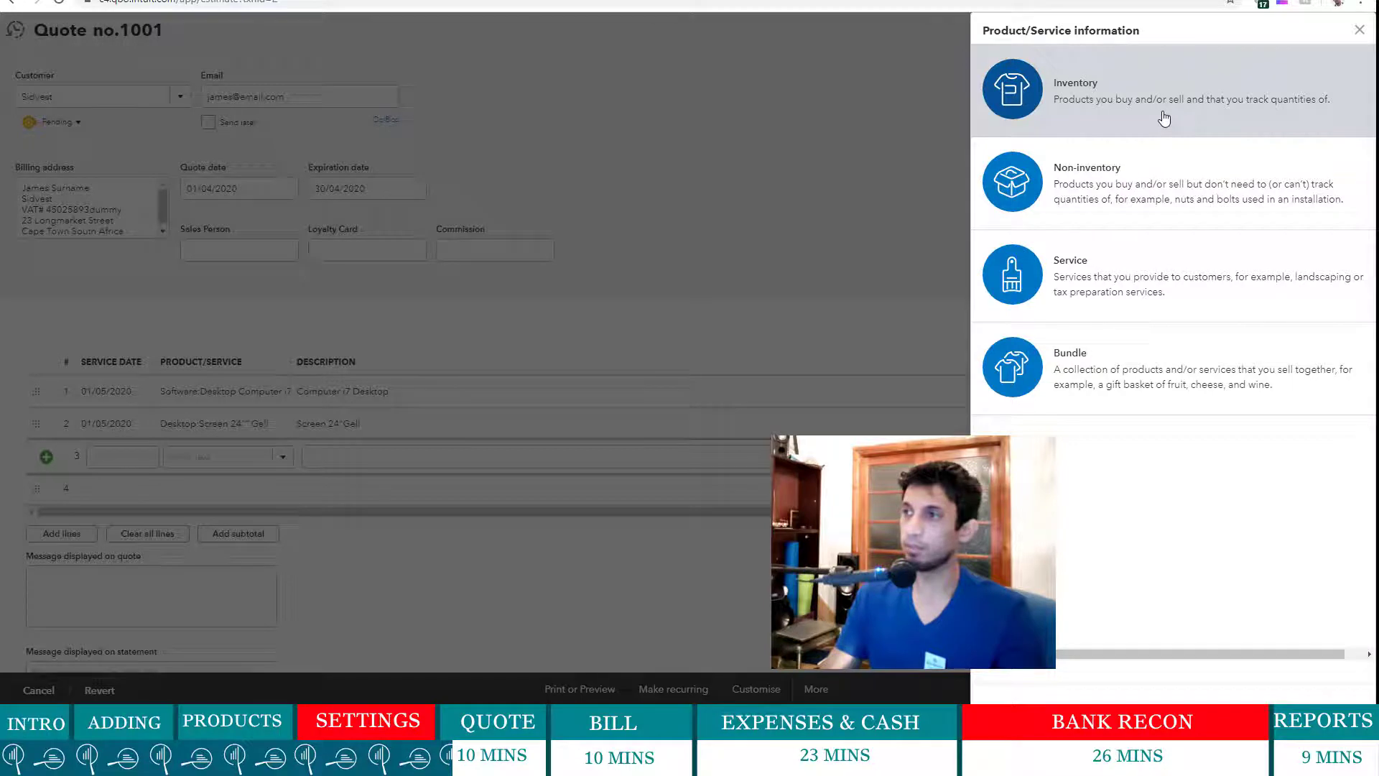
{"action": "left_click", "coordinate": [1227, 276]}
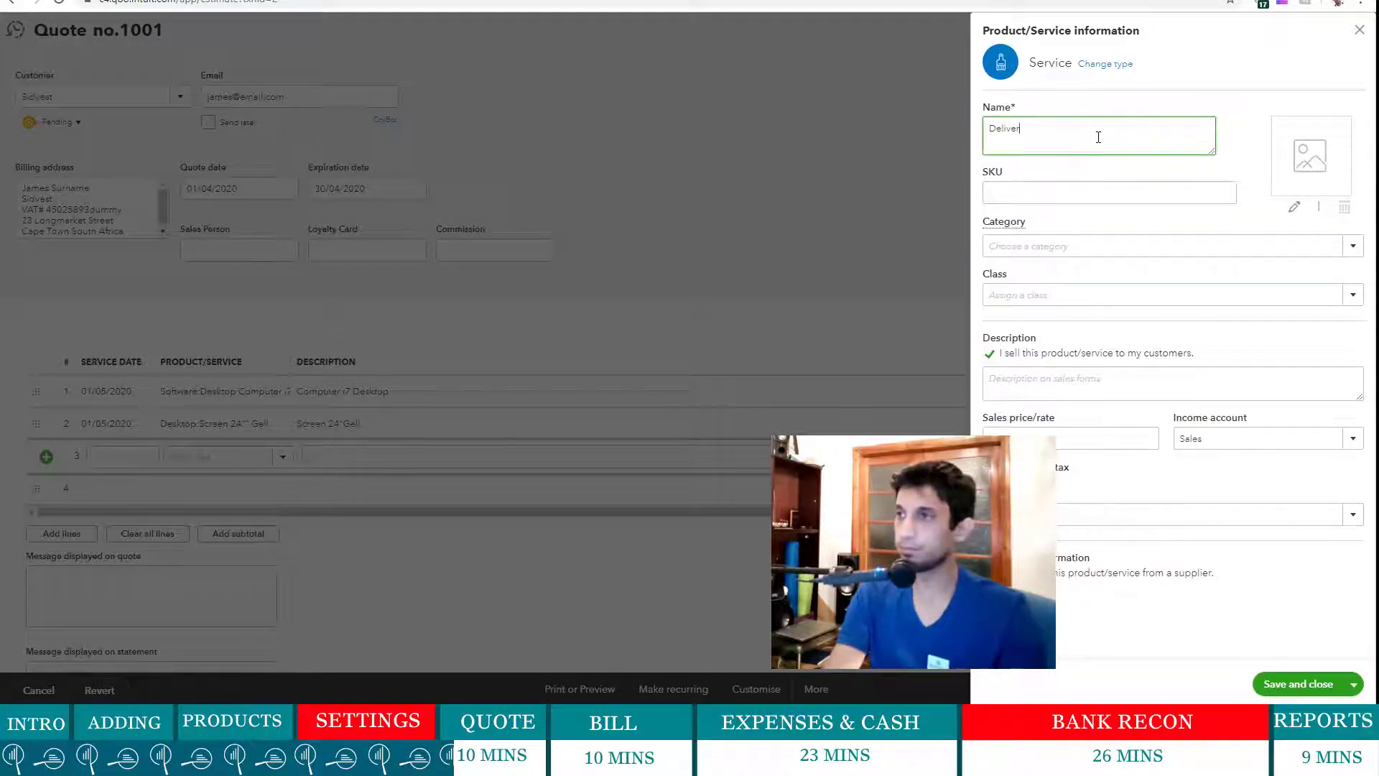
{"action": "type", "text": "Delivery Service"}
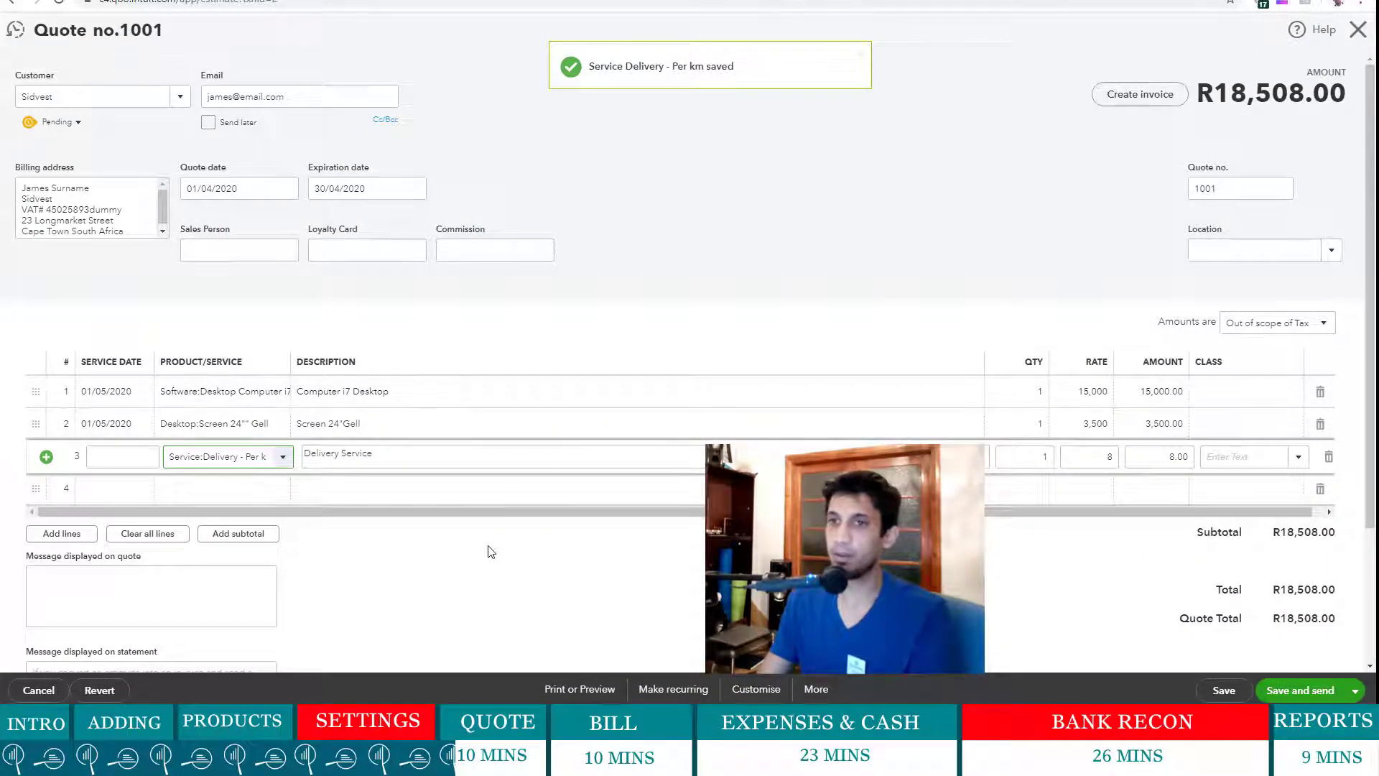
- Set quote line 3's service date to 01/05/2020
{"action": "left_click", "coordinate": [141, 460]}
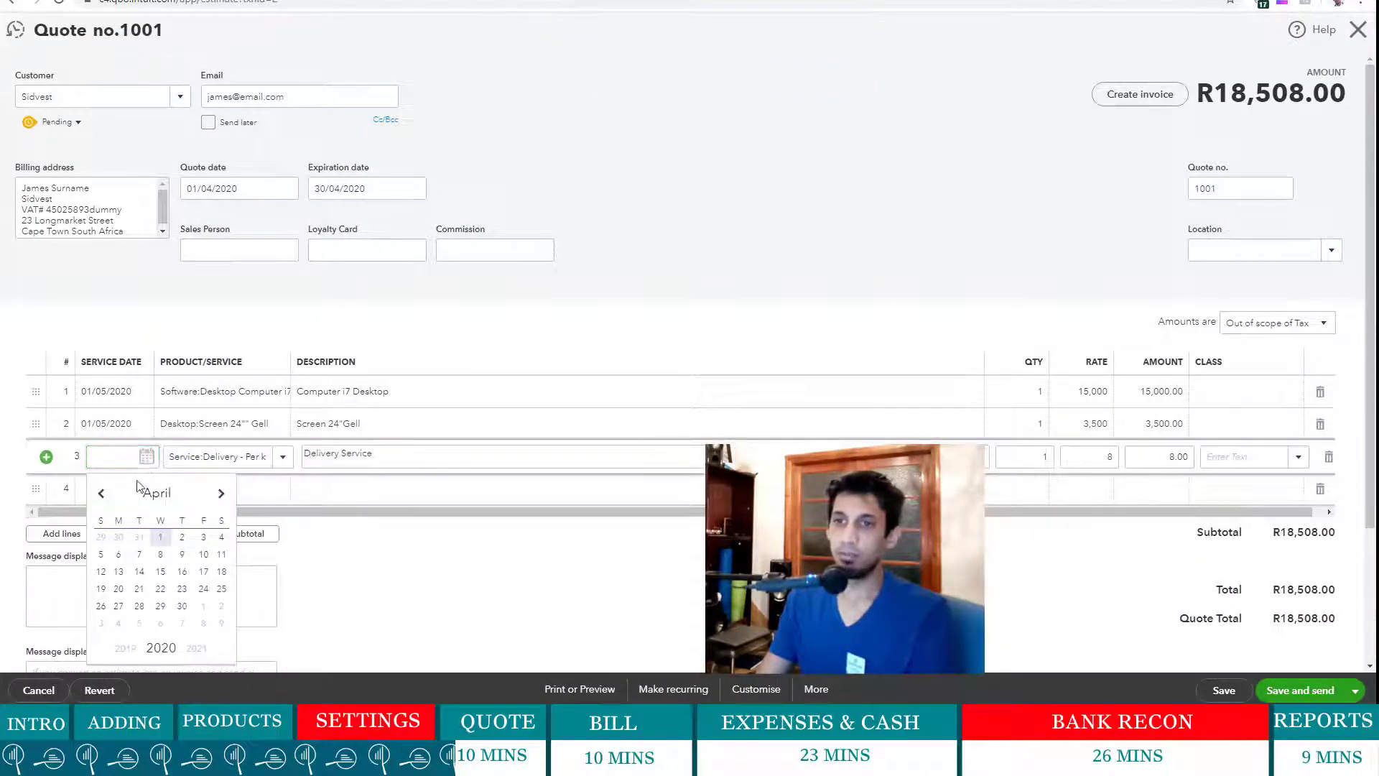
{"action": "left_click", "coordinate": [163, 537]}
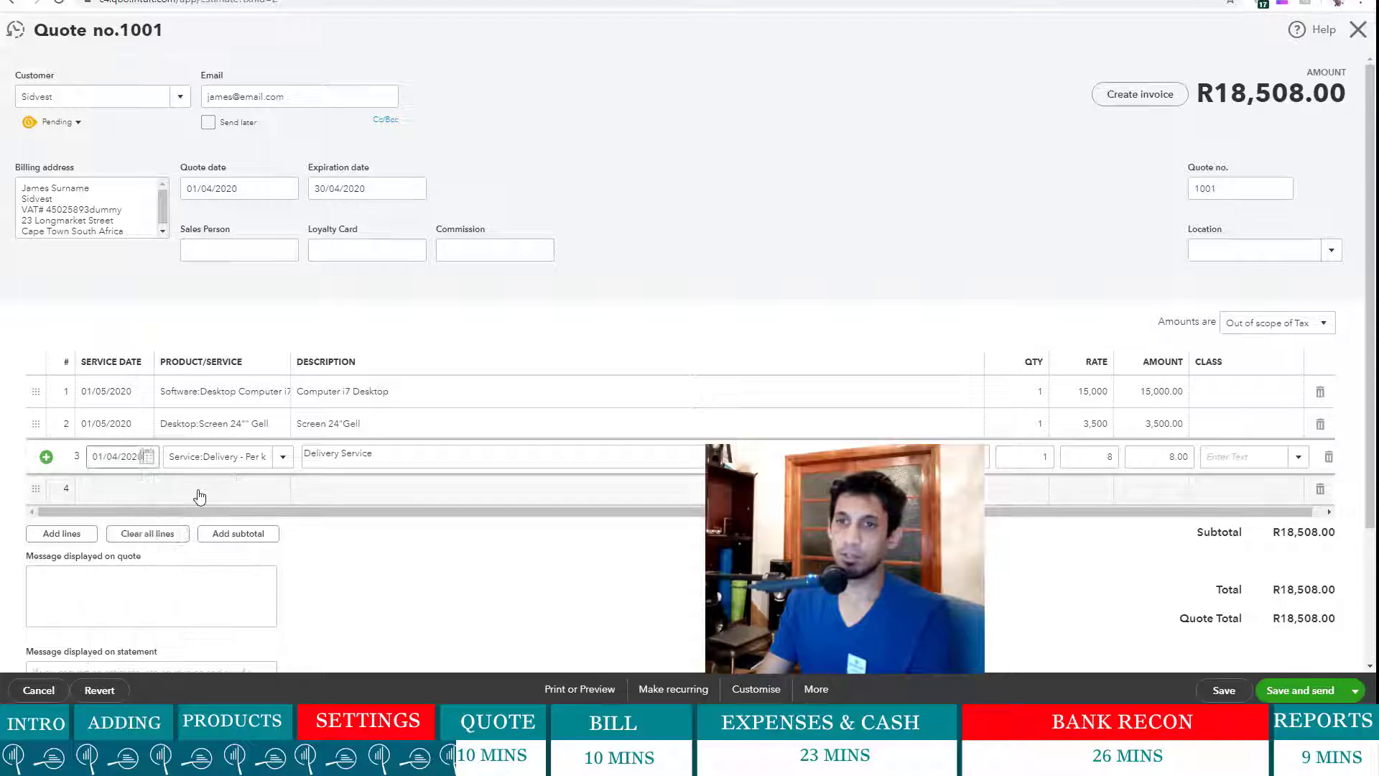
{"action": "left_click", "coordinate": [120, 457]}
{"action": "key", "text": "BackSpace"}
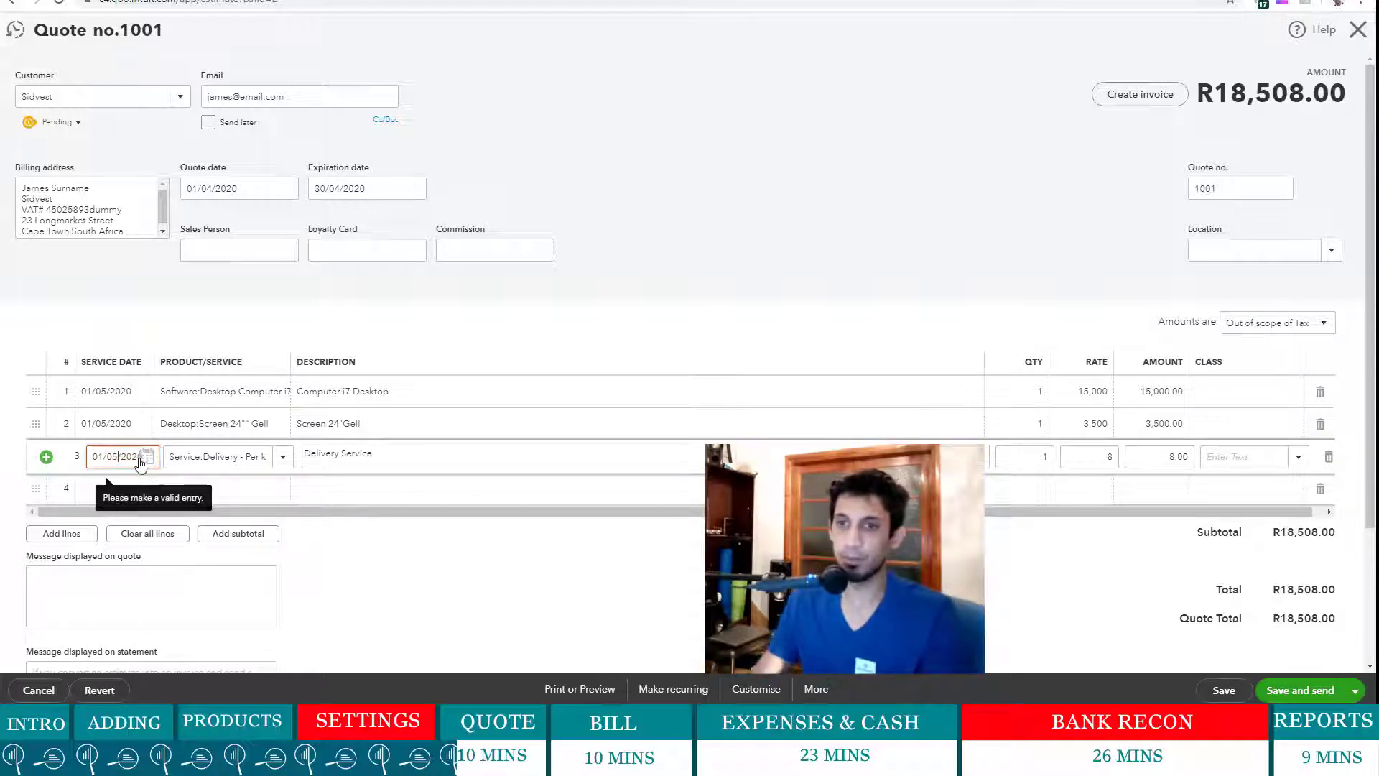
{"action": "type", "text": "5"}
{"action": "left_click", "coordinate": [454, 624]}
- Enter the quote message "We believe in our services so do our clients."
{"action": "scroll", "coordinate": [119, 429], "scroll_direction": "down", "scroll_amount": 2}
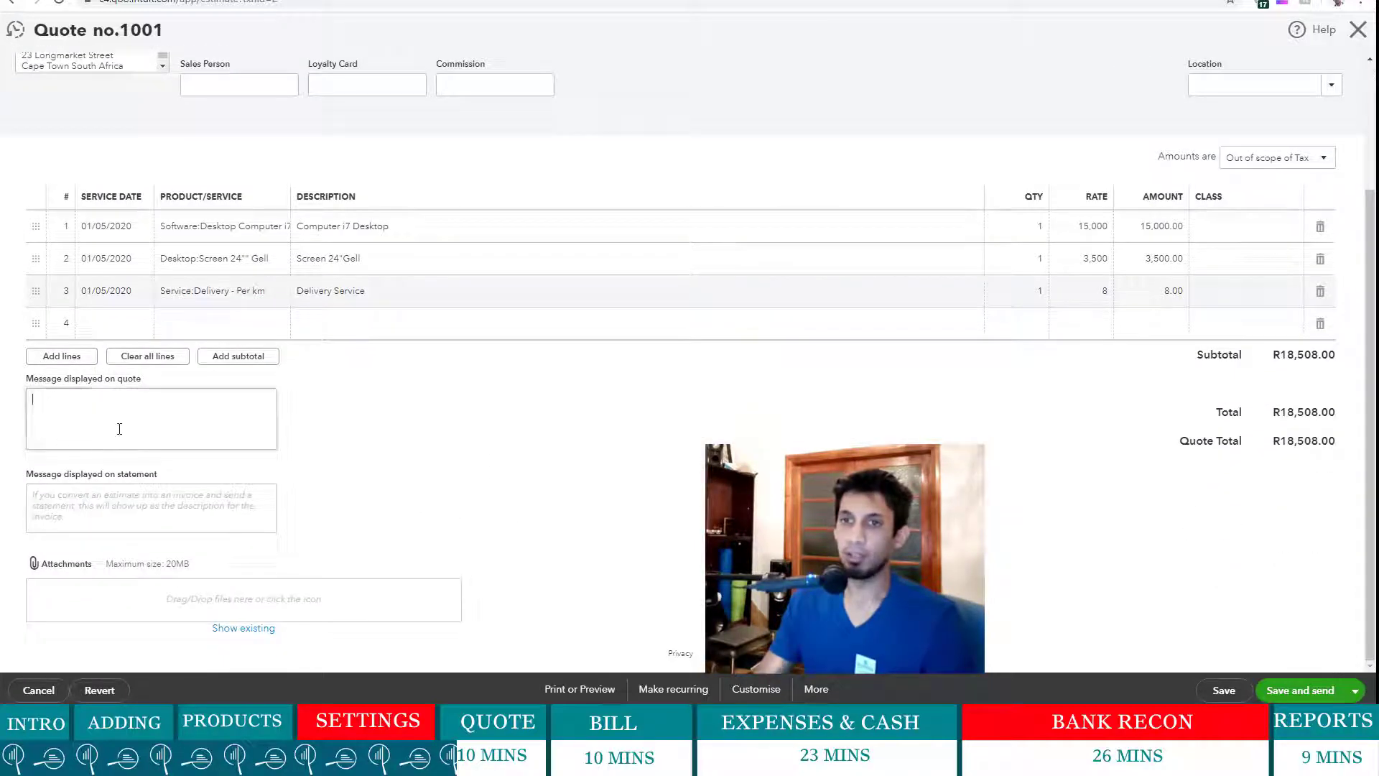
{"action": "left_click", "coordinate": [119, 429]}
{"action": "left_click", "coordinate": [120, 428]}
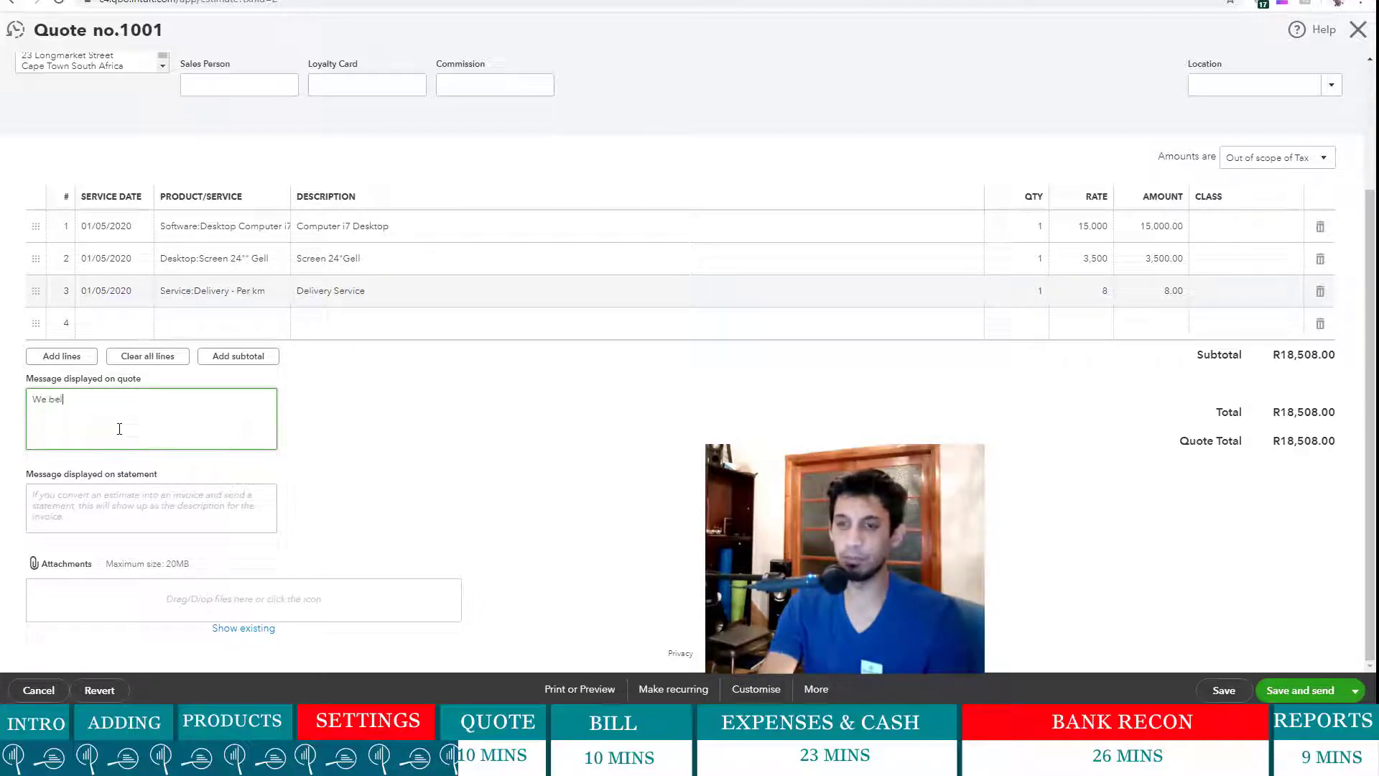
{"action": "type", "text": "We belelve"}
{"action": "key", "text": "BackSpace"}
{"action": "key", "text": "BackSpace"}
{"action": "key", "text": "BackSpace"}
{"action": "key", "text": "BackSpace"}
{"action": "type", "text": "ieve in"}
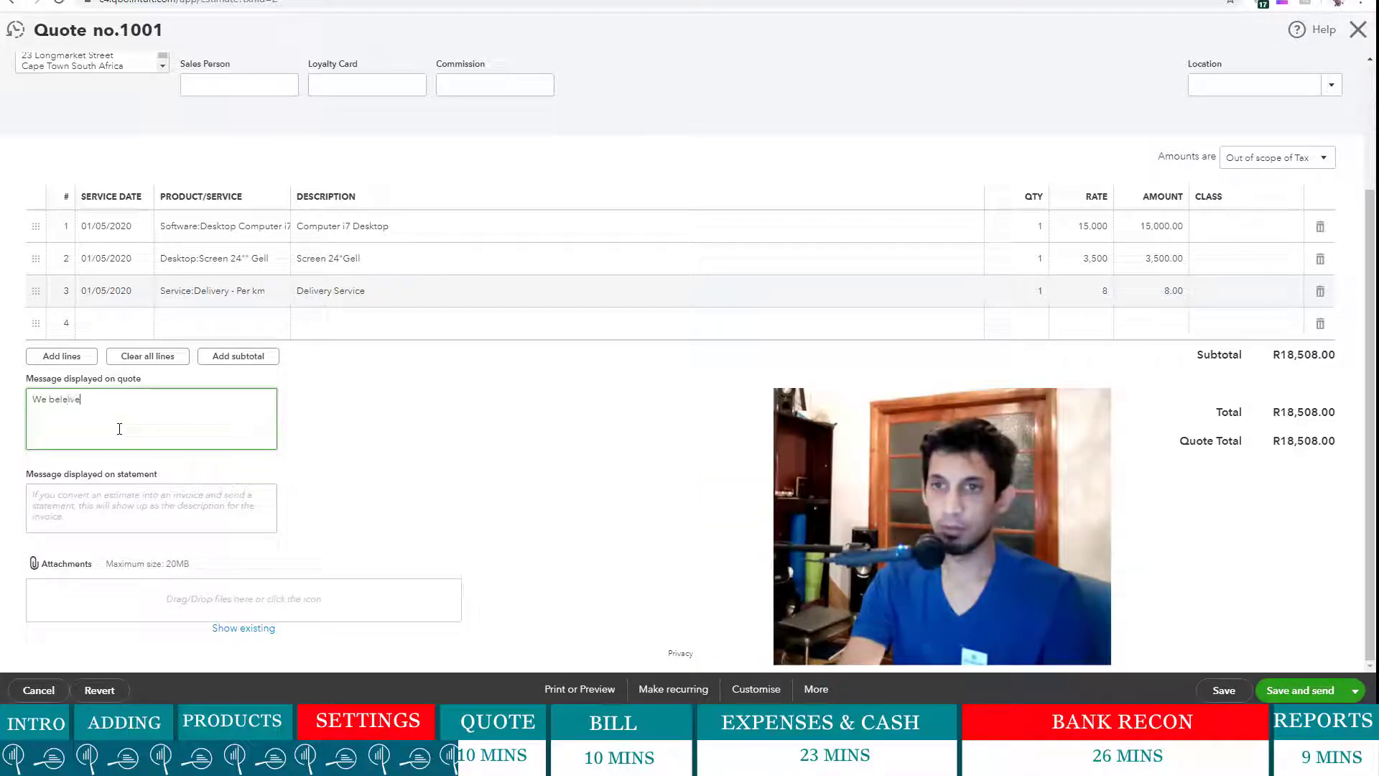
{"action": "type", "text": " our services so do our"}
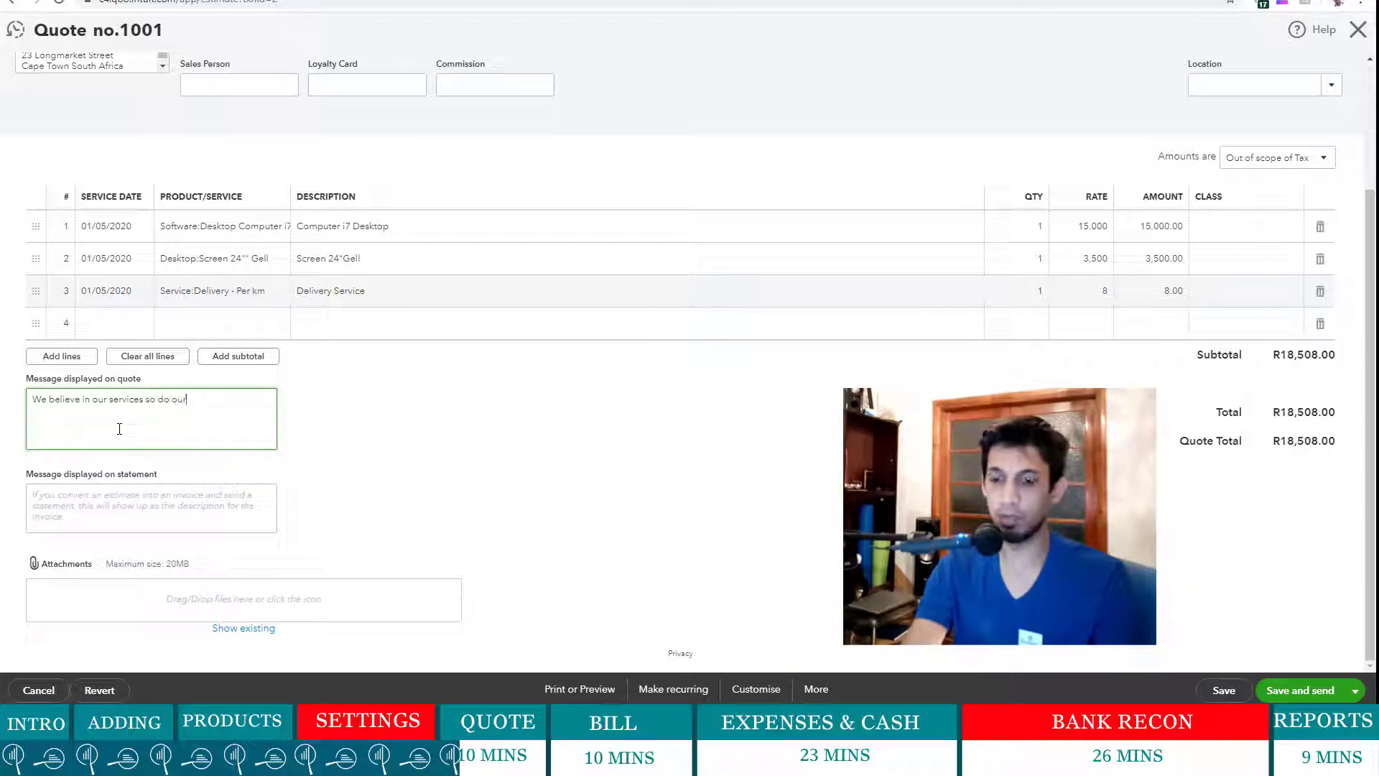
{"action": "type", "text": "ts."}
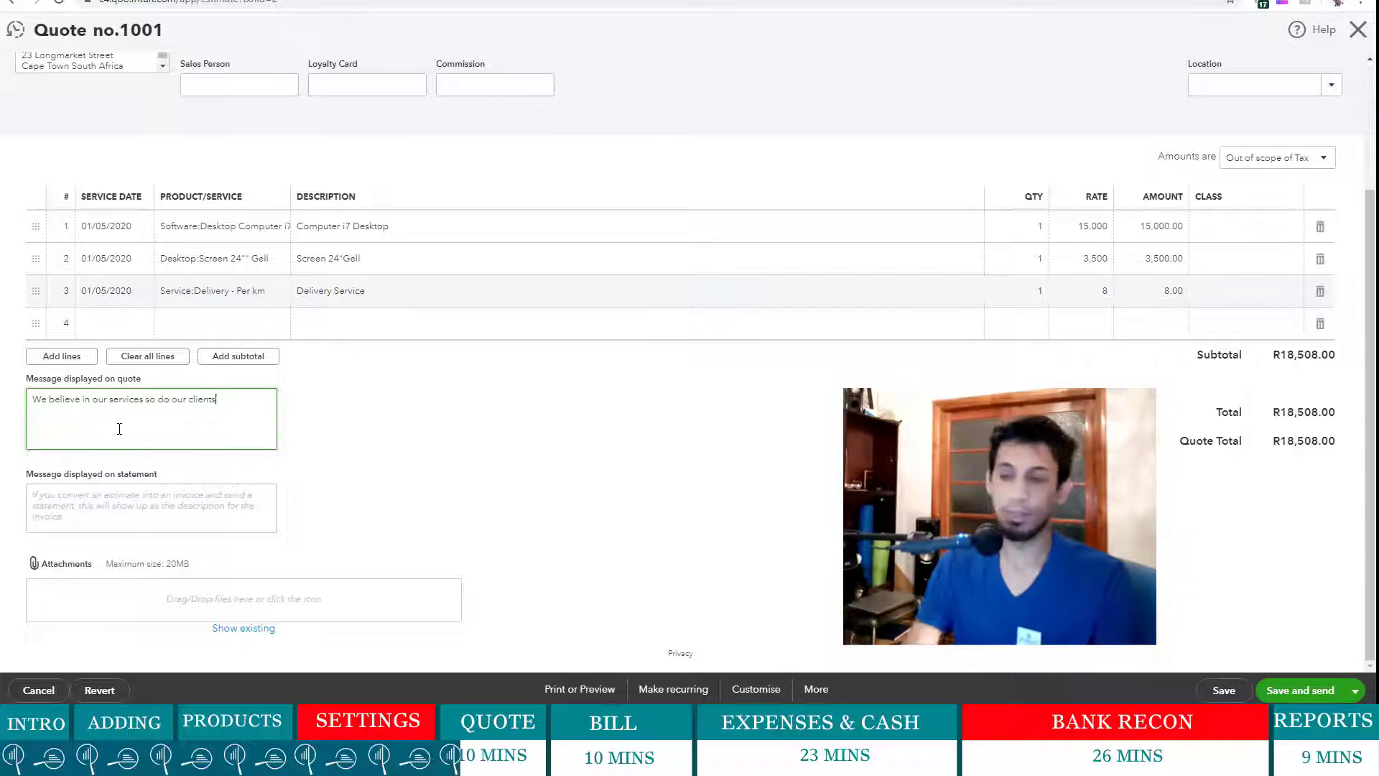
{"action": "triple_click", "coordinate": [248, 403]}
{"action": "left_click", "coordinate": [425, 486]}
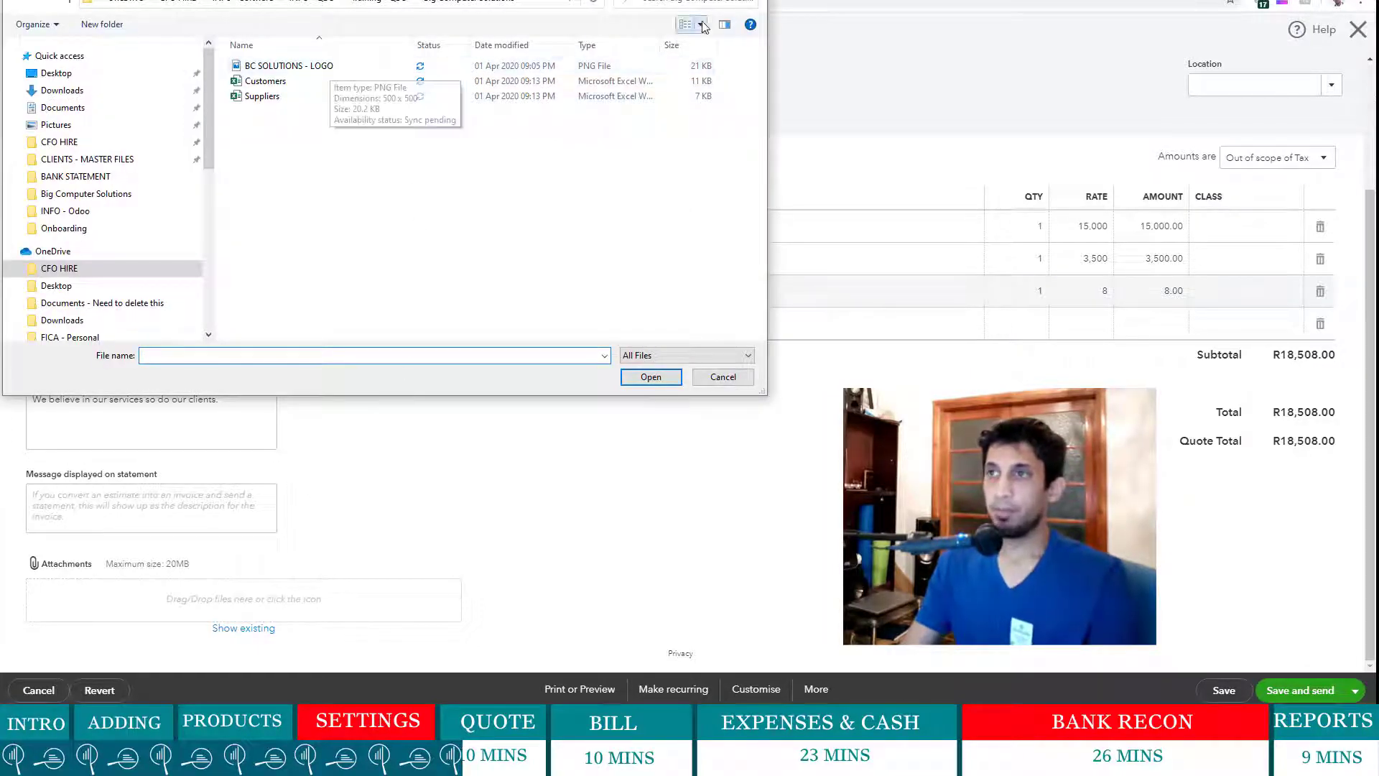
- Dismiss the file picker without attaching anything and save quote 1001
{"action": "key", "text": "Escape"}
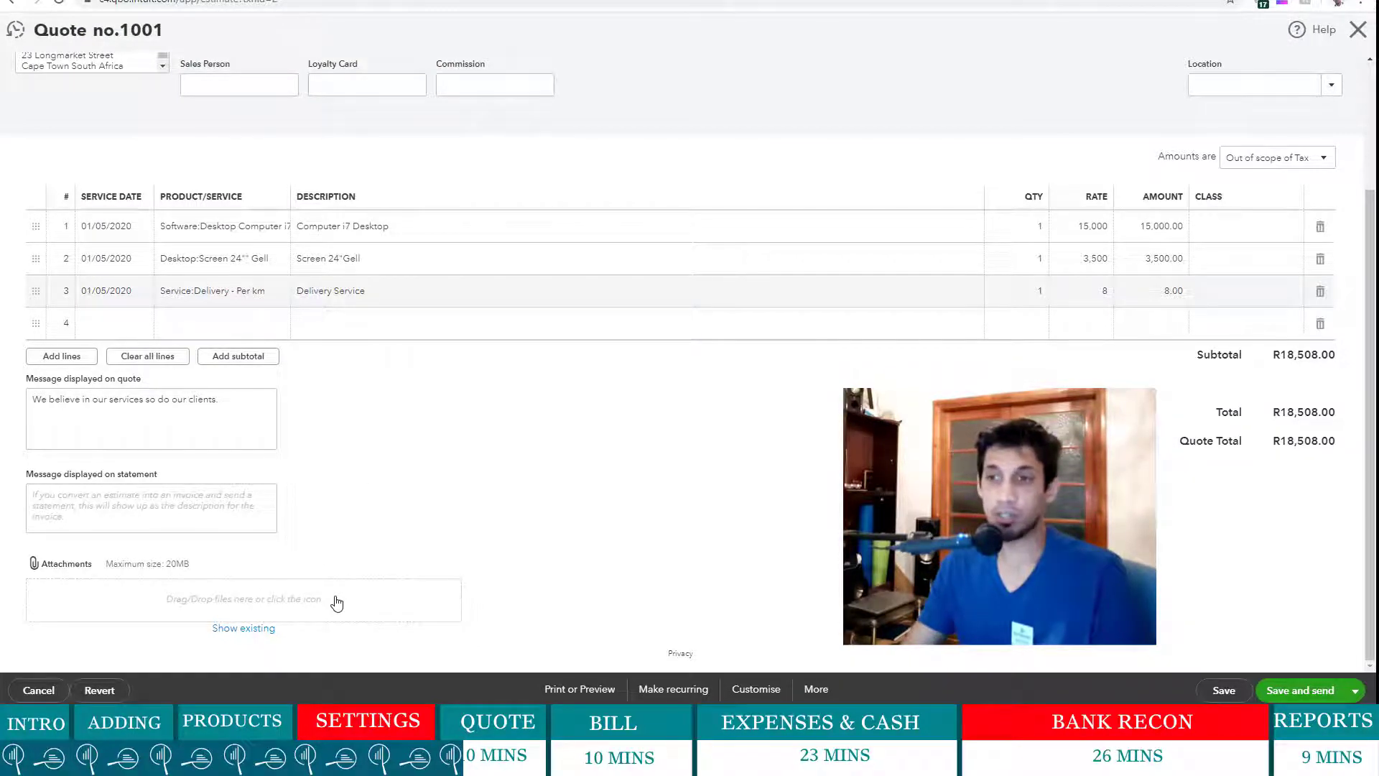
{"action": "scroll", "coordinate": [439, 577], "scroll_direction": "up", "scroll_amount": 1}
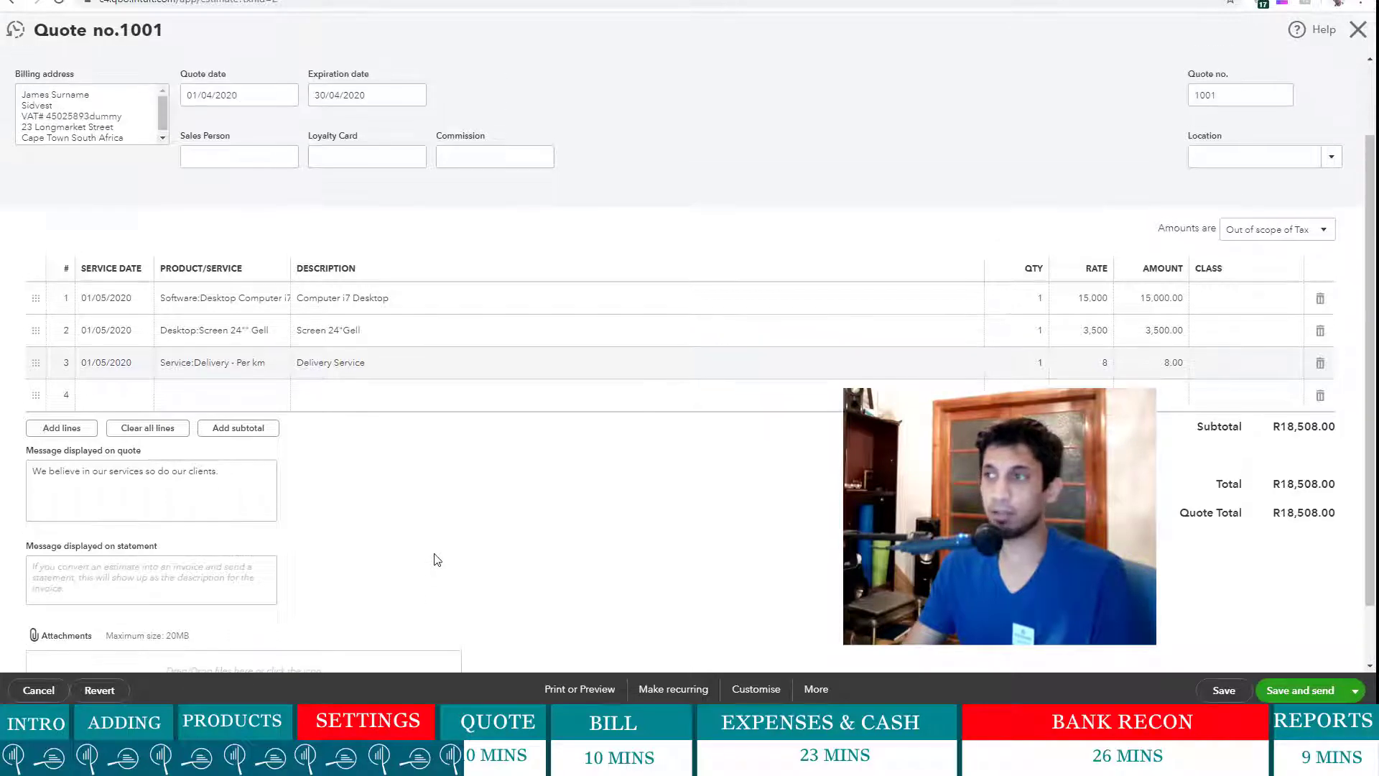
{"action": "scroll", "coordinate": [438, 559], "scroll_direction": "down", "scroll_amount": 1}
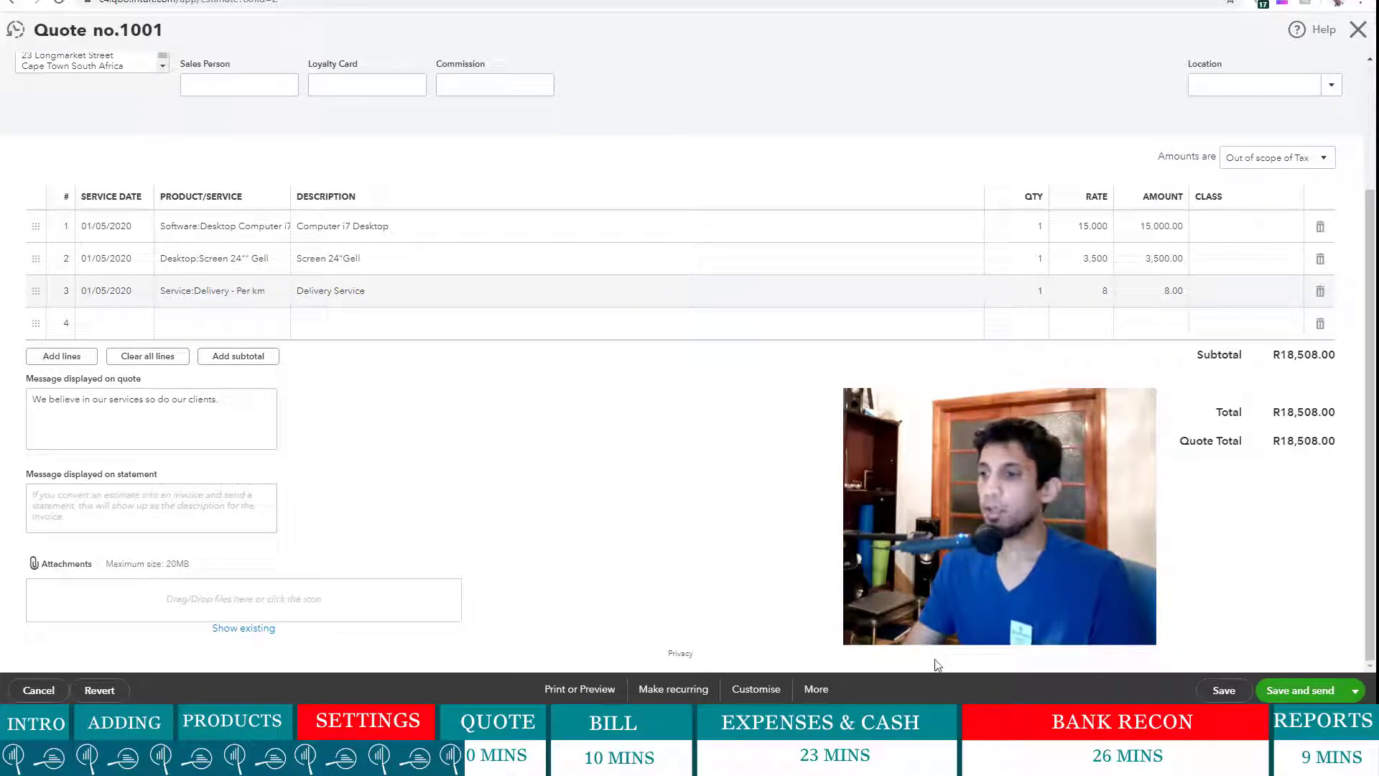
{"action": "left_click", "coordinate": [1223, 690]}
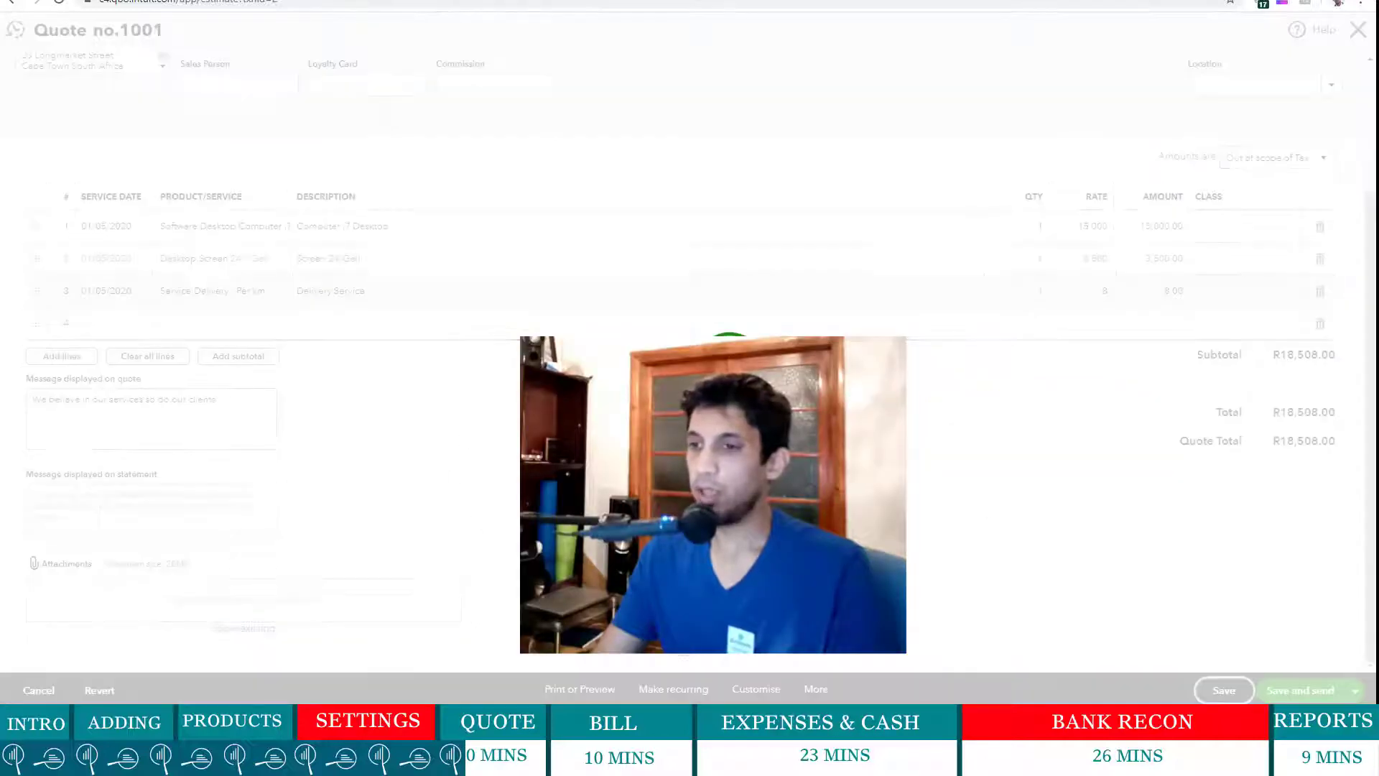
{"action": "scroll", "coordinate": [683, 323], "scroll_direction": "down", "scroll_amount": 2}
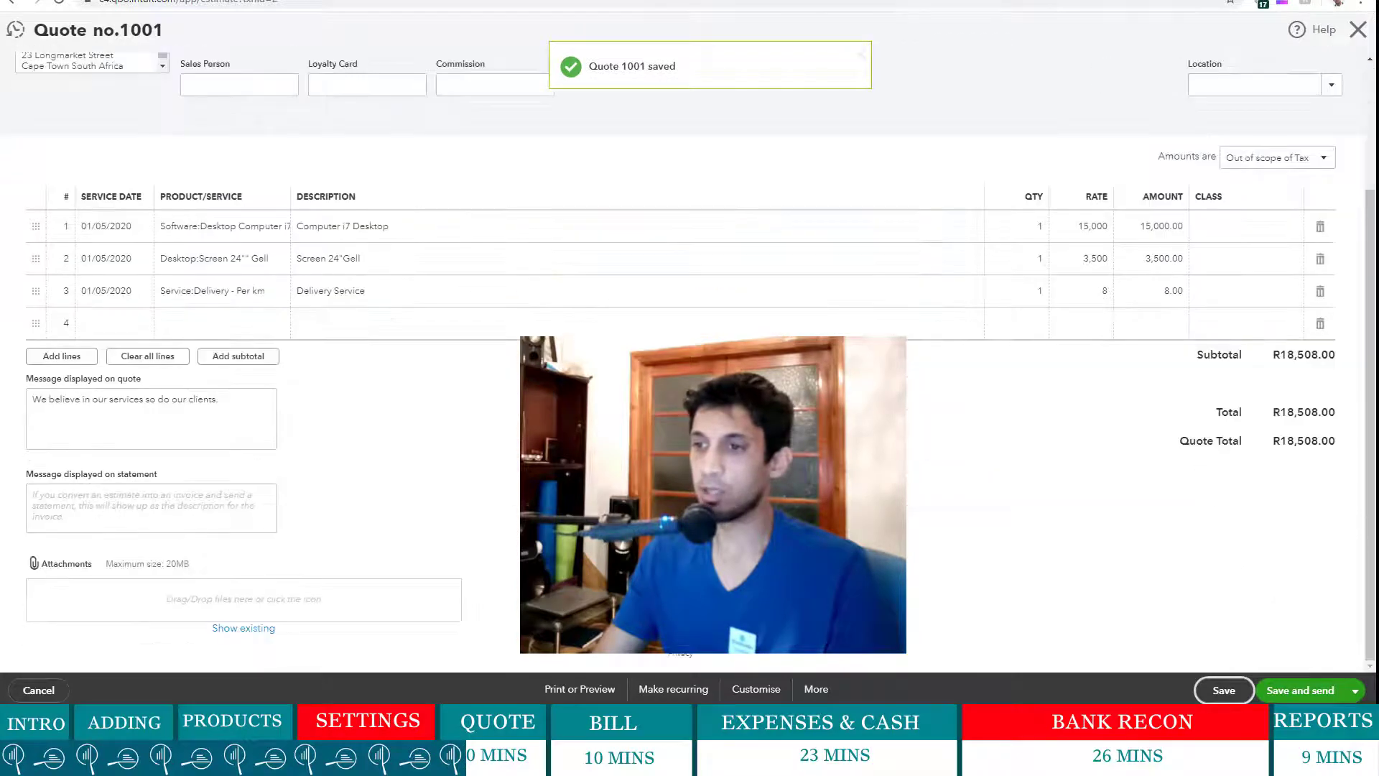
{"action": "left_click", "coordinate": [565, 690]}
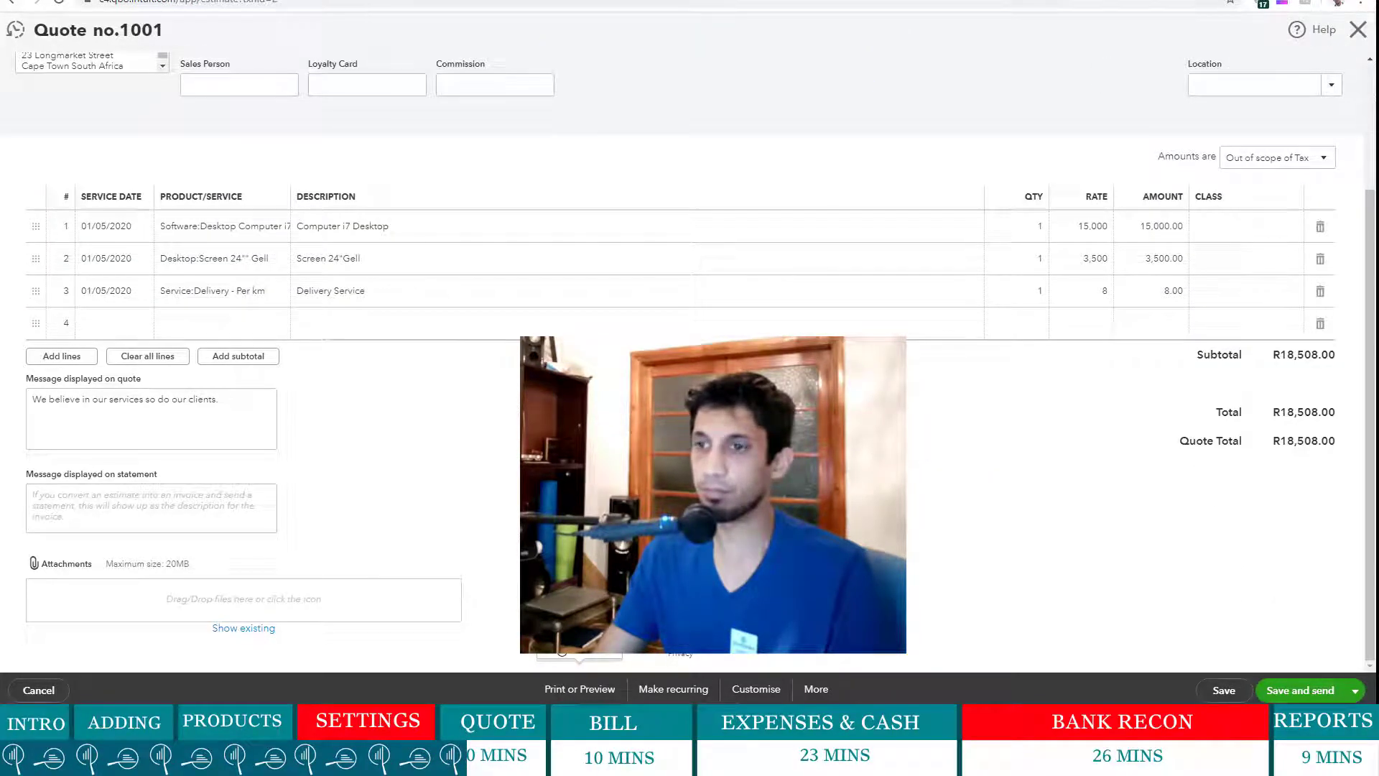
- Preview quote 1001 as a PDF, checking its three lines and R18,508.00 total
{"action": "left_click", "coordinate": [563, 647]}
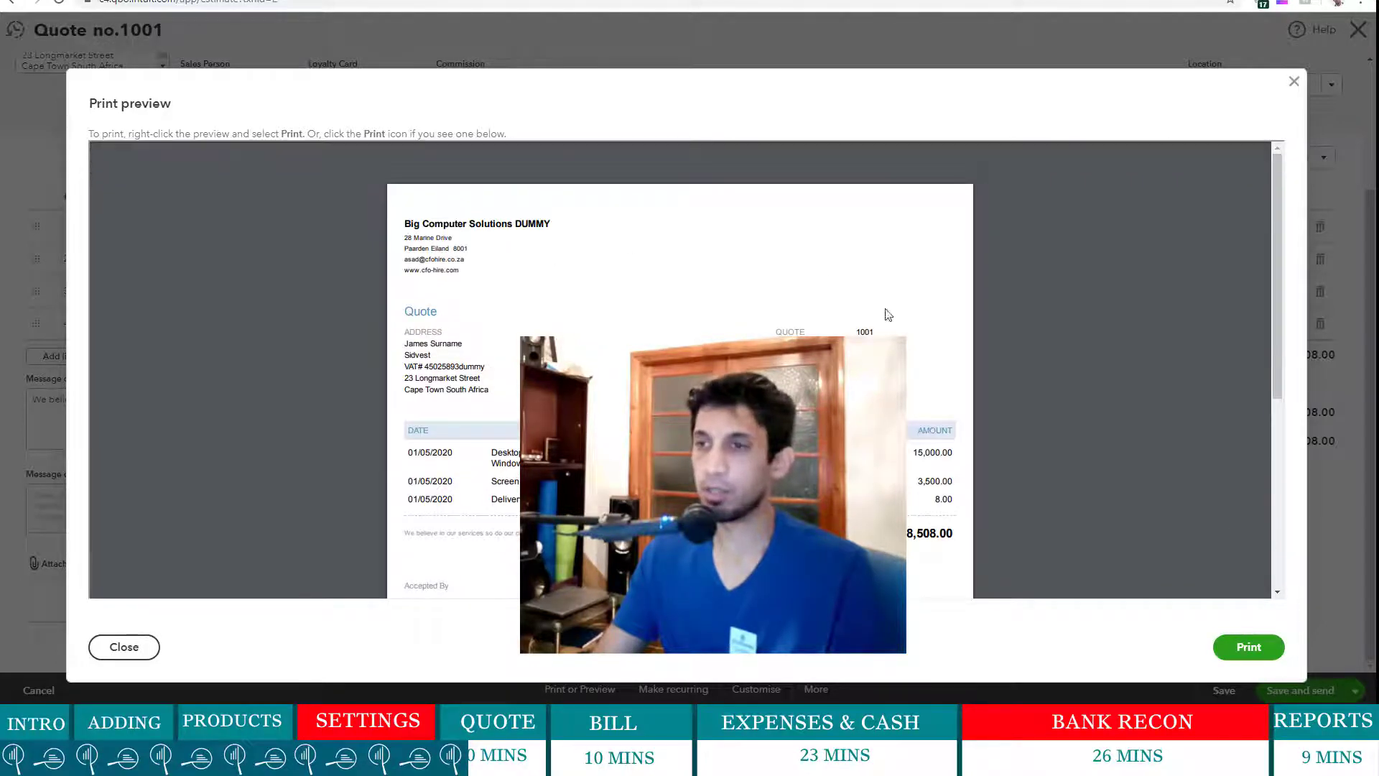
{"action": "scroll", "coordinate": [477, 319], "scroll_direction": "down", "scroll_amount": 5}
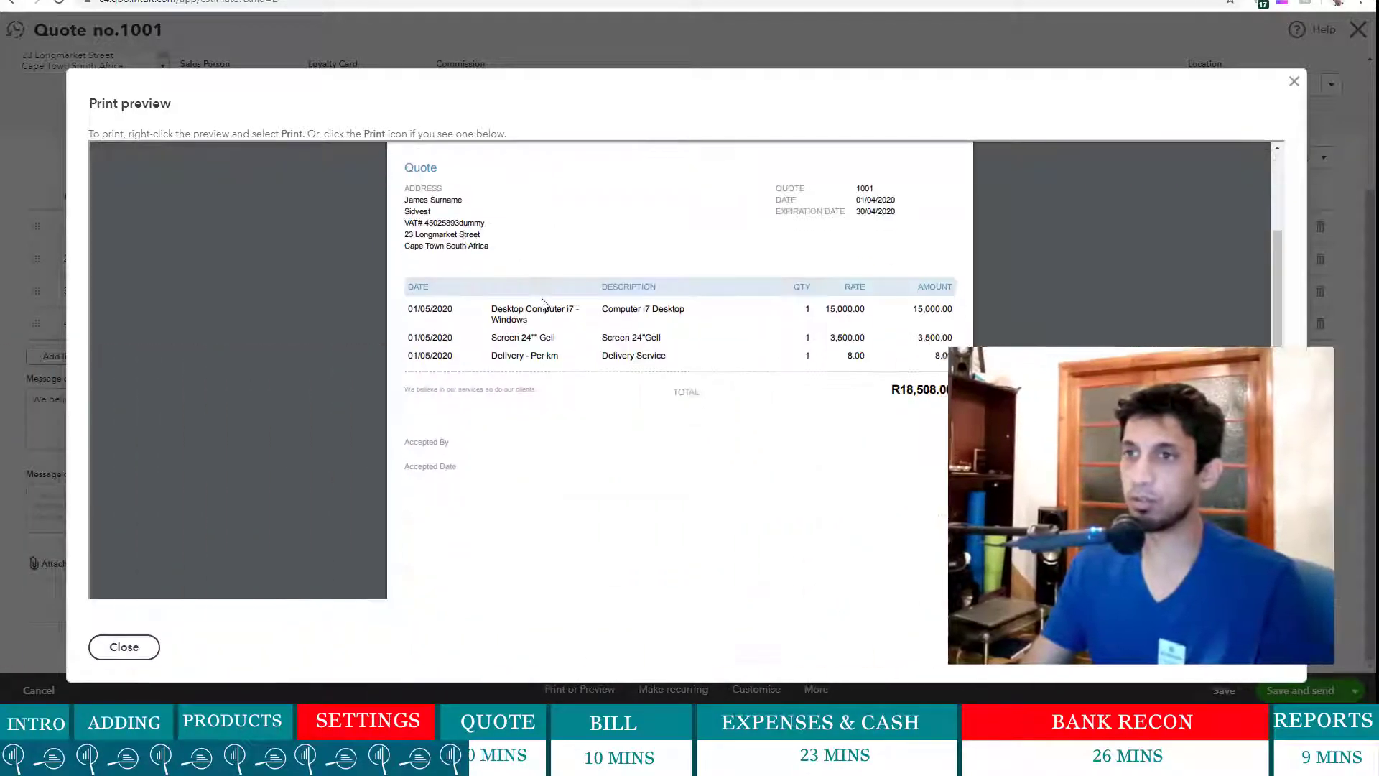
{"action": "scroll", "coordinate": [826, 392], "scroll_direction": "up", "scroll_amount": 5}
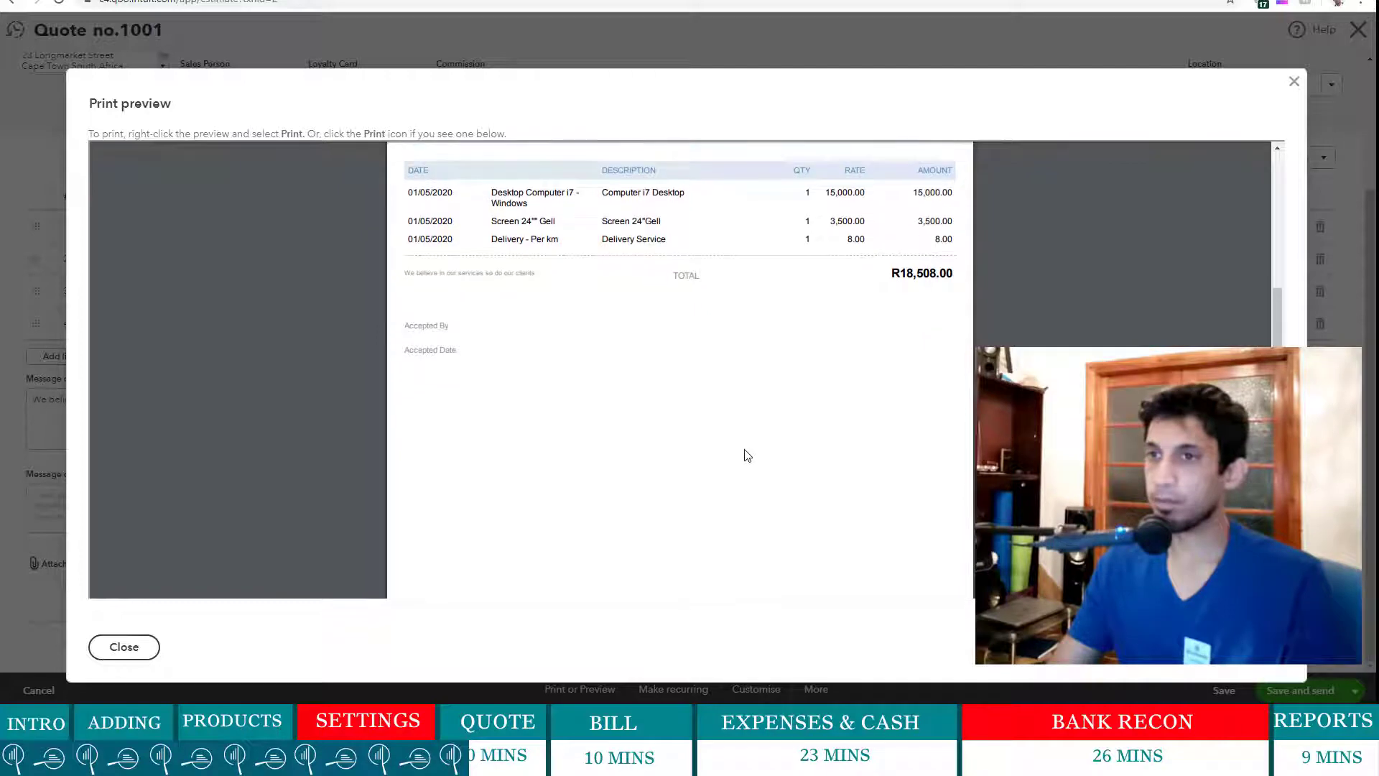
{"action": "scroll", "coordinate": [646, 388], "scroll_direction": "up", "scroll_amount": 1}
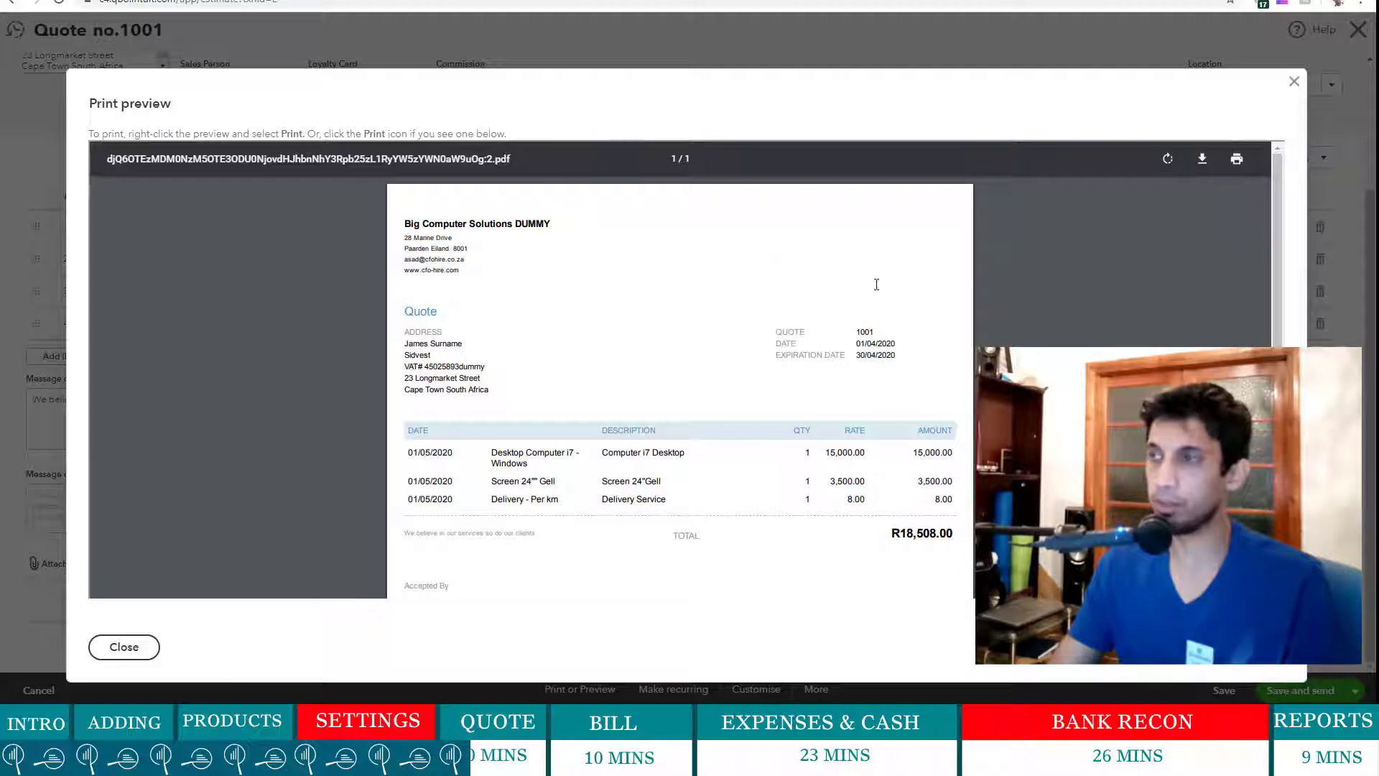
- Close the preview and turn on the company logo in the current form style
{"action": "left_click", "coordinate": [1295, 85]}
{"action": "scroll", "coordinate": [610, 467], "scroll_direction": "up", "scroll_amount": 3}
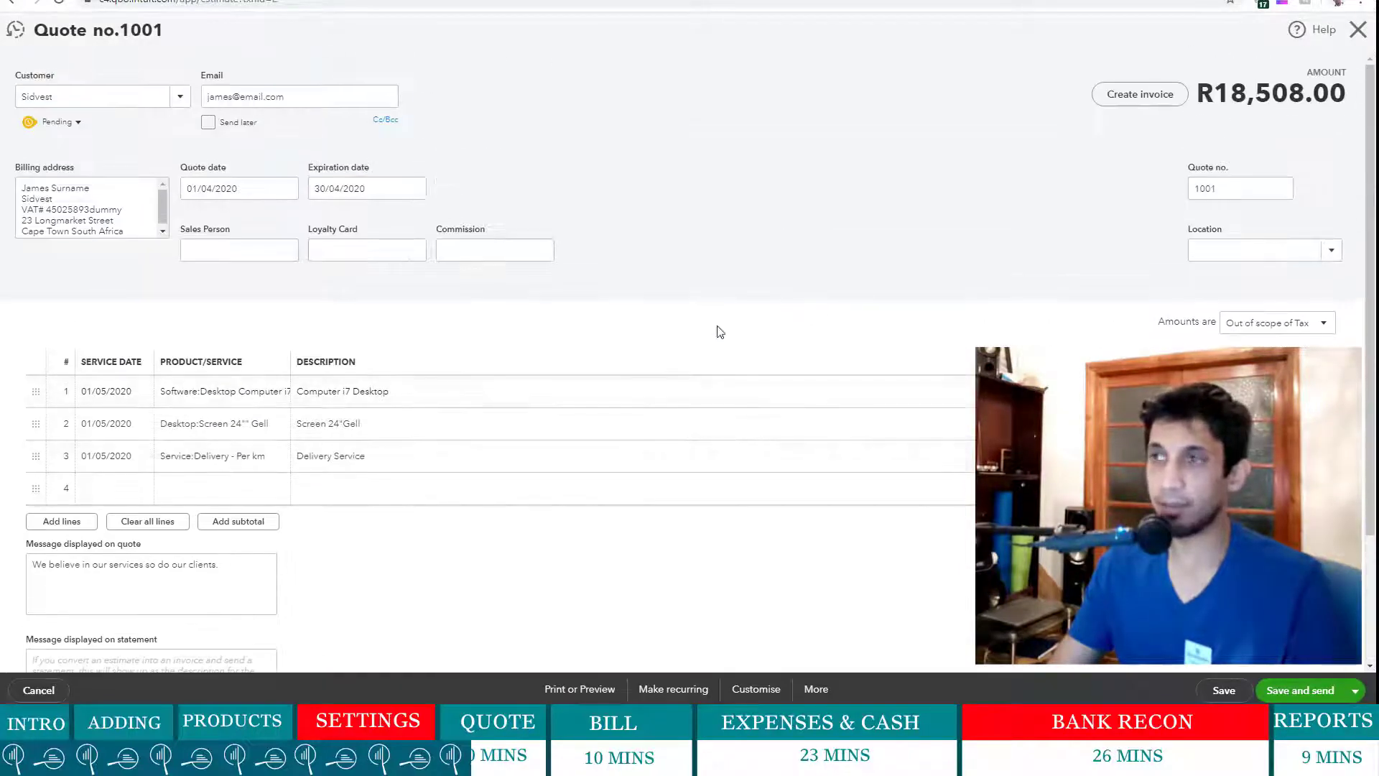
{"action": "scroll", "coordinate": [848, 438], "scroll_direction": "down", "scroll_amount": 3}
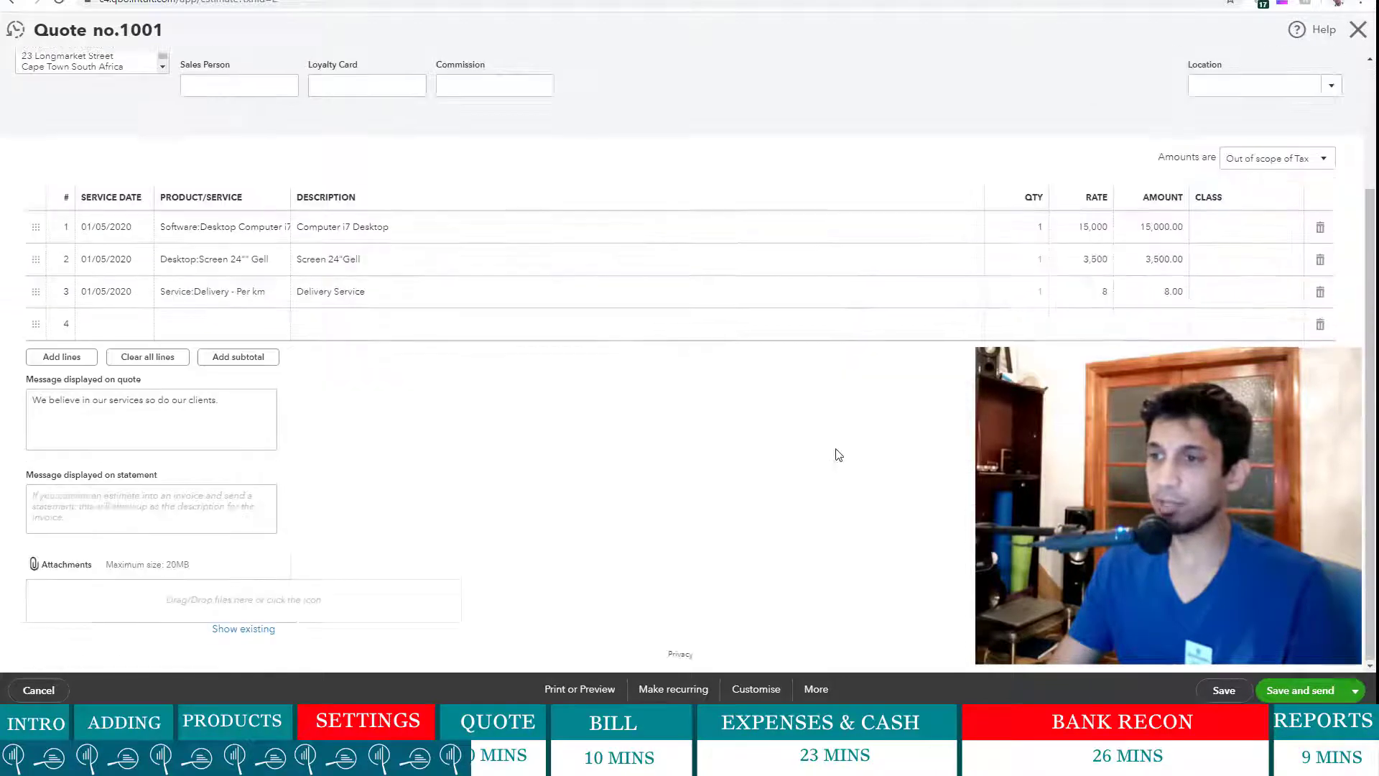
{"action": "left_click", "coordinate": [757, 691]}
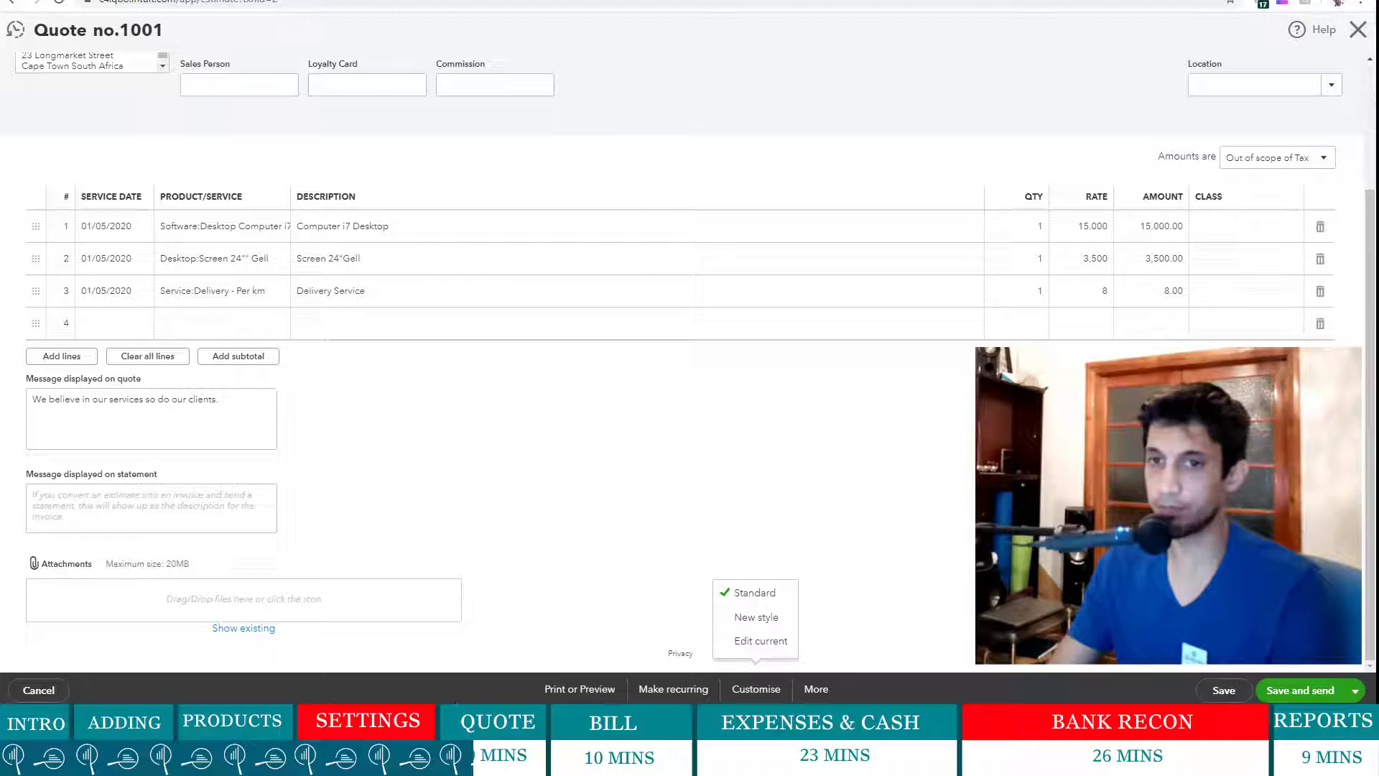
{"action": "left_click", "coordinate": [783, 645]}
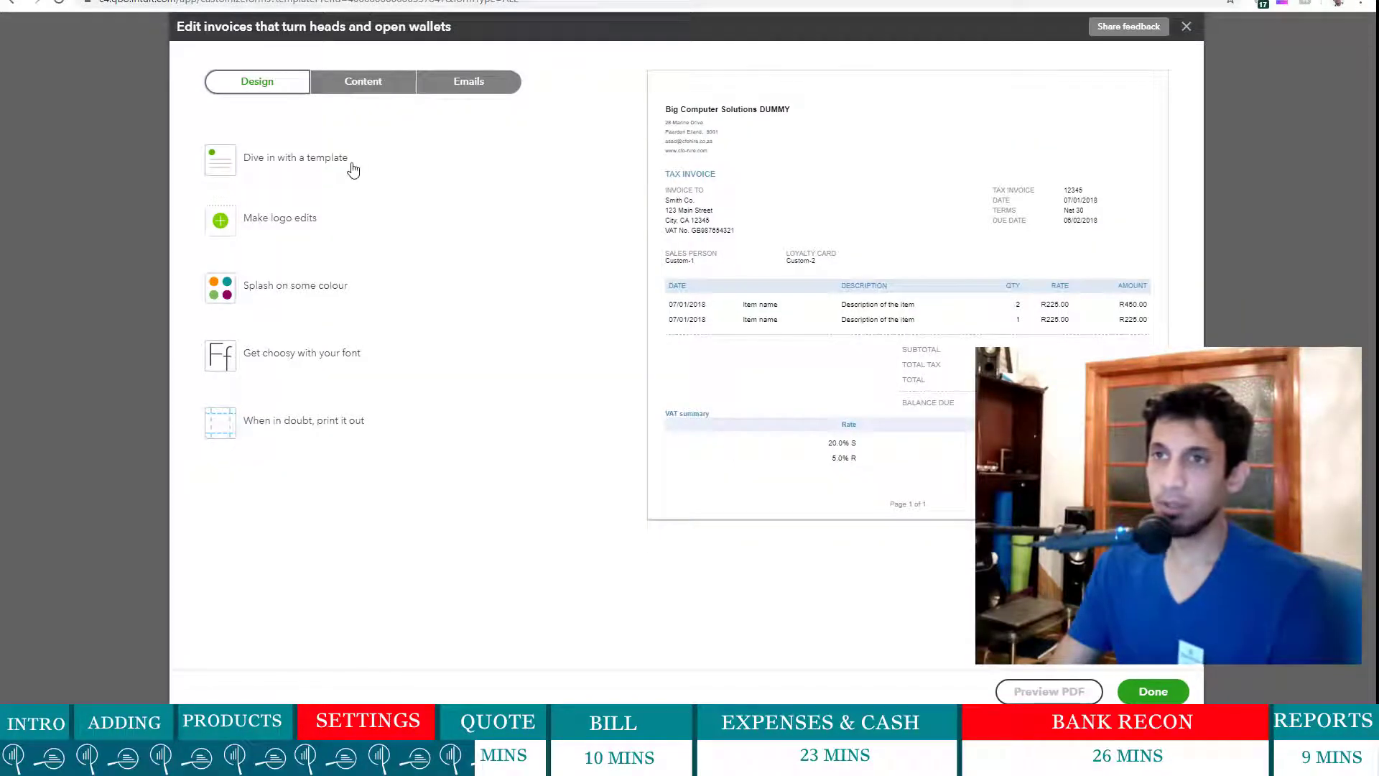
{"action": "left_click", "coordinate": [228, 223]}
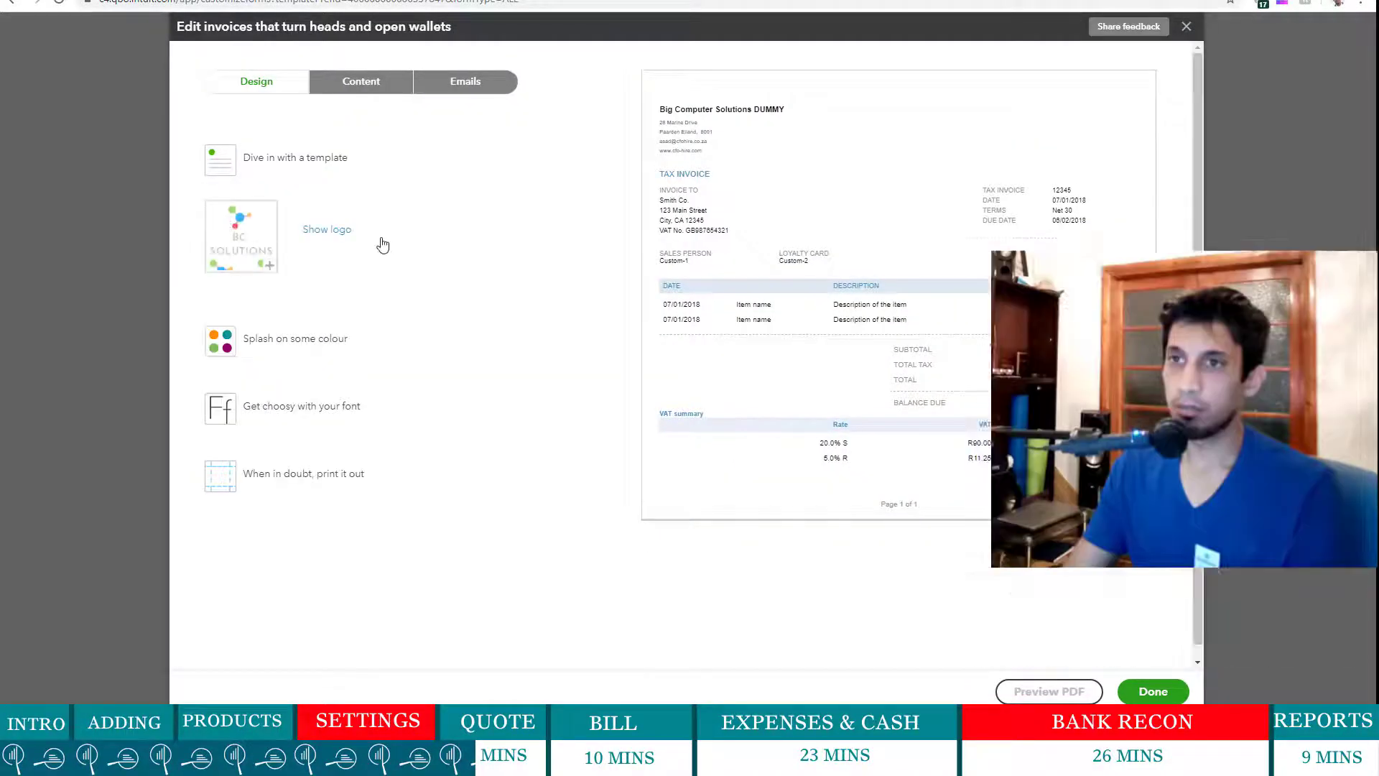
{"action": "left_click", "coordinate": [328, 240]}
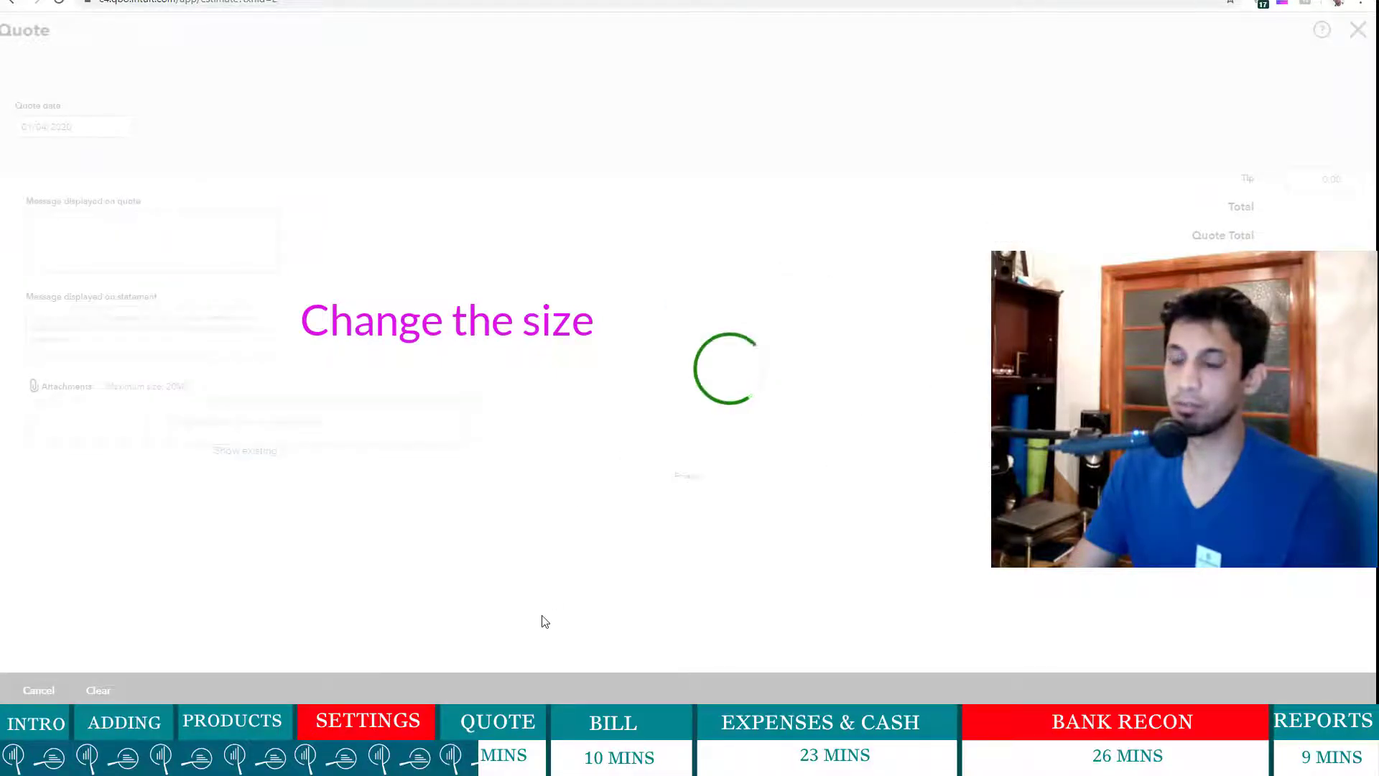
{"action": "left_click", "coordinate": [580, 689]}
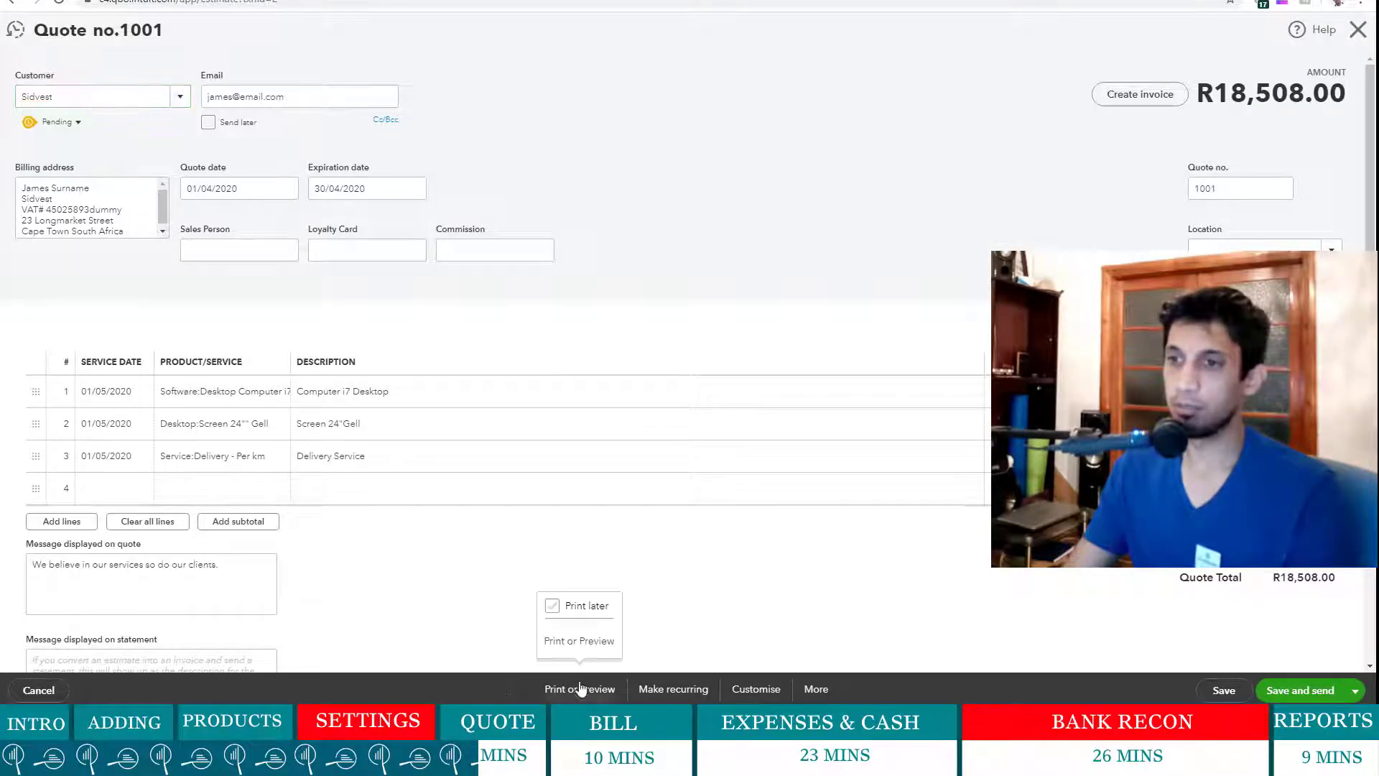
{"action": "left_click", "coordinate": [581, 642]}
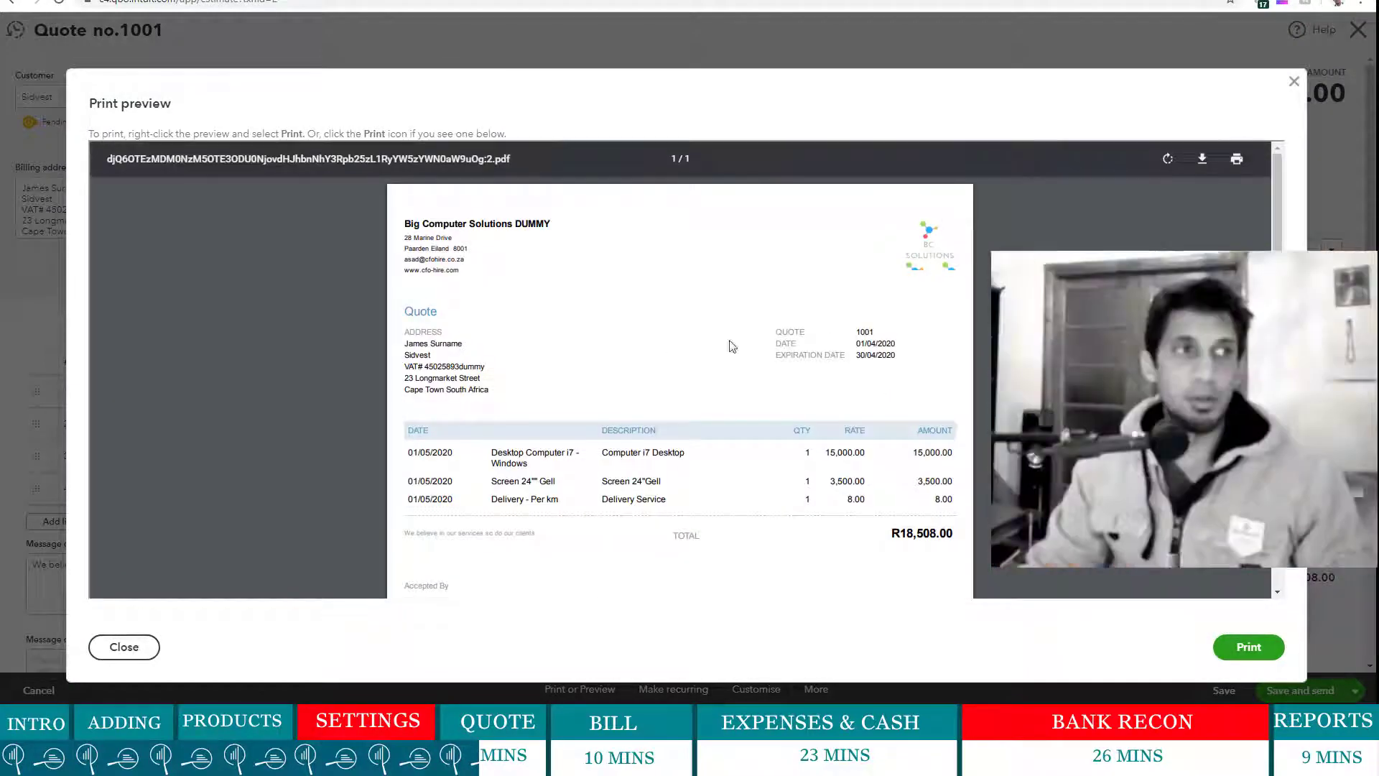
{"action": "scroll", "coordinate": [538, 360], "scroll_direction": "down", "scroll_amount": 5}
{"action": "scroll", "coordinate": [457, 472], "scroll_direction": "up", "scroll_amount": 3}
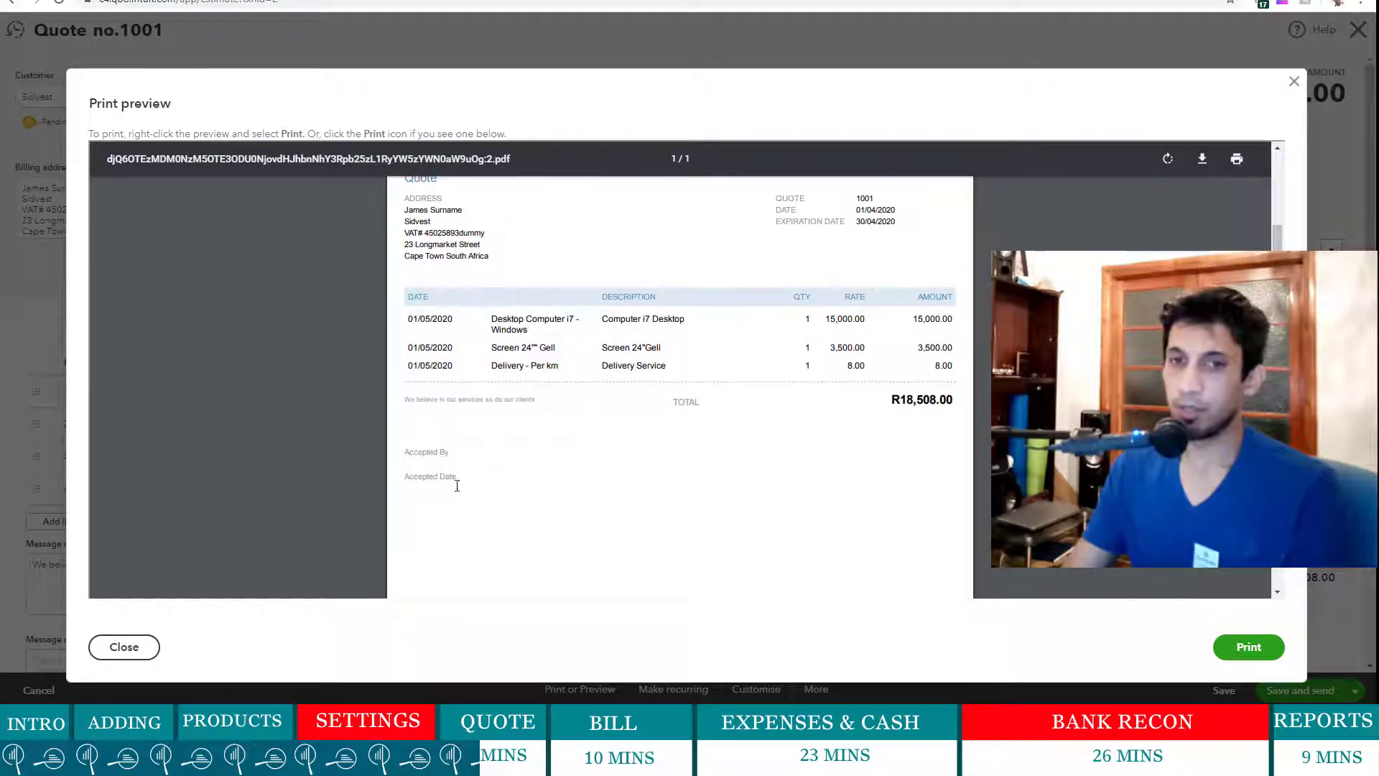
{"action": "left_click", "coordinate": [1293, 83]}
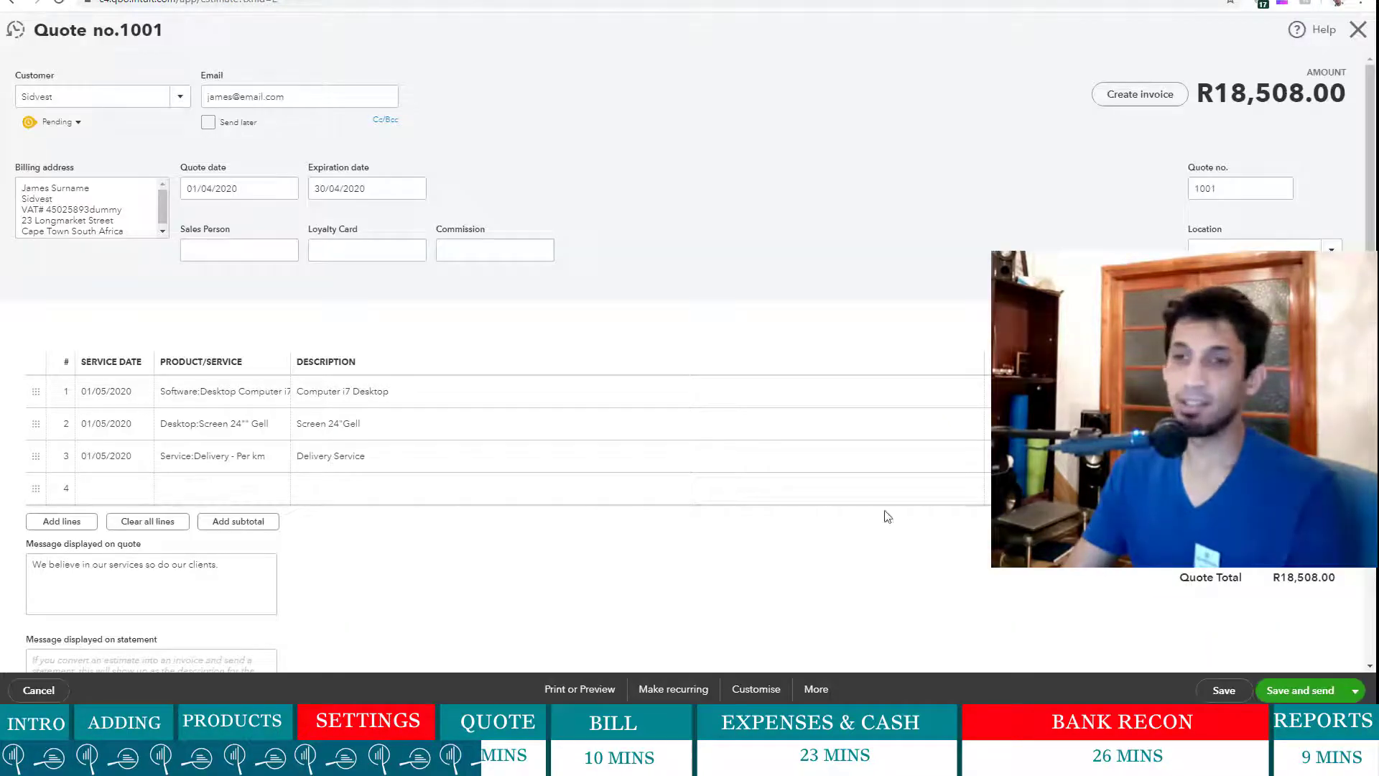
{"action": "scroll", "coordinate": [842, 516], "scroll_direction": "down", "scroll_amount": 2}
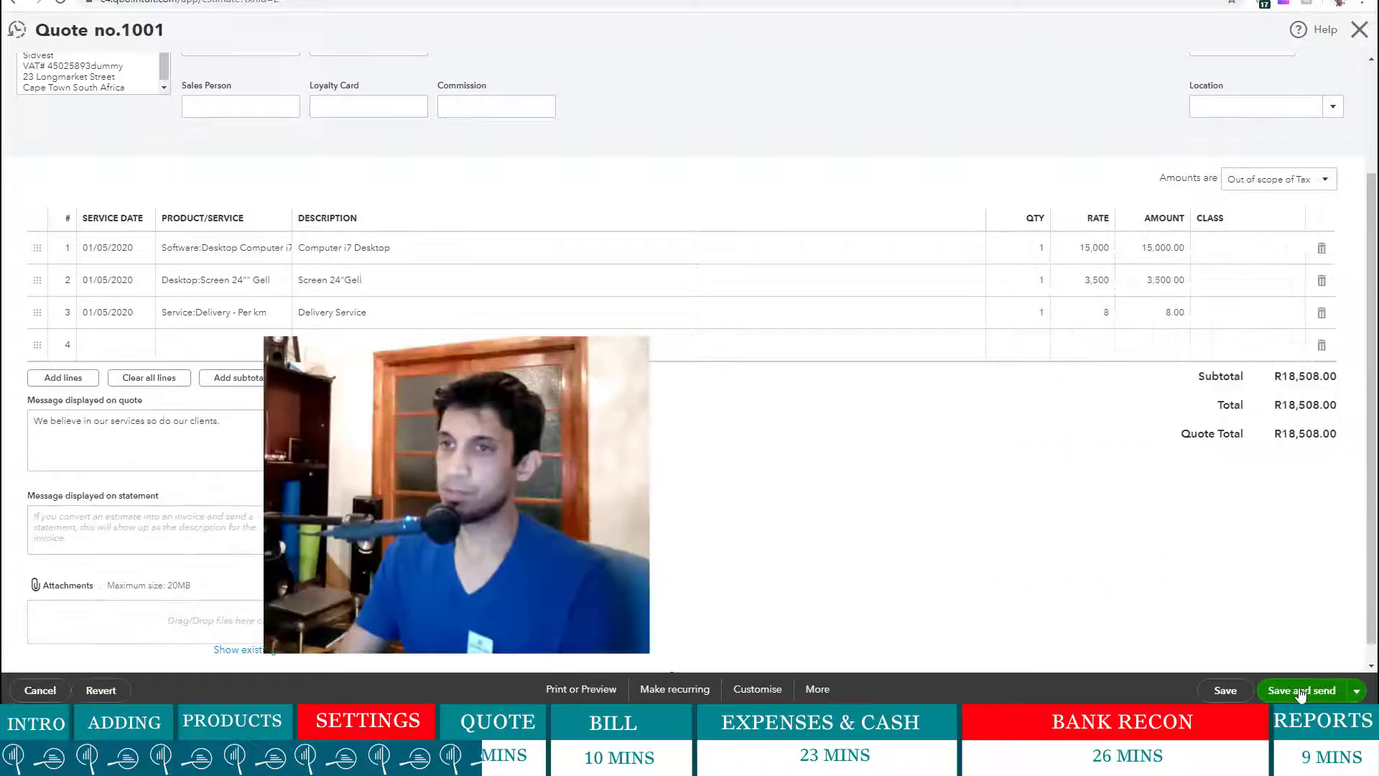
- Email quote 1001 with "We will be getting delivery soon." appended to the body
{"action": "left_click", "coordinate": [1301, 690]}
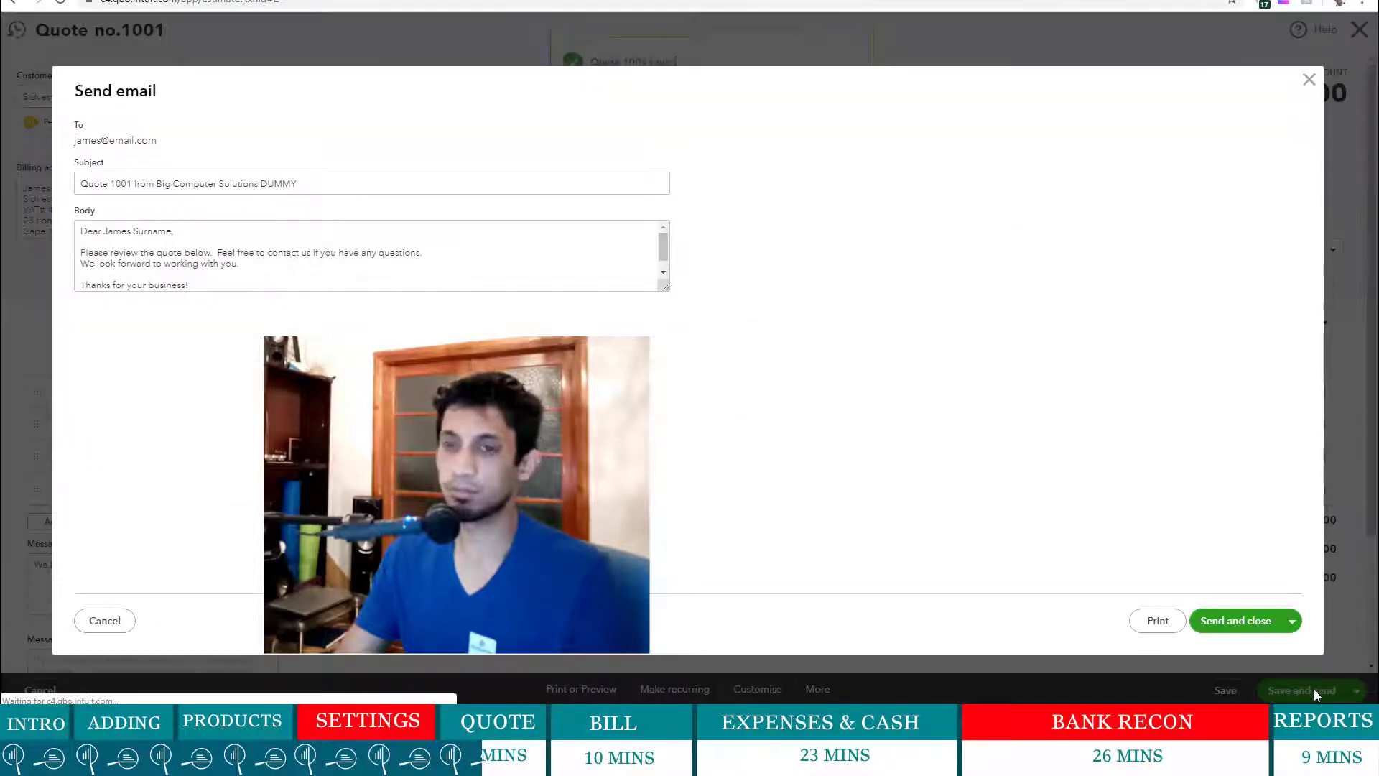
{"action": "left_click", "coordinate": [152, 244]}
{"action": "key", "text": "ctrl+a"}
{"action": "left_click", "coordinate": [255, 252]}
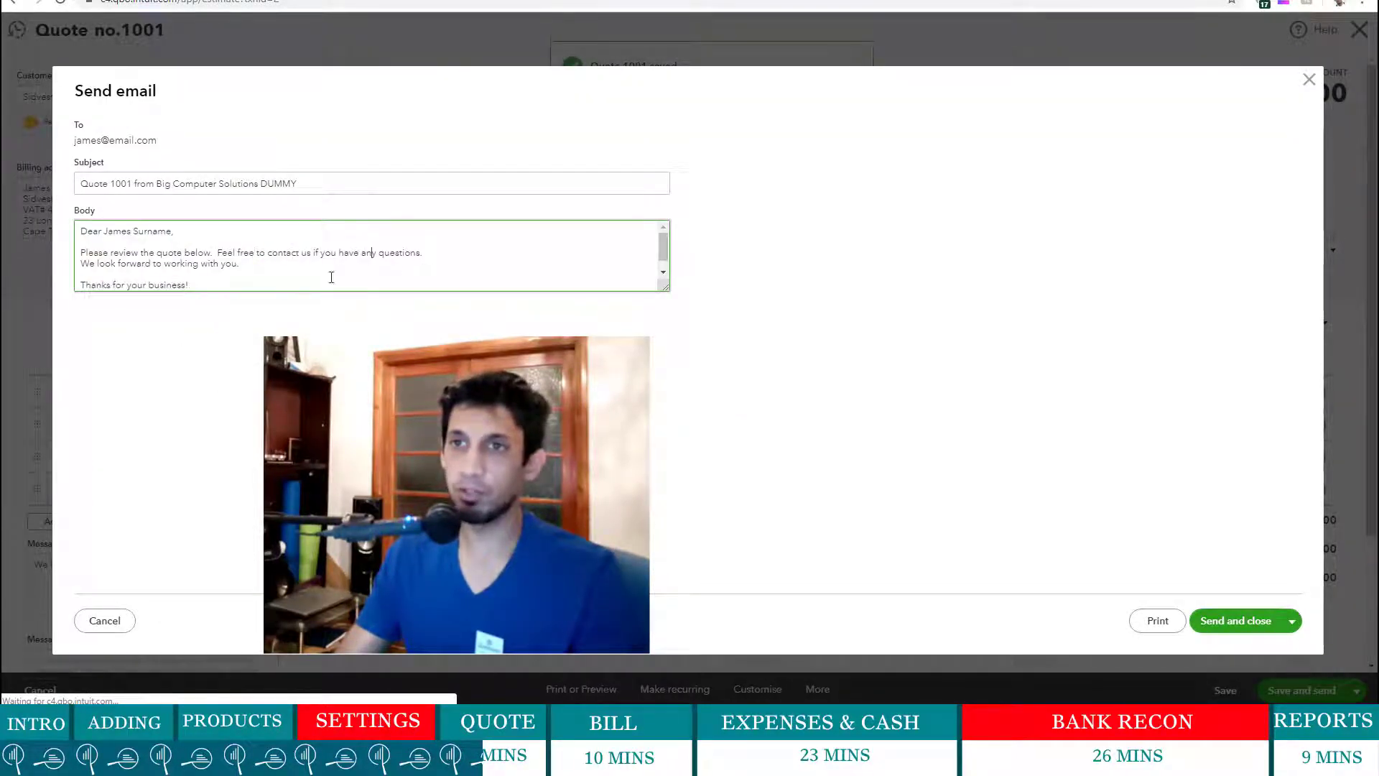
{"action": "left_click", "coordinate": [261, 267]}
{"action": "key", "text": "Return"}
{"action": "key", "text": "Return"}
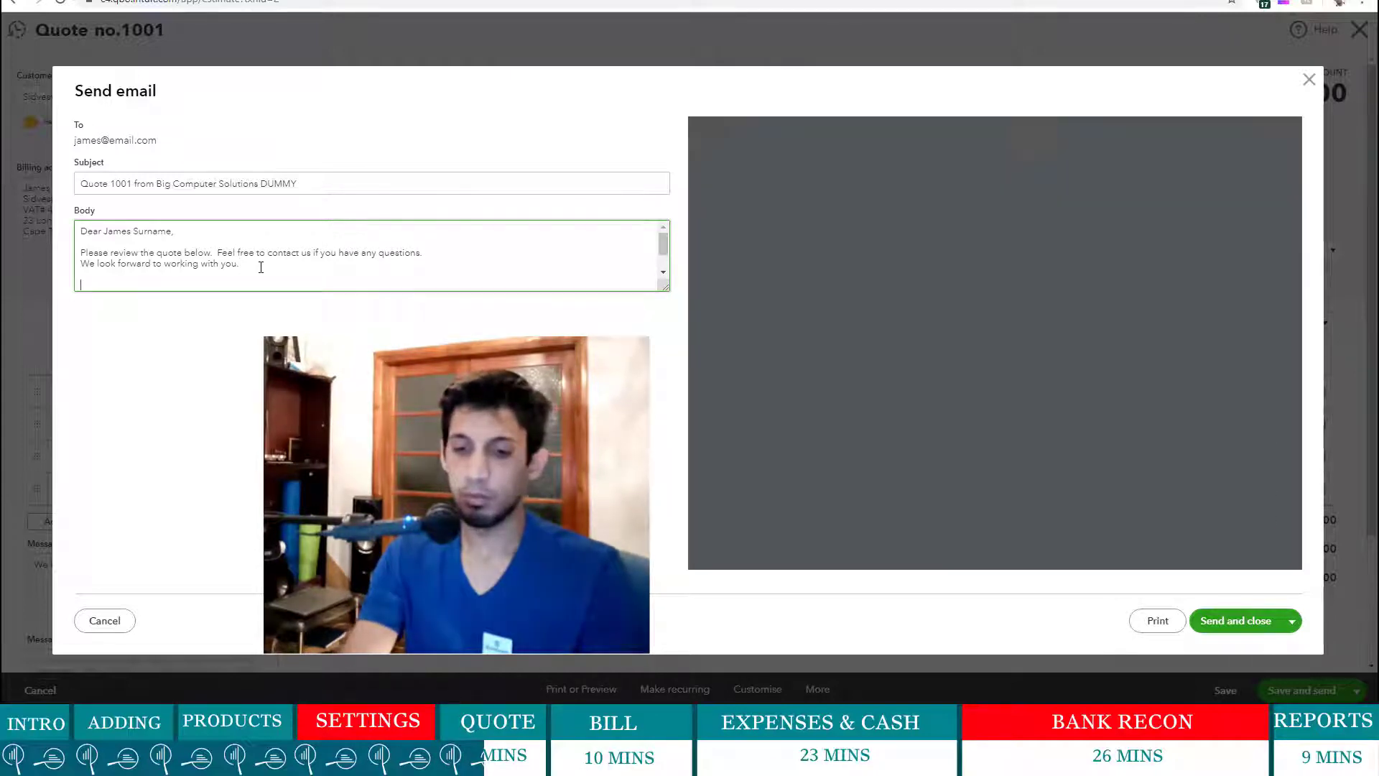
{"action": "type", "text": "We wi"}
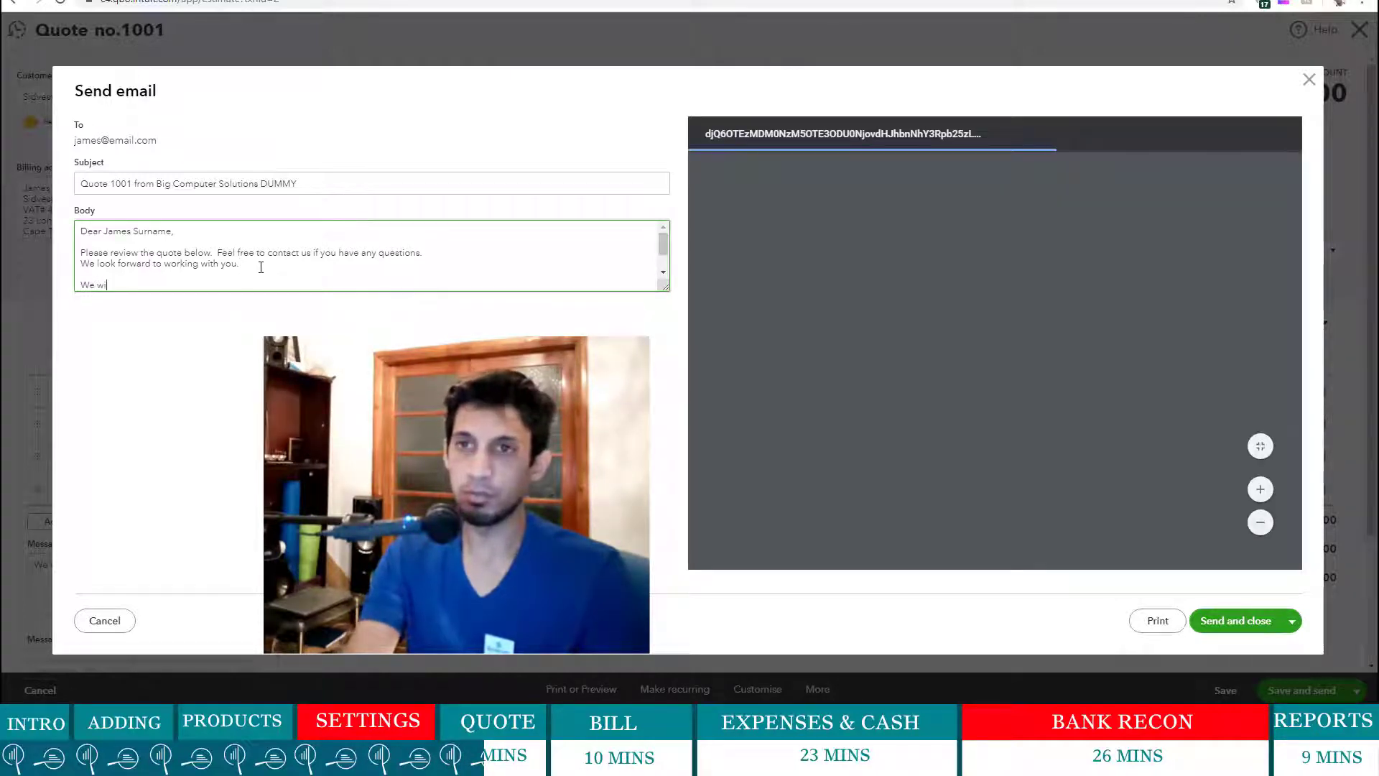
{"action": "type", "text": "ll be g"}
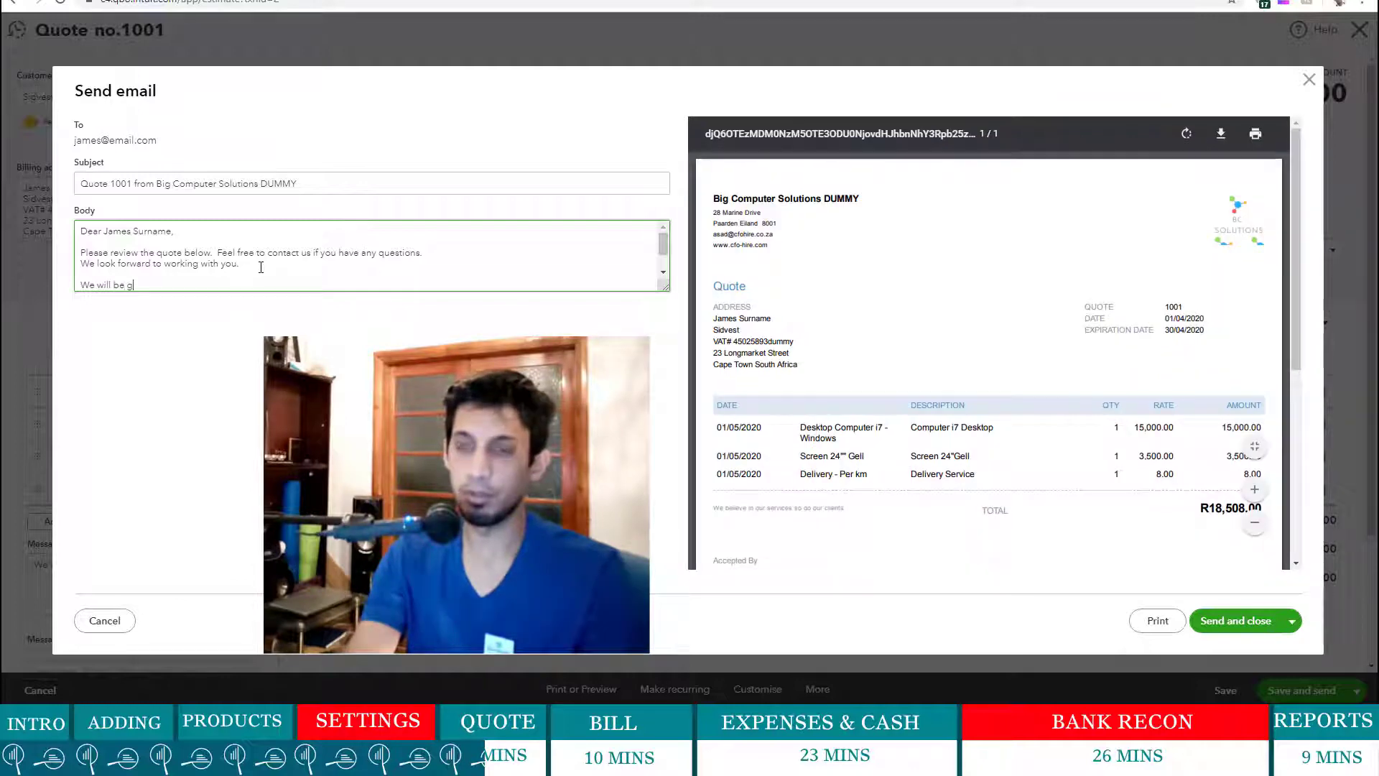
{"action": "type", "text": "etting d"}
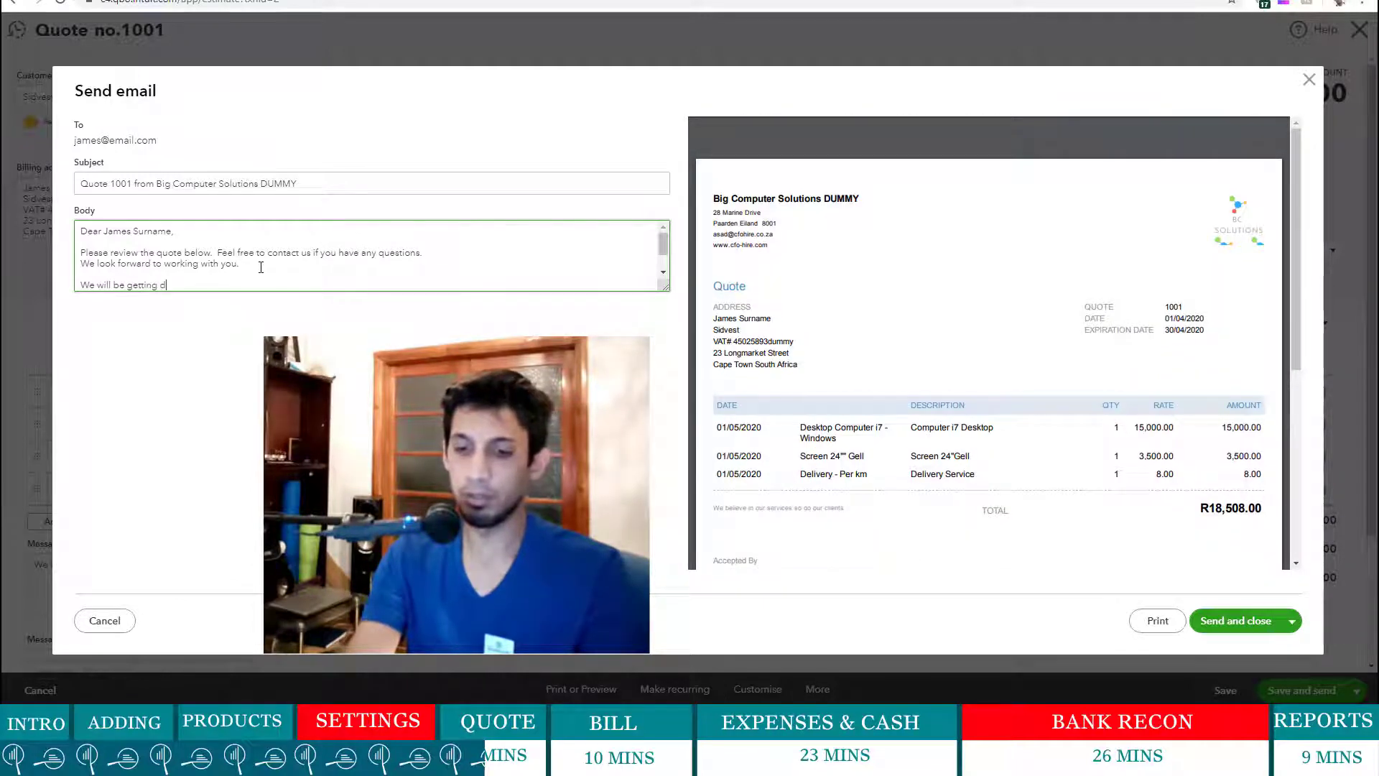
{"action": "type", "text": "elivery soon"}
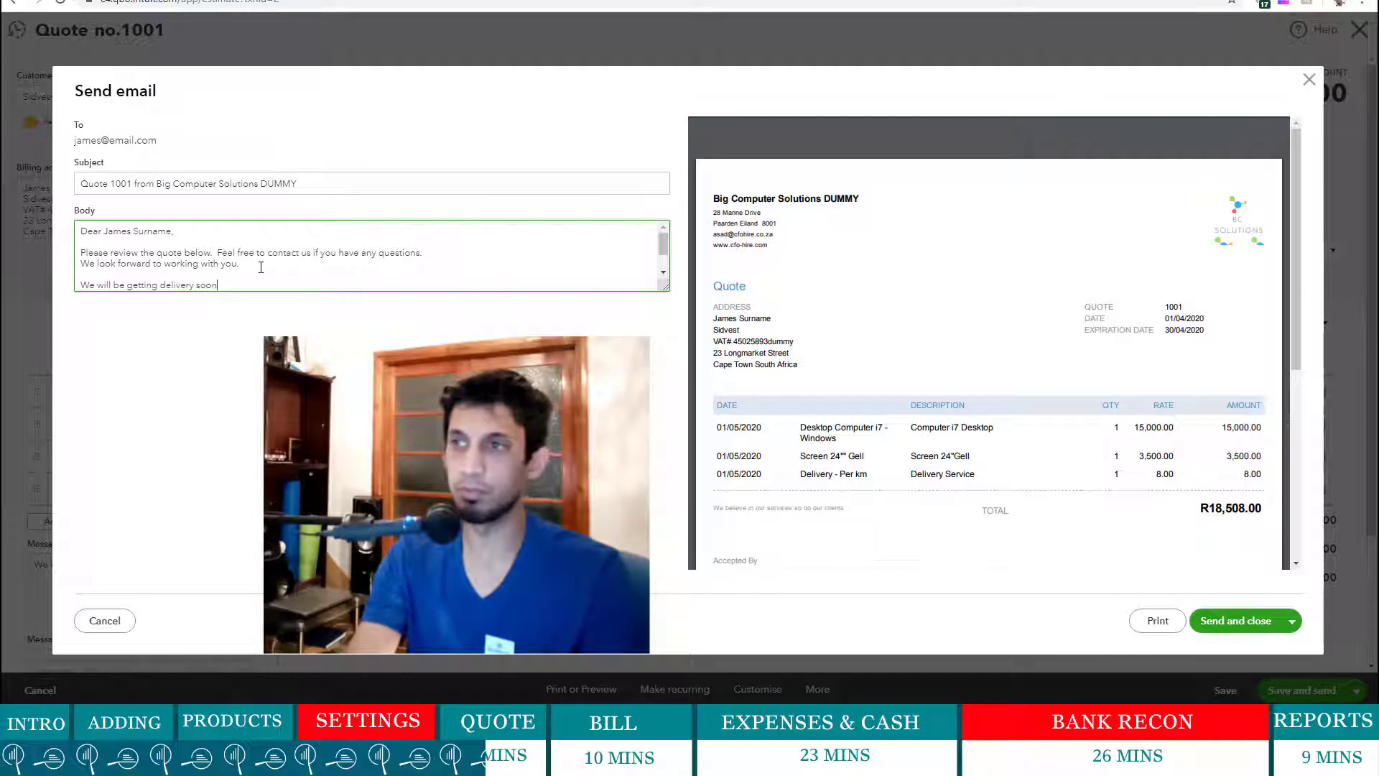
{"action": "type", "text": "."}
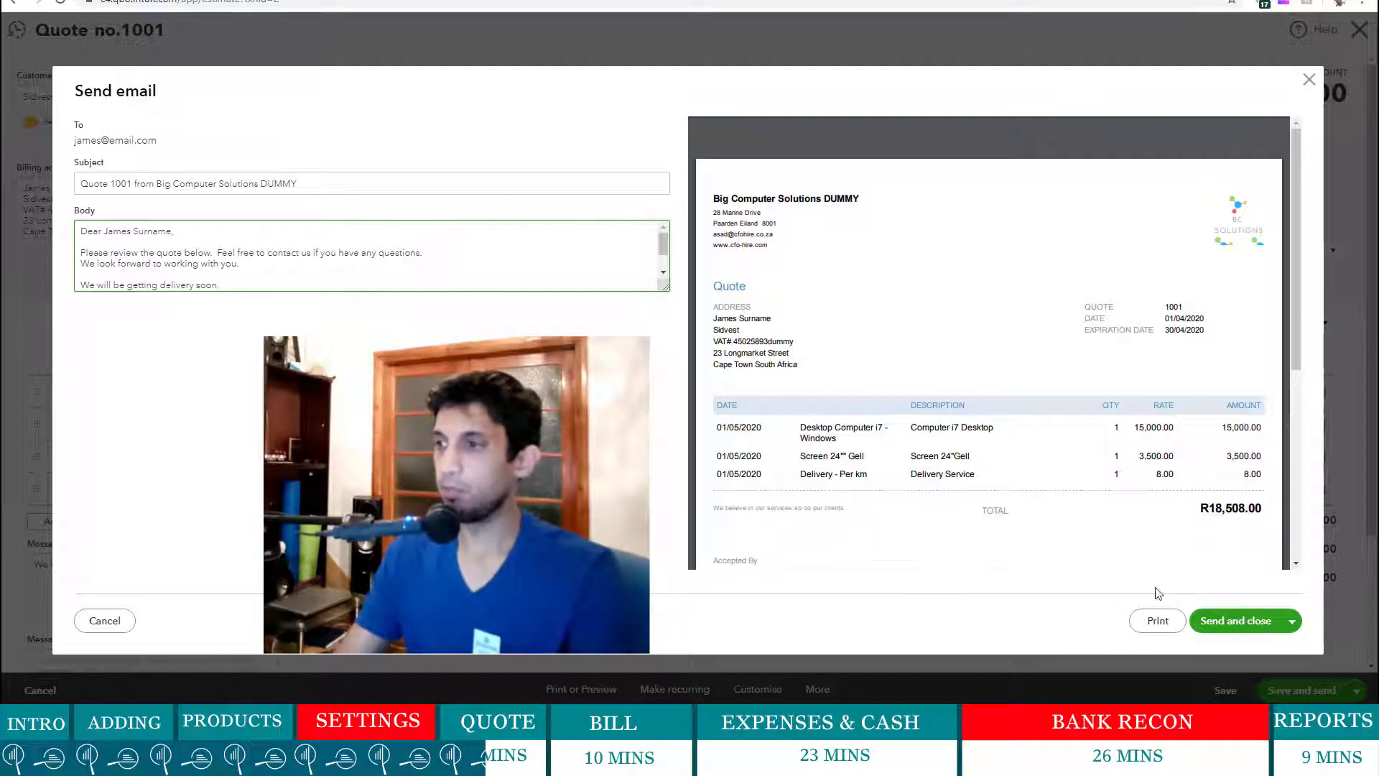
{"action": "left_click", "coordinate": [1239, 625]}
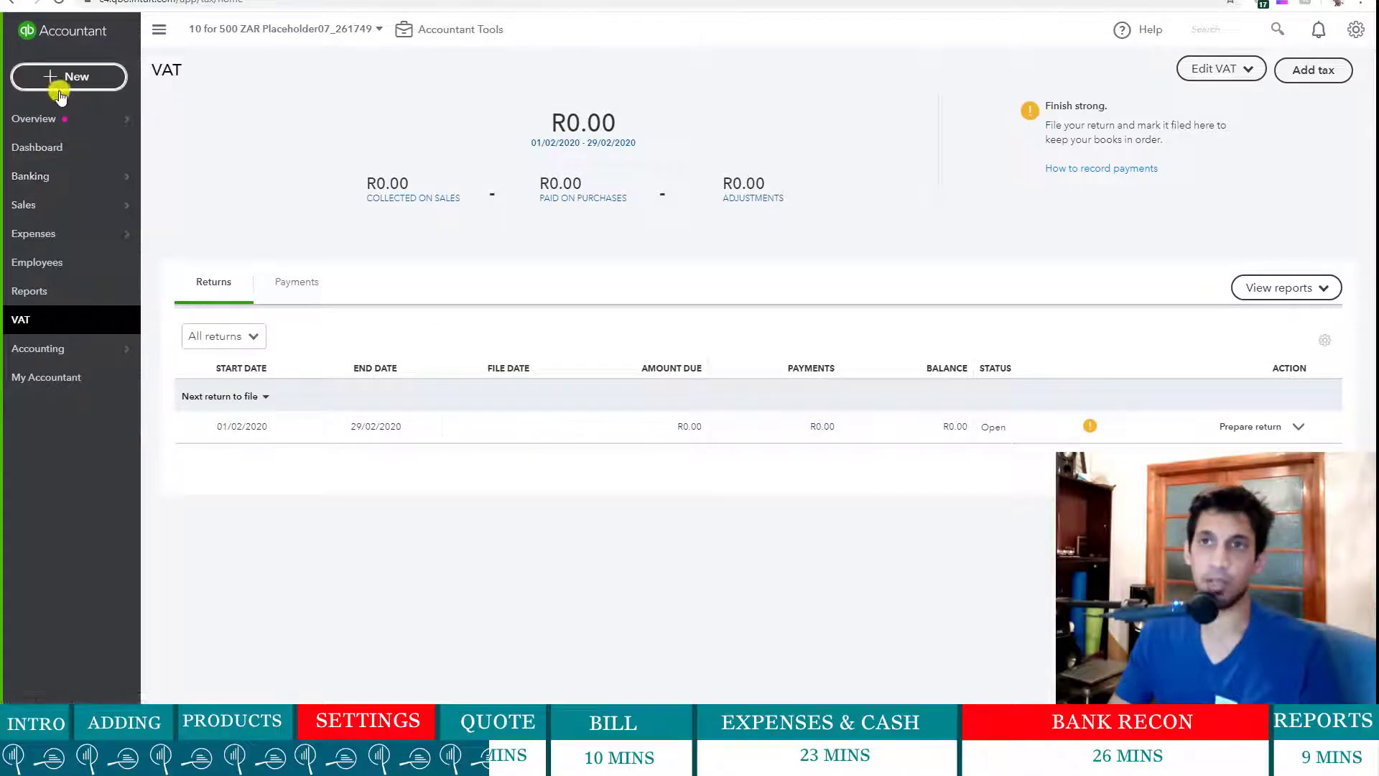
- Start a new invoice and choose Sidvest as its customer
{"action": "mouse_move", "coordinate": [72, 118]}
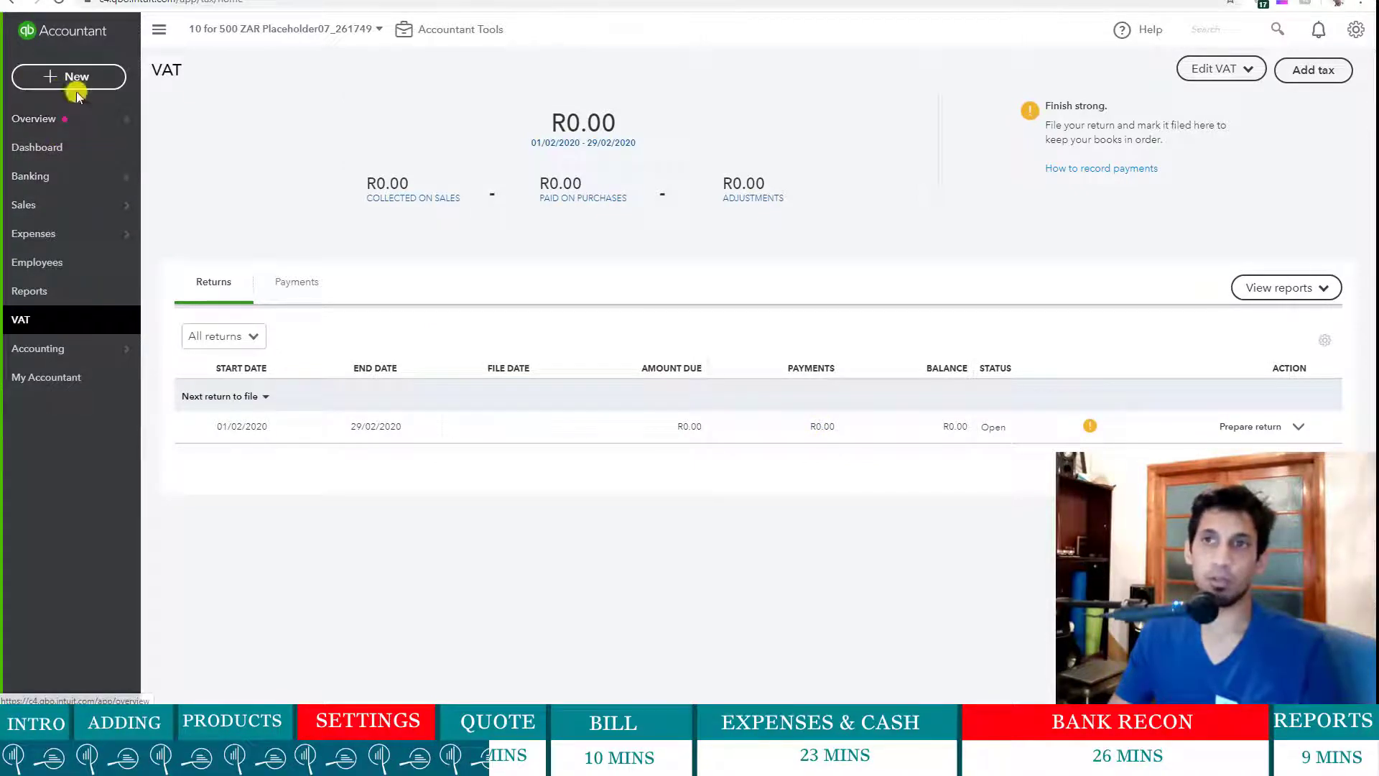
{"action": "left_click", "coordinate": [76, 80]}
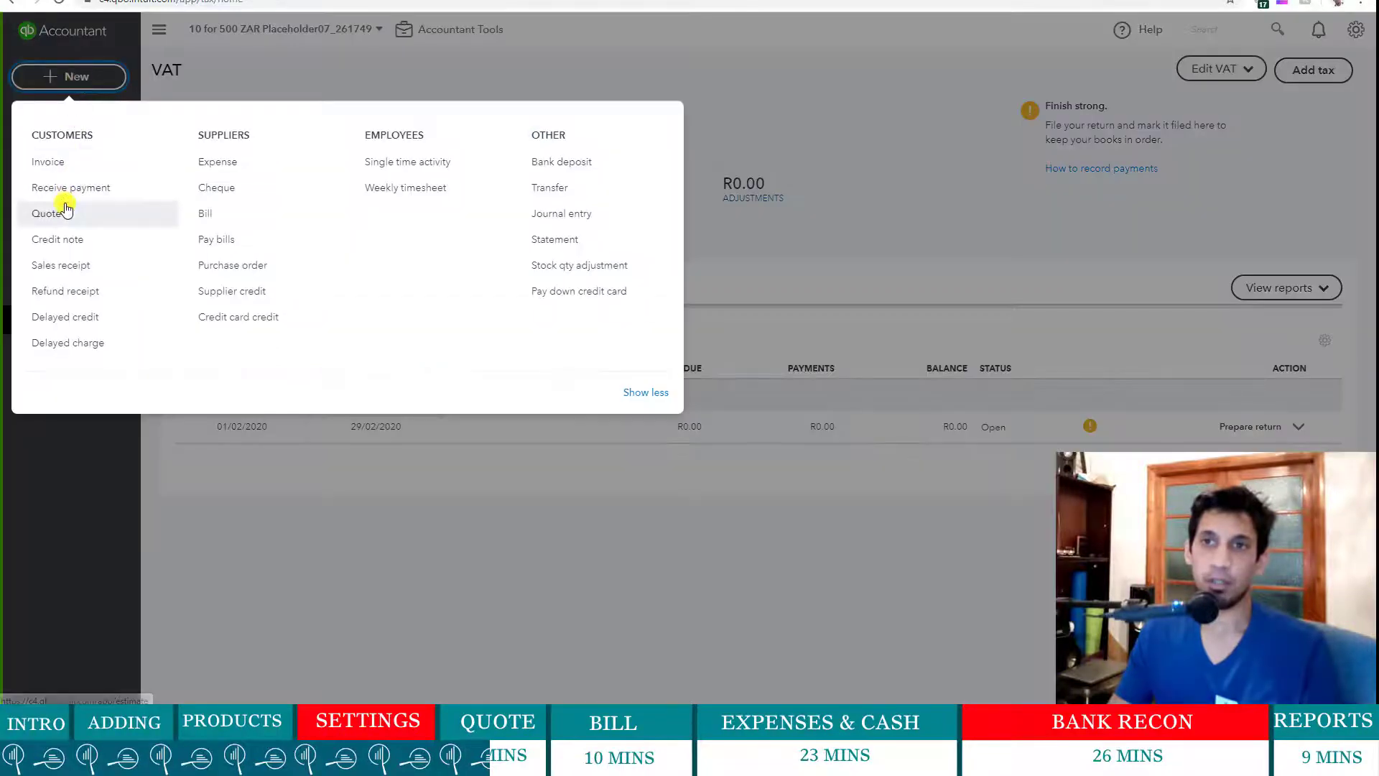
{"action": "left_click", "coordinate": [79, 166]}
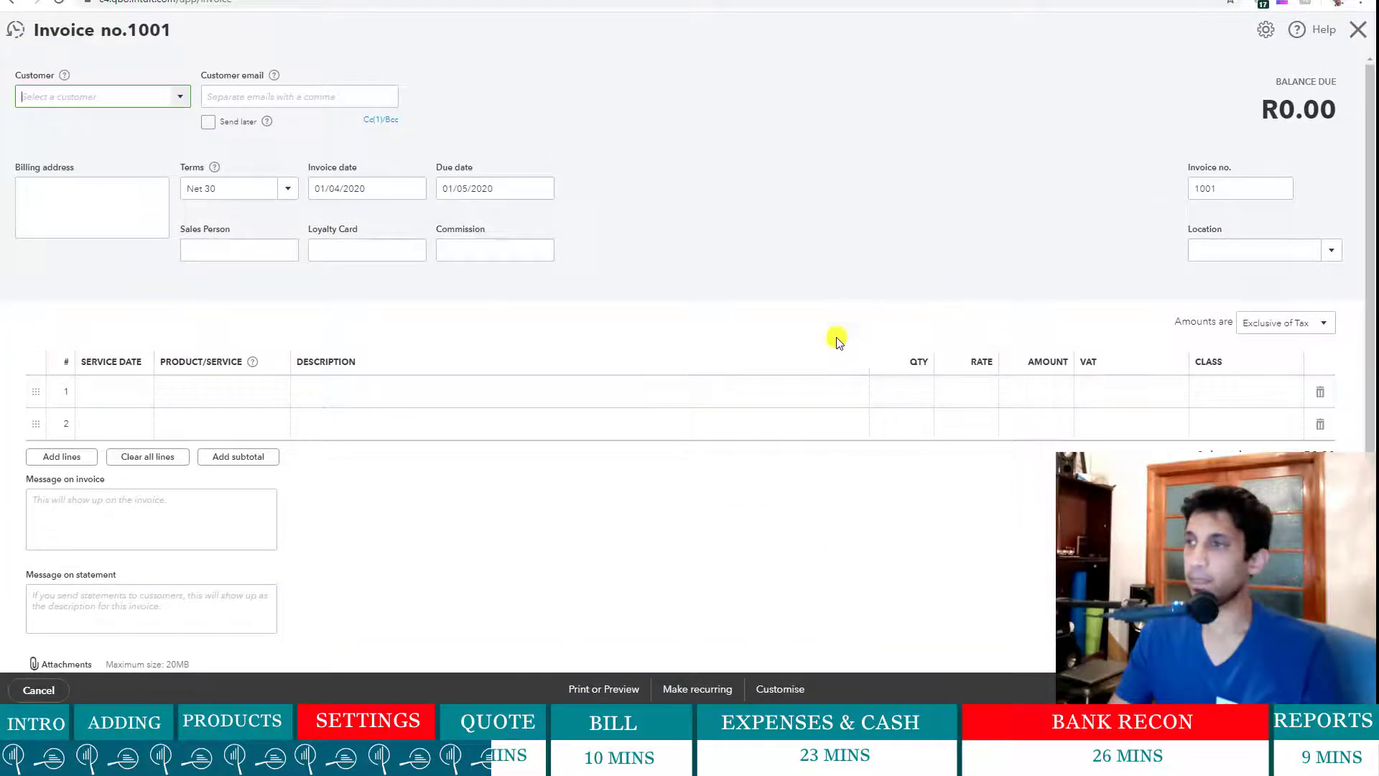
{"action": "left_click", "coordinate": [181, 101]}
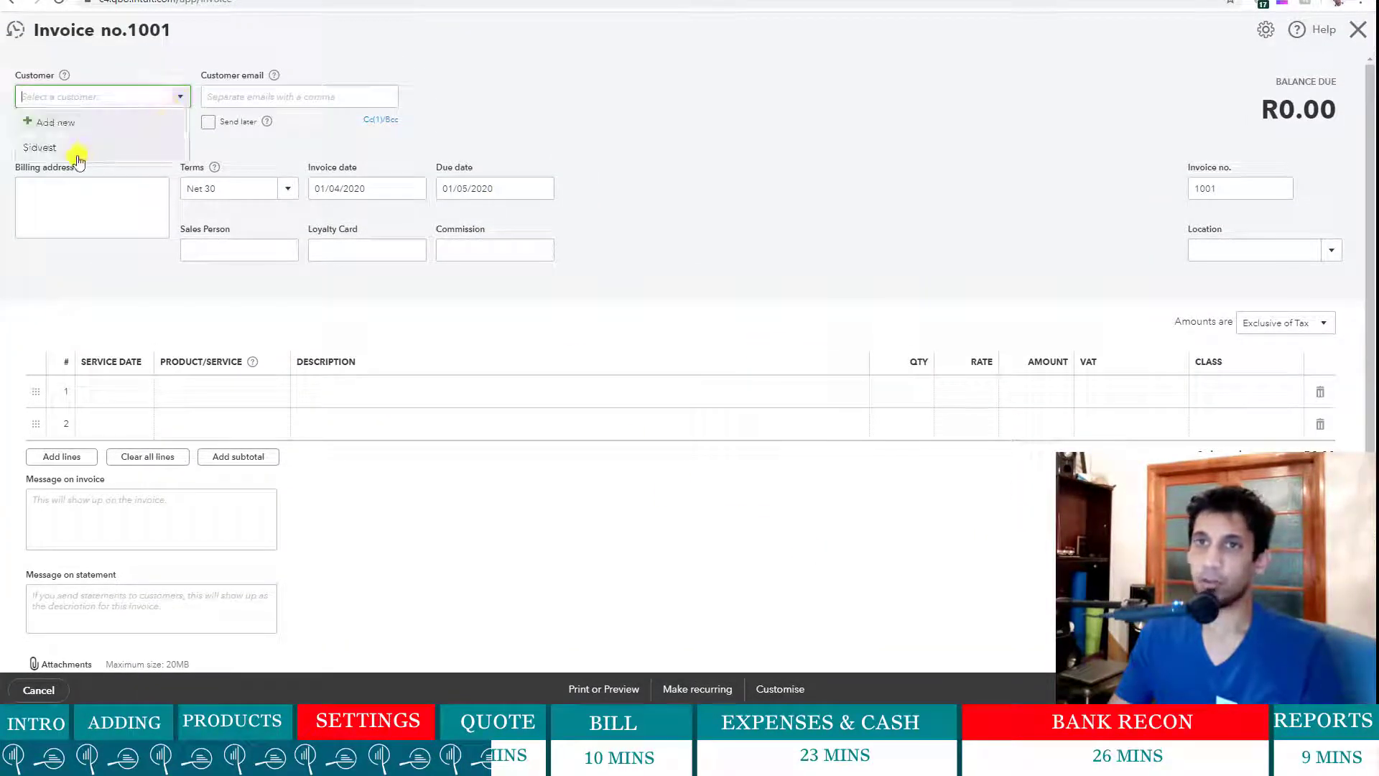
{"action": "left_click", "coordinate": [77, 145]}
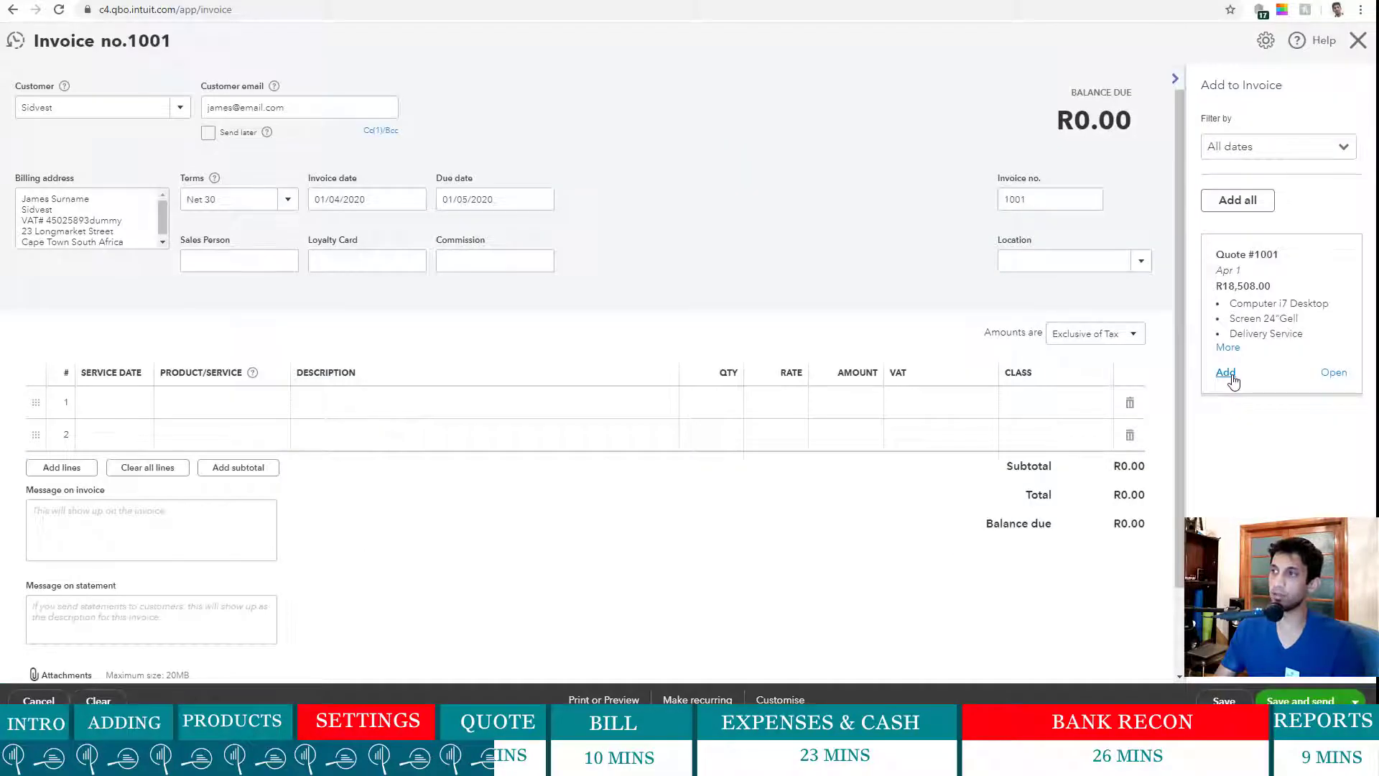
{"action": "left_click", "coordinate": [1227, 372]}
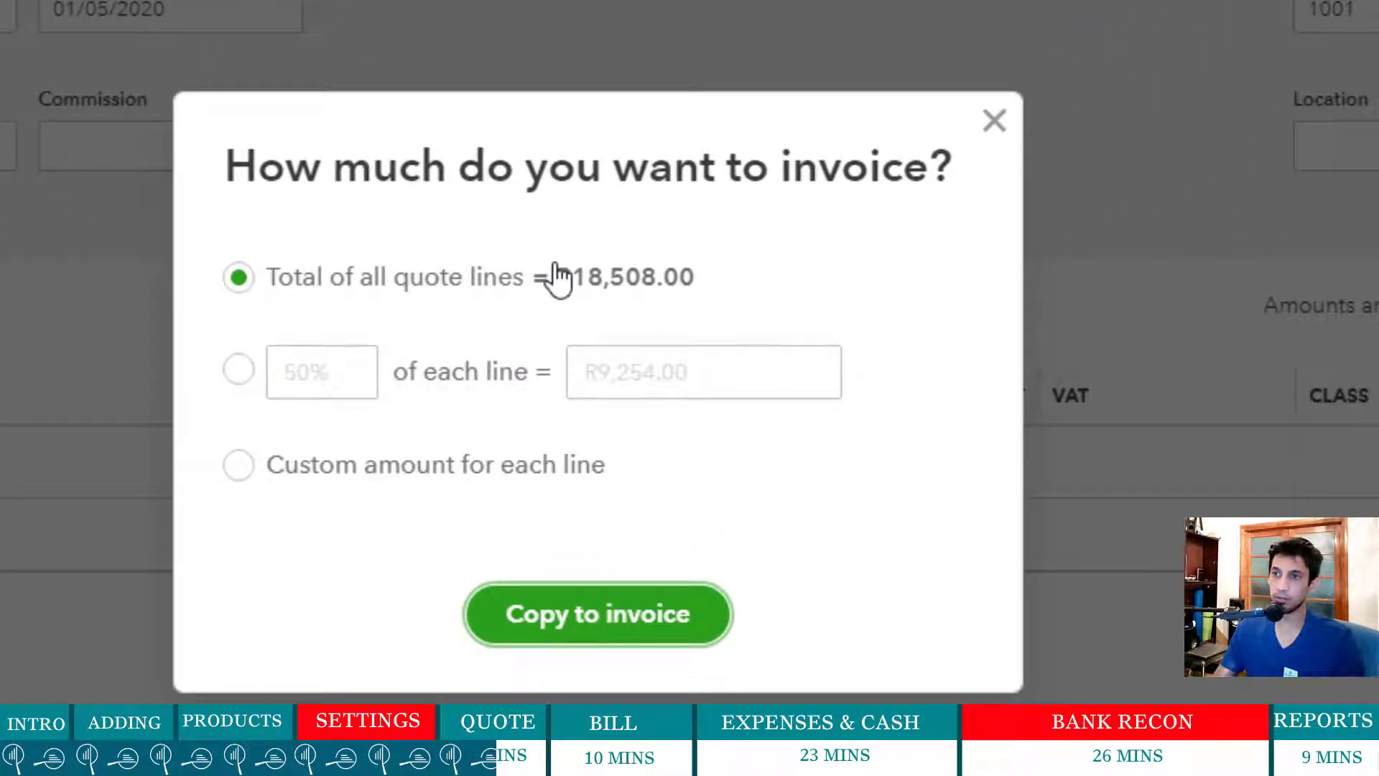
{"action": "left_click", "coordinate": [239, 370]}
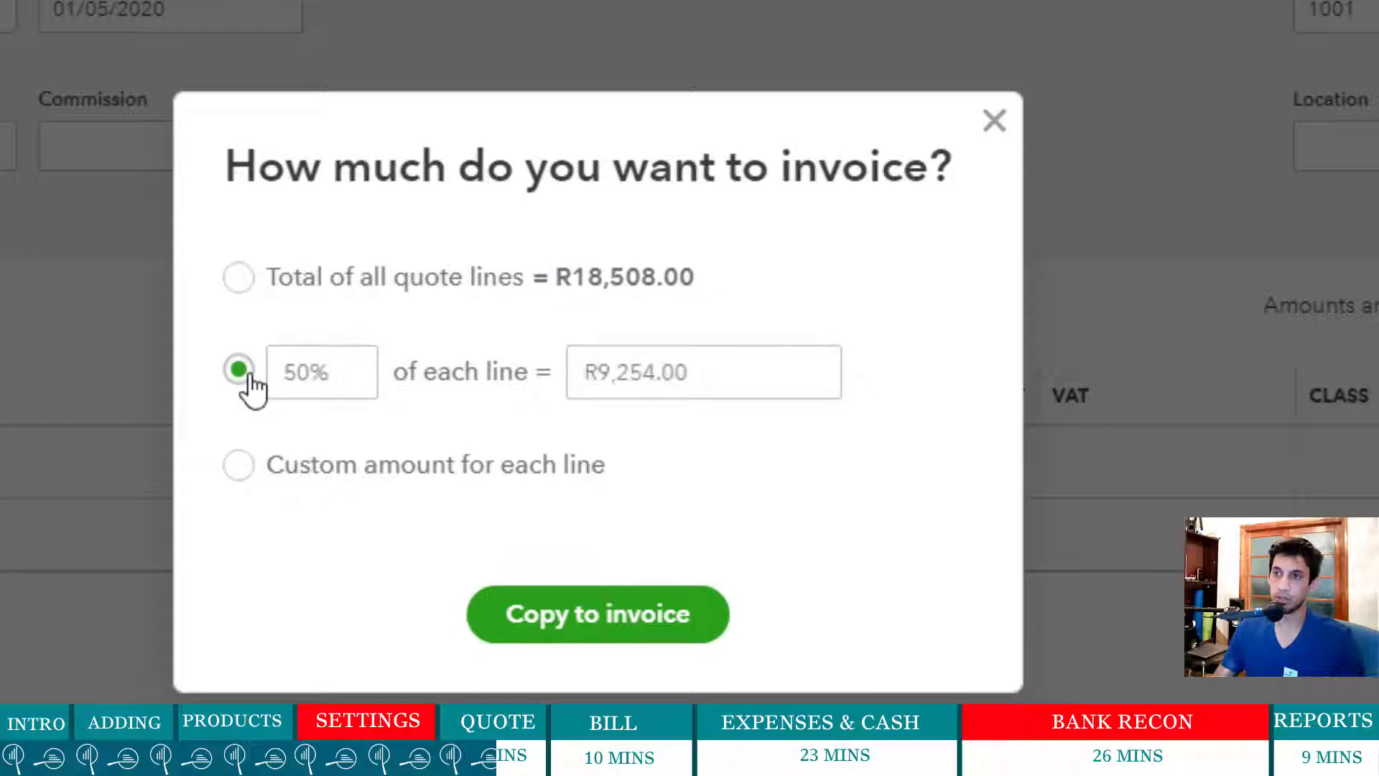
{"action": "right_click", "coordinate": [249, 373]}
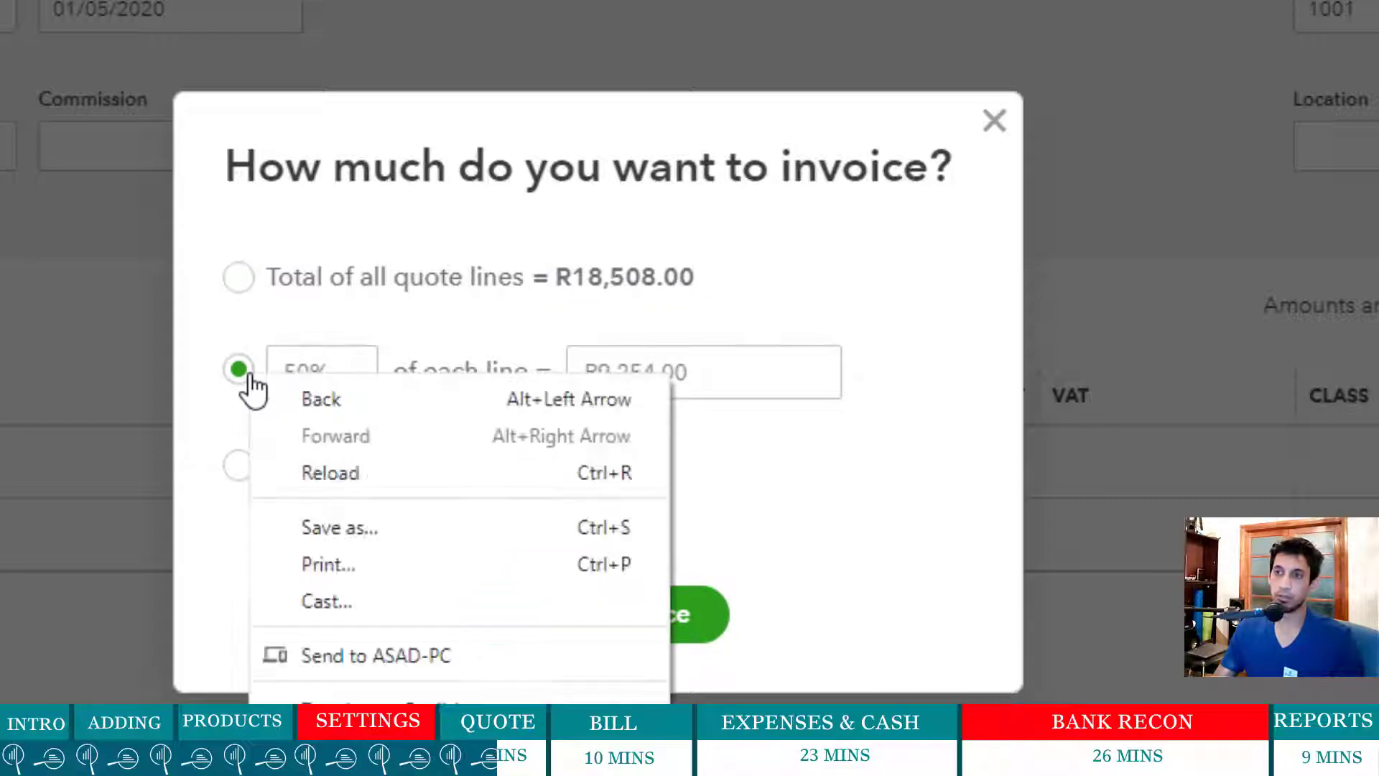
{"action": "left_click", "coordinate": [480, 317]}
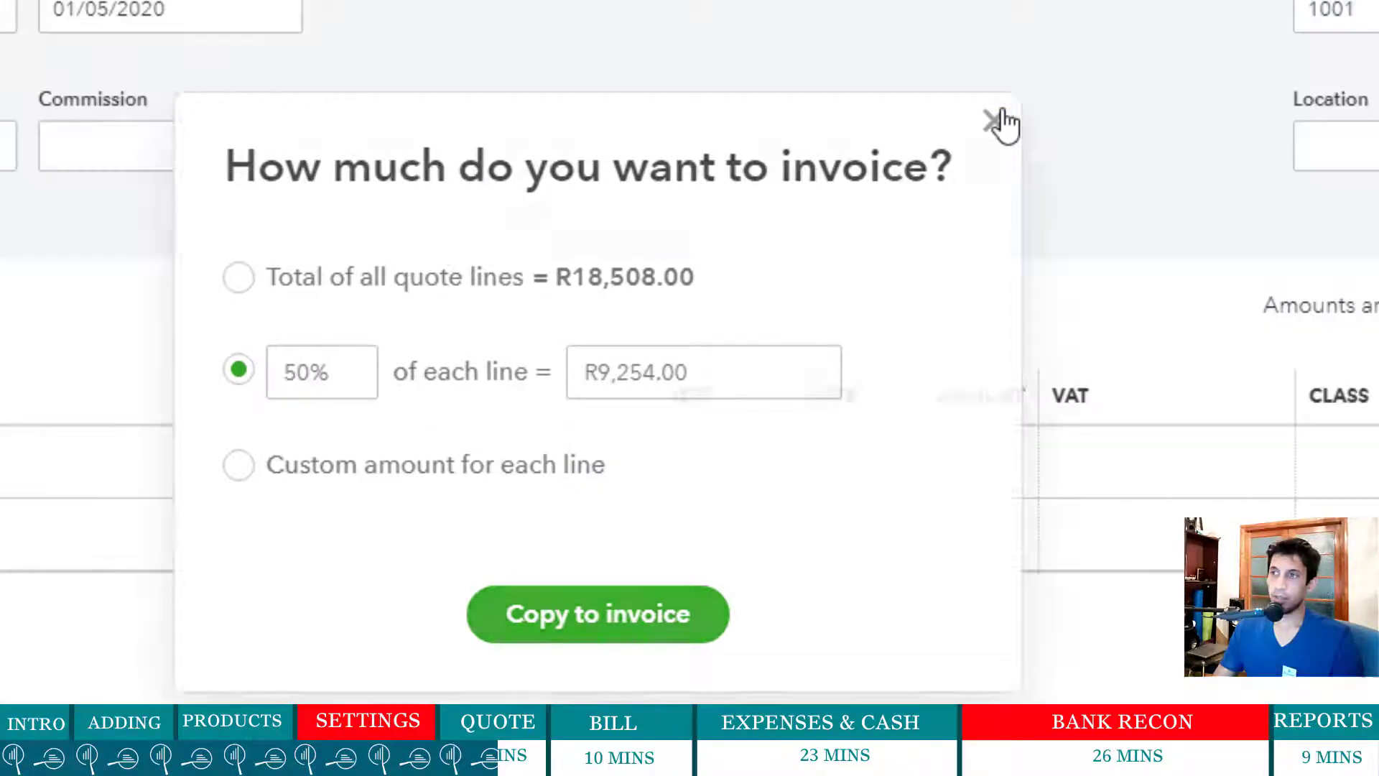
{"action": "left_click", "coordinate": [999, 119]}
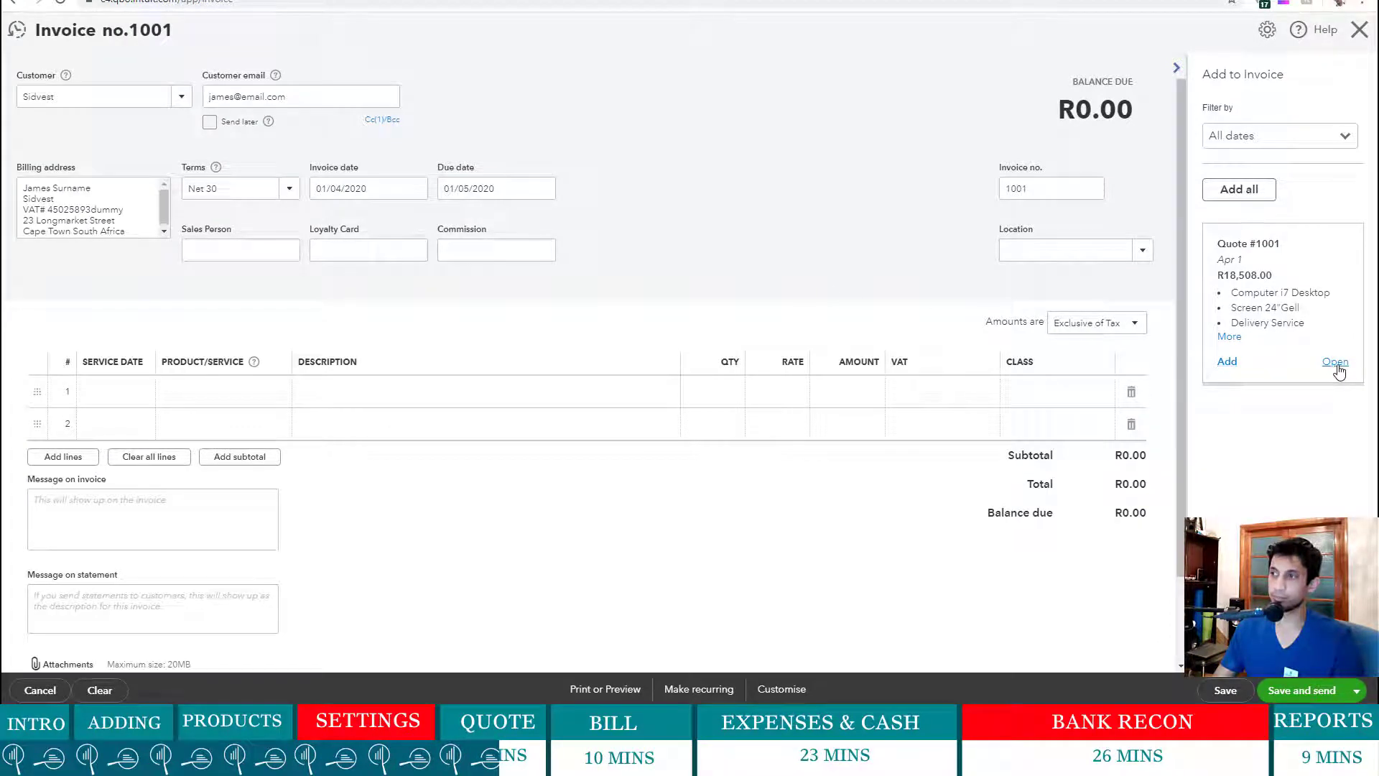
- Reopen quote 1001 and save it with line quantities 50, 50 and 60, totalling R925,480.00
{"action": "left_click", "coordinate": [1336, 365]}
{"action": "left_click", "coordinate": [766, 385]}
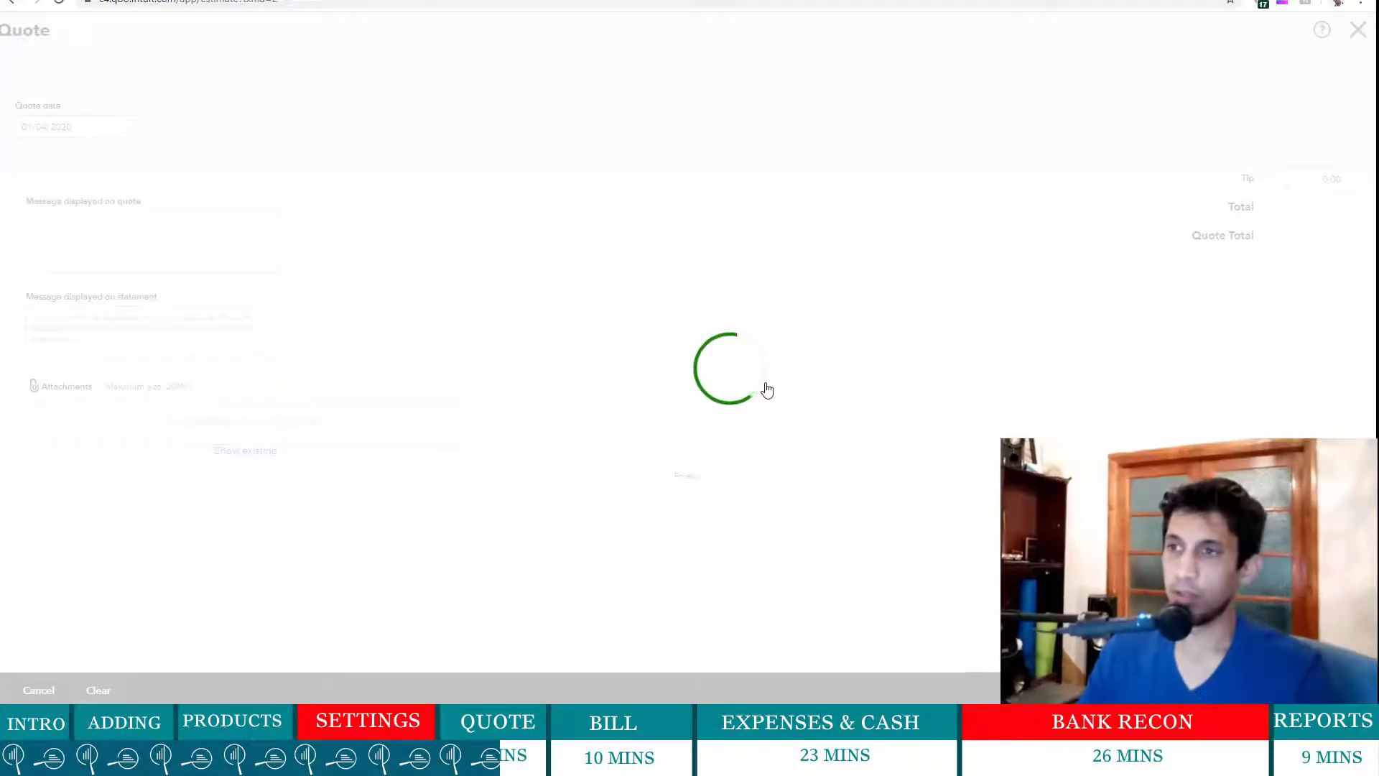
{"action": "left_click", "coordinate": [1033, 404]}
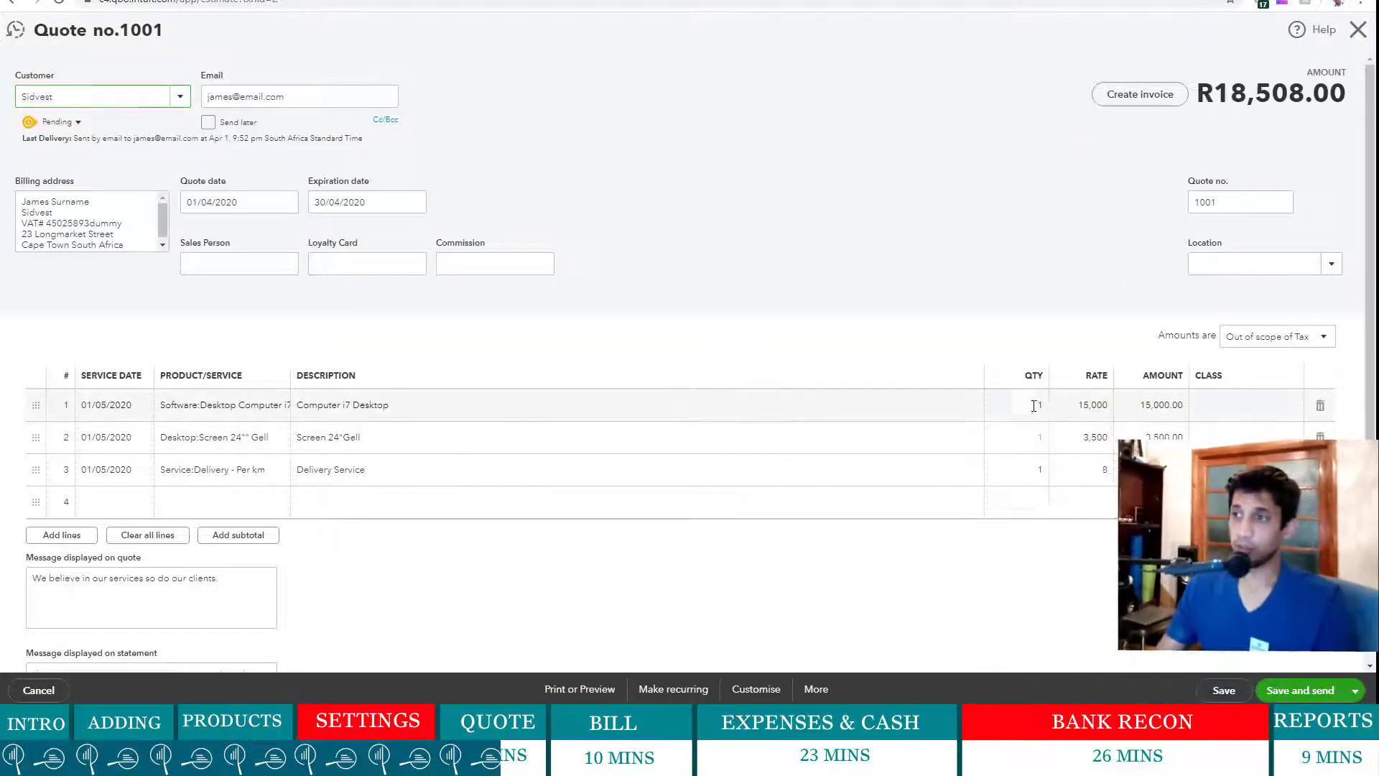
{"action": "type", "text": "50"}
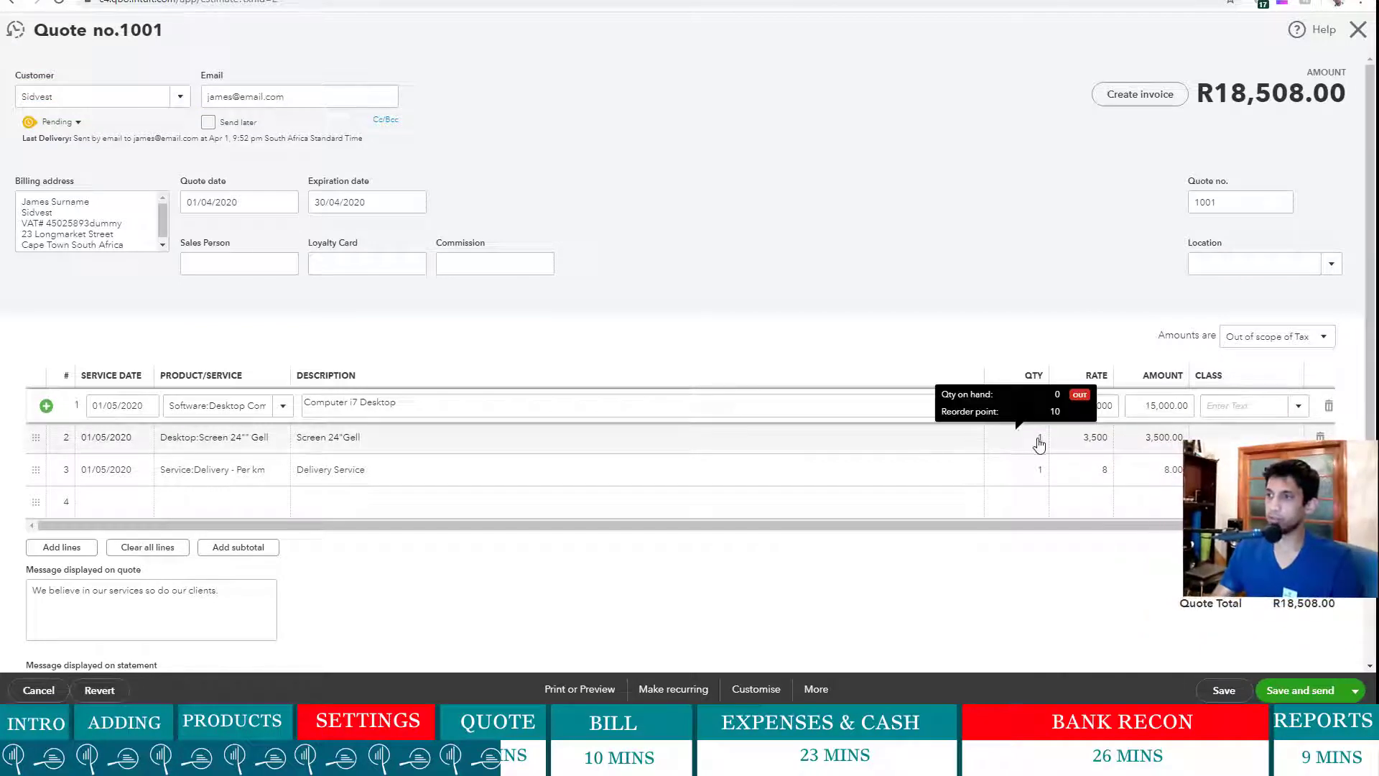
{"action": "left_click", "coordinate": [1037, 439]}
{"action": "type", "text": "50"}
{"action": "left_click", "coordinate": [894, 525]}
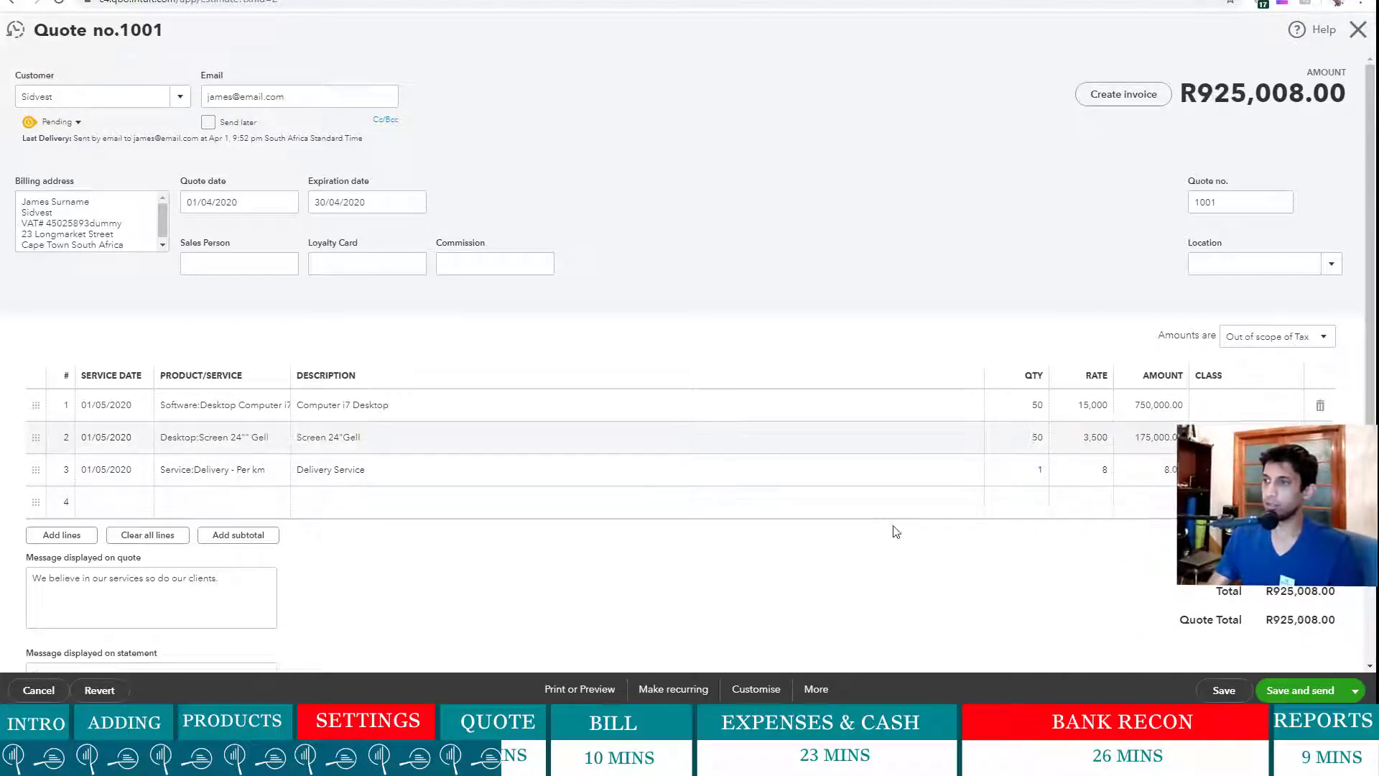
{"action": "left_click", "coordinate": [1035, 469]}
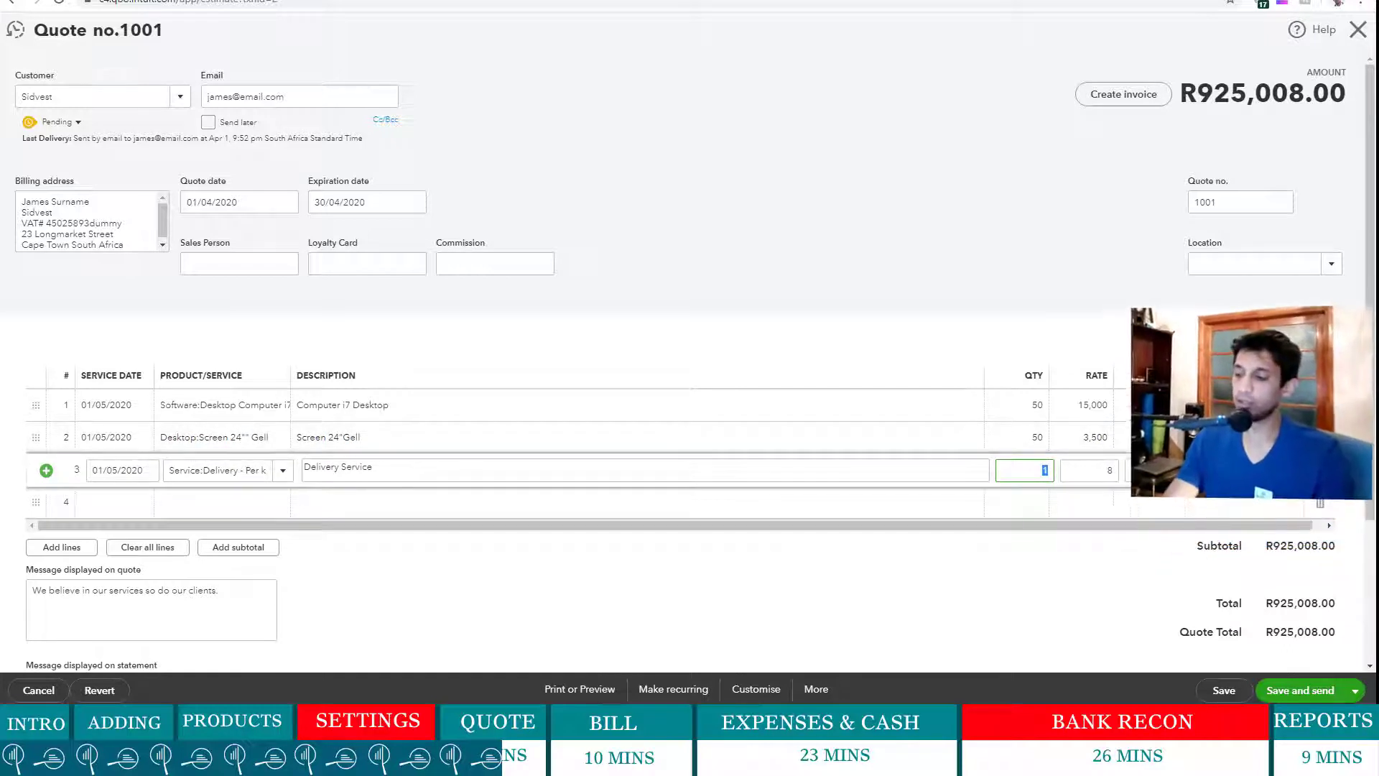
{"action": "type", "text": "60"}
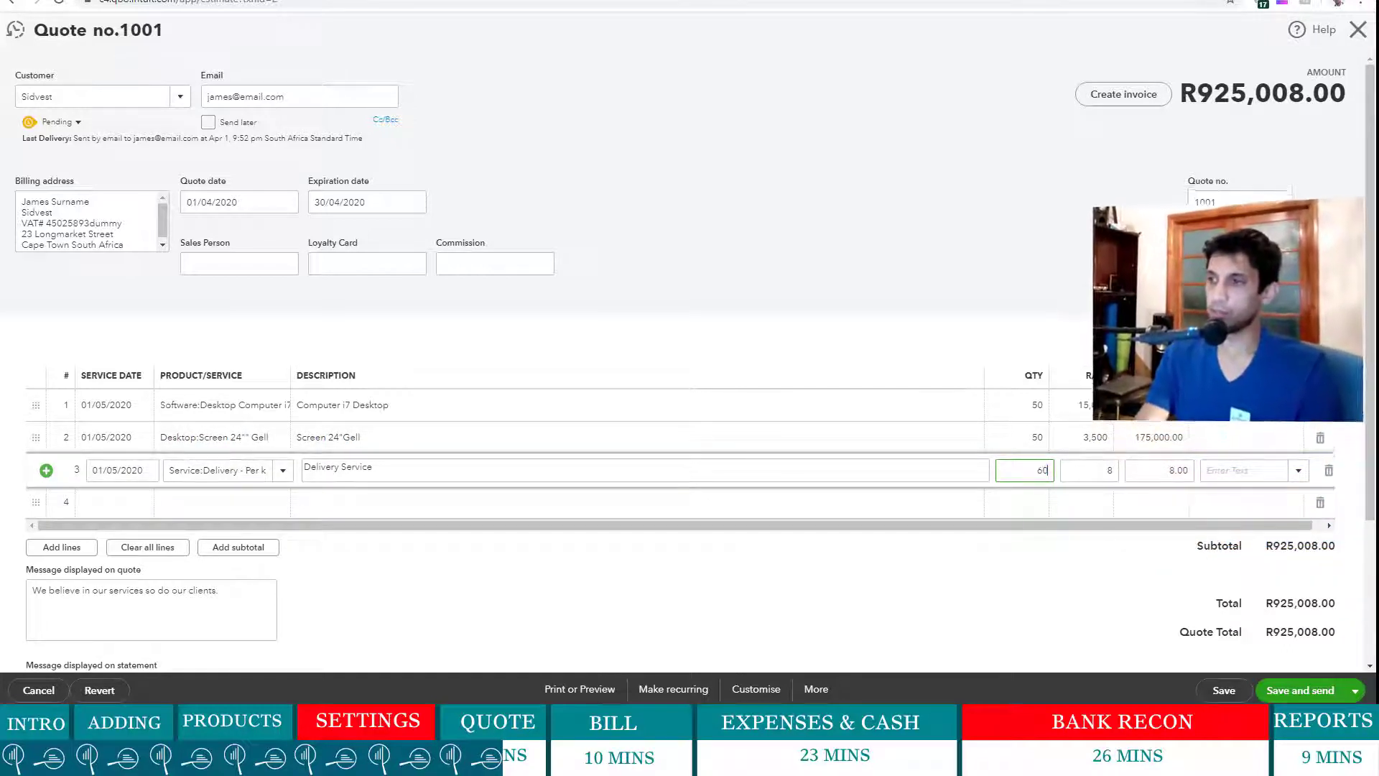
{"action": "left_click", "coordinate": [976, 642]}
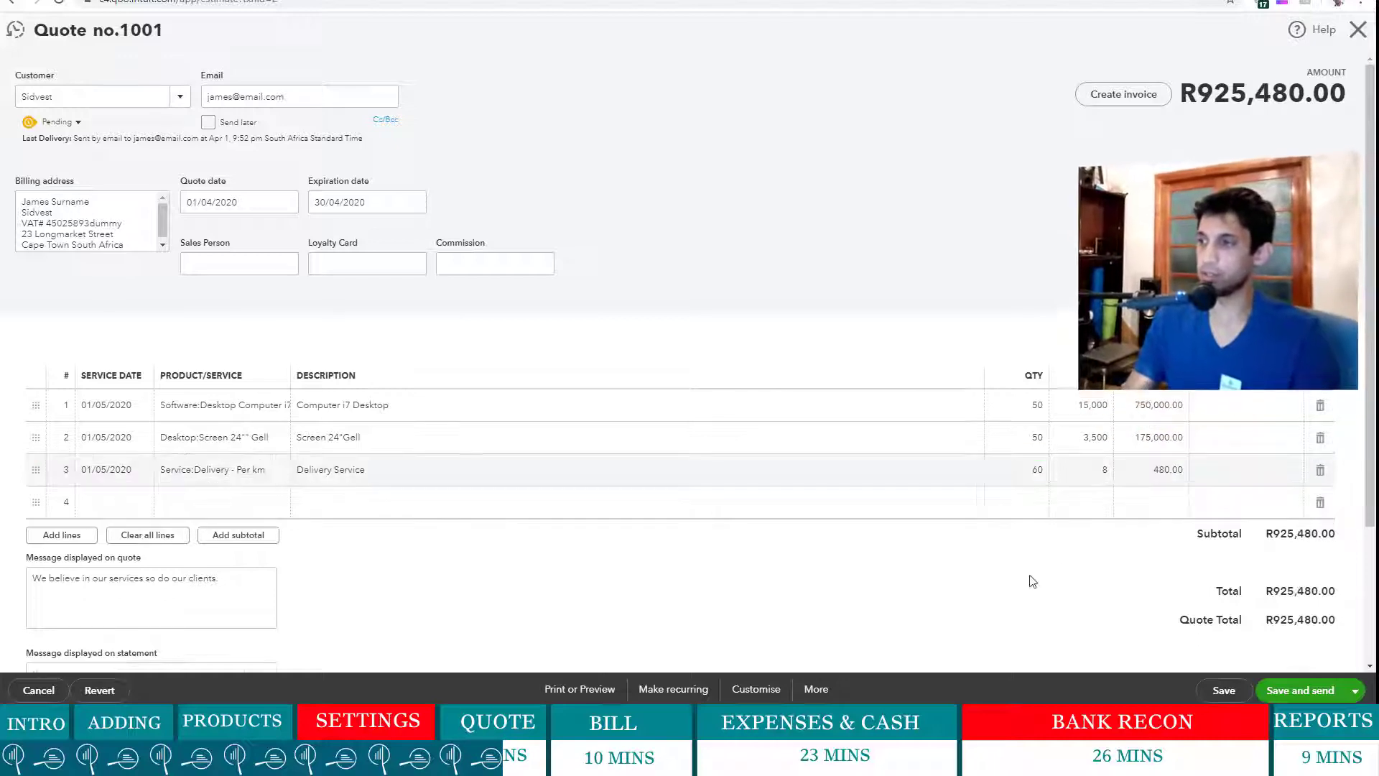
{"action": "left_click", "coordinate": [1223, 690]}
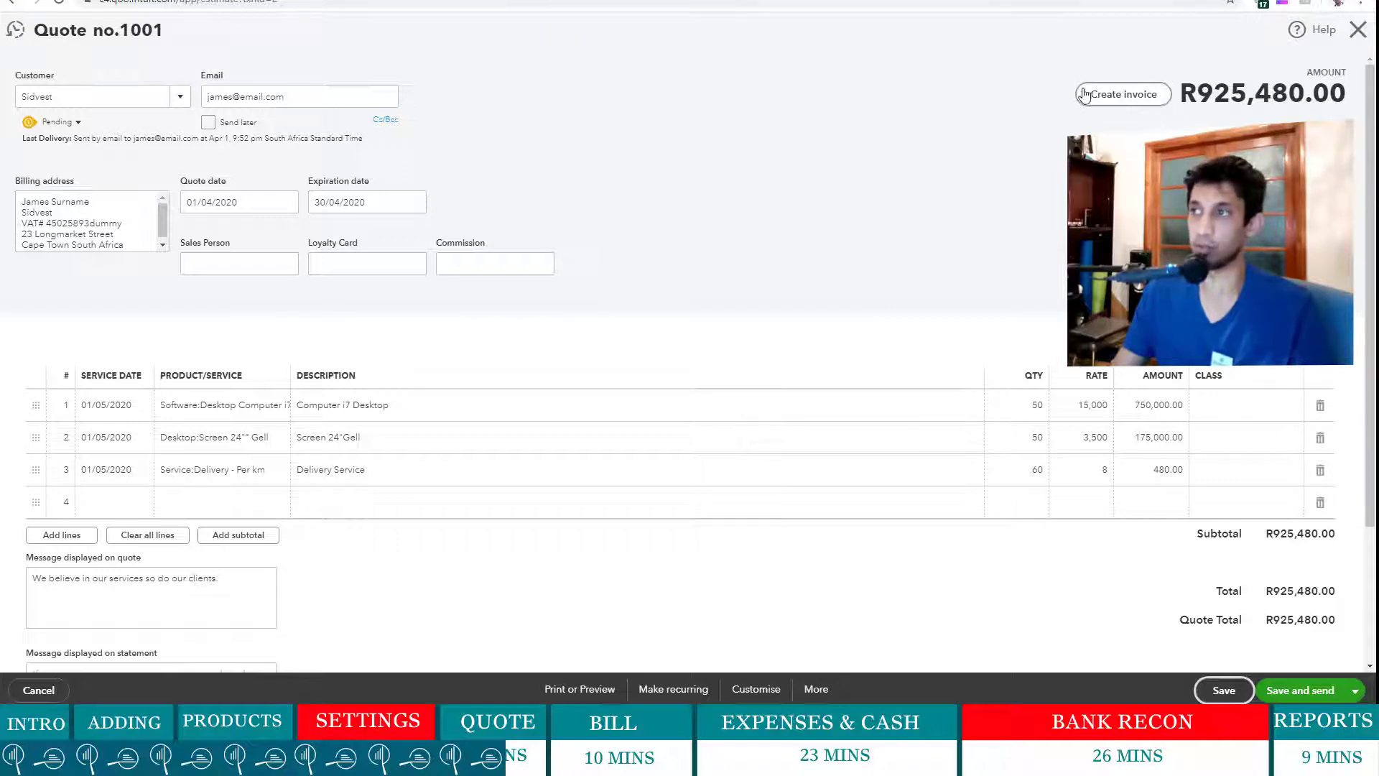
- Convert quote 1001 into an invoice covering the total of all three quote lines
{"action": "left_click", "coordinate": [1127, 101]}
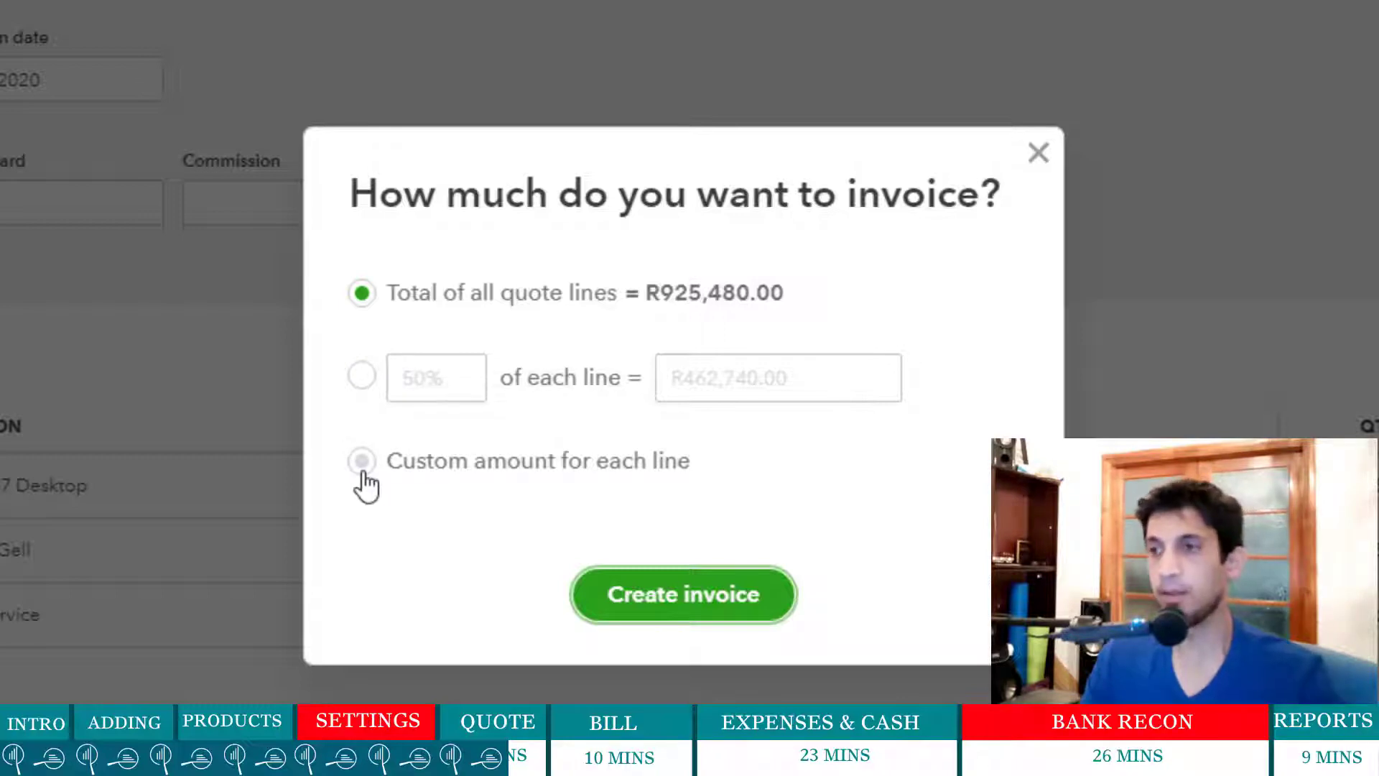
{"action": "left_click", "coordinate": [688, 603]}
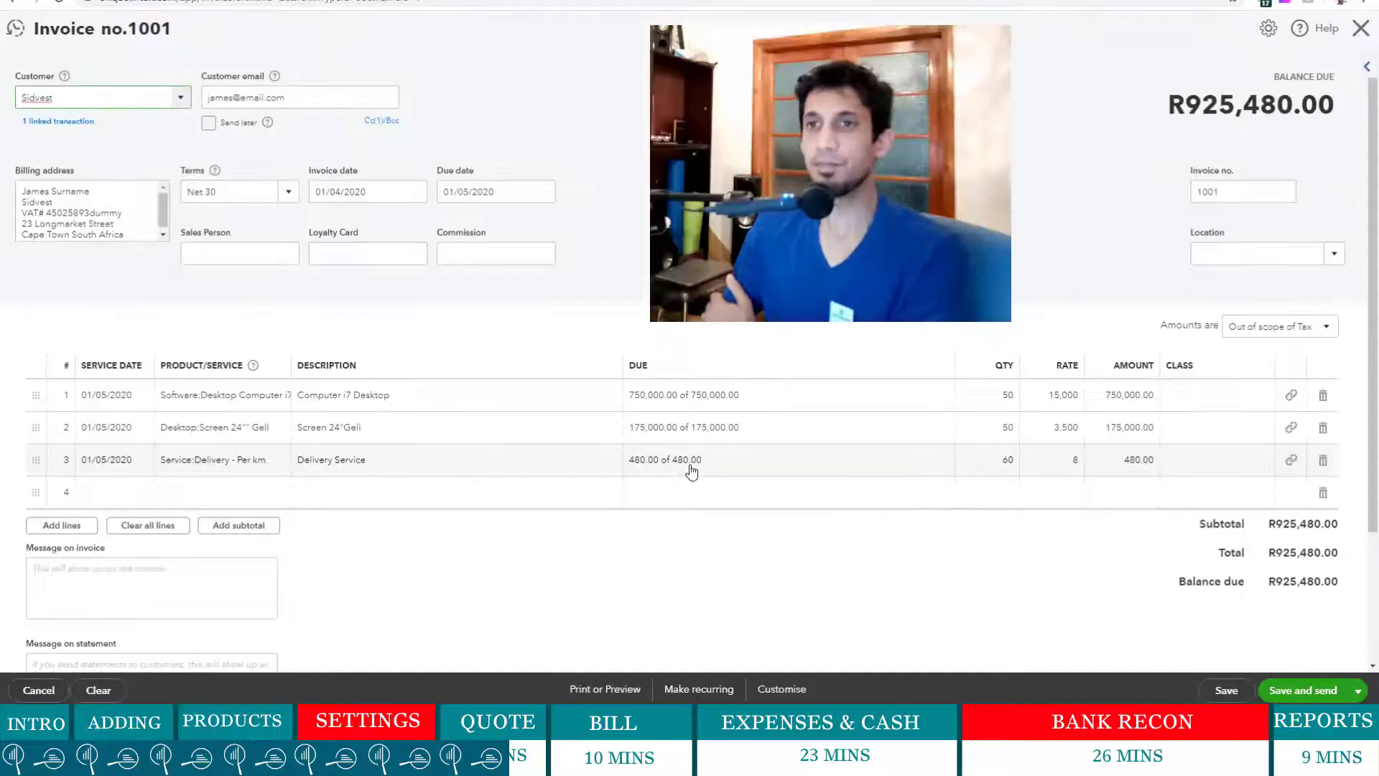
- Fill in the invoice's sales person, loyalty card number and a 6% commission
{"action": "left_click", "coordinate": [221, 259]}
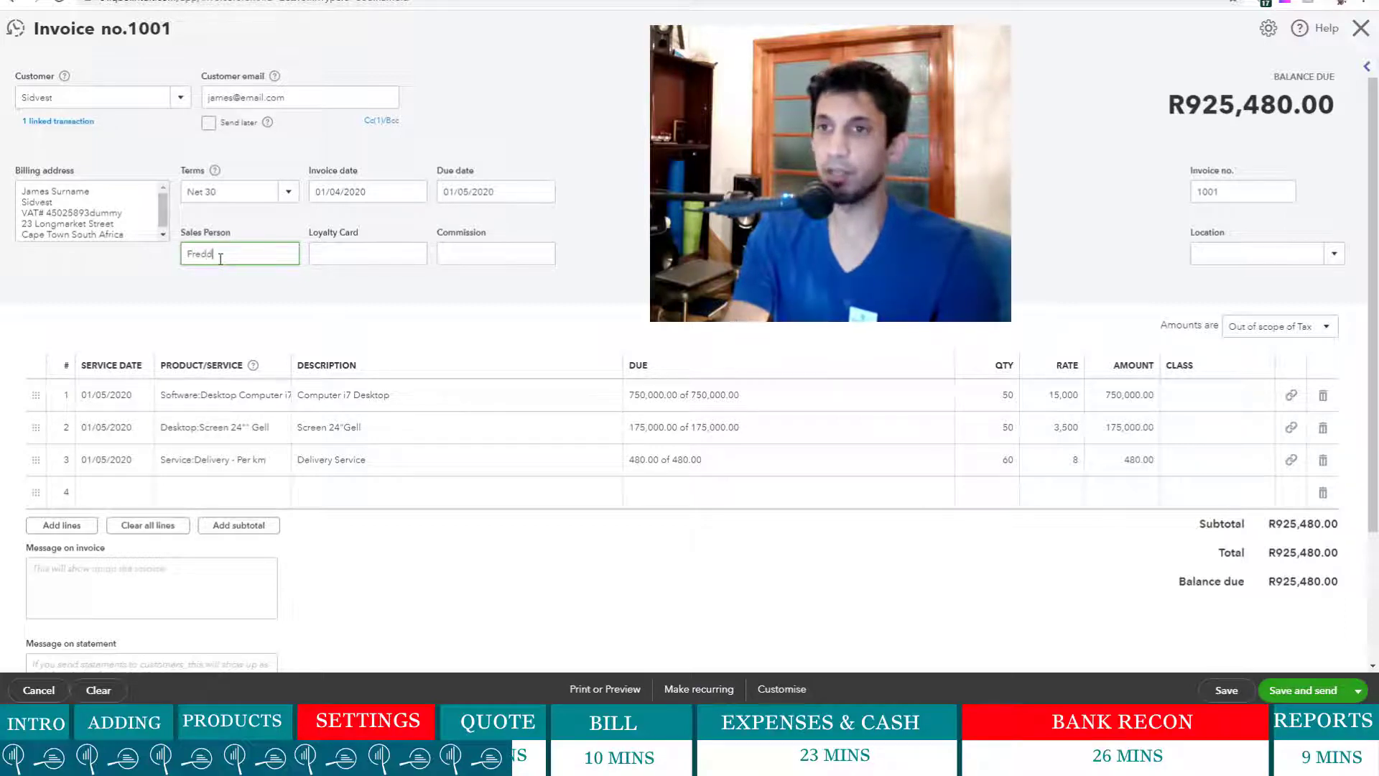
{"action": "type", "text": "y"}
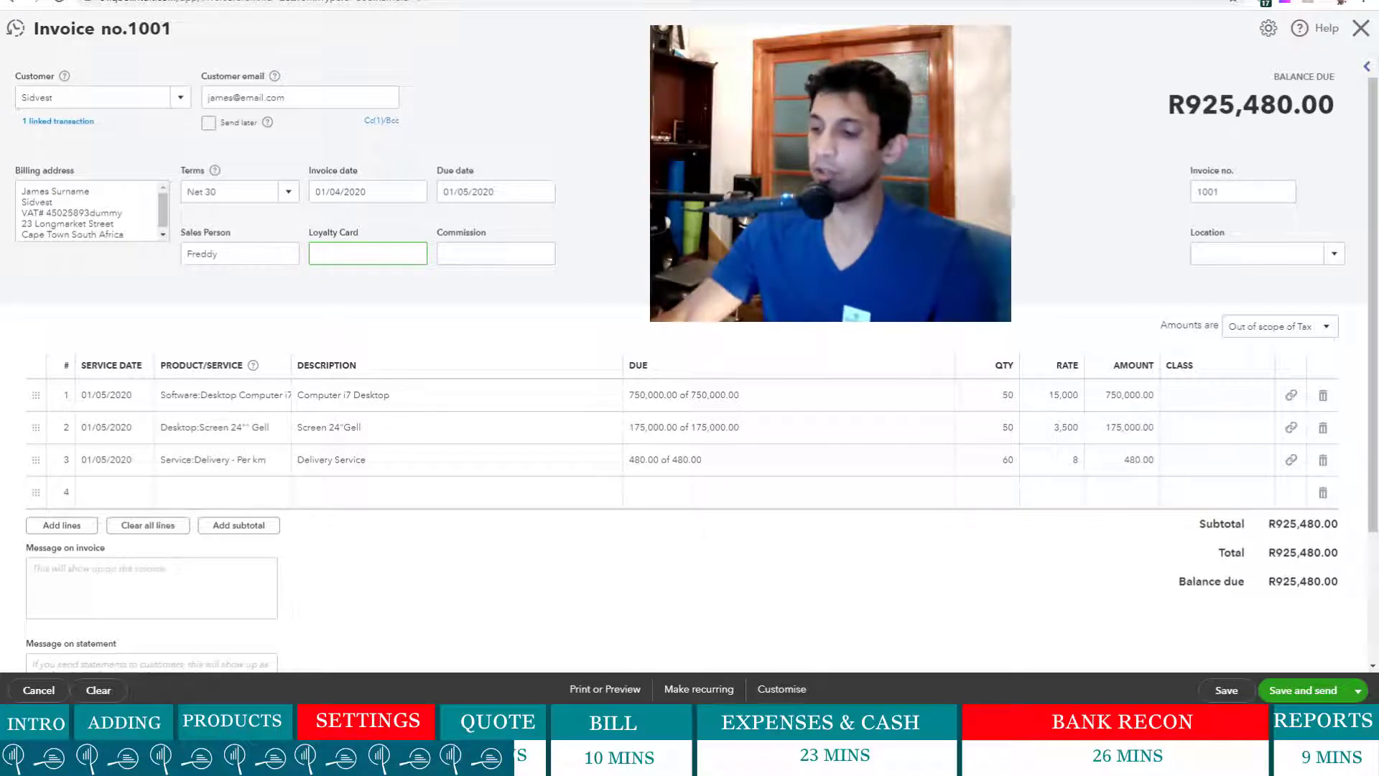
{"action": "type", "text": "5241"}
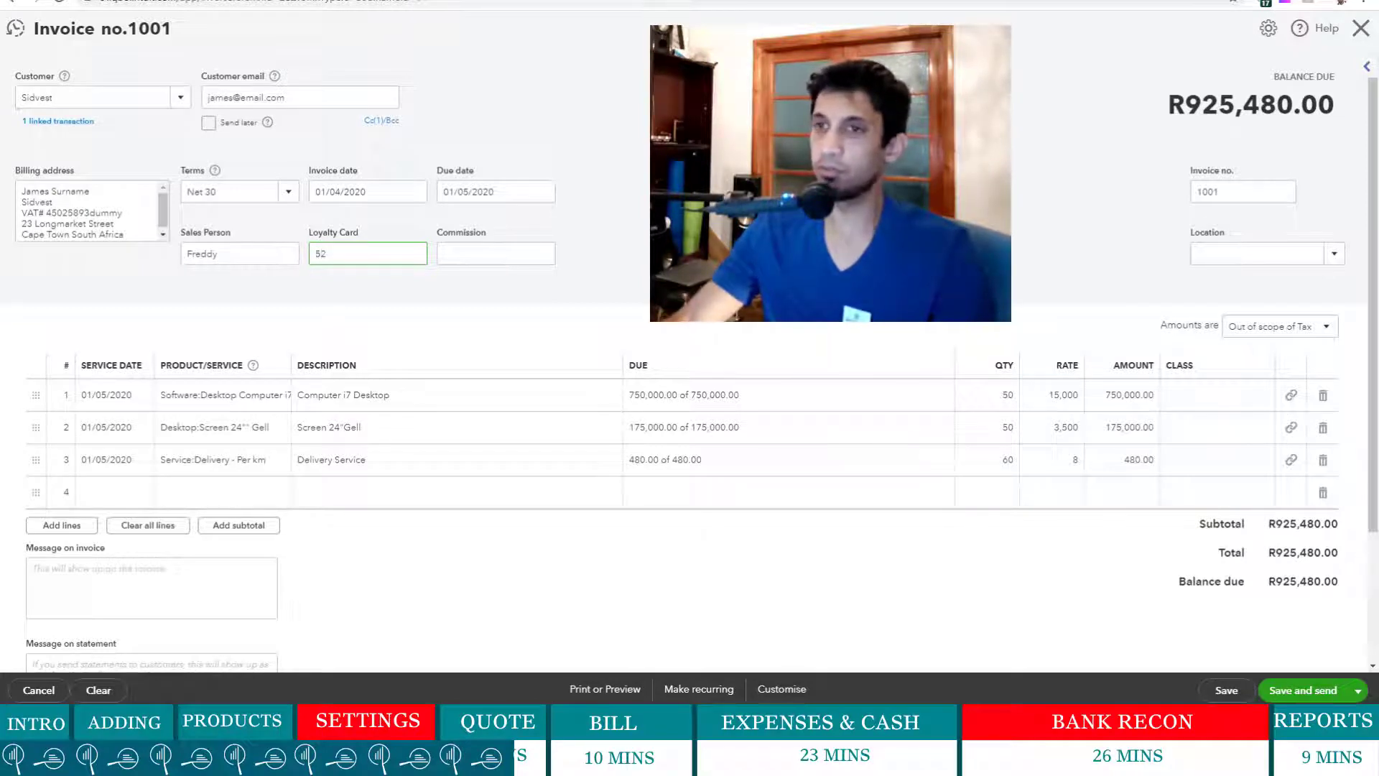
{"action": "left_click", "coordinate": [455, 257]}
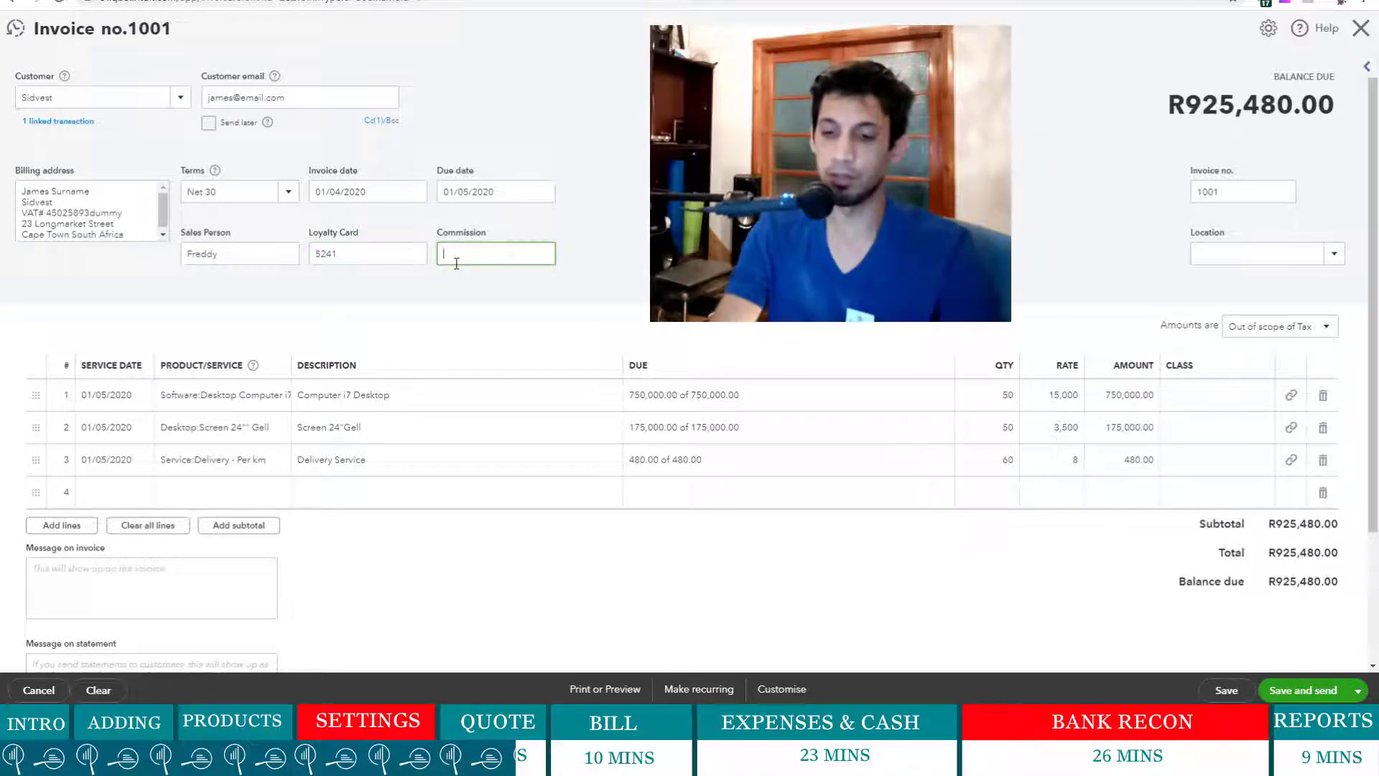
{"action": "type", "text": "6"}
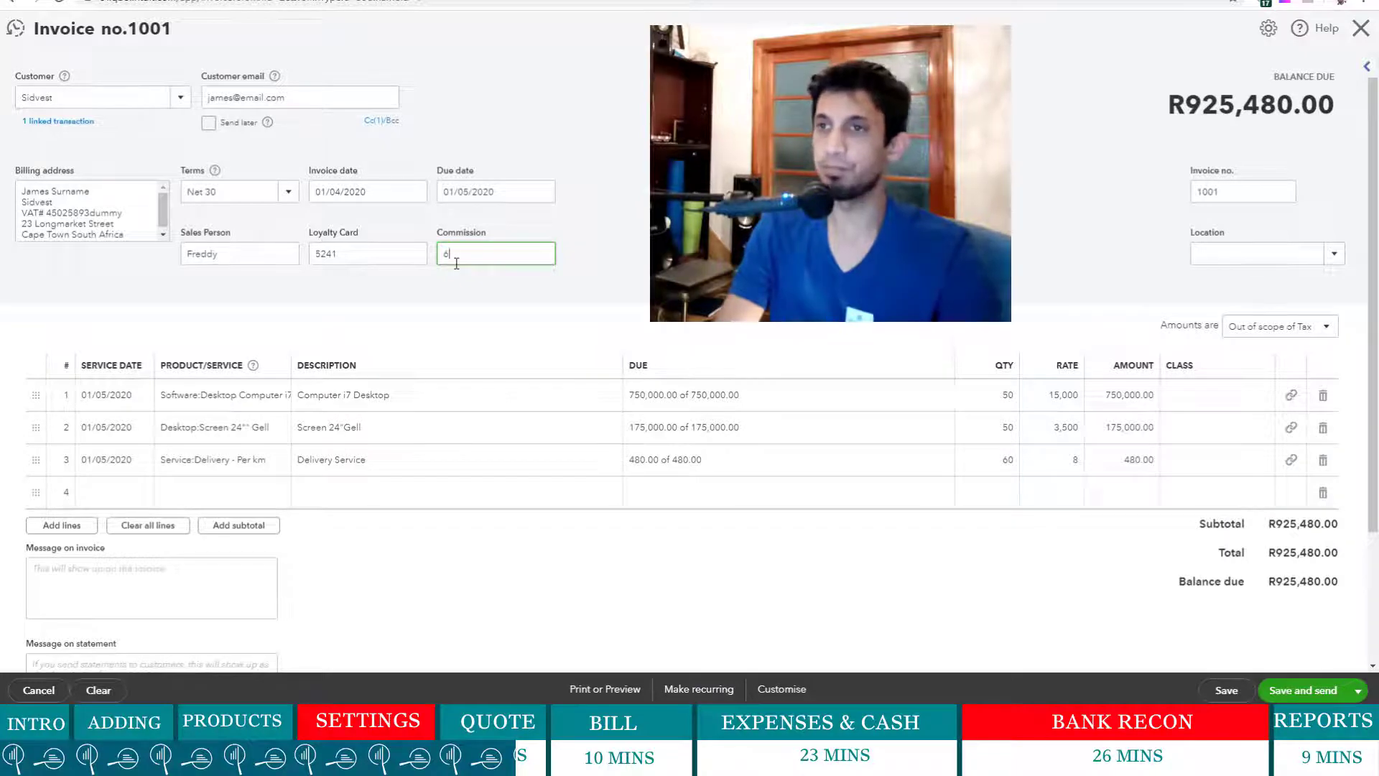
{"action": "type", "text": "%"}
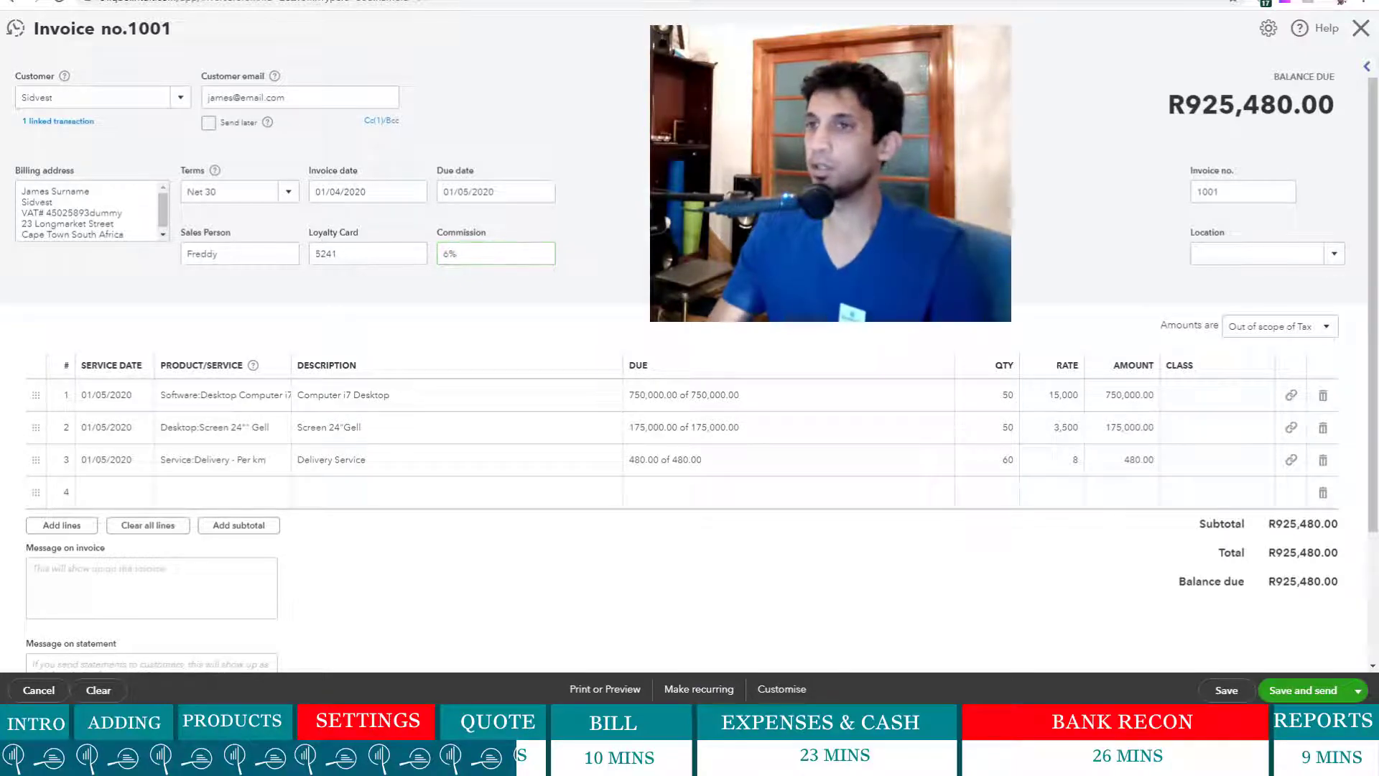
- Create a new location named Southern Suburbs and assign it to the invoice
{"action": "left_click", "coordinate": [1335, 255]}
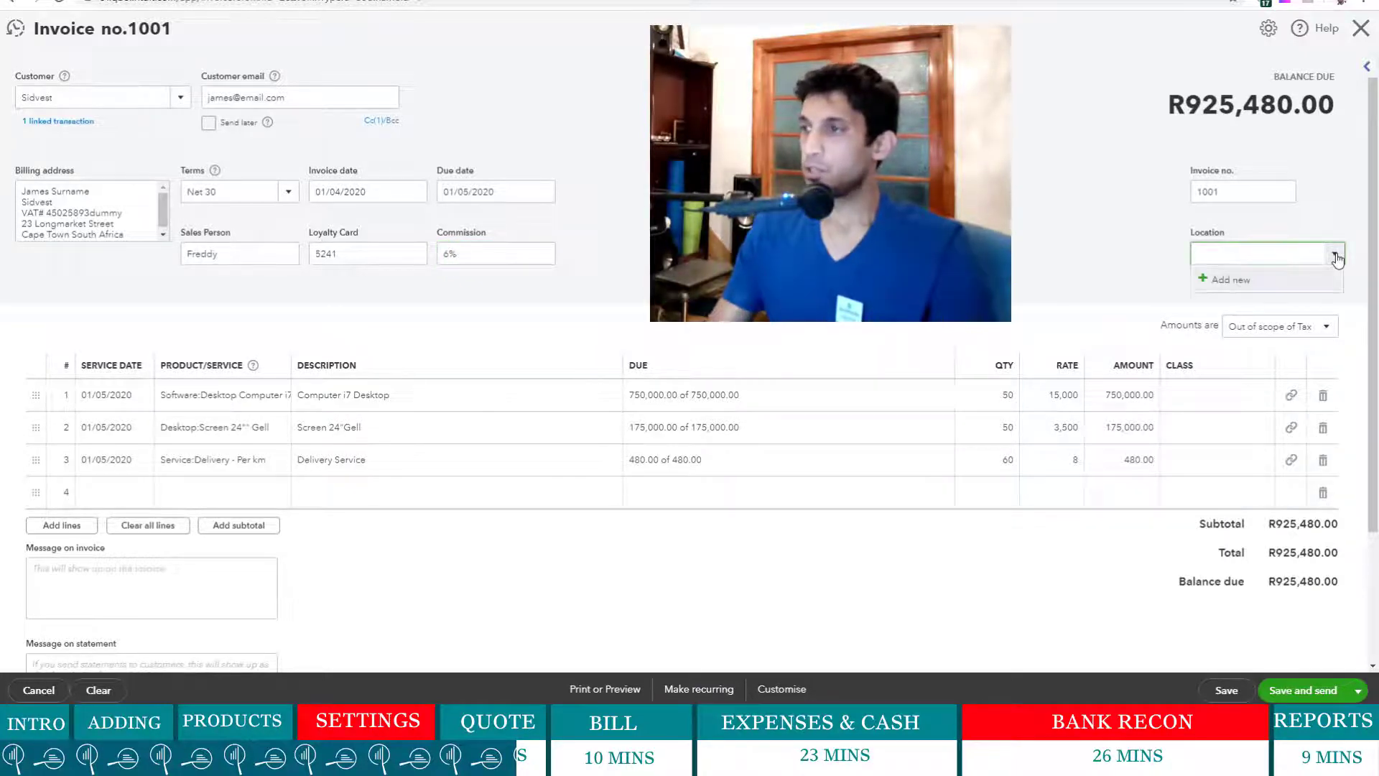
{"action": "left_click", "coordinate": [1235, 282]}
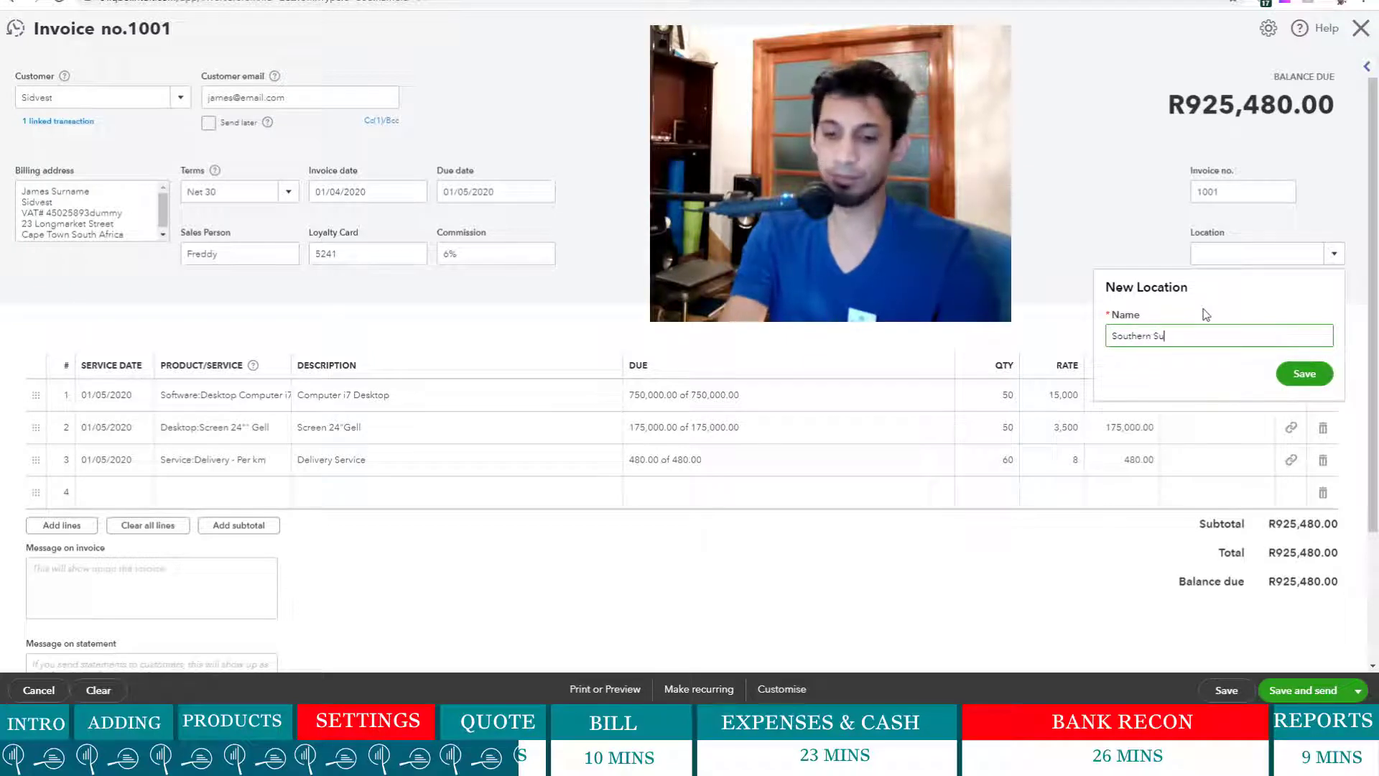
{"action": "type", "text": "Southern Suburb"}
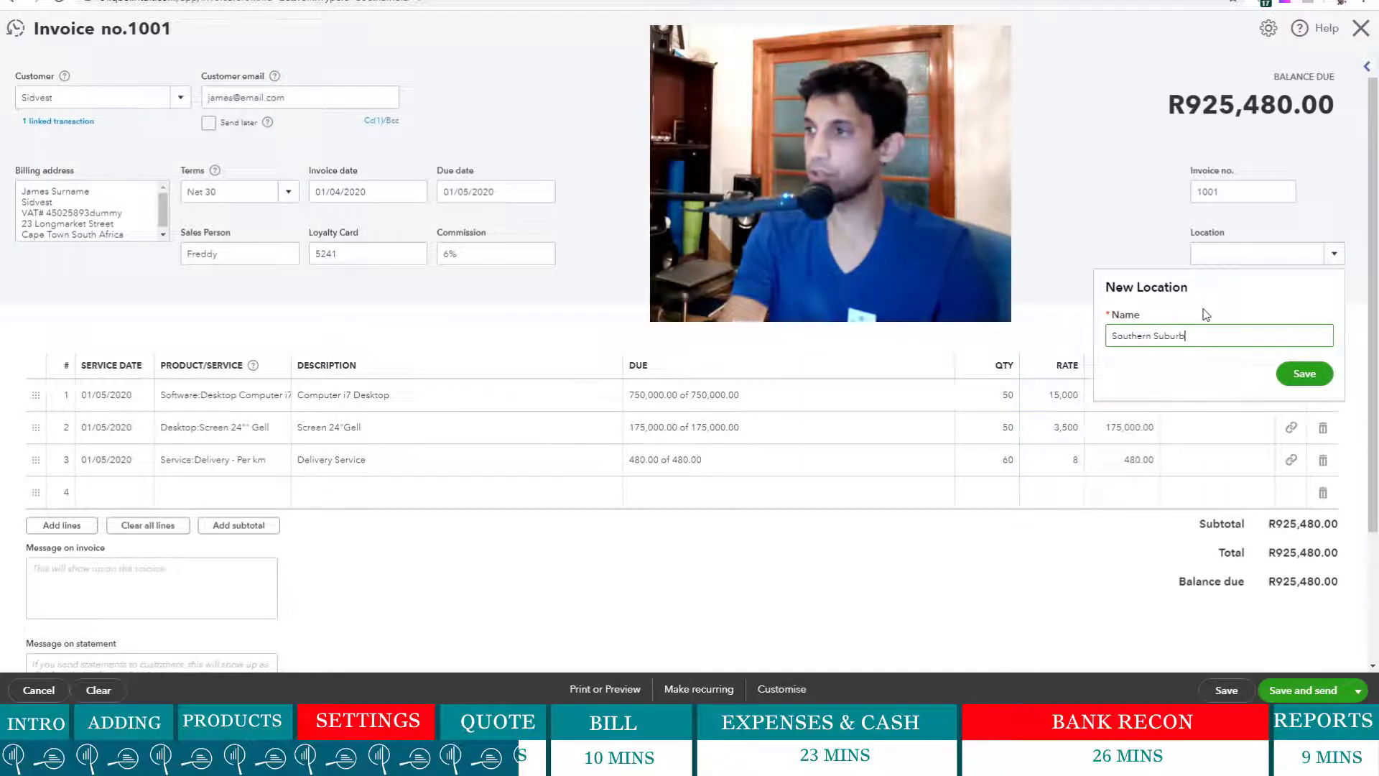
{"action": "type", "text": "s"}
{"action": "left_click", "coordinate": [1302, 374]}
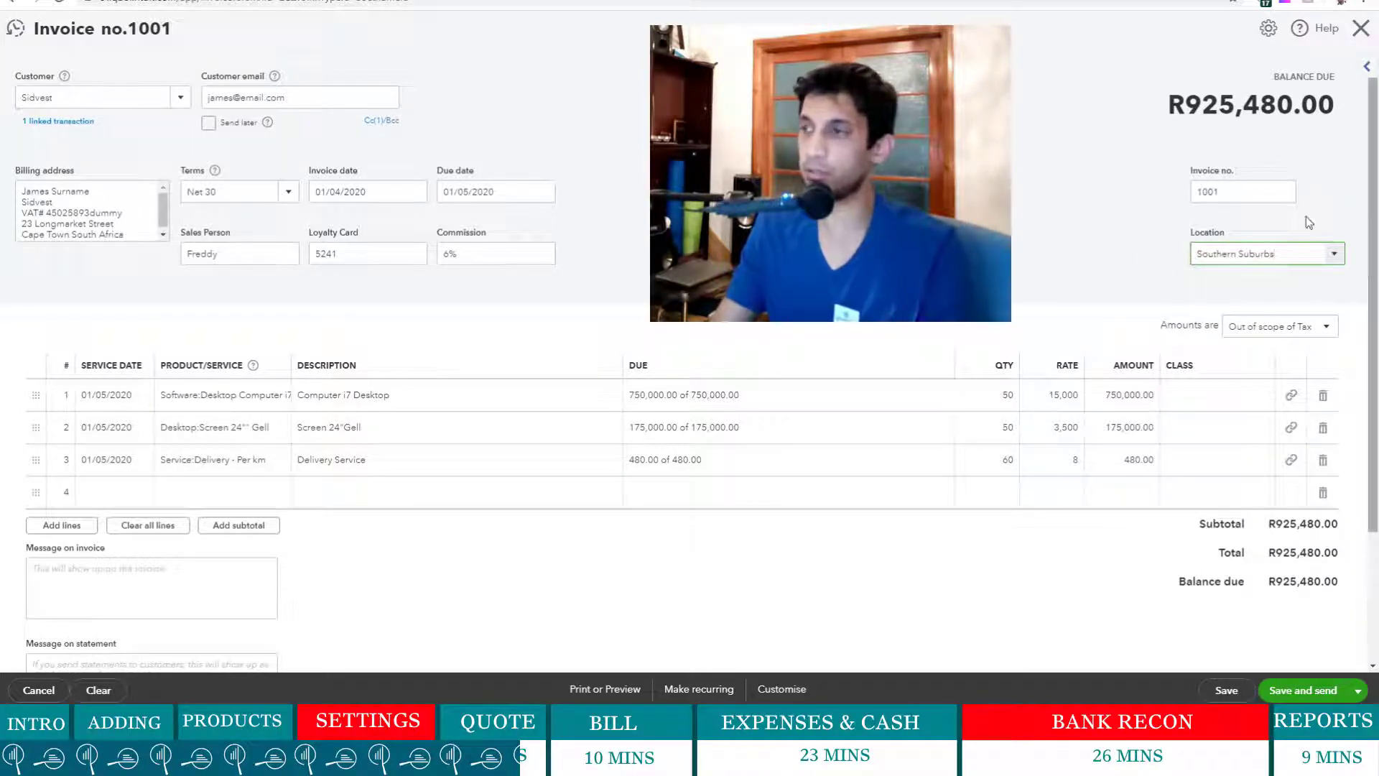
{"action": "scroll", "coordinate": [1008, 415], "scroll_direction": "down", "scroll_amount": 2}
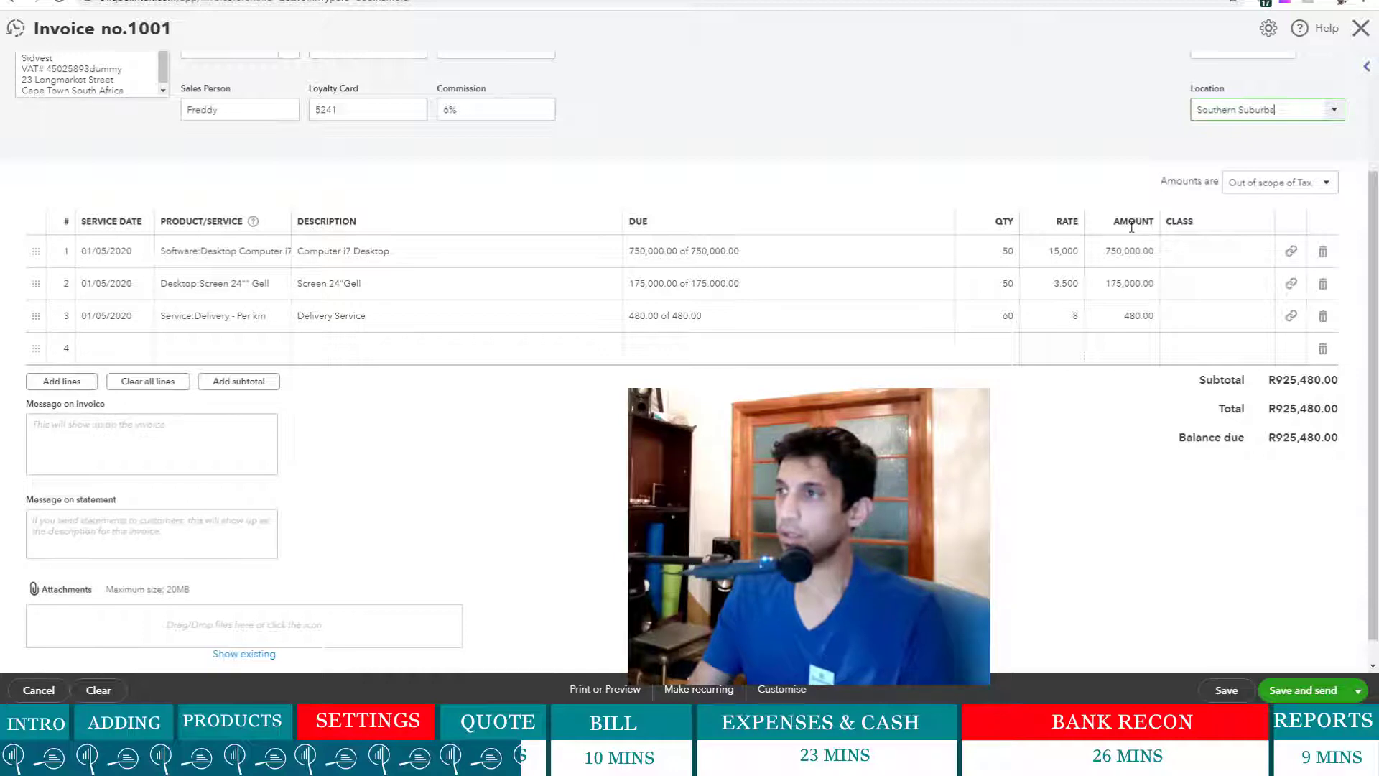
- Make invoice amounts exclusive of tax and apply Standard 15% VAT to the first line
{"action": "left_click", "coordinate": [1326, 182]}
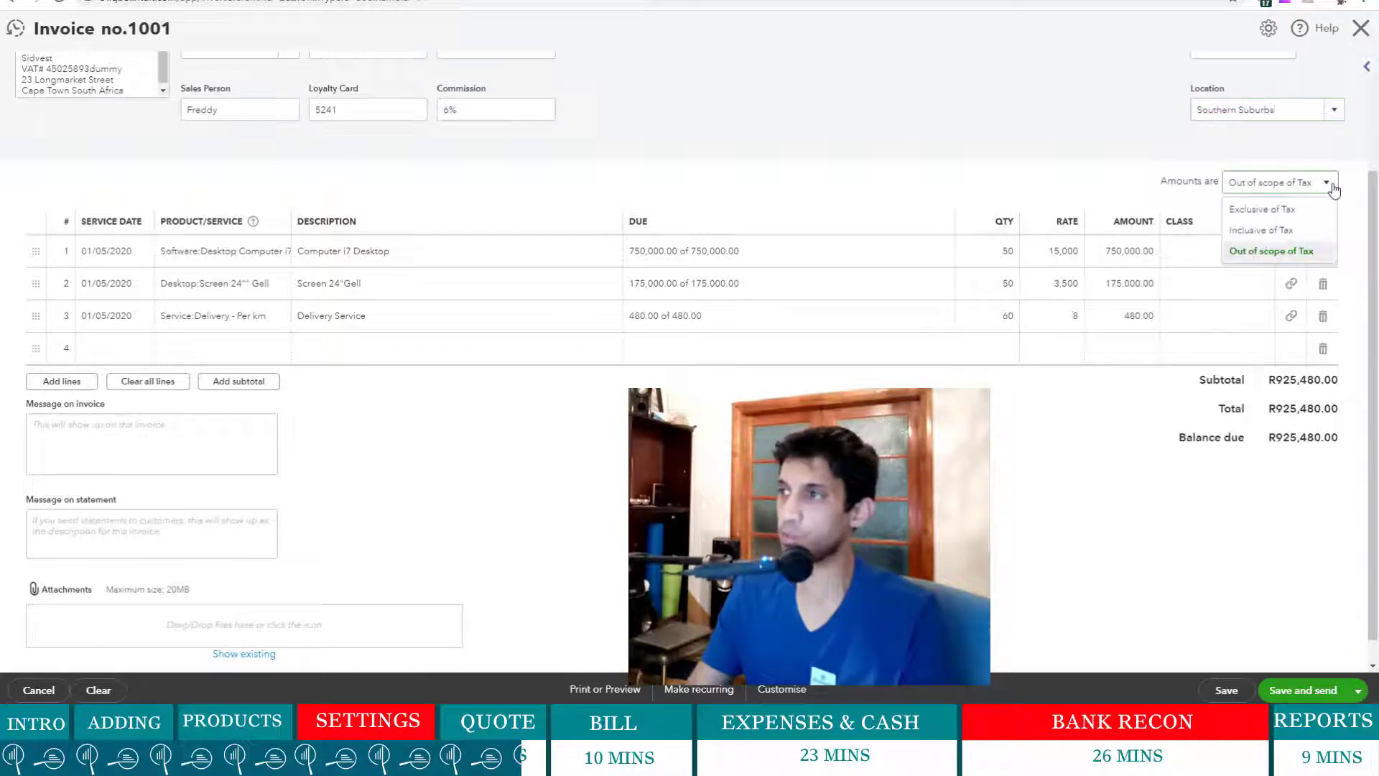
{"action": "left_click", "coordinate": [1291, 210]}
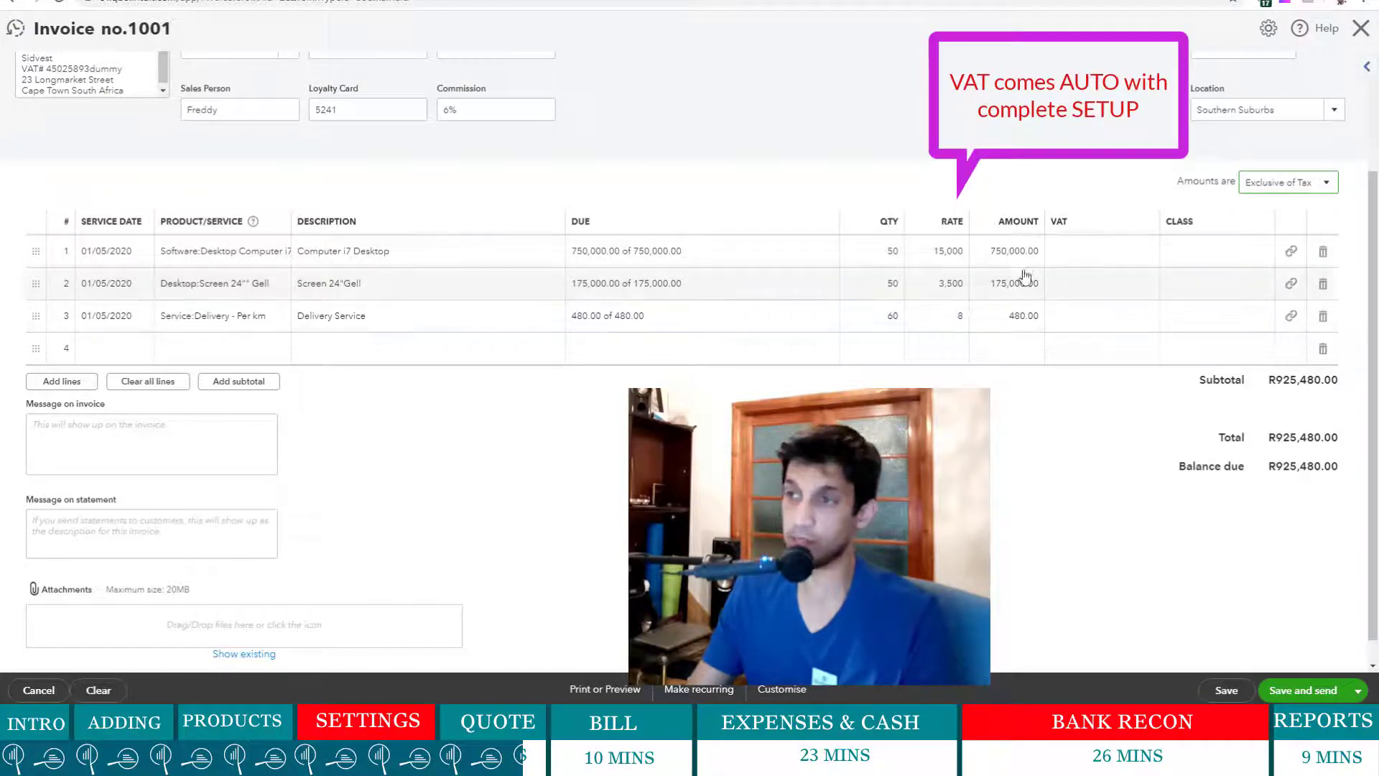
{"action": "left_click", "coordinate": [1086, 256]}
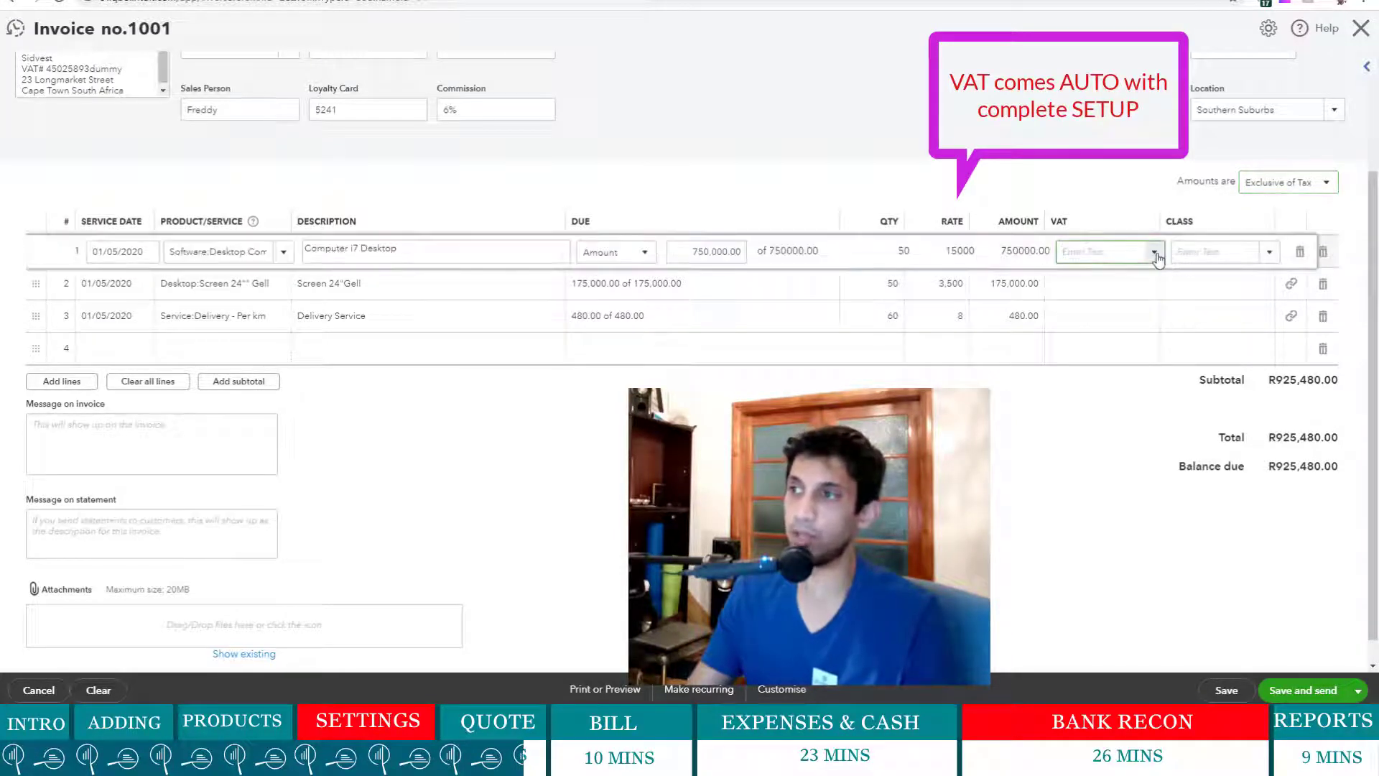
{"action": "left_click", "coordinate": [1153, 251]}
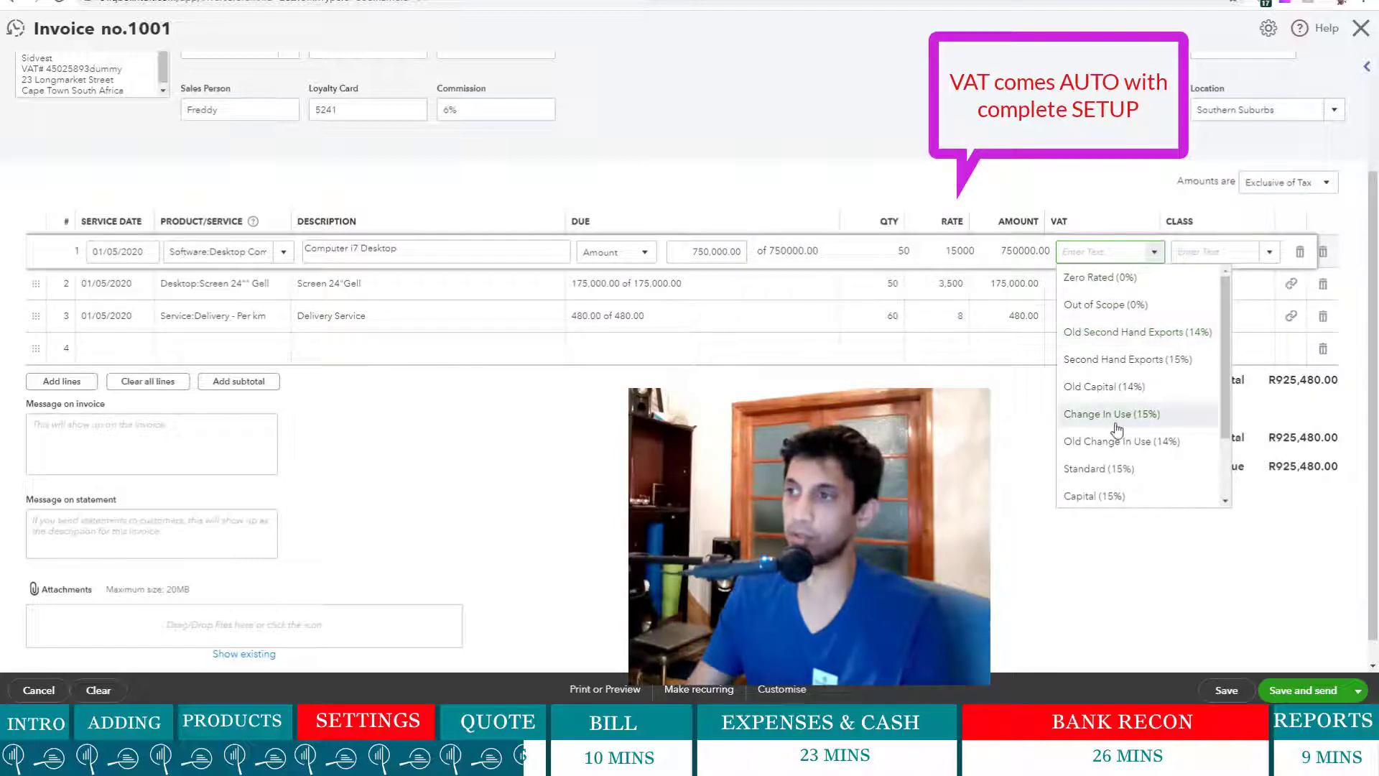
{"action": "left_click", "coordinate": [1099, 468]}
- Apply Standard 15% VAT to the screen and delivery lines, bringing the total to R1,064,302.00
{"action": "left_click", "coordinate": [1142, 286]}
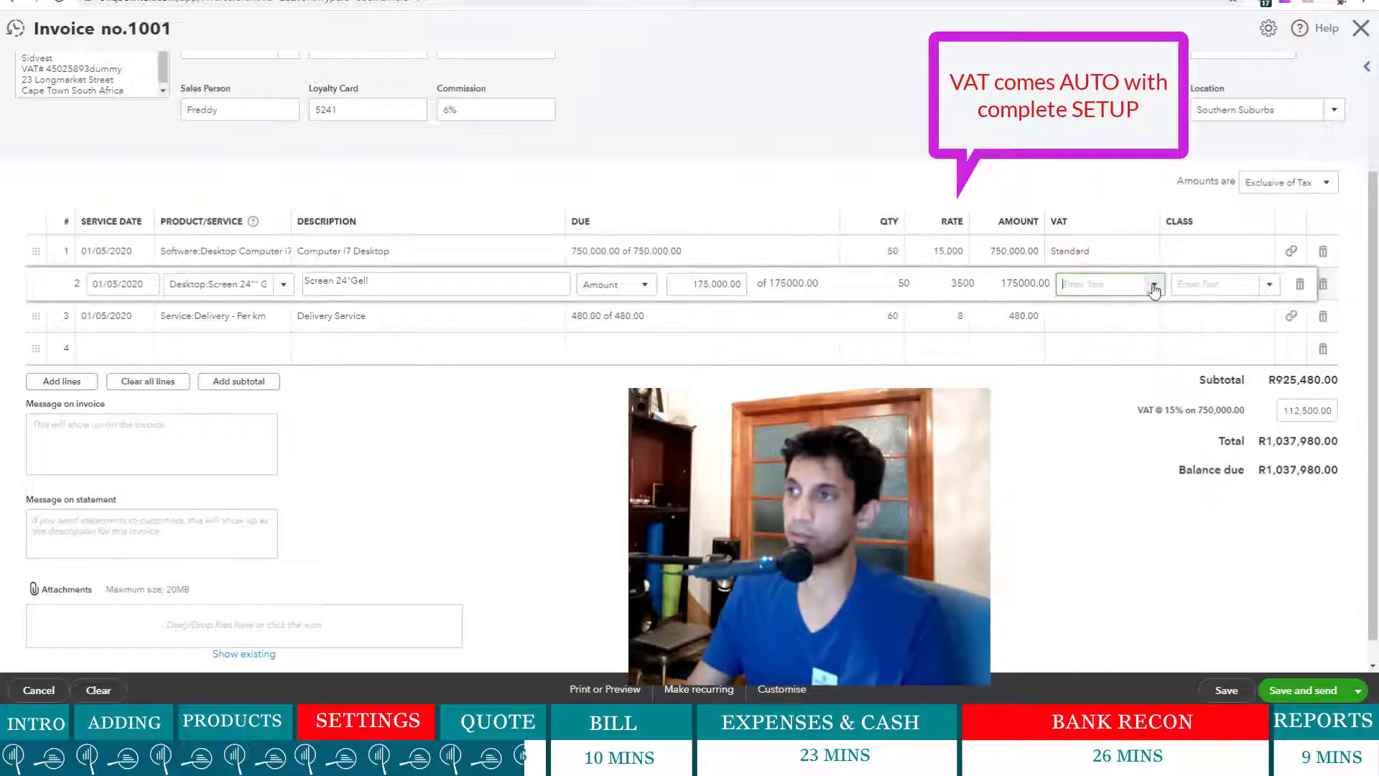
{"action": "left_click", "coordinate": [1153, 284]}
{"action": "left_click", "coordinate": [1115, 503]}
{"action": "left_click", "coordinate": [1142, 318]}
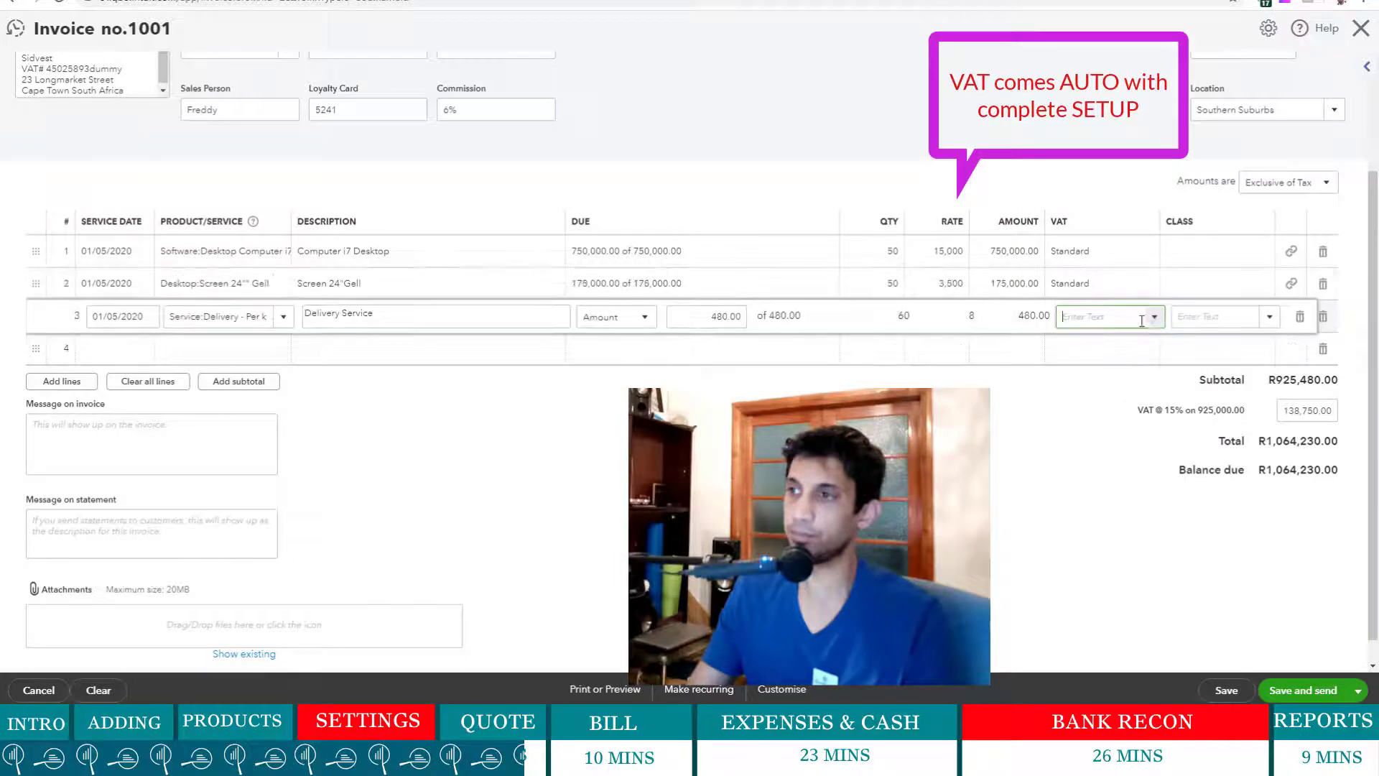
{"action": "left_click", "coordinate": [1153, 320]}
{"action": "left_click", "coordinate": [1114, 530]}
{"action": "left_click", "coordinate": [1022, 555]}
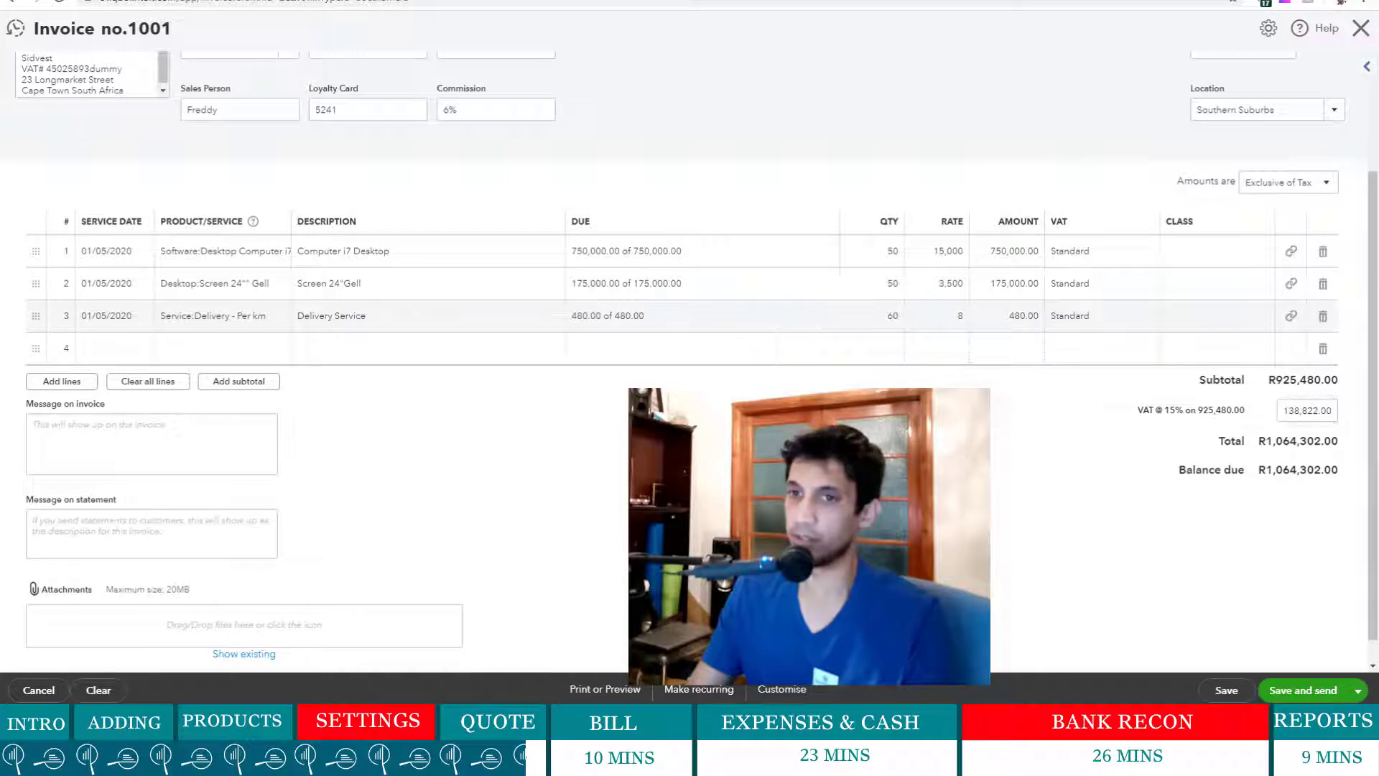
{"action": "scroll", "coordinate": [179, 653], "scroll_direction": "down", "scroll_amount": 1}
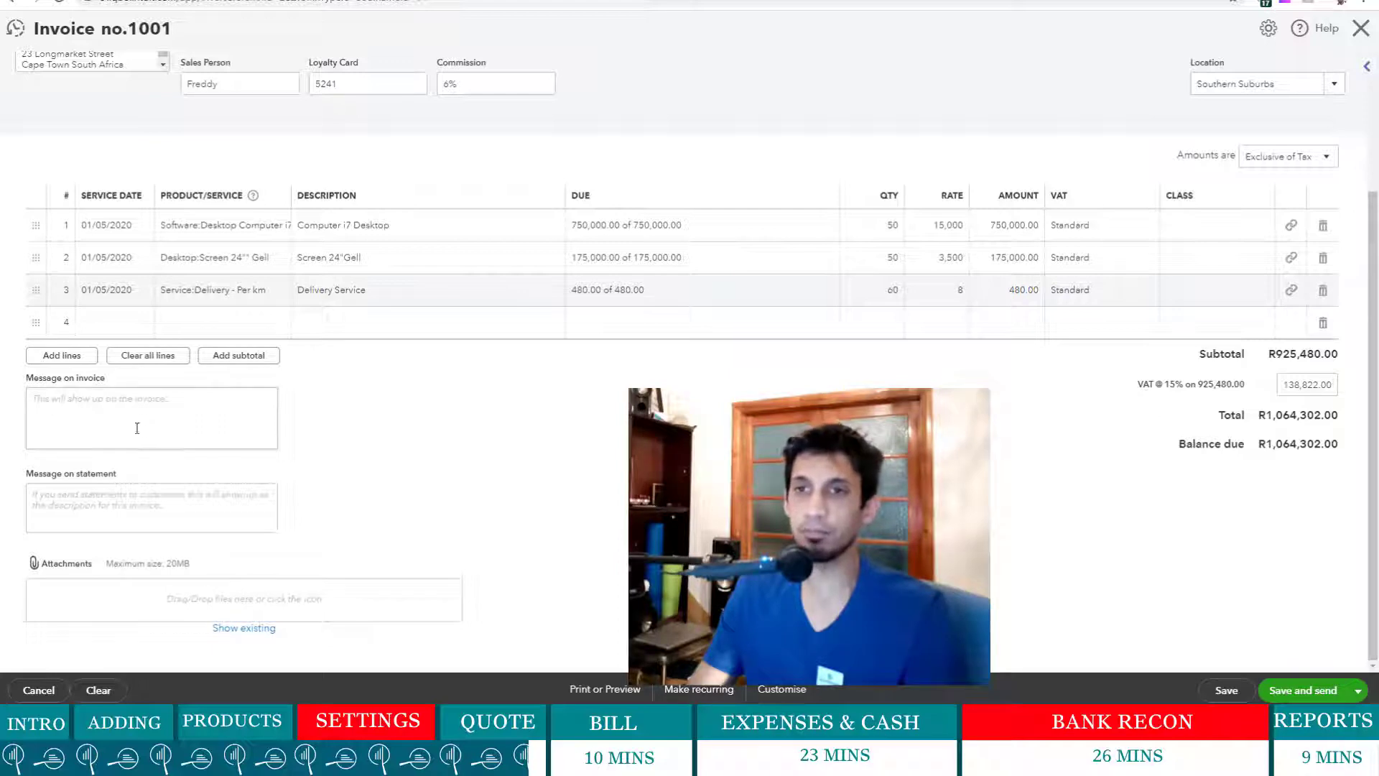
- Change the invoice terms to Net 15, due 16/04/2020, and save it for emailing
{"action": "left_click", "coordinate": [65, 404]}
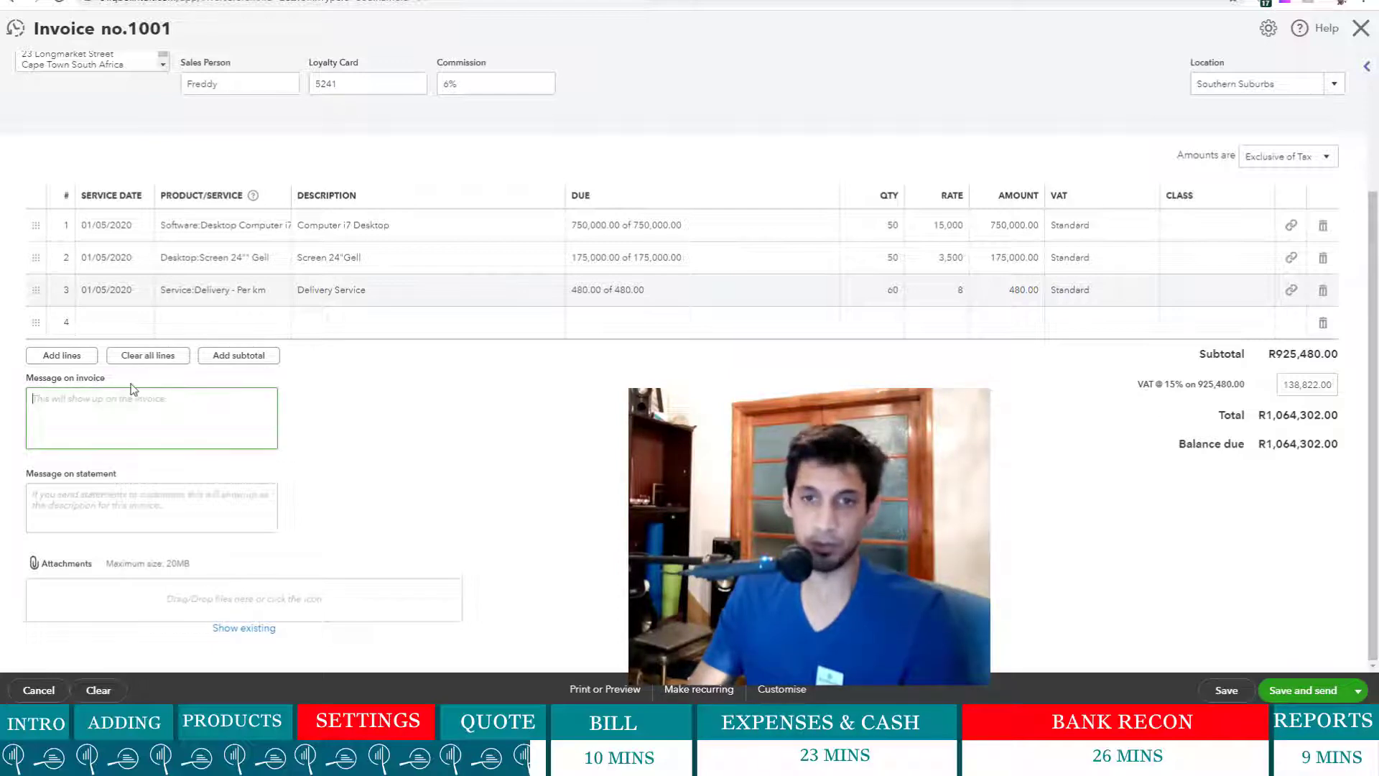
{"action": "left_click", "coordinate": [82, 505]}
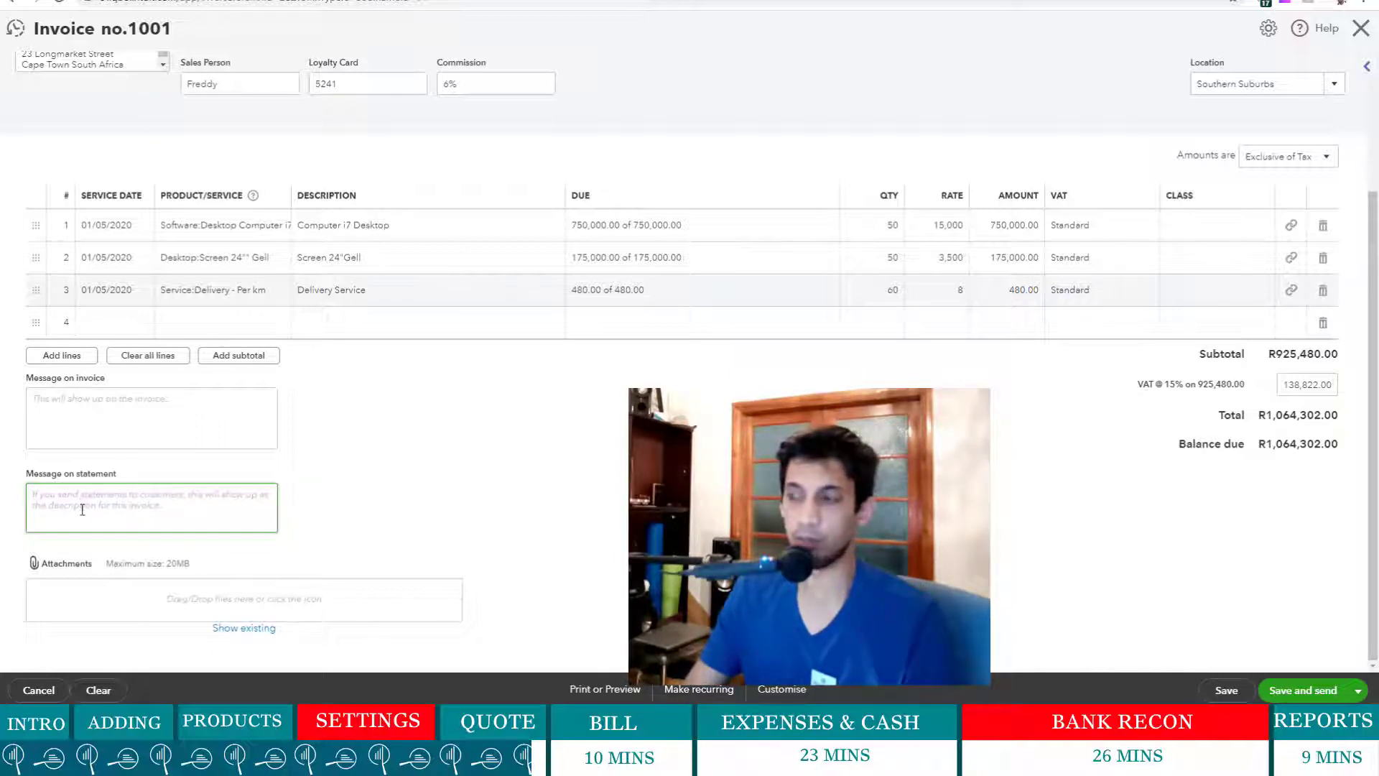
{"action": "scroll", "coordinate": [457, 494], "scroll_direction": "up", "scroll_amount": 3}
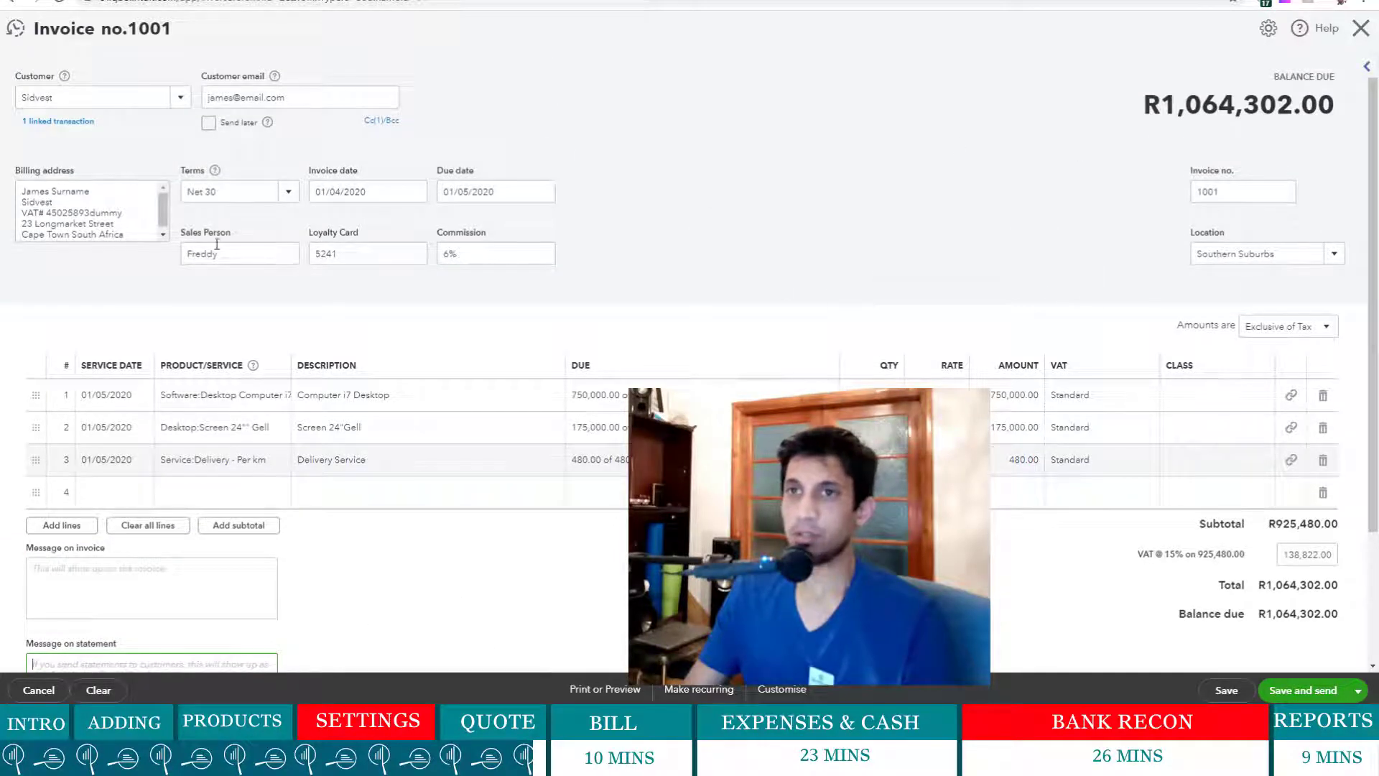
{"action": "left_click", "coordinate": [290, 193]}
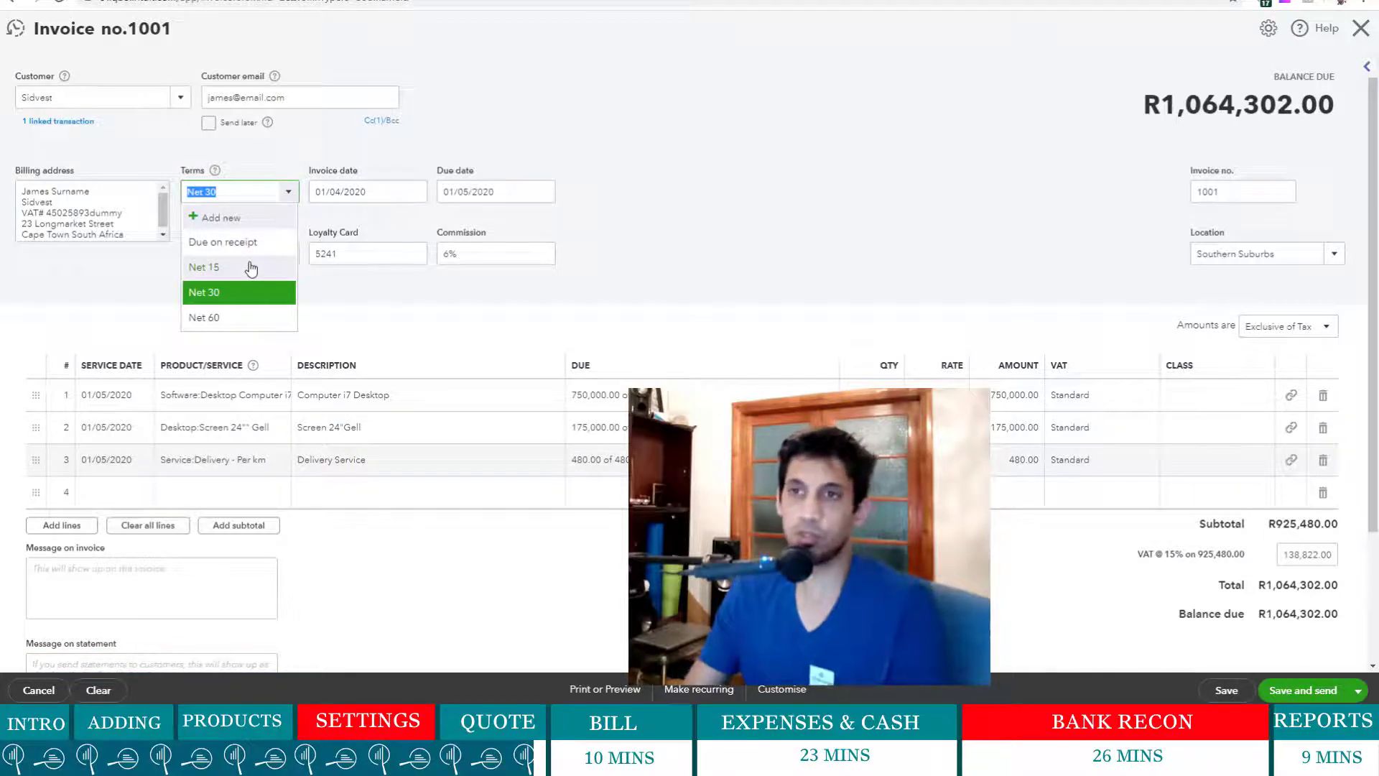
{"action": "left_click", "coordinate": [250, 267]}
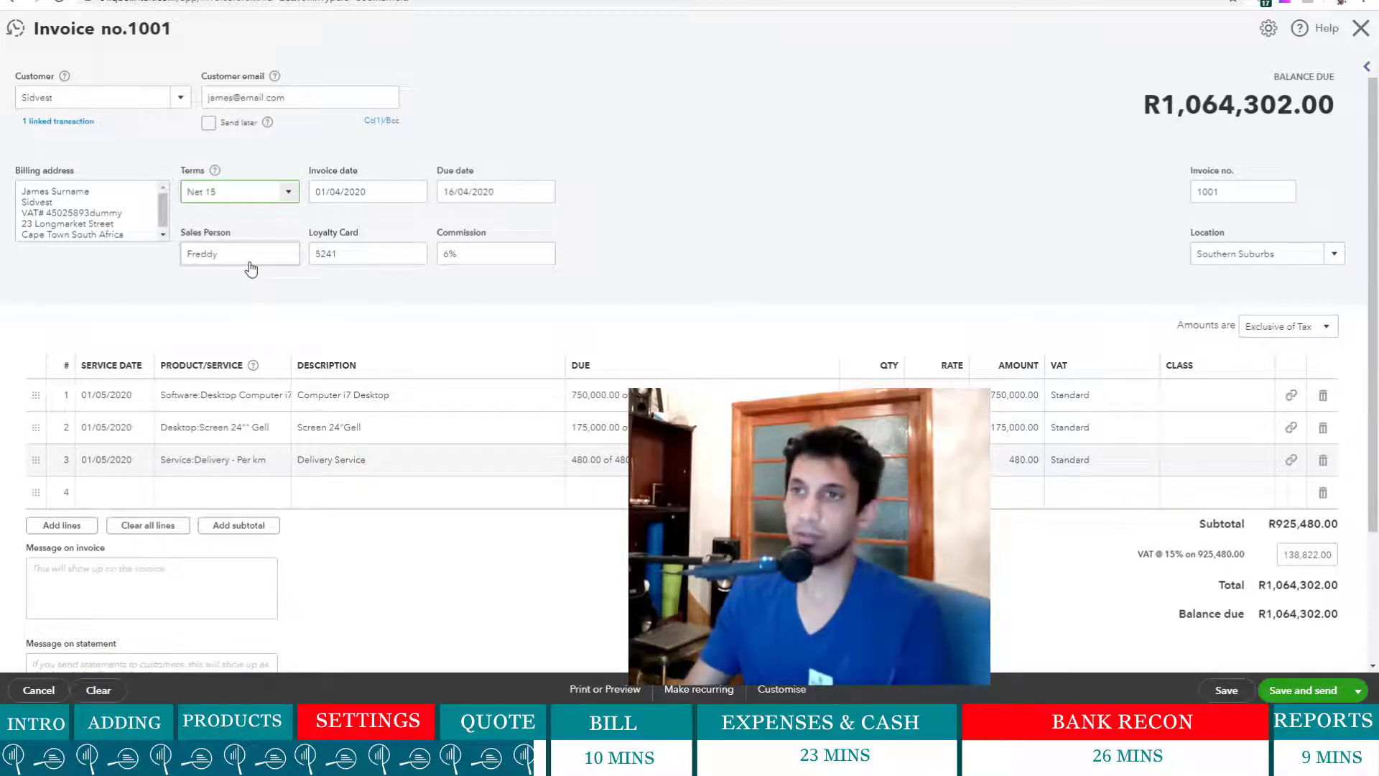
{"action": "scroll", "coordinate": [810, 279], "scroll_direction": "down", "scroll_amount": 2}
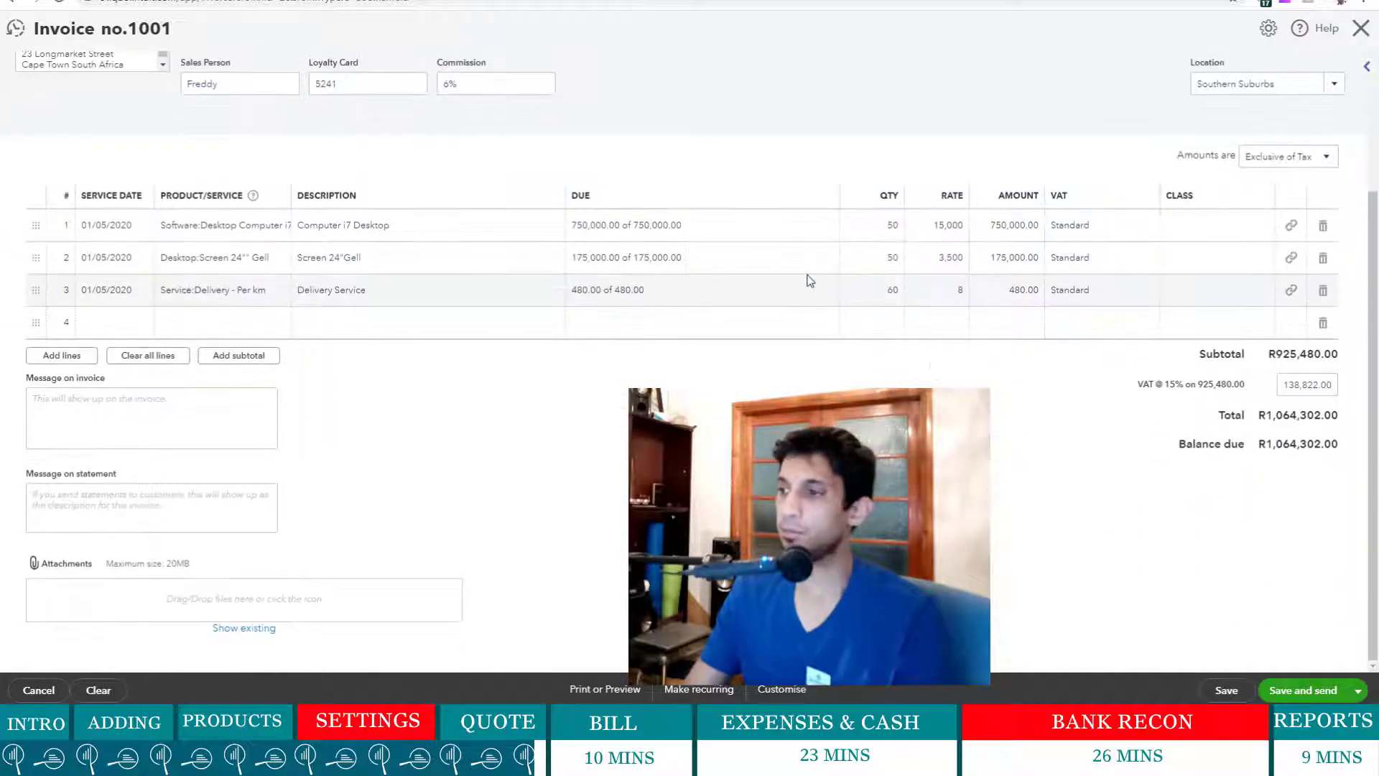
{"action": "left_click", "coordinate": [1303, 691]}
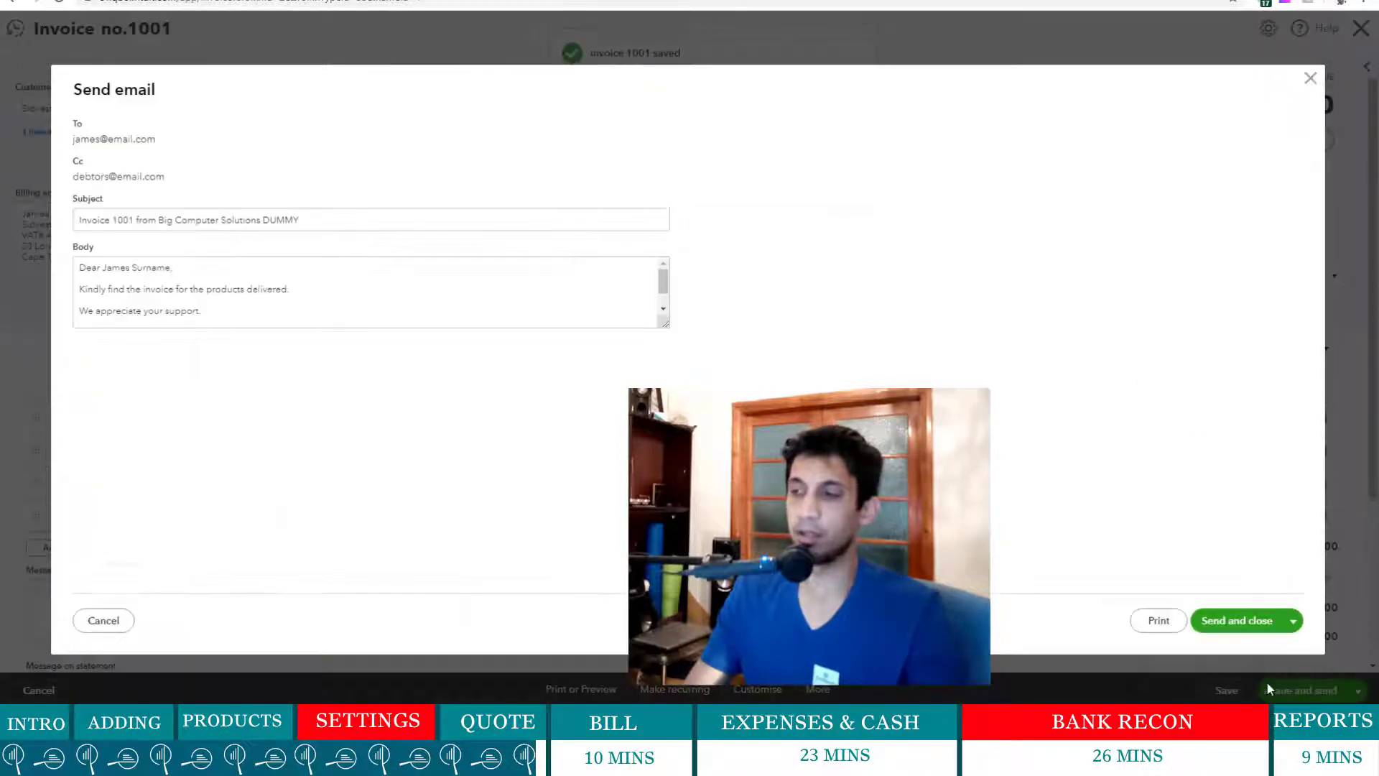
- Reword the email body to 'to be delivered.' and add 'Thank you for your order of 50 computers.'
{"action": "left_click", "coordinate": [298, 291]}
{"action": "left_click", "coordinate": [305, 290]}
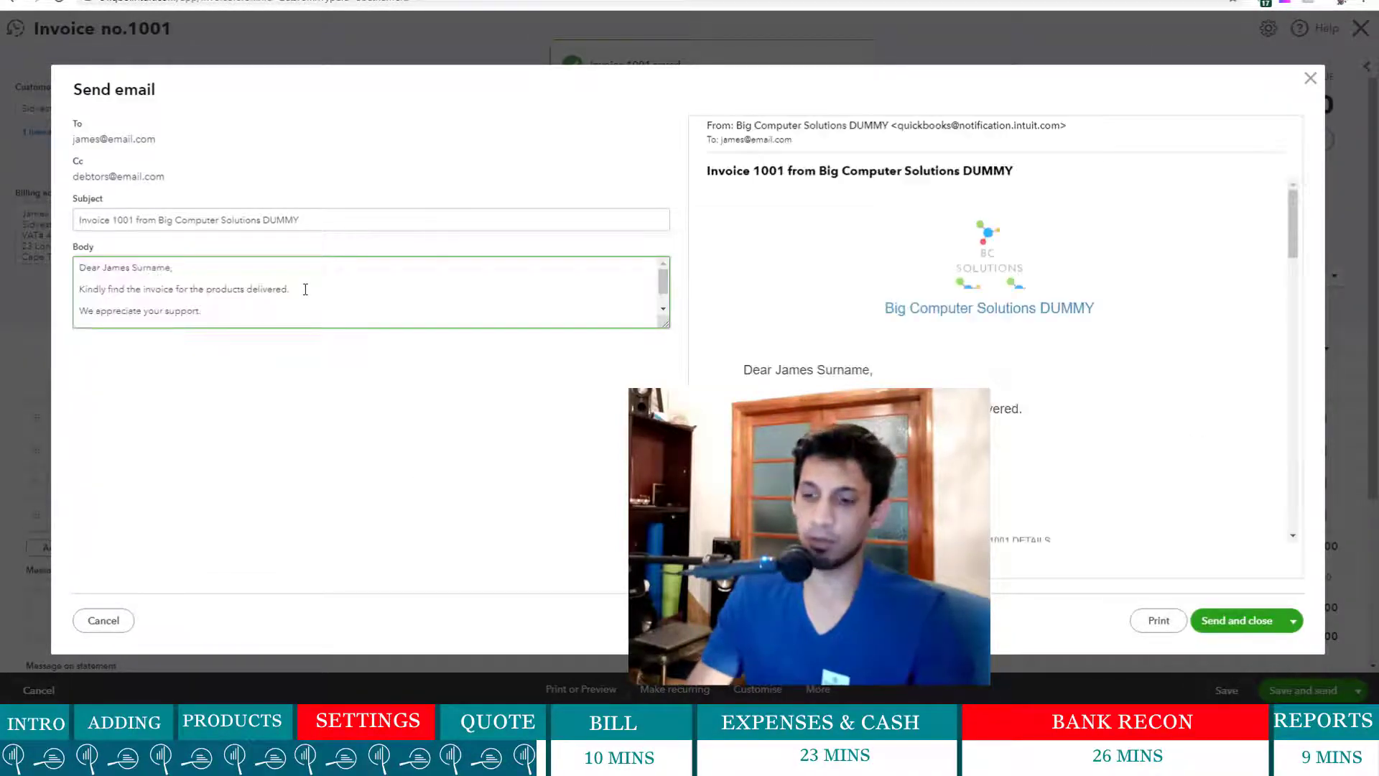
{"action": "key", "text": "BackSpace"}
{"action": "key", "text": "BackSpace"}
{"action": "key", "text": "BackSpace"}
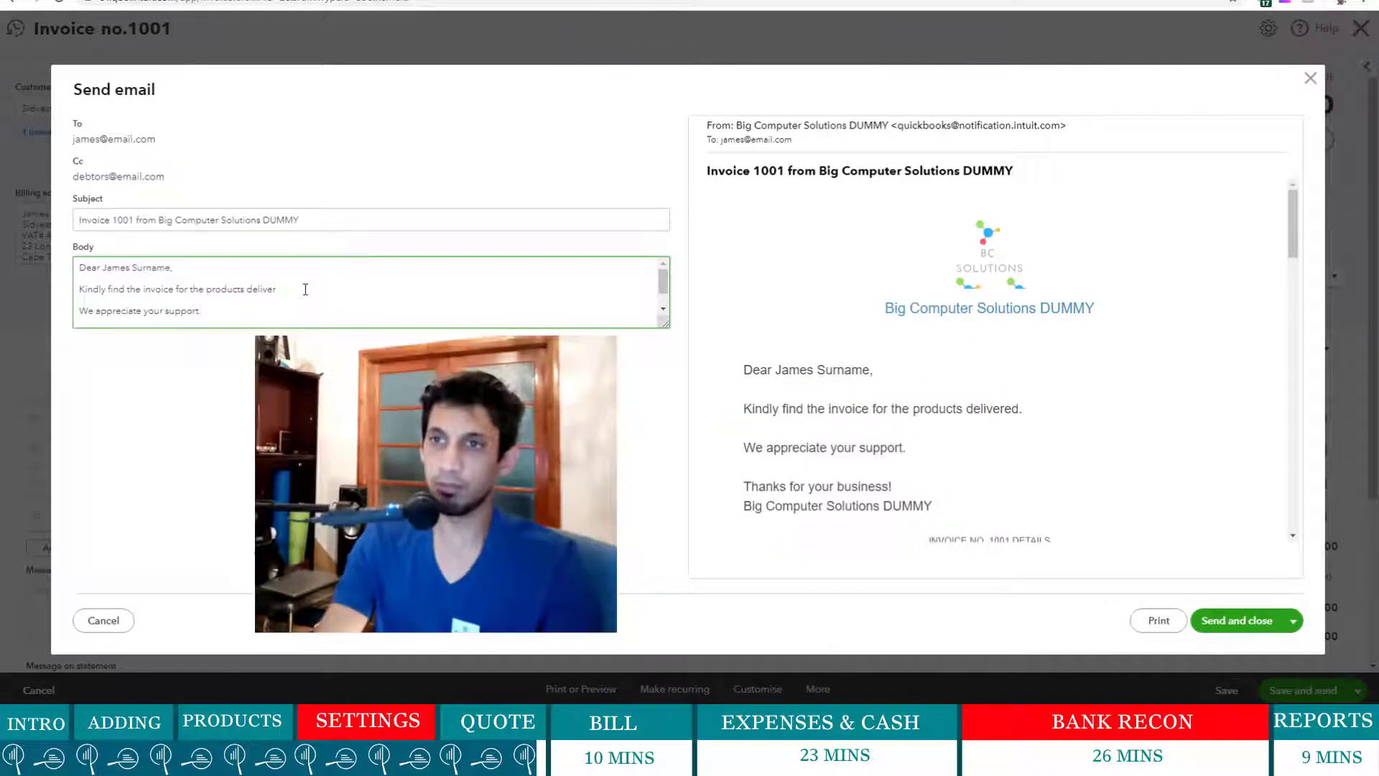
{"action": "key", "text": "BackSpace"}
{"action": "key", "text": "BackSpace"}
{"action": "key", "text": "BackSpace"}
{"action": "key", "text": "BackSpace"}
{"action": "key", "text": "BackSpace"}
{"action": "key", "text": "BackSpace"}
{"action": "key", "text": "BackSpace"}
{"action": "type", "text": "t"}
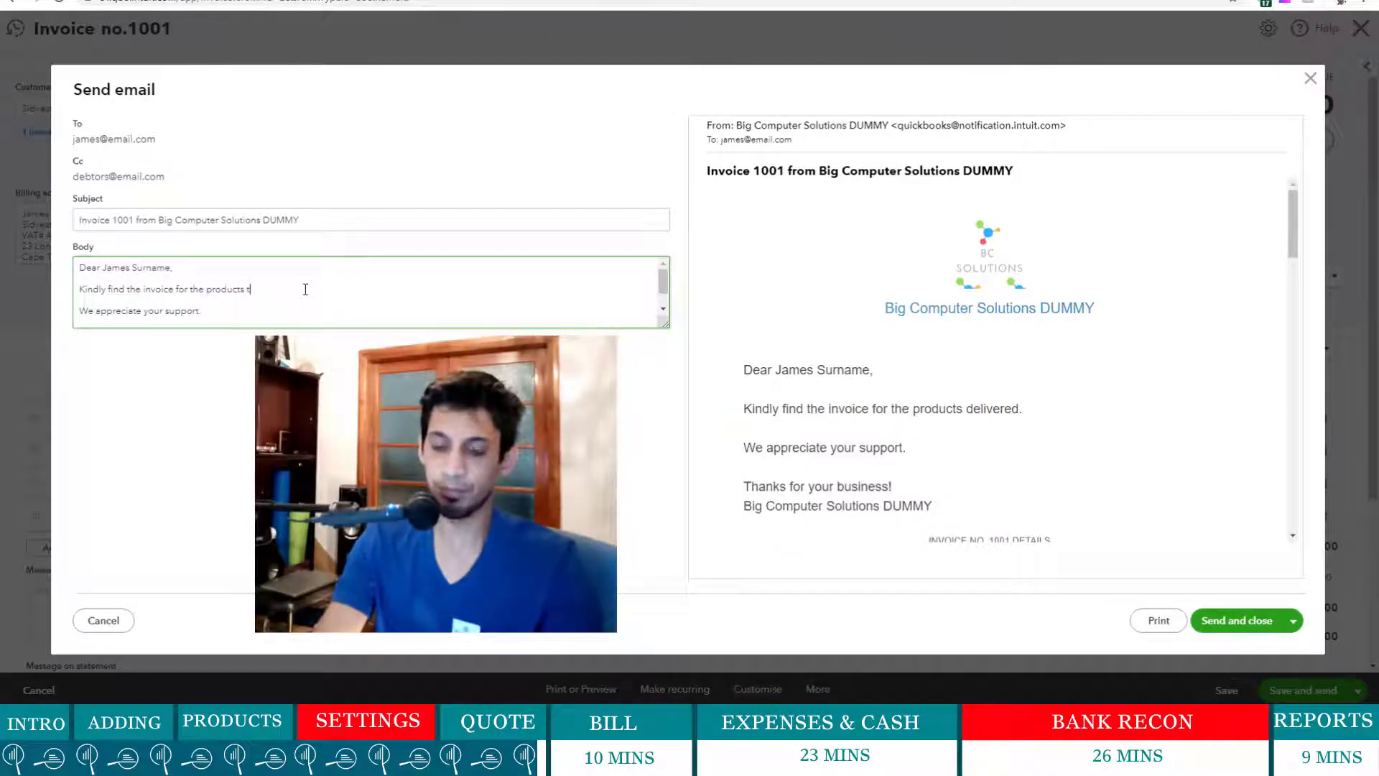
{"action": "type", "text": "o be d"}
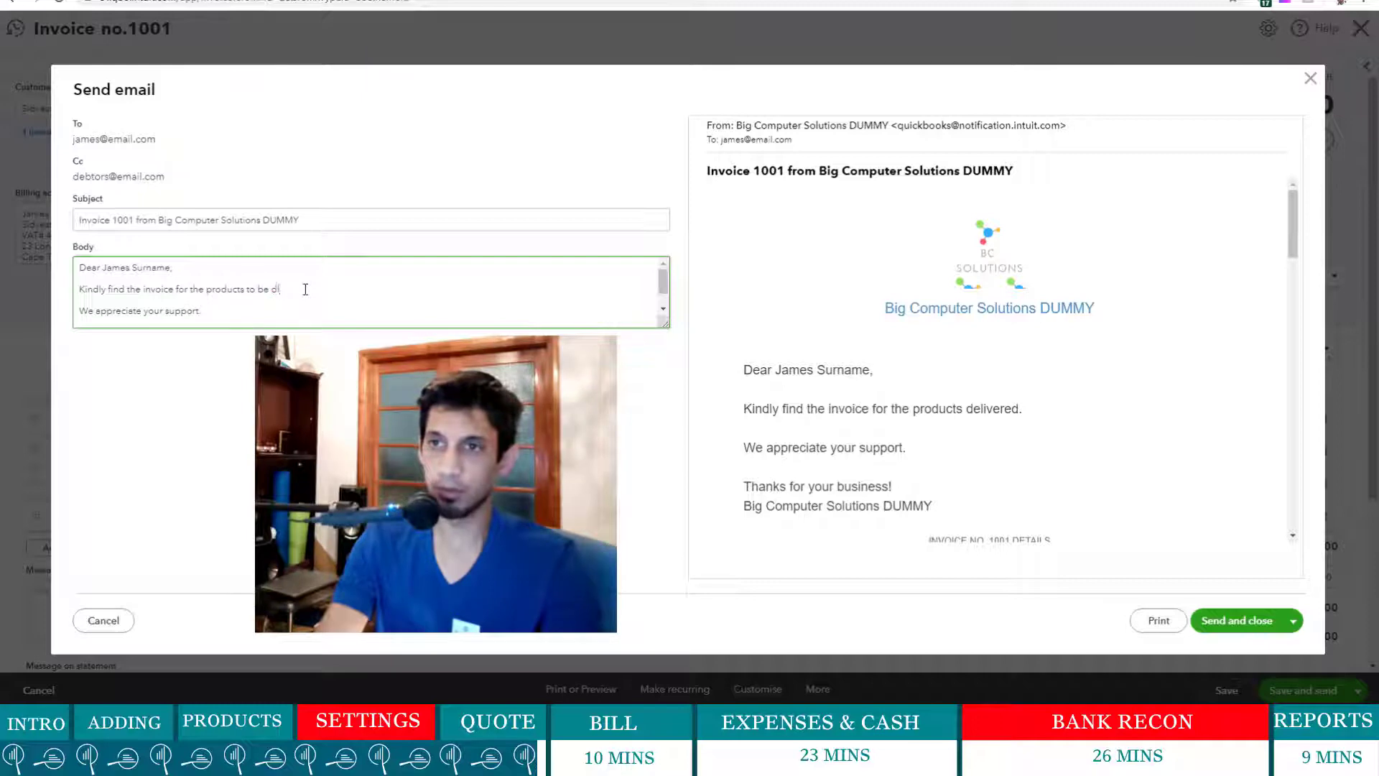
{"action": "type", "text": "eliver"}
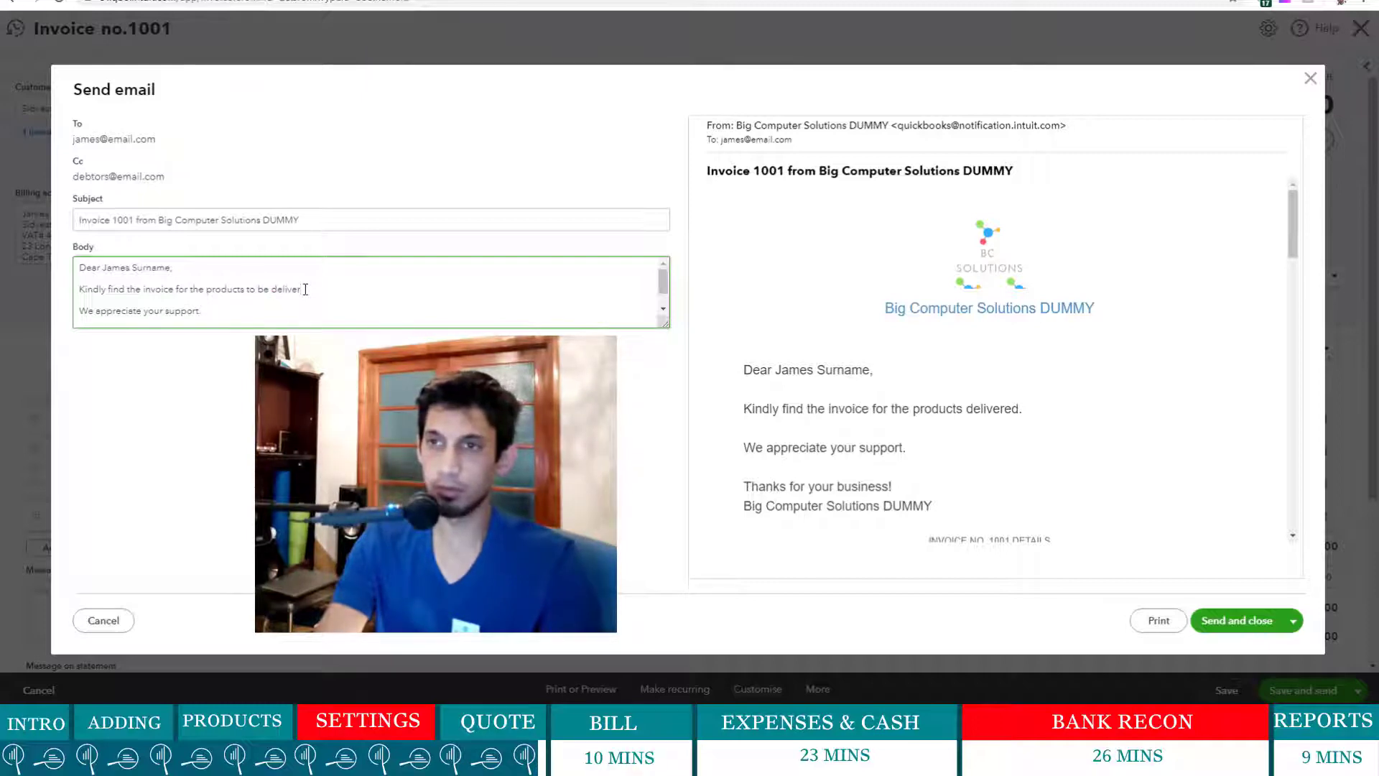
{"action": "type", "text": "ed."}
{"action": "key", "text": "Return"}
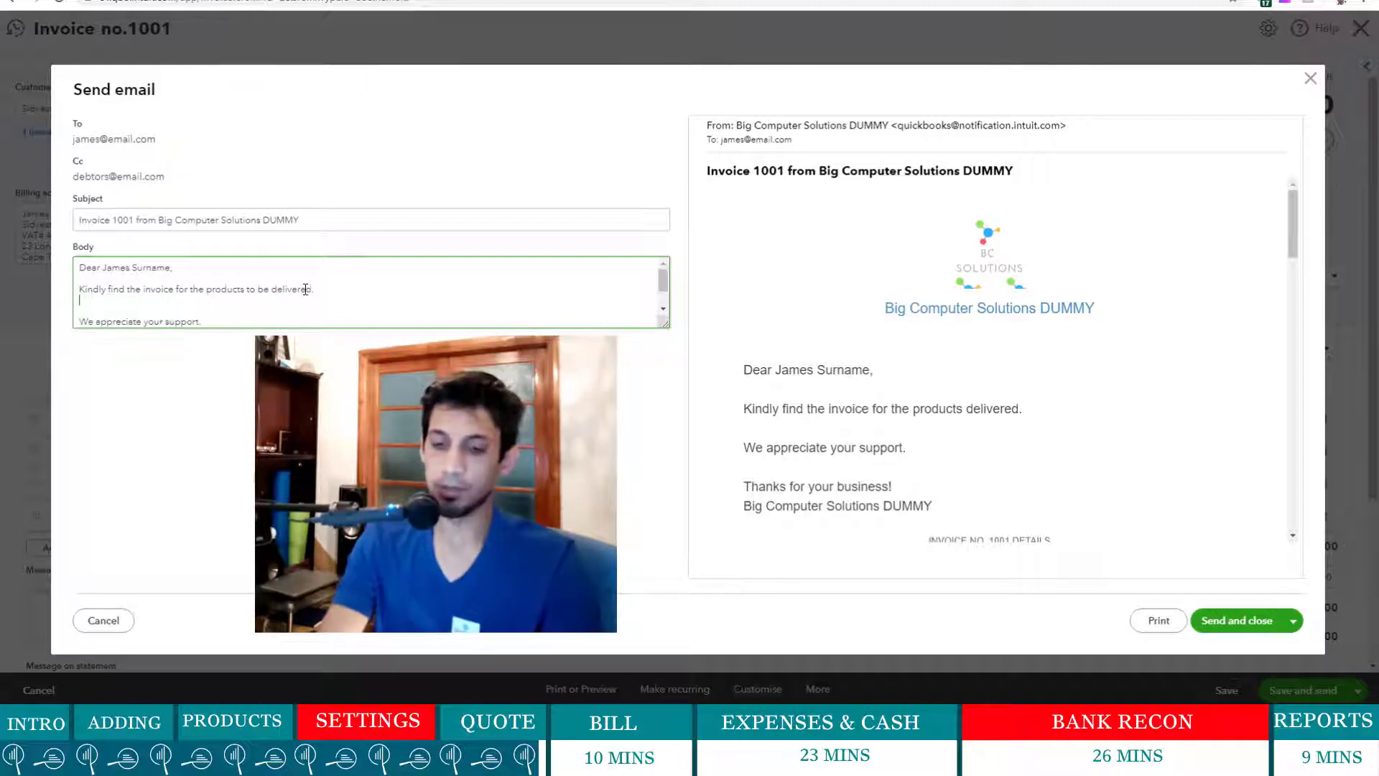
{"action": "type", "text": "Thank"}
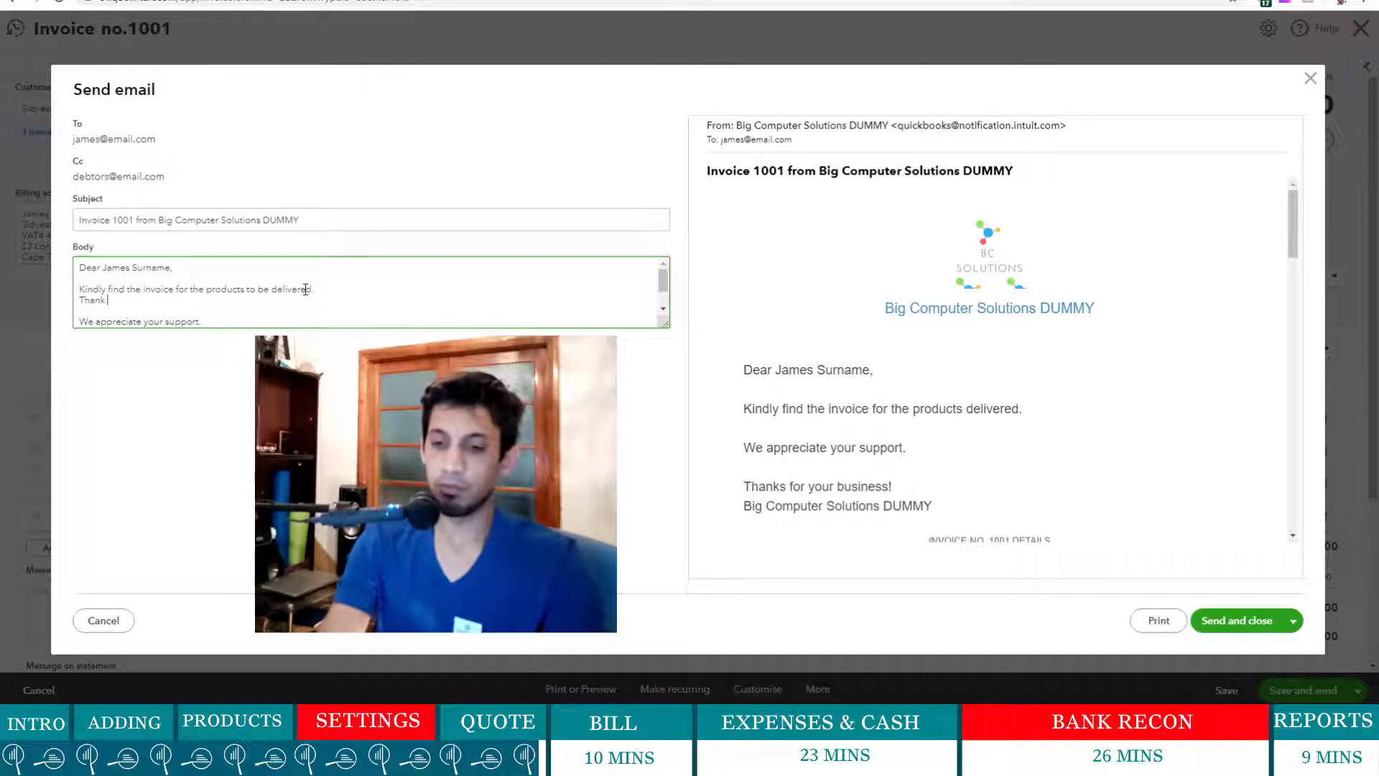
{"action": "type", "text": " you for your orde"}
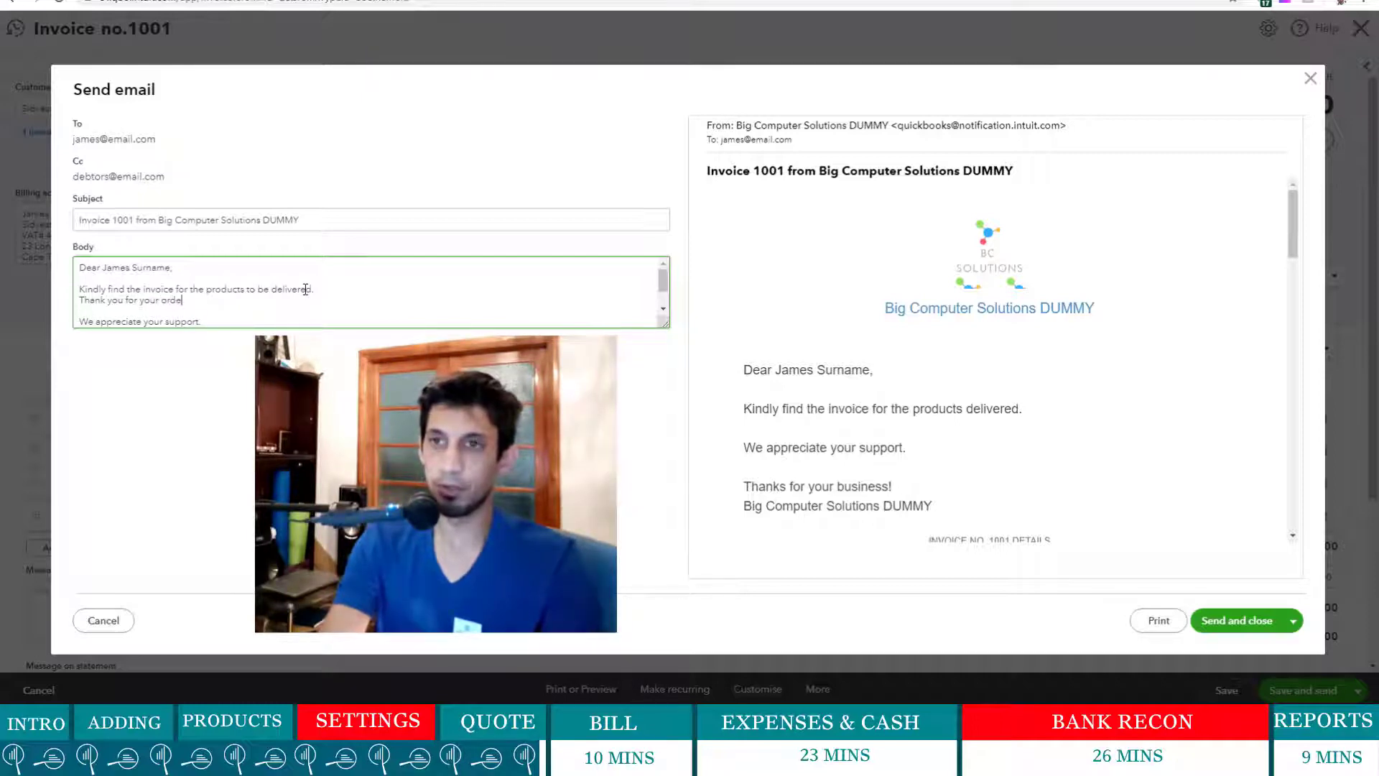
{"action": "type", "text": "r of 50 "}
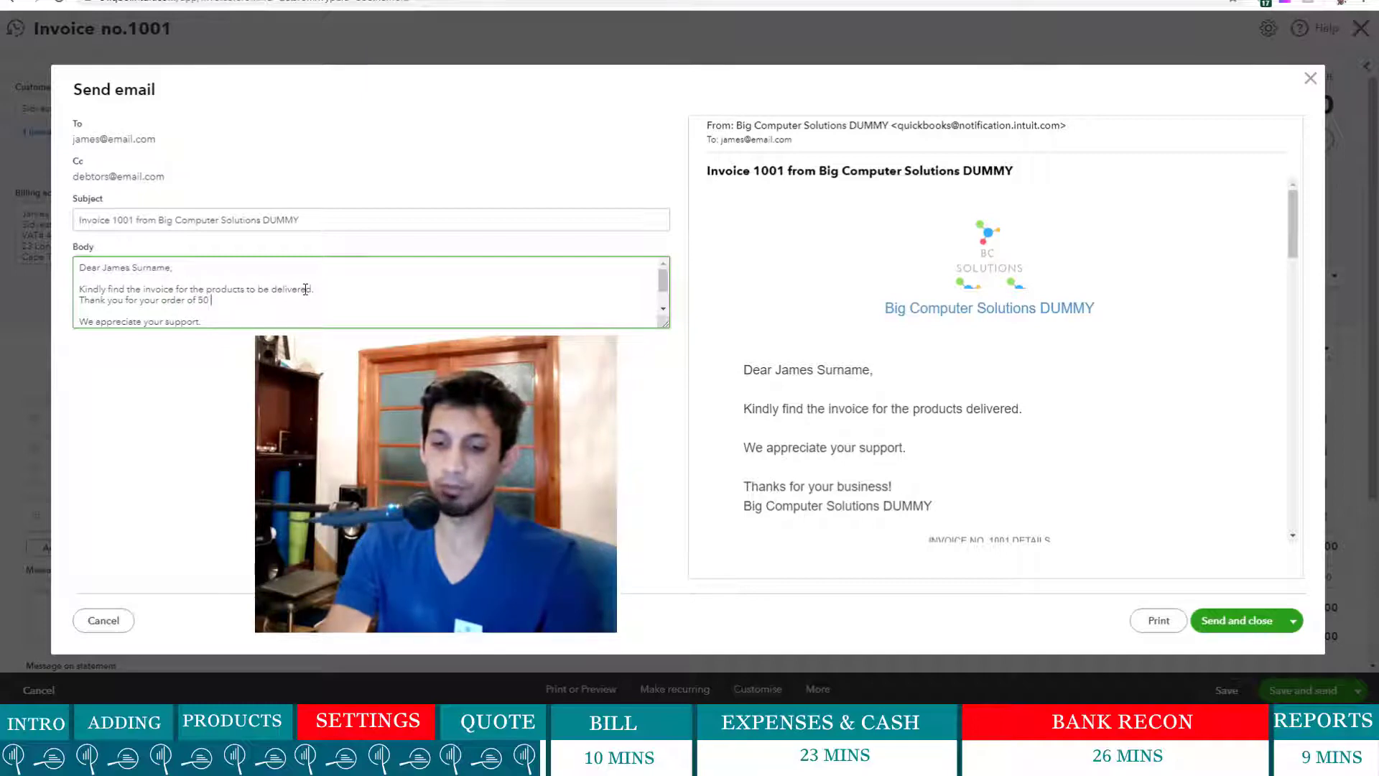
{"action": "type", "text": "computers"}
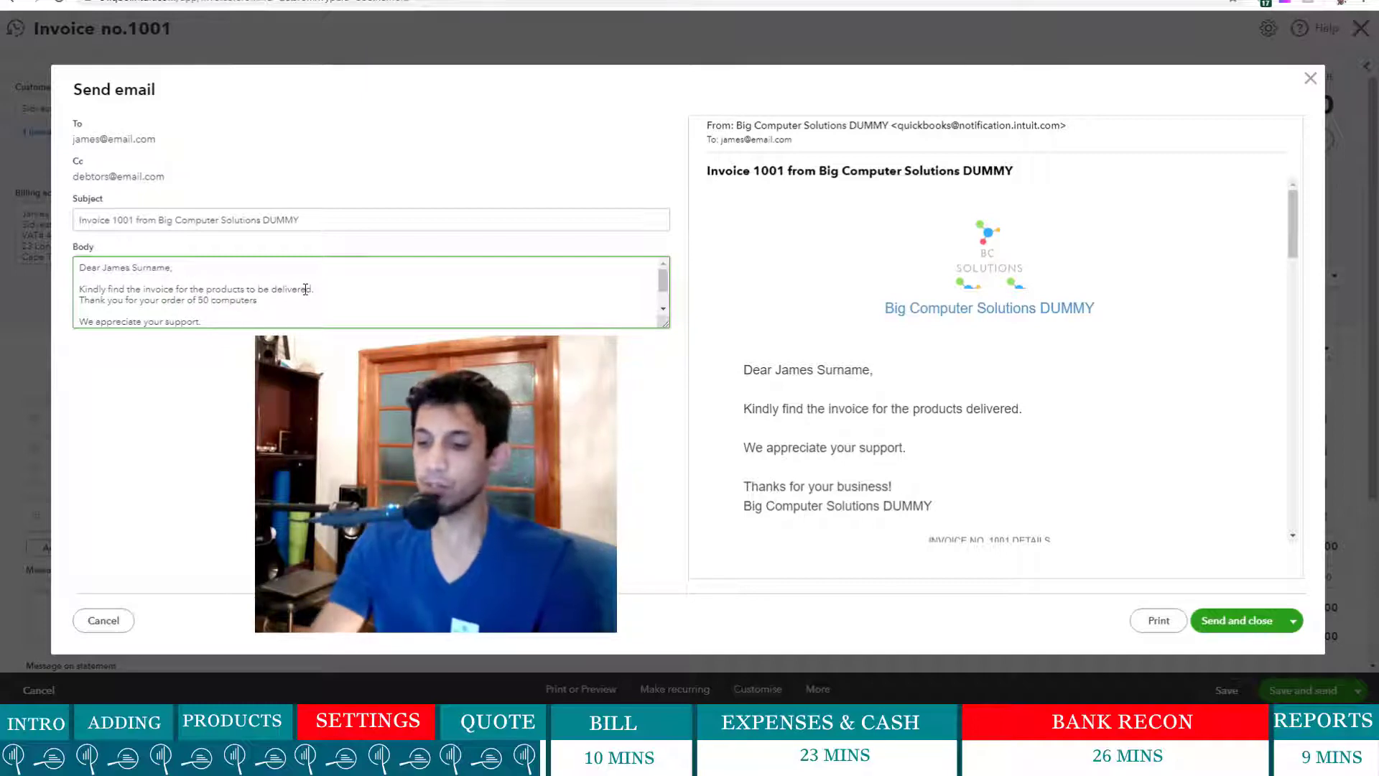
{"action": "type", "text": "."}
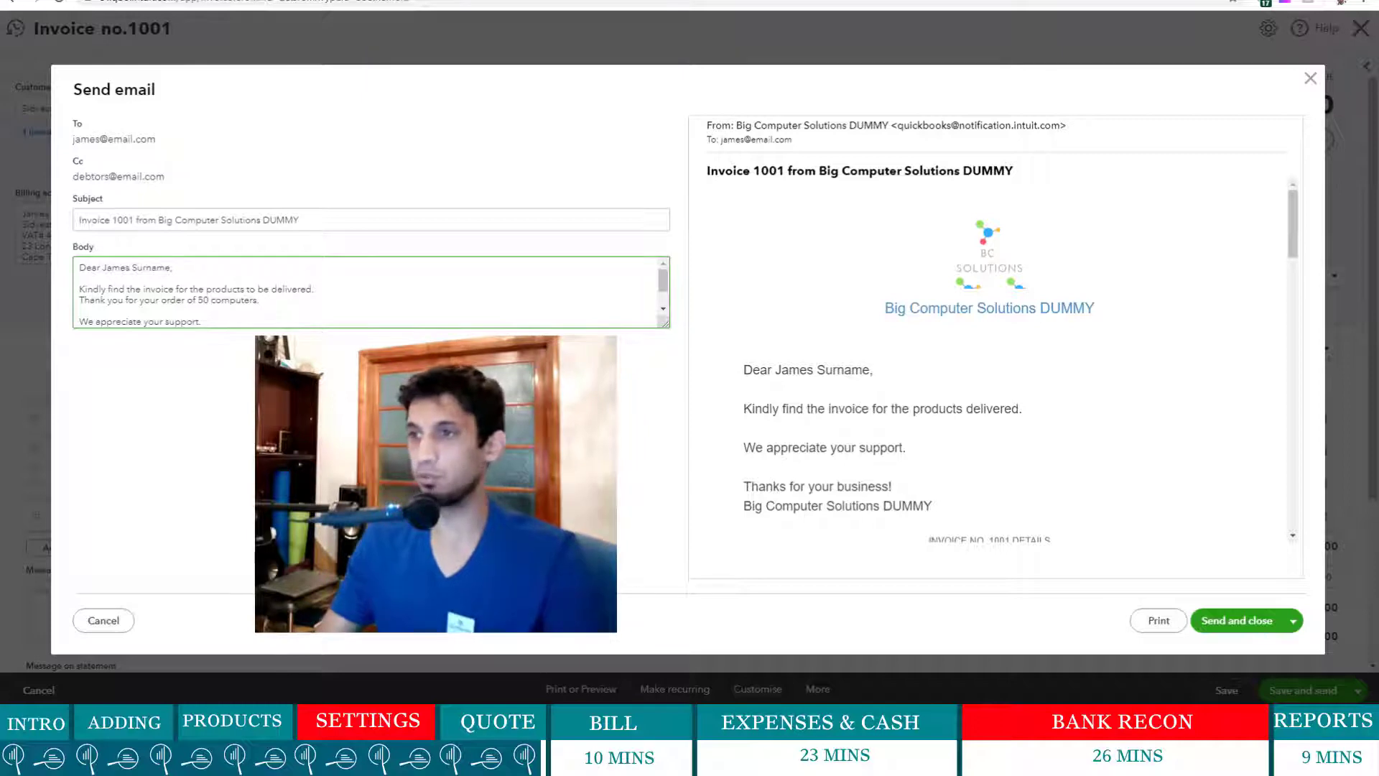
{"action": "scroll", "coordinate": [227, 289], "scroll_direction": "down", "scroll_amount": 2}
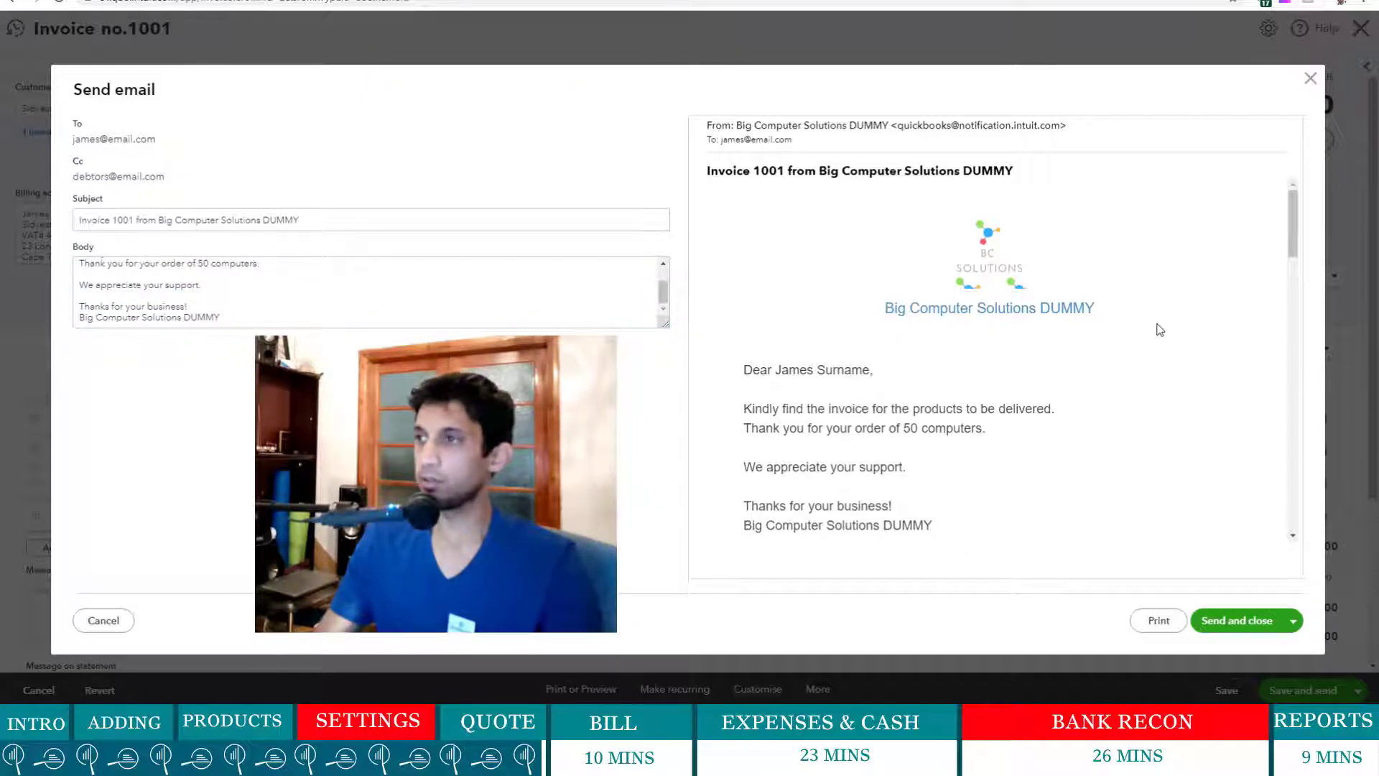
{"action": "left_click_drag", "start_coordinate": [1290, 226], "coordinate": [1243, 528]}
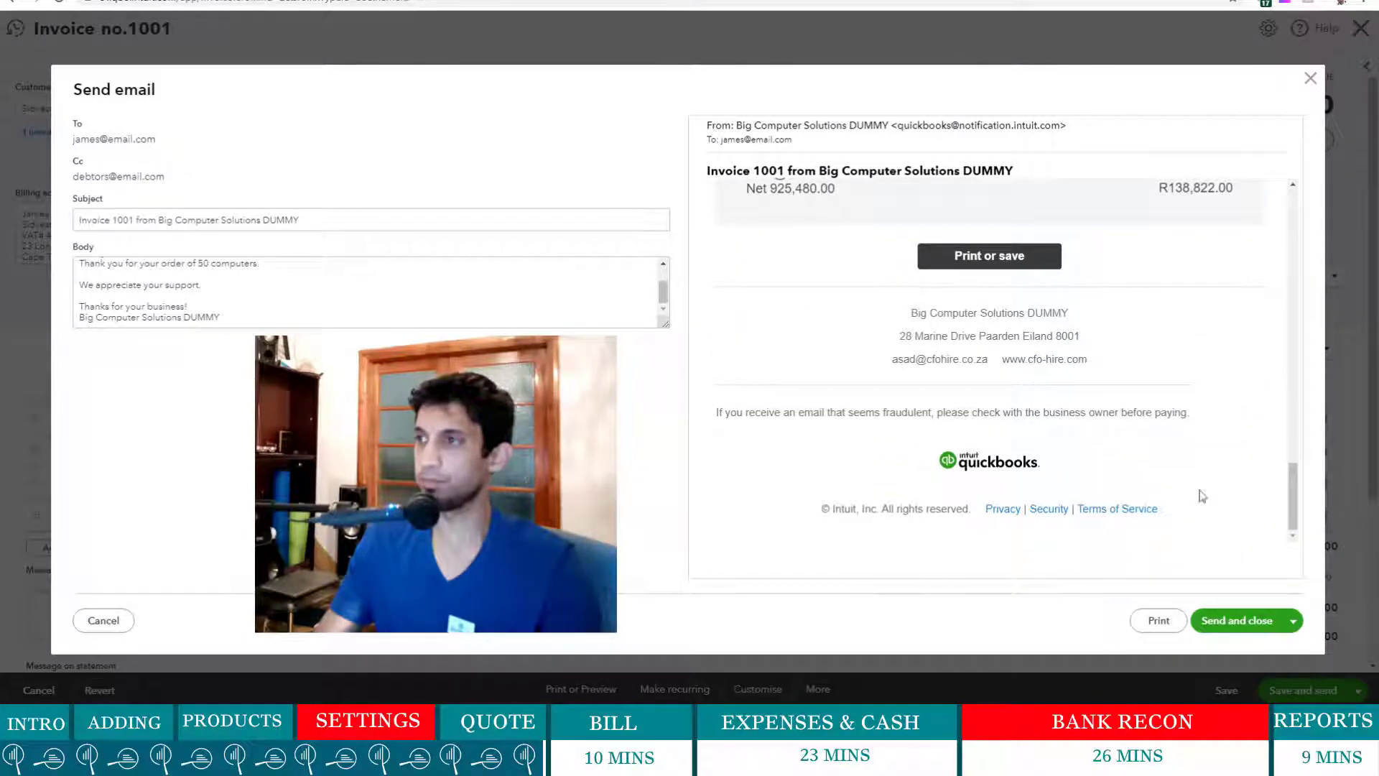
- Email the invoice, show this month's sales (R925,480) on the dashboard, and start a new bill
{"action": "left_click", "coordinate": [1223, 621]}
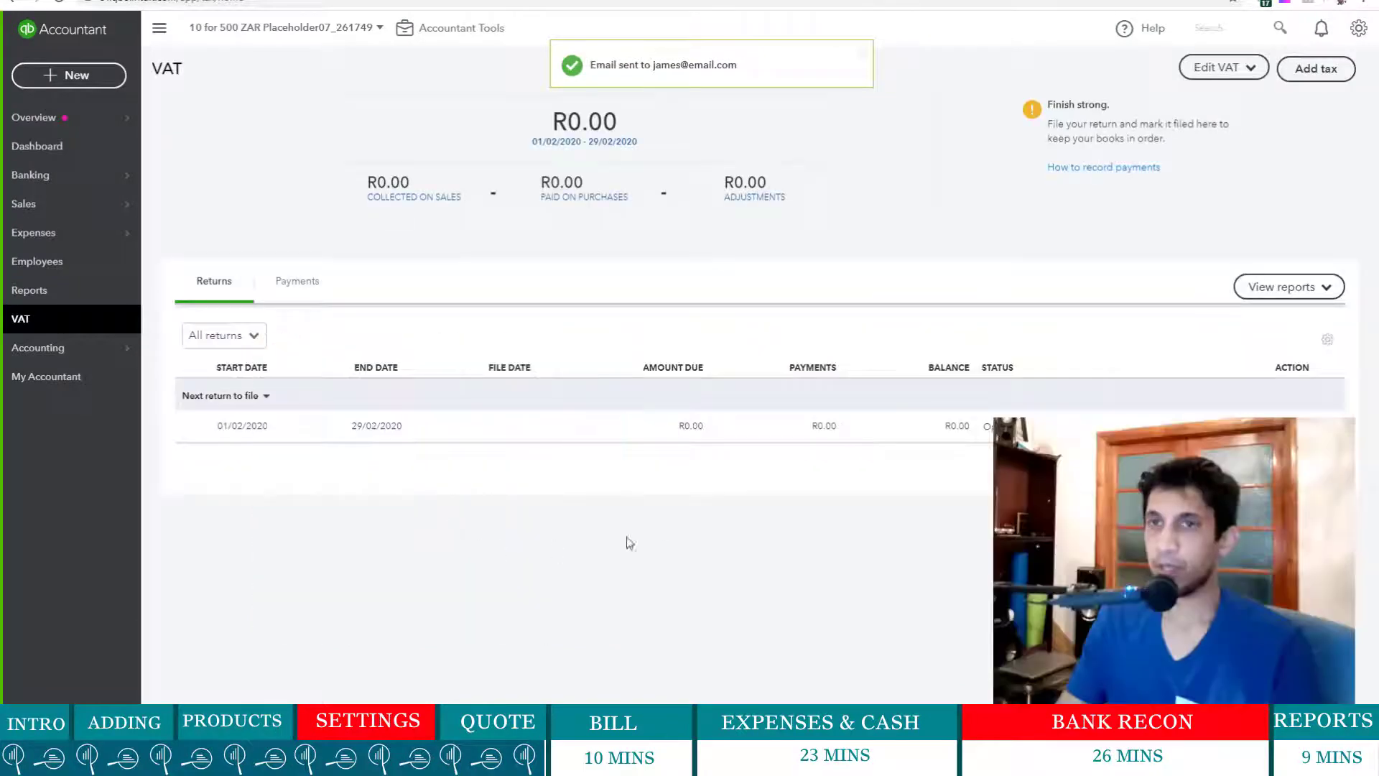
{"action": "left_click", "coordinate": [89, 148]}
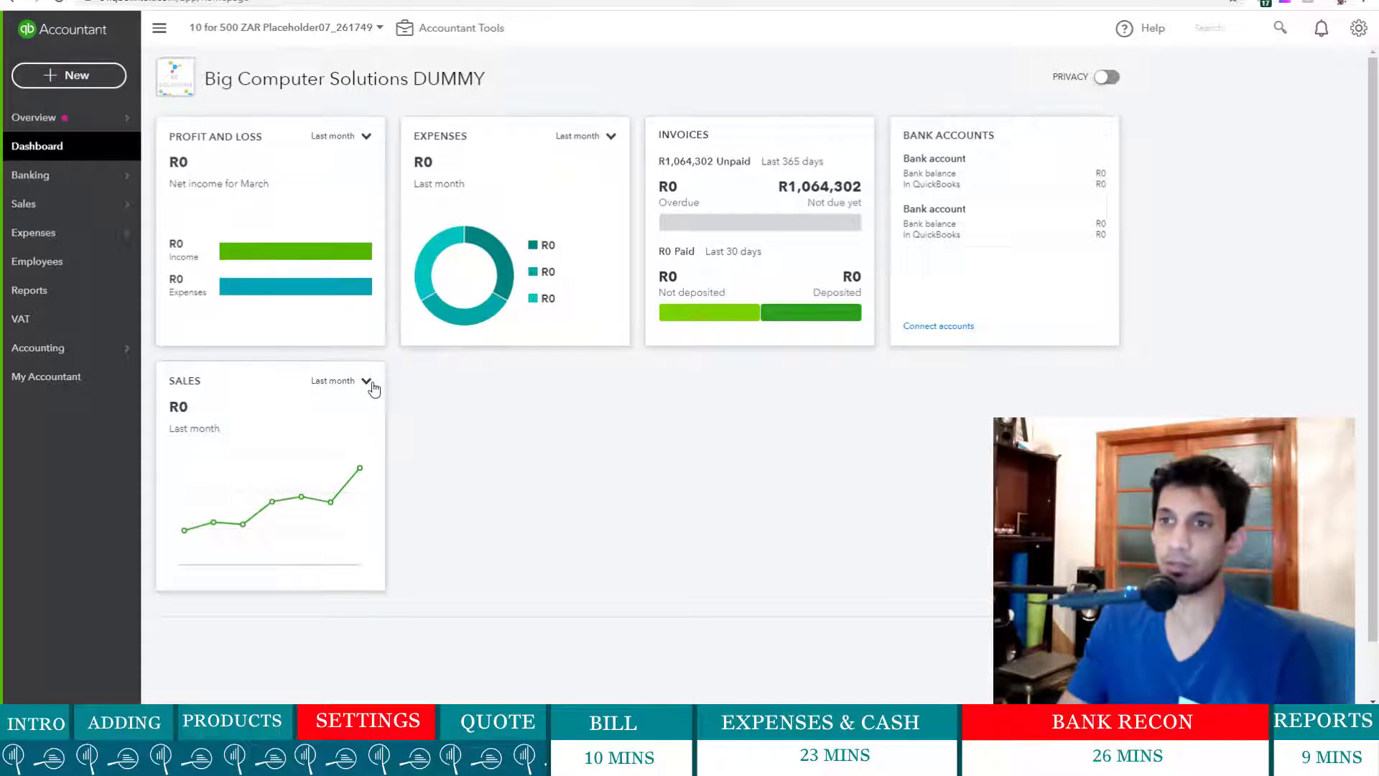
{"action": "left_click", "coordinate": [368, 382]}
{"action": "left_click", "coordinate": [341, 457]}
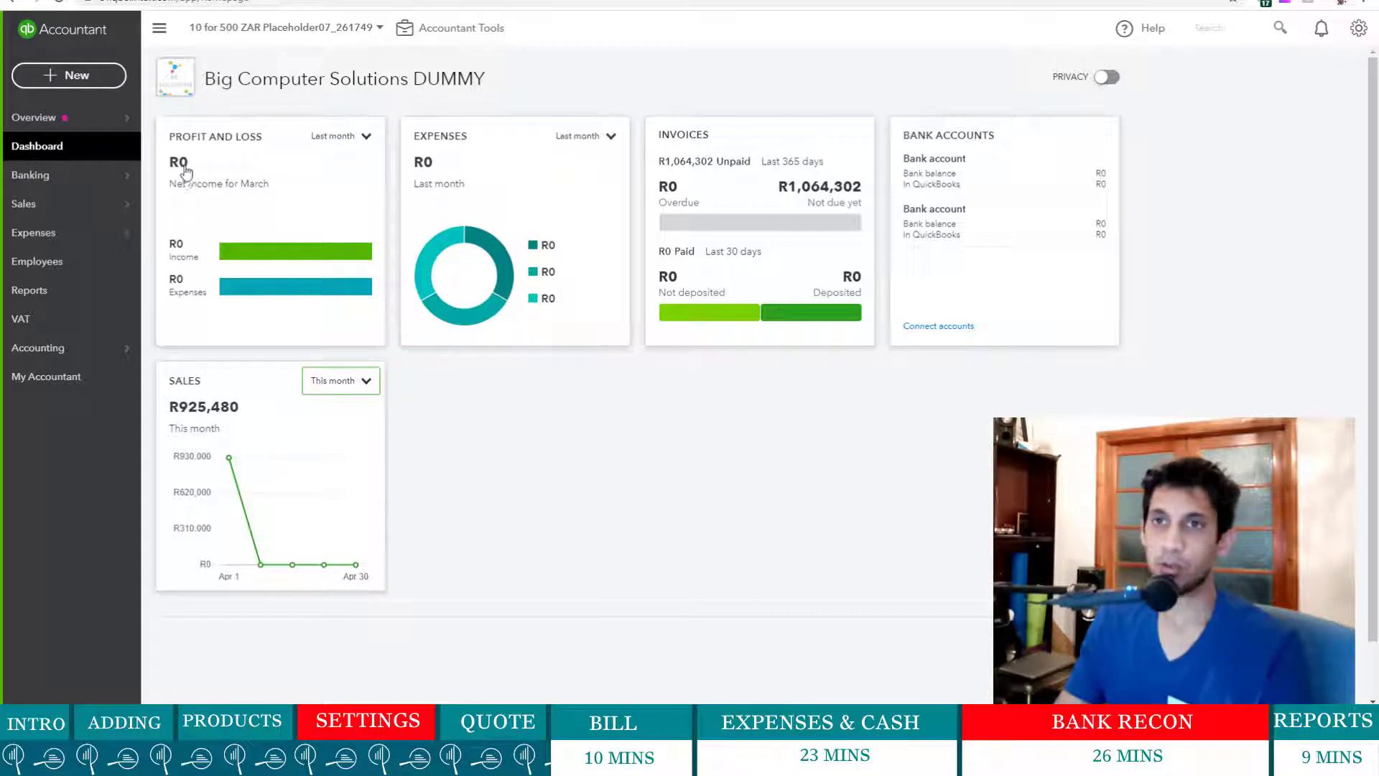
{"action": "left_click", "coordinate": [77, 80]}
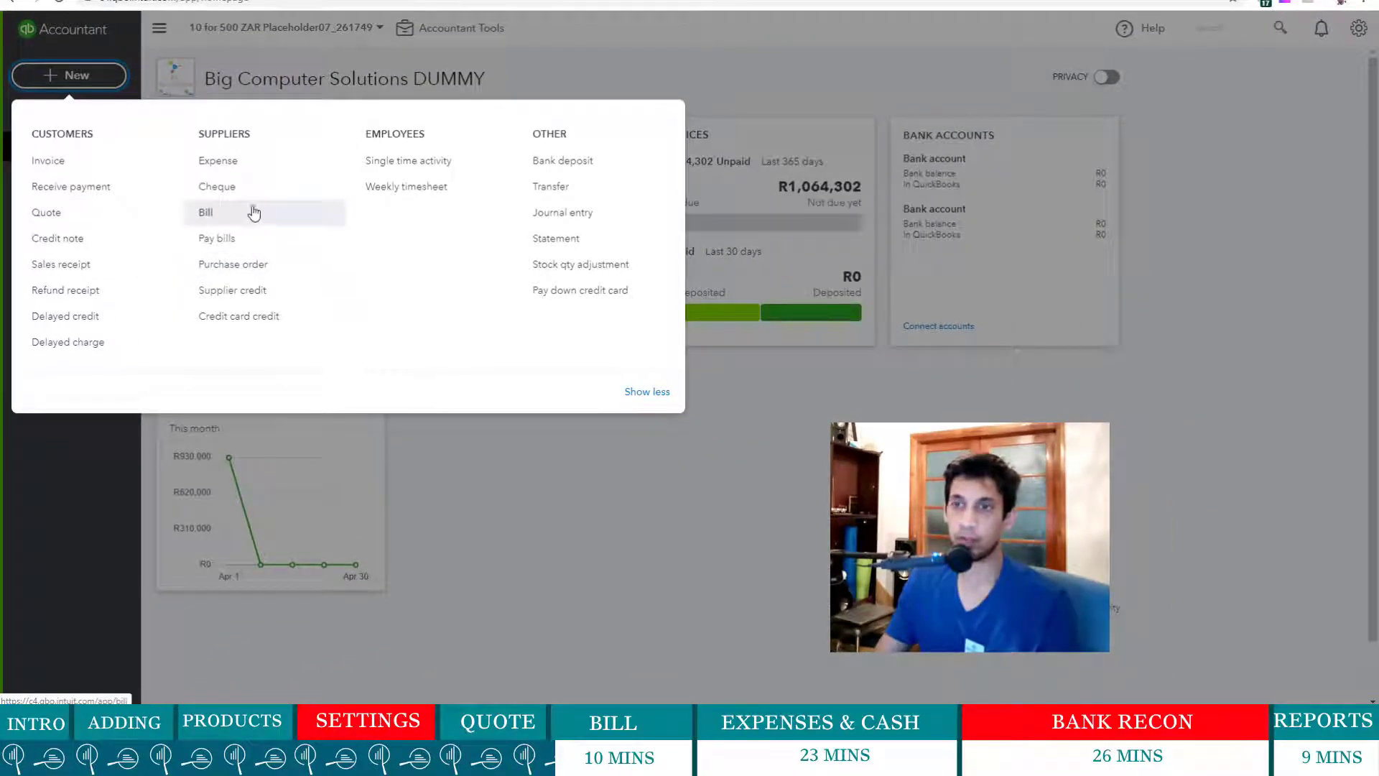
{"action": "left_click", "coordinate": [221, 217]}
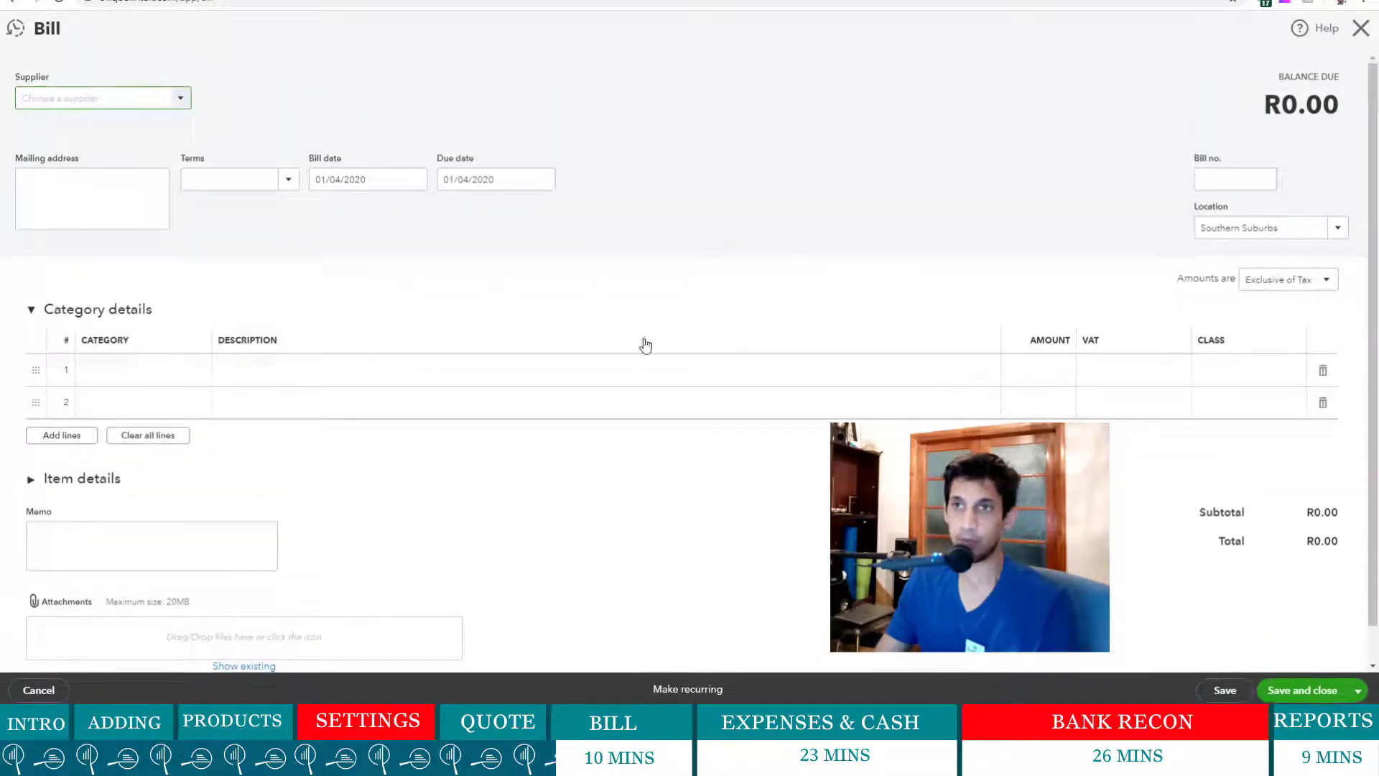
- Add IncredibleComputers as a new supplier on the bill, bringing Net 15 terms due 16/04/2020
{"action": "left_click", "coordinate": [186, 100]}
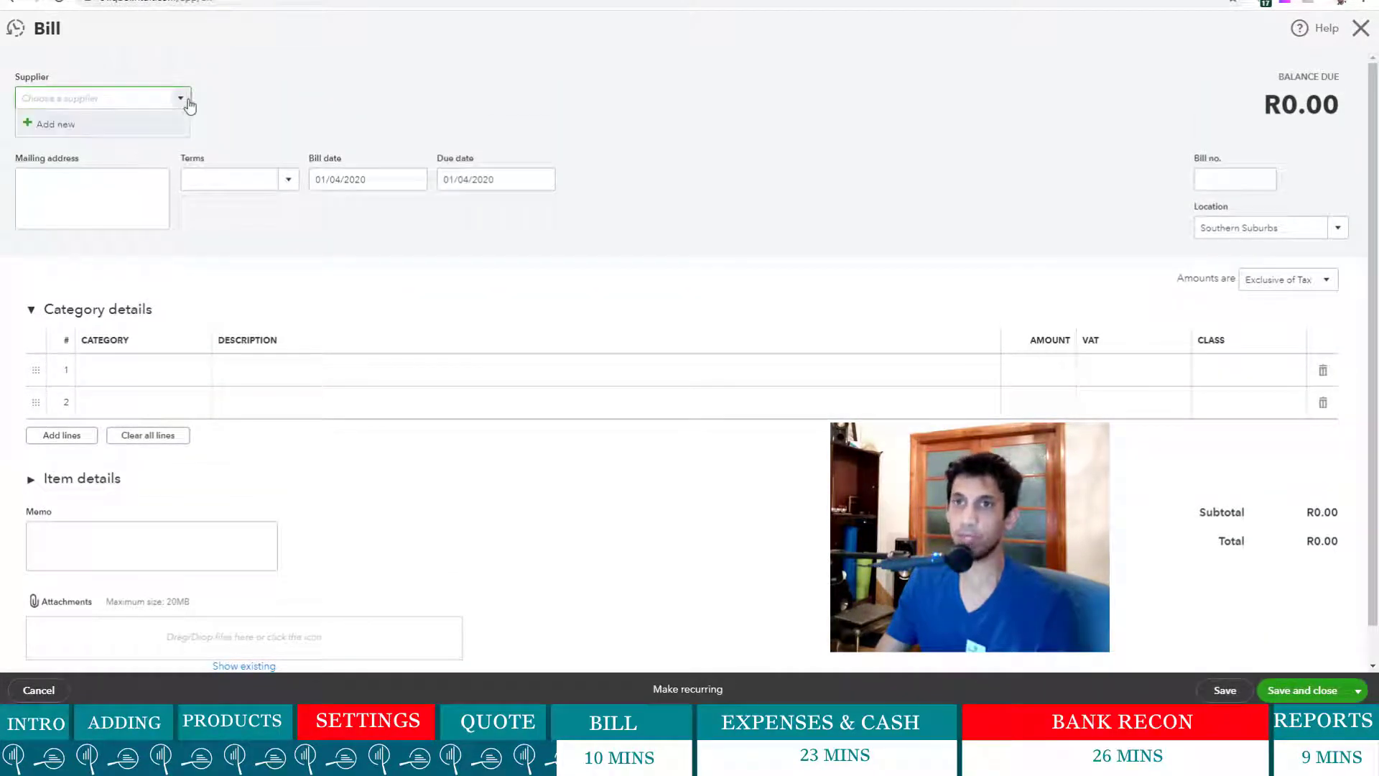
{"action": "left_click", "coordinate": [83, 127]}
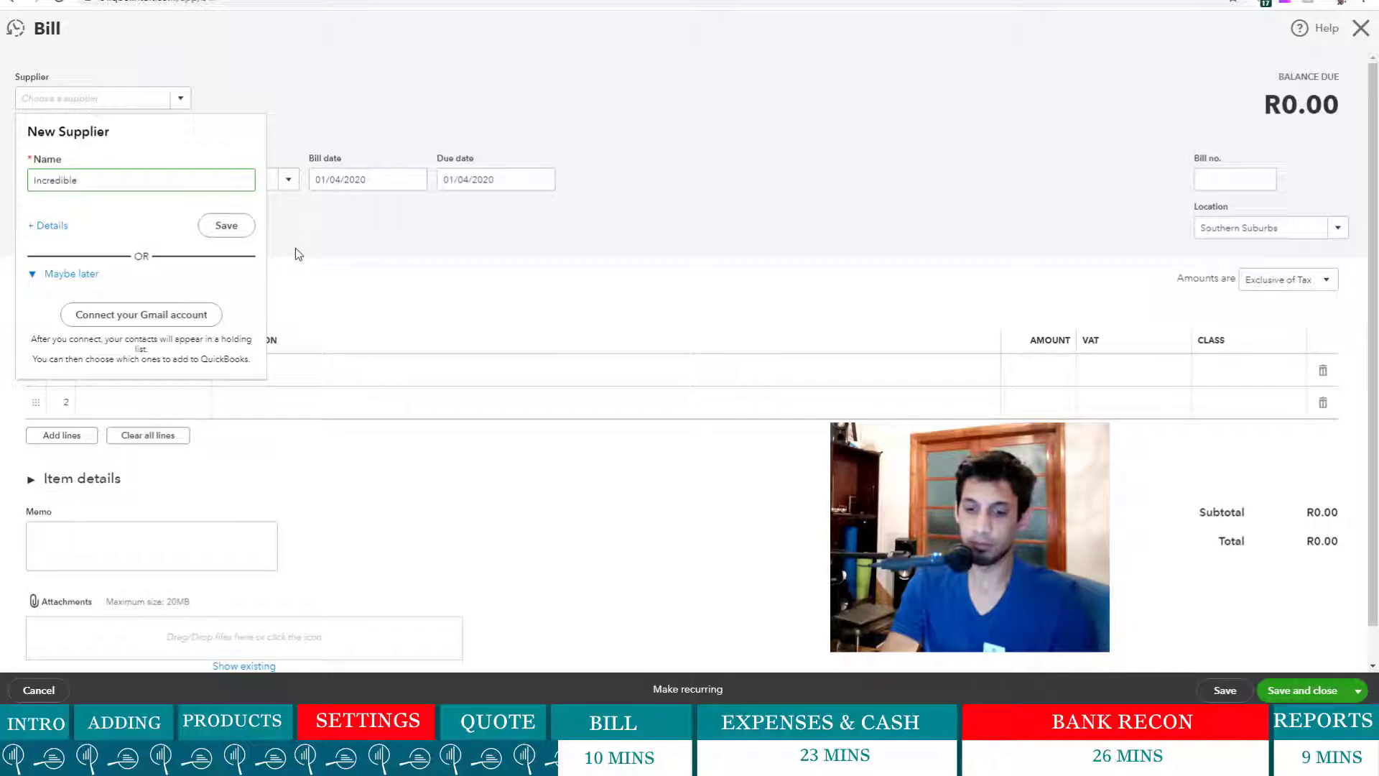
{"action": "type", "text": "IncredibleCom"}
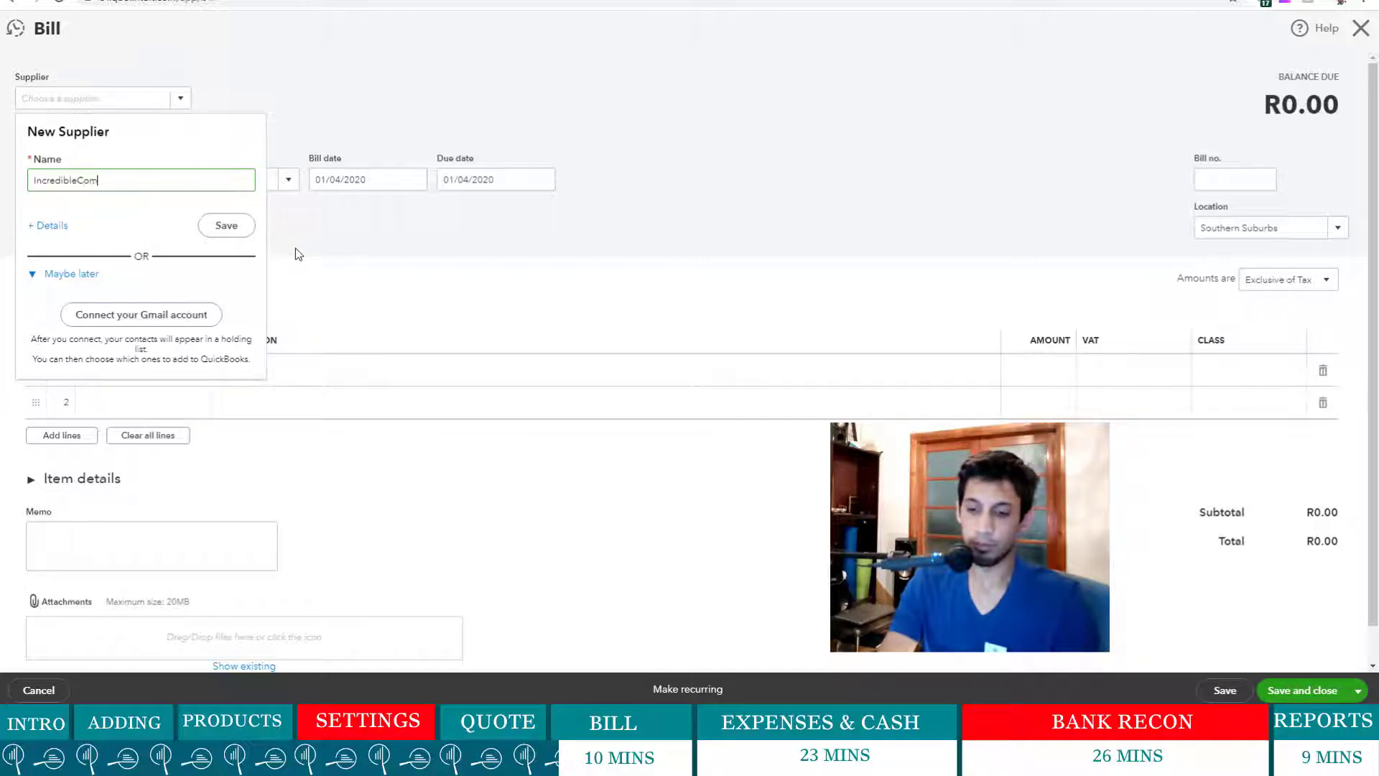
{"action": "type", "text": "puters"}
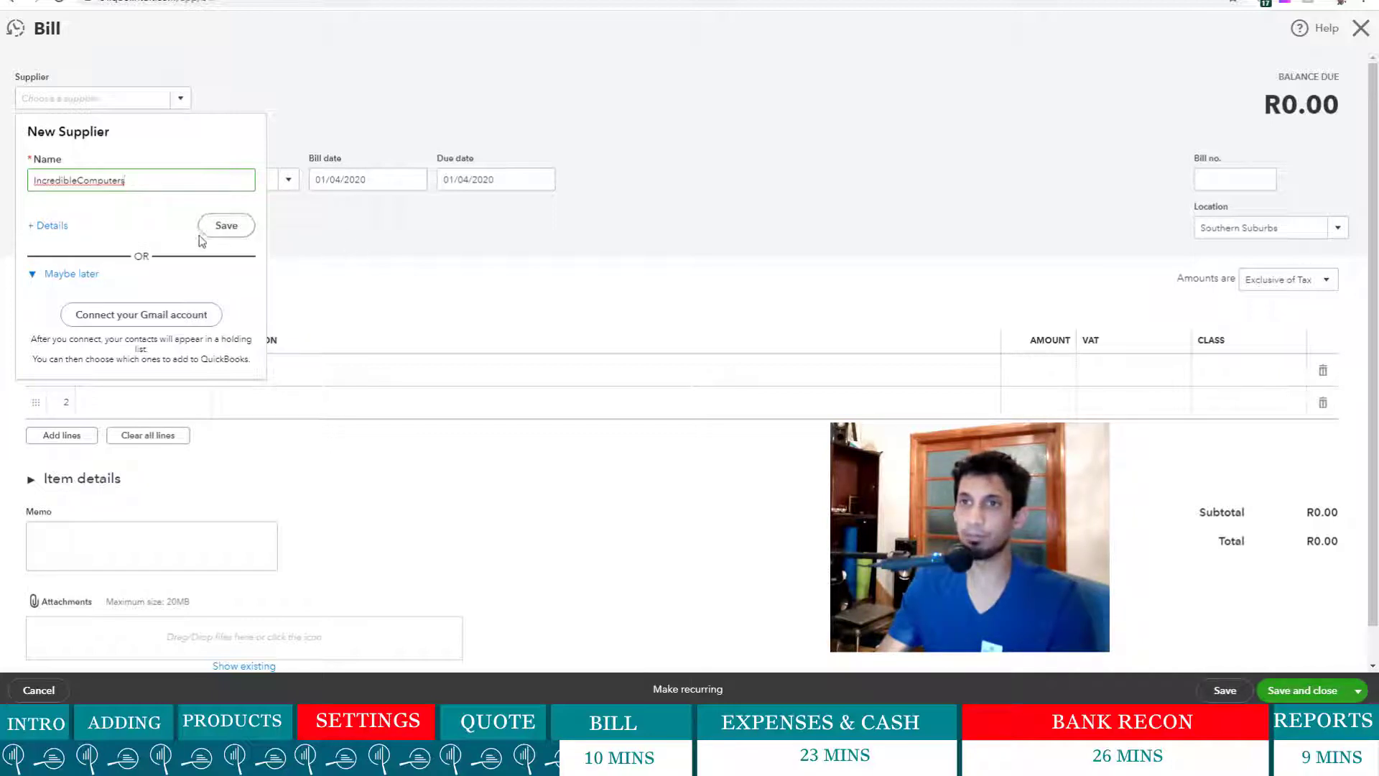
{"action": "left_click", "coordinate": [227, 232]}
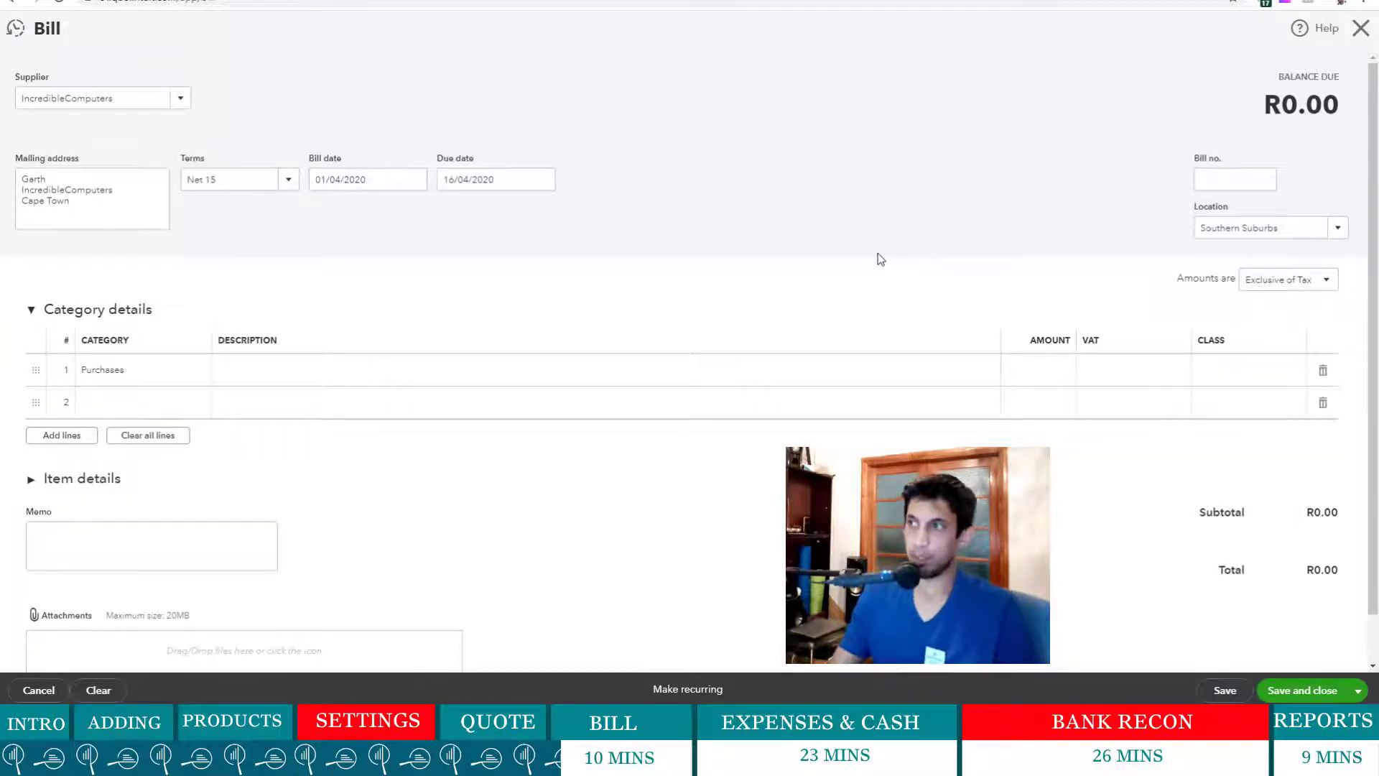
- Enter bill number IC5624 and describe line 1 as 'i7 Workstations - with screen'
{"action": "left_click", "coordinate": [1238, 173]}
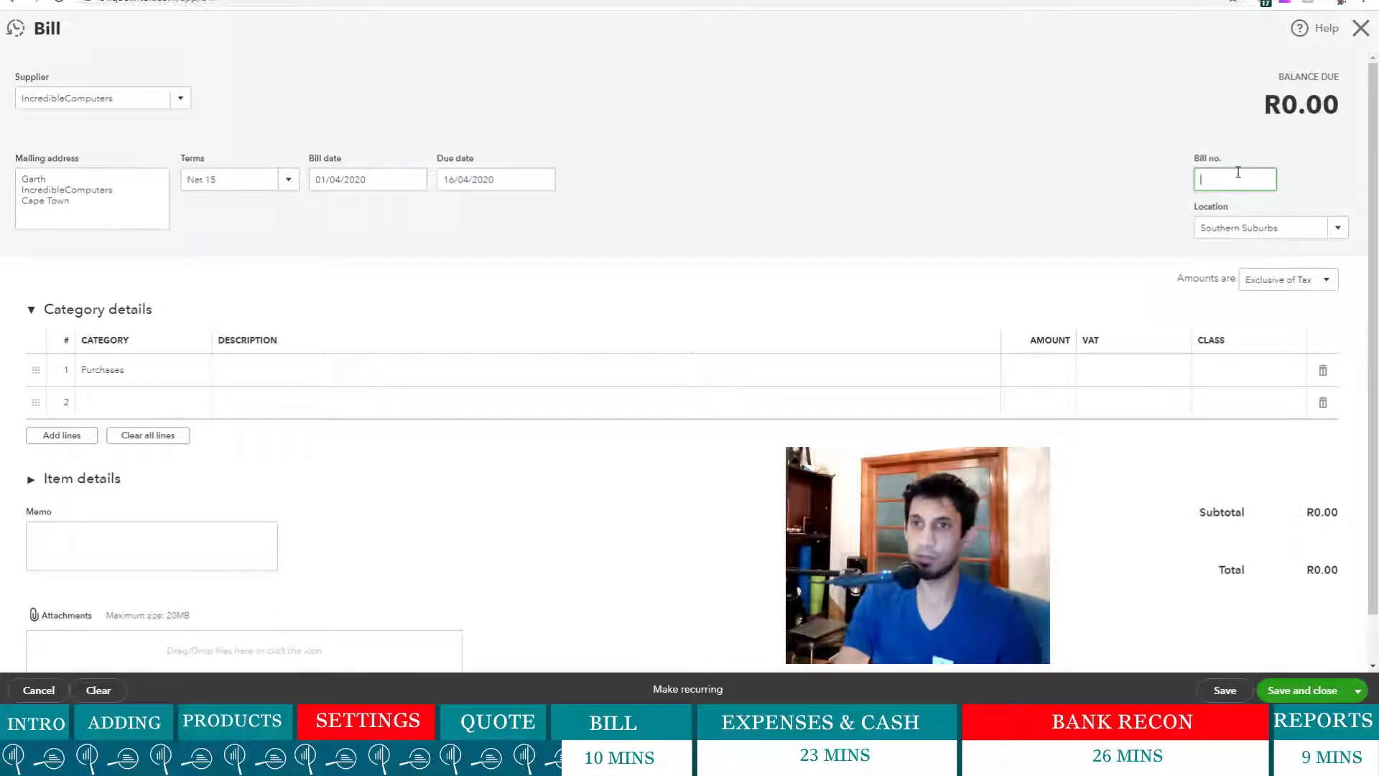
{"action": "type", "text": "IC58"}
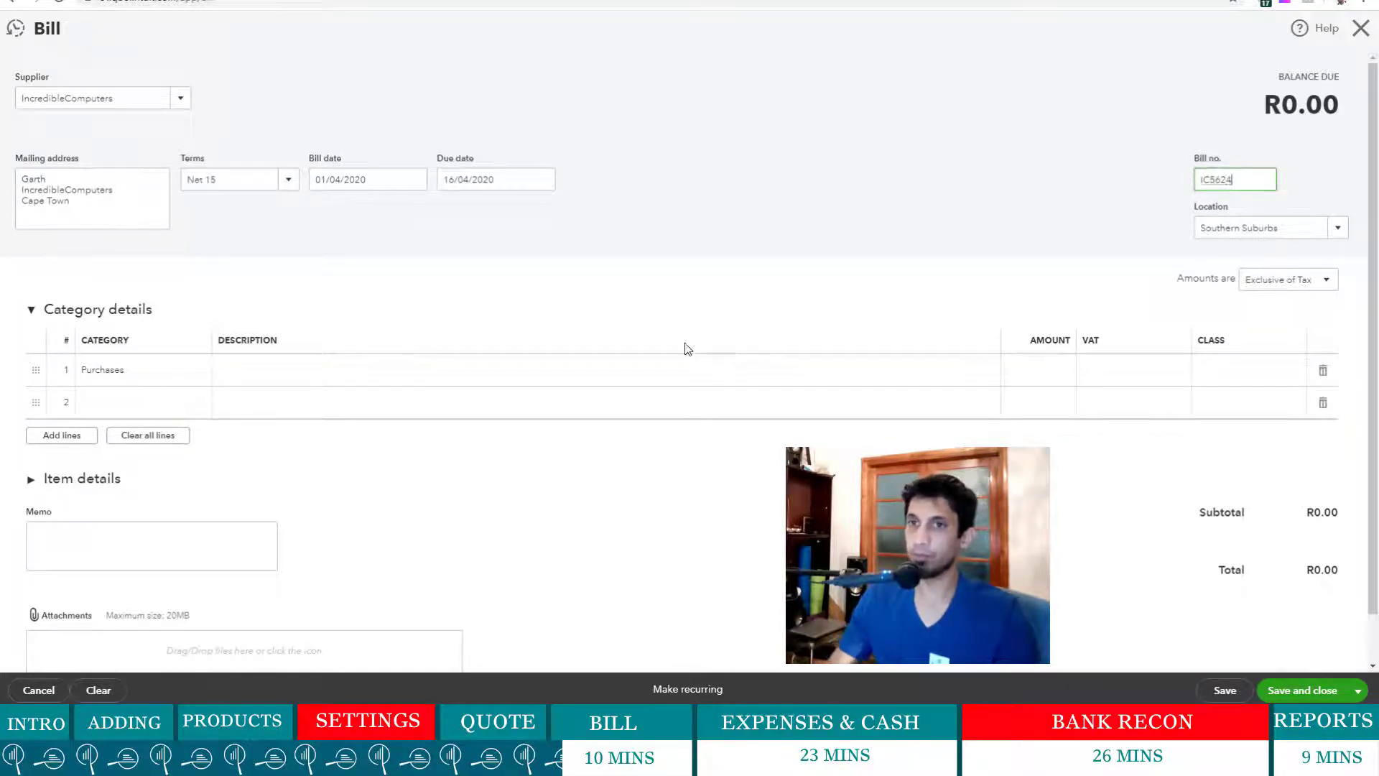
{"action": "left_click", "coordinate": [302, 375]}
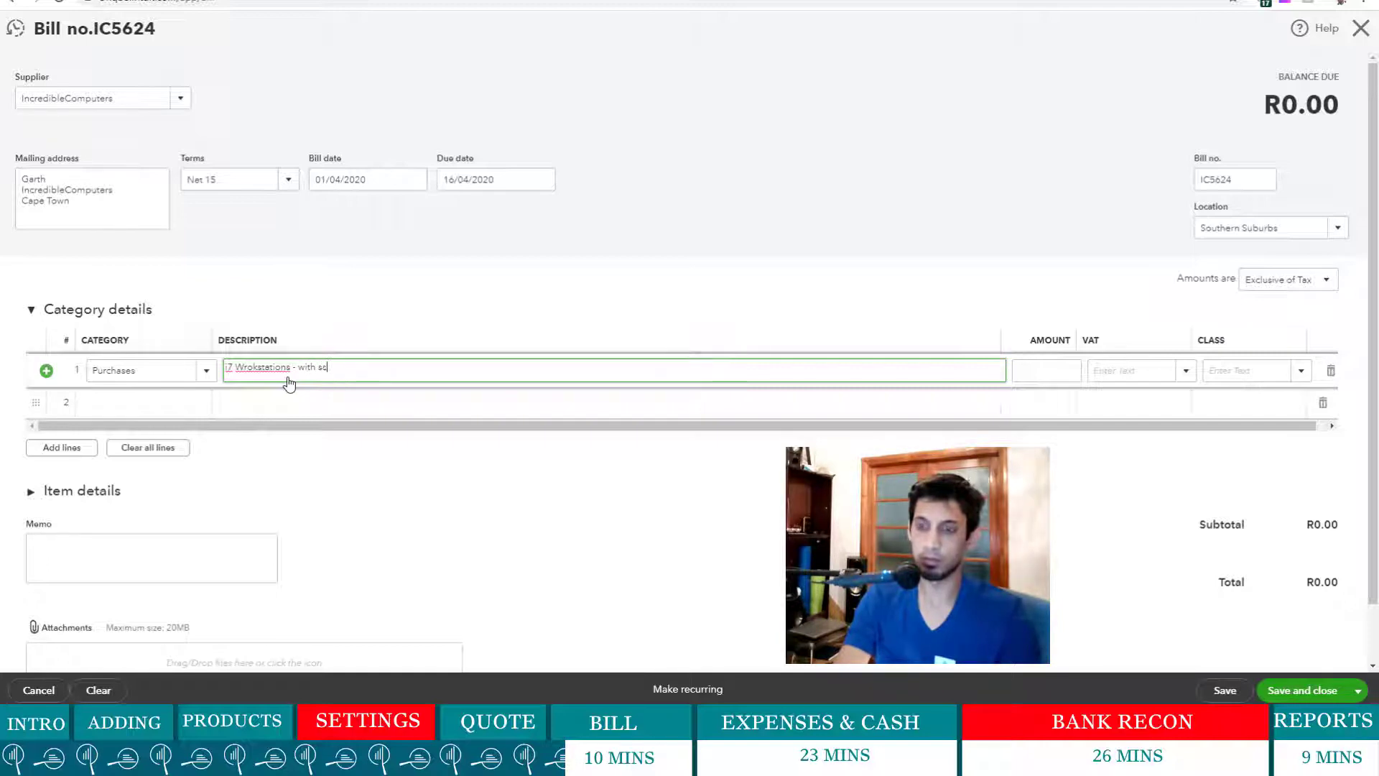
{"action": "type", "text": "creen"}
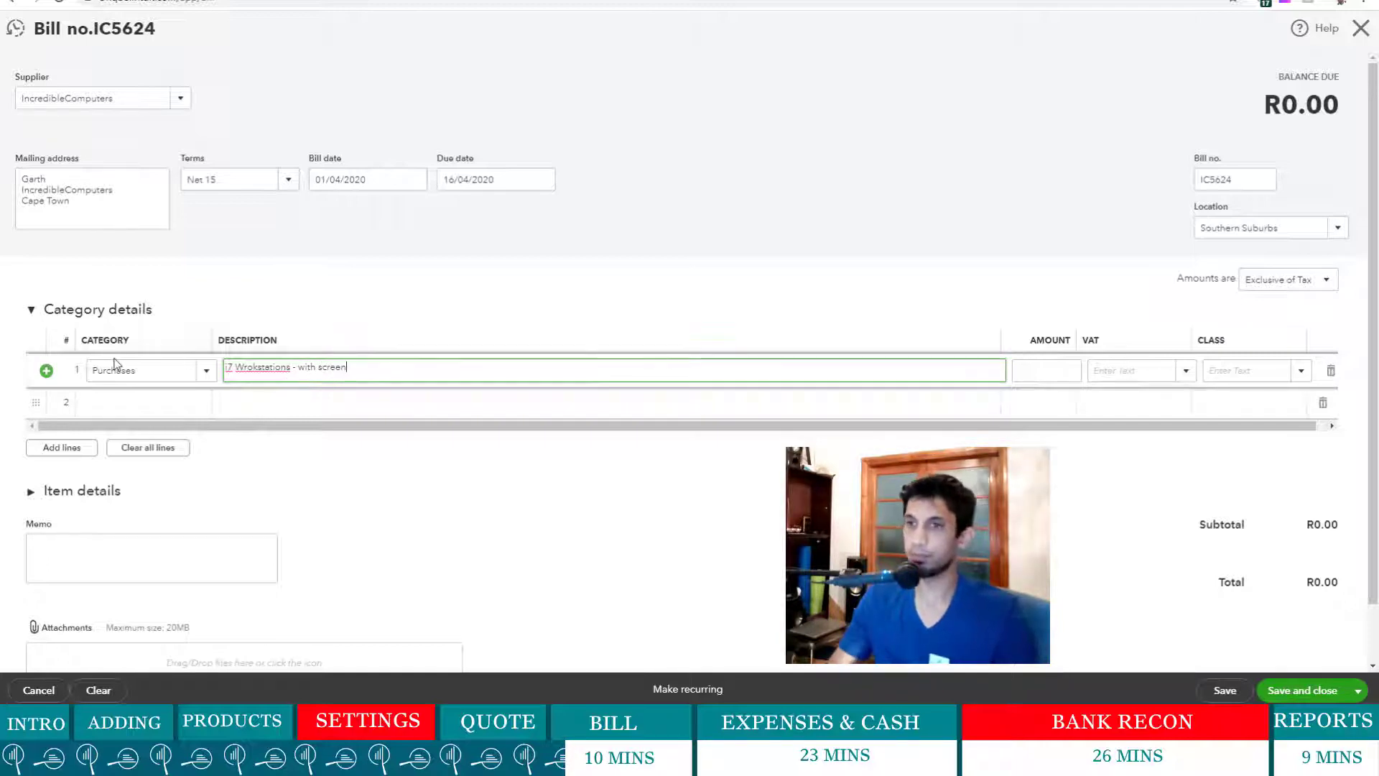
{"action": "left_click", "coordinate": [694, 310]}
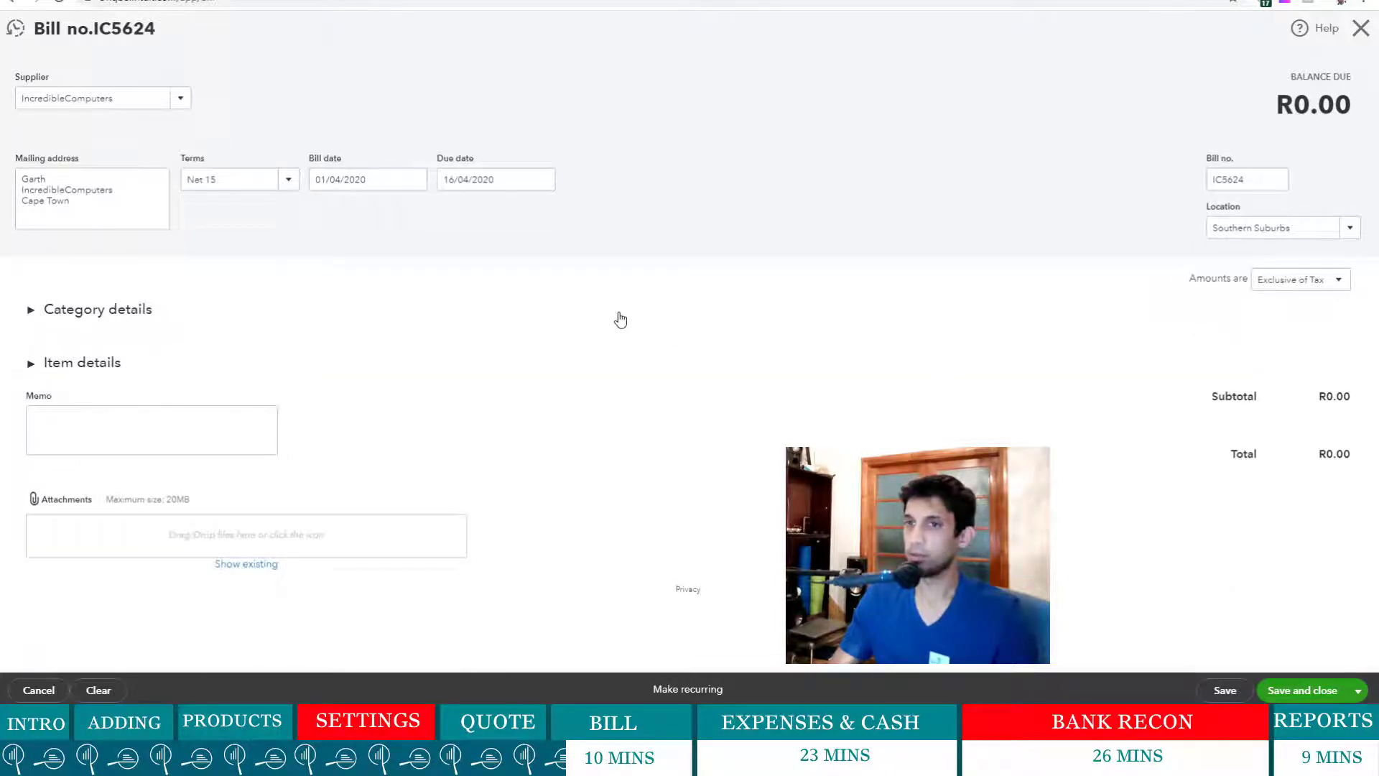
{"action": "left_click", "coordinate": [29, 314]}
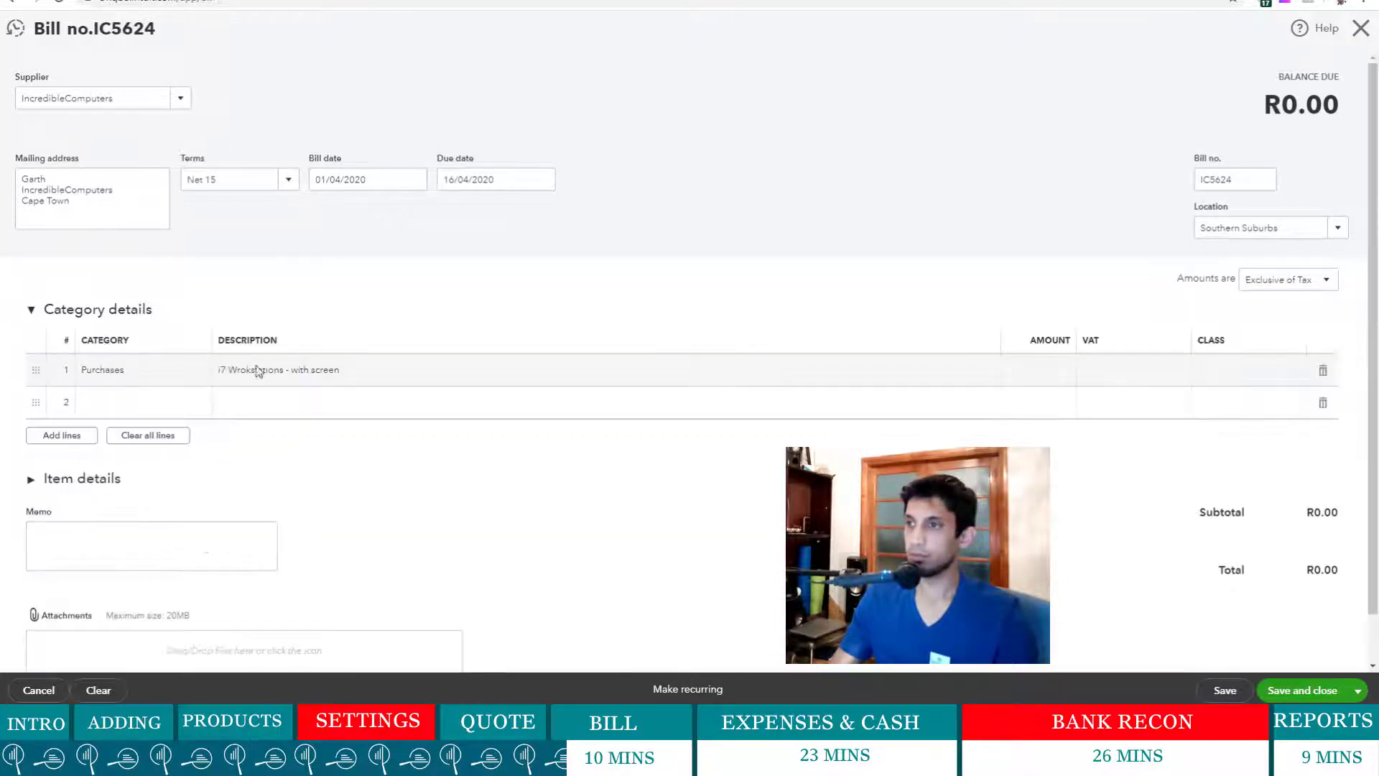
- Set line 1's amount to 12,000.00 with Standard 15% VAT, totalling R13,800.00
{"action": "left_click", "coordinate": [1062, 372]}
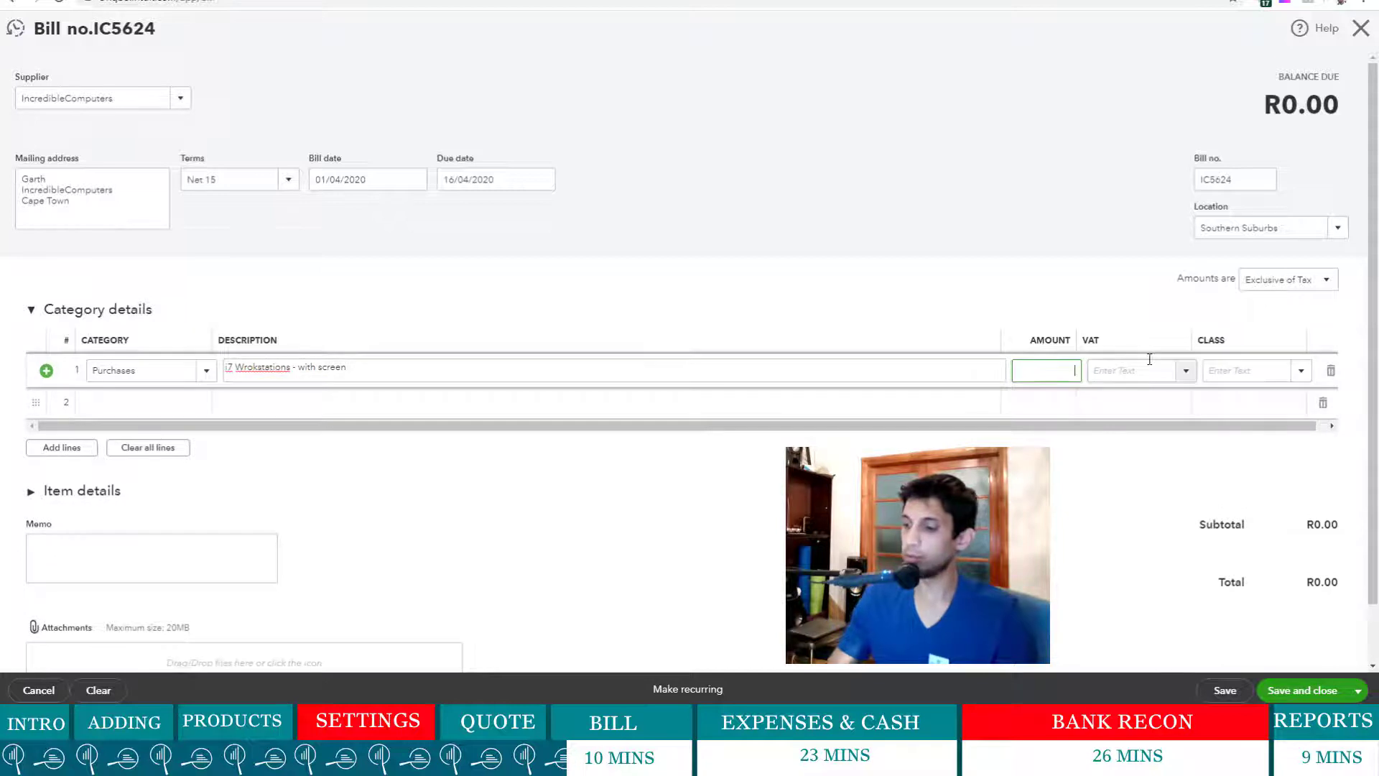
{"action": "type", "text": "1"}
{"action": "type", "text": "2,000"}
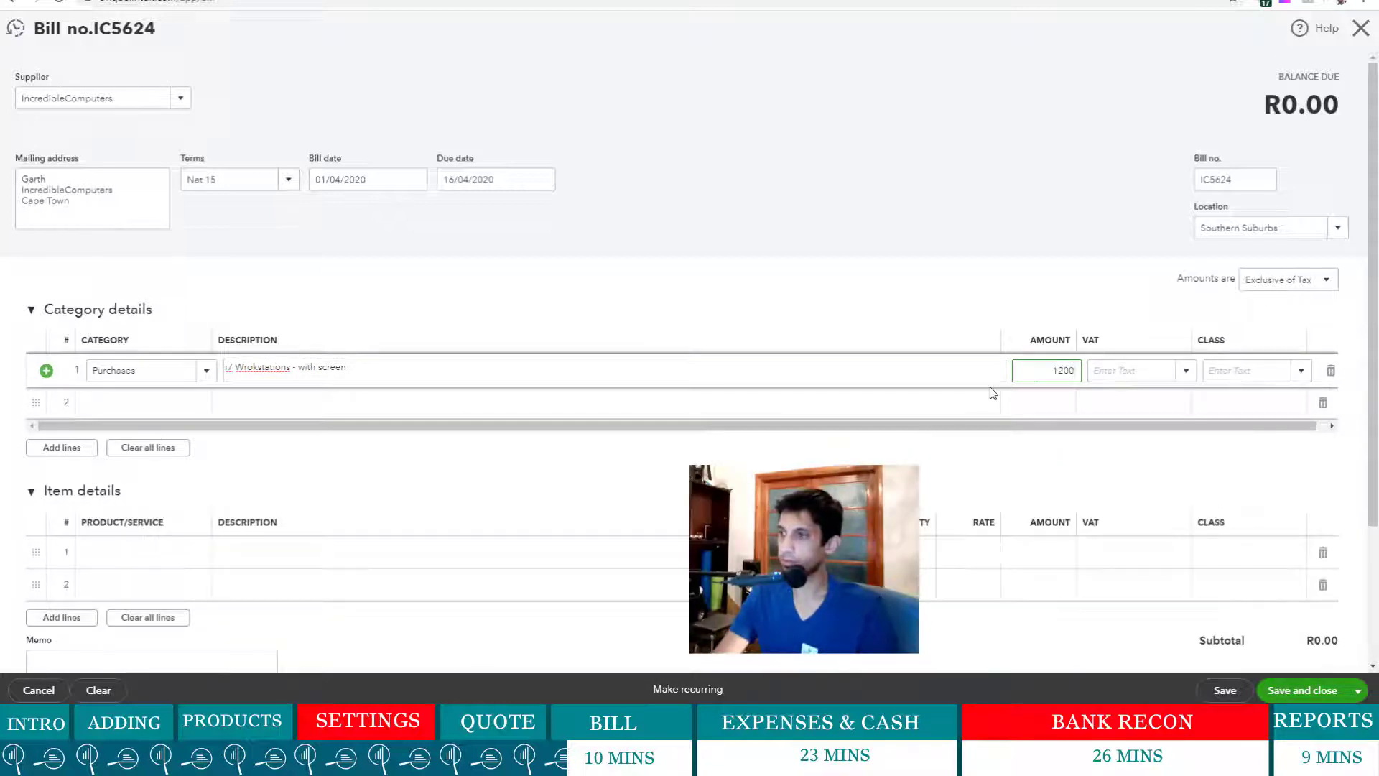
{"action": "left_click", "coordinate": [944, 279]}
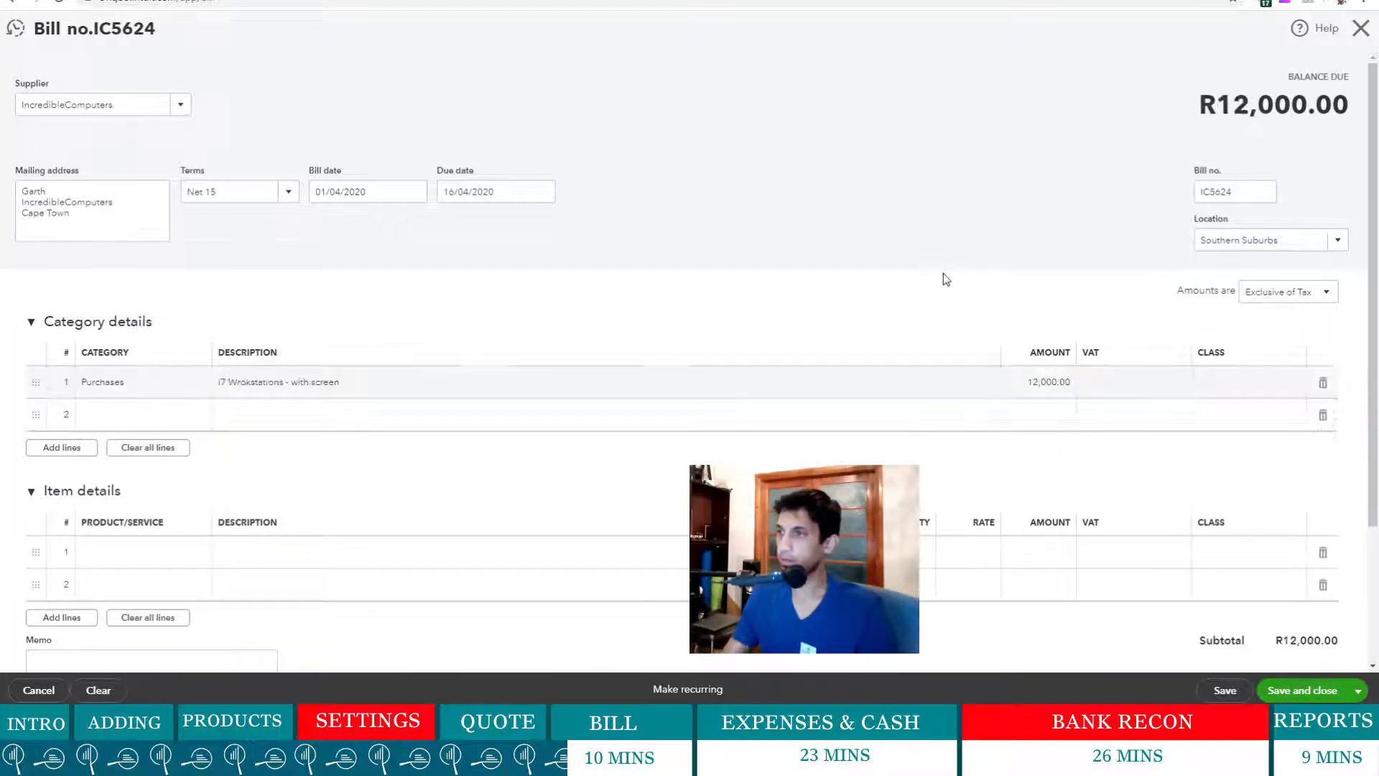
{"action": "left_click", "coordinate": [1109, 388]}
{"action": "left_click", "coordinate": [1186, 382]}
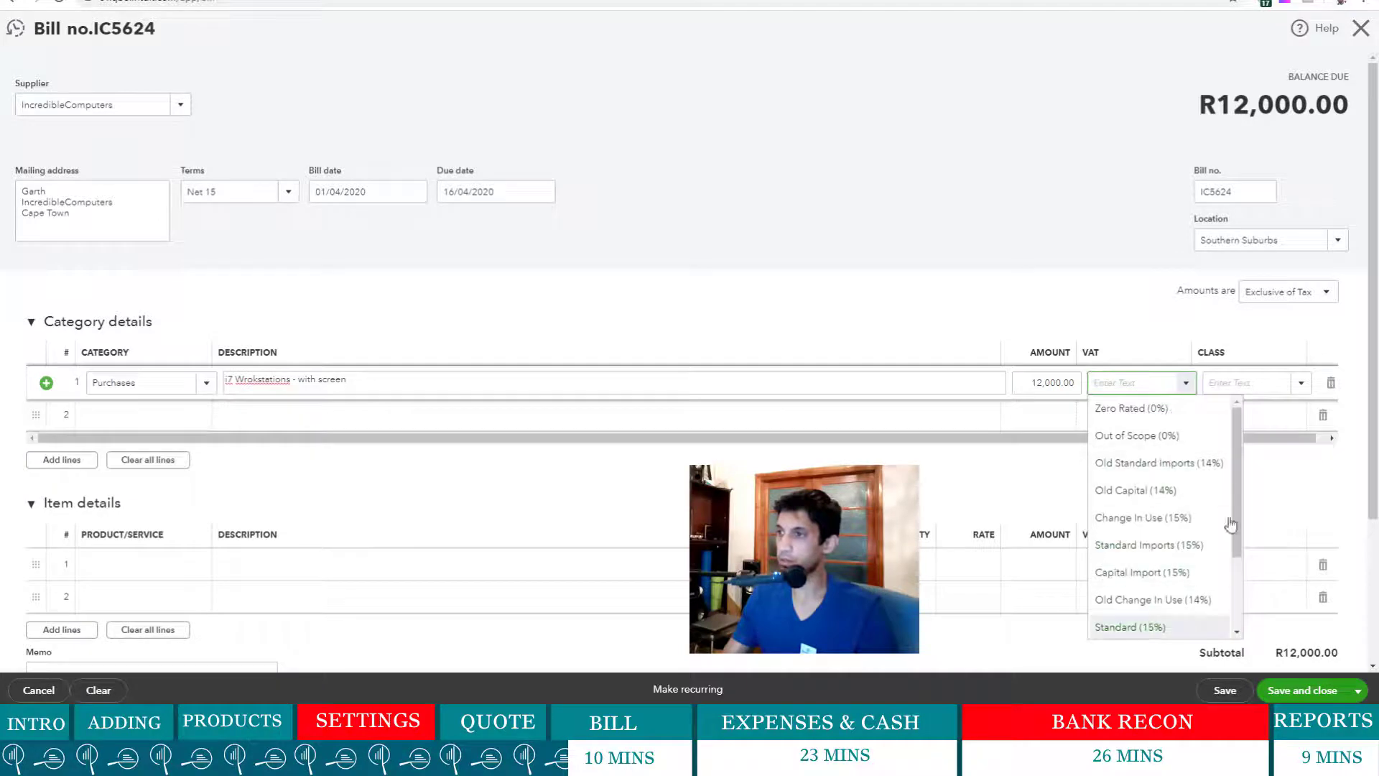
{"action": "left_click", "coordinate": [1151, 627]}
{"action": "scroll", "coordinate": [917, 419], "scroll_direction": "down", "scroll_amount": 3}
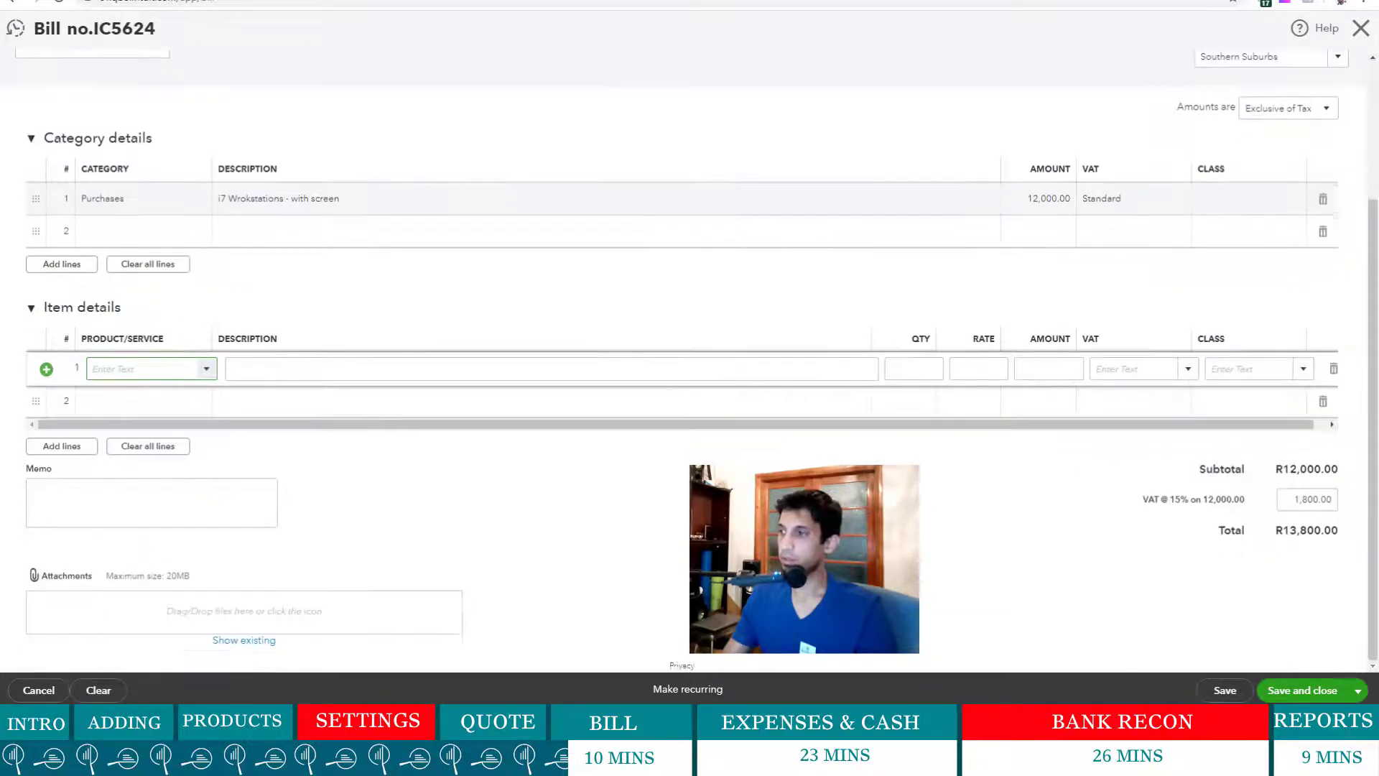
{"action": "scroll", "coordinate": [917, 419], "scroll_direction": "up", "scroll_amount": 2}
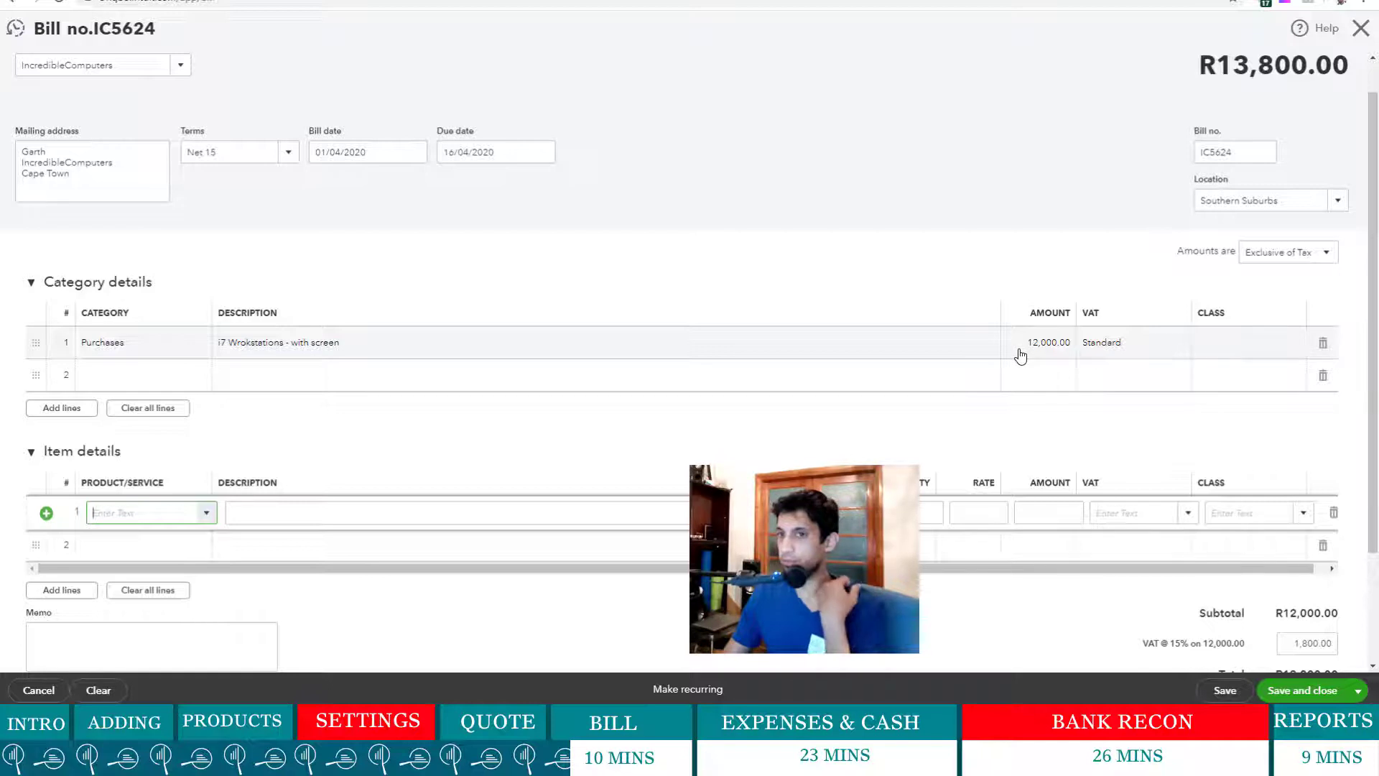
- Append 50 to line 1's description so it reads 'with screen 50'
{"action": "left_click", "coordinate": [545, 348]}
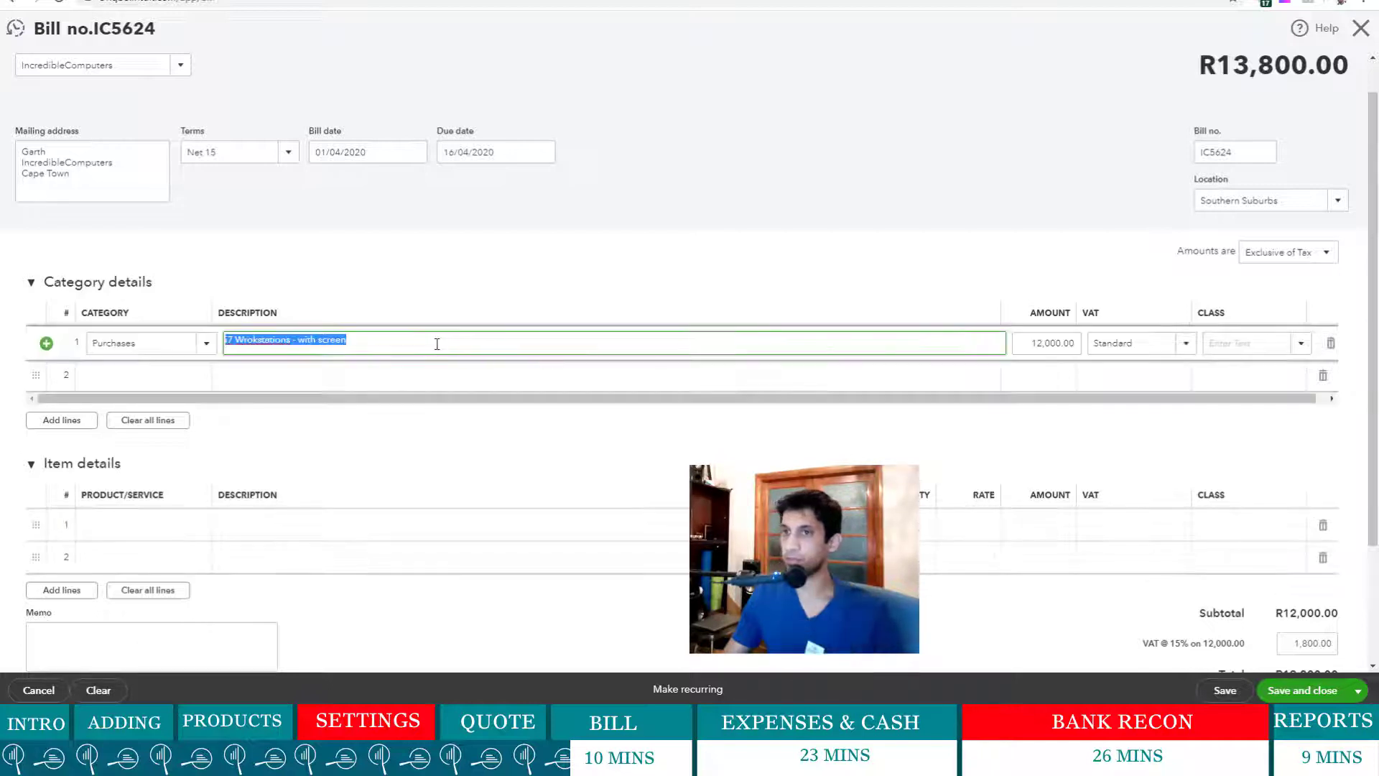
{"action": "left_click", "coordinate": [437, 344]}
{"action": "type", "text": "5"}
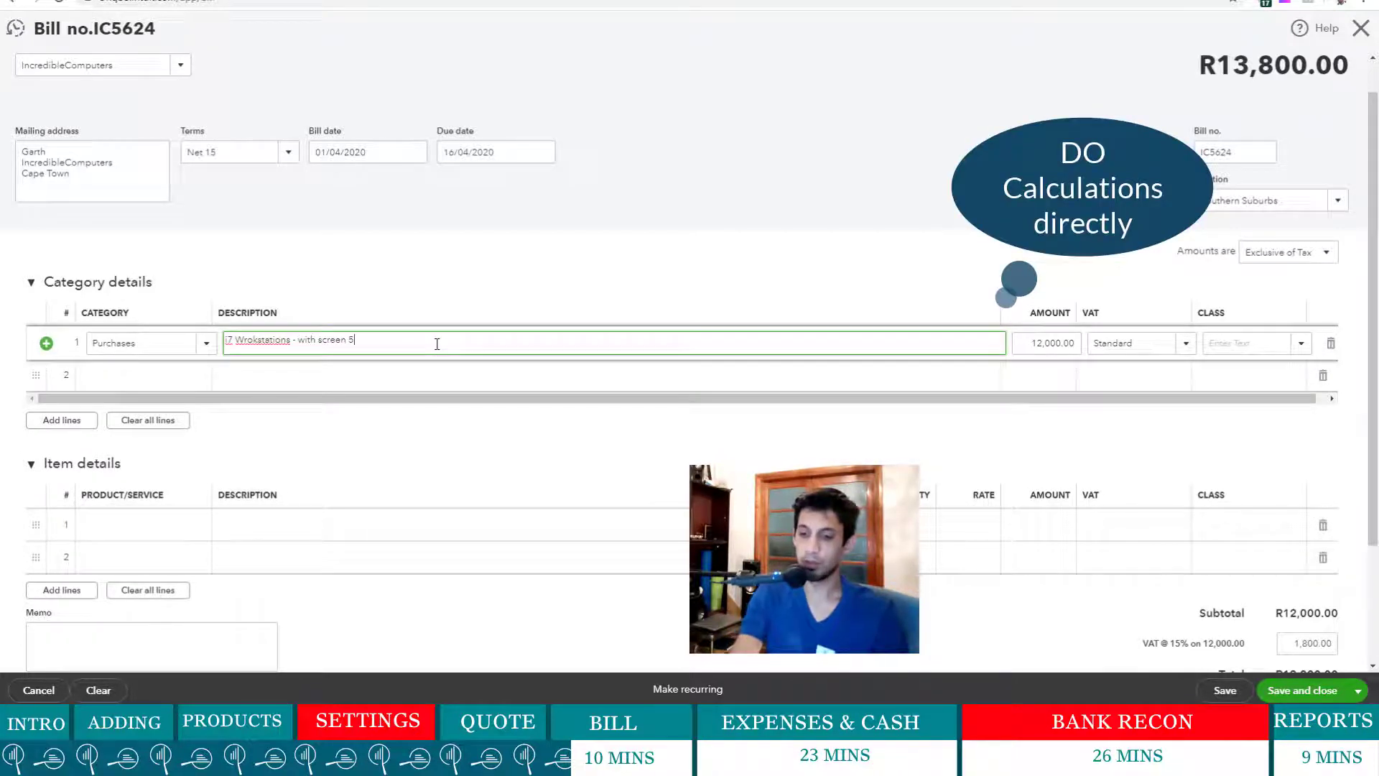
{"action": "type", "text": "0"}
{"action": "left_click", "coordinate": [859, 260]}
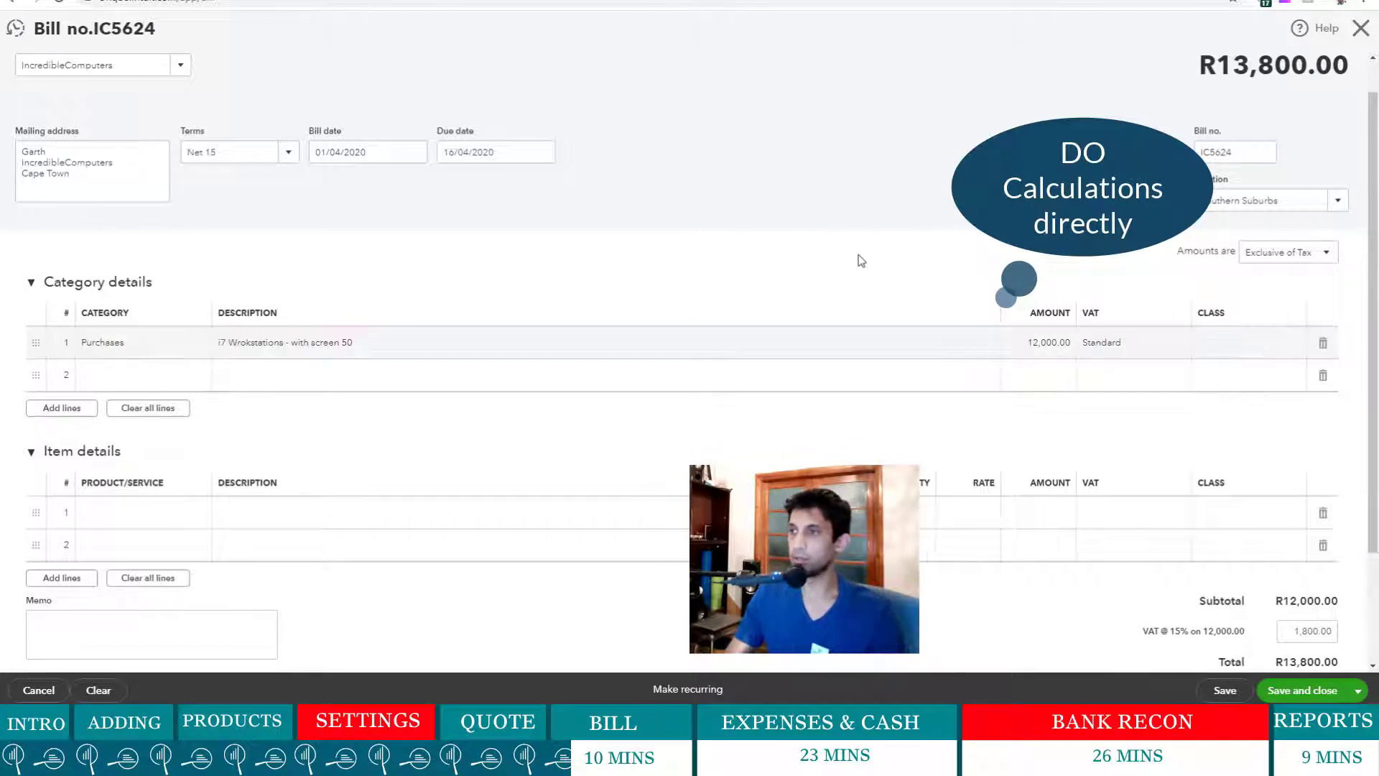
- Multiply line 1's amount by 50 to 600,000.00, bringing the bill total to R690,000.00
{"action": "left_click", "coordinate": [1040, 342]}
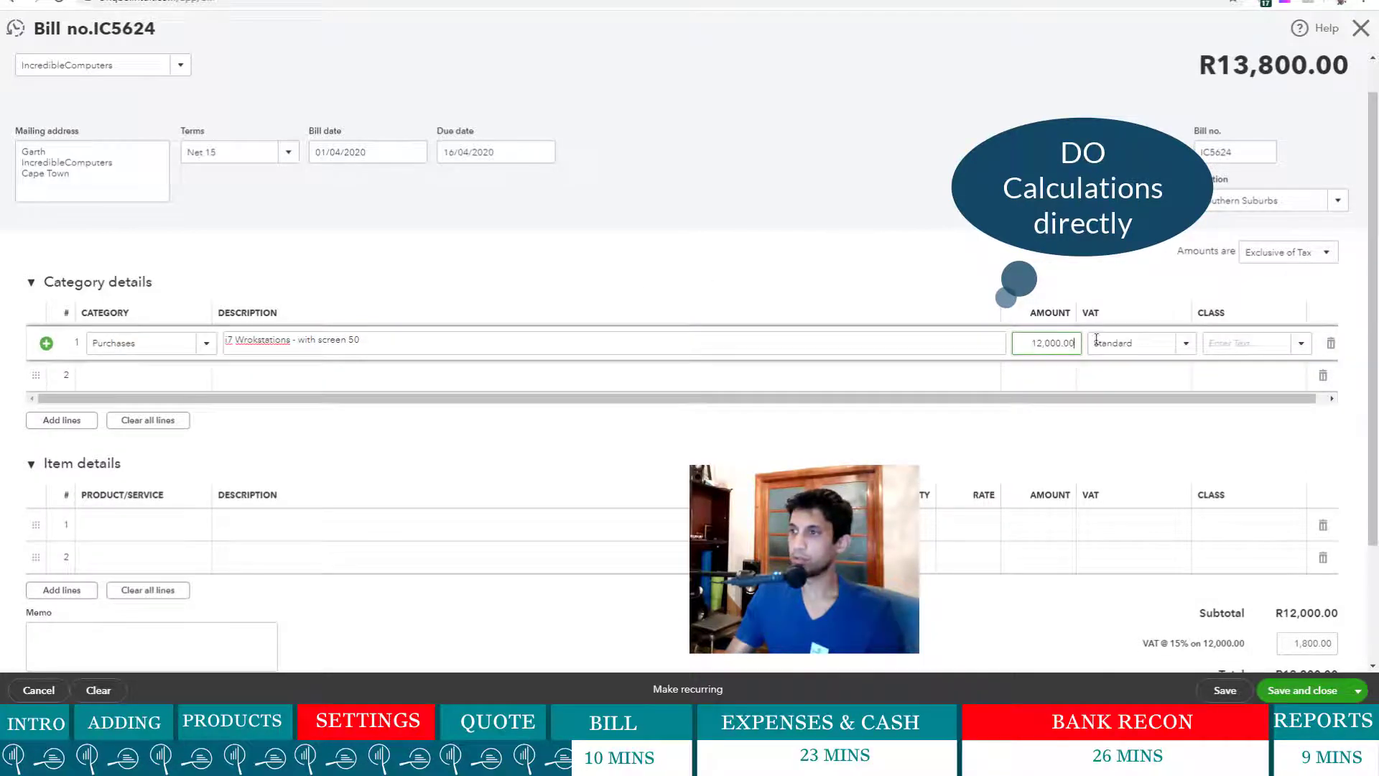
{"action": "type", "text": "*50"}
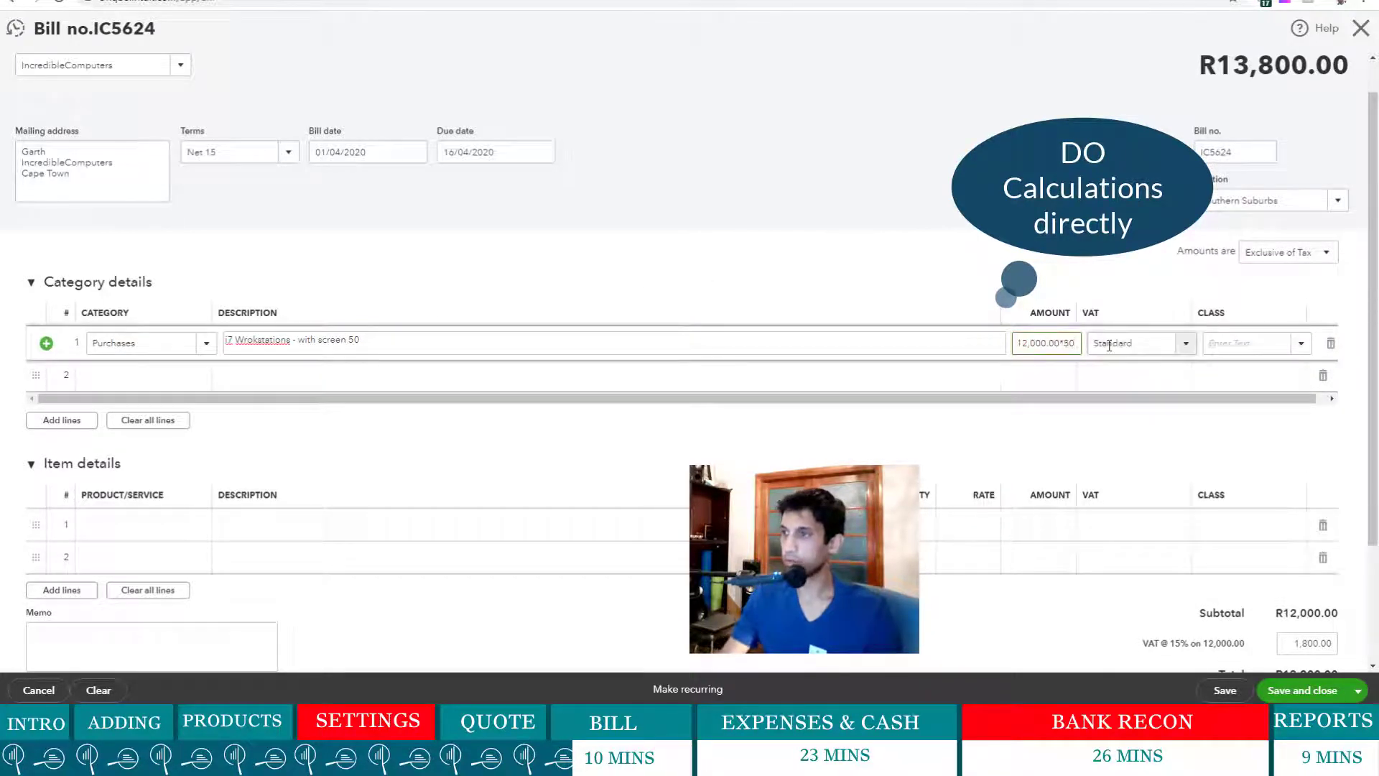
{"action": "left_click", "coordinate": [1038, 462]}
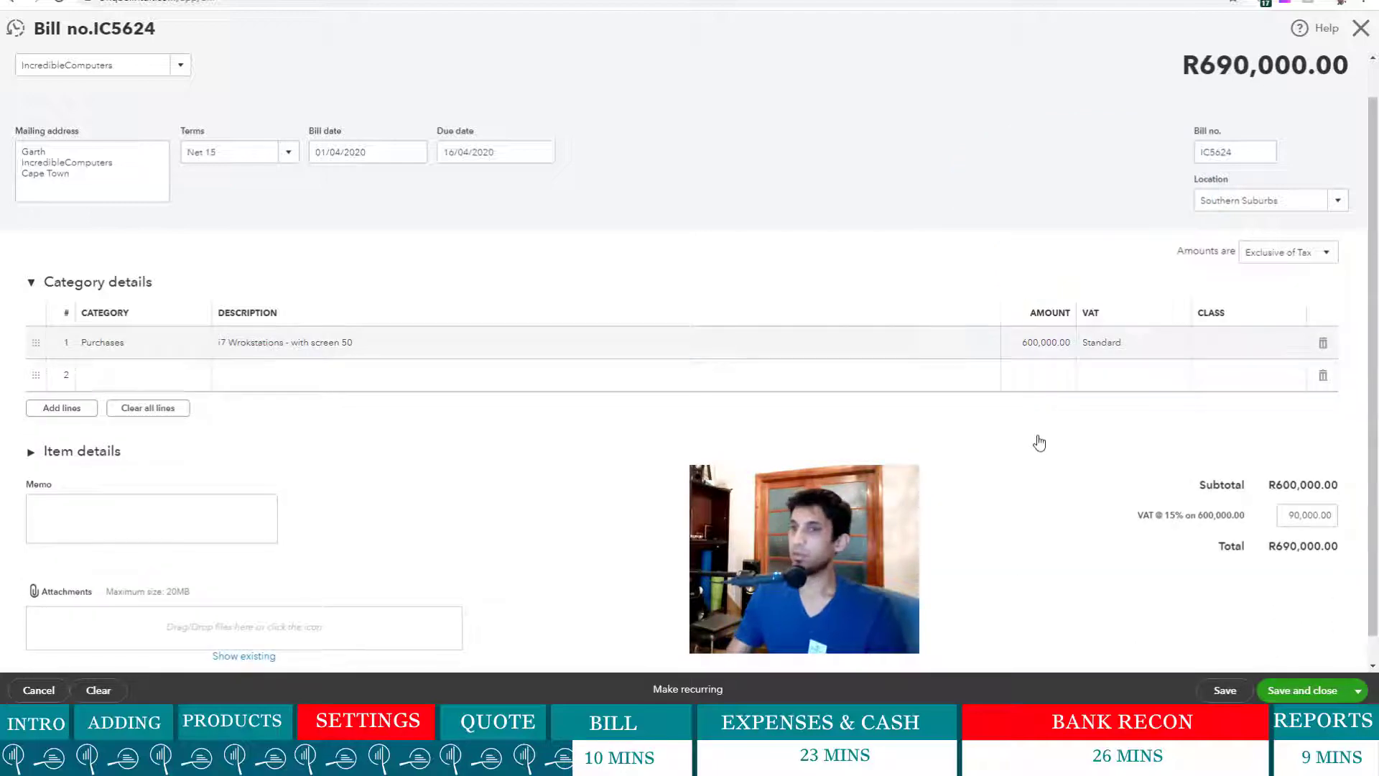
{"action": "left_click", "coordinate": [1072, 340]}
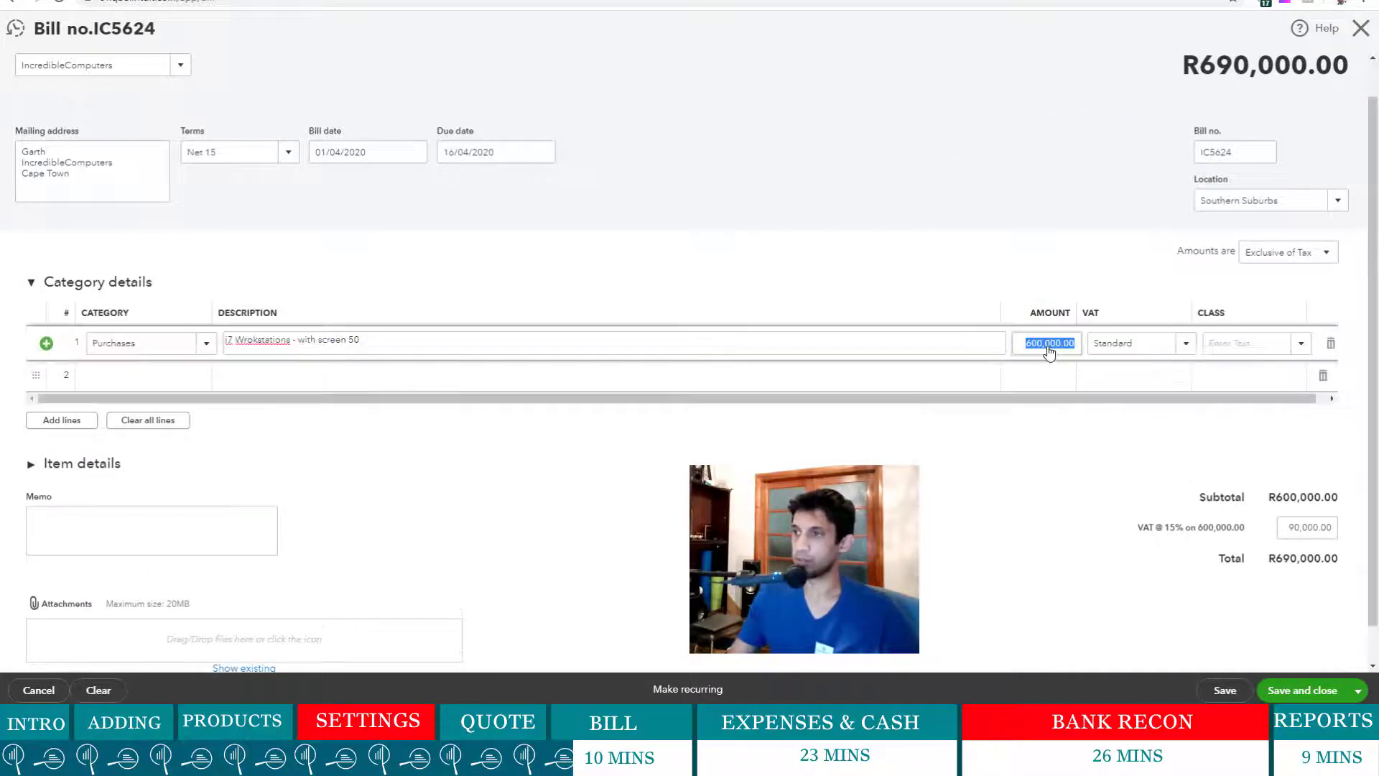
{"action": "left_click", "coordinate": [992, 461]}
{"action": "left_click", "coordinate": [991, 462]}
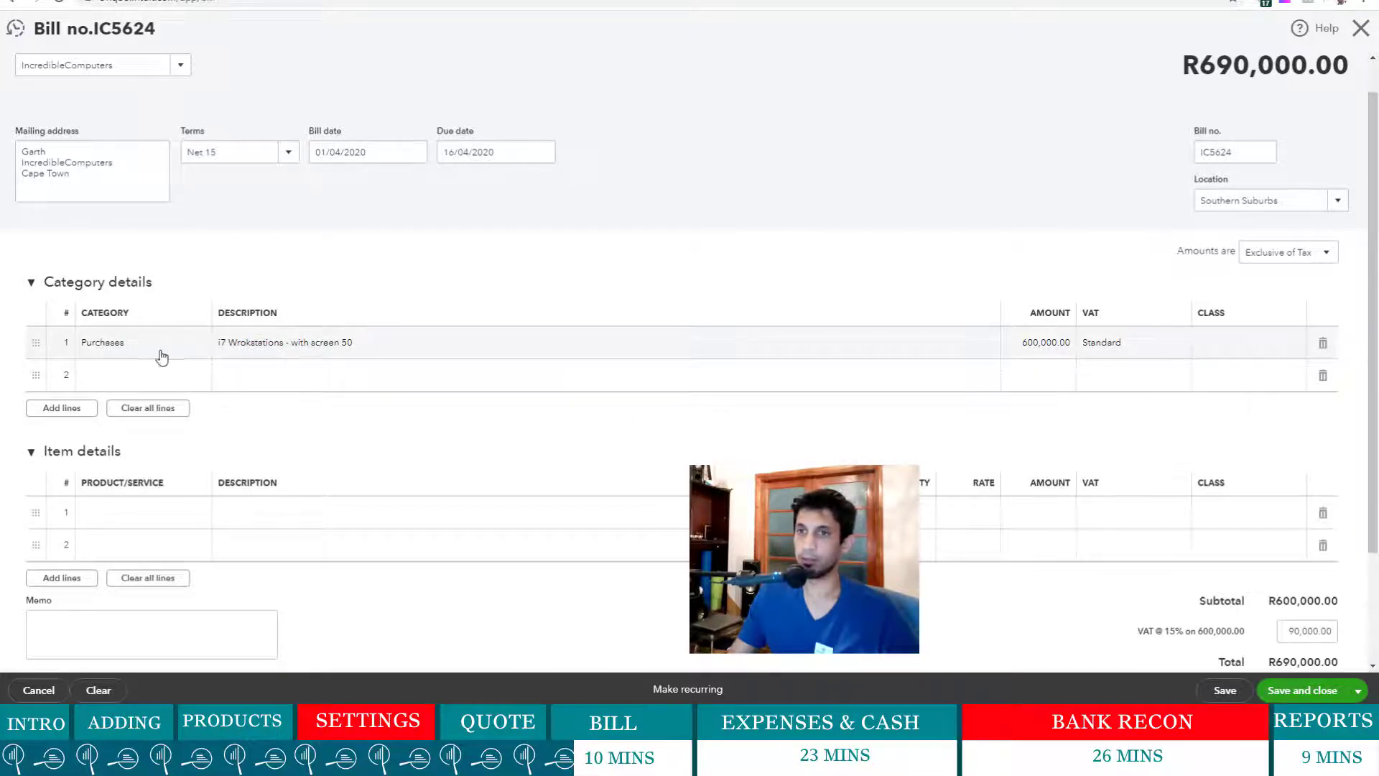
- Browse line 1's expense category list, leaving the Purchases category unchanged
{"action": "left_click", "coordinate": [140, 356]}
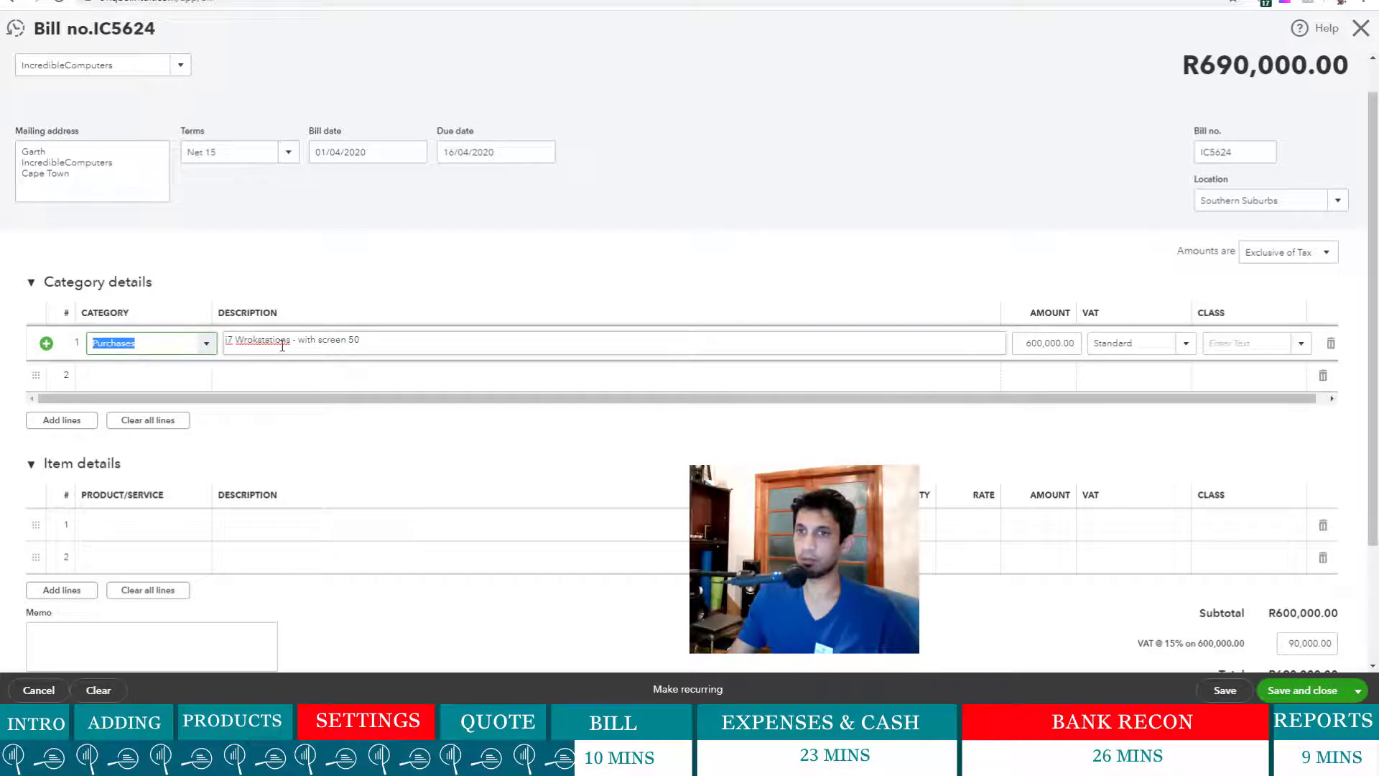
{"action": "left_click", "coordinate": [208, 351]}
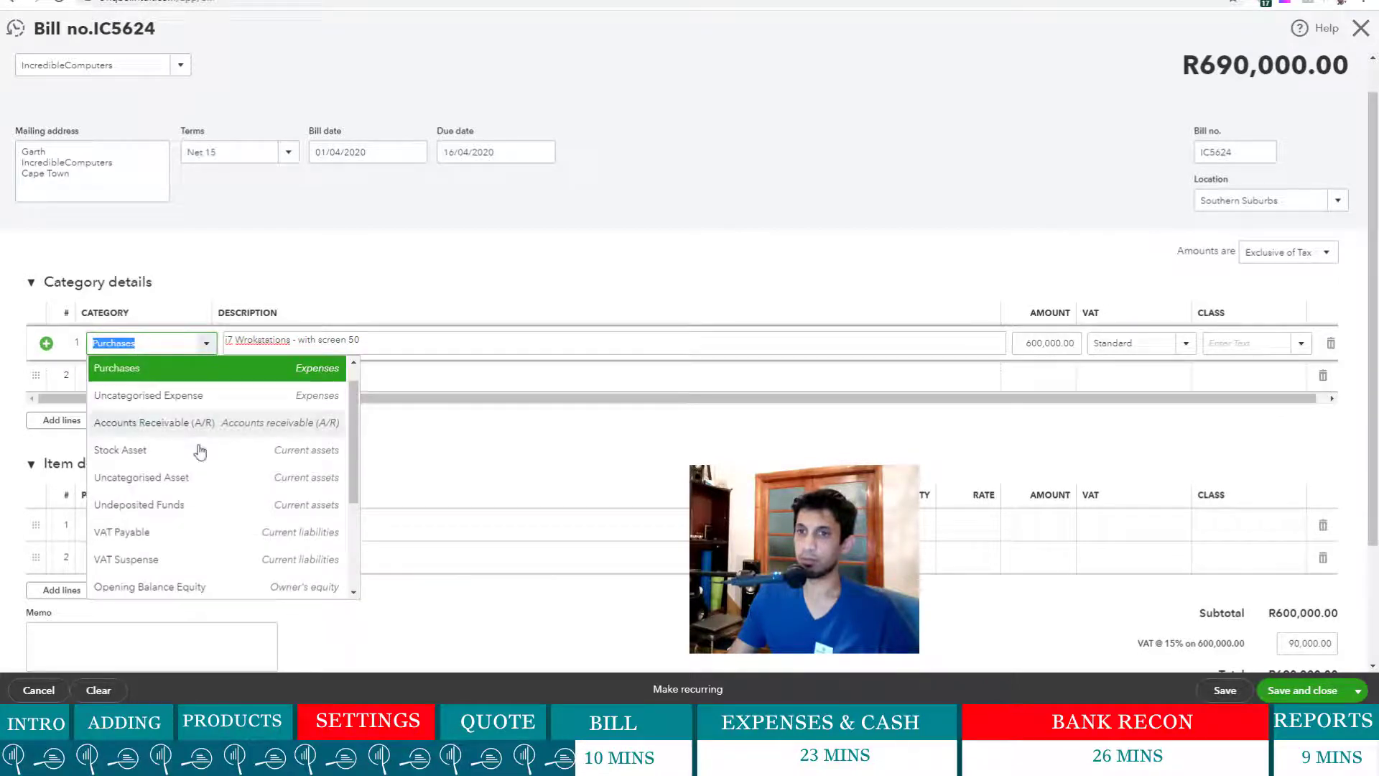
{"action": "scroll", "coordinate": [201, 449], "scroll_direction": "down", "scroll_amount": 3}
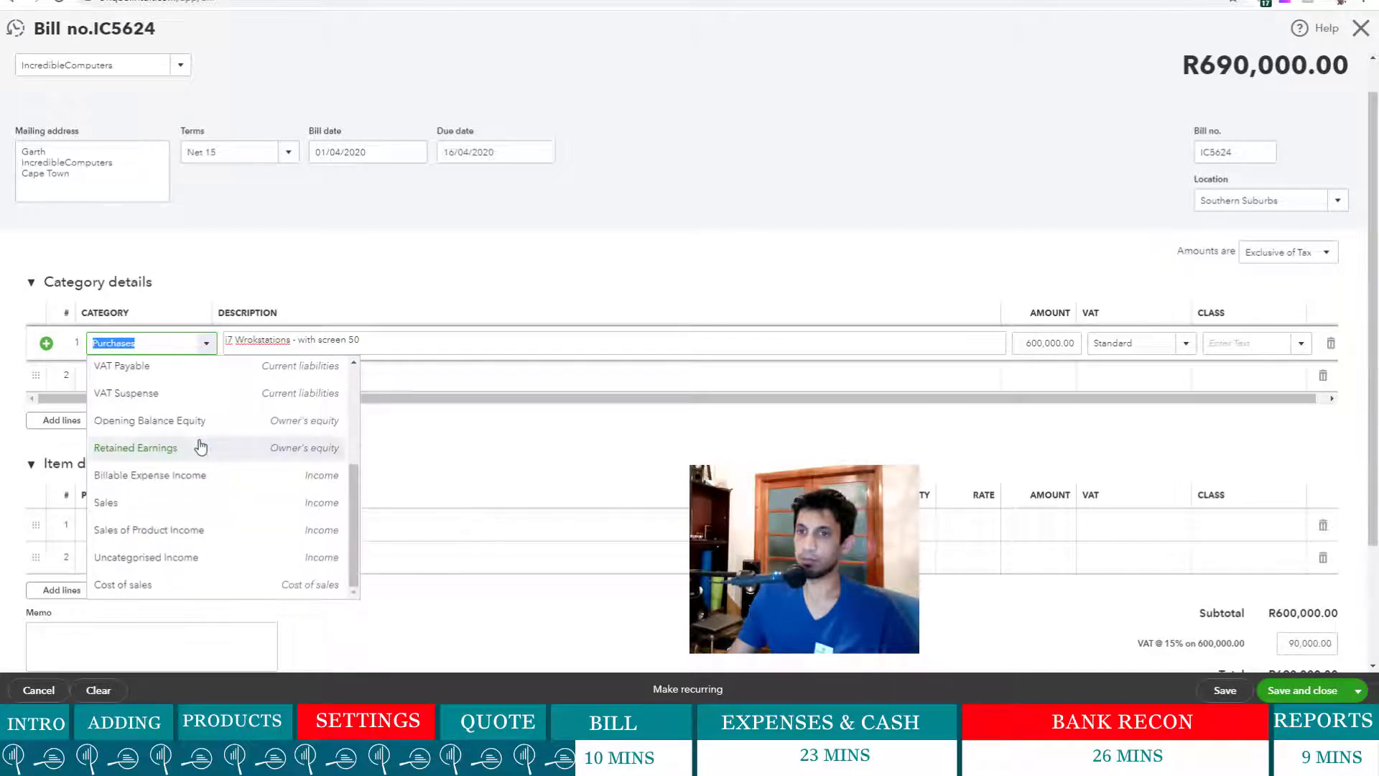
{"action": "scroll", "coordinate": [201, 449], "scroll_direction": "up", "scroll_amount": 4}
{"action": "left_click", "coordinate": [308, 282]}
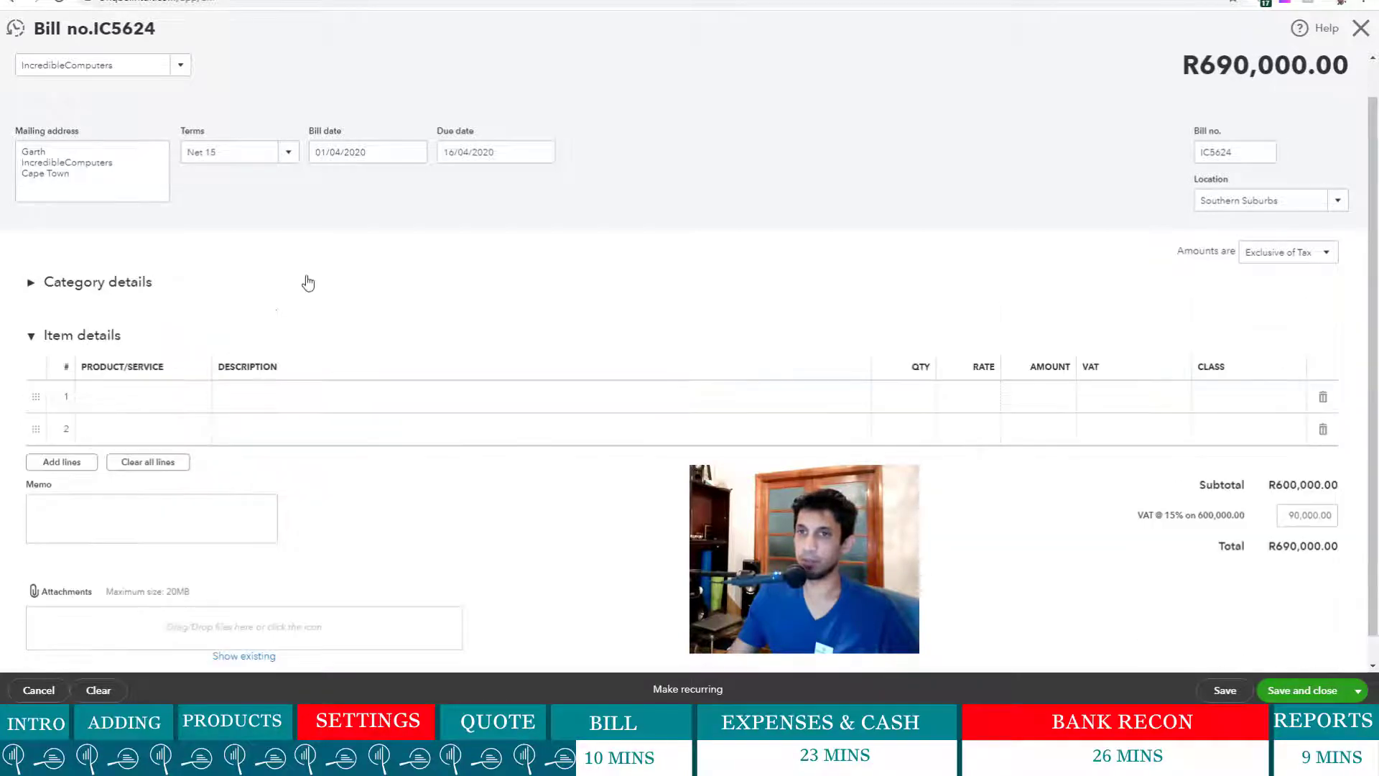
{"action": "left_click", "coordinate": [31, 282]}
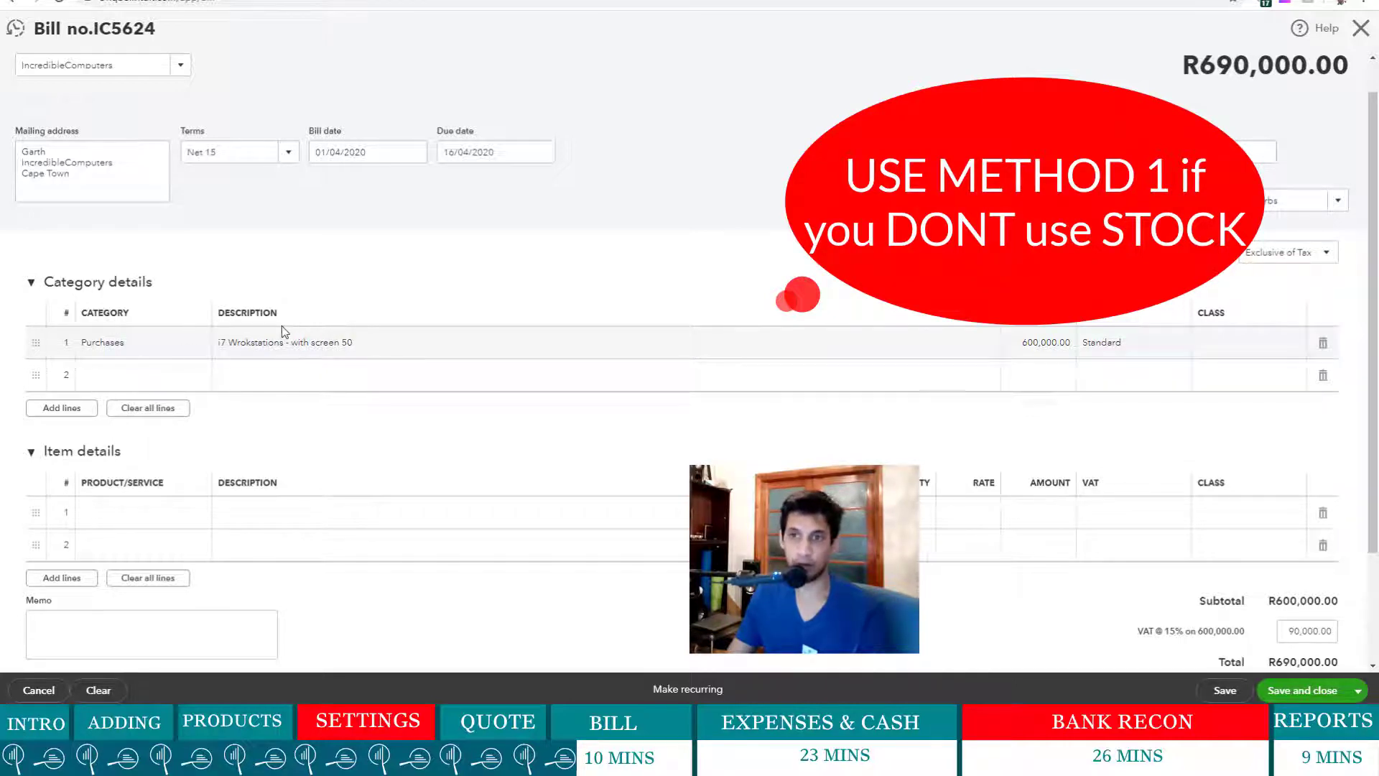
- Delete the Purchases category line from the bill and begin the first item line
{"action": "left_click", "coordinate": [1324, 345]}
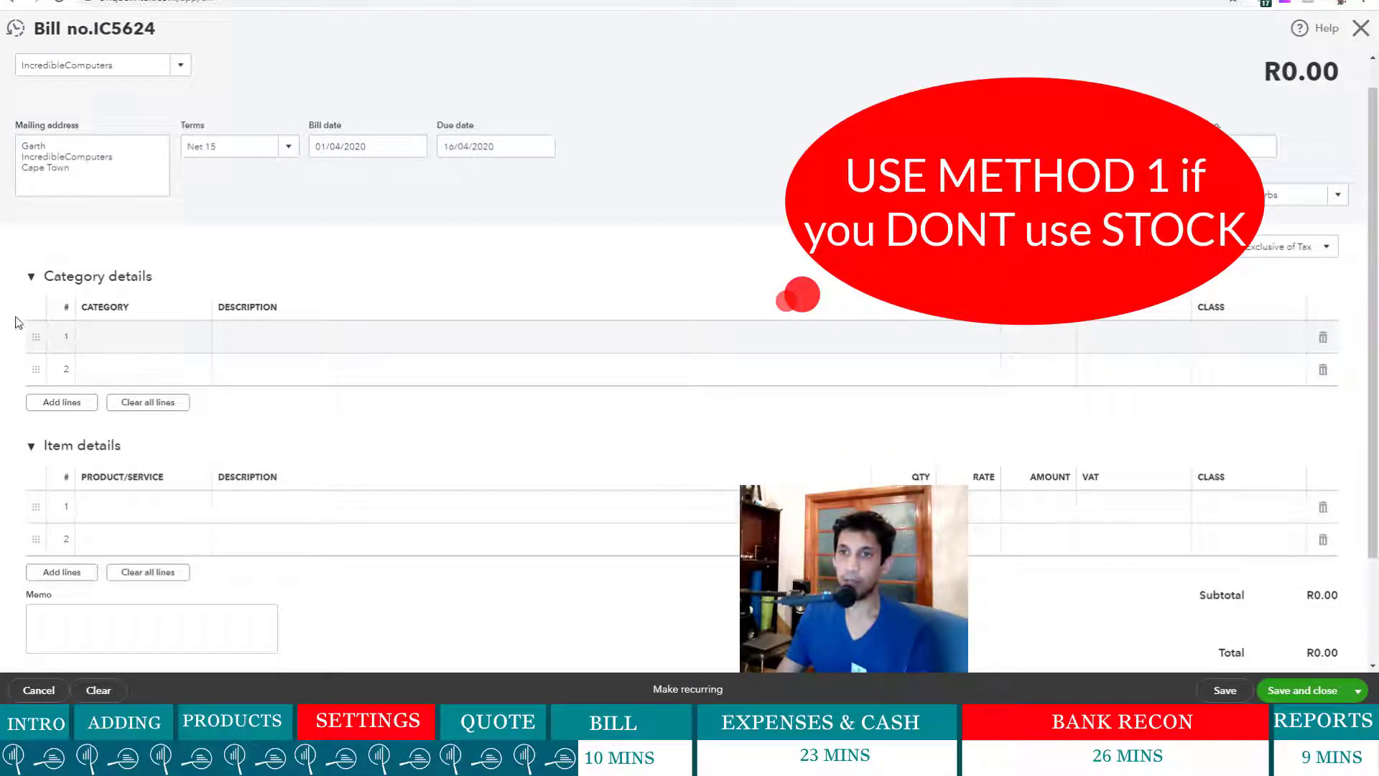
{"action": "left_click", "coordinate": [33, 280]}
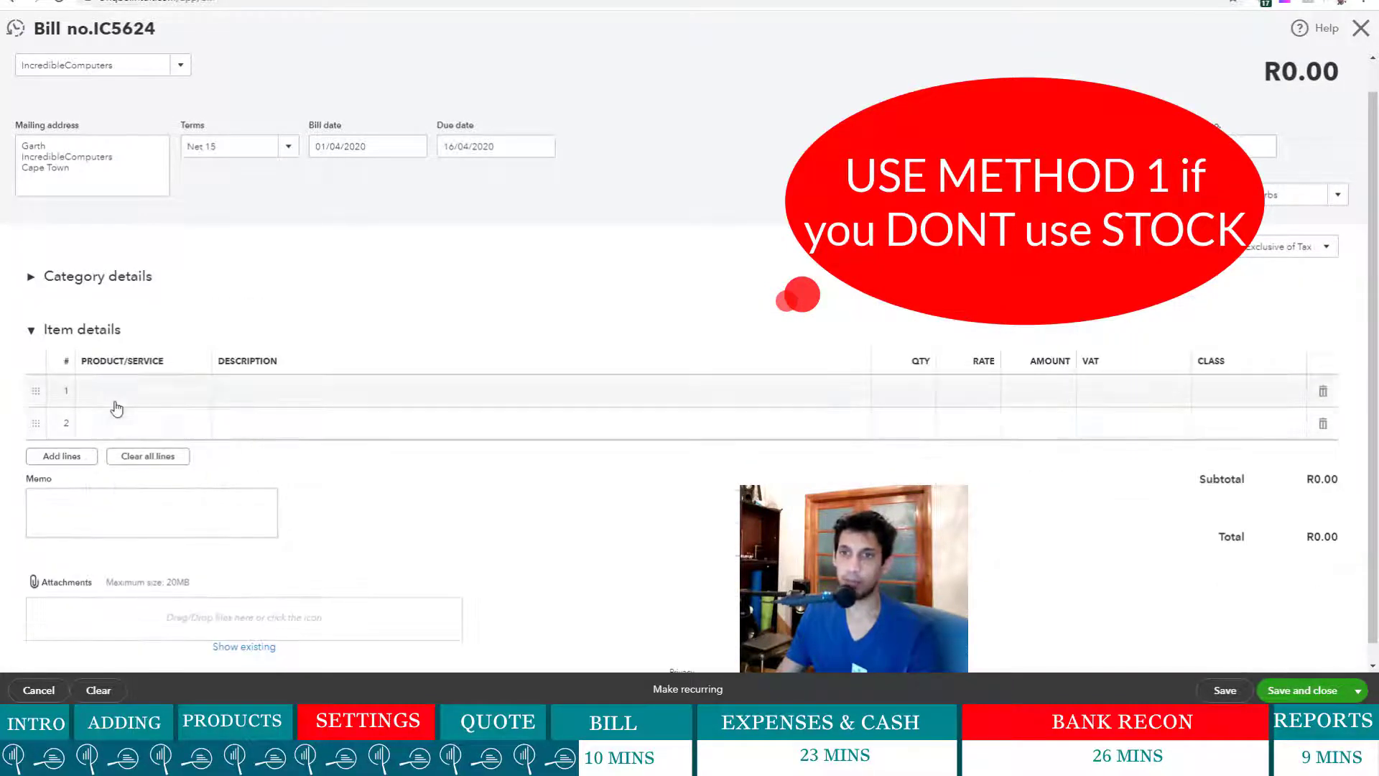
{"action": "left_click", "coordinate": [151, 394]}
{"action": "left_click", "coordinate": [204, 392]}
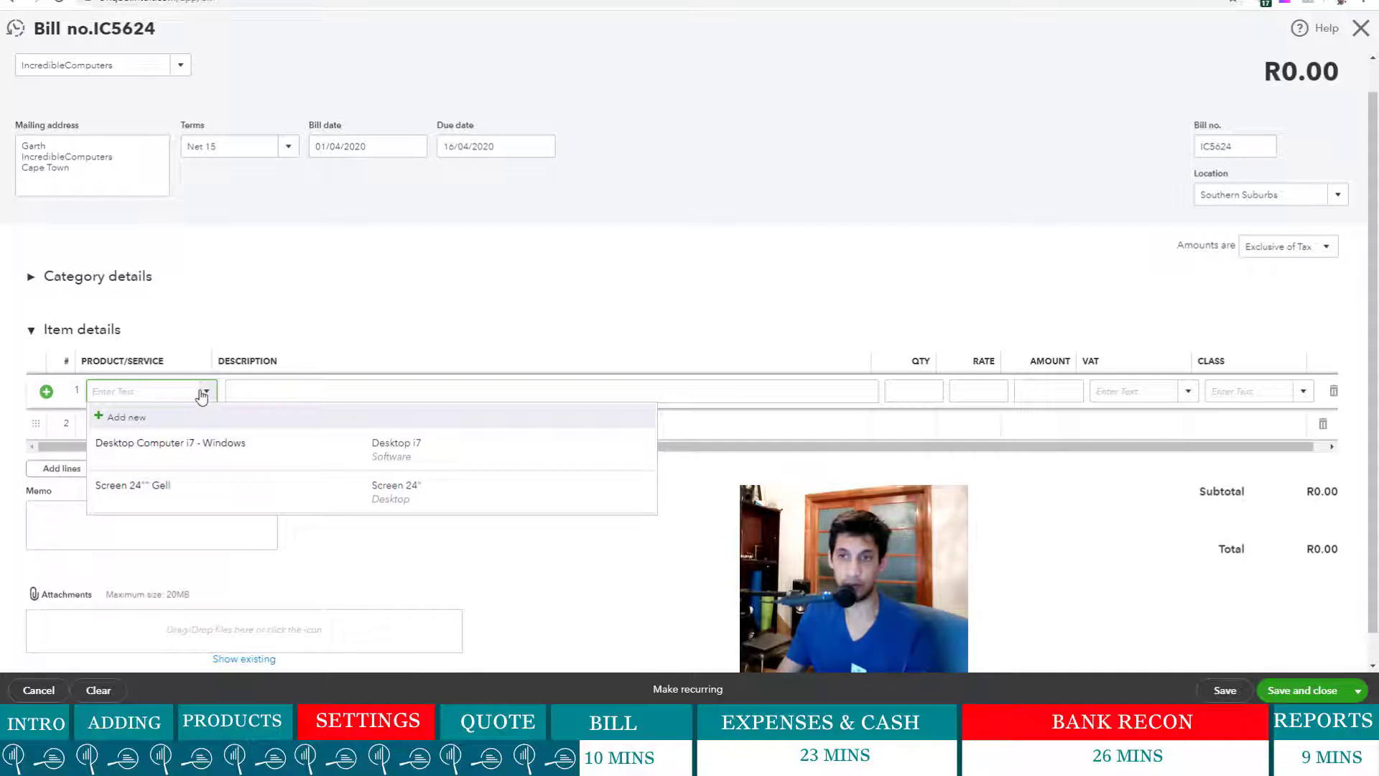
{"action": "left_click", "coordinate": [31, 280]}
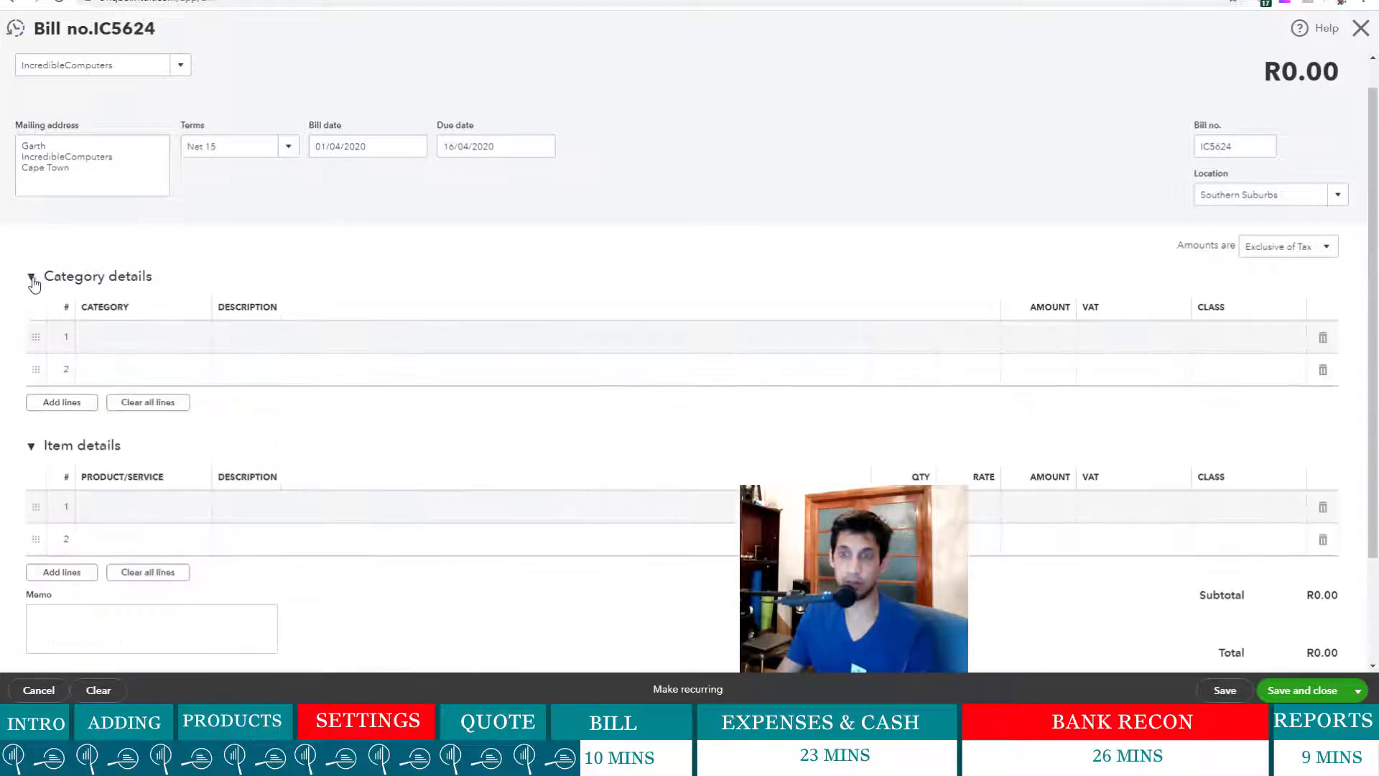
{"action": "left_click", "coordinate": [29, 280]}
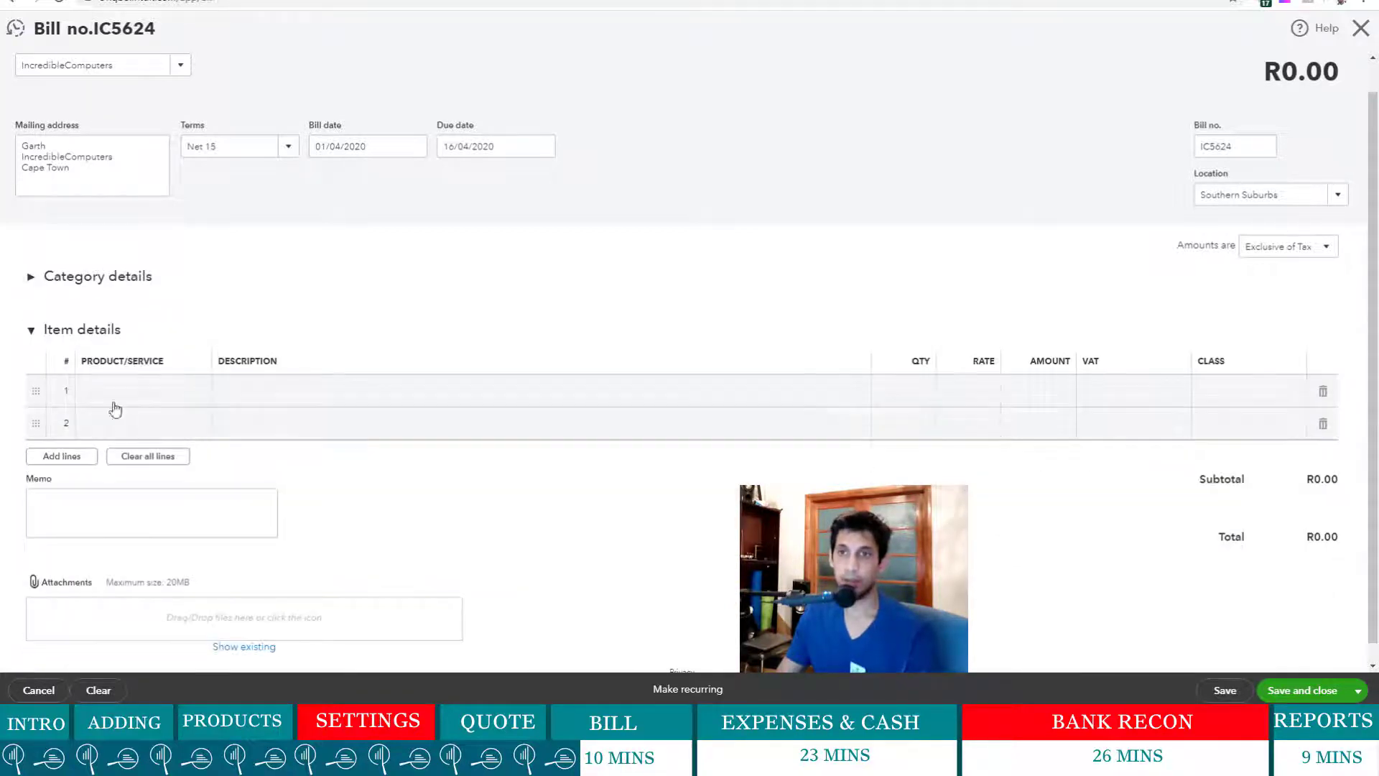
{"action": "left_click", "coordinate": [32, 281]}
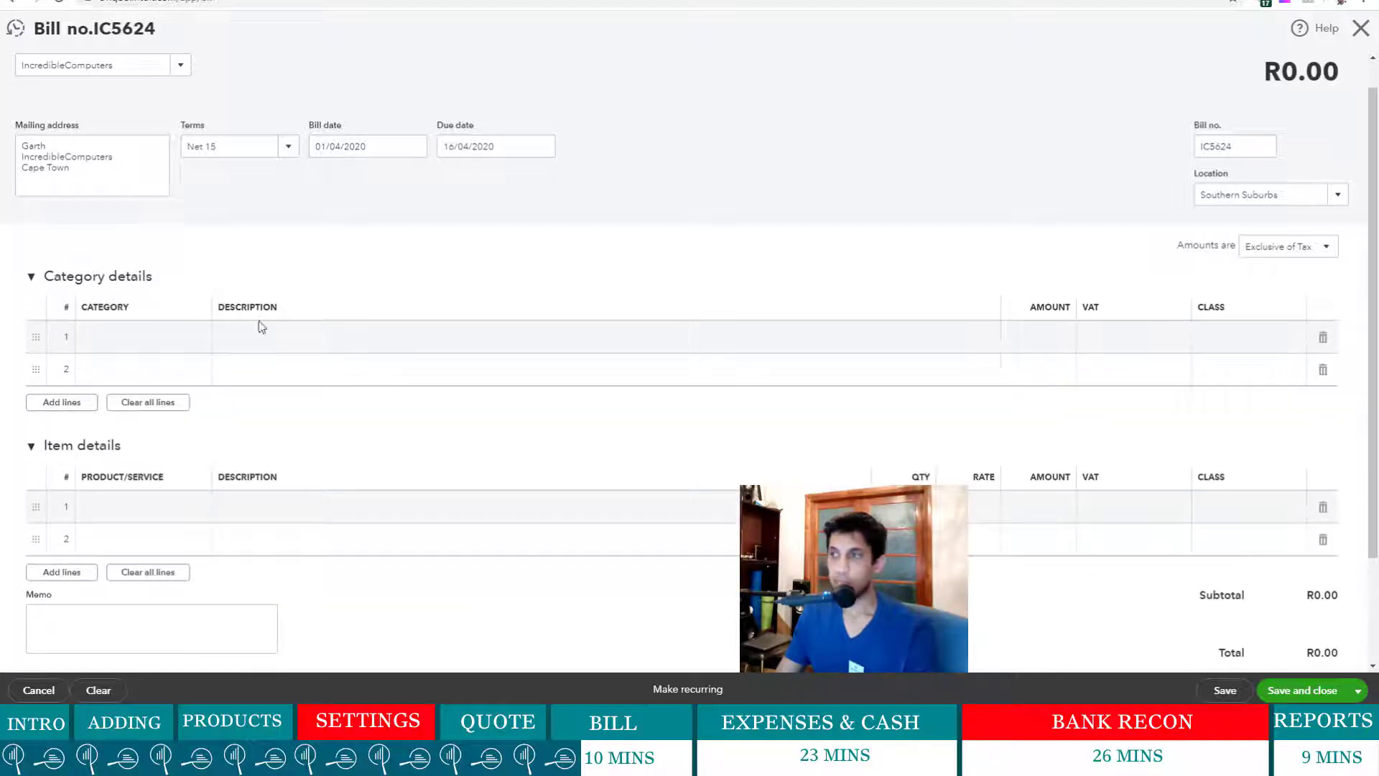
{"action": "left_click", "coordinate": [34, 282]}
- Add a Desktop Computer i7 item line with quantity 50 at Standard 15% VAT
{"action": "left_click", "coordinate": [137, 387]}
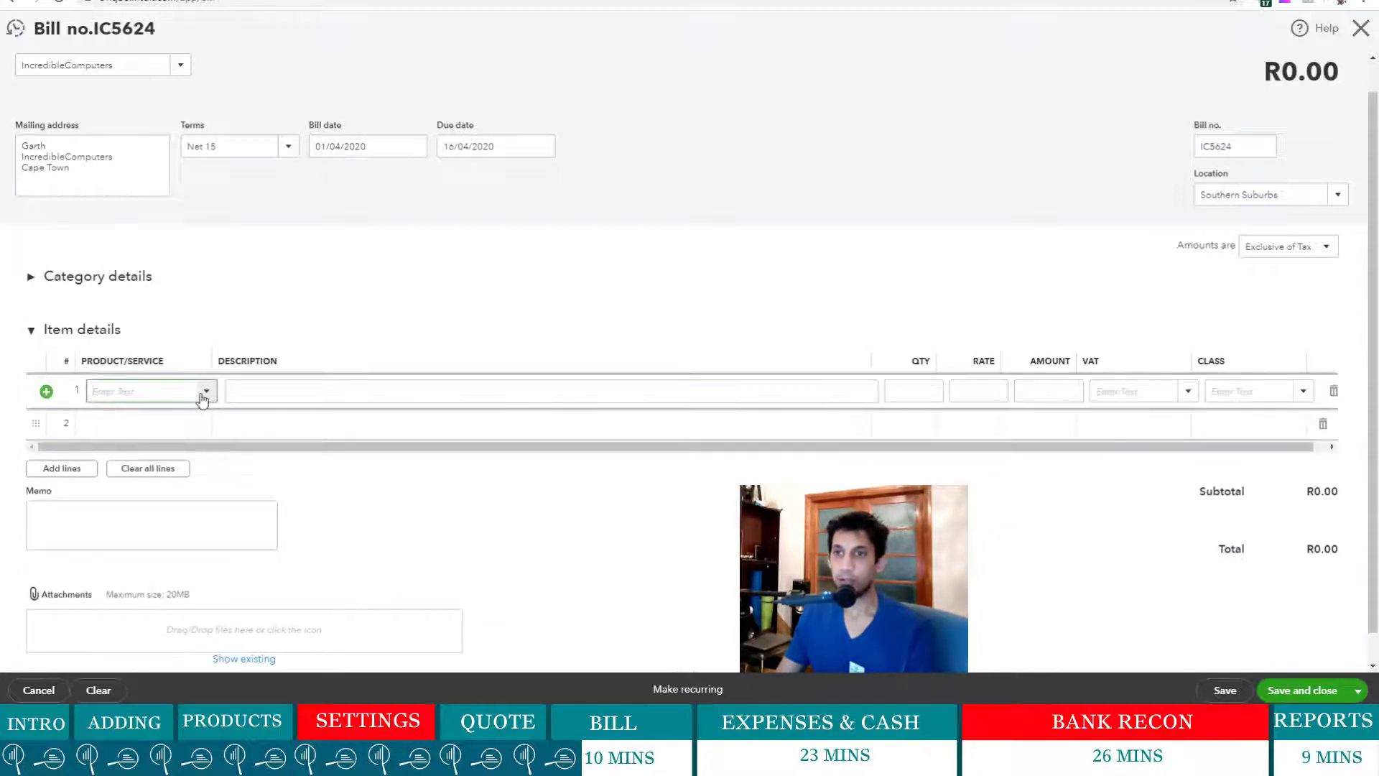
{"action": "left_click", "coordinate": [208, 392]}
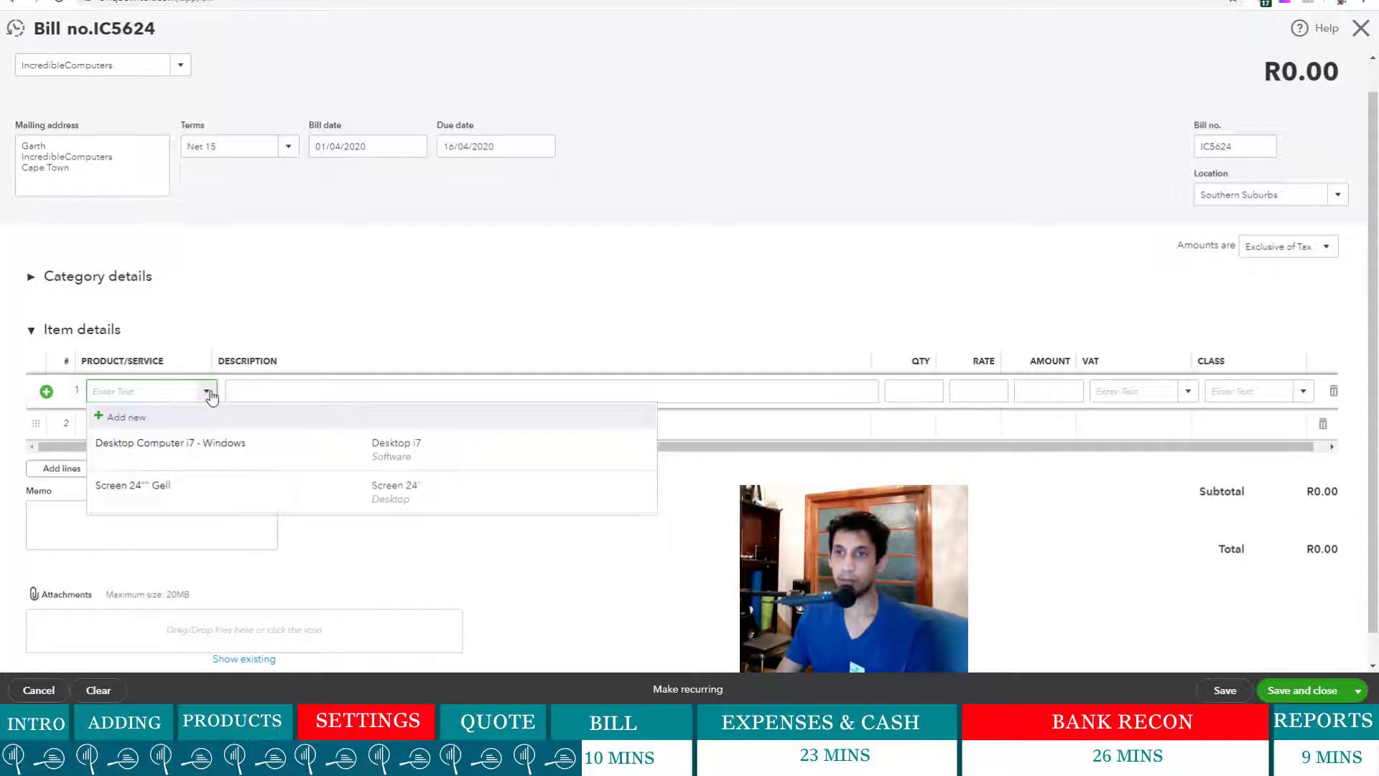
{"action": "left_click", "coordinate": [240, 447]}
{"action": "triple_click", "coordinate": [291, 395]}
{"action": "left_click", "coordinate": [292, 395]}
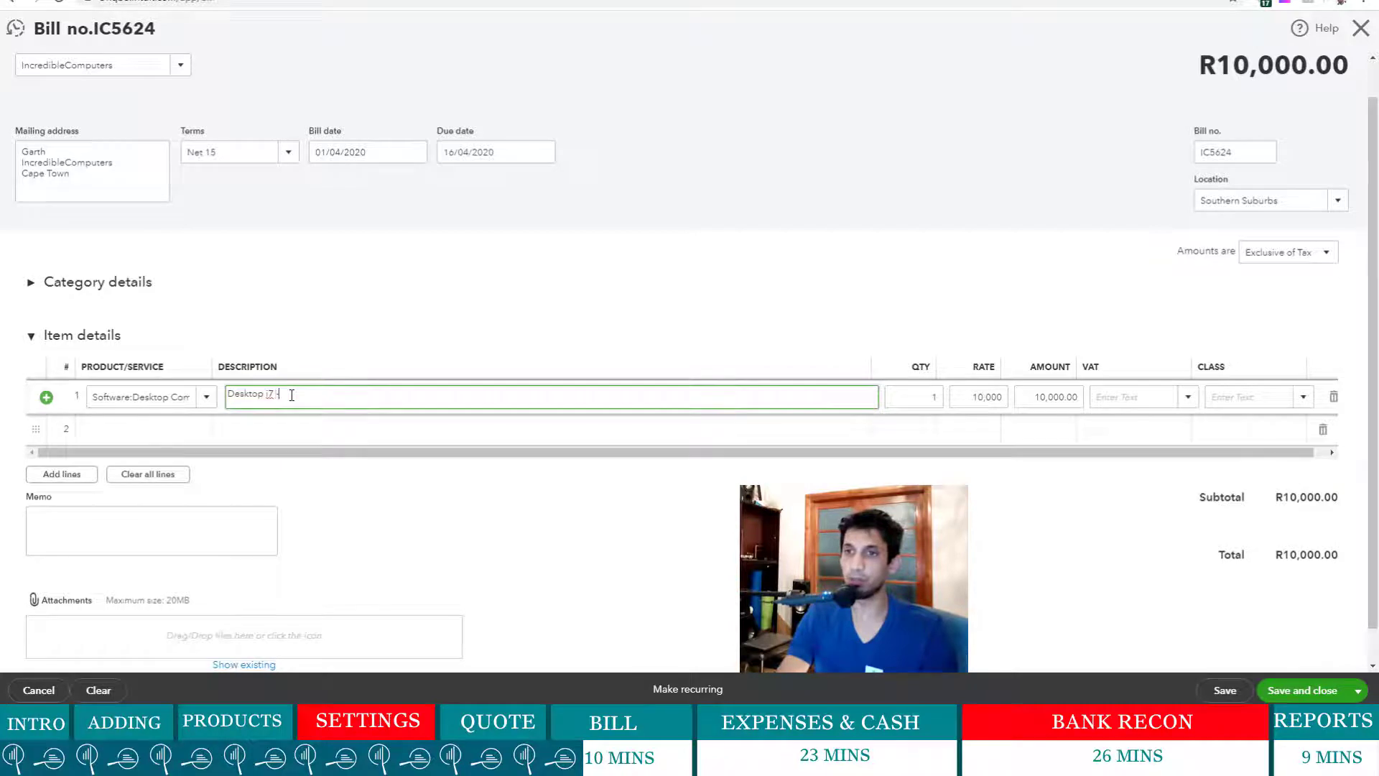
{"action": "left_click", "coordinate": [932, 401]}
{"action": "type", "text": "5"}
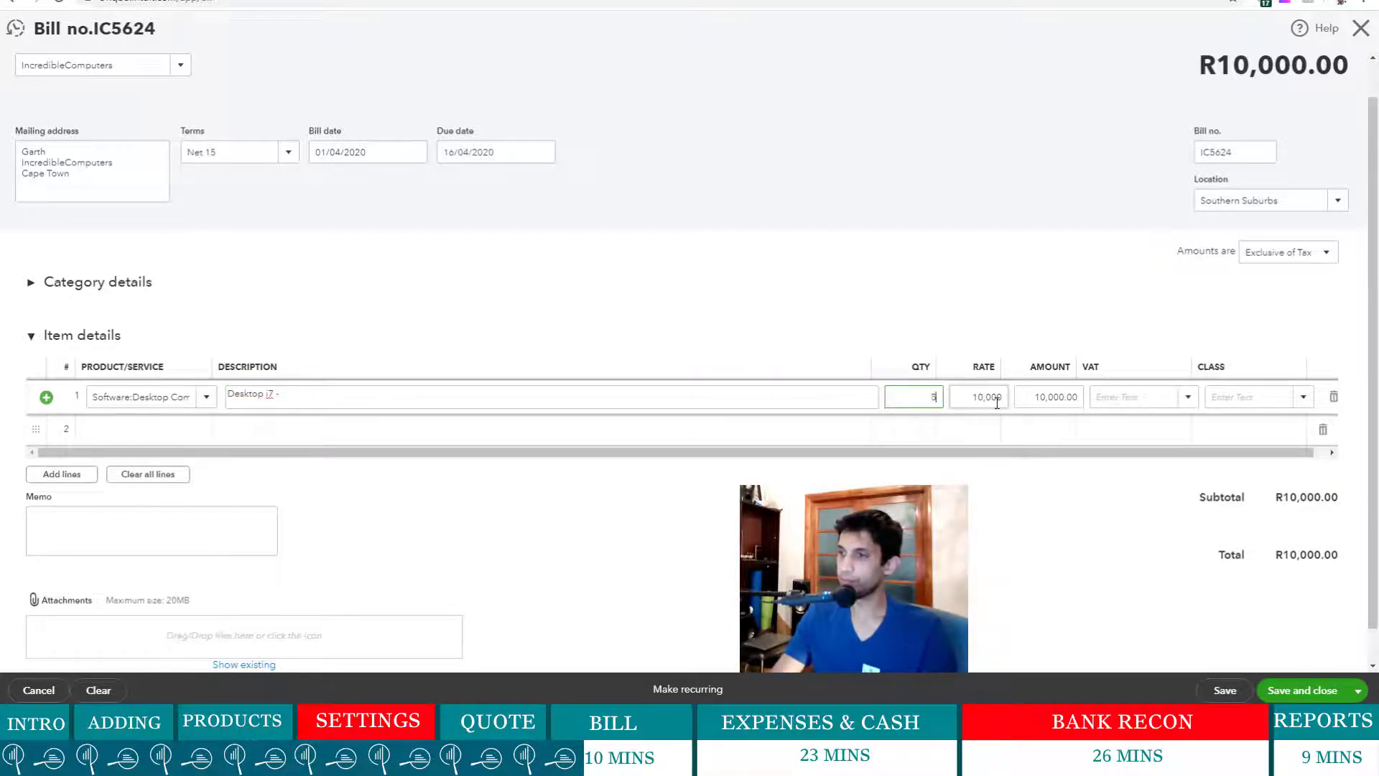
{"action": "type", "text": "0"}
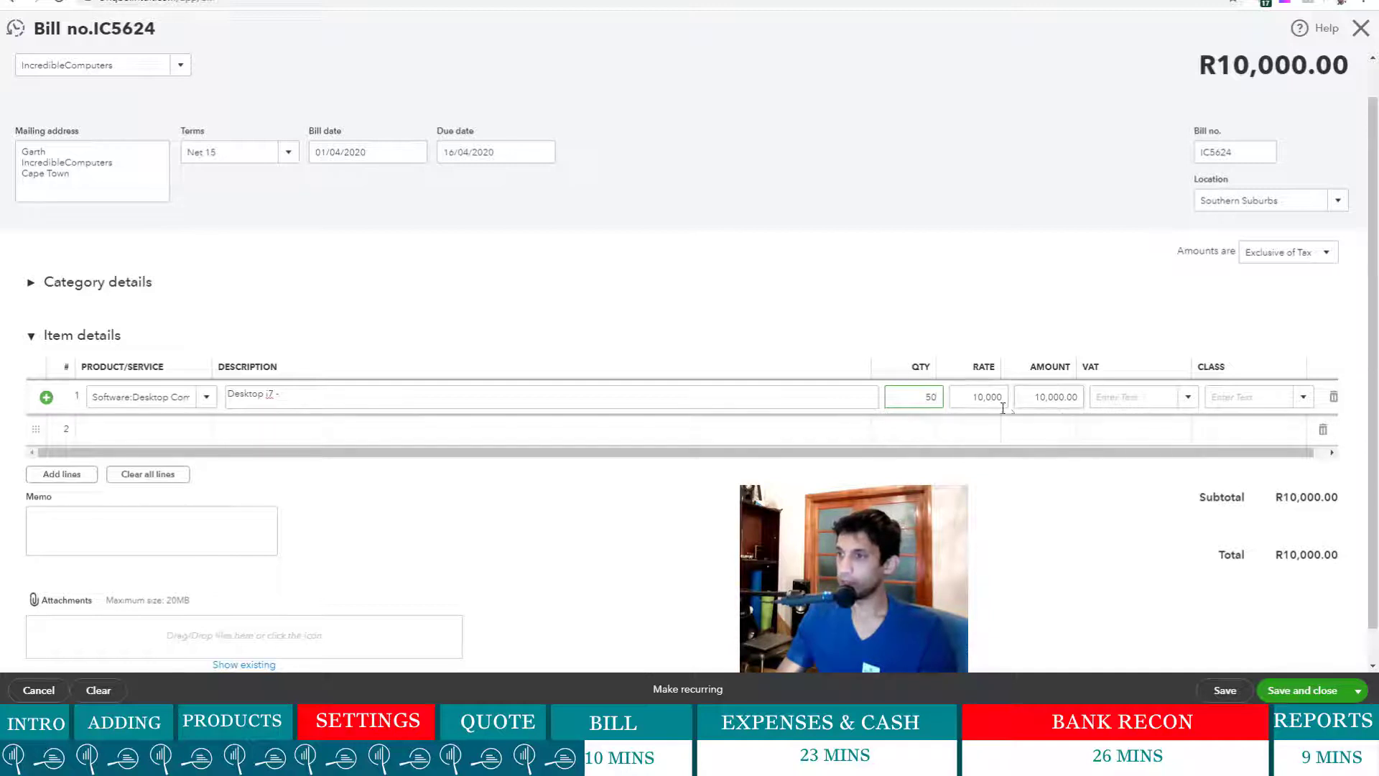
{"action": "left_click", "coordinate": [1188, 397]}
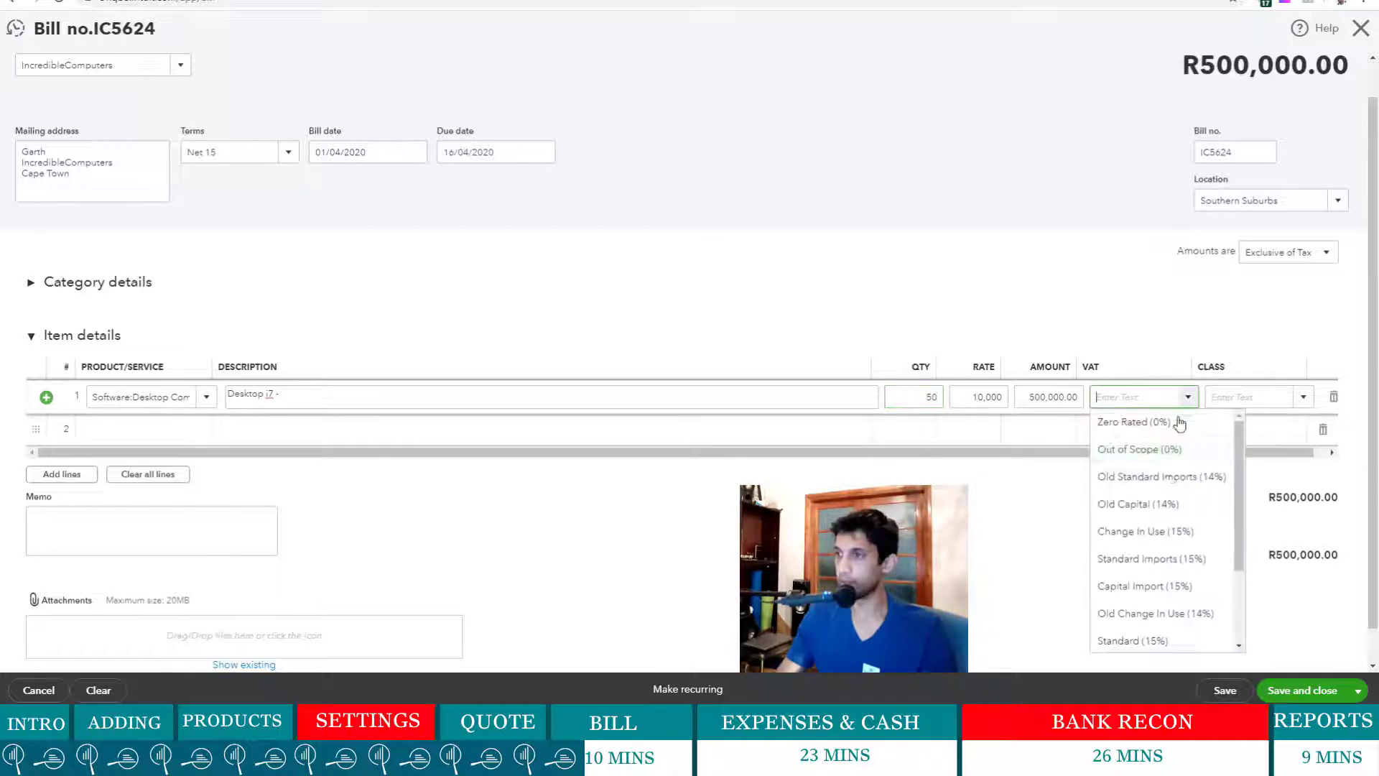
{"action": "left_click", "coordinate": [1173, 641]}
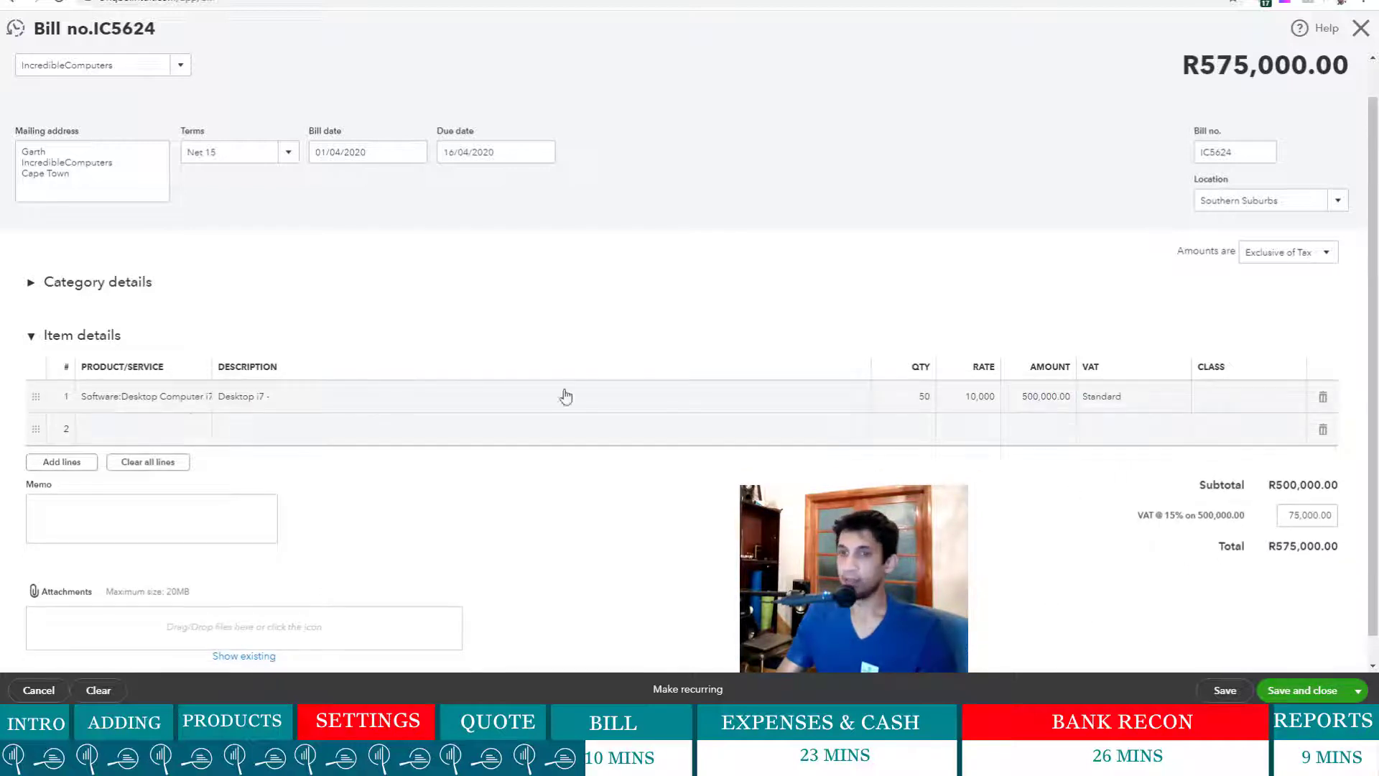
- Add a Screen 24" item line with quantity 60, then save and close the bill
{"action": "left_click", "coordinate": [169, 429]}
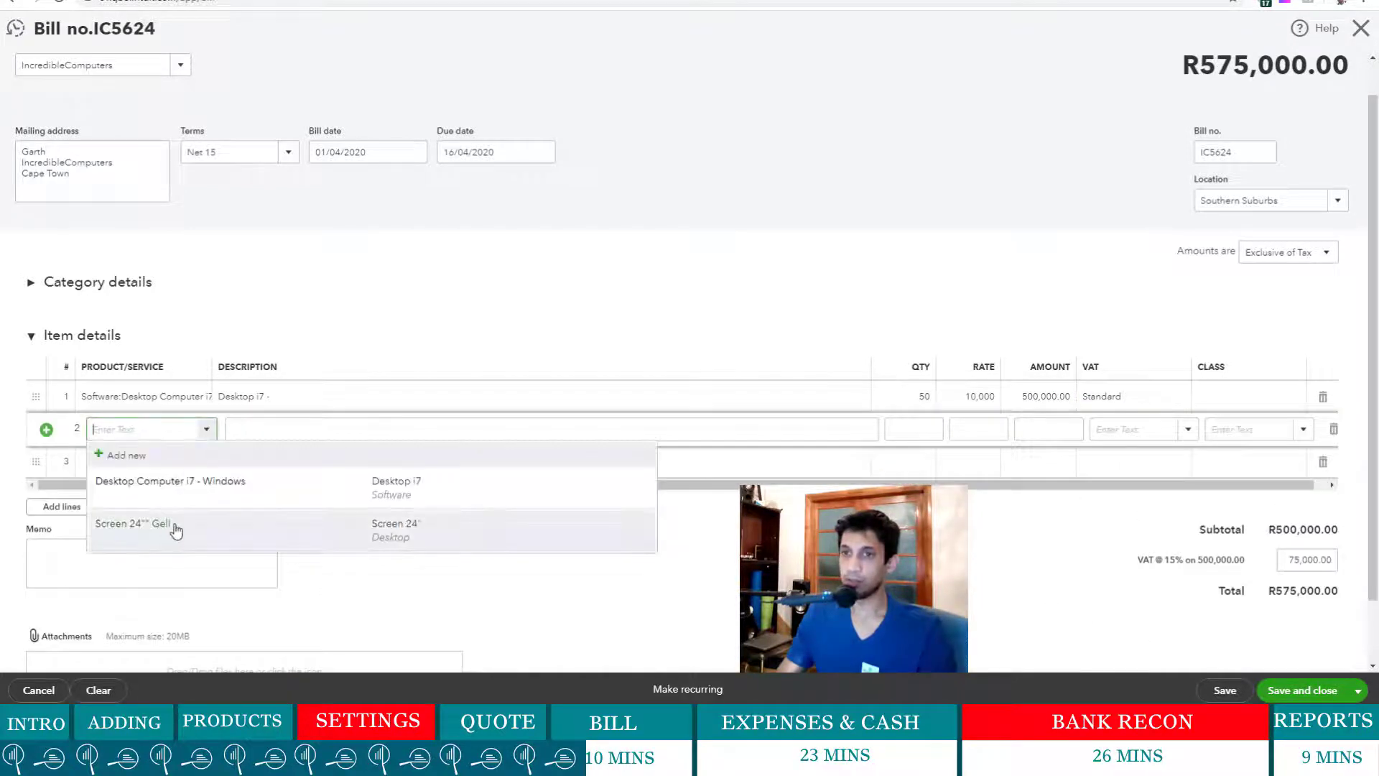
{"action": "left_click", "coordinate": [237, 526]}
{"action": "left_click", "coordinate": [927, 429]}
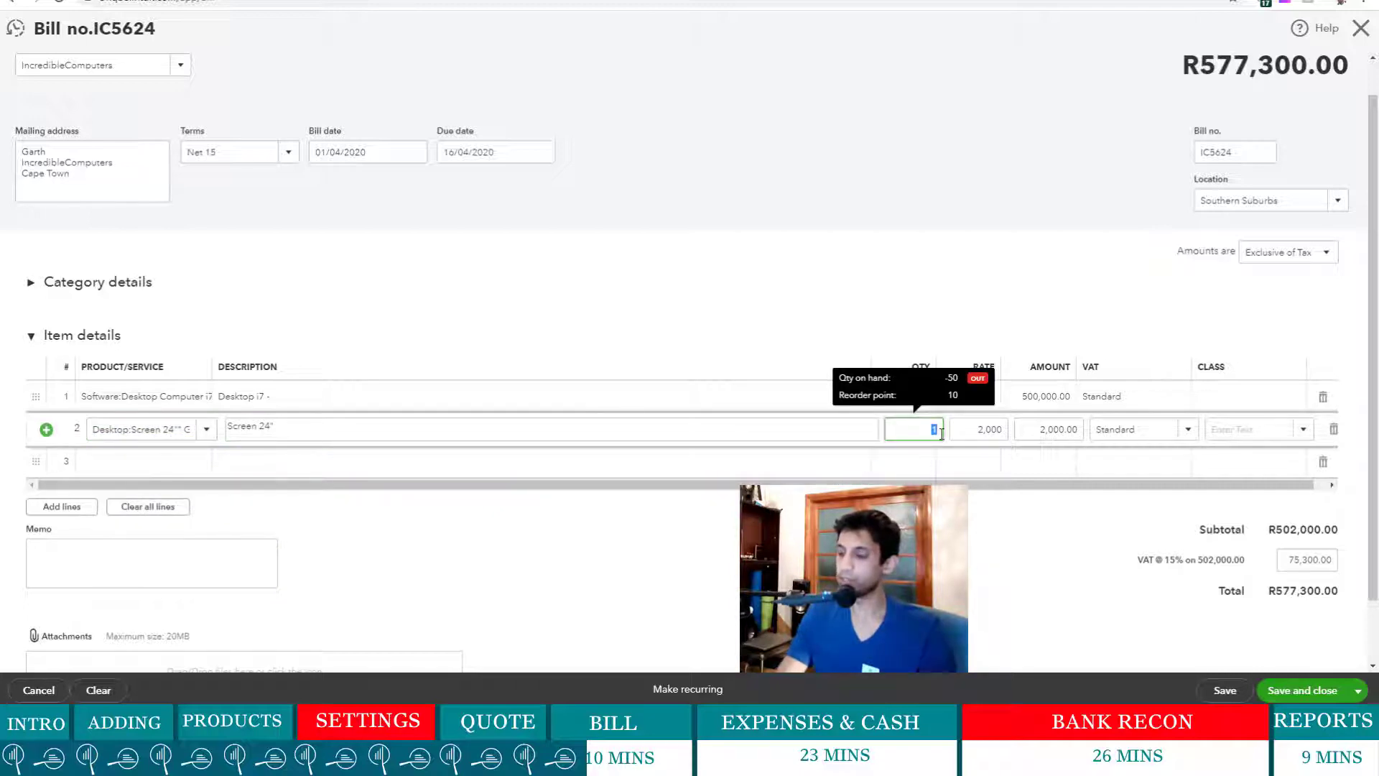
{"action": "type", "text": "60"}
{"action": "left_click", "coordinate": [936, 483]}
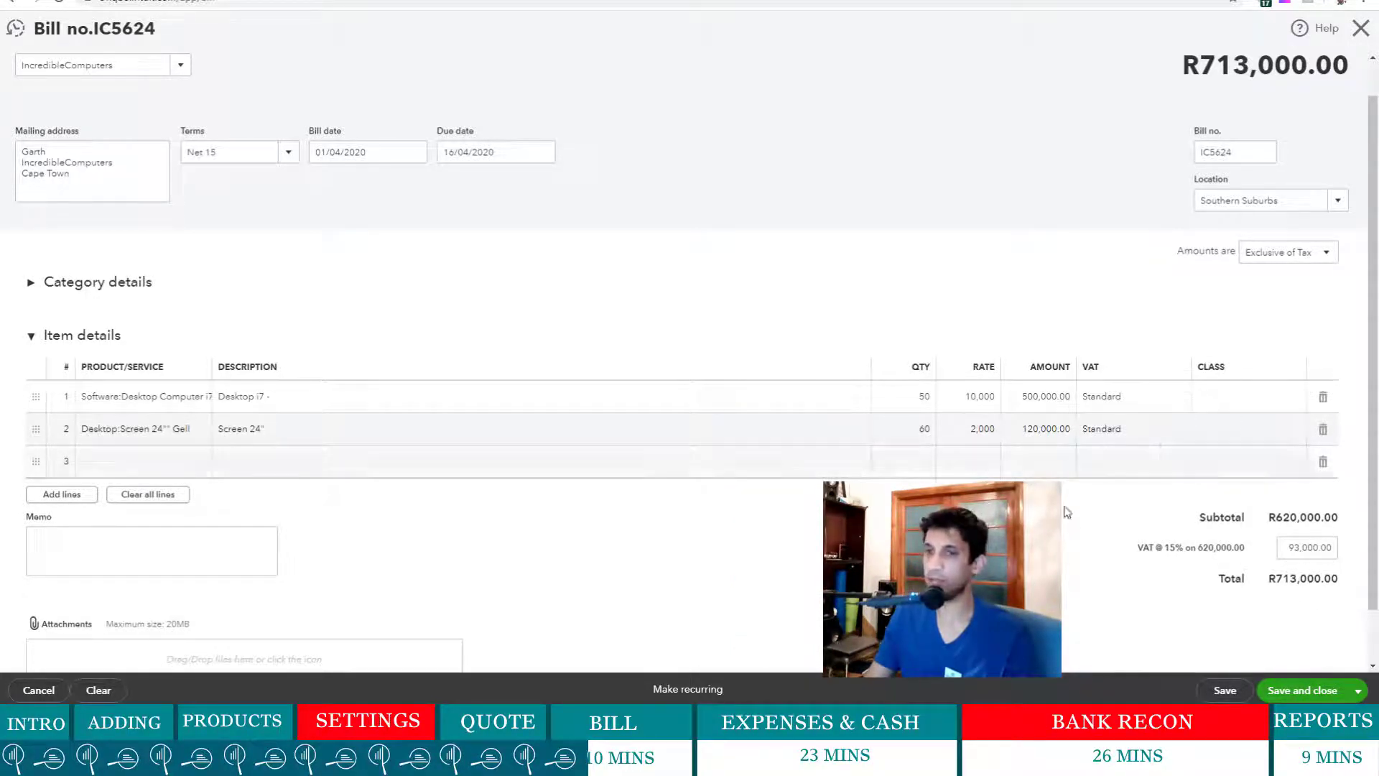
{"action": "scroll", "coordinate": [1149, 574], "scroll_direction": "down", "scroll_amount": 1}
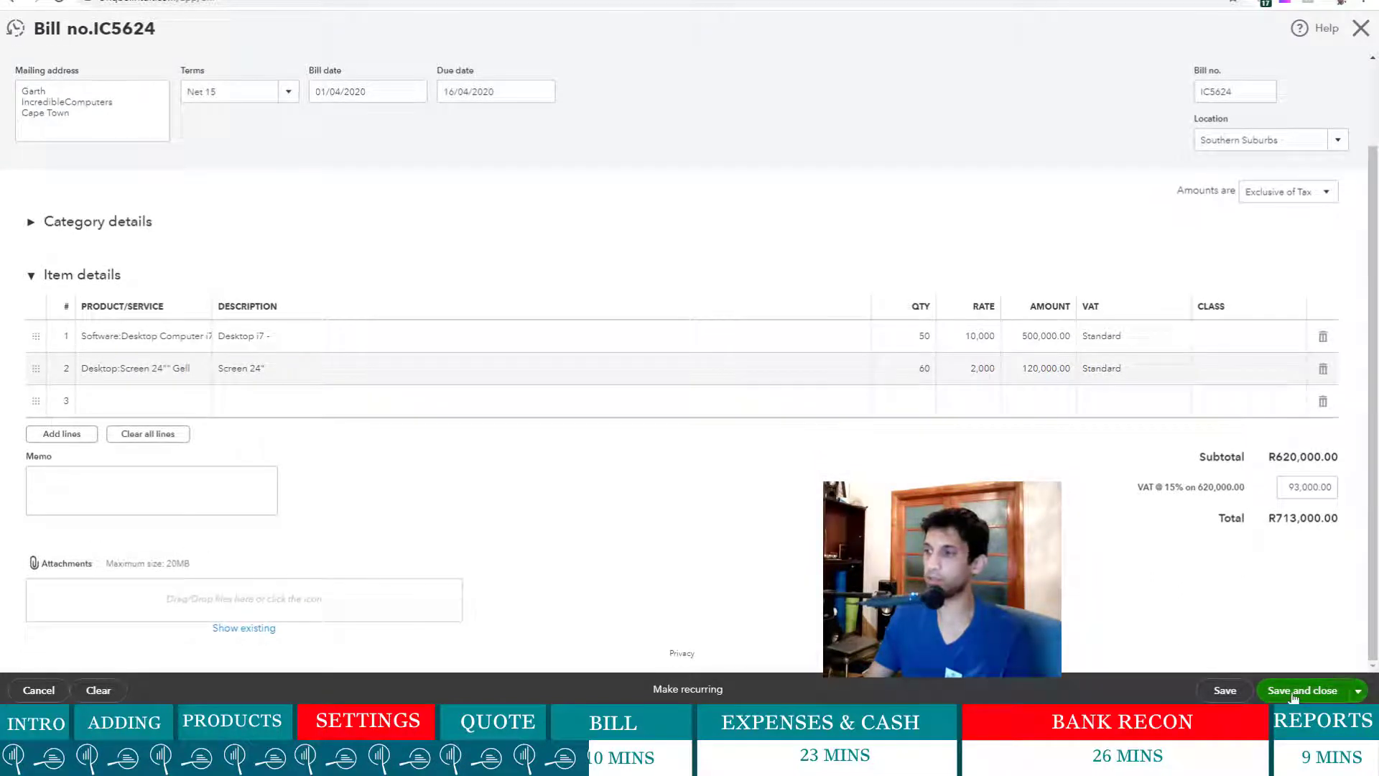
{"action": "left_click", "coordinate": [1275, 691]}
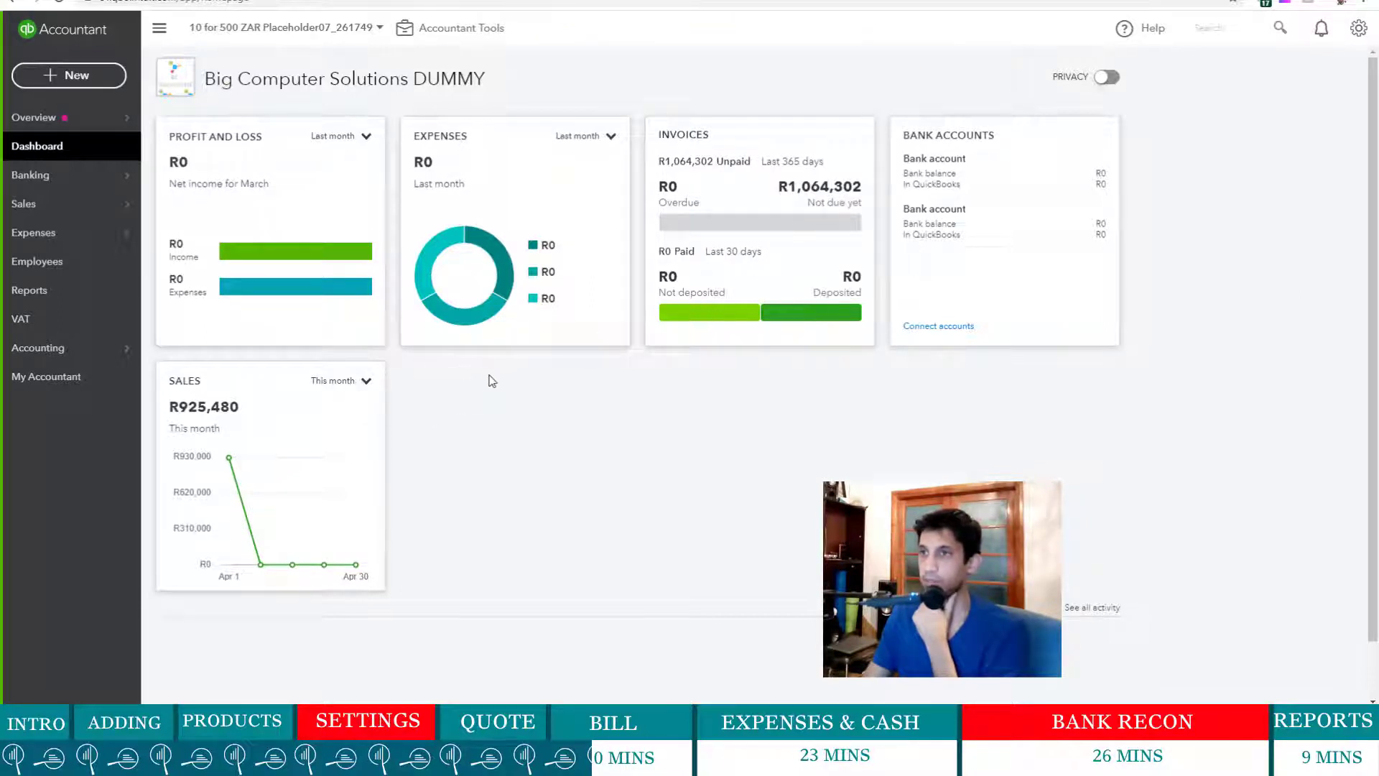
- Switch the dashboard Expenses card to This month, then bring up the + New menu
{"action": "left_click", "coordinate": [617, 145]}
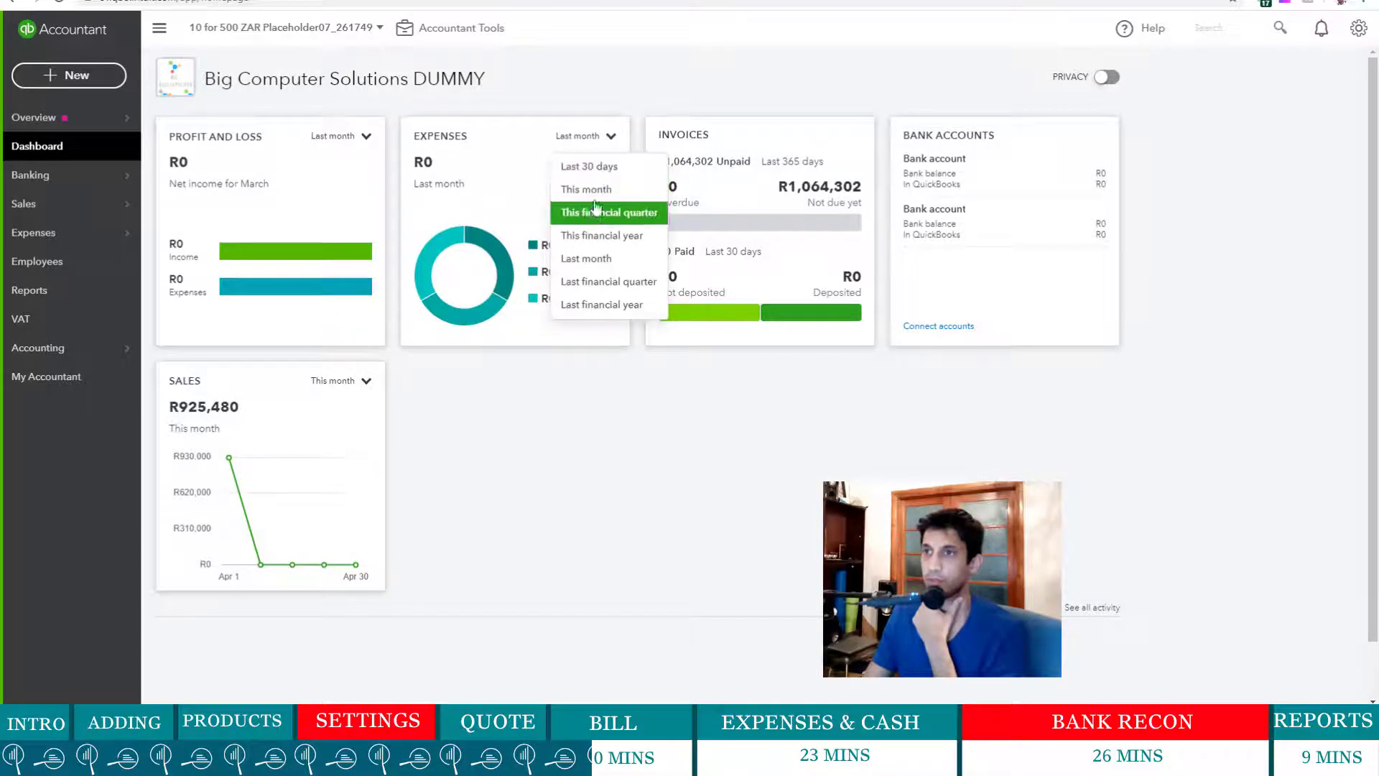
{"action": "left_click", "coordinate": [593, 189]}
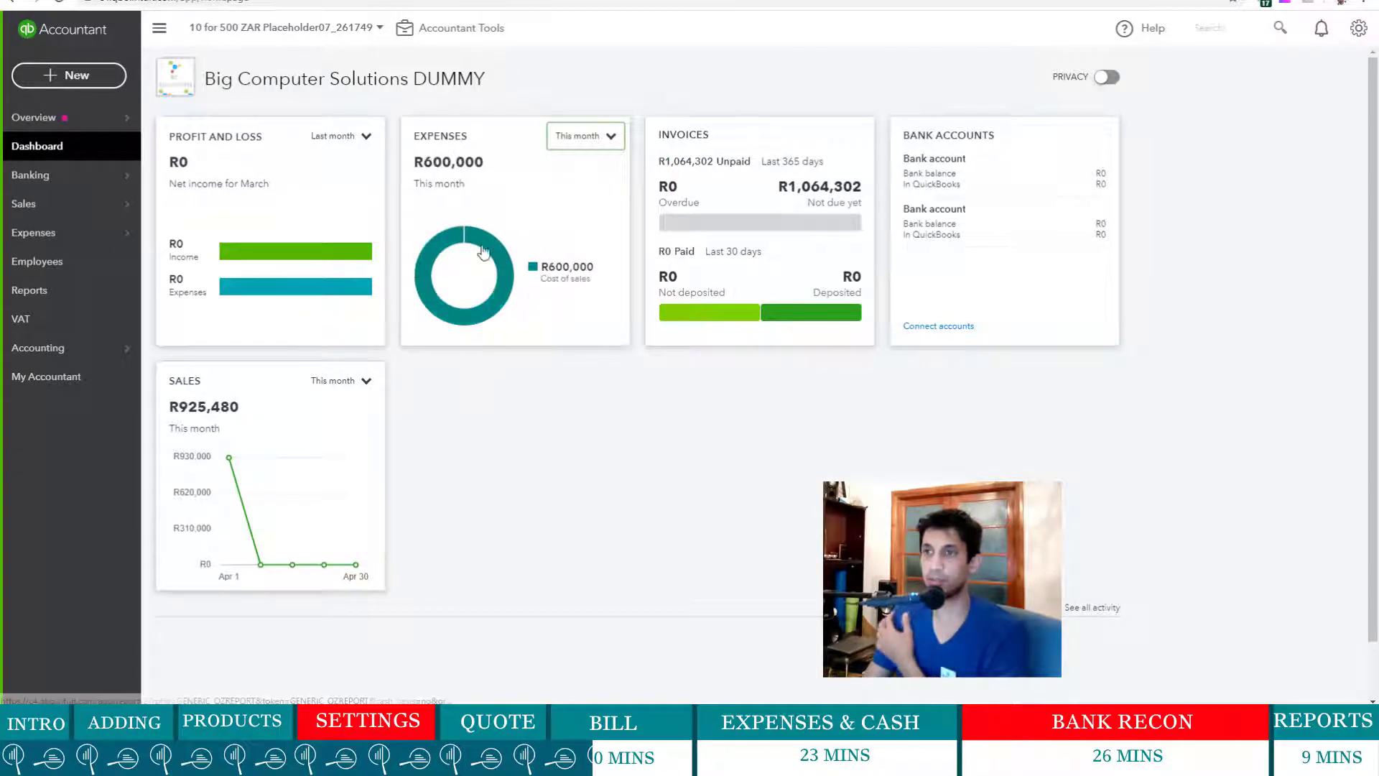
{"action": "mouse_move", "coordinate": [495, 264]}
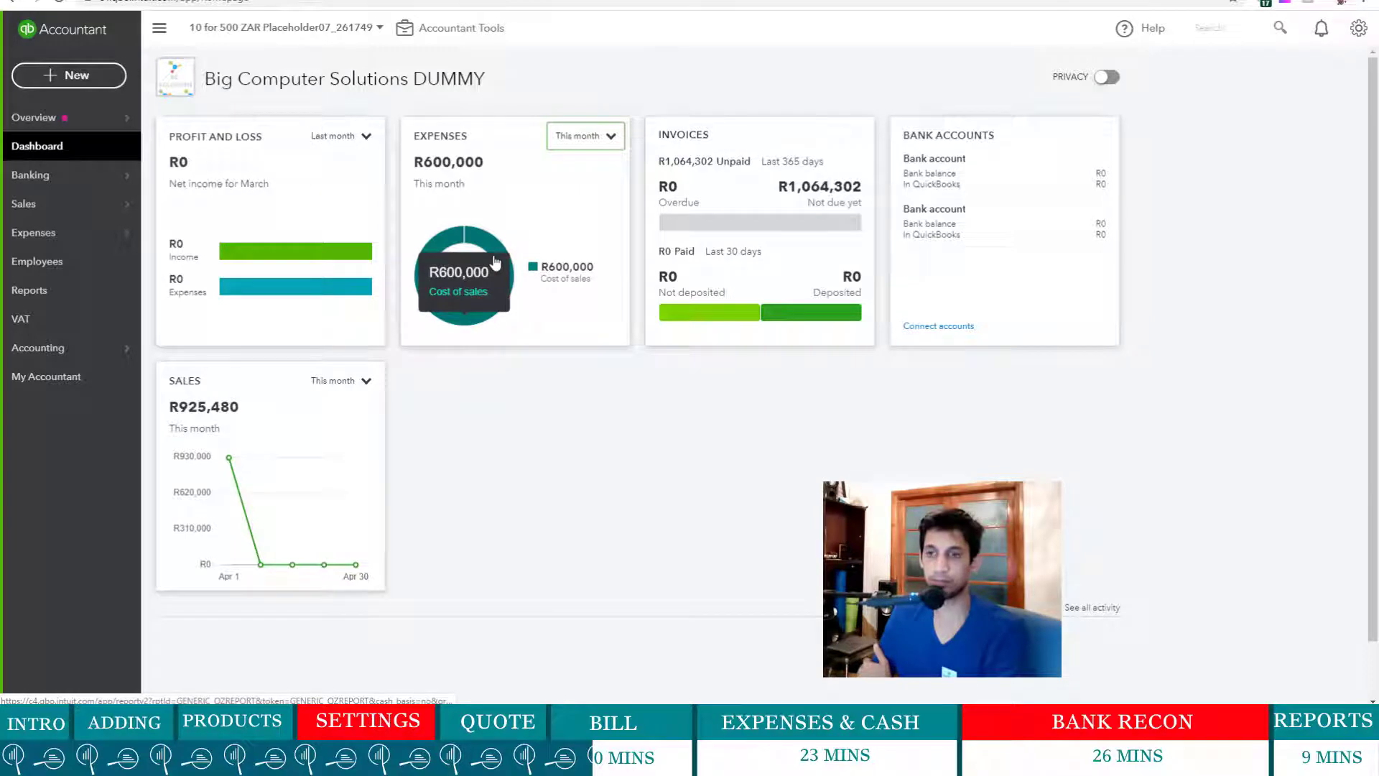
{"action": "mouse_move", "coordinate": [230, 460]}
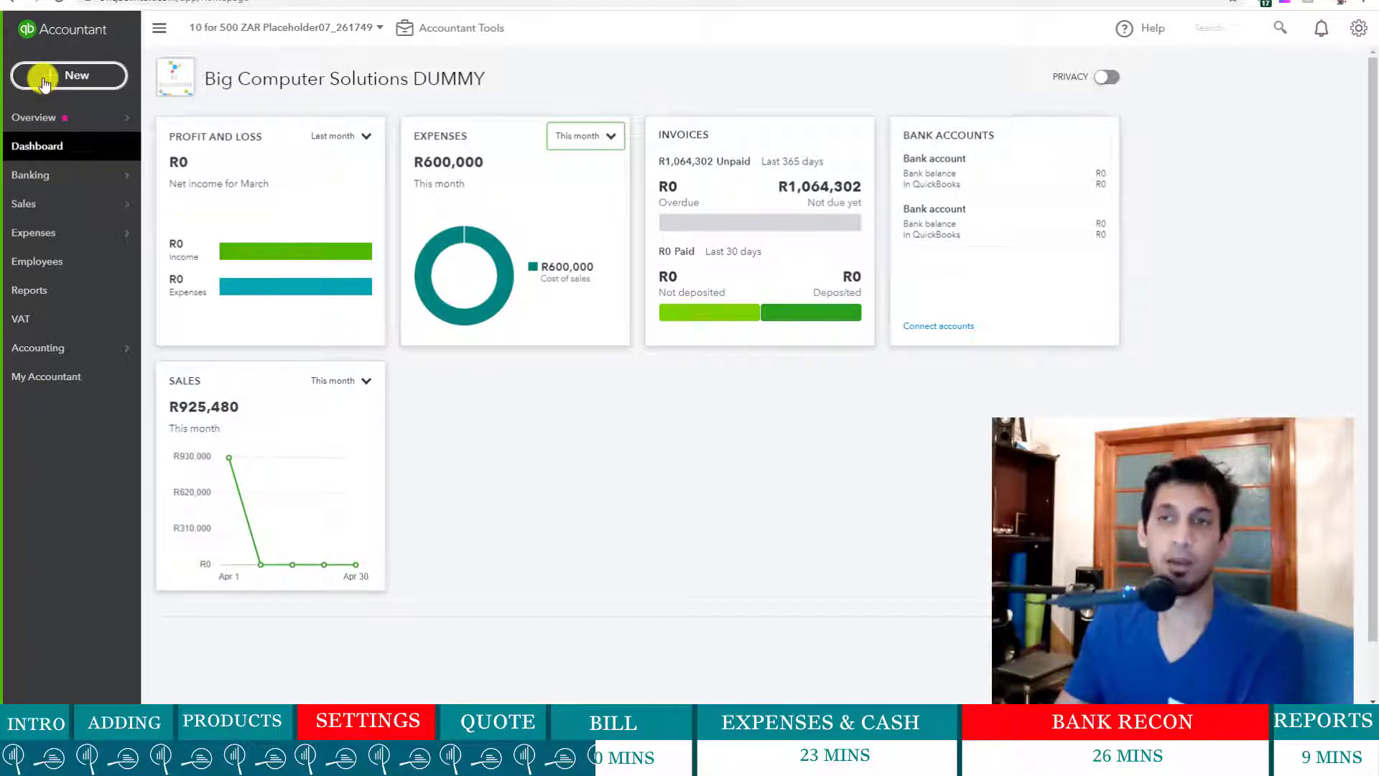
{"action": "left_click", "coordinate": [93, 75]}
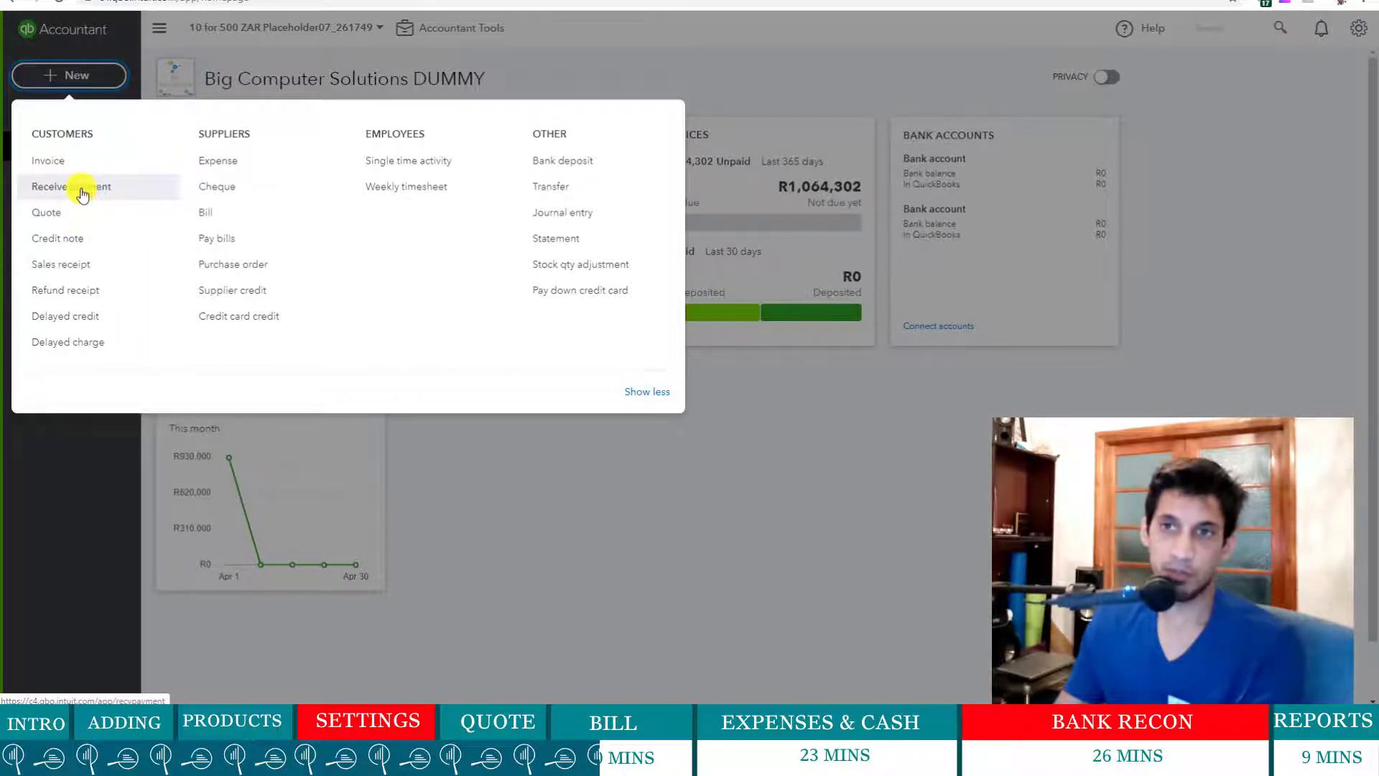
- Start a received payment from Sidvest for 1,000,000.00
{"action": "left_click", "coordinate": [81, 192]}
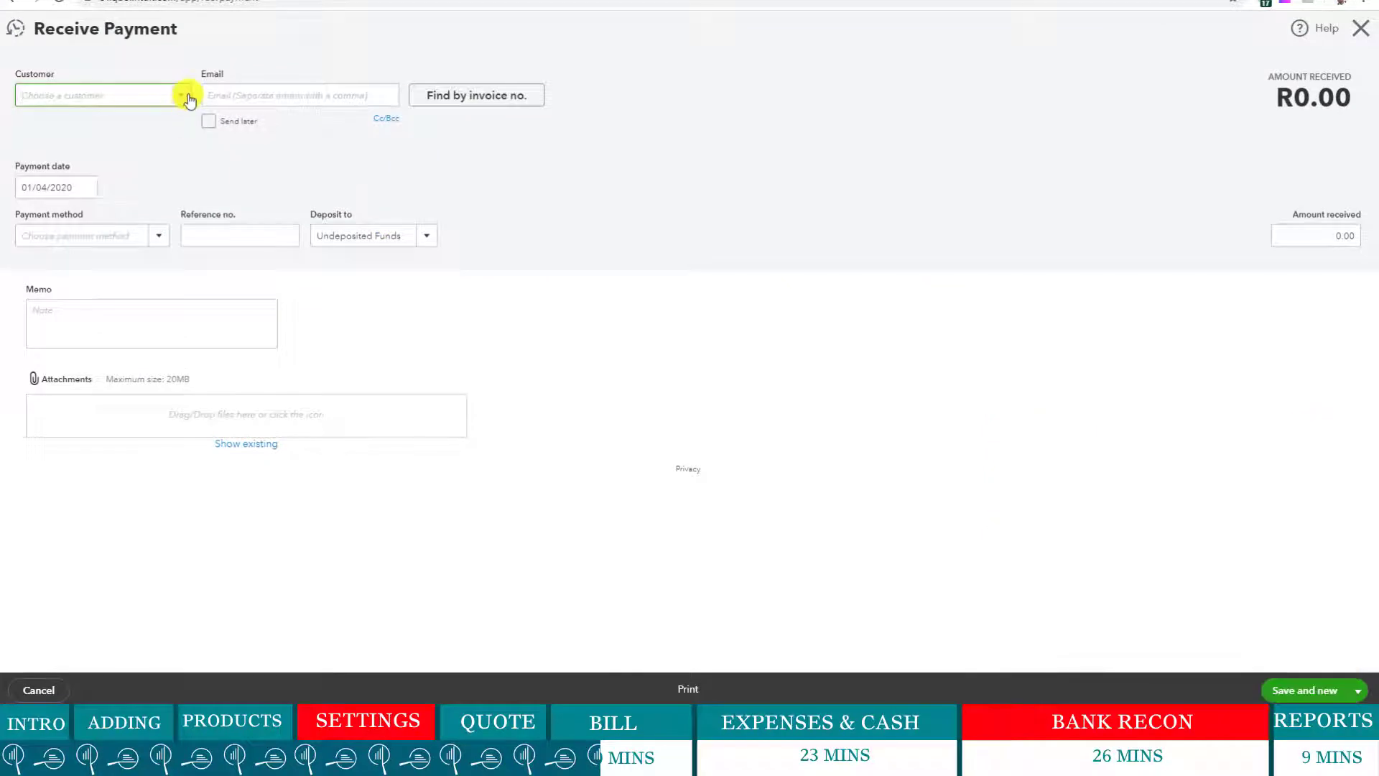
{"action": "left_click", "coordinate": [178, 101]}
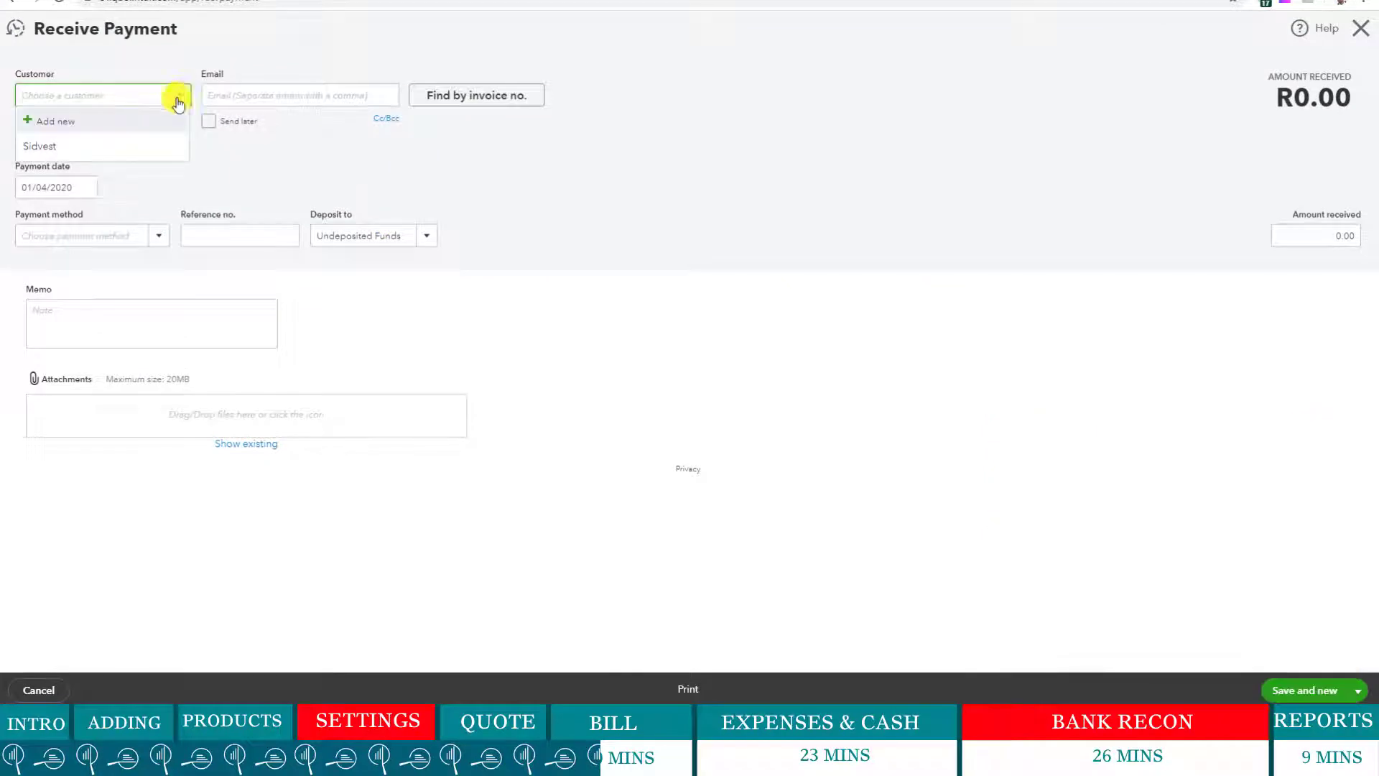
{"action": "left_click", "coordinate": [65, 145]}
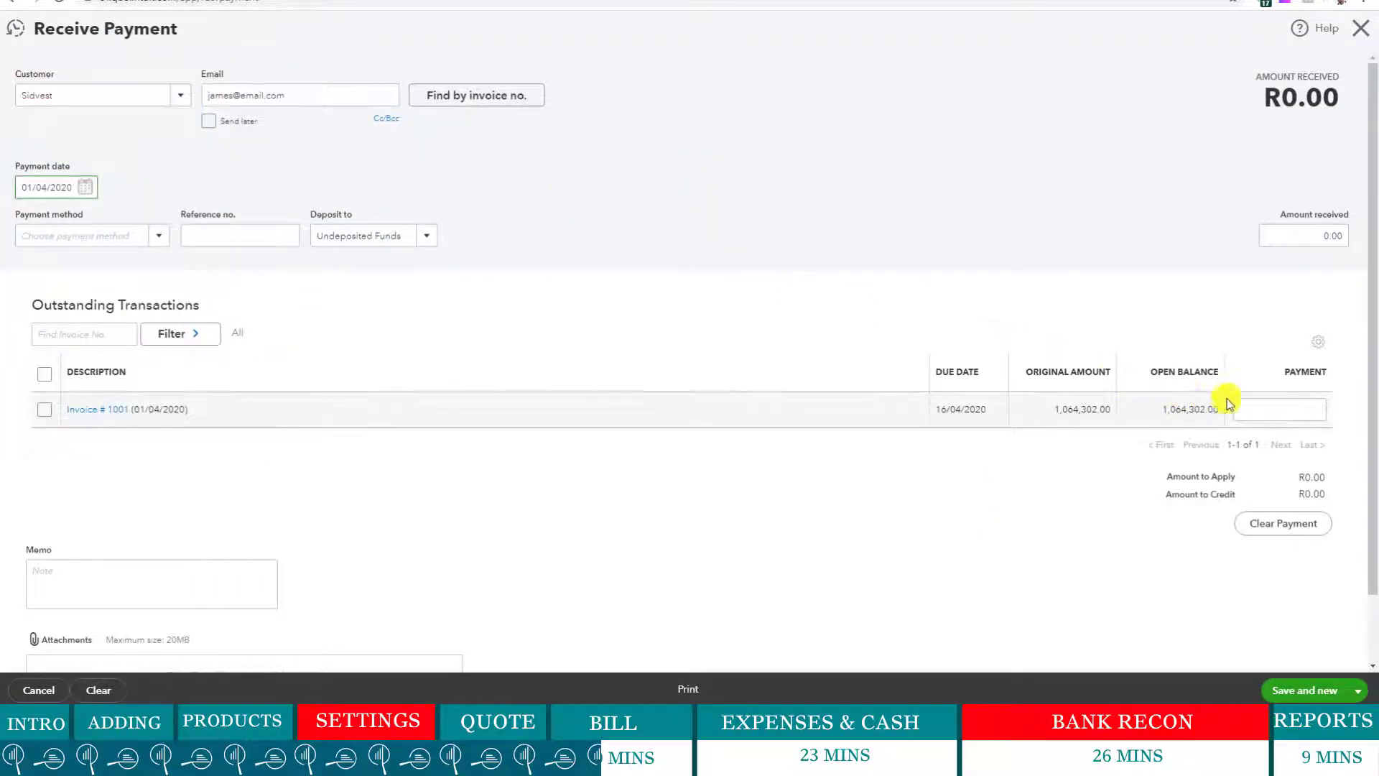
{"action": "left_click", "coordinate": [1327, 236]}
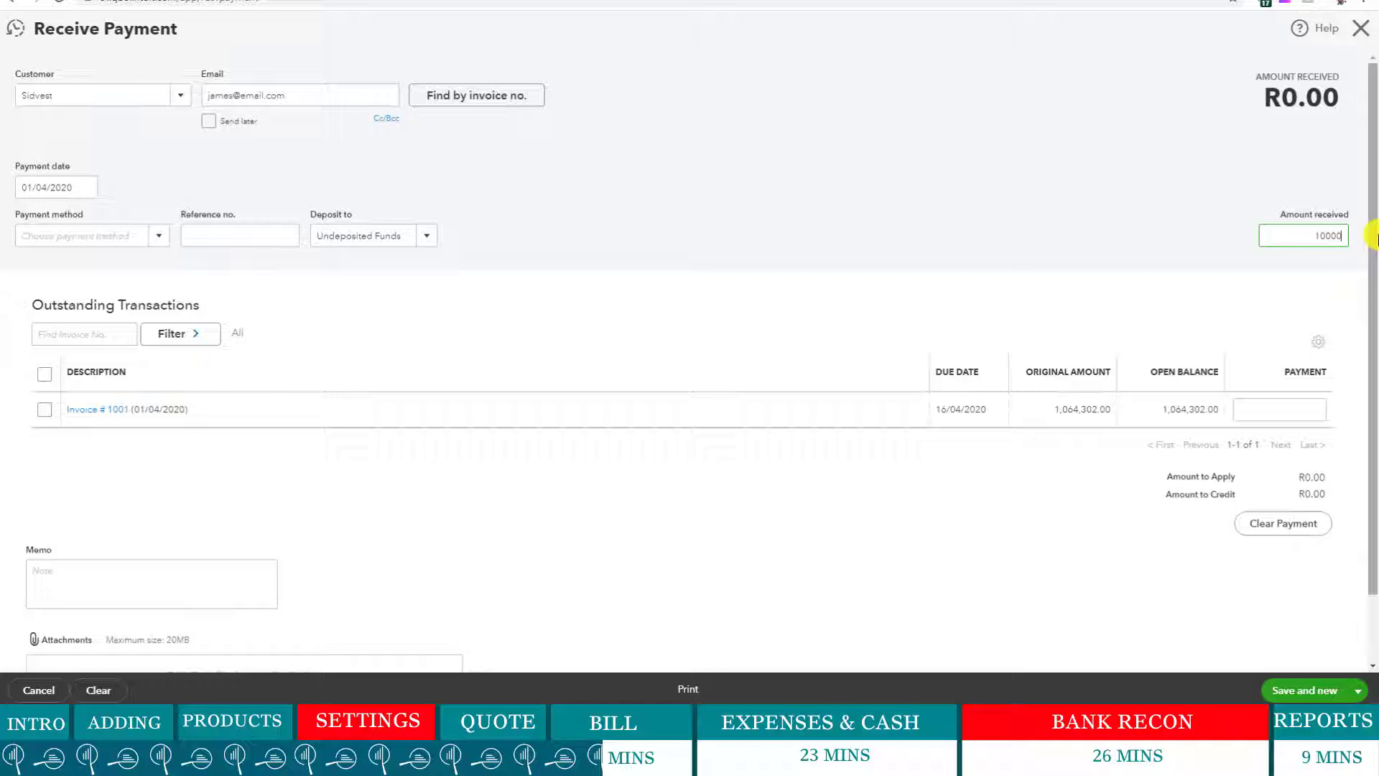
{"action": "left_click", "coordinate": [1120, 203]}
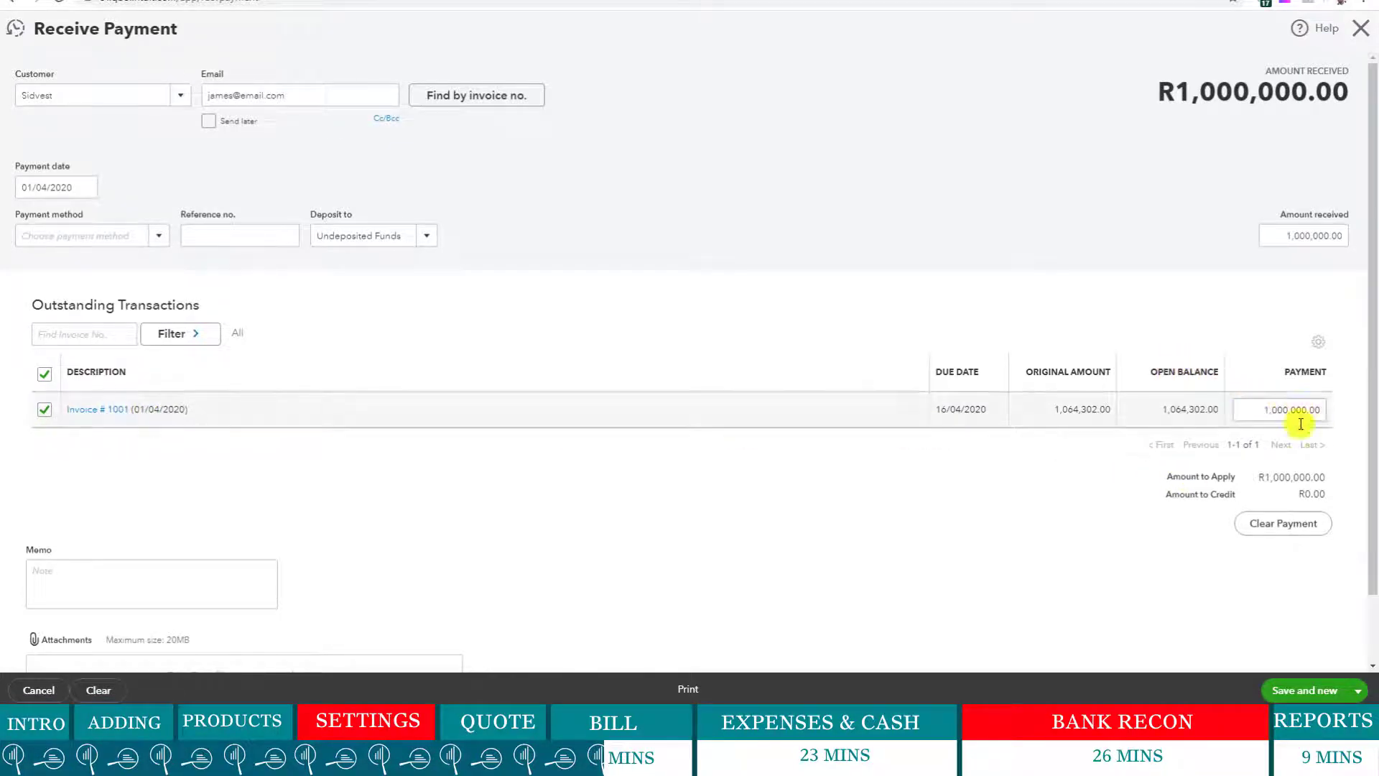
- Add the memo 'Part payment still due' and open the Deposit to list
{"action": "scroll", "coordinate": [955, 535], "scroll_direction": "down", "scroll_amount": 1}
{"action": "left_click", "coordinate": [119, 498]}
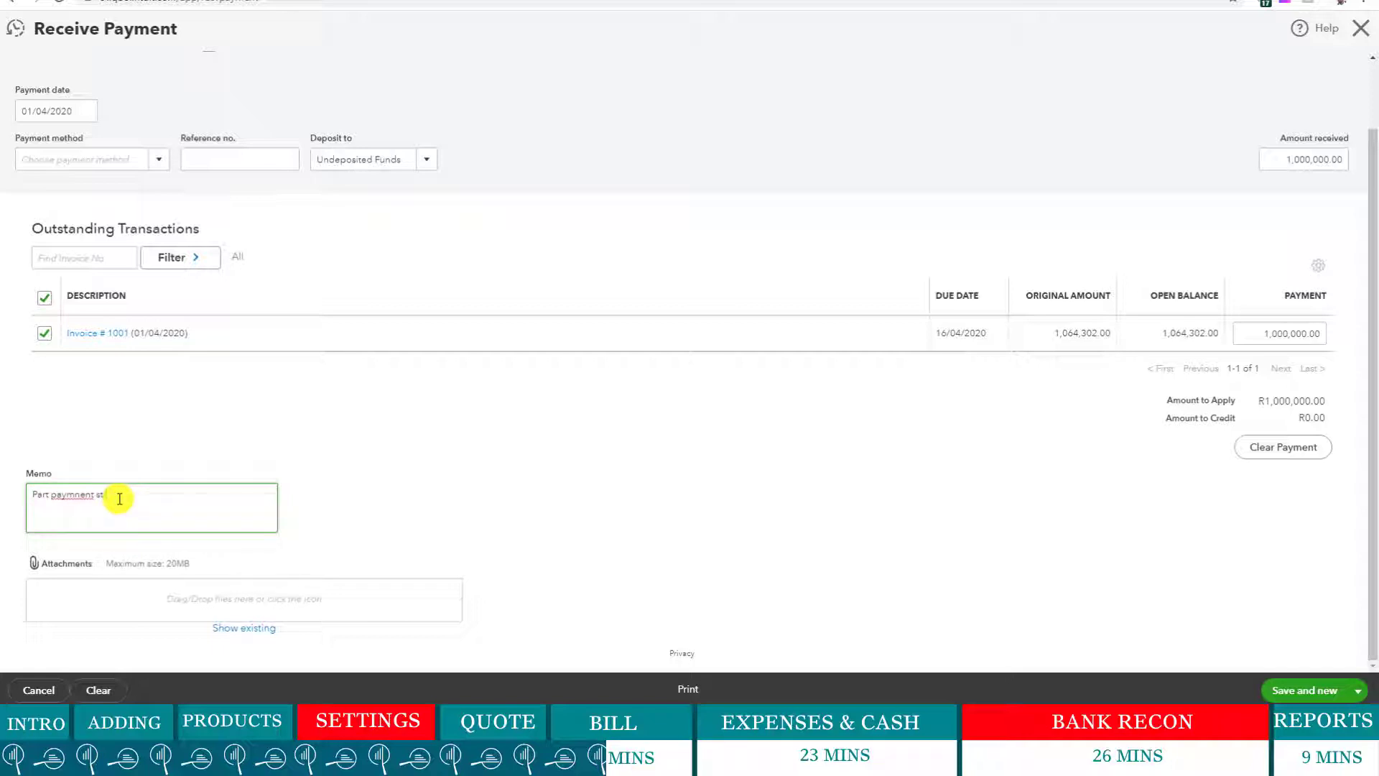
{"action": "type", "text": "ill due"}
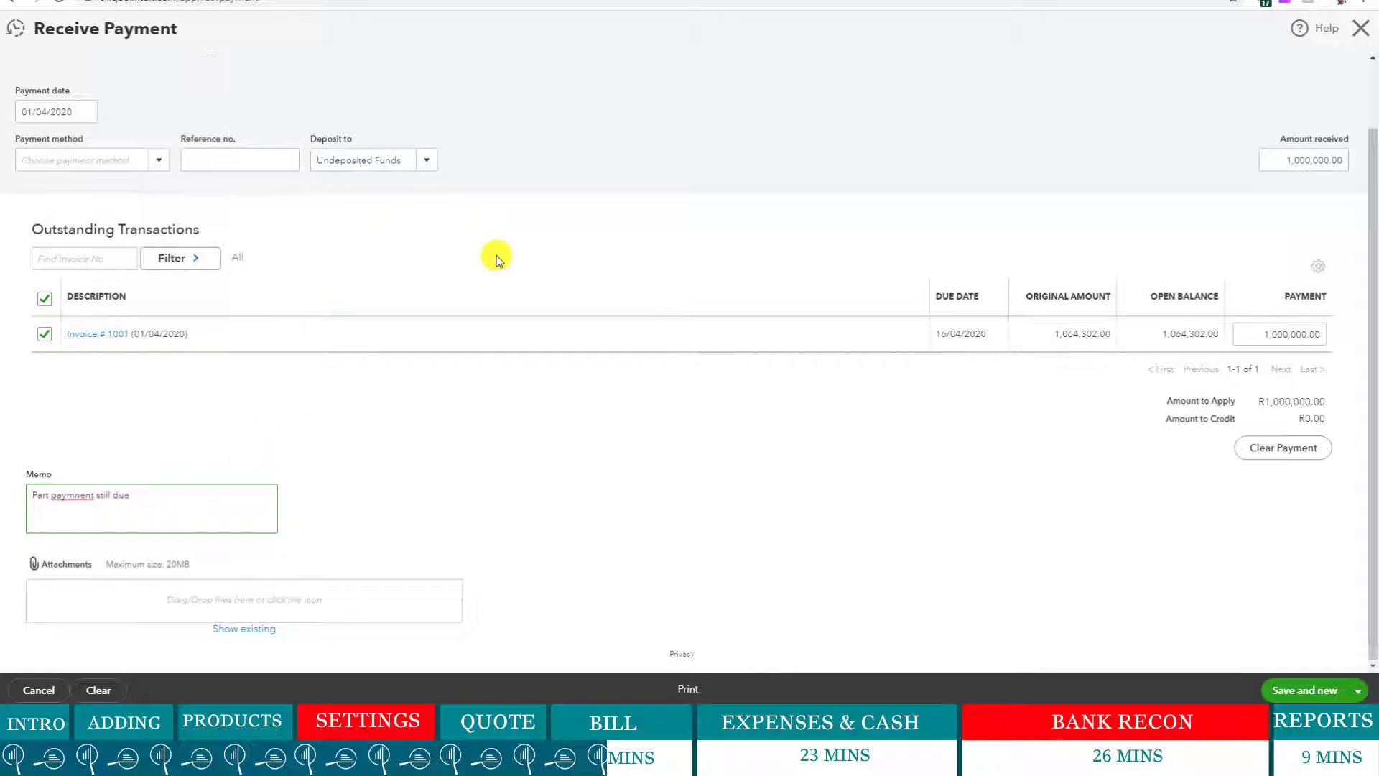
{"action": "scroll", "coordinate": [493, 255], "scroll_direction": "up", "scroll_amount": 1}
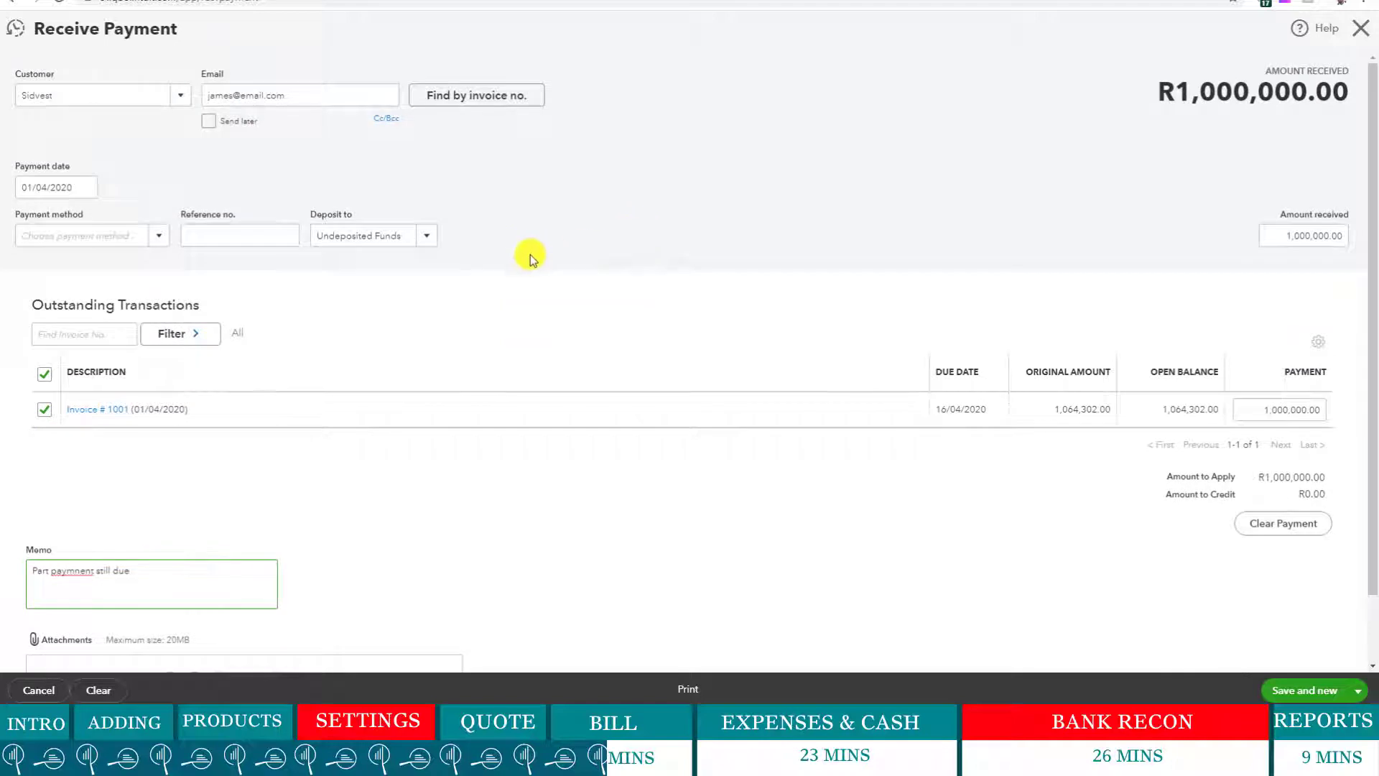
{"action": "left_click", "coordinate": [428, 238]}
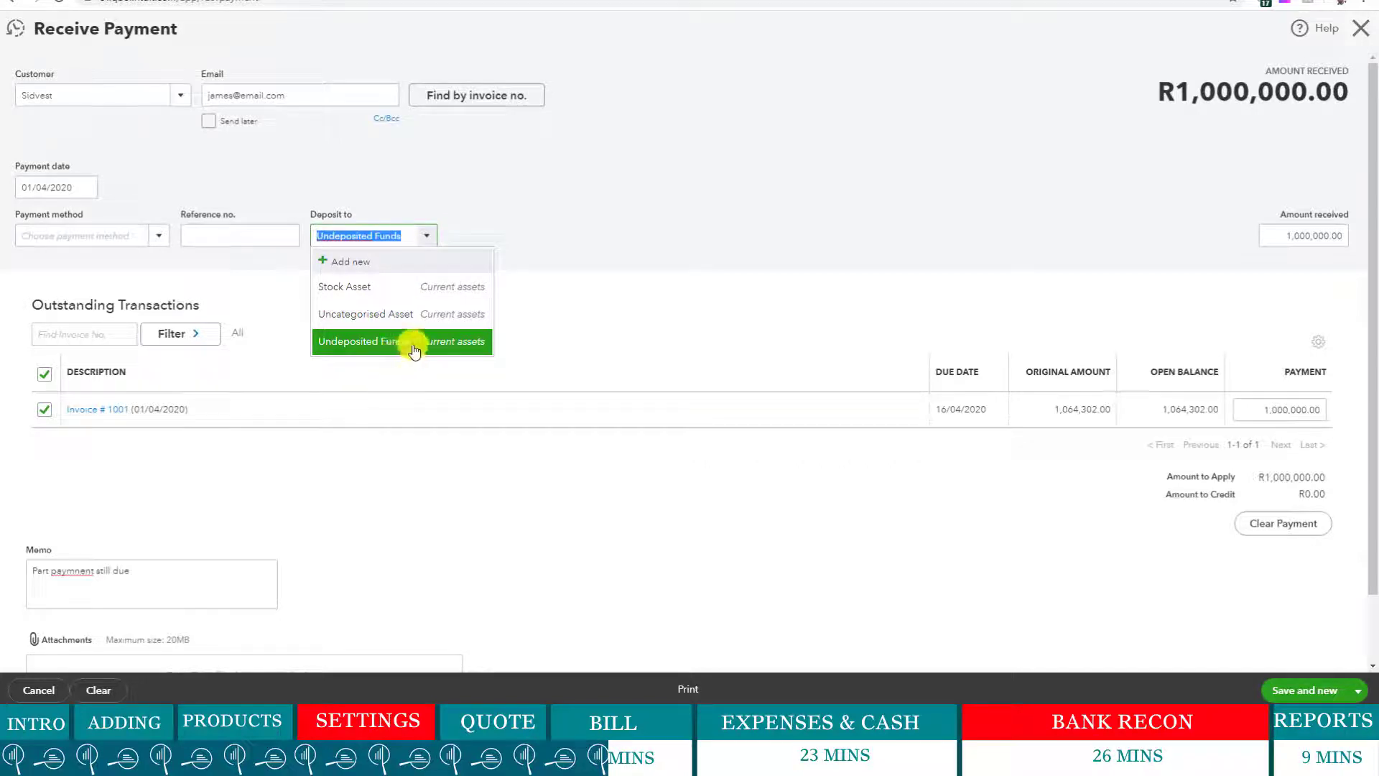
- Set the payment method to Direct Debit, keeping Undeposited Funds as the deposit account
{"action": "left_click", "coordinate": [541, 287]}
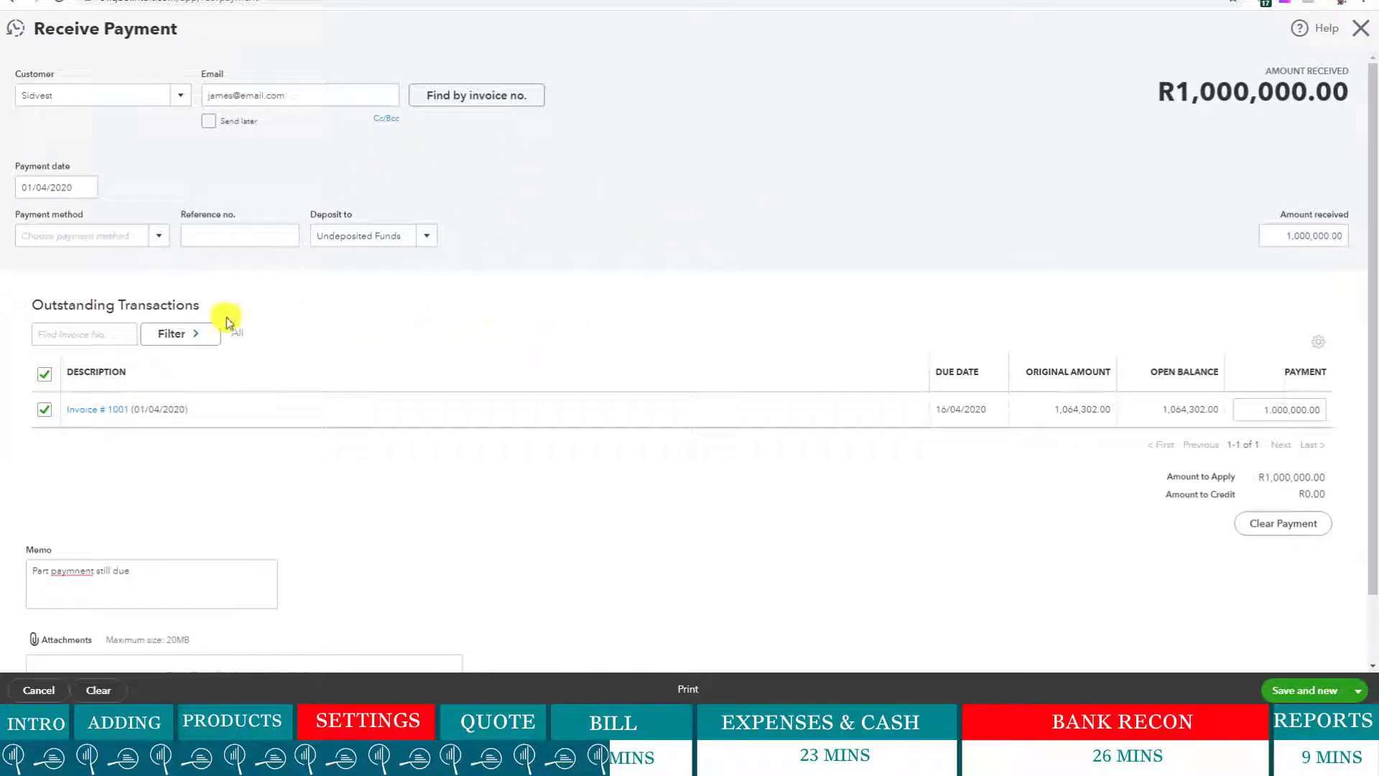
{"action": "left_click", "coordinate": [159, 243]}
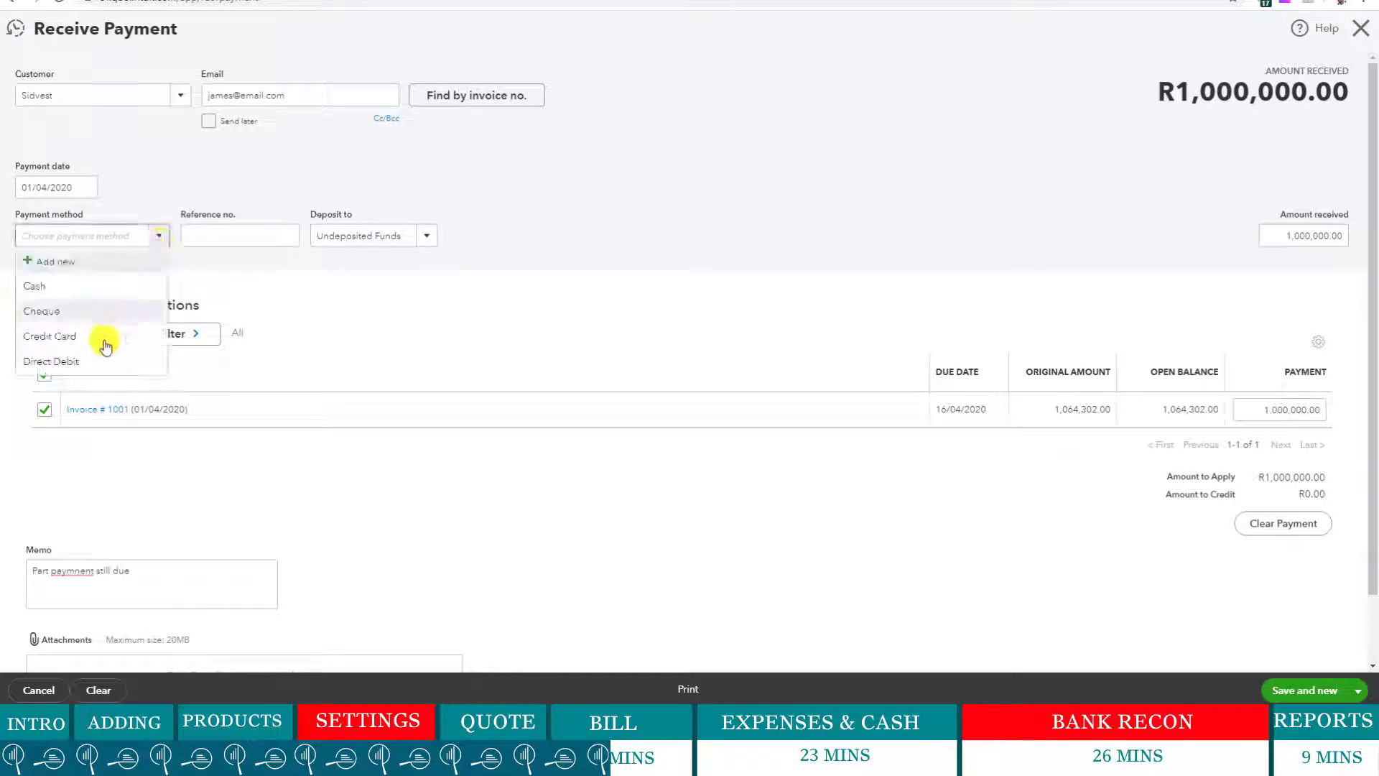
{"action": "left_click", "coordinate": [81, 363]}
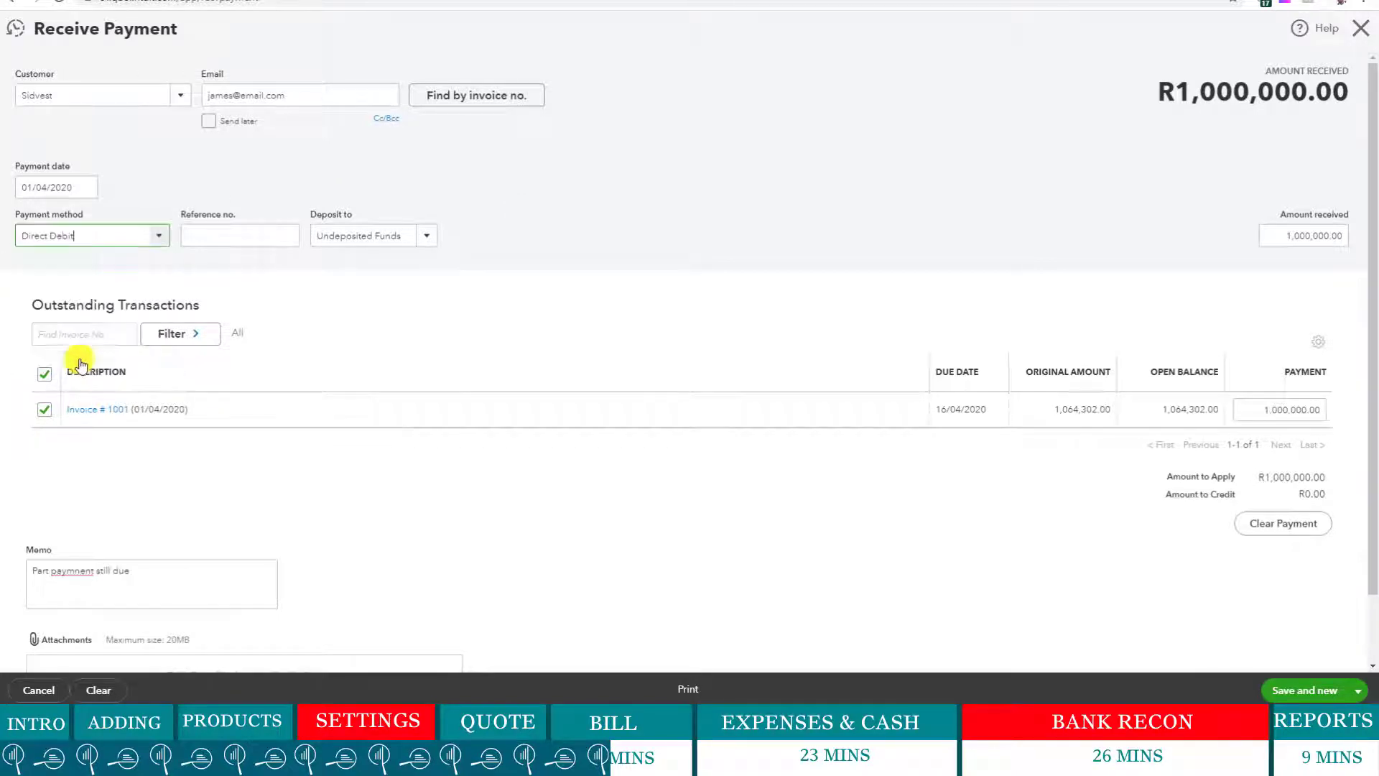
{"action": "left_click", "coordinate": [428, 236]}
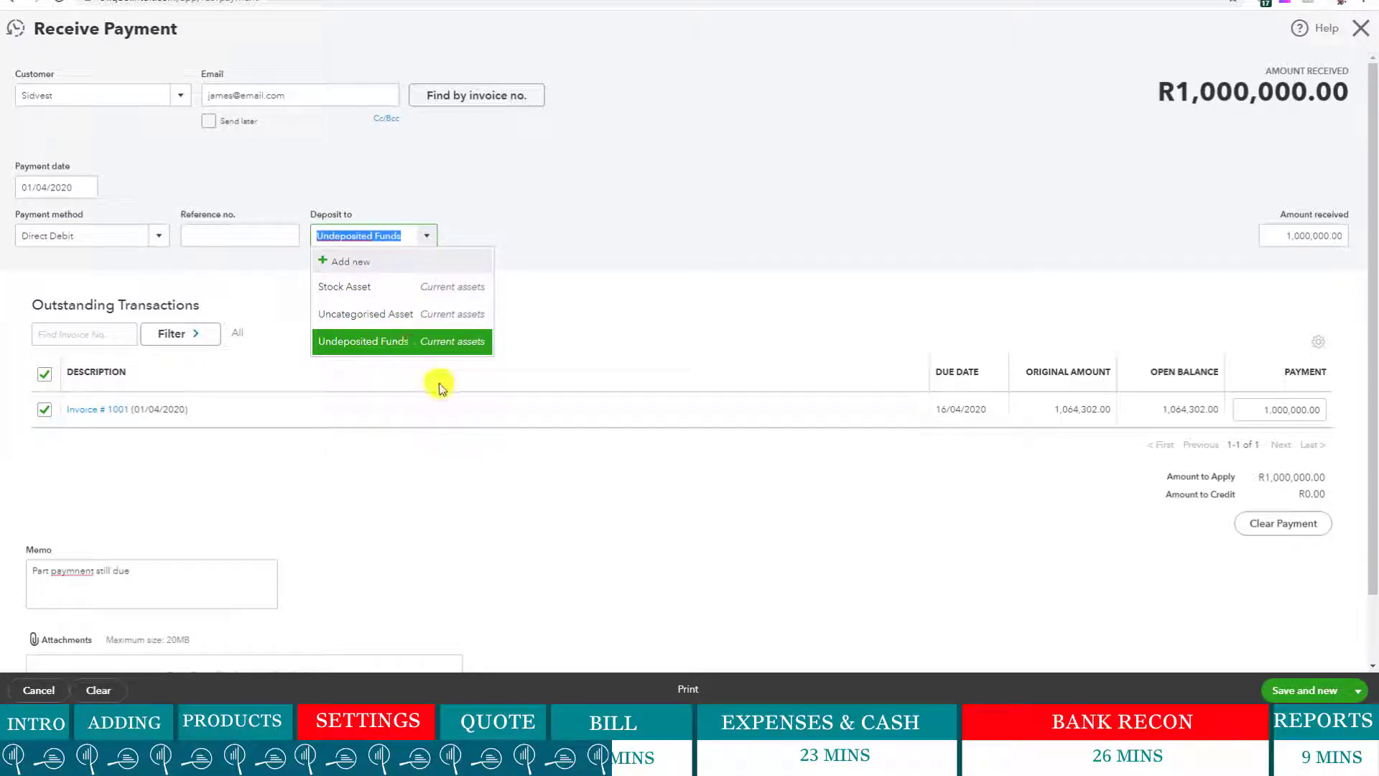
{"action": "left_click", "coordinate": [695, 299]}
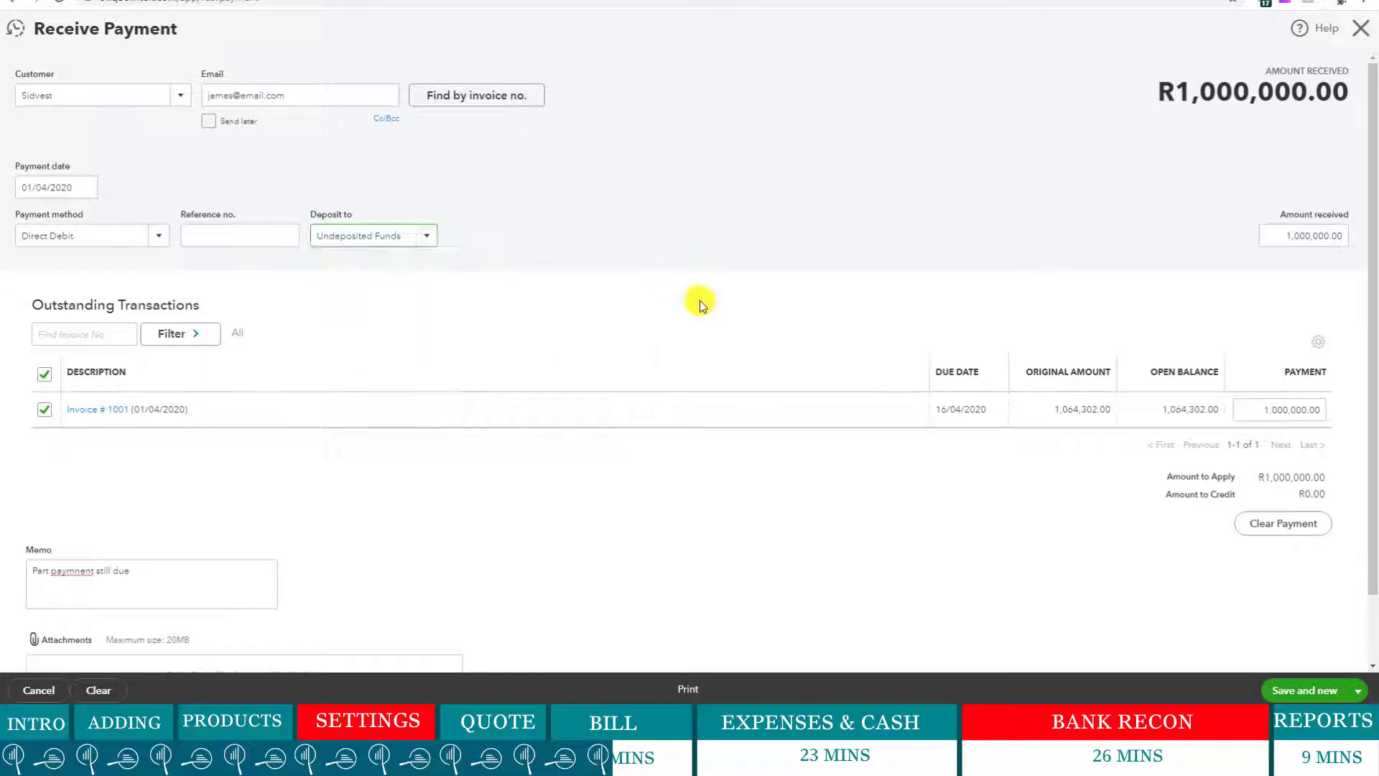
{"action": "left_click", "coordinate": [408, 240]}
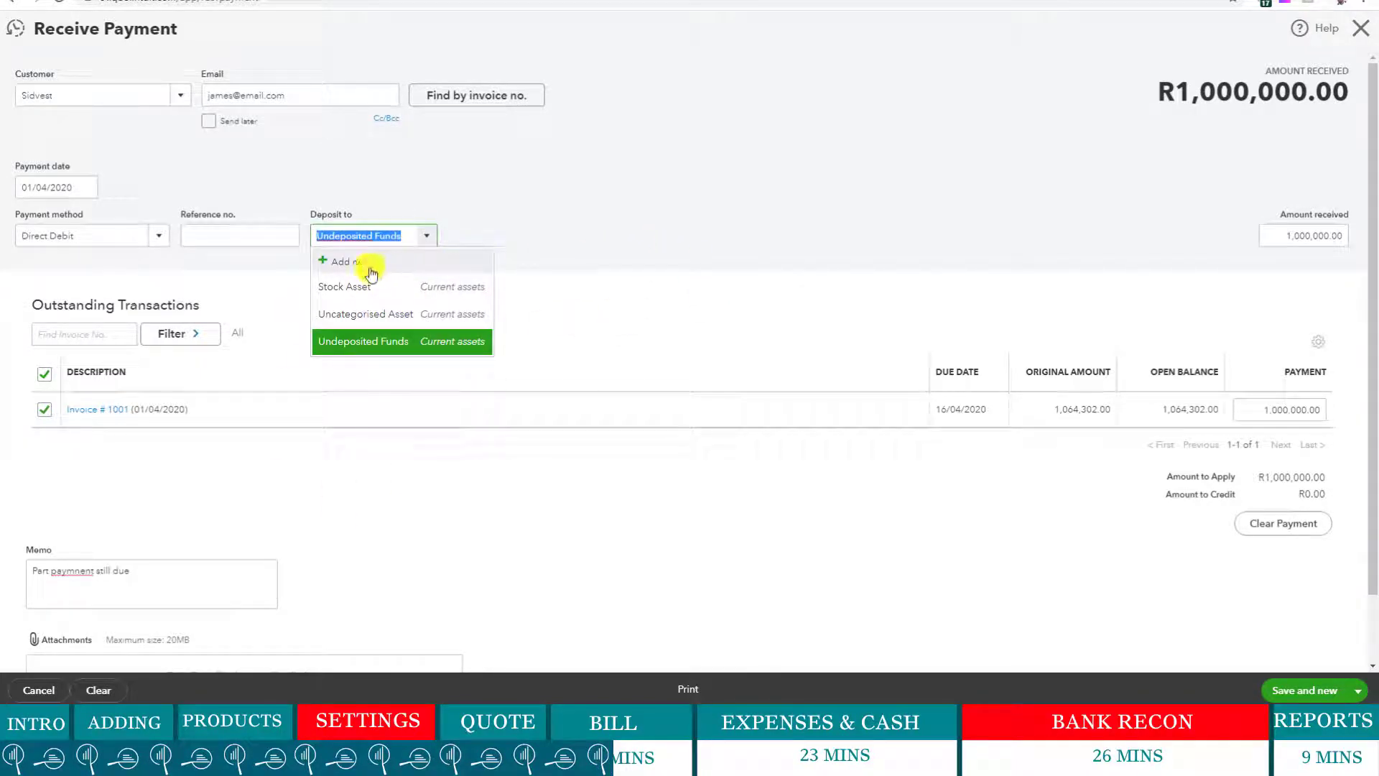
- Create a new bank account named BABSA with description 'main Bank Account' and save it
{"action": "left_click", "coordinate": [352, 262]}
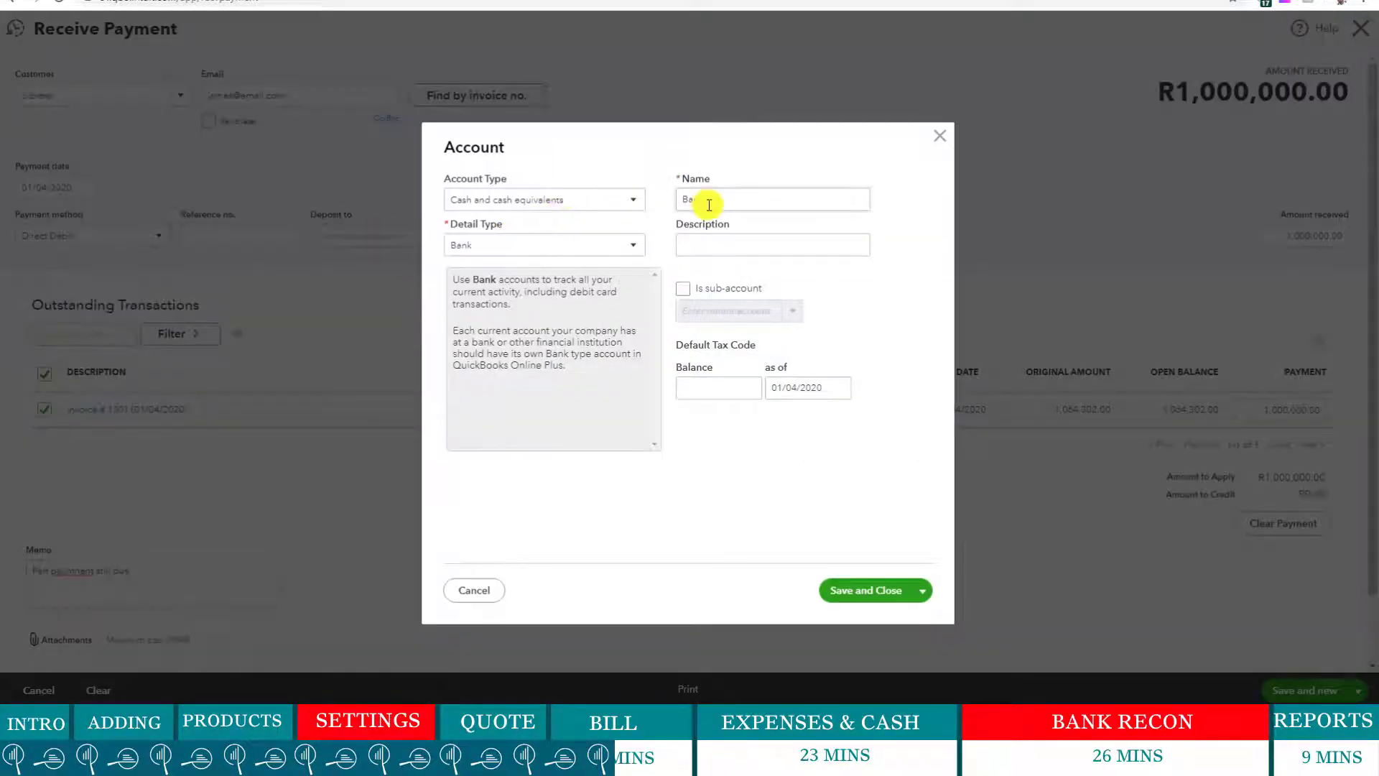
{"action": "double_click", "coordinate": [711, 205]}
{"action": "key", "text": "BackSpace"}
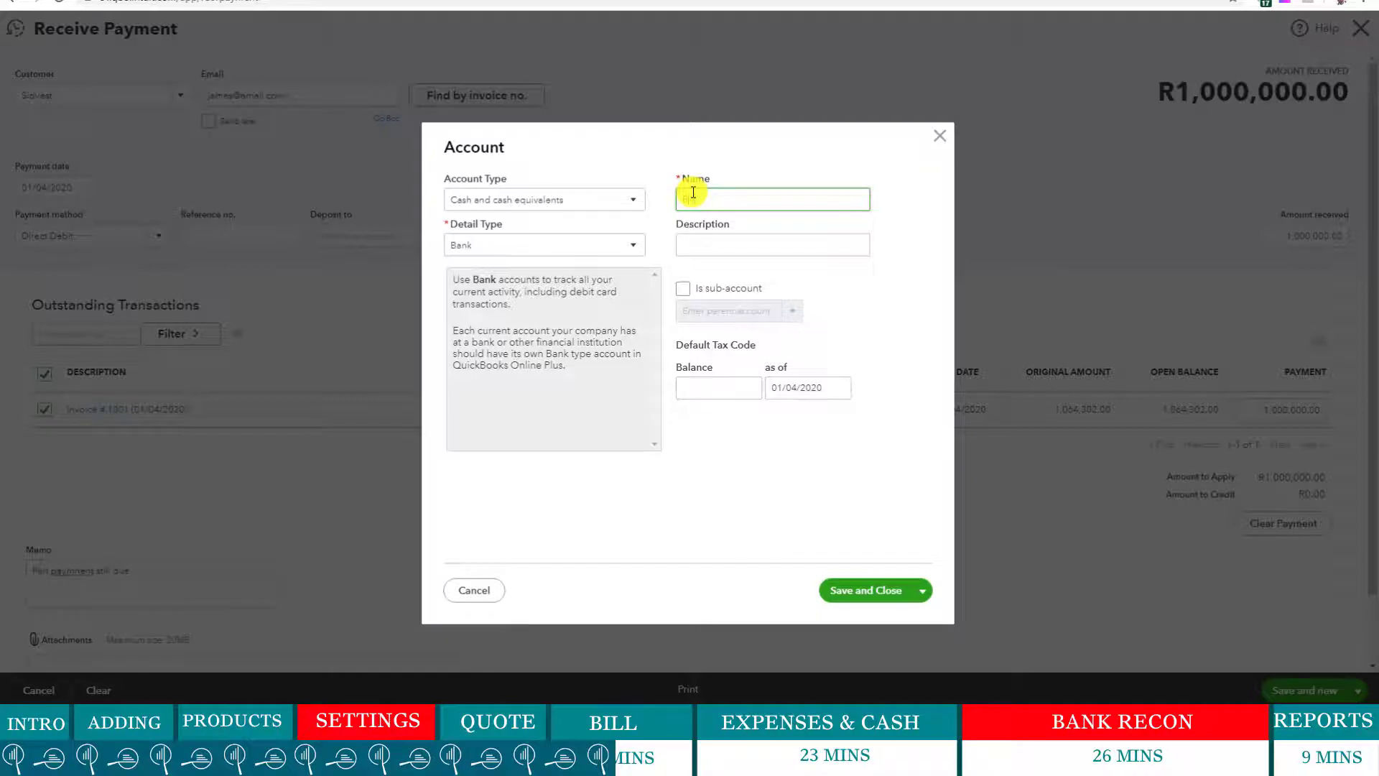
{"action": "type", "text": "ABSA"}
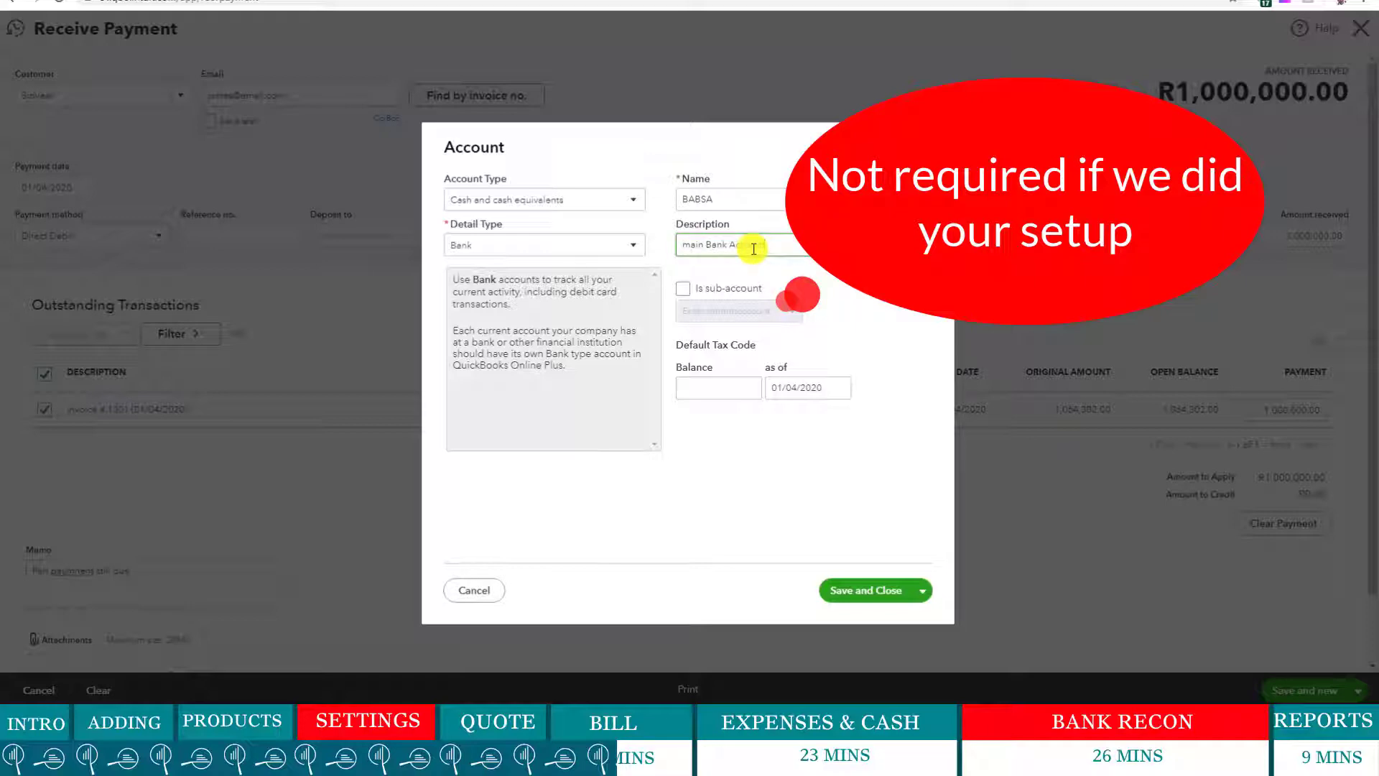
{"action": "left_click", "coordinate": [718, 386]}
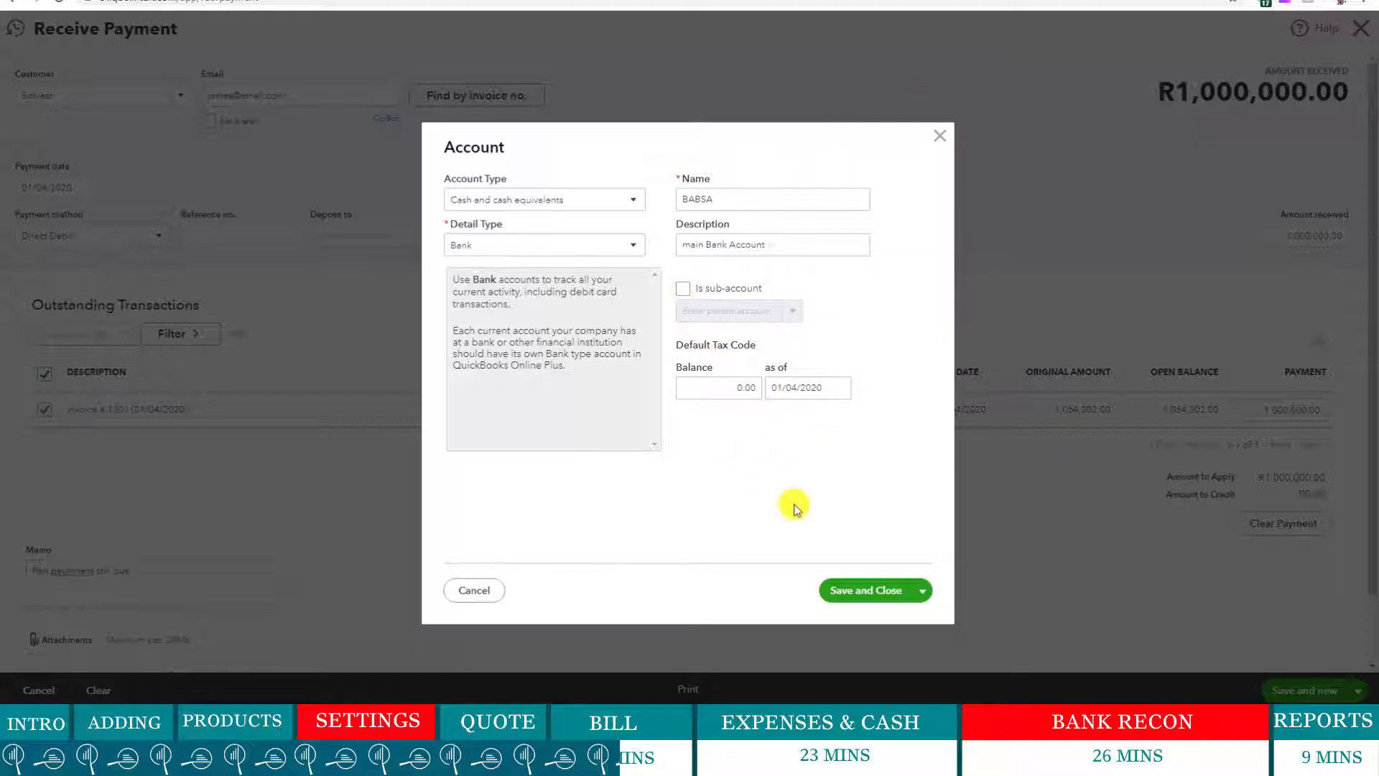
{"action": "left_click", "coordinate": [841, 598]}
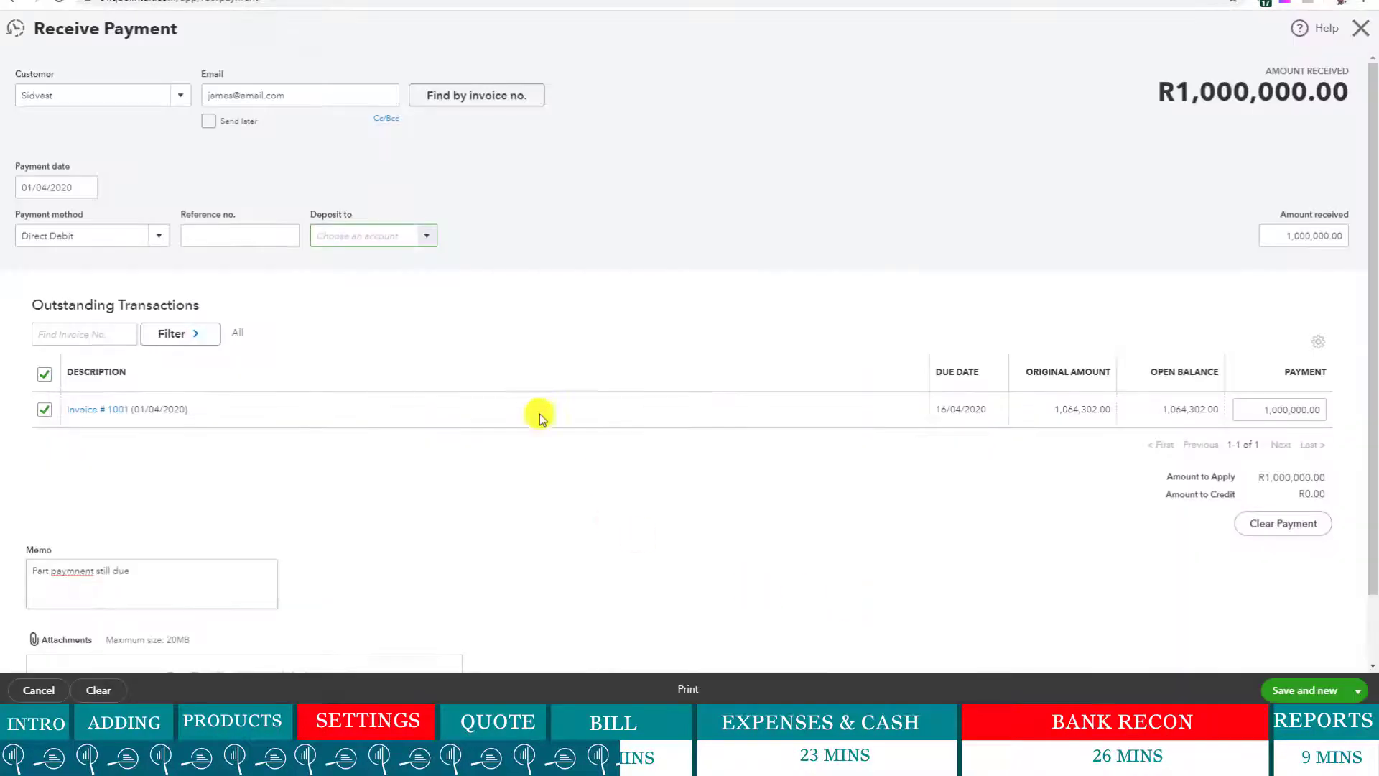
- Deposit the payment into BABSA and date it 10/04/2020
{"action": "left_click", "coordinate": [428, 243]}
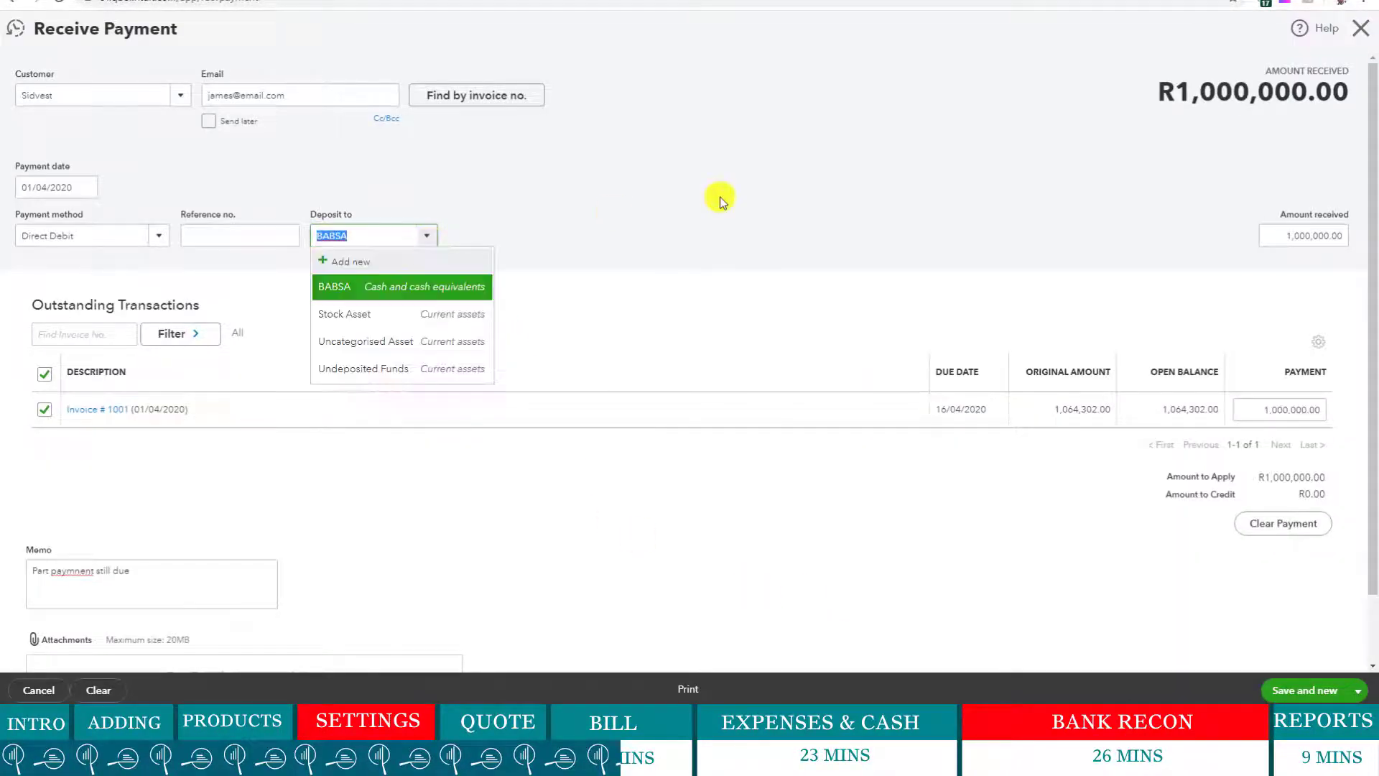
{"action": "left_click", "coordinate": [720, 198]}
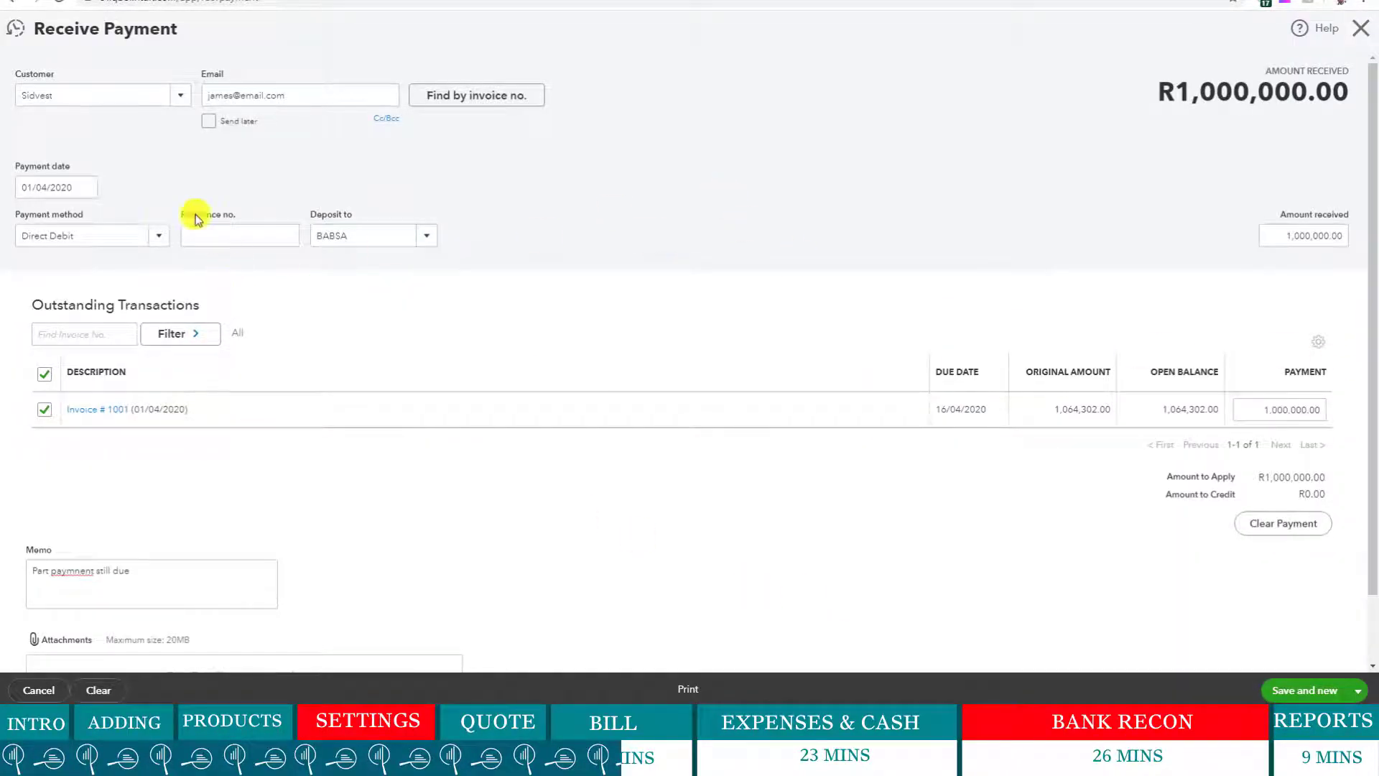
{"action": "left_click", "coordinate": [93, 185]}
{"action": "left_click", "coordinate": [89, 186]}
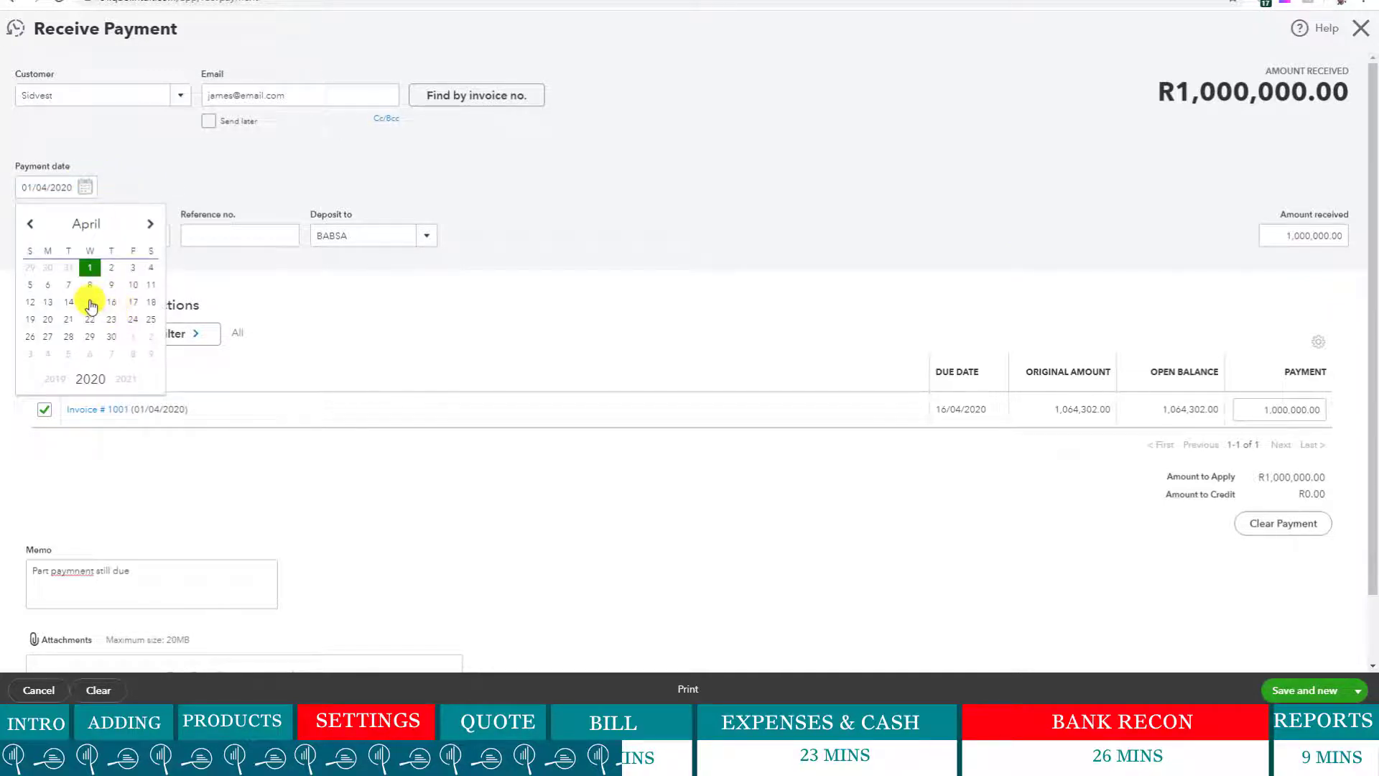
{"action": "left_click", "coordinate": [130, 287]}
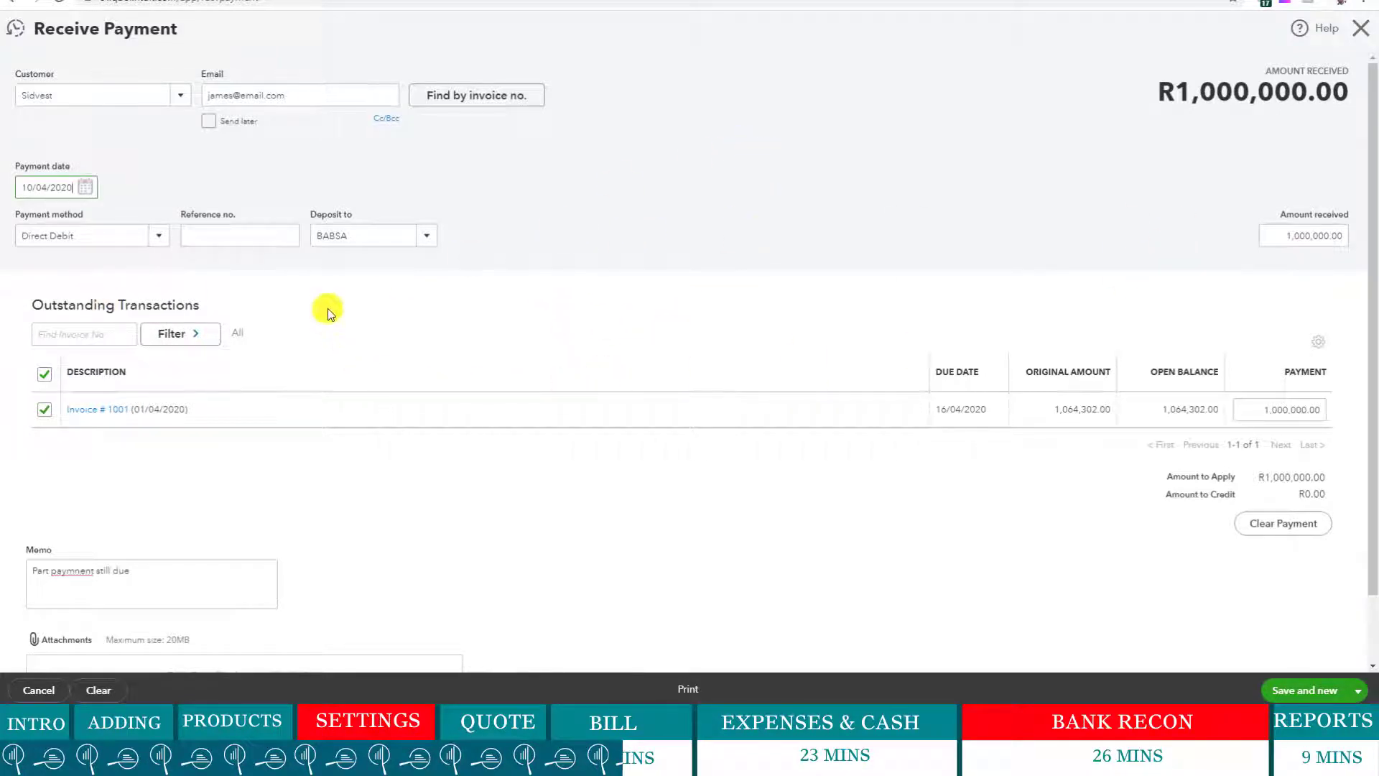
- Save and close the Sidvest payment
{"action": "scroll", "coordinate": [328, 309], "scroll_direction": "down", "scroll_amount": 1}
{"action": "scroll", "coordinate": [237, 294], "scroll_direction": "up", "scroll_amount": 1}
{"action": "scroll", "coordinate": [1304, 630], "scroll_direction": "down", "scroll_amount": 1}
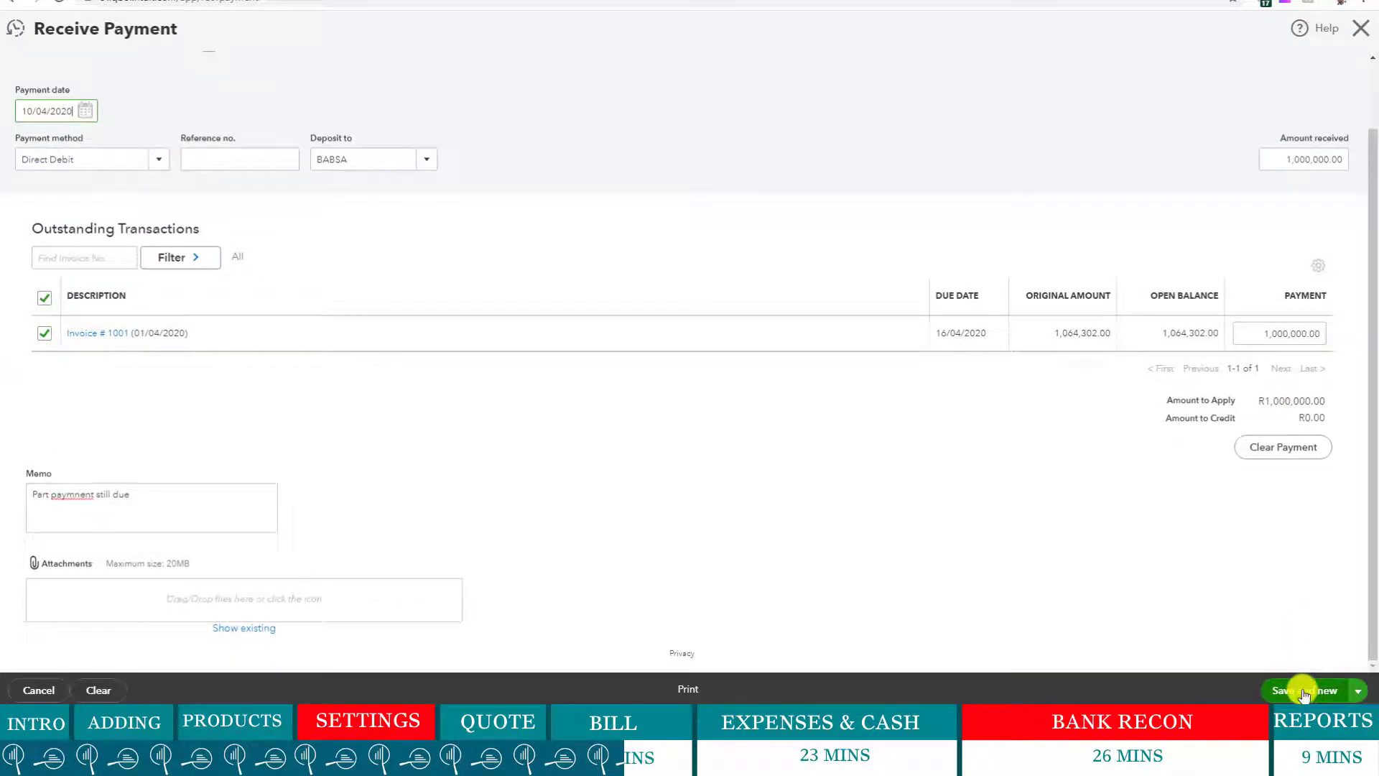
{"action": "left_click", "coordinate": [1358, 690]}
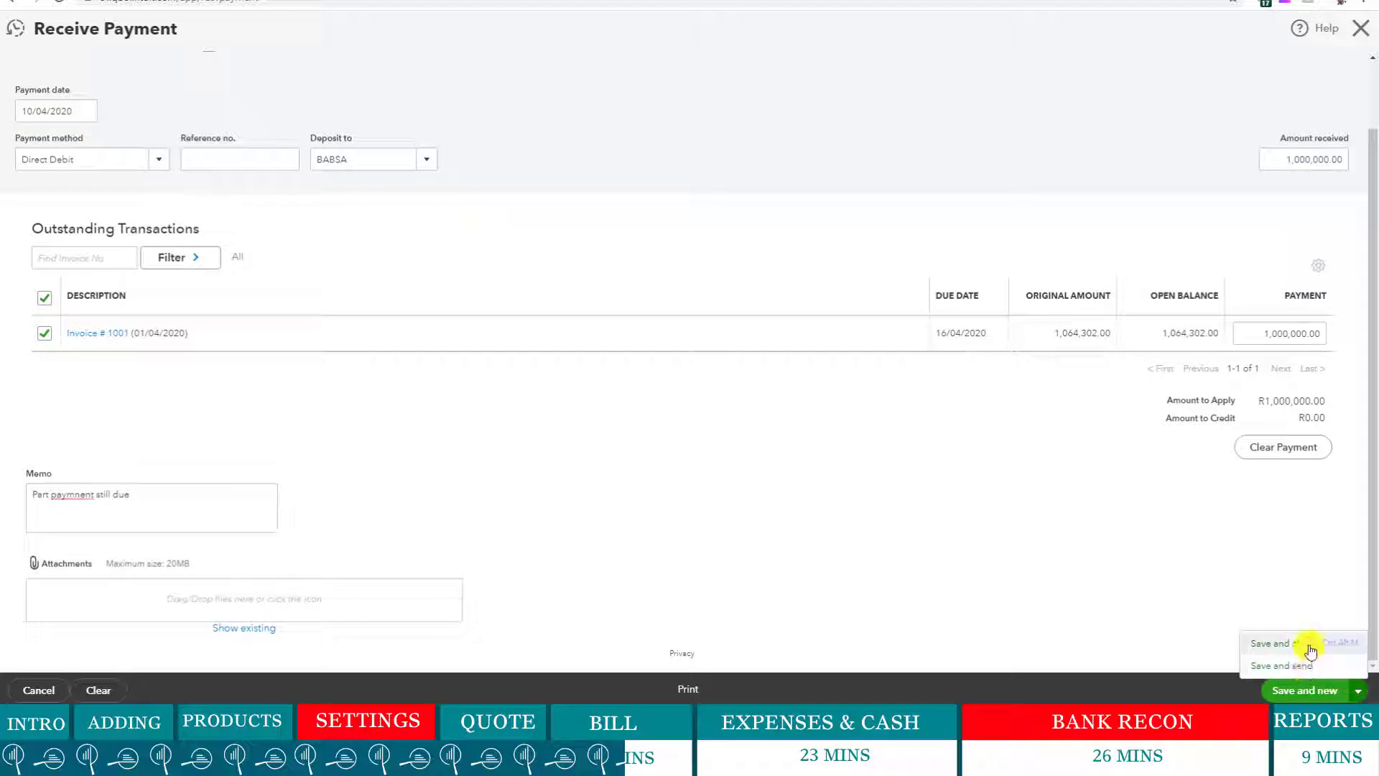
{"action": "left_click", "coordinate": [1282, 643]}
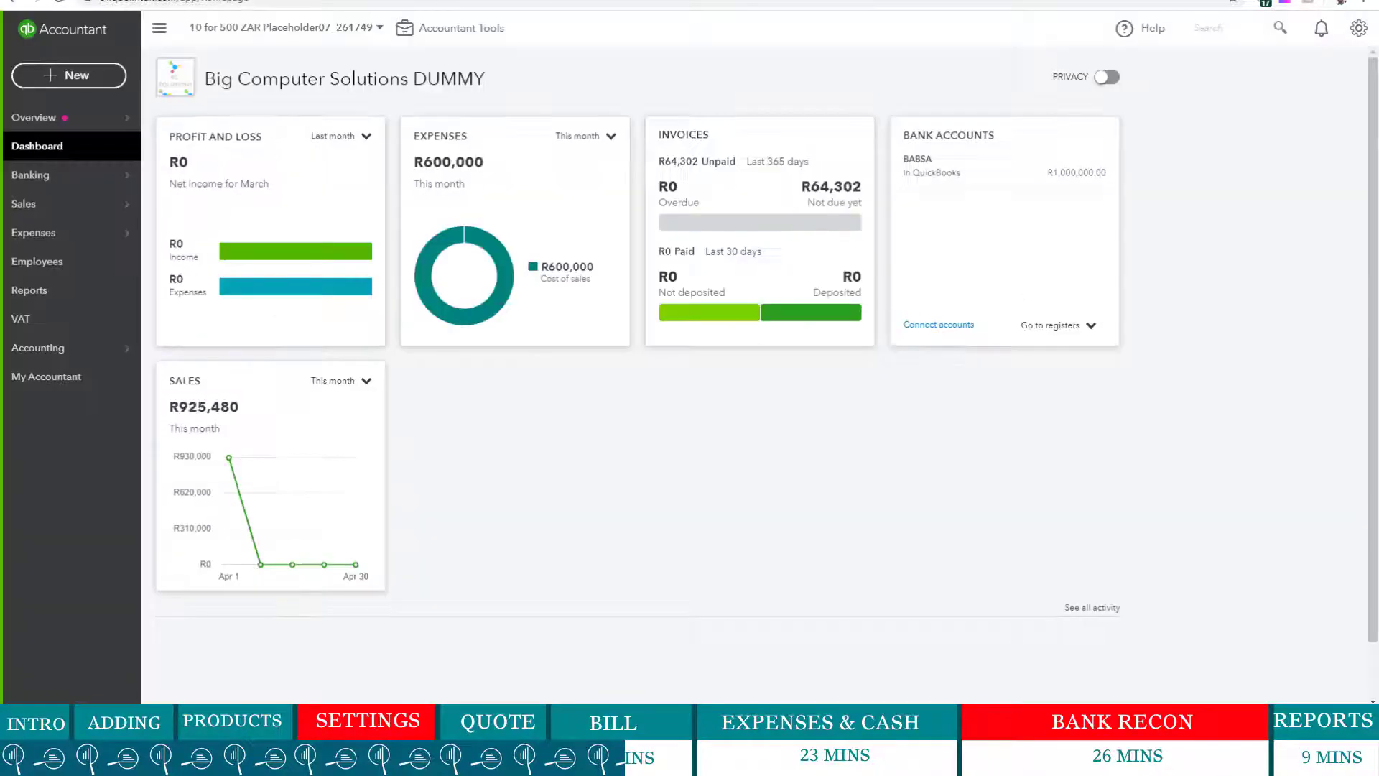
- Go to Sales > All Sales to view the sales transactions
{"action": "mouse_move", "coordinate": [58, 206]}
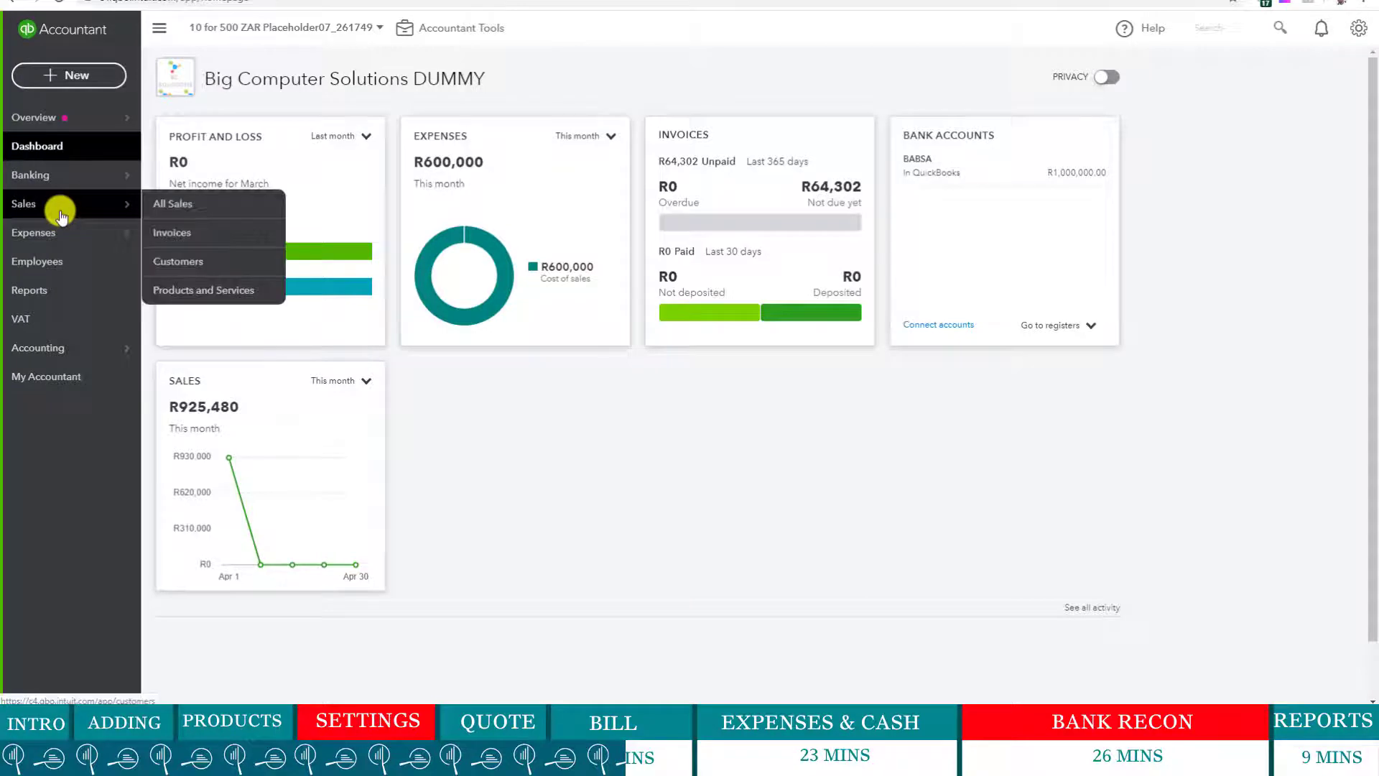
{"action": "left_click", "coordinate": [191, 204]}
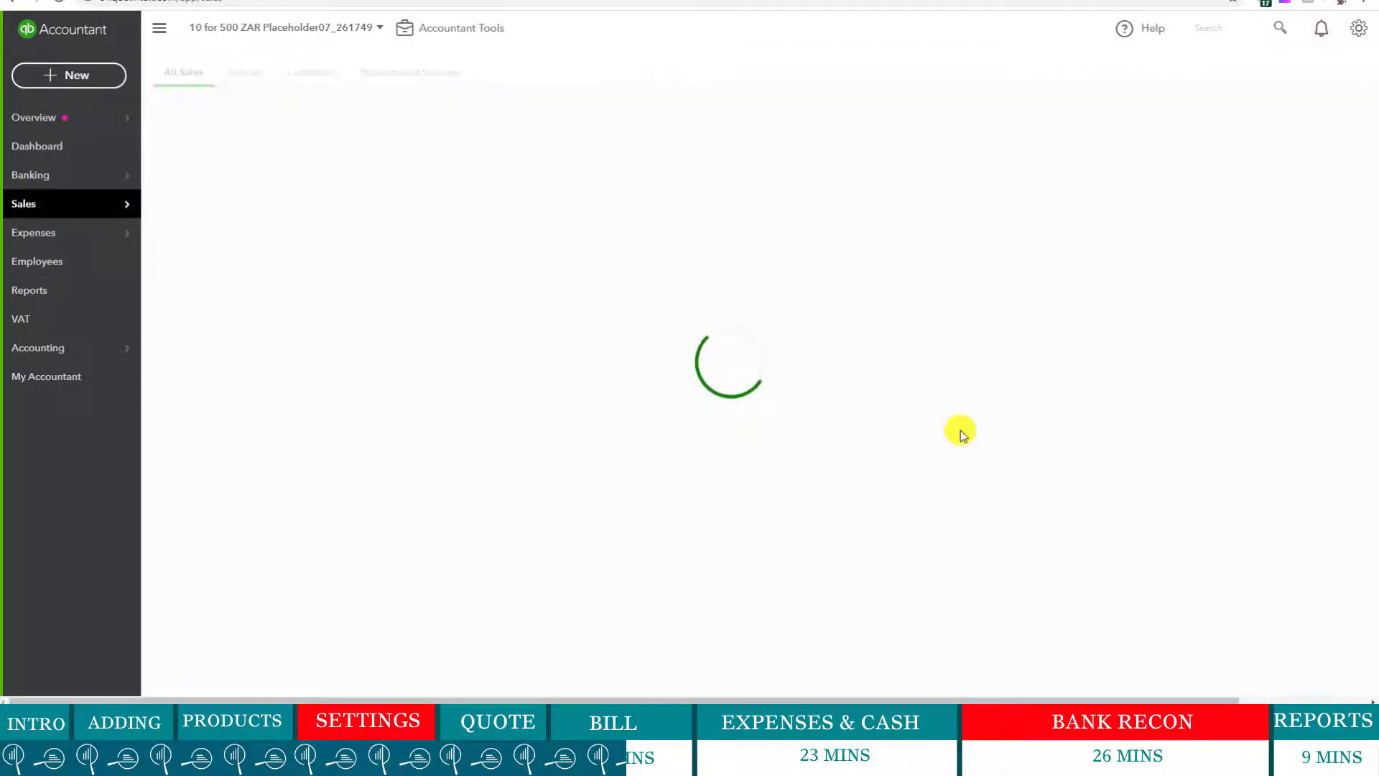
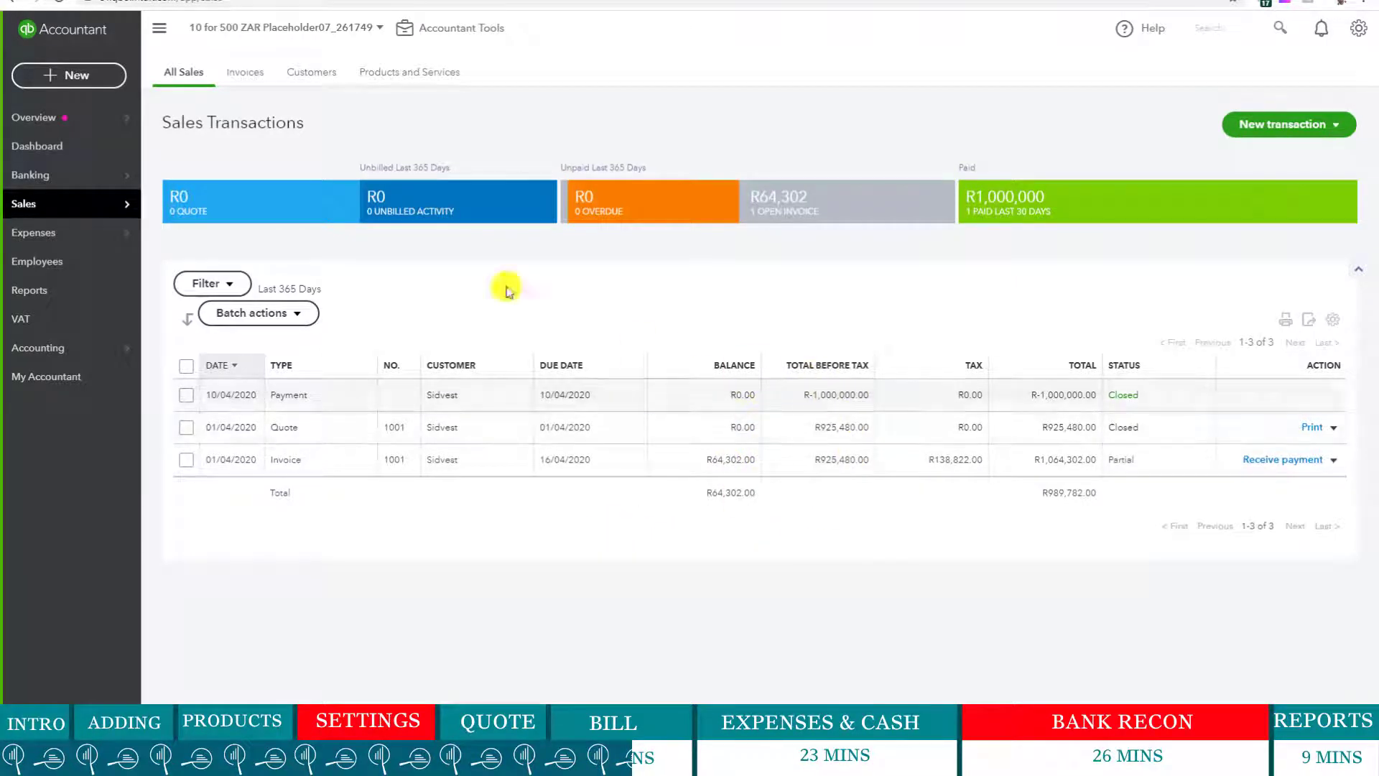
- Filter the Sales Transactions list to Invoices only, leaving partially paid invoice 1001
{"action": "left_click", "coordinate": [76, 83]}
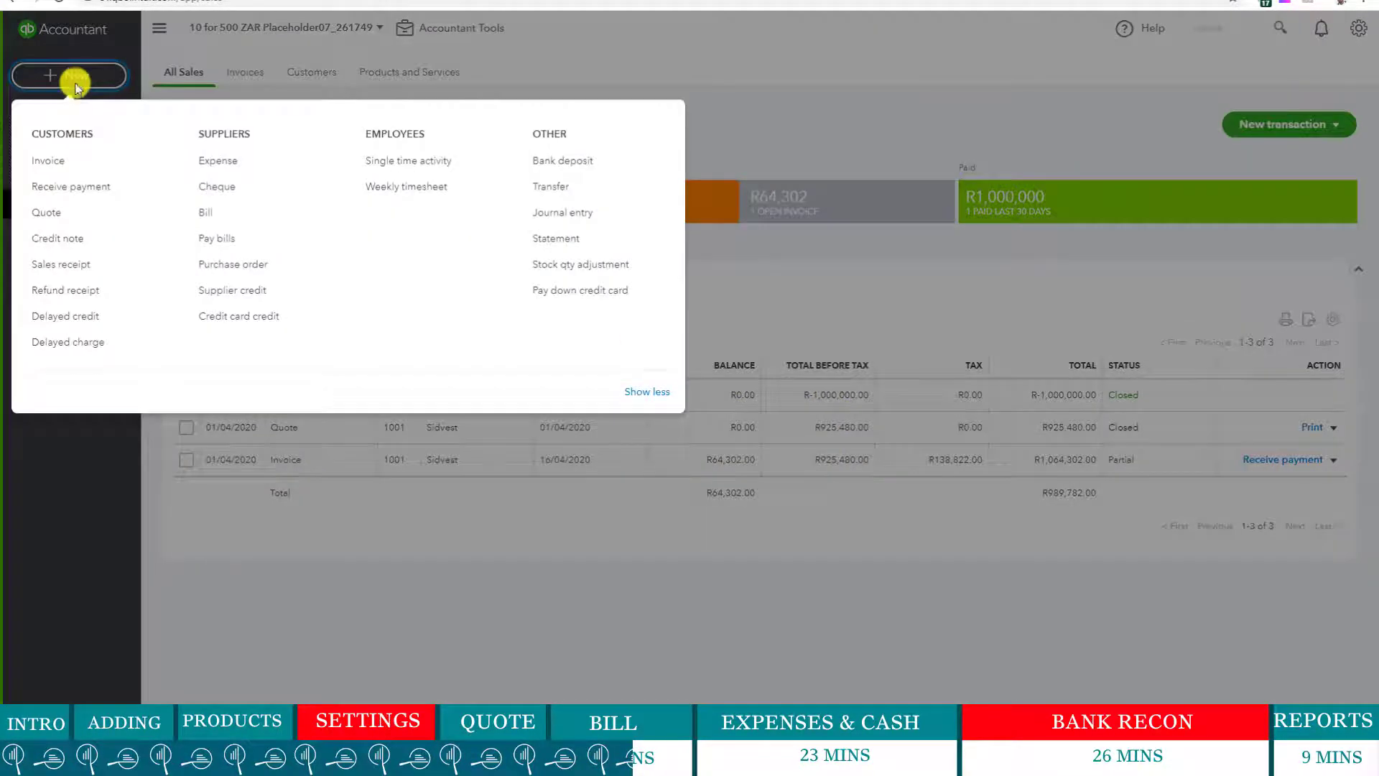
{"action": "left_click", "coordinate": [470, 610]}
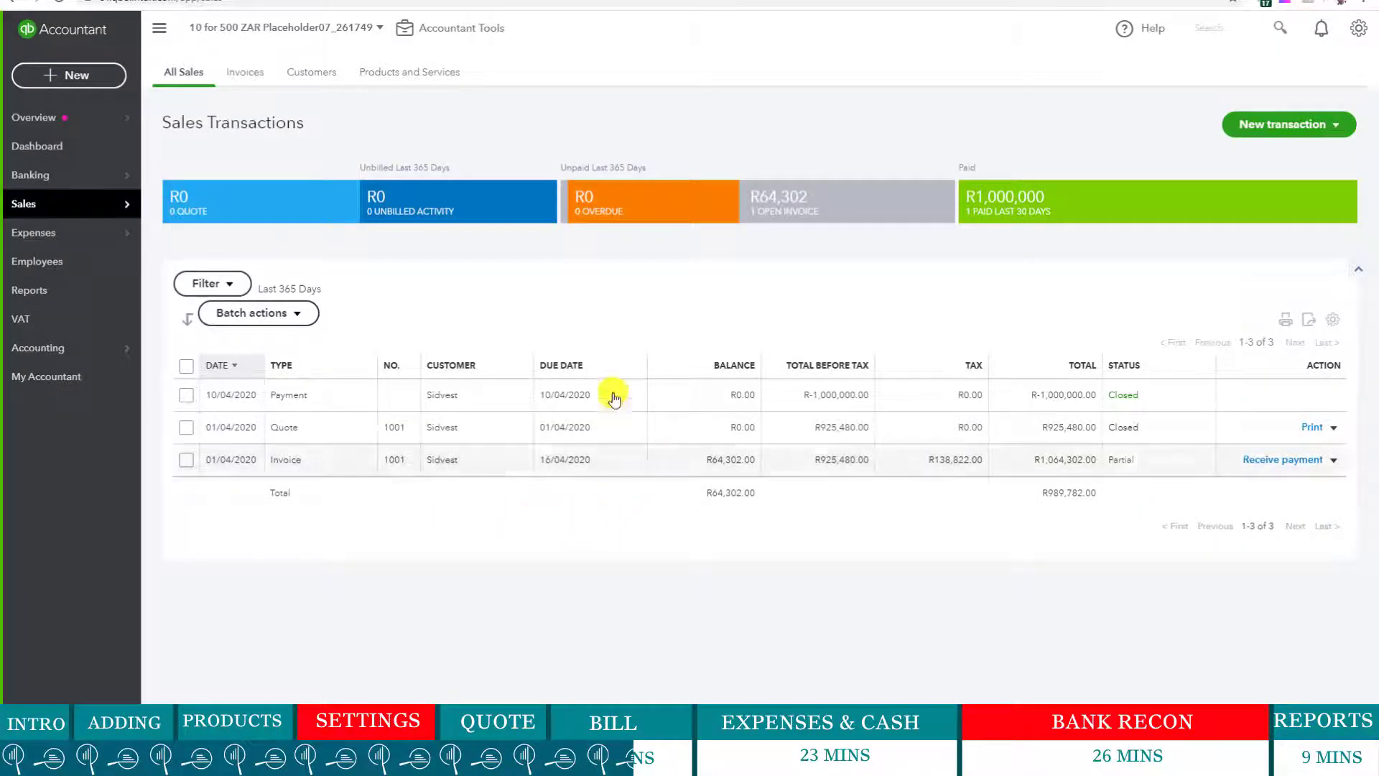
{"action": "mouse_move", "coordinate": [69, 209]}
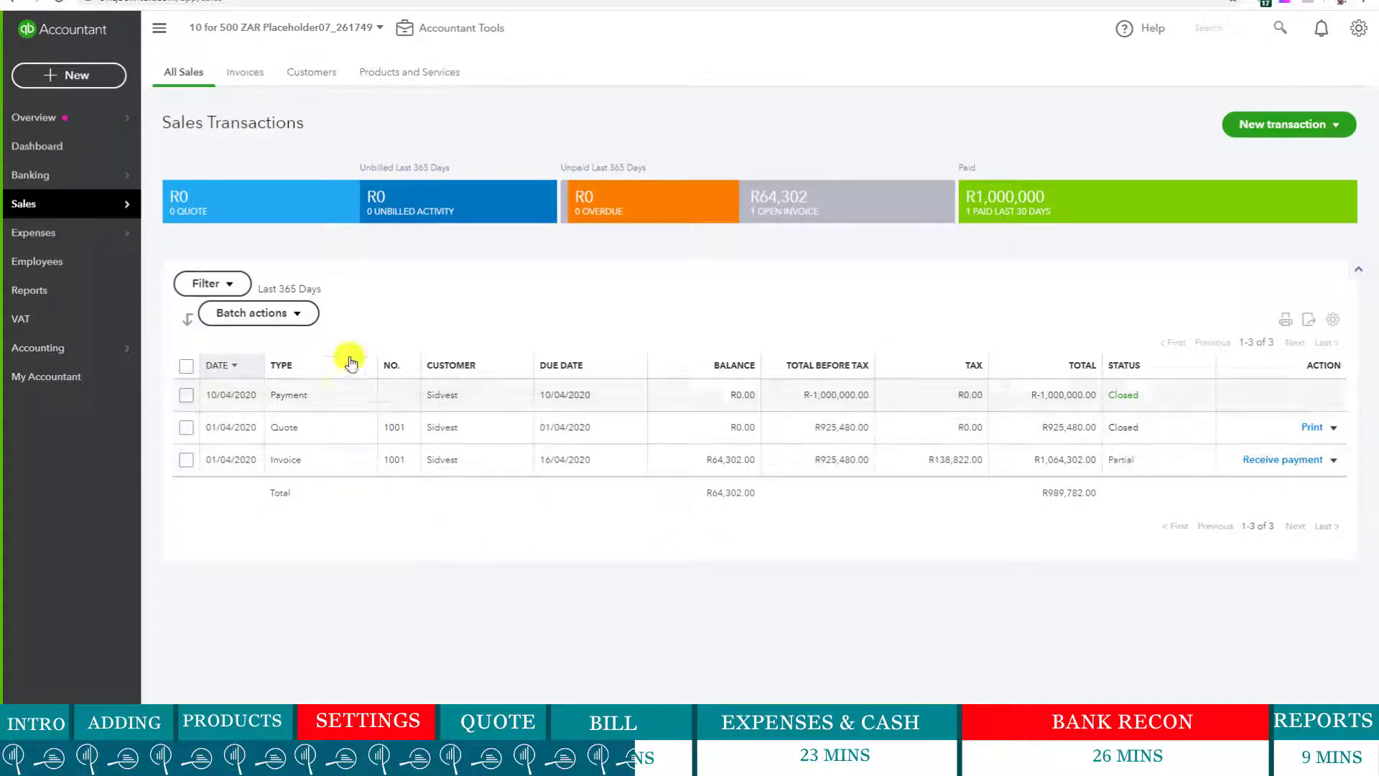
{"action": "left_click", "coordinate": [225, 289]}
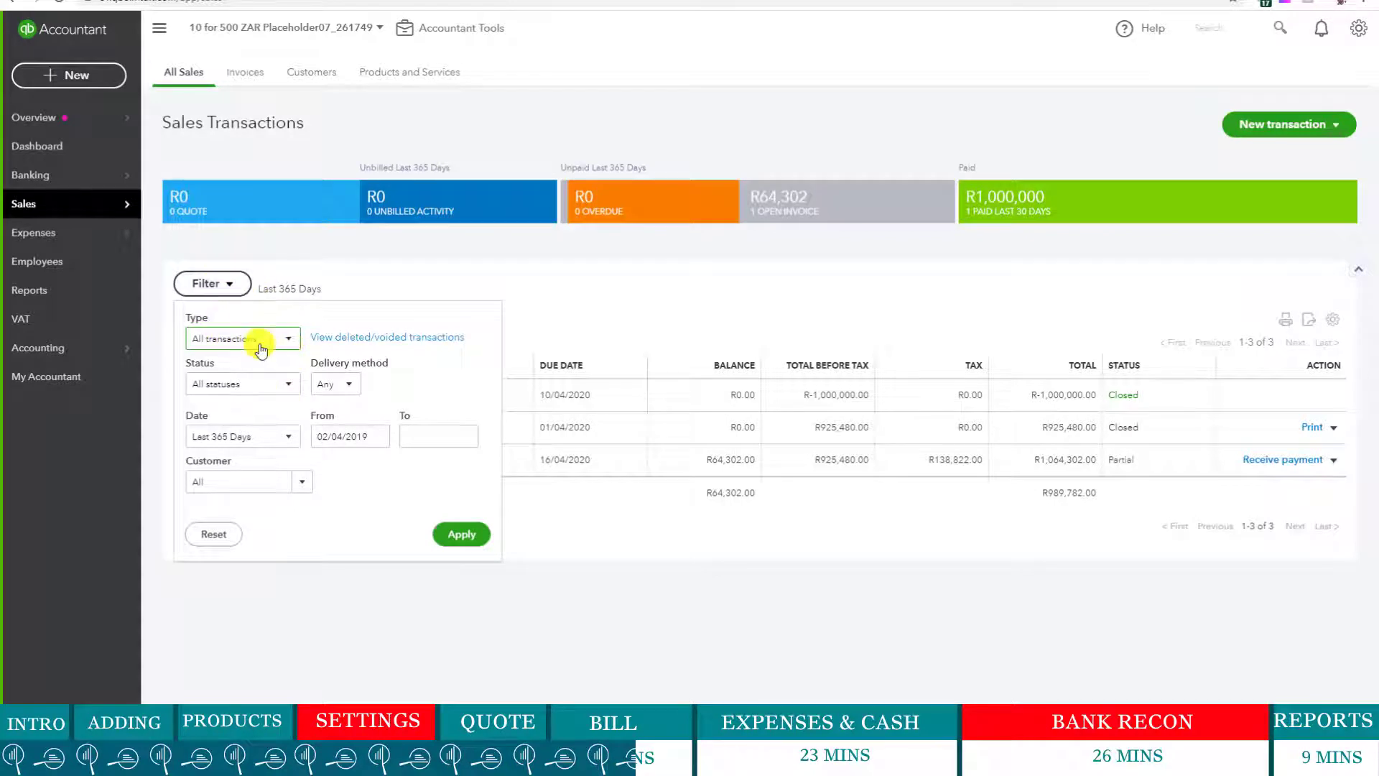
{"action": "left_click", "coordinate": [265, 341]}
{"action": "left_click", "coordinate": [244, 407]}
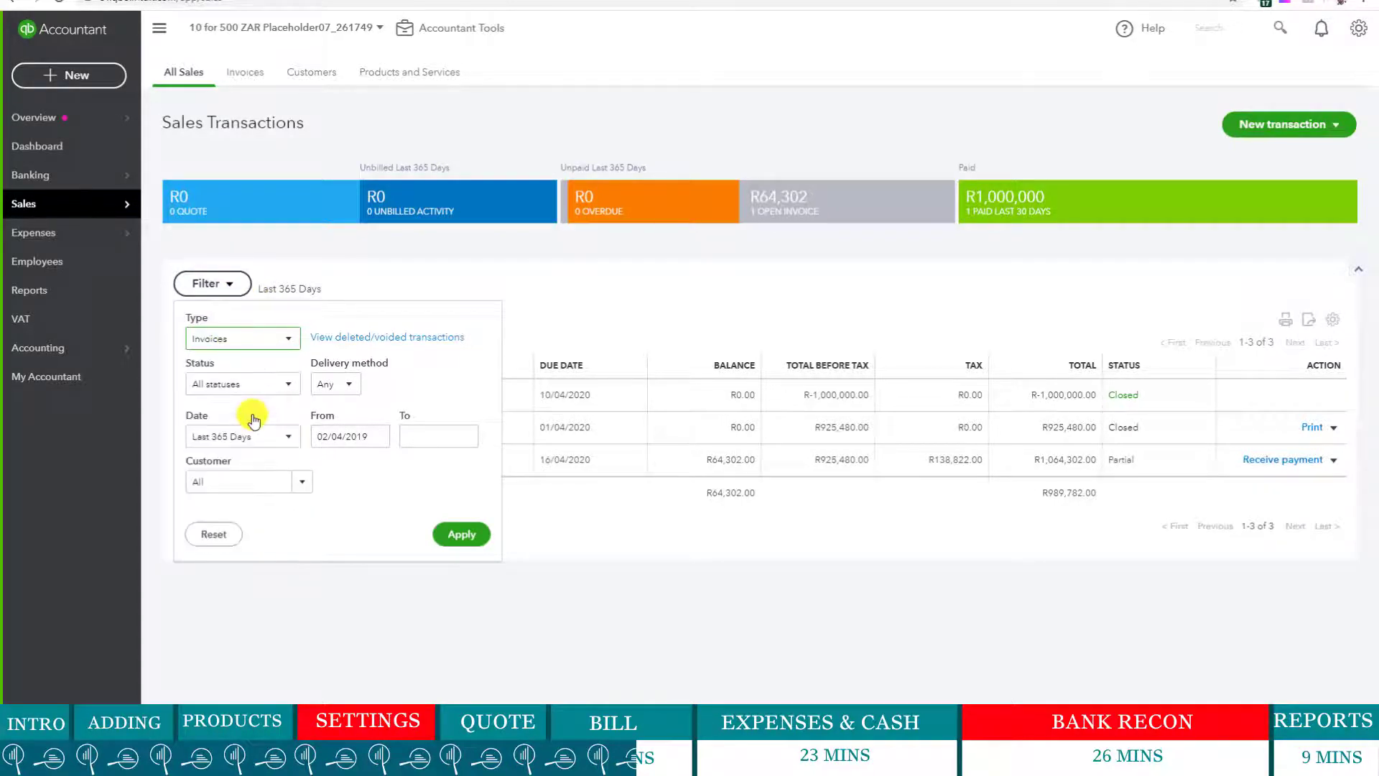
{"action": "left_click", "coordinate": [453, 538]}
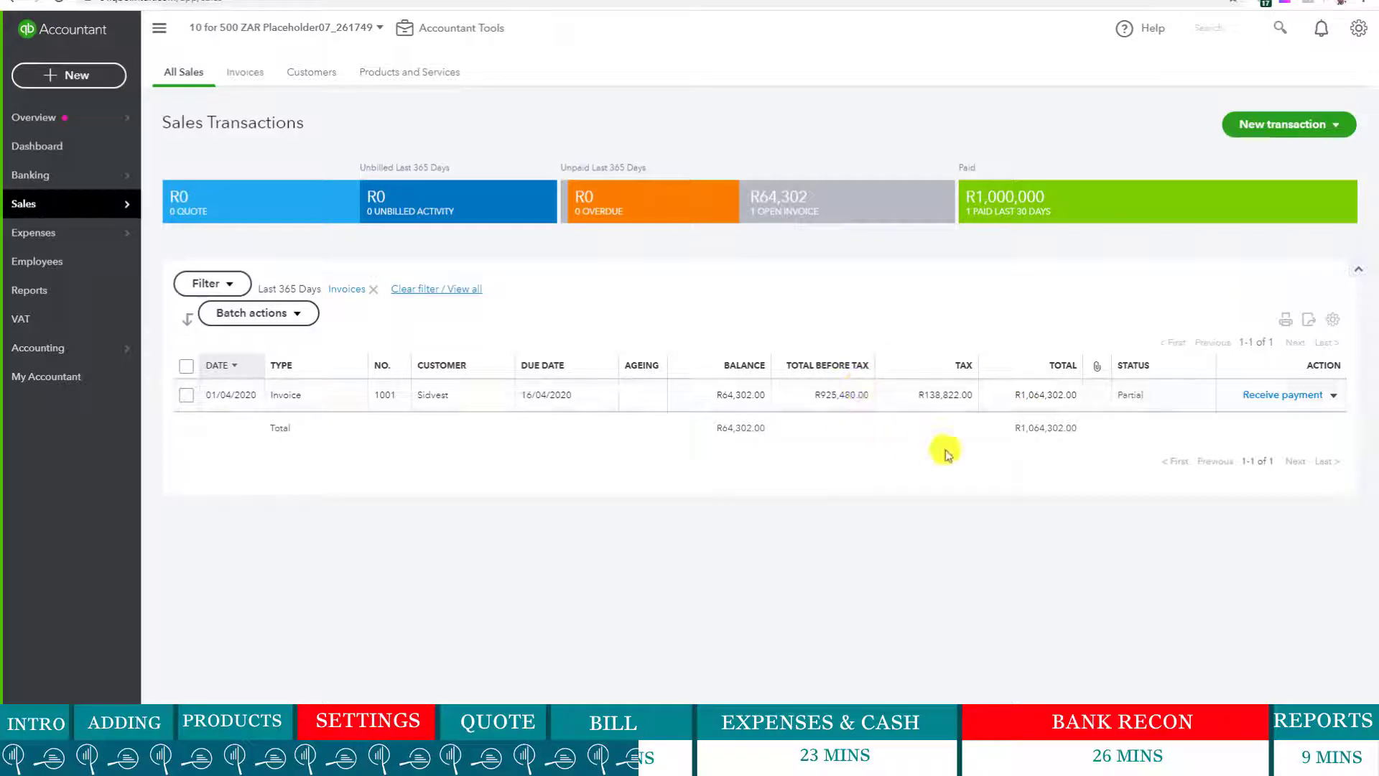
- Receive payment on invoice 1001 dated 30/04/2020, paid in Cash into Undeposited Funds
{"action": "left_click", "coordinate": [1283, 397]}
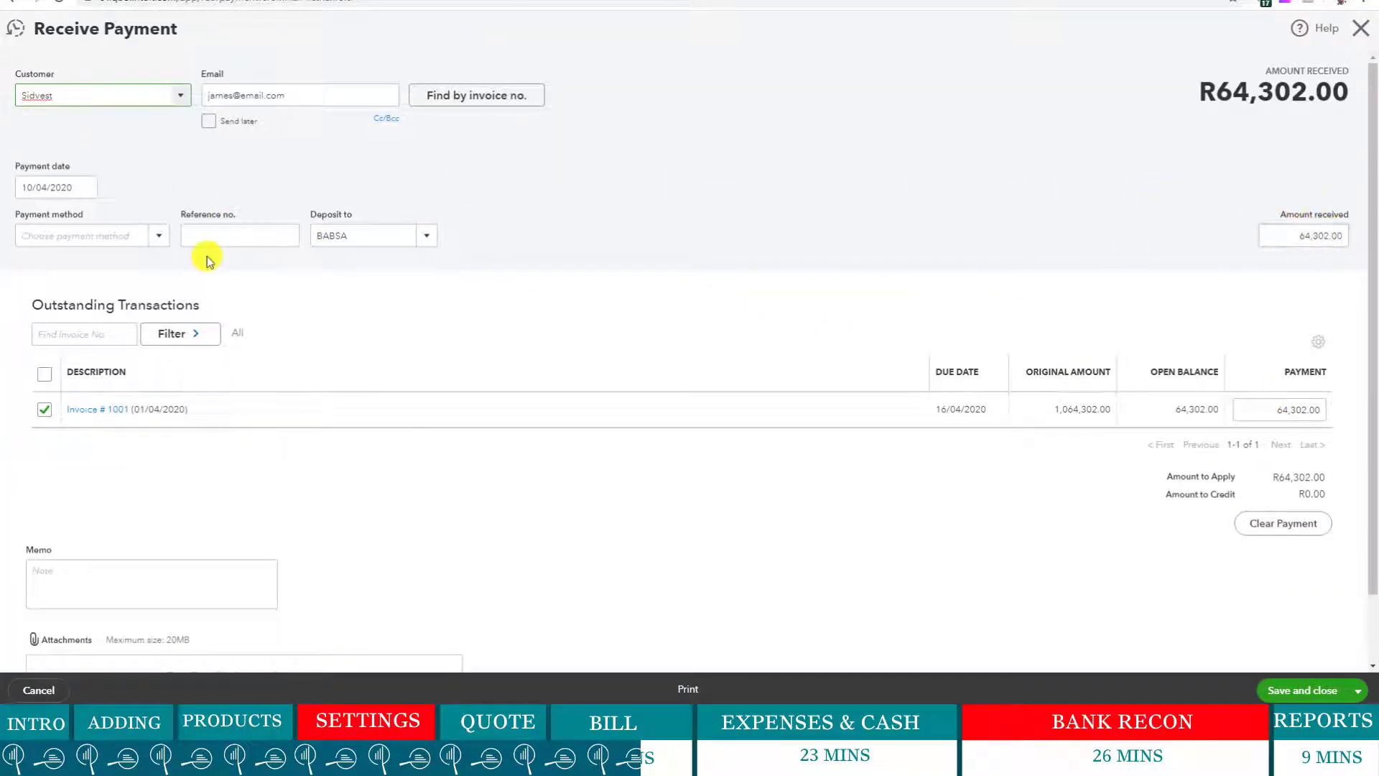
{"action": "left_click", "coordinate": [93, 187]}
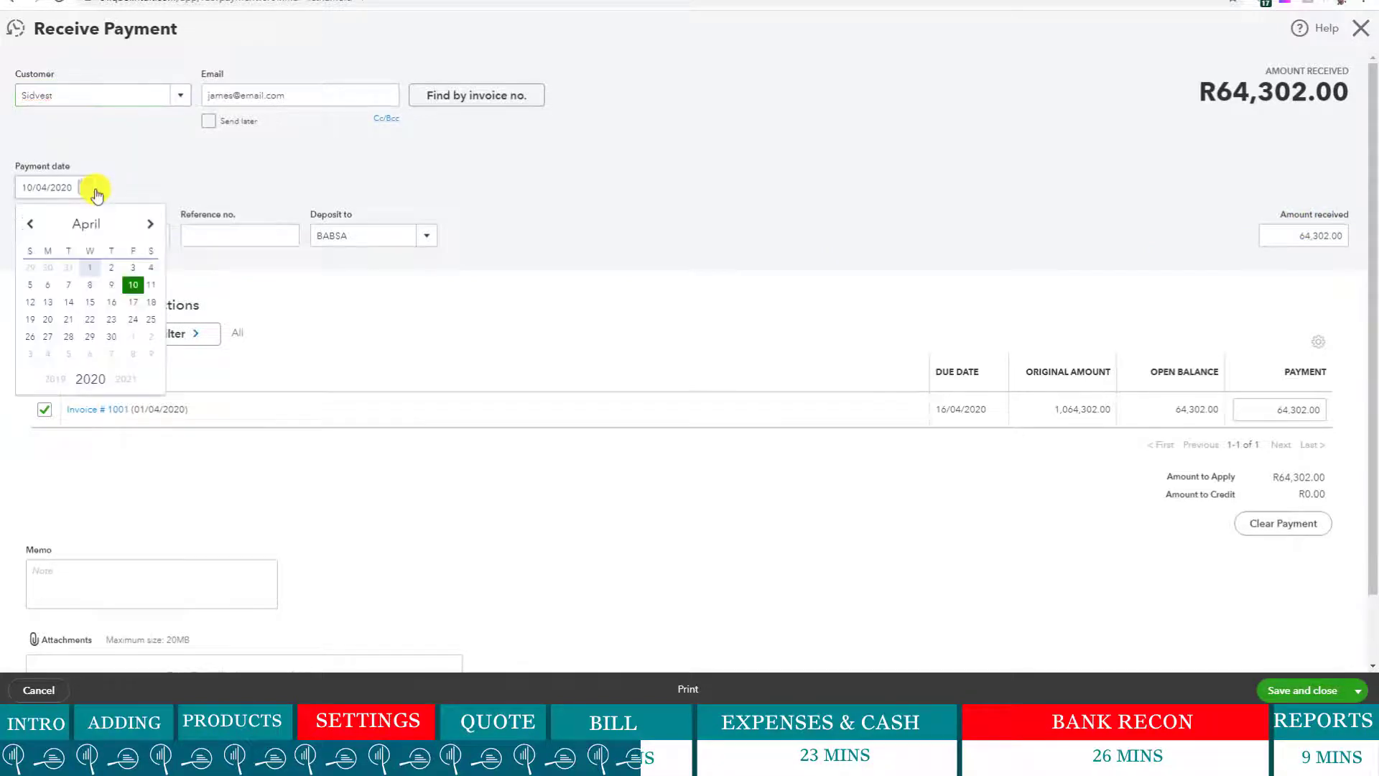
{"action": "left_click", "coordinate": [112, 337]}
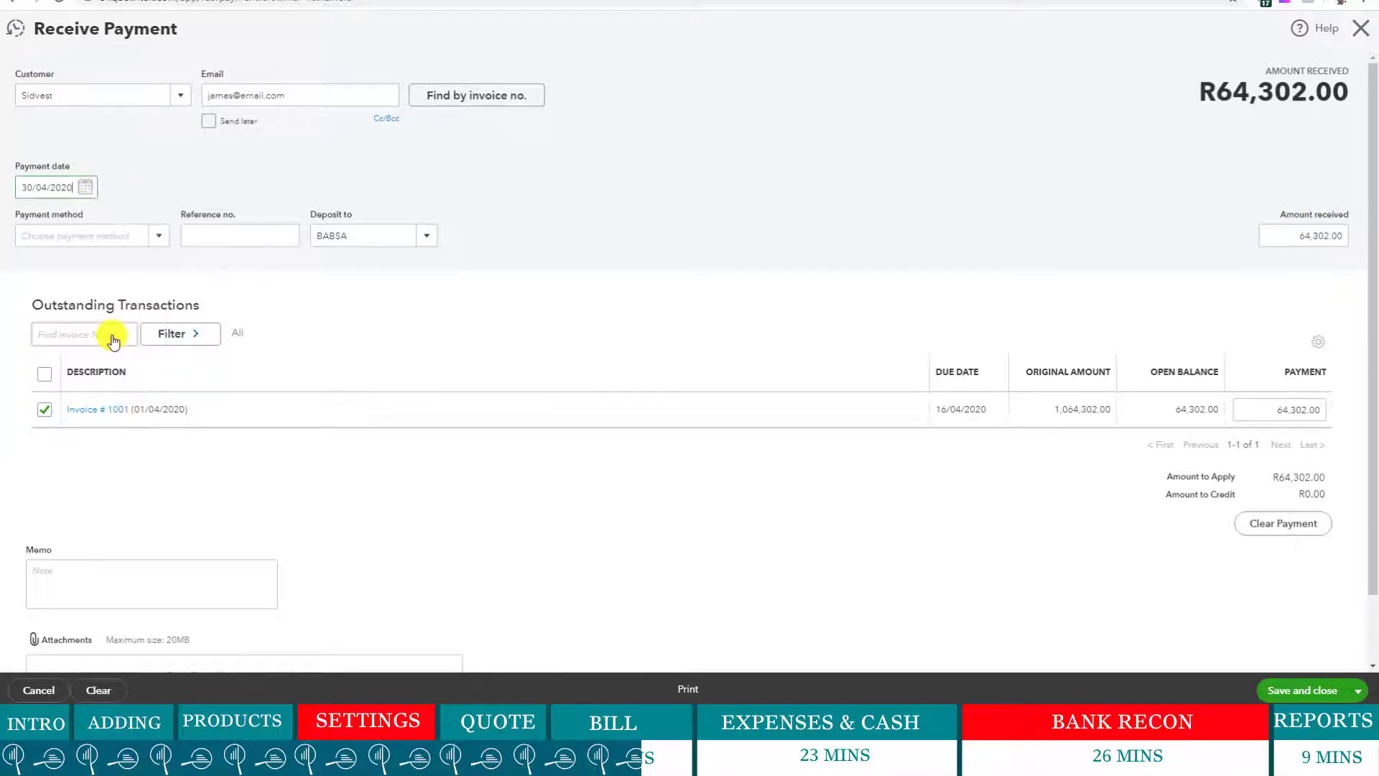
{"action": "left_click", "coordinate": [148, 237]}
{"action": "left_click", "coordinate": [98, 289]}
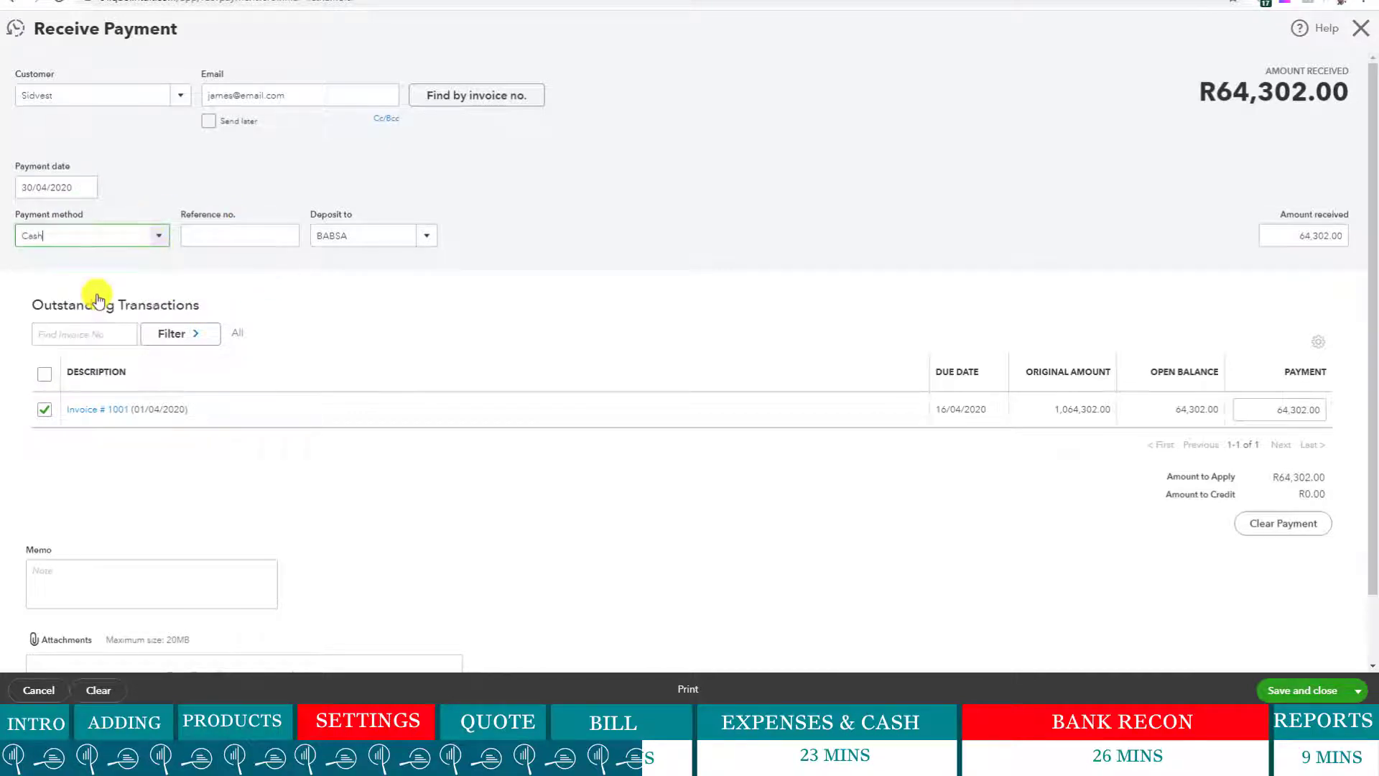
{"action": "left_click", "coordinate": [428, 241]}
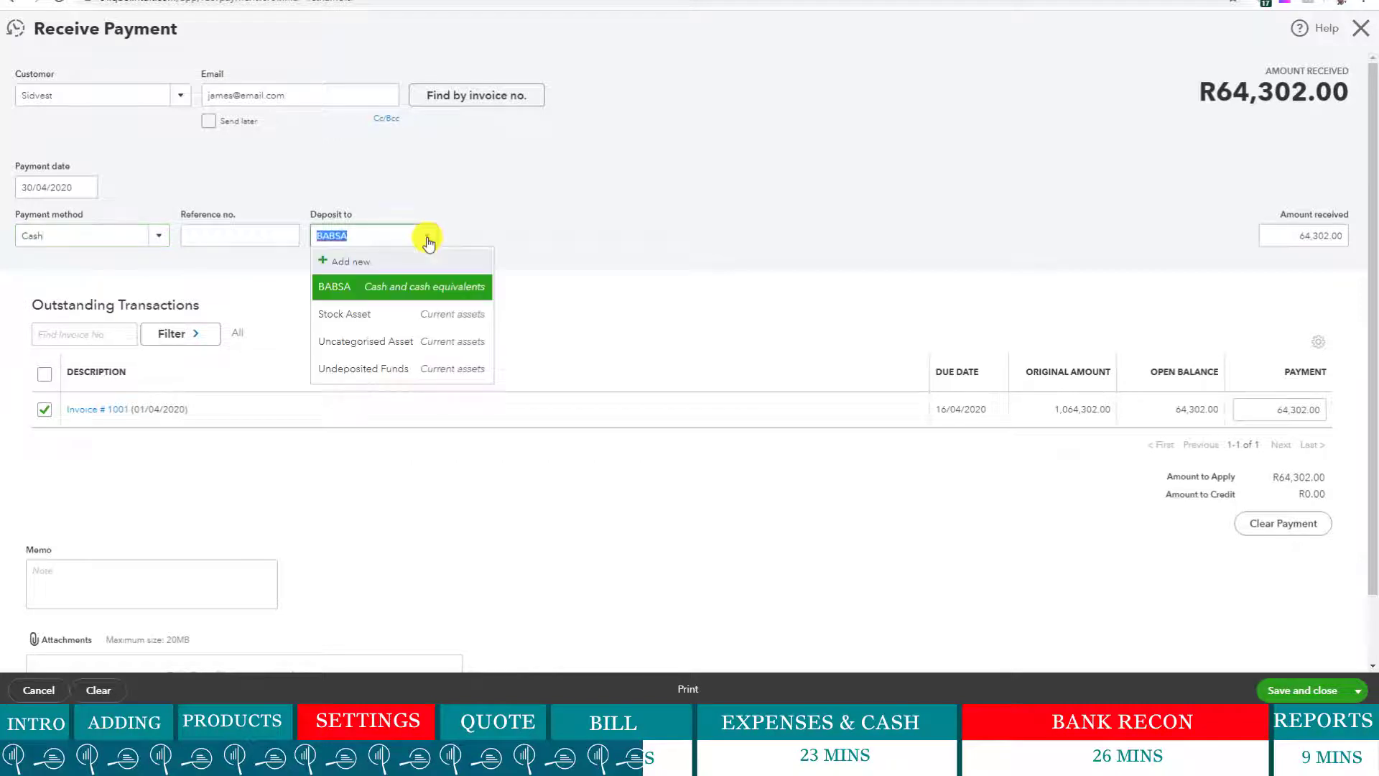
{"action": "left_click", "coordinate": [361, 370]}
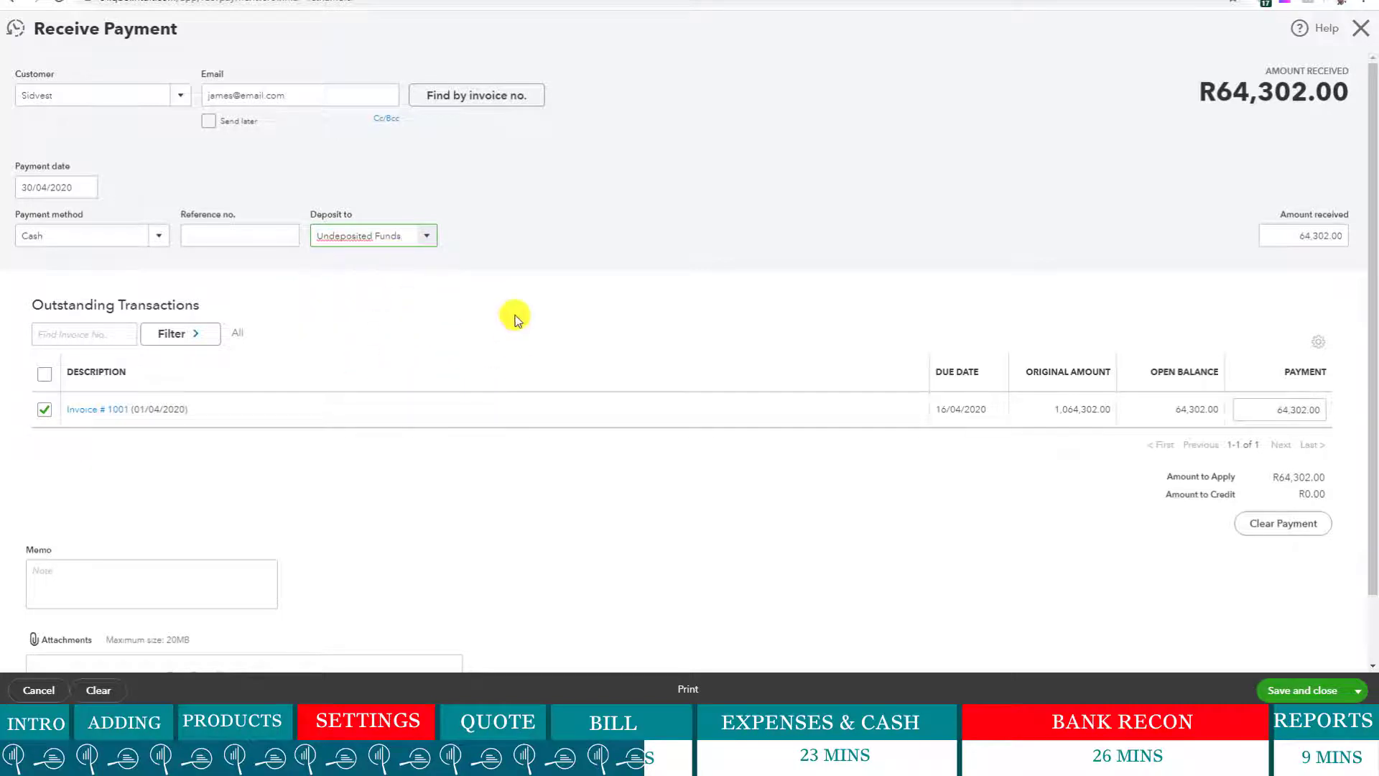
- Add the memo 'Cash Given to the Delivery Team' and correct its misspelled word
{"action": "left_click", "coordinate": [657, 543]}
{"action": "scroll", "coordinate": [855, 439], "scroll_direction": "down", "scroll_amount": 1}
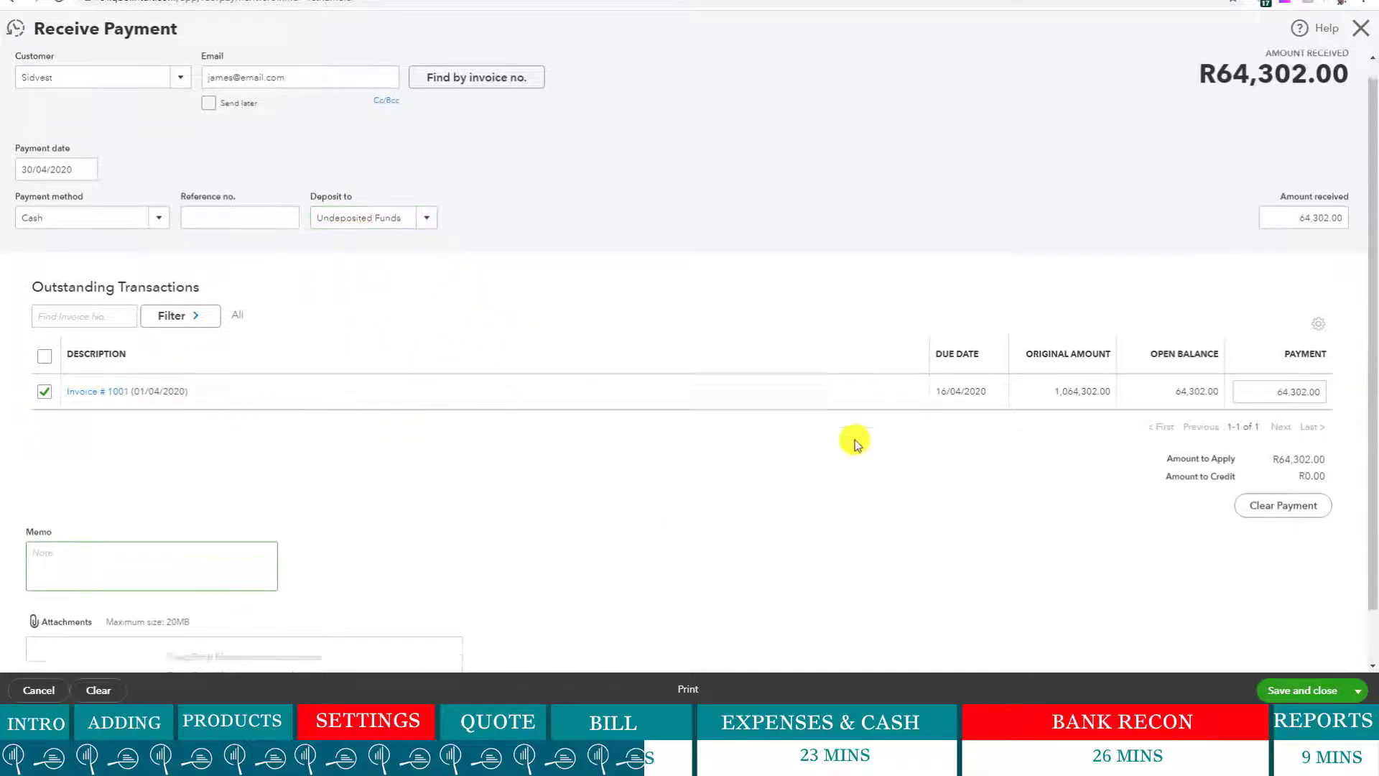
{"action": "scroll", "coordinate": [854, 444], "scroll_direction": "down", "scroll_amount": 1}
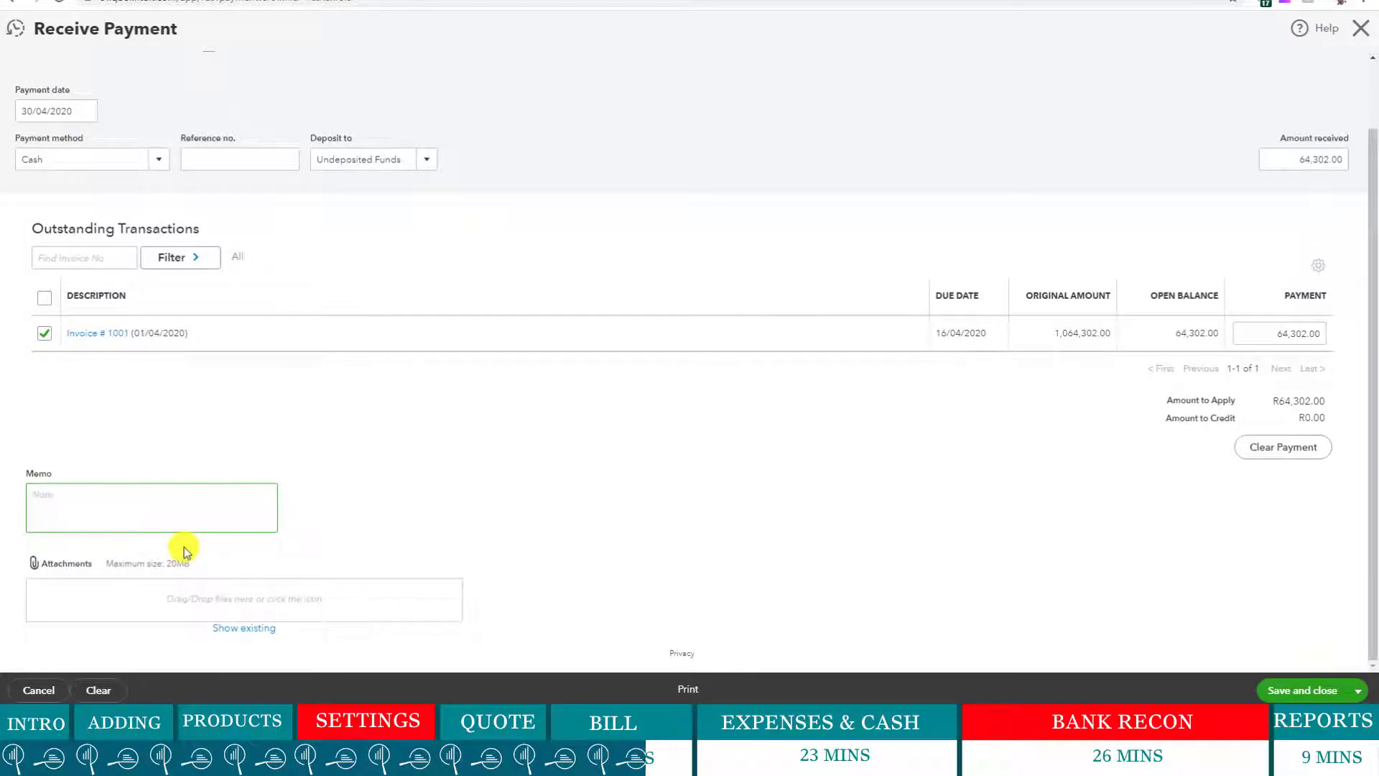
{"action": "type", "text": "Cash Giv"}
{"action": "type", "text": "en"}
{"action": "type", "text": " to the De"}
{"action": "type", "text": "li"}
{"action": "type", "text": "very Team"}
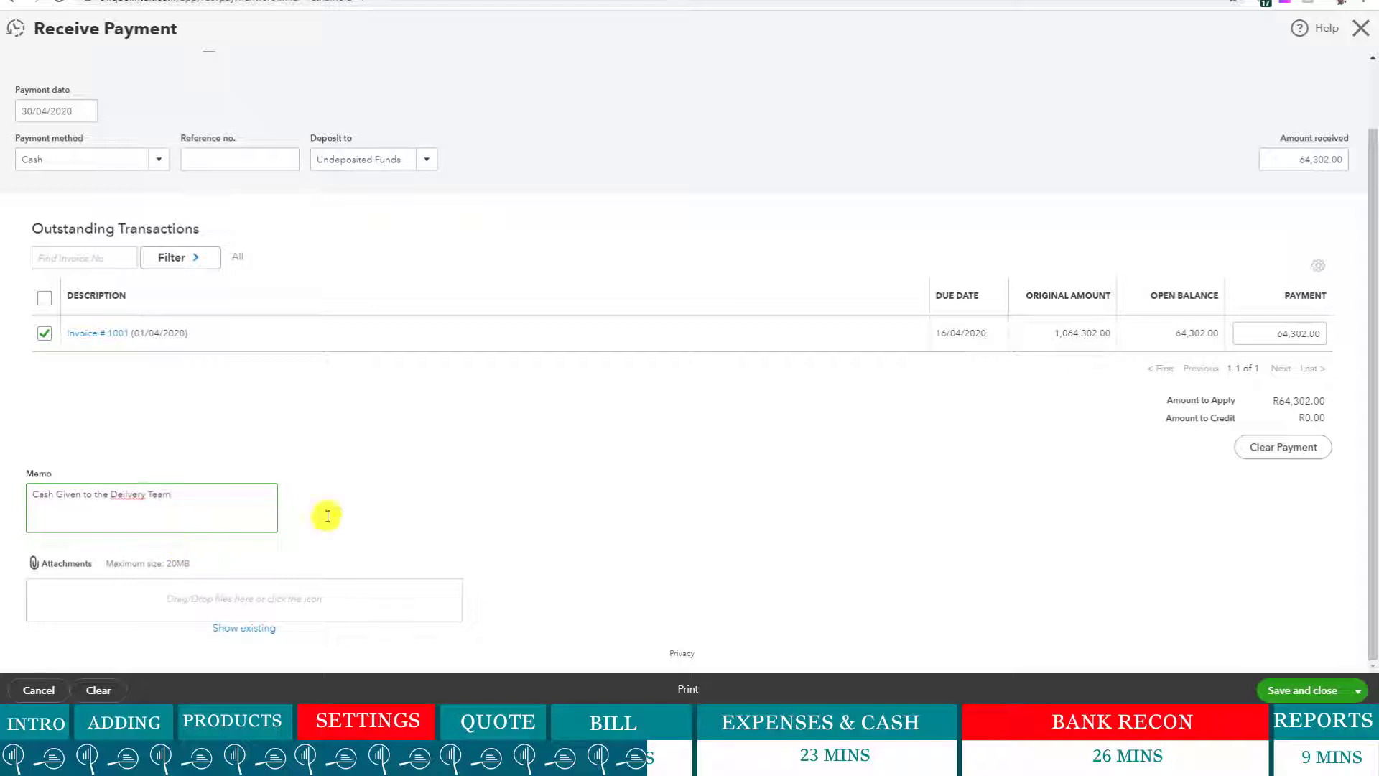
{"action": "left_click", "coordinate": [610, 454]}
{"action": "left_click", "coordinate": [129, 495]}
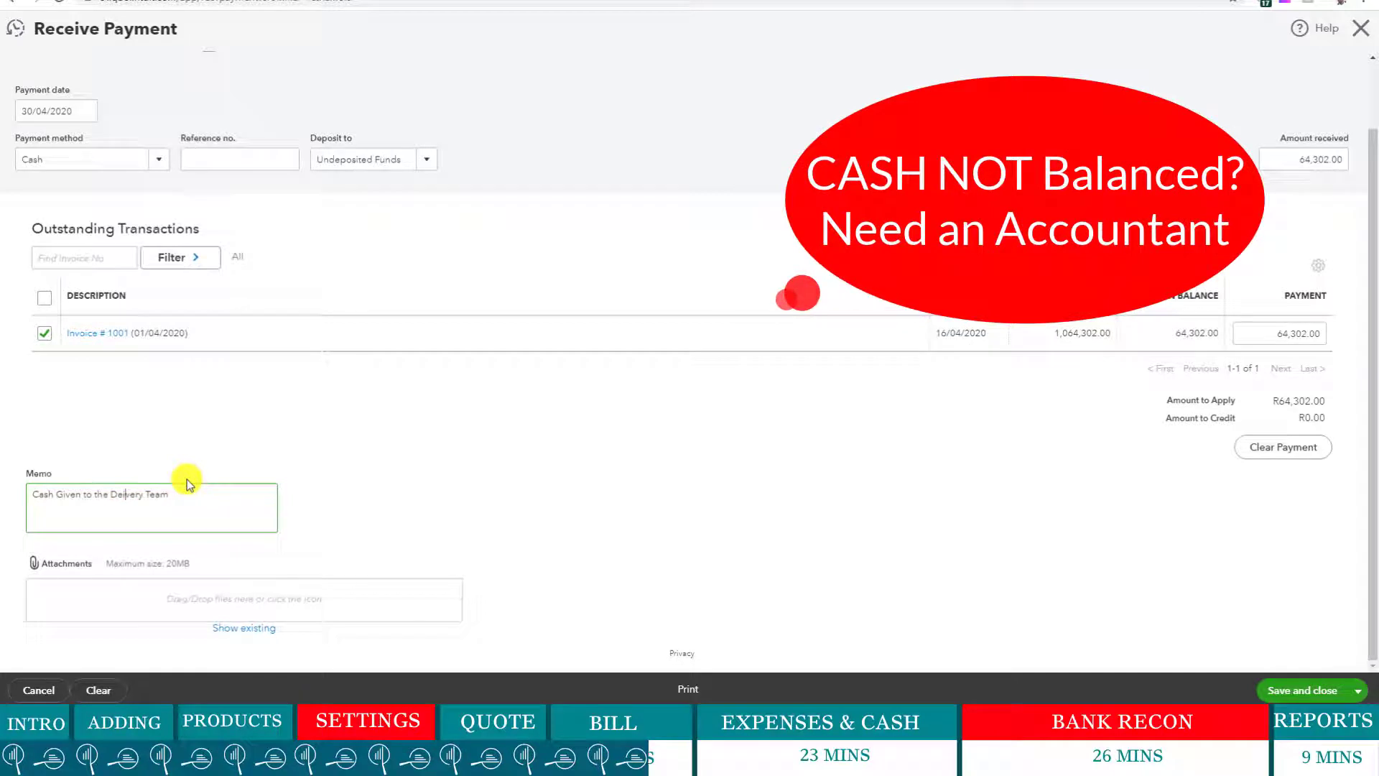
{"action": "left_click", "coordinate": [143, 493]}
{"action": "double_click", "coordinate": [143, 494]}
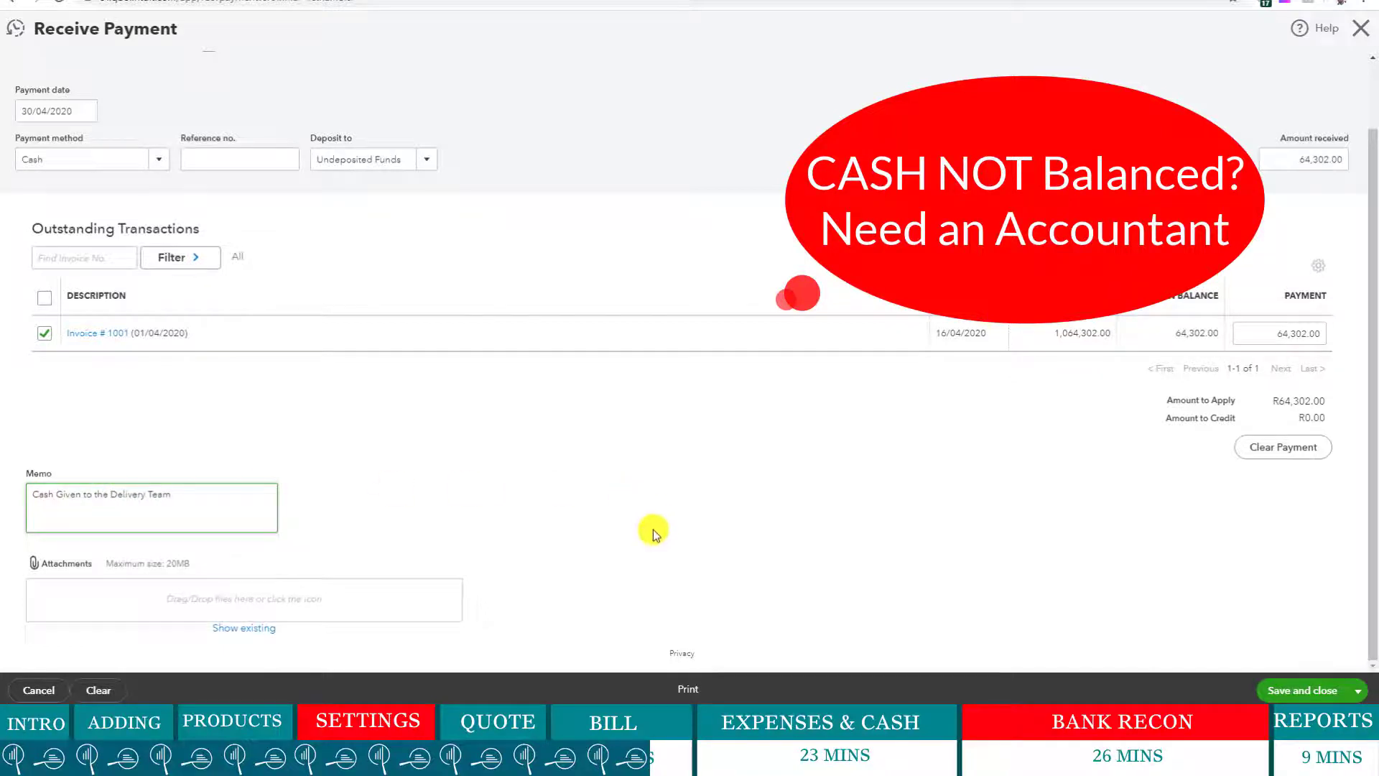
{"action": "scroll", "coordinate": [653, 521], "scroll_direction": "up", "scroll_amount": 1}
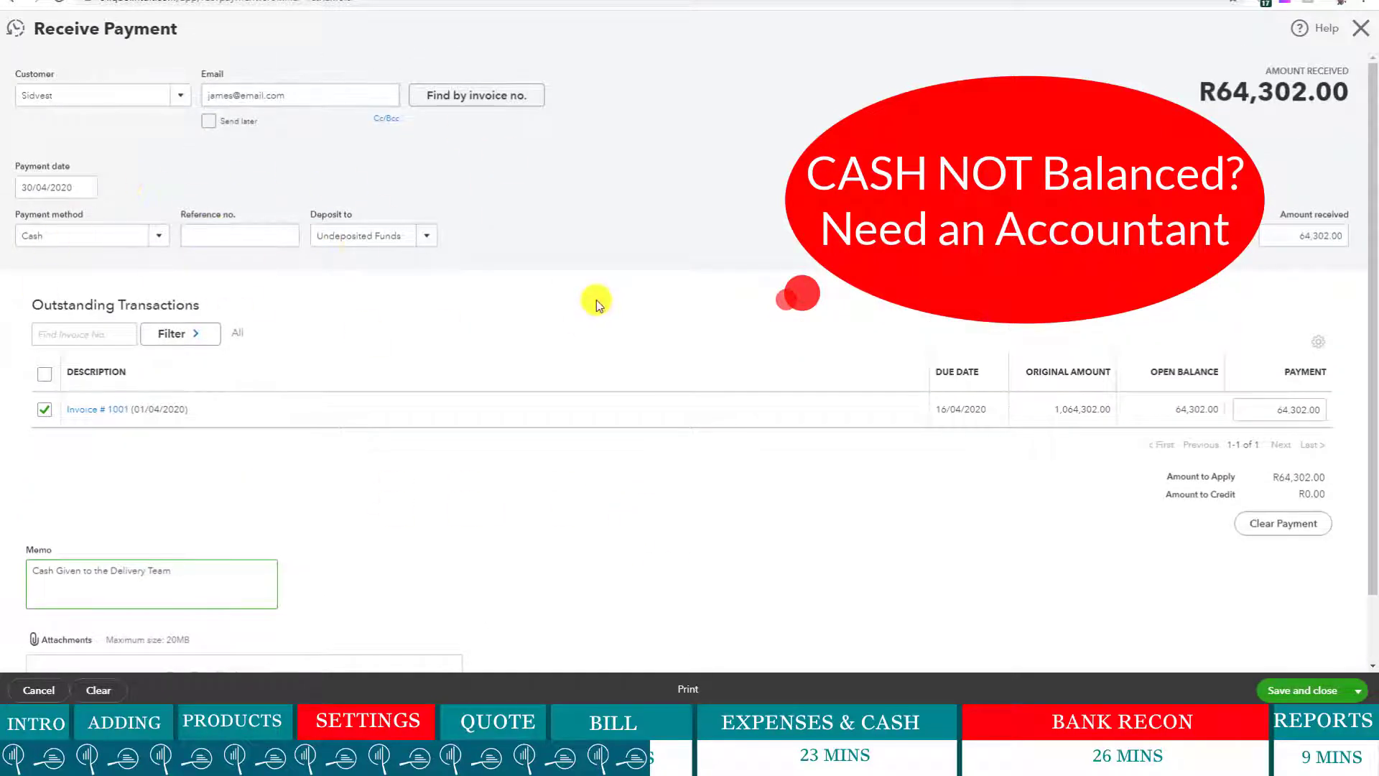
{"action": "scroll", "coordinate": [281, 308], "scroll_direction": "down", "scroll_amount": 1}
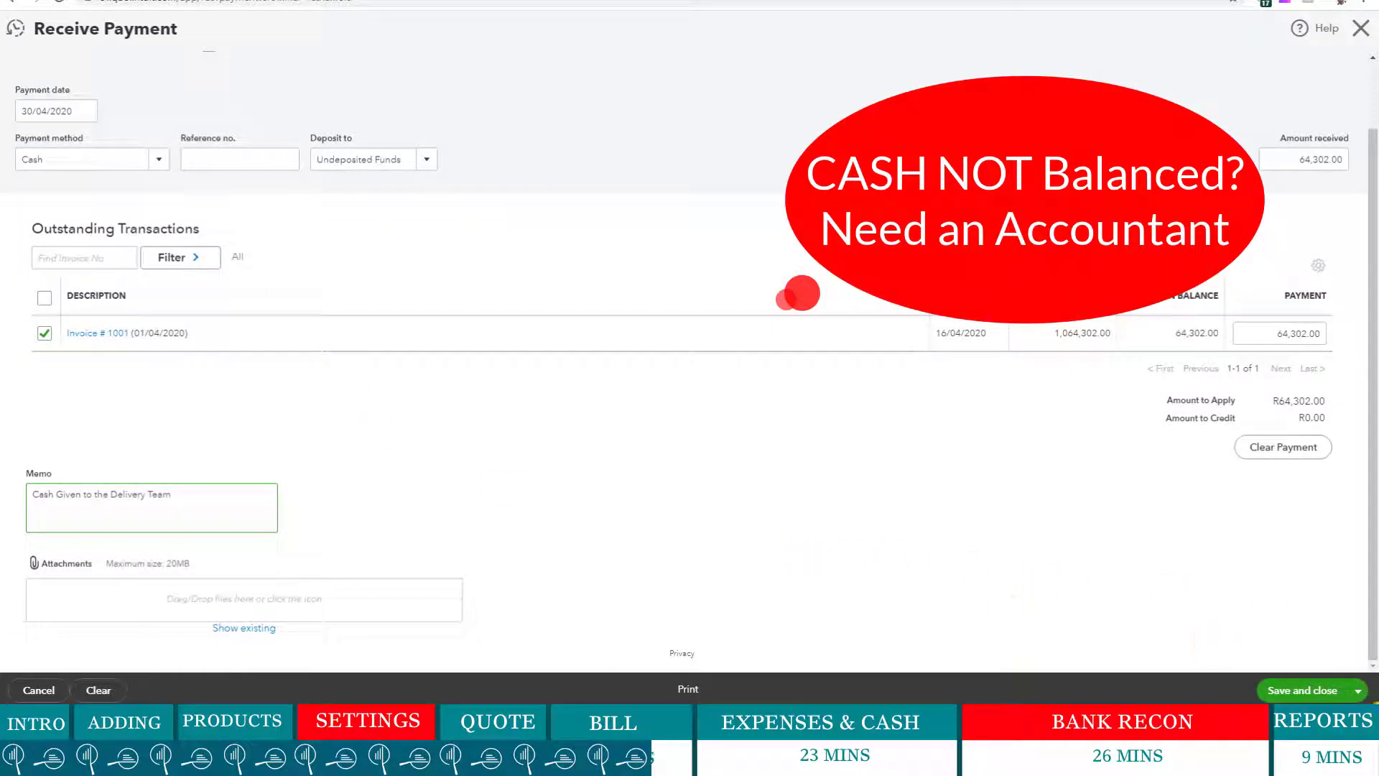
- Save and close the R64,302.00 payment, then open the + New transaction menu
{"action": "left_click", "coordinate": [1318, 691]}
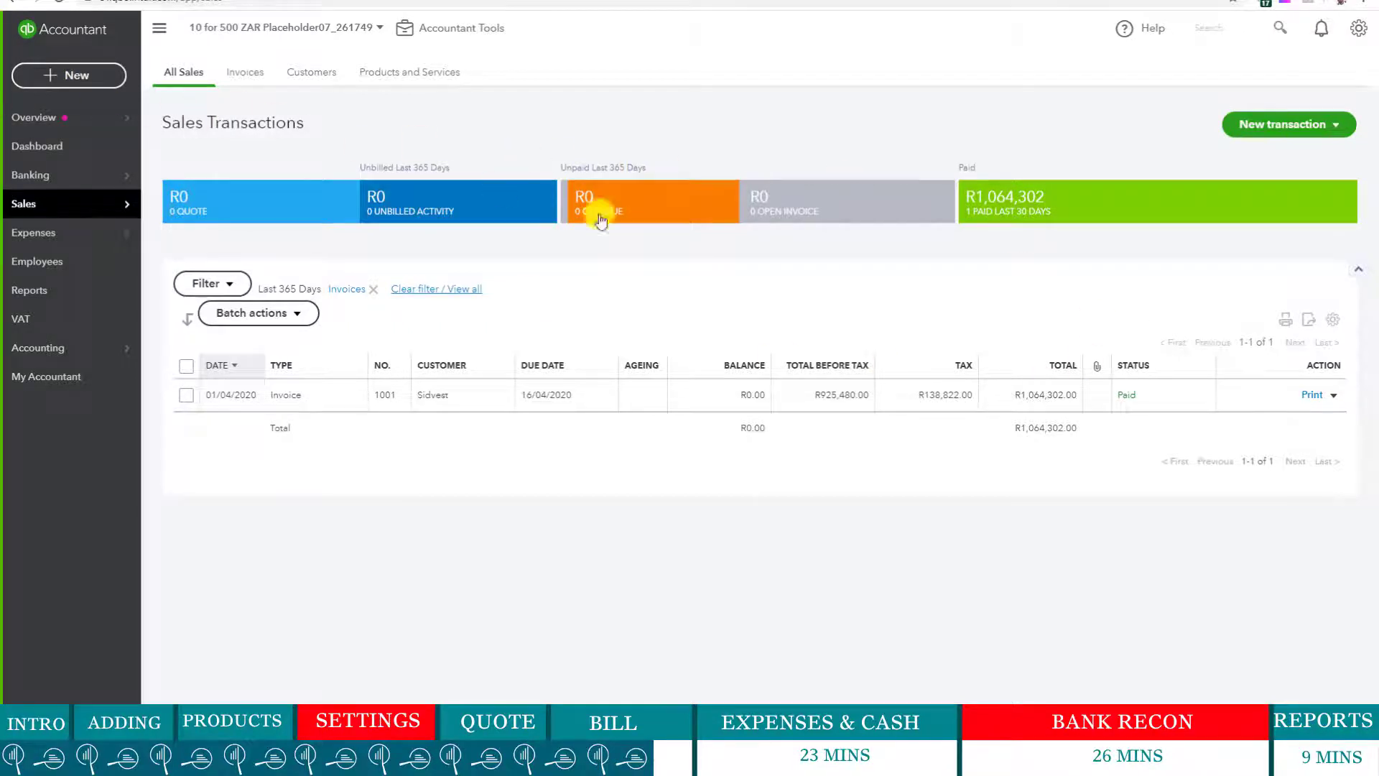
{"action": "left_click", "coordinate": [72, 75]}
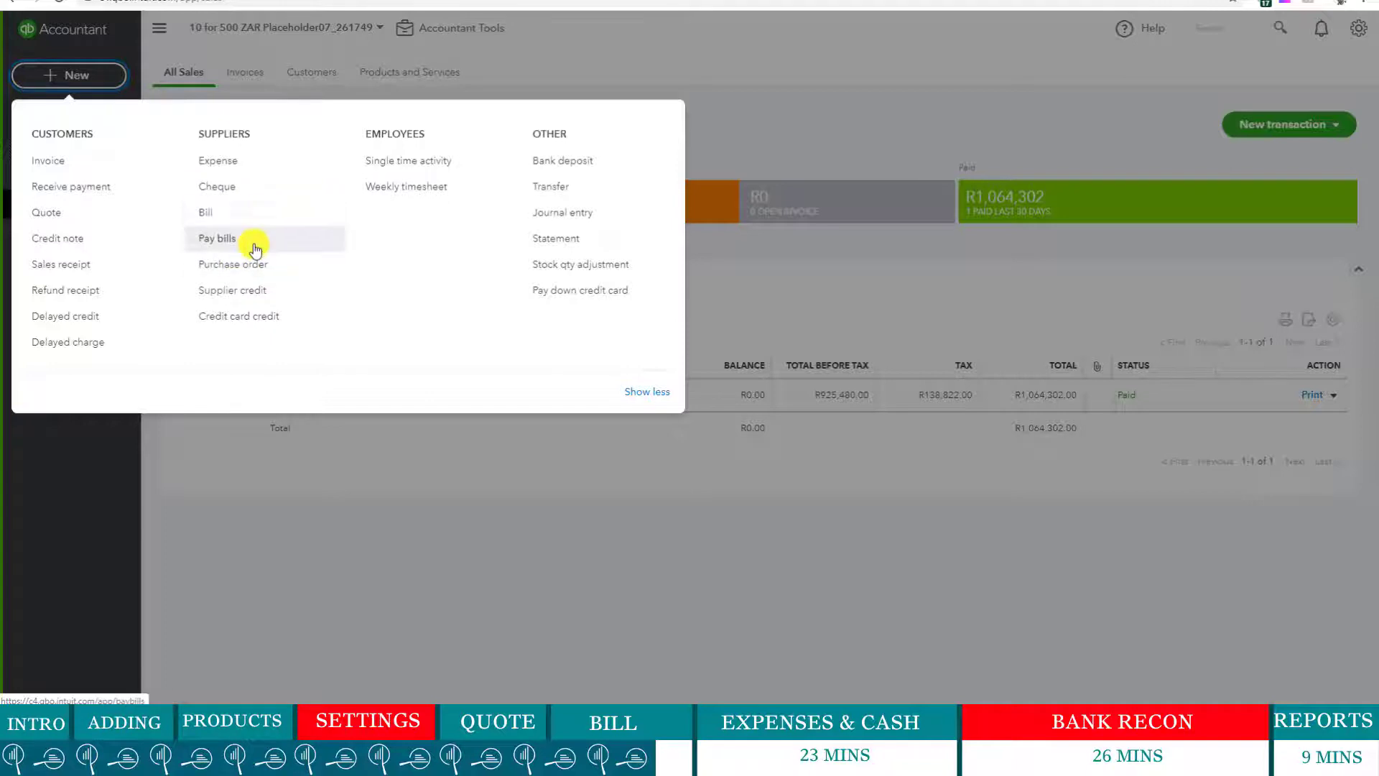
- Start Pay Bills, tick the IncredibleComputers bill and date the payment 30/04/2020
{"action": "left_click", "coordinate": [257, 248]}
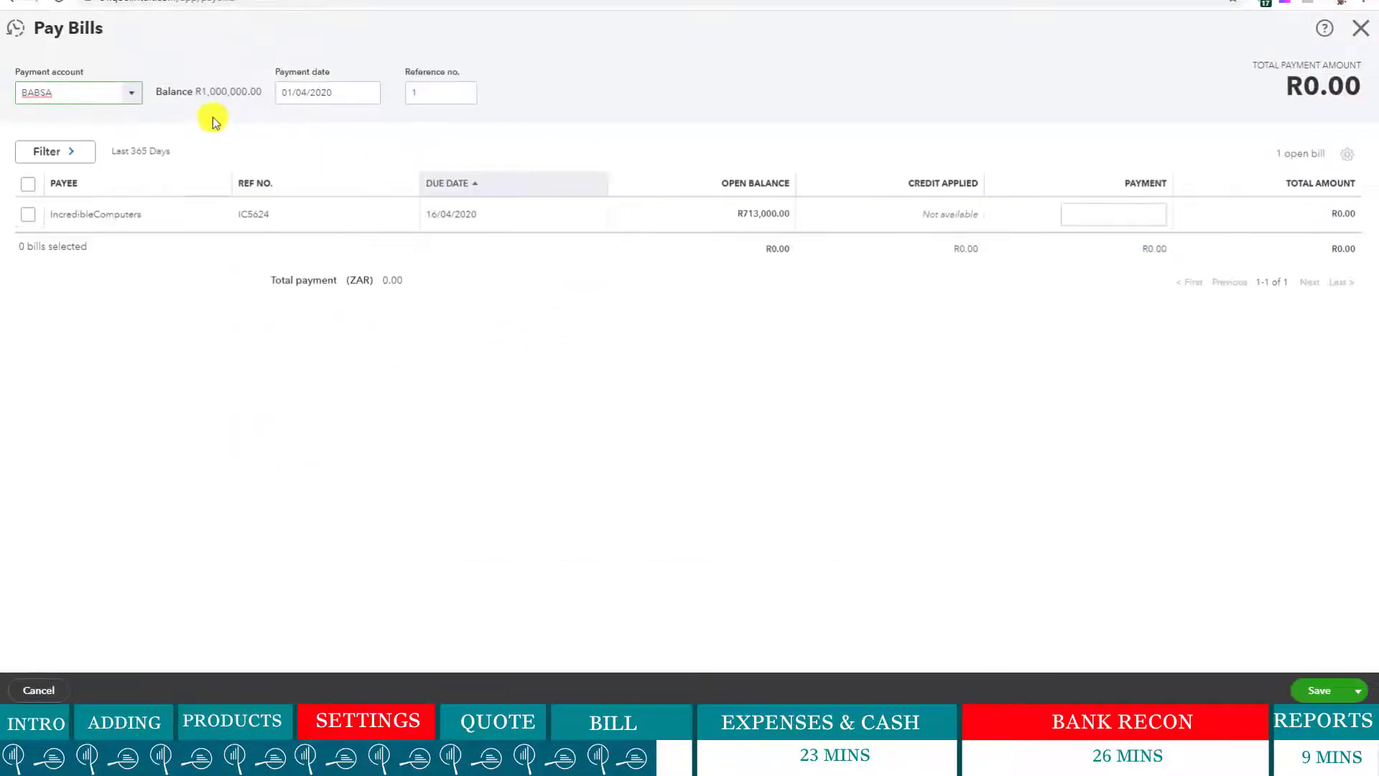
{"action": "left_click", "coordinate": [31, 214]}
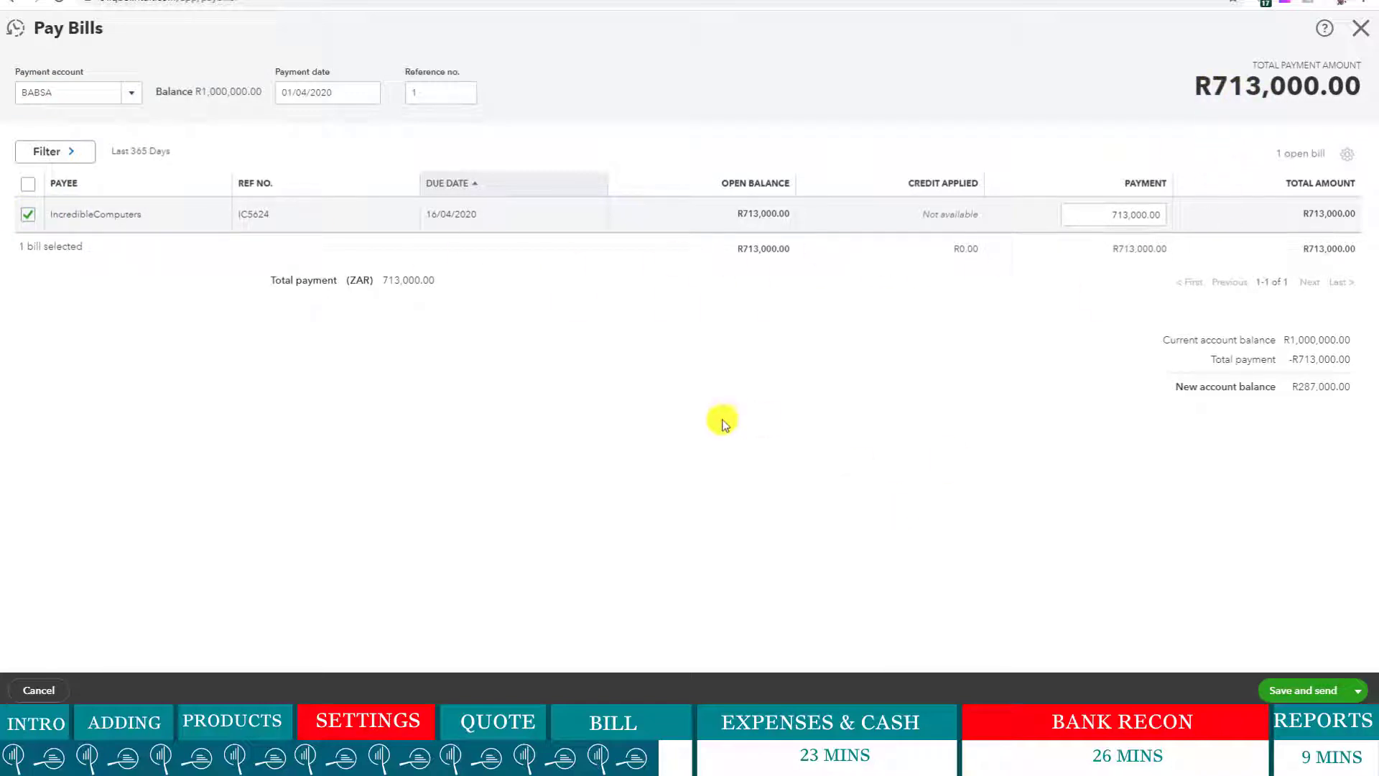
{"action": "left_click", "coordinate": [372, 95]}
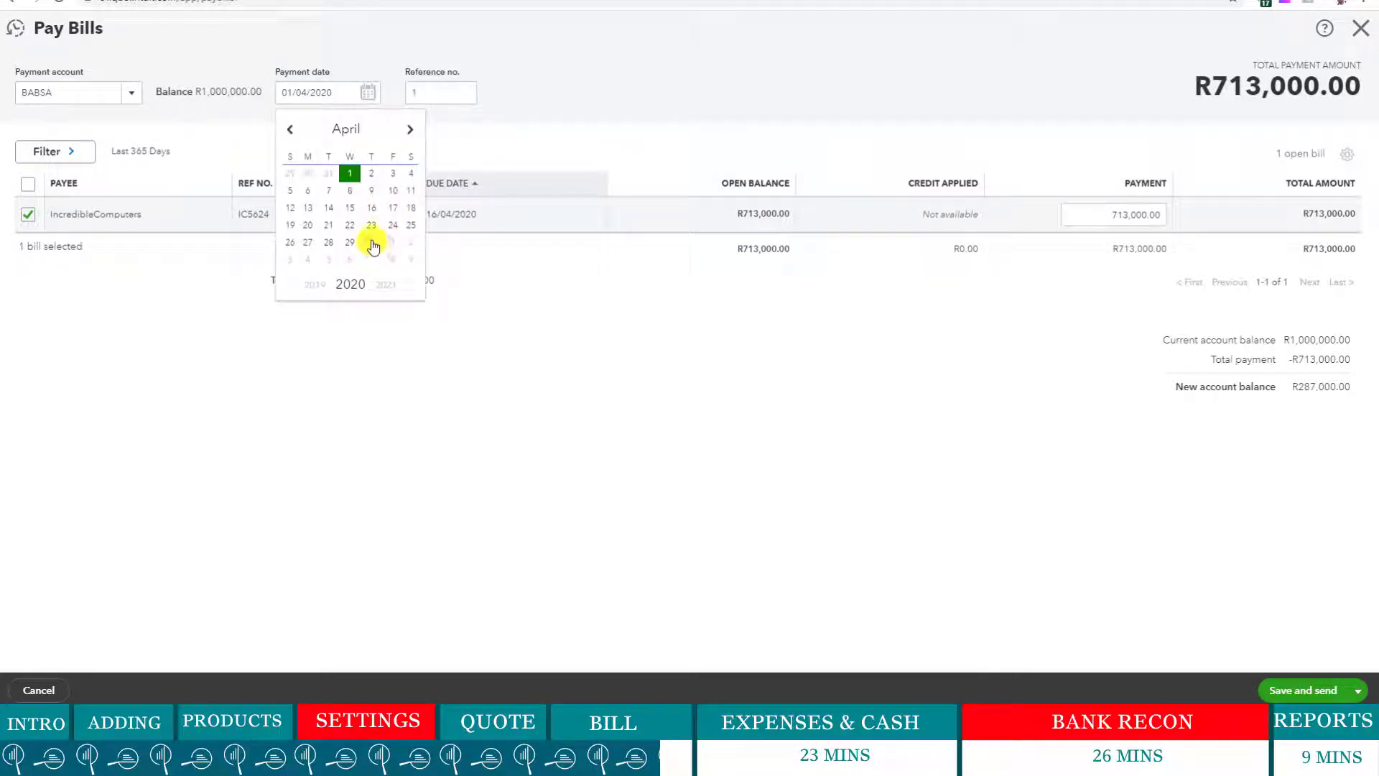
{"action": "left_click", "coordinate": [372, 243]}
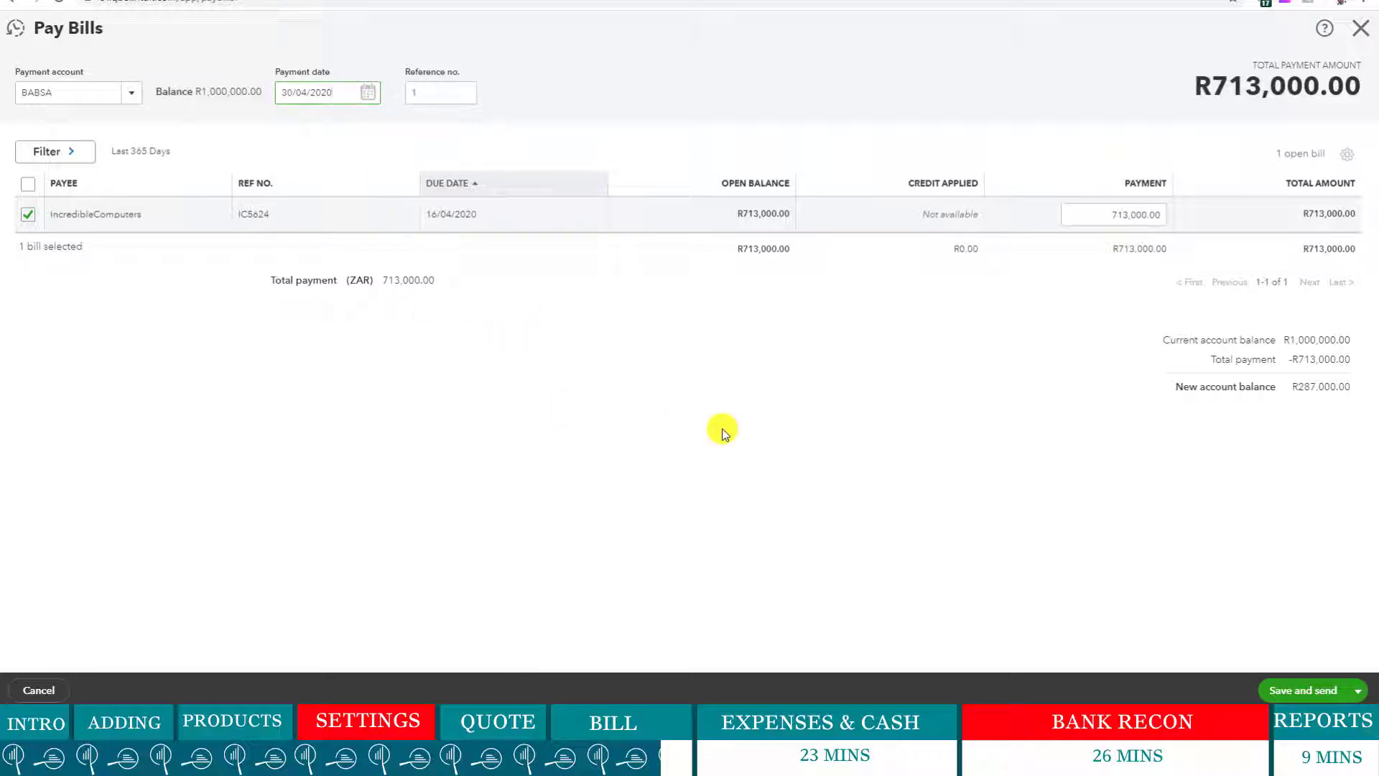
- Try saving the bill payment, discard the remittance email, then close Pay Bills unpaid
{"action": "left_click", "coordinate": [1297, 692]}
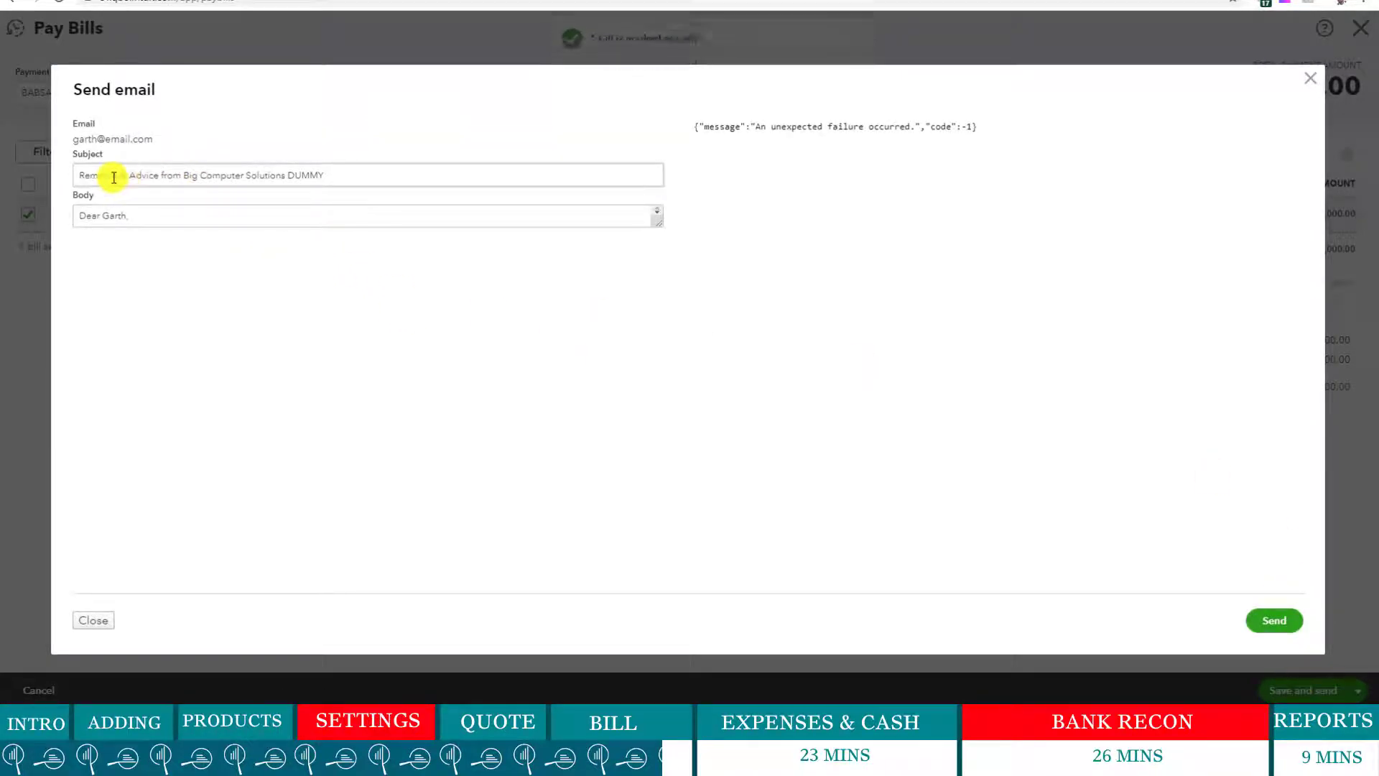
{"action": "left_click_drag", "start_coordinate": [79, 175], "coordinate": [379, 176]}
{"action": "left_click", "coordinate": [508, 175]}
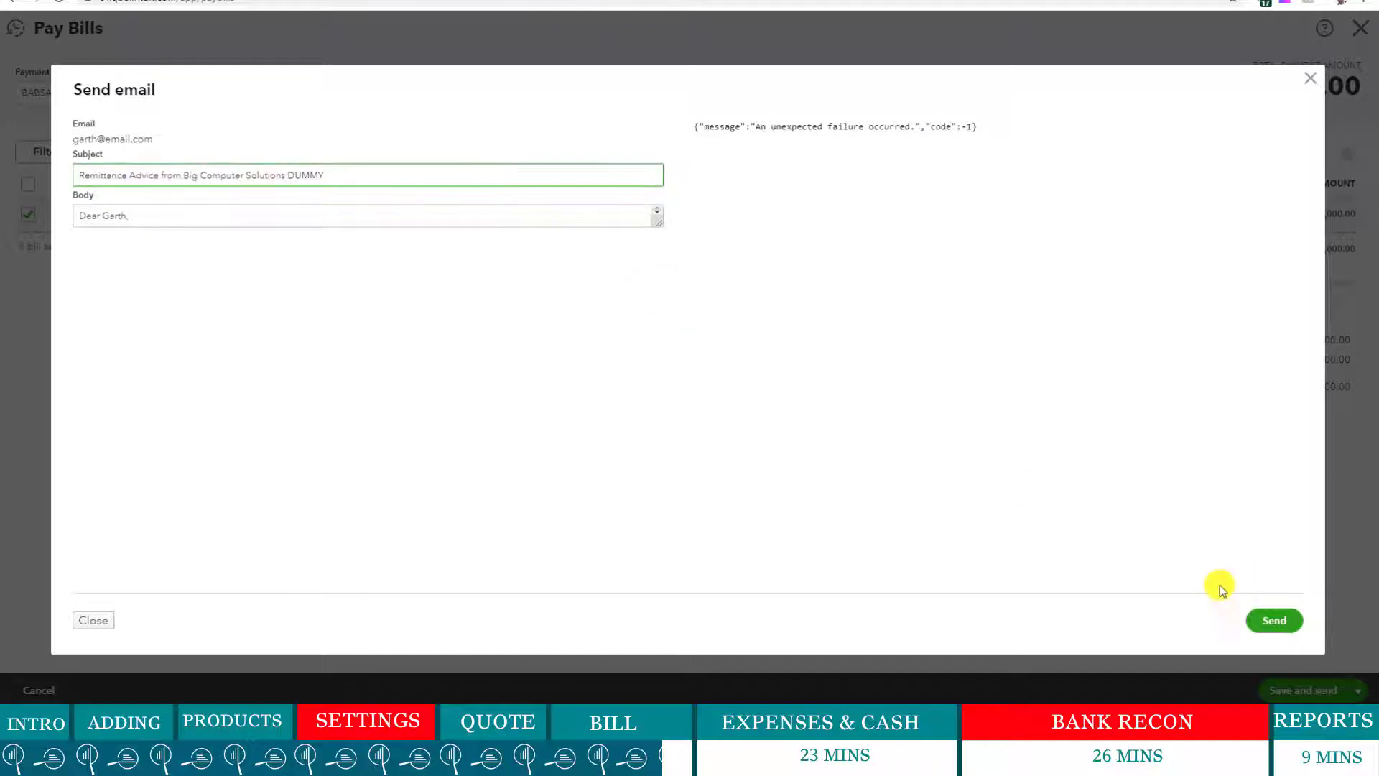
{"action": "left_click", "coordinate": [90, 619]}
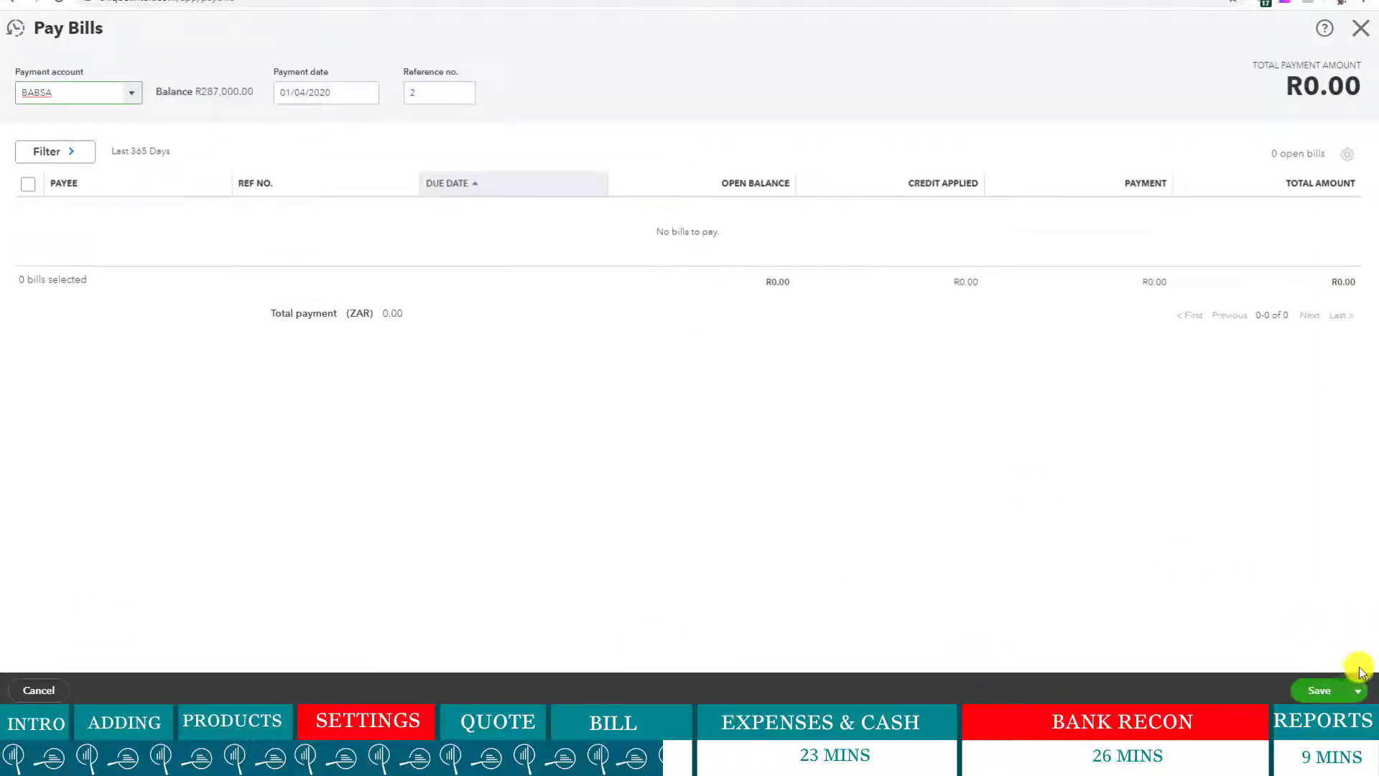
{"action": "left_click", "coordinate": [1358, 689]}
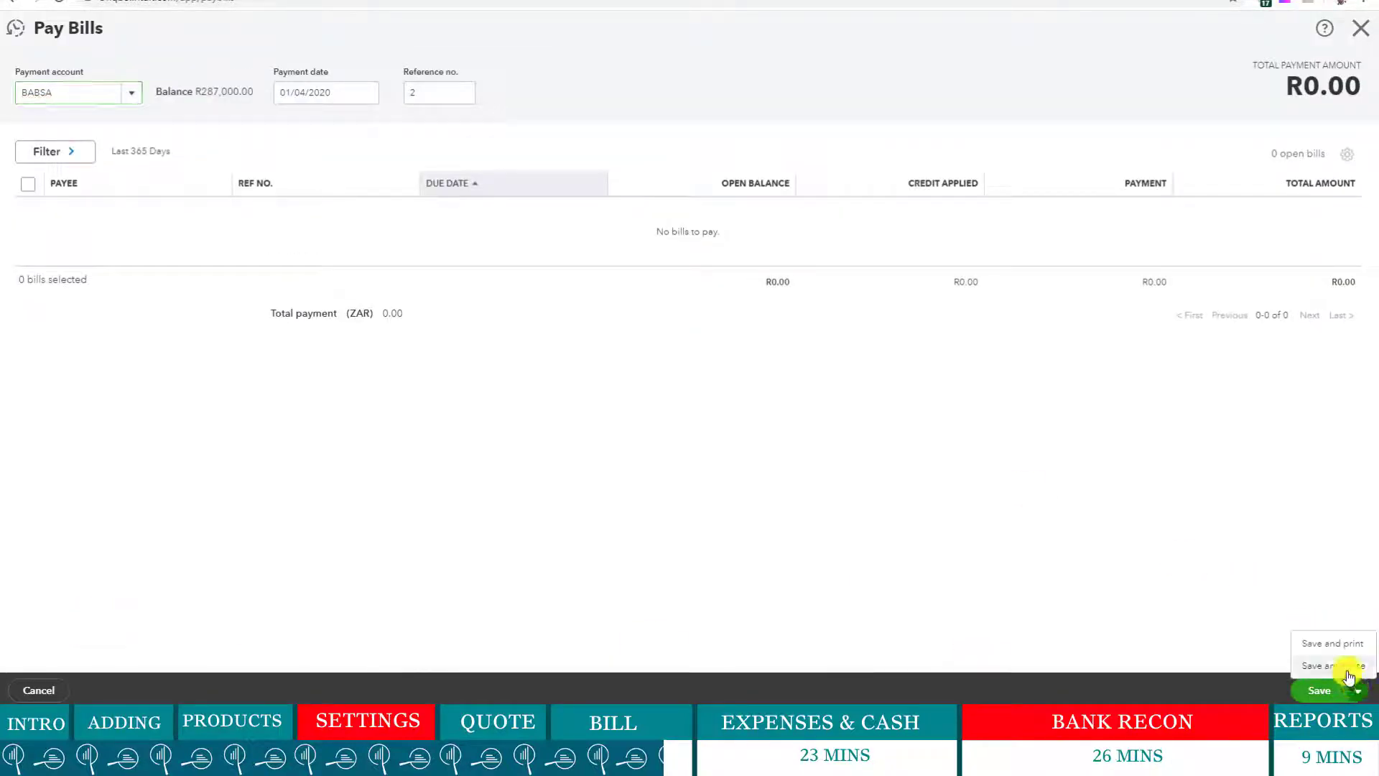
{"action": "left_click", "coordinate": [1349, 665]}
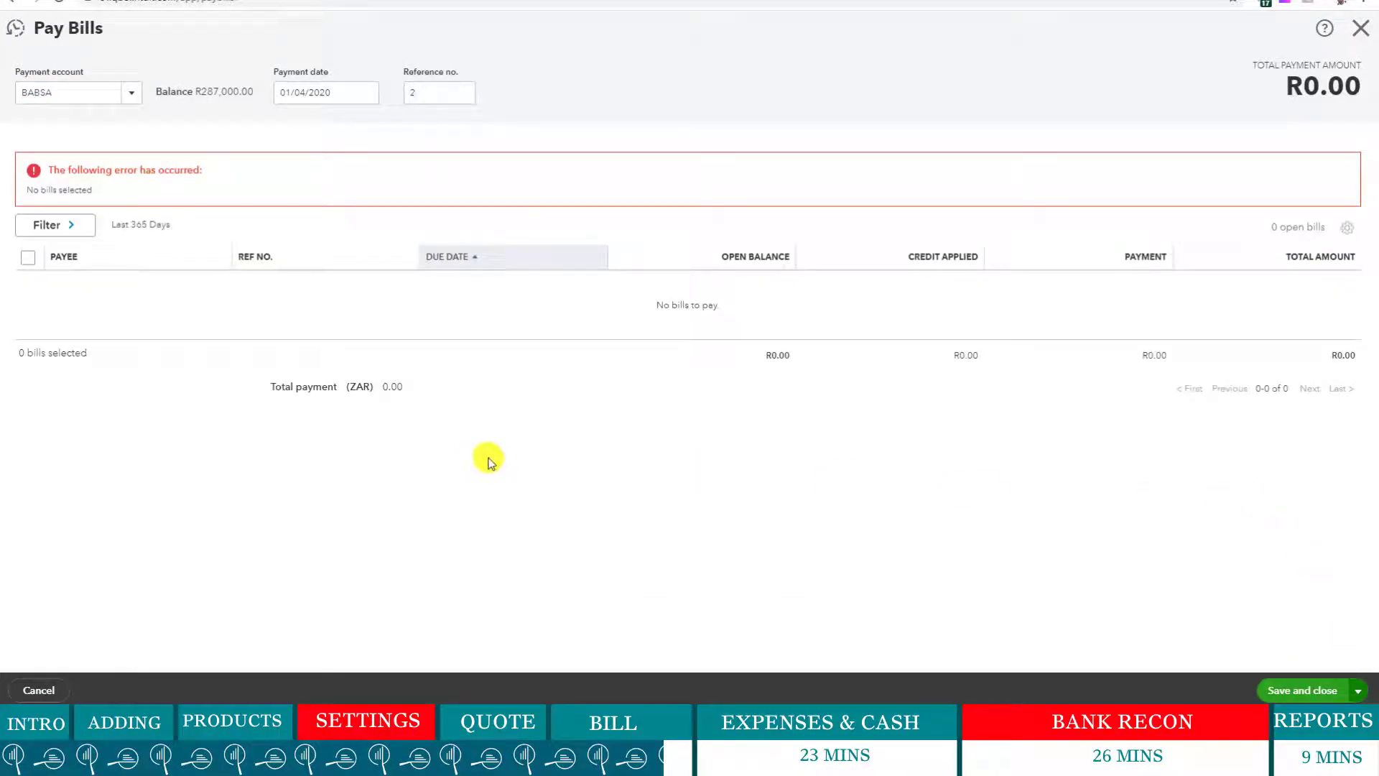
{"action": "left_click", "coordinate": [26, 258]}
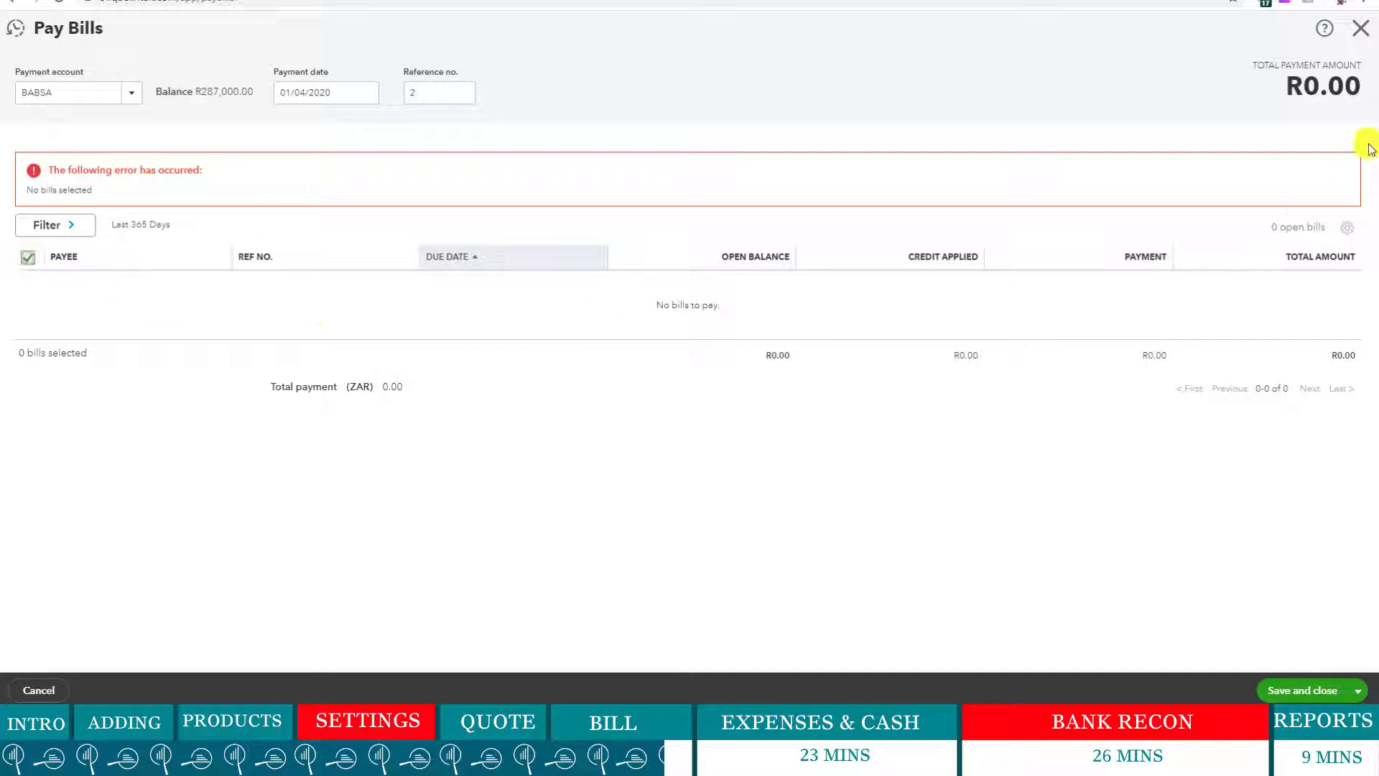
{"action": "left_click", "coordinate": [1362, 37]}
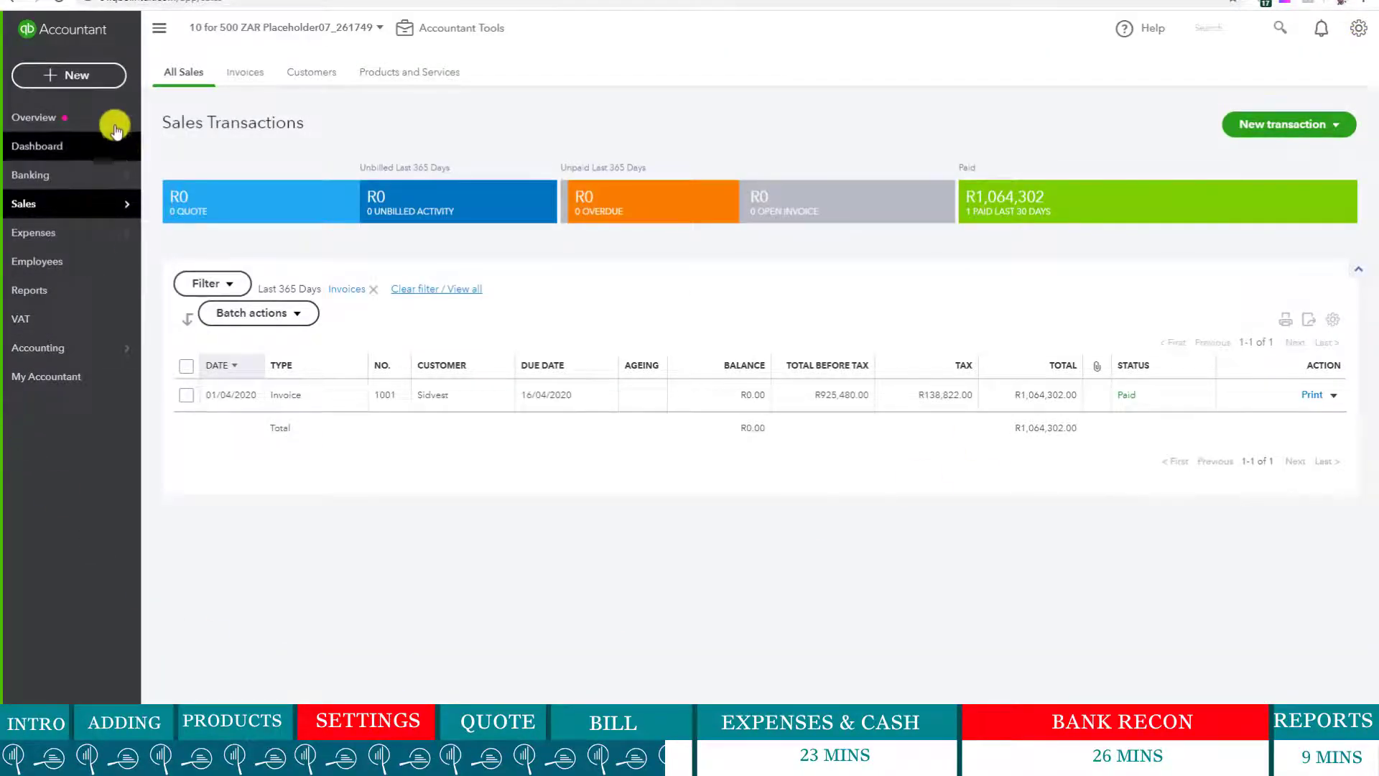
- On the Expenses list, inspect bill IC5624's supplier IncredibleComputers and its total
{"action": "mouse_move", "coordinate": [76, 247]}
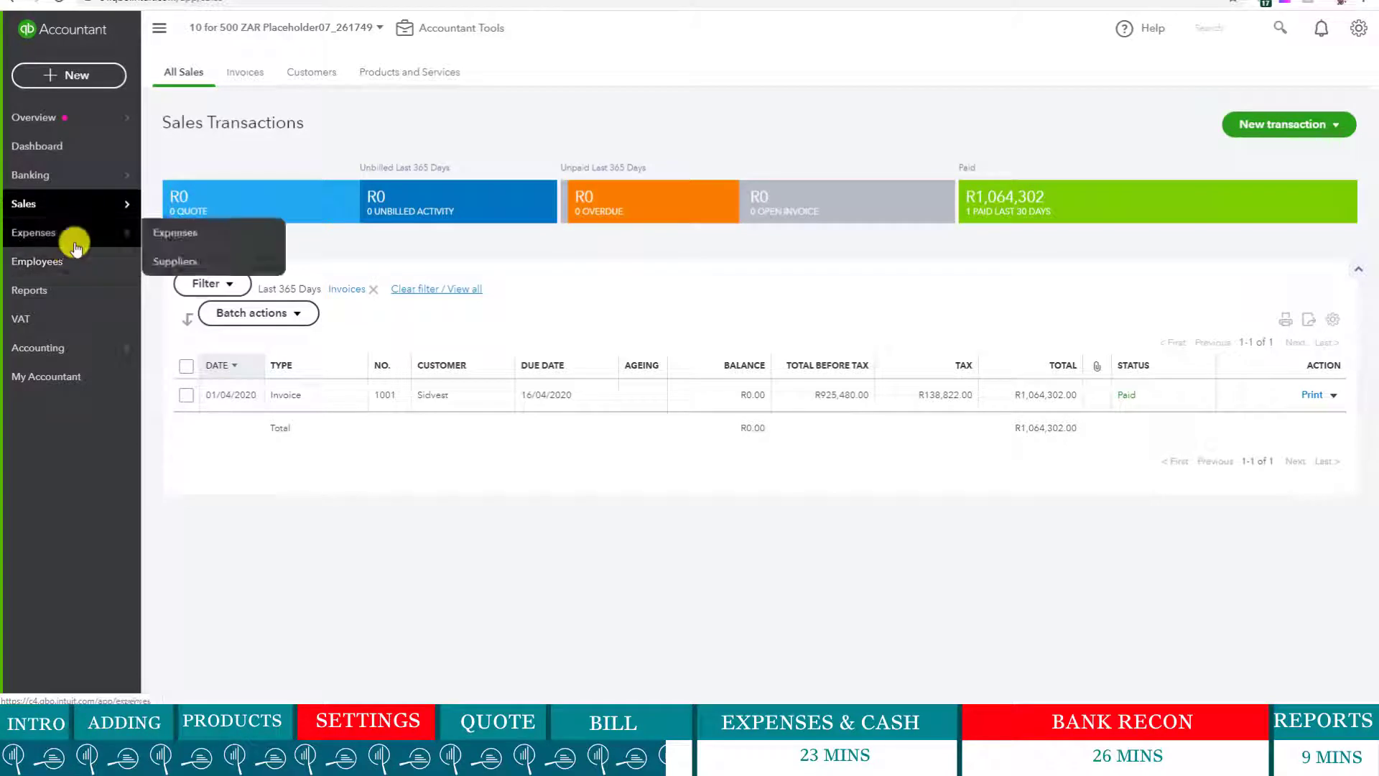
{"action": "left_click", "coordinate": [197, 234]}
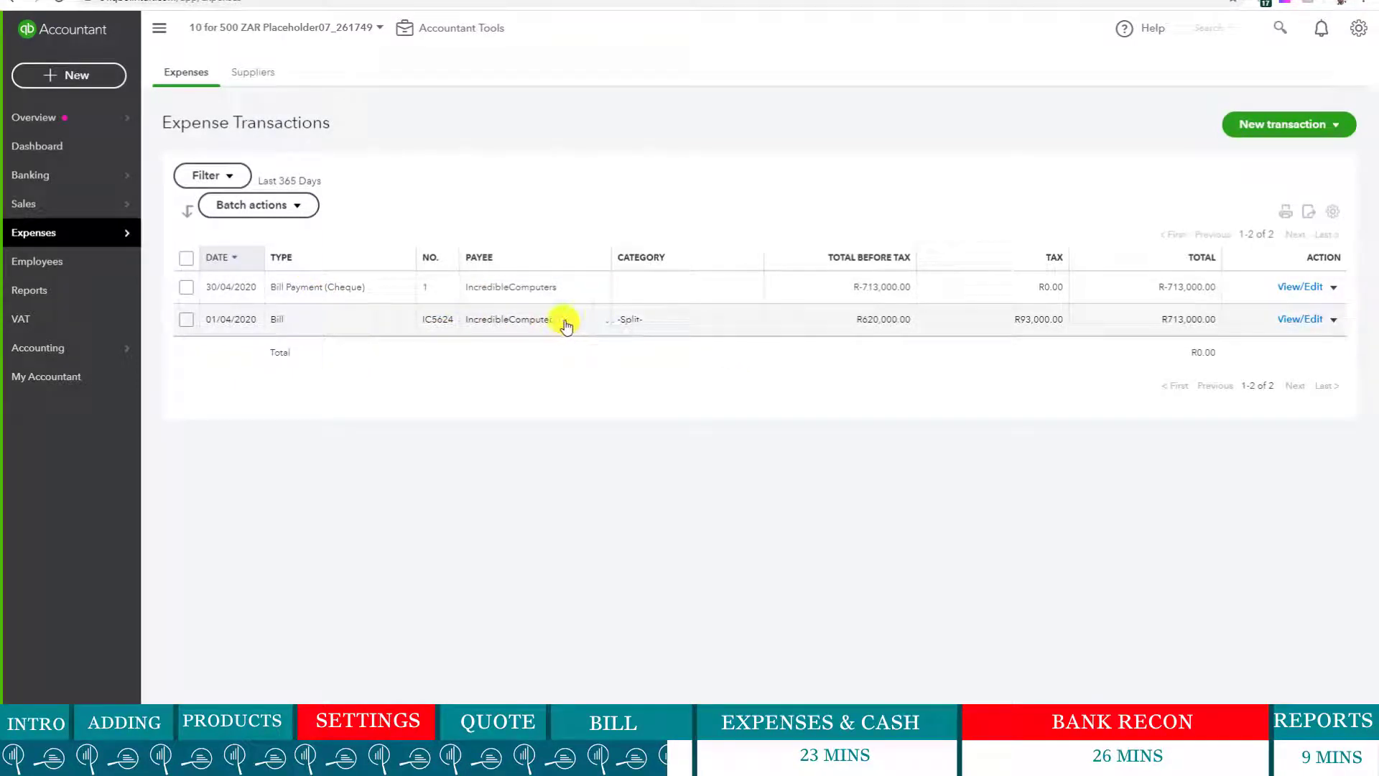
{"action": "left_click_drag", "start_coordinate": [563, 321], "coordinate": [456, 318]}
{"action": "left_click_drag", "start_coordinate": [856, 319], "coordinate": [904, 322]}
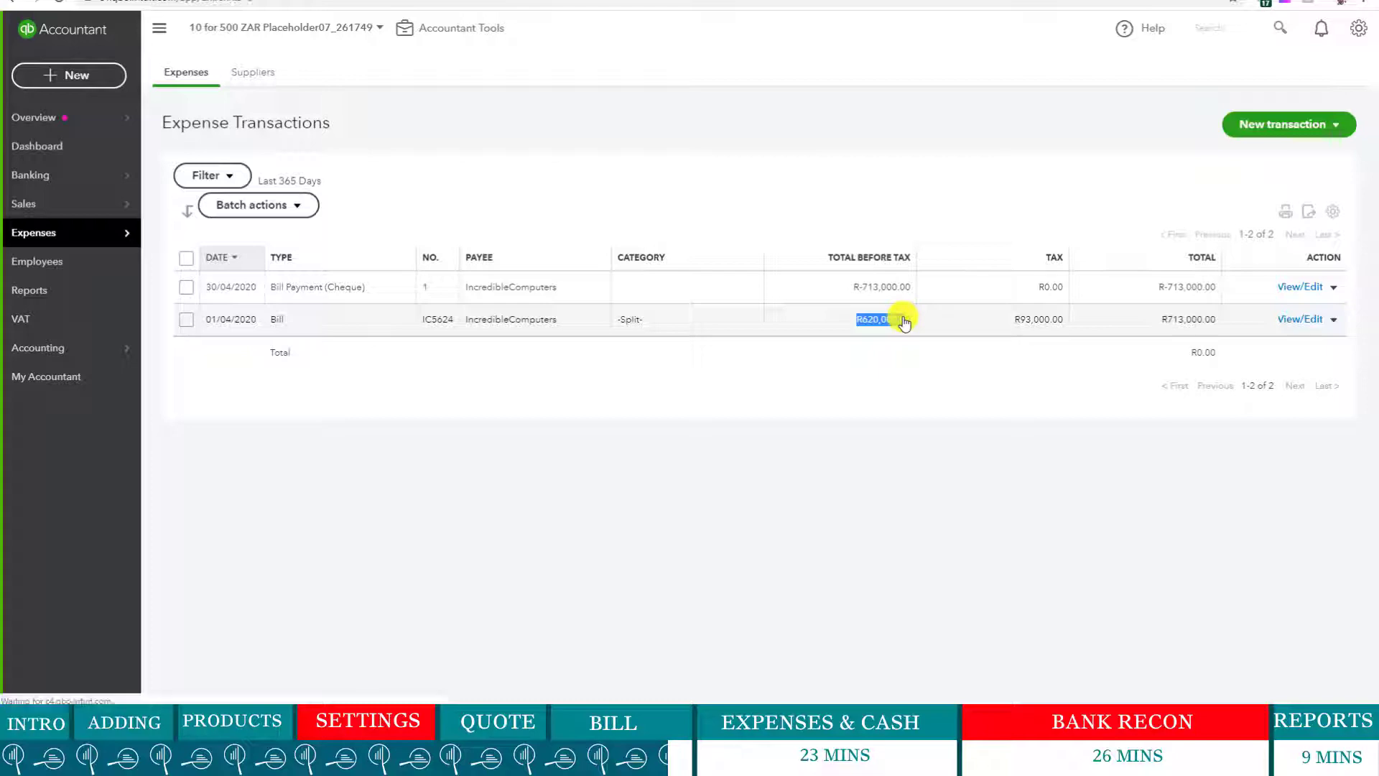
{"action": "left_click", "coordinate": [1018, 321]}
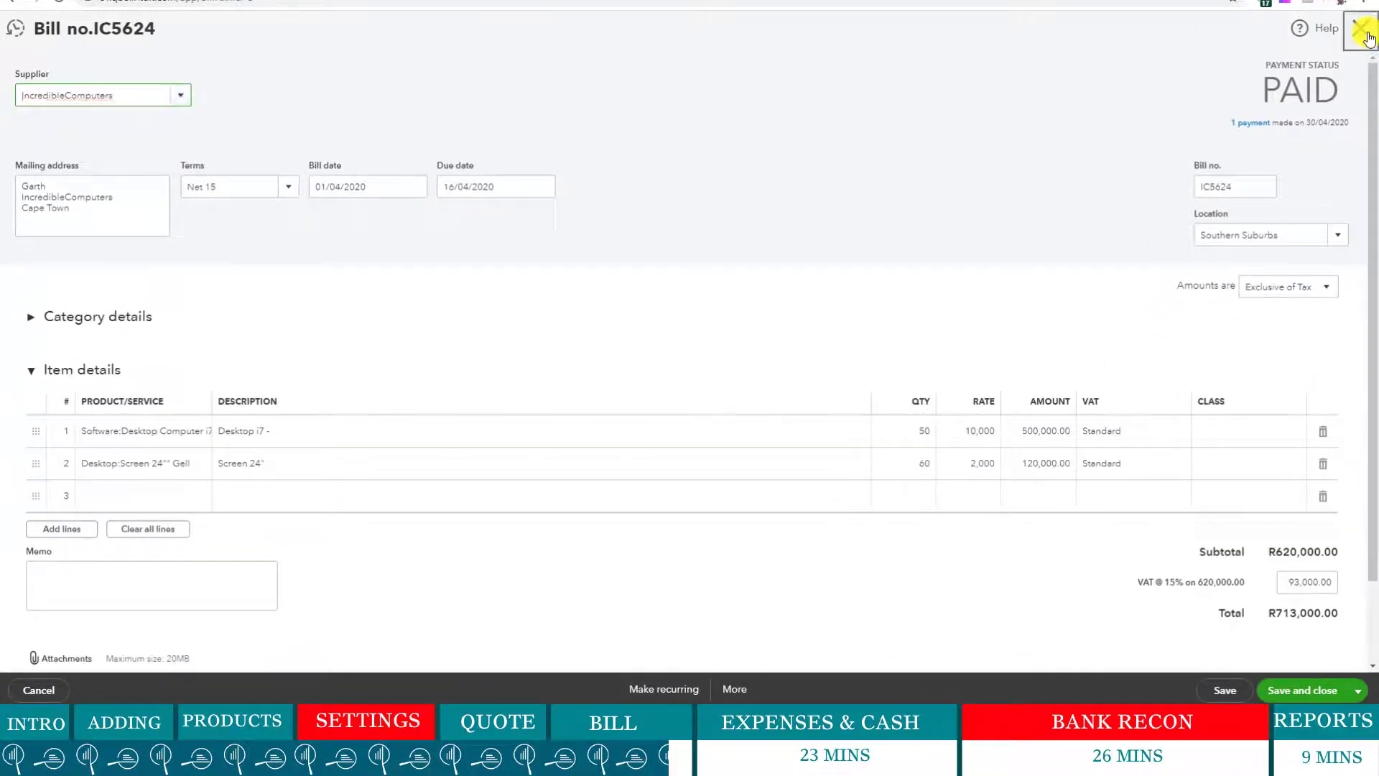
{"action": "left_click", "coordinate": [1362, 30]}
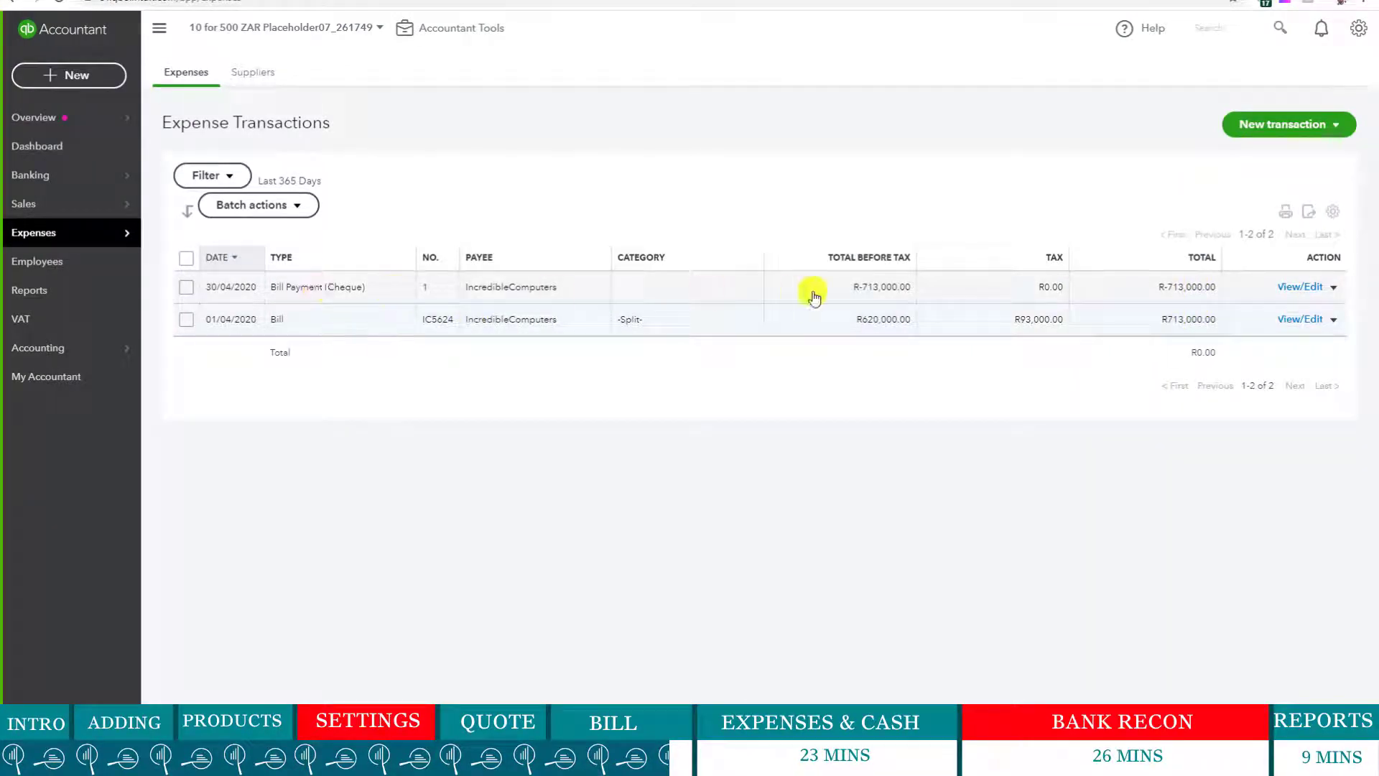
- Reopen bill IC5624 to review its payment details and category lines, then close it
{"action": "left_click", "coordinate": [711, 326]}
{"action": "right_click", "coordinate": [712, 324]}
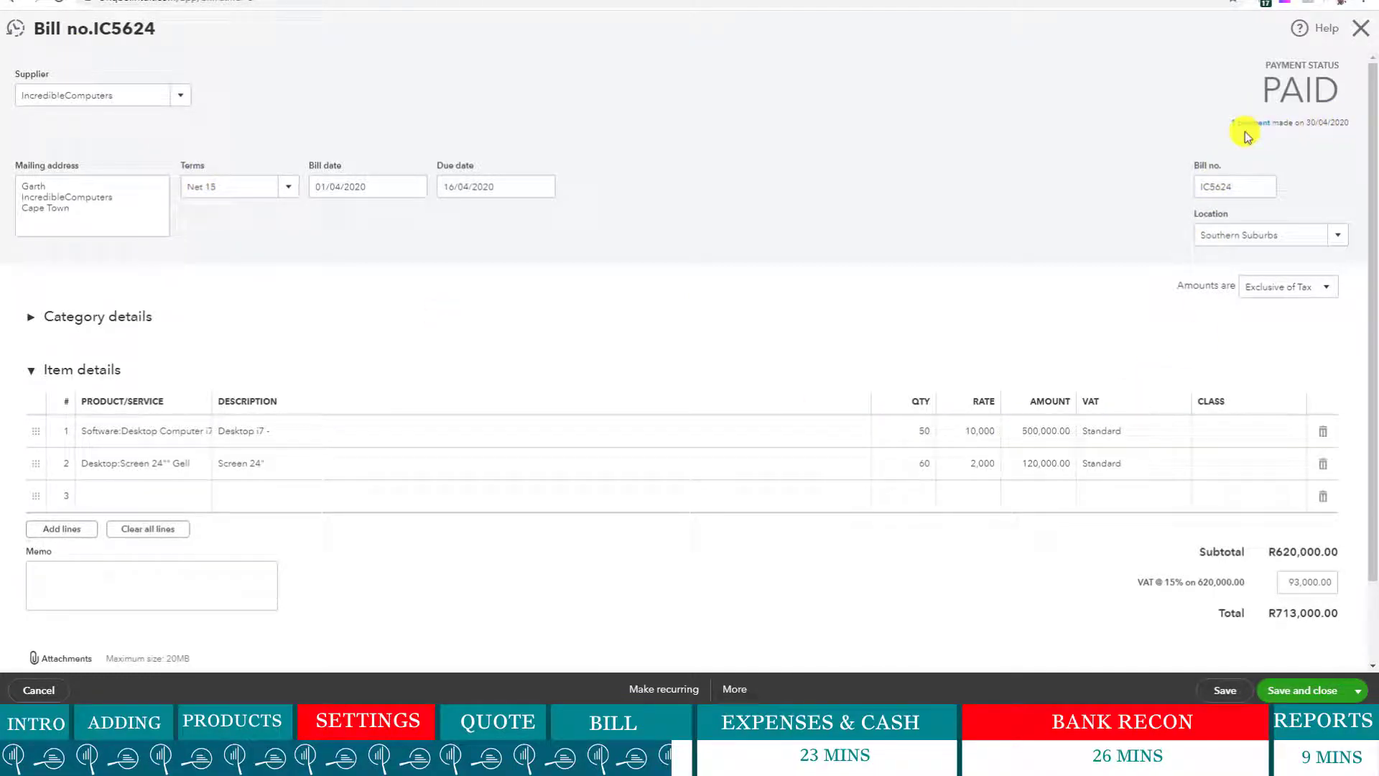
{"action": "left_click", "coordinate": [1246, 127]}
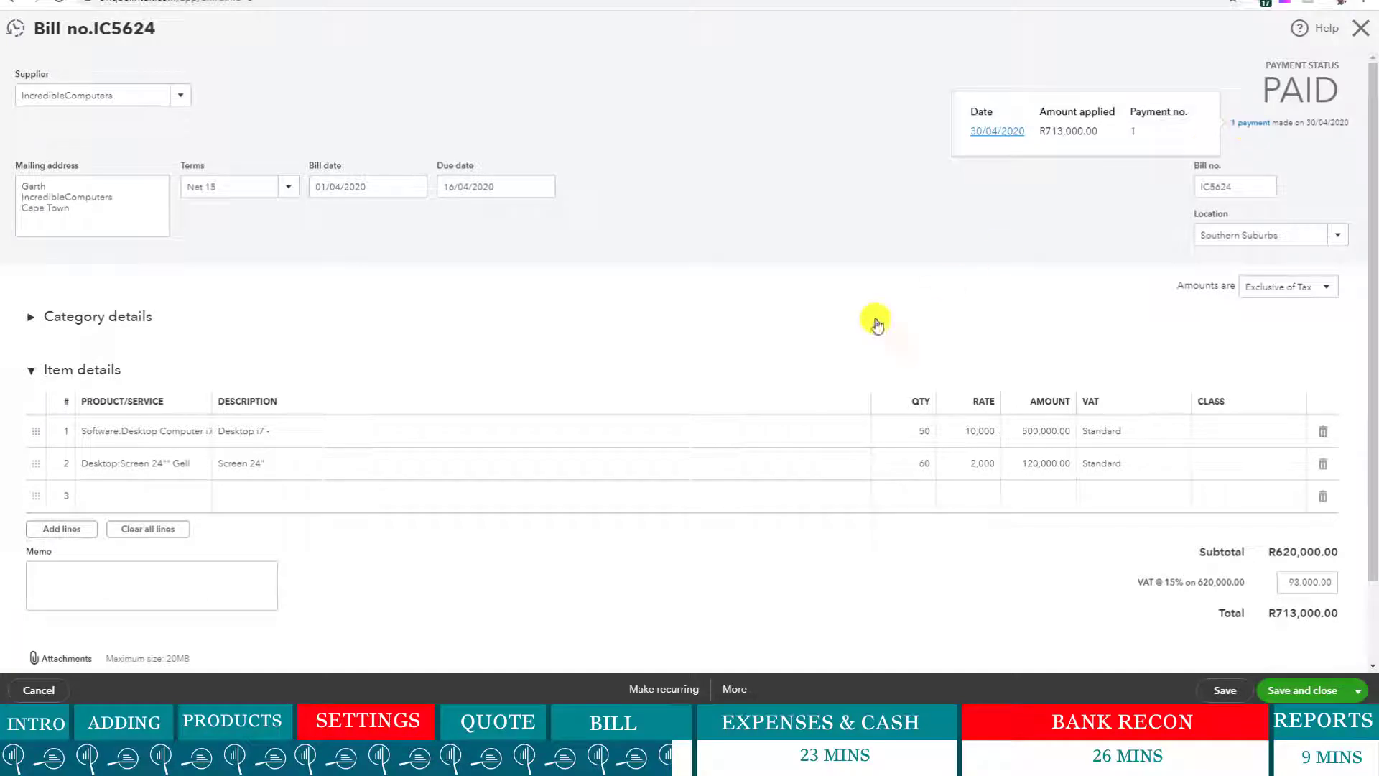
{"action": "left_click", "coordinate": [659, 323]}
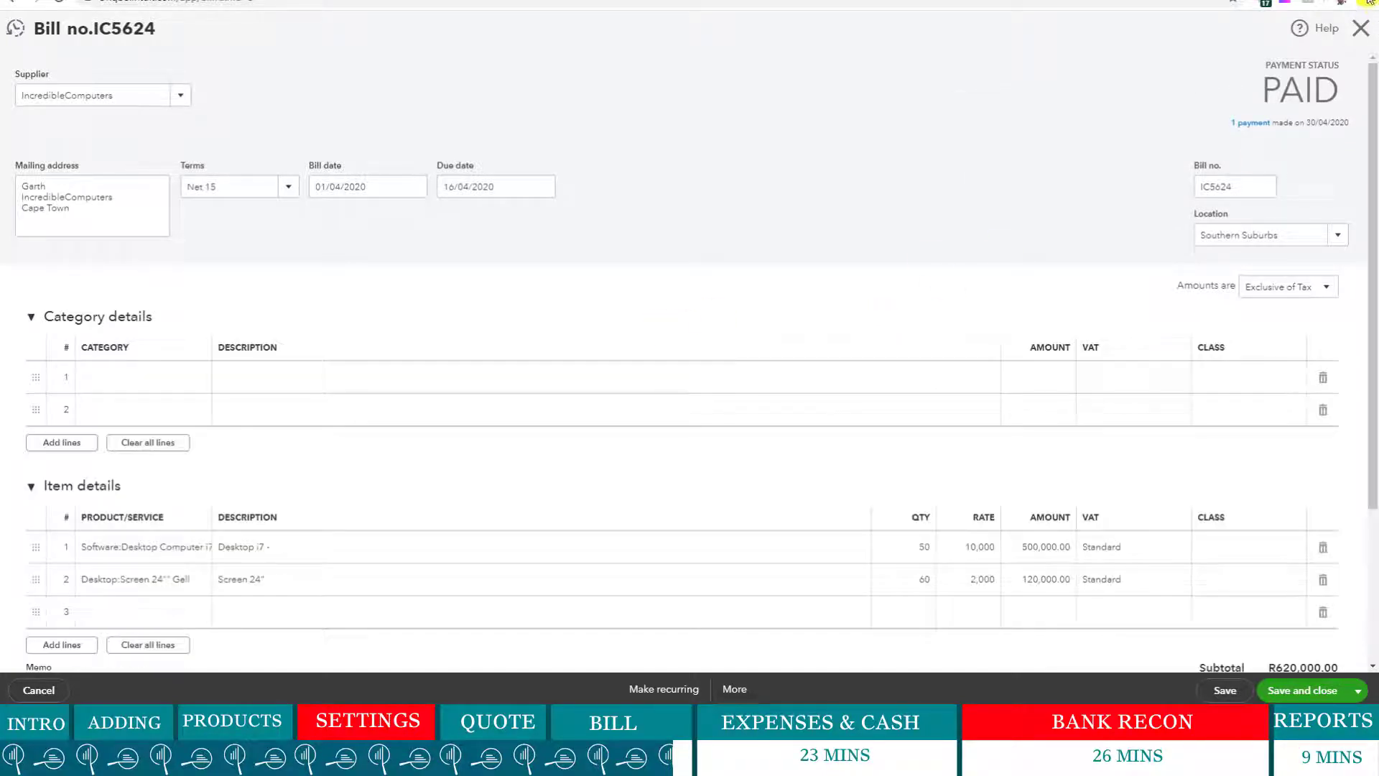
{"action": "left_click", "coordinate": [1354, 34]}
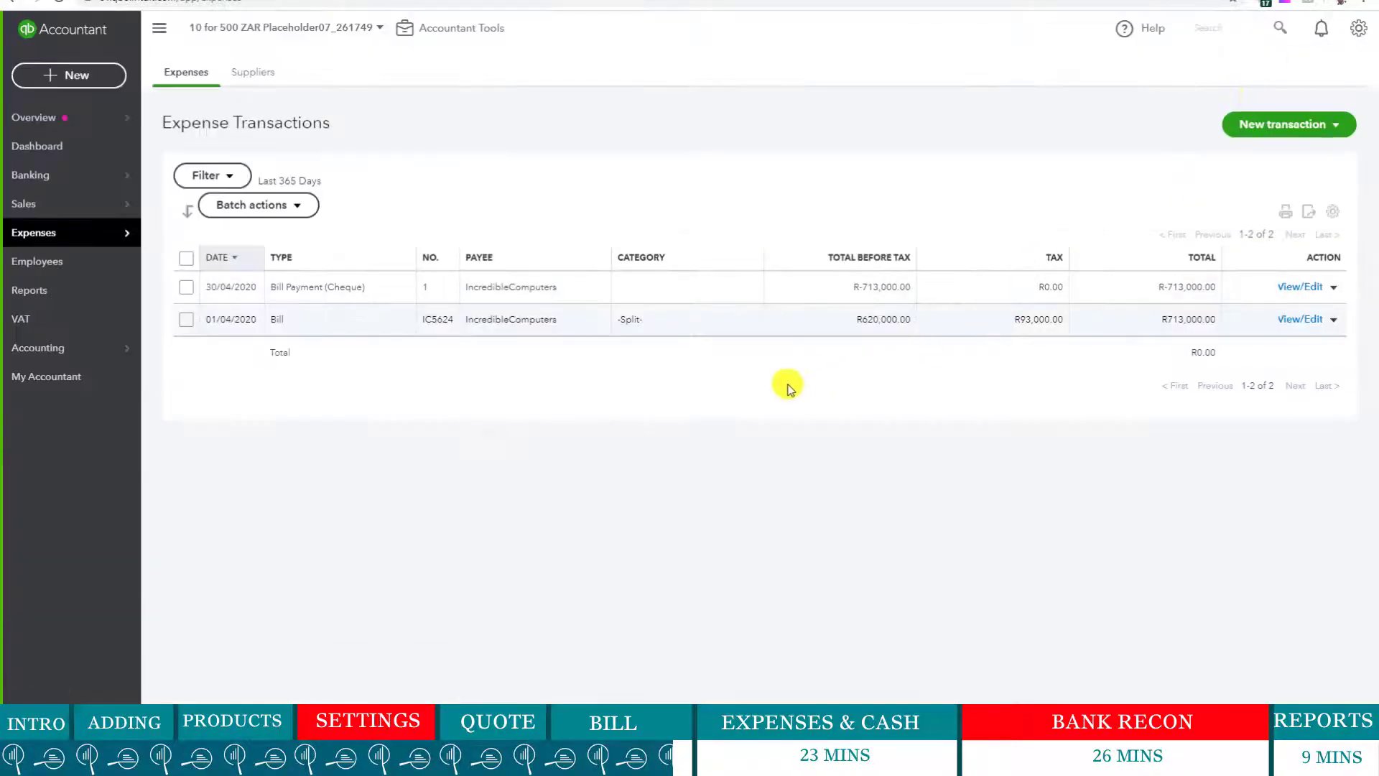
- Open Sidvest's invoice 1001 from the Invoices list
{"action": "mouse_move", "coordinate": [96, 206]}
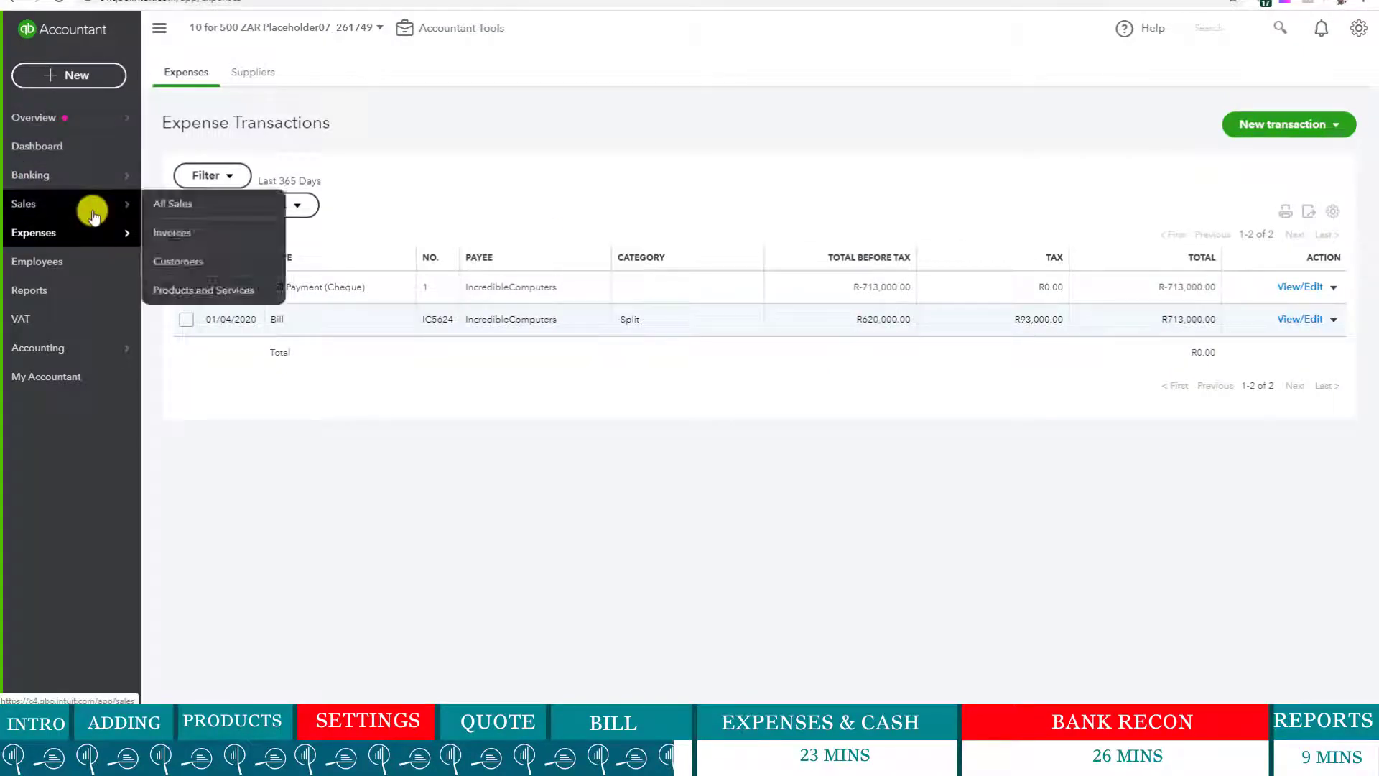
{"action": "left_click", "coordinate": [192, 230]}
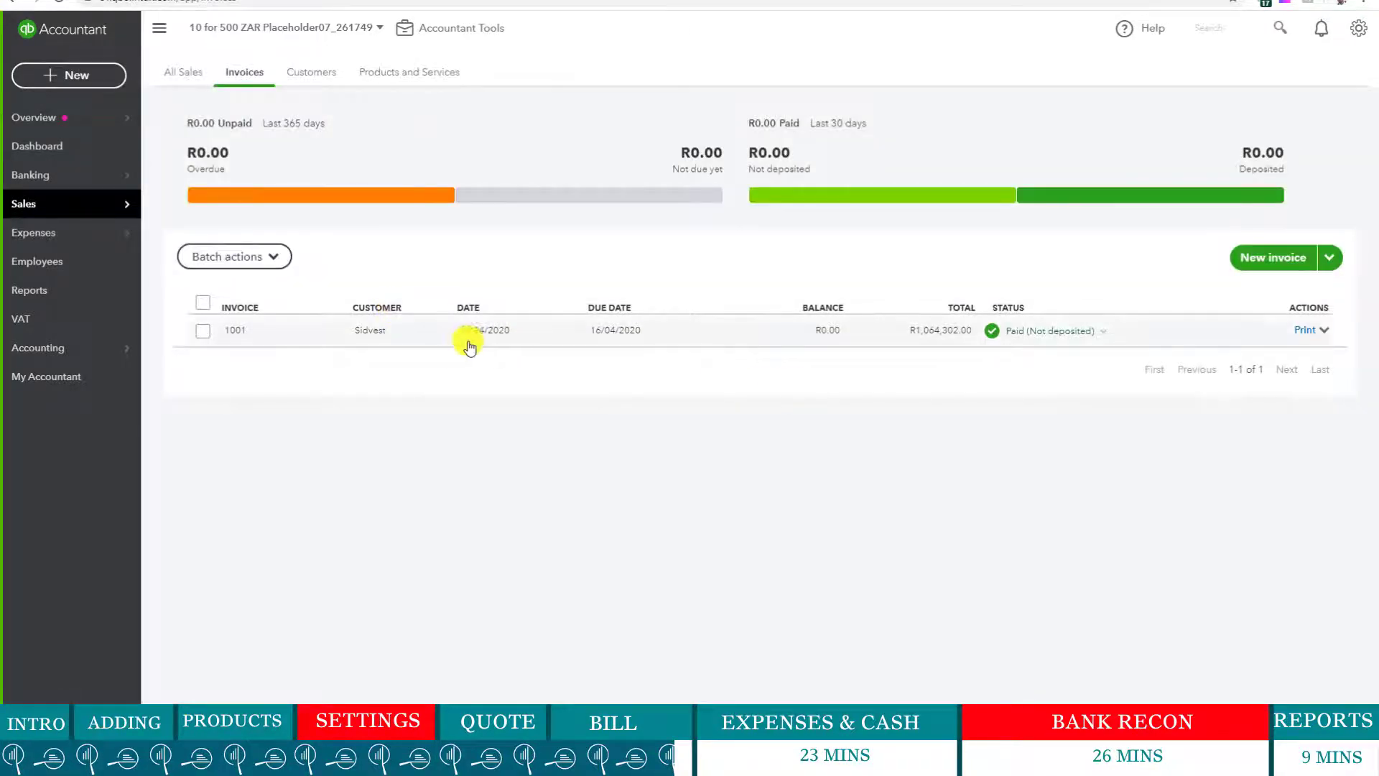
{"action": "left_click", "coordinate": [272, 257]}
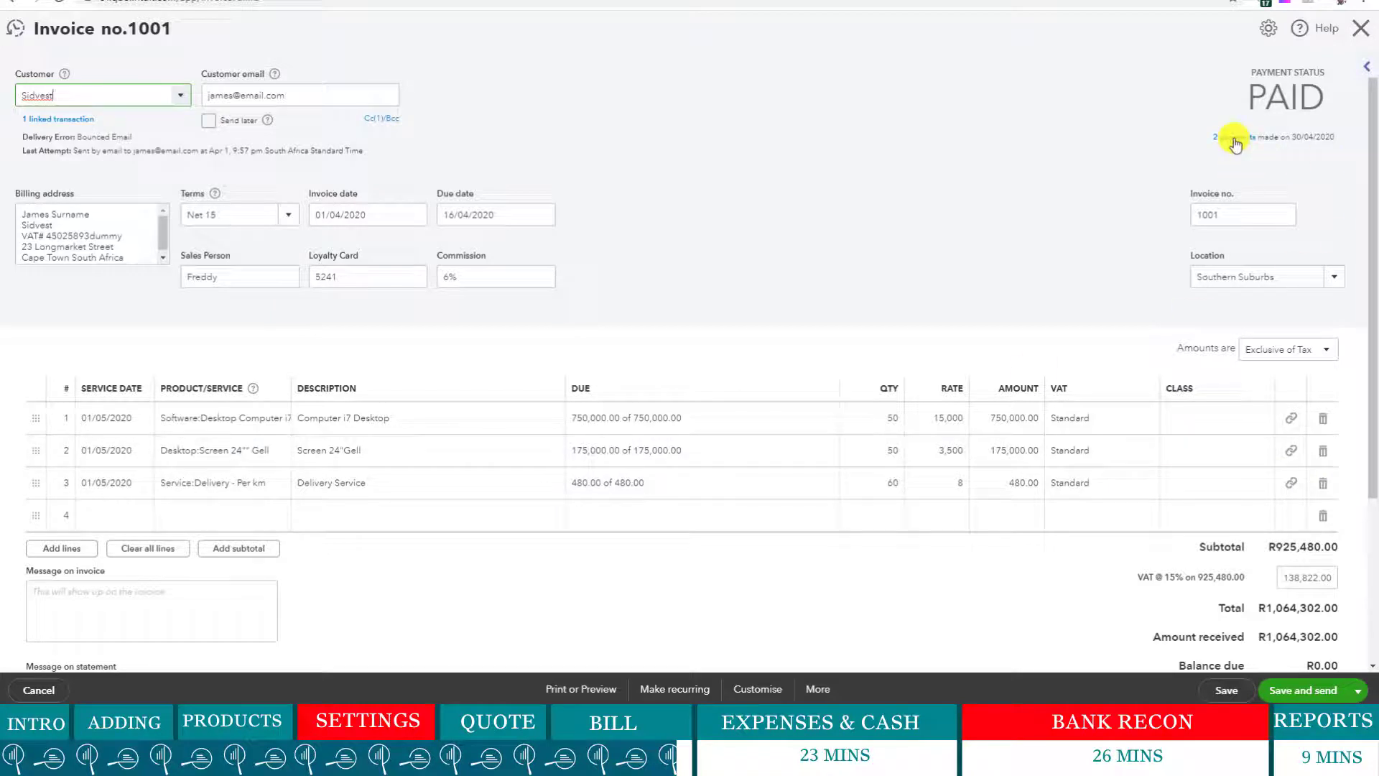
- Review invoice 1001's two payments and Cc/Bcc recipients, then close the invoice
{"action": "left_click", "coordinate": [1234, 138]}
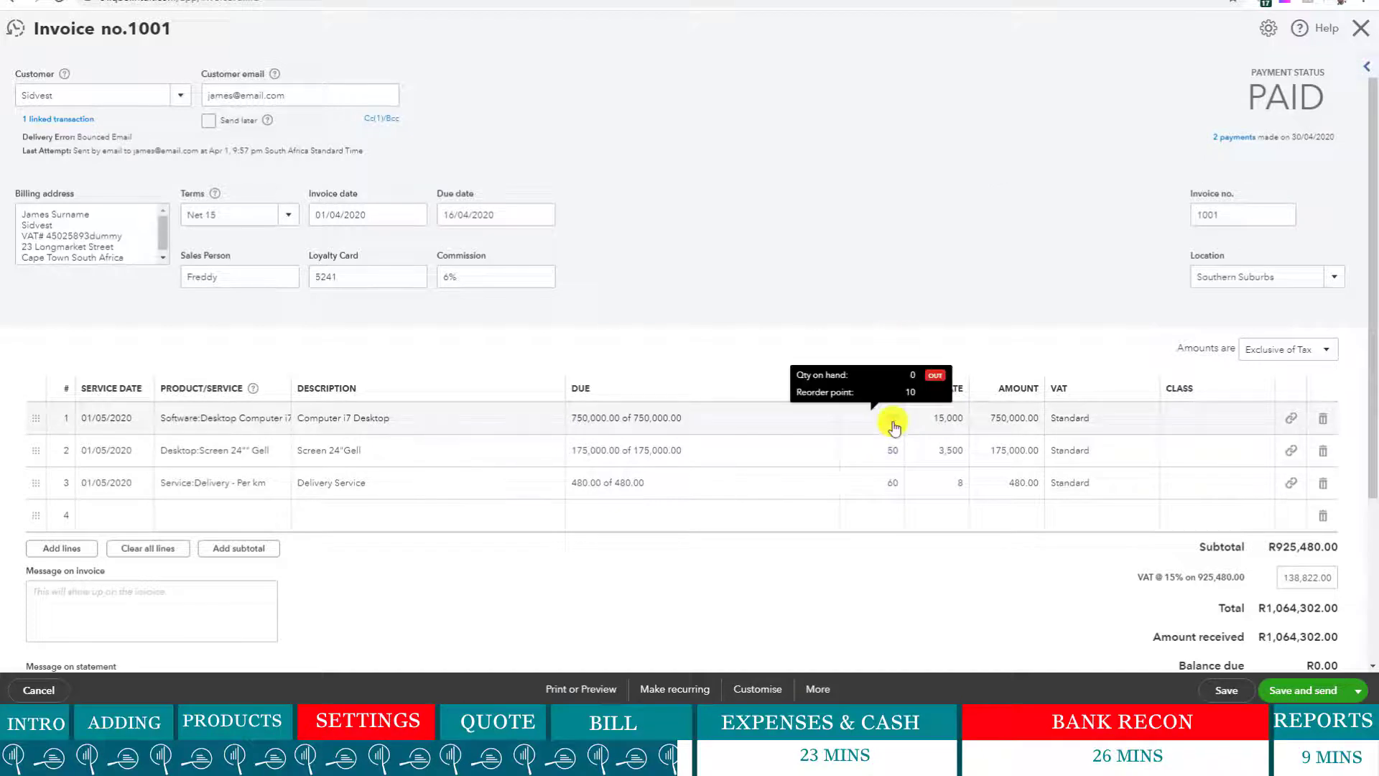
{"action": "mouse_move", "coordinate": [1219, 138]}
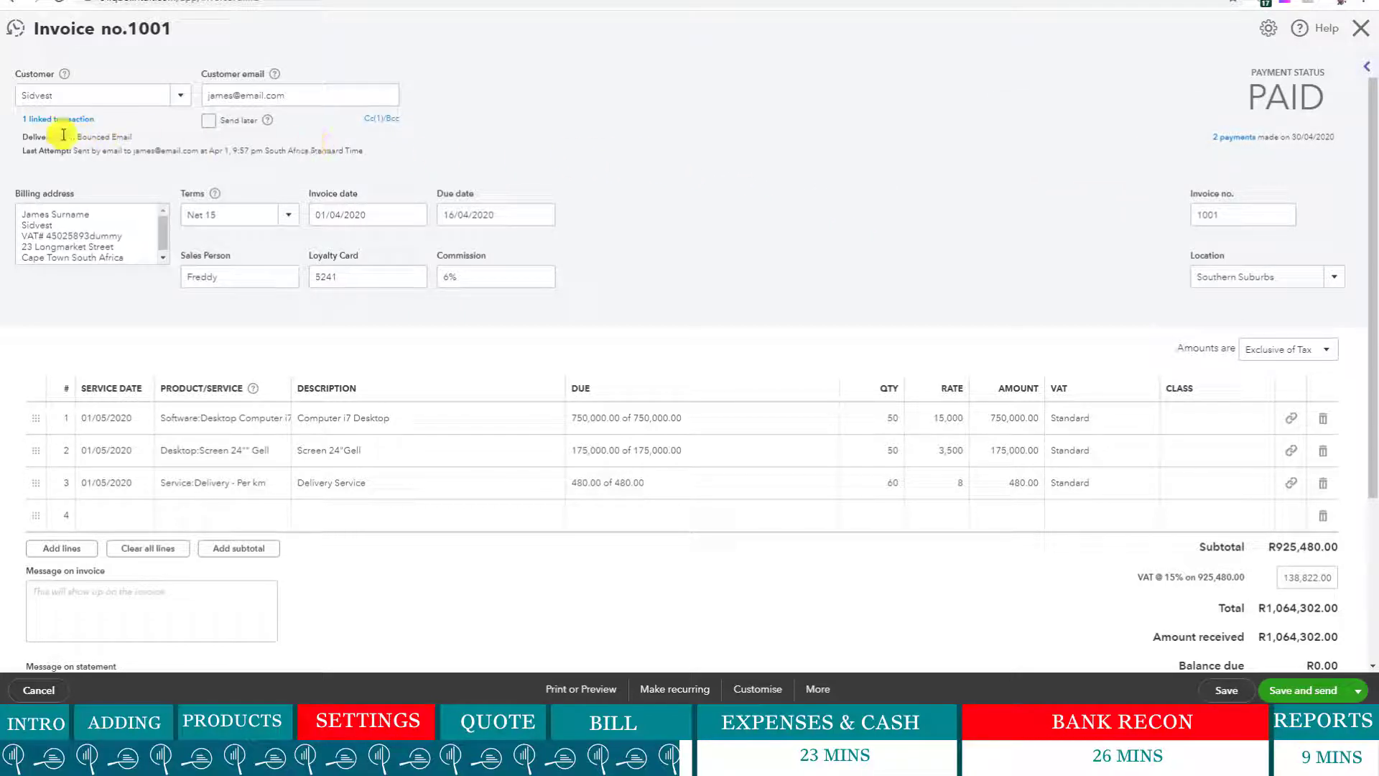
{"action": "mouse_move", "coordinate": [63, 122]}
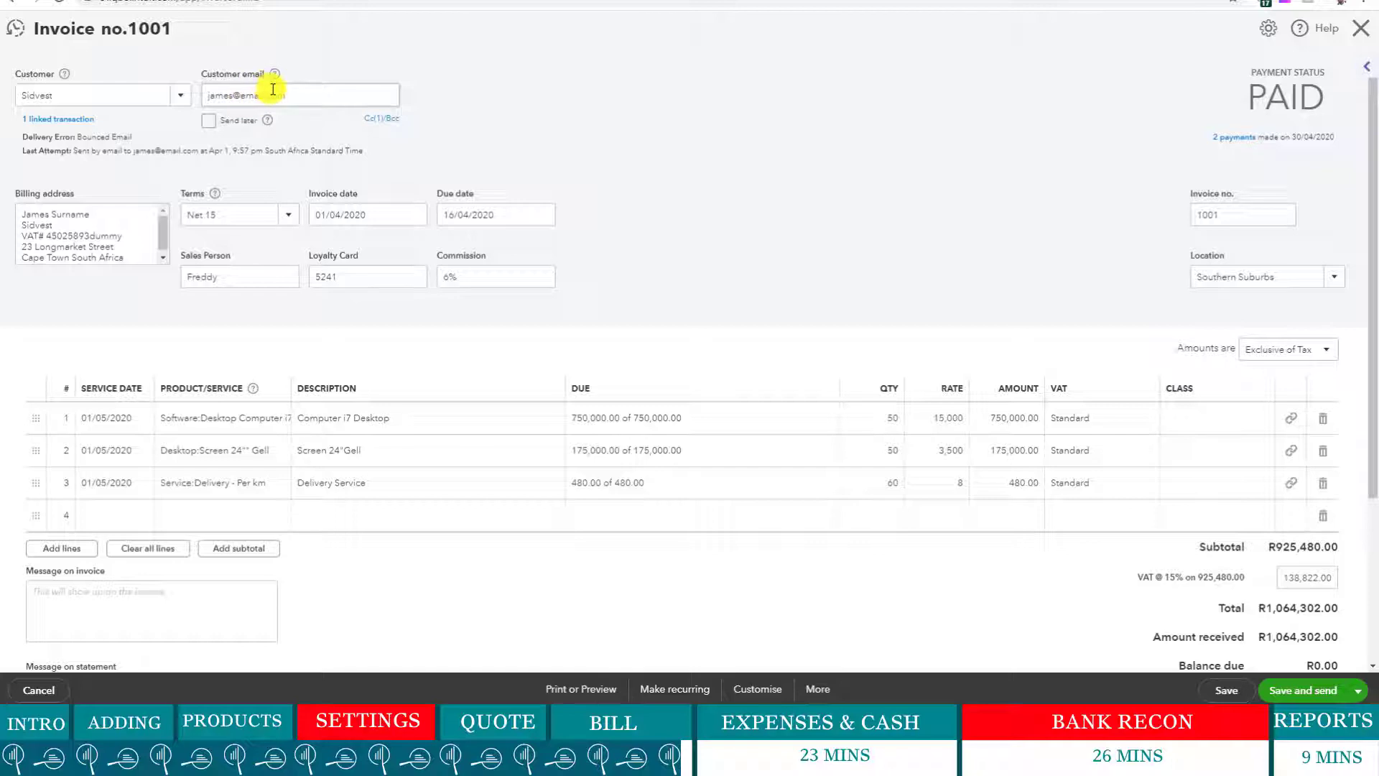
{"action": "left_click_drag", "start_coordinate": [292, 90], "coordinate": [216, 91]}
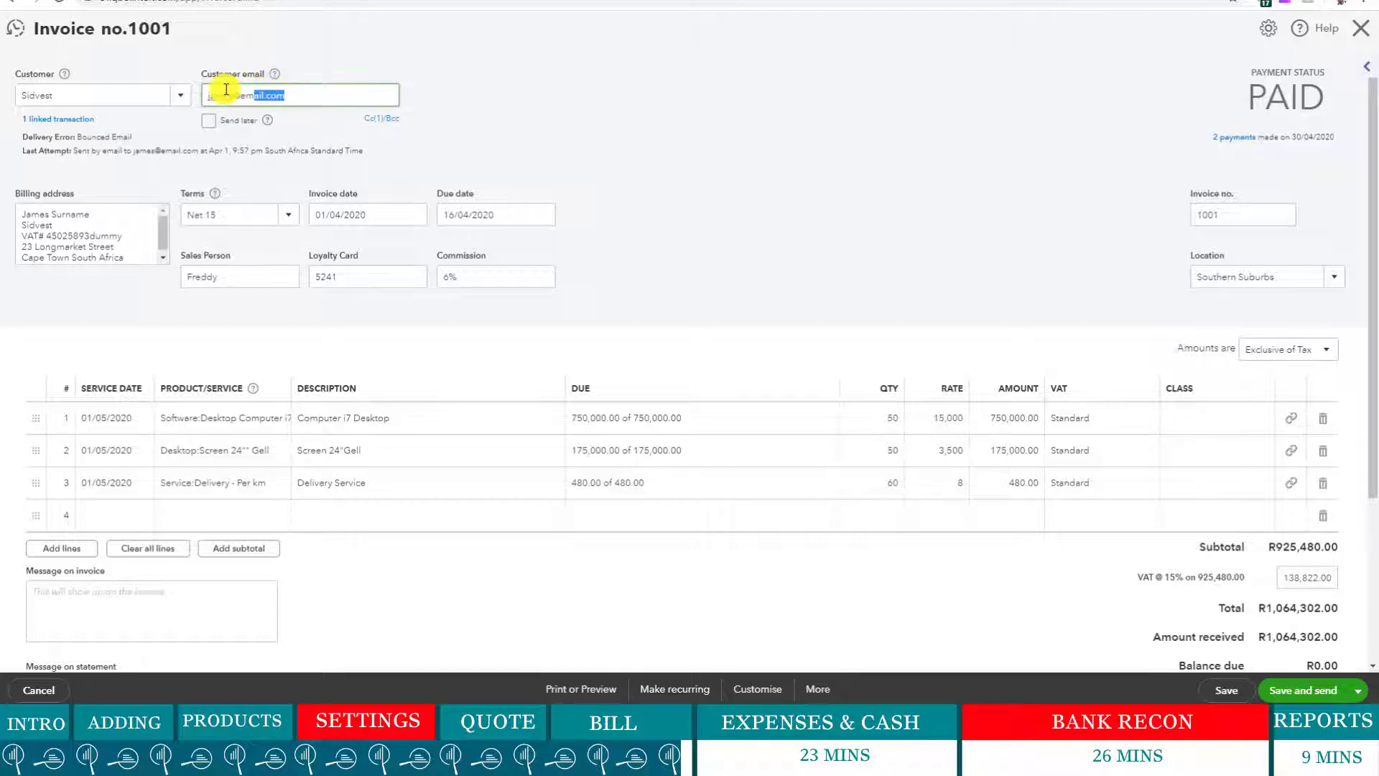
{"action": "left_click", "coordinate": [640, 88]}
{"action": "scroll", "coordinate": [625, 165], "scroll_direction": "down", "scroll_amount": 3}
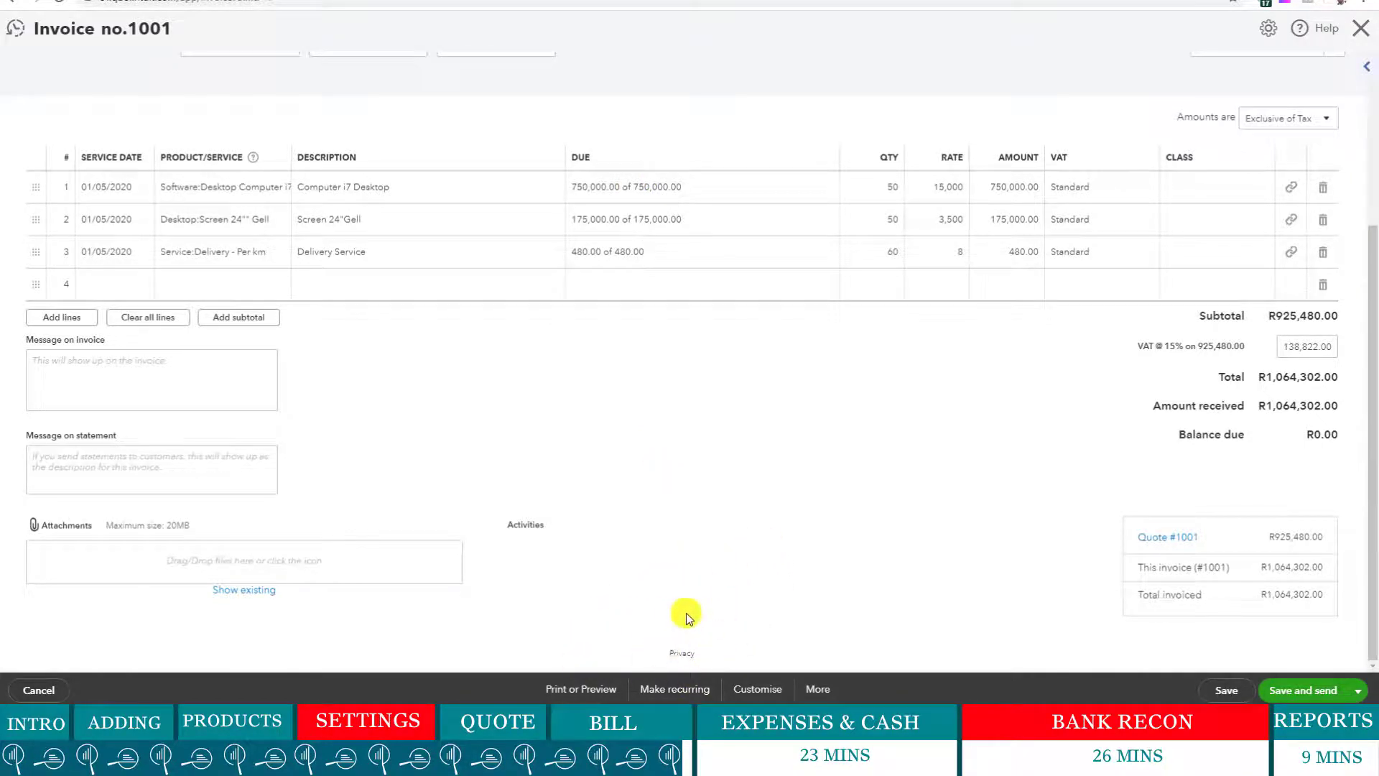
{"action": "scroll", "coordinate": [681, 575], "scroll_direction": "up", "scroll_amount": 3}
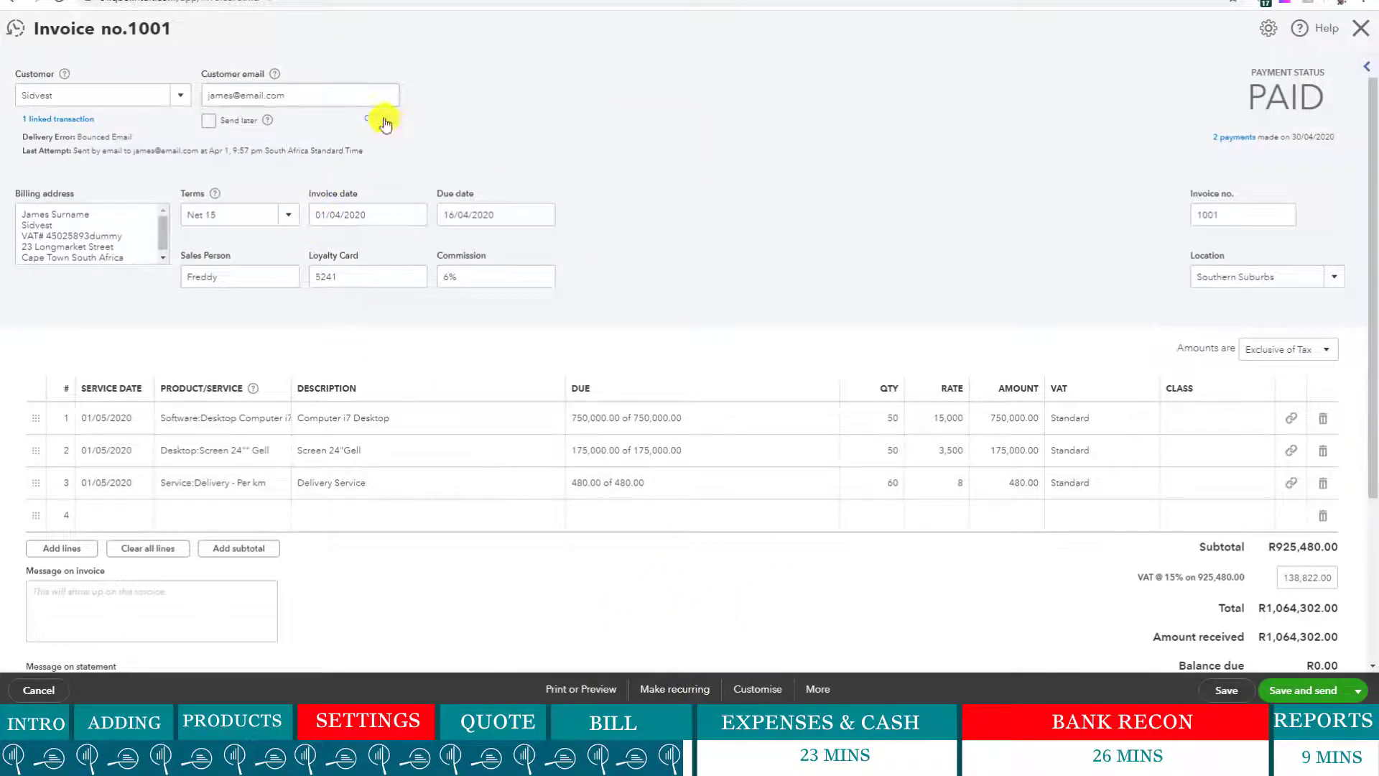
{"action": "left_click", "coordinate": [384, 120]}
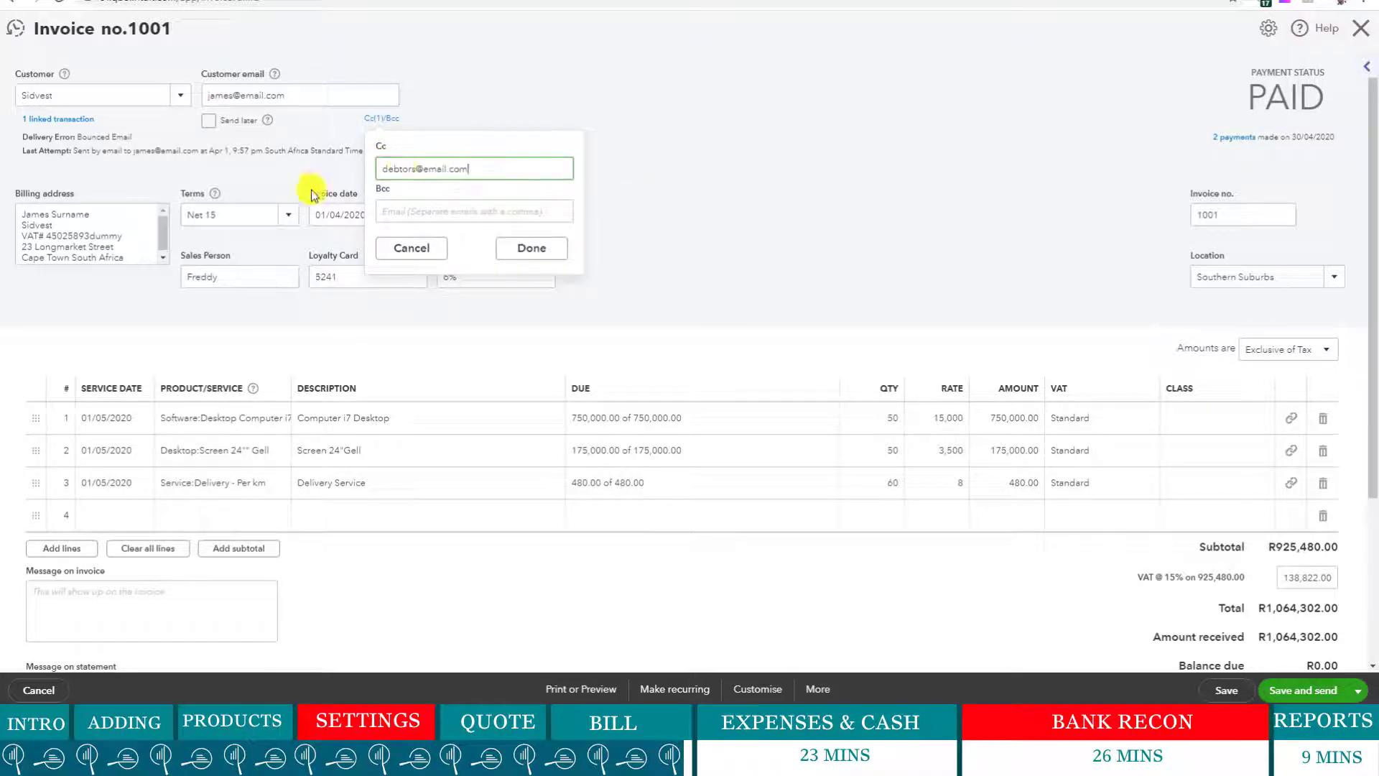
{"action": "left_click", "coordinate": [746, 184]}
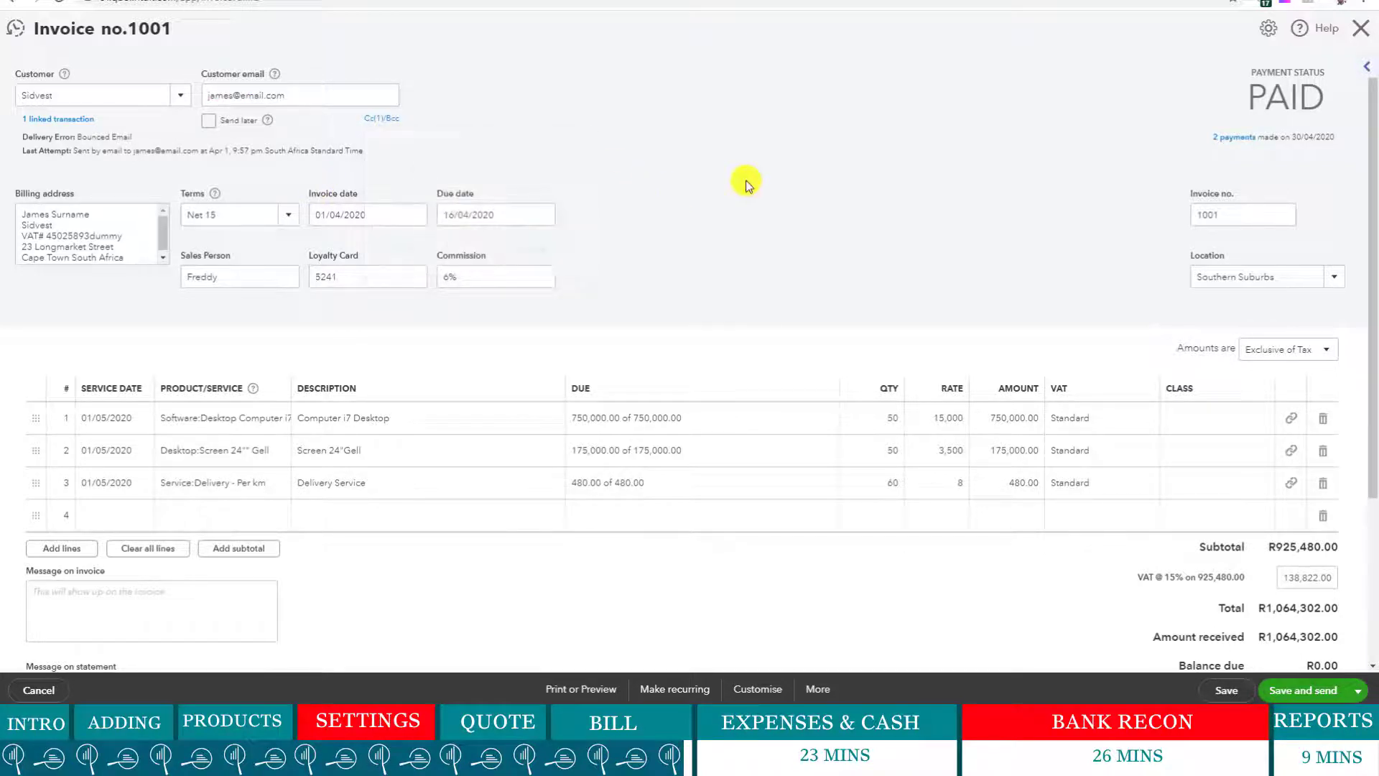
{"action": "left_click", "coordinate": [1358, 34]}
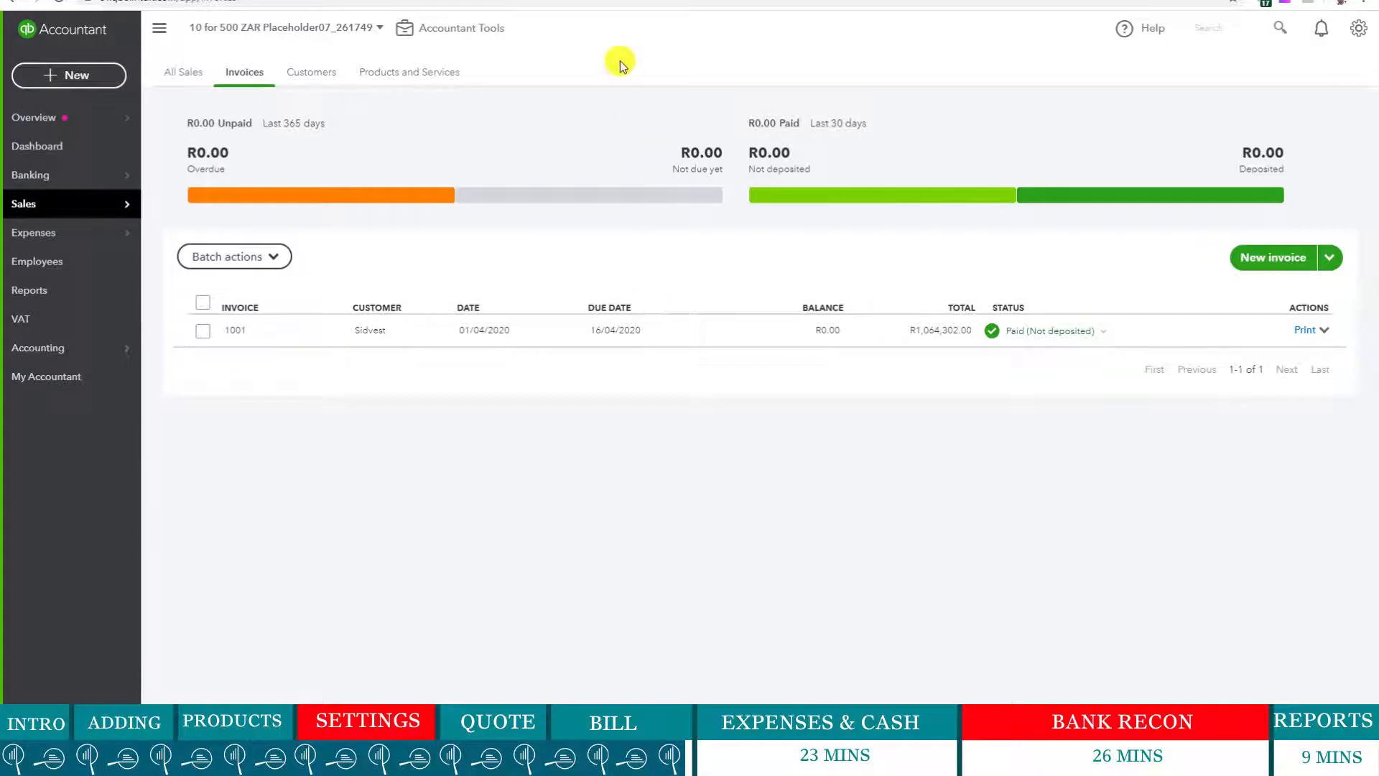
{"action": "left_click", "coordinate": [122, 78]}
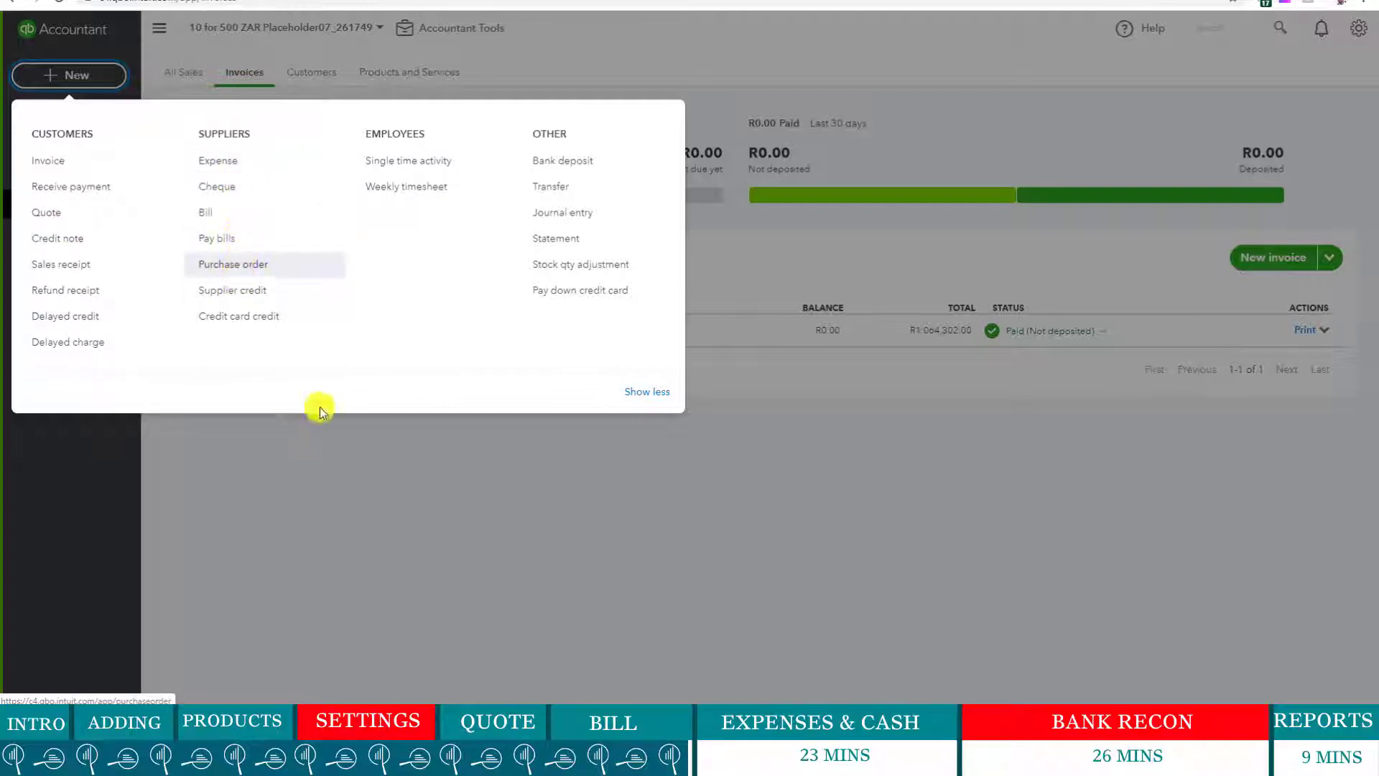
{"action": "left_click", "coordinate": [440, 494]}
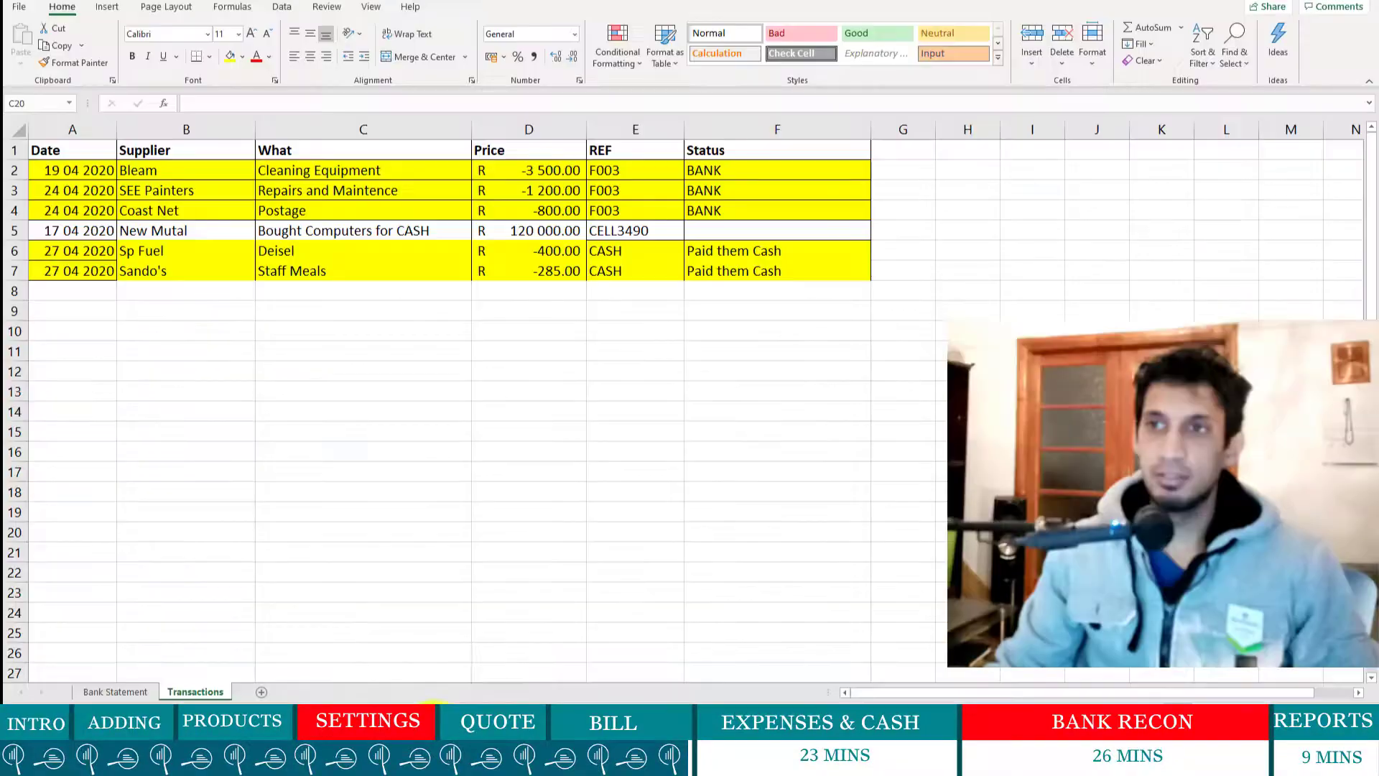
- Review the Bleam cleaning equipment, SEE Painters -1 200.00 and Coast Net rows in Excel
{"action": "mouse_move", "coordinate": [440, 761]}
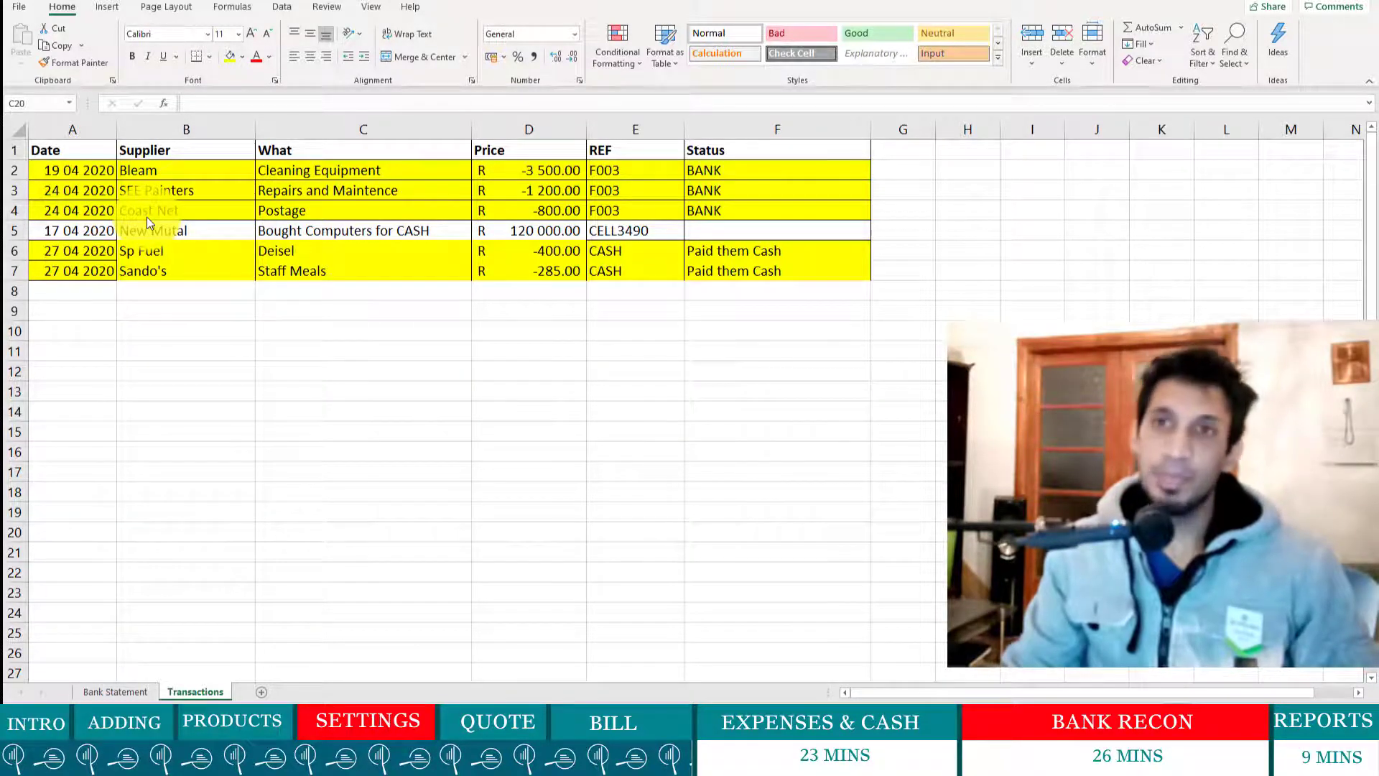
{"action": "left_click", "coordinate": [339, 172]}
{"action": "left_click", "coordinate": [336, 173]}
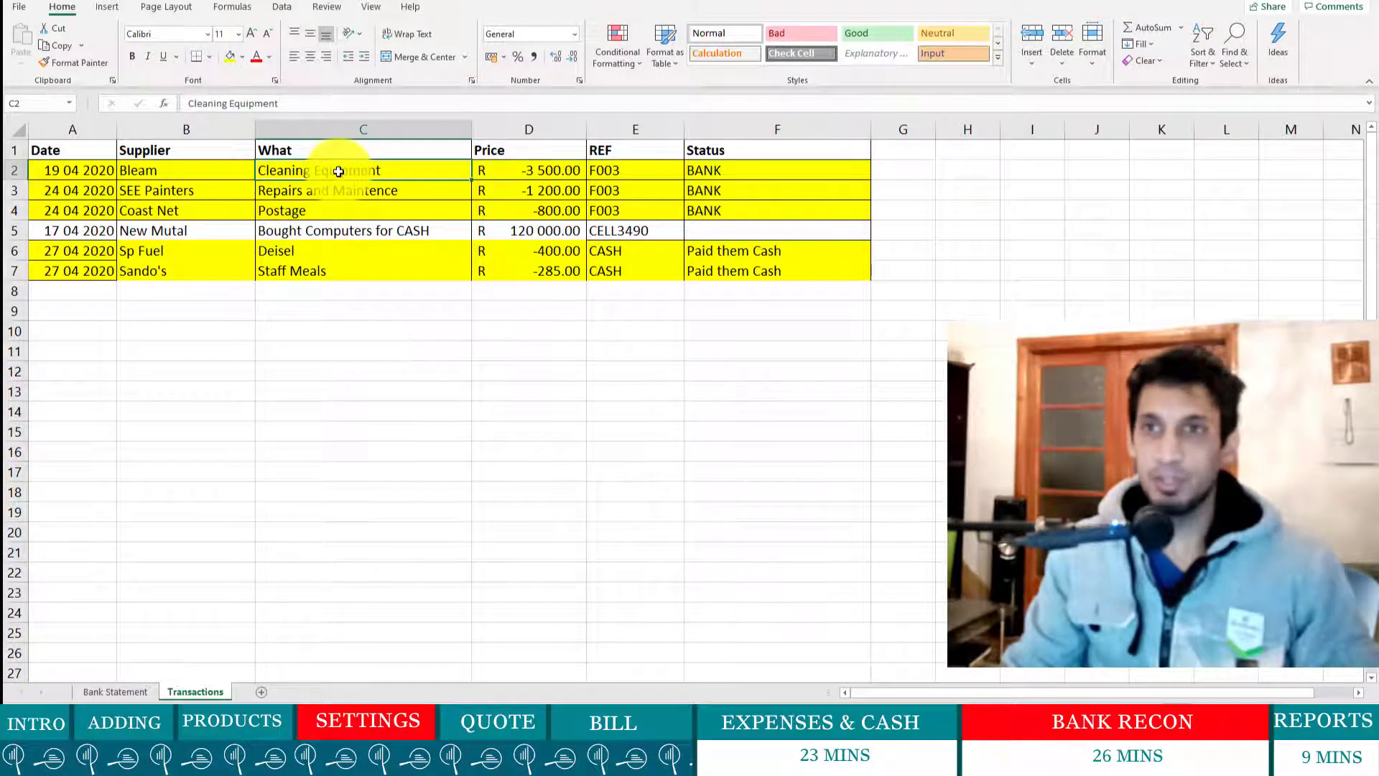
{"action": "left_click", "coordinate": [175, 173]}
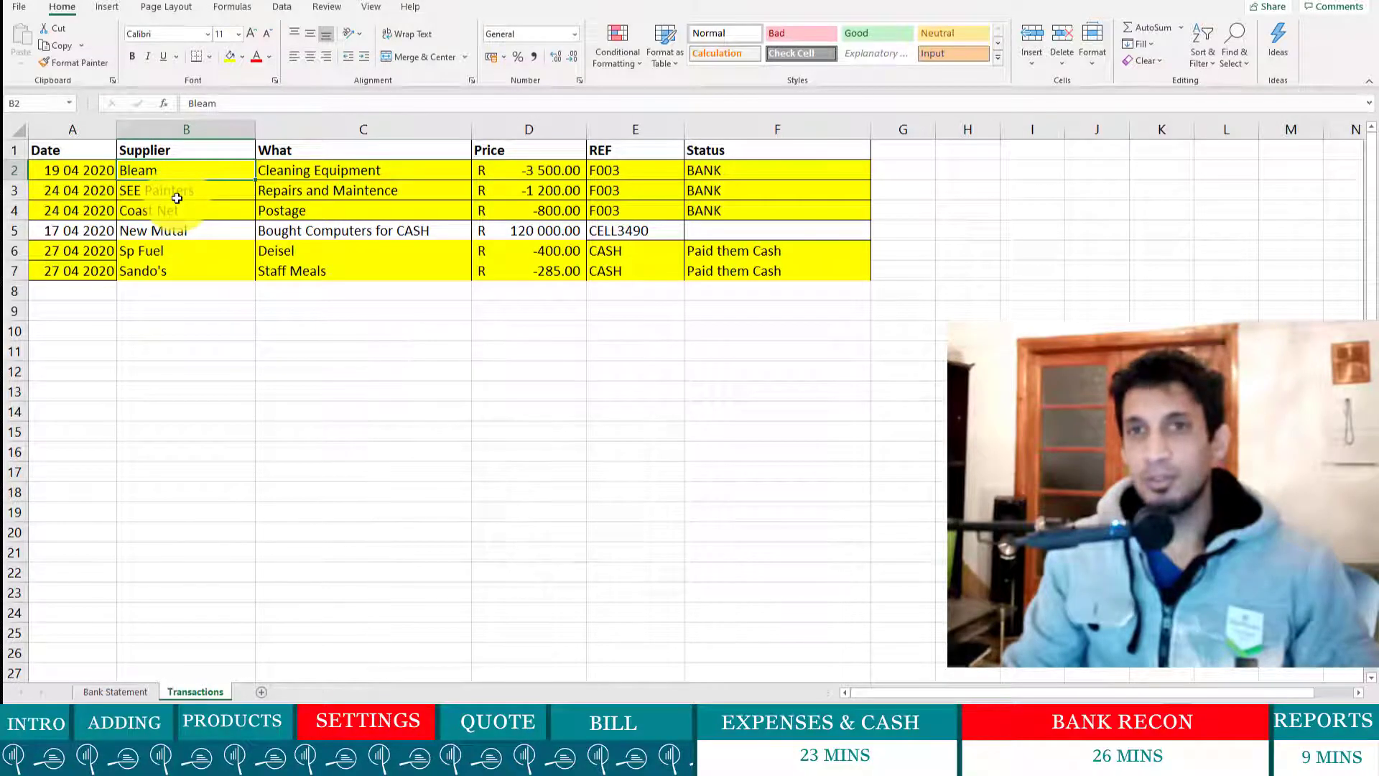
{"action": "left_click", "coordinate": [546, 194]}
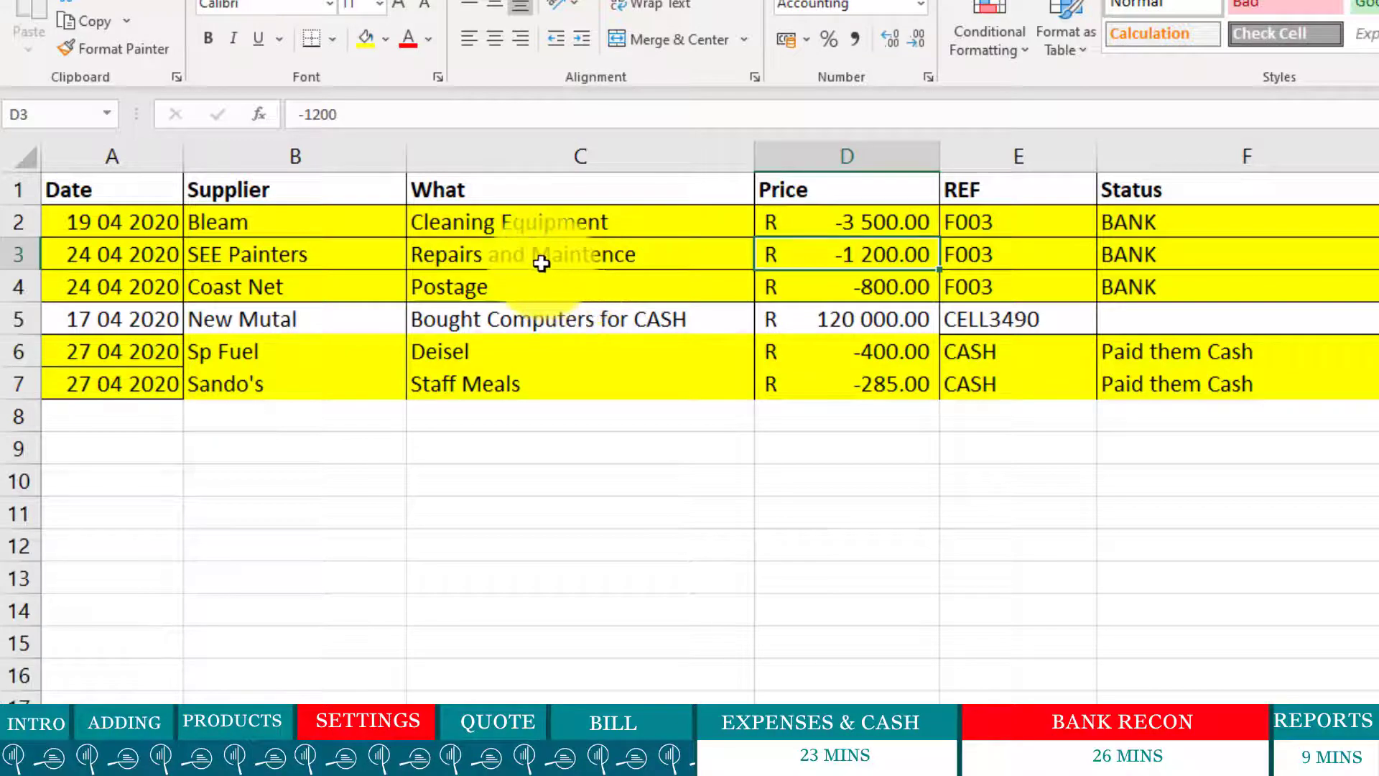
{"action": "left_click", "coordinate": [362, 288]}
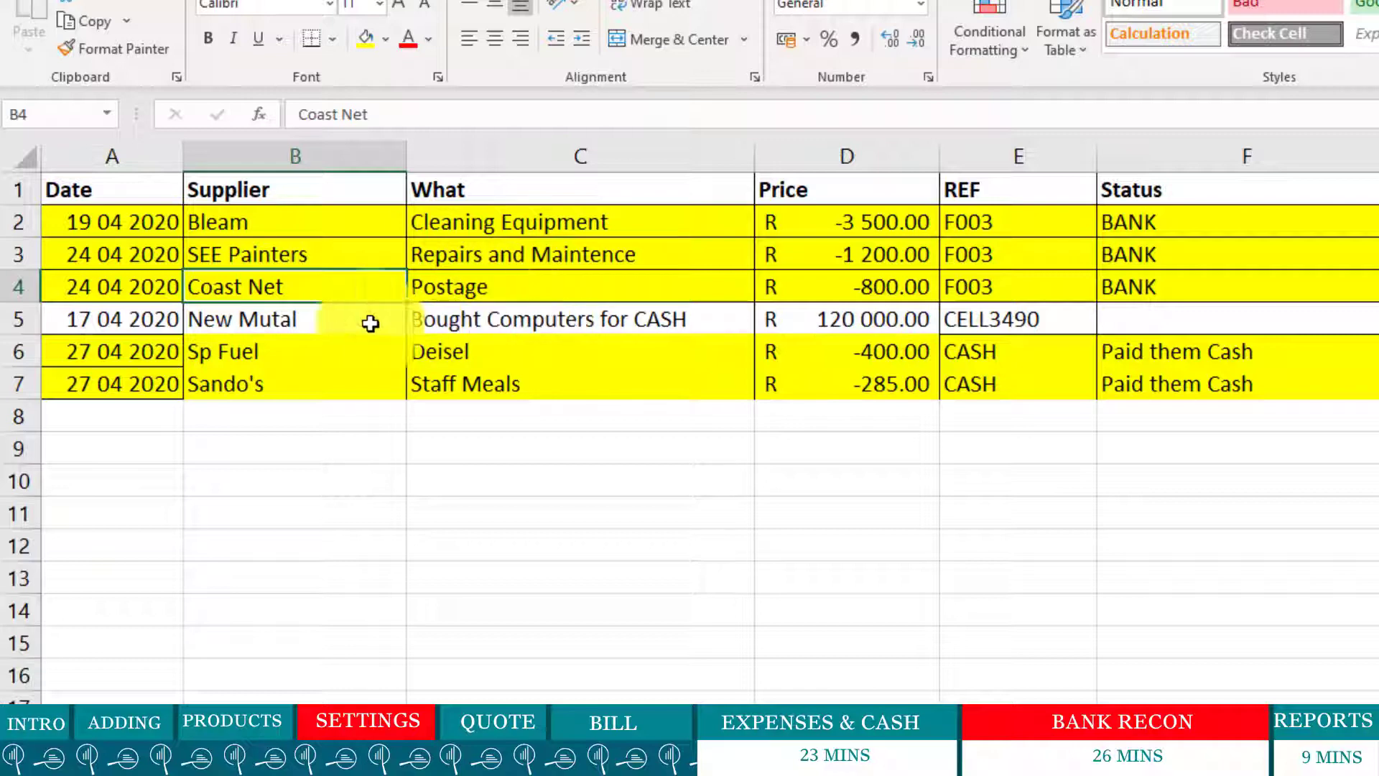
- Review the New Mutal computer, Sp Fuel diesel and Sando's staff meals rows, then the whole block
{"action": "left_click_drag", "start_coordinate": [110, 317], "coordinate": [797, 310]}
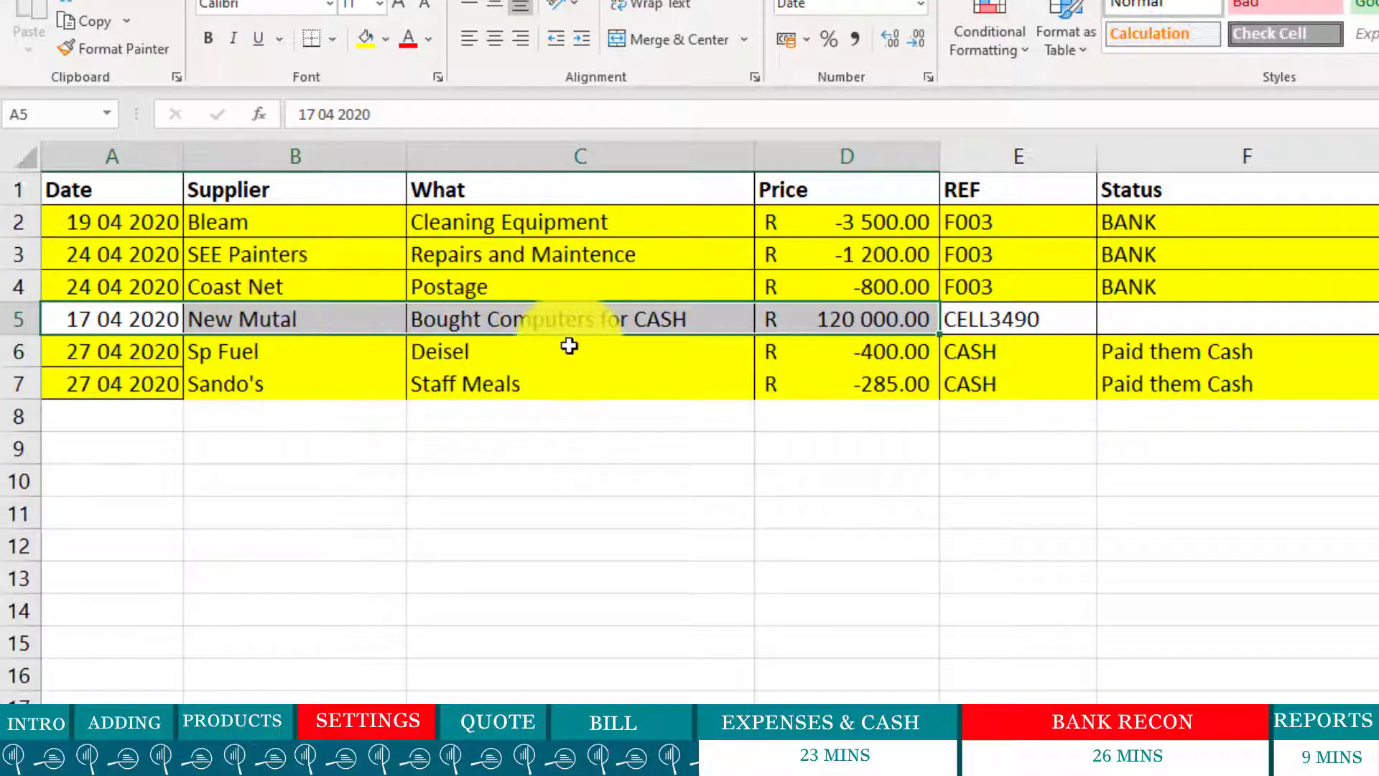
{"action": "left_click", "coordinate": [571, 415]}
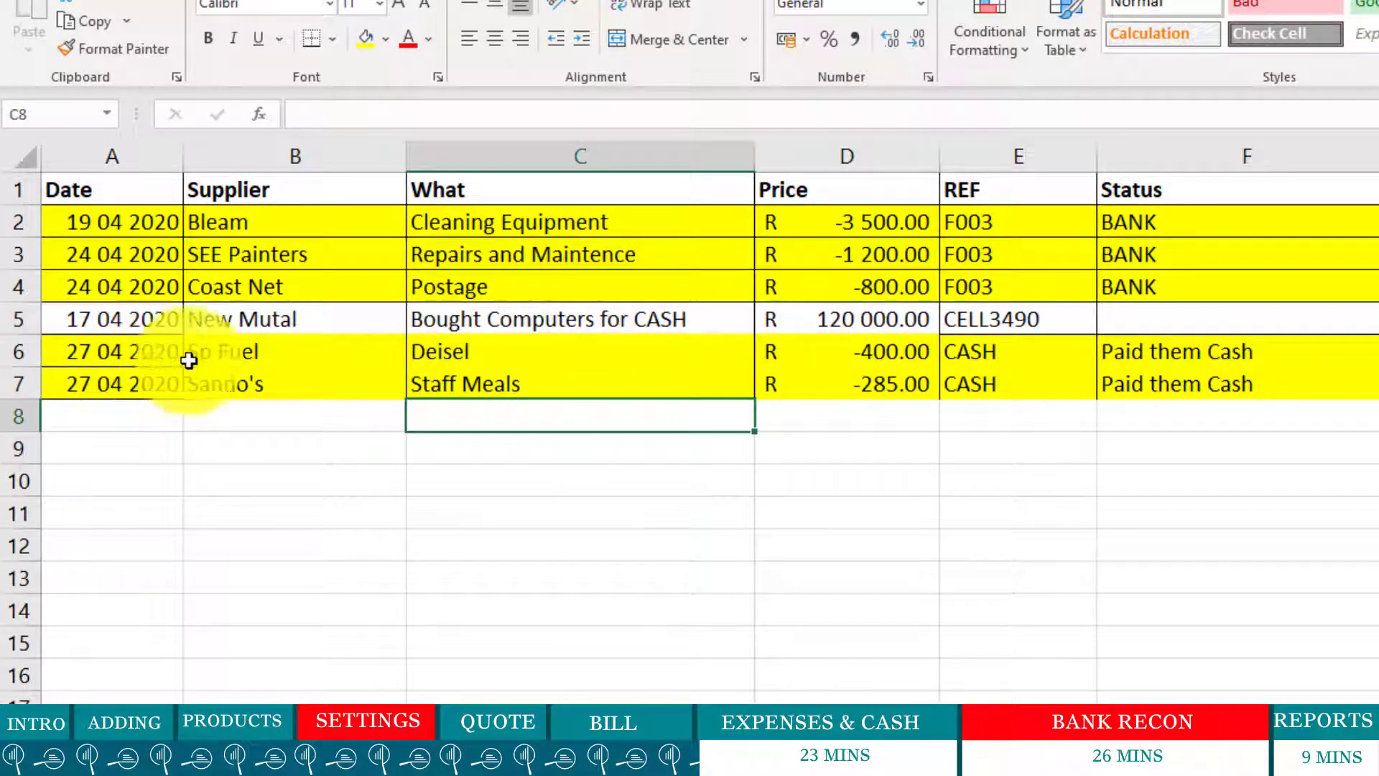
{"action": "left_click_drag", "start_coordinate": [228, 365], "coordinate": [898, 353]}
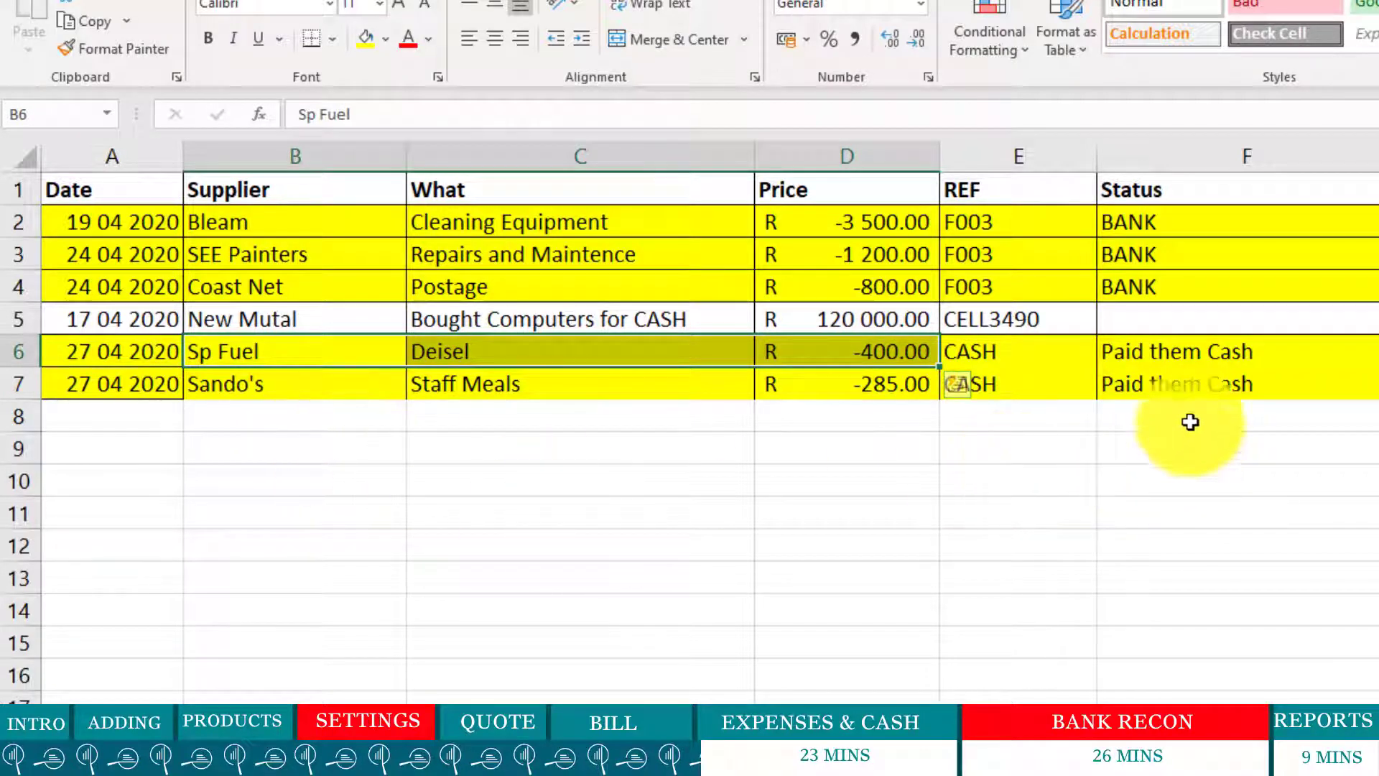
{"action": "left_click", "coordinate": [1208, 359]}
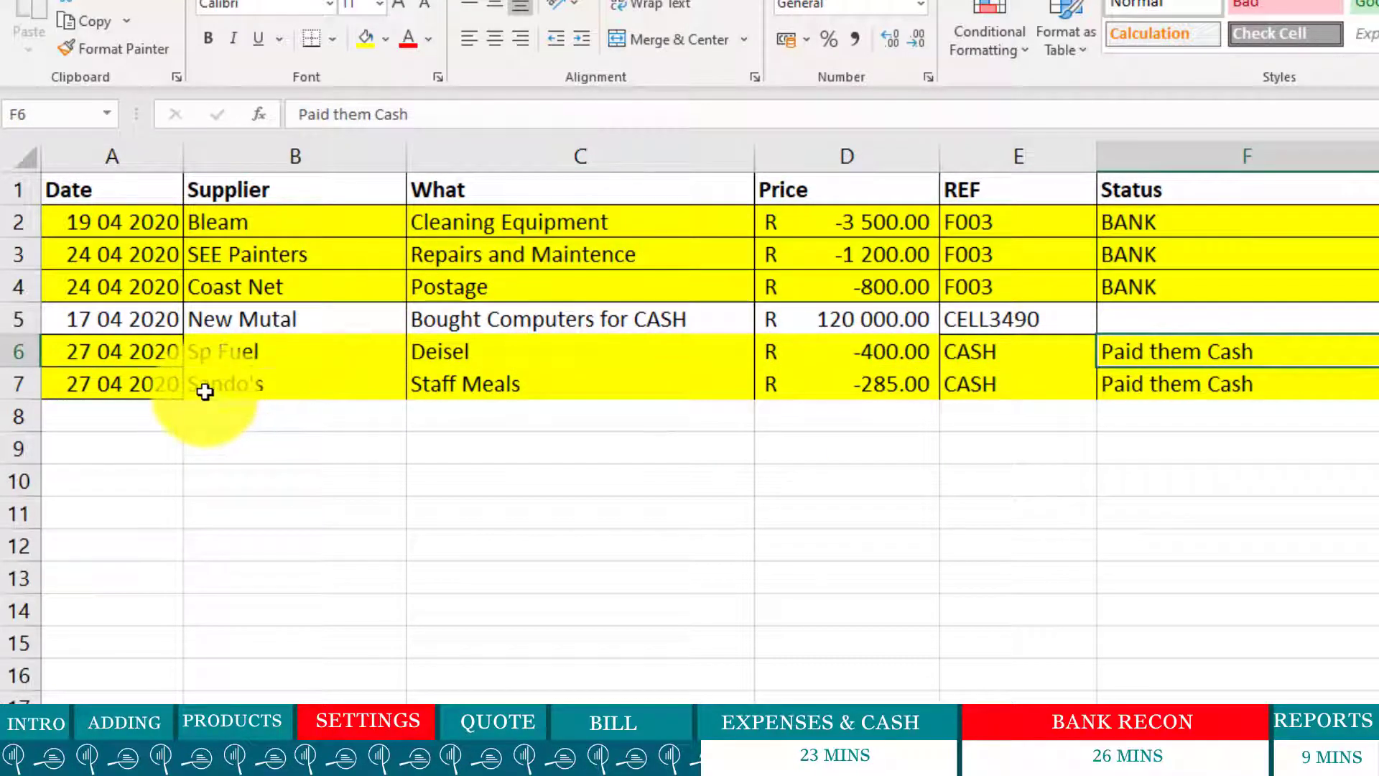
{"action": "left_click_drag", "start_coordinate": [203, 388], "coordinate": [613, 392]}
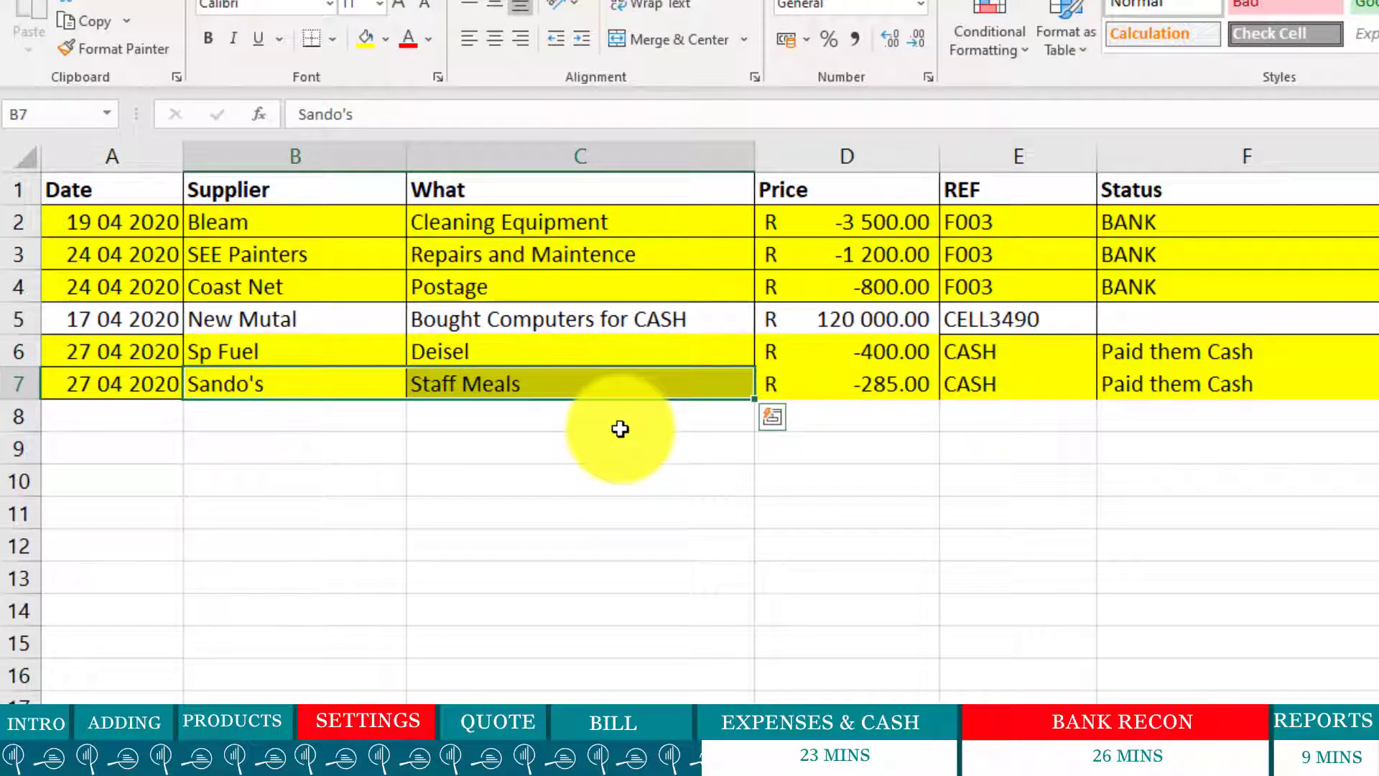
{"action": "left_click", "coordinate": [705, 608]}
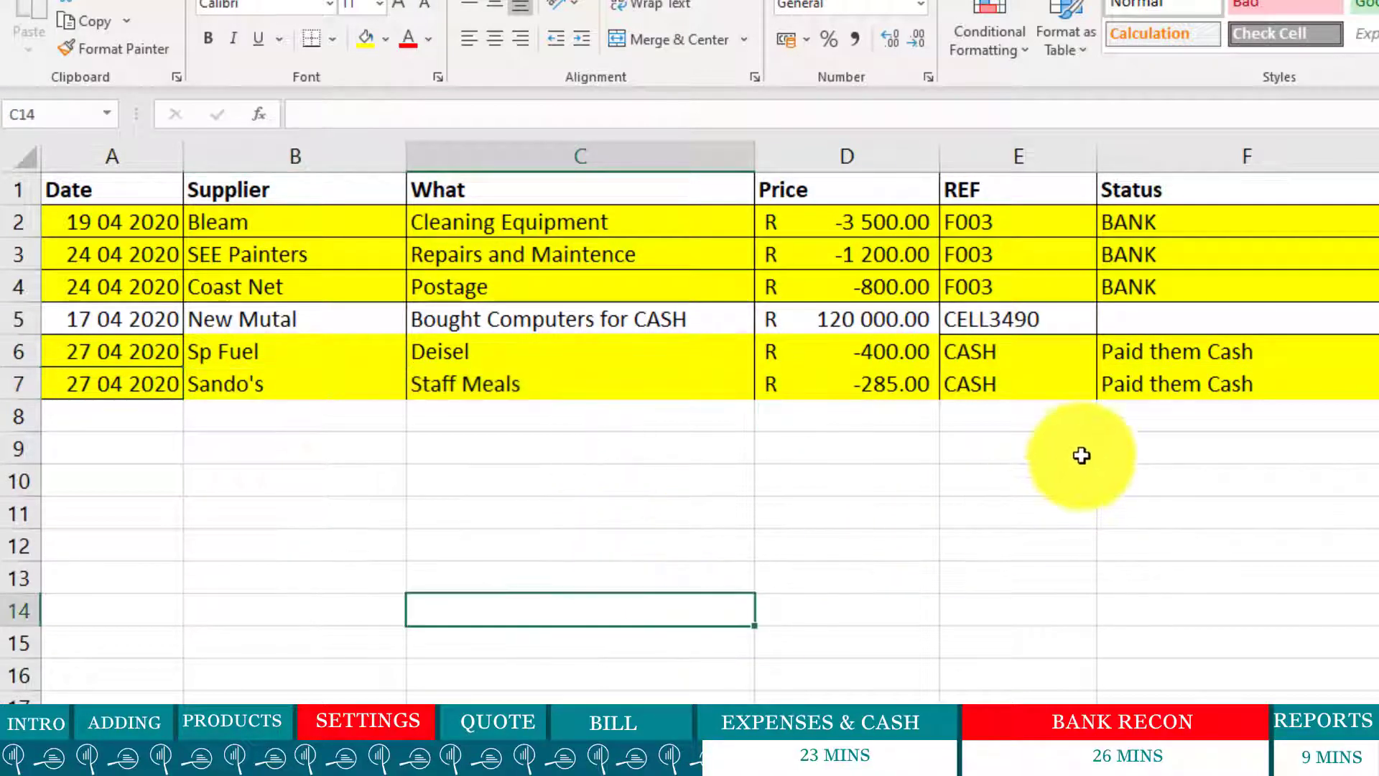
{"action": "left_click_drag", "start_coordinate": [1290, 387], "coordinate": [114, 209]}
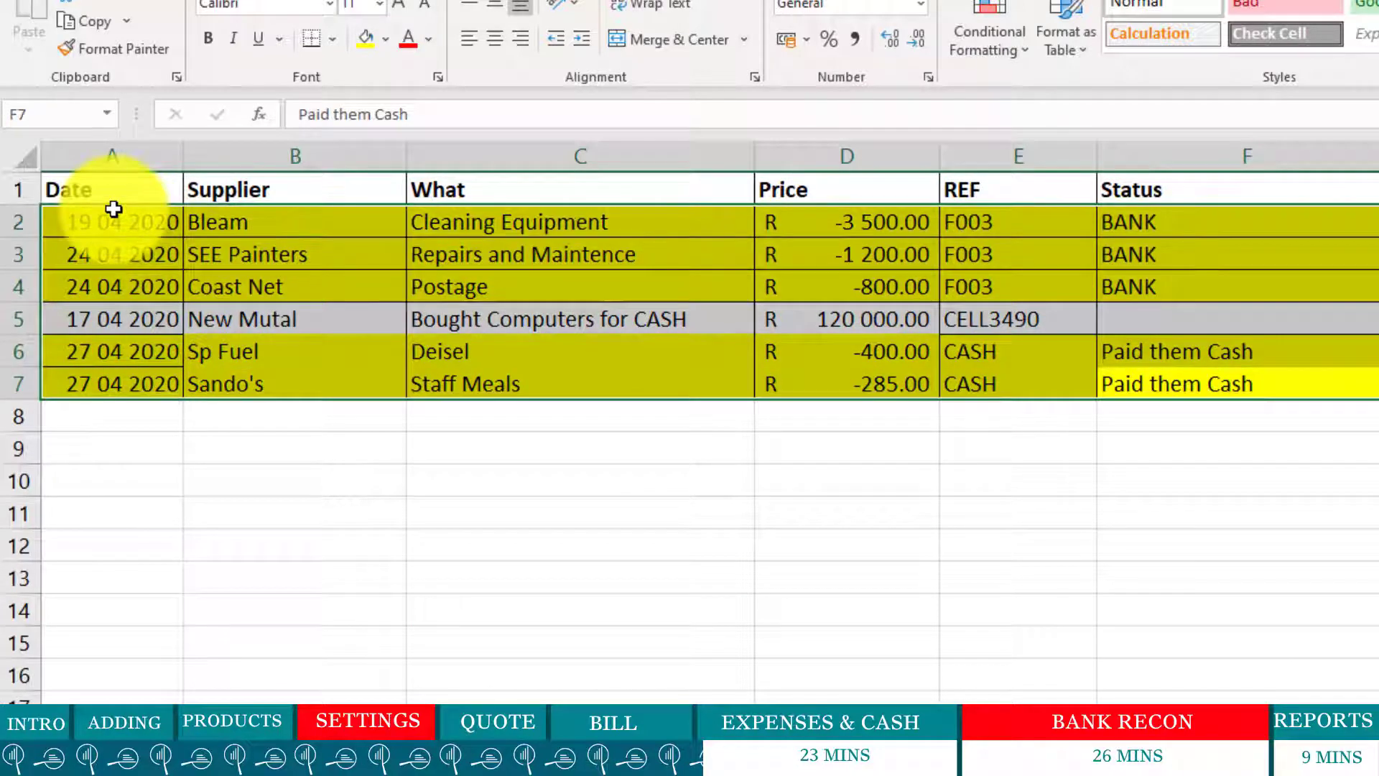
{"action": "left_click", "coordinate": [841, 665]}
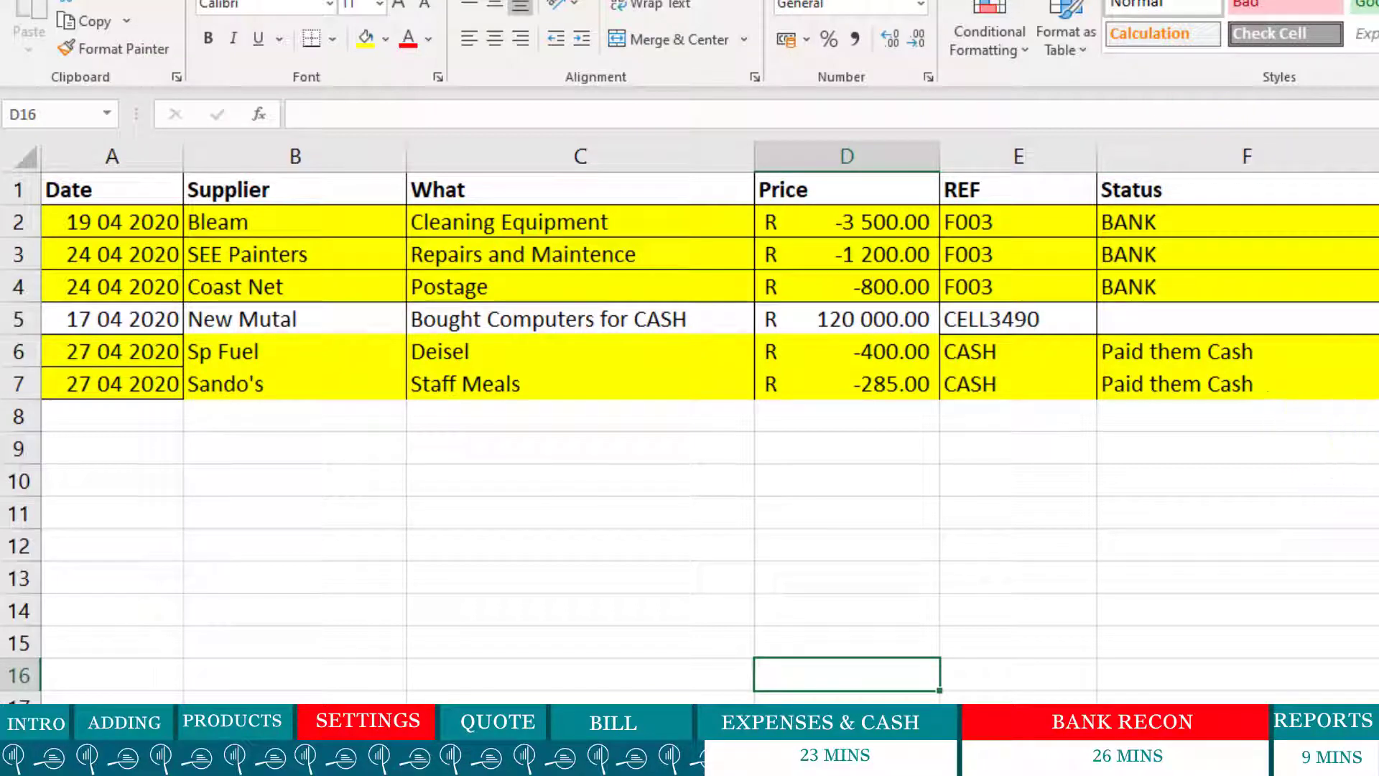
{"action": "left_click_drag", "start_coordinate": [1377, 511], "coordinate": [154, 193]}
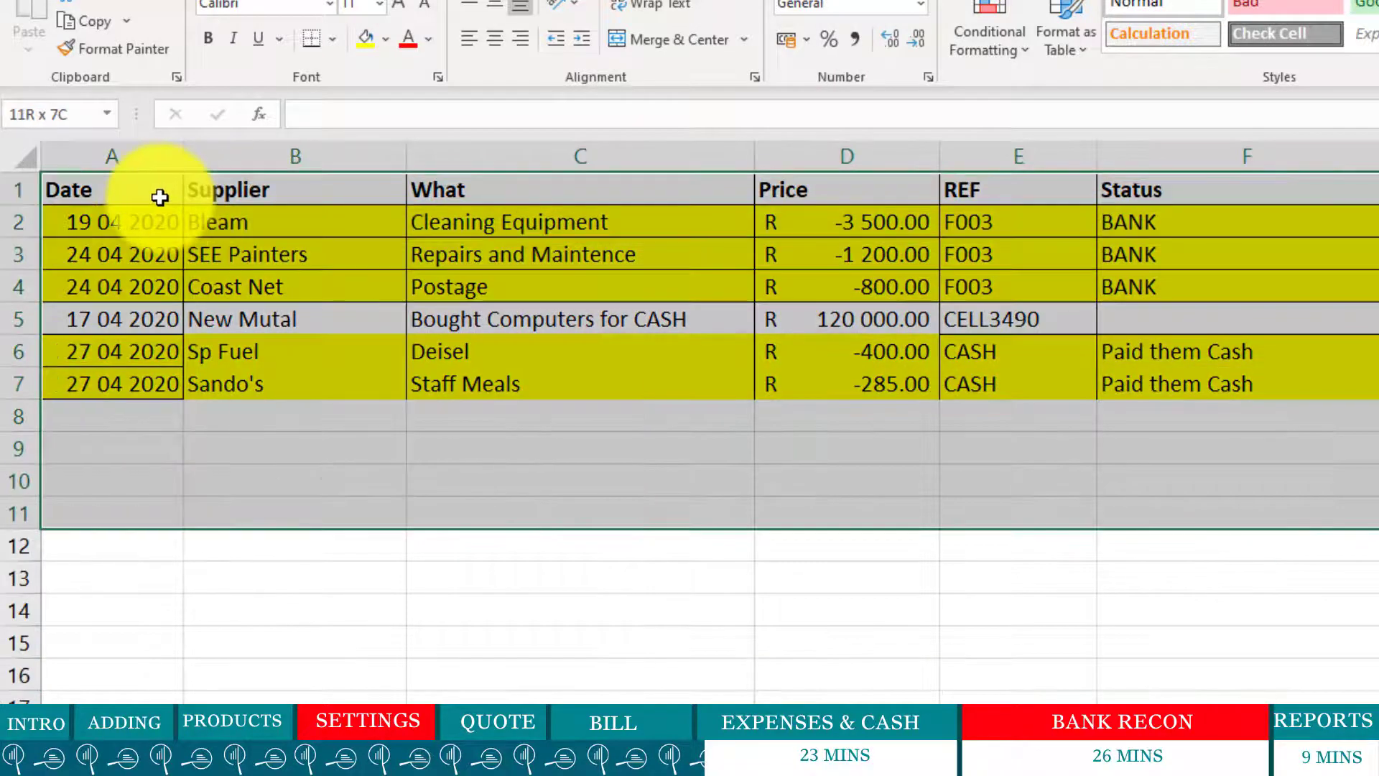
{"action": "left_click", "coordinate": [1006, 701]}
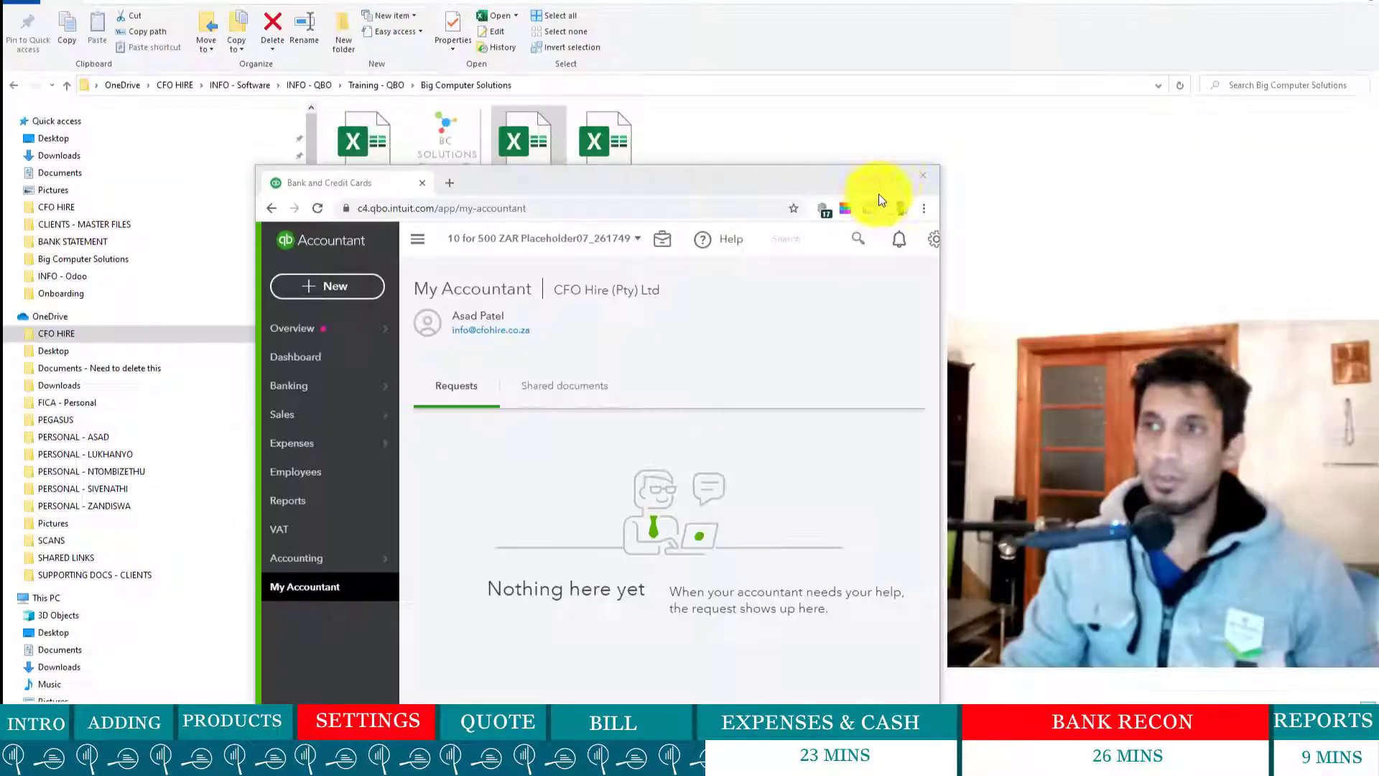
- Maximize QuickBooks to view the New Mutual customer page, then bring Excel back full screen
{"action": "left_click", "coordinate": [887, 179]}
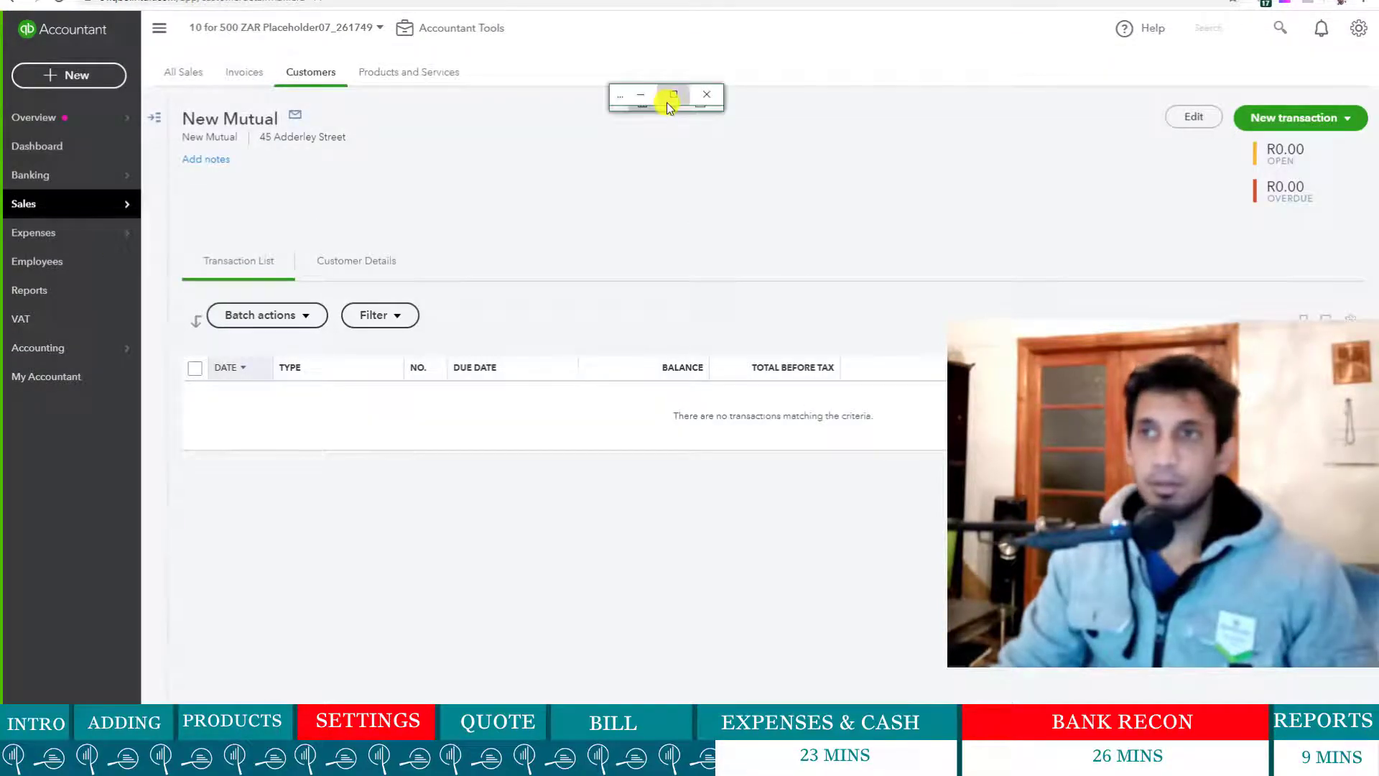
{"action": "left_click", "coordinate": [669, 102]}
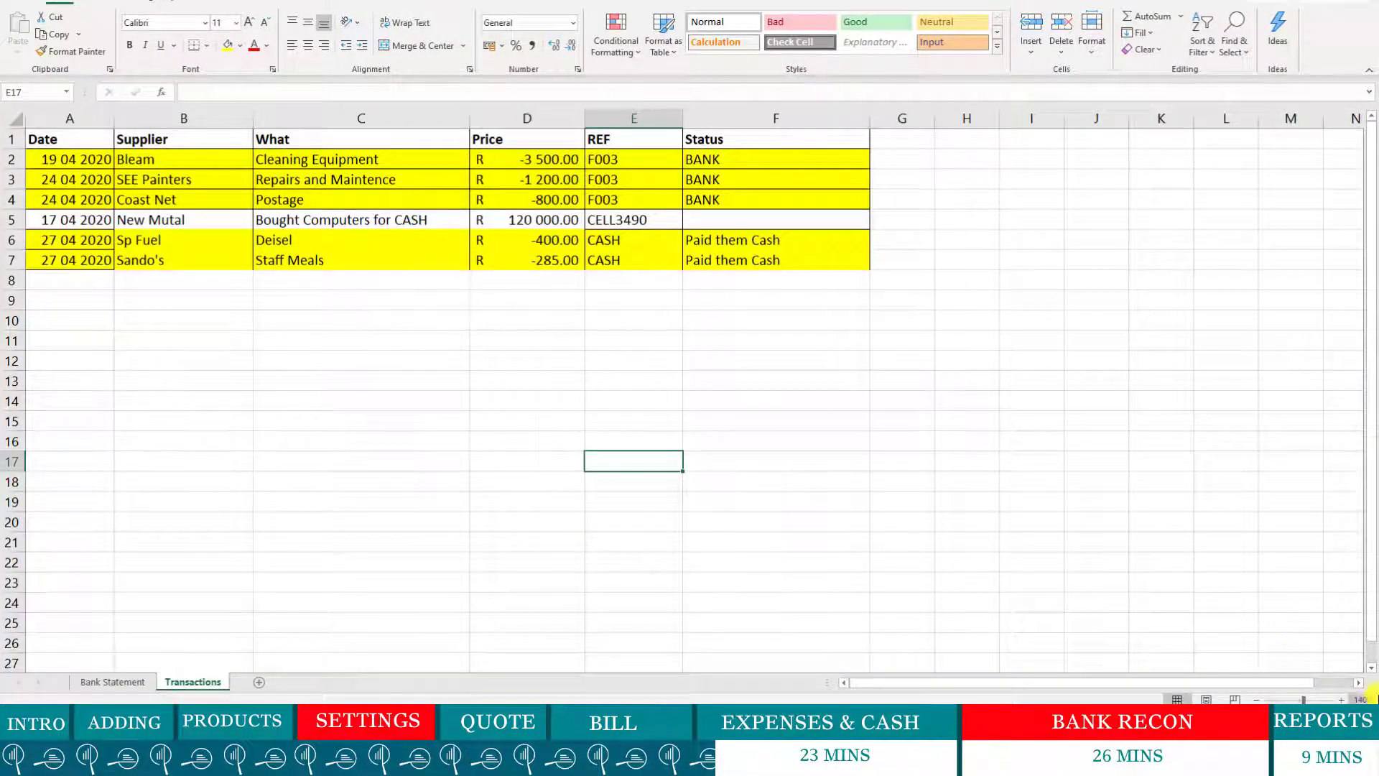
- Zoom Excel to 150%, review dates A2:A7 starting 19 04 2020, then minimize Excel
{"action": "left_click", "coordinate": [1351, 700]}
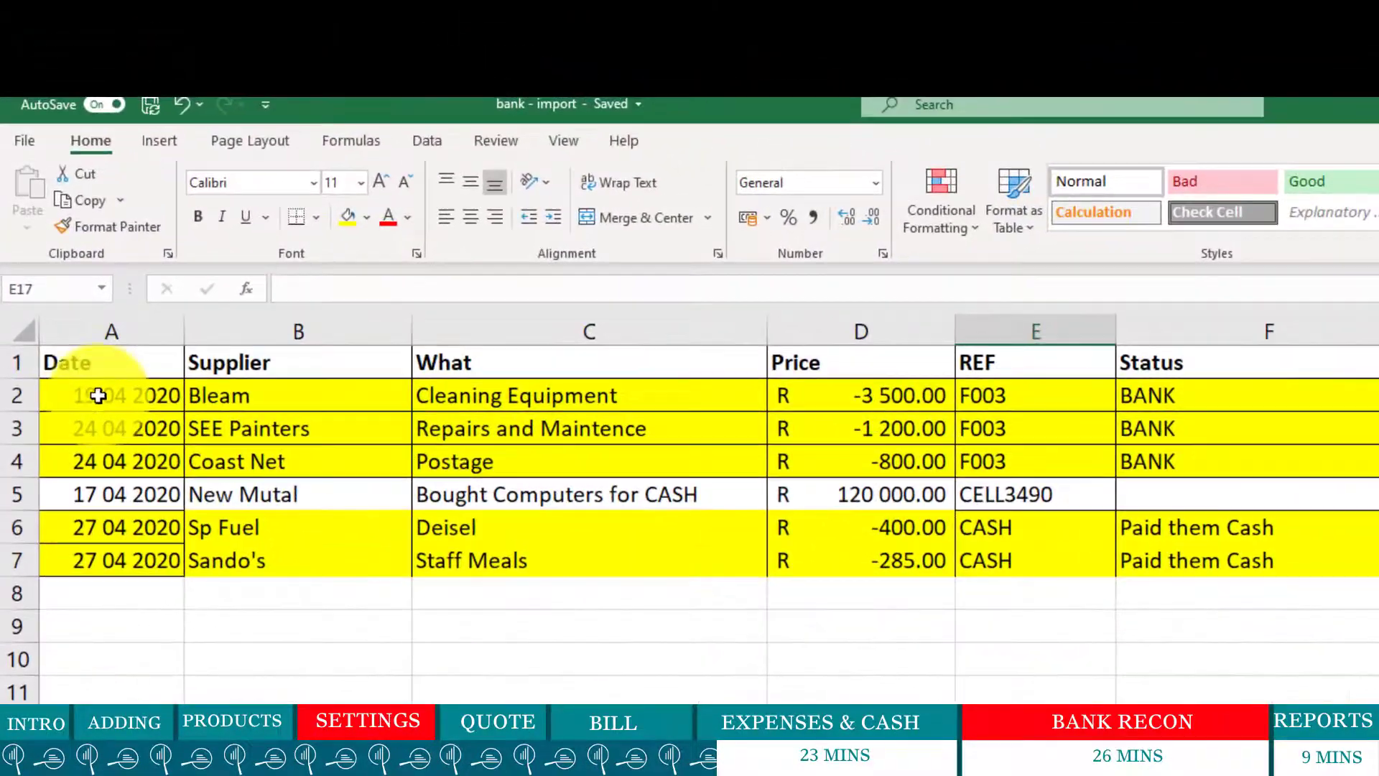
{"action": "left_click", "coordinate": [63, 340]}
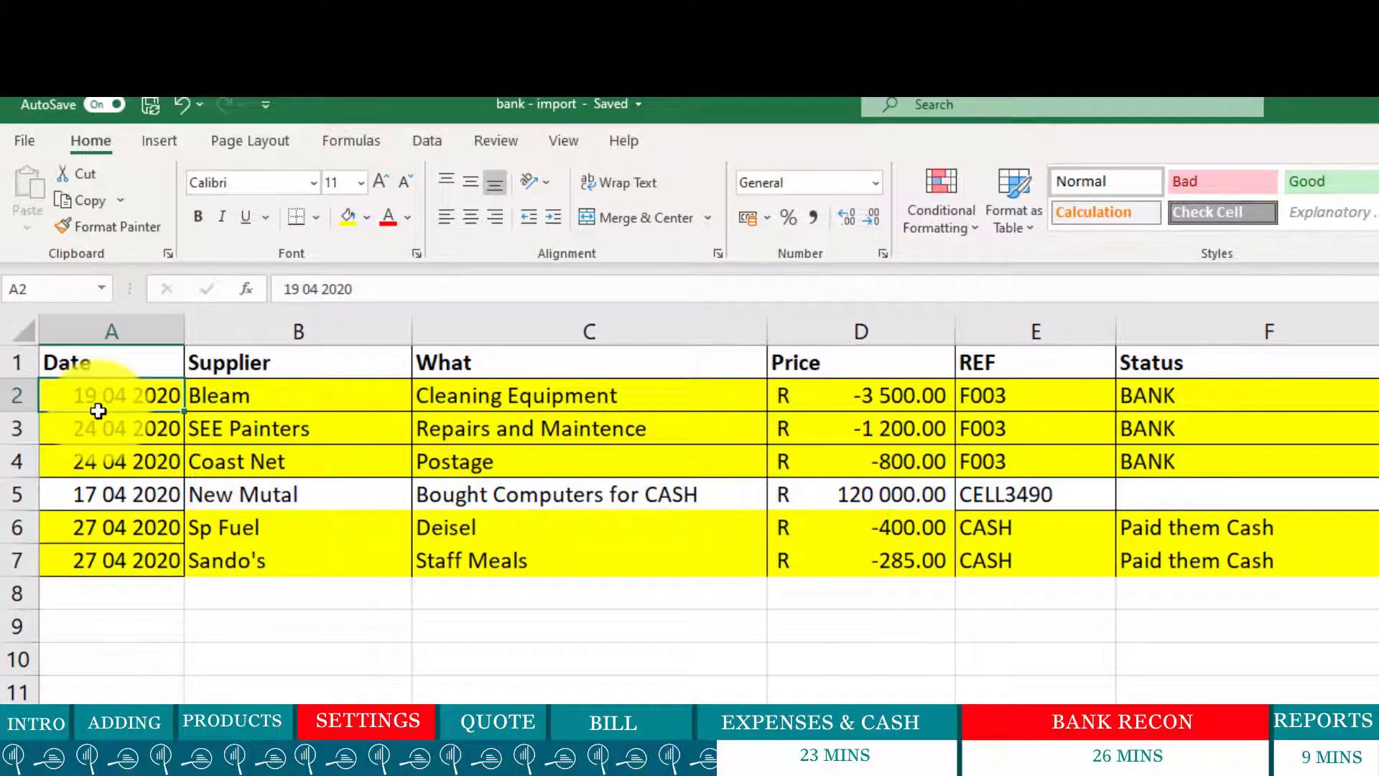
{"action": "left_click_drag", "start_coordinate": [97, 411], "coordinate": [117, 555]}
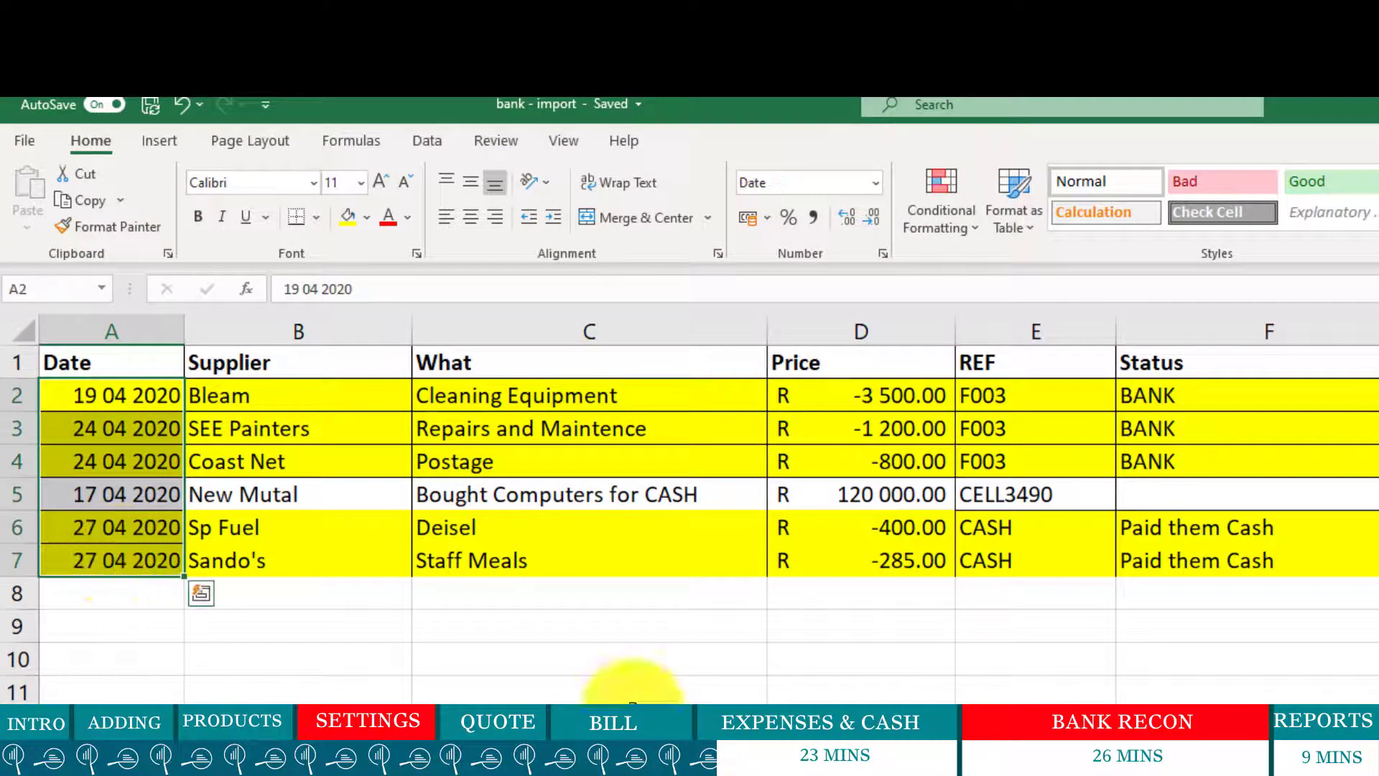
{"action": "left_click", "coordinate": [652, 698]}
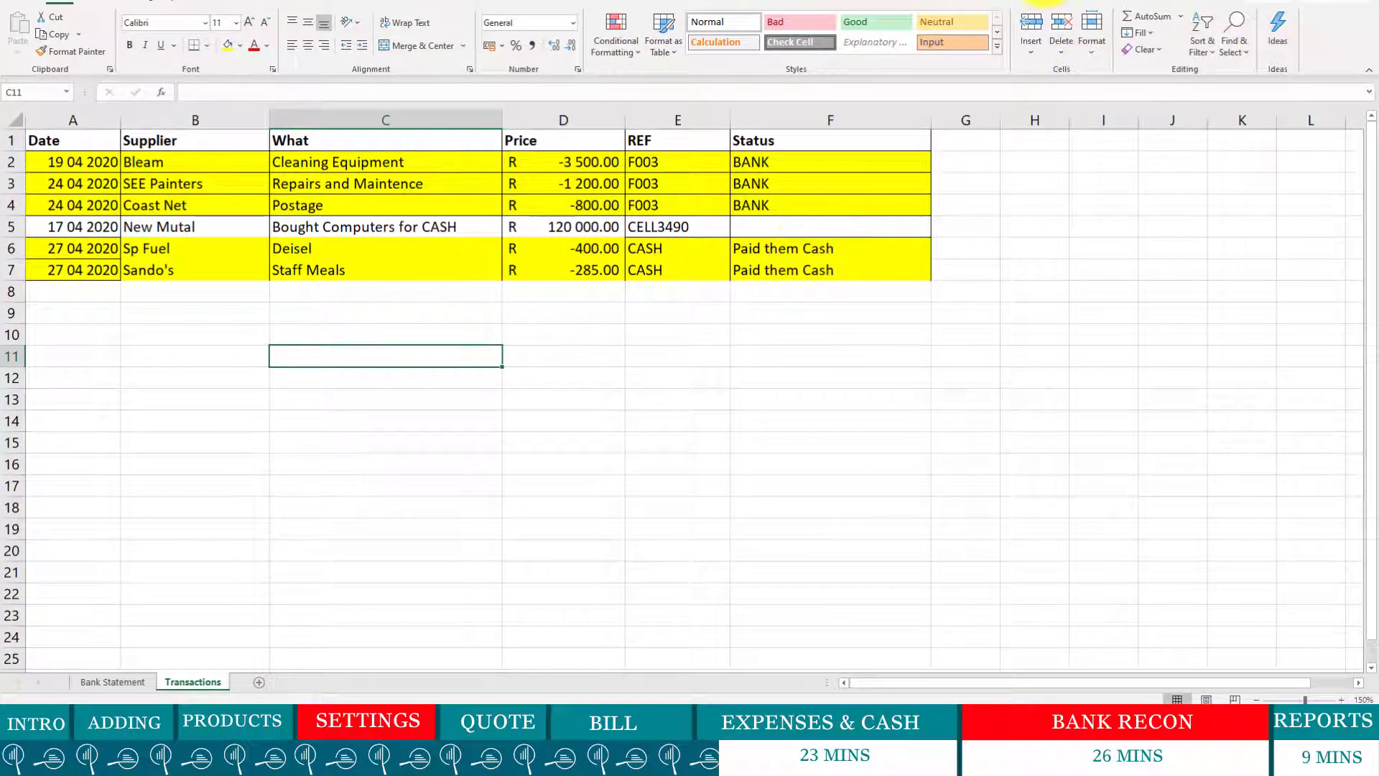
{"action": "left_click", "coordinate": [1280, 1]}
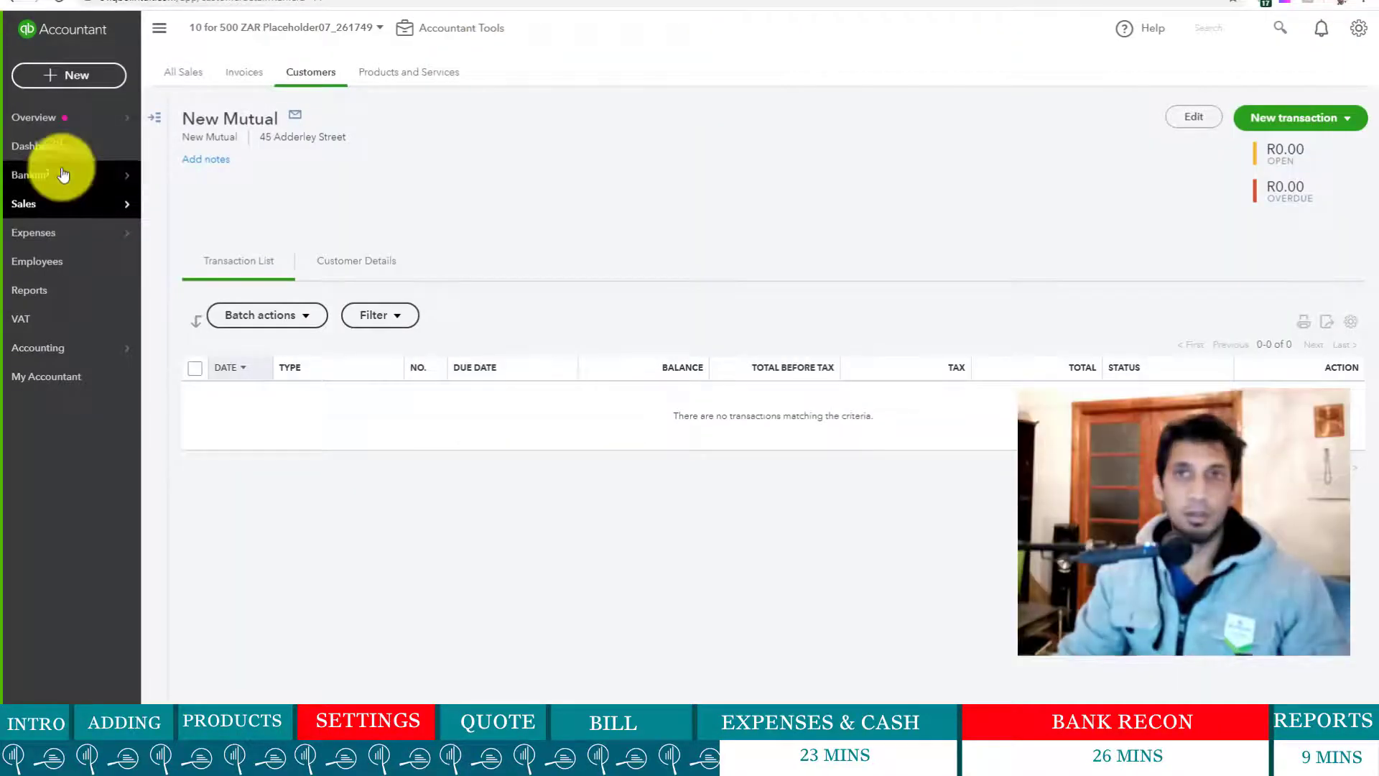
- Start a new expense to Bleam from BABSA, dated 19/04/2020, paid by Direct Debit
{"action": "left_click", "coordinate": [79, 79]}
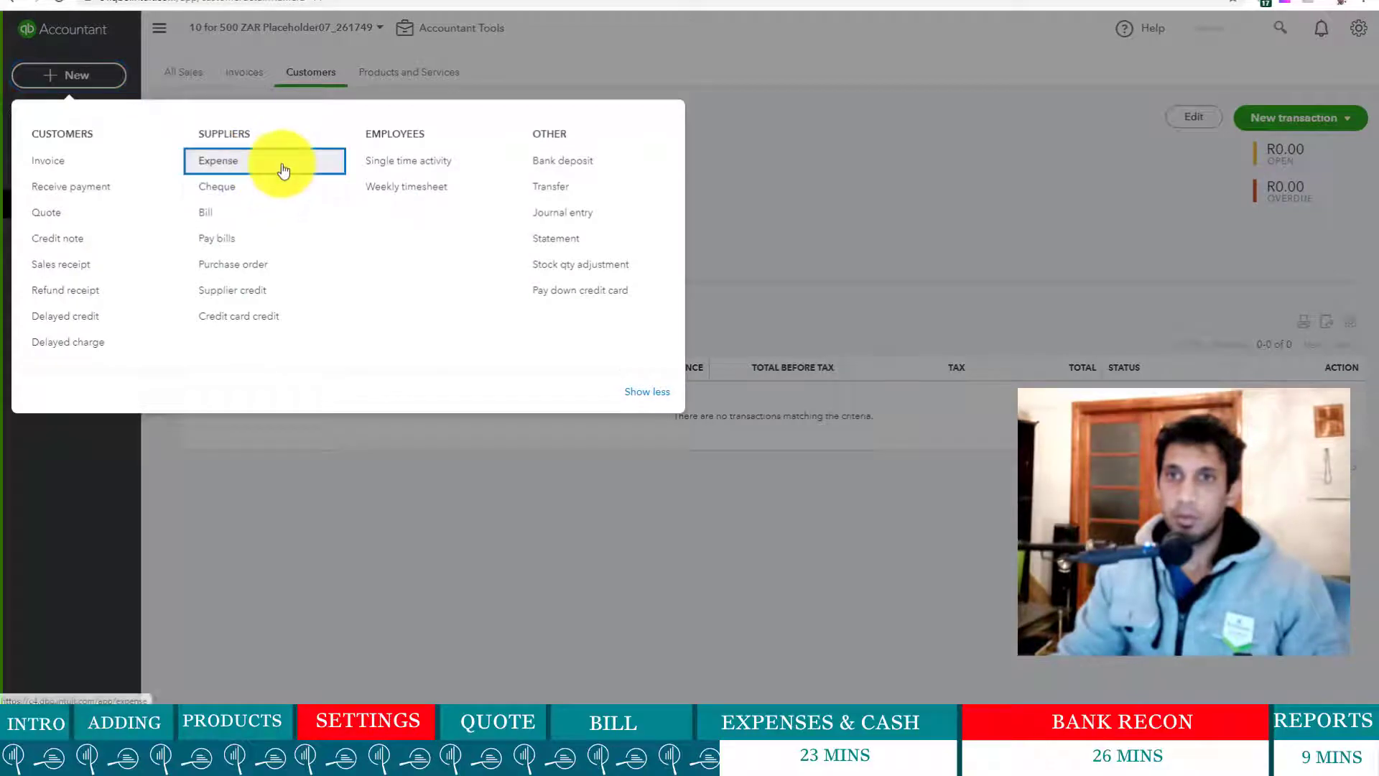
{"action": "left_click", "coordinate": [284, 170]}
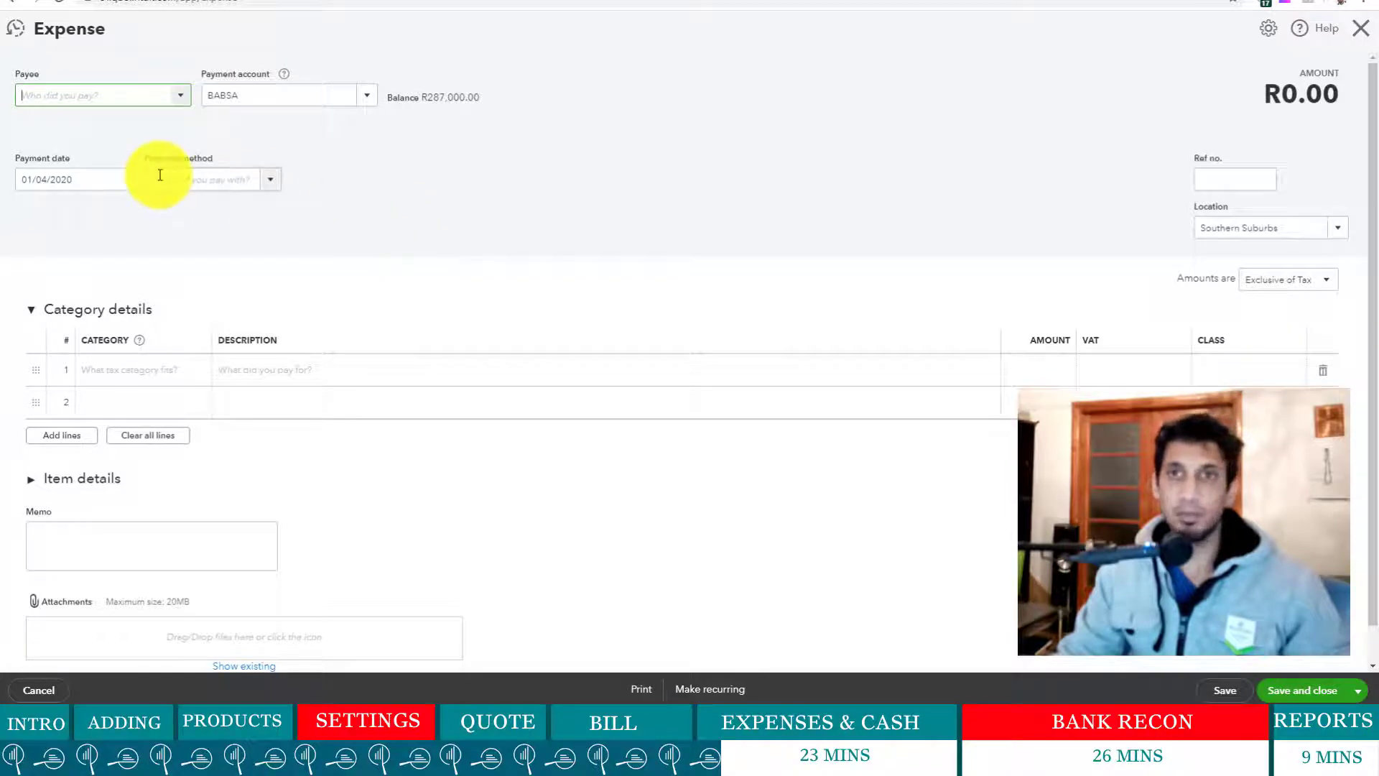
{"action": "left_click", "coordinate": [184, 96]}
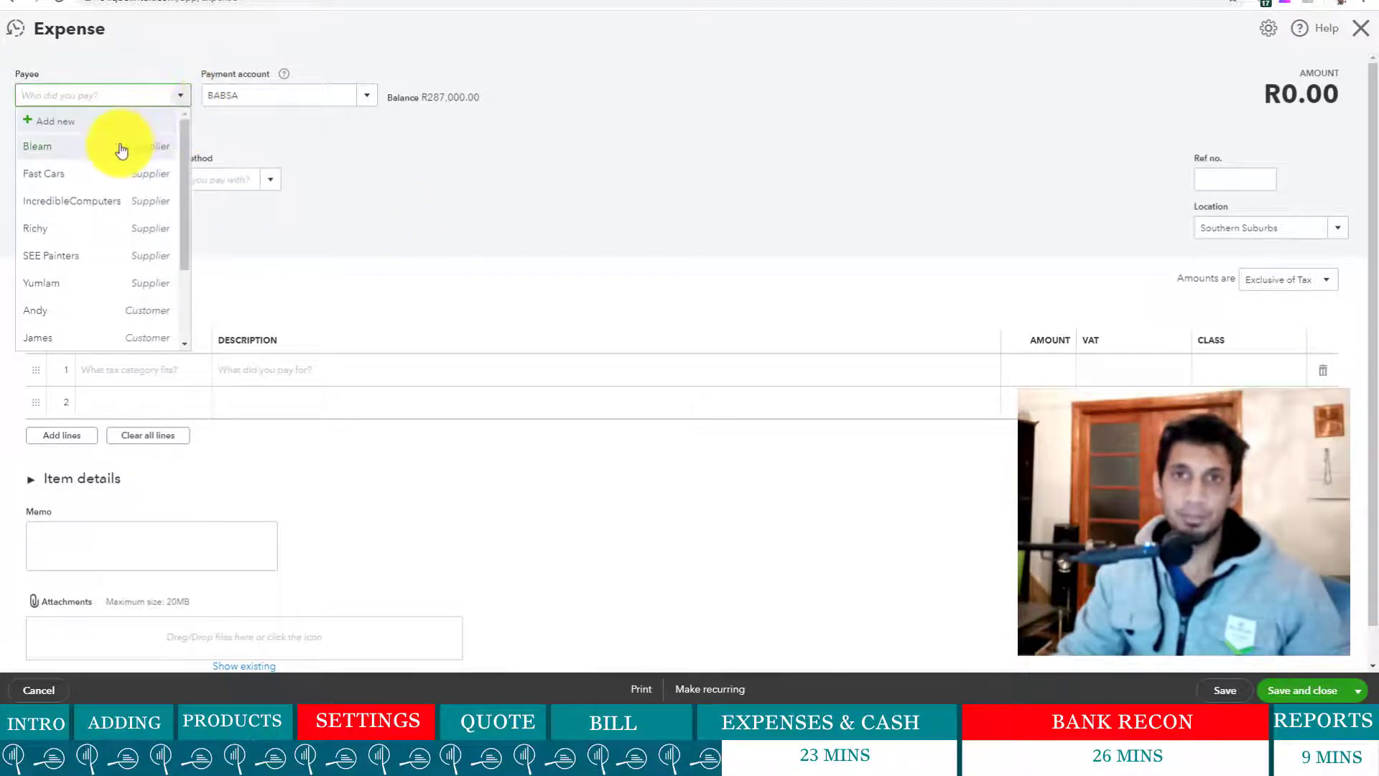
{"action": "left_click", "coordinate": [117, 146]}
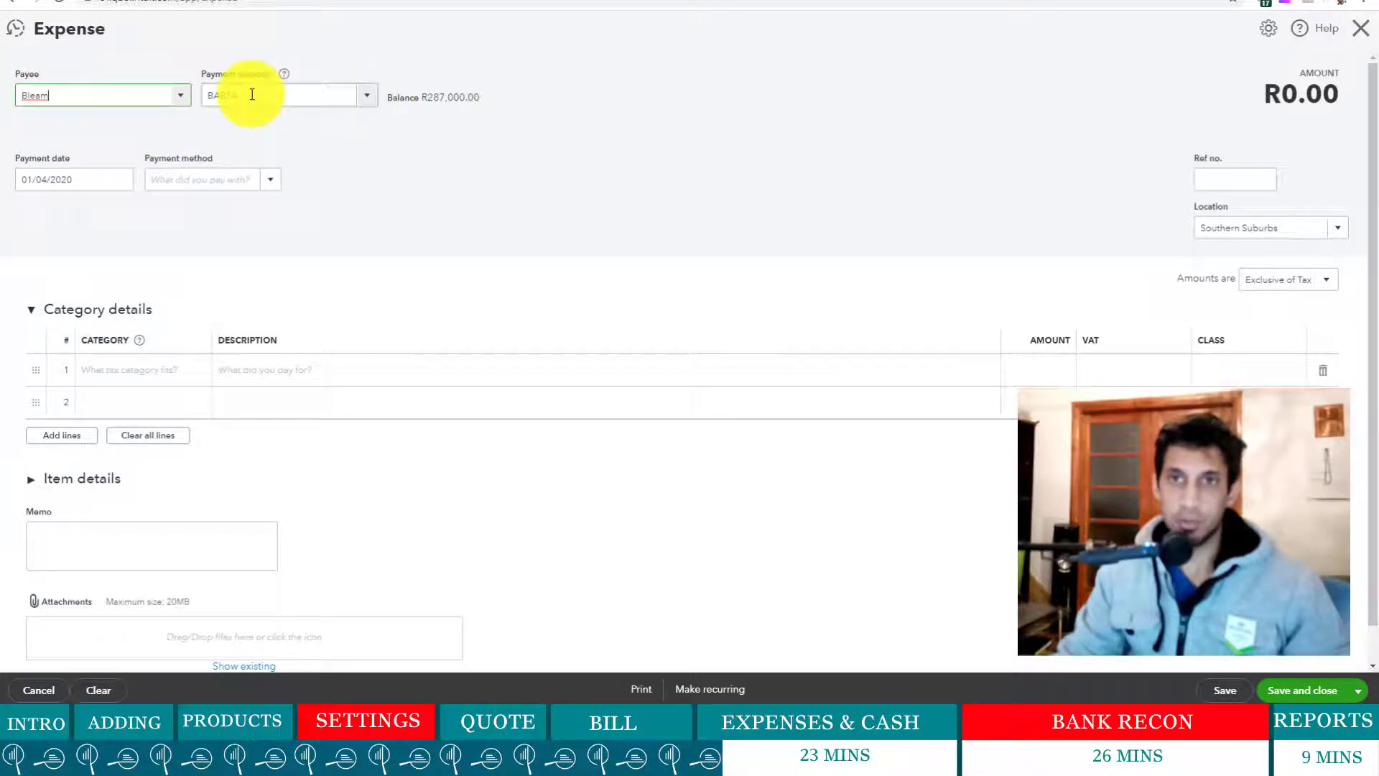
{"action": "left_click", "coordinate": [121, 178]}
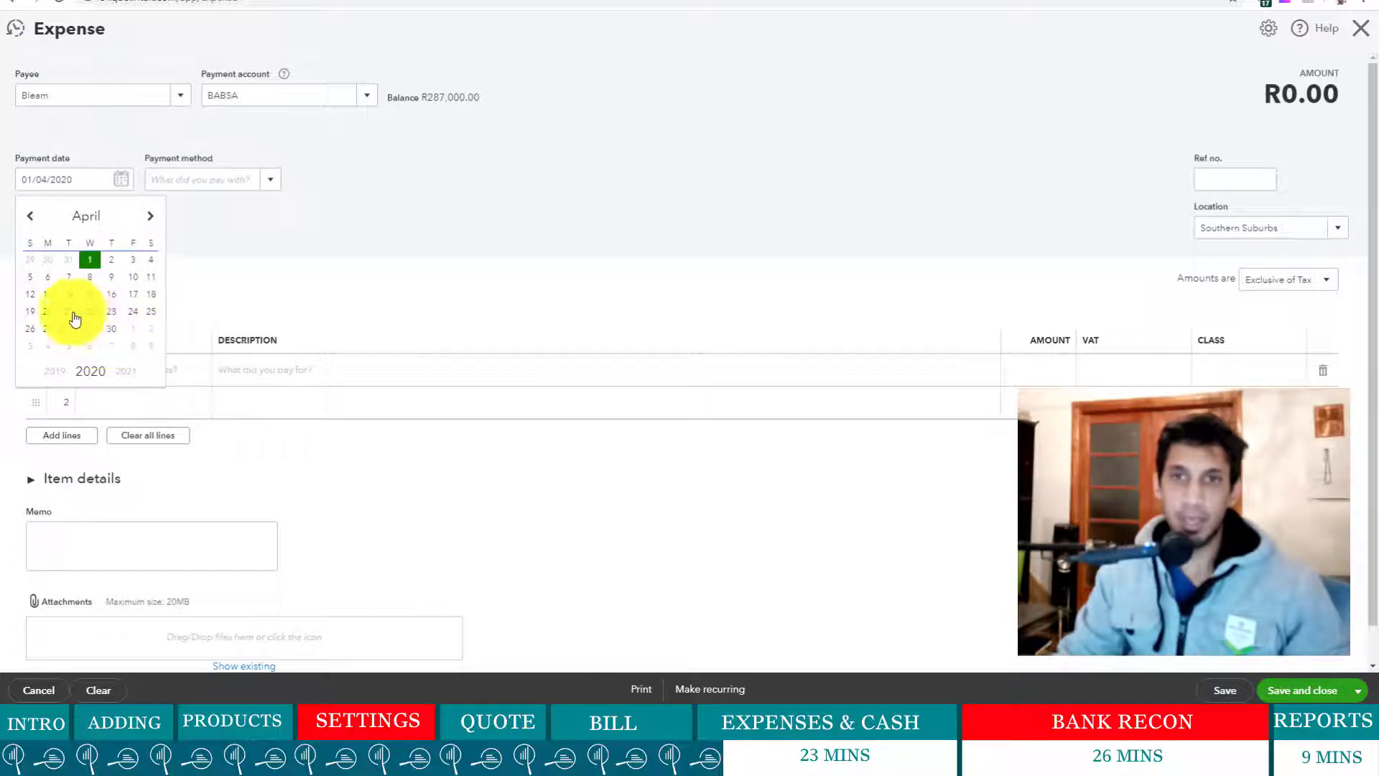
{"action": "left_click", "coordinate": [37, 316]}
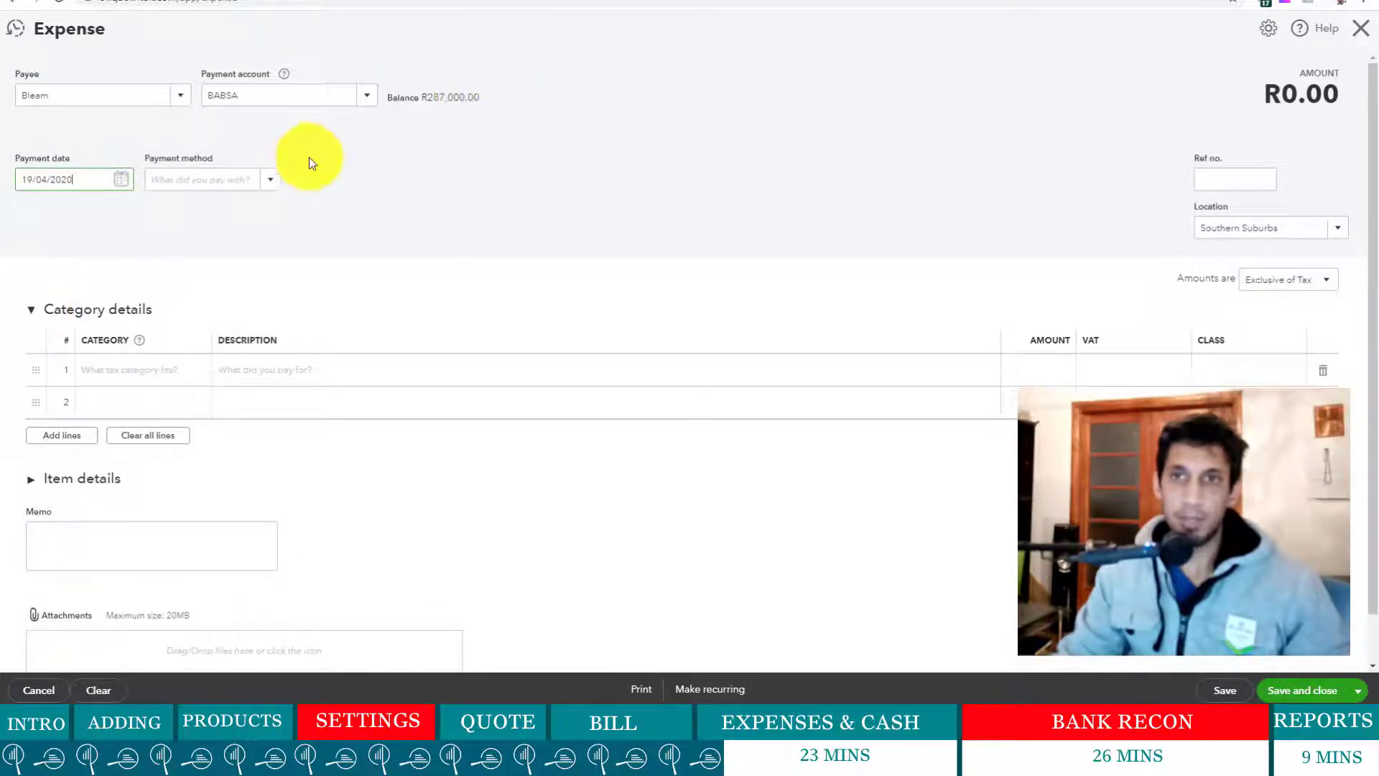
{"action": "left_click", "coordinate": [273, 183]}
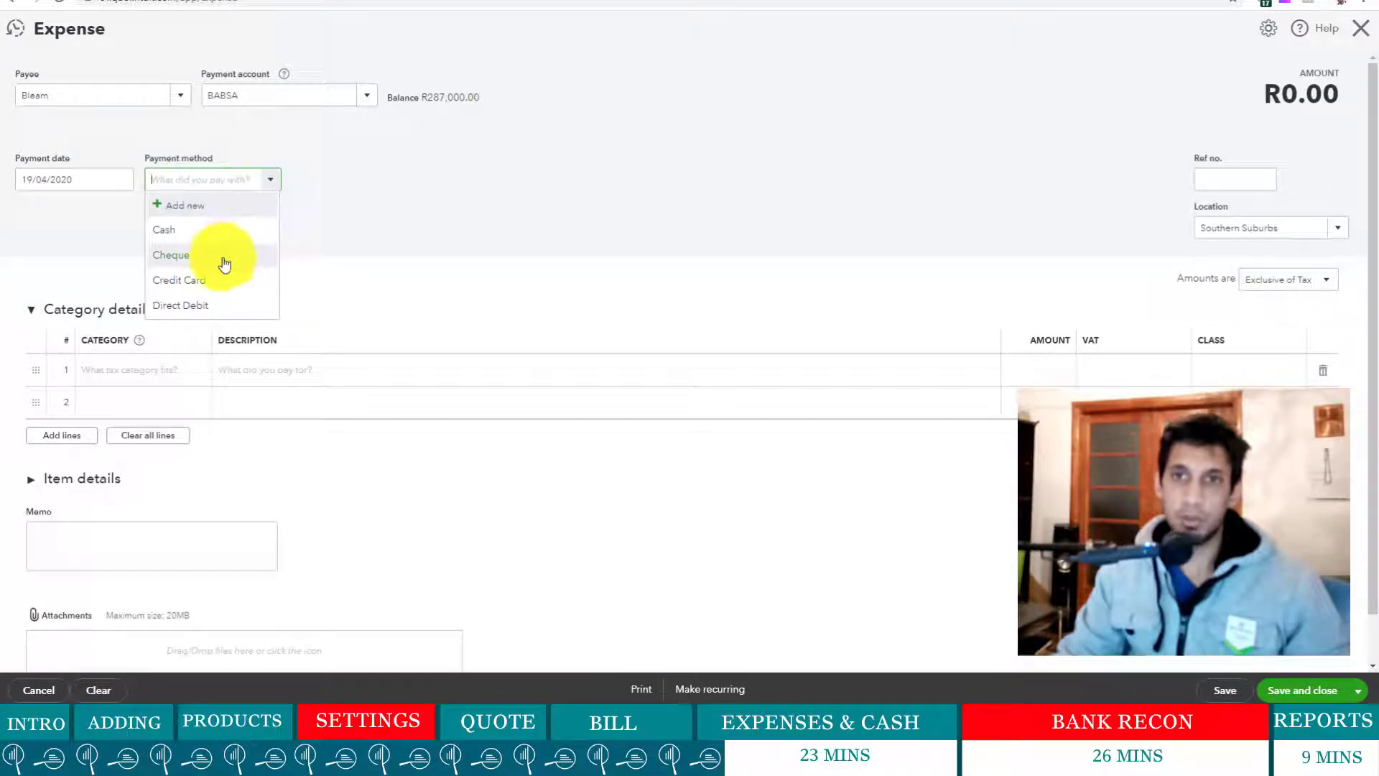
{"action": "left_click", "coordinate": [208, 314]}
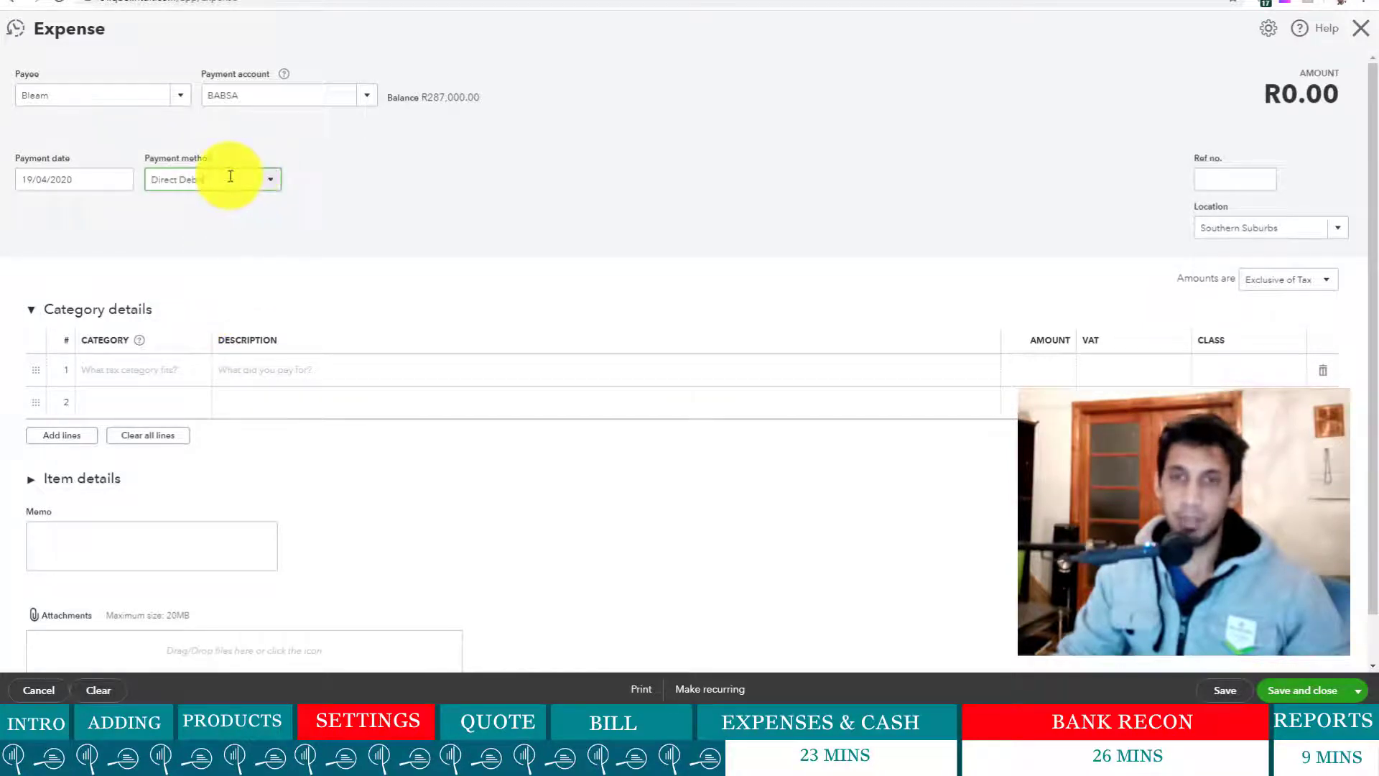
- Search line 1's category for 'cle', clear it, and scroll the list back to Add new
{"action": "left_click", "coordinate": [142, 371]}
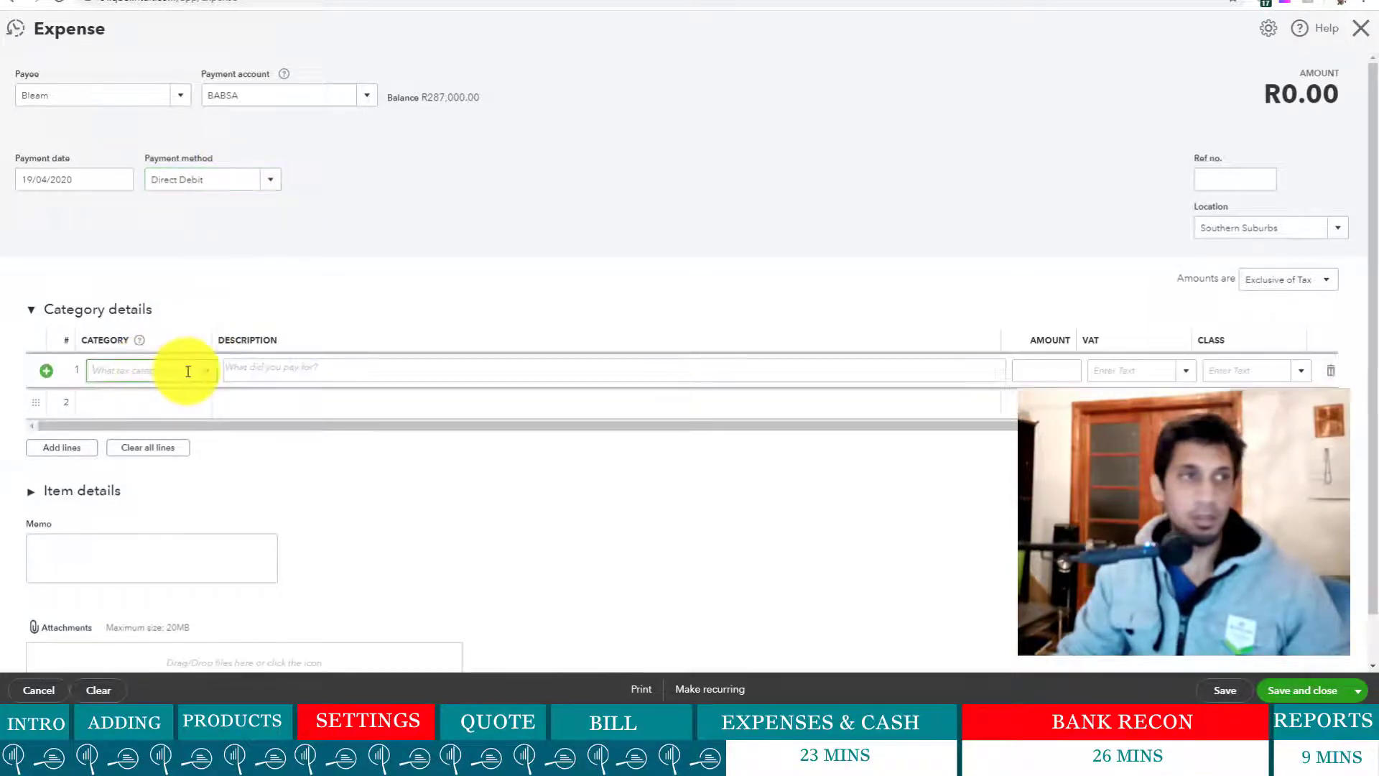
{"action": "type", "text": "cle"}
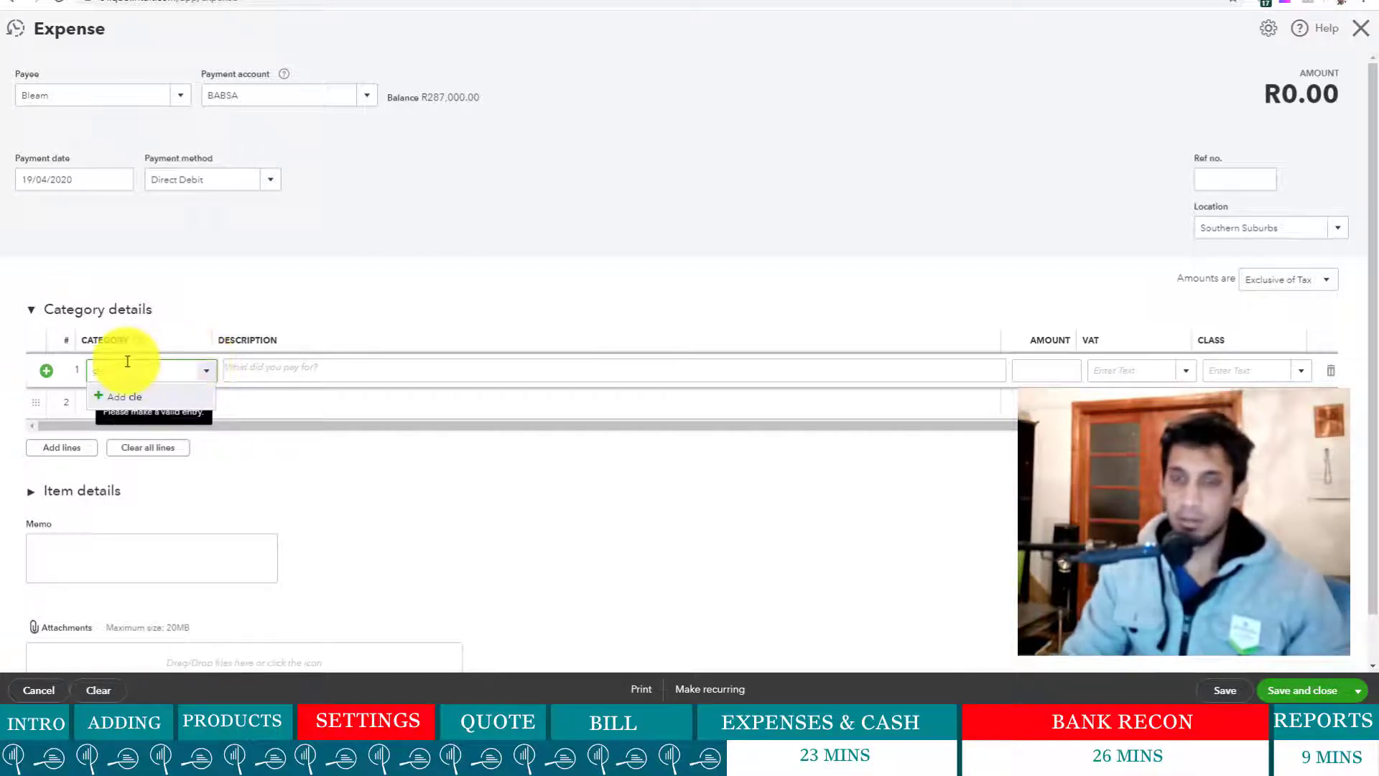
{"action": "key", "text": "BackSpace"}
{"action": "key", "text": "BackSpace"}
{"action": "key", "text": "BackSpace"}
{"action": "scroll", "coordinate": [226, 506], "scroll_direction": "down", "scroll_amount": 3}
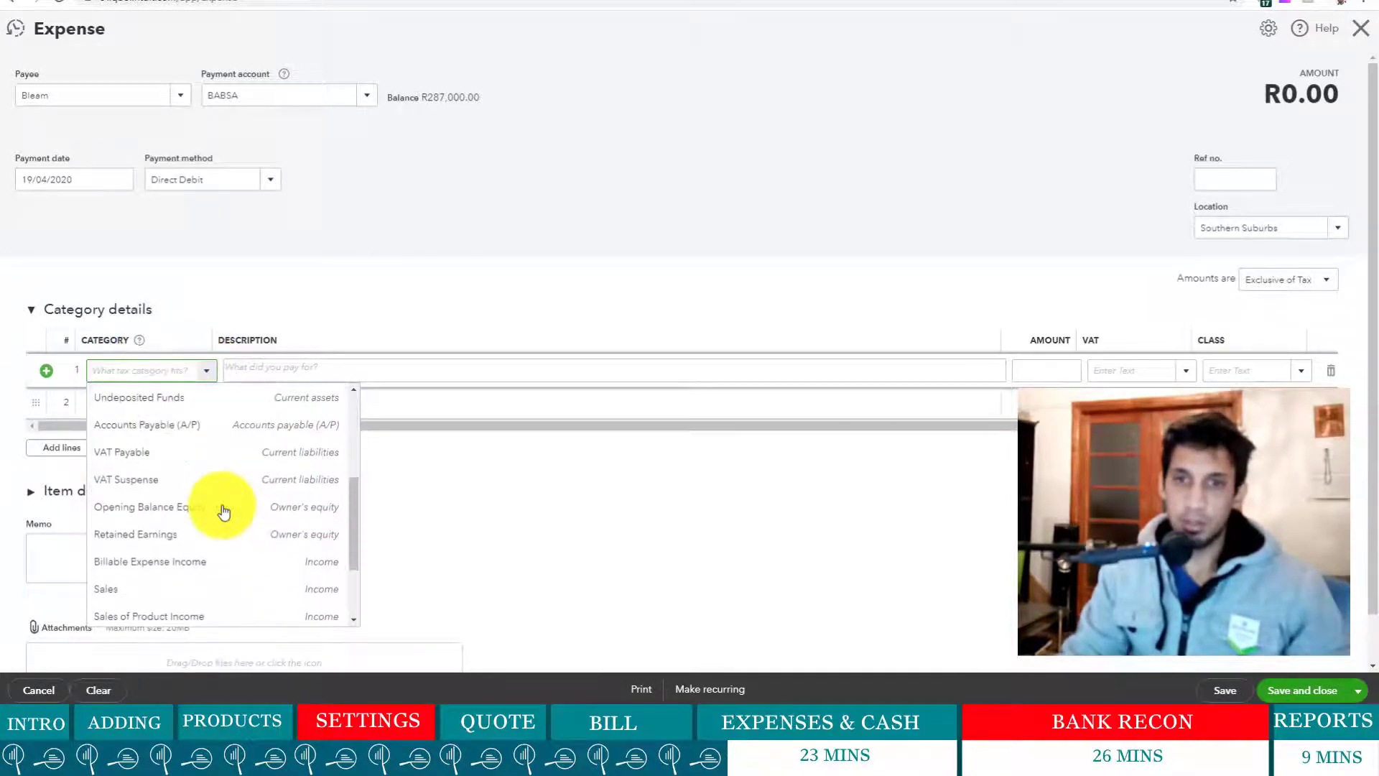
{"action": "scroll", "coordinate": [224, 510], "scroll_direction": "down", "scroll_amount": 2}
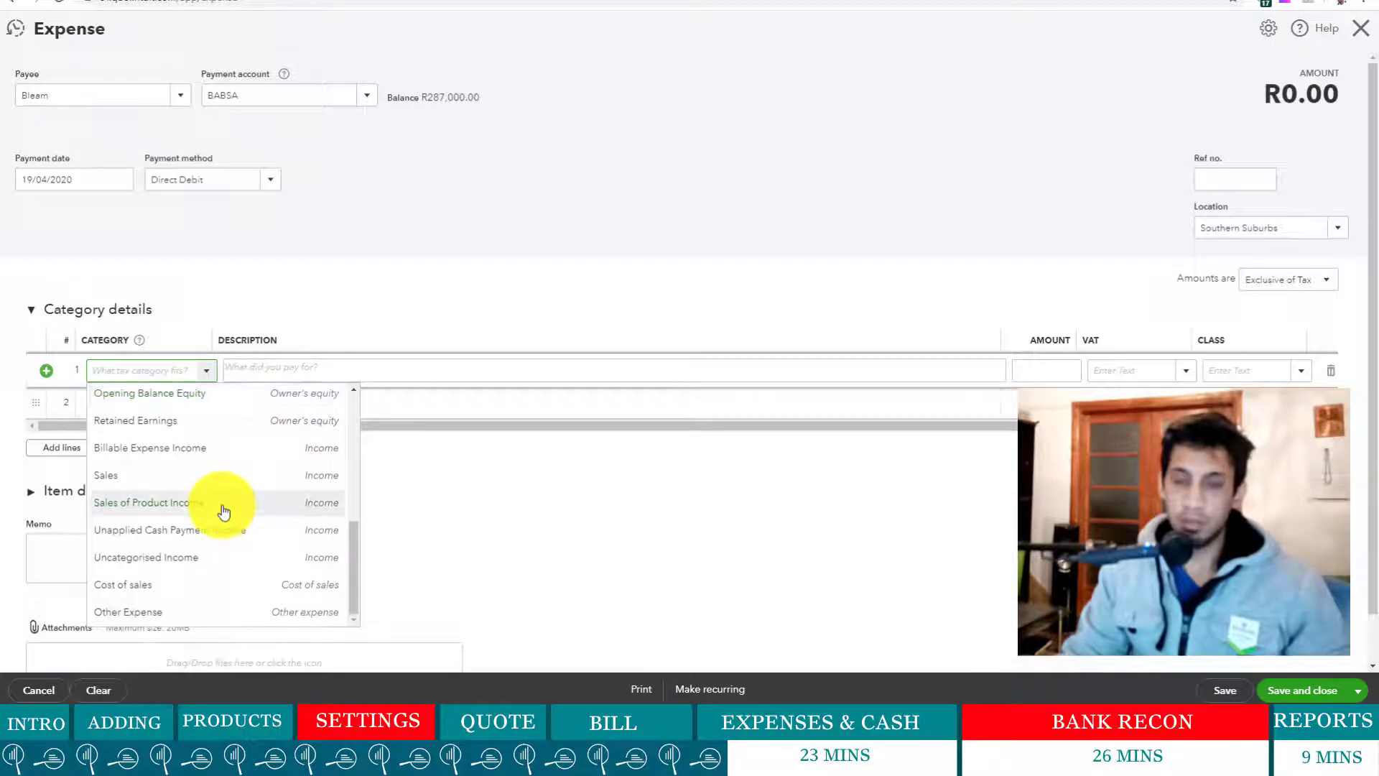
{"action": "scroll", "coordinate": [274, 531], "scroll_direction": "up", "scroll_amount": 5}
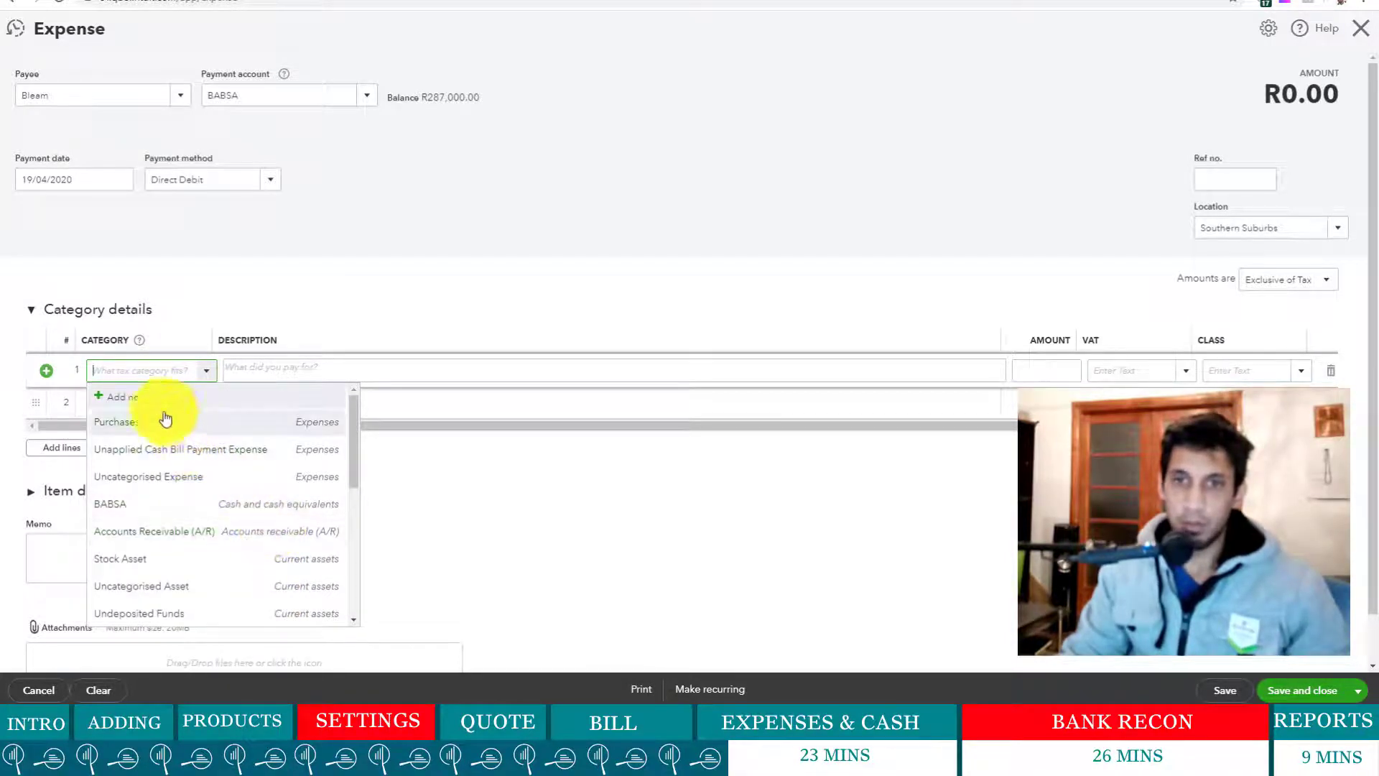
- Begin a new Expenses account with detail type Office/General Administrative Expenses
{"action": "left_click", "coordinate": [140, 402]}
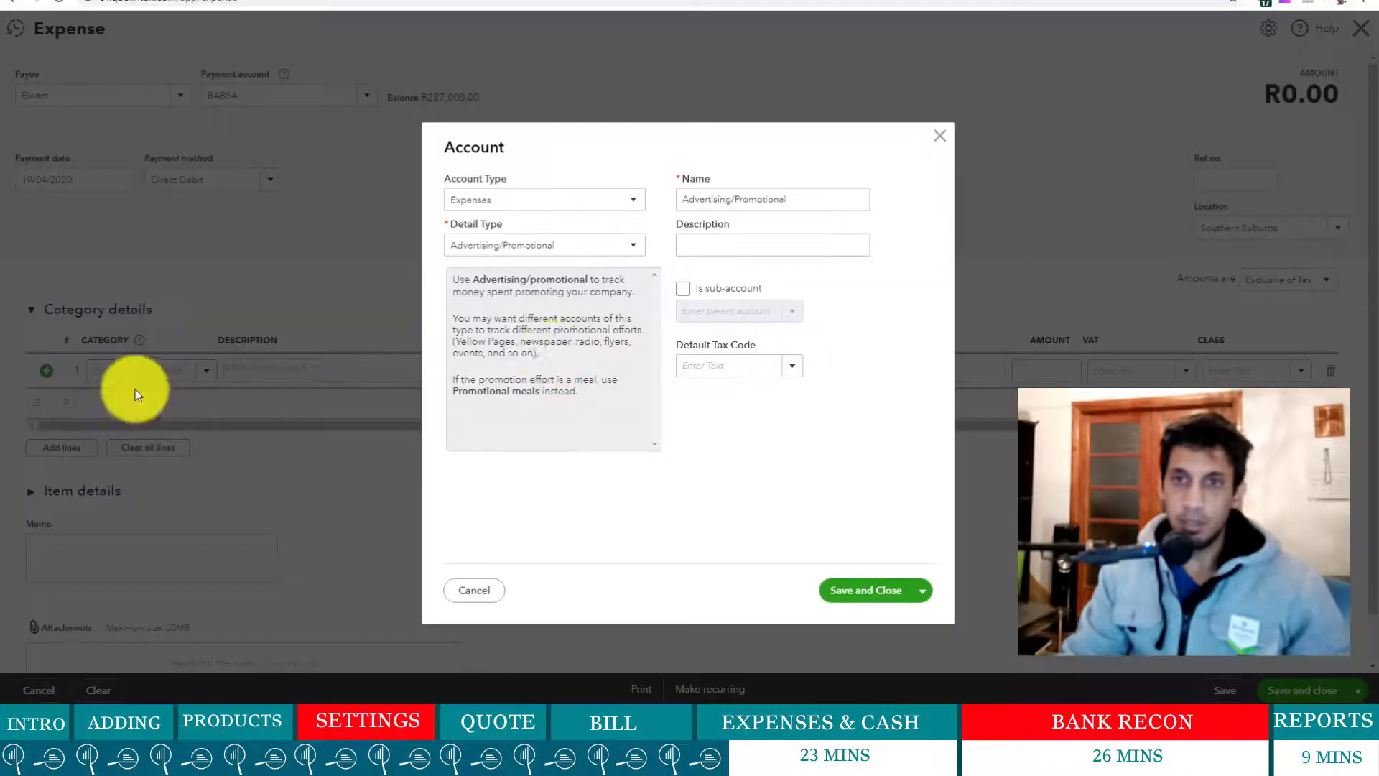
{"action": "left_click", "coordinate": [616, 201]}
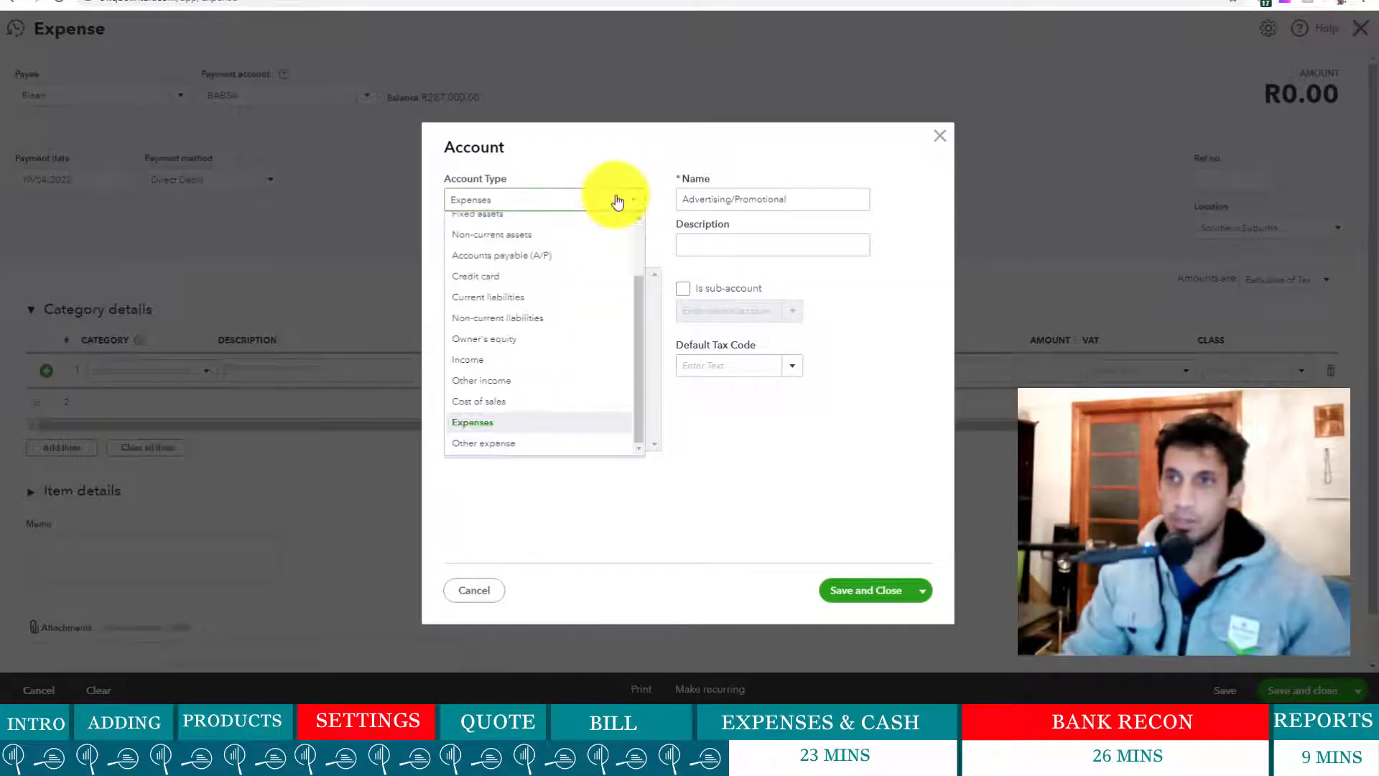
{"action": "left_click", "coordinate": [616, 202]}
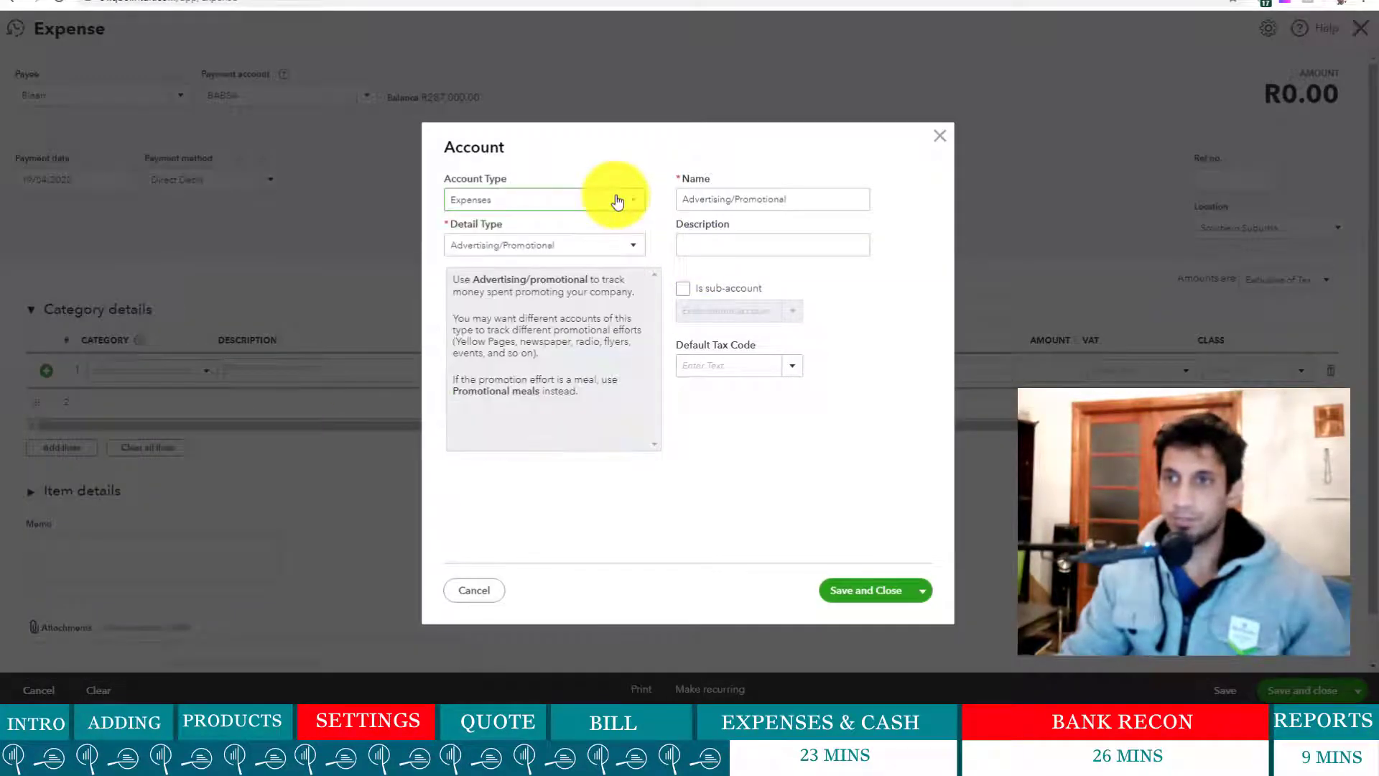
{"action": "left_click", "coordinate": [641, 251]}
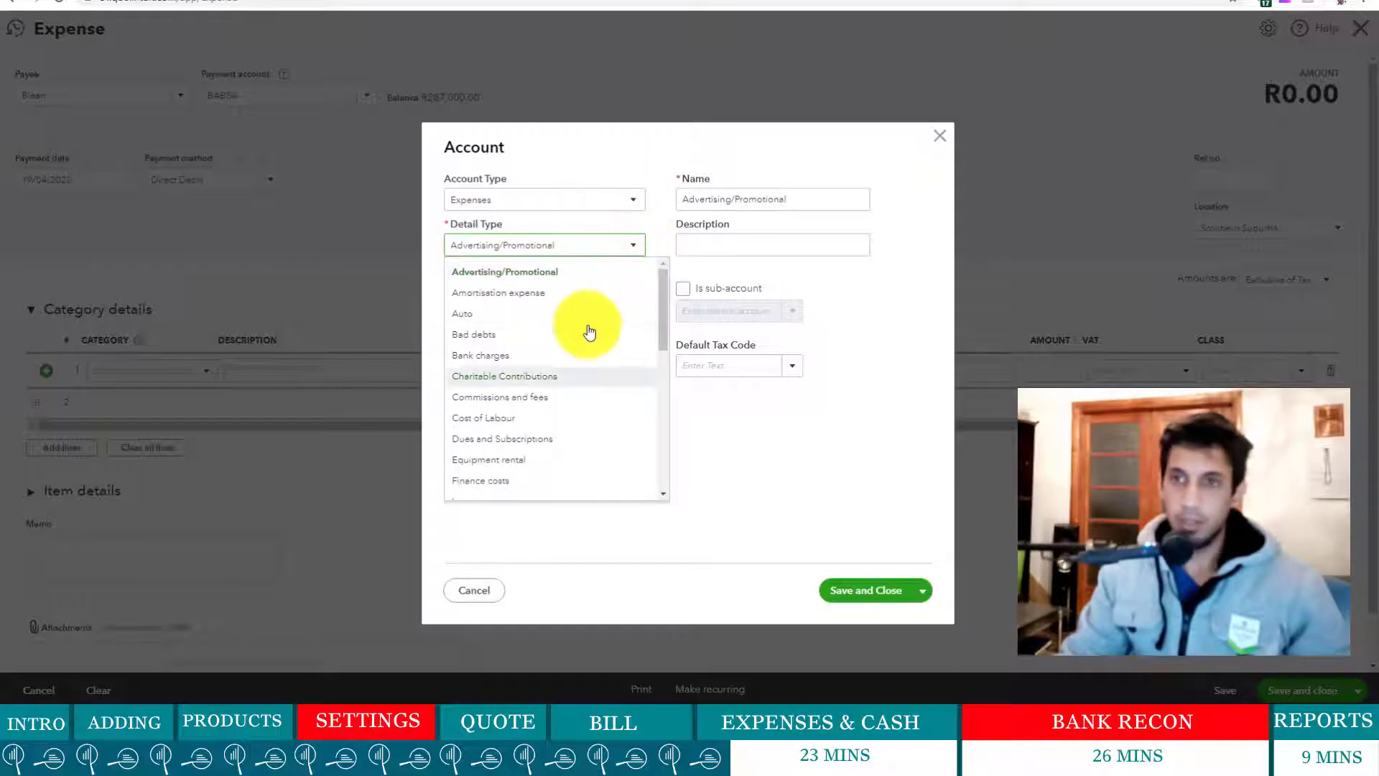
{"action": "scroll", "coordinate": [570, 351], "scroll_direction": "down", "scroll_amount": 1}
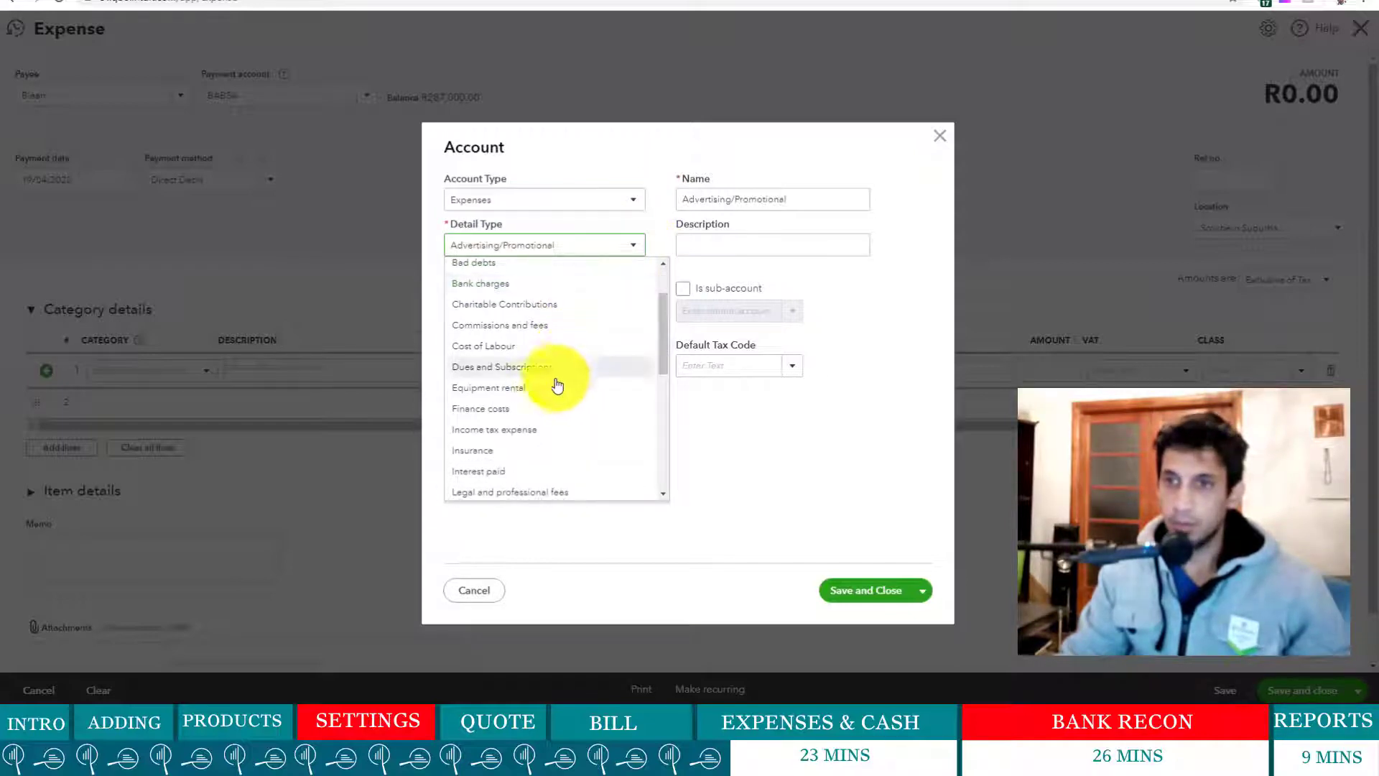
{"action": "scroll", "coordinate": [543, 415], "scroll_direction": "down", "scroll_amount": 1}
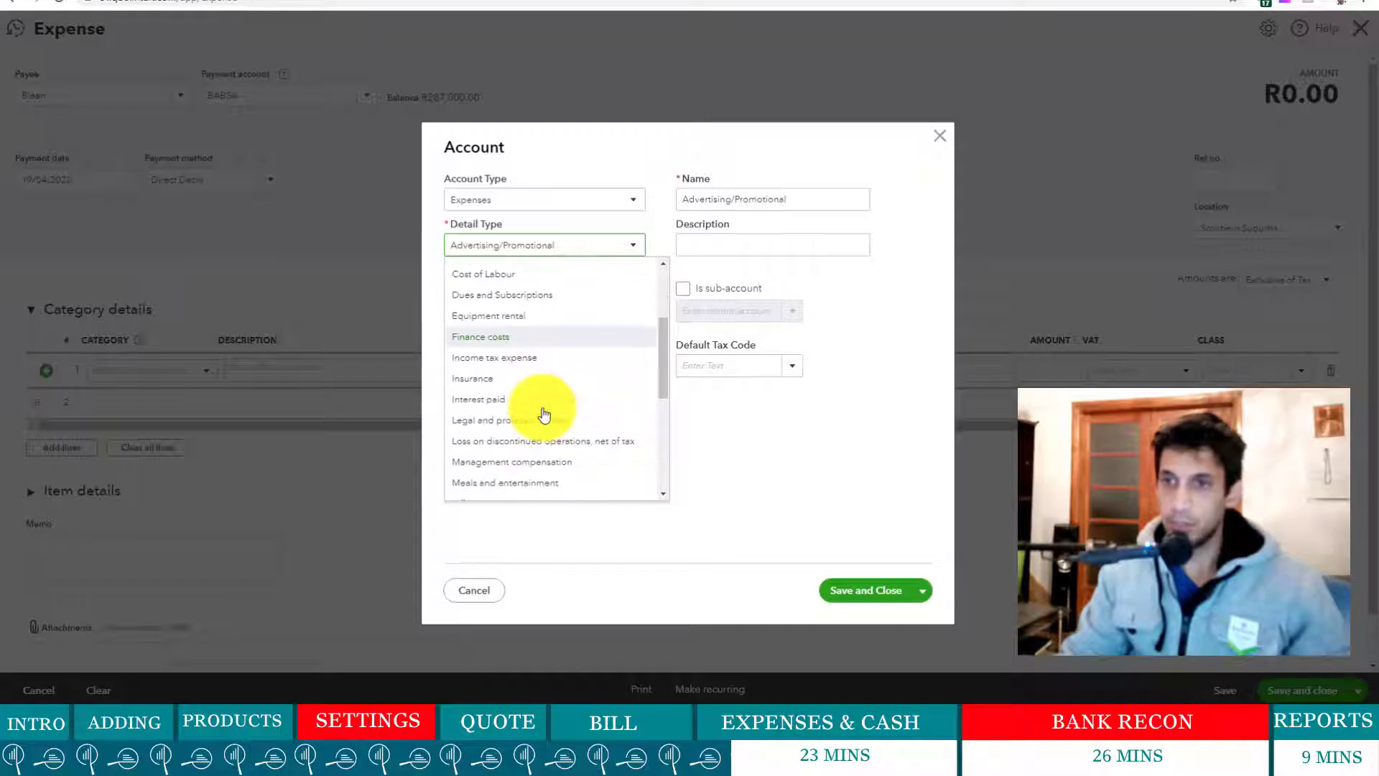
{"action": "scroll", "coordinate": [544, 415], "scroll_direction": "down", "scroll_amount": 2}
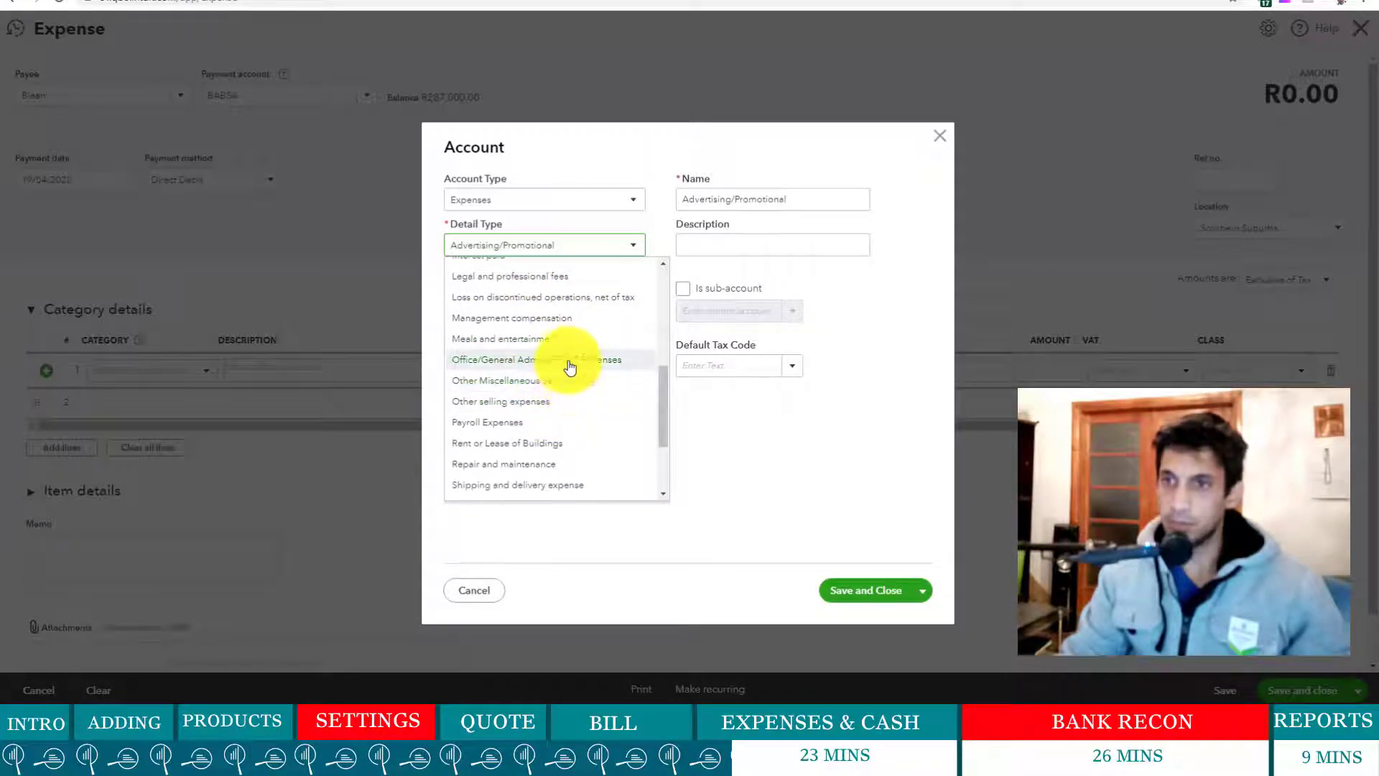
{"action": "left_click", "coordinate": [566, 362]}
- Name the account Cleaning, set its default tax code to Standard, and save it
{"action": "left_click_drag", "start_coordinate": [865, 201], "coordinate": [528, 205]}
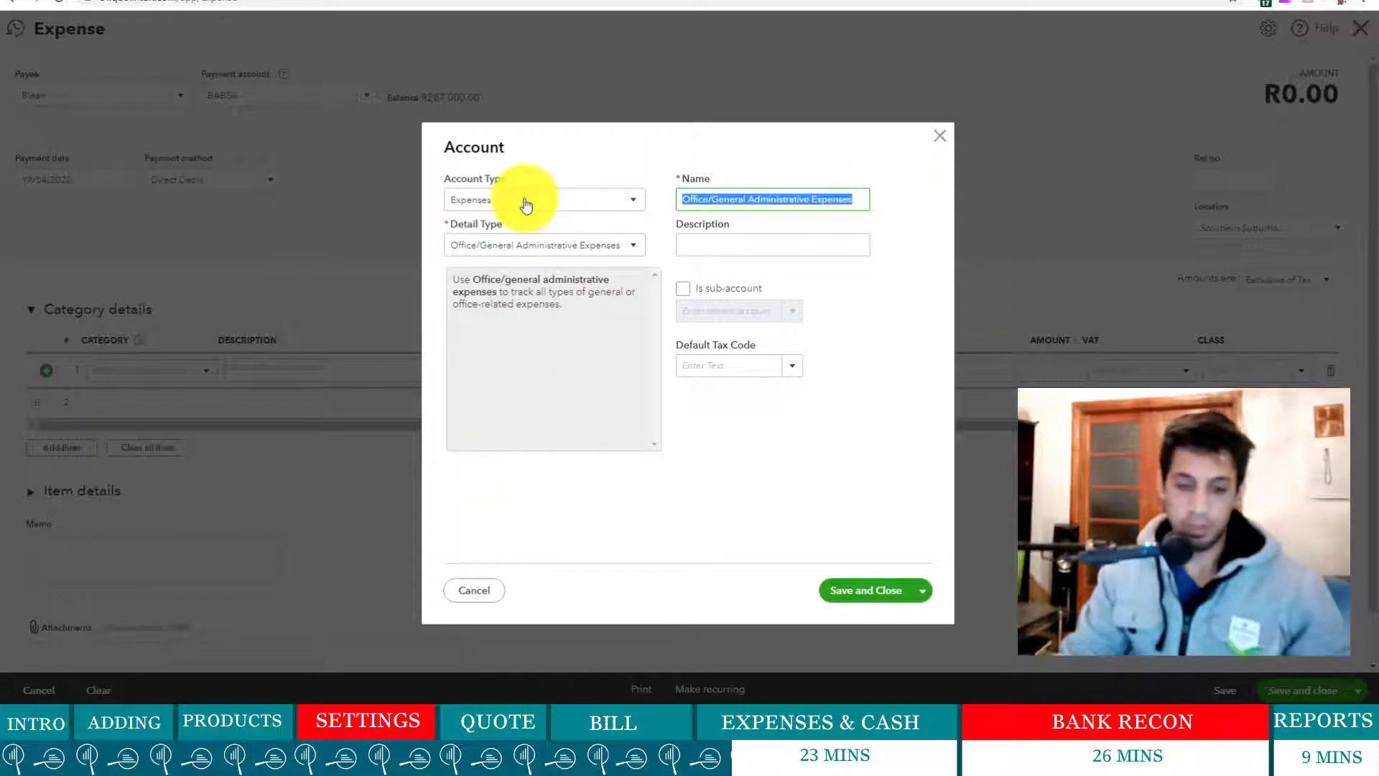
{"action": "type", "text": "Clea"}
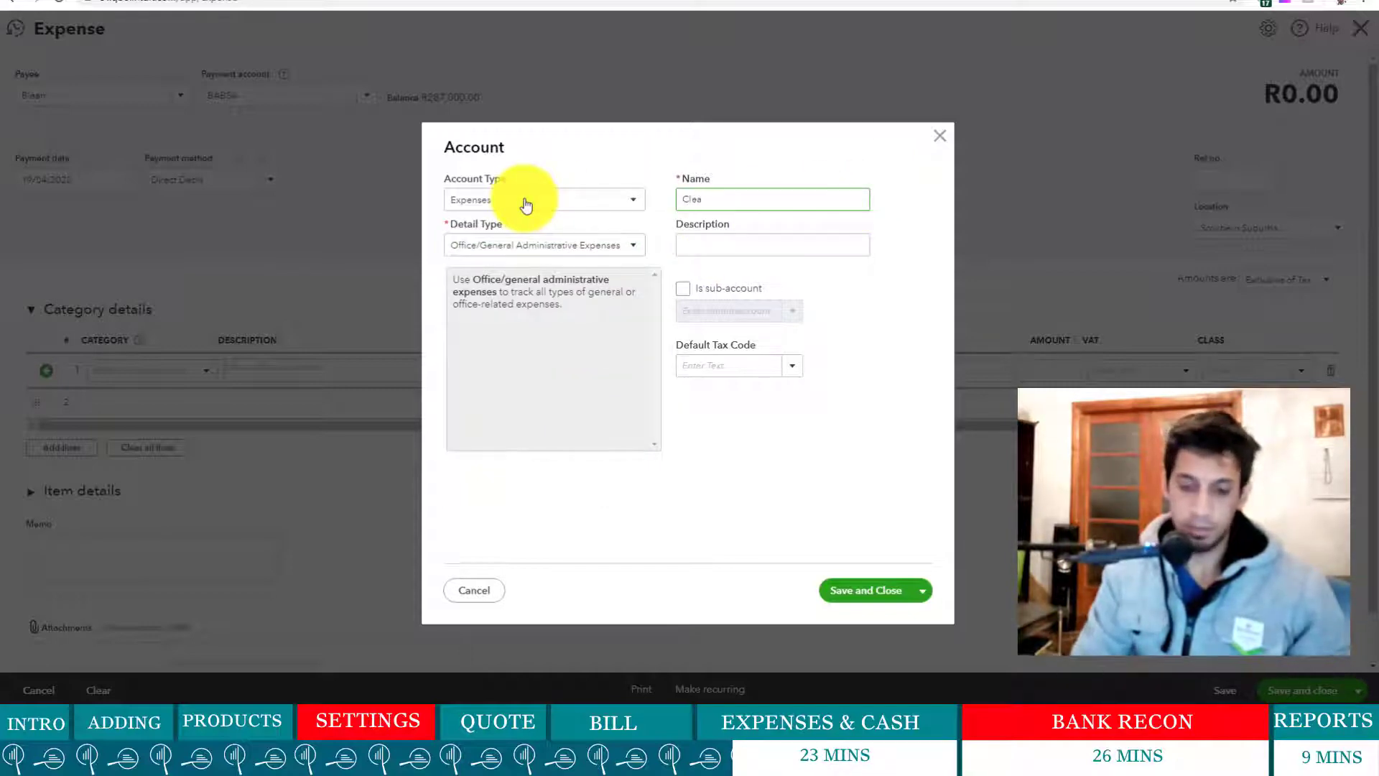
{"action": "type", "text": "ning"}
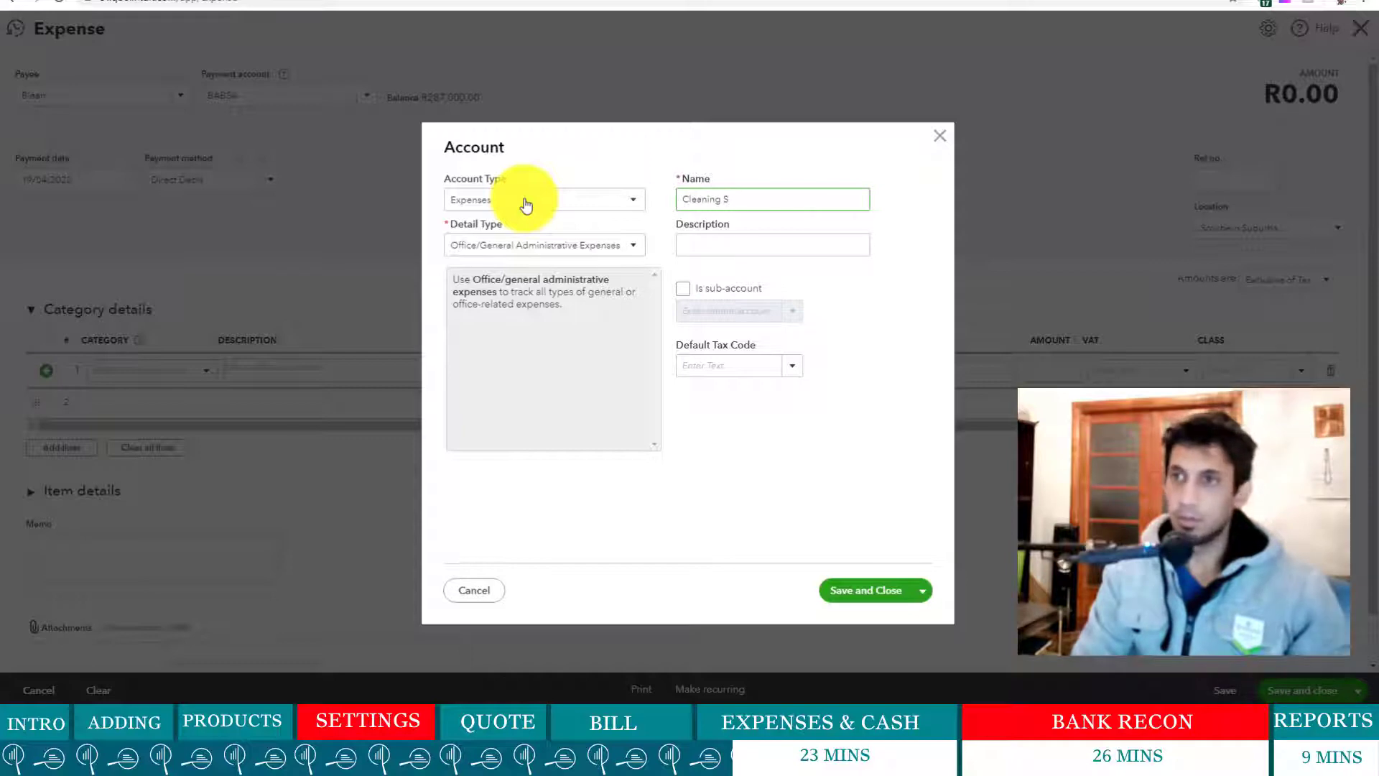
{"action": "type", "text": " S"}
{"action": "key", "text": "BackSpace"}
{"action": "key", "text": "BackSpace"}
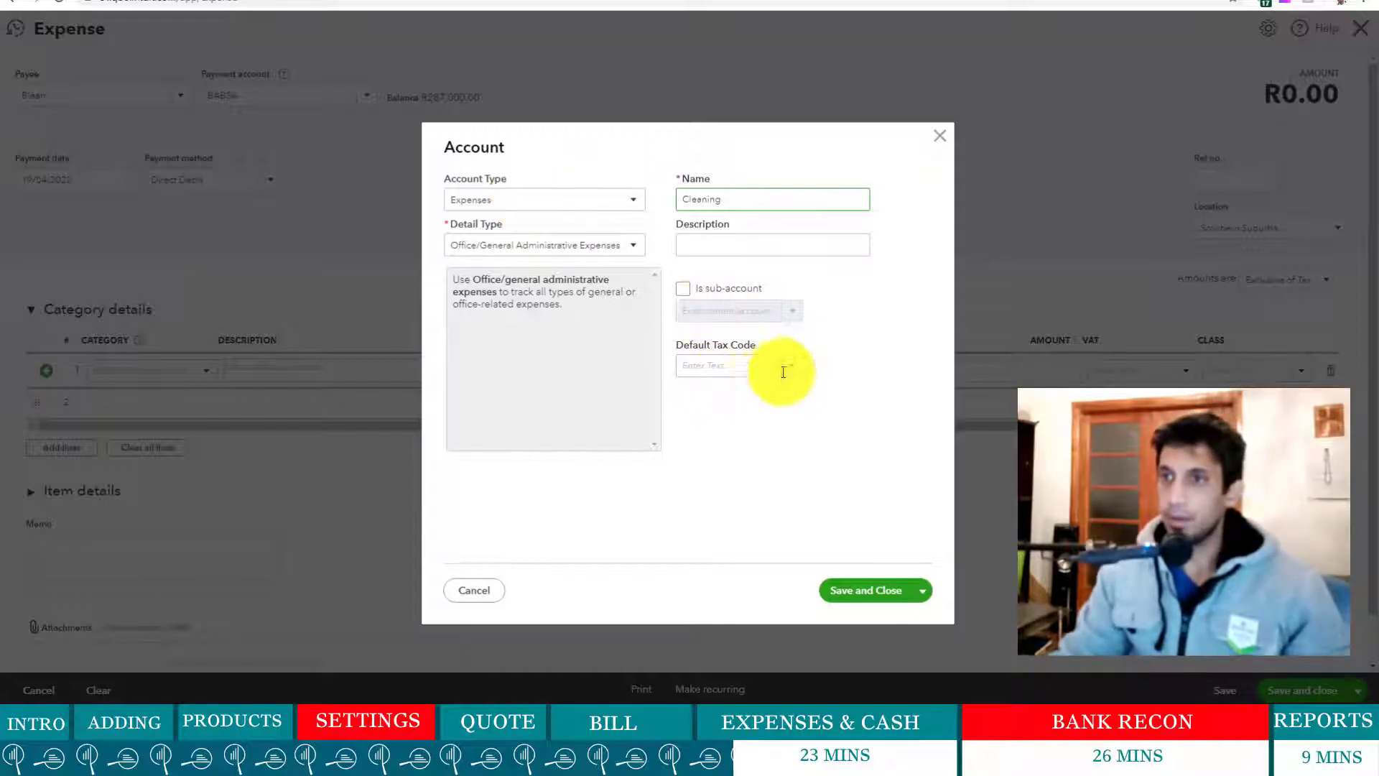
{"action": "left_click", "coordinate": [784, 370]}
{"action": "left_click", "coordinate": [728, 609]}
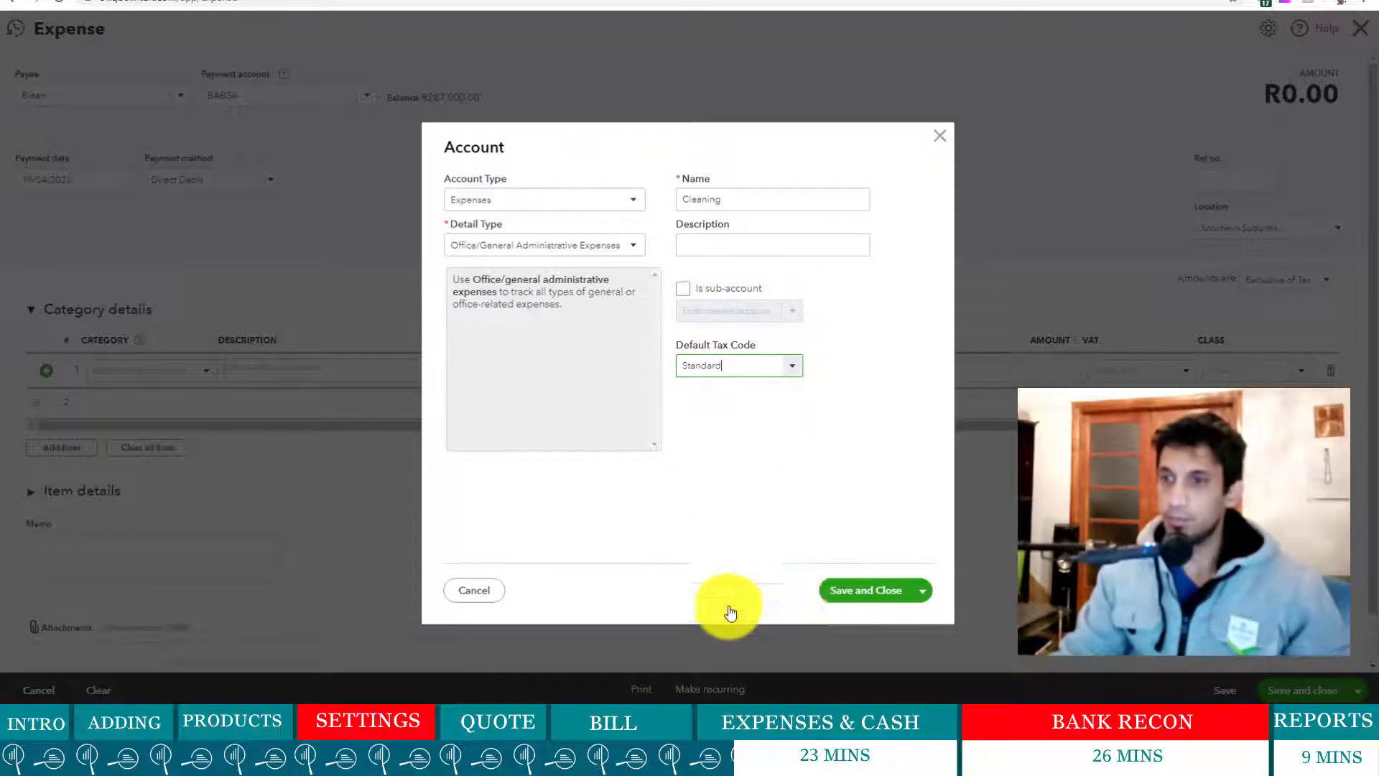
{"action": "left_click", "coordinate": [863, 592]}
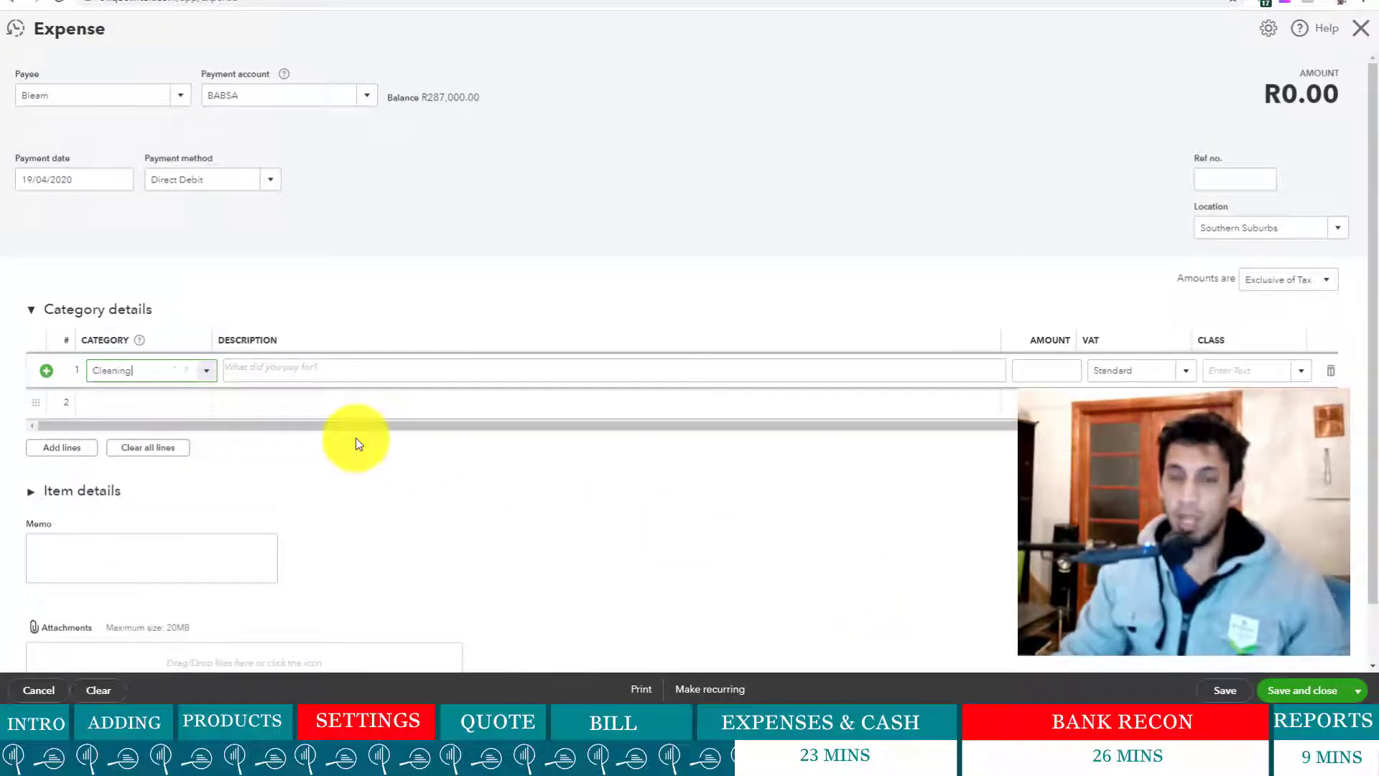
- Enter line 1 as 'Dishwasher and tile and Wall Cleaners with Mops and Buckets.' for 3,500.00
{"action": "left_click", "coordinate": [288, 368]}
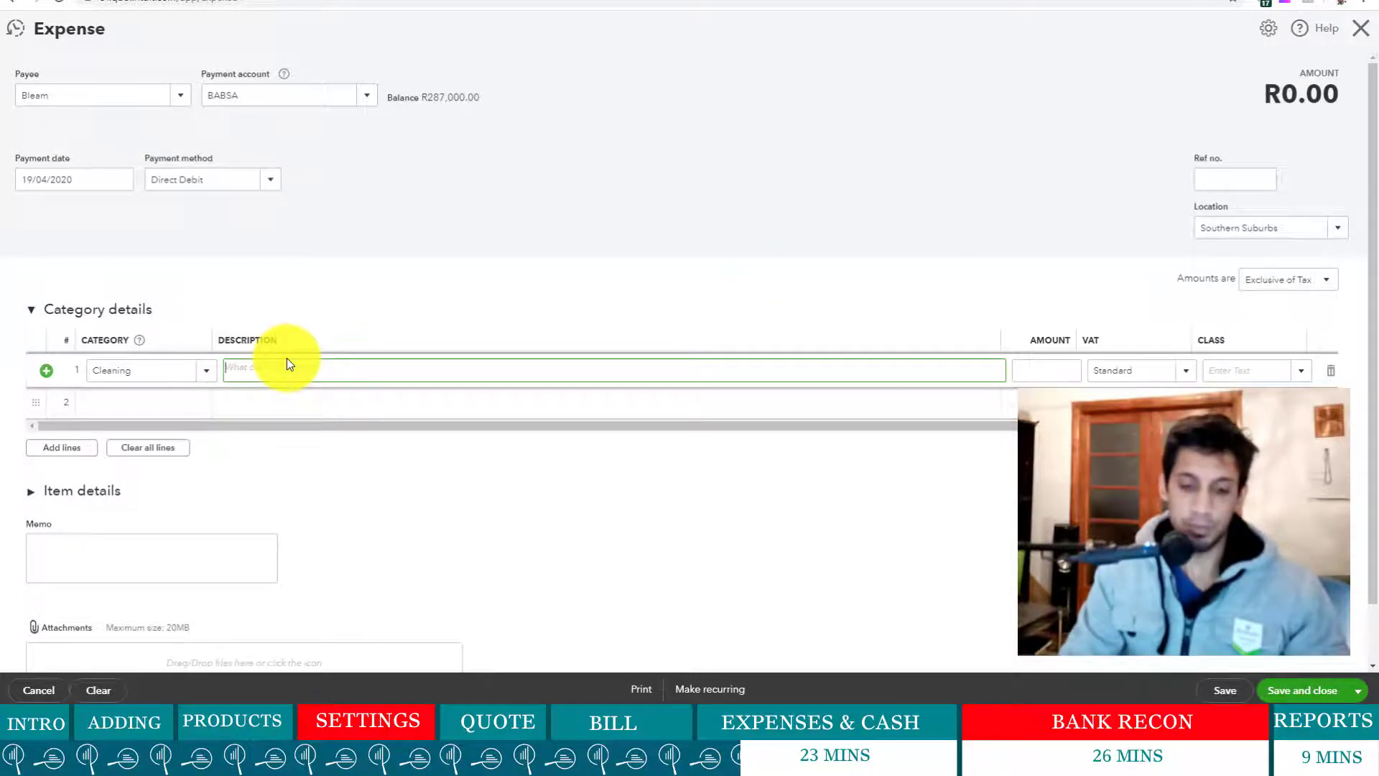
{"action": "type", "text": "Dishwasher"}
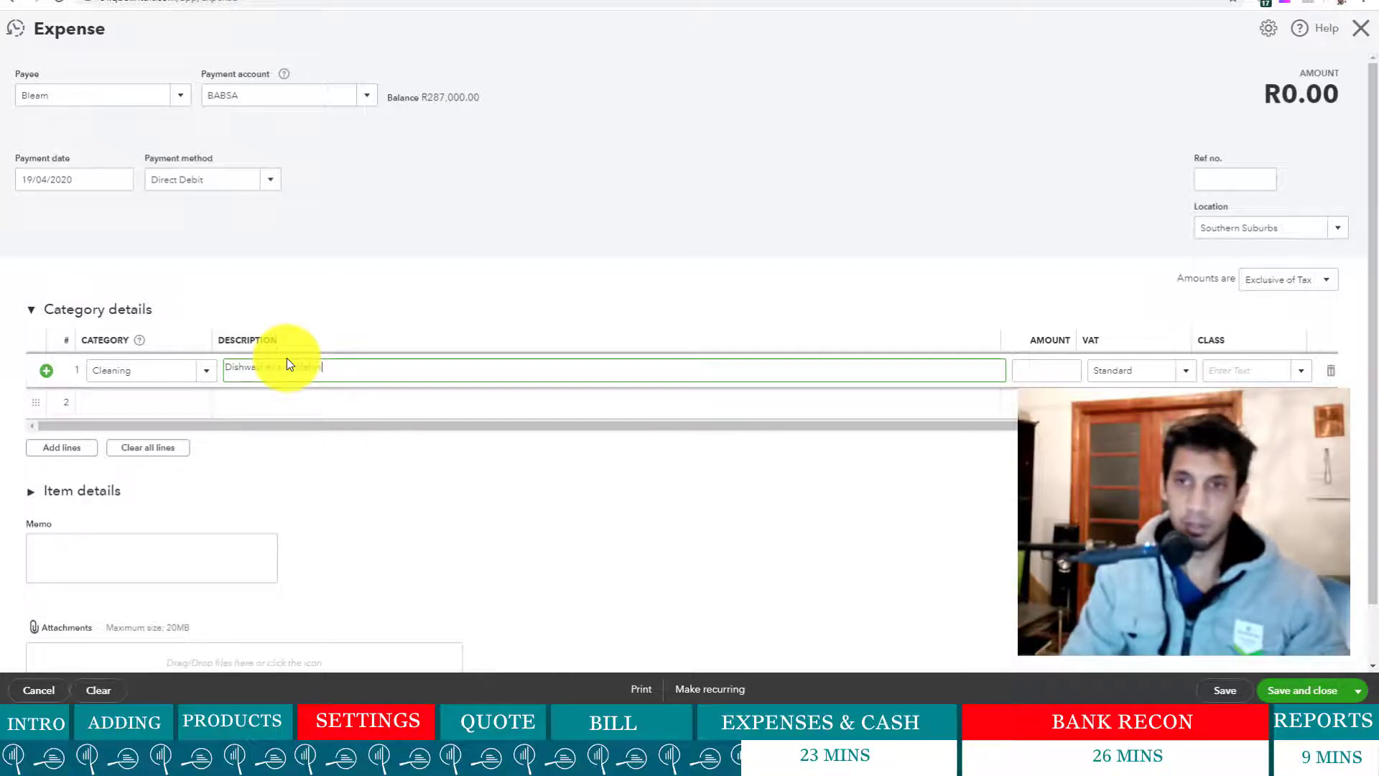
{"action": "type", "text": " and tile and Wall Cle"}
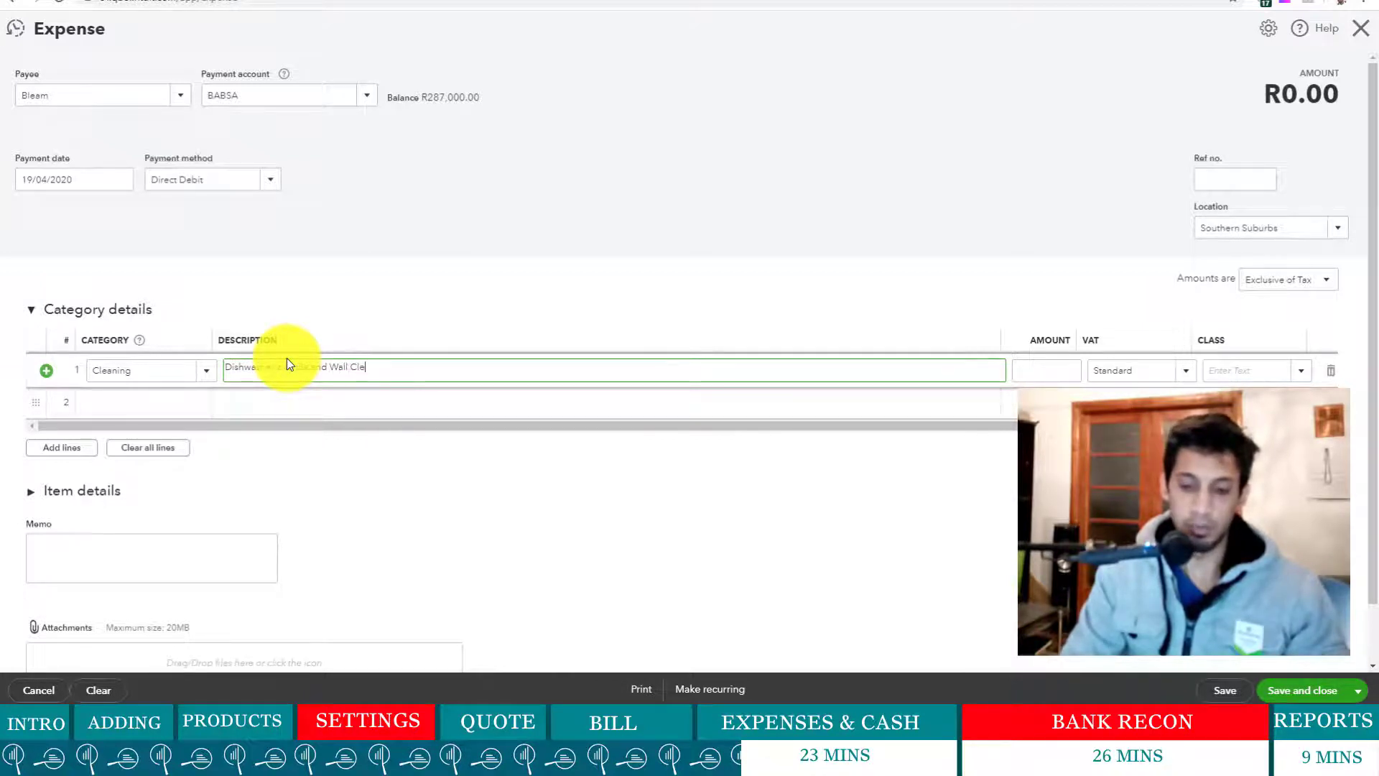
{"action": "type", "text": "aners wit"}
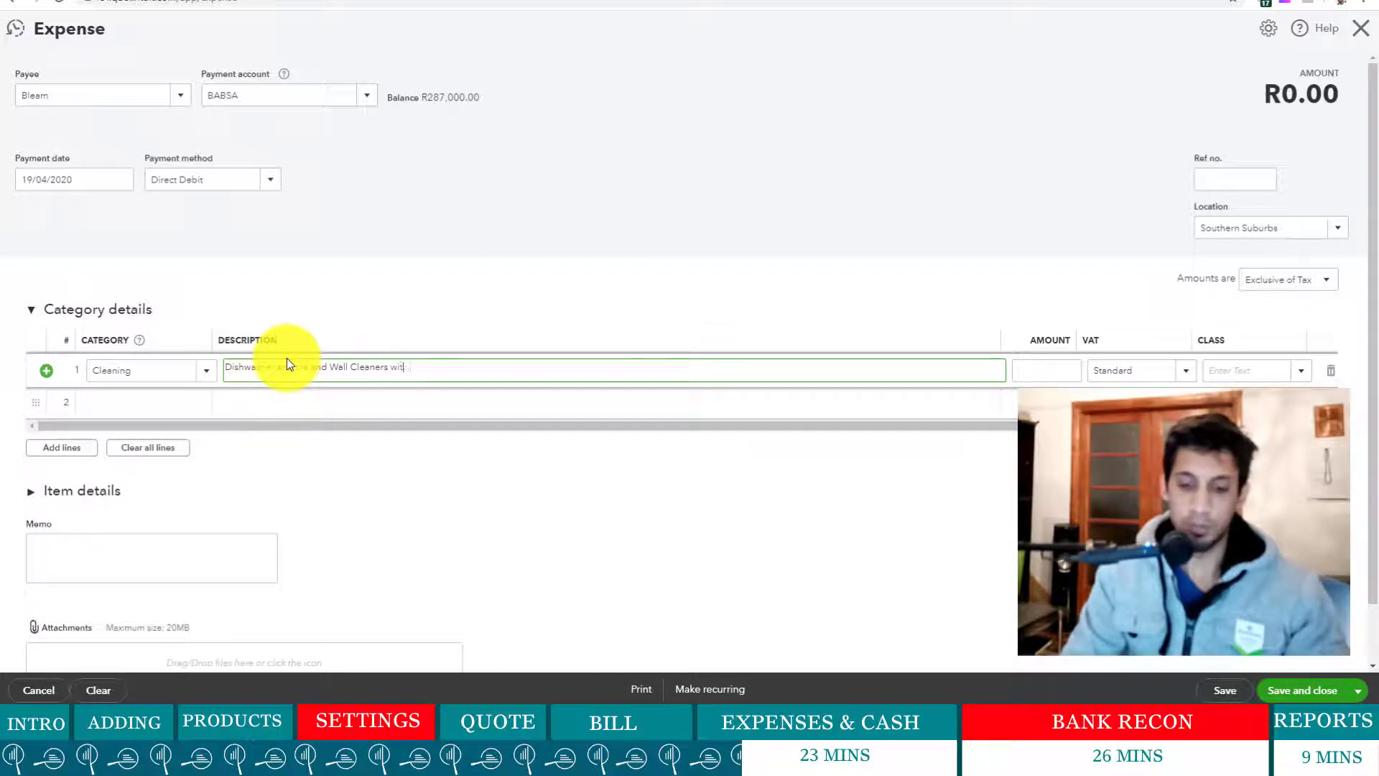
{"action": "type", "text": "h Mops an"}
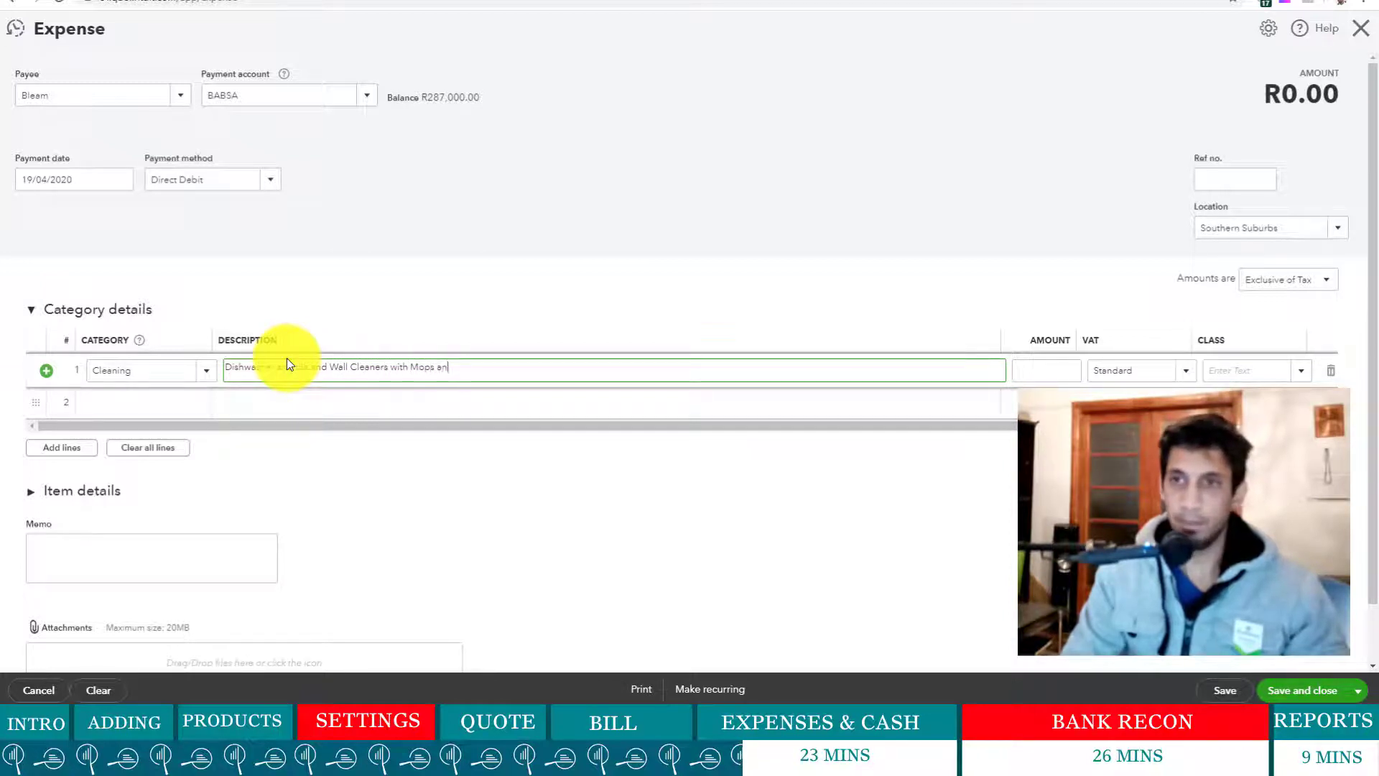
{"action": "type", "text": "d Bu"}
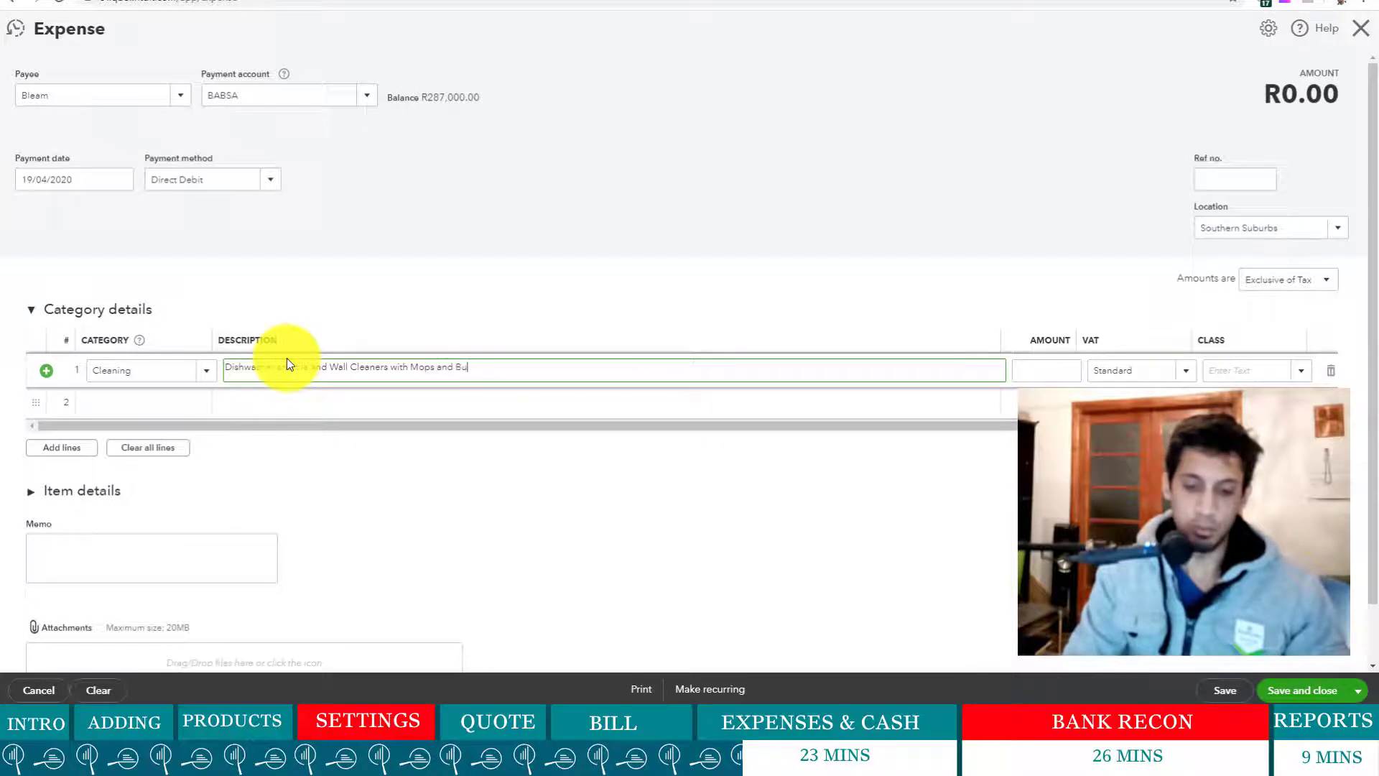
{"action": "type", "text": "cket"}
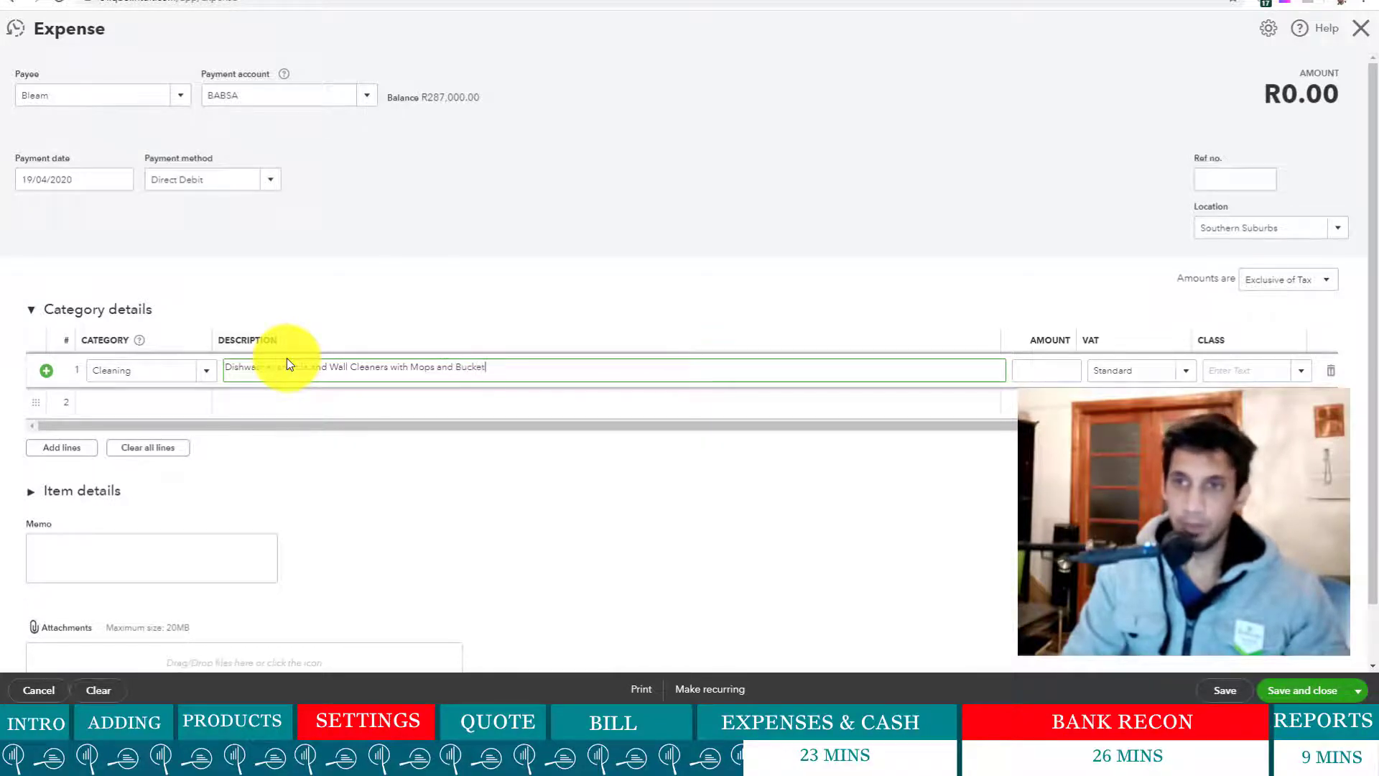
{"action": "type", "text": "s."}
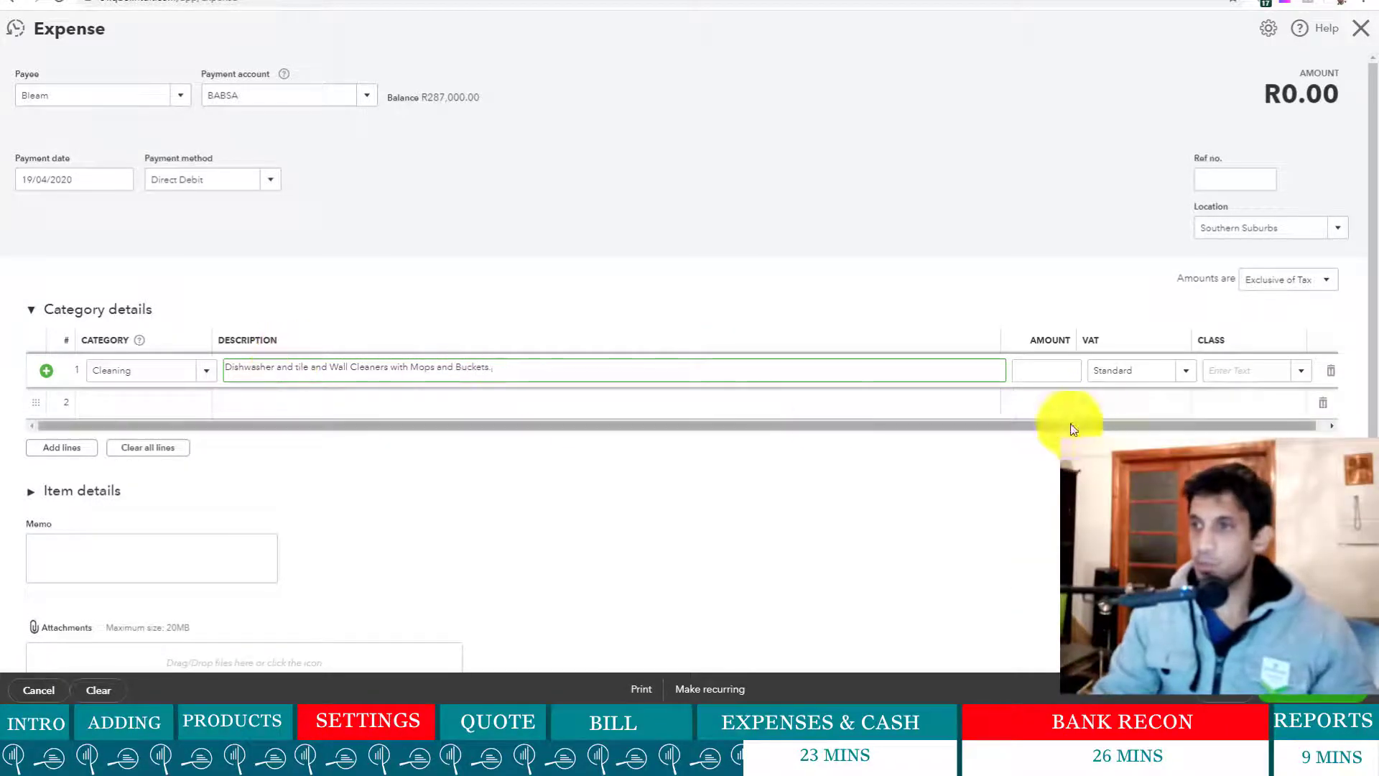
{"action": "left_click", "coordinate": [1071, 369]}
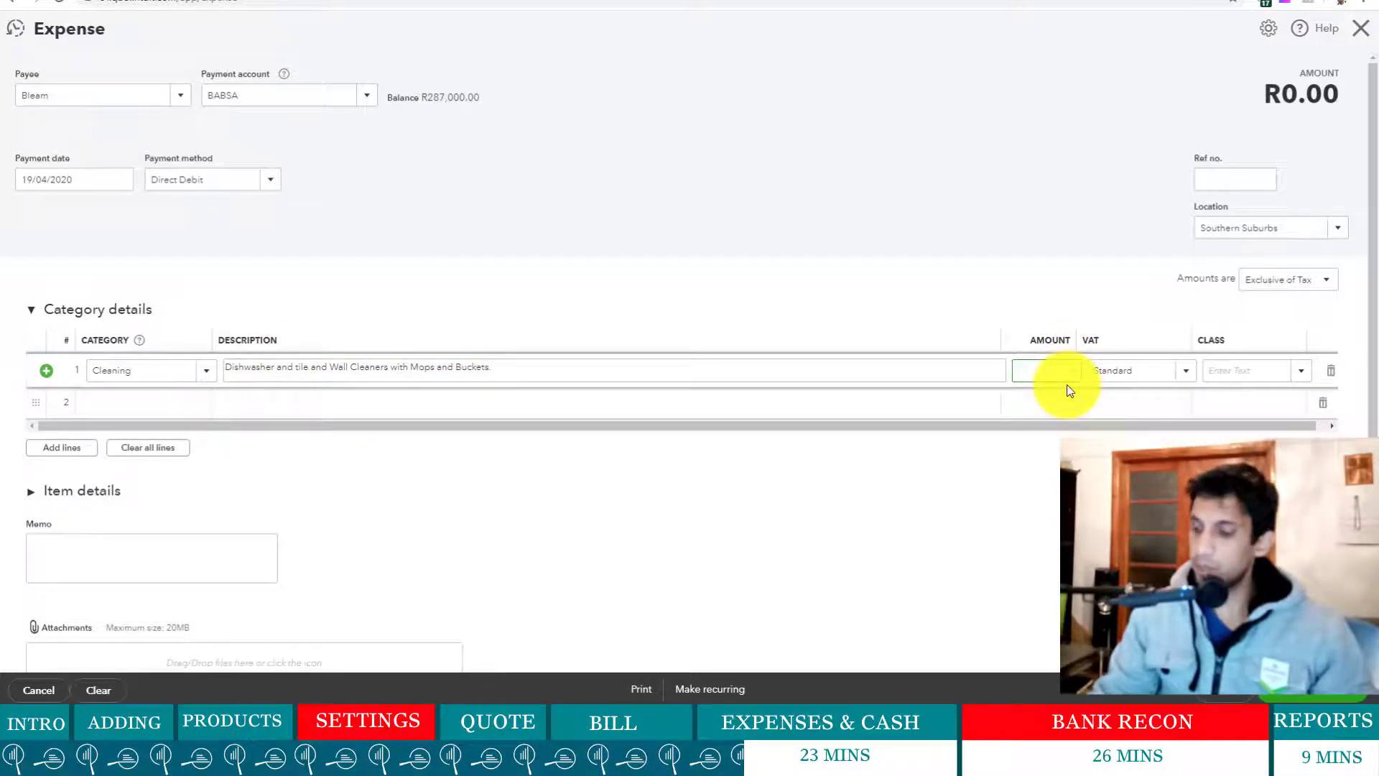
{"action": "type", "text": "3500"}
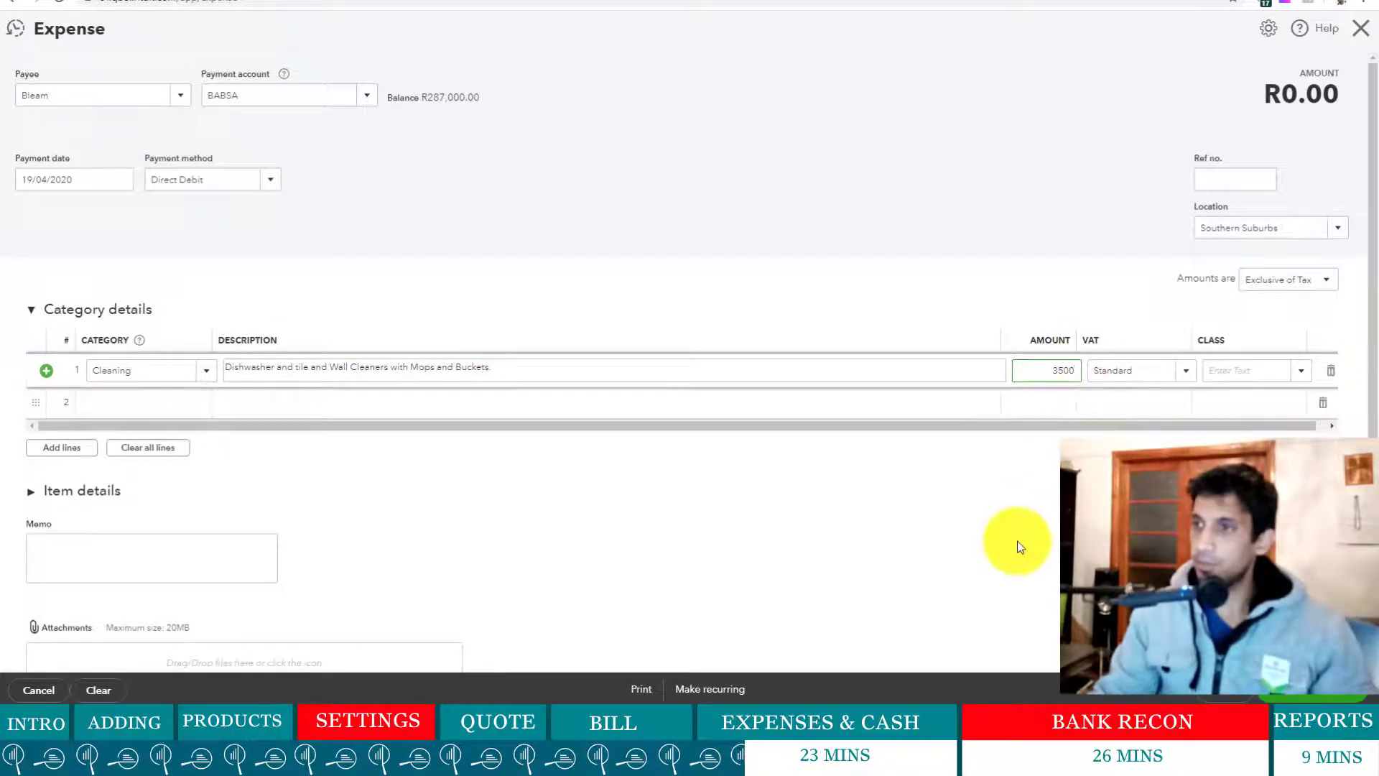
{"action": "left_click", "coordinate": [1016, 545]}
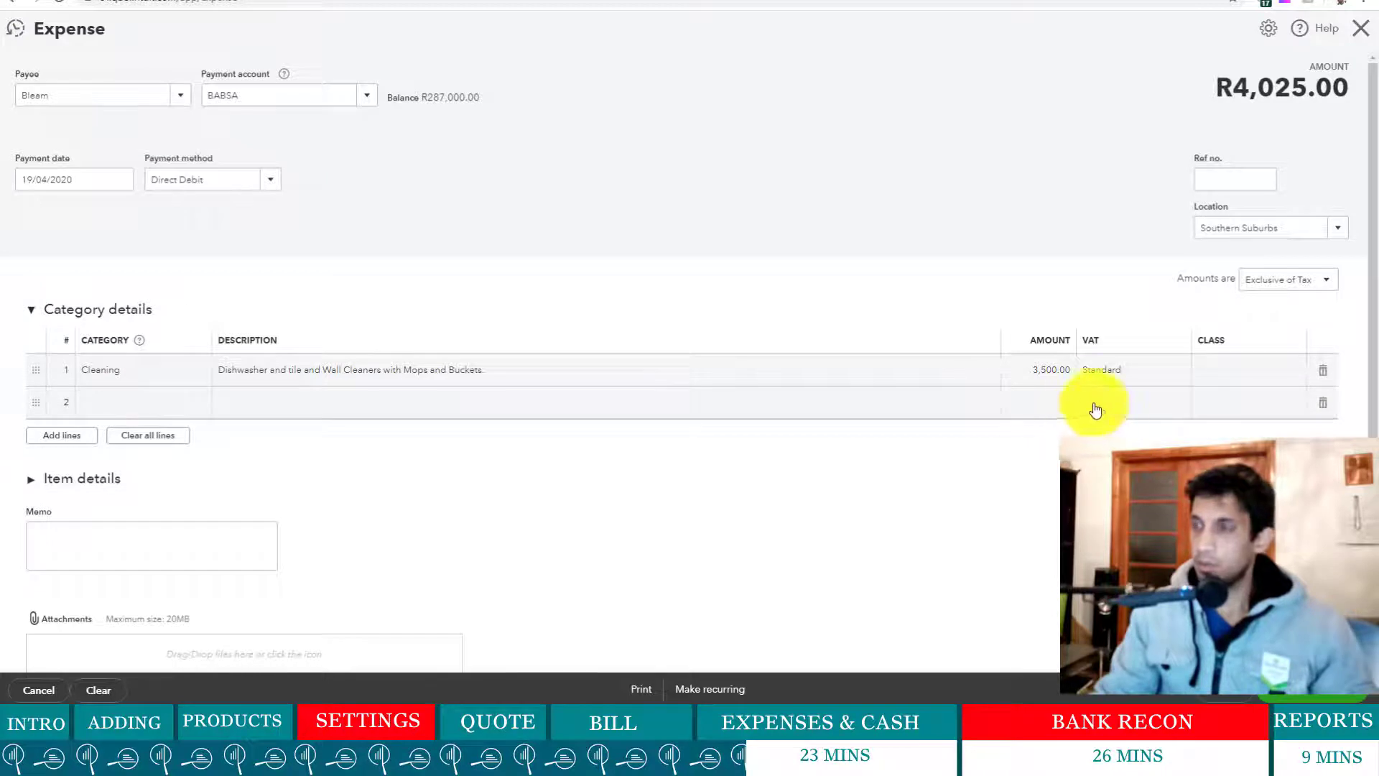
- Make the expense amounts Inclusive of Tax so the 3,500.00 Cleaning line totals R3,500.00
{"action": "left_click", "coordinate": [1329, 289]}
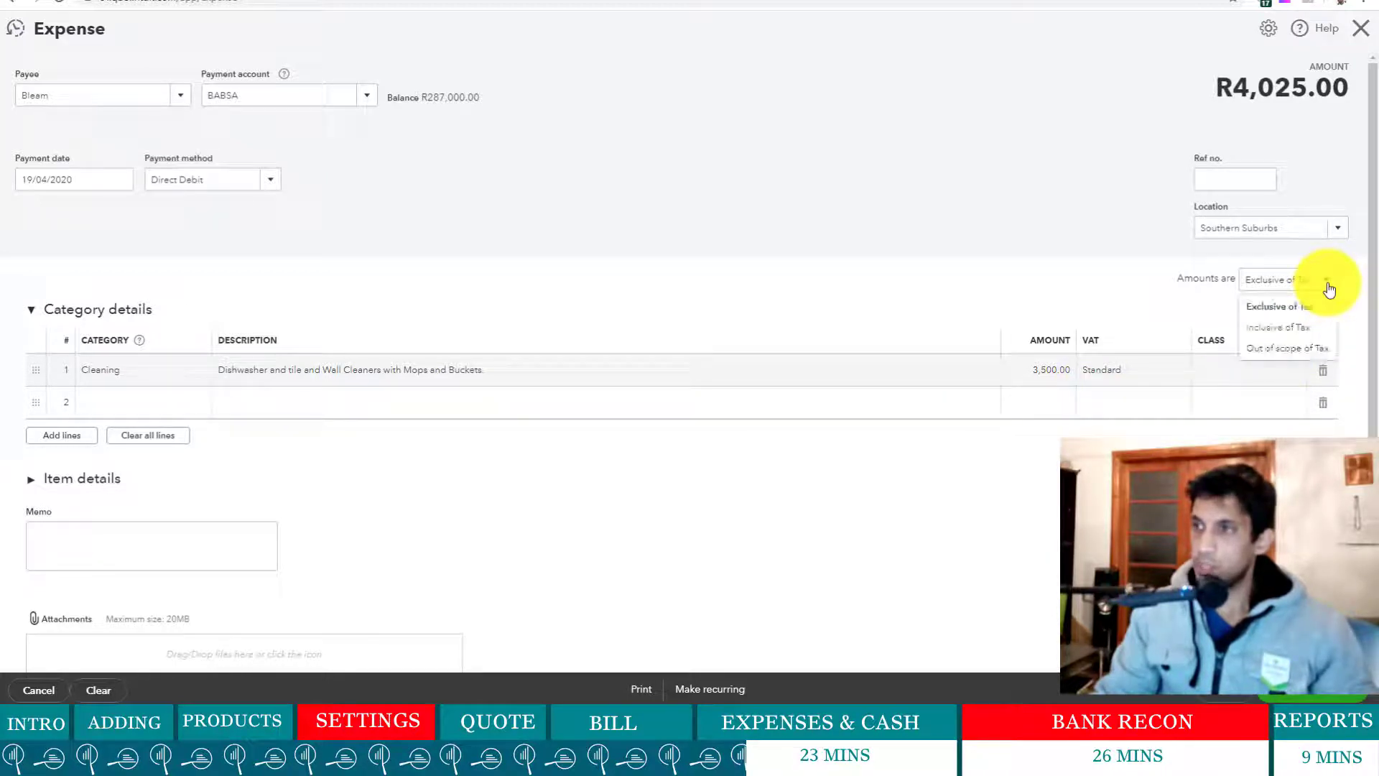
{"action": "left_click", "coordinate": [1306, 331]}
{"action": "left_click", "coordinate": [1061, 363]}
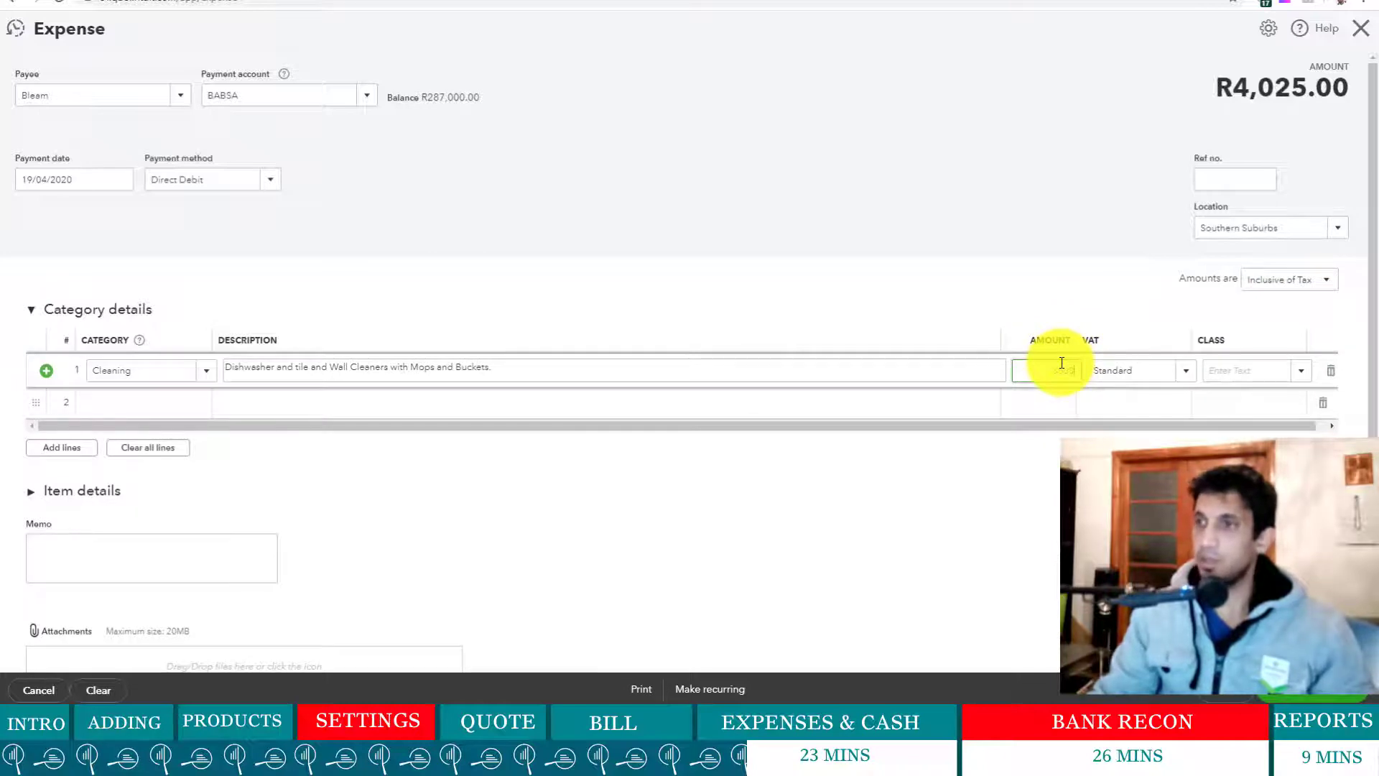
{"action": "left_click", "coordinate": [1025, 461]}
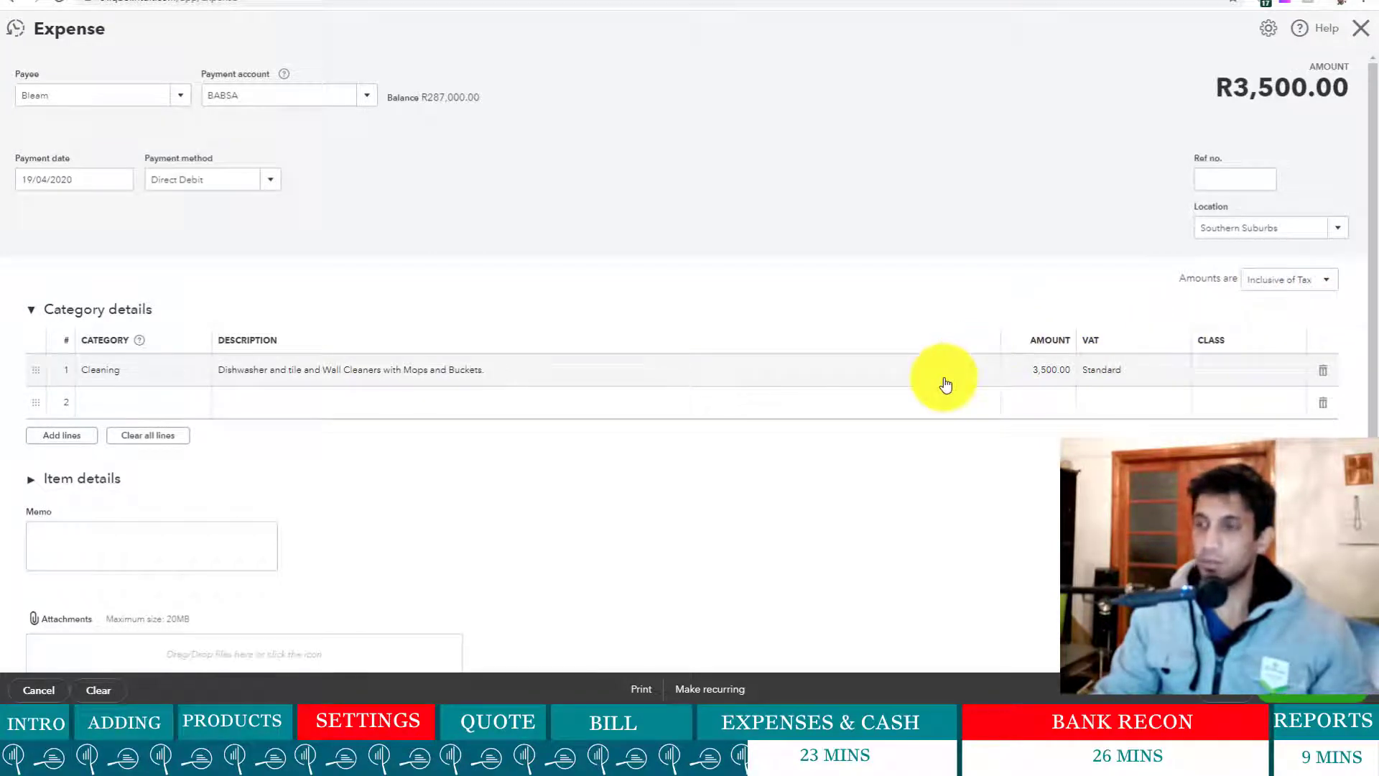
{"action": "scroll", "coordinate": [947, 388], "scroll_direction": "down", "scroll_amount": 1}
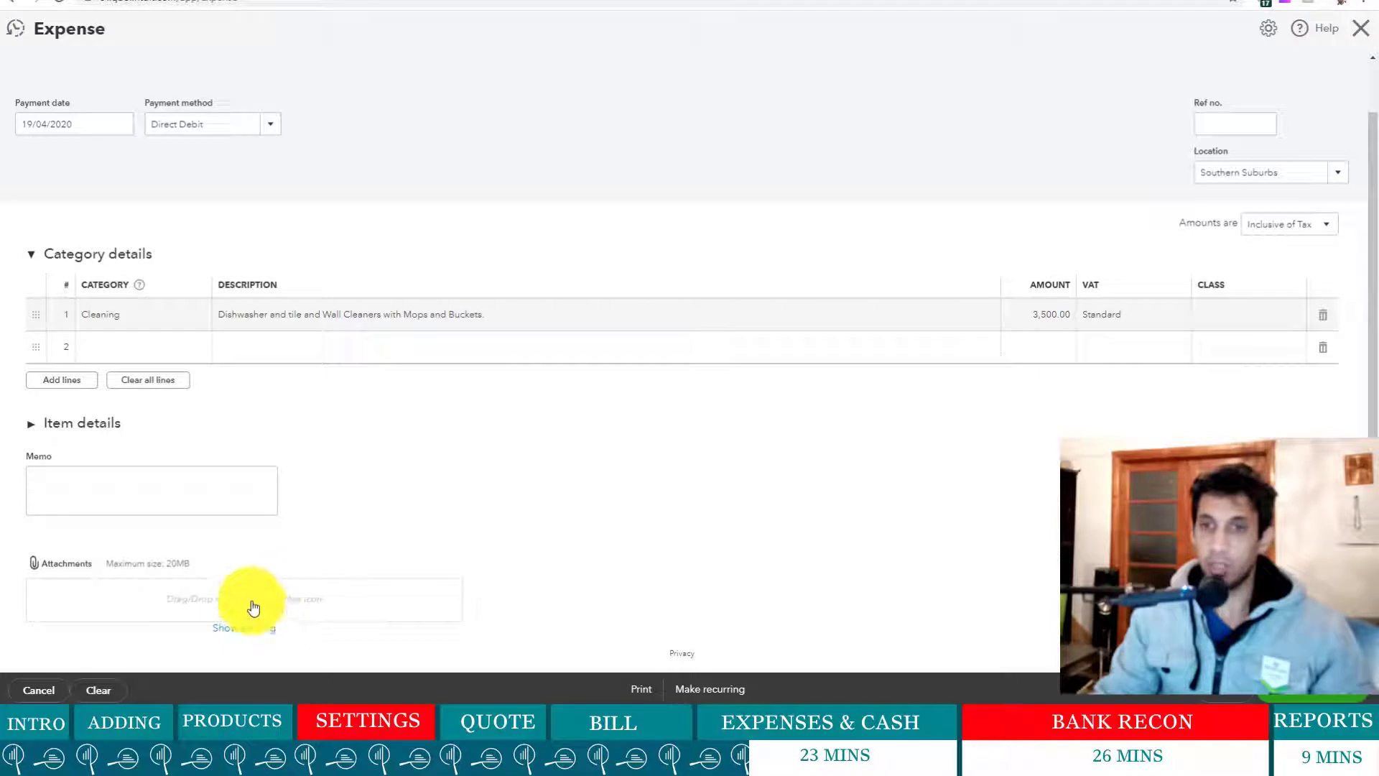
{"action": "left_click", "coordinate": [276, 602]}
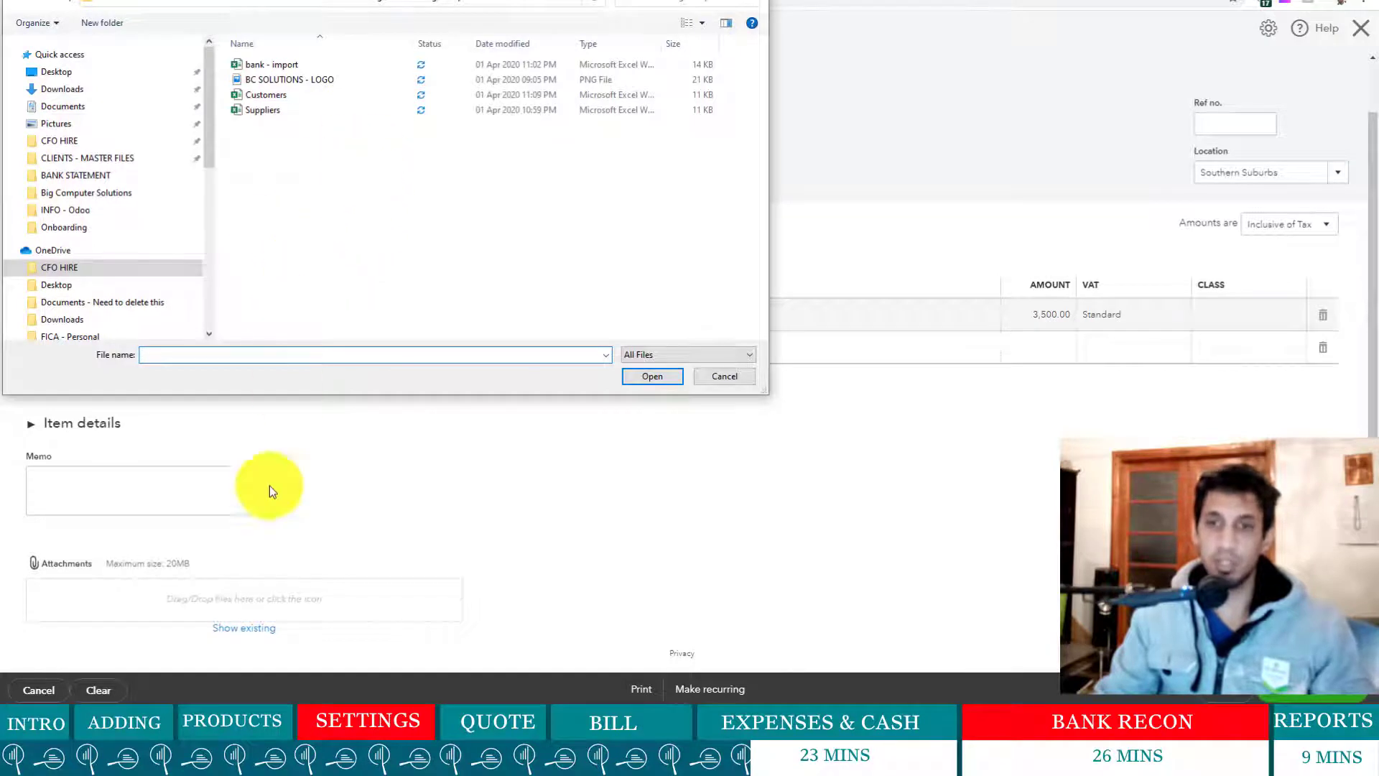
{"action": "left_click", "coordinate": [736, 376]}
{"action": "scroll", "coordinate": [610, 511], "scroll_direction": "up", "scroll_amount": 1}
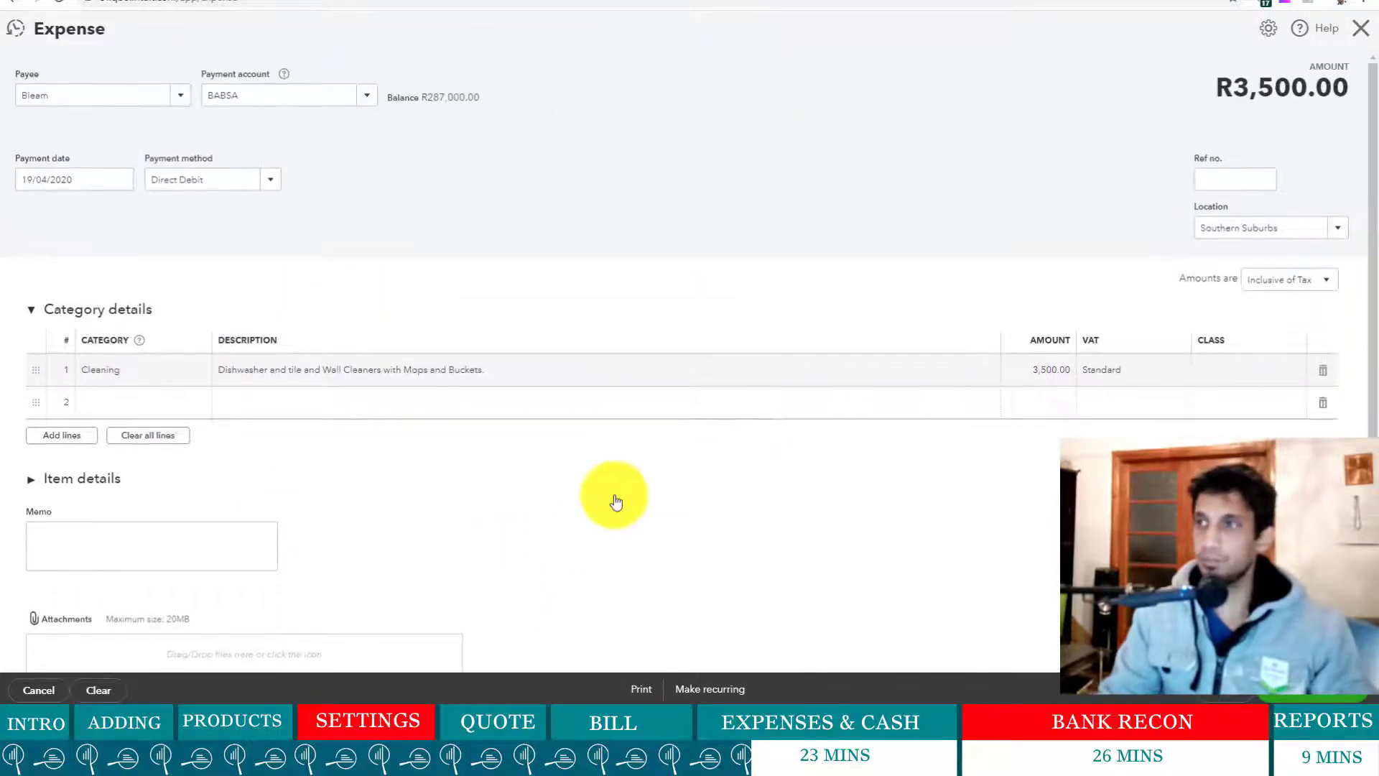
- Enter reference F003 on the Bleam expense and switch to the Excel Transactions sheet
{"action": "left_click", "coordinate": [1218, 183]}
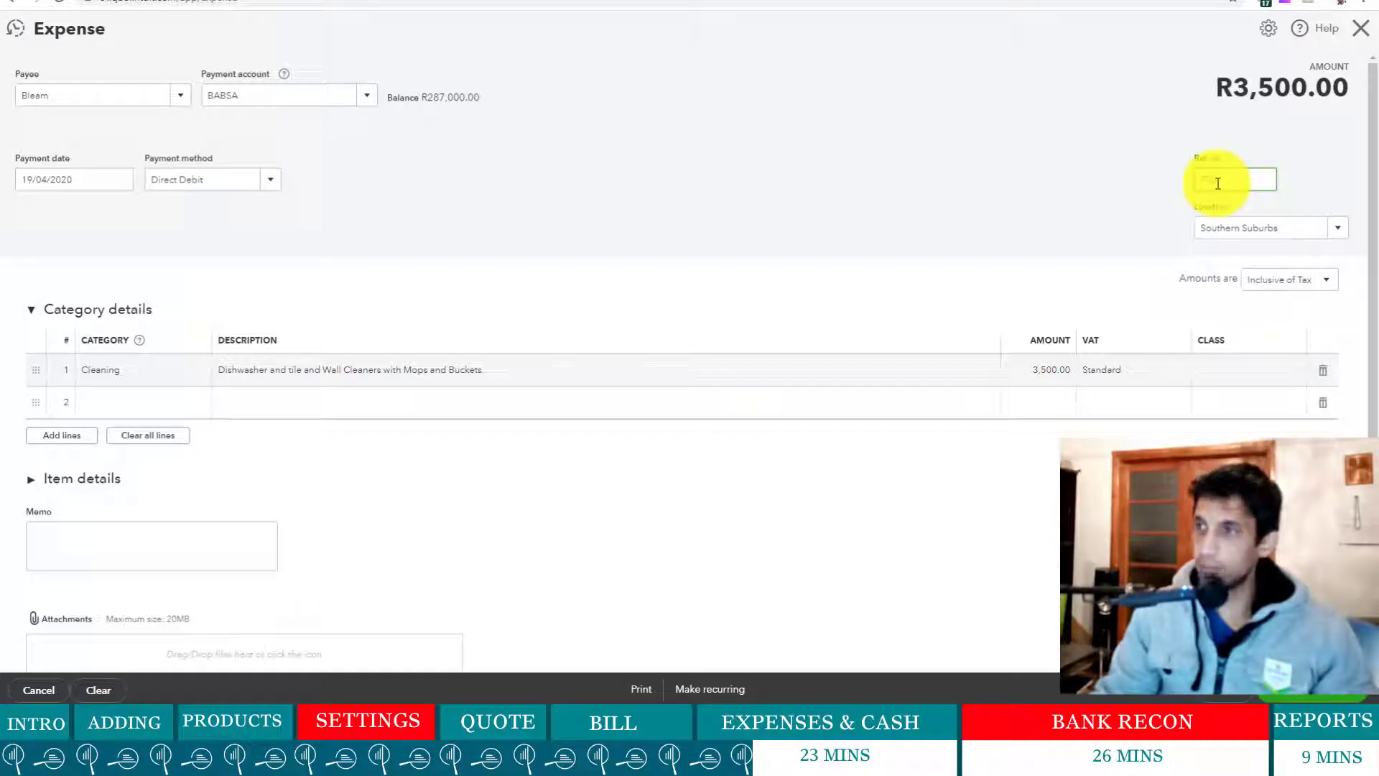
{"action": "type", "text": "F003"}
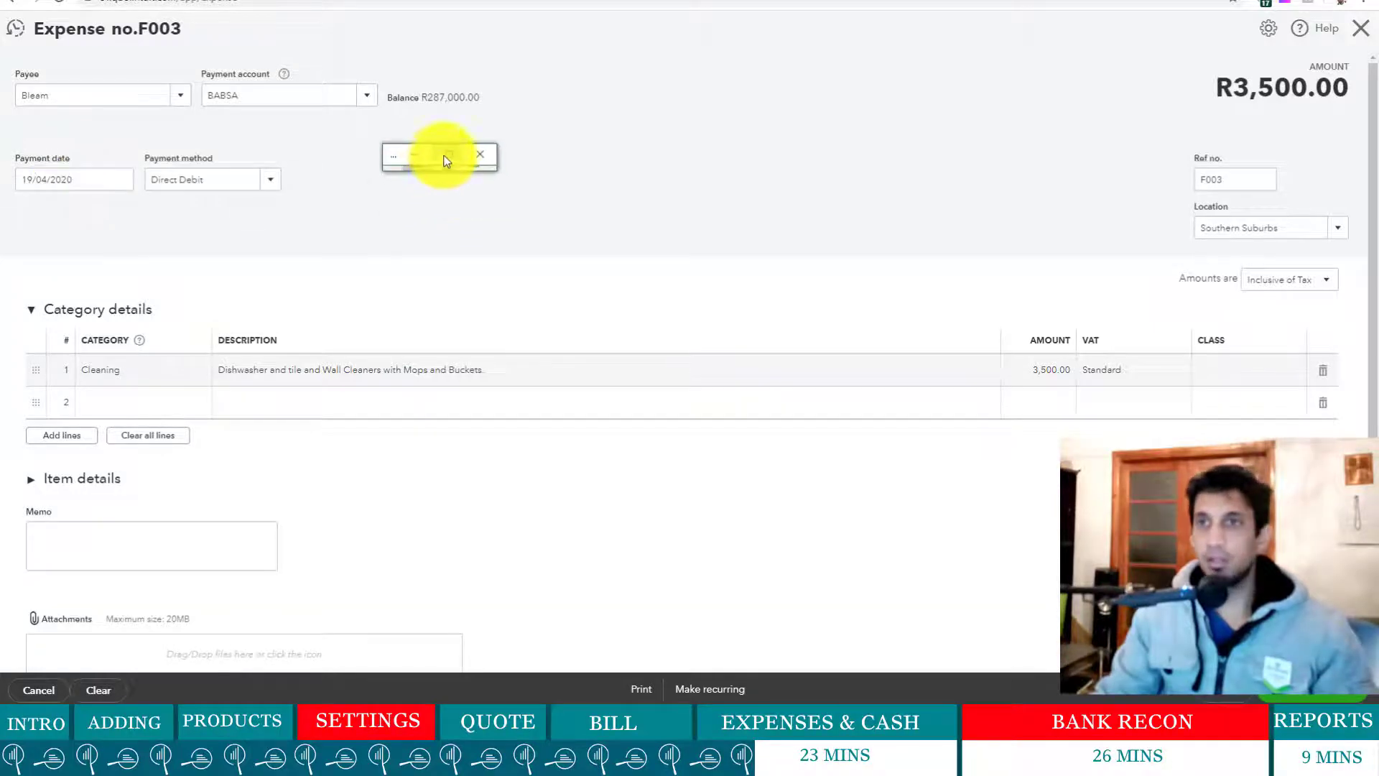
{"action": "key", "text": "alt+Tab"}
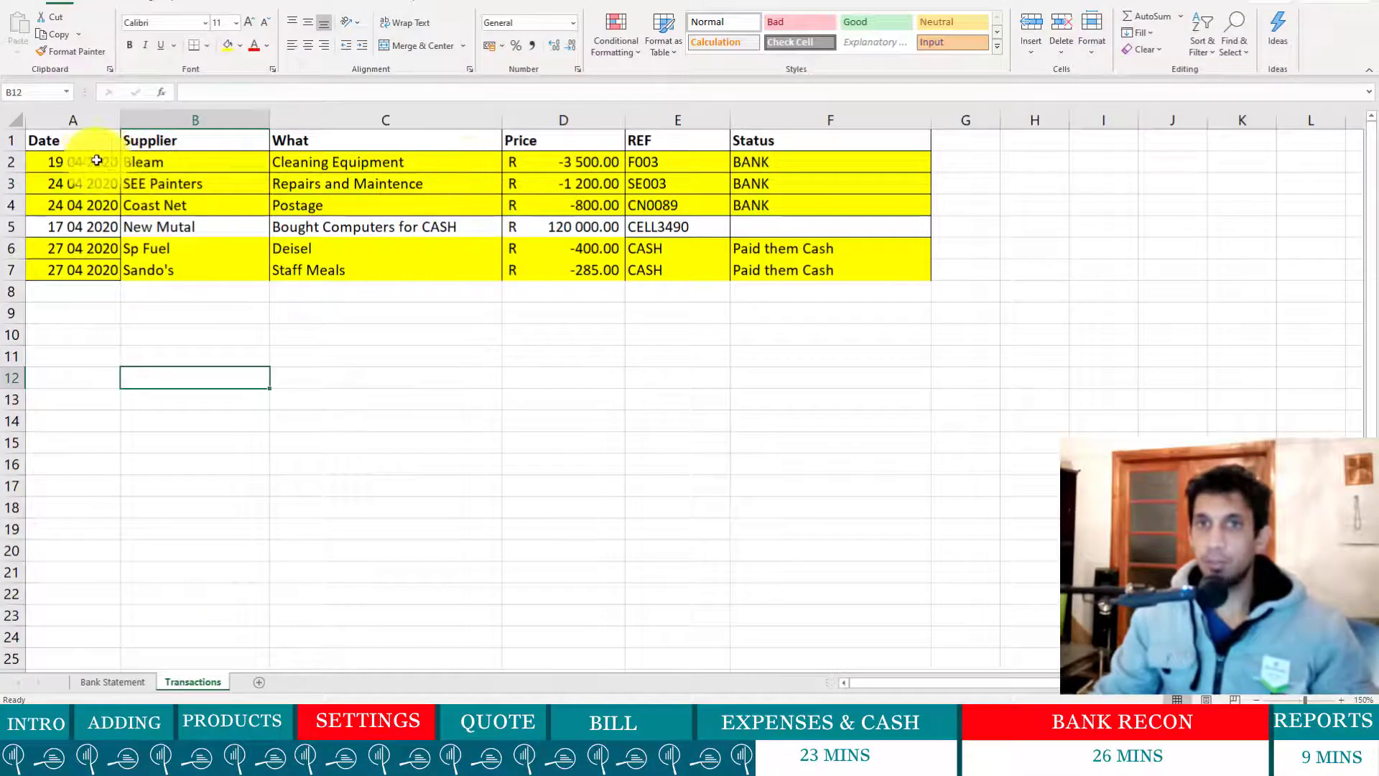
- Review the Bleam row in Excel: date, supplier, description, amount, reference F003 and status
{"action": "left_click", "coordinate": [68, 163]}
{"action": "left_click", "coordinate": [168, 164]}
{"action": "left_click", "coordinate": [345, 164]}
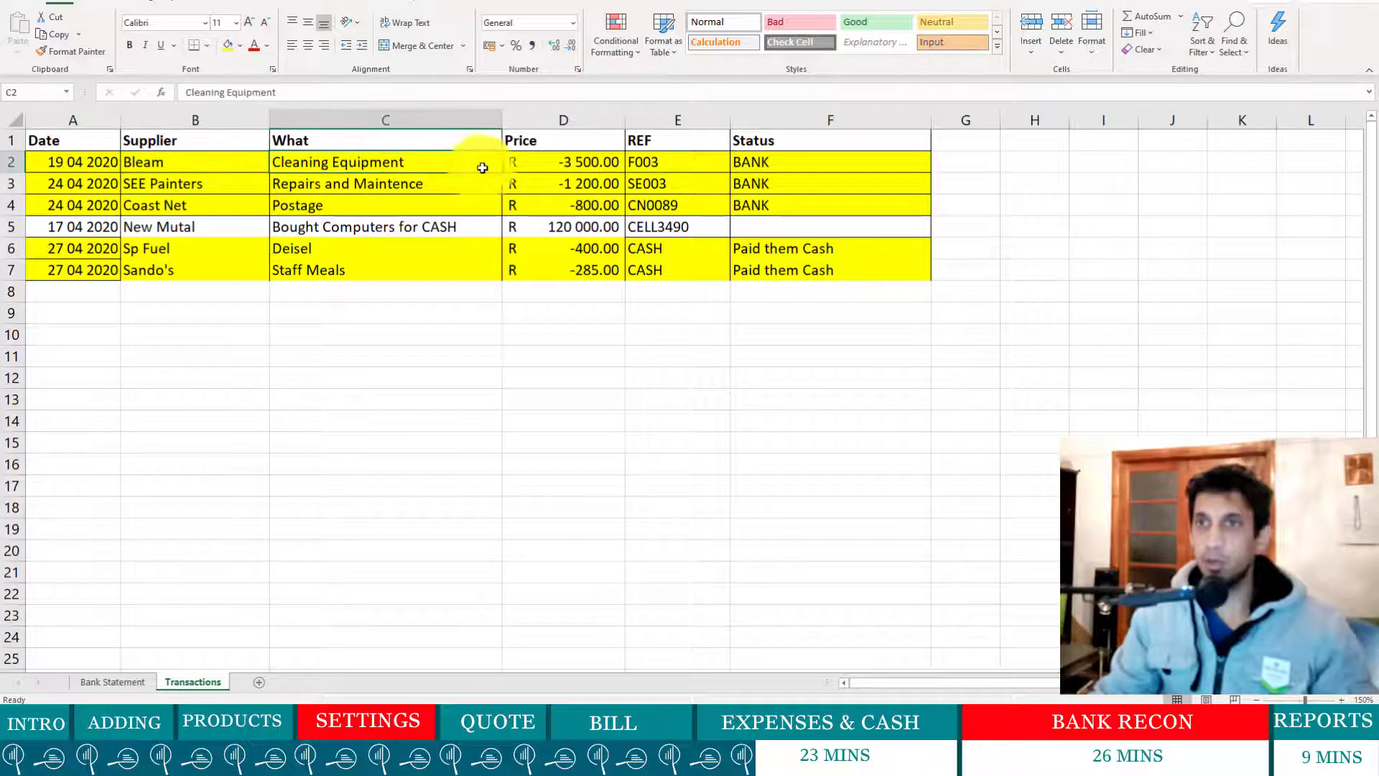
{"action": "left_click", "coordinate": [553, 163]}
{"action": "left_click", "coordinate": [670, 160]}
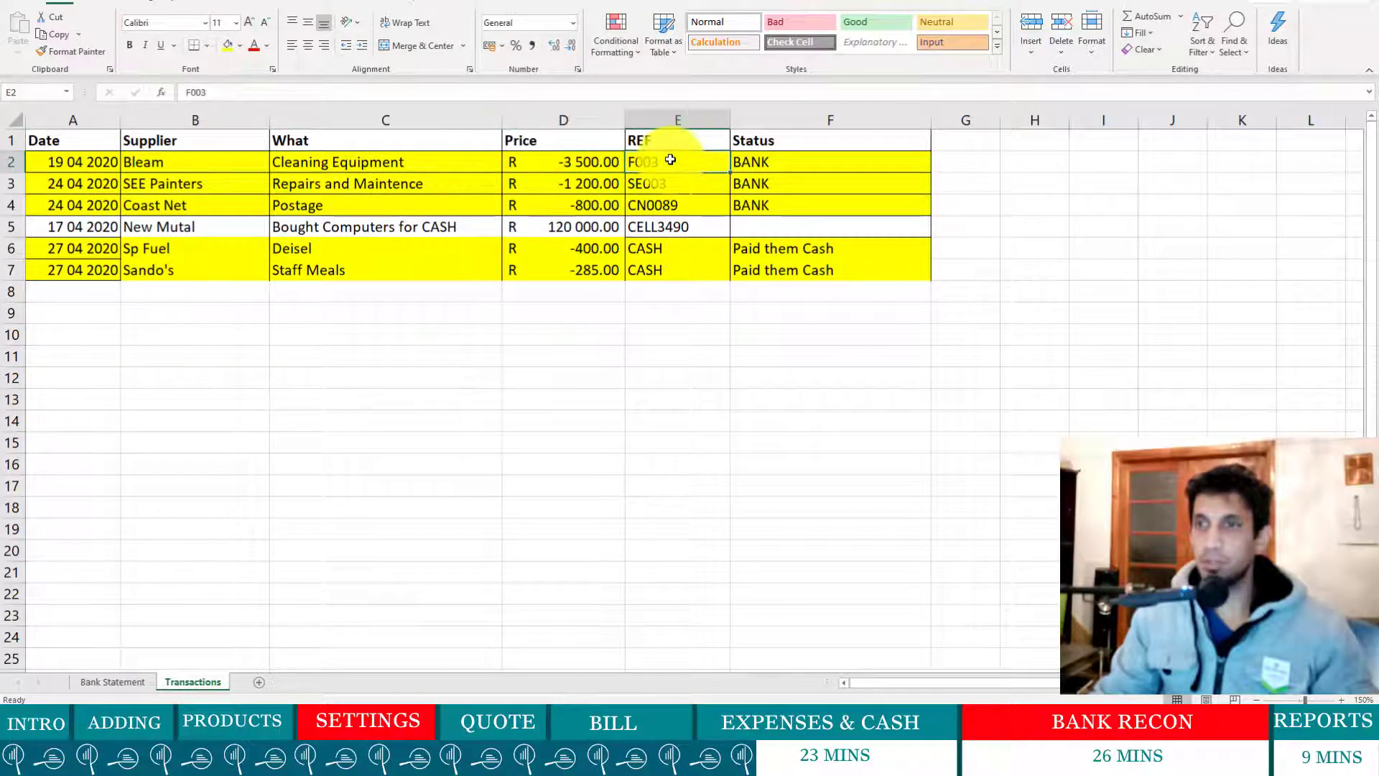
{"action": "left_click", "coordinate": [748, 160]}
- Check the SE003, CN0089 and CASH references, then return to QuickBooks
{"action": "left_click", "coordinate": [657, 186]}
{"action": "left_click_drag", "start_coordinate": [657, 186], "coordinate": [656, 203]}
{"action": "left_click", "coordinate": [646, 329]}
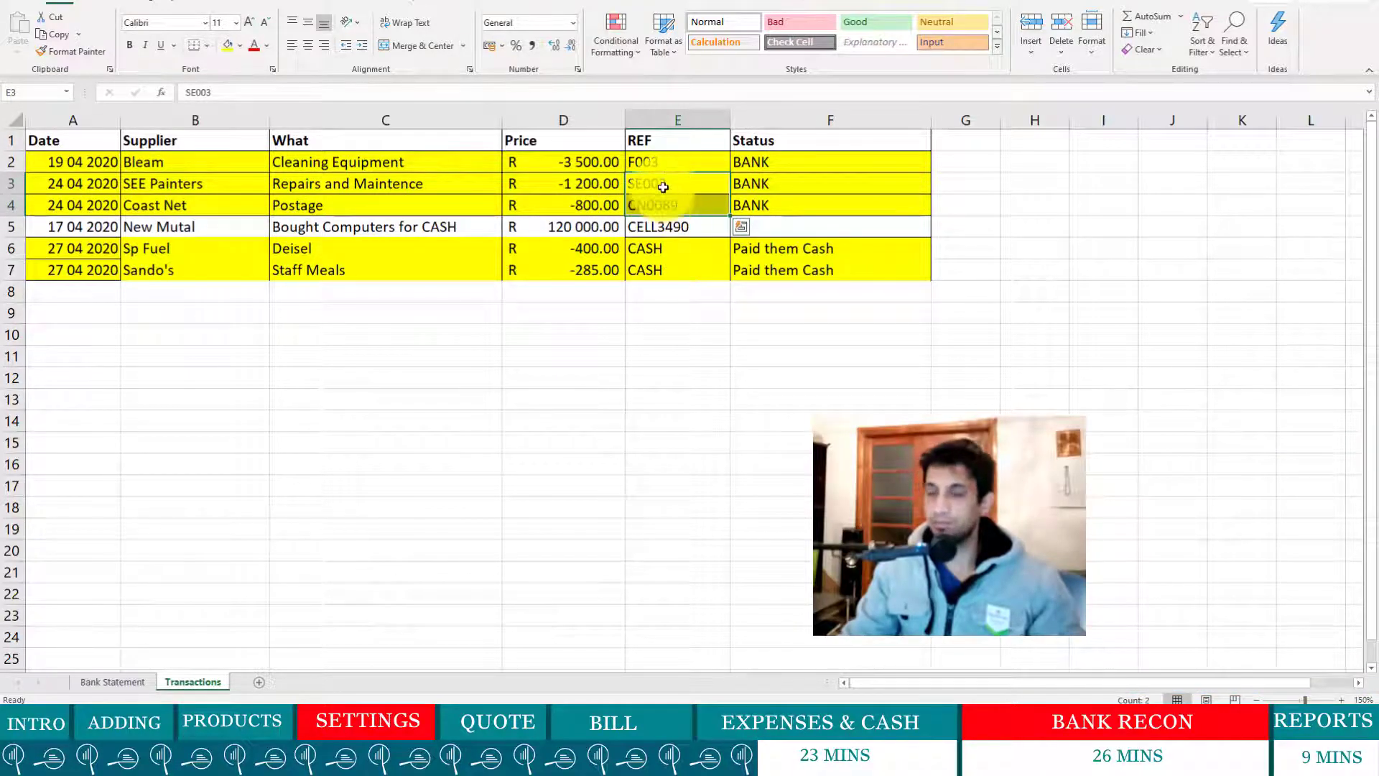
{"action": "left_click", "coordinate": [653, 245]}
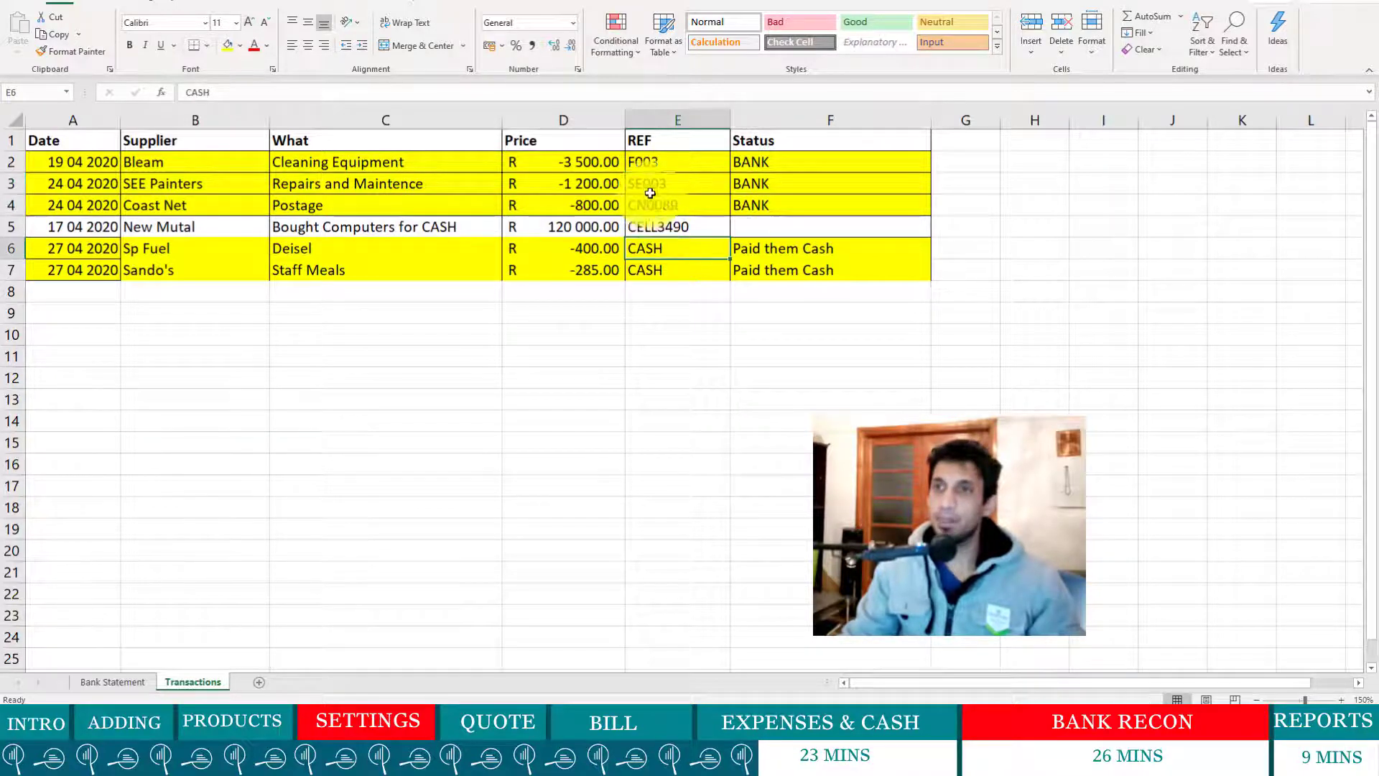
{"action": "left_click", "coordinate": [686, 183]}
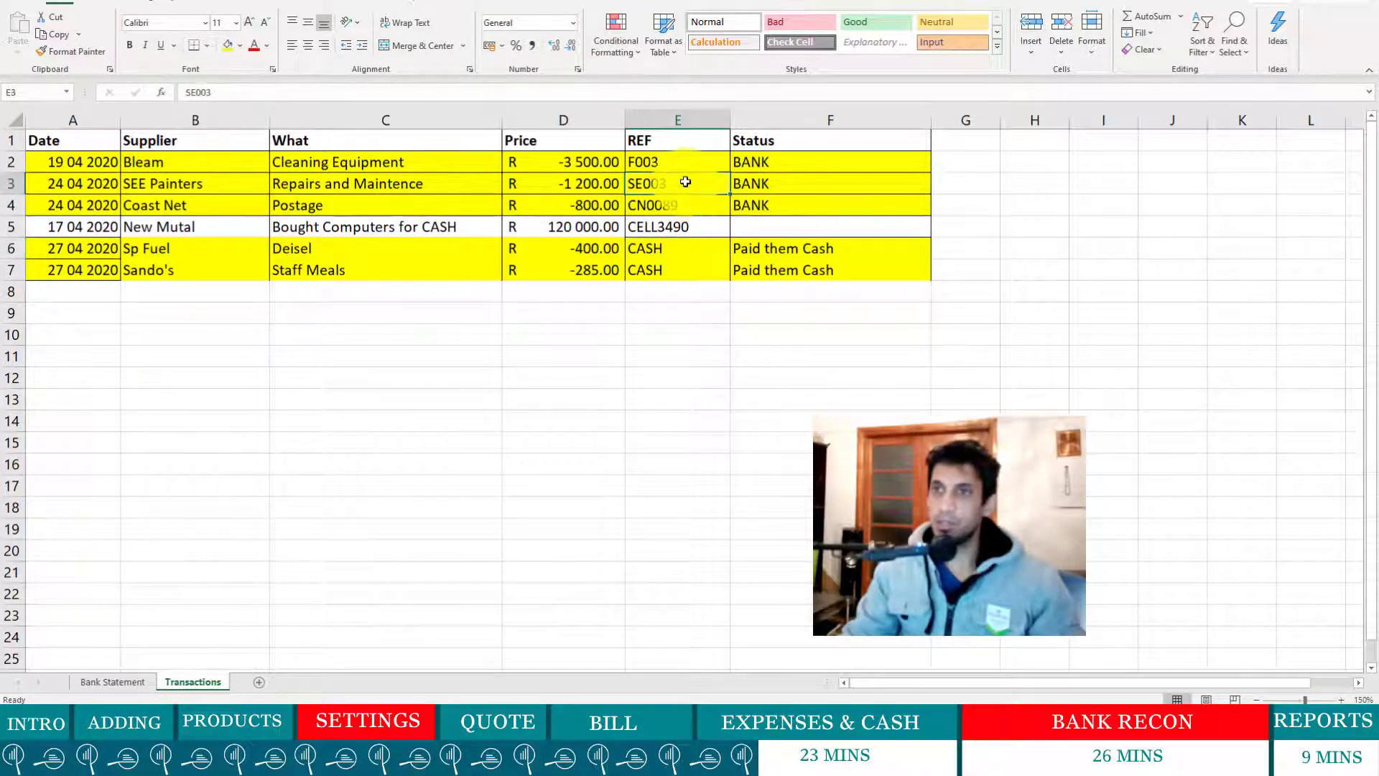
{"action": "left_click", "coordinate": [724, 213]}
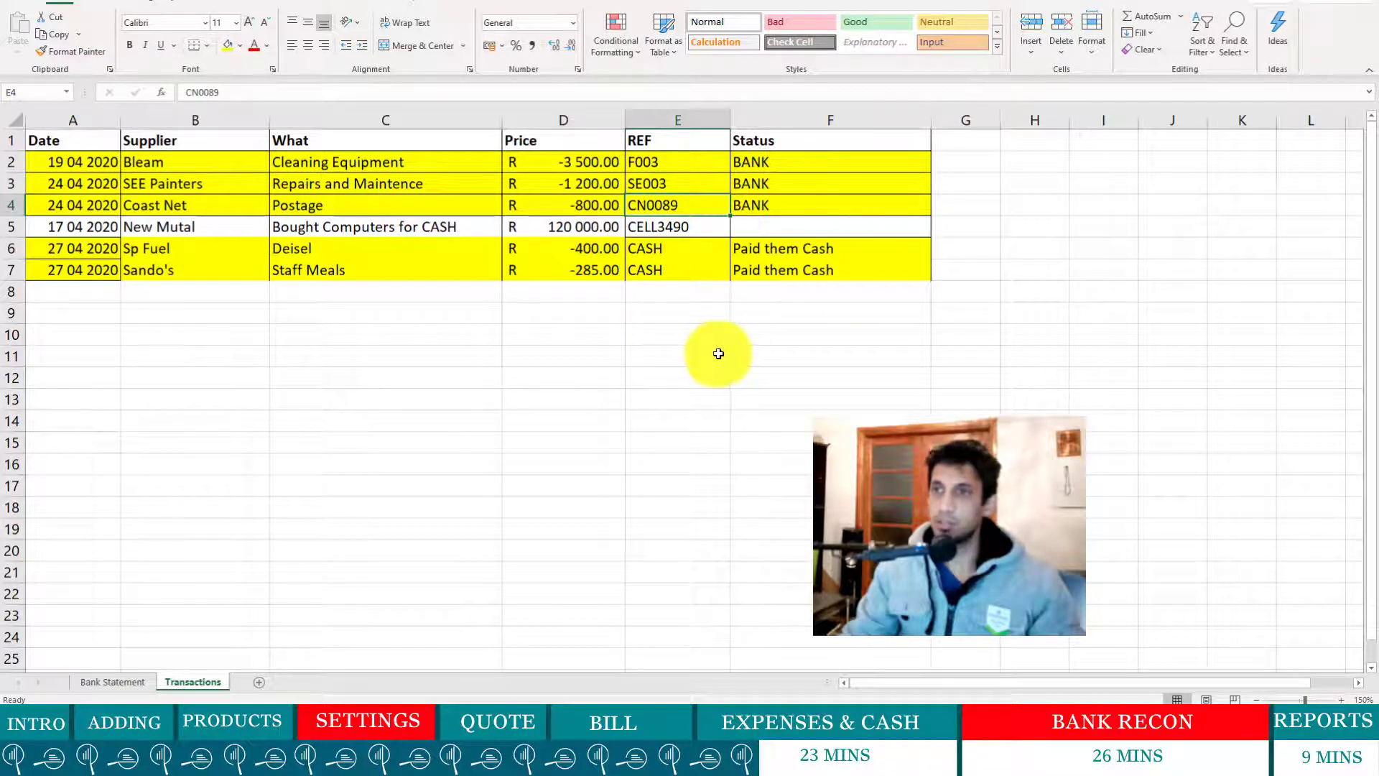
{"action": "key", "text": "alt+Tab"}
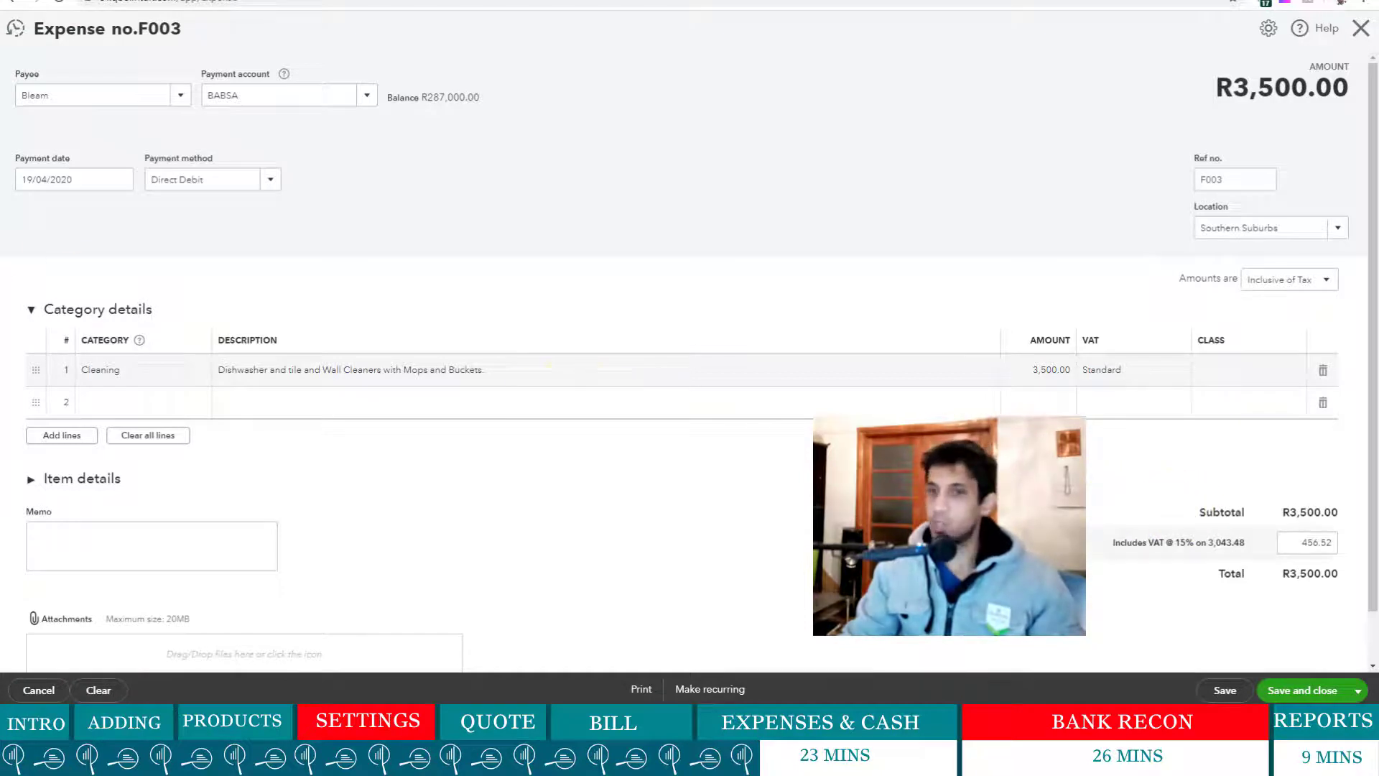
- Save expense F003 using Save and new to get a blank expense form
{"action": "scroll", "coordinate": [1185, 507], "scroll_direction": "down", "scroll_amount": 1}
{"action": "left_click", "coordinate": [1294, 691]}
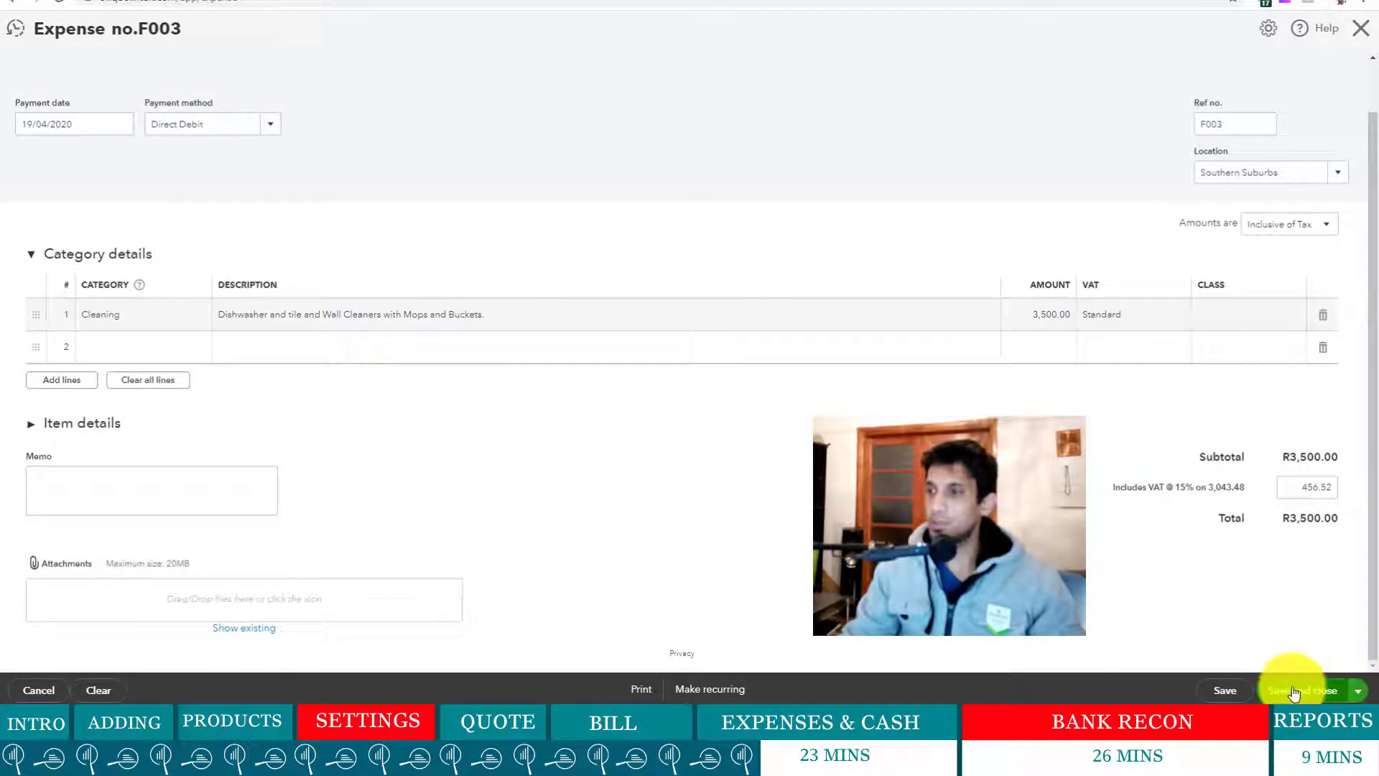
{"action": "left_click", "coordinate": [1355, 691]}
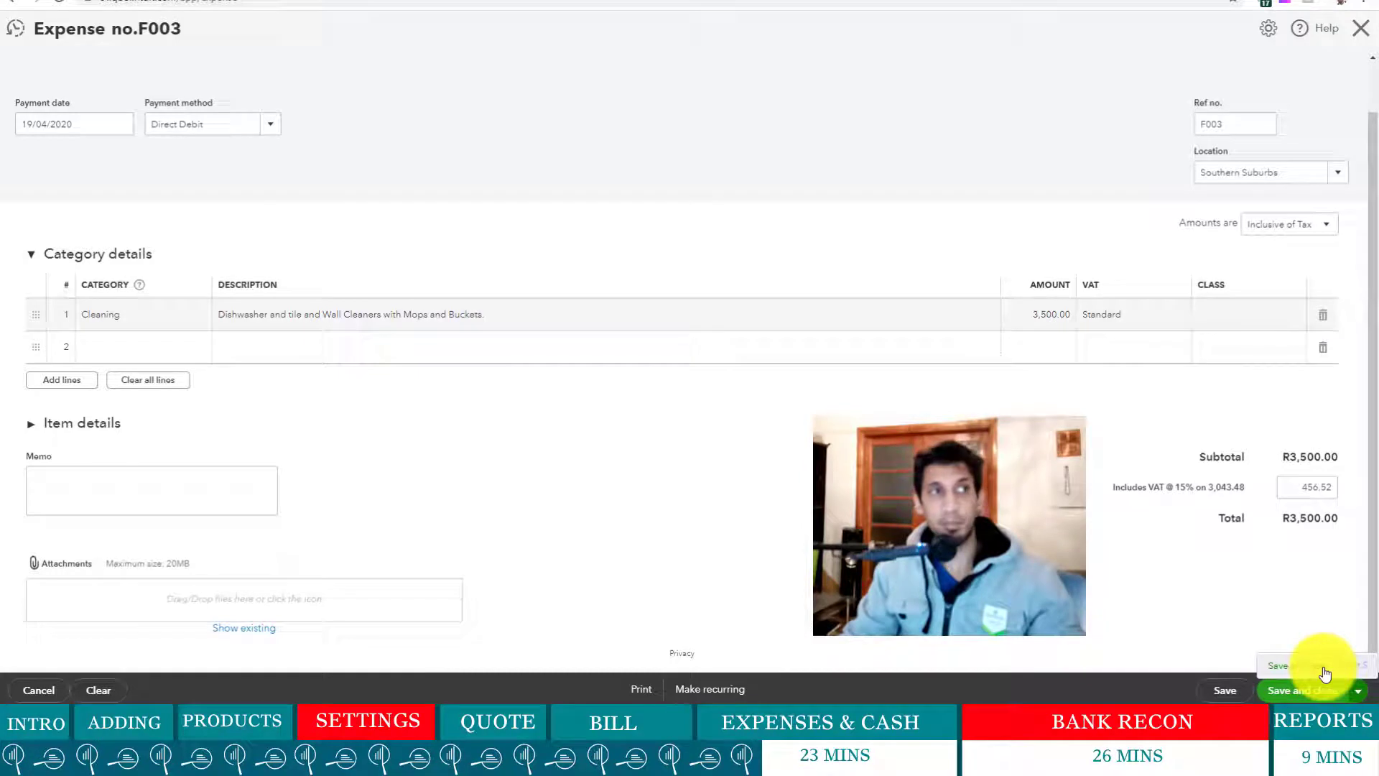
{"action": "left_click", "coordinate": [1095, 599]}
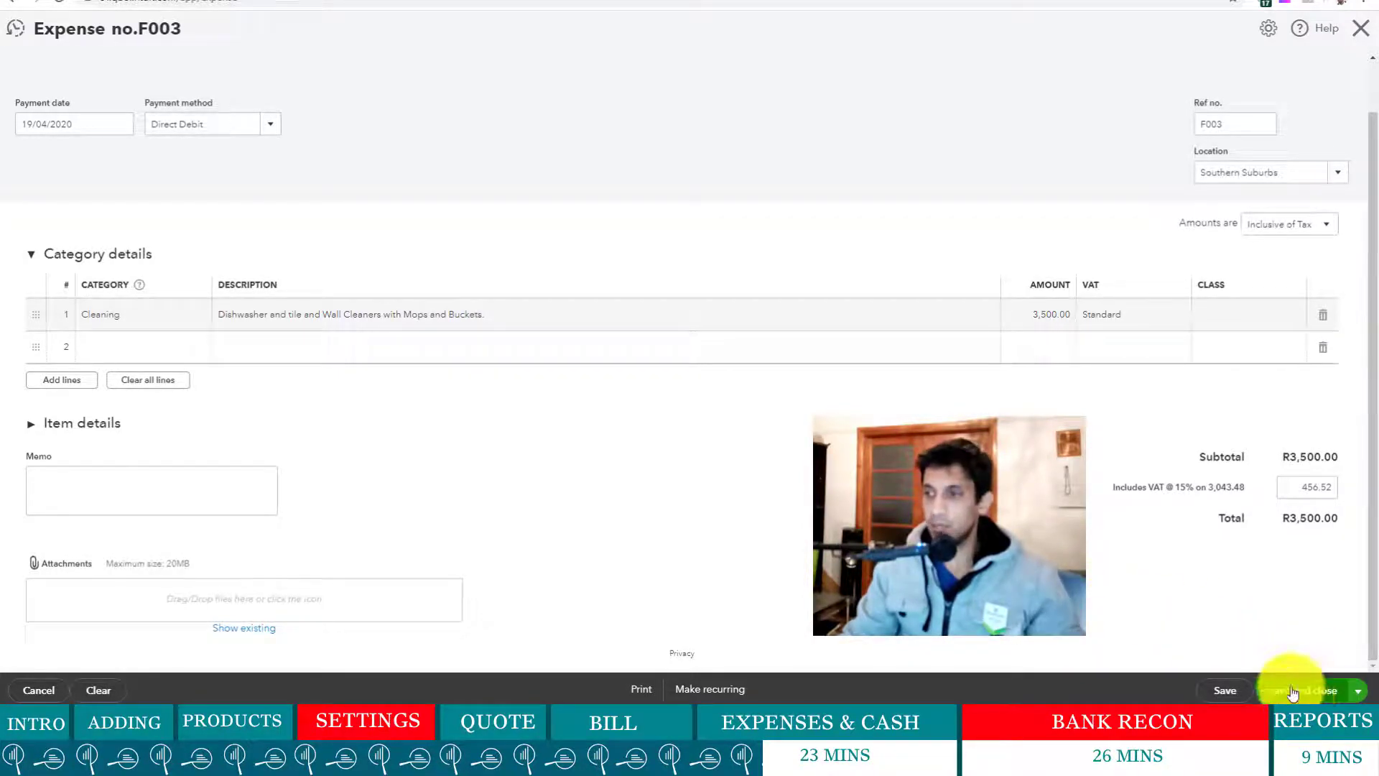
{"action": "left_click", "coordinate": [1359, 694]}
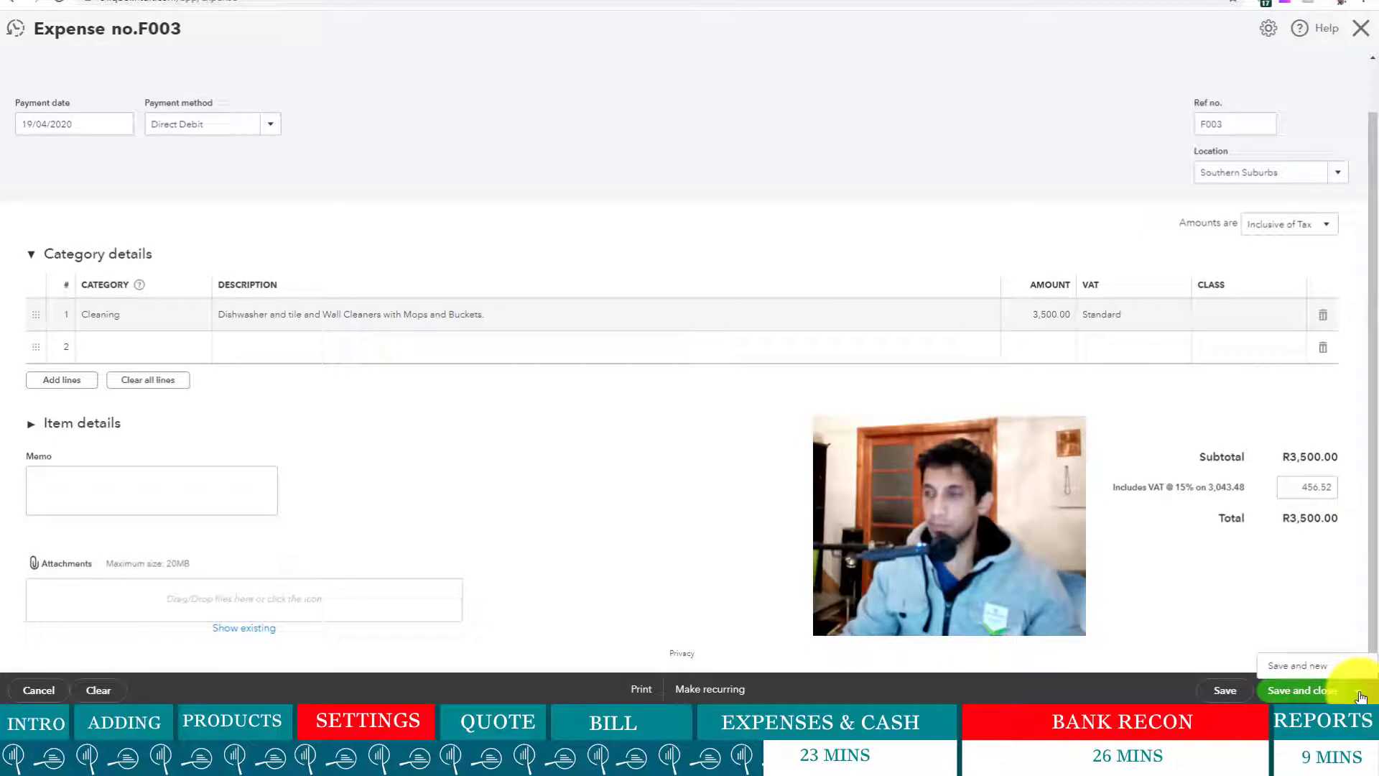
{"action": "left_click", "coordinate": [1304, 668]}
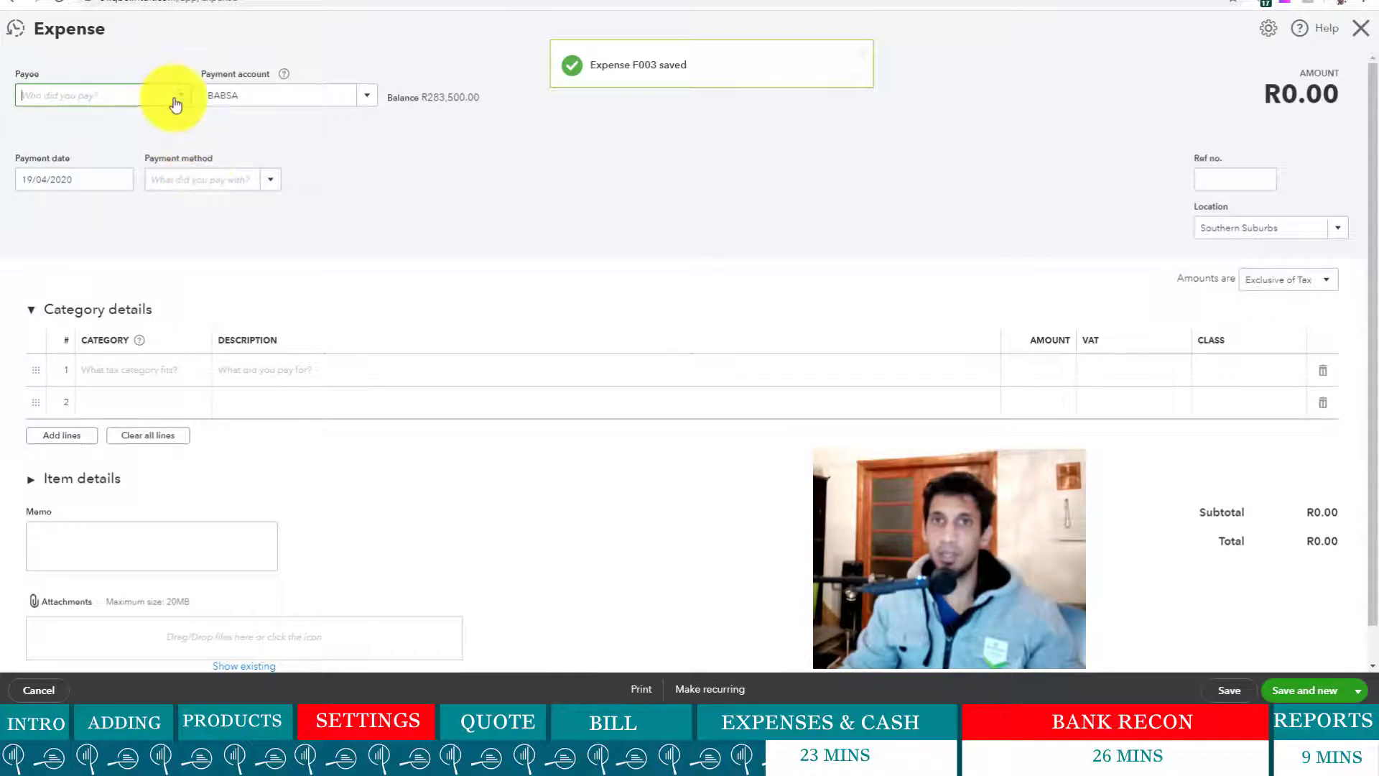
- Start the next expense to SEE Painters dated 24/04/2020, paid by Direct Debit
{"action": "left_click", "coordinate": [180, 99]}
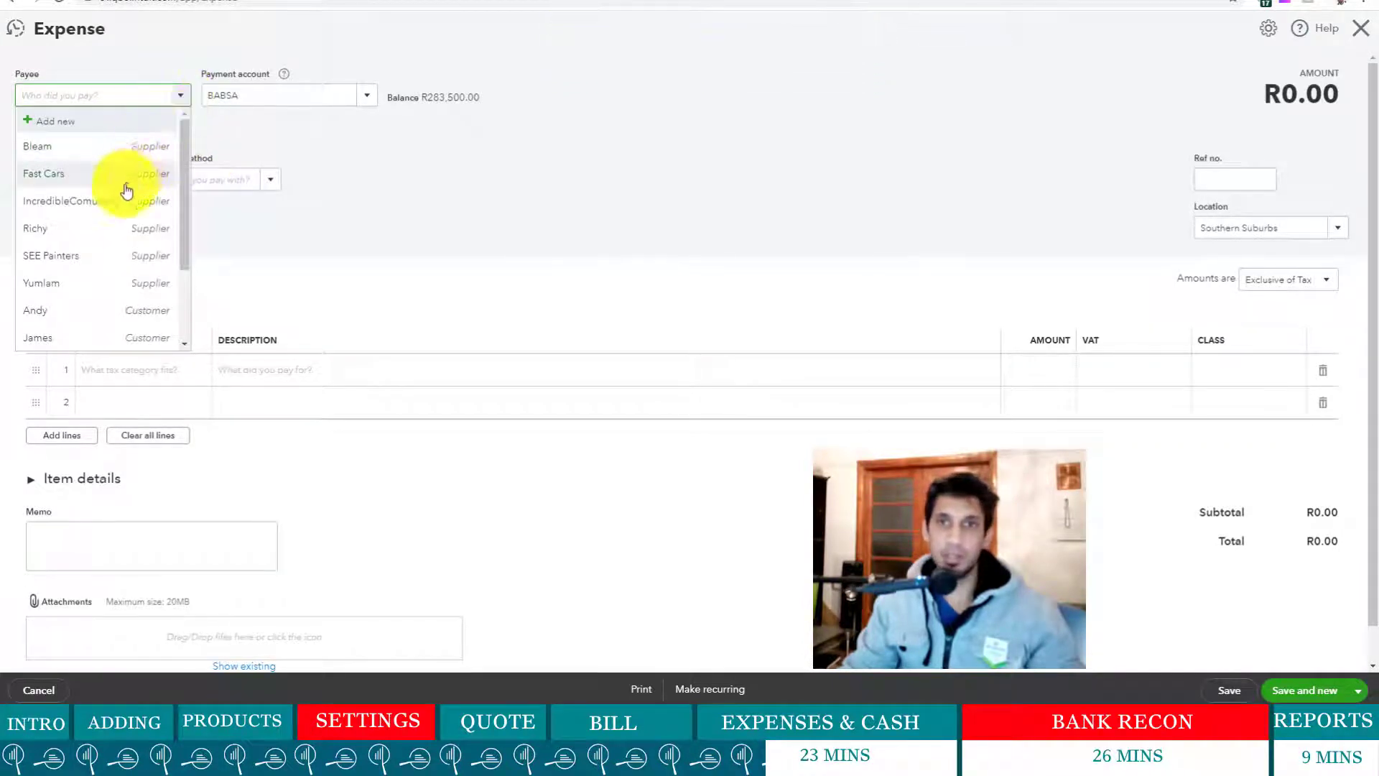
{"action": "left_click", "coordinate": [86, 260]}
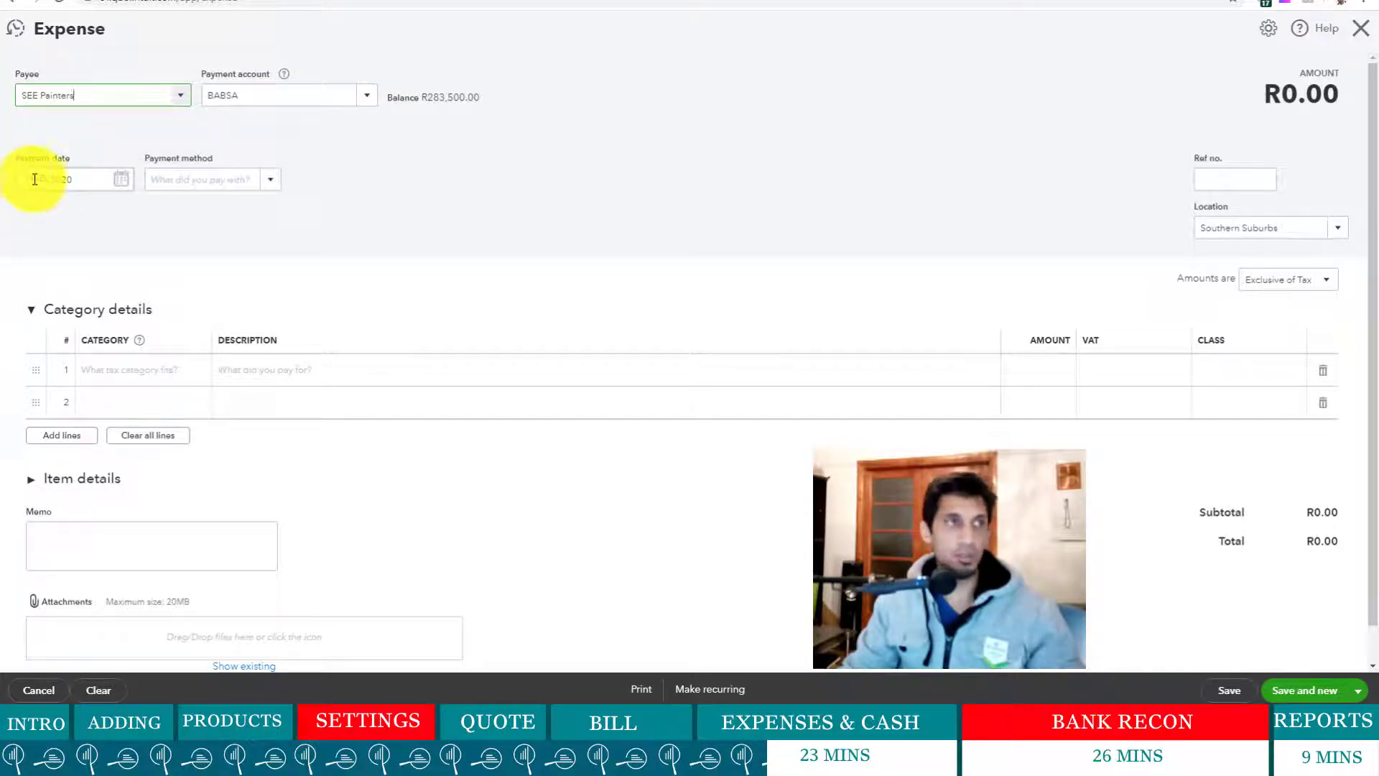
{"action": "left_click_drag", "start_coordinate": [35, 180], "coordinate": [6, 184]}
{"action": "type", "text": "24/04/2020"}
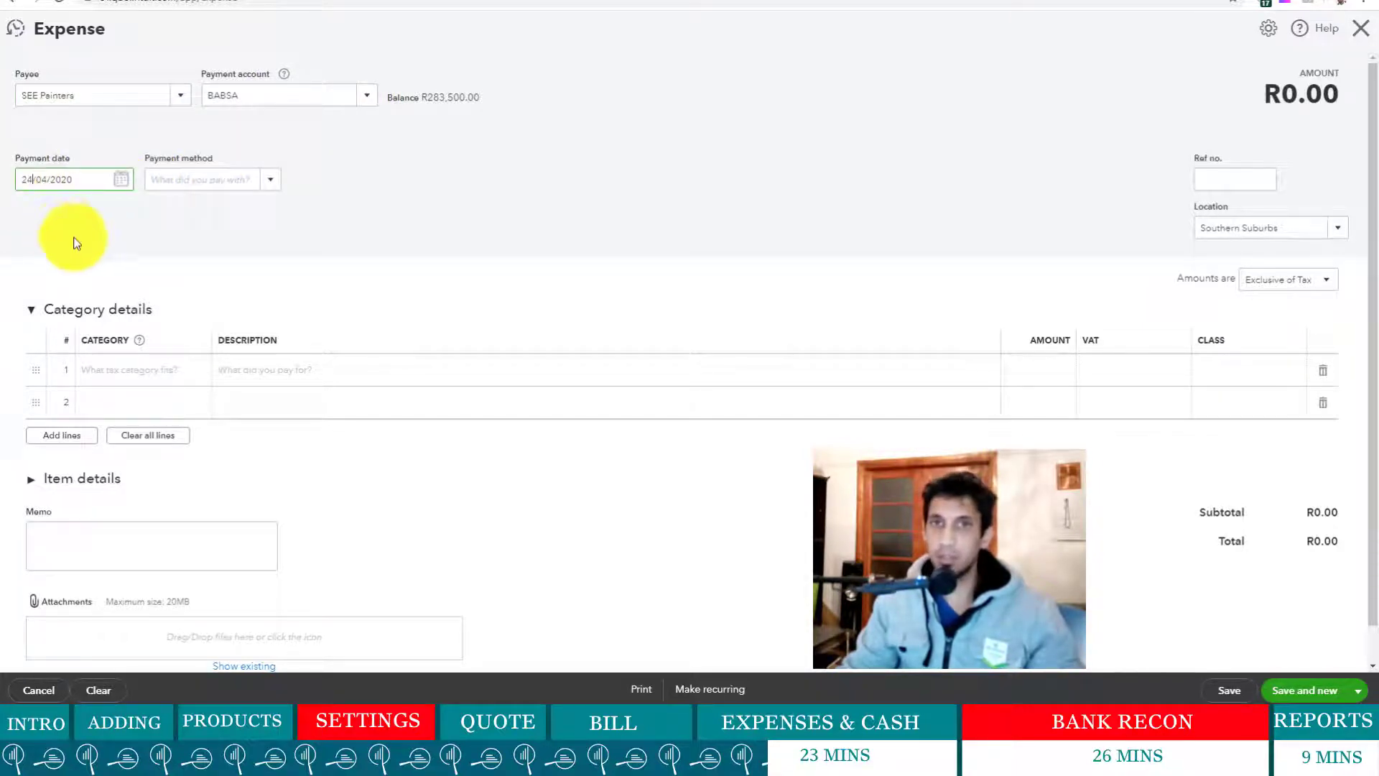
{"action": "left_click", "coordinate": [210, 219]}
{"action": "left_click", "coordinate": [267, 181]}
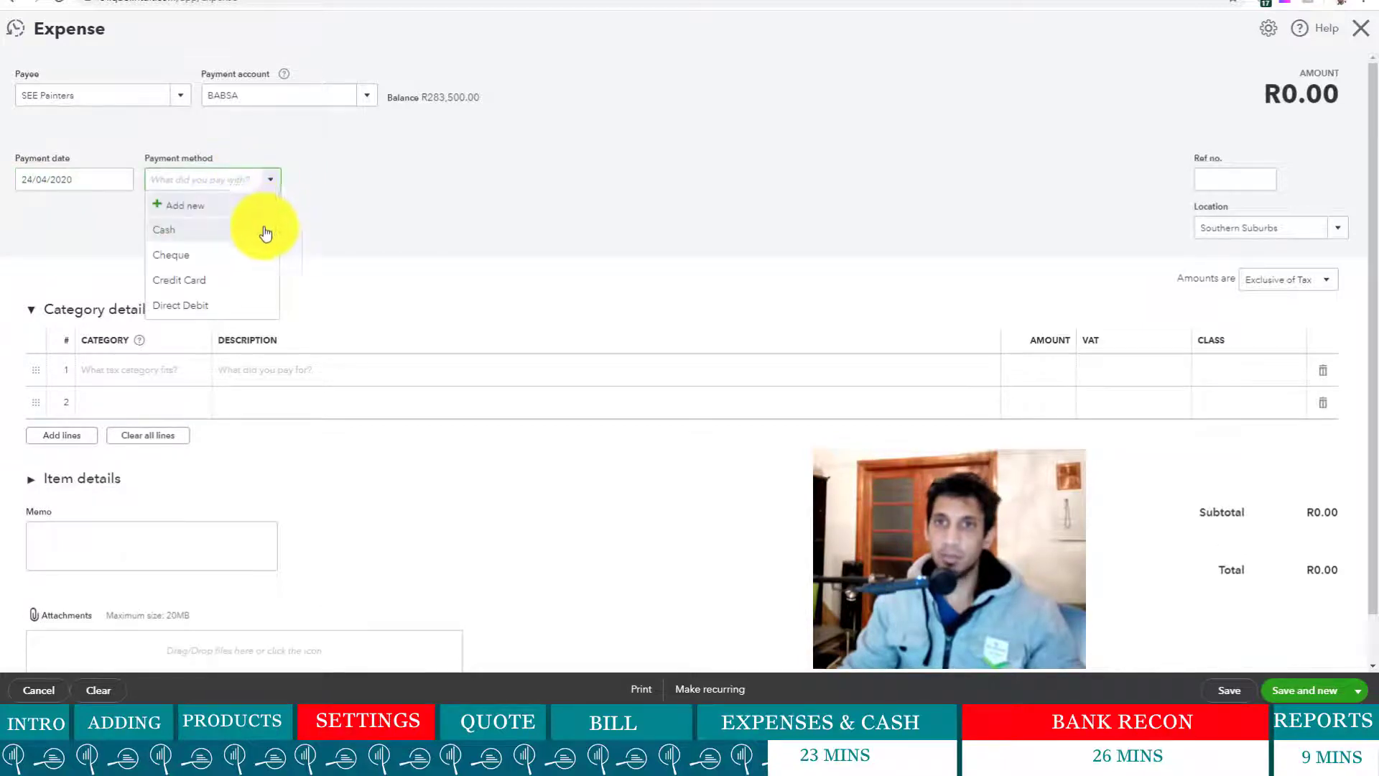
{"action": "left_click", "coordinate": [223, 305]}
- Give it reference SE003, a new location CENTRAL TOWN, and tax-inclusive amounts
{"action": "left_click", "coordinate": [1234, 180]}
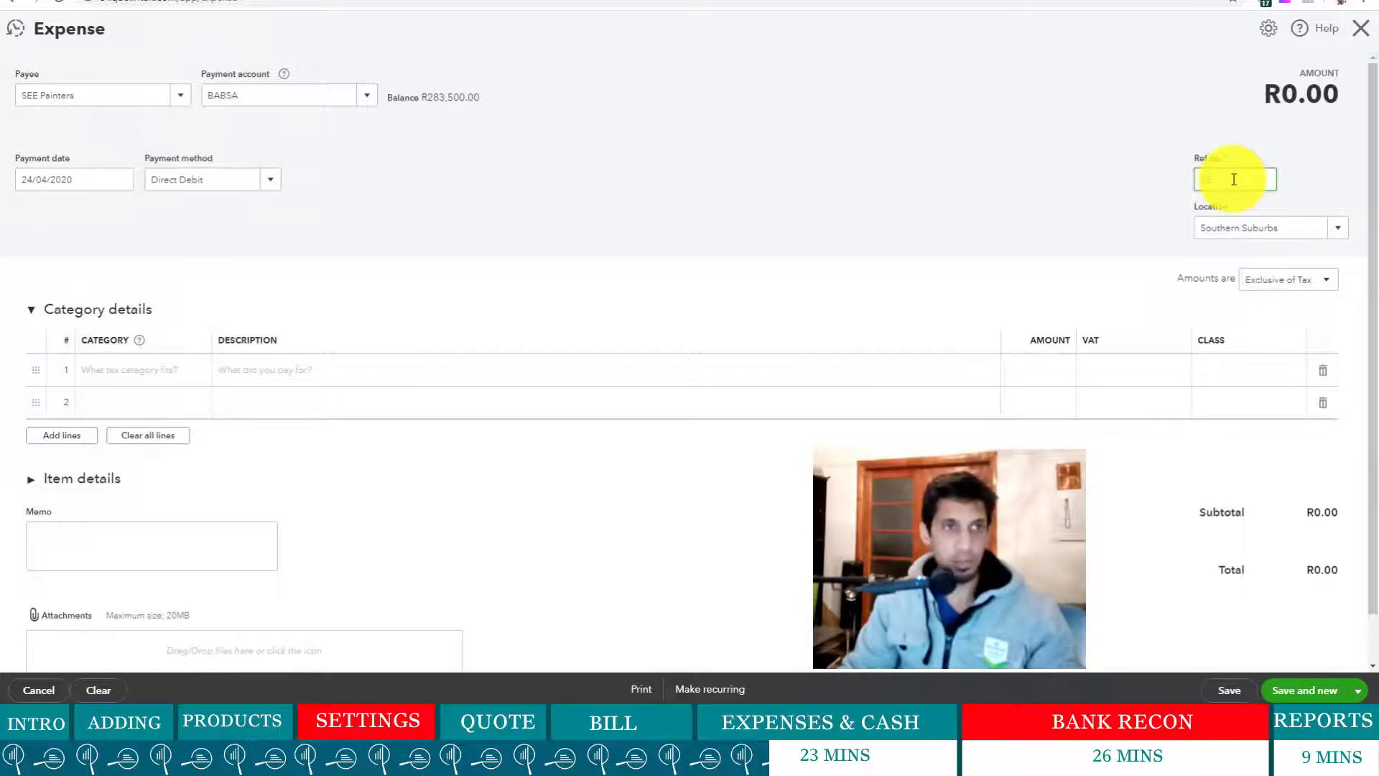
{"action": "type", "text": "SE003"}
{"action": "left_click", "coordinate": [917, 232]}
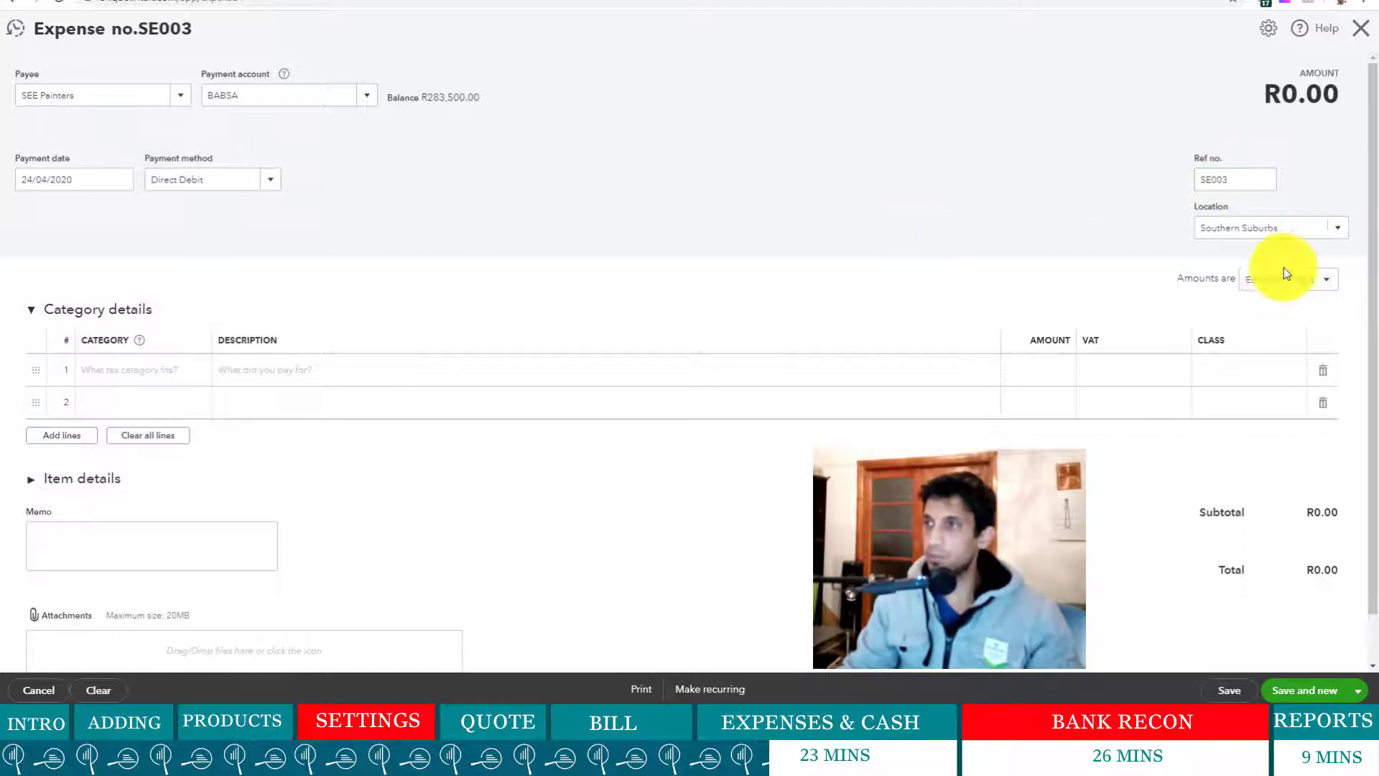
{"action": "left_click", "coordinate": [1336, 234]}
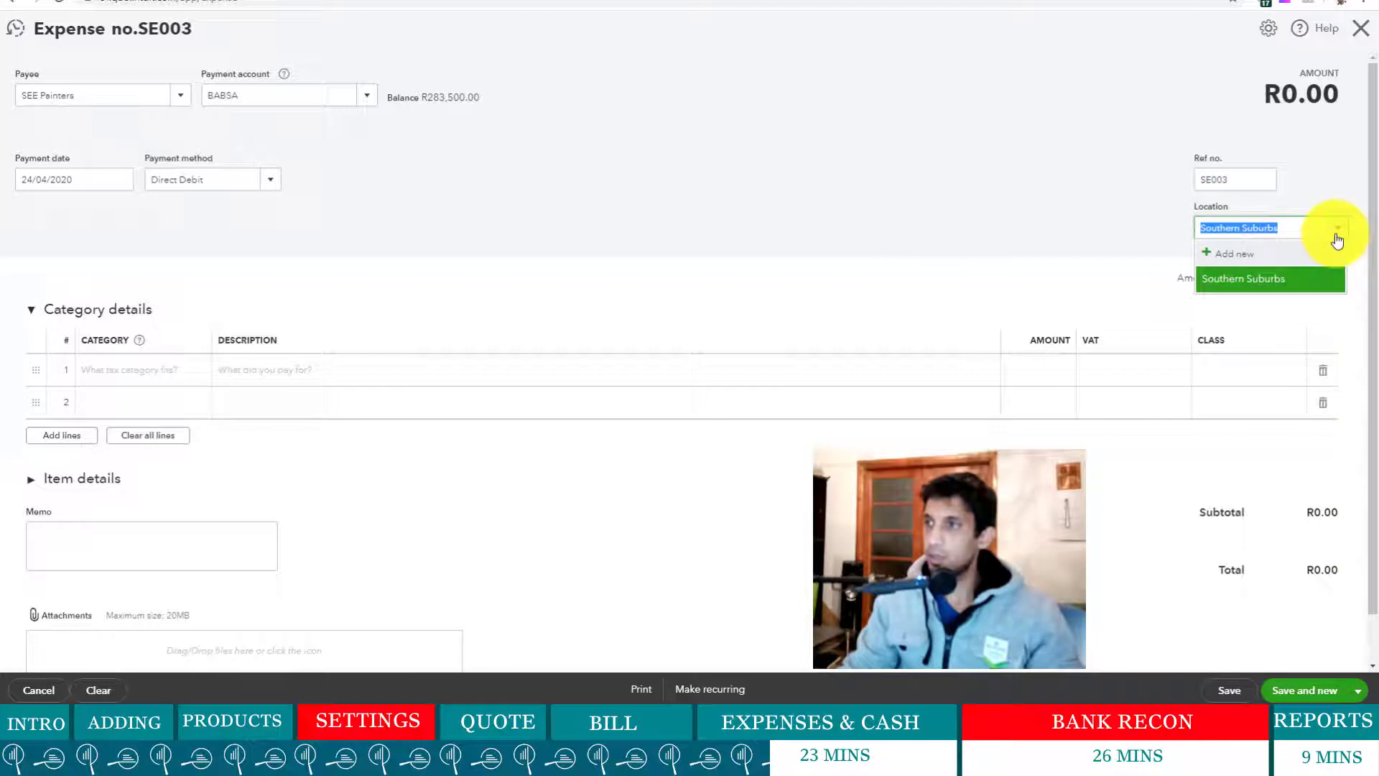
{"action": "left_click", "coordinate": [1250, 256]}
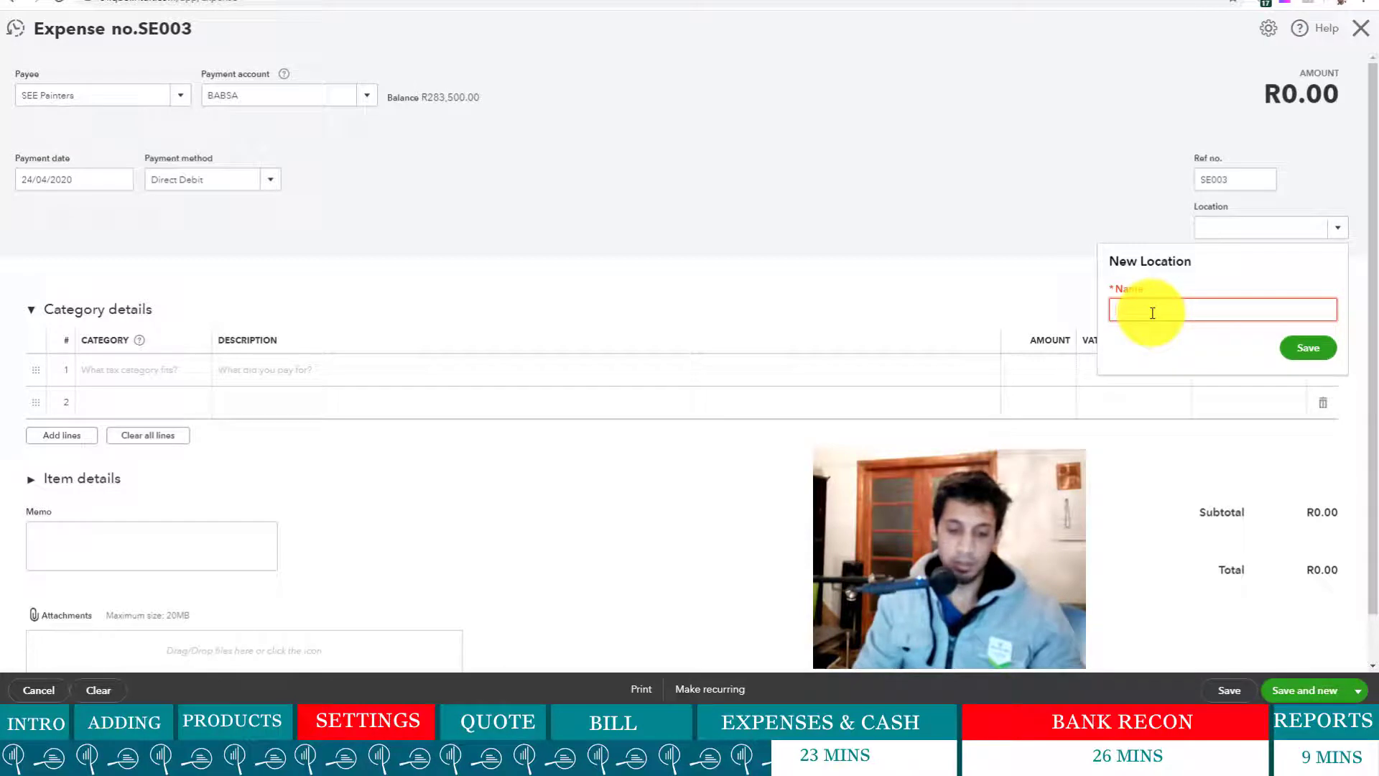
{"action": "type", "text": "CENT"}
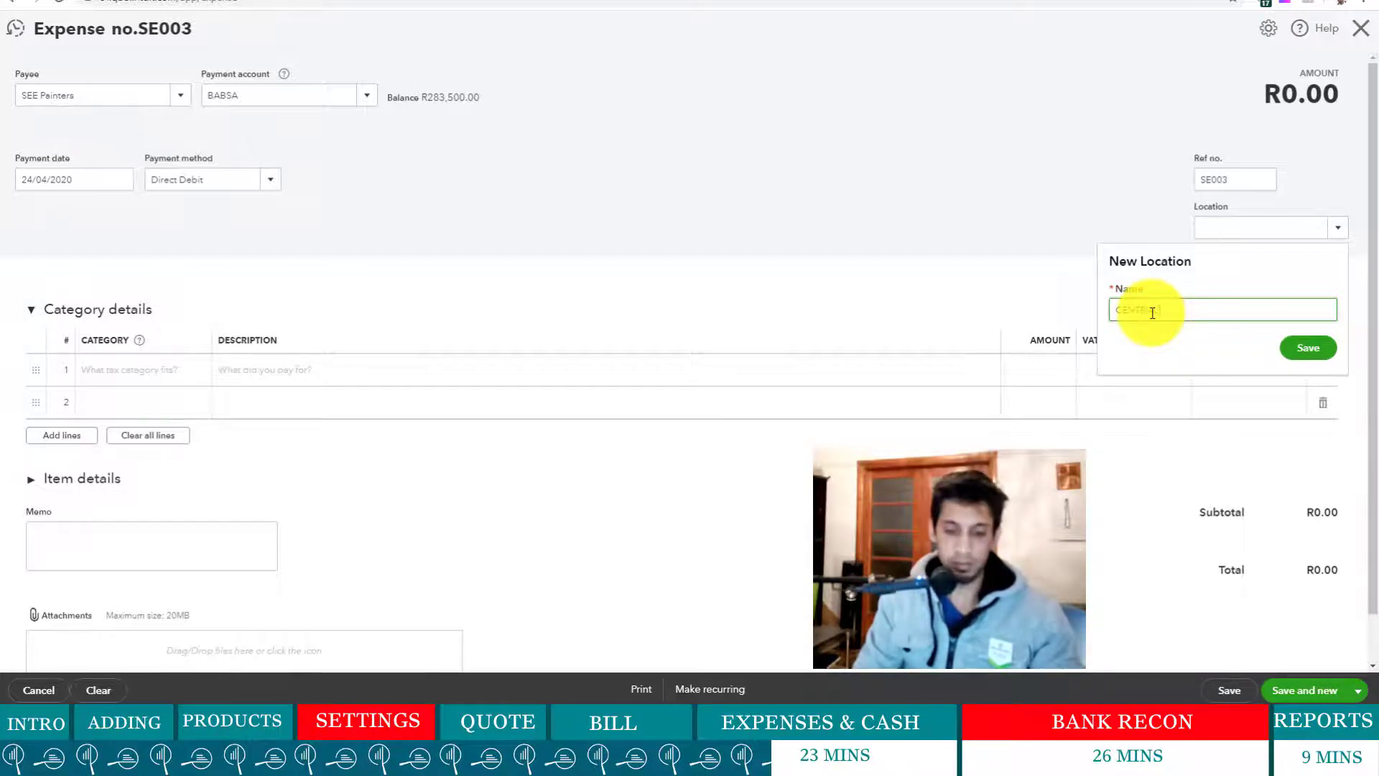
{"action": "type", "text": "RAL TOWN"}
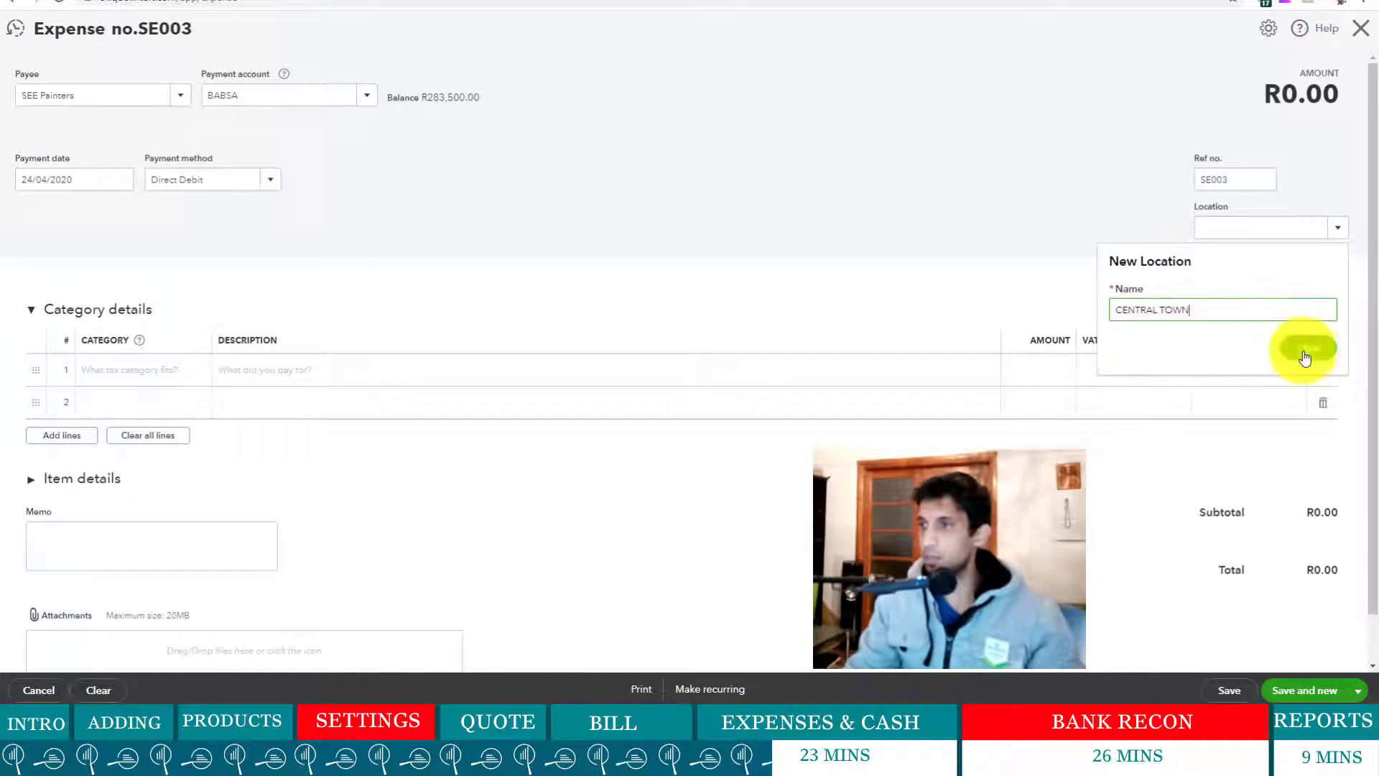
{"action": "left_click", "coordinate": [1308, 349]}
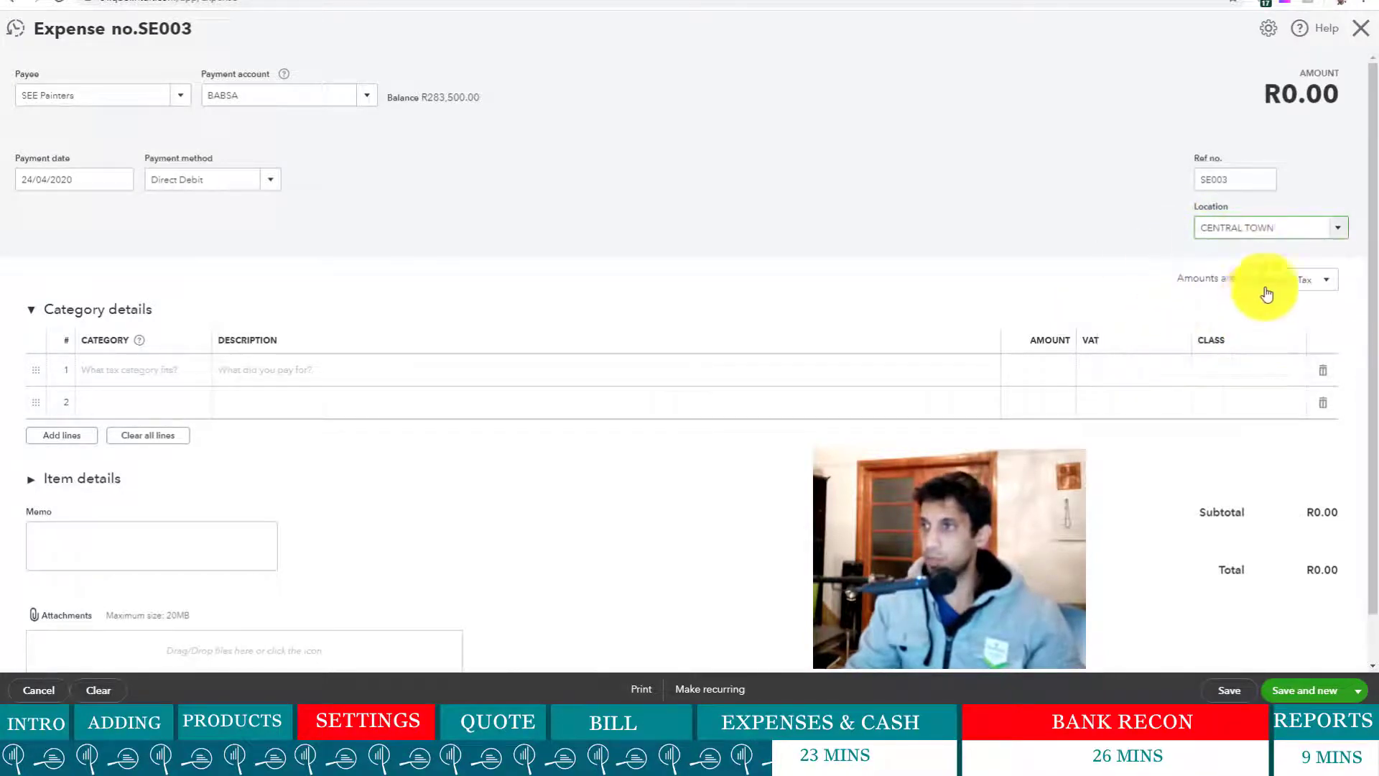
{"action": "left_click", "coordinate": [1326, 280]}
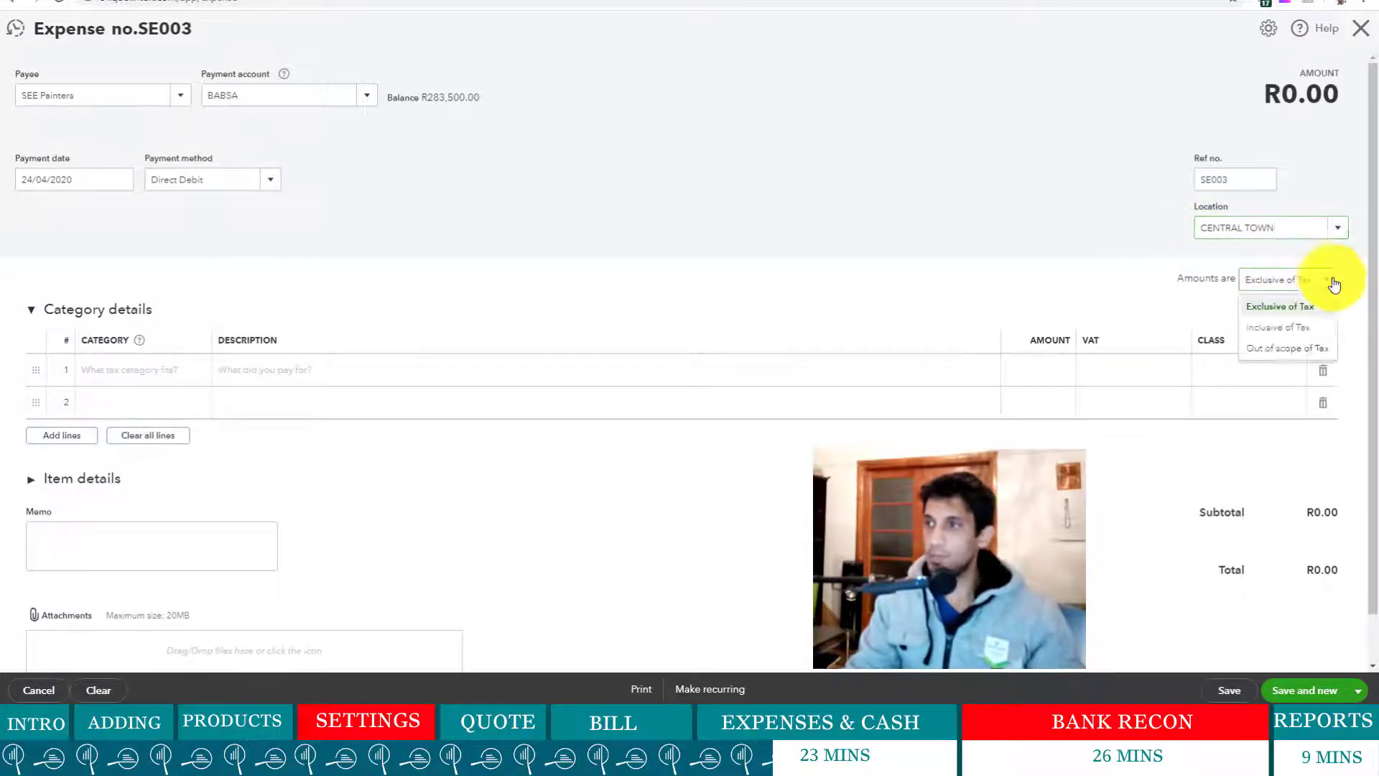
{"action": "left_click", "coordinate": [1289, 334]}
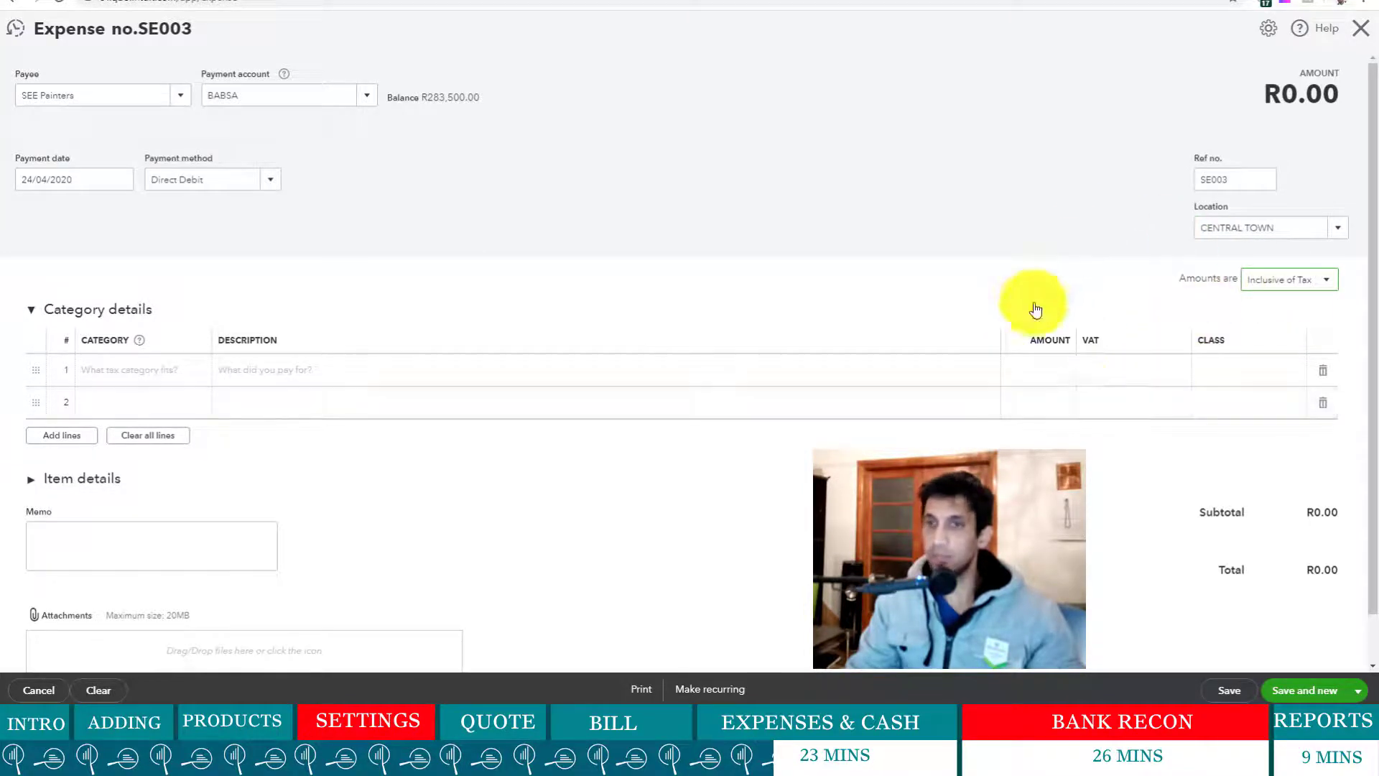
- Add a new expense account with detail type Repair and maintenance as line 1's category
{"action": "left_click", "coordinate": [156, 372]}
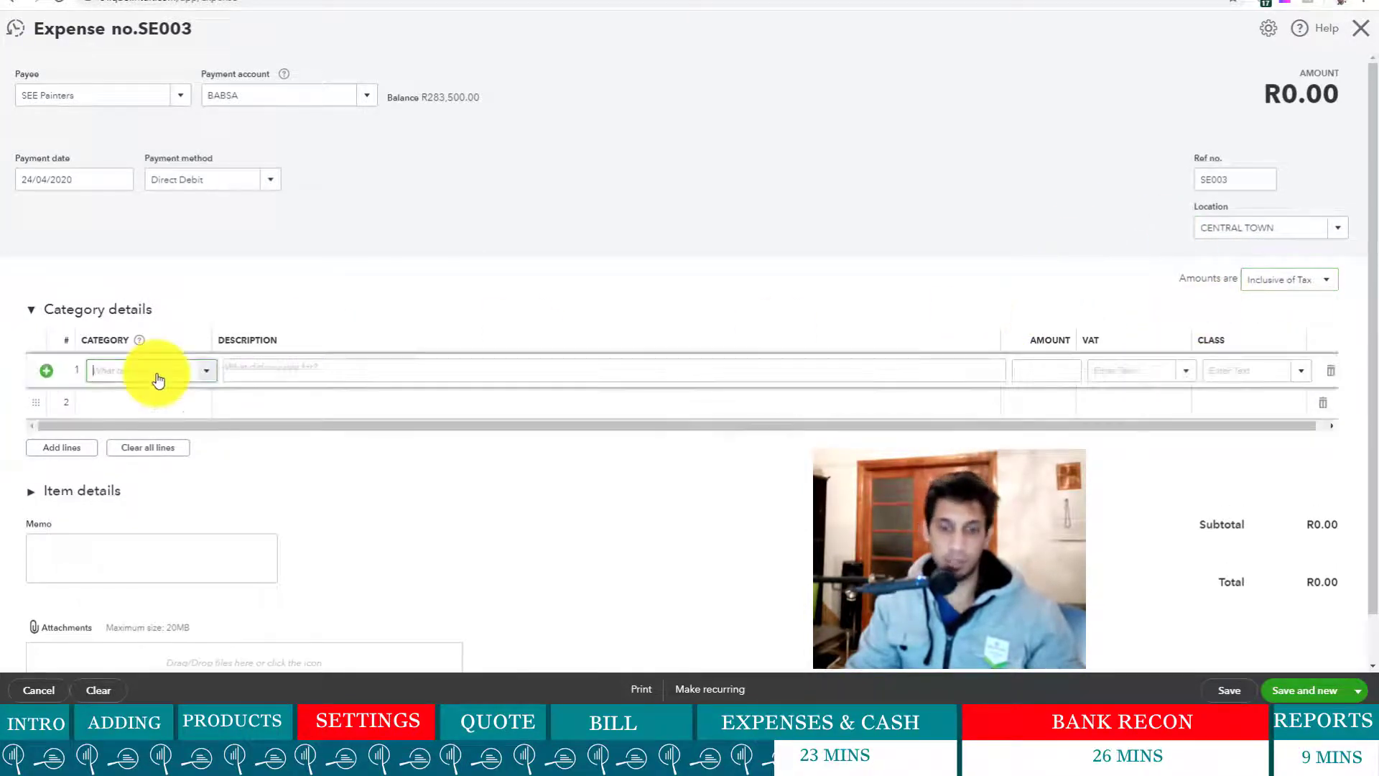
{"action": "type", "text": "Re"}
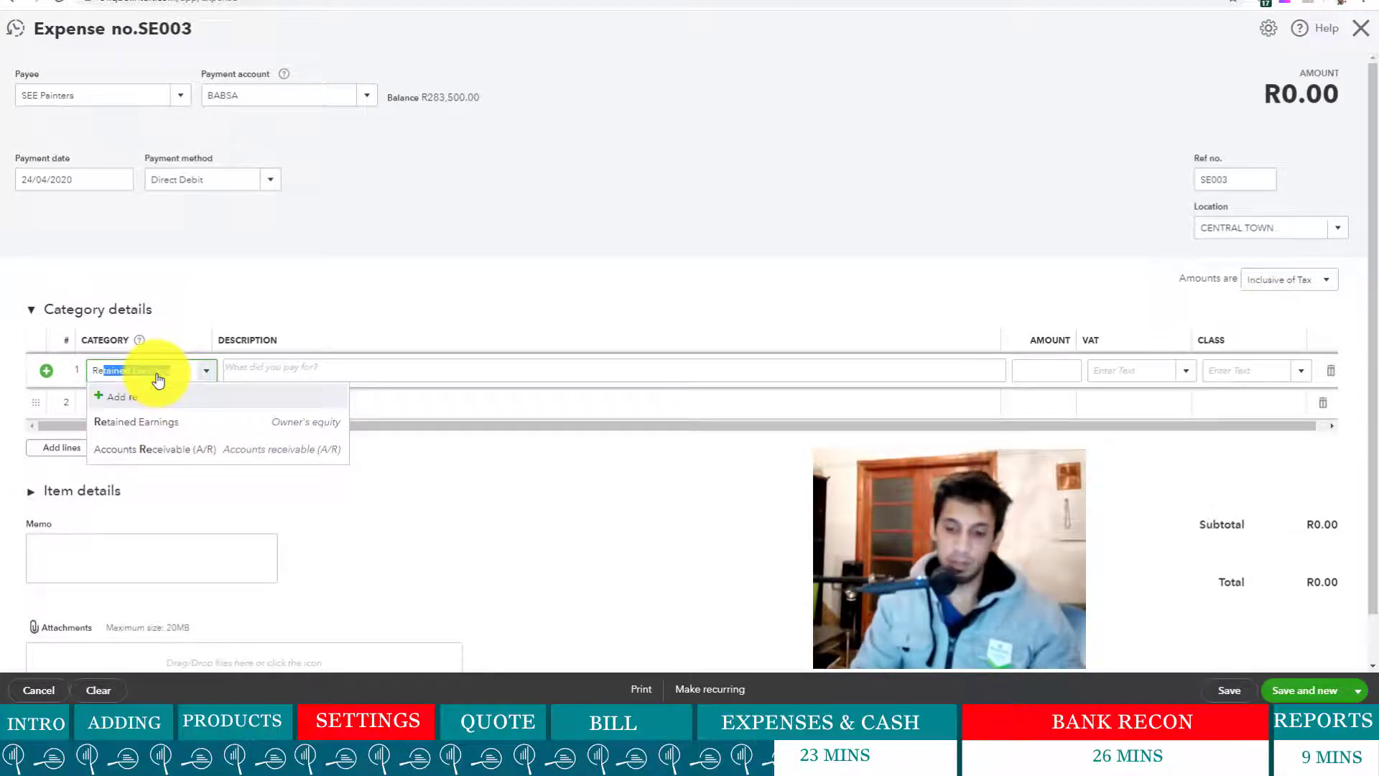
{"action": "type", "text": "pa"}
{"action": "key", "text": "BackSpace"}
{"action": "key", "text": "BackSpace"}
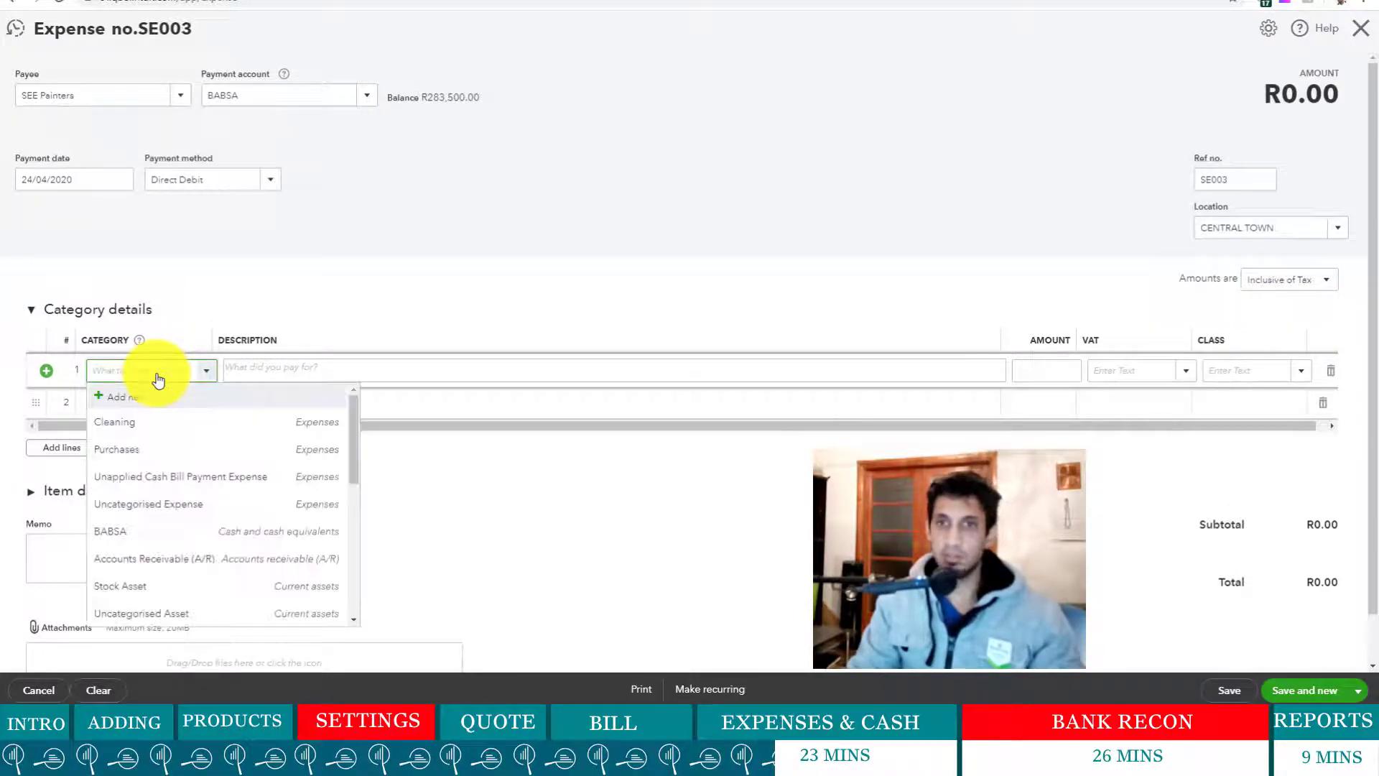
{"action": "left_click", "coordinate": [537, 524]}
{"action": "left_click", "coordinate": [194, 370]}
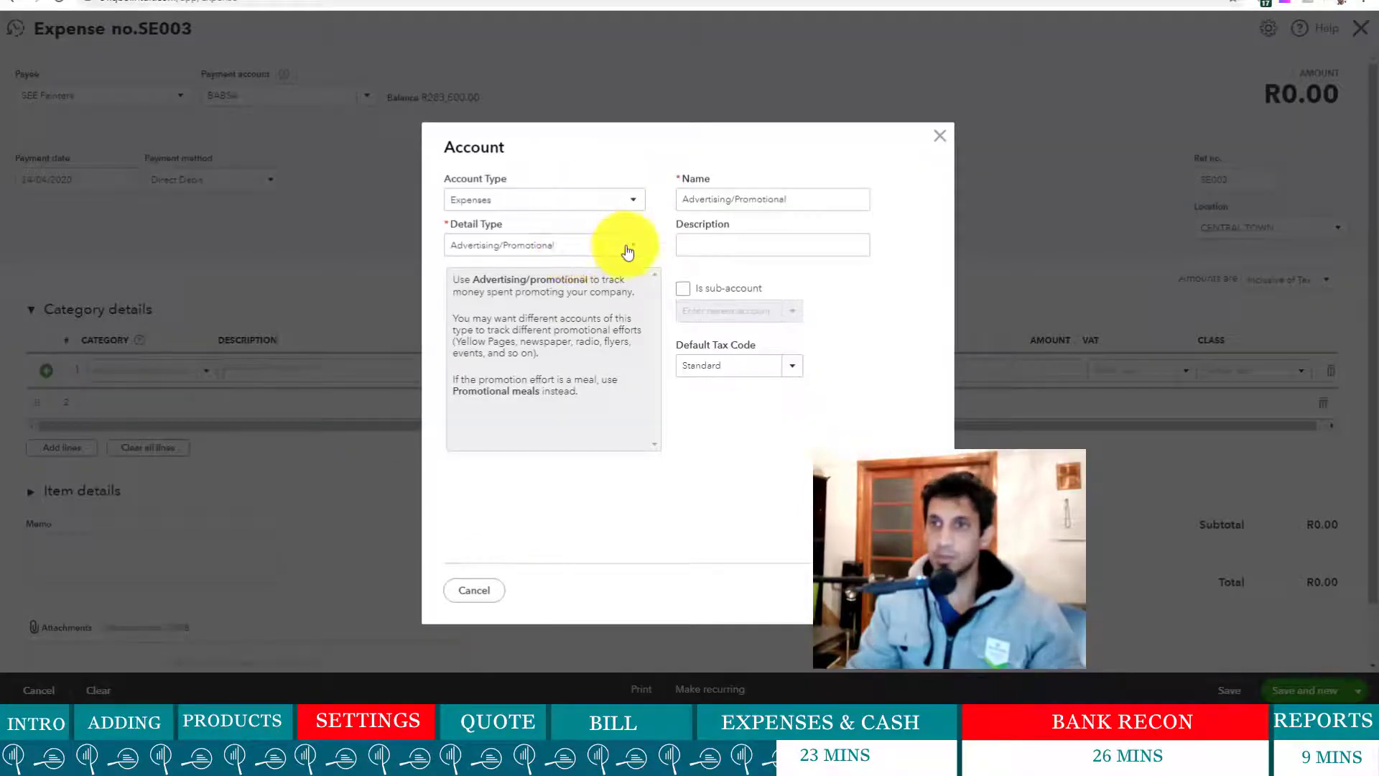
{"action": "left_click", "coordinate": [625, 252]}
{"action": "scroll", "coordinate": [554, 395], "scroll_direction": "down", "scroll_amount": 3}
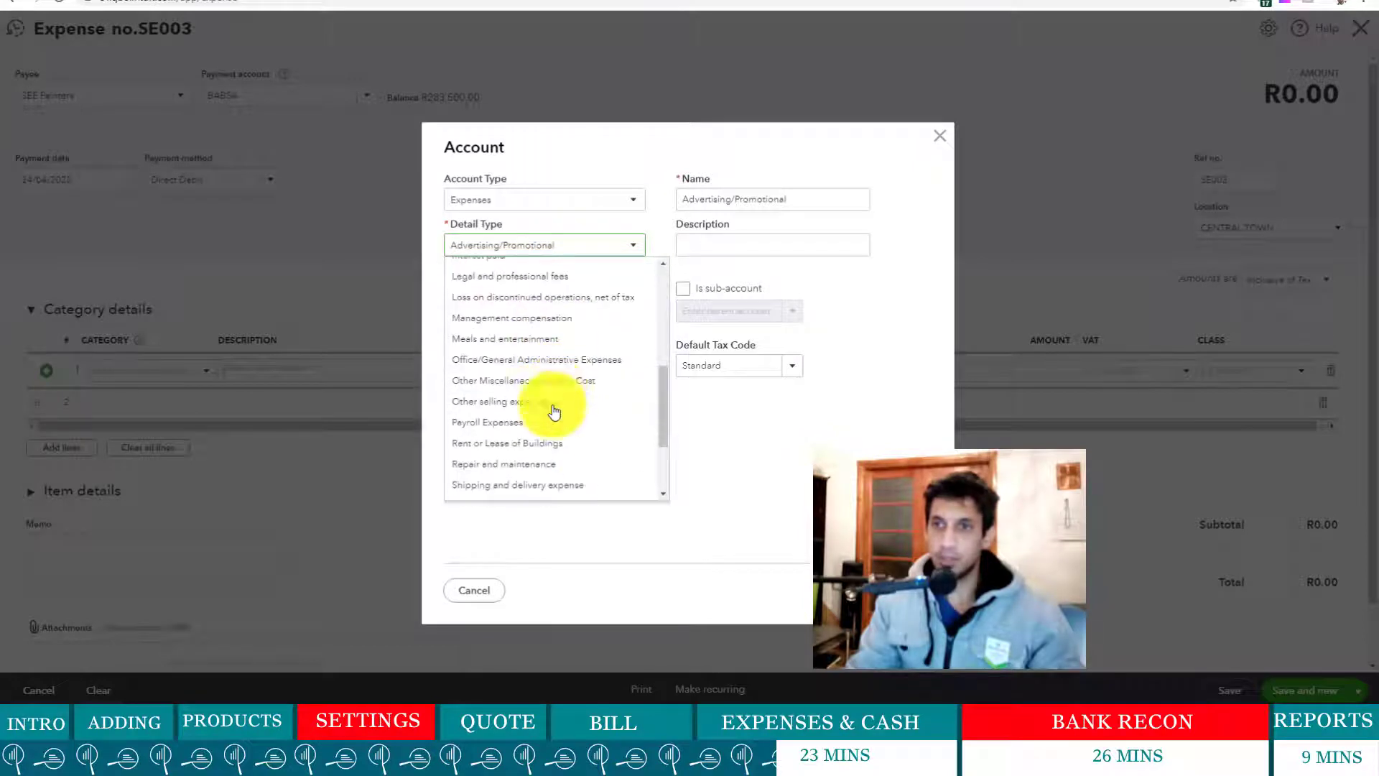
{"action": "left_click", "coordinate": [554, 465]}
{"action": "triple_click", "coordinate": [795, 201]}
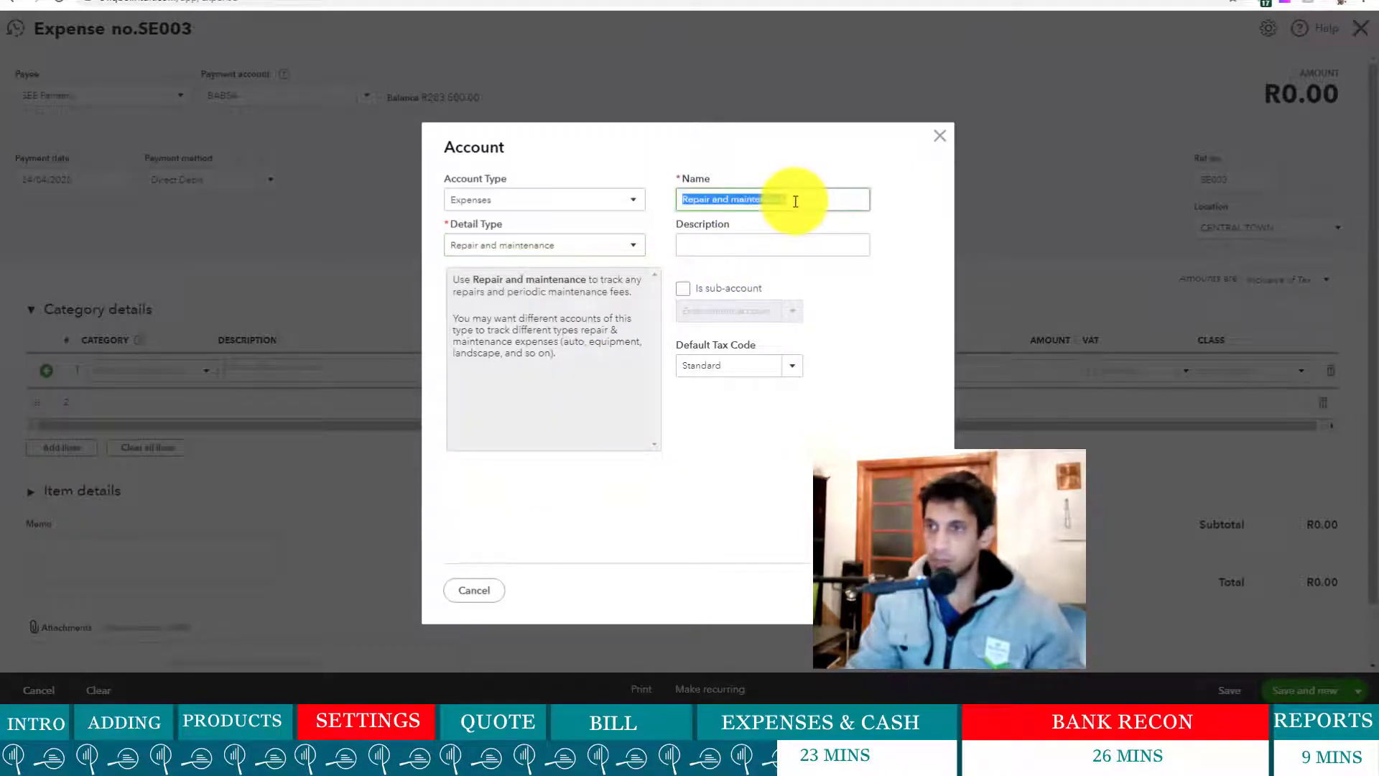
{"action": "left_click", "coordinate": [861, 383]}
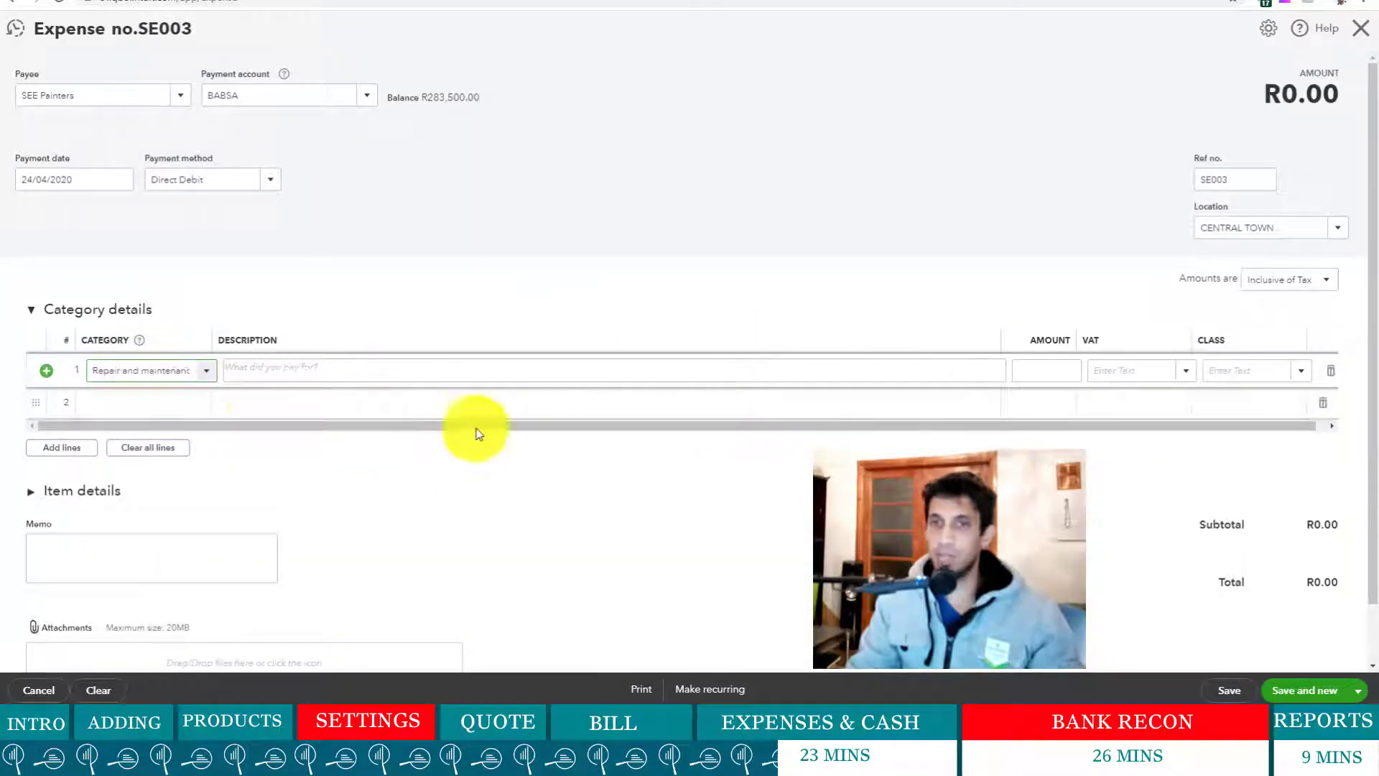
- Fill line 1 with 'Paint of walls', 1,200 and Standard 15% VAT, totalling R1,200.00
{"action": "left_click", "coordinate": [301, 363]}
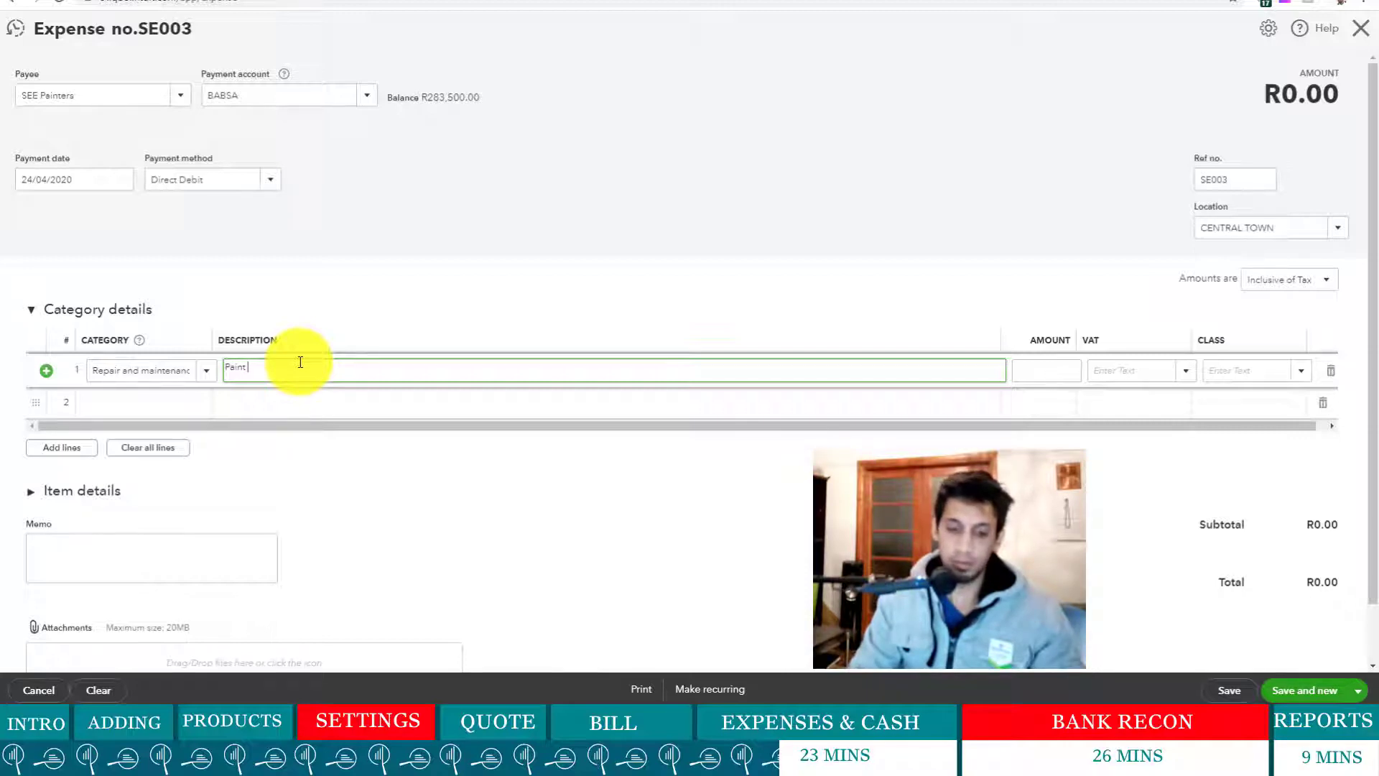
{"action": "type", "text": "Paint of walls"}
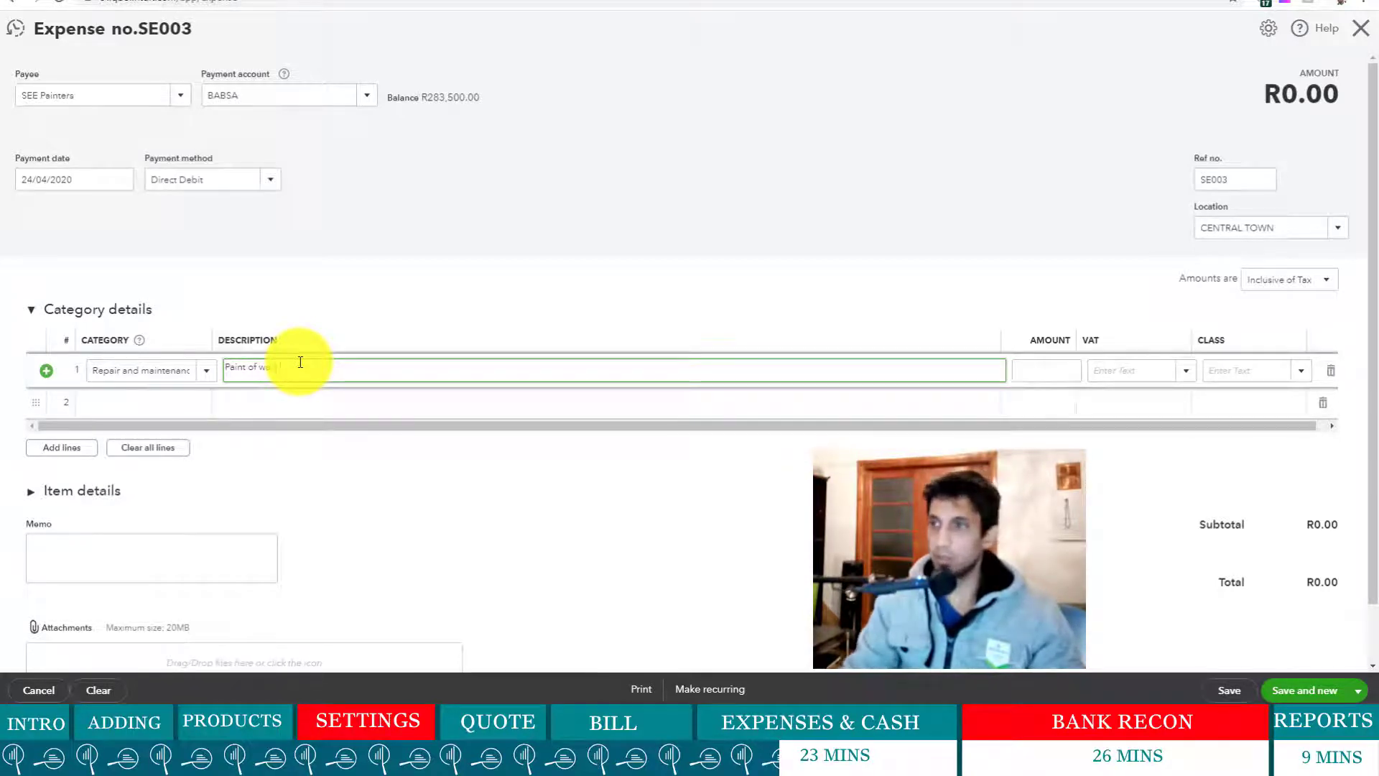
{"action": "left_click", "coordinate": [1047, 376]}
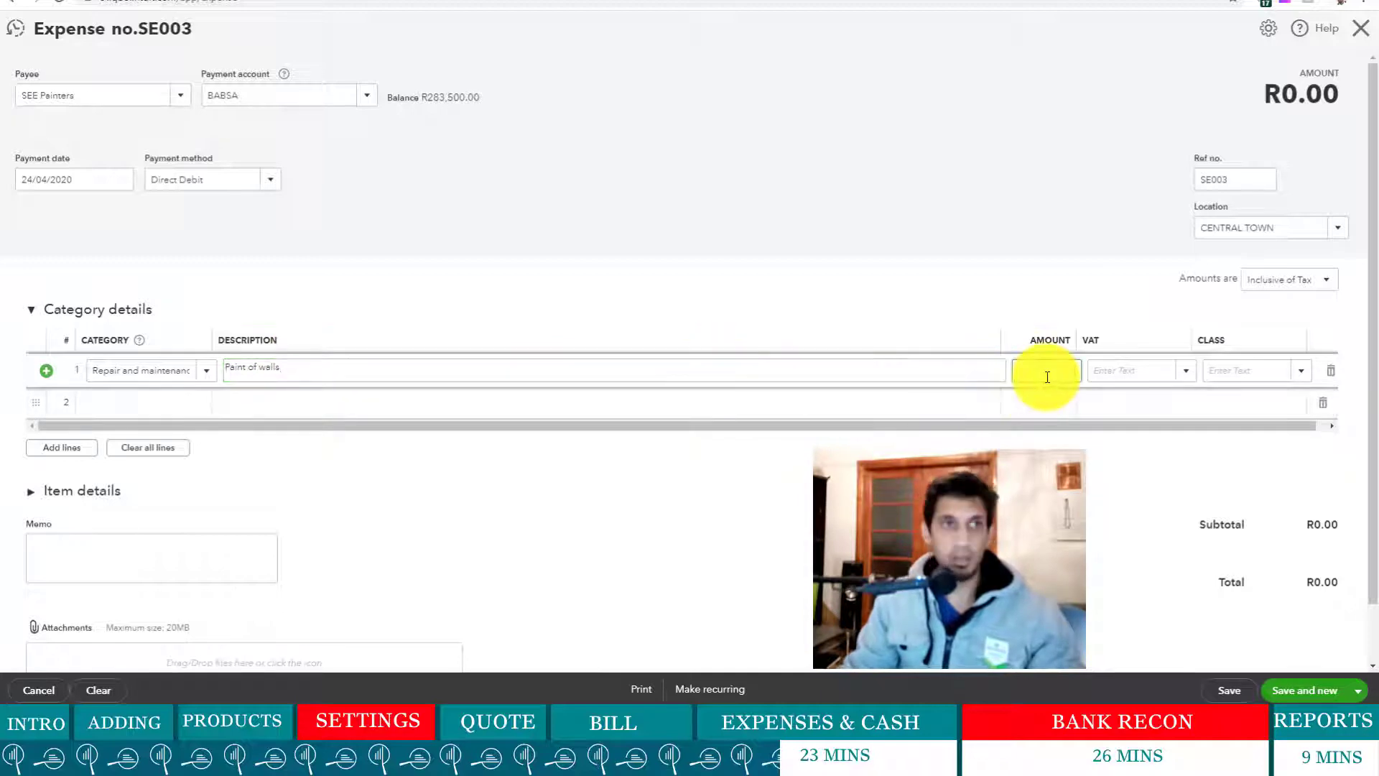
{"action": "type", "text": "1,20"}
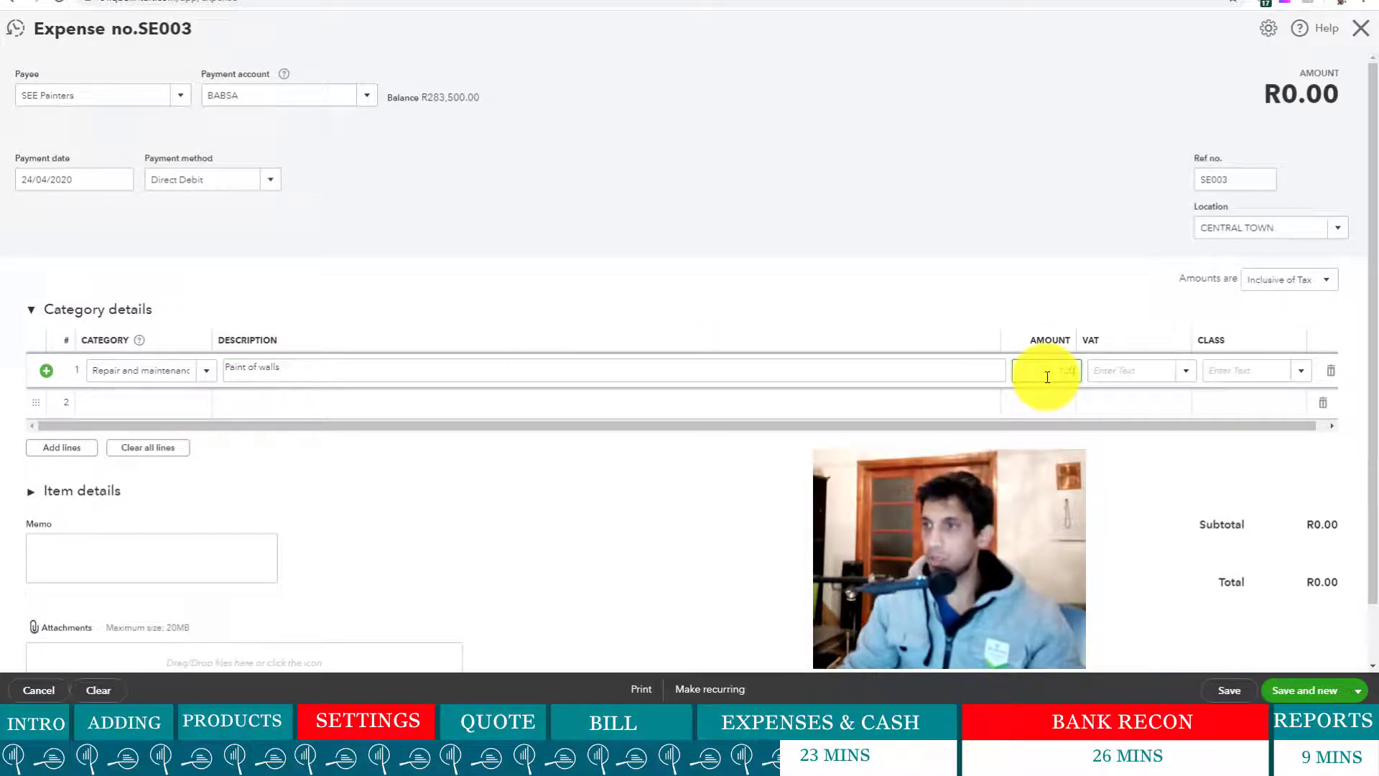
{"action": "type", "text": "0"}
{"action": "left_click", "coordinate": [1045, 489]}
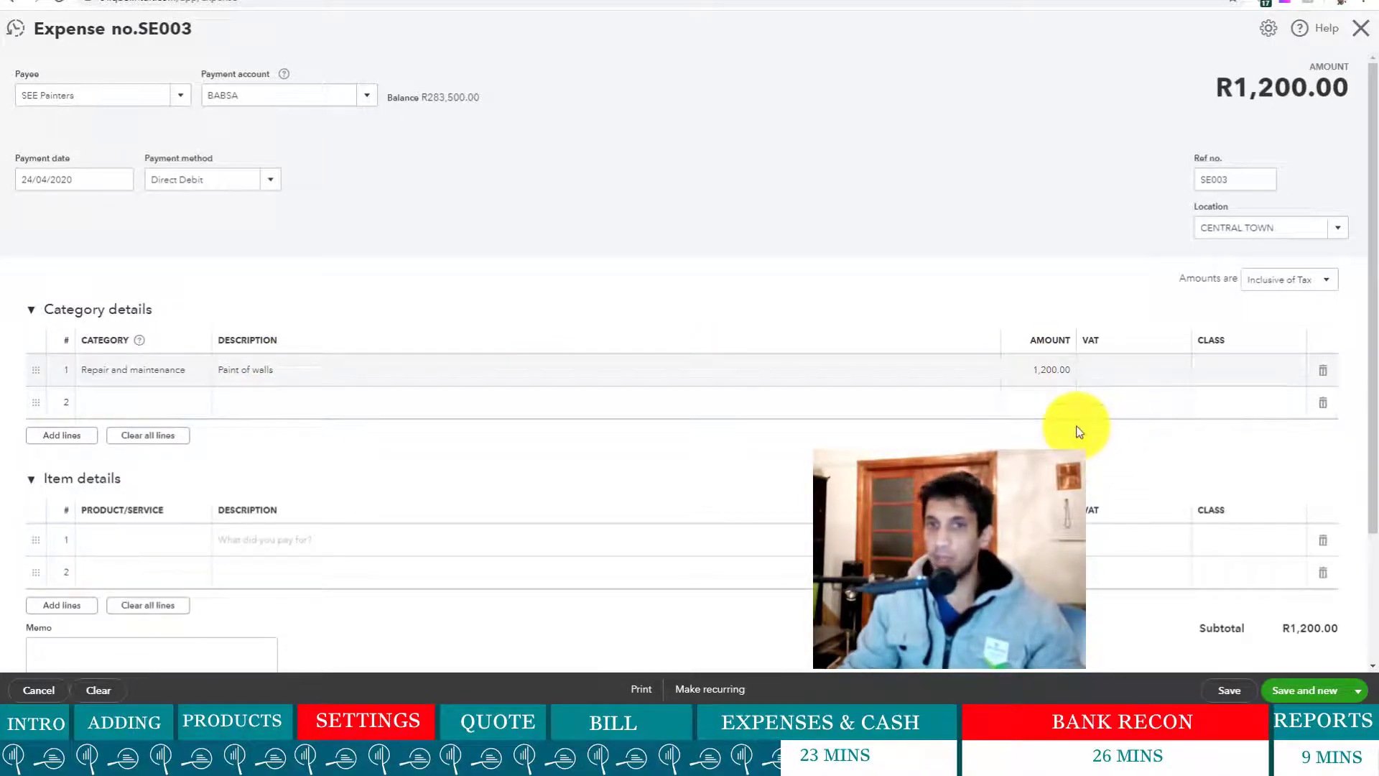
{"action": "left_click", "coordinate": [1171, 373]}
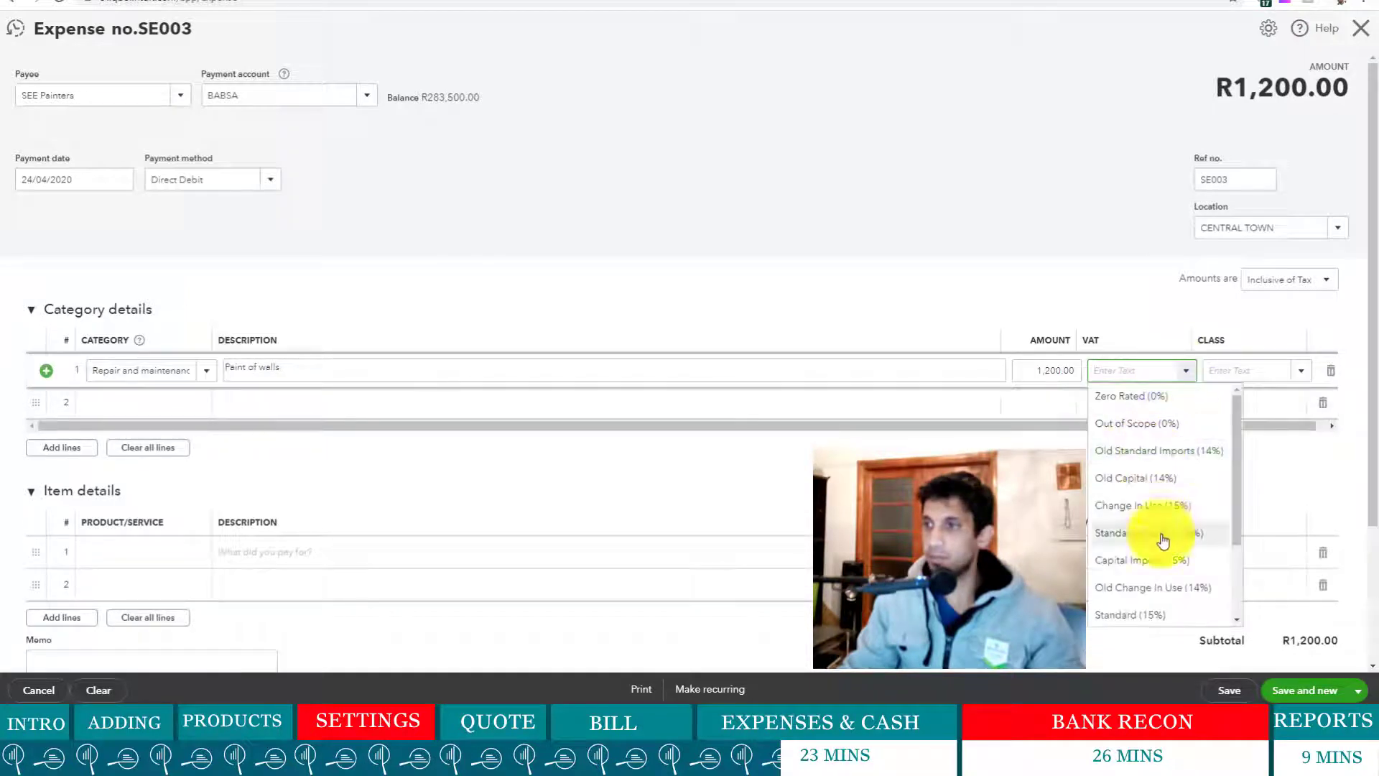
{"action": "left_click", "coordinate": [1157, 615]}
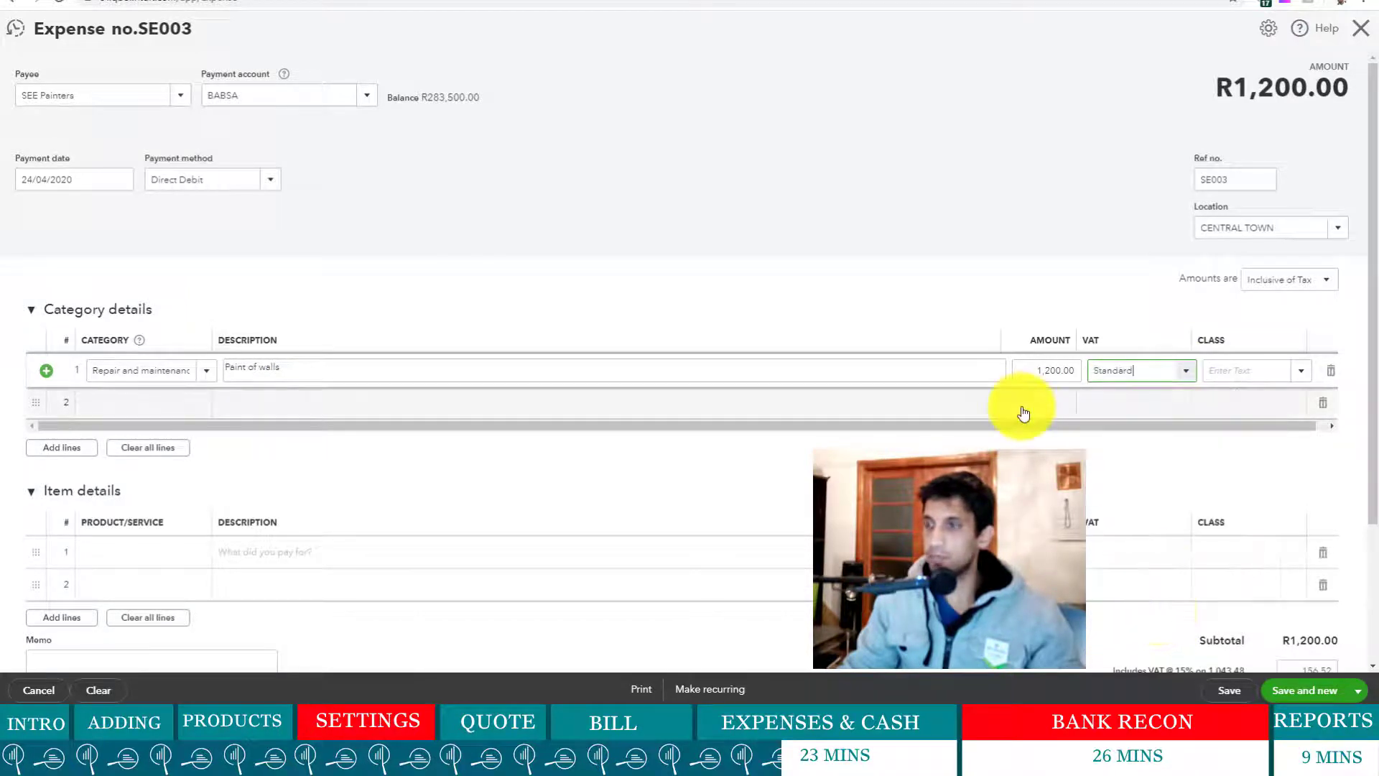
{"action": "left_click", "coordinate": [883, 252]}
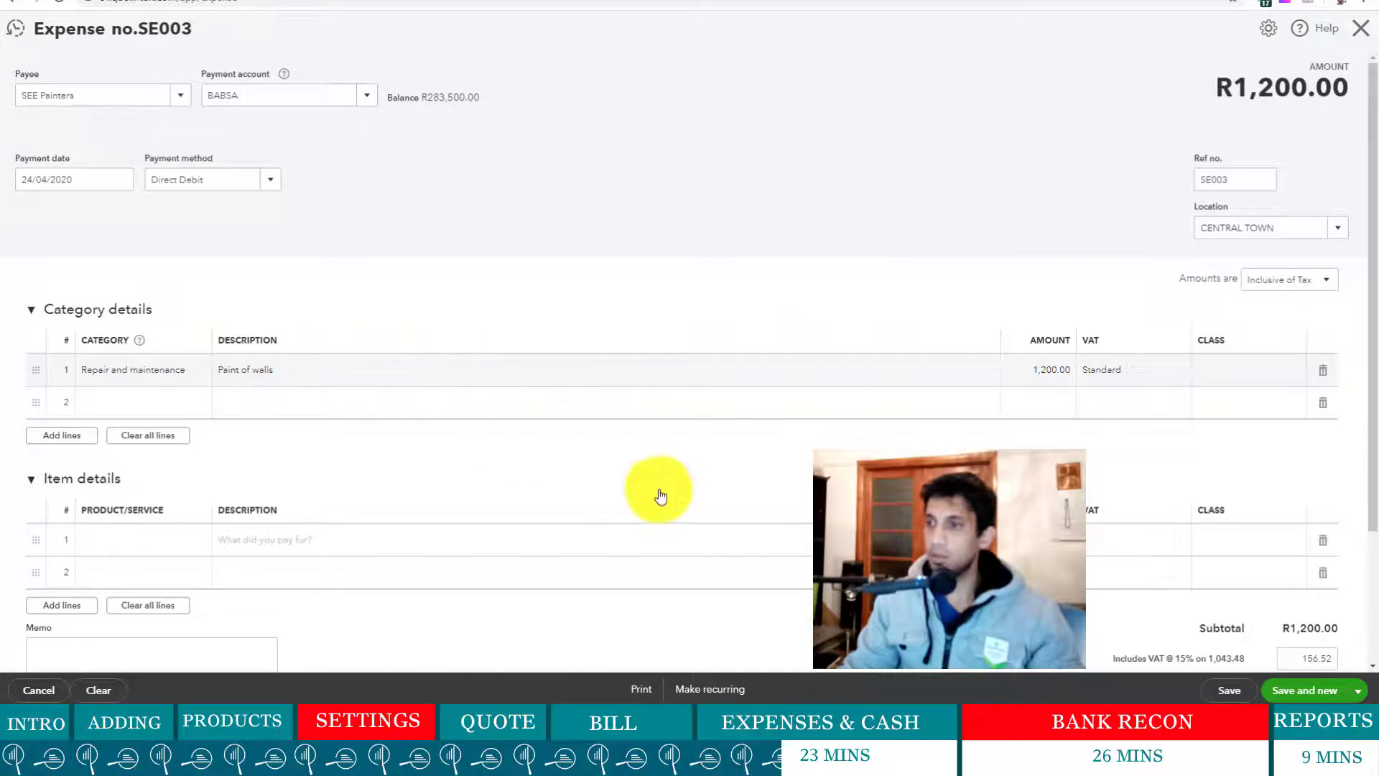
{"action": "scroll", "coordinate": [661, 496], "scroll_direction": "down", "scroll_amount": 2}
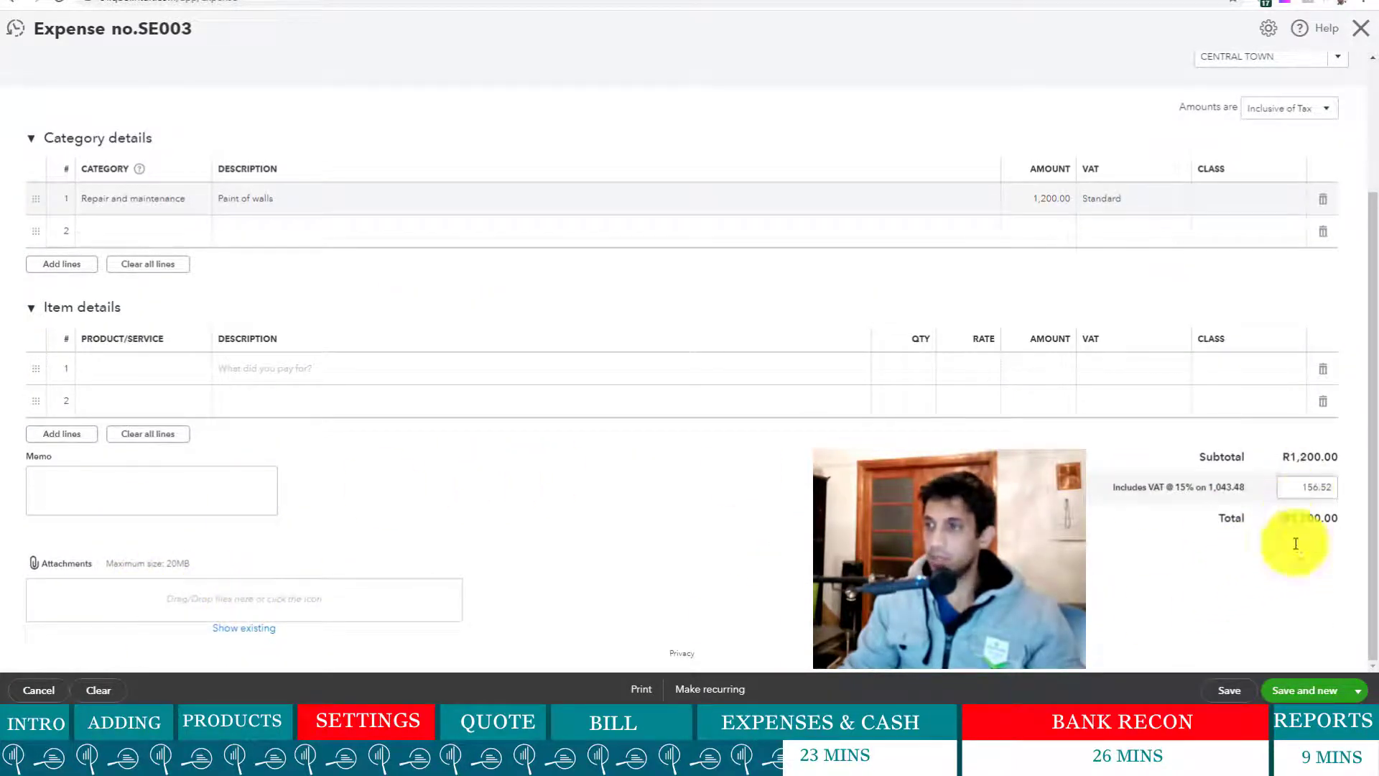
- Save the previous expense, start a new one and add Coast Net as a new supplier payee
{"action": "left_click", "coordinate": [1302, 691]}
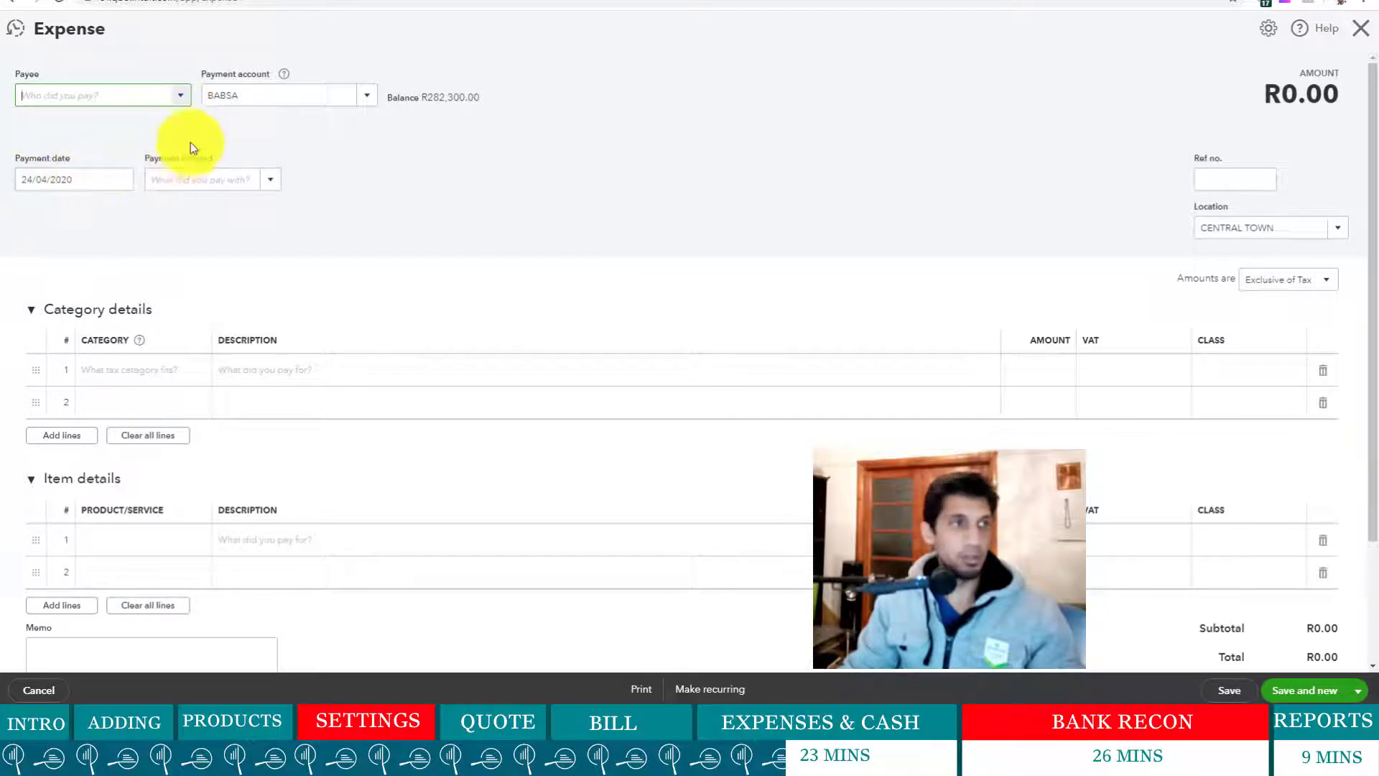
{"action": "left_click", "coordinate": [176, 99]}
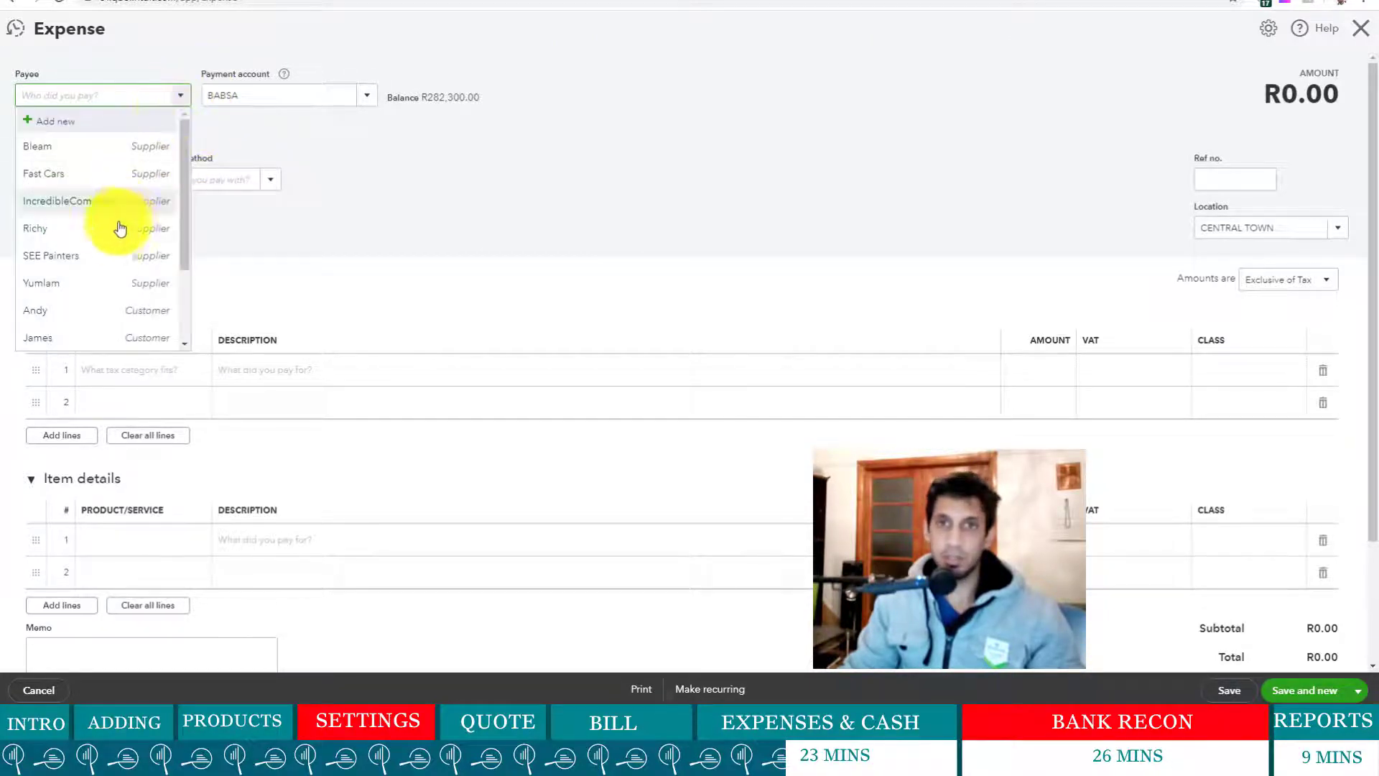
{"action": "scroll", "coordinate": [108, 237], "scroll_direction": "down", "scroll_amount": 2}
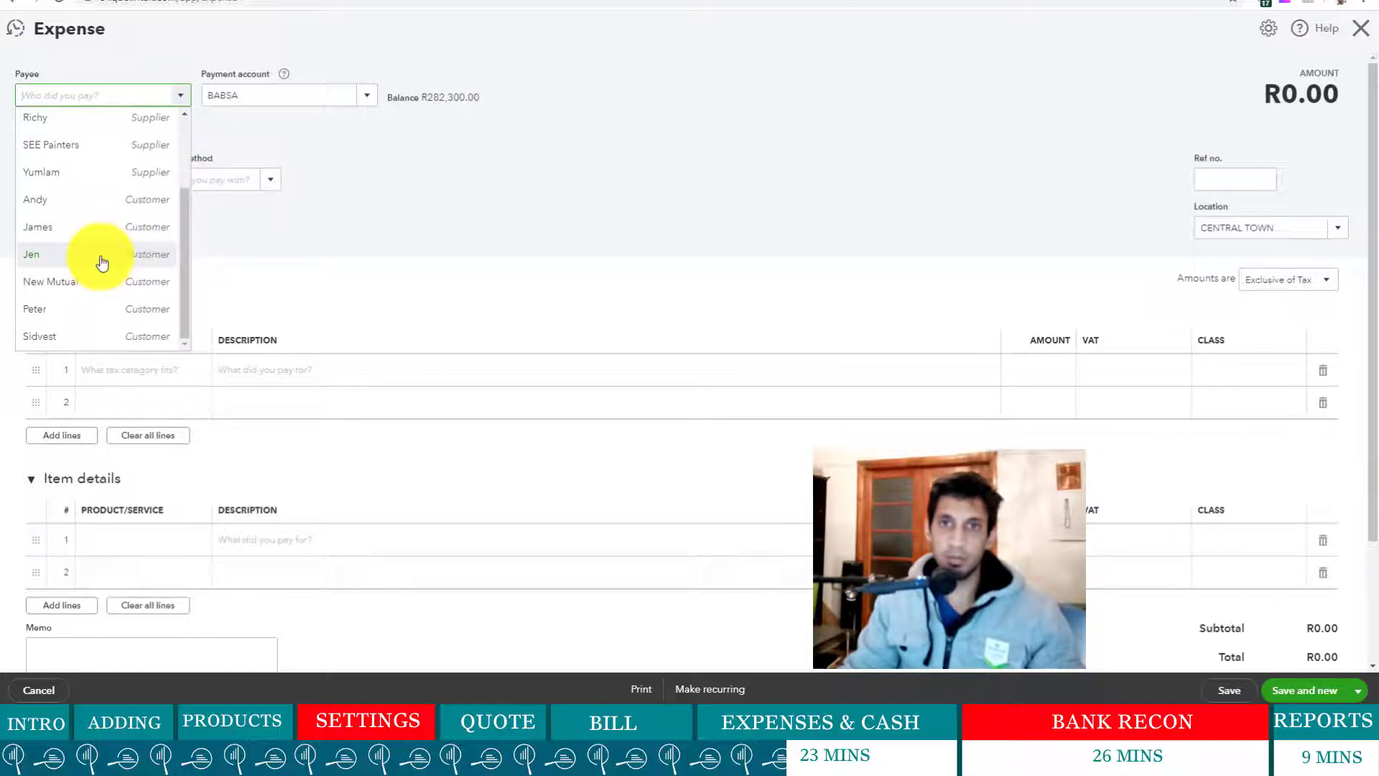
{"action": "scroll", "coordinate": [102, 263], "scroll_direction": "up", "scroll_amount": 1}
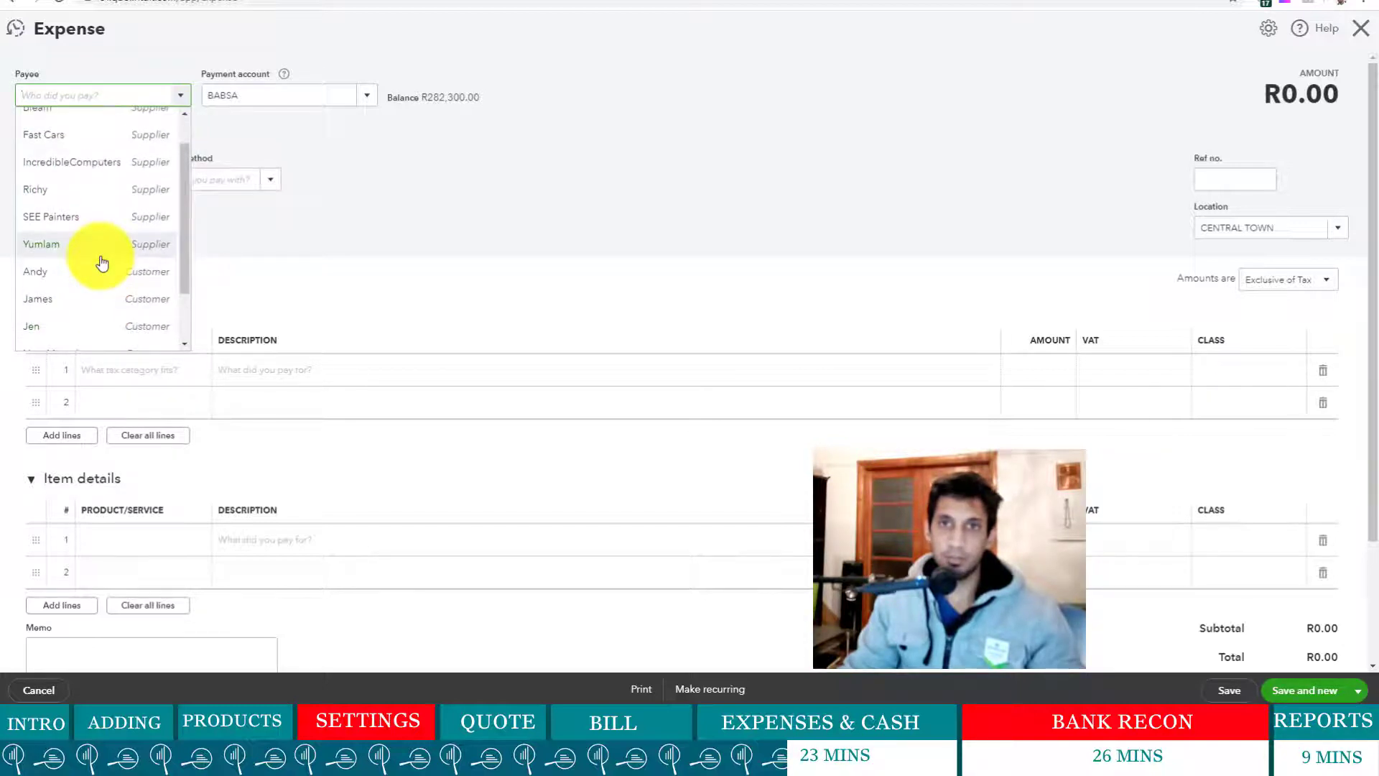
{"action": "scroll", "coordinate": [102, 263], "scroll_direction": "up", "scroll_amount": 1}
{"action": "scroll", "coordinate": [102, 262], "scroll_direction": "down", "scroll_amount": 2}
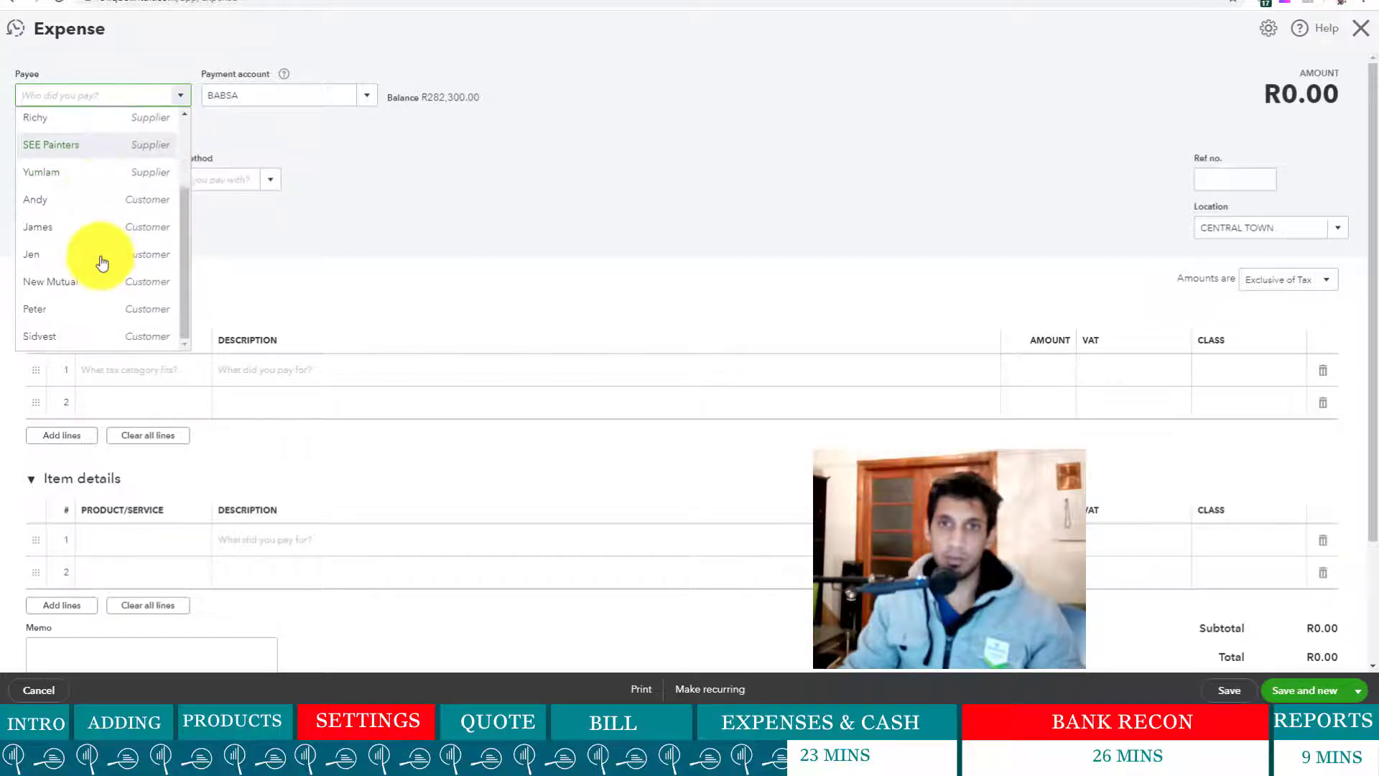
{"action": "scroll", "coordinate": [103, 290], "scroll_direction": "up", "scroll_amount": 2}
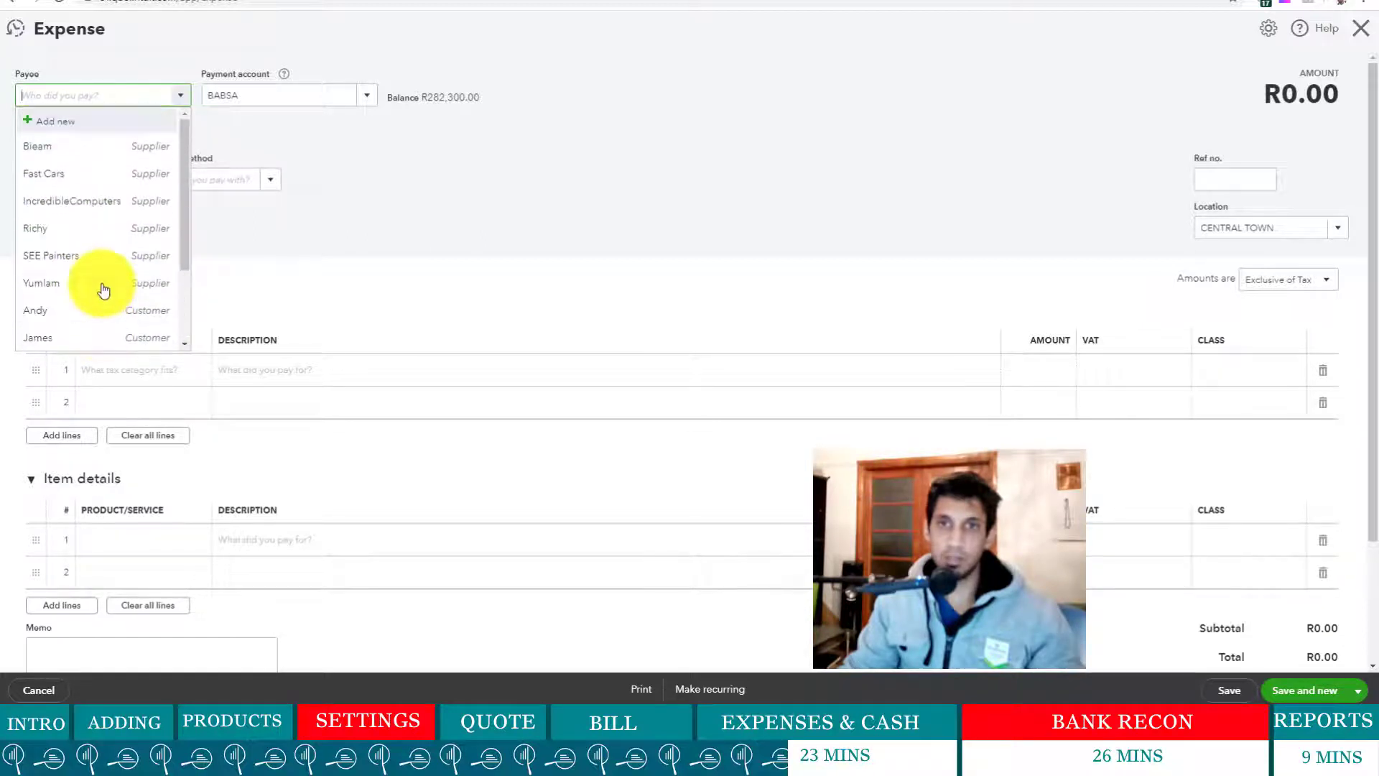
{"action": "left_click", "coordinate": [103, 122]}
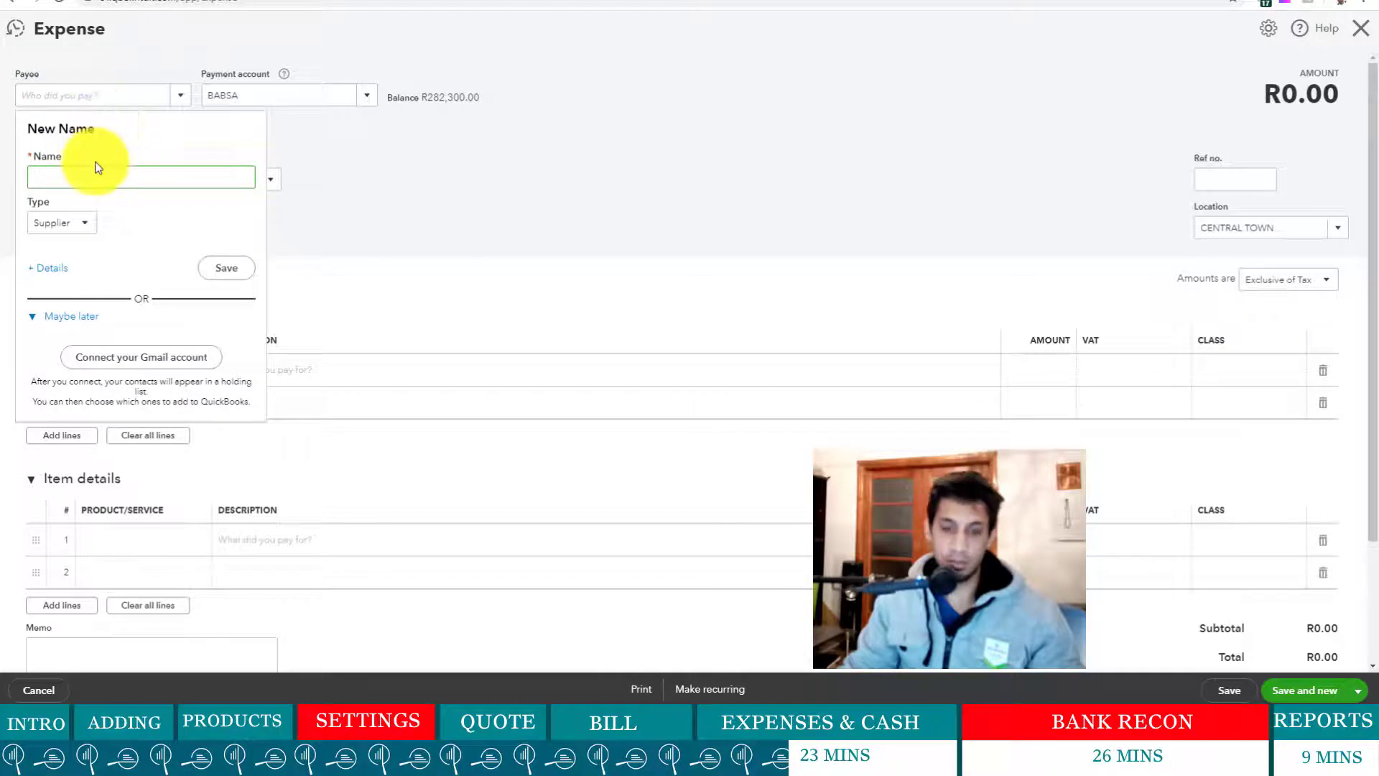
{"action": "type", "text": "Coast"}
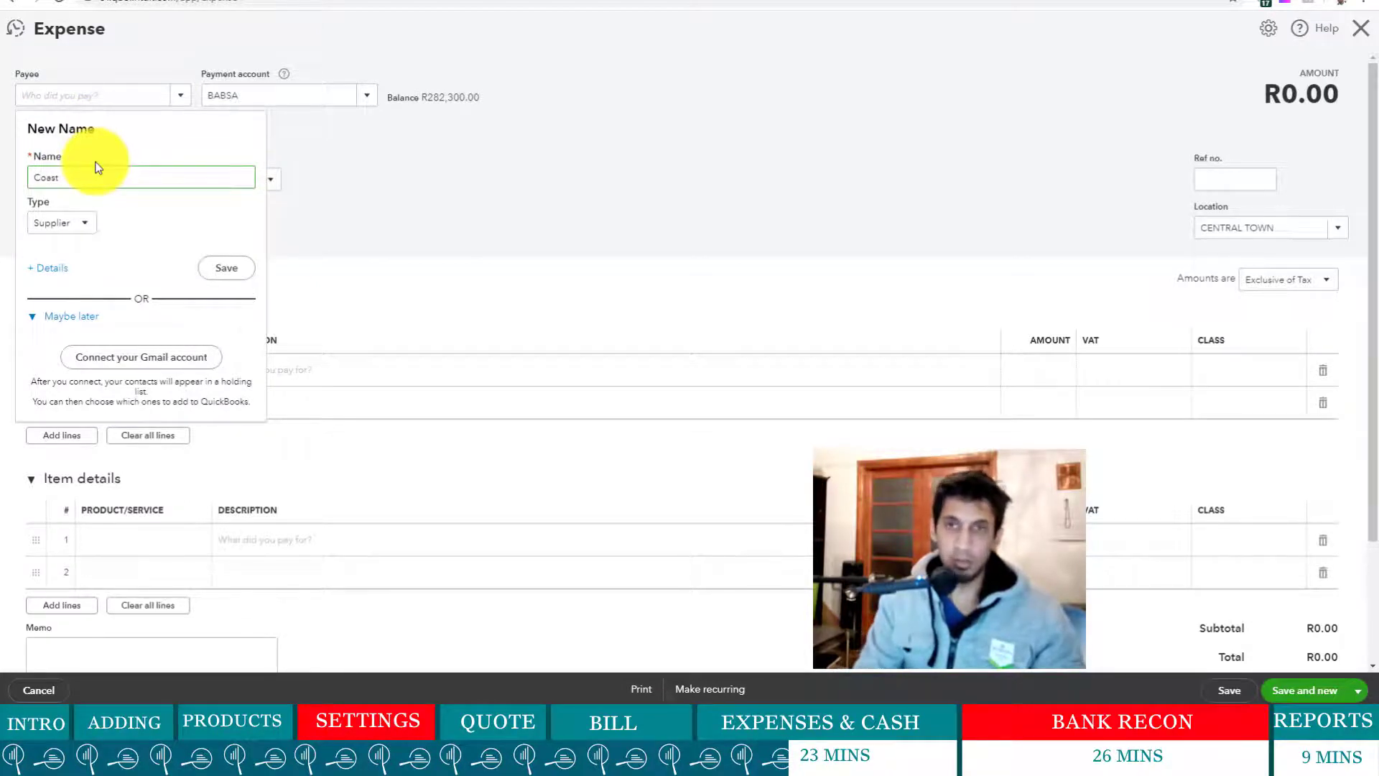
{"action": "type", "text": " Net"}
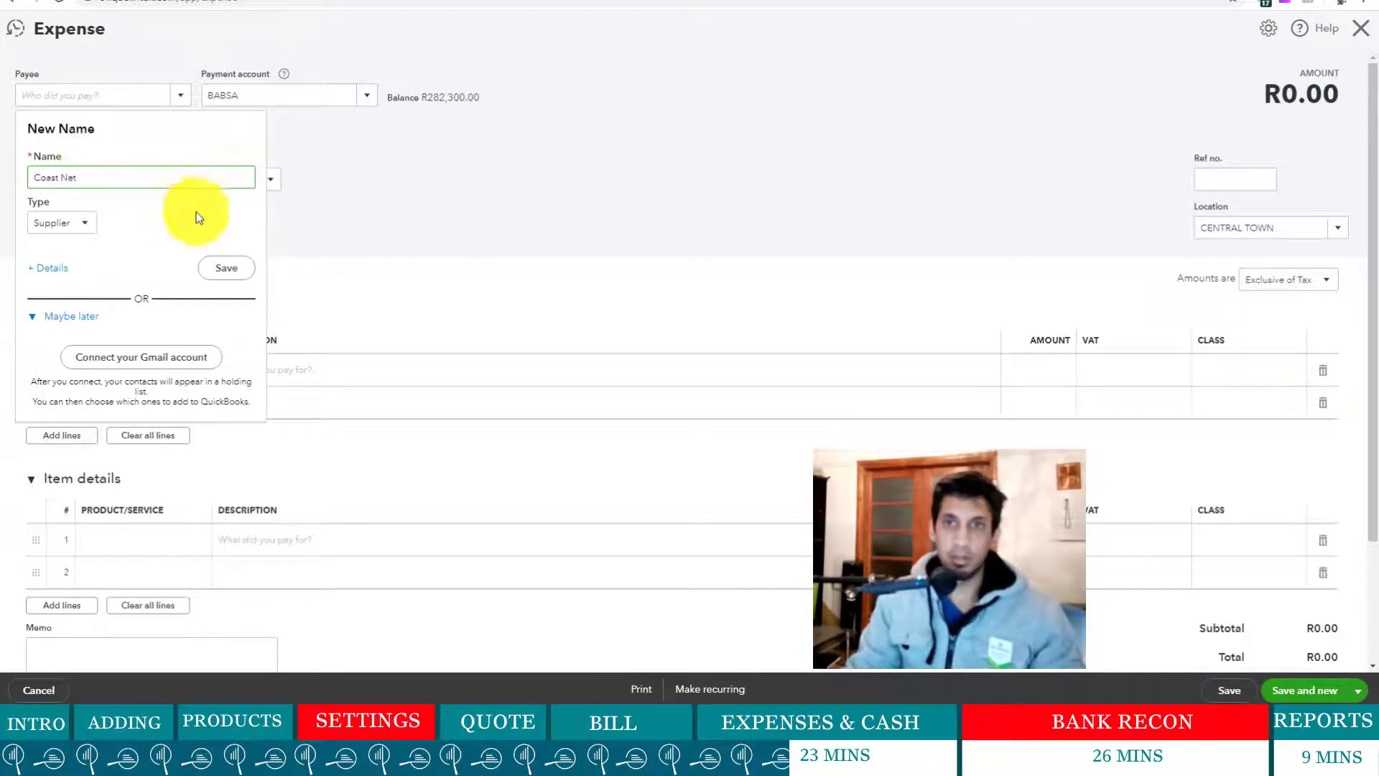
{"action": "left_click", "coordinate": [220, 268]}
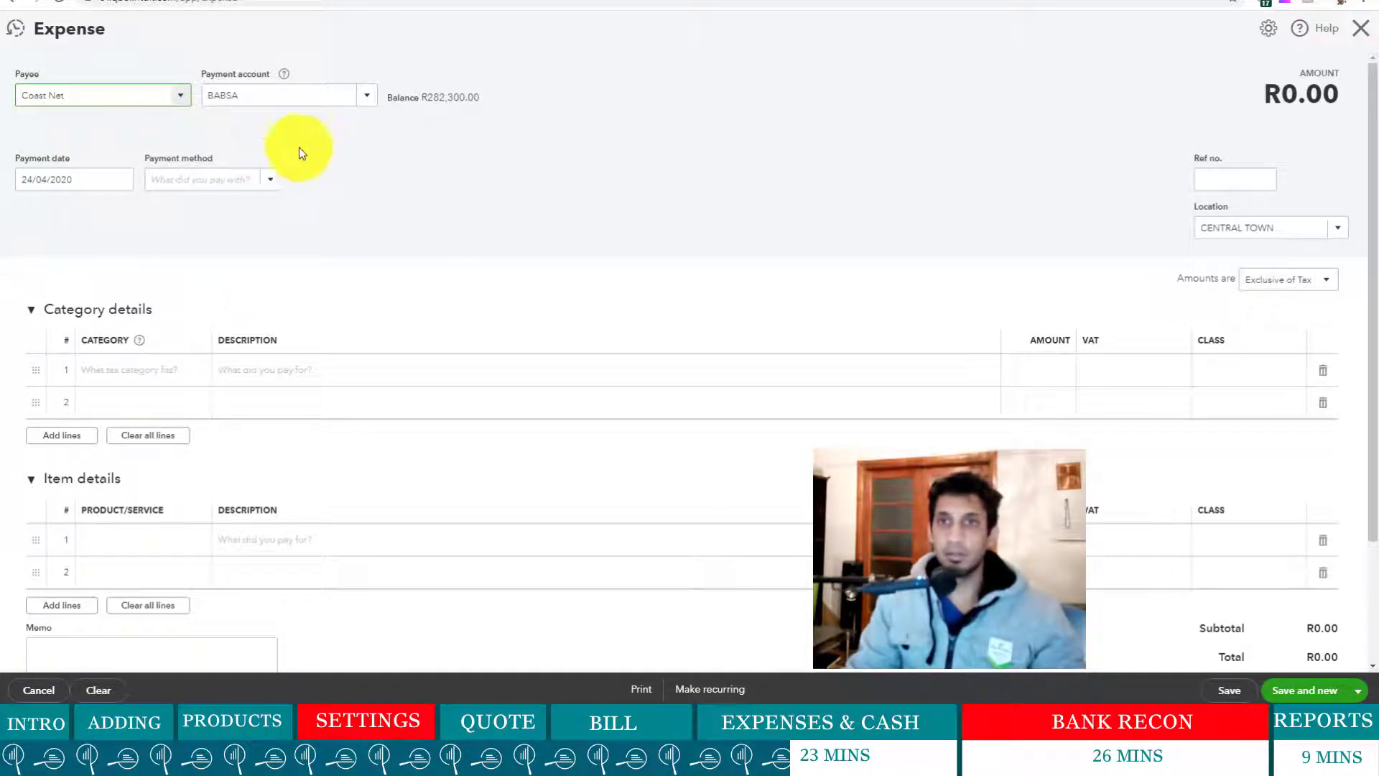
- Set Direct Debit payment, a reference number, Southern Suburbs location and tax-inclusive amounts
{"action": "left_click", "coordinate": [271, 177]}
{"action": "left_click", "coordinate": [237, 304]}
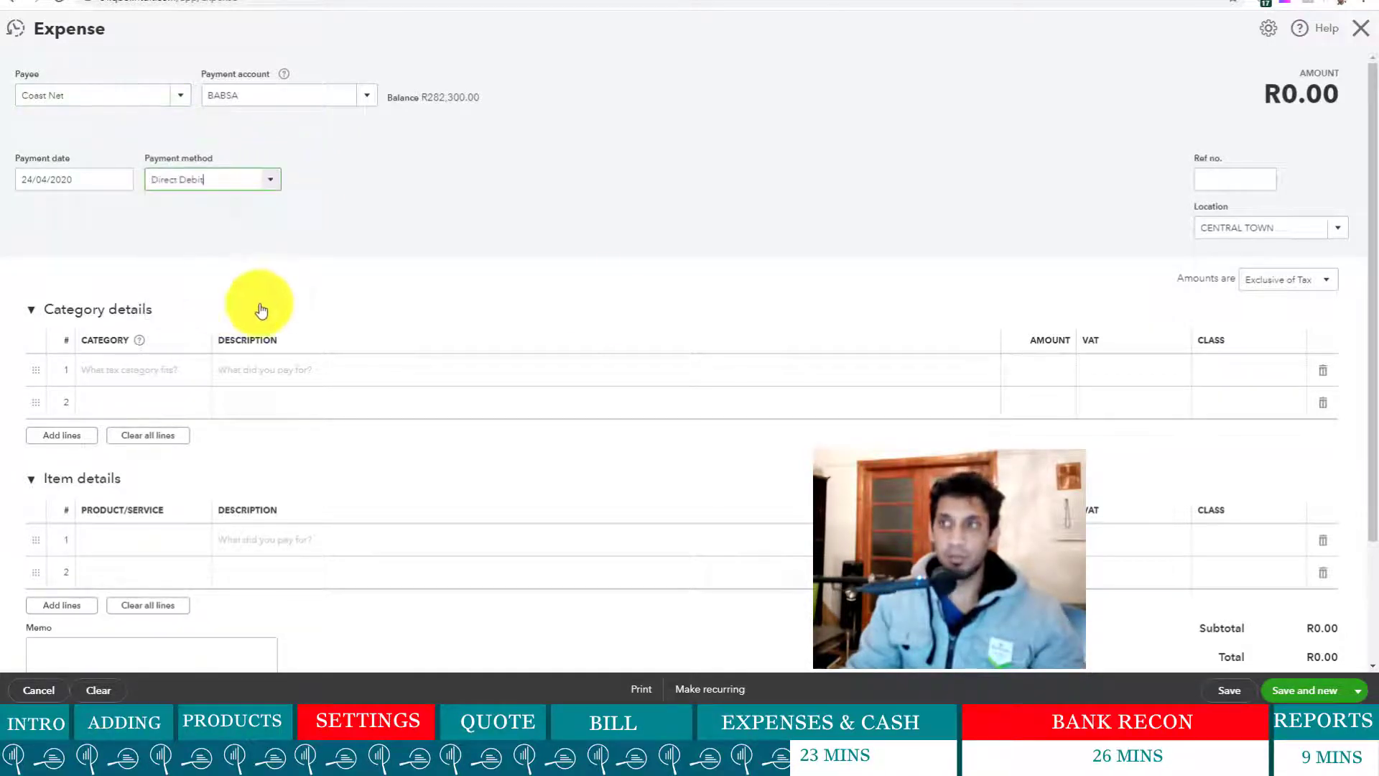
{"action": "left_click", "coordinate": [1236, 179]}
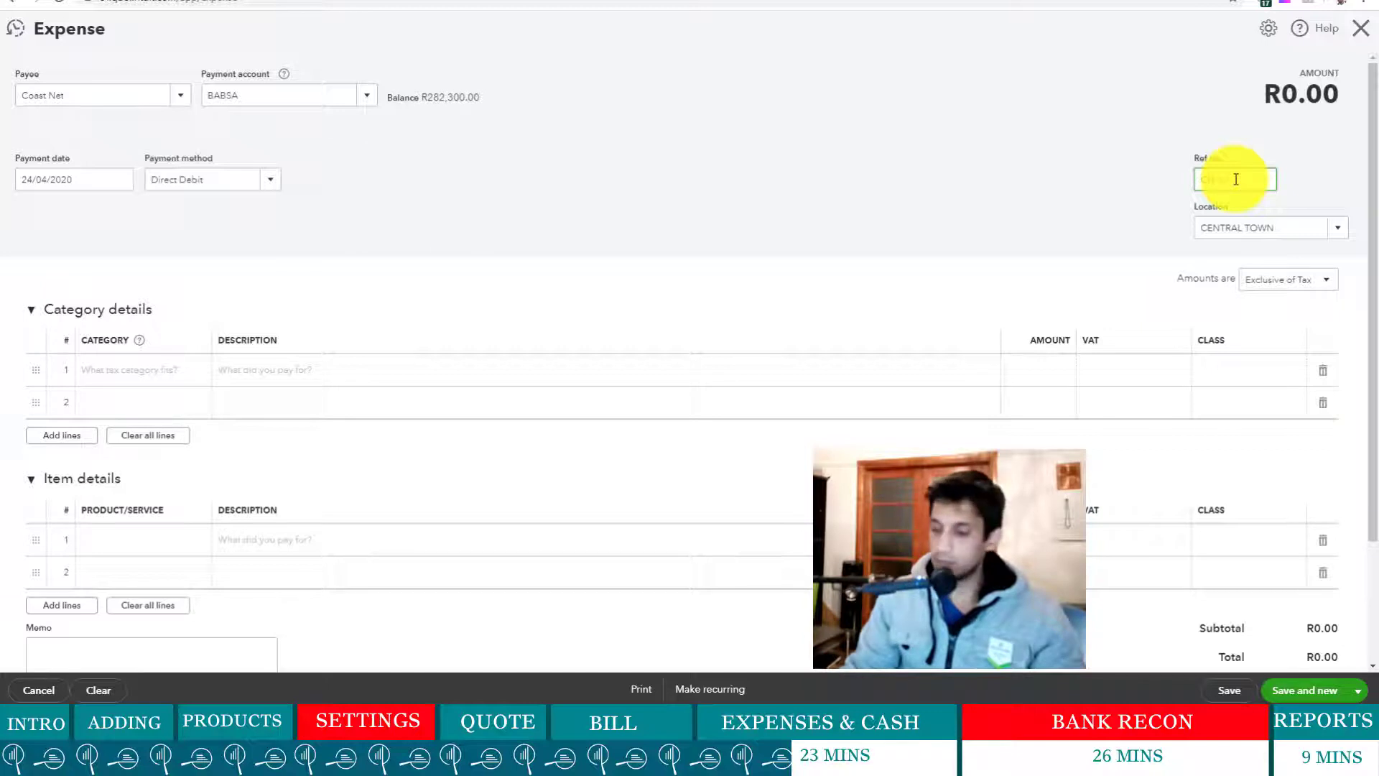
{"action": "left_click", "coordinate": [887, 307]}
{"action": "left_click", "coordinate": [1341, 227]}
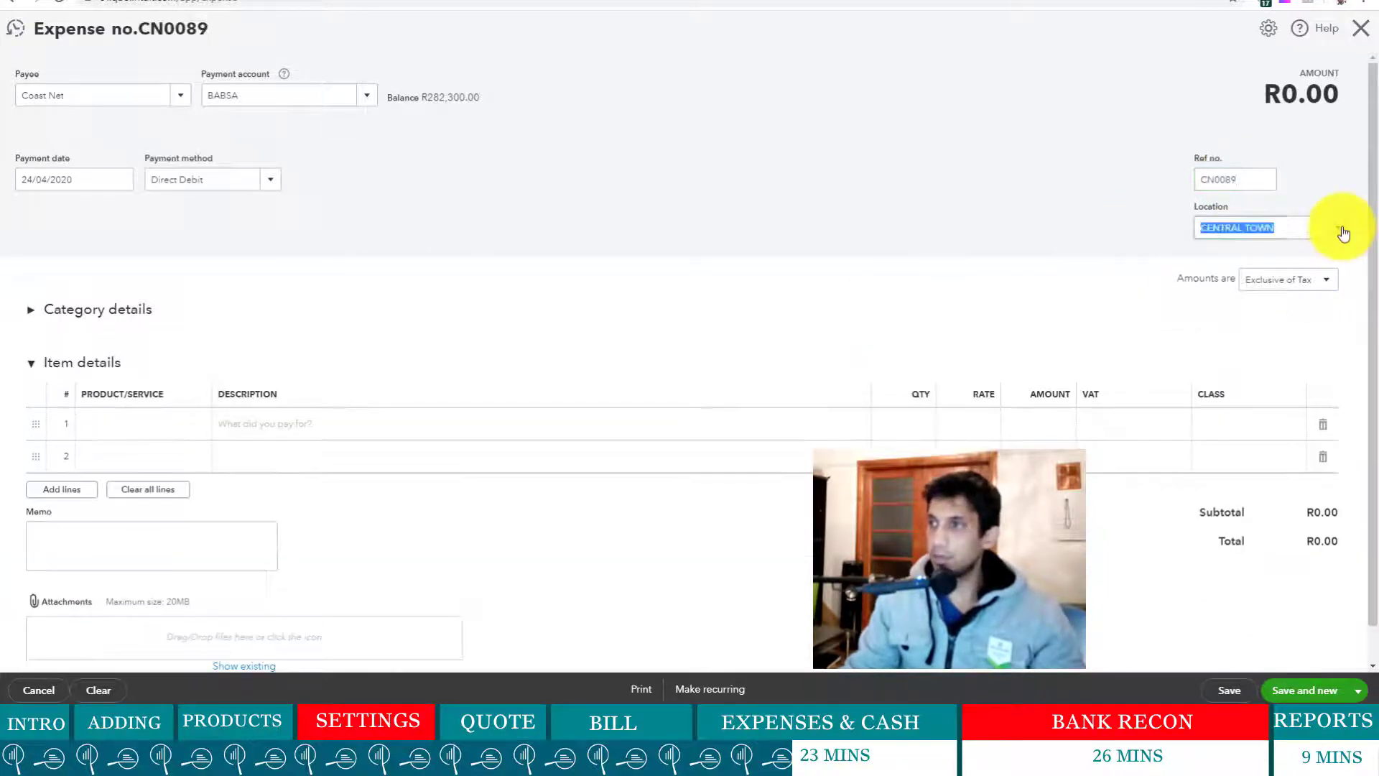
{"action": "left_click", "coordinate": [1246, 306]}
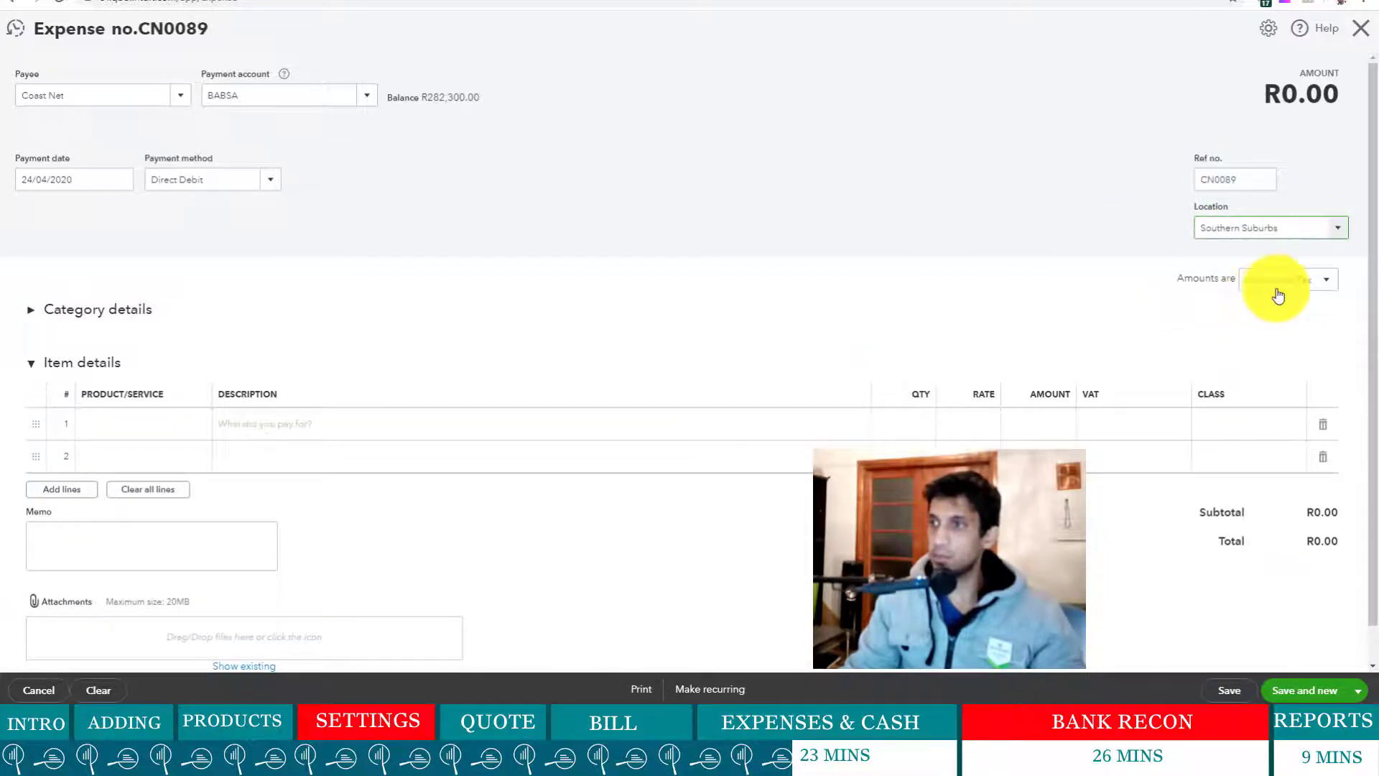
{"action": "left_click", "coordinate": [1339, 286]}
{"action": "left_click", "coordinate": [1286, 332]}
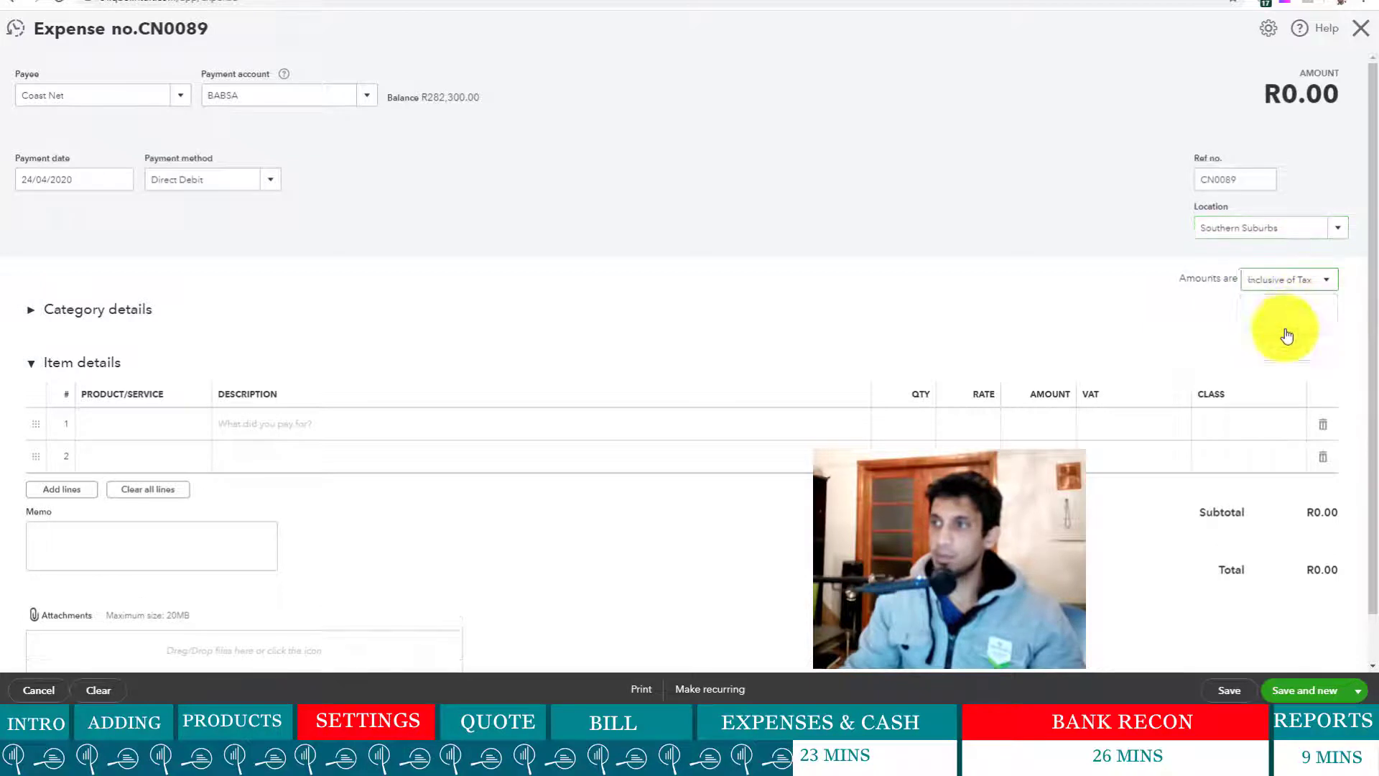
- Try adding Postage as a new product on the item line, then abandon it
{"action": "left_click", "coordinate": [163, 426]}
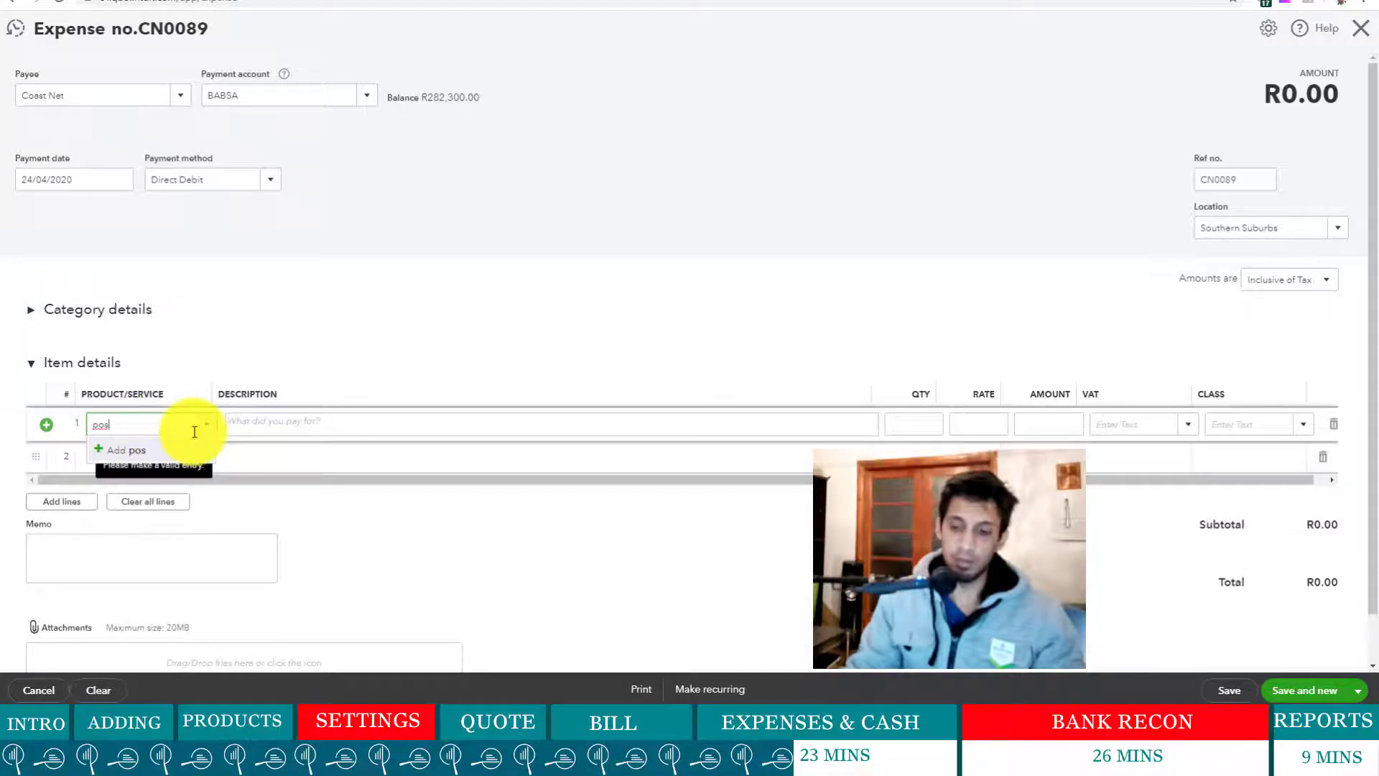
{"action": "key", "text": "BackSpace"}
{"action": "type", "text": "Postage"}
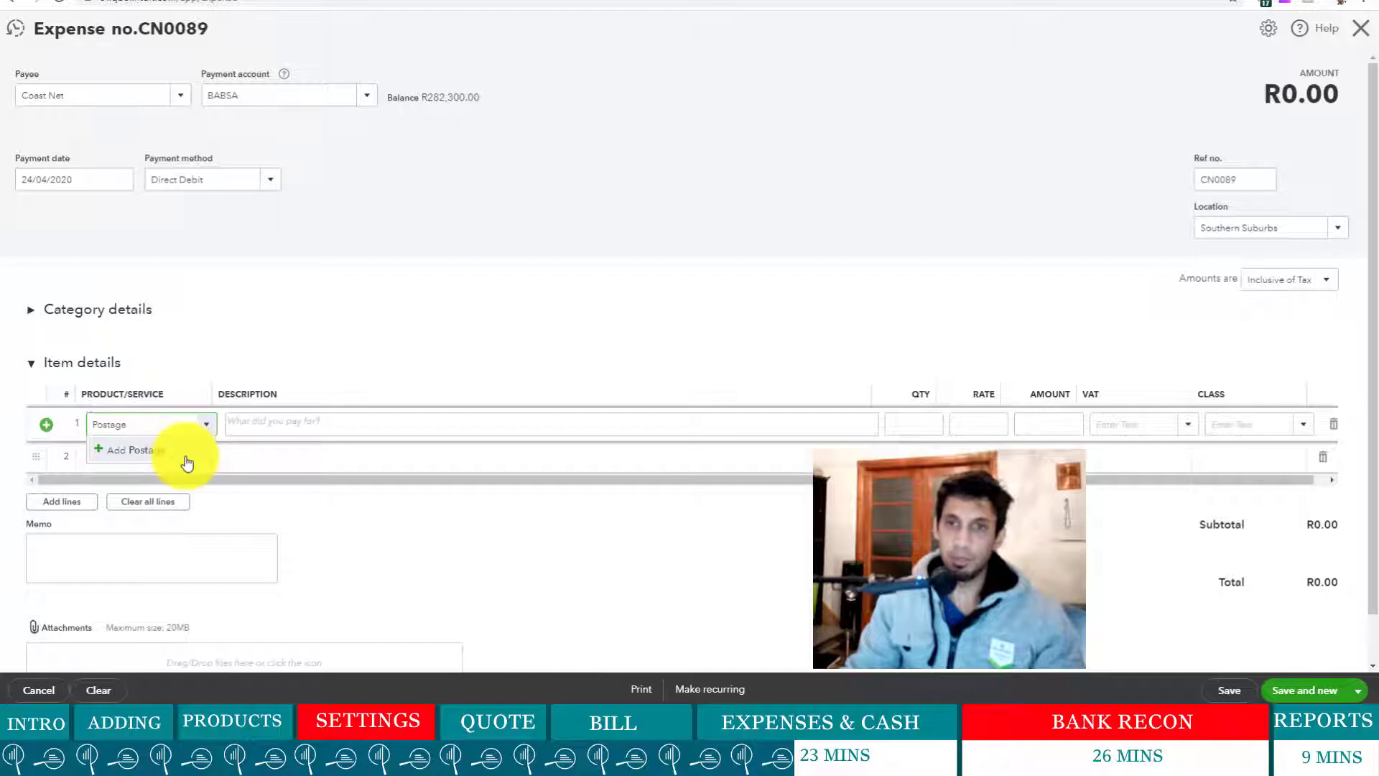
{"action": "left_click", "coordinate": [187, 463]}
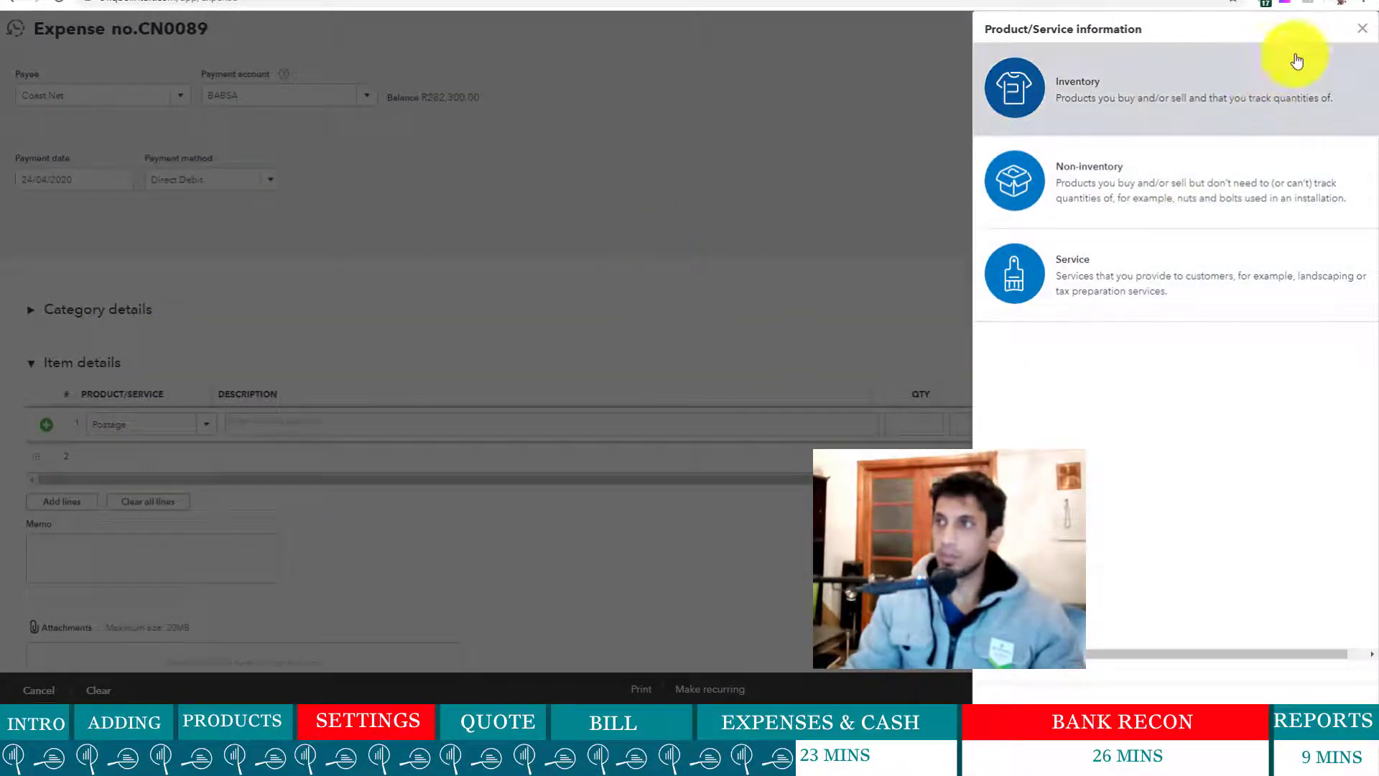
{"action": "left_click", "coordinate": [1362, 29]}
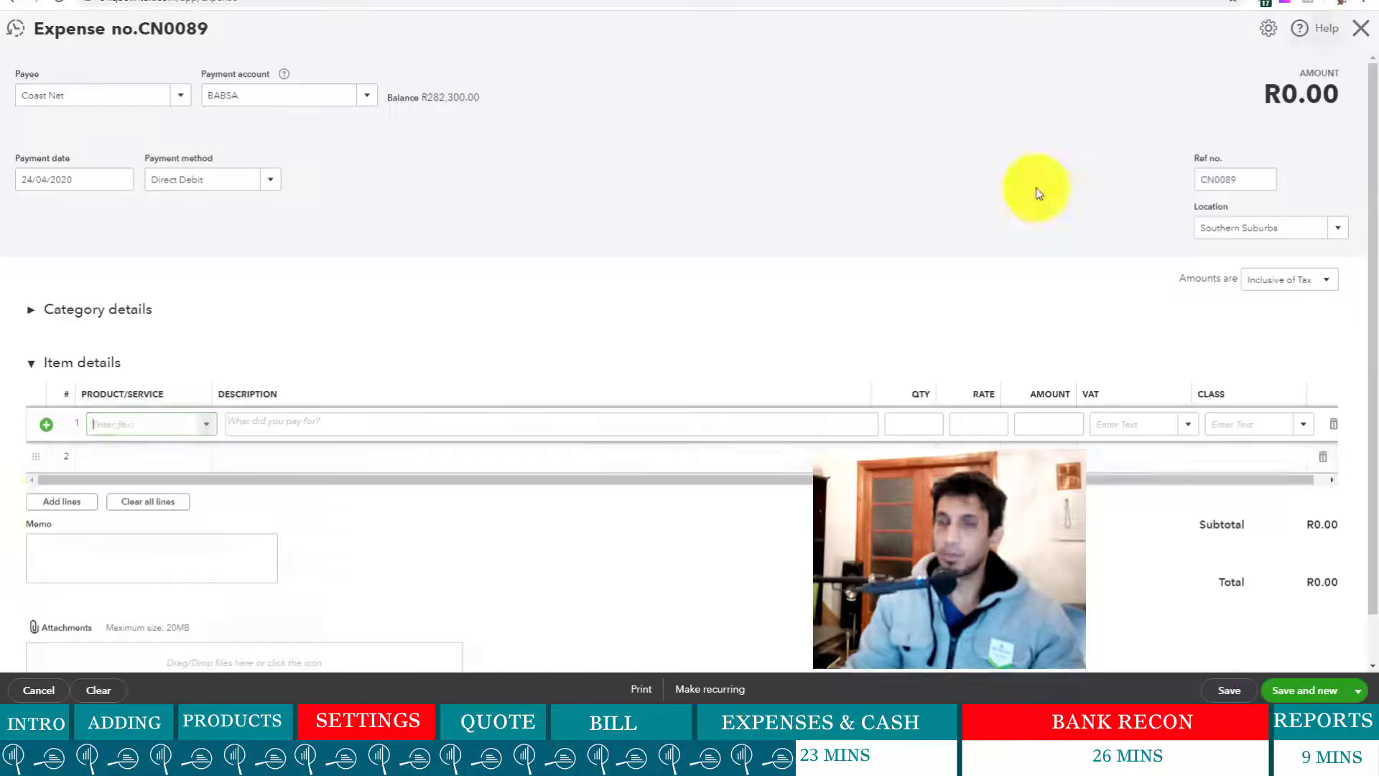
- Create a postage expense account (Office/General Administrative Expenses) on the first category line
{"action": "left_click", "coordinate": [33, 310]}
{"action": "left_click", "coordinate": [136, 372]}
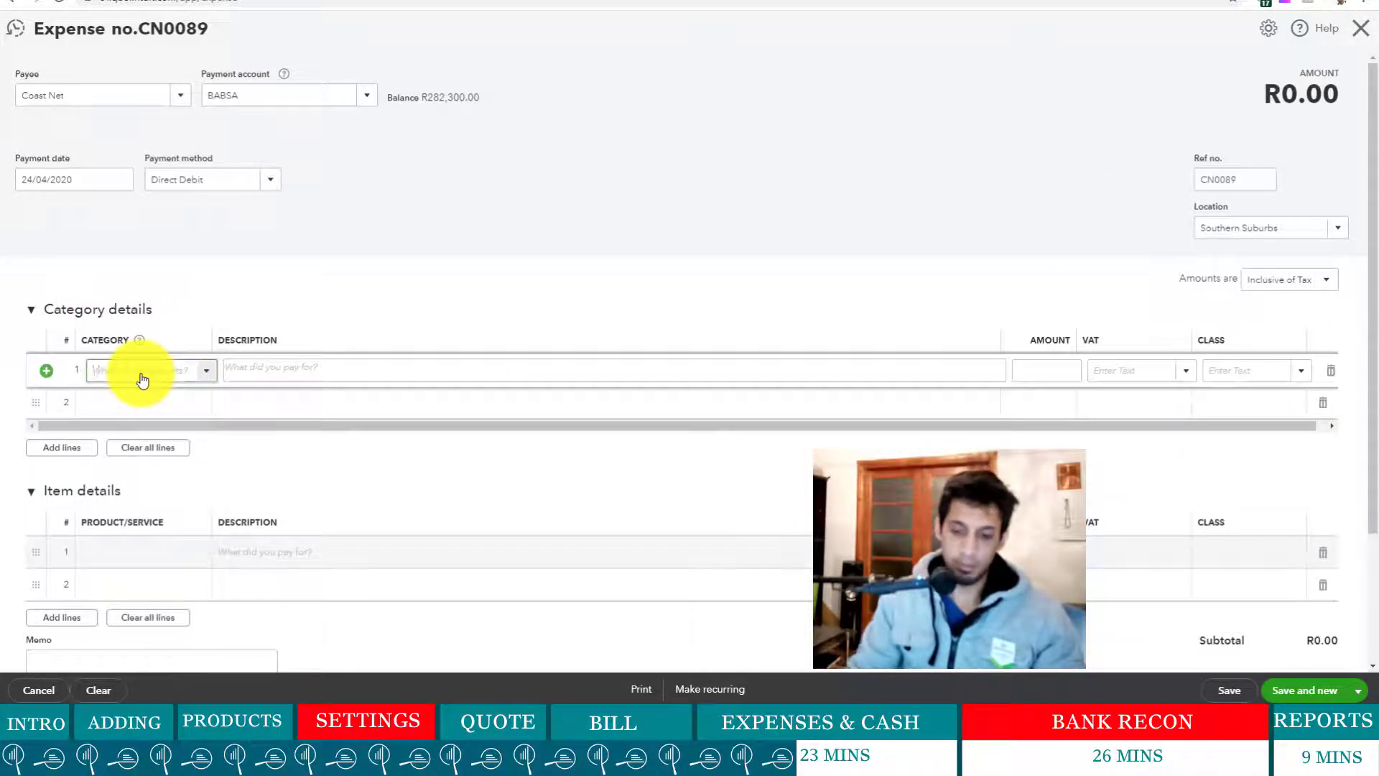
{"action": "type", "text": "posta"}
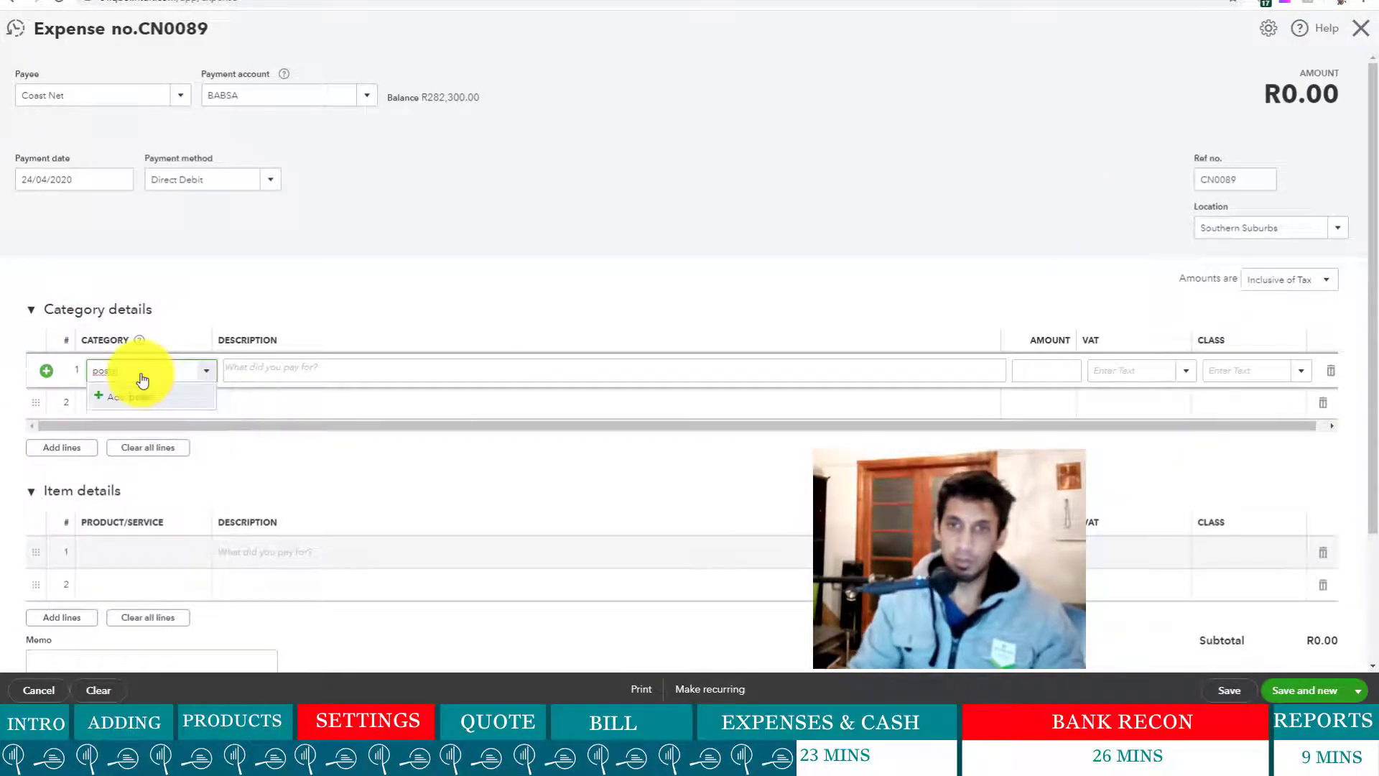
{"action": "type", "text": "ge"}
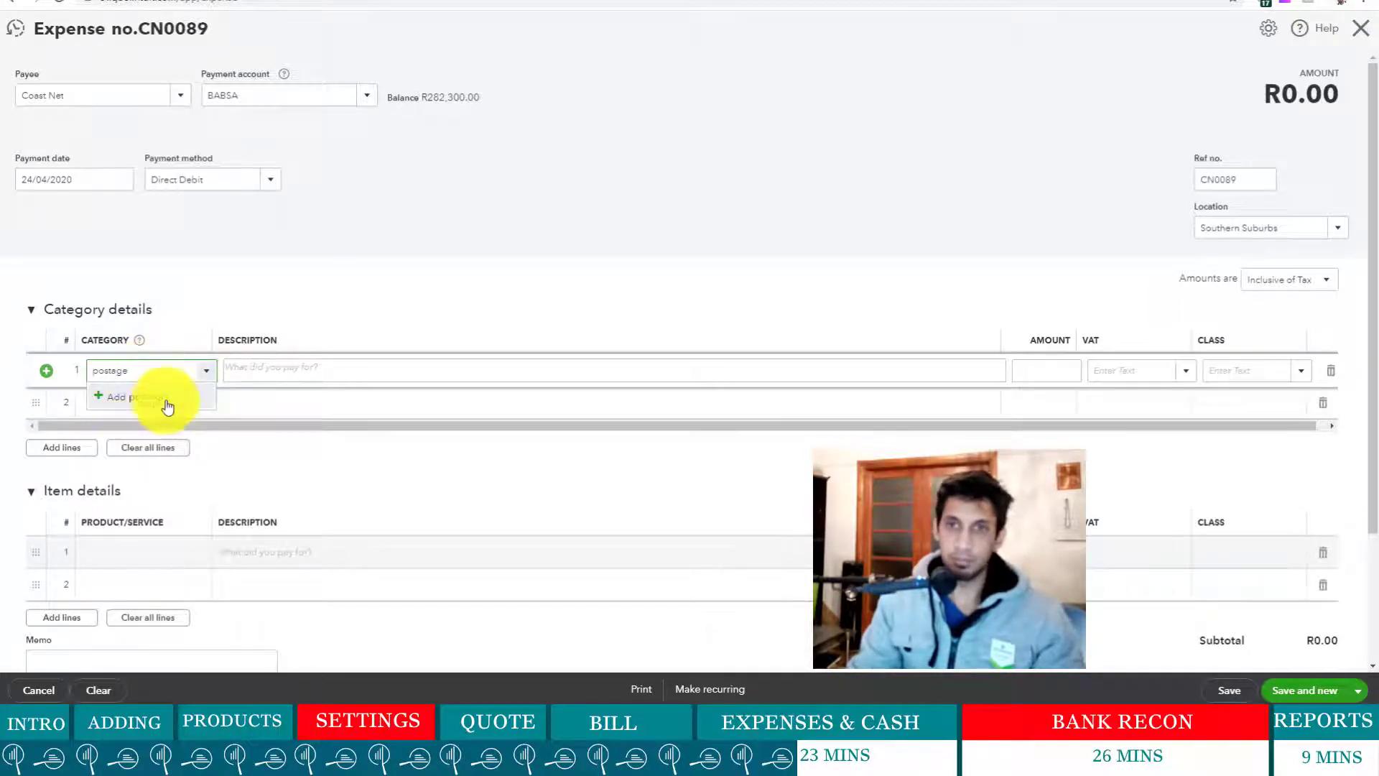
{"action": "left_click", "coordinate": [157, 396]}
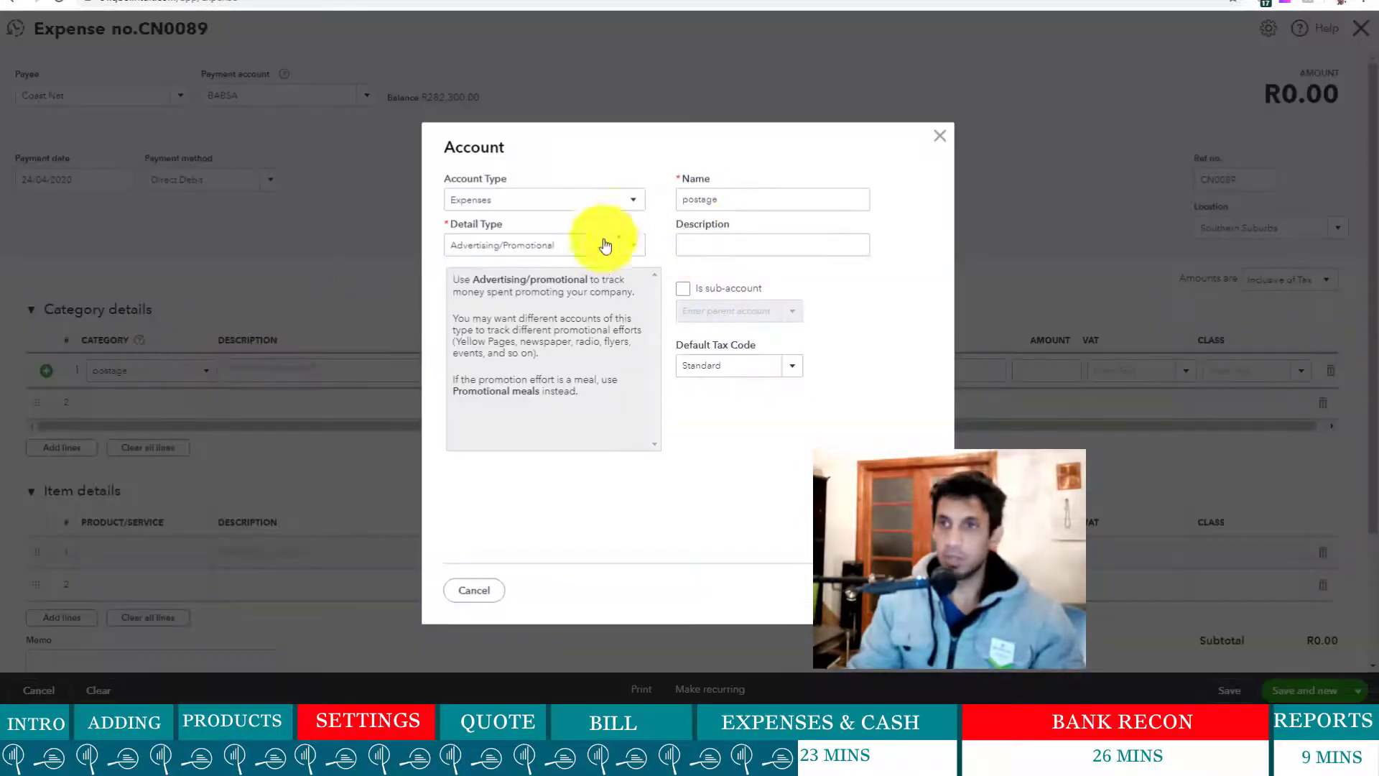
{"action": "left_click", "coordinate": [631, 245]}
{"action": "scroll", "coordinate": [585, 383], "scroll_direction": "down", "scroll_amount": 10}
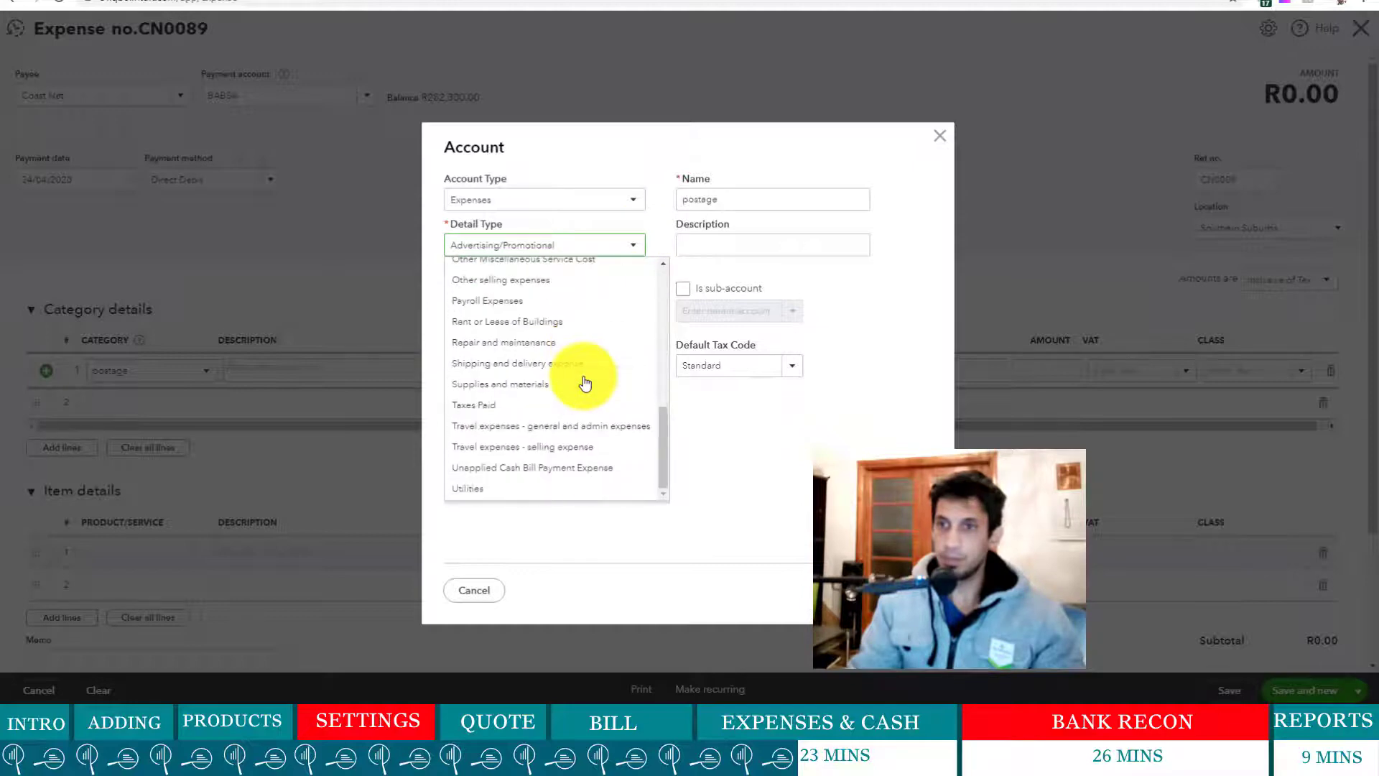
{"action": "scroll", "coordinate": [568, 383], "scroll_direction": "up", "scroll_amount": 3}
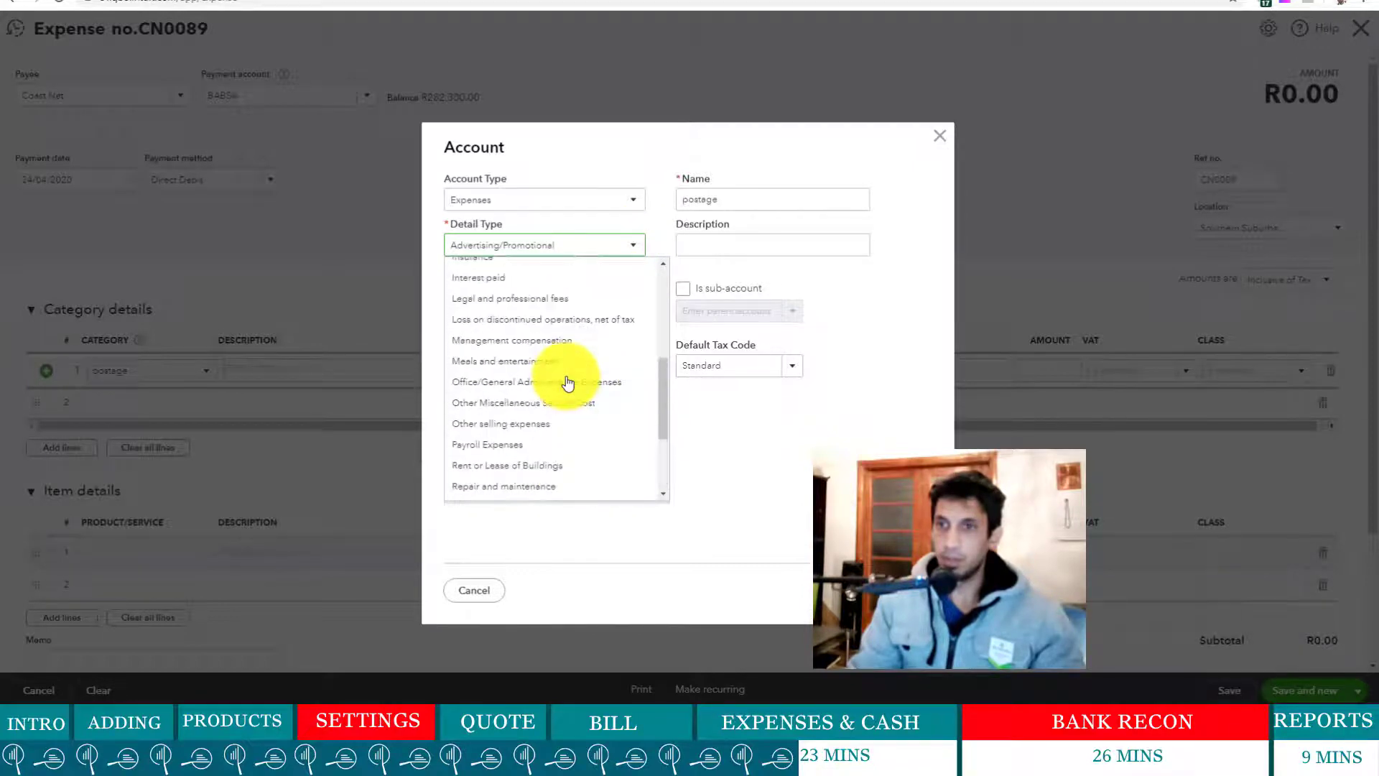
{"action": "left_click", "coordinate": [568, 382]}
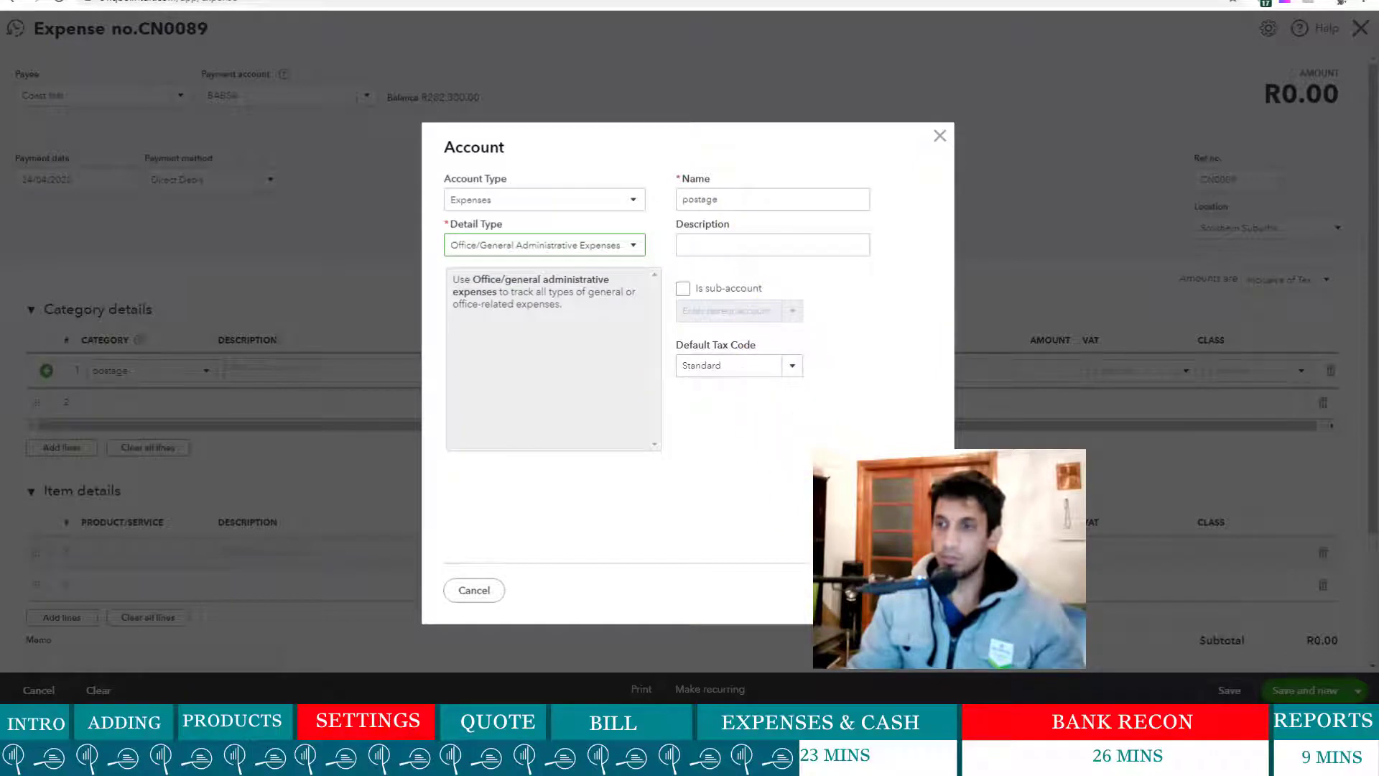
{"action": "left_click", "coordinate": [889, 590]}
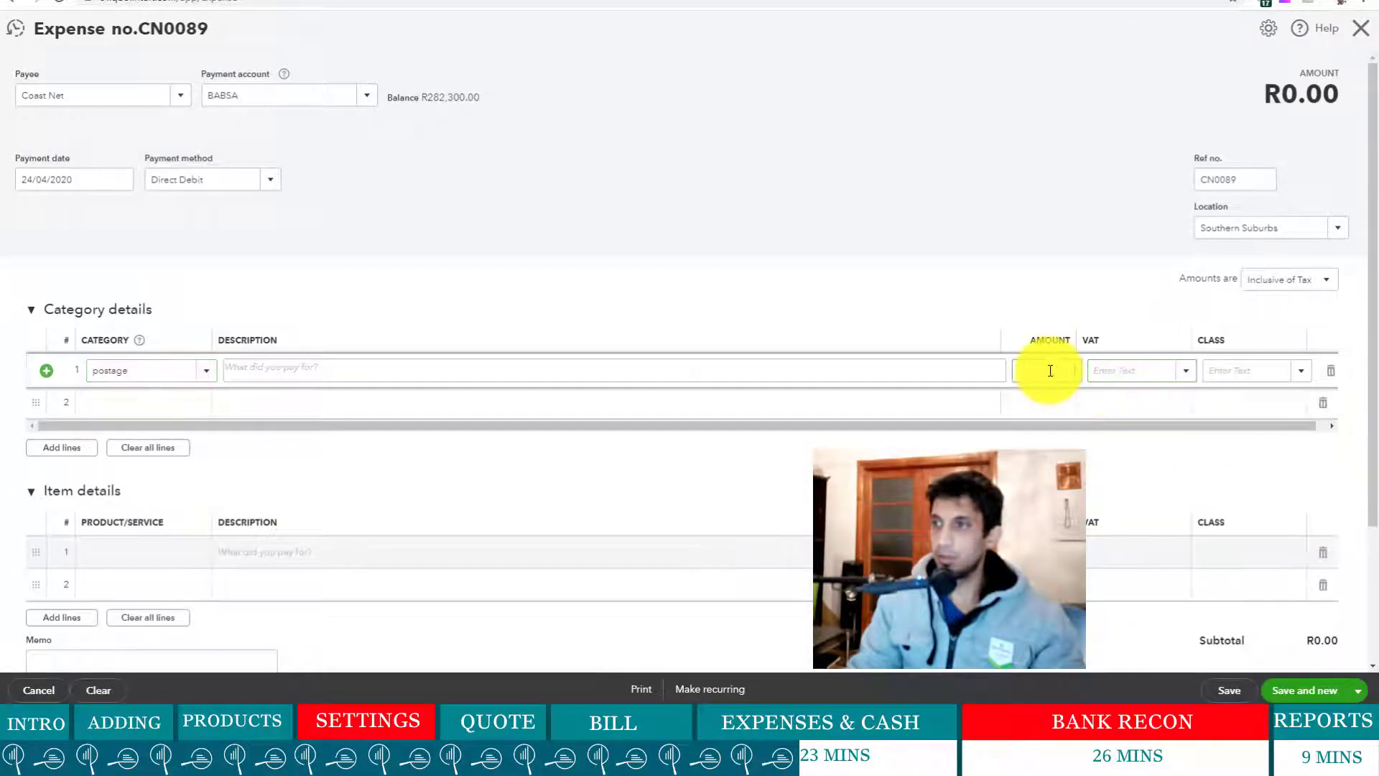
- Enter 800 as the postage line amount with the Standard VAT rate
{"action": "left_click", "coordinate": [1050, 370]}
{"action": "type", "text": "800"}
{"action": "left_click", "coordinate": [997, 322]}
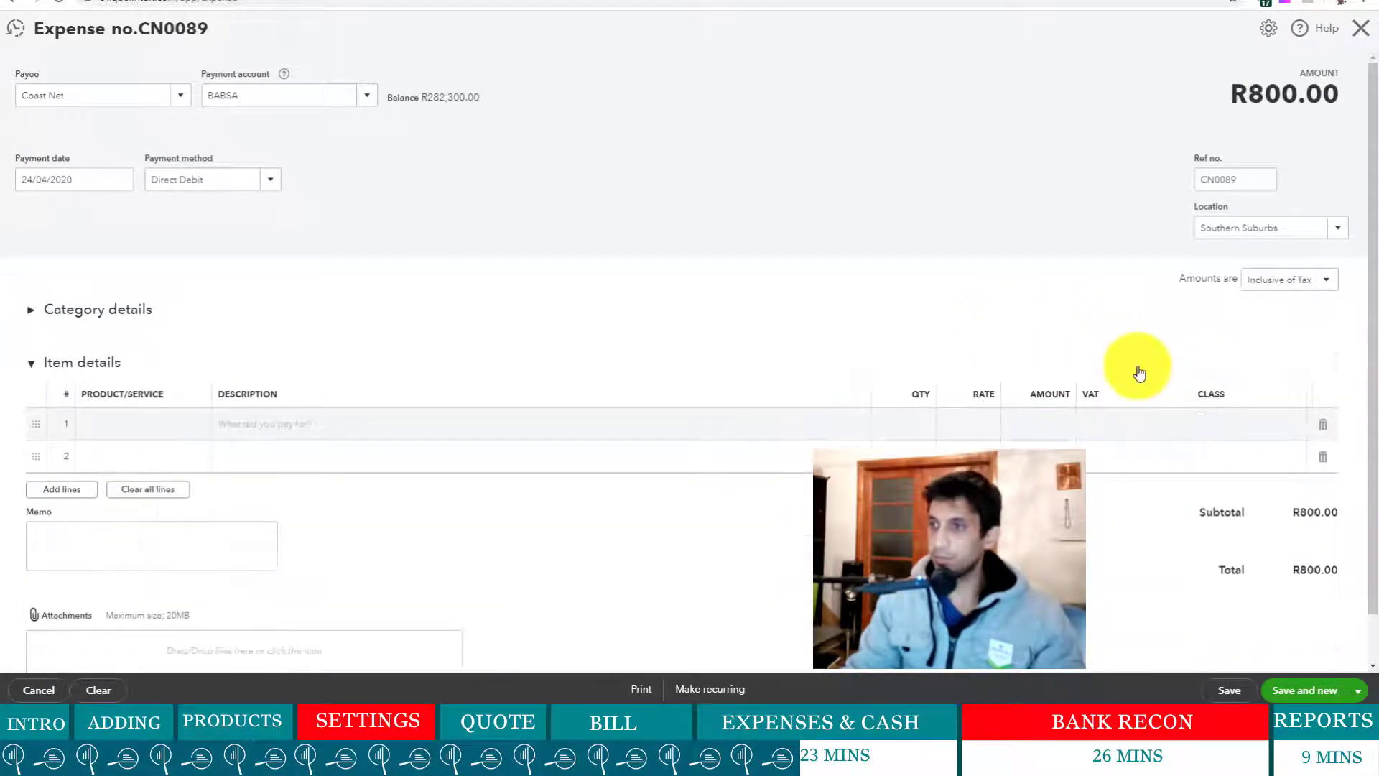
{"action": "left_click", "coordinate": [62, 309]}
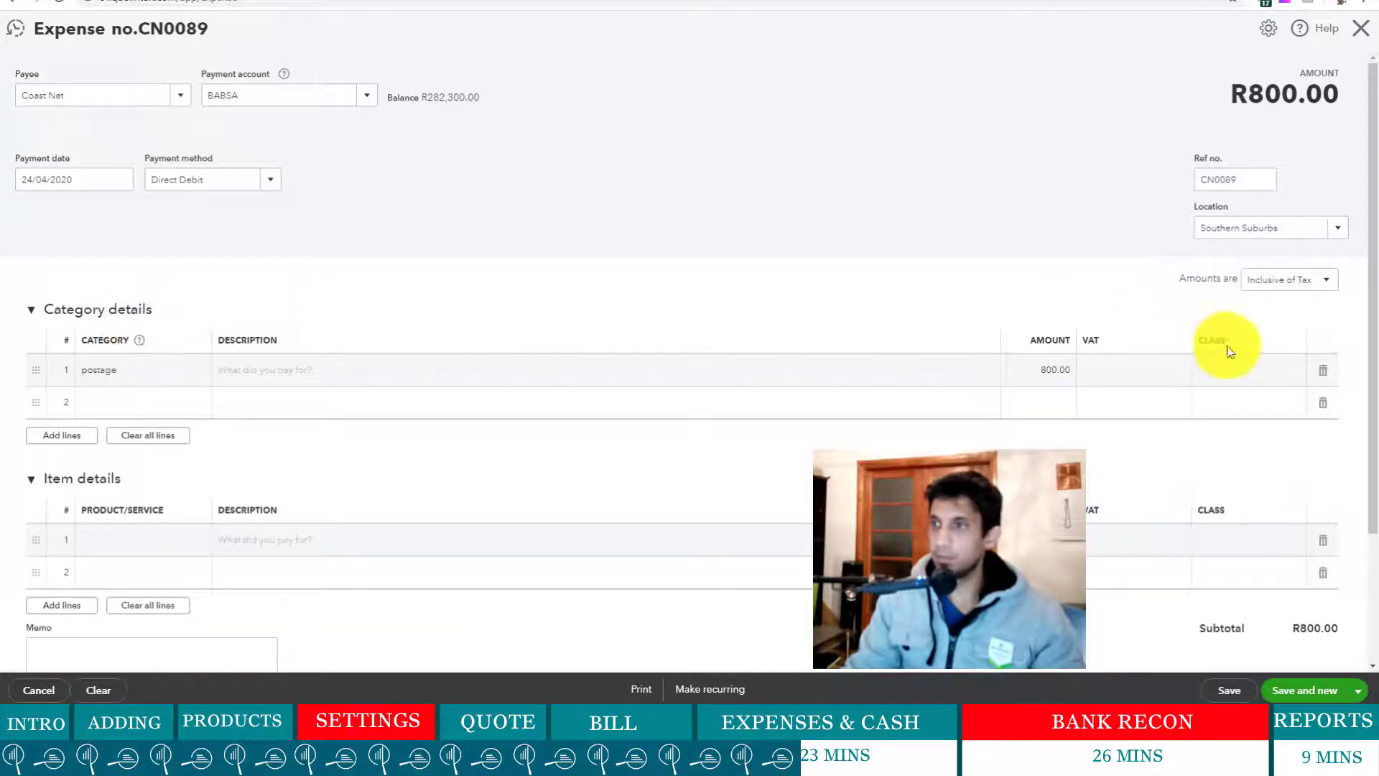
{"action": "left_click", "coordinate": [1172, 373]}
{"action": "left_click", "coordinate": [1183, 374]}
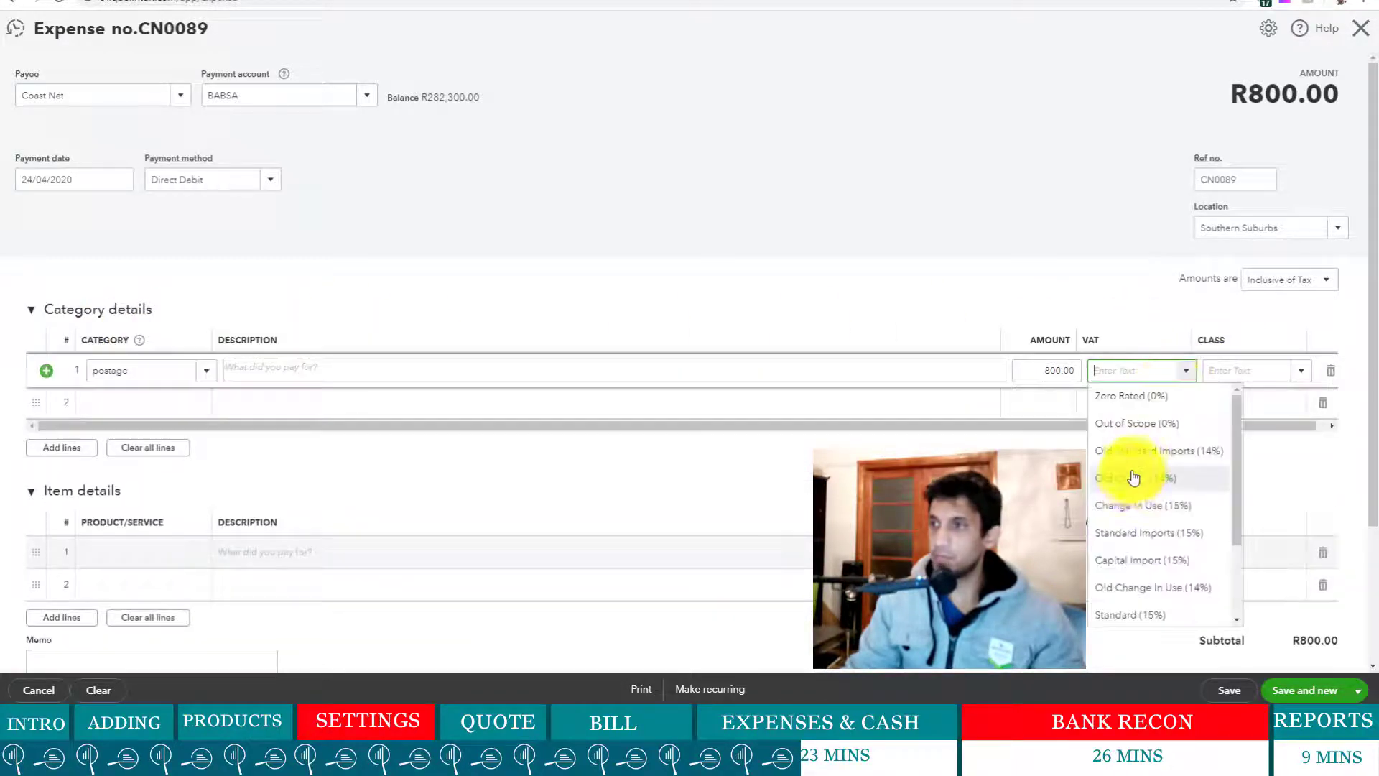
{"action": "left_click", "coordinate": [1157, 616]}
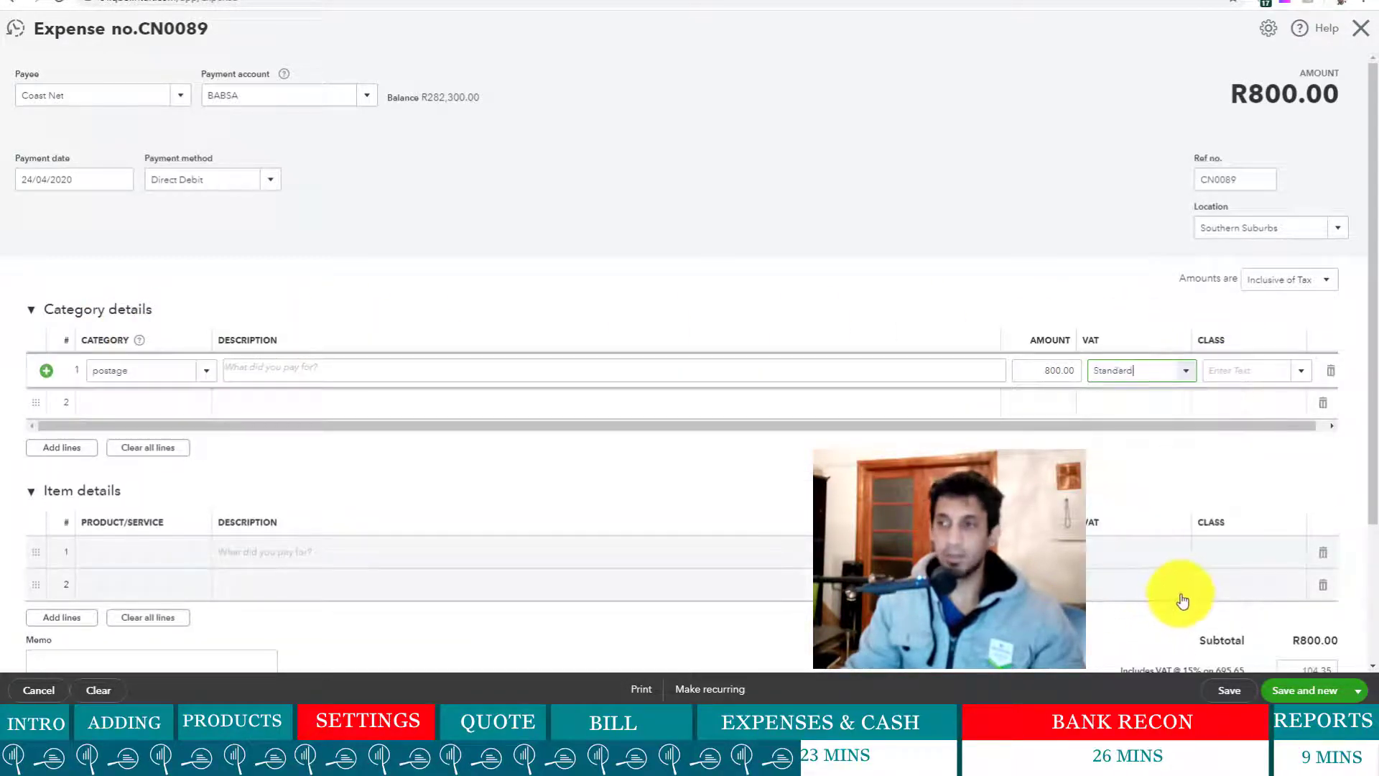
{"action": "left_click", "coordinate": [1303, 372]}
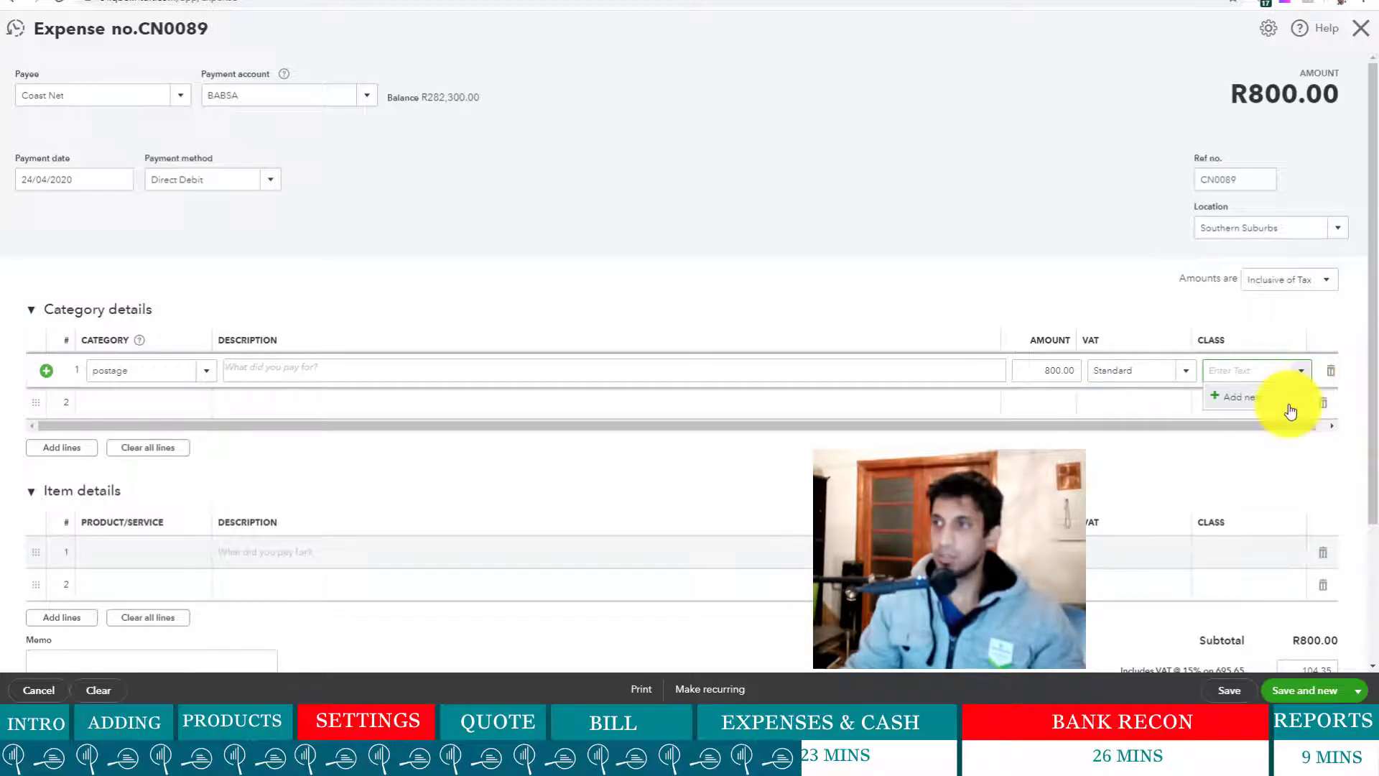
- Collapse and re-expand the Category details and Item details sections
{"action": "left_click", "coordinate": [1155, 315]}
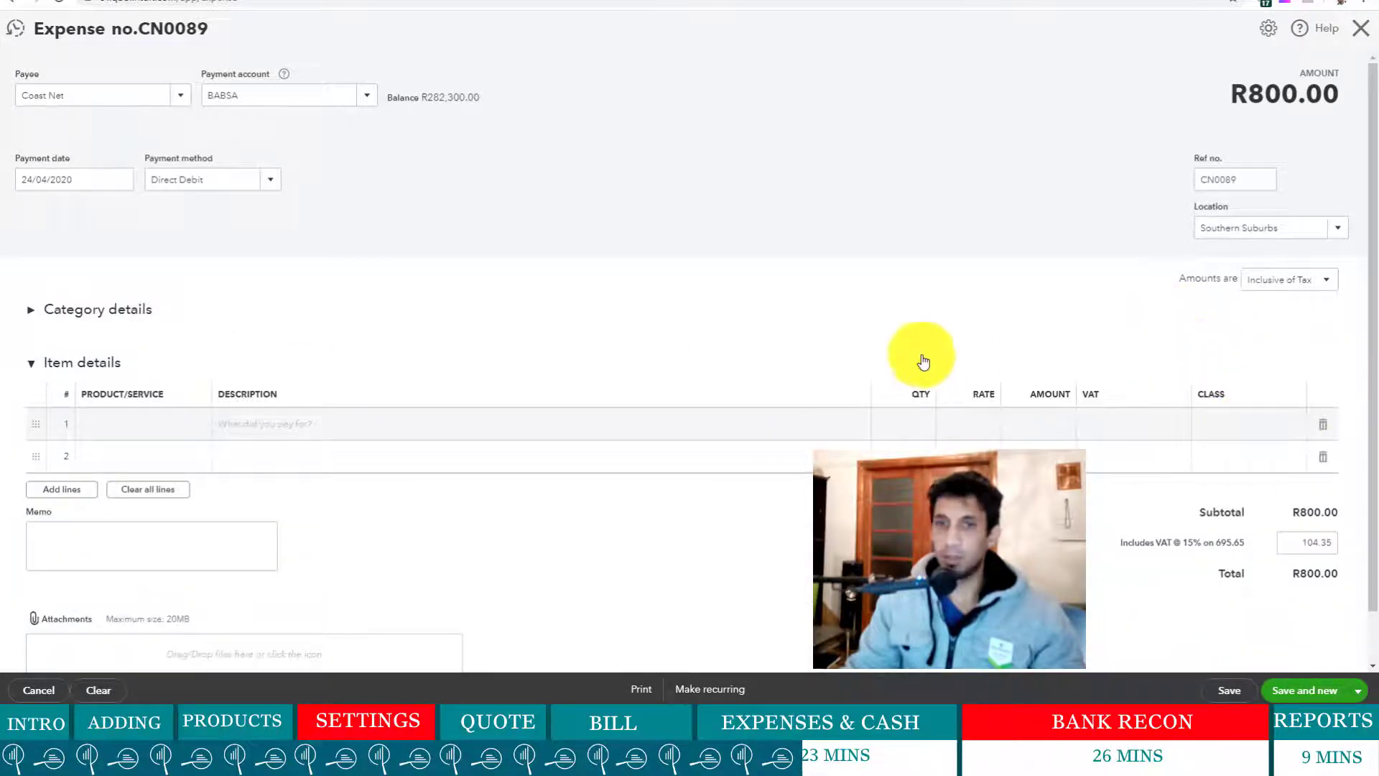
{"action": "left_click", "coordinate": [32, 364]}
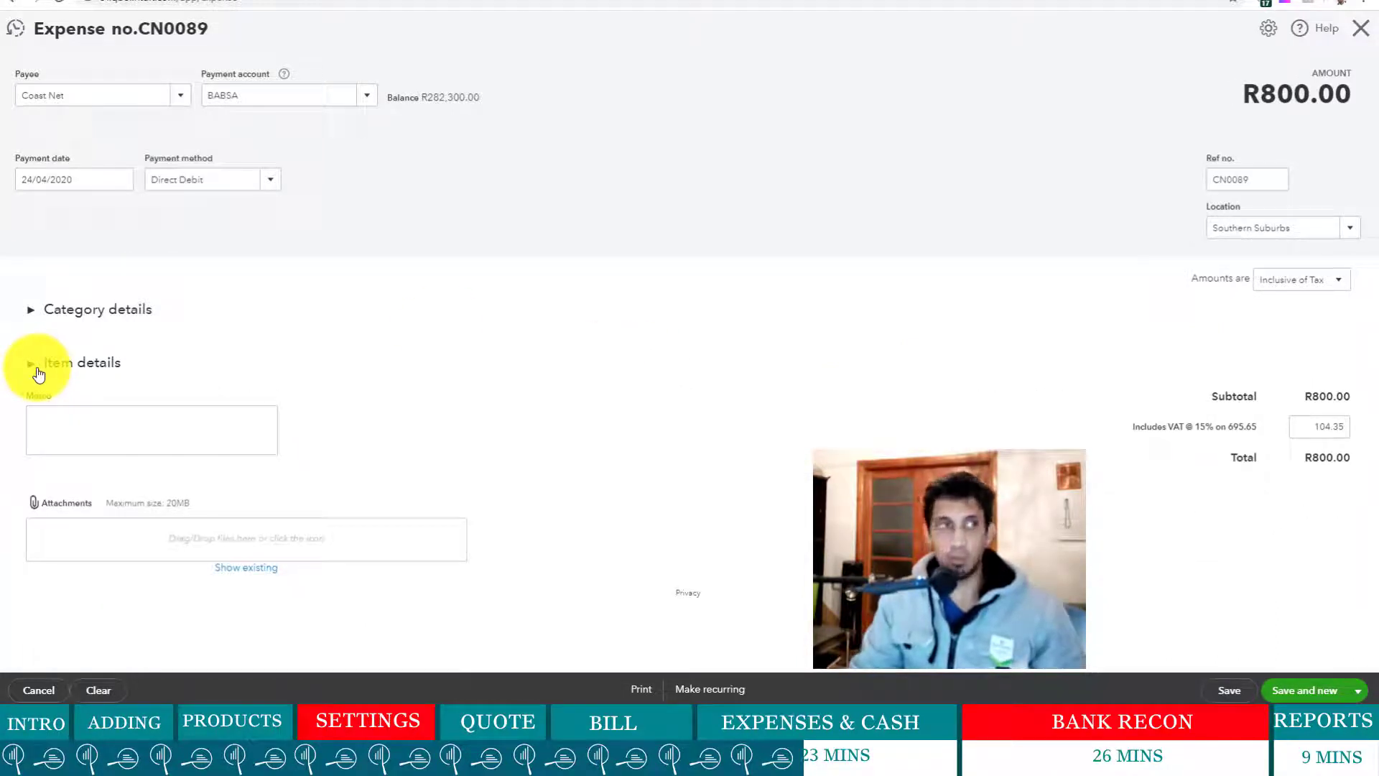
{"action": "left_click", "coordinate": [33, 313]}
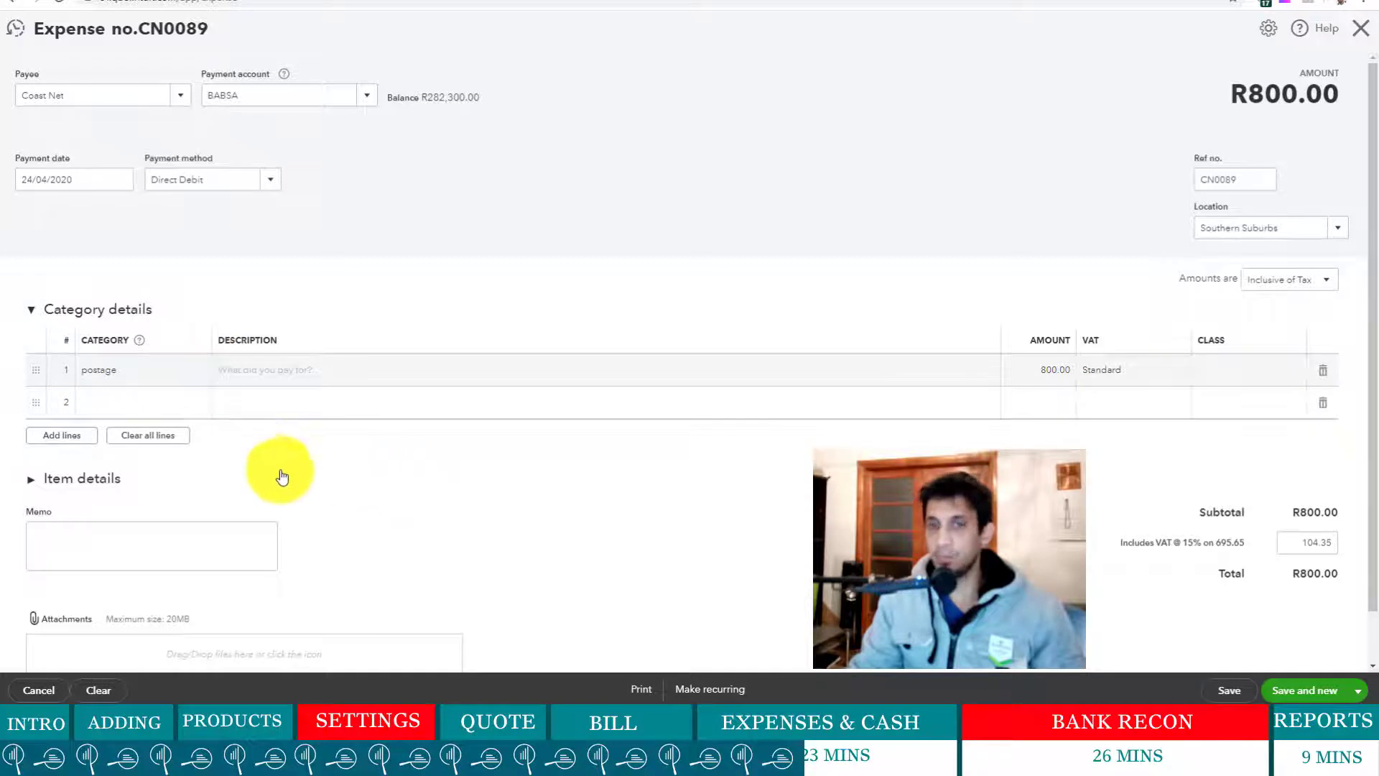
{"action": "left_click", "coordinate": [29, 486]}
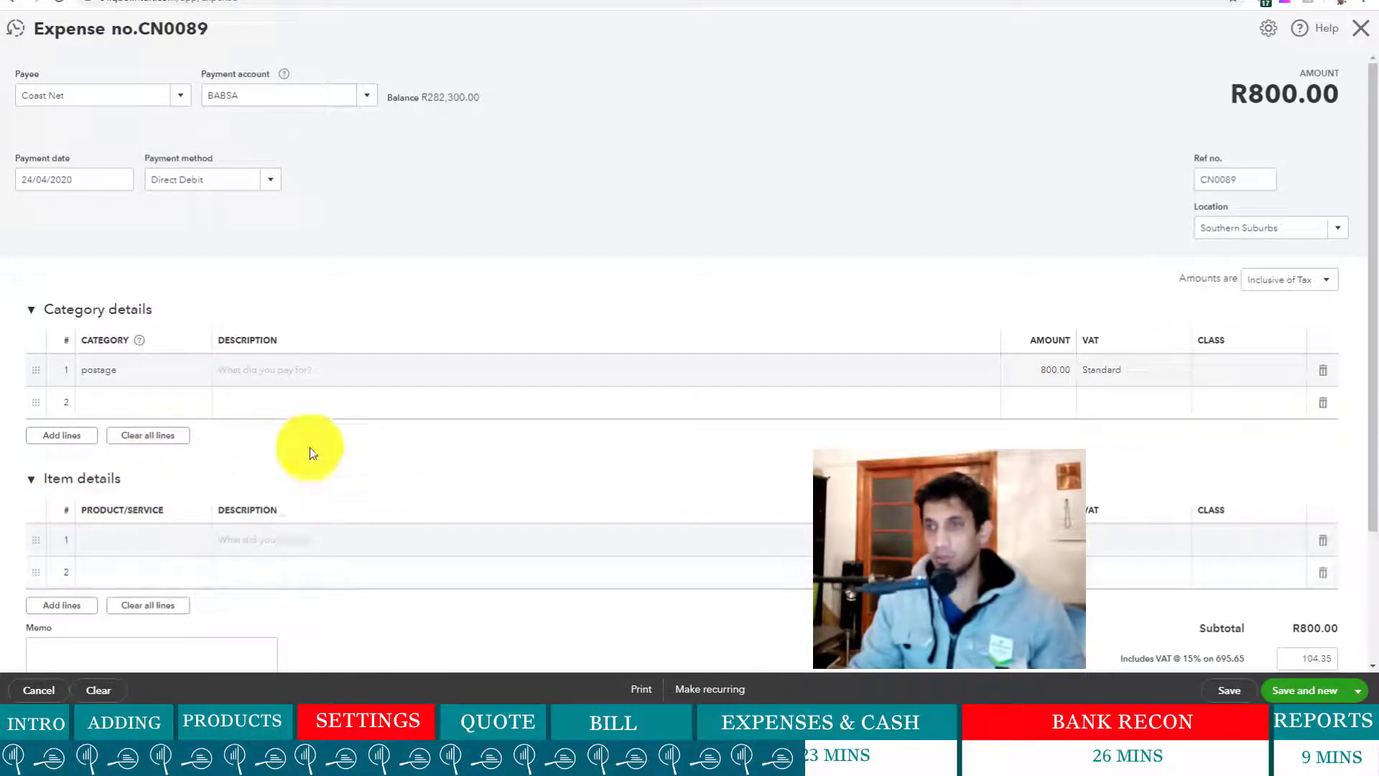
{"action": "scroll", "coordinate": [269, 512], "scroll_direction": "down", "scroll_amount": 1}
- Describe the postage line as 'Sending Documents to Suppliers'
{"action": "left_click", "coordinate": [266, 295]}
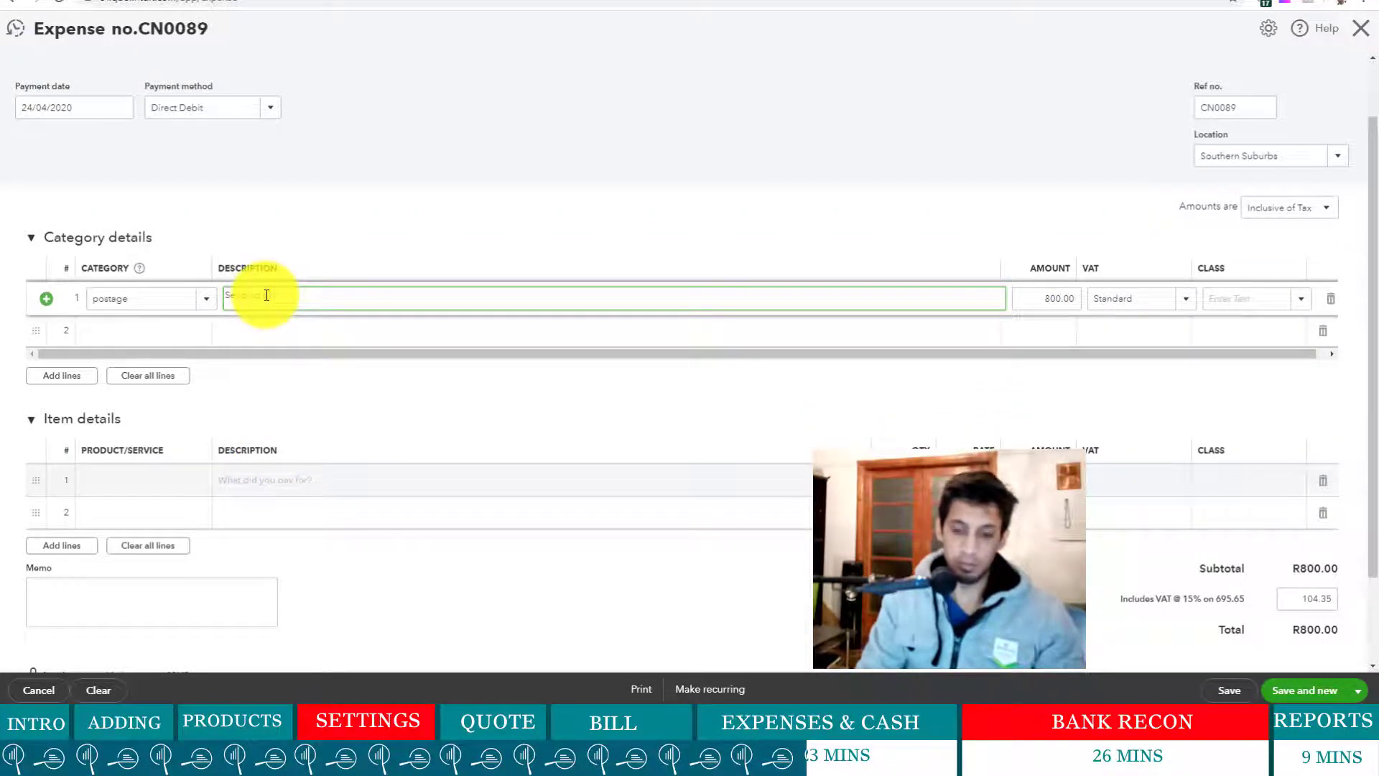
{"action": "type", "text": "Sending Documen"}
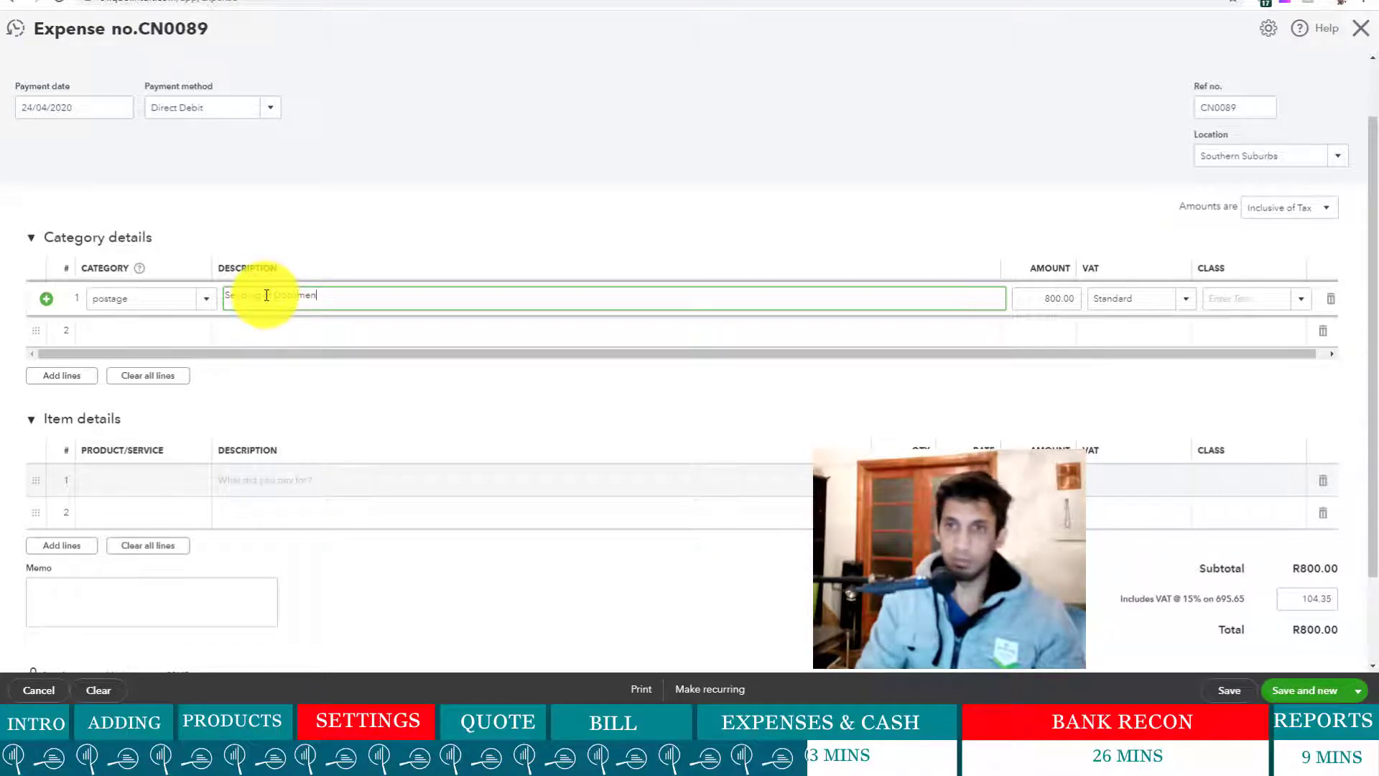
{"action": "type", "text": "ts "}
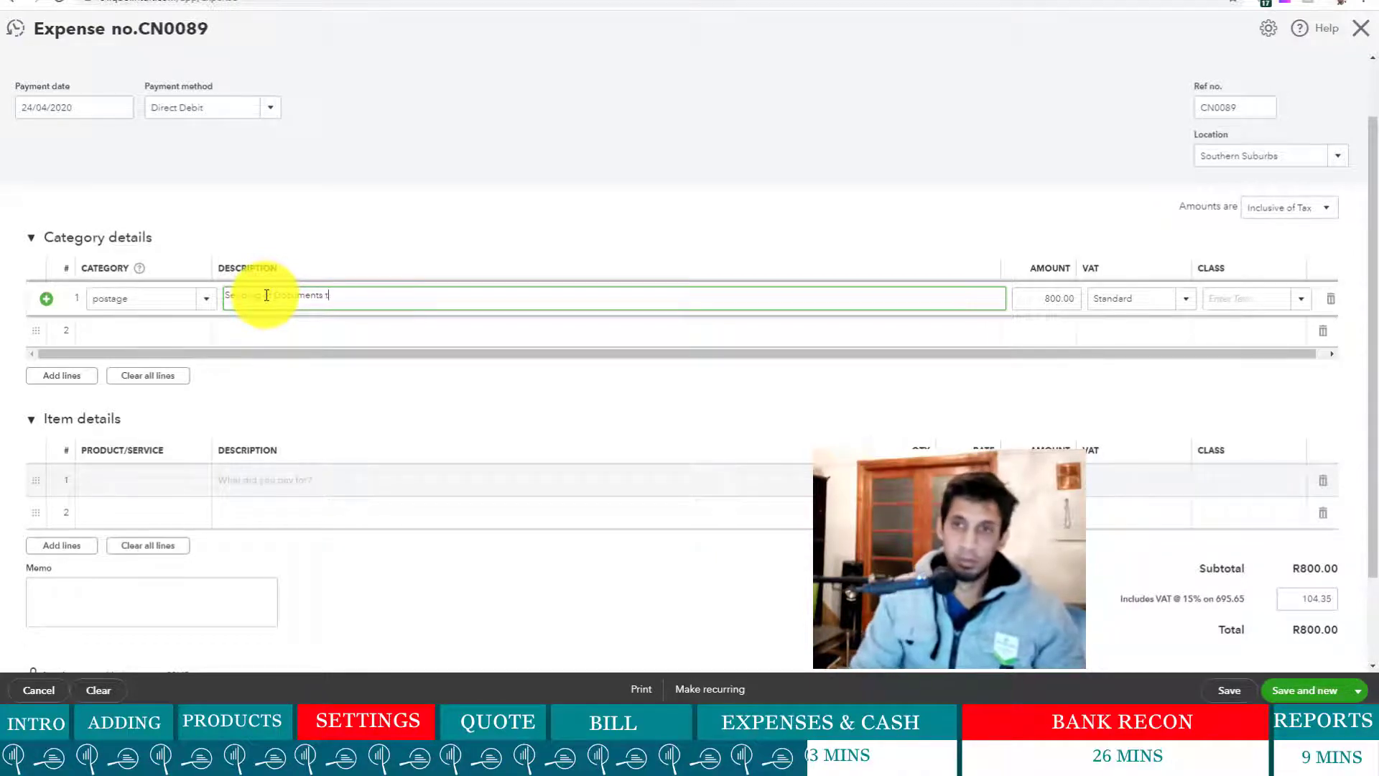
{"action": "type", "text": "to Supplie"}
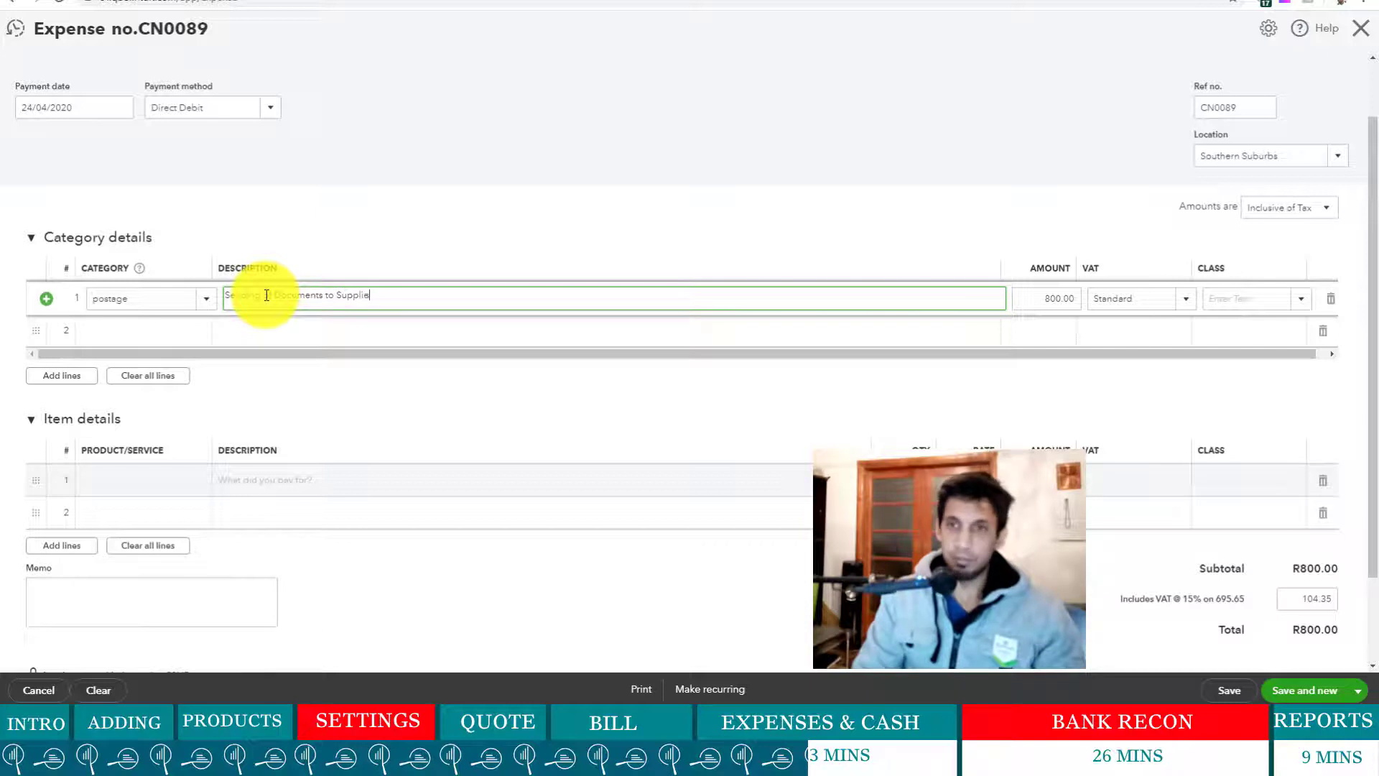
{"action": "type", "text": "rs"}
{"action": "left_click", "coordinate": [543, 230]}
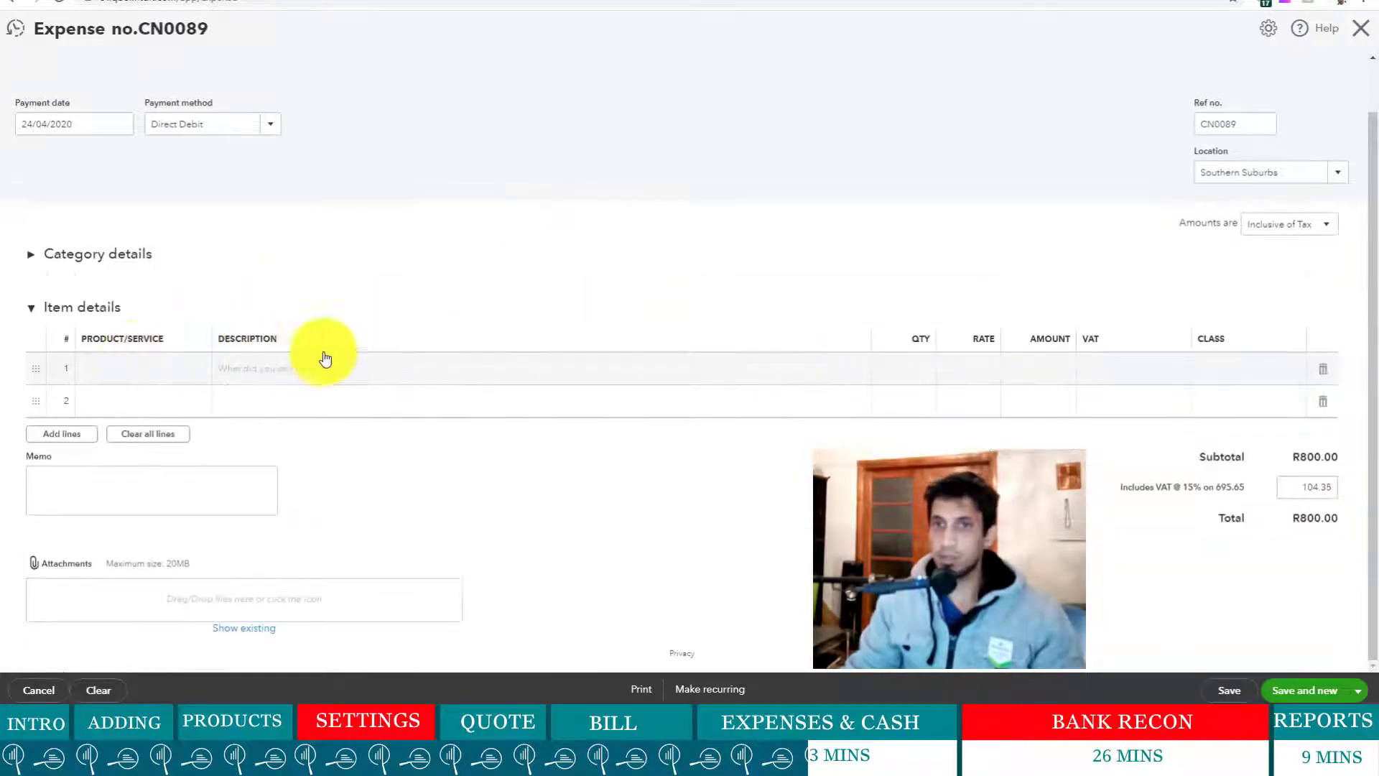
- Save and close expense CN0089 using the Save and close option
{"action": "left_click", "coordinate": [29, 255]}
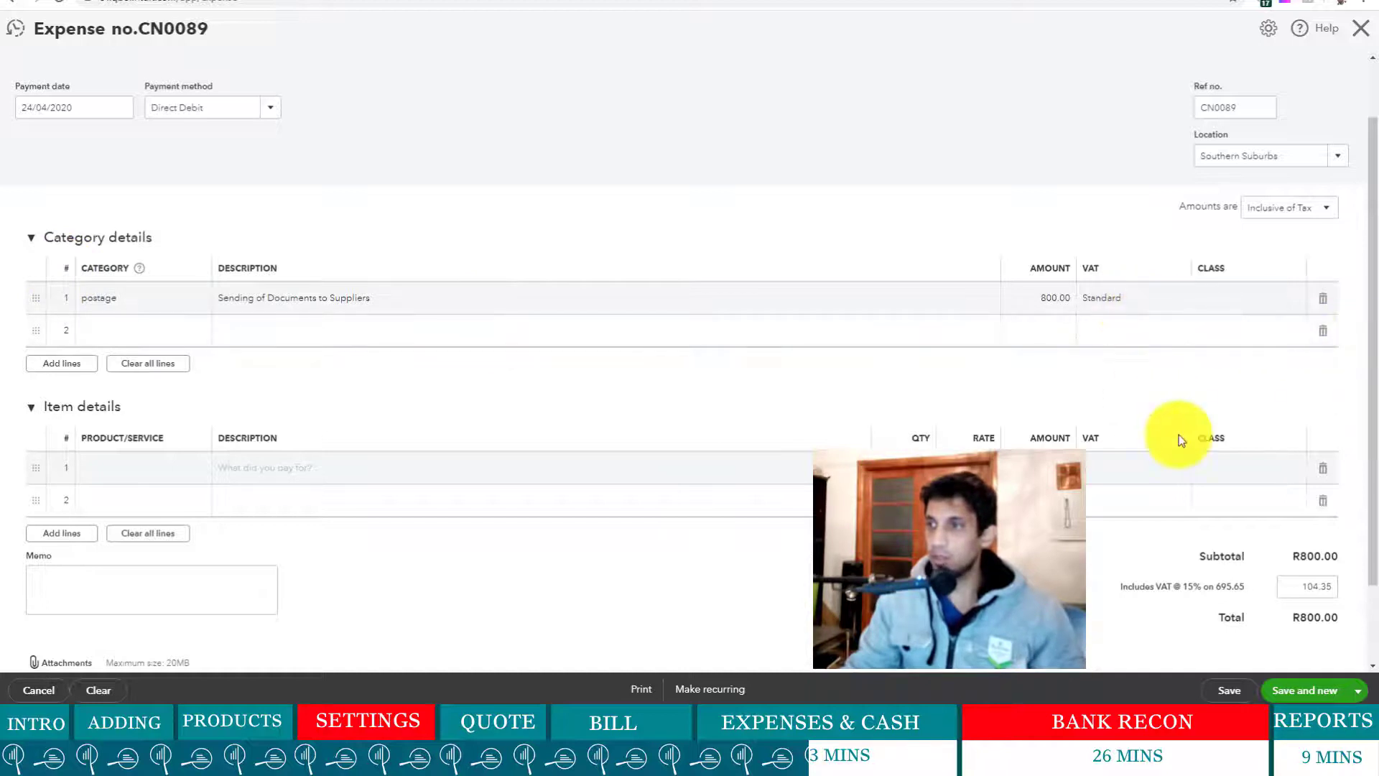
{"action": "scroll", "coordinate": [1088, 490], "scroll_direction": "down", "scroll_amount": 2}
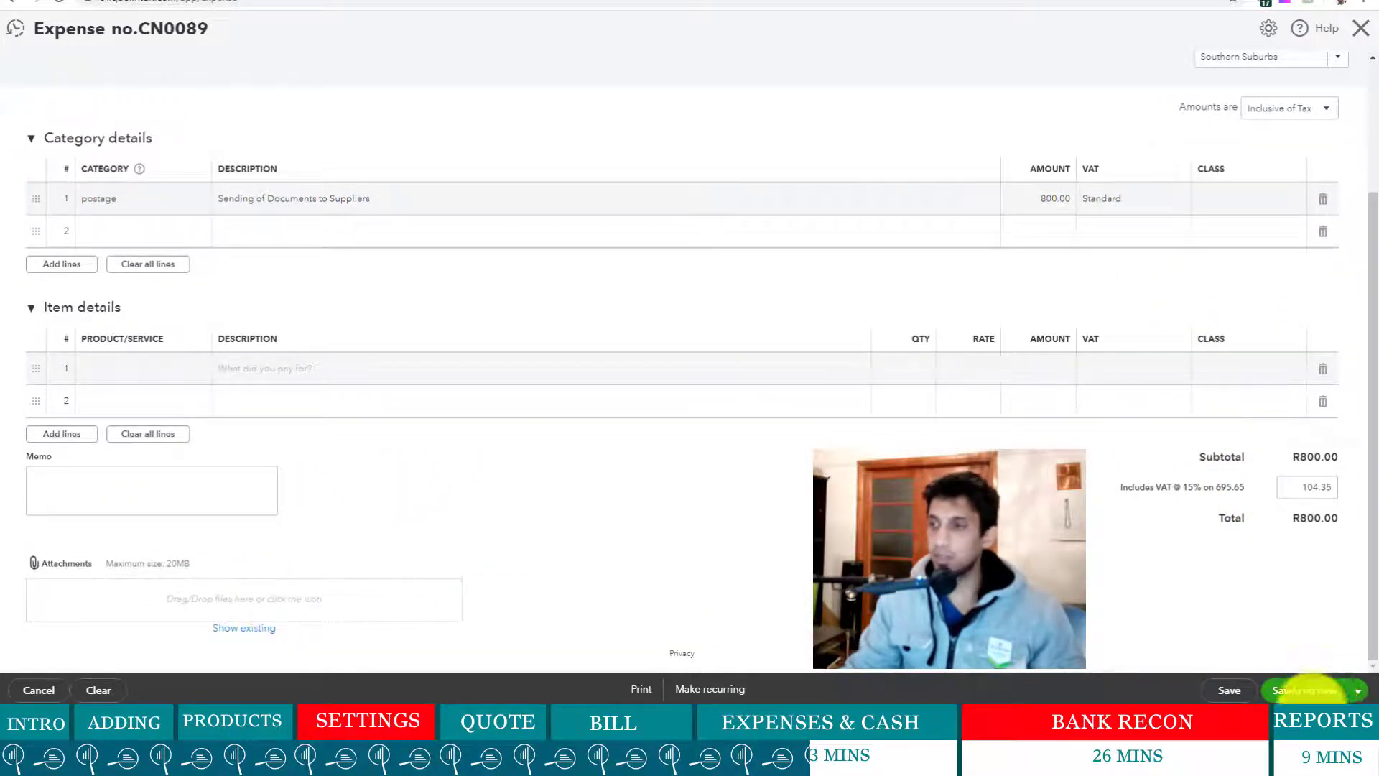
{"action": "left_click", "coordinate": [1358, 690]}
{"action": "left_click", "coordinate": [1317, 673]}
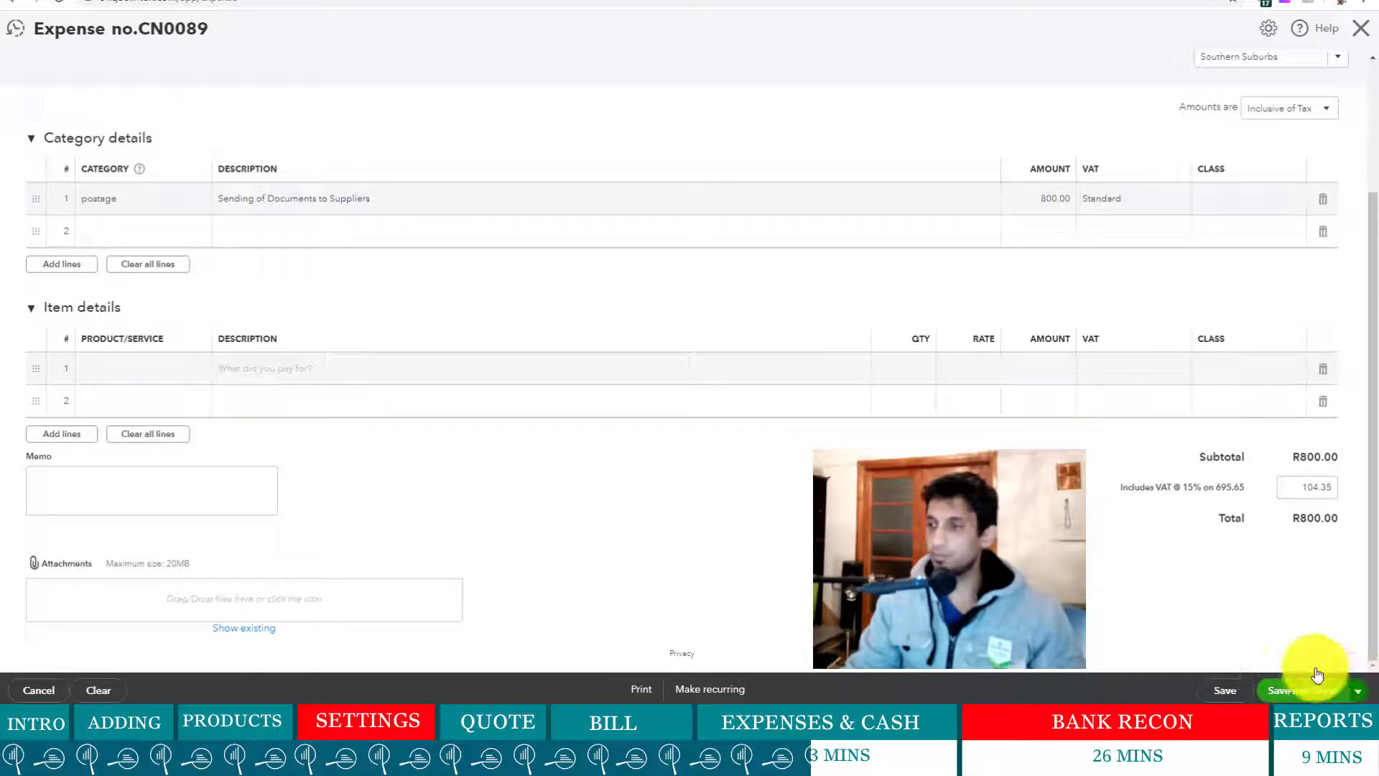
{"action": "left_click", "coordinate": [1316, 674]}
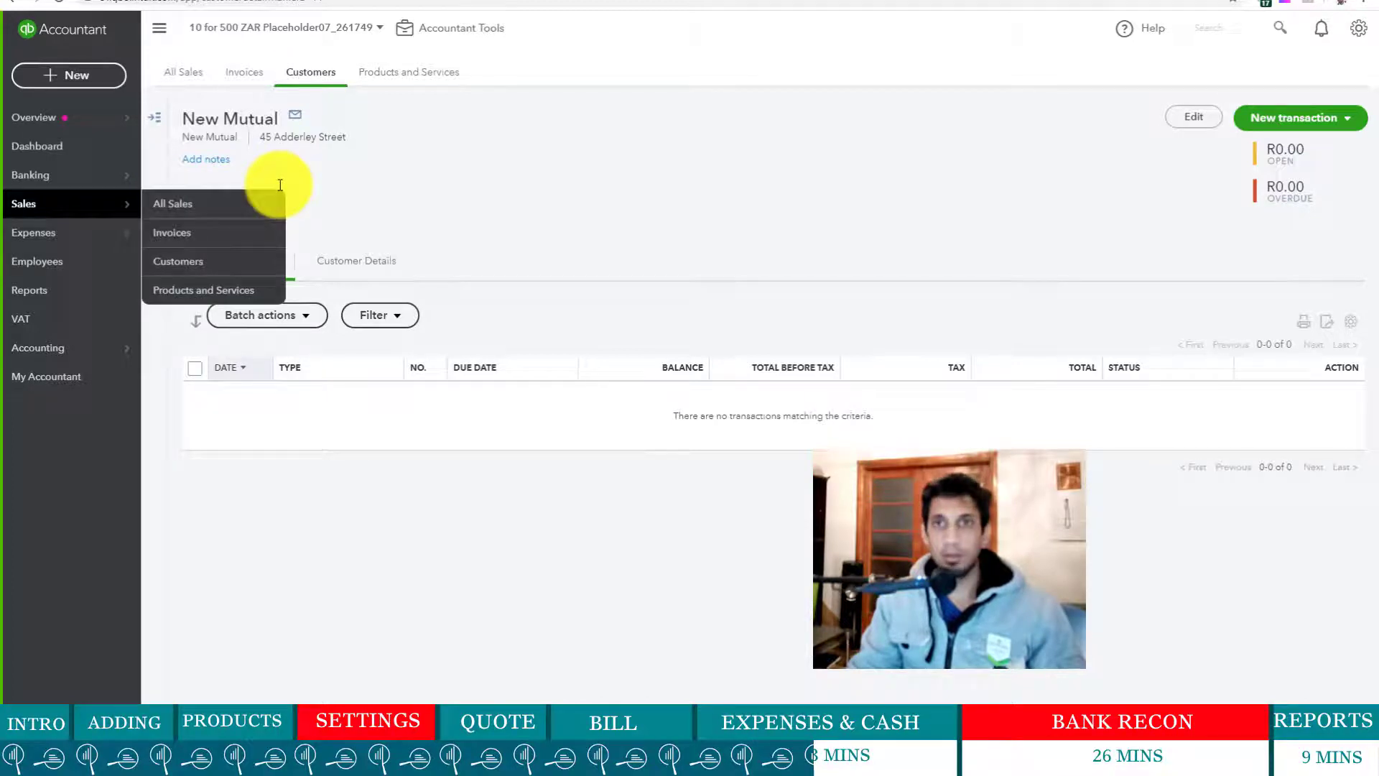
- Start a new expense with SP Fuel added as a new supplier payee, paid from BABSA
{"action": "left_click", "coordinate": [77, 84]}
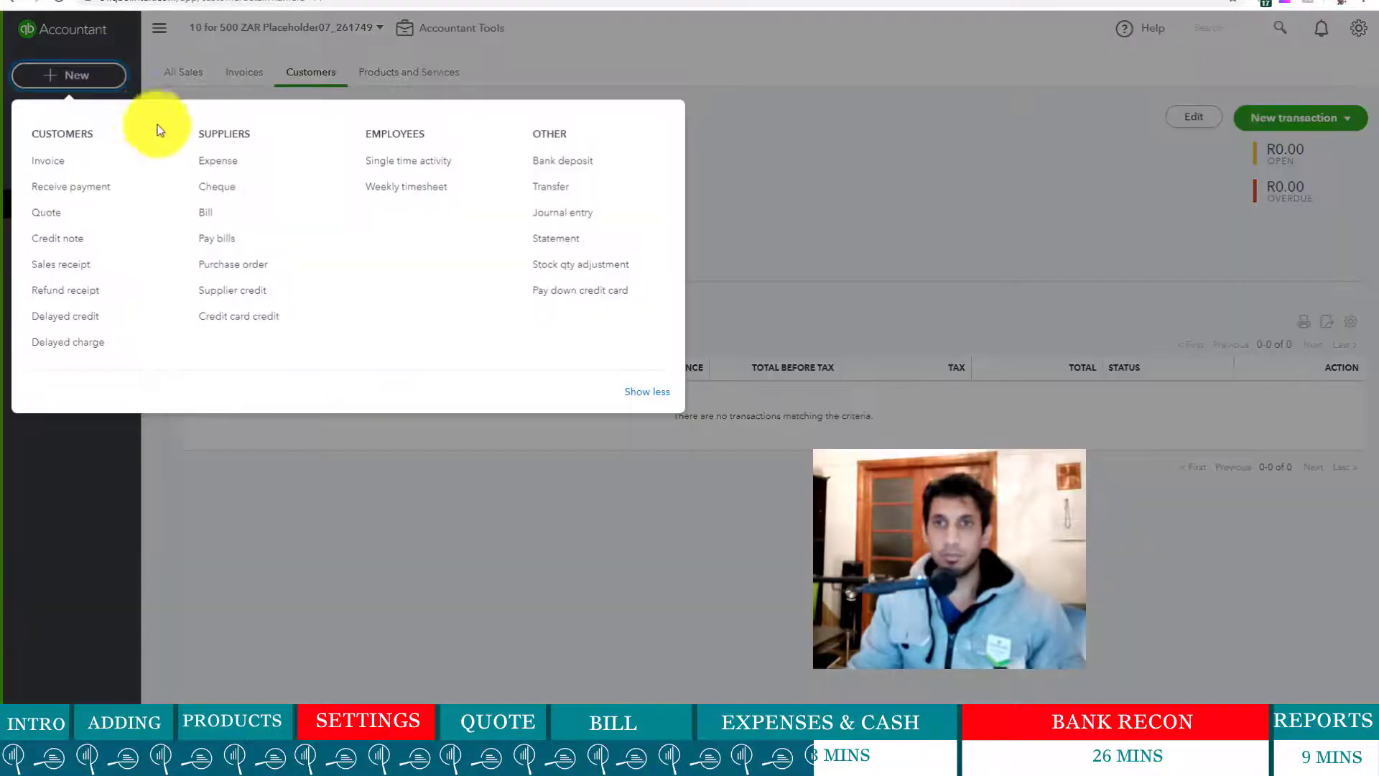
{"action": "left_click", "coordinate": [237, 162]}
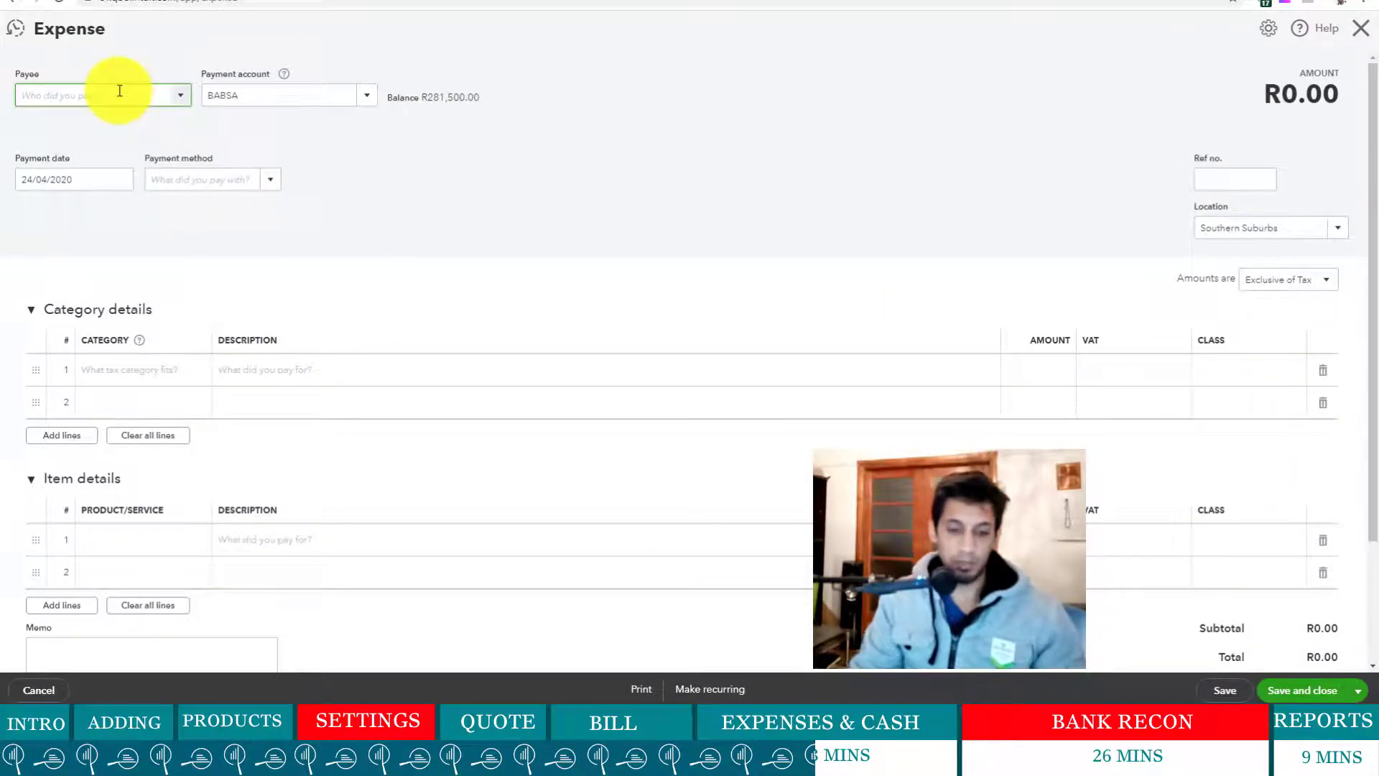
{"action": "type", "text": "SP Fuel"}
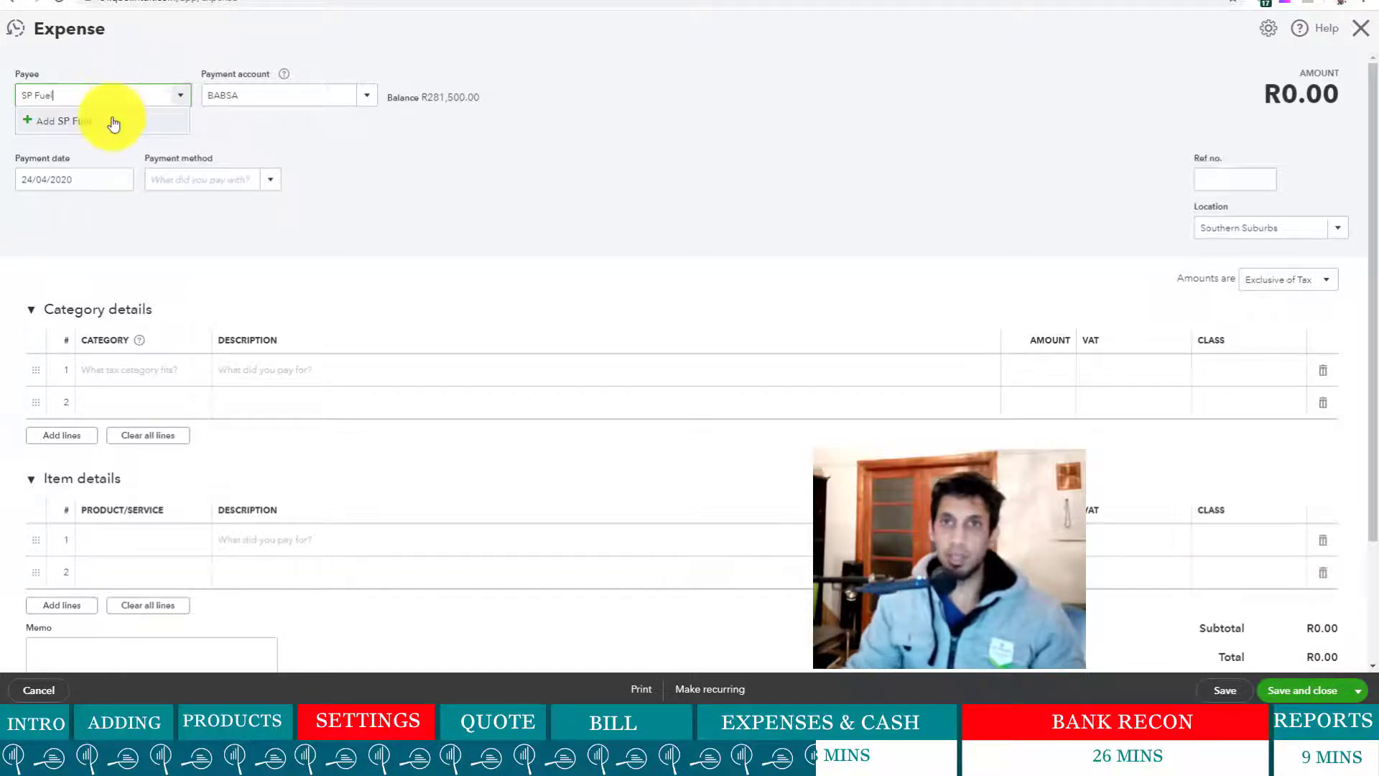
{"action": "left_click", "coordinate": [110, 120]}
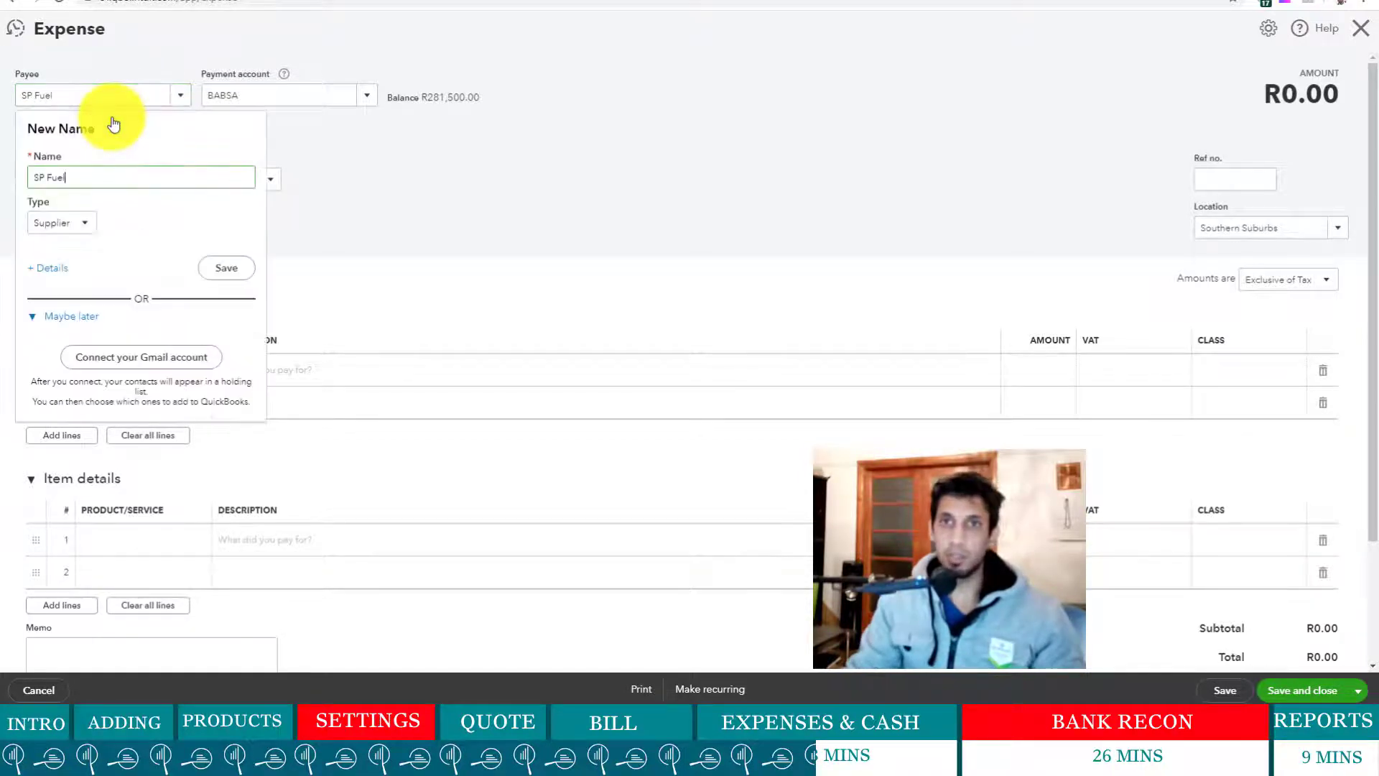
{"action": "left_click", "coordinate": [216, 275]}
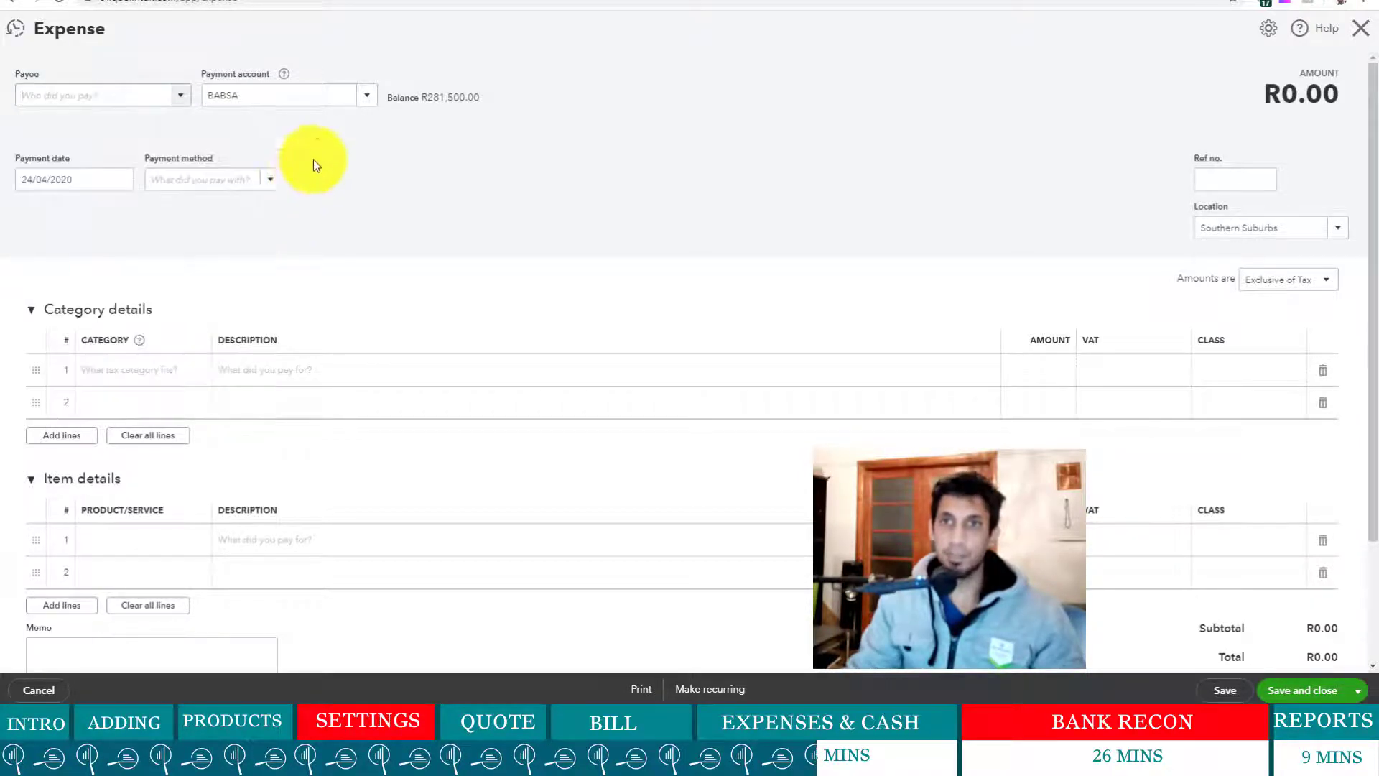
{"action": "left_click", "coordinate": [369, 103]}
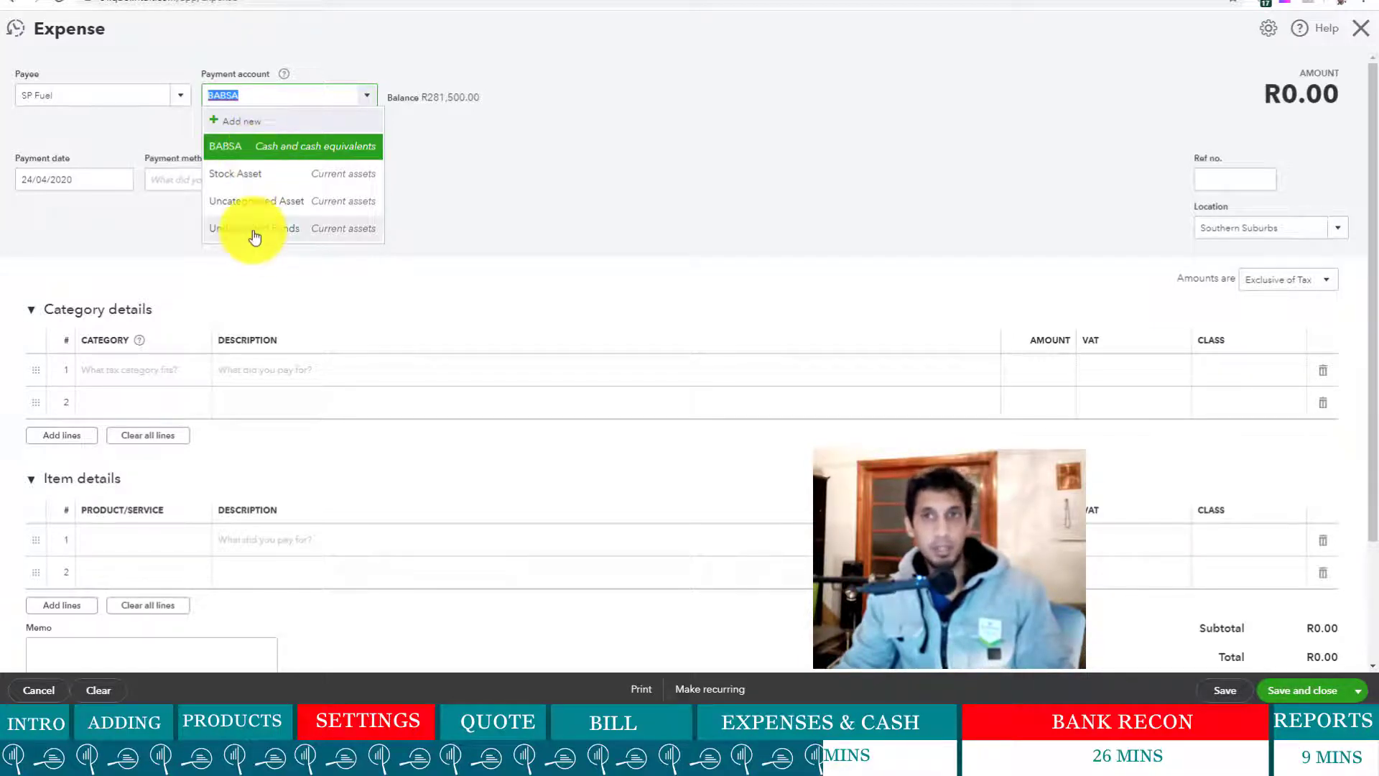
- Keep BABSA, attempt saving without line items, then discard the SP Fuel expense unsaved
{"action": "left_click", "coordinate": [622, 225]}
{"action": "left_click", "coordinate": [371, 100]}
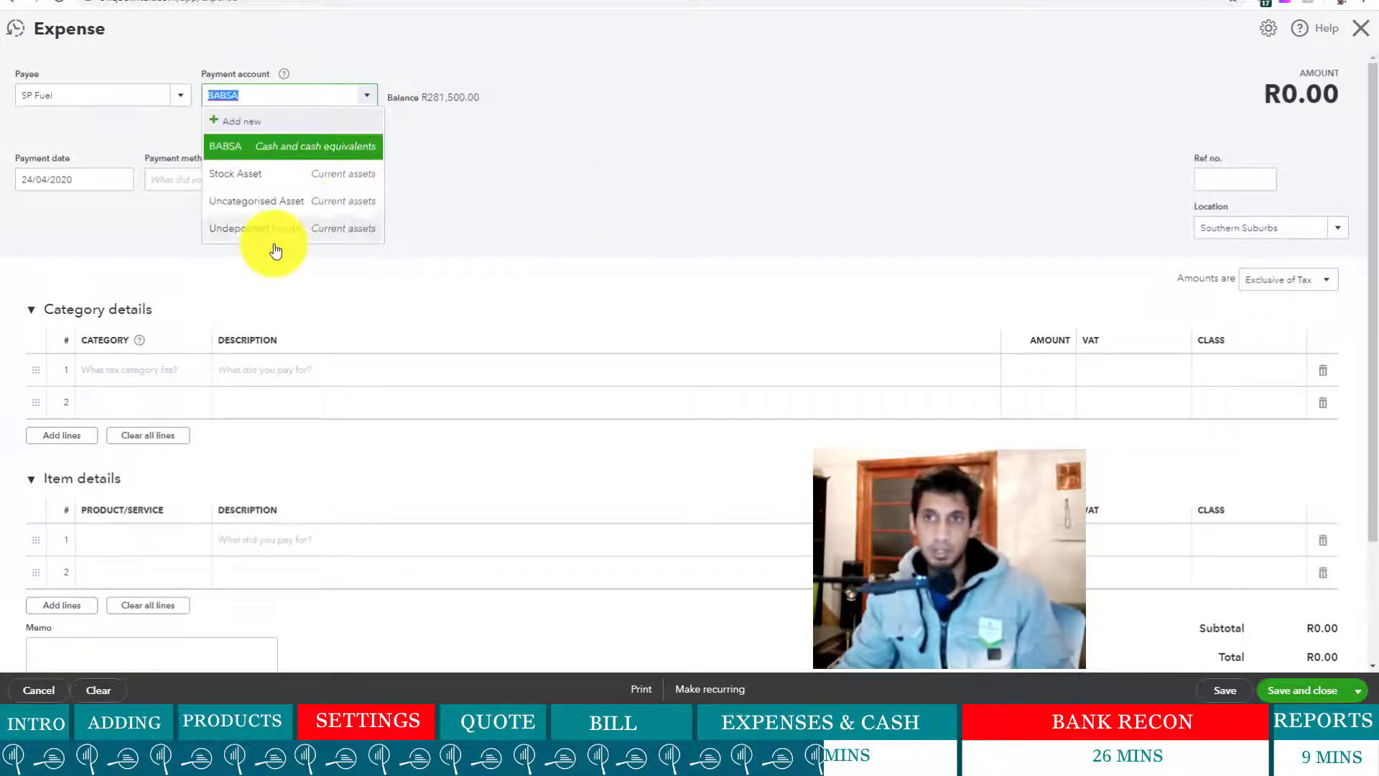
{"action": "left_click", "coordinate": [625, 225]}
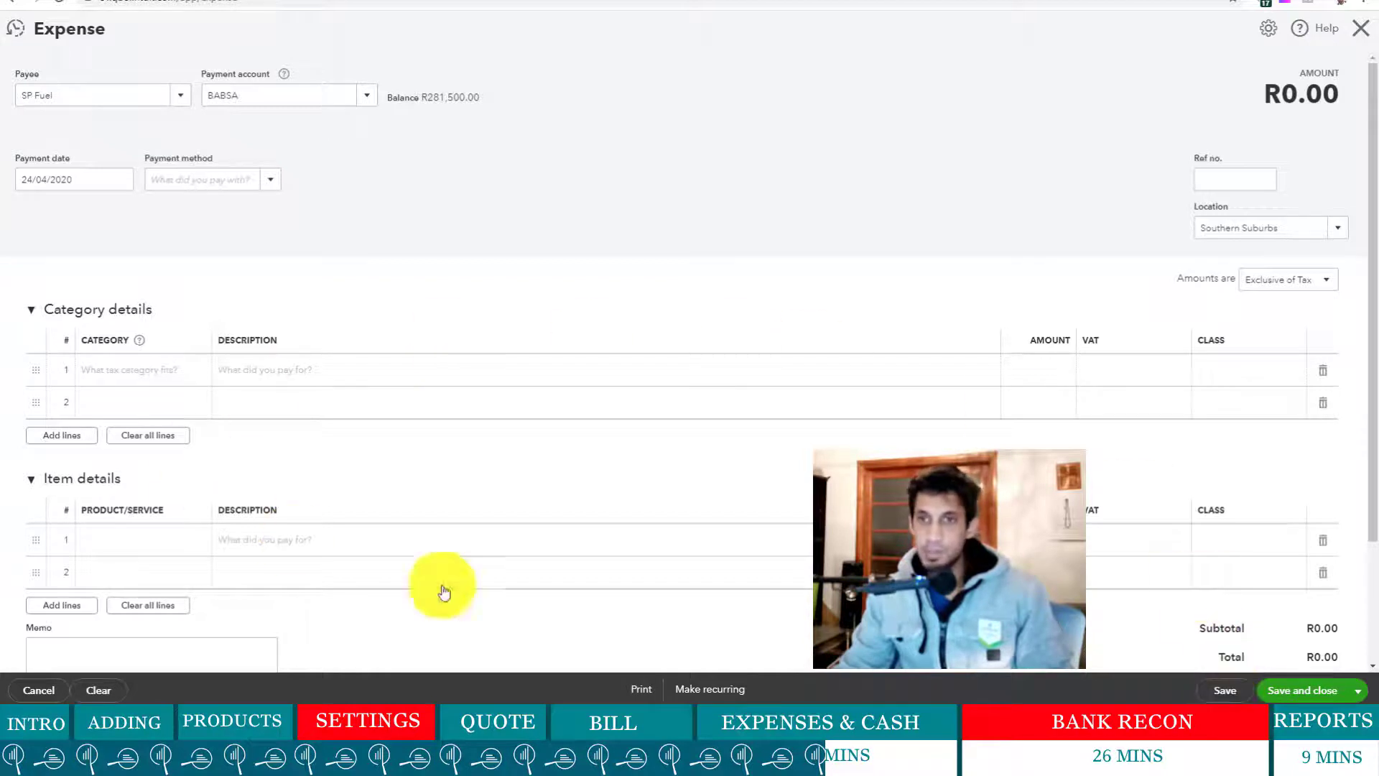
{"action": "left_click", "coordinate": [1225, 691]}
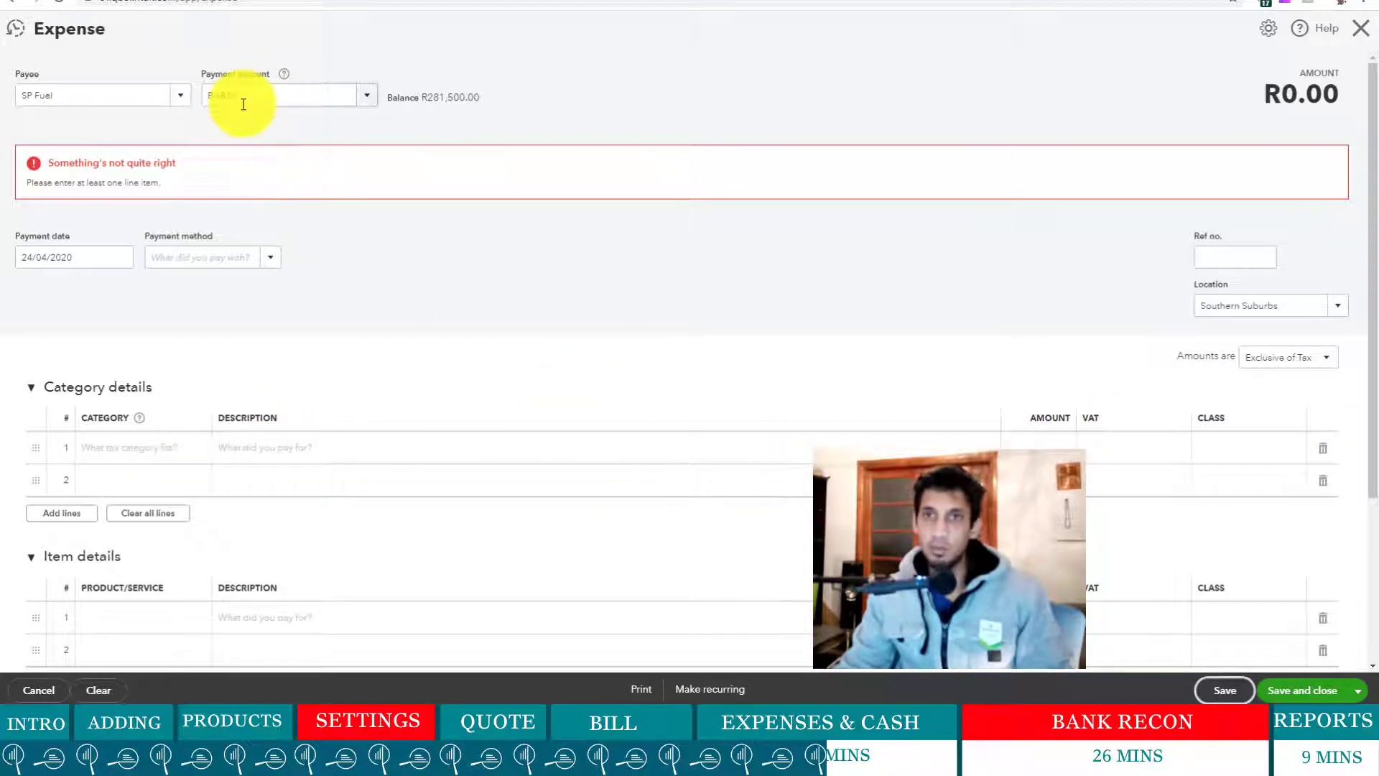
{"action": "left_click", "coordinate": [1361, 28]}
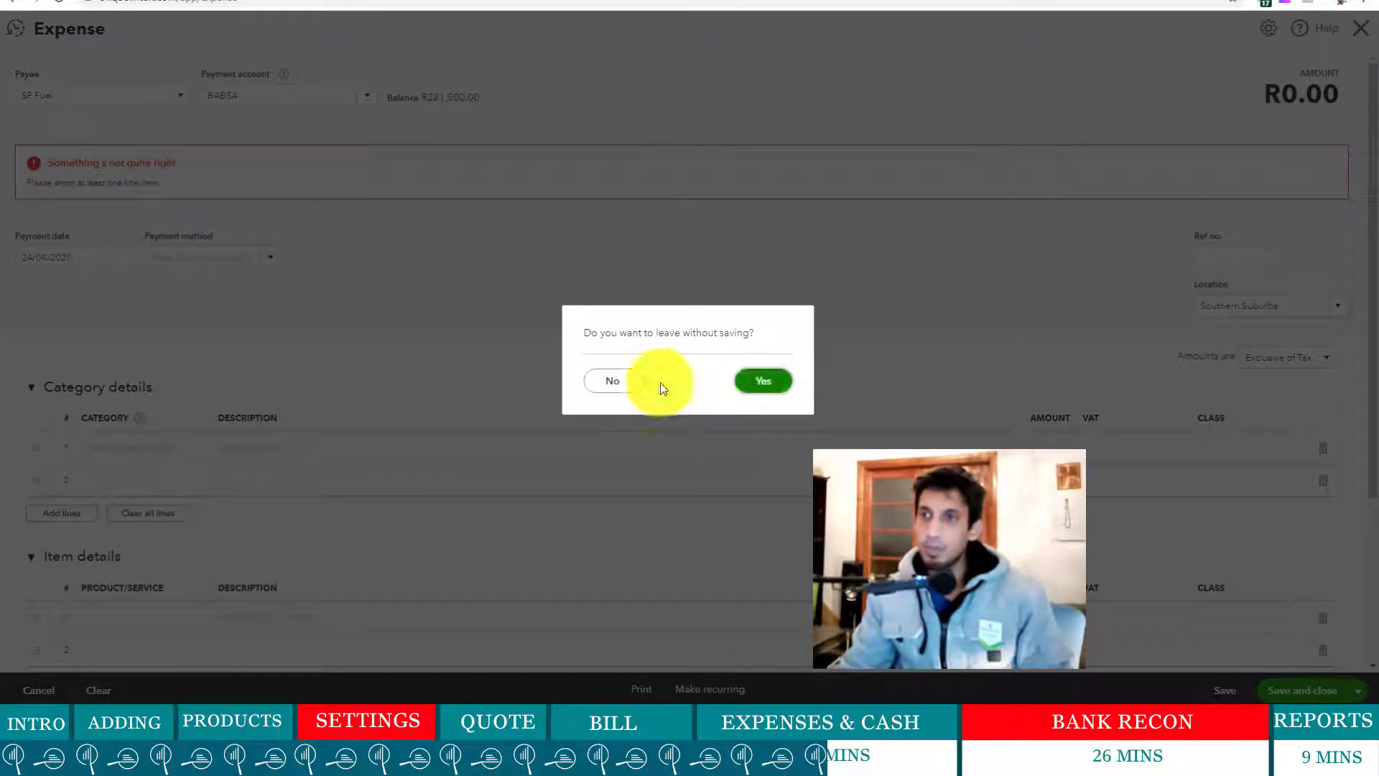
{"action": "left_click", "coordinate": [773, 385]}
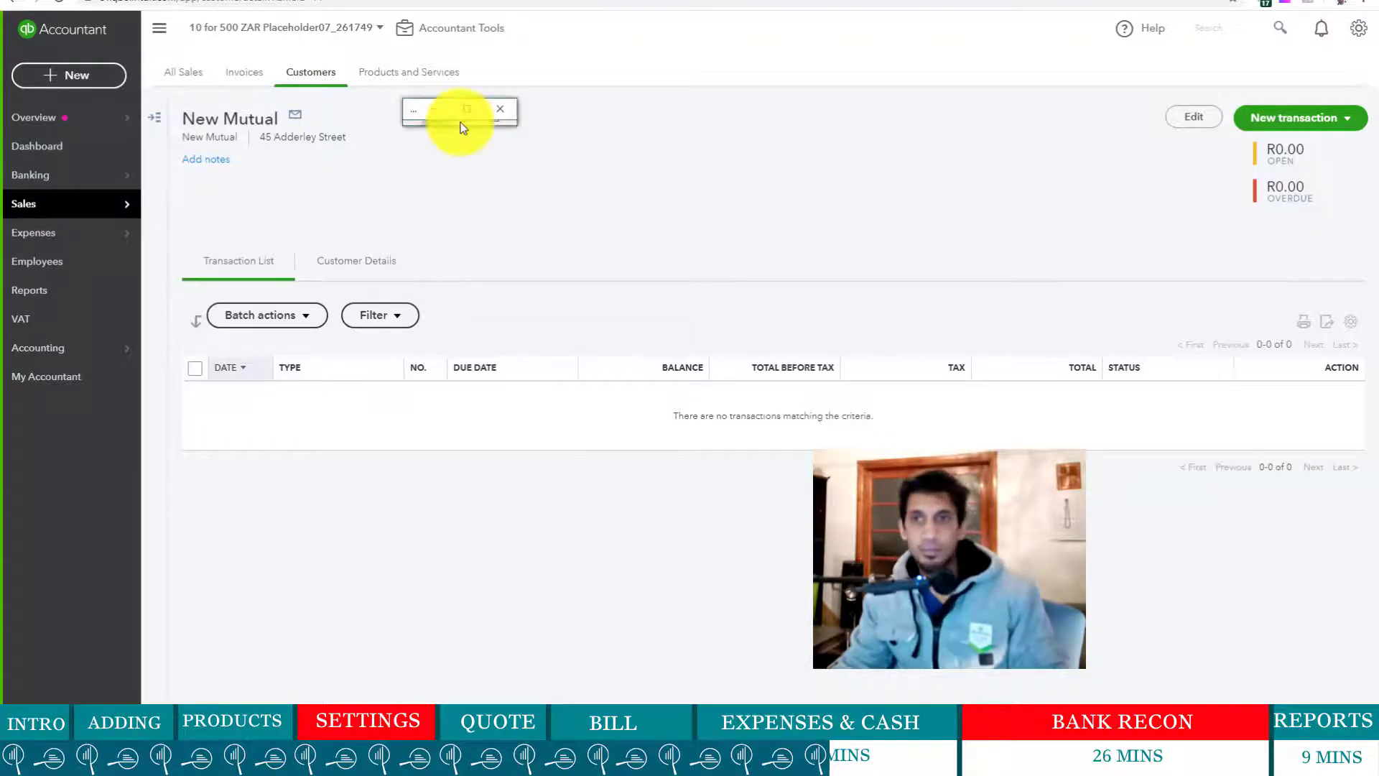
{"action": "left_click", "coordinate": [467, 105]}
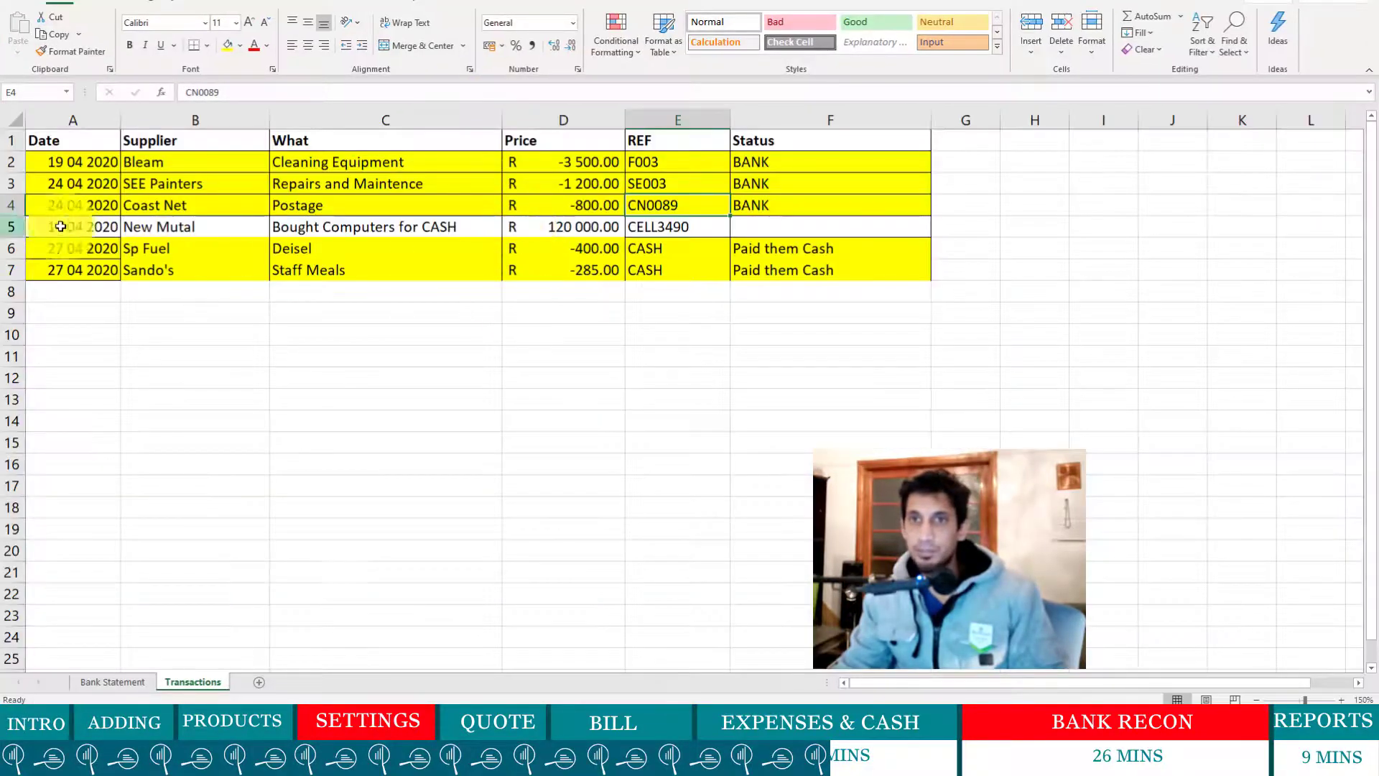
{"action": "left_click", "coordinate": [251, 227]}
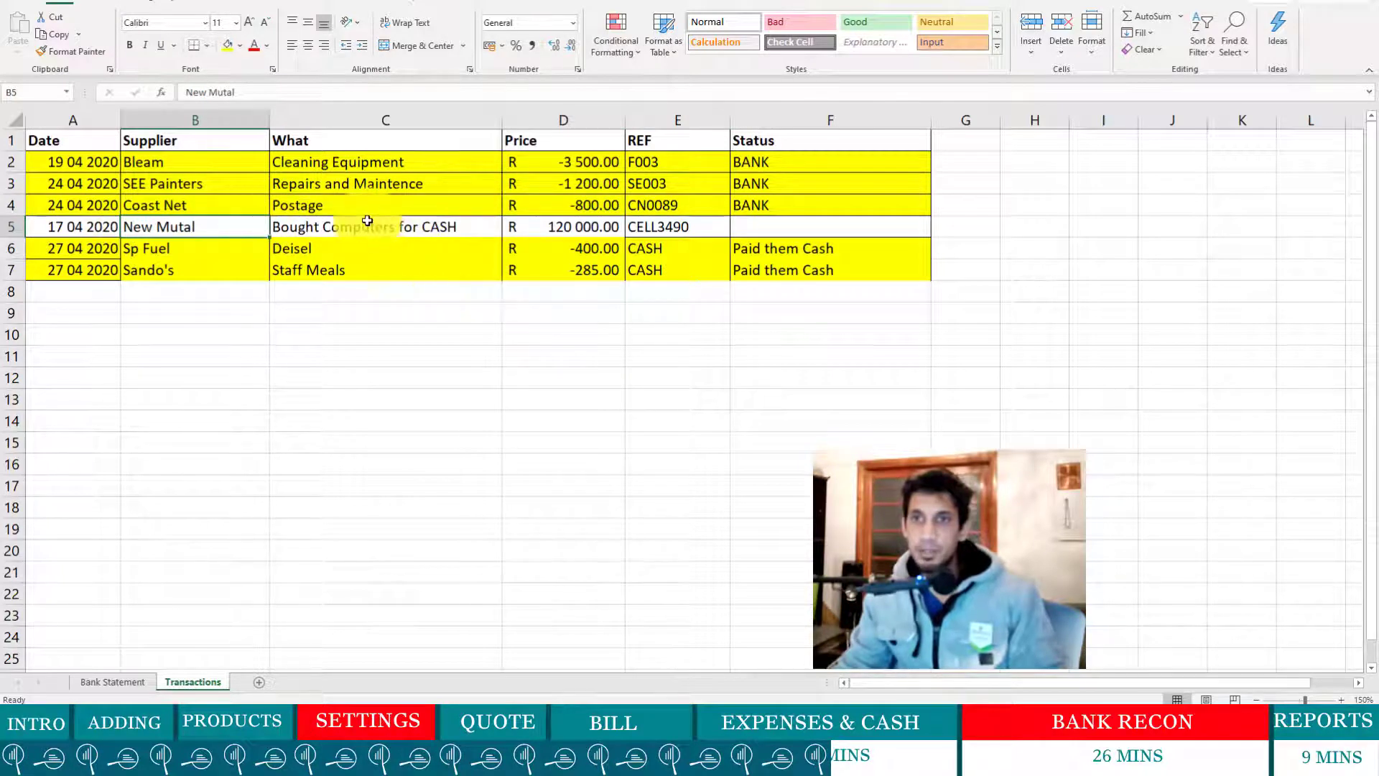
{"action": "left_click", "coordinate": [577, 228]}
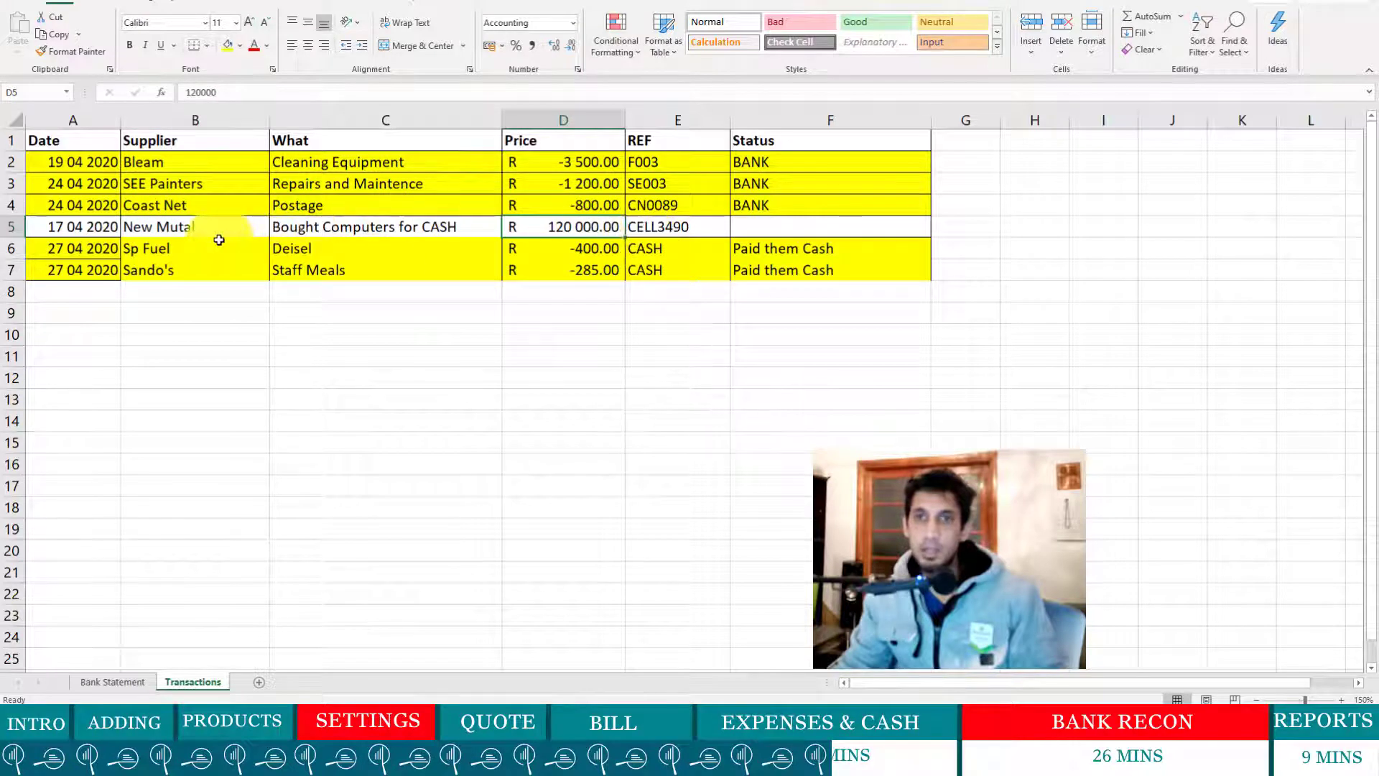
{"action": "left_click", "coordinate": [68, 226]}
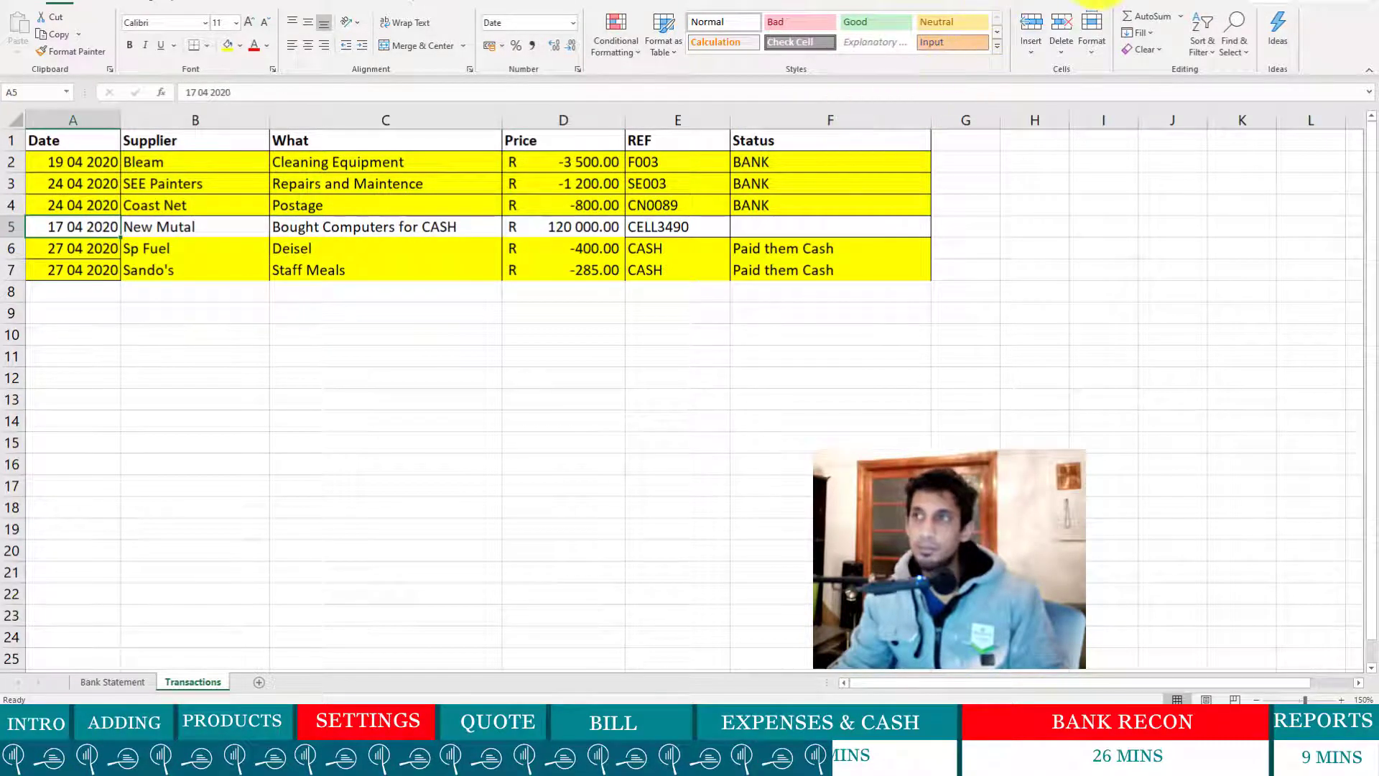
{"action": "left_click", "coordinate": [1293, 1]}
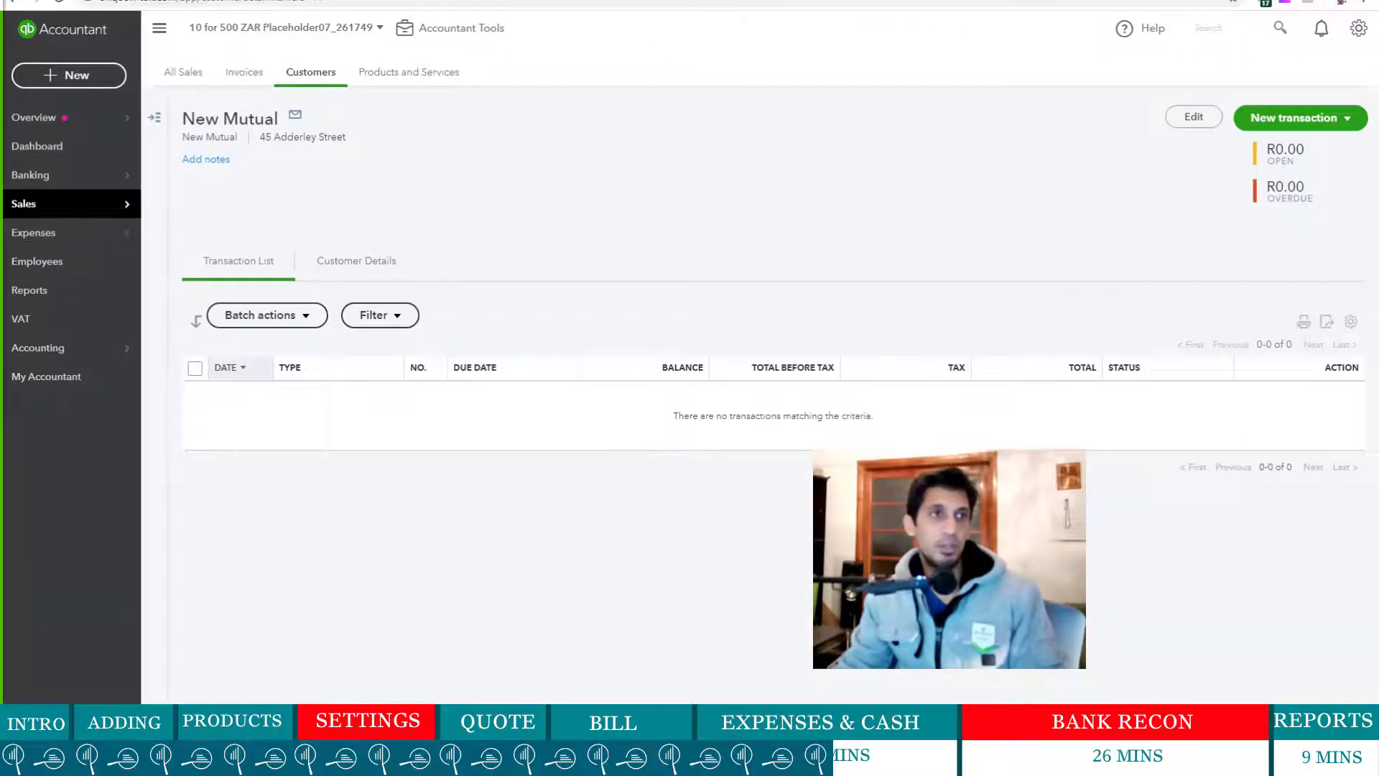
- Start sales receipt 1002 for customer New Mutual, depositing to BABSA
{"action": "left_click", "coordinate": [69, 75]}
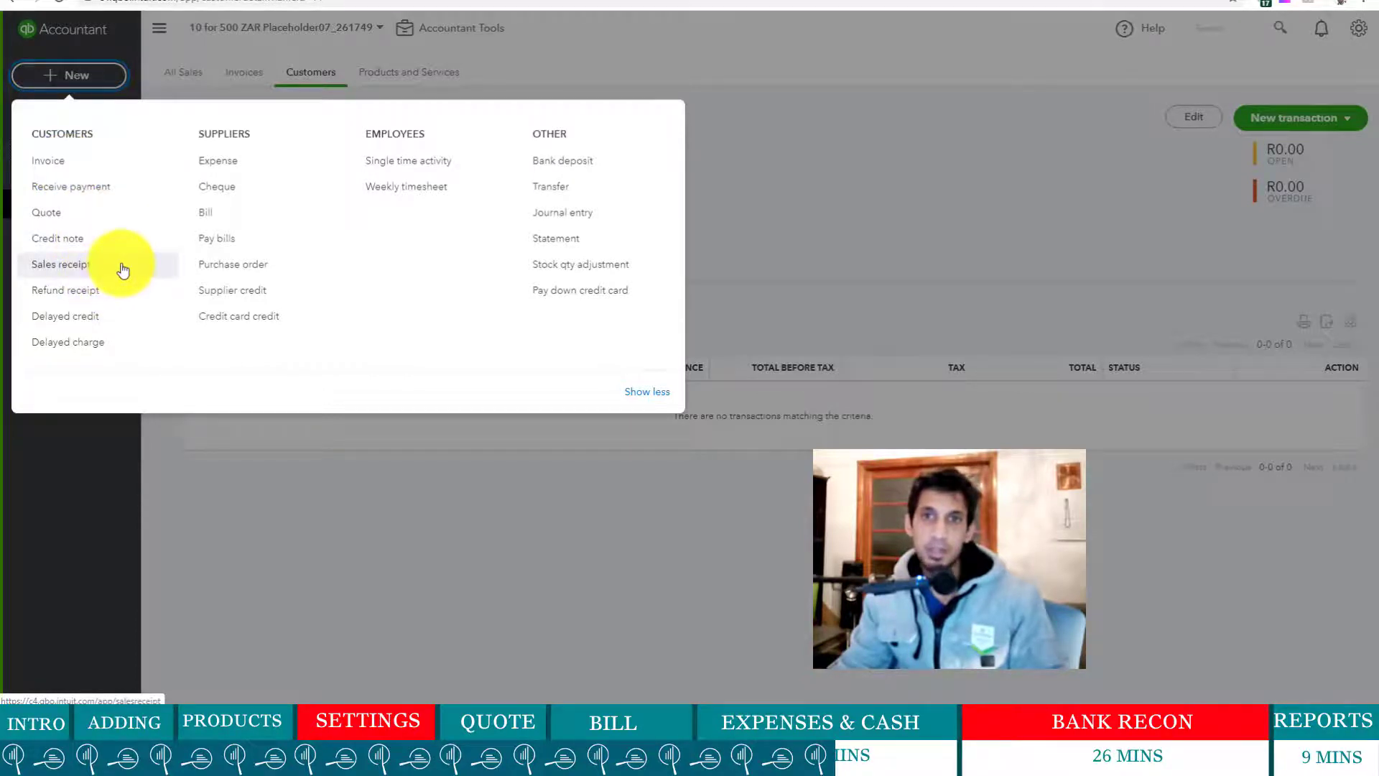
{"action": "left_click", "coordinate": [89, 269]}
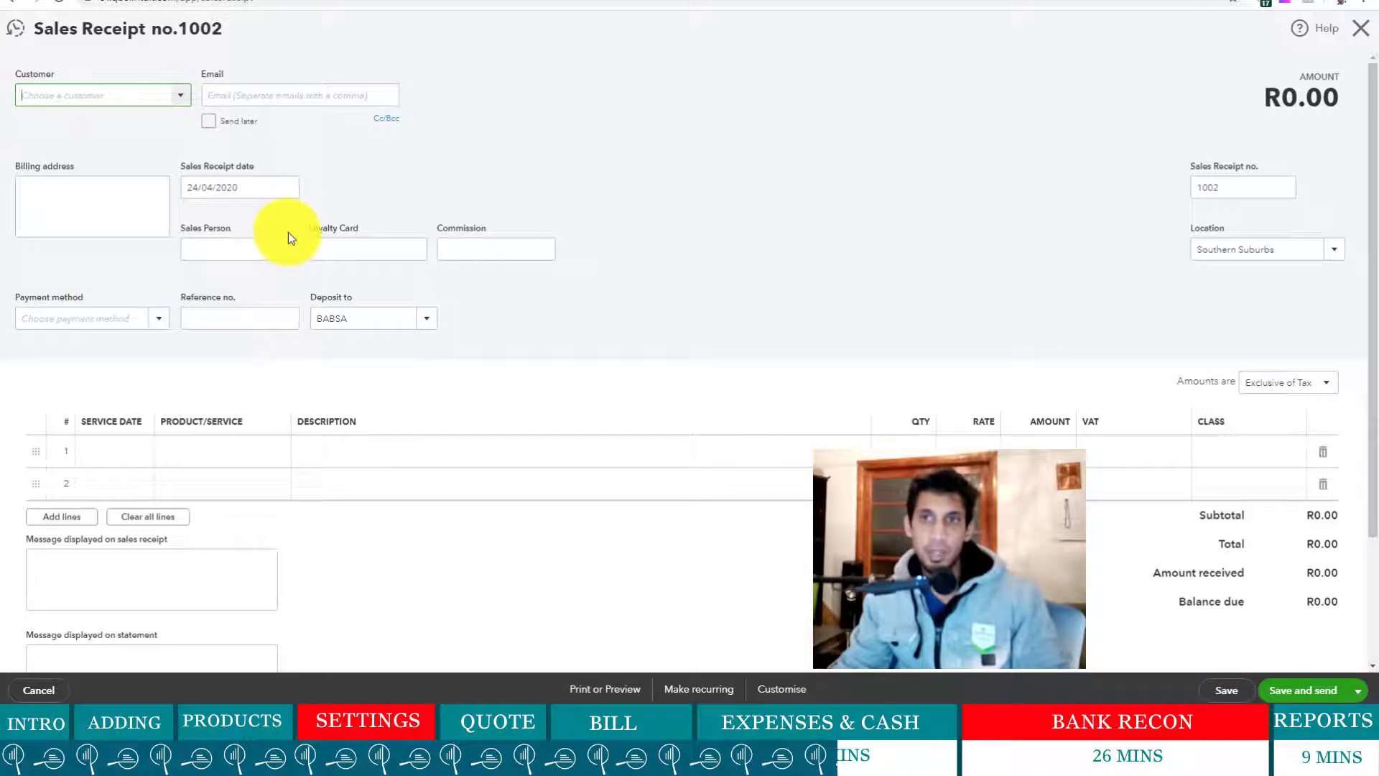
{"action": "left_click", "coordinate": [431, 322]}
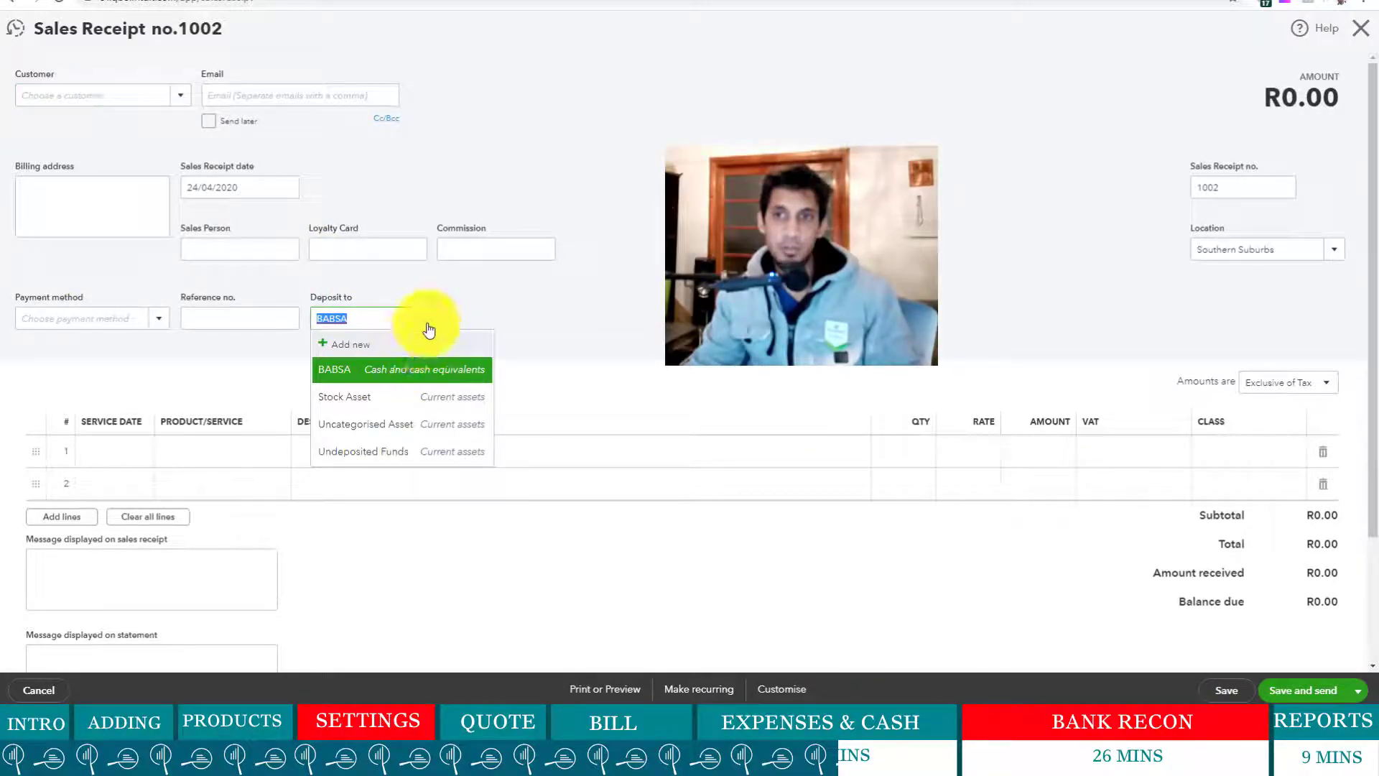
{"action": "left_click", "coordinate": [514, 308]}
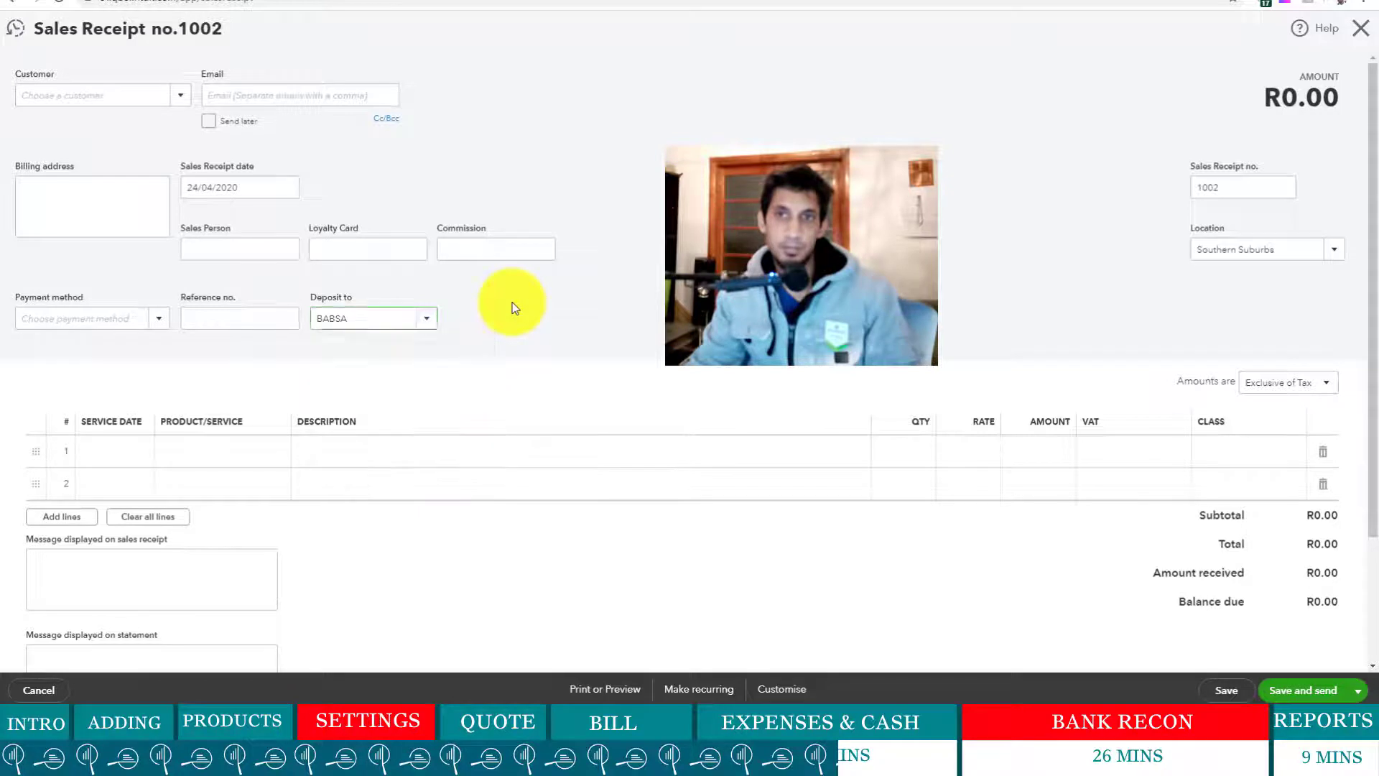
{"action": "left_click", "coordinate": [185, 101]}
{"action": "left_click", "coordinate": [80, 227]}
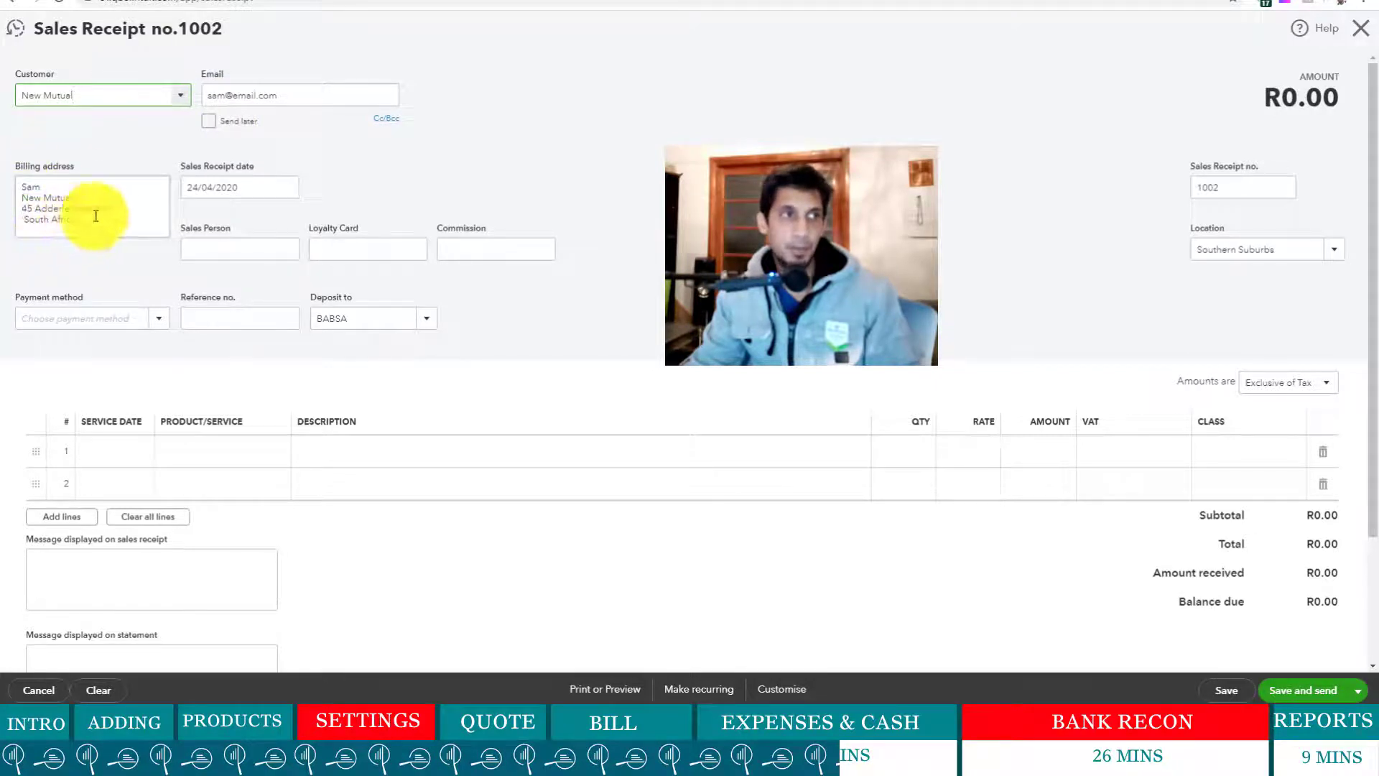
{"action": "left_click", "coordinate": [280, 191]}
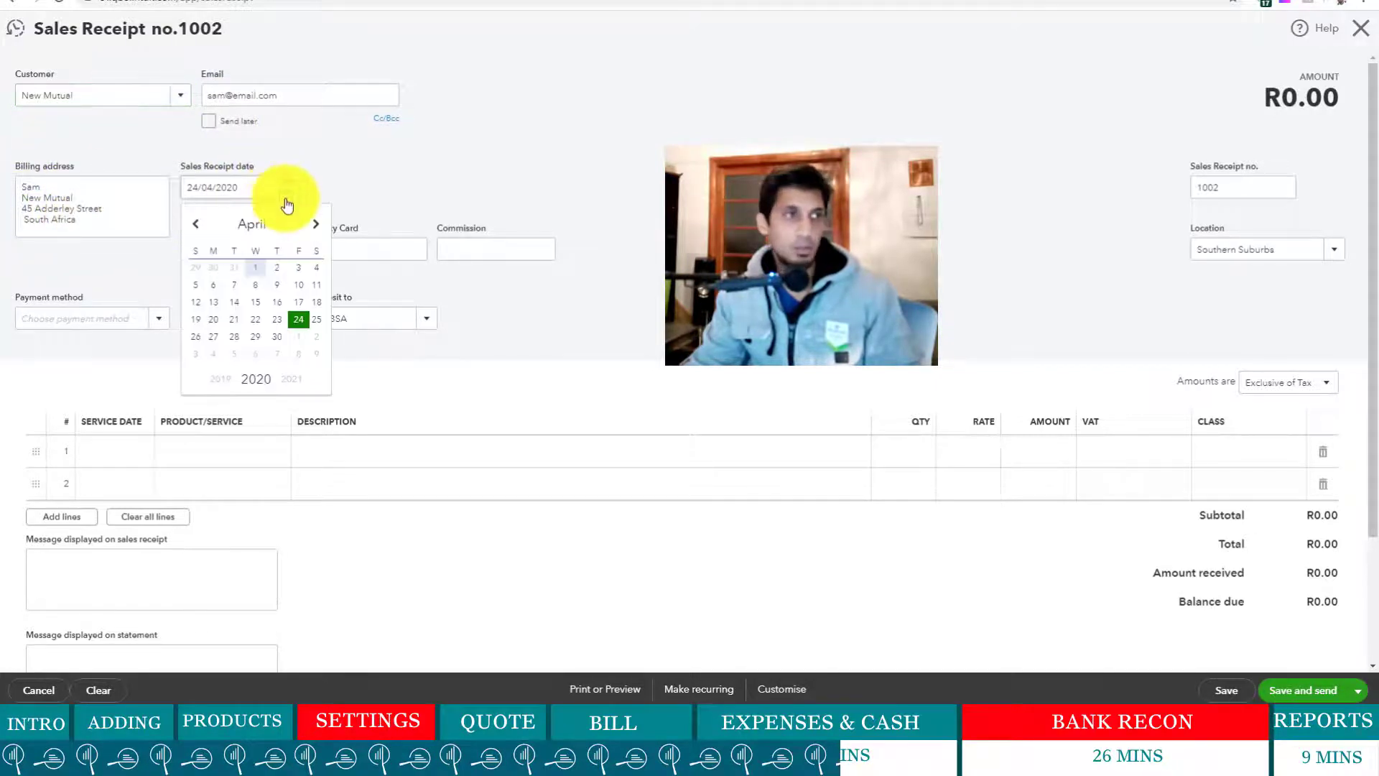
- Date the receipt 17/04/2020 and enter the sales person's name with 4.0% commission
{"action": "left_click", "coordinate": [297, 303]}
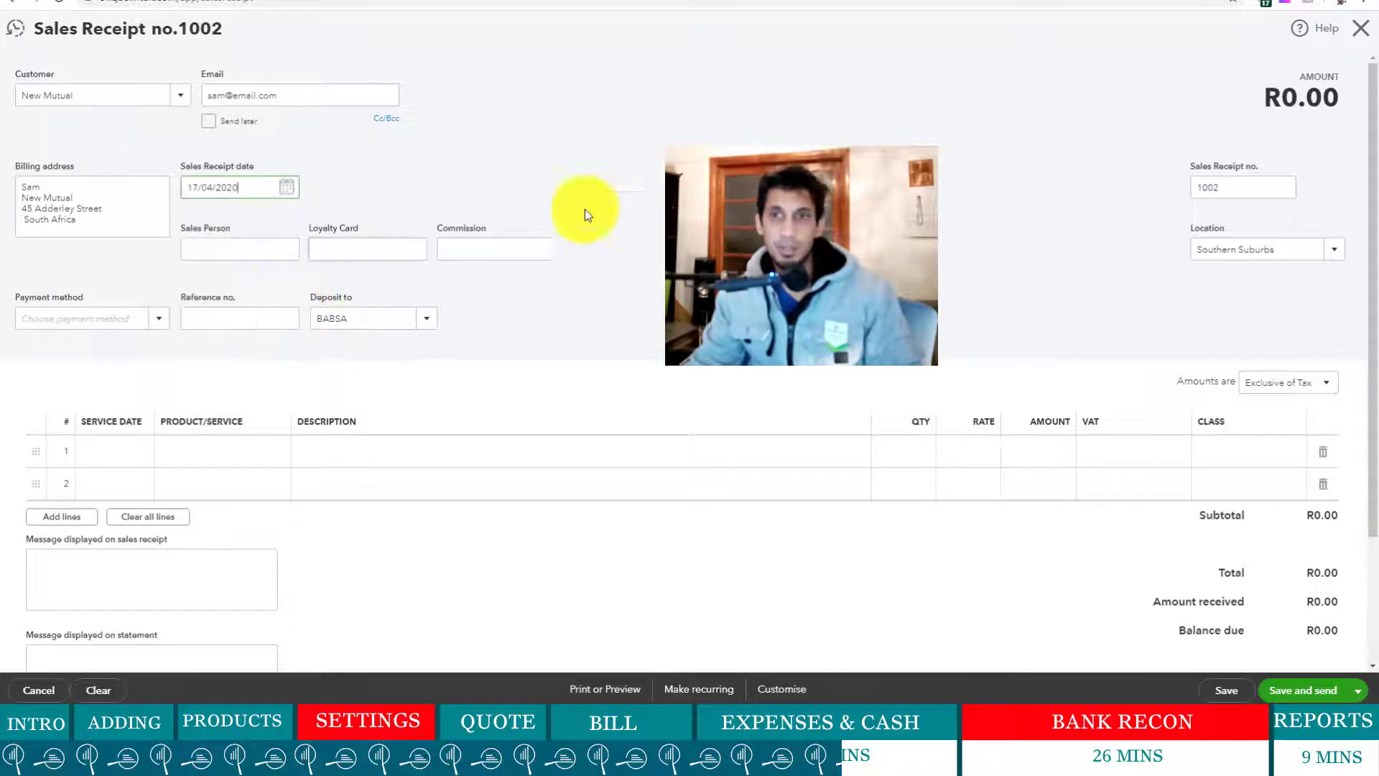
{"action": "left_click", "coordinate": [242, 243]}
{"action": "type", "text": "Fre"}
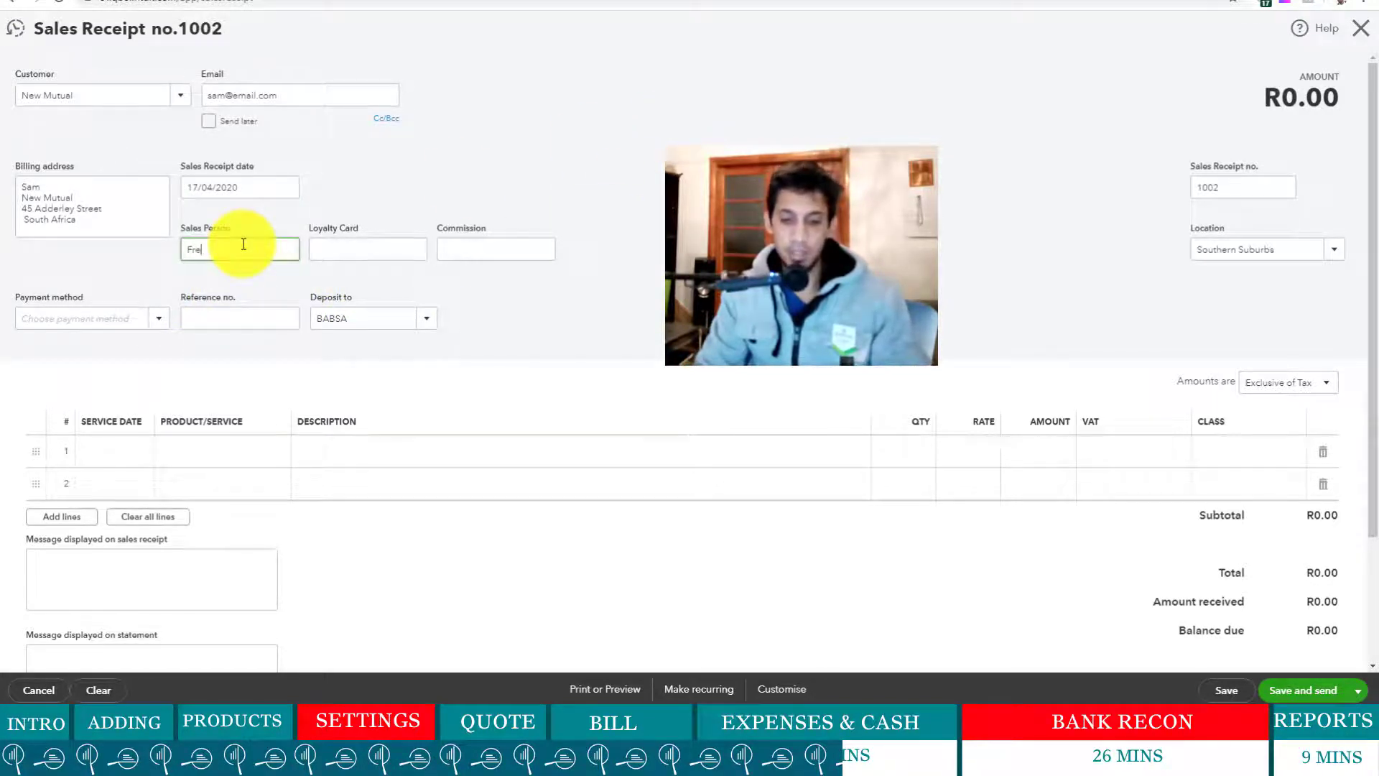
{"action": "type", "text": "d"}
{"action": "type", "text": "ay"}
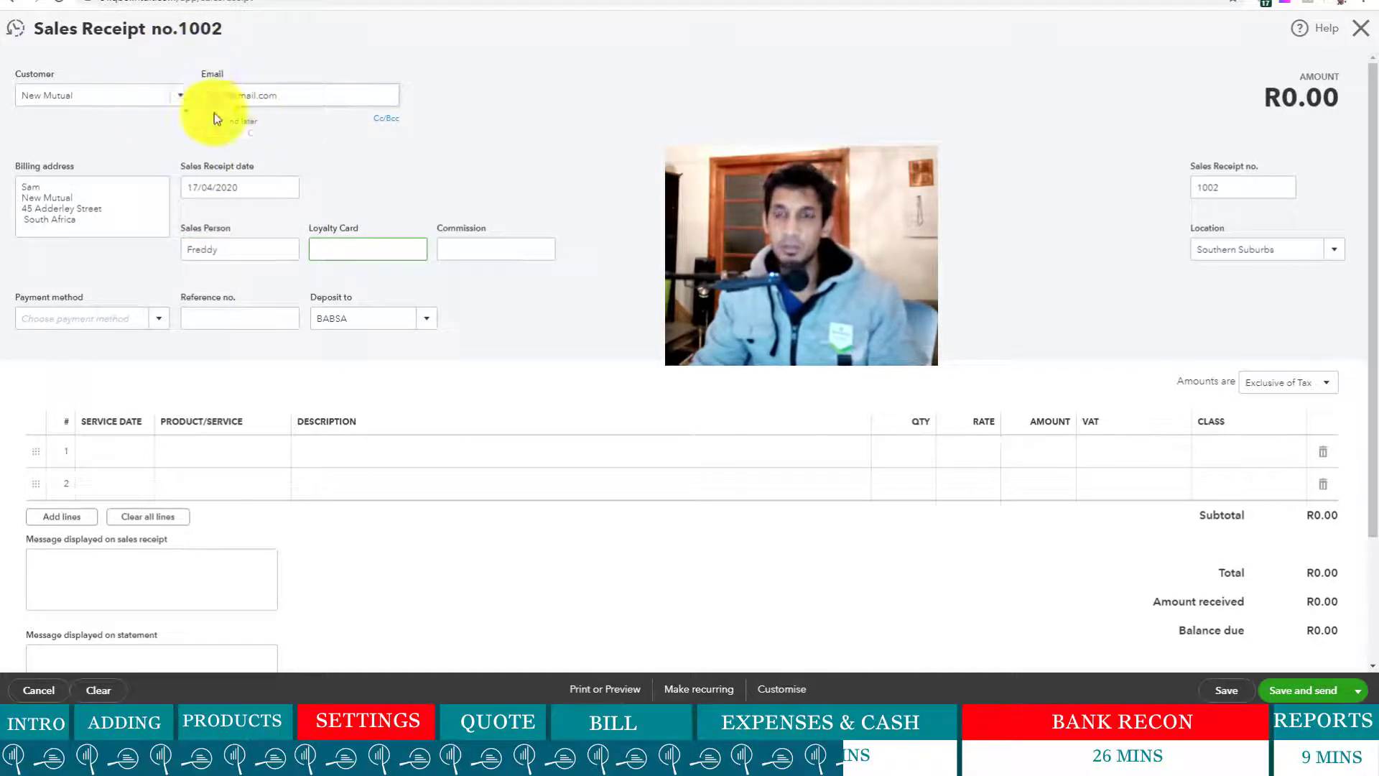
{"action": "left_click", "coordinate": [473, 247]}
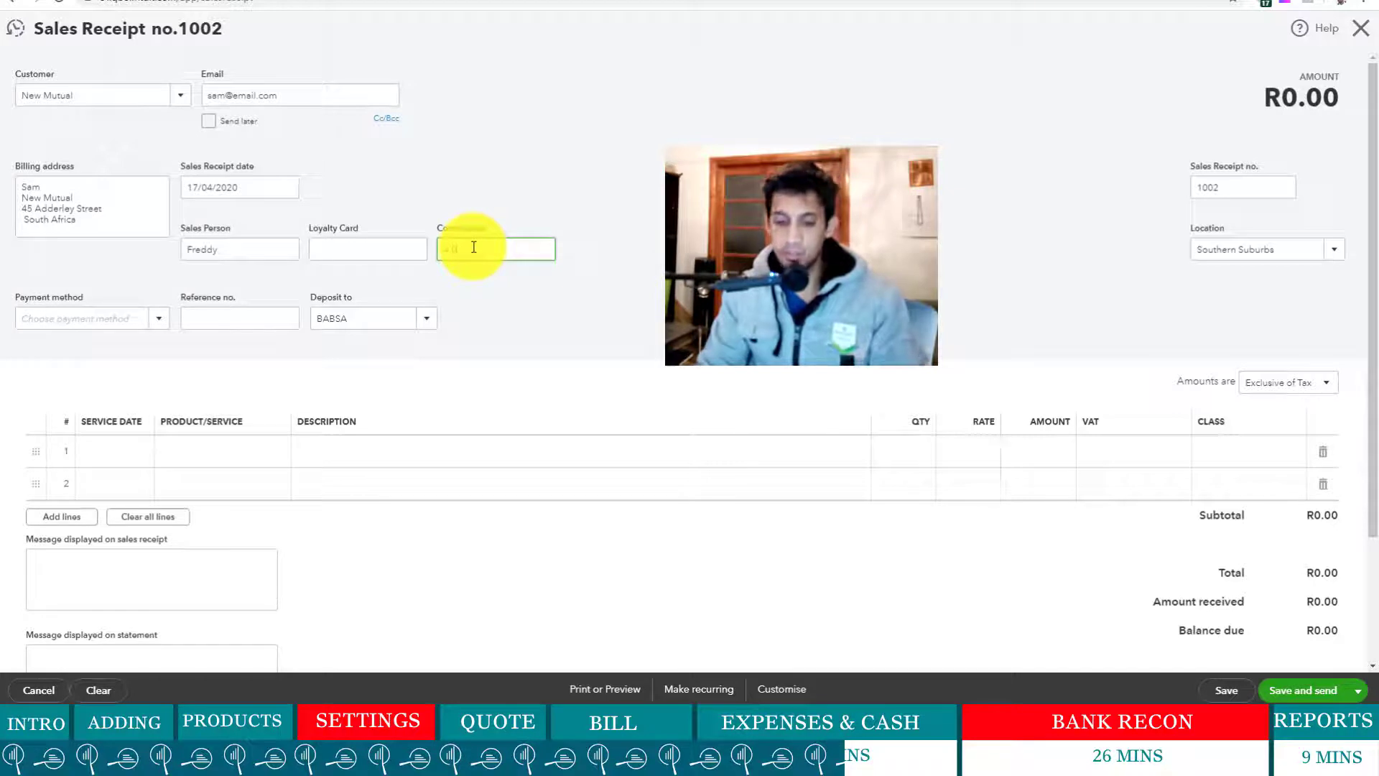
{"action": "type", "text": "%"}
{"action": "left_click", "coordinate": [911, 259]}
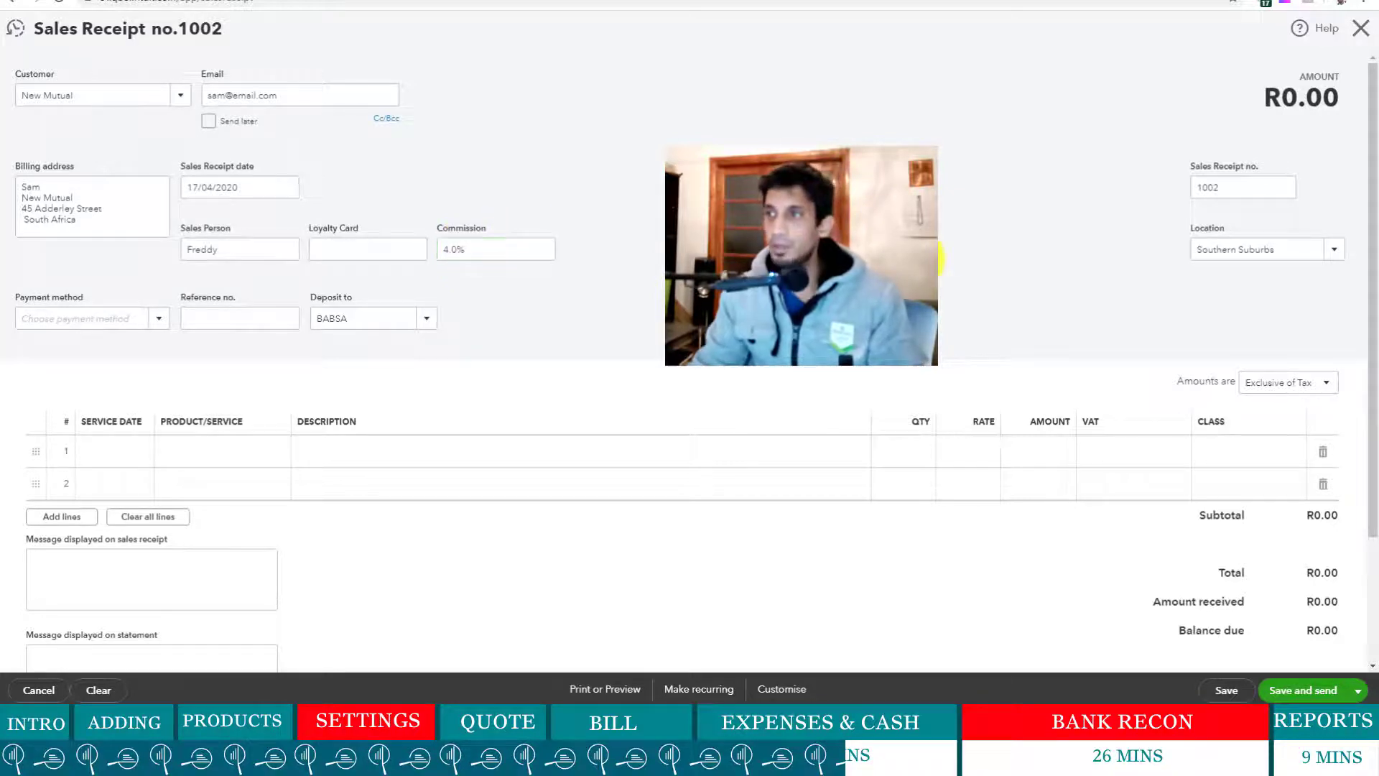
- Set location CENTRAL TOWN, payment method Cash, and enter the reference number
{"action": "left_click", "coordinate": [1340, 252]}
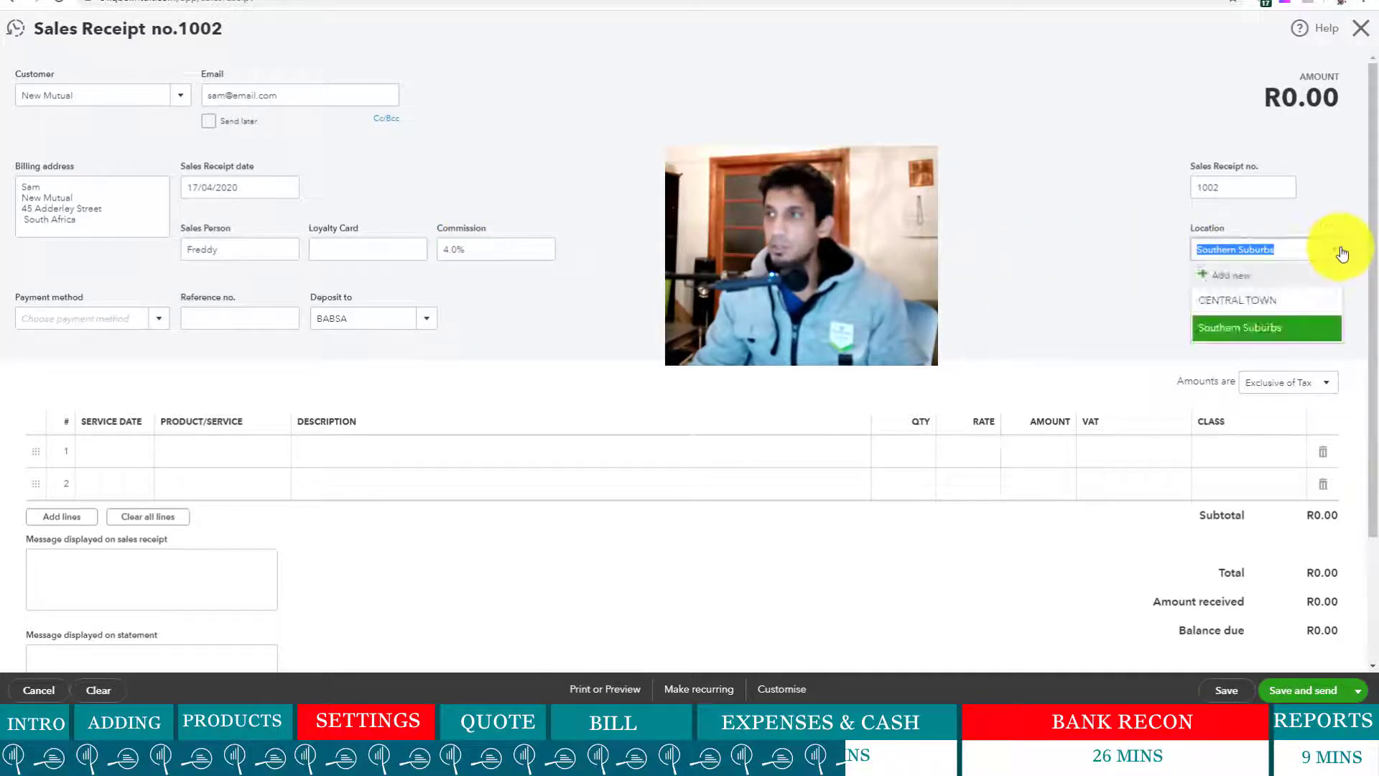
{"action": "left_click", "coordinate": [1254, 300]}
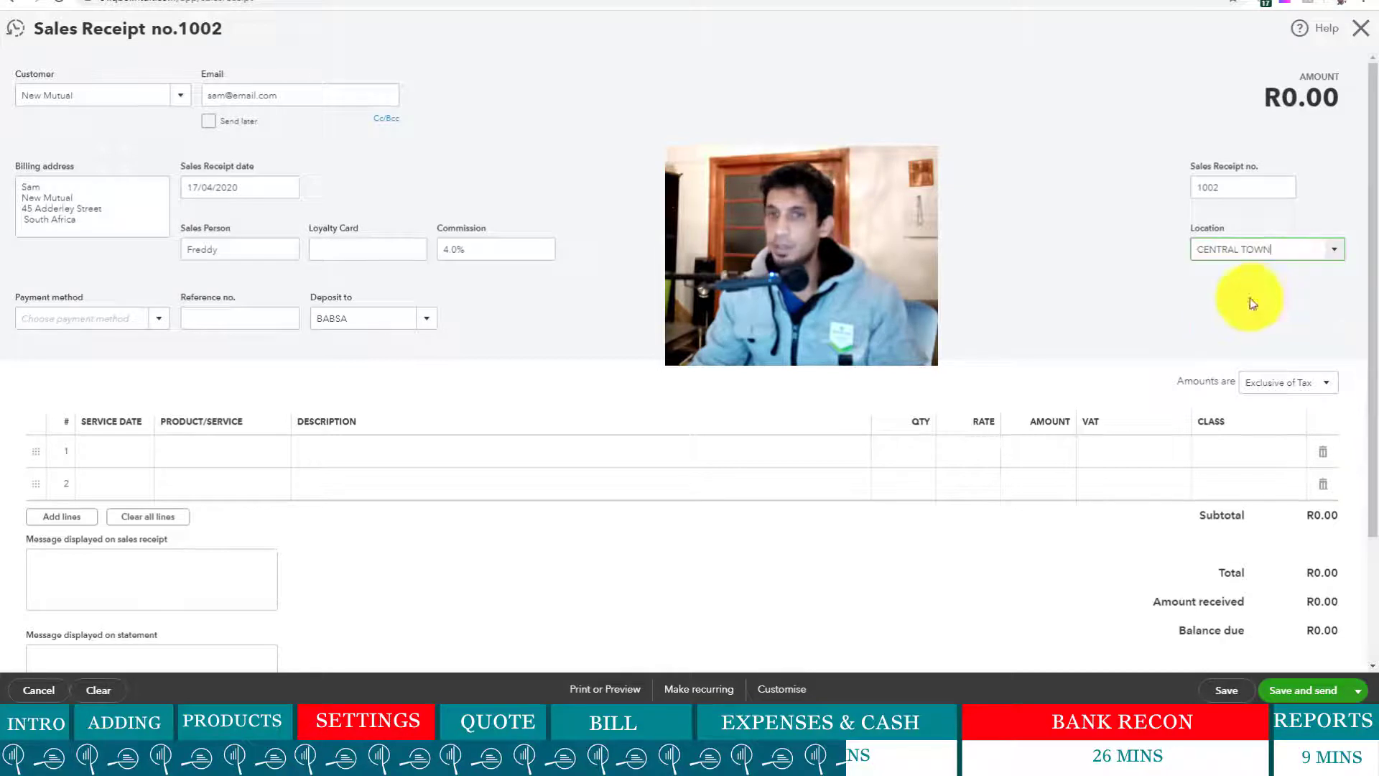
{"action": "left_click", "coordinate": [160, 318]}
{"action": "left_click", "coordinate": [99, 370]}
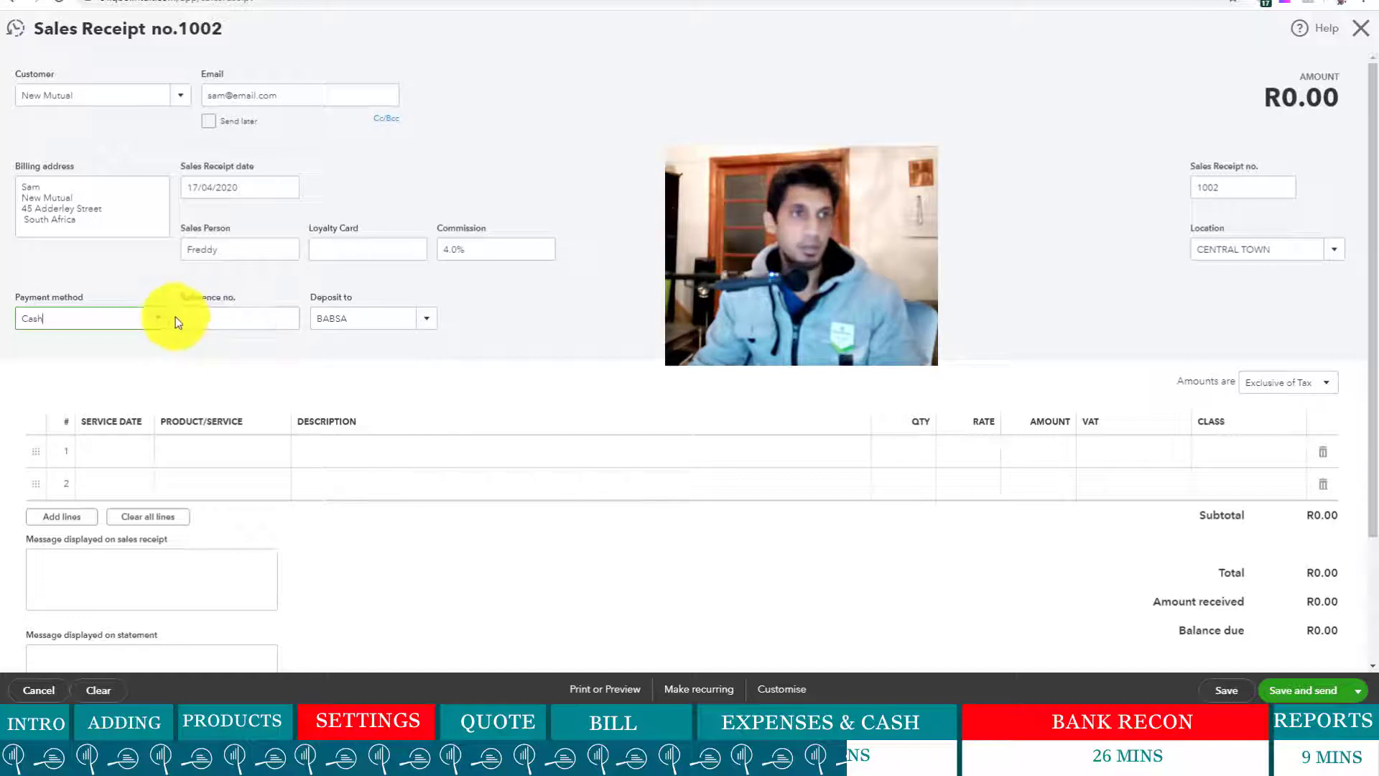
{"action": "left_click", "coordinate": [222, 319]}
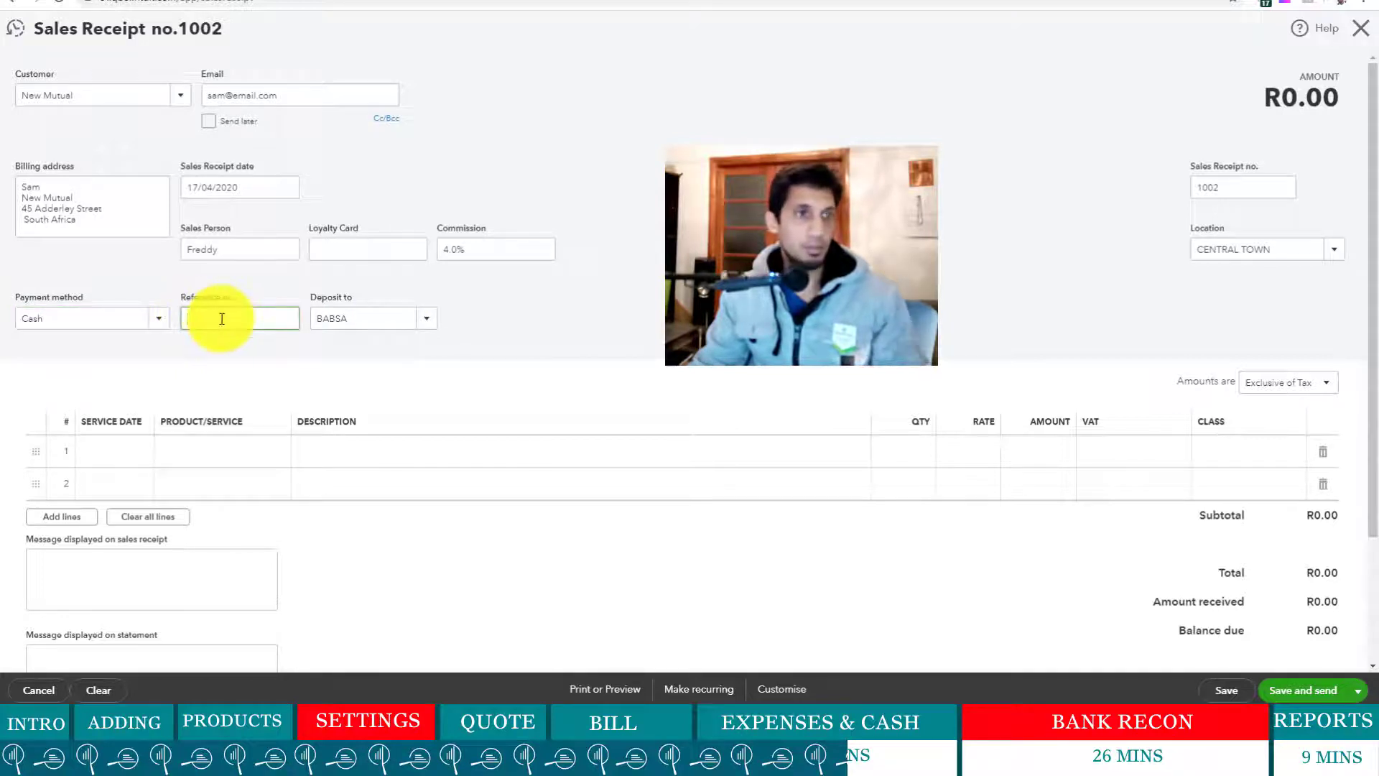
{"action": "type", "text": "CEB"}
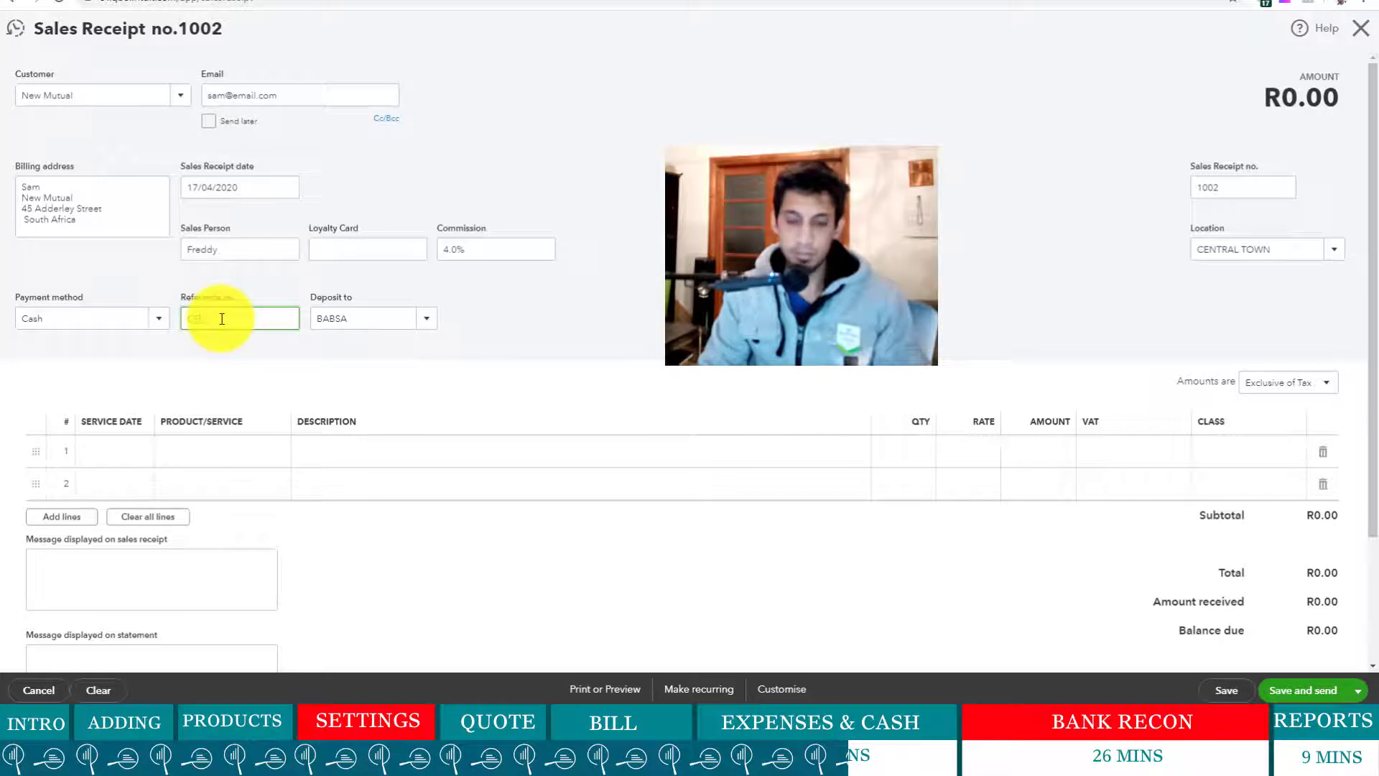
{"action": "type", "text": "L"}
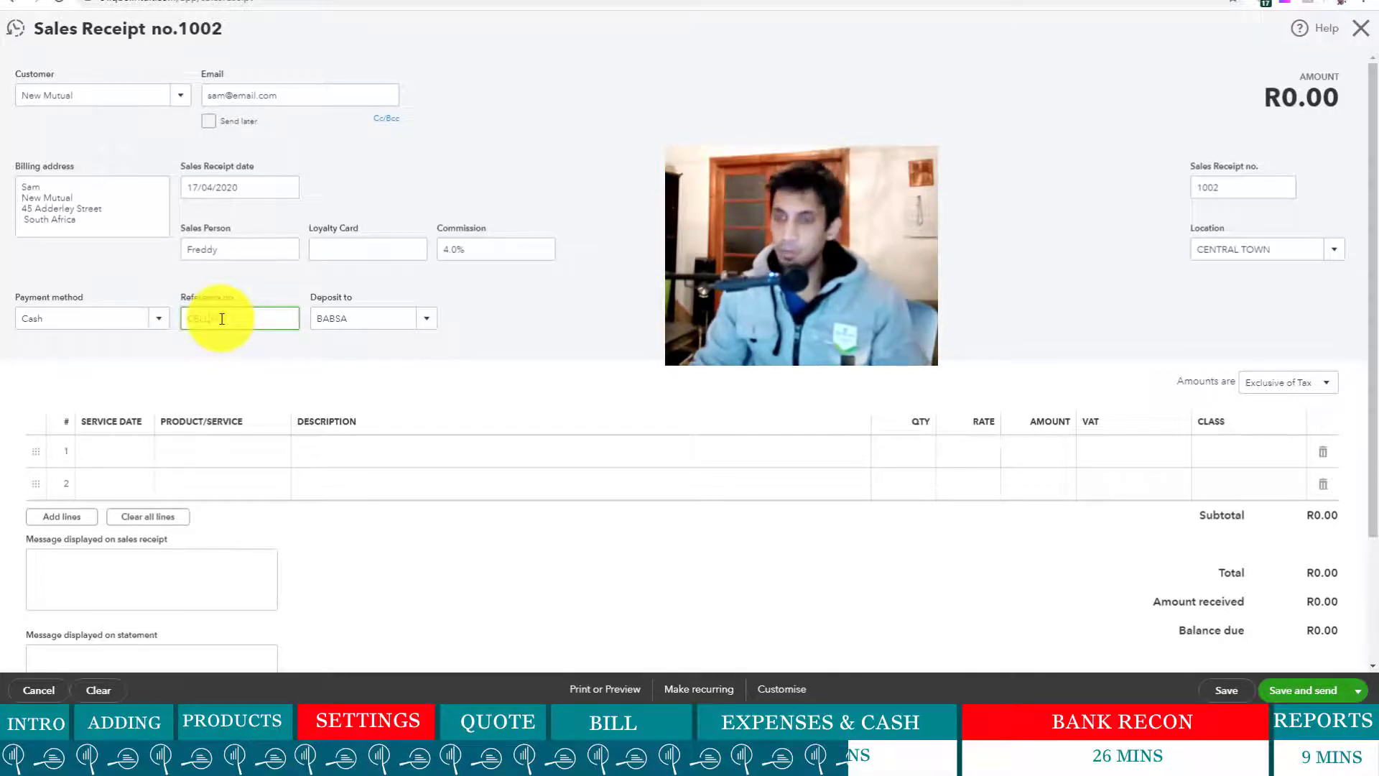
{"action": "type", "text": "3490"}
{"action": "left_click", "coordinate": [428, 320]}
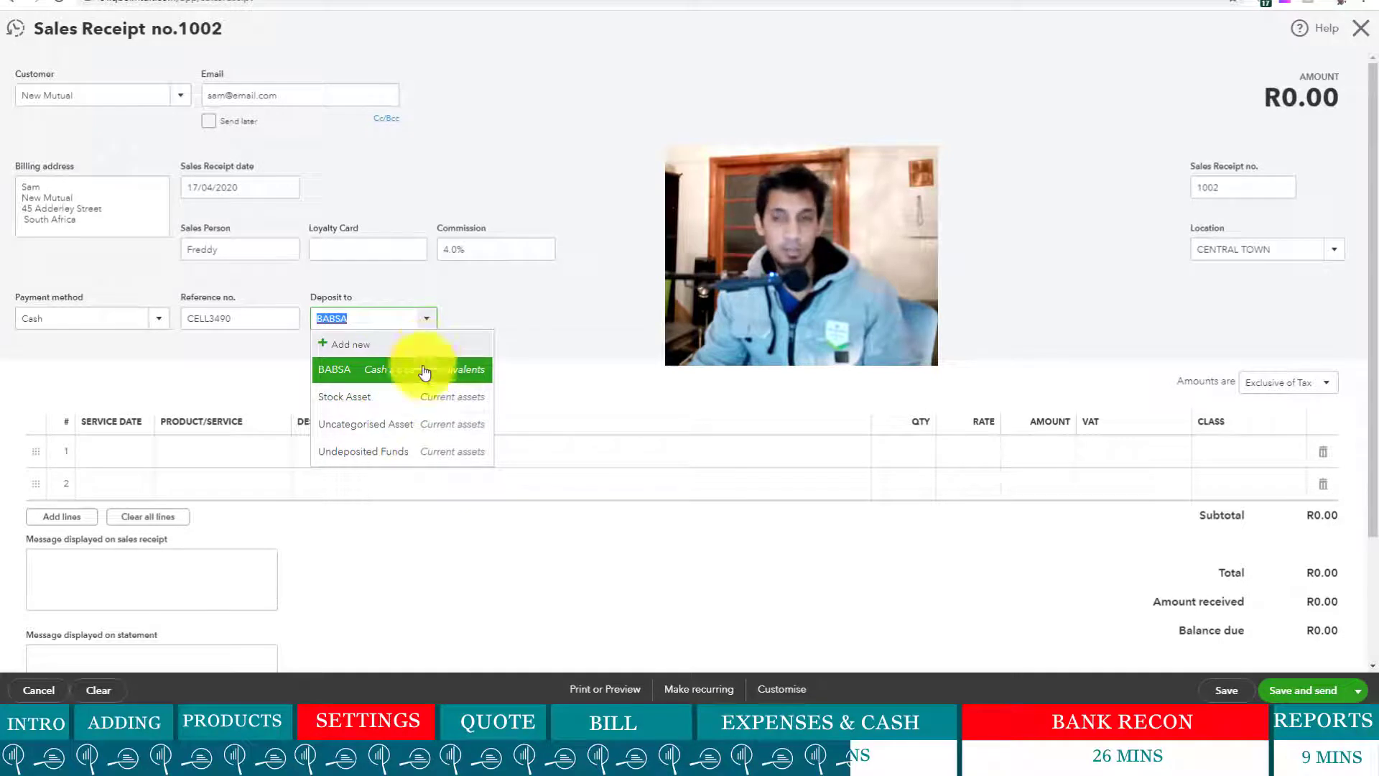
- Deposit the receipt to Undeposited Funds and make amounts Inclusive of Tax
{"action": "left_click", "coordinate": [429, 452]}
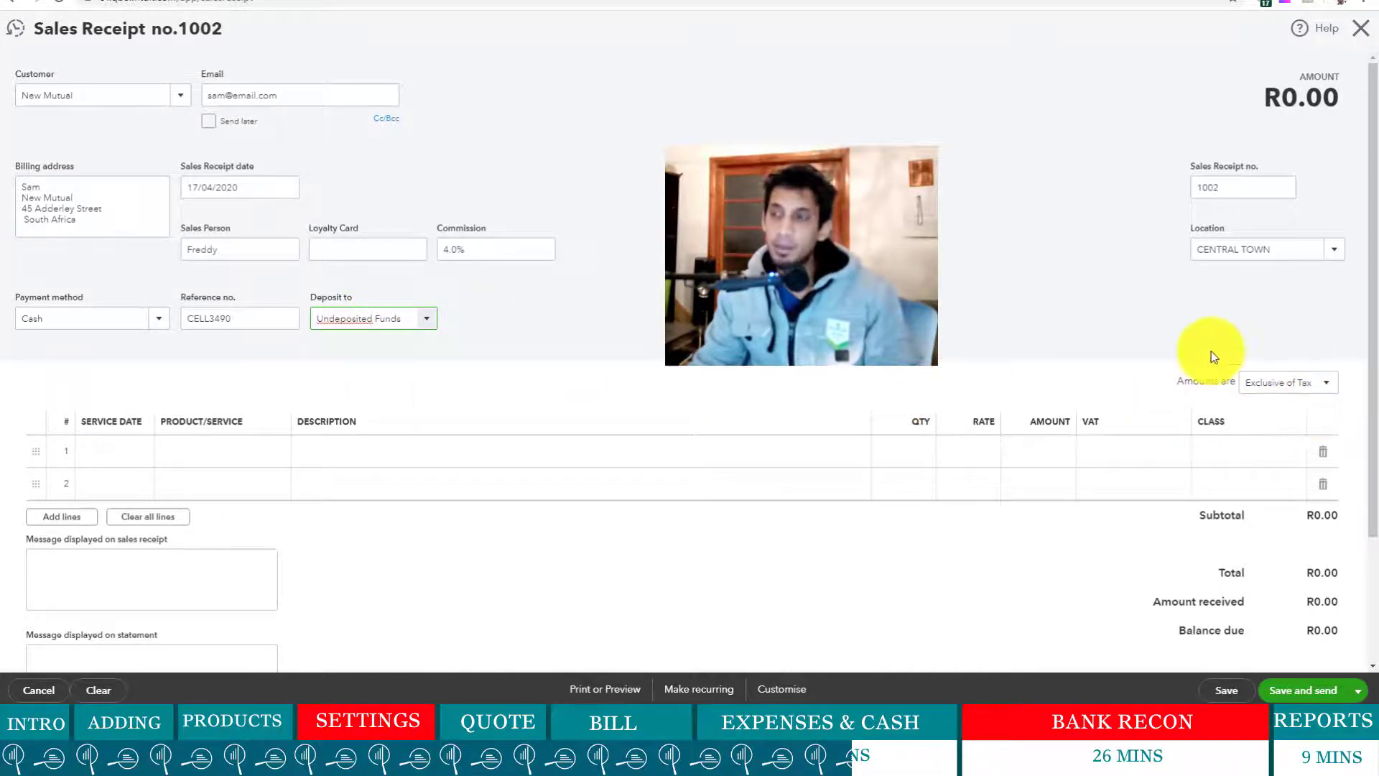
{"action": "scroll", "coordinate": [1211, 351], "scroll_direction": "down", "scroll_amount": 3}
{"action": "left_click", "coordinate": [1328, 227]}
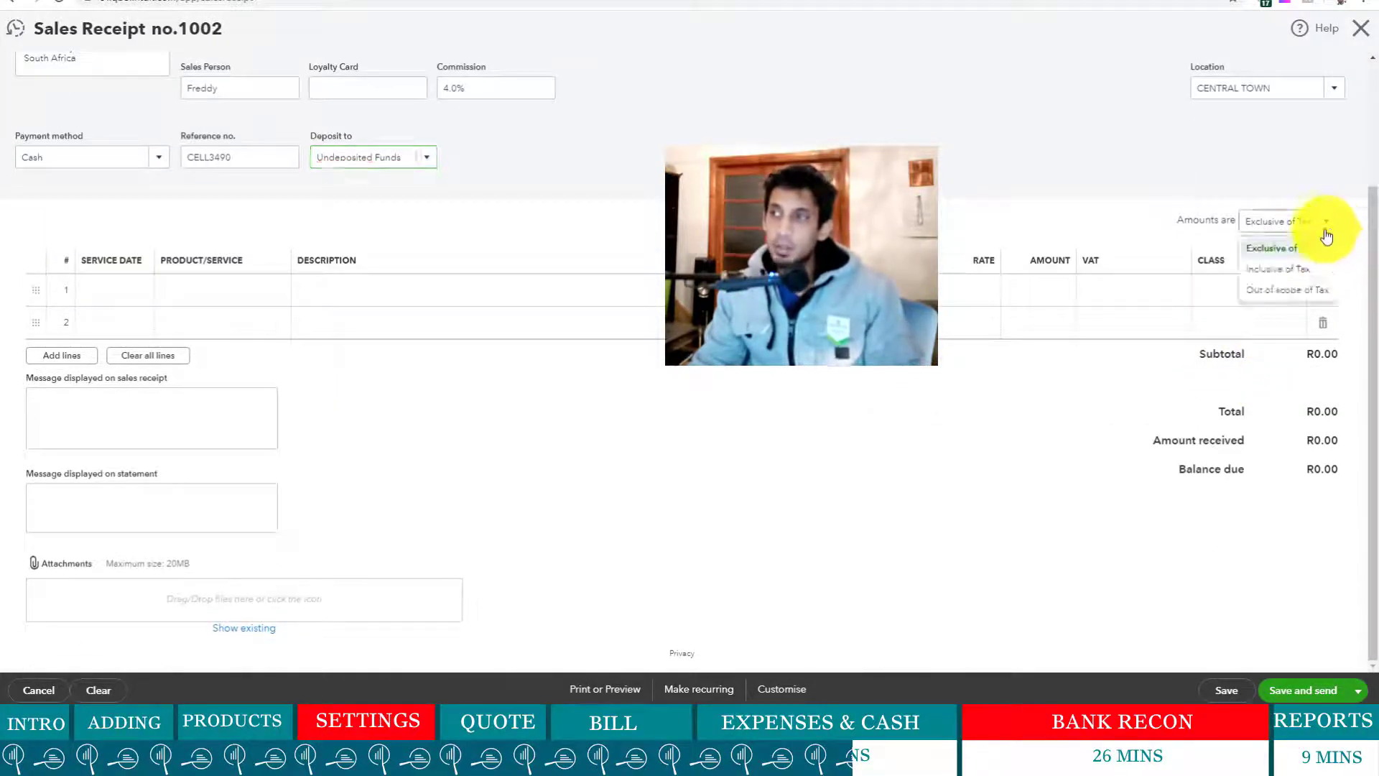
{"action": "left_click", "coordinate": [1291, 277]}
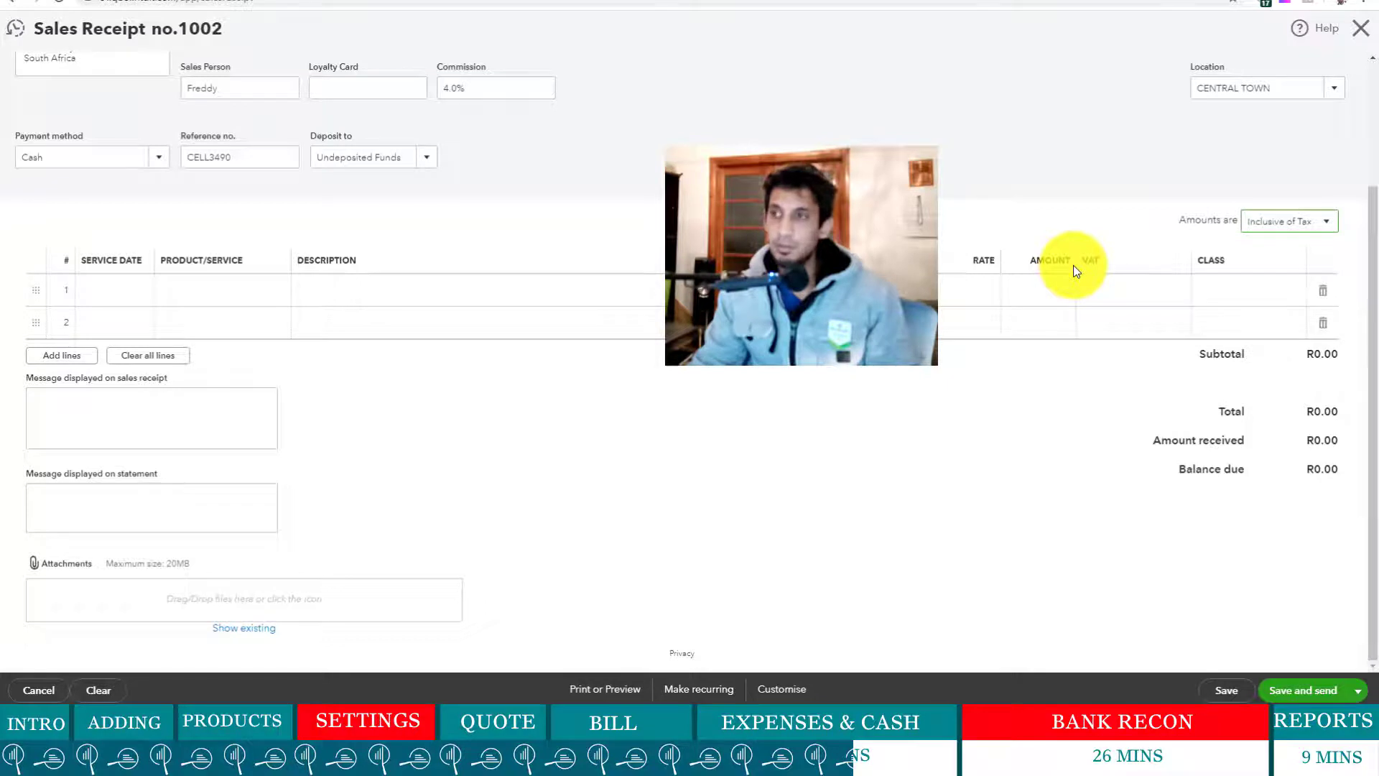
{"action": "left_click", "coordinate": [192, 298]}
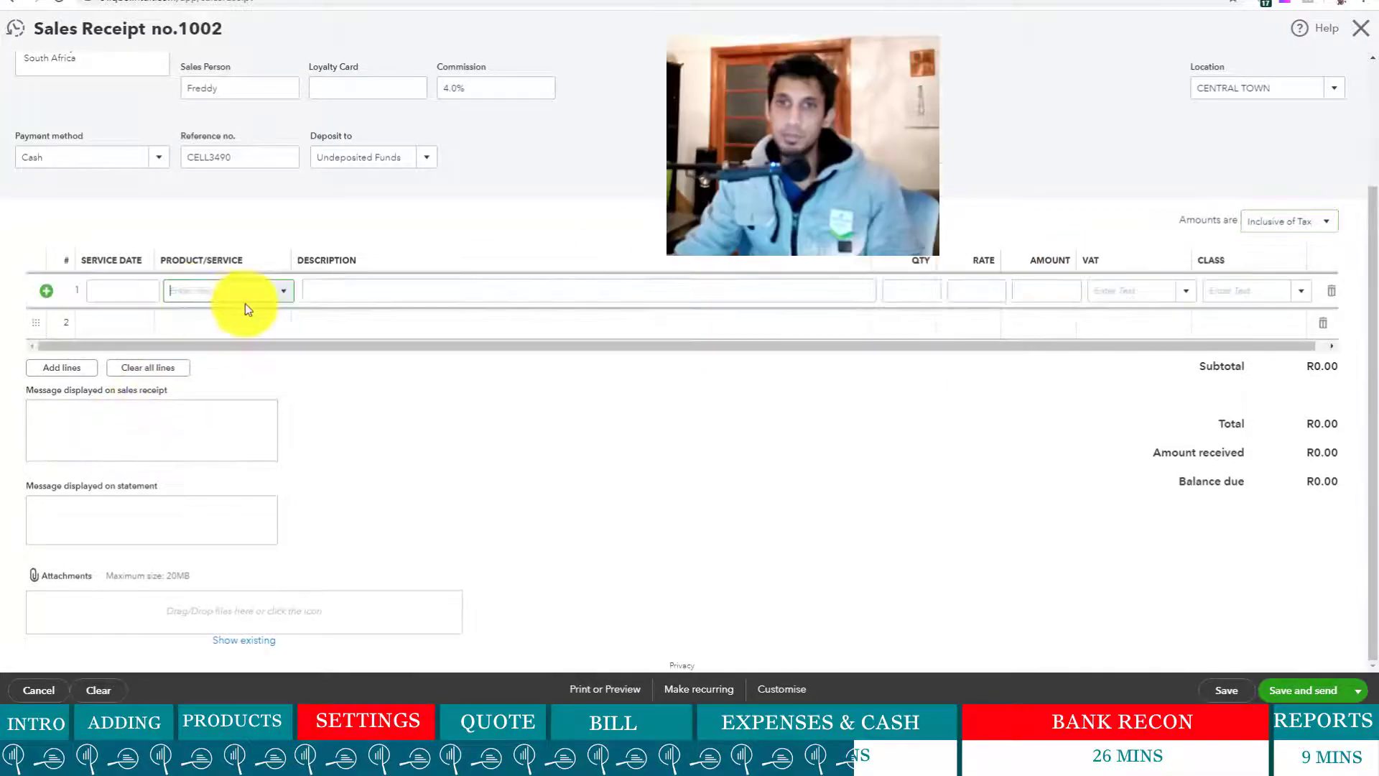
{"action": "left_click", "coordinate": [282, 291]}
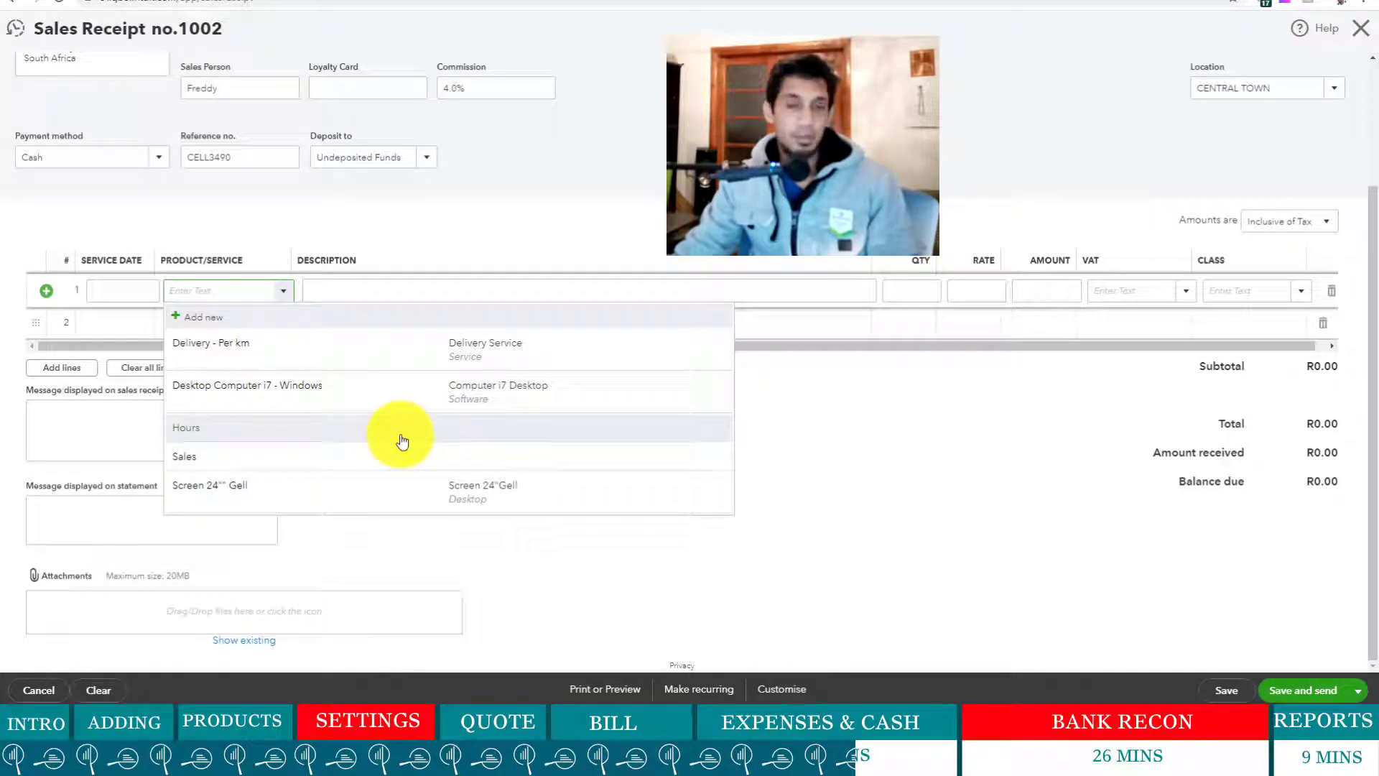
- Create a new service 'Maintenace Service - Support - Monthly' in the Service category
{"action": "left_click", "coordinate": [306, 325]}
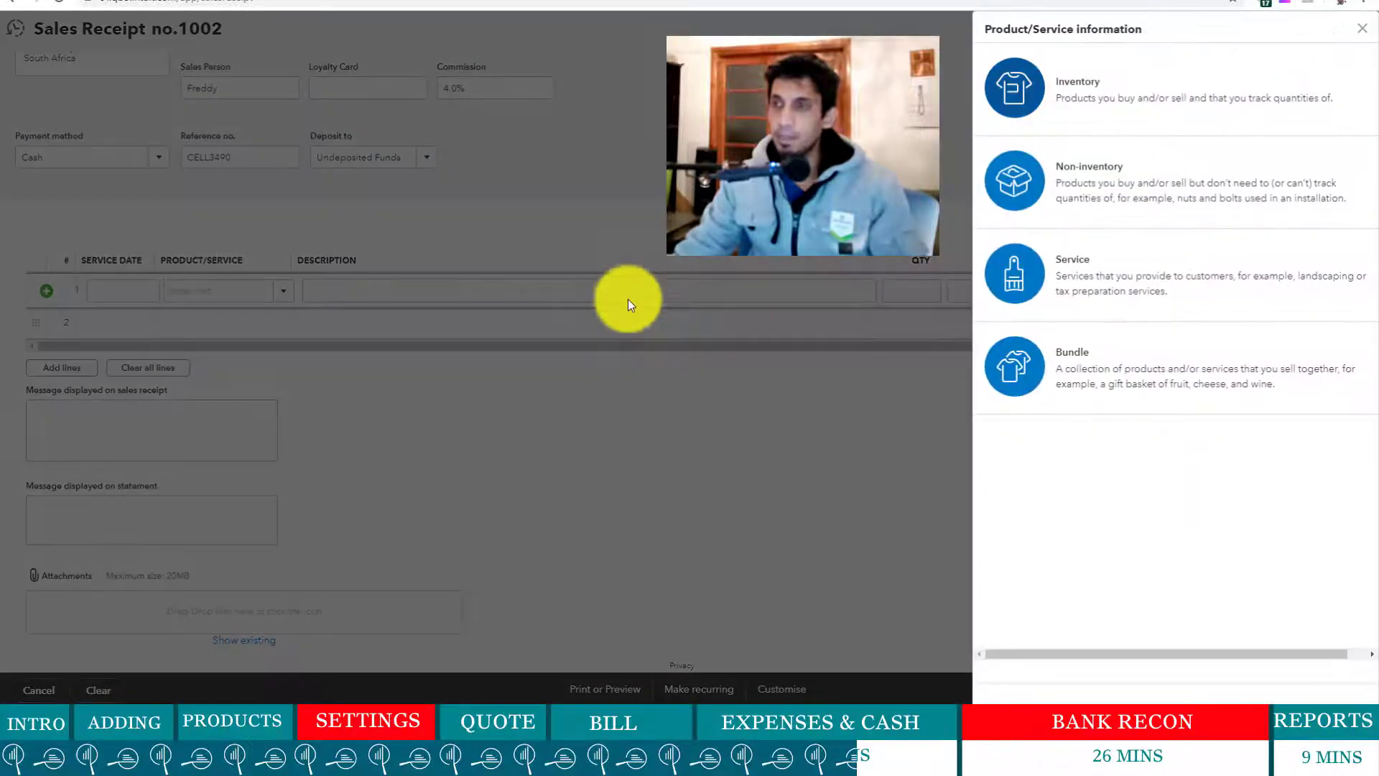
{"action": "left_click", "coordinate": [1108, 283]}
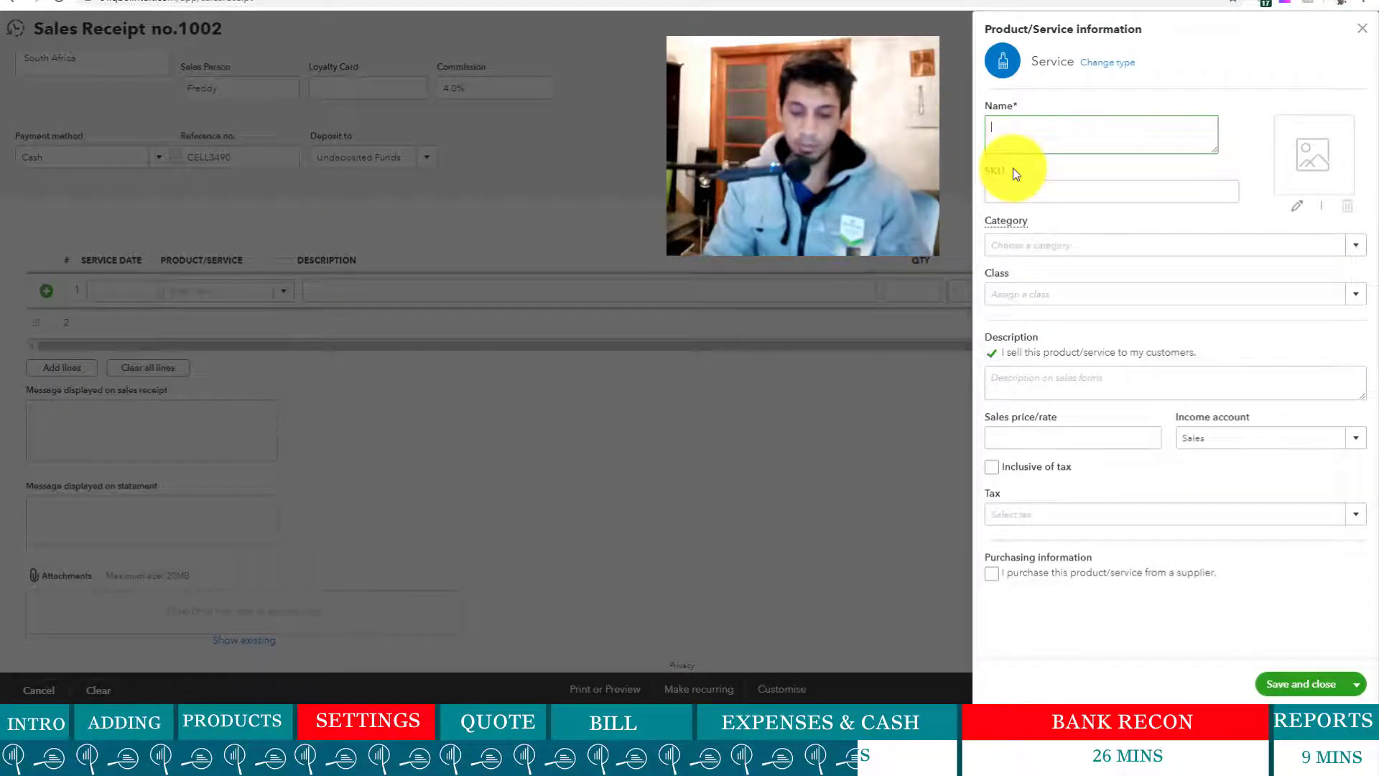
{"action": "type", "text": "Mainten"}
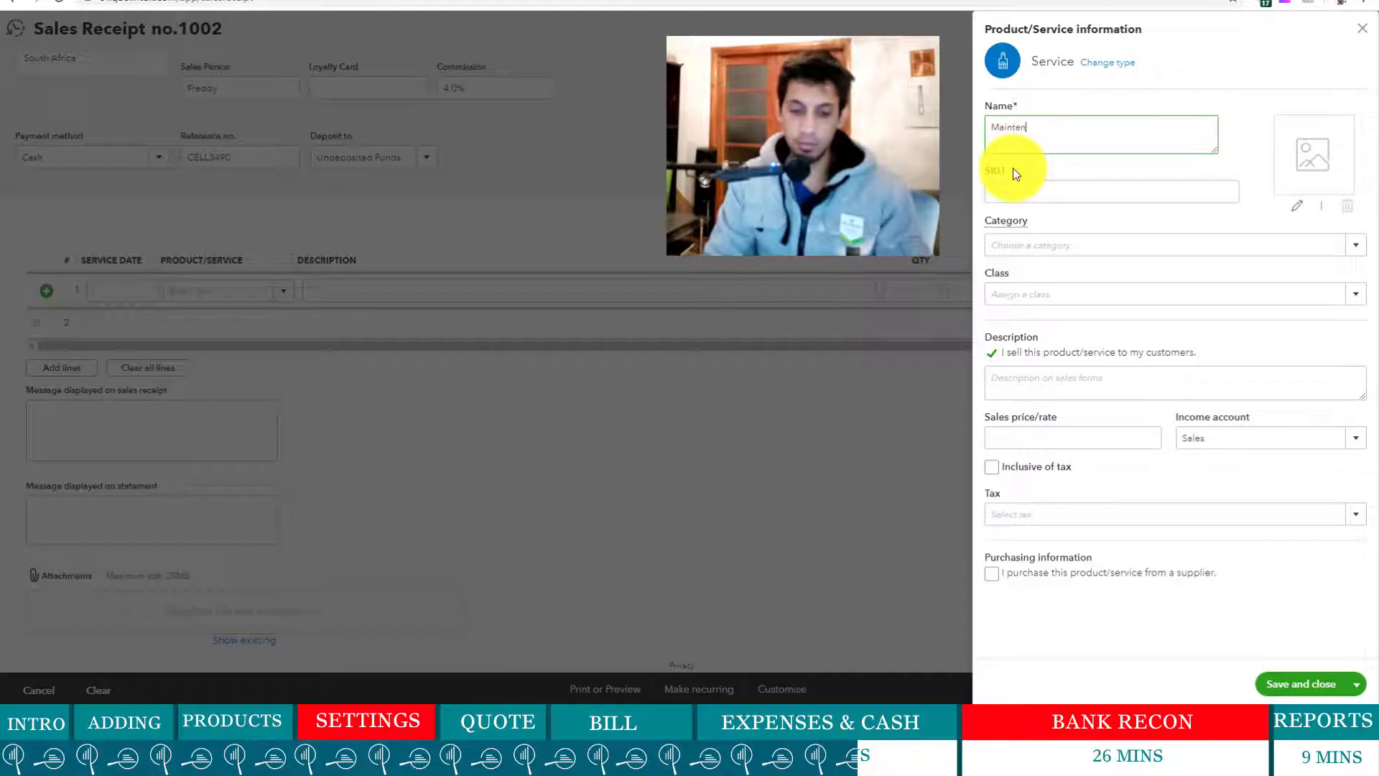
{"action": "type", "text": "ace Ser"}
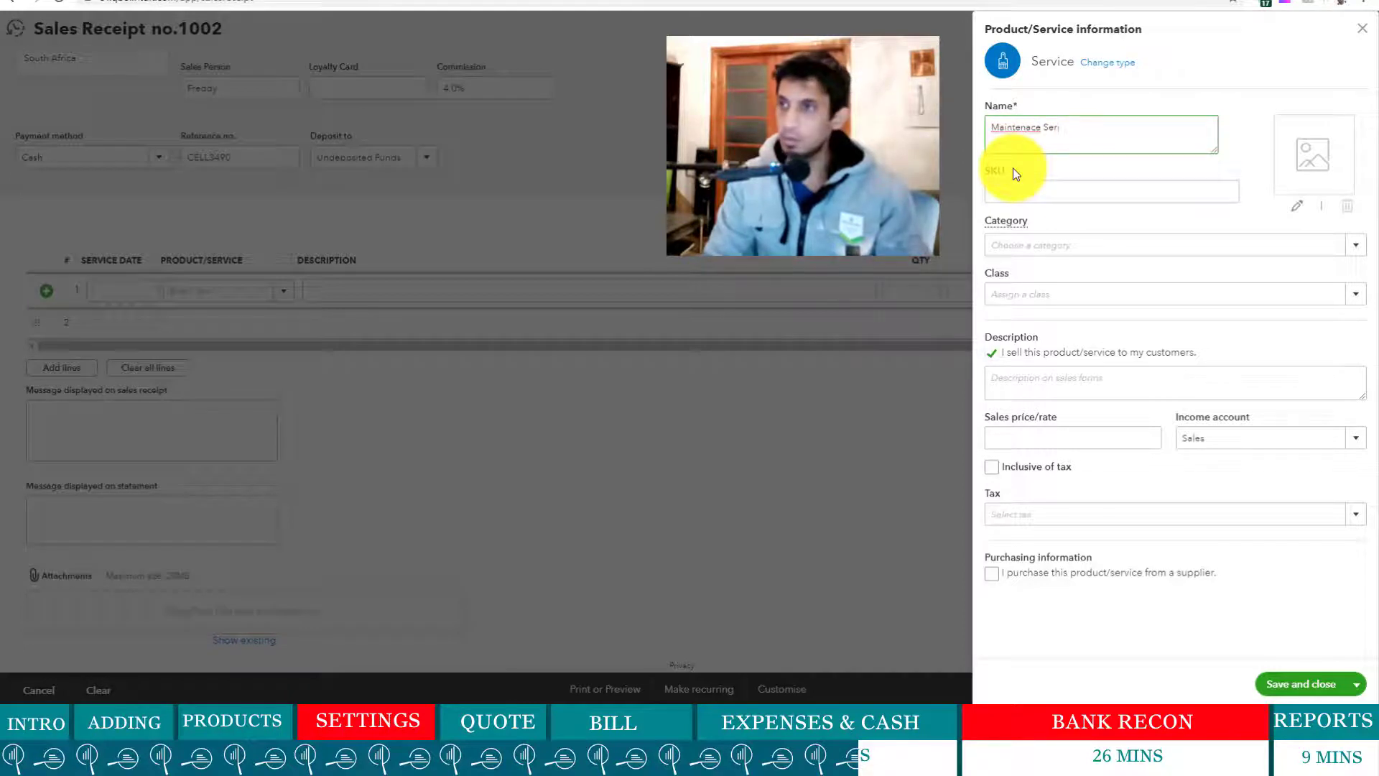
{"action": "type", "text": "vice "}
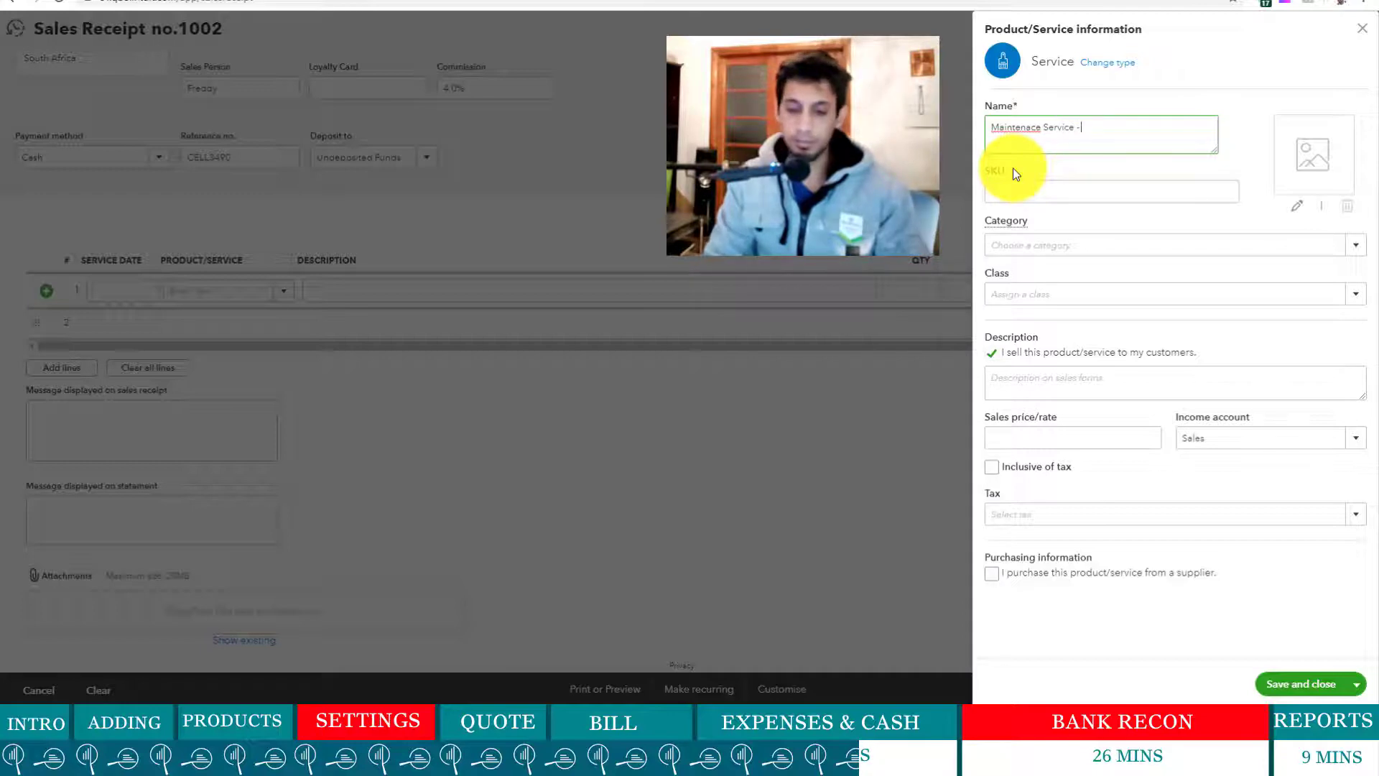
{"action": "type", "text": "- Support"}
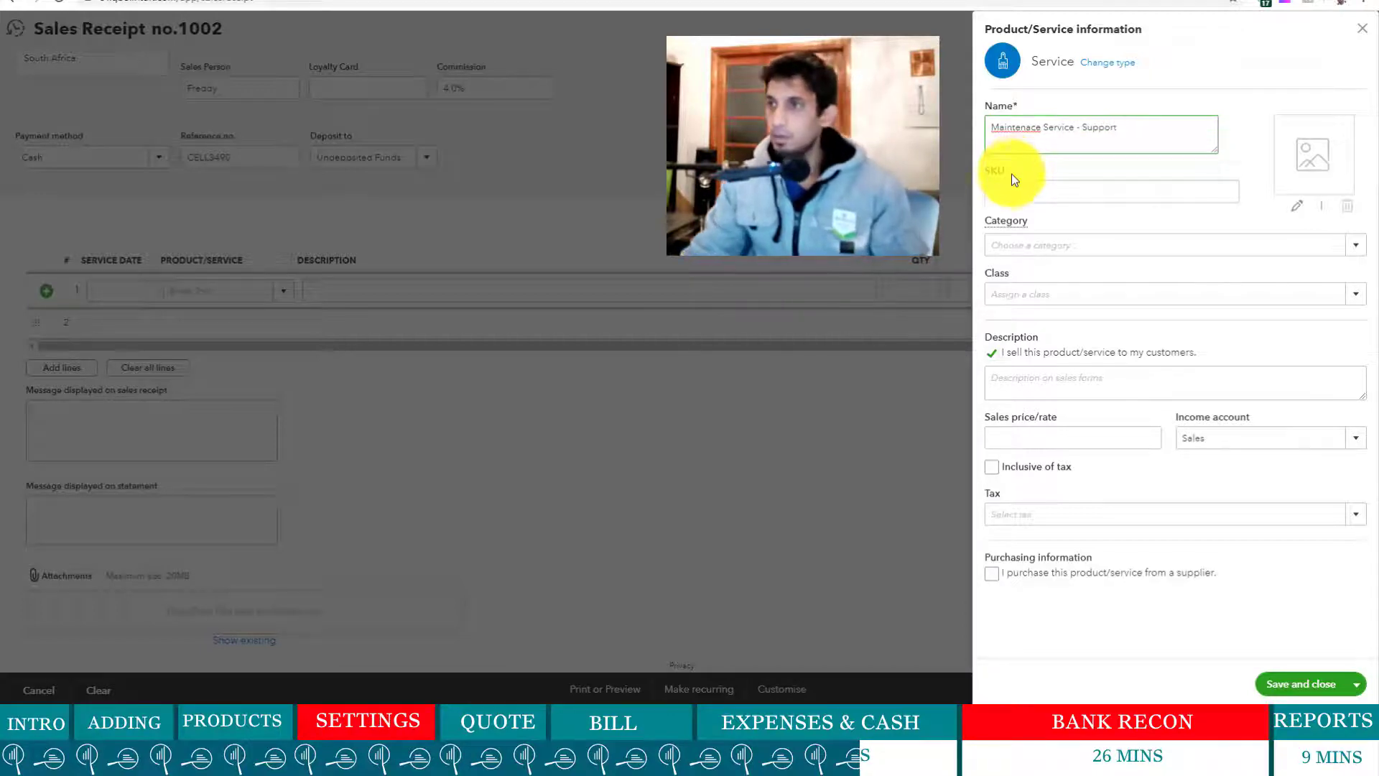
{"action": "type", "text": " -"}
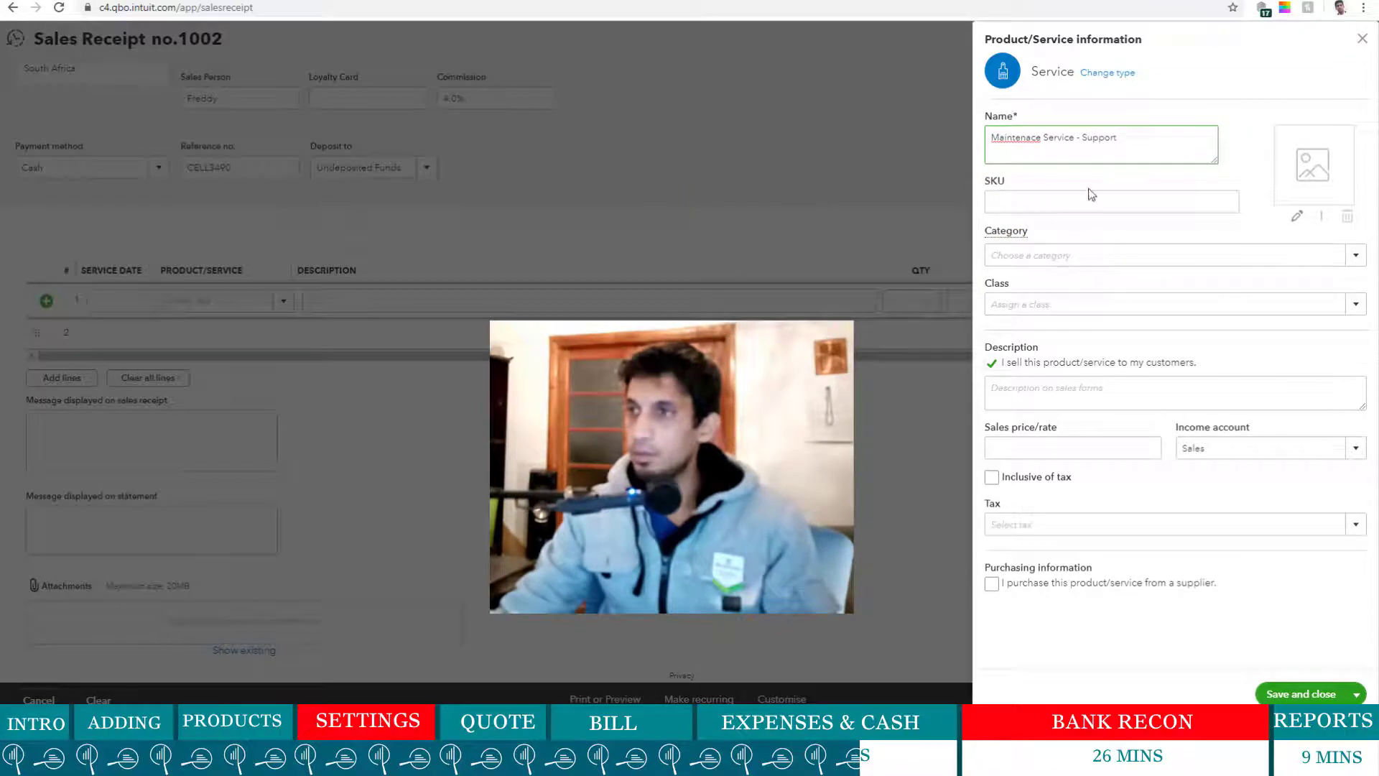
{"action": "type", "text": " Monthly"}
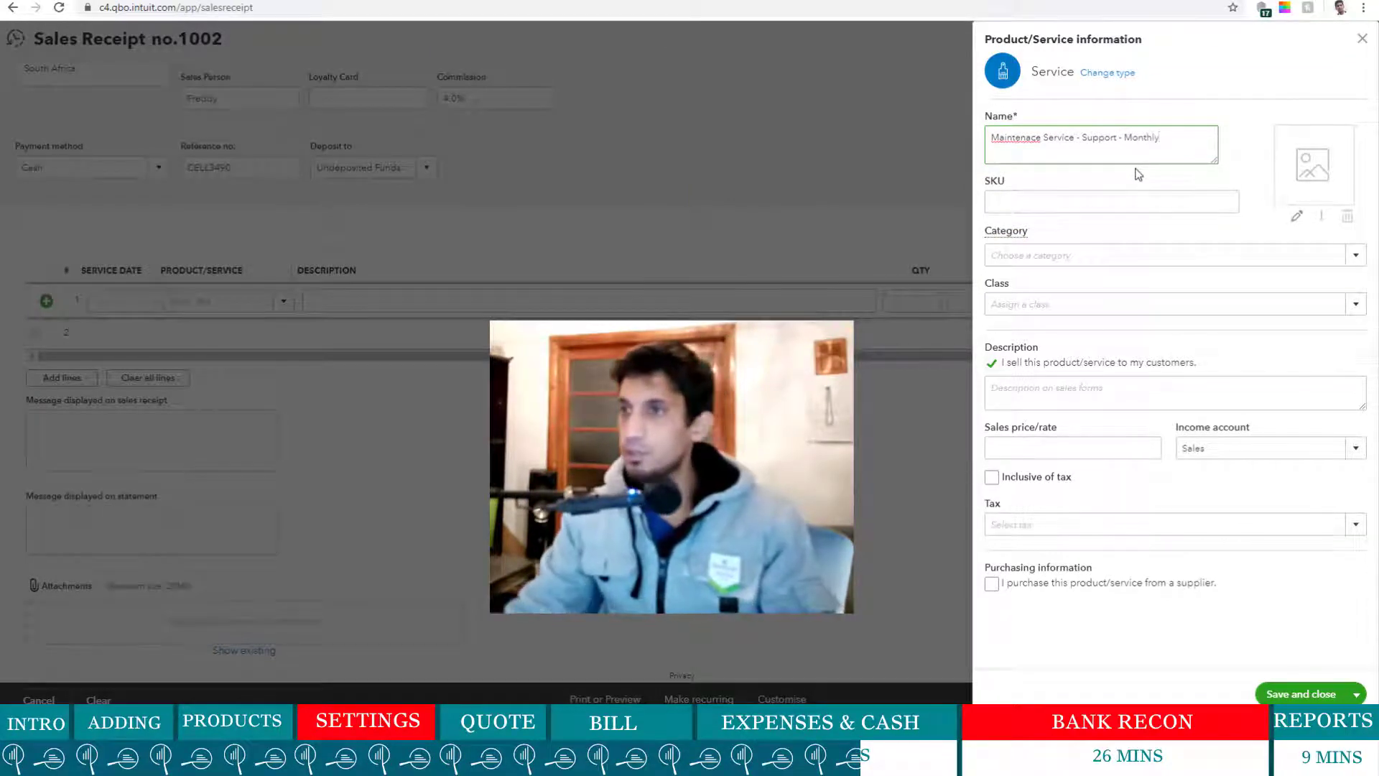
{"action": "left_click", "coordinate": [1355, 256]}
{"action": "left_click", "coordinate": [1028, 356]}
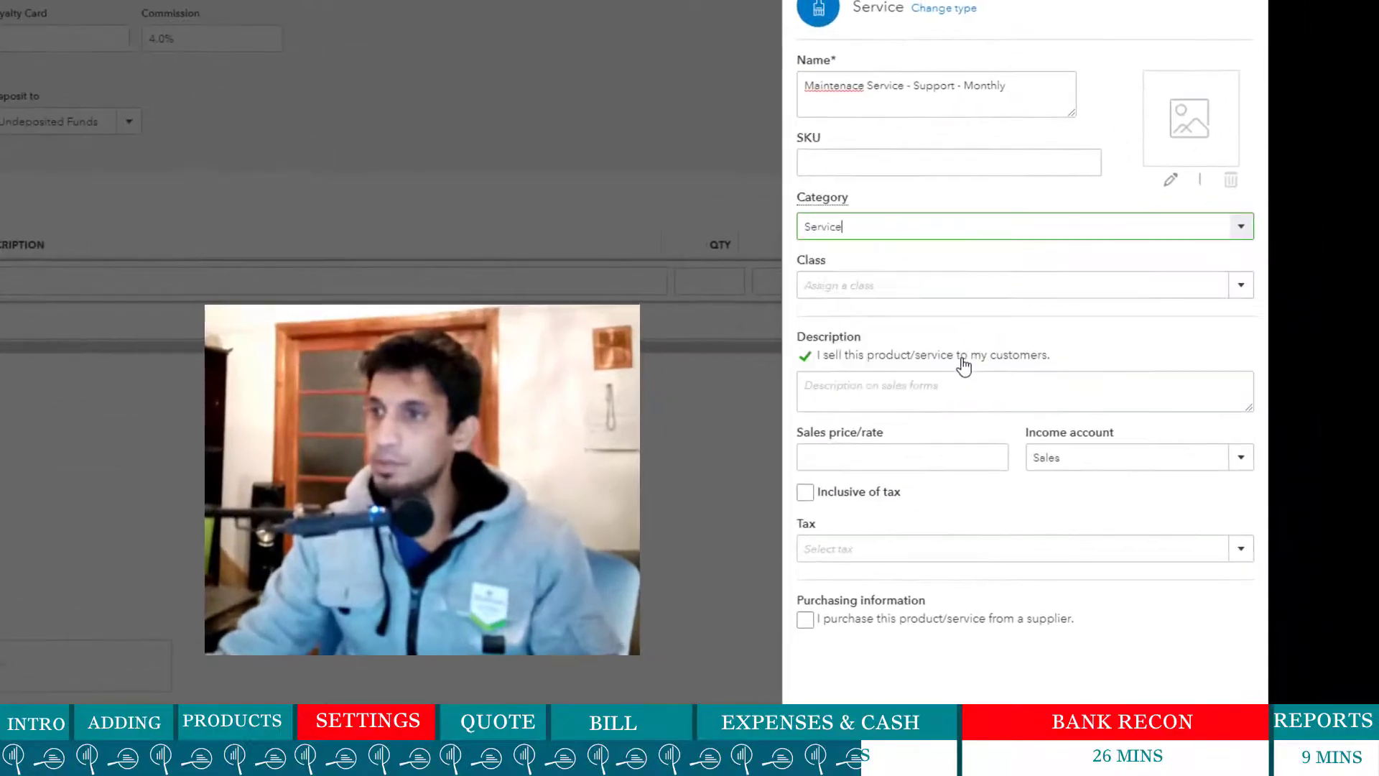
{"action": "left_click", "coordinate": [985, 391]}
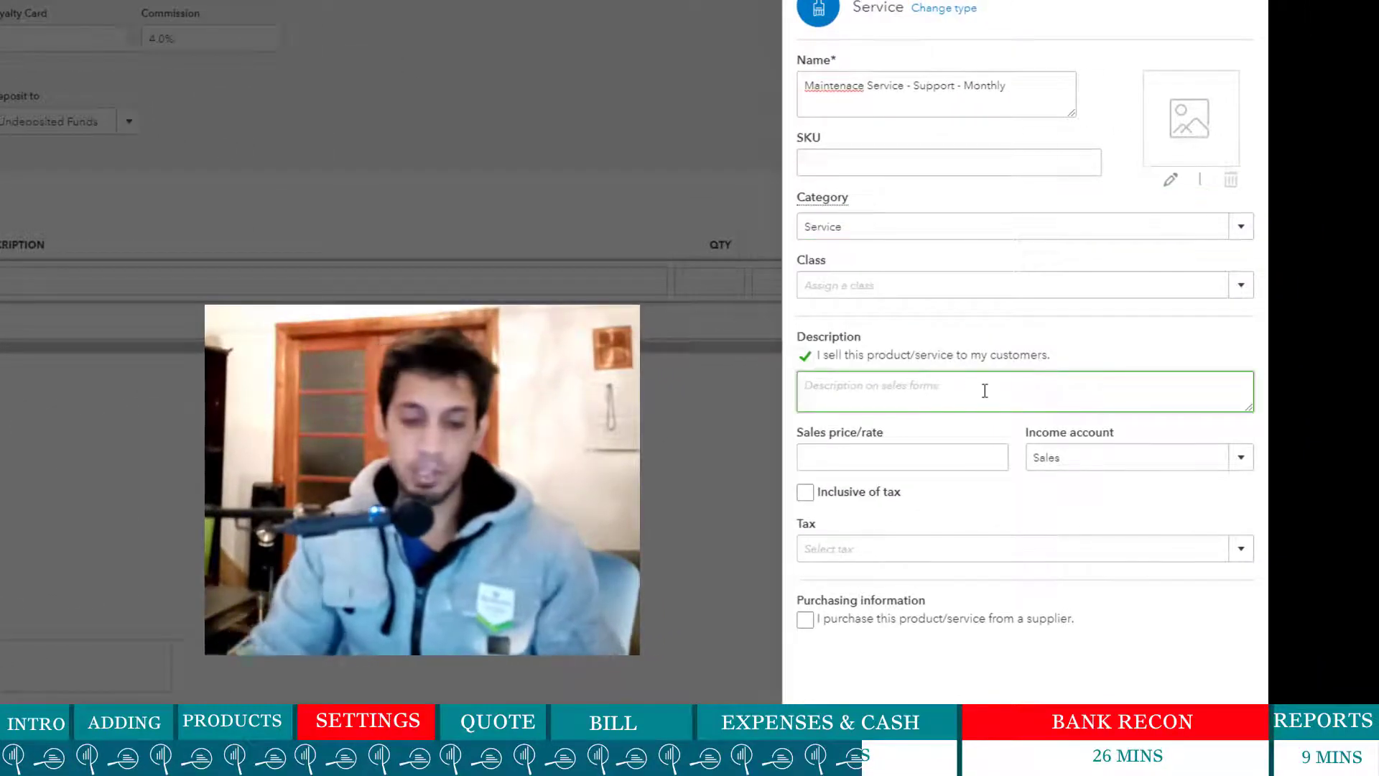
{"action": "type", "text": "Mian"}
{"action": "key", "text": "BackSpace"}
{"action": "key", "text": "BackSpace"}
{"action": "key", "text": "BackSpace"}
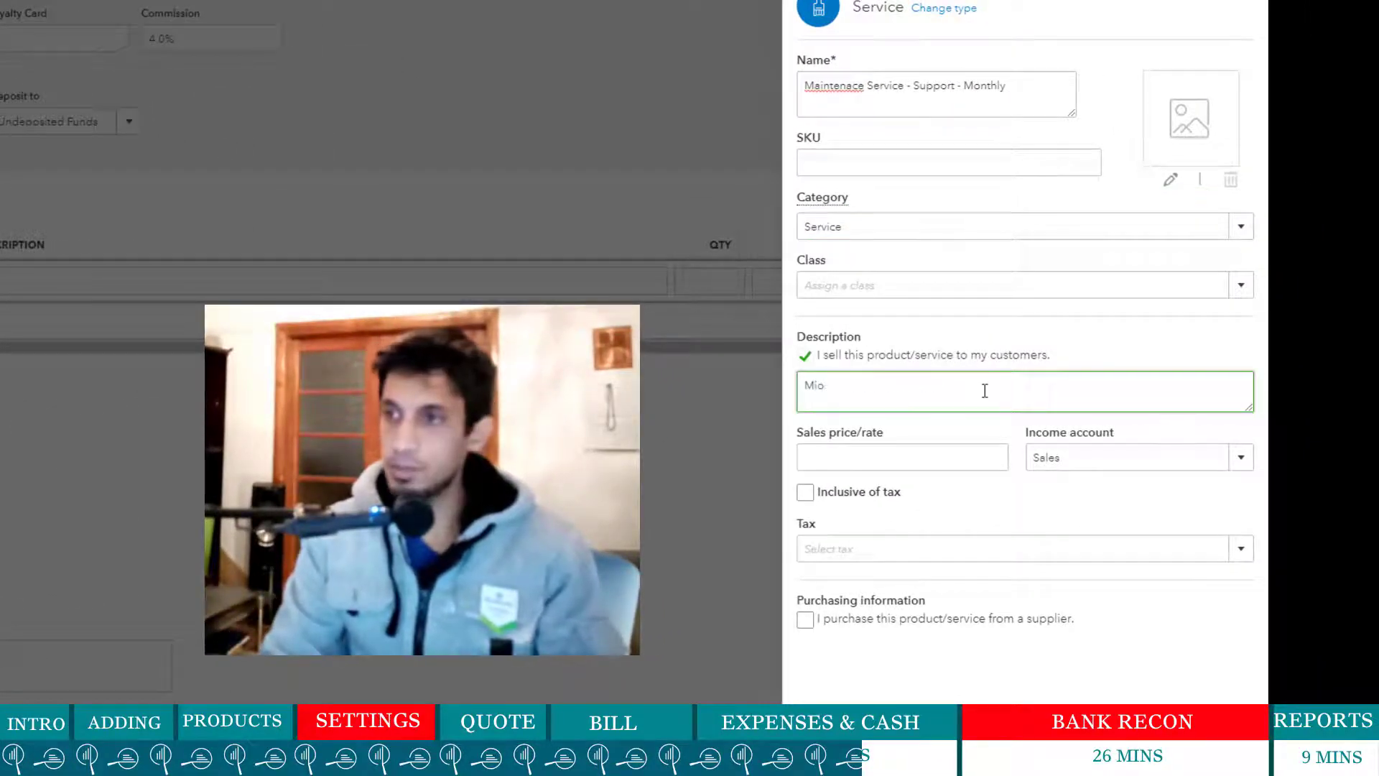
{"action": "type", "text": "Monon"}
{"action": "key", "text": "BackSpace"}
{"action": "key", "text": "BackSpace"}
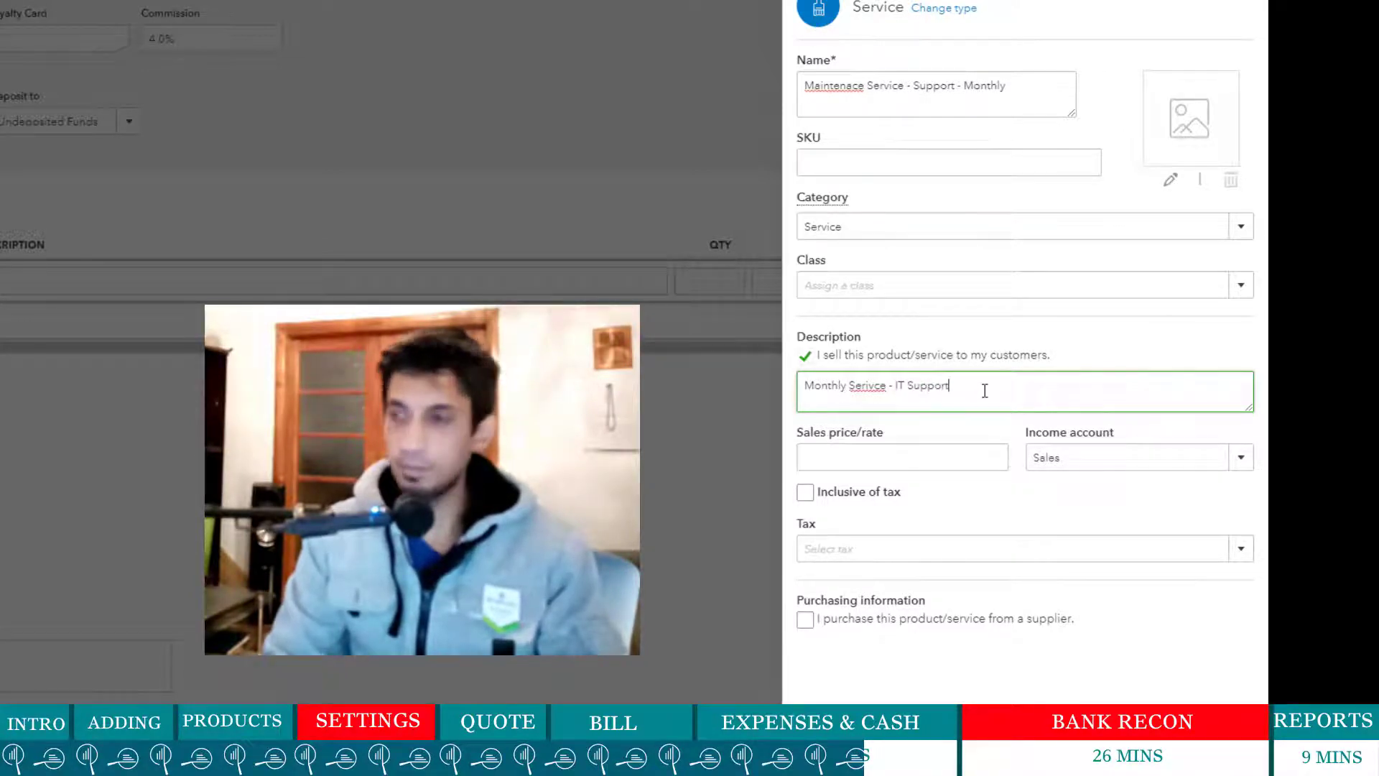
- Give the service Sales of Product Income, a 60,000 sales price and Standard tax
{"action": "left_click", "coordinate": [1241, 456]}
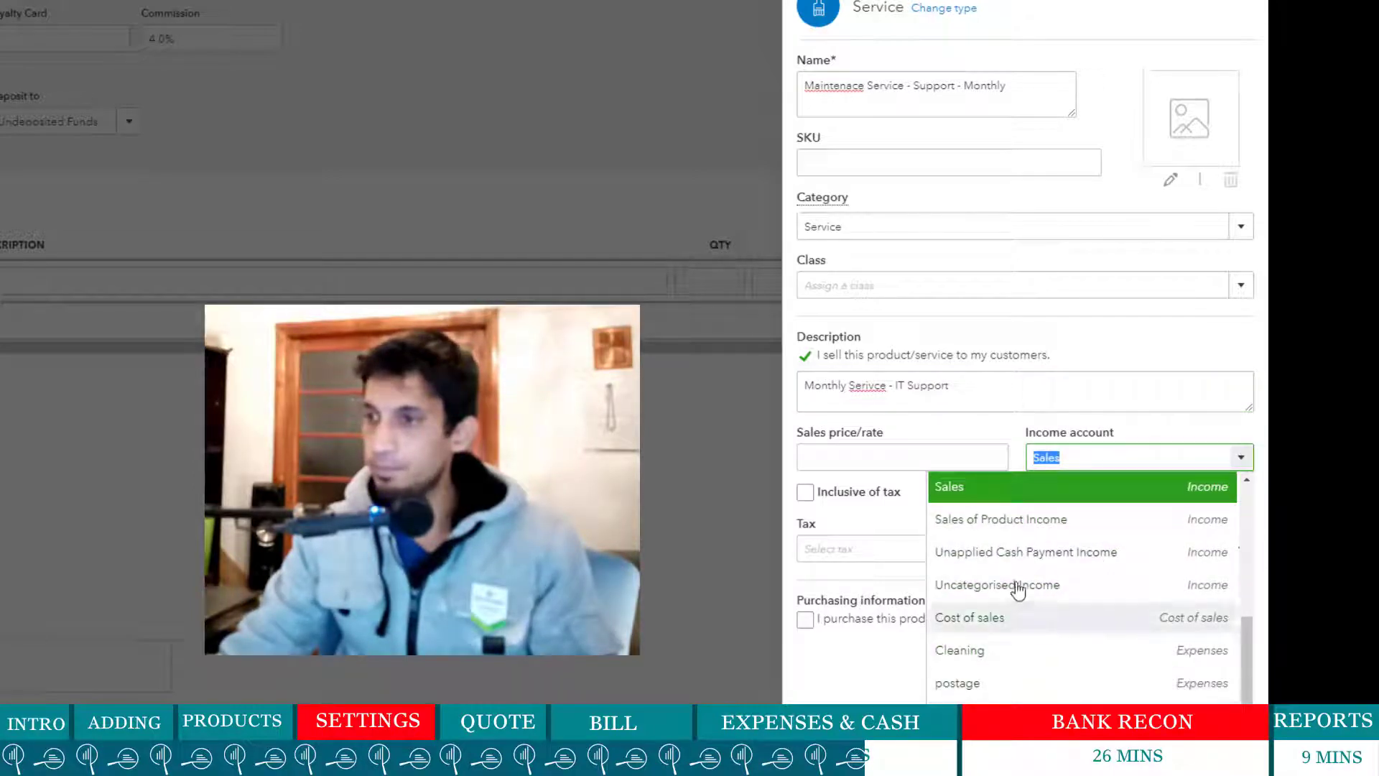
{"action": "left_click", "coordinate": [1014, 518]}
{"action": "left_click", "coordinate": [979, 467]}
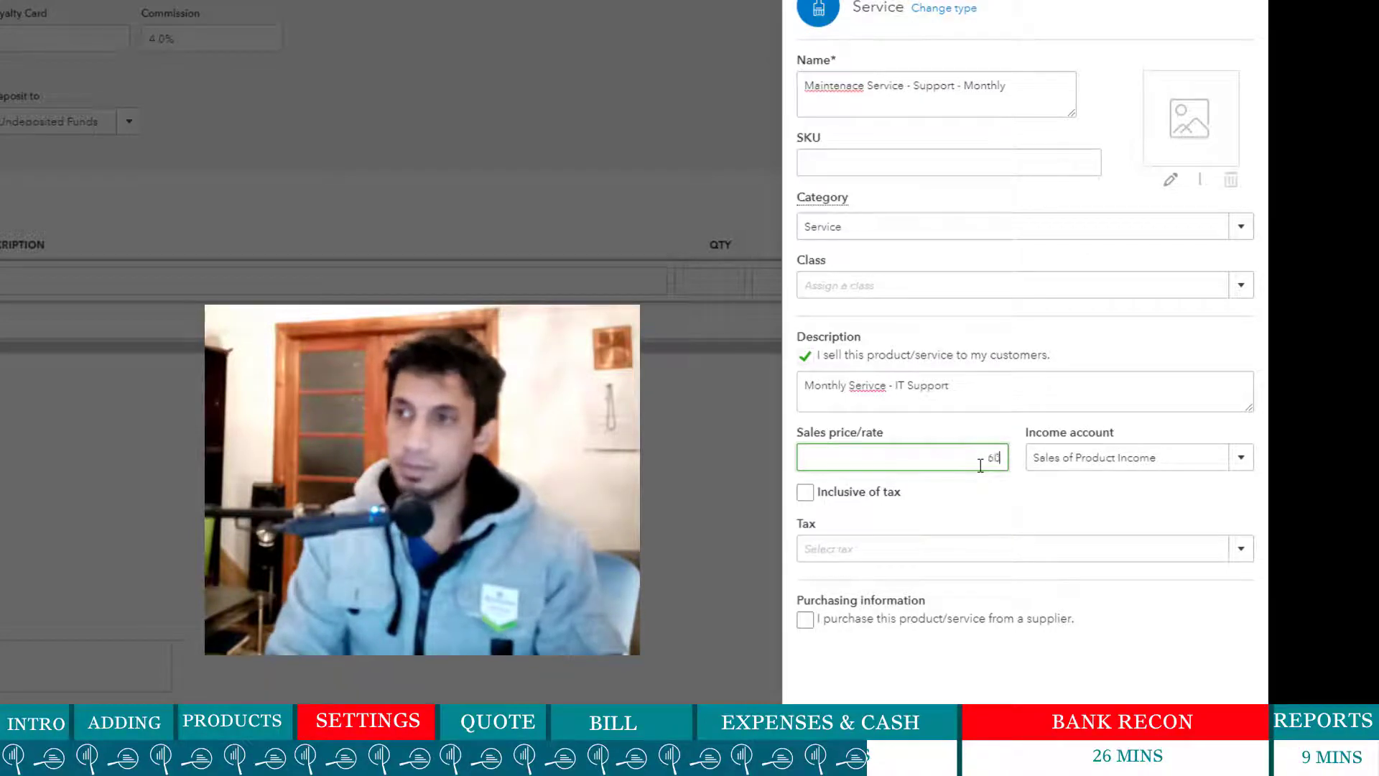
{"action": "type", "text": "000"}
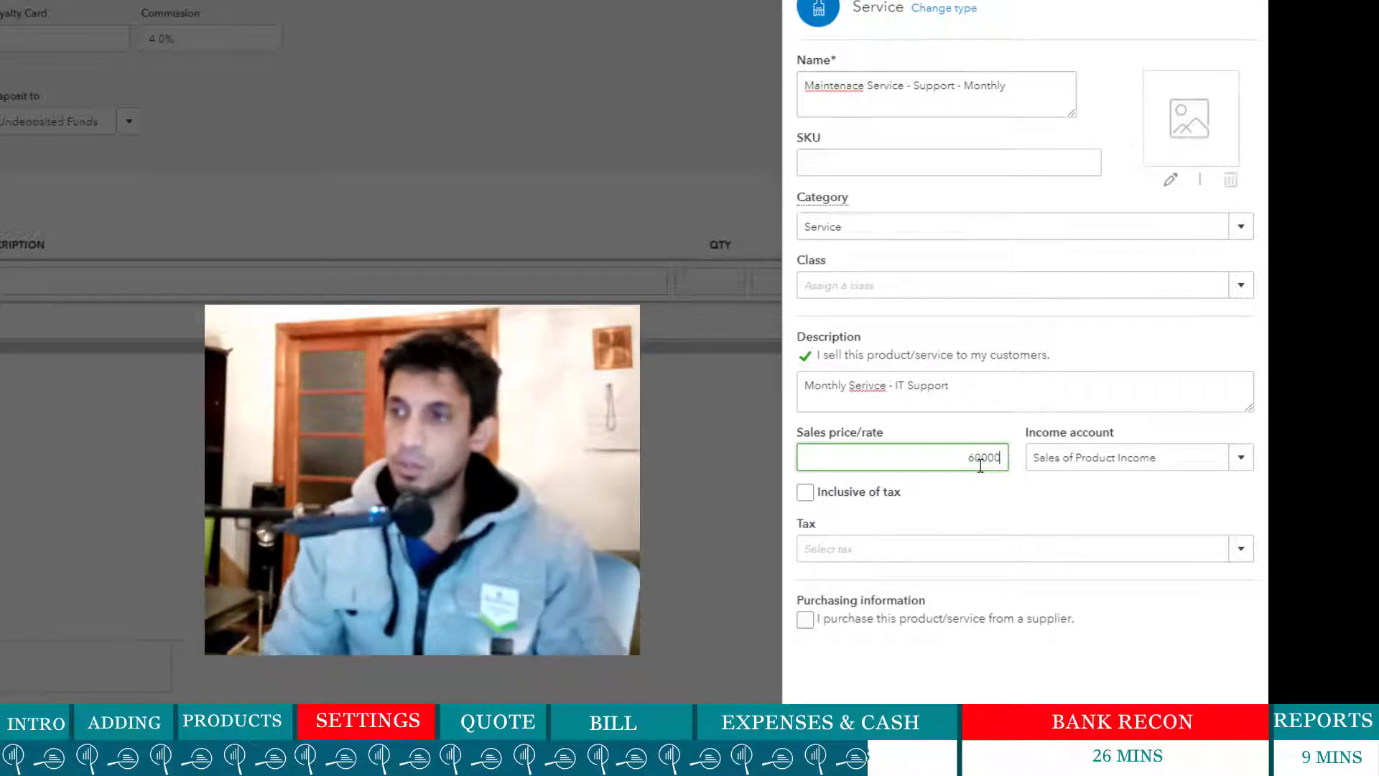
{"action": "left_click", "coordinate": [1000, 511]}
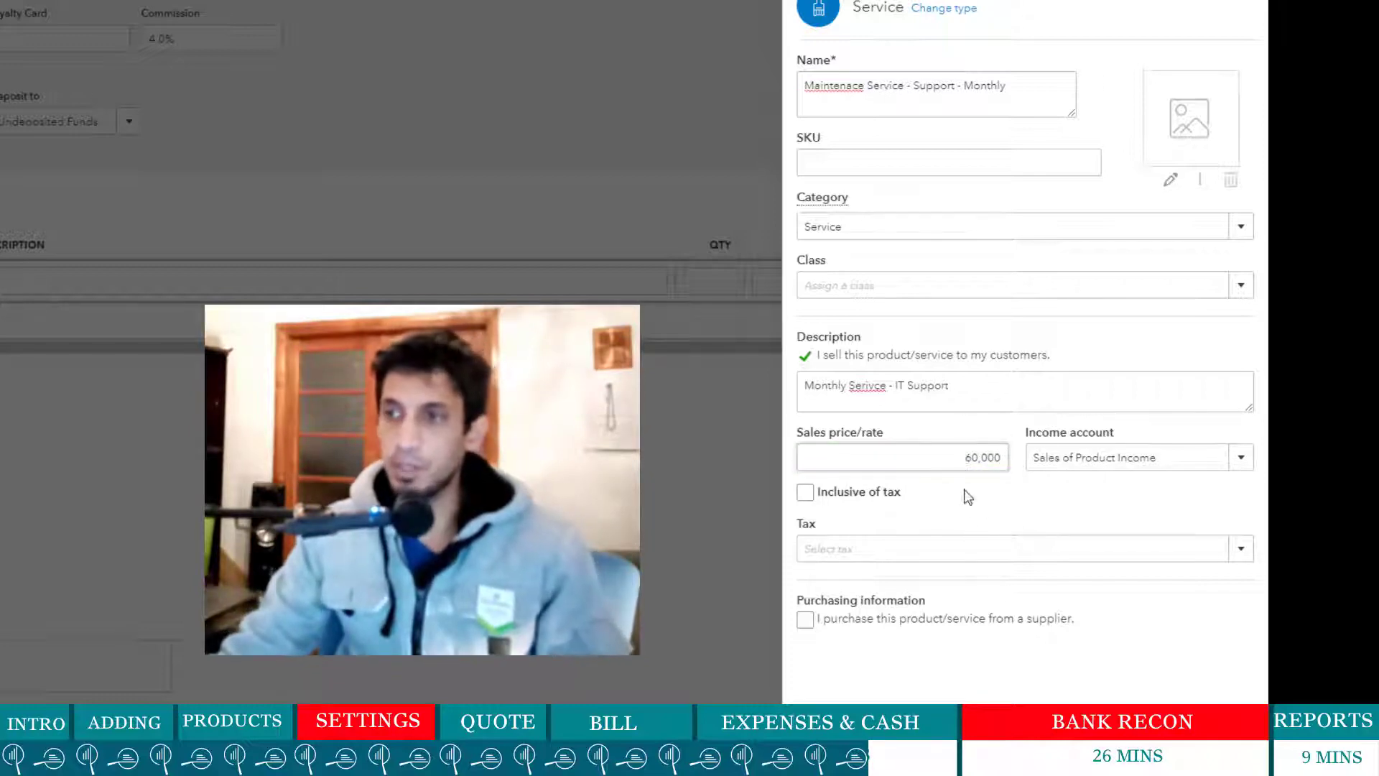
{"action": "left_click", "coordinate": [1241, 550]}
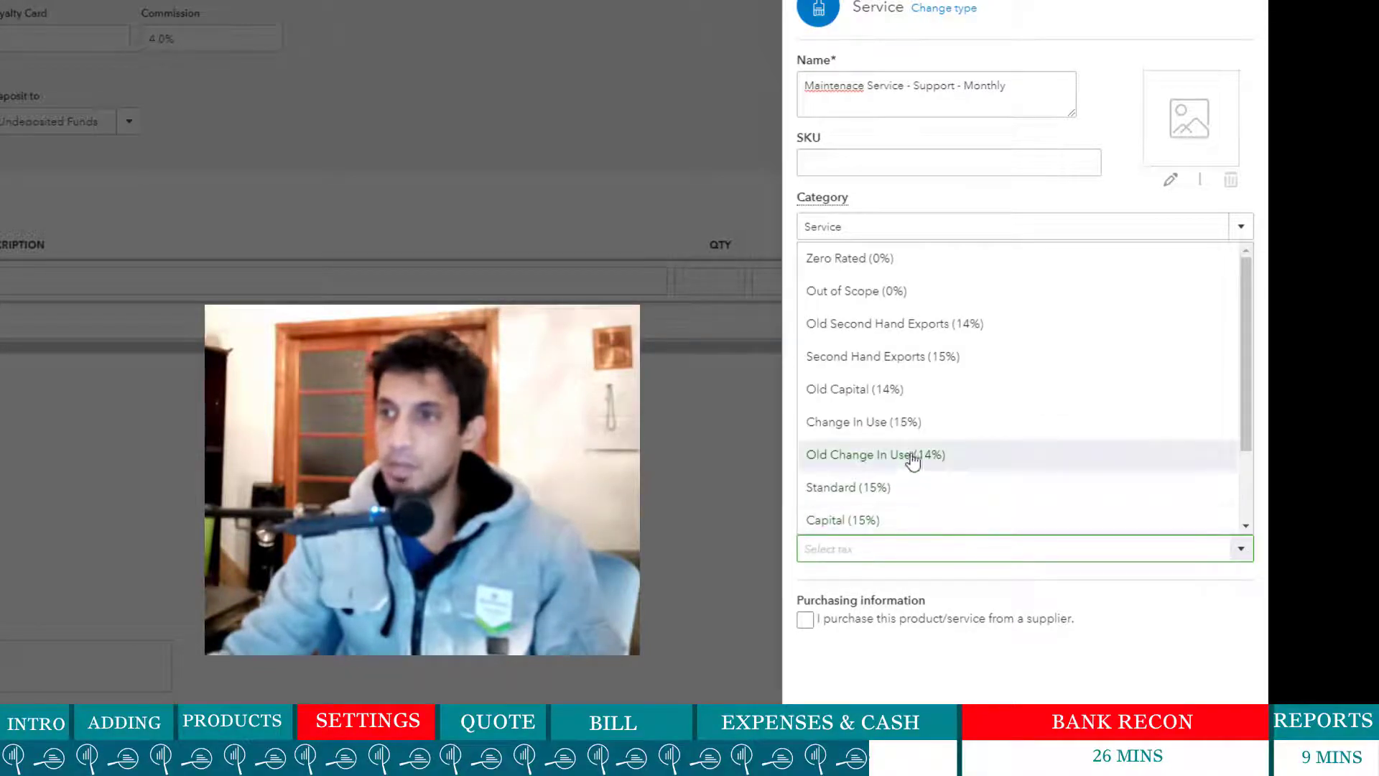
{"action": "left_click", "coordinate": [920, 486]}
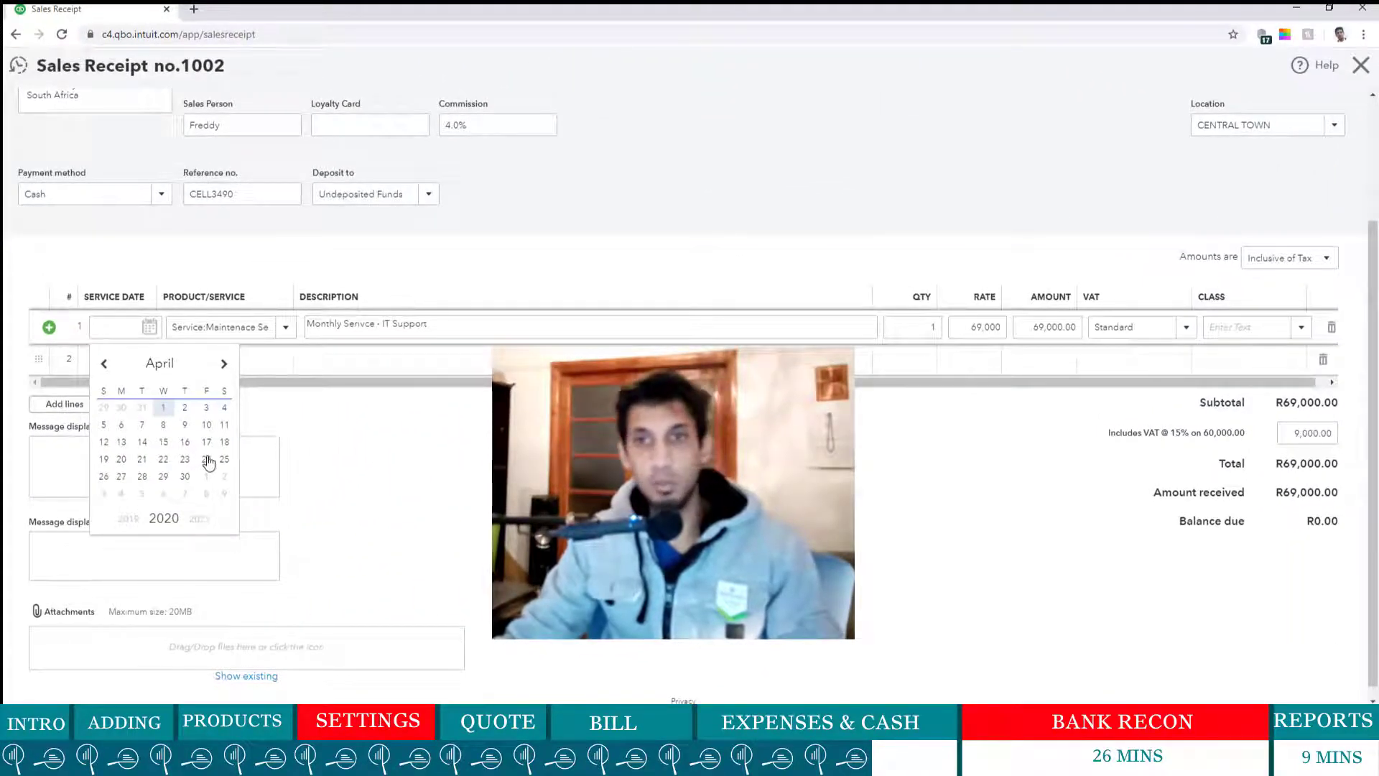
- Date receipt line 1 as 20/04/2020 and bill quantity 2 at a rate of 60,000
{"action": "left_click", "coordinate": [121, 460]}
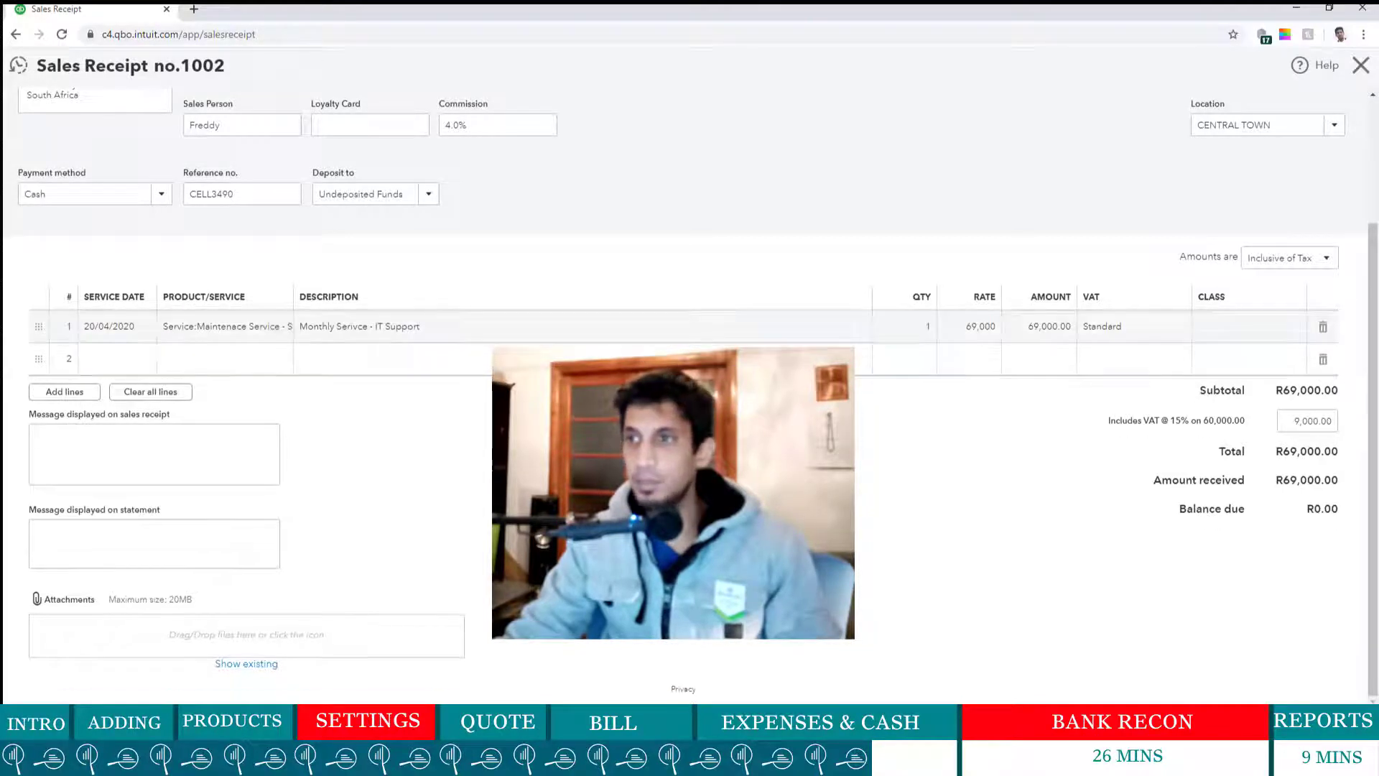
{"action": "left_click", "coordinate": [911, 328]}
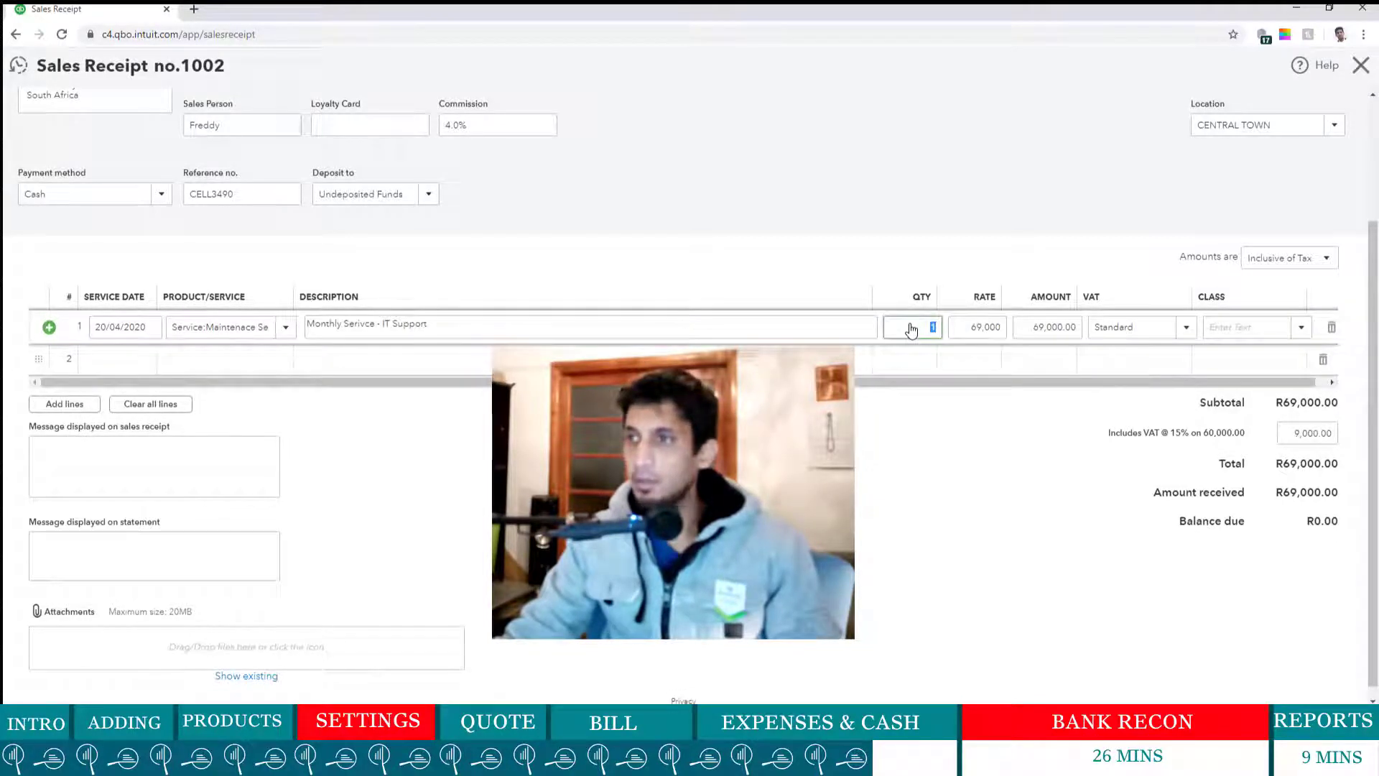
{"action": "type", "text": "2"}
{"action": "key", "text": "Tab"}
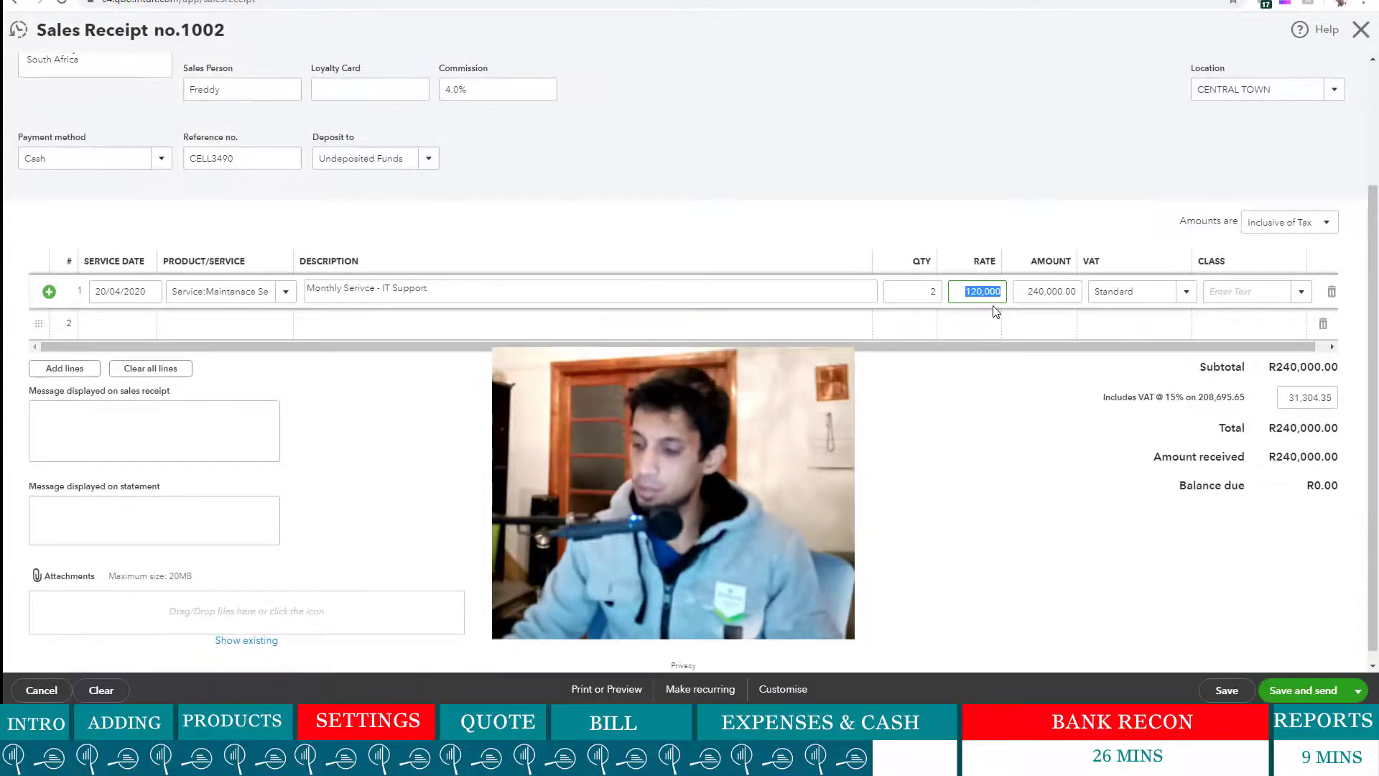
{"action": "type", "text": "60"}
{"action": "left_click", "coordinate": [951, 459]}
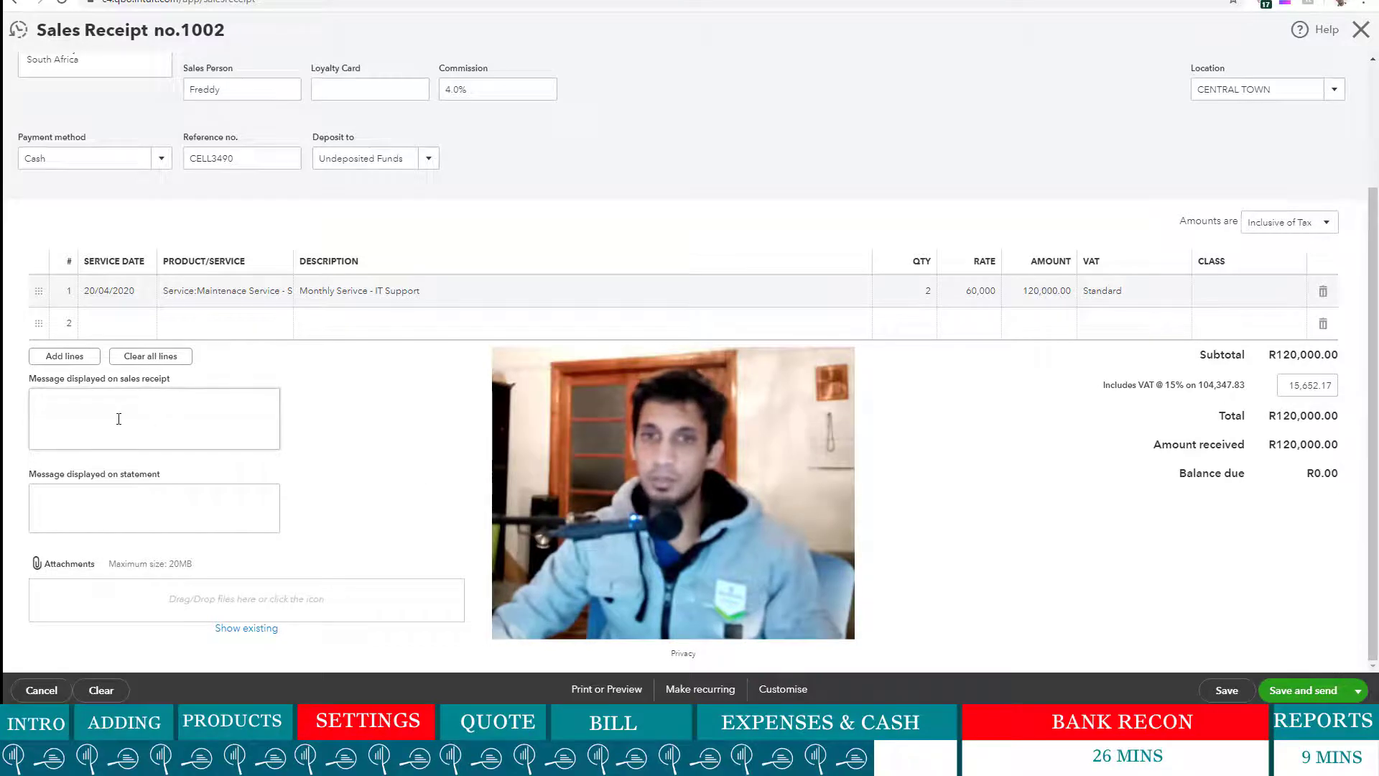
- Enter 'Paid in Cash' as the sales receipt message
{"action": "left_click", "coordinate": [119, 419]}
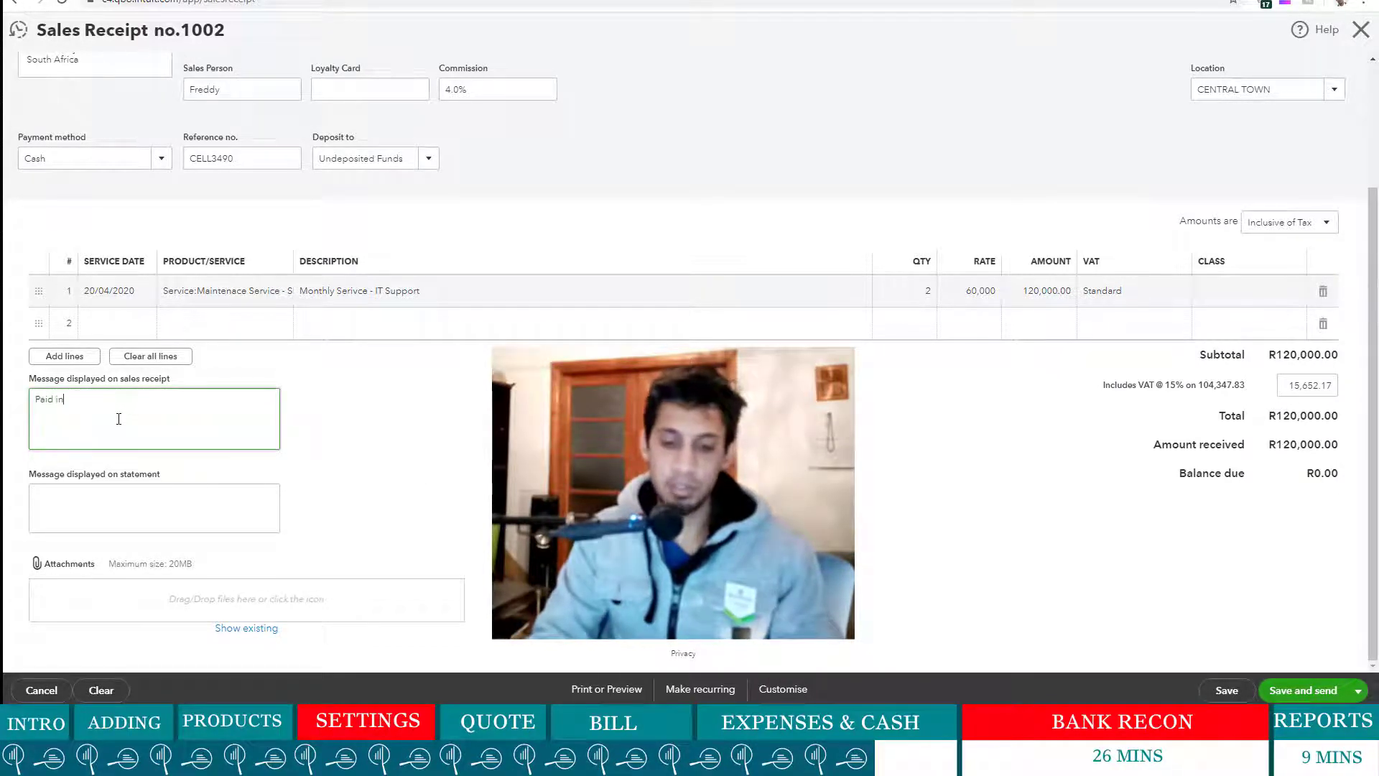
{"action": "type", "text": "Paid in Casg"}
{"action": "key", "text": "BackSpace"}
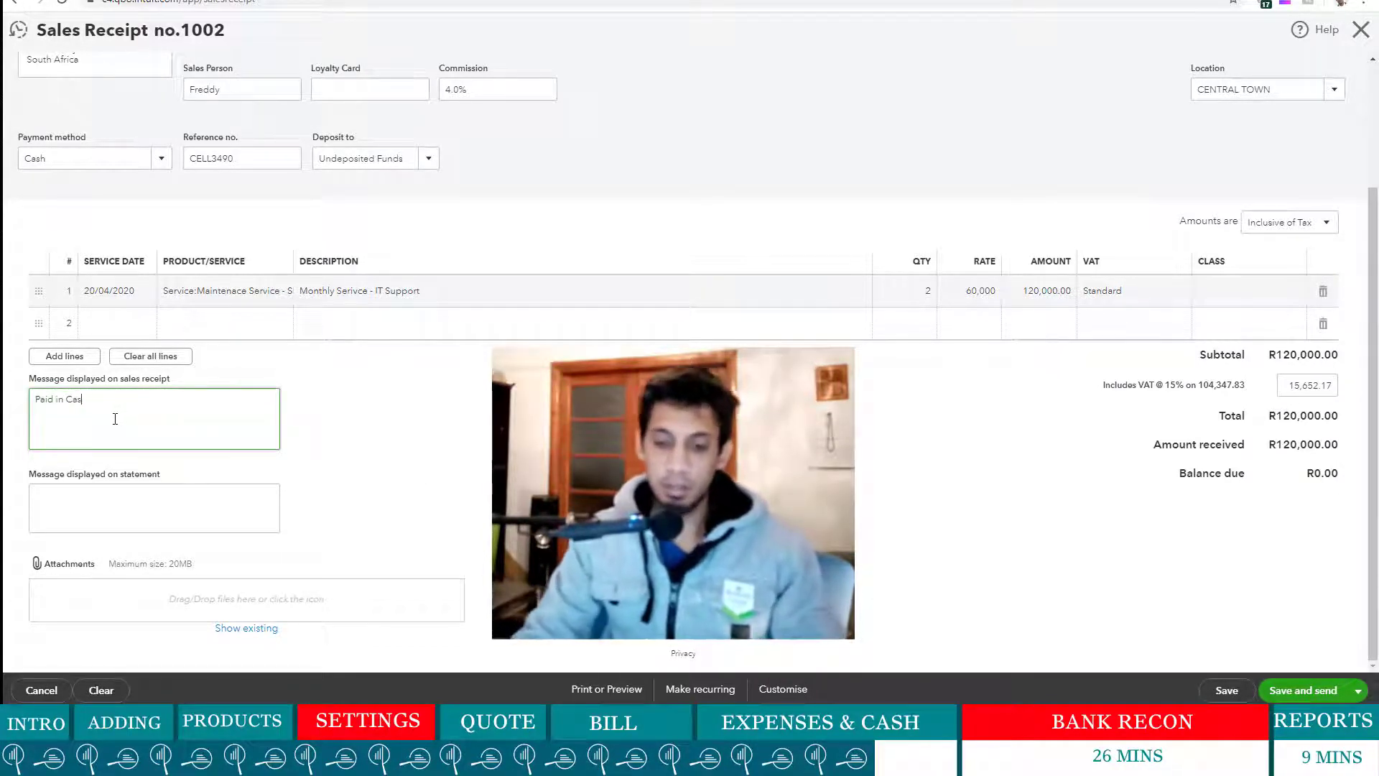
{"action": "type", "text": "h"}
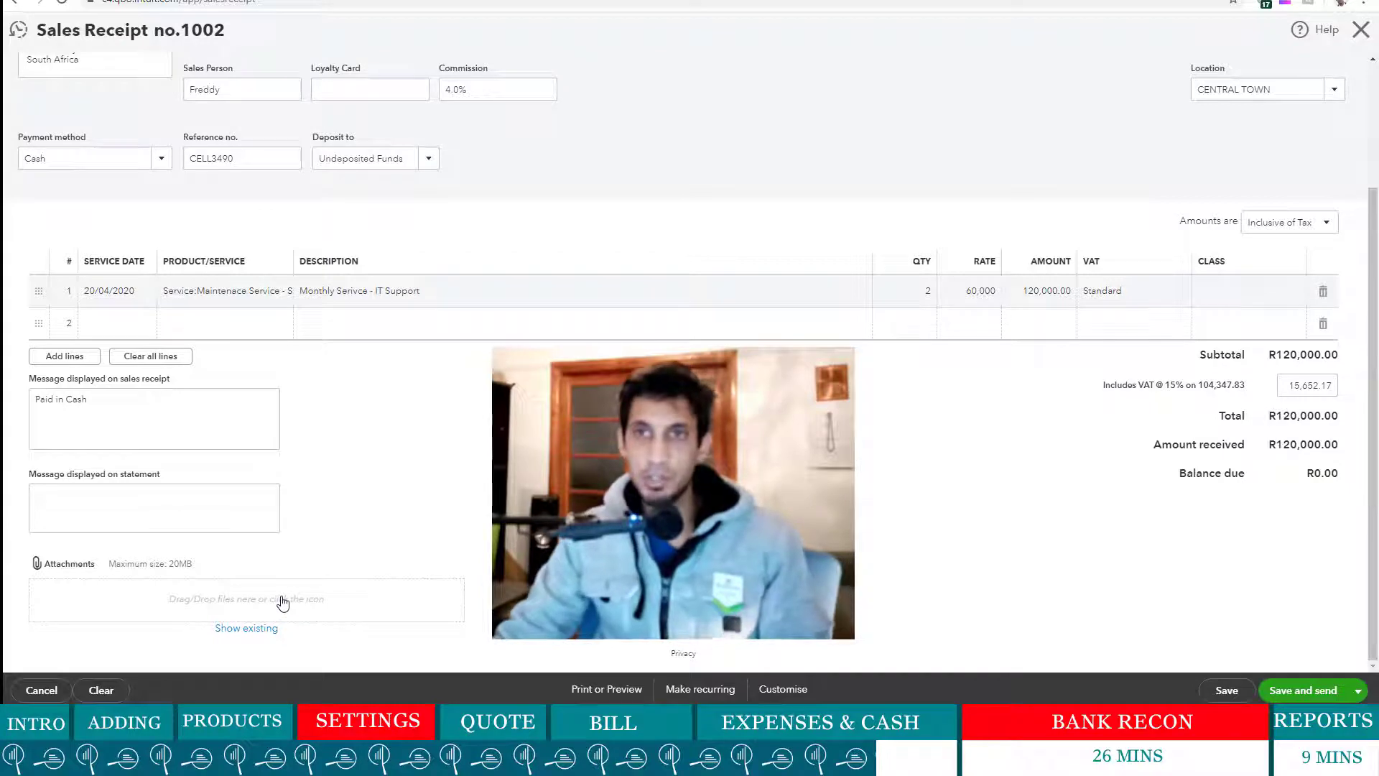
{"action": "scroll", "coordinate": [332, 567], "scroll_direction": "up", "scroll_amount": 3}
{"action": "scroll", "coordinate": [338, 566], "scroll_direction": "down", "scroll_amount": 3}
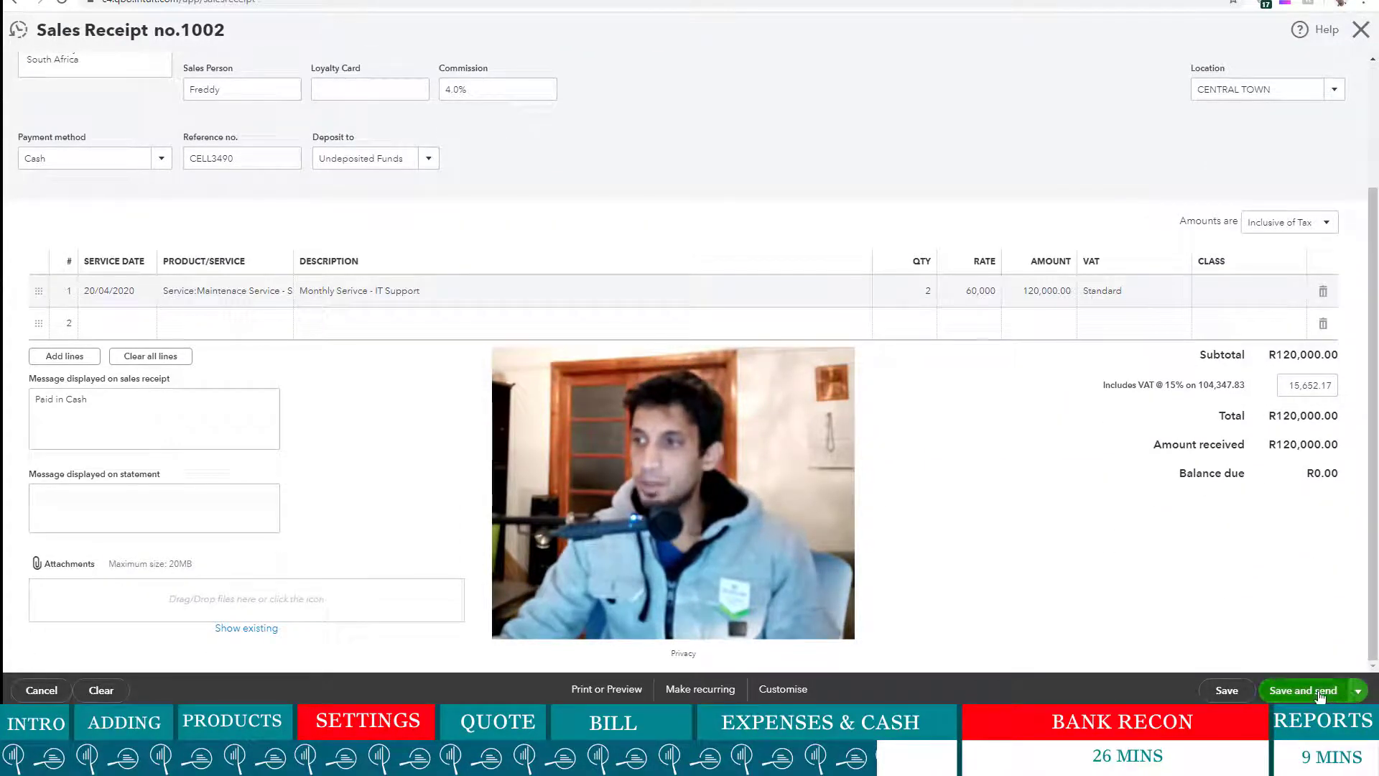
- Save sales receipt 1002 for R120,000.00 without emailing it
{"action": "left_click", "coordinate": [1290, 678]}
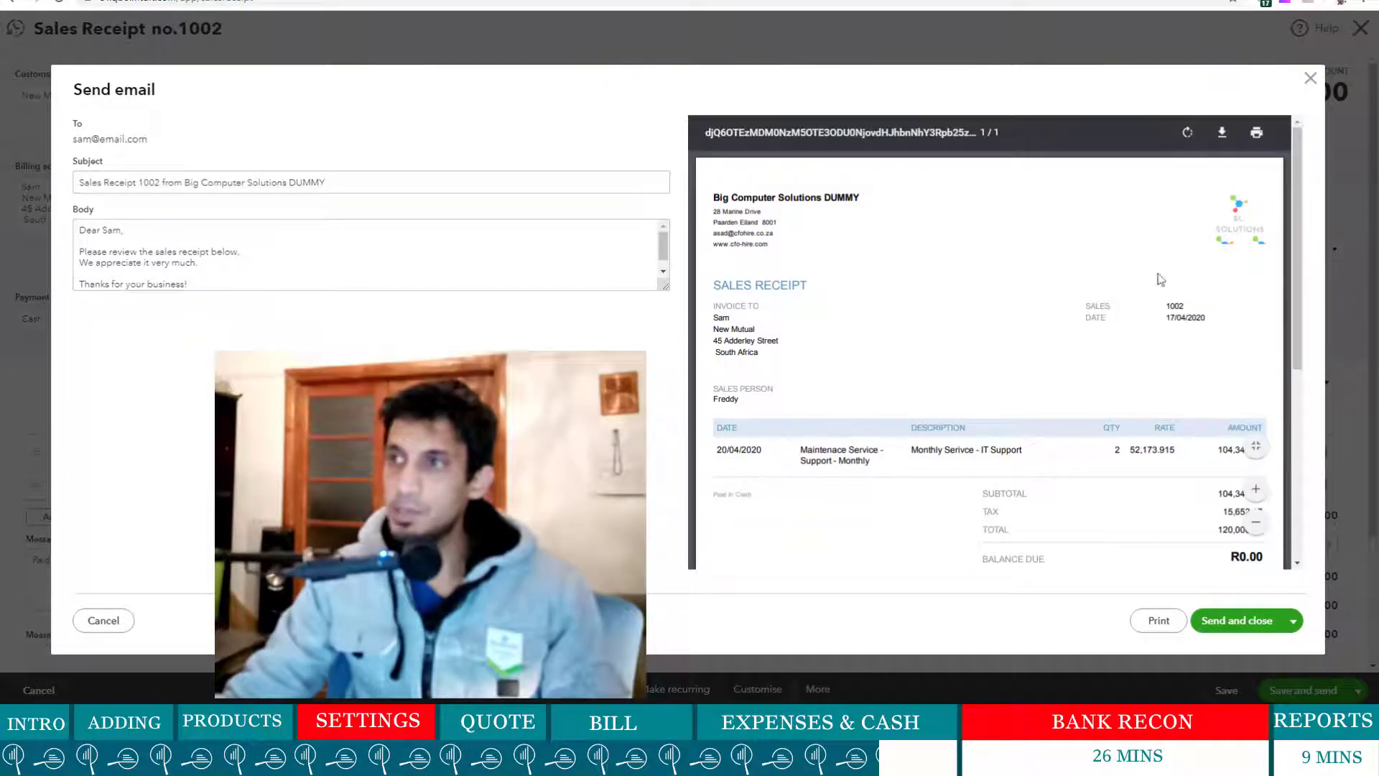
{"action": "scroll", "coordinate": [1163, 359], "scroll_direction": "down", "scroll_amount": 5}
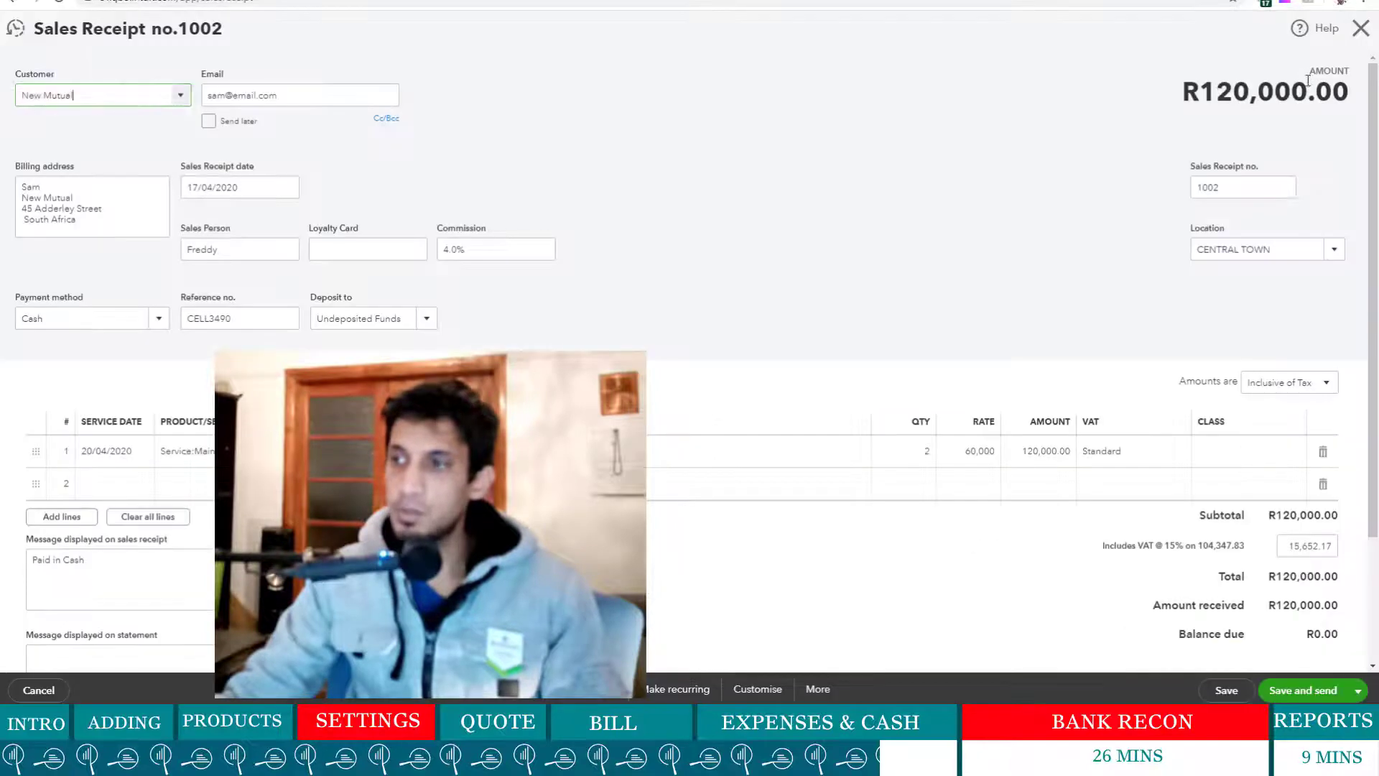
{"action": "left_click", "coordinate": [1311, 78]}
{"action": "left_click", "coordinate": [1226, 691]}
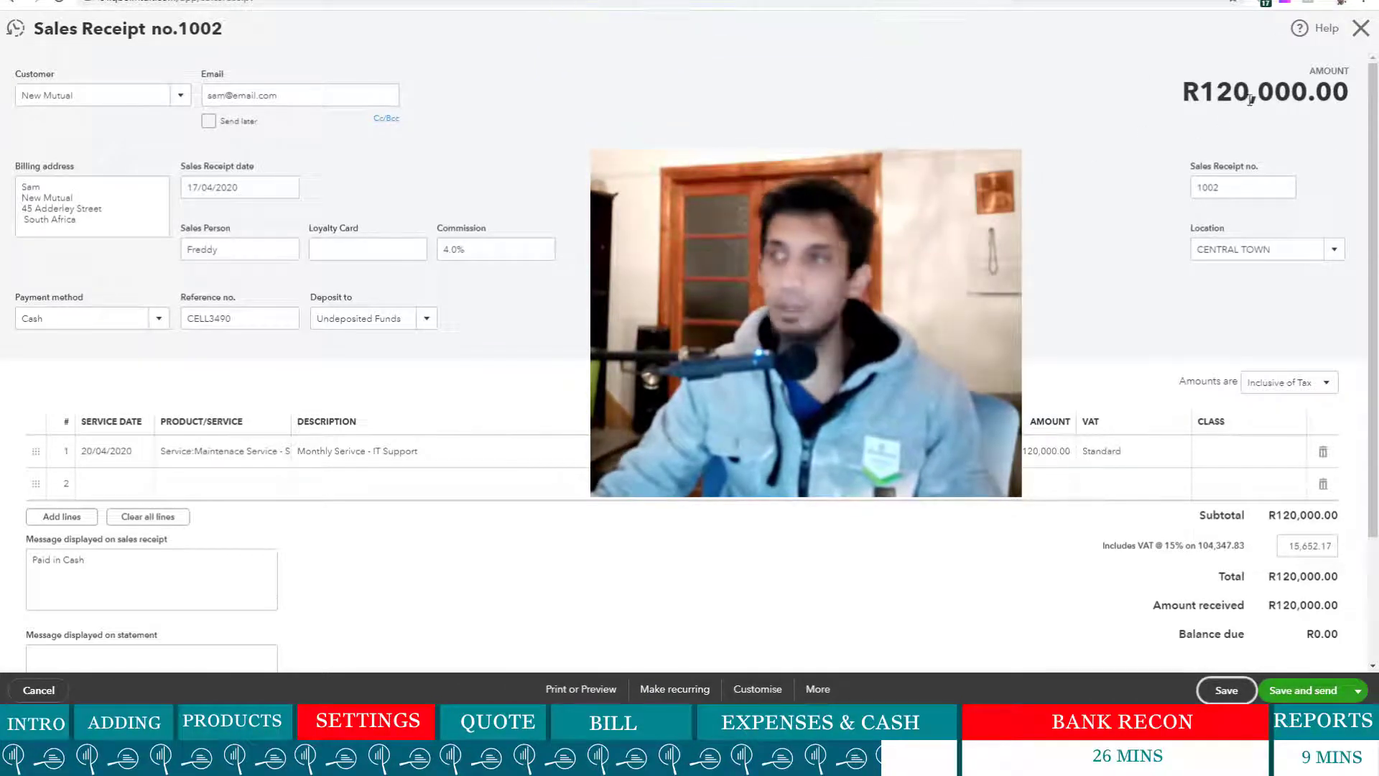
- Close the form, then reopen receipt 1002 from New Mutual's transaction list and close it
{"action": "left_click", "coordinate": [1361, 30]}
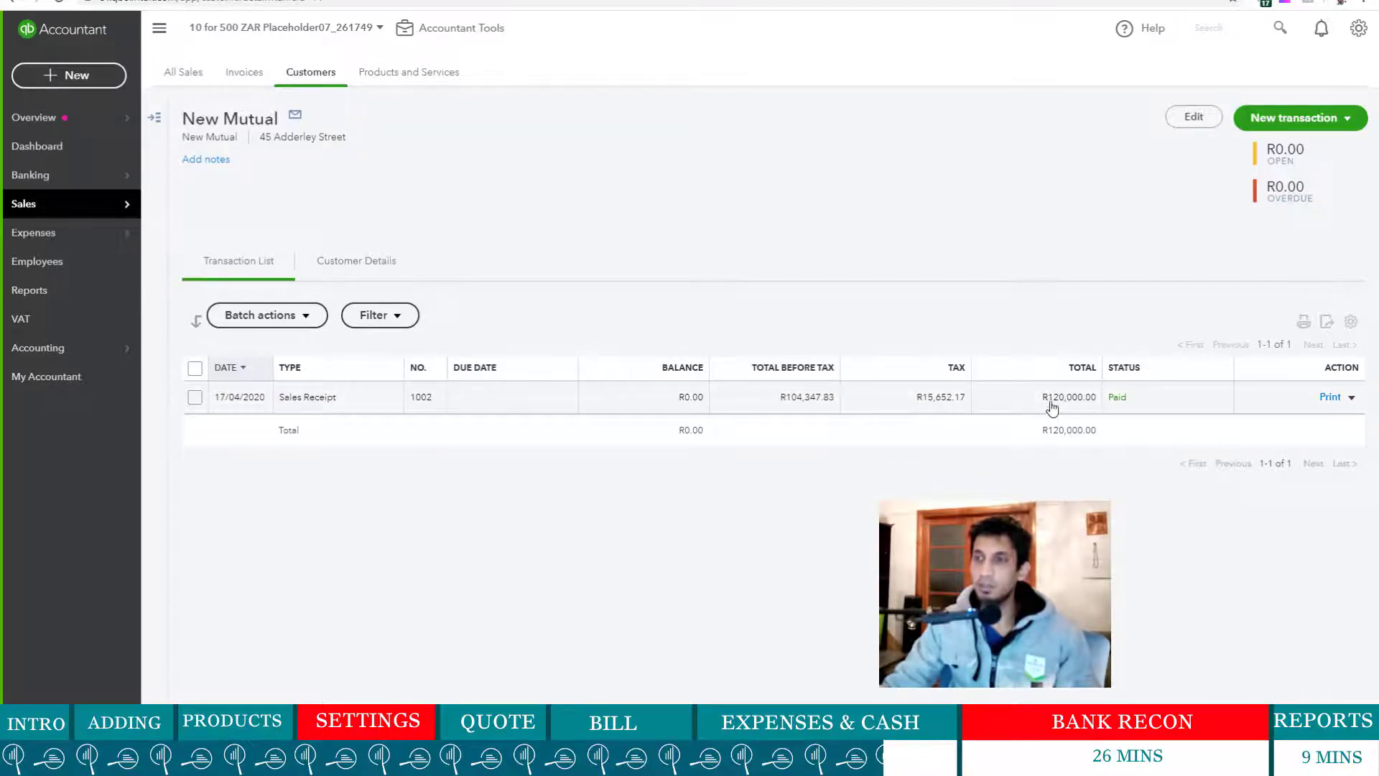
{"action": "left_click_drag", "start_coordinate": [1051, 407], "coordinate": [1102, 400]}
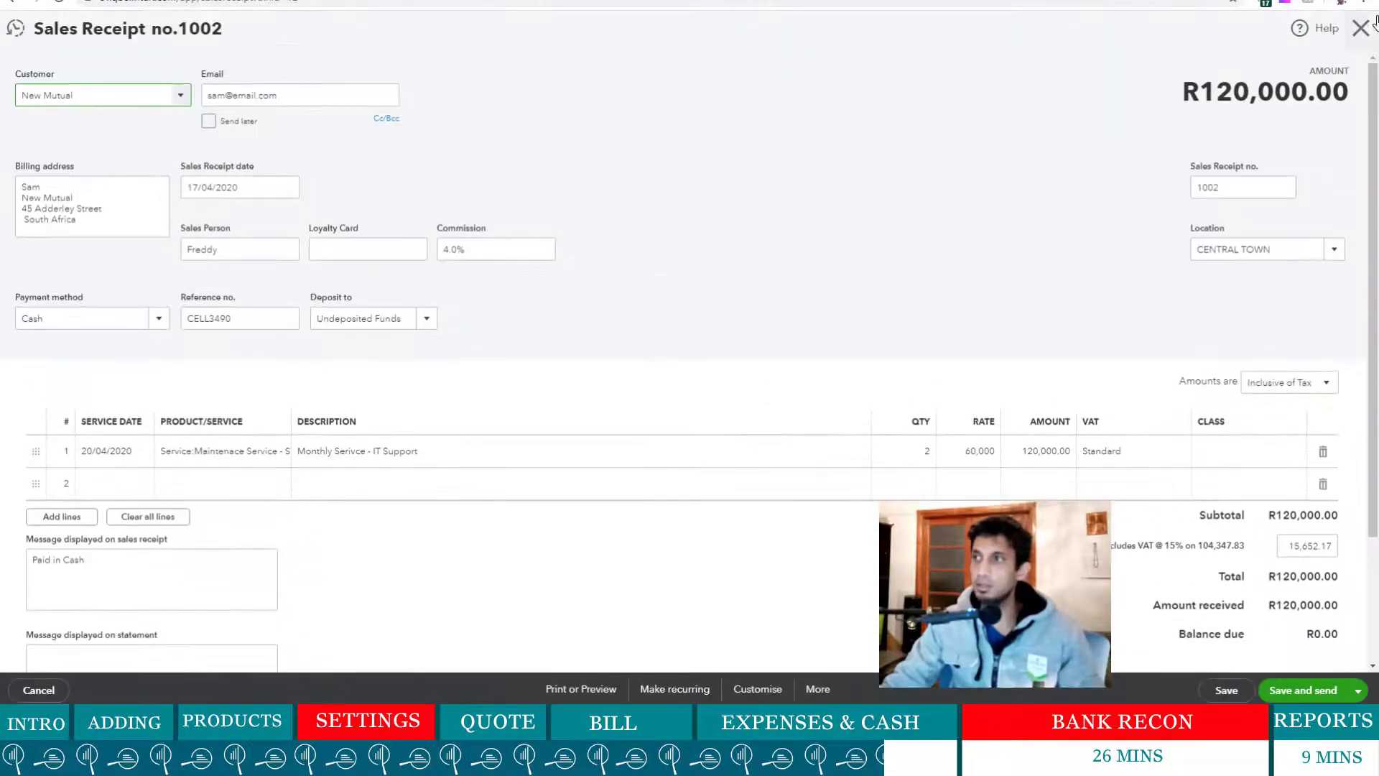
{"action": "left_click", "coordinate": [1361, 27]}
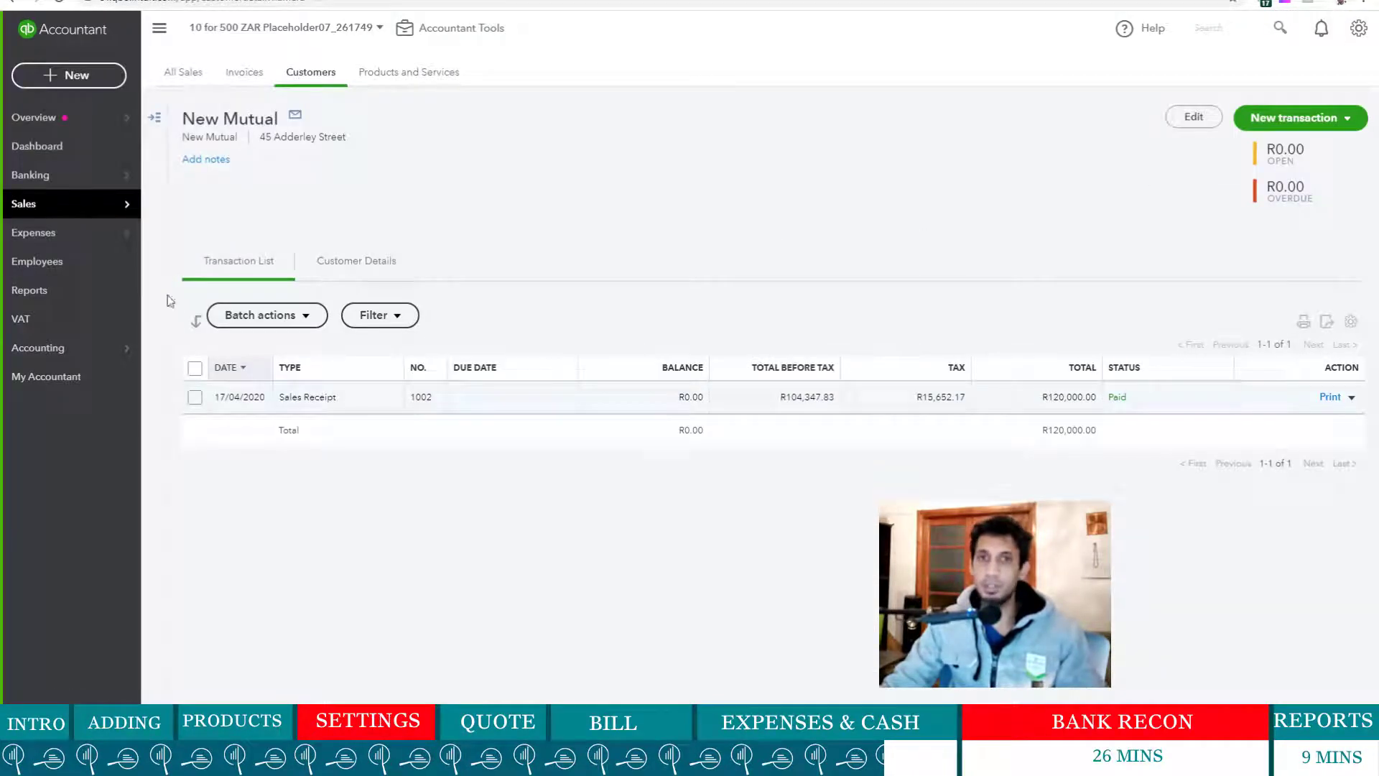
- Run the Balance Sheet report for All Dates
{"action": "left_click", "coordinate": [69, 300]}
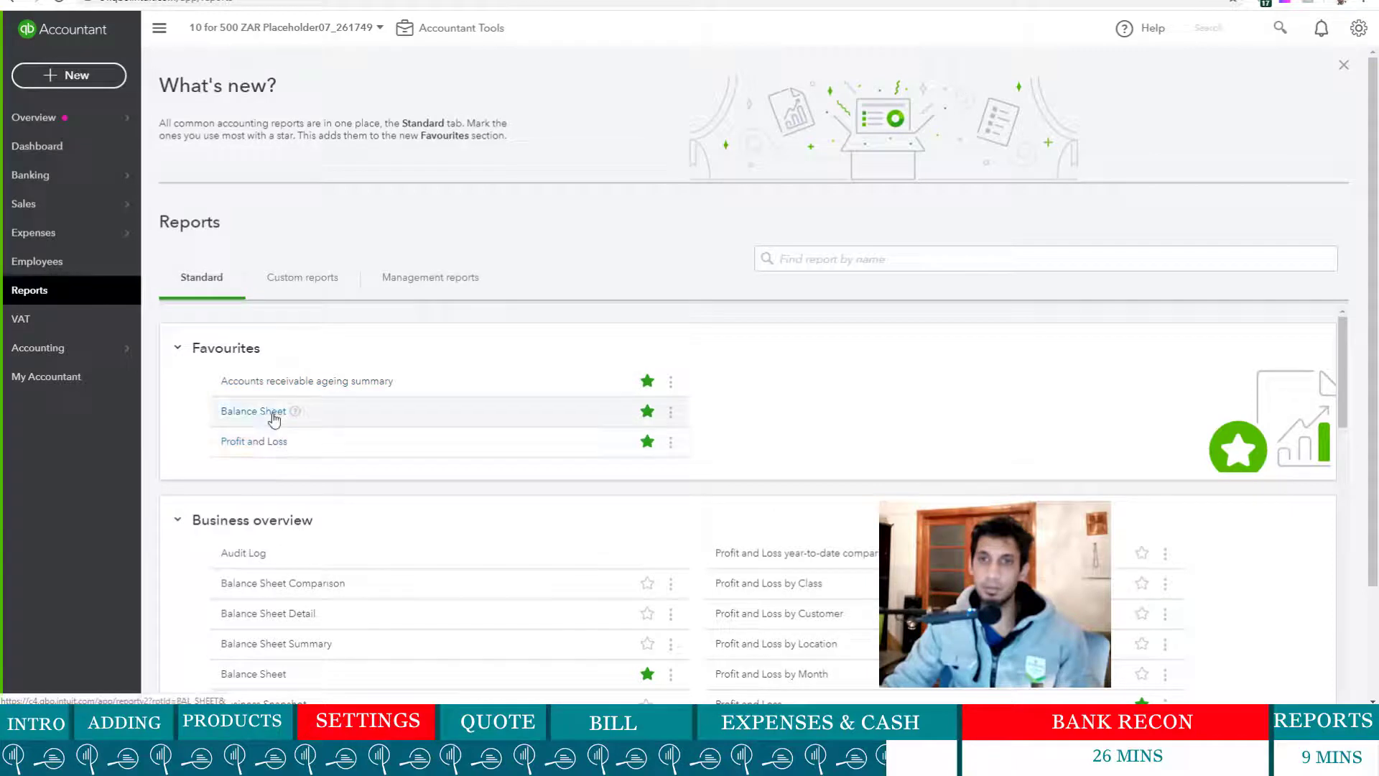
{"action": "left_click", "coordinate": [273, 413]}
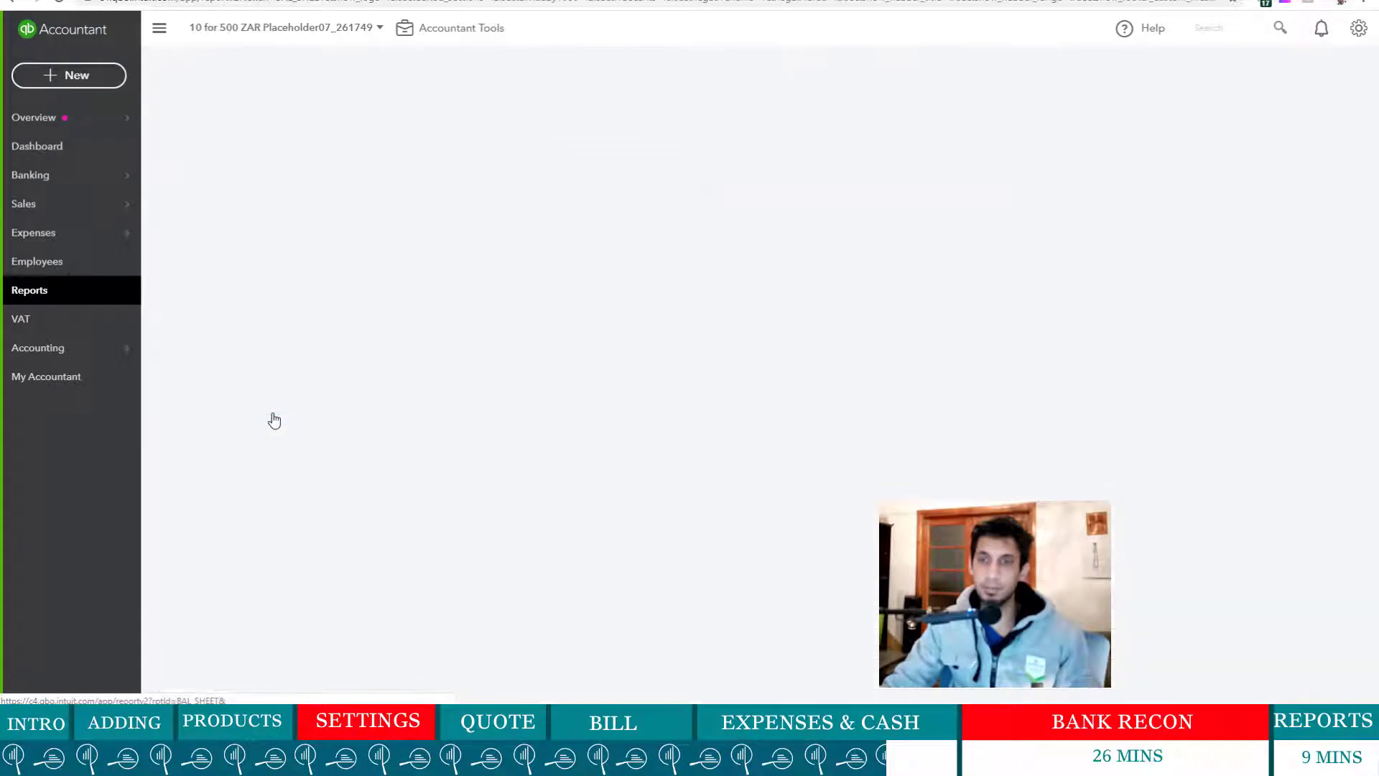
{"action": "left_click", "coordinate": [285, 146]}
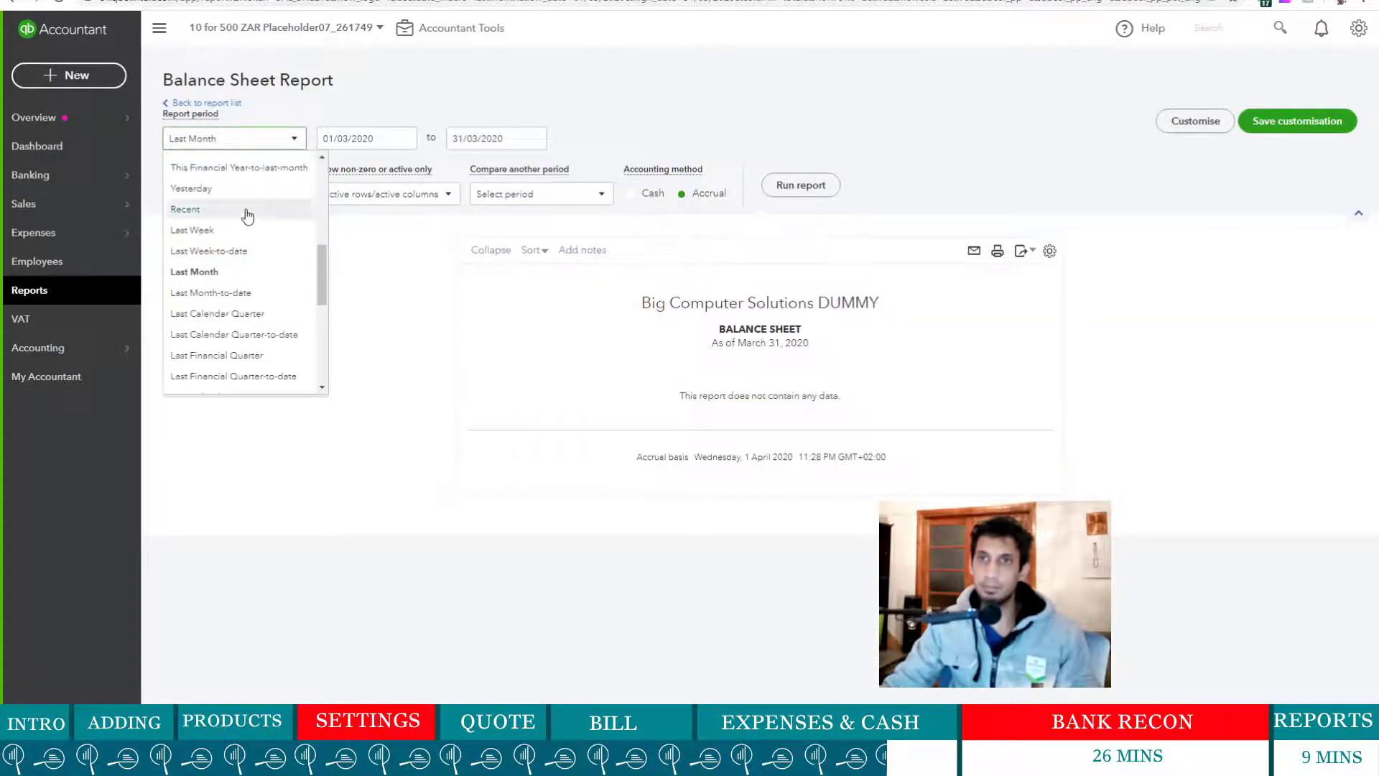
{"action": "scroll", "coordinate": [246, 216], "scroll_direction": "up", "scroll_amount": 3}
{"action": "left_click", "coordinate": [251, 174]}
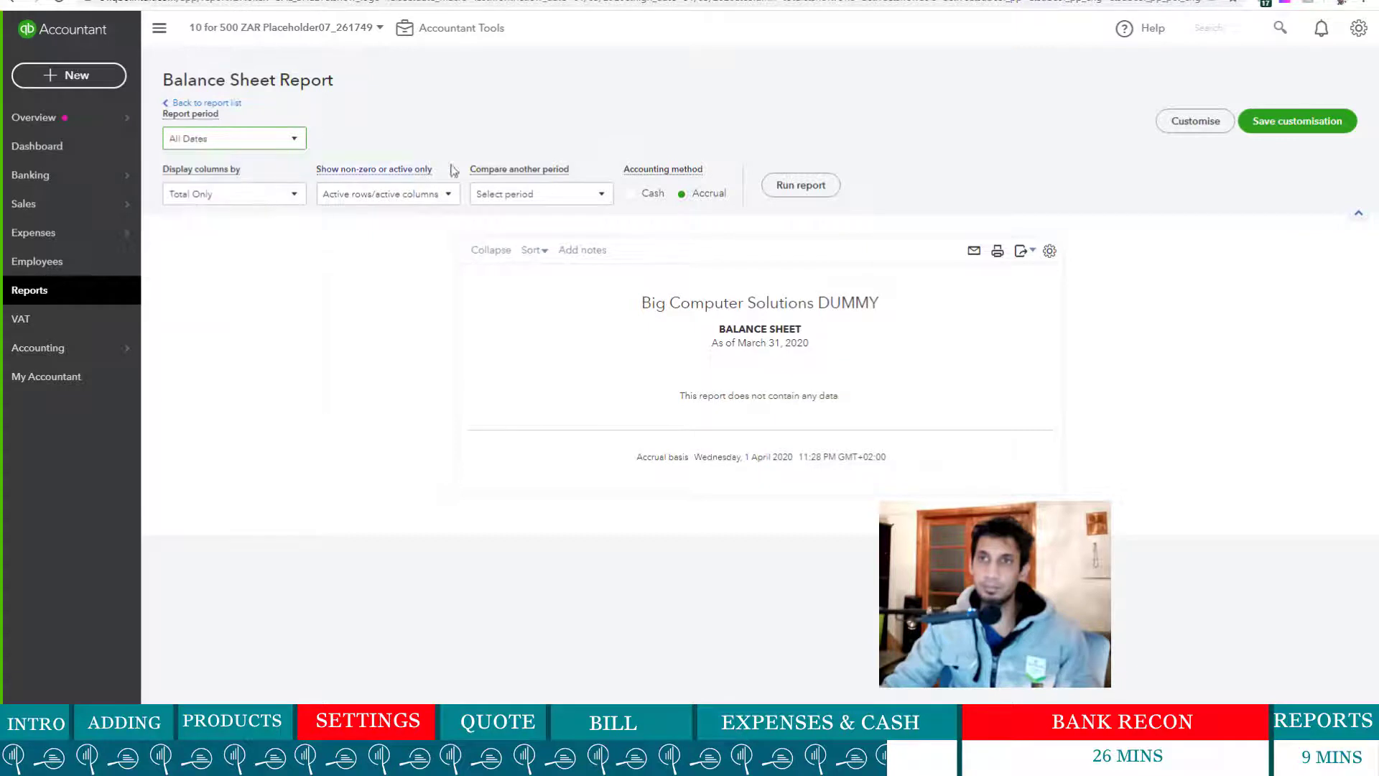
{"action": "left_click", "coordinate": [790, 187]}
- Drill into the Undeposited Funds amount (184,302.00), then into the BABSA balance's transaction report
{"action": "scroll", "coordinate": [739, 455], "scroll_direction": "down", "scroll_amount": 3}
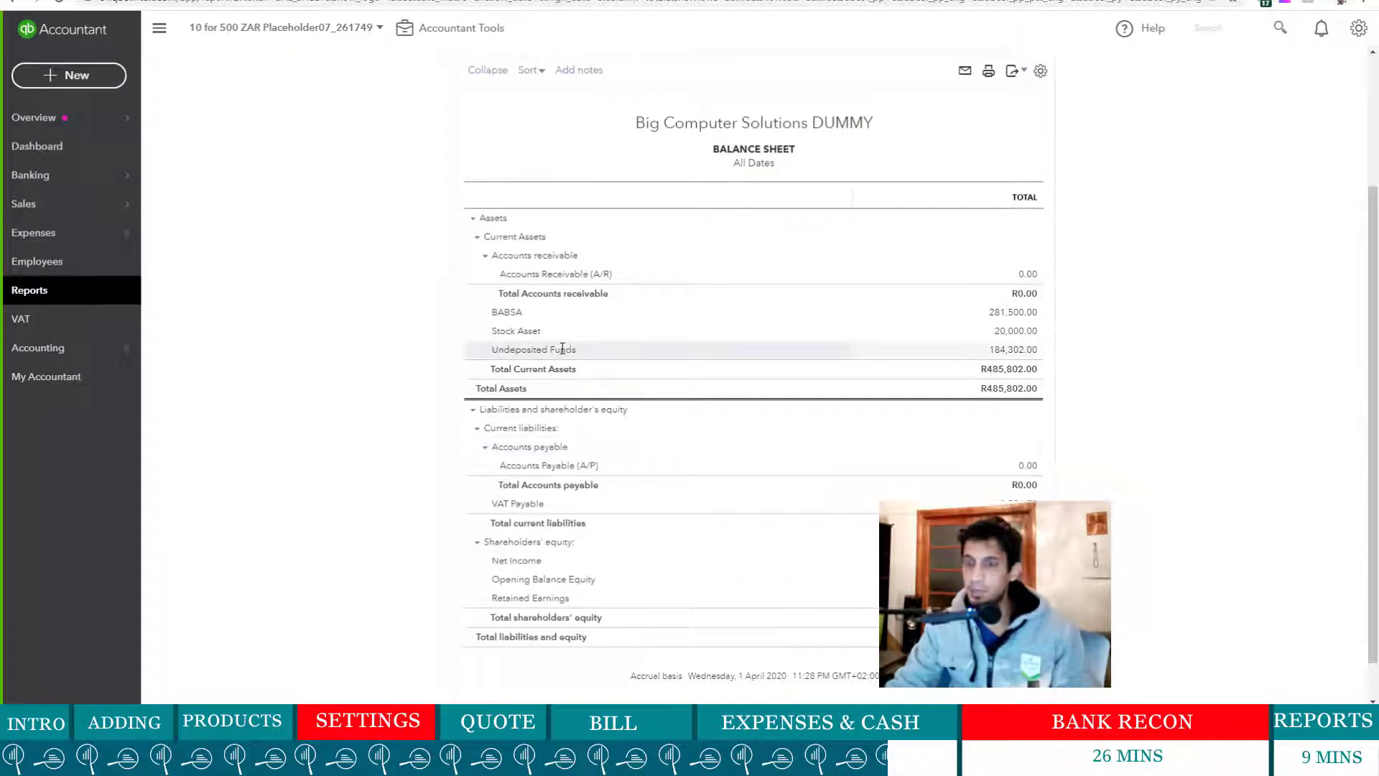
{"action": "left_click", "coordinate": [1019, 352]}
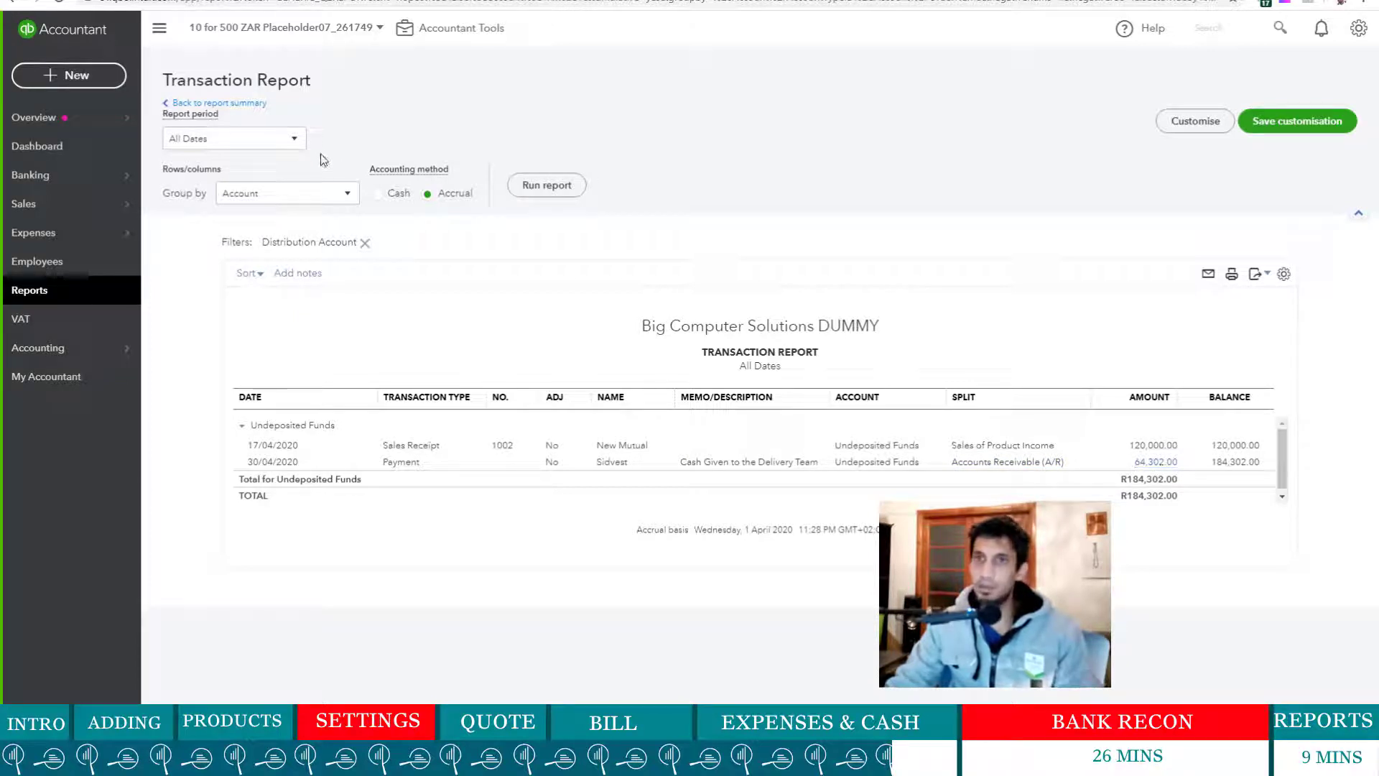
{"action": "left_click", "coordinate": [208, 103]}
{"action": "scroll", "coordinate": [803, 439], "scroll_direction": "down", "scroll_amount": 3}
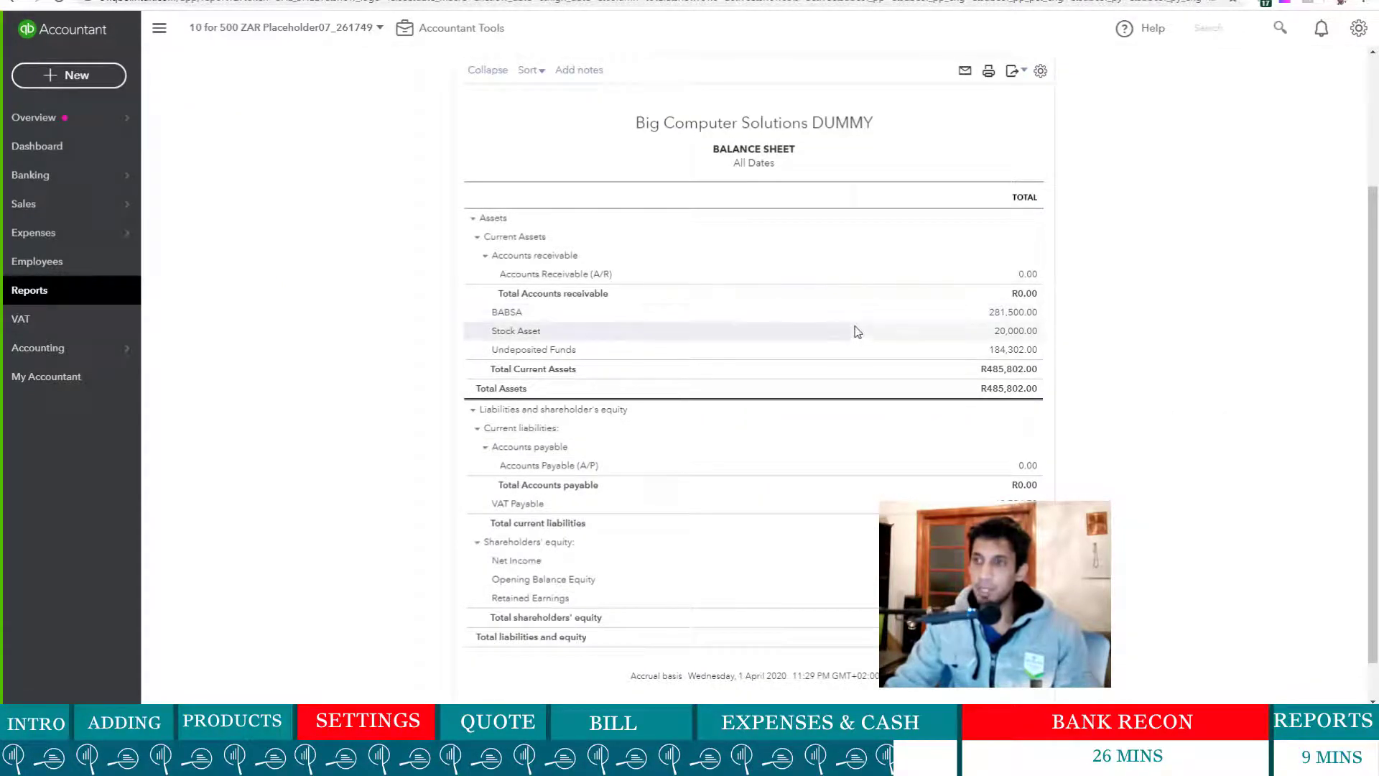
{"action": "left_click", "coordinate": [1002, 316]}
{"action": "left_click", "coordinate": [1007, 313]}
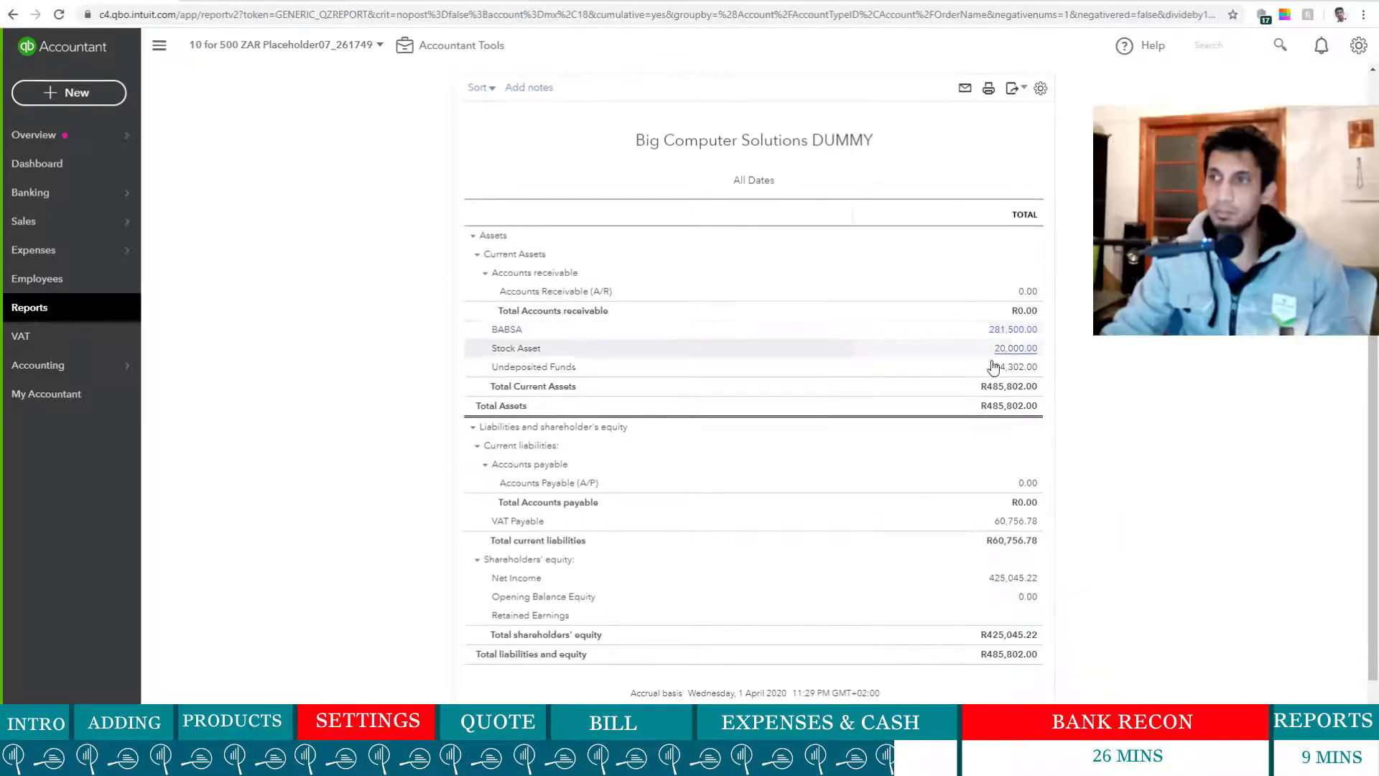
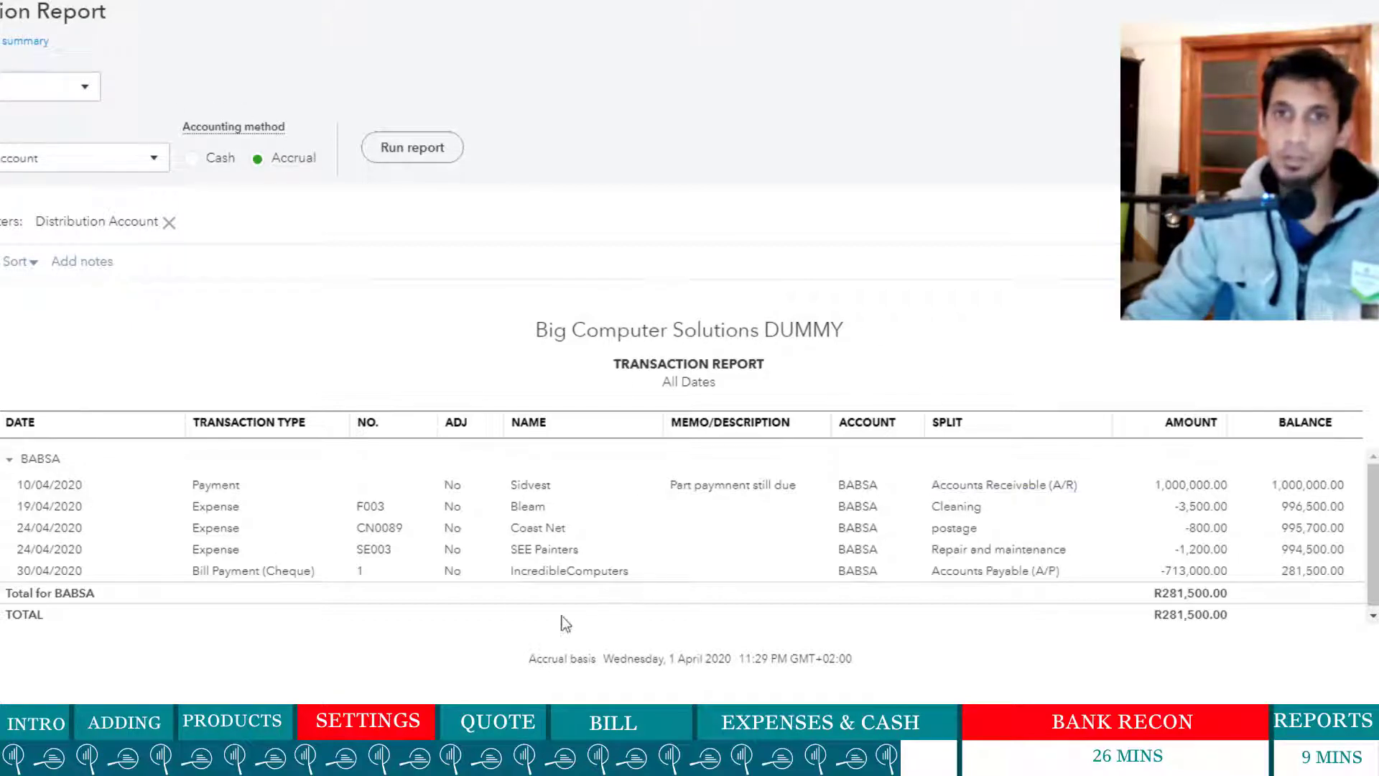
- Return from the transaction report to the Balance Sheet, then back to the full reports list
{"action": "left_click", "coordinate": [25, 41]}
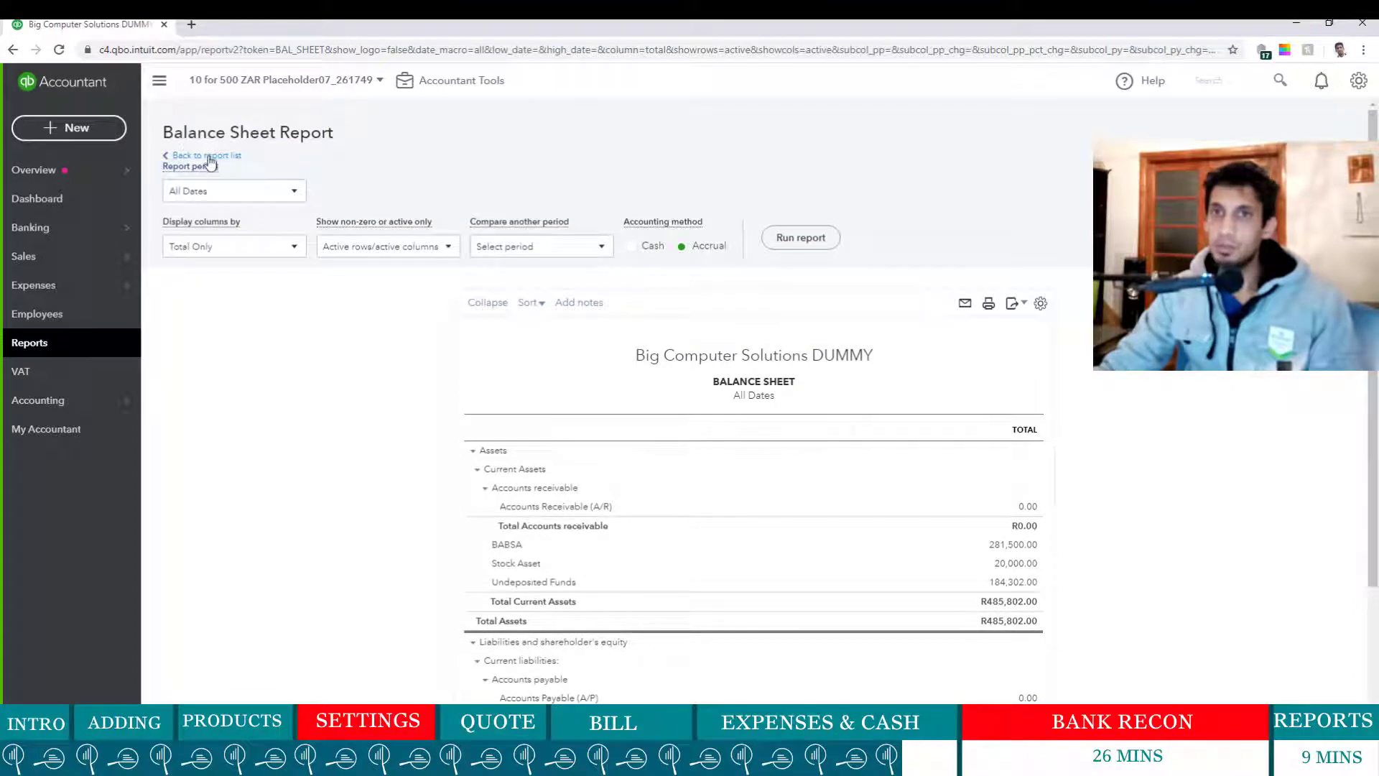
{"action": "left_click", "coordinate": [200, 155]}
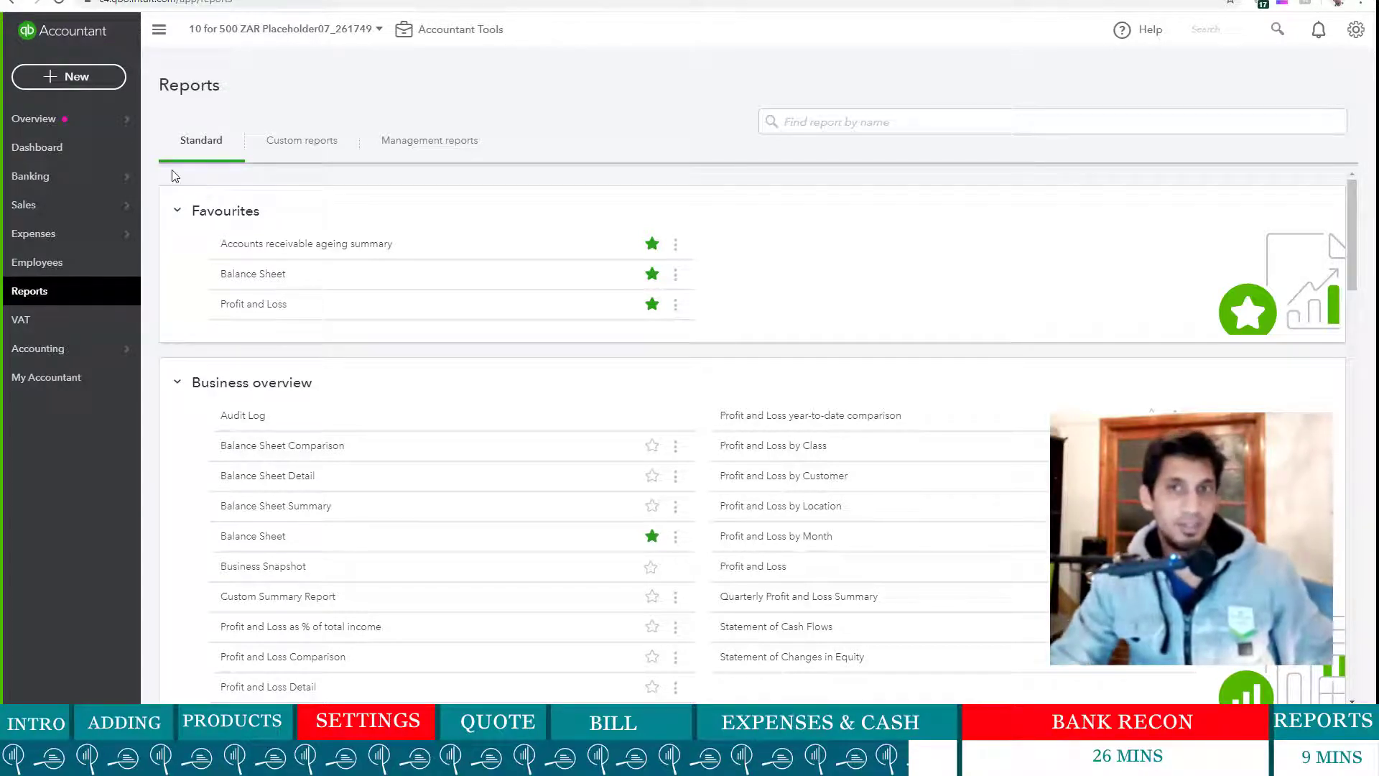
- Start a new expense to SP Fuel, paid by Cash from Undeposited Funds
{"action": "left_click", "coordinate": [67, 79]}
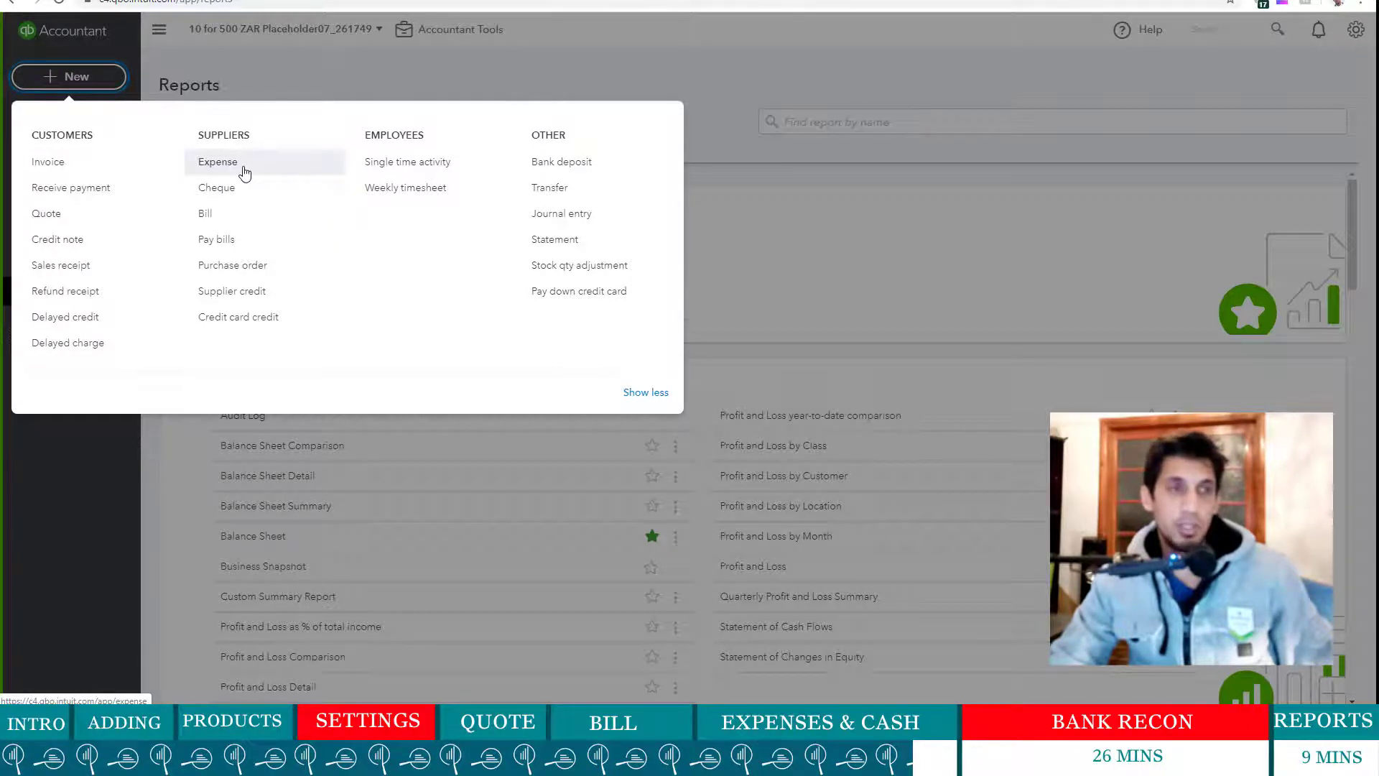
{"action": "left_click", "coordinate": [244, 173]}
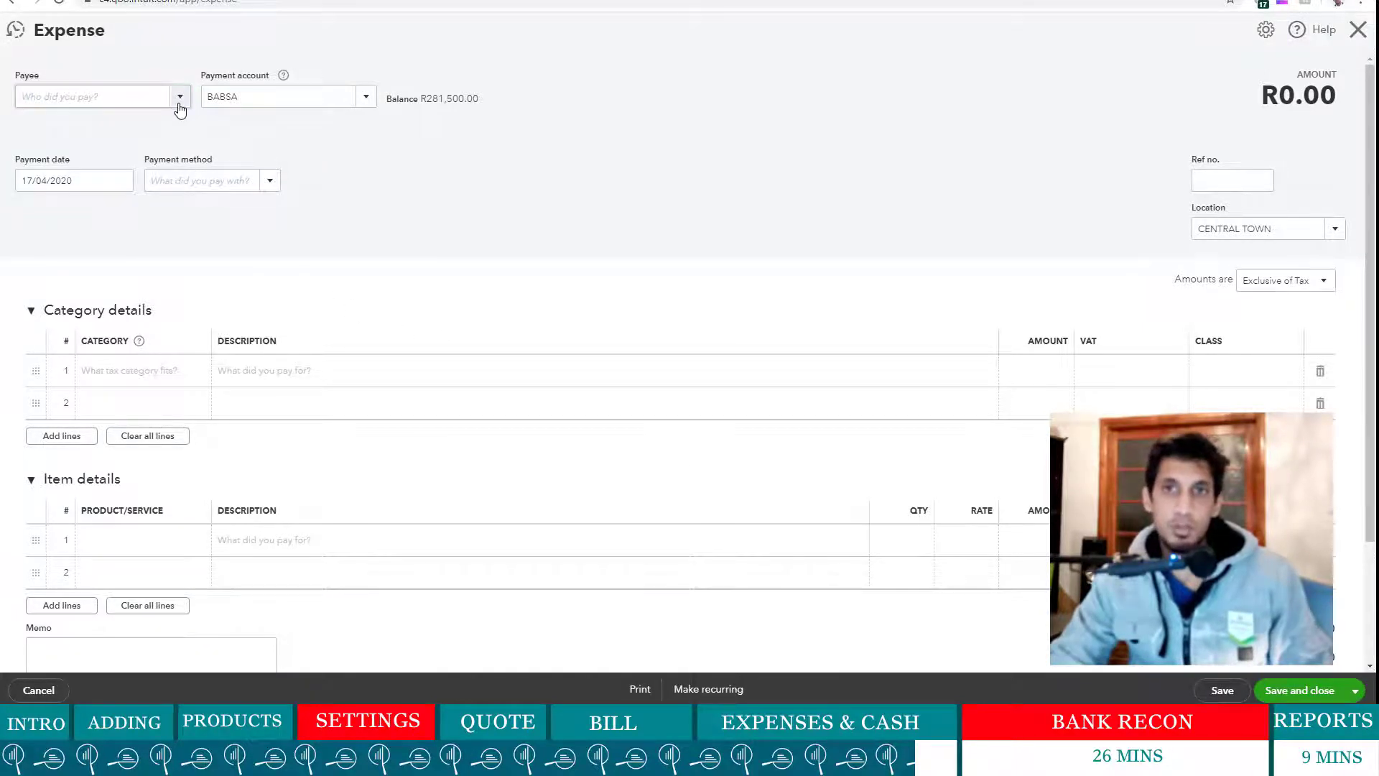
{"action": "left_click", "coordinate": [79, 102]}
{"action": "type", "text": "Sp"}
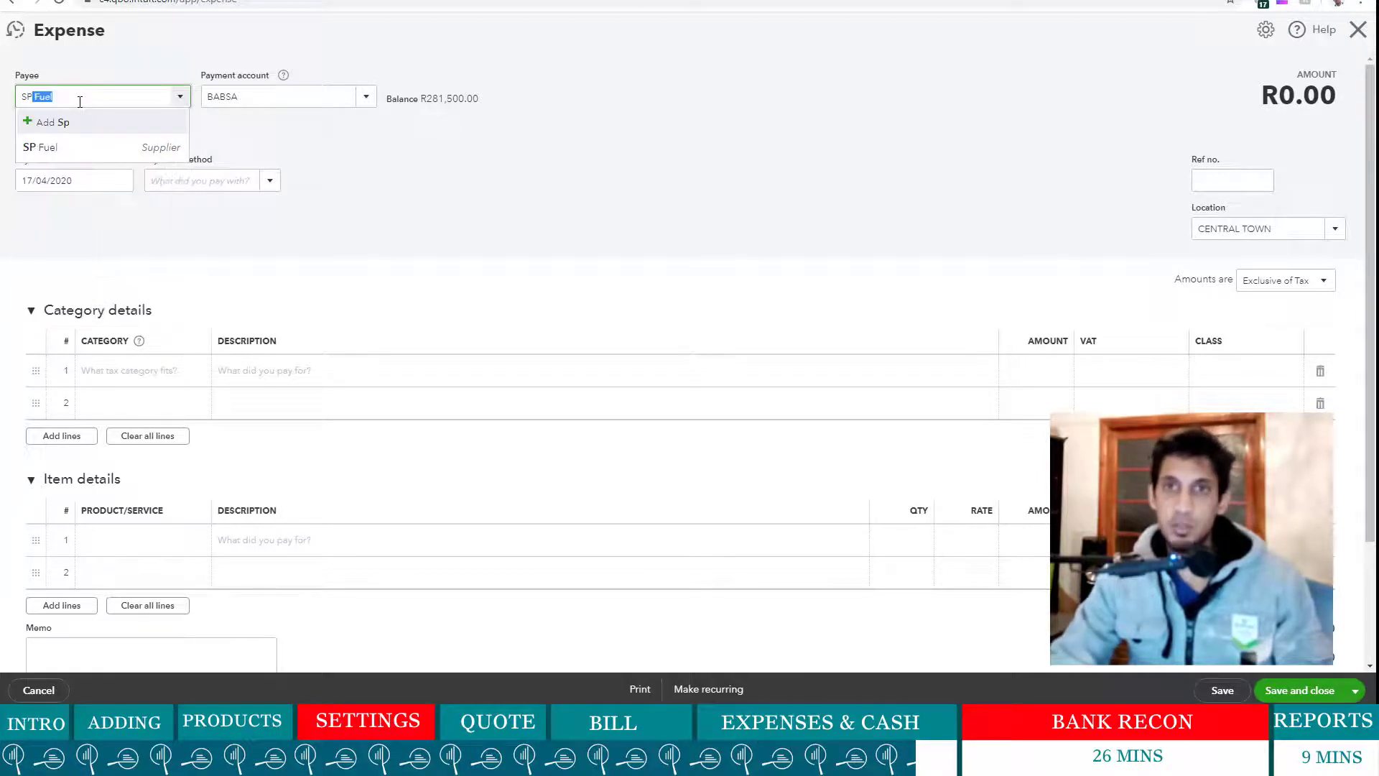
{"action": "left_click", "coordinate": [80, 145]}
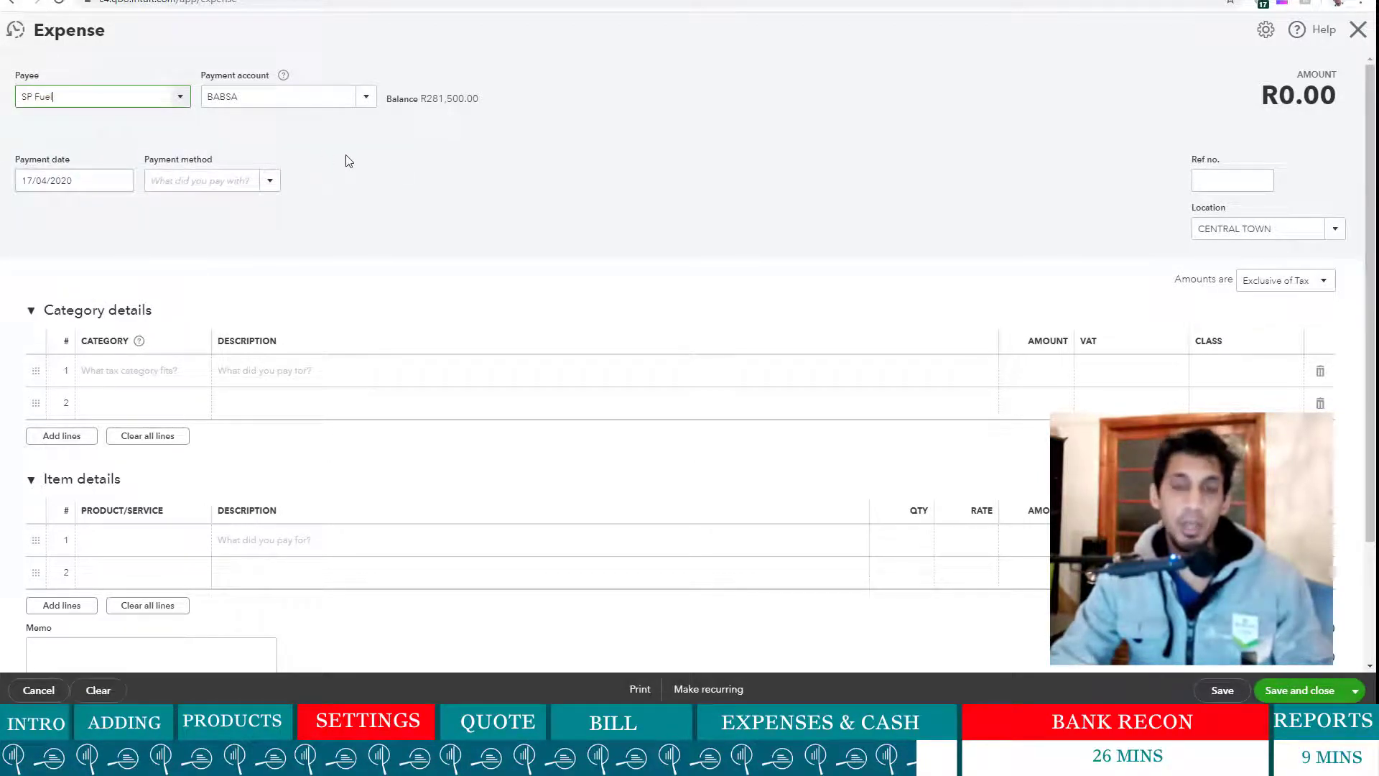
{"action": "left_click", "coordinate": [363, 101]}
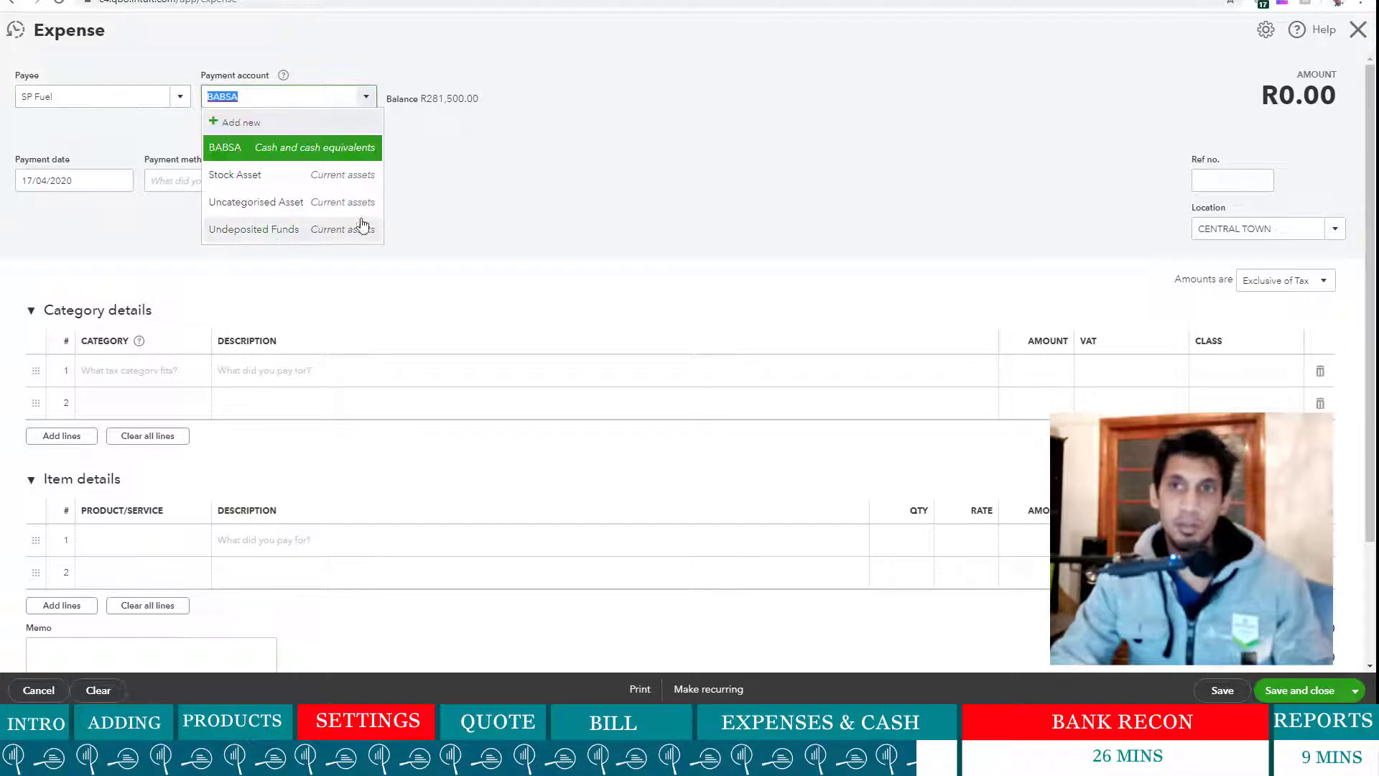
{"action": "left_click", "coordinate": [302, 233]}
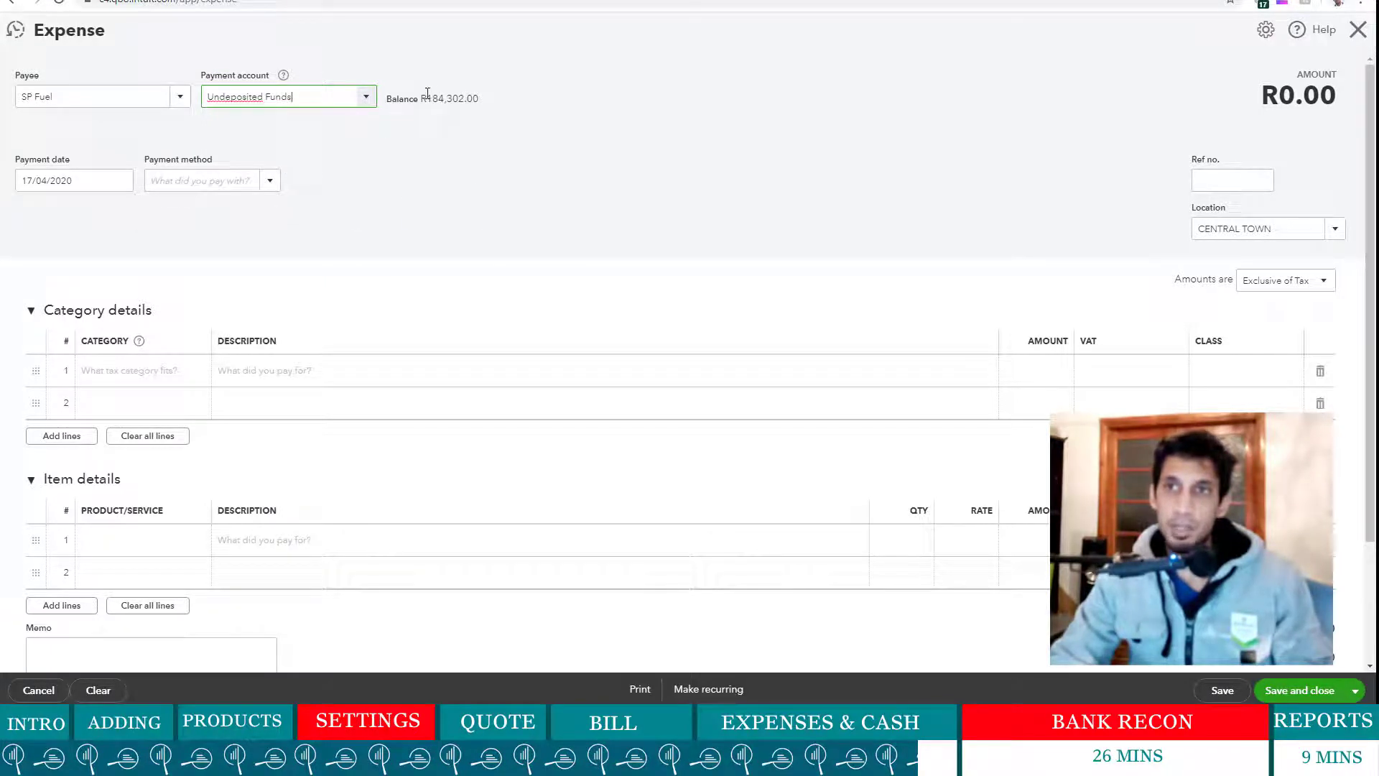
{"action": "left_click_drag", "start_coordinate": [422, 98], "coordinate": [478, 97]}
{"action": "left_click", "coordinate": [622, 129]}
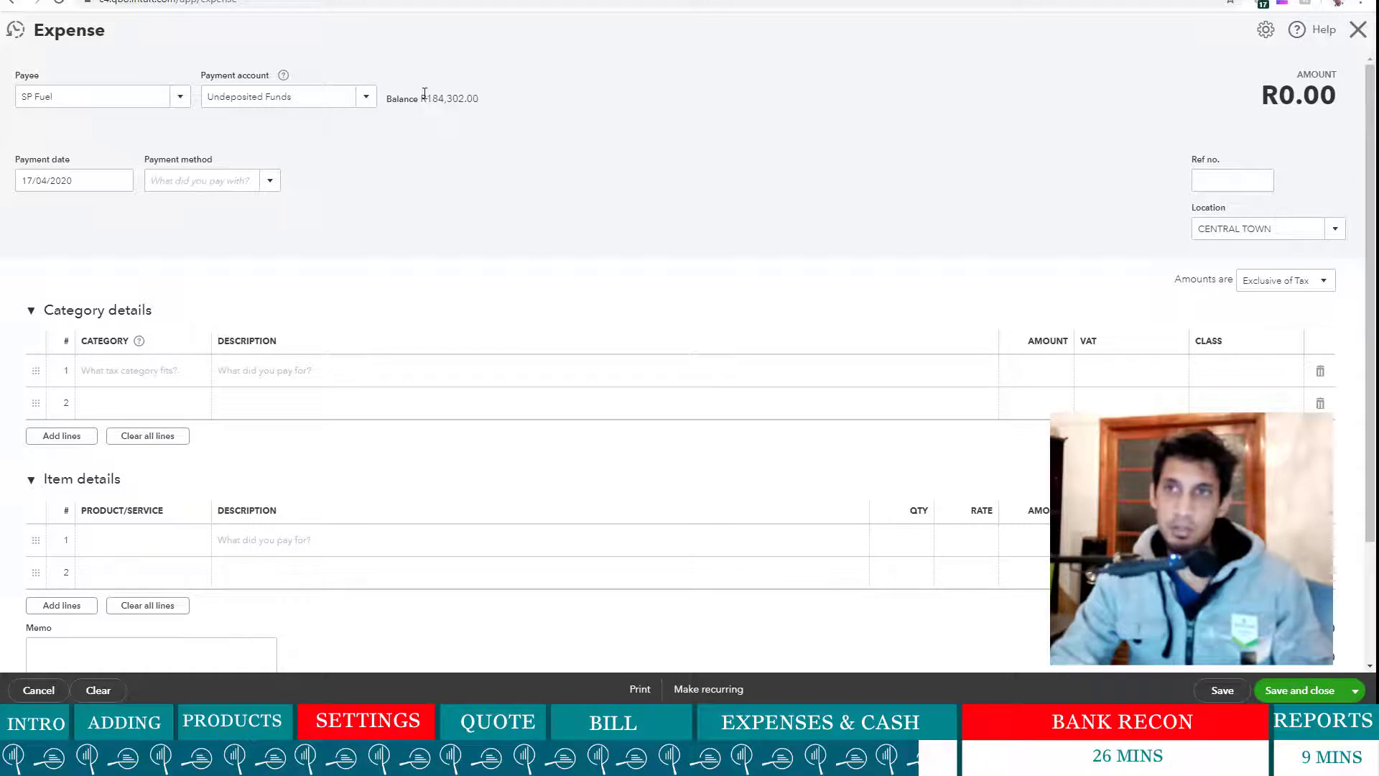
{"action": "left_click", "coordinate": [271, 182]}
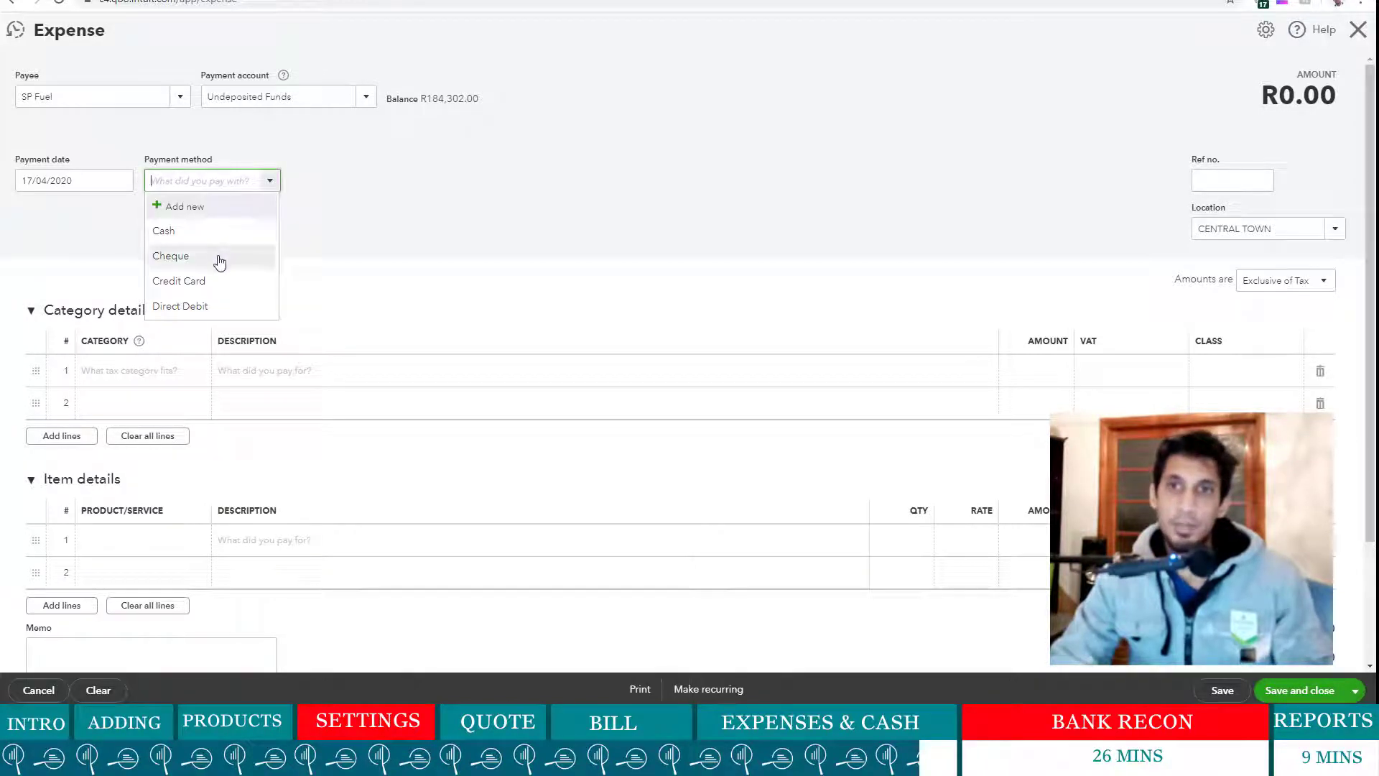
{"action": "left_click", "coordinate": [211, 236]}
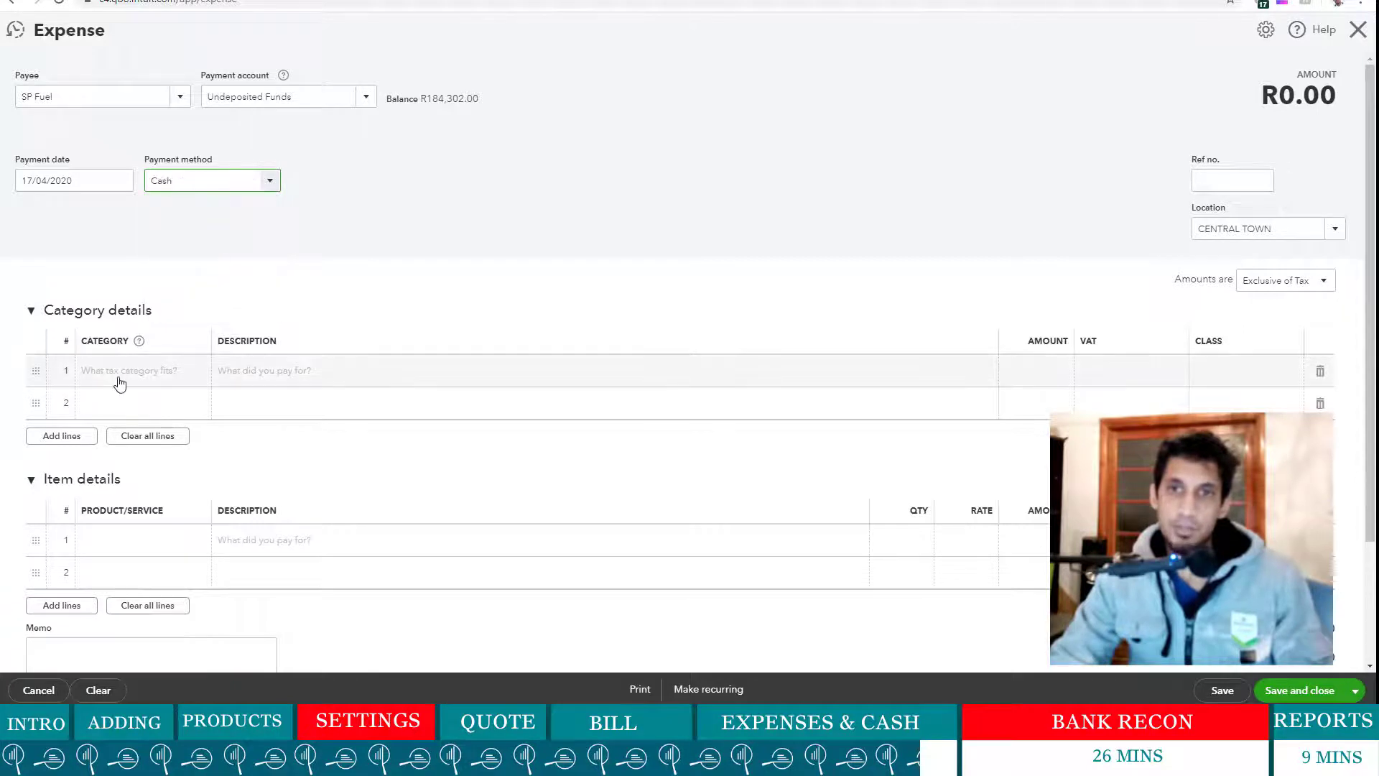
- Search line 1's category for a fuel account ('Fuel', 'pet', 've'), then clear the search
{"action": "left_click", "coordinate": [120, 380]}
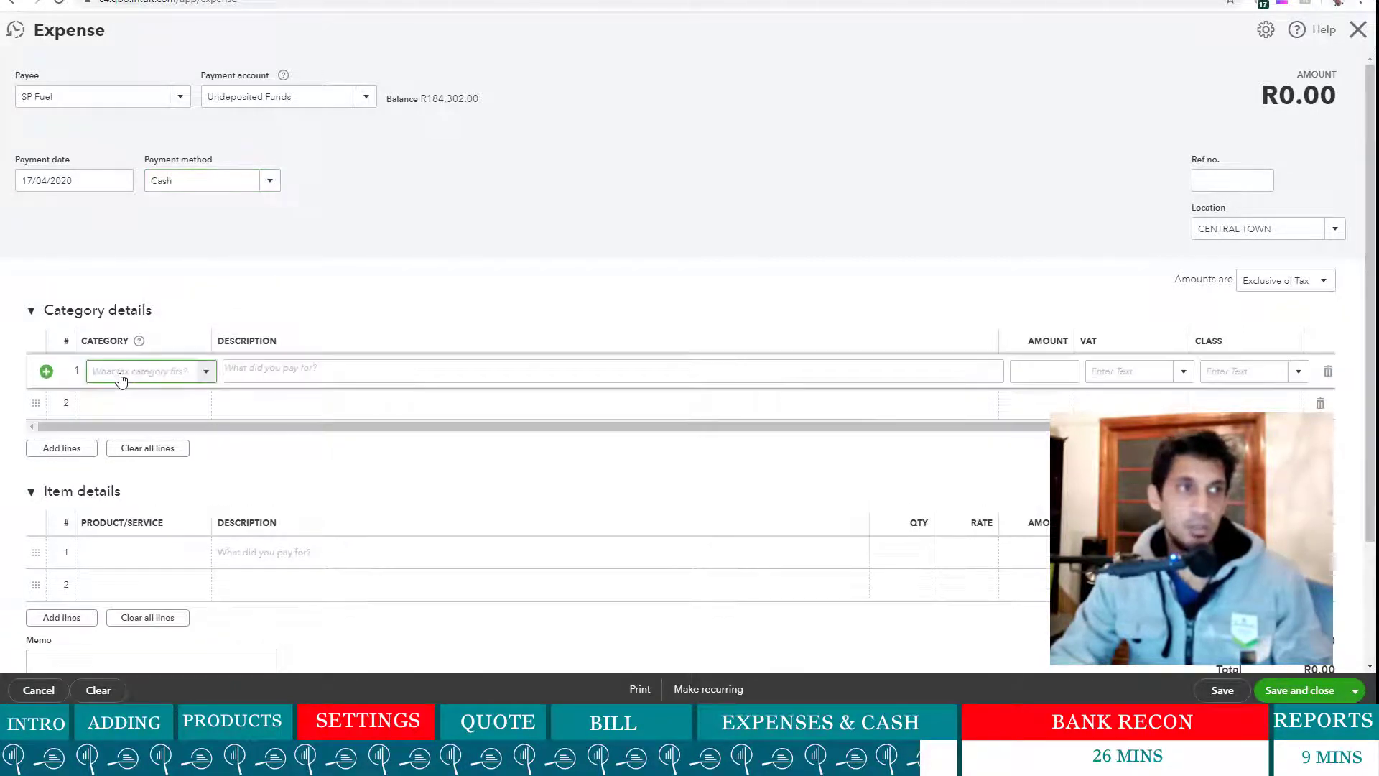
{"action": "type", "text": "Fuel"}
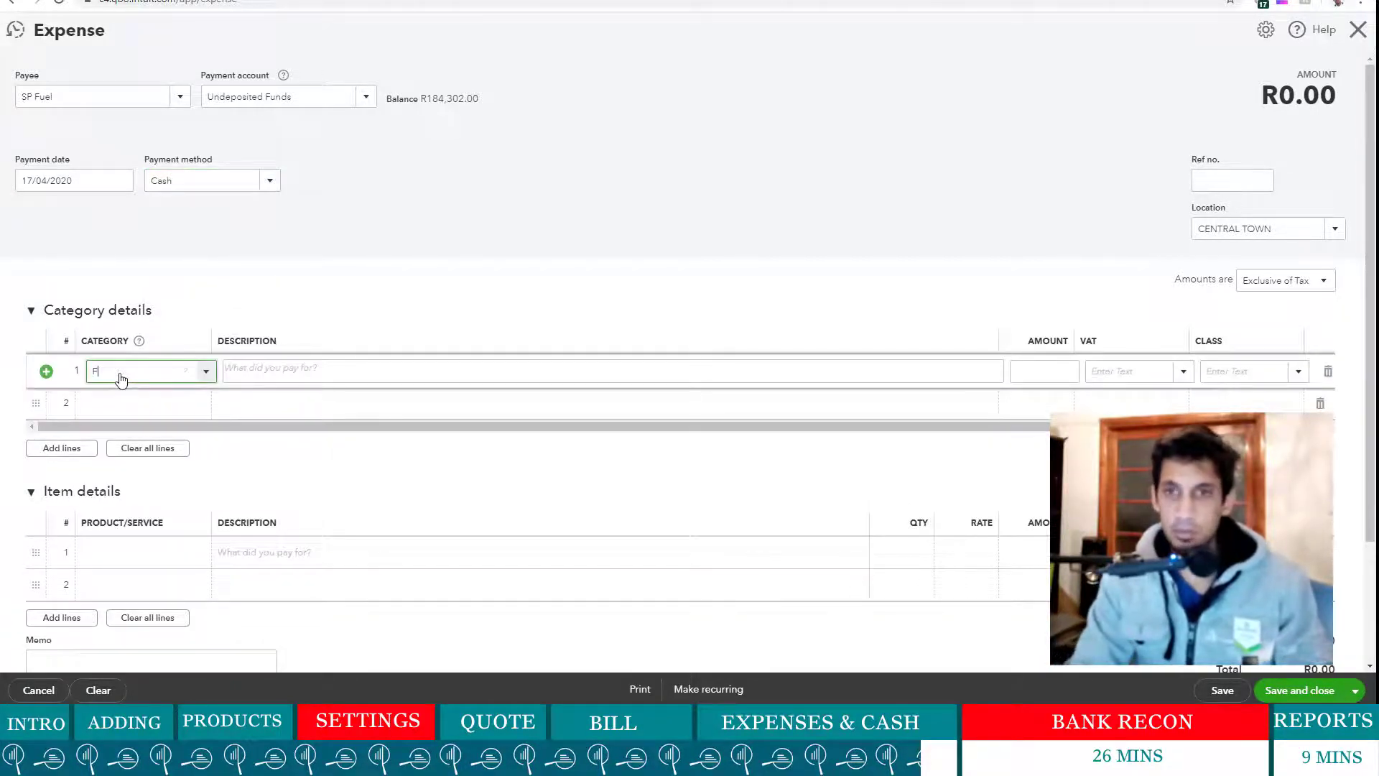
{"action": "key", "text": "BackSpace"}
{"action": "key", "text": "BackSpace"}
{"action": "key", "text": "BackSpace"}
{"action": "key", "text": "BackSpace"}
{"action": "type", "text": "pet"}
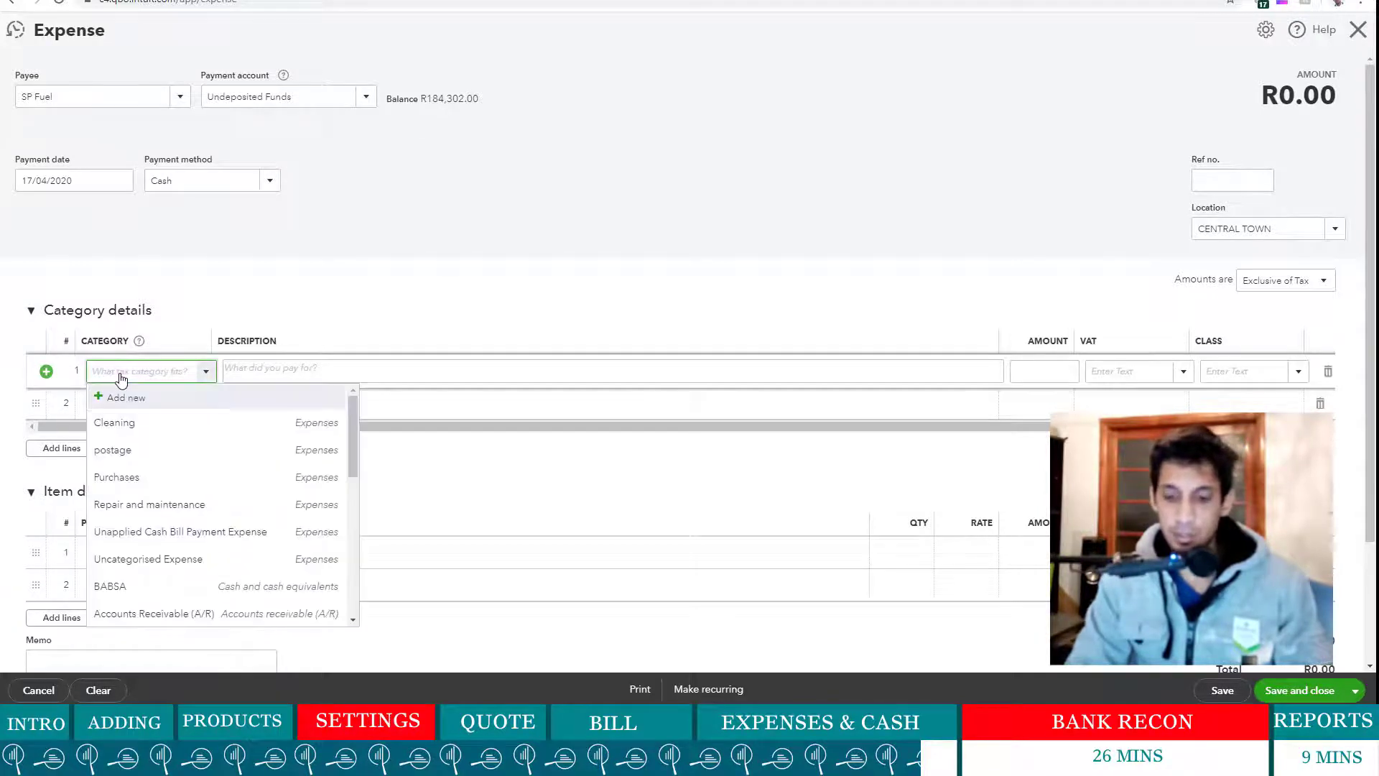
{"action": "key", "text": "BackSpace"}
{"action": "key", "text": "BackSpace"}
{"action": "key", "text": "BackSpace"}
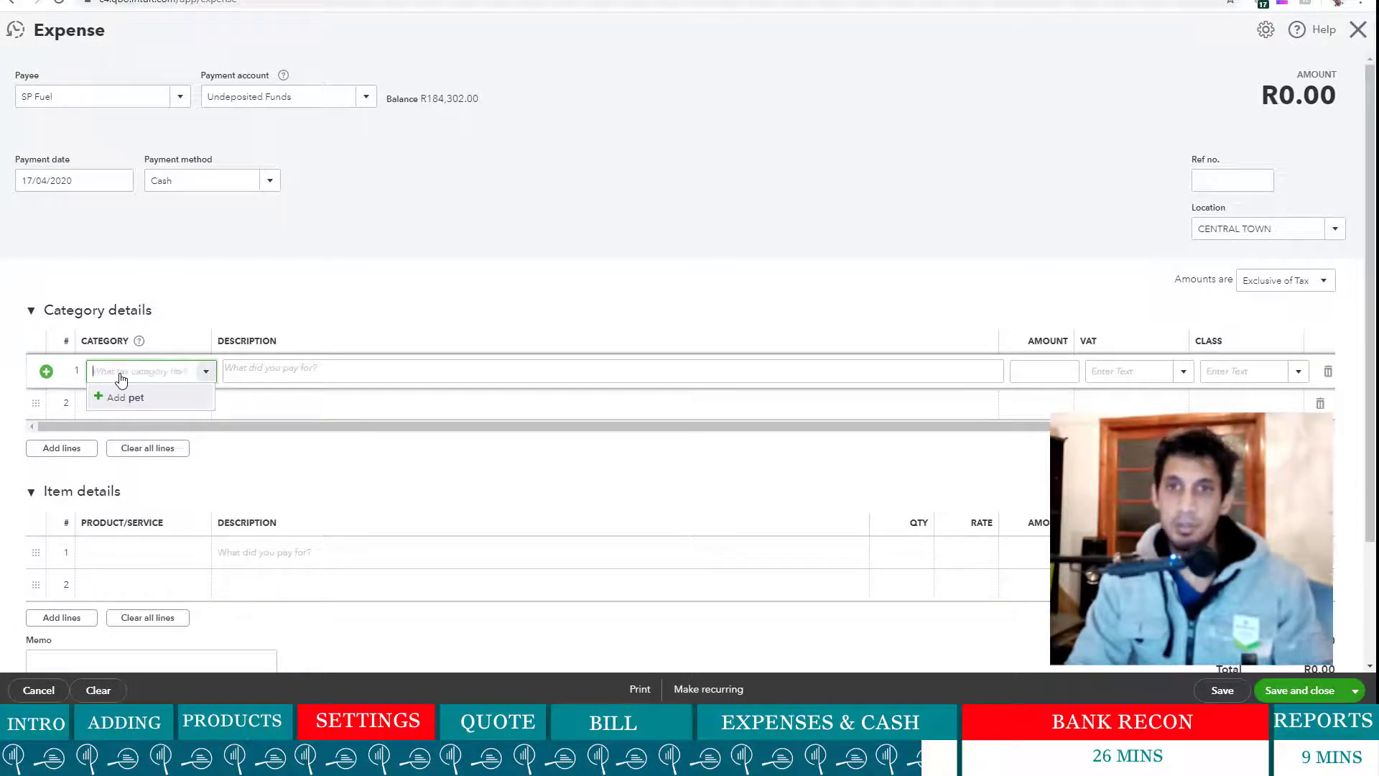
{"action": "type", "text": "ve"}
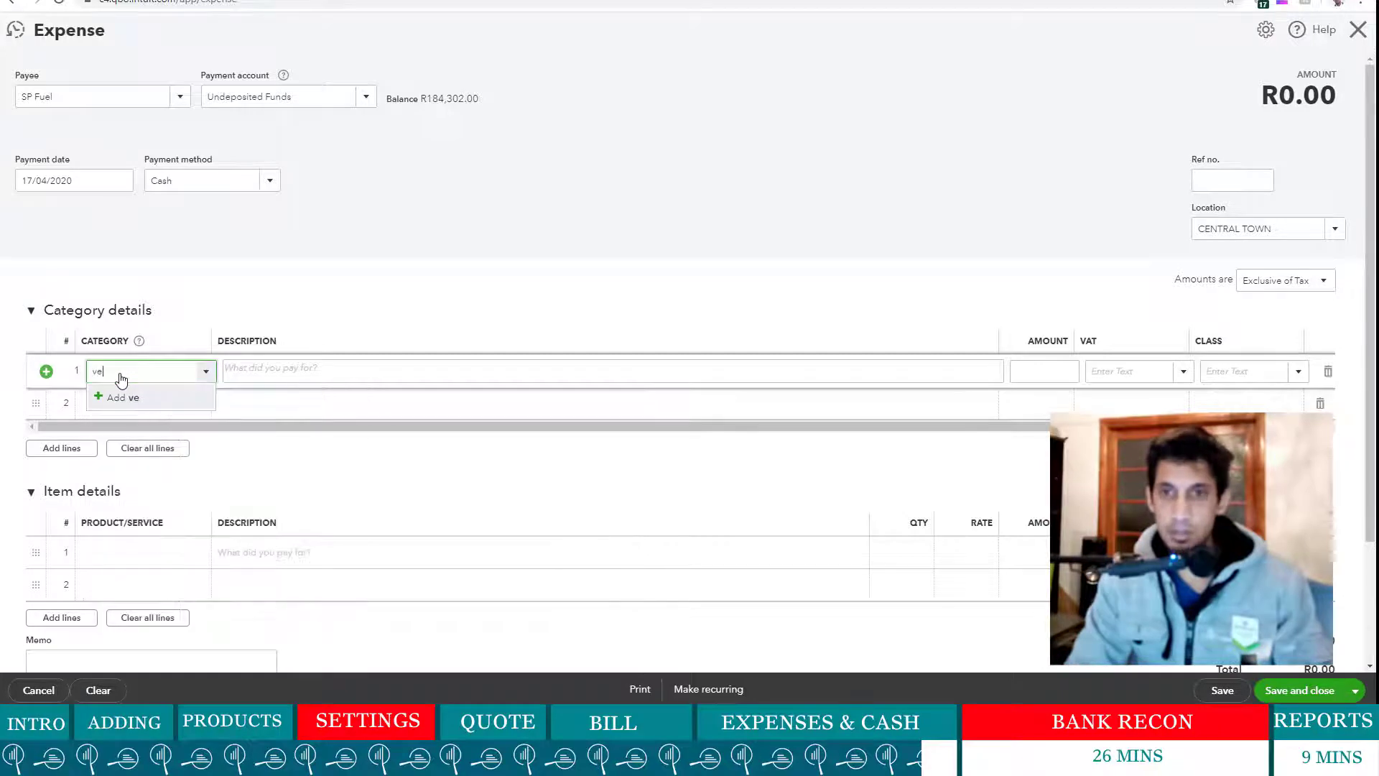
{"action": "key", "text": "BackSpace"}
{"action": "key", "text": "BackSpace"}
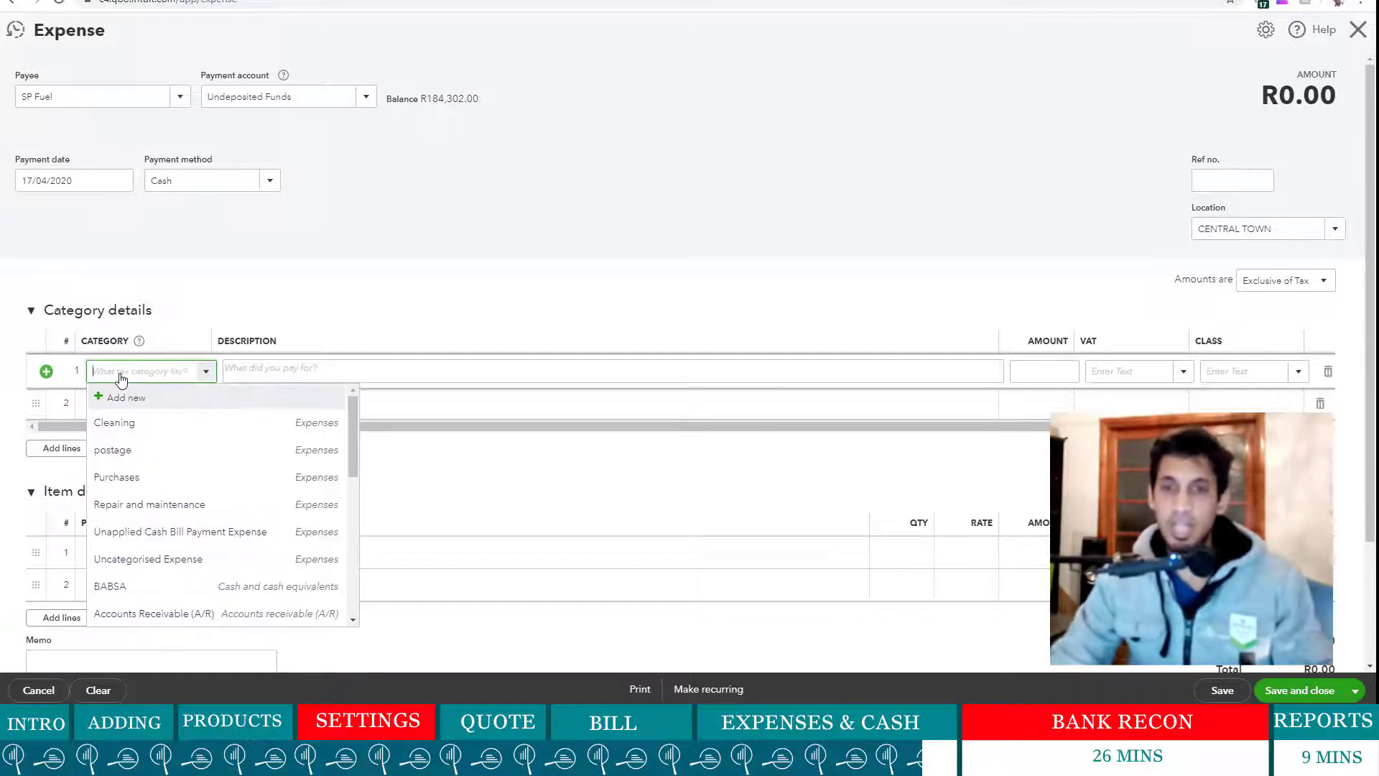
- Create a new expense account named Fuel with detail type Supplies and materials
{"action": "left_click", "coordinate": [126, 398]}
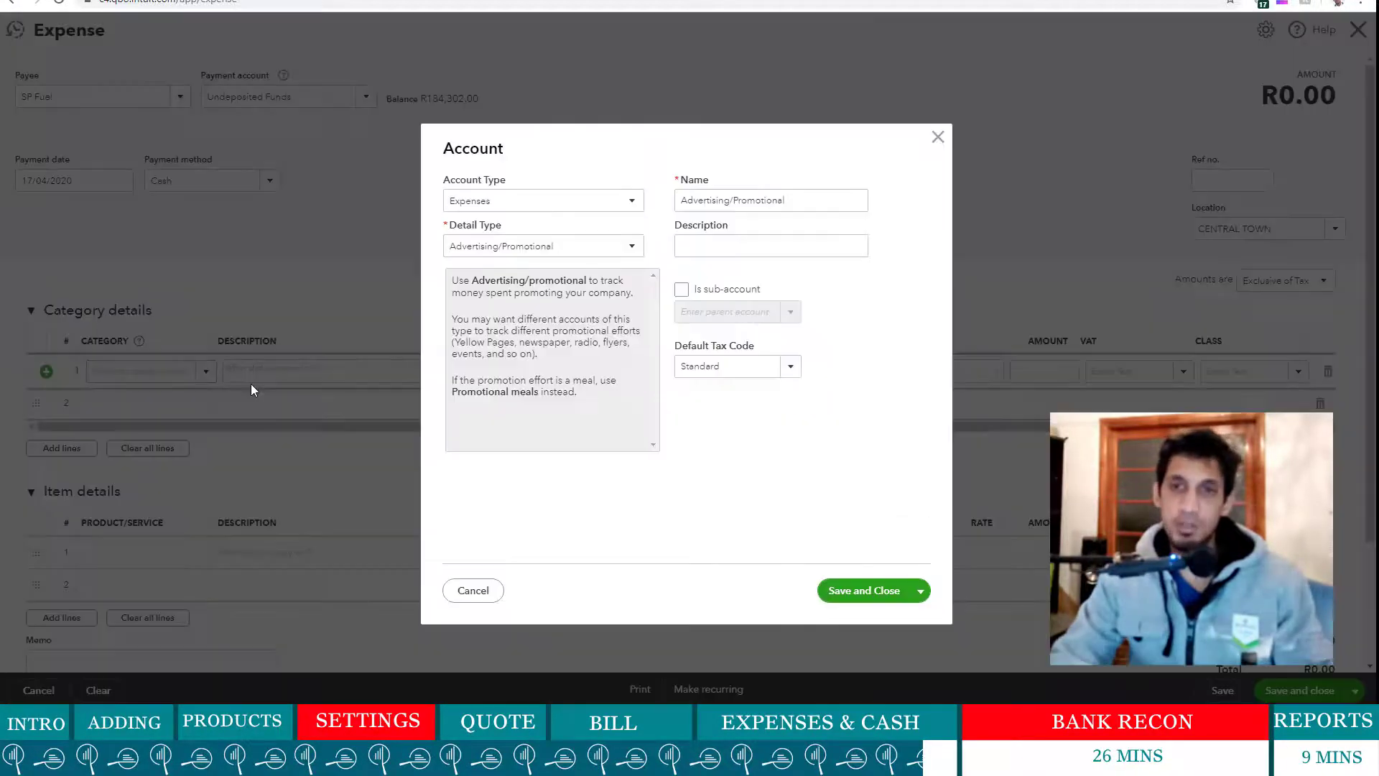
{"action": "left_click", "coordinate": [622, 255]}
{"action": "scroll", "coordinate": [554, 362], "scroll_direction": "down", "scroll_amount": 5}
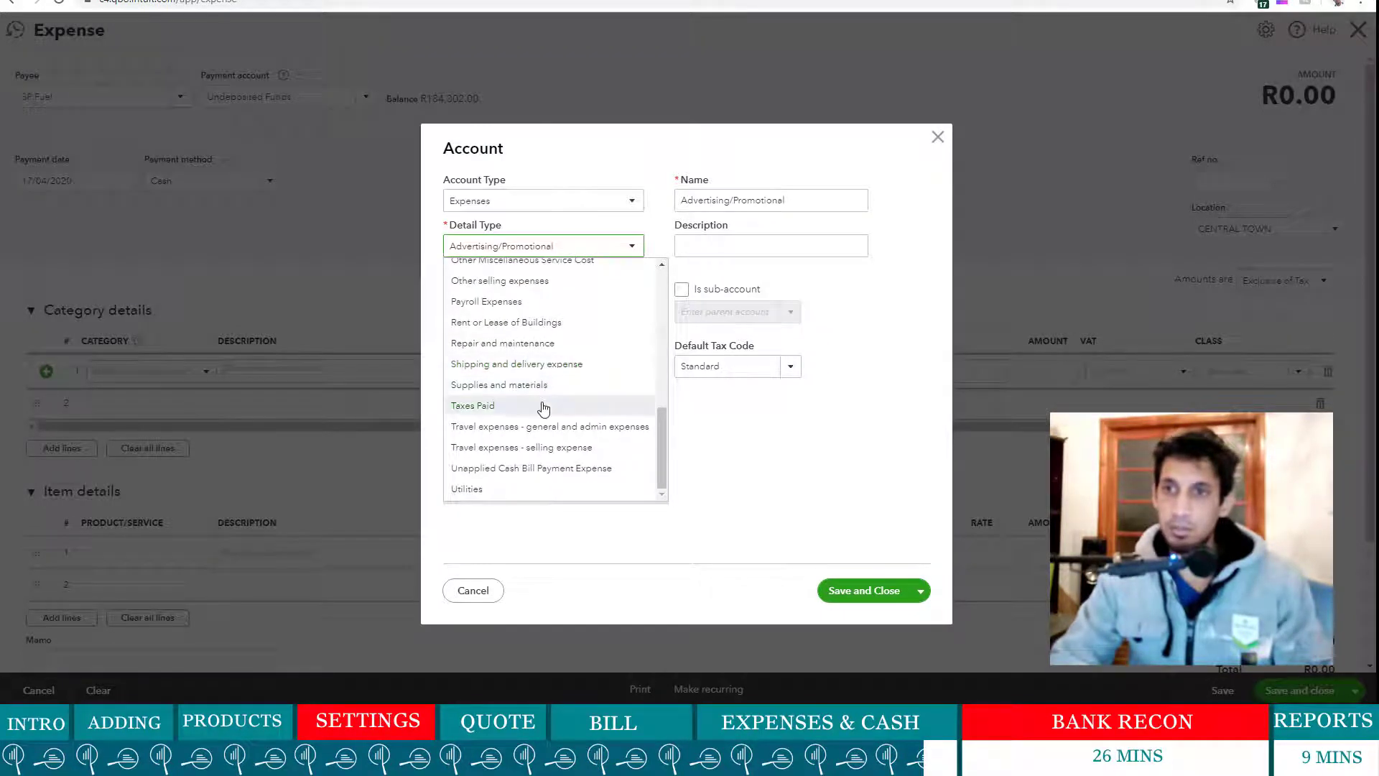
{"action": "scroll", "coordinate": [545, 384], "scroll_direction": "up", "scroll_amount": 2}
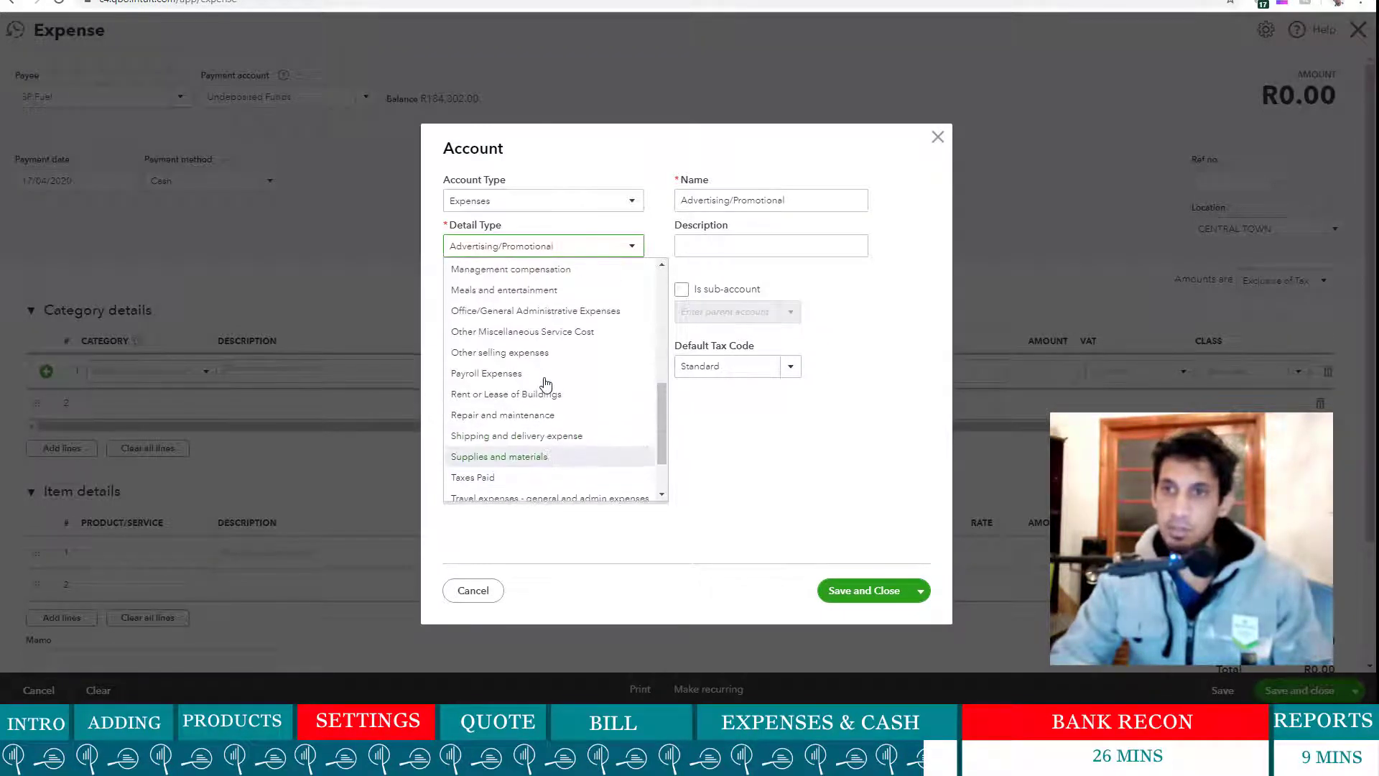
{"action": "scroll", "coordinate": [545, 384], "scroll_direction": "up", "scroll_amount": 1}
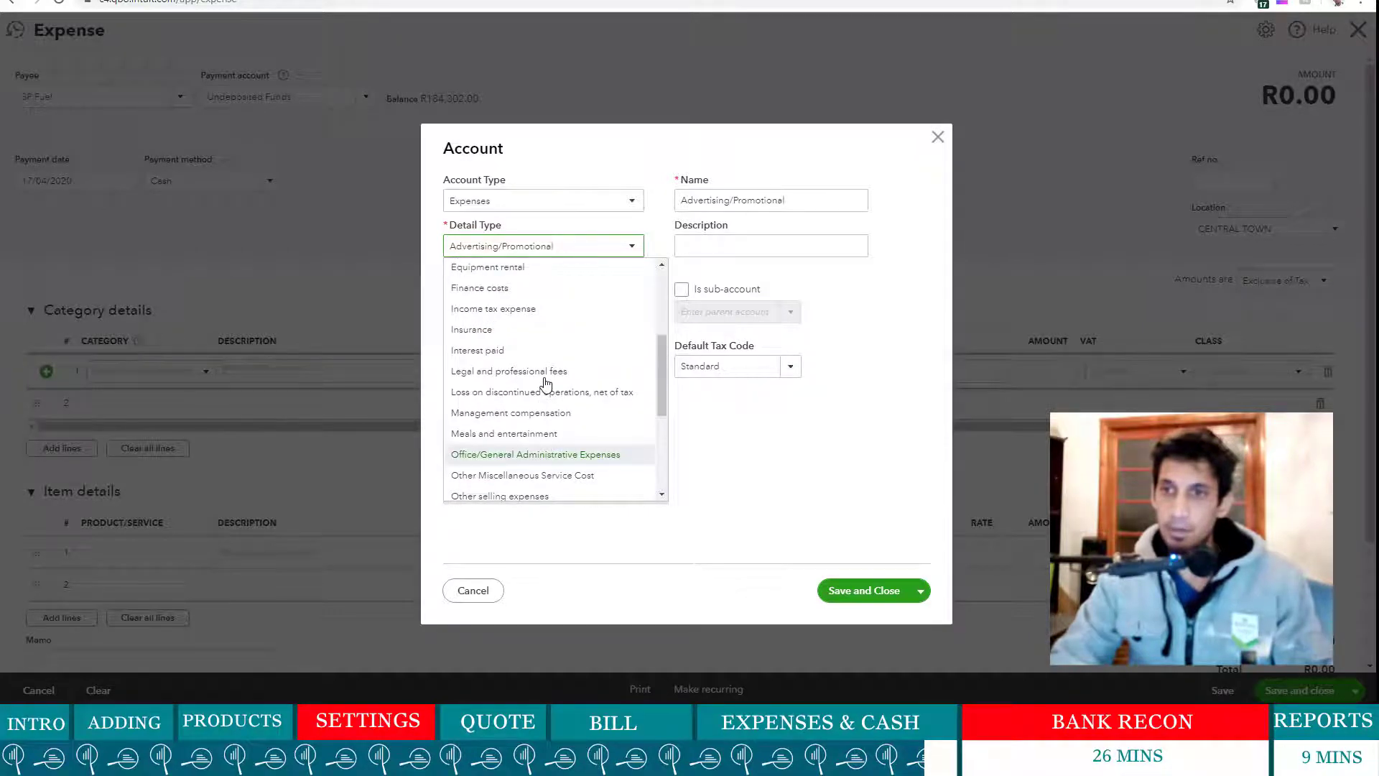
{"action": "scroll", "coordinate": [545, 384], "scroll_direction": "down", "scroll_amount": 2}
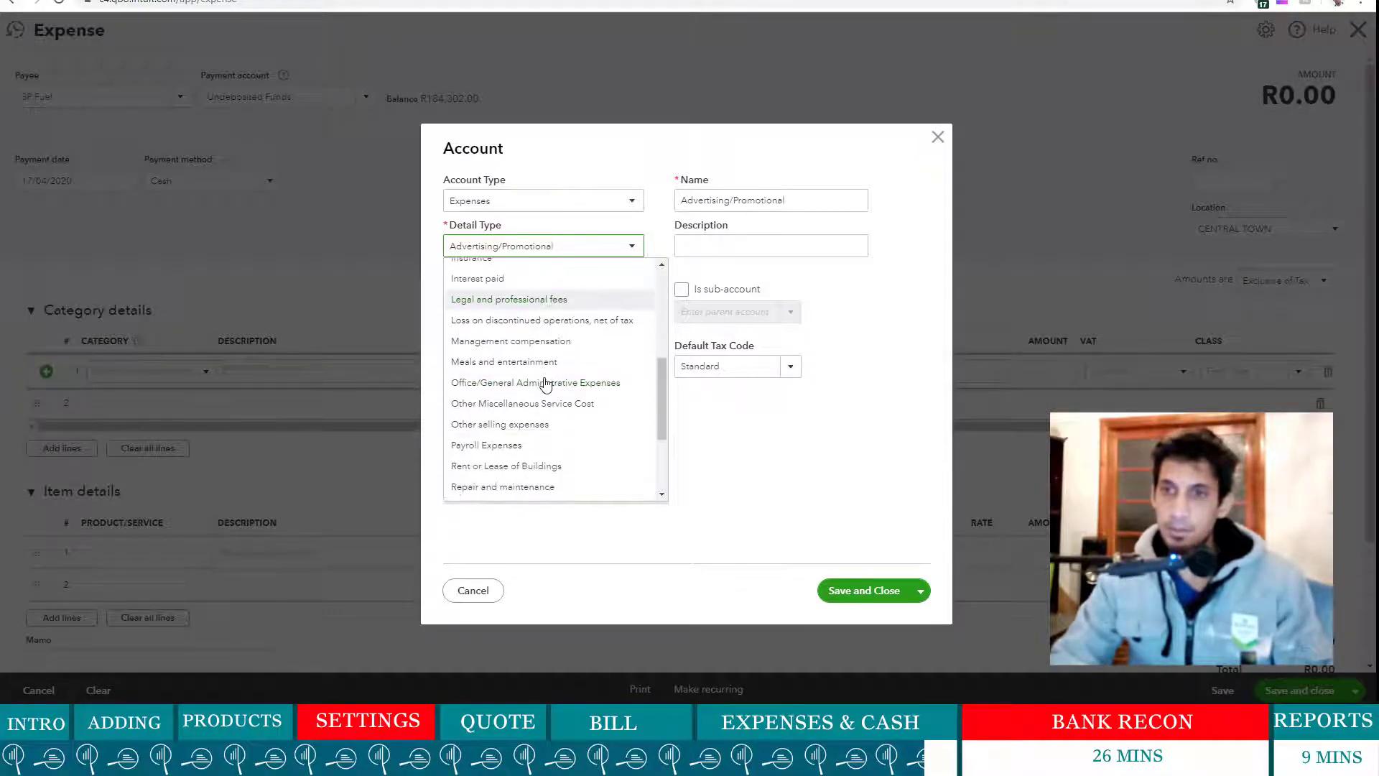
{"action": "scroll", "coordinate": [545, 384], "scroll_direction": "down", "scroll_amount": 1}
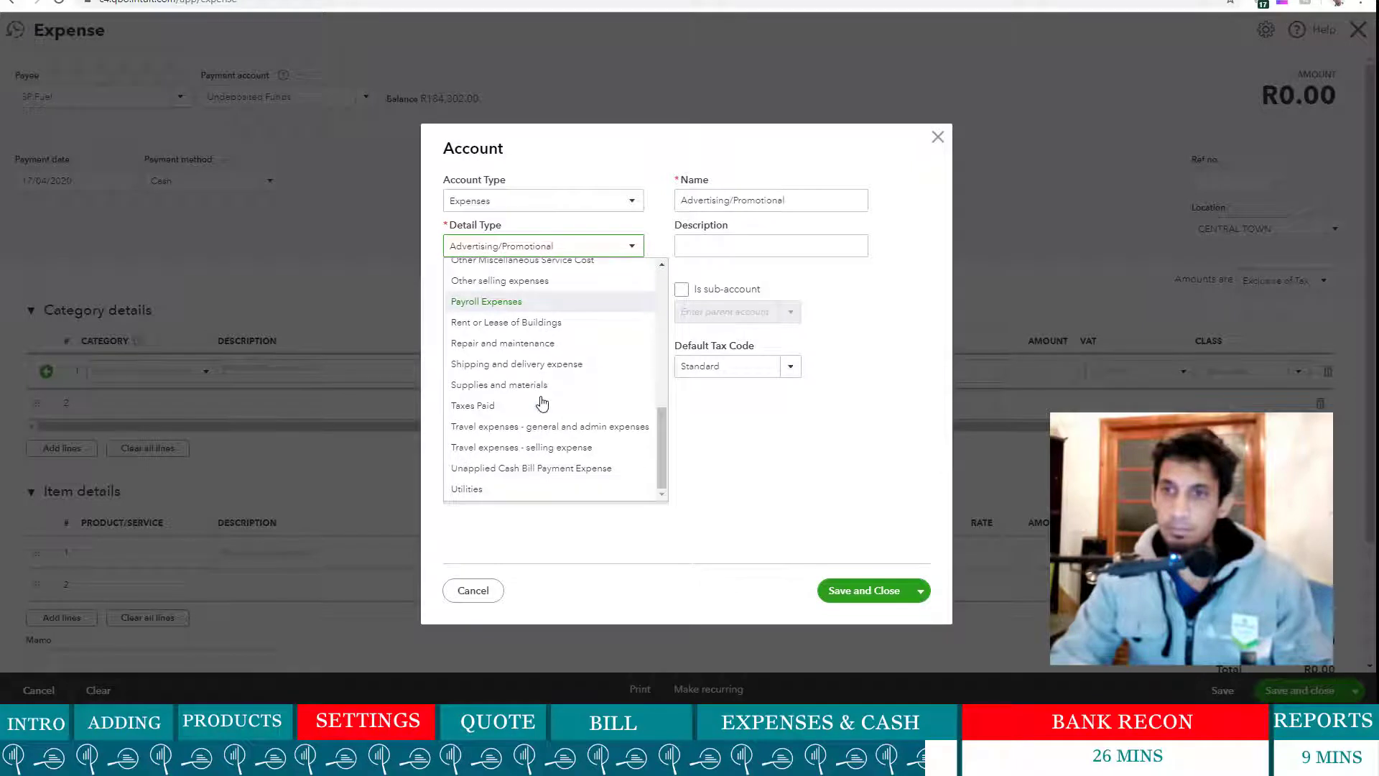
{"action": "left_click", "coordinate": [544, 387]}
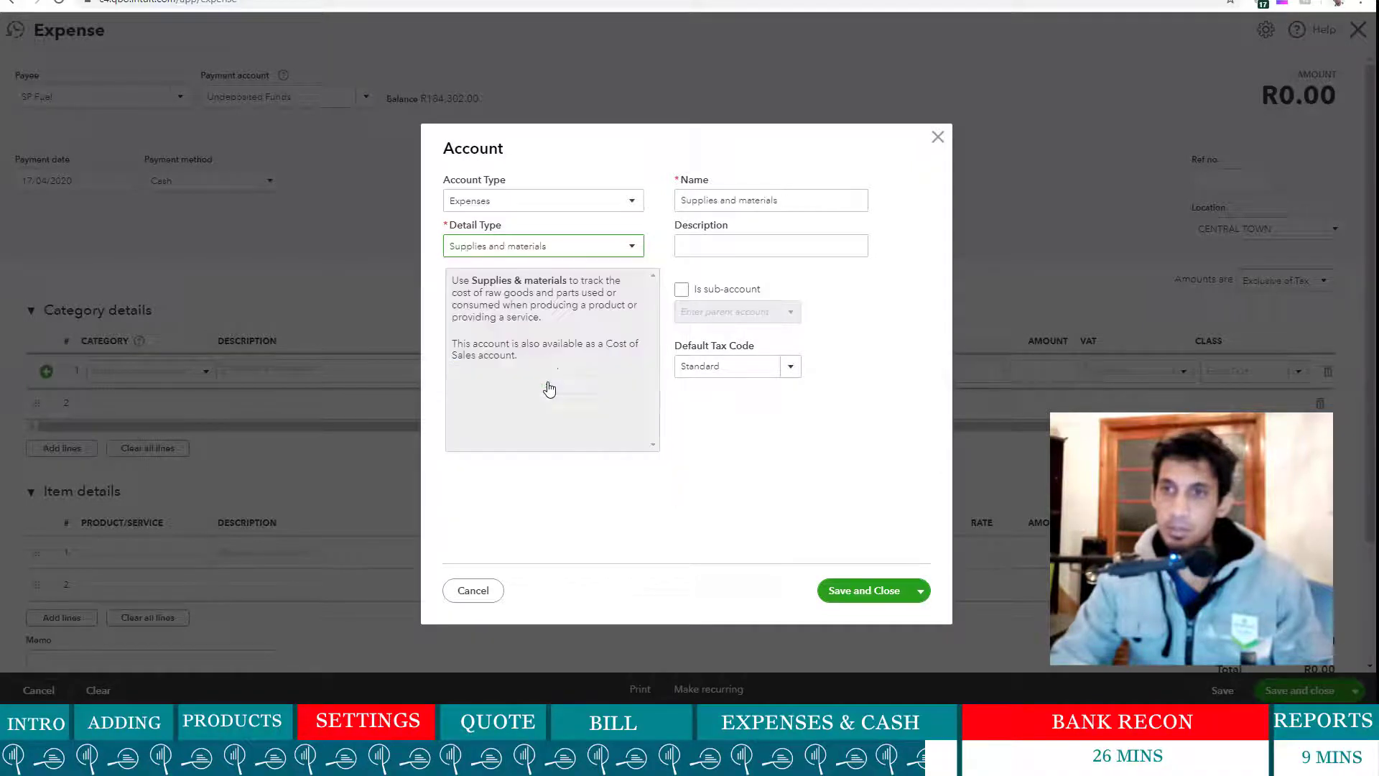
{"action": "triple_click", "coordinate": [718, 199]}
{"action": "type", "text": "Fuel"}
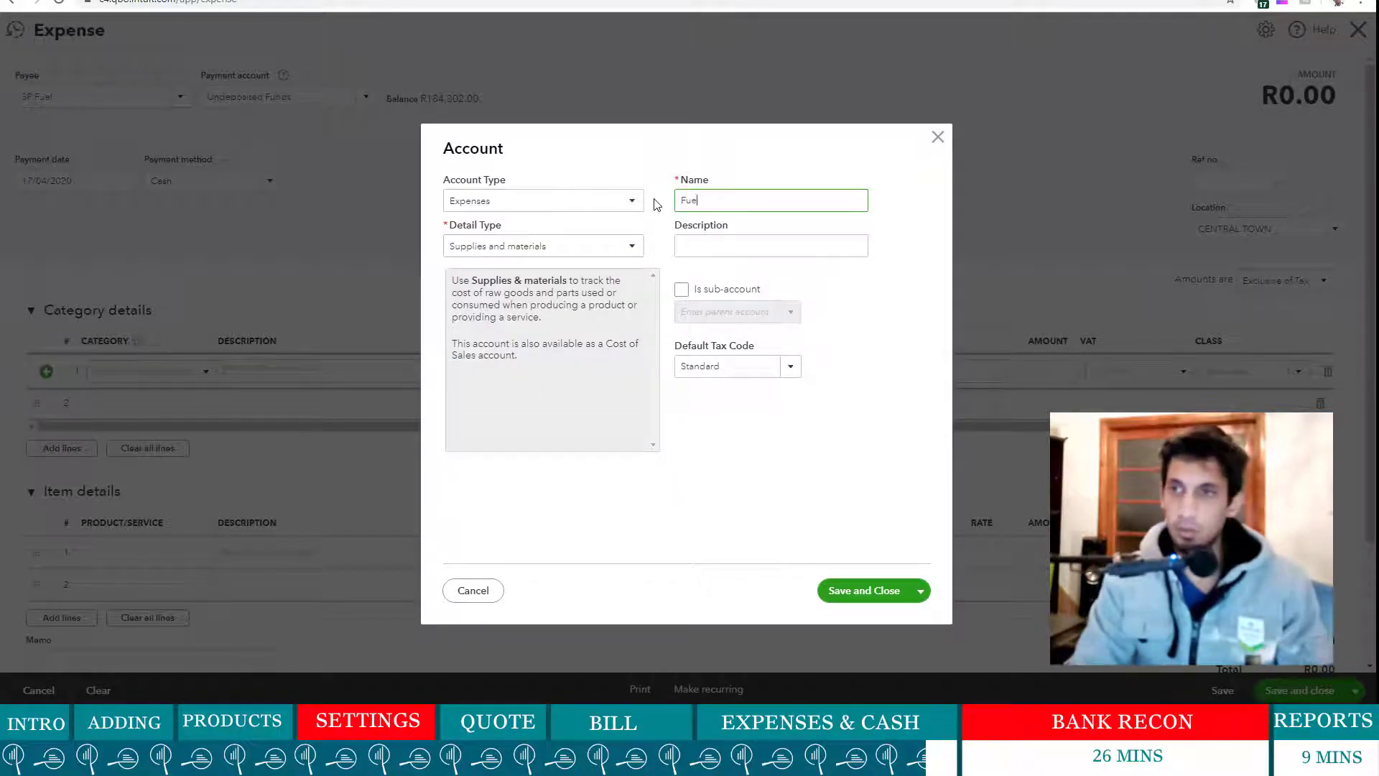
- Set the Fuel account's default tax code to Out of Scope and save it
{"action": "left_click", "coordinate": [790, 368]}
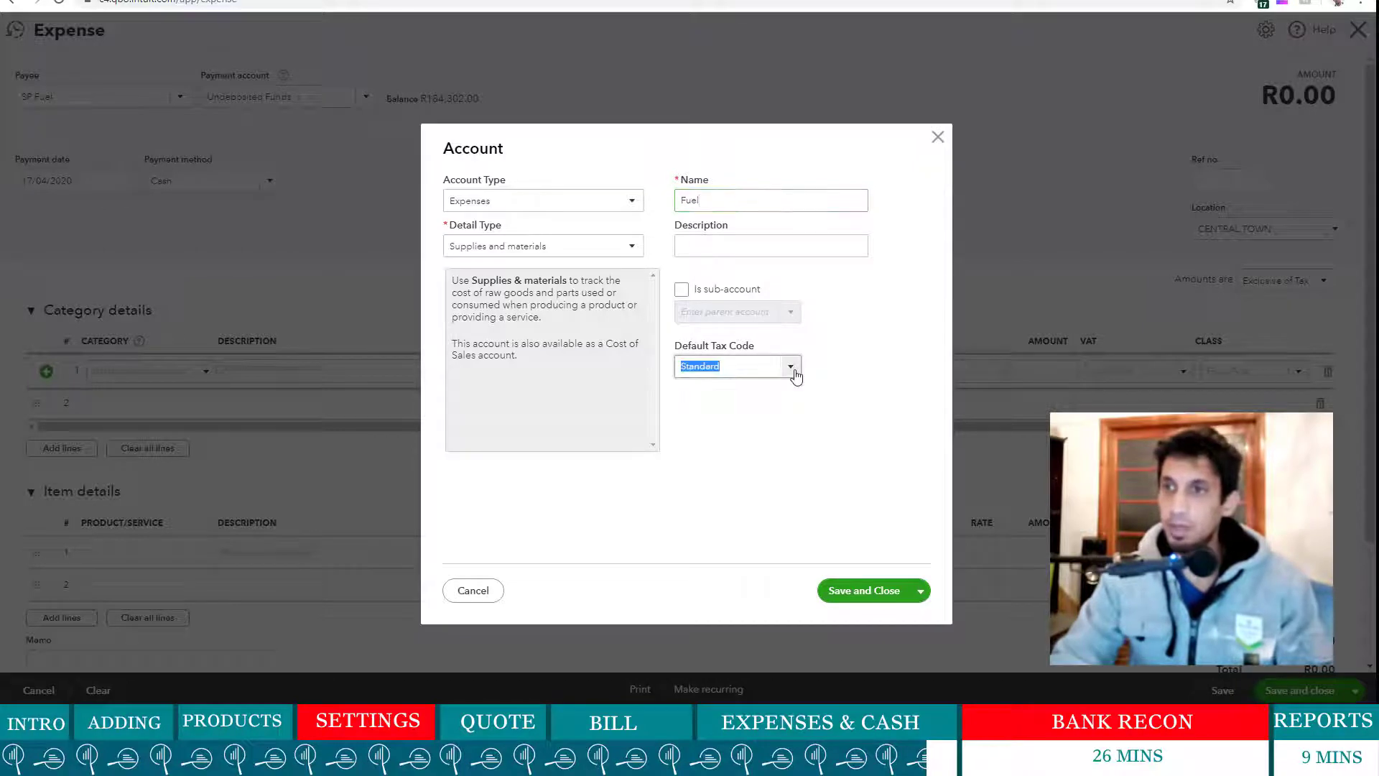
{"action": "left_click", "coordinate": [792, 368]}
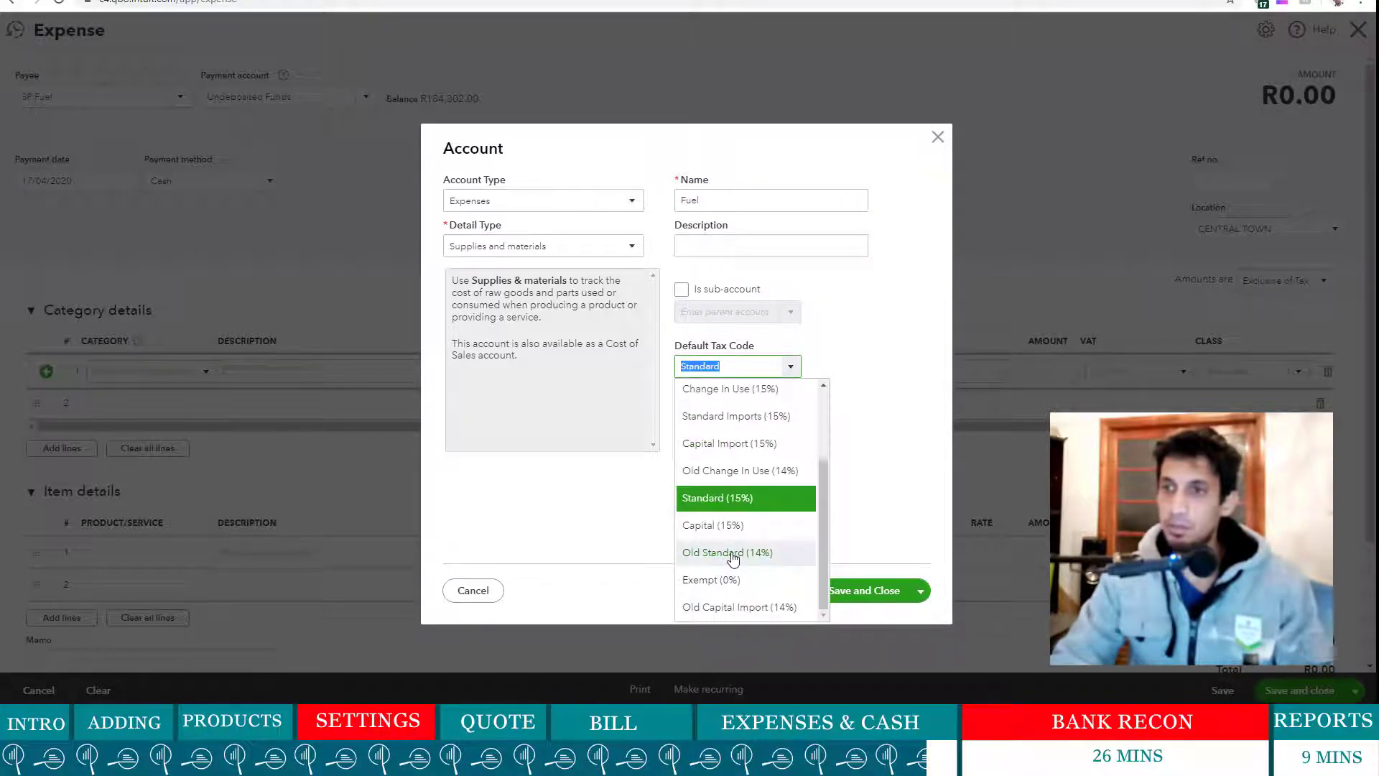
{"action": "scroll", "coordinate": [732, 556], "scroll_direction": "up", "scroll_amount": 2}
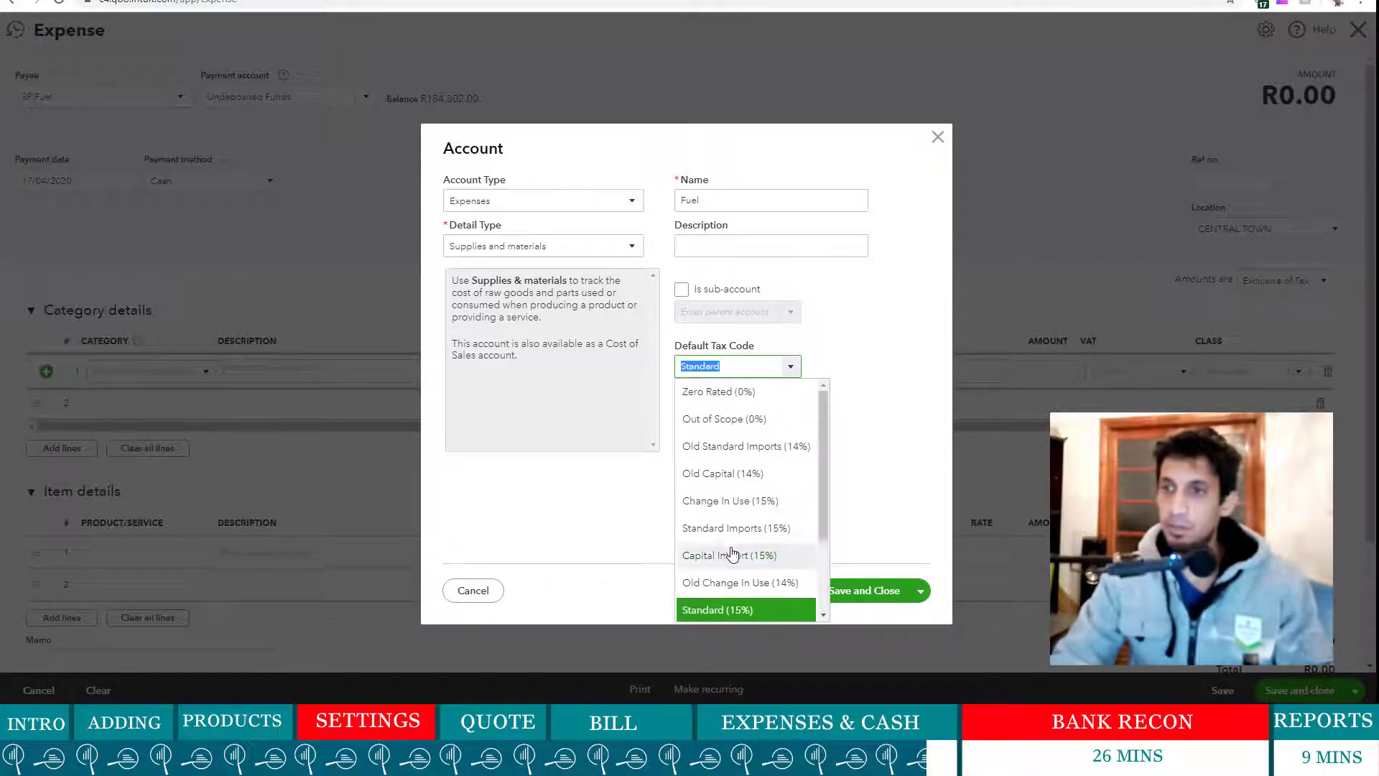
{"action": "left_click", "coordinate": [772, 403]}
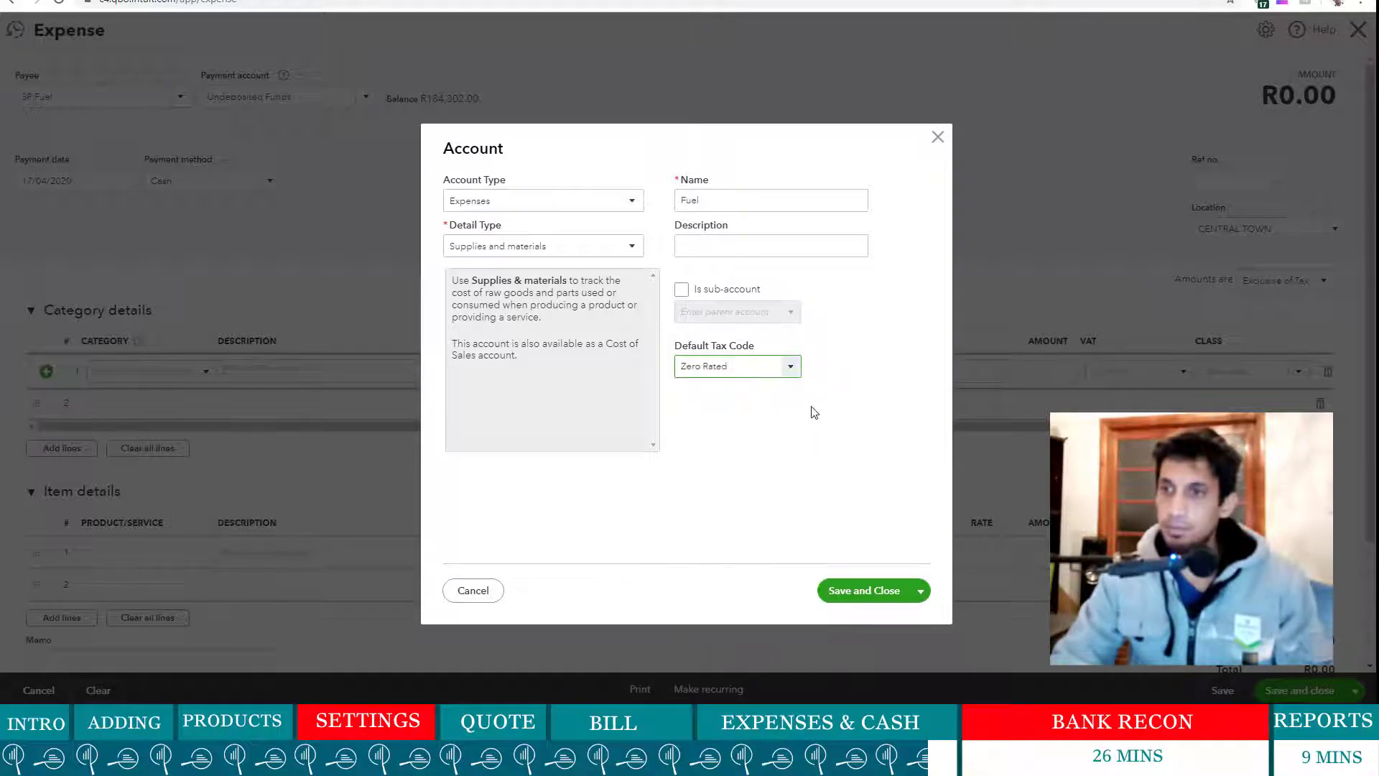
{"action": "left_click", "coordinate": [798, 375]}
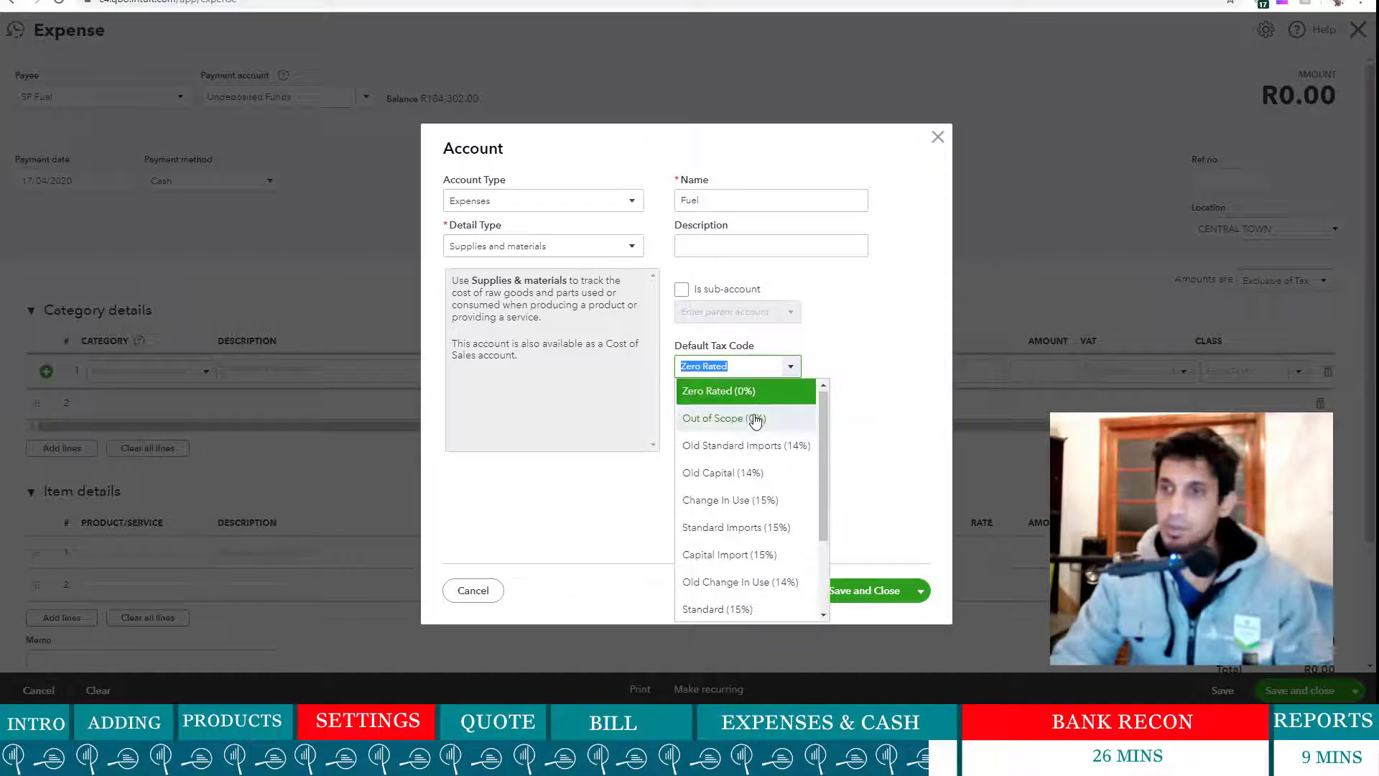
{"action": "left_click", "coordinate": [747, 420]}
{"action": "left_click", "coordinate": [878, 589]}
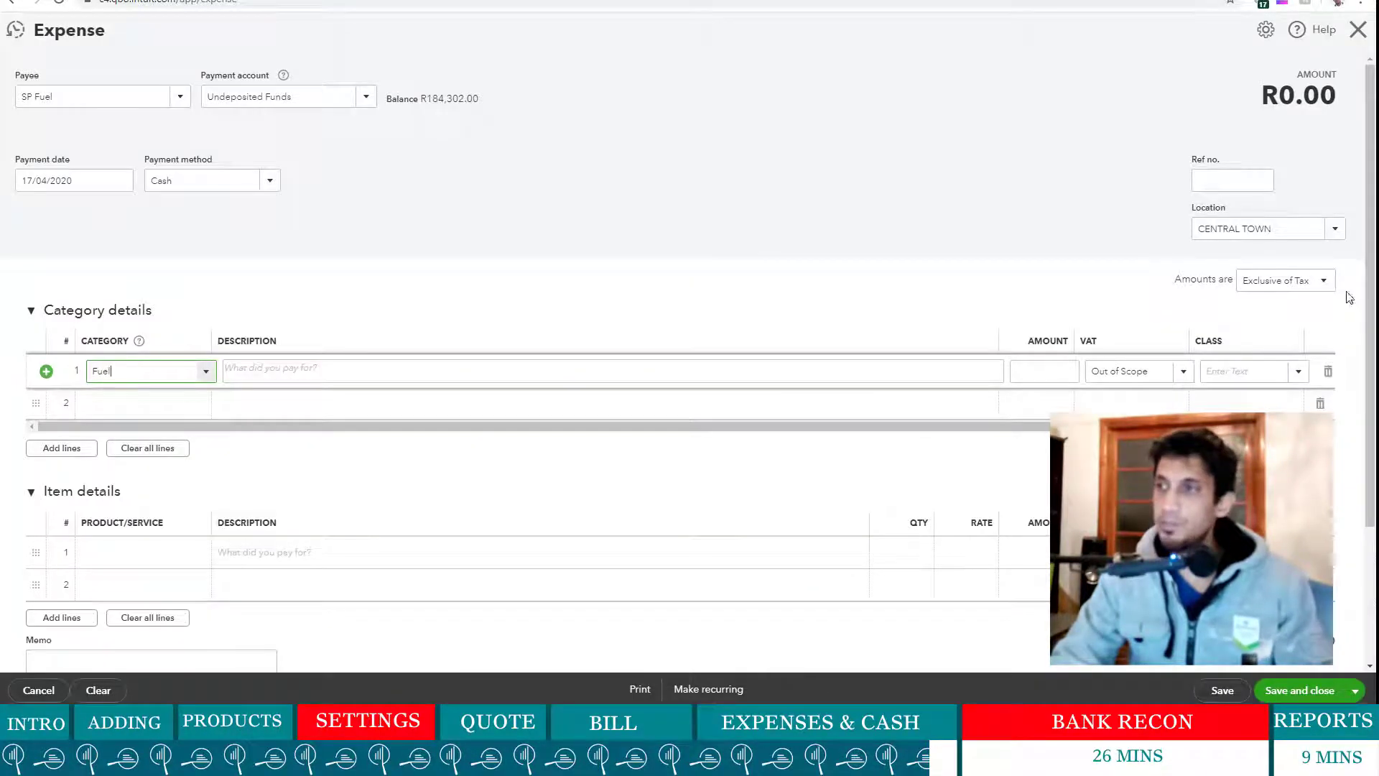
- Enter ref CASH and line 1 of 400.00 for 'Deisel 22 litres', then save and new
{"action": "left_click", "coordinate": [1231, 175]}
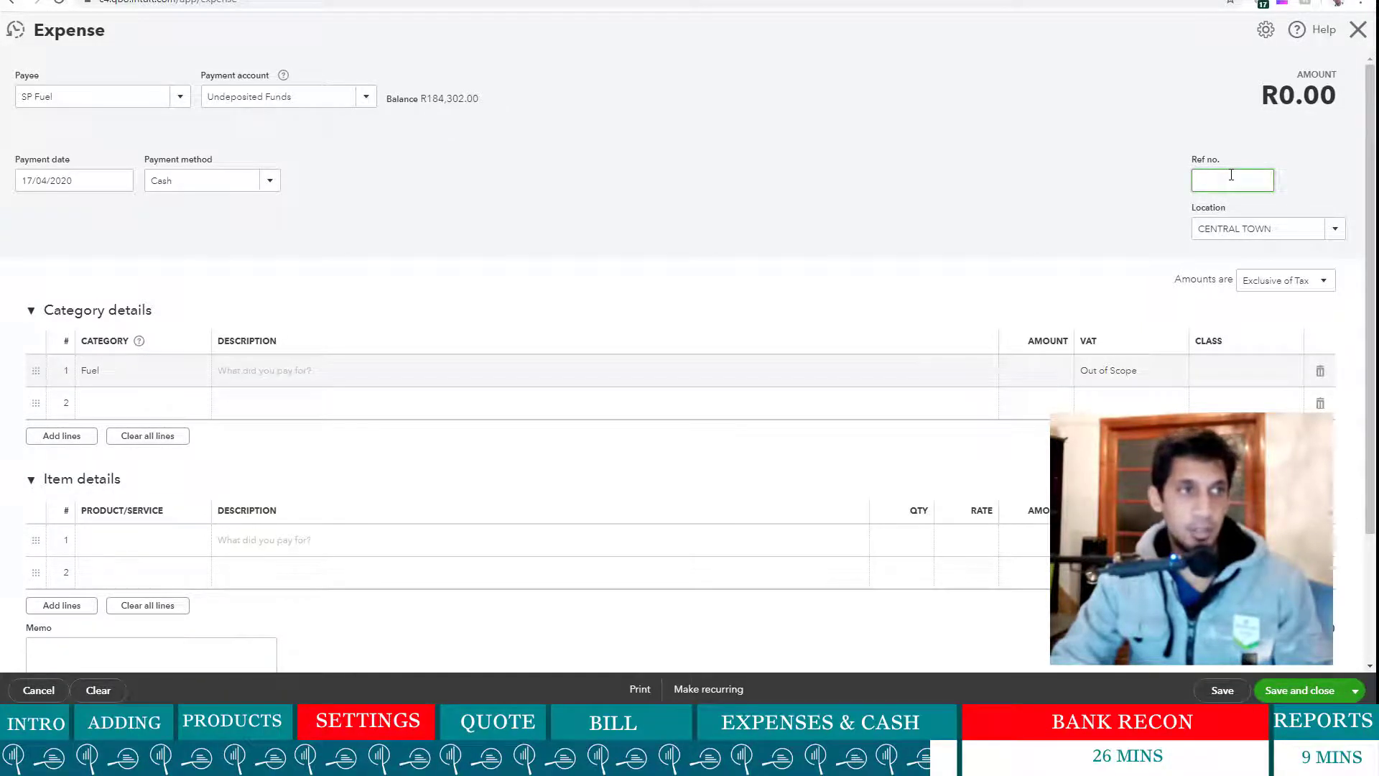
{"action": "type", "text": "CASH"}
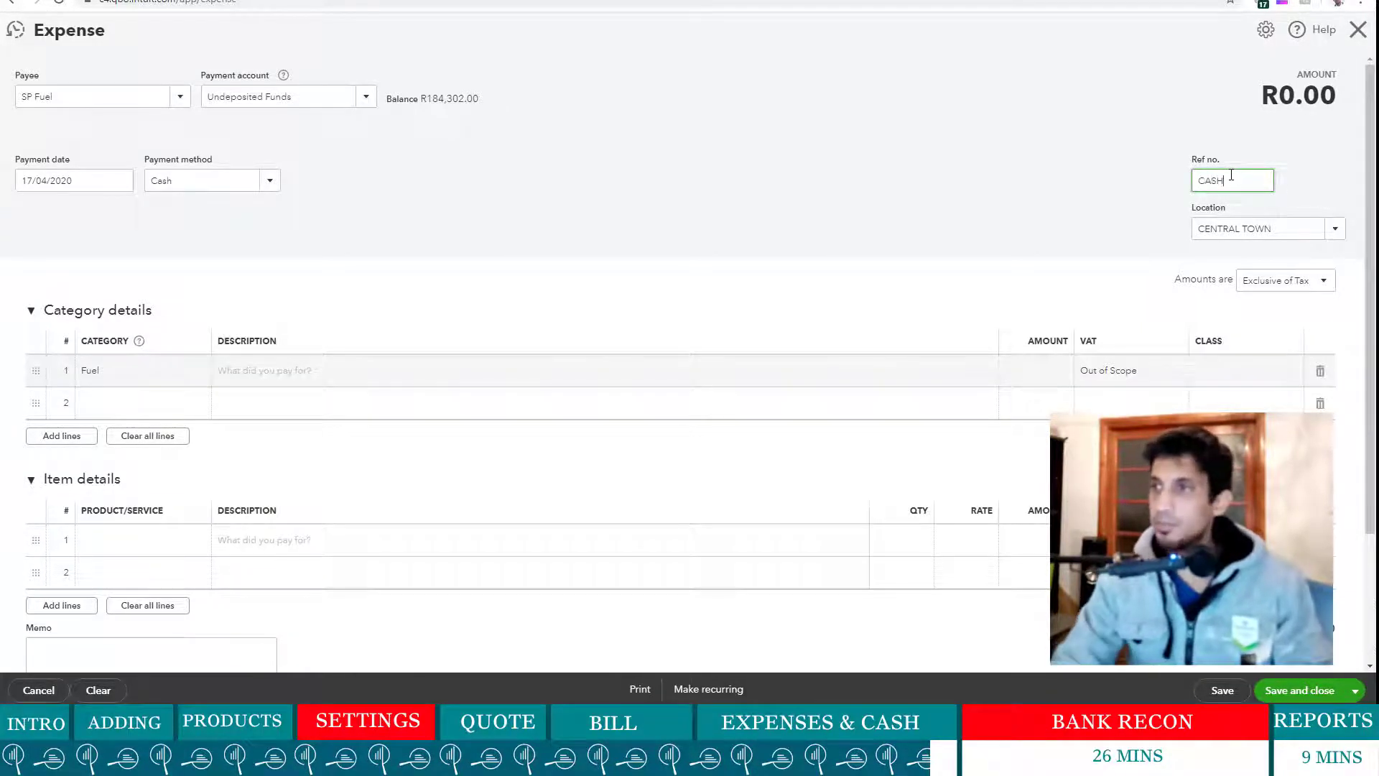
{"action": "left_click", "coordinate": [897, 221]}
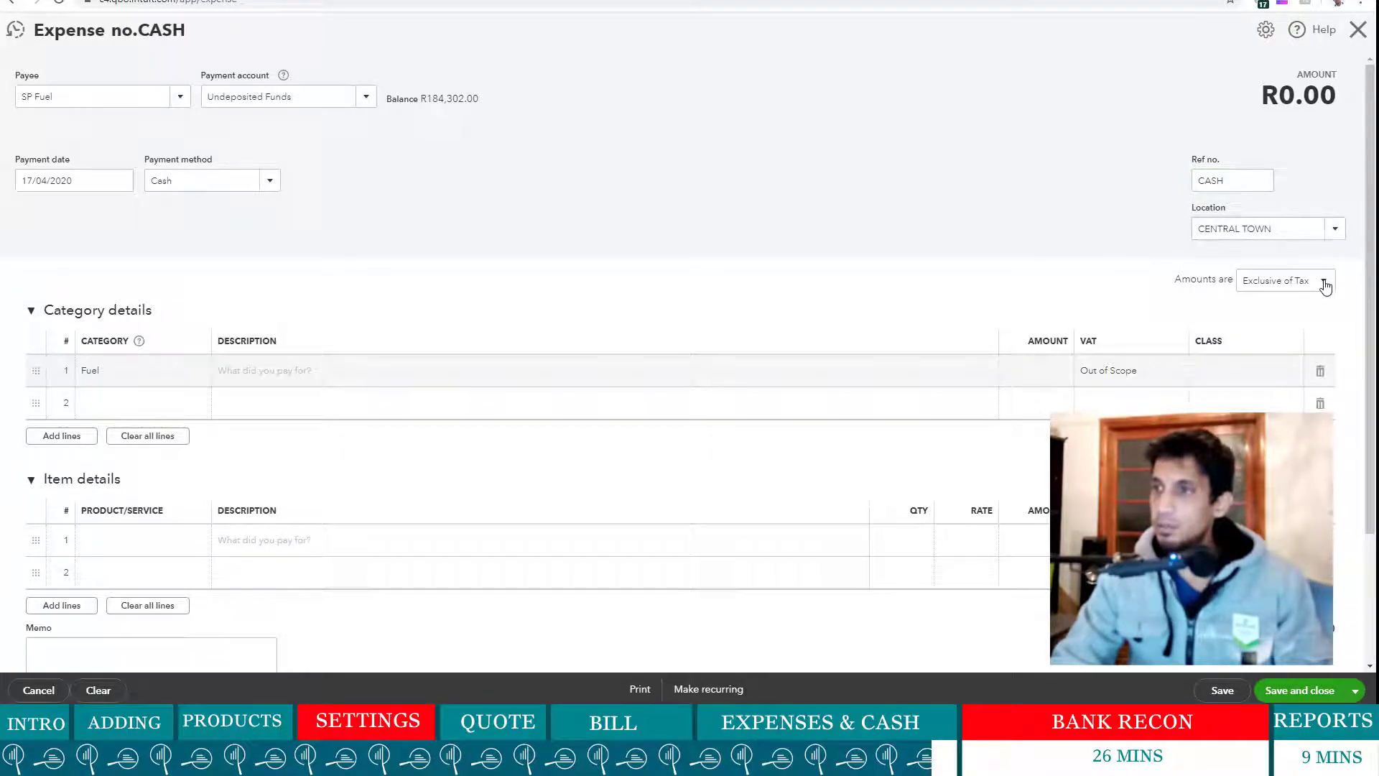
{"action": "left_click", "coordinate": [1043, 375]}
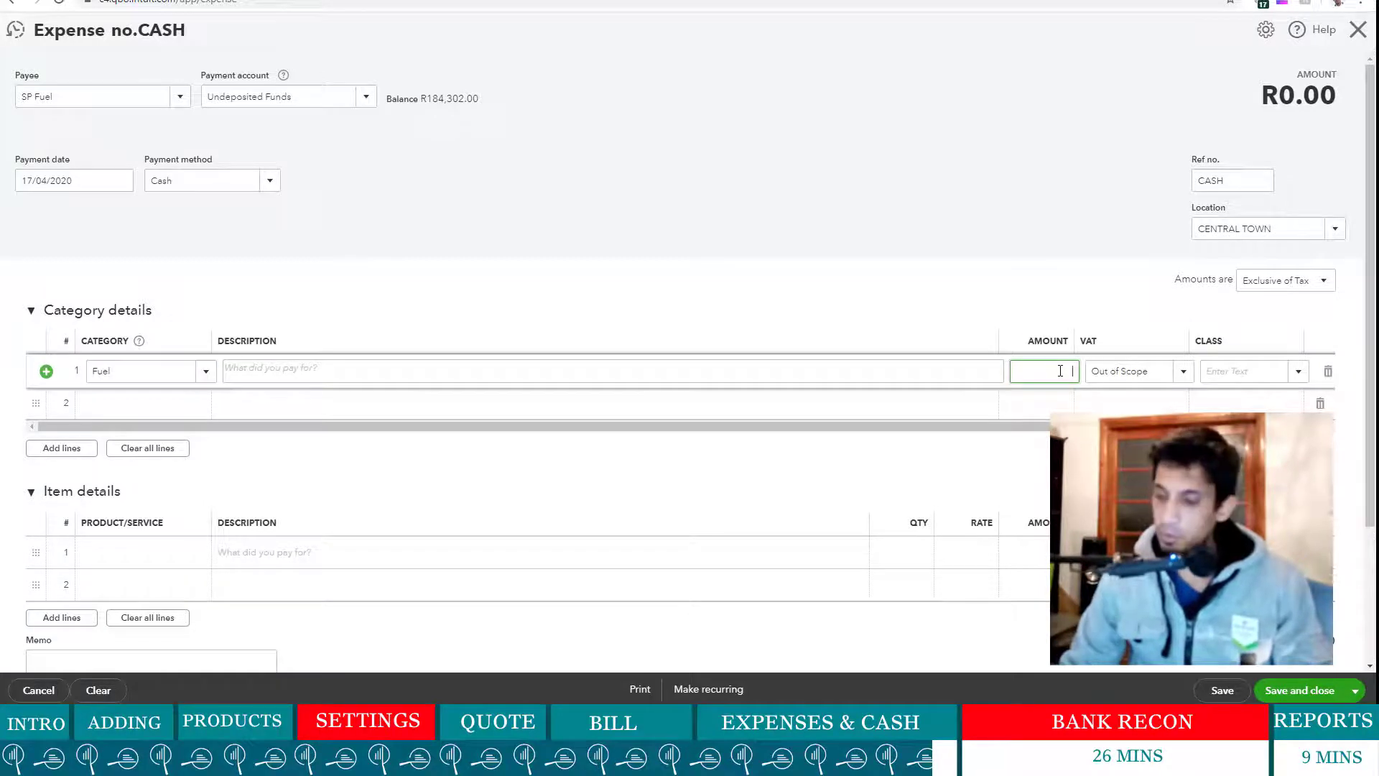
{"action": "left_click", "coordinate": [378, 369]}
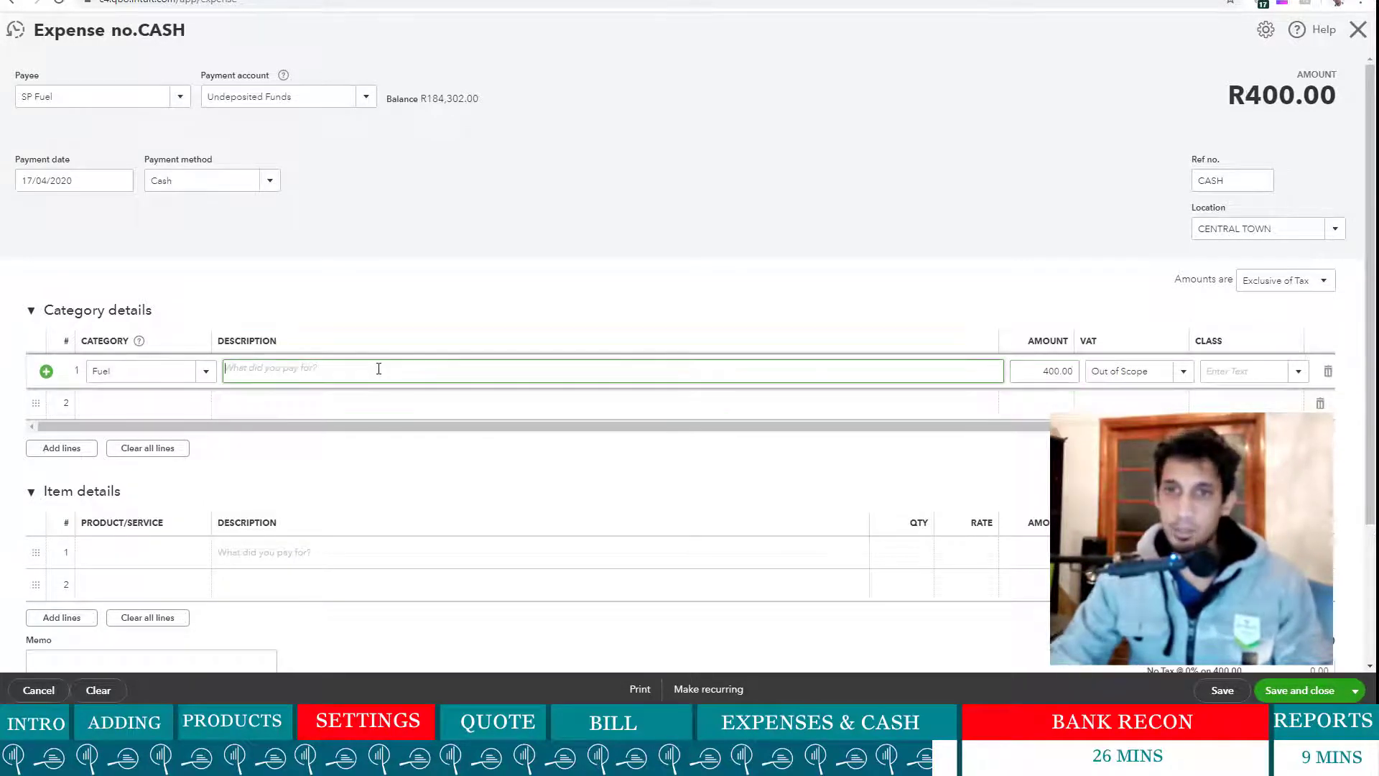
{"action": "type", "text": "Deisel 22 litres"}
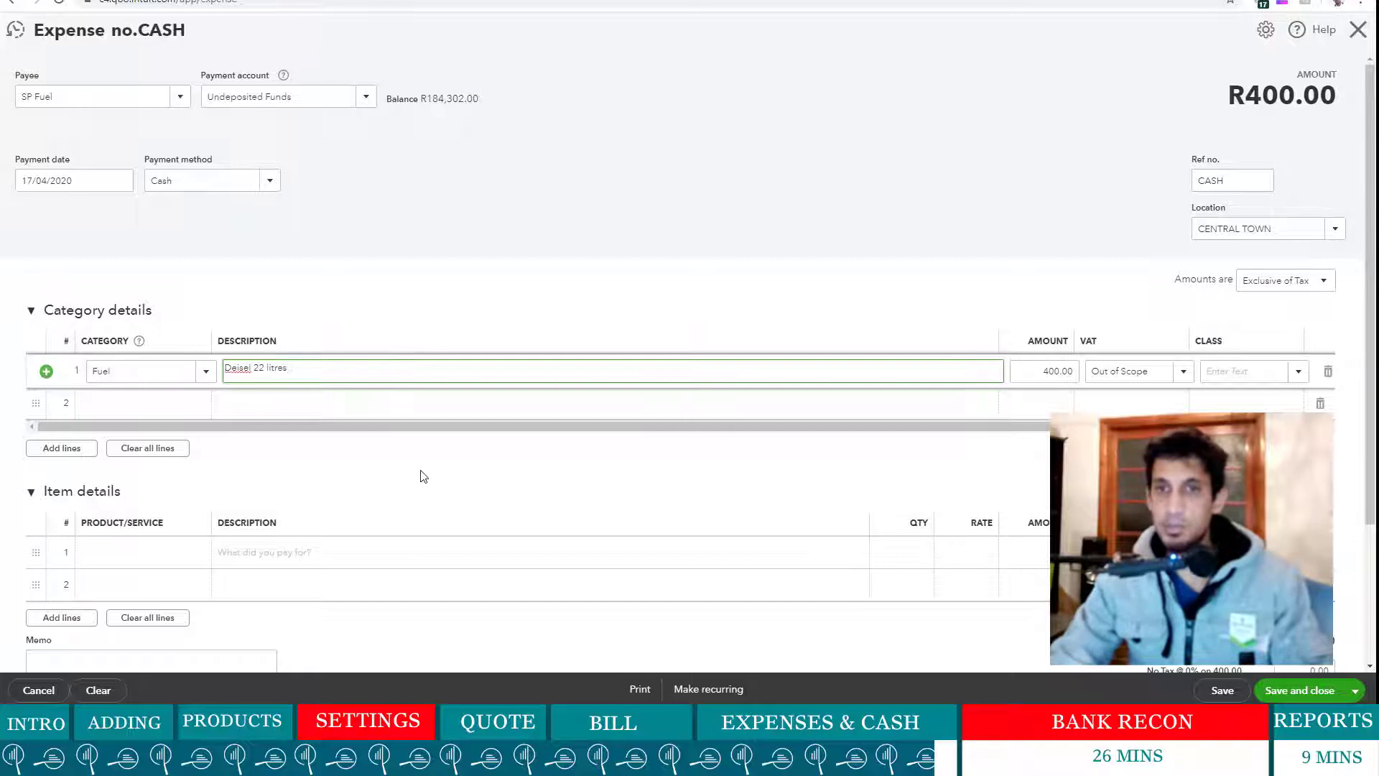
{"action": "left_click", "coordinate": [423, 477]}
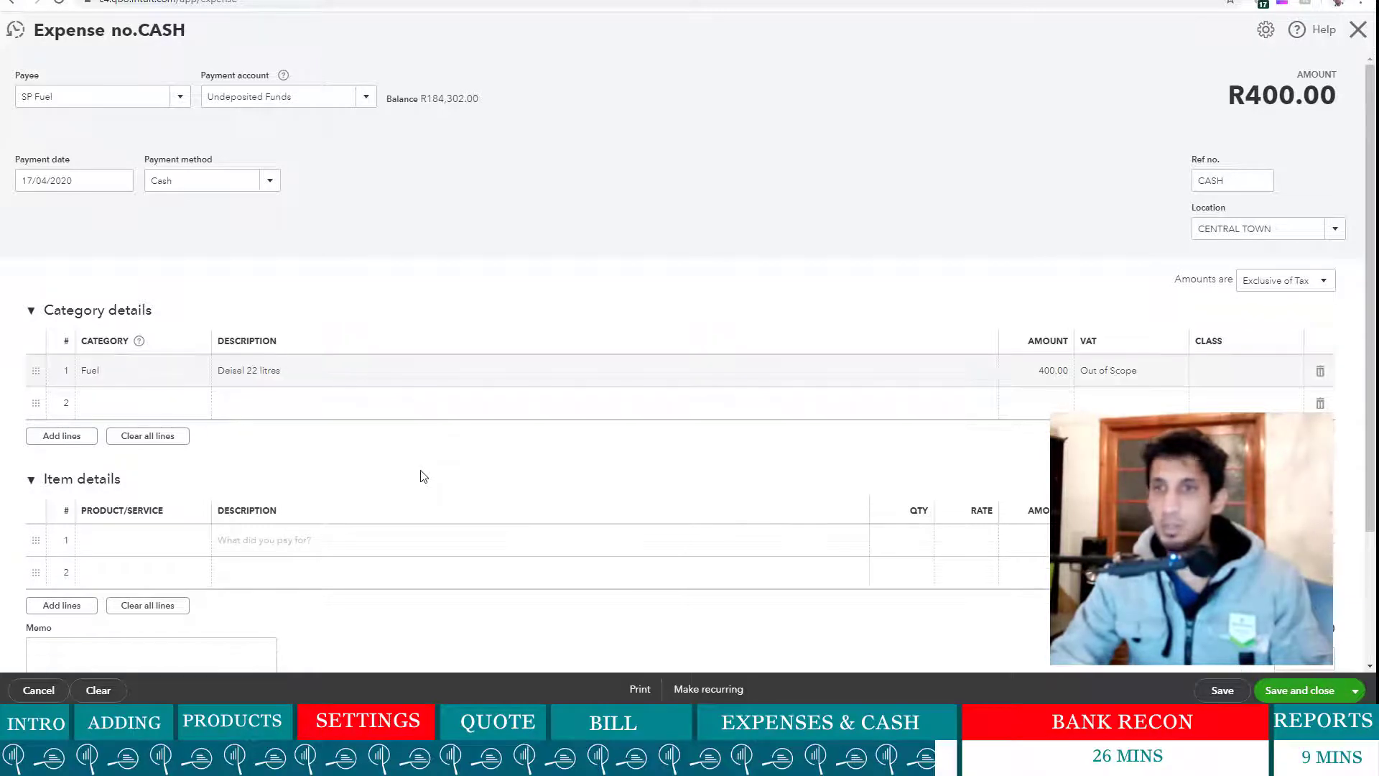
{"action": "scroll", "coordinate": [747, 460], "scroll_direction": "down", "scroll_amount": 3}
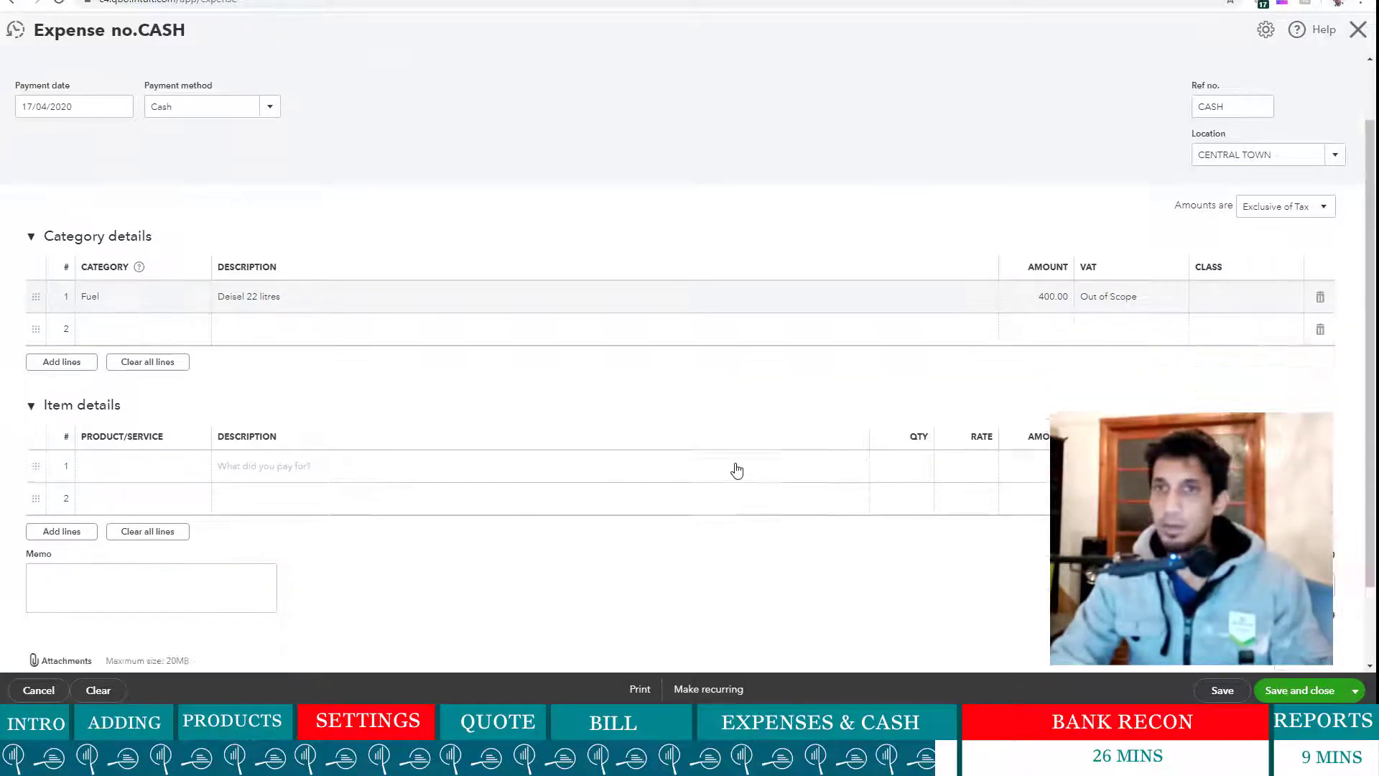
{"action": "left_click", "coordinate": [1353, 691]}
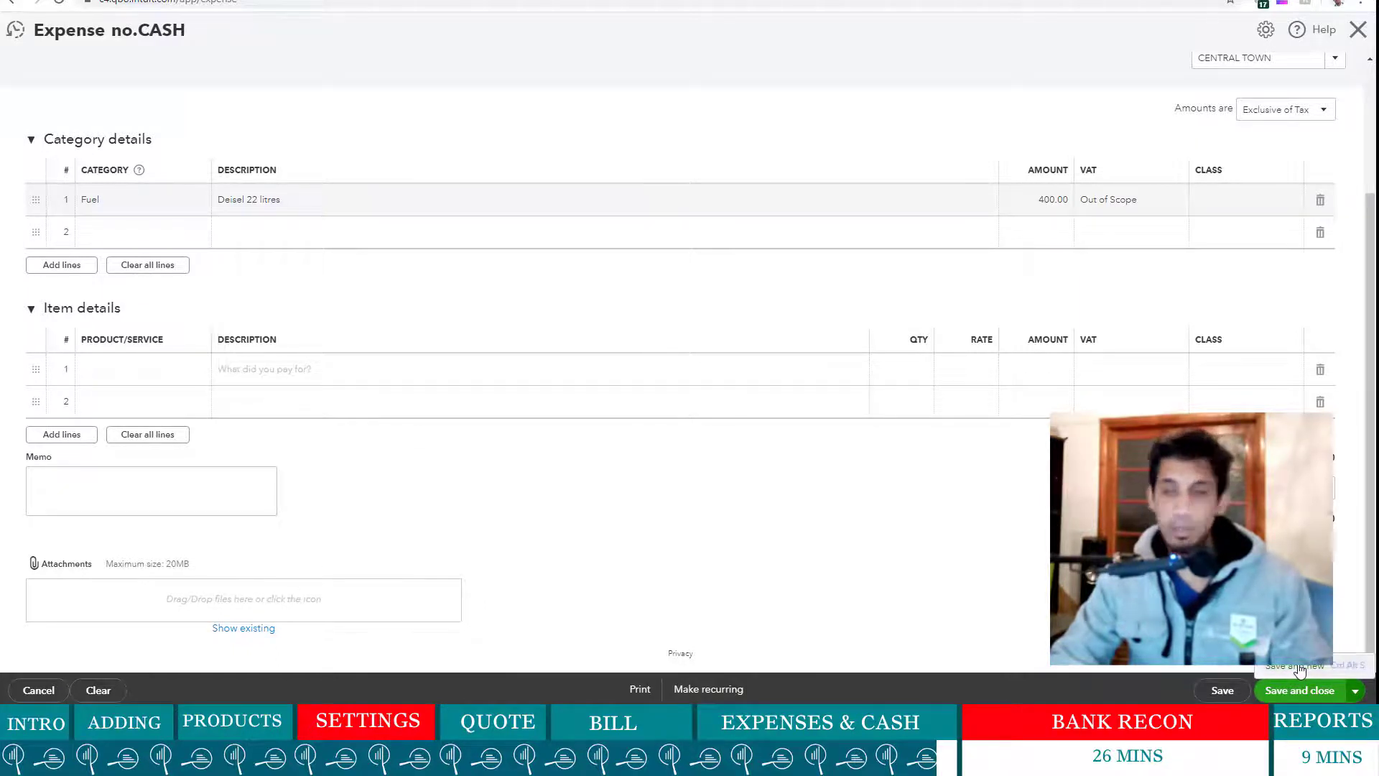
{"action": "left_click", "coordinate": [1298, 667]}
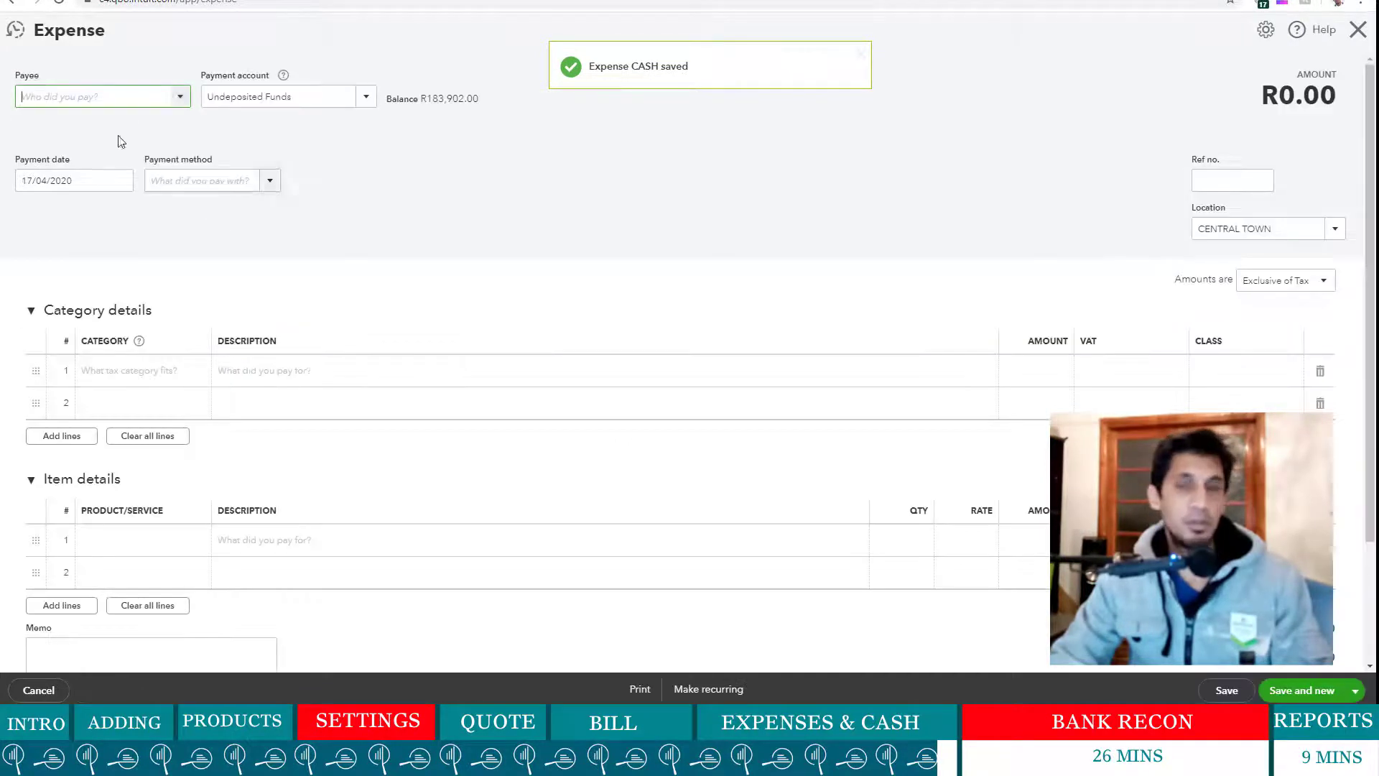
- Add a new supplier as payee and keep Undeposited Funds as the payment account
{"action": "left_click", "coordinate": [173, 107]}
{"action": "type", "text": "Sando"}
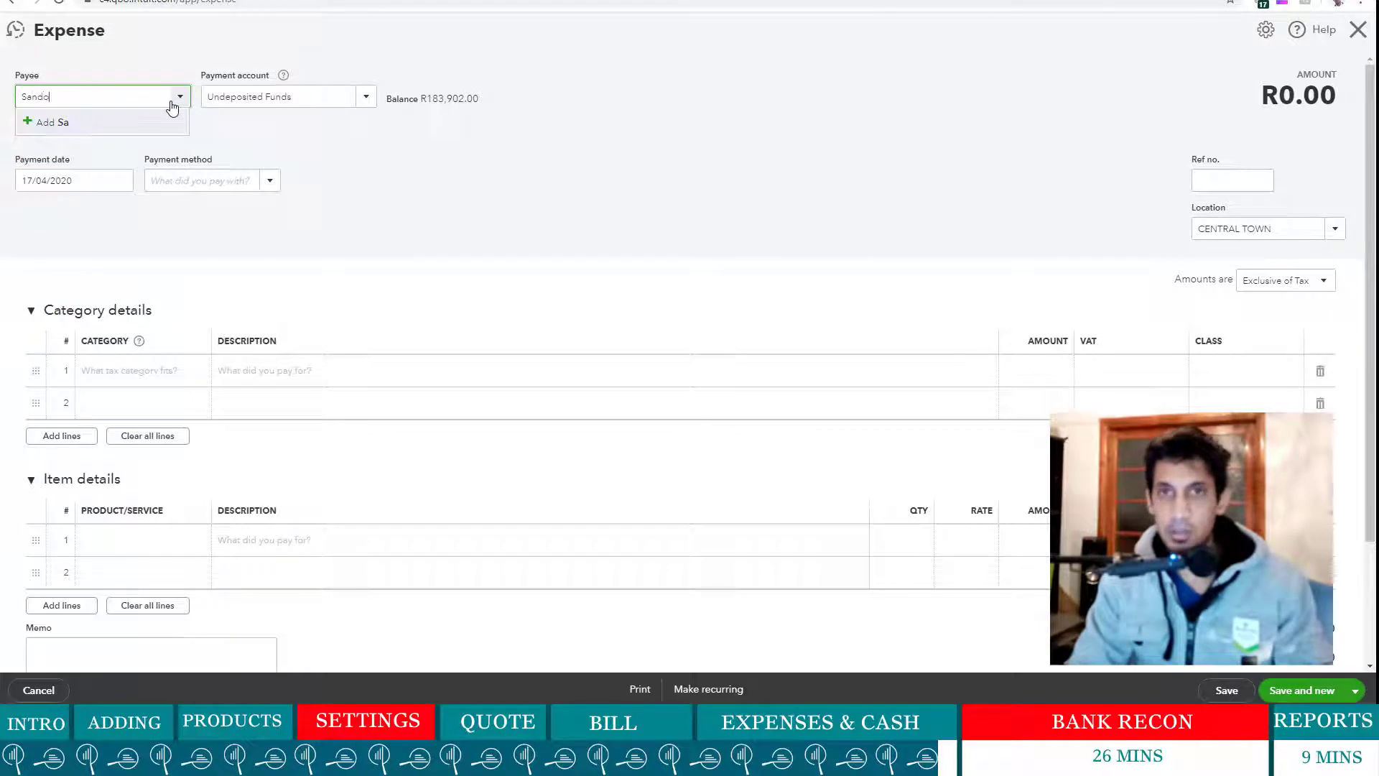
{"action": "left_click", "coordinate": [109, 125]}
{"action": "left_click", "coordinate": [215, 277]}
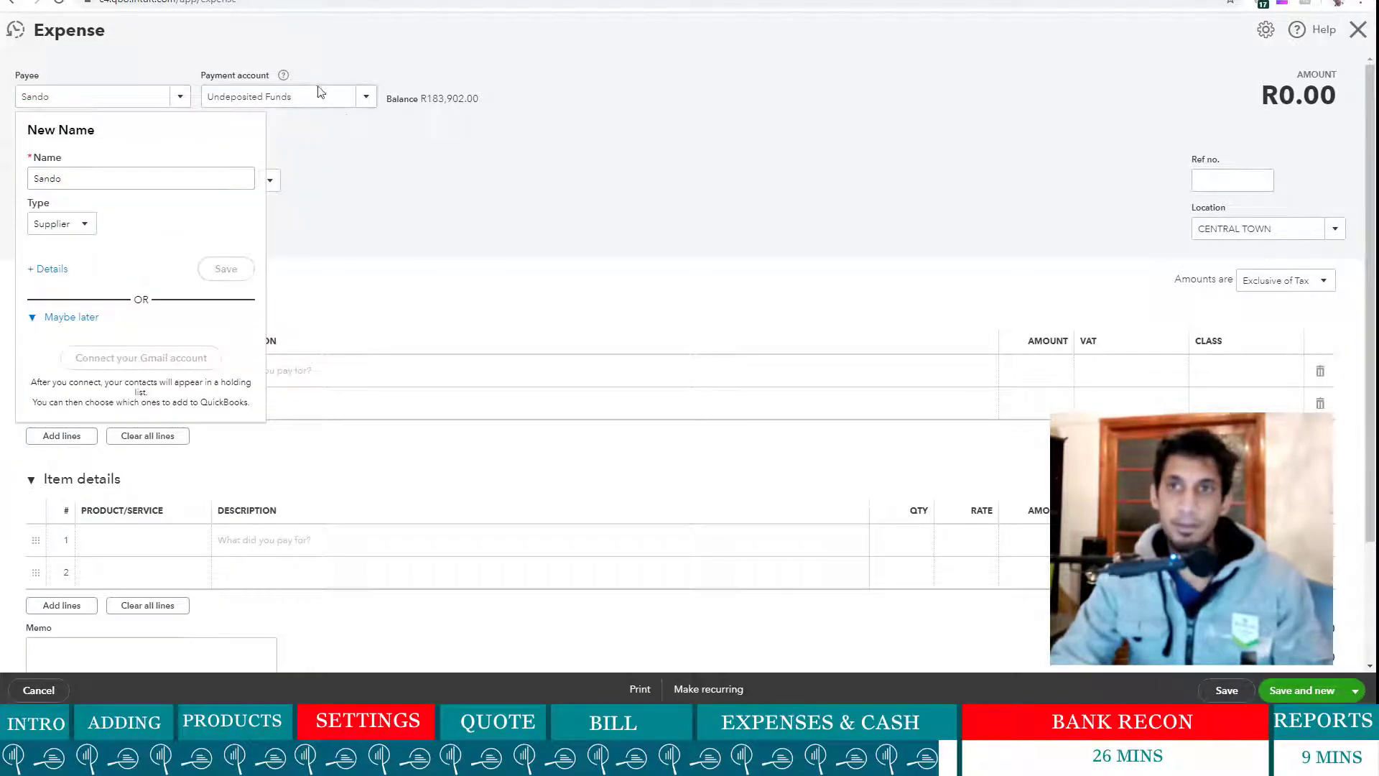
{"action": "left_click", "coordinate": [357, 100]}
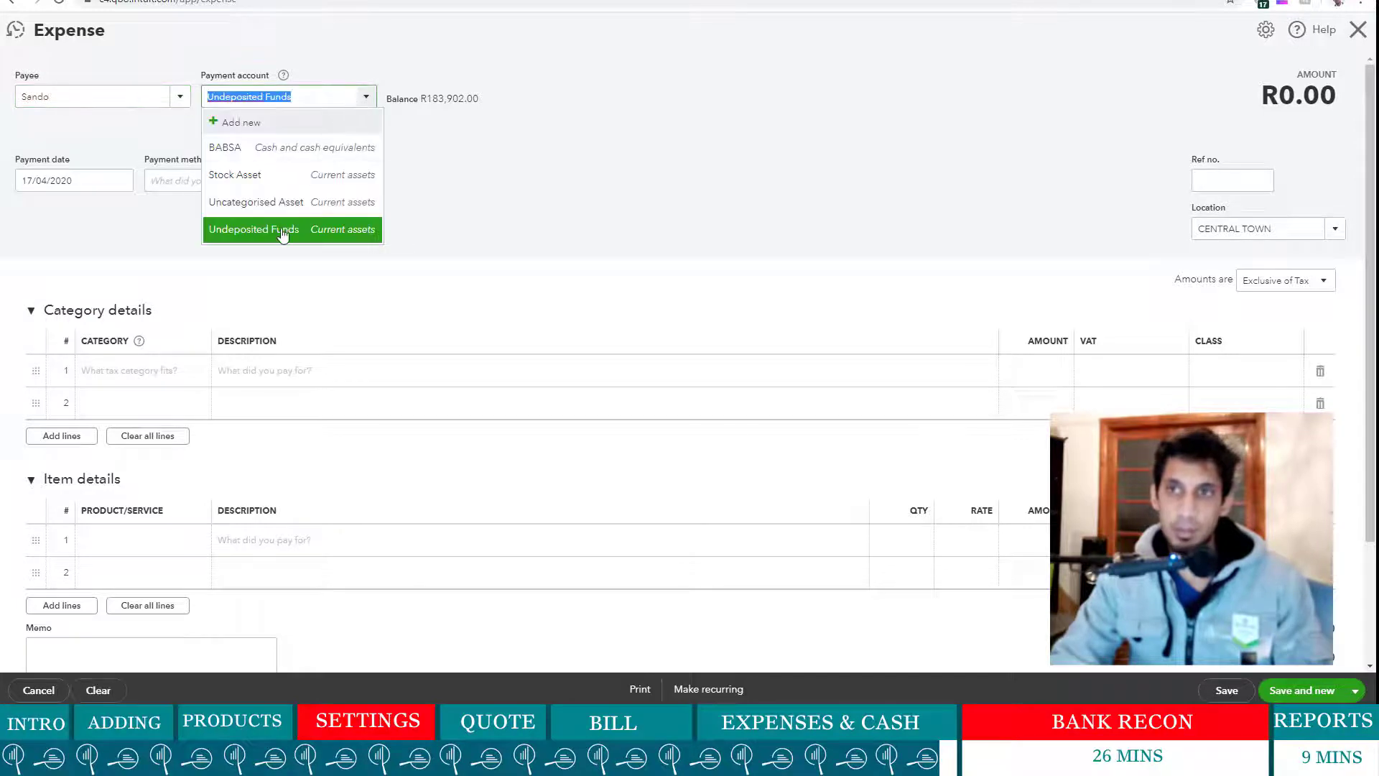
{"action": "left_click", "coordinate": [283, 229]}
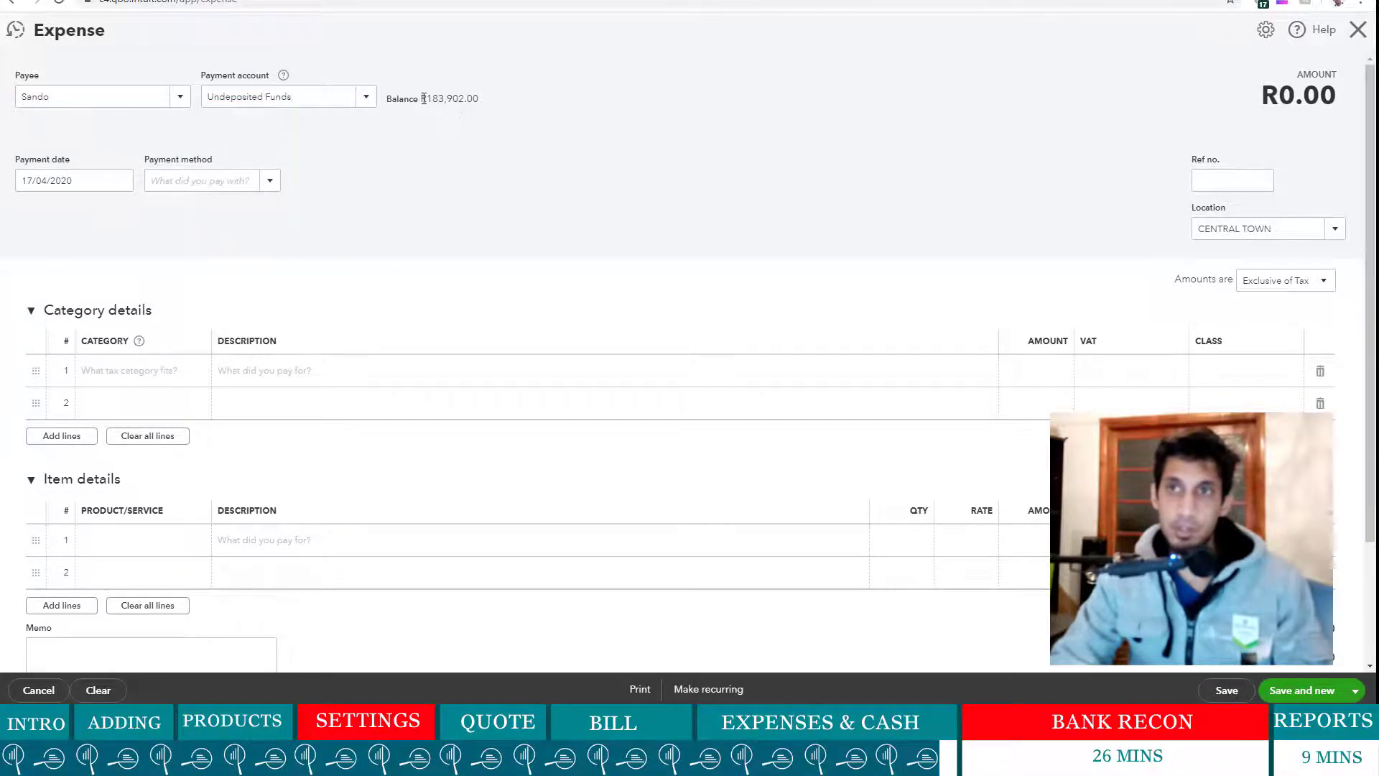
{"action": "left_click_drag", "start_coordinate": [421, 98], "coordinate": [479, 94]}
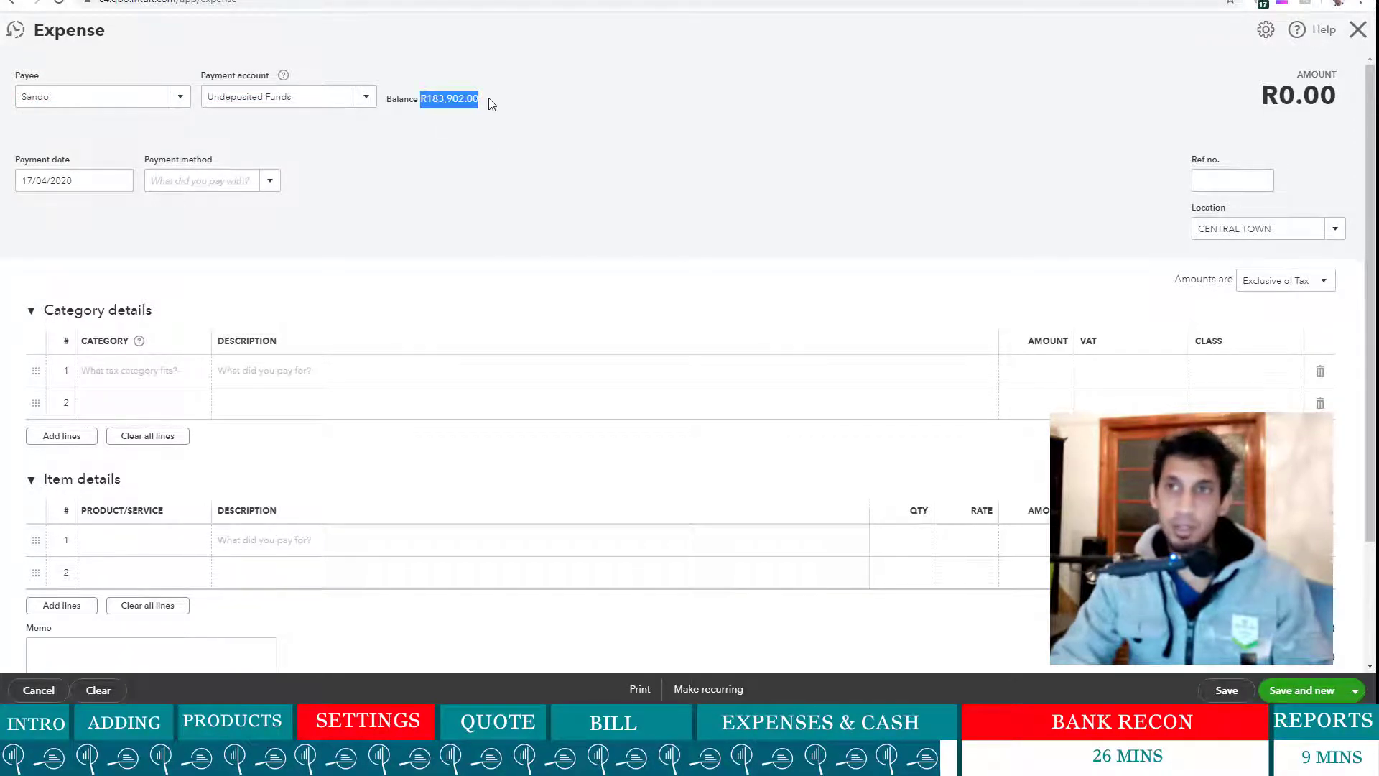
{"action": "left_click", "coordinate": [584, 143]}
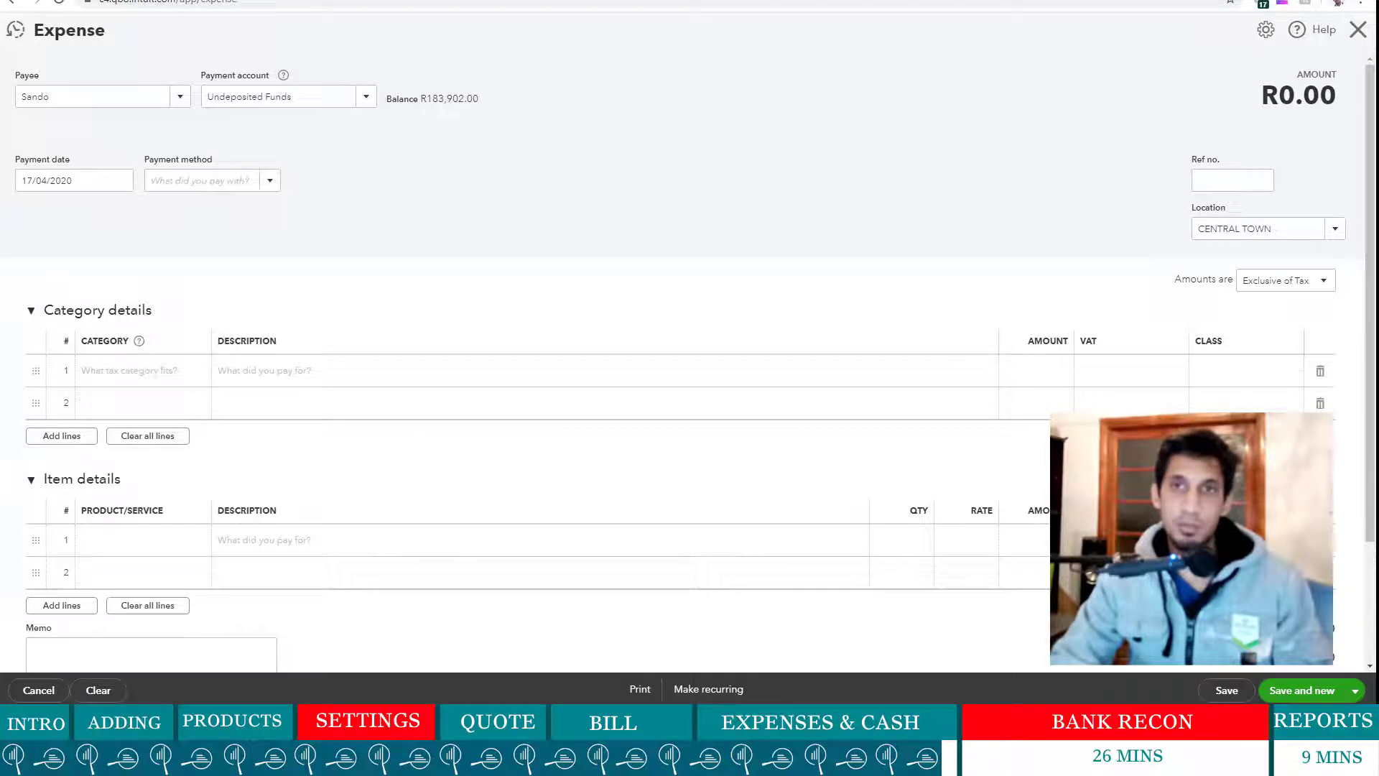
- Set the date to 27/04/2020, payment method Cash, and type 'meals' as category
{"action": "left_click", "coordinate": [119, 181]}
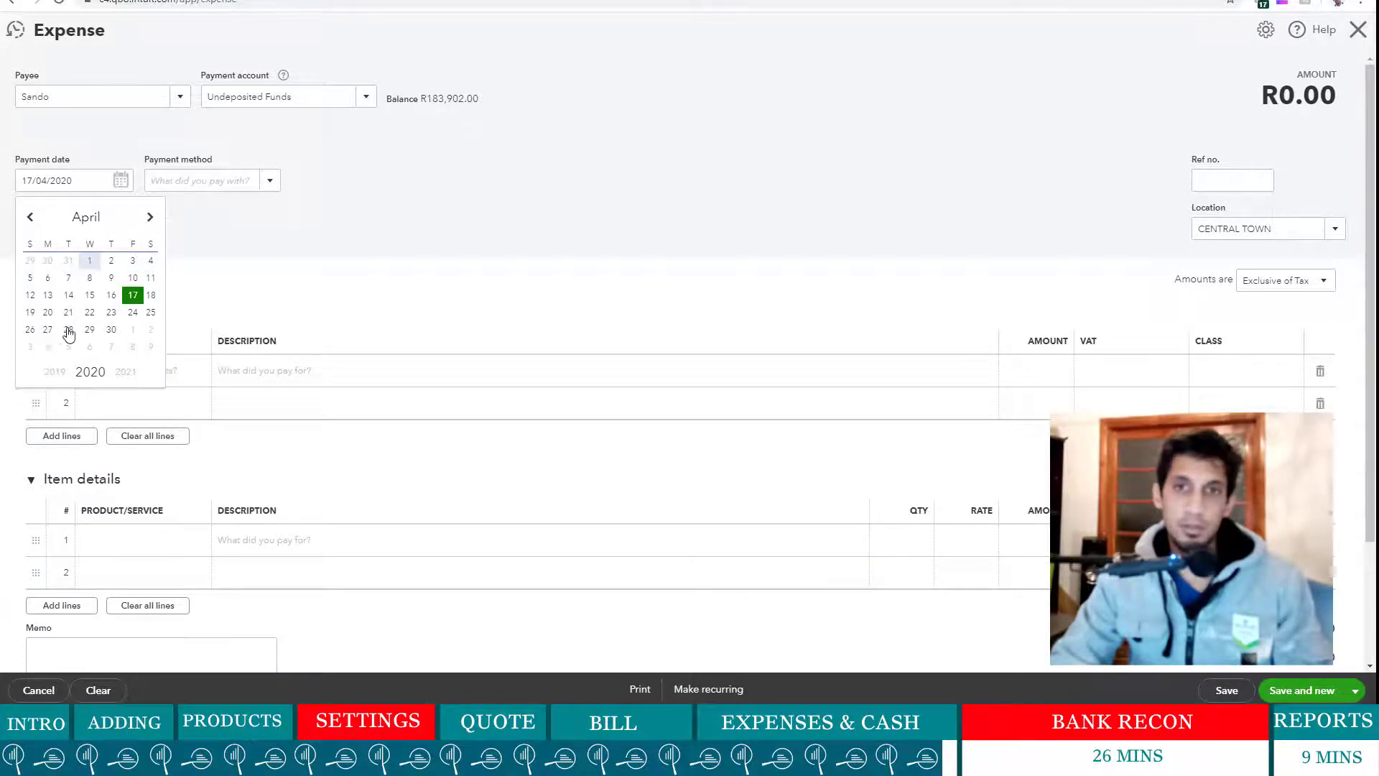
{"action": "left_click", "coordinate": [47, 331]}
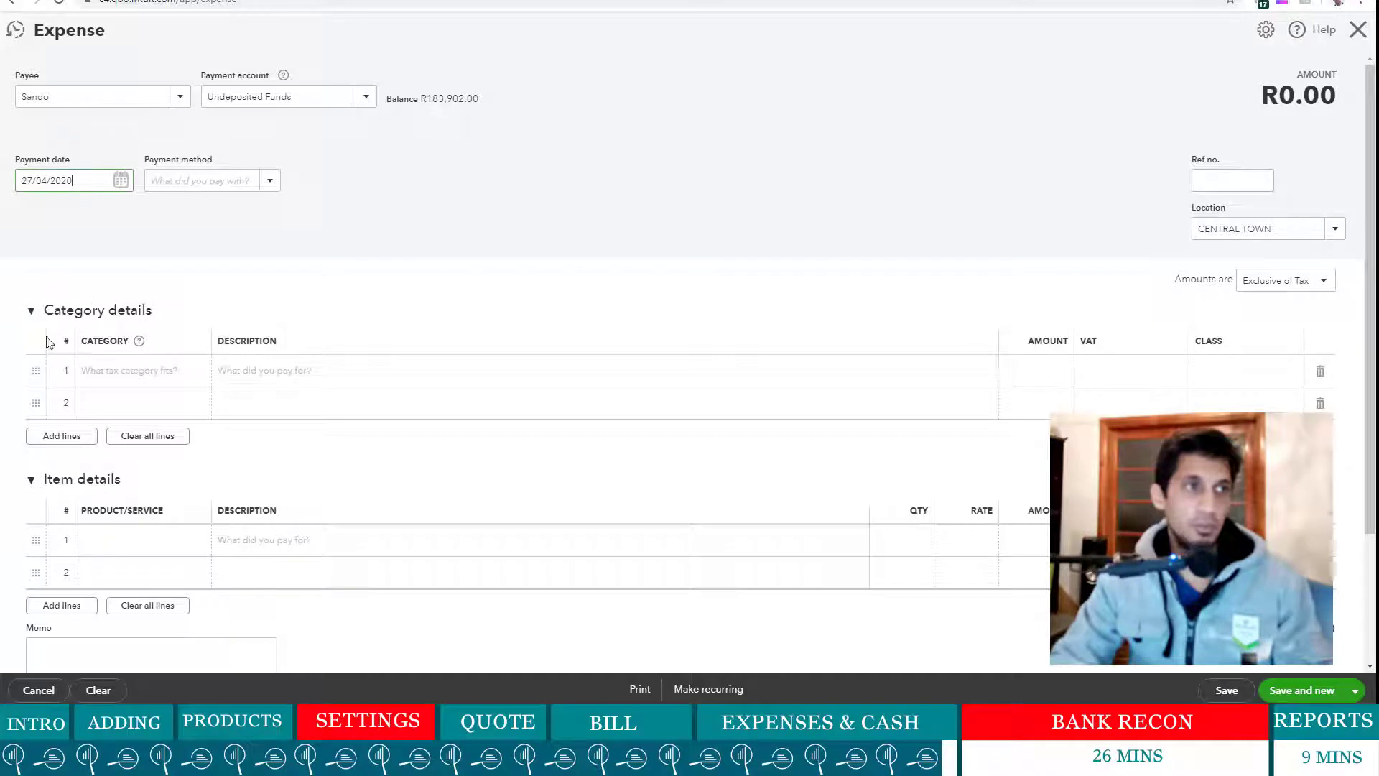
{"action": "left_click", "coordinate": [265, 181]}
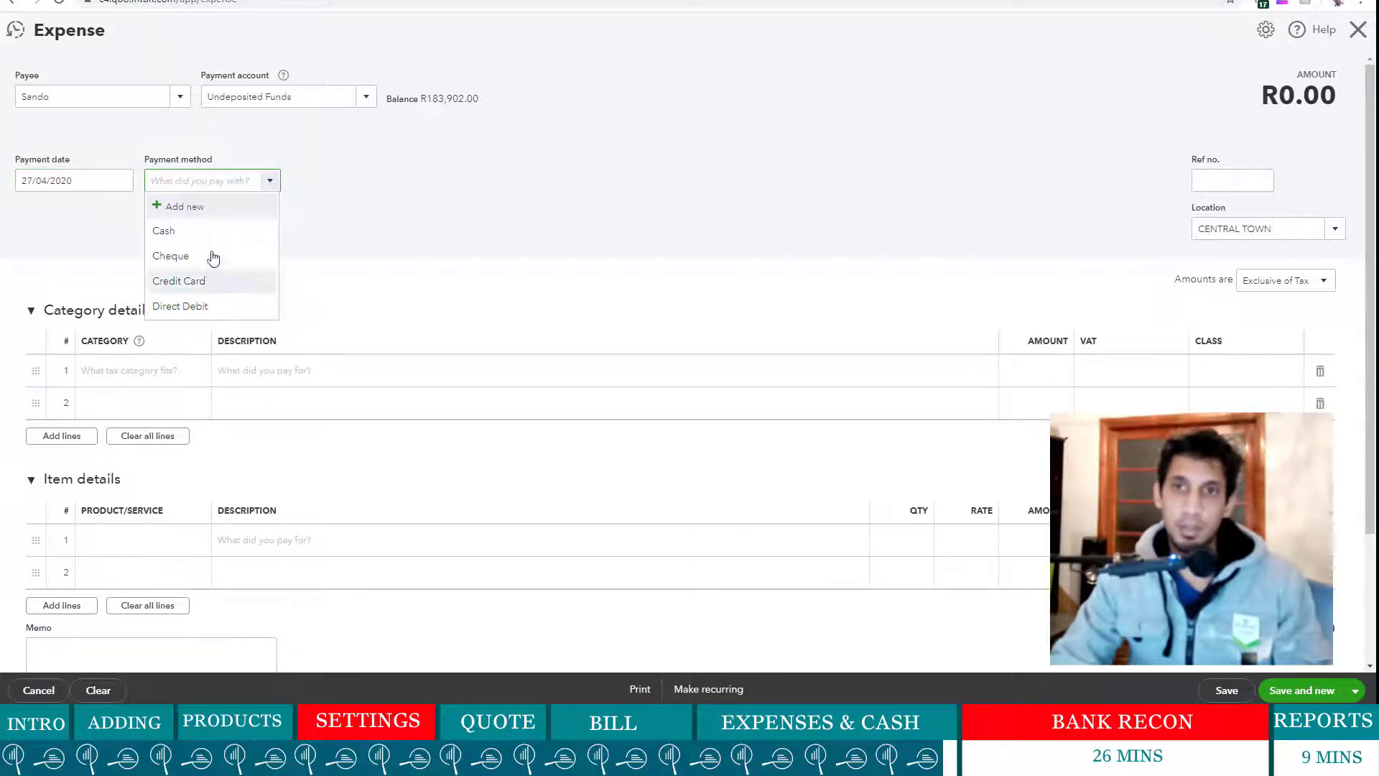
{"action": "left_click", "coordinate": [215, 240]}
{"action": "left_click", "coordinate": [137, 371]}
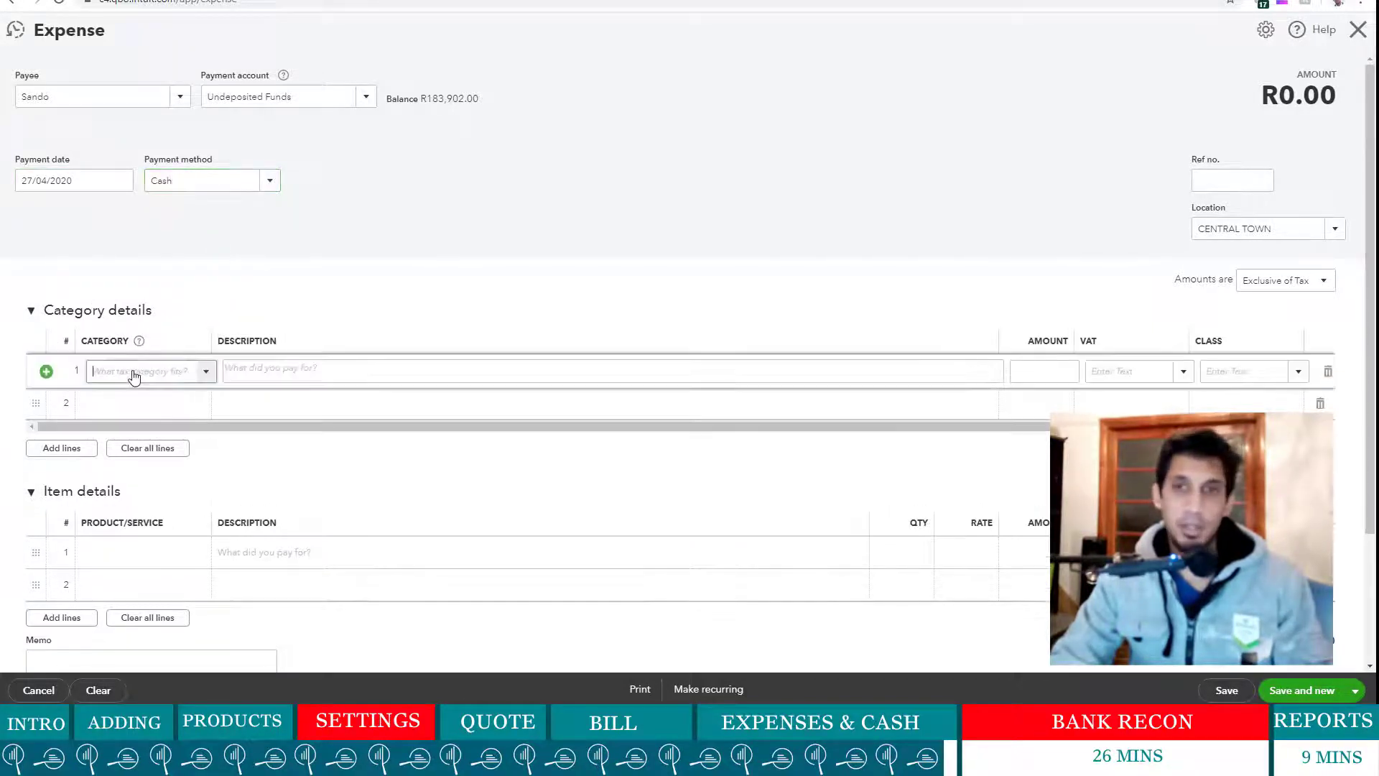
{"action": "type", "text": "meals"}
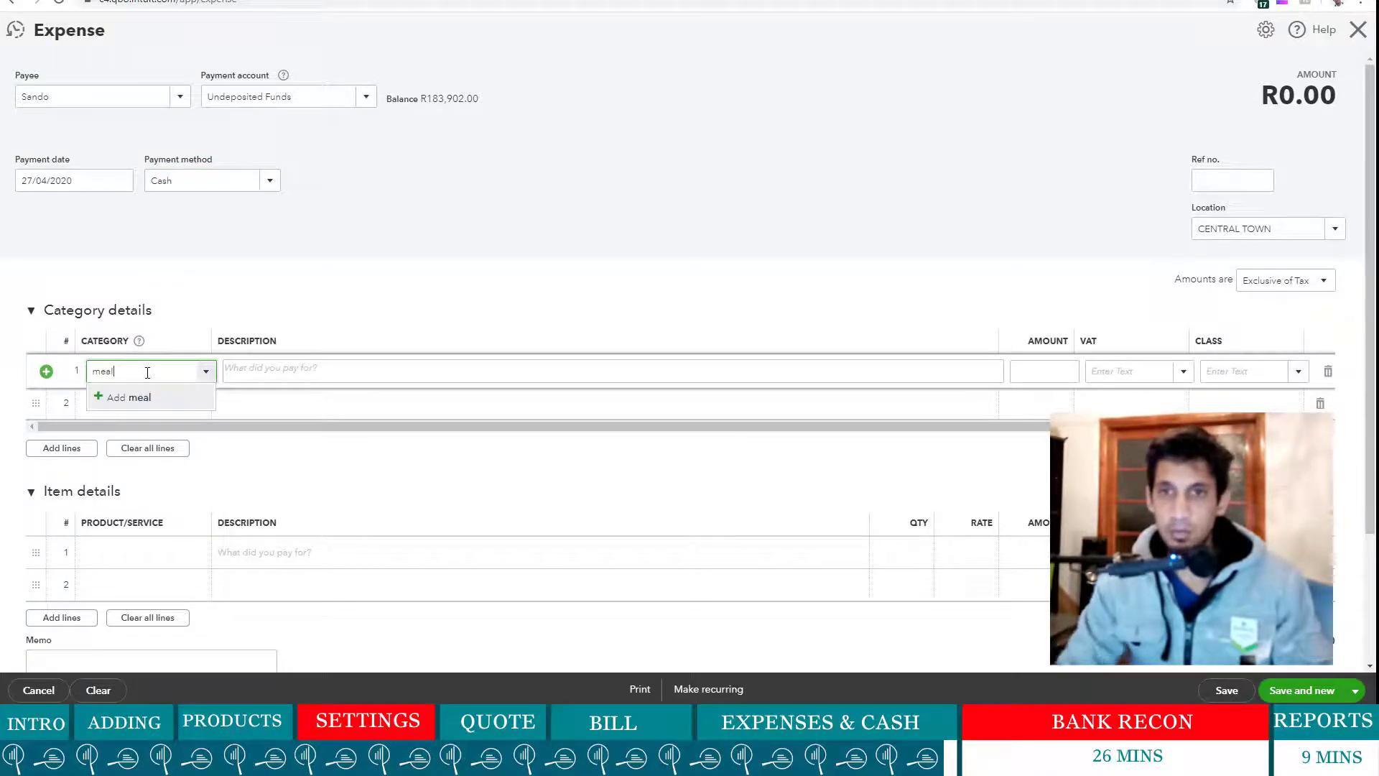
- Create the 'meals' expense account with detail type Cost of Labour and Out of Scope tax
{"action": "left_click", "coordinate": [179, 405]}
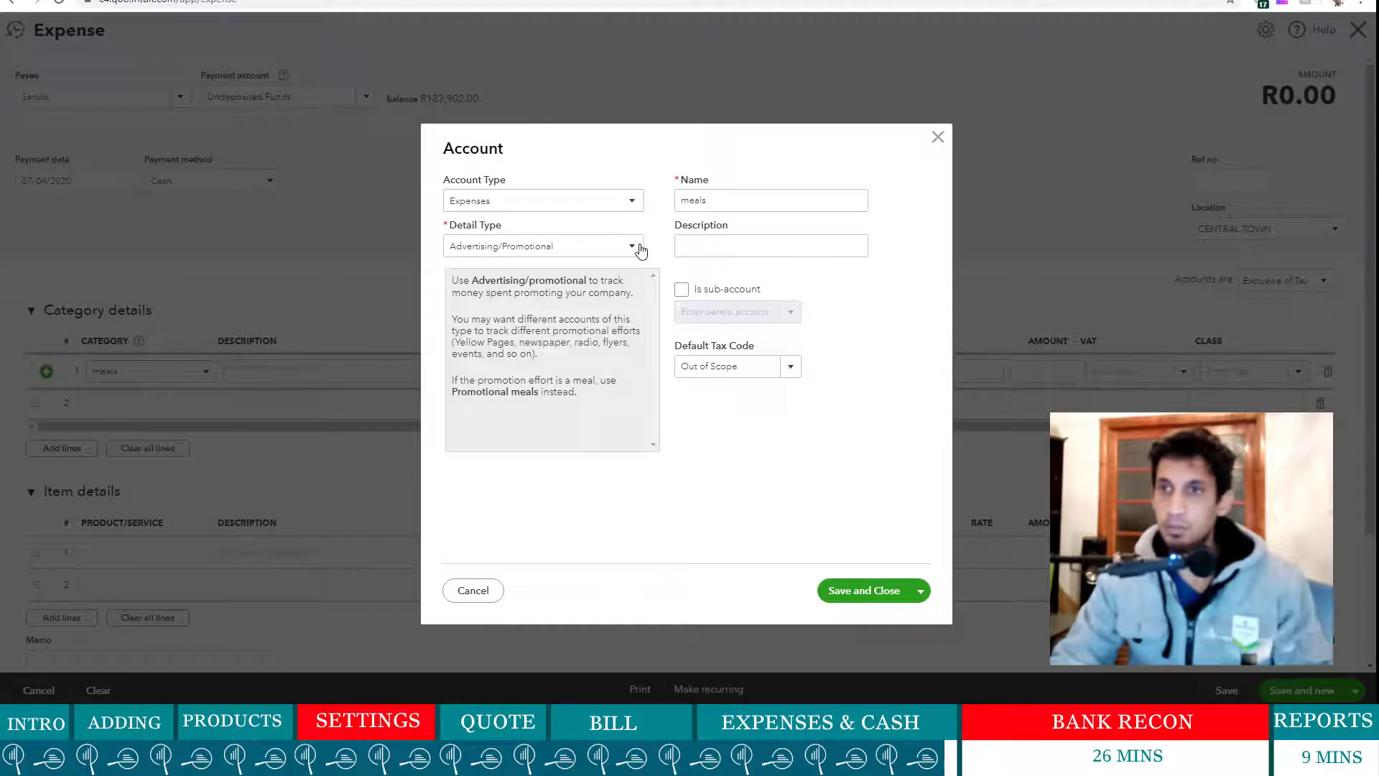
{"action": "left_click", "coordinate": [640, 248]}
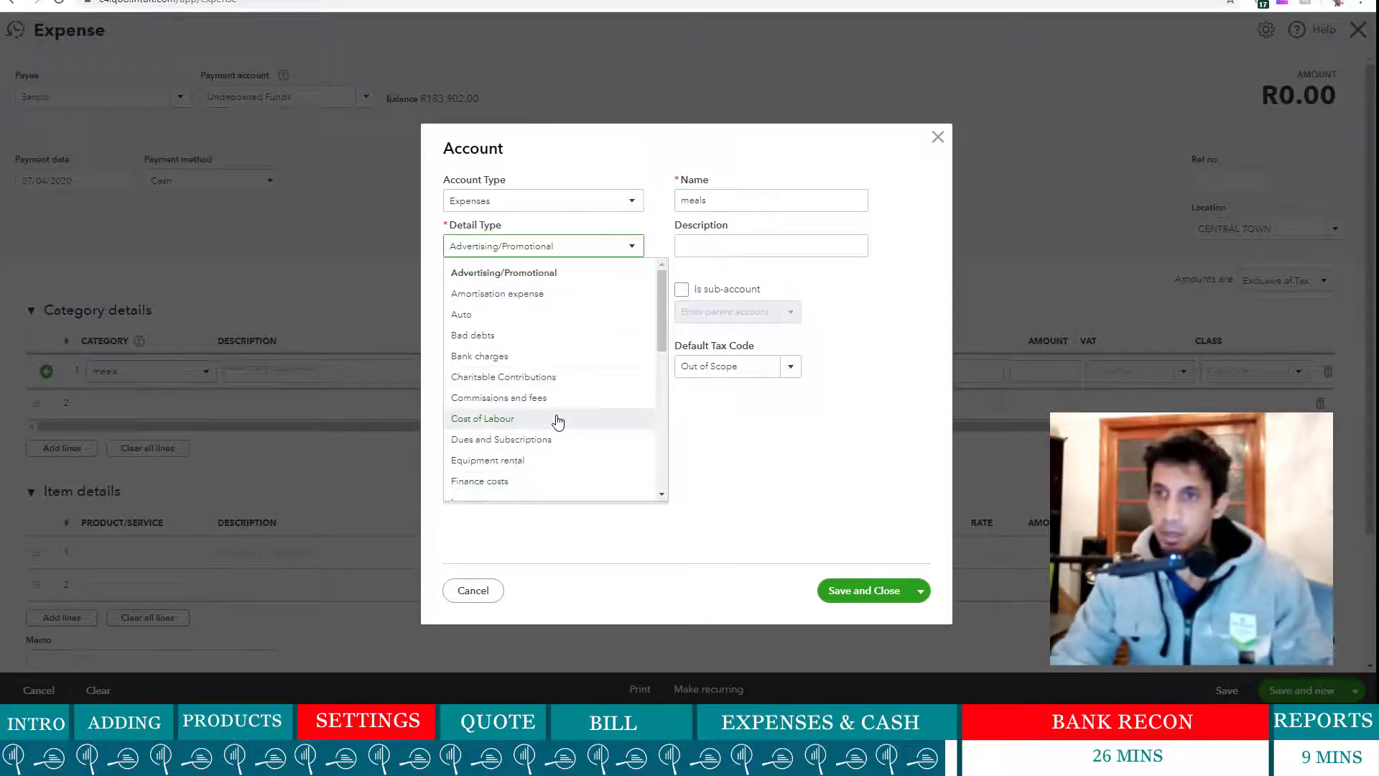
{"action": "scroll", "coordinate": [558, 422], "scroll_direction": "down", "scroll_amount": 8}
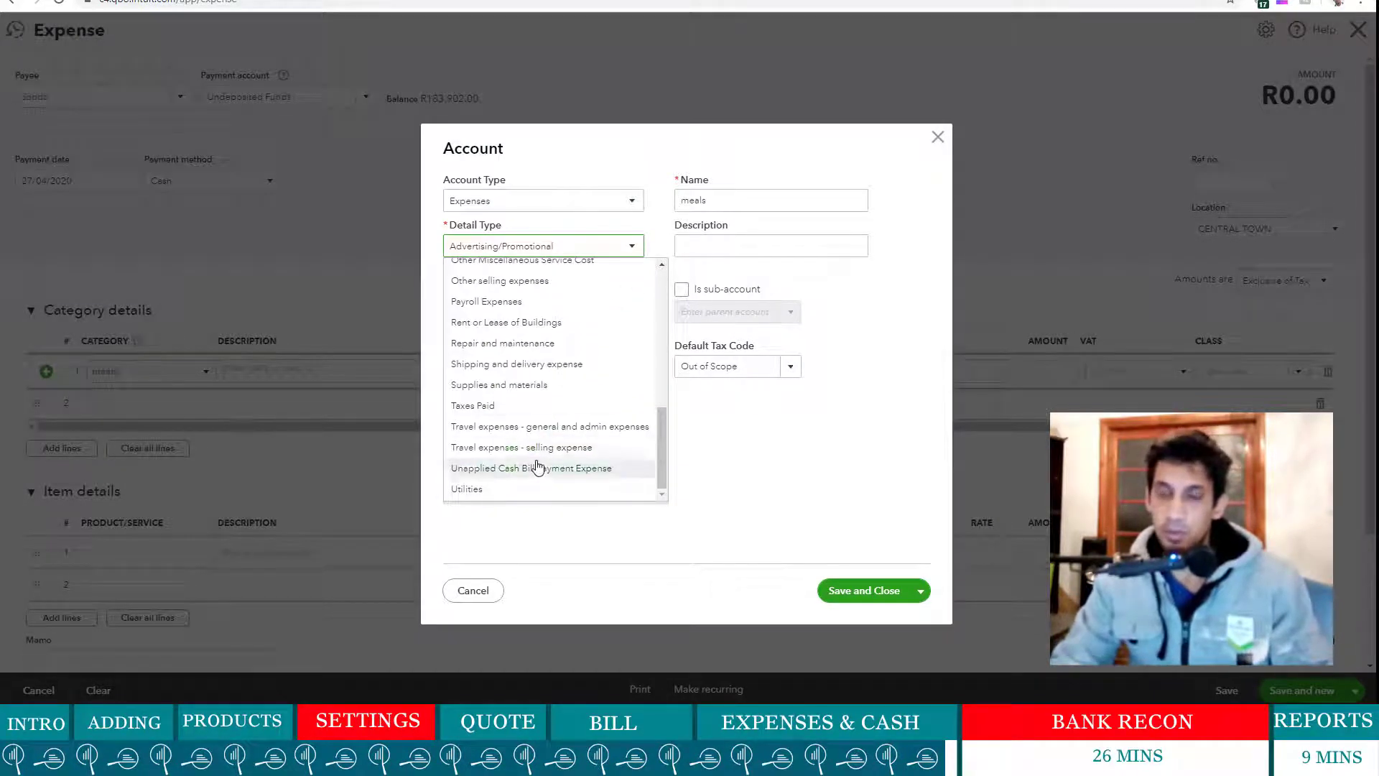
{"action": "scroll", "coordinate": [550, 418], "scroll_direction": "up", "scroll_amount": 3}
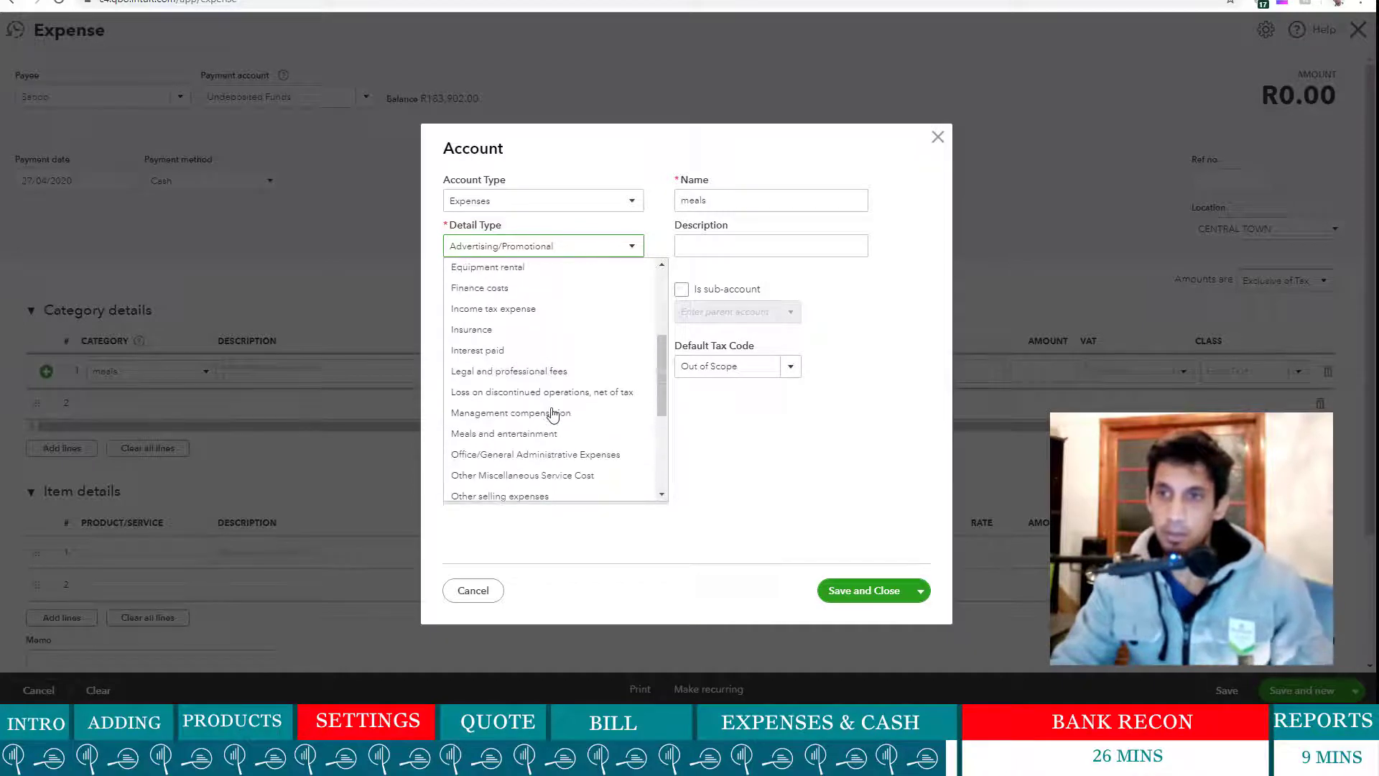
{"action": "scroll", "coordinate": [552, 413], "scroll_direction": "up", "scroll_amount": 1}
{"action": "scroll", "coordinate": [552, 415], "scroll_direction": "up", "scroll_amount": 3}
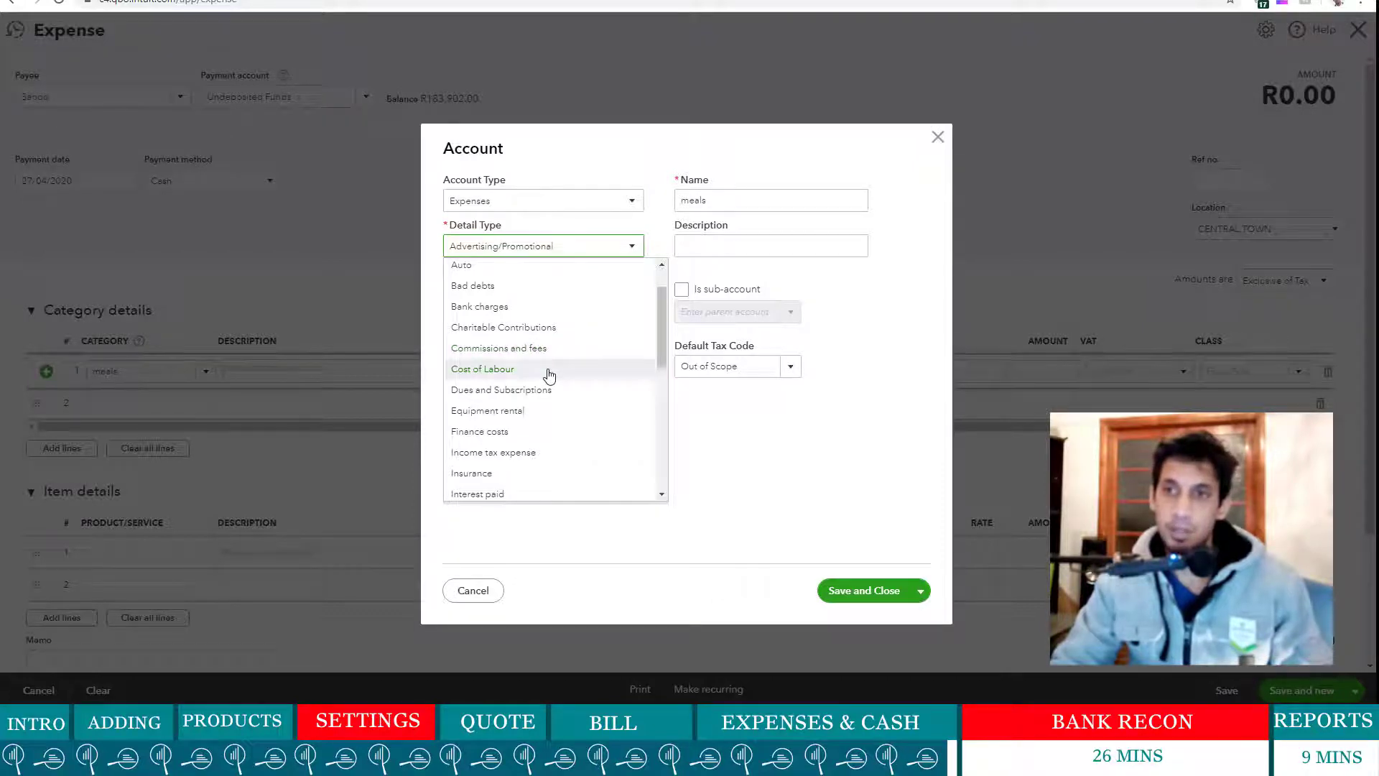
{"action": "left_click", "coordinate": [549, 375]}
{"action": "double_click", "coordinate": [739, 202]}
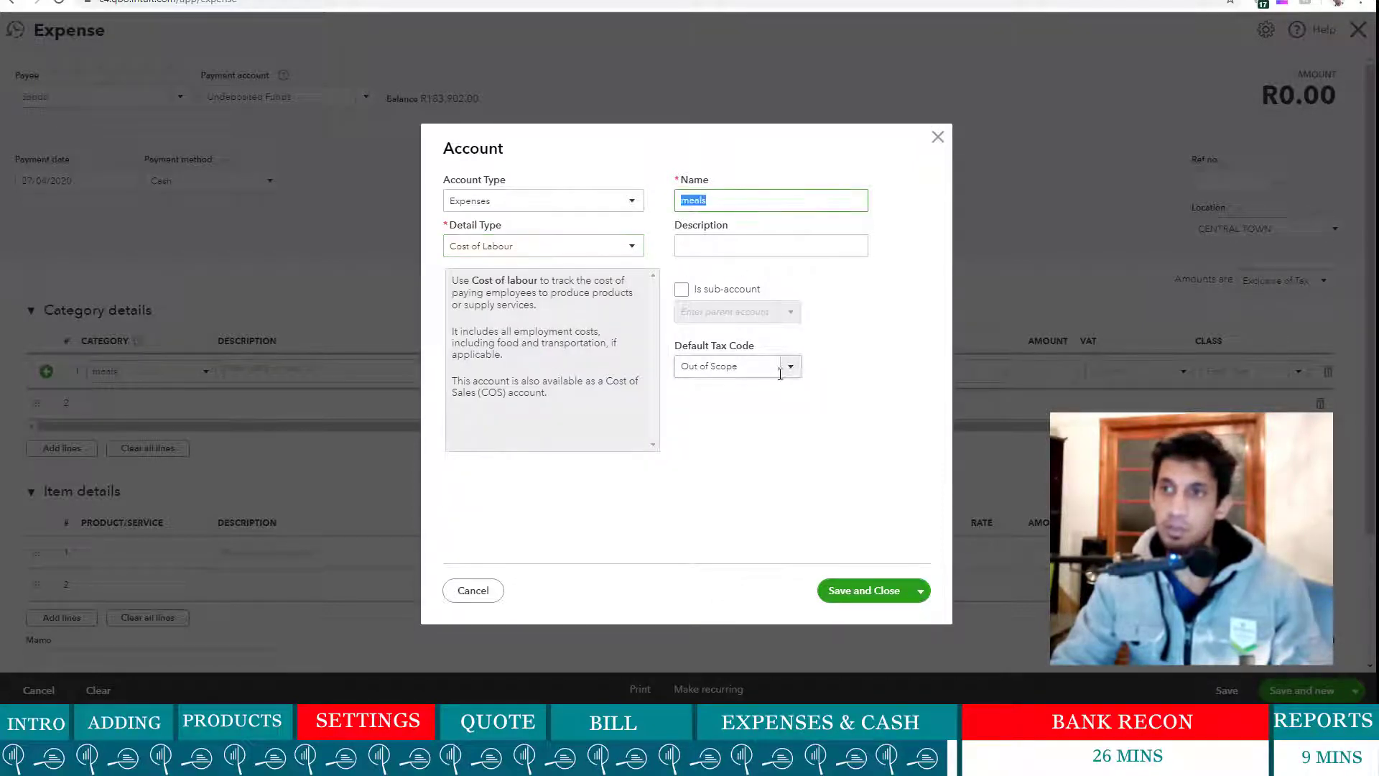
{"action": "left_click", "coordinate": [780, 373]}
{"action": "left_click", "coordinate": [881, 381]}
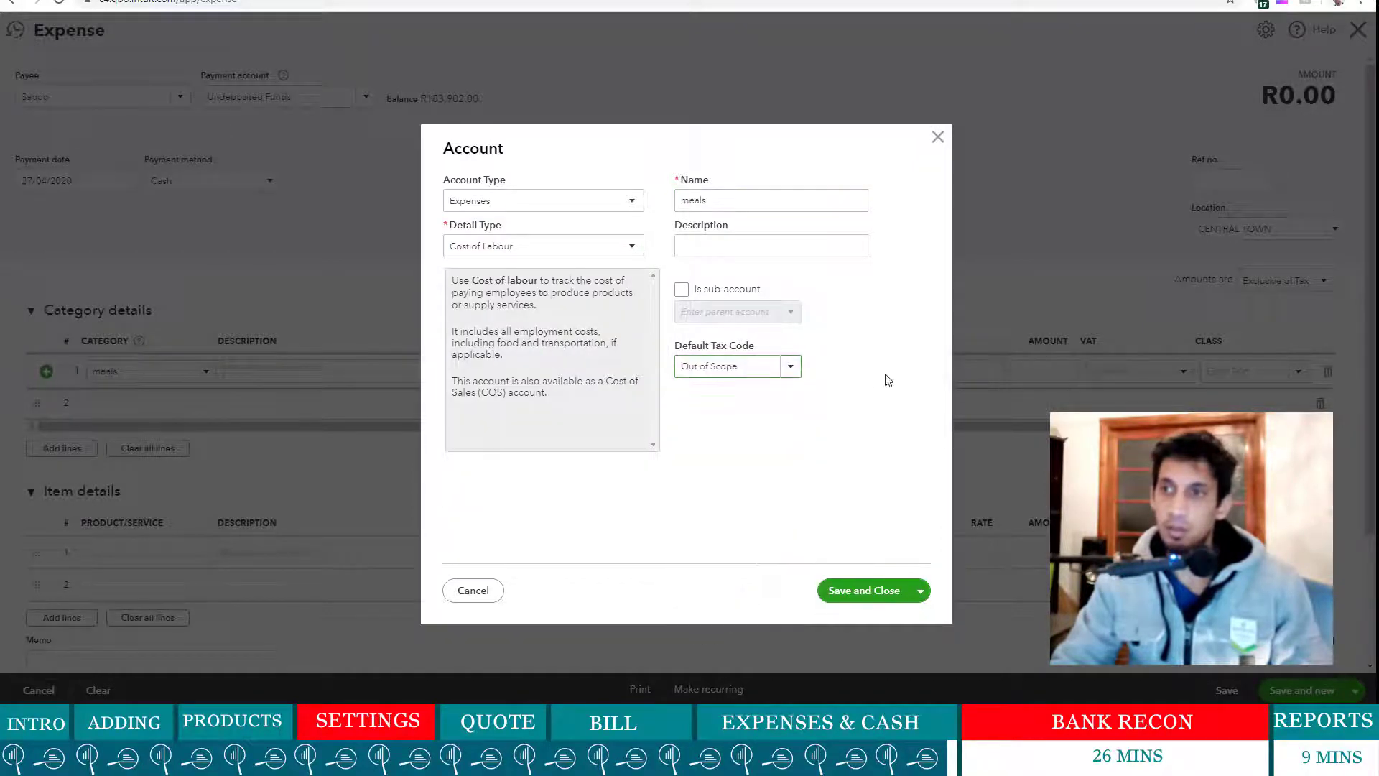
{"action": "left_click", "coordinate": [878, 590]}
- Describe the meals line as staff meals during delivery, 285.00, VAT Out of Scope, then save and close
{"action": "left_click", "coordinate": [304, 372]}
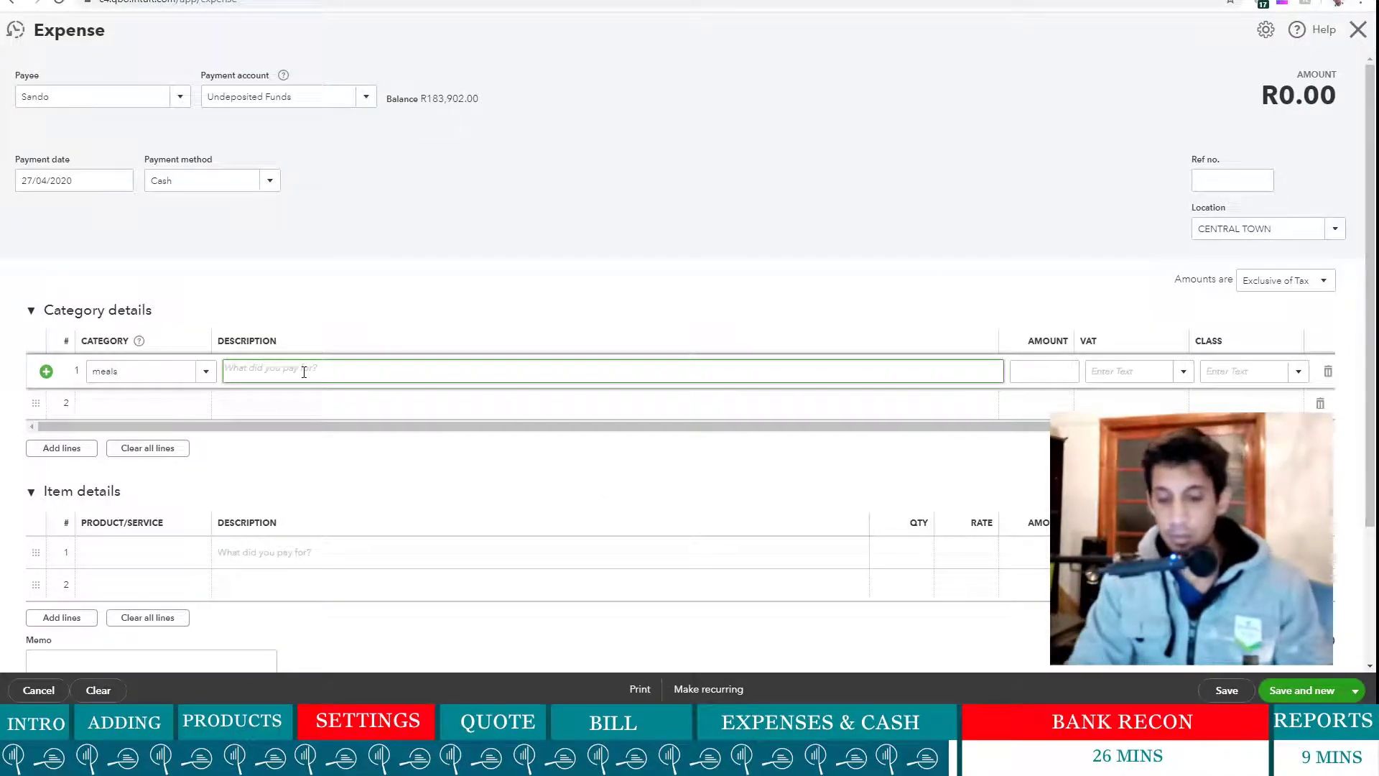
{"action": "type", "text": "Purchas"}
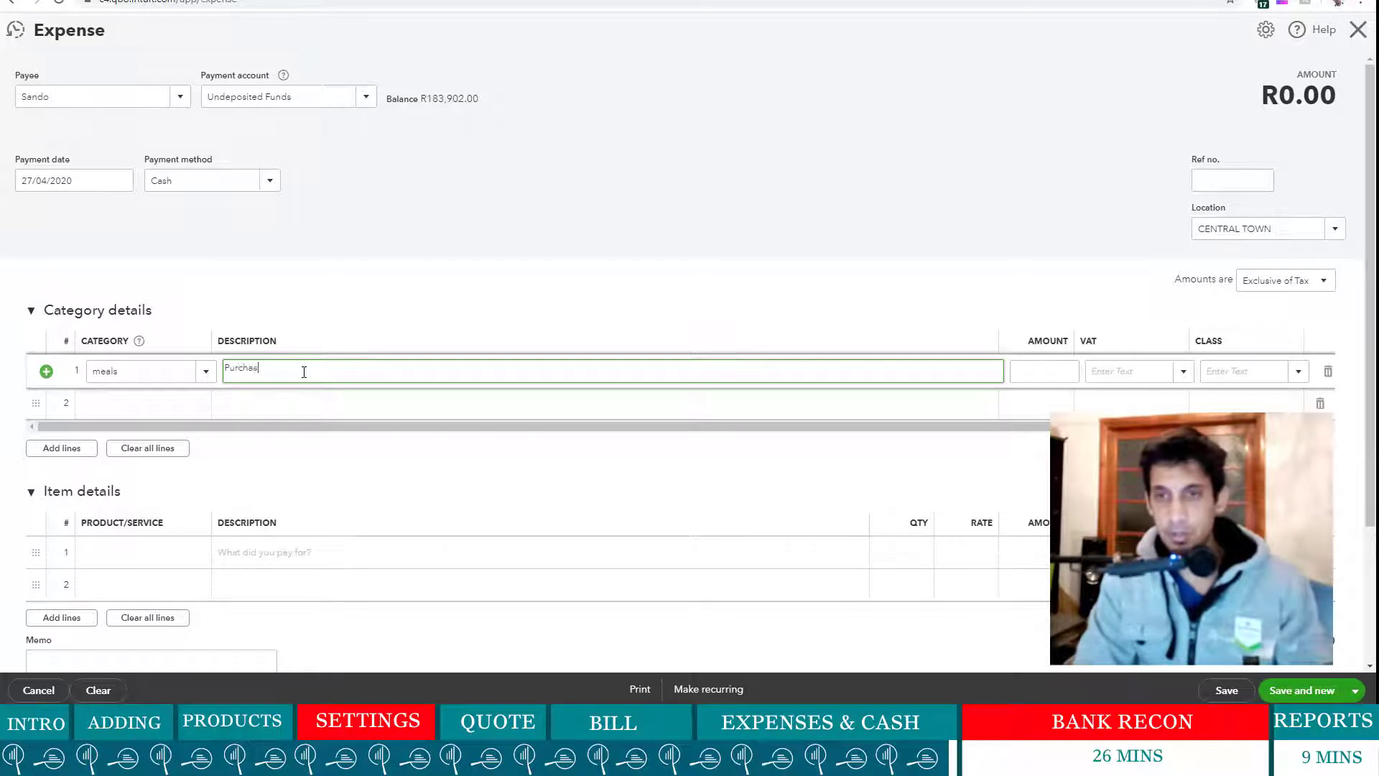
{"action": "type", "text": "ed Meals for Staff d"}
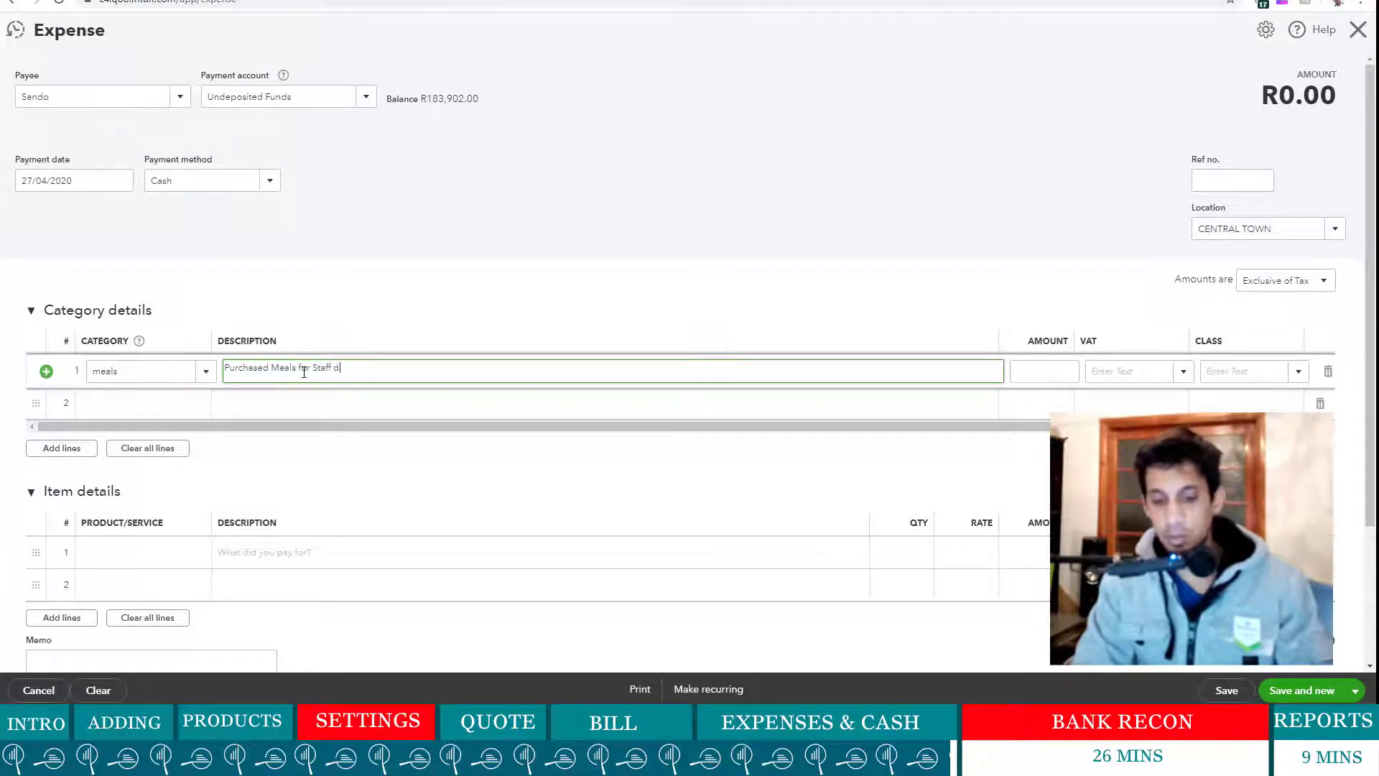
{"action": "type", "text": "uing delivery"}
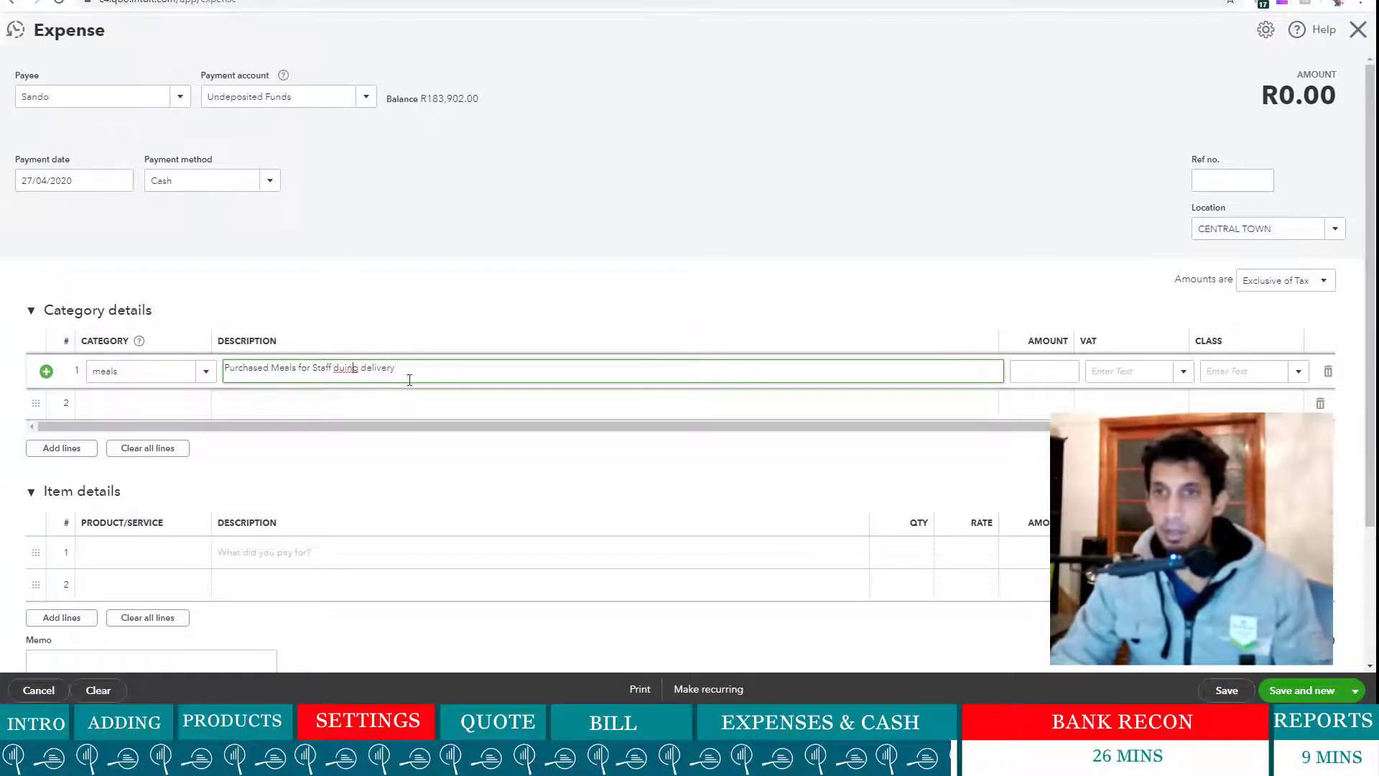
{"action": "type", "text": "r"}
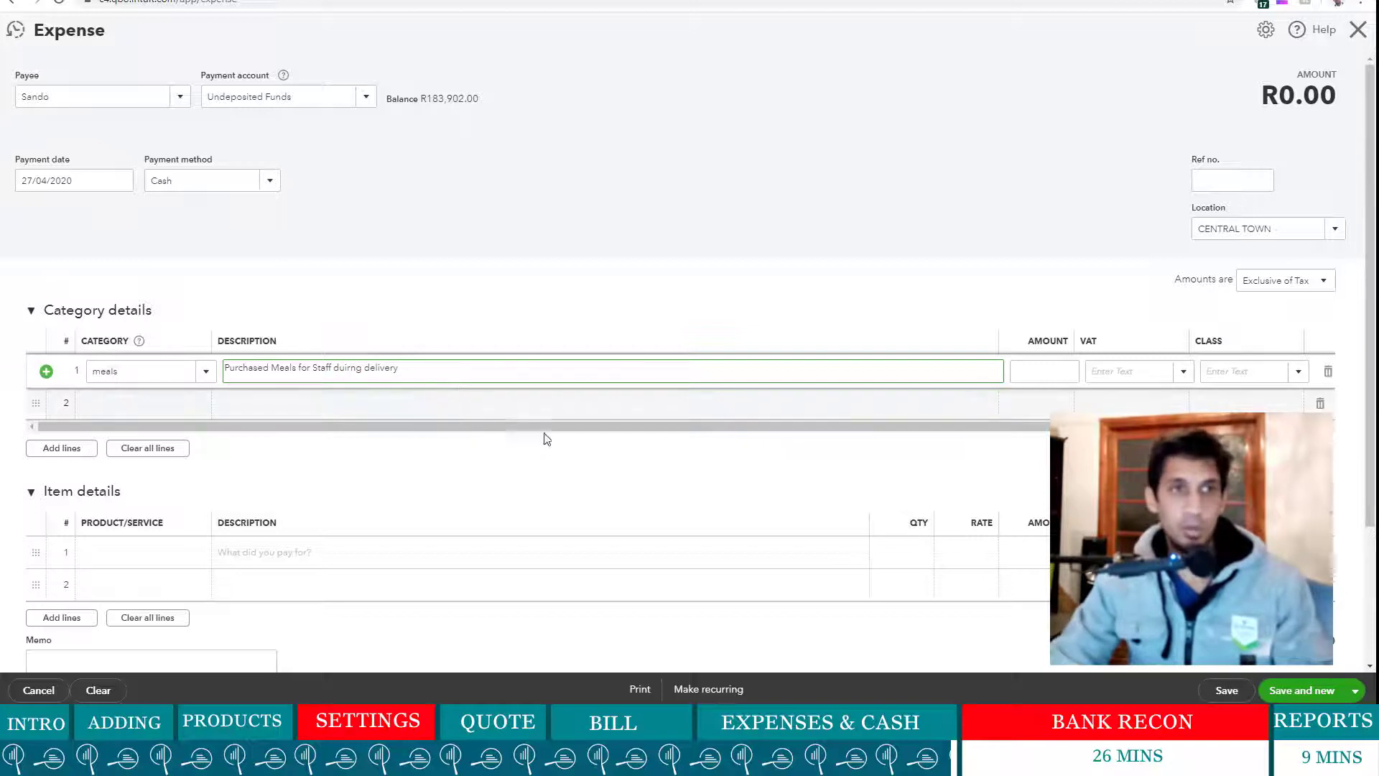
{"action": "left_click", "coordinate": [1059, 367]}
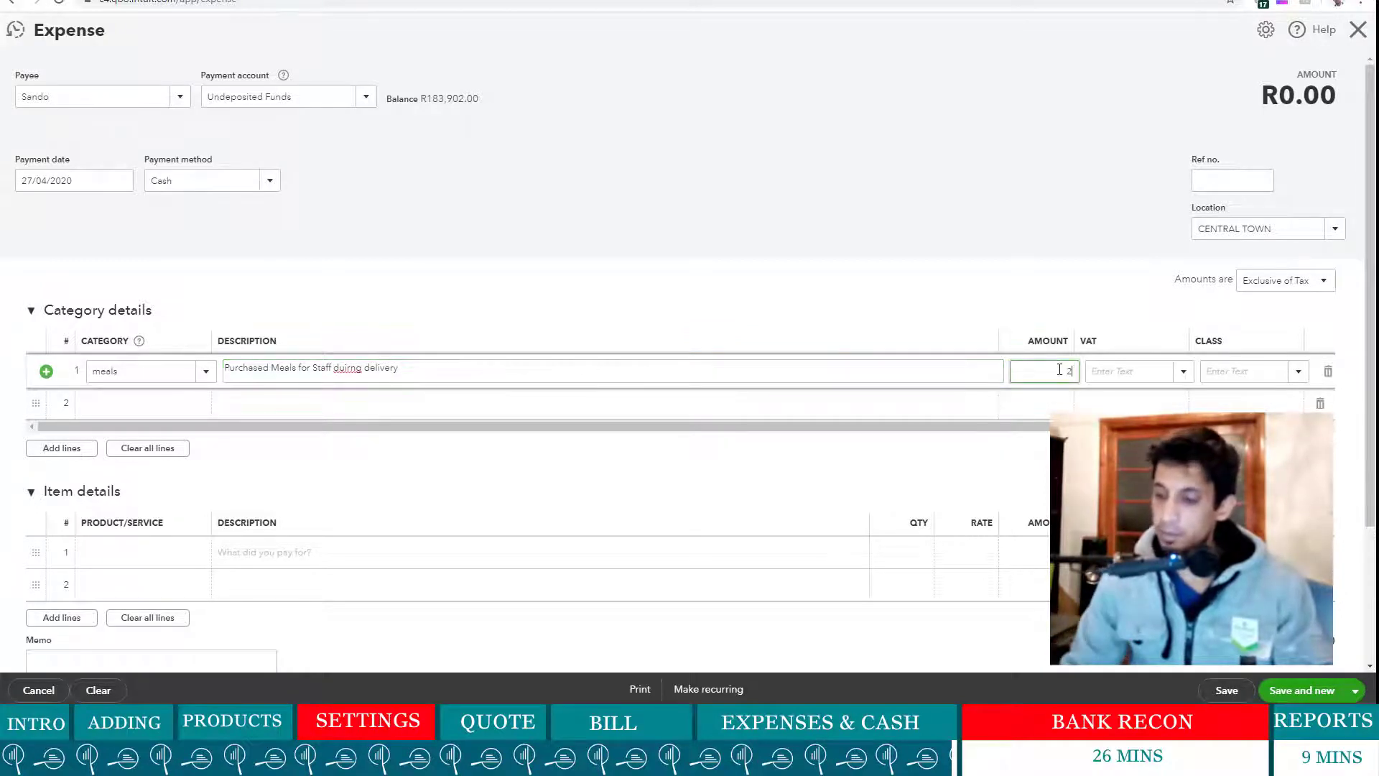
{"action": "left_click", "coordinate": [939, 320]}
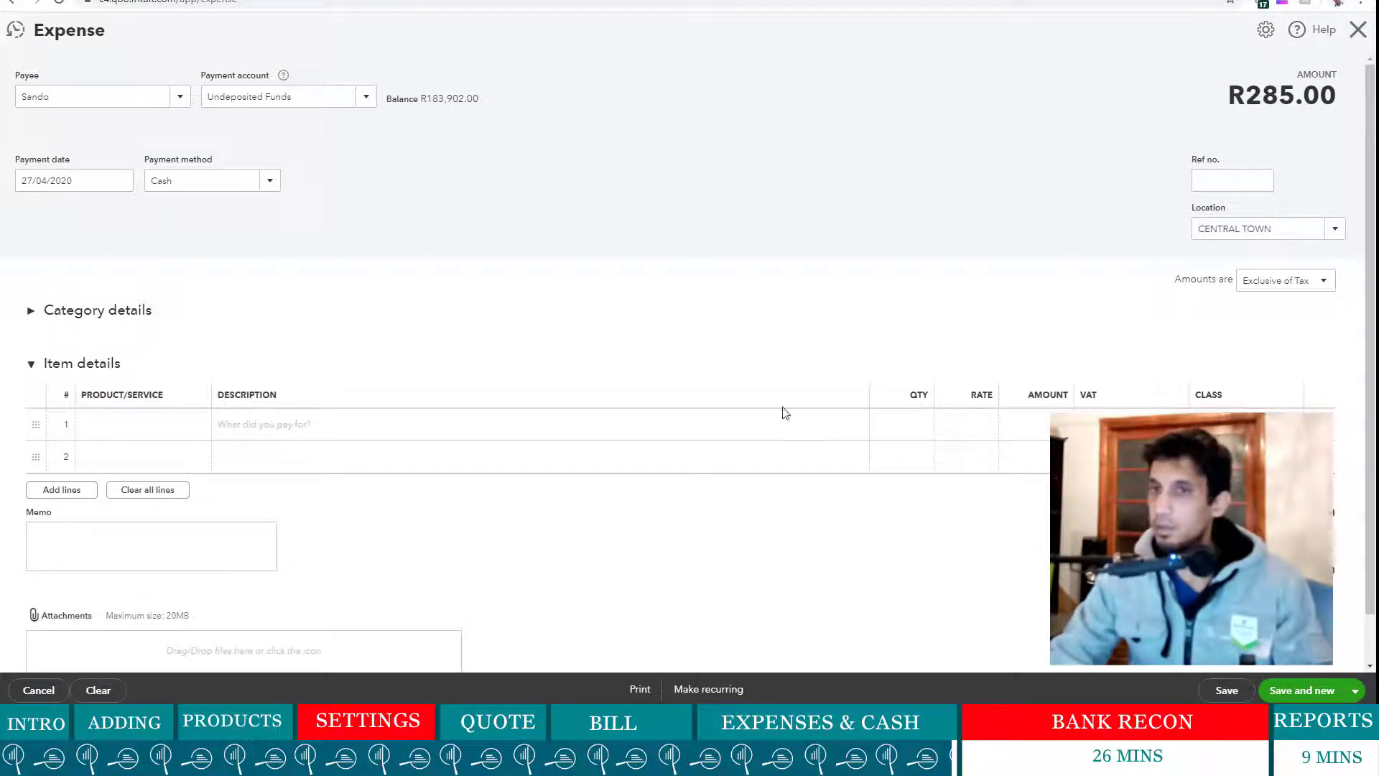
{"action": "left_click", "coordinate": [33, 316]}
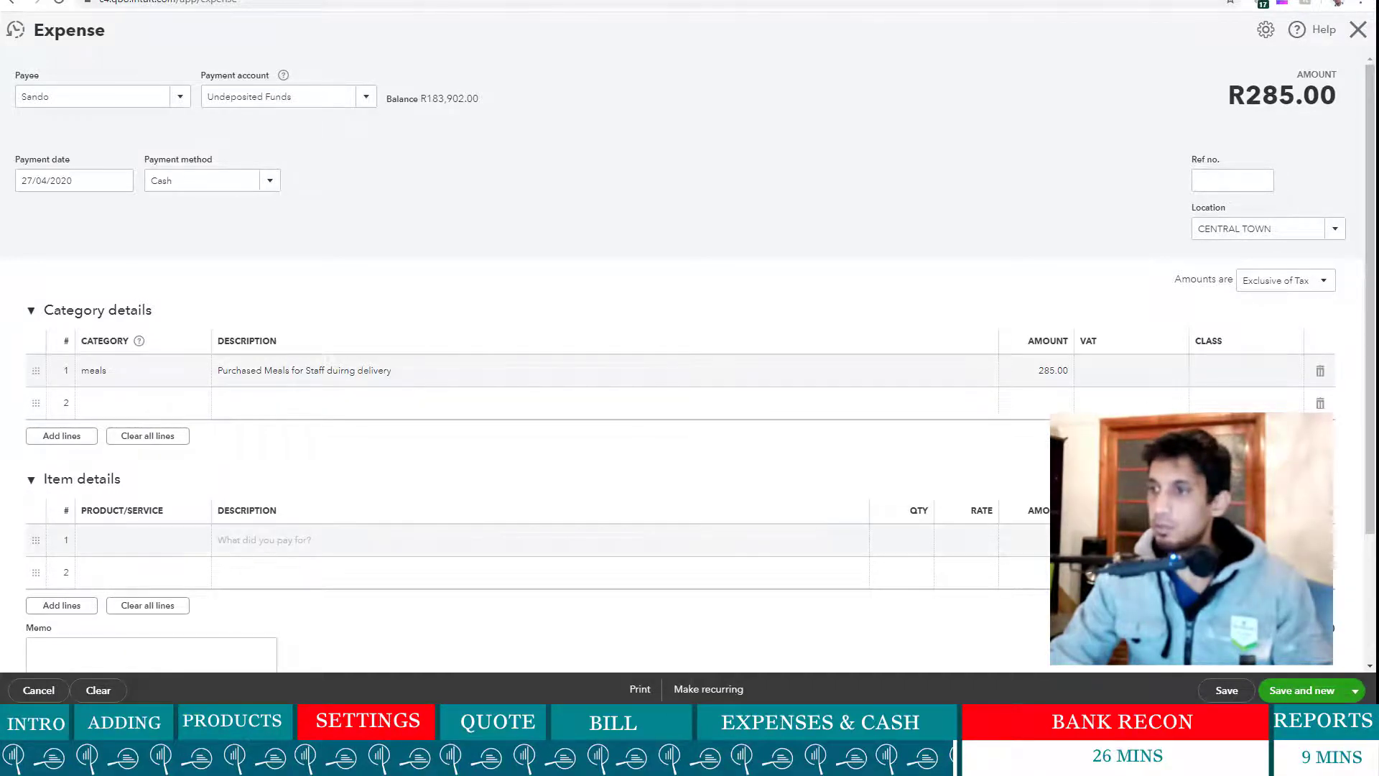
{"action": "scroll", "coordinate": [1152, 374], "scroll_direction": "down", "scroll_amount": 2}
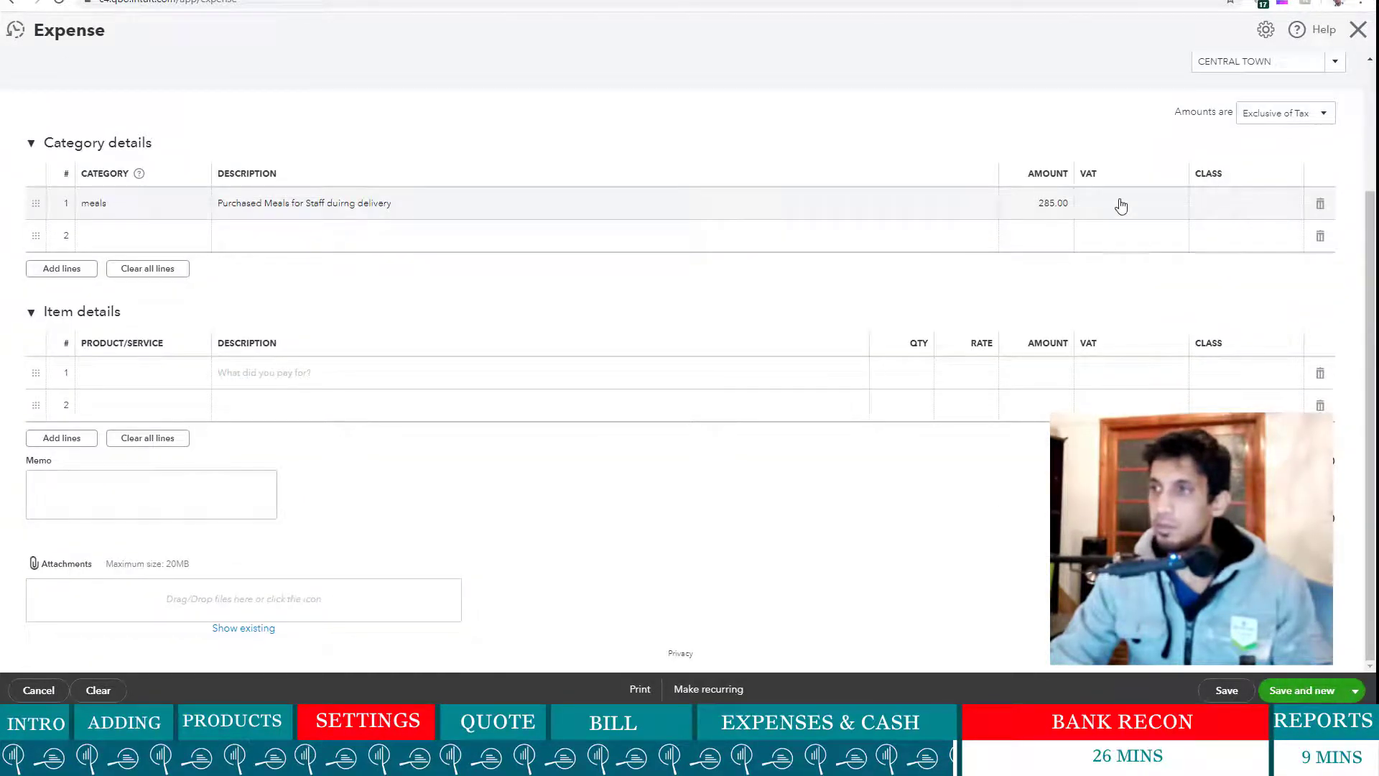
{"action": "left_click", "coordinate": [1122, 206]}
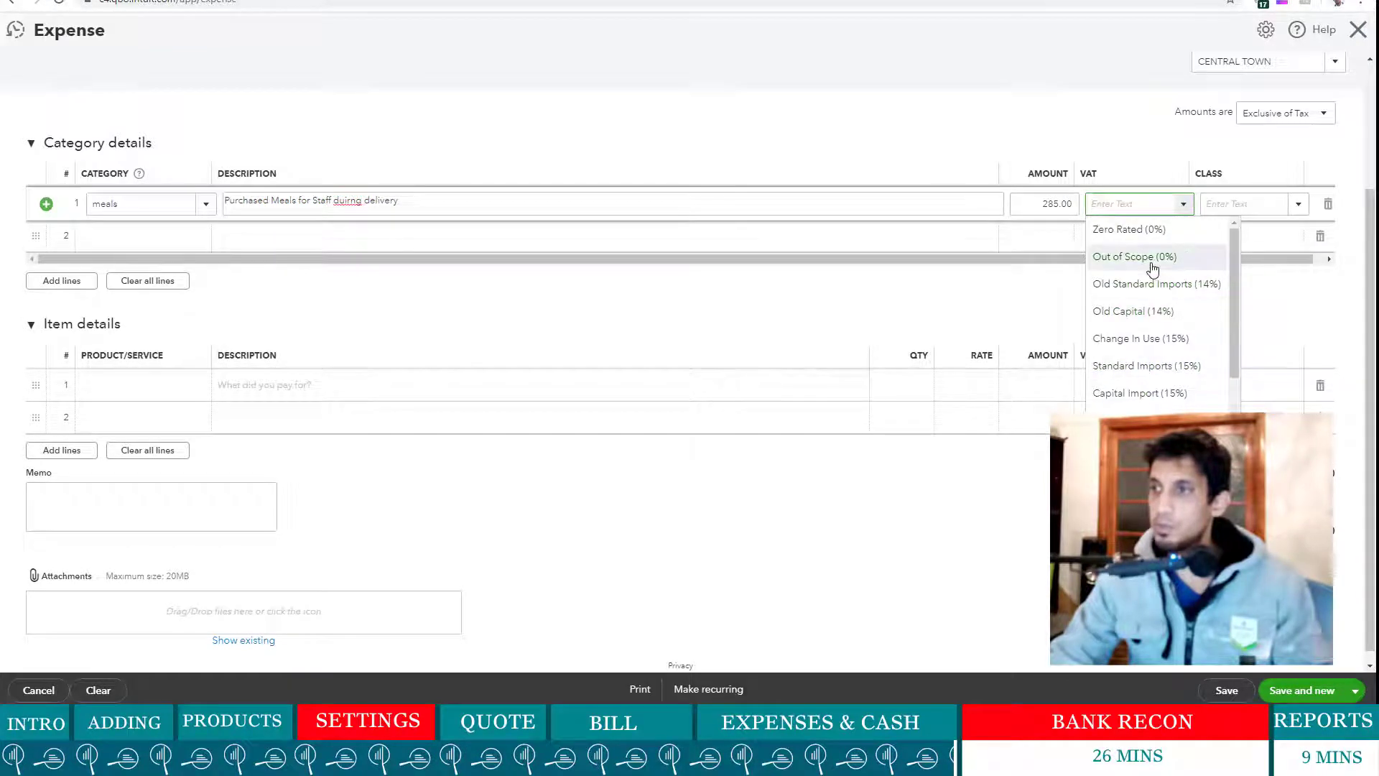
{"action": "left_click", "coordinate": [1135, 257]}
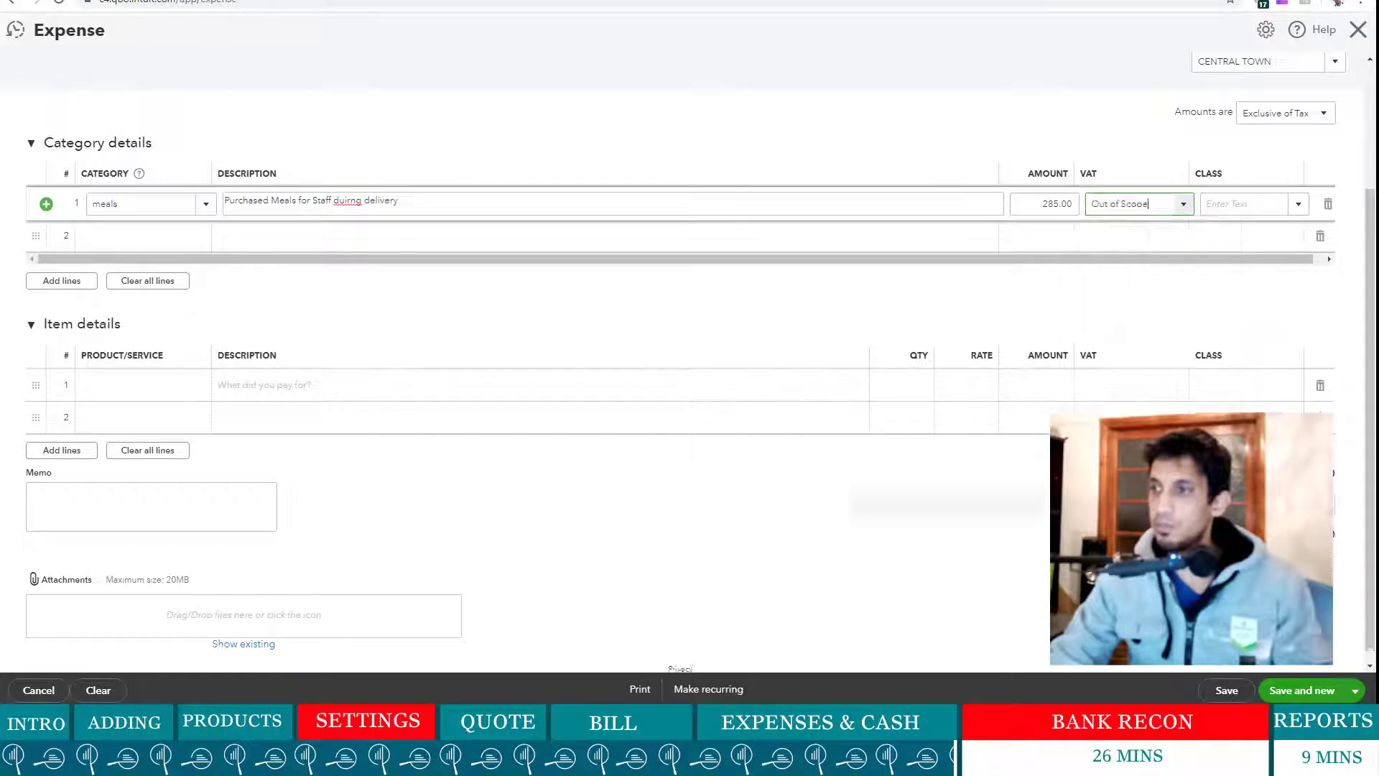
{"action": "left_click", "coordinate": [1354, 691]}
{"action": "left_click", "coordinate": [1325, 668]}
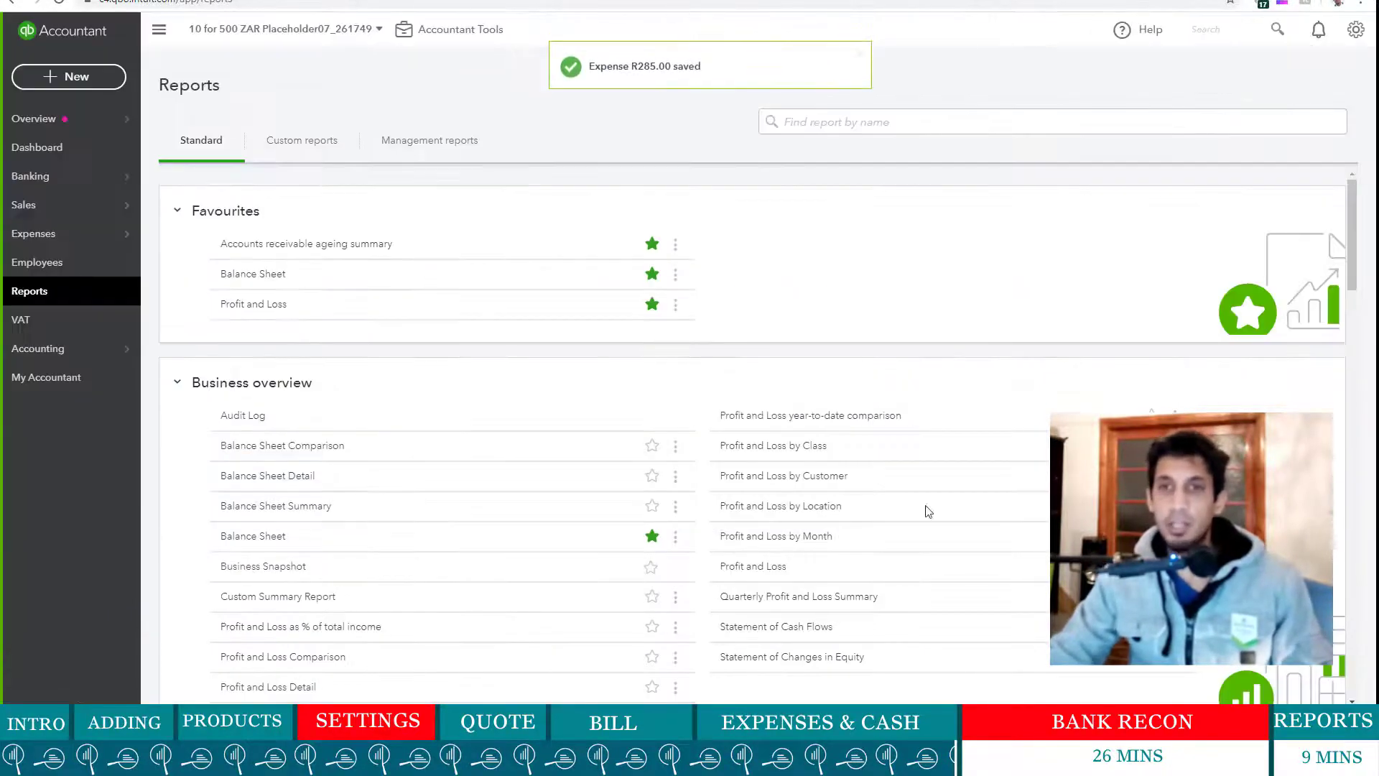
- Run the Balance Sheet for All Dates and drill into Undeposited Funds (183,617.00)
{"action": "left_click", "coordinate": [247, 279]}
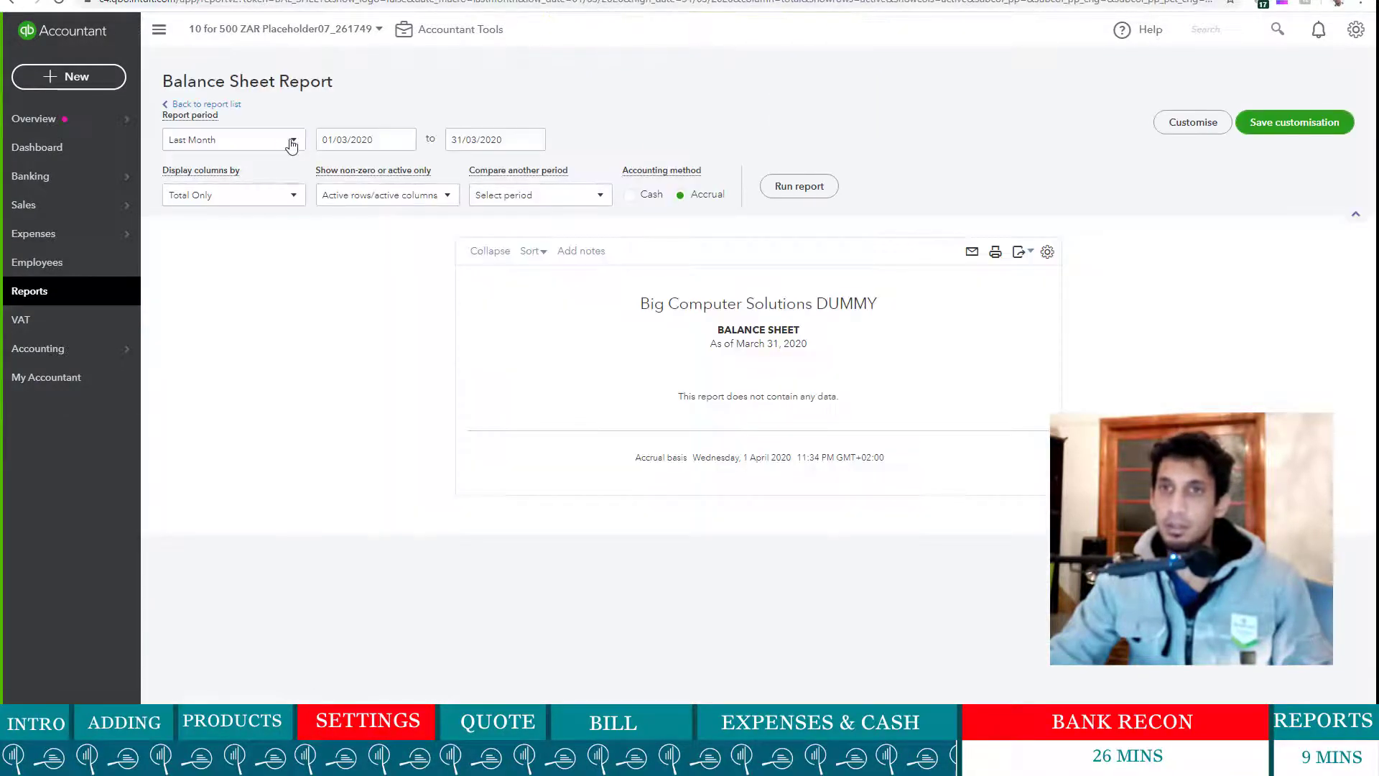
{"action": "left_click", "coordinate": [293, 141]}
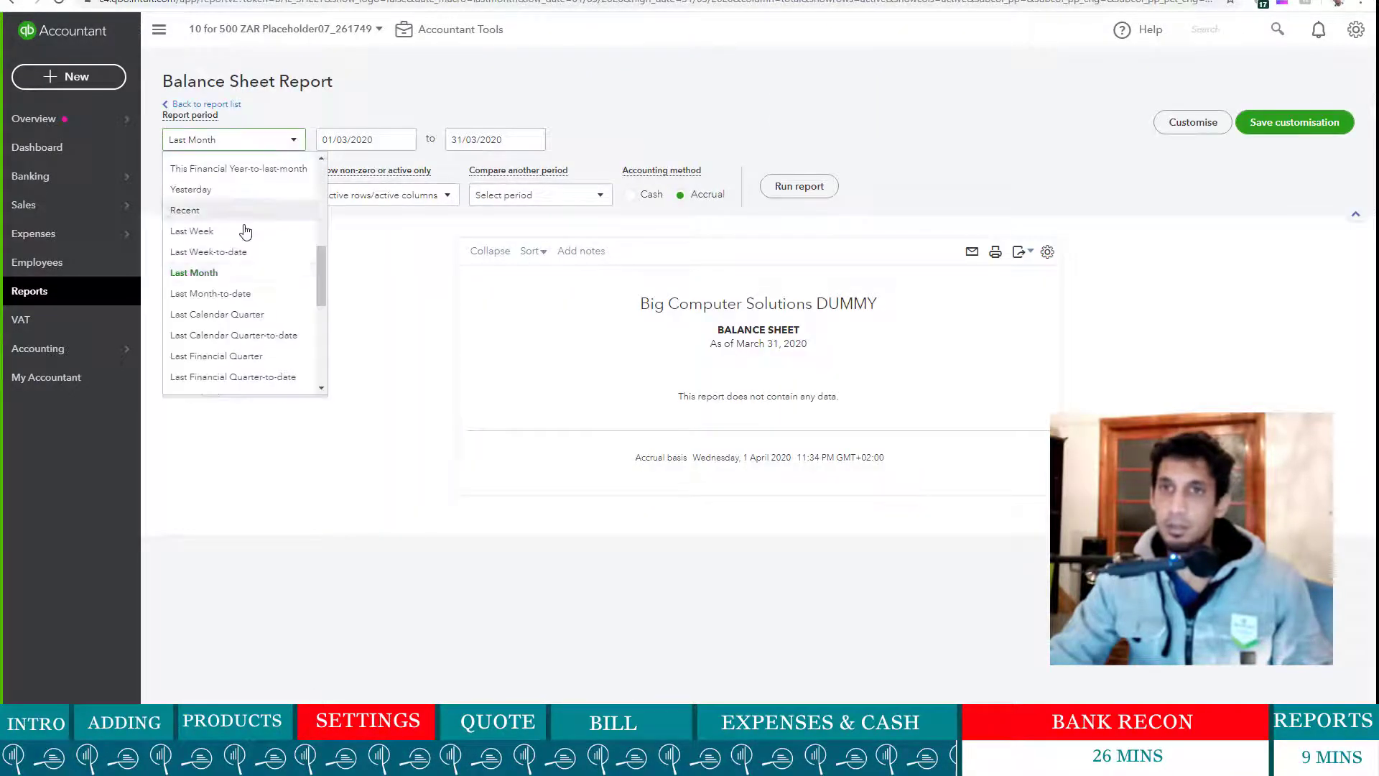
{"action": "scroll", "coordinate": [245, 230], "scroll_direction": "up", "scroll_amount": 5}
{"action": "left_click", "coordinate": [241, 169]}
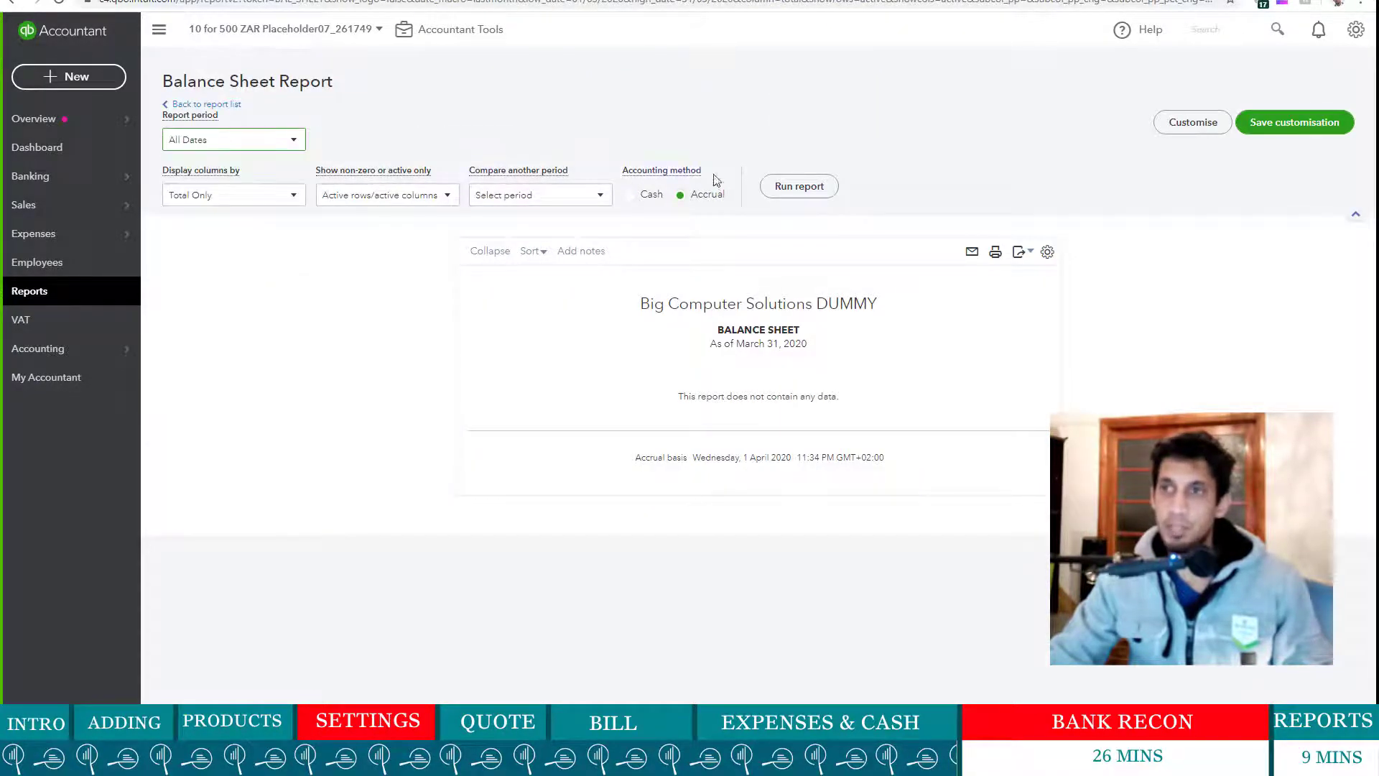
{"action": "left_click", "coordinate": [779, 188]}
{"action": "scroll", "coordinate": [1019, 387], "scroll_direction": "down", "scroll_amount": 3}
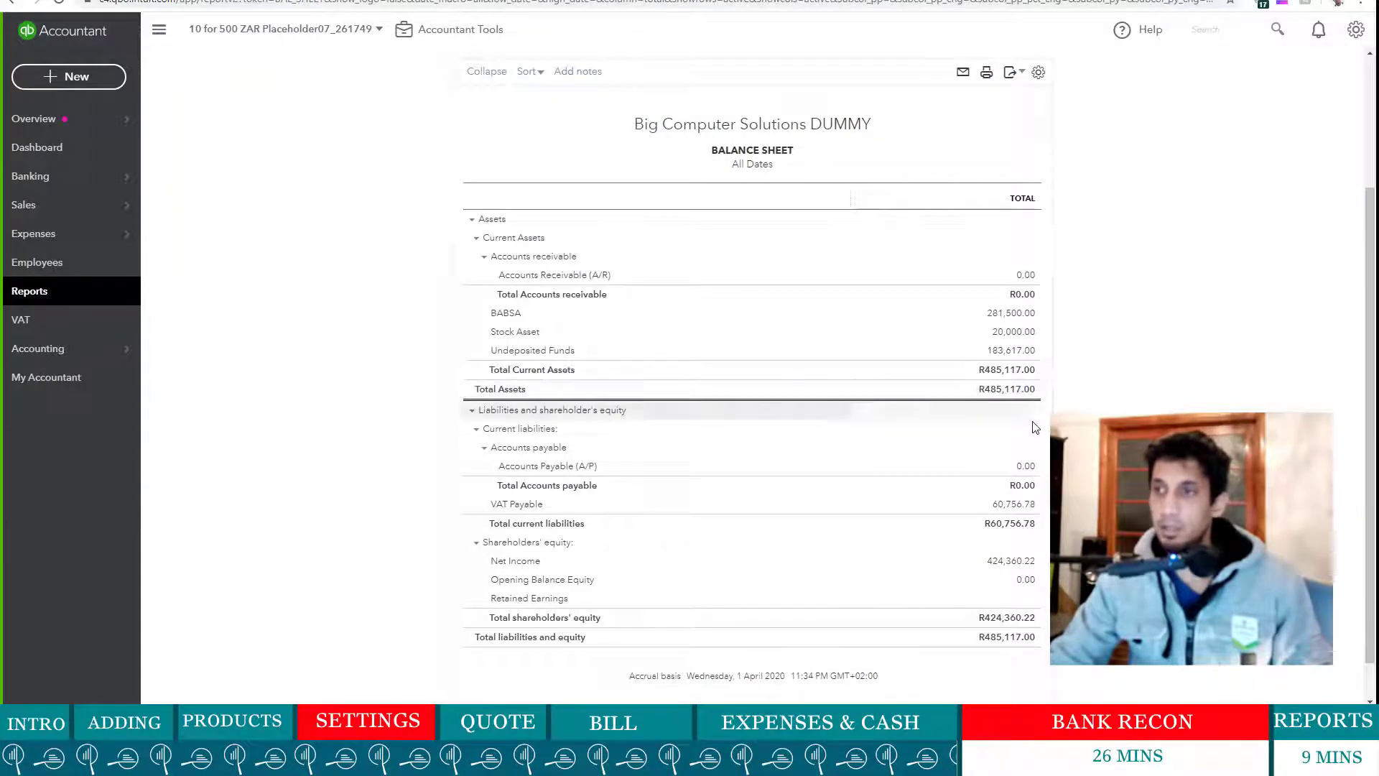
{"action": "left_click", "coordinate": [1010, 352]}
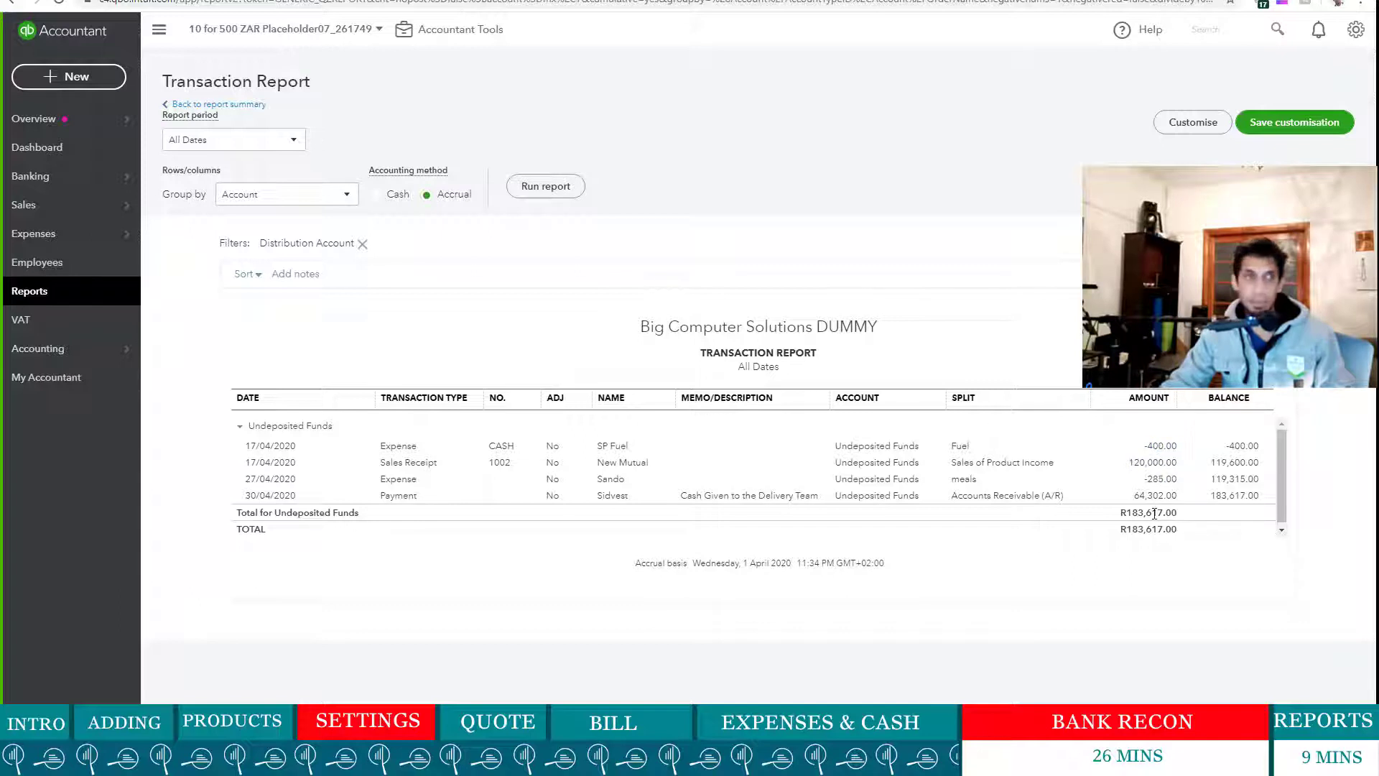
- Return to the Balance Sheet summary and scroll through the report to review it
{"action": "left_click", "coordinate": [203, 105]}
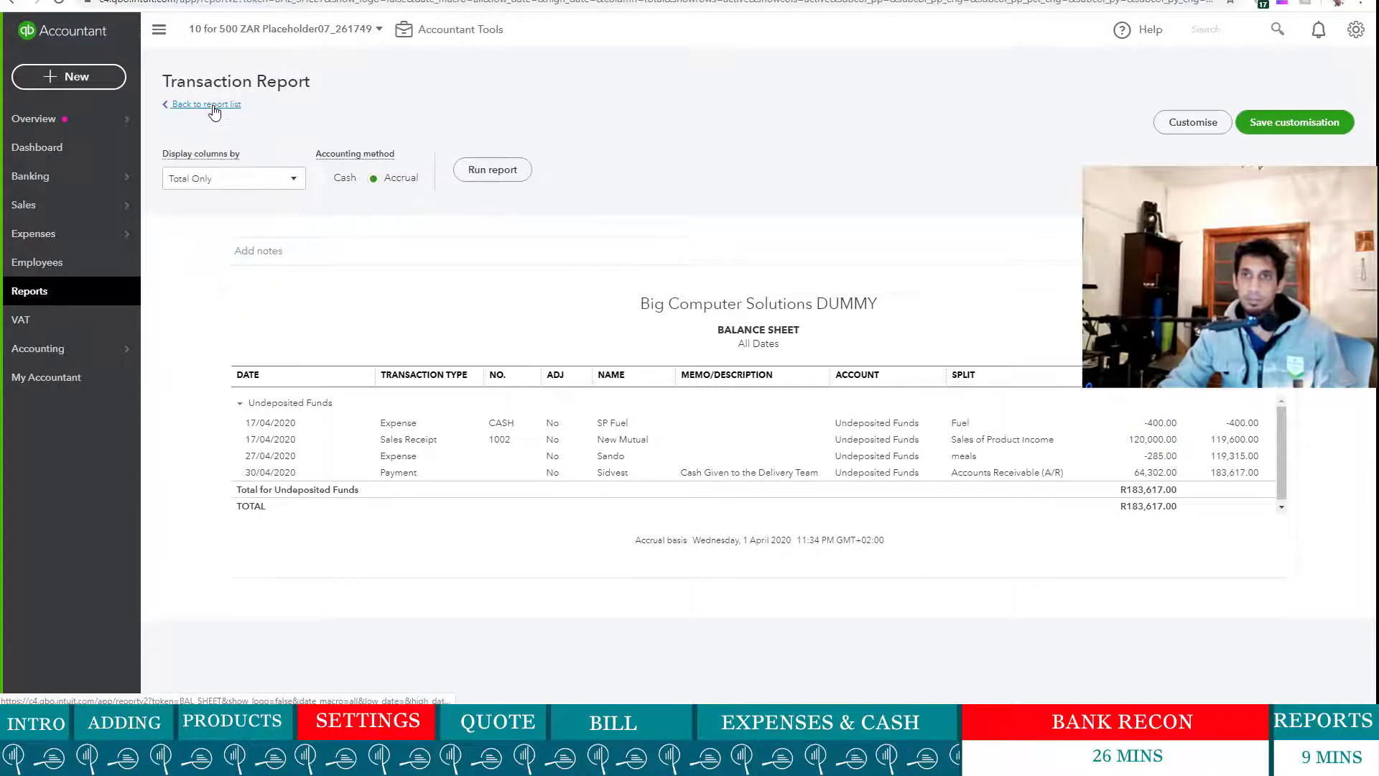
{"action": "scroll", "coordinate": [833, 470], "scroll_direction": "down", "scroll_amount": 3}
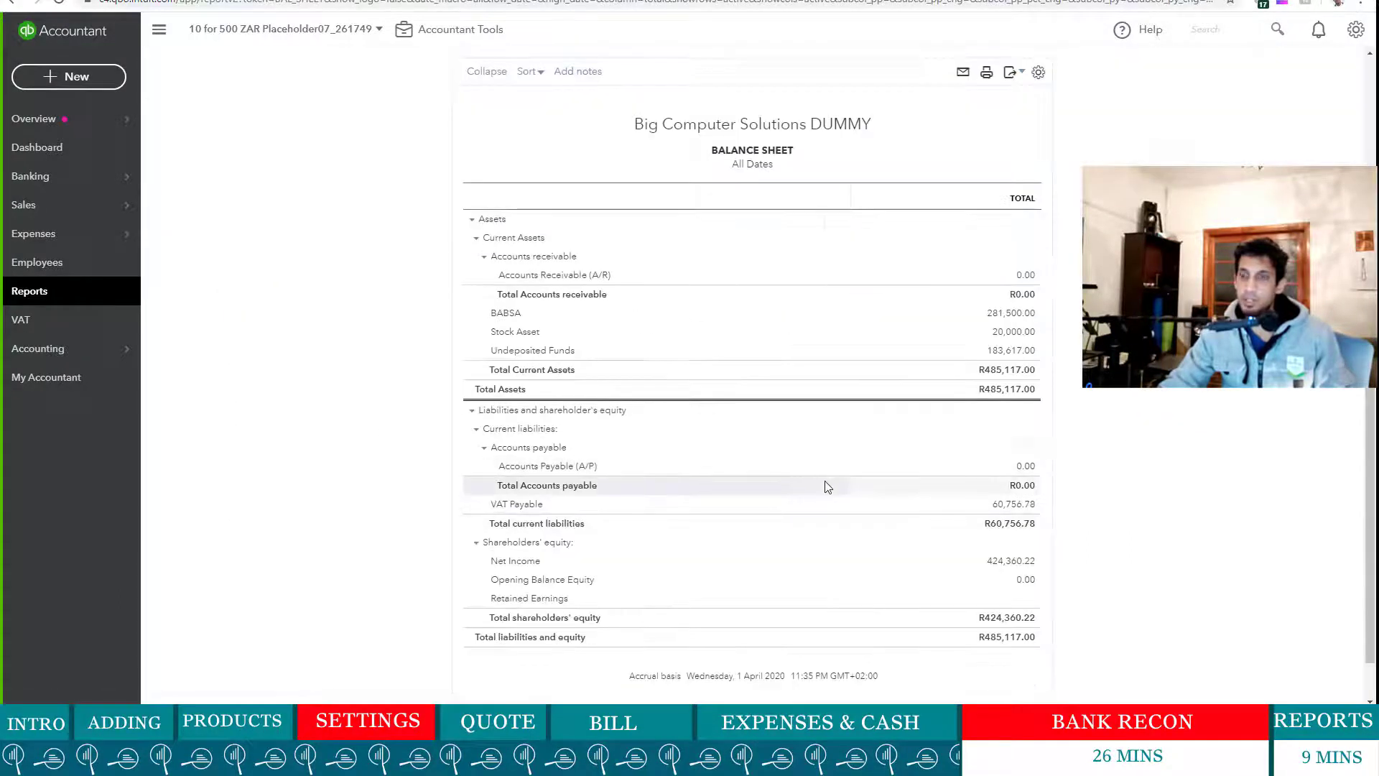
{"action": "scroll", "coordinate": [769, 428], "scroll_direction": "up", "scroll_amount": 2}
{"action": "scroll", "coordinate": [770, 428], "scroll_direction": "up", "scroll_amount": 1}
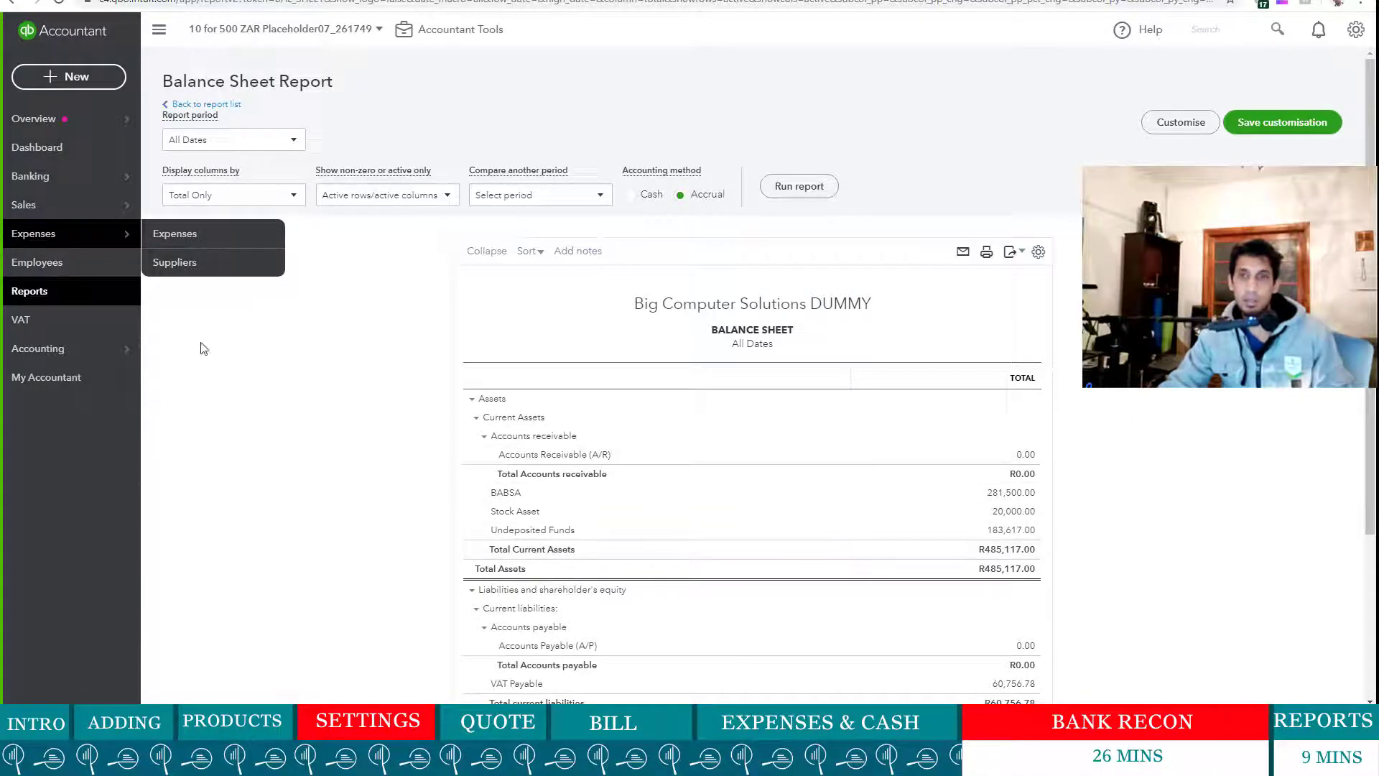
{"action": "scroll", "coordinate": [826, 574], "scroll_direction": "down", "scroll_amount": 2}
{"action": "scroll", "coordinate": [790, 524], "scroll_direction": "up", "scroll_amount": 2}
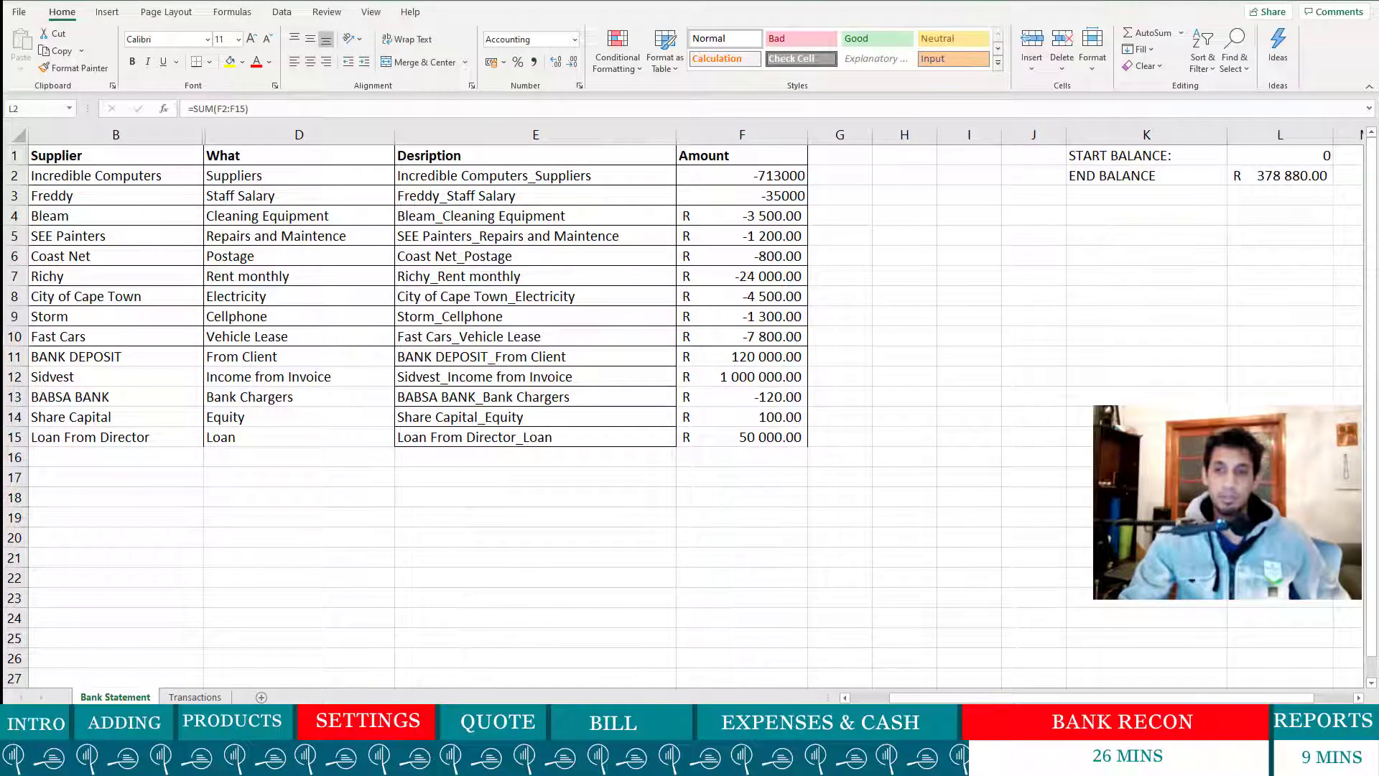
- Switch back to QuickBooks, go to Banking and start uploading a bank transactions file
{"action": "left_click", "coordinate": [439, 760]}
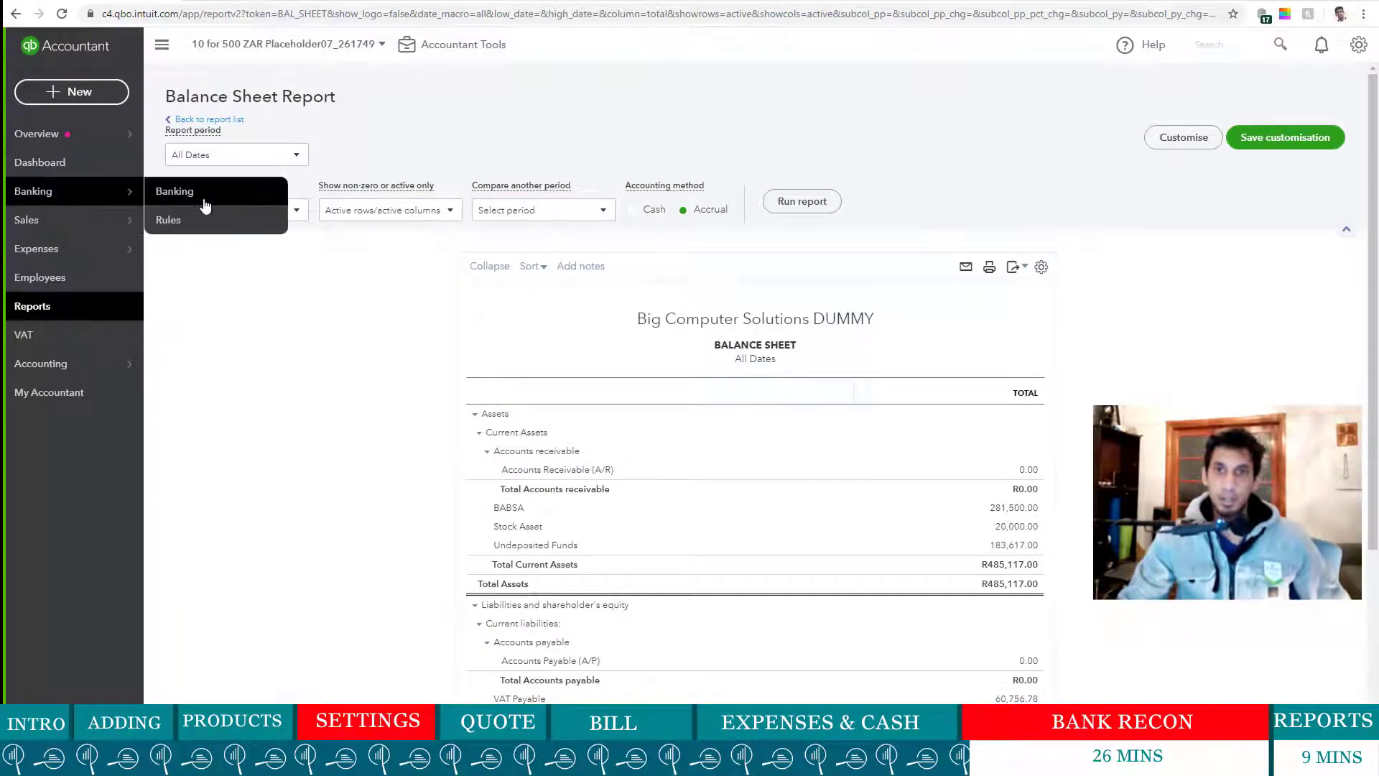
{"action": "left_click", "coordinate": [94, 199]}
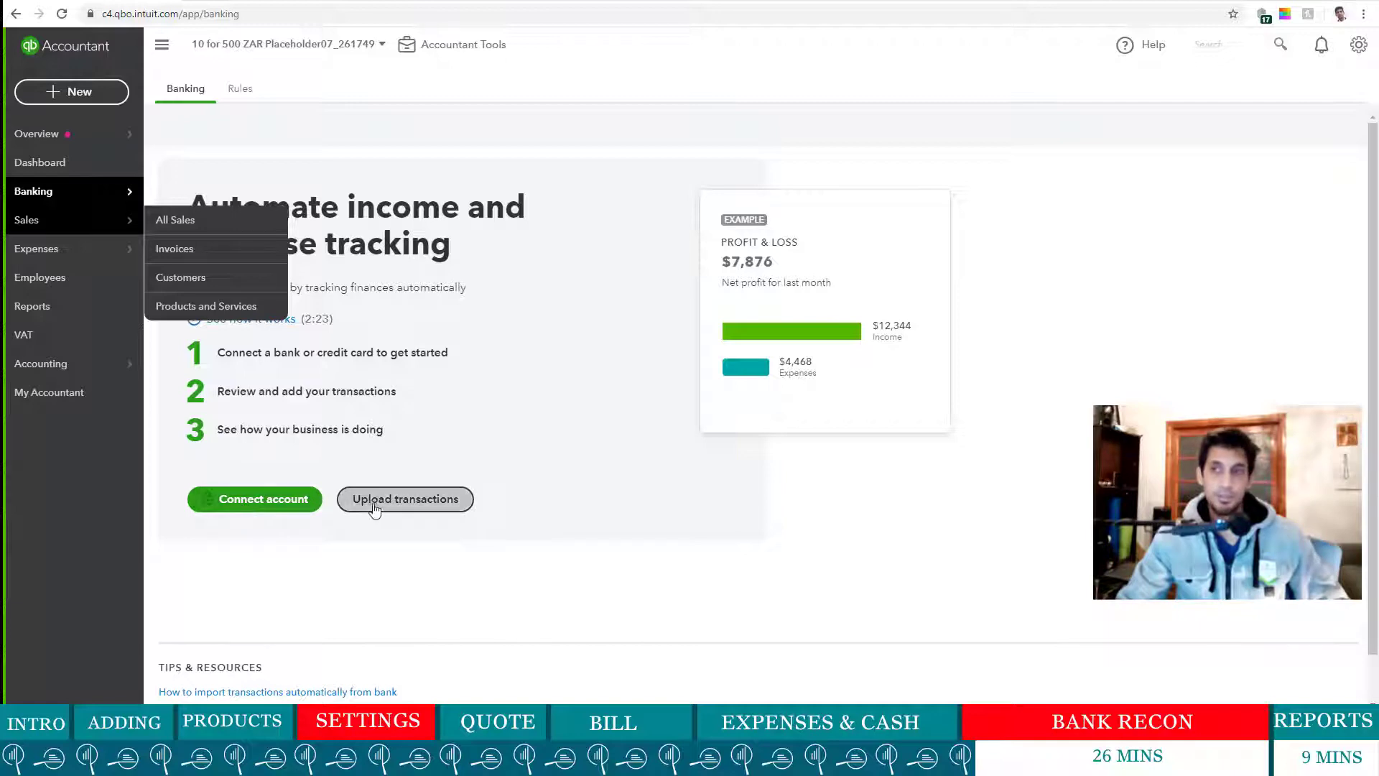
{"action": "left_click", "coordinate": [446, 502]}
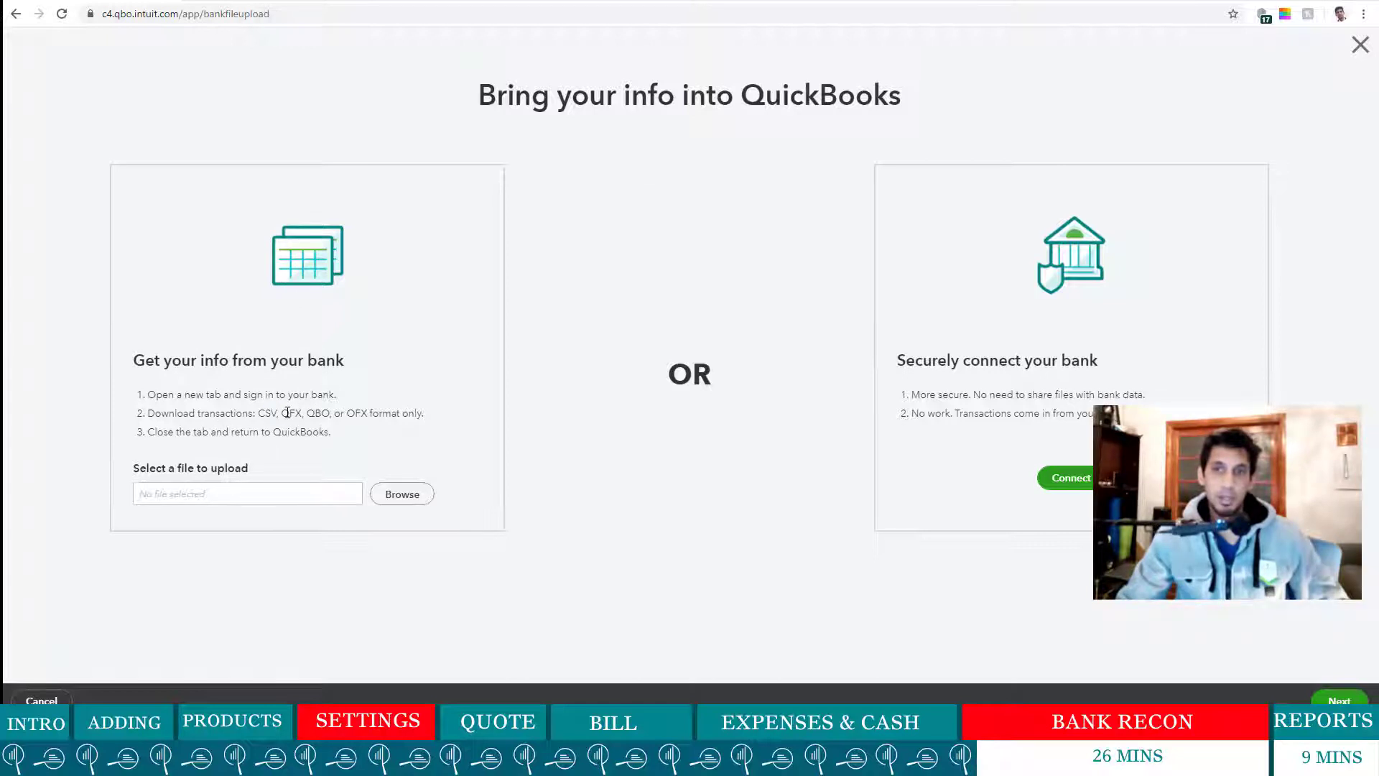
- Highlight CSV as the accepted upload format and bring the bank - import workbook forward
{"action": "left_click_drag", "start_coordinate": [346, 415], "coordinate": [362, 415]}
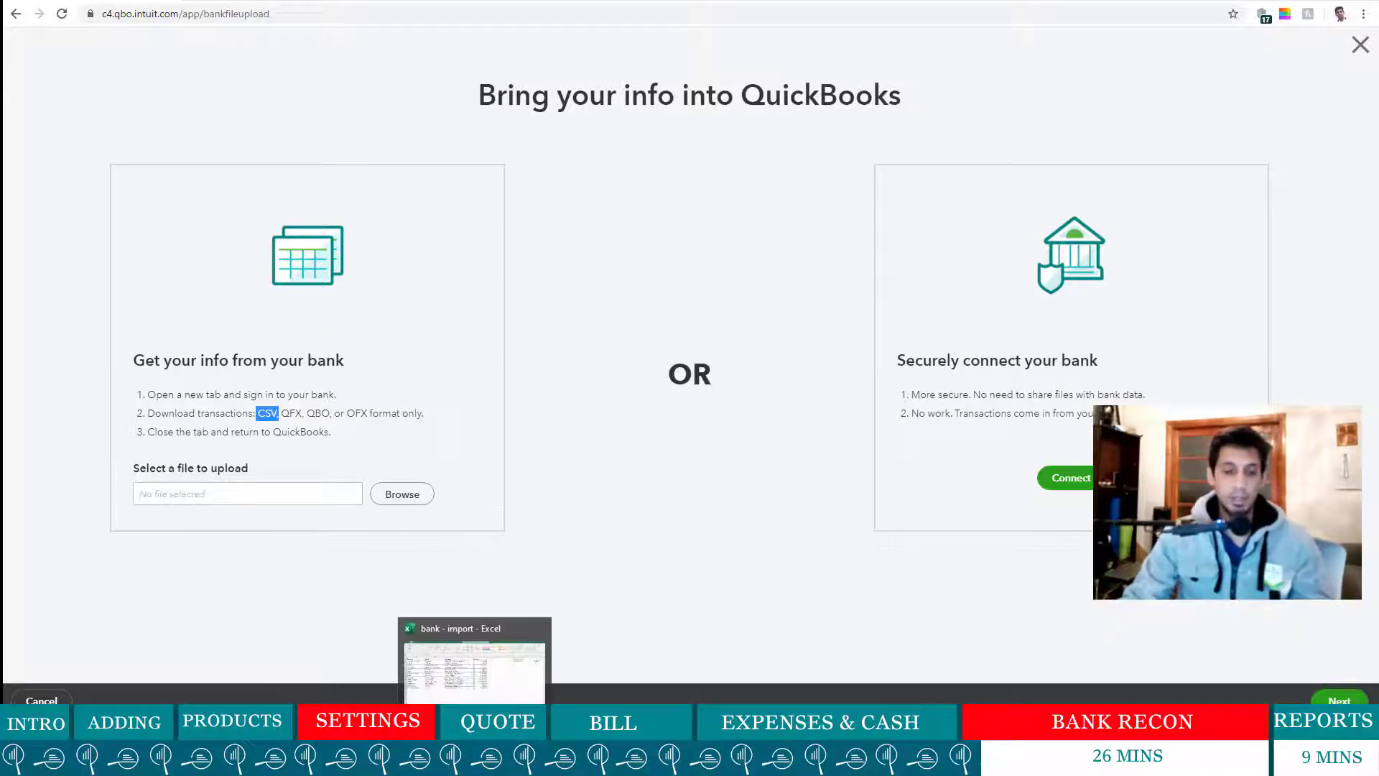
{"action": "left_click", "coordinate": [474, 762]}
- Review the Bank Statement data, selecting B2:F15 and then the dates and suppliers A2:B15
{"action": "left_click", "coordinate": [474, 668]}
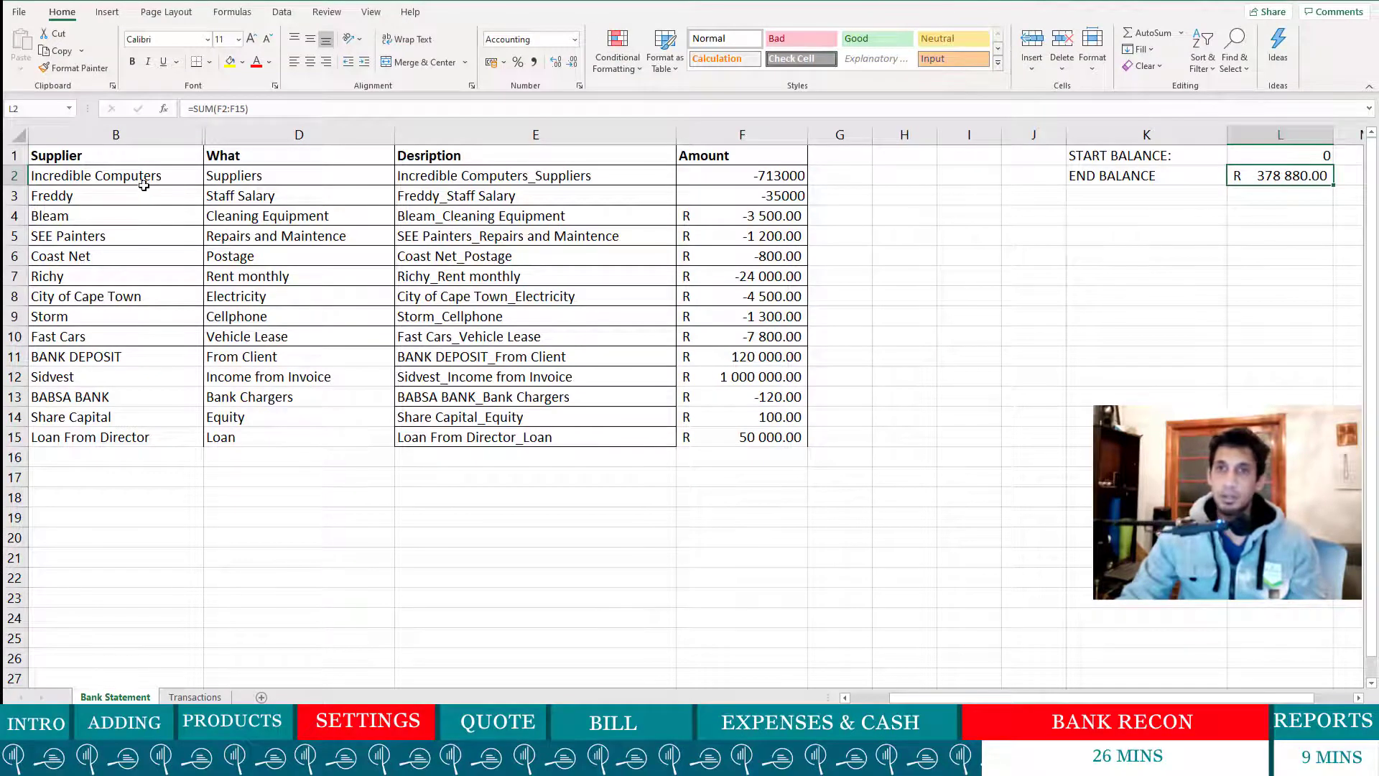
{"action": "left_click_drag", "start_coordinate": [144, 185], "coordinate": [745, 442]}
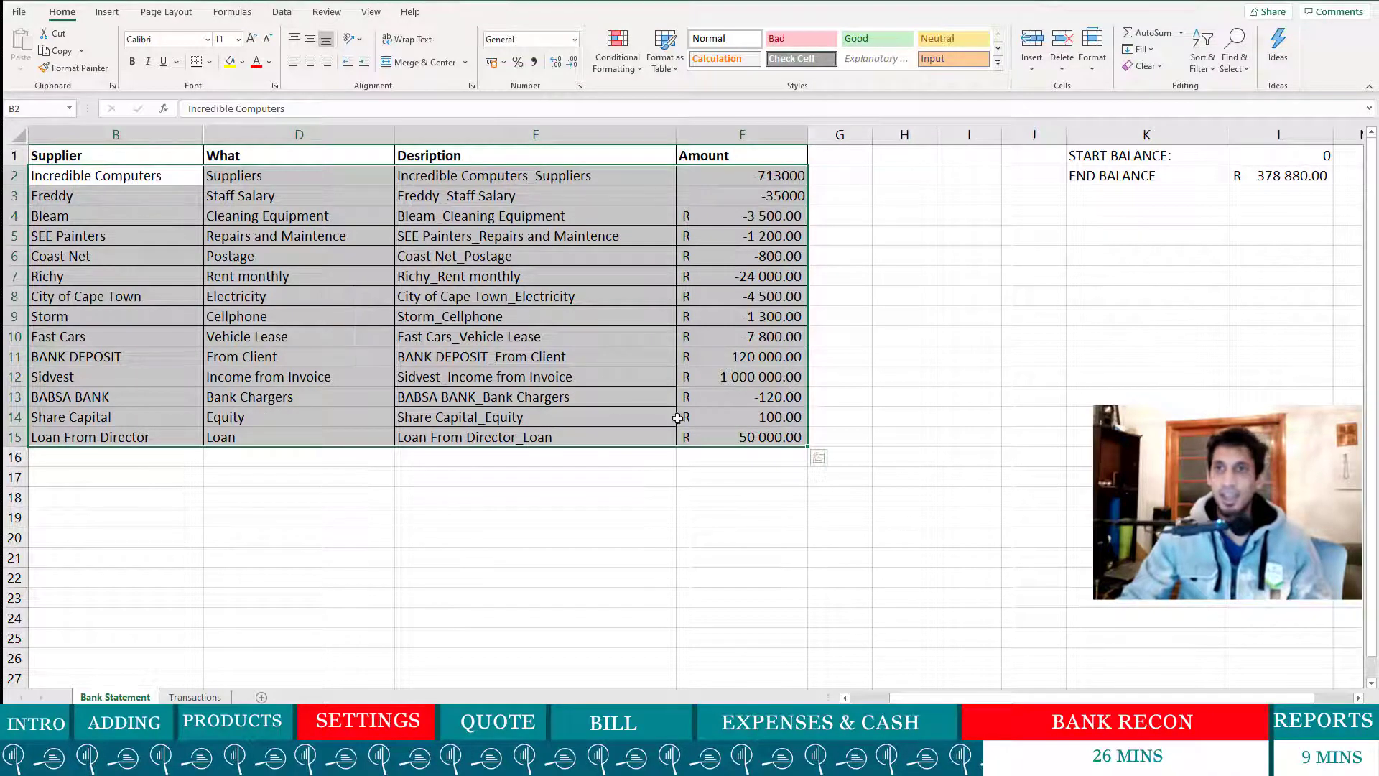
{"action": "left_click", "coordinate": [128, 434]}
{"action": "left_click_drag", "start_coordinate": [1007, 700], "coordinate": [968, 701]}
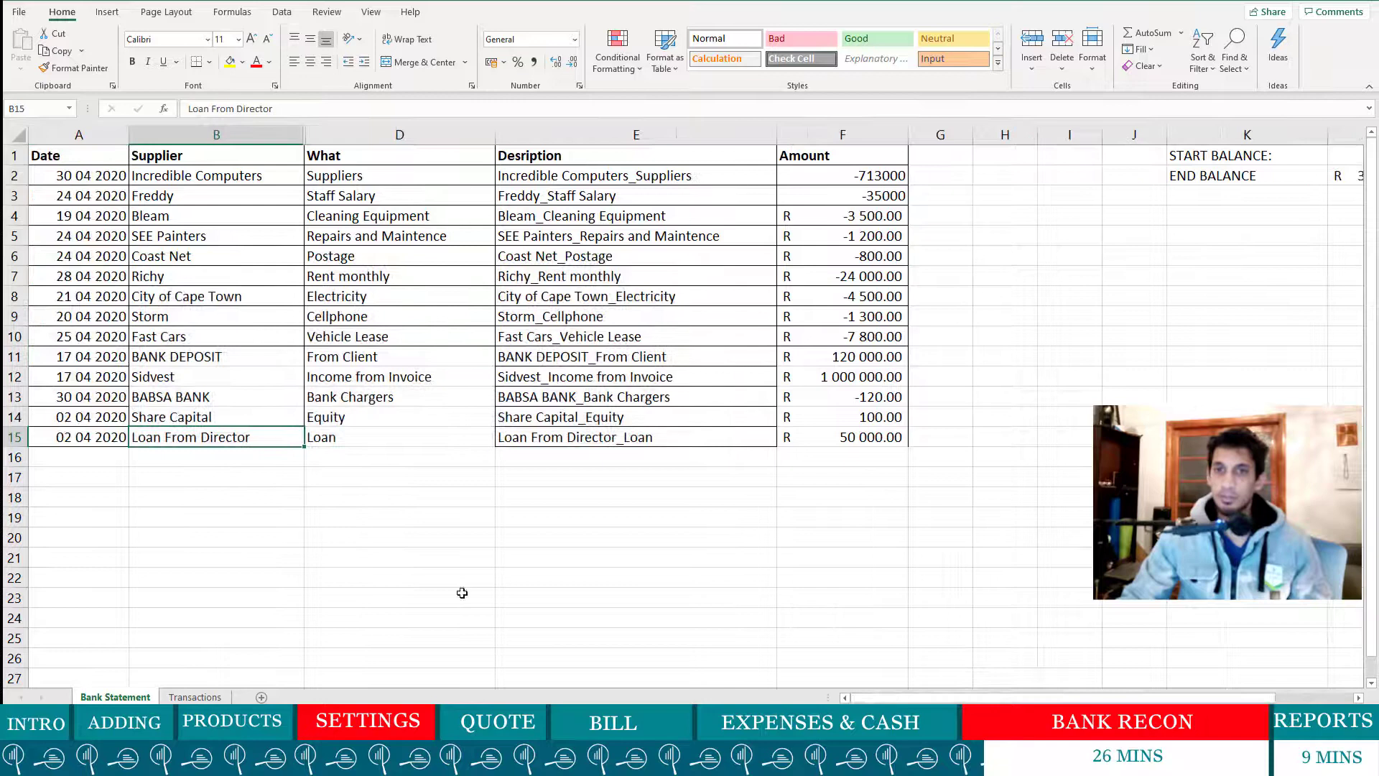
{"action": "left_click", "coordinate": [92, 437]}
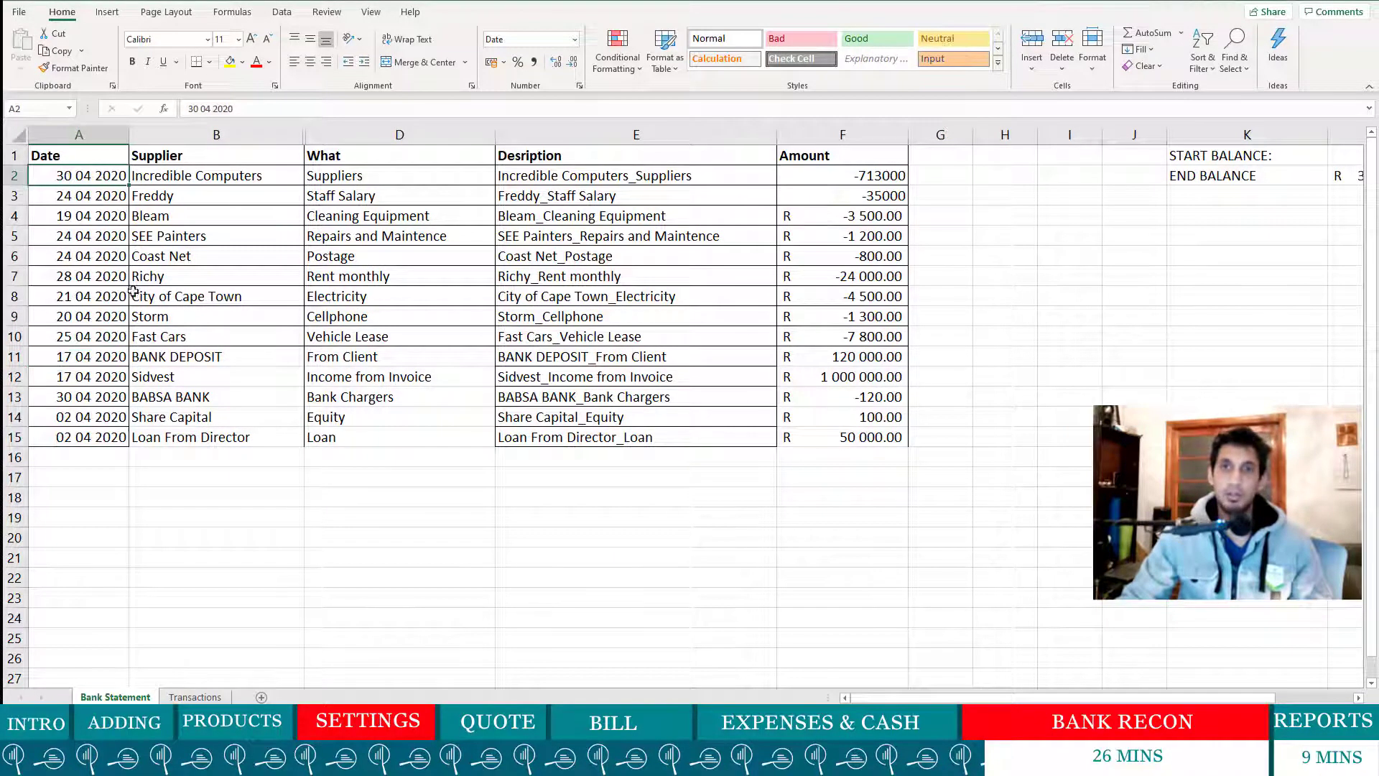
{"action": "left_click_drag", "start_coordinate": [101, 438], "coordinate": [231, 168]}
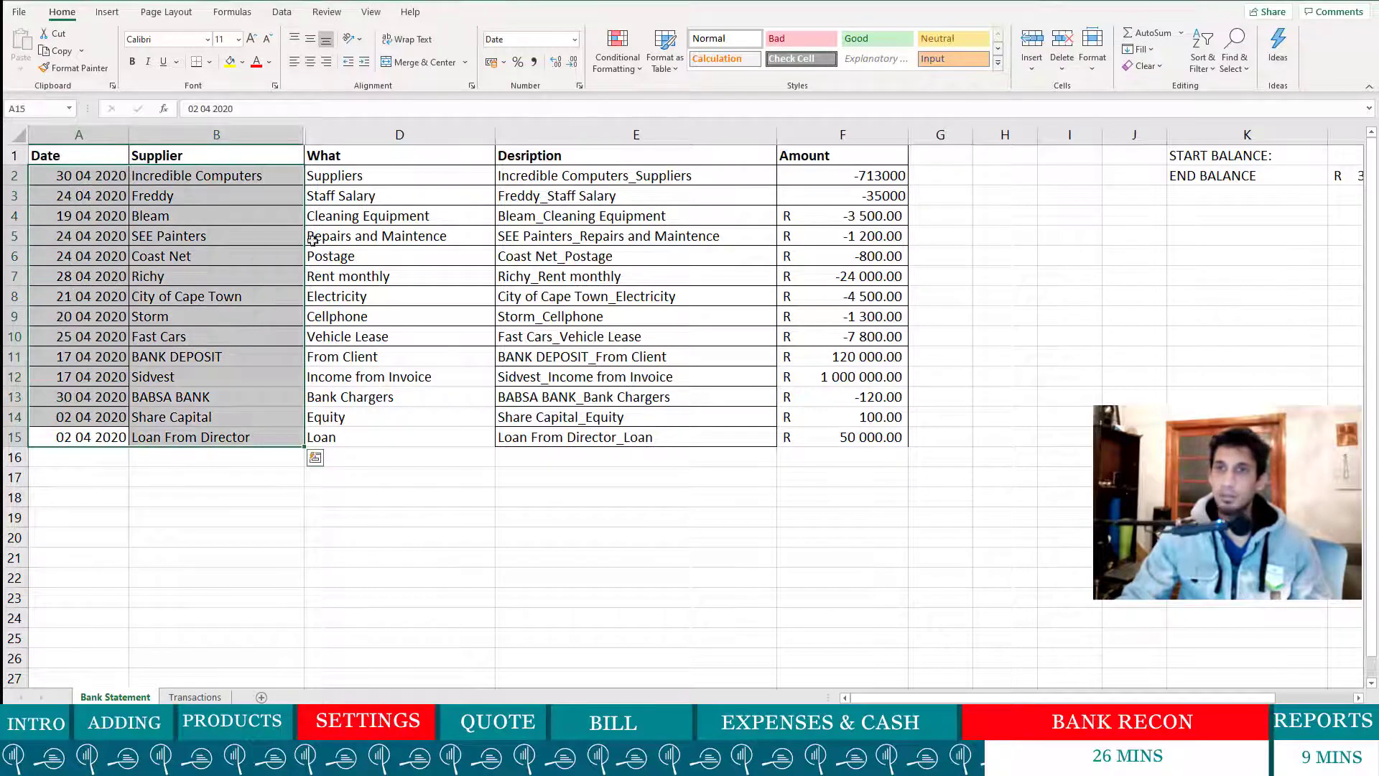
- Collapse column I and check the start balance in L1 and the =SUM(F2:F15) end balance
{"action": "left_click_drag", "start_coordinate": [1102, 135], "coordinate": [937, 147]}
{"action": "left_click", "coordinate": [1305, 162]}
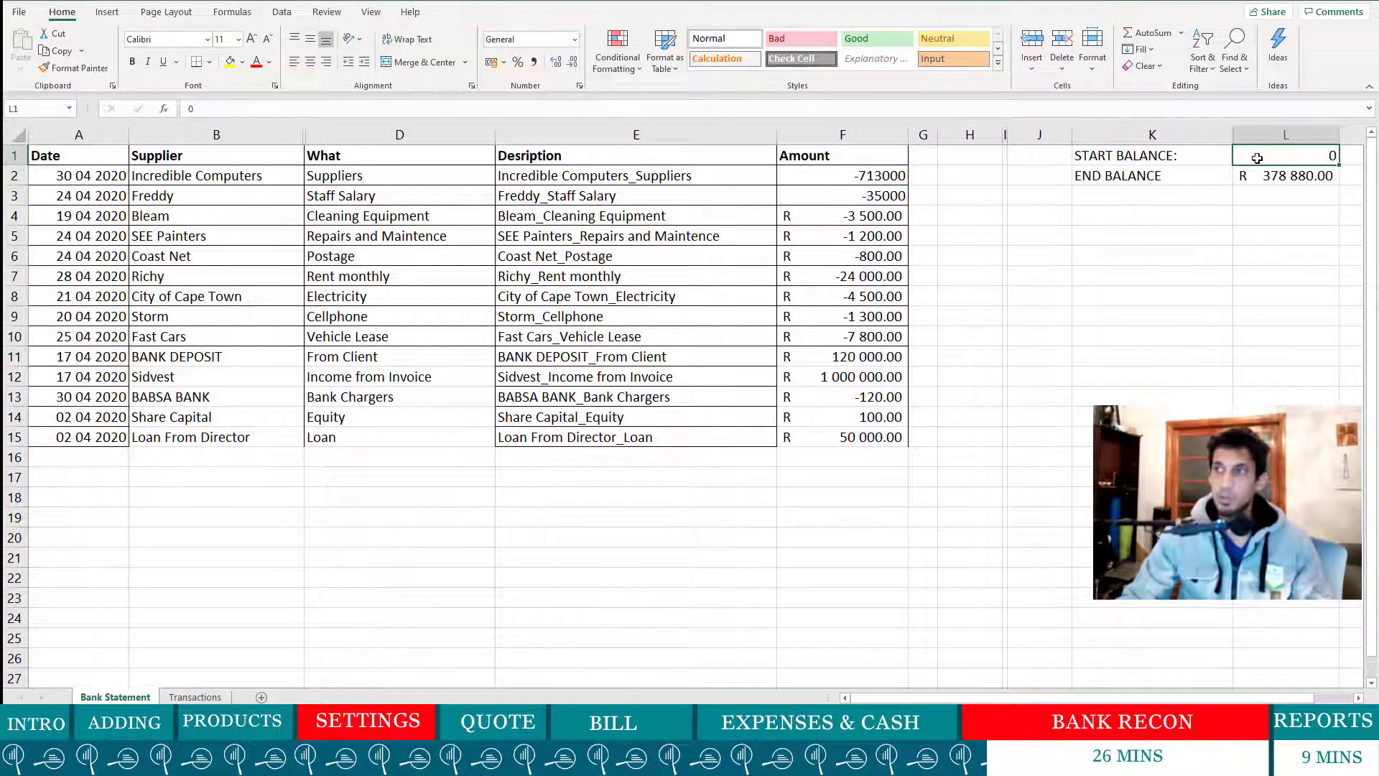
{"action": "left_click", "coordinate": [1155, 171]}
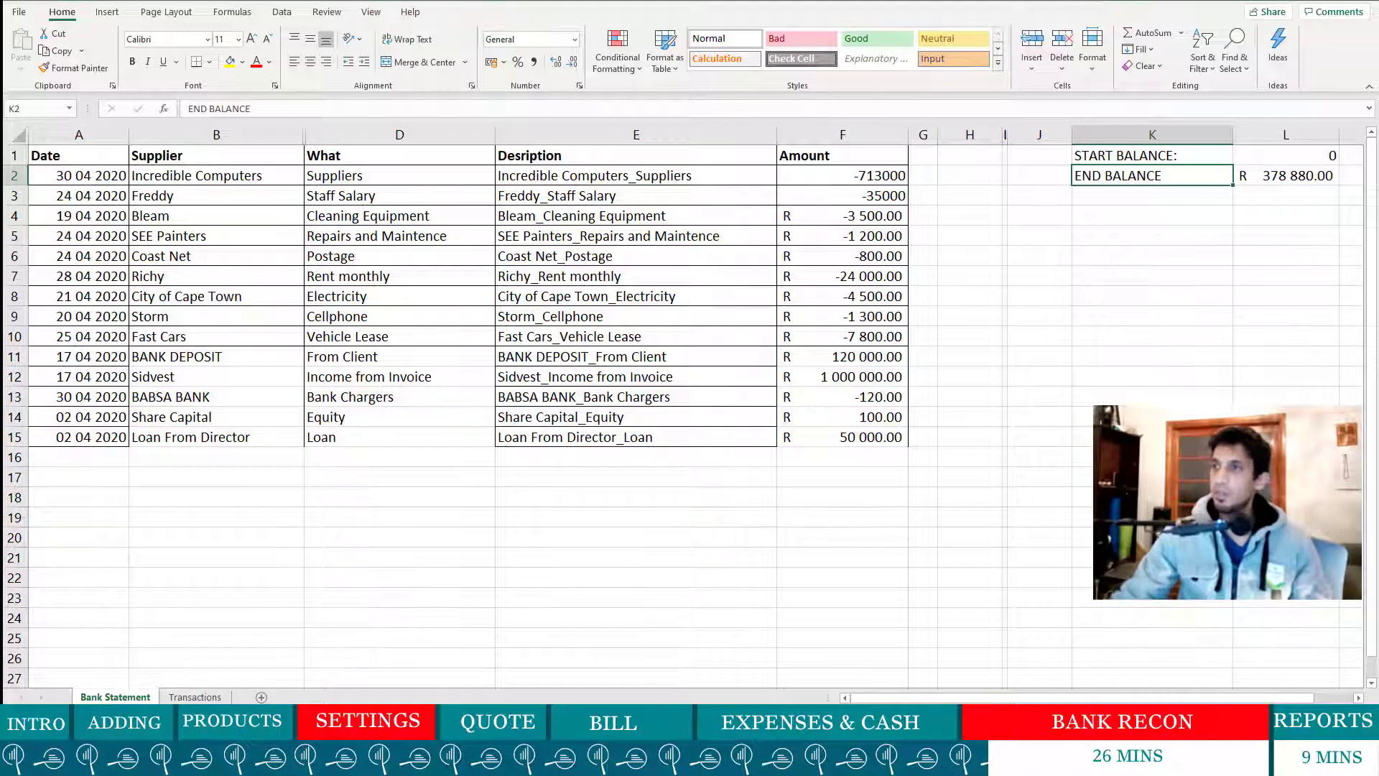
{"action": "left_click", "coordinate": [1277, 178]}
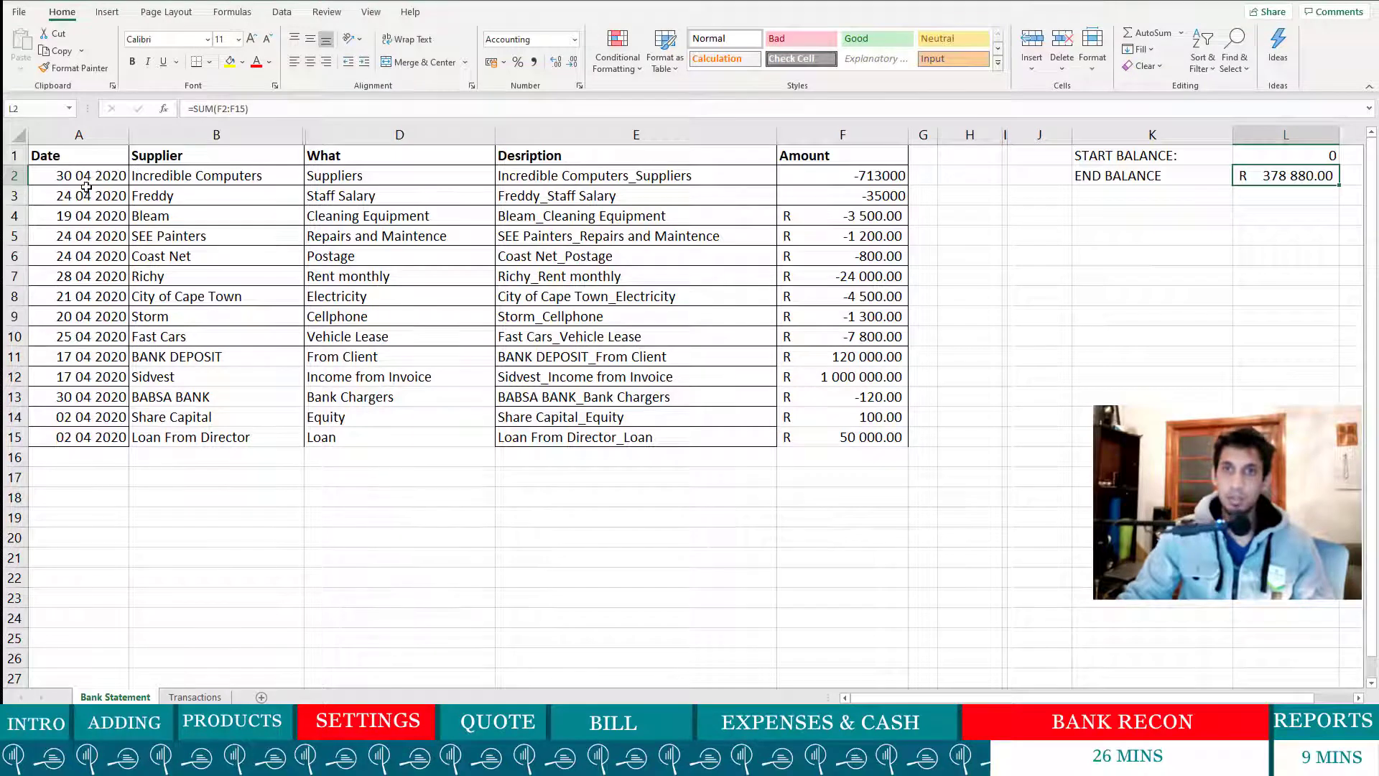
- Review the transactions A2:F15, including the CONCATENATE description formula in E13
{"action": "left_click_drag", "start_coordinate": [74, 179], "coordinate": [841, 444]}
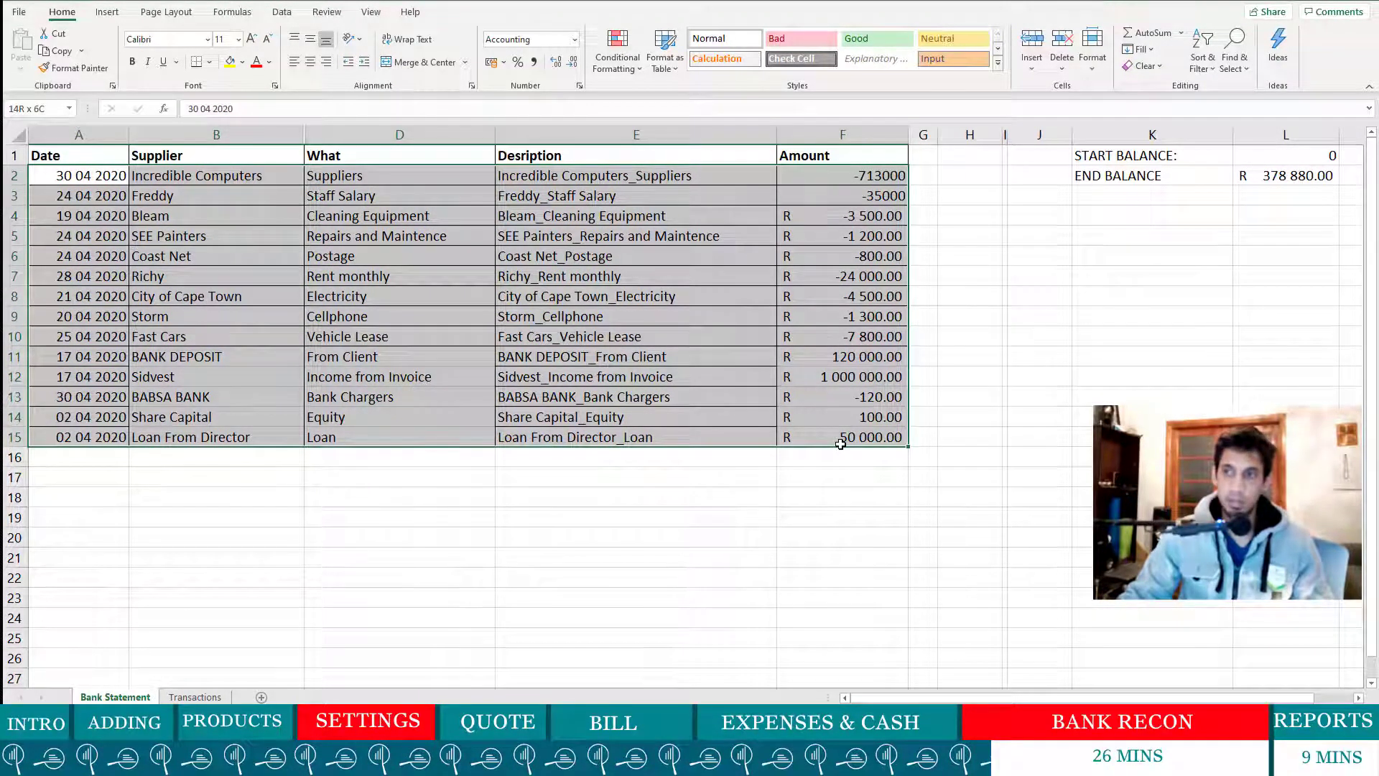
{"action": "left_click_drag", "start_coordinate": [841, 444], "coordinate": [840, 444]}
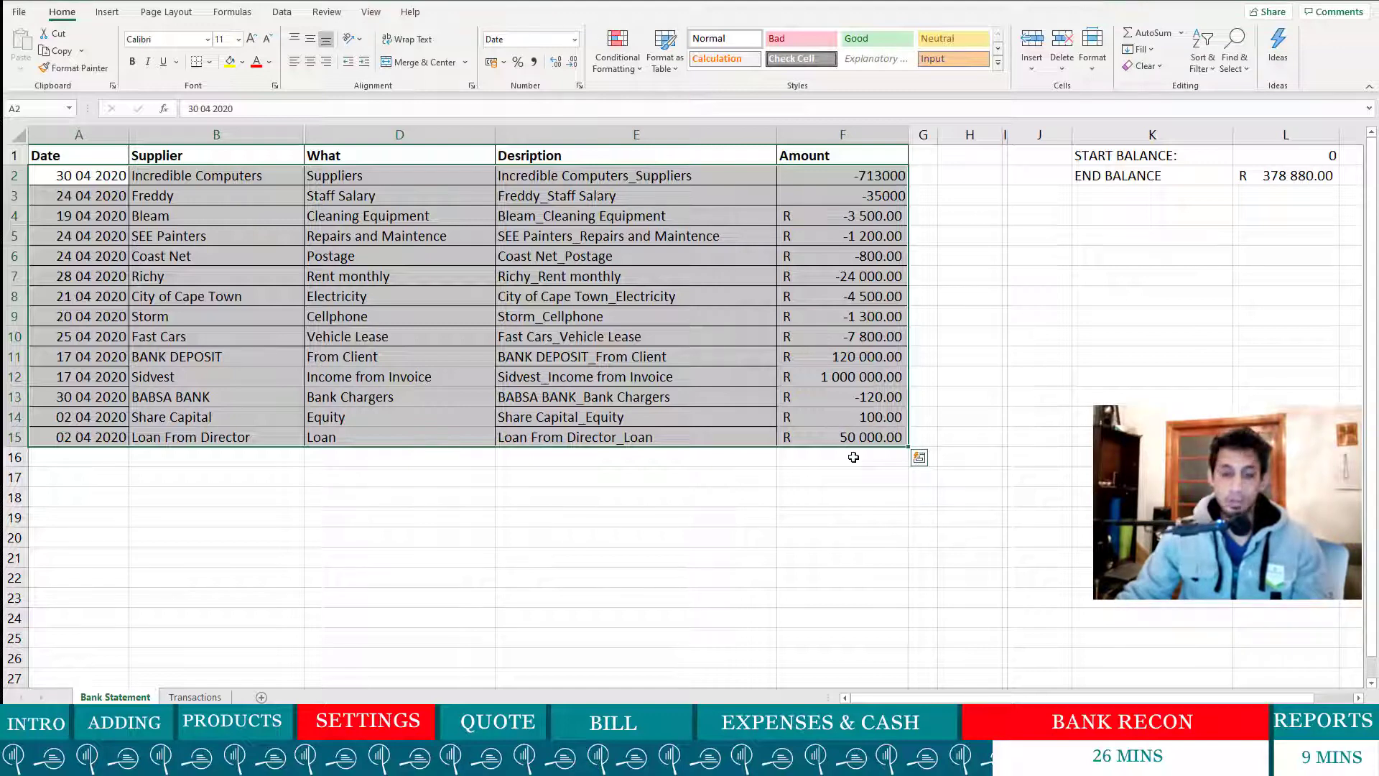
{"action": "left_click", "coordinate": [830, 511]}
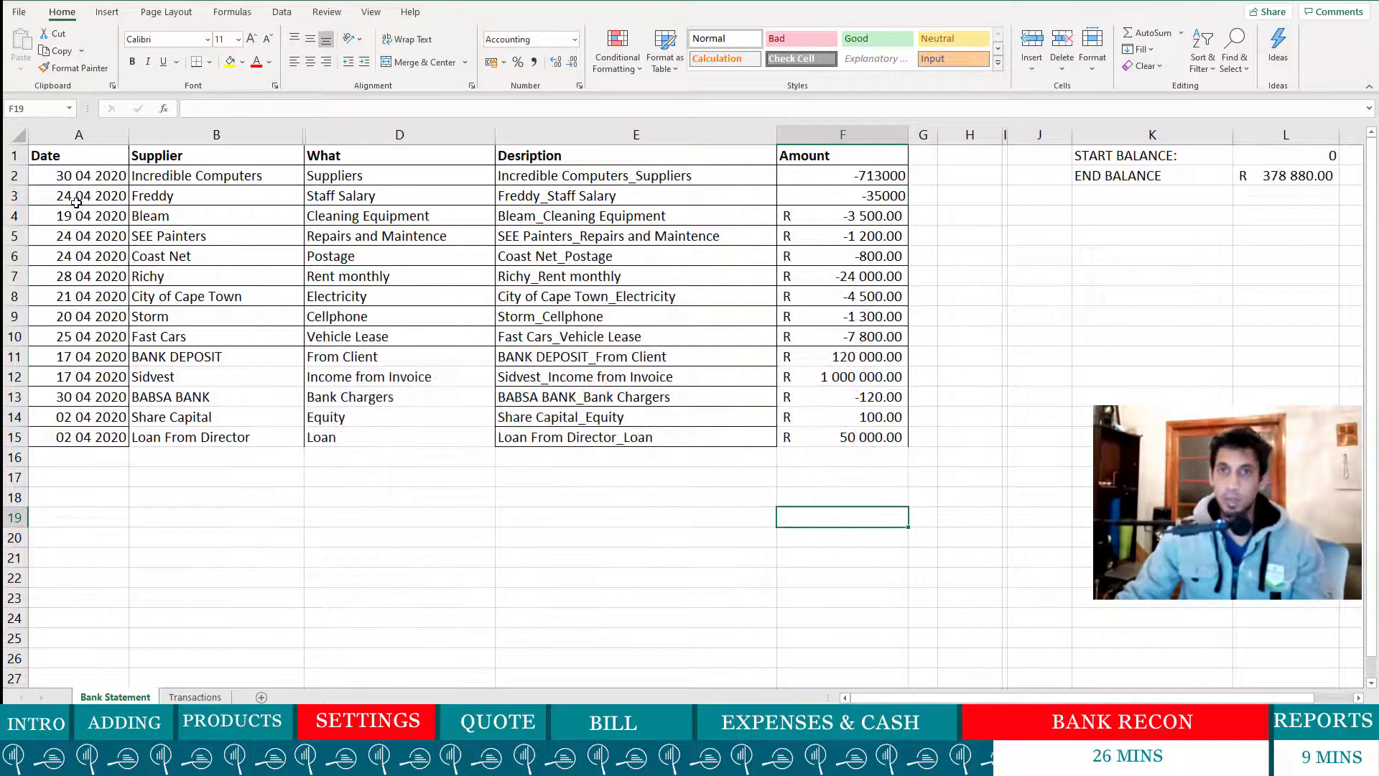
{"action": "left_click_drag", "start_coordinate": [75, 177], "coordinate": [865, 432]}
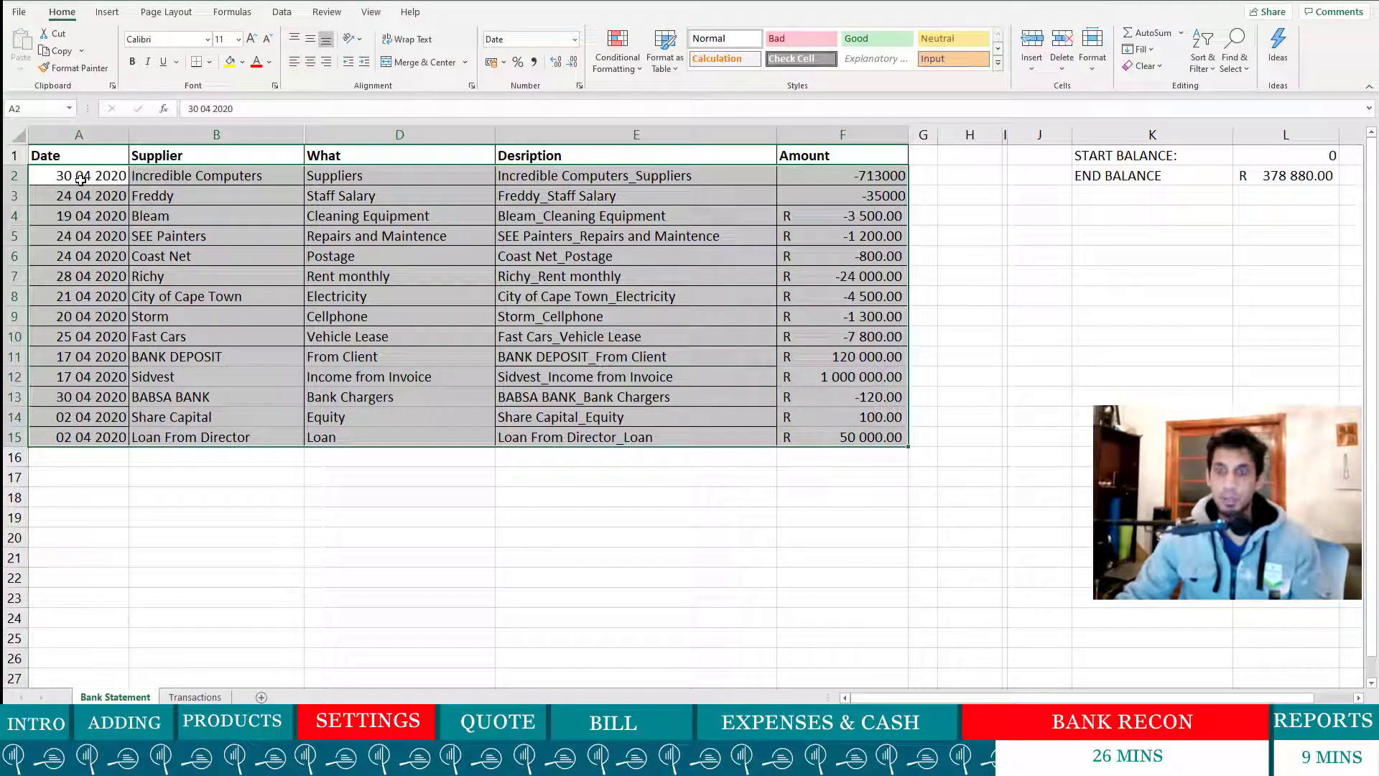
{"action": "left_click", "coordinate": [656, 400]}
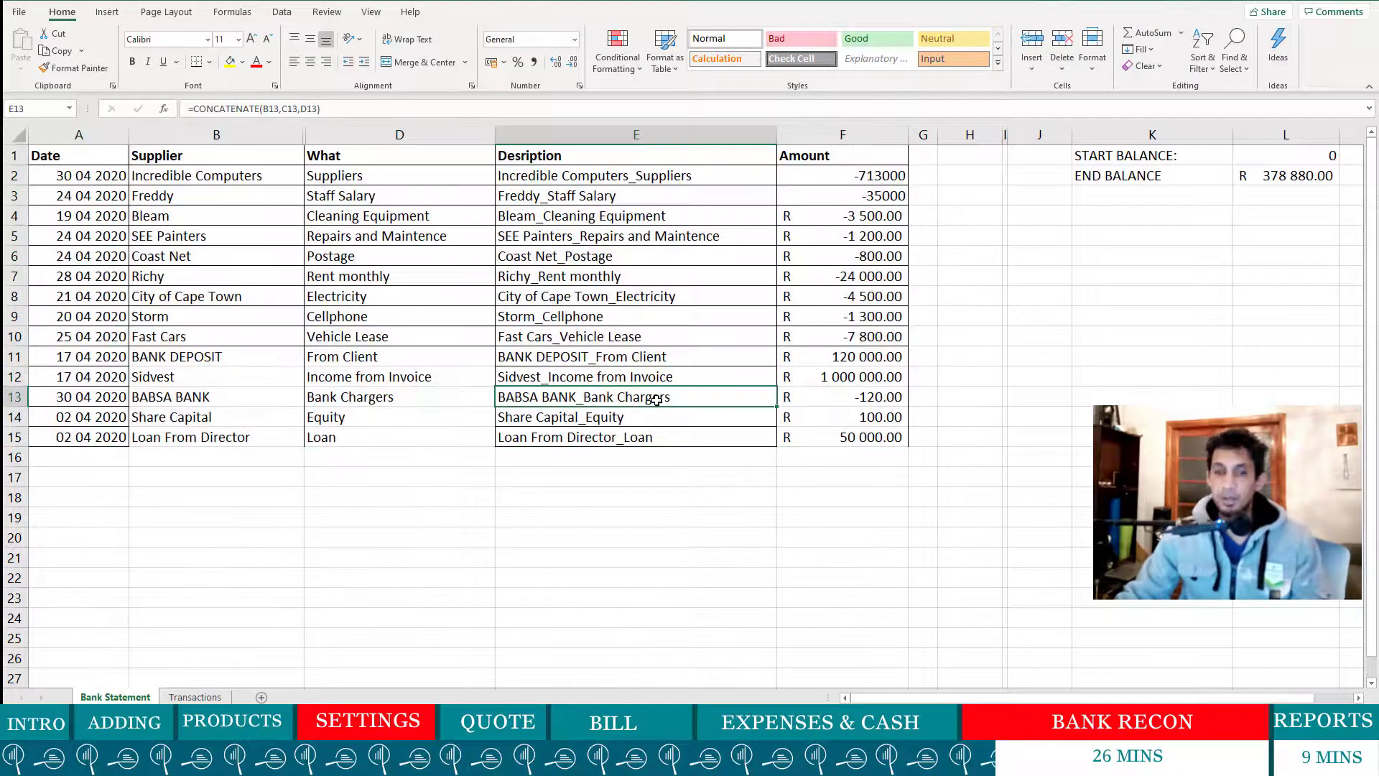
{"action": "left_click_drag", "start_coordinate": [78, 174], "coordinate": [853, 439]}
{"action": "left_click", "coordinate": [1081, 497]}
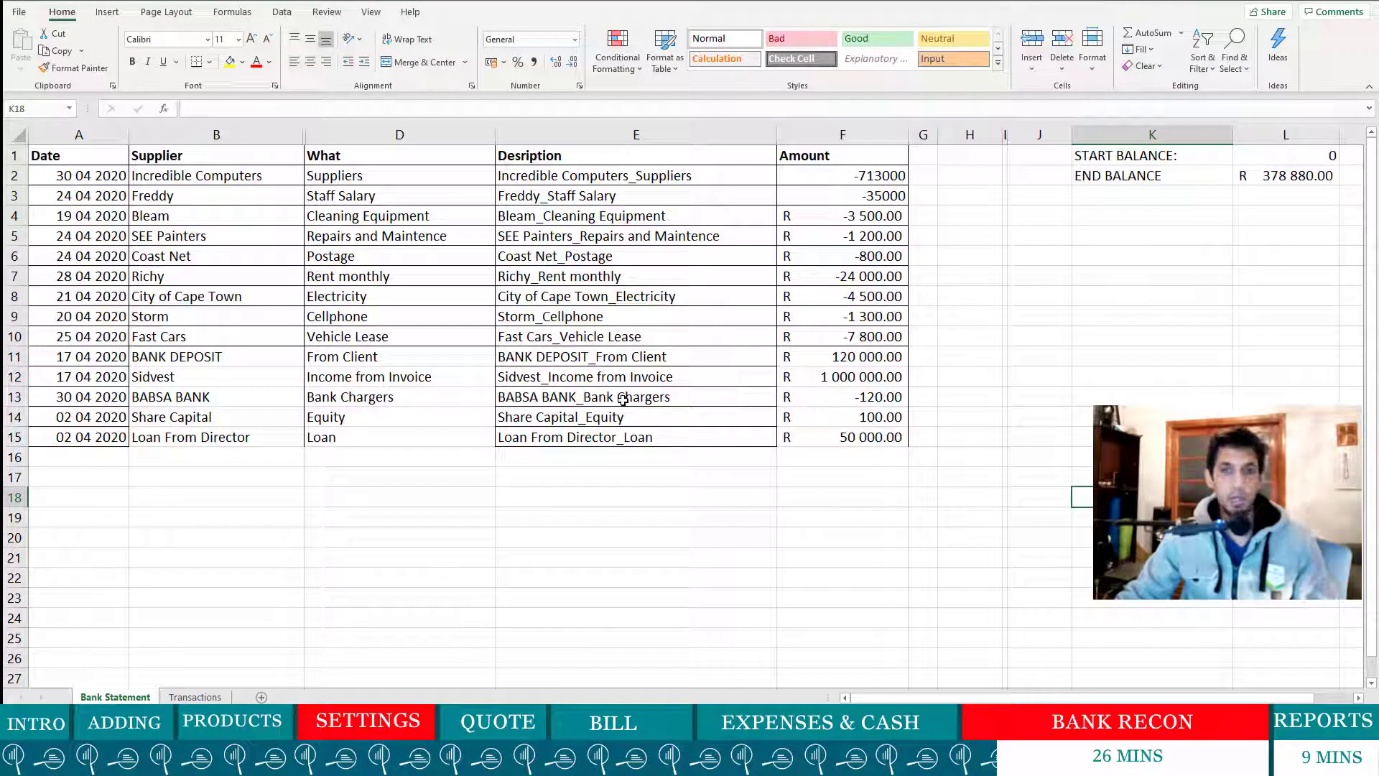
{"action": "left_click_drag", "start_coordinate": [76, 173], "coordinate": [920, 458]}
{"action": "left_click", "coordinate": [194, 496]}
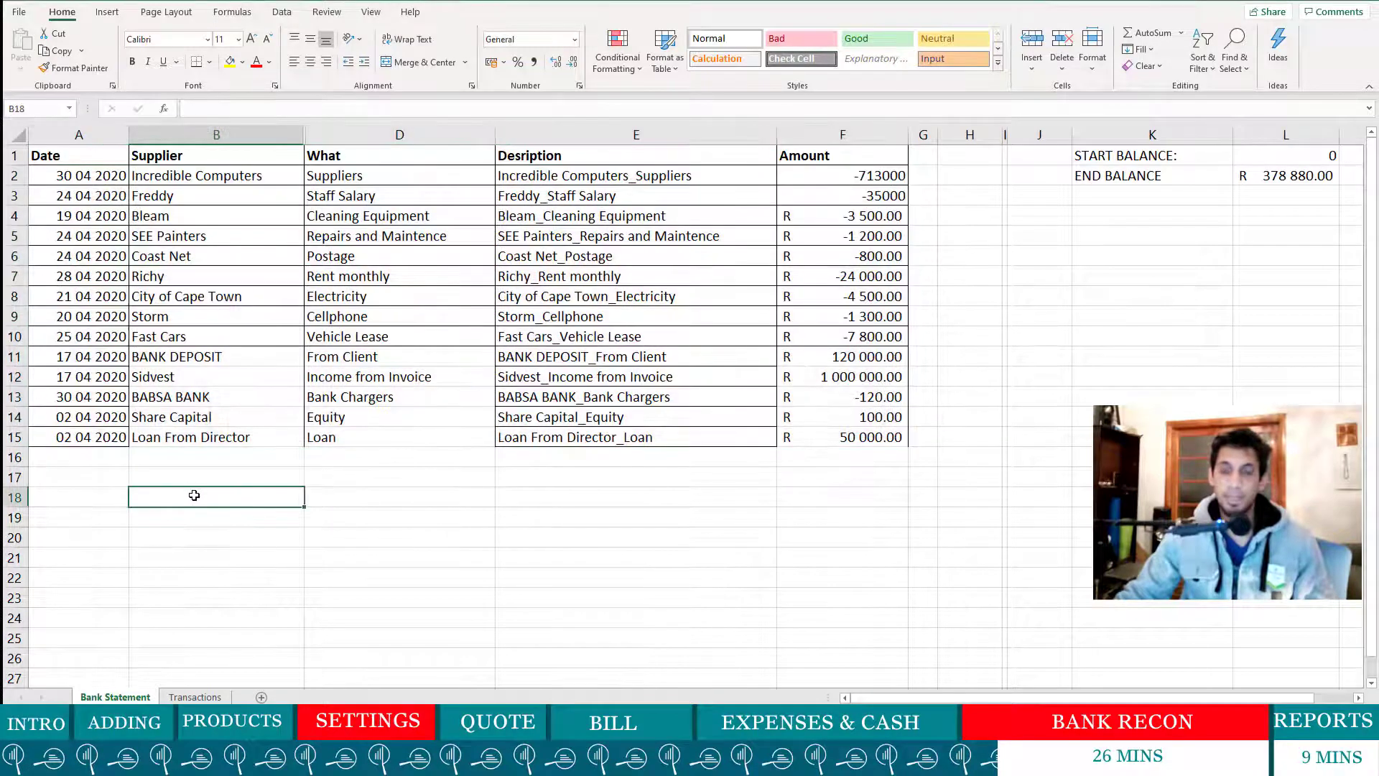
- Save a CSV (MS-DOS) copy named 'bank - import - CSV', keeping only the active sheet
{"action": "left_click", "coordinate": [19, 12]}
{"action": "left_click", "coordinate": [72, 176]}
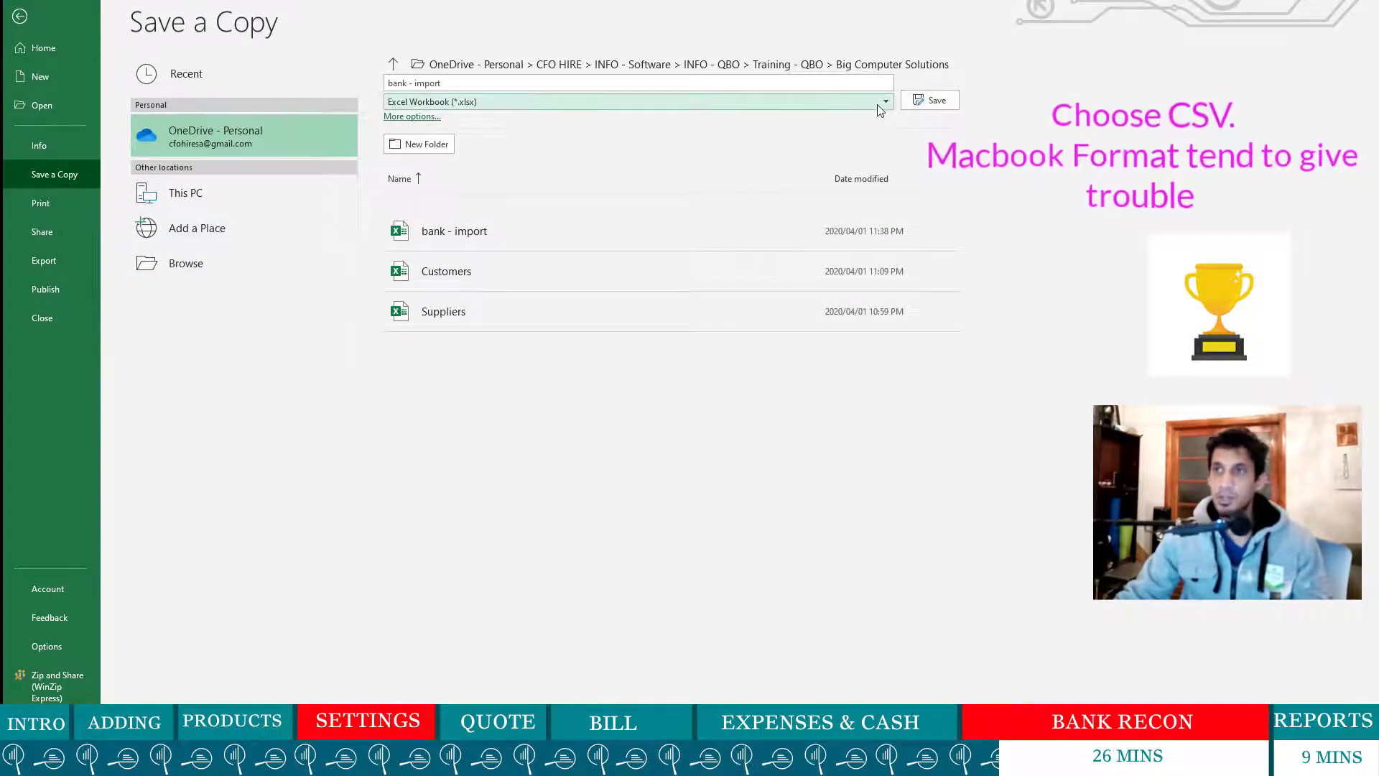
{"action": "left_click", "coordinate": [877, 102]}
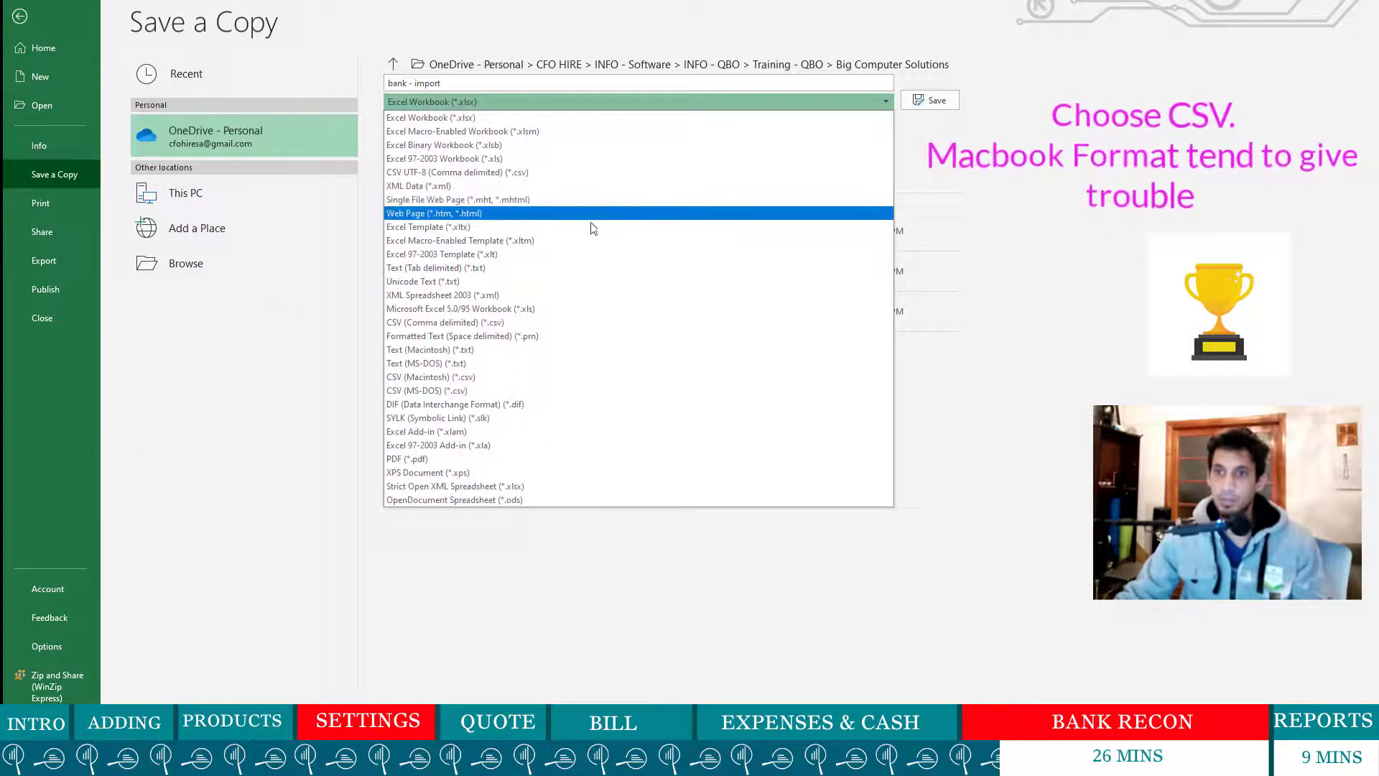
{"action": "left_click", "coordinate": [512, 392]}
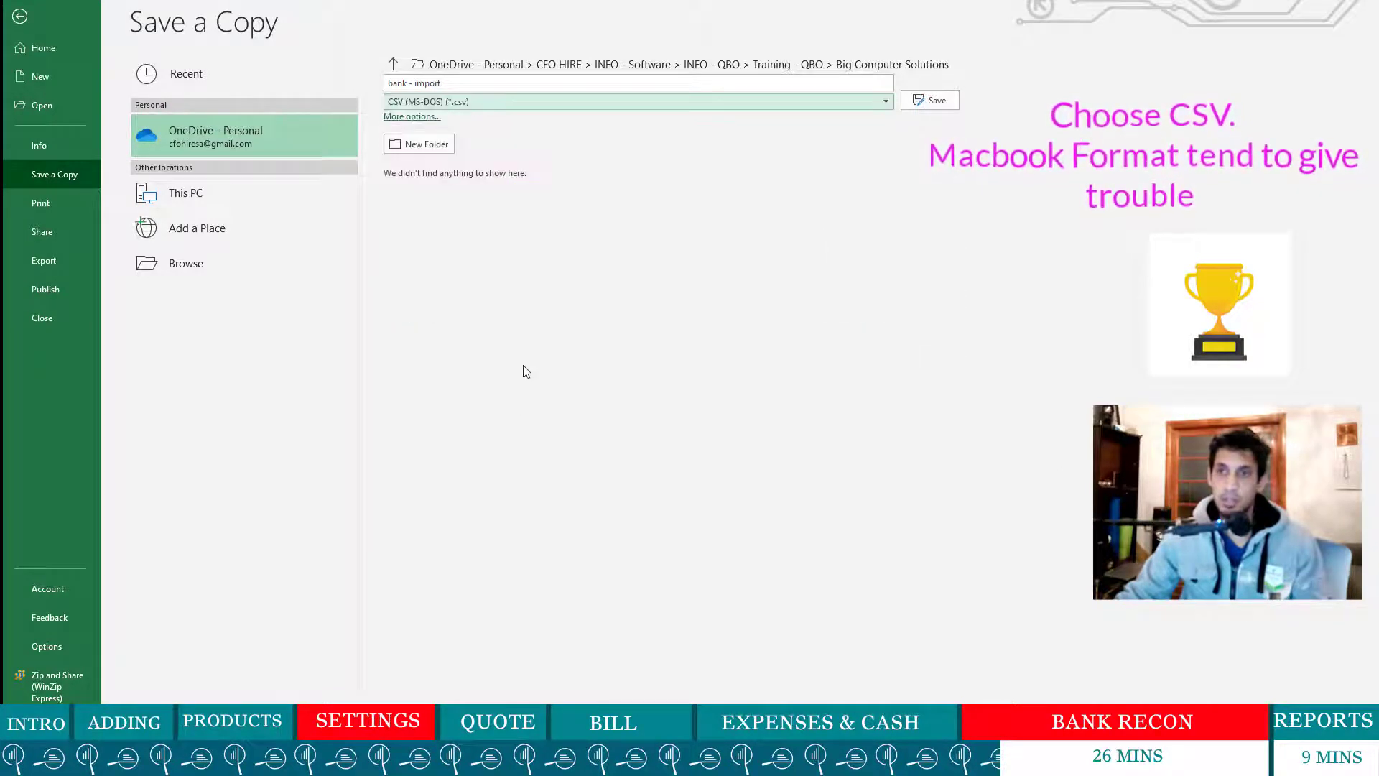
{"action": "left_click", "coordinate": [453, 85]}
{"action": "type", "text": "- CS"}
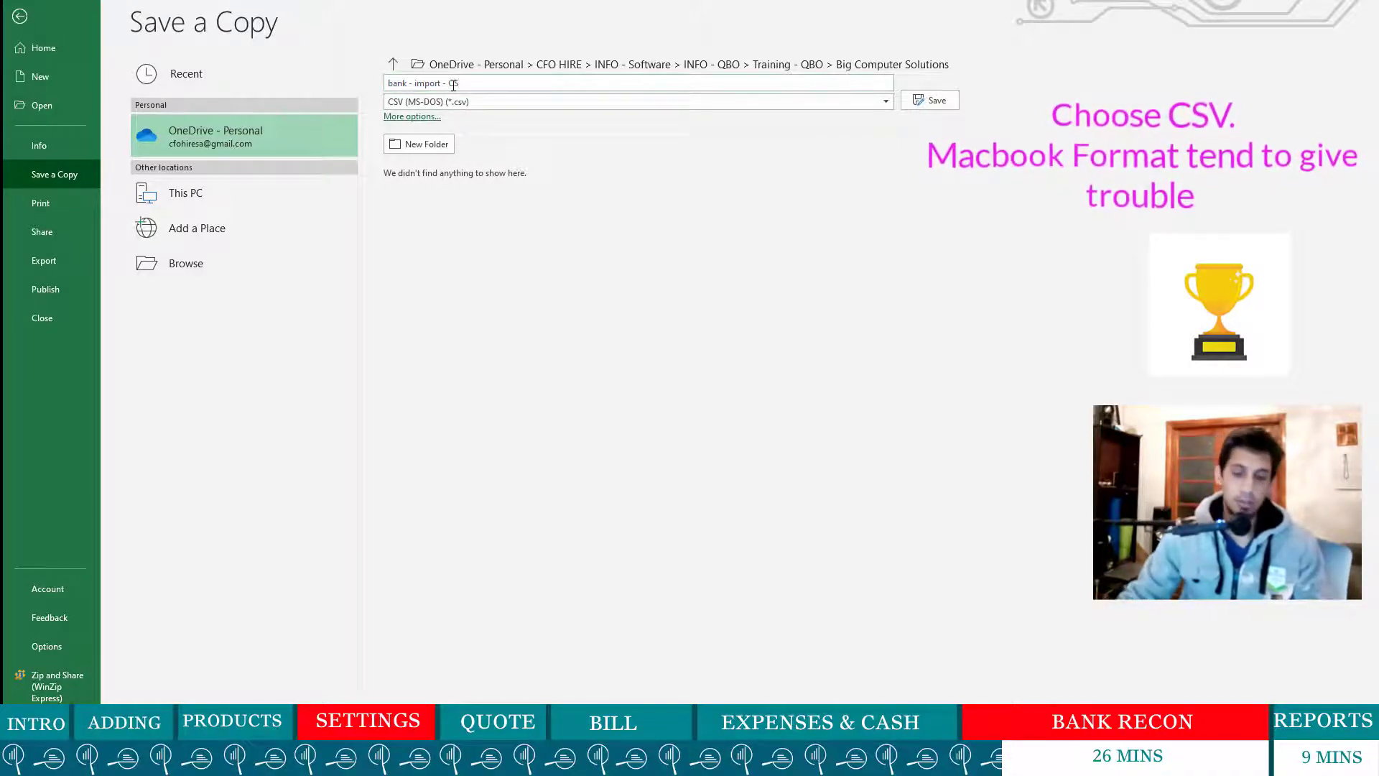
{"action": "type", "text": "V"}
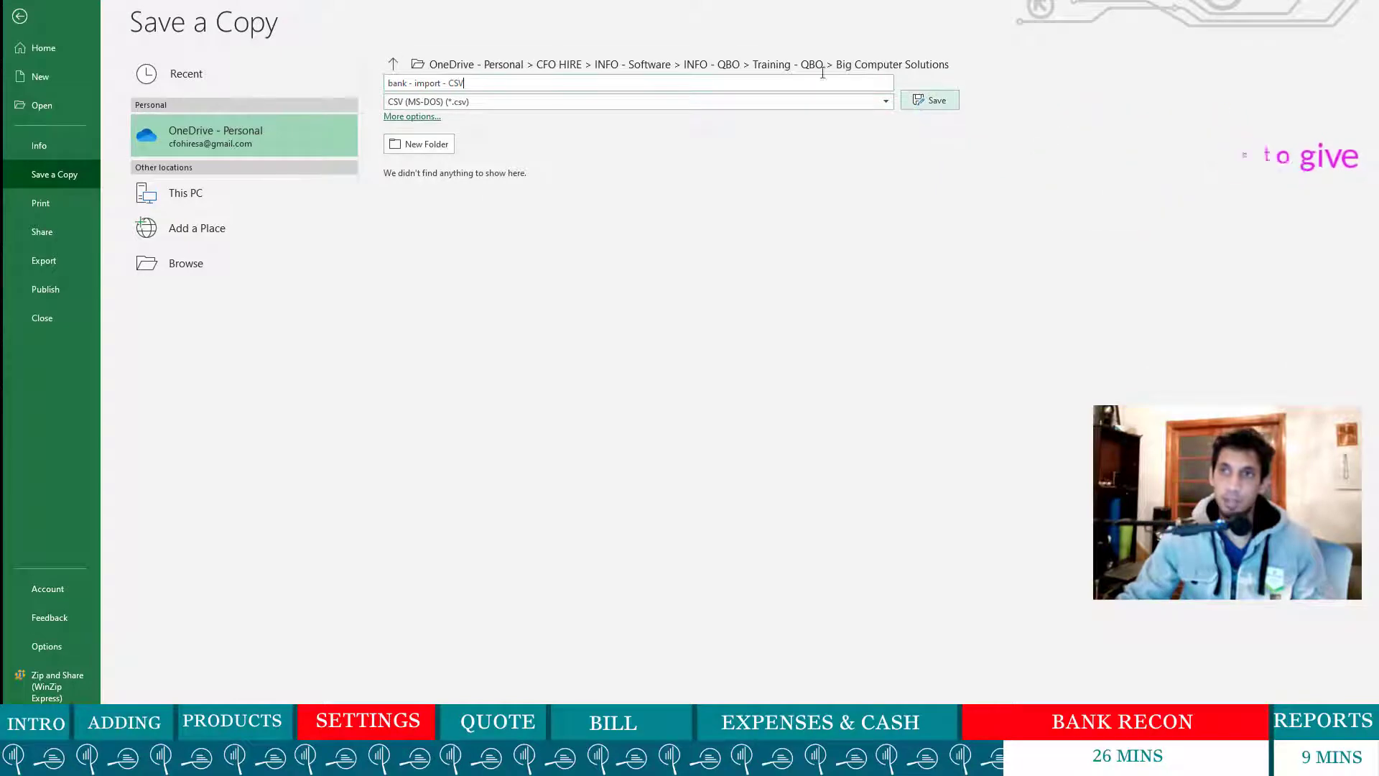
{"action": "left_click", "coordinate": [947, 101]}
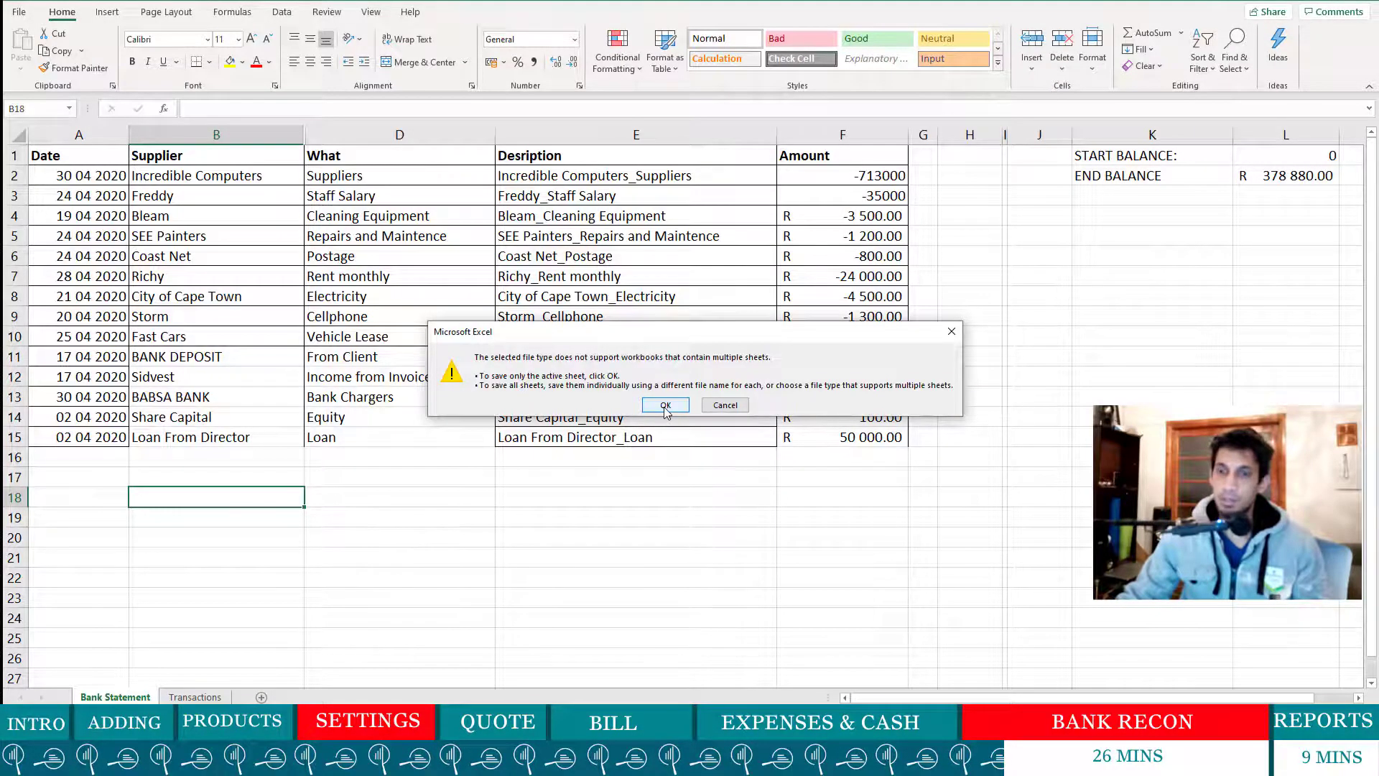
{"action": "left_click", "coordinate": [666, 406]}
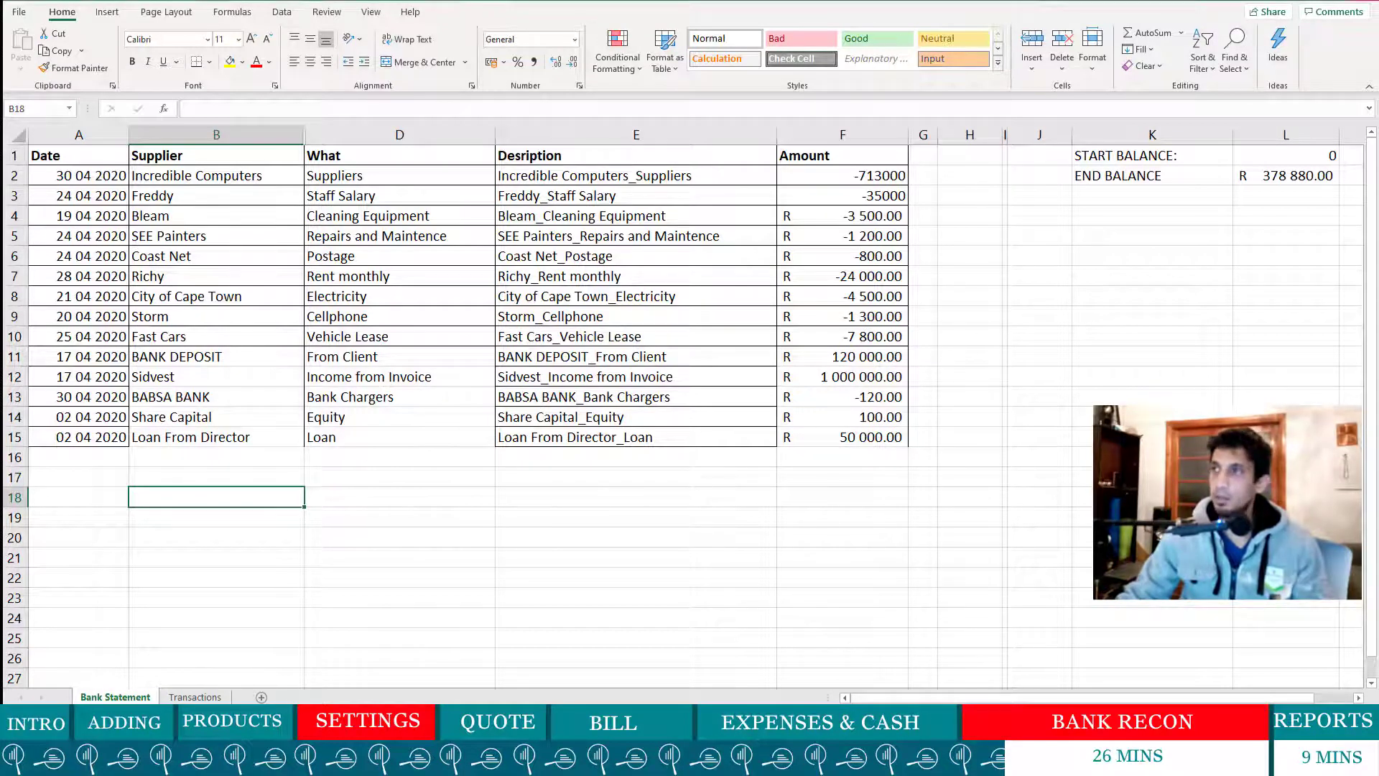
- Close the workbook and select bank - import - CSV.csv as the bank file to upload
{"action": "left_click", "coordinate": [1363, 1]}
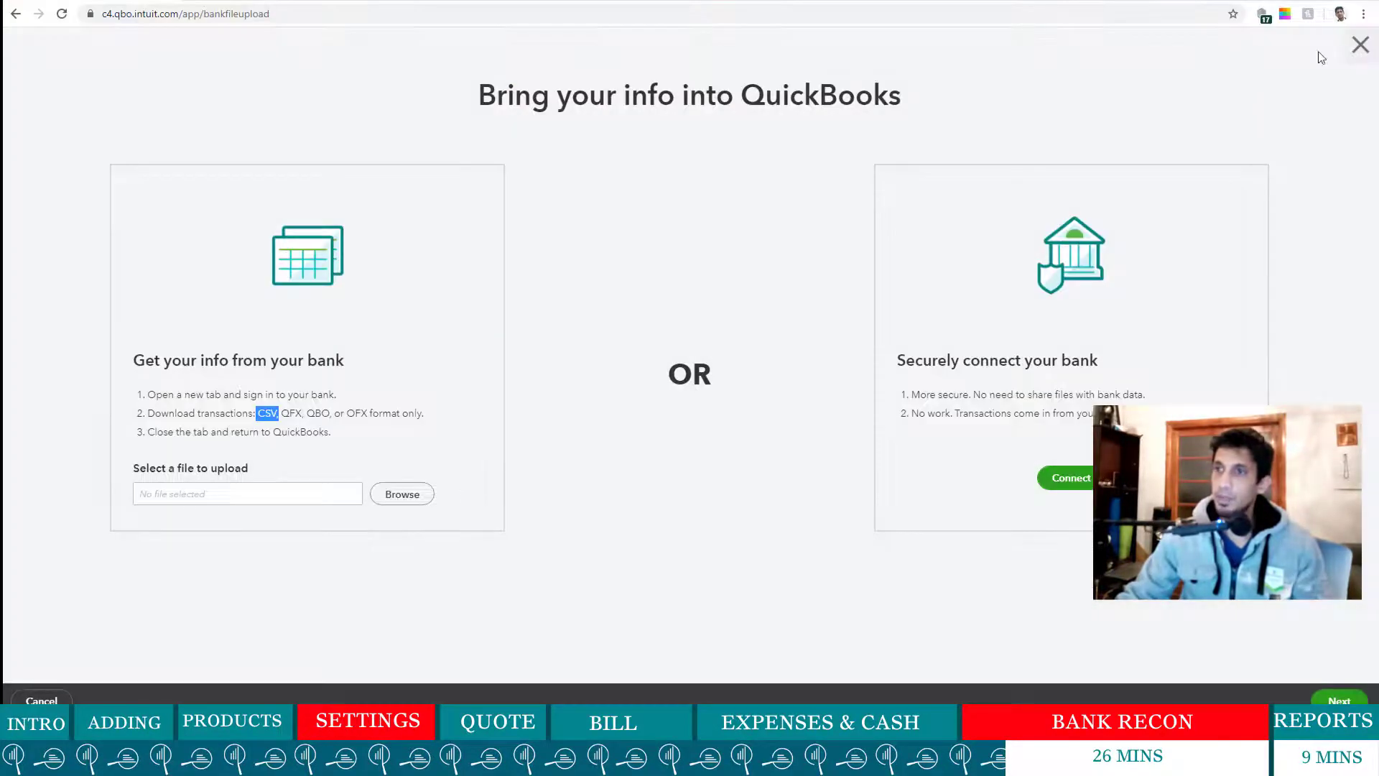
{"action": "left_click", "coordinate": [392, 497]}
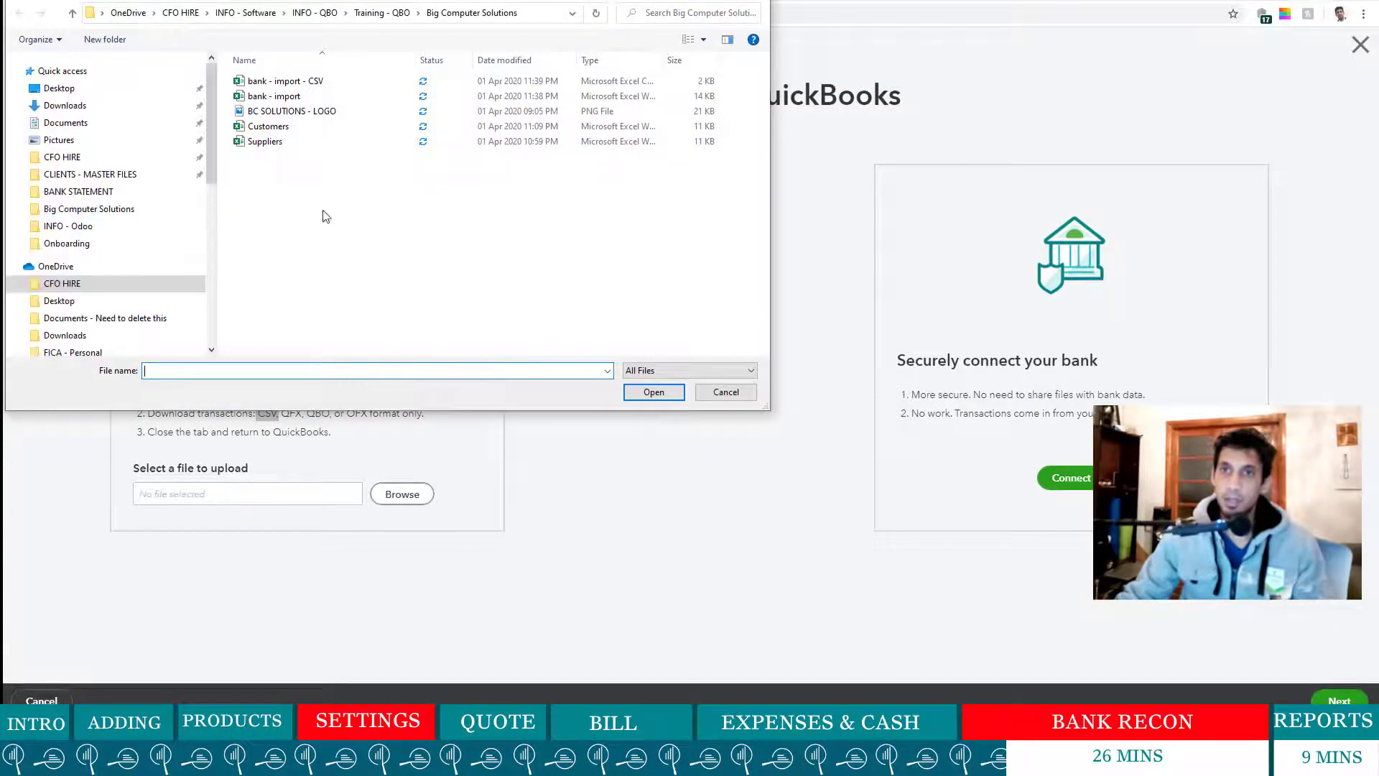
{"action": "left_click", "coordinate": [295, 81]}
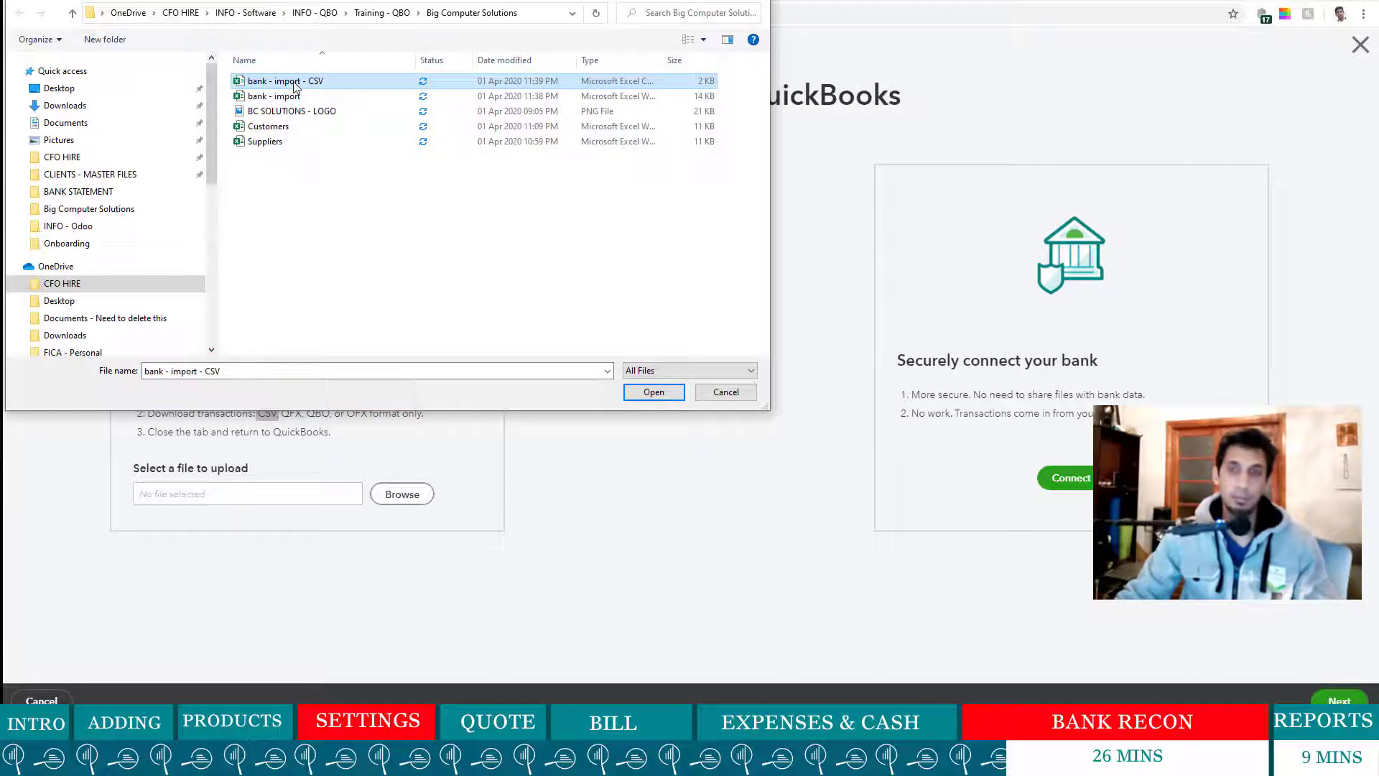
{"action": "left_click", "coordinate": [654, 392]}
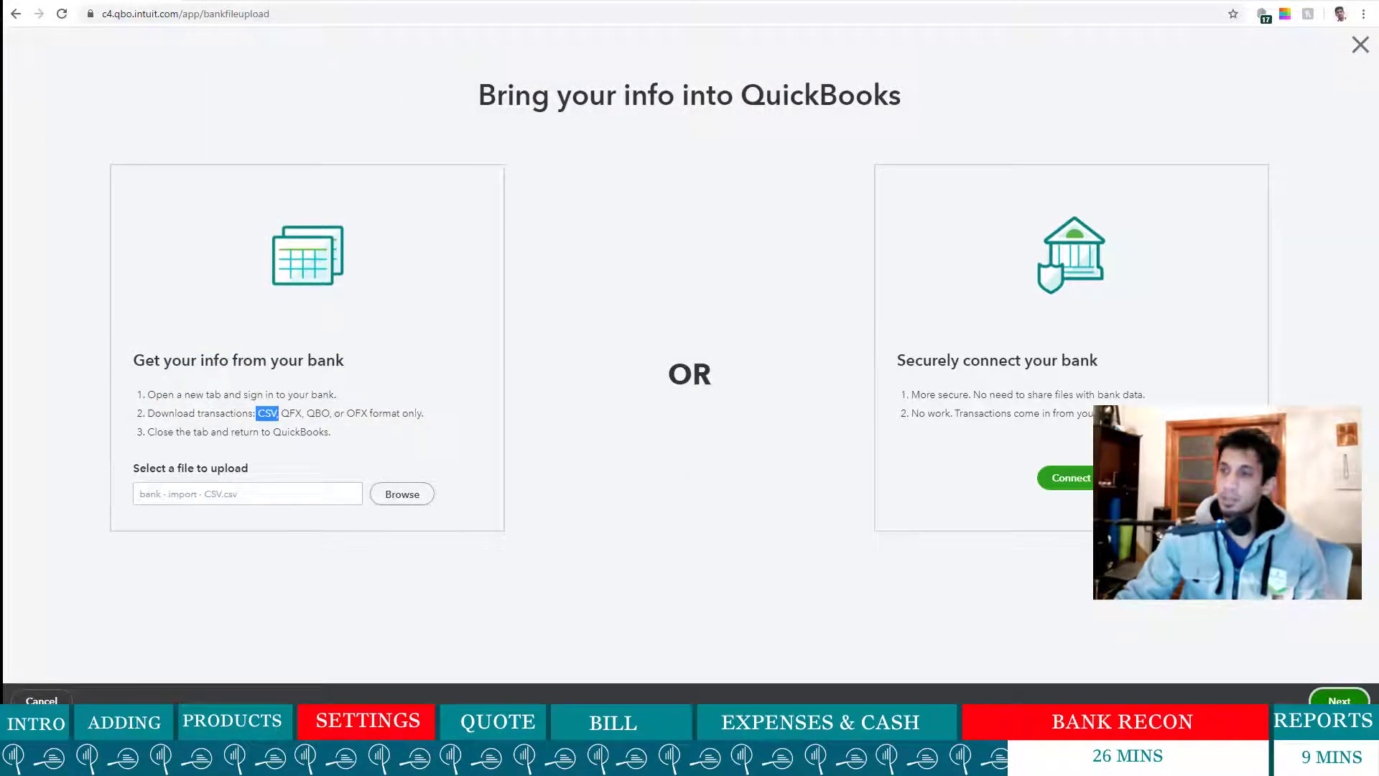
{"action": "left_click", "coordinate": [1339, 703]}
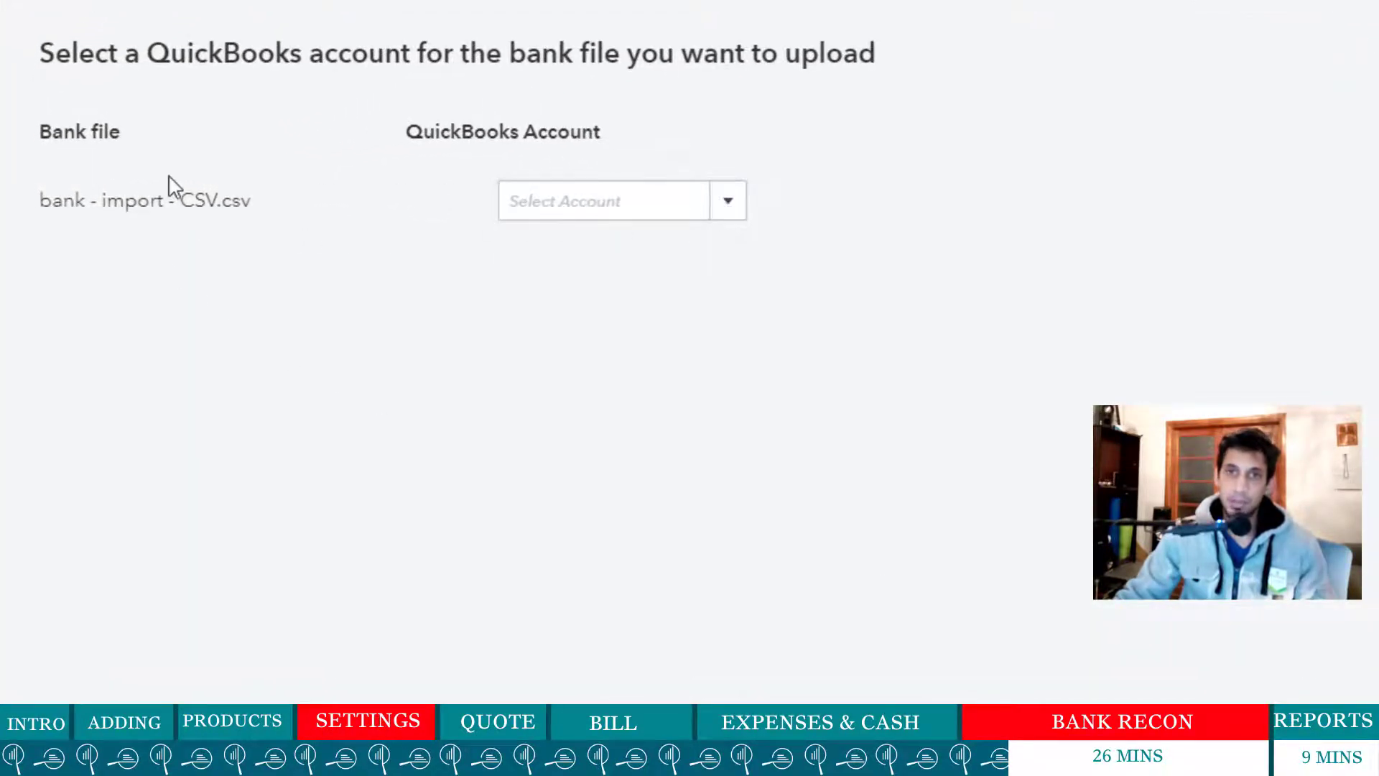
- Assign the uploaded bank file to the BABSA account and continue to field mapping
{"action": "left_click", "coordinate": [727, 215]}
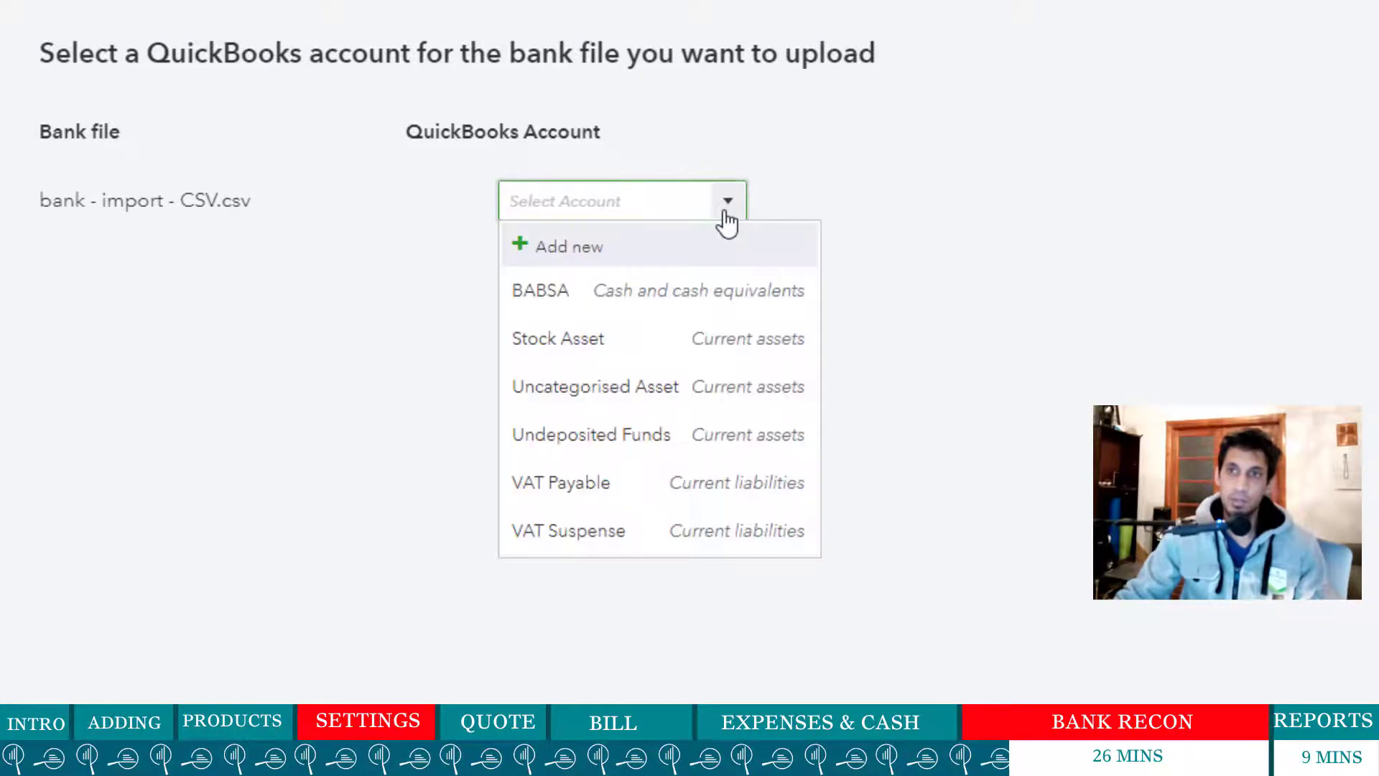
{"action": "left_click", "coordinate": [610, 303]}
{"action": "left_click", "coordinate": [1326, 740]}
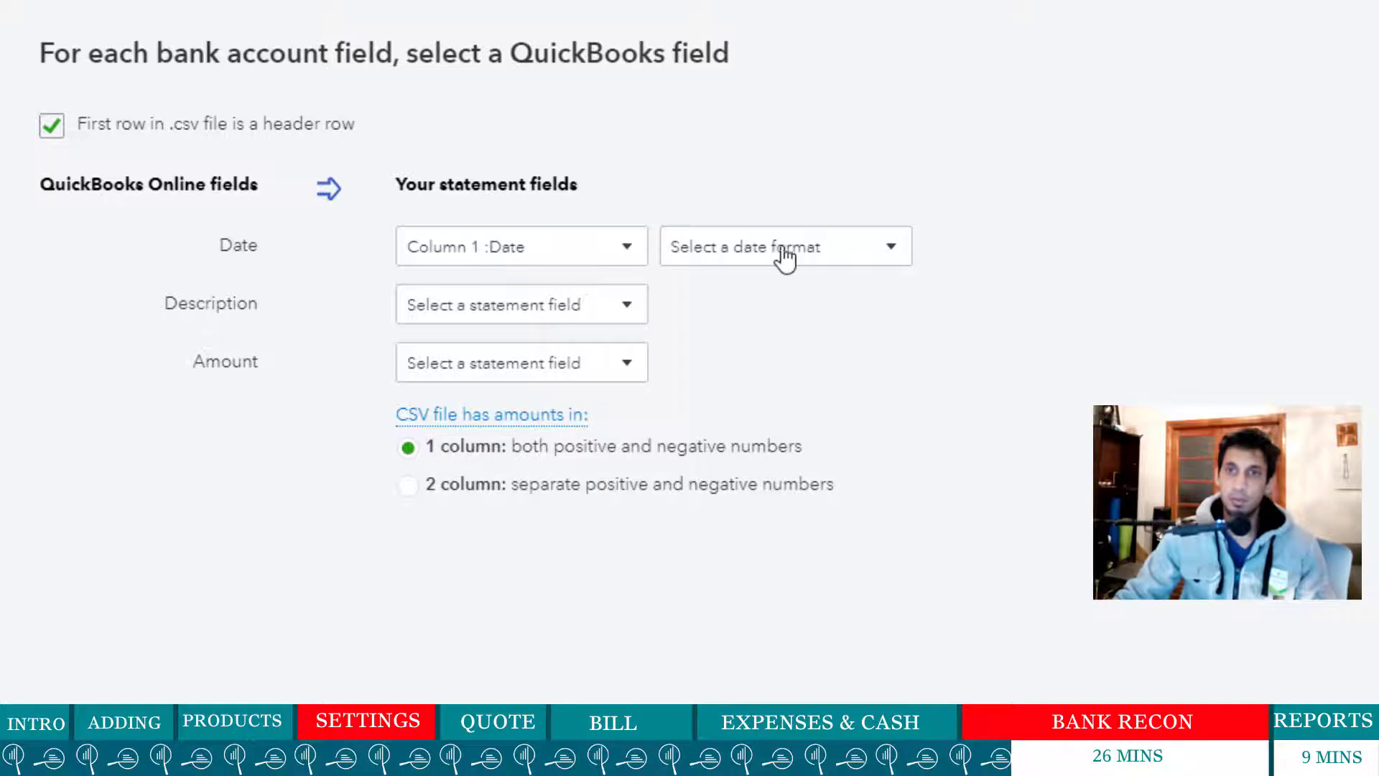
- Map the CSV: MM/dd/yyyy dates, Description to Column 5, Amount to Column 6
{"action": "left_click", "coordinate": [890, 264]}
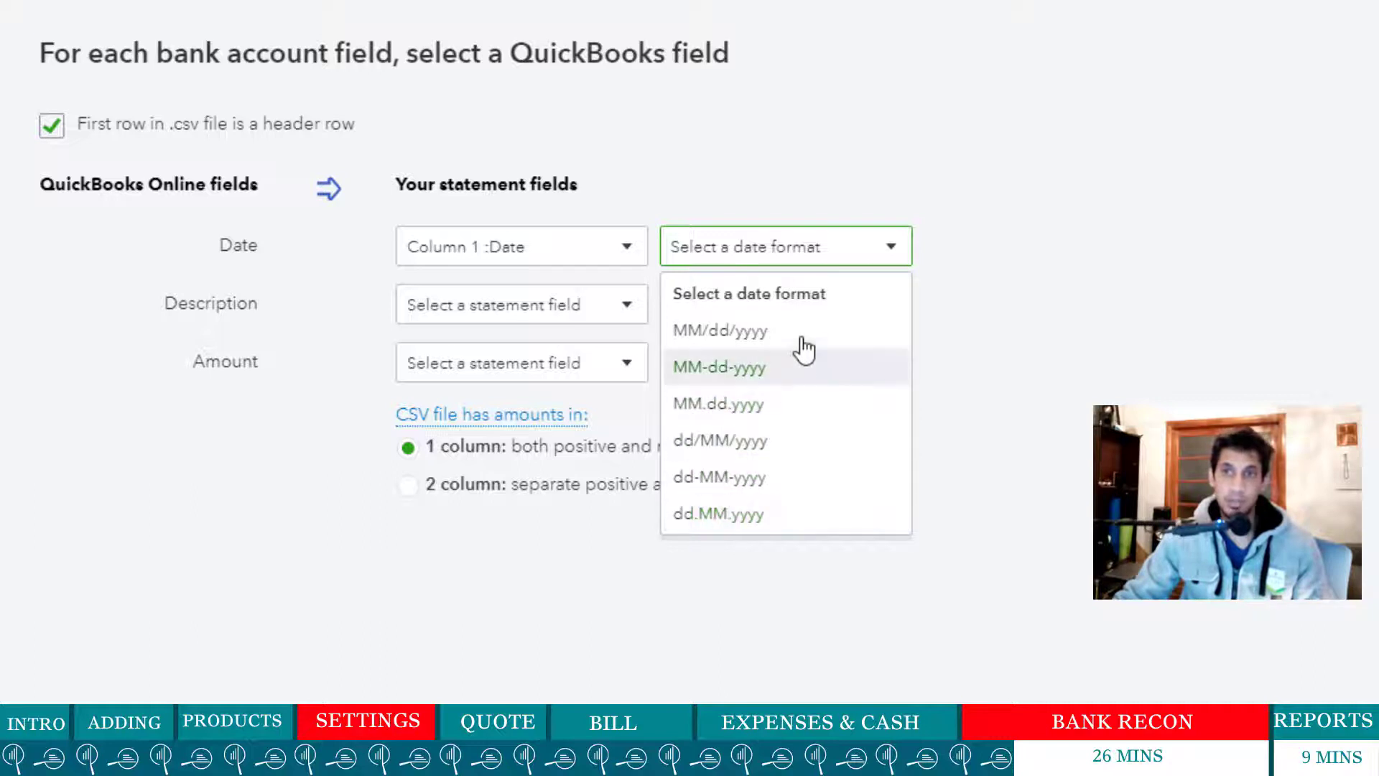
{"action": "left_click", "coordinate": [734, 330]}
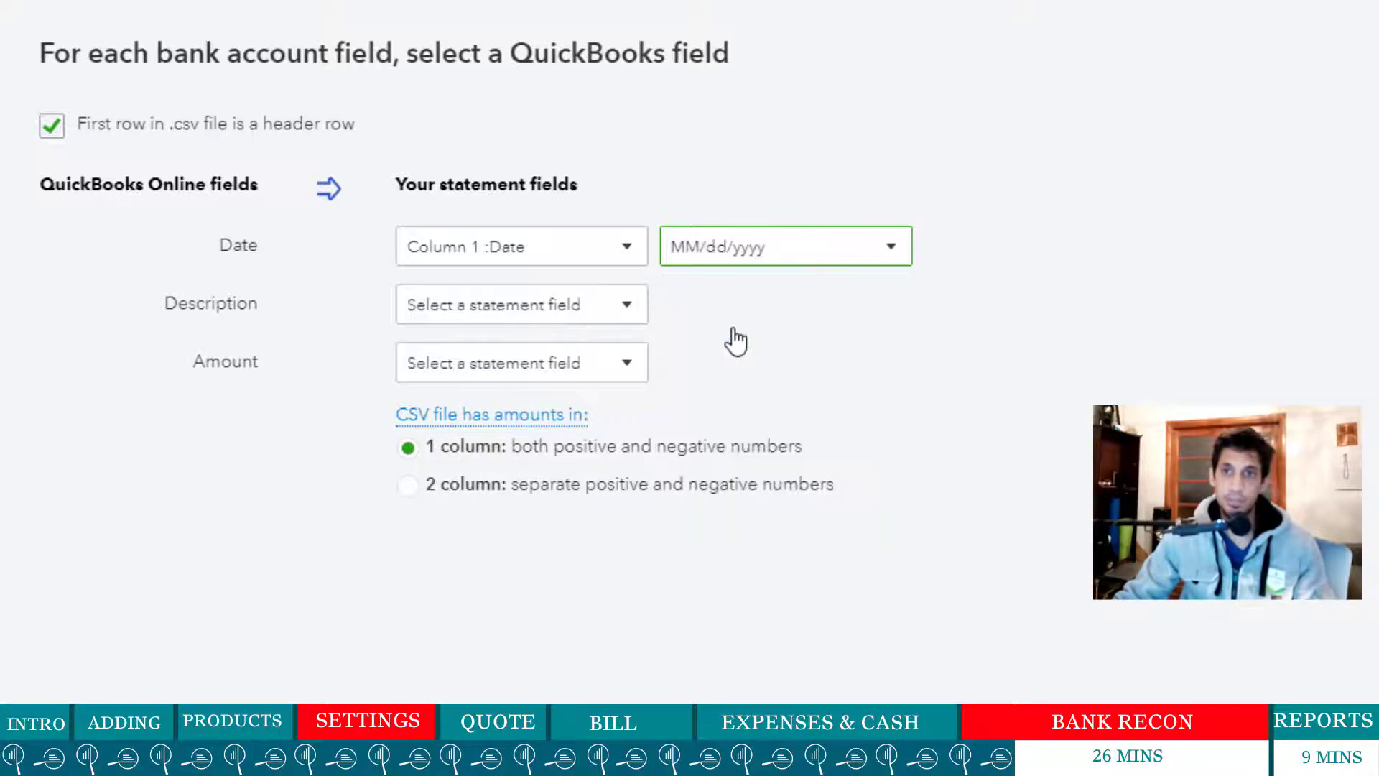
{"action": "left_click", "coordinate": [606, 319]}
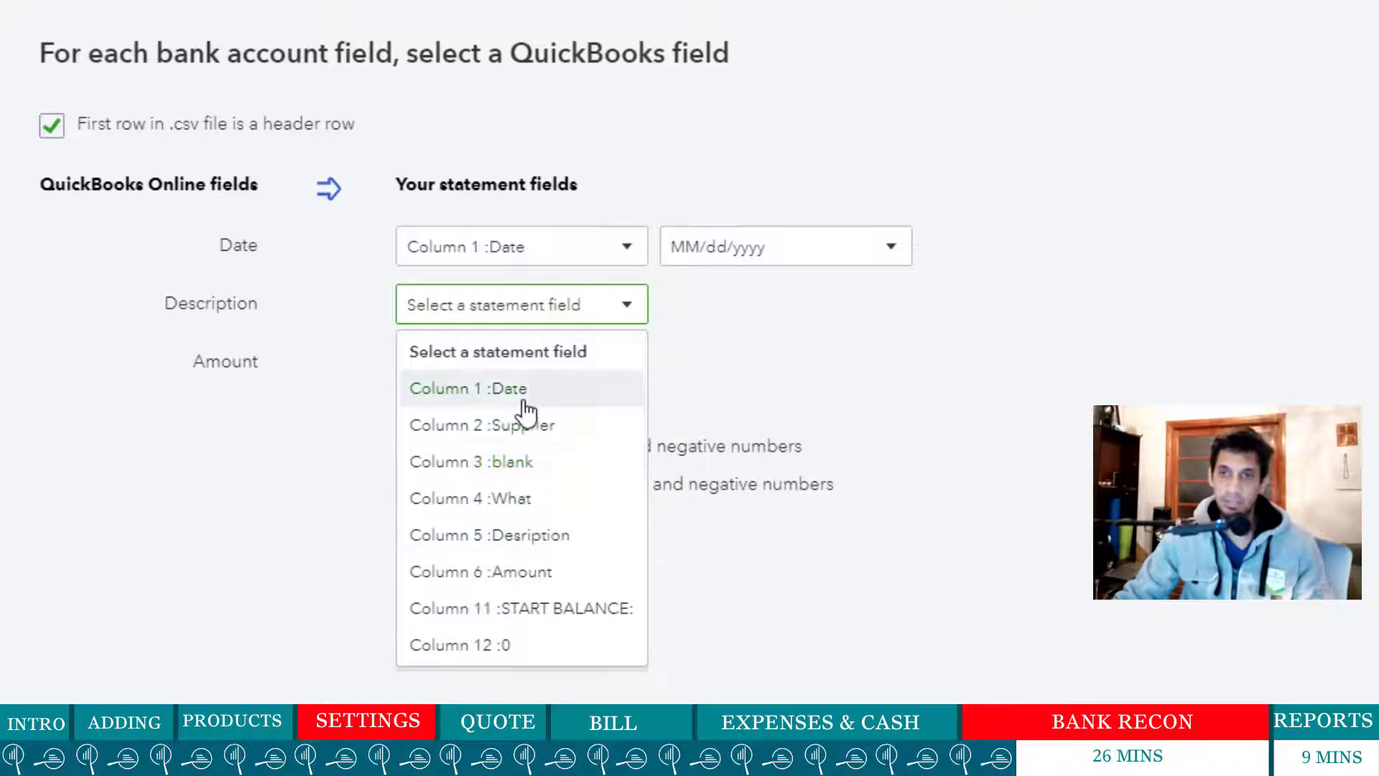
{"action": "left_click", "coordinate": [568, 542]}
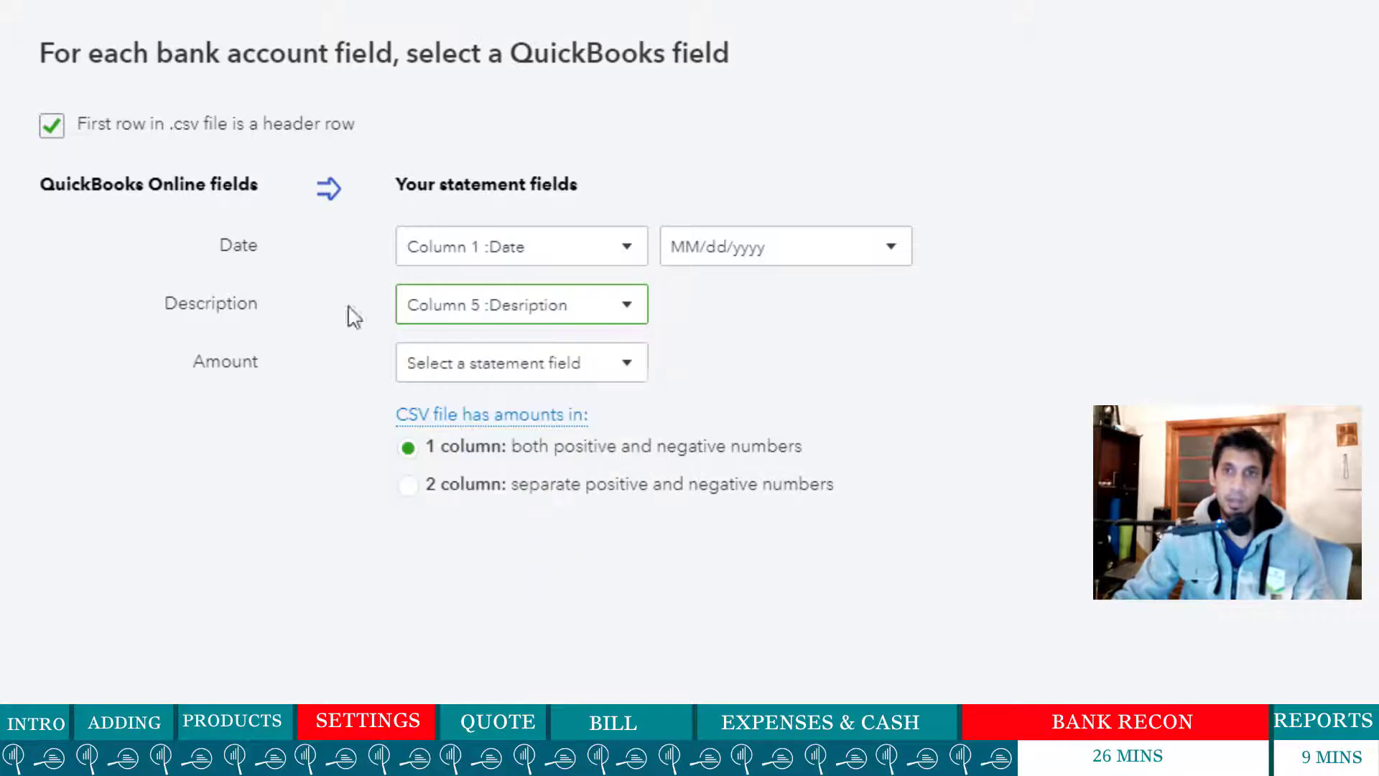
{"action": "left_click", "coordinate": [626, 370]}
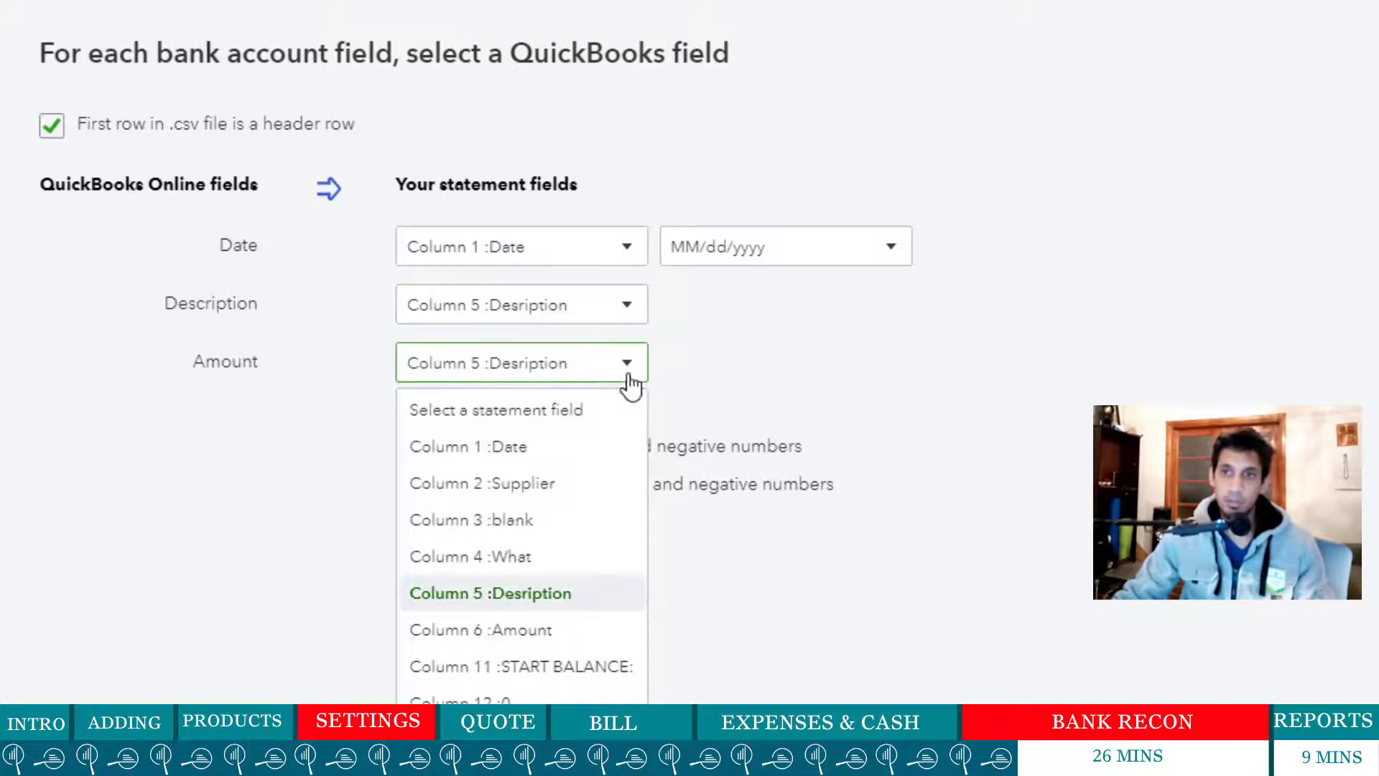
{"action": "left_click", "coordinate": [546, 630]}
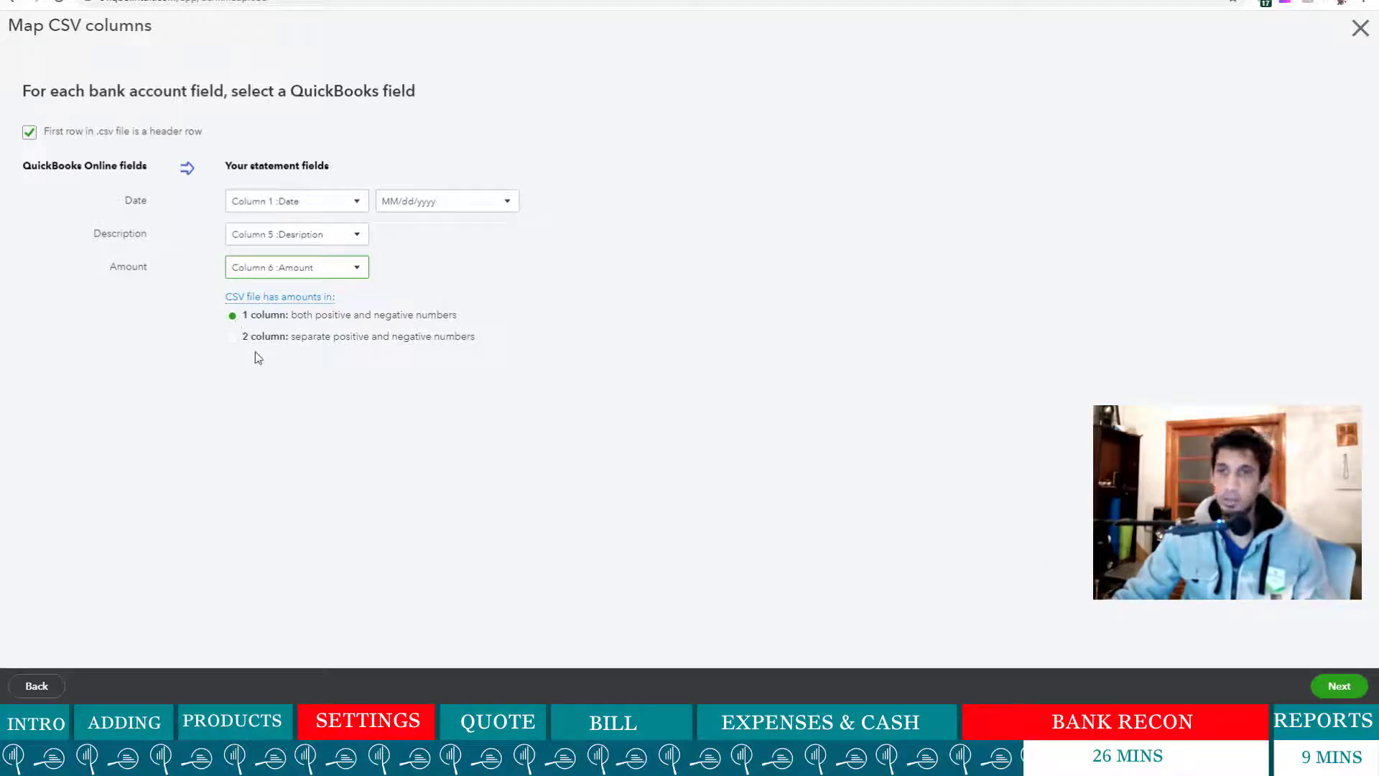
{"action": "left_click", "coordinate": [1320, 685]}
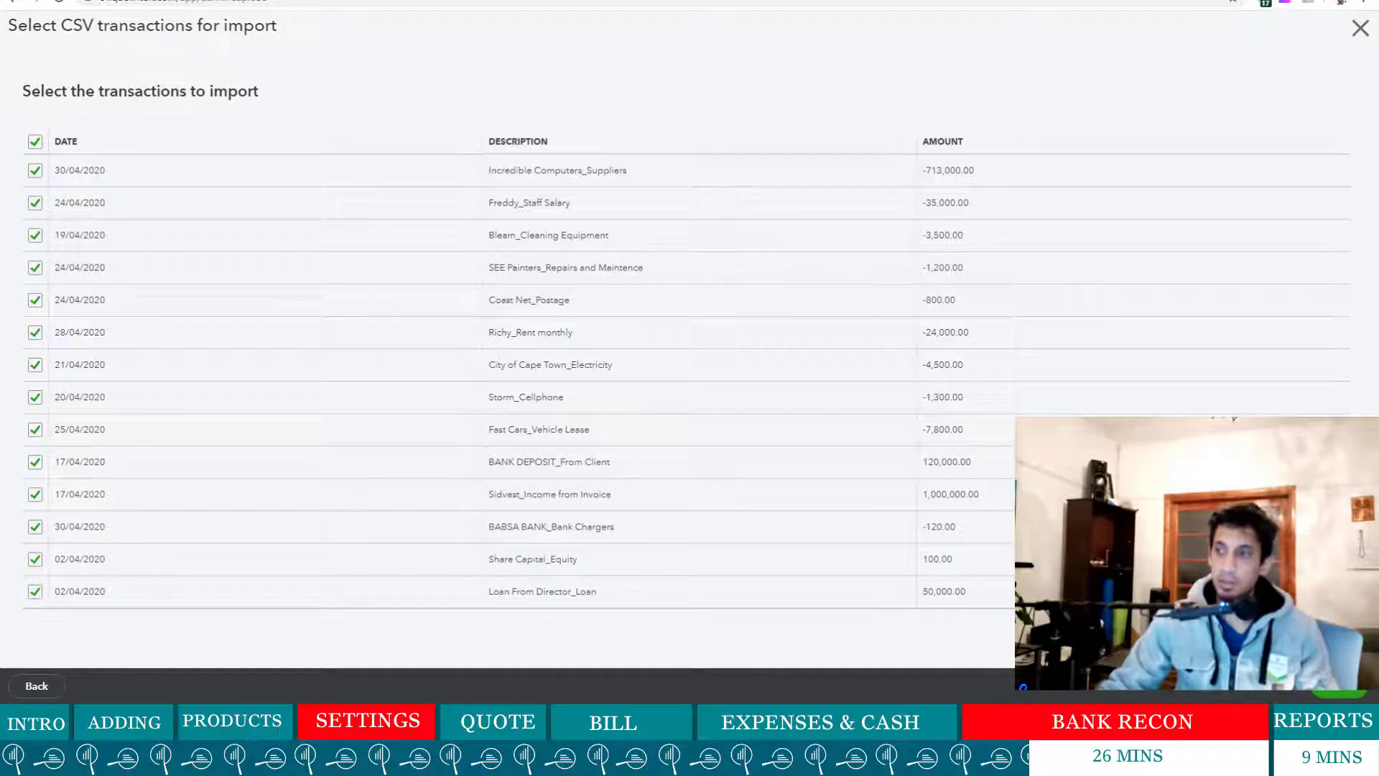
- Confirm the import of the 14 ticked transactions into the BABSA account
{"action": "left_click", "coordinate": [1349, 694]}
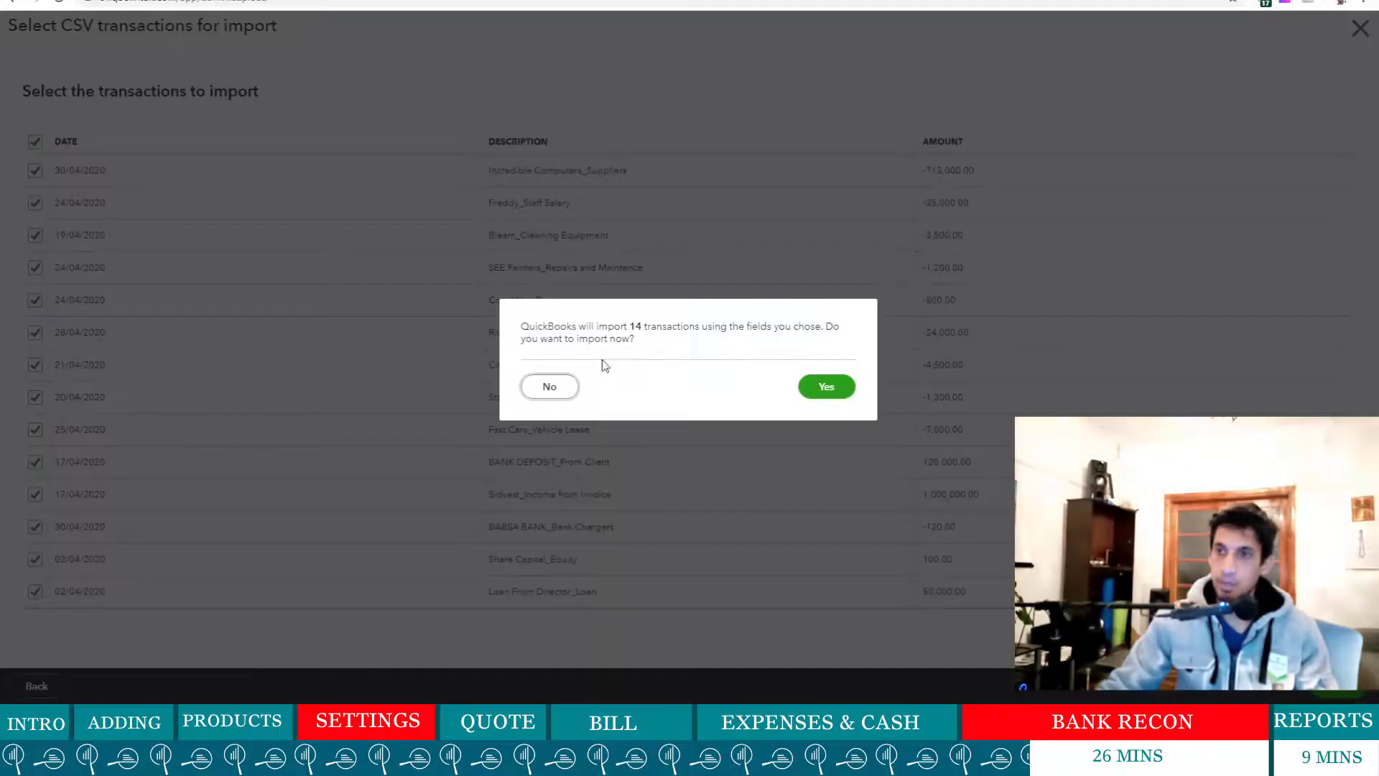
{"action": "left_click_drag", "start_coordinate": [585, 323], "coordinate": [678, 327]}
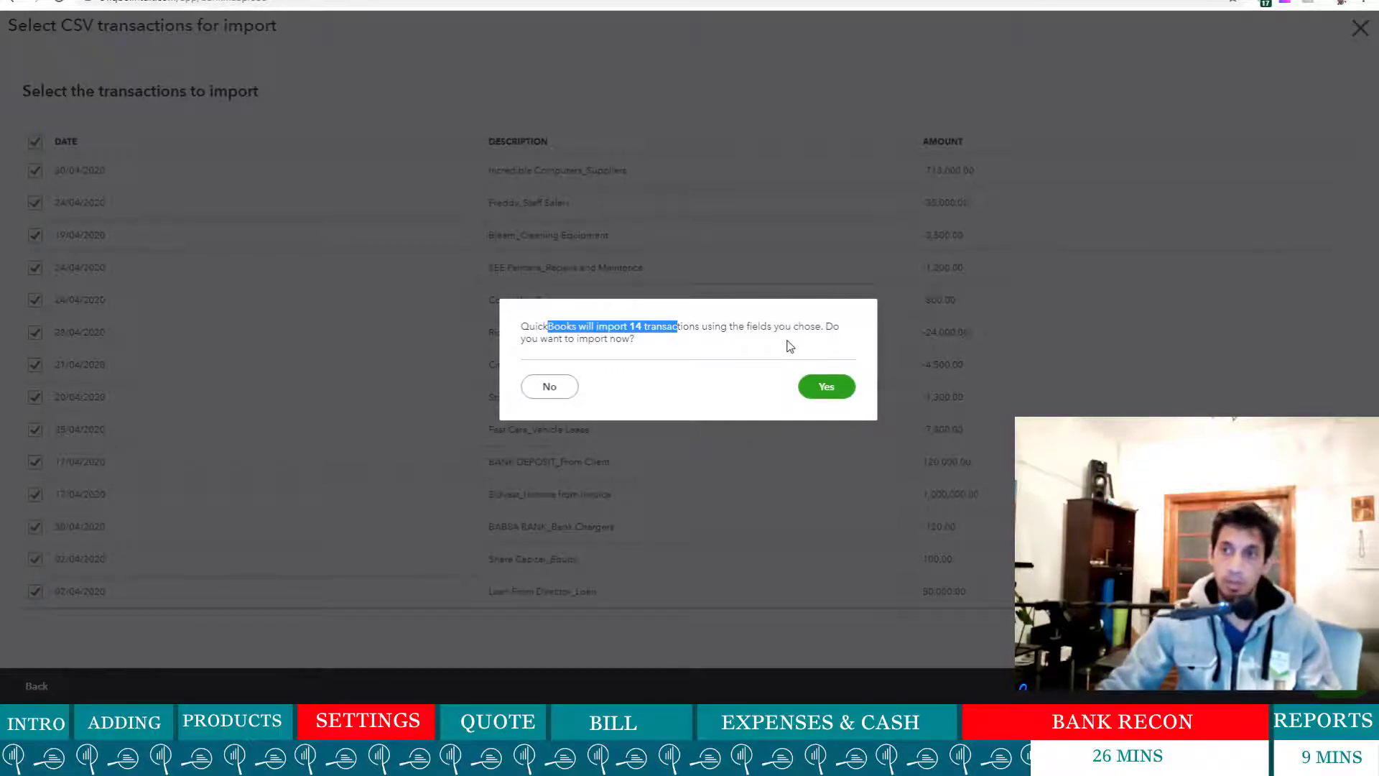
{"action": "left_click", "coordinate": [683, 342]}
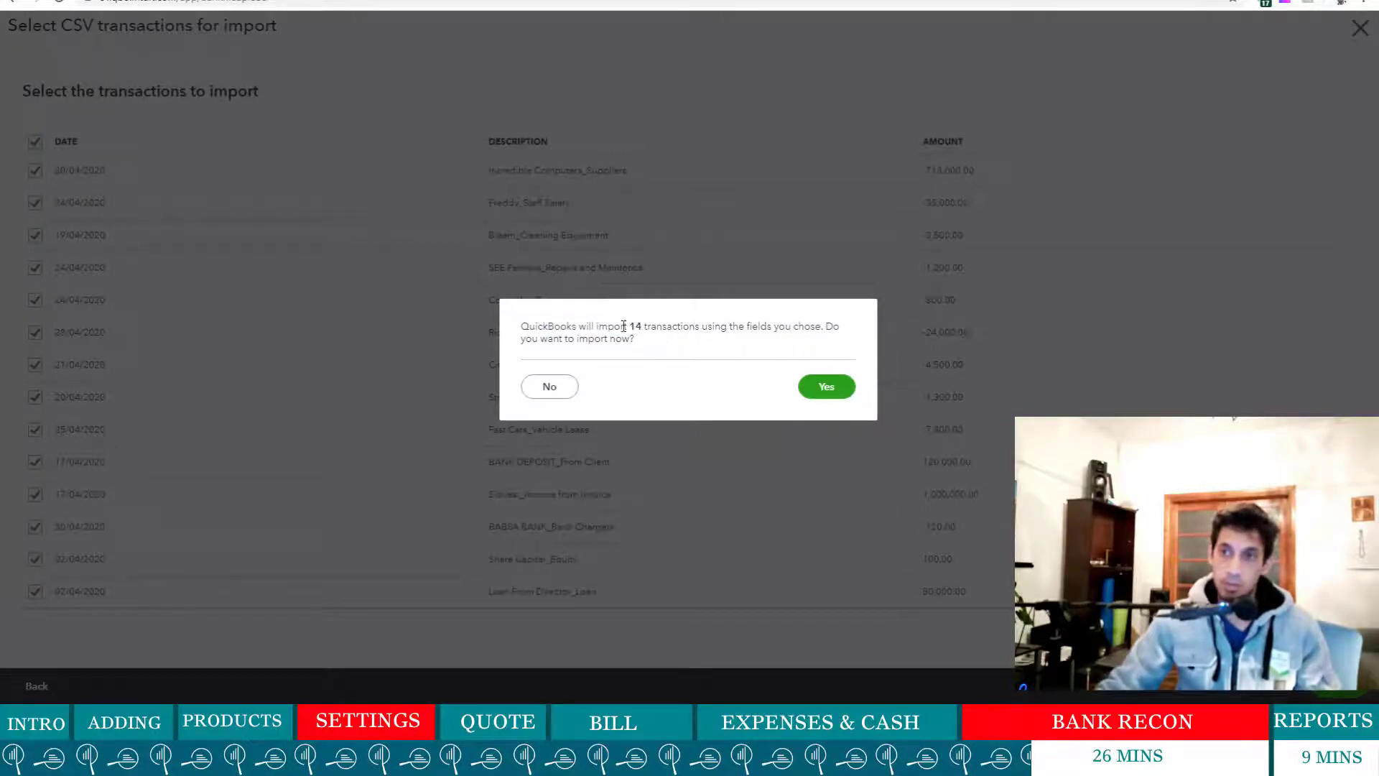
{"action": "left_click", "coordinate": [812, 392]}
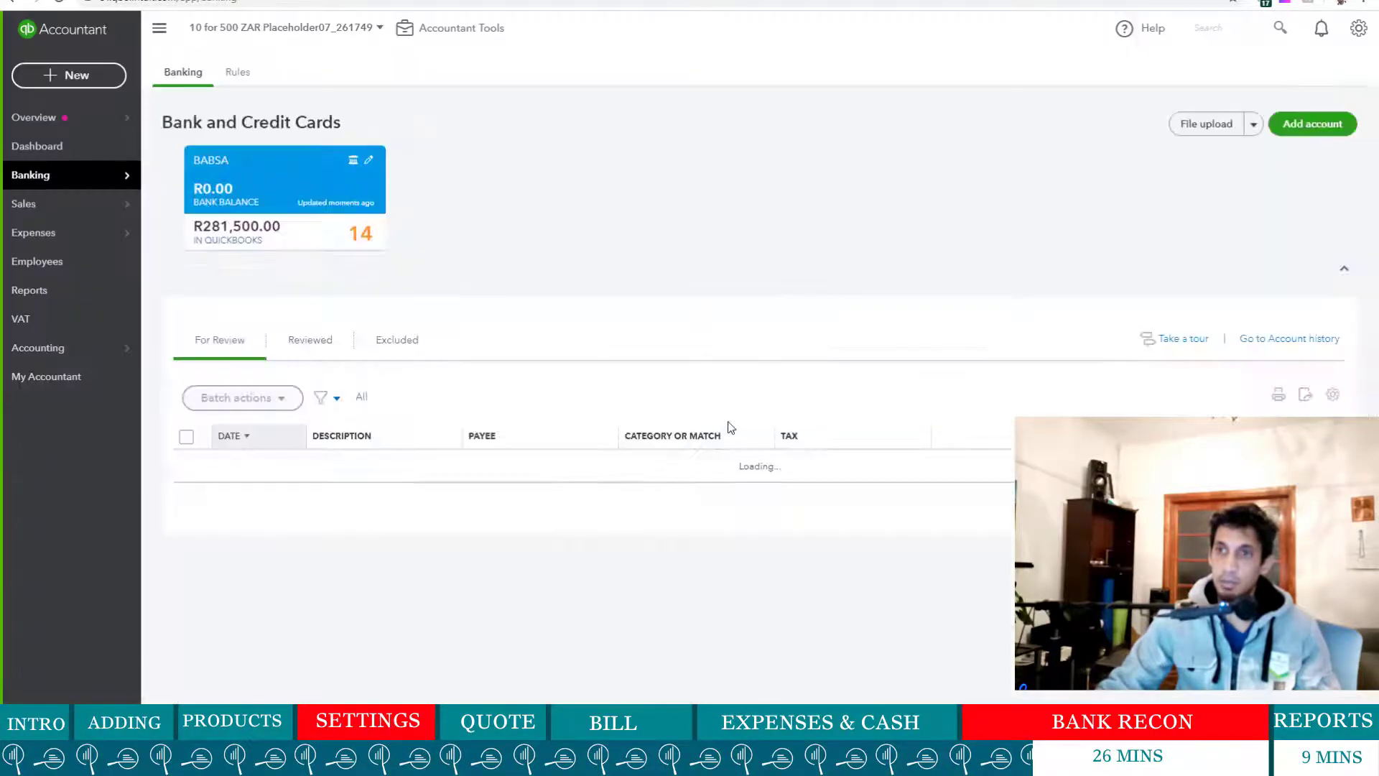
{"action": "scroll", "coordinate": [702, 529], "scroll_direction": "down", "scroll_amount": 4}
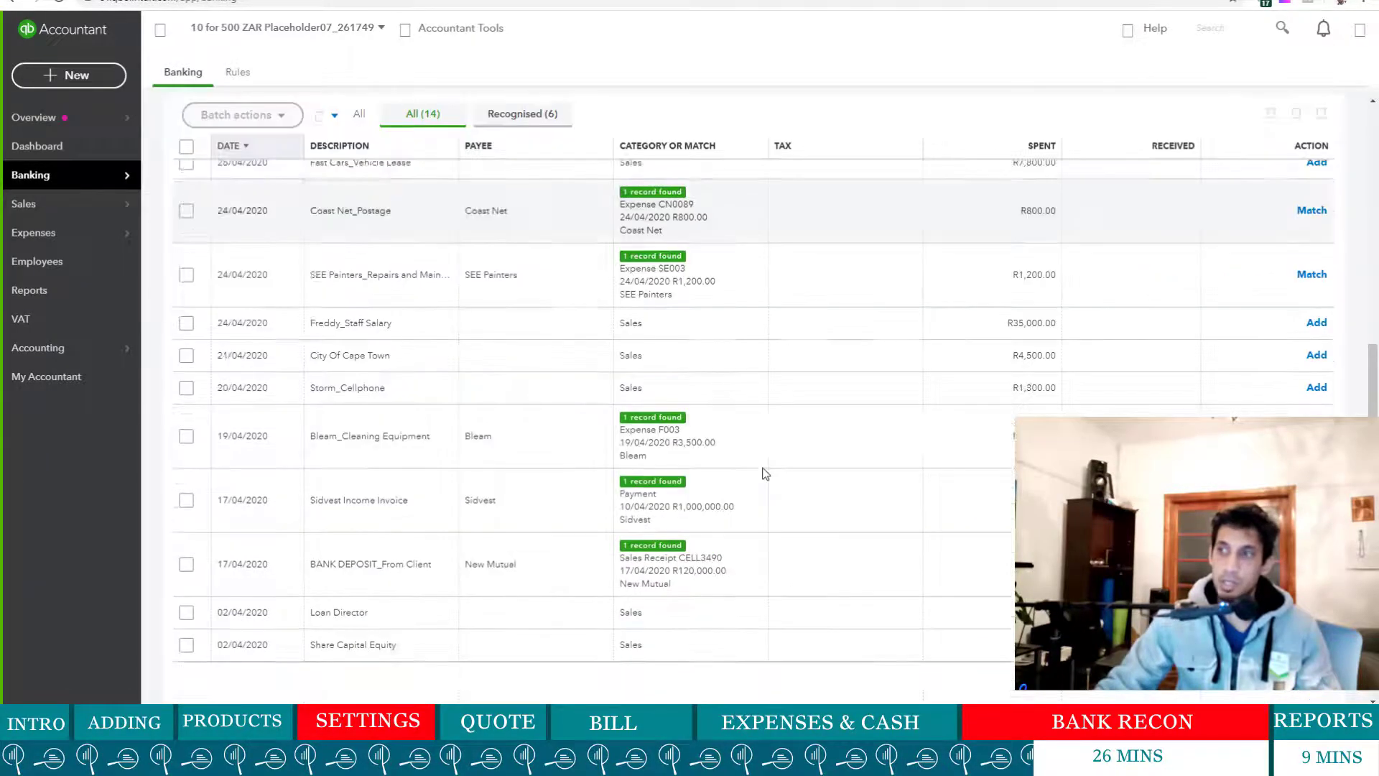
{"action": "scroll", "coordinate": [672, 350], "scroll_direction": "up", "scroll_amount": 3}
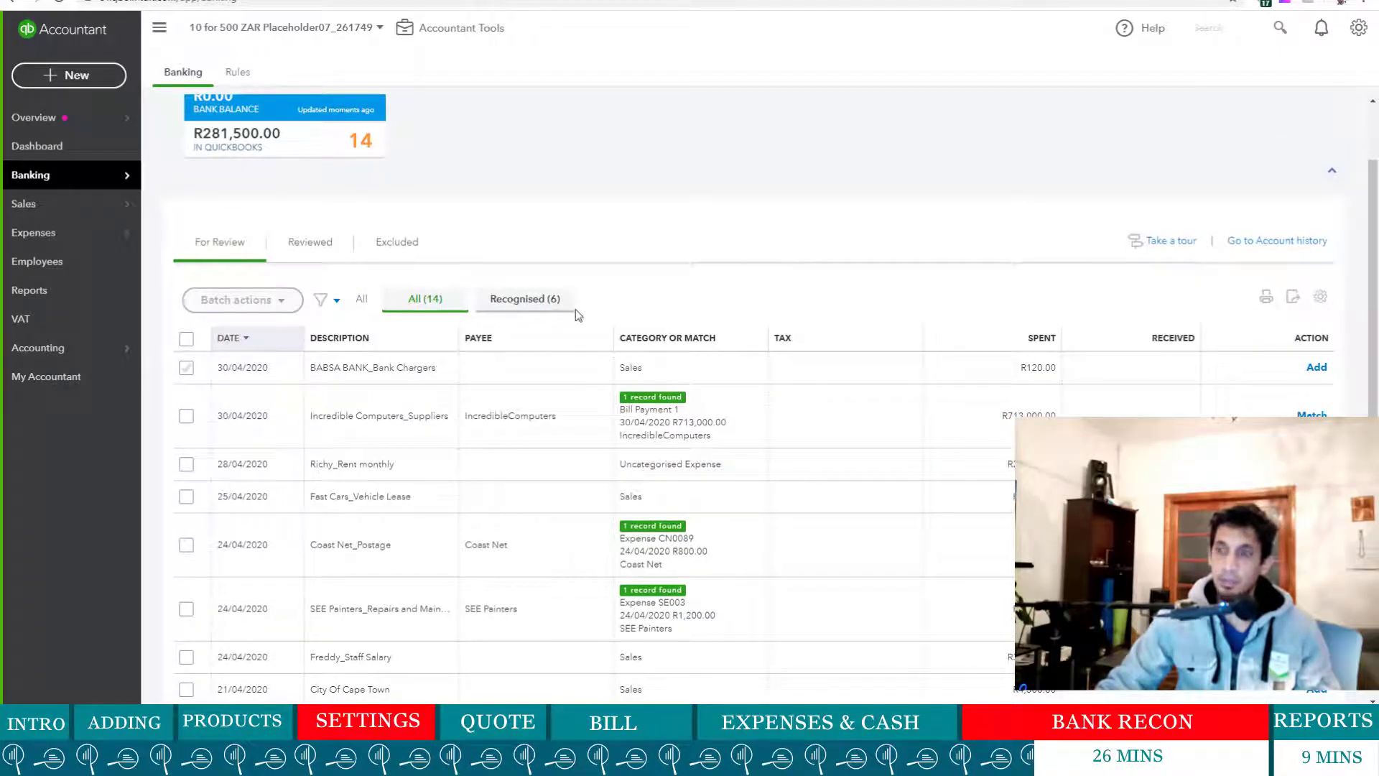
{"action": "scroll", "coordinate": [692, 378], "scroll_direction": "up", "scroll_amount": 2}
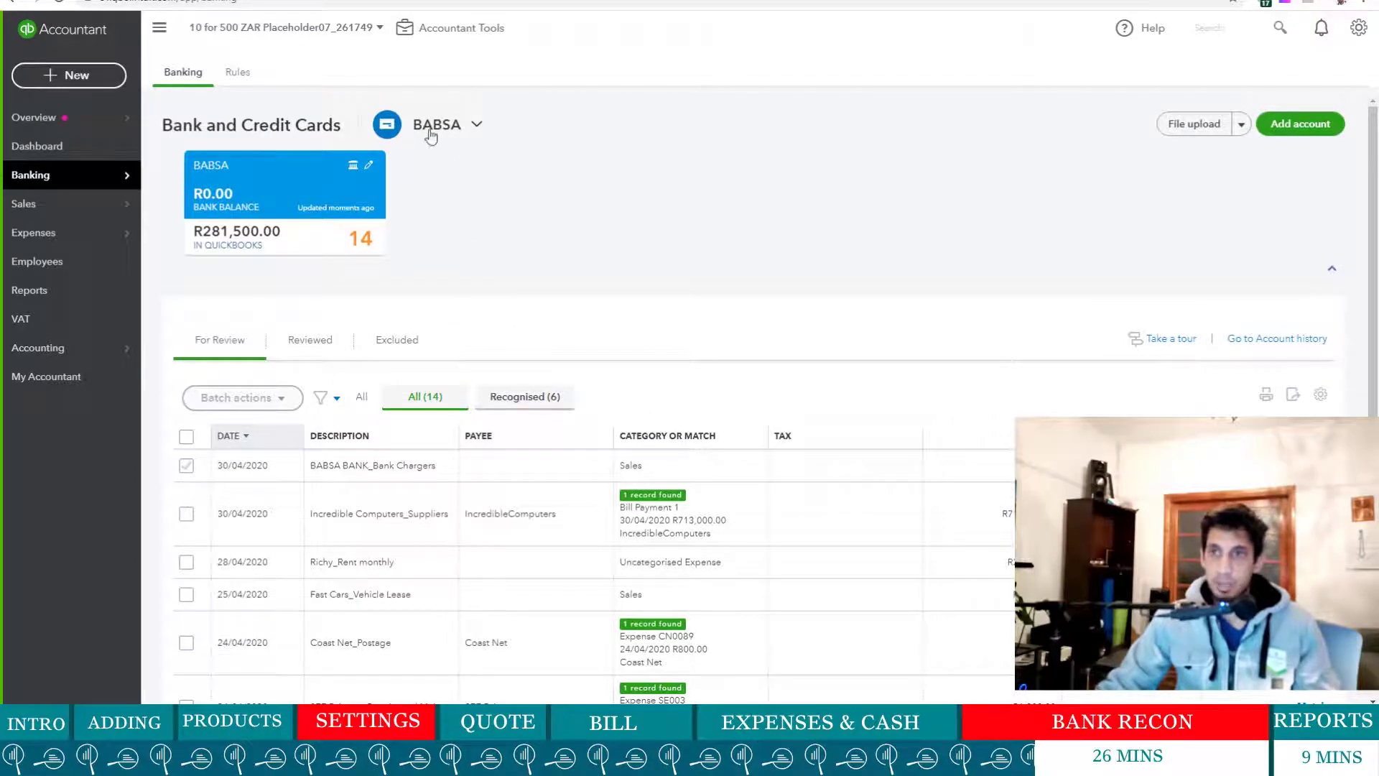
{"action": "left_click", "coordinate": [422, 134]}
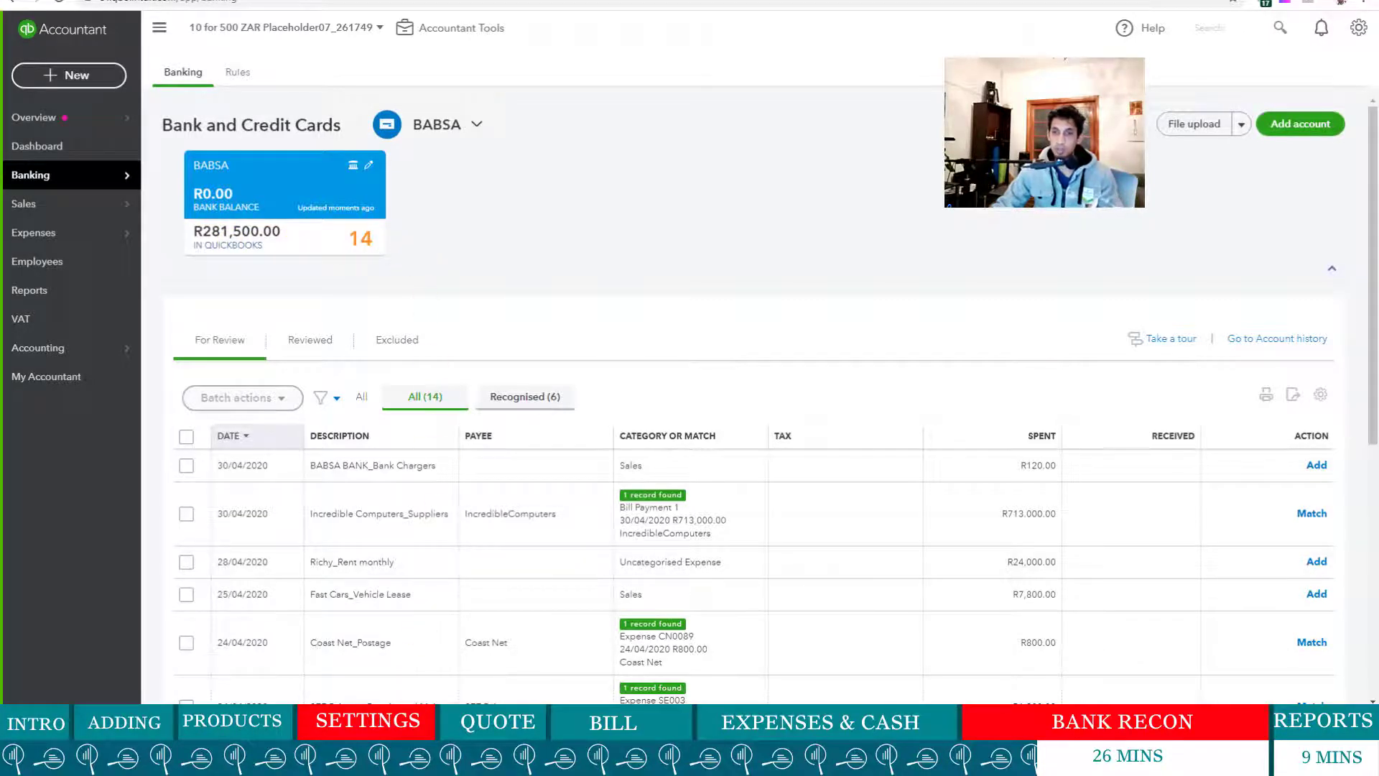
{"action": "left_click", "coordinate": [689, 739]}
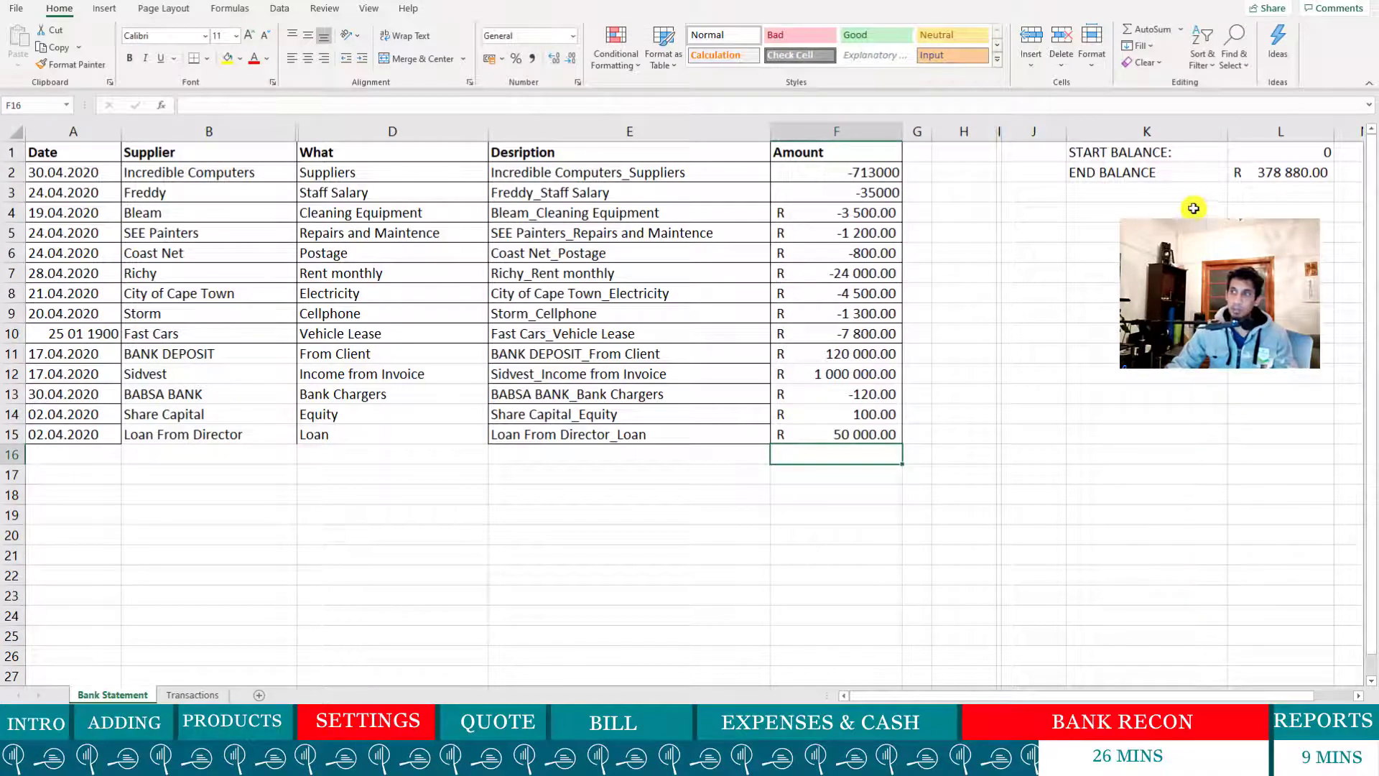
{"action": "left_click", "coordinate": [1286, 176]}
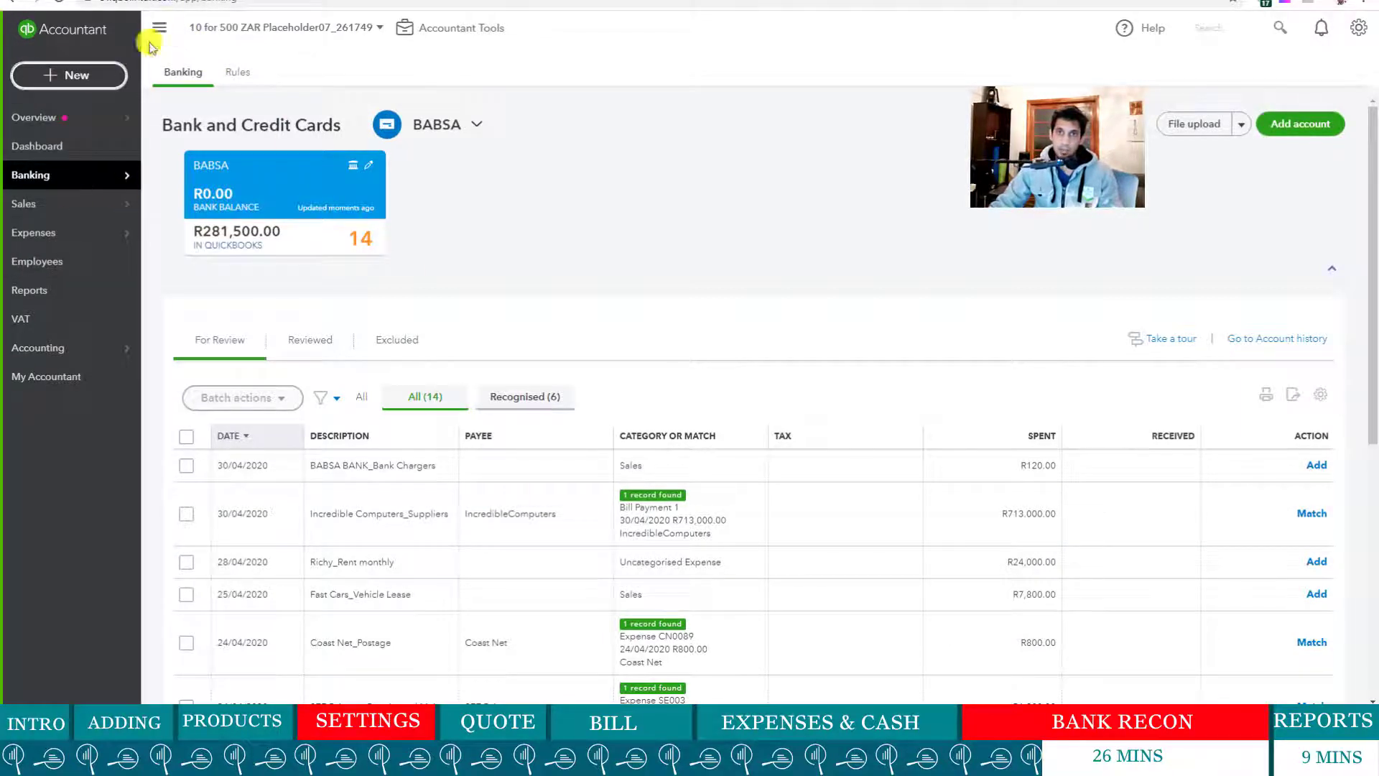
- Collapse the left navigation and scroll through the full-width BABSA transaction list
{"action": "left_click", "coordinate": [173, 29]}
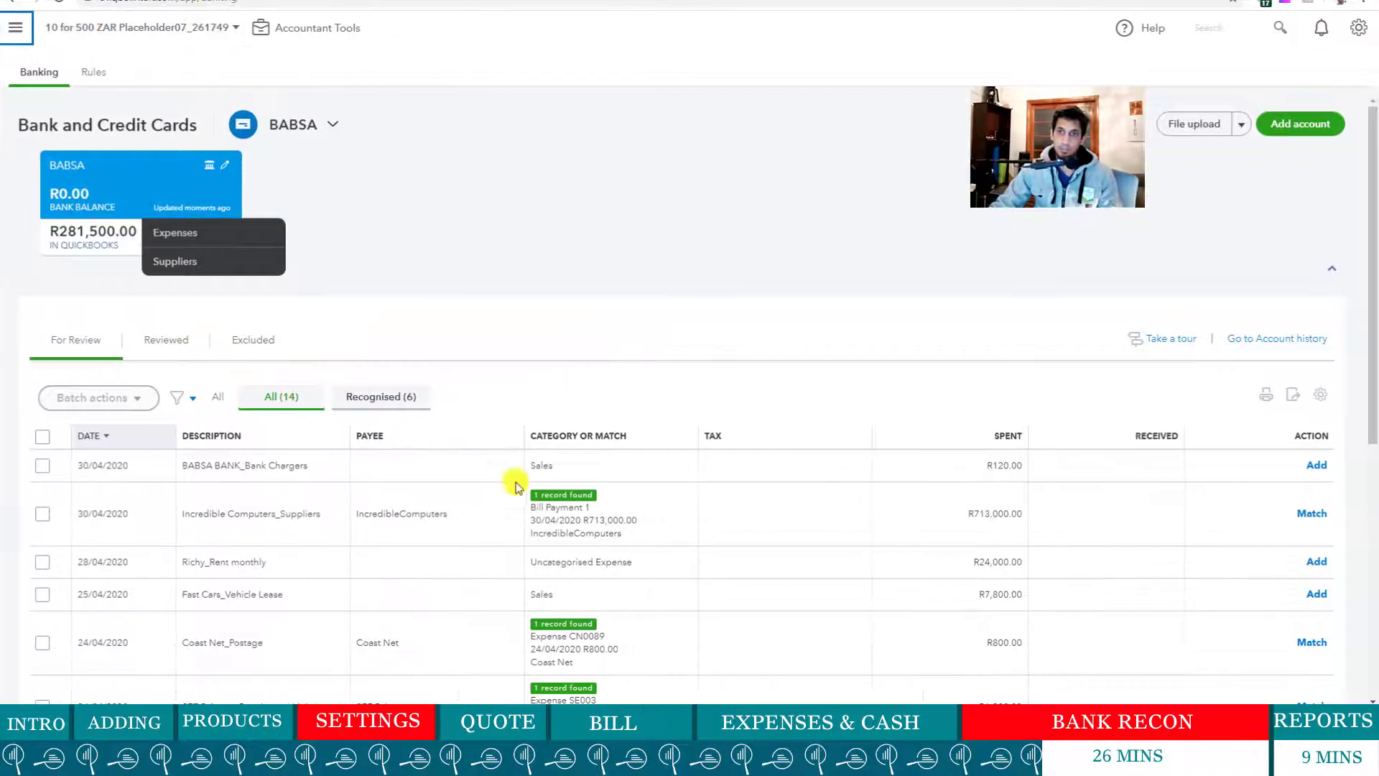
{"action": "scroll", "coordinate": [512, 483], "scroll_direction": "down", "scroll_amount": 4}
{"action": "scroll", "coordinate": [503, 486], "scroll_direction": "up", "scroll_amount": 5}
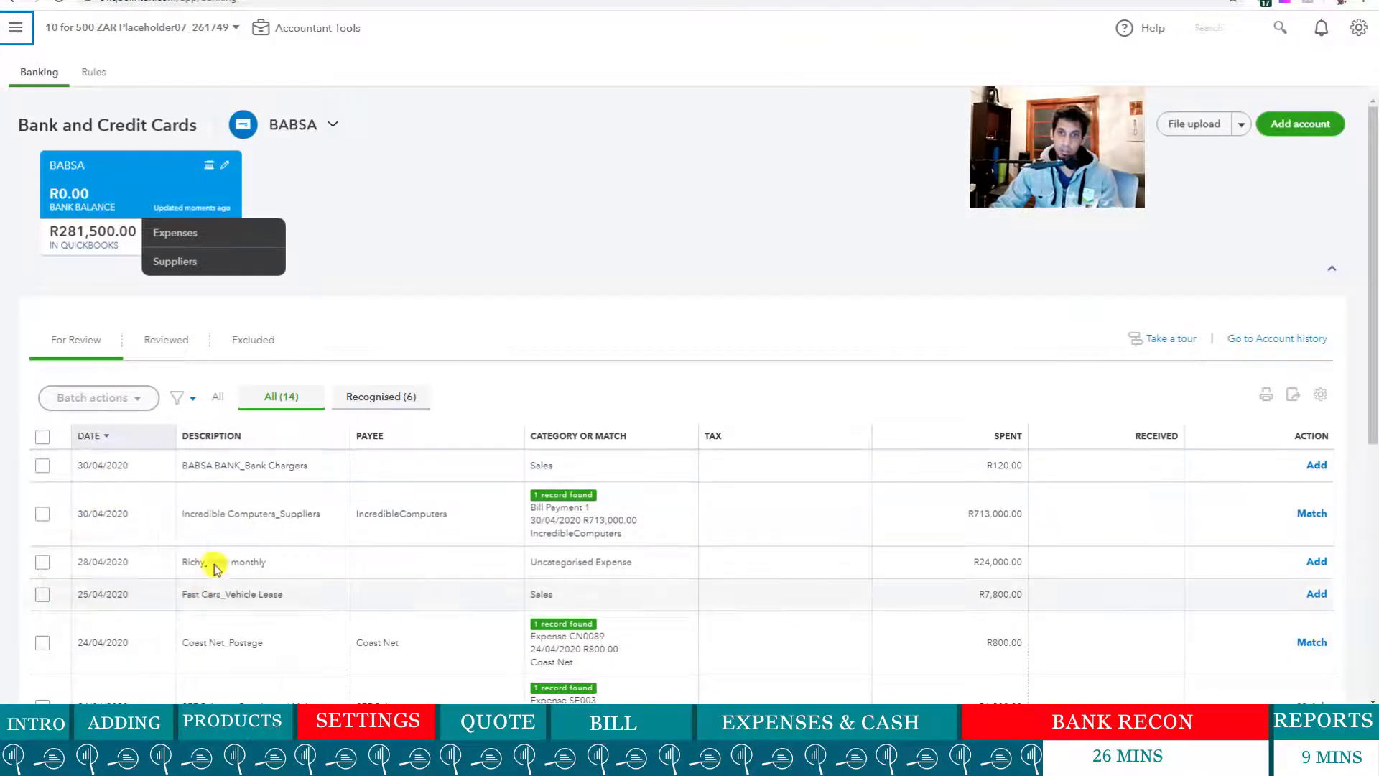
{"action": "scroll", "coordinate": [377, 512], "scroll_direction": "down", "scroll_amount": 1}
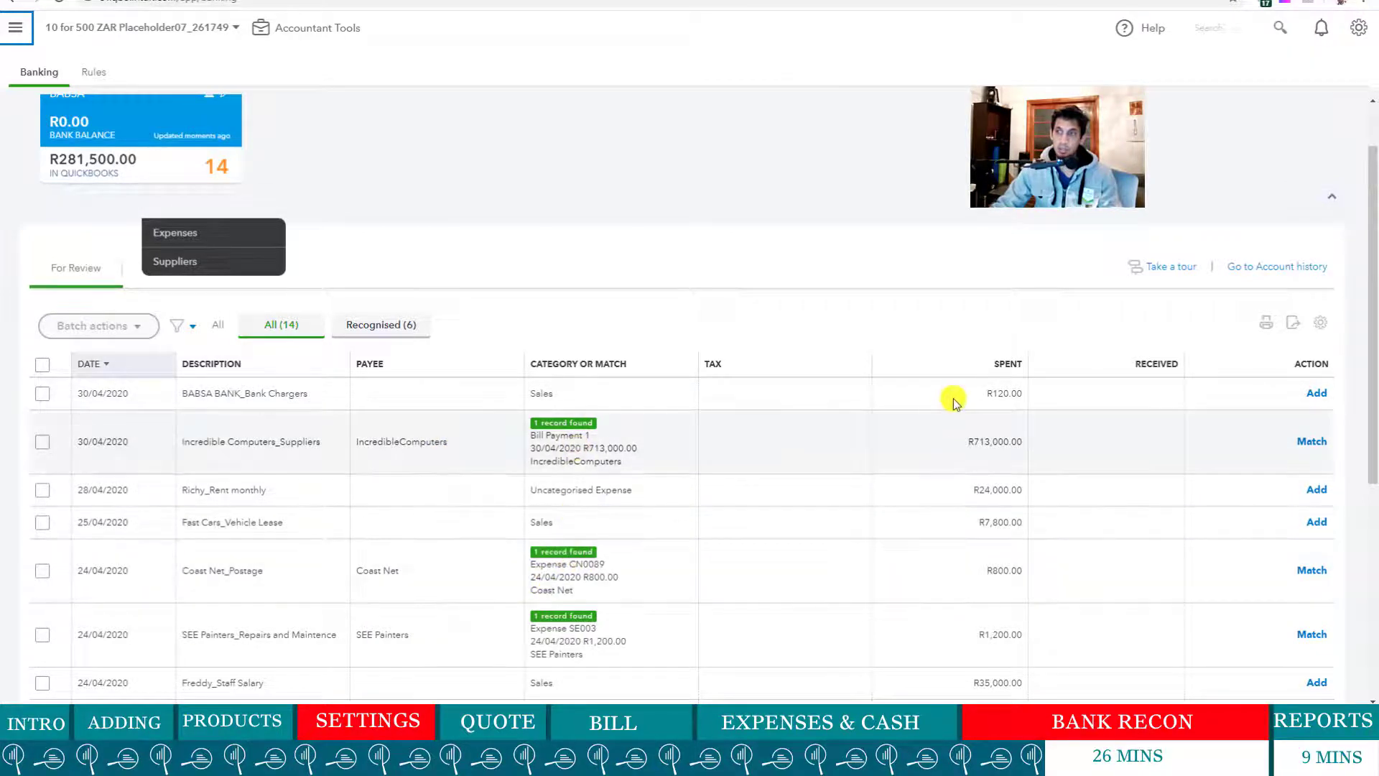
{"action": "scroll", "coordinate": [1117, 477], "scroll_direction": "down", "scroll_amount": 1}
{"action": "scroll", "coordinate": [1116, 478], "scroll_direction": "down", "scroll_amount": 5}
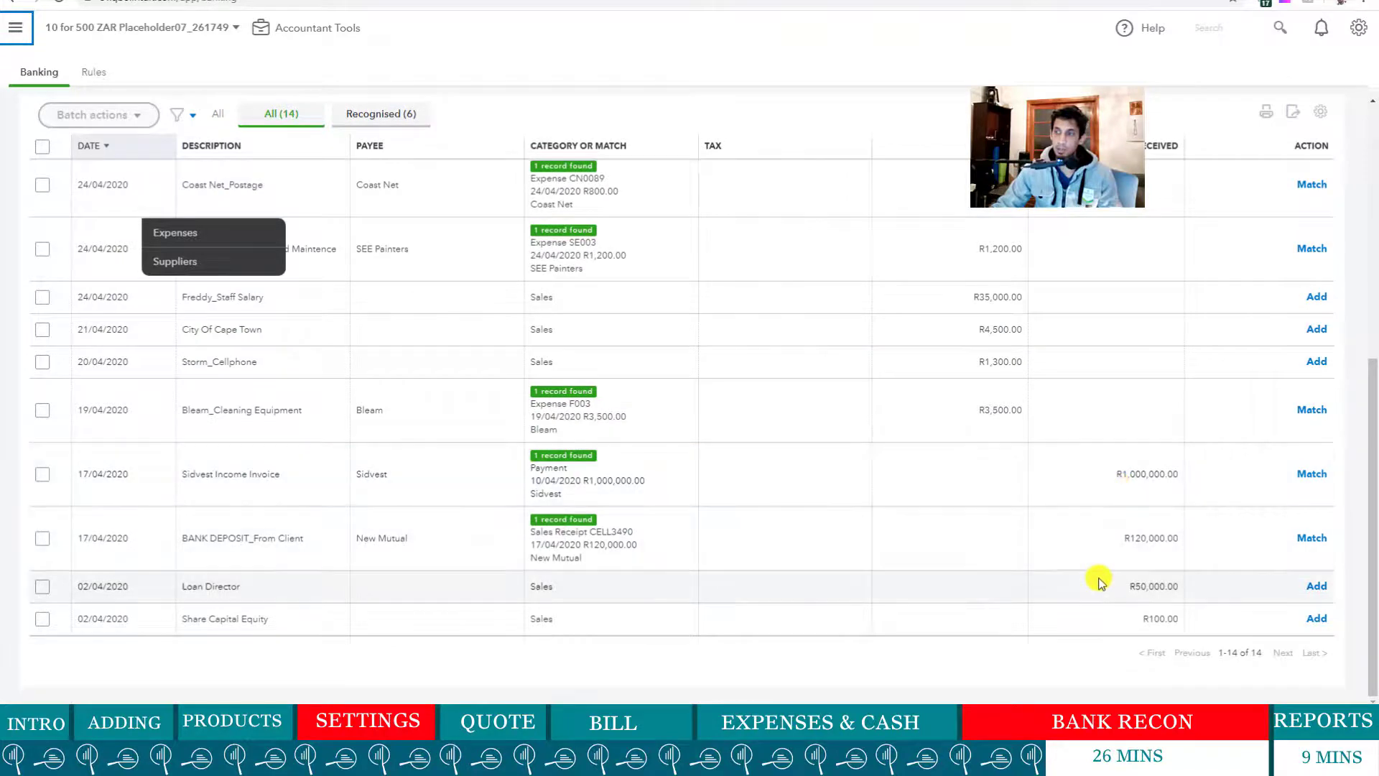
{"action": "scroll", "coordinate": [1099, 579], "scroll_direction": "up", "scroll_amount": 6}
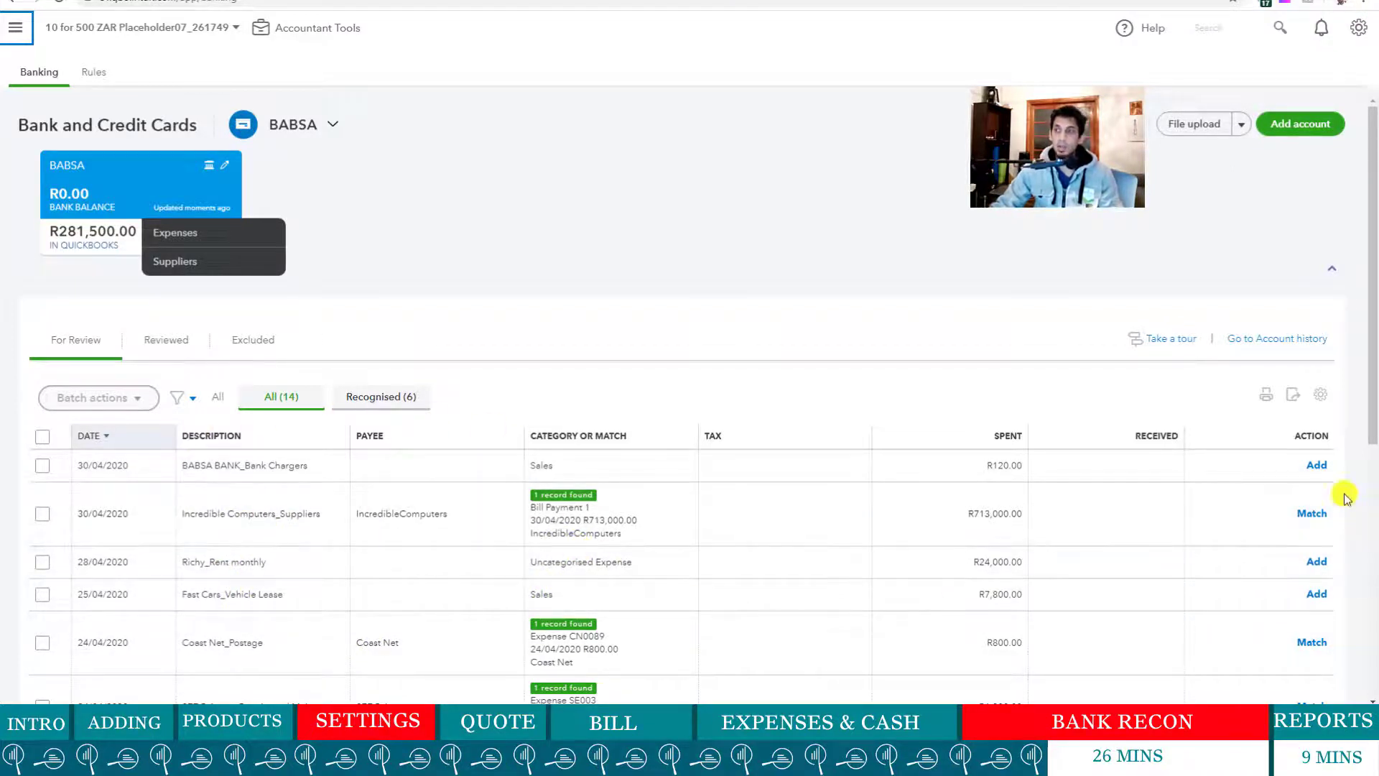
{"action": "scroll", "coordinate": [460, 530], "scroll_direction": "down", "scroll_amount": 2}
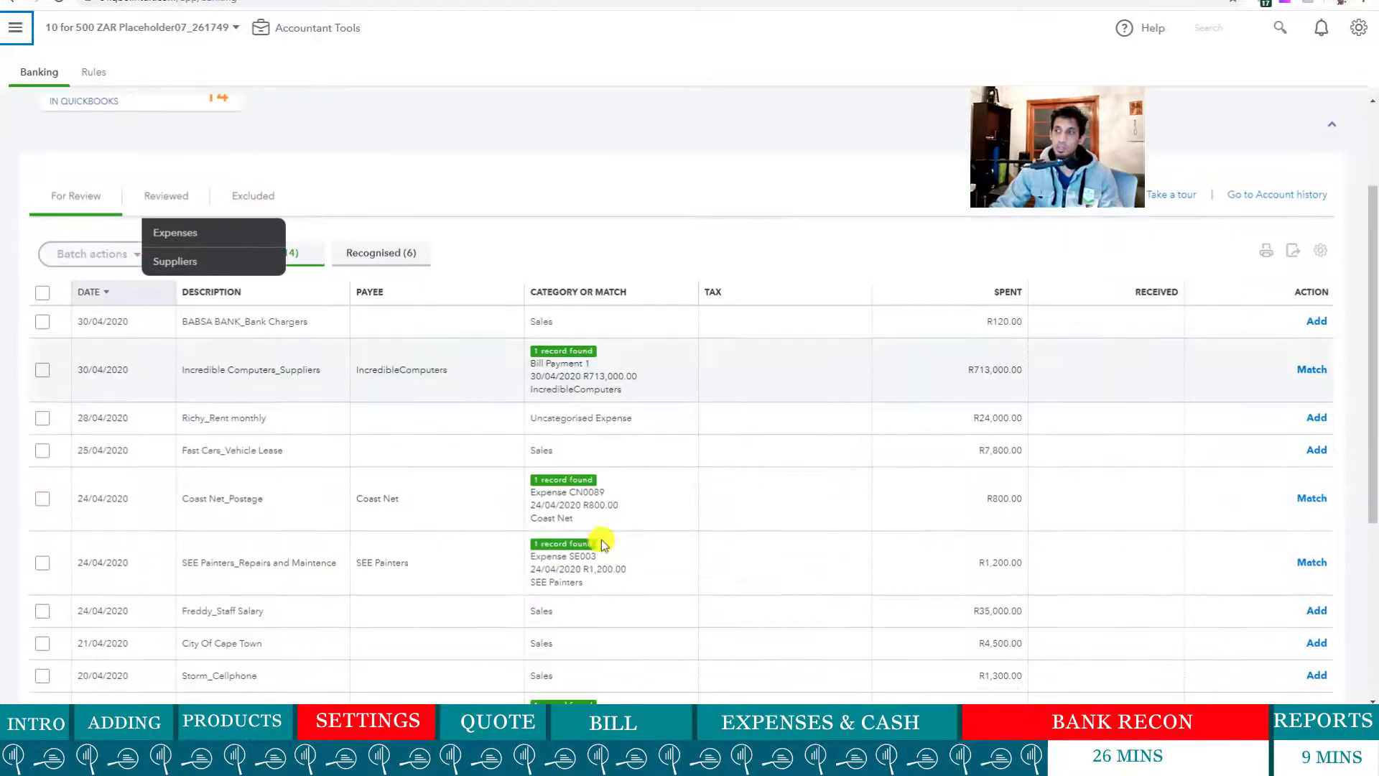
{"action": "scroll", "coordinate": [230, 417], "scroll_direction": "up", "scroll_amount": 2}
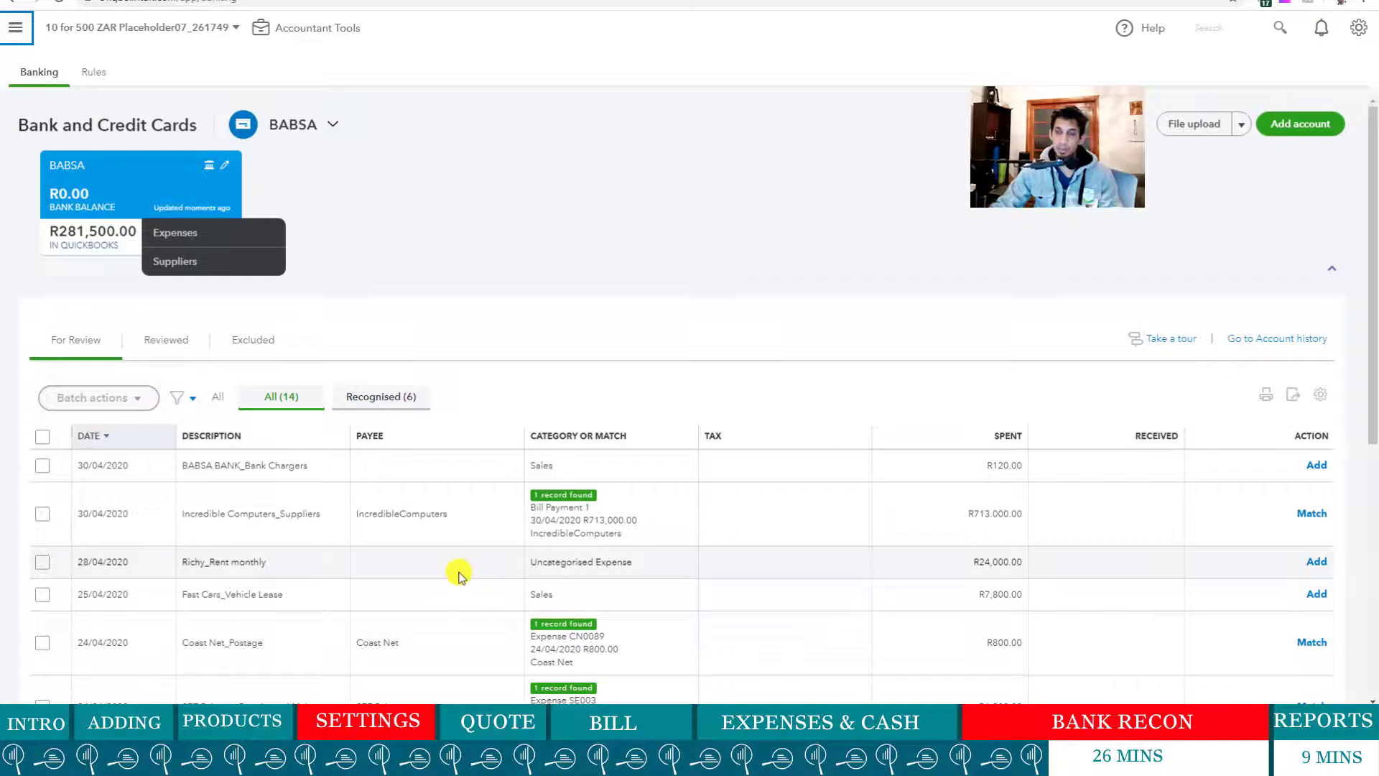
{"action": "left_click", "coordinate": [167, 343]}
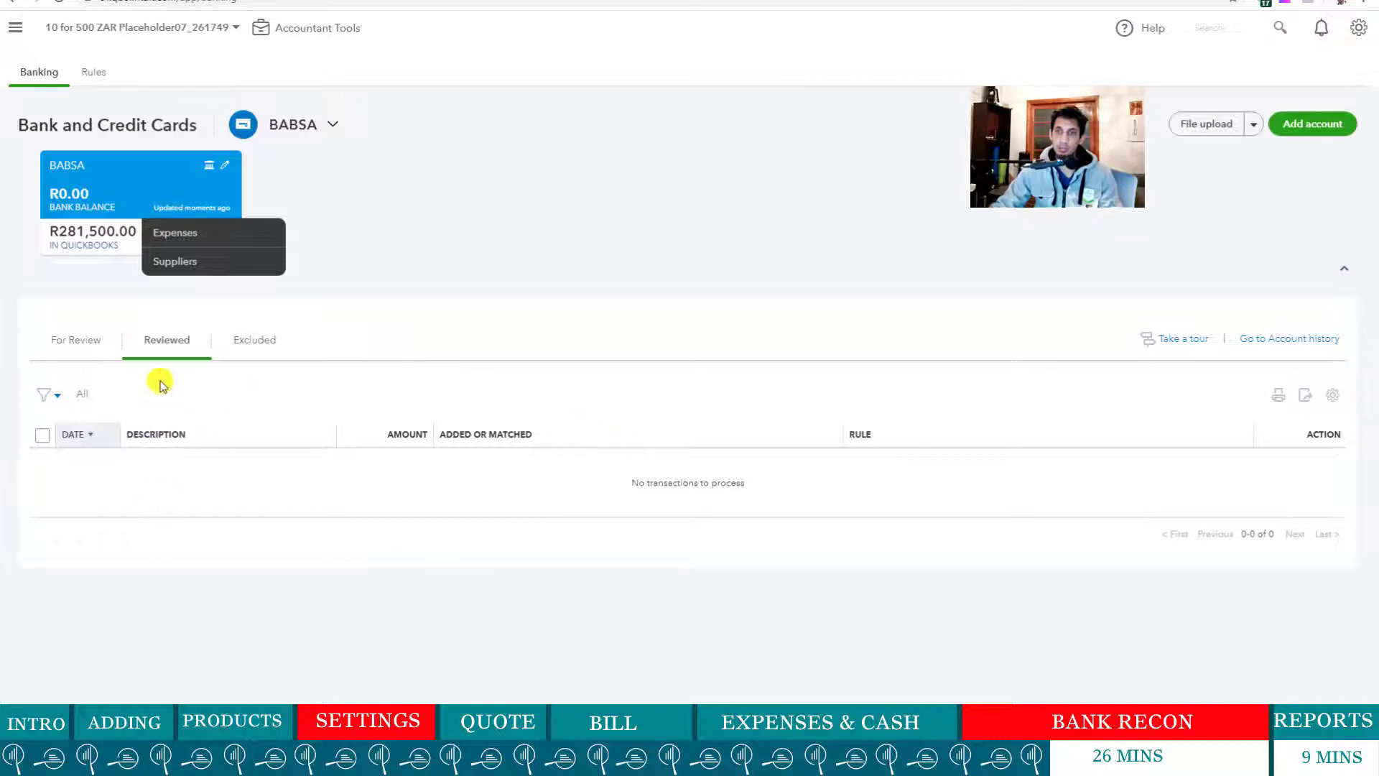
{"action": "left_click", "coordinate": [69, 343]}
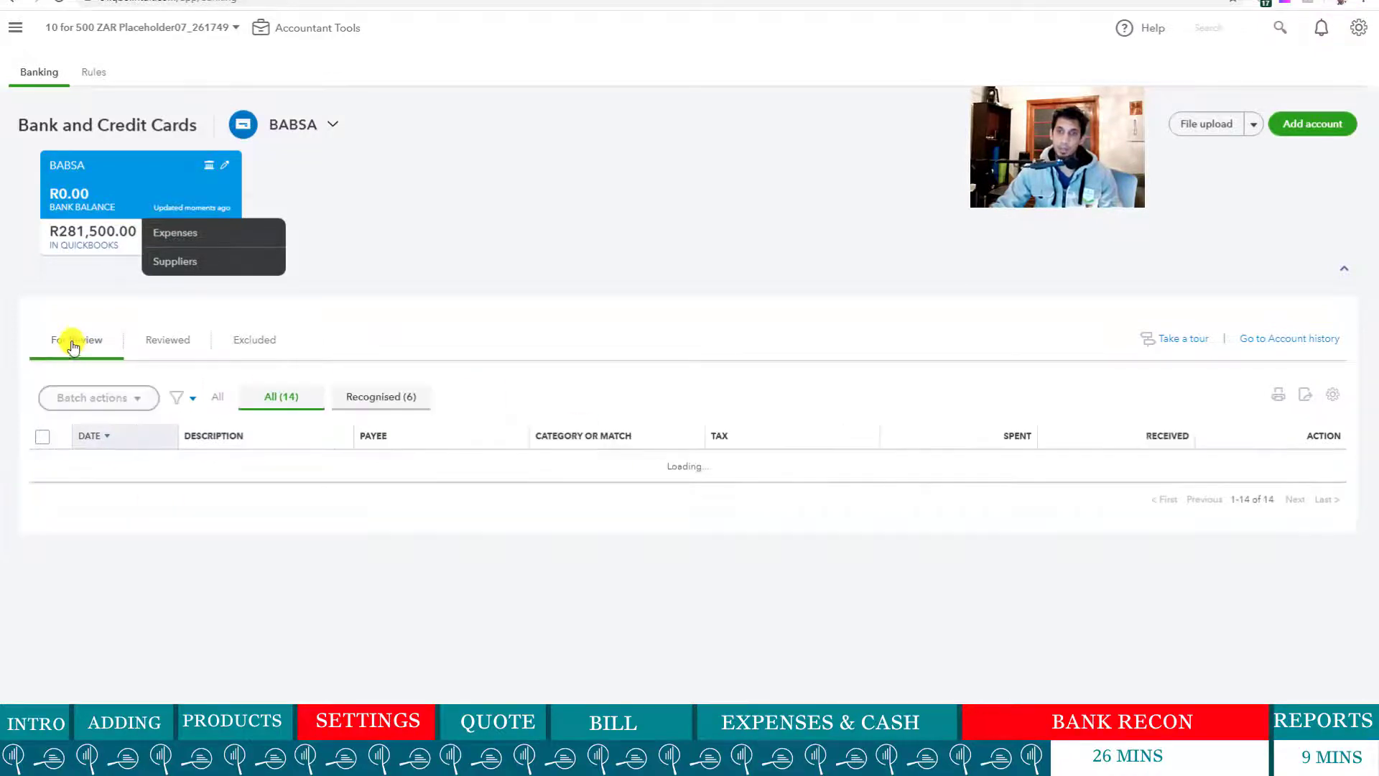
{"action": "left_click", "coordinate": [330, 447]}
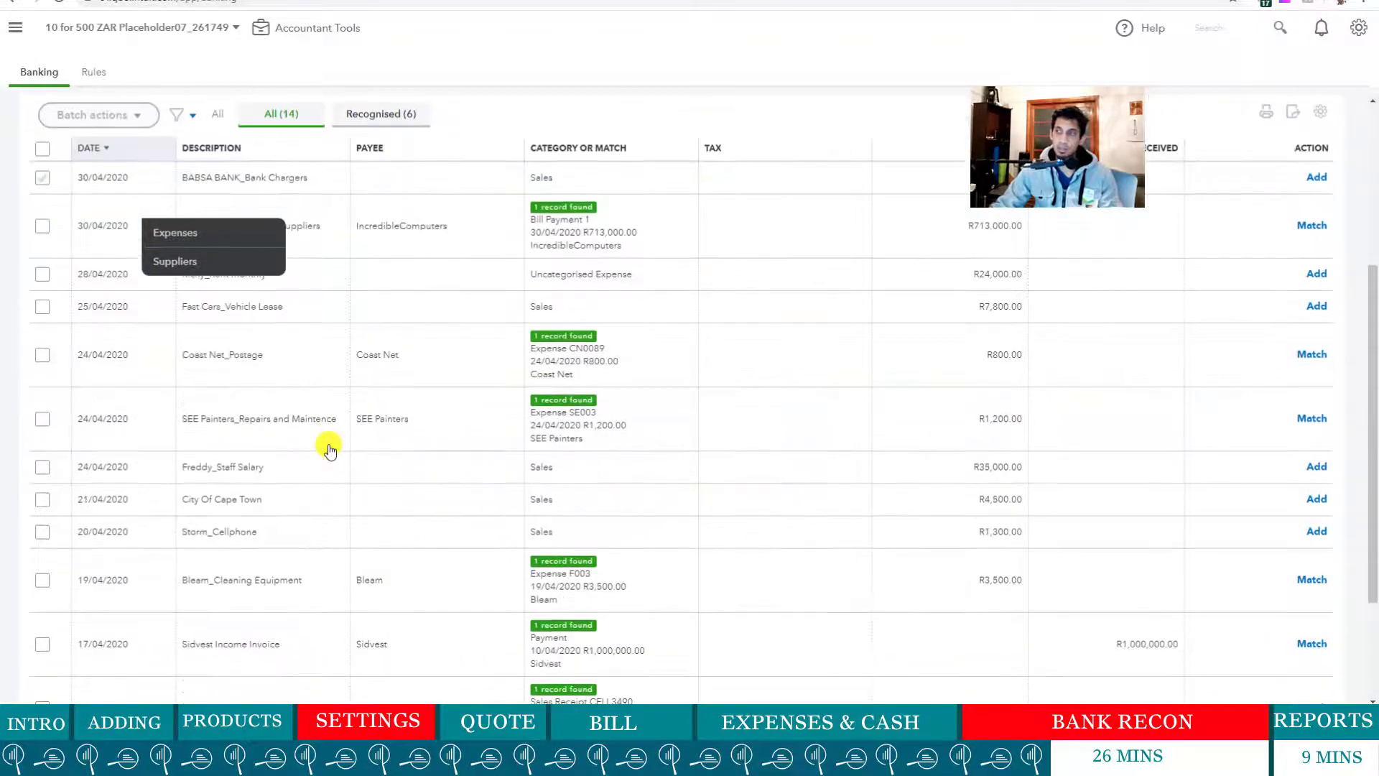
{"action": "scroll", "coordinate": [335, 437], "scroll_direction": "down", "scroll_amount": 4}
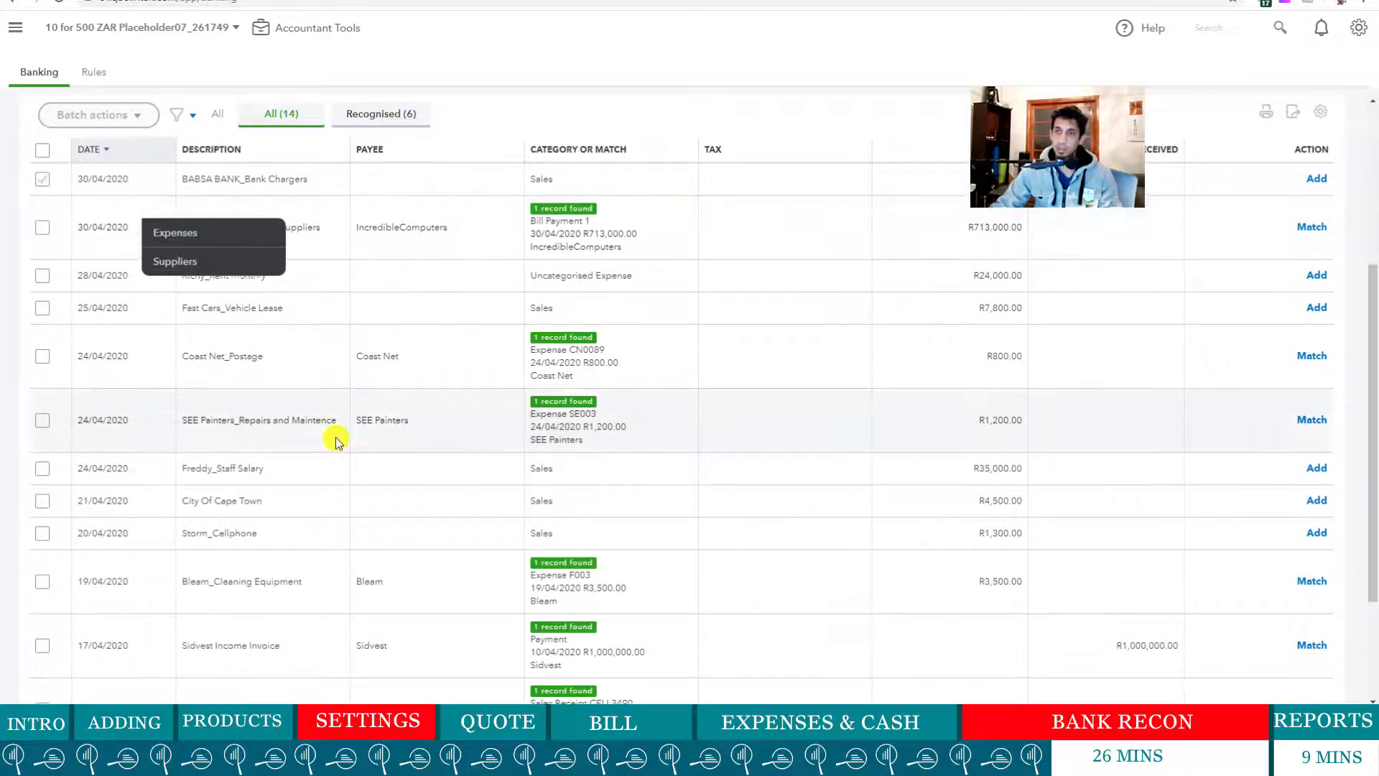
{"action": "scroll", "coordinate": [333, 437], "scroll_direction": "up", "scroll_amount": 1}
{"action": "scroll", "coordinate": [356, 377], "scroll_direction": "up", "scroll_amount": 3}
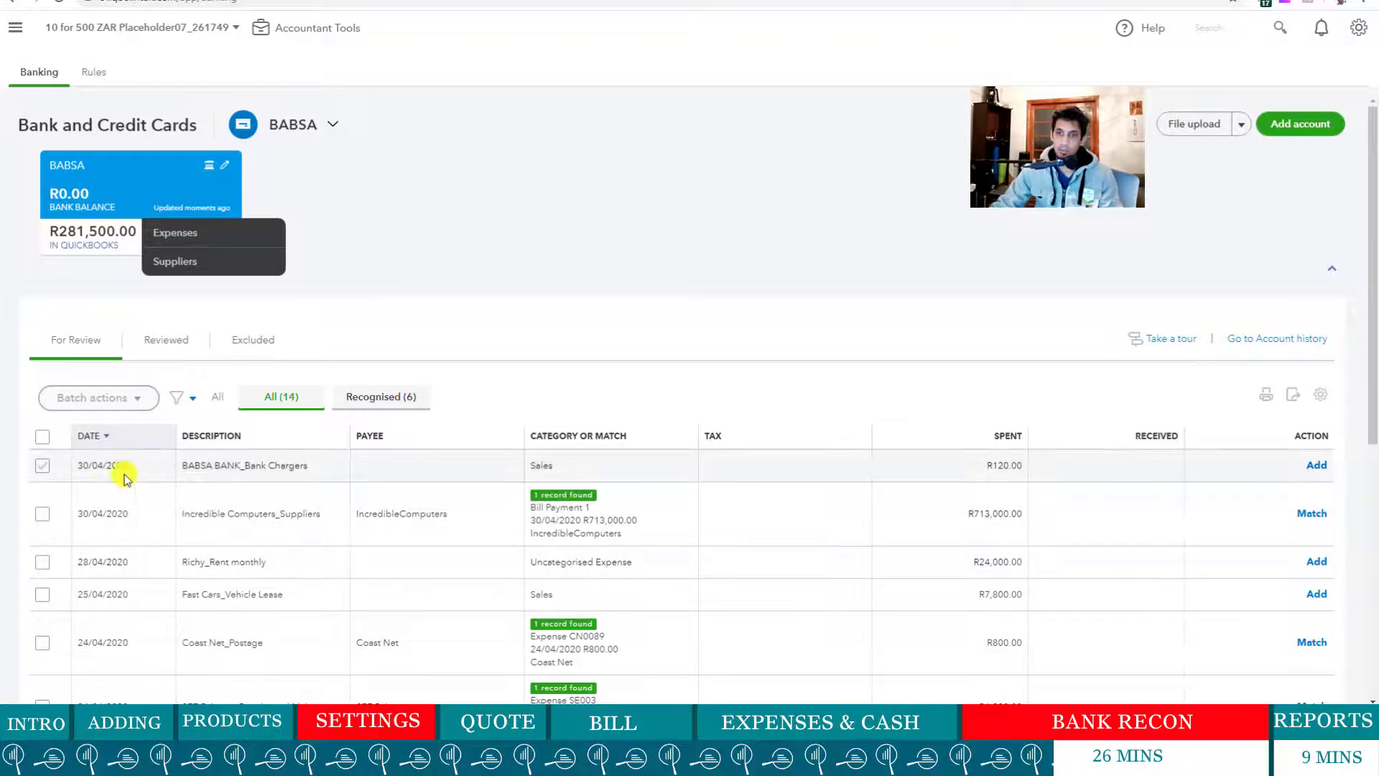
- Try batch actions on the BABSA BANK_Bank Chargers transaction, then leave it unticked
{"action": "left_click", "coordinate": [44, 468]}
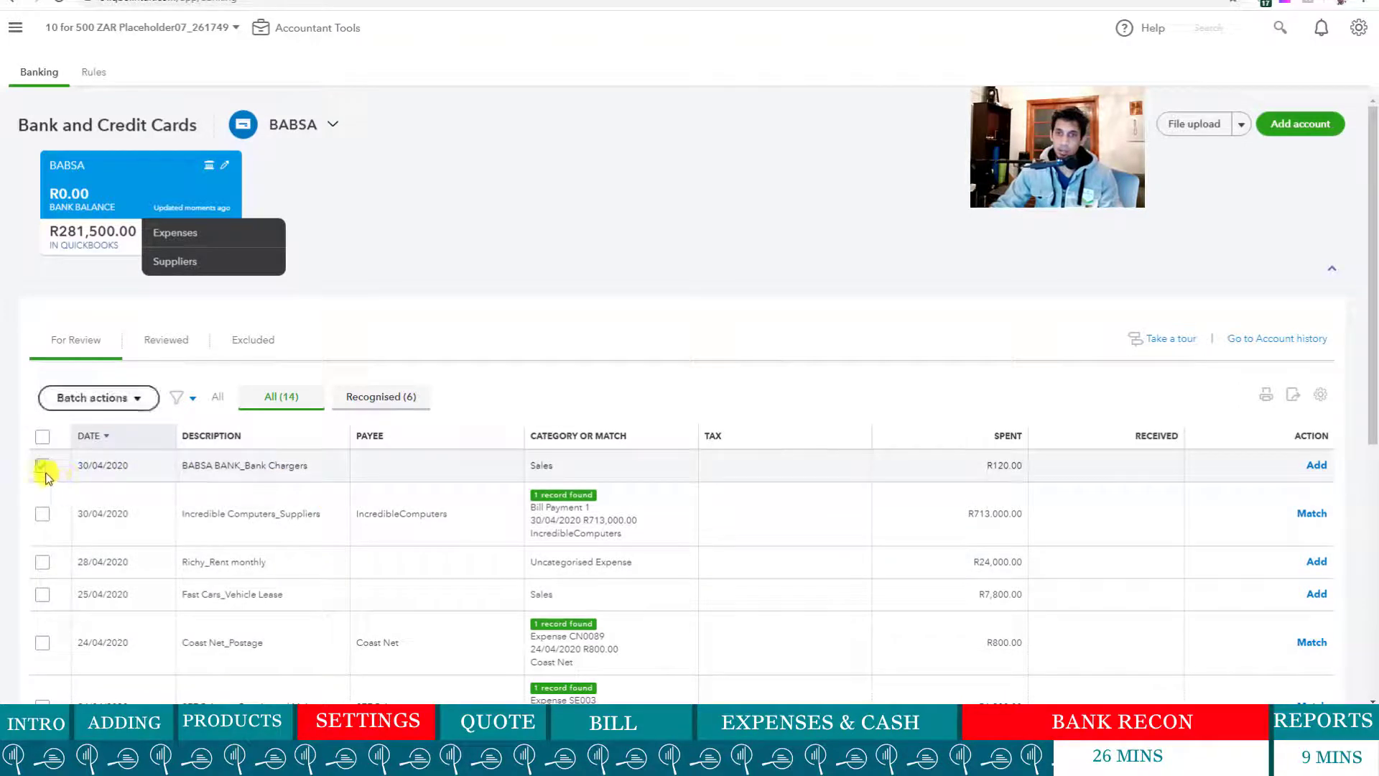
{"action": "left_click", "coordinate": [136, 398]}
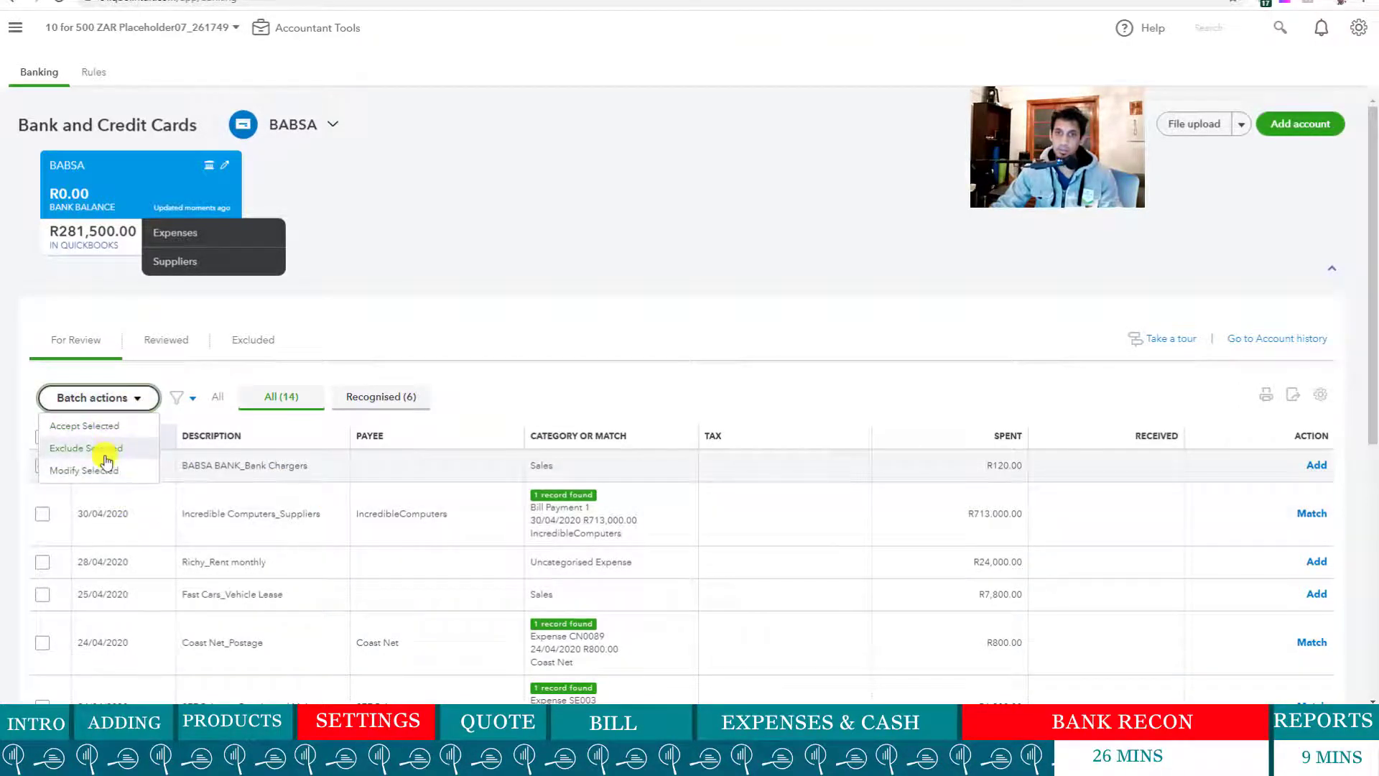
{"action": "left_click", "coordinate": [462, 343]}
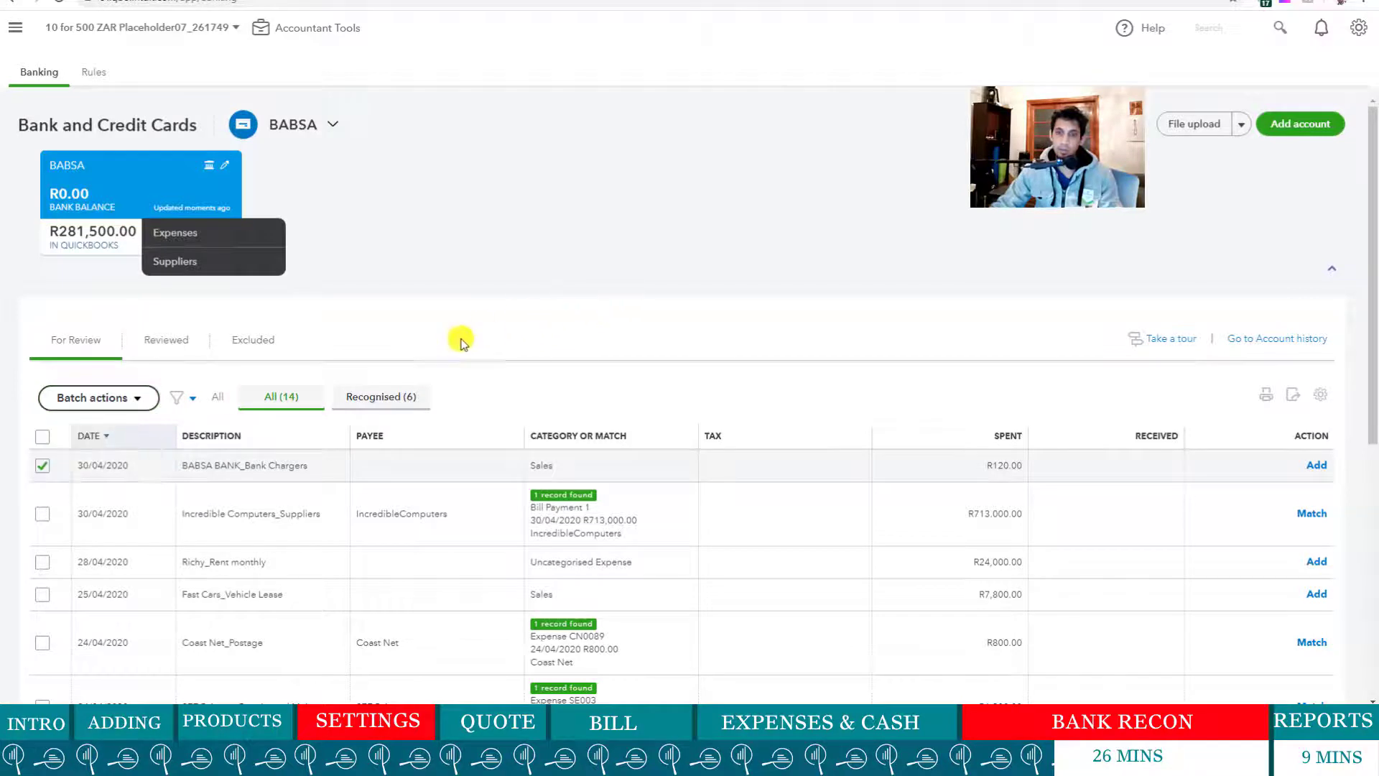
{"action": "left_click", "coordinate": [43, 466]}
- Expand the navigation sidebar and scroll through the For Review list
{"action": "left_click", "coordinate": [15, 28]}
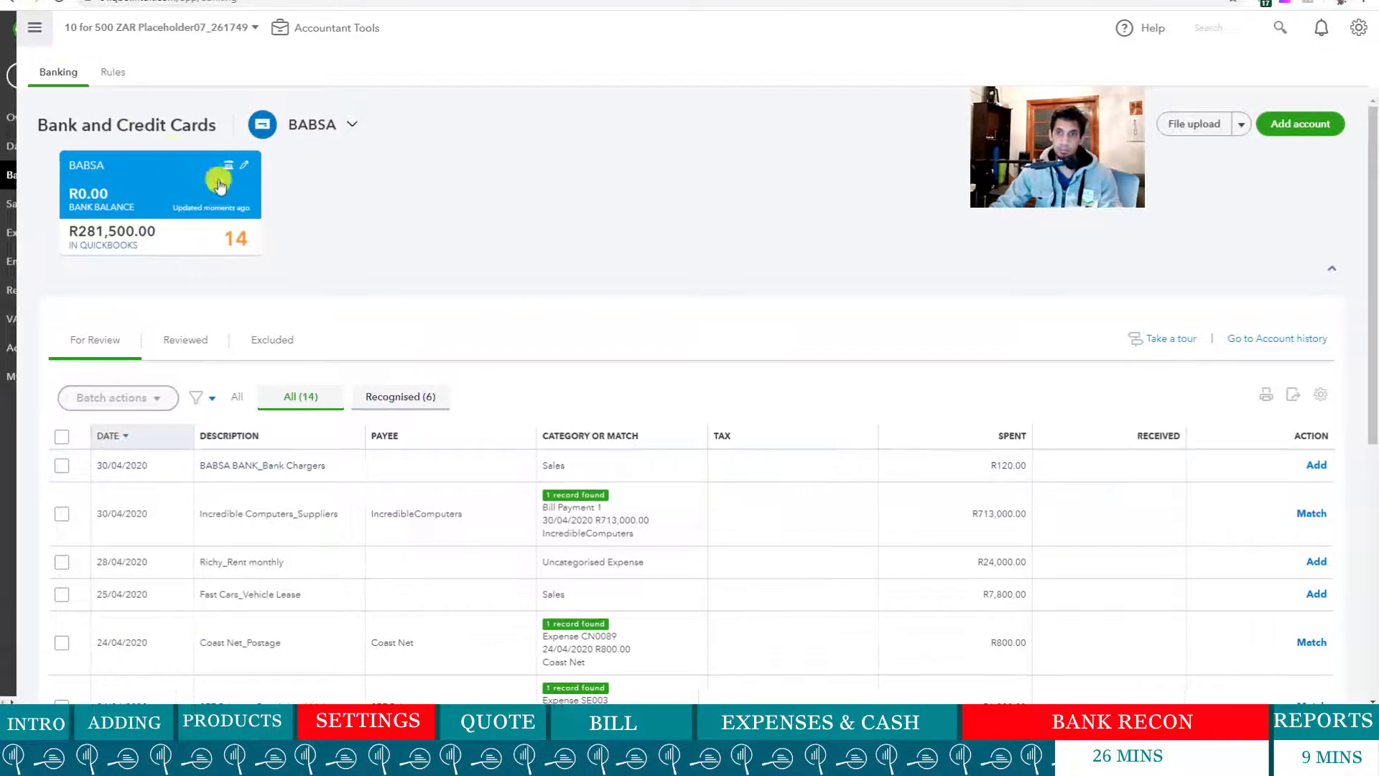
{"action": "scroll", "coordinate": [656, 474], "scroll_direction": "down", "scroll_amount": 6}
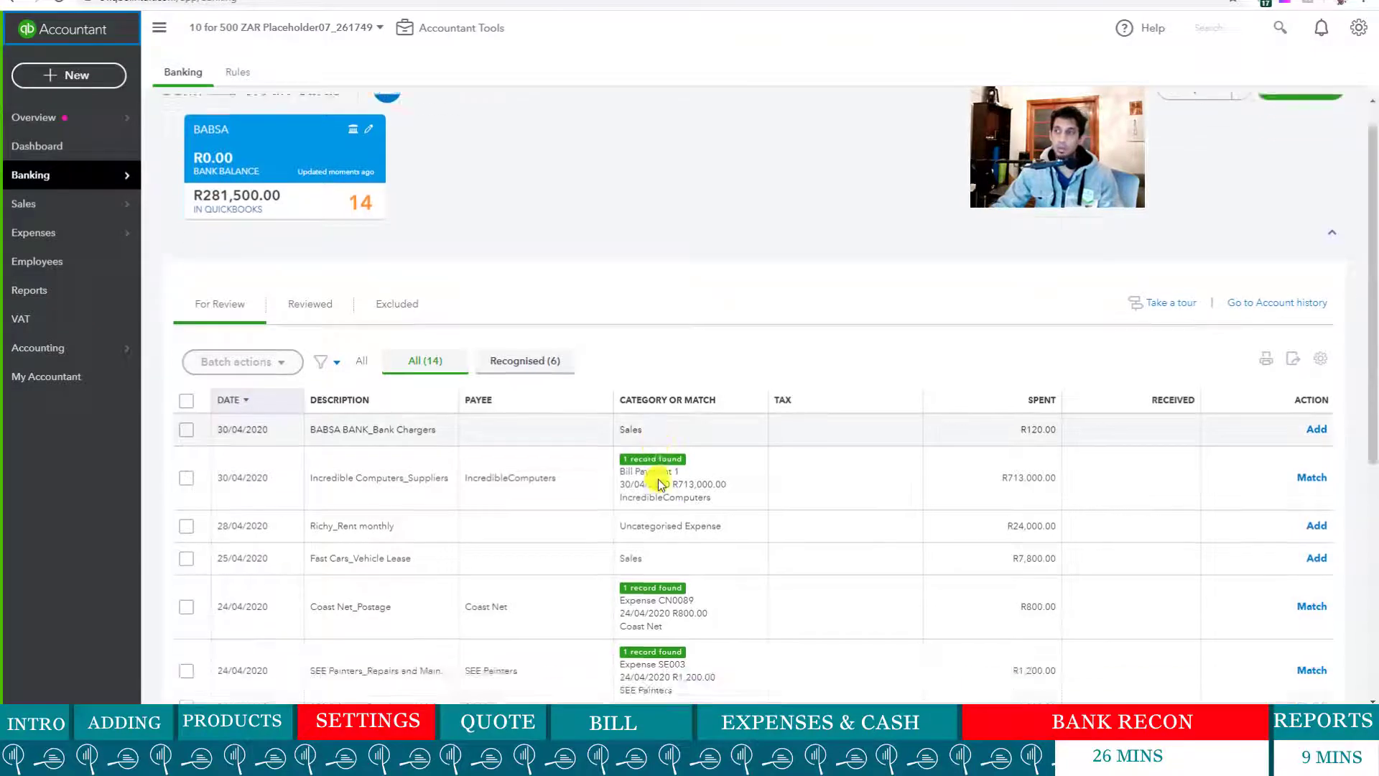
{"action": "scroll", "coordinate": [287, 618], "scroll_direction": "up", "scroll_amount": 6}
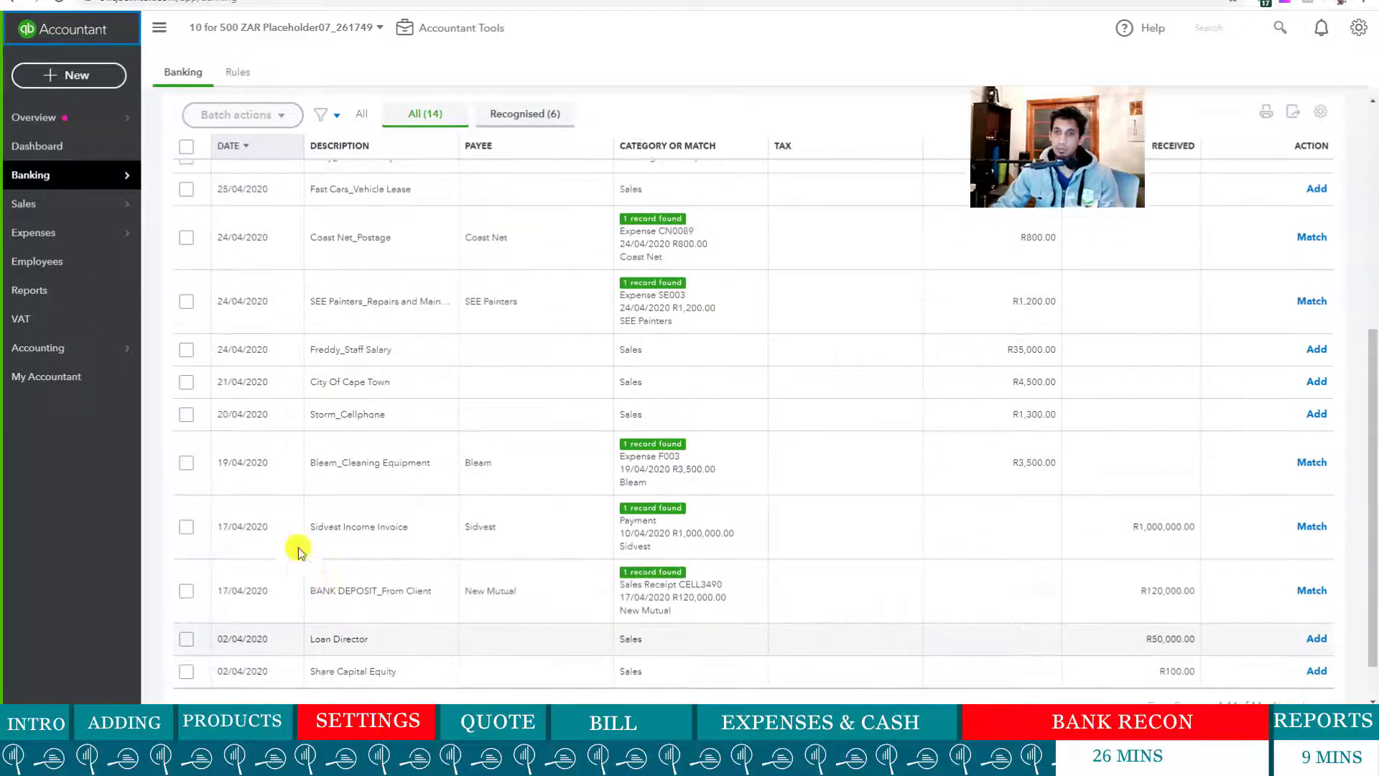
{"action": "scroll", "coordinate": [295, 470], "scroll_direction": "down", "scroll_amount": 6}
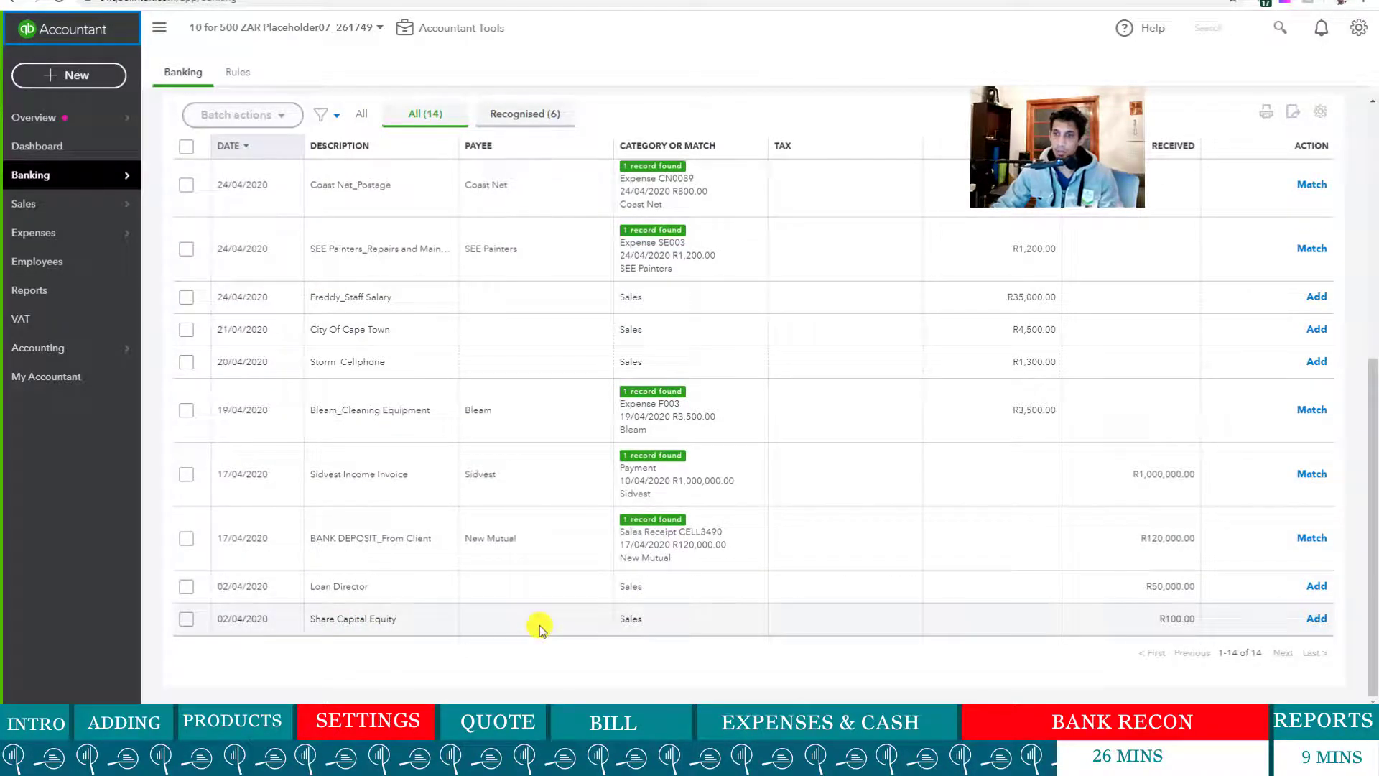
- Open the R100.00 Share Capital Equity deposit, leaving the Supplier/Customer field blank
{"action": "double_click", "coordinate": [632, 620]}
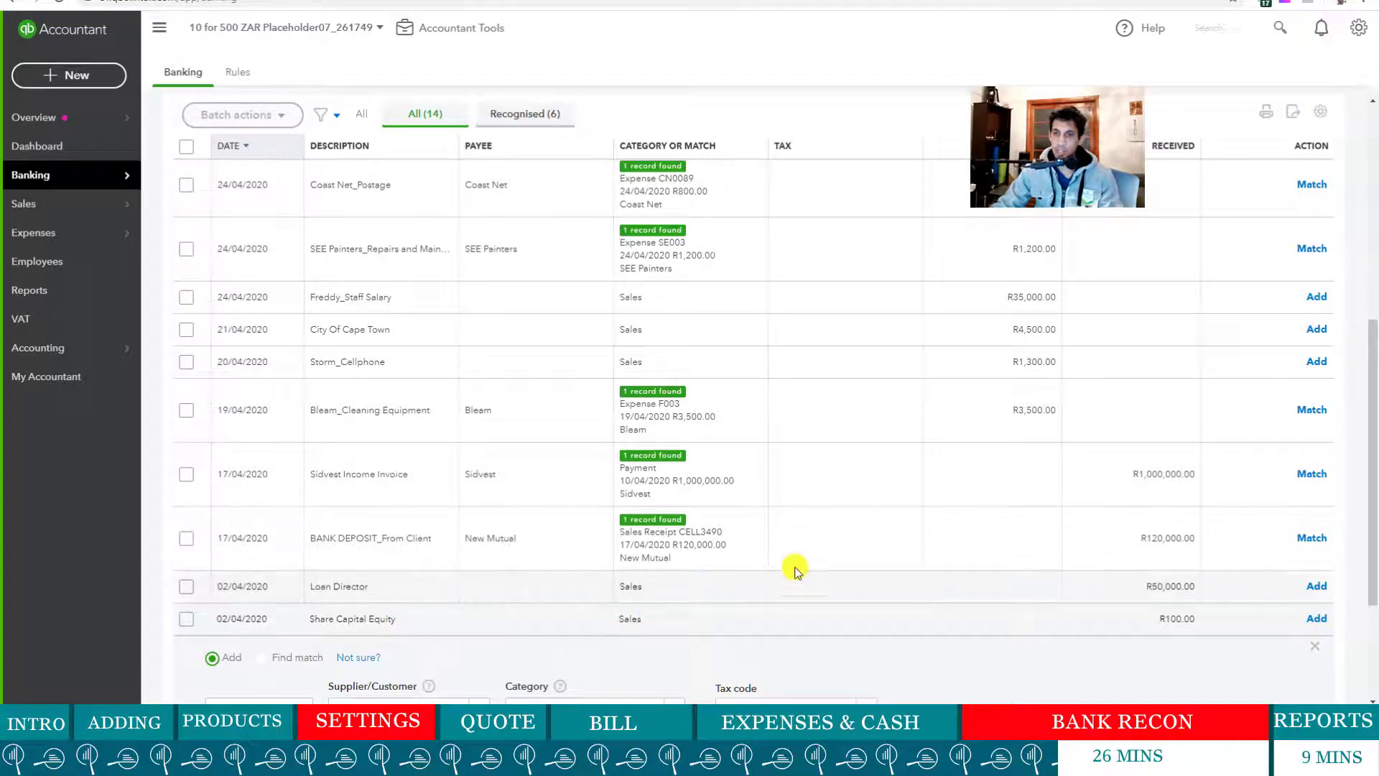
{"action": "scroll", "coordinate": [769, 563], "scroll_direction": "down", "scroll_amount": 3}
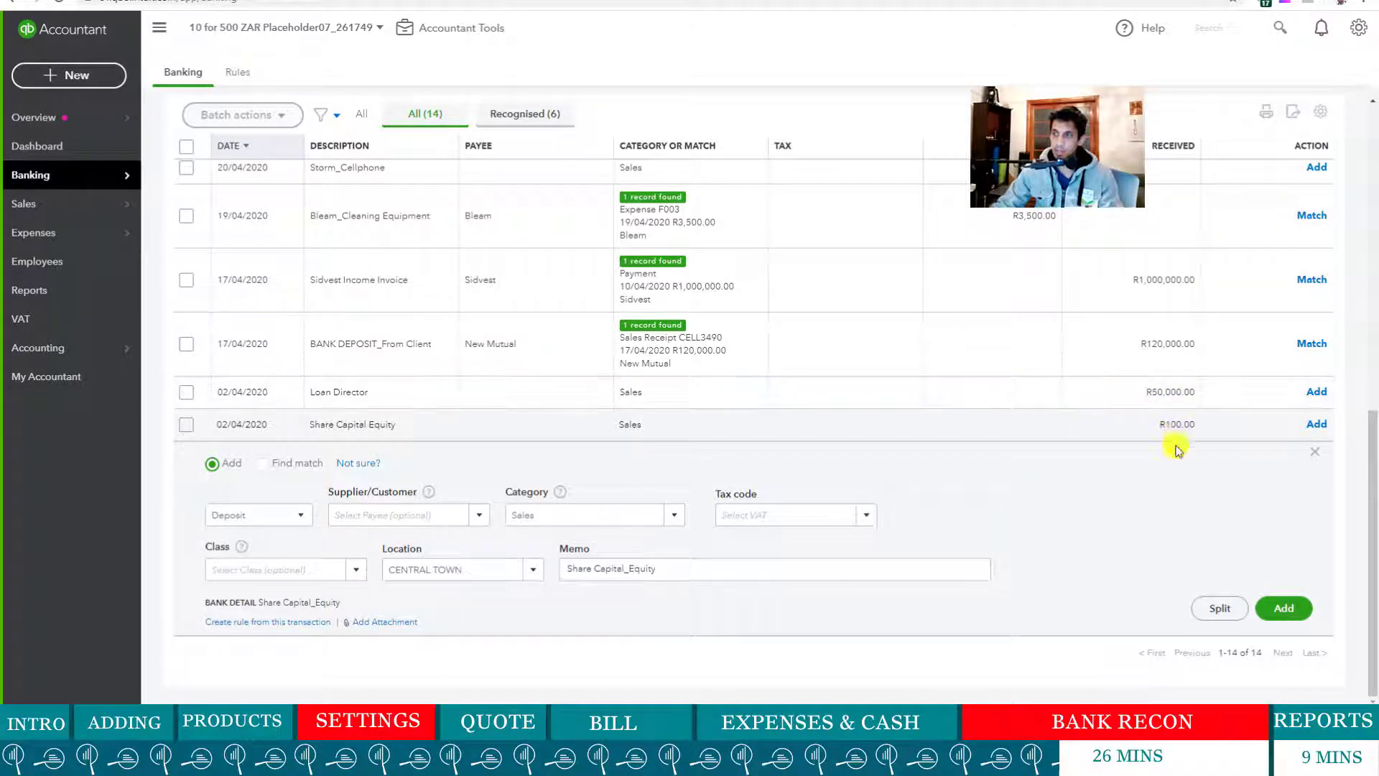
{"action": "left_click", "coordinate": [479, 515]}
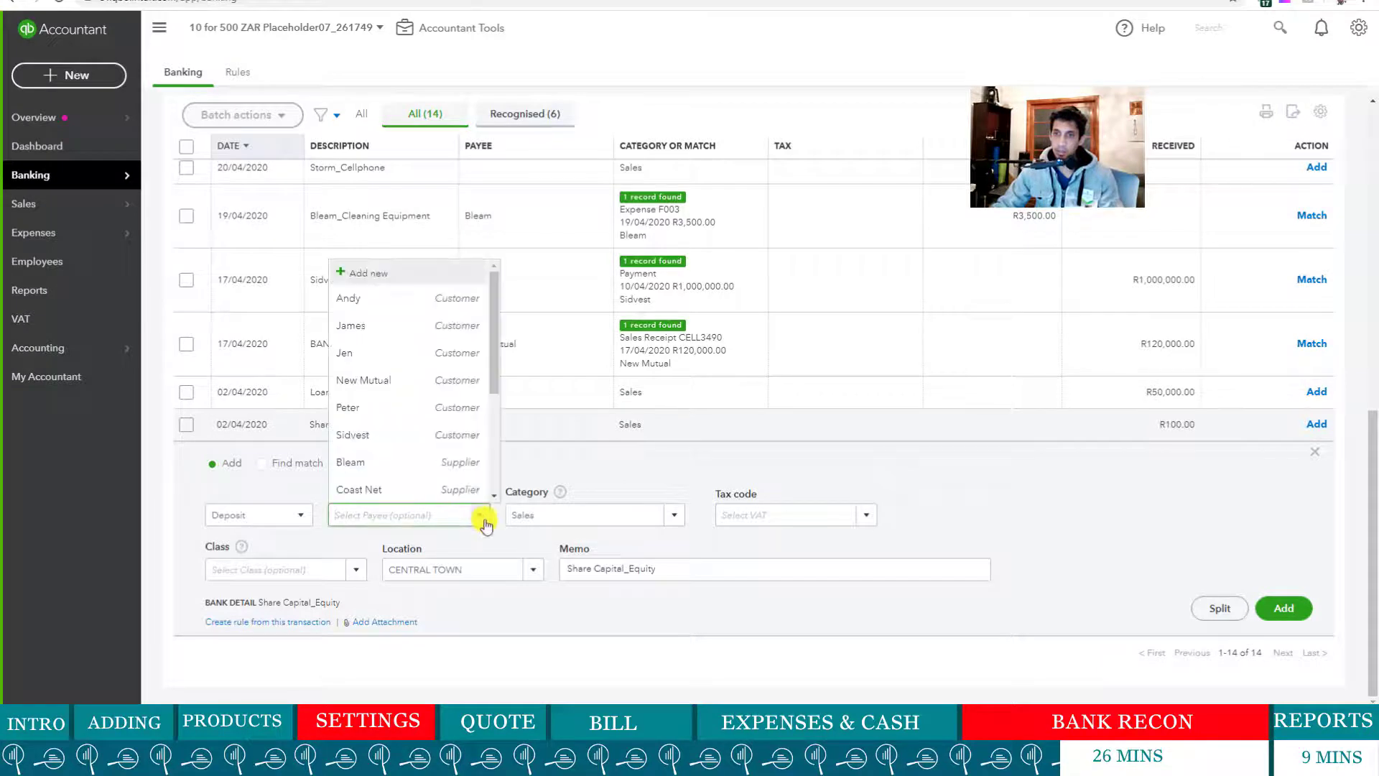
{"action": "left_click", "coordinate": [1084, 471]}
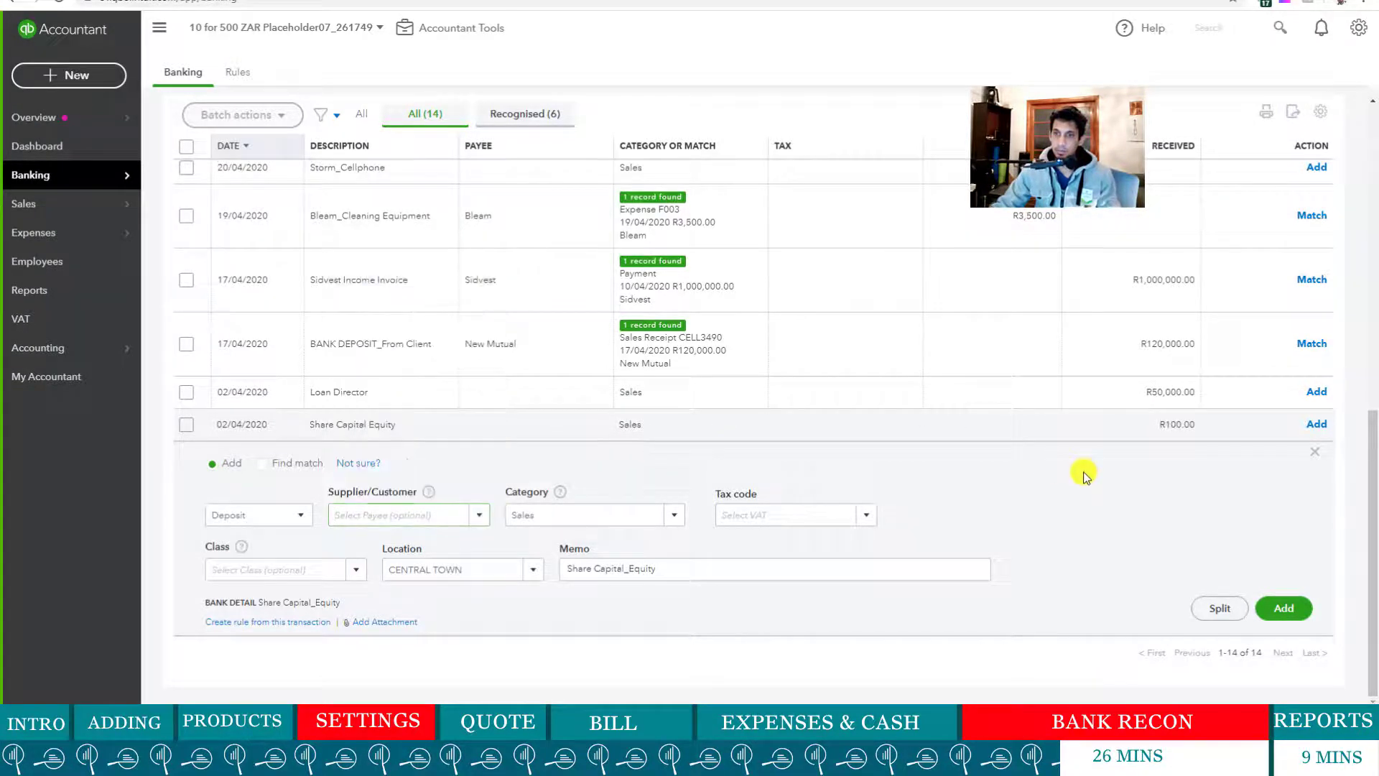
{"action": "left_click", "coordinate": [475, 517]}
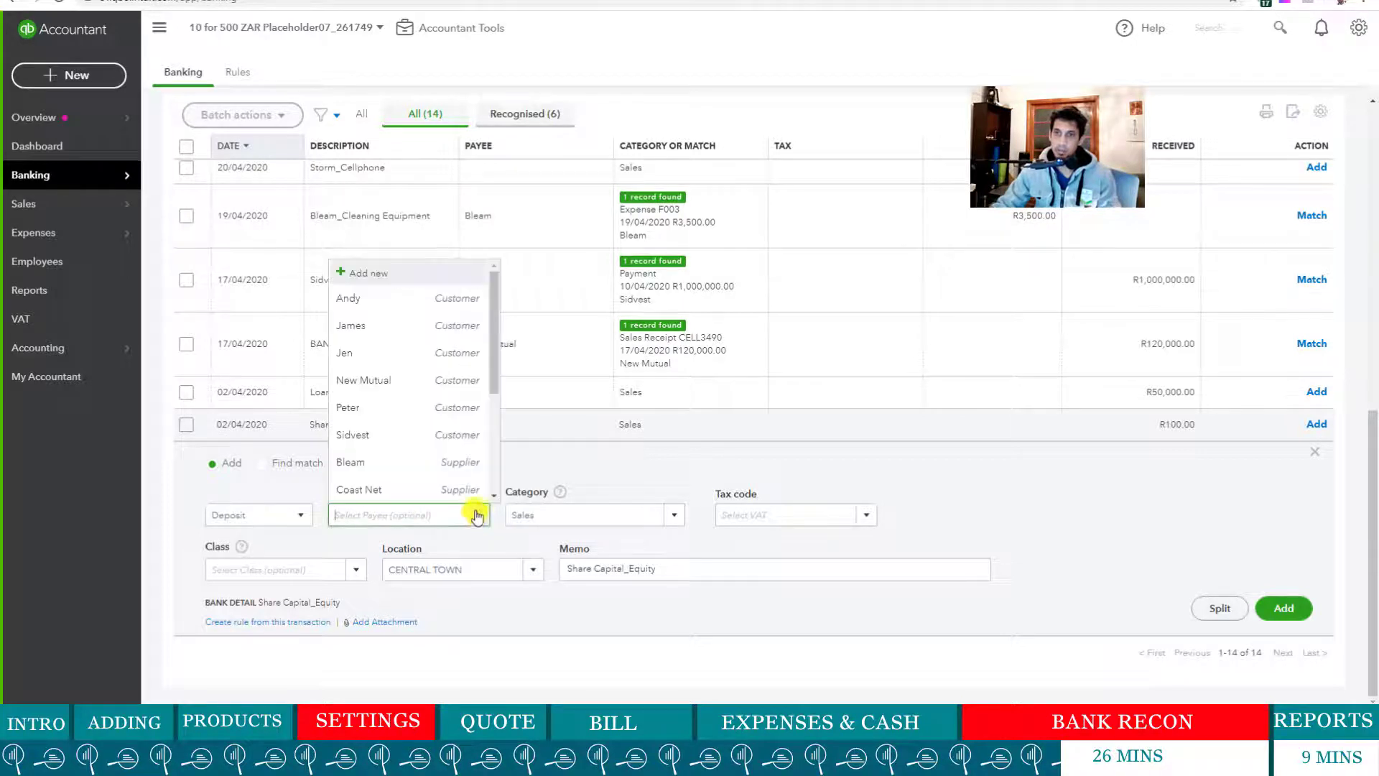
{"action": "left_click", "coordinate": [1034, 481]}
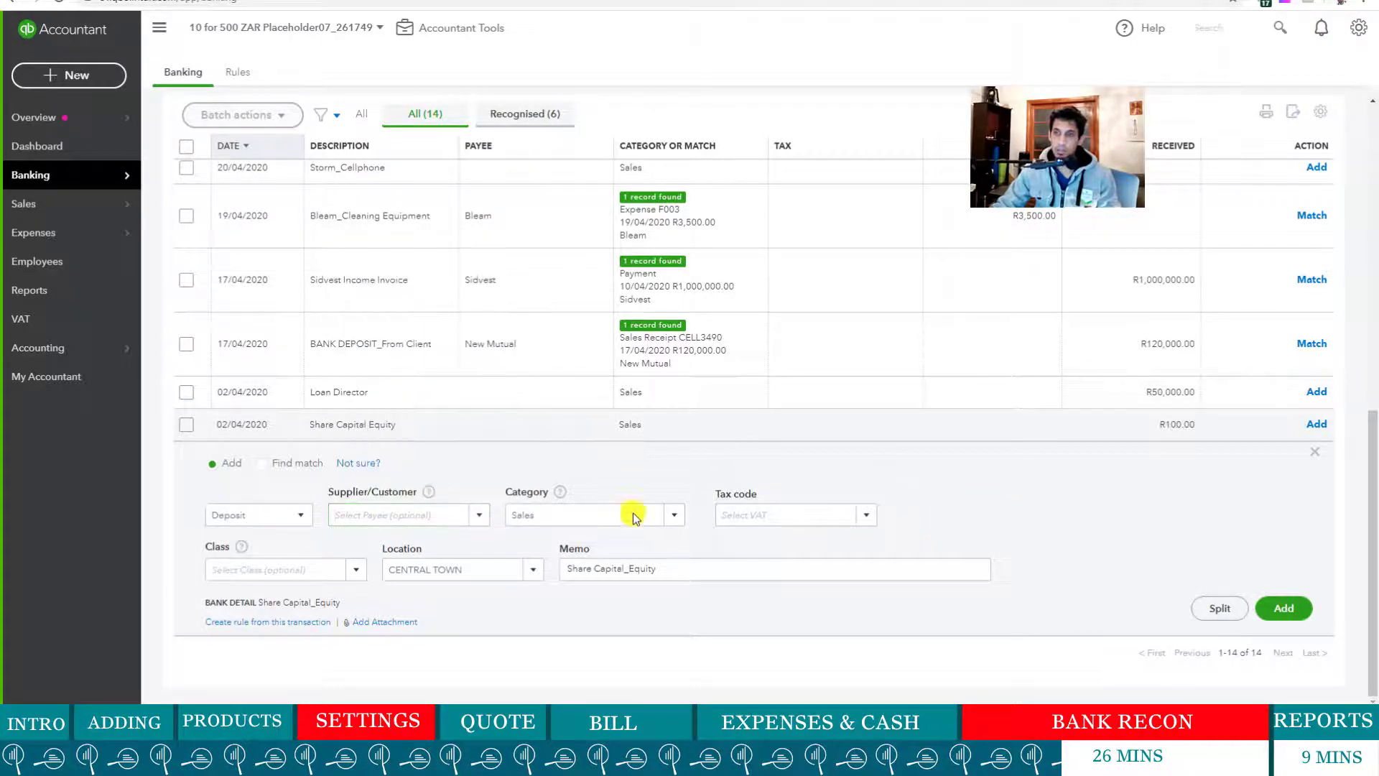
- Search the category list for 'Share Capital'
{"action": "left_click", "coordinate": [674, 523]}
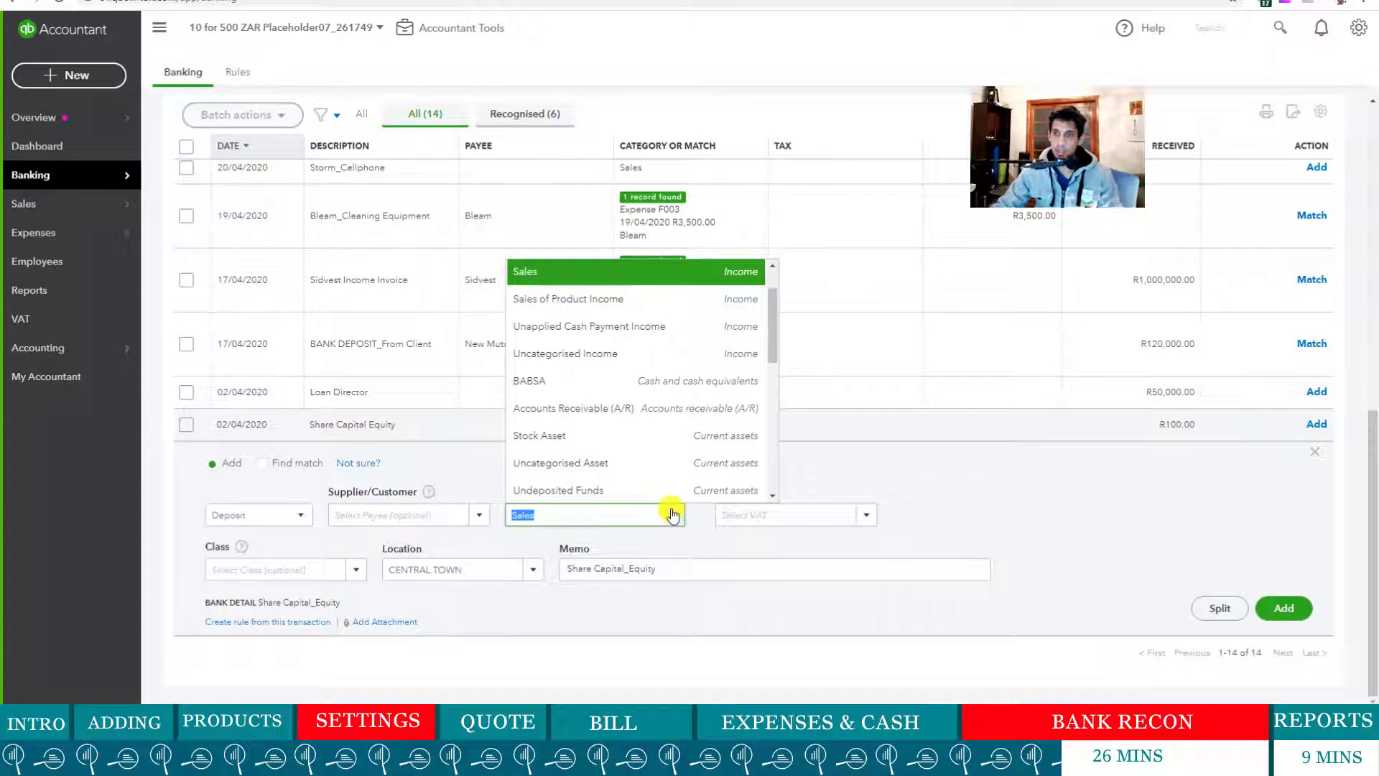
{"action": "scroll", "coordinate": [633, 466], "scroll_direction": "down", "scroll_amount": 5}
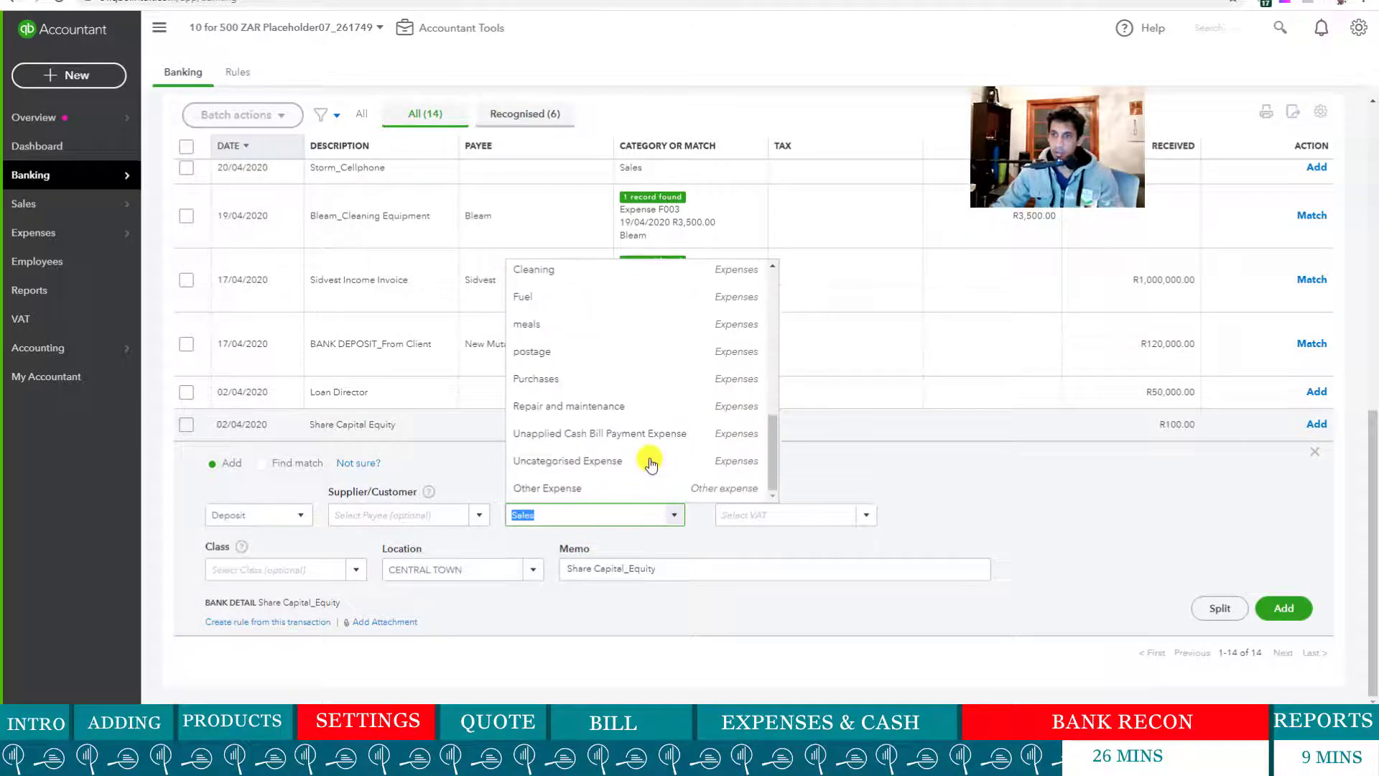
{"action": "type", "text": "Sha"}
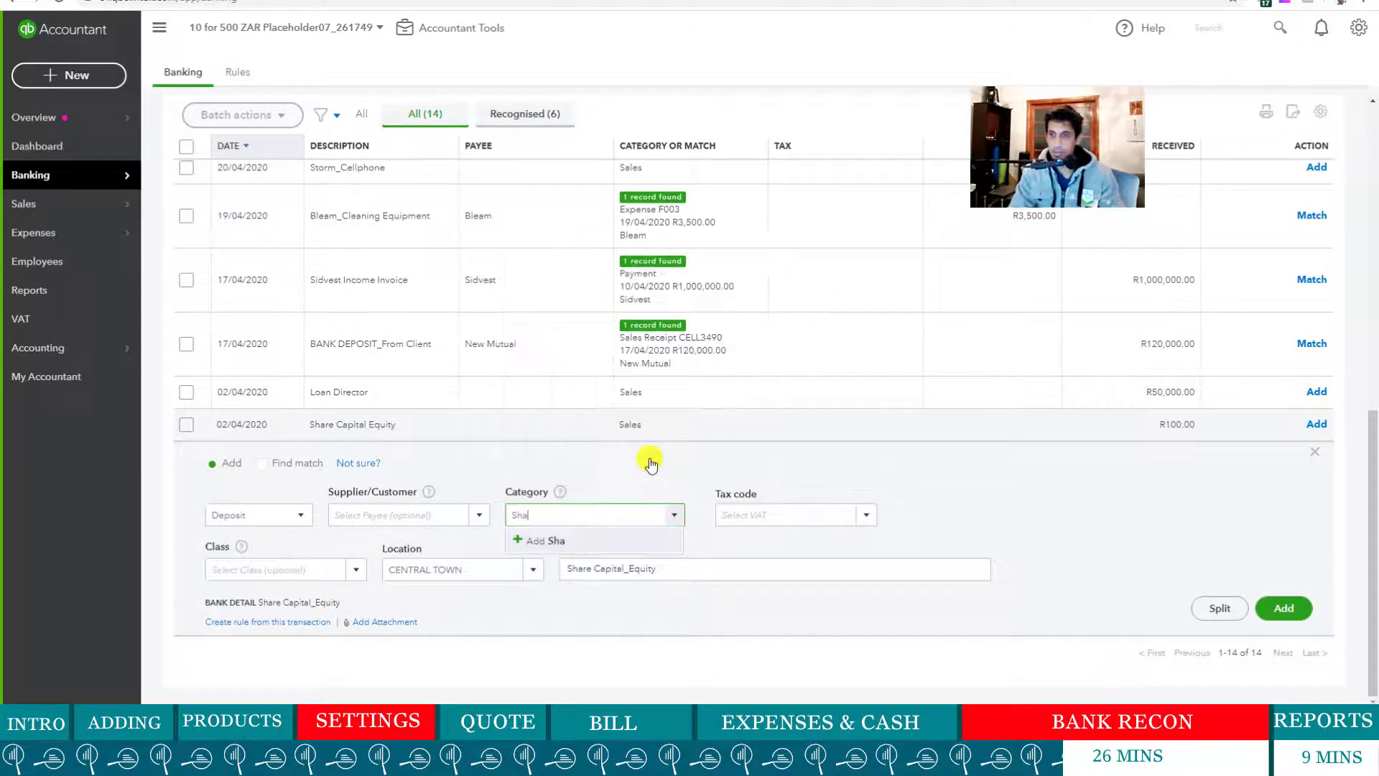
{"action": "key", "text": "BackSpace"}
{"action": "key", "text": "BackSpace"}
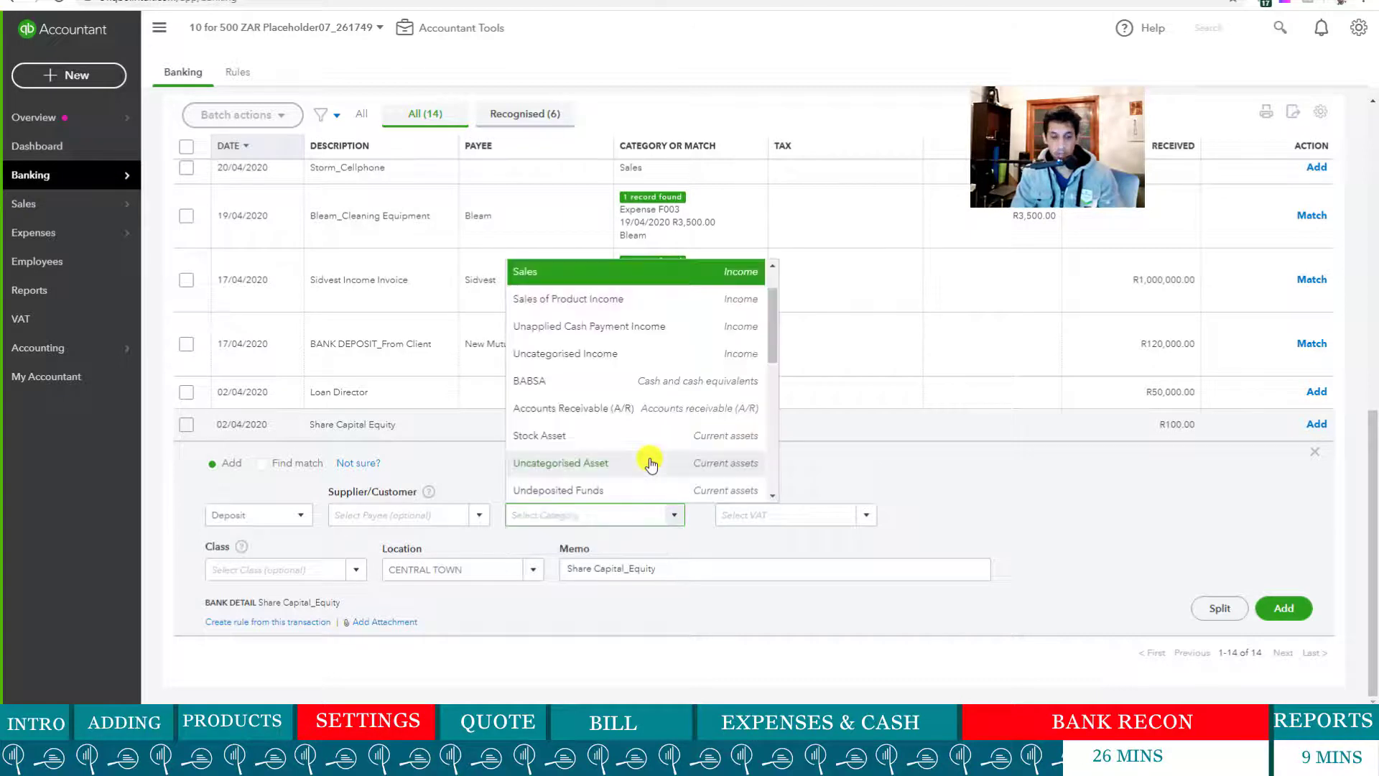
{"action": "type", "text": "equi"}
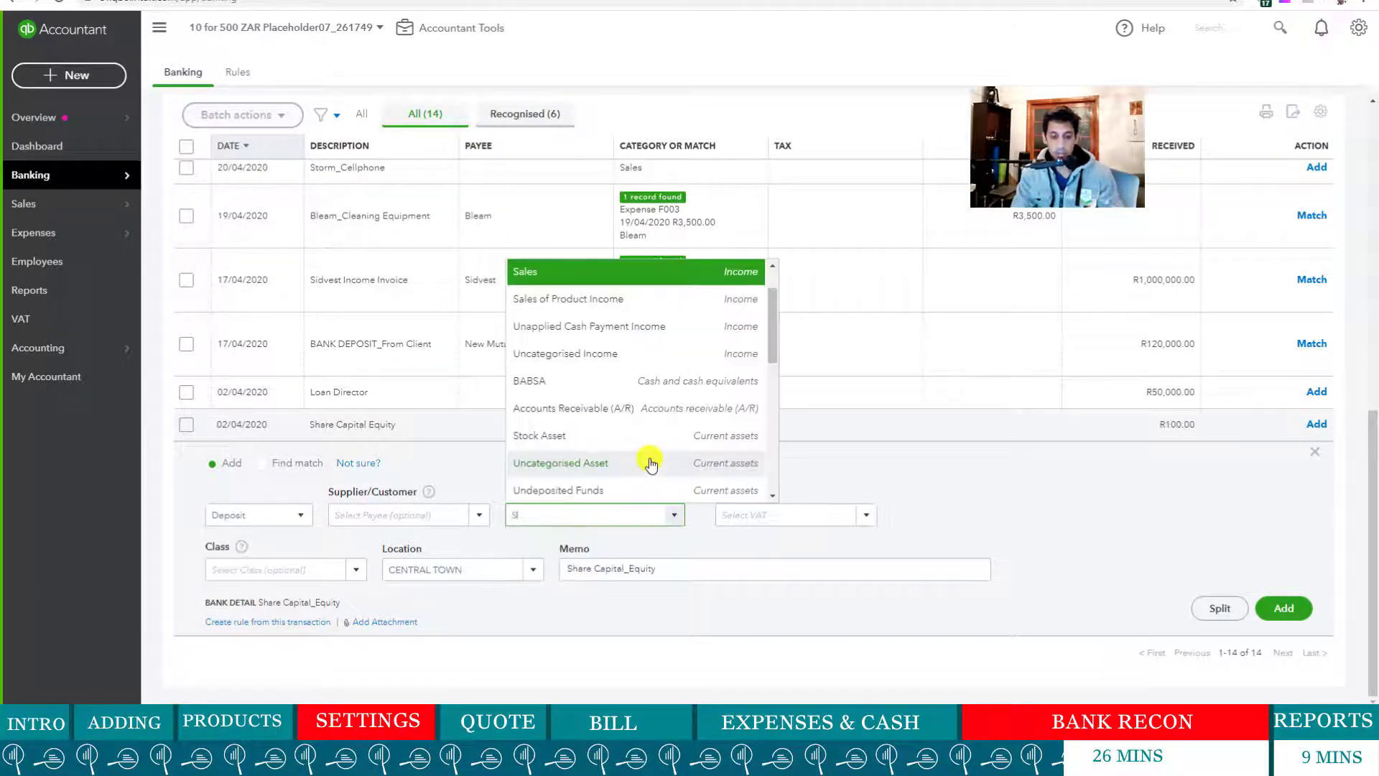
{"action": "type", "text": "Share Capital"}
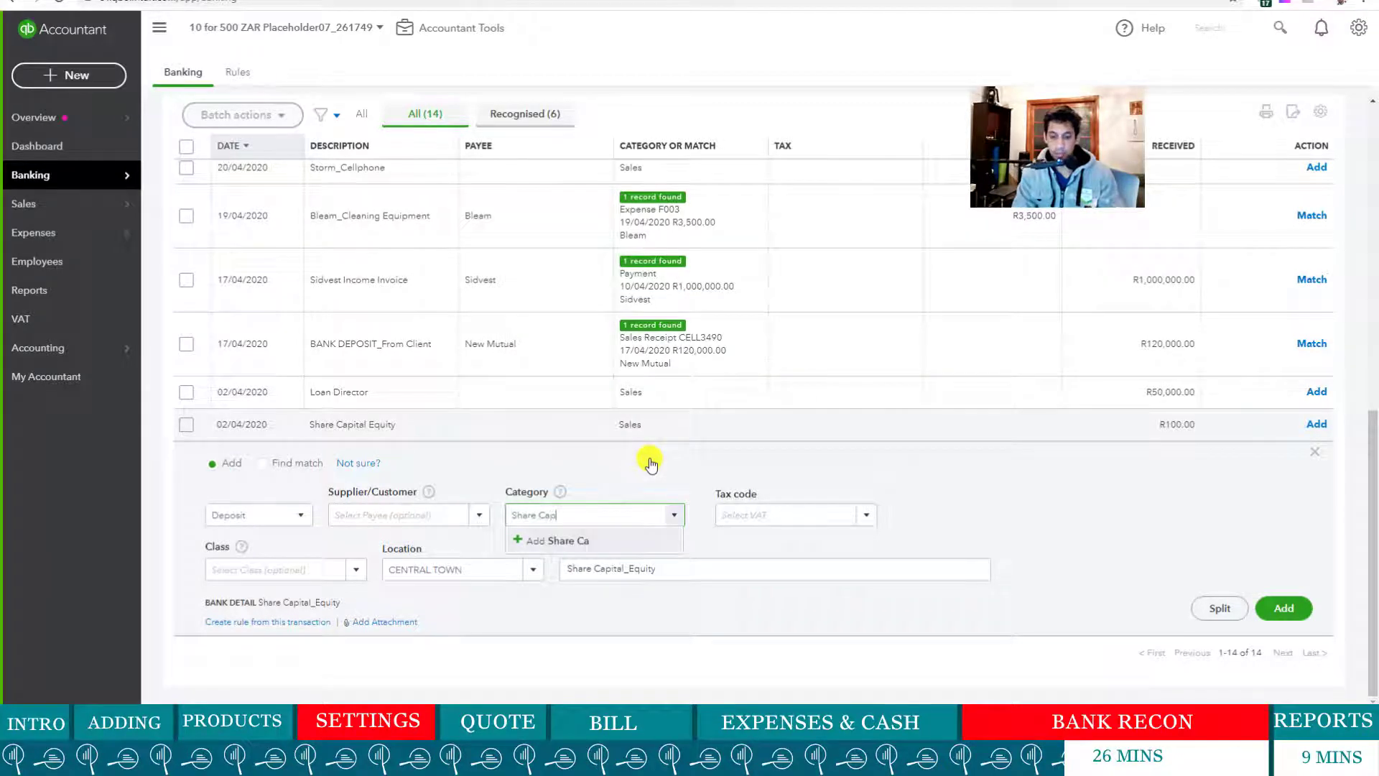
- Create a Share Capital owner's equity account with Out of Scope default tax for the R100 deposit
{"action": "left_click", "coordinate": [617, 549]}
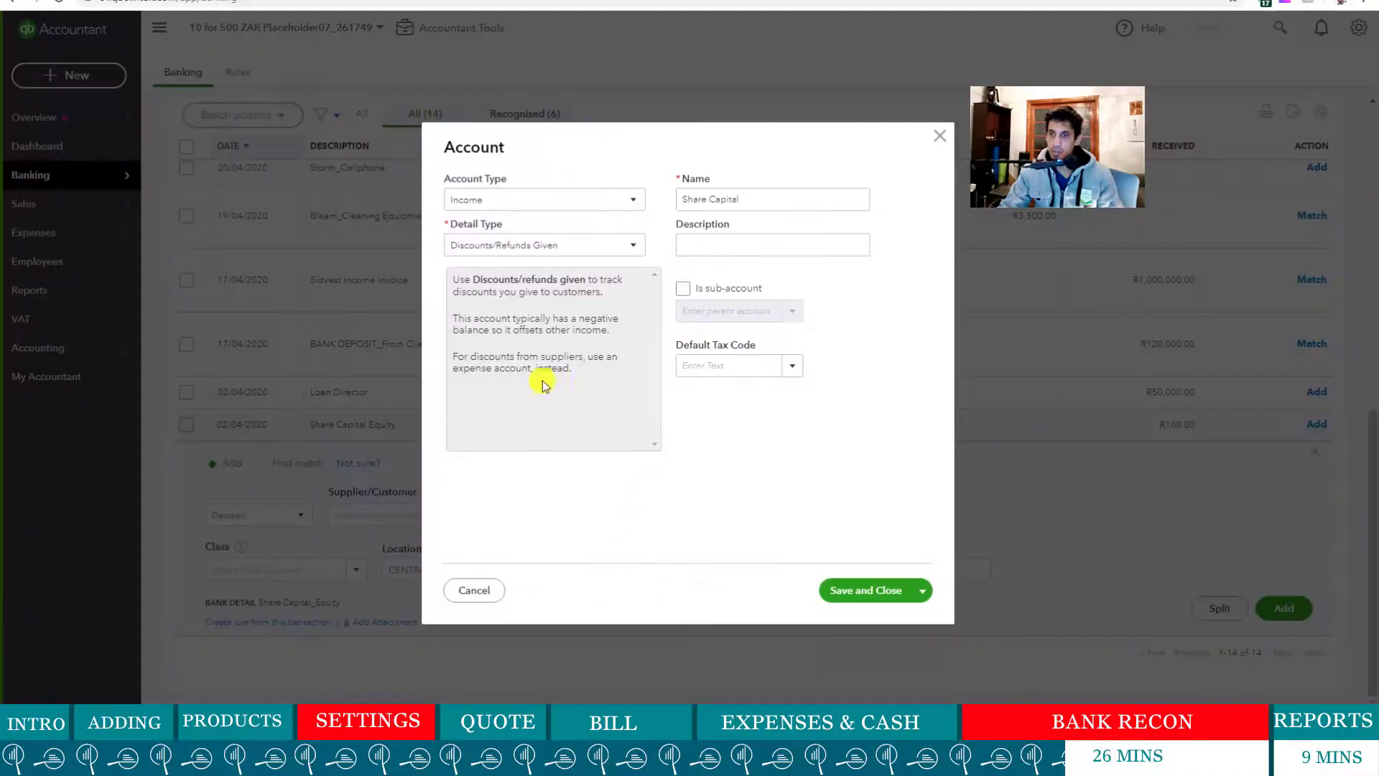
{"action": "left_click", "coordinate": [616, 199]}
{"action": "scroll", "coordinate": [591, 286], "scroll_direction": "up", "scroll_amount": 3}
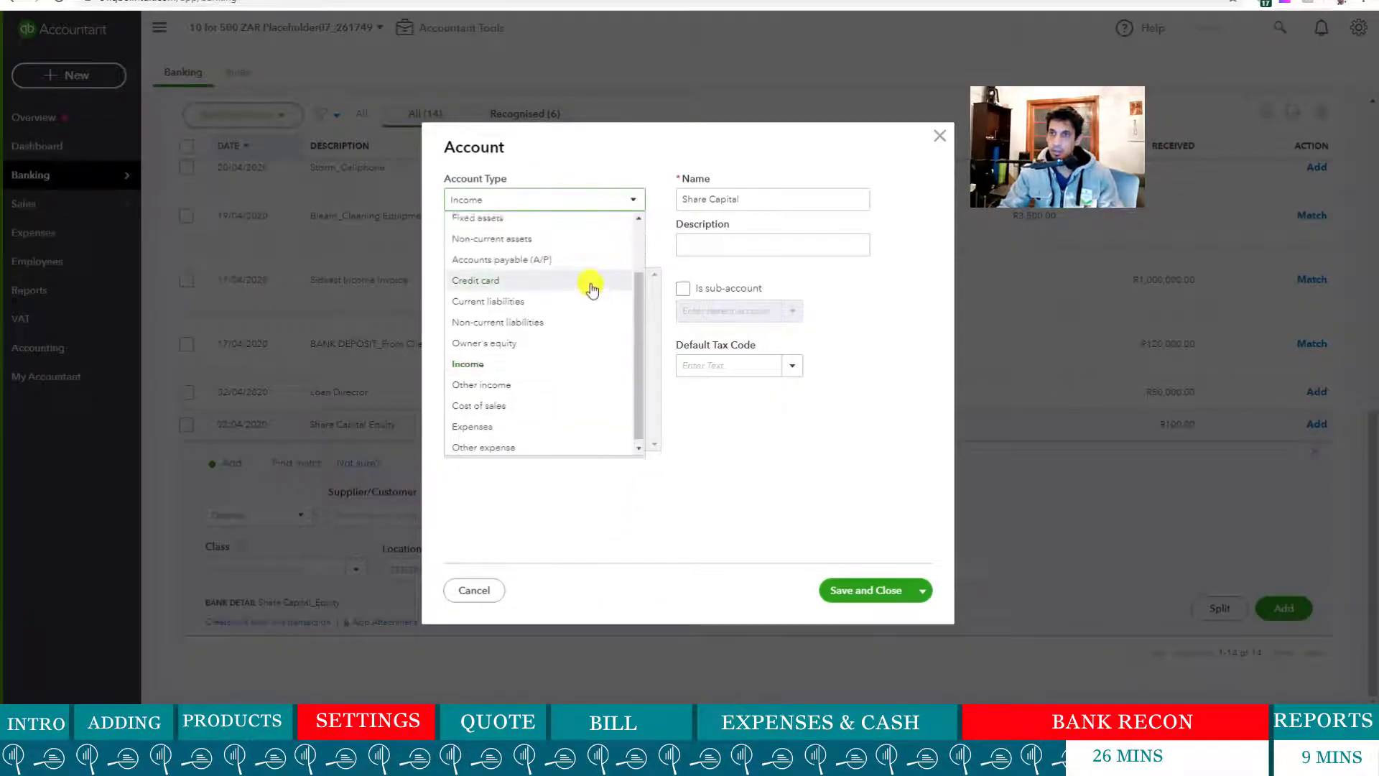
{"action": "scroll", "coordinate": [581, 307], "scroll_direction": "down", "scroll_amount": 2}
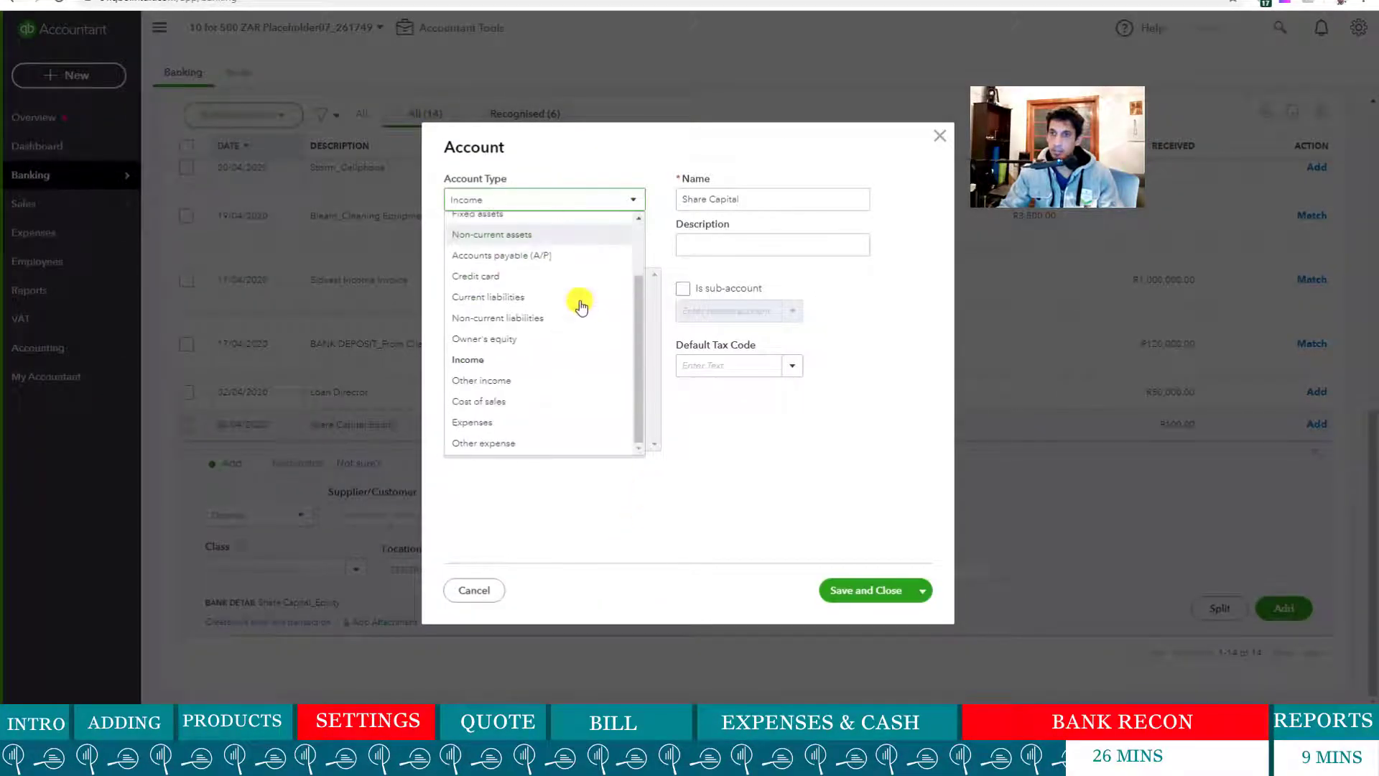
{"action": "left_click", "coordinate": [544, 340]}
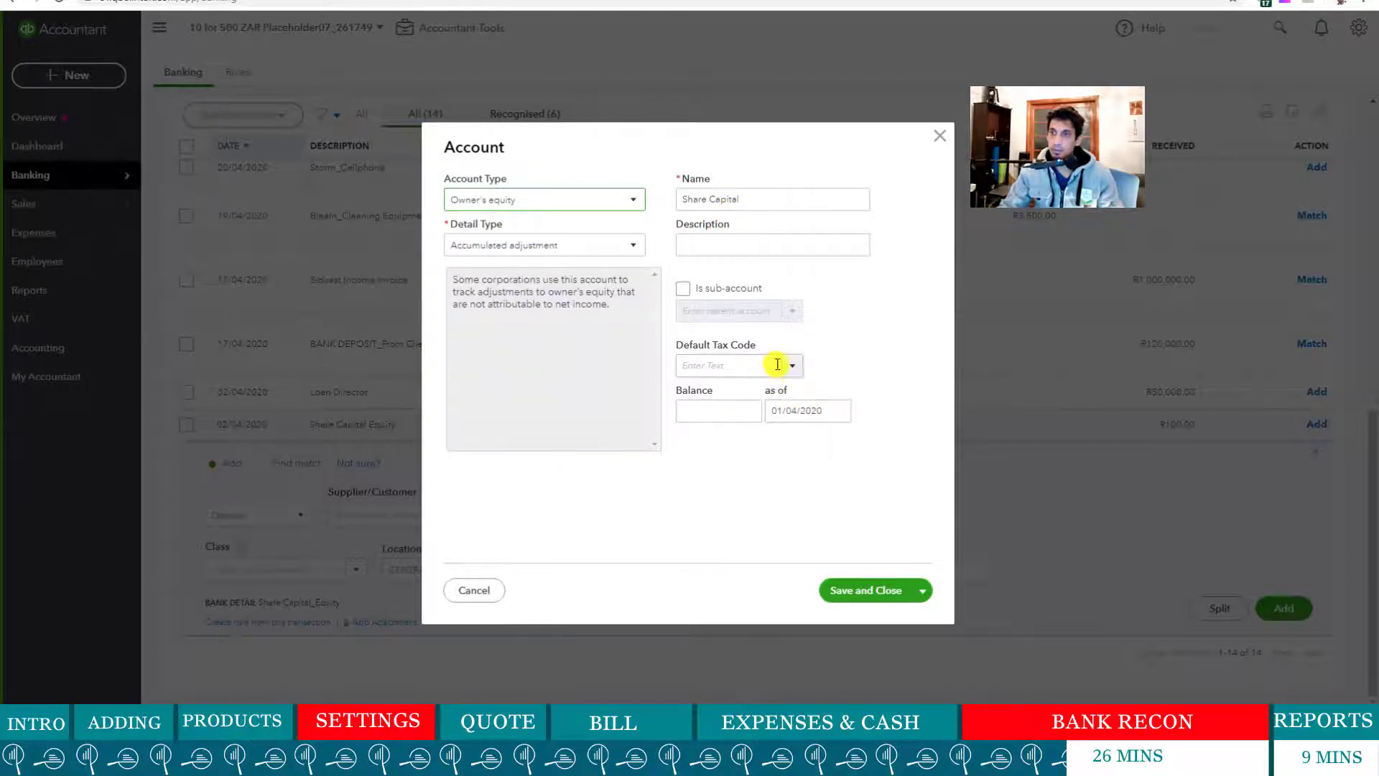
{"action": "left_click", "coordinate": [721, 413]}
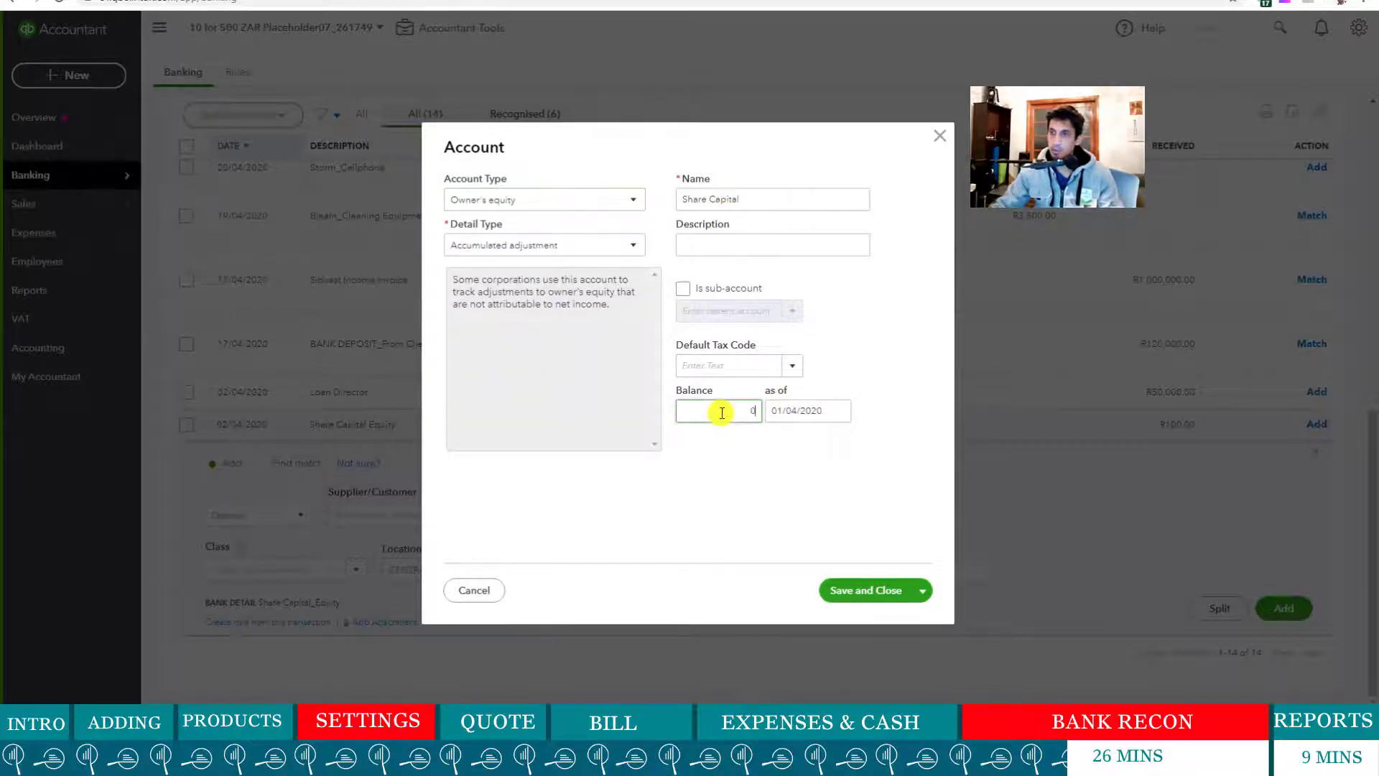
{"action": "left_click", "coordinate": [793, 367]}
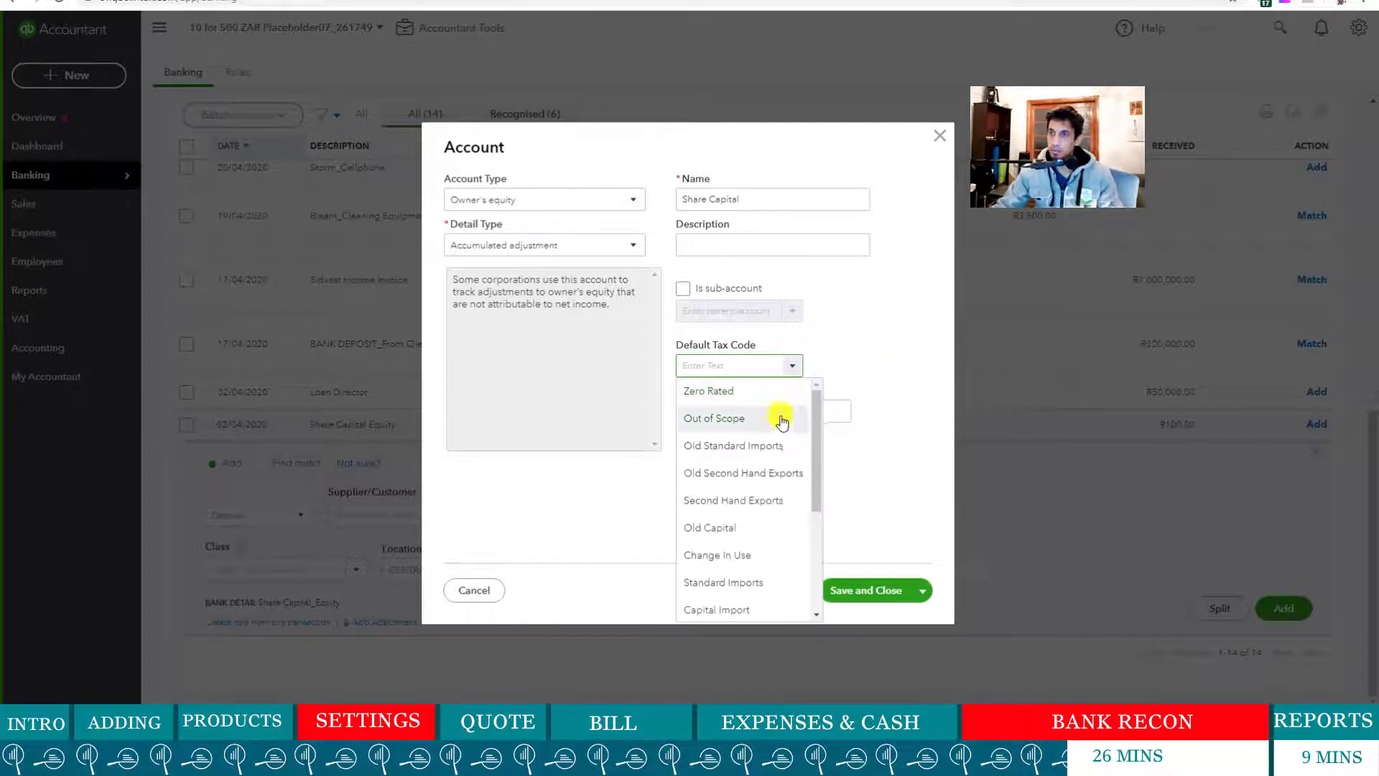
{"action": "left_click", "coordinate": [765, 427]}
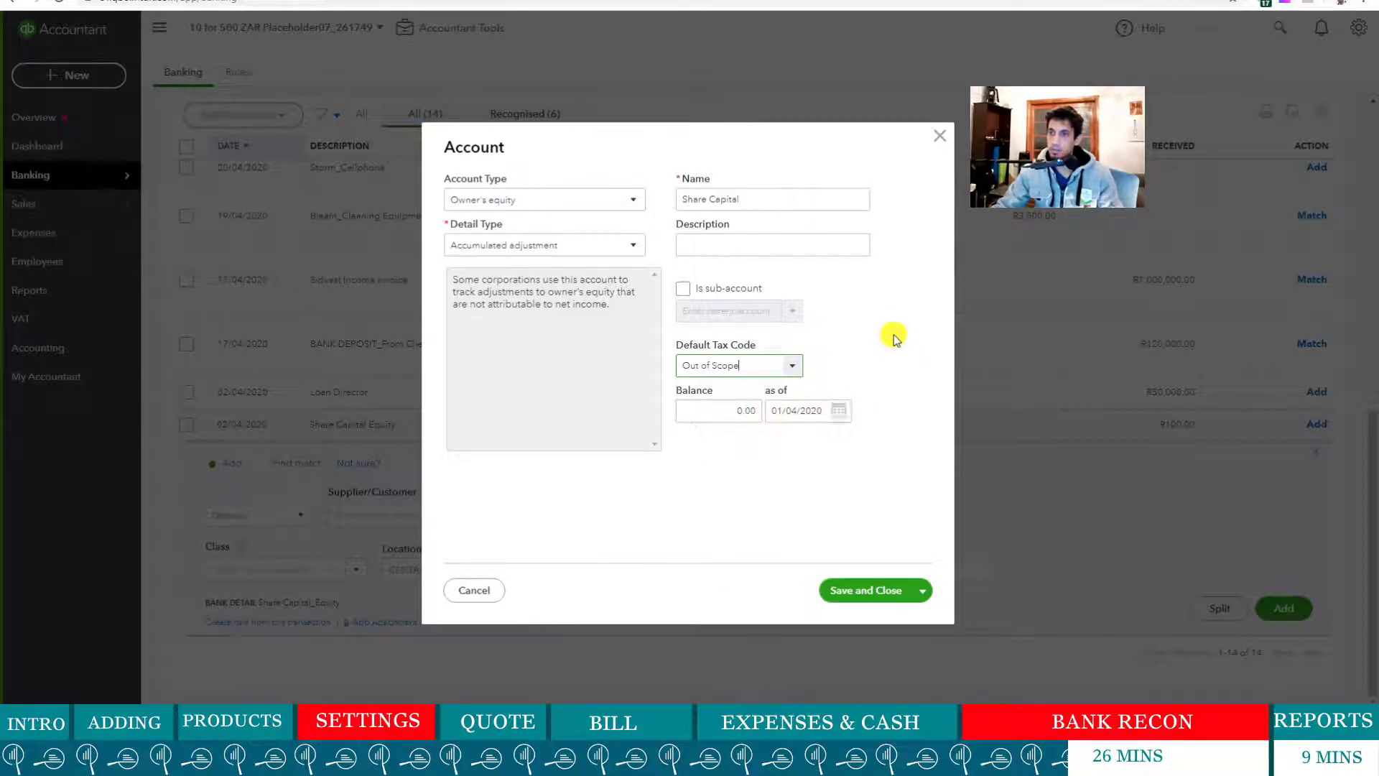
{"action": "left_click", "coordinate": [865, 590]}
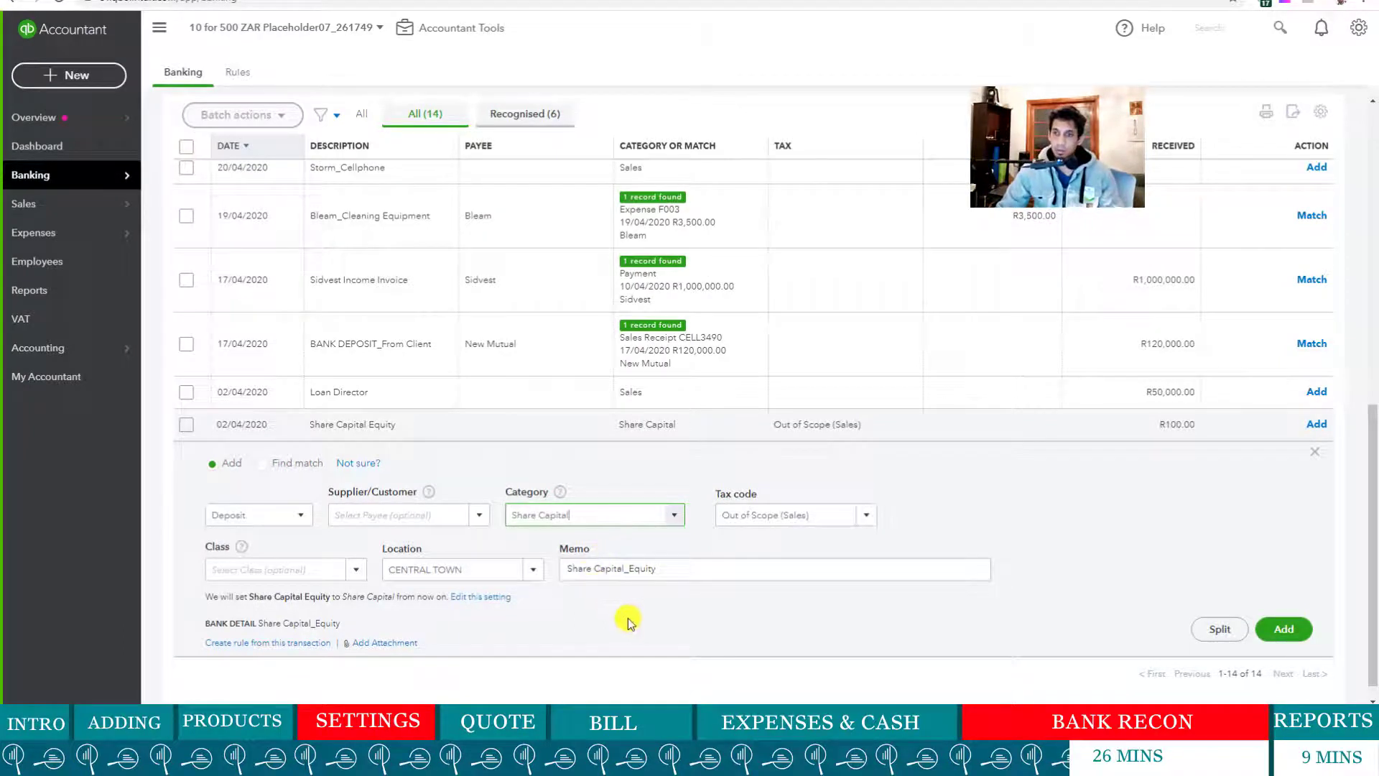
- Remove the CENTRAL TOWN location from the Share Capital Equity deposit
{"action": "left_click", "coordinate": [536, 570]}
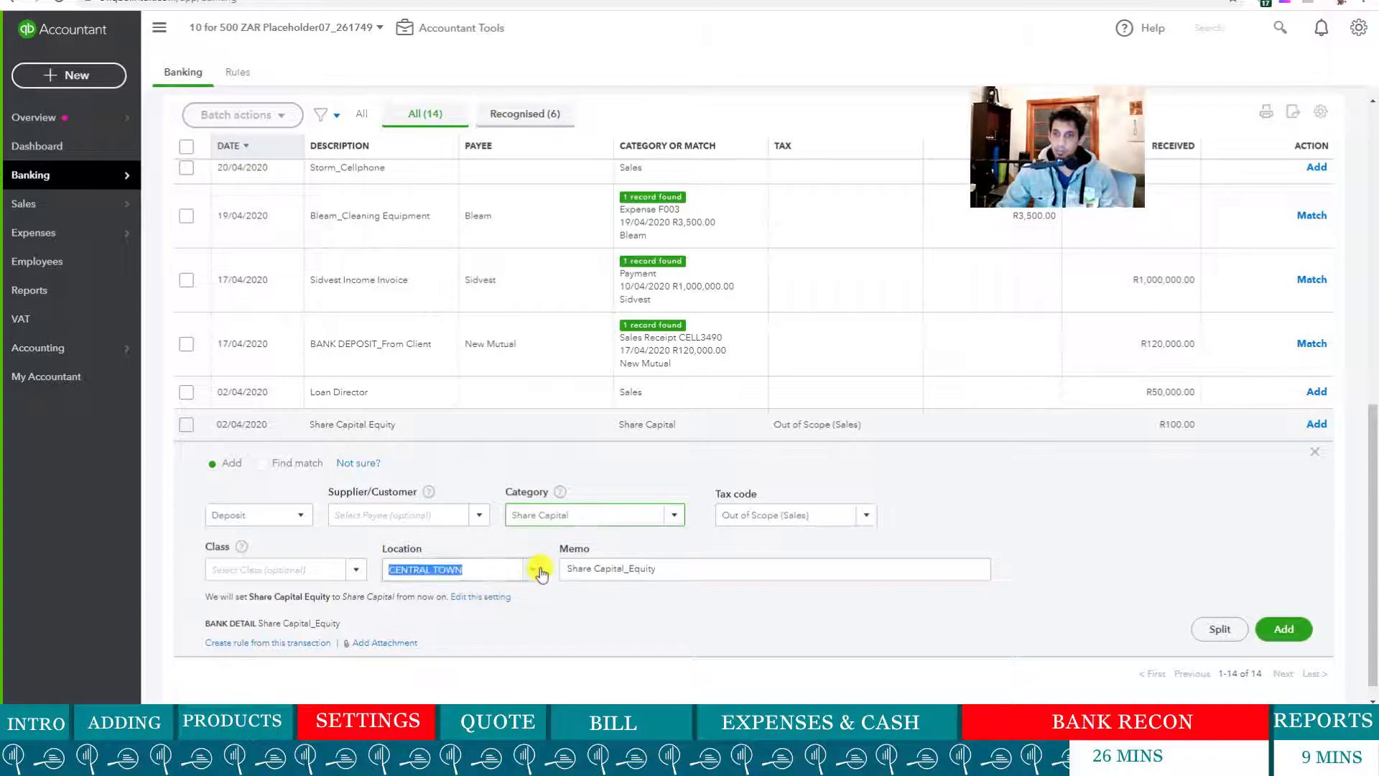
{"action": "left_click", "coordinate": [623, 627]}
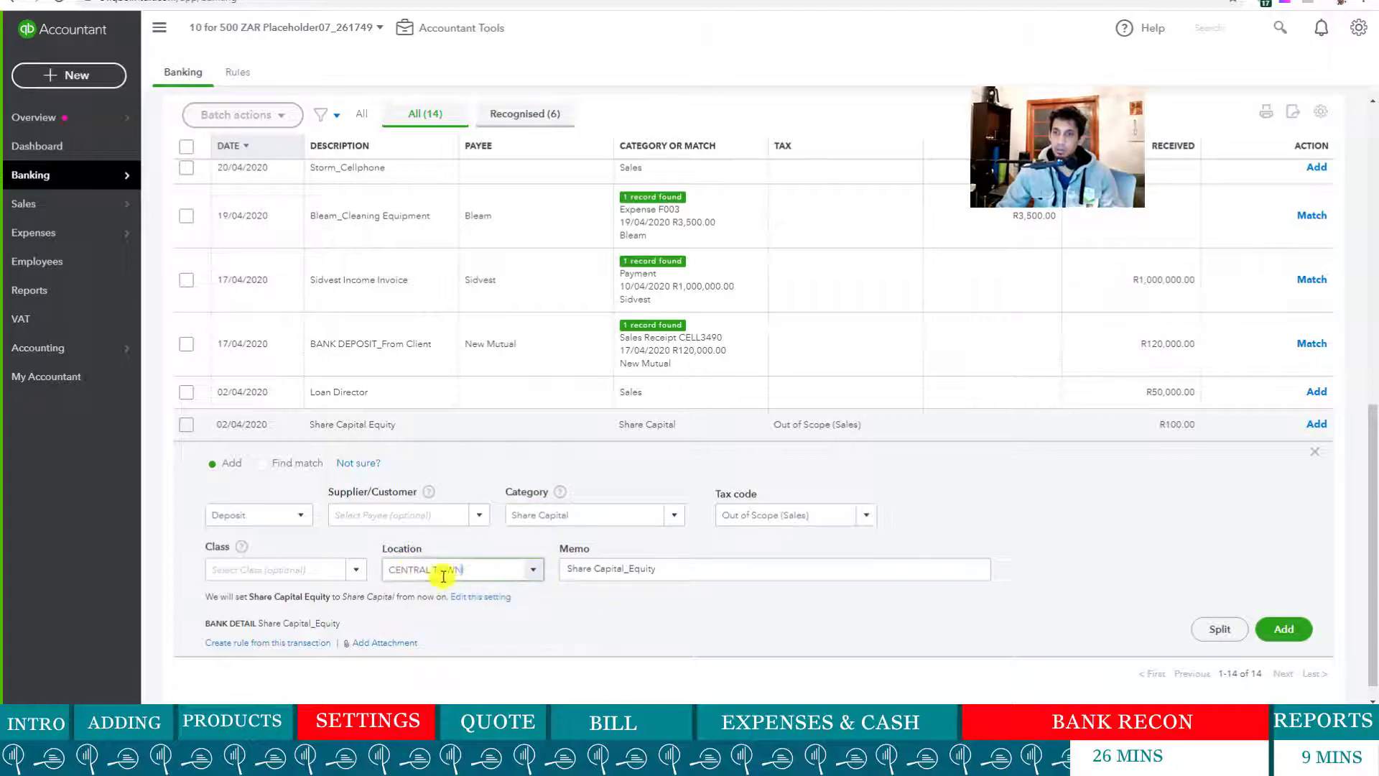
{"action": "key", "text": "BackSpace"}
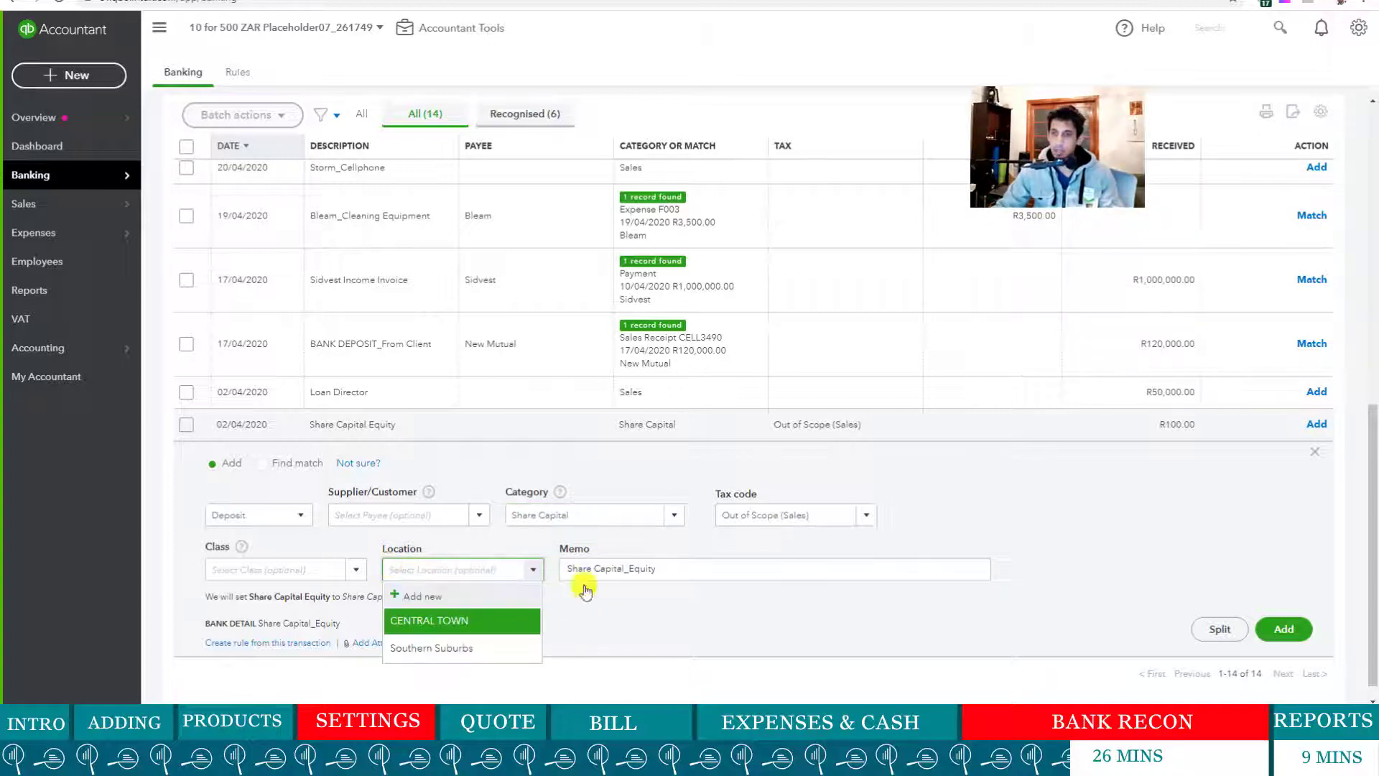
{"action": "left_click", "coordinate": [1138, 584]}
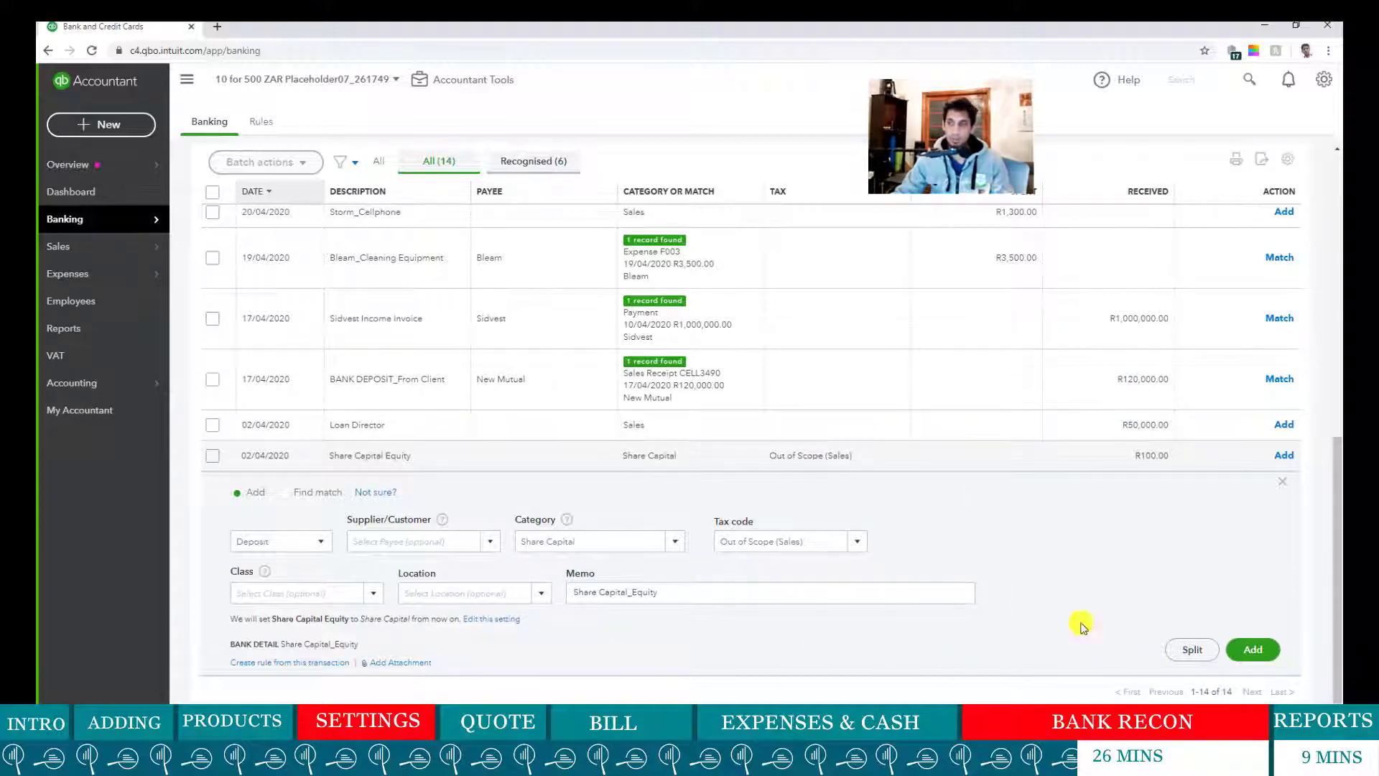
- Add the R100.00 deposit under Share Capital with Out of Scope tax
{"action": "scroll", "coordinate": [623, 498], "scroll_direction": "down", "scroll_amount": 1}
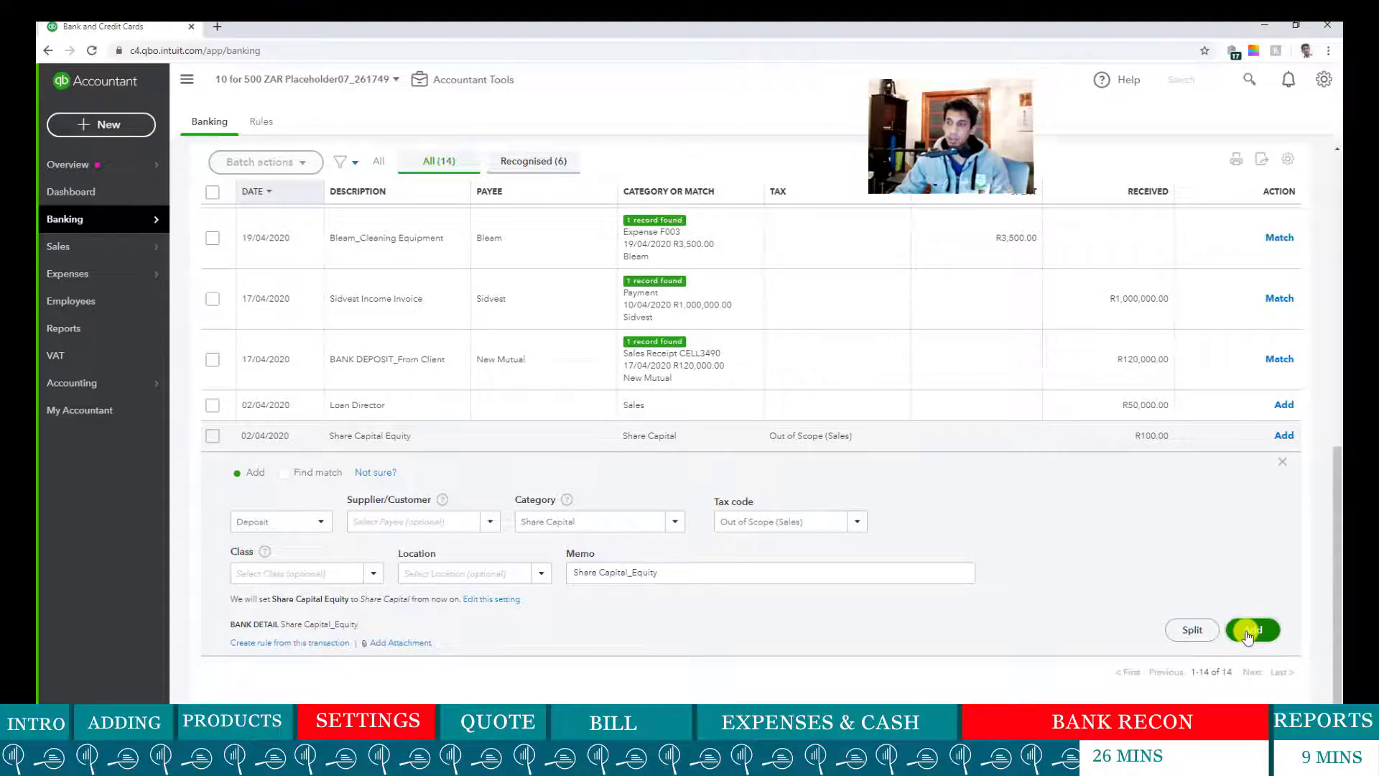
{"action": "left_click", "coordinate": [1248, 631]}
{"action": "scroll", "coordinate": [416, 459], "scroll_direction": "up", "scroll_amount": 3}
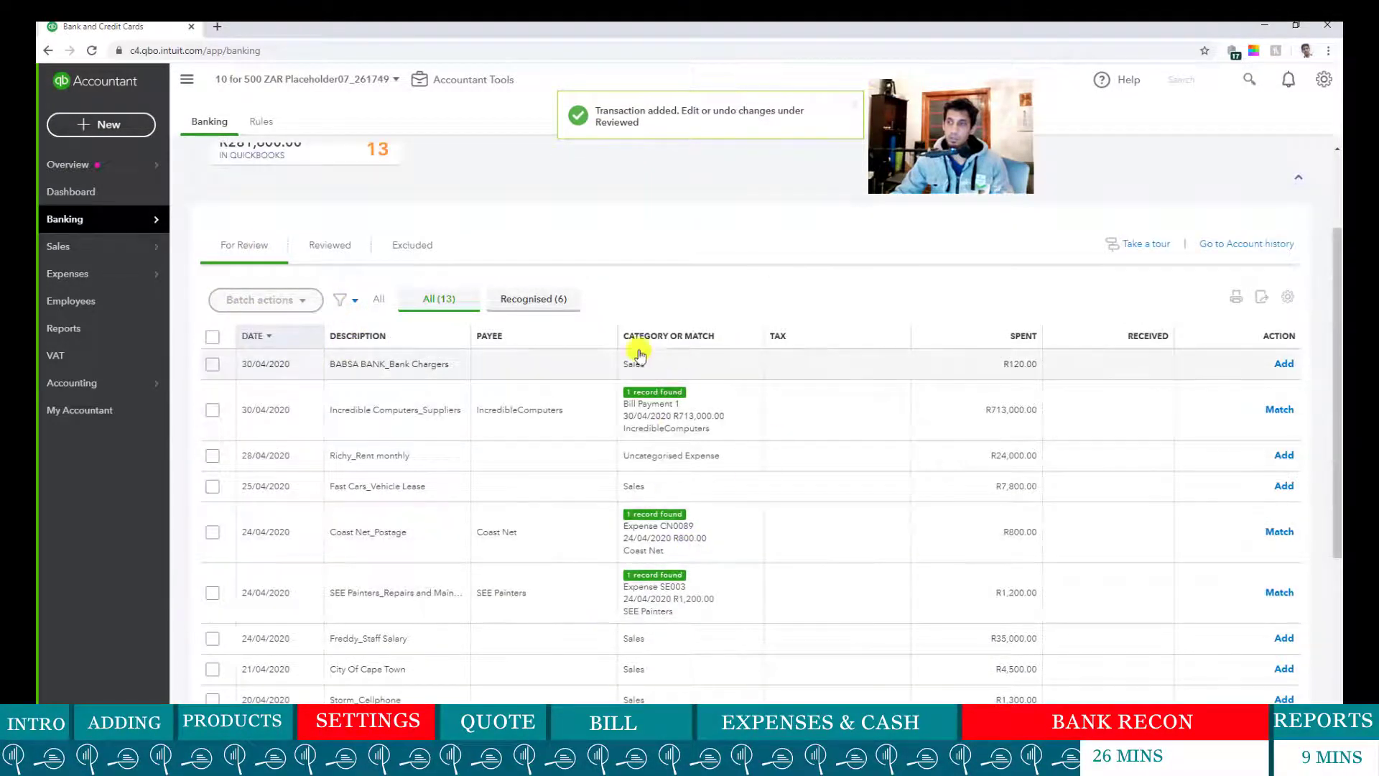
{"action": "scroll", "coordinate": [566, 462], "scroll_direction": "down", "scroll_amount": 4}
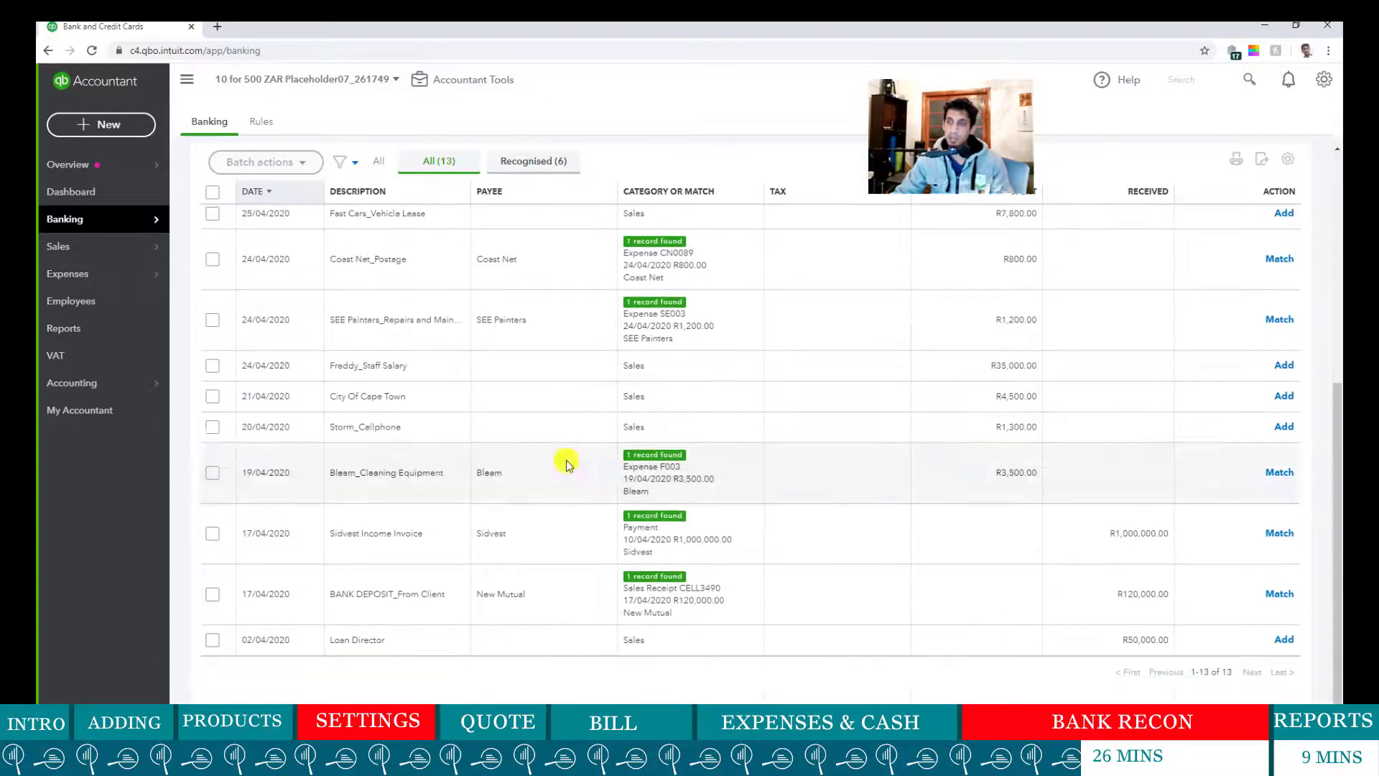
{"action": "scroll", "coordinate": [701, 406], "scroll_direction": "up", "scroll_amount": 4}
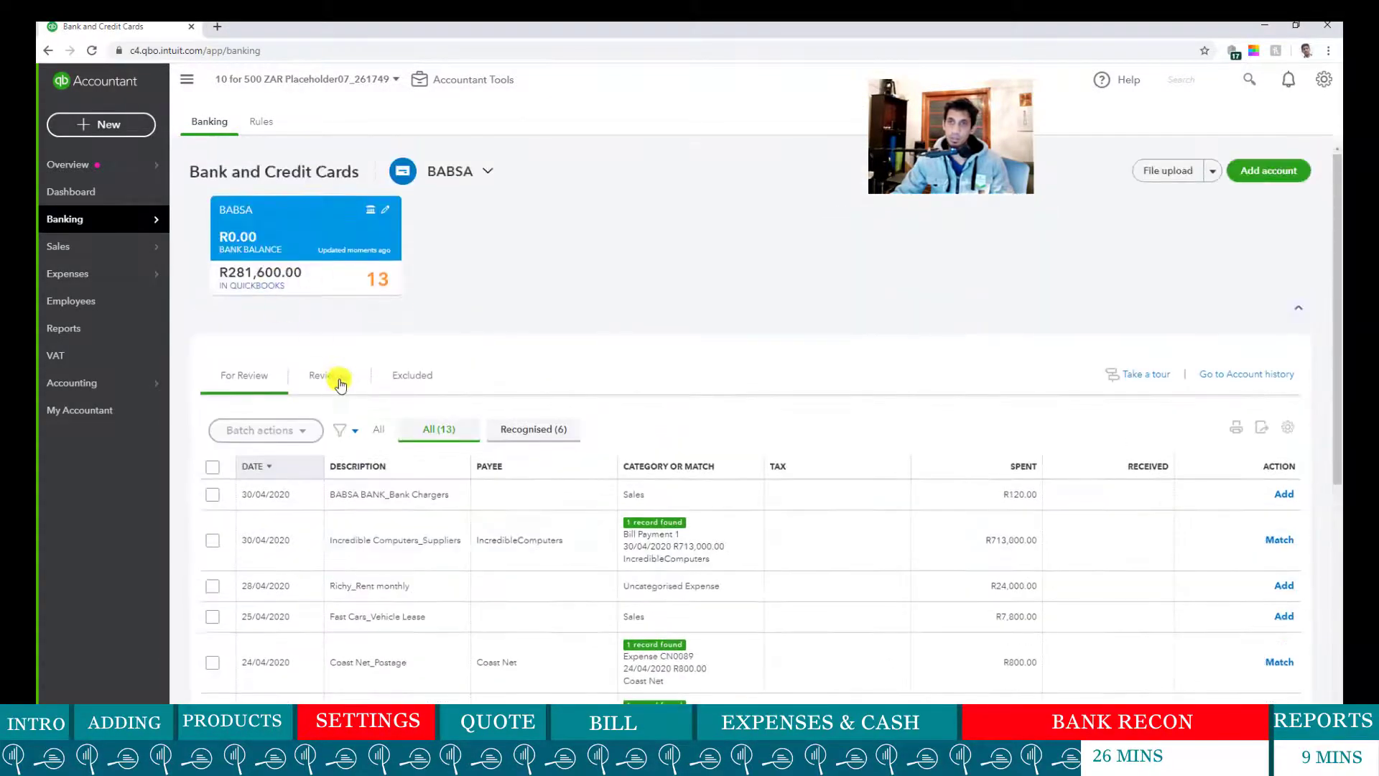
{"action": "left_click", "coordinate": [337, 381]}
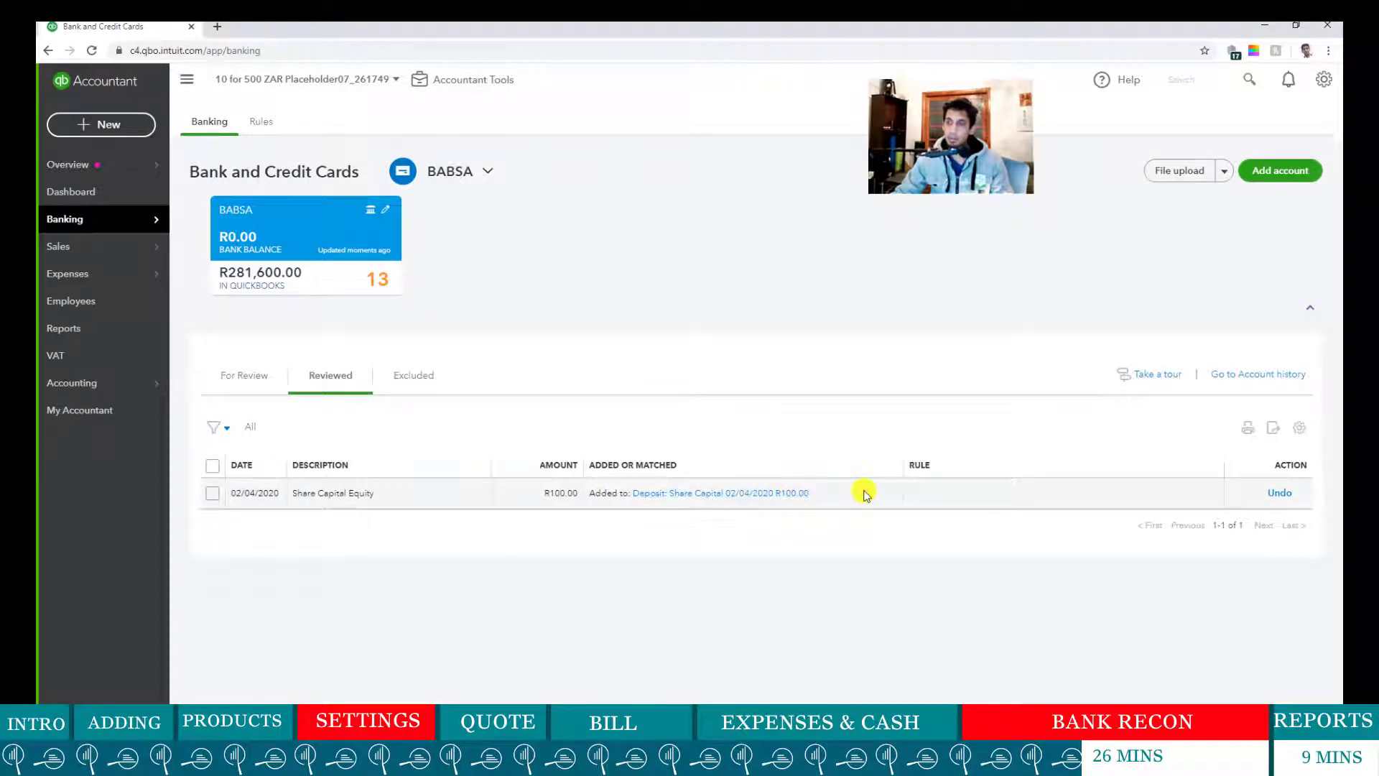
{"action": "left_click", "coordinate": [247, 378]}
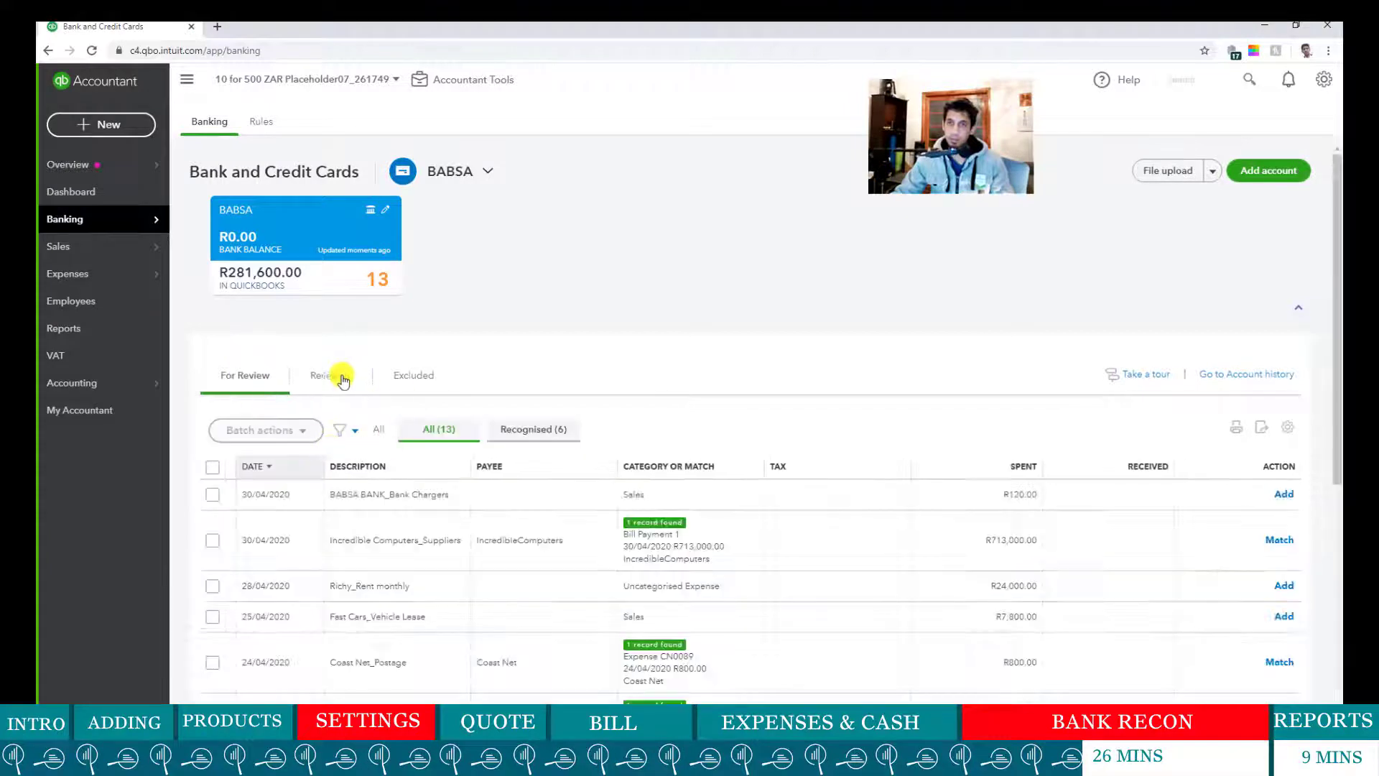
- Run the All Dates Balance Sheet in a new tab (BABSA 281,600, Share Capital 100), then return to banking
{"action": "right_click", "coordinate": [78, 337]}
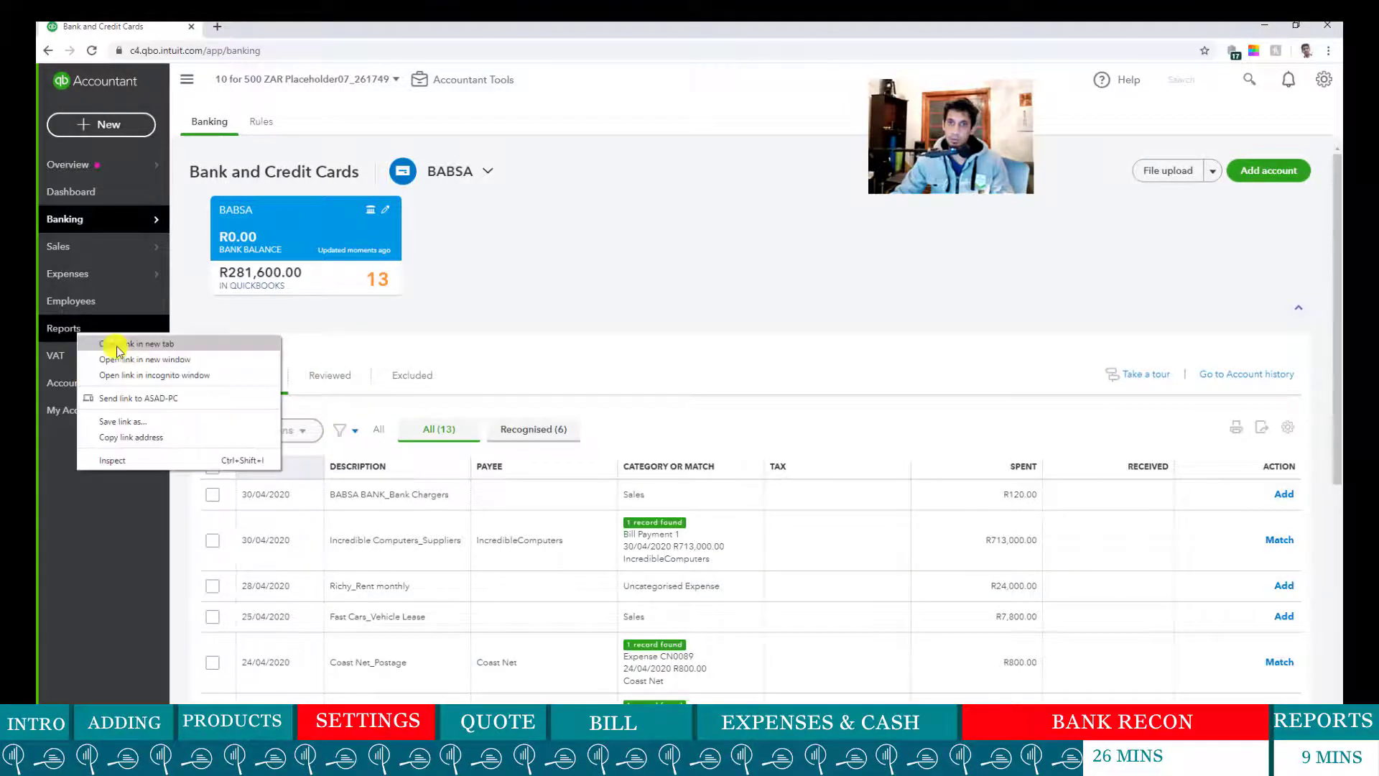
{"action": "left_click", "coordinate": [129, 345]}
{"action": "key", "text": "ctrl+Tab"}
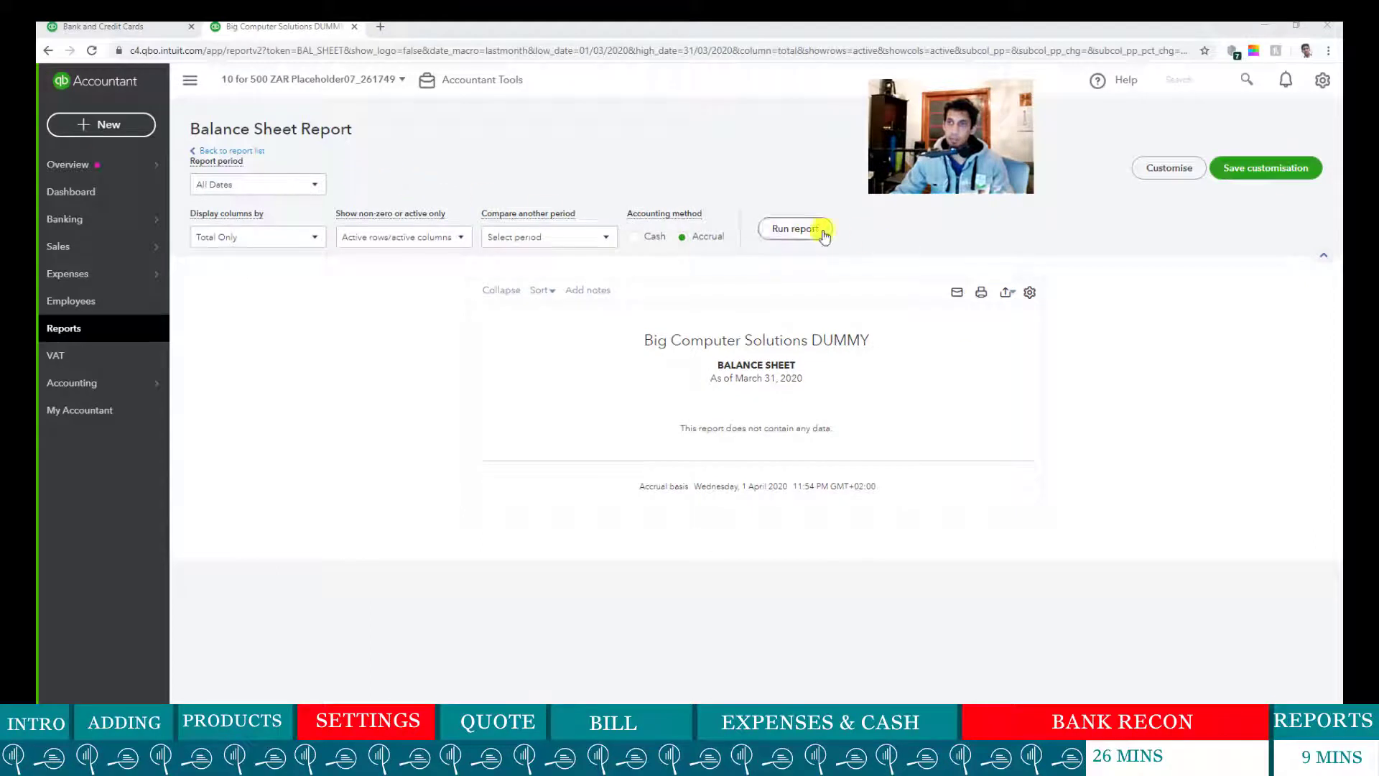
{"action": "left_click", "coordinate": [819, 229]}
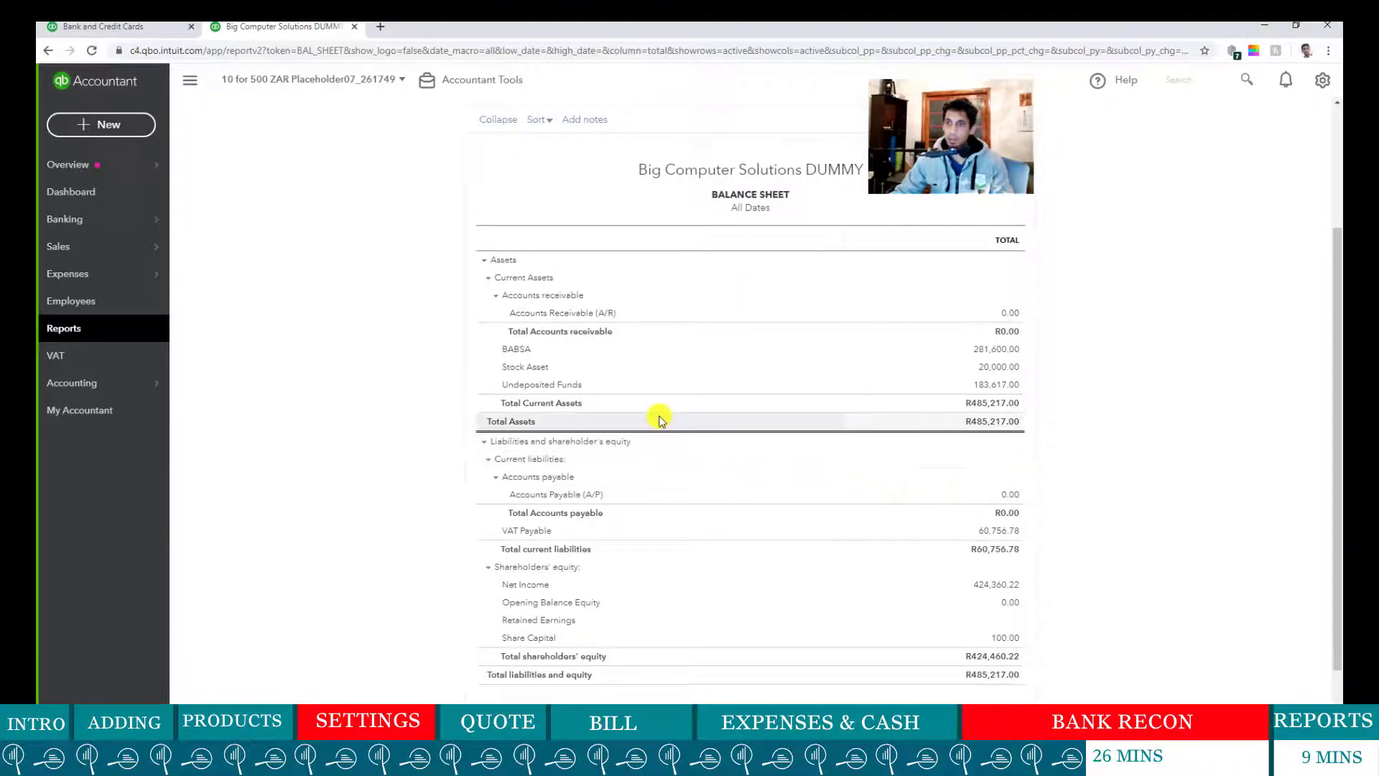
{"action": "scroll", "coordinate": [657, 418], "scroll_direction": "down", "scroll_amount": 1}
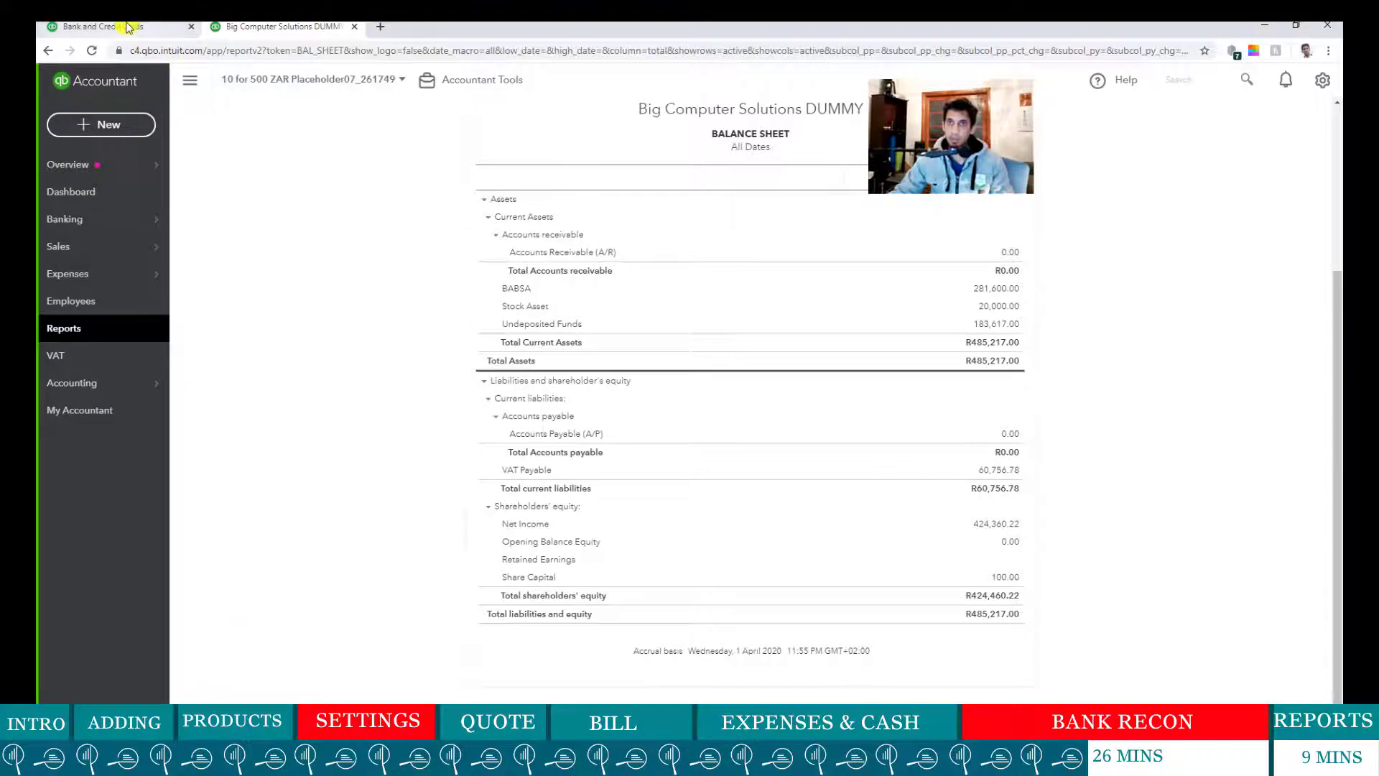
{"action": "left_click", "coordinate": [101, 26]}
{"action": "scroll", "coordinate": [1030, 498], "scroll_direction": "down", "scroll_amount": 5}
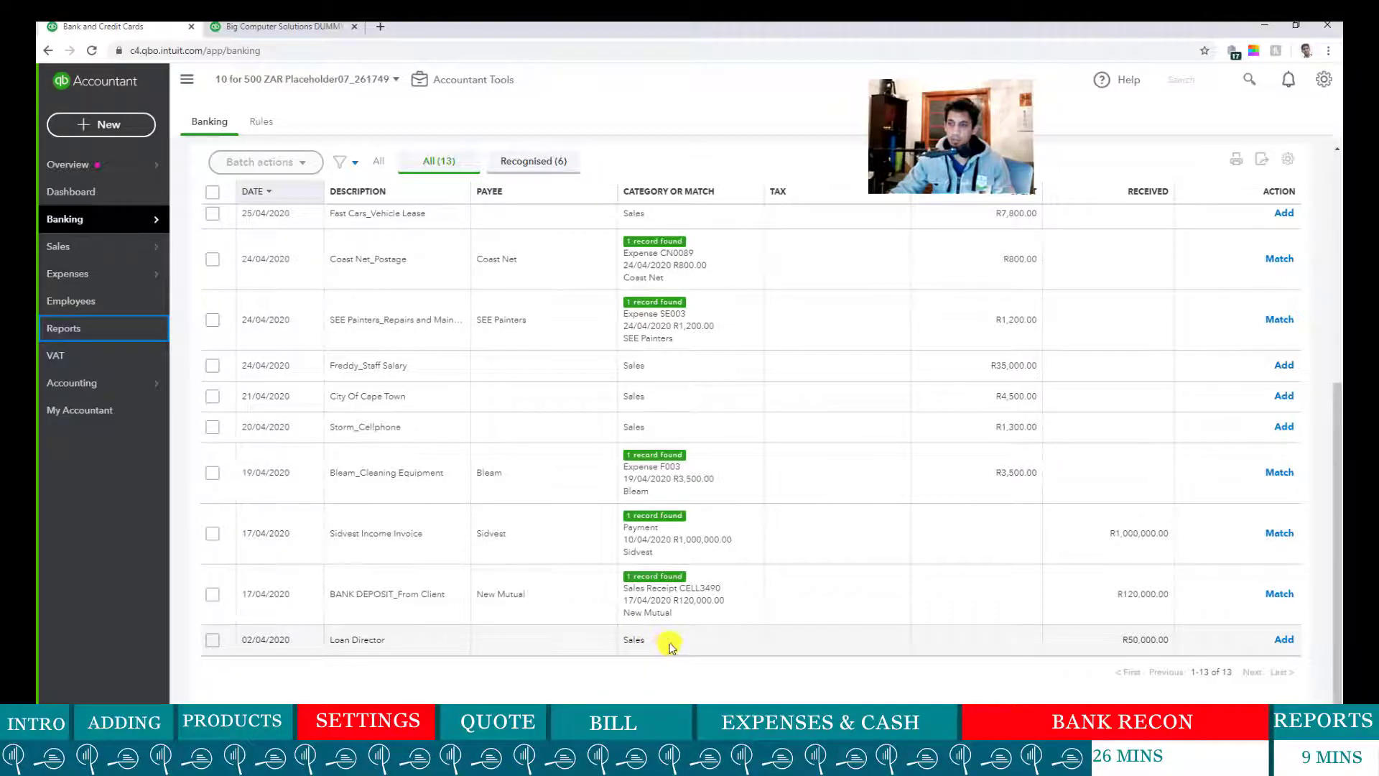
- Create a 'loan' non-current liability account with Out of Scope tax and add the R50,000 Loan Director deposit to it
{"action": "left_click", "coordinate": [661, 640]}
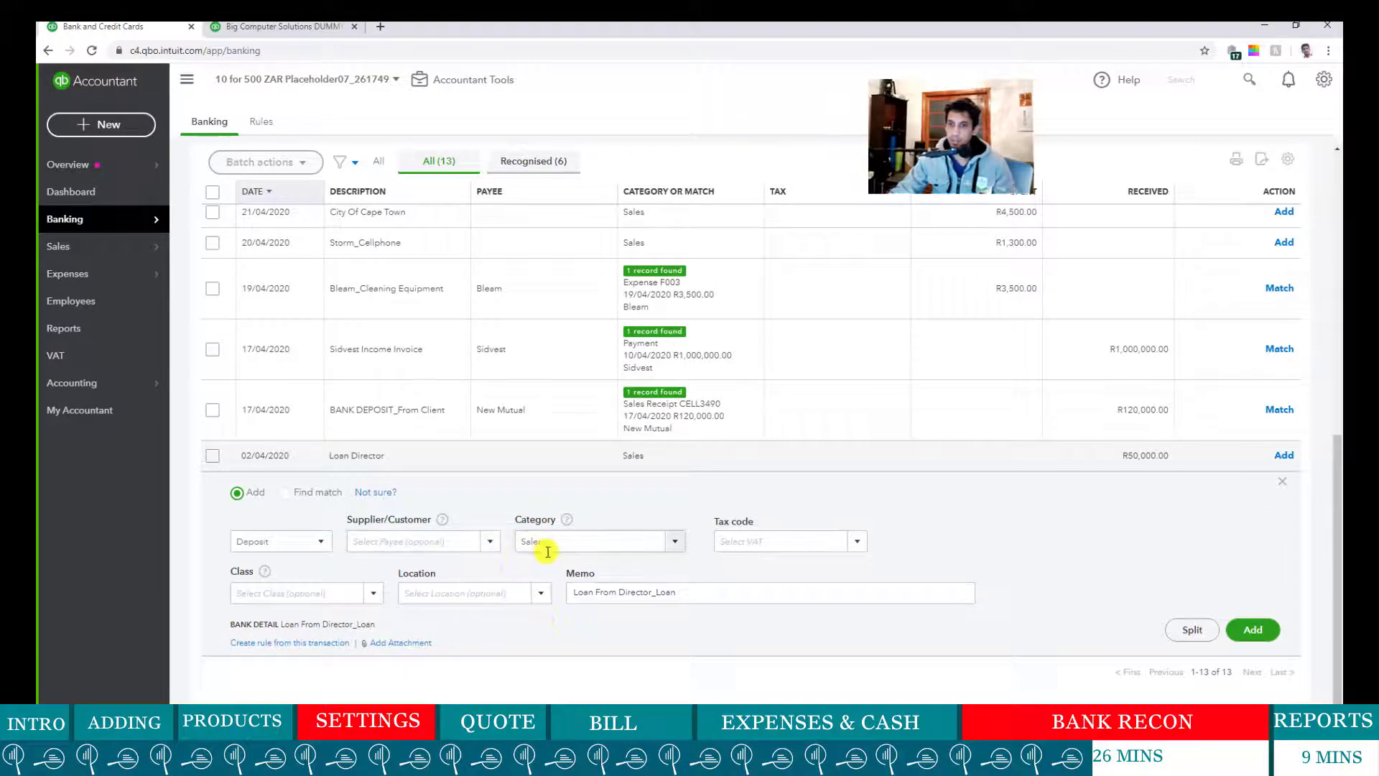
{"action": "type", "text": "loan"}
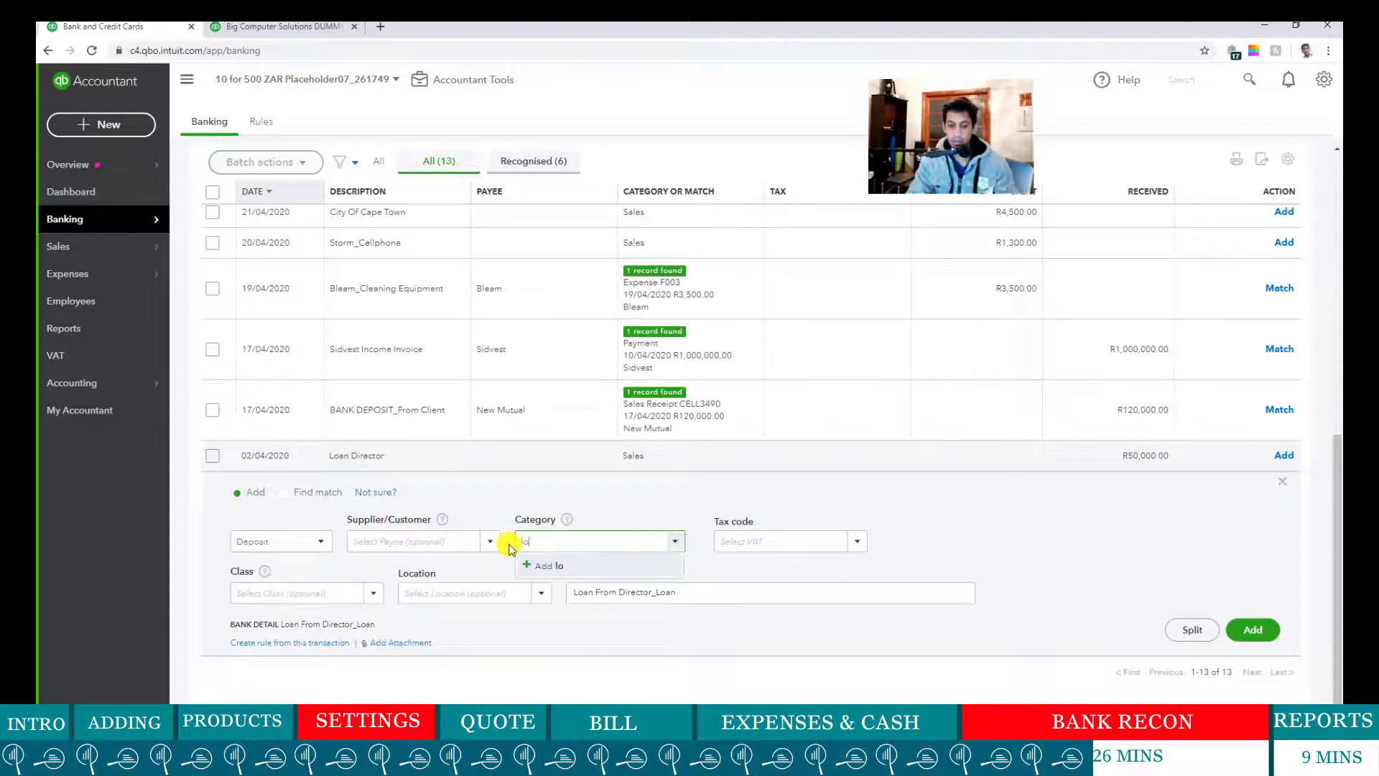
{"action": "left_click", "coordinate": [554, 565]}
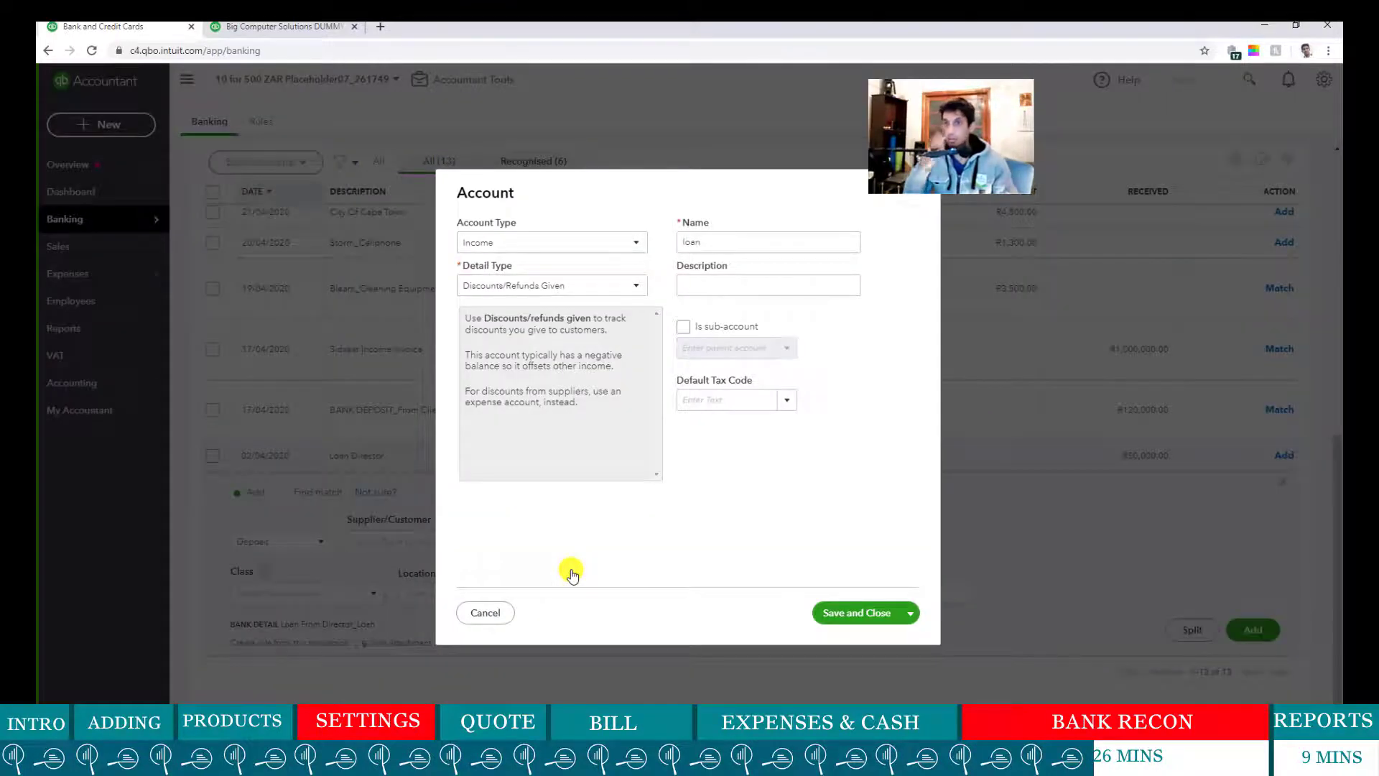
{"action": "left_click", "coordinate": [623, 244]}
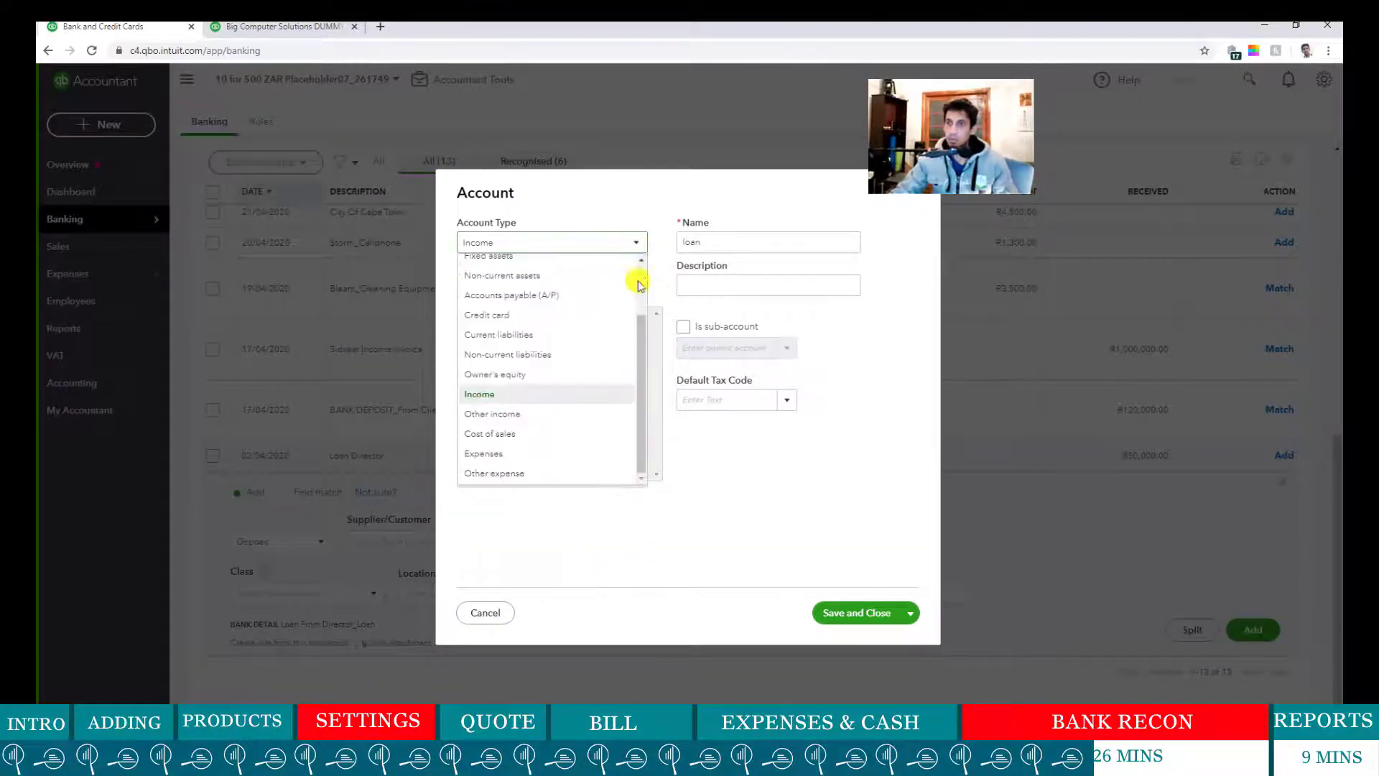
{"action": "left_click", "coordinate": [575, 352]}
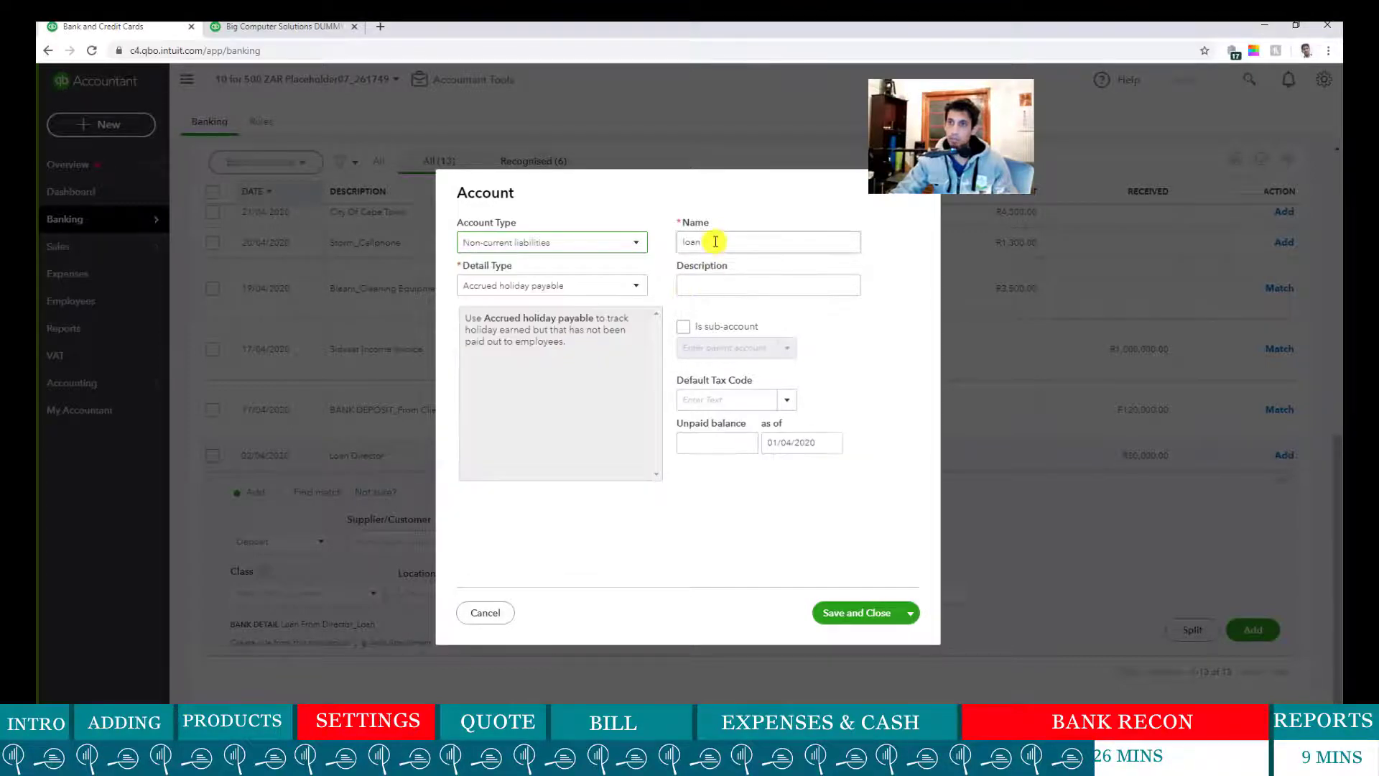
{"action": "left_click", "coordinate": [783, 406]}
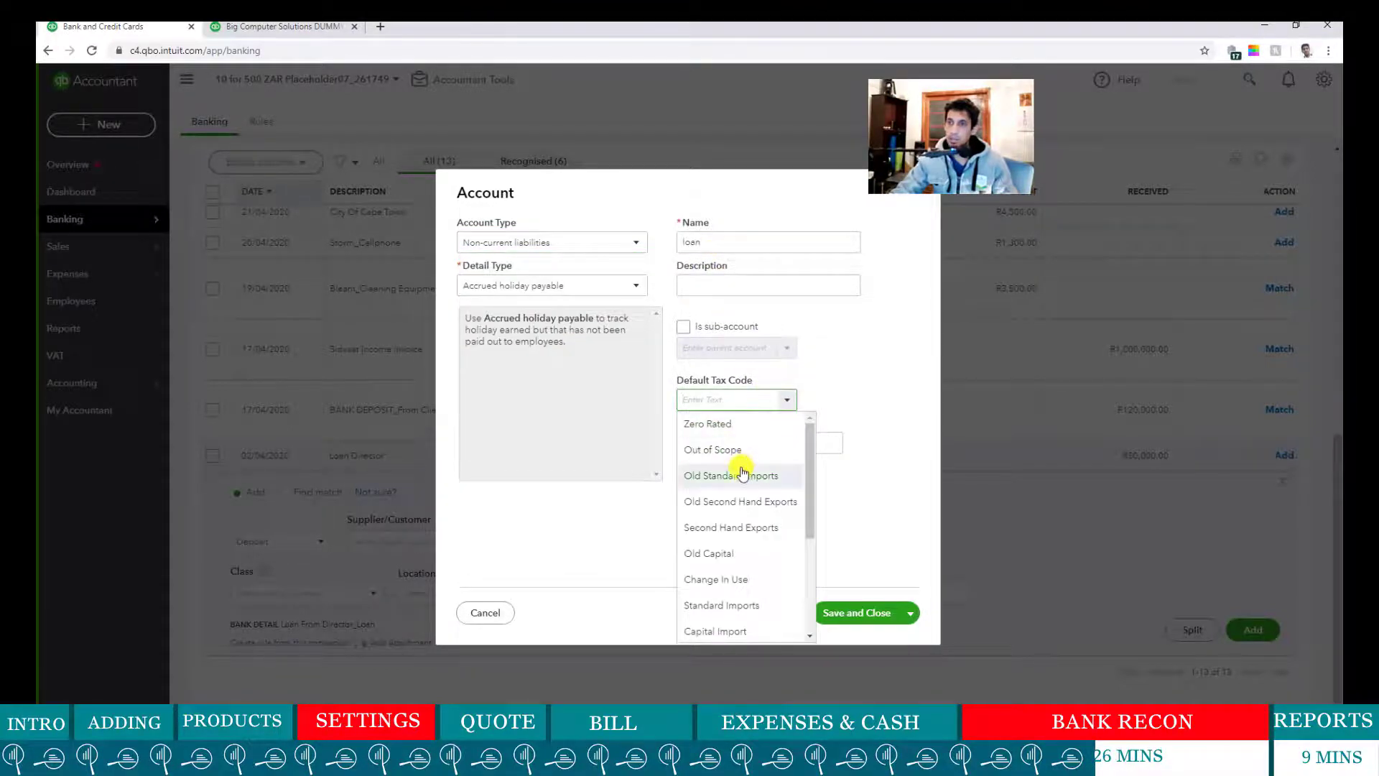
{"action": "left_click", "coordinate": [701, 447]}
{"action": "left_click", "coordinate": [696, 448]}
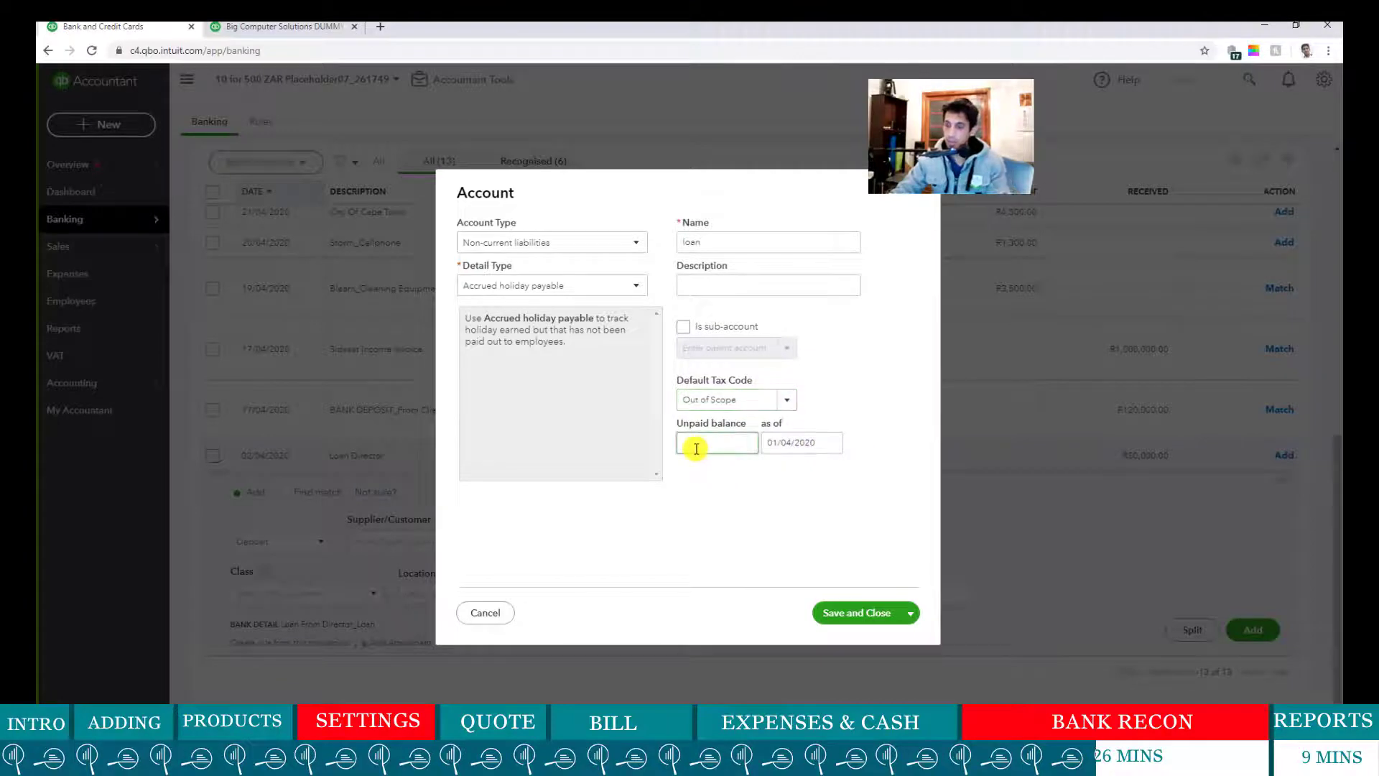
{"action": "left_click", "coordinate": [870, 613]}
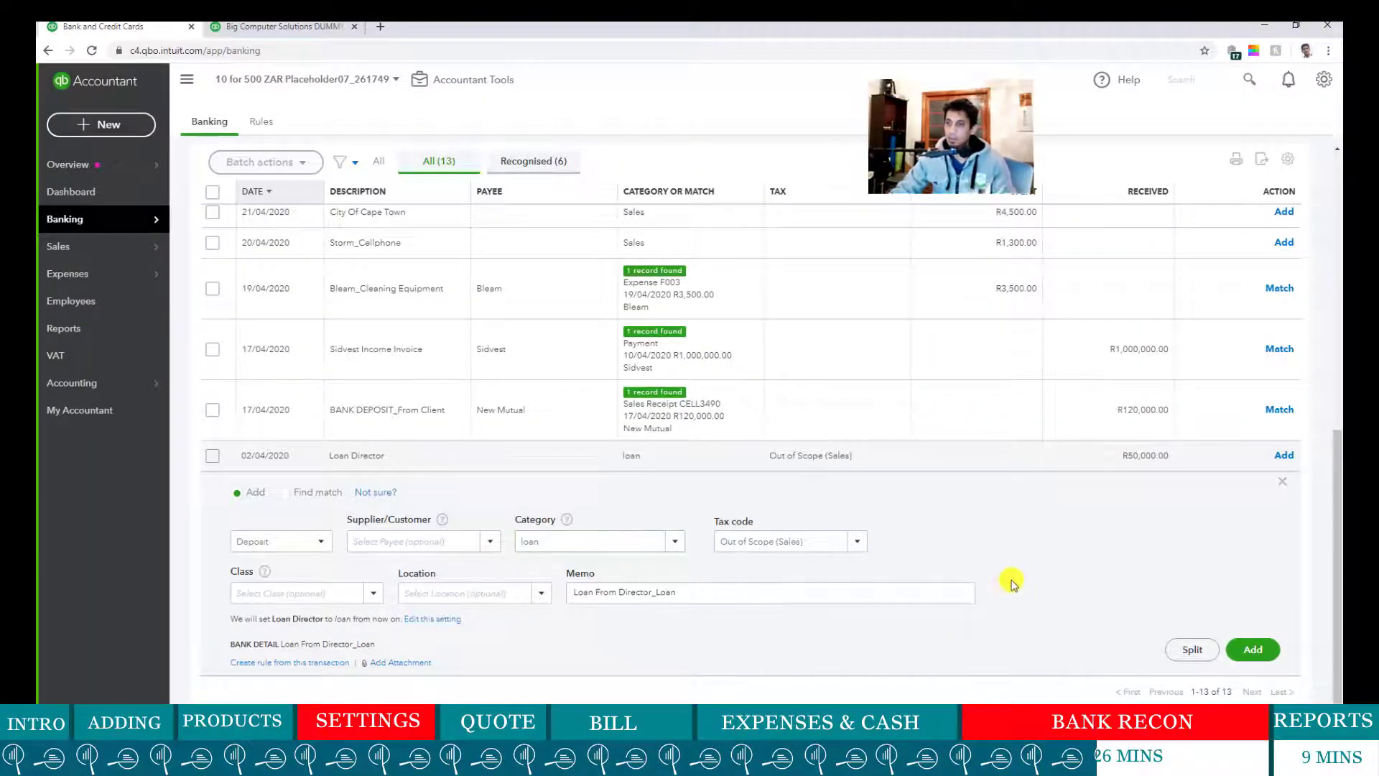
{"action": "left_click", "coordinate": [1250, 651]}
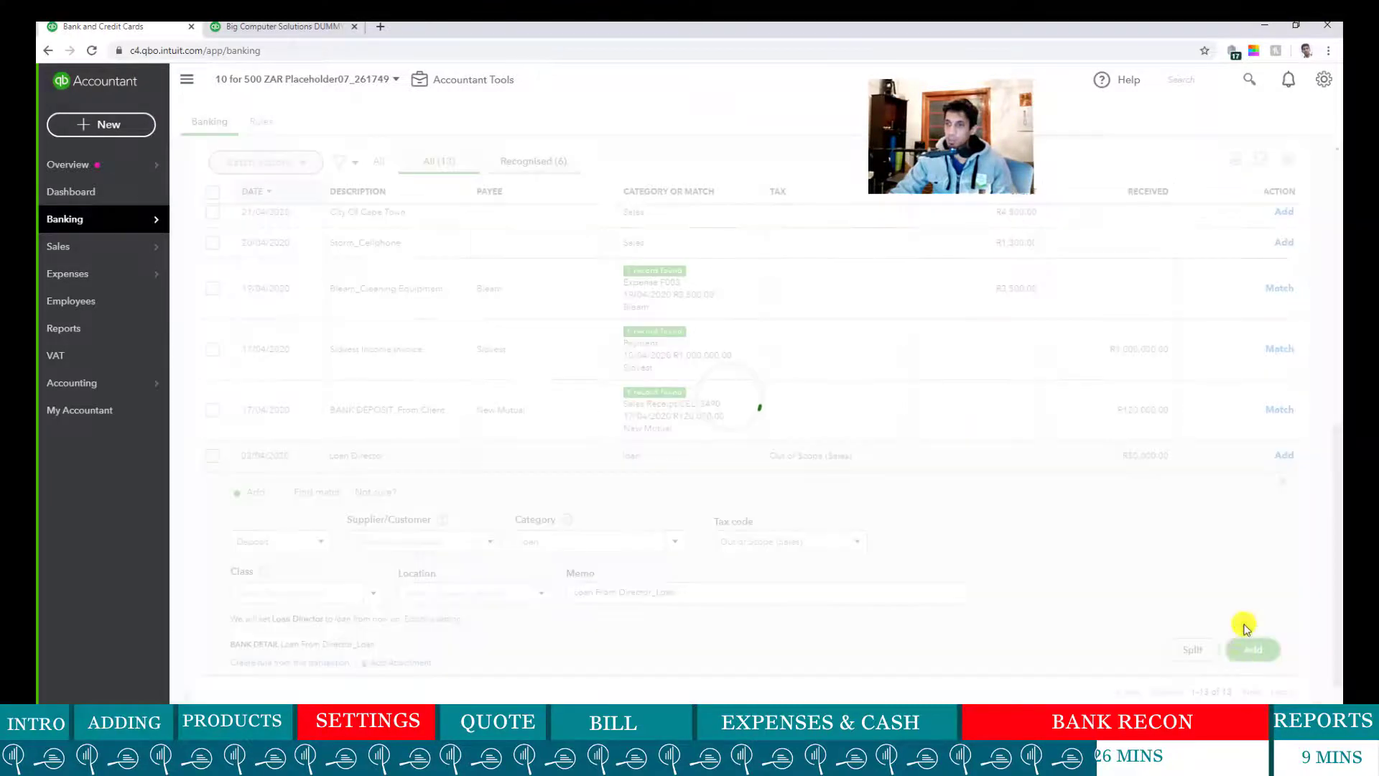
{"action": "scroll", "coordinate": [519, 383], "scroll_direction": "up", "scroll_amount": 3}
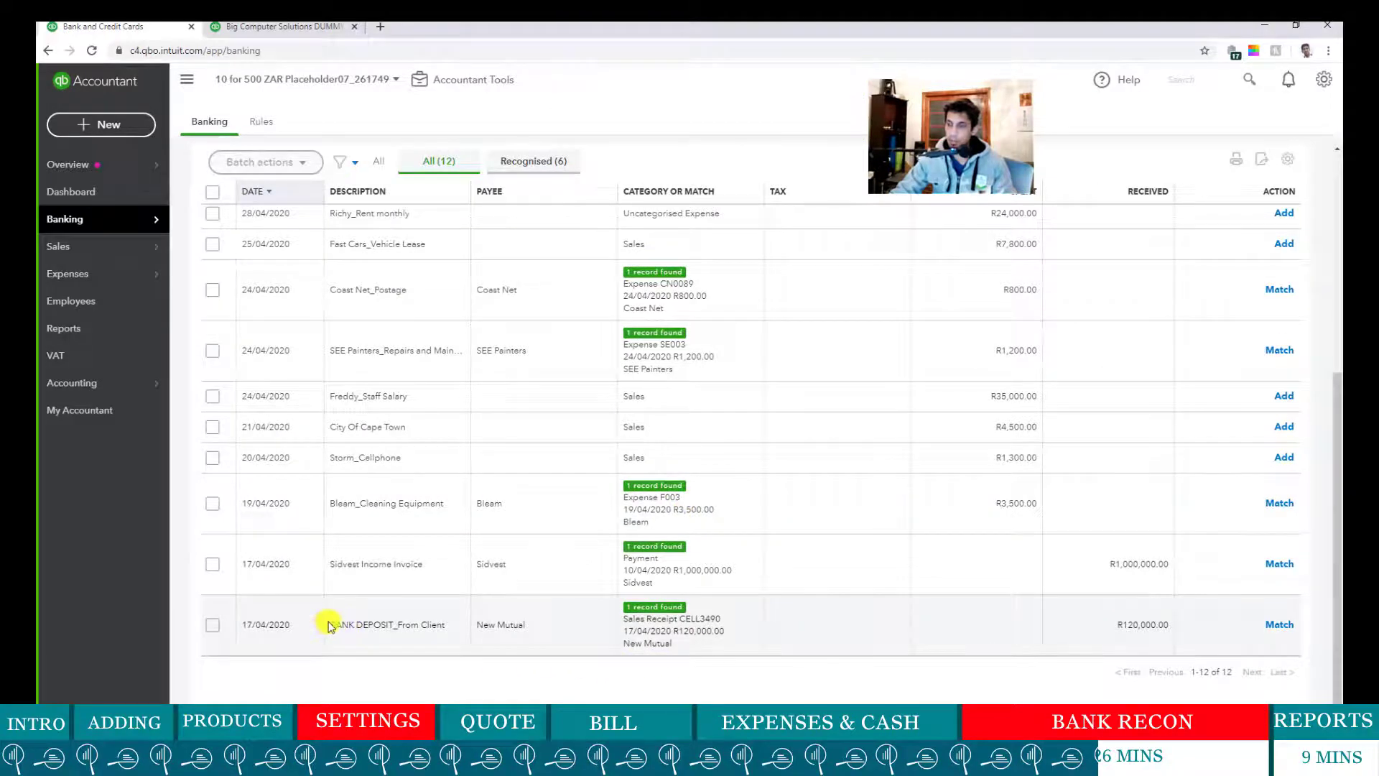
- Inspect the BANK DEPOSIT row and its R120,000 received amount
{"action": "left_click_drag", "start_coordinate": [336, 625], "coordinate": [446, 637]}
{"action": "left_click_drag", "start_coordinate": [1110, 629], "coordinate": [1161, 626]}
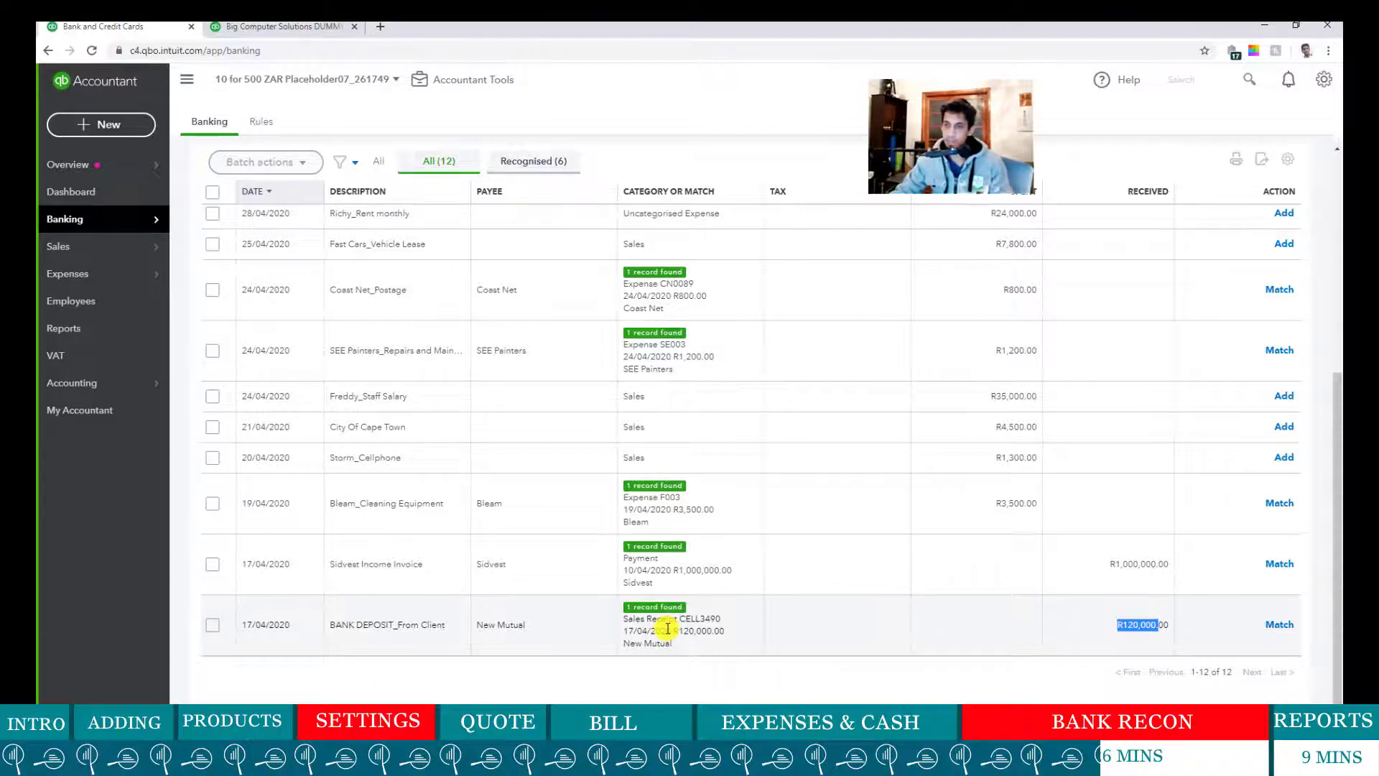
{"action": "scroll", "coordinate": [697, 614], "scroll_direction": "up", "scroll_amount": 1}
{"action": "scroll", "coordinate": [697, 616], "scroll_direction": "down", "scroll_amount": 1}
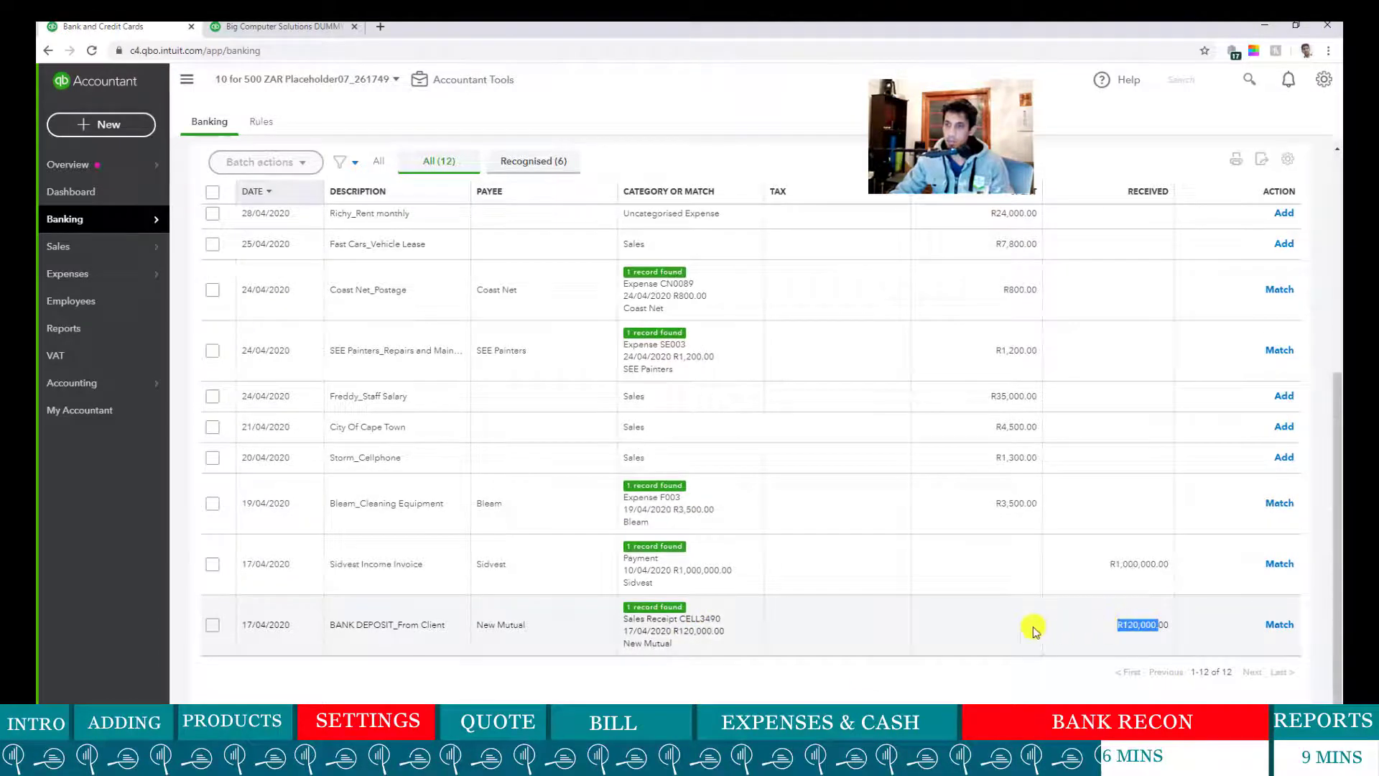
{"action": "left_click", "coordinate": [553, 628]}
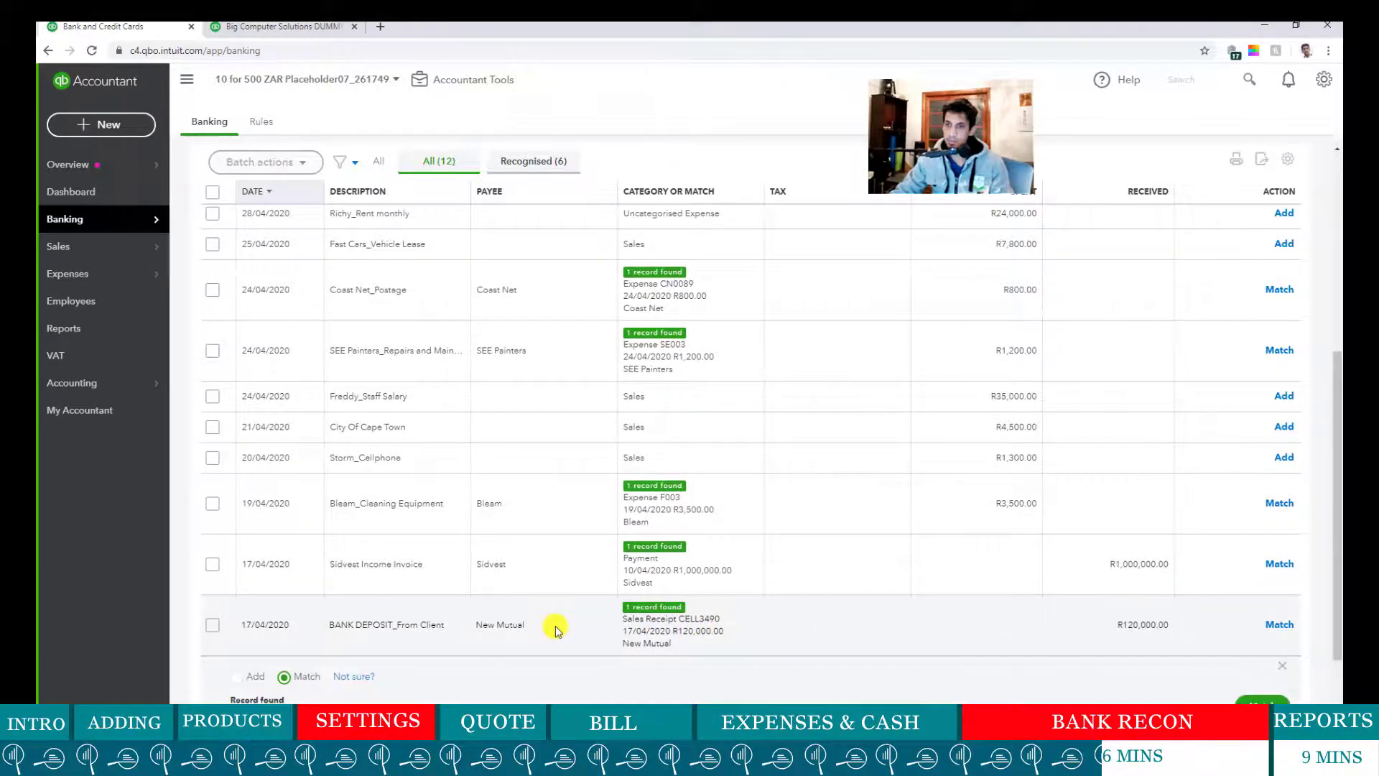
{"action": "scroll", "coordinate": [554, 628], "scroll_direction": "down", "scroll_amount": 2}
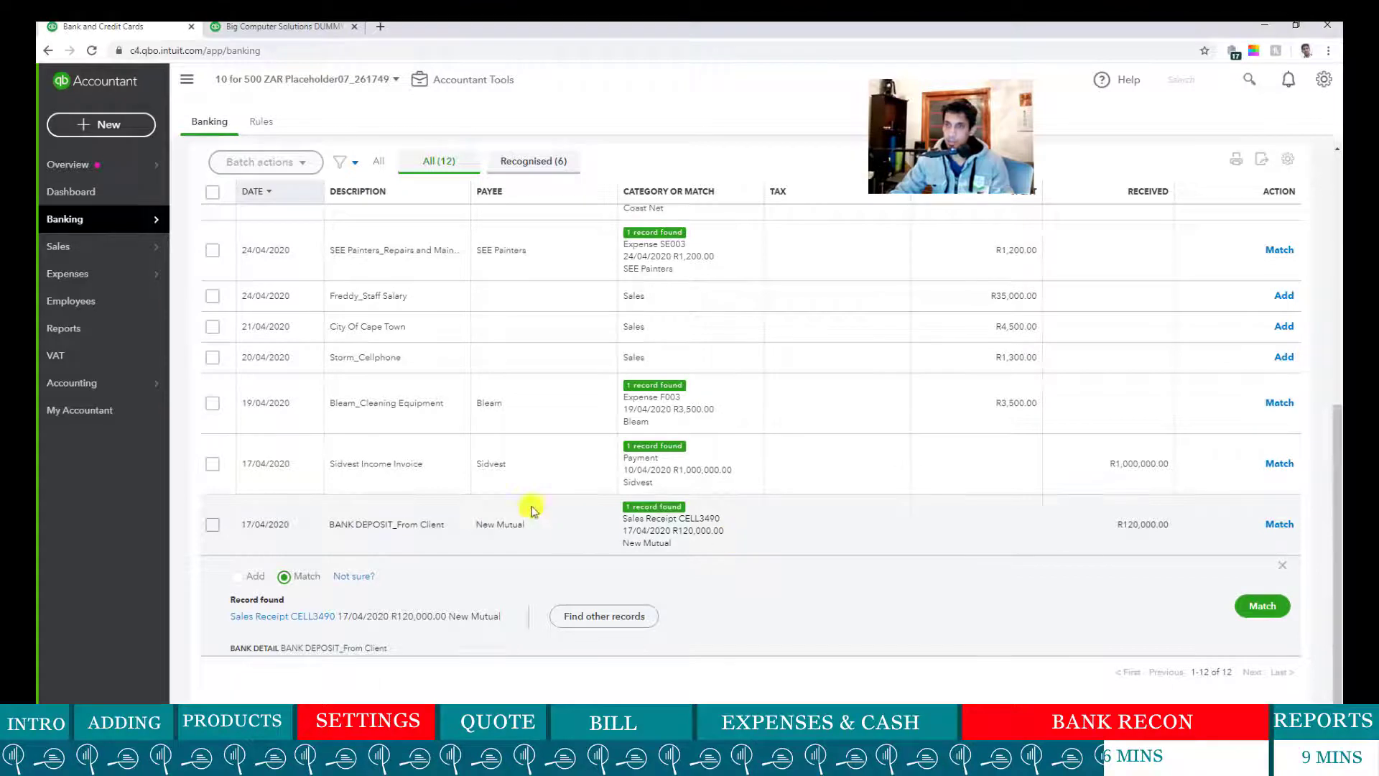
- Match the R1,000,000 Sidvest Income Invoice deposit to Payment 10/04/2020
{"action": "left_click", "coordinate": [353, 473]}
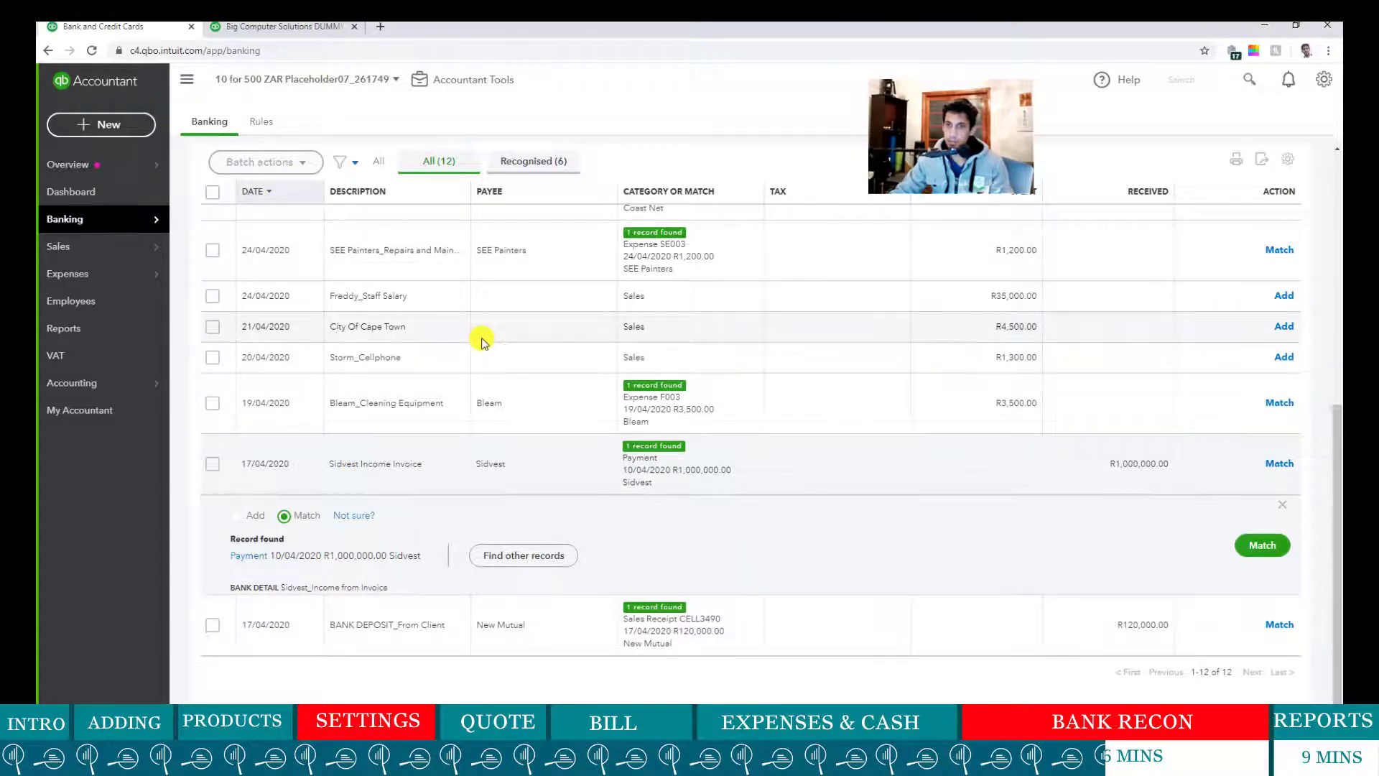
{"action": "left_click_drag", "start_coordinate": [343, 467], "coordinate": [460, 466]}
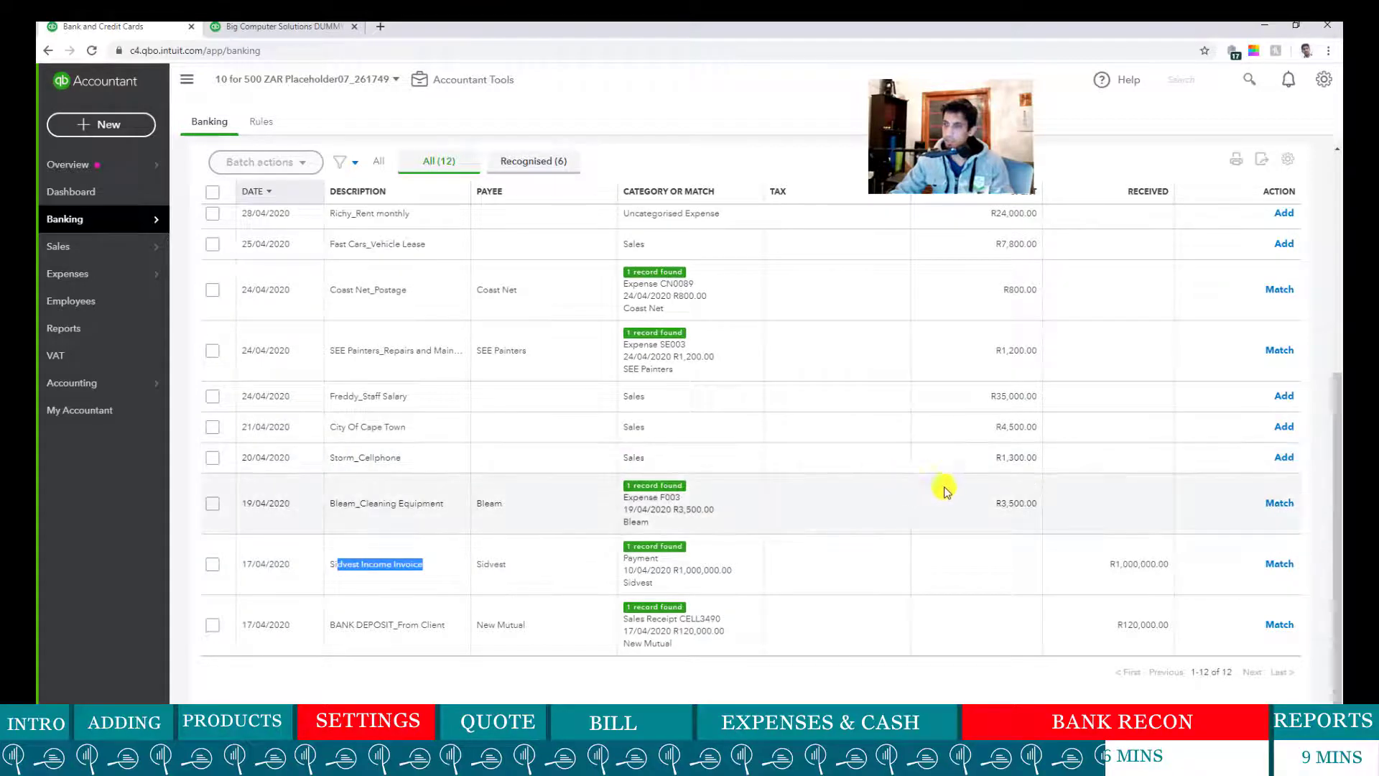
{"action": "left_click", "coordinate": [381, 575]}
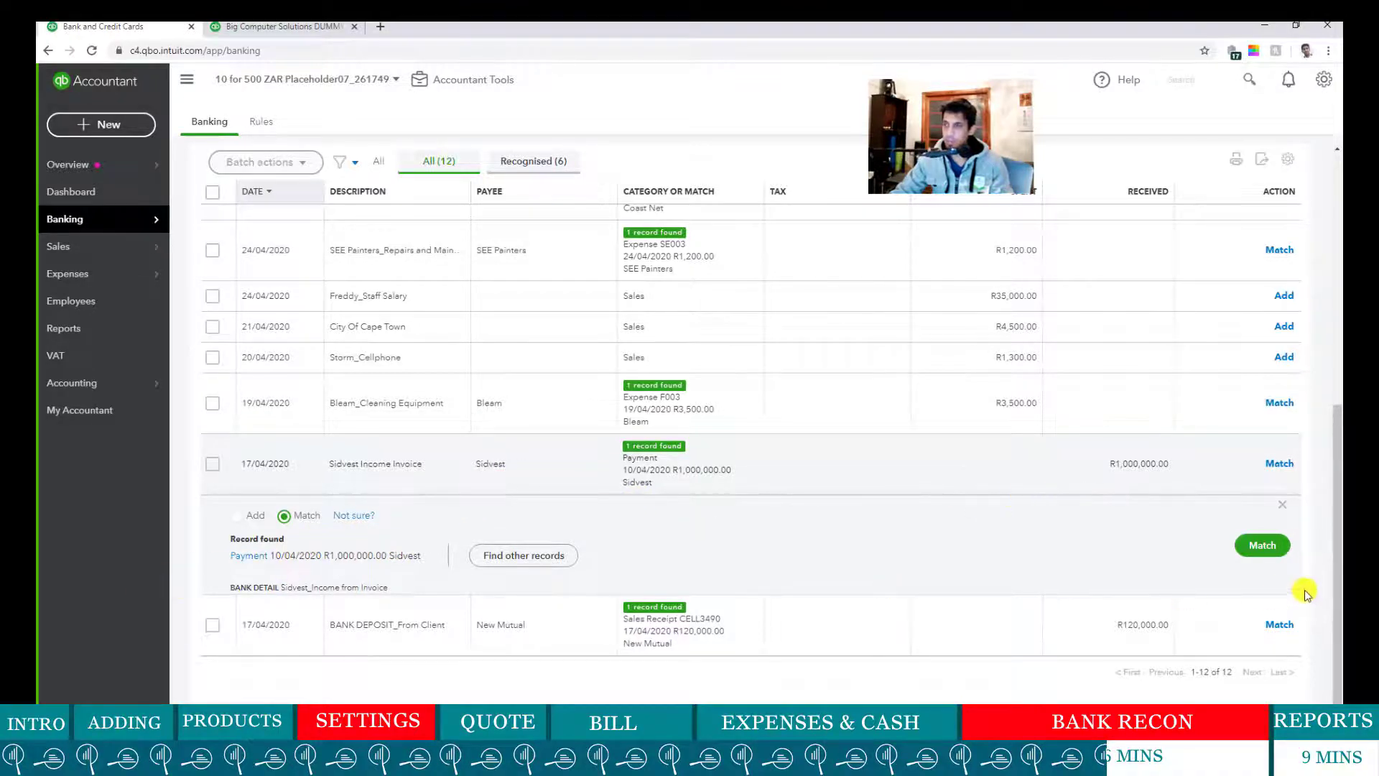
{"action": "left_click", "coordinate": [1264, 547]}
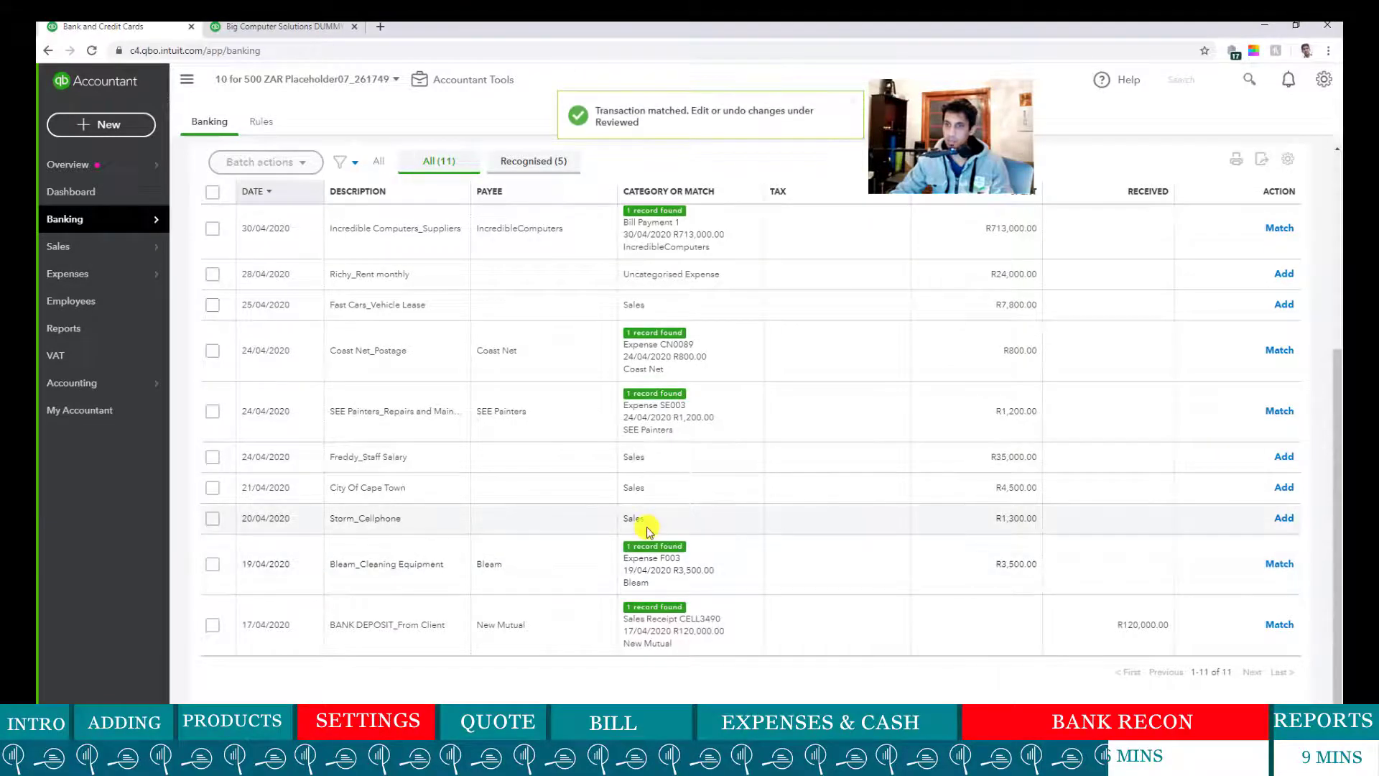
{"action": "left_click", "coordinate": [411, 523]}
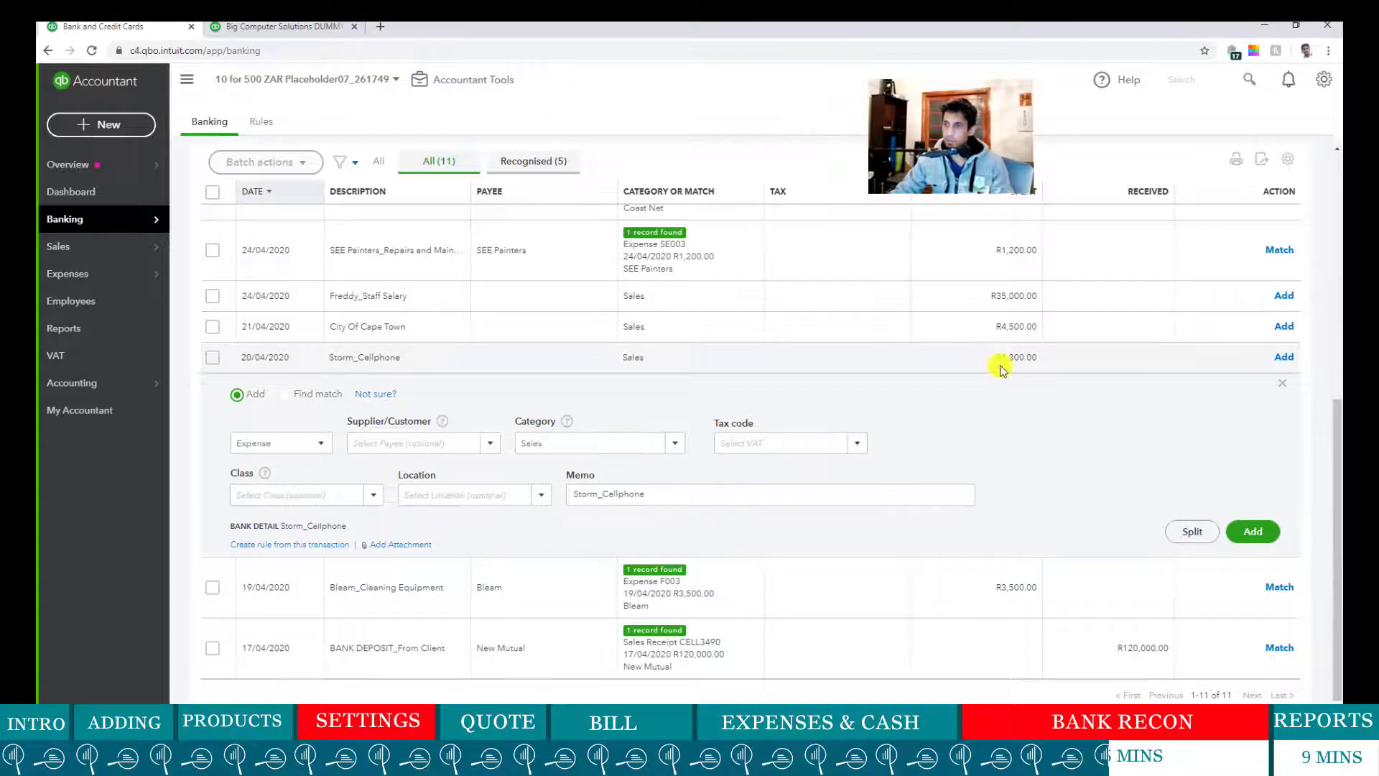
- Set the R1,300.00 Storm_Cellphone transaction's payee to a new supplier named Storm
{"action": "left_click_drag", "start_coordinate": [995, 364], "coordinate": [1041, 359]}
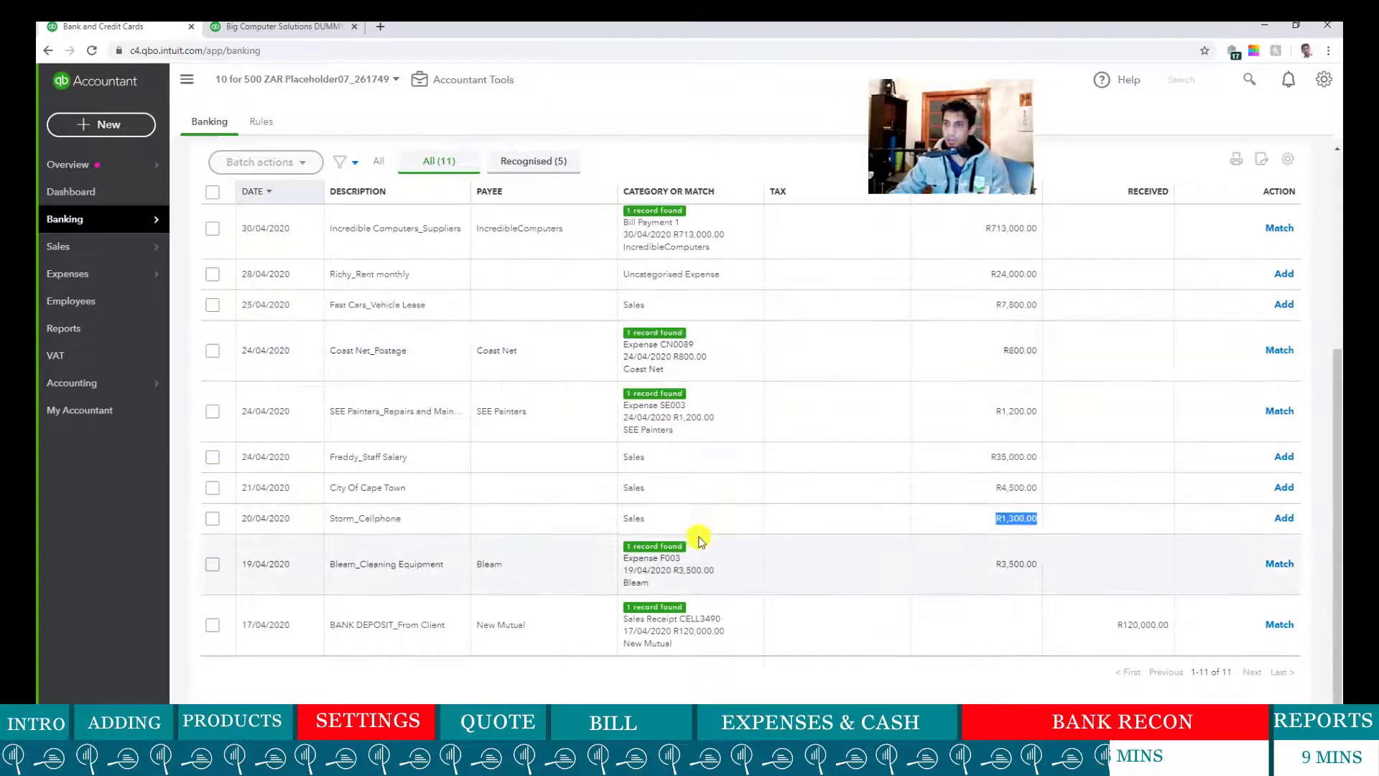
{"action": "left_click", "coordinate": [387, 514]}
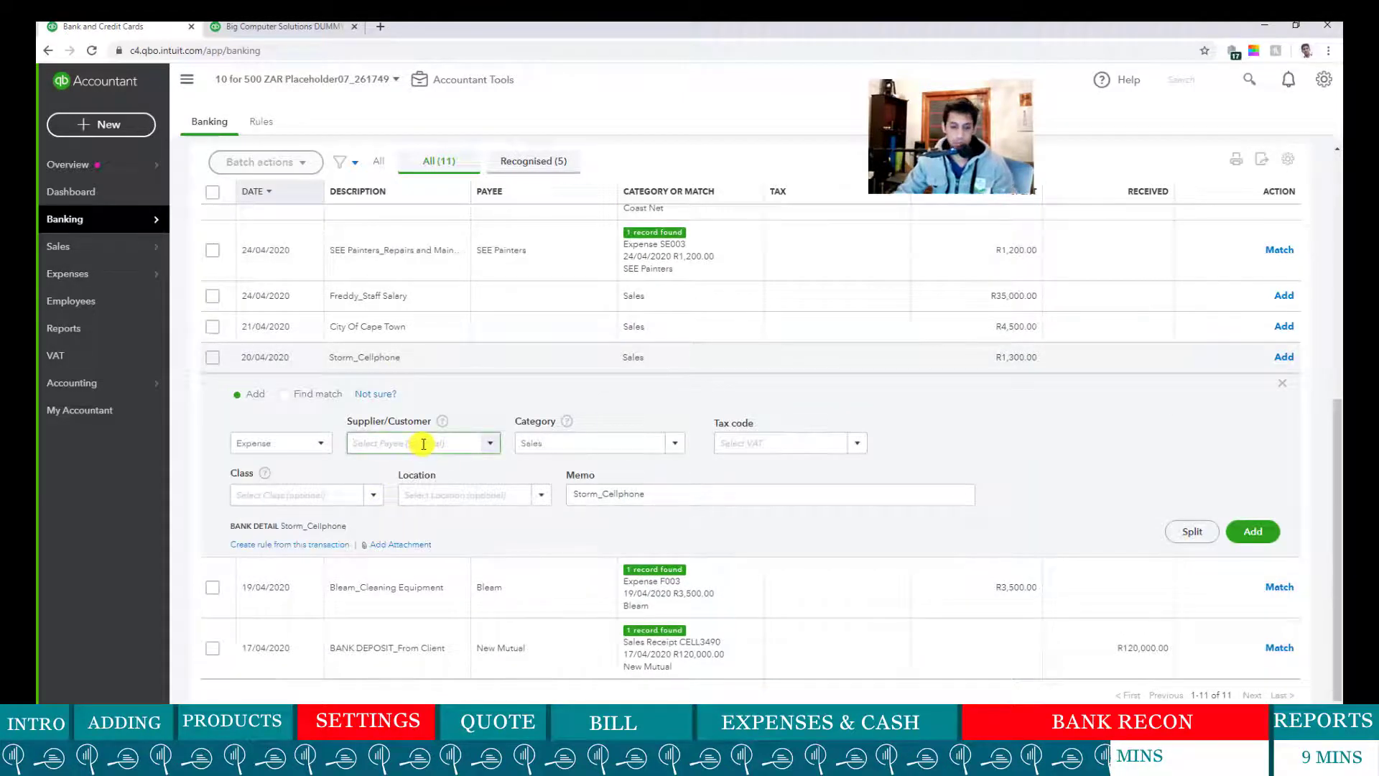
{"action": "type", "text": "Stor"}
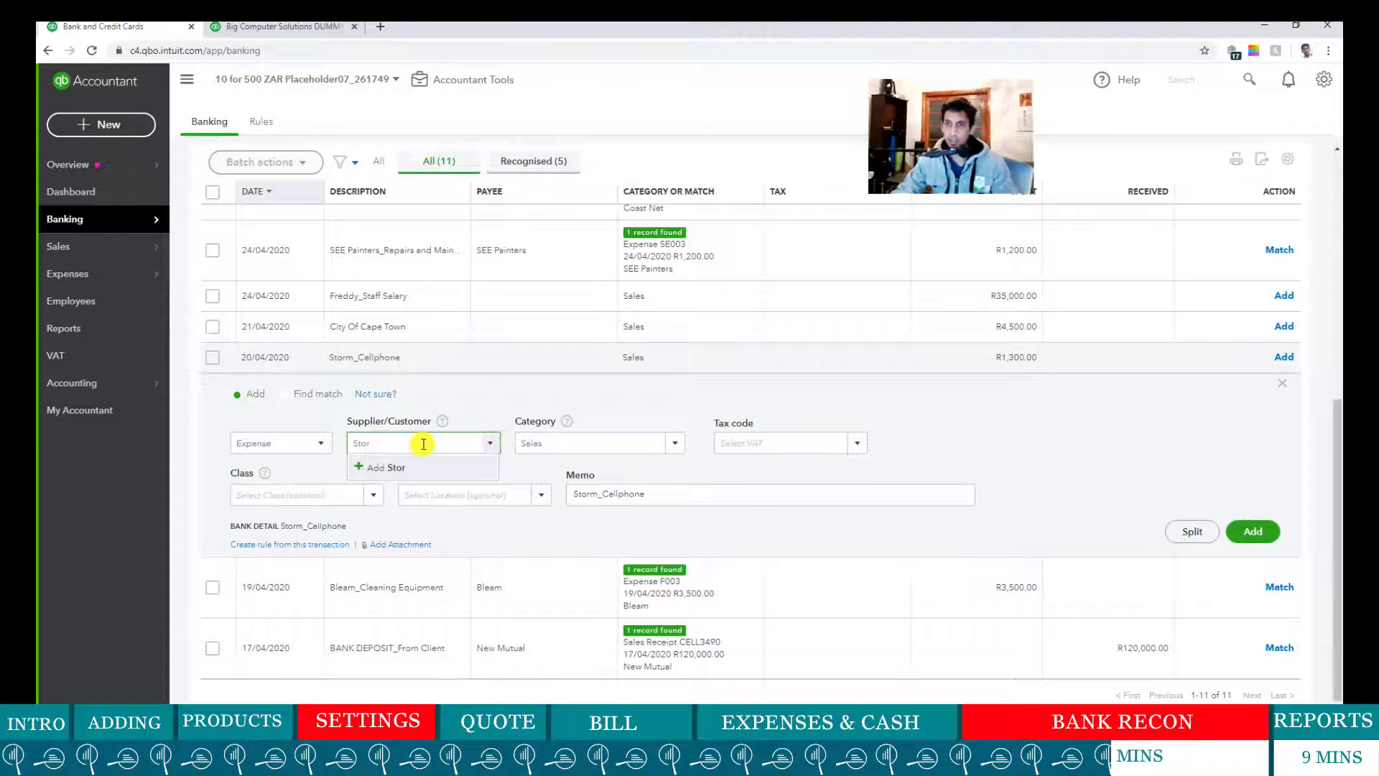
{"action": "key", "text": "BackSpace"}
{"action": "key", "text": "BackSpace"}
{"action": "key", "text": "BackSpace"}
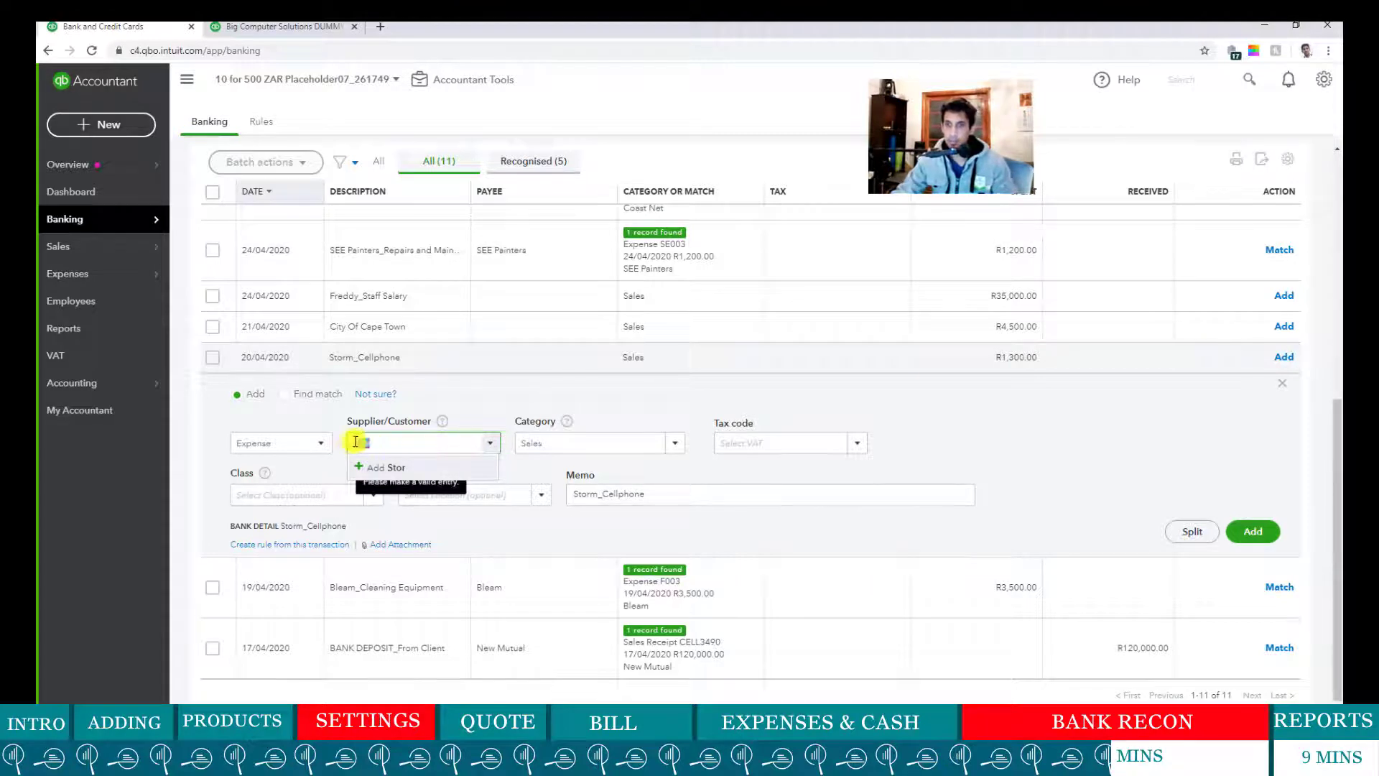
{"action": "type", "text": "to"}
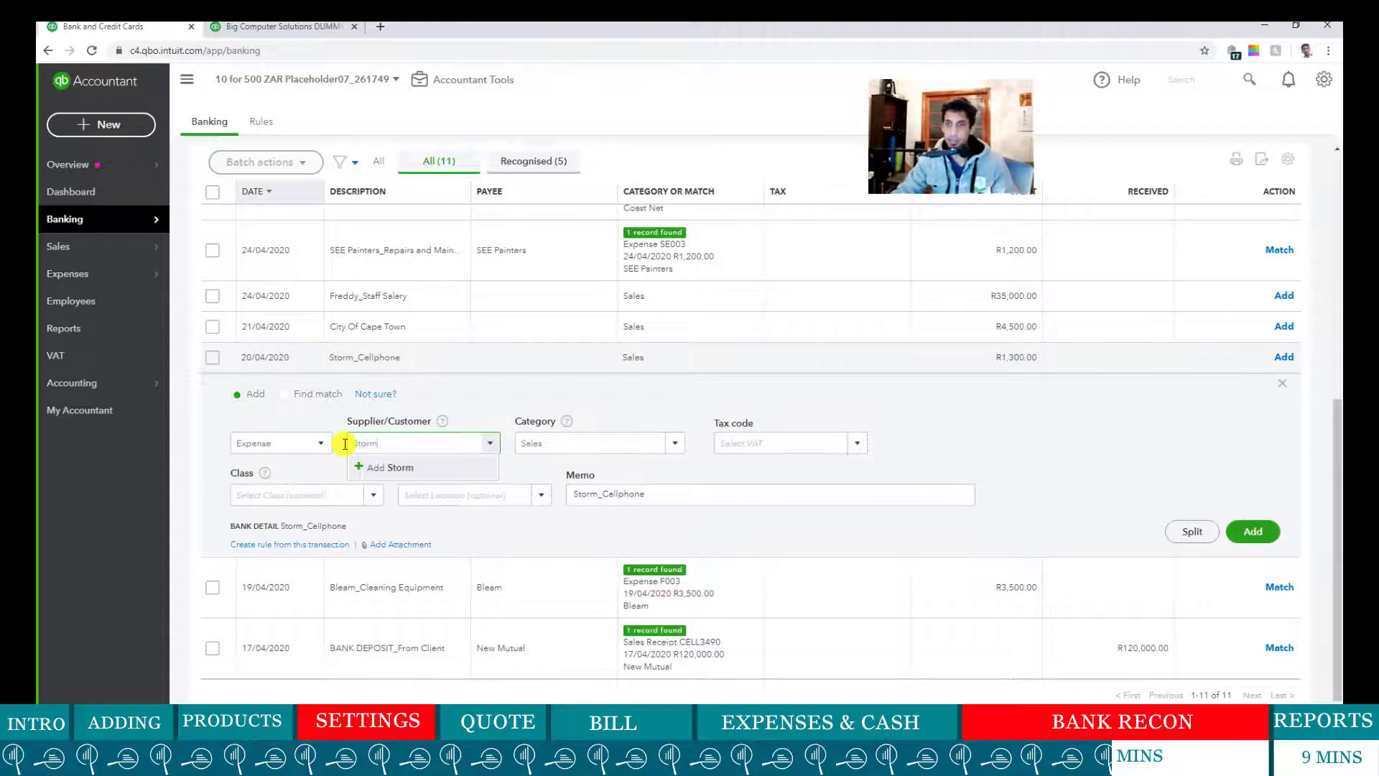
{"action": "left_click", "coordinate": [424, 468]}
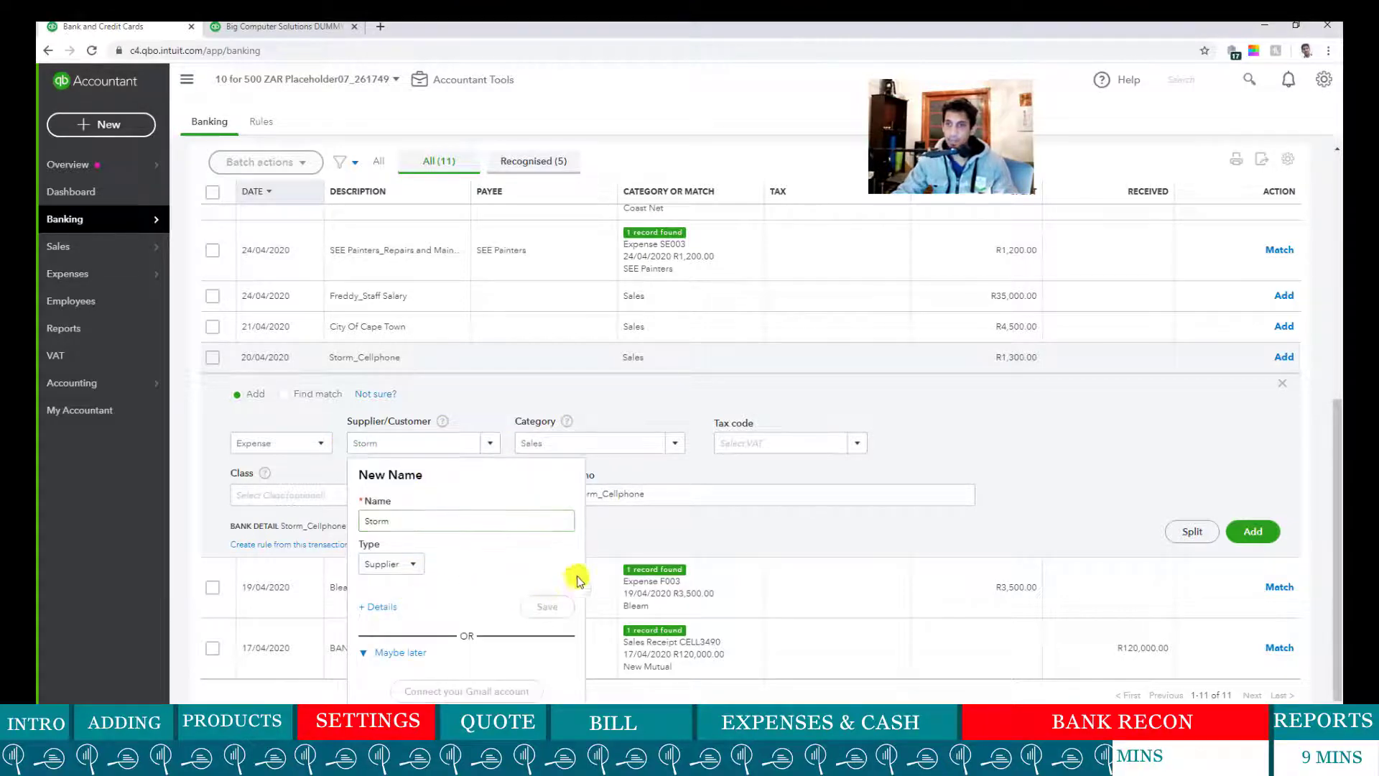
{"action": "left_click", "coordinate": [585, 441]}
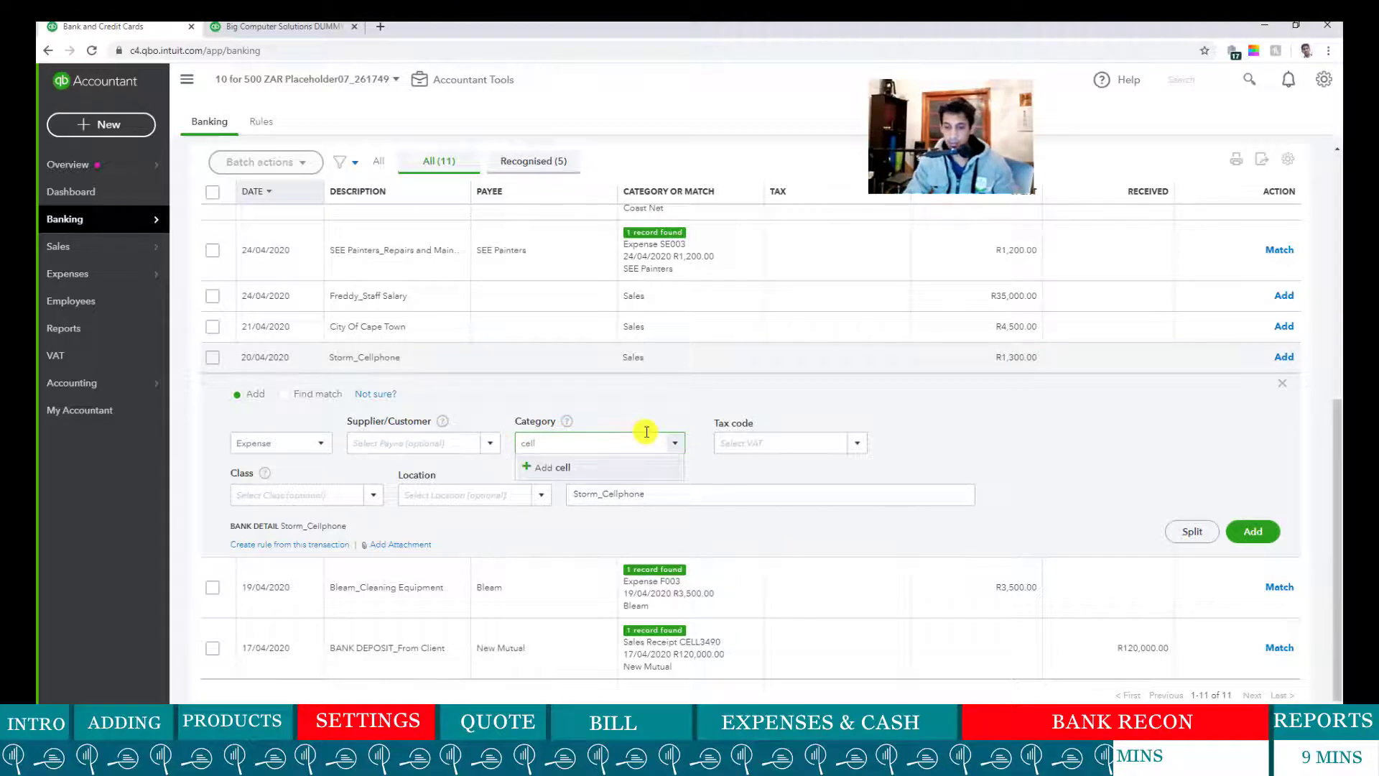
- Categorise it under a new Cellphone expense account with Standard tax and add it
{"action": "type", "text": "tel"}
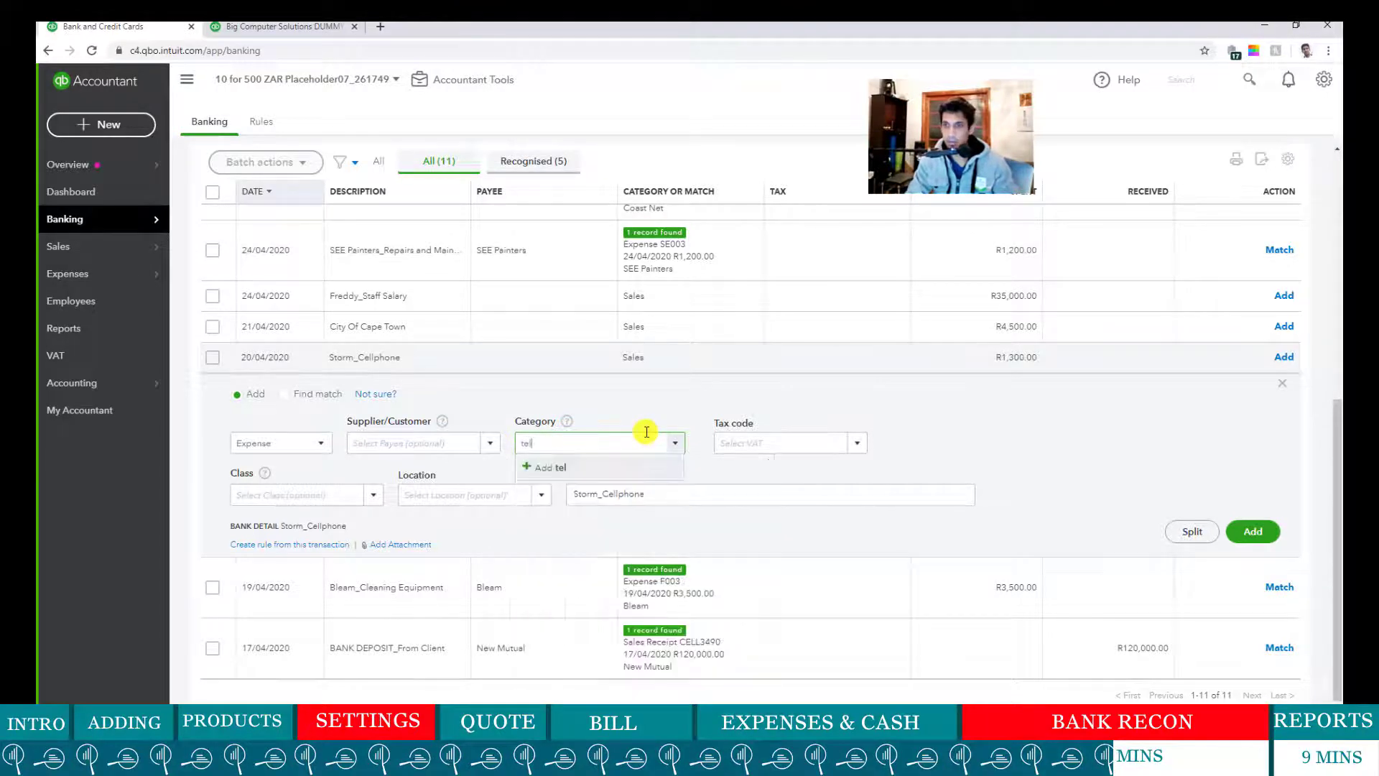
{"action": "key", "text": "BackSpace"}
{"action": "key", "text": "BackSpace"}
{"action": "key", "text": "BackSpace"}
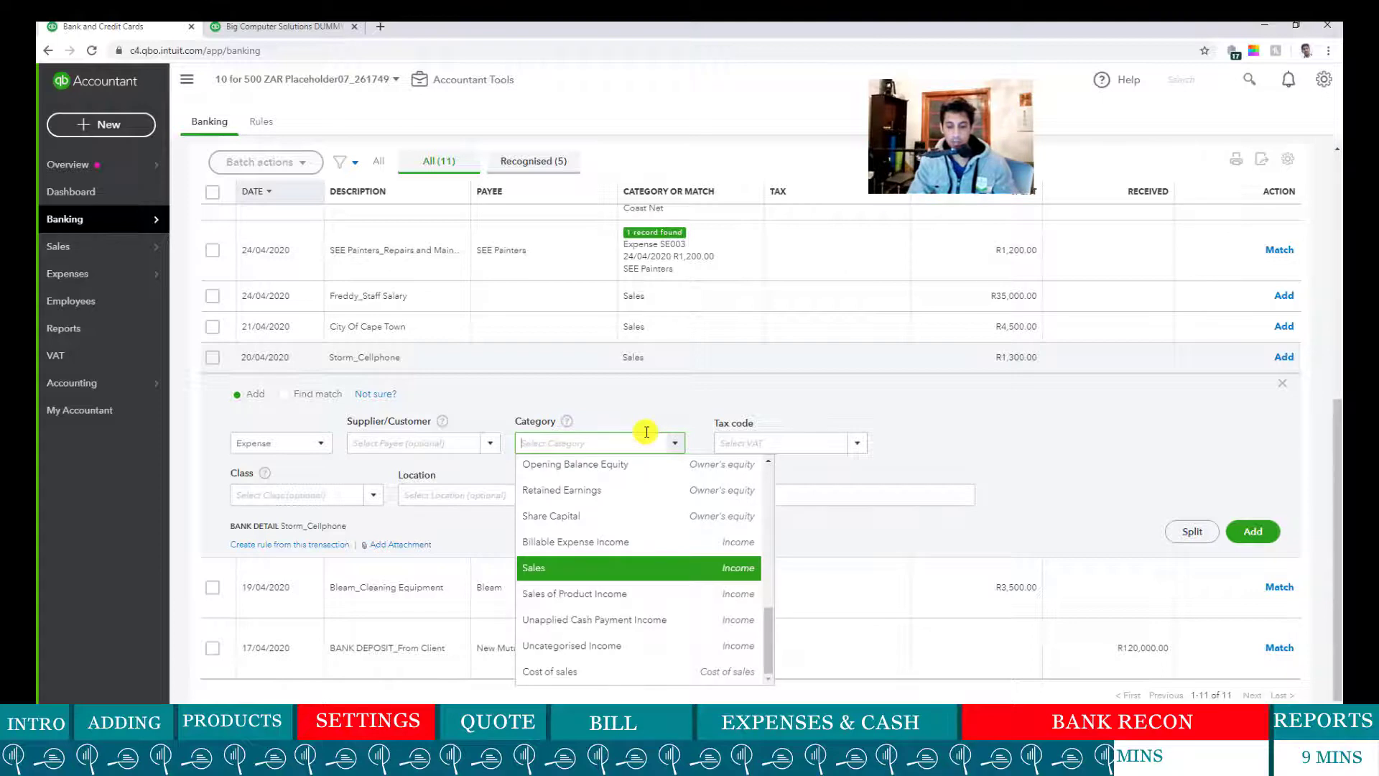
{"action": "type", "text": "Cellphone"}
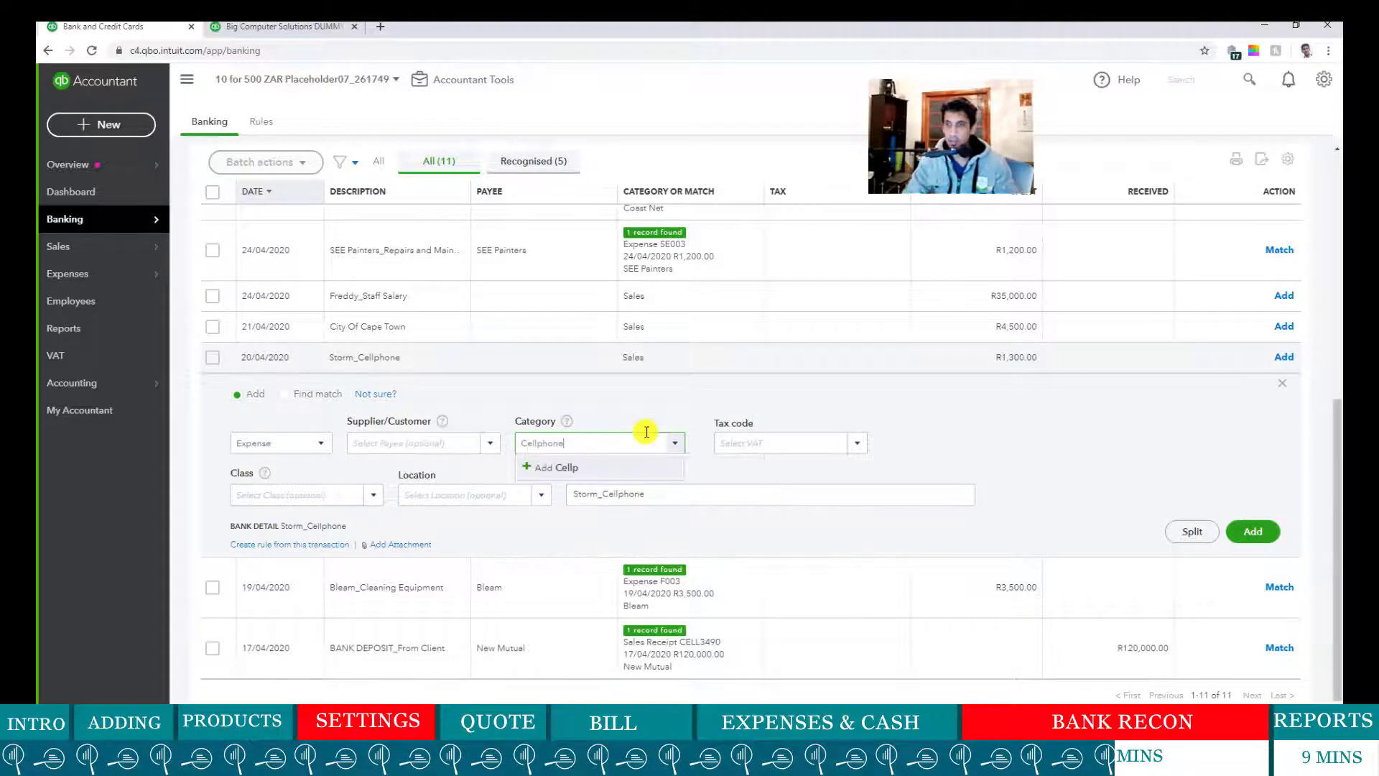
{"action": "left_click", "coordinate": [585, 467]}
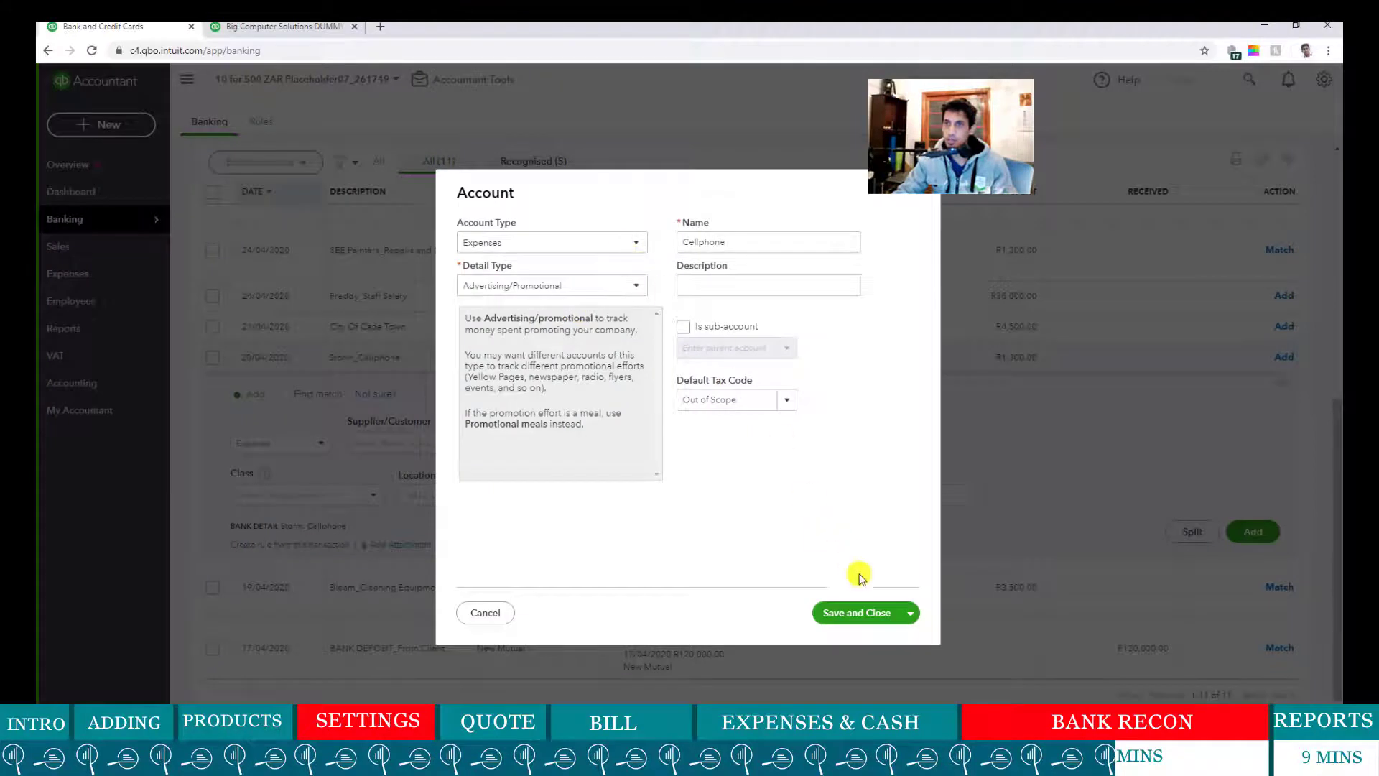
{"action": "left_click", "coordinate": [783, 396]}
{"action": "left_click", "coordinate": [719, 604]}
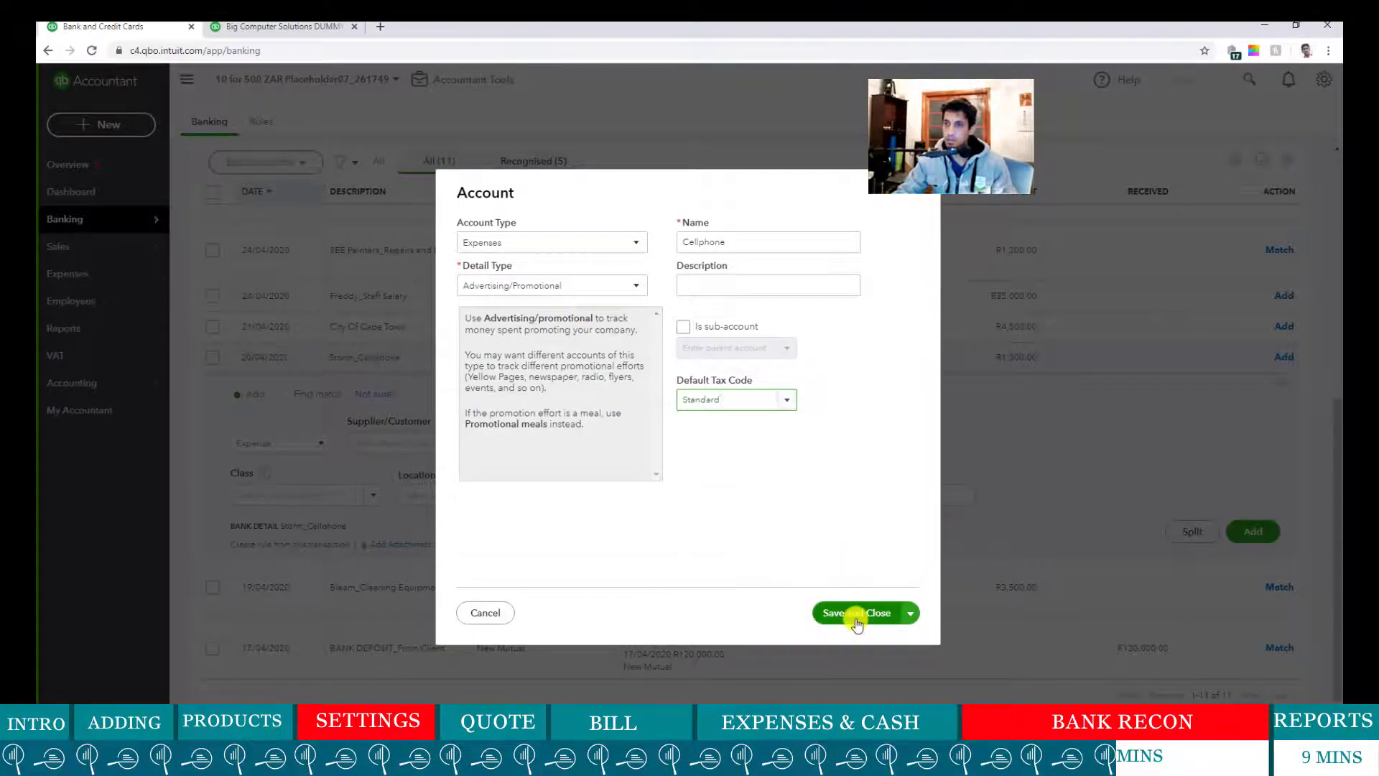
{"action": "left_click", "coordinate": [854, 614]}
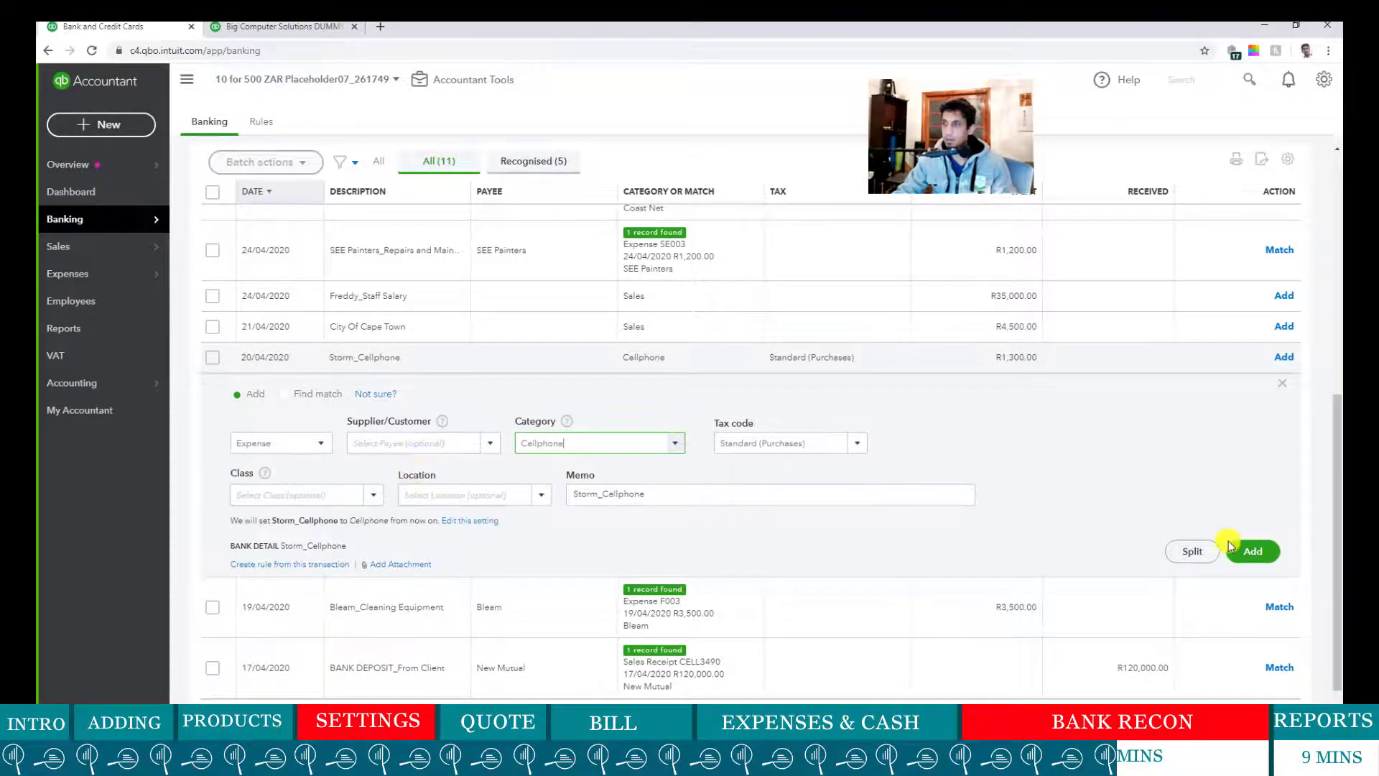
{"action": "left_click", "coordinate": [1030, 460]}
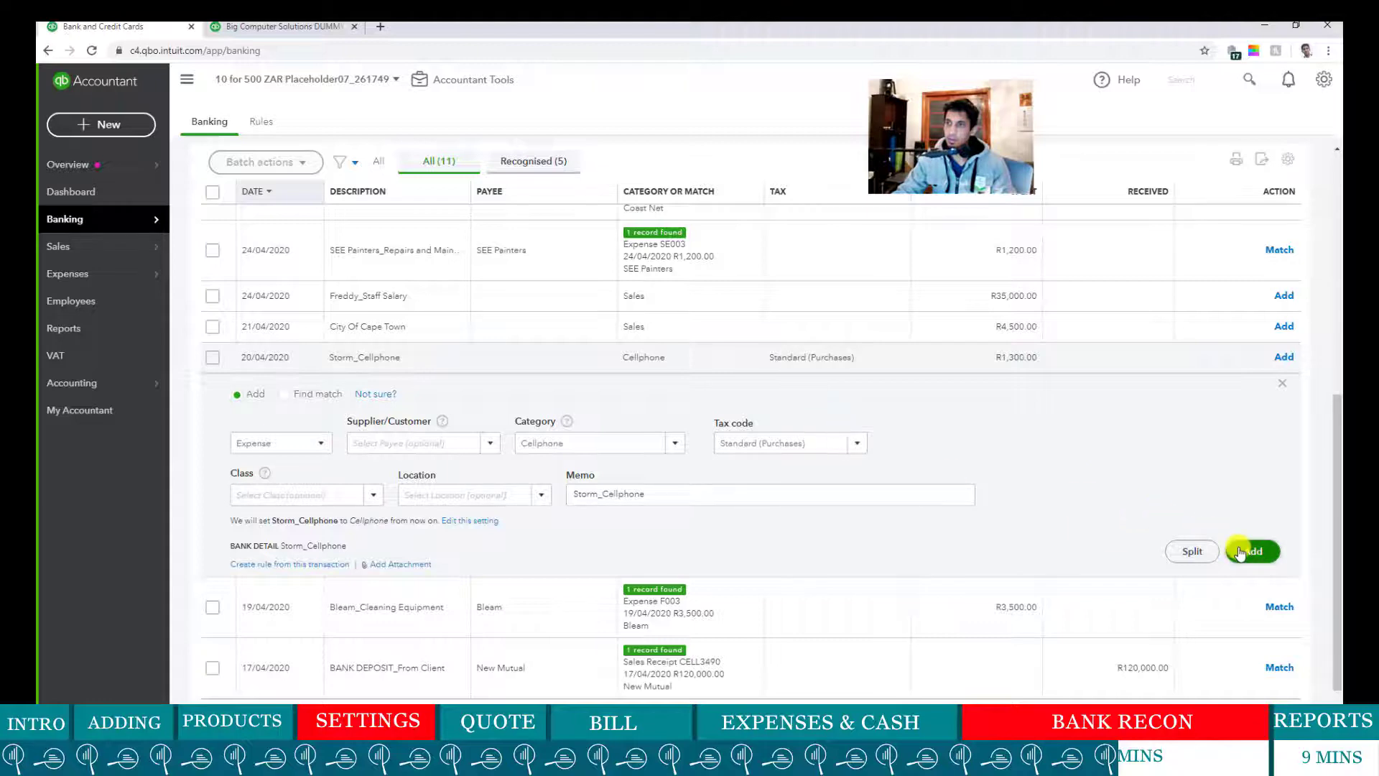
{"action": "left_click", "coordinate": [1240, 552]}
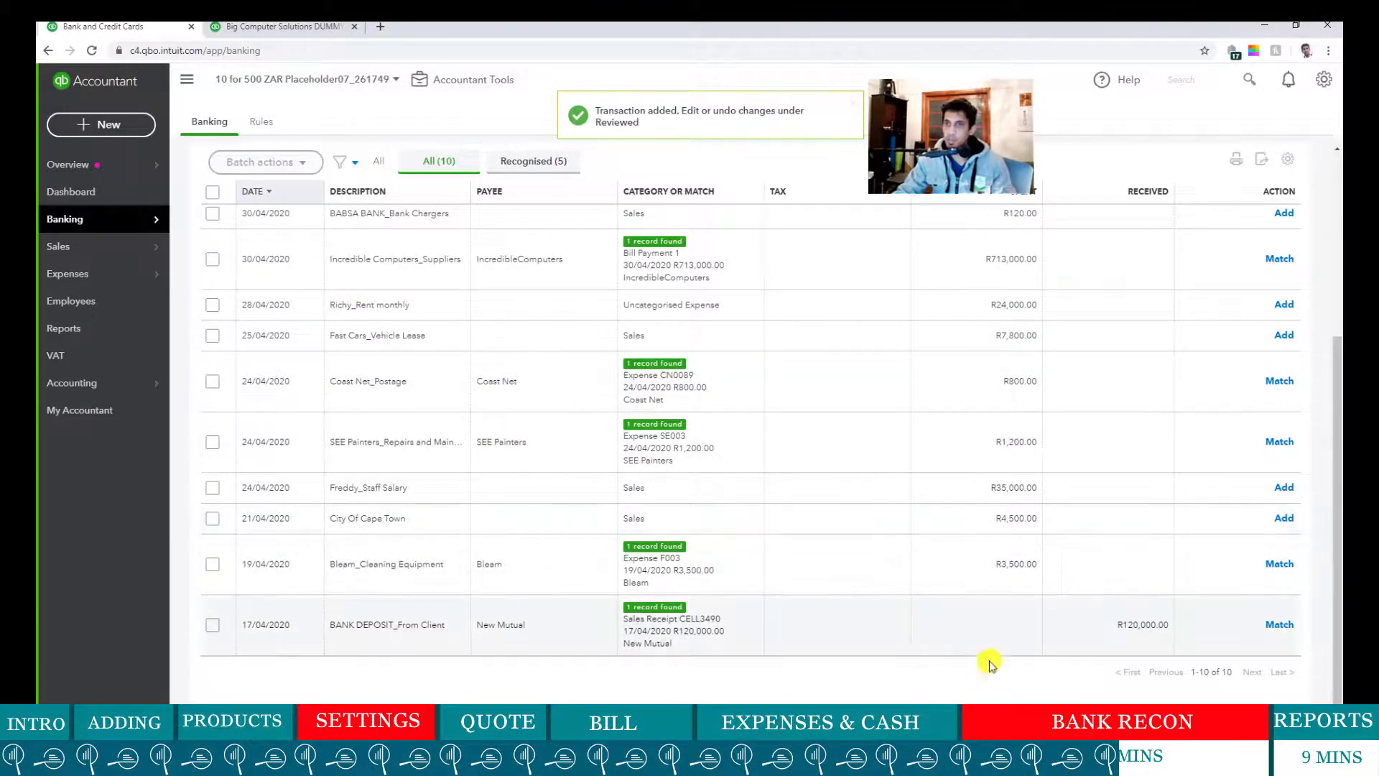
{"action": "left_click", "coordinate": [287, 26]}
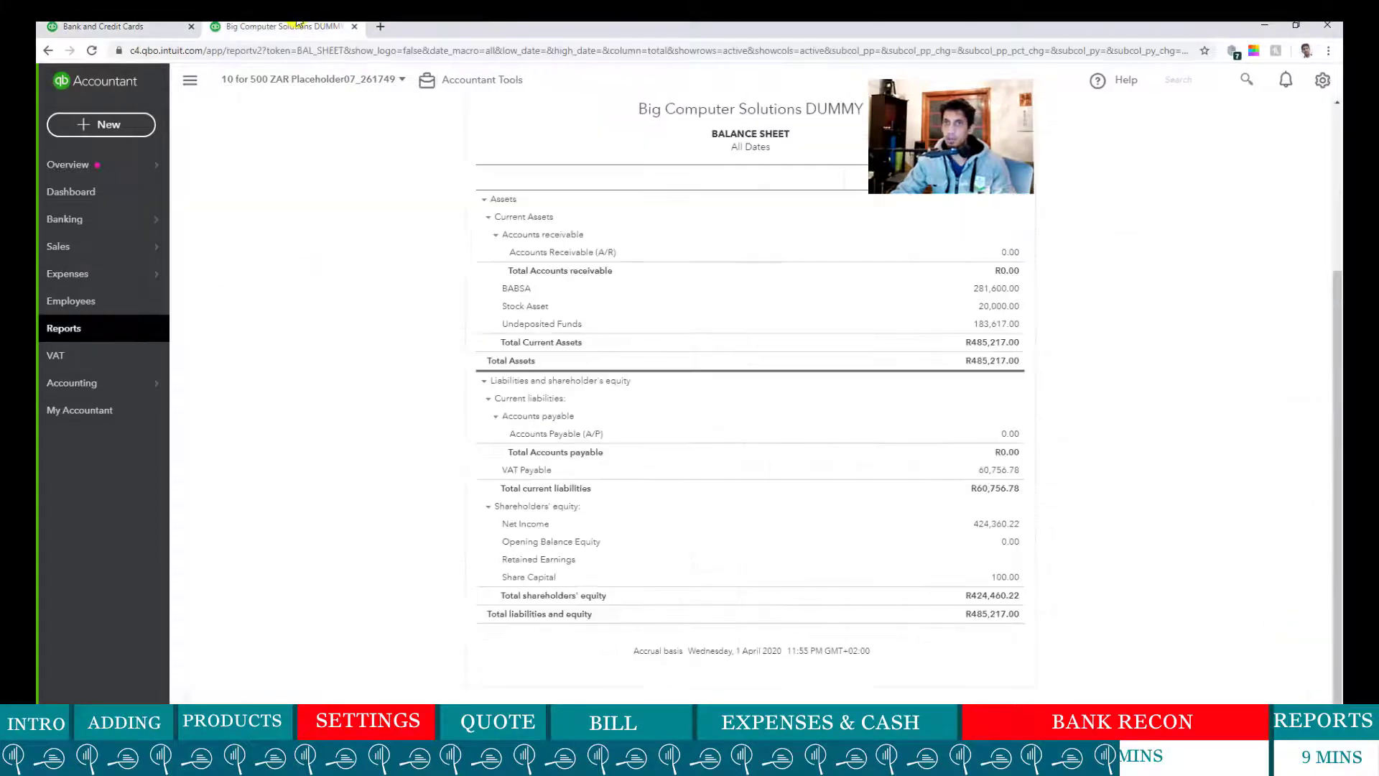
{"action": "scroll", "coordinate": [492, 203], "scroll_direction": "up", "scroll_amount": 4}
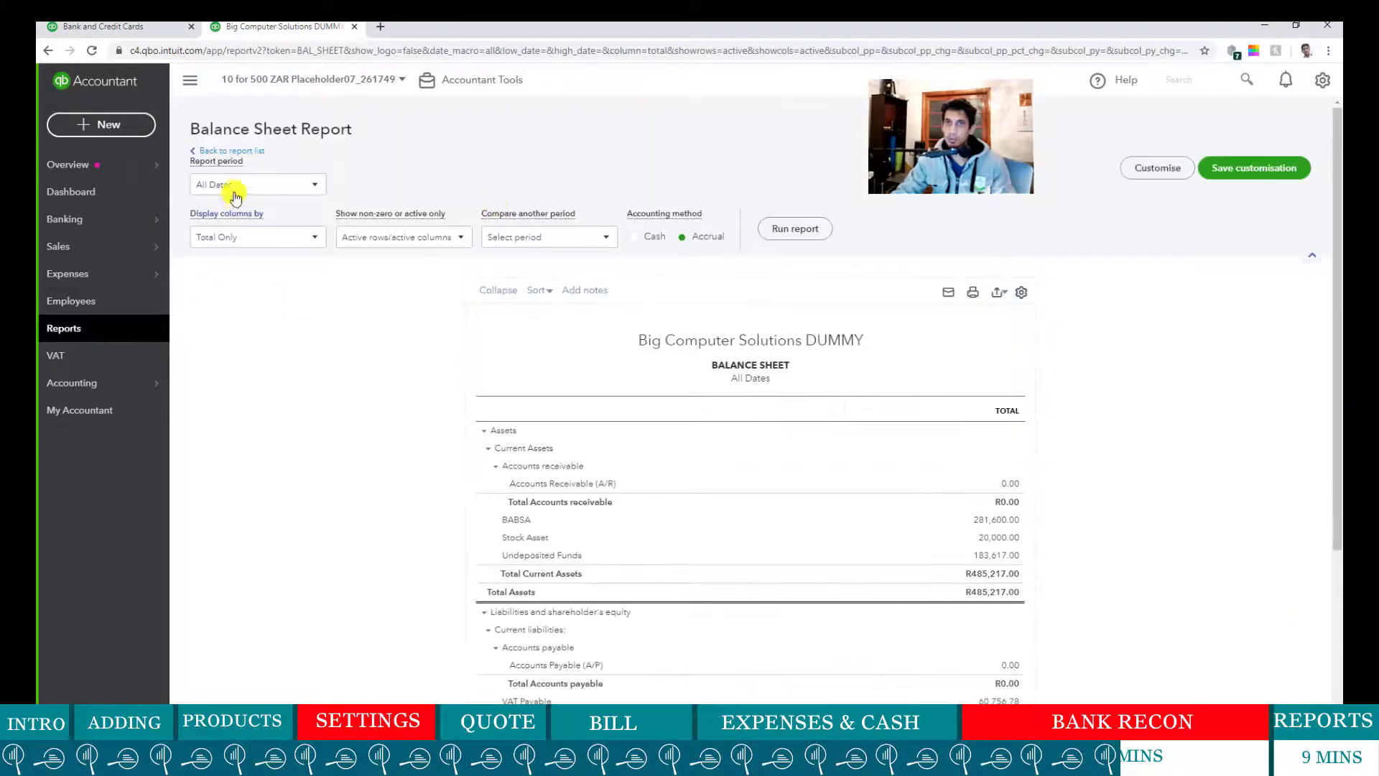
- Run Profit and Loss for All Dates, showing Cellphone 1,130.43 and net earnings R423,229.79
{"action": "left_click", "coordinate": [235, 152]}
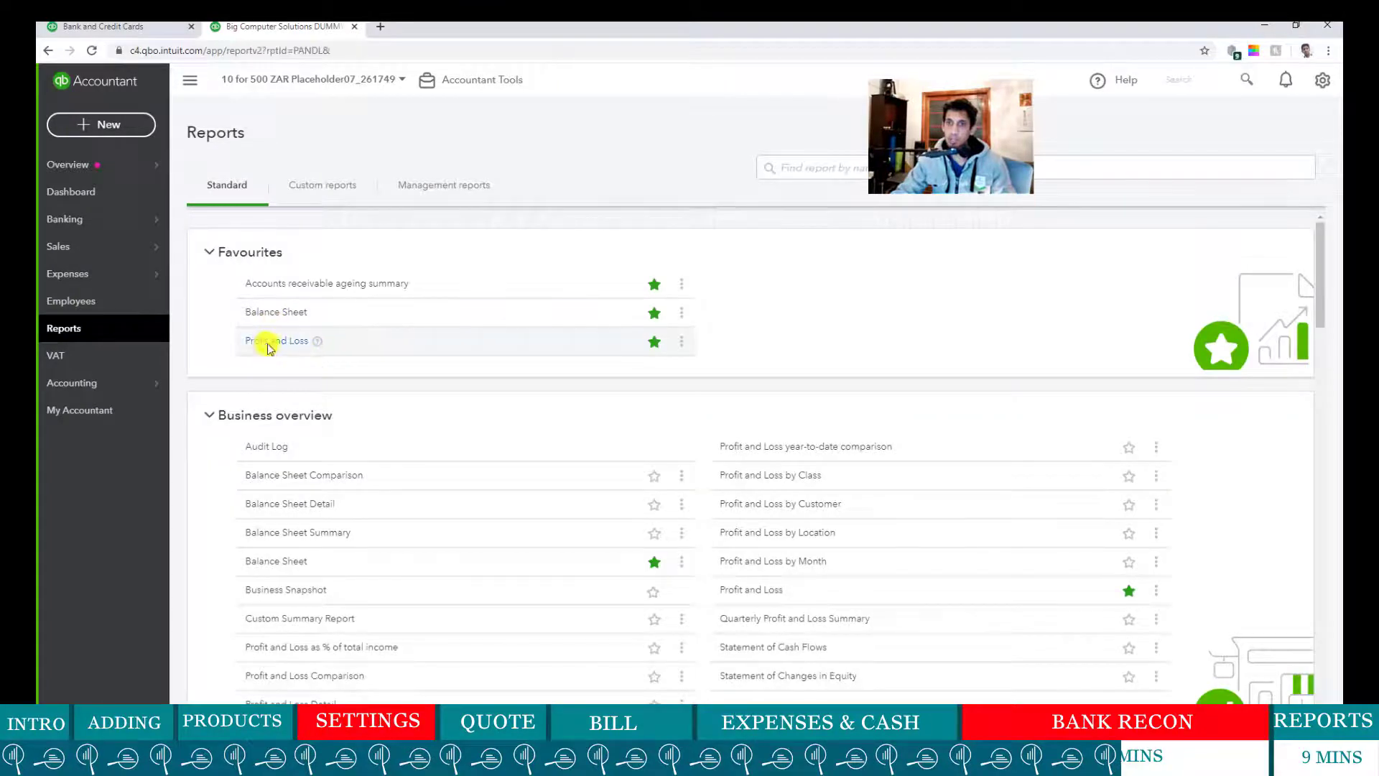
{"action": "left_click", "coordinate": [269, 341]}
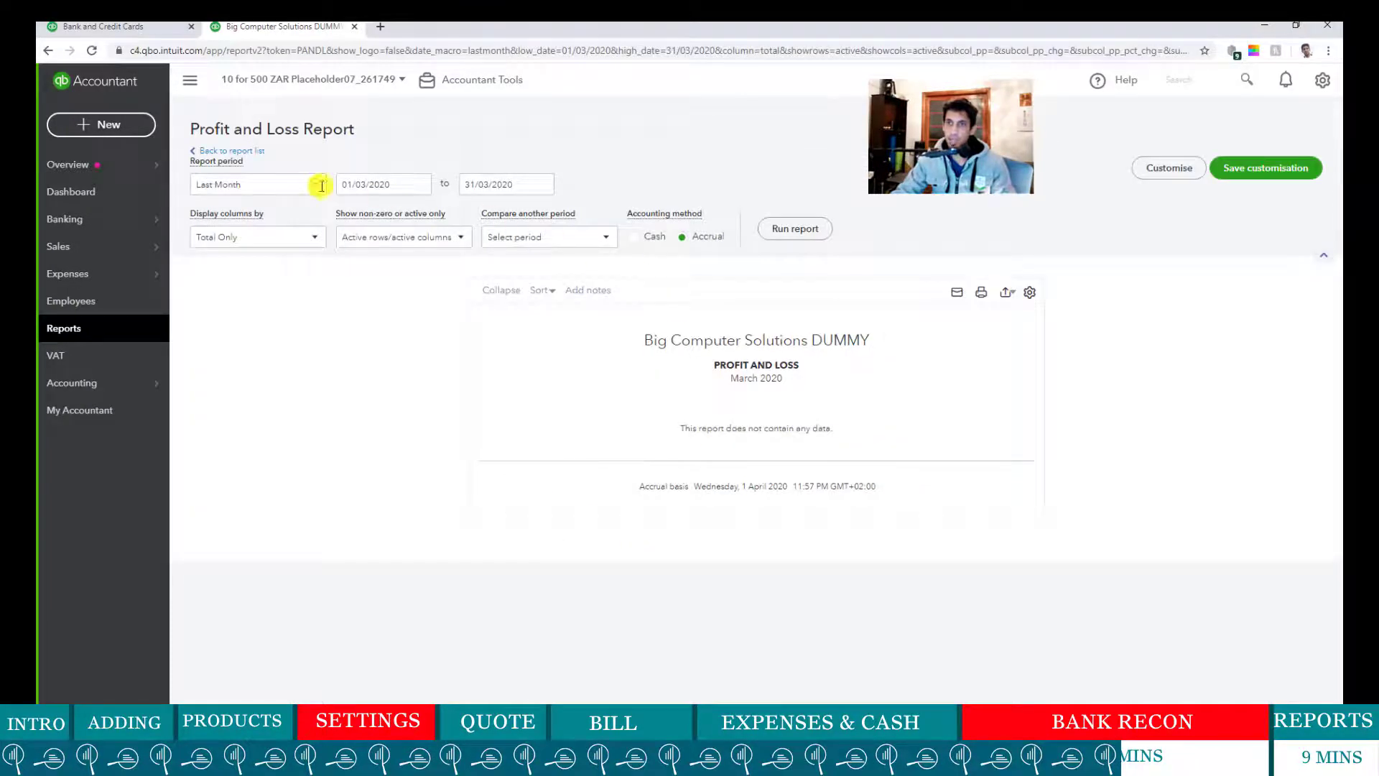
{"action": "left_click", "coordinate": [321, 186]}
{"action": "scroll", "coordinate": [273, 248], "scroll_direction": "up", "scroll_amount": 3}
{"action": "left_click", "coordinate": [277, 210]}
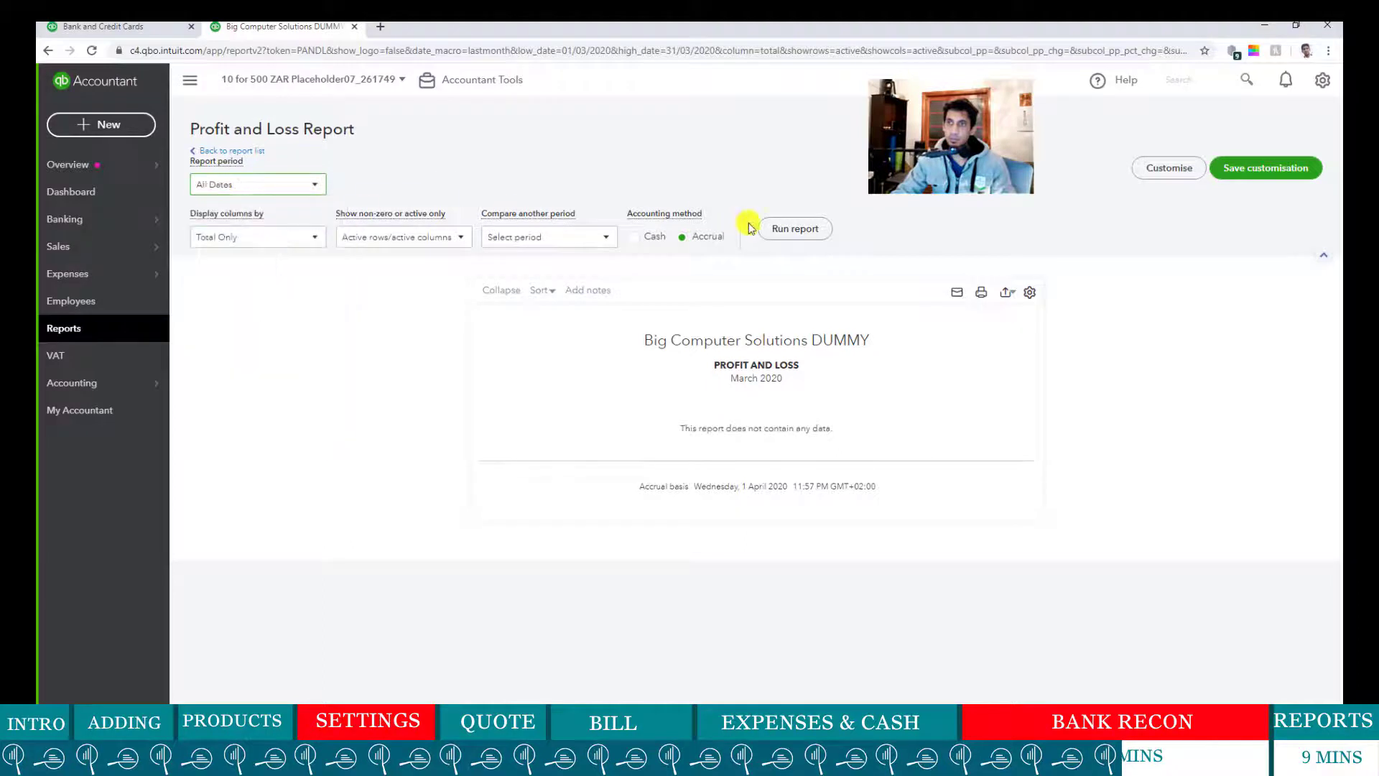
{"action": "left_click", "coordinate": [787, 228]}
{"action": "scroll", "coordinate": [748, 459], "scroll_direction": "down", "scroll_amount": 1}
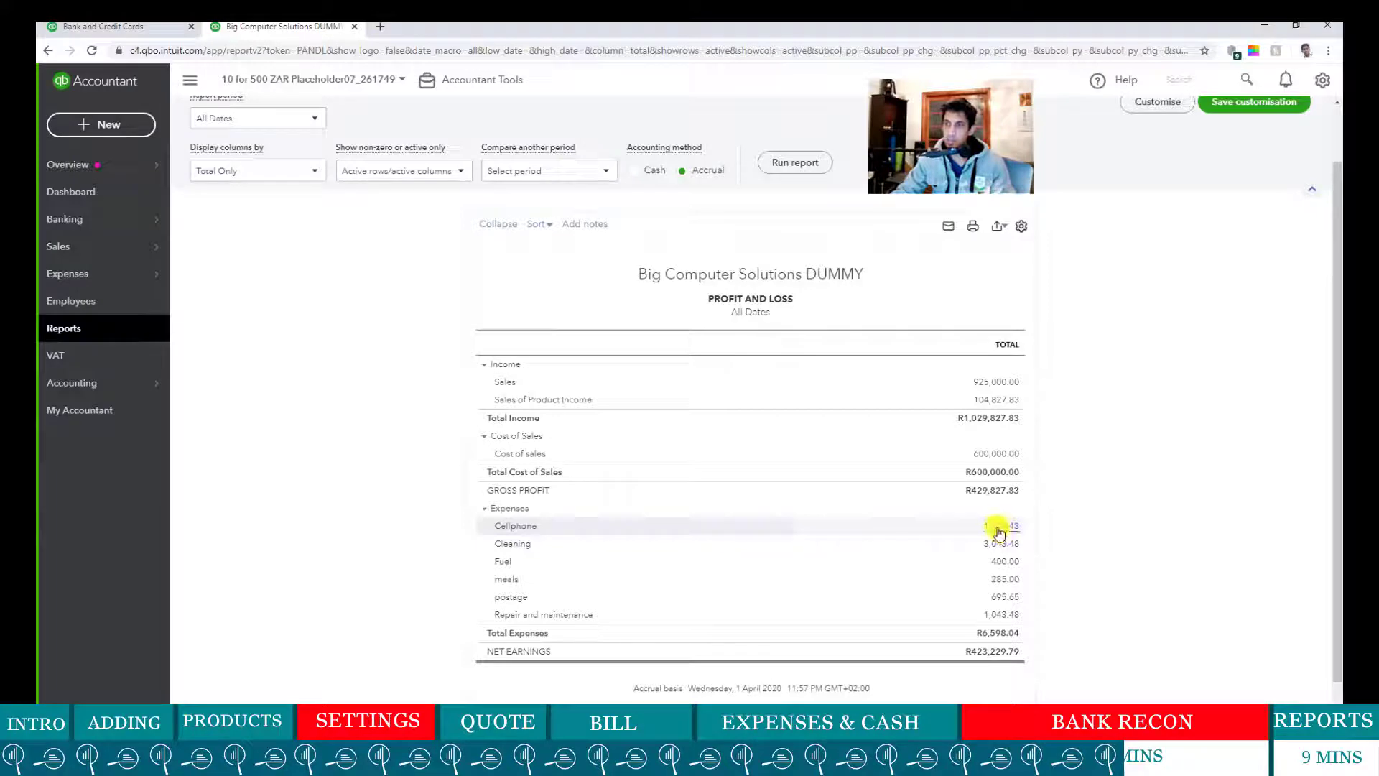
- Review the R120.00 BABSA BANK_Bank Chargers row, glance at Profit and Loss, then return to banking
{"action": "left_click", "coordinate": [101, 27]}
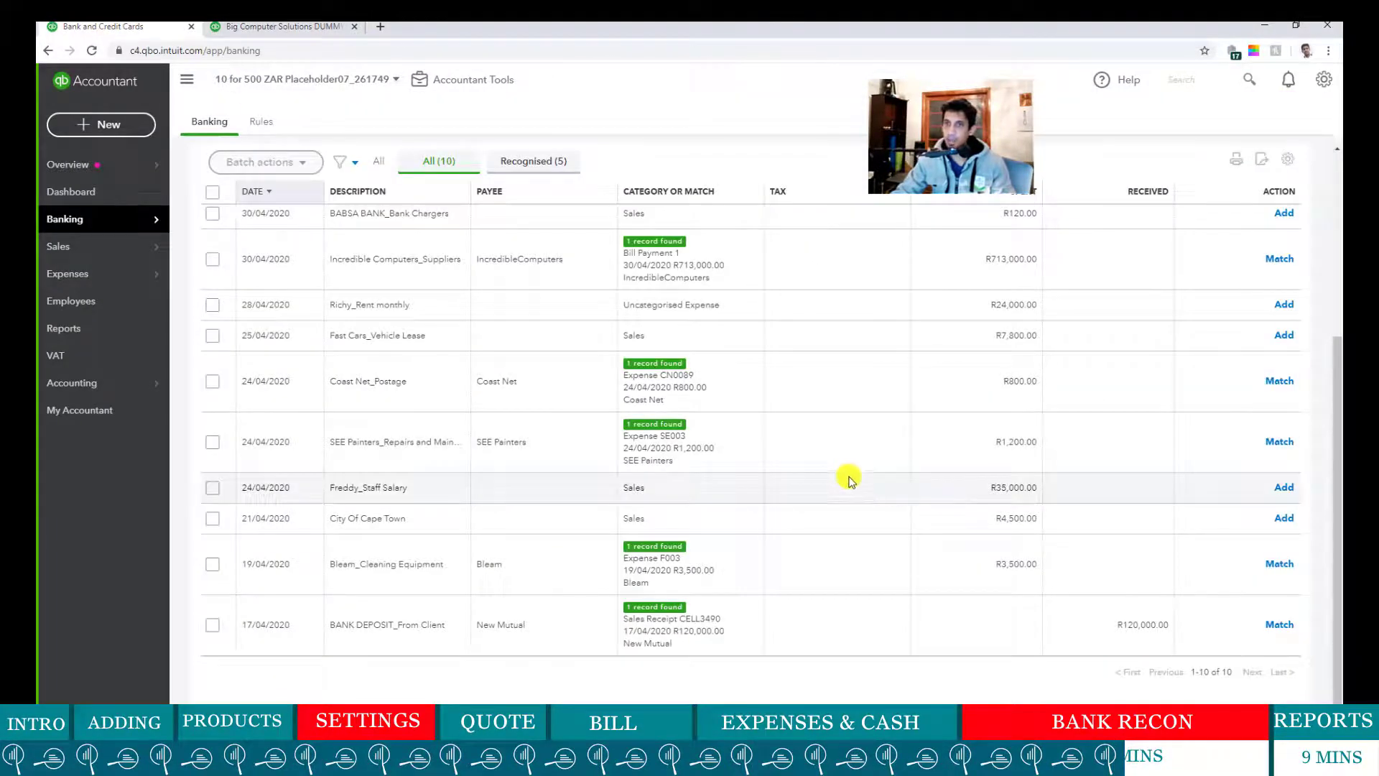
{"action": "scroll", "coordinate": [846, 477], "scroll_direction": "up", "scroll_amount": 1}
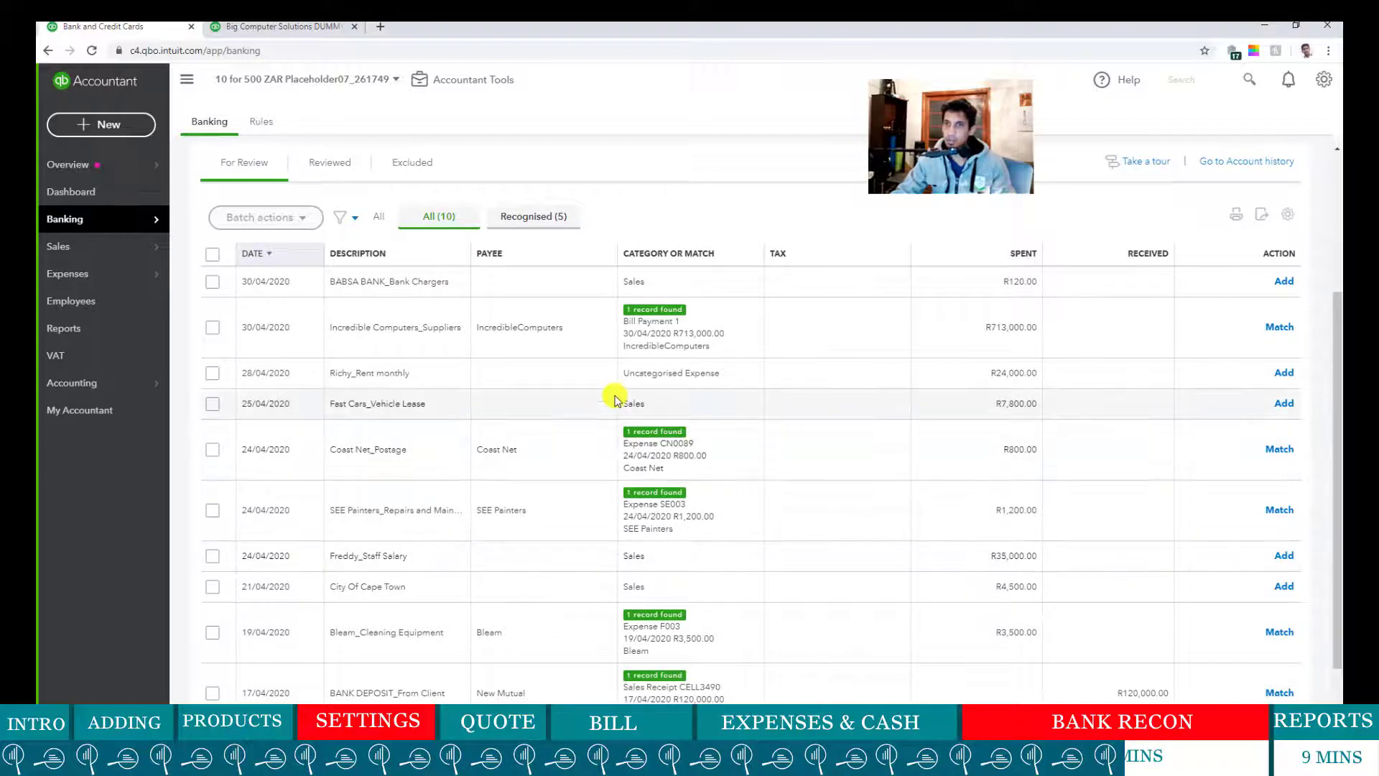
{"action": "left_click_drag", "start_coordinate": [344, 282], "coordinate": [484, 283]}
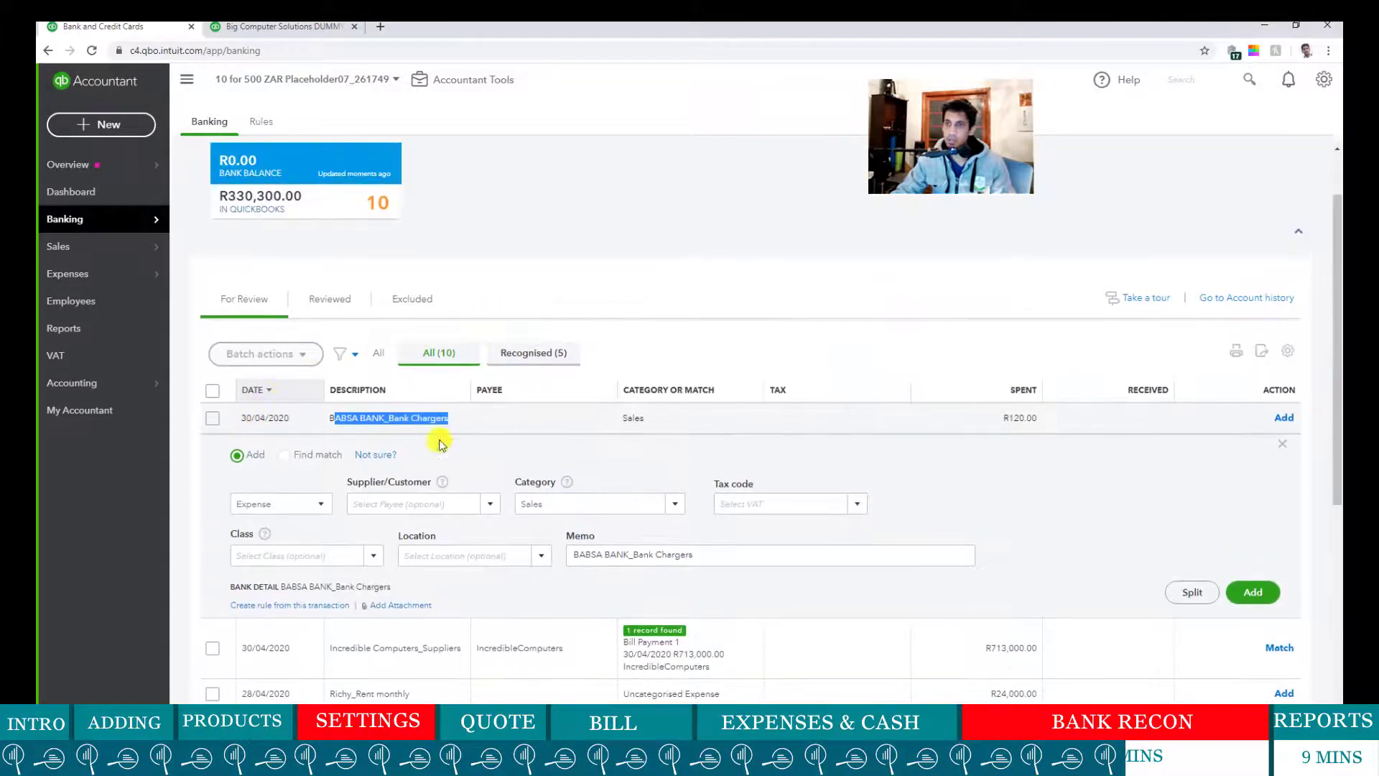
{"action": "left_click_drag", "start_coordinate": [1004, 419], "coordinate": [1029, 419]}
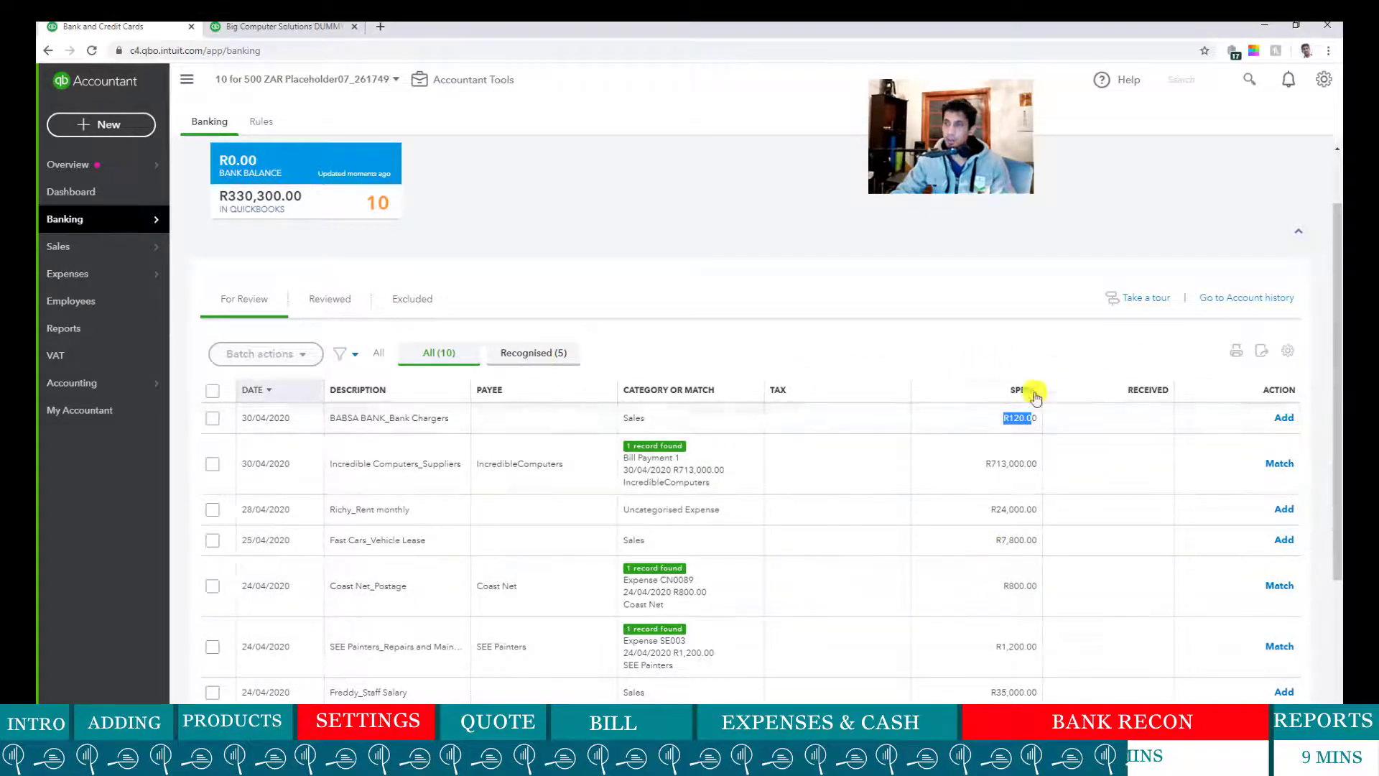
{"action": "left_click", "coordinate": [255, 27]}
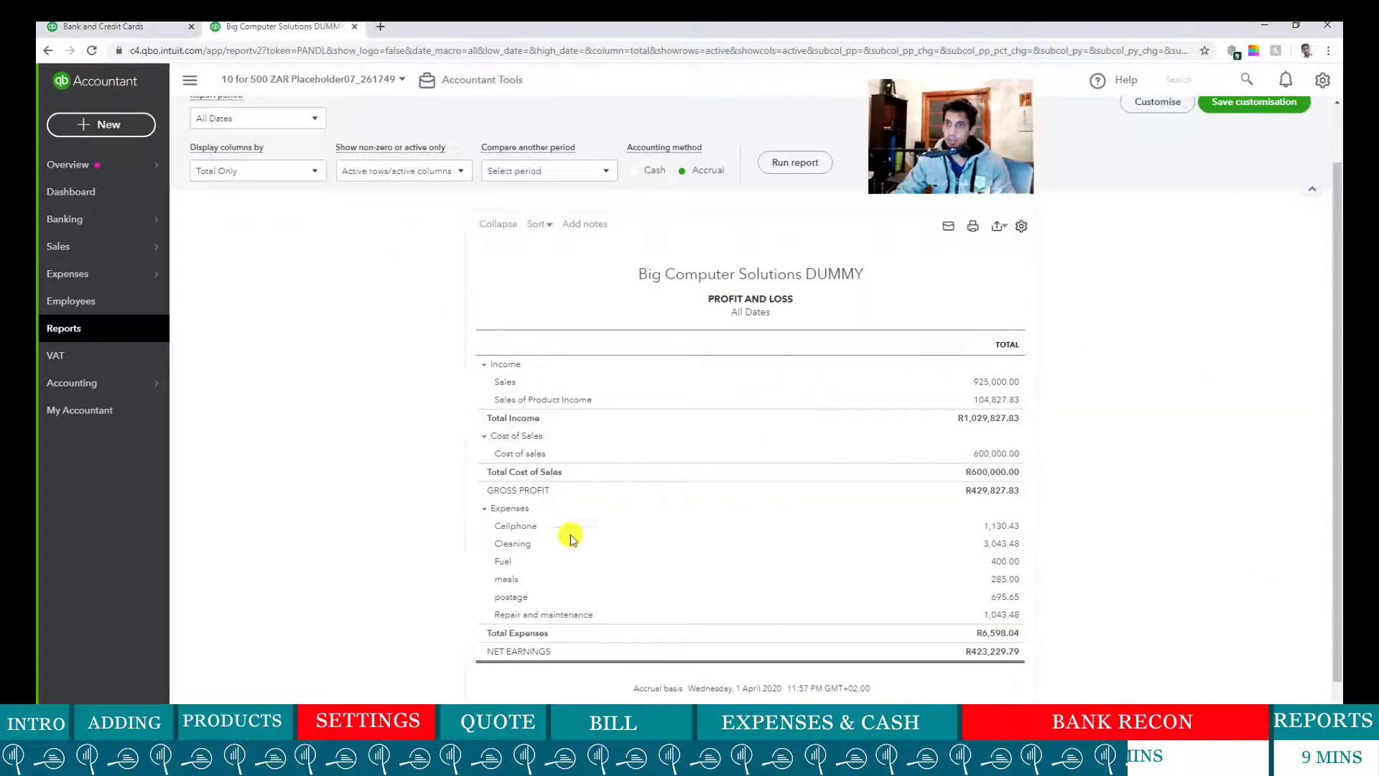
{"action": "scroll", "coordinate": [915, 508], "scroll_direction": "up", "scroll_amount": 1}
{"action": "scroll", "coordinate": [891, 521], "scroll_direction": "down", "scroll_amount": 2}
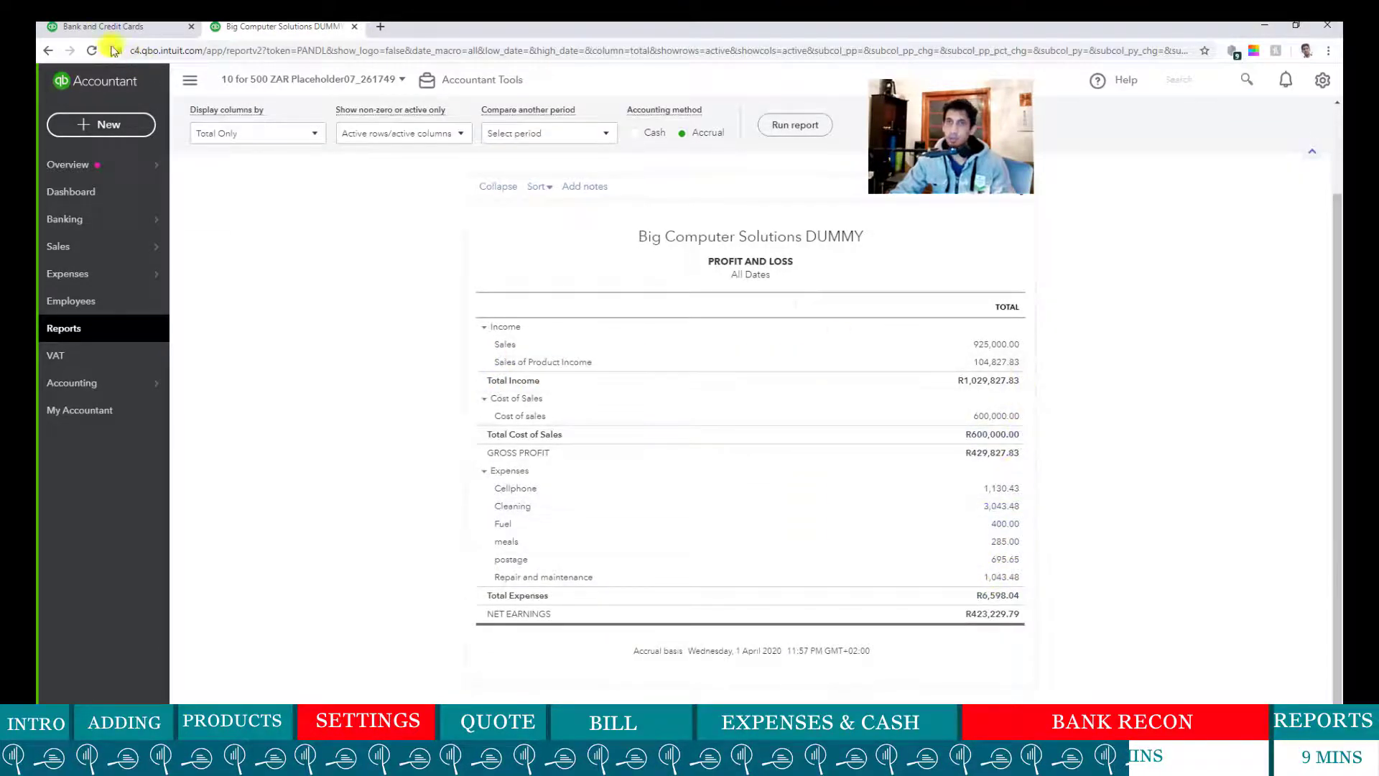
{"action": "left_click", "coordinate": [101, 26]}
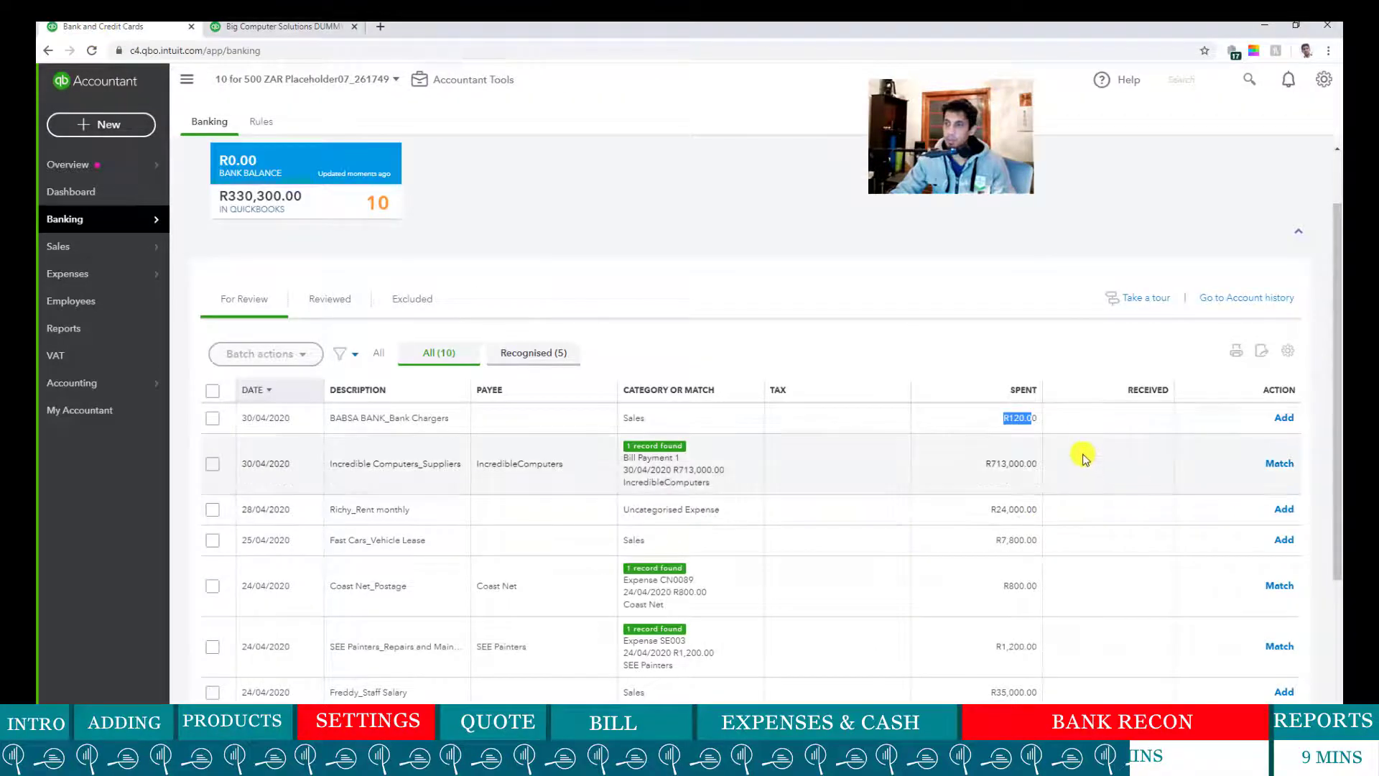
- Create a new Bank Chargers expense account with Standard default tax for the R120.00 charge
{"action": "left_click", "coordinate": [539, 418]}
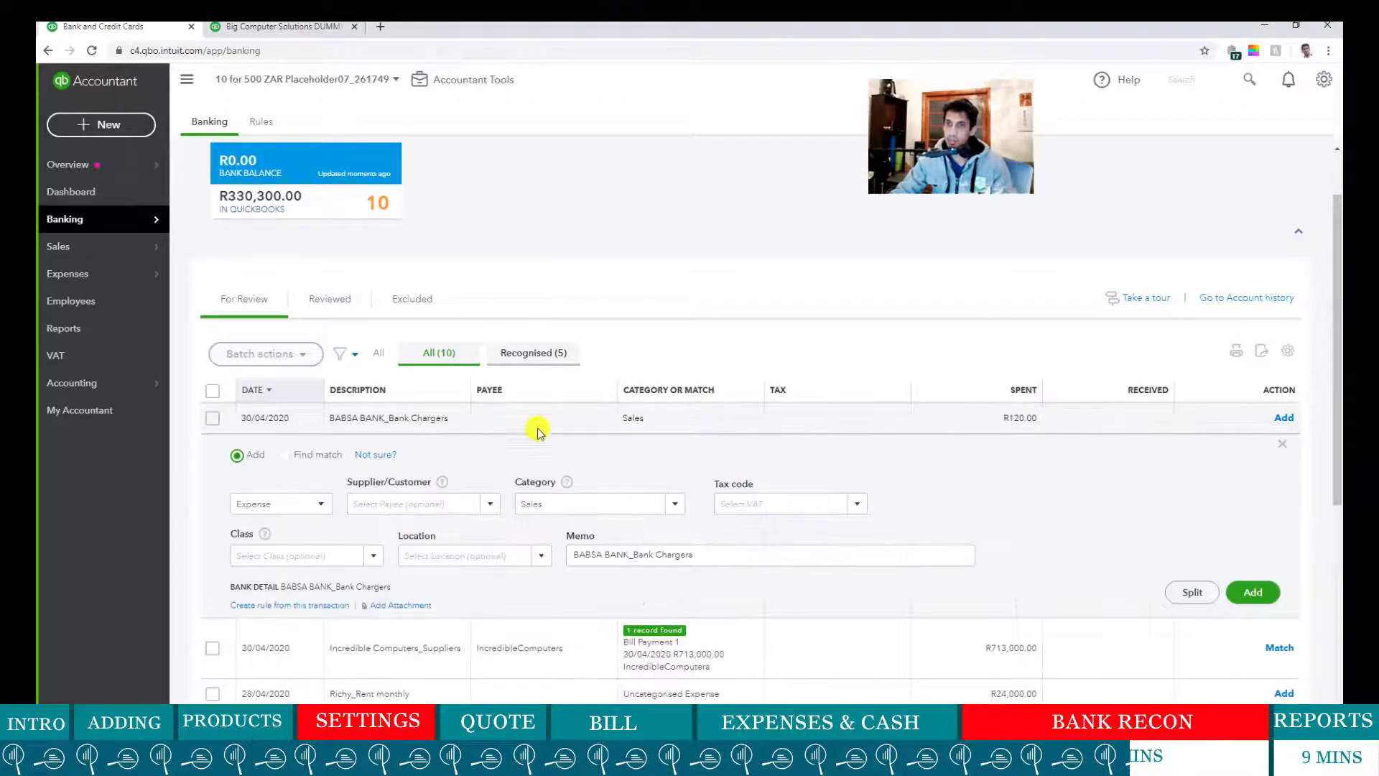
{"action": "left_click", "coordinate": [575, 504]}
{"action": "type", "text": "B"}
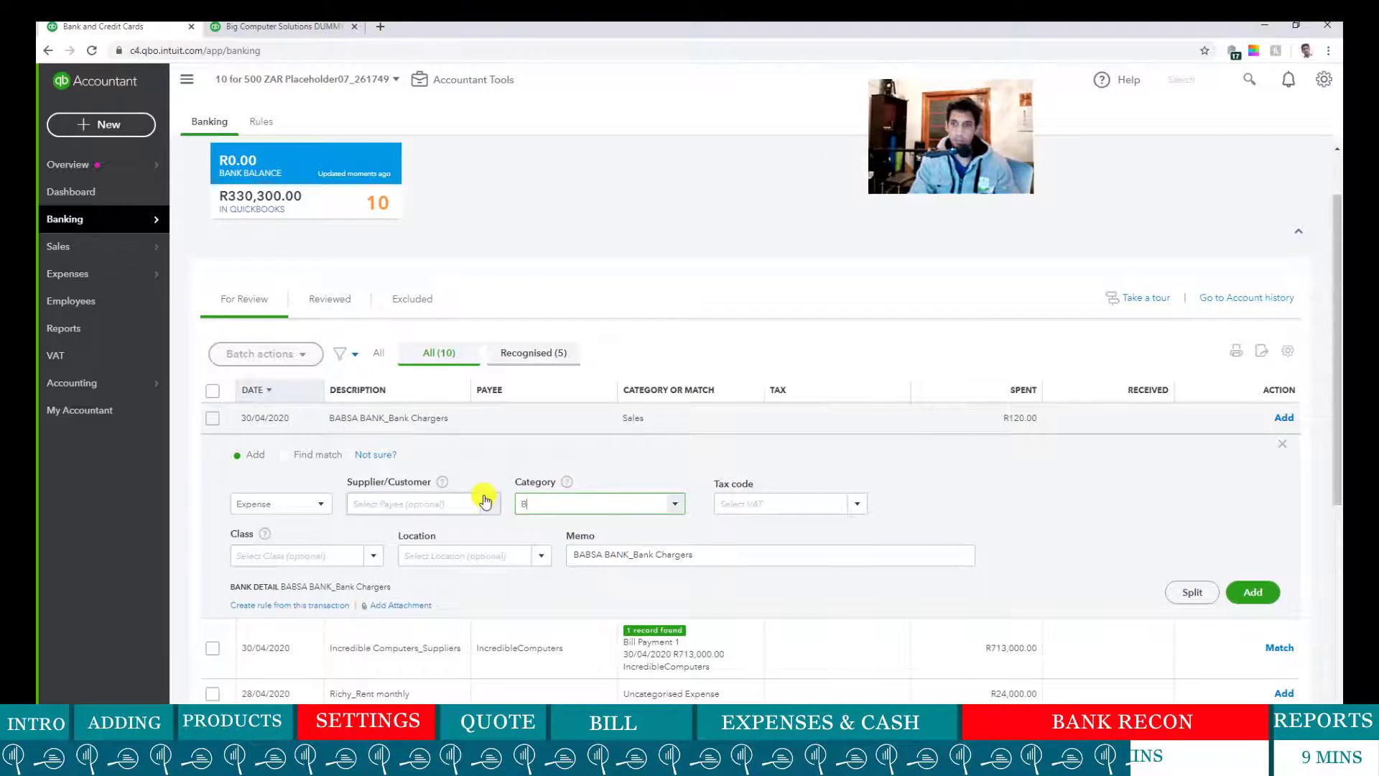
{"action": "type", "text": "ank C"}
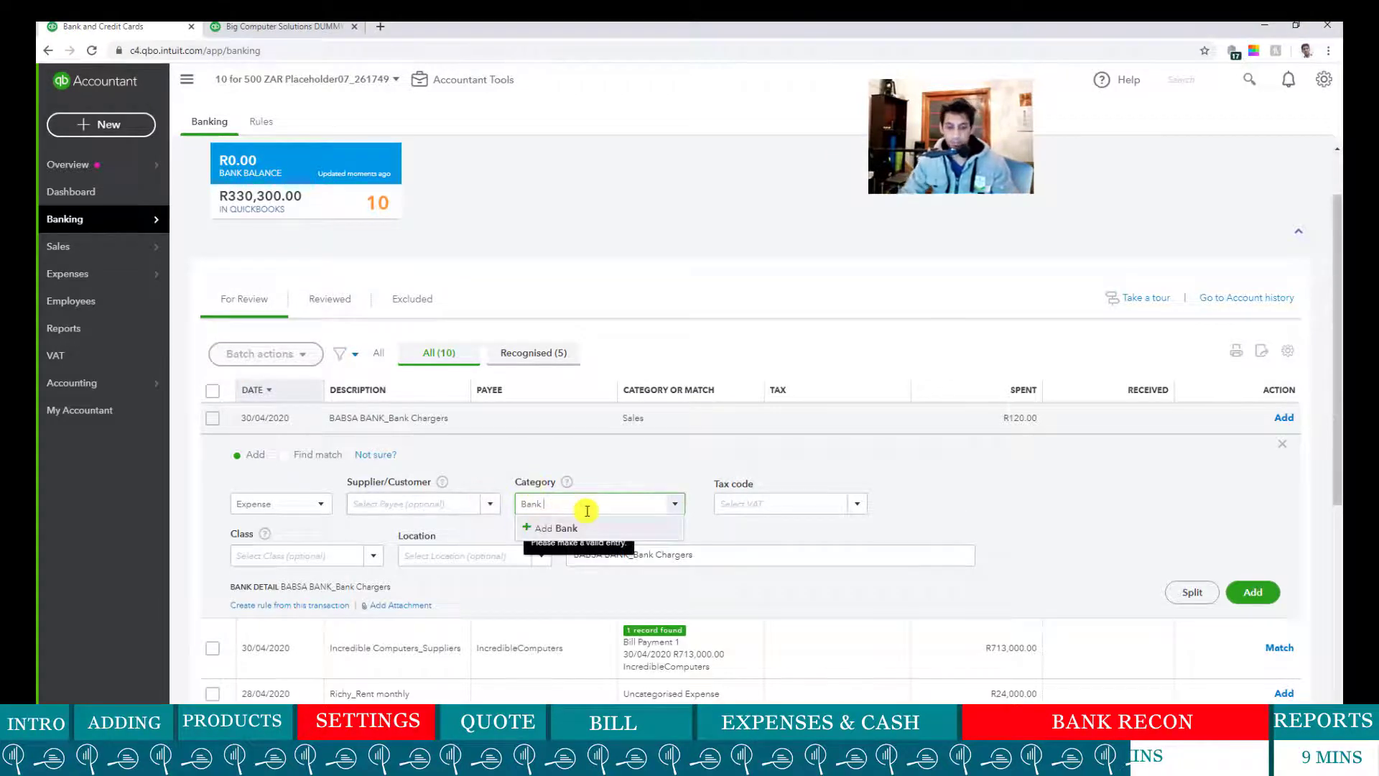
{"action": "type", "text": "har"}
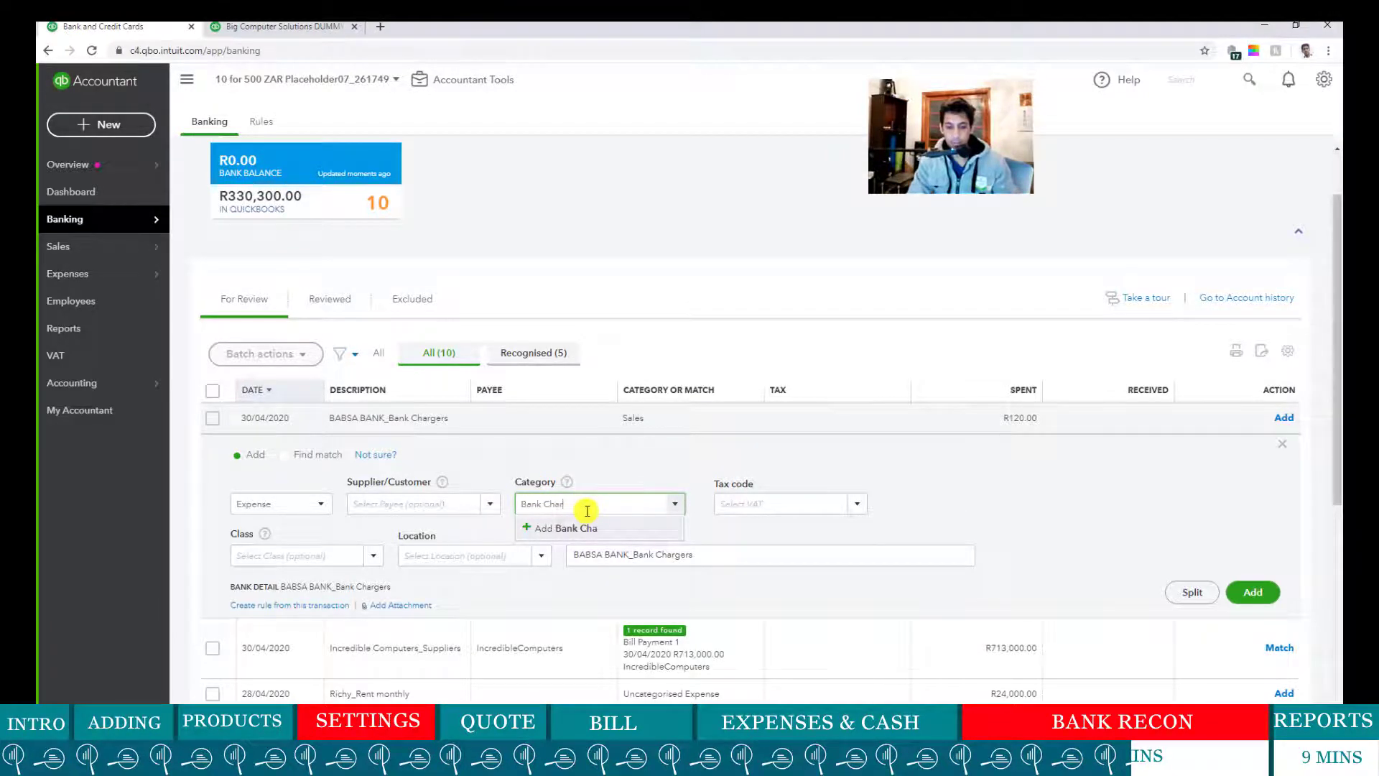
{"action": "type", "text": "gers"}
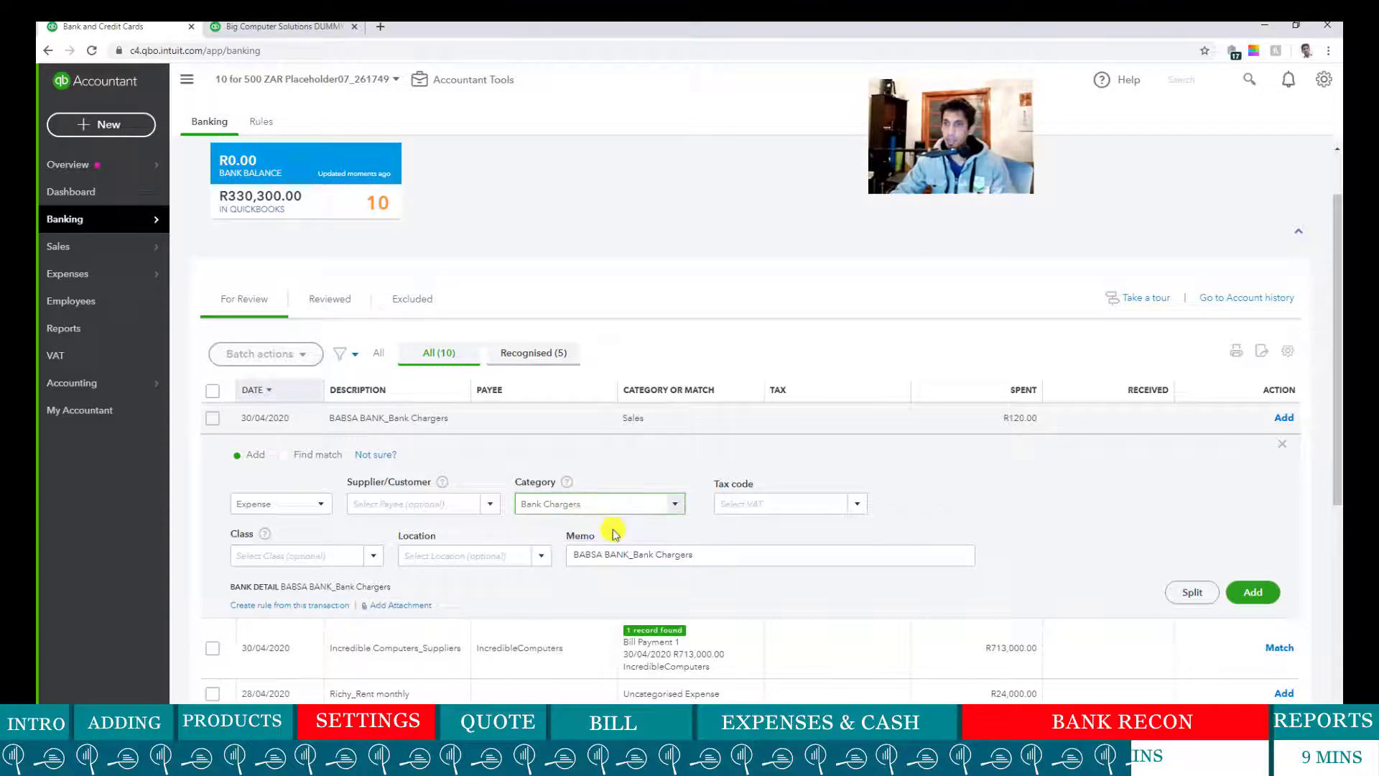
{"action": "left_click", "coordinate": [612, 528]}
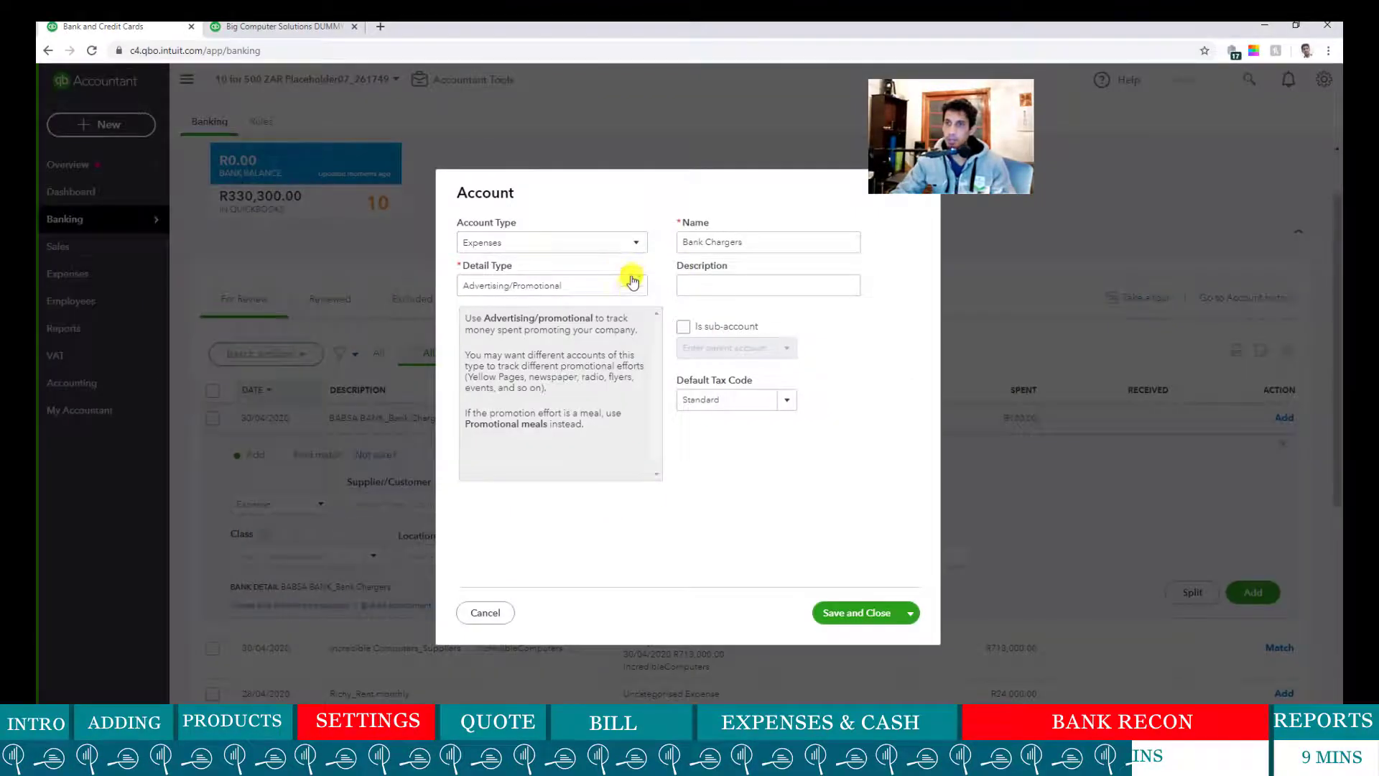
{"action": "left_click", "coordinate": [785, 403]}
{"action": "left_click", "coordinate": [908, 473]}
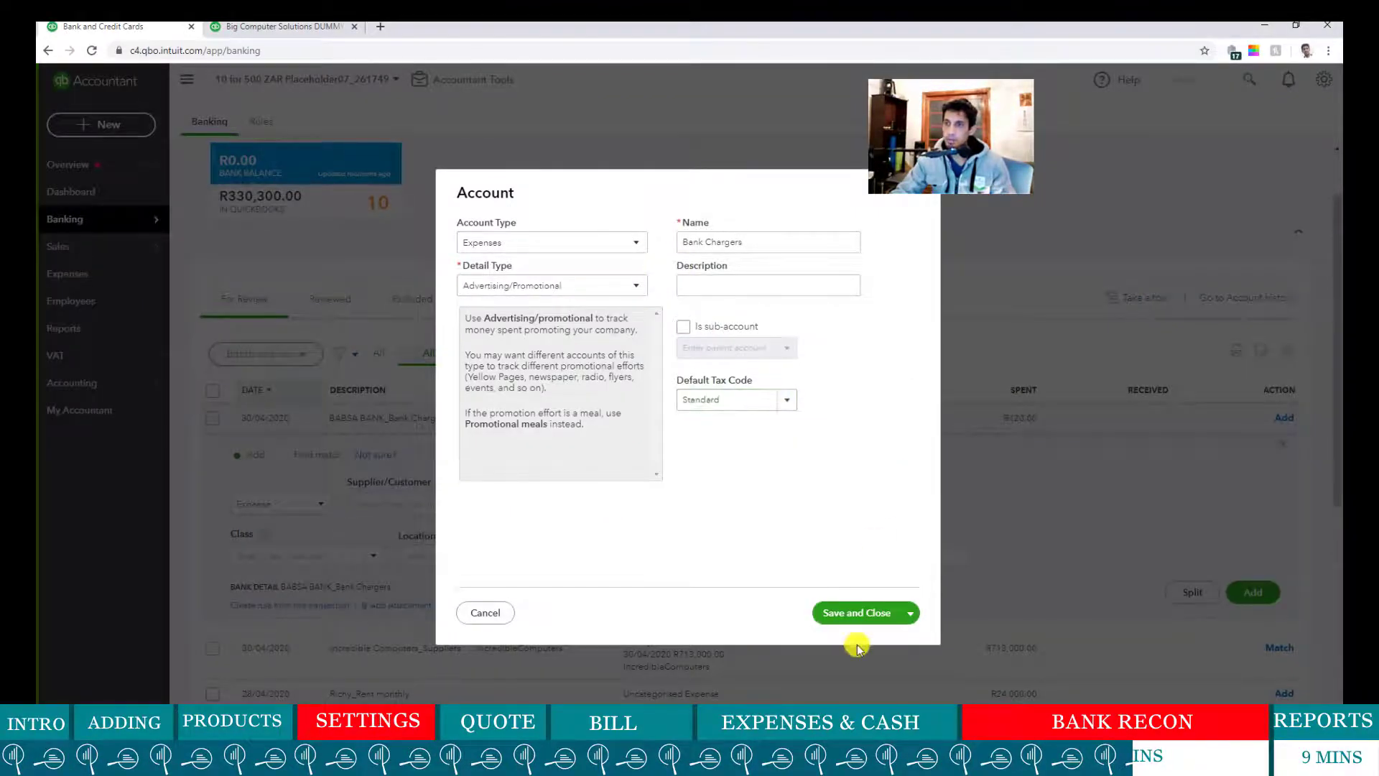
{"action": "left_click", "coordinate": [859, 616]}
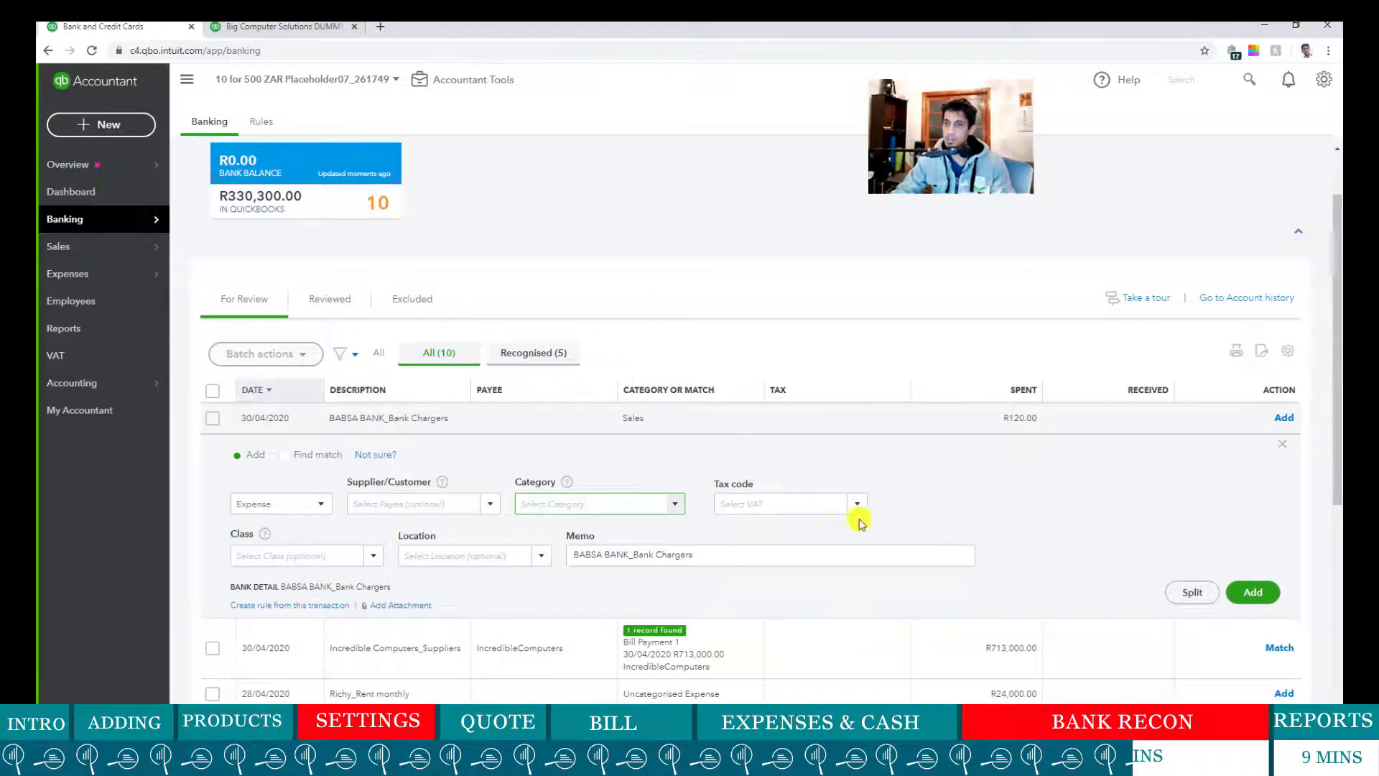
{"action": "left_click", "coordinate": [1063, 500]}
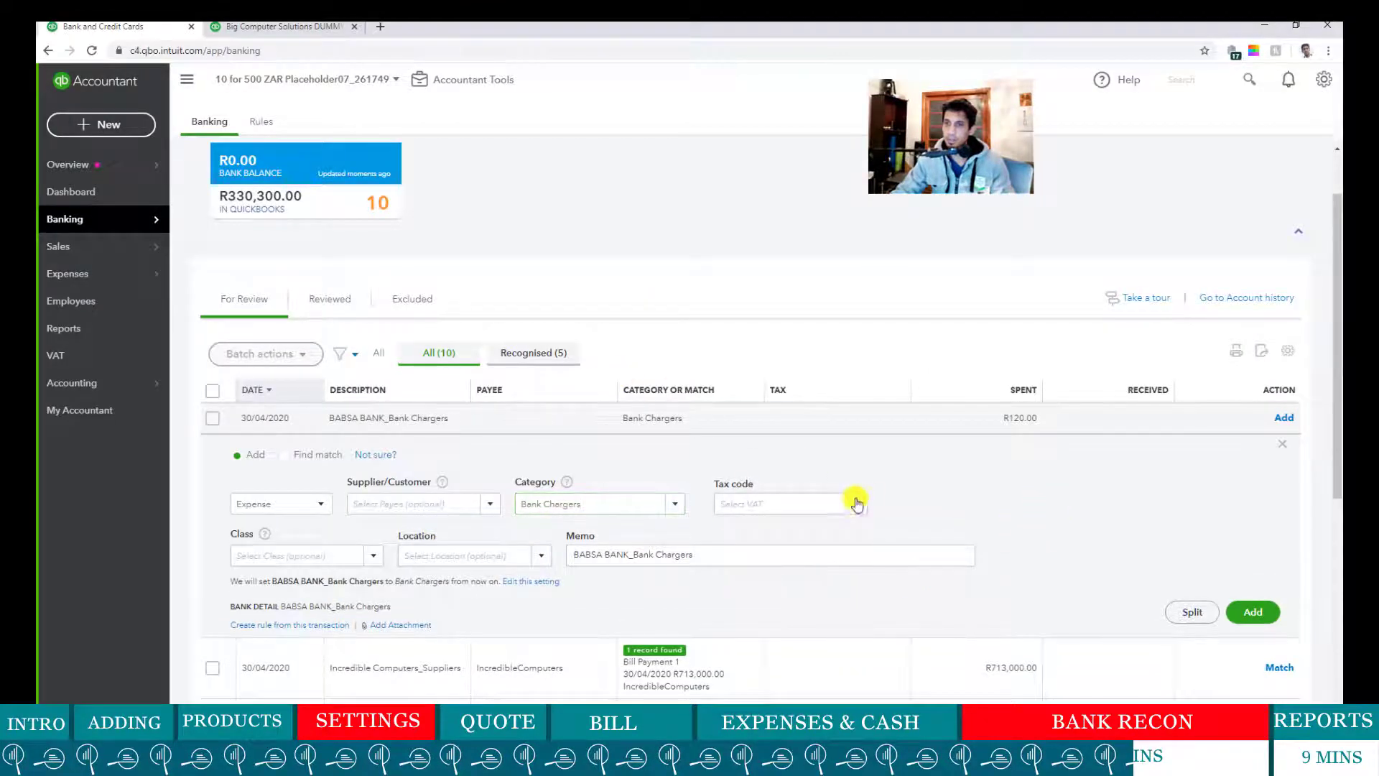
- Apply Standard 15% Purchases VAT, set new supplier BABSA as payee, and add the charge
{"action": "left_click", "coordinate": [840, 503]}
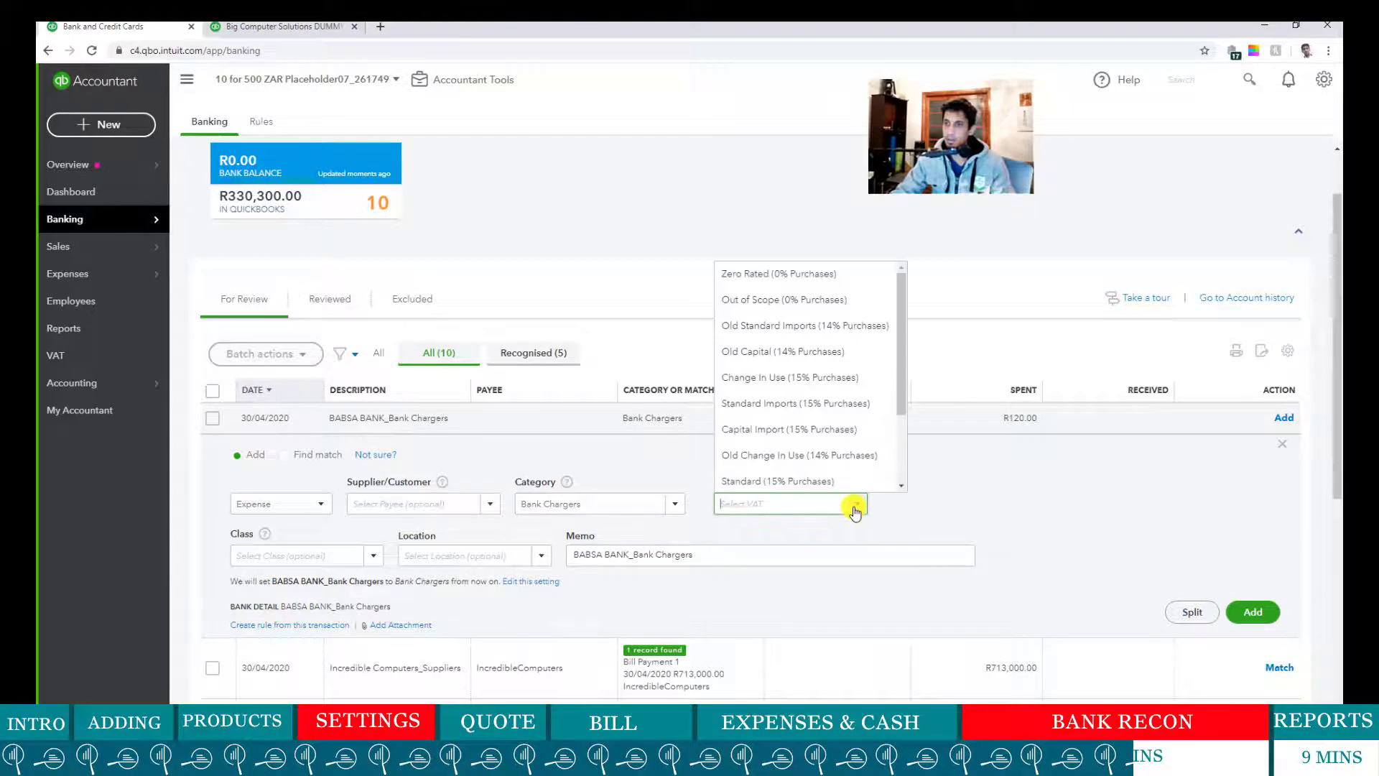
{"action": "left_click", "coordinate": [840, 481]}
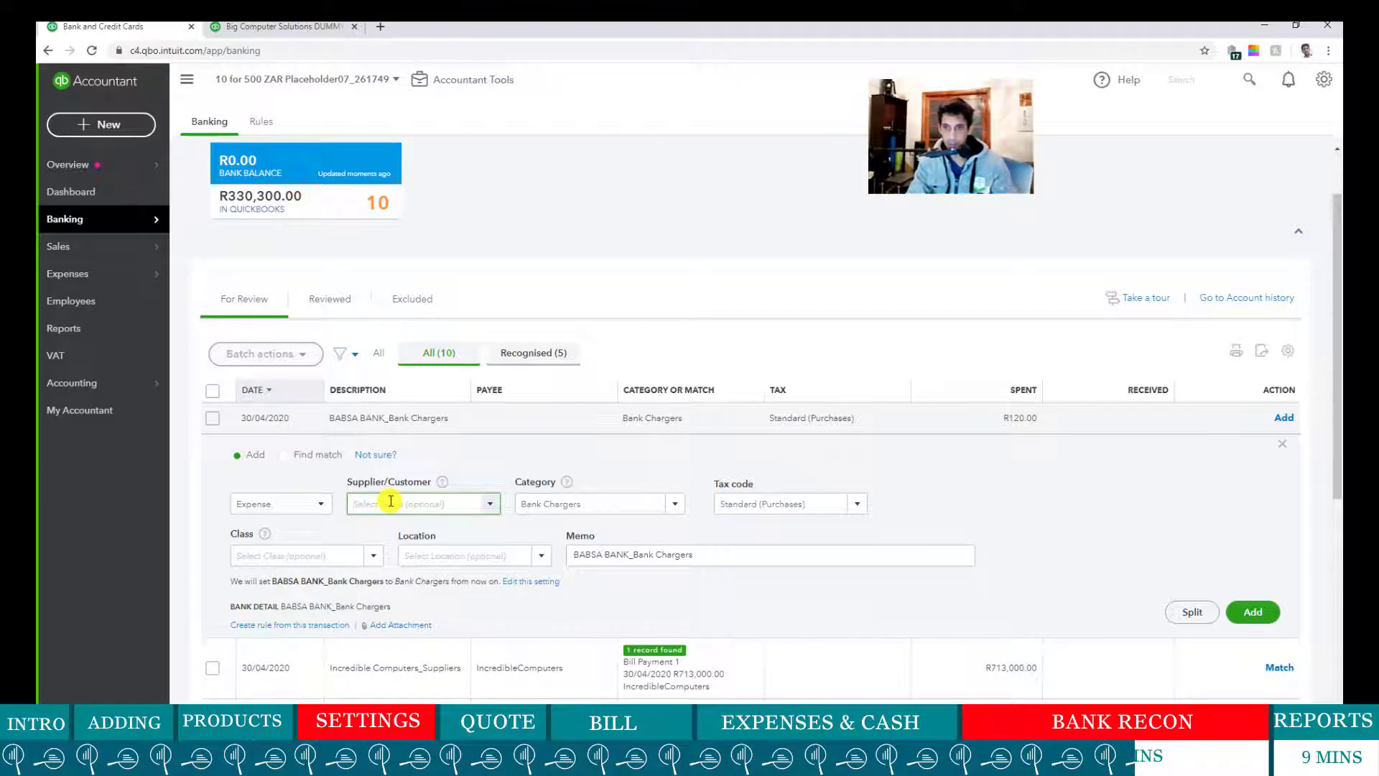
{"action": "type", "text": "ABSA"}
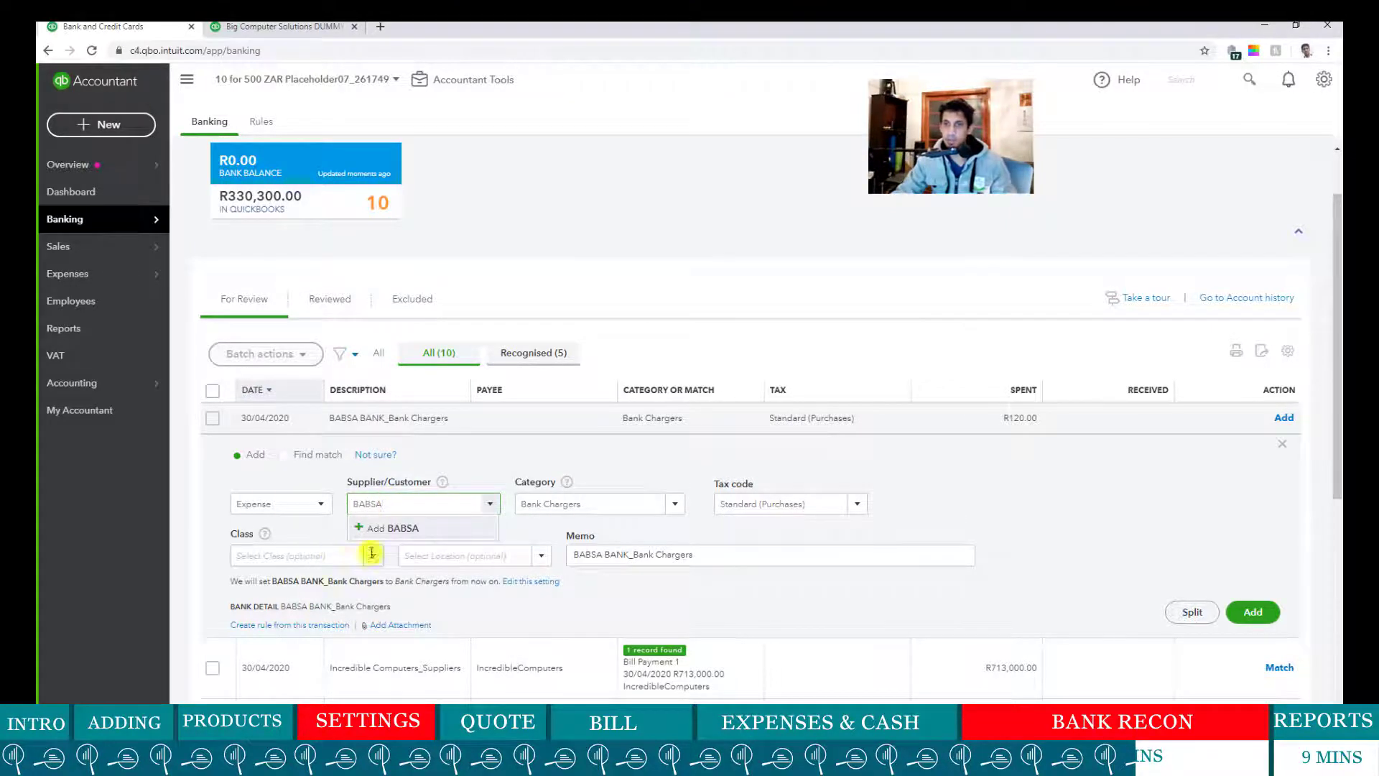
{"action": "left_click", "coordinate": [413, 528]}
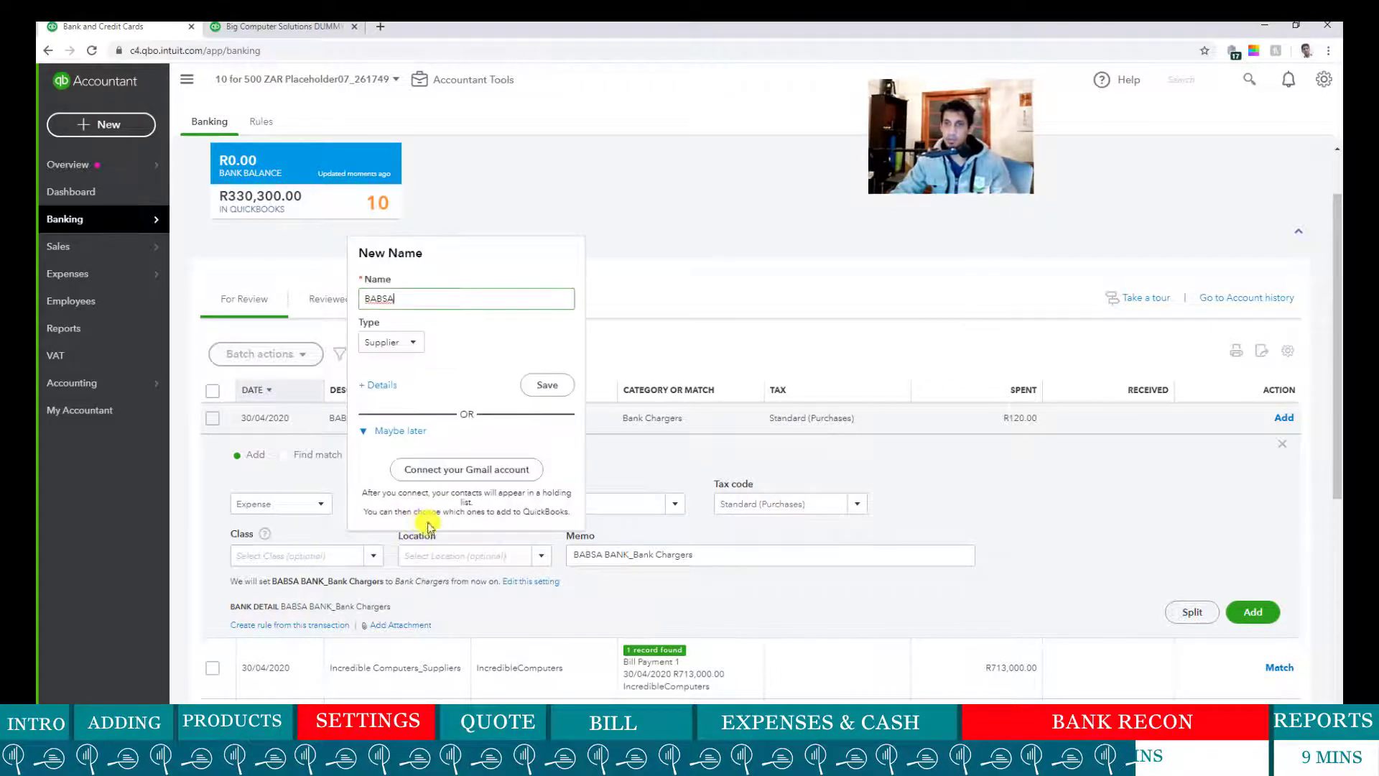
{"action": "left_click", "coordinate": [549, 385]}
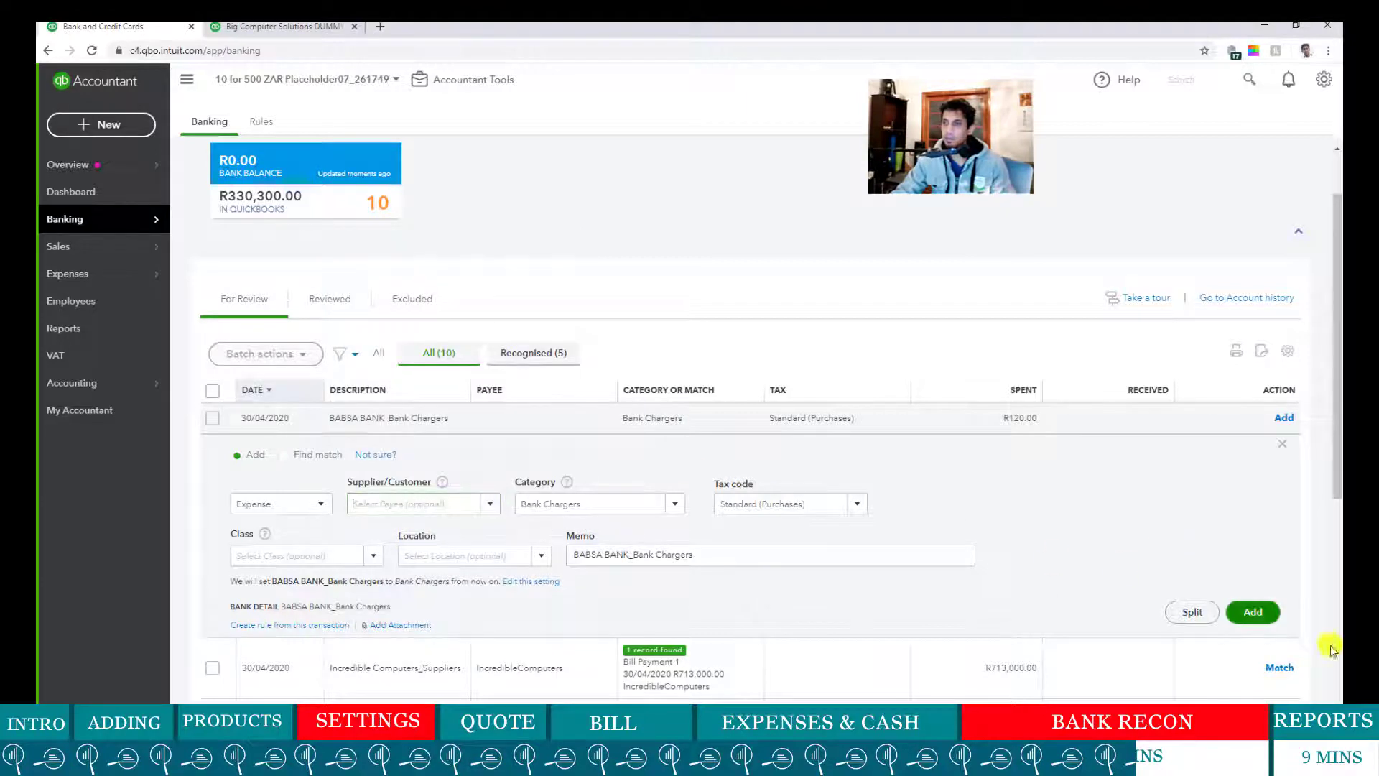
{"action": "left_click", "coordinate": [1255, 612]}
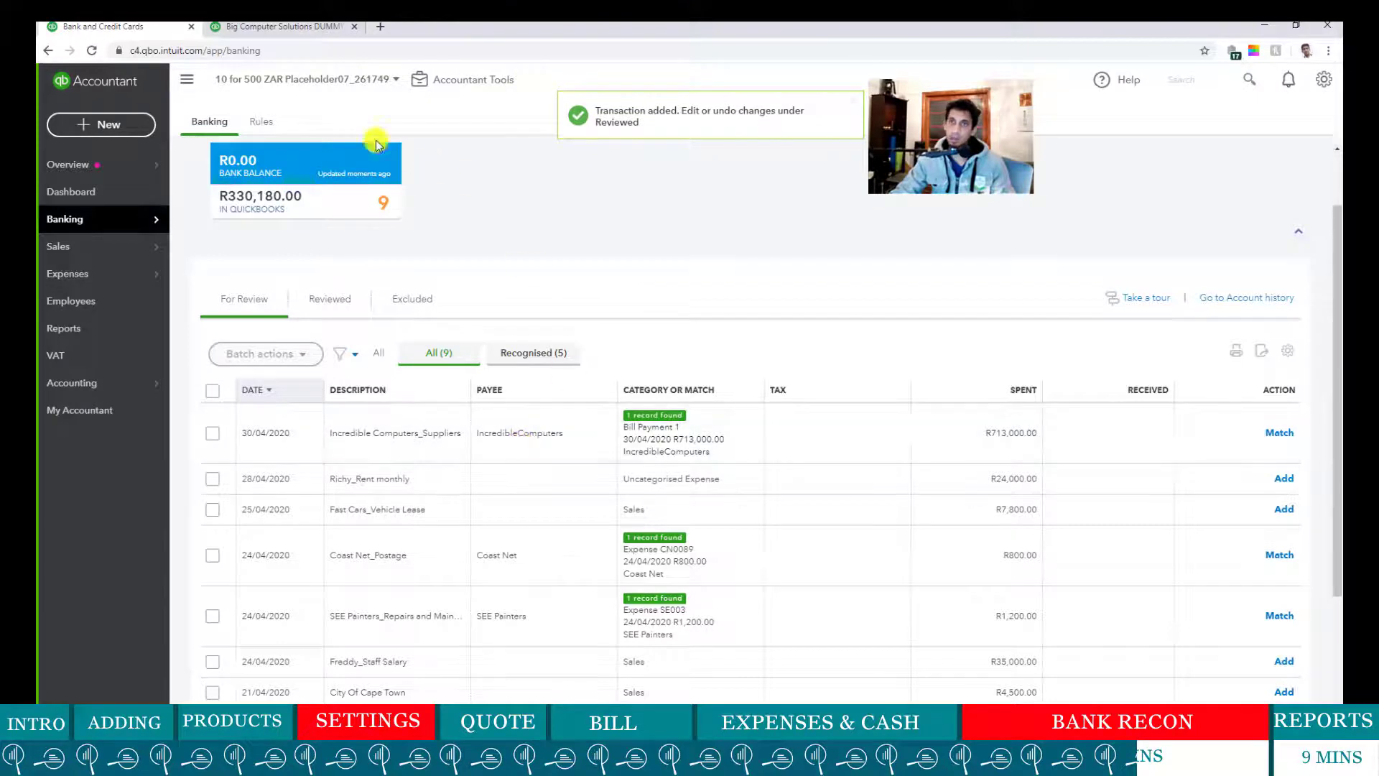
- Refresh Profit and Loss and drill into Bank Chargers 104.35 to see the 30/04/2020 BABSA expense
{"action": "left_click", "coordinate": [280, 27]}
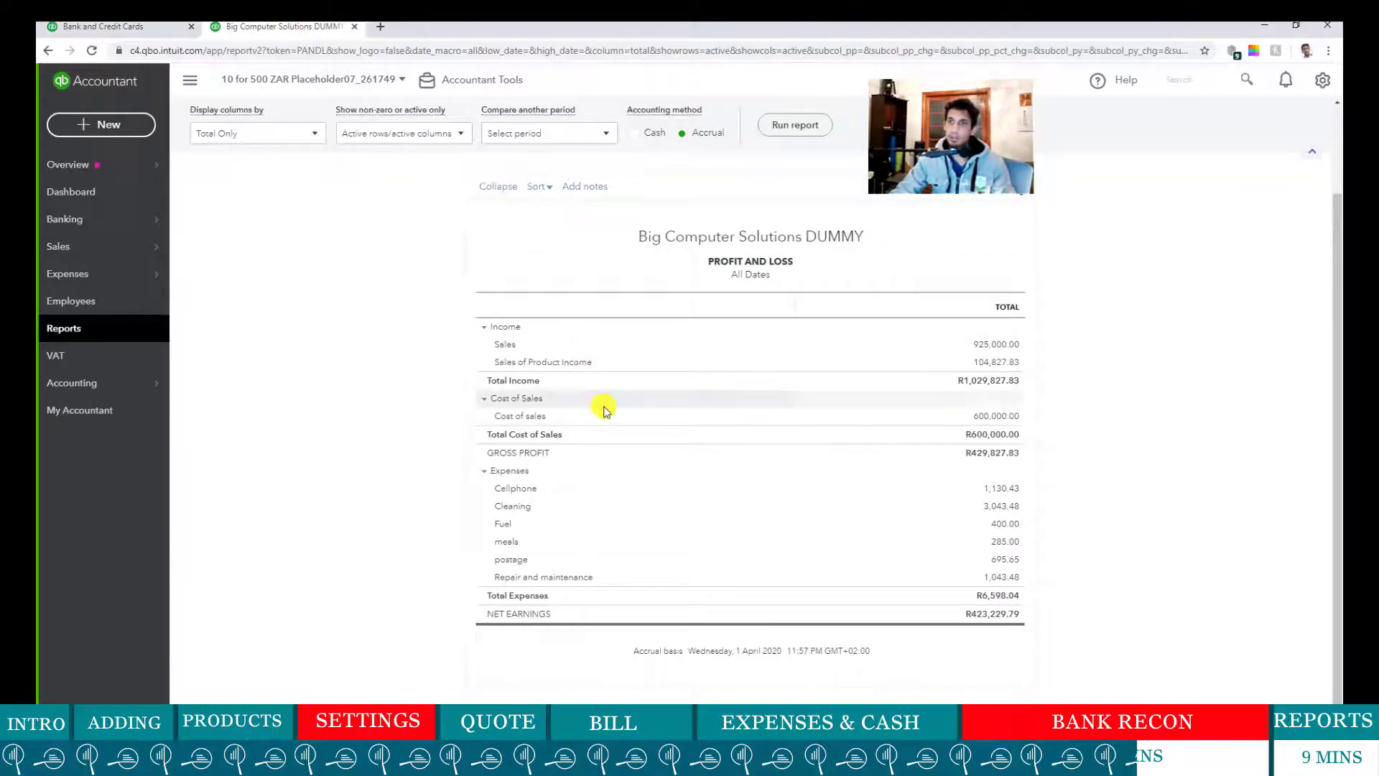
{"action": "left_click", "coordinate": [781, 128]}
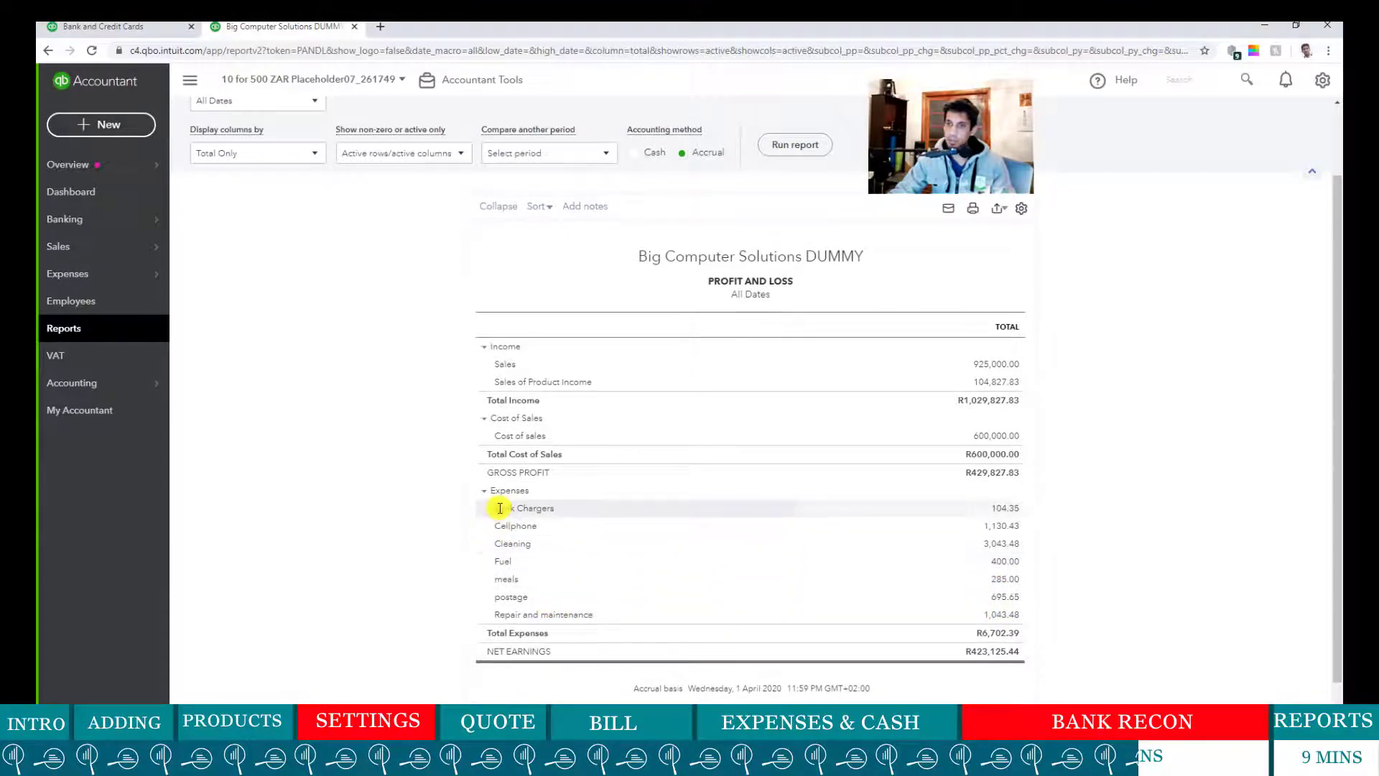
{"action": "left_click_drag", "start_coordinate": [496, 507], "coordinate": [606, 521]}
{"action": "left_click", "coordinate": [1078, 518]}
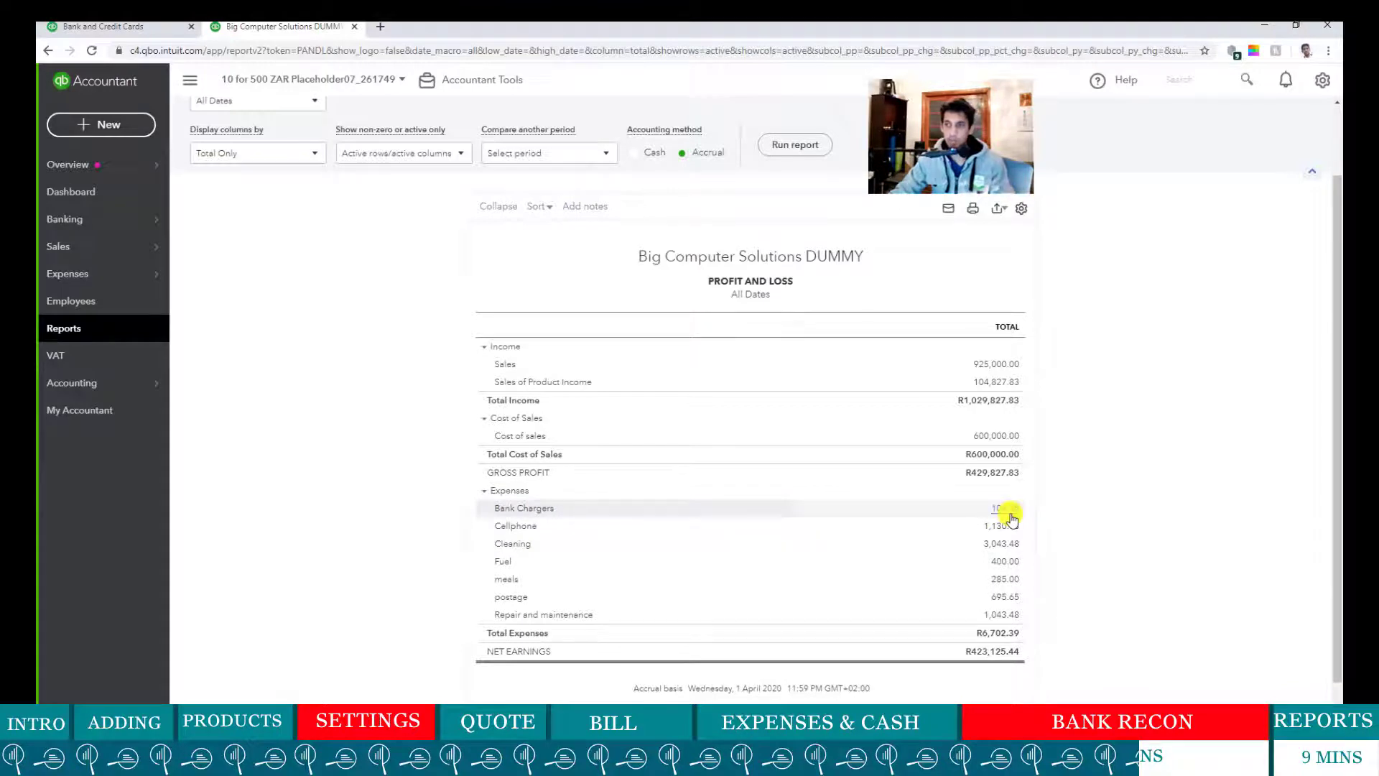
{"action": "right_click", "coordinate": [1006, 514]}
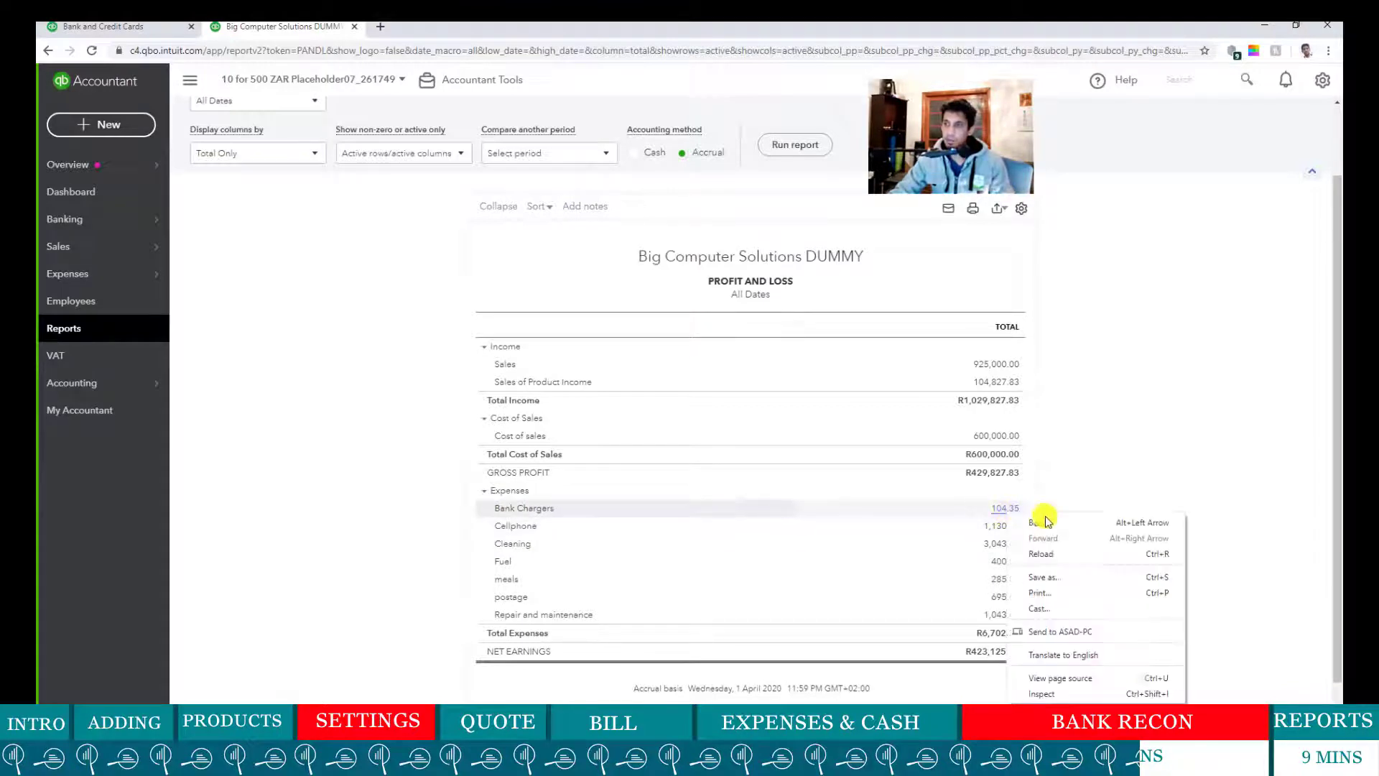
{"action": "left_click", "coordinate": [1125, 468]}
{"action": "left_click", "coordinate": [1004, 513]}
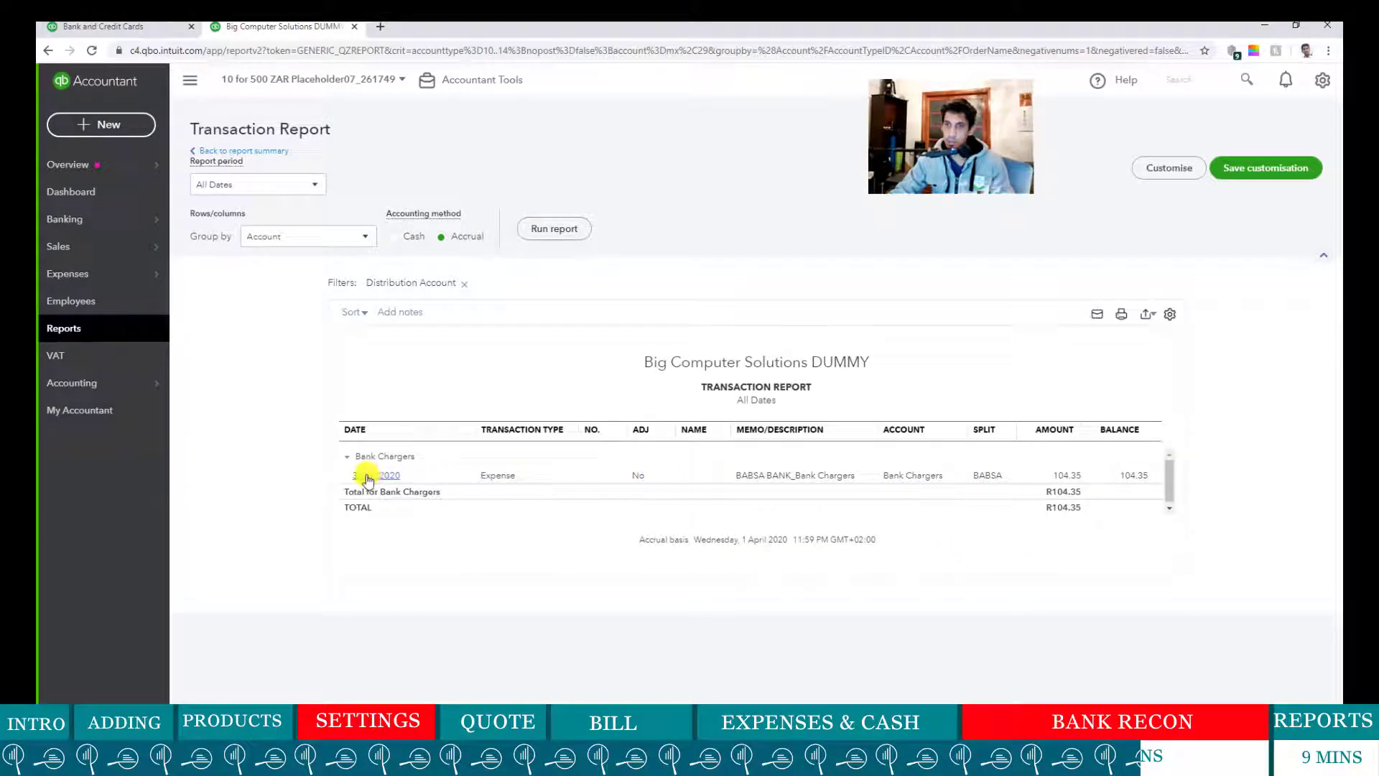
- Open the 104.35 bank charge expense from the report, review it, and close it
{"action": "left_click", "coordinate": [1061, 478]}
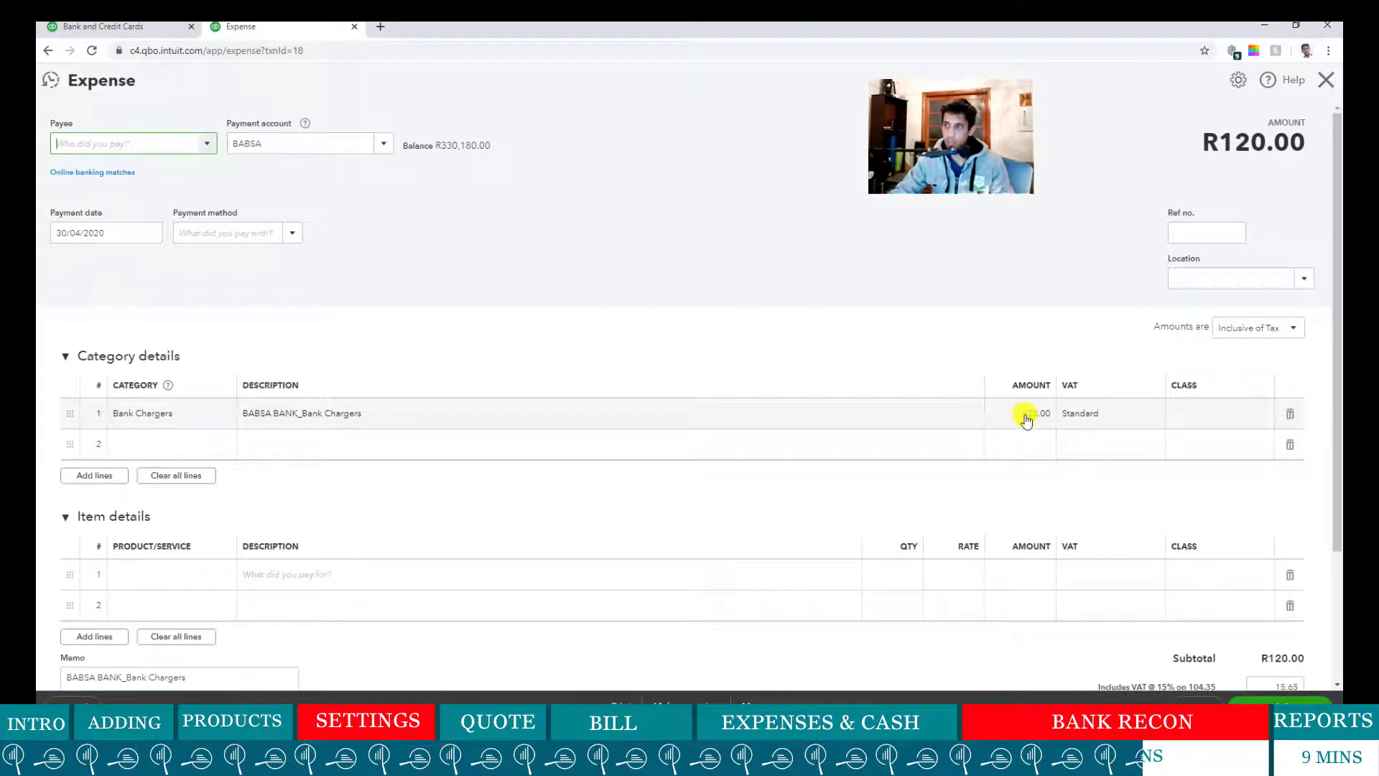
{"action": "scroll", "coordinate": [1221, 536], "scroll_direction": "down", "scroll_amount": 2}
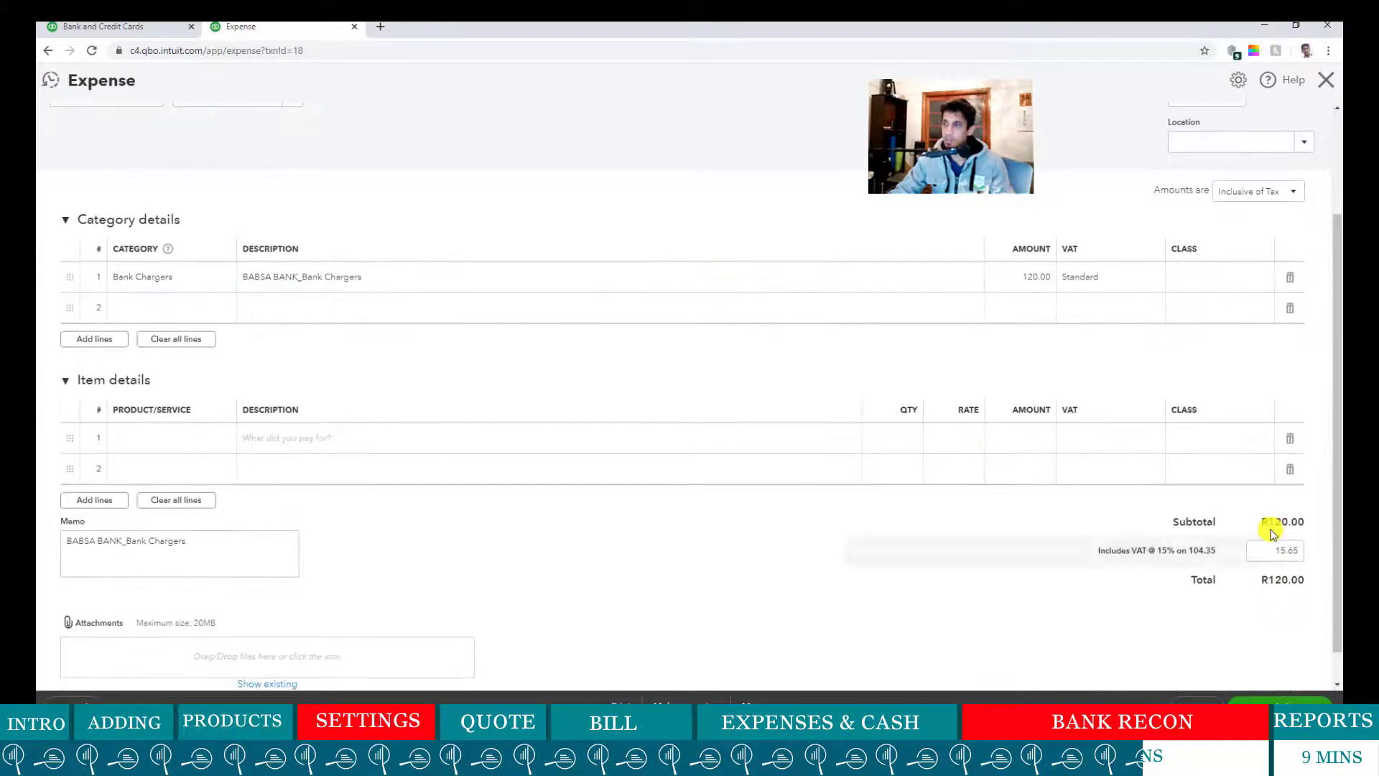
{"action": "scroll", "coordinate": [472, 268], "scroll_direction": "up", "scroll_amount": 2}
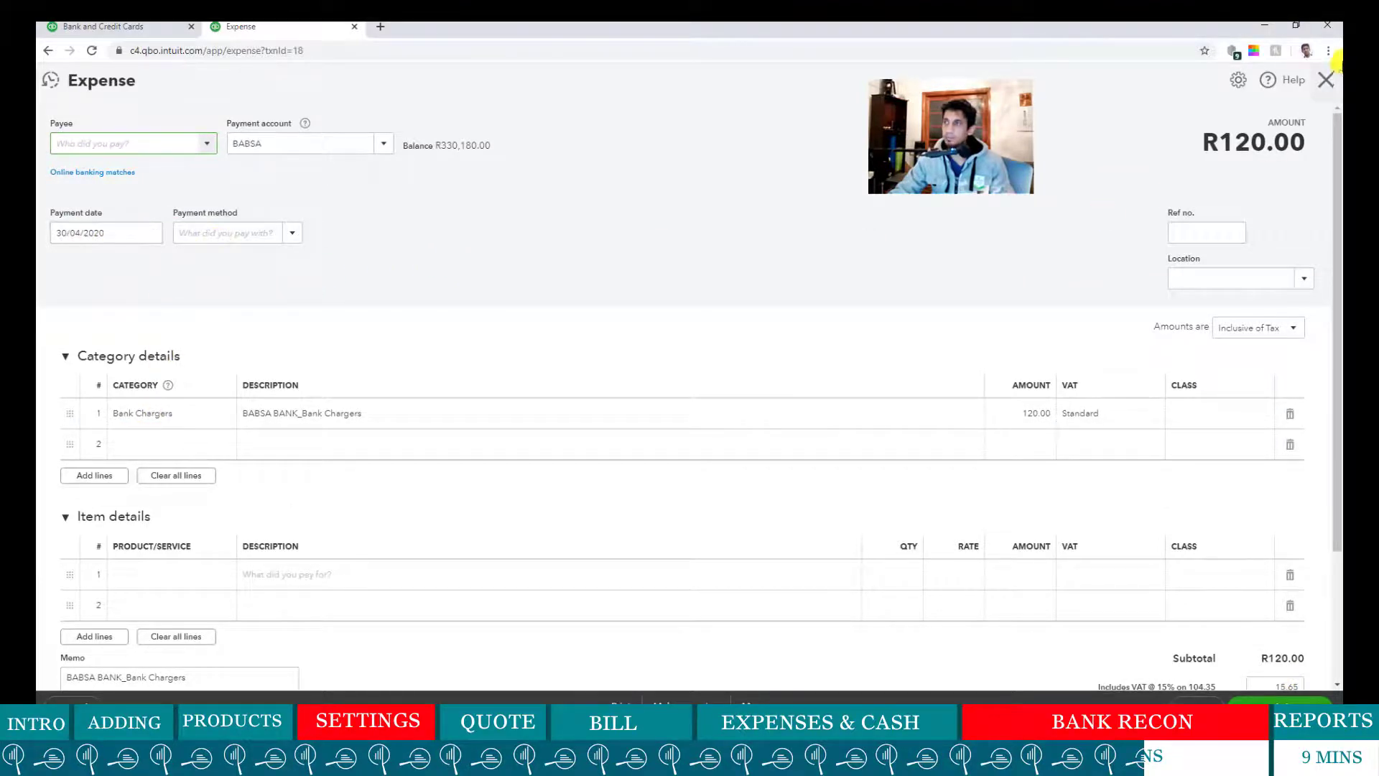
{"action": "left_click", "coordinate": [1321, 83]}
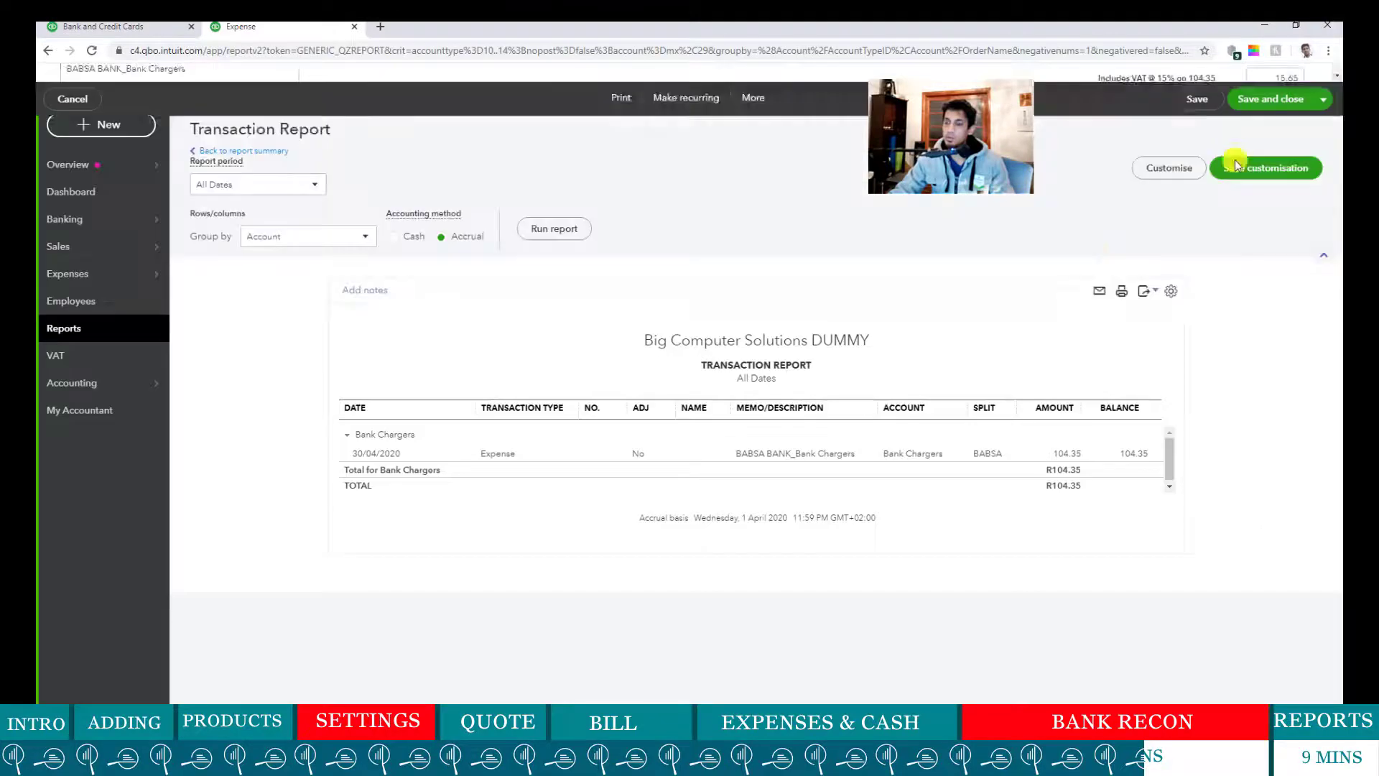
- Return to the Bank and Credit Cards page and scroll through the remaining For Review transactions
{"action": "left_click", "coordinate": [122, 32]}
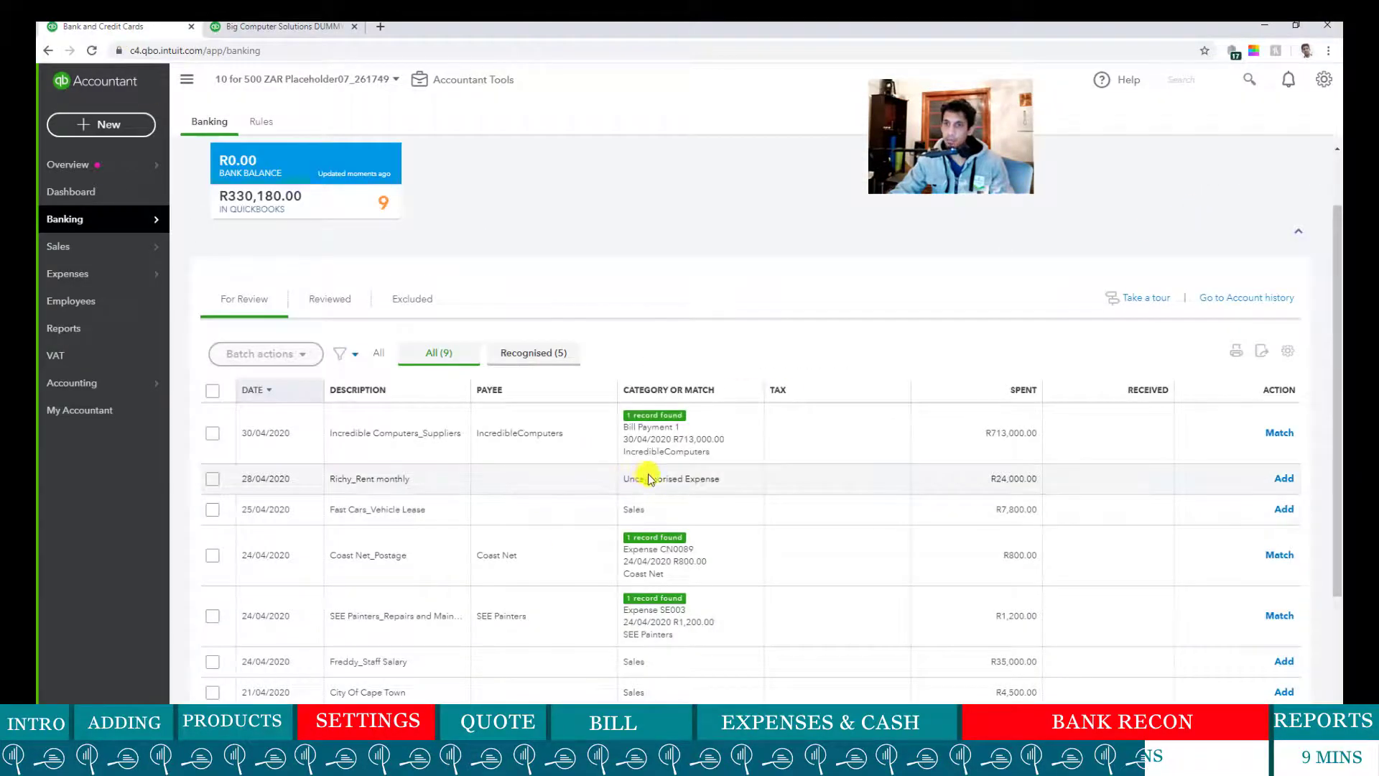
{"action": "scroll", "coordinate": [668, 501], "scroll_direction": "down", "scroll_amount": 1}
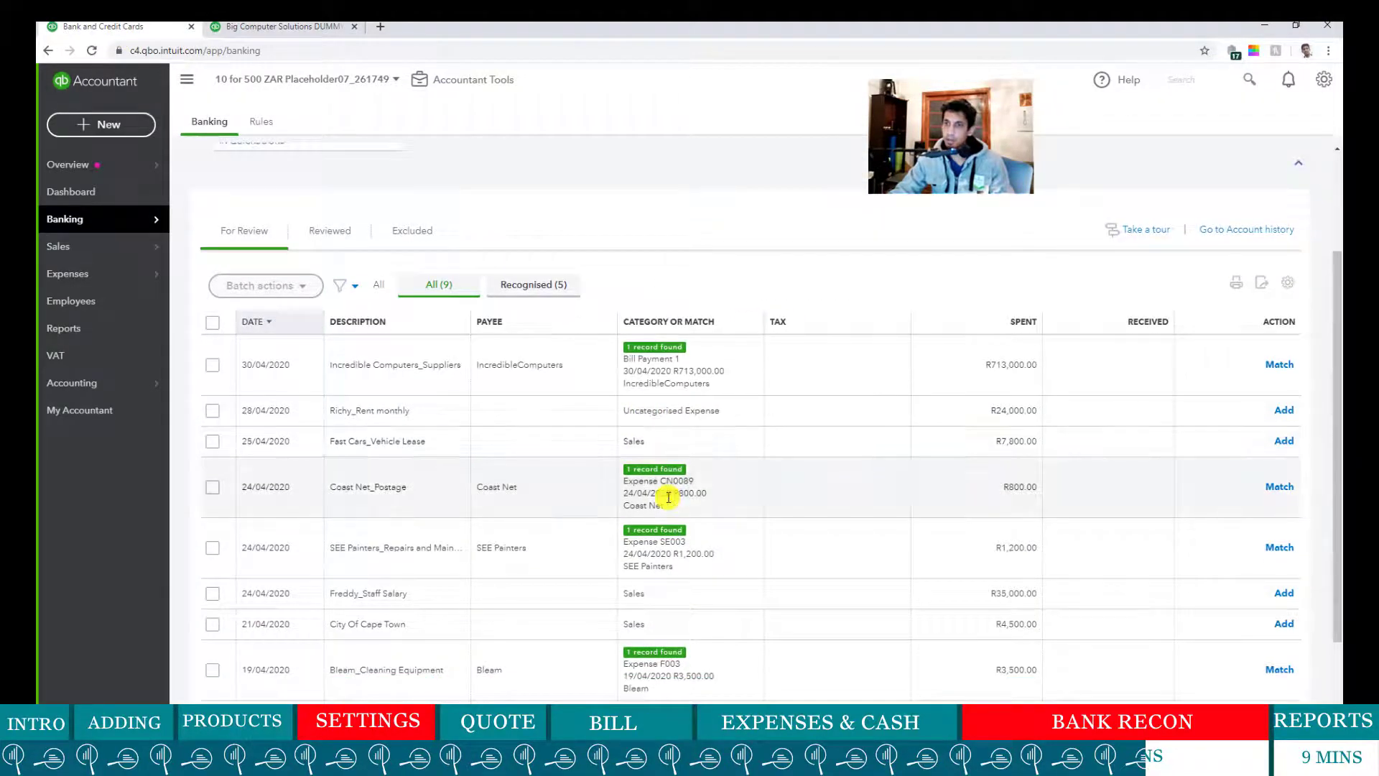
{"action": "scroll", "coordinate": [668, 496], "scroll_direction": "down", "scroll_amount": 1}
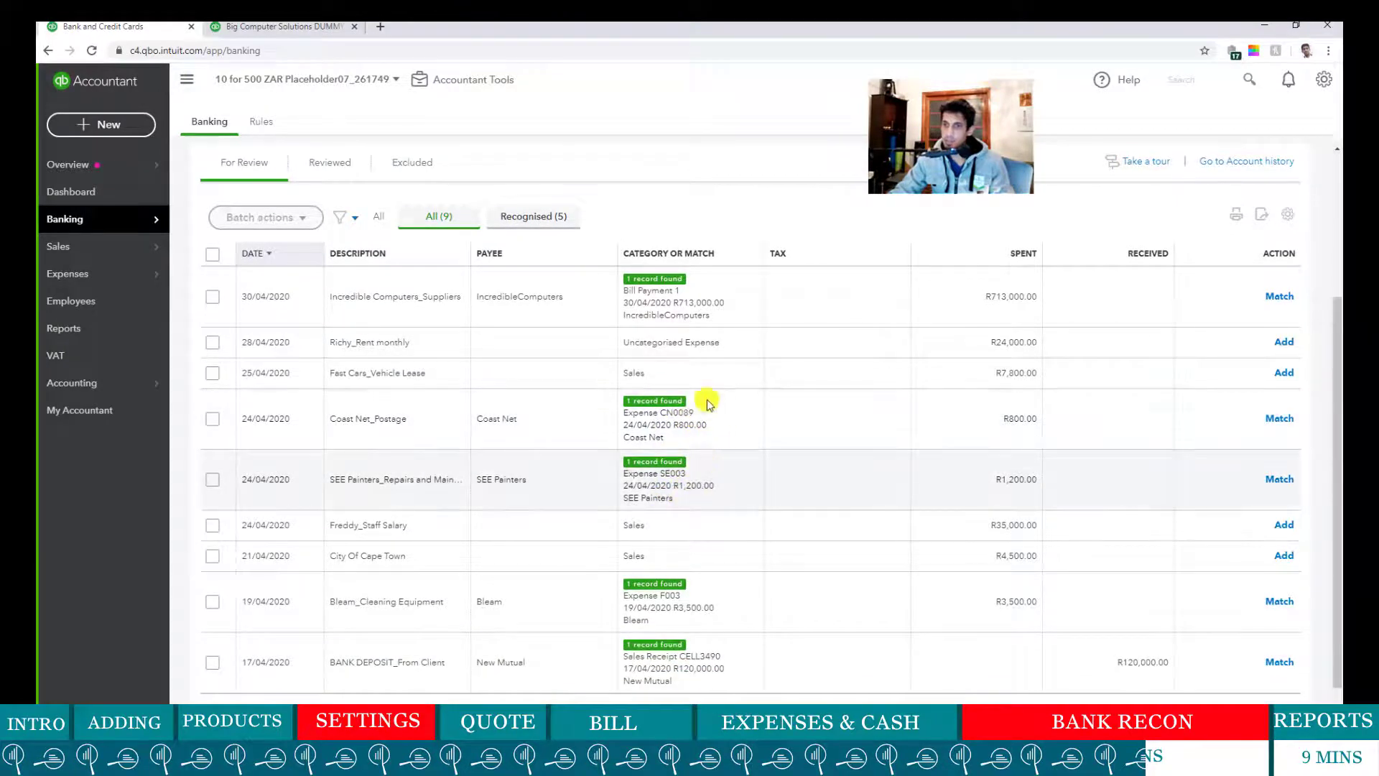
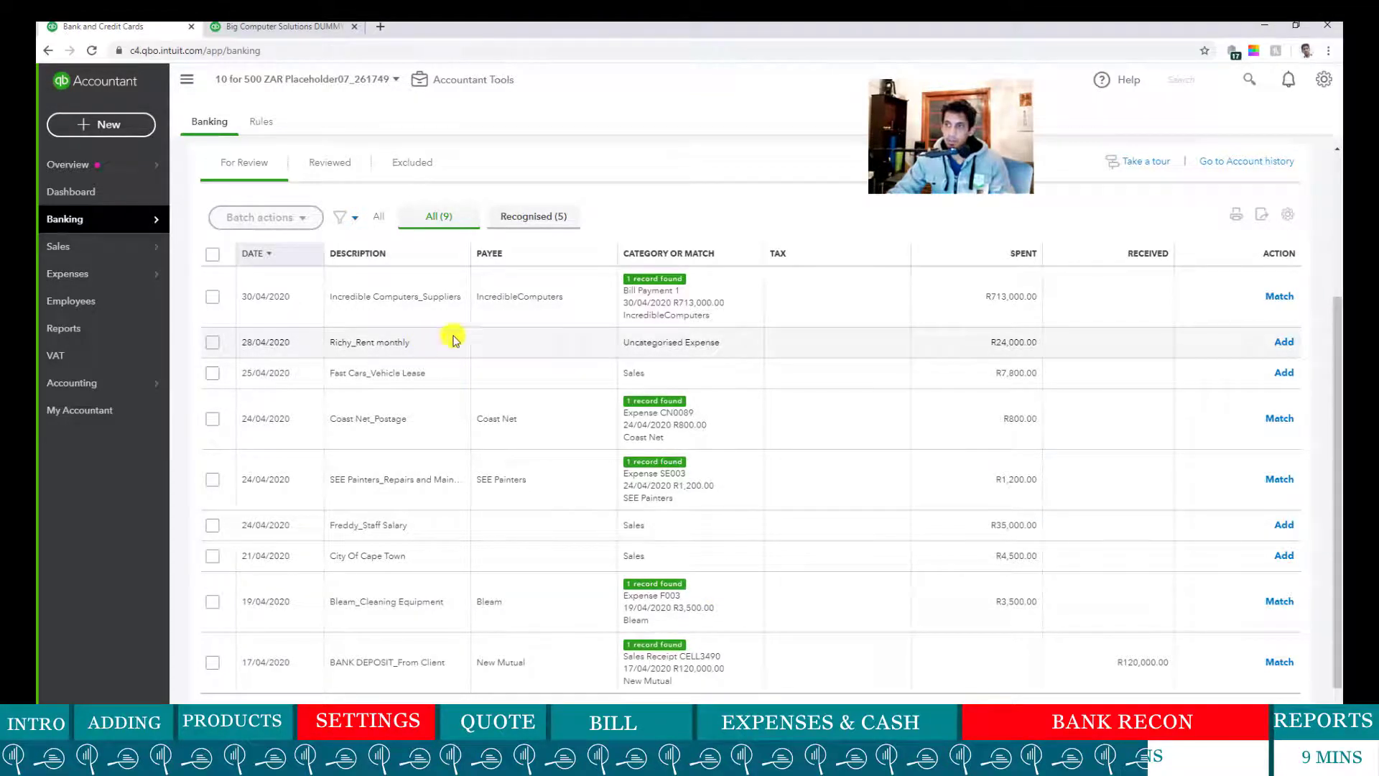
- Assign the R24,000 rent line to the landlord supplier under a new Rental expense account
{"action": "left_click", "coordinate": [809, 342]}
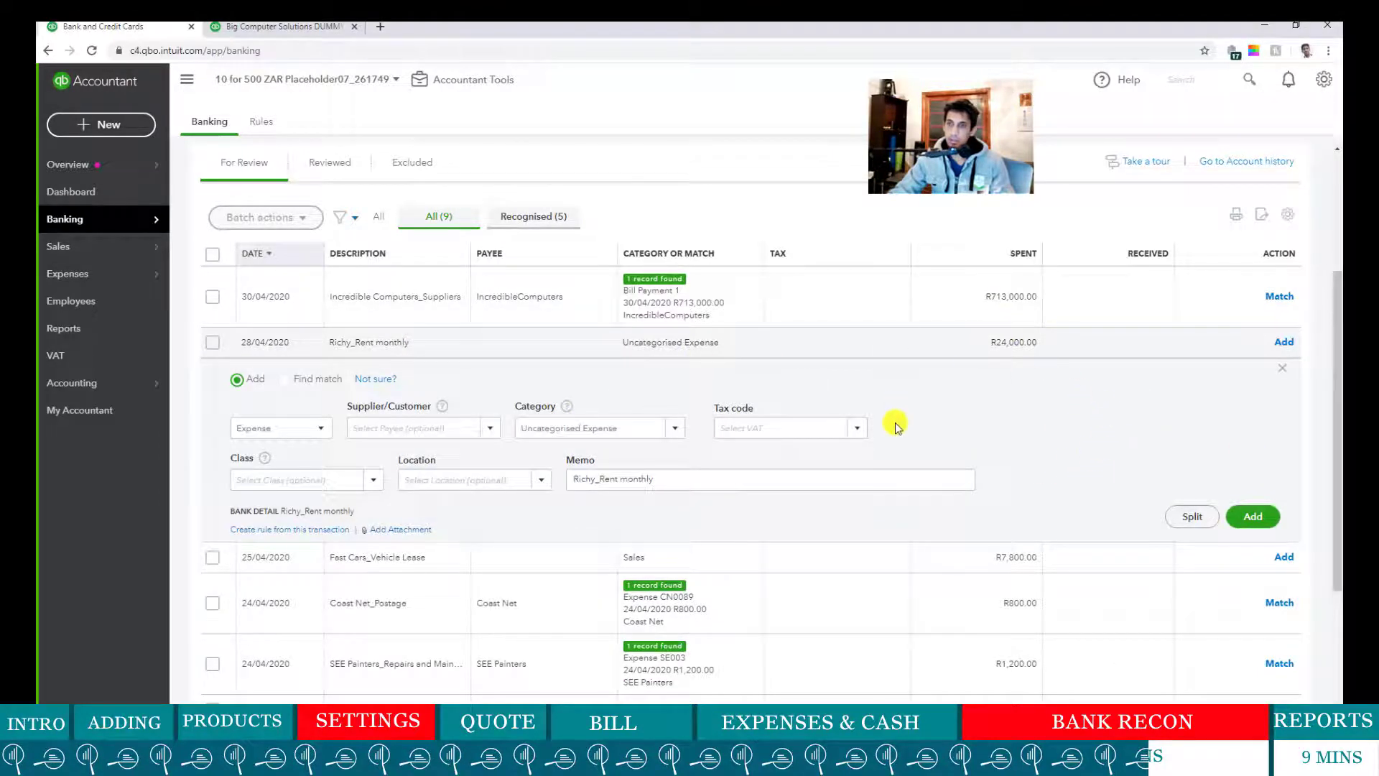
{"action": "left_click", "coordinate": [440, 433]}
{"action": "type", "text": "Richy"}
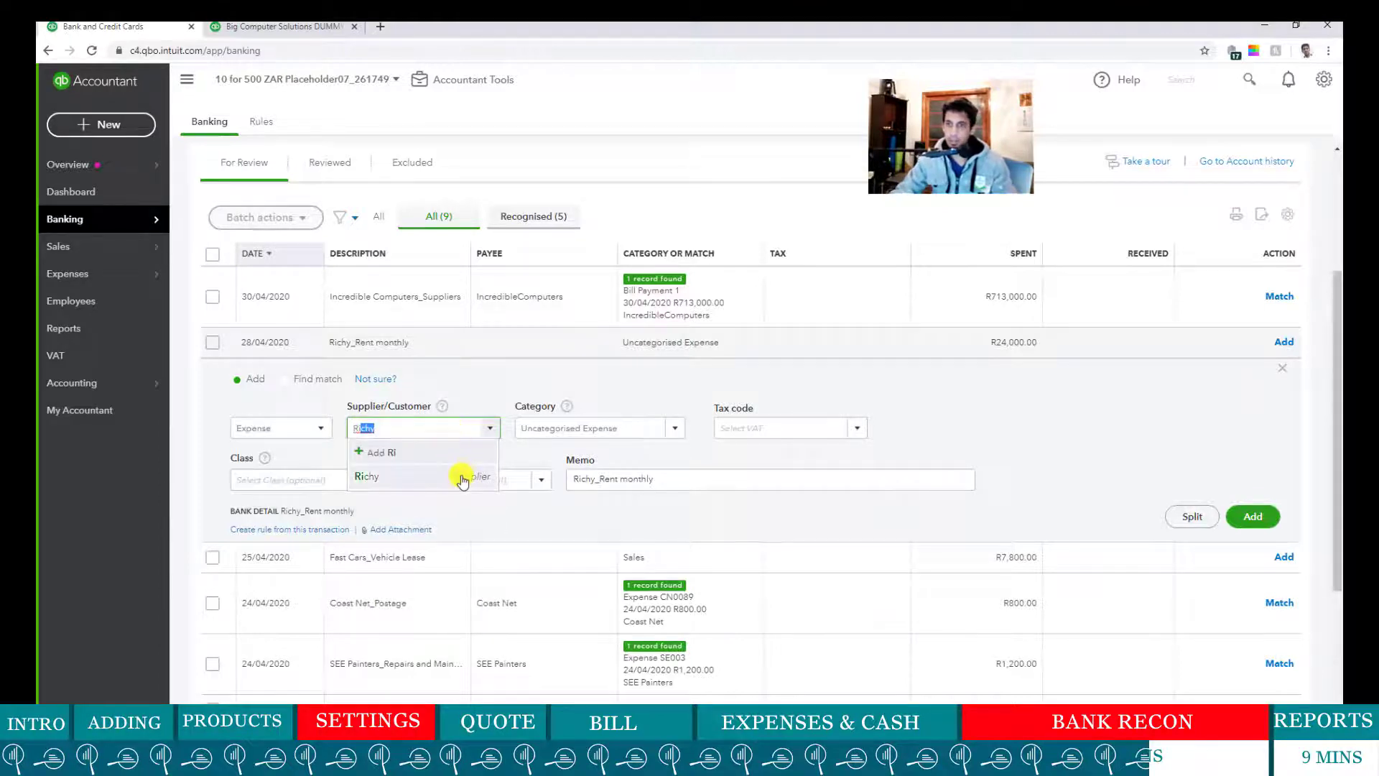
{"action": "left_click", "coordinate": [455, 474]}
{"action": "left_click", "coordinate": [609, 425]}
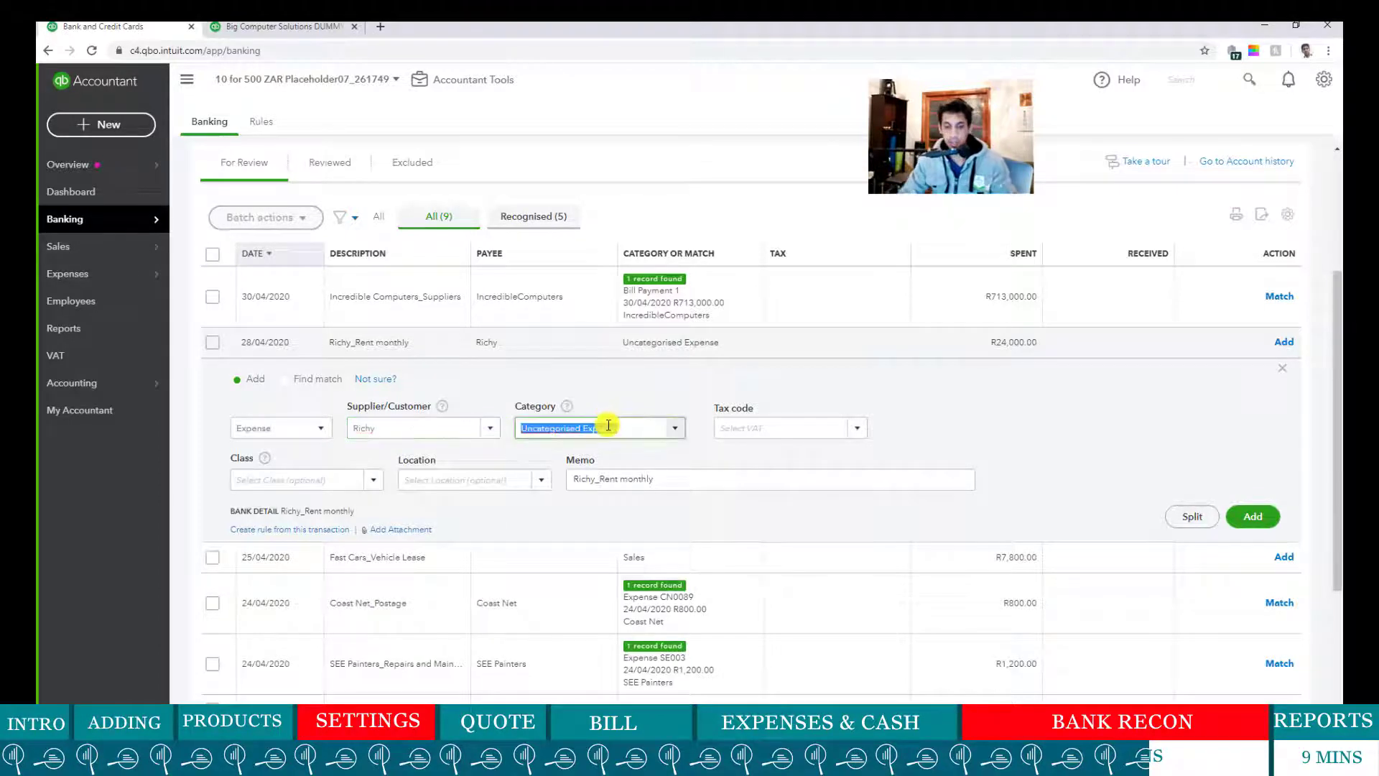
{"action": "type", "text": "Rent"}
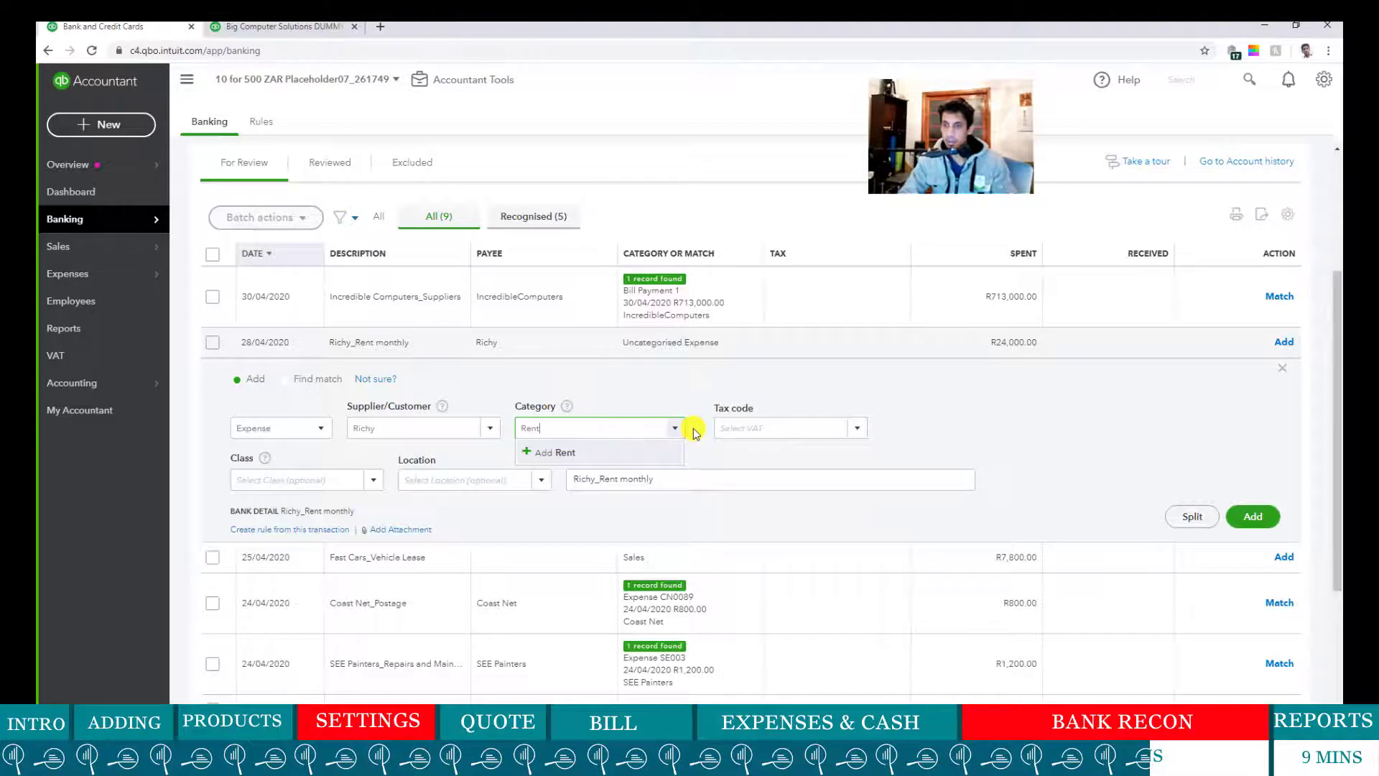
{"action": "type", "text": "T"}
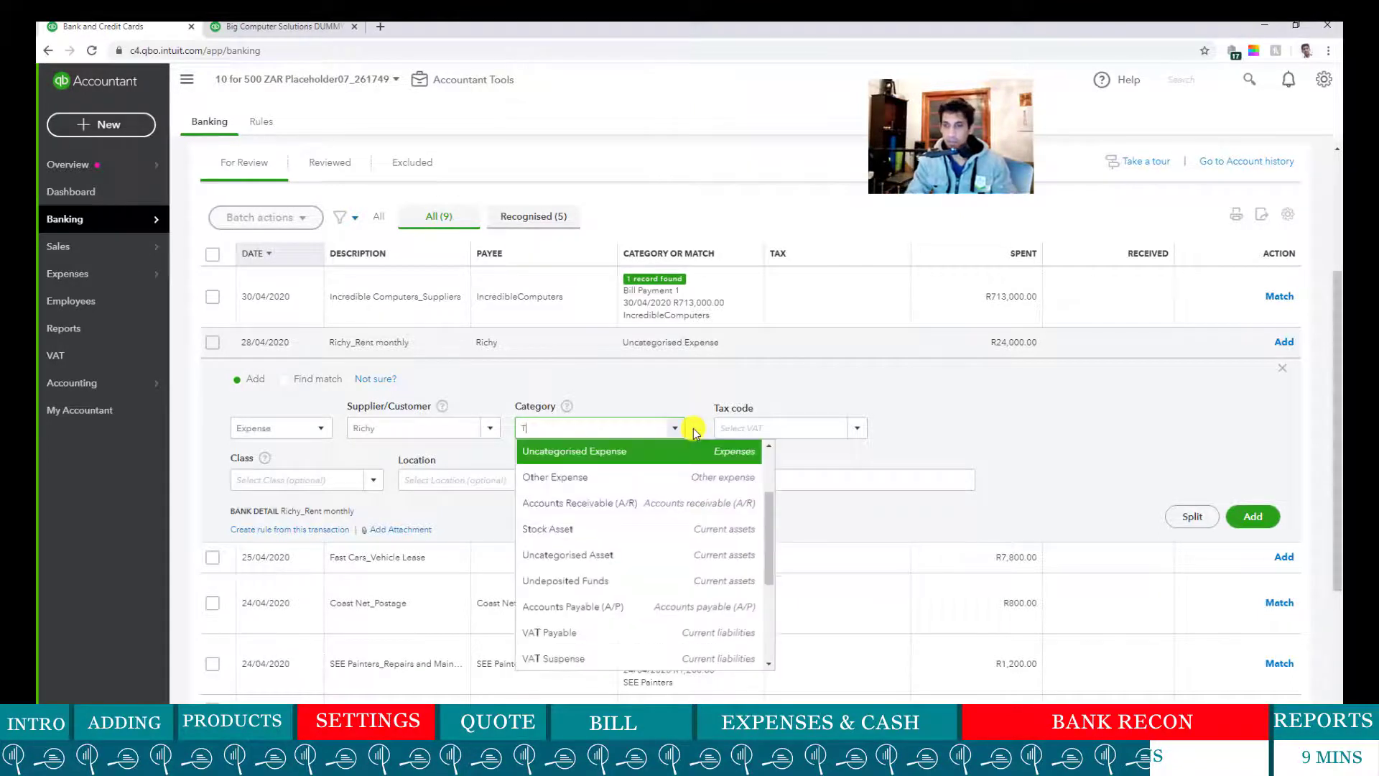
{"action": "key", "text": "BackSpace"}
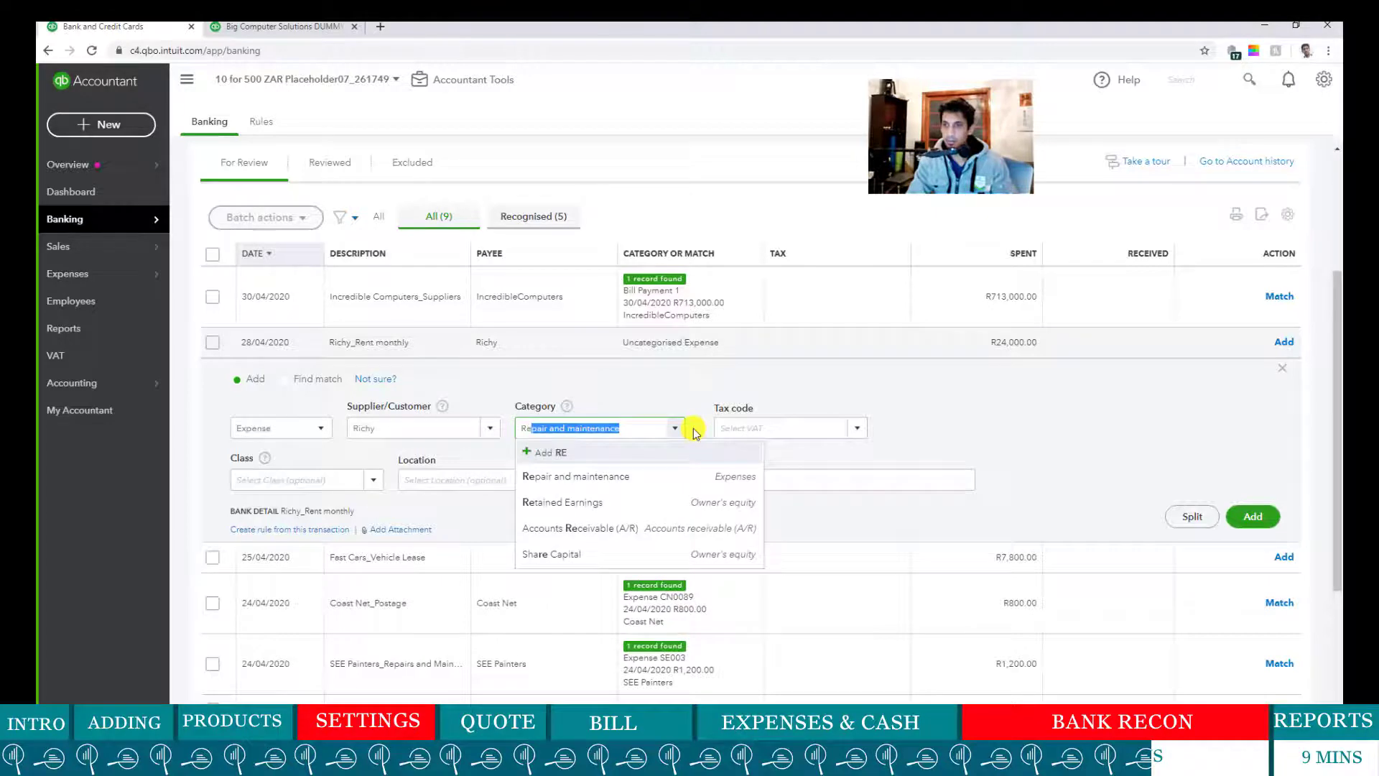
{"action": "type", "text": "Rental"}
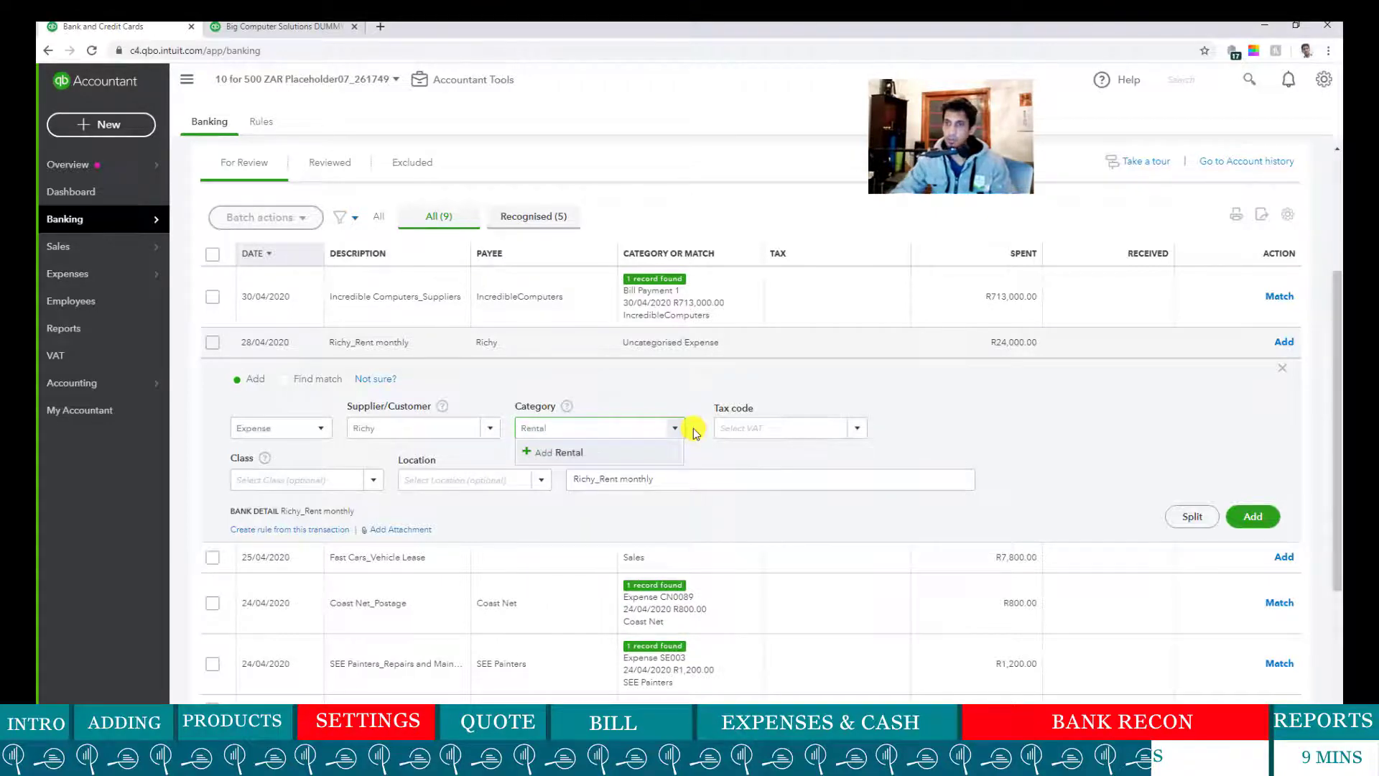
{"action": "left_click", "coordinate": [574, 451]}
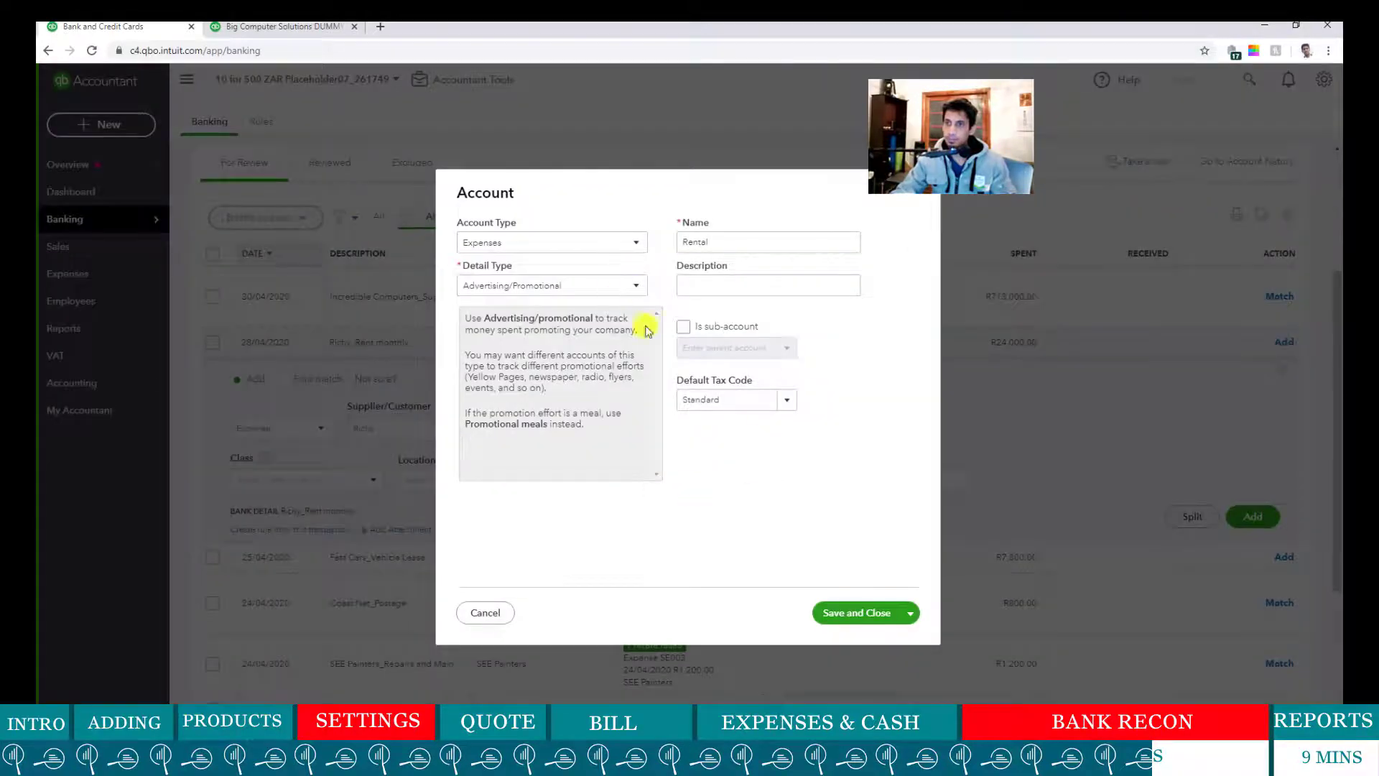
{"action": "left_click", "coordinate": [873, 615]}
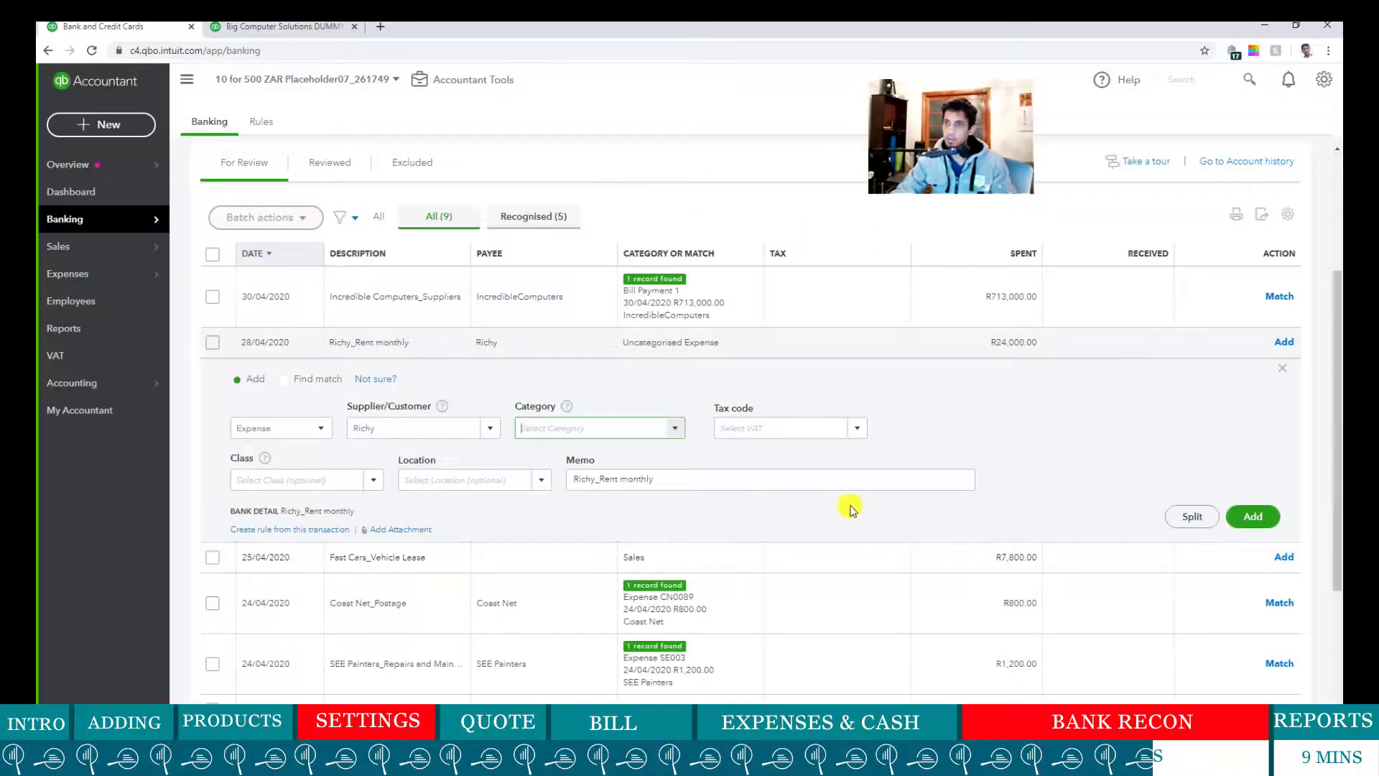
- Set Out of Scope (Purchases) as the rent's tax code and Rental's default, then add it
{"action": "left_click", "coordinate": [856, 428]}
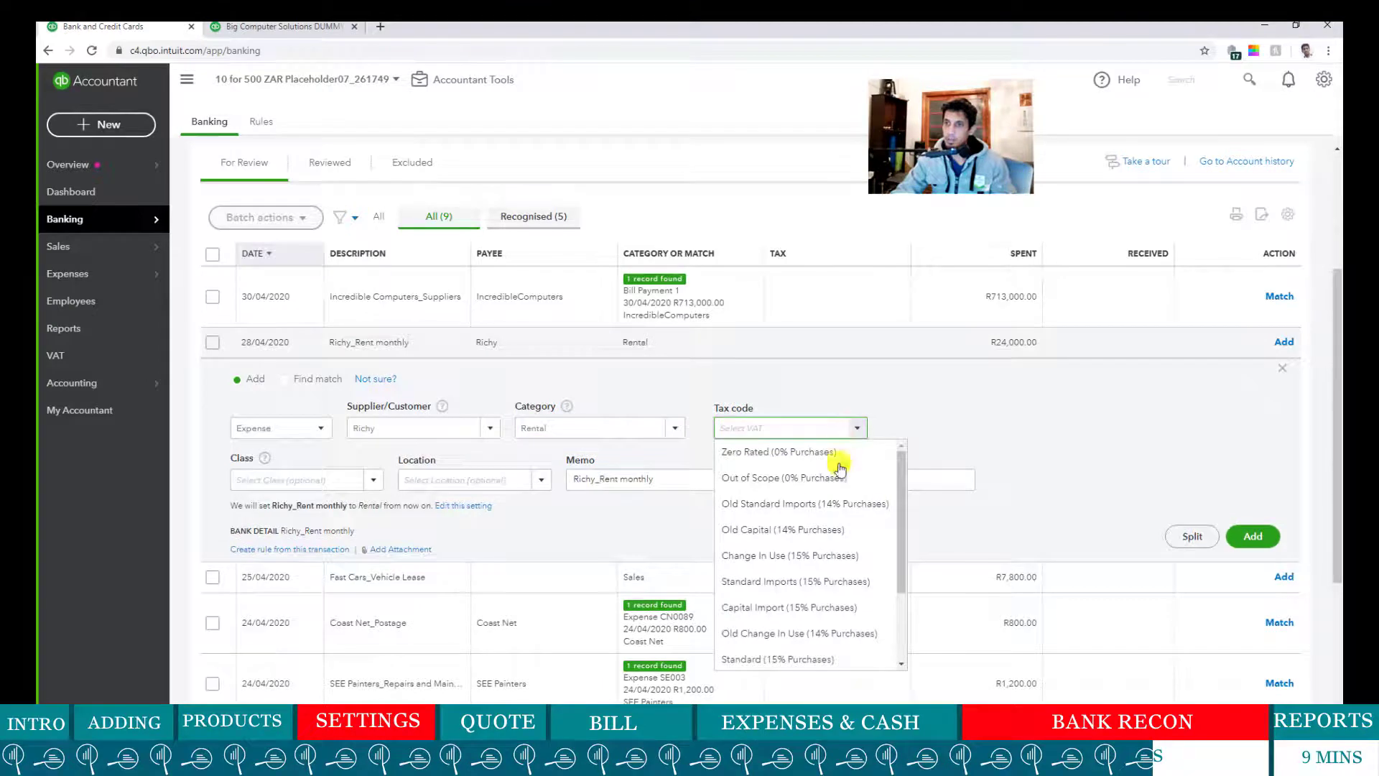
{"action": "scroll", "coordinate": [825, 562], "scroll_direction": "down", "scroll_amount": 2}
{"action": "left_click", "coordinate": [1080, 400]}
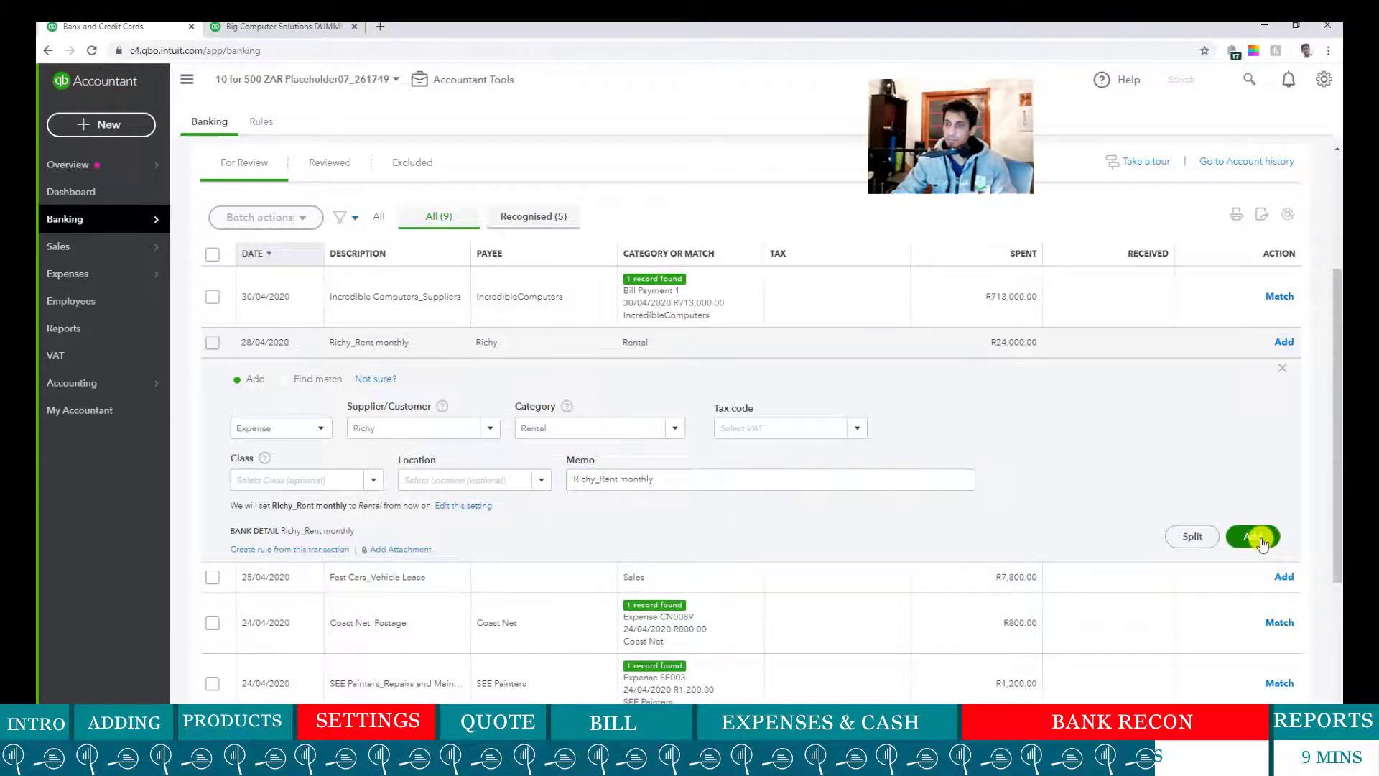
{"action": "left_click", "coordinate": [1257, 539]}
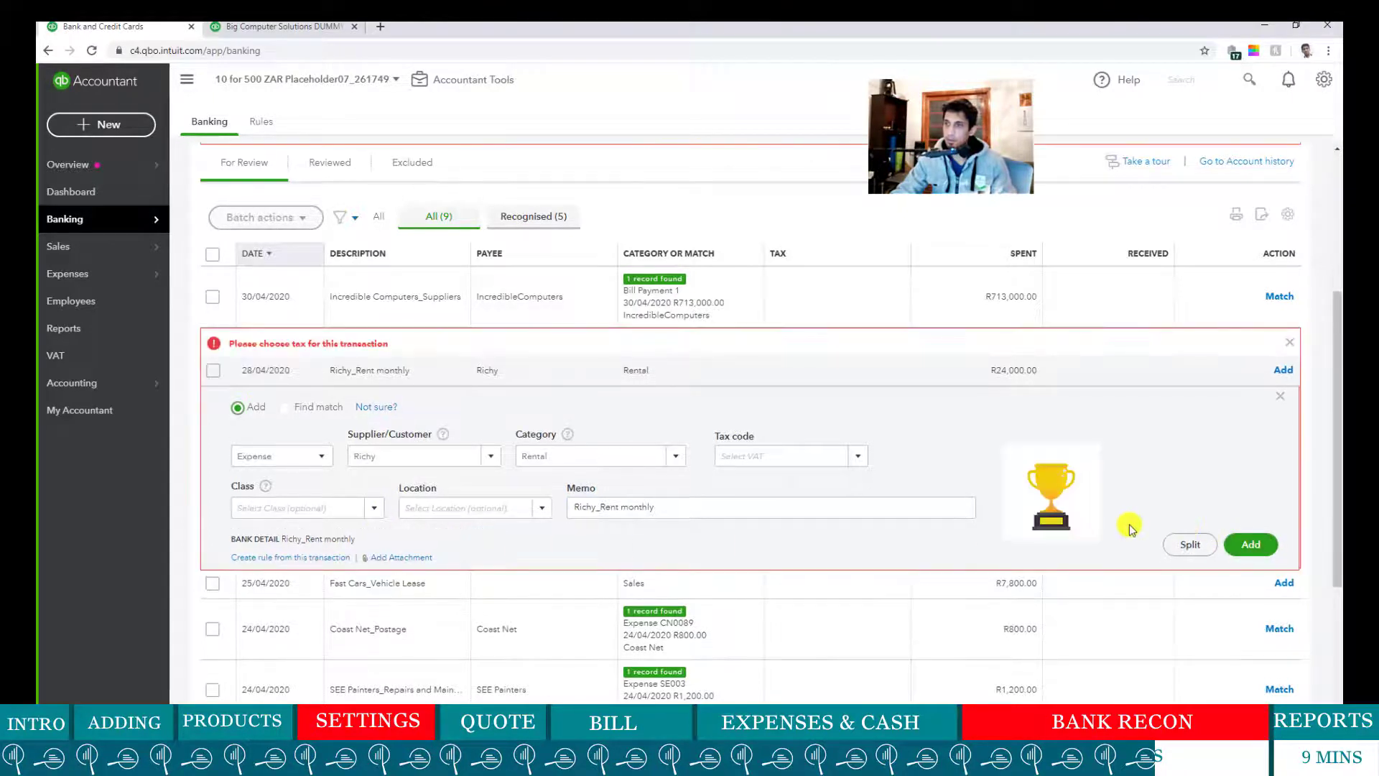
{"action": "left_click", "coordinate": [869, 471]}
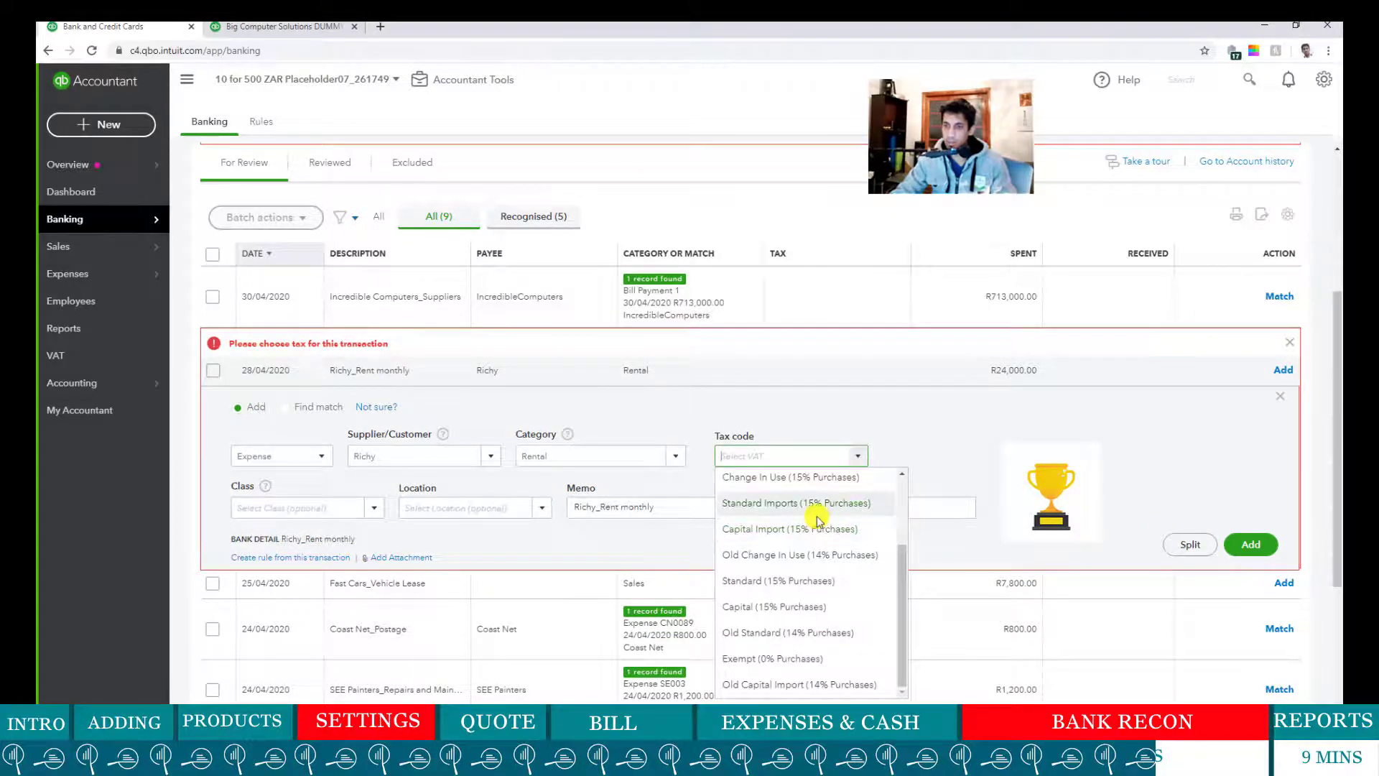
{"action": "left_click", "coordinate": [1035, 434]}
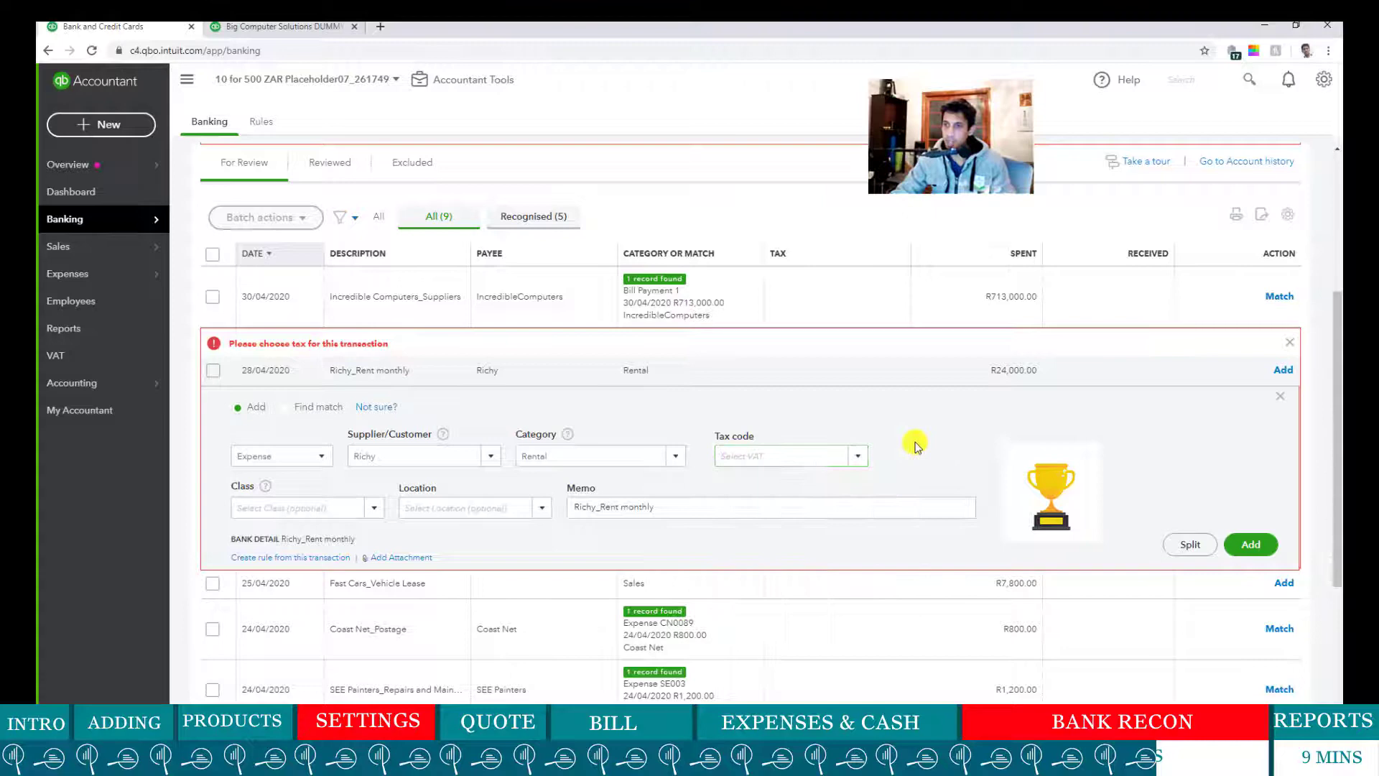
{"action": "left_click", "coordinate": [855, 461]}
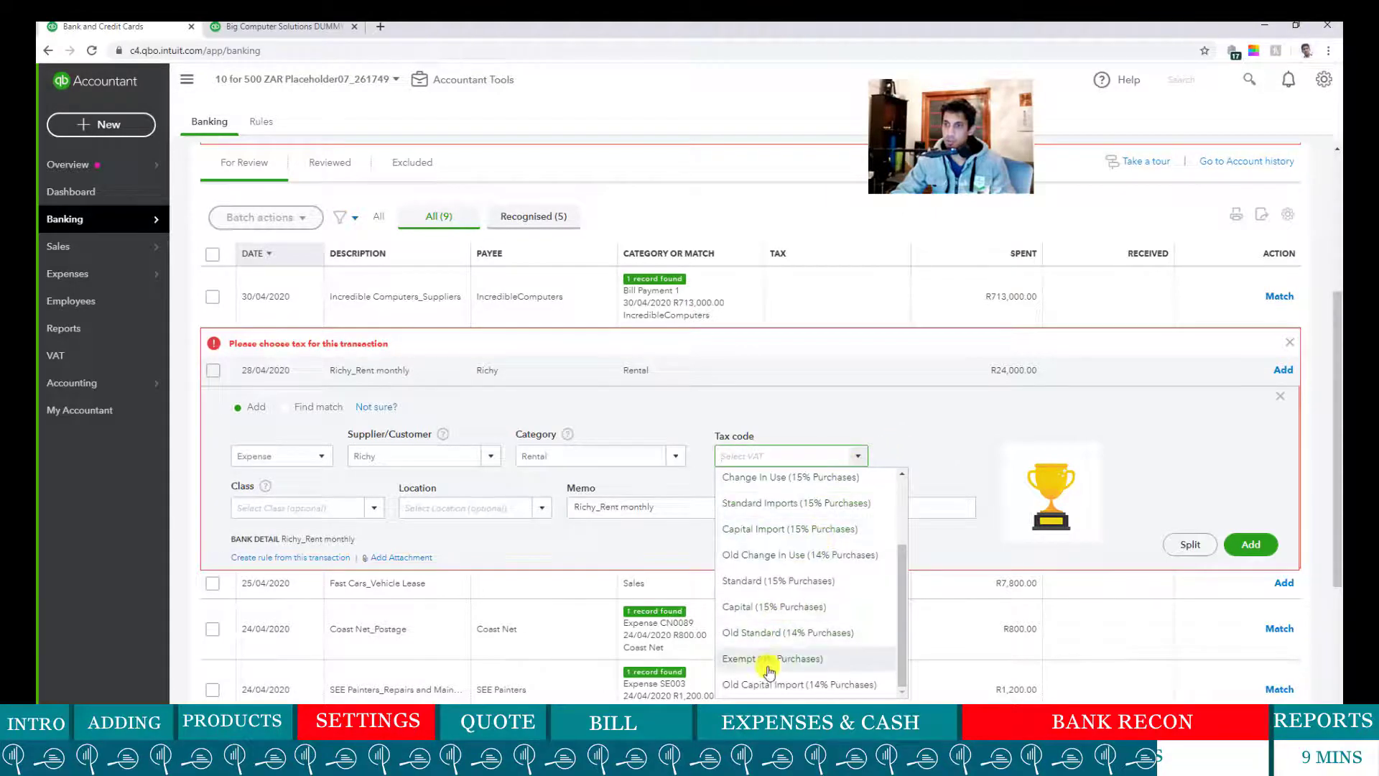
{"action": "scroll", "coordinate": [806, 618], "scroll_direction": "up", "scroll_amount": 2}
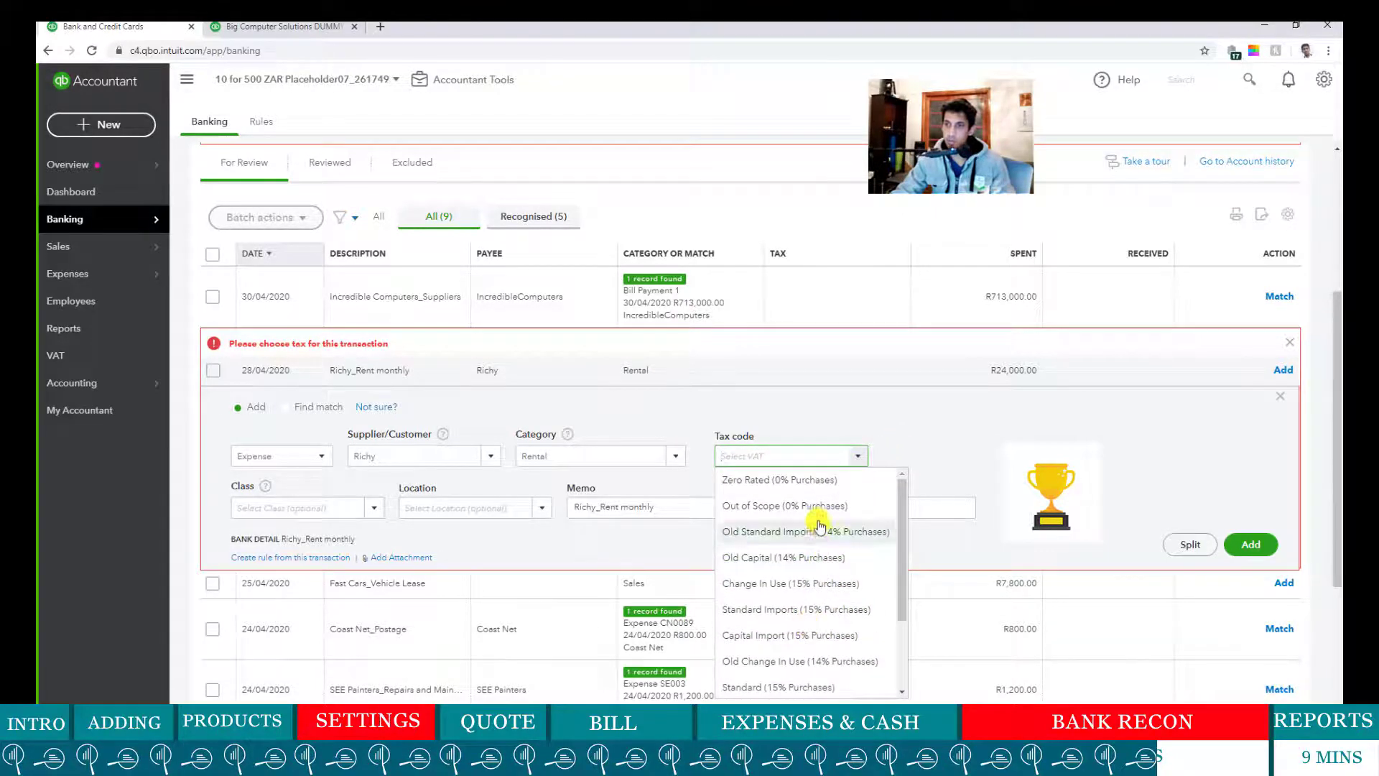
{"action": "left_click", "coordinate": [822, 506]}
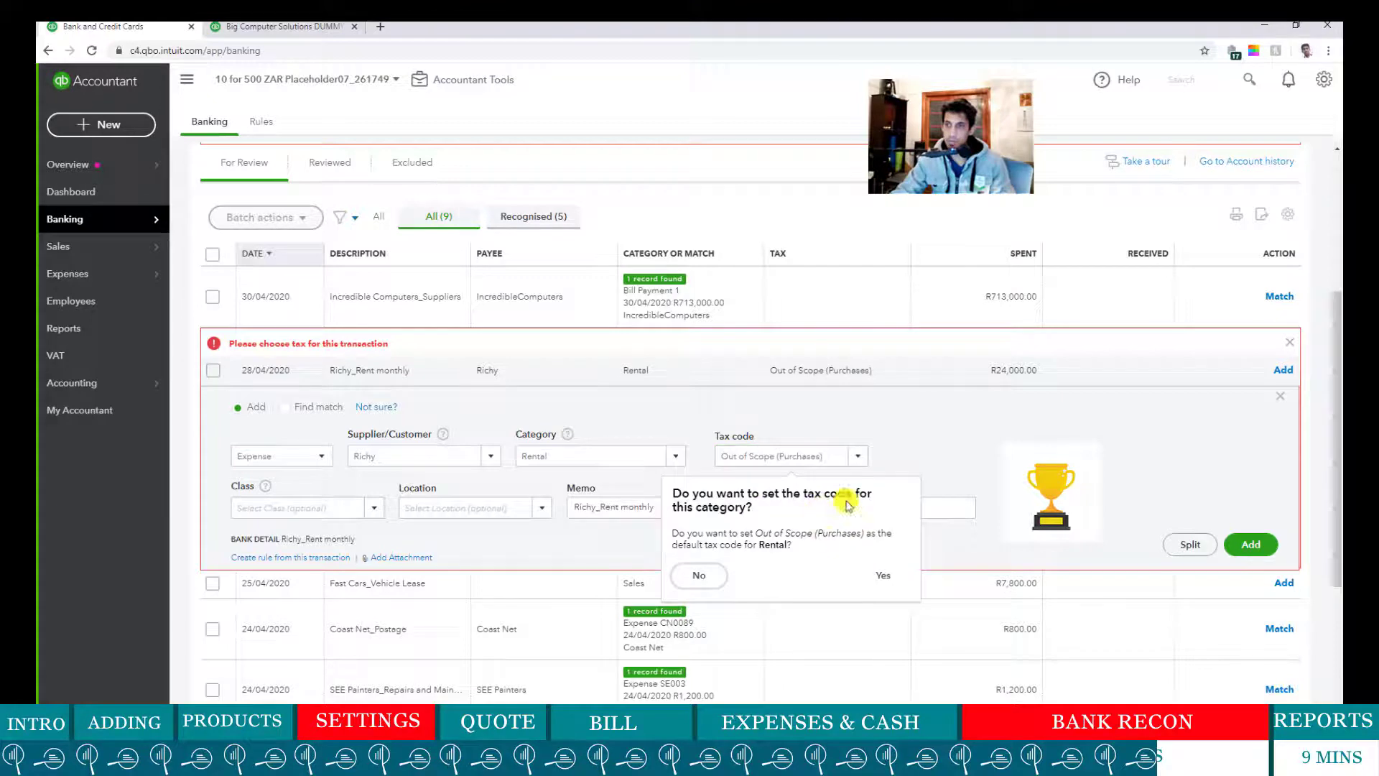
{"action": "left_click", "coordinate": [878, 574]}
{"action": "left_click", "coordinate": [1251, 546]}
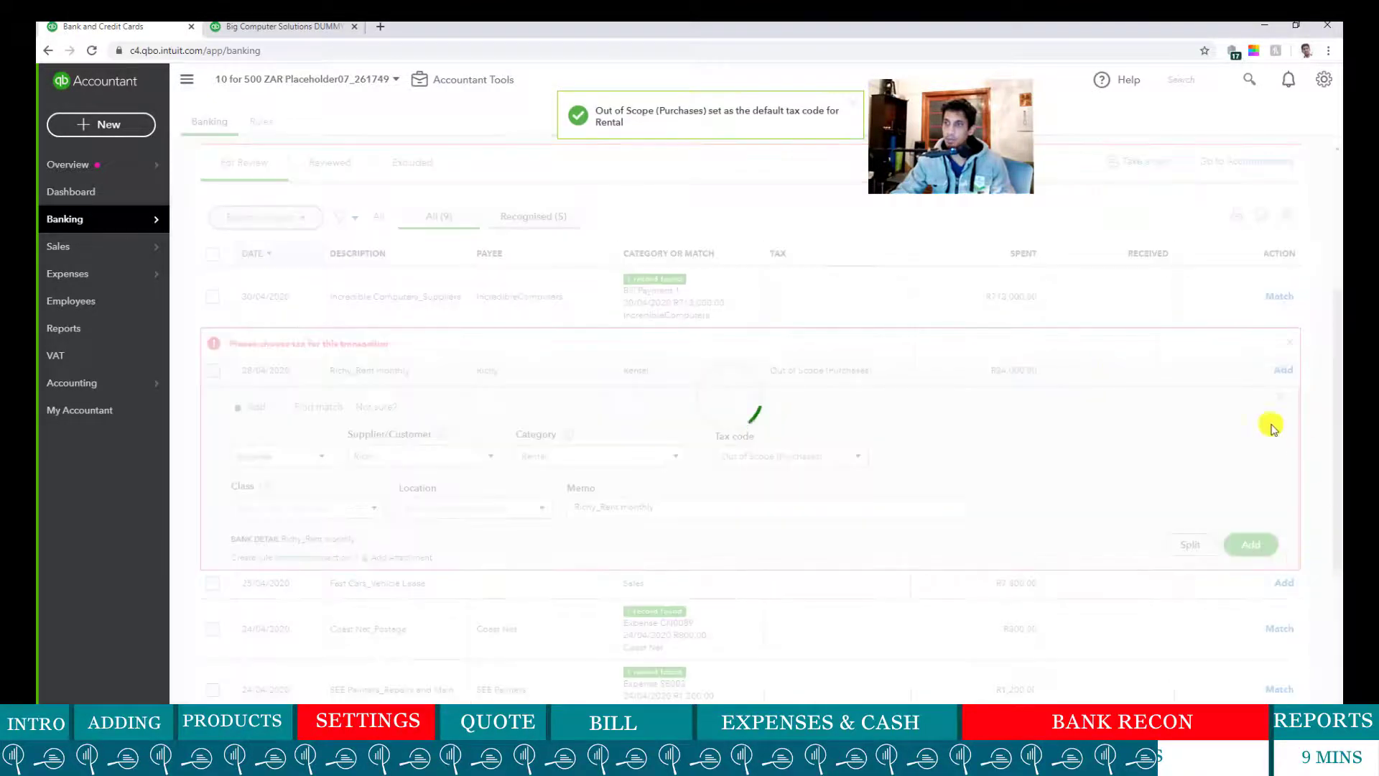
- Review the Profit and Loss summary report
{"action": "left_click", "coordinate": [316, 30]}
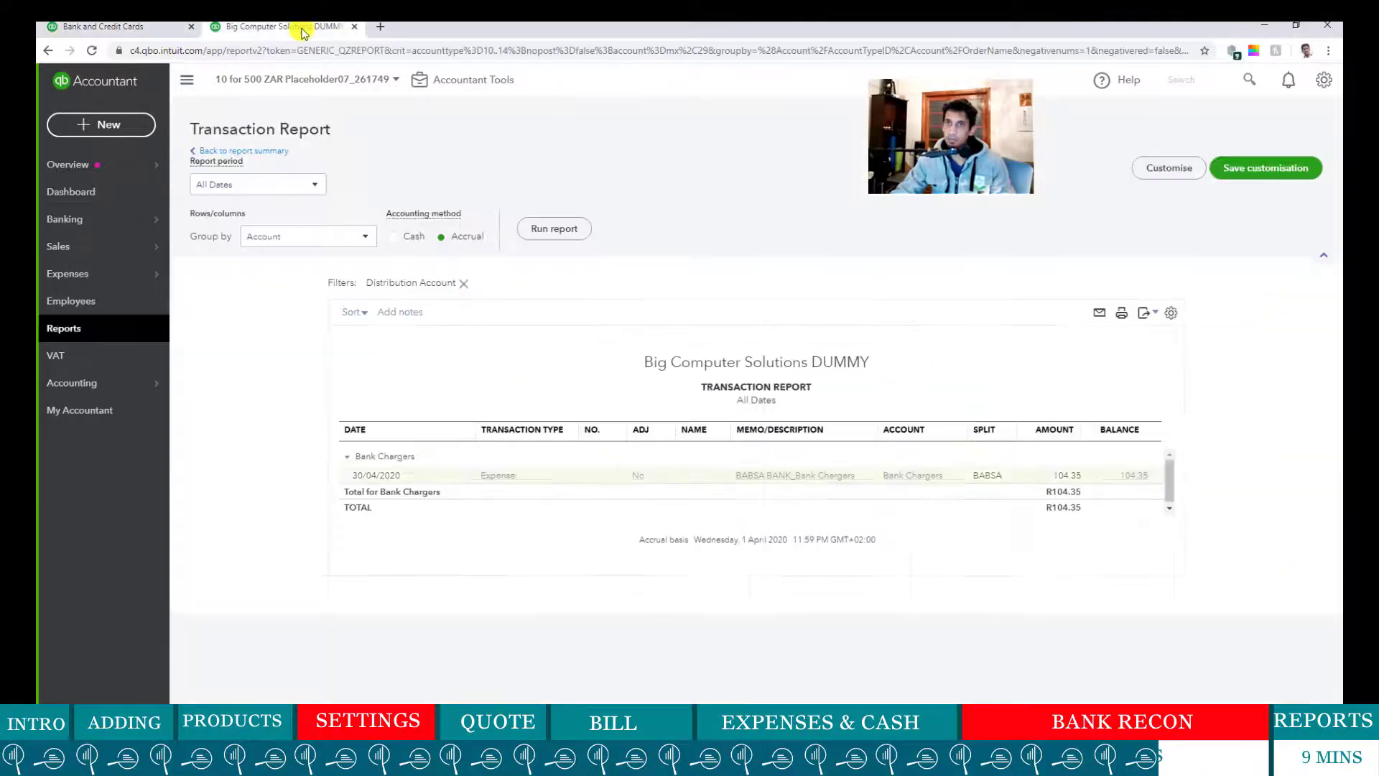
{"action": "left_click", "coordinate": [233, 152]}
{"action": "scroll", "coordinate": [788, 485], "scroll_direction": "down", "scroll_amount": 2}
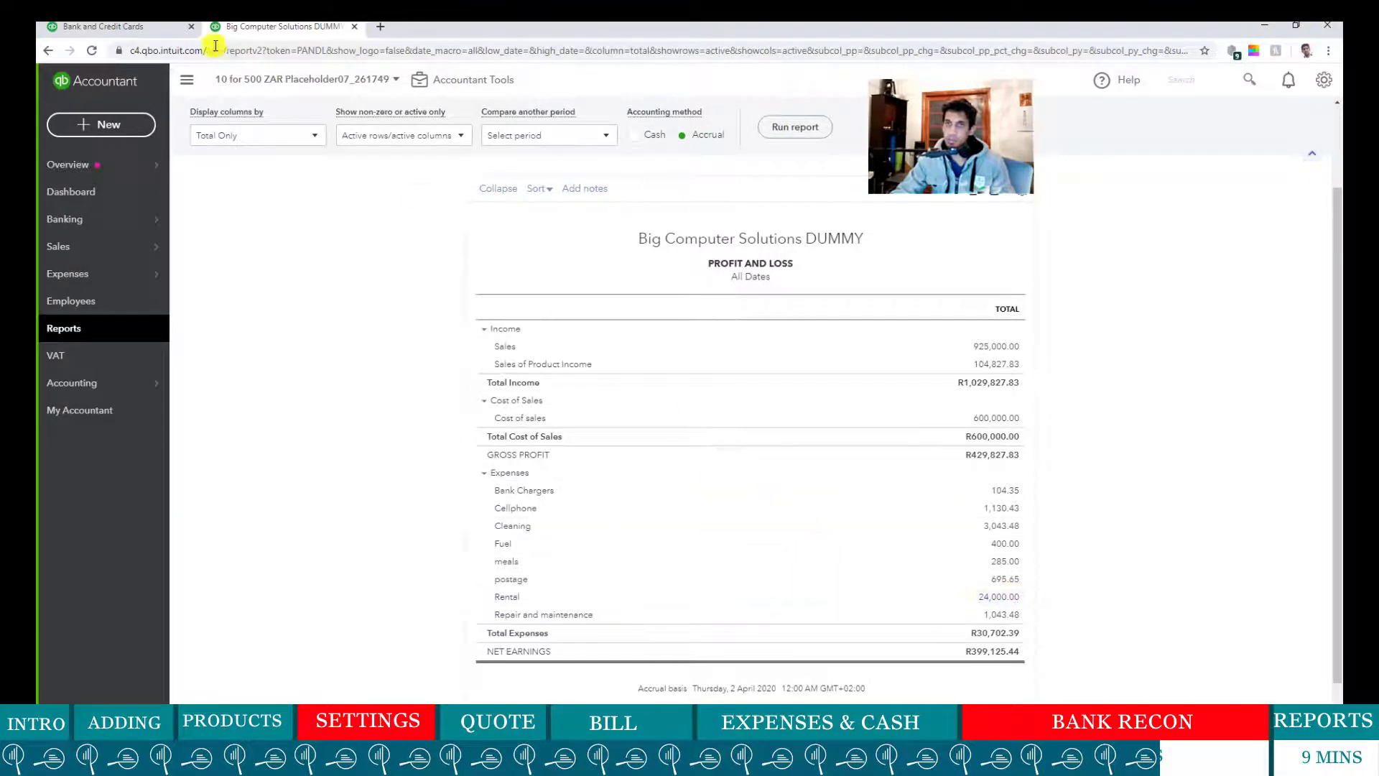
- Match the R713,000 Incredible Computers bank line to Bill Payment 1 and expand the Fast Cars line
{"action": "left_click", "coordinate": [127, 31]}
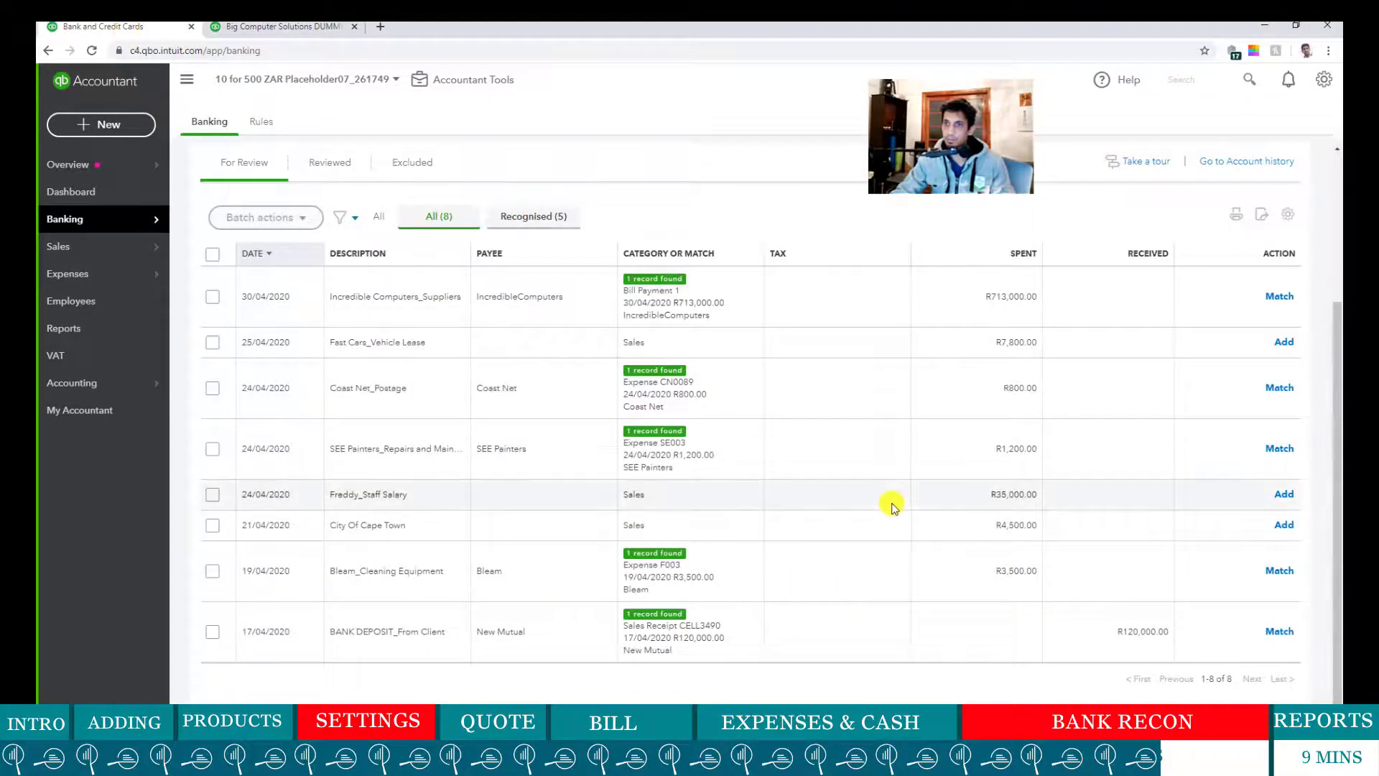
{"action": "scroll", "coordinate": [894, 508], "scroll_direction": "up", "scroll_amount": 3}
{"action": "scroll", "coordinate": [895, 509], "scroll_direction": "down", "scroll_amount": 1}
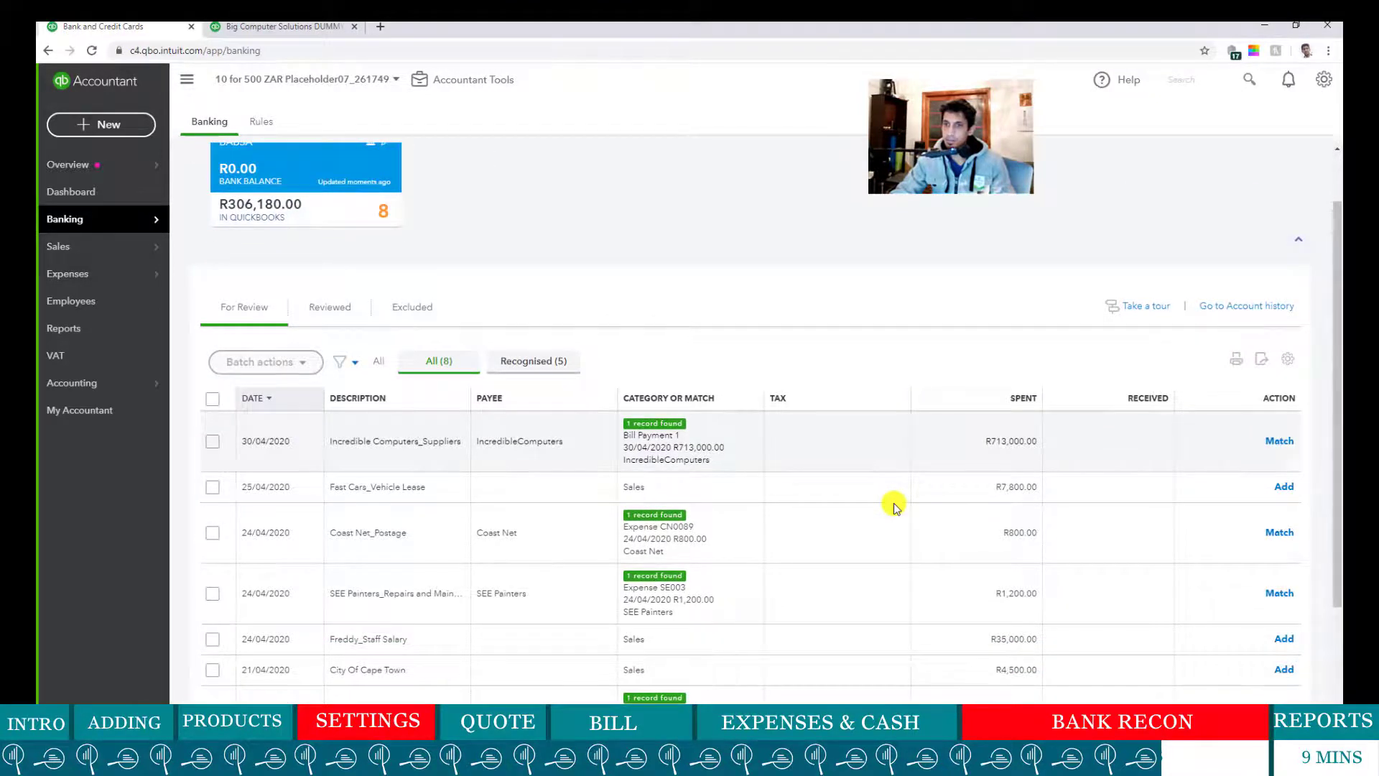
{"action": "scroll", "coordinate": [893, 508], "scroll_direction": "down", "scroll_amount": 1}
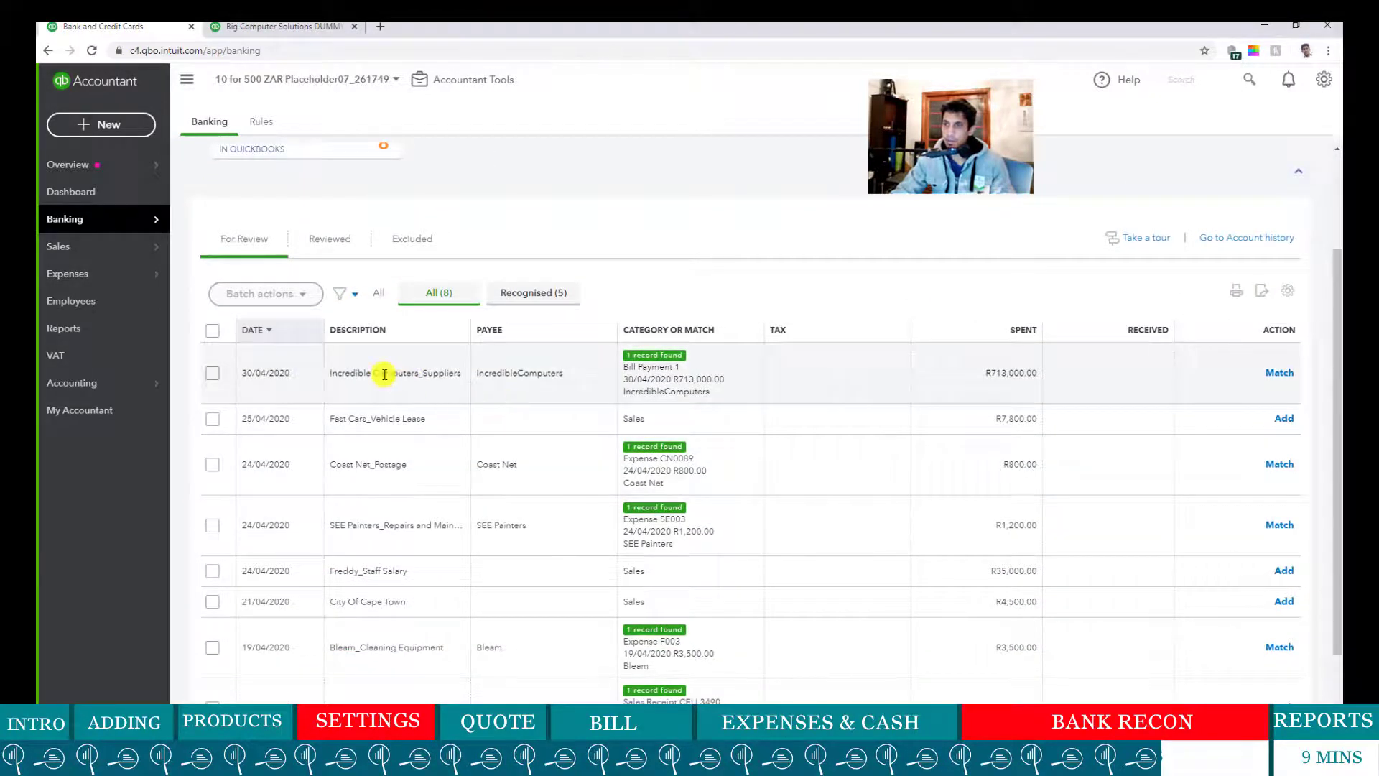
{"action": "left_click", "coordinate": [356, 375]}
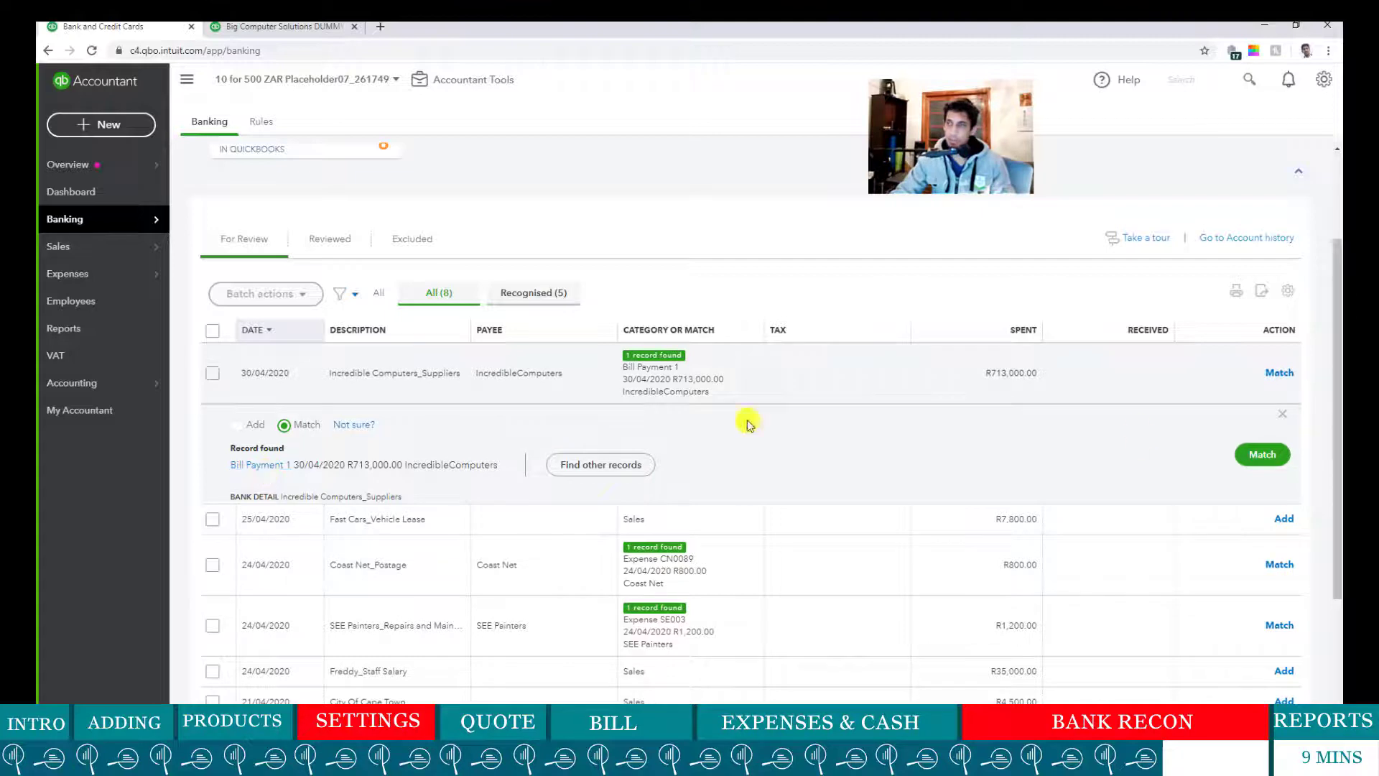
{"action": "left_click", "coordinate": [1257, 460]}
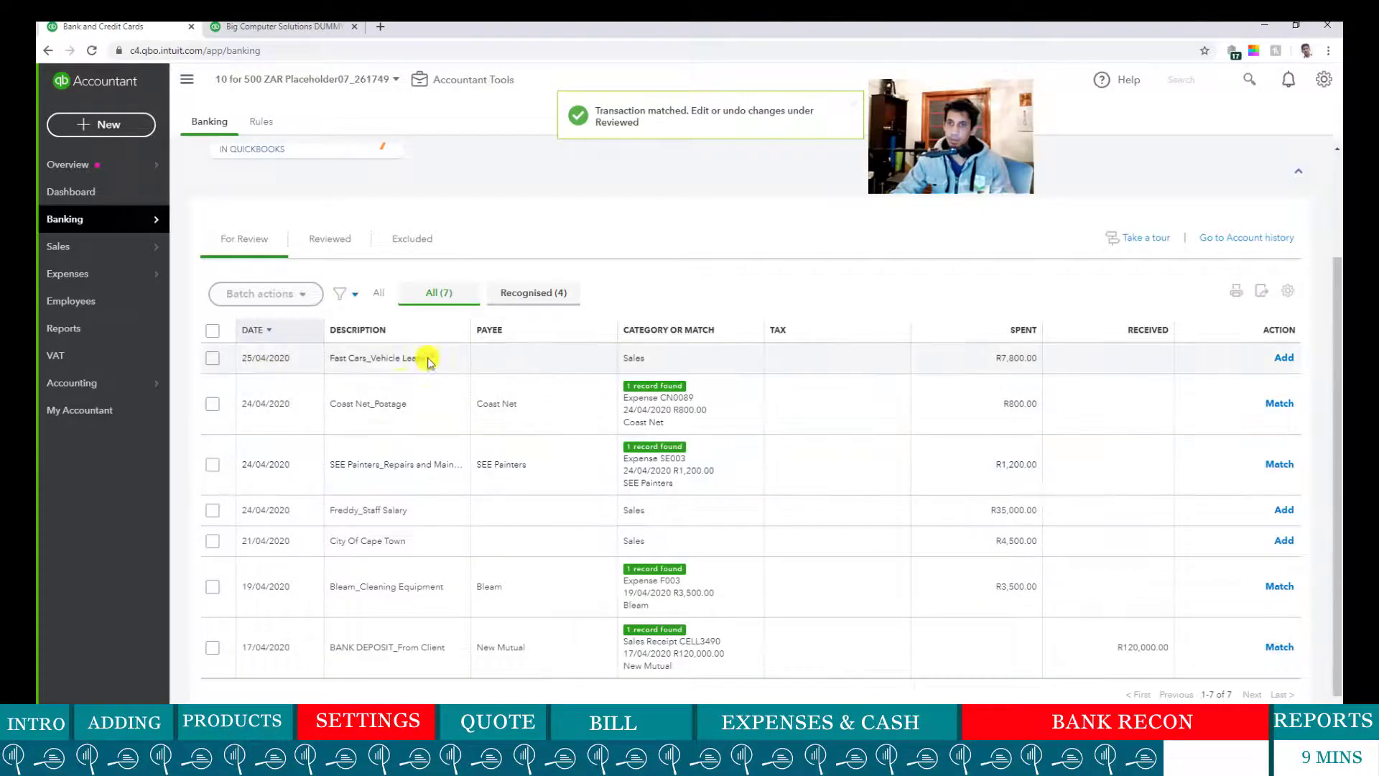
{"action": "left_click", "coordinate": [535, 357]}
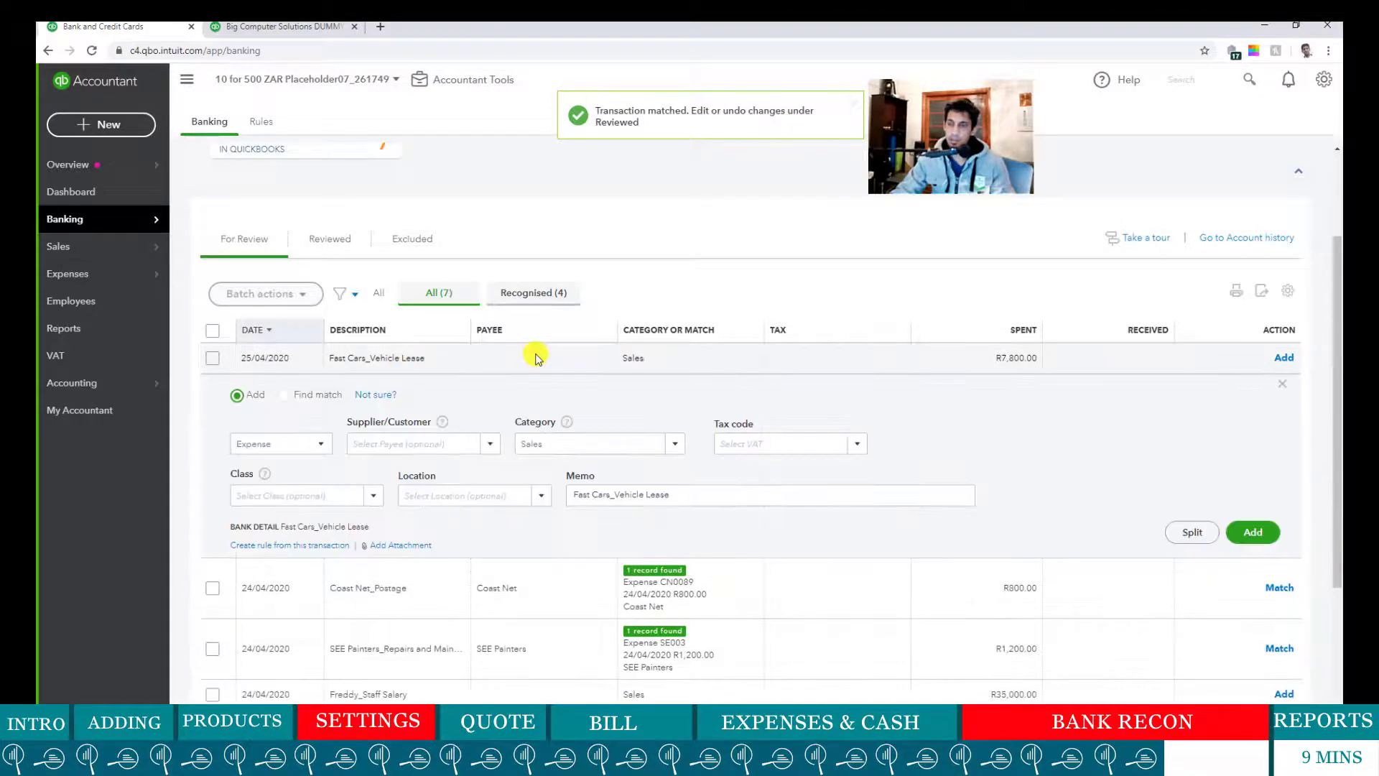
- Give the lease line supplier Fast Cars and a new Vehicle Expense category account
{"action": "left_click", "coordinate": [423, 437]}
{"action": "type", "text": "fa"}
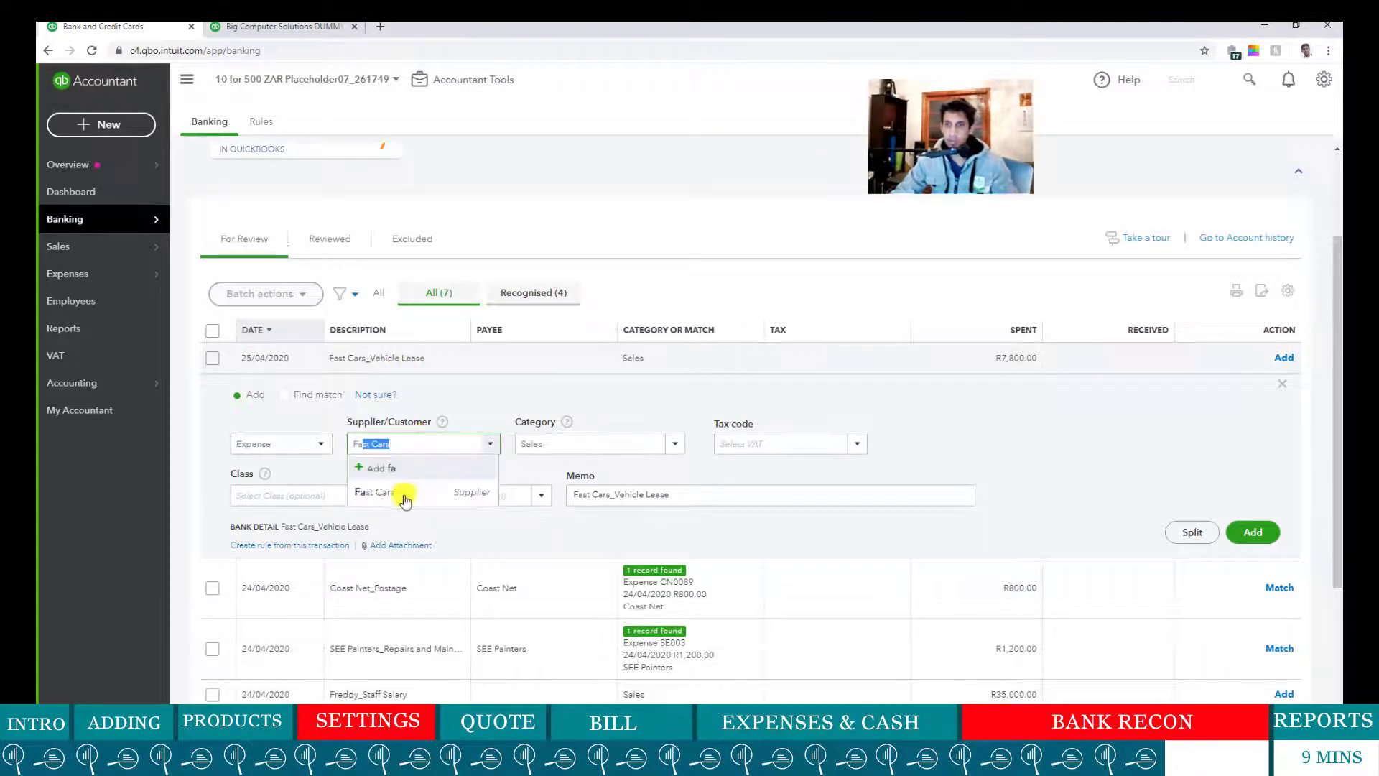
{"action": "left_click", "coordinate": [401, 493]}
{"action": "left_click", "coordinate": [602, 449]}
{"action": "left_click_drag", "start_coordinate": [602, 449], "coordinate": [512, 447]}
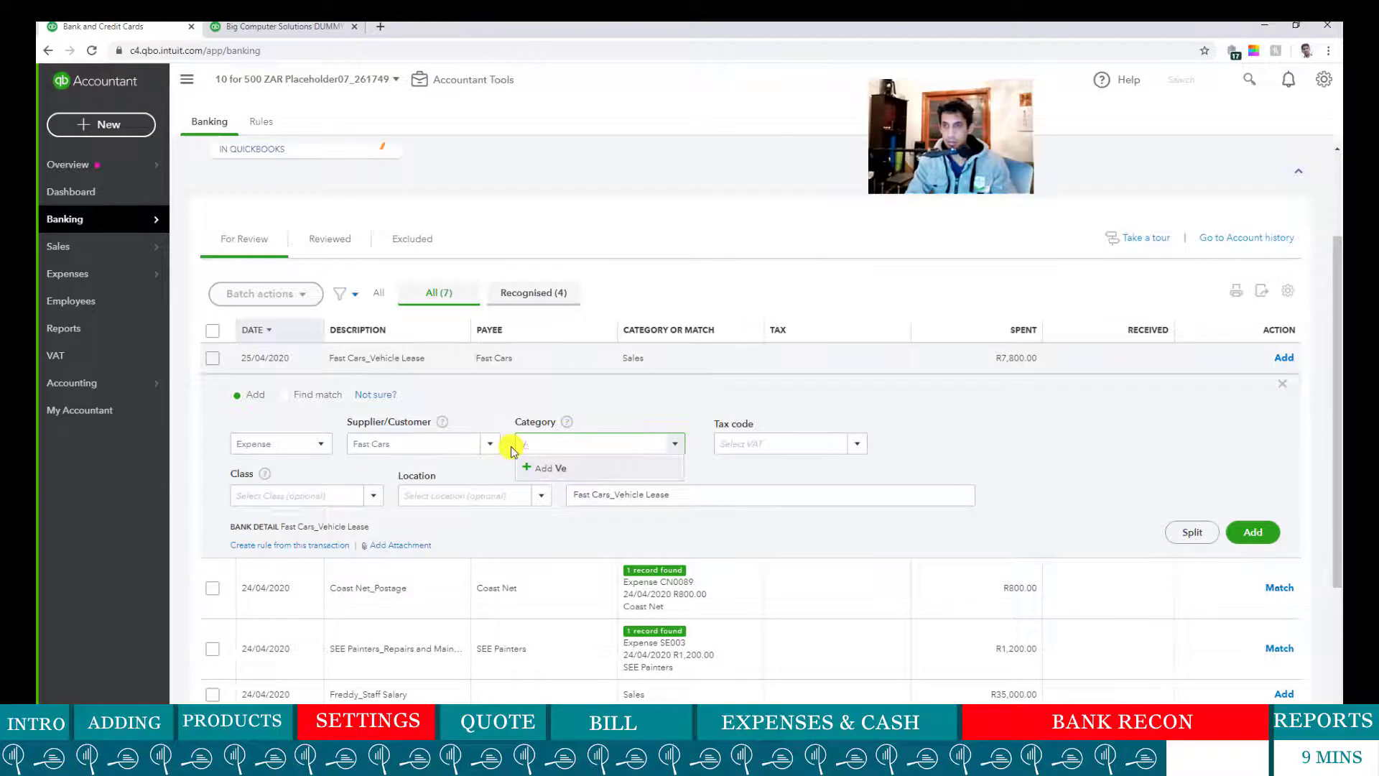
{"action": "key", "text": "BackSpace"}
{"action": "key", "text": "BackSpace"}
{"action": "type", "text": "le Lease"}
{"action": "key", "text": "BackSpace"}
{"action": "key", "text": "BackSpace"}
{"action": "key", "text": "BackSpace"}
{"action": "key", "text": "BackSpace"}
{"action": "key", "text": "BackSpace"}
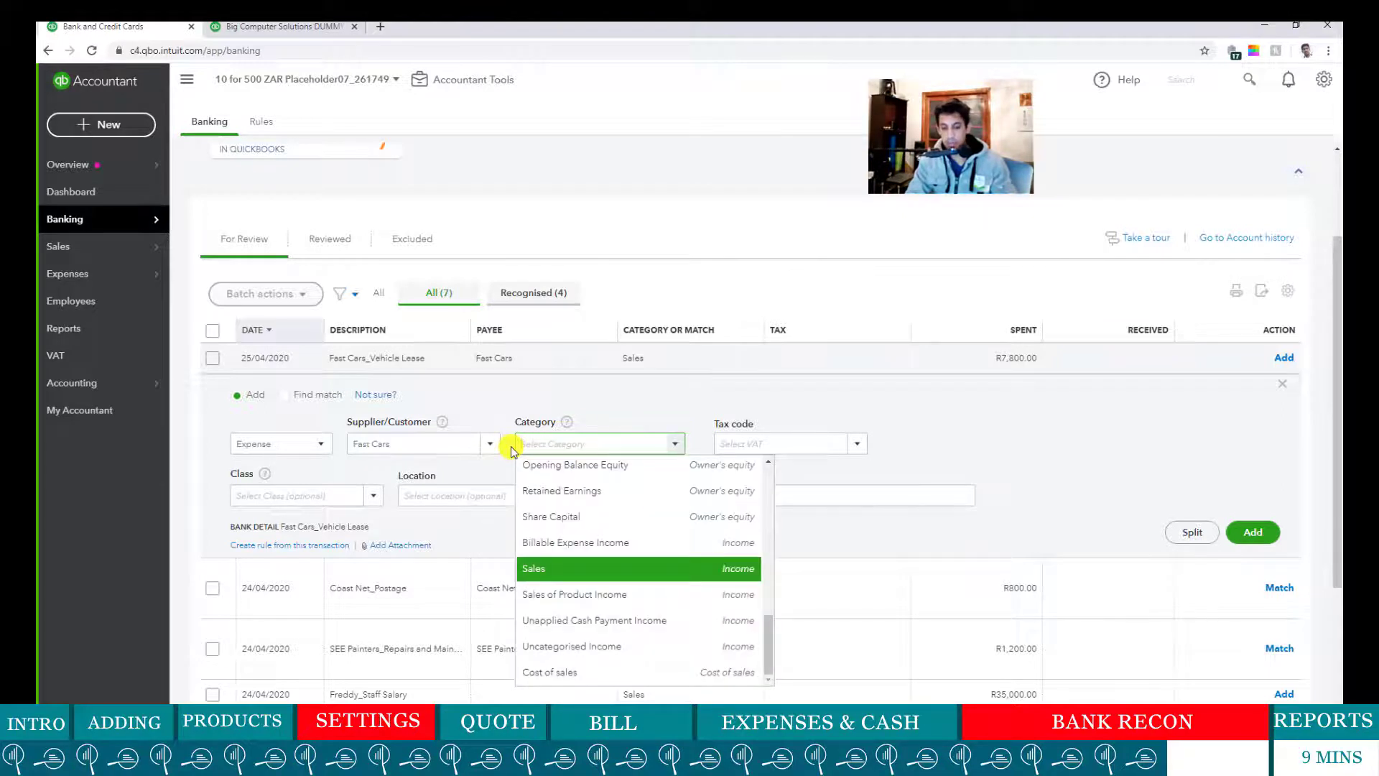
{"action": "type", "text": "Vehicle Expense"}
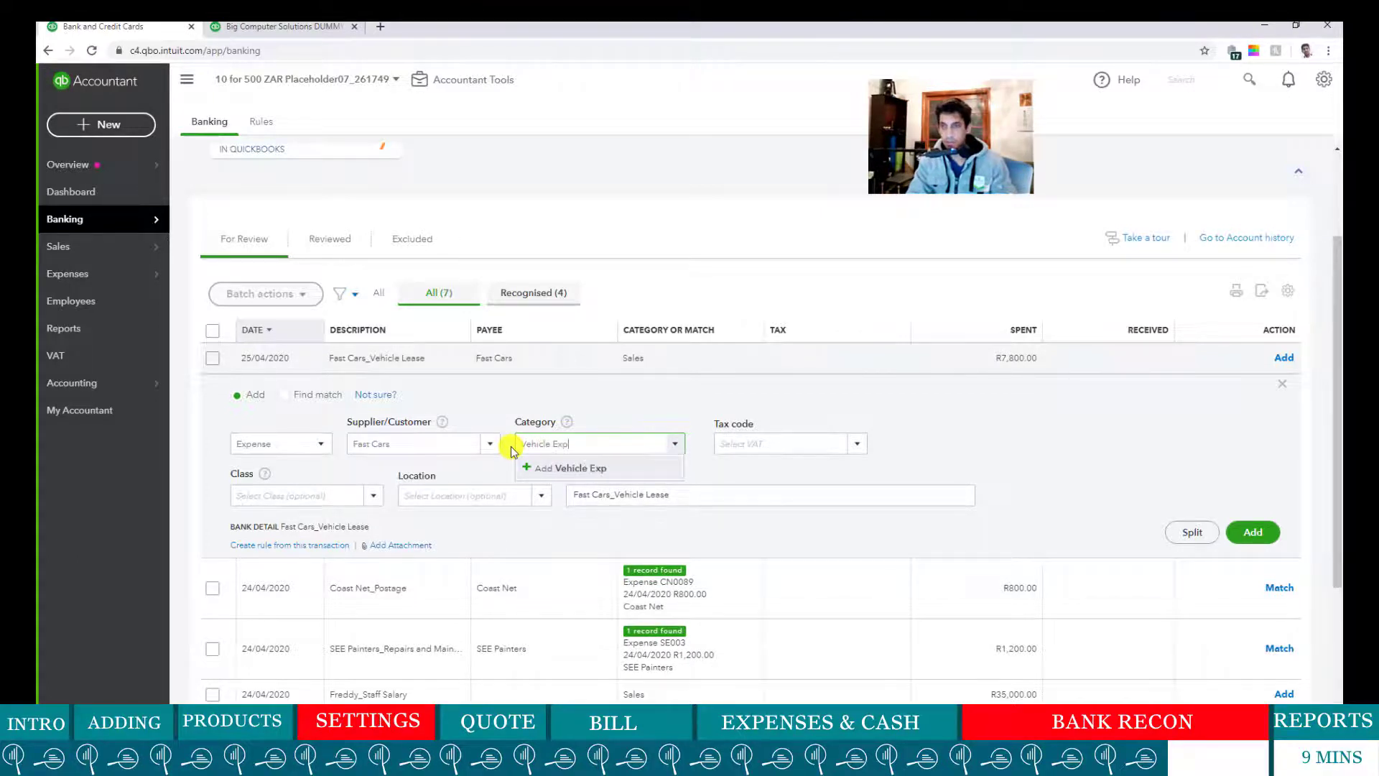
{"action": "left_click", "coordinate": [585, 468]}
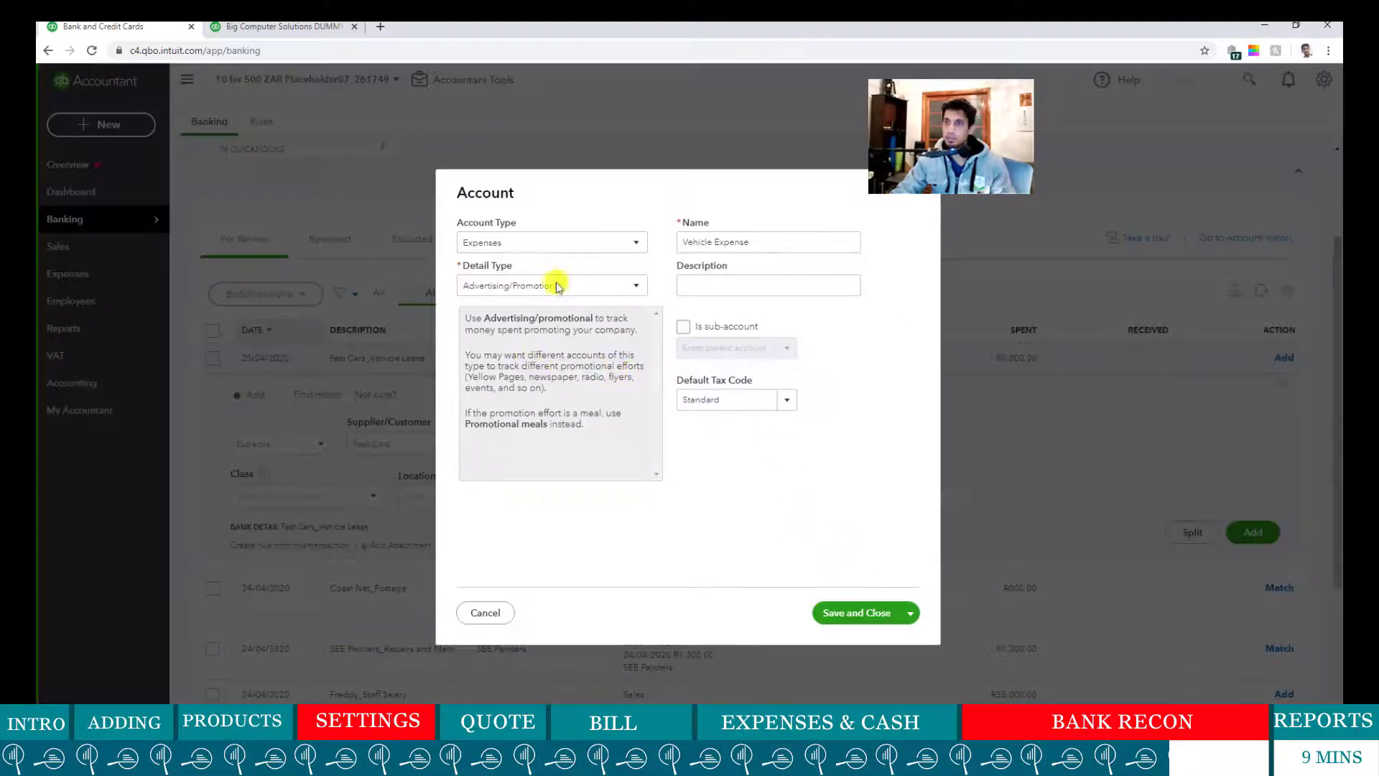
{"action": "left_click", "coordinate": [600, 286]}
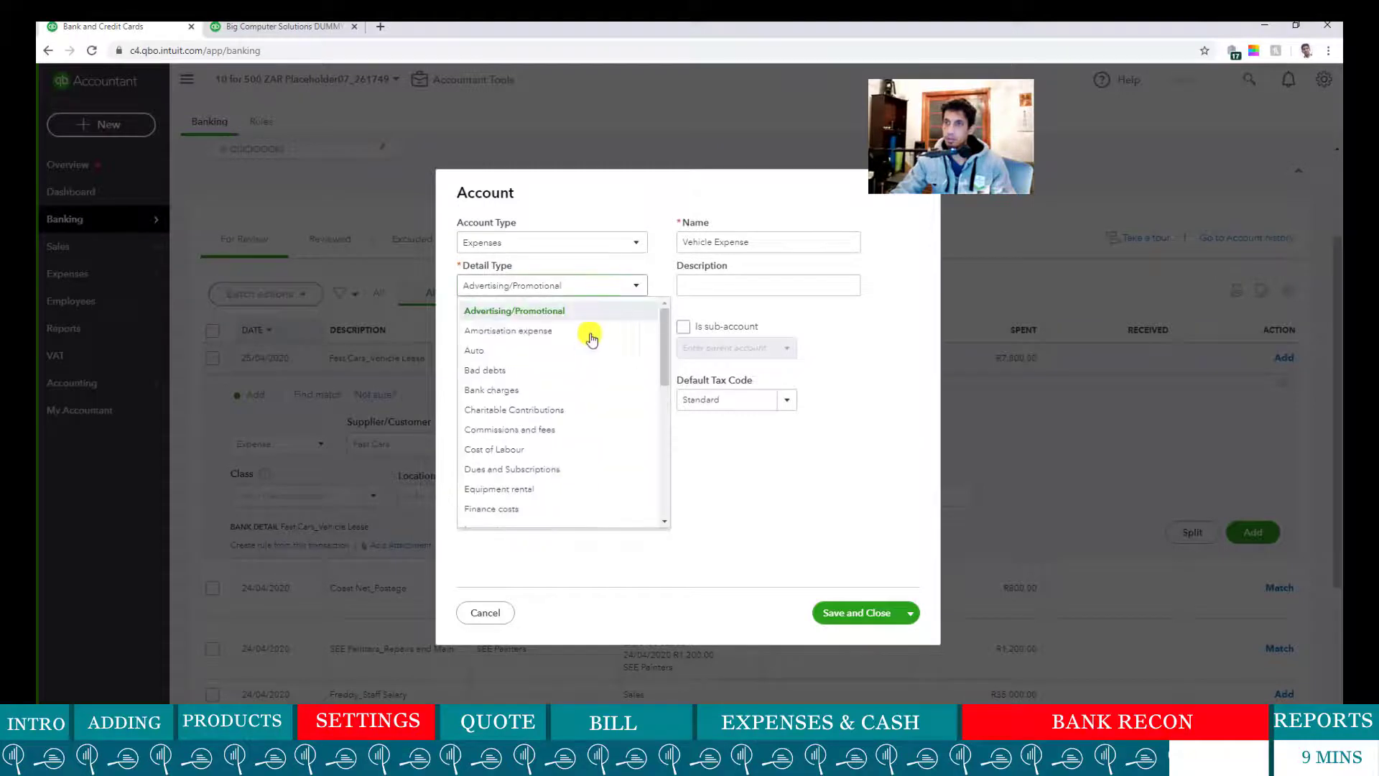
{"action": "left_click", "coordinate": [760, 502]}
{"action": "left_click", "coordinate": [846, 615]}
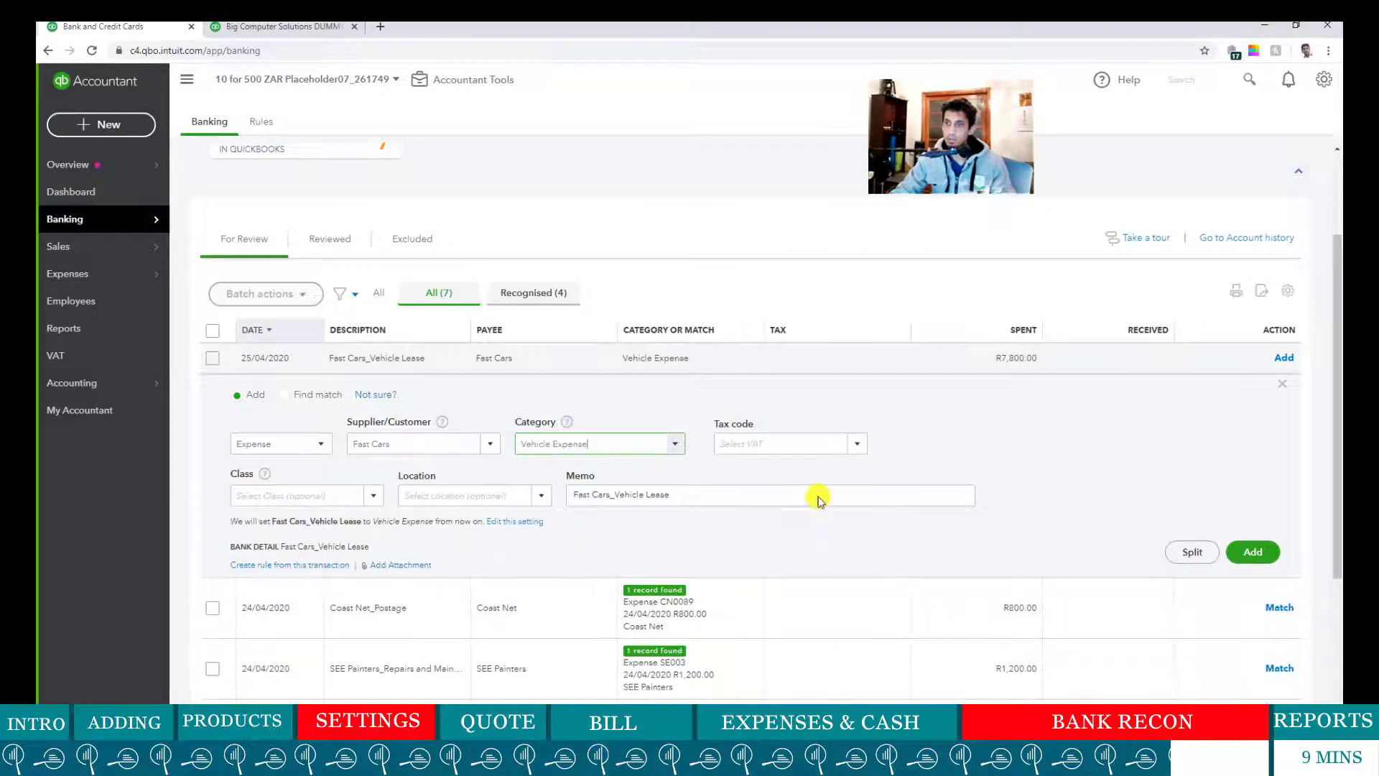
- Set the R7,800 lease's tax code to Out of Scope (Purchases) and add it
{"action": "left_click", "coordinate": [859, 453]}
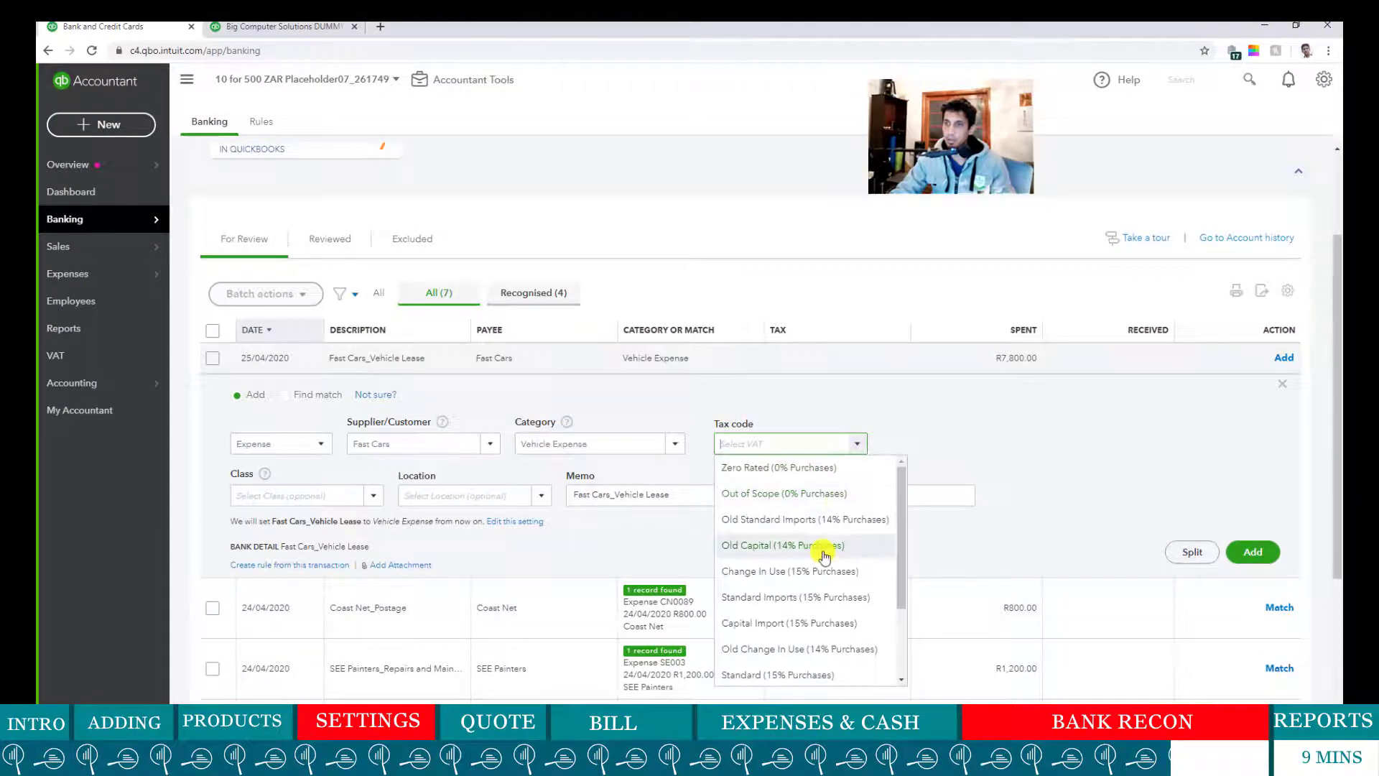
{"action": "left_click", "coordinate": [838, 496]}
{"action": "left_click", "coordinate": [877, 560]}
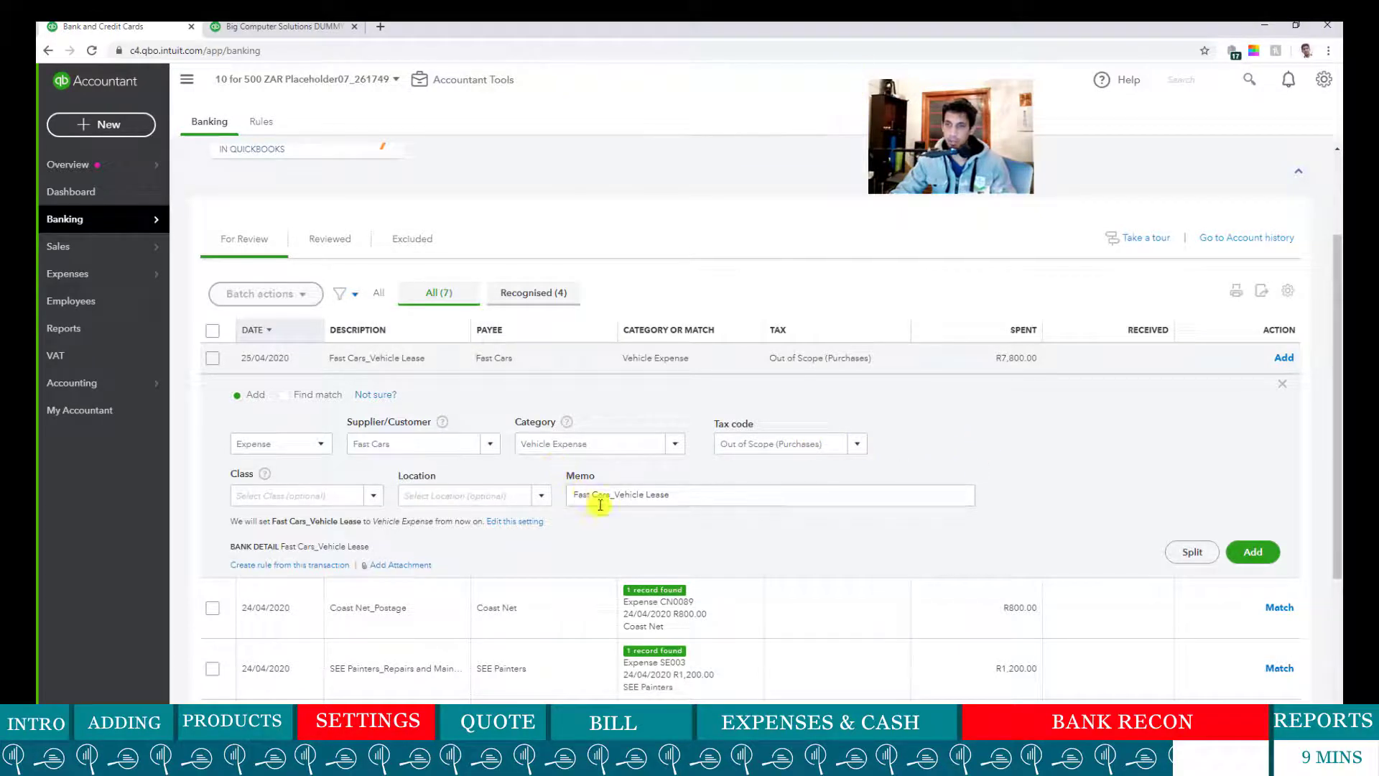
{"action": "scroll", "coordinate": [342, 495], "scroll_direction": "down", "scroll_amount": 1}
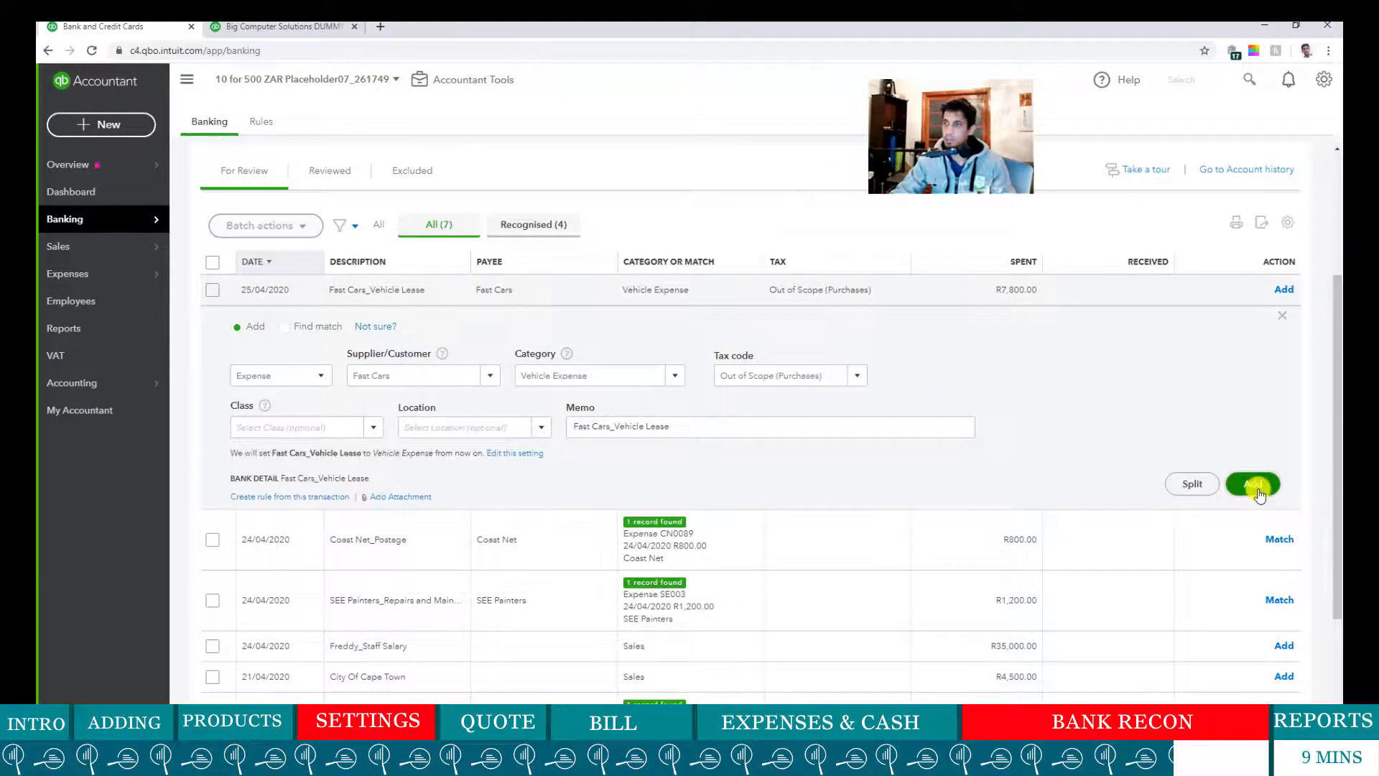
{"action": "left_click", "coordinate": [1255, 485]}
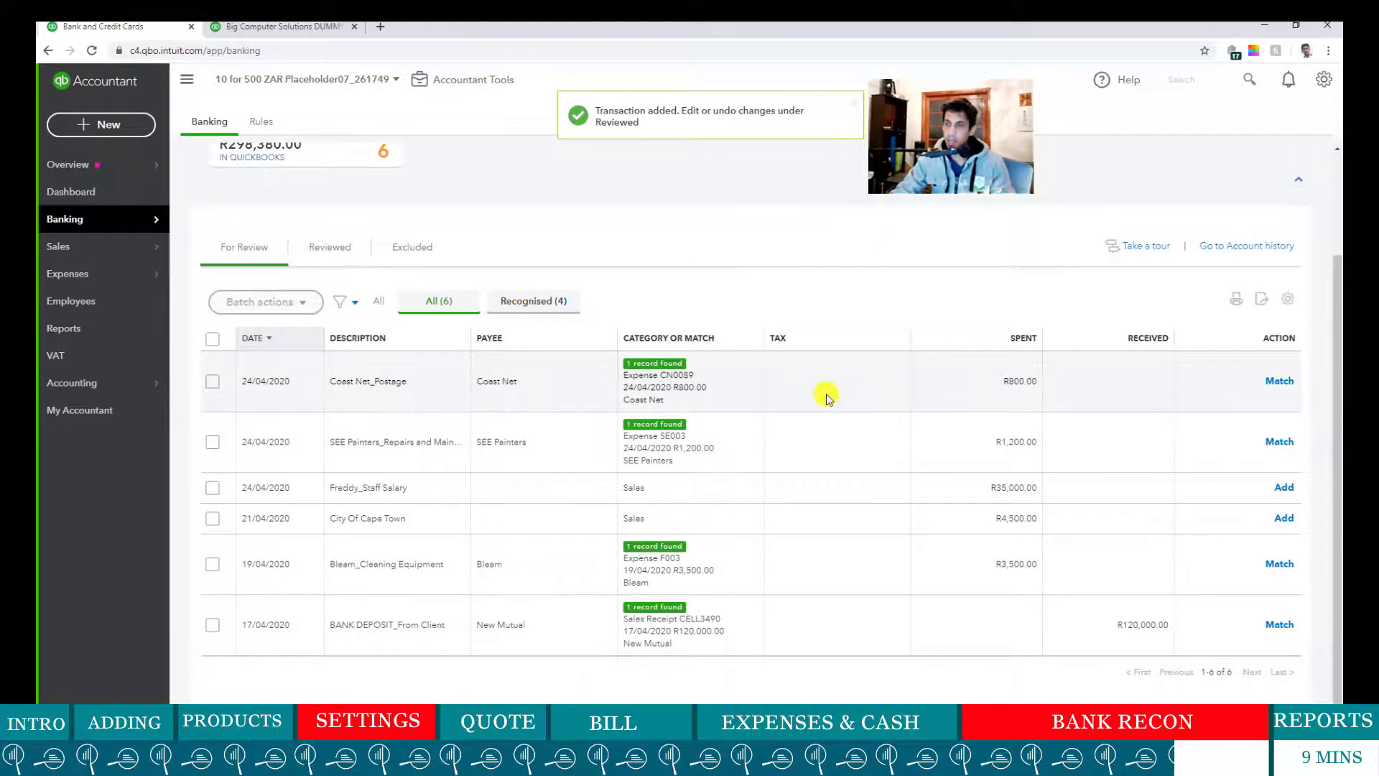
{"action": "left_click", "coordinate": [826, 398]}
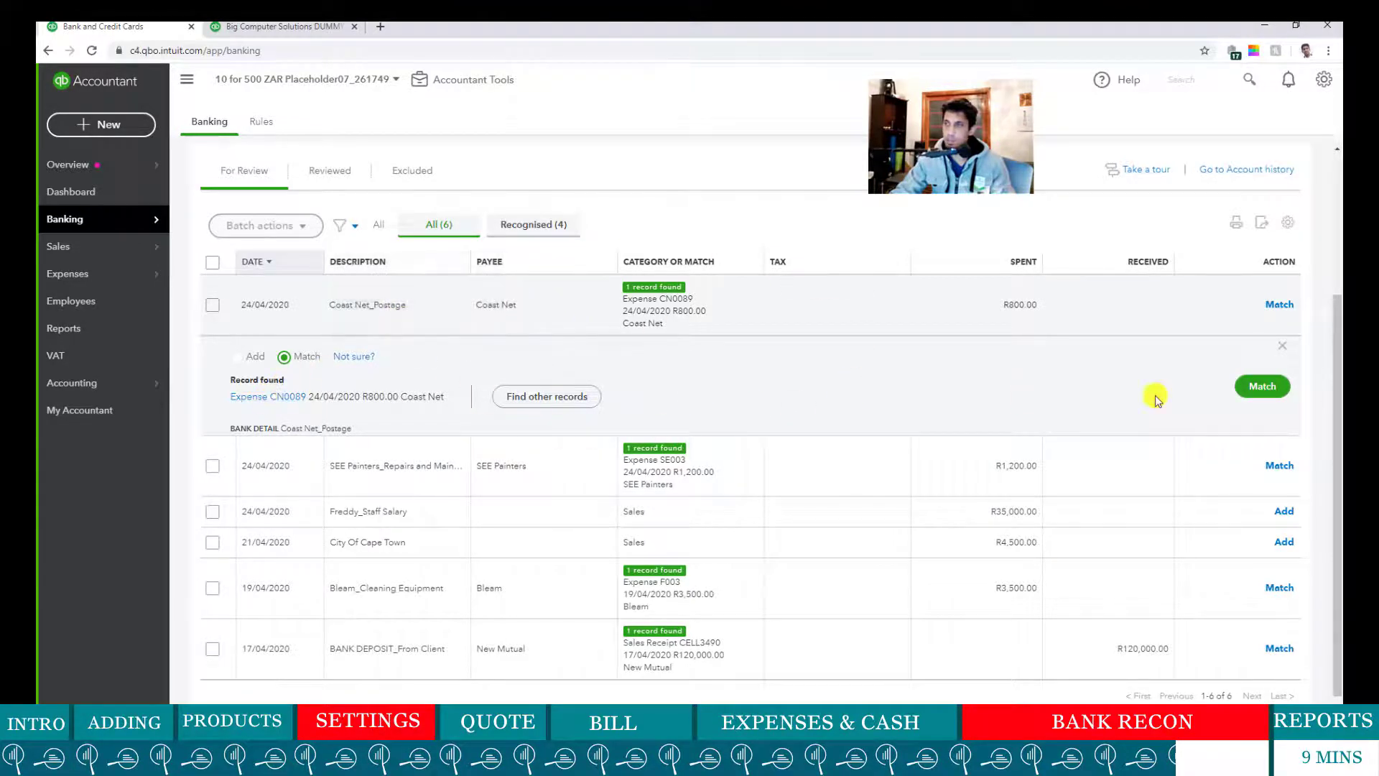
- Match the Coast Net postage line and the R1,200 SEE Painters line to Expense SE003
{"action": "left_click", "coordinate": [1261, 386]}
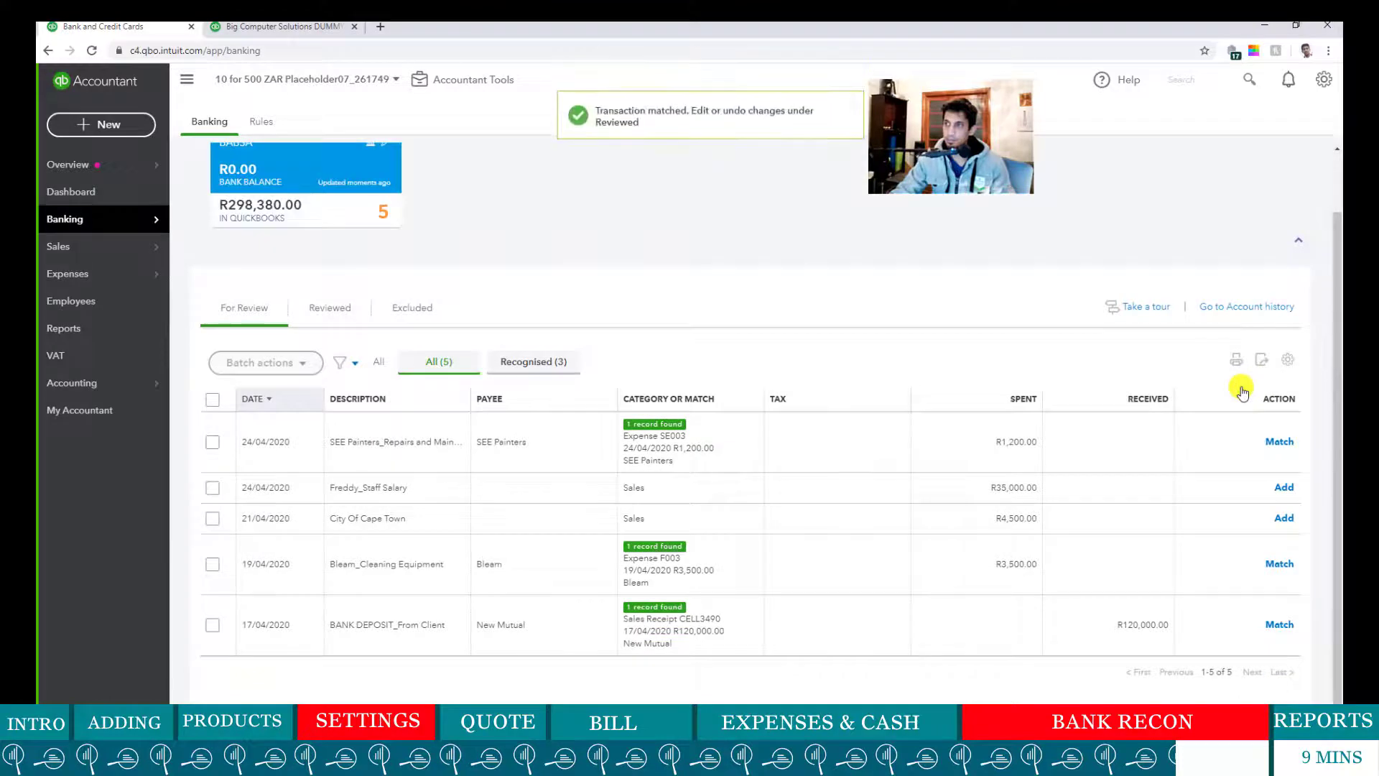
{"action": "left_click", "coordinate": [528, 451]}
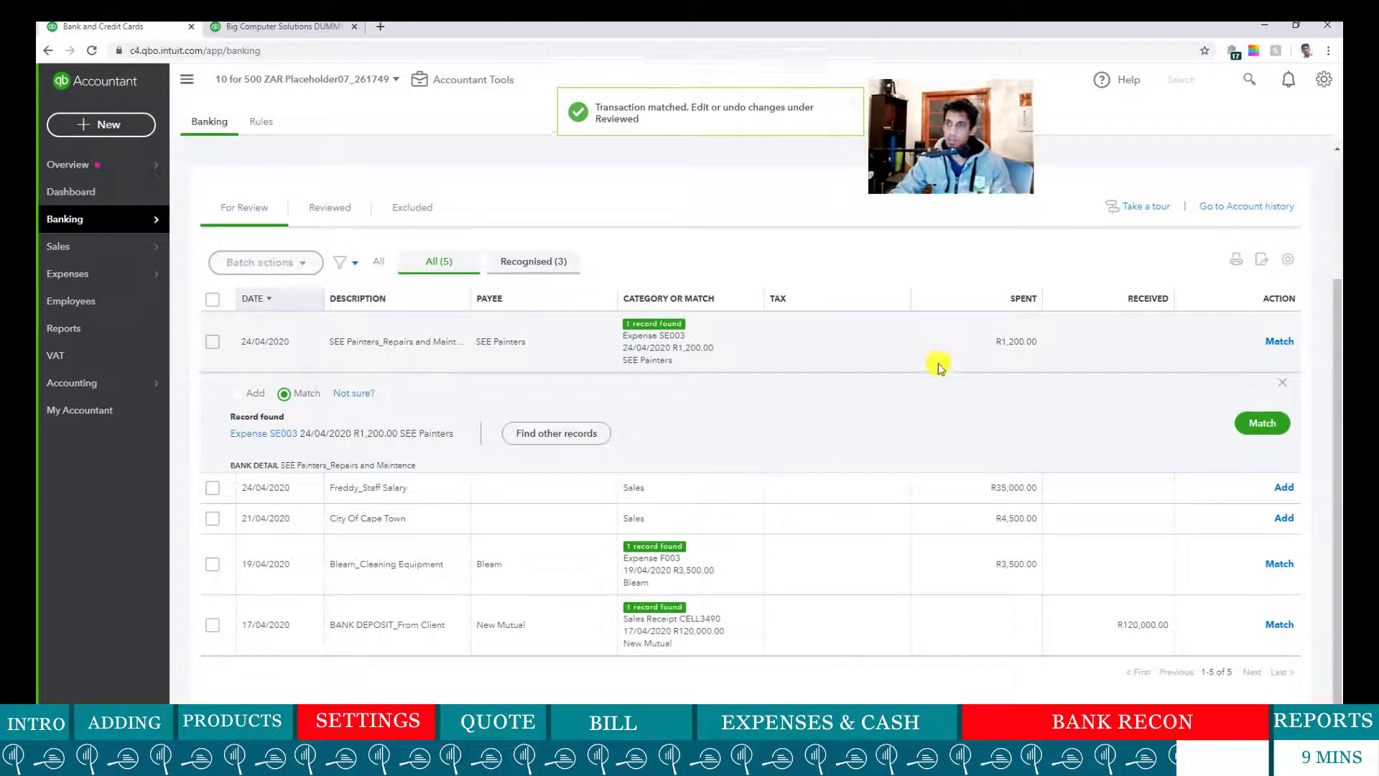
{"action": "left_click", "coordinate": [1282, 425]}
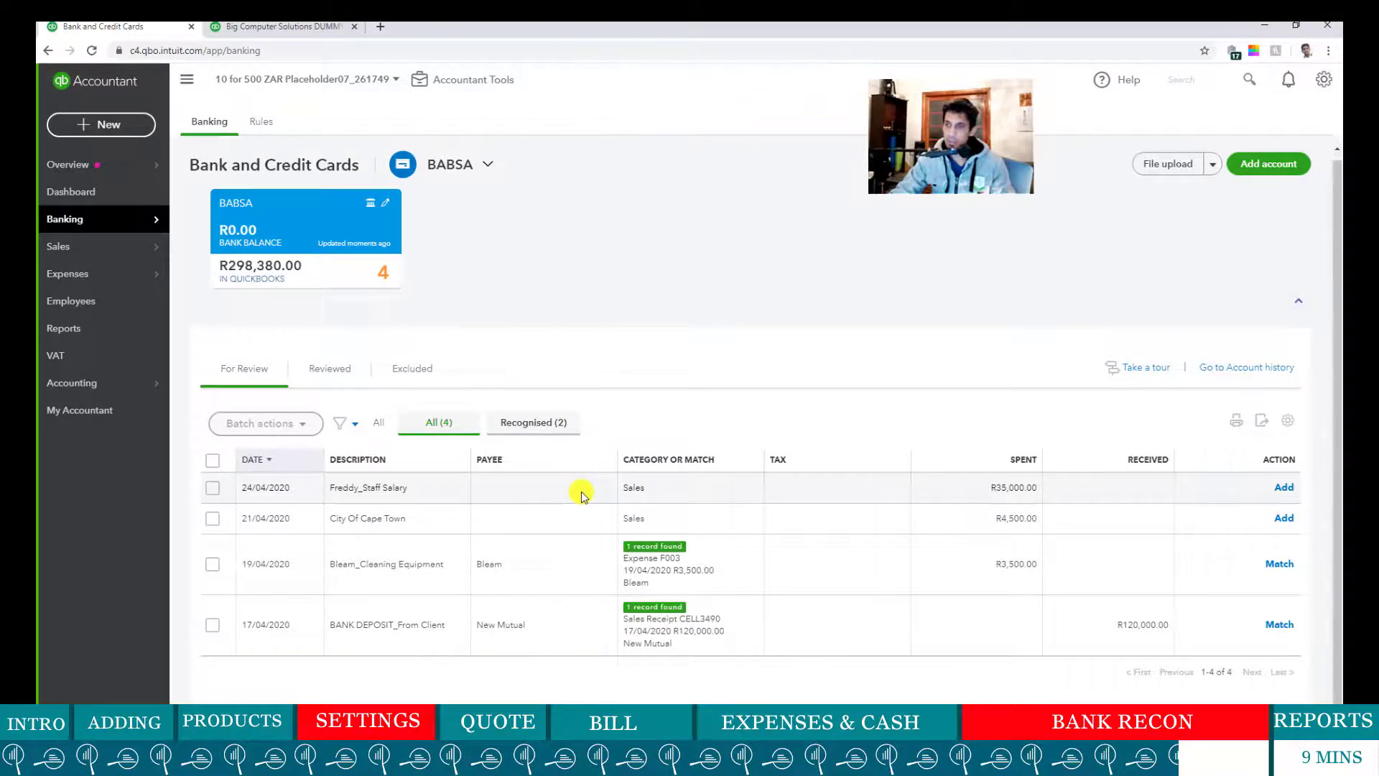
- Create the staff member as a new Employee payee on the R35,000 salary line
{"action": "left_click", "coordinate": [967, 495]}
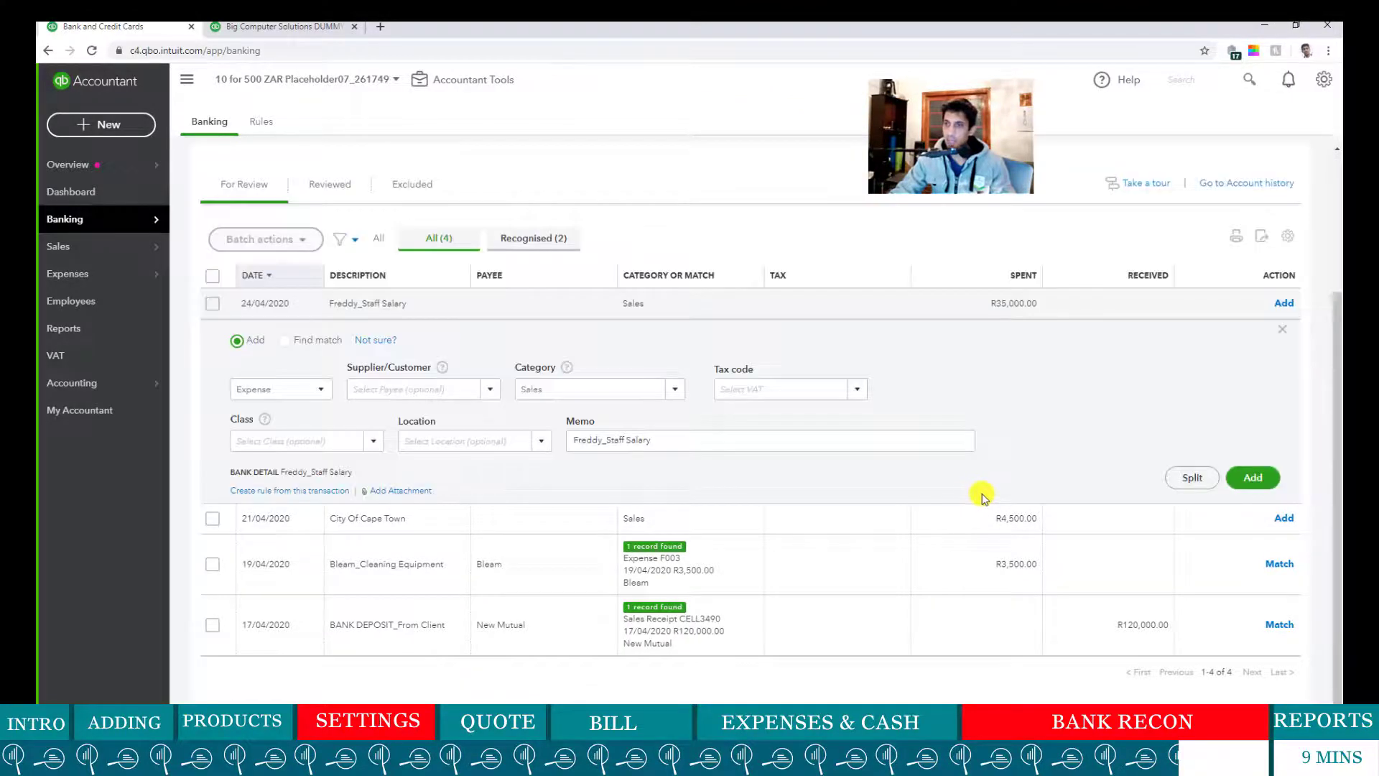
{"action": "left_click", "coordinate": [384, 391]}
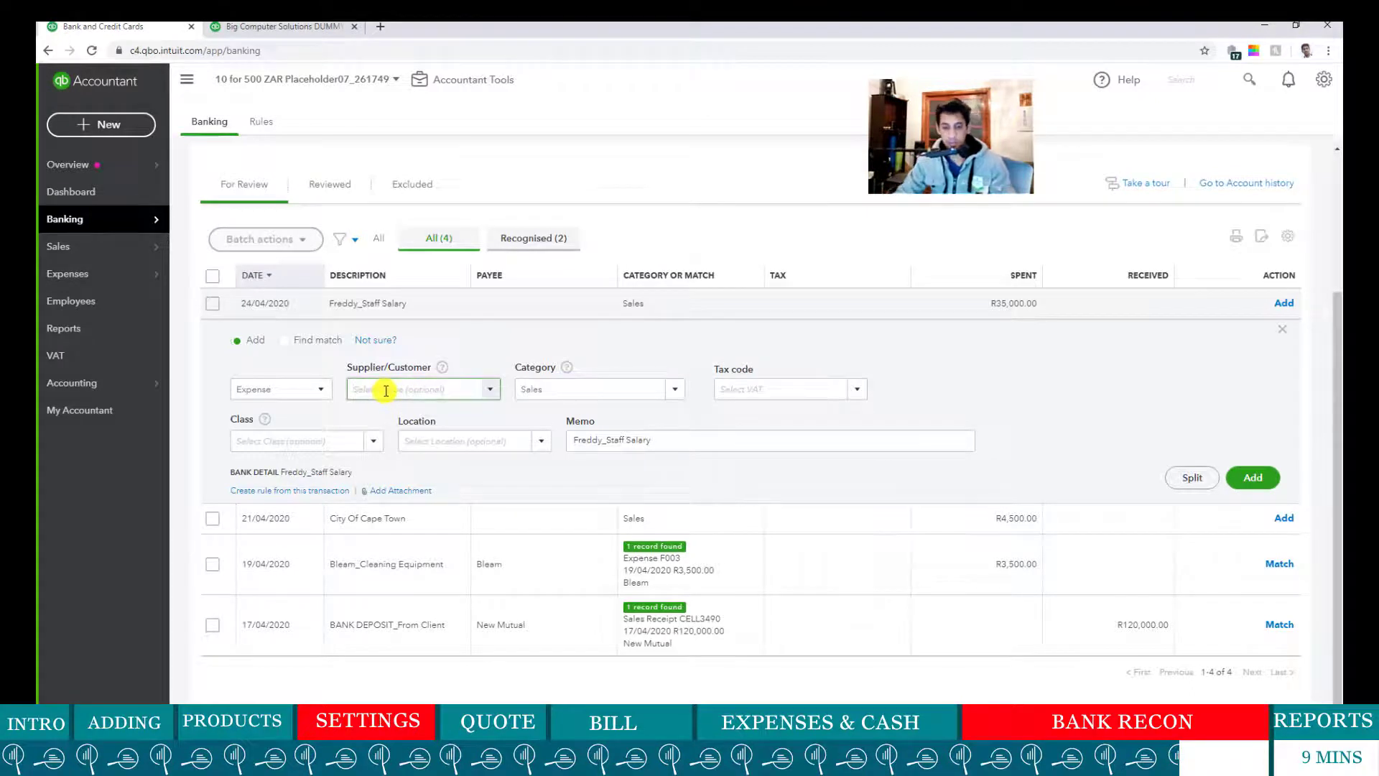
{"action": "type", "text": "Fre"}
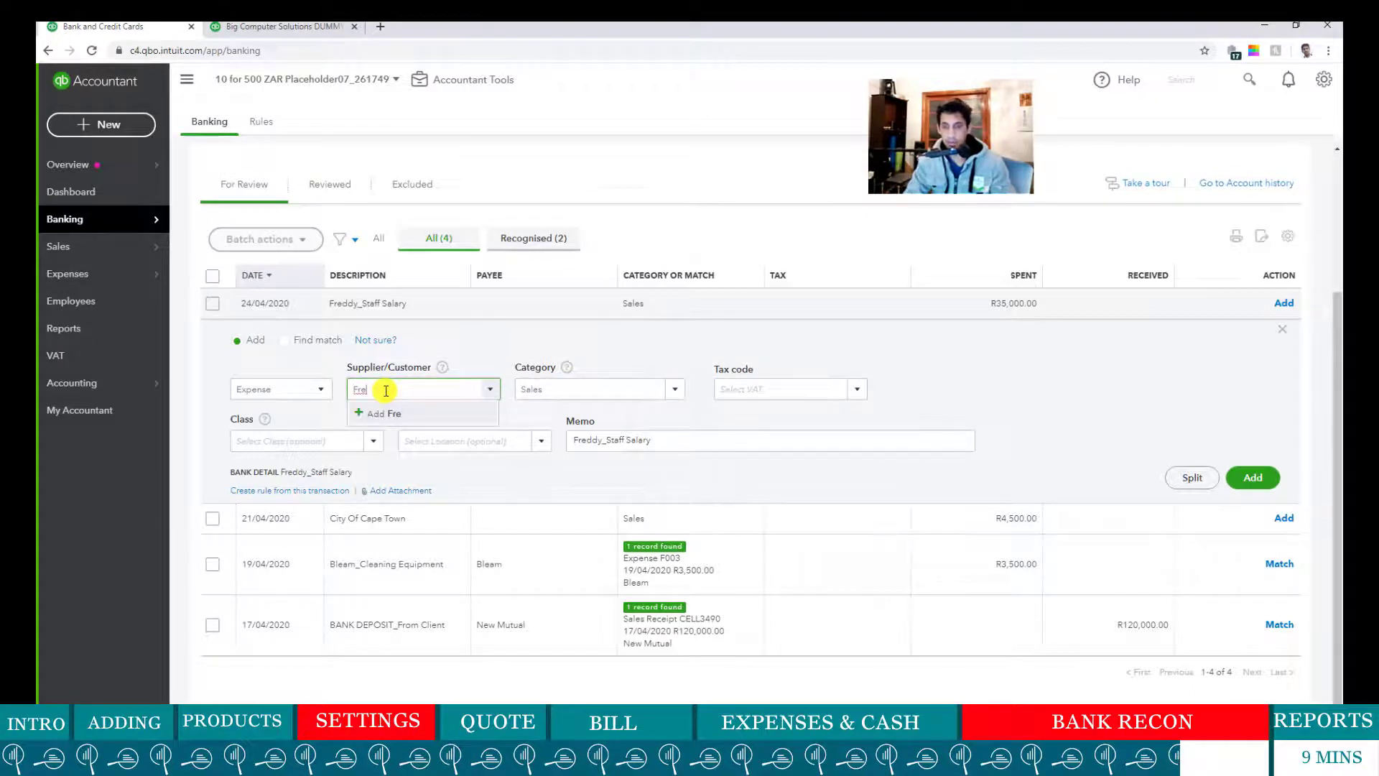
{"action": "type", "text": "d"}
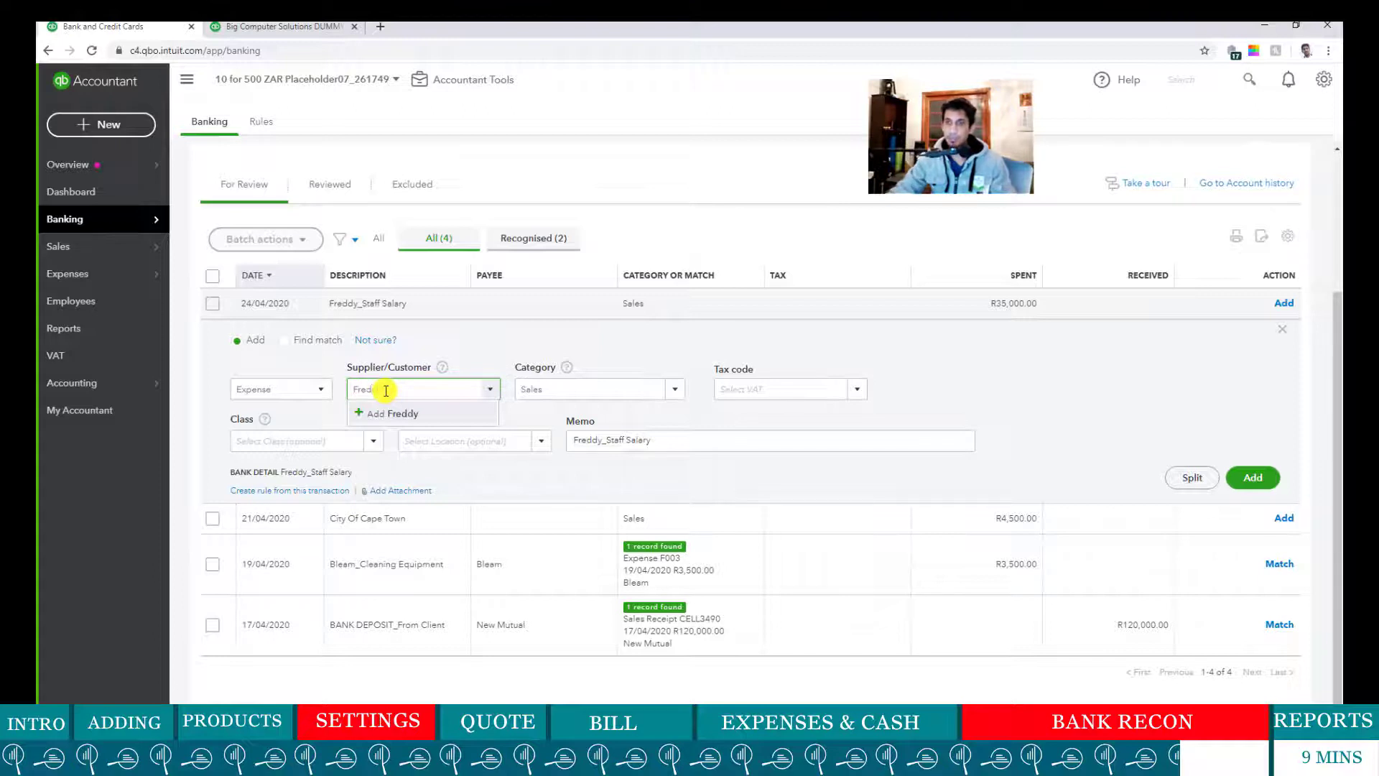
{"action": "type", "text": "dy"}
{"action": "left_click", "coordinate": [406, 415]}
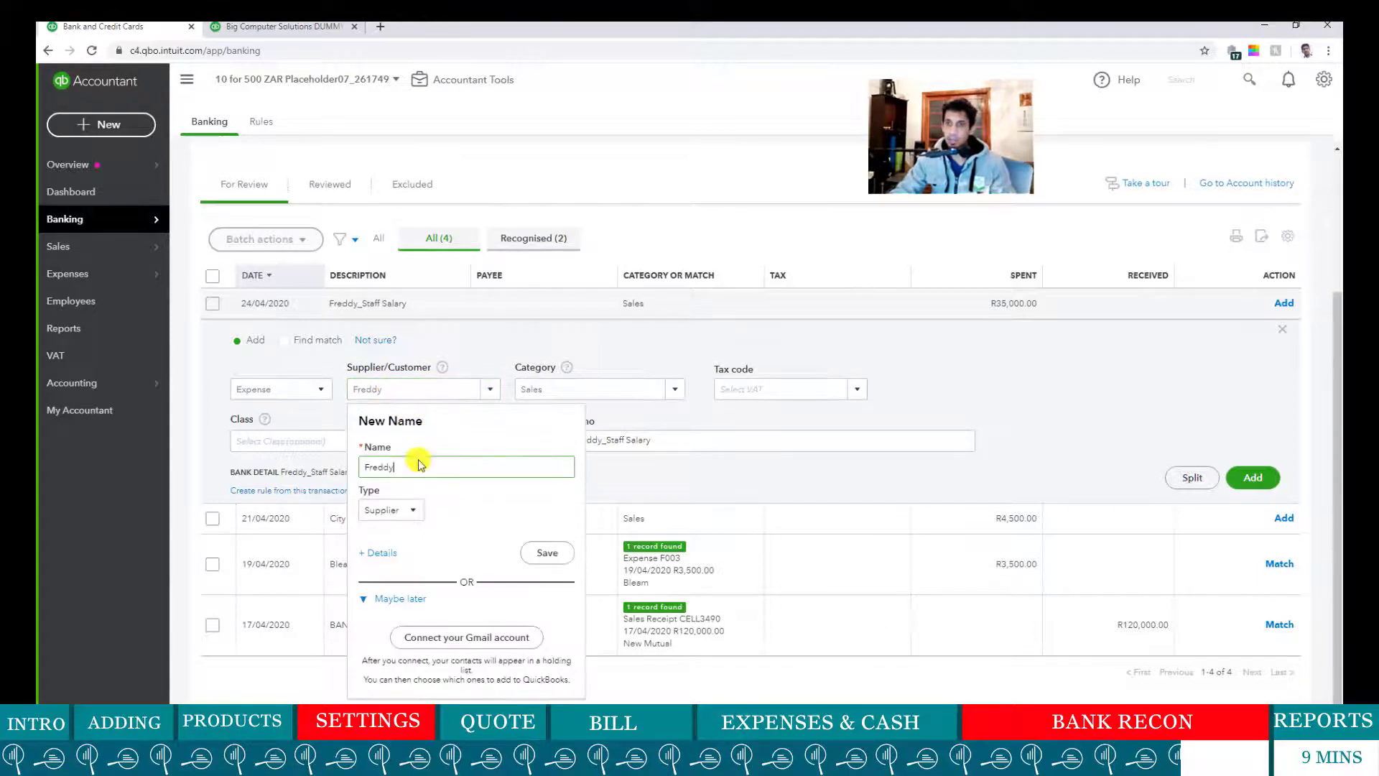
{"action": "left_click", "coordinate": [415, 510]}
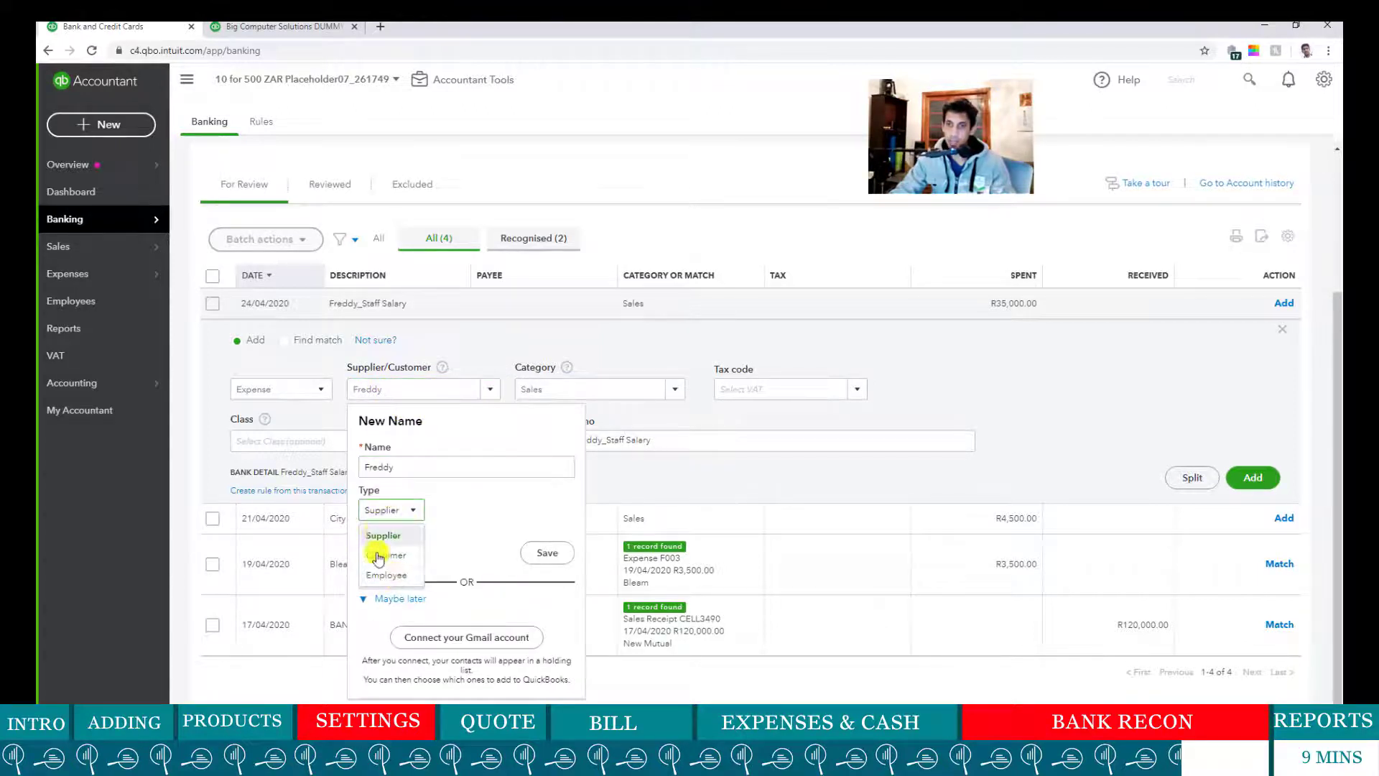
{"action": "left_click", "coordinate": [388, 575]}
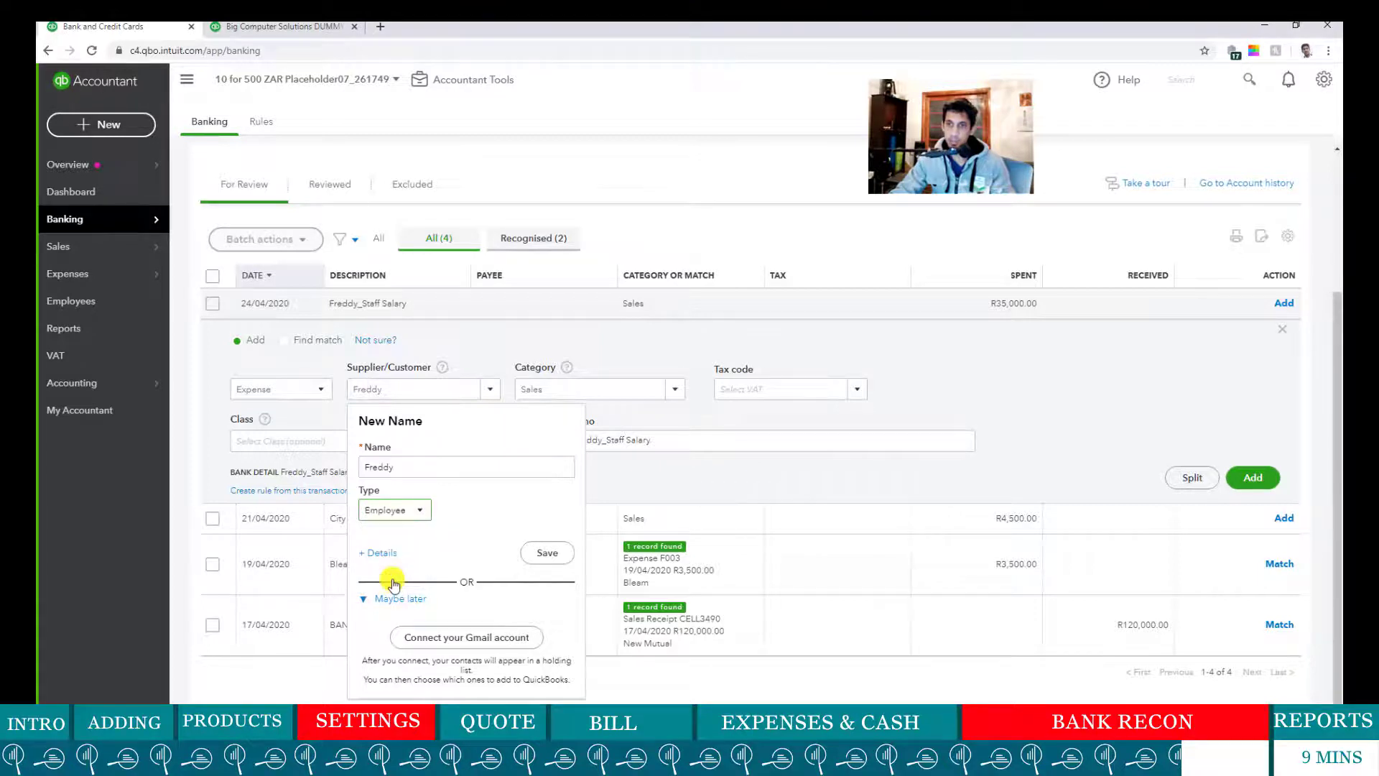
{"action": "left_click", "coordinate": [548, 556]}
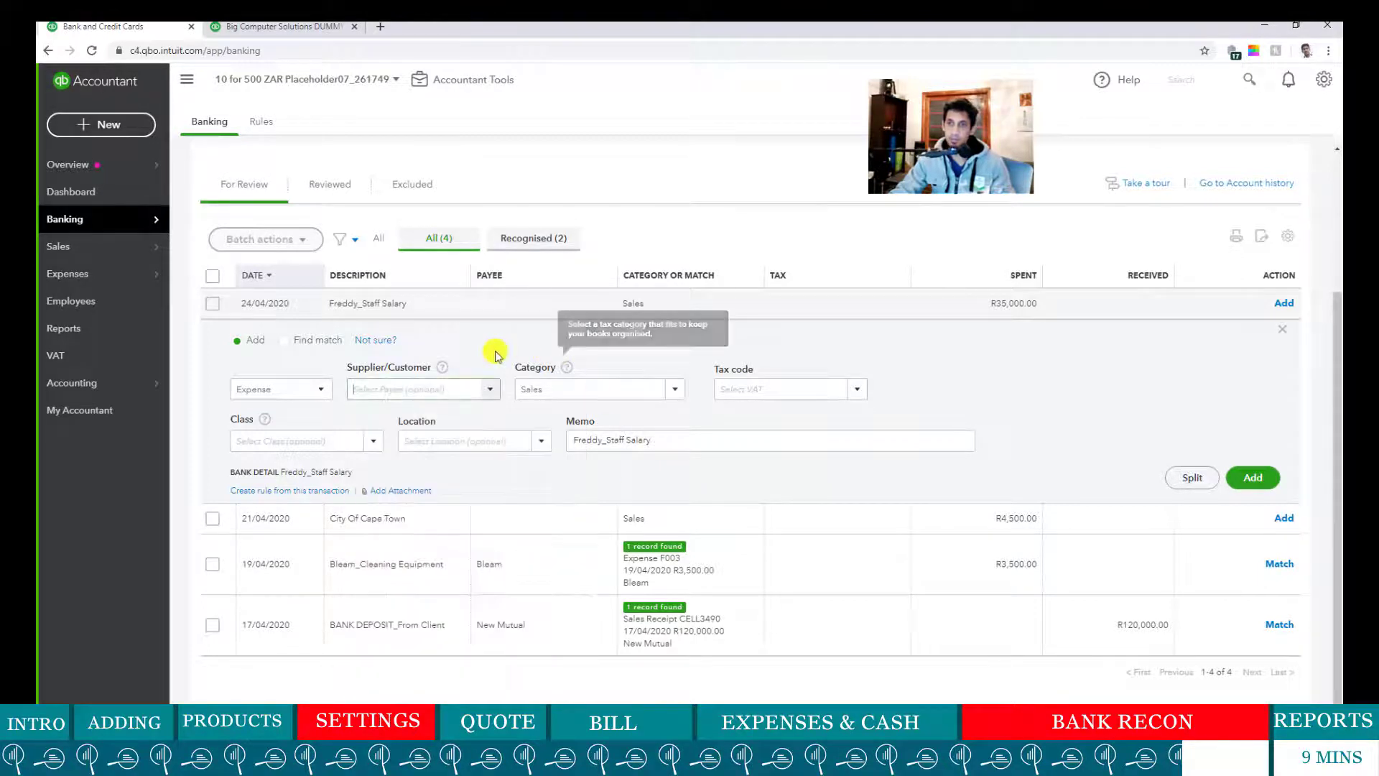
- Categorise the salary under a new Salary account with Out of Scope default tax and add it
{"action": "left_click_drag", "start_coordinate": [581, 393], "coordinate": [504, 394]}
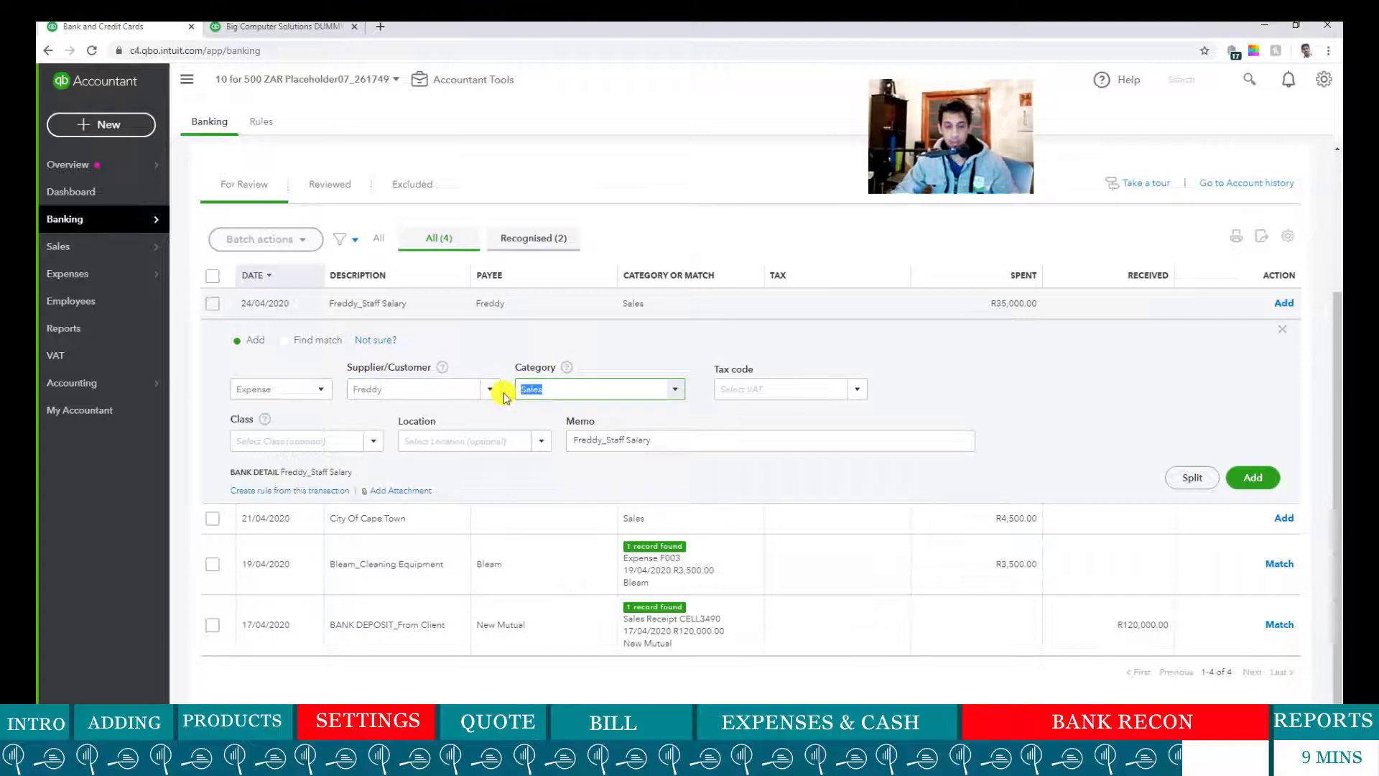
{"action": "type", "text": "Sa"}
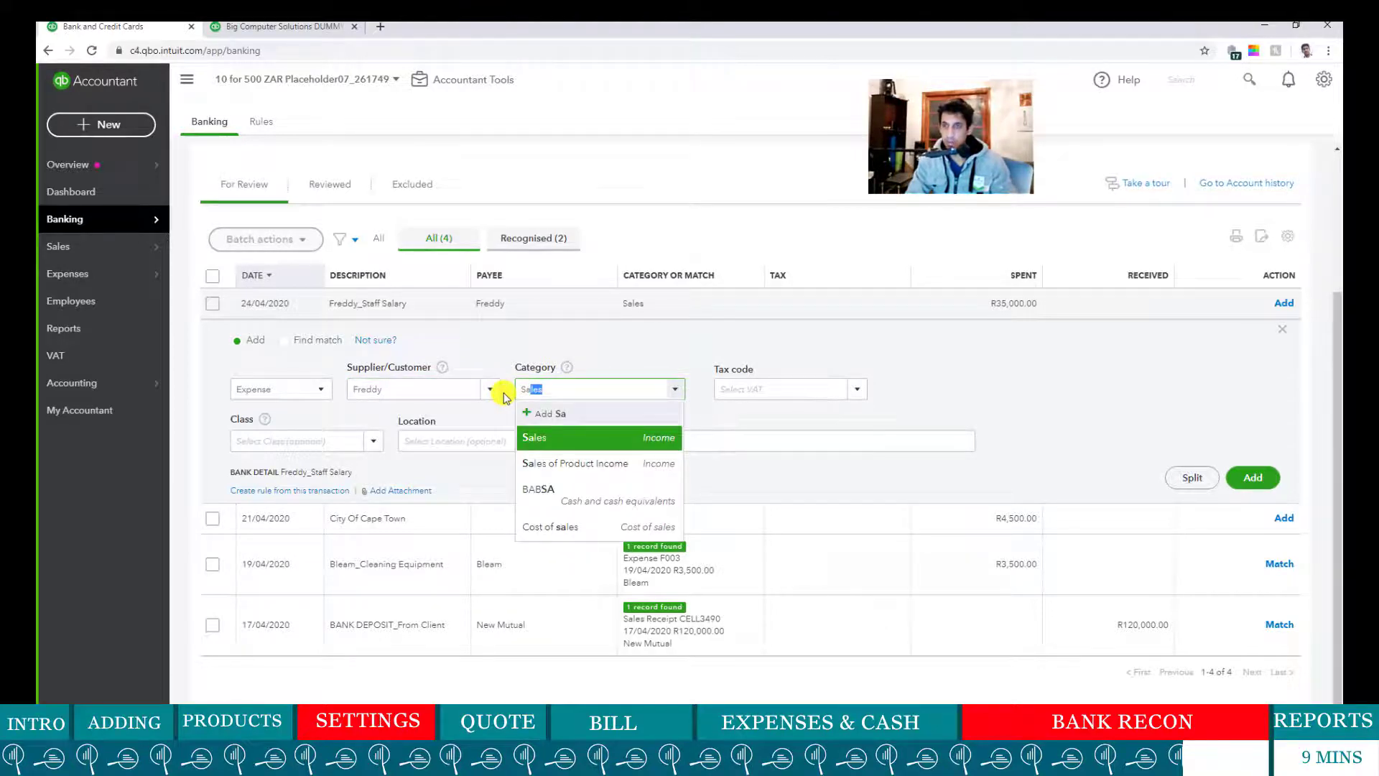
{"action": "type", "text": "la"}
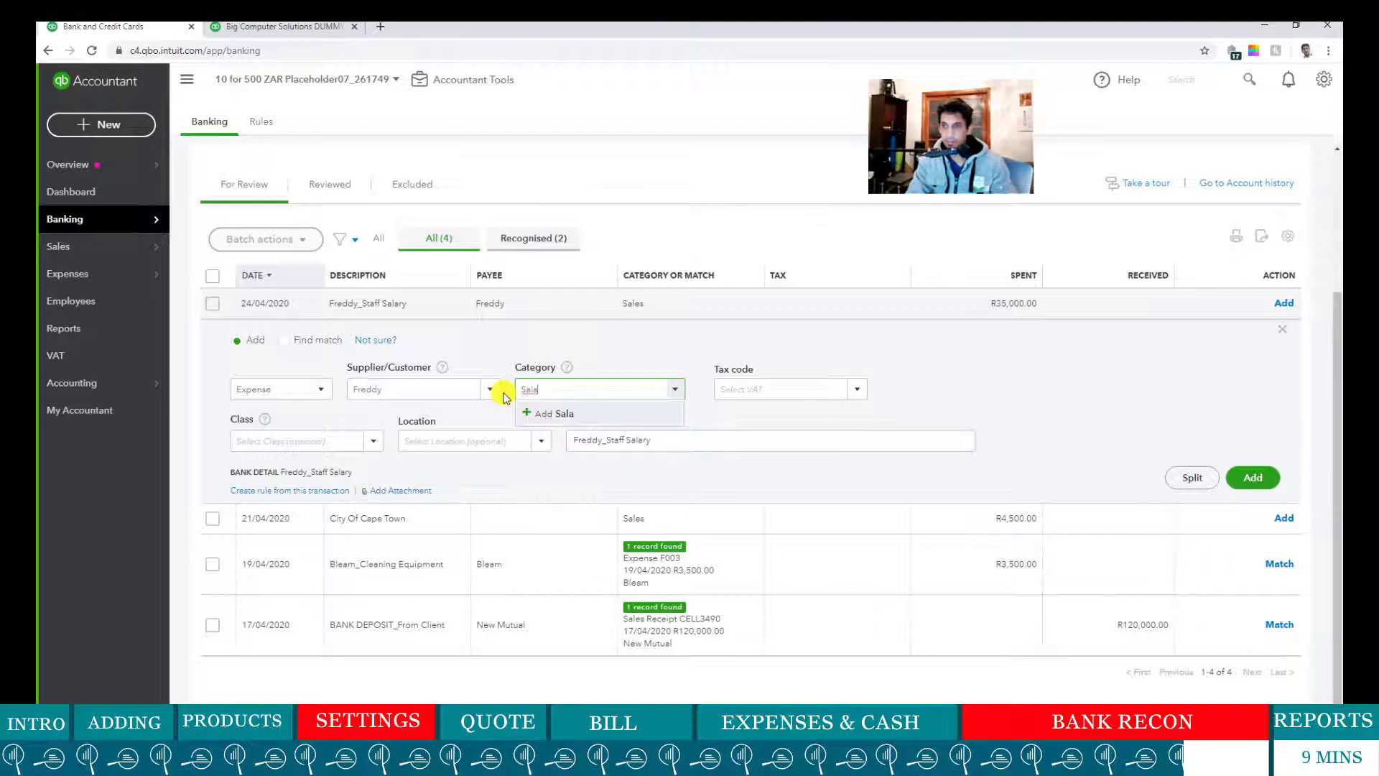
{"action": "type", "text": "ry"}
{"action": "left_click", "coordinate": [579, 423]}
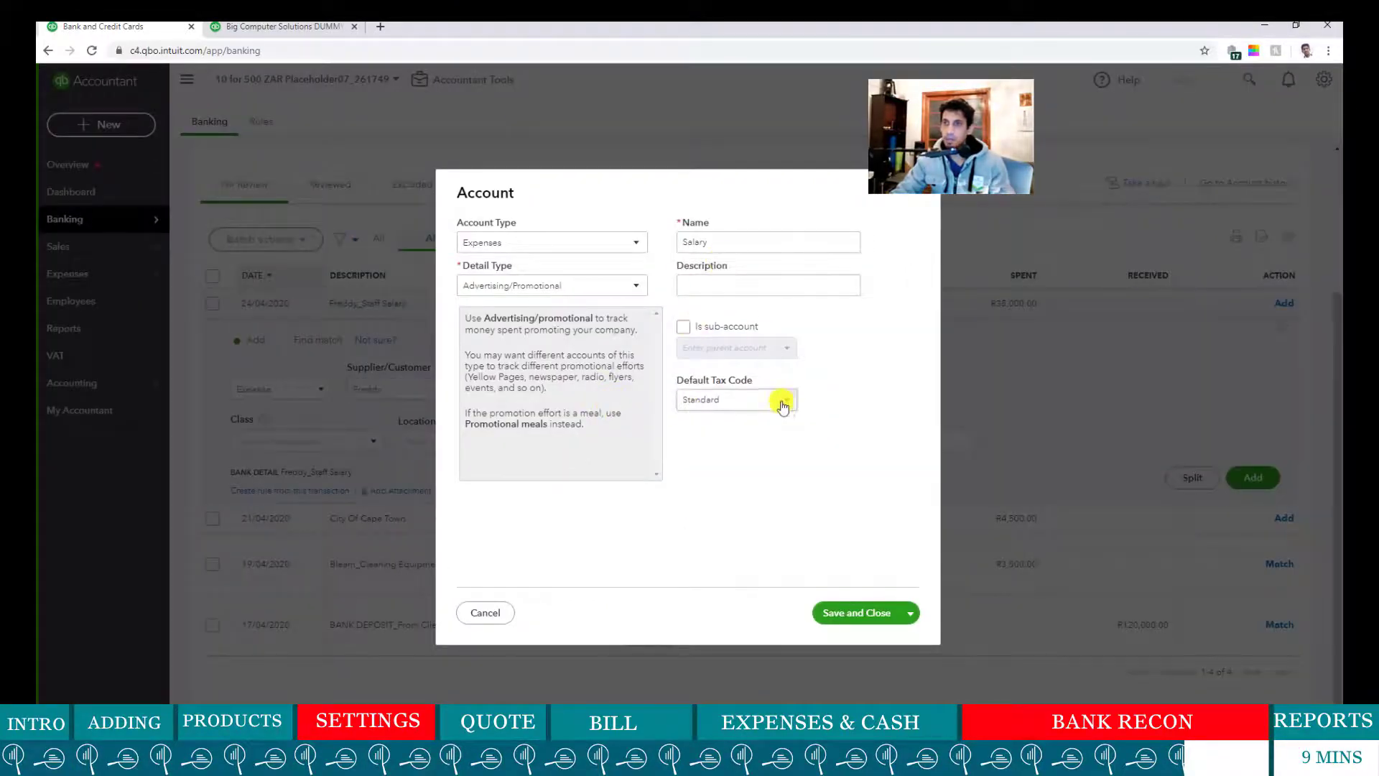
{"action": "left_click", "coordinate": [783, 403]}
{"action": "scroll", "coordinate": [739, 445], "scroll_direction": "up", "scroll_amount": 4}
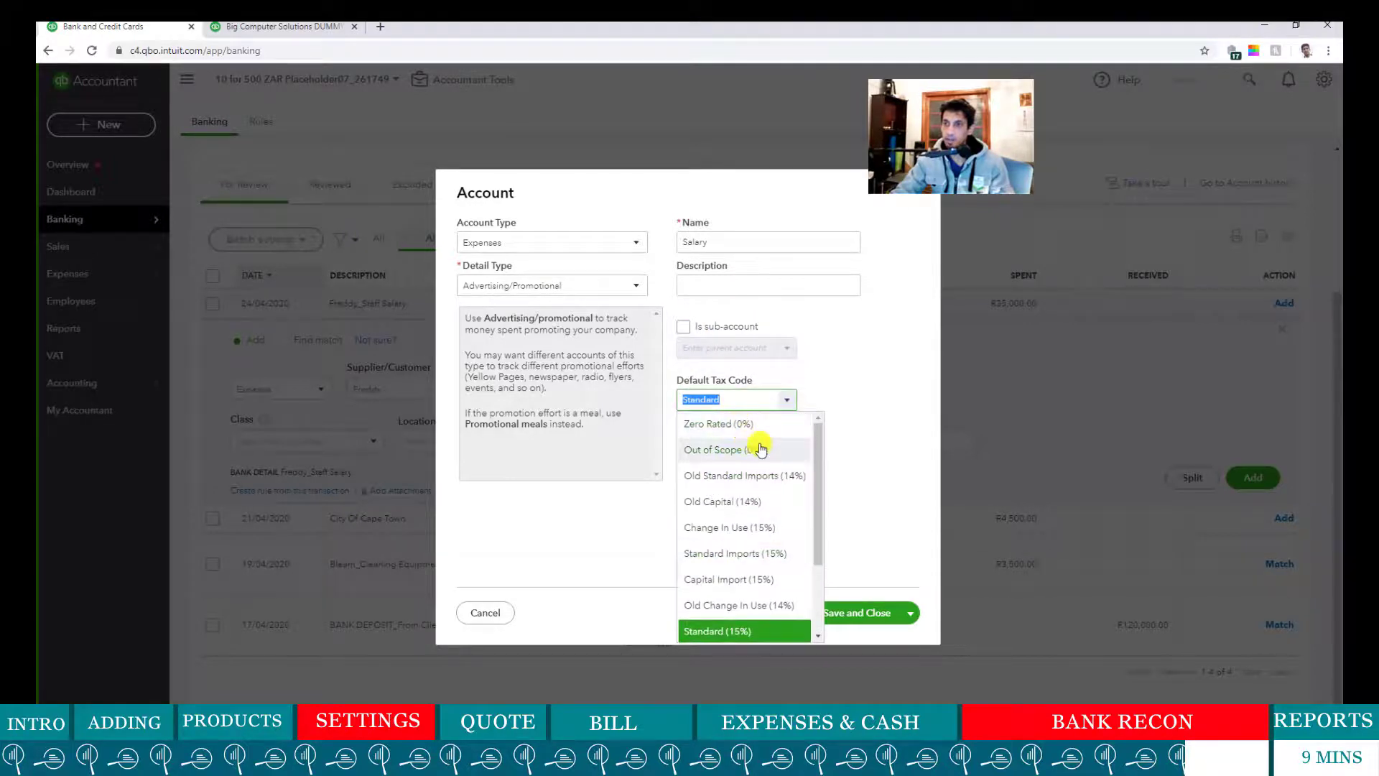
{"action": "left_click", "coordinate": [761, 449]}
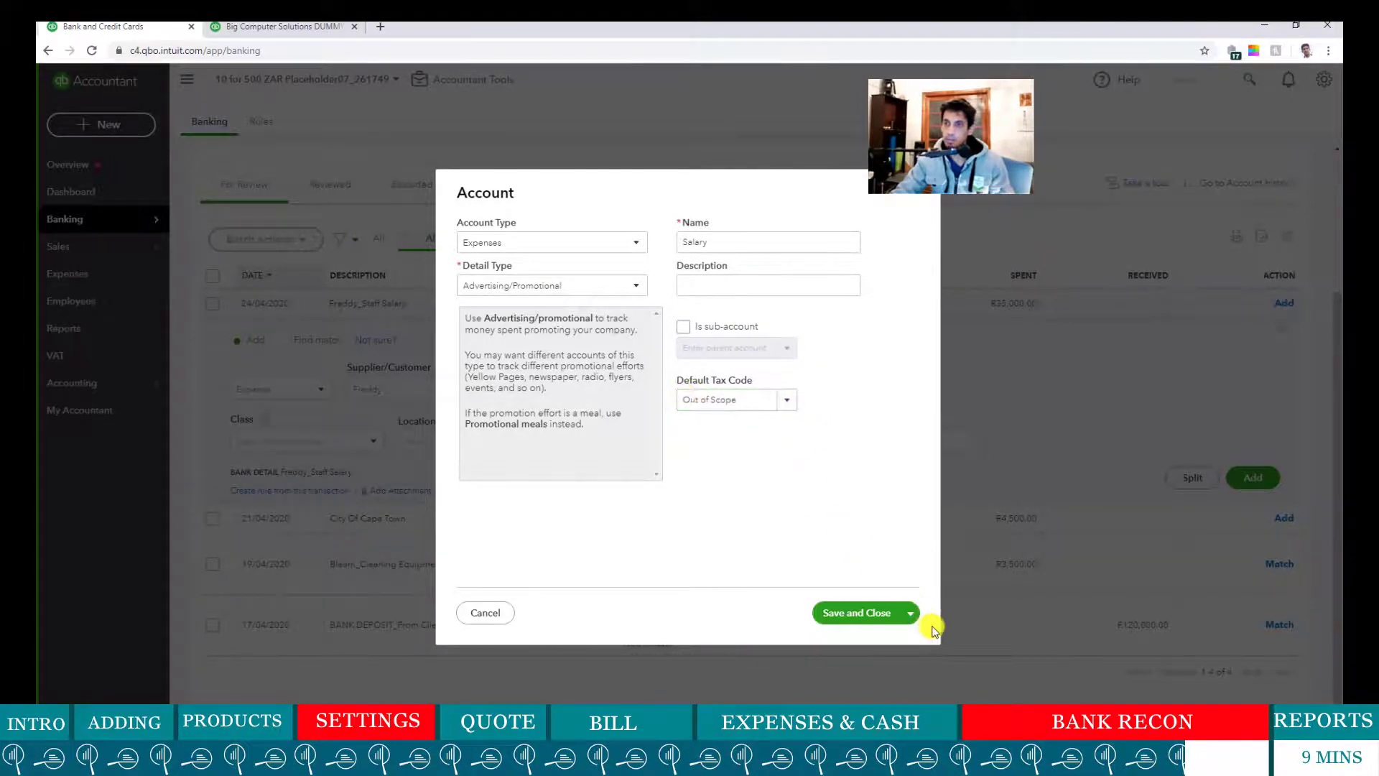
{"action": "left_click", "coordinate": [865, 613]}
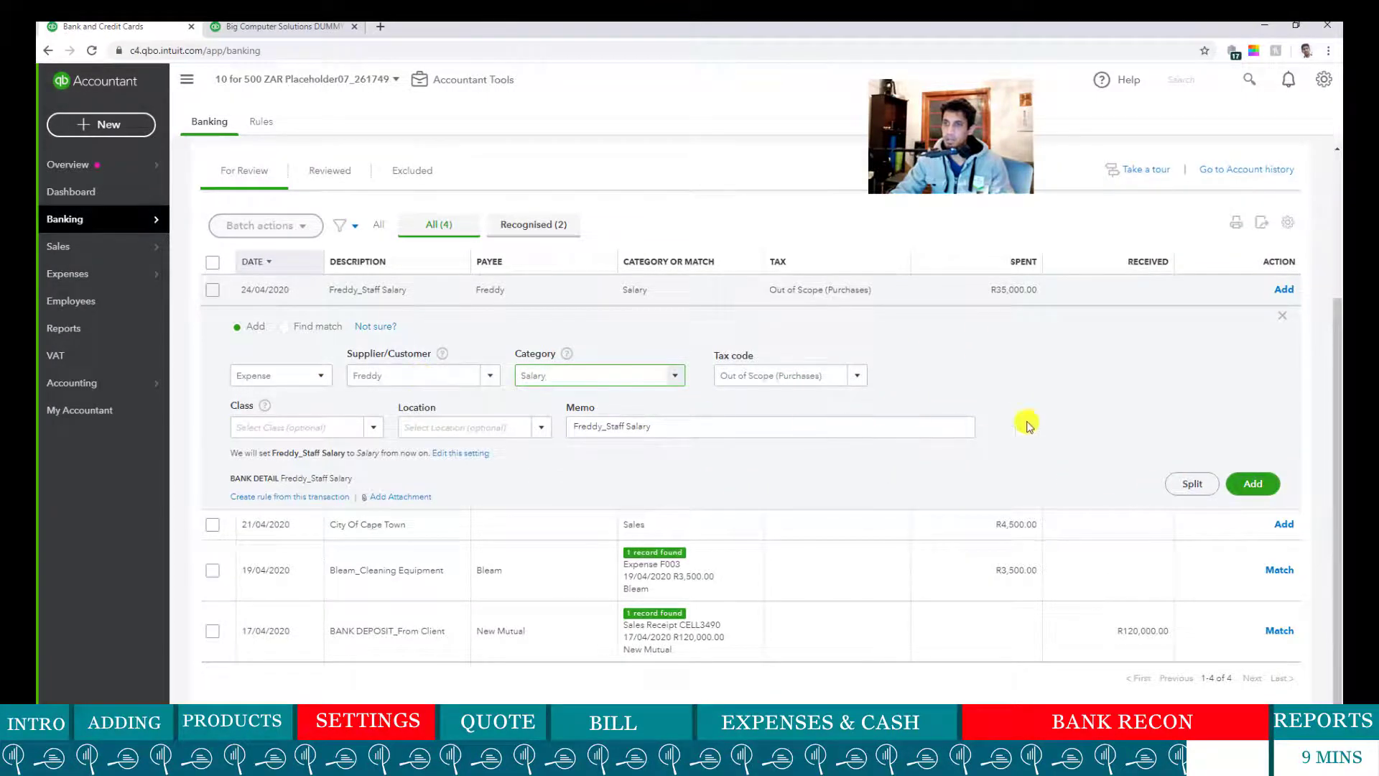
{"action": "left_click", "coordinate": [1252, 493]}
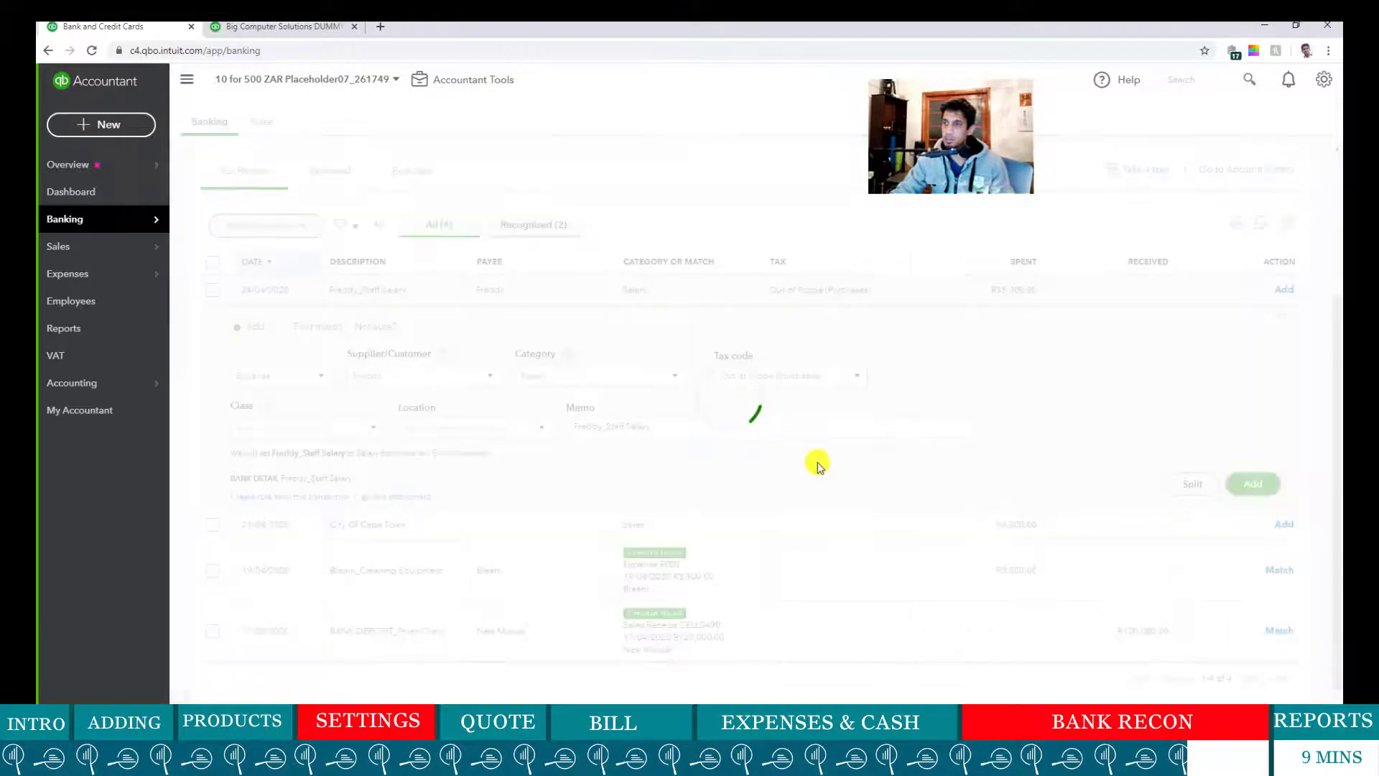
{"action": "left_click", "coordinate": [284, 27]}
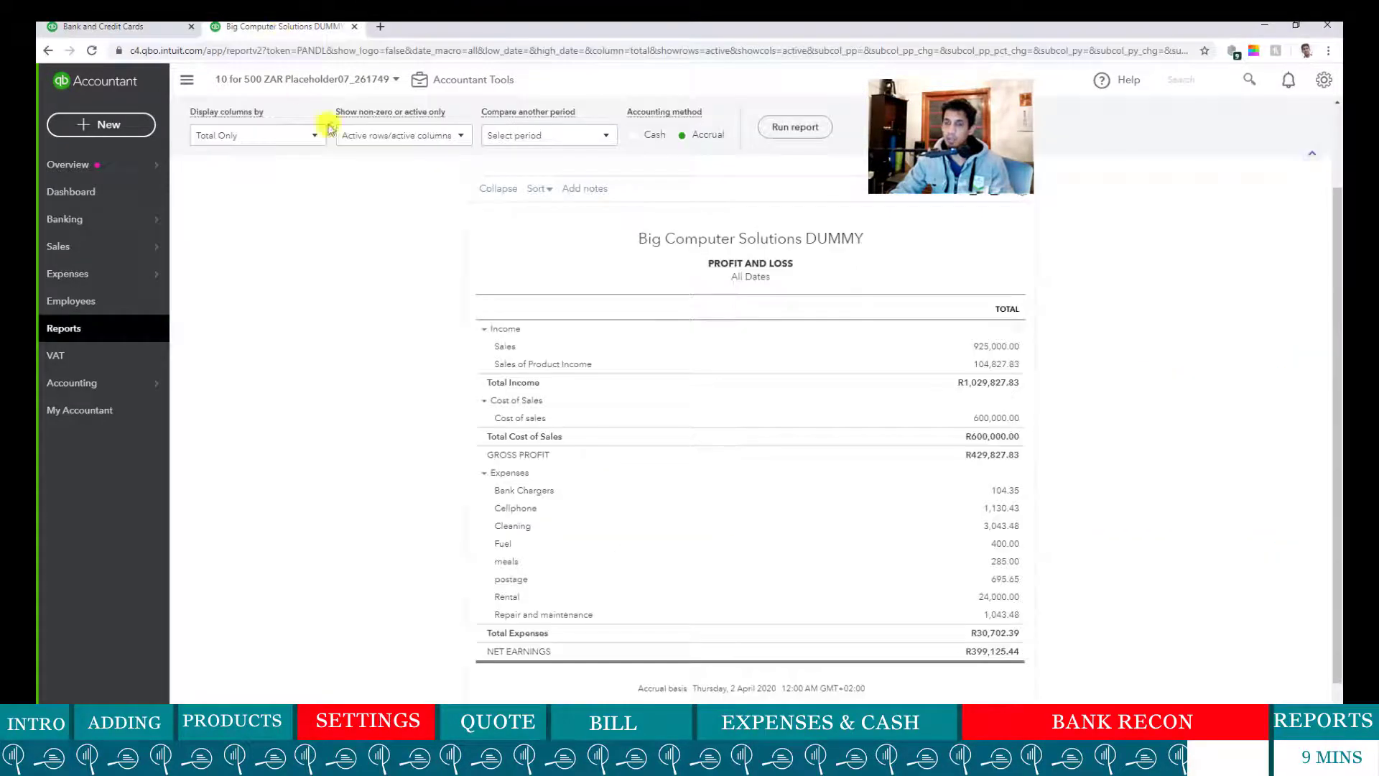
- Rerun Profit and Loss showing Salary R35,000, then return to the bank feed
{"action": "left_click", "coordinate": [818, 130]}
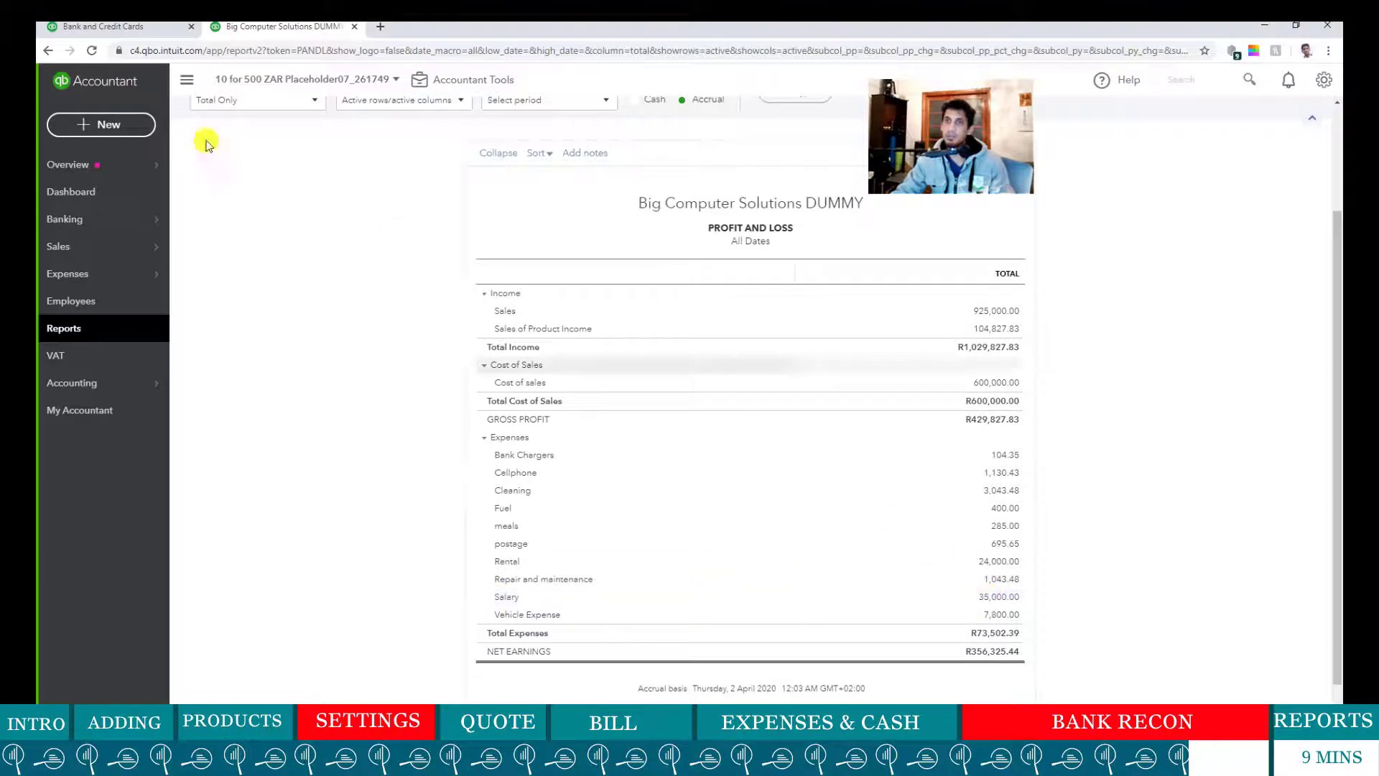
{"action": "left_click", "coordinate": [105, 27]}
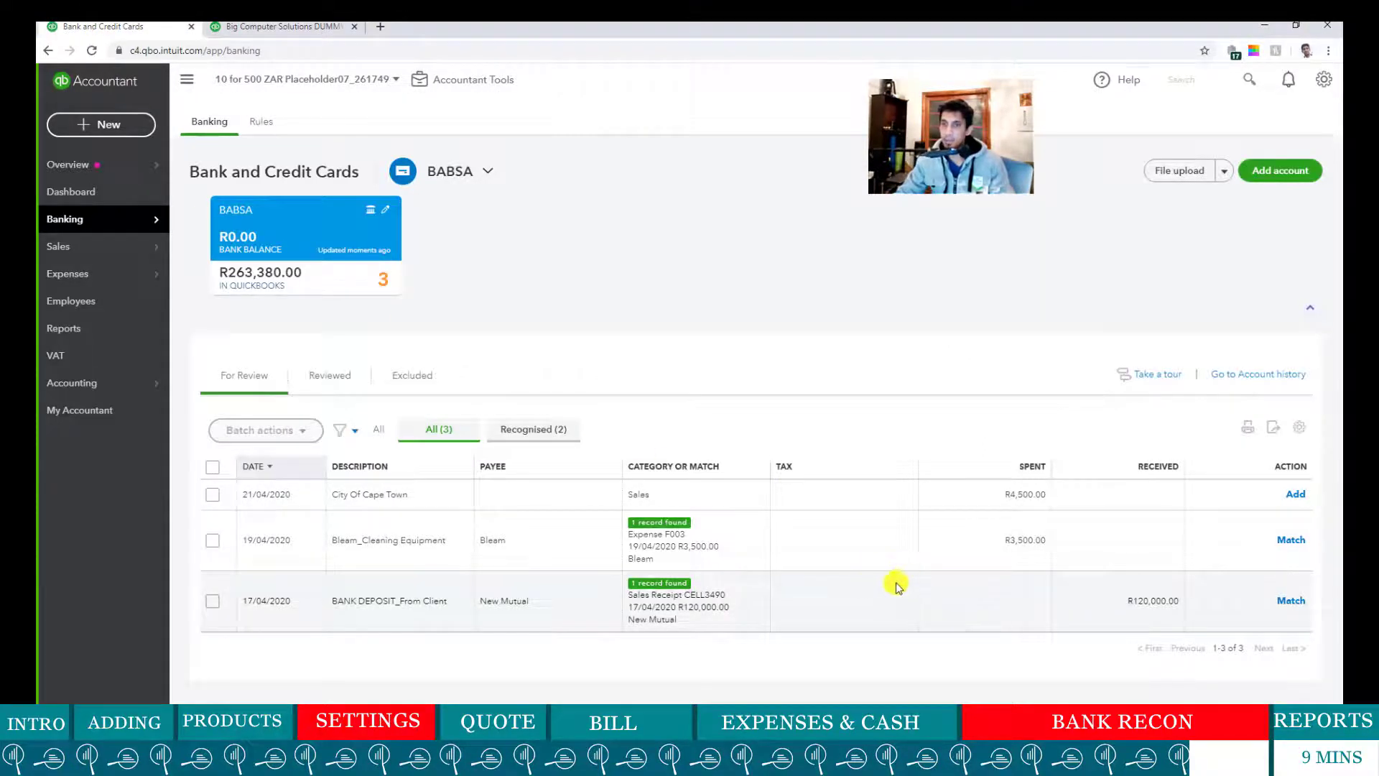
- Categorise the City of Cape Town payment under a new Electricity expense account
{"action": "left_click", "coordinate": [441, 502]}
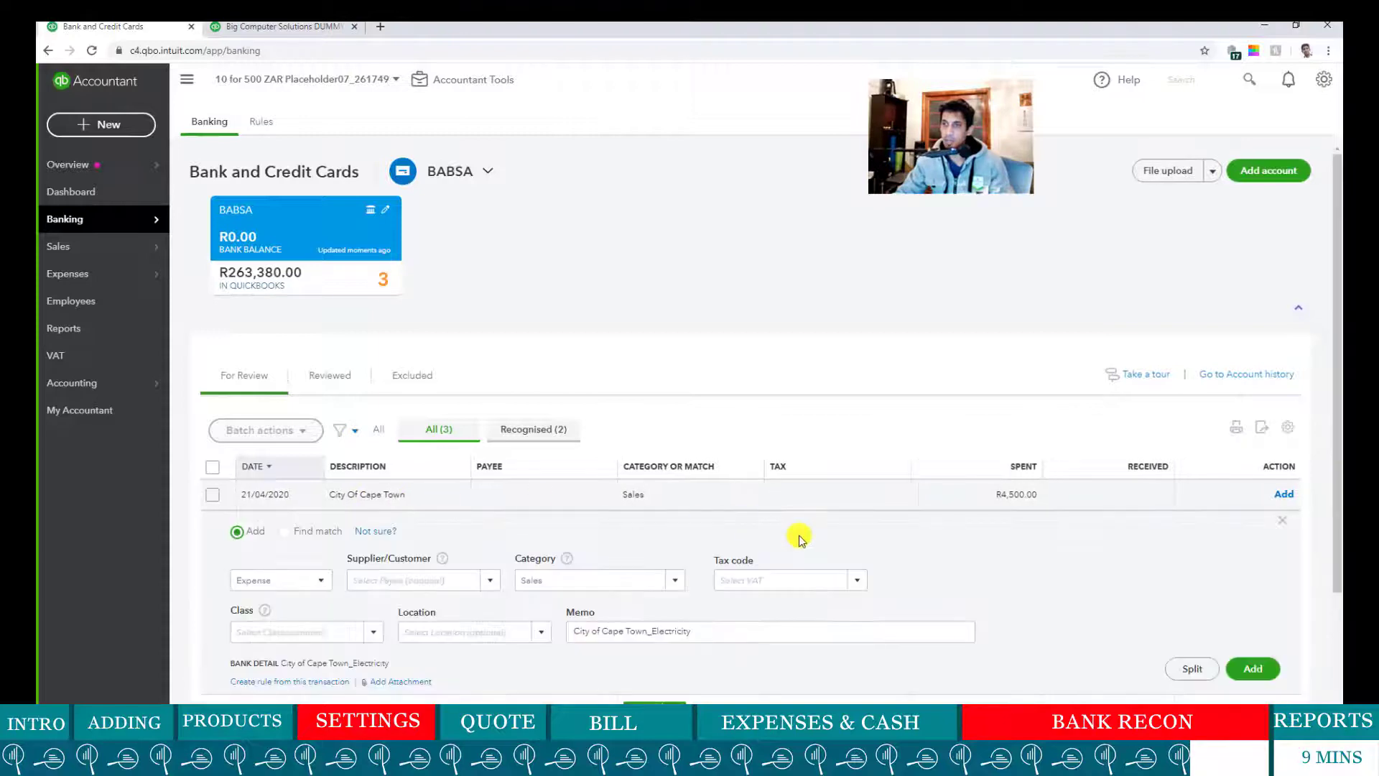
{"action": "left_click", "coordinate": [596, 580]}
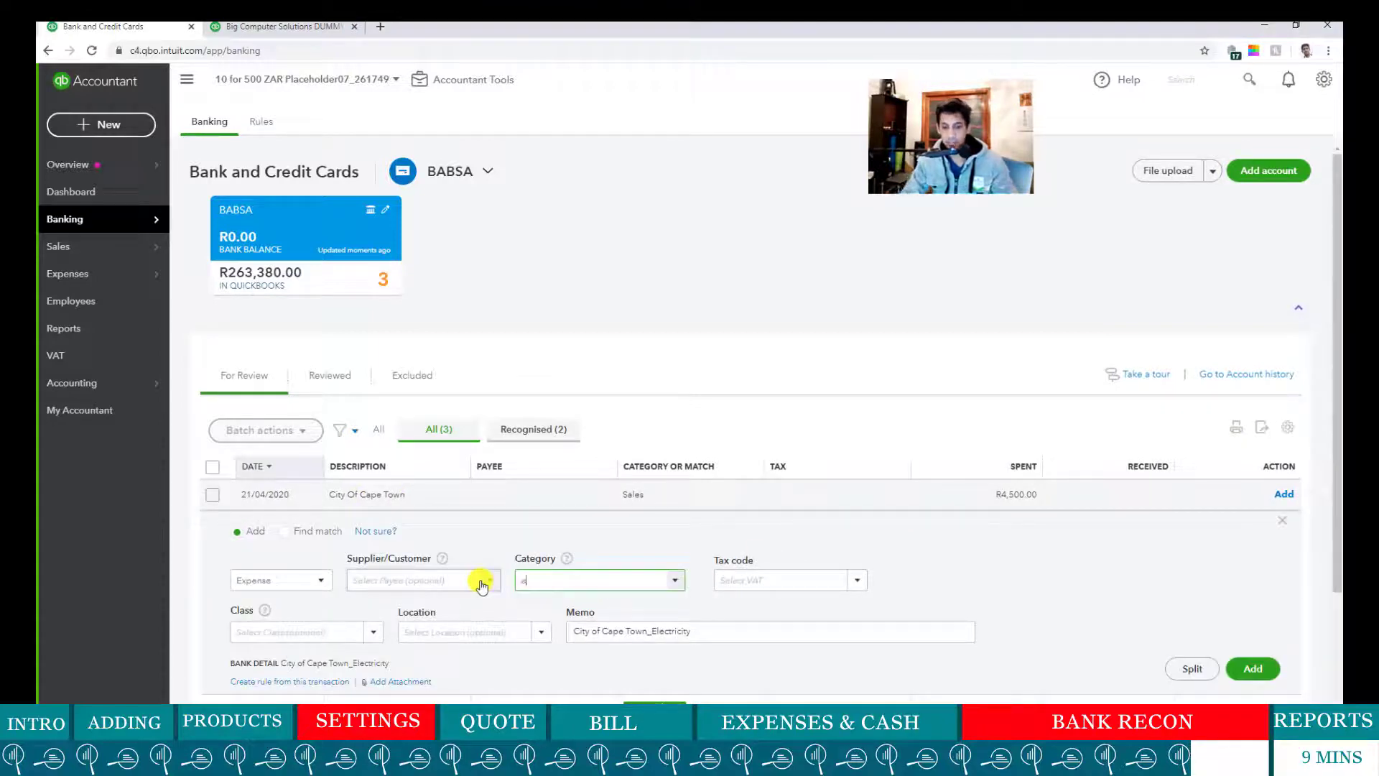
{"action": "type", "text": "elect"}
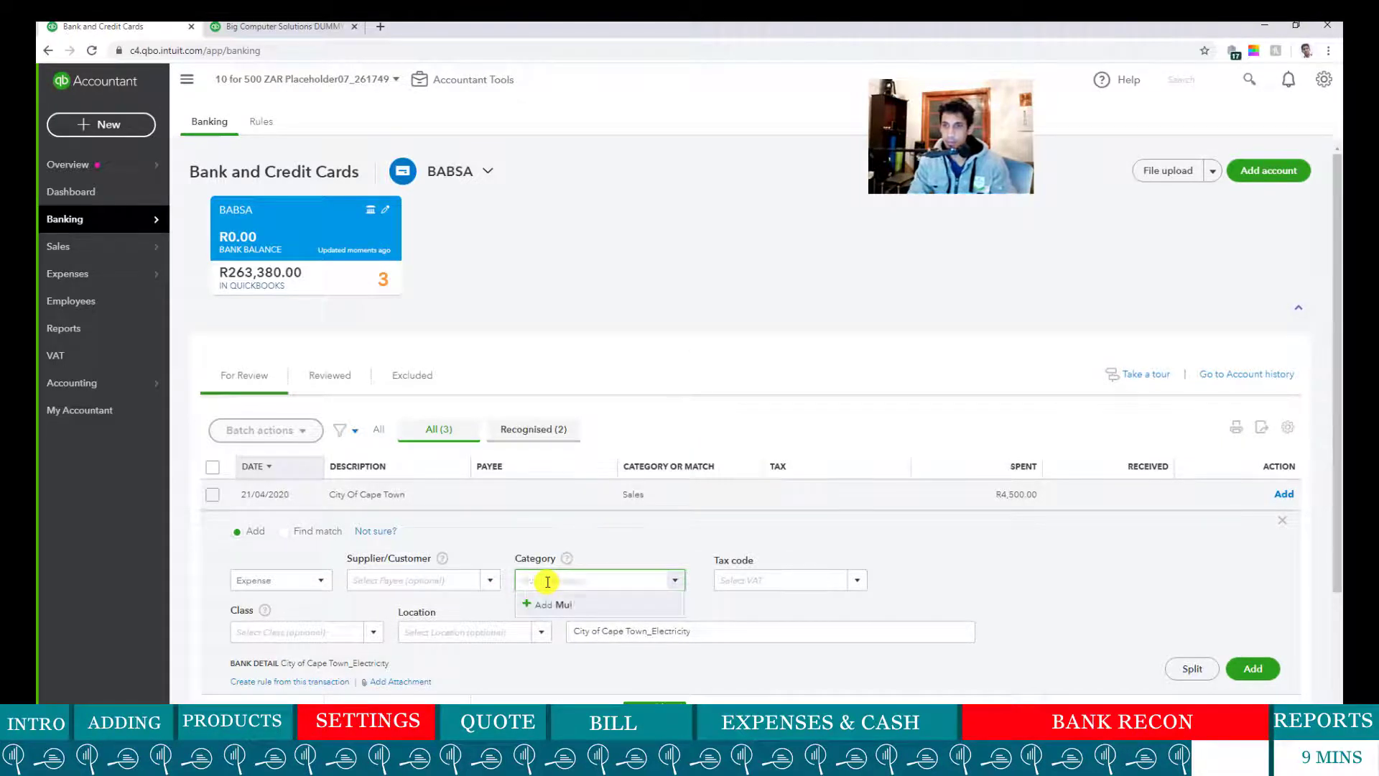
{"action": "type", "text": "ctricity"}
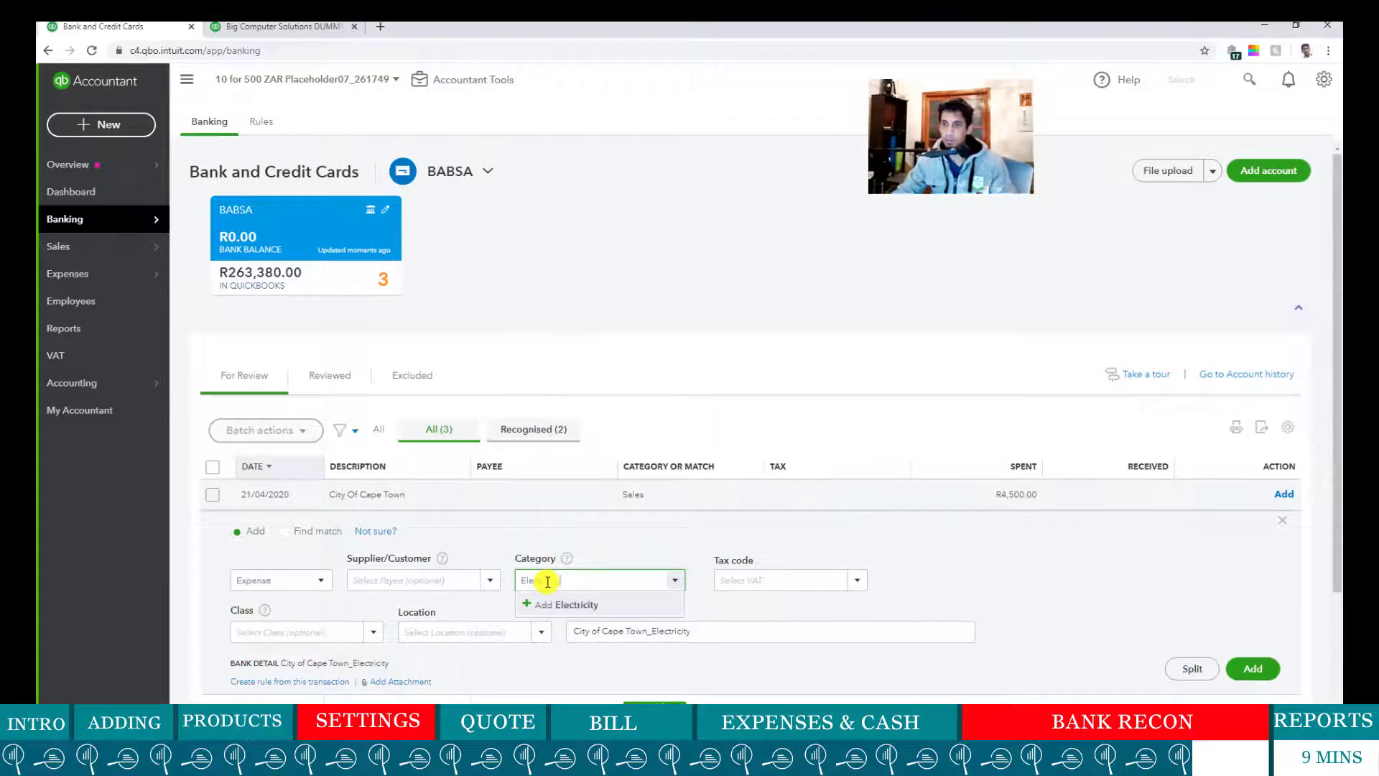
{"action": "left_click", "coordinate": [559, 602]}
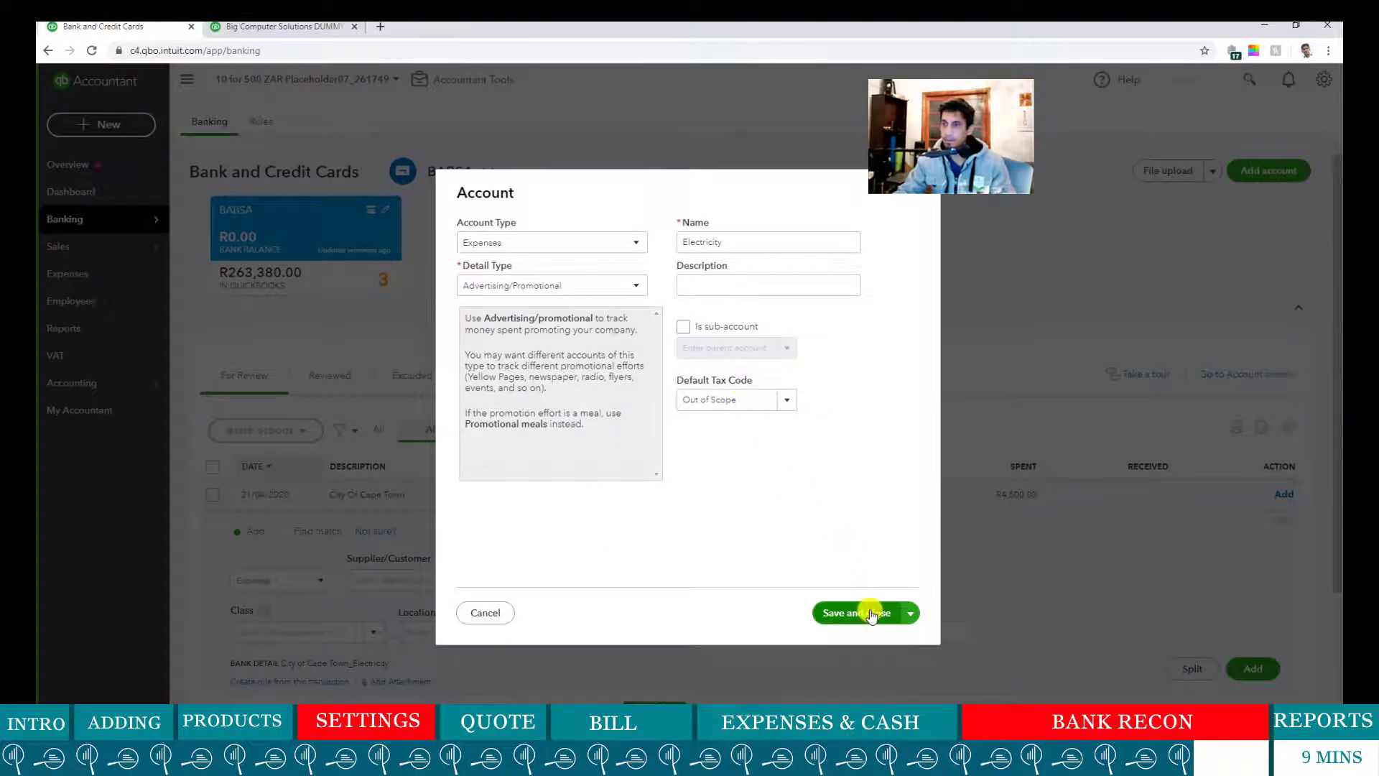
{"action": "left_click", "coordinate": [871, 614]}
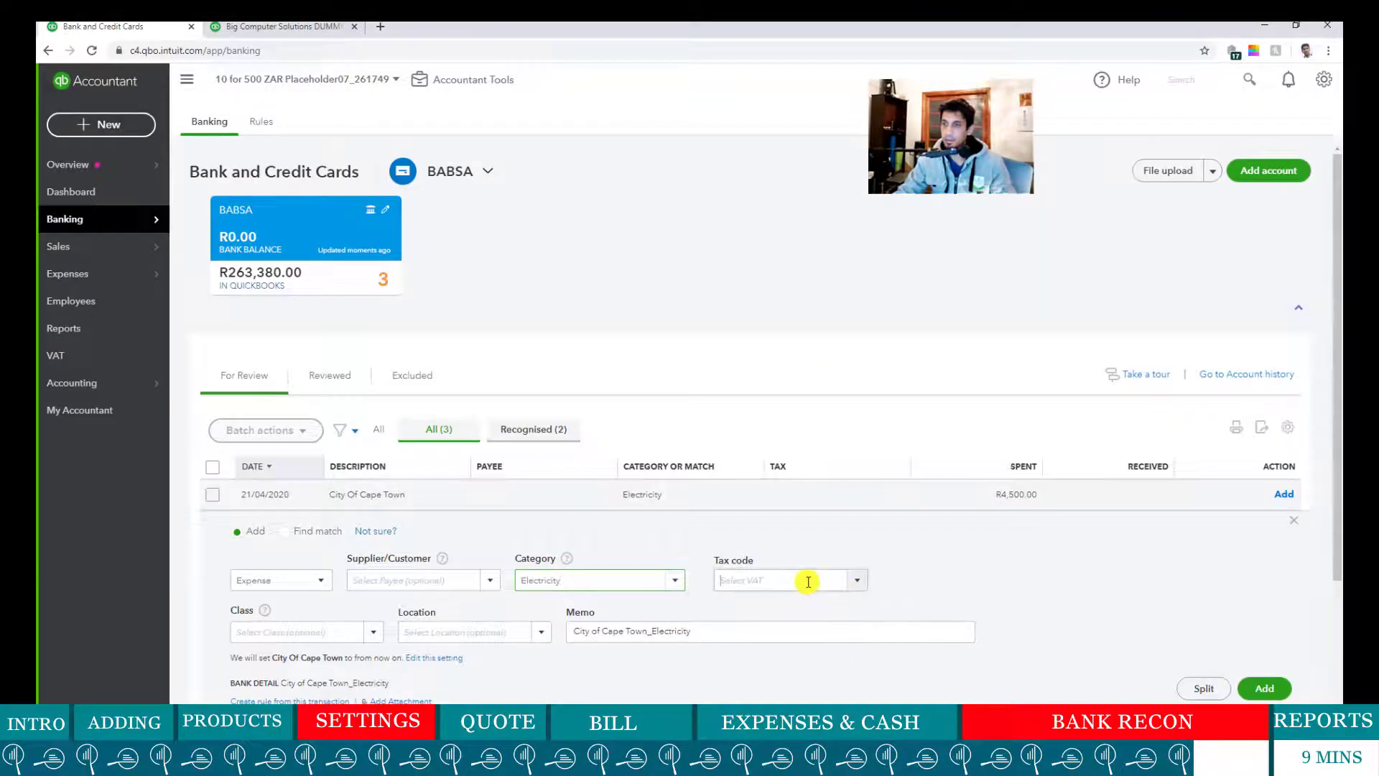
- Set the R4,500 payment's tax code to Standard (Purchases) and add it
{"action": "left_click", "coordinate": [809, 582]}
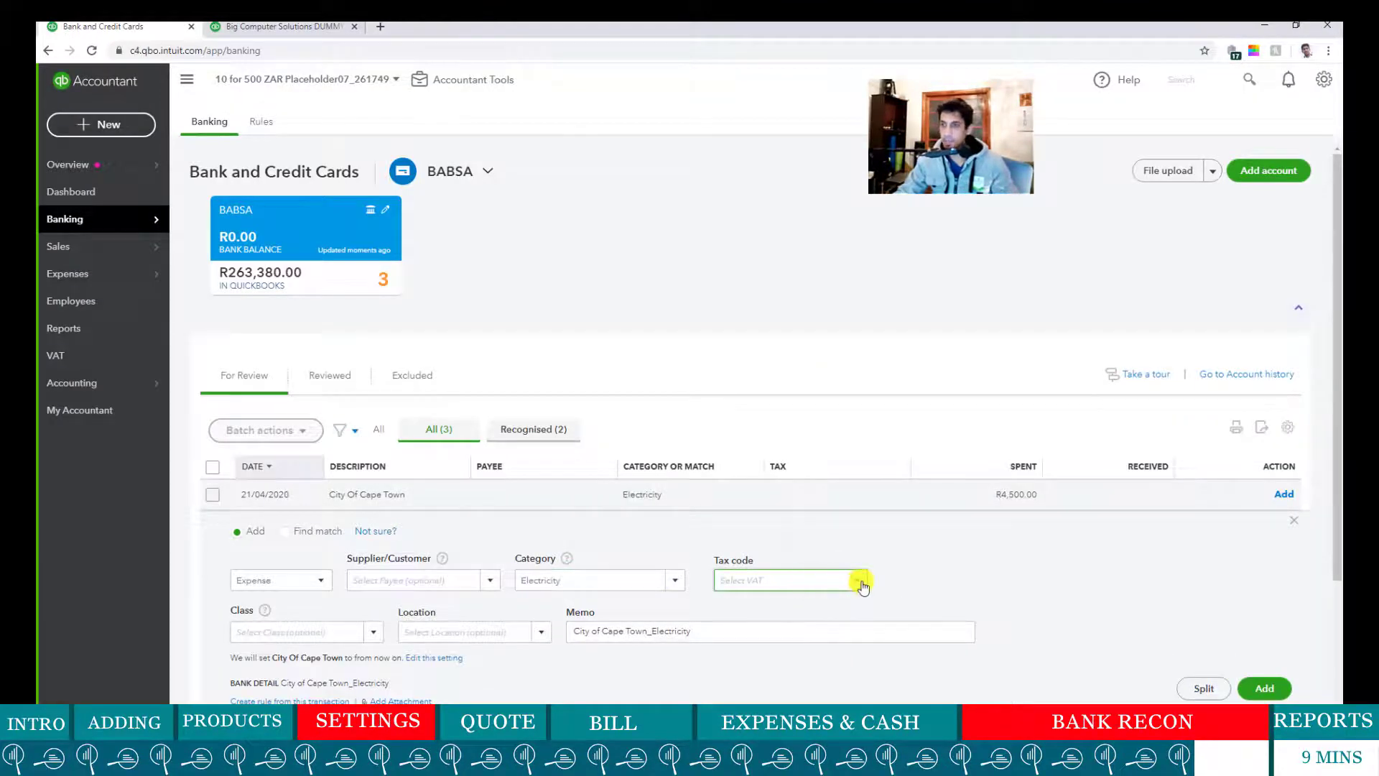
{"action": "left_click", "coordinate": [861, 583]}
{"action": "left_click", "coordinate": [821, 558]}
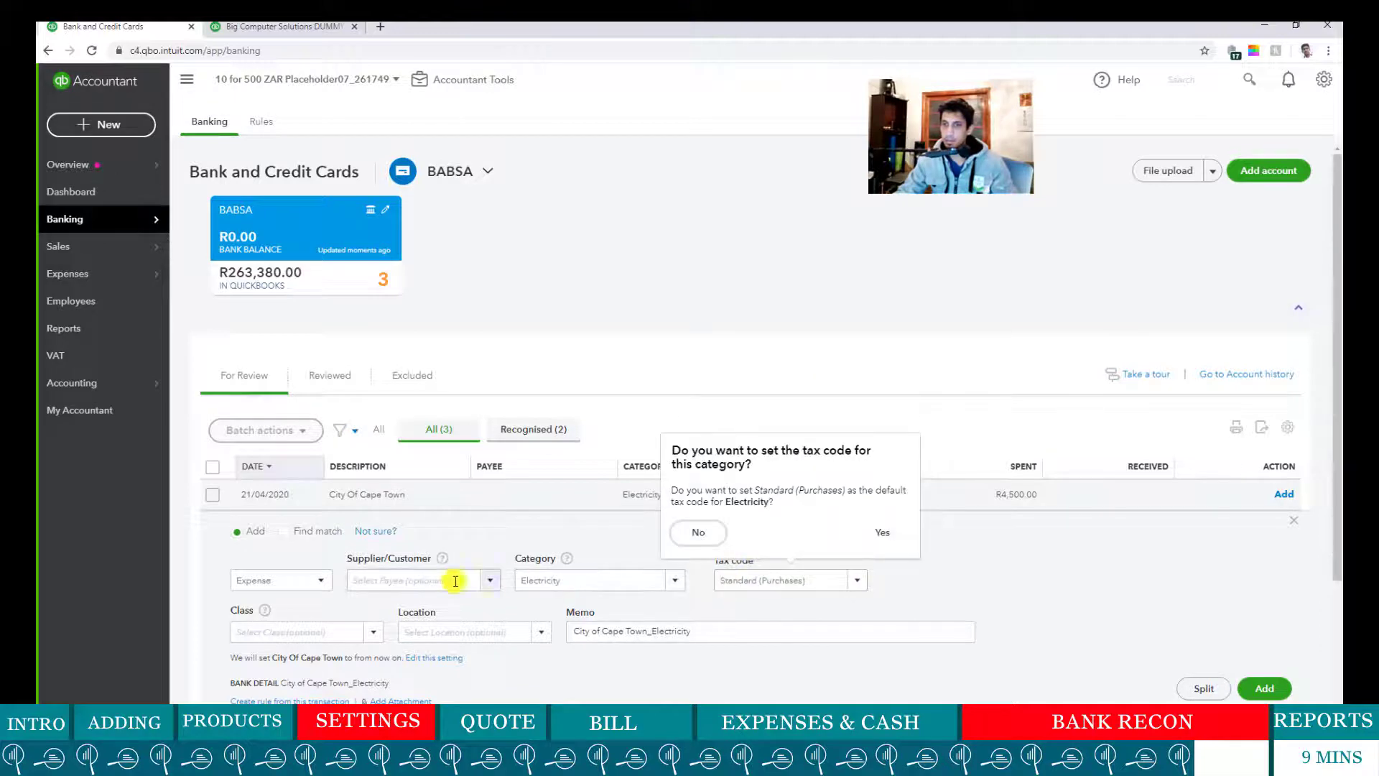
{"action": "left_click", "coordinate": [1090, 614]}
{"action": "scroll", "coordinate": [770, 602], "scroll_direction": "down", "scroll_amount": 2}
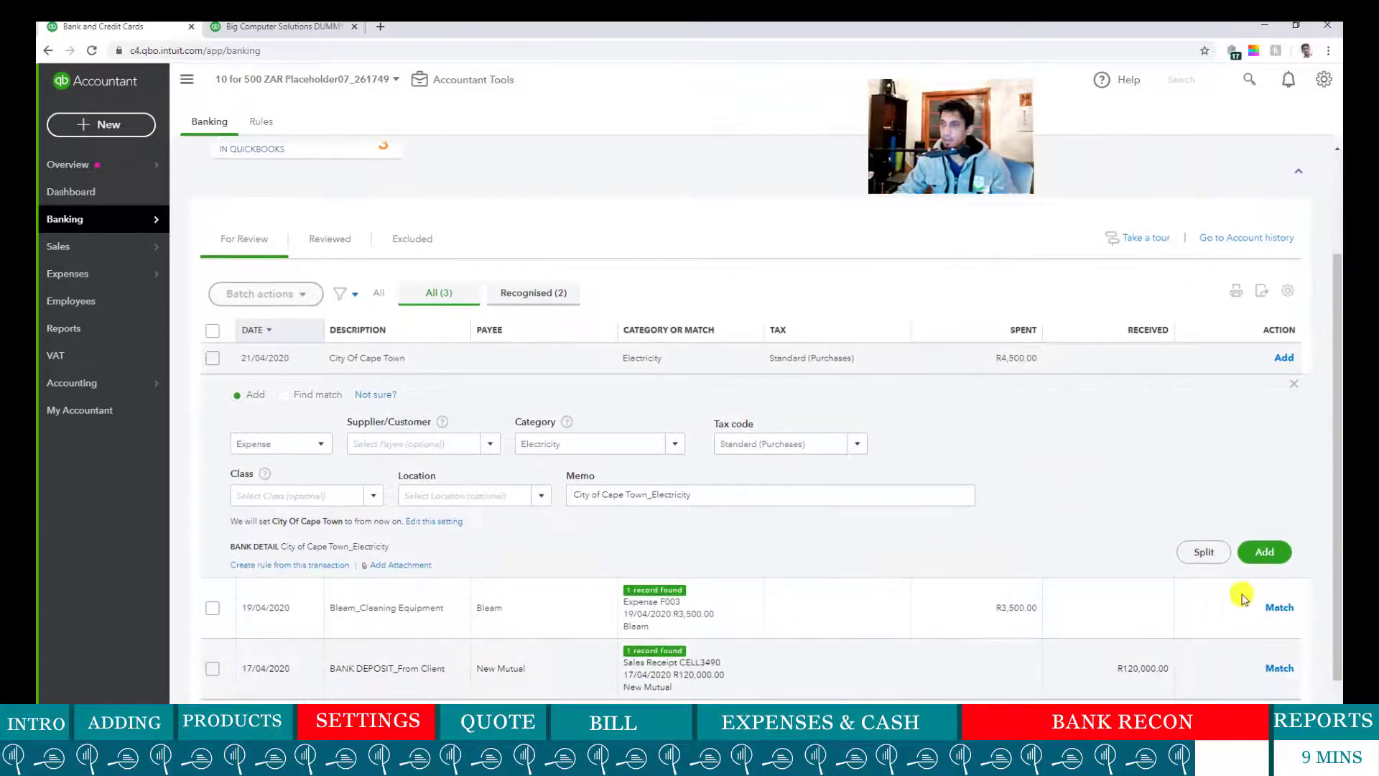
{"action": "left_click", "coordinate": [1259, 553]}
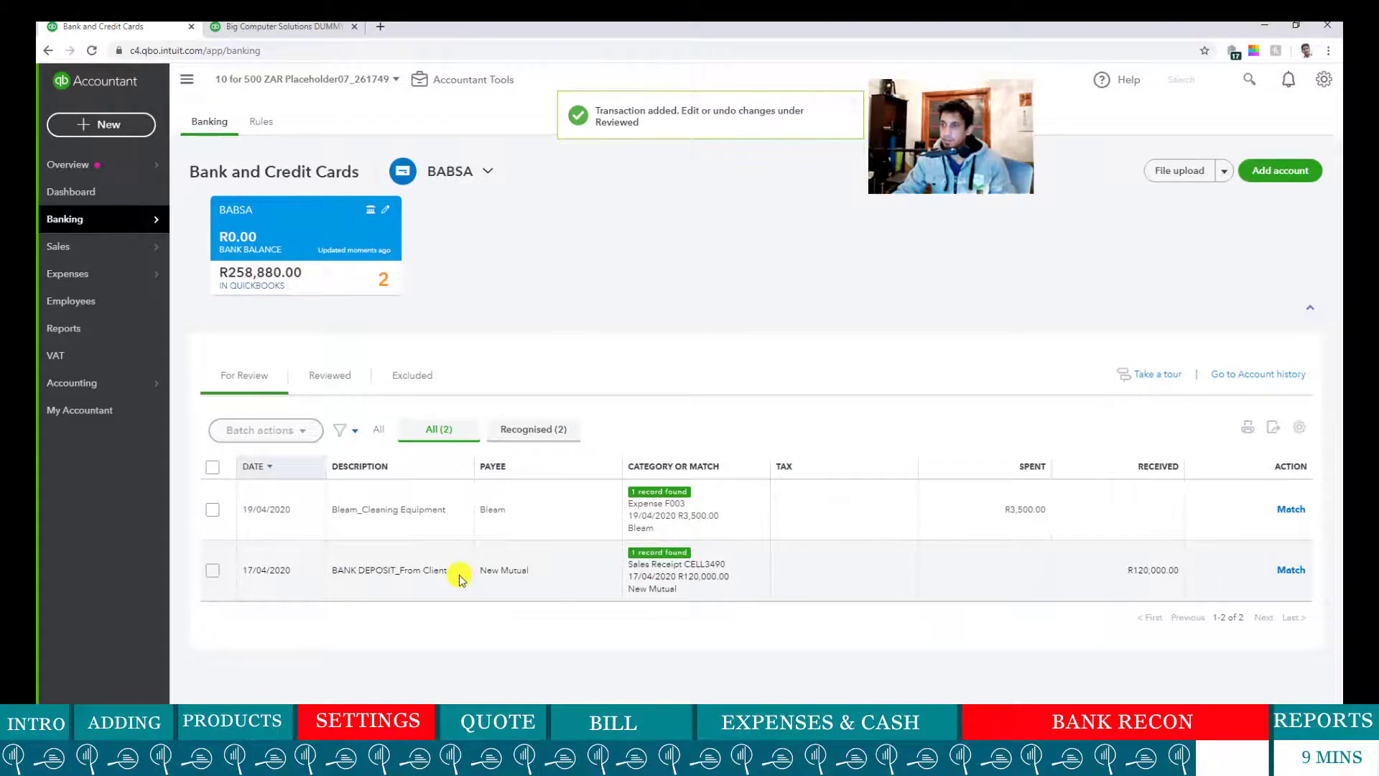
{"action": "left_click_drag", "start_coordinate": [332, 511], "coordinate": [764, 514]}
- Match the Bleam_Cleaning Equipment payment to its recorded expense
{"action": "left_click", "coordinate": [773, 515]}
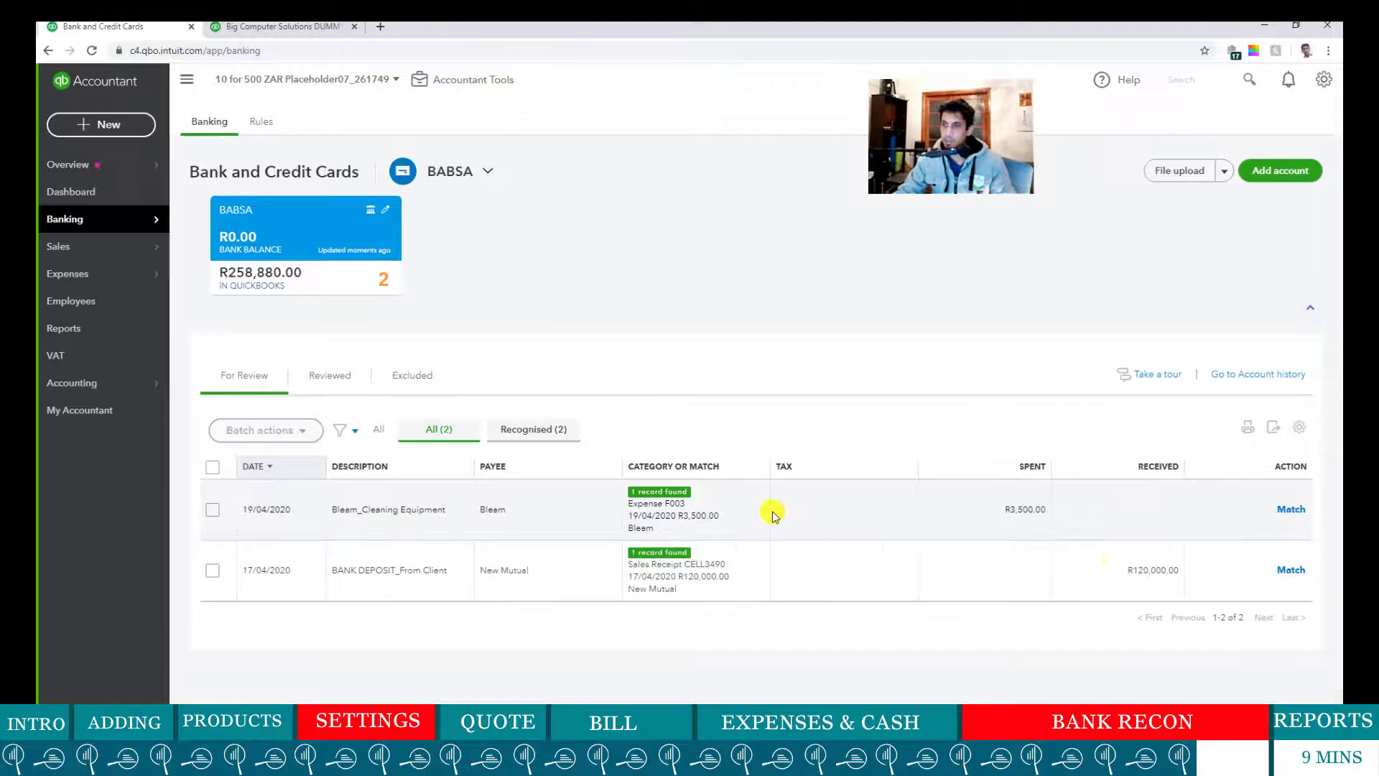
{"action": "left_click", "coordinate": [1291, 510]}
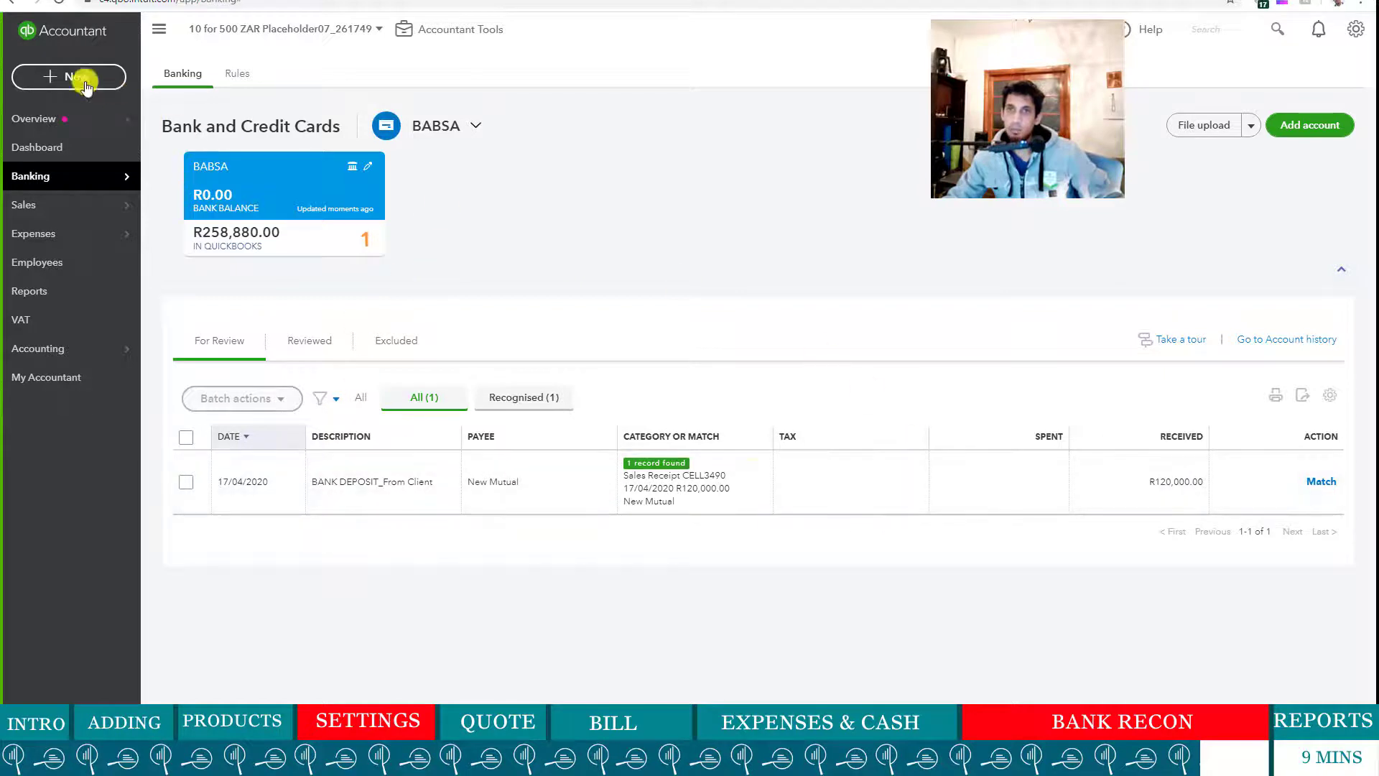
{"action": "left_click", "coordinate": [62, 81]}
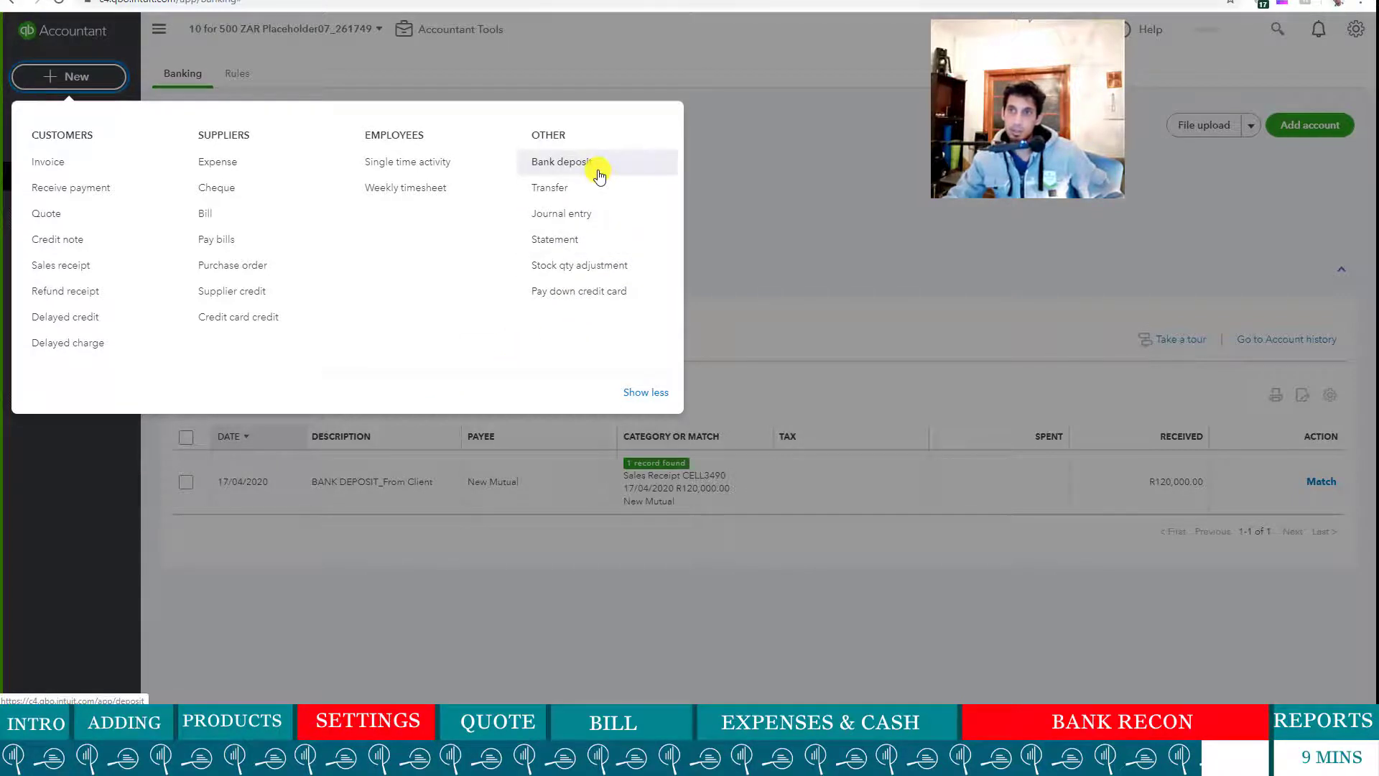
{"action": "left_click", "coordinate": [550, 162]}
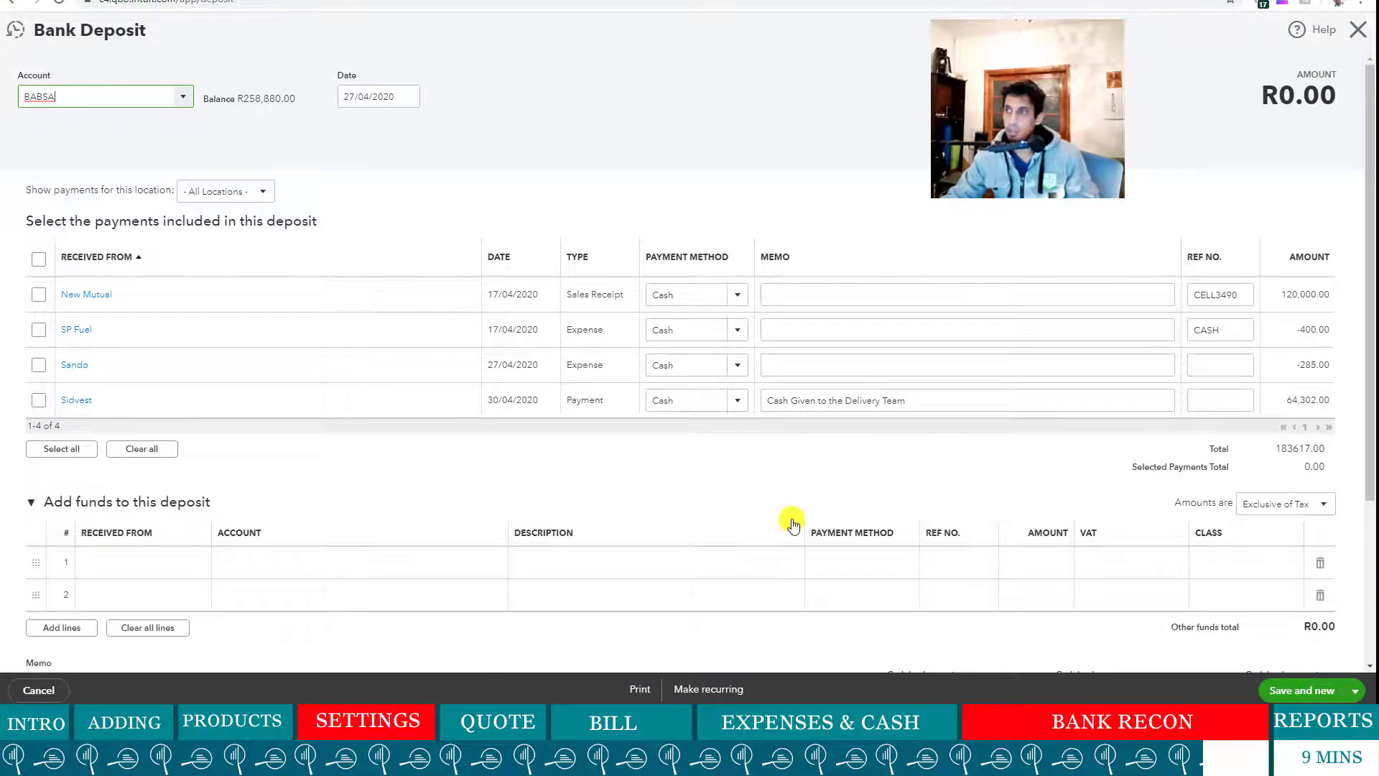
- Save a R120,000 bank deposit of only the New Mutual receipt dated 24/04/2020
{"action": "left_click", "coordinate": [37, 296]}
{"action": "scroll", "coordinate": [1118, 334], "scroll_direction": "down", "scroll_amount": 1}
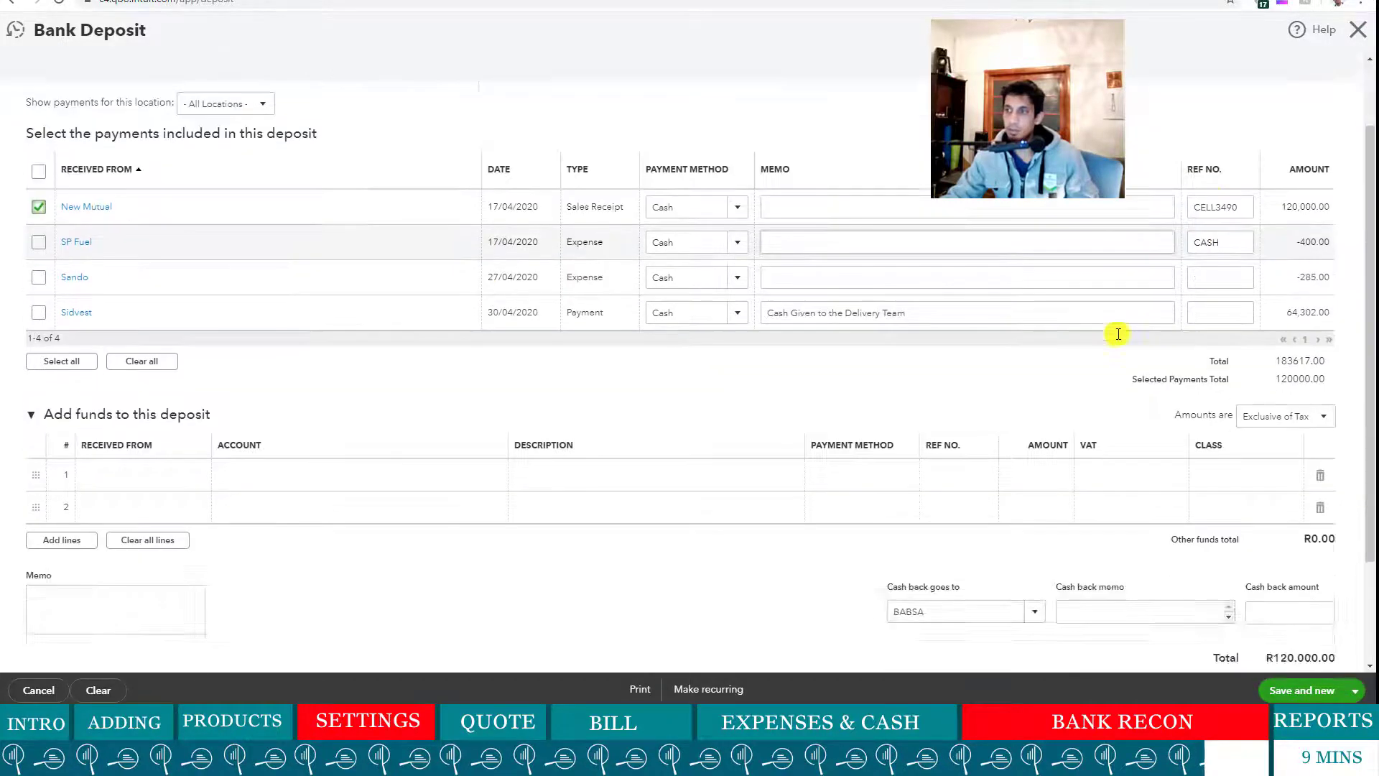
{"action": "scroll", "coordinate": [1118, 334], "scroll_direction": "down", "scroll_amount": 2}
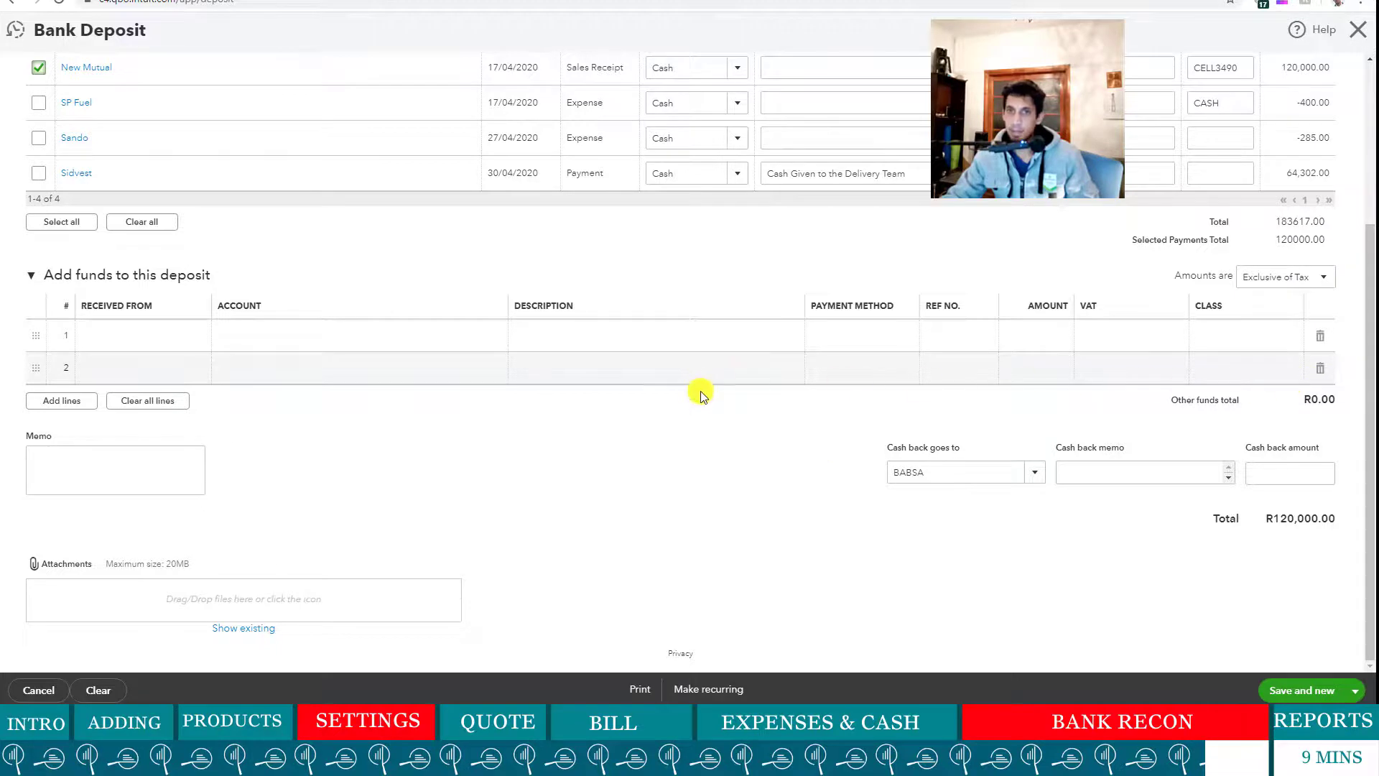
{"action": "scroll", "coordinate": [702, 396], "scroll_direction": "up", "scroll_amount": 3}
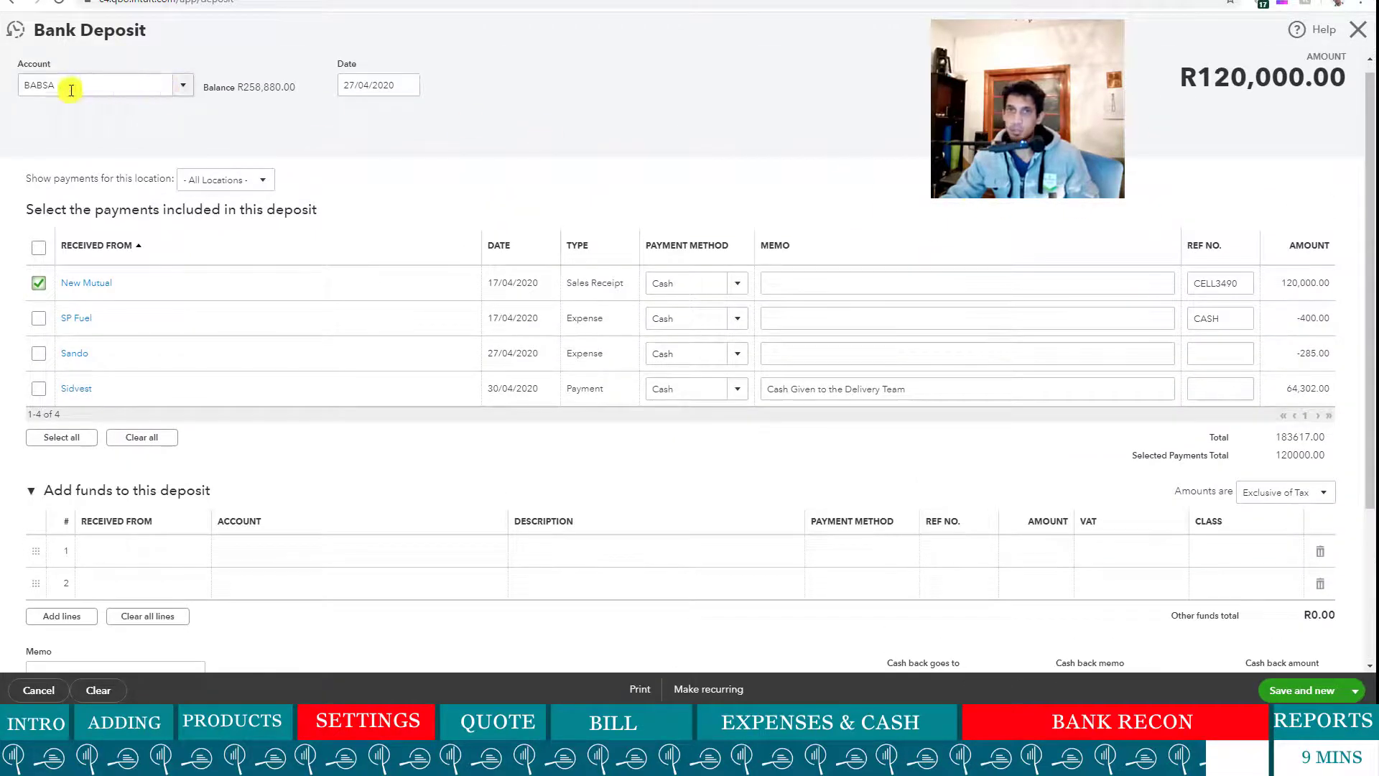
{"action": "left_click", "coordinate": [406, 86]}
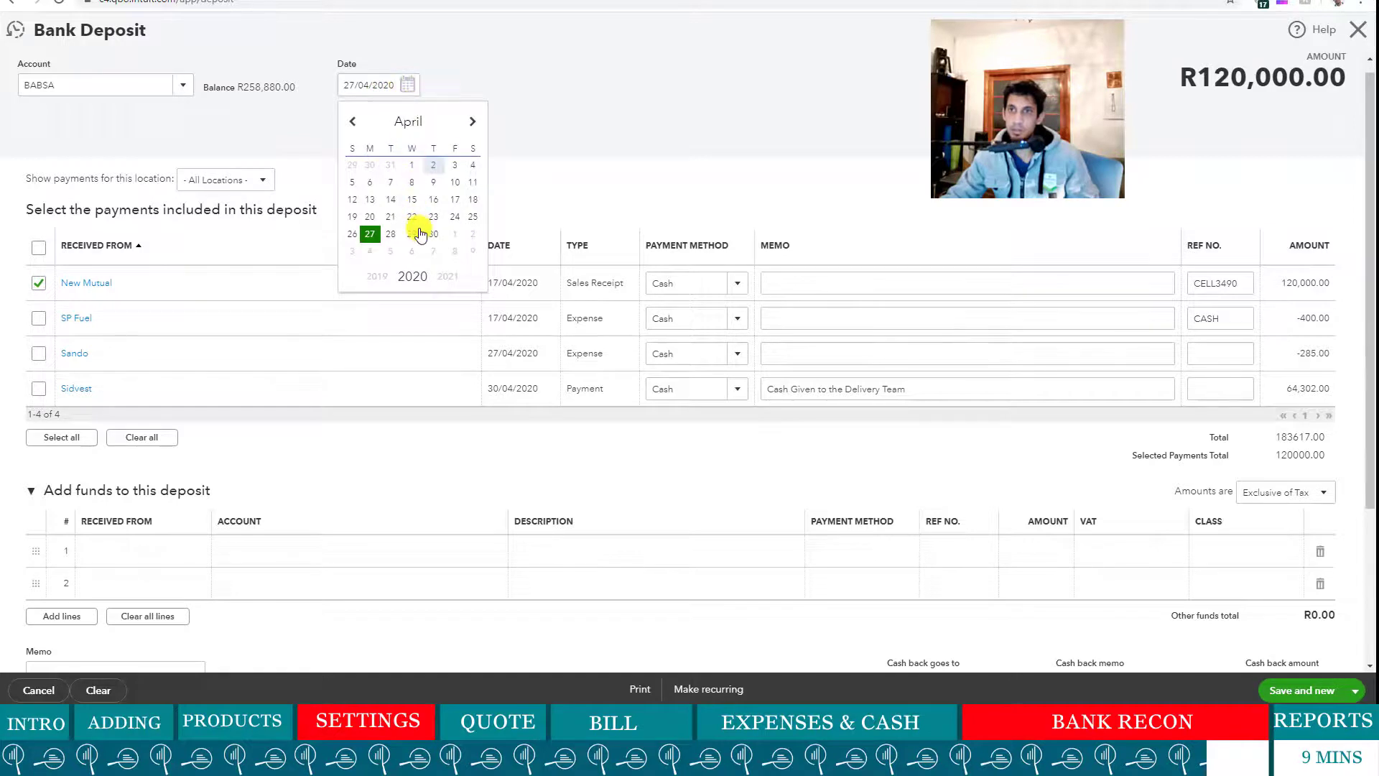
{"action": "left_click", "coordinate": [456, 216]}
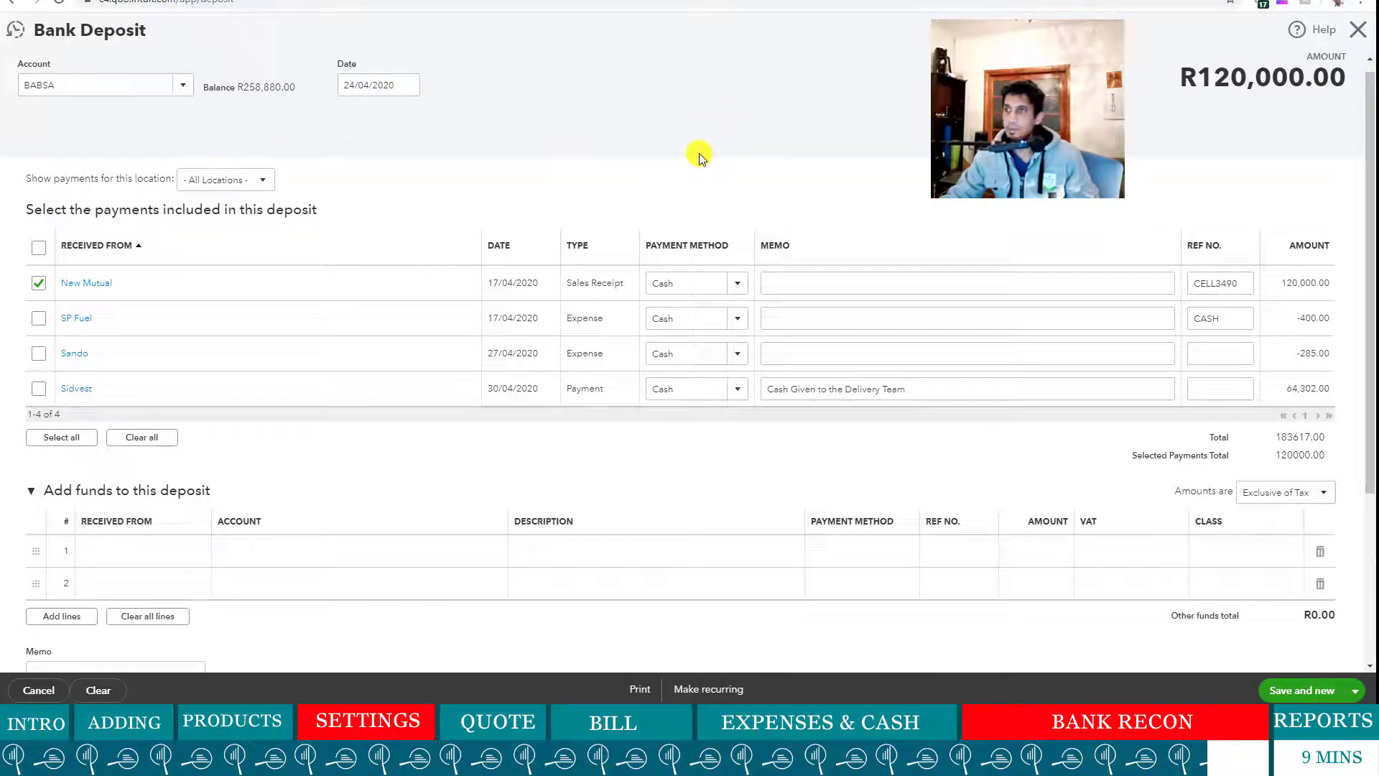
{"action": "scroll", "coordinate": [639, 230], "scroll_direction": "down", "scroll_amount": 3}
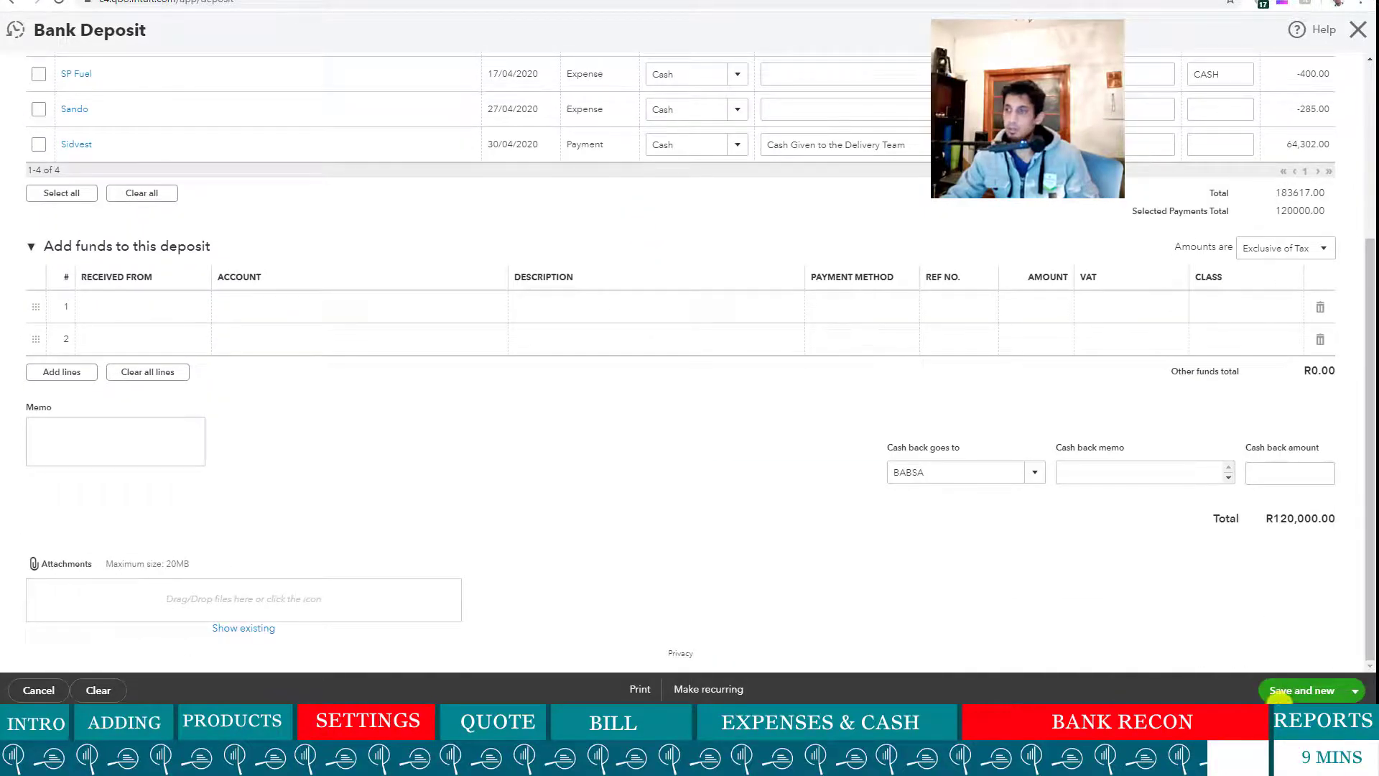
{"action": "scroll", "coordinate": [1085, 590], "scroll_direction": "up", "scroll_amount": 4}
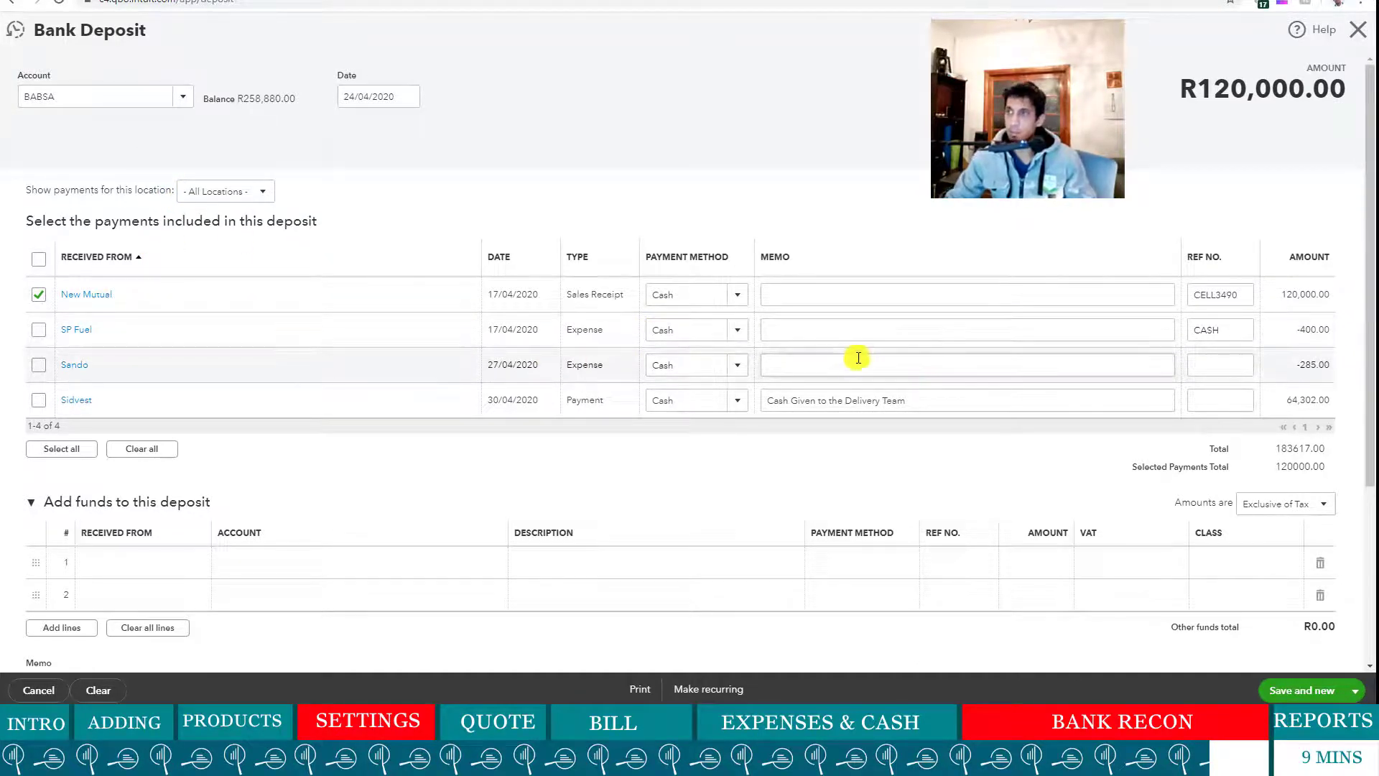
{"action": "scroll", "coordinate": [930, 338], "scroll_direction": "down", "scroll_amount": 2}
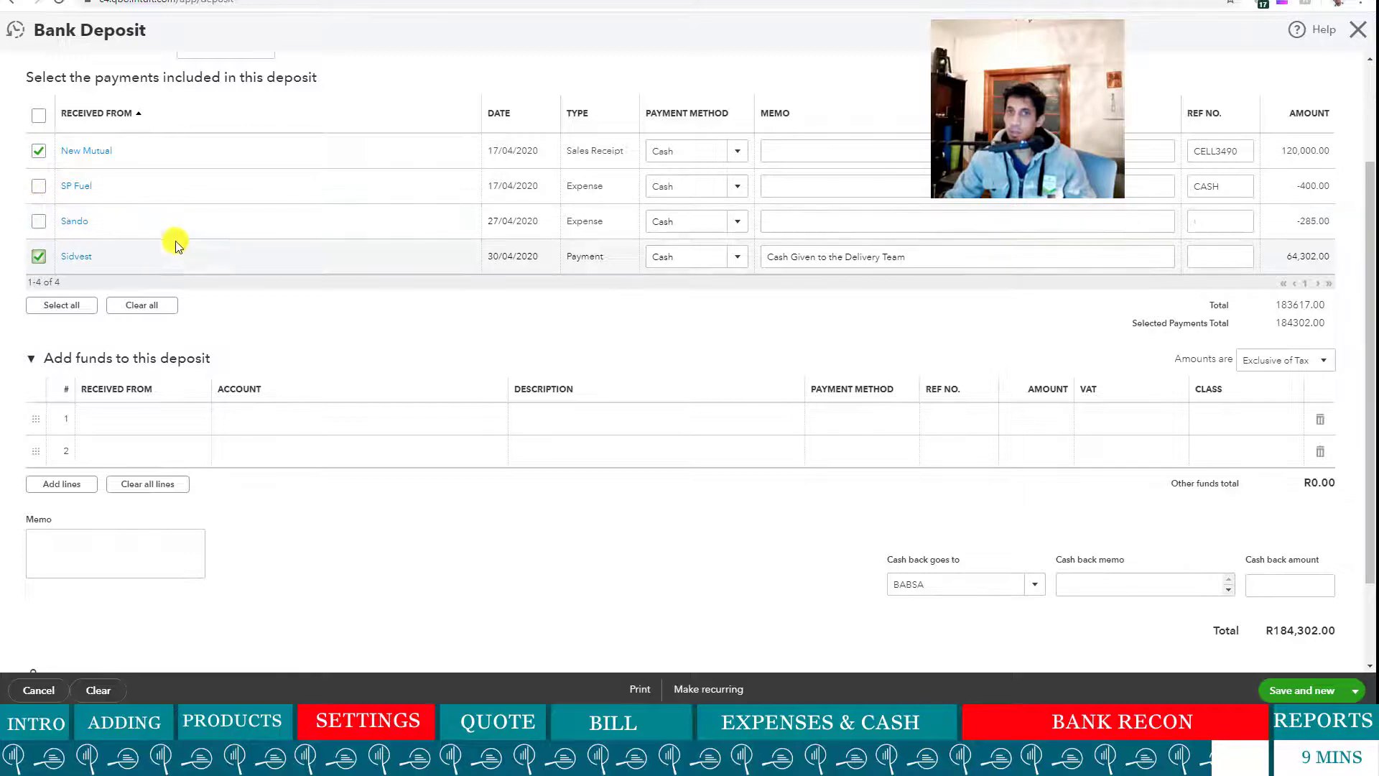
{"action": "scroll", "coordinate": [175, 240], "scroll_direction": "up", "scroll_amount": 2}
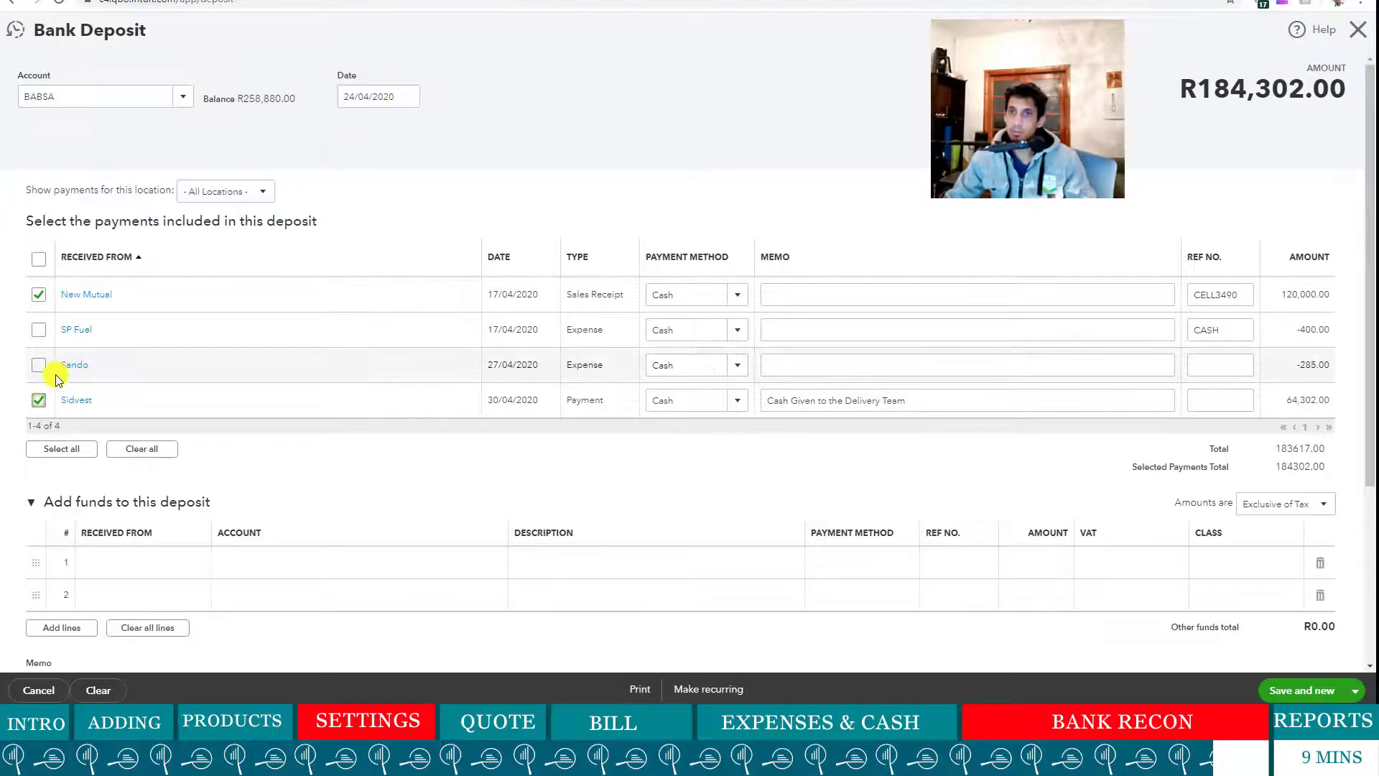
{"action": "left_click", "coordinate": [39, 400]}
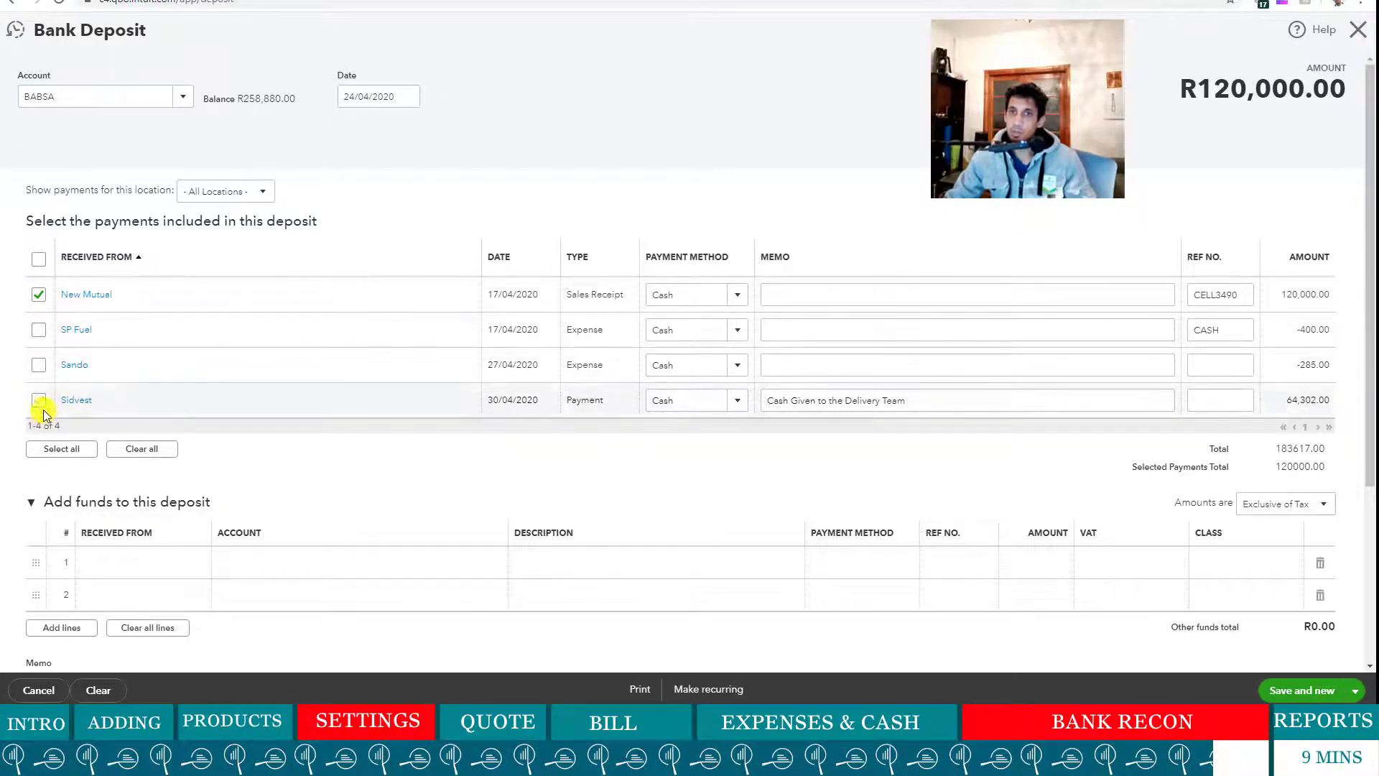
{"action": "scroll", "coordinate": [1113, 661], "scroll_direction": "down", "scroll_amount": 4}
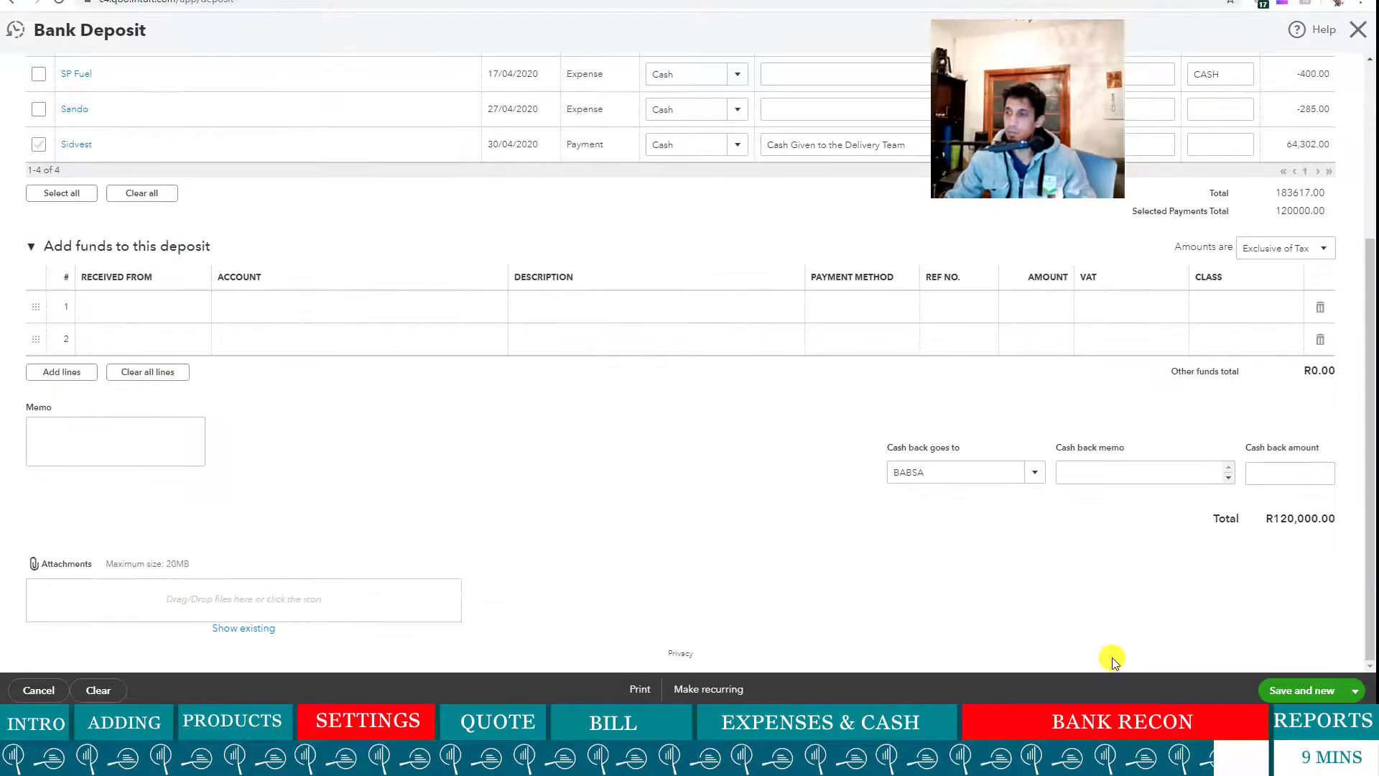
{"action": "left_click", "coordinate": [1355, 691]}
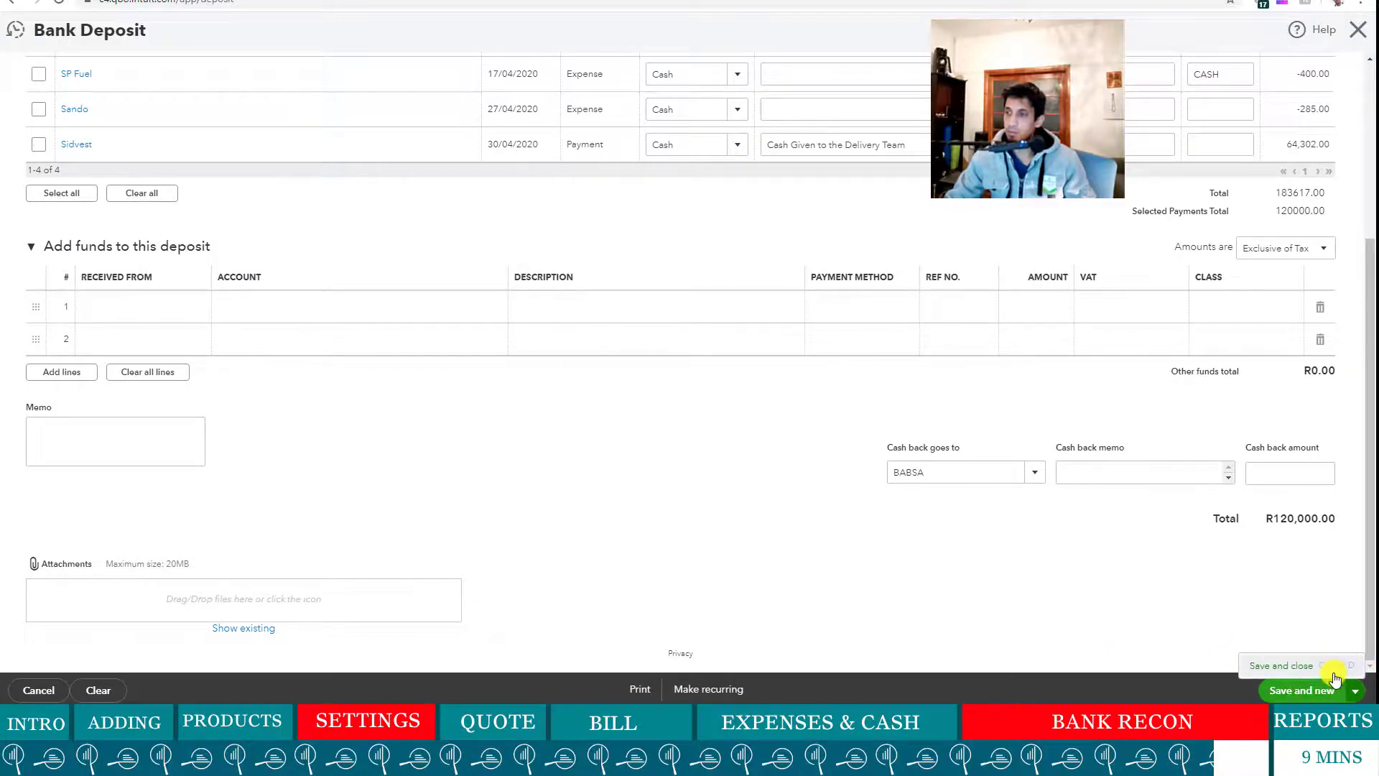
{"action": "left_click", "coordinate": [1282, 666]}
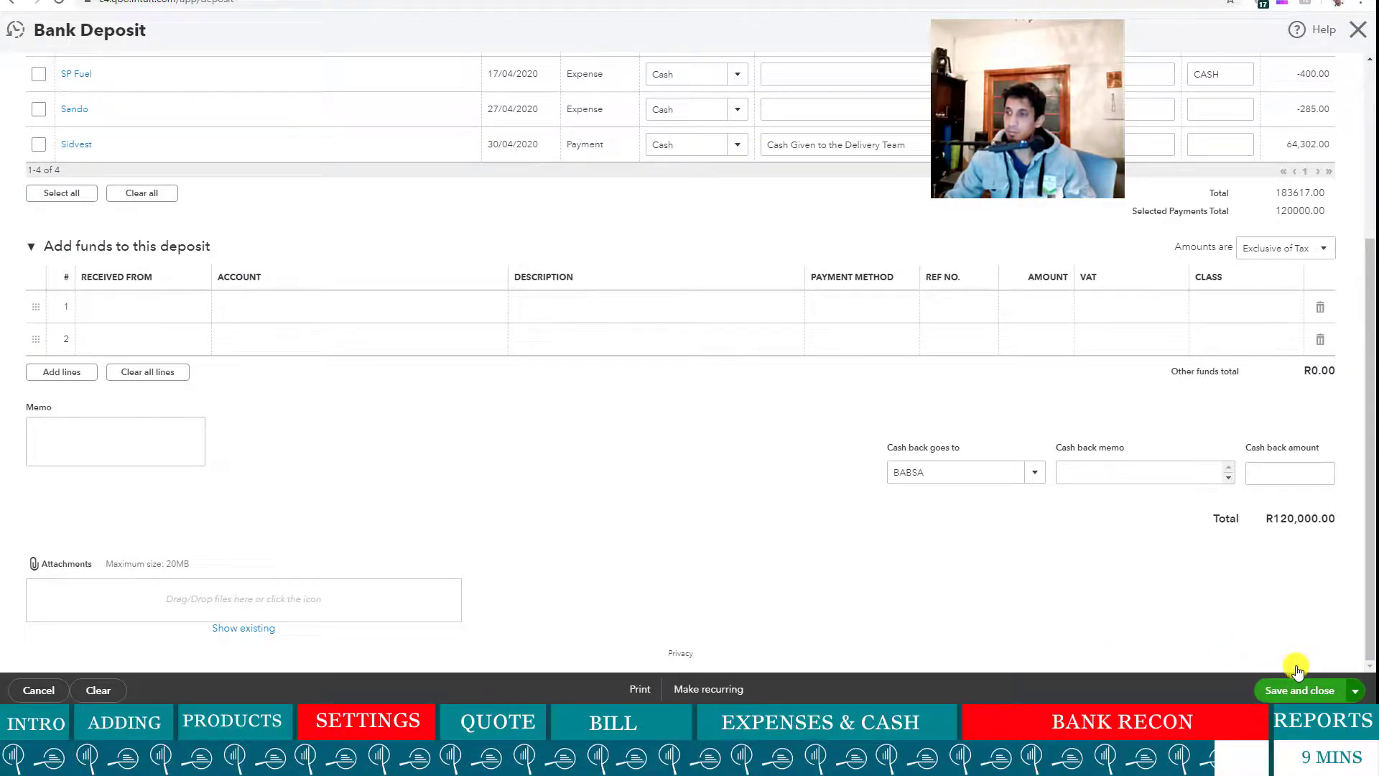
{"action": "left_click", "coordinate": [1315, 690]}
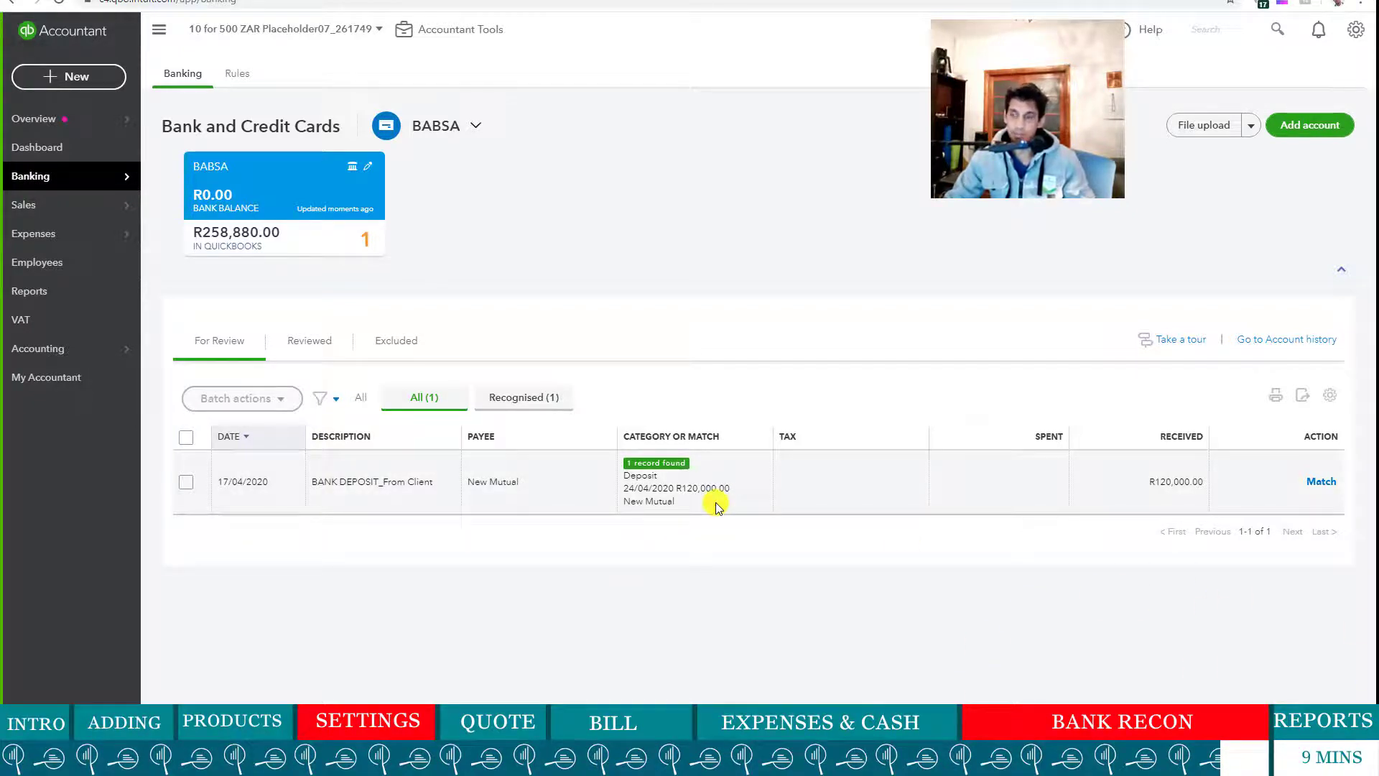
- Match the BANK DEPOSIT_From Client line to the saved deposit and view Reviewed at R378,880.00
{"action": "mouse_move", "coordinate": [64, 185]}
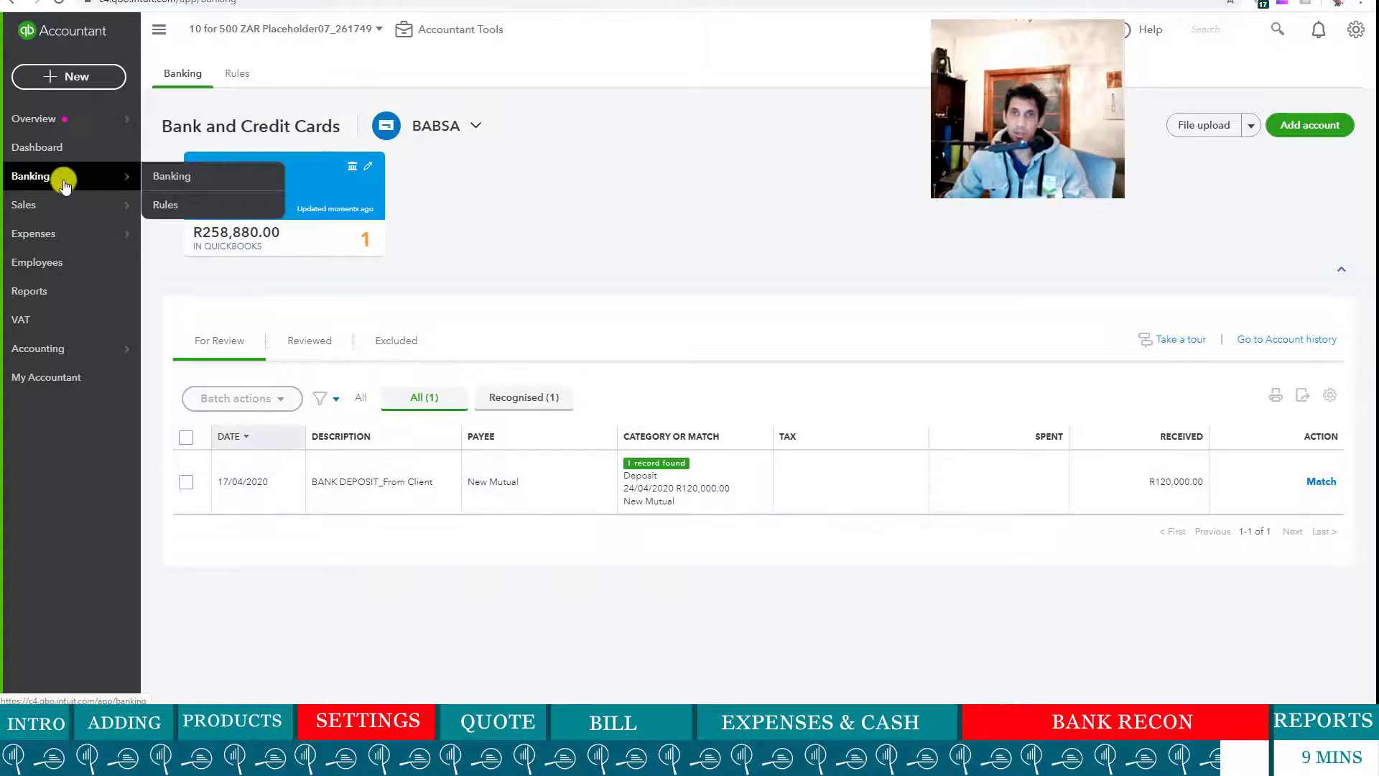
{"action": "left_click", "coordinate": [183, 179]}
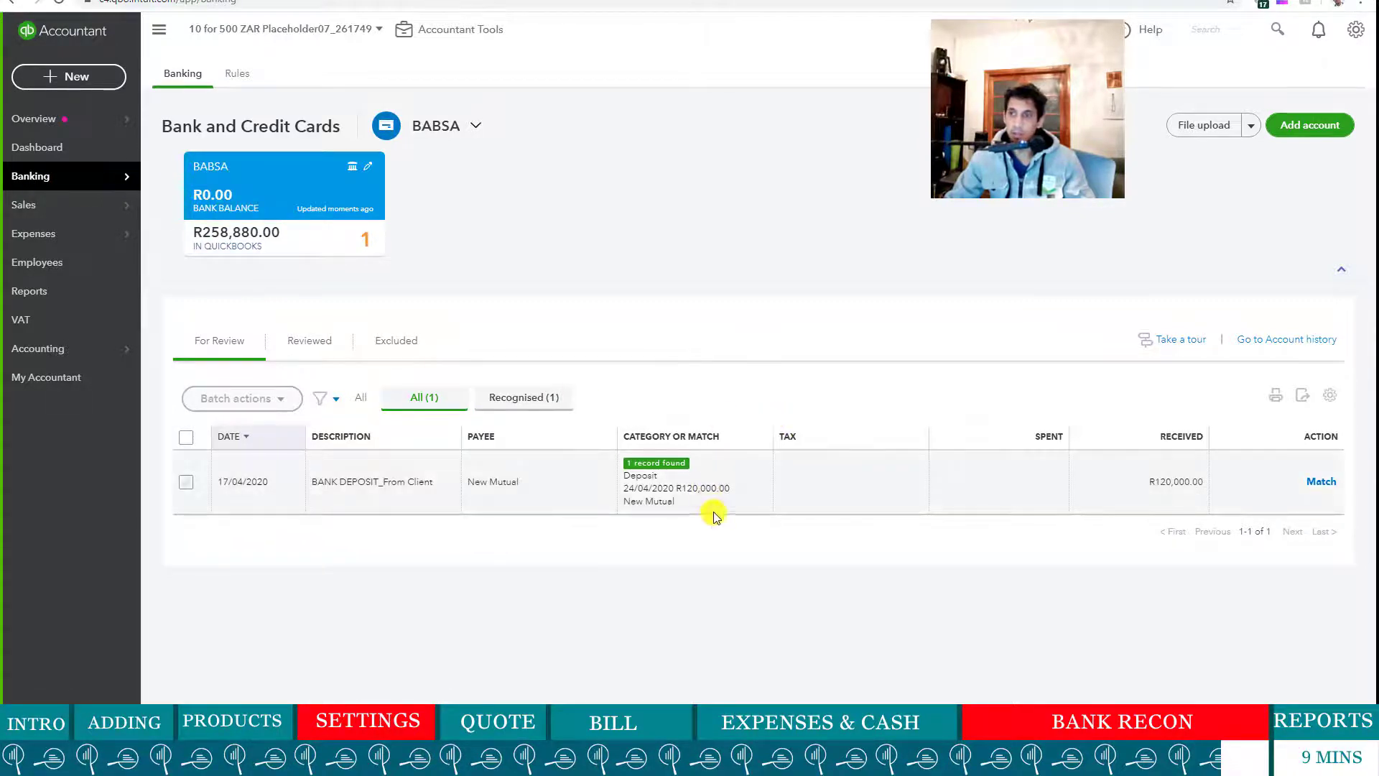
{"action": "left_click", "coordinate": [833, 485]}
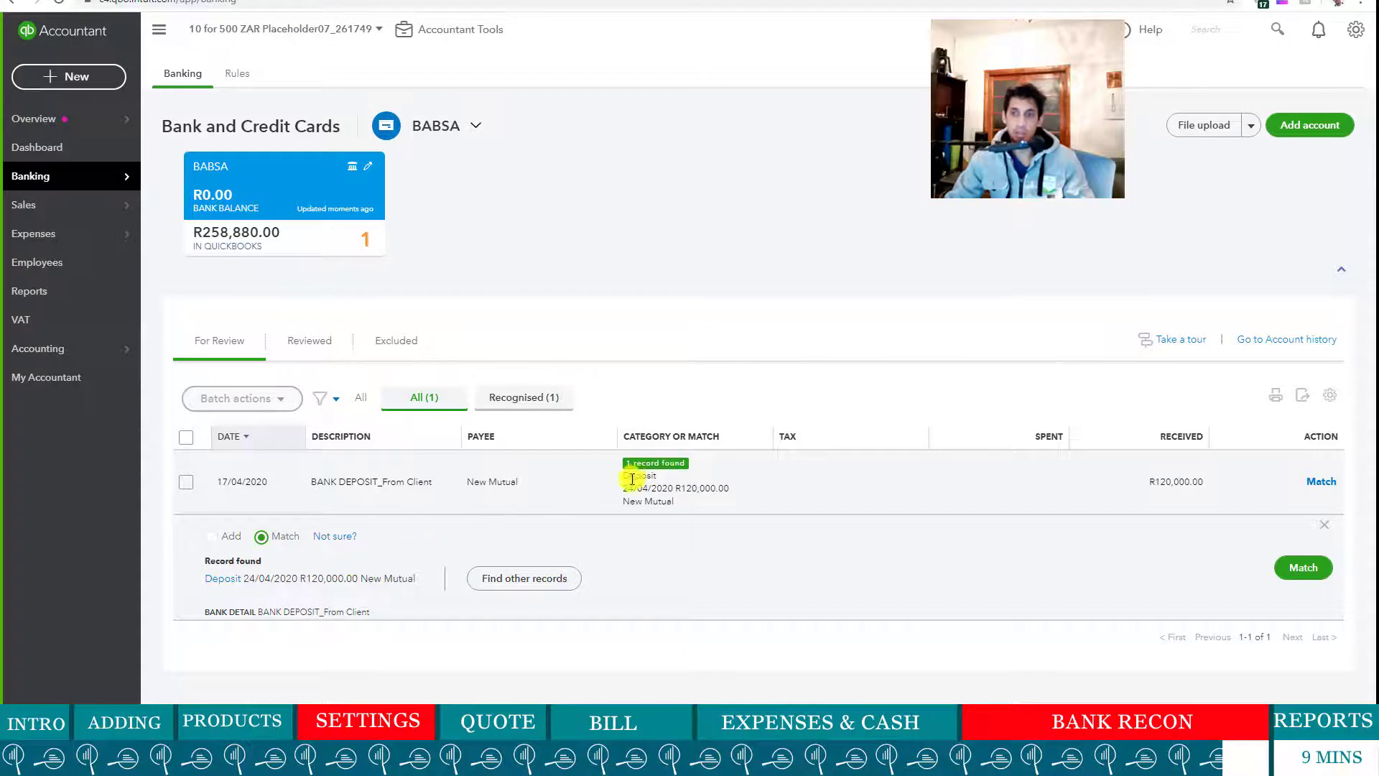
{"action": "left_click", "coordinate": [1295, 569]}
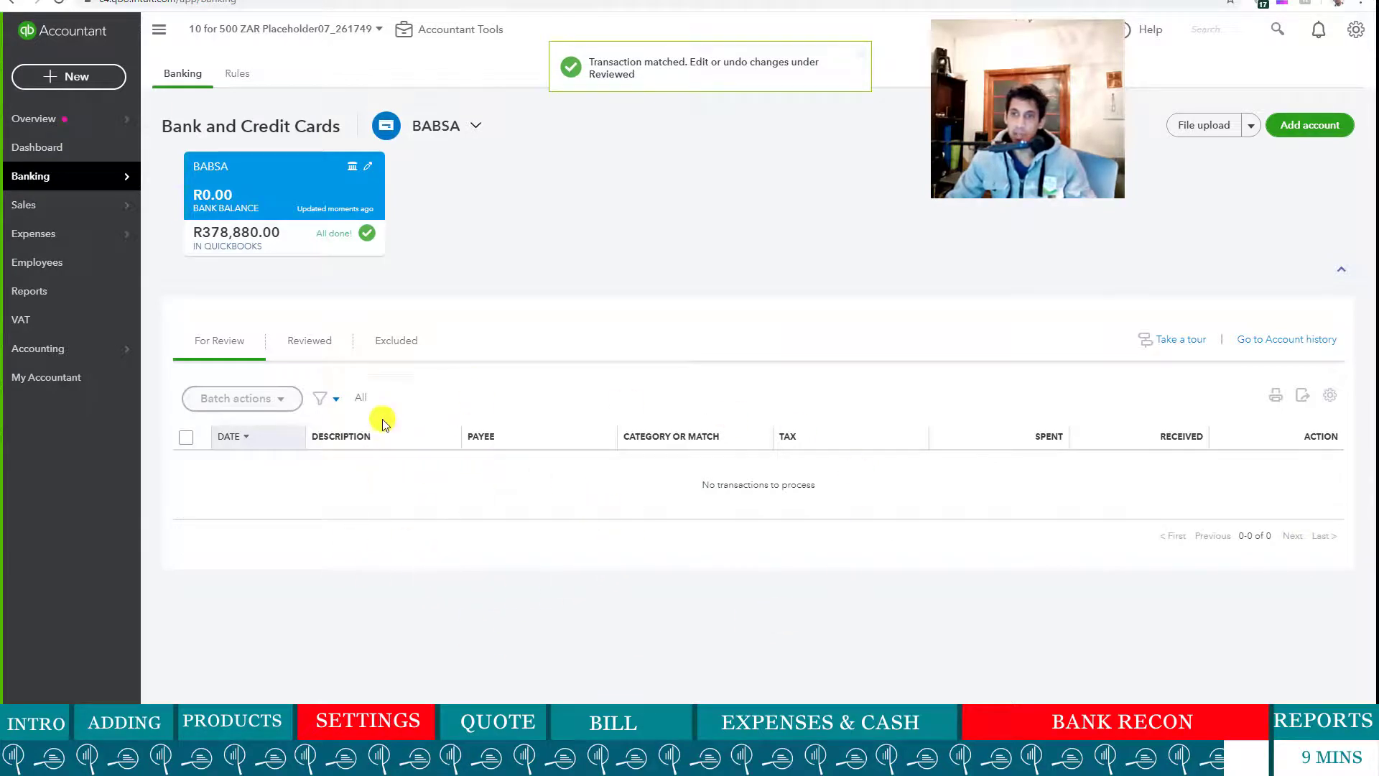
{"action": "left_click", "coordinate": [336, 342]}
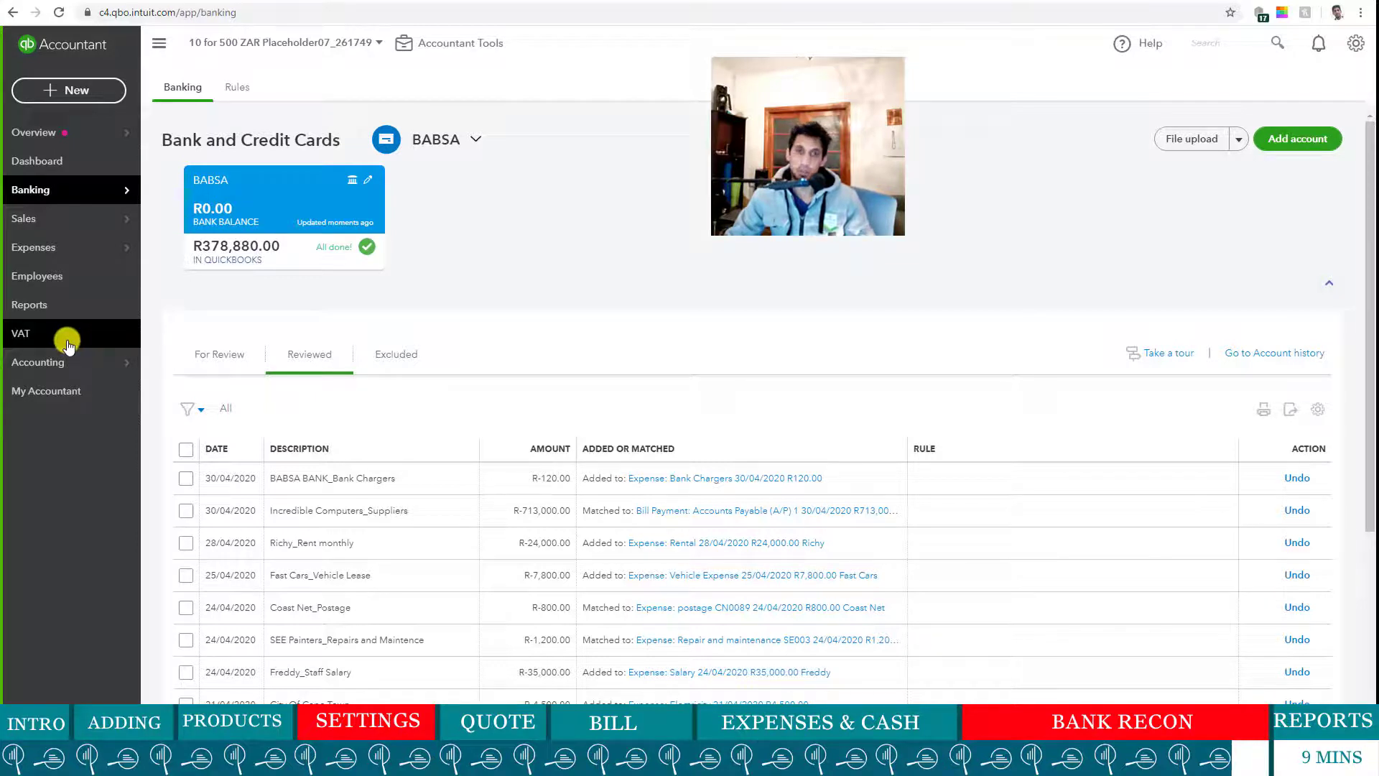
- Go to Reconcile from the gear menu's Tools list
{"action": "mouse_move", "coordinate": [68, 362]}
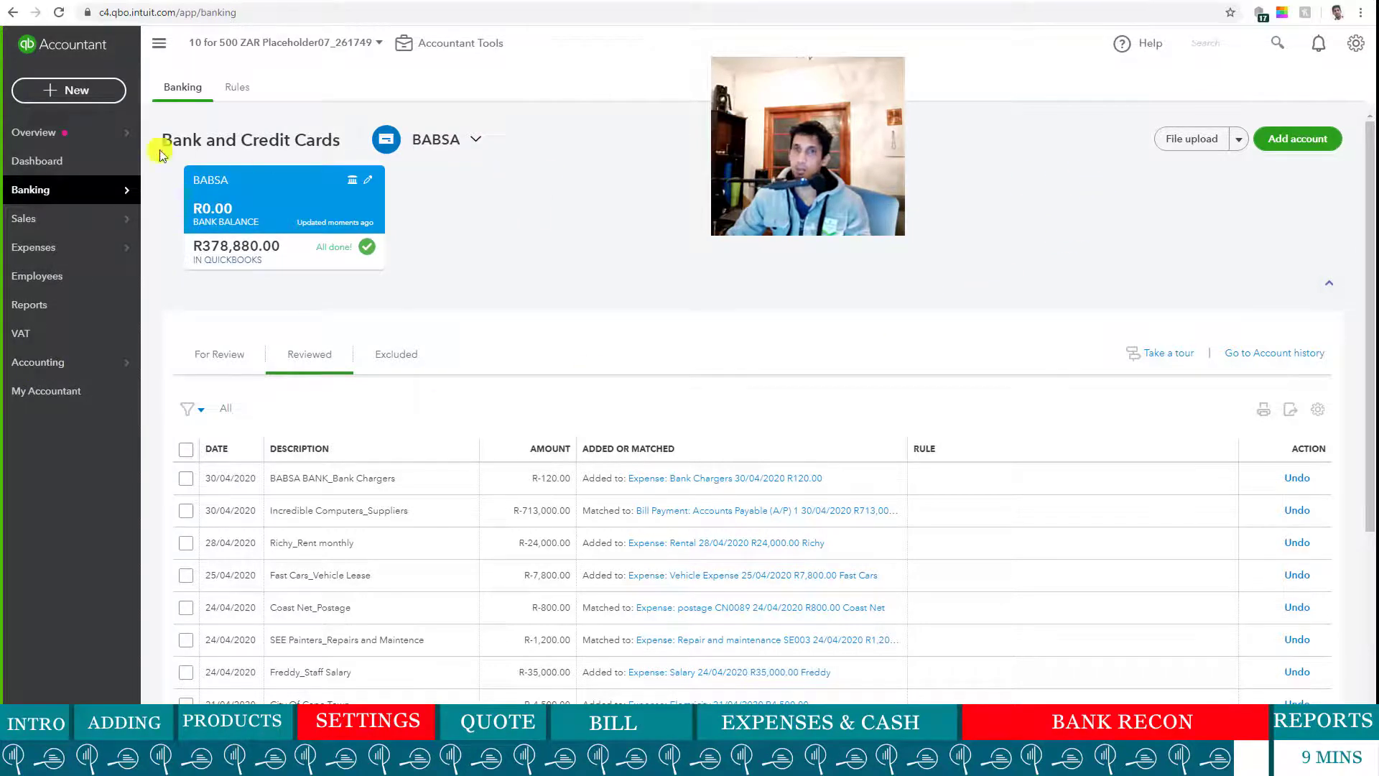
{"action": "left_click", "coordinate": [1352, 45]}
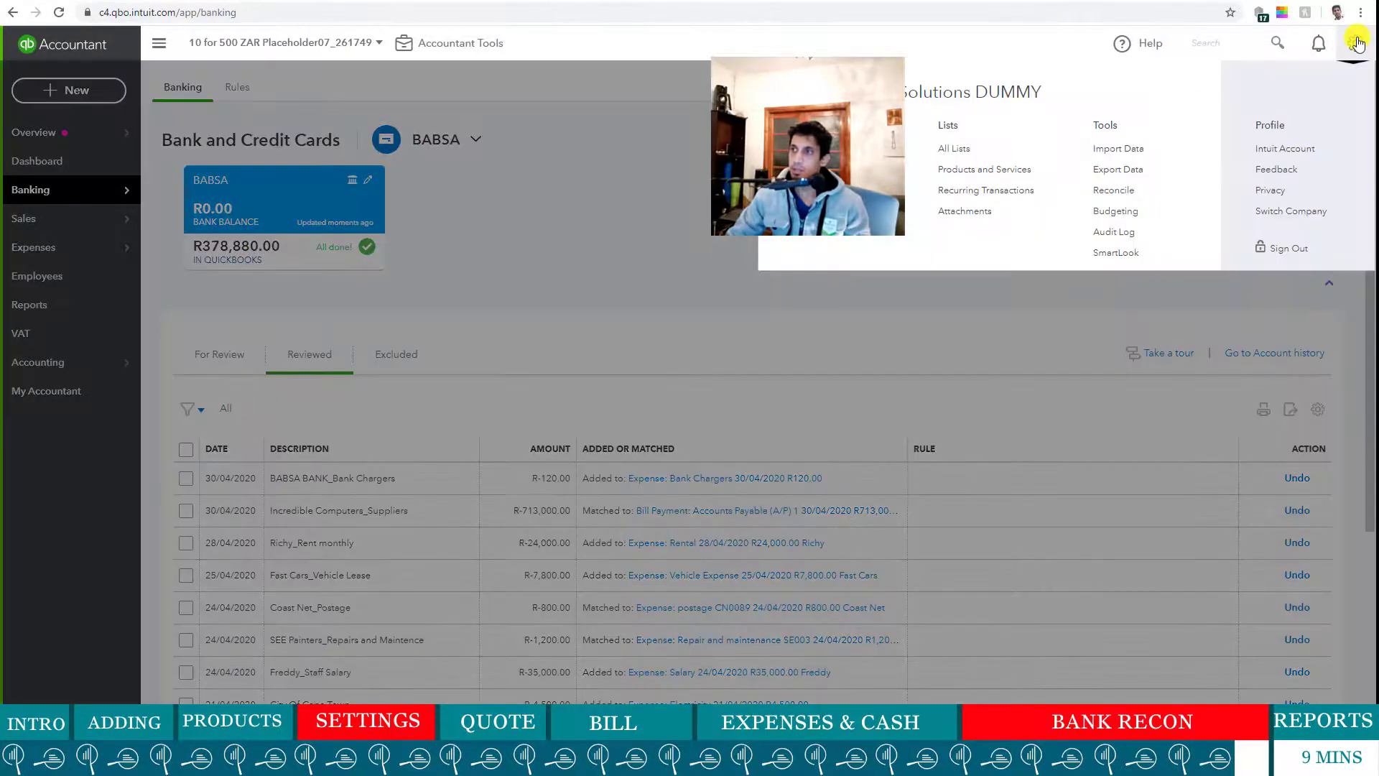
{"action": "left_click", "coordinate": [1125, 191]}
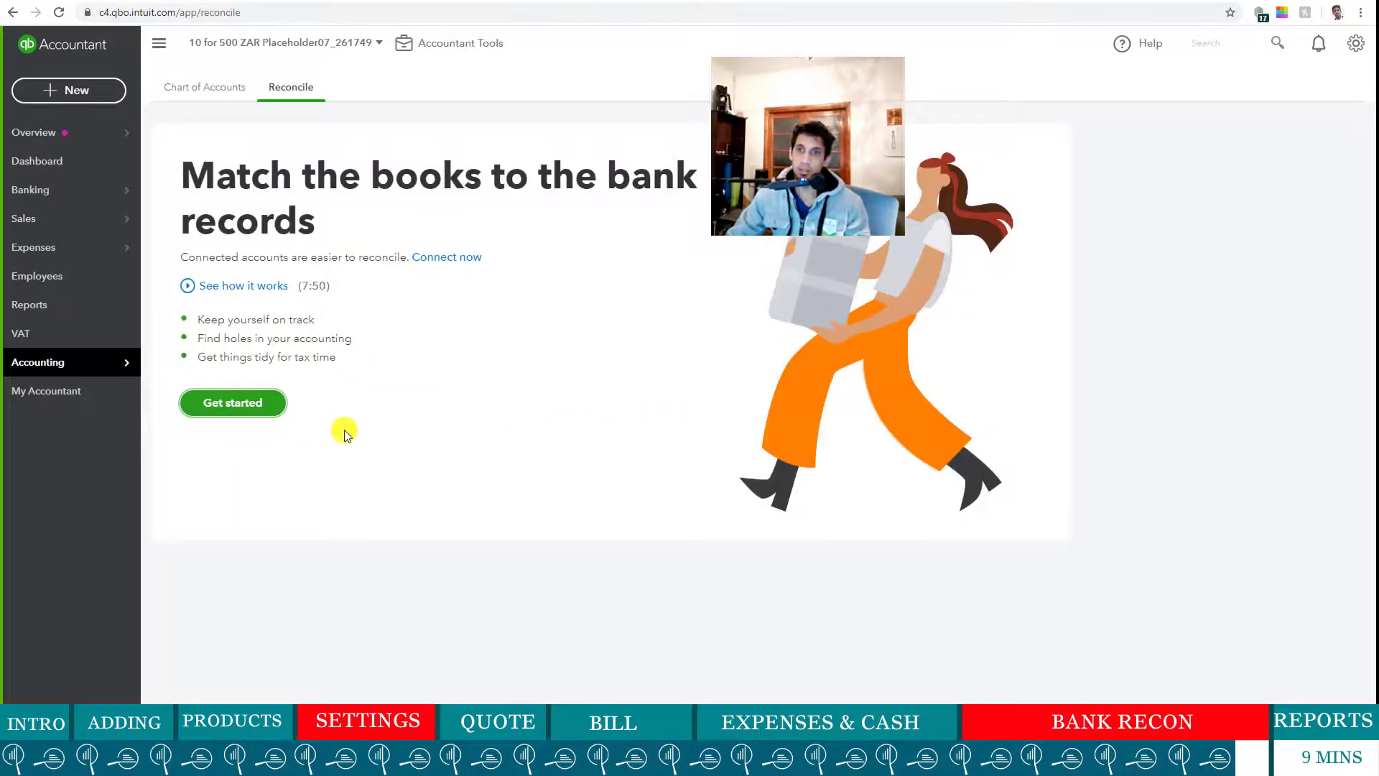
- Begin a new reconciliation, skip the introduction tour, and select the BABSA account
{"action": "left_click", "coordinate": [255, 401]}
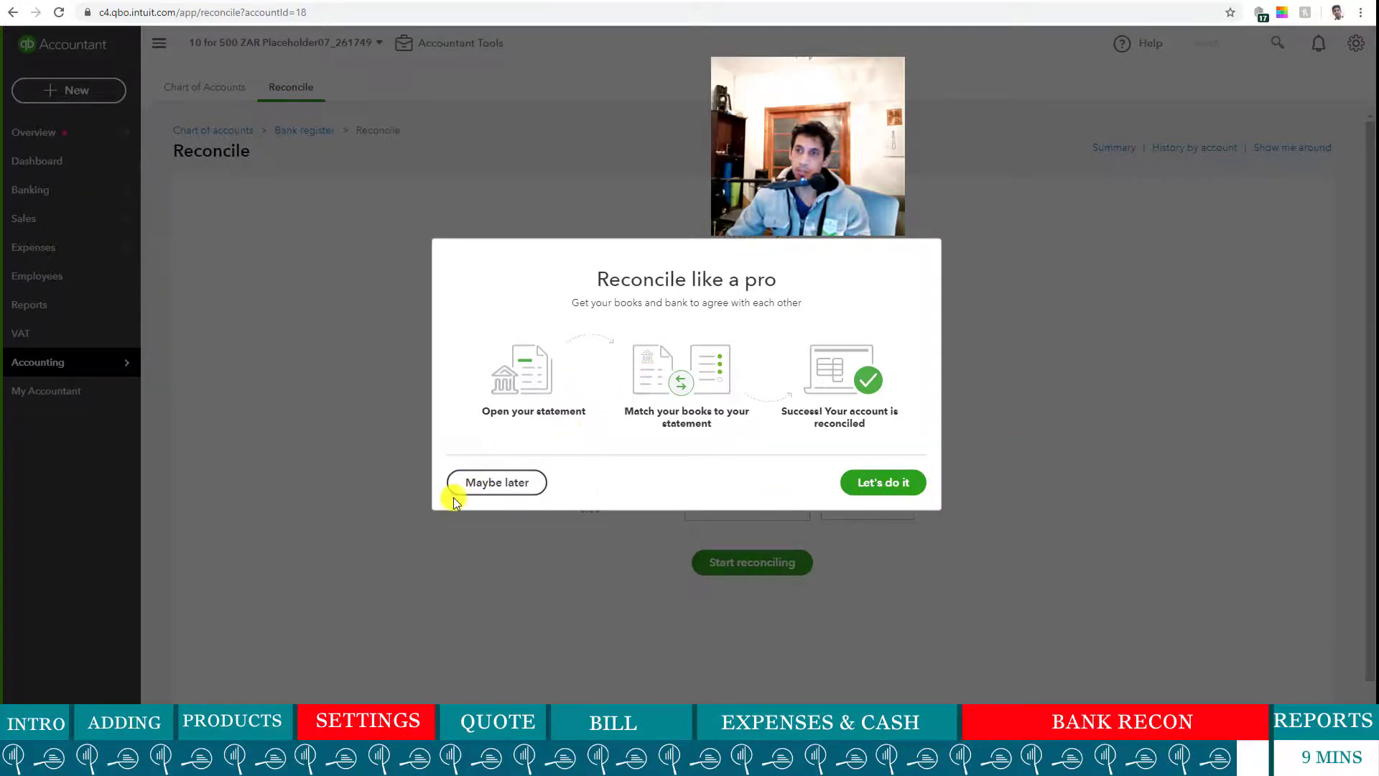
{"action": "left_click", "coordinate": [477, 482]}
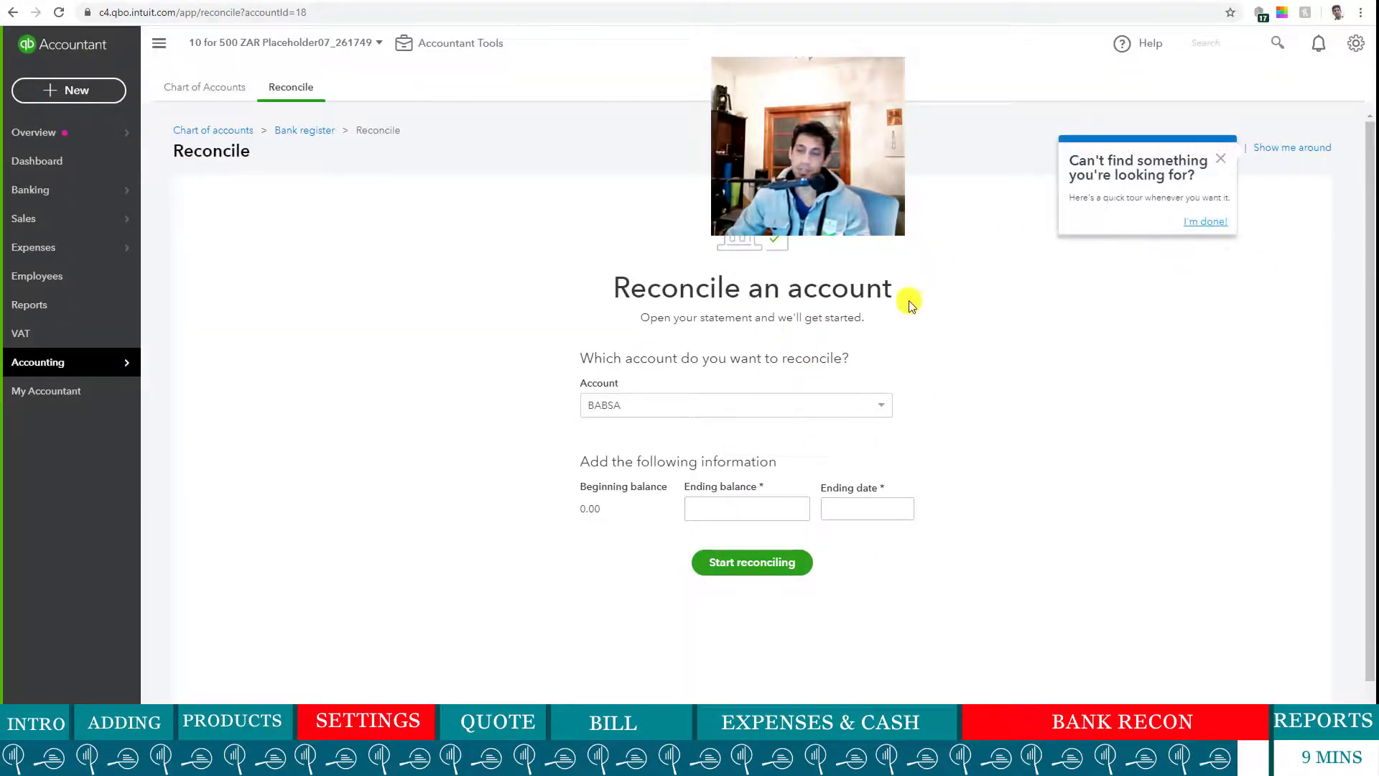
{"action": "left_click", "coordinate": [885, 406]}
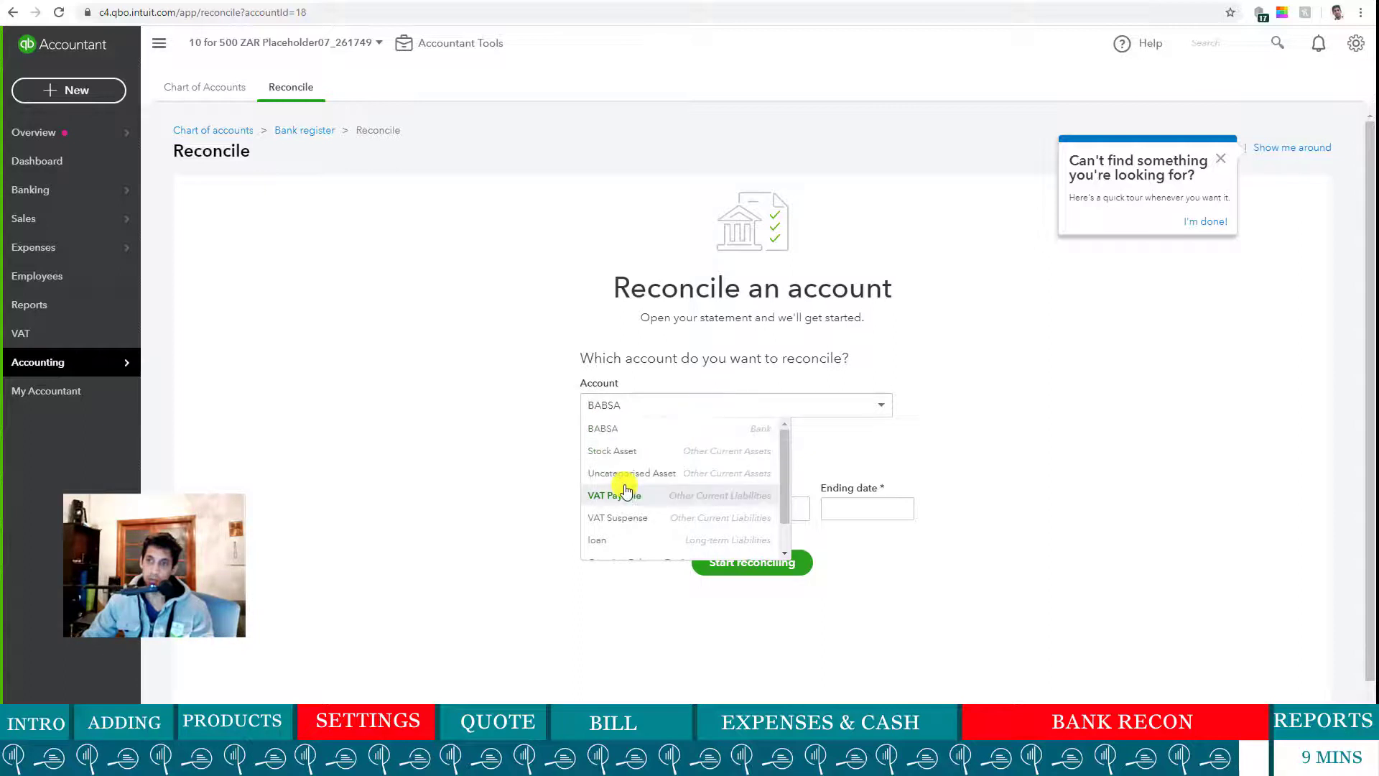
{"action": "scroll", "coordinate": [637, 508], "scroll_direction": "down", "scroll_amount": 1}
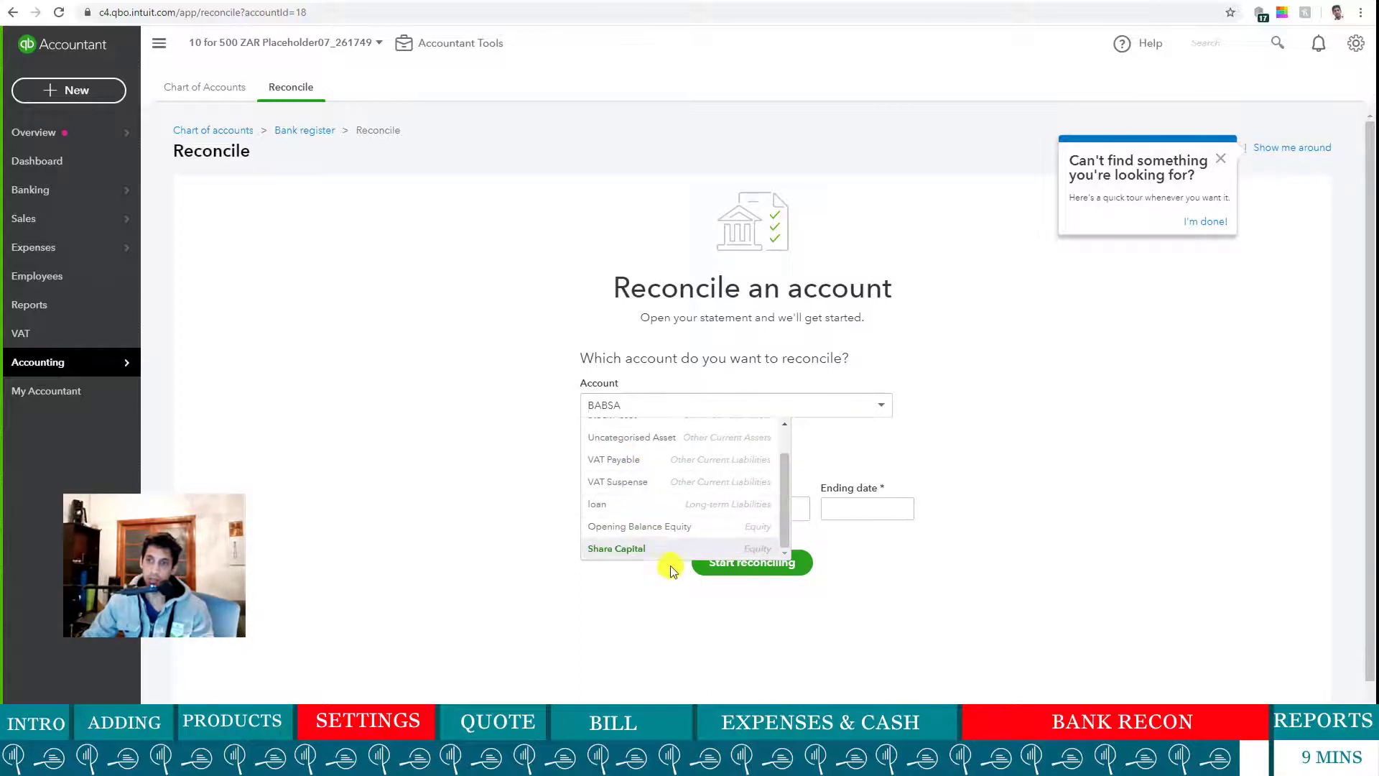
{"action": "scroll", "coordinate": [677, 530], "scroll_direction": "up", "scroll_amount": 2}
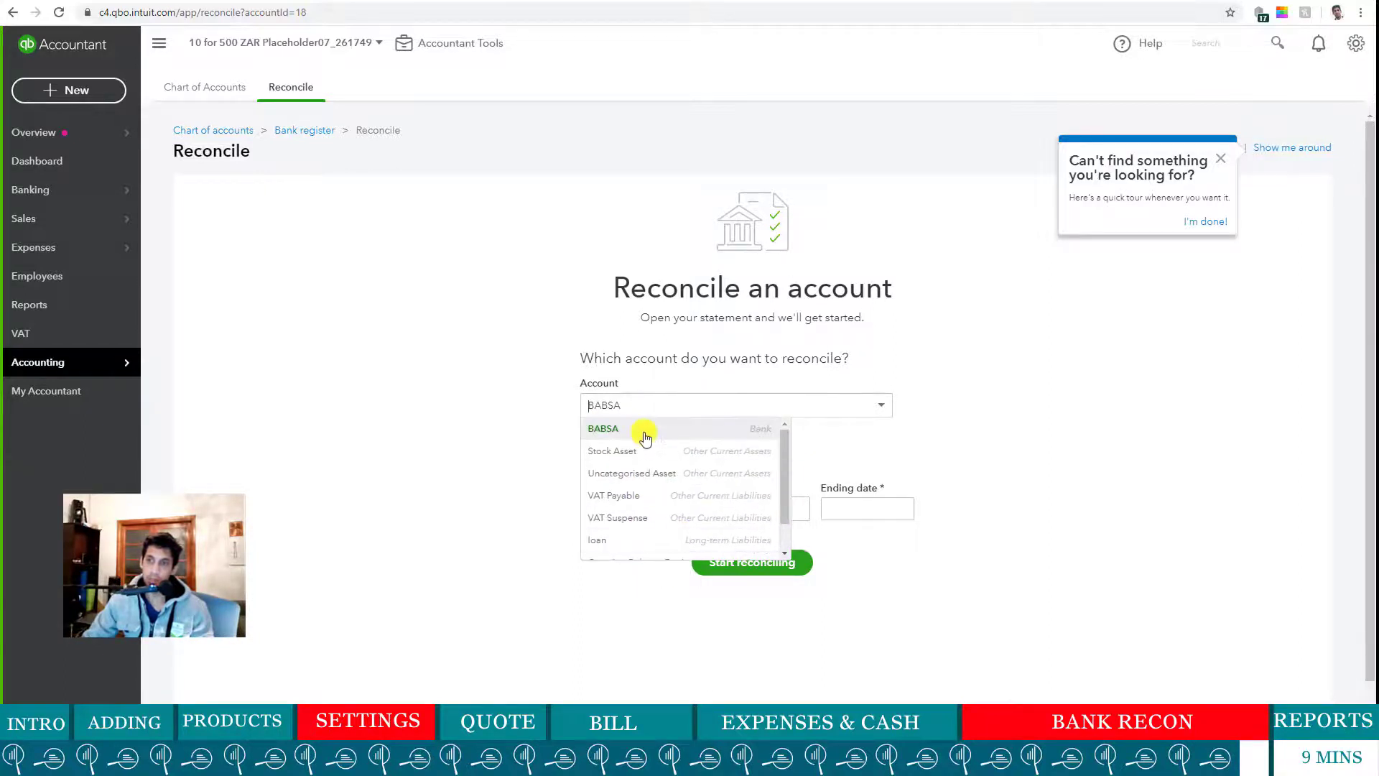
{"action": "left_click", "coordinate": [645, 437]}
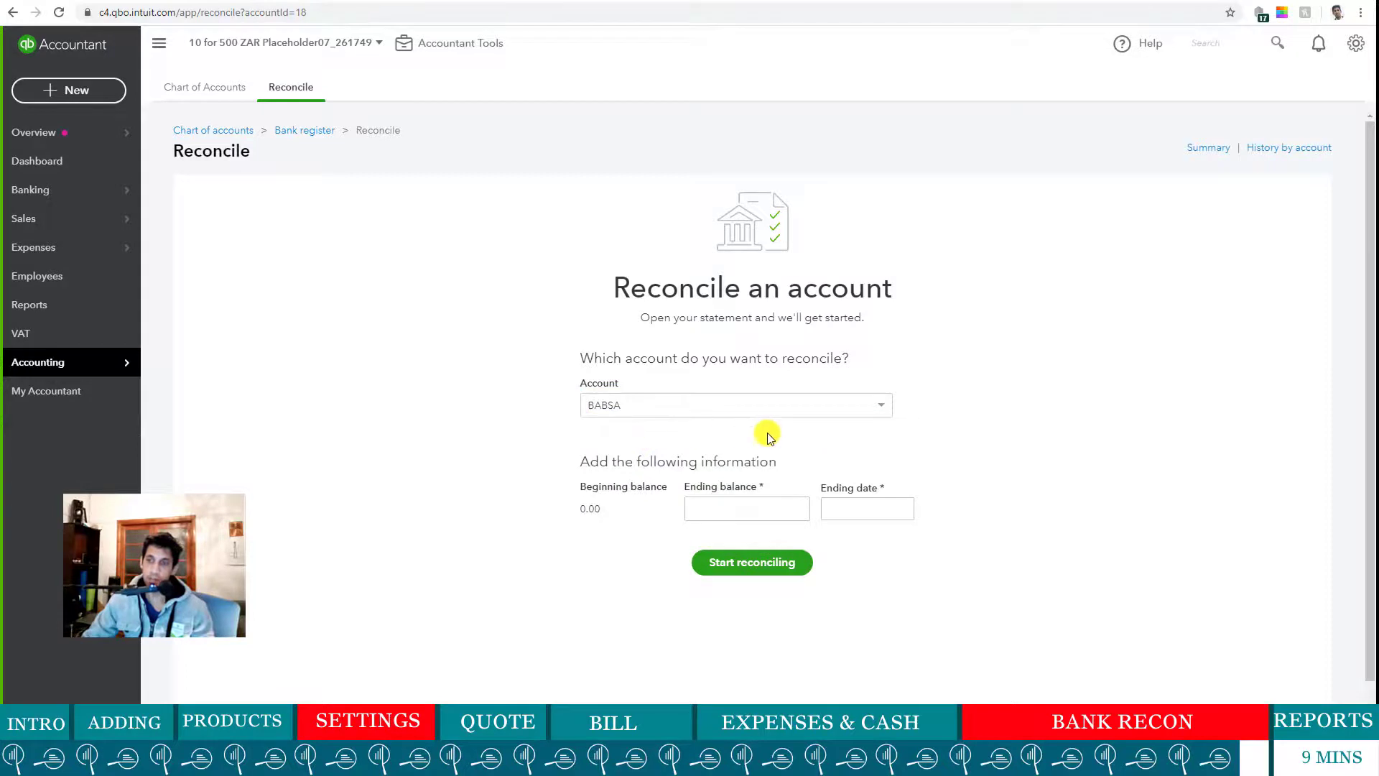
- Enter ending balance 378,880.00 and ending date 30/04/2020, then start reconciling
{"action": "left_click", "coordinate": [756, 515]}
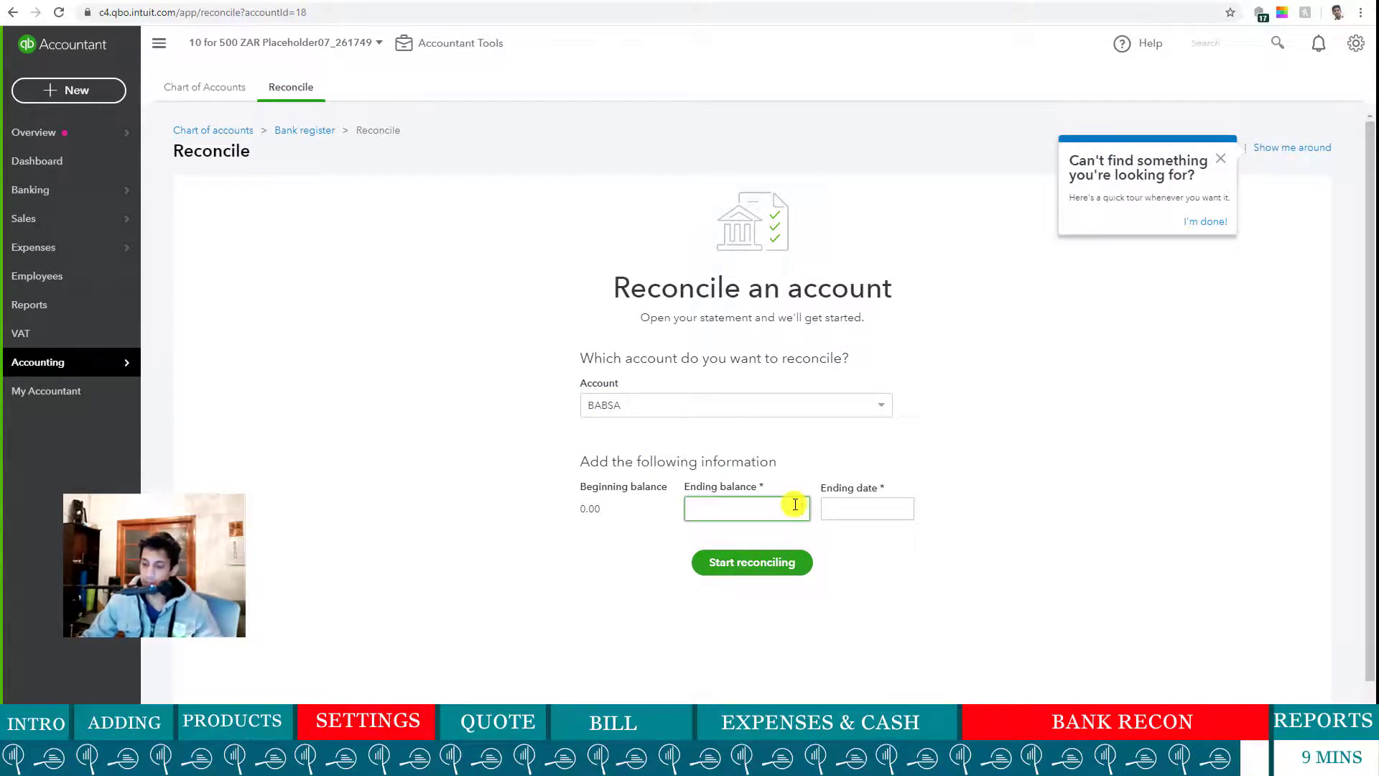
{"action": "key", "text": "alt+Tab"}
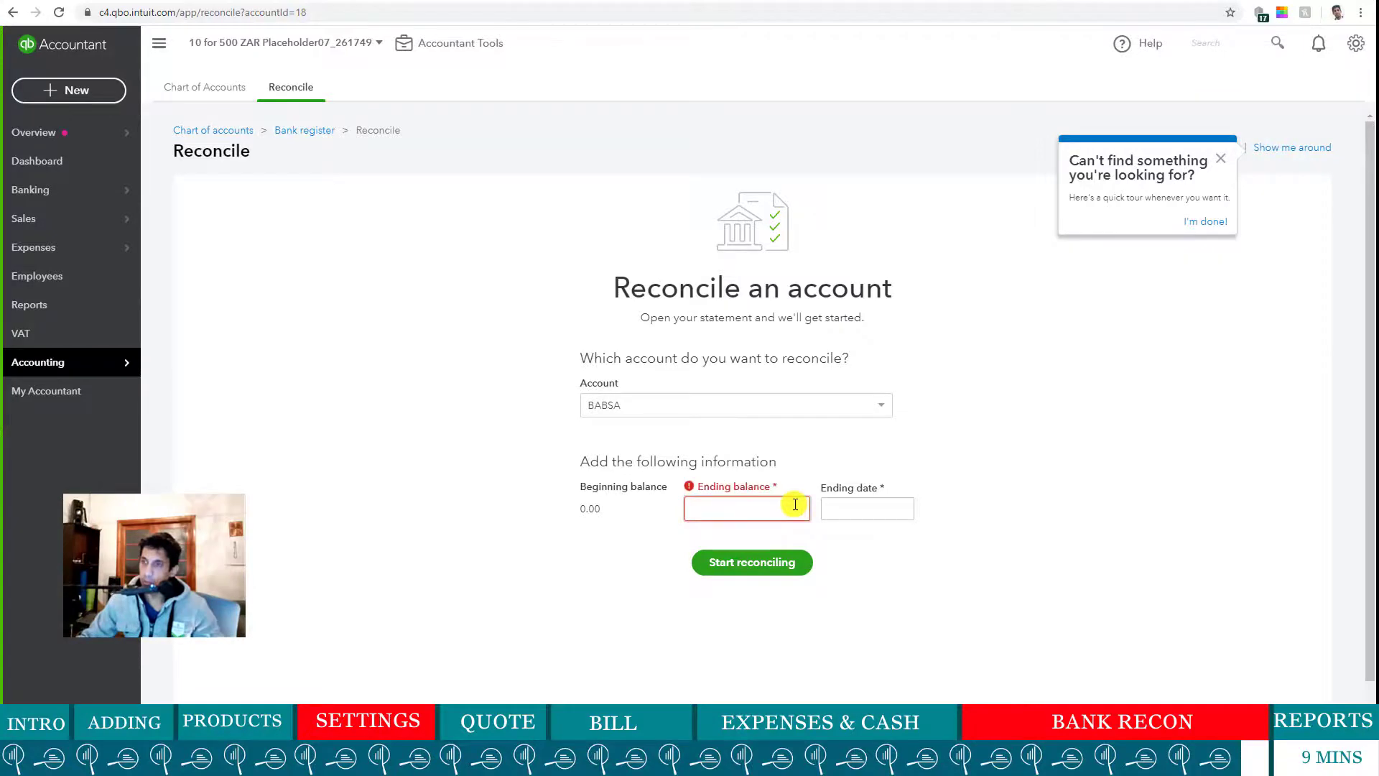
{"action": "key", "text": "alt+Tab"}
{"action": "key", "text": "alt+Tab"}
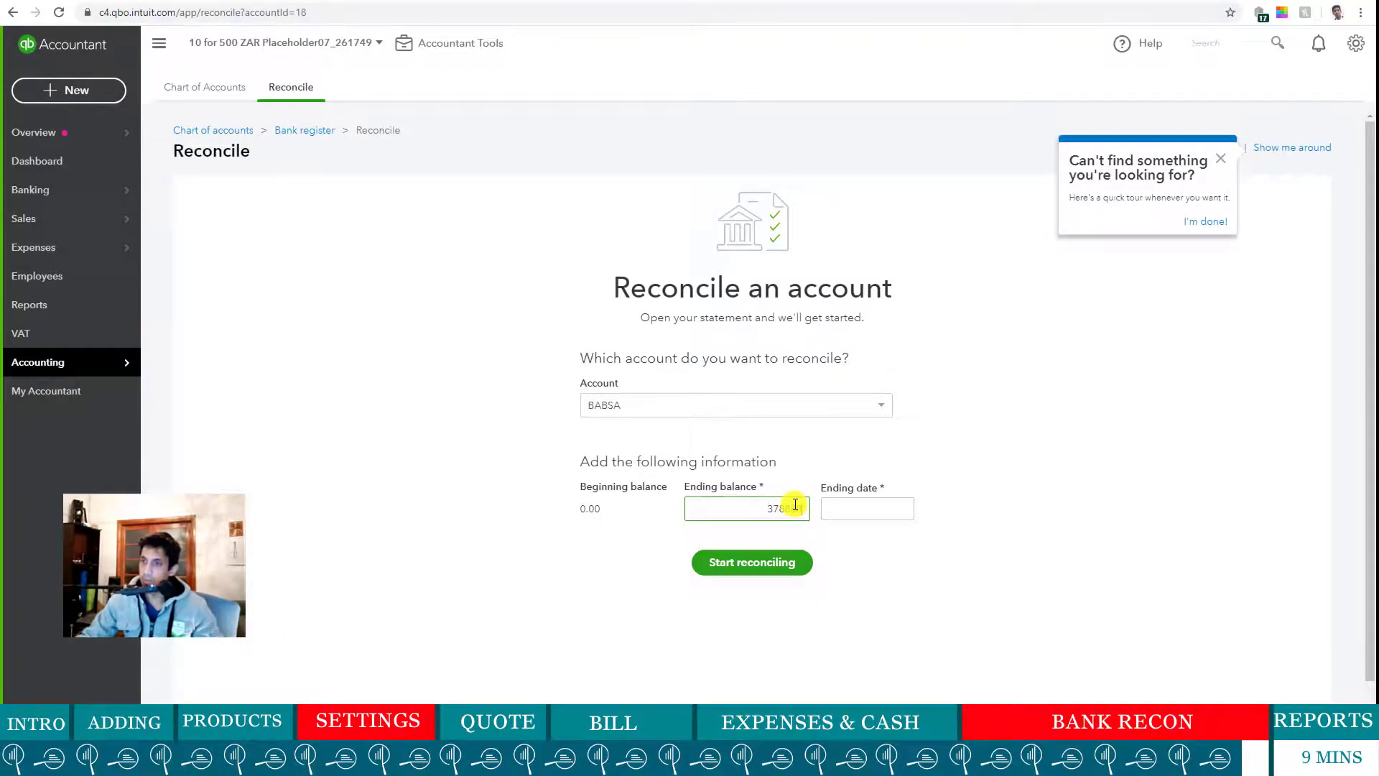
{"action": "left_click", "coordinate": [895, 512]}
{"action": "left_click", "coordinate": [902, 509]}
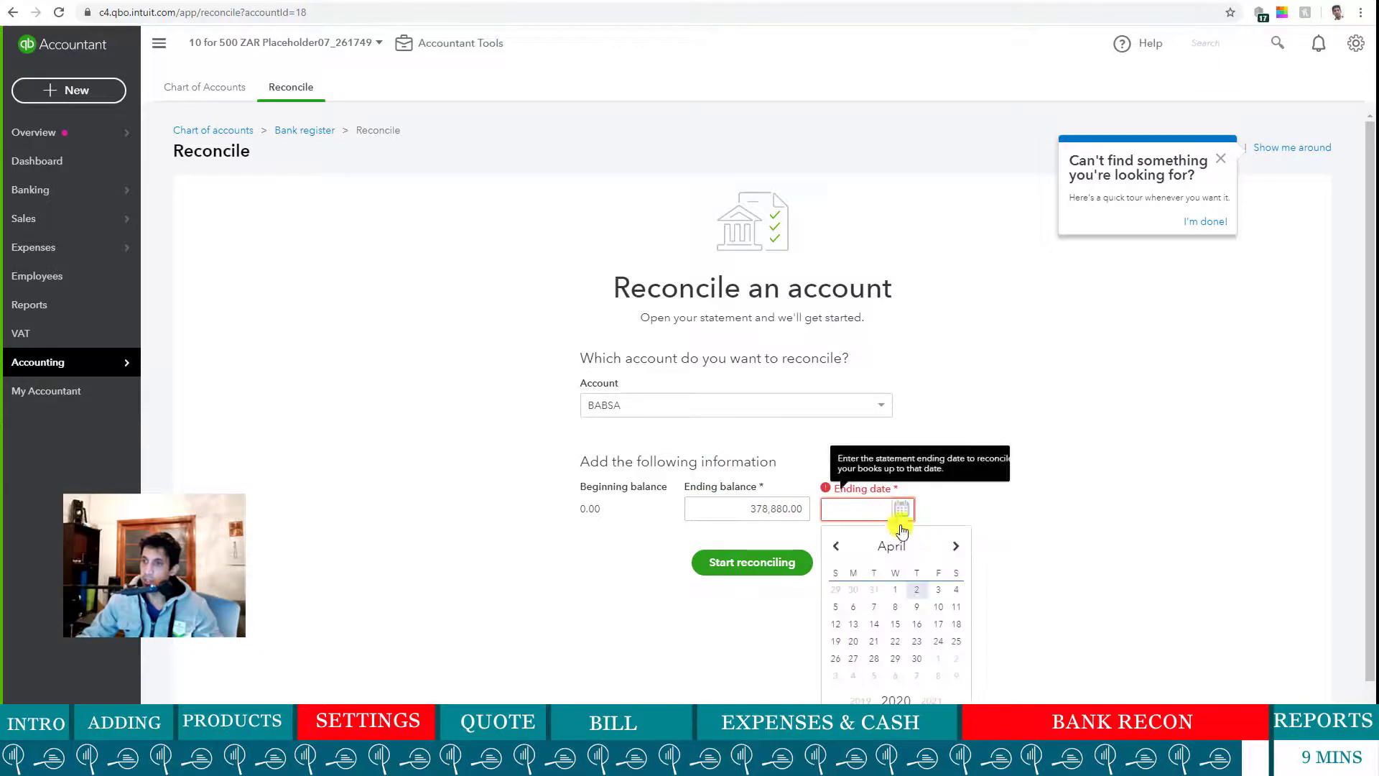
{"action": "left_click", "coordinate": [918, 658]}
{"action": "left_click", "coordinate": [774, 567]}
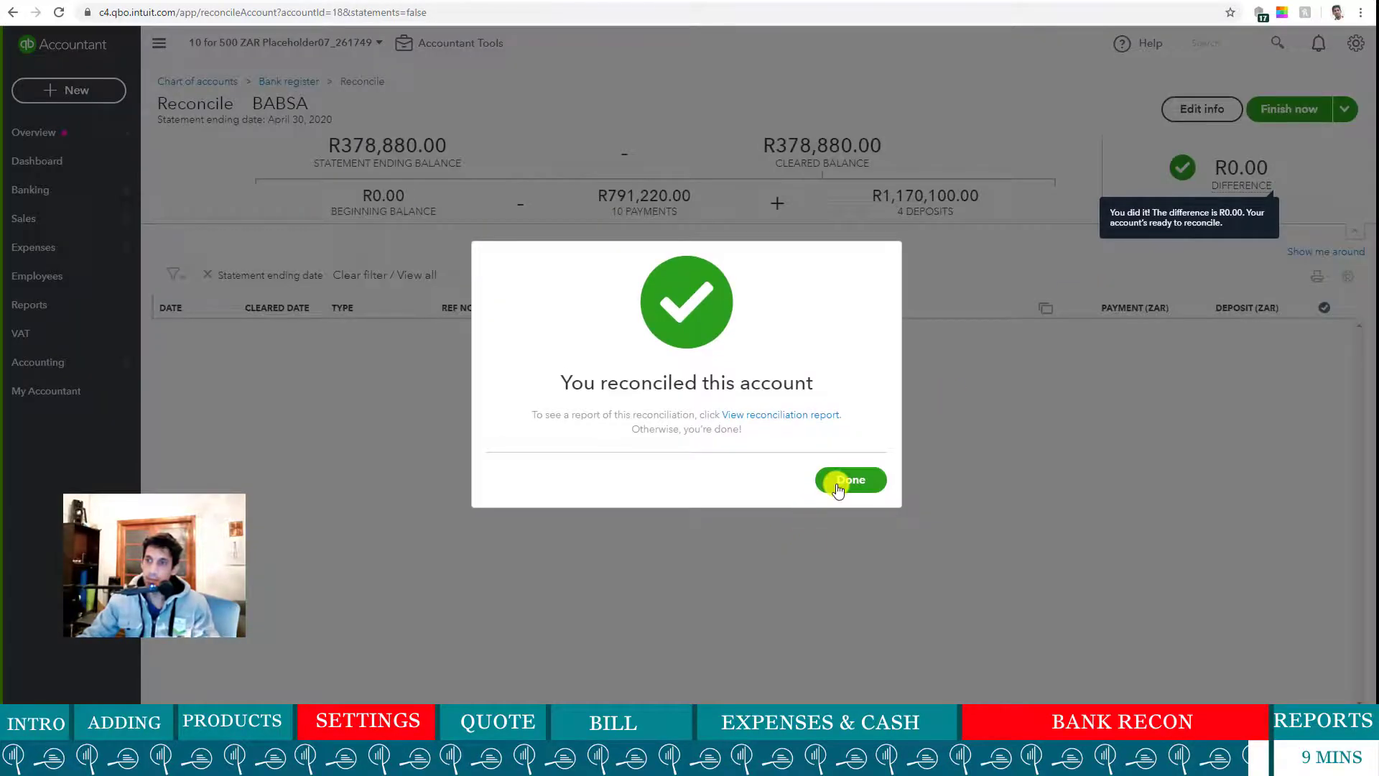
- Close the reconciliation success message and go to the Employees list
{"action": "left_click", "coordinate": [838, 487]}
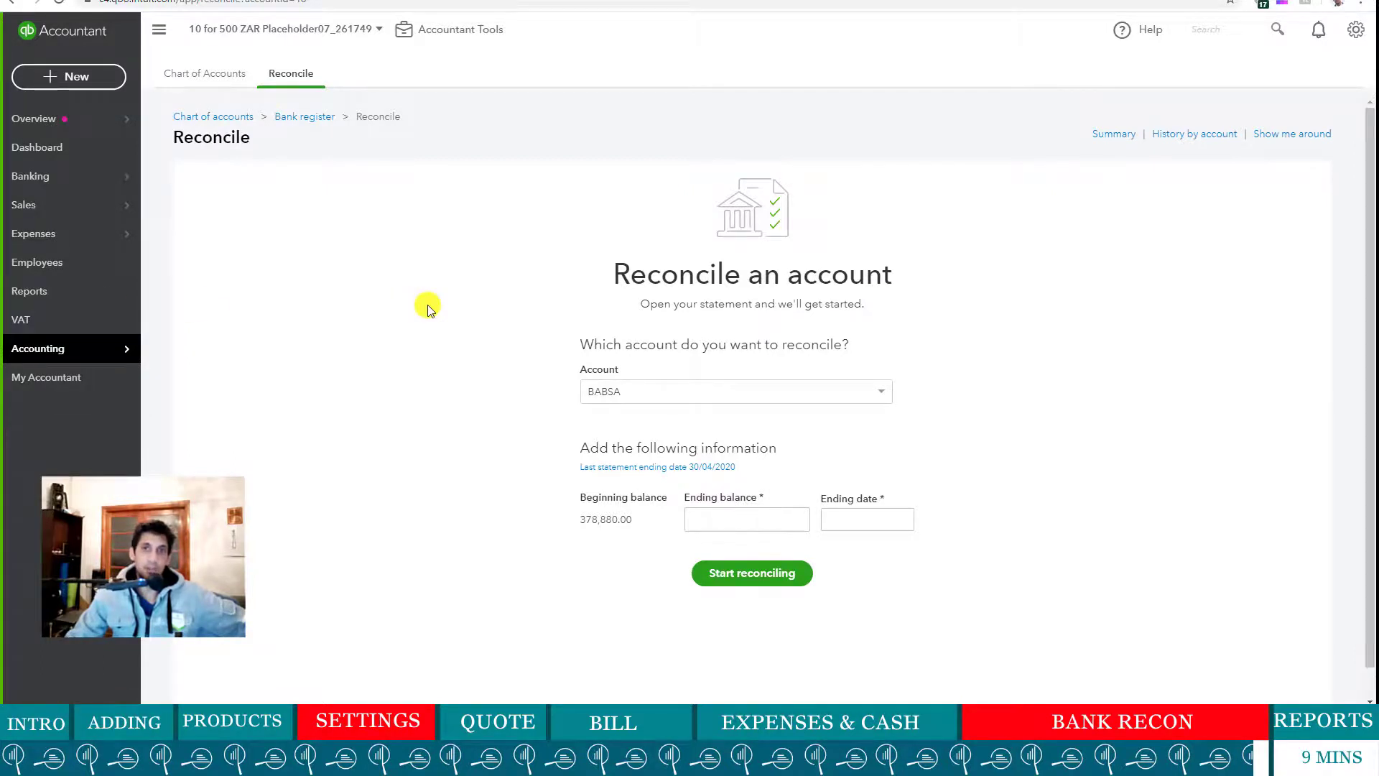
{"action": "left_click", "coordinate": [72, 267]}
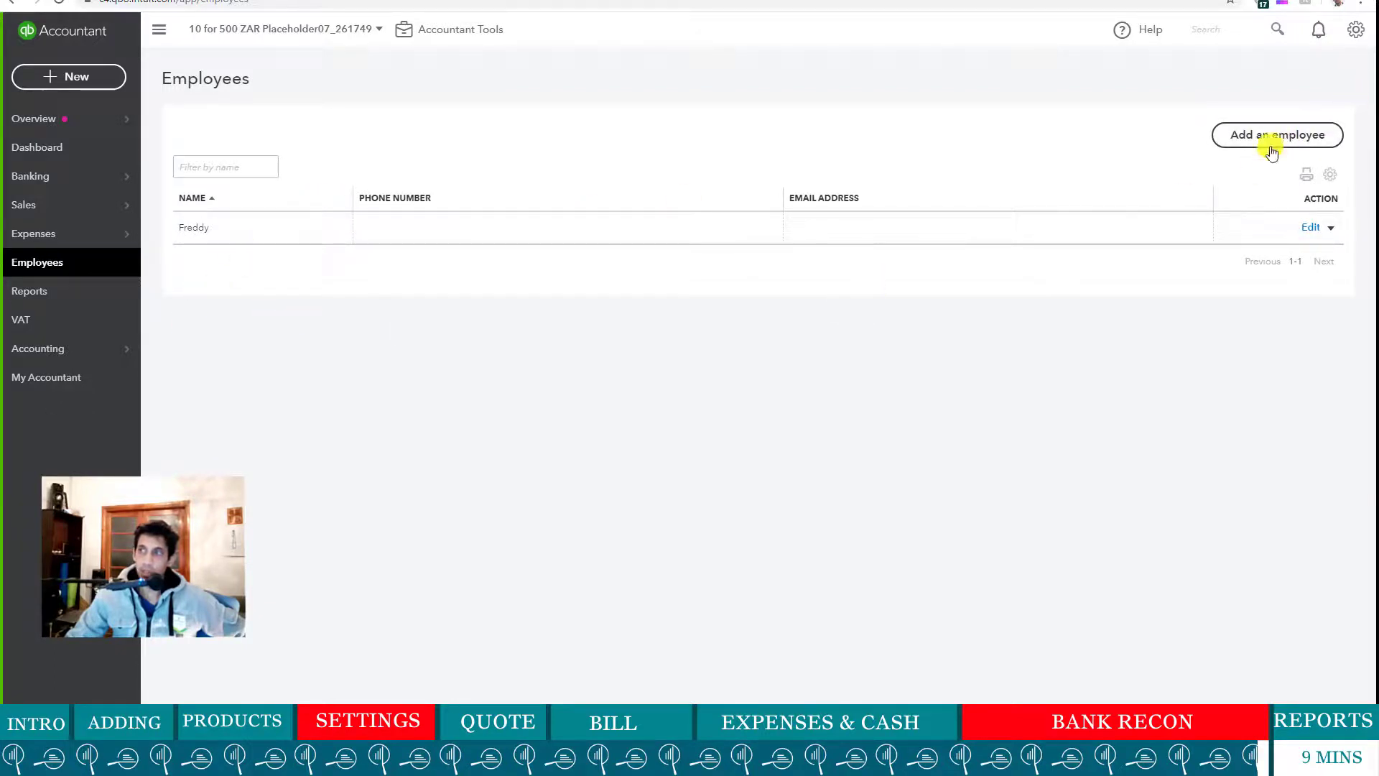
{"action": "left_click", "coordinate": [1244, 134]}
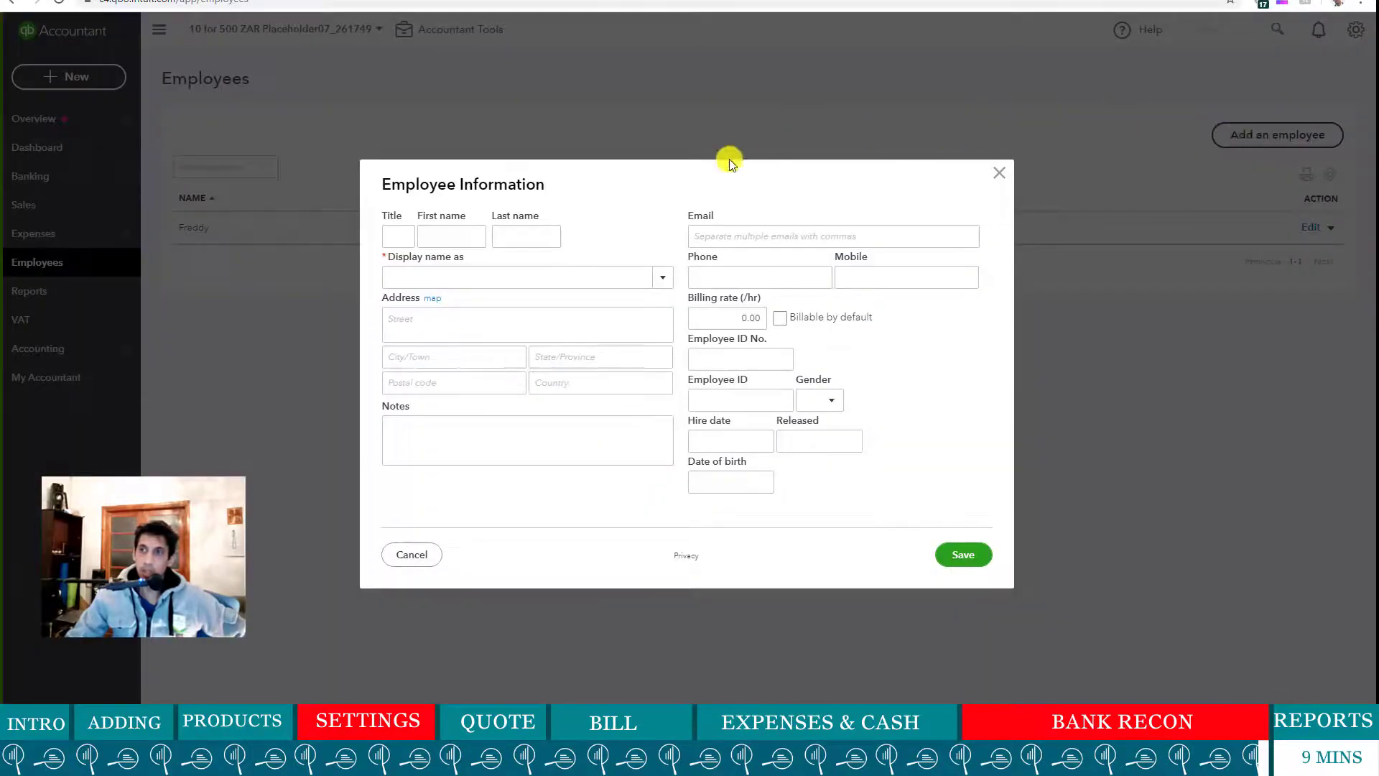
{"action": "left_click", "coordinate": [999, 178]}
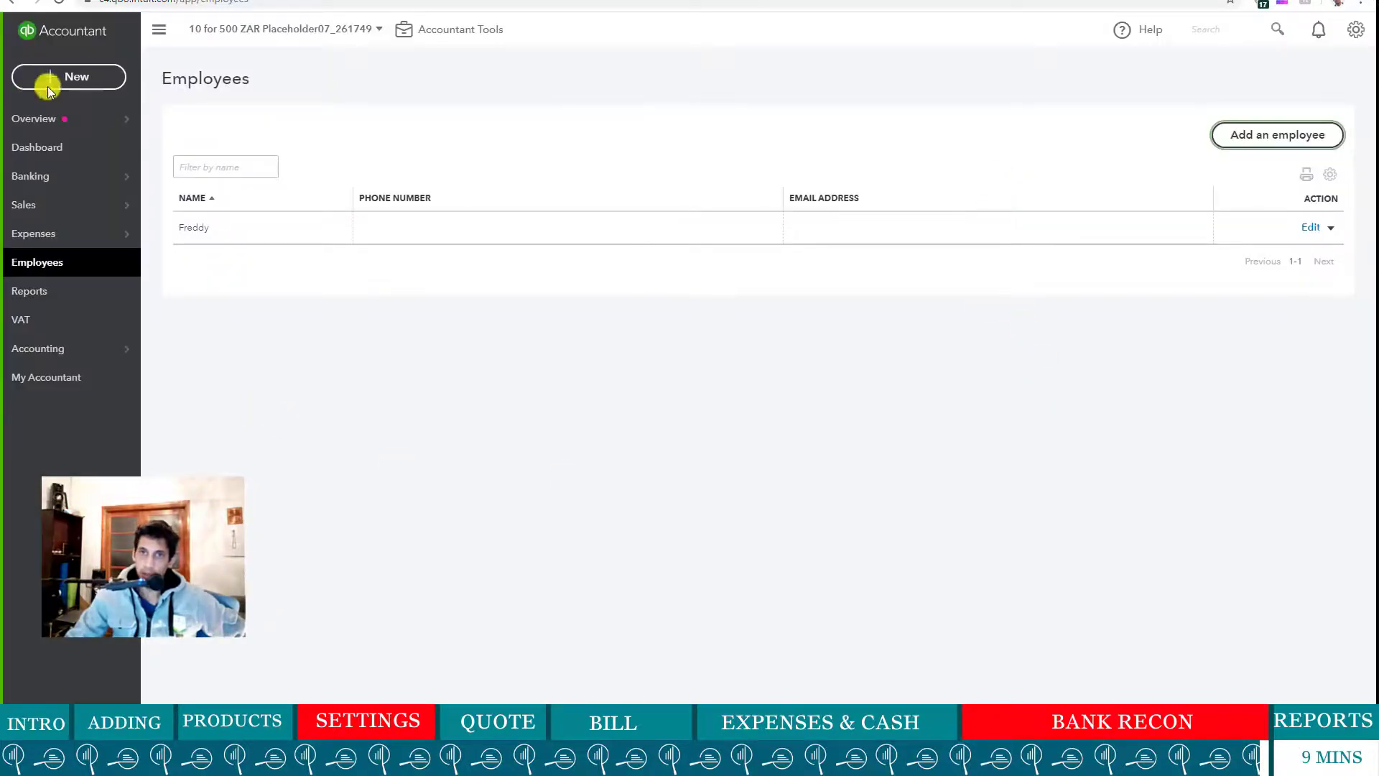
{"action": "left_click", "coordinate": [88, 77]}
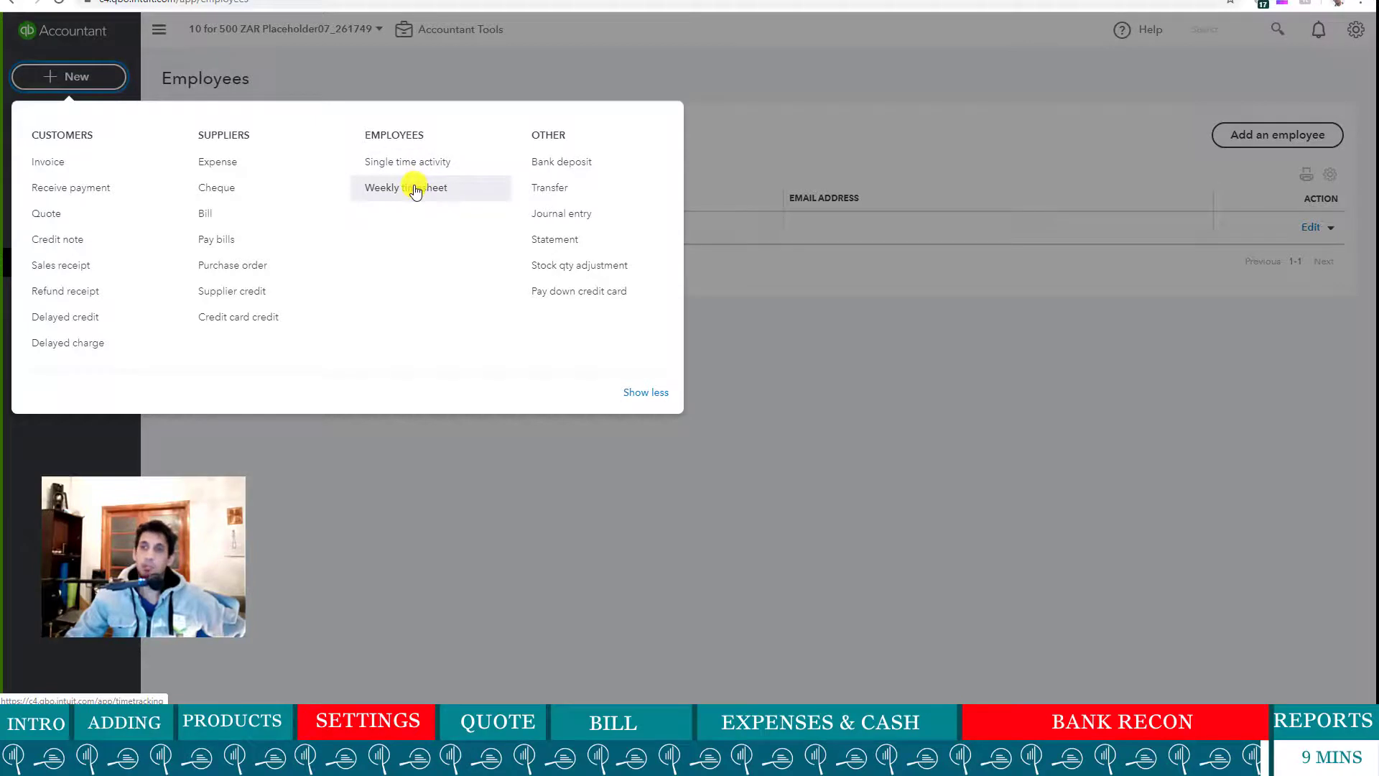
{"action": "left_click", "coordinate": [415, 190]}
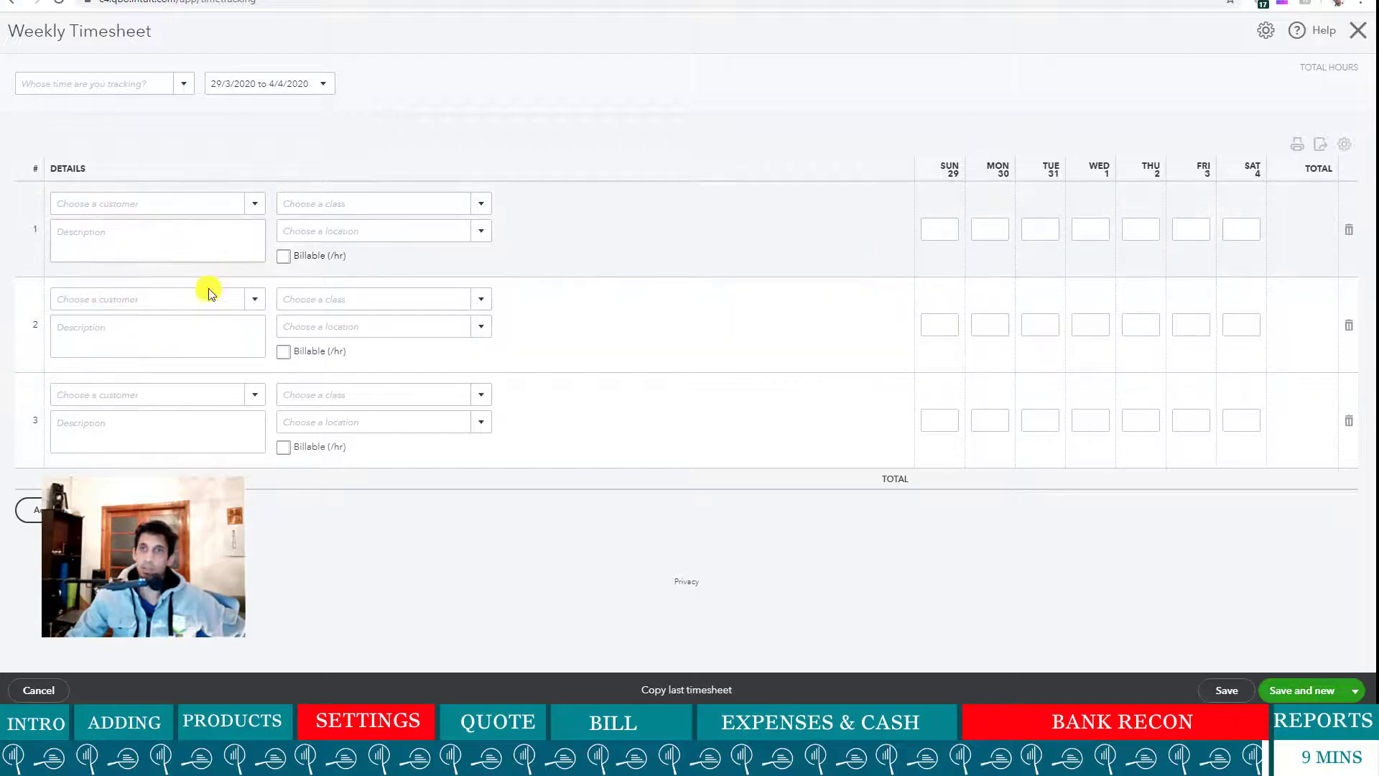
{"action": "left_click", "coordinate": [1355, 36]}
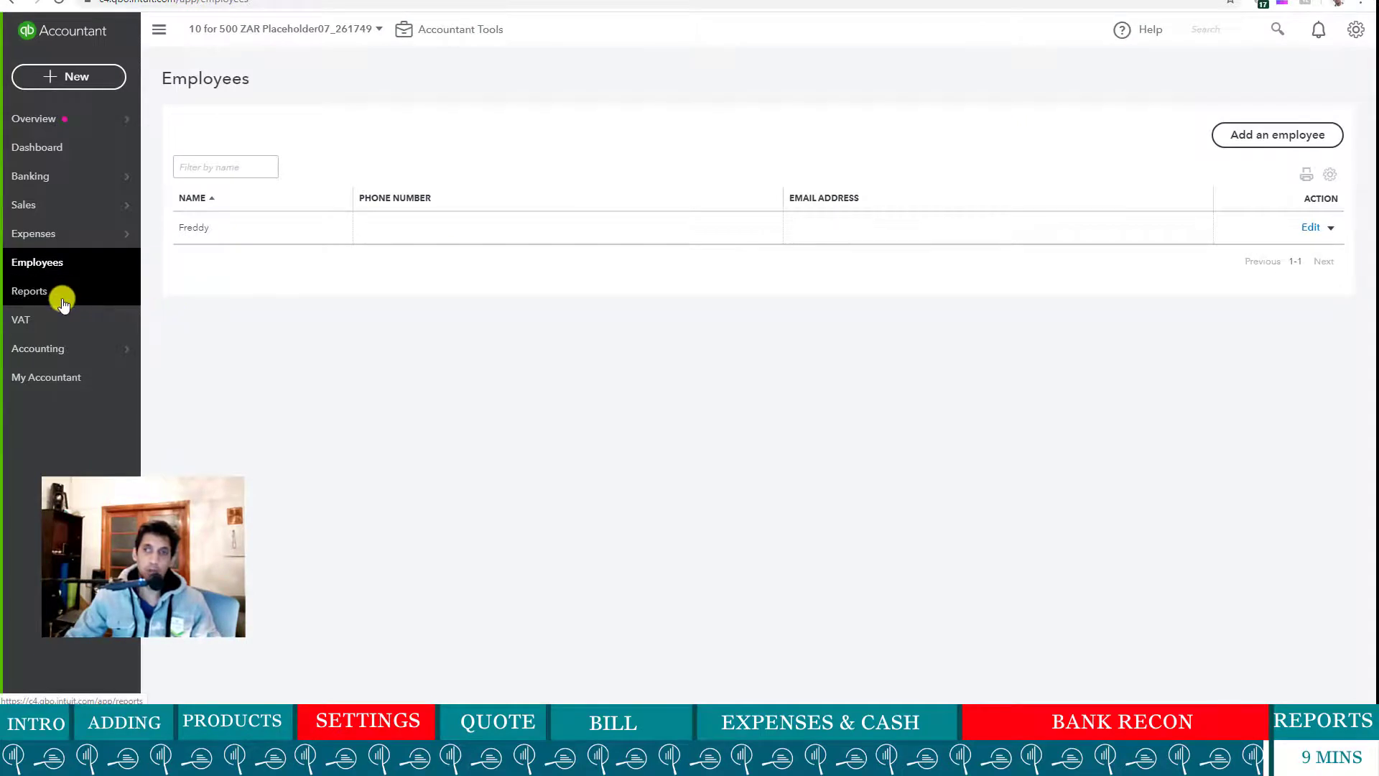
- Look over the + New transaction choices, close them, and go to Reports
{"action": "mouse_move", "coordinate": [128, 349]}
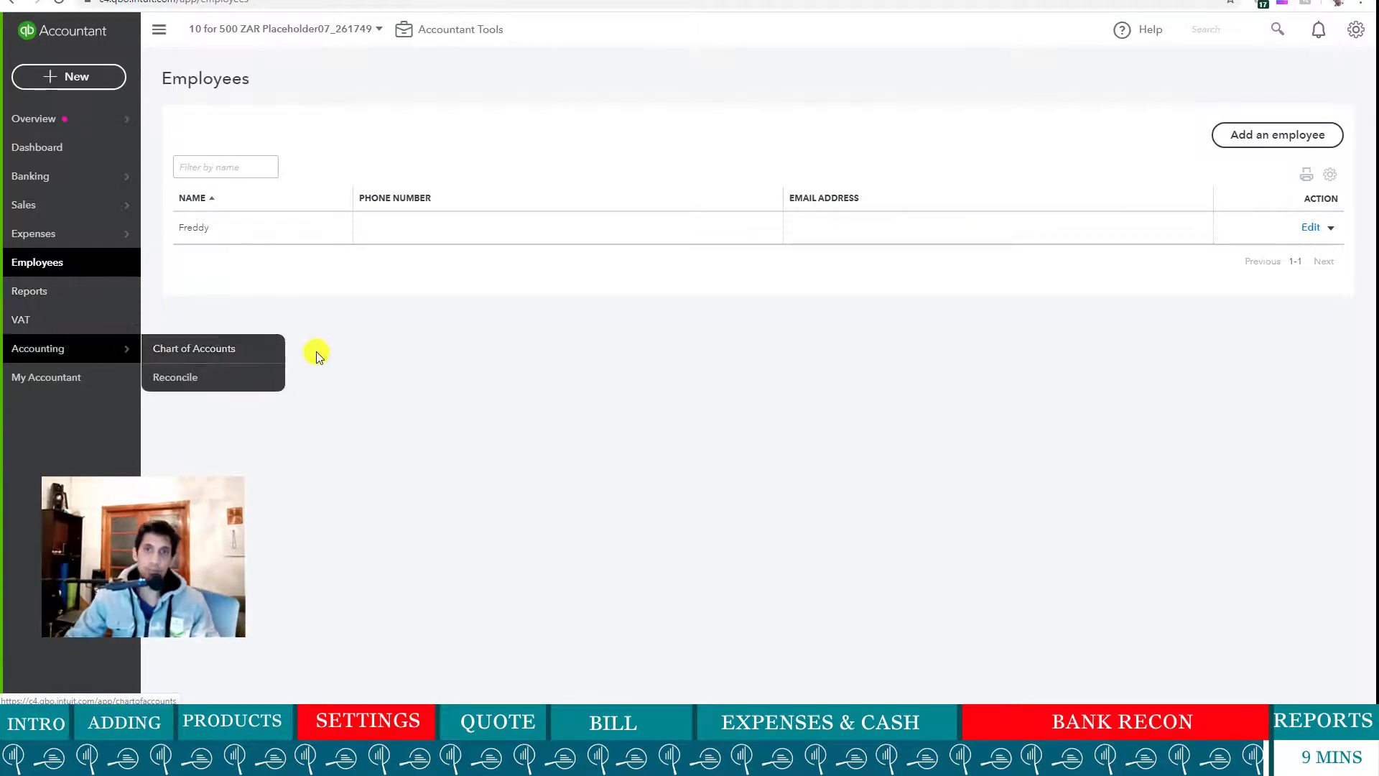
{"action": "left_click", "coordinate": [72, 84]}
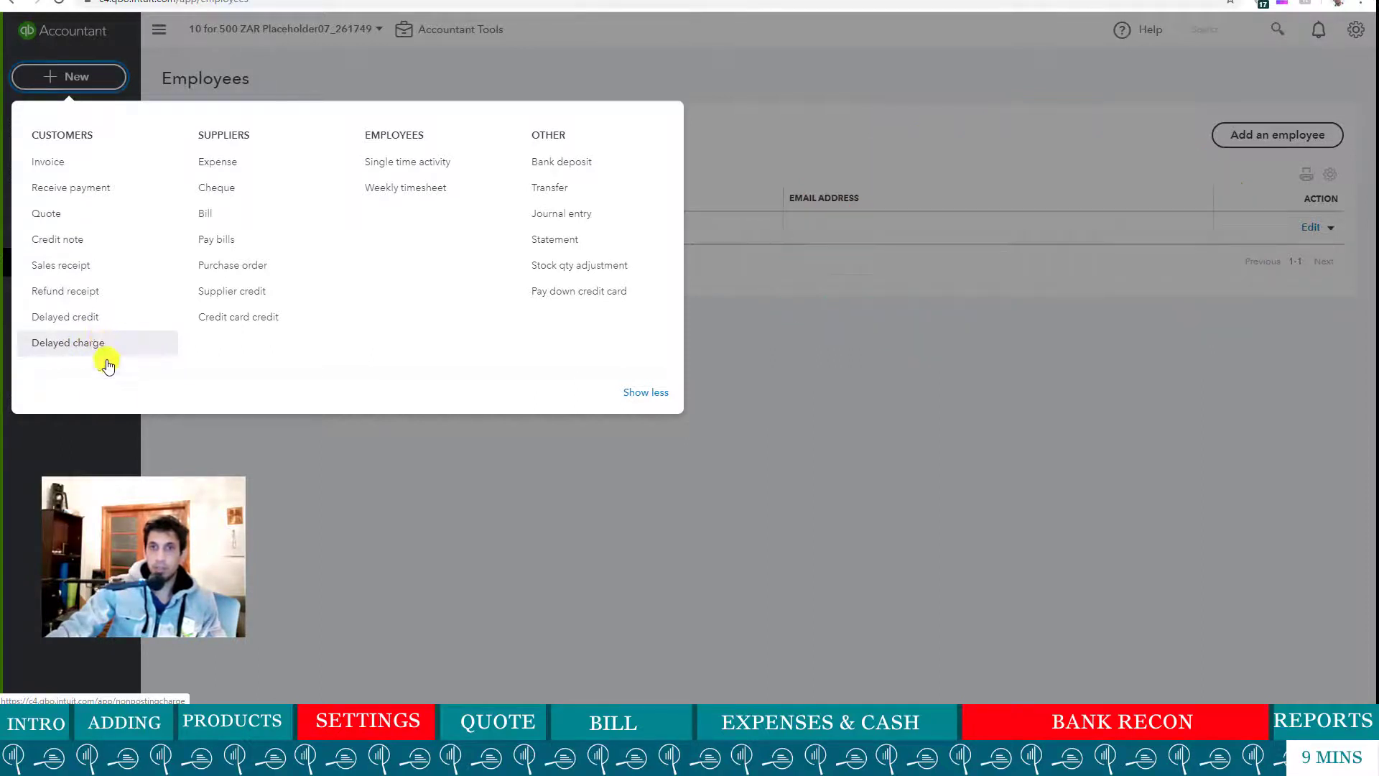
{"action": "left_click", "coordinate": [280, 530]}
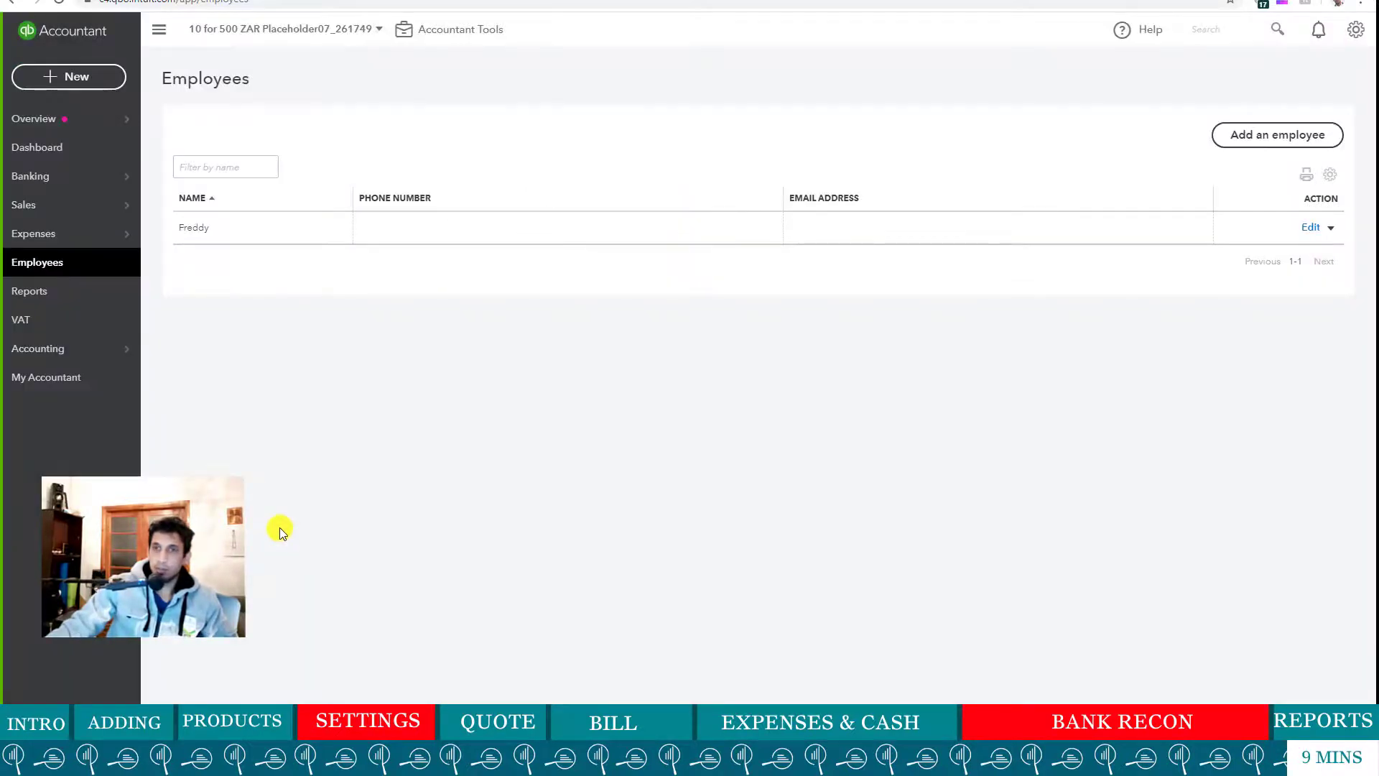
{"action": "left_click", "coordinate": [34, 296]}
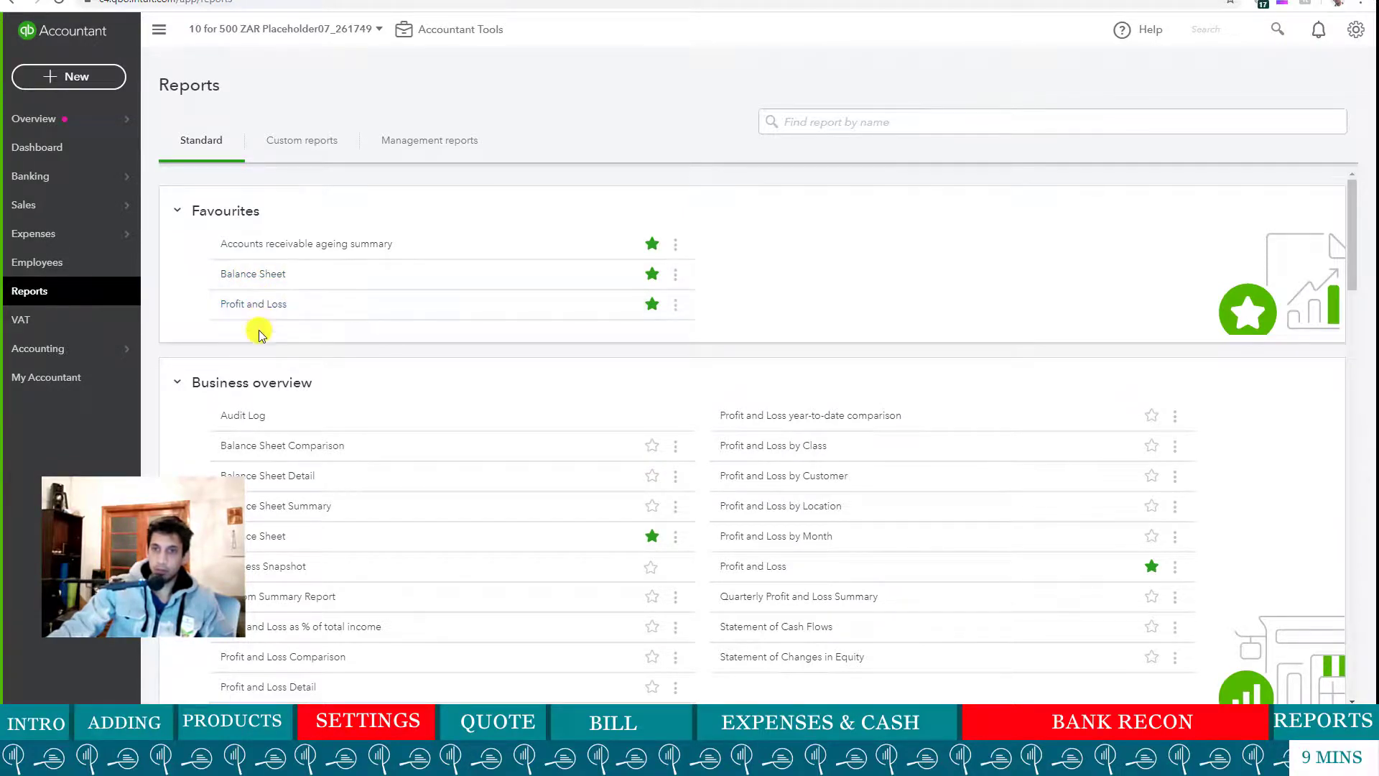
- Browse the standard report categories, then open Profit and Loss from Favourites
{"action": "scroll", "coordinate": [258, 330], "scroll_direction": "down", "scroll_amount": 7}
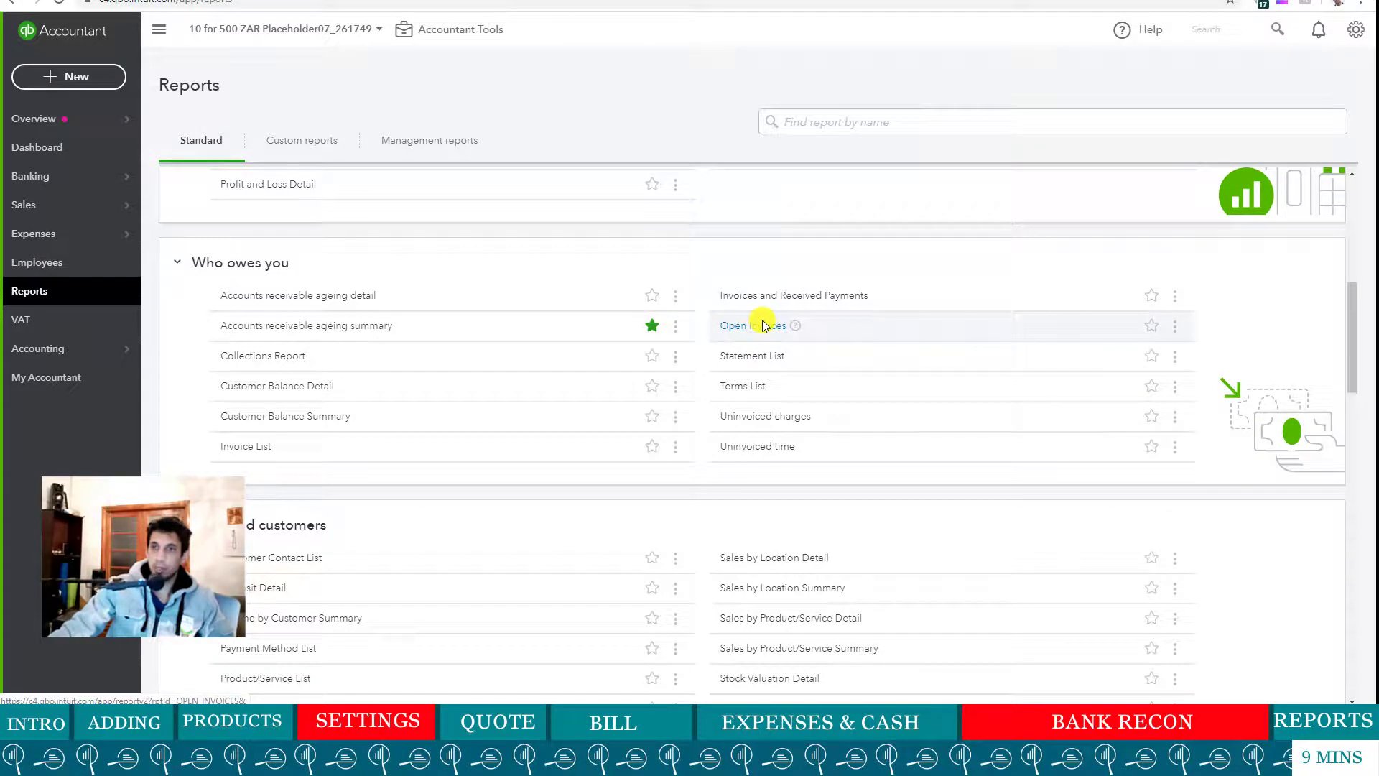
{"action": "scroll", "coordinate": [727, 365], "scroll_direction": "down", "scroll_amount": 7}
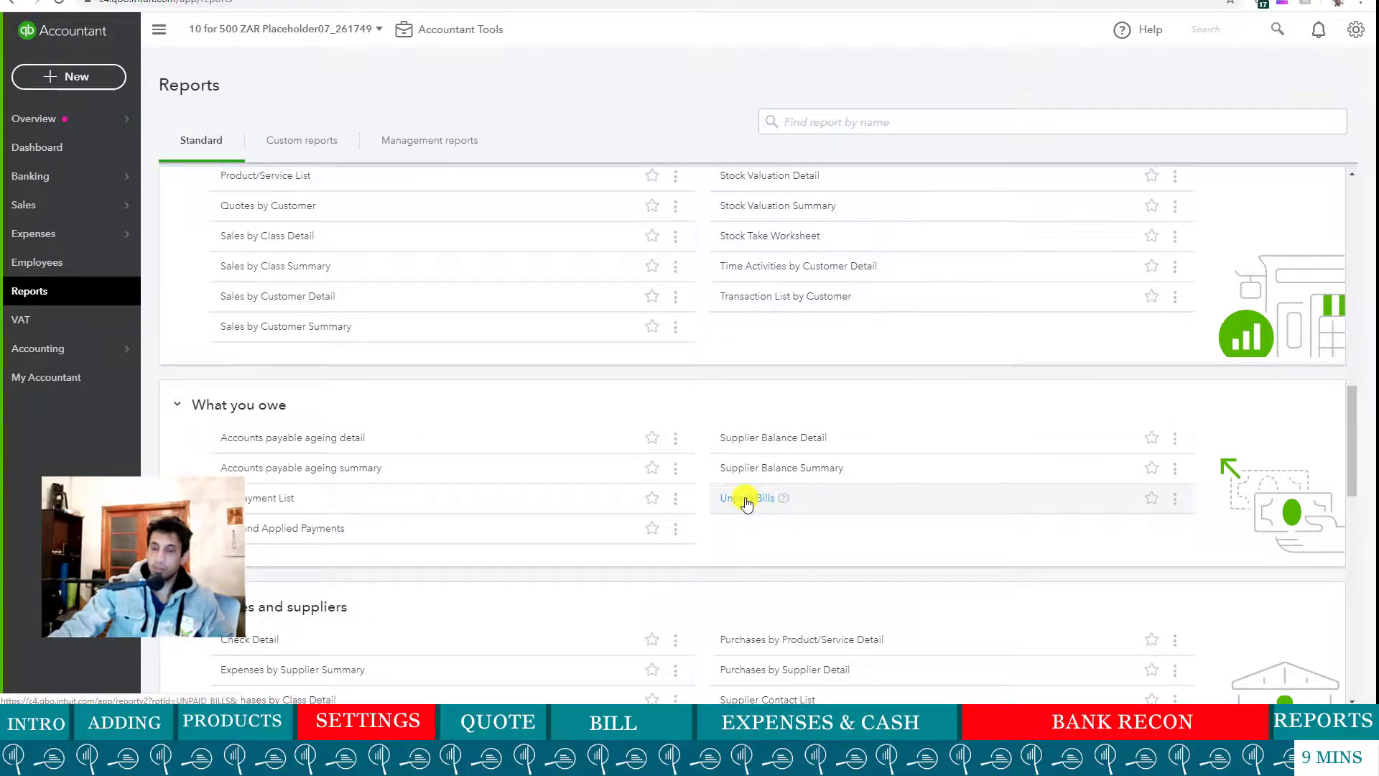
{"action": "scroll", "coordinate": [744, 502], "scroll_direction": "down", "scroll_amount": 3}
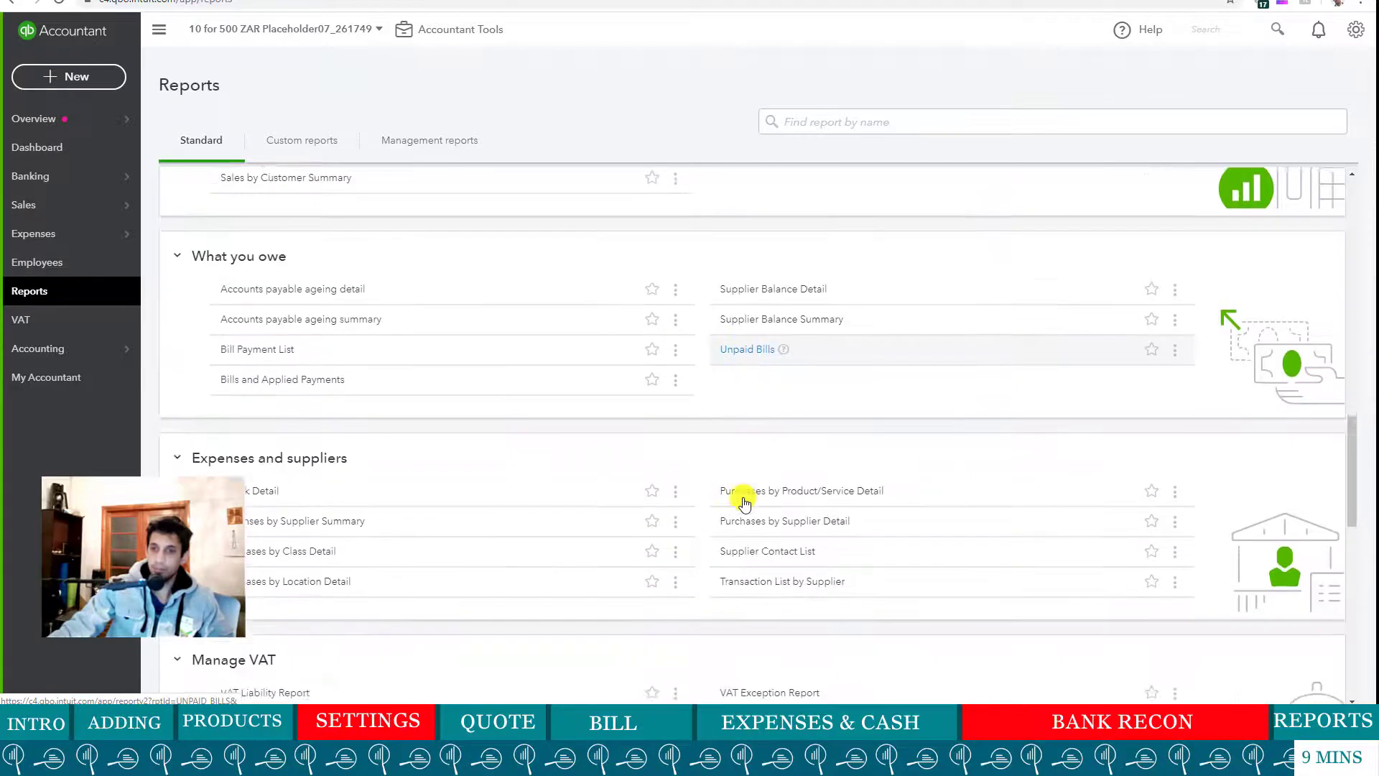
{"action": "scroll", "coordinate": [744, 503], "scroll_direction": "up", "scroll_amount": 8}
{"action": "scroll", "coordinate": [744, 500], "scroll_direction": "up", "scroll_amount": 8}
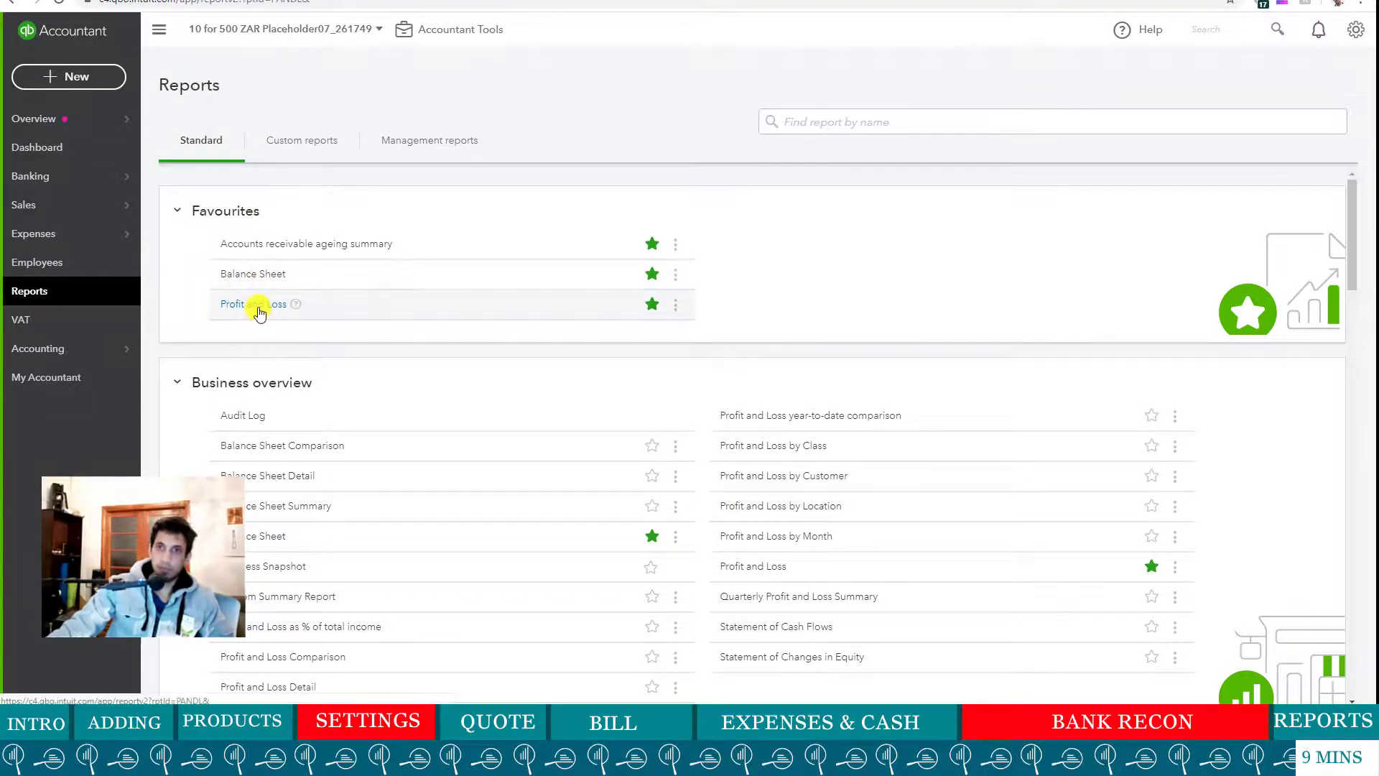
{"action": "left_click", "coordinate": [259, 309]}
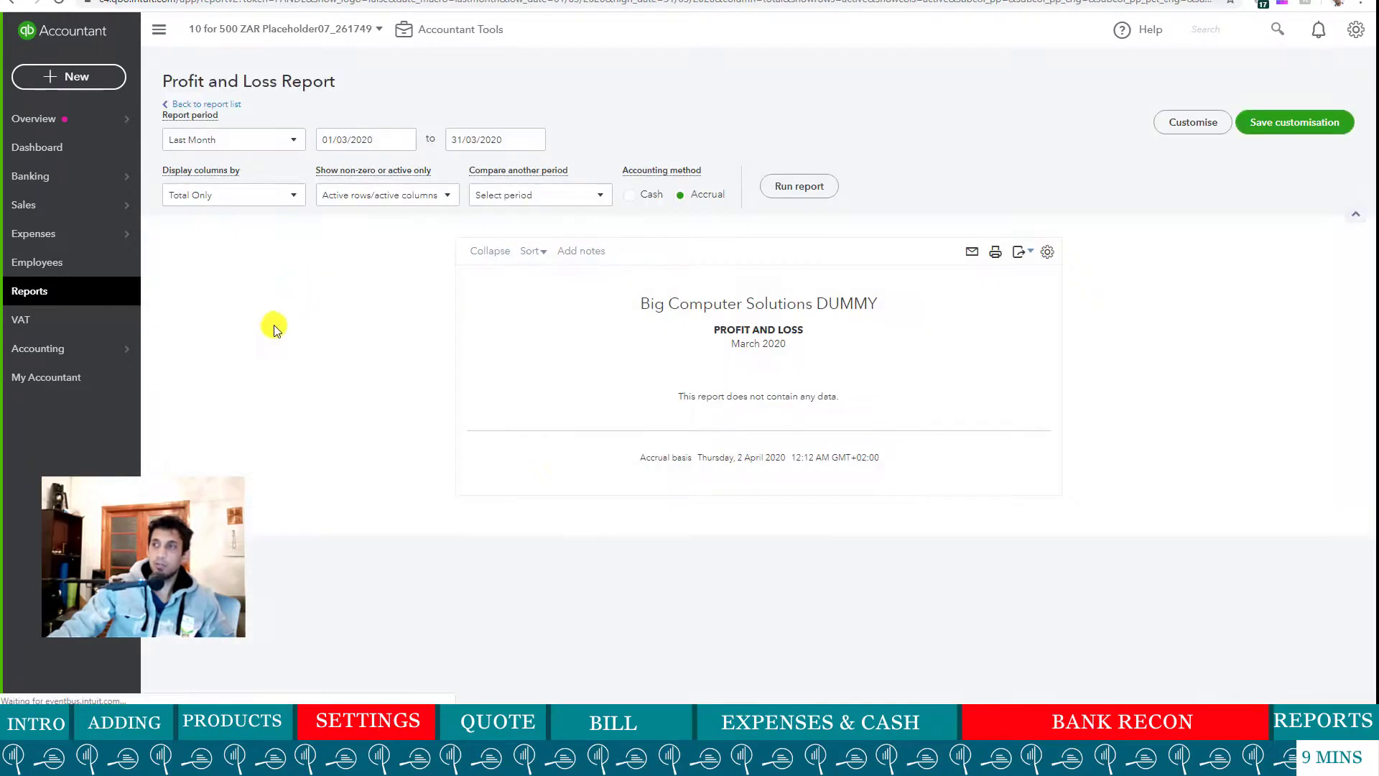
- Rerun Profit and Loss for This Financial Year (Feb 2020–Jan 2021) with monthly columns
{"action": "left_click", "coordinate": [293, 140]}
{"action": "scroll", "coordinate": [225, 310], "scroll_direction": "up", "scroll_amount": 5}
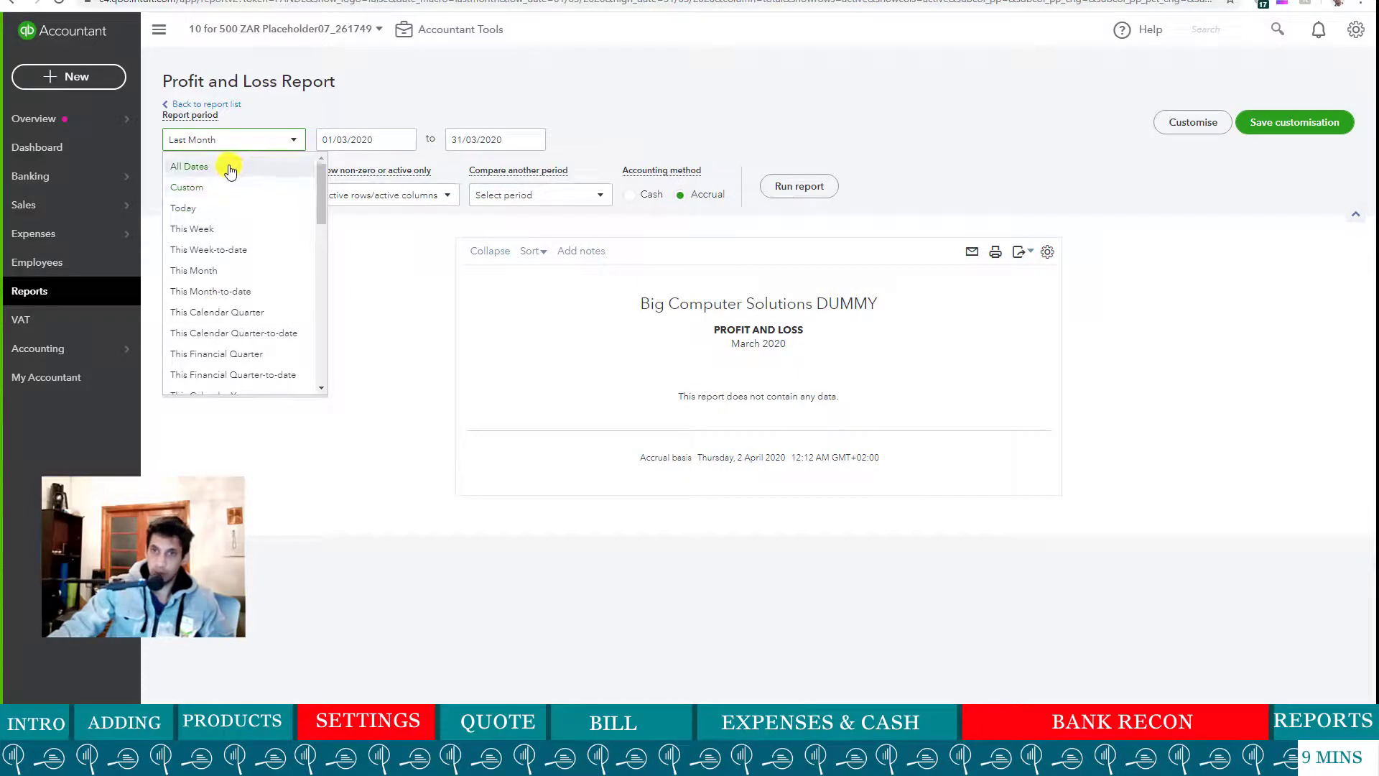
{"action": "scroll", "coordinate": [230, 237], "scroll_direction": "down", "scroll_amount": 3}
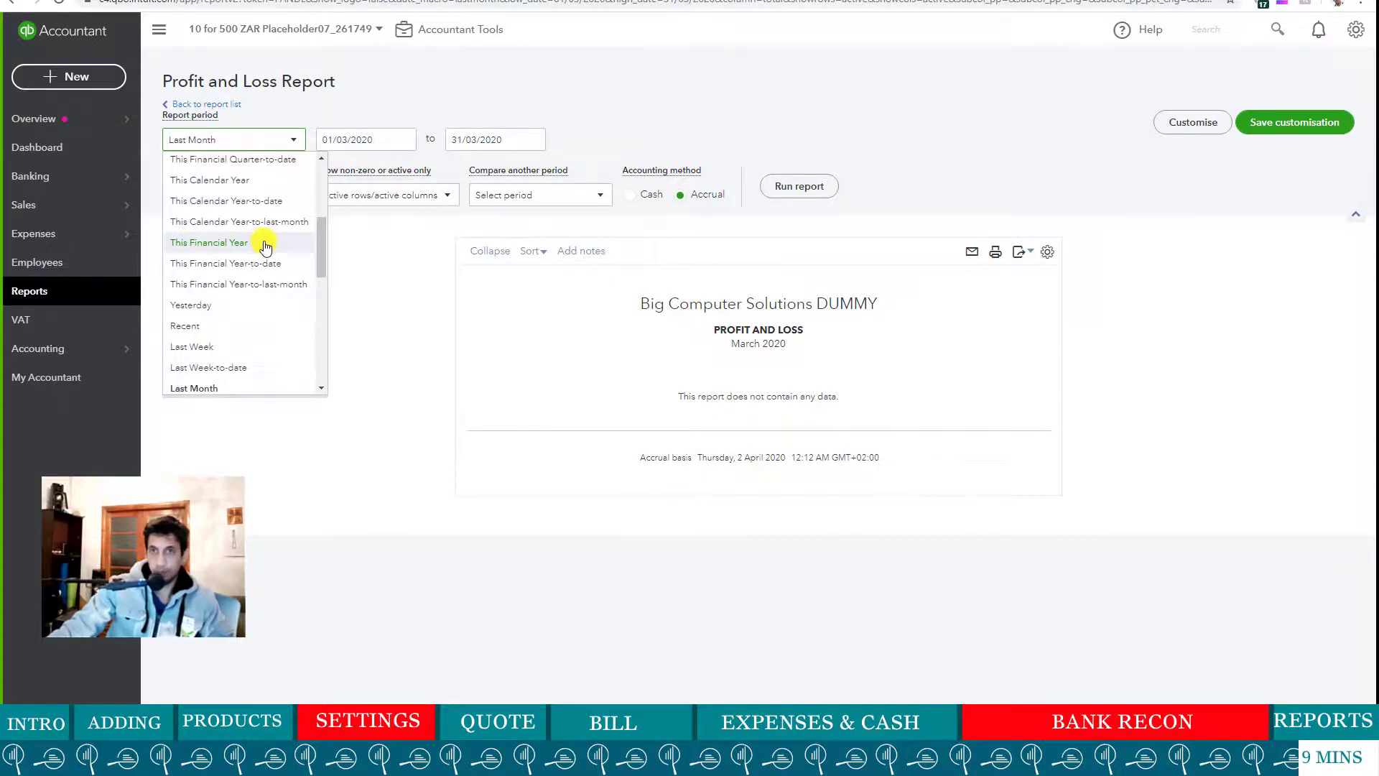
{"action": "scroll", "coordinate": [264, 247], "scroll_direction": "up", "scroll_amount": 3}
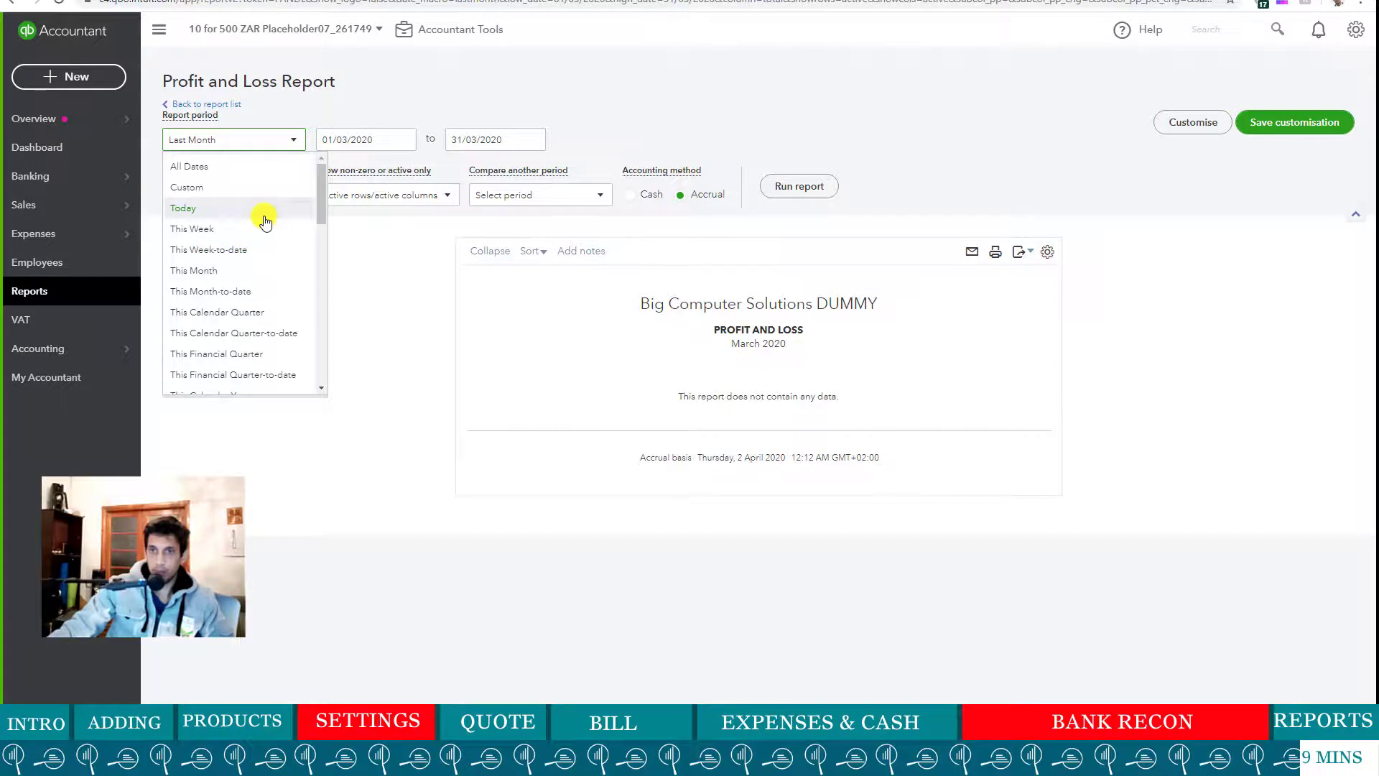
{"action": "scroll", "coordinate": [256, 270], "scroll_direction": "down", "scroll_amount": 2}
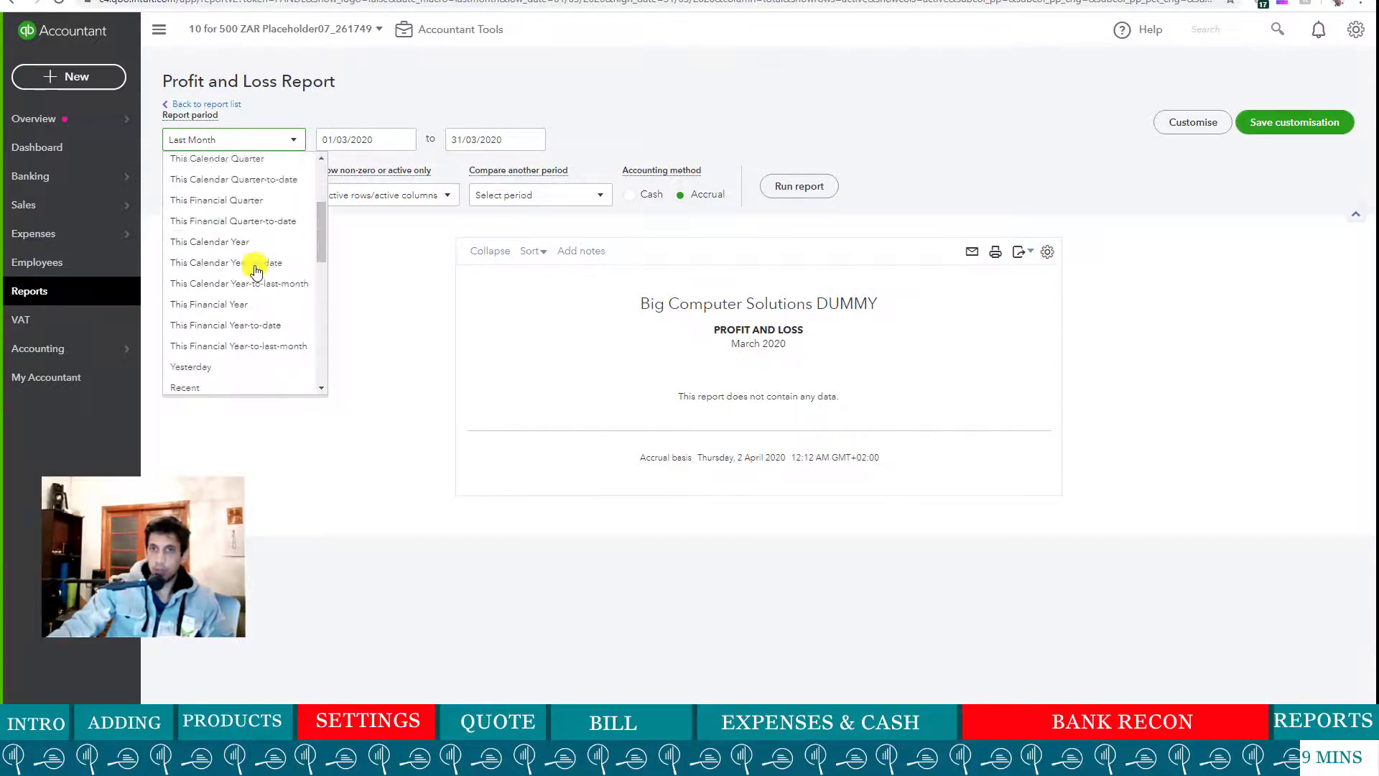
{"action": "scroll", "coordinate": [259, 287], "scroll_direction": "down", "scroll_amount": 4}
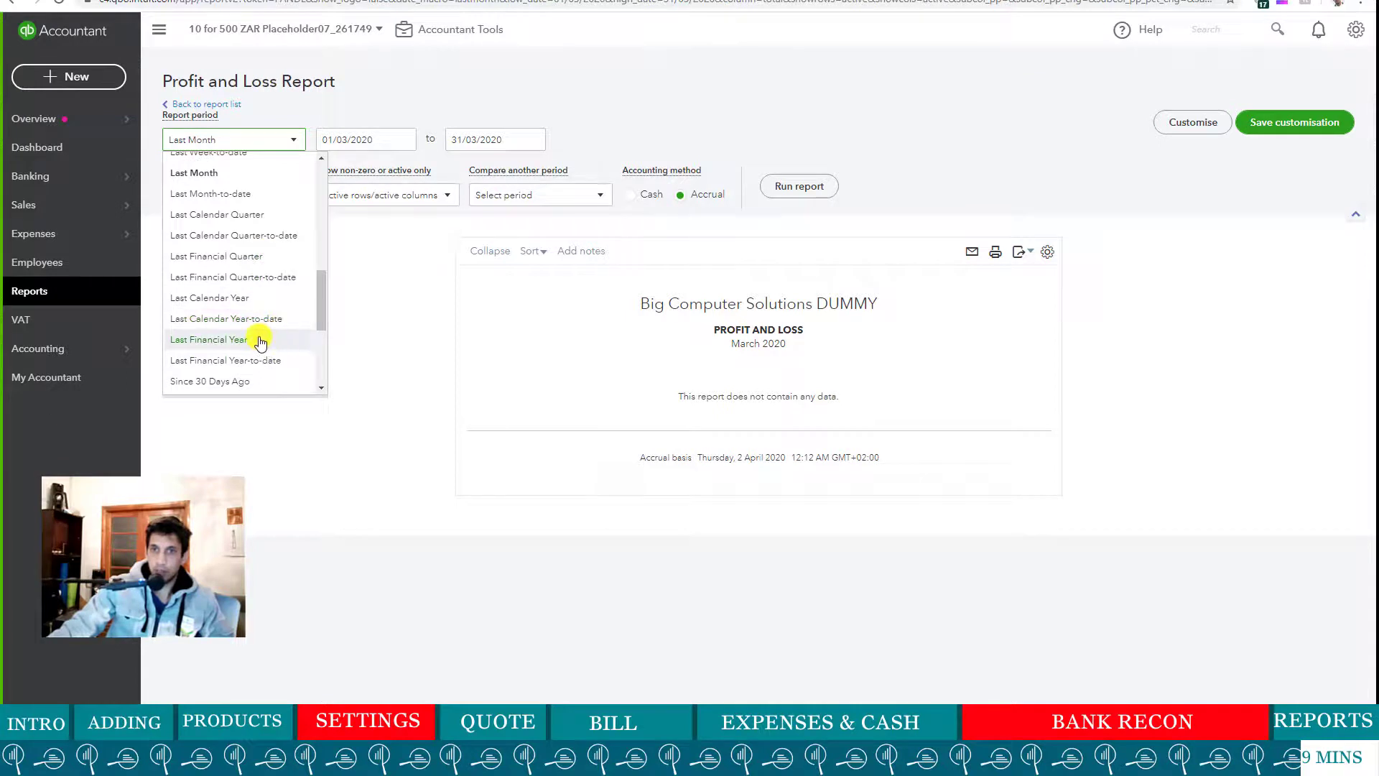
{"action": "scroll", "coordinate": [253, 316], "scroll_direction": "up", "scroll_amount": 3}
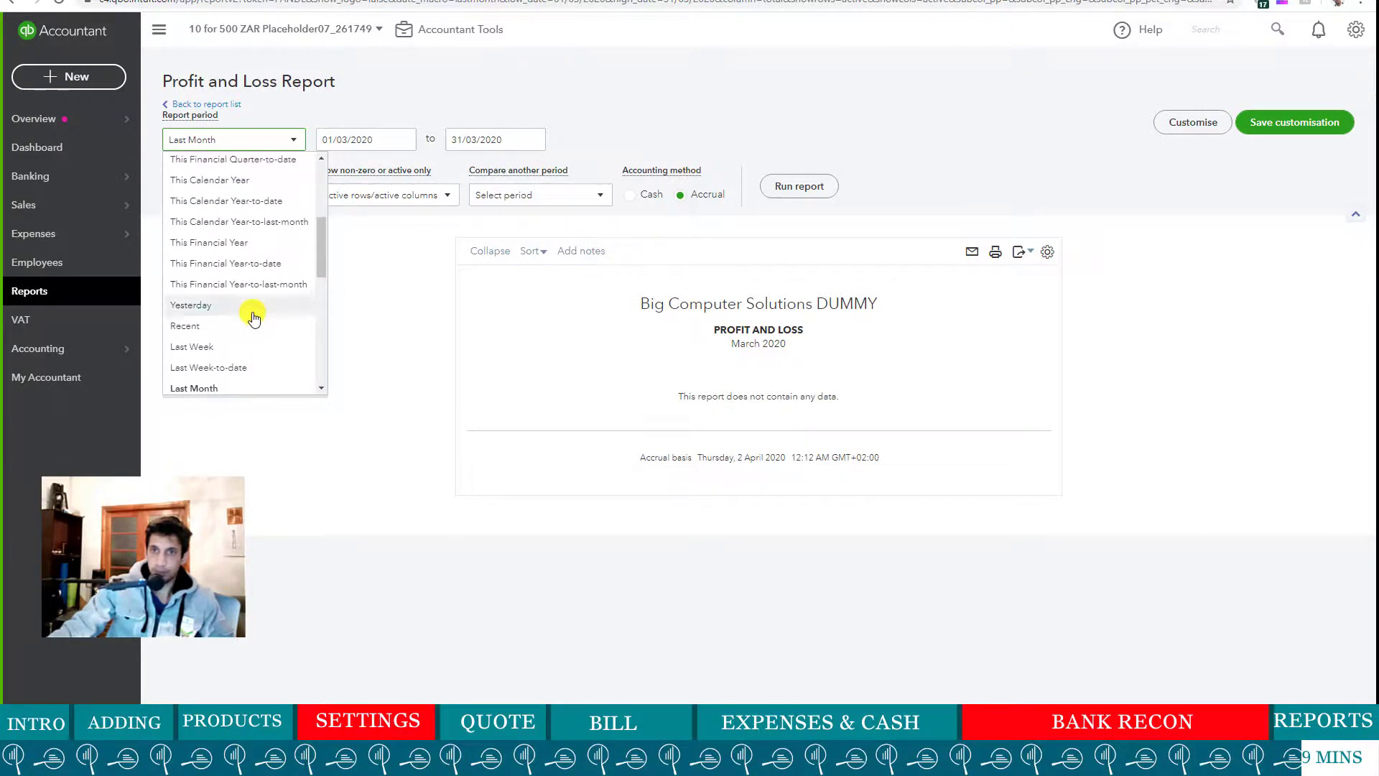
{"action": "left_click", "coordinate": [253, 242]}
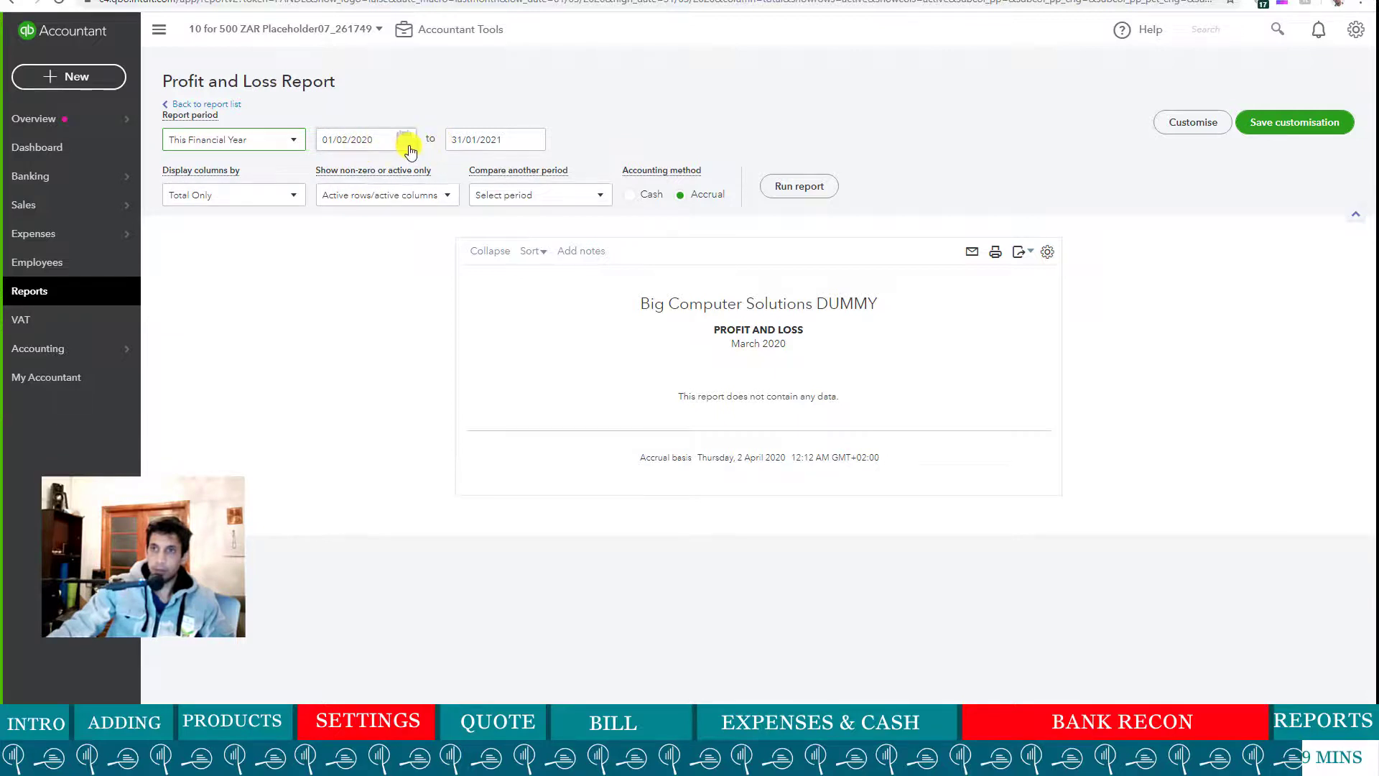
{"action": "left_click", "coordinate": [296, 196]}
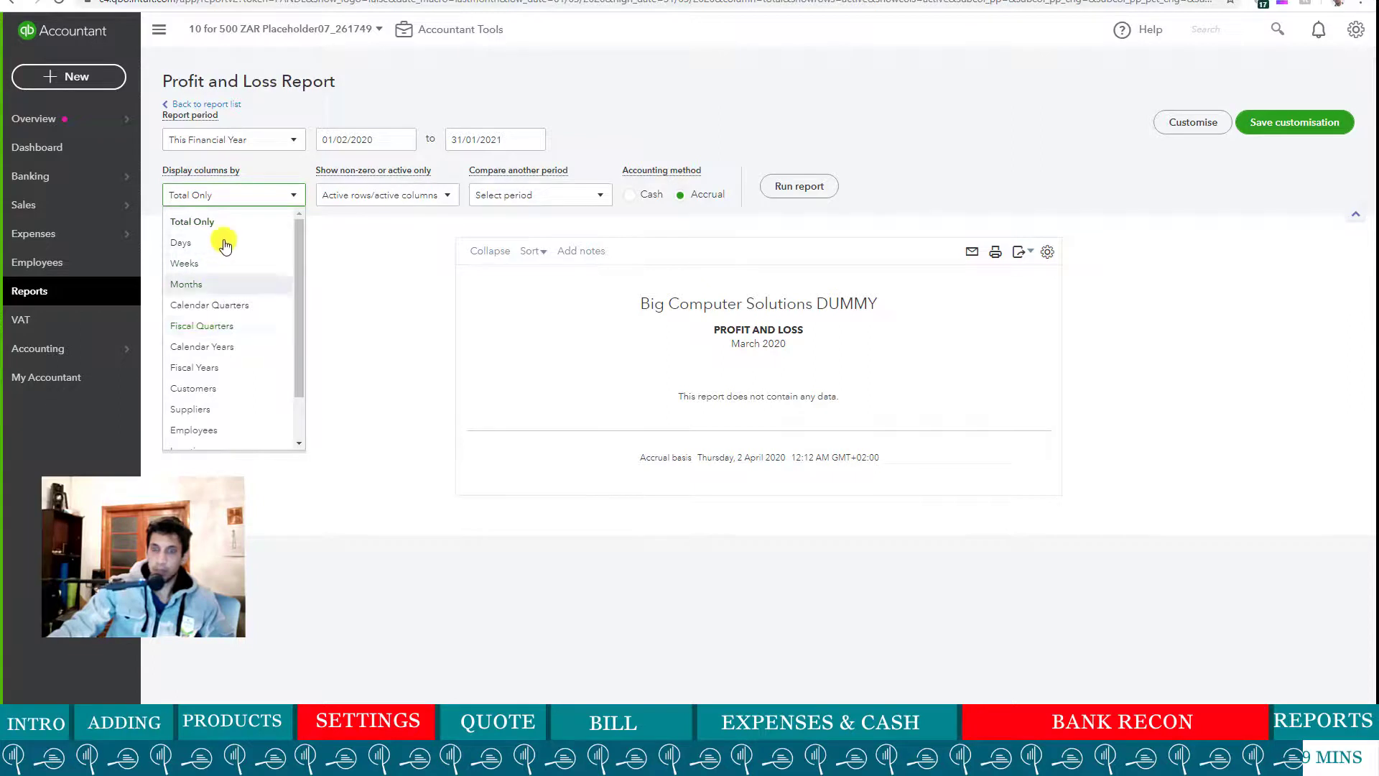
{"action": "left_click", "coordinate": [214, 284]}
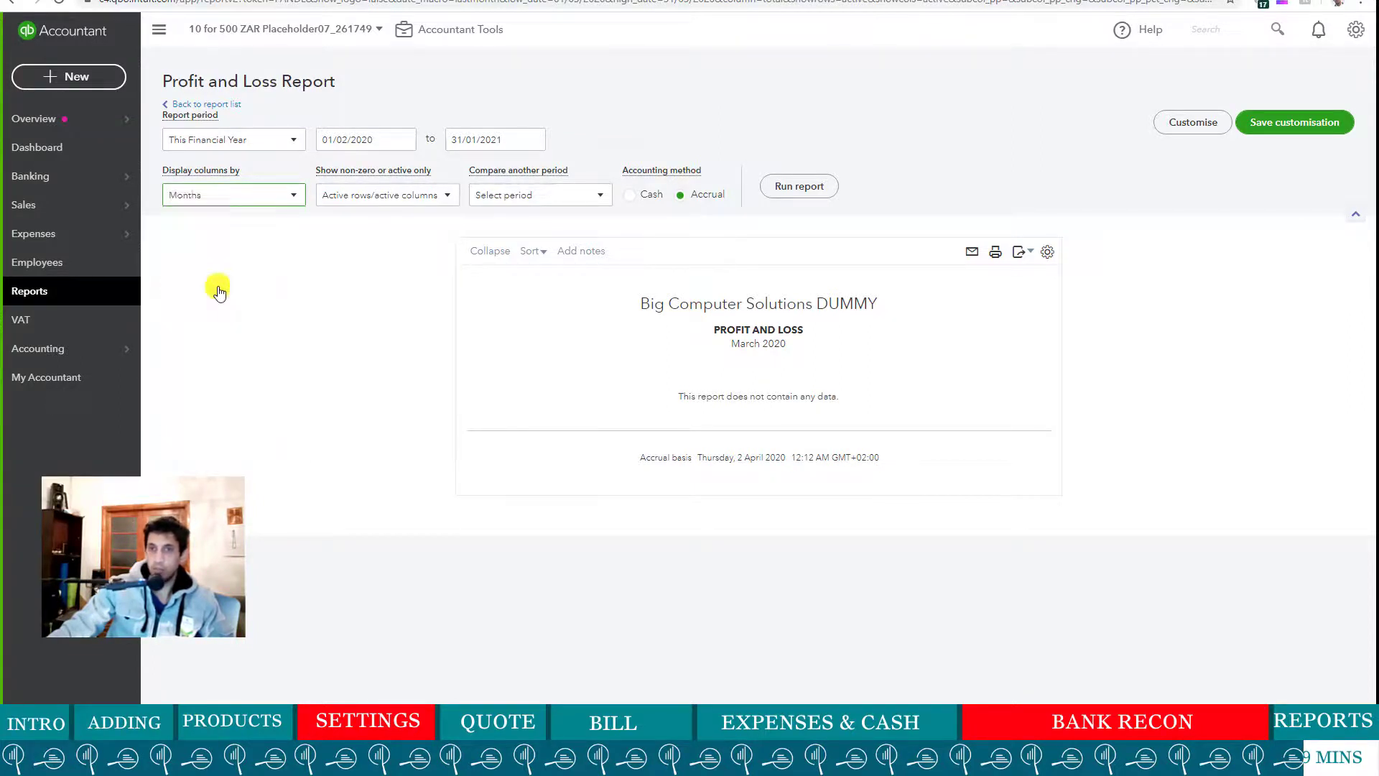
{"action": "left_click", "coordinate": [781, 195]}
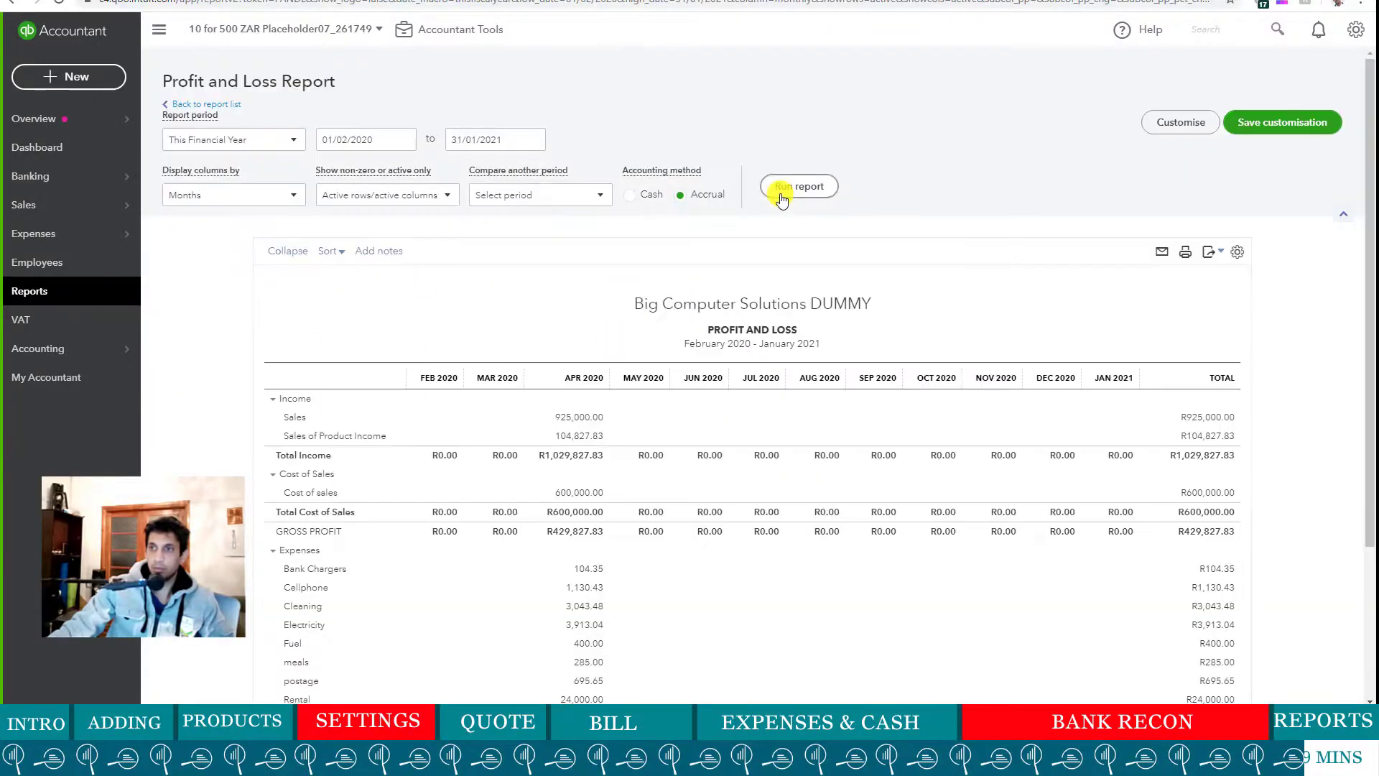
{"action": "scroll", "coordinate": [456, 388], "scroll_direction": "down", "scroll_amount": 4}
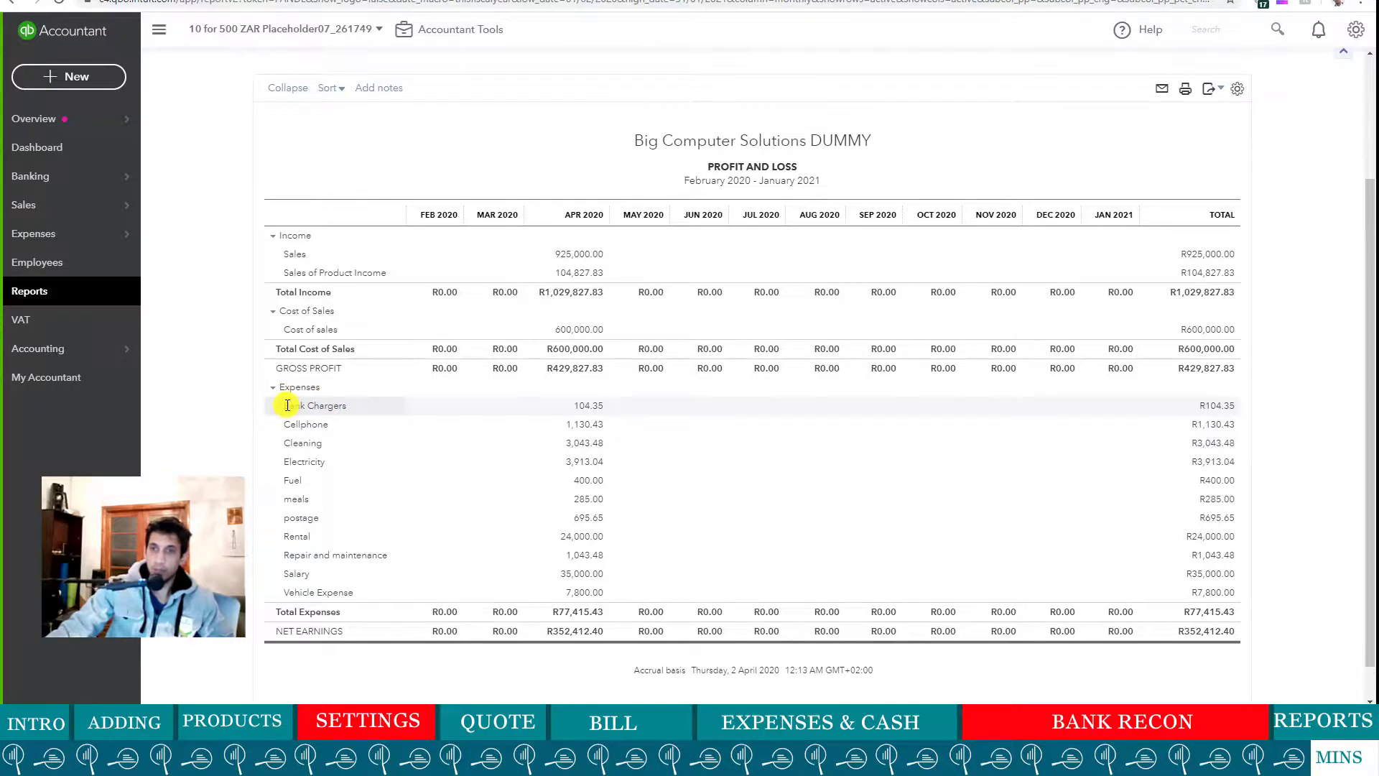
{"action": "left_click_drag", "start_coordinate": [305, 405], "coordinate": [347, 408]}
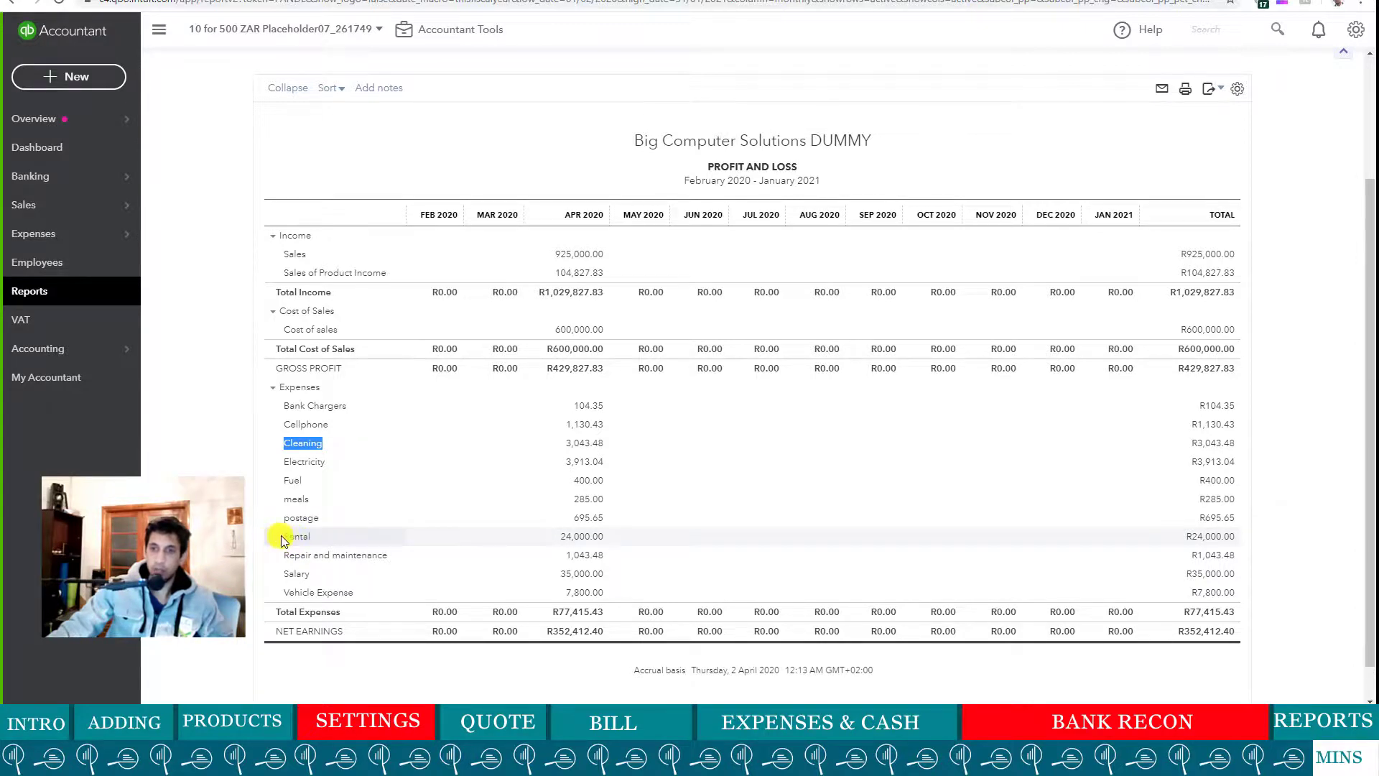
{"action": "left_click_drag", "start_coordinate": [289, 535], "coordinate": [309, 532]}
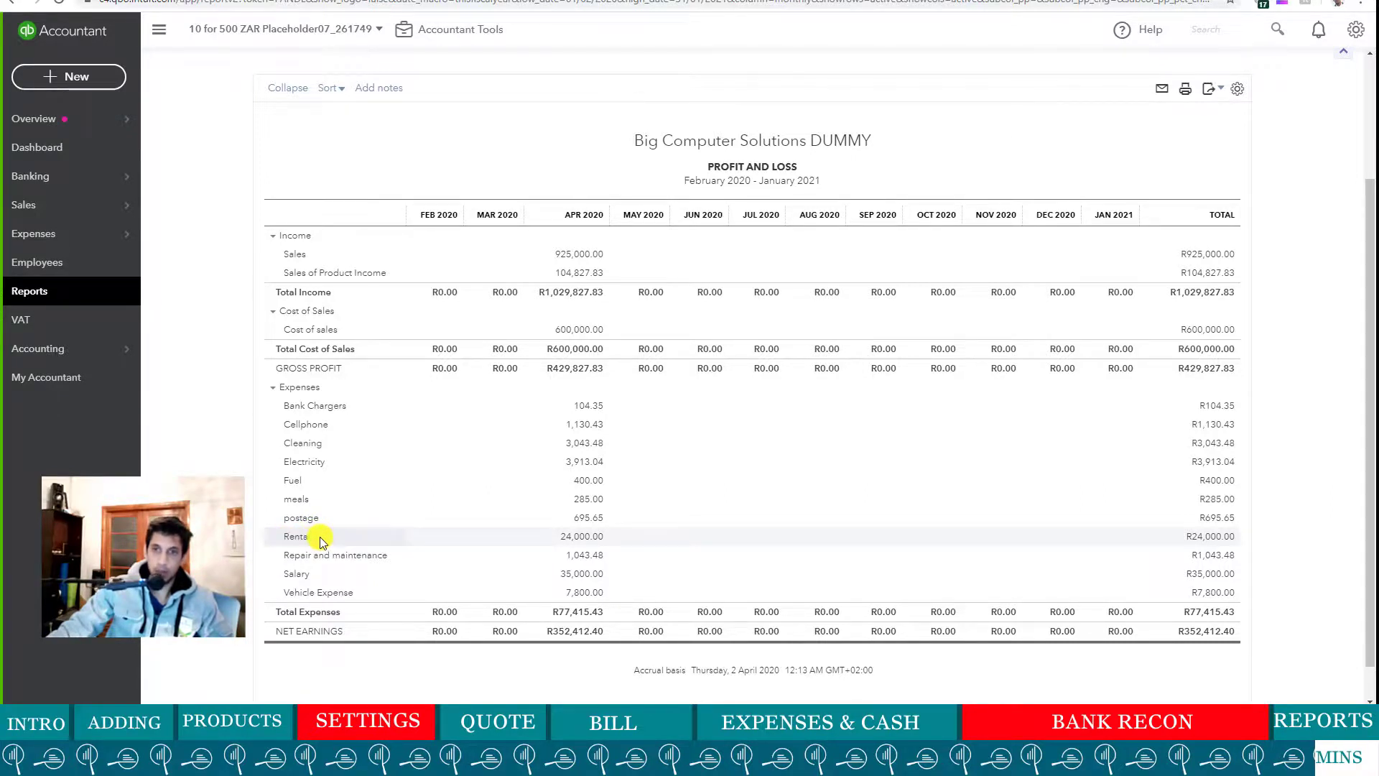
{"action": "left_click", "coordinate": [307, 574]}
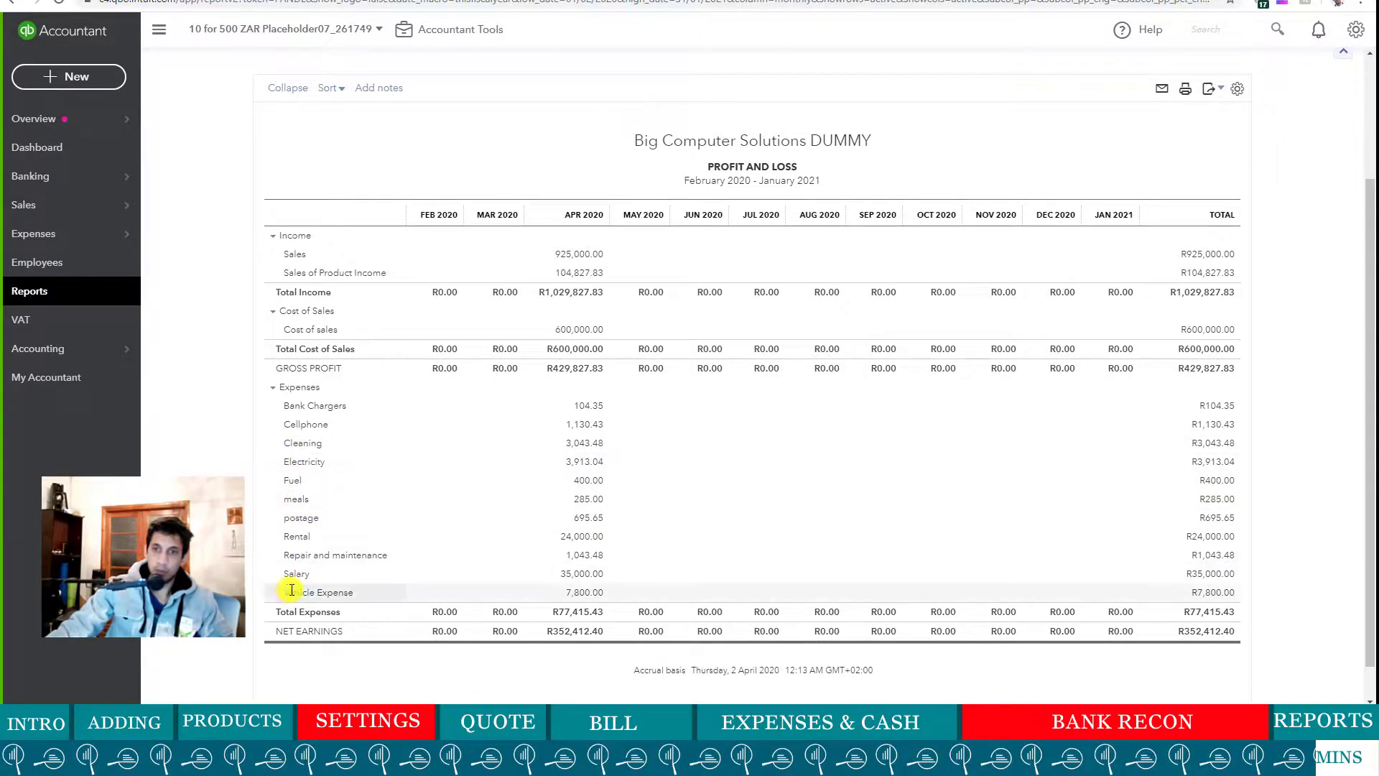
{"action": "left_click_drag", "start_coordinate": [292, 591], "coordinate": [355, 589]}
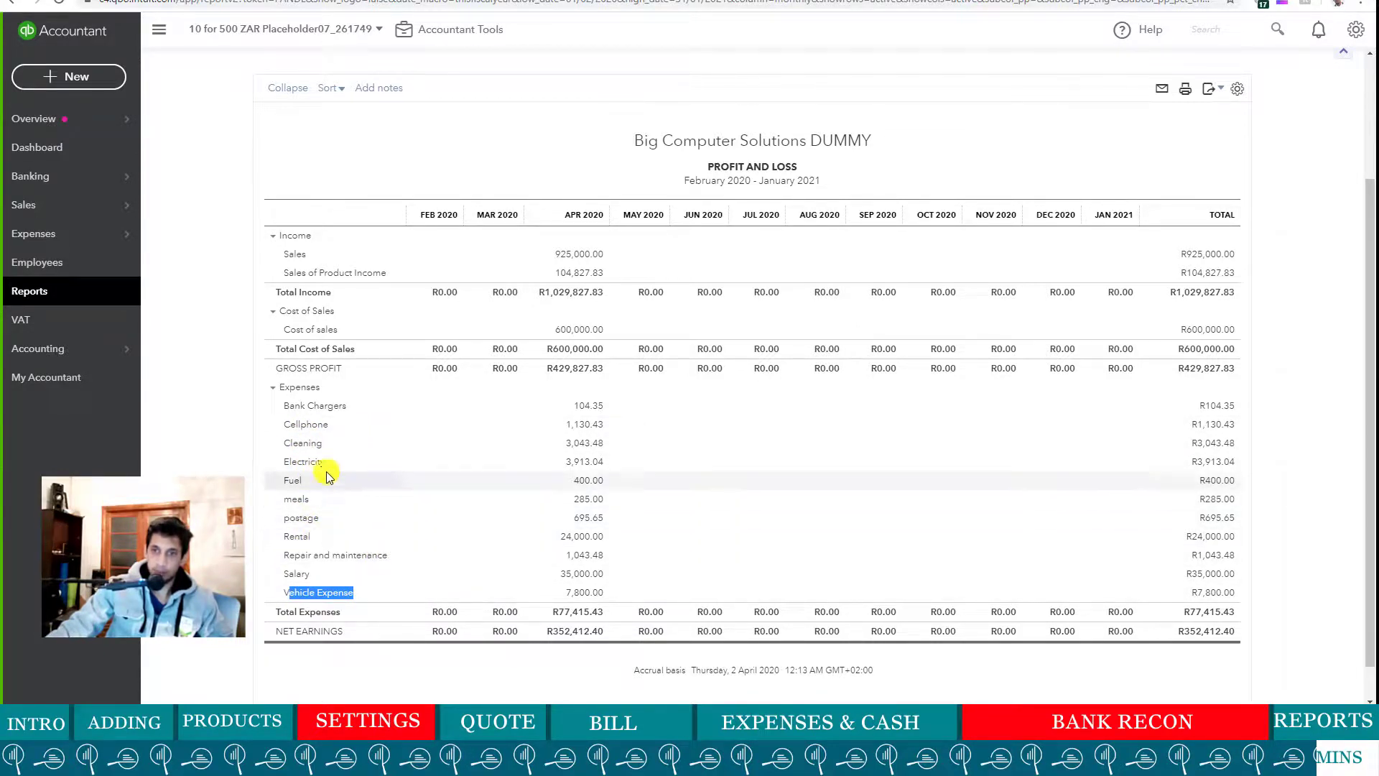
{"action": "left_click_drag", "start_coordinate": [285, 444], "coordinate": [314, 443]}
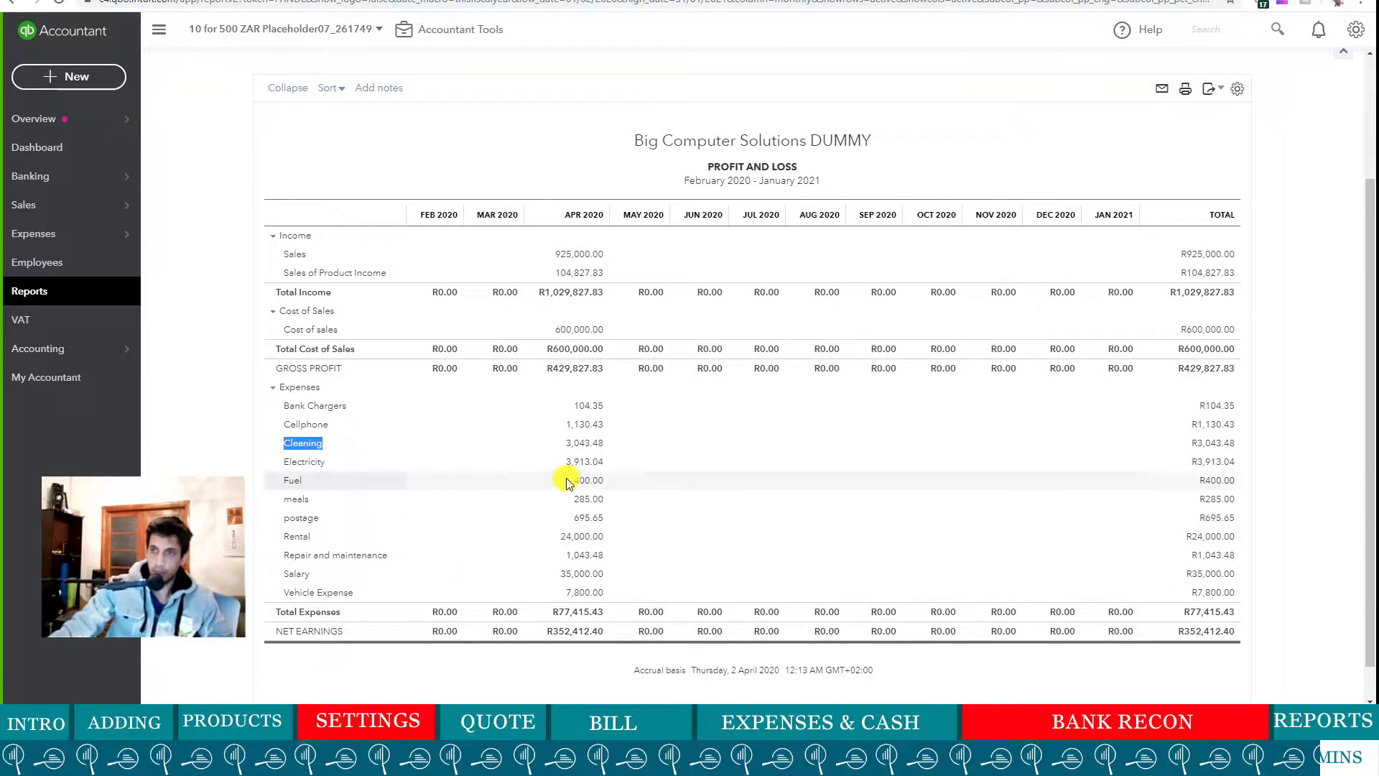
{"action": "scroll", "coordinate": [450, 483], "scroll_direction": "up", "scroll_amount": 1}
{"action": "scroll", "coordinate": [450, 483], "scroll_direction": "up", "scroll_amount": 2}
{"action": "scroll", "coordinate": [523, 455], "scroll_direction": "down", "scroll_amount": 4}
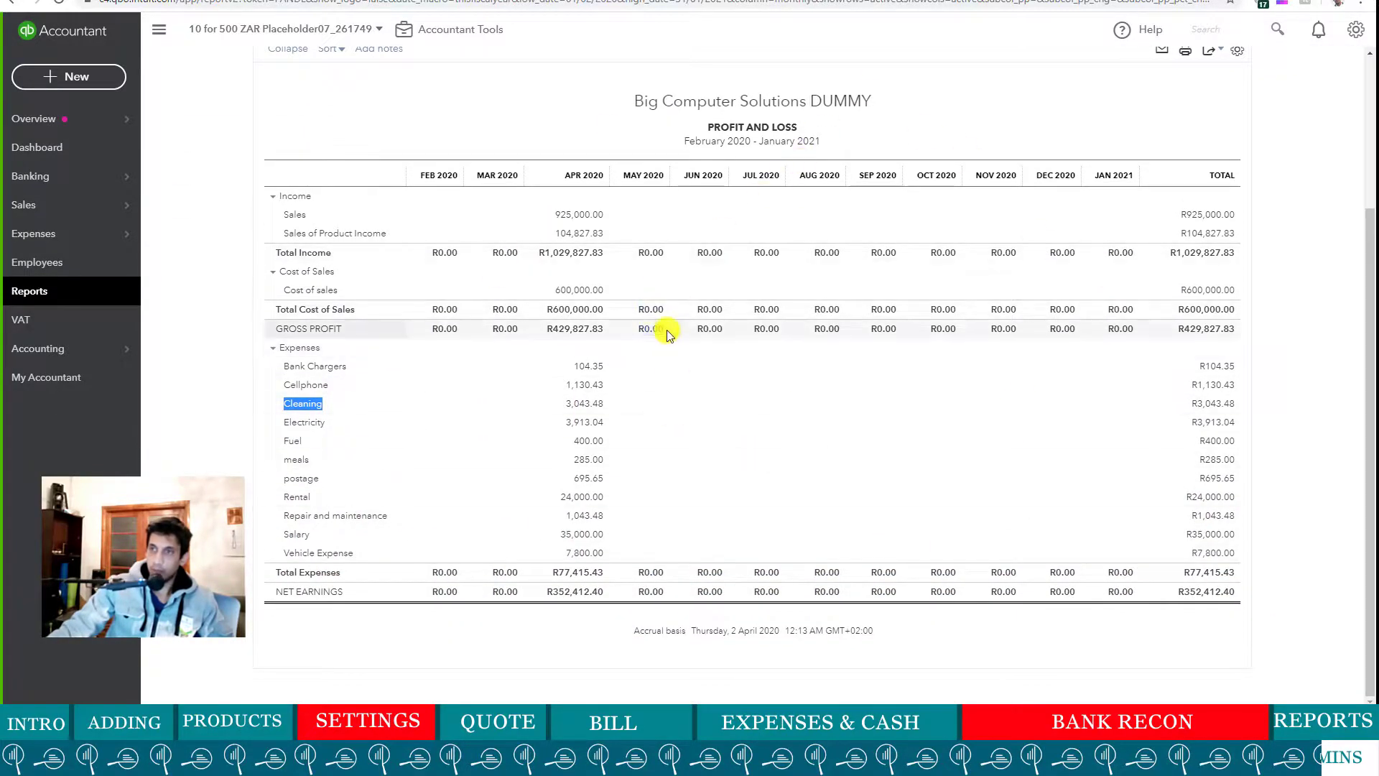
{"action": "scroll", "coordinate": [710, 460], "scroll_direction": "up", "scroll_amount": 3}
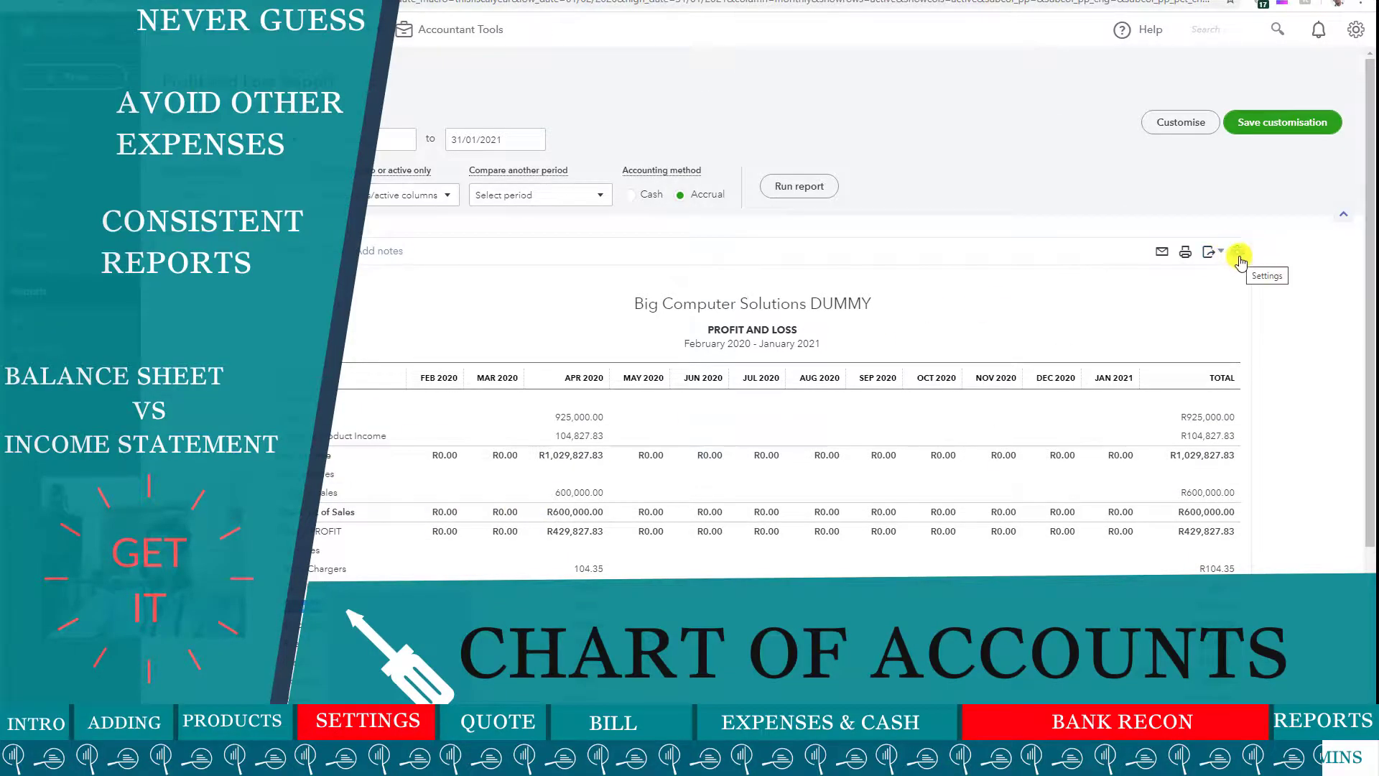
{"action": "left_click", "coordinate": [1240, 255]}
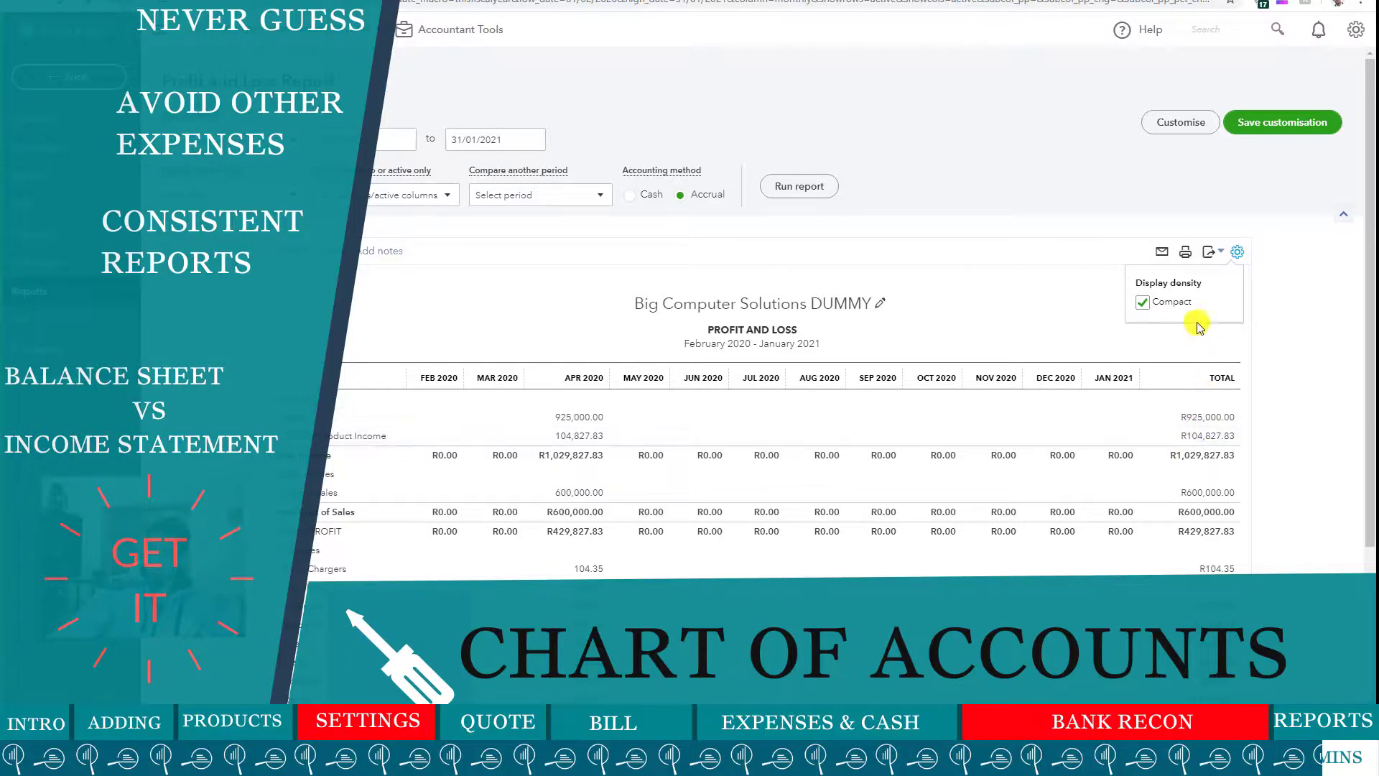
{"action": "left_click", "coordinate": [1195, 131]}
{"action": "scroll", "coordinate": [1062, 556], "scroll_direction": "down", "scroll_amount": 1}
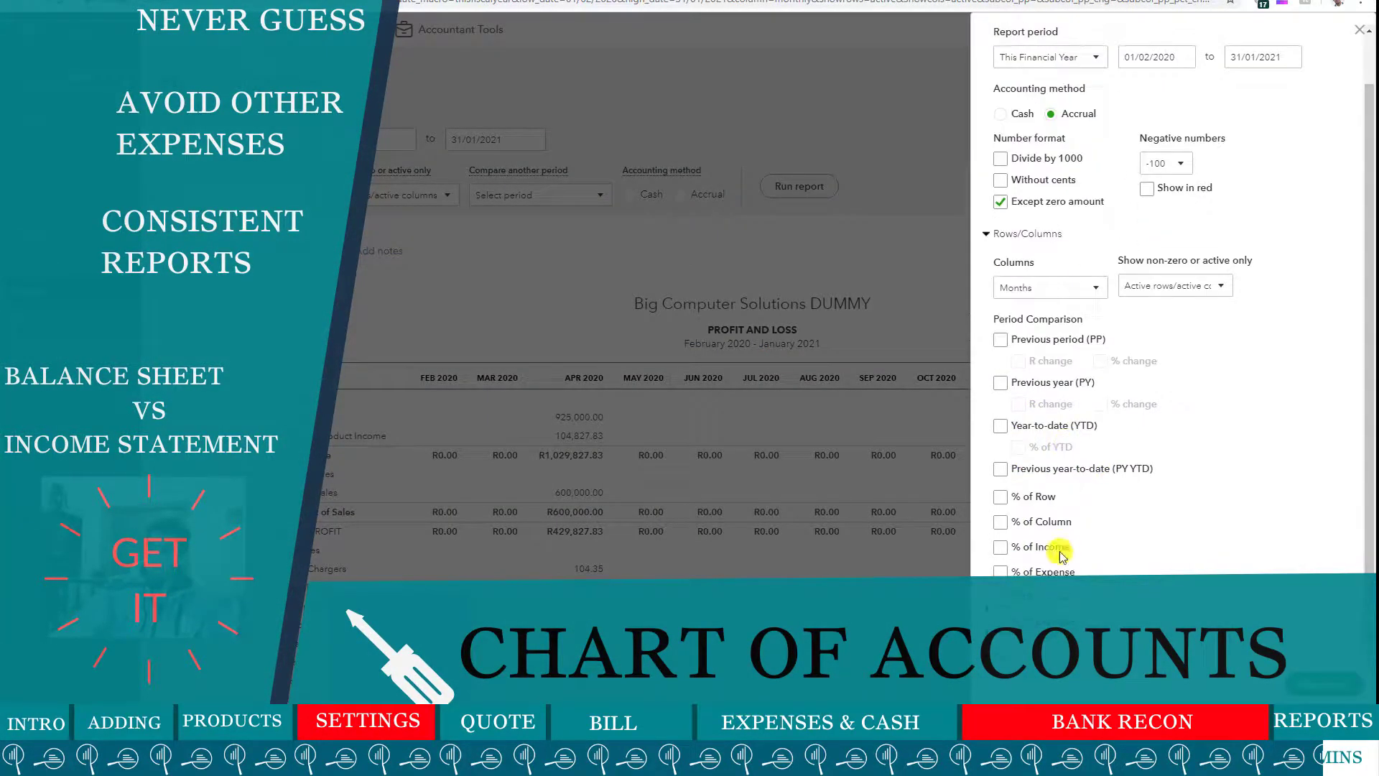
{"action": "left_click", "coordinate": [1052, 549]}
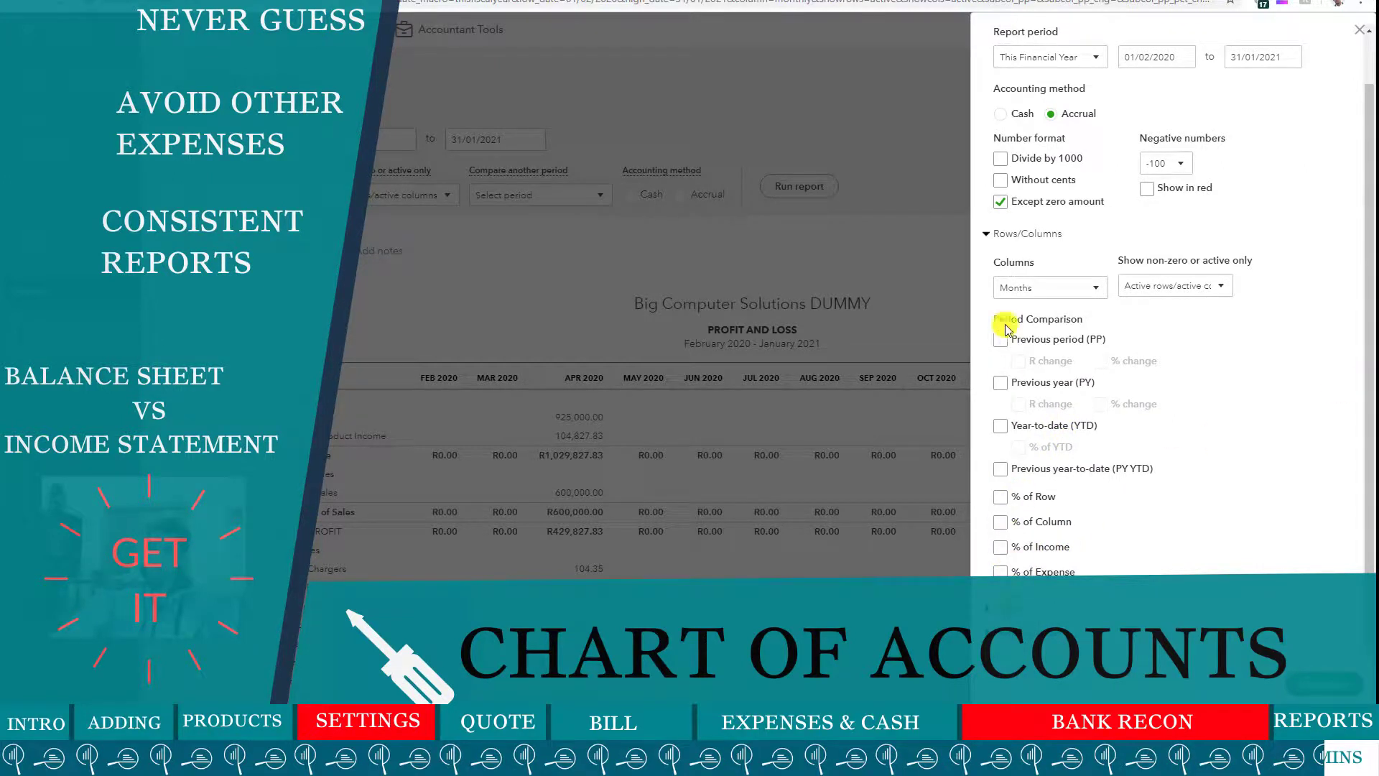
{"action": "left_click", "coordinate": [1001, 199]}
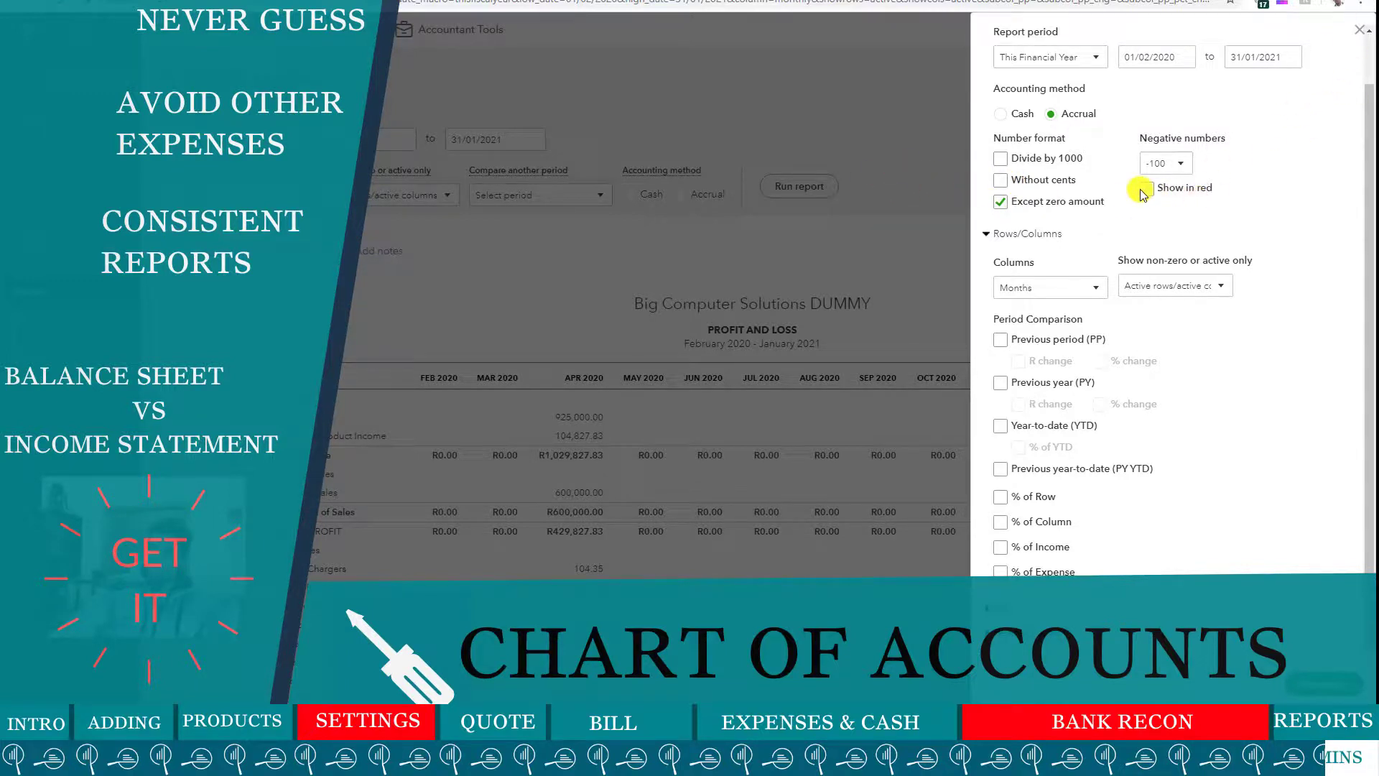
{"action": "left_click", "coordinate": [1356, 36]}
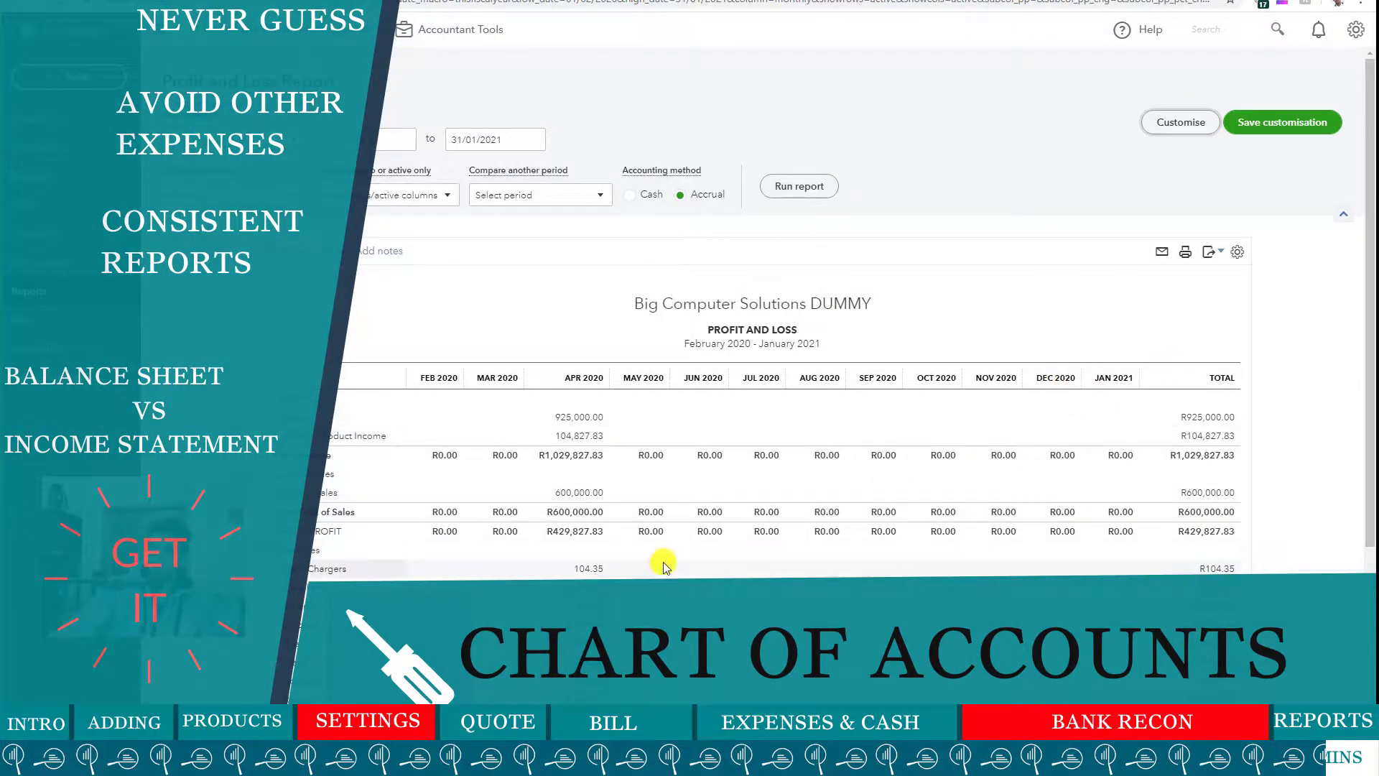
{"action": "left_click", "coordinate": [1209, 254]}
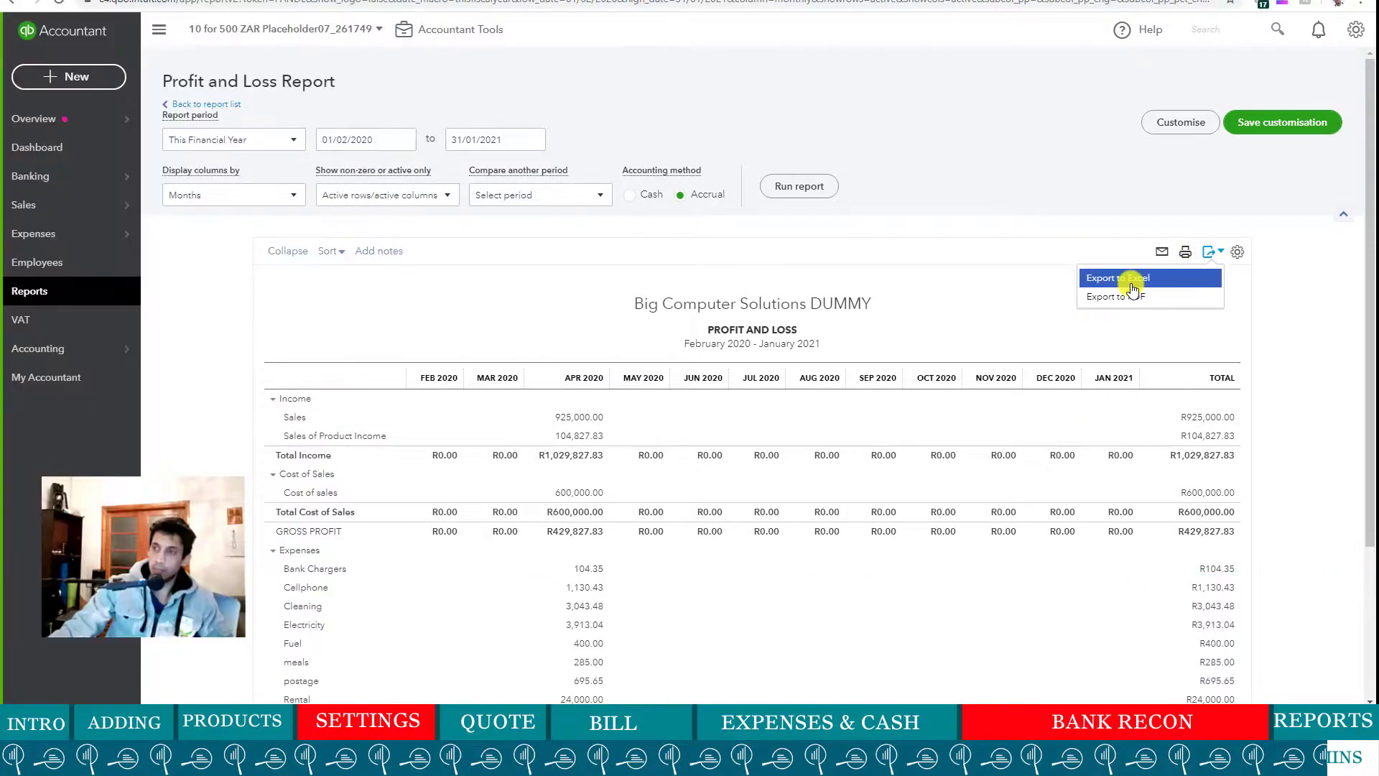
{"action": "left_click", "coordinate": [1127, 296]}
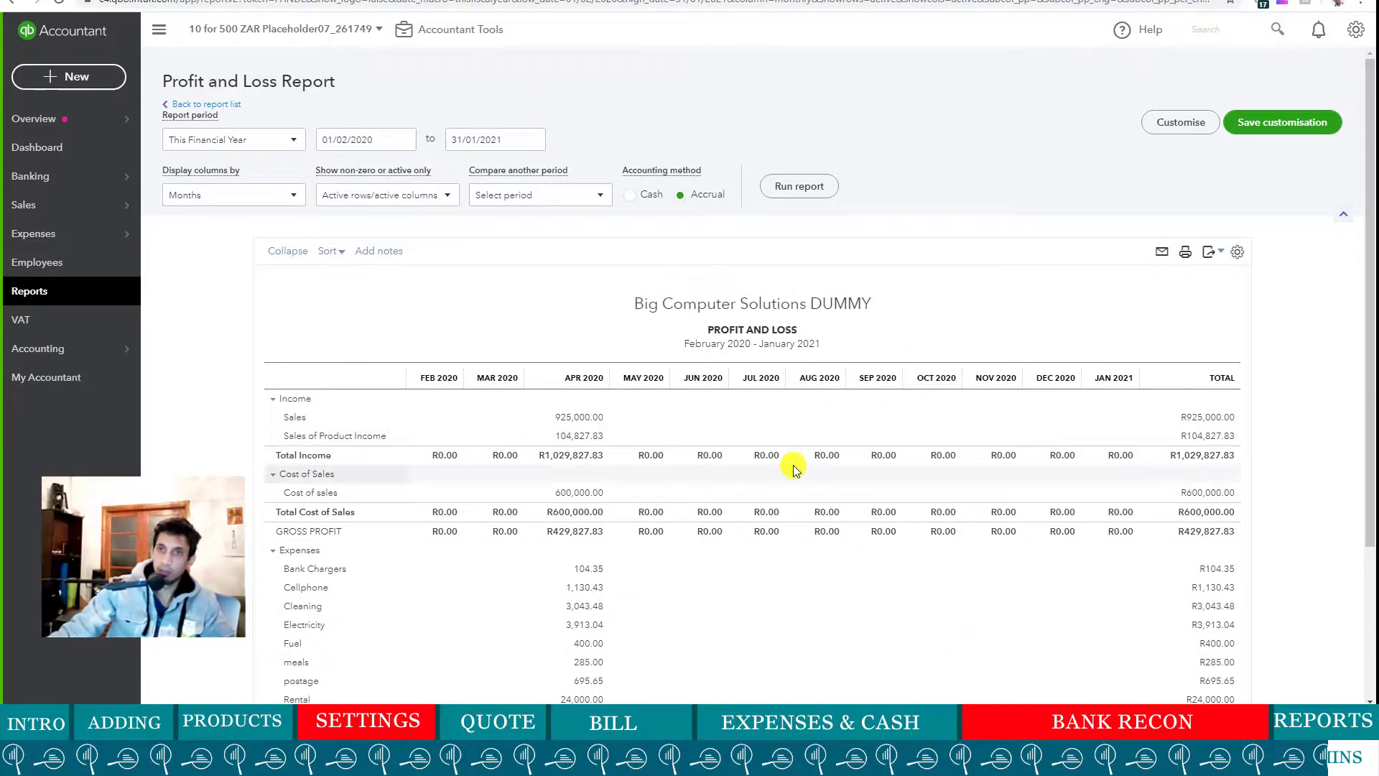
- Open the Balance Sheet from Favourites and run it for All Dates, totalling R462,497.00
{"action": "left_click", "coordinate": [214, 104]}
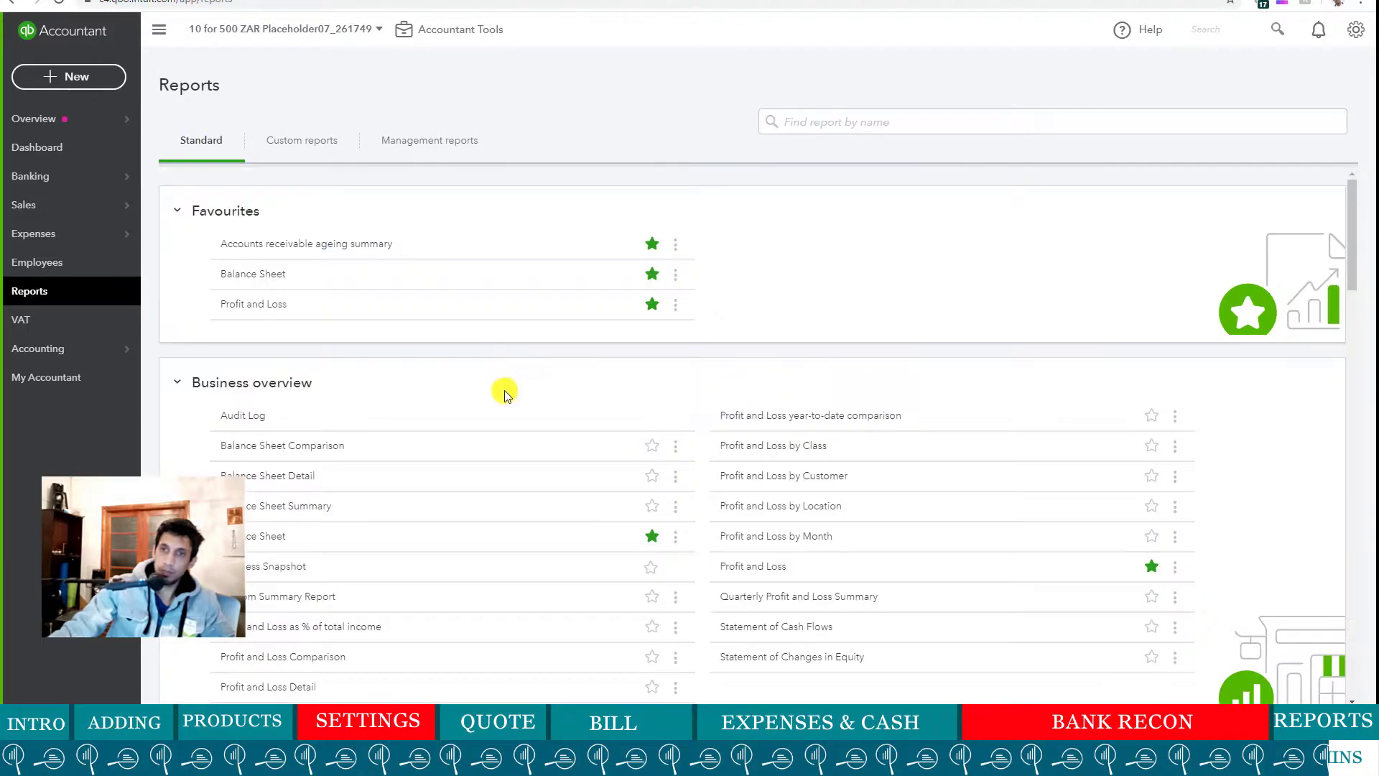
{"action": "left_click", "coordinate": [255, 279]}
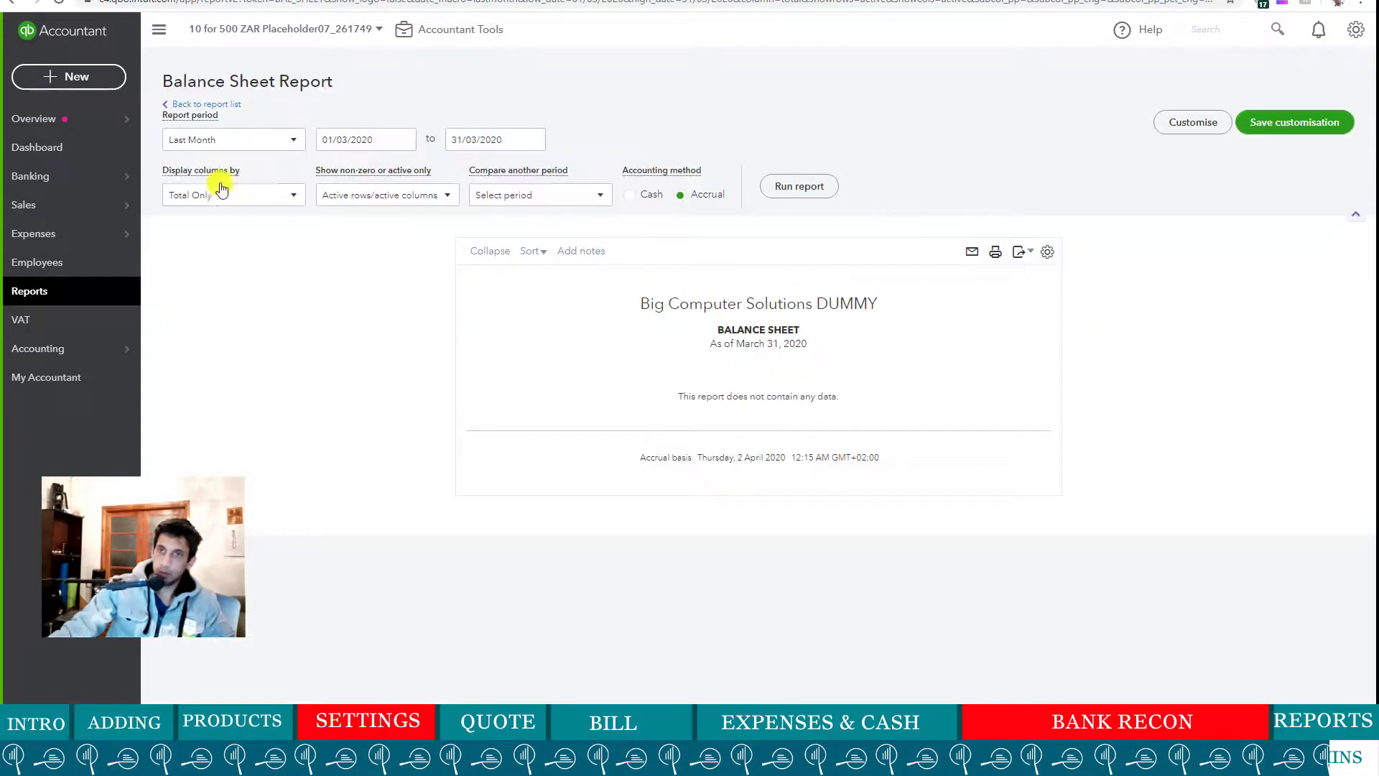
{"action": "left_click", "coordinate": [277, 139]}
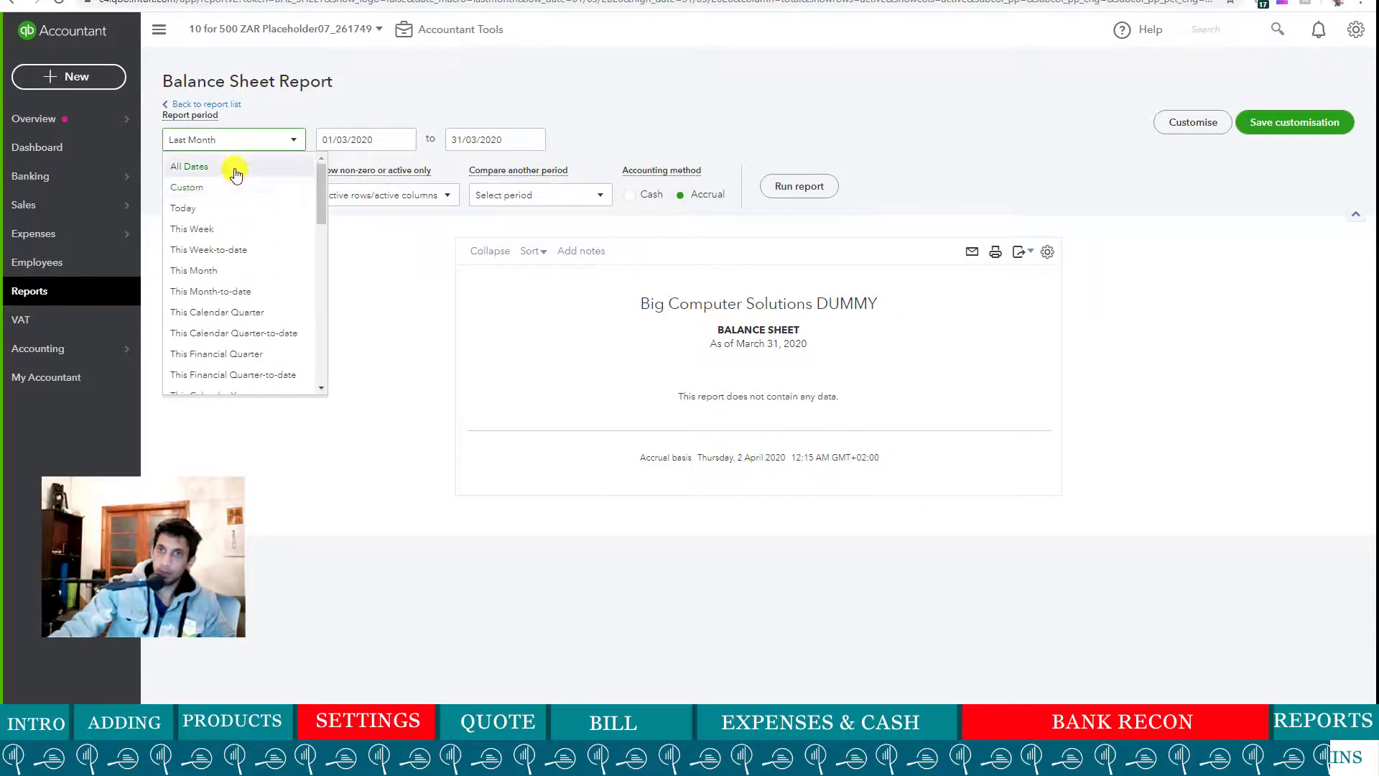
{"action": "left_click", "coordinate": [236, 172]}
{"action": "left_click", "coordinate": [795, 188]}
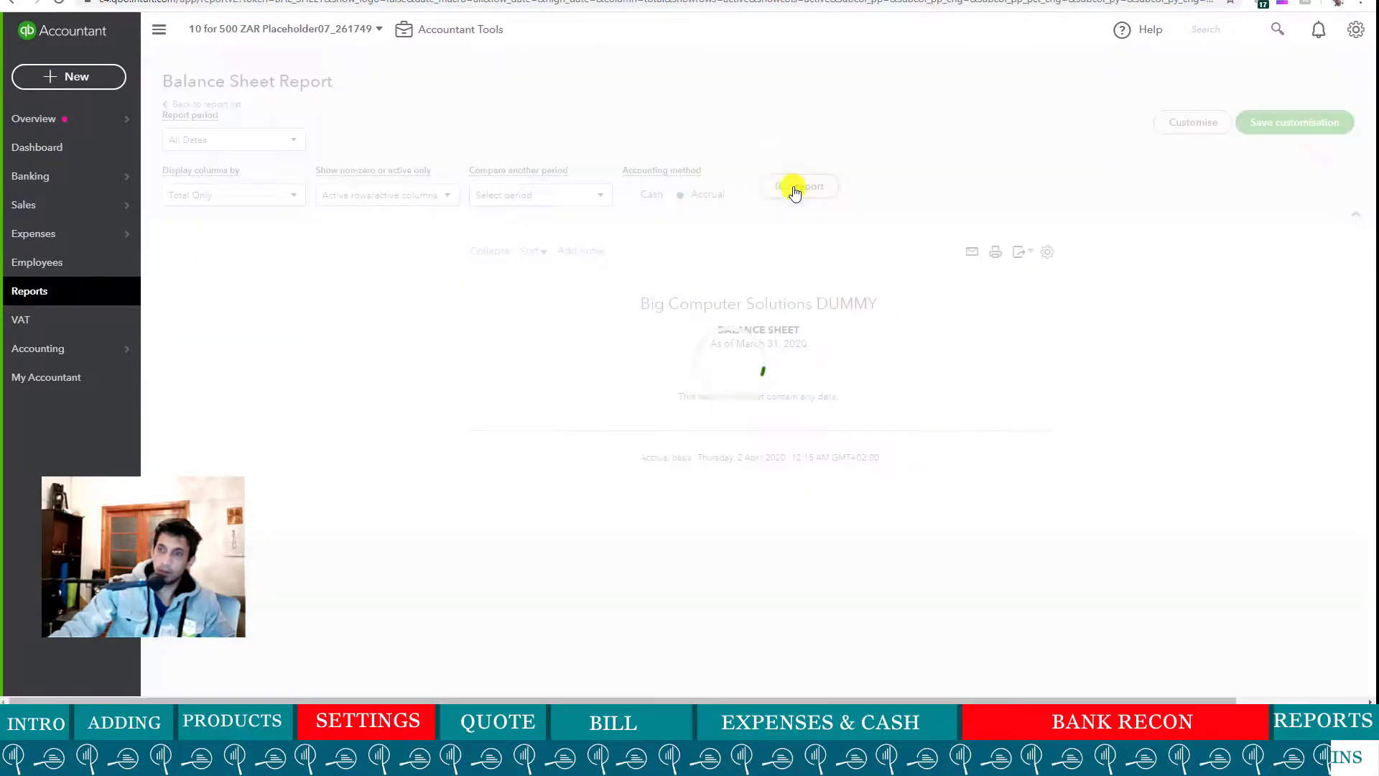
{"action": "scroll", "coordinate": [890, 552], "scroll_direction": "down", "scroll_amount": 2}
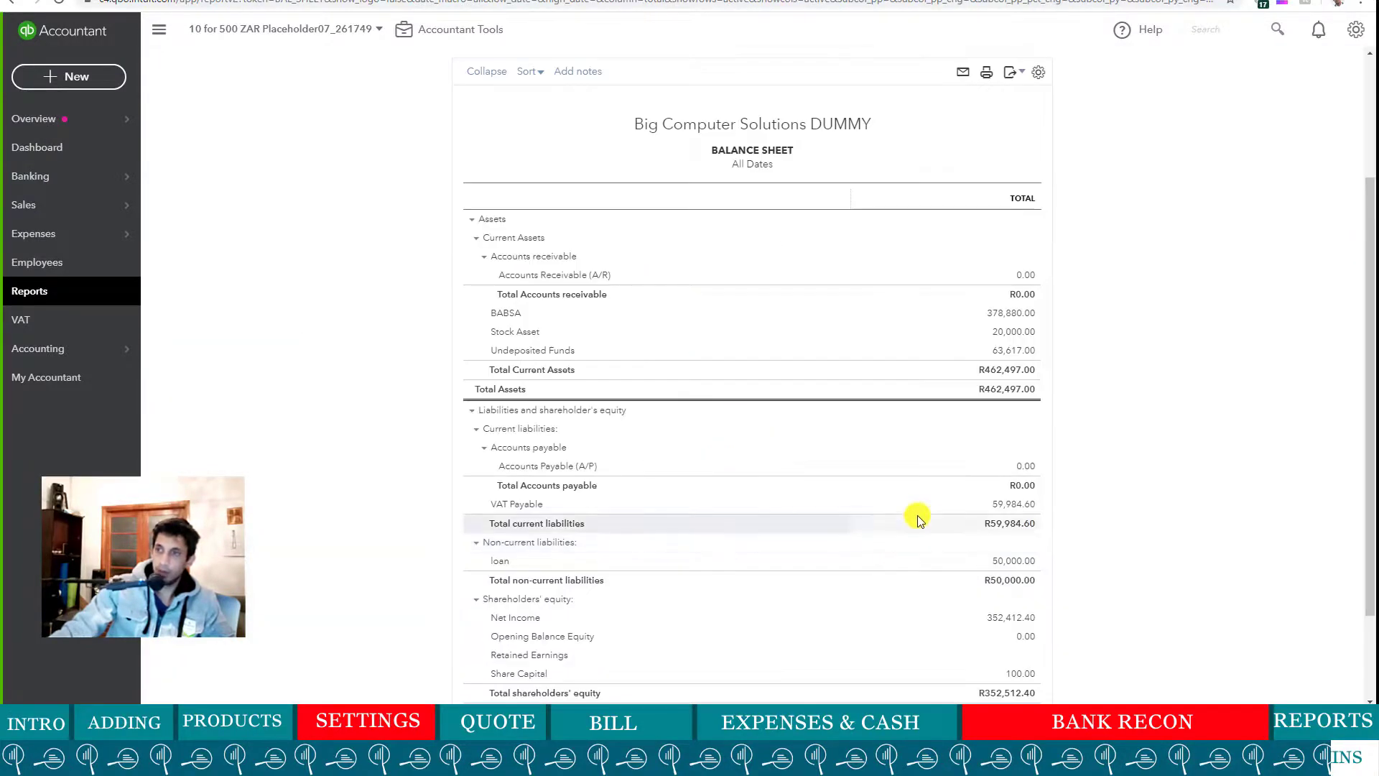
{"action": "scroll", "coordinate": [917, 515], "scroll_direction": "down", "scroll_amount": 2}
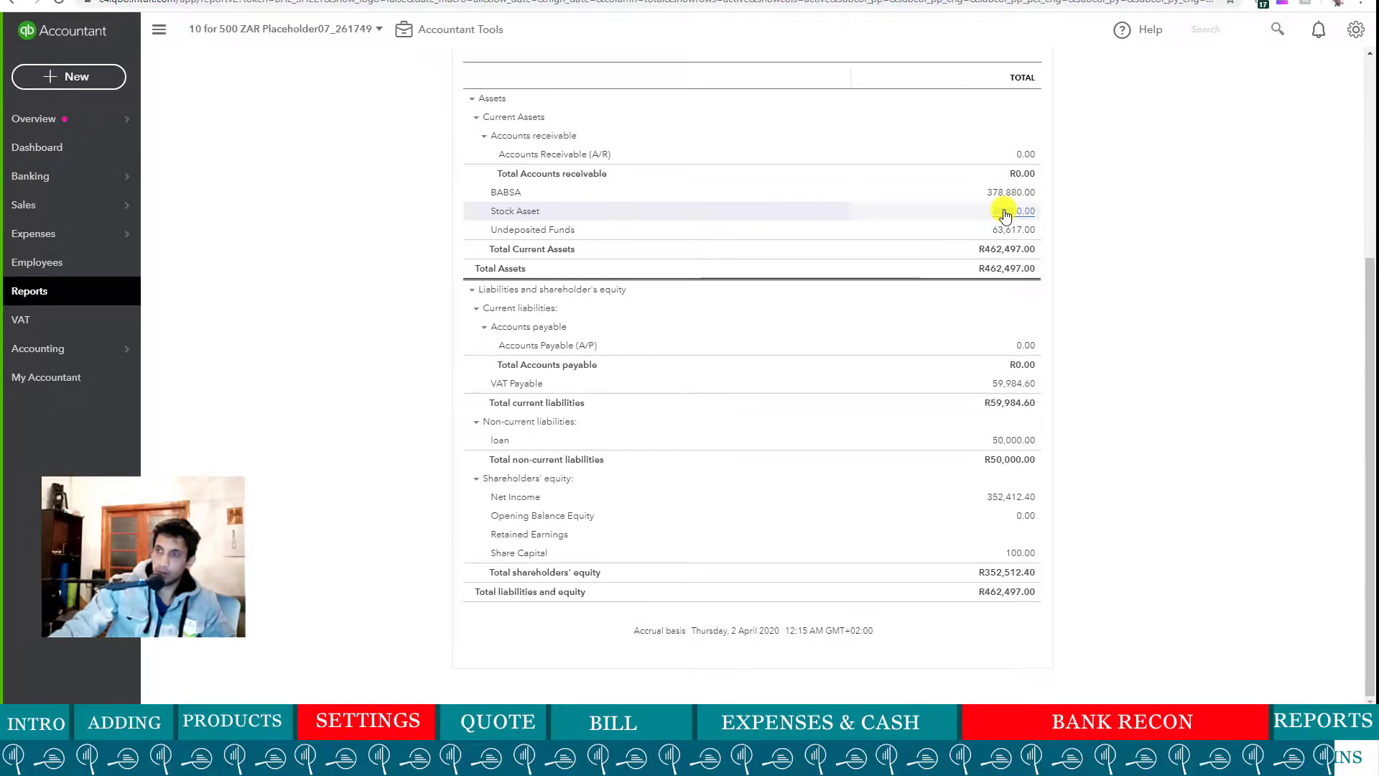
- Drill into the Stock Asset balance, then return to the All Dates Balance Sheet
{"action": "left_click", "coordinate": [1016, 213]}
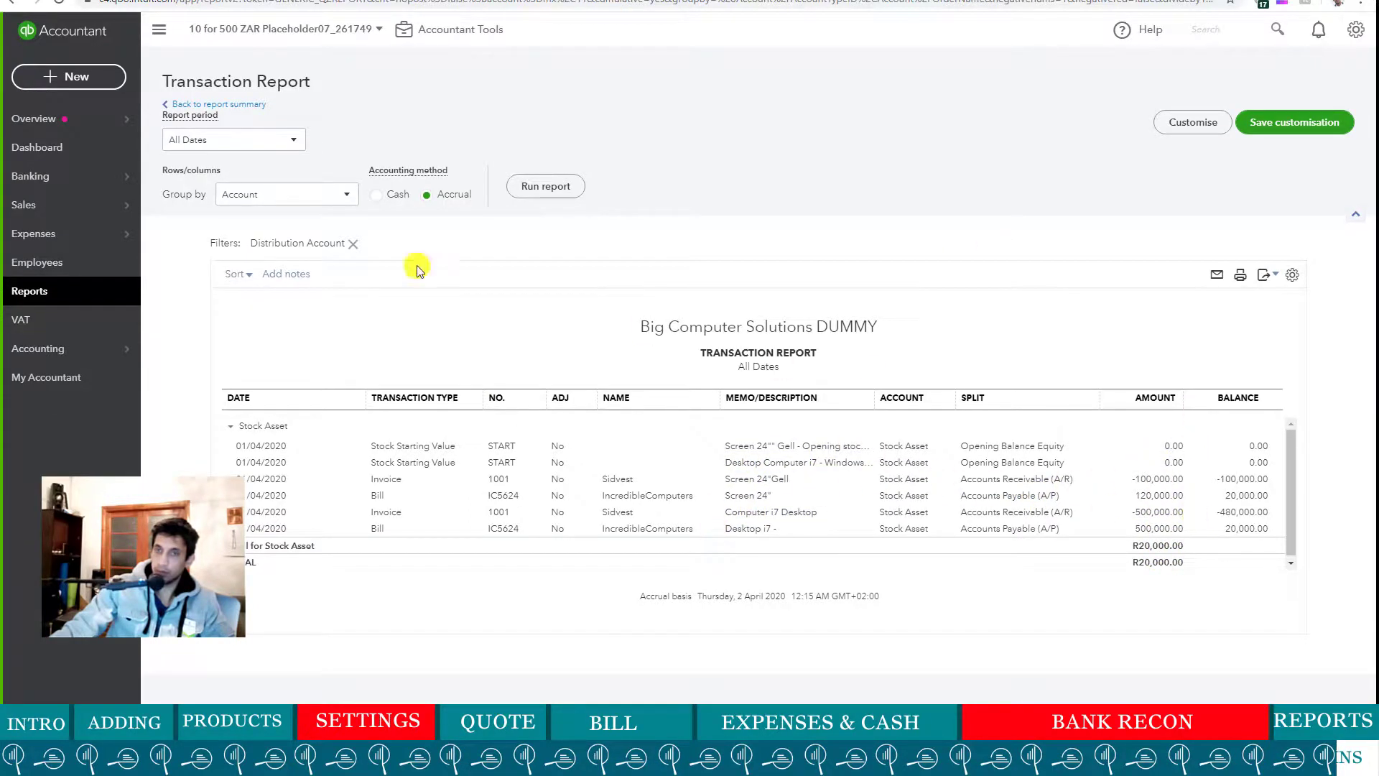
{"action": "left_click", "coordinate": [236, 108]}
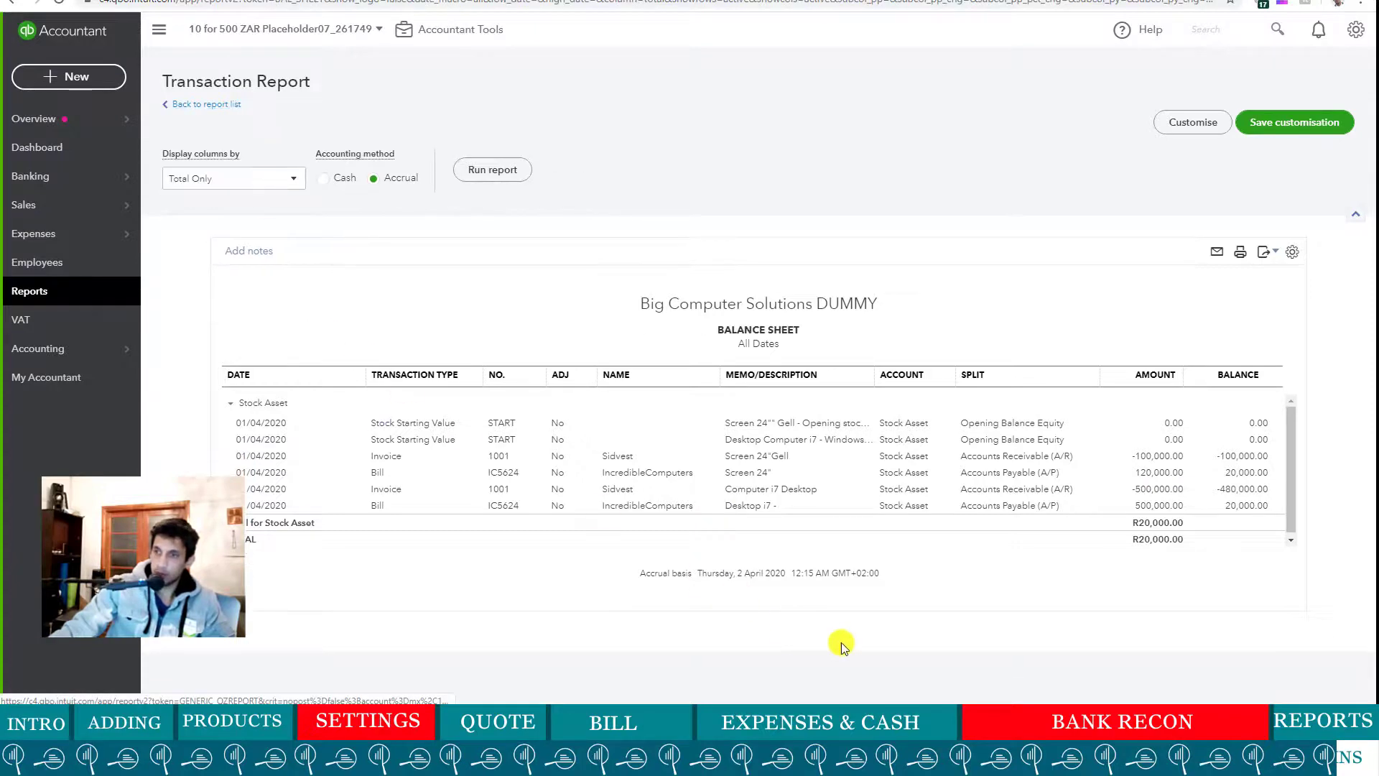
{"action": "scroll", "coordinate": [714, 532], "scroll_direction": "down", "scroll_amount": 4}
{"action": "scroll", "coordinate": [972, 452], "scroll_direction": "up", "scroll_amount": 1}
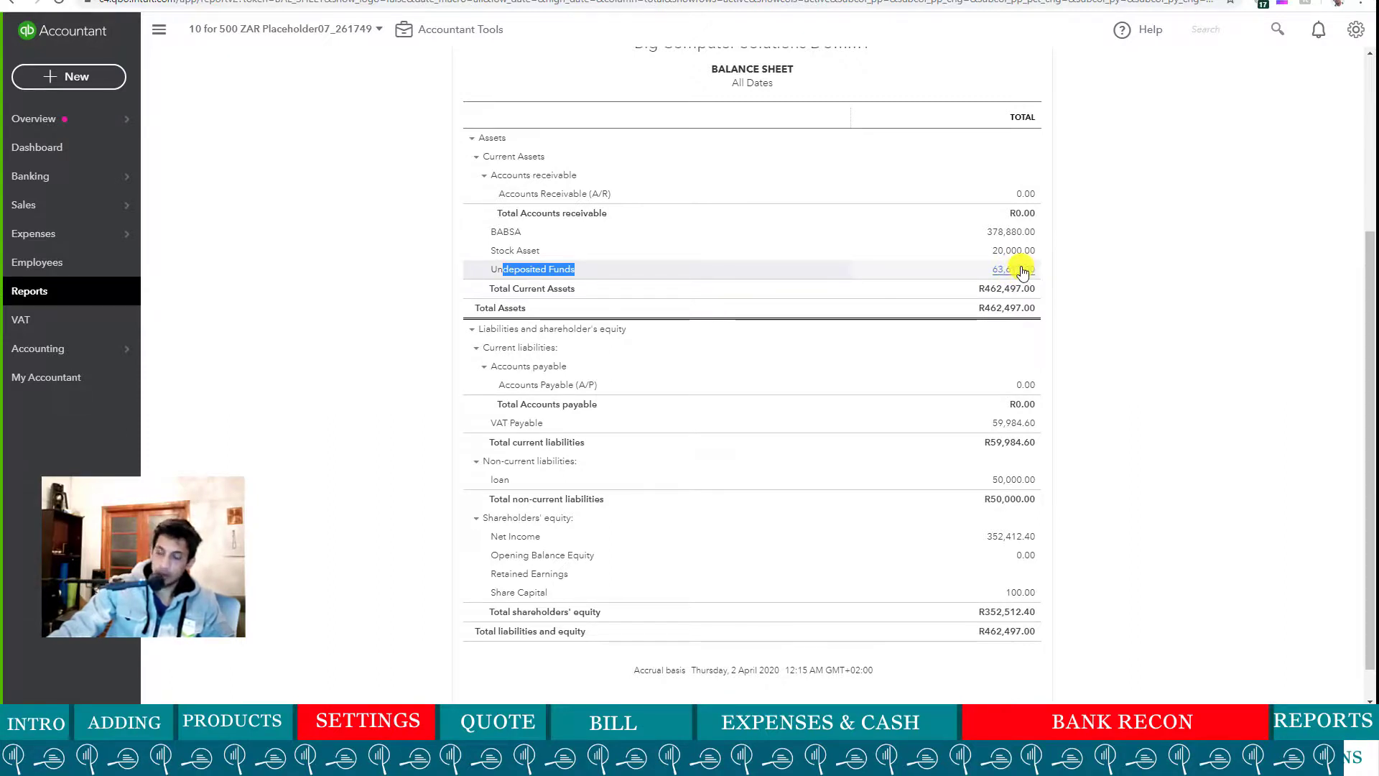
- Open the transaction report behind the R63,617.00 Undeposited Funds balance
{"action": "left_click", "coordinate": [1024, 270]}
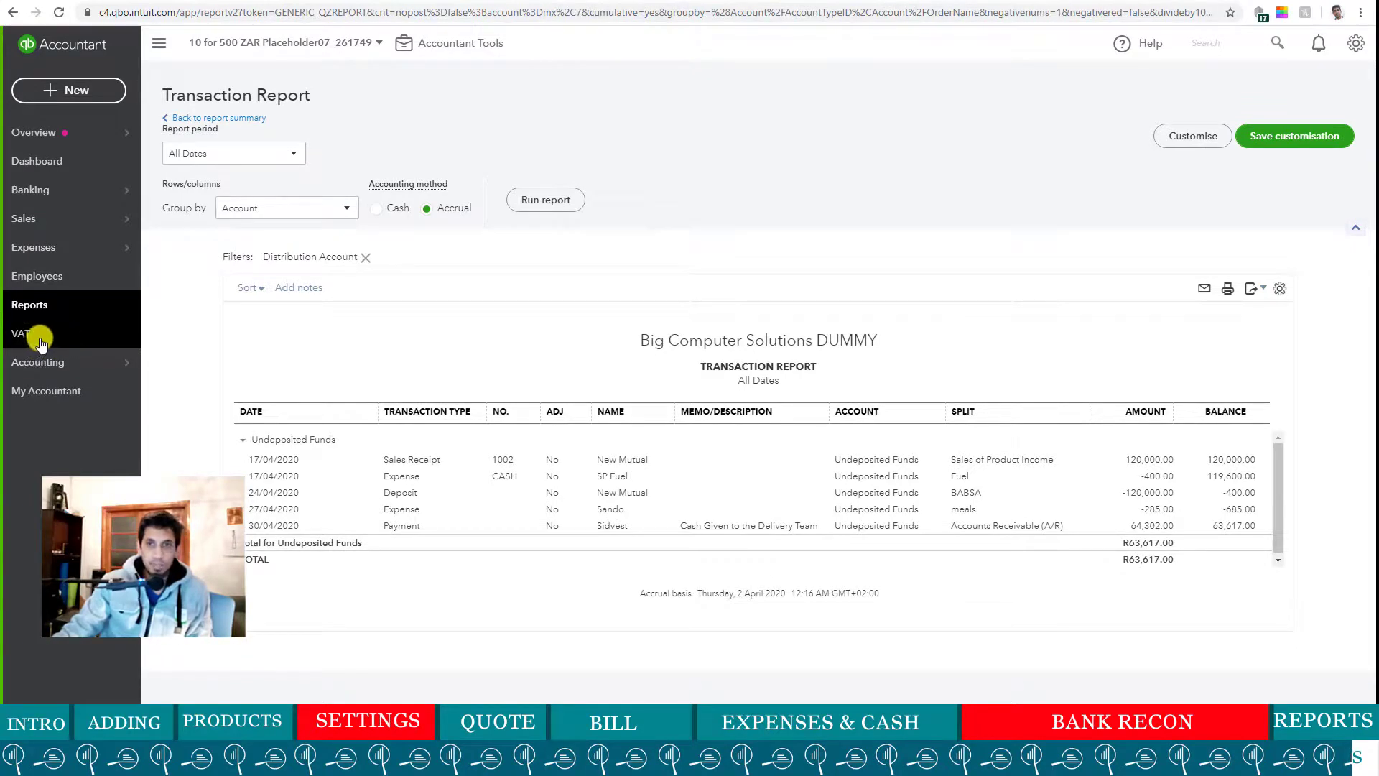
- Set the VAT period start month to April and save, opening a 01/04/2020–30/04/2020 return
{"action": "left_click", "coordinate": [43, 339]}
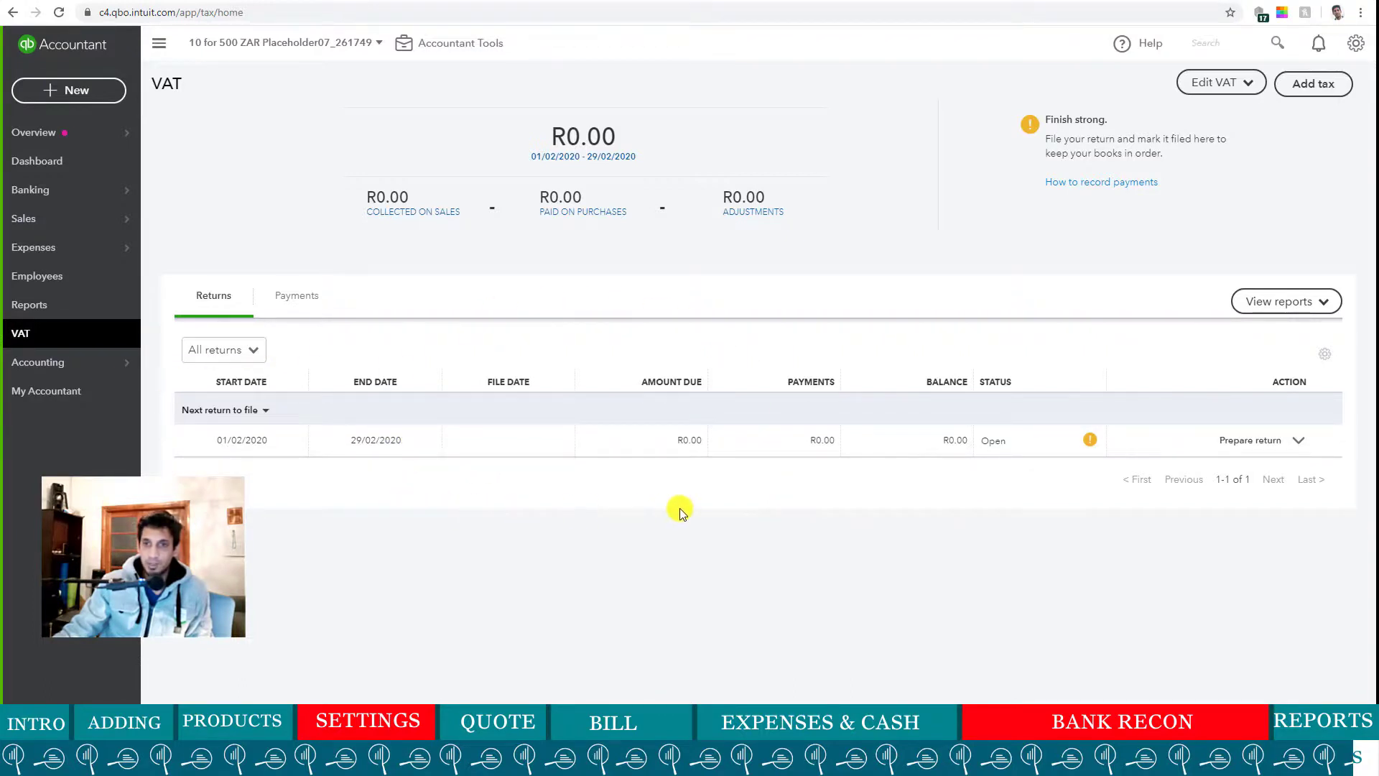
{"action": "left_click", "coordinate": [1246, 85]}
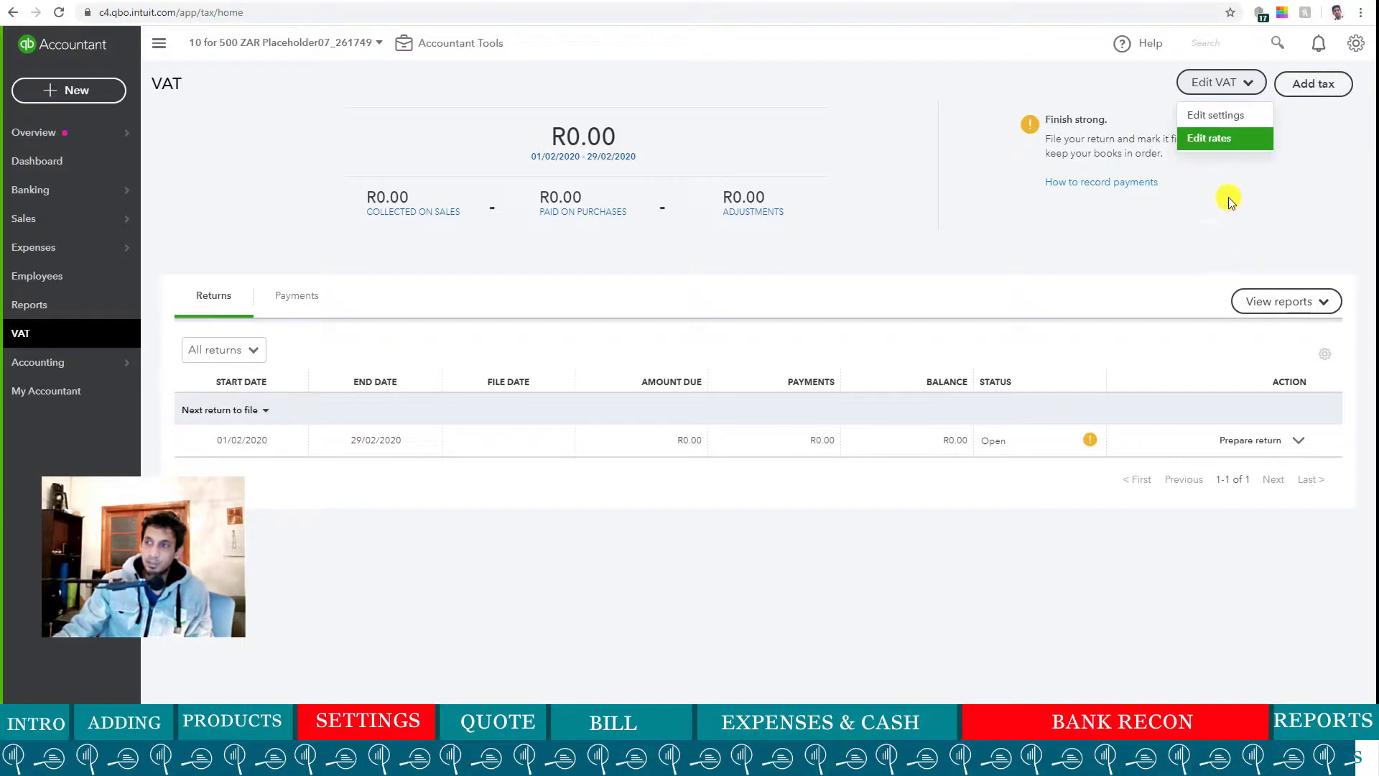
{"action": "left_click", "coordinate": [1222, 113]}
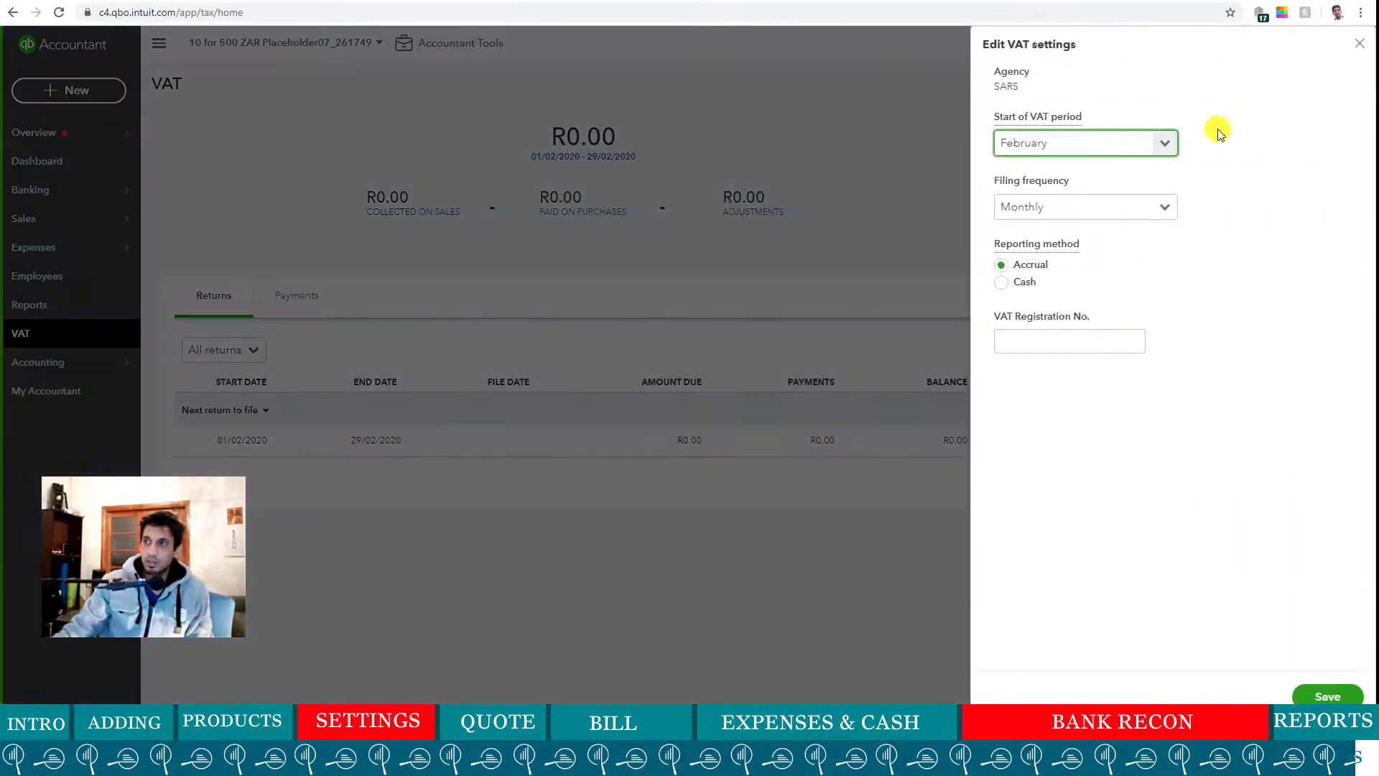
{"action": "left_click", "coordinate": [1168, 146]}
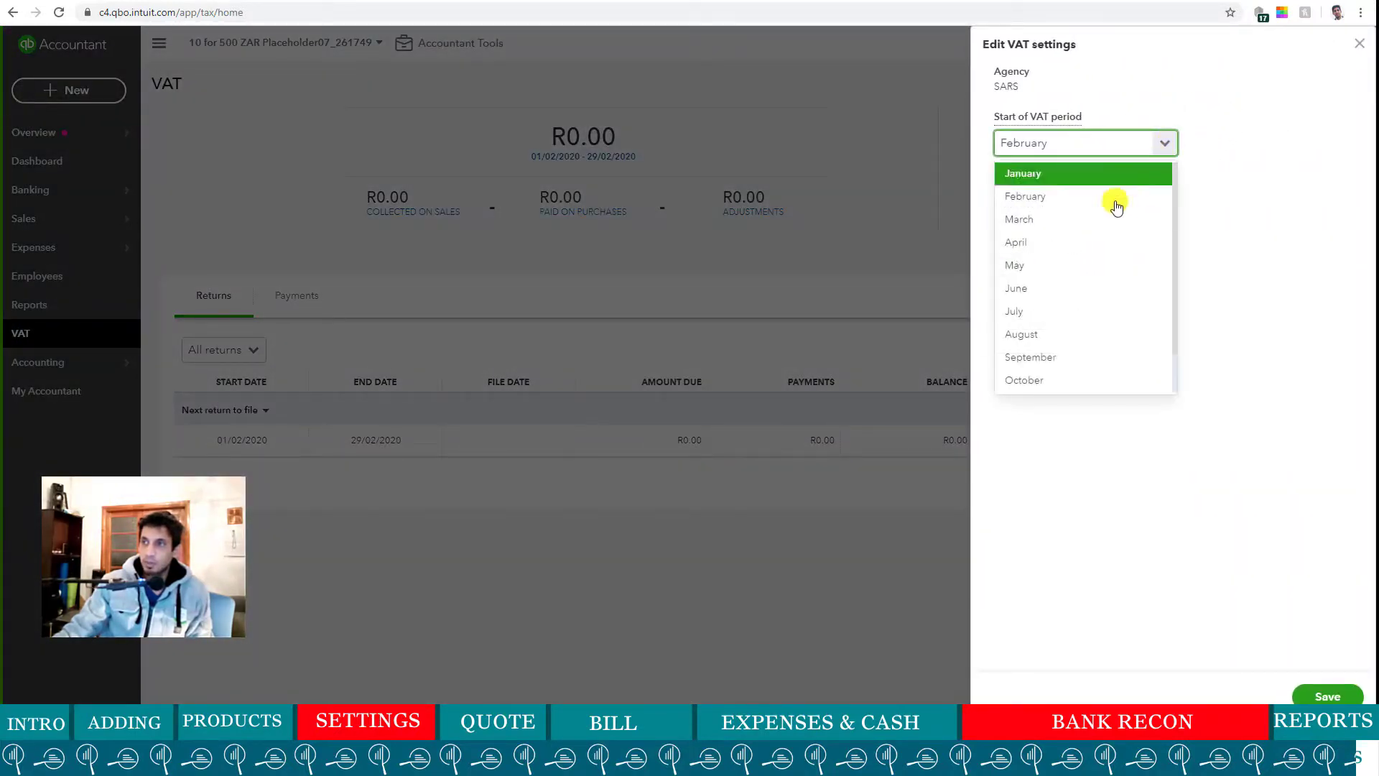
{"action": "left_click", "coordinate": [1085, 217]}
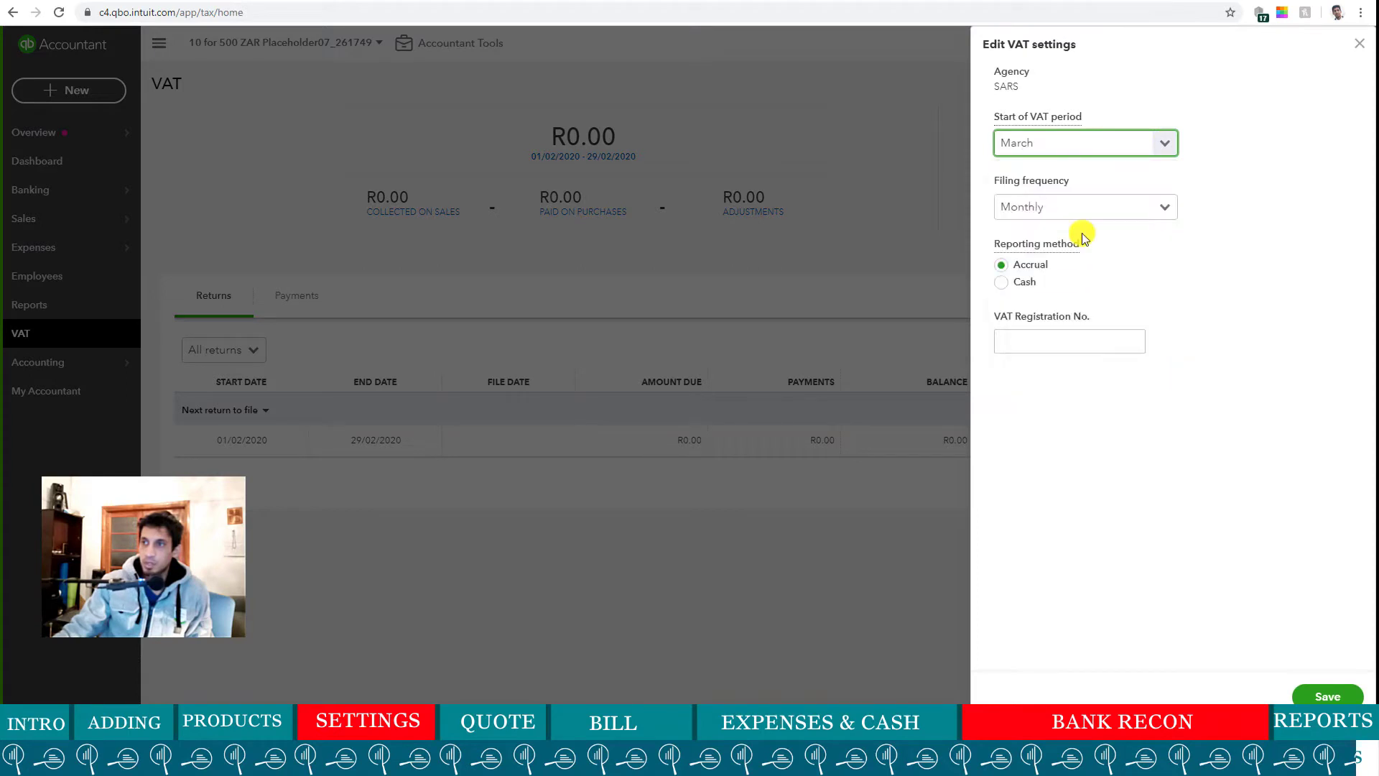
{"action": "left_click", "coordinate": [1144, 157]}
{"action": "left_click", "coordinate": [1149, 241]}
{"action": "left_click", "coordinate": [1328, 697]}
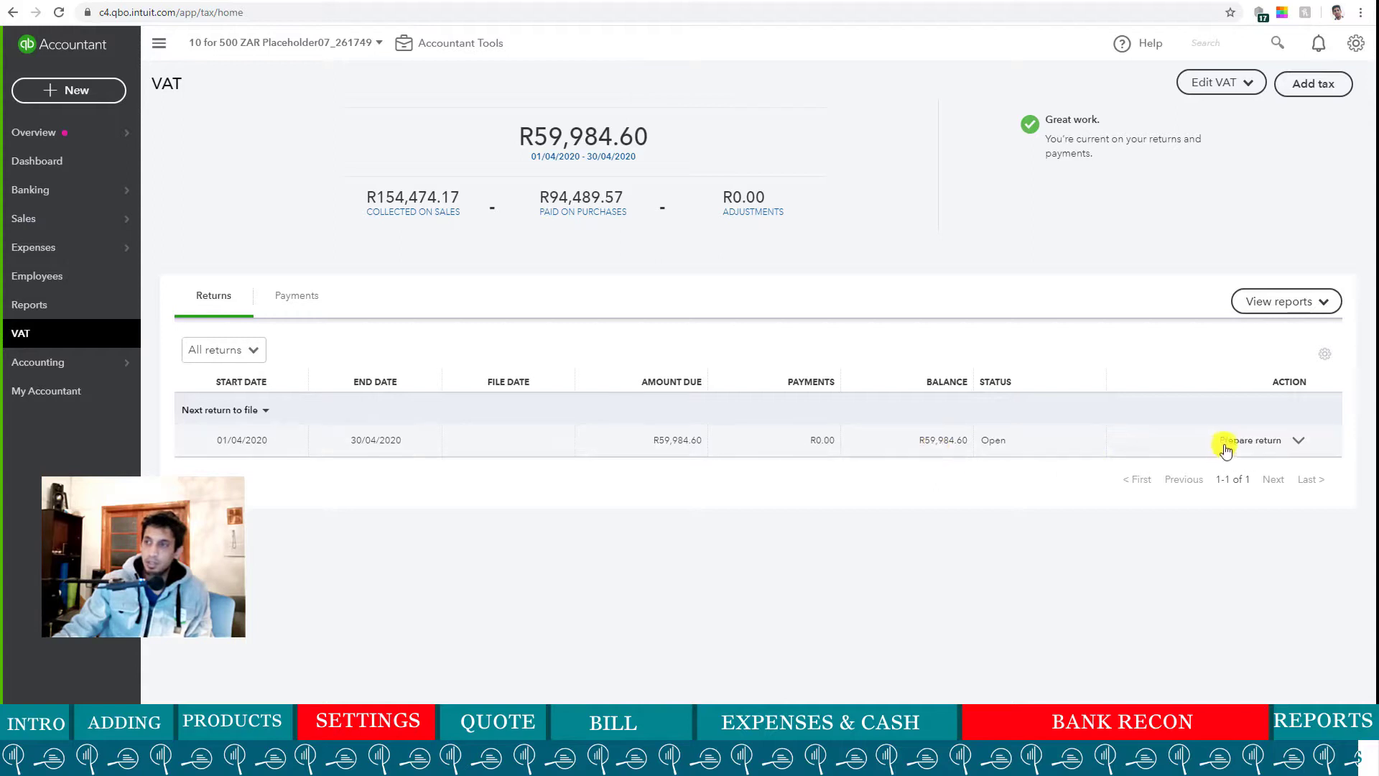
- View the April 2020 VAT 201 summary showing R59,984.60 payable in Block 20
{"action": "left_click", "coordinate": [1302, 442]}
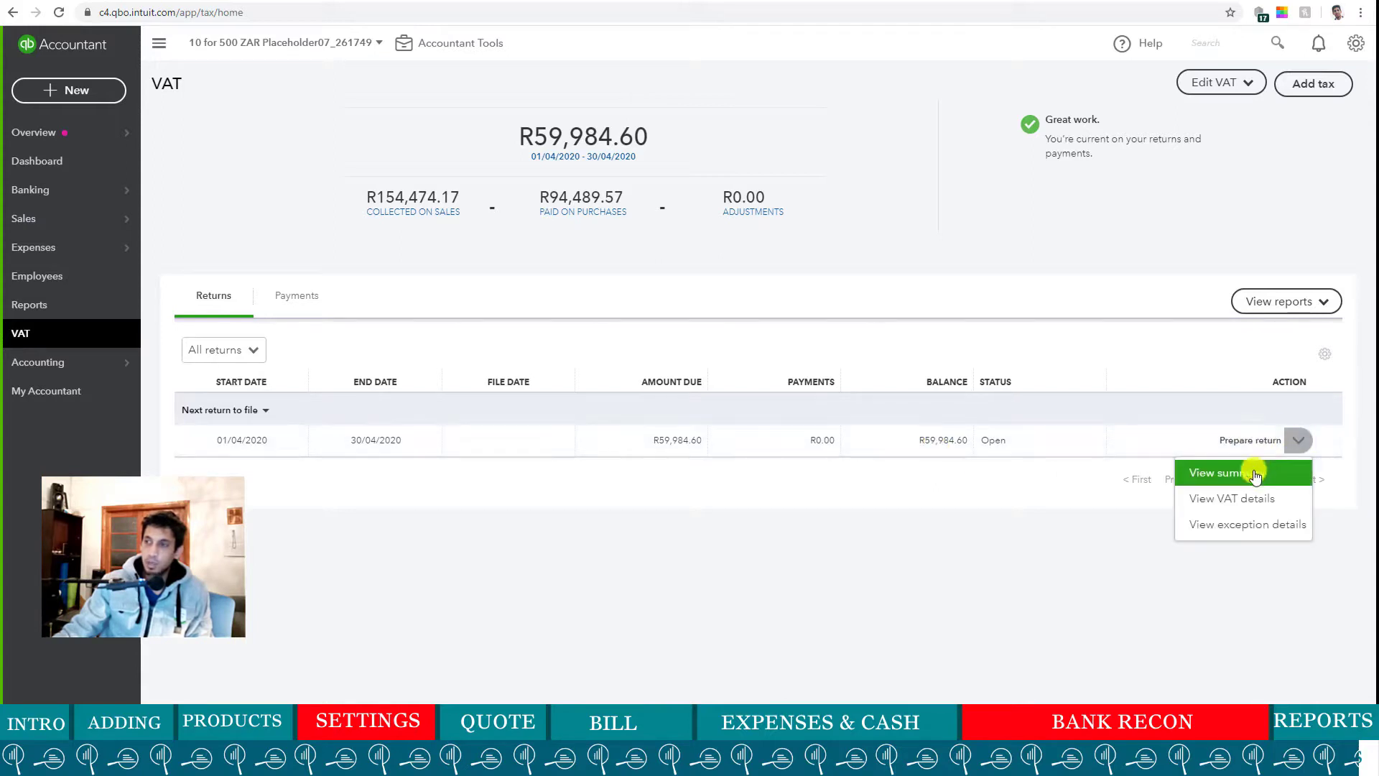
{"action": "left_click", "coordinate": [1160, 636]}
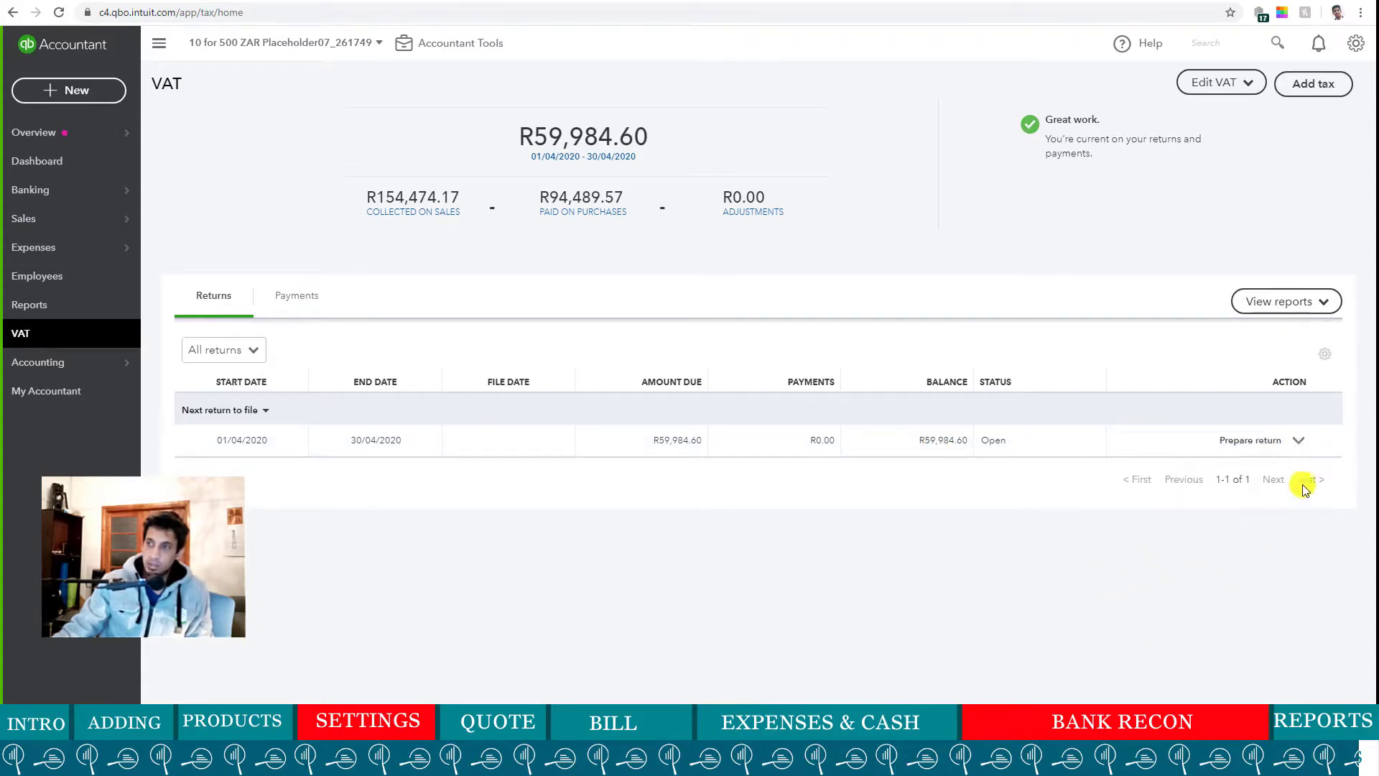
{"action": "left_click", "coordinate": [1300, 441]}
{"action": "left_click", "coordinate": [1238, 471]}
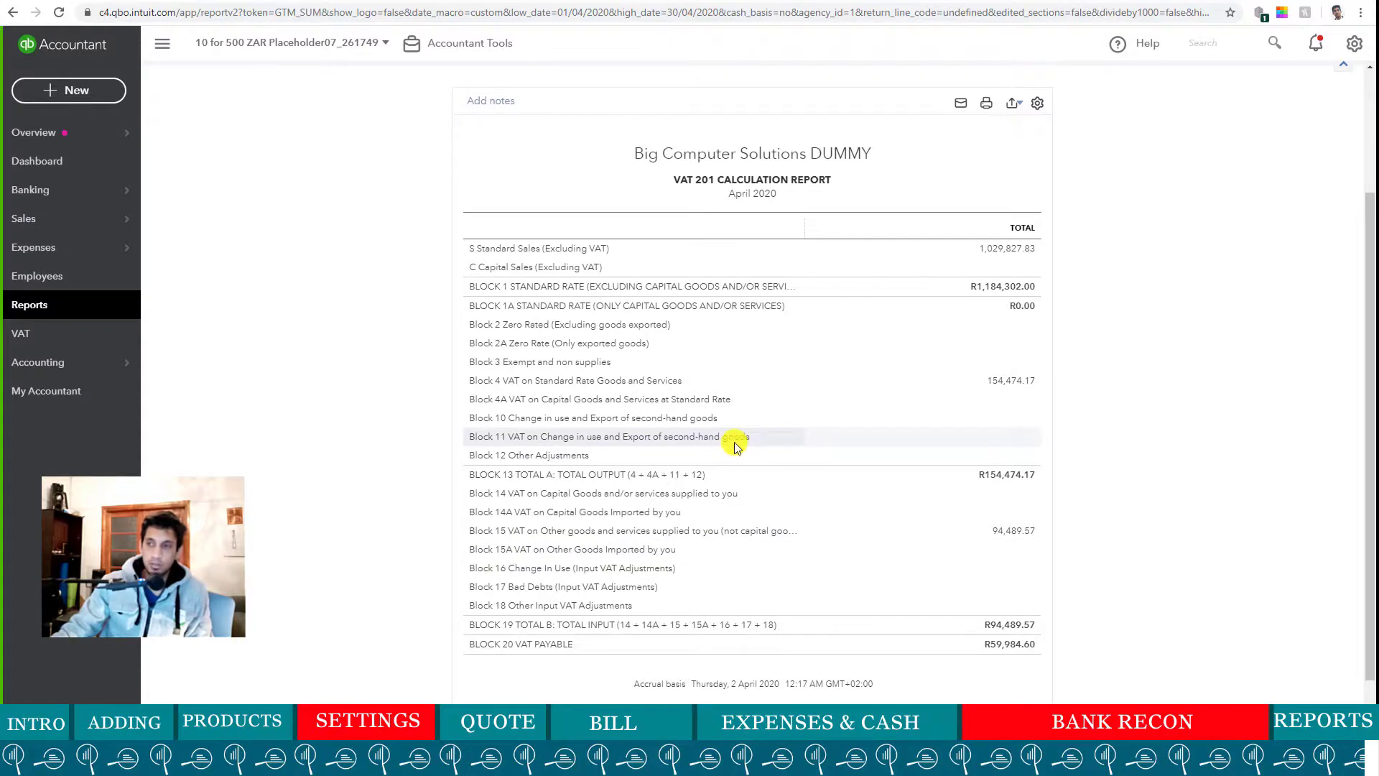
{"action": "scroll", "coordinate": [735, 445], "scroll_direction": "up", "scroll_amount": 2}
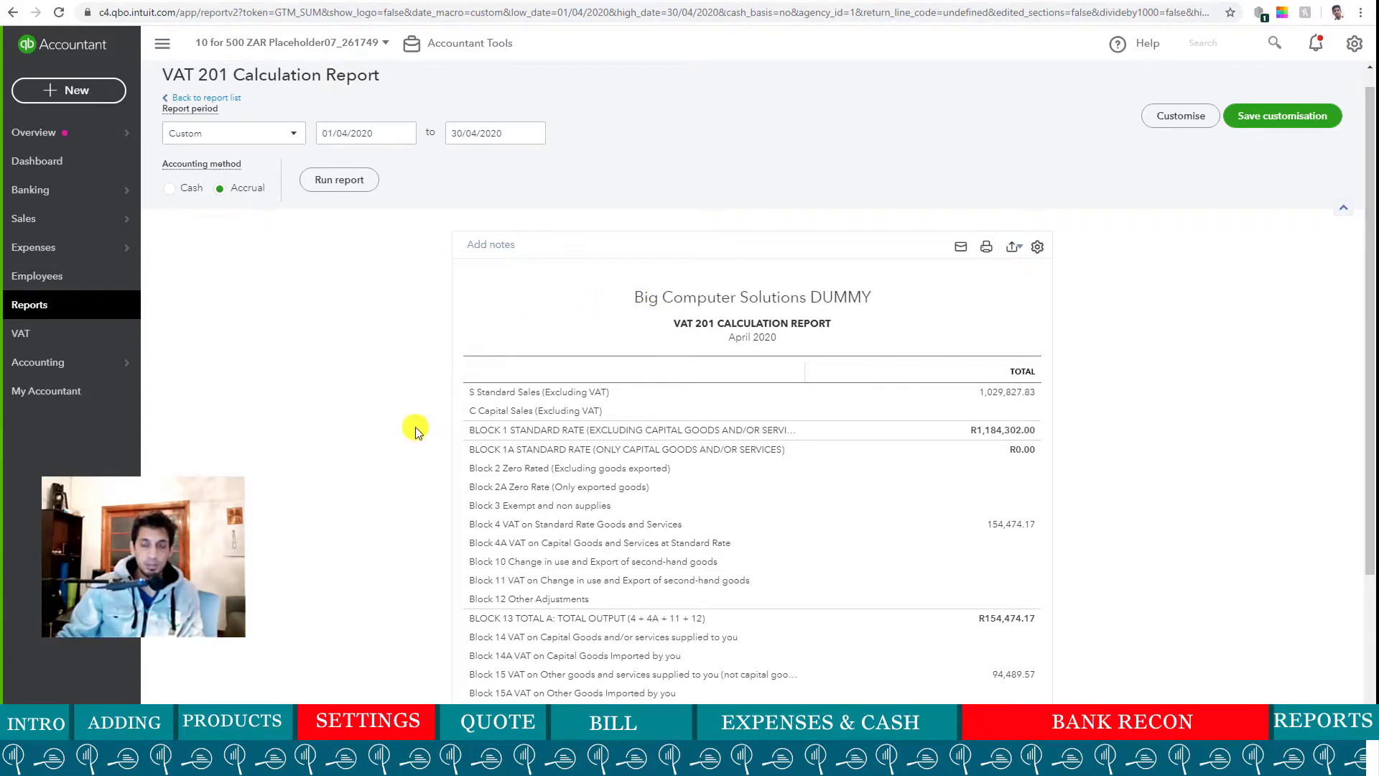
{"action": "scroll", "coordinate": [431, 427], "scroll_direction": "down", "scroll_amount": 3}
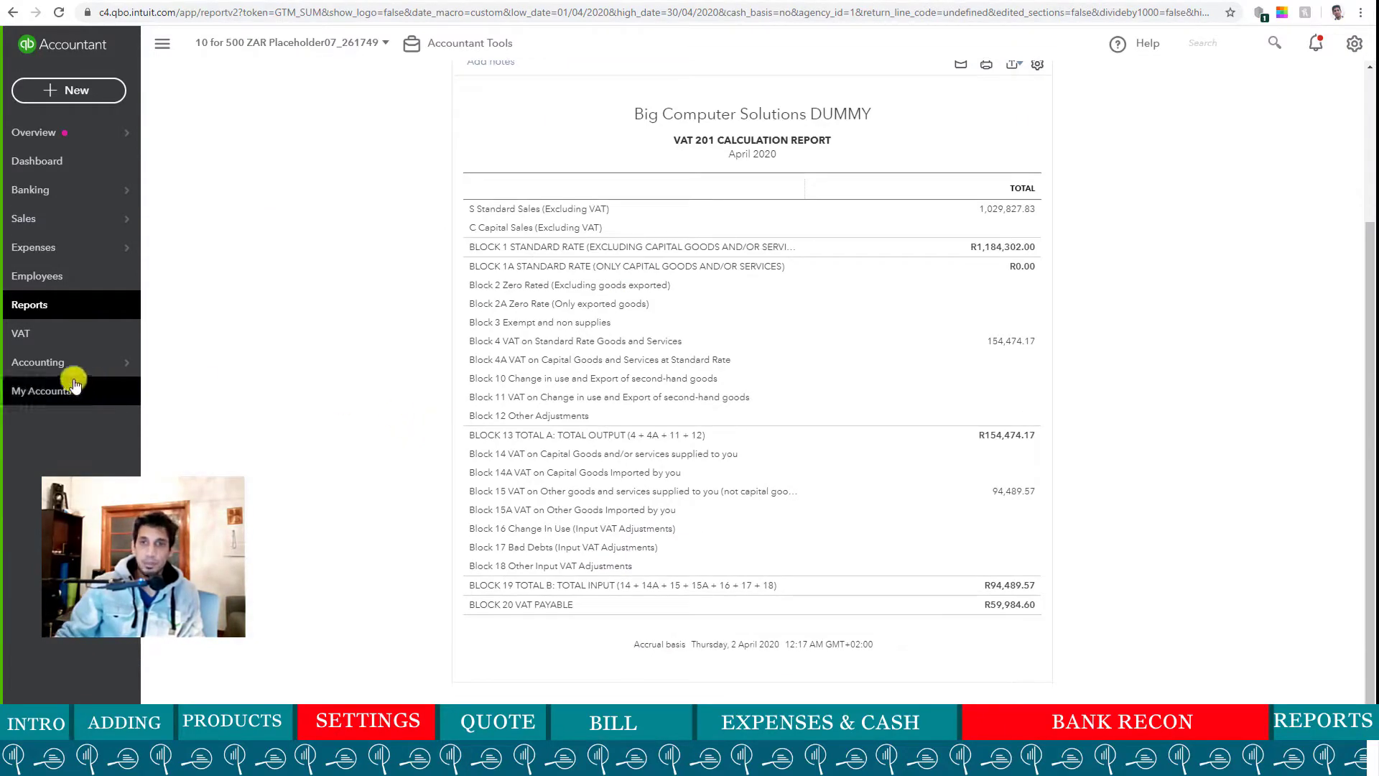
- Open the Chart of Accounts from the Accounting menu and show the full account list
{"action": "mouse_move", "coordinate": [47, 365]}
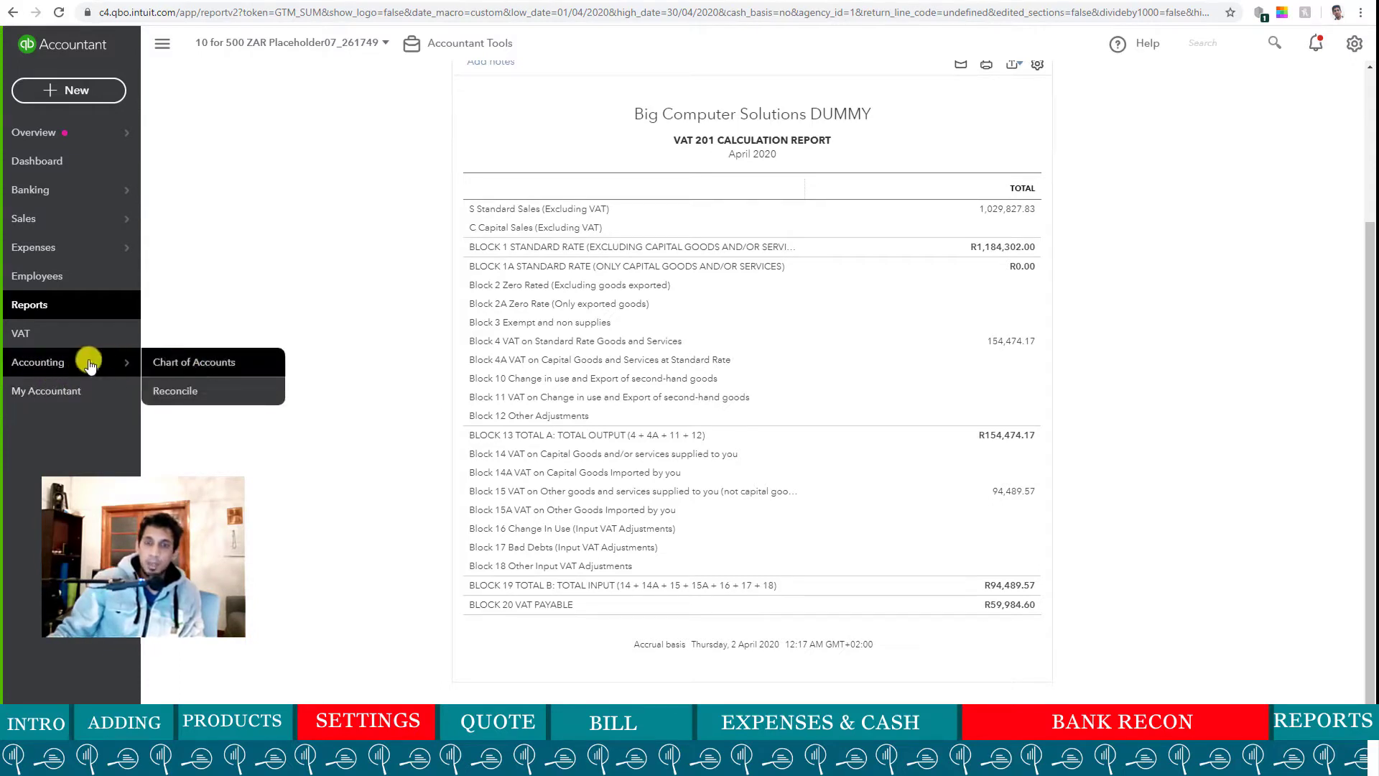
{"action": "left_click", "coordinate": [194, 362]}
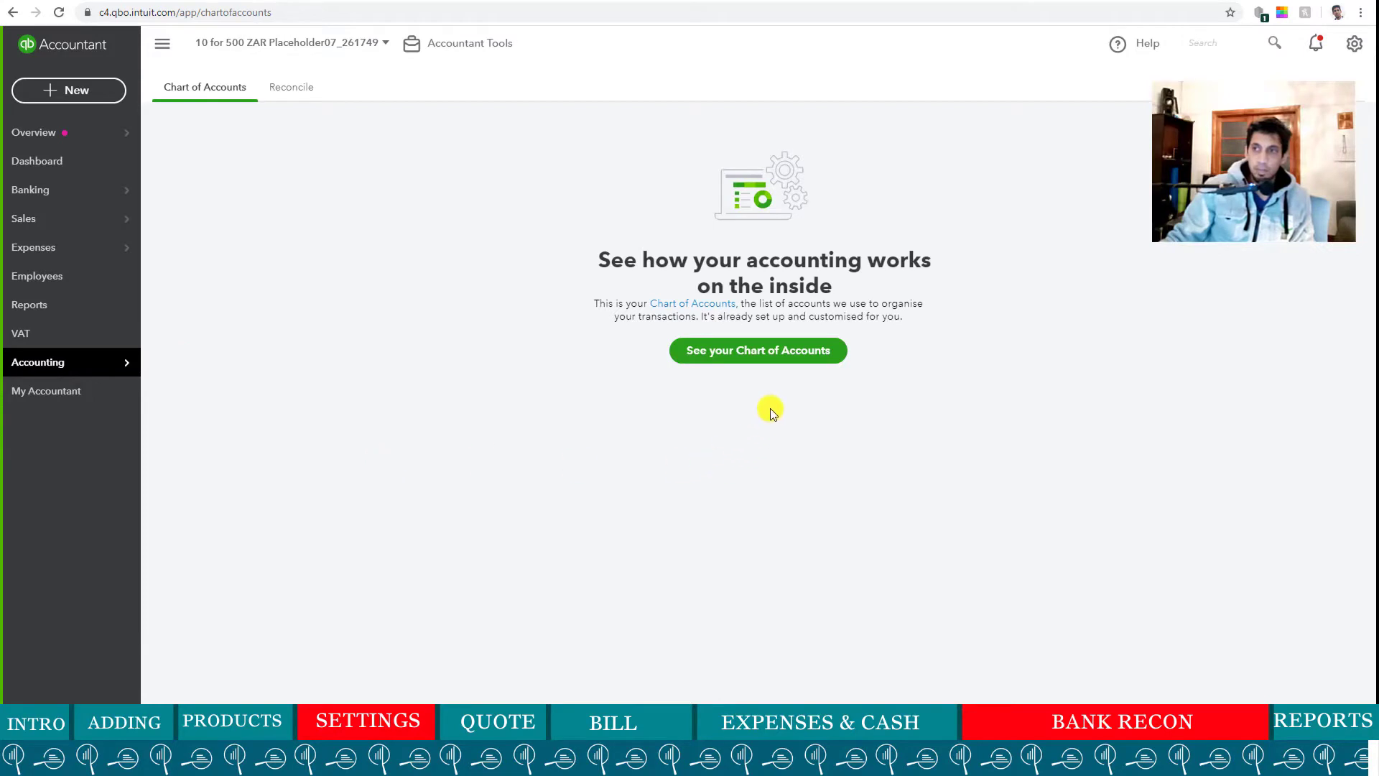
{"action": "left_click", "coordinate": [778, 357]}
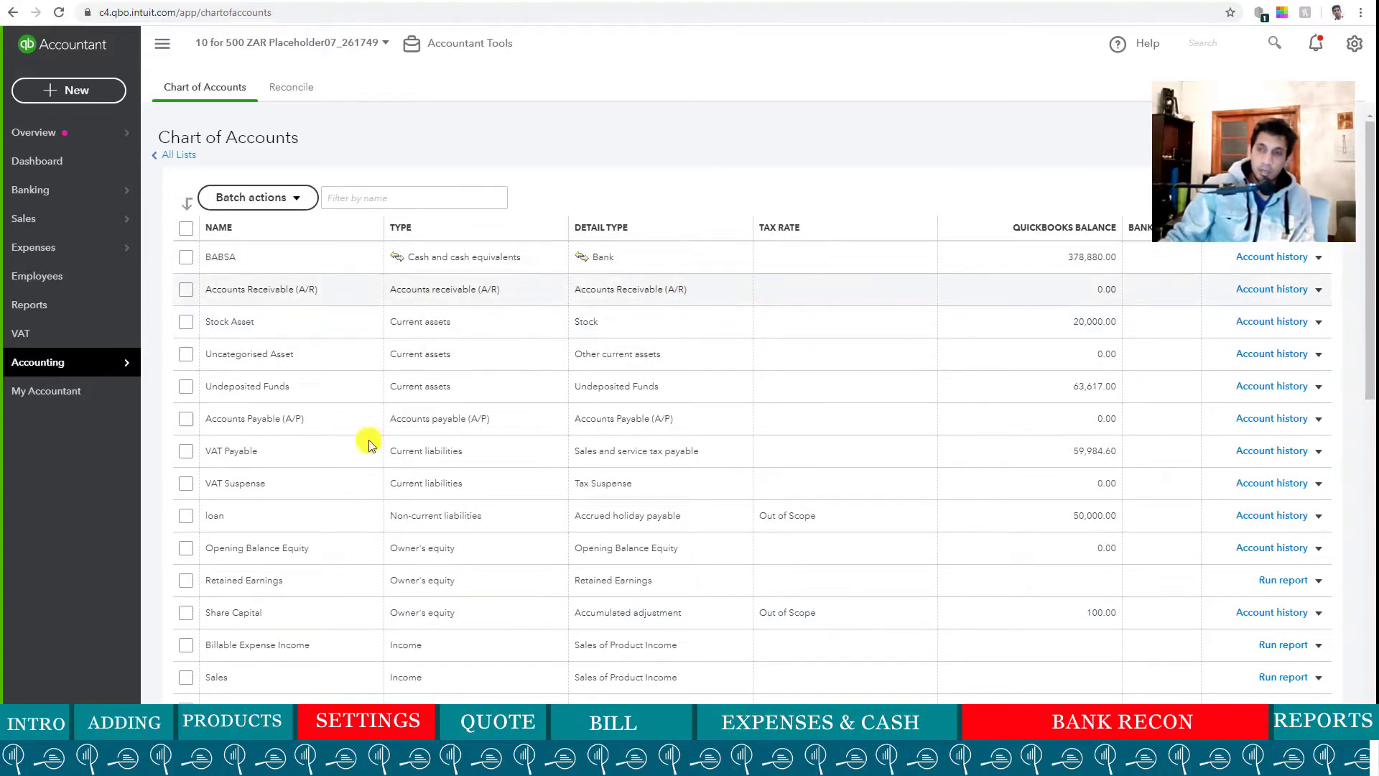
- Scroll through the accounts to review each one's type, detail type and balance
{"action": "scroll", "coordinate": [708, 379], "scroll_direction": "down", "scroll_amount": 4}
{"action": "scroll", "coordinate": [707, 380], "scroll_direction": "down", "scroll_amount": 1}
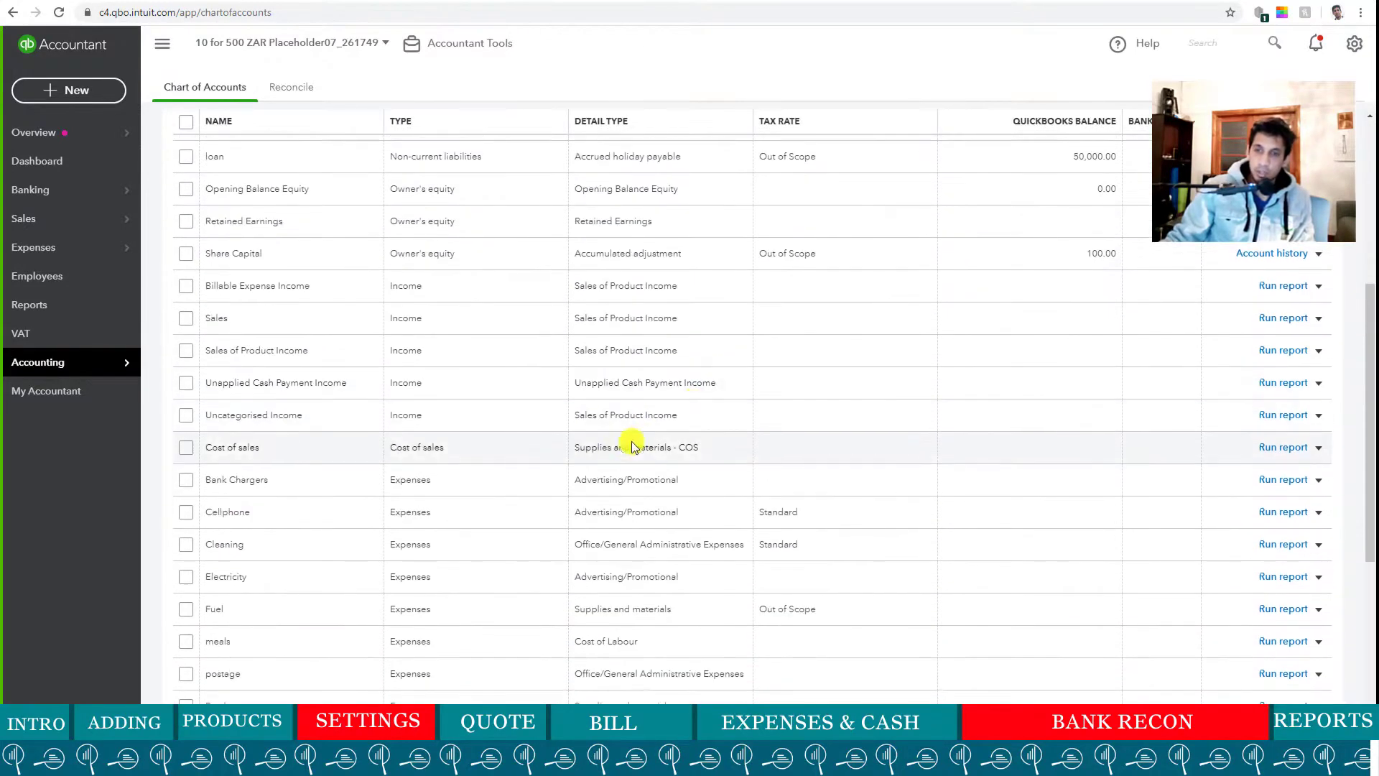
{"action": "scroll", "coordinate": [598, 452], "scroll_direction": "down", "scroll_amount": 5}
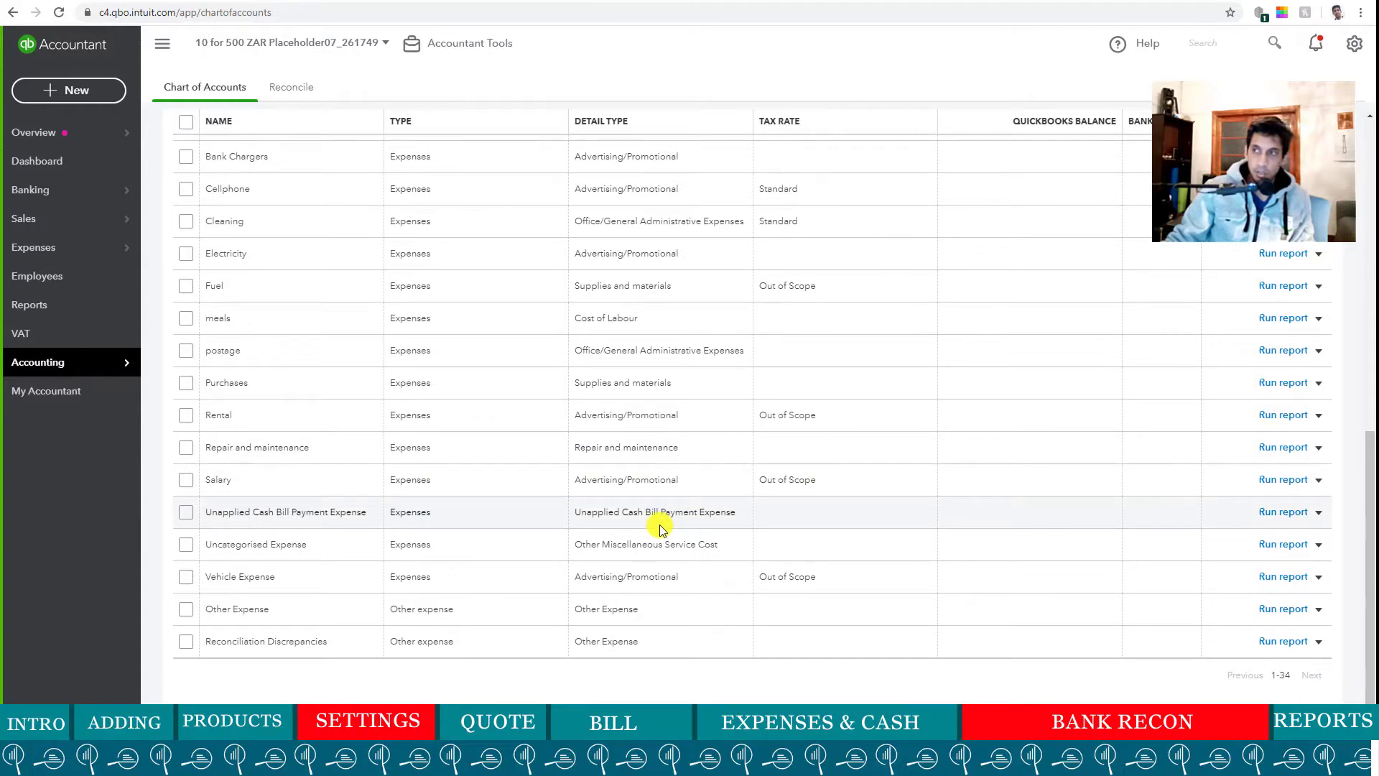
{"action": "scroll", "coordinate": [656, 524], "scroll_direction": "up", "scroll_amount": 7}
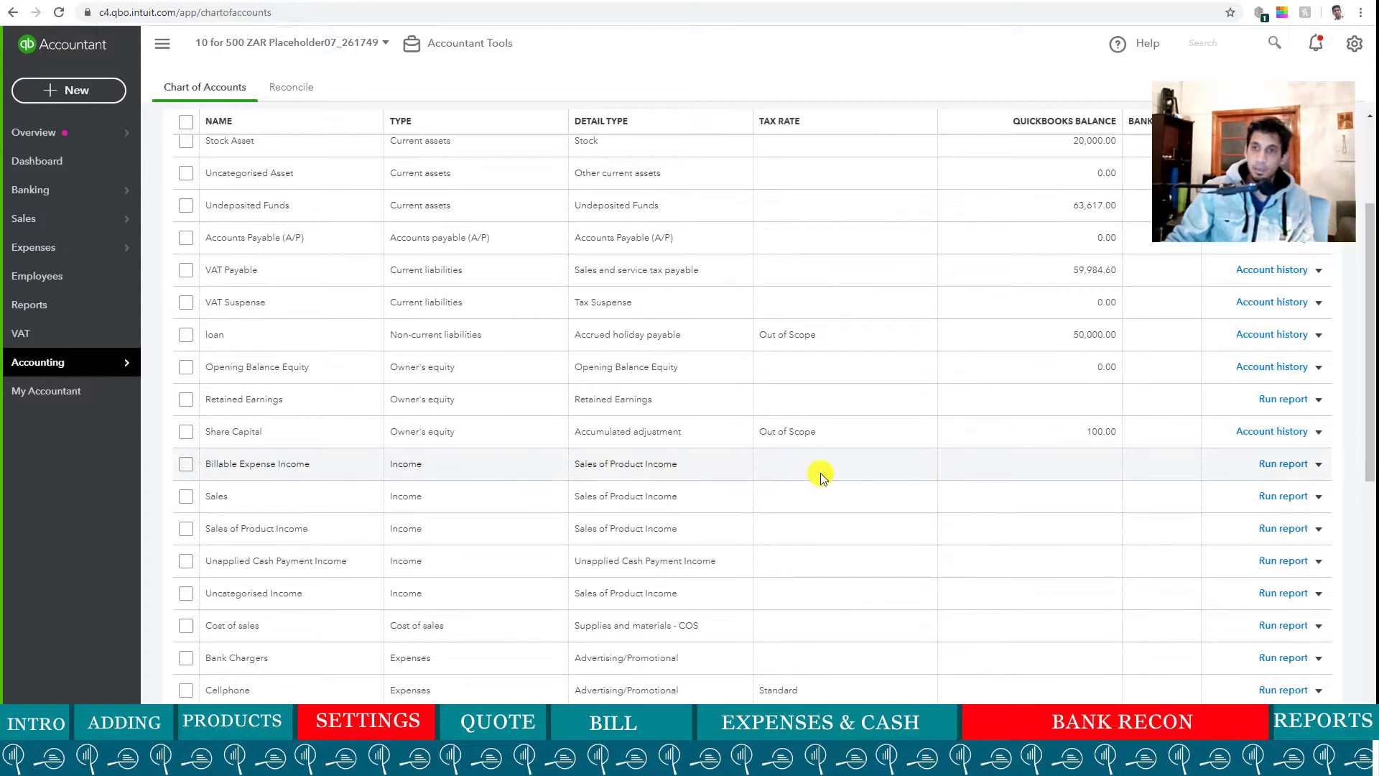
{"action": "scroll", "coordinate": [632, 469], "scroll_direction": "up", "scroll_amount": 3}
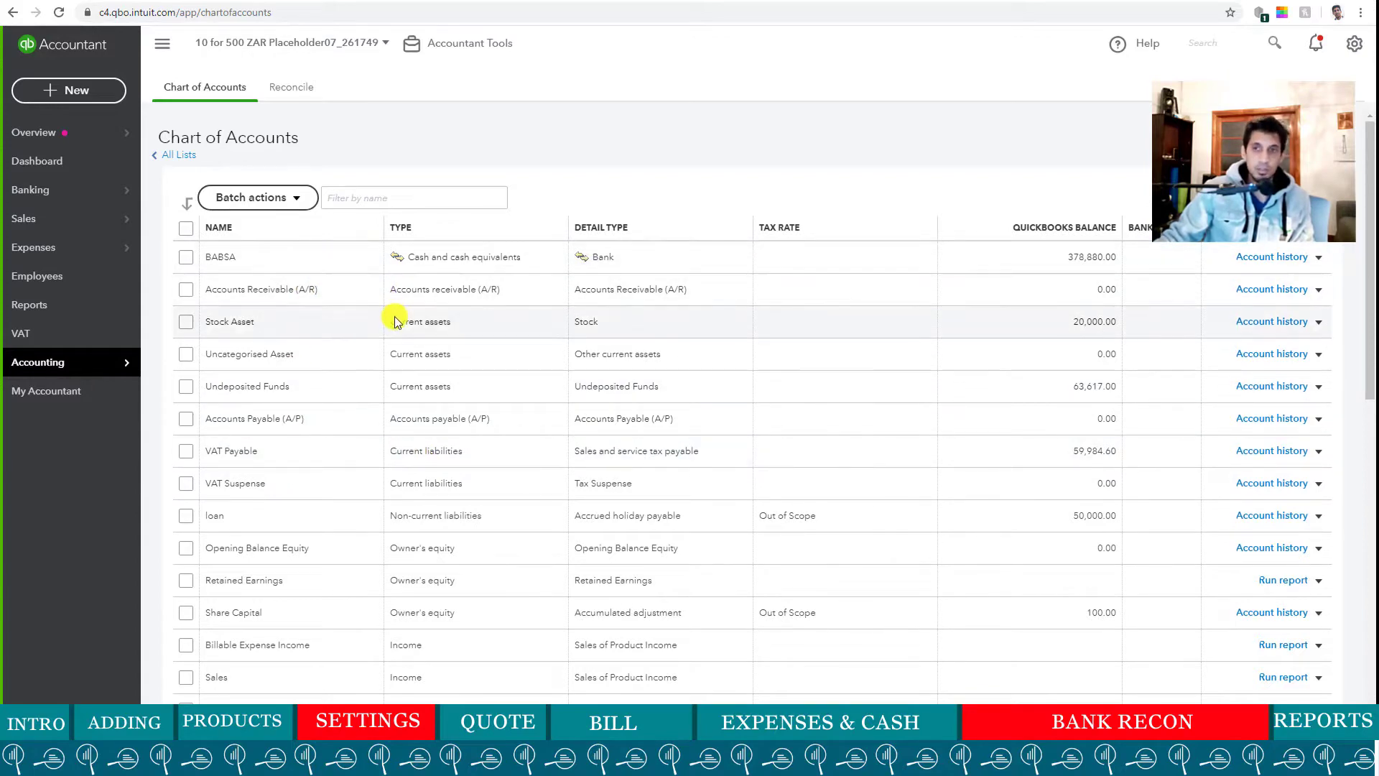
{"action": "scroll", "coordinate": [392, 318], "scroll_direction": "down", "scroll_amount": 3}
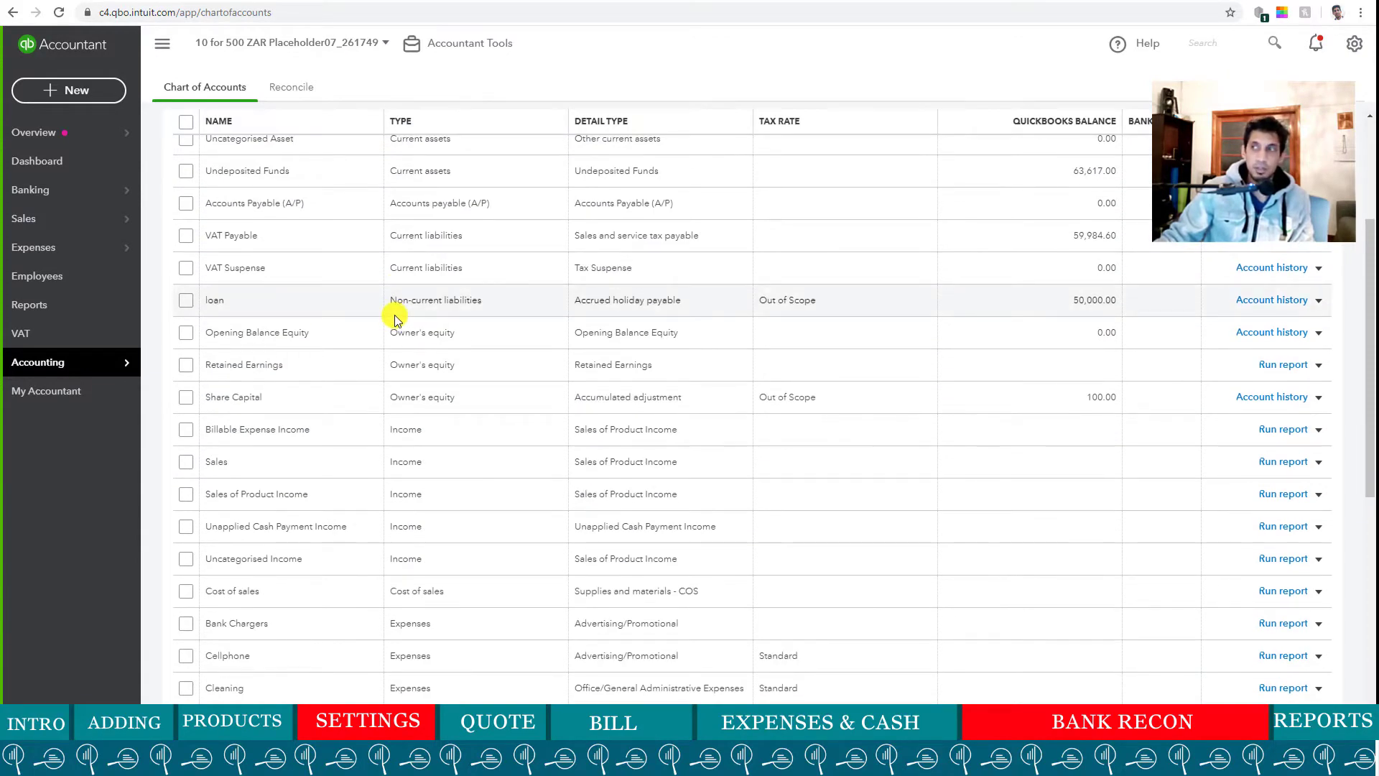
{"action": "scroll", "coordinate": [394, 317], "scroll_direction": "up", "scroll_amount": 2}
{"action": "scroll", "coordinate": [394, 314], "scroll_direction": "down", "scroll_amount": 6}
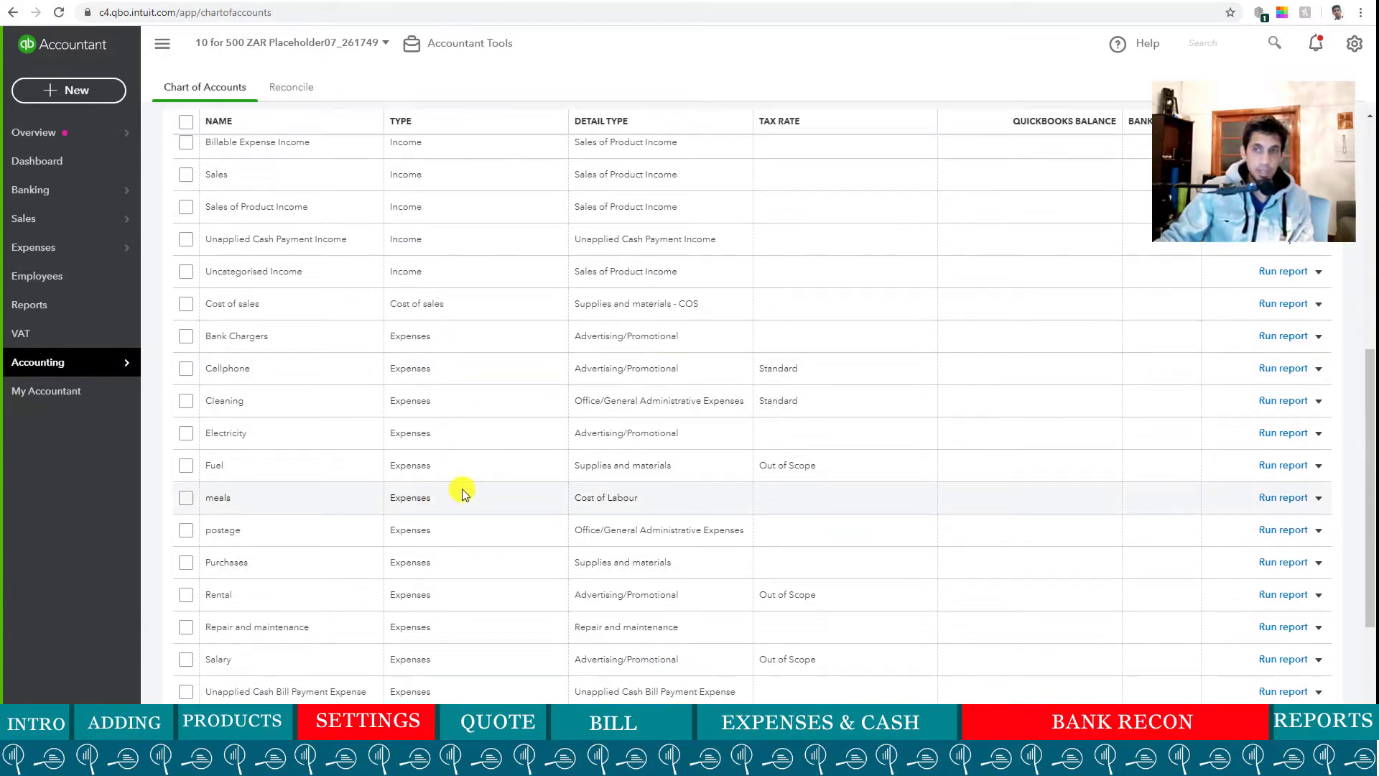
{"action": "scroll", "coordinate": [463, 488], "scroll_direction": "up", "scroll_amount": 2}
{"action": "scroll", "coordinate": [462, 488], "scroll_direction": "up", "scroll_amount": 5}
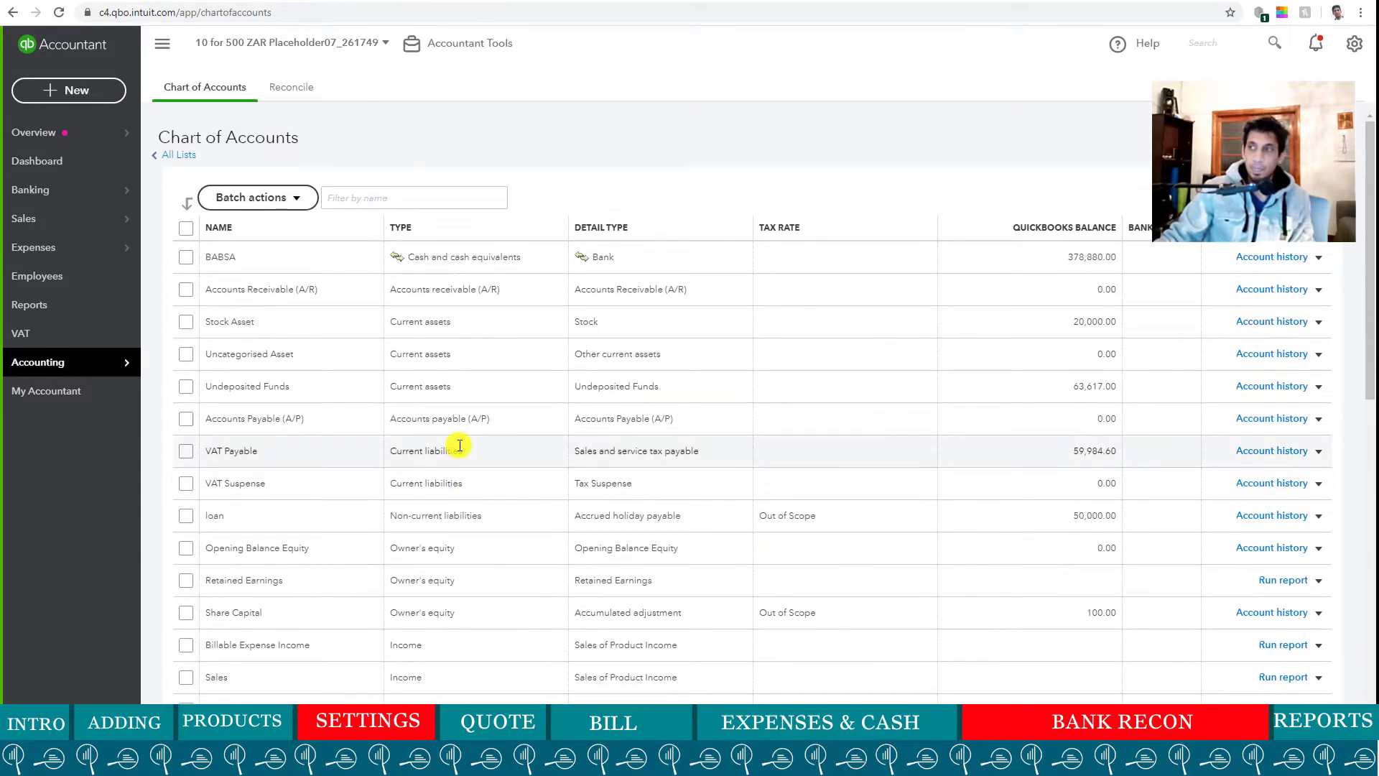
{"action": "scroll", "coordinate": [457, 449], "scroll_direction": "down", "scroll_amount": 3}
{"action": "scroll", "coordinate": [455, 447], "scroll_direction": "down", "scroll_amount": 3}
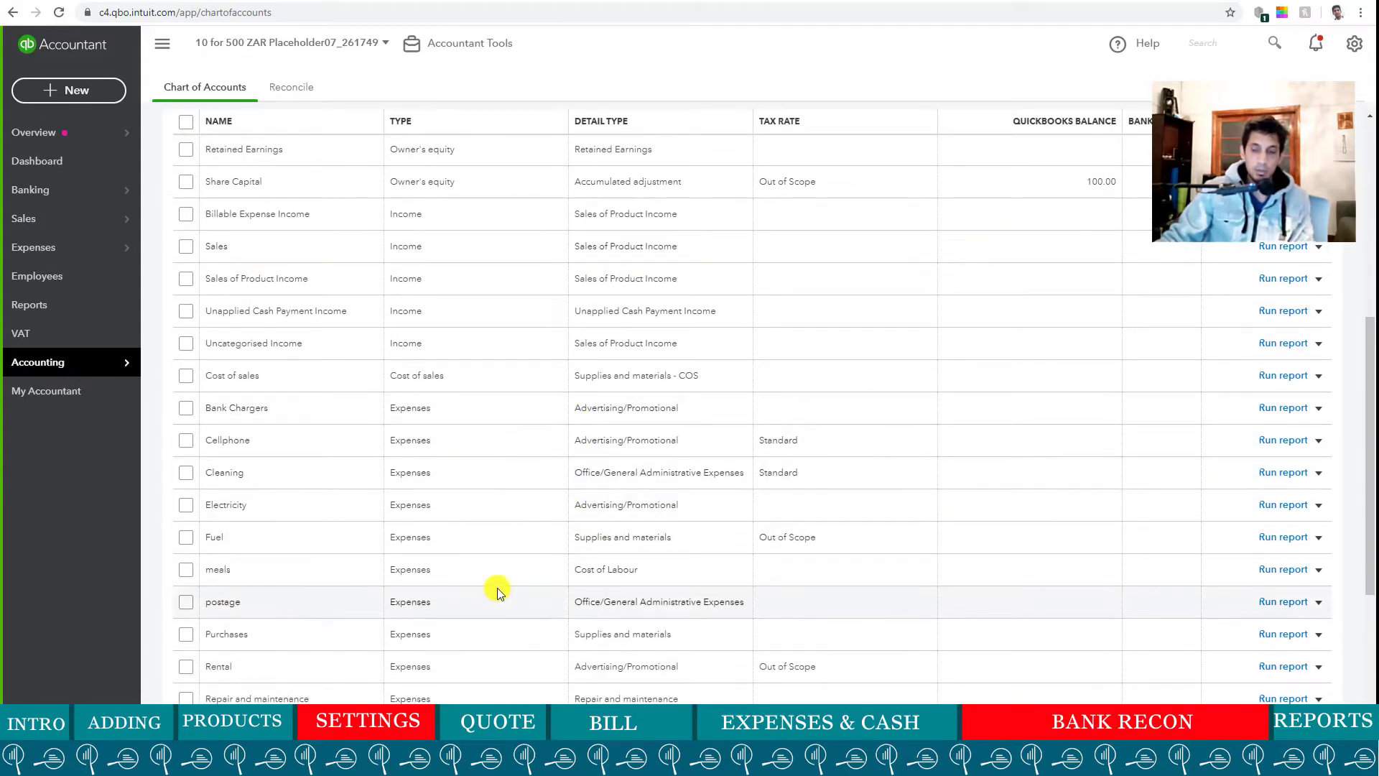
{"action": "scroll", "coordinate": [494, 550], "scroll_direction": "up", "scroll_amount": 6}
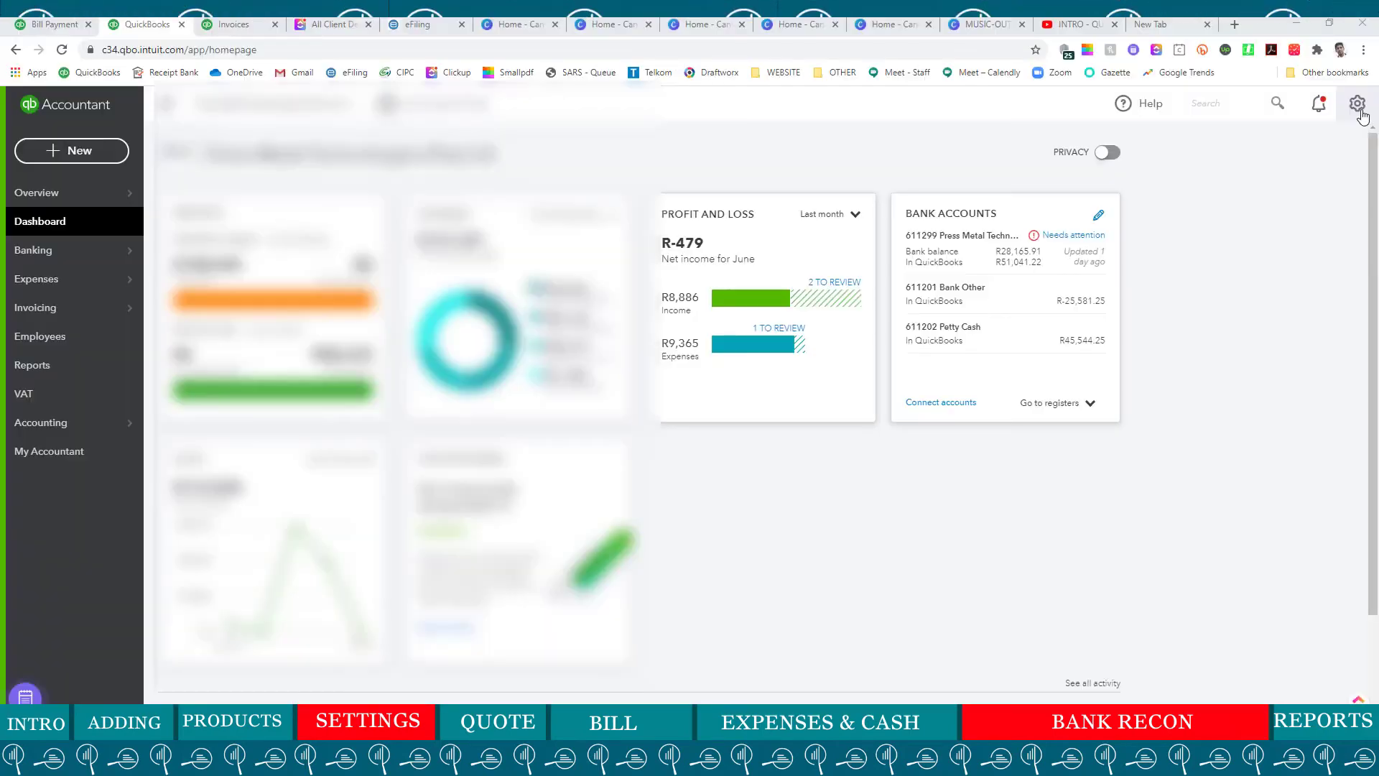
- Open the QuickBooks Labs page from the gear menu under Your Company
{"action": "left_click", "coordinate": [1359, 109]}
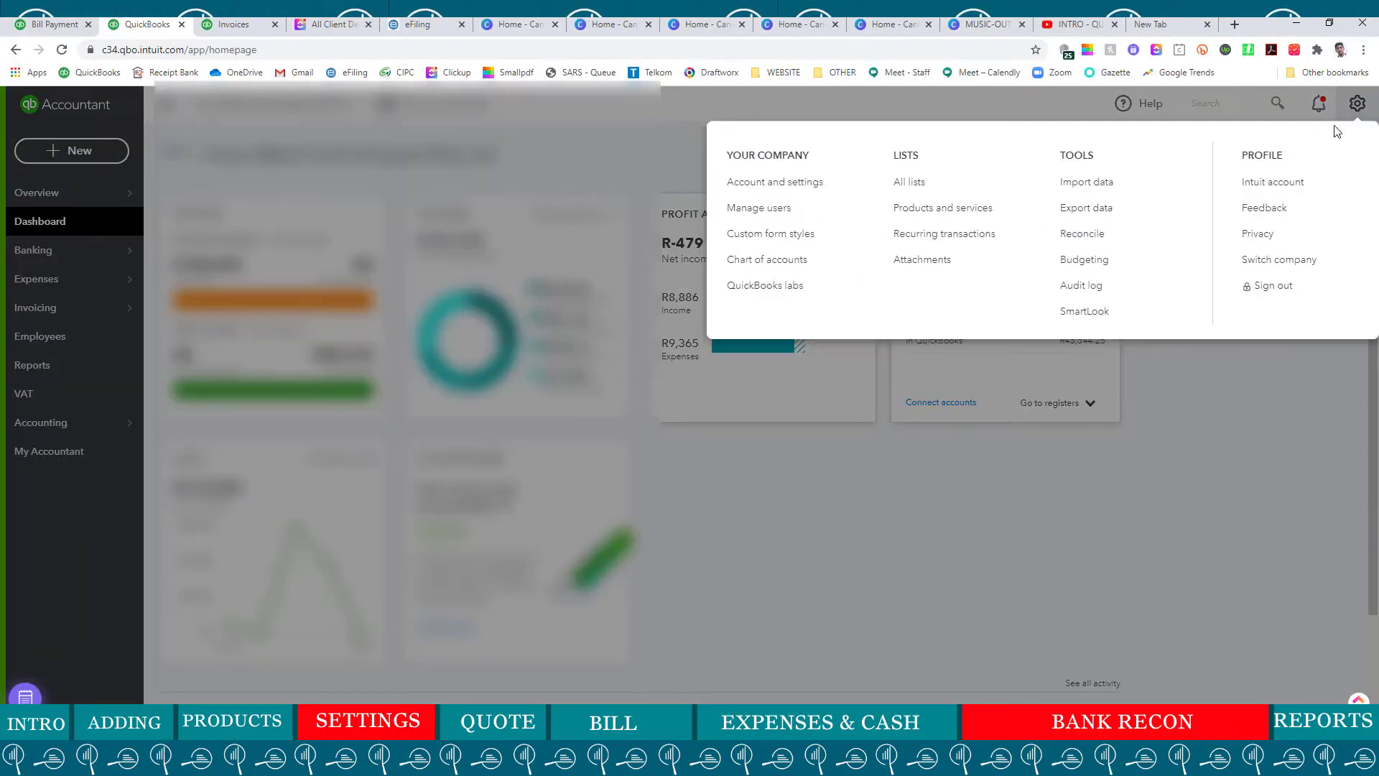
{"action": "left_click", "coordinate": [822, 288]}
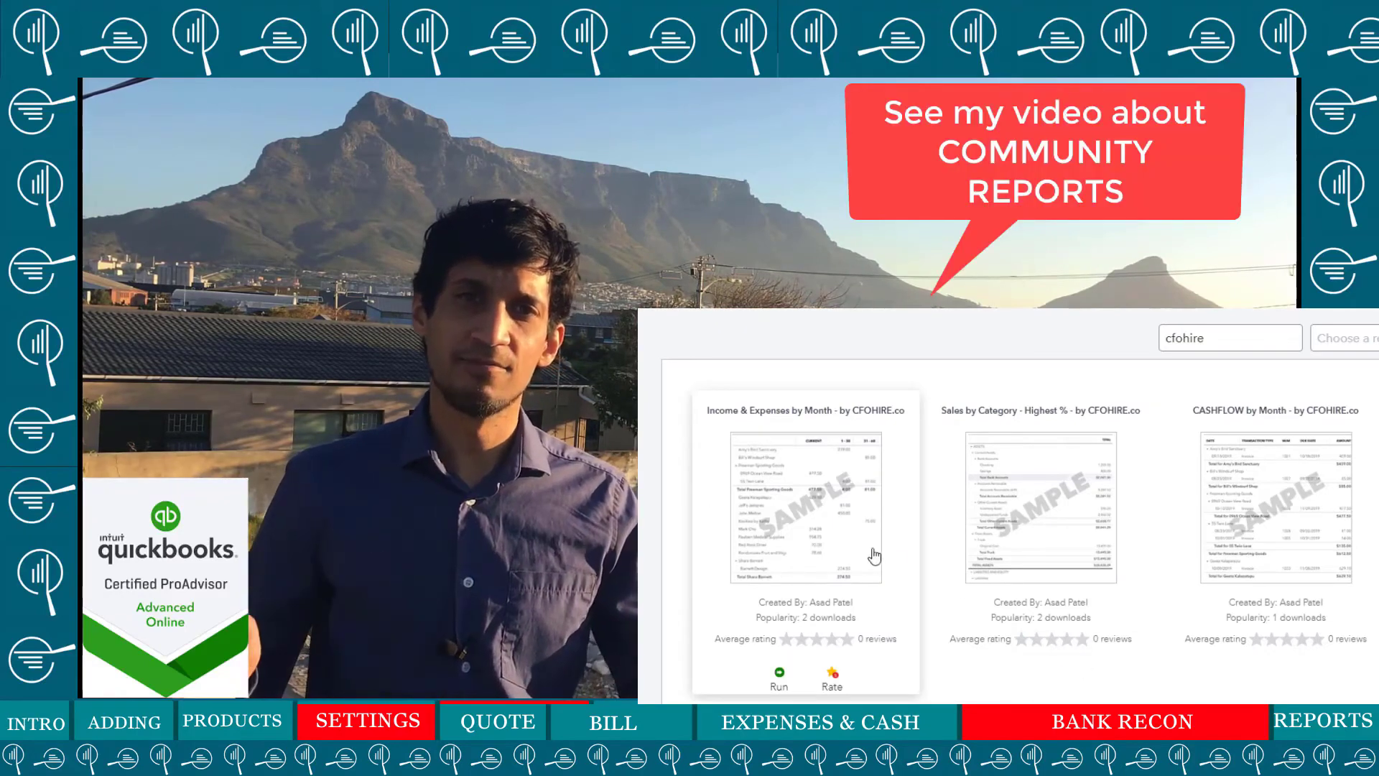
{"action": "scroll", "coordinate": [1271, 679], "scroll_direction": "down", "scroll_amount": 2}
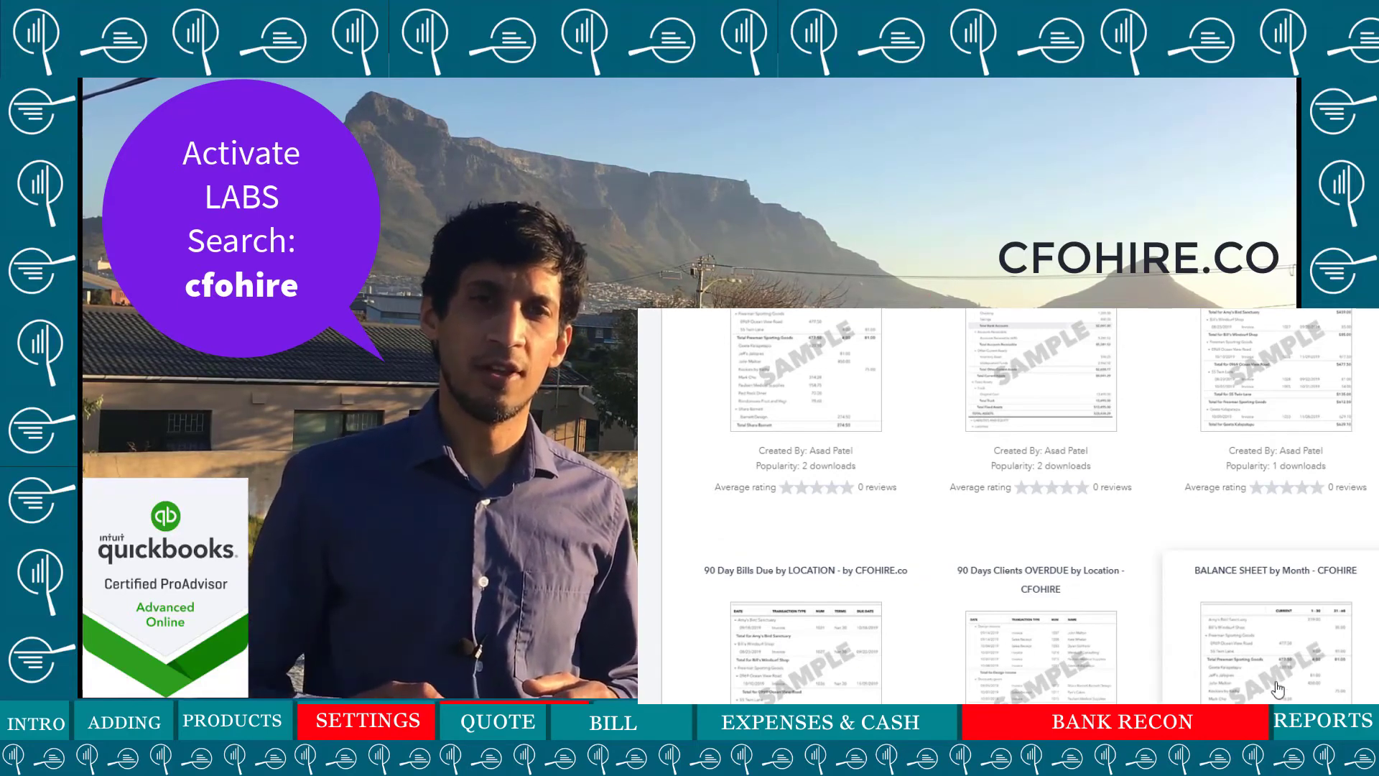
{"action": "scroll", "coordinate": [1278, 690], "scroll_direction": "down", "scroll_amount": 2}
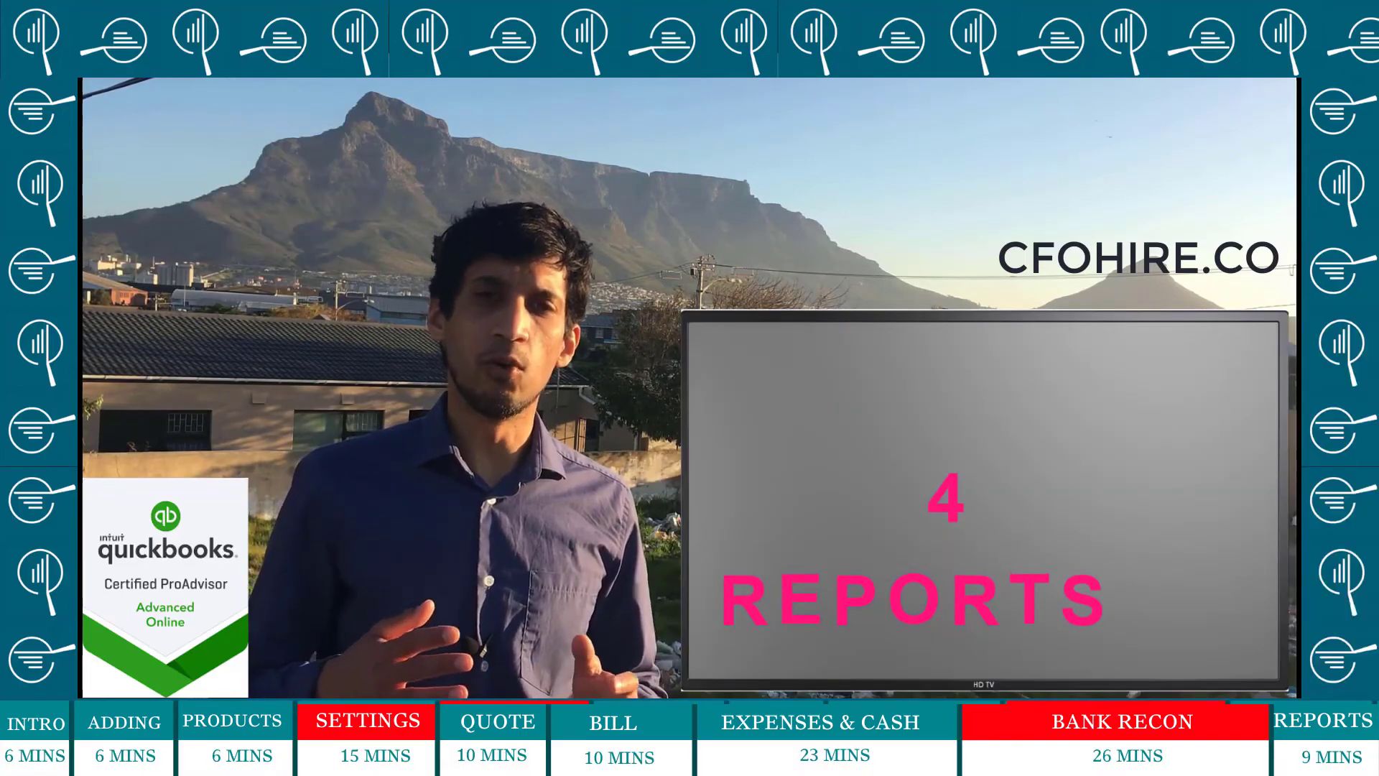